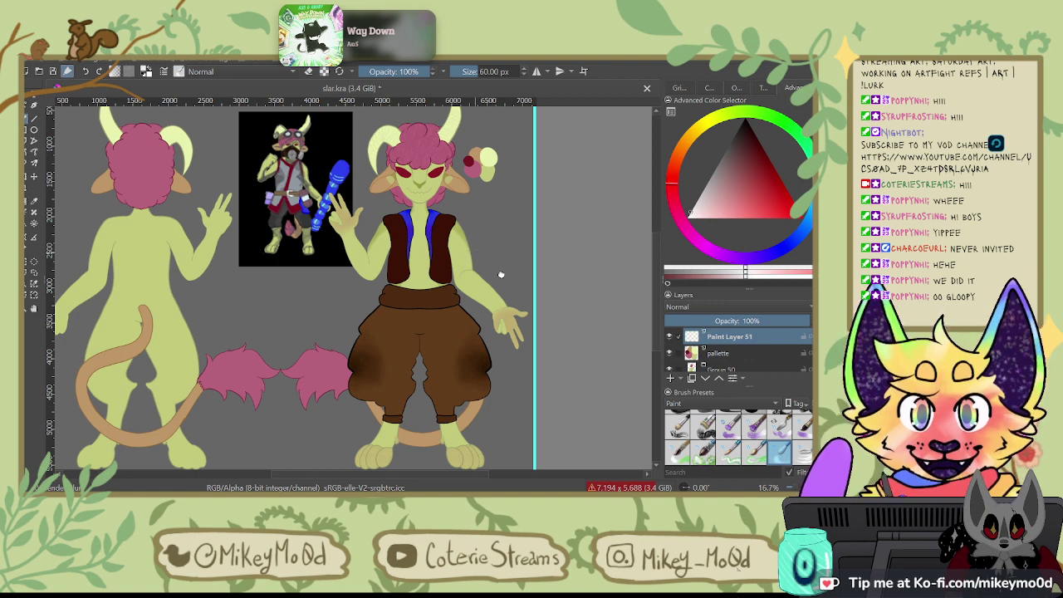
Step: Expand the frony group and enlarge the Layers docker so more of its layers fit
{"action": "left_click_drag", "start_coordinate": [501, 275], "coordinate": [521, 264]}
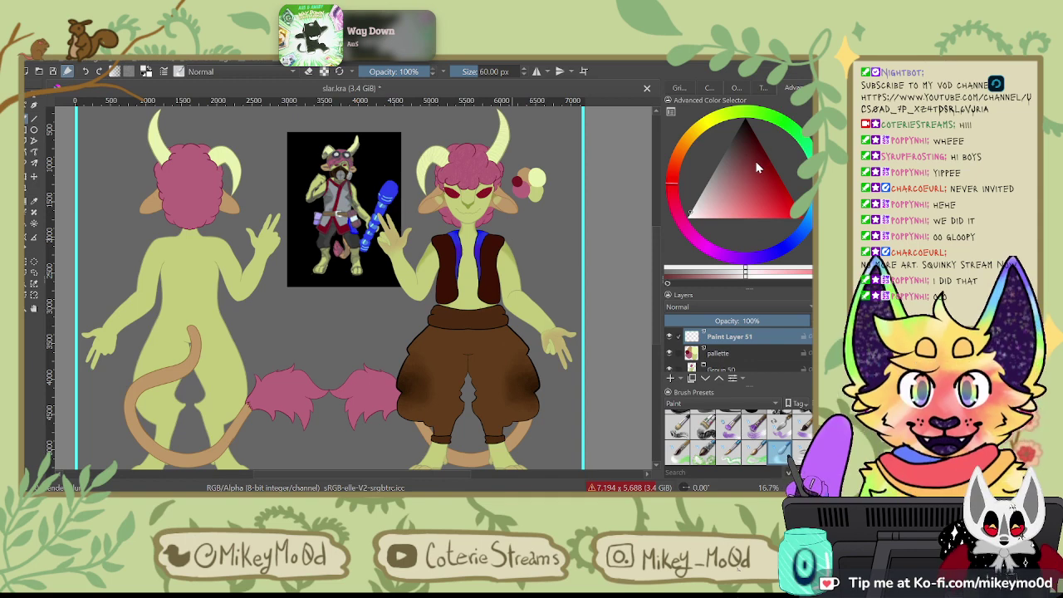
{"action": "scroll", "coordinate": [704, 353], "scroll_direction": "down", "scroll_amount": 3}
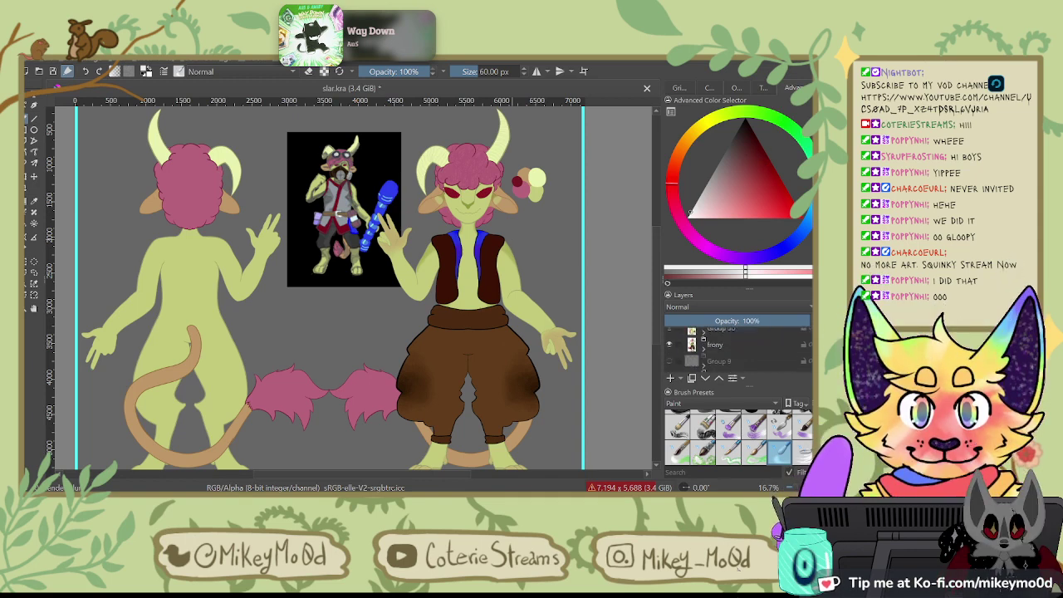
{"action": "left_click", "coordinate": [703, 354]}
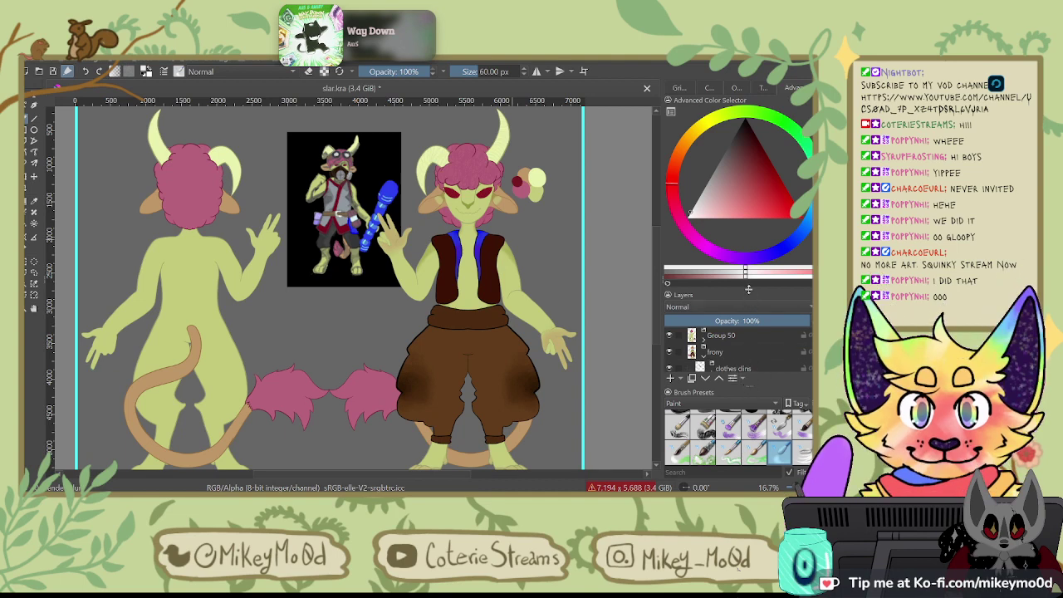
{"action": "left_click_drag", "start_coordinate": [748, 289], "coordinate": [757, 226]}
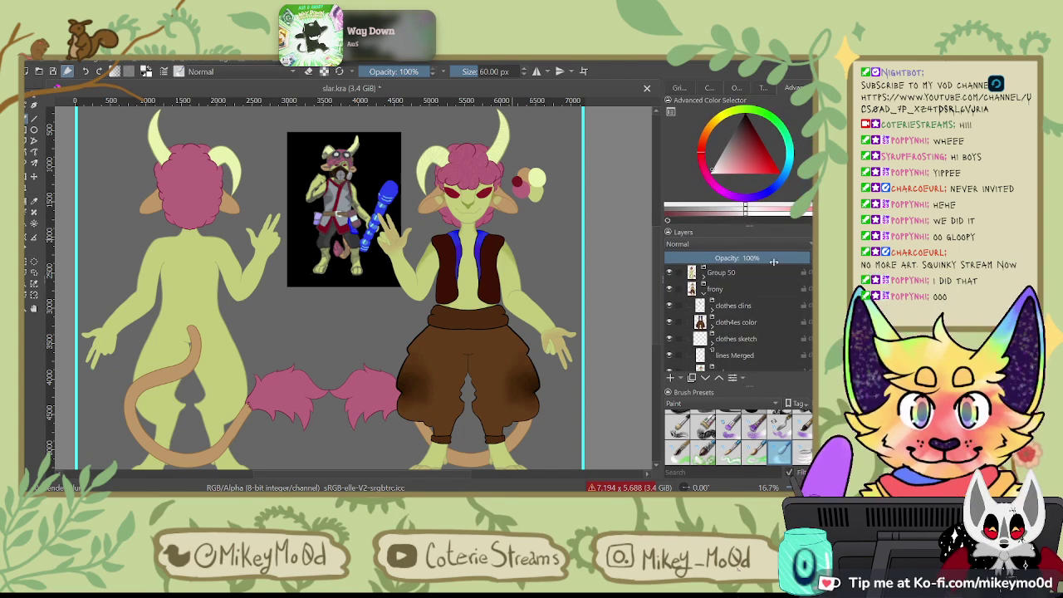
Step: Check what the clothes clins layer contains by switching its visibility off and on, and look inside Group 50
{"action": "left_click", "coordinate": [764, 304]}
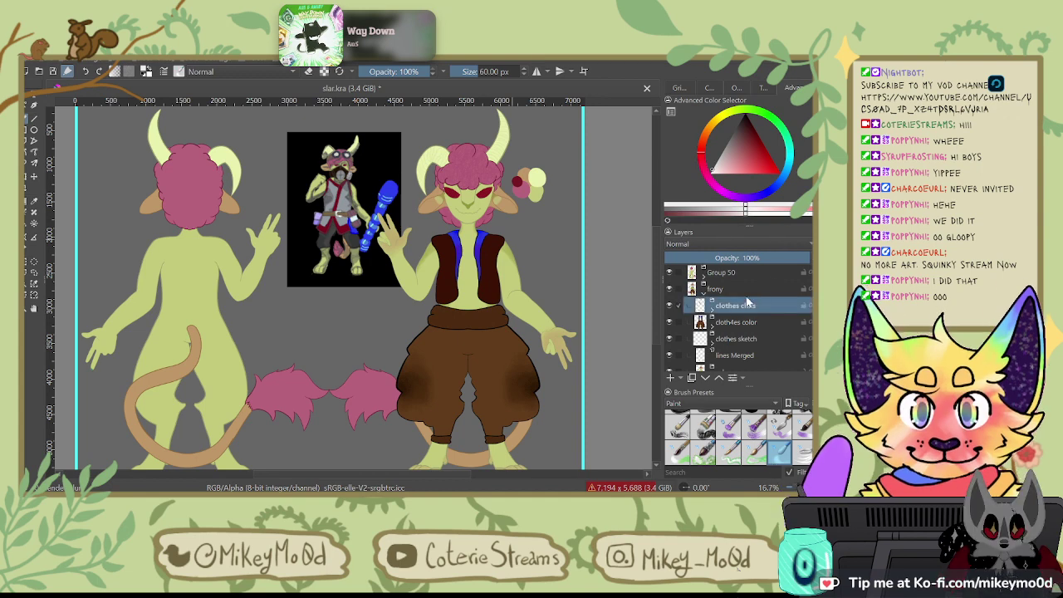
{"action": "left_click", "coordinate": [670, 306]}
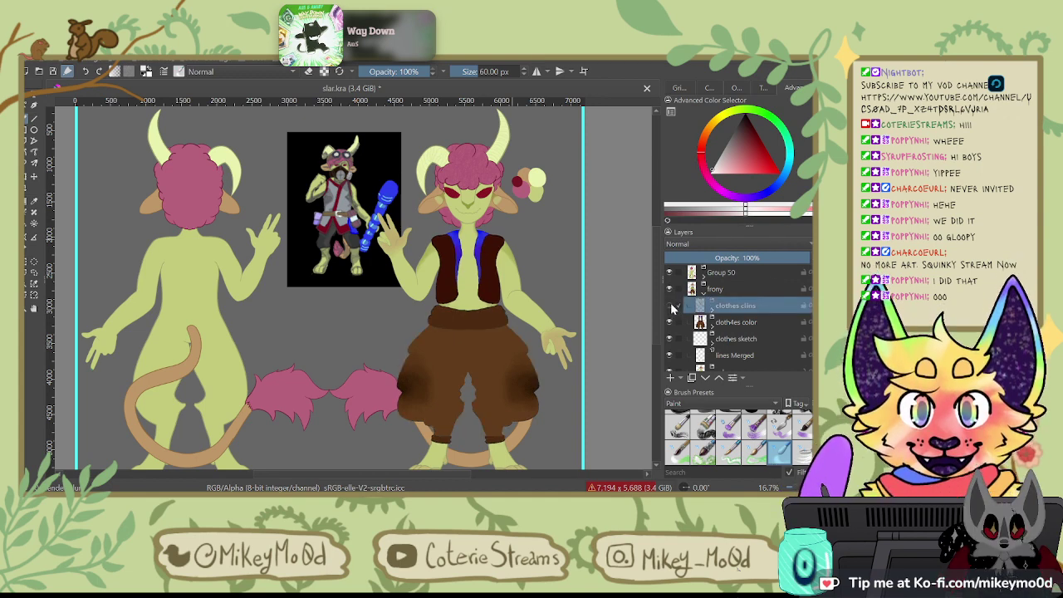
{"action": "left_click", "coordinate": [669, 305]}
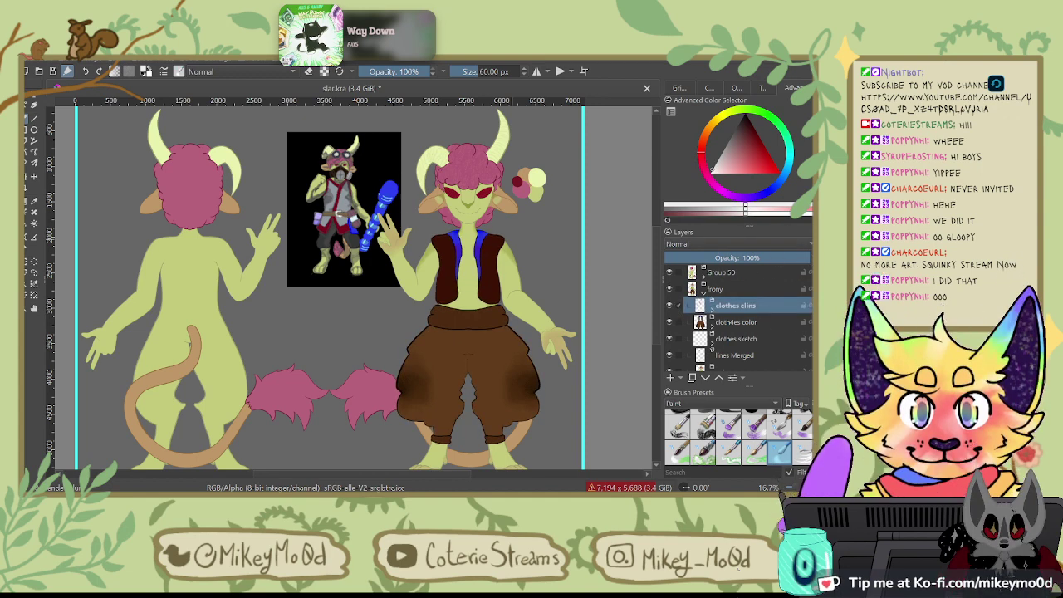
{"action": "left_click", "coordinate": [745, 279]}
{"action": "left_click", "coordinate": [708, 280]}
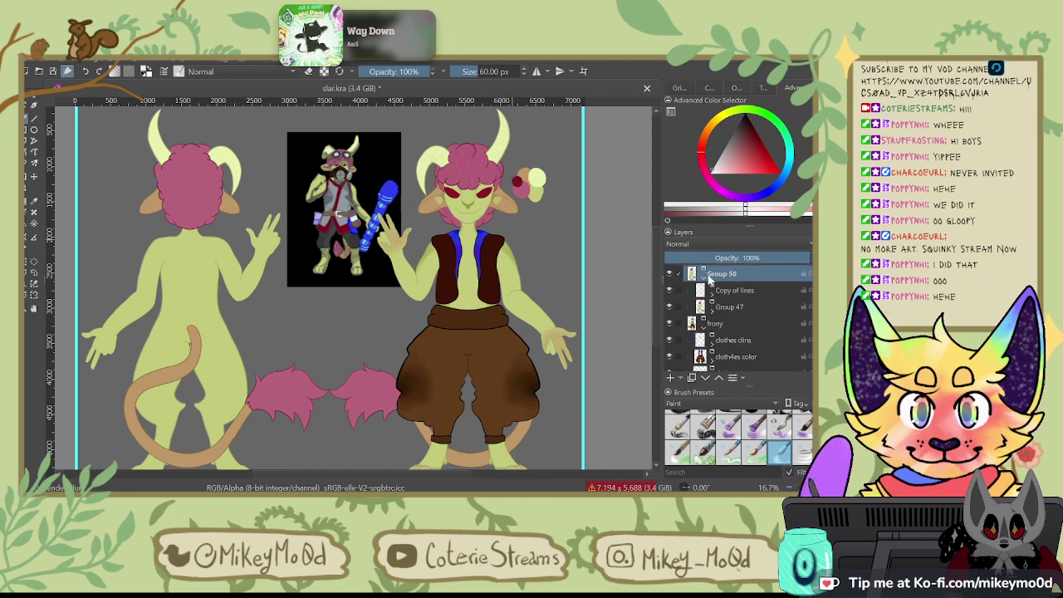
{"action": "left_click", "coordinate": [703, 283]}
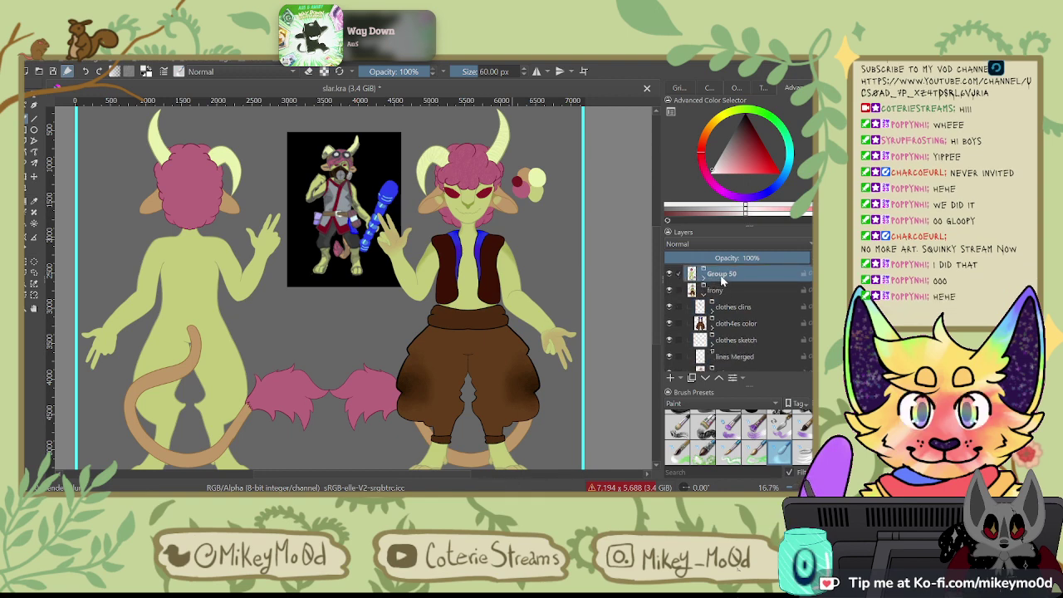
Step: Make Paint Layer 19 in the frony group's color subgroup the active layer
{"action": "scroll", "coordinate": [793, 290], "scroll_direction": "down", "scroll_amount": 1}
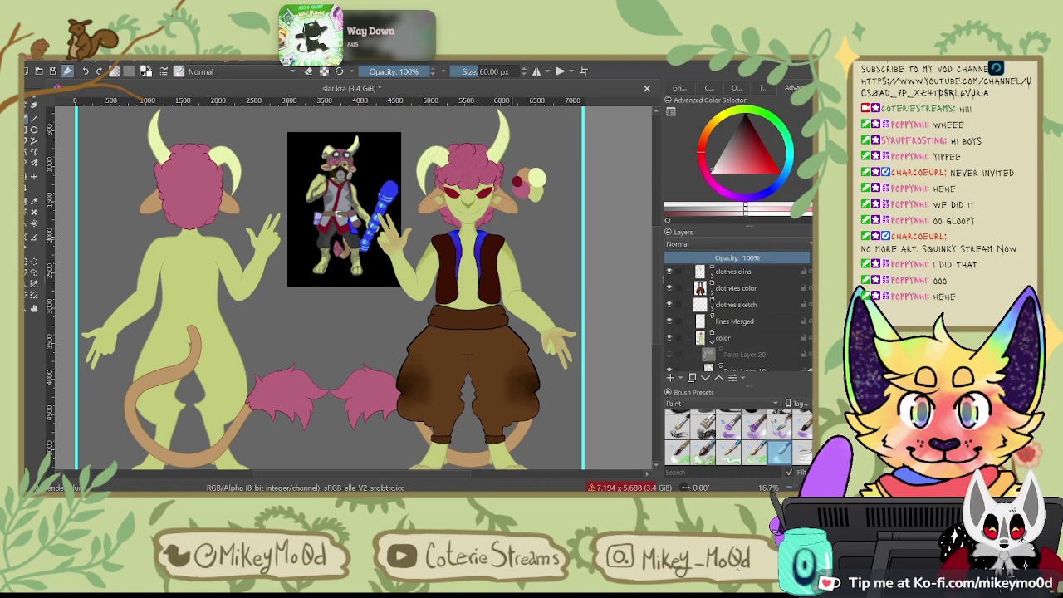
{"action": "scroll", "coordinate": [739, 316], "scroll_direction": "down", "scroll_amount": 1}
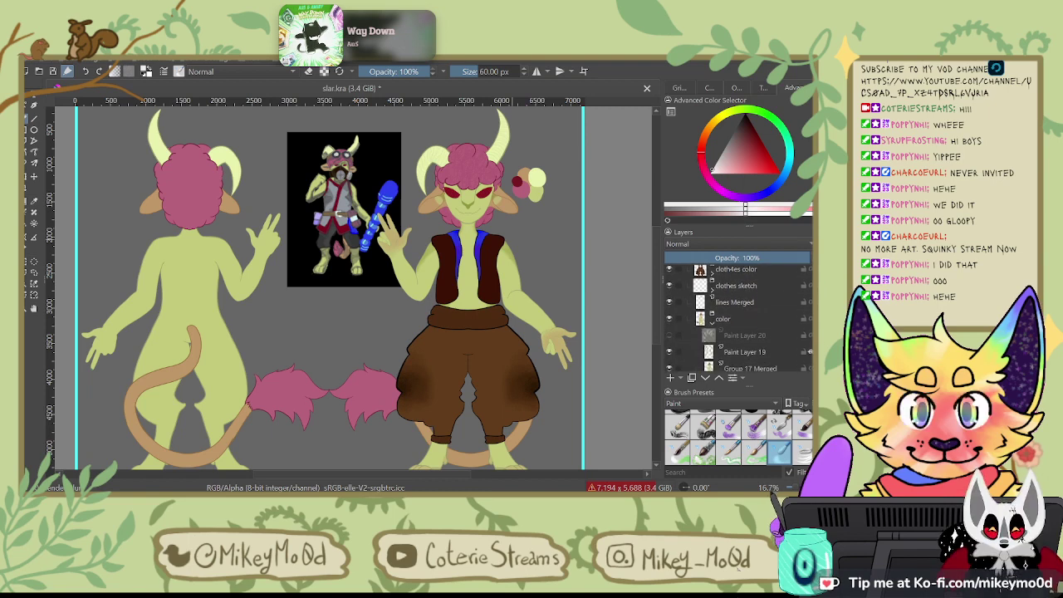
{"action": "scroll", "coordinate": [766, 348], "scroll_direction": "down", "scroll_amount": 1}
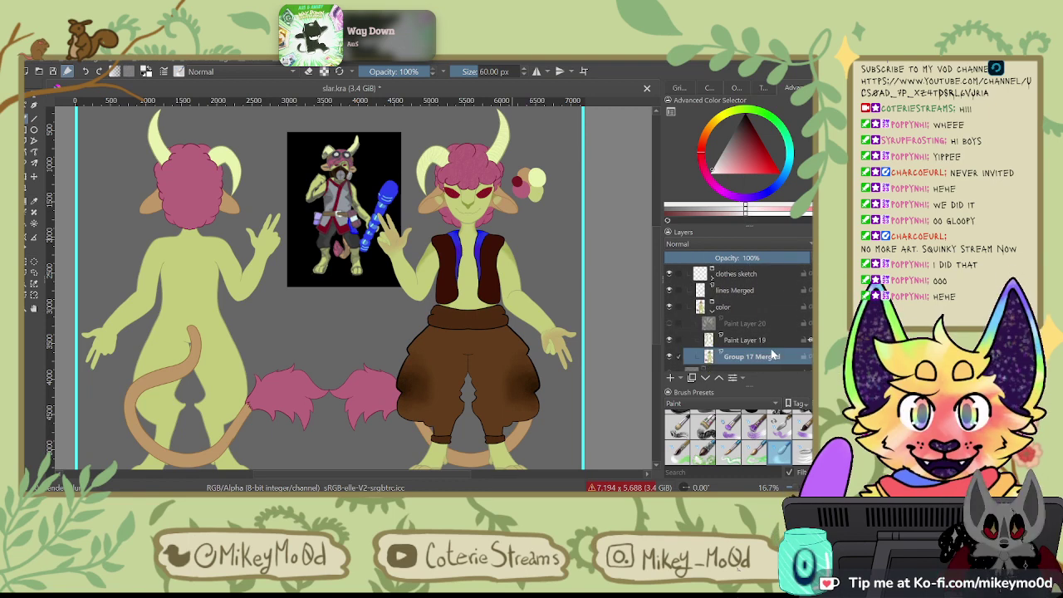
{"action": "scroll", "coordinate": [772, 345], "scroll_direction": "down", "scroll_amount": 1}
{"action": "left_click", "coordinate": [789, 332]}
{"action": "left_click", "coordinate": [785, 317]}
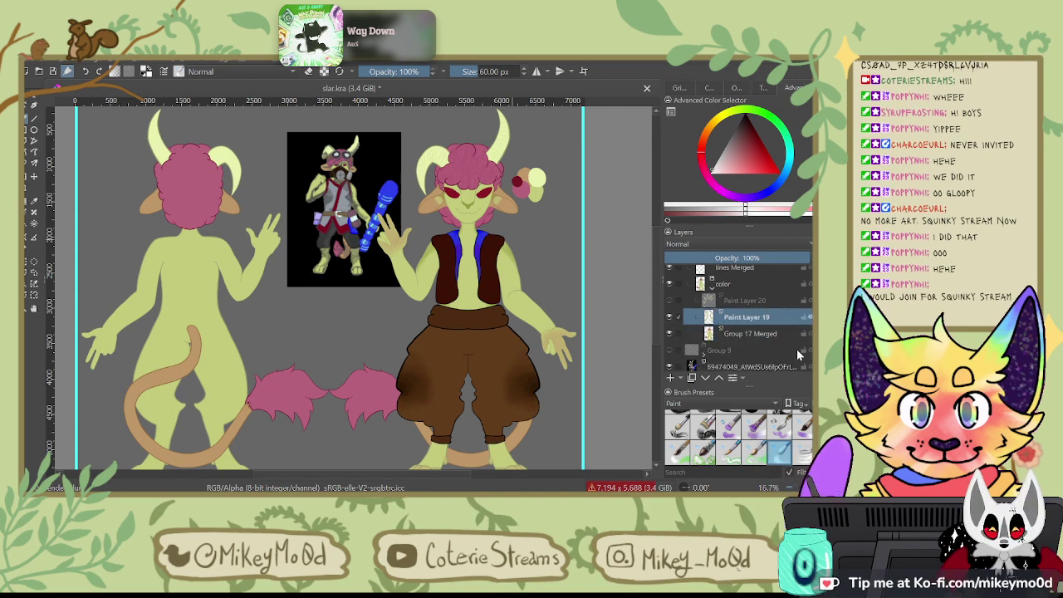
Step: Hide the front figure's clothing line and clothing color layers
{"action": "scroll", "coordinate": [743, 326], "scroll_direction": "up", "scroll_amount": 5}
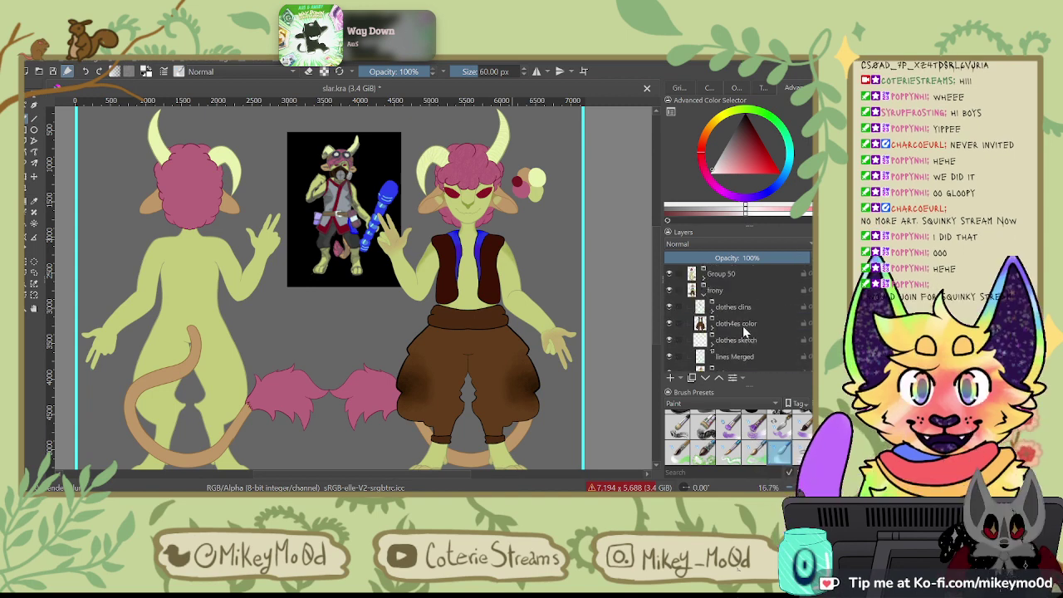
{"action": "left_click", "coordinate": [670, 323]}
{"action": "left_click", "coordinate": [669, 306]}
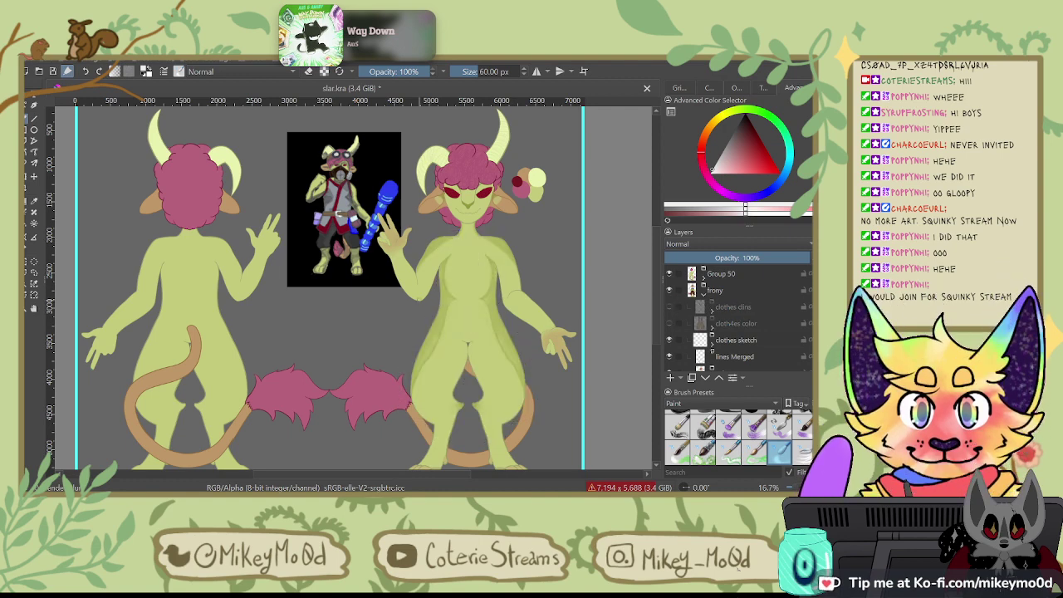
Step: Turn on horizontal mirror painting and align the mirror axis with the center of the front figure's nose
{"action": "scroll", "coordinate": [465, 282], "scroll_direction": "up", "scroll_amount": 4}
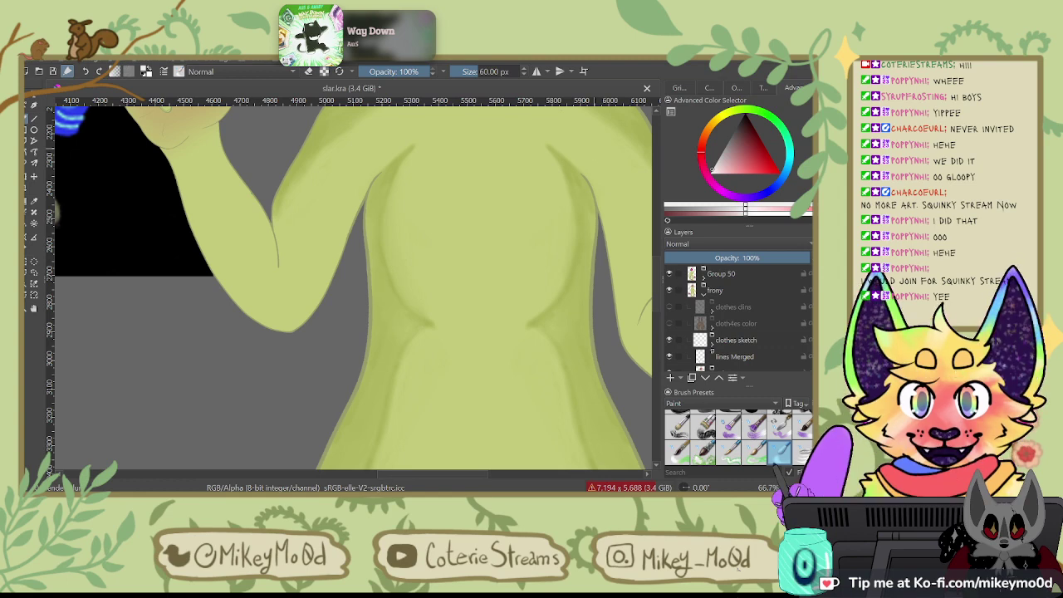
{"action": "left_click", "coordinate": [538, 72]}
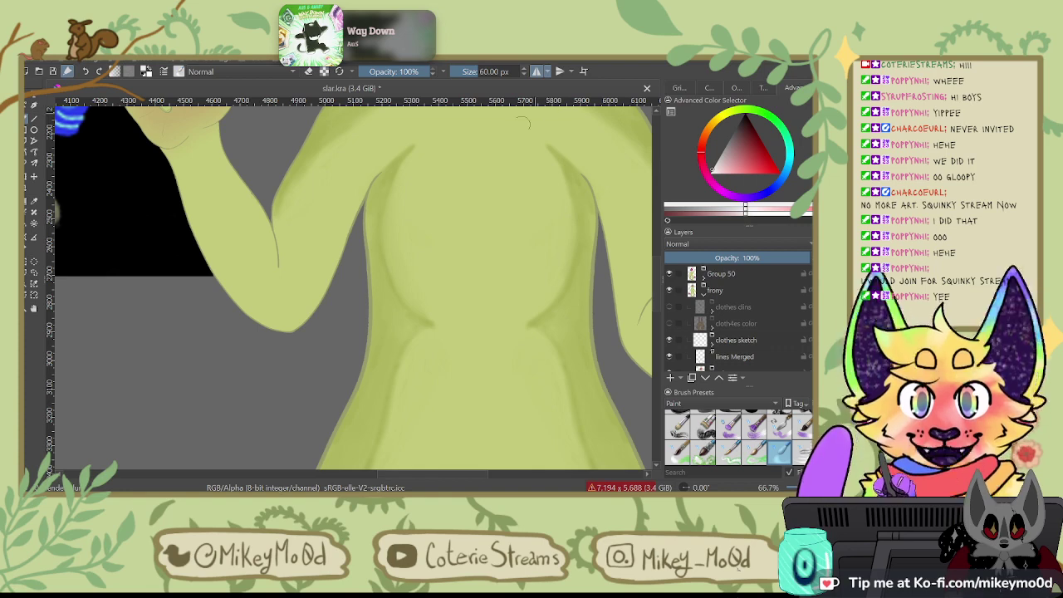
{"action": "scroll", "coordinate": [462, 193], "scroll_direction": "down", "scroll_amount": 5}
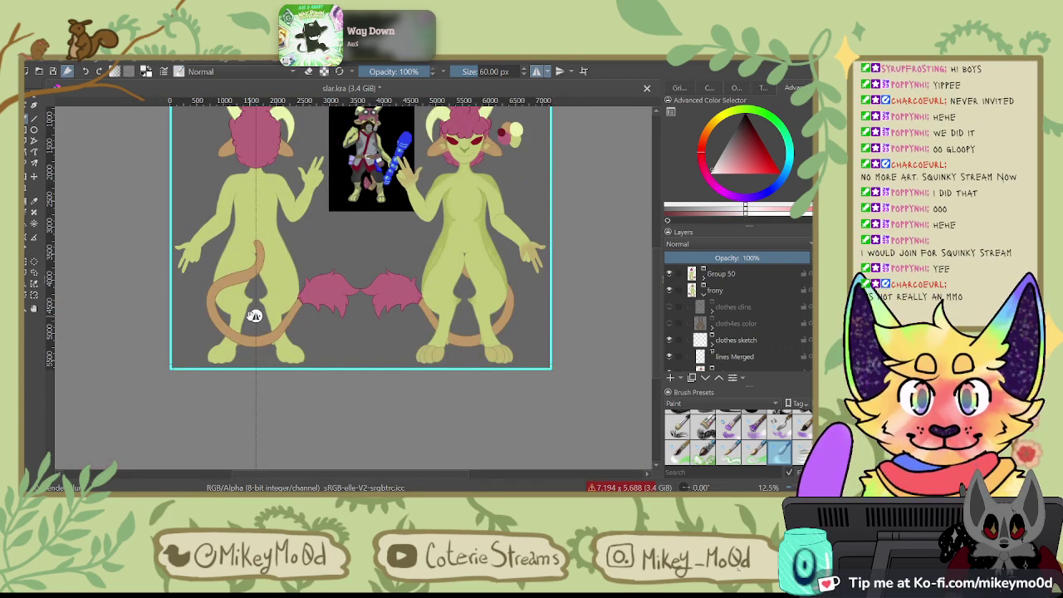
{"action": "left_click_drag", "start_coordinate": [256, 315], "coordinate": [470, 156]}
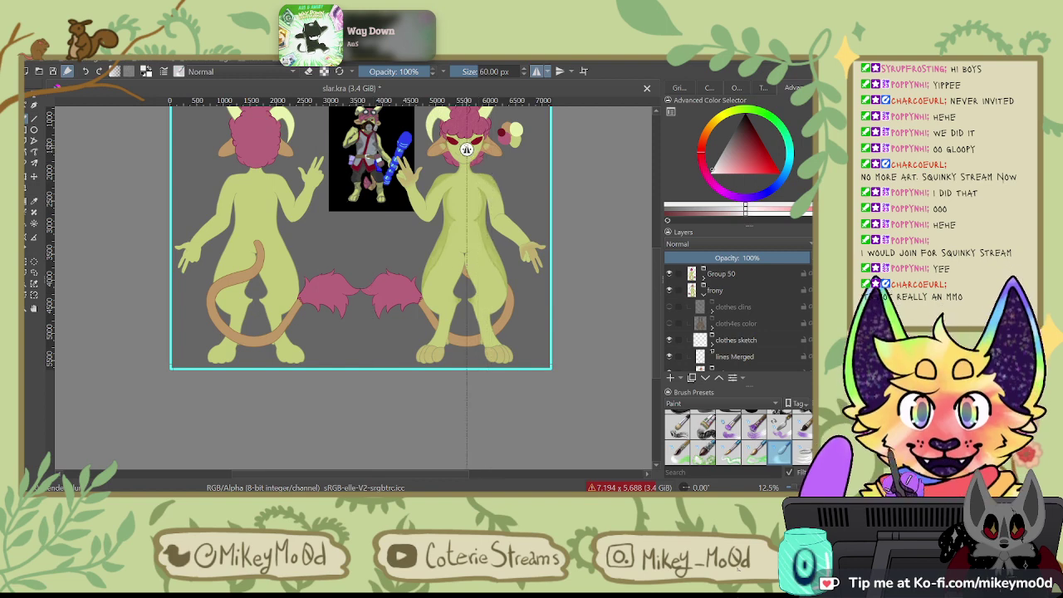
{"action": "scroll", "coordinate": [470, 156], "scroll_direction": "up", "scroll_amount": 8}
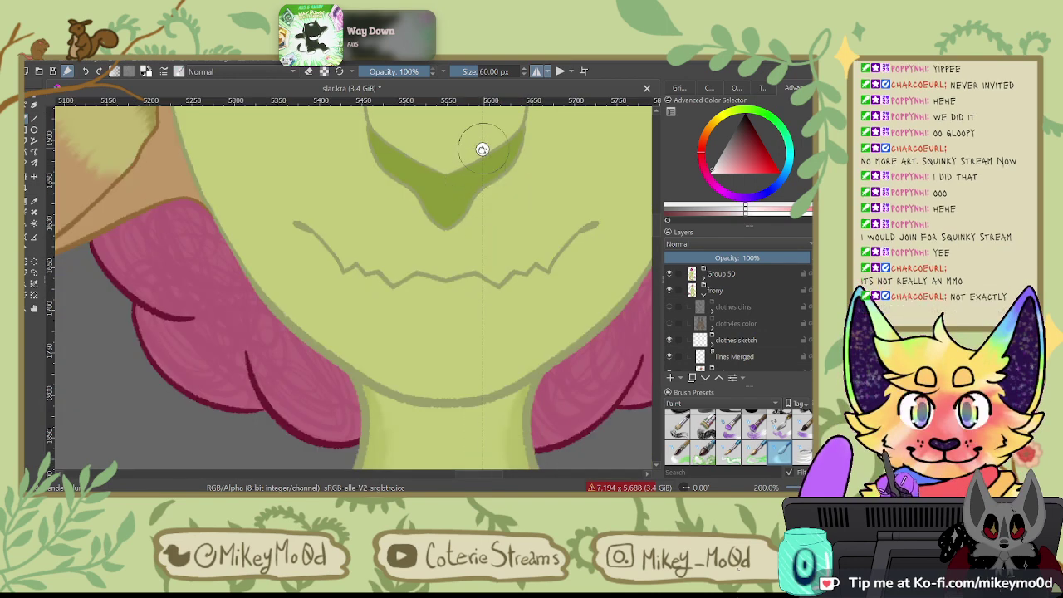
{"action": "left_click_drag", "start_coordinate": [483, 150], "coordinate": [443, 147]}
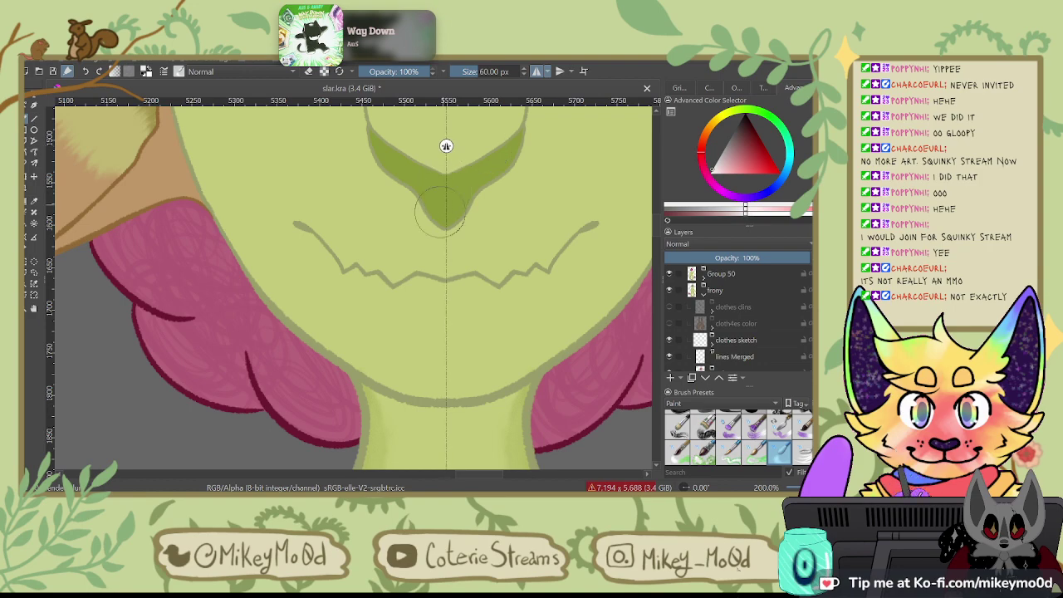
Step: Sample the darker green shading color from the front figure's shoulder
{"action": "scroll", "coordinate": [443, 147], "scroll_direction": "down", "scroll_amount": 5}
{"action": "scroll", "coordinate": [414, 357], "scroll_direction": "up", "scroll_amount": 3}
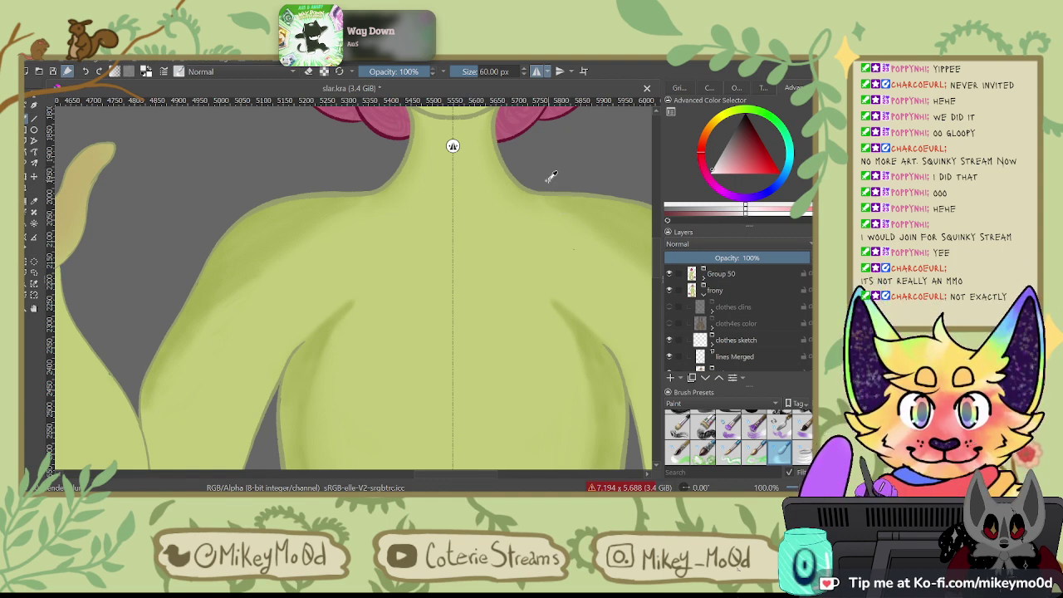
{"action": "left_click", "coordinate": [278, 237], "text": "ctrl"}
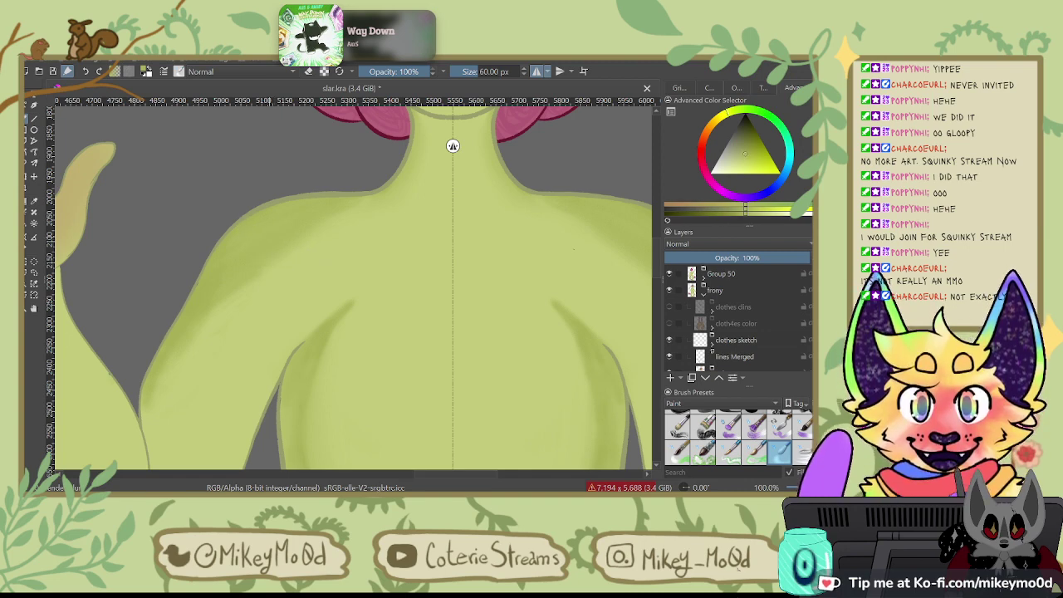
Step: Enlarge the Brush Presets docker and choose a 16 px brush preset
{"action": "left_click_drag", "start_coordinate": [748, 365], "coordinate": [752, 319]}
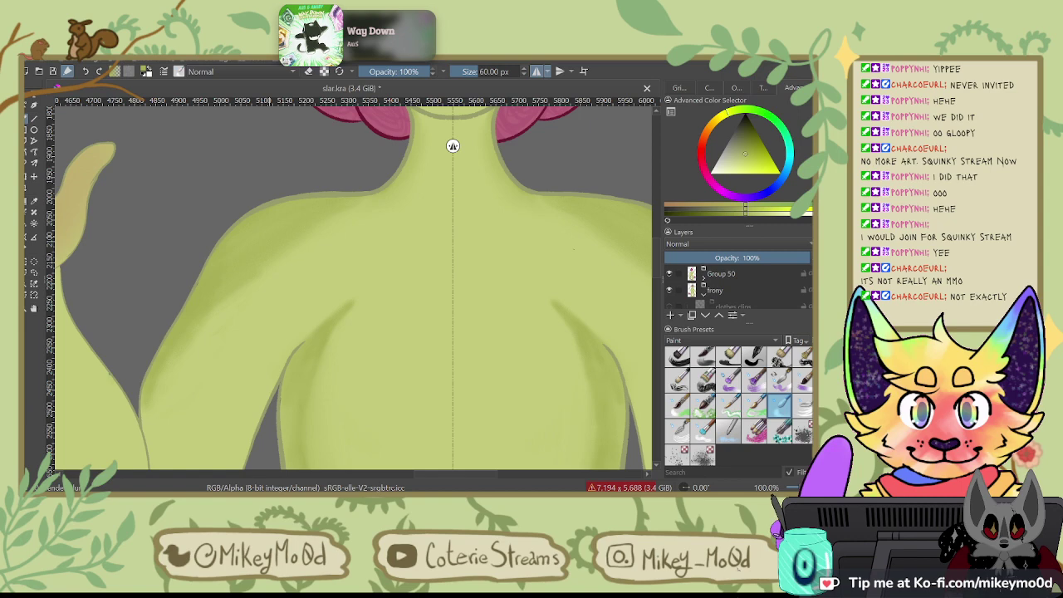
{"action": "scroll", "coordinate": [773, 401], "scroll_direction": "up", "scroll_amount": 1}
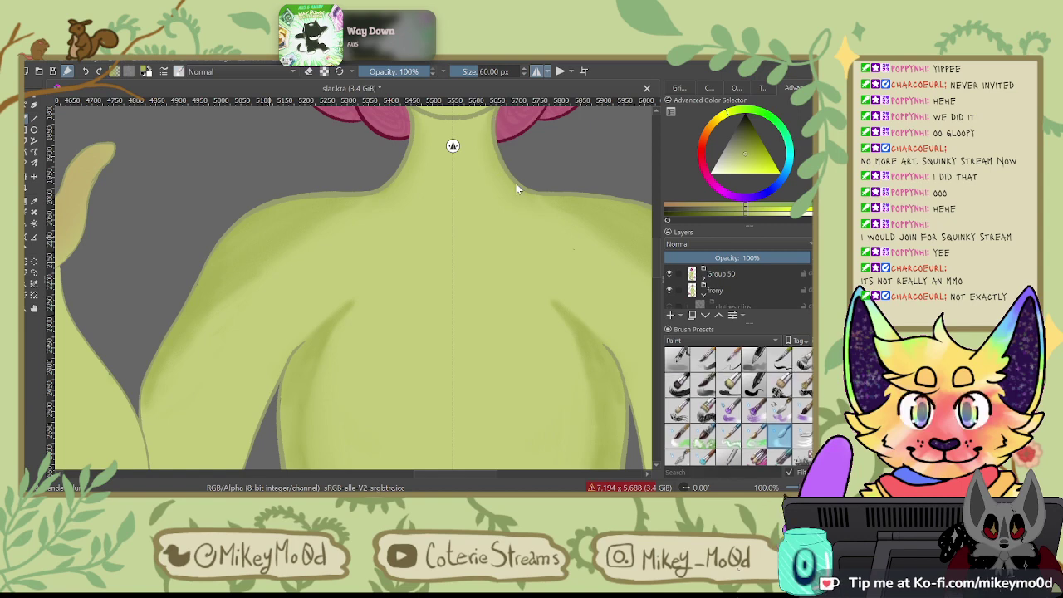
{"action": "left_click", "coordinate": [782, 359]}
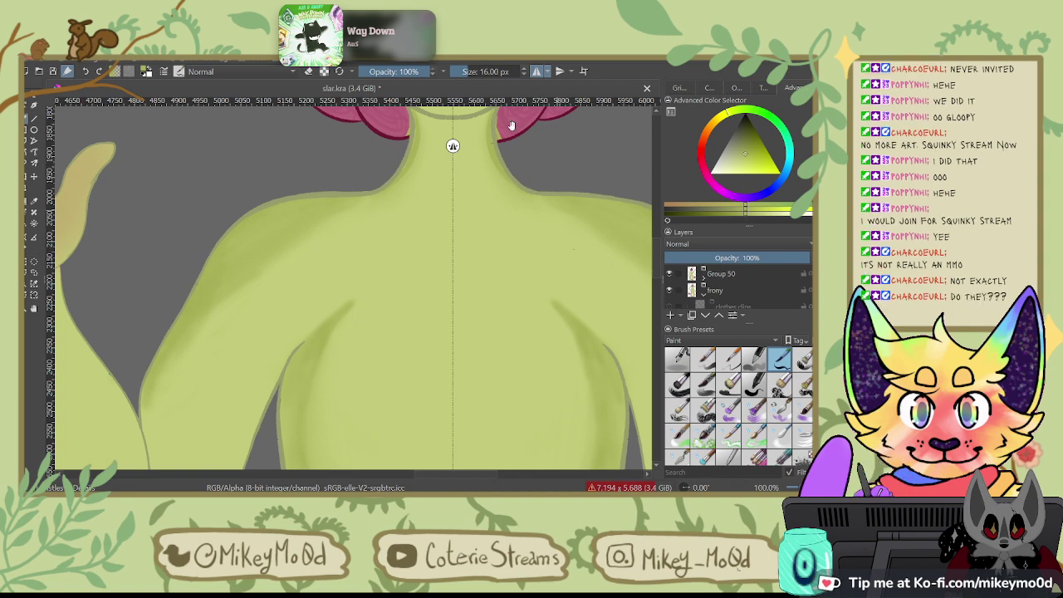
{"action": "left_click_drag", "start_coordinate": [601, 196], "coordinate": [420, 184]}
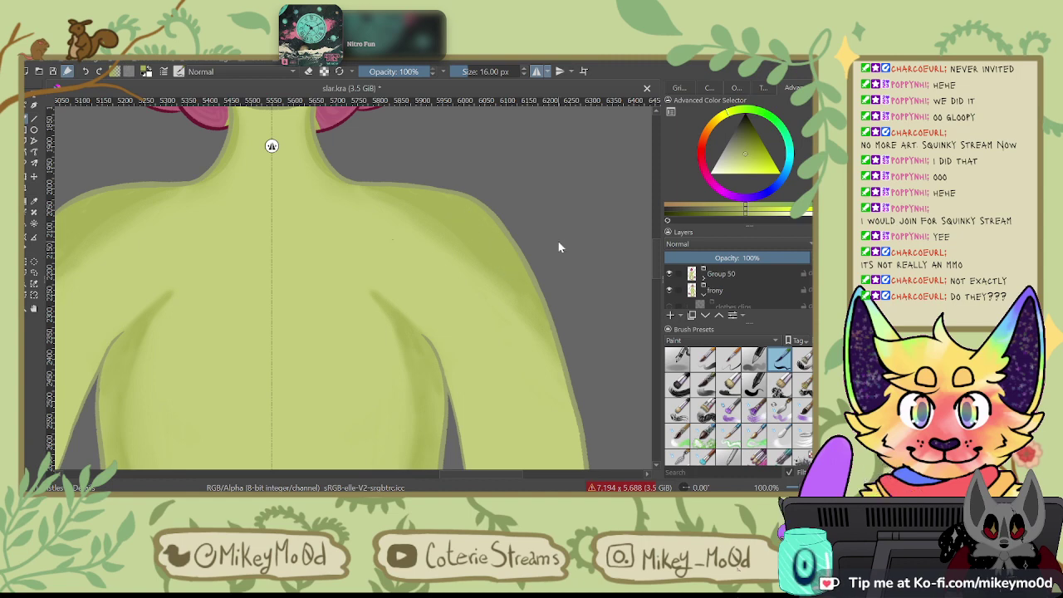
Step: Use the Watercolor Texture brush at 46.64 px to add mirrored textured edges to the darker green shoulder shading
{"action": "left_click", "coordinate": [702, 433]}
{"action": "mouse_move", "coordinate": [208, 249]}
{"action": "left_mouse_down"}
{"action": "mouse_move", "coordinate": [282, 328]}
{"action": "mouse_move", "coordinate": [241, 345]}
{"action": "left_mouse_up"}
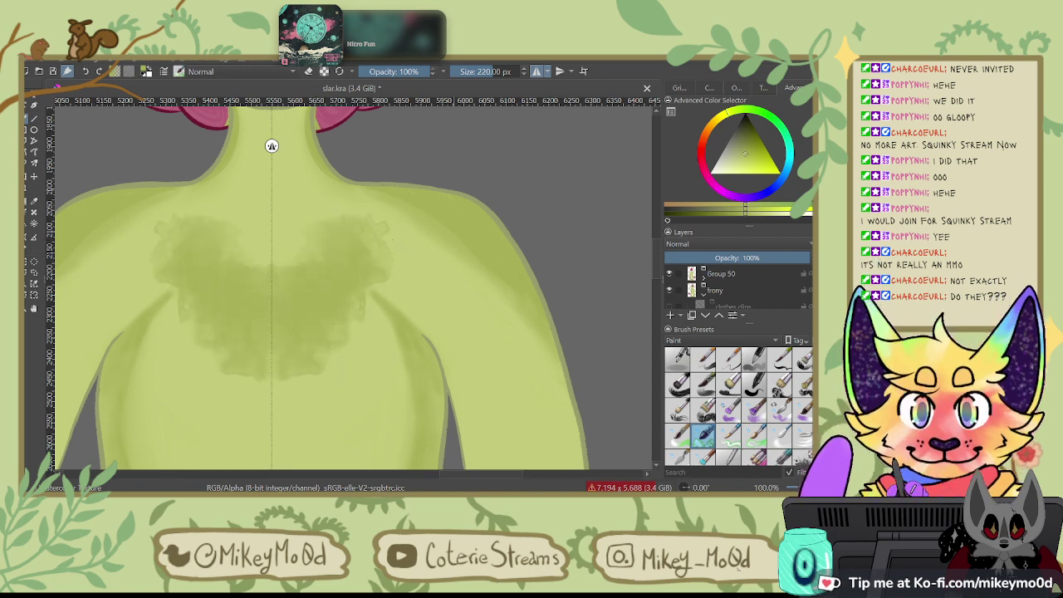
{"action": "key", "text": "ctrl+z"}
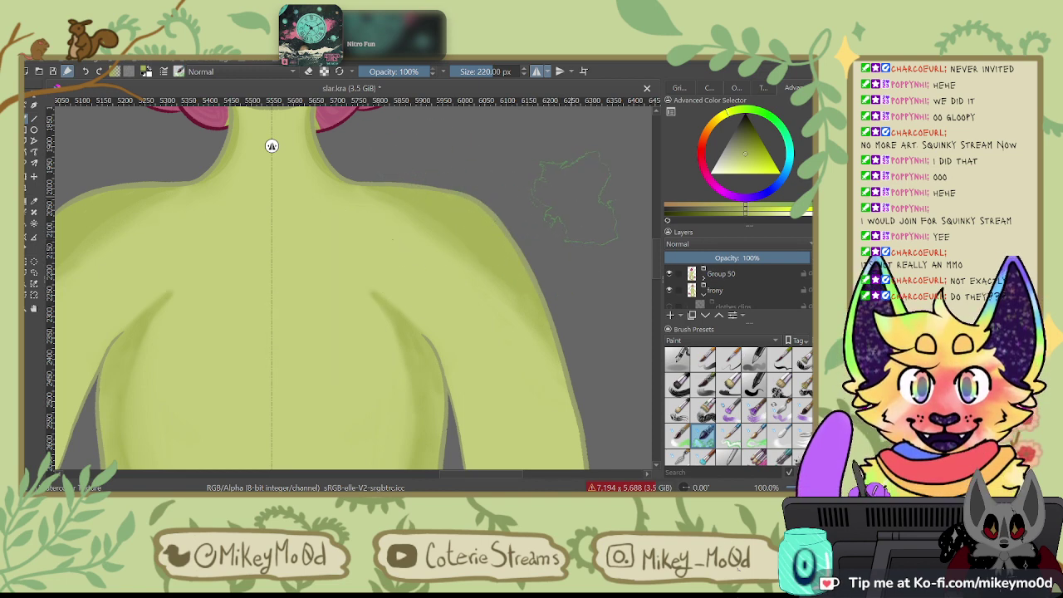
{"action": "left_click_drag", "start_coordinate": [579, 205], "coordinate": [489, 205]}
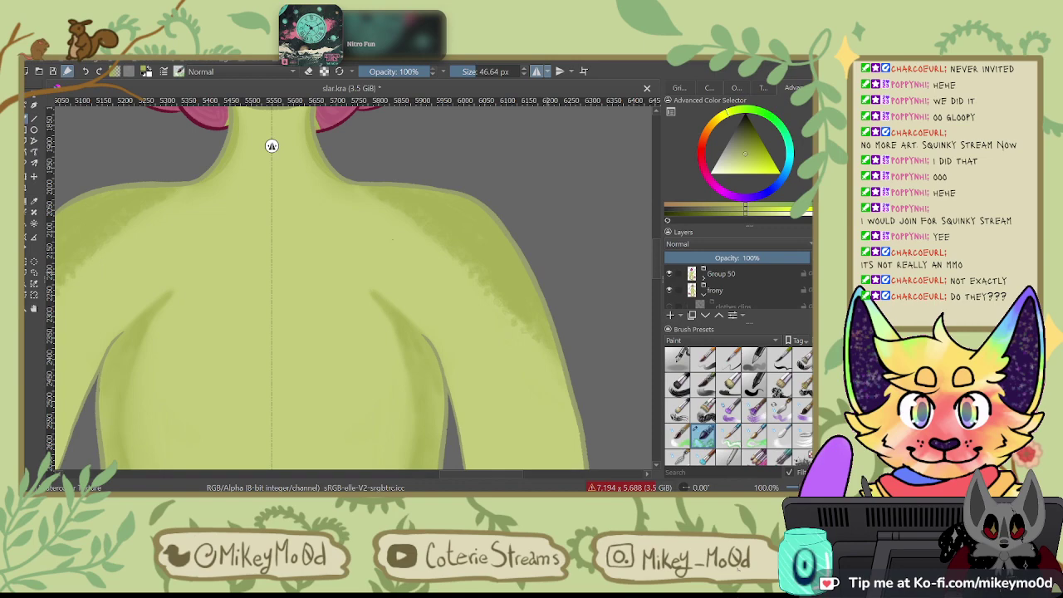
Step: Add mirrored textured strokes to the darker green shading along the front figure's shoulders and outer upper arms
{"action": "scroll", "coordinate": [548, 275], "scroll_direction": "down", "scroll_amount": 6}
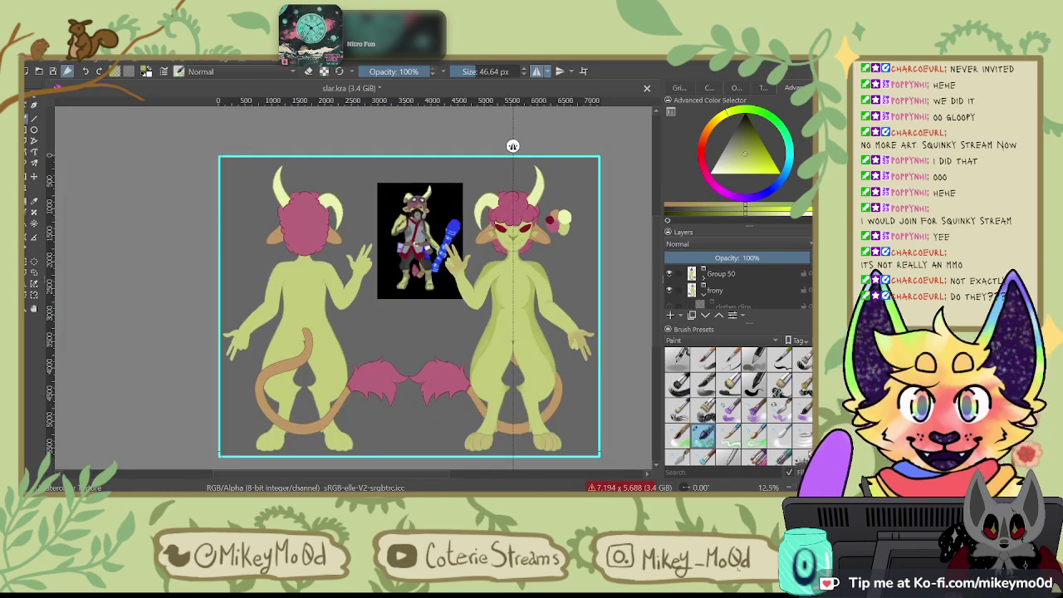
{"action": "scroll", "coordinate": [547, 273], "scroll_direction": "up", "scroll_amount": 3}
{"action": "scroll", "coordinate": [548, 273], "scroll_direction": "down", "scroll_amount": 2}
{"action": "scroll", "coordinate": [548, 273], "scroll_direction": "up", "scroll_amount": 2}
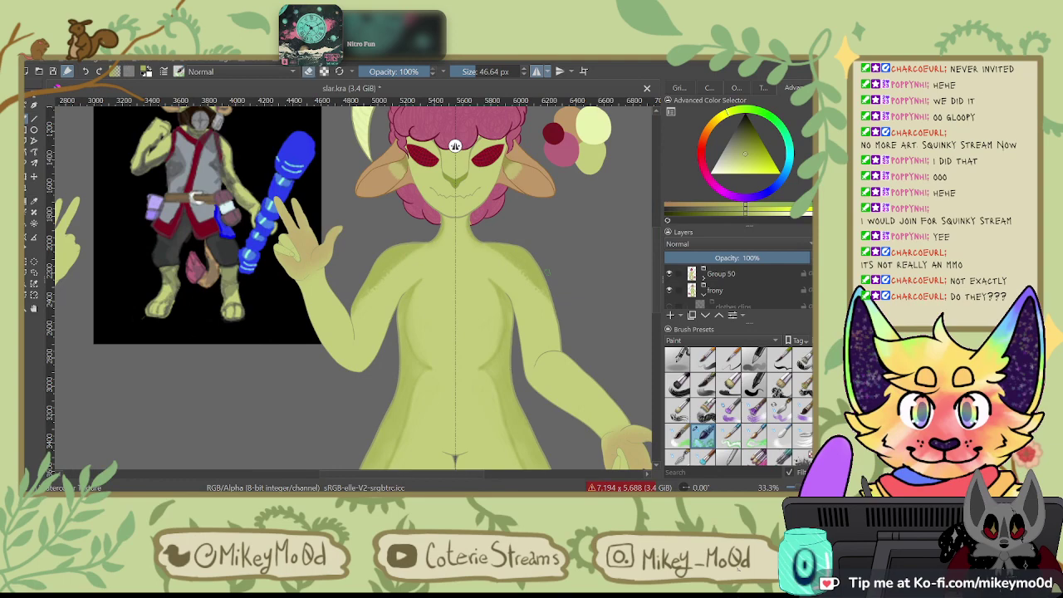
{"action": "mouse_move", "coordinate": [455, 146]}
{"action": "left_mouse_down"}
{"action": "mouse_move", "coordinate": [309, 116]}
{"action": "mouse_move", "coordinate": [208, 431]}
{"action": "mouse_move", "coordinate": [286, 431]}
{"action": "left_mouse_up"}
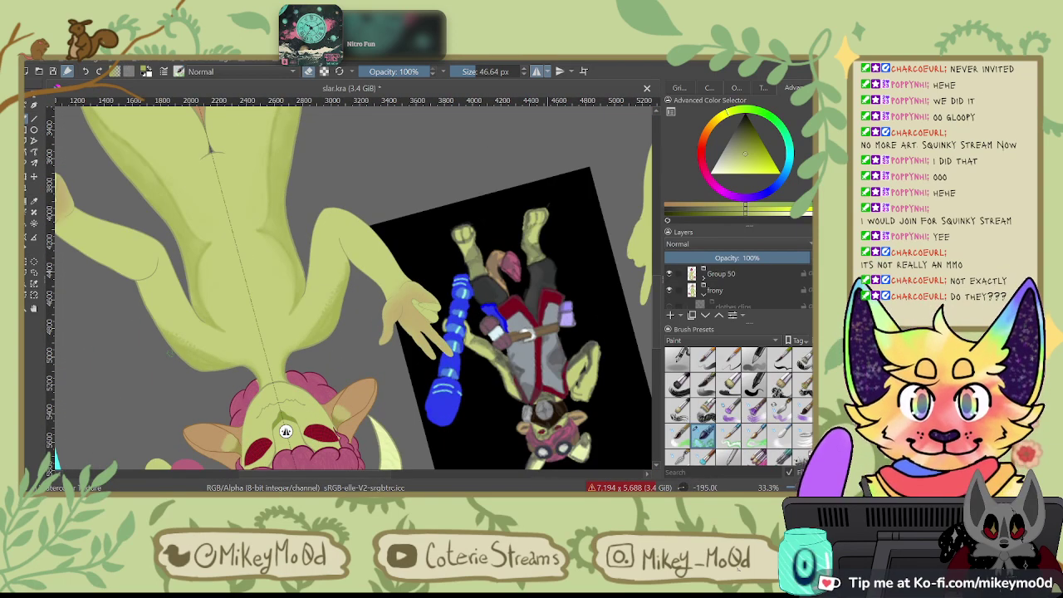
{"action": "scroll", "coordinate": [515, 337], "scroll_direction": "up", "scroll_amount": 3}
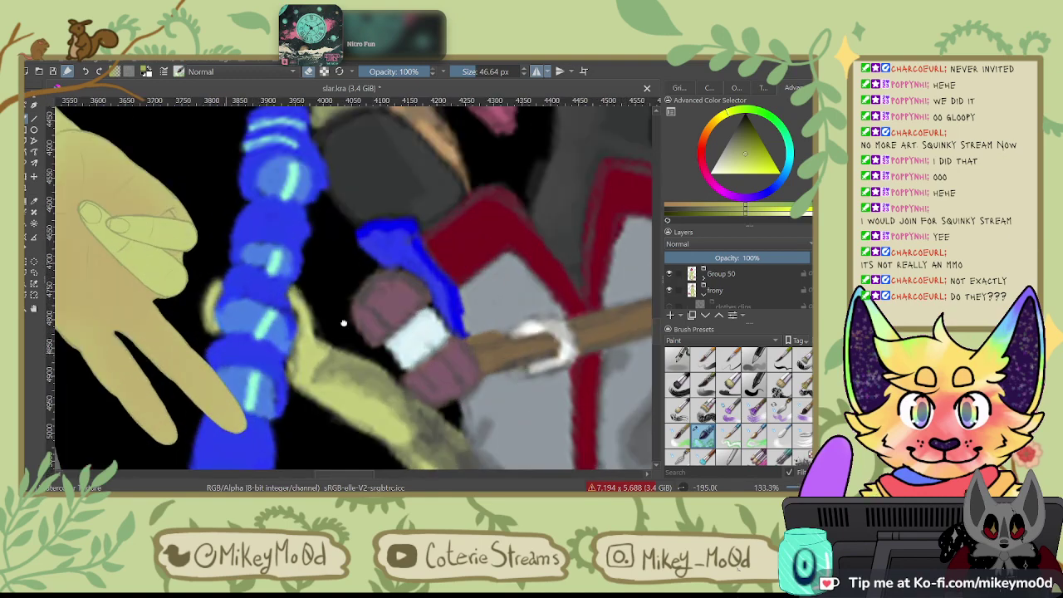
{"action": "left_click_drag", "start_coordinate": [343, 322], "coordinate": [102, 432]}
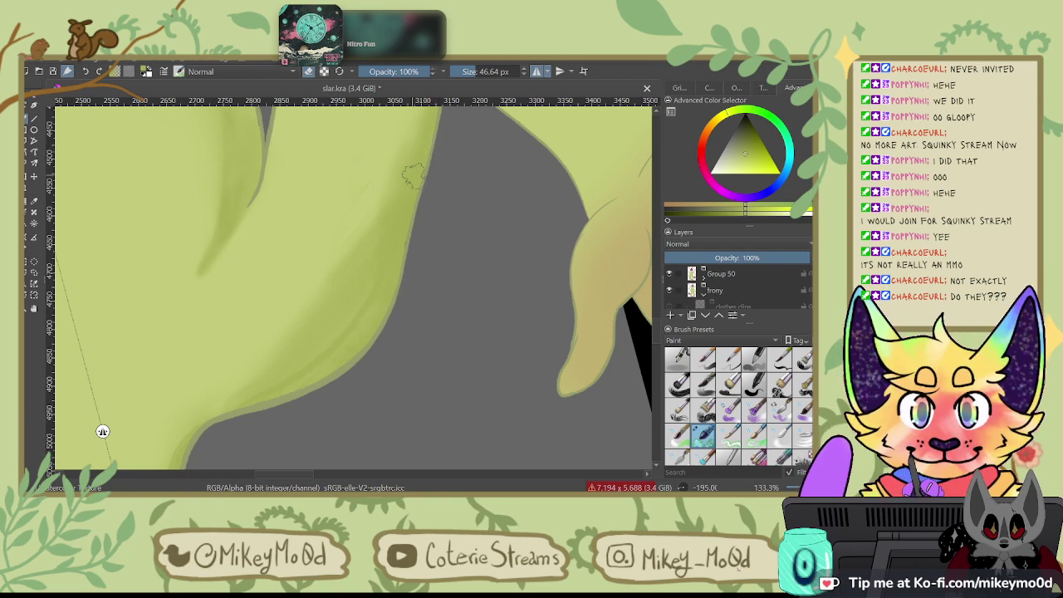
{"action": "mouse_move", "coordinate": [432, 115]}
{"action": "left_mouse_down"}
{"action": "mouse_move", "coordinate": [372, 246]}
{"action": "mouse_move", "coordinate": [276, 348]}
{"action": "left_mouse_up"}
{"action": "mouse_move", "coordinate": [403, 218]}
{"action": "left_mouse_down"}
{"action": "mouse_move", "coordinate": [358, 342]}
{"action": "mouse_move", "coordinate": [300, 400]}
{"action": "left_mouse_up"}
{"action": "key", "text": "ctrl+z"}
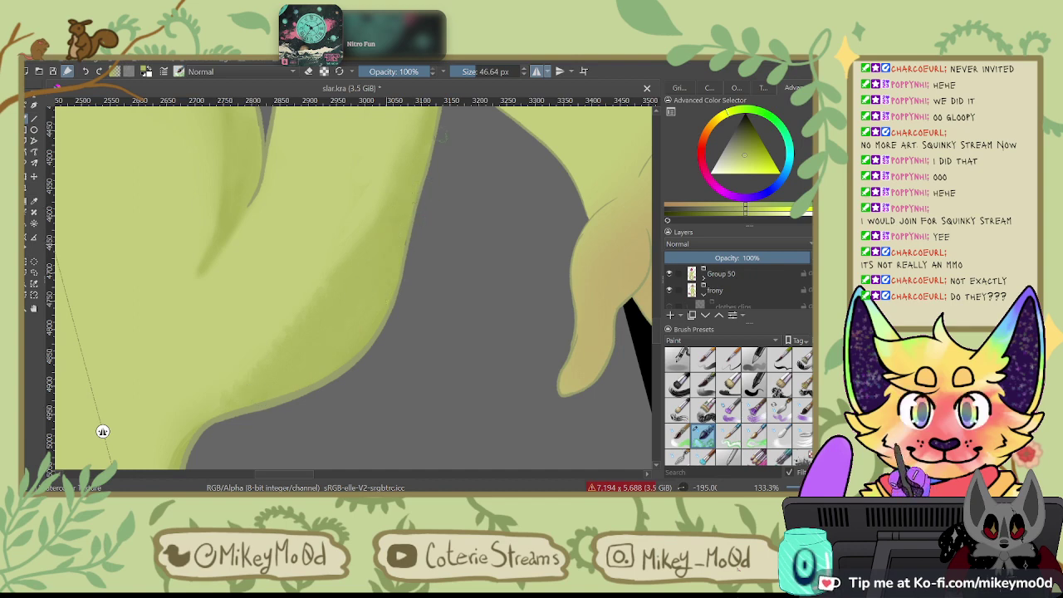
{"action": "left_click_drag", "start_coordinate": [426, 257], "coordinate": [389, 375]}
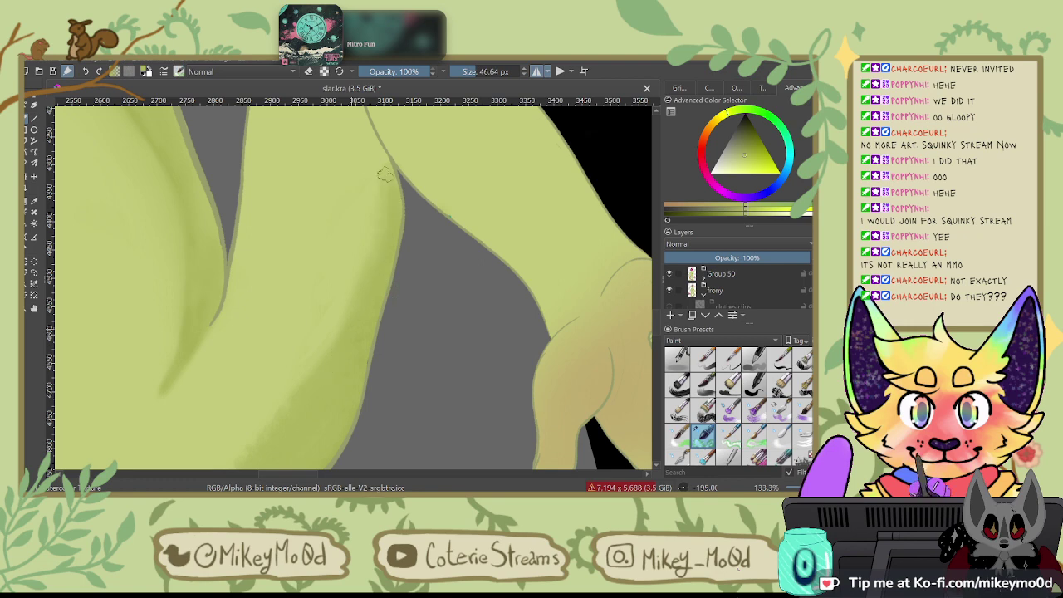
{"action": "mouse_move", "coordinate": [342, 369]}
{"action": "left_mouse_down"}
{"action": "mouse_move", "coordinate": [422, 260]}
{"action": "mouse_move", "coordinate": [339, 231]}
{"action": "left_mouse_up"}
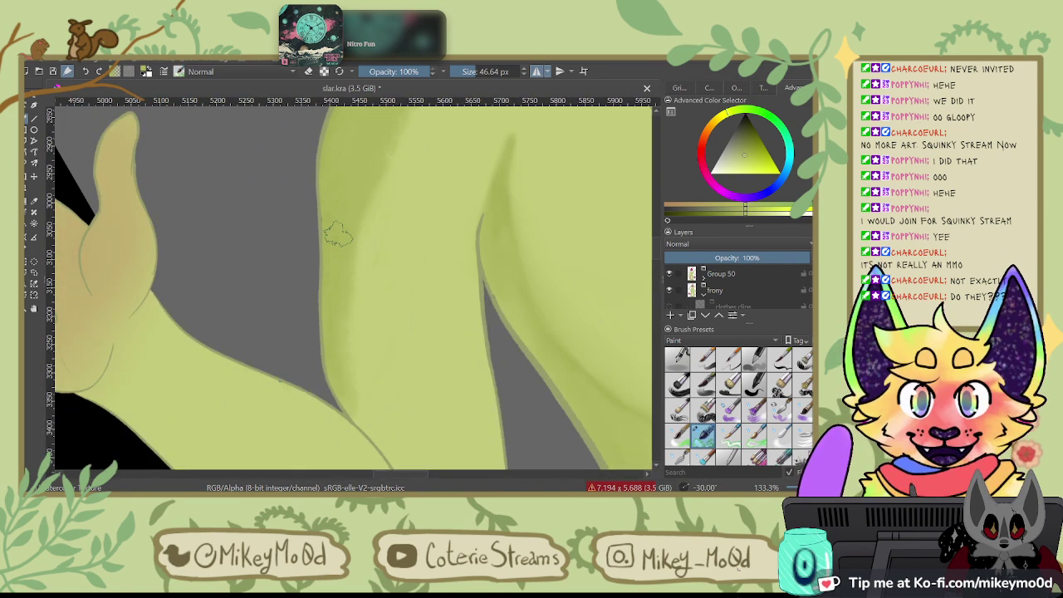
{"action": "left_click_drag", "start_coordinate": [337, 335], "coordinate": [212, 459]}
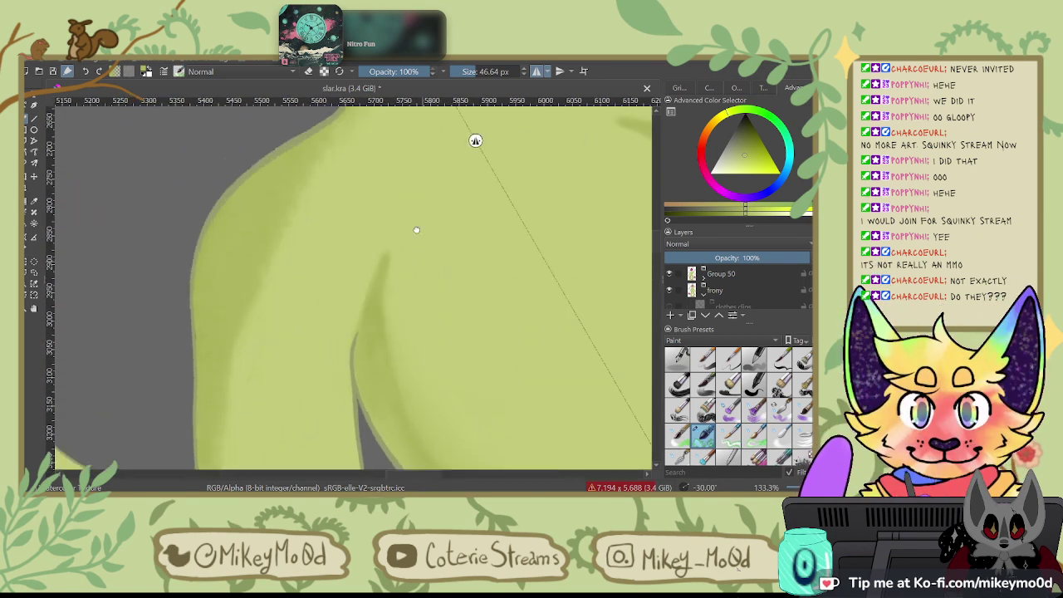
Step: Texture the mirrored darker green shading from the front figure's armpits down along the sides of the chest
{"action": "left_click_drag", "start_coordinate": [415, 230], "coordinate": [399, 89]}
{"action": "left_click_drag", "start_coordinate": [539, 140], "coordinate": [498, 140]}
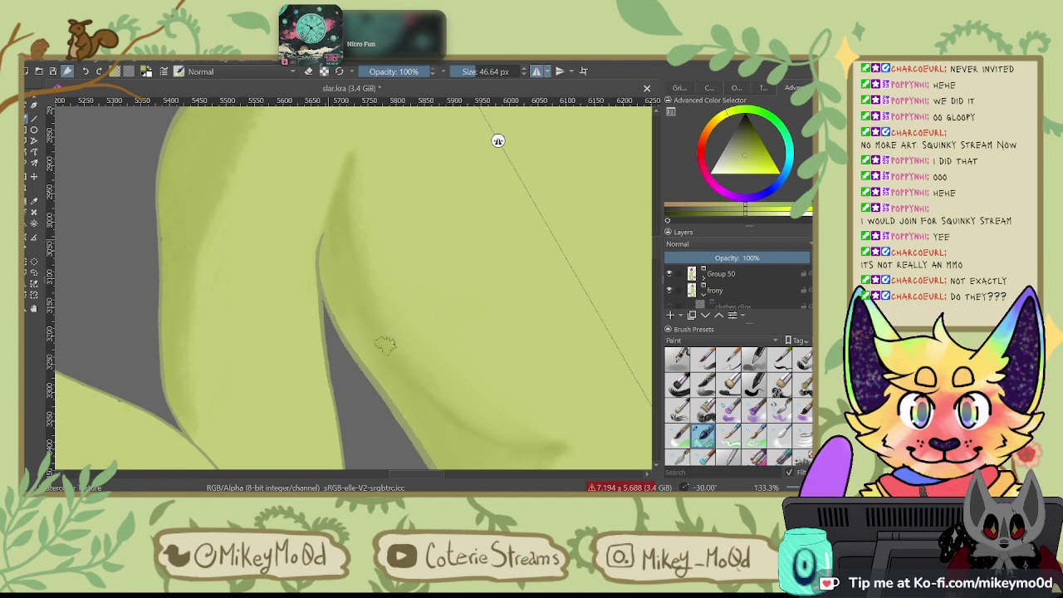
{"action": "left_click_drag", "start_coordinate": [352, 250], "coordinate": [266, 95]}
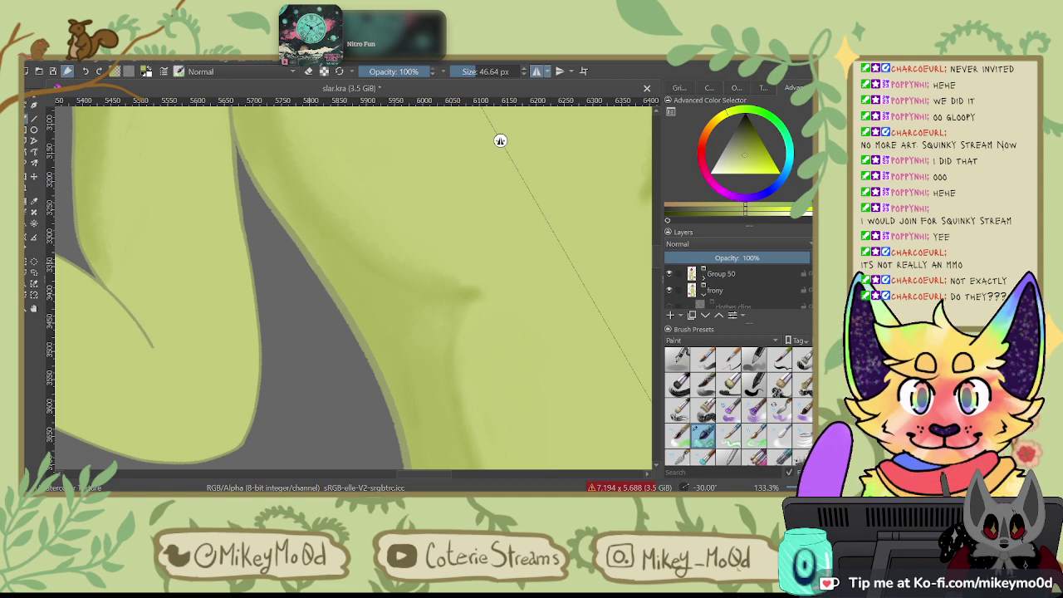
Step: Roughen the inner edge of the mirrored darker green shading around the front figure's waist and down to the hips
{"action": "left_click_drag", "start_coordinate": [471, 320], "coordinate": [490, 250]}
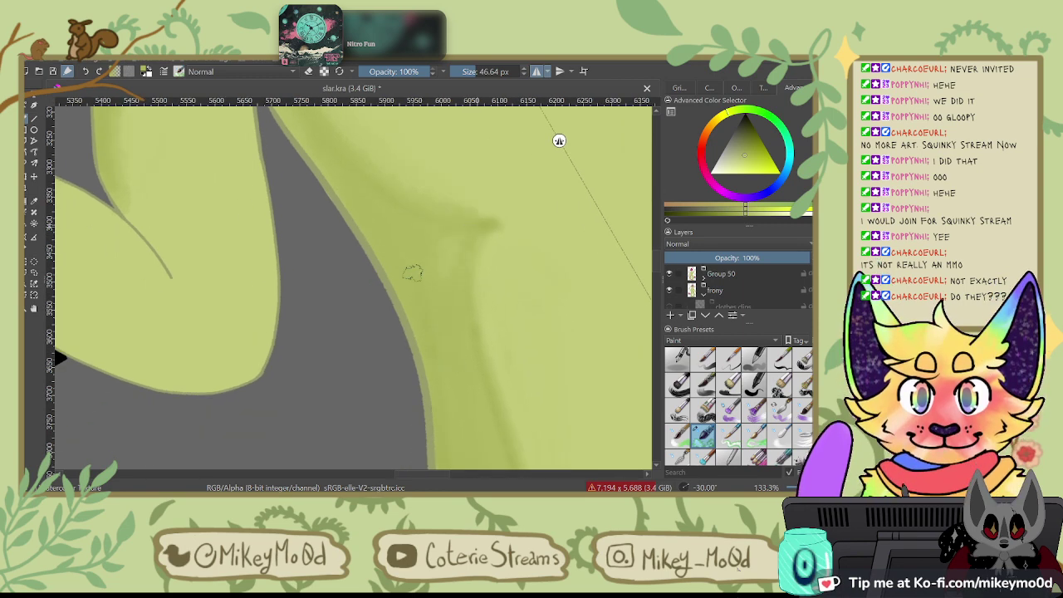
{"action": "left_click_drag", "start_coordinate": [445, 363], "coordinate": [379, 266]}
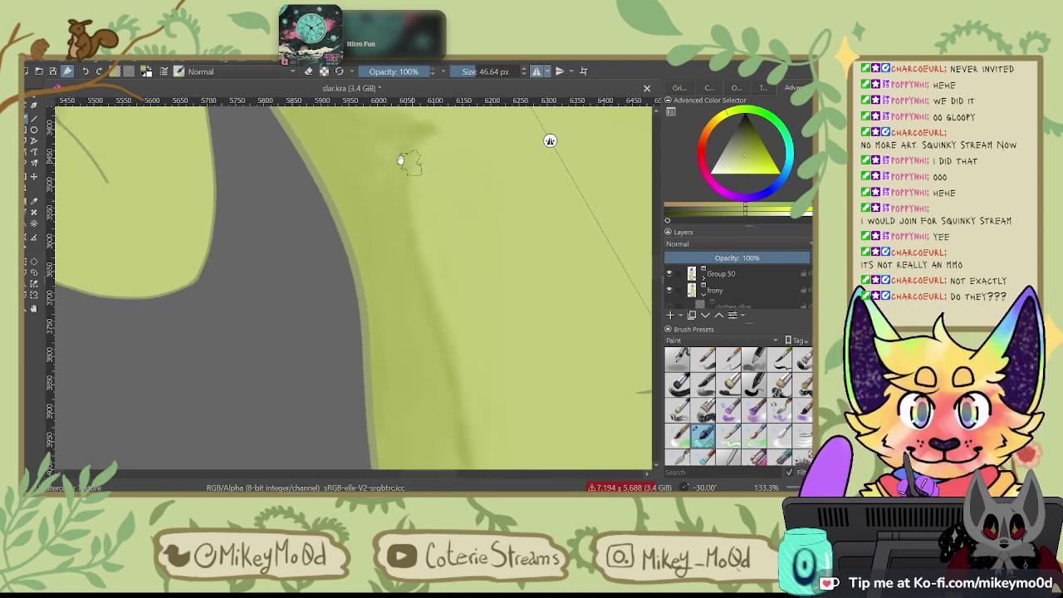
{"action": "left_click_drag", "start_coordinate": [402, 161], "coordinate": [384, 225]}
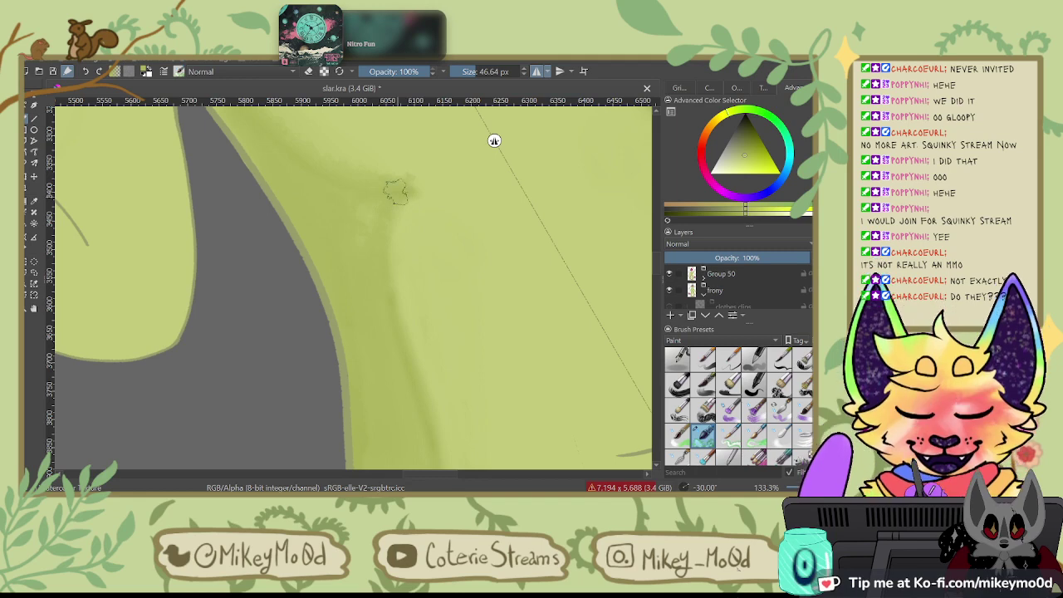
{"action": "mouse_move", "coordinate": [406, 187]}
{"action": "left_mouse_down"}
{"action": "mouse_move", "coordinate": [406, 342]}
{"action": "mouse_move", "coordinate": [393, 262]}
{"action": "left_mouse_up"}
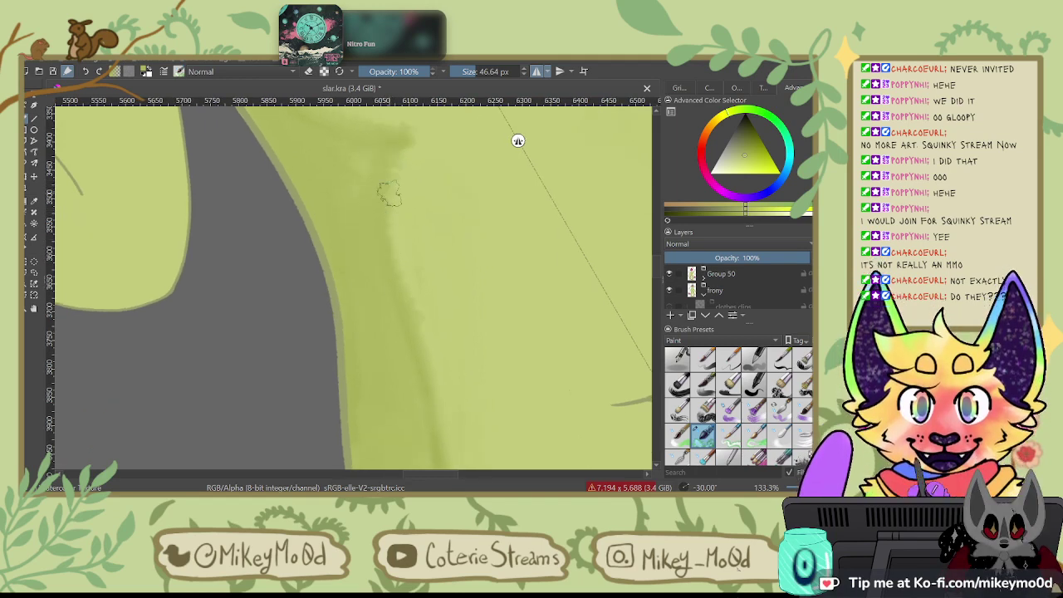
{"action": "mouse_move", "coordinate": [419, 337]}
{"action": "left_mouse_down"}
{"action": "mouse_move", "coordinate": [382, 181]}
{"action": "mouse_move", "coordinate": [389, 349]}
{"action": "left_mouse_up"}
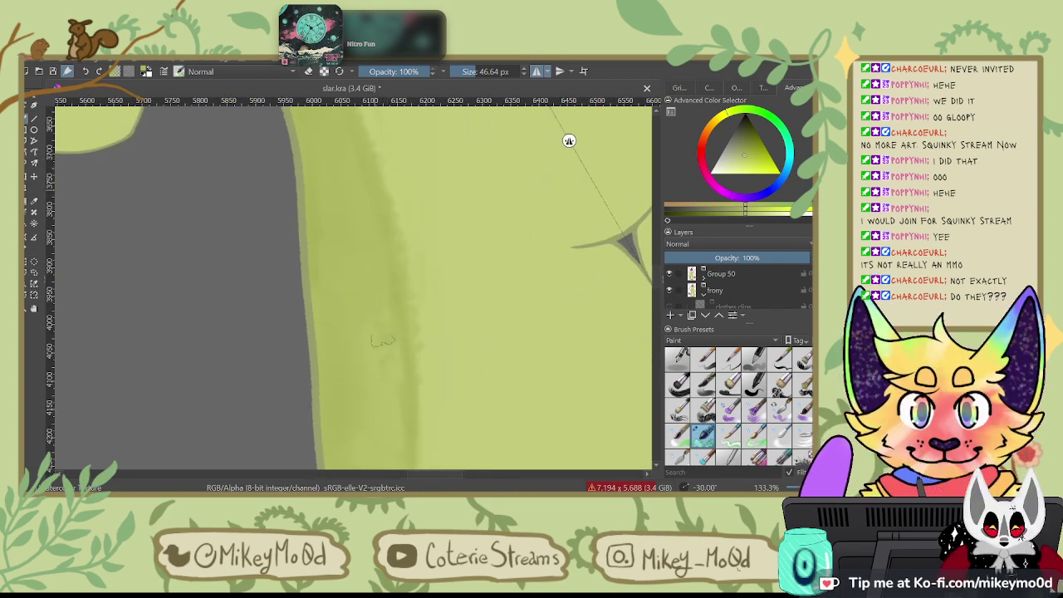
Step: Continue the mirrored textured shading along the front figure's outer hips and thighs, tapering it towards the tail tuft
{"action": "left_click_drag", "start_coordinate": [569, 140], "coordinate": [65, 357]}
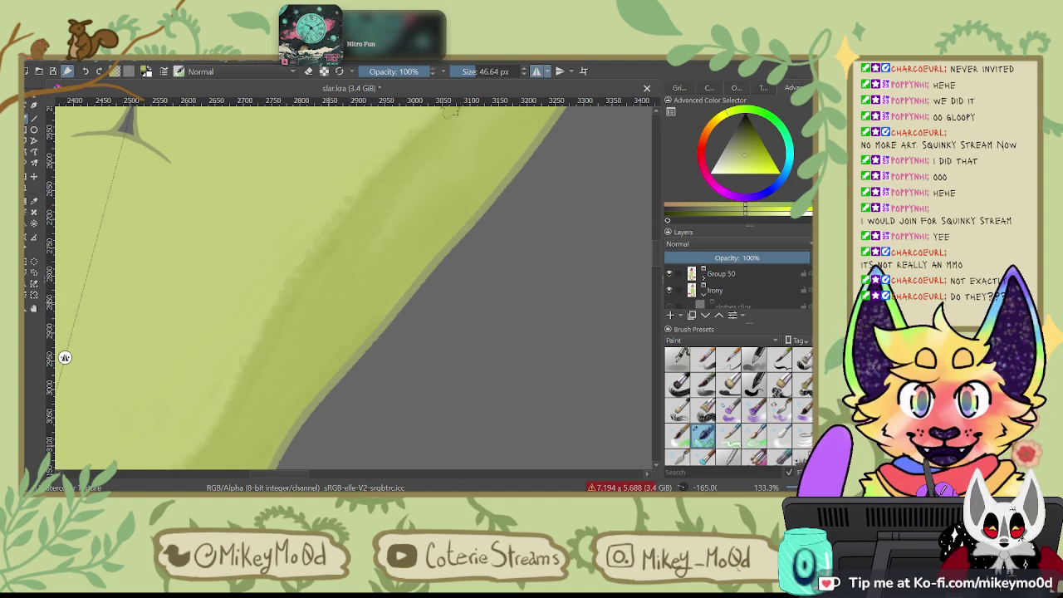
{"action": "left_click_drag", "start_coordinate": [428, 310], "coordinate": [354, 434]}
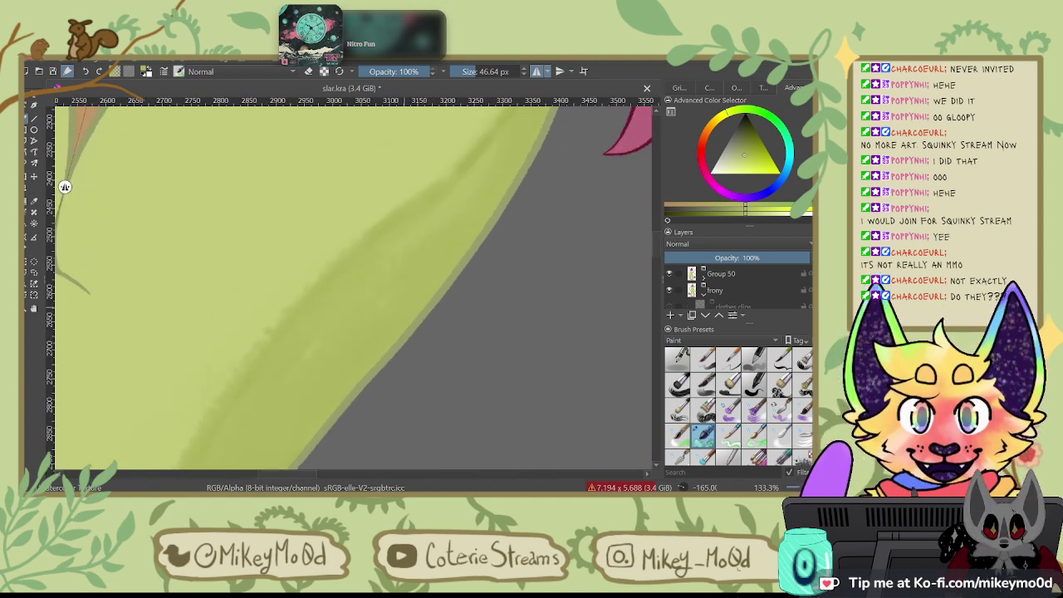
{"action": "left_click_drag", "start_coordinate": [460, 230], "coordinate": [410, 283]}
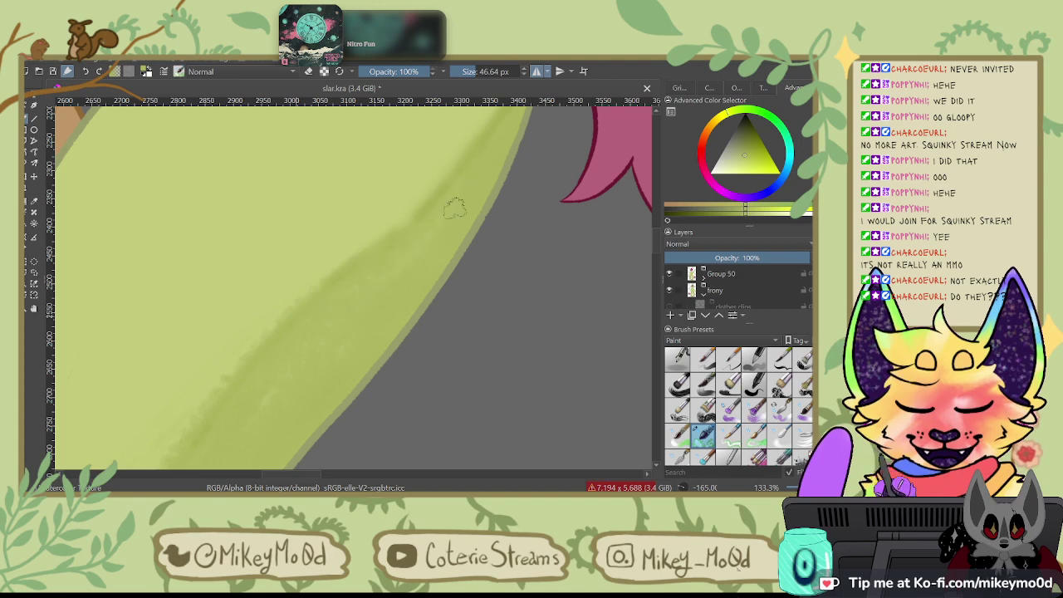
{"action": "left_click_drag", "start_coordinate": [401, 285], "coordinate": [365, 325]}
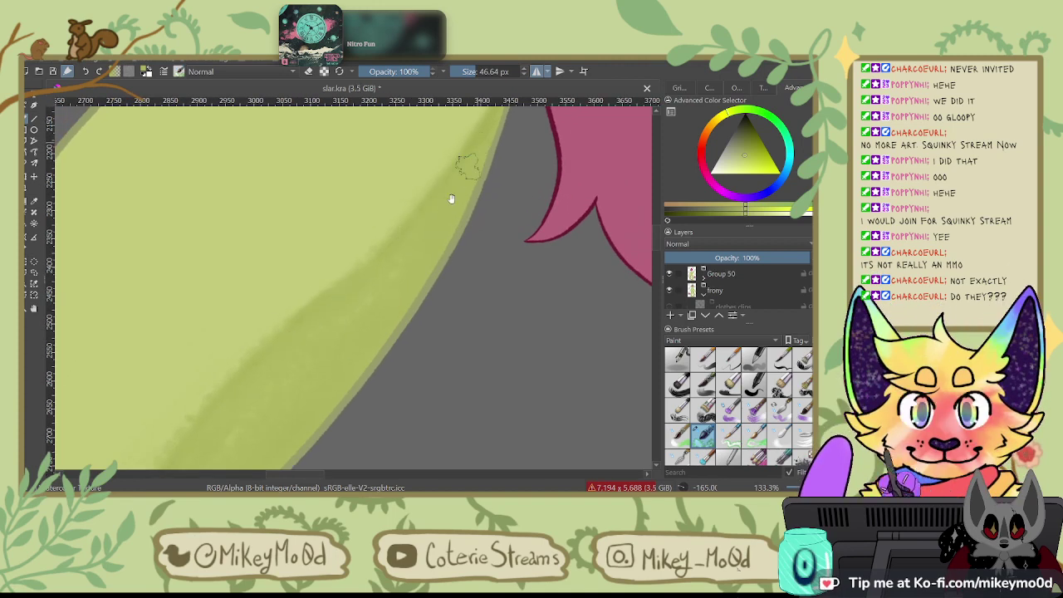
{"action": "left_click_drag", "start_coordinate": [438, 228], "coordinate": [345, 338]}
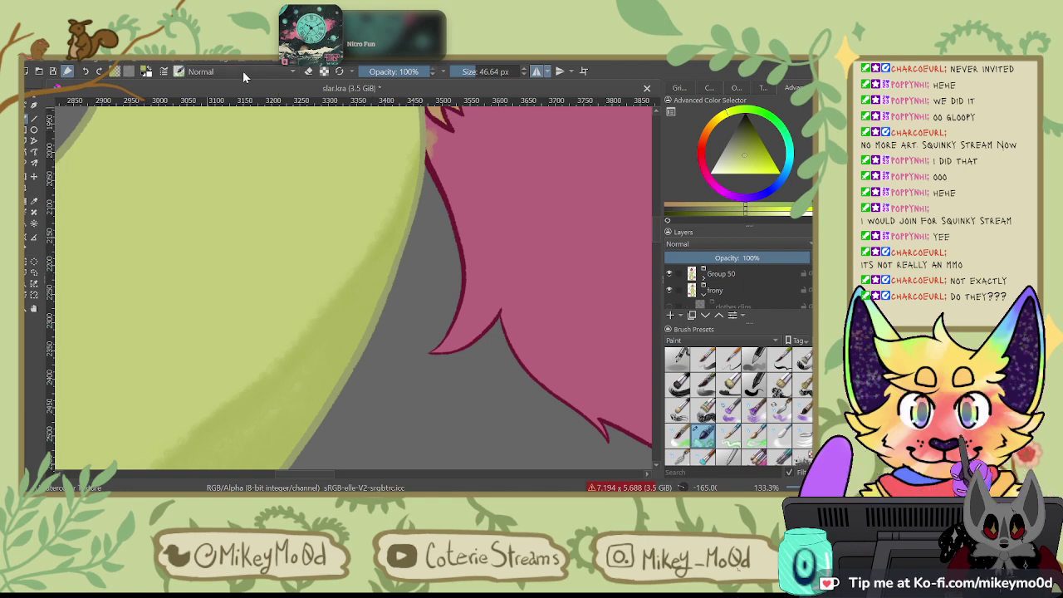
Step: Erase the stray shading that spilled onto the tail tuft beside the thigh, and return to normal painting
{"action": "left_click", "coordinate": [309, 74]}
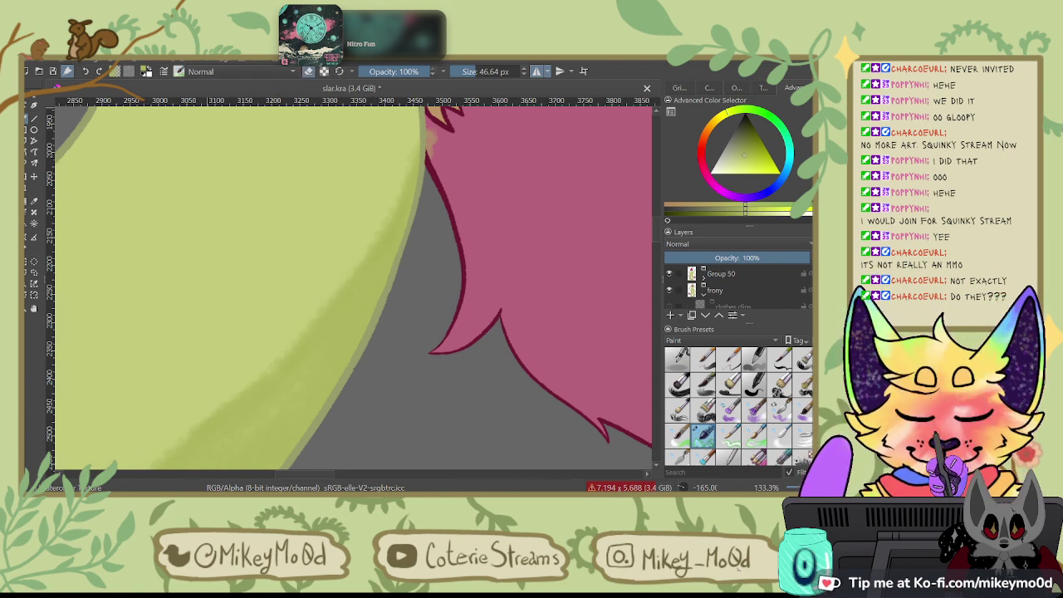
{"action": "left_click_drag", "start_coordinate": [436, 148], "coordinate": [432, 113]}
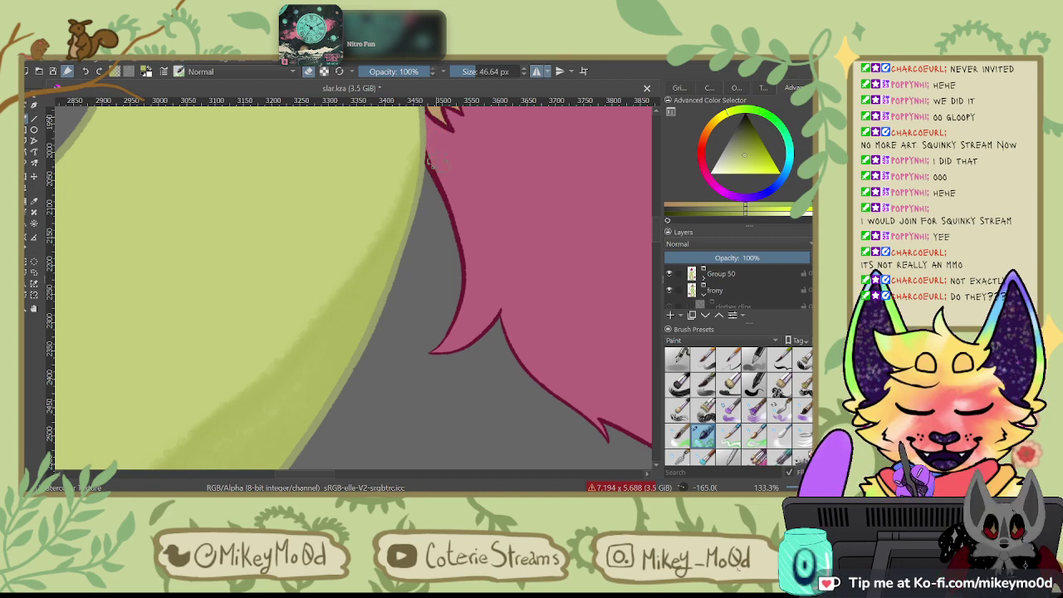
{"action": "left_click", "coordinate": [311, 74]}
{"action": "left_click", "coordinate": [324, 72]}
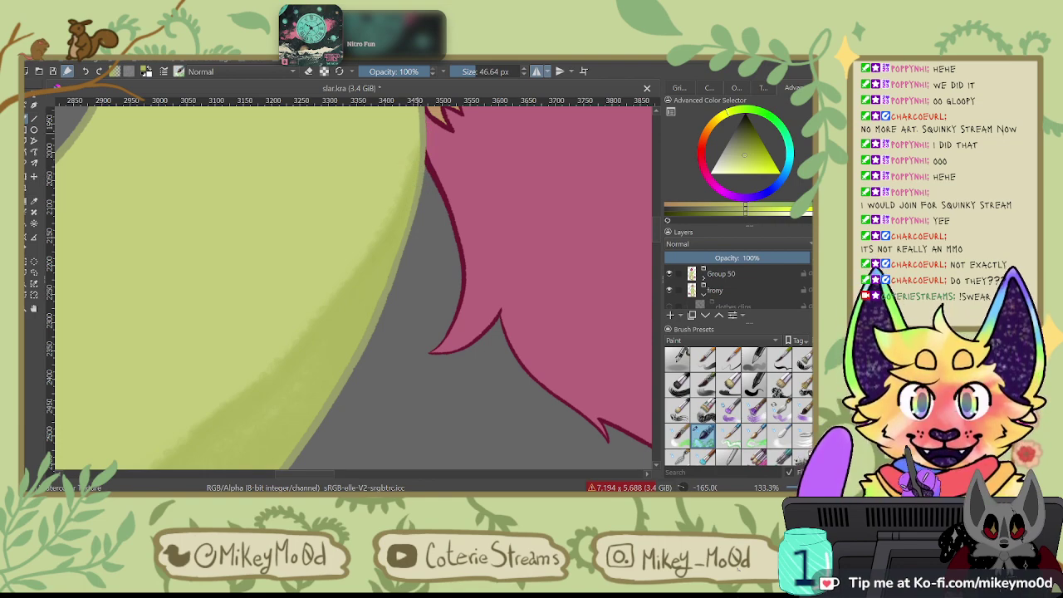
Step: Touch up the mirrored darker green shading at the front figure's inner knees, resampling the shading color there
{"action": "mouse_move", "coordinate": [351, 239]}
{"action": "left_mouse_down"}
{"action": "mouse_move", "coordinate": [498, 213]}
{"action": "mouse_move", "coordinate": [463, 219]}
{"action": "mouse_move", "coordinate": [446, 299]}
{"action": "mouse_move", "coordinate": [472, 294]}
{"action": "mouse_move", "coordinate": [469, 239]}
{"action": "left_mouse_up"}
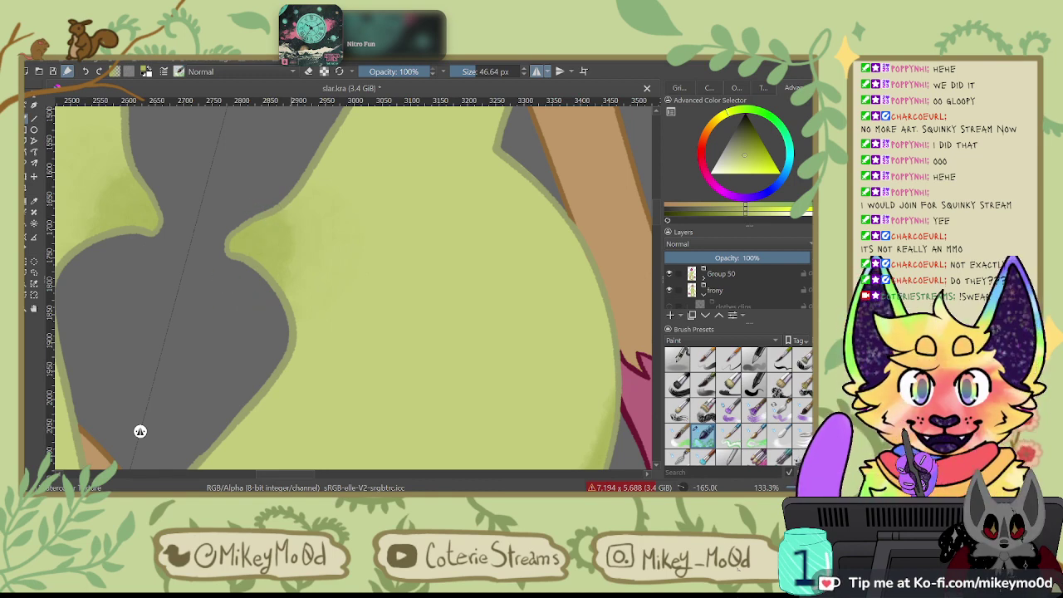
{"action": "left_click", "coordinate": [465, 183], "text": "ctrl"}
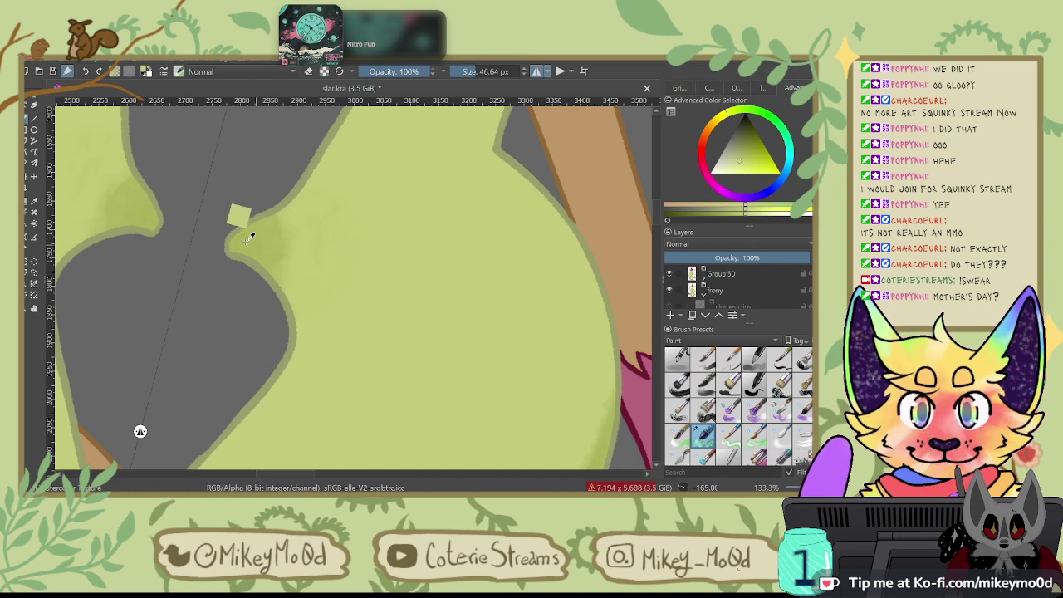
{"action": "left_click", "coordinate": [745, 154]}
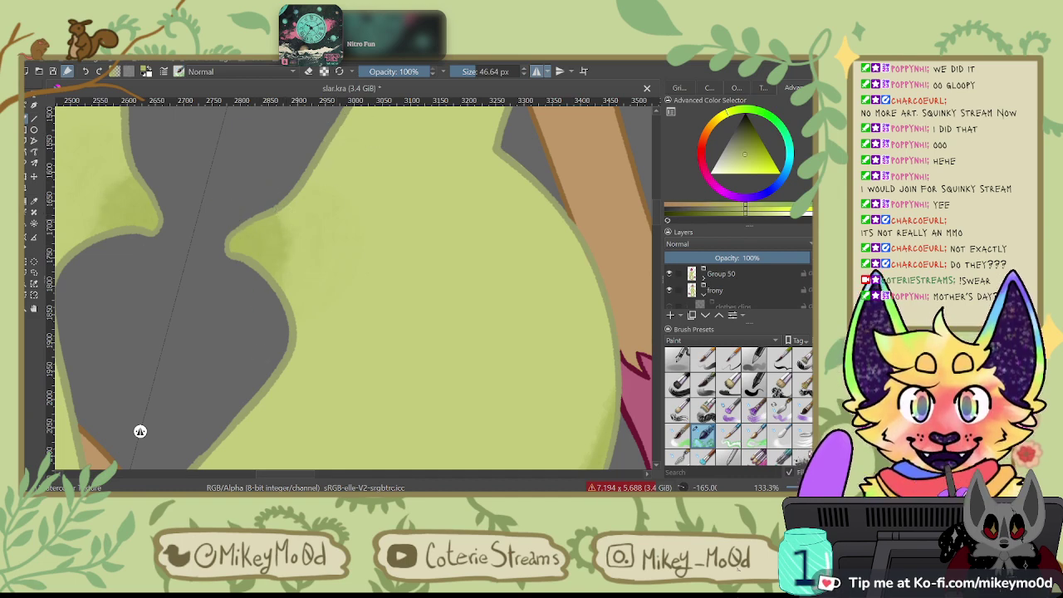
Step: Examine the shading on the front figure from the feet and legs up over the torso to the face
{"action": "left_click_drag", "start_coordinate": [449, 130], "coordinate": [308, 357]}
{"action": "left_click_drag", "start_coordinate": [449, 130], "coordinate": [380, 305]}
{"action": "mouse_move", "coordinate": [471, 230]}
{"action": "left_mouse_down"}
{"action": "mouse_move", "coordinate": [413, 271]}
{"action": "mouse_move", "coordinate": [467, 241]}
{"action": "left_mouse_up"}
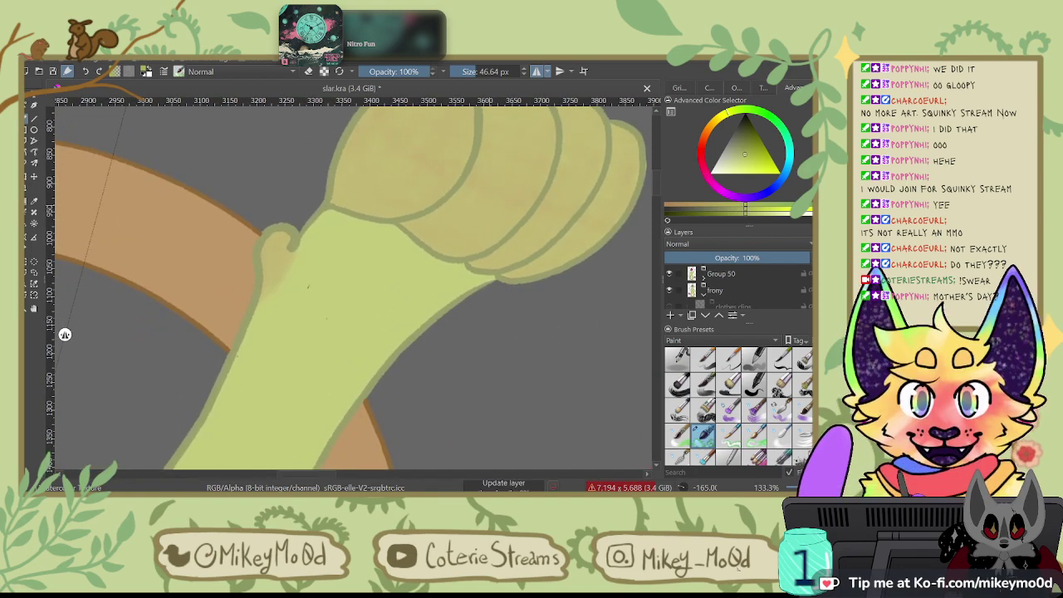
{"action": "scroll", "coordinate": [325, 378], "scroll_direction": "down", "scroll_amount": 4}
{"action": "key", "text": "6"}
{"action": "key", "text": "6"}
{"action": "key", "text": "6"}
{"action": "key", "text": "6"}
{"action": "key", "text": "6"}
{"action": "key", "text": "6"}
{"action": "key", "text": "6"}
{"action": "key", "text": "6"}
{"action": "key", "text": "6"}
{"action": "key", "text": "6"}
{"action": "key", "text": "6"}
{"action": "key", "text": "6"}
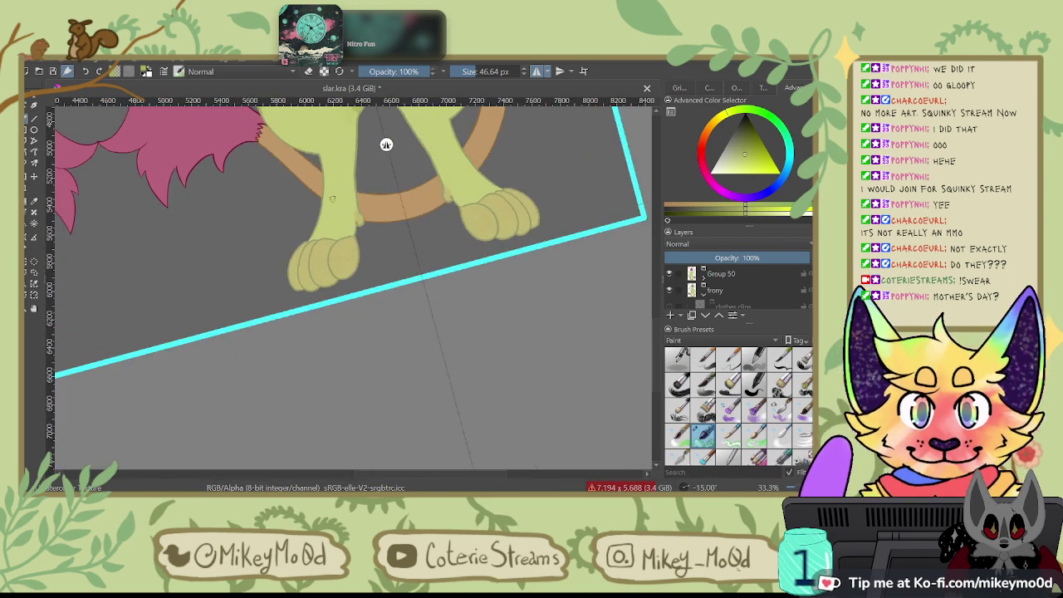
{"action": "scroll", "coordinate": [327, 375], "scroll_direction": "up", "scroll_amount": 1}
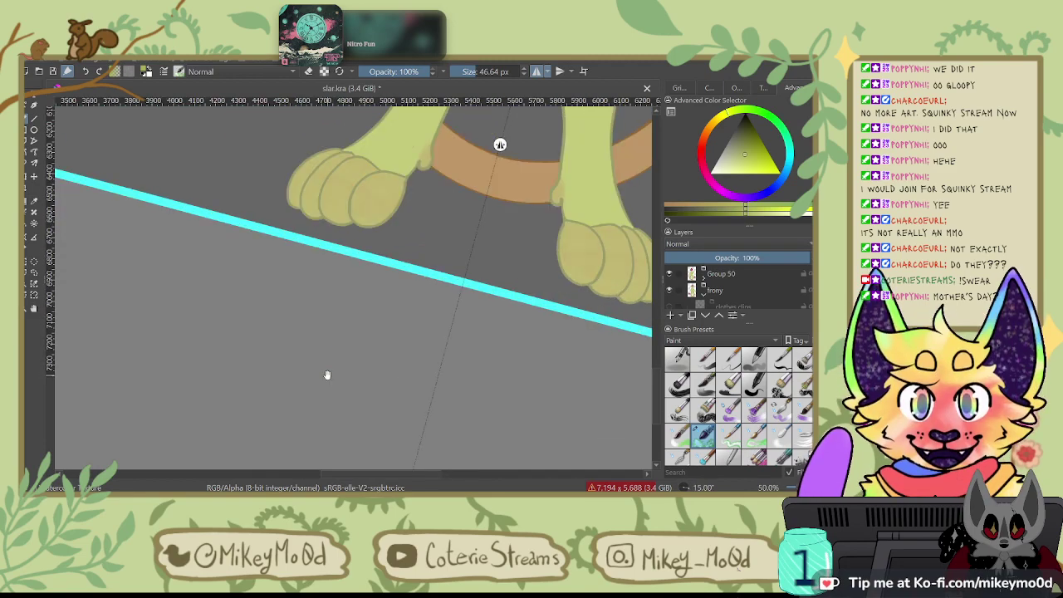
{"action": "left_click_drag", "start_coordinate": [431, 171], "coordinate": [278, 314]}
{"action": "left_click_drag", "start_coordinate": [342, 190], "coordinate": [398, 237]}
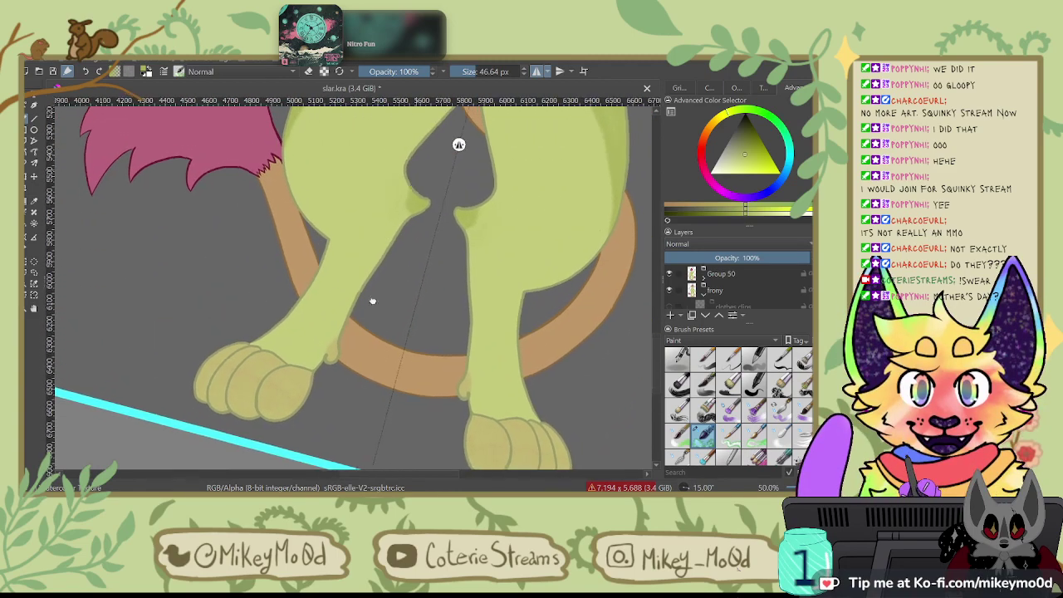
{"action": "left_click_drag", "start_coordinate": [430, 112], "coordinate": [394, 276]}
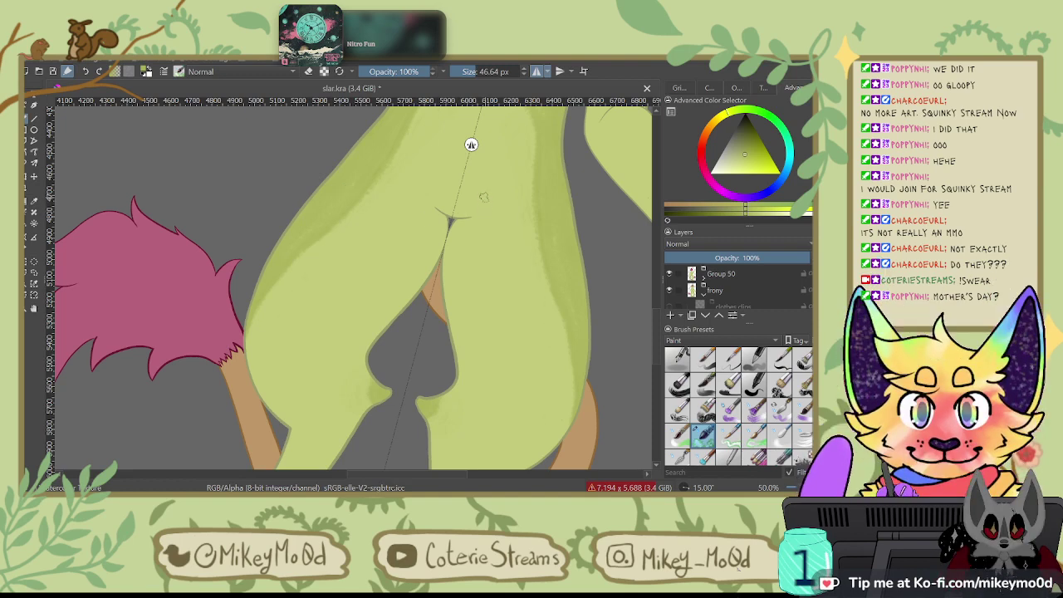
{"action": "scroll", "coordinate": [471, 144], "scroll_direction": "up", "scroll_amount": 8}
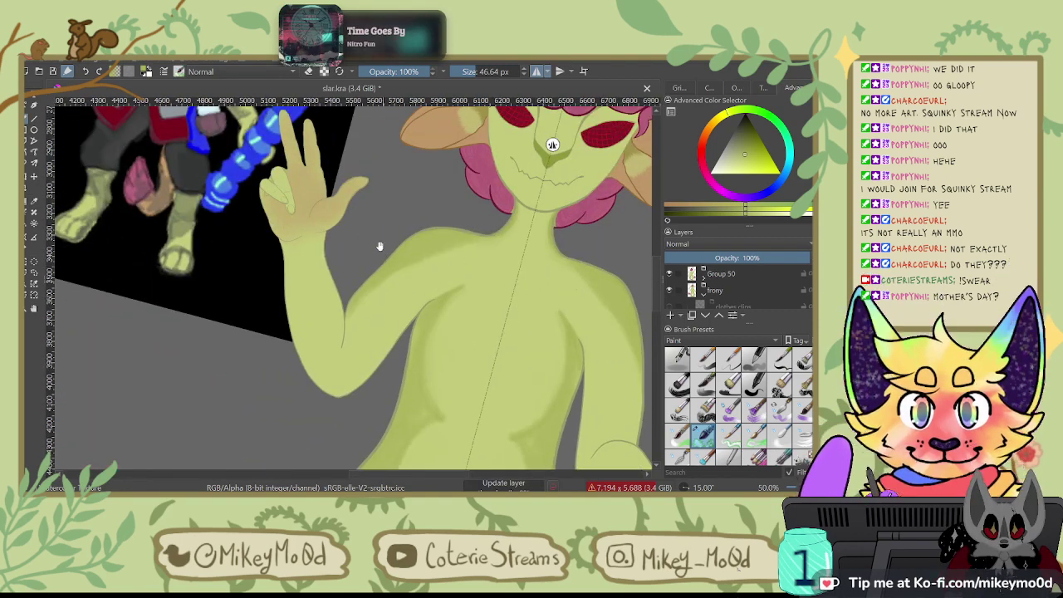
{"action": "scroll", "coordinate": [380, 245], "scroll_direction": "up", "scroll_amount": 4}
{"action": "scroll", "coordinate": [379, 246], "scroll_direction": "right", "scroll_amount": 4}
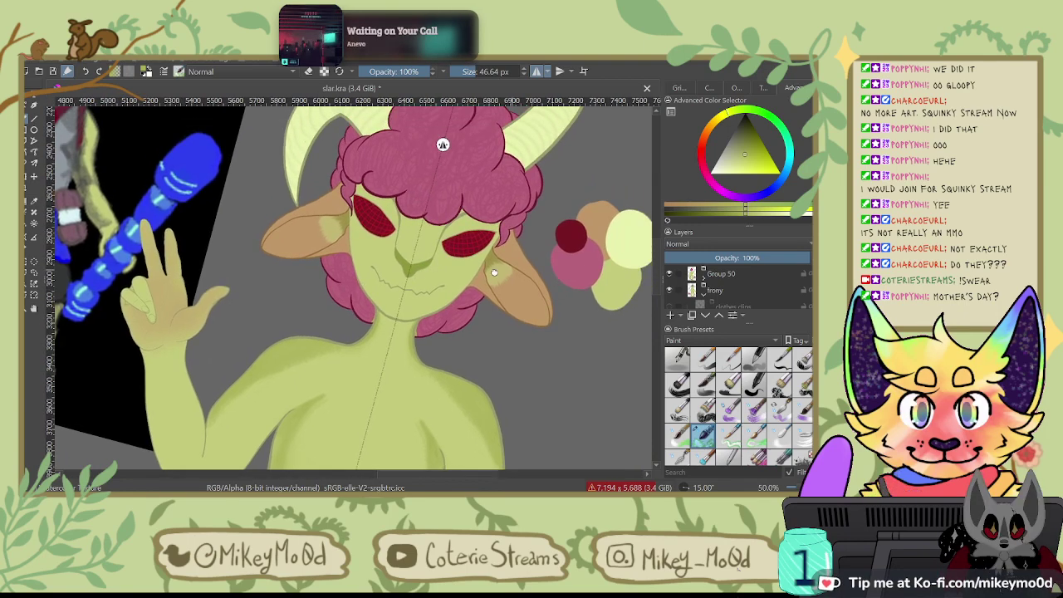
{"action": "left_click_drag", "start_coordinate": [494, 272], "coordinate": [464, 252]}
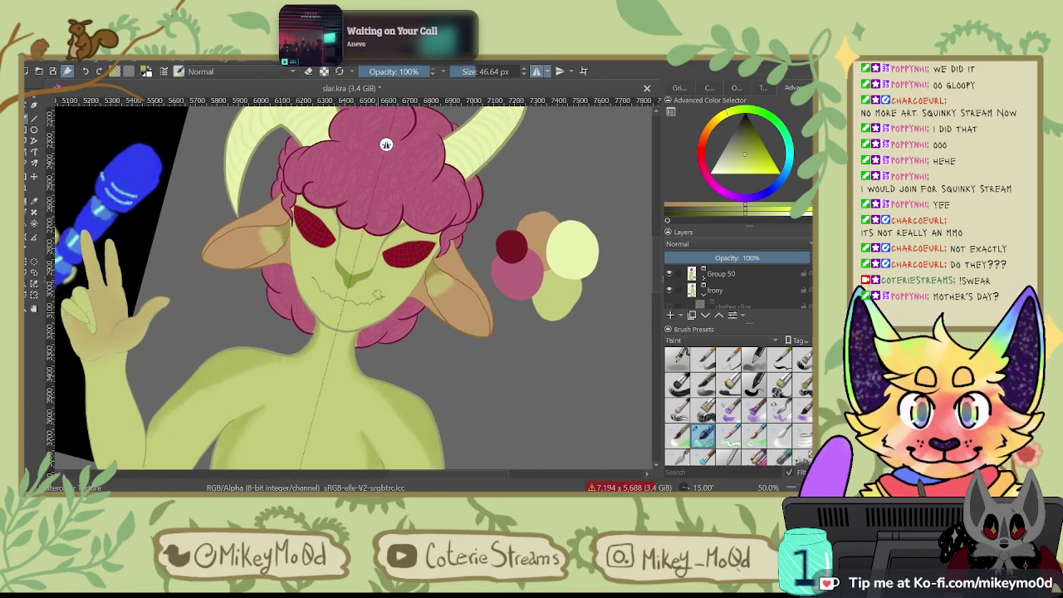
Step: Examine the darker green shading on the front figure's face, raised arm, neck and shoulders
{"action": "left_click_drag", "start_coordinate": [371, 351], "coordinate": [591, 195]}
{"action": "left_click_drag", "start_coordinate": [566, 305], "coordinate": [636, 344]}
{"action": "left_click_drag", "start_coordinate": [453, 259], "coordinate": [355, 347]}
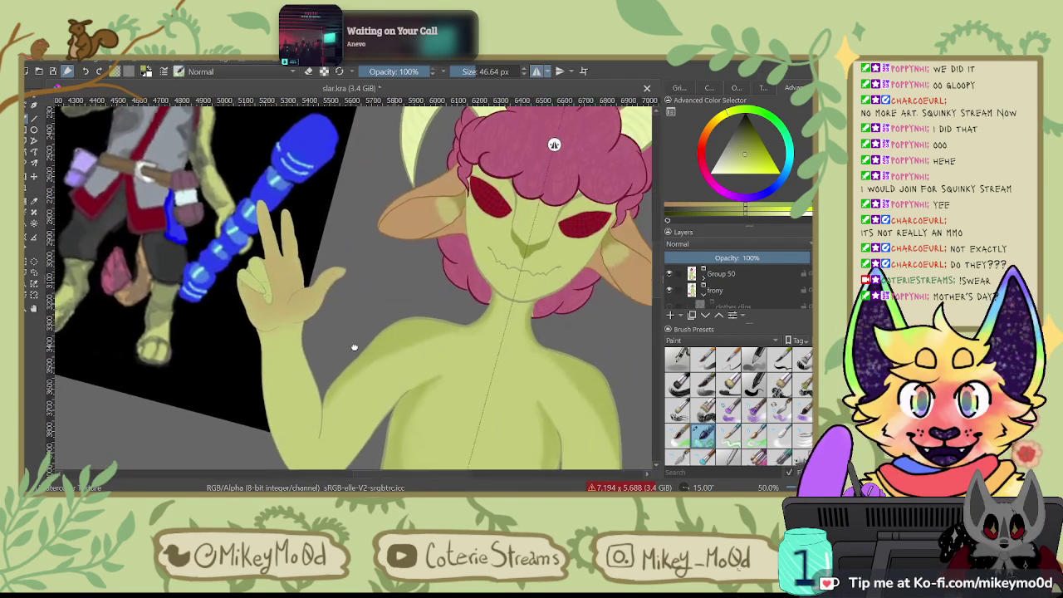
{"action": "scroll", "coordinate": [354, 347], "scroll_direction": "right", "scroll_amount": 3}
{"action": "scroll", "coordinate": [478, 145], "scroll_direction": "up", "scroll_amount": 4}
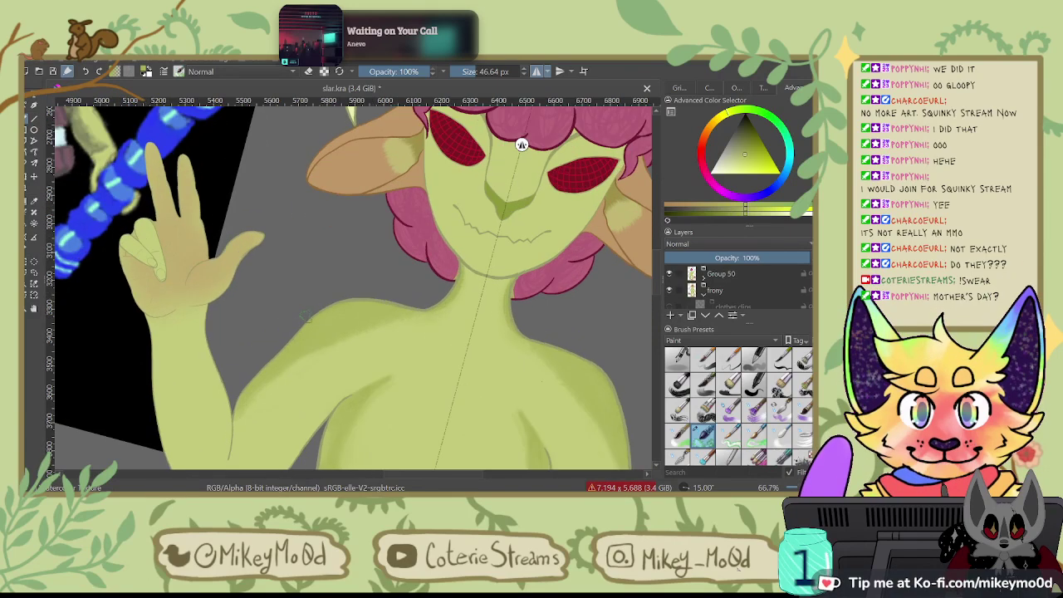
{"action": "scroll", "coordinate": [305, 316], "scroll_direction": "right", "scroll_amount": 8}
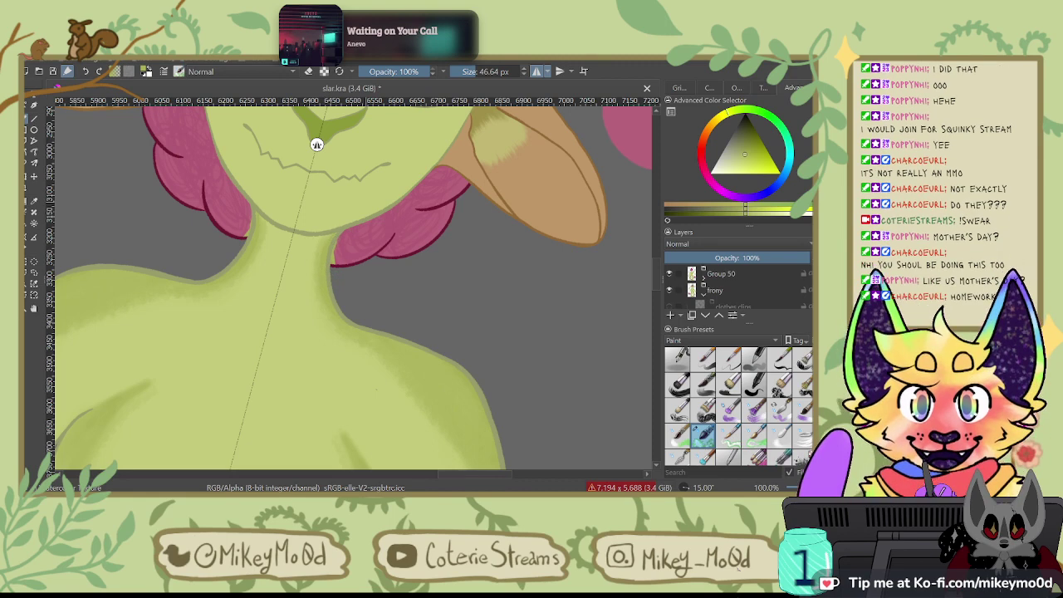
{"action": "key", "text": "e"}
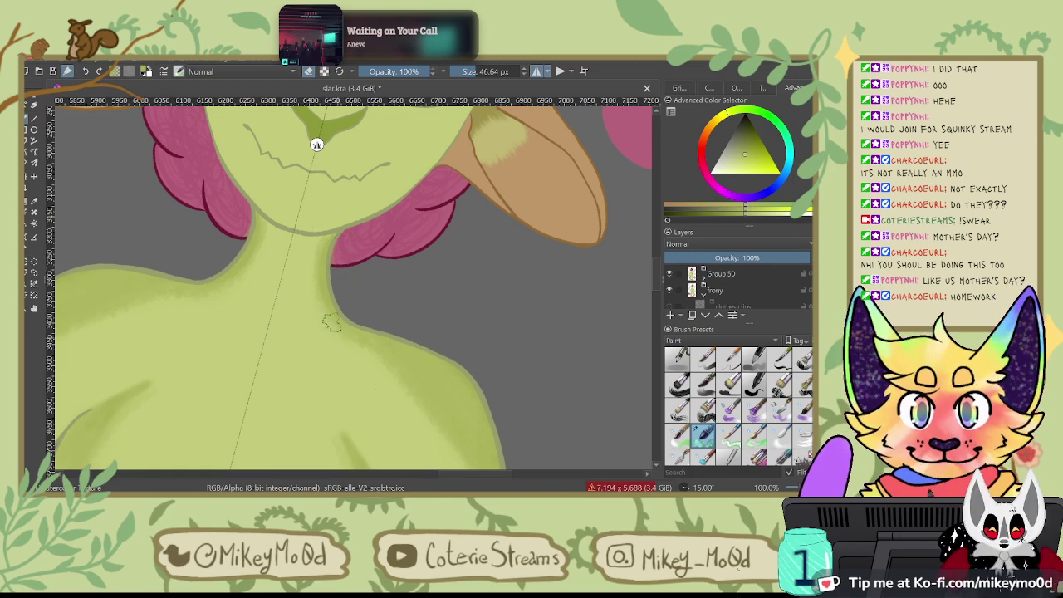
{"action": "left_click_drag", "start_coordinate": [472, 258], "coordinate": [636, 190]}
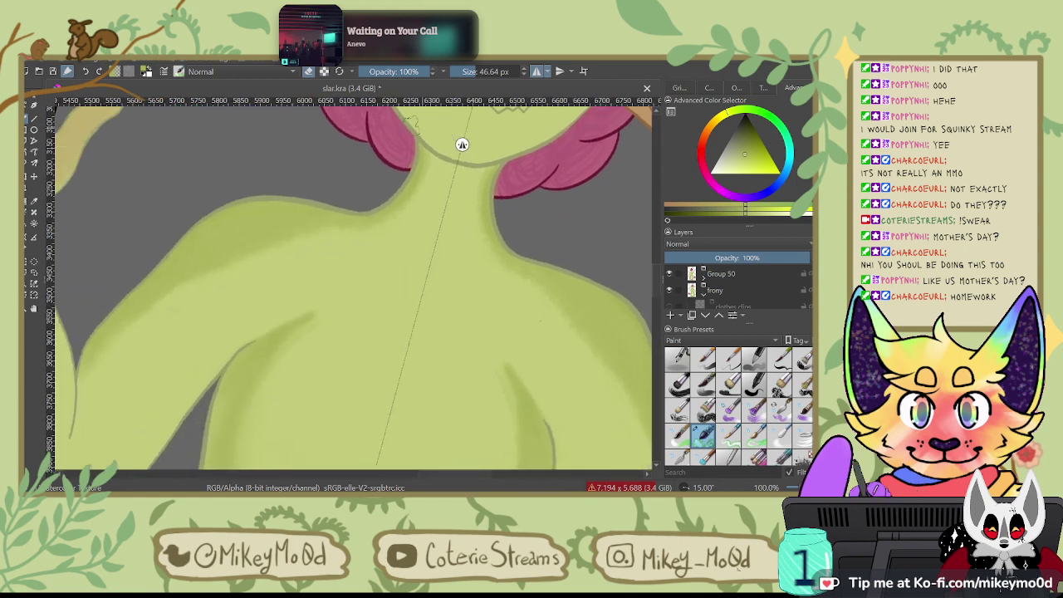
Step: Compare the back-view figure's arms and shoulders with the shading around the front figure's neck and face
{"action": "left_click_drag", "start_coordinate": [274, 253], "coordinate": [528, 232]}
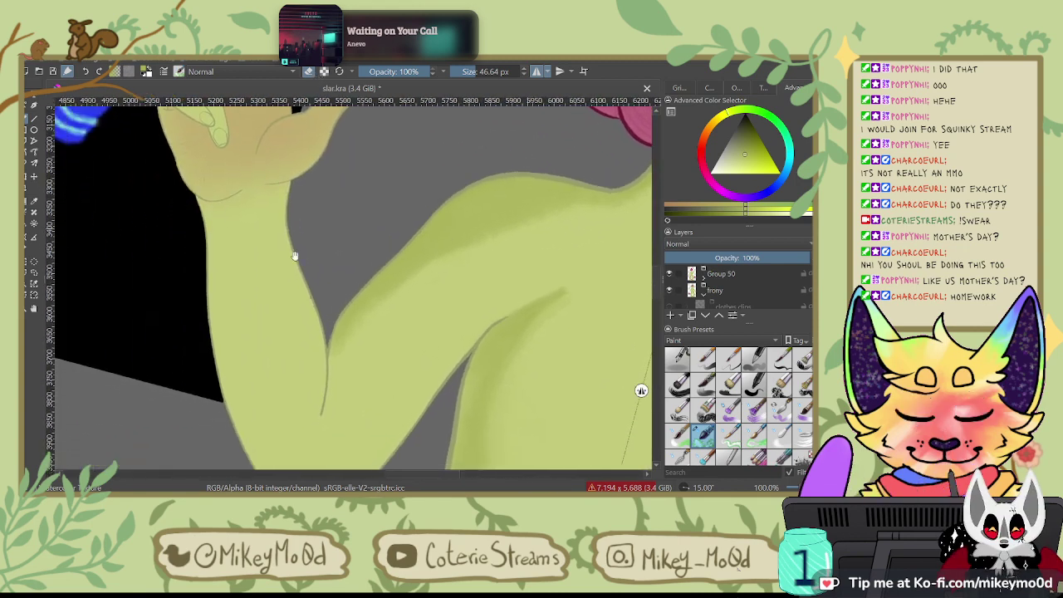
{"action": "mouse_move", "coordinate": [119, 271]}
{"action": "left_mouse_down"}
{"action": "mouse_move", "coordinate": [355, 332]}
{"action": "mouse_move", "coordinate": [515, 475]}
{"action": "left_mouse_up"}
{"action": "left_click_drag", "start_coordinate": [155, 211], "coordinate": [371, 214]}
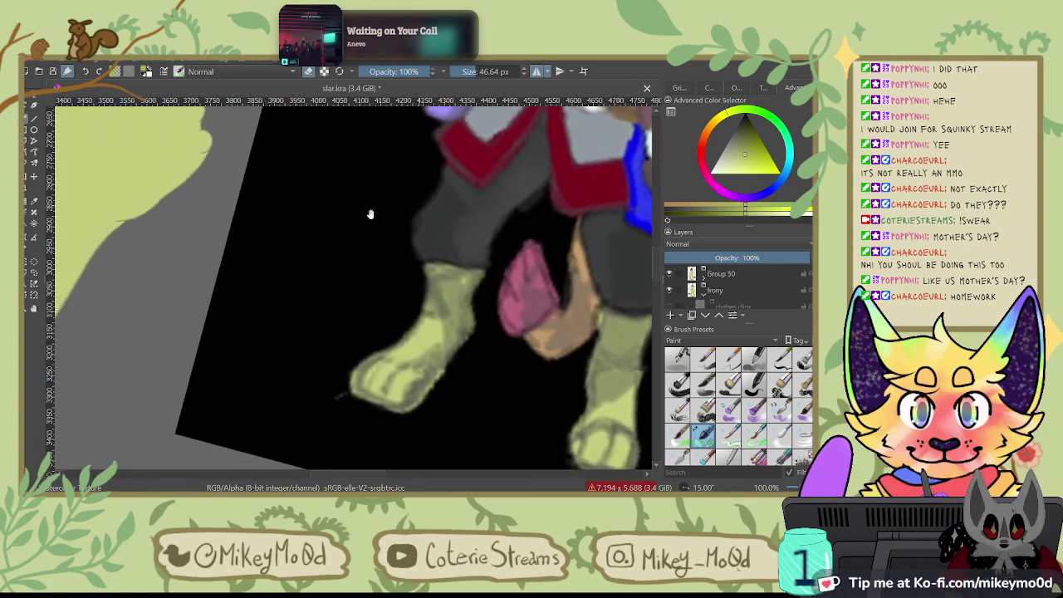
{"action": "left_click_drag", "start_coordinate": [230, 259], "coordinate": [429, 363]}
{"action": "mouse_move", "coordinate": [412, 241]}
{"action": "left_mouse_down"}
{"action": "mouse_move", "coordinate": [458, 268]}
{"action": "mouse_move", "coordinate": [524, 195]}
{"action": "mouse_move", "coordinate": [566, 201]}
{"action": "left_mouse_up"}
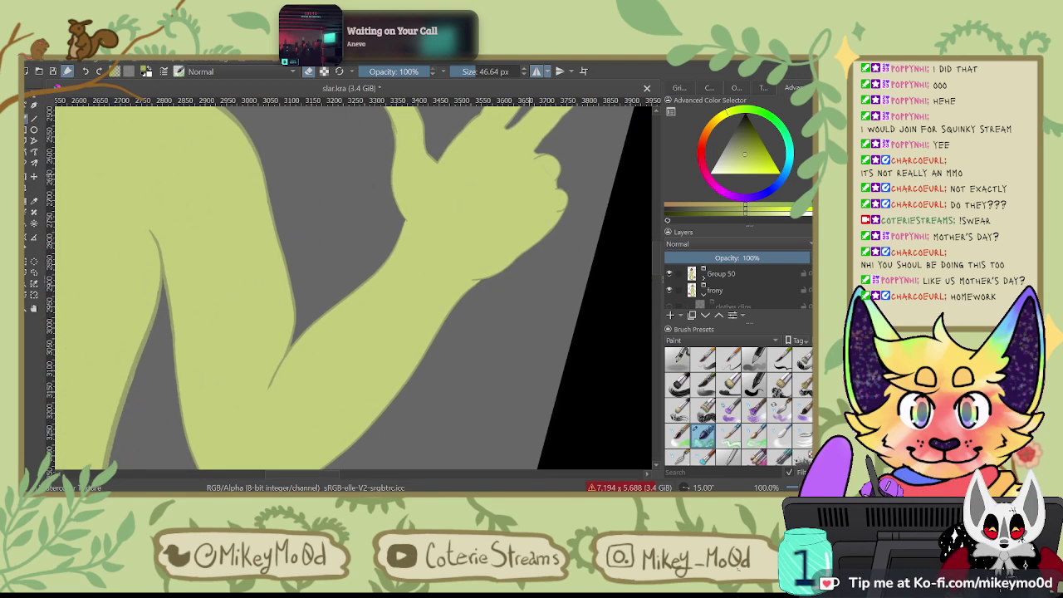
{"action": "left_click", "coordinate": [736, 87]}
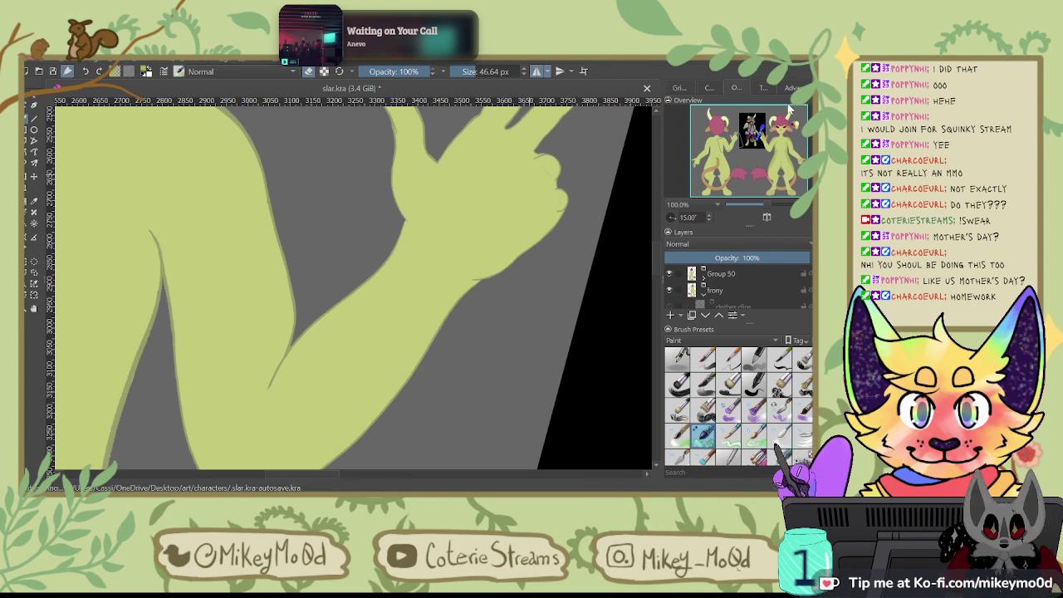
{"action": "left_click_drag", "start_coordinate": [256, 282], "coordinate": [373, 111]}
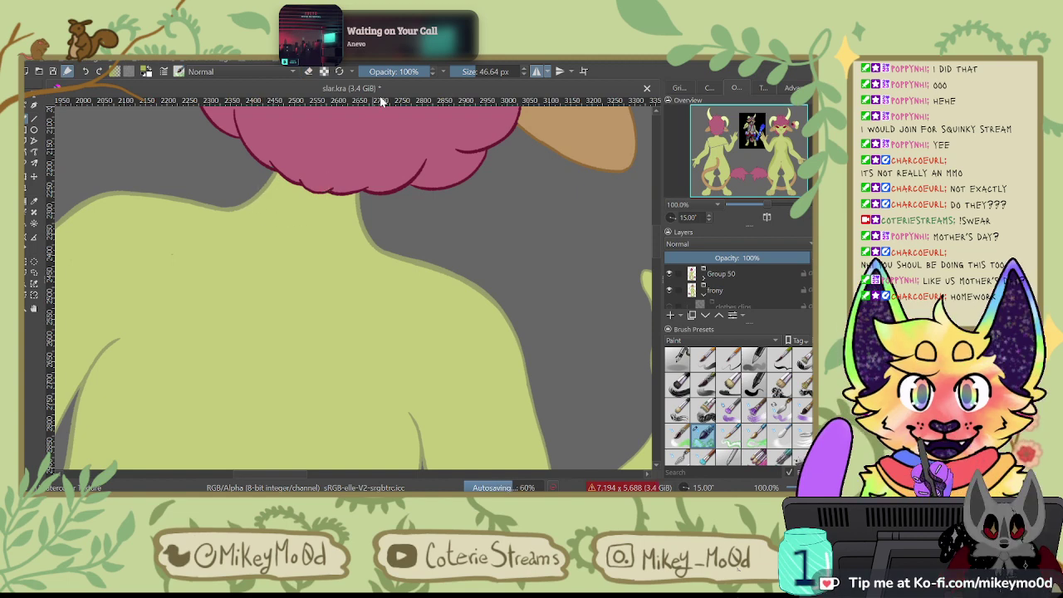
{"action": "left_click", "coordinate": [793, 88]}
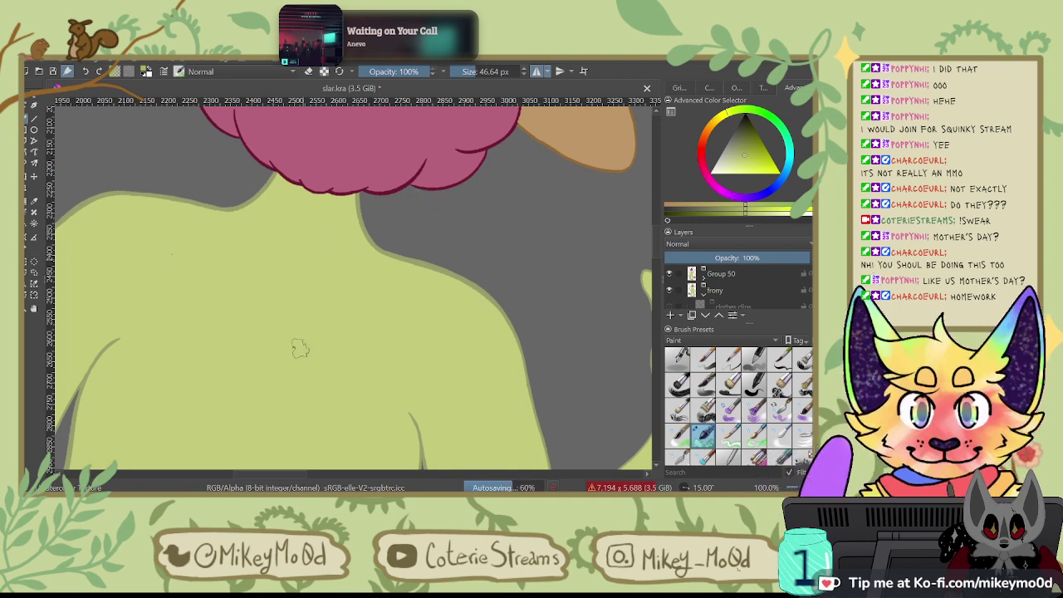
{"action": "left_click", "coordinate": [736, 87]}
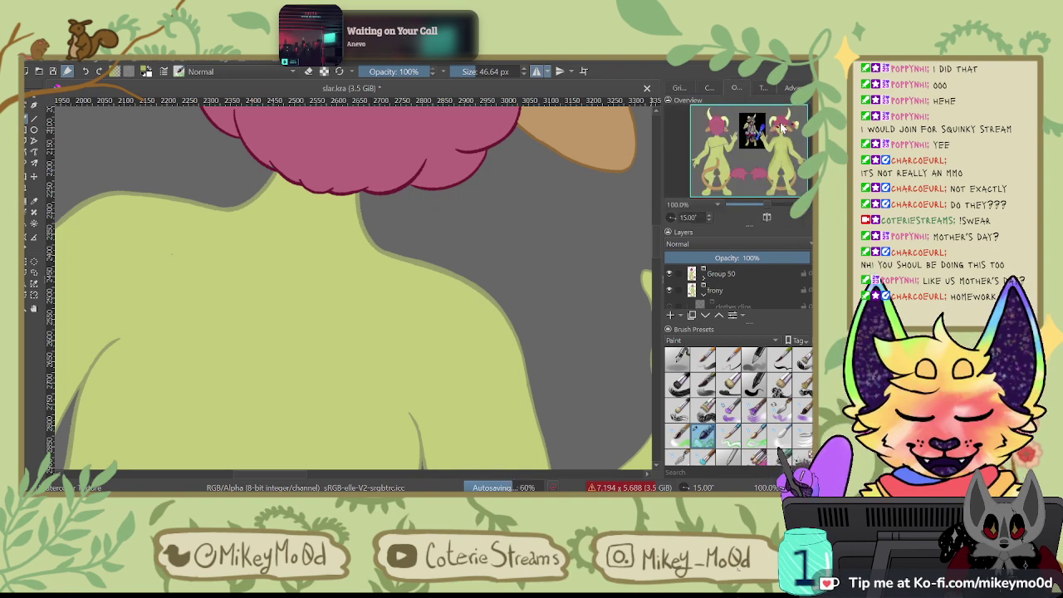
{"action": "left_click", "coordinate": [780, 126]}
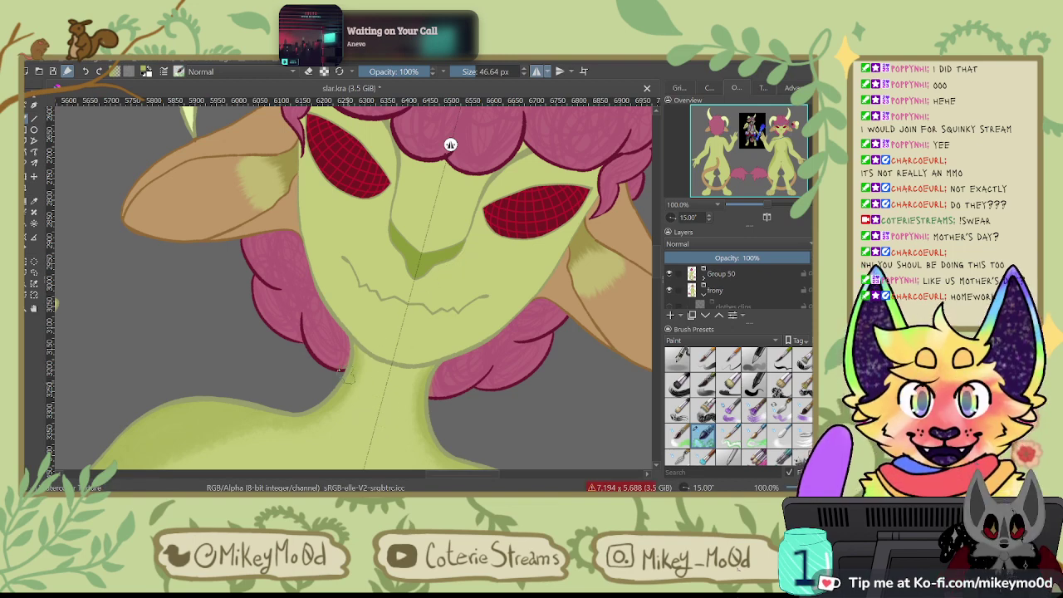
{"action": "left_click", "coordinate": [717, 131]}
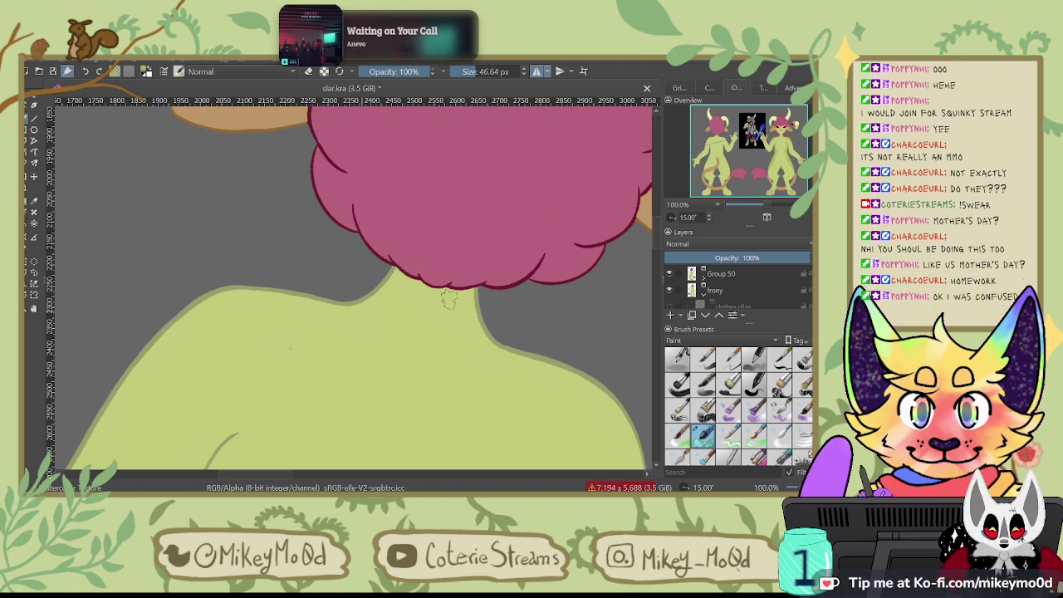
Step: Add a new paint layer directly below Paint Layer 49 in Group 47 of the back-view figure's Group 50
{"action": "left_click_drag", "start_coordinate": [470, 368], "coordinate": [421, 277]}
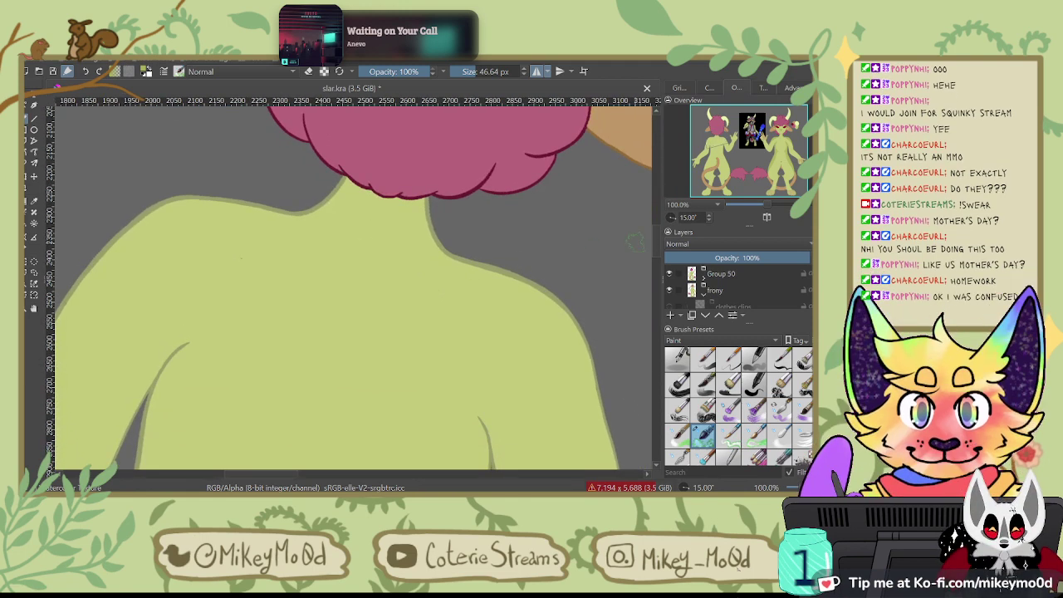
{"action": "scroll", "coordinate": [738, 287], "scroll_direction": "down", "scroll_amount": 10}
{"action": "scroll", "coordinate": [737, 287], "scroll_direction": "up", "scroll_amount": 10}
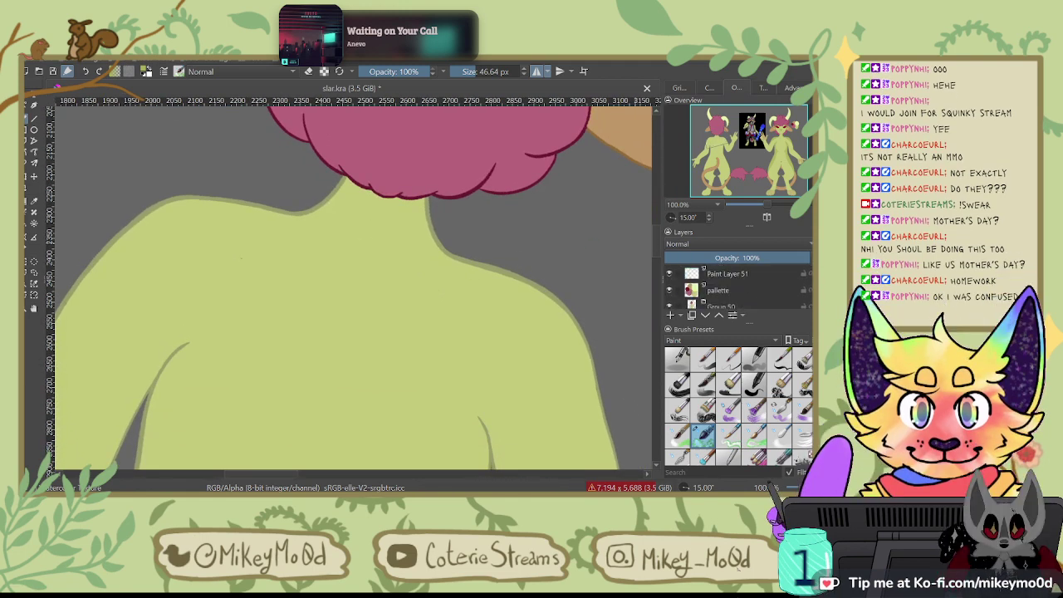
{"action": "scroll", "coordinate": [702, 301], "scroll_direction": "up", "scroll_amount": 2}
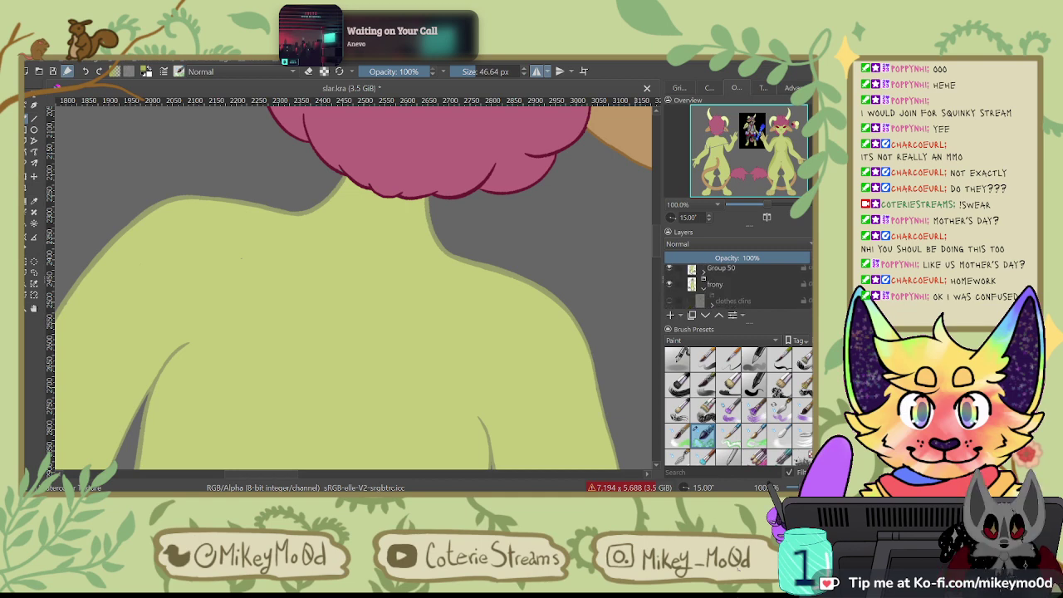
{"action": "left_click", "coordinate": [703, 275]}
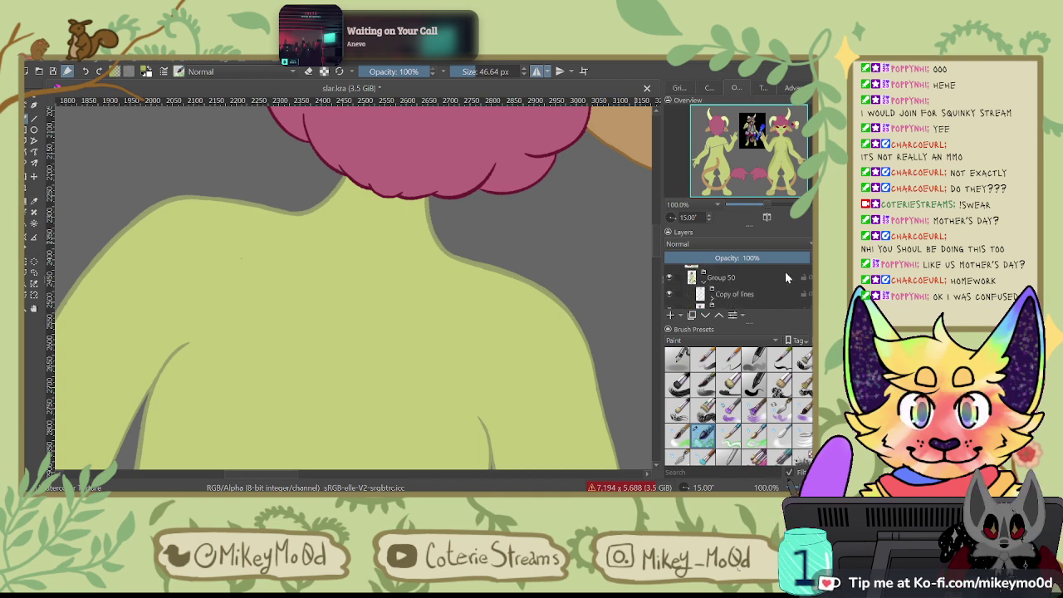
{"action": "scroll", "coordinate": [738, 287], "scroll_direction": "down", "scroll_amount": 5}
{"action": "scroll", "coordinate": [737, 288], "scroll_direction": "up", "scroll_amount": 1}
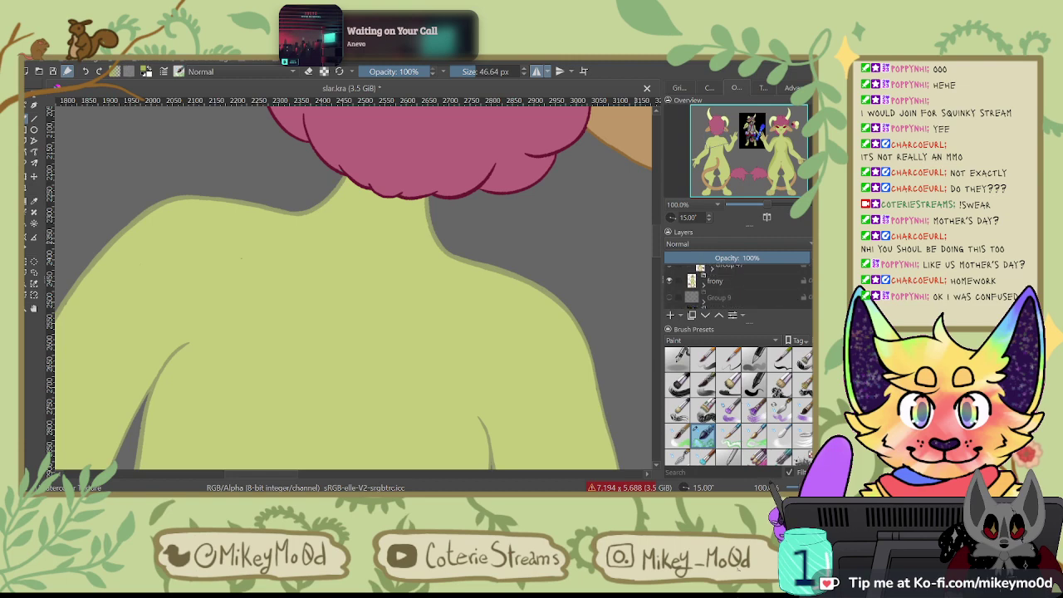
{"action": "left_click", "coordinate": [703, 280]}
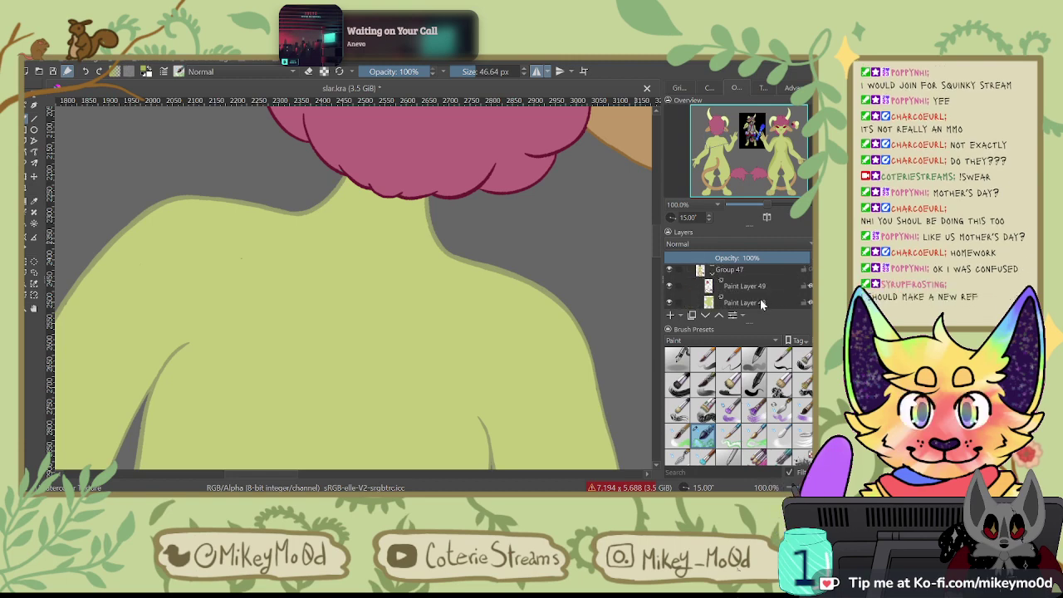
{"action": "left_click", "coordinate": [760, 303]}
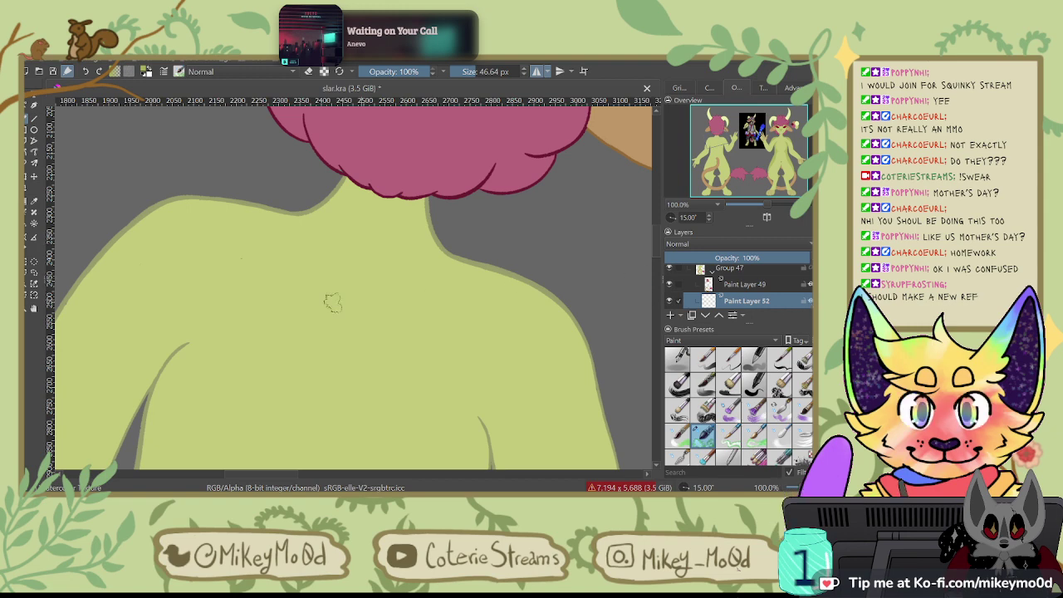
Step: Undo a trial patch on the back figure's upper back, and paint textured darker green shading around the neck below the hair
{"action": "mouse_move", "coordinate": [332, 303]}
{"action": "left_mouse_down"}
{"action": "mouse_move", "coordinate": [382, 274]}
{"action": "mouse_move", "coordinate": [474, 282]}
{"action": "left_mouse_up"}
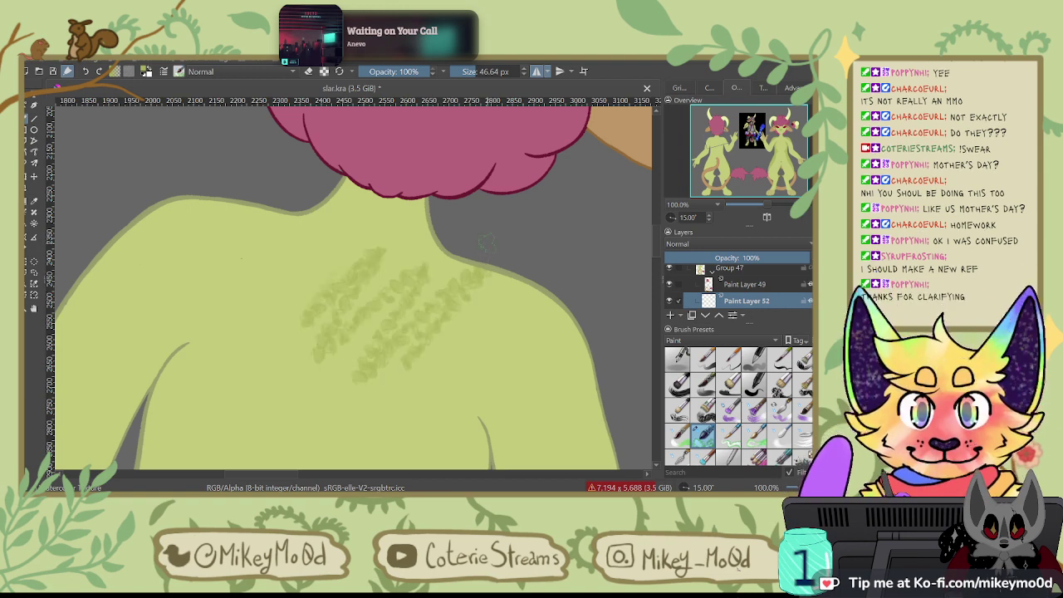
{"action": "key", "text": "ctrl+z"}
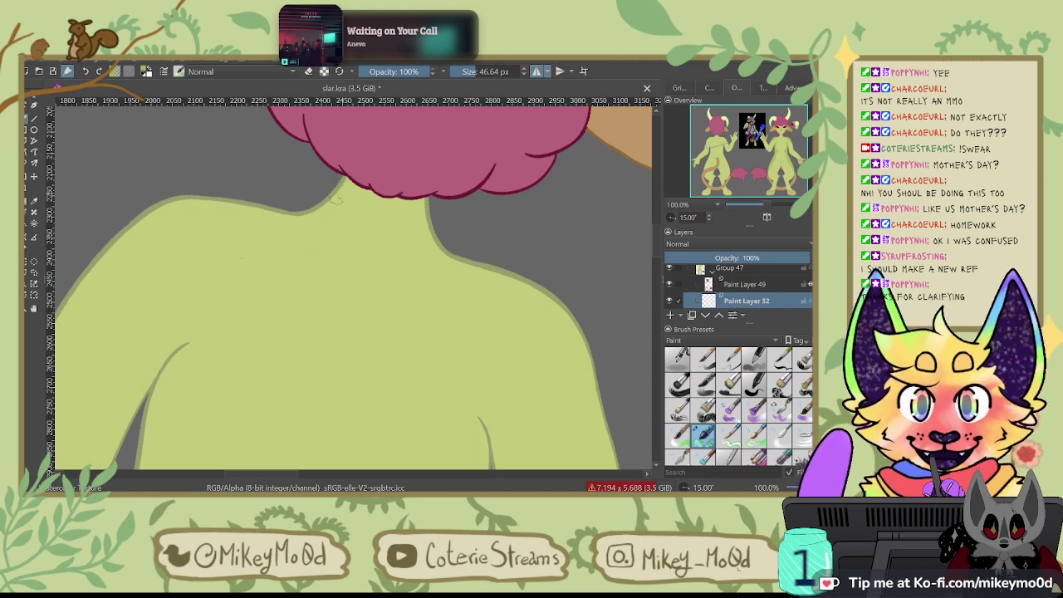
{"action": "mouse_move", "coordinate": [349, 212]}
{"action": "left_mouse_down"}
{"action": "mouse_move", "coordinate": [394, 207]}
{"action": "mouse_move", "coordinate": [411, 234]}
{"action": "left_mouse_up"}
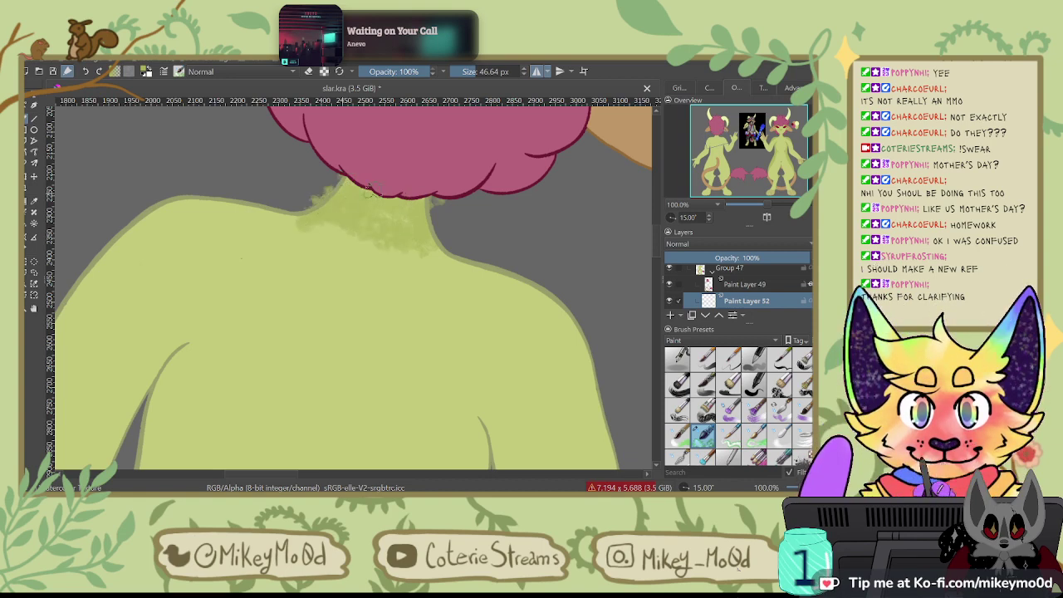
Step: Rotate the canvas to 60° and paint a band of darker green shading along the back figure's shoulder into the upper arm
{"action": "key", "text": "ctrl+]"}
{"action": "key", "text": "ctrl+]"}
{"action": "key", "text": "ctrl+]"}
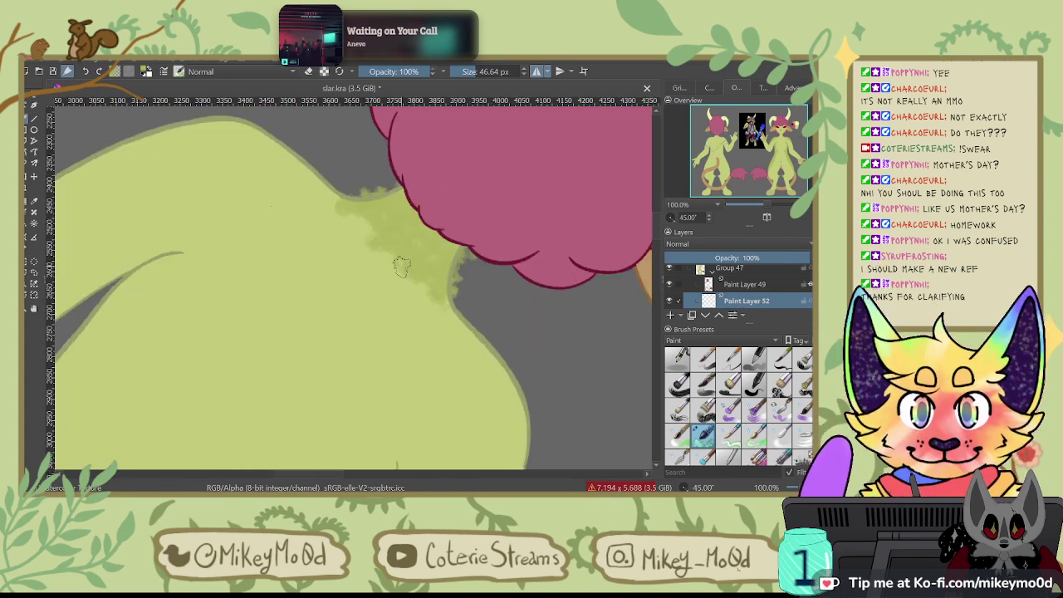
{"action": "mouse_move", "coordinate": [407, 260]}
{"action": "left_mouse_down"}
{"action": "mouse_move", "coordinate": [480, 185]}
{"action": "mouse_move", "coordinate": [486, 121]}
{"action": "left_mouse_up"}
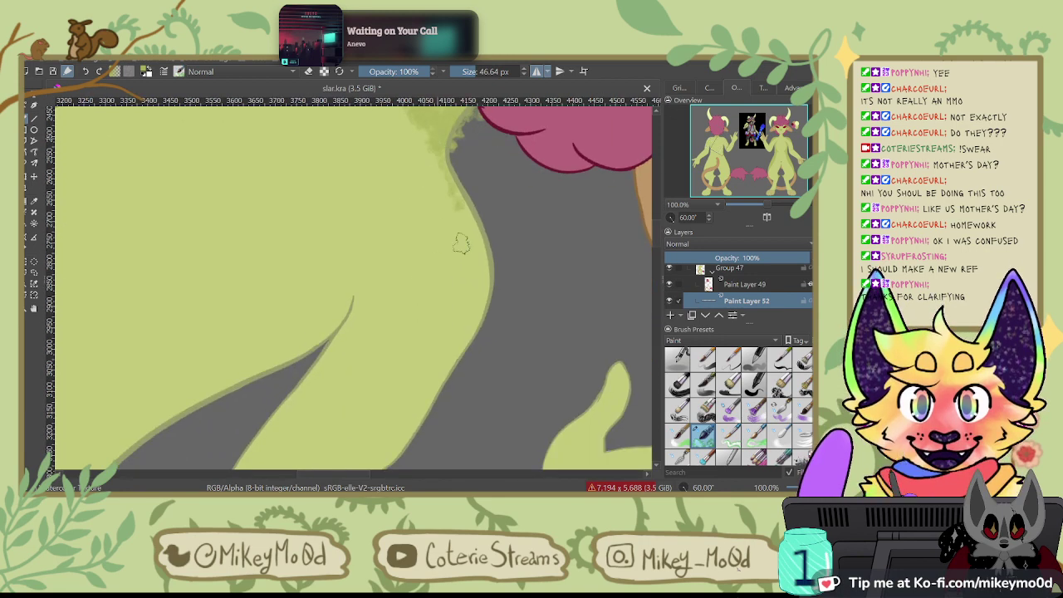
{"action": "left_click_drag", "start_coordinate": [461, 243], "coordinate": [428, 394]}
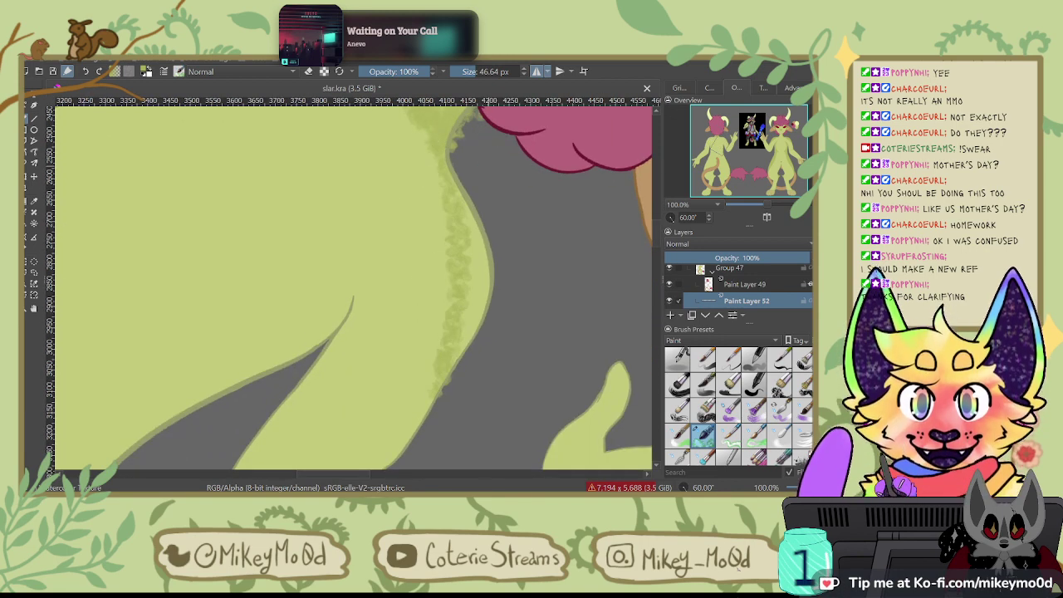
Step: Relocate the mirror axis so it runs through the centre of the back-view figure's head and body
{"action": "scroll", "coordinate": [490, 164], "scroll_direction": "down", "scroll_amount": 8}
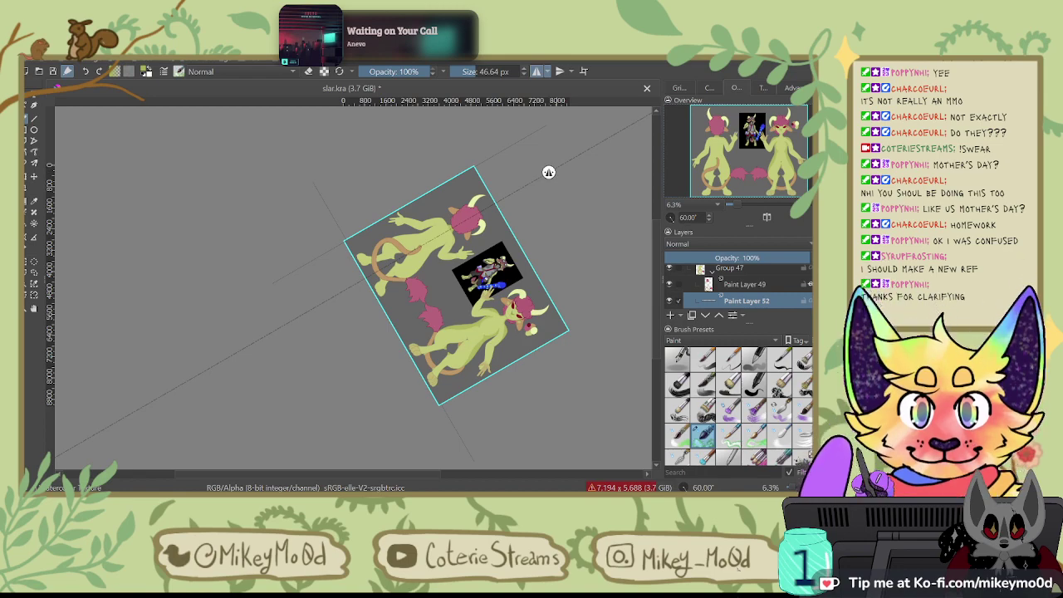
{"action": "scroll", "coordinate": [548, 172], "scroll_direction": "up", "scroll_amount": 3}
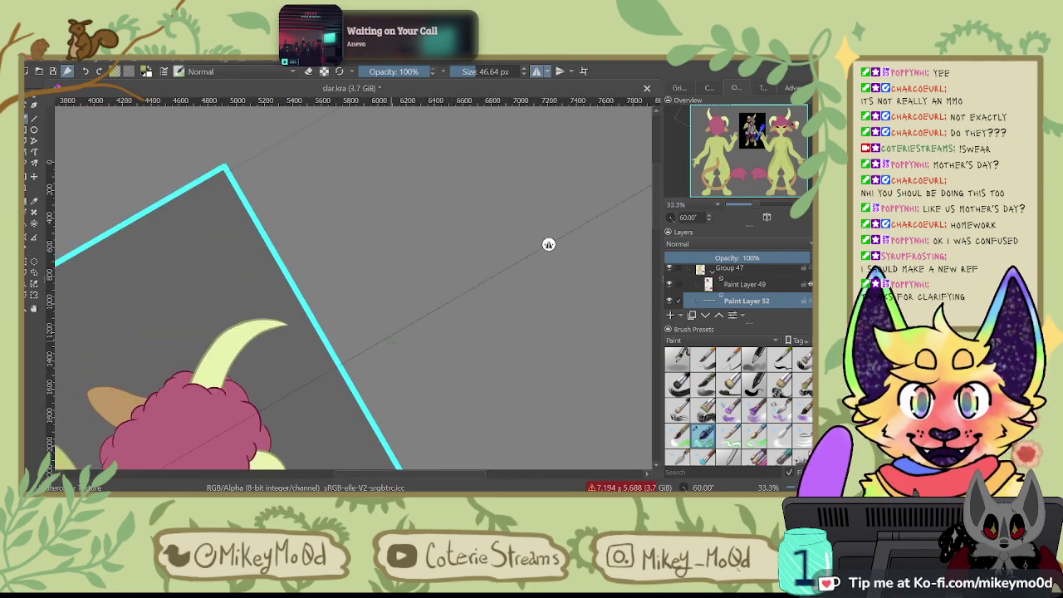
{"action": "scroll", "coordinate": [548, 242], "scroll_direction": "up", "scroll_amount": 4}
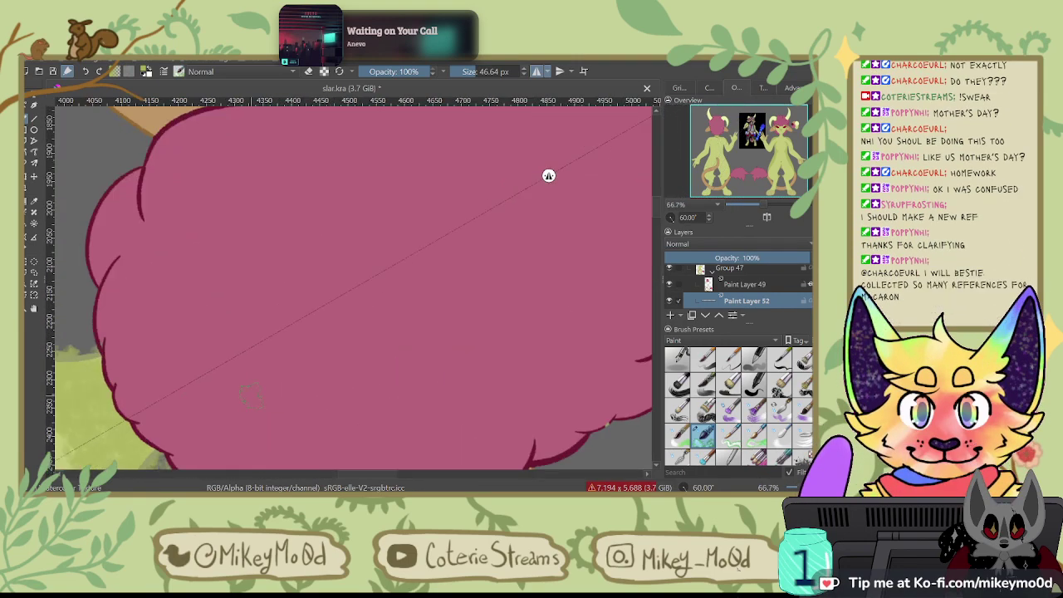
{"action": "left_click_drag", "start_coordinate": [251, 396], "coordinate": [413, 206]}
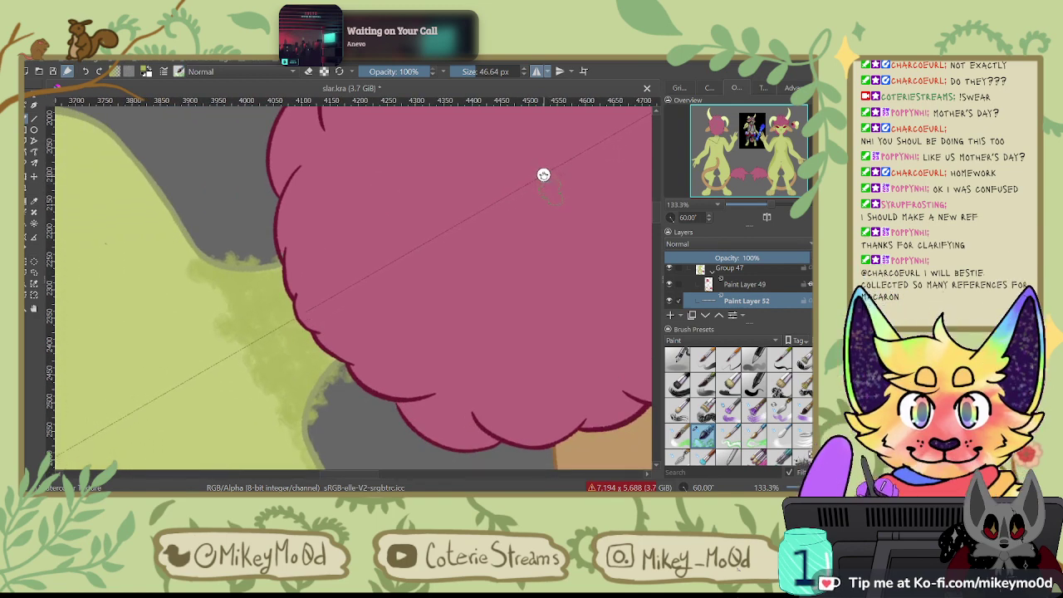
Step: Fill in the textured darker green shading along the back figure's outer shoulder and upper arm, tapering it towards the elbow
{"action": "left_click_drag", "start_coordinate": [386, 345], "coordinate": [534, 211]}
{"action": "left_click_drag", "start_coordinate": [473, 361], "coordinate": [451, 175]}
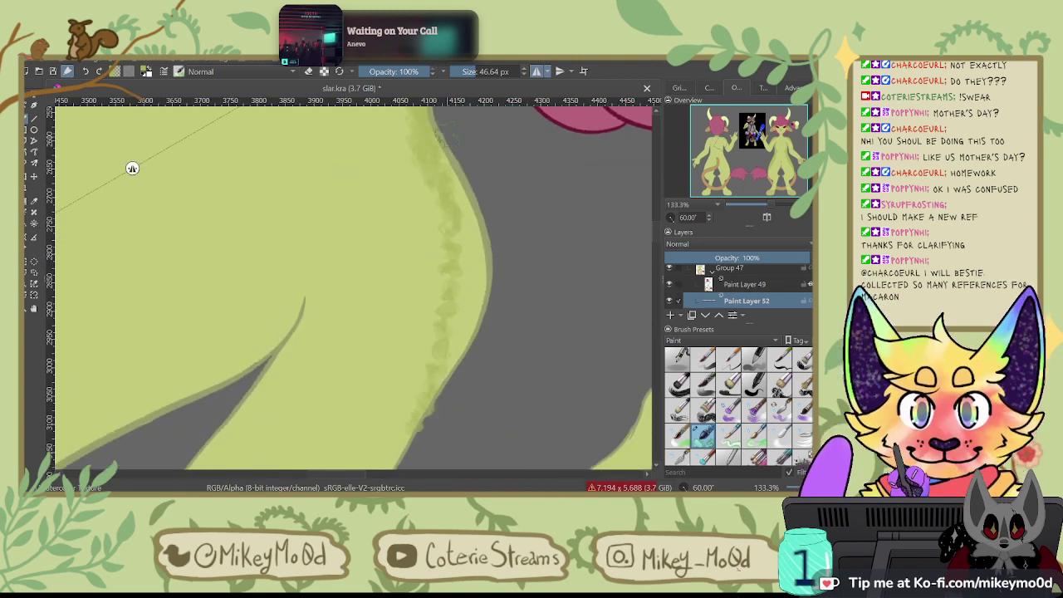
{"action": "left_click_drag", "start_coordinate": [446, 287], "coordinate": [402, 395]}
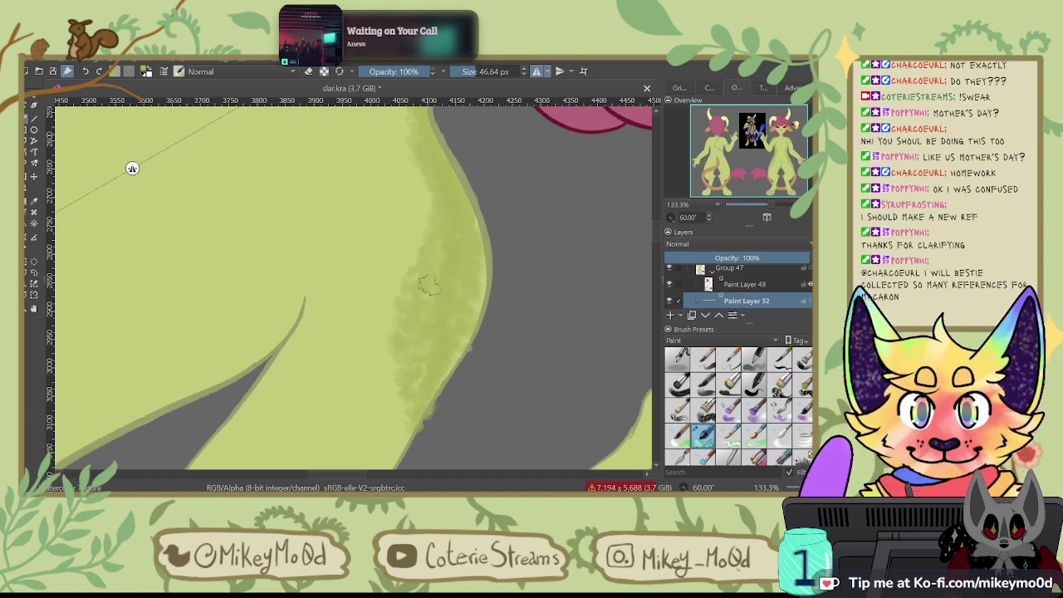
{"action": "left_click_drag", "start_coordinate": [520, 201], "coordinate": [596, 48]}
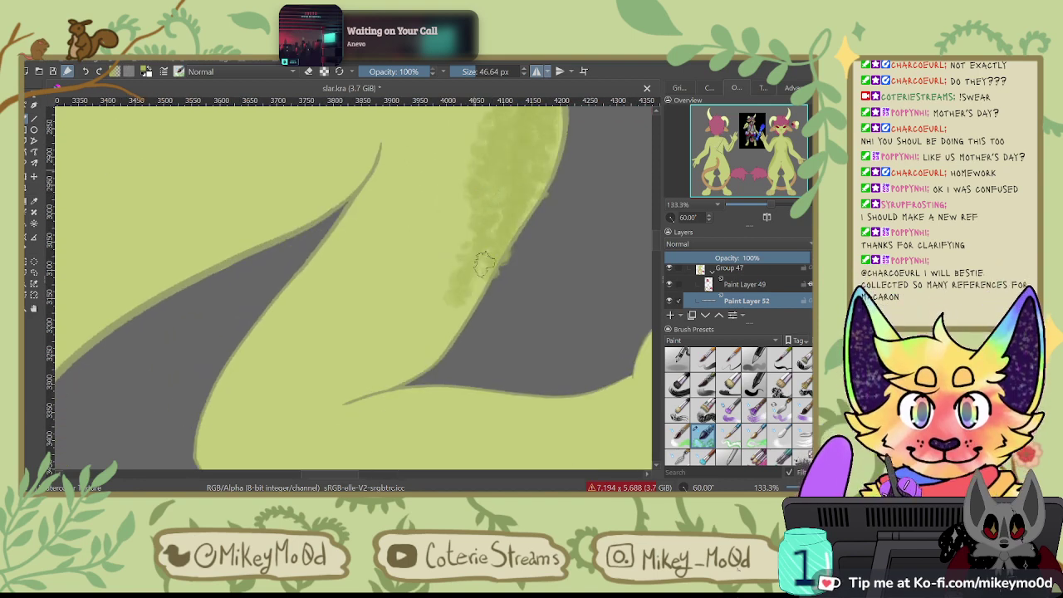
{"action": "left_click_drag", "start_coordinate": [484, 264], "coordinate": [472, 289]}
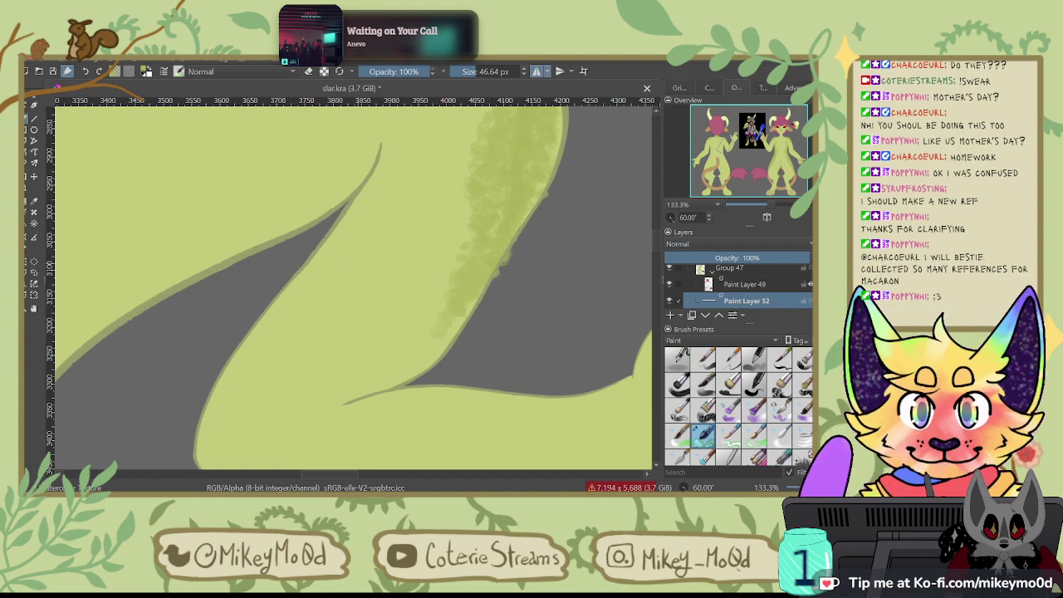
Step: Undo the last shading stroke on the back figure's upper arm and rotate the canvas to 15°
{"action": "key", "text": "ctrl+z"}
{"action": "key", "text": "4"}
{"action": "key", "text": "4"}
{"action": "key", "text": "4"}
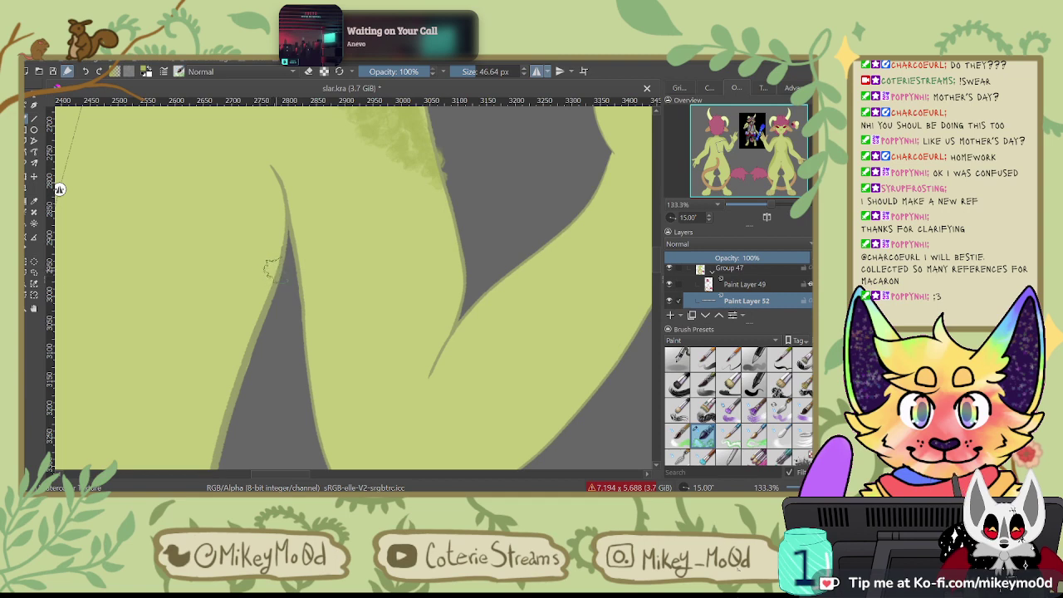
Step: Examine the darker green shading across the back figure's neck and both shoulders
{"action": "left_click_drag", "start_coordinate": [345, 307], "coordinate": [527, 398]}
{"action": "left_click_drag", "start_coordinate": [352, 283], "coordinate": [408, 427]}
{"action": "left_click_drag", "start_coordinate": [433, 231], "coordinate": [426, 295]}
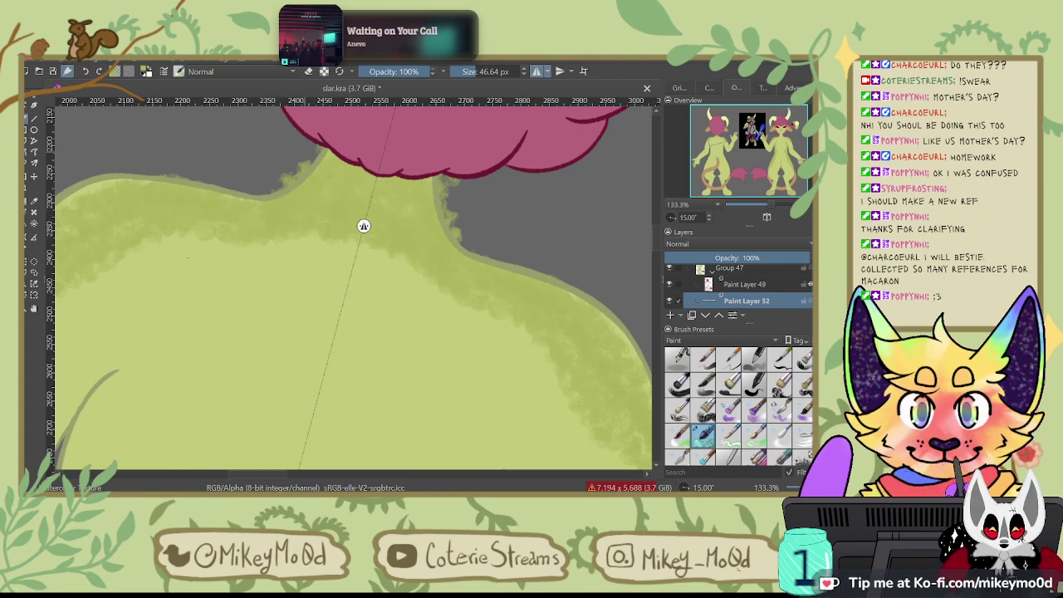
{"action": "left_click_drag", "start_coordinate": [419, 289], "coordinate": [610, 226]}
{"action": "left_click_drag", "start_coordinate": [415, 264], "coordinate": [522, 337]}
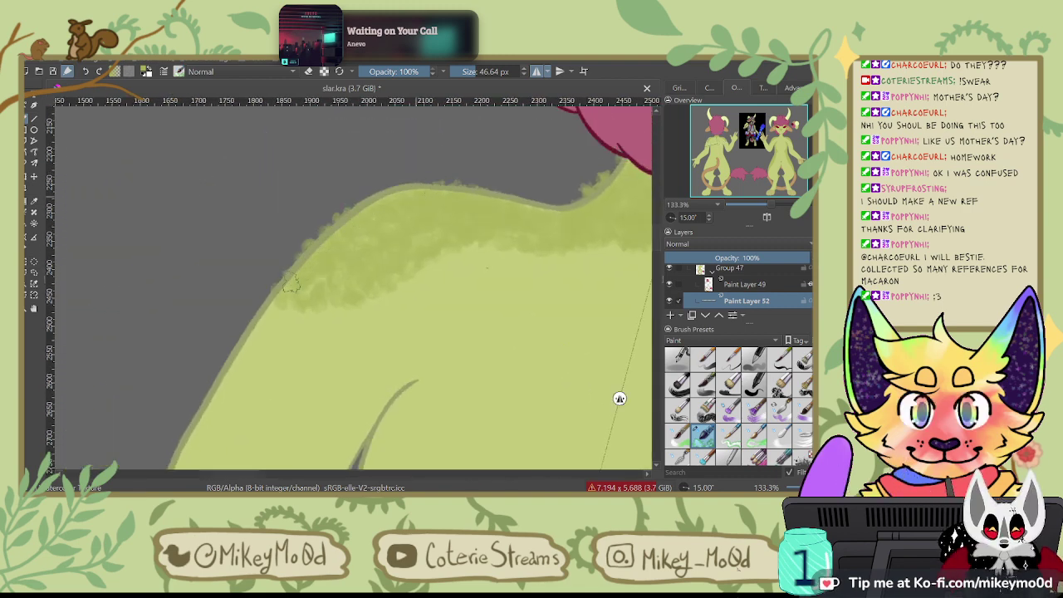
{"action": "left_click_drag", "start_coordinate": [532, 252], "coordinate": [224, 190]}
{"action": "left_click_drag", "start_coordinate": [444, 394], "coordinate": [408, 411]}
{"action": "scroll", "coordinate": [382, 226], "scroll_direction": "up", "scroll_amount": 3}
{"action": "scroll", "coordinate": [368, 225], "scroll_direction": "right", "scroll_amount": 3}
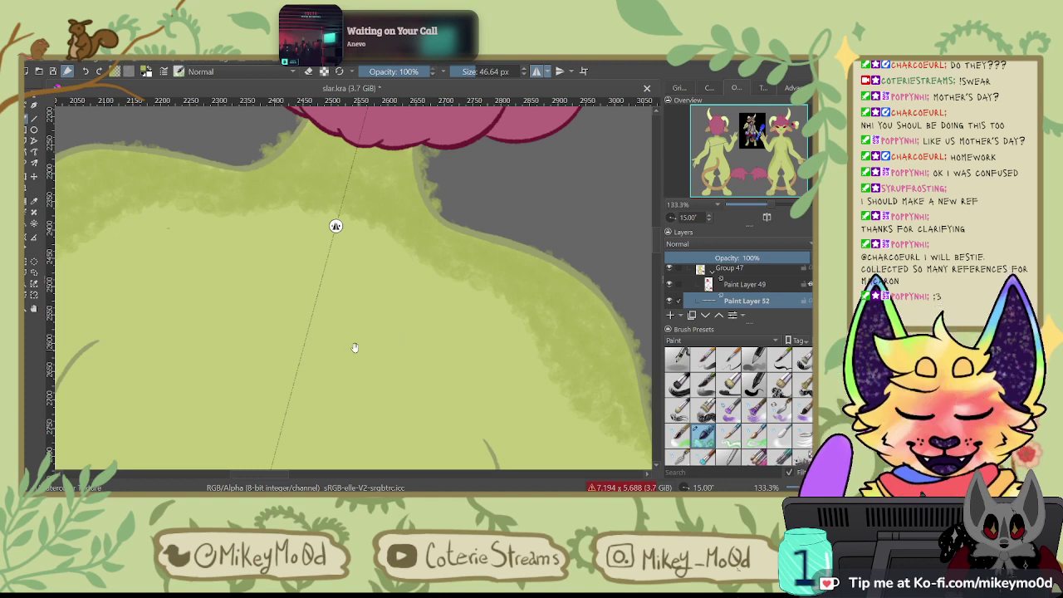
Step: Paint textured darker green shading down the back figure's flank, from the armpit to the waist
{"action": "left_click_drag", "start_coordinate": [358, 369], "coordinate": [340, 161]}
{"action": "left_click_drag", "start_coordinate": [413, 335], "coordinate": [415, 148]}
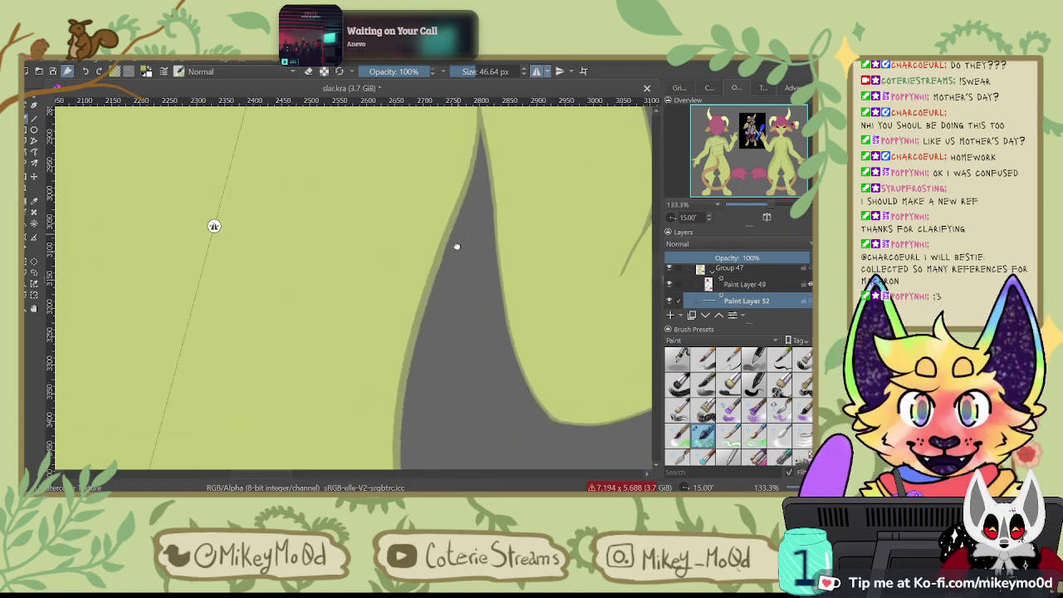
{"action": "left_click_drag", "start_coordinate": [456, 247], "coordinate": [446, 347]}
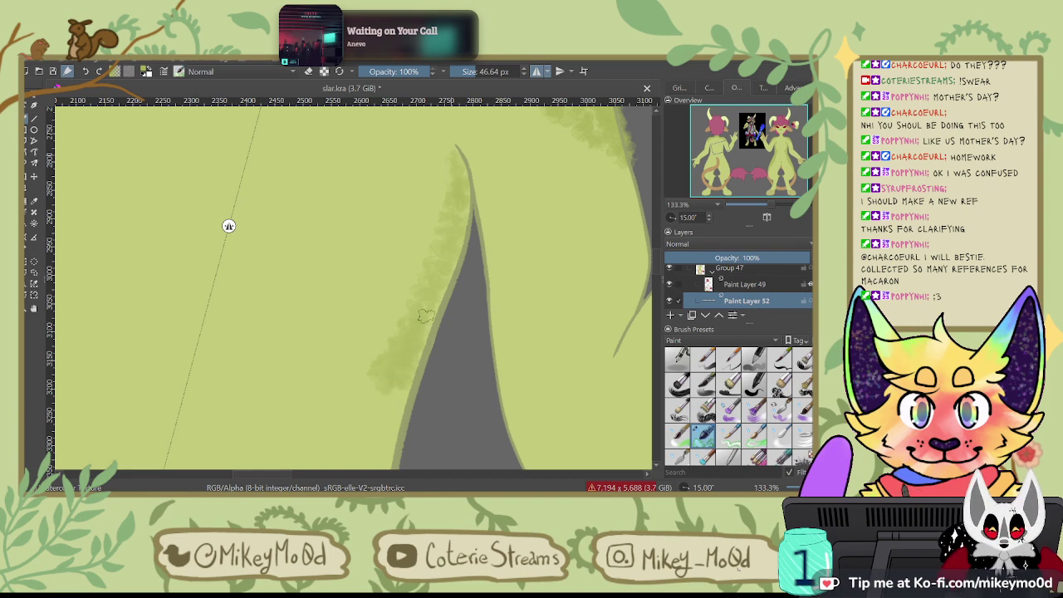
{"action": "left_click_drag", "start_coordinate": [416, 347], "coordinate": [512, 171]}
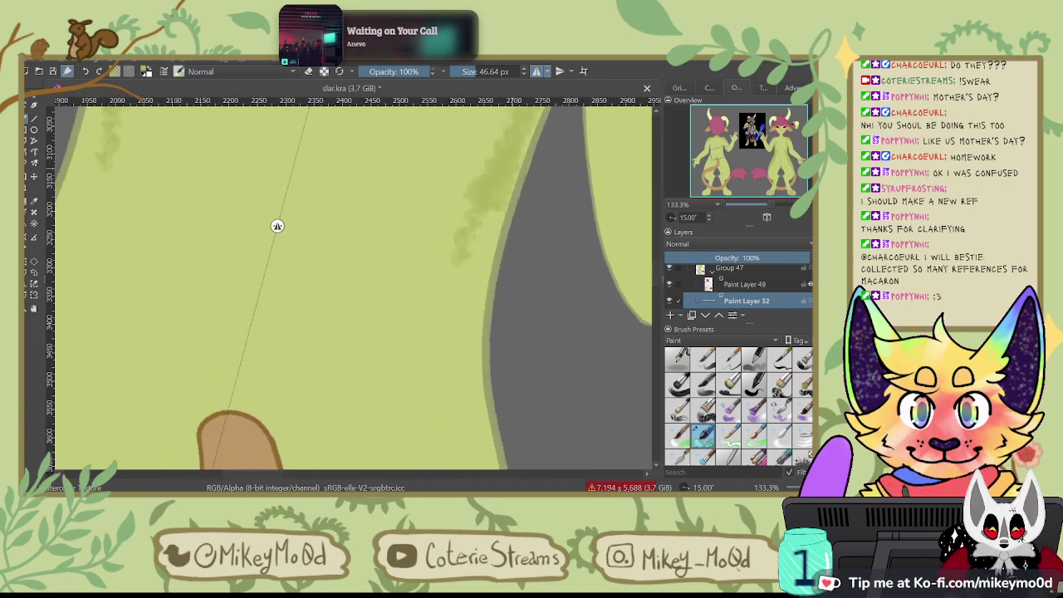
{"action": "mouse_move", "coordinate": [468, 219]}
{"action": "left_mouse_down"}
{"action": "mouse_move", "coordinate": [447, 380]}
{"action": "mouse_move", "coordinate": [478, 429]}
{"action": "mouse_move", "coordinate": [482, 225]}
{"action": "mouse_move", "coordinate": [469, 274]}
{"action": "mouse_move", "coordinate": [478, 250]}
{"action": "mouse_move", "coordinate": [478, 298]}
{"action": "mouse_move", "coordinate": [489, 260]}
{"action": "mouse_move", "coordinate": [473, 312]}
{"action": "mouse_move", "coordinate": [490, 230]}
{"action": "mouse_move", "coordinate": [472, 391]}
{"action": "mouse_move", "coordinate": [451, 327]}
{"action": "mouse_move", "coordinate": [461, 382]}
{"action": "left_mouse_up"}
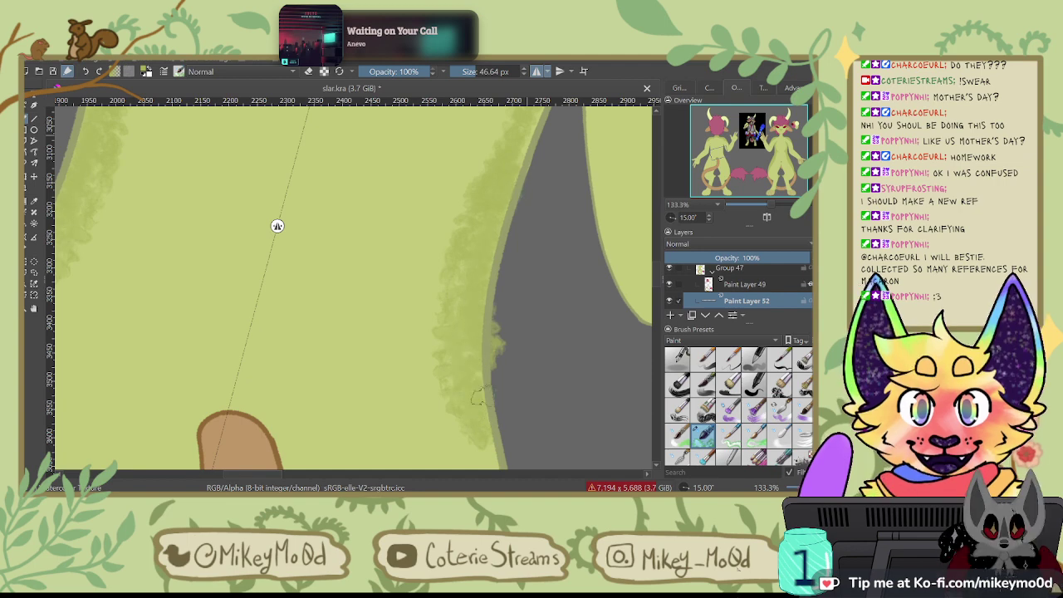
{"action": "mouse_move", "coordinate": [529, 129]}
{"action": "left_mouse_down"}
{"action": "mouse_move", "coordinate": [478, 253]}
{"action": "mouse_move", "coordinate": [454, 260]}
{"action": "left_mouse_up"}
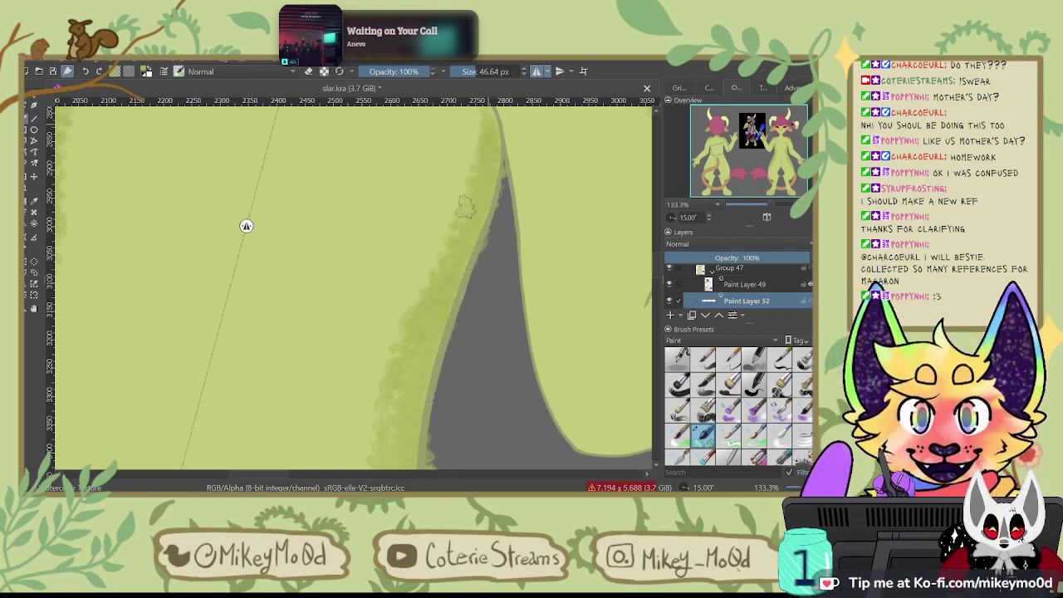
{"action": "left_click_drag", "start_coordinate": [450, 301], "coordinate": [482, 142]}
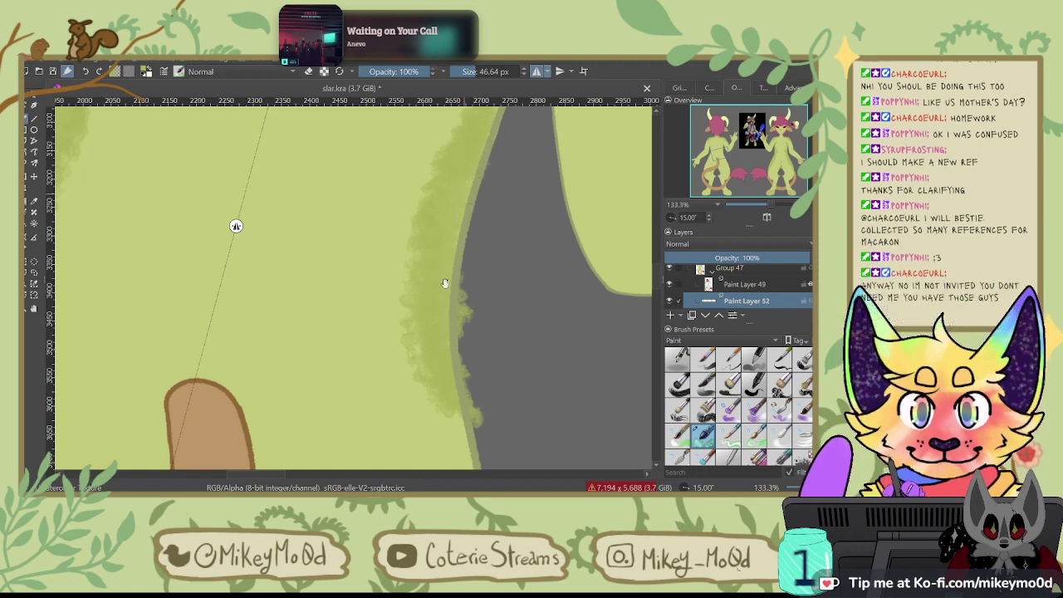
{"action": "left_click_drag", "start_coordinate": [454, 360], "coordinate": [420, 299]}
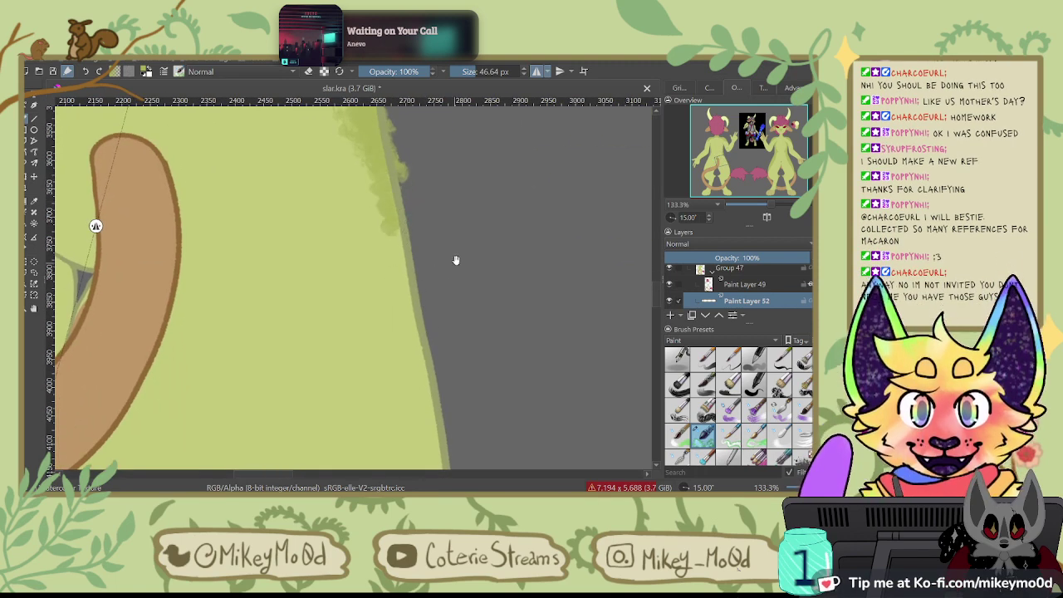
Step: Continue the mirrored textured shading from the waist down the back figure's outer hips and thighs
{"action": "left_click_drag", "start_coordinate": [456, 261], "coordinate": [474, 166]}
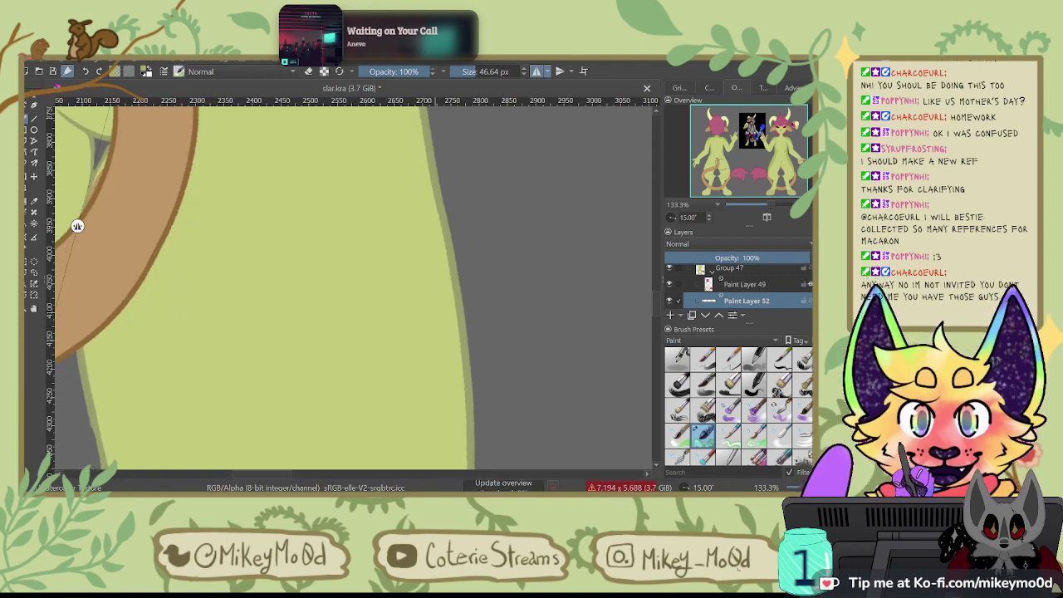
{"action": "scroll", "coordinate": [241, 226], "scroll_direction": "down", "scroll_amount": 2}
{"action": "scroll", "coordinate": [430, 122], "scroll_direction": "down", "scroll_amount": 1}
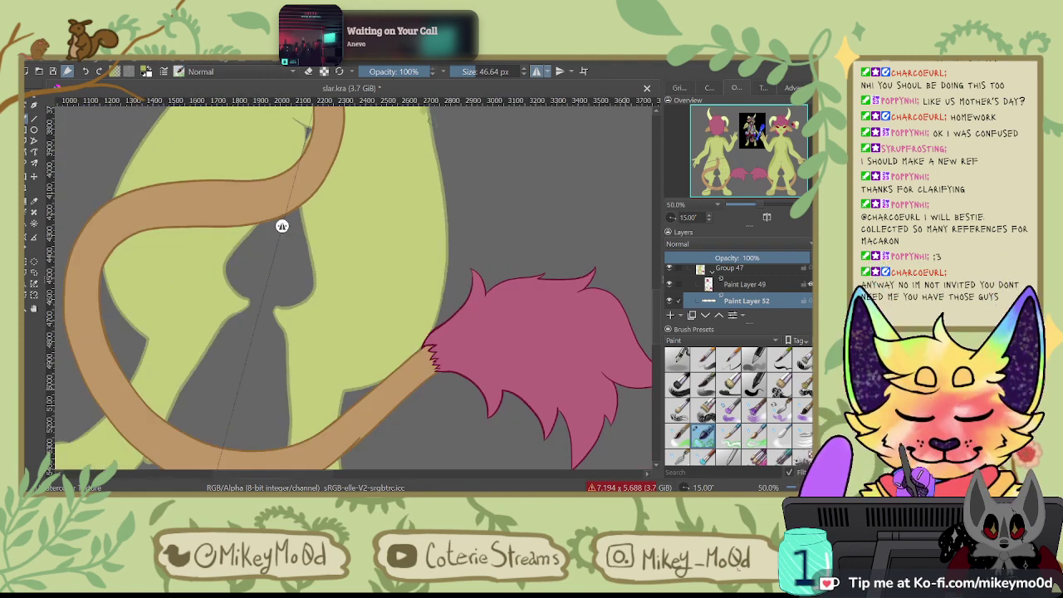
{"action": "left_click_drag", "start_coordinate": [379, 264], "coordinate": [322, 356]}
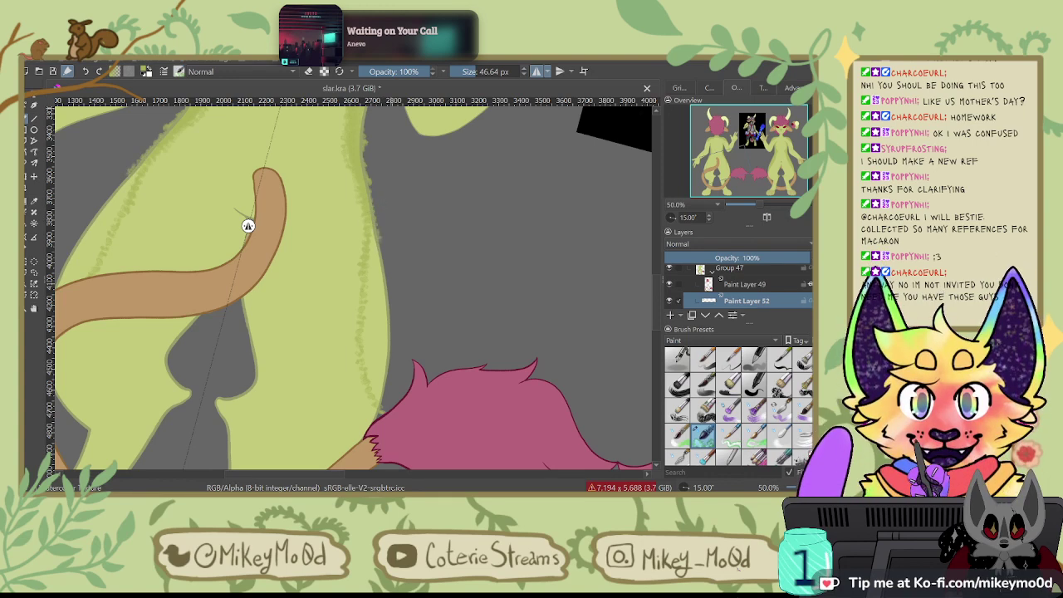
{"action": "mouse_move", "coordinate": [372, 228]}
{"action": "left_mouse_down"}
{"action": "mouse_move", "coordinate": [374, 323]}
{"action": "mouse_move", "coordinate": [367, 262]}
{"action": "mouse_move", "coordinate": [357, 331]}
{"action": "mouse_move", "coordinate": [376, 396]}
{"action": "mouse_move", "coordinate": [387, 247]}
{"action": "left_mouse_up"}
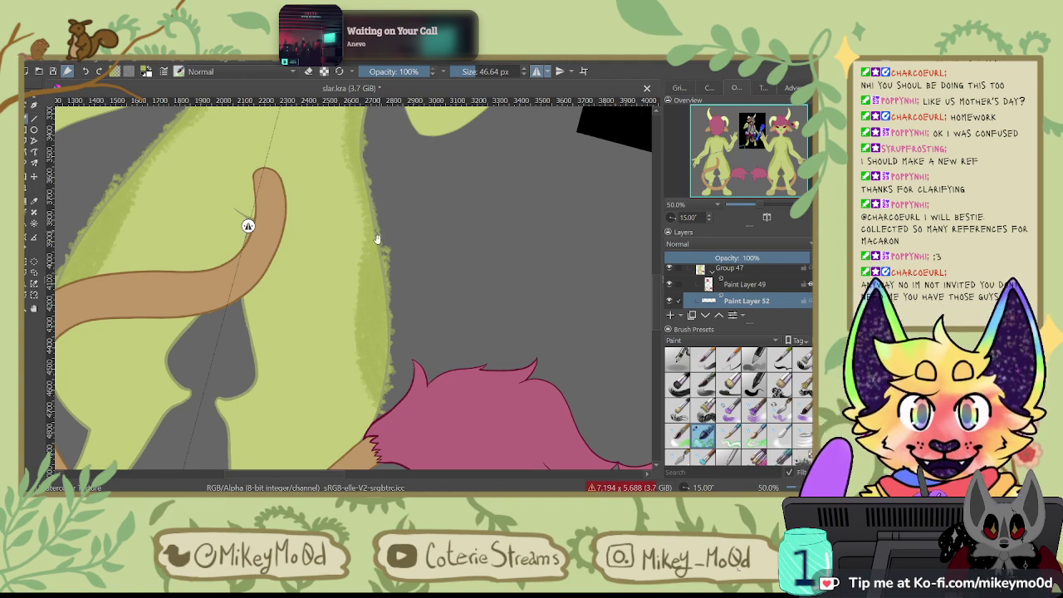
{"action": "left_click_drag", "start_coordinate": [373, 230], "coordinate": [366, 287]}
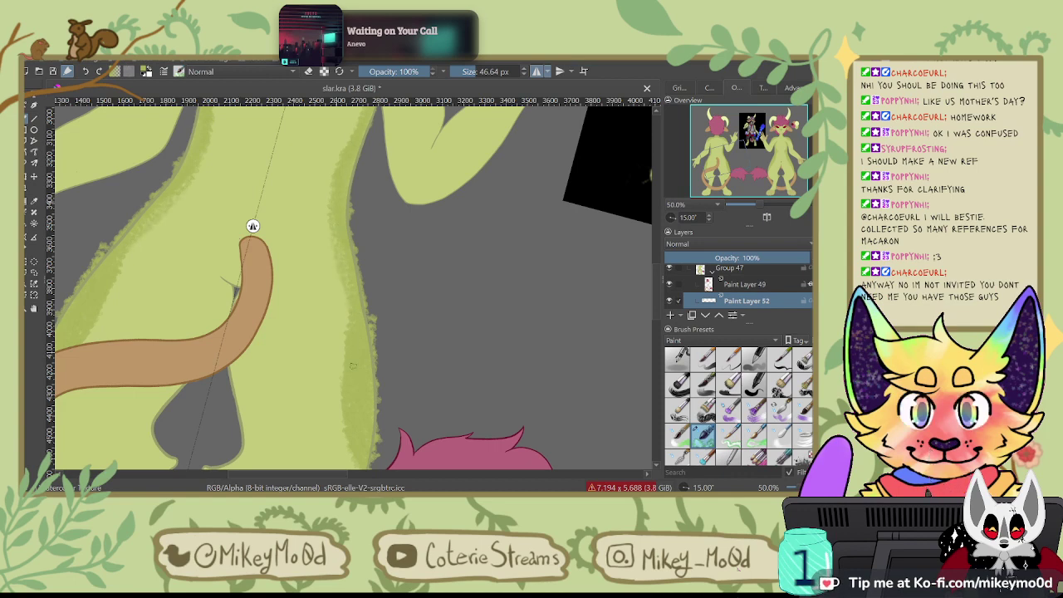
Step: Paint a textured darker green oval on the mirror axis in the middle of the back figure's upper back
{"action": "scroll", "coordinate": [258, 225], "scroll_direction": "up", "scroll_amount": 4}
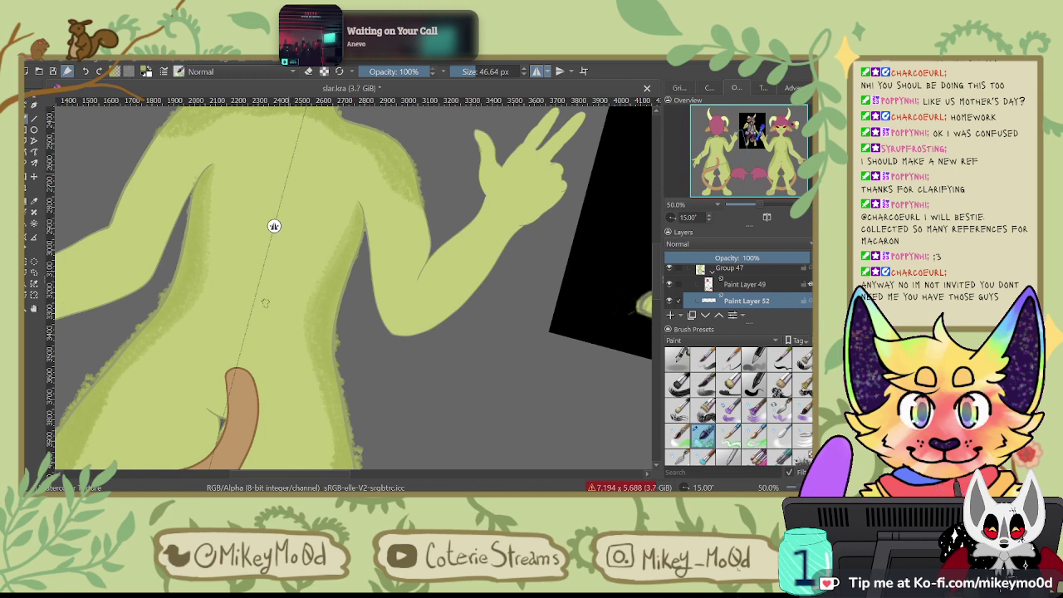
{"action": "left_click_drag", "start_coordinate": [343, 196], "coordinate": [425, 156]}
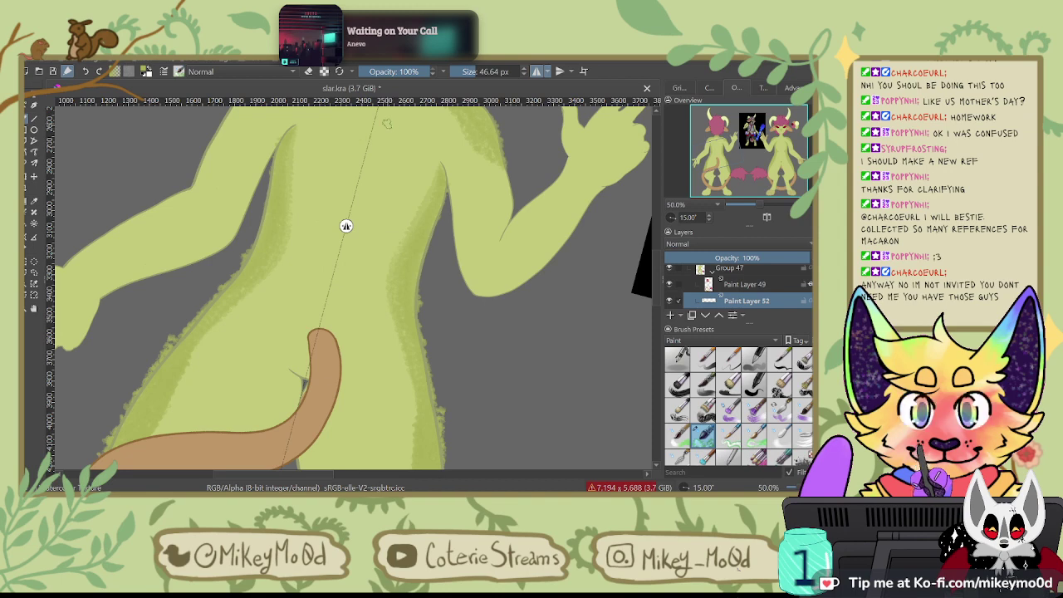
{"action": "mouse_move", "coordinate": [376, 122]}
{"action": "left_mouse_down"}
{"action": "mouse_move", "coordinate": [390, 158]}
{"action": "mouse_move", "coordinate": [355, 217]}
{"action": "left_mouse_up"}
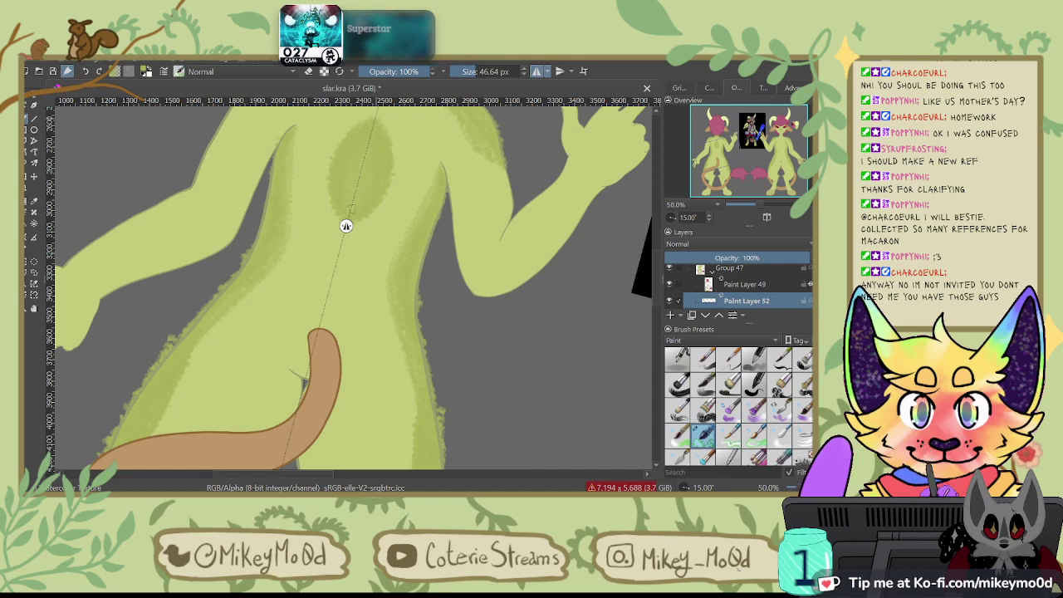
{"action": "scroll", "coordinate": [344, 226], "scroll_direction": "up", "scroll_amount": 3}
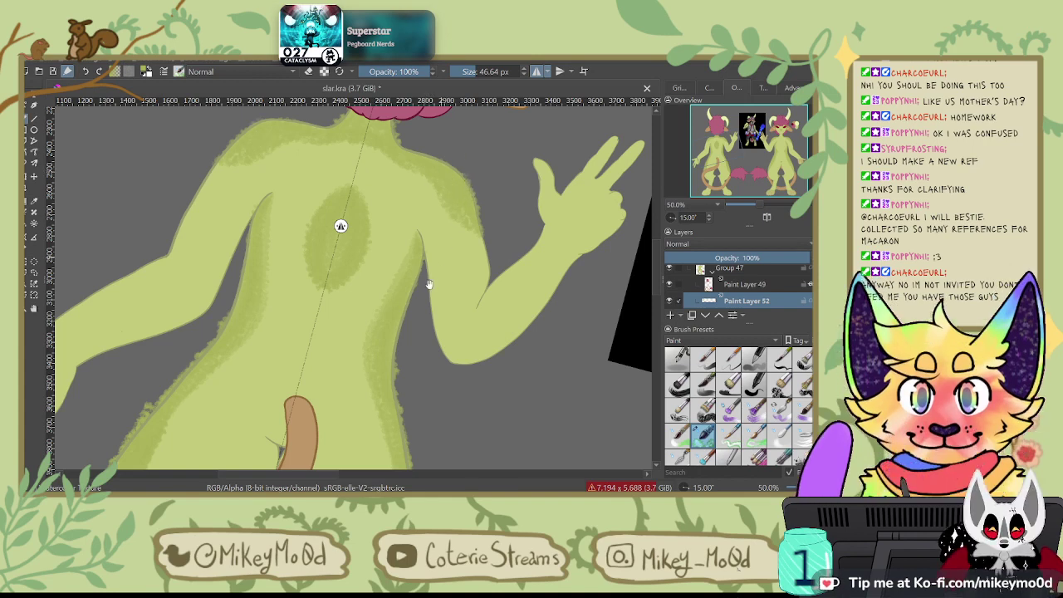
{"action": "scroll", "coordinate": [332, 226], "scroll_direction": "down", "scroll_amount": 5}
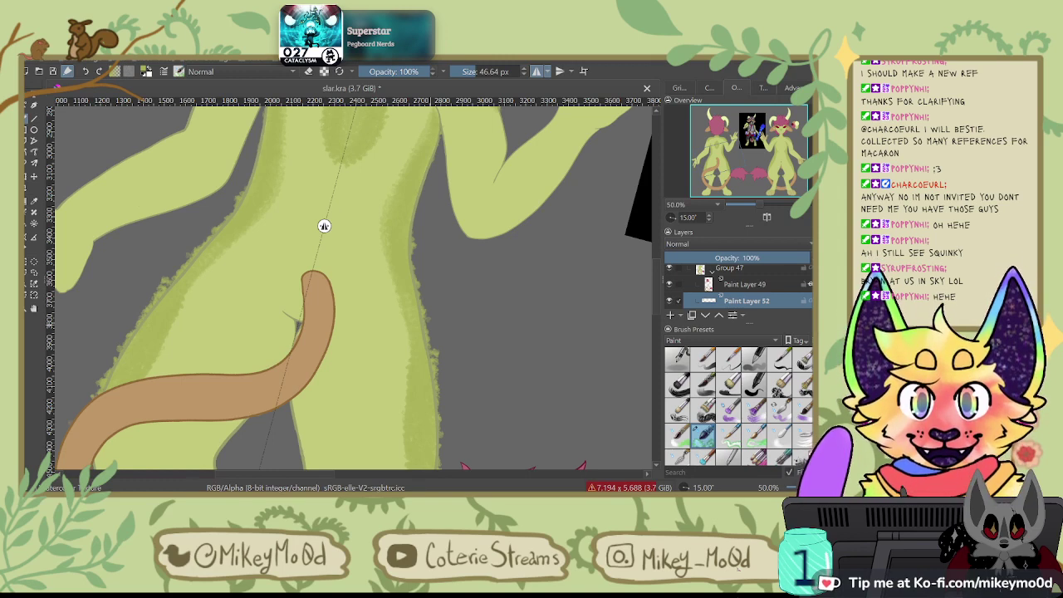
{"action": "left_click_drag", "start_coordinate": [408, 352], "coordinate": [422, 309]}
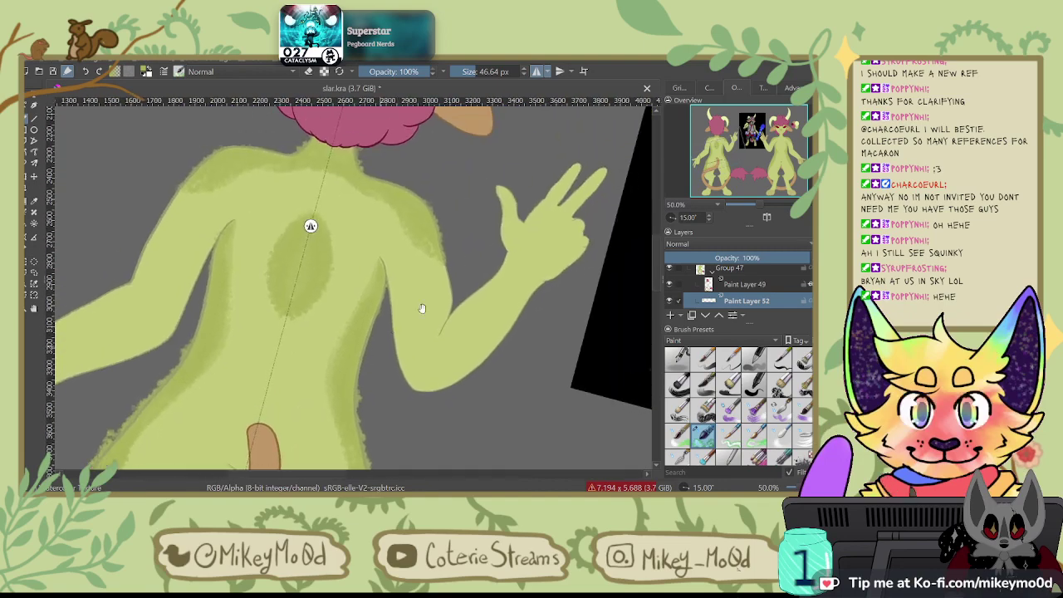
{"action": "left_click_drag", "start_coordinate": [549, 225], "coordinate": [592, 139]}
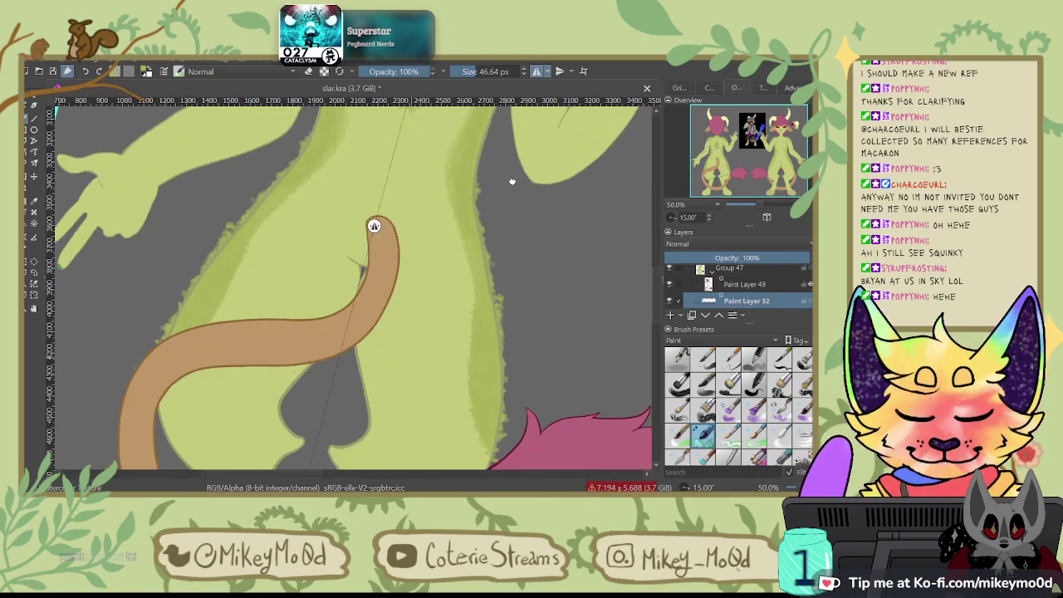
Step: Rotate the canvas to -90° and on to -120°, and paint mirrored darker green patches at the back figure's inner knees
{"action": "left_click_drag", "start_coordinate": [323, 415], "coordinate": [490, 146]}
{"action": "left_click_drag", "start_coordinate": [471, 217], "coordinate": [456, 240]}
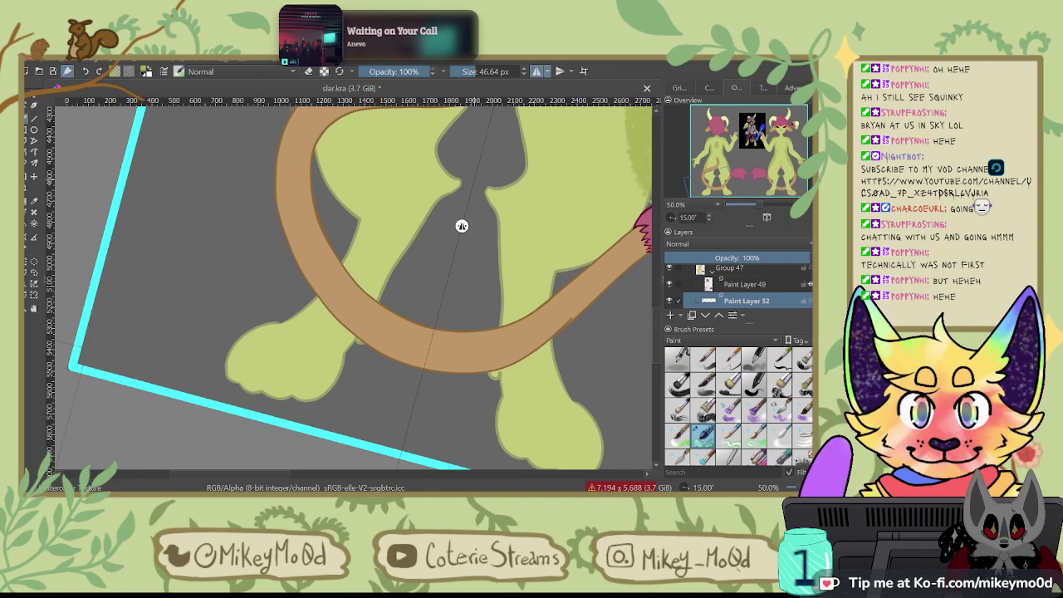
{"action": "left_click_drag", "start_coordinate": [492, 219], "coordinate": [504, 168]}
{"action": "mouse_move", "coordinate": [485, 209]}
{"action": "left_mouse_down"}
{"action": "mouse_move", "coordinate": [488, 170]}
{"action": "mouse_move", "coordinate": [484, 211]}
{"action": "left_mouse_up"}
{"action": "key", "text": "4"}
{"action": "key", "text": "4"}
{"action": "key", "text": "4"}
{"action": "key", "text": "4"}
{"action": "key", "text": "4"}
{"action": "key", "text": "4"}
{"action": "key", "text": "4"}
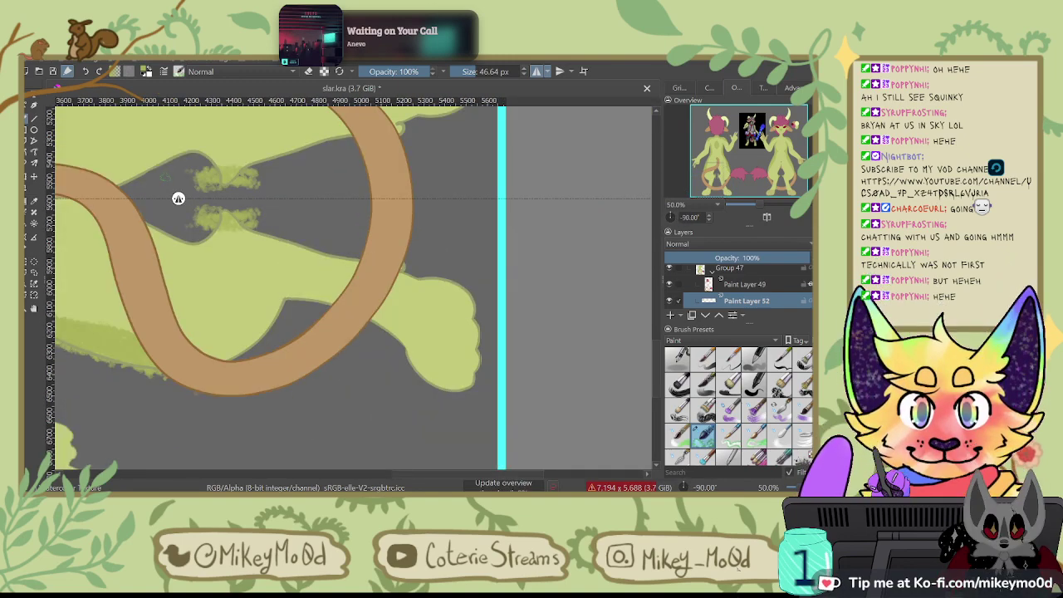
{"action": "left_click_drag", "start_coordinate": [177, 199], "coordinate": [162, 295]}
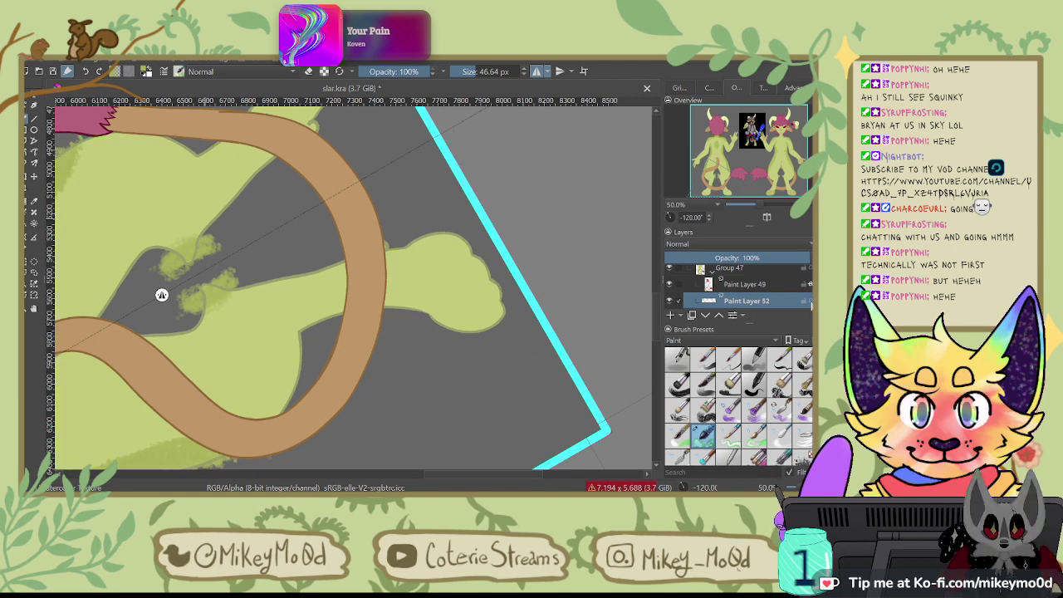
Step: Clip the shading on Paint Layer 52 to the body shape with inherited alpha, and look through the layer stack
{"action": "key", "text": "ctrl+z"}
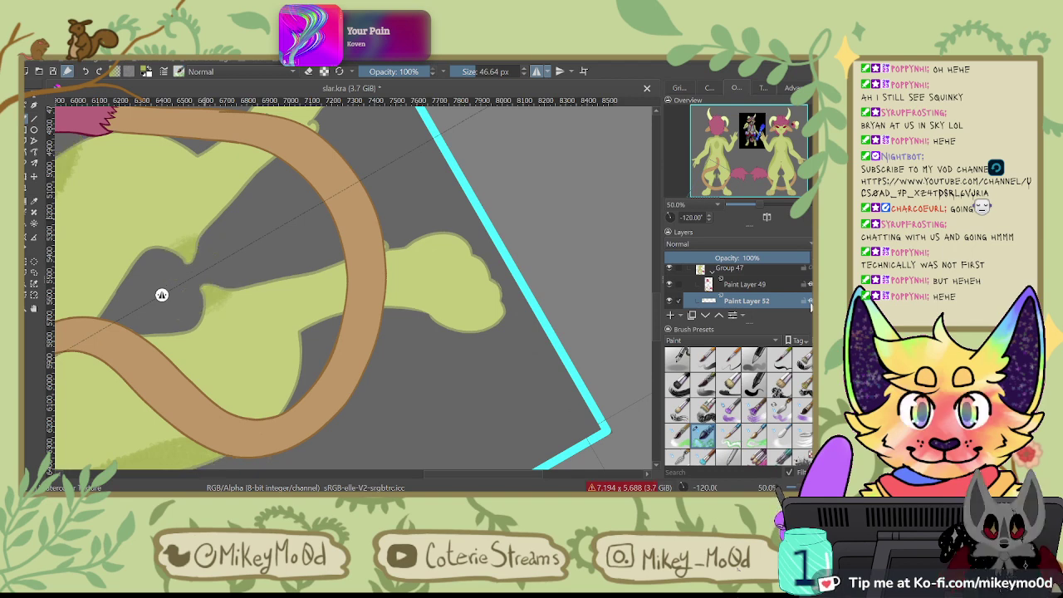
{"action": "scroll", "coordinate": [737, 287], "scroll_direction": "down", "scroll_amount": 5}
{"action": "scroll", "coordinate": [738, 287], "scroll_direction": "up", "scroll_amount": 2}
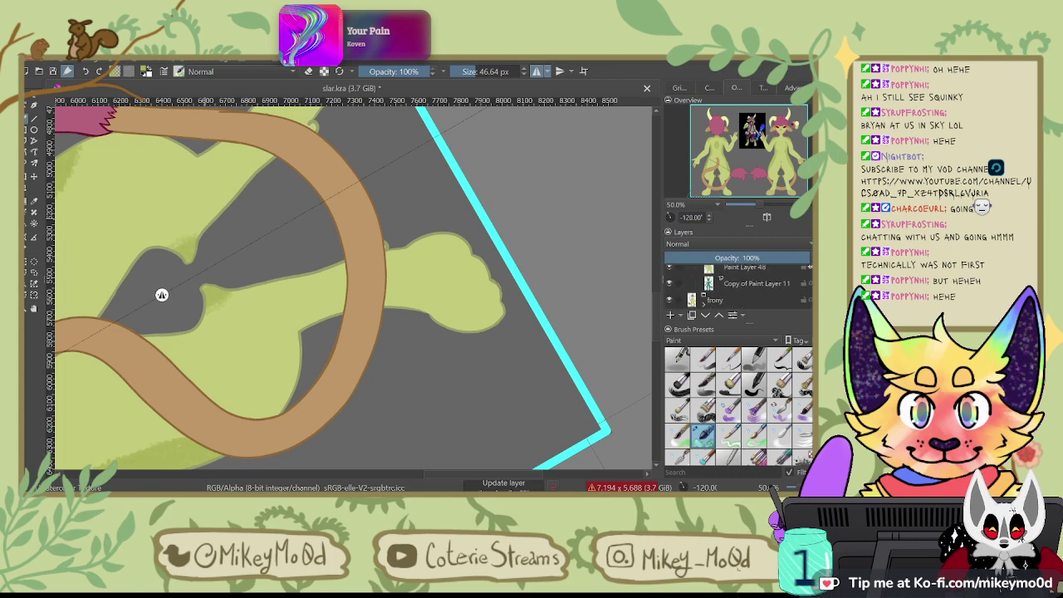
{"action": "scroll", "coordinate": [738, 287], "scroll_direction": "up", "scroll_amount": 4}
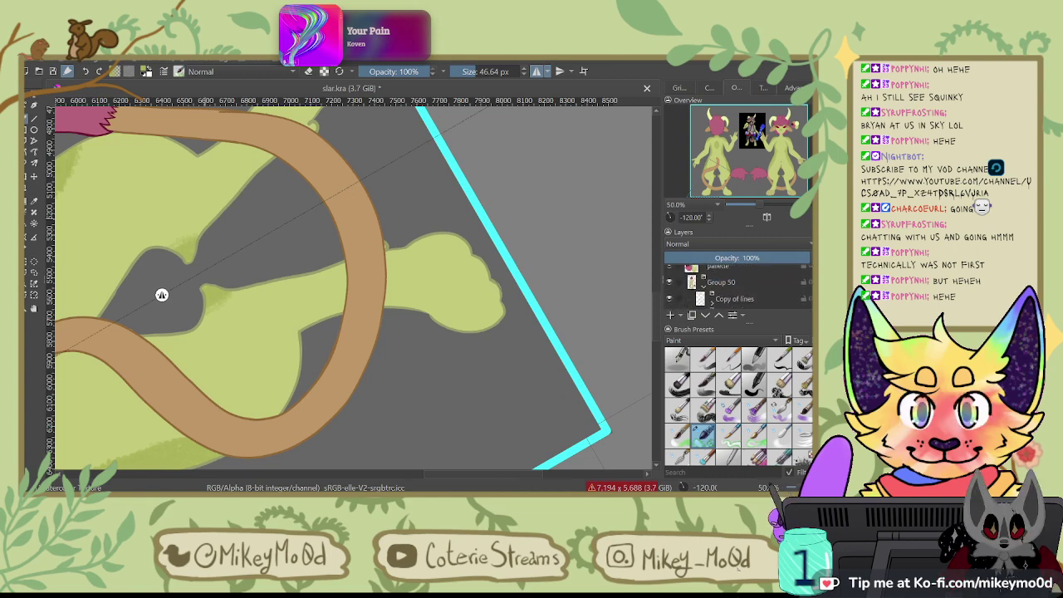
{"action": "scroll", "coordinate": [738, 287], "scroll_direction": "down", "scroll_amount": 1}
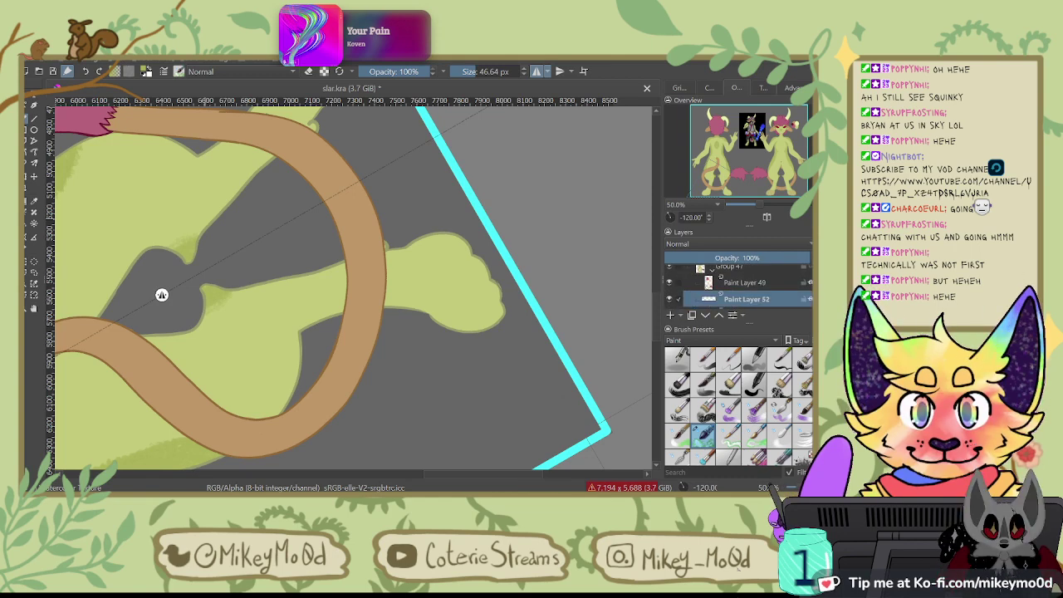
{"action": "scroll", "coordinate": [737, 287], "scroll_direction": "down", "scroll_amount": 2}
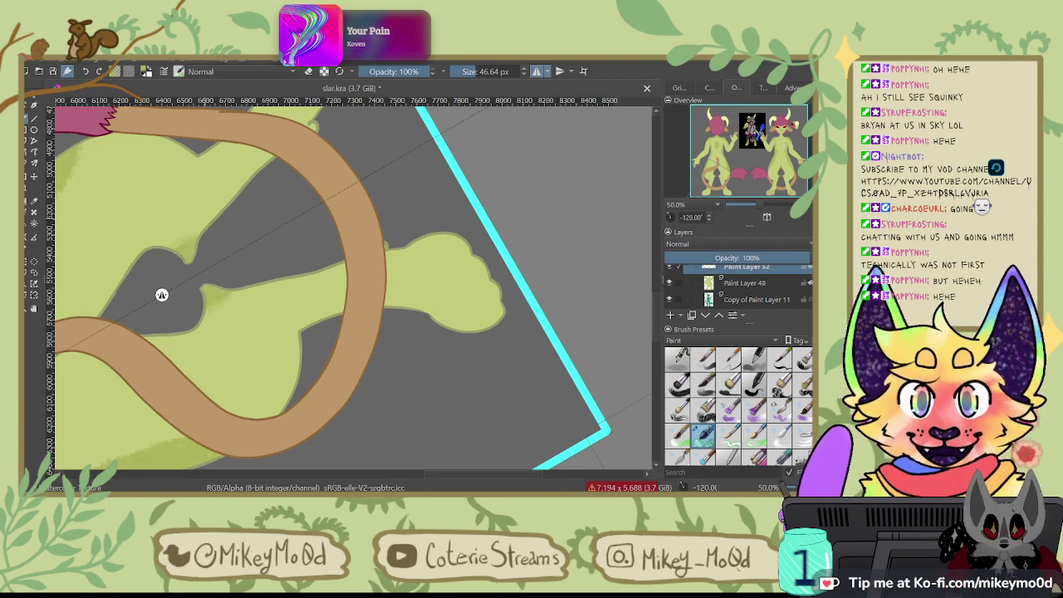
{"action": "scroll", "coordinate": [719, 283], "scroll_direction": "up", "scroll_amount": 5}
{"action": "scroll", "coordinate": [718, 283], "scroll_direction": "down", "scroll_amount": 1}
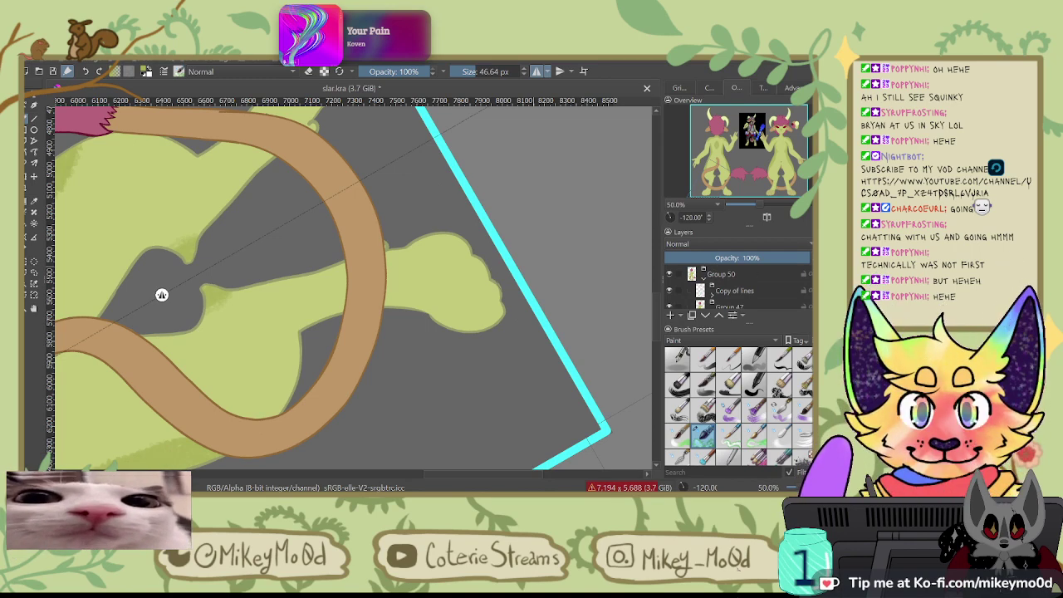
Step: Rotate the canvas to 30° and review the clipped shading across the back figure's legs, torso and shoulders
{"action": "left_click_drag", "start_coordinate": [317, 287], "coordinate": [432, 301]}
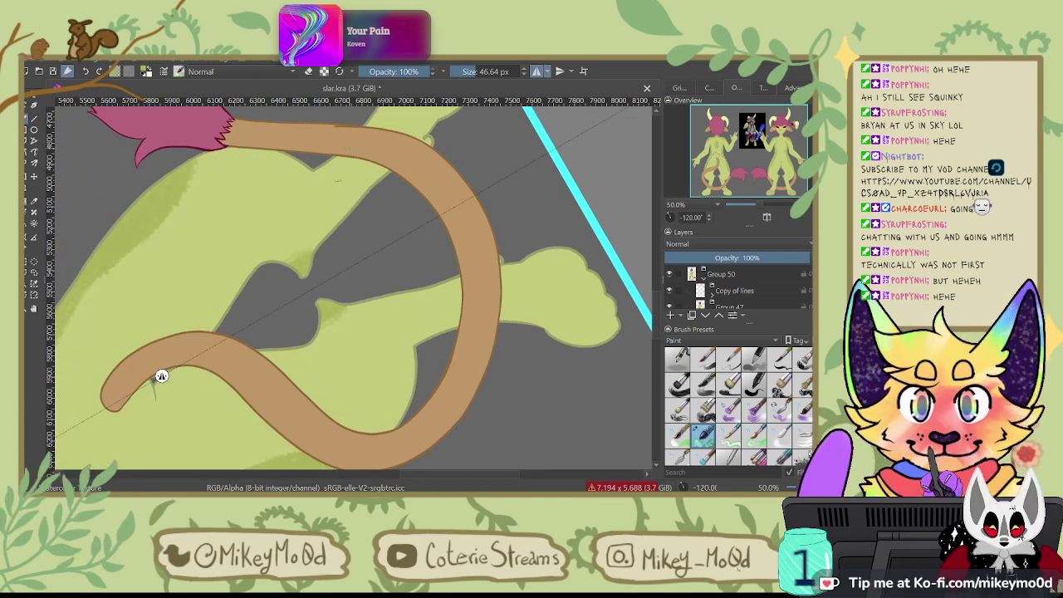
{"action": "left_click_drag", "start_coordinate": [161, 376], "coordinate": [376, 214]}
{"action": "left_click_drag", "start_coordinate": [436, 226], "coordinate": [367, 304]}
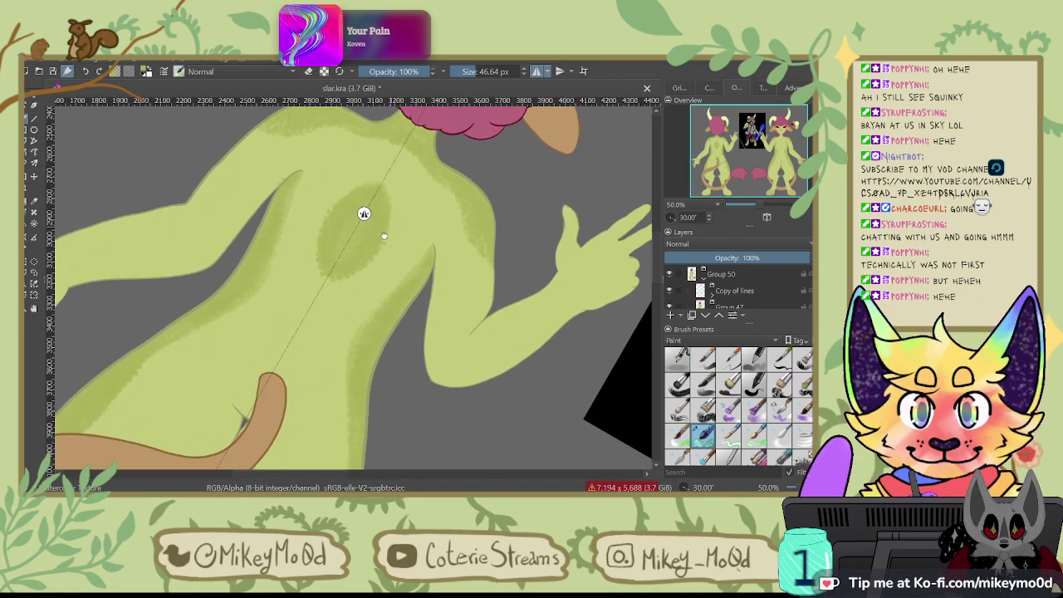
{"action": "left_click_drag", "start_coordinate": [385, 235], "coordinate": [383, 319]}
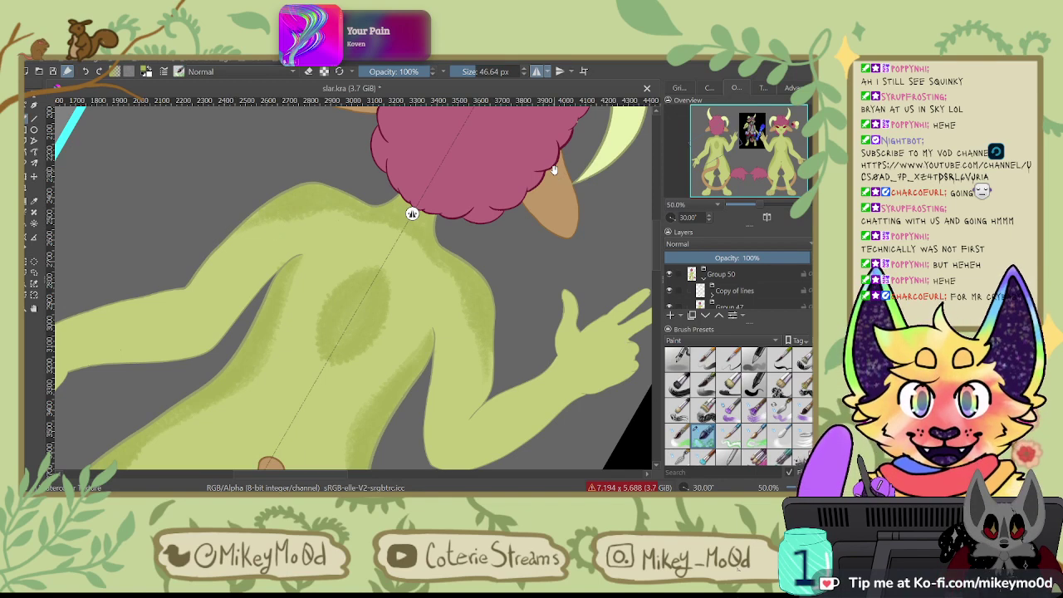
Step: Compare the back figure's shaded torso and hand with the reference painting and the front figure's raised hand
{"action": "mouse_move", "coordinate": [524, 322]}
{"action": "left_mouse_down"}
{"action": "mouse_move", "coordinate": [425, 260]}
{"action": "mouse_move", "coordinate": [404, 172]}
{"action": "mouse_move", "coordinate": [357, 137]}
{"action": "left_mouse_up"}
{"action": "left_click_drag", "start_coordinate": [553, 351], "coordinate": [338, 94]}
{"action": "left_click_drag", "start_coordinate": [452, 339], "coordinate": [510, 385]}
{"action": "mouse_move", "coordinate": [201, 211]}
{"action": "left_mouse_down"}
{"action": "mouse_move", "coordinate": [277, 238]}
{"action": "mouse_move", "coordinate": [293, 208]}
{"action": "mouse_move", "coordinate": [61, 211]}
{"action": "left_mouse_up"}
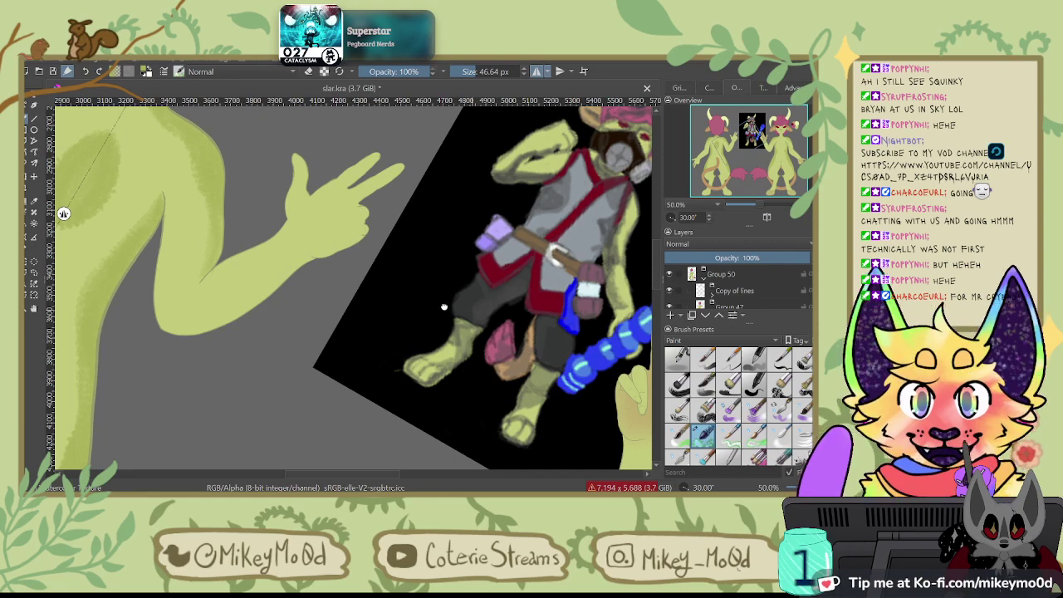
{"action": "left_click_drag", "start_coordinate": [580, 393], "coordinate": [373, 368]}
{"action": "left_click_drag", "start_coordinate": [540, 309], "coordinate": [530, 236]}
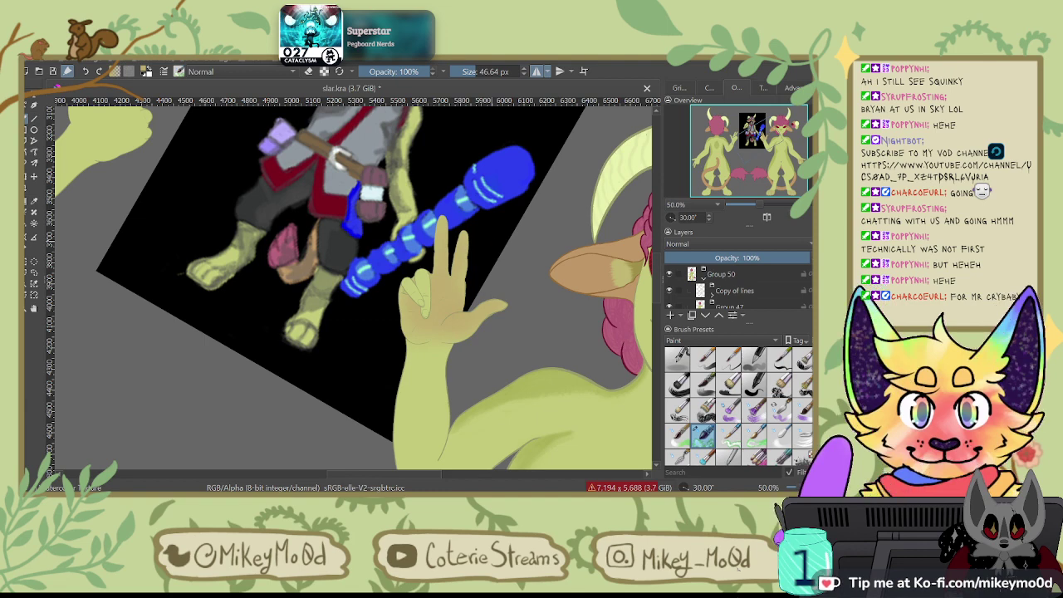
{"action": "scroll", "coordinate": [737, 405], "scroll_direction": "down", "scroll_amount": 1}
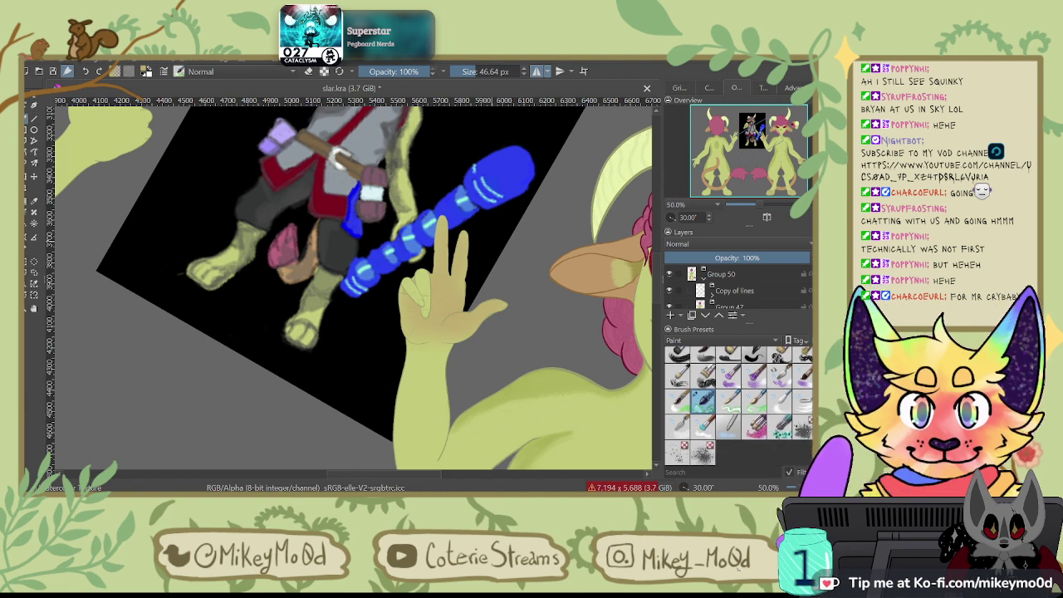
{"action": "scroll", "coordinate": [737, 405], "scroll_direction": "up", "scroll_amount": 1}
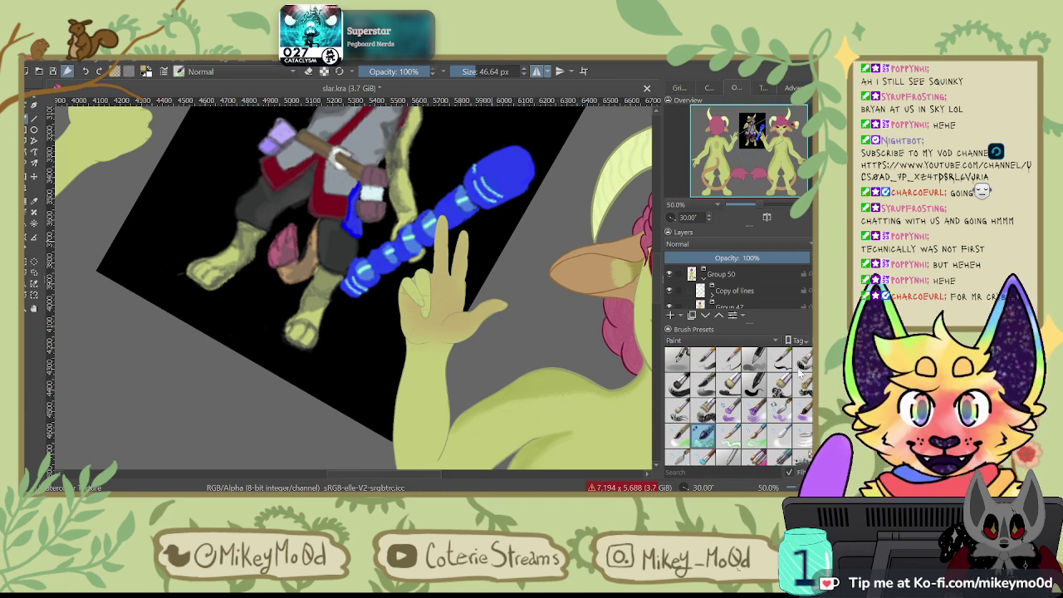
{"action": "left_click", "coordinate": [755, 389]}
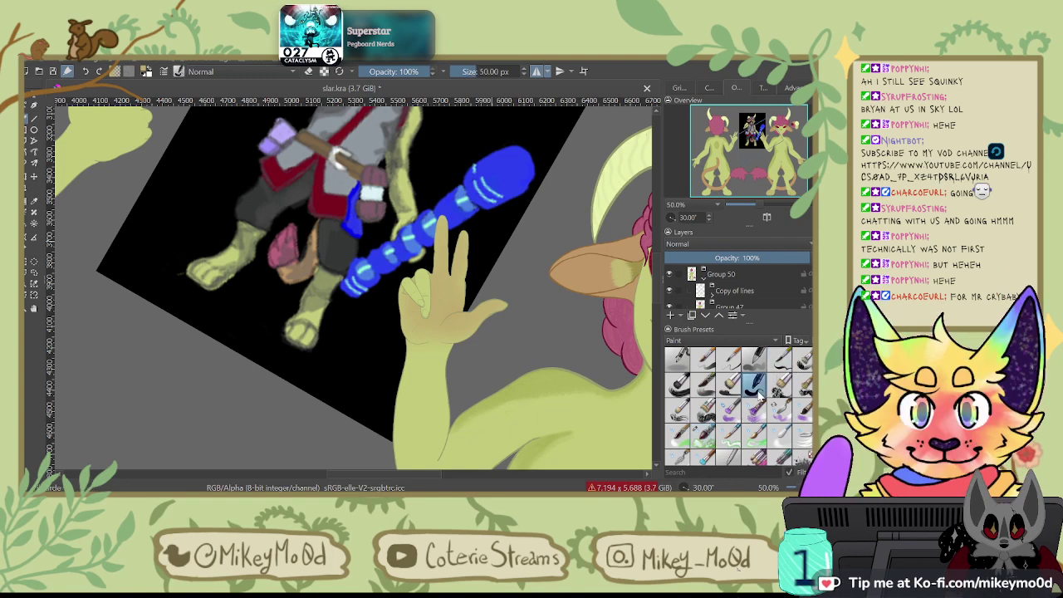
{"action": "left_click", "coordinate": [703, 359]}
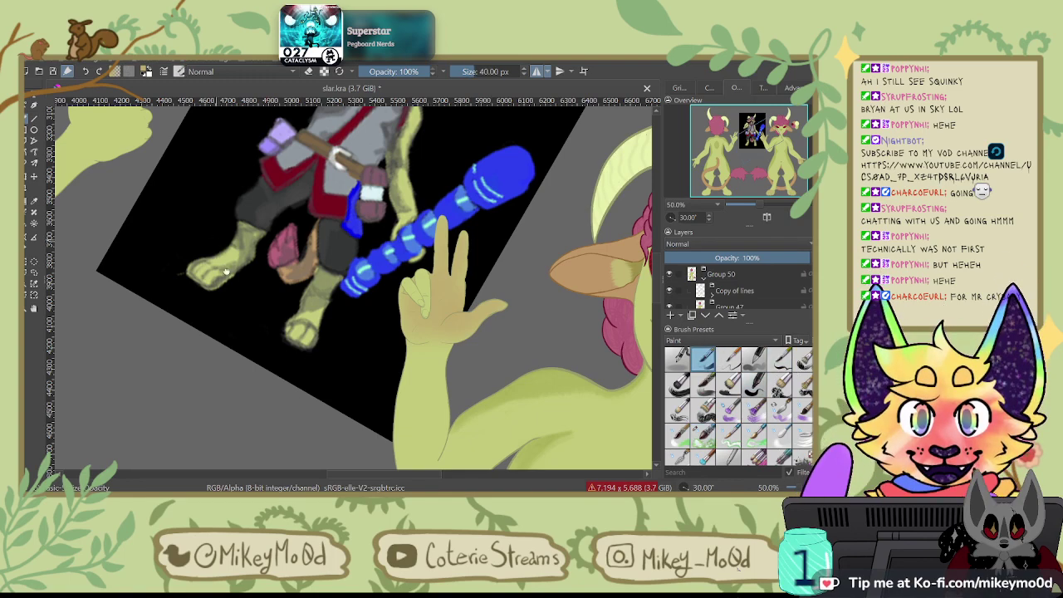
{"action": "left_click_drag", "start_coordinate": [225, 272], "coordinate": [336, 312]}
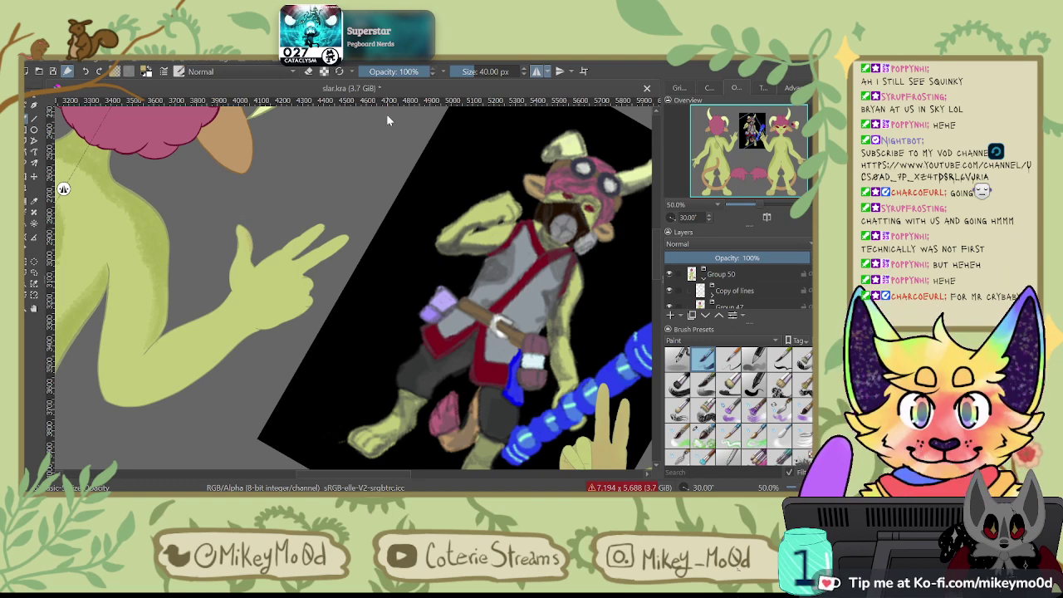
{"action": "left_click", "coordinate": [788, 427]}
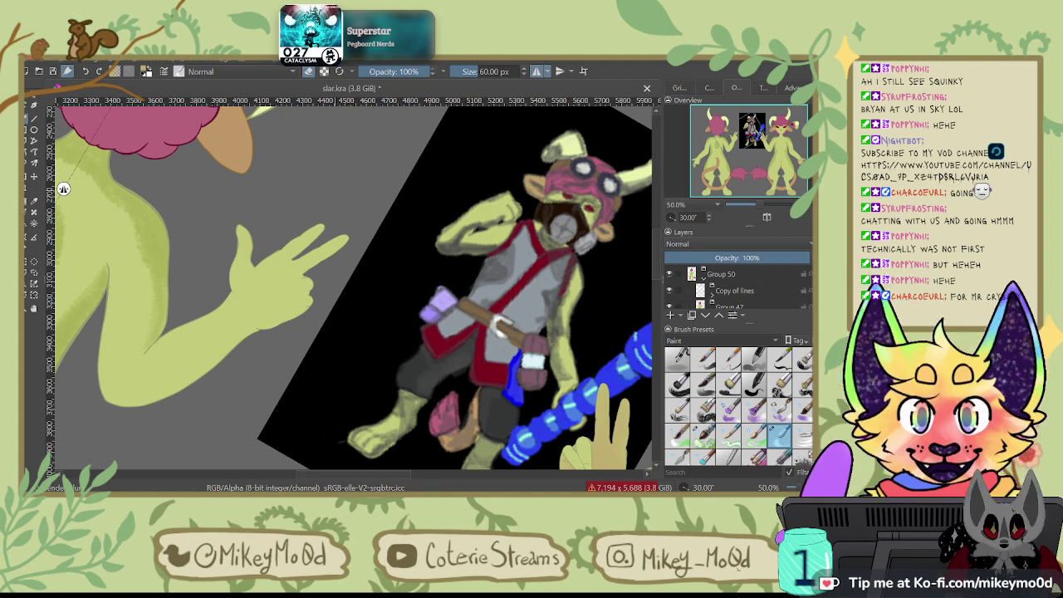
{"action": "left_click", "coordinate": [803, 382]}
{"action": "scroll", "coordinate": [798, 409], "scroll_direction": "down", "scroll_amount": 1}
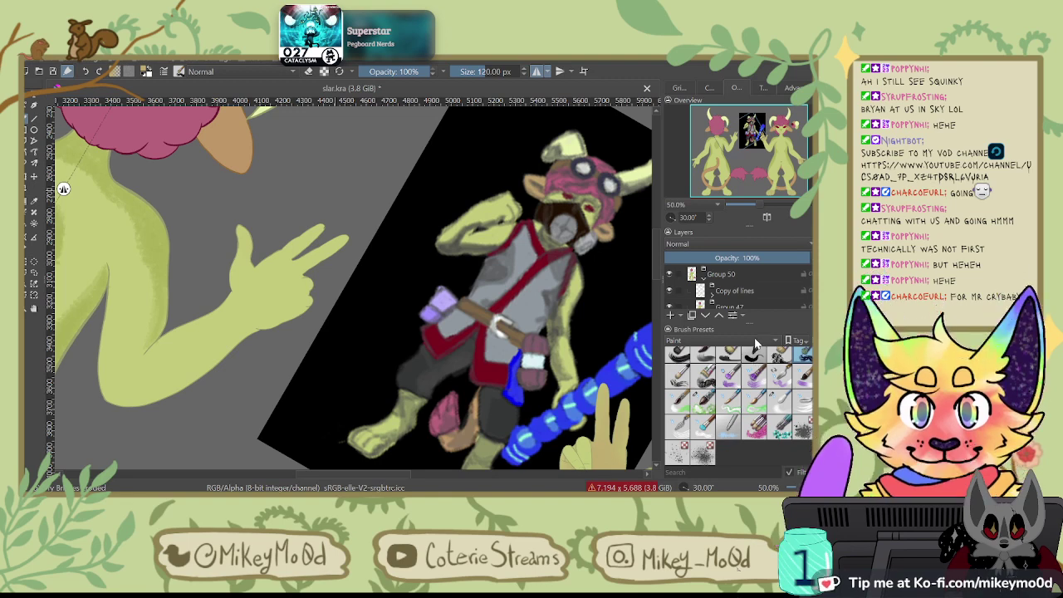
Step: Paint a small tan patch on the inner edge of the back figure's thumb with an Ink brush at 40 px
{"action": "left_click", "coordinate": [700, 316]}
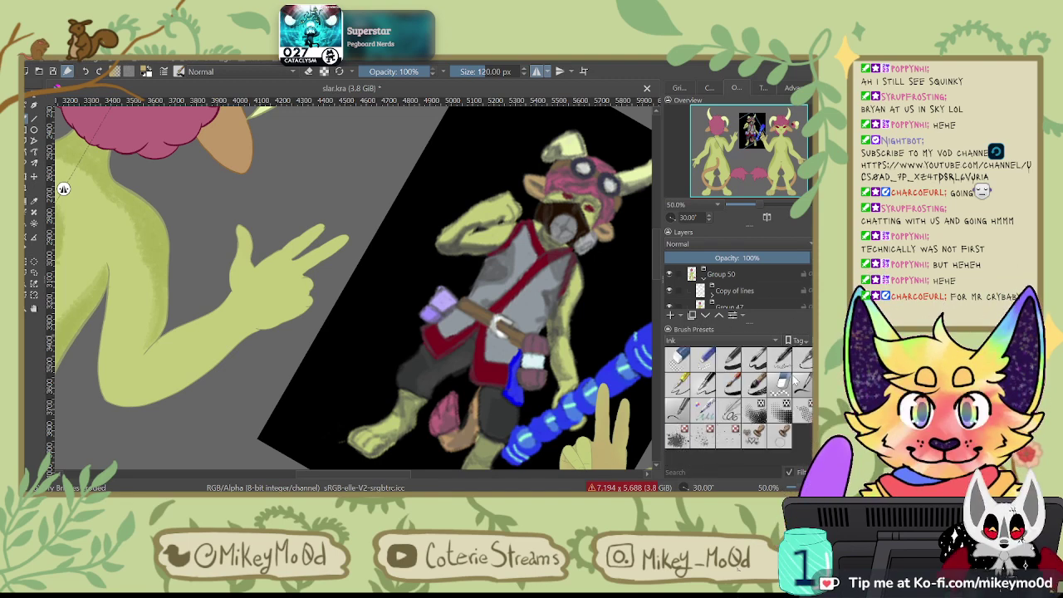
{"action": "left_click", "coordinate": [757, 361]}
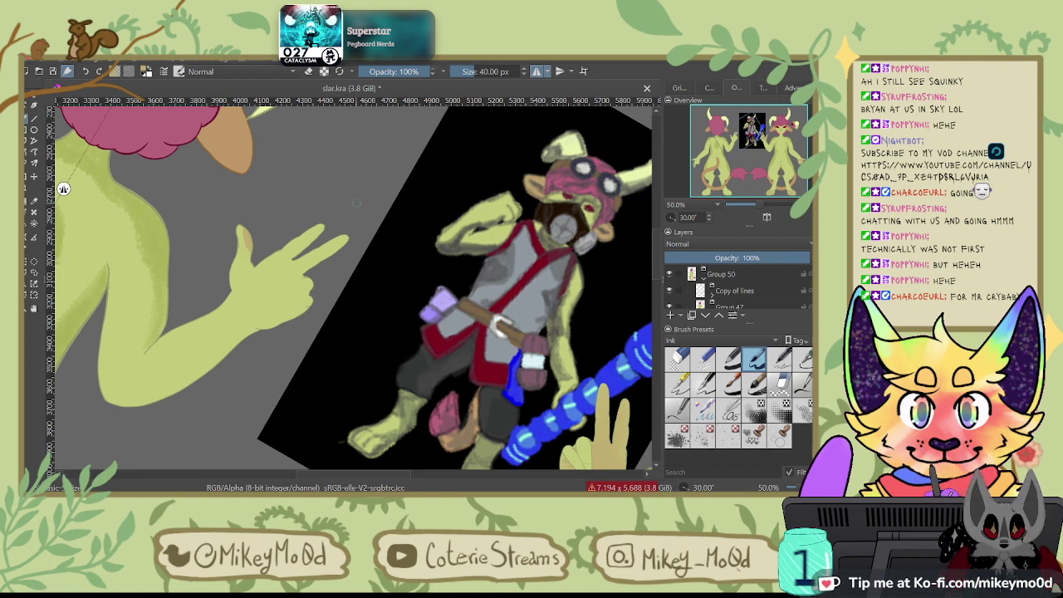
{"action": "left_click_drag", "start_coordinate": [556, 285], "coordinate": [590, 285]}
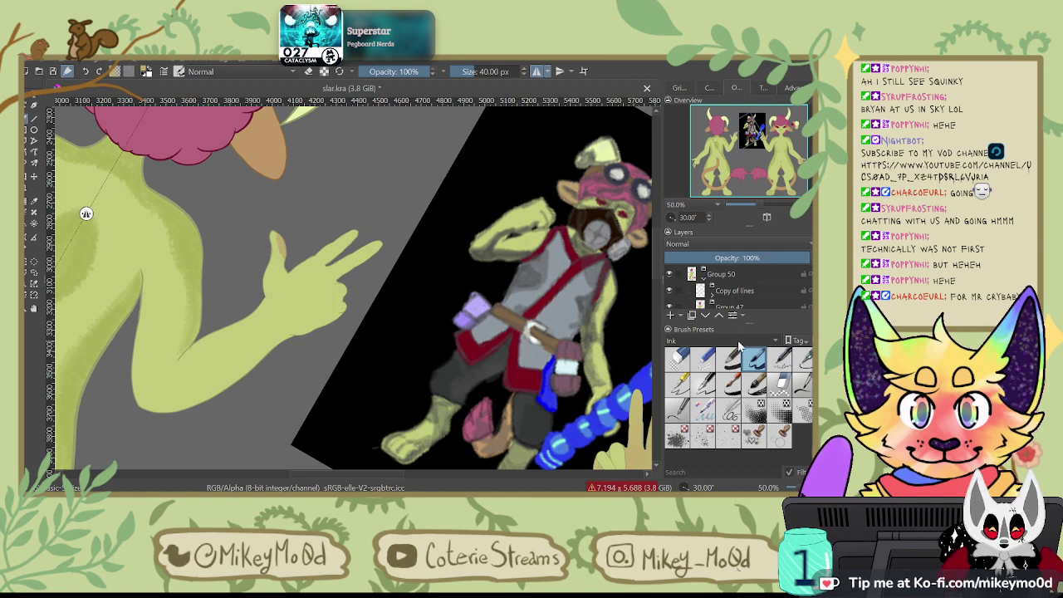
Step: Choose a Digital blender preset at 50 px and soften the tan patch into the thumb's green
{"action": "scroll", "coordinate": [741, 341], "scroll_direction": "up", "scroll_amount": 1}
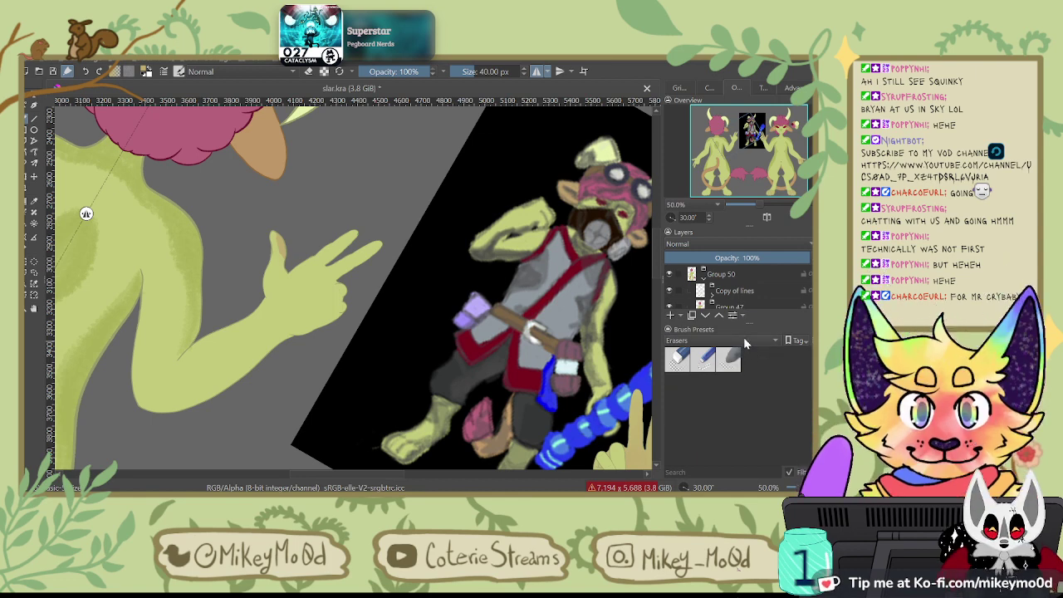
{"action": "scroll", "coordinate": [746, 337], "scroll_direction": "down", "scroll_amount": 1}
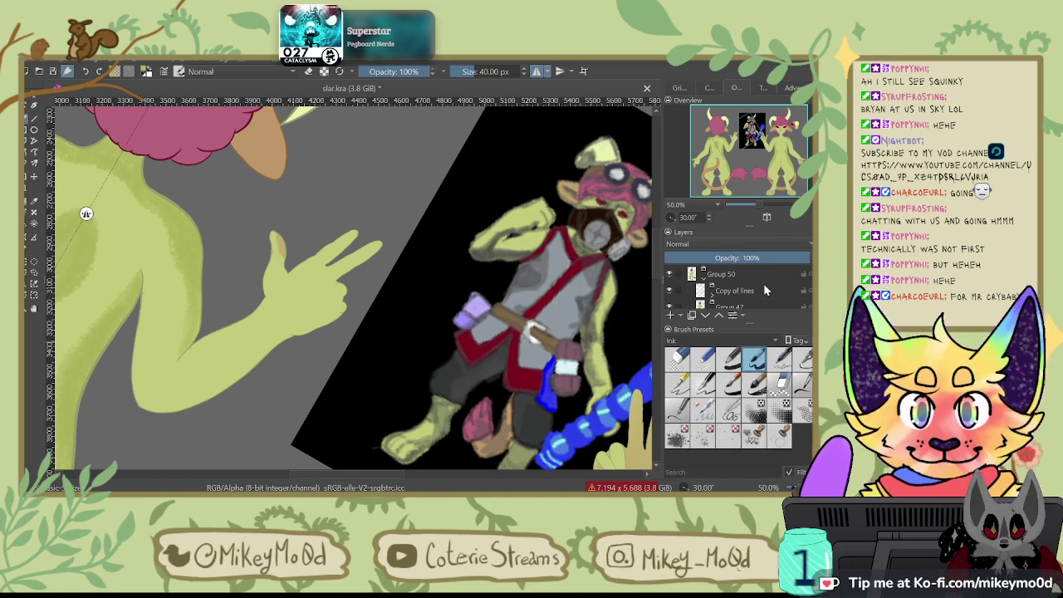
{"action": "scroll", "coordinate": [747, 340], "scroll_direction": "up", "scroll_amount": 3}
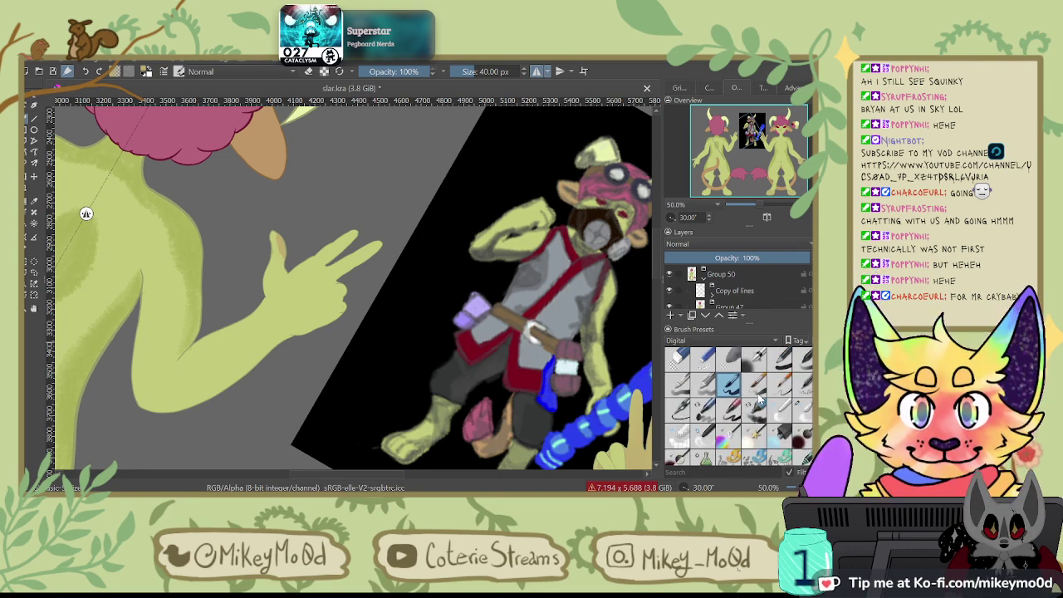
{"action": "left_click", "coordinate": [779, 410]}
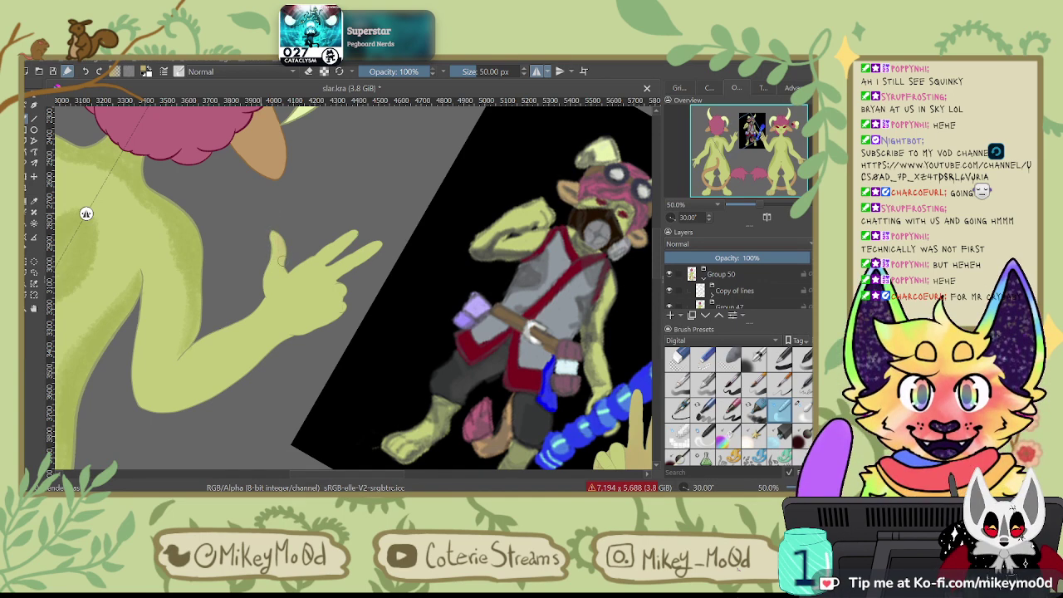
{"action": "left_click_drag", "start_coordinate": [367, 168], "coordinate": [416, 165]}
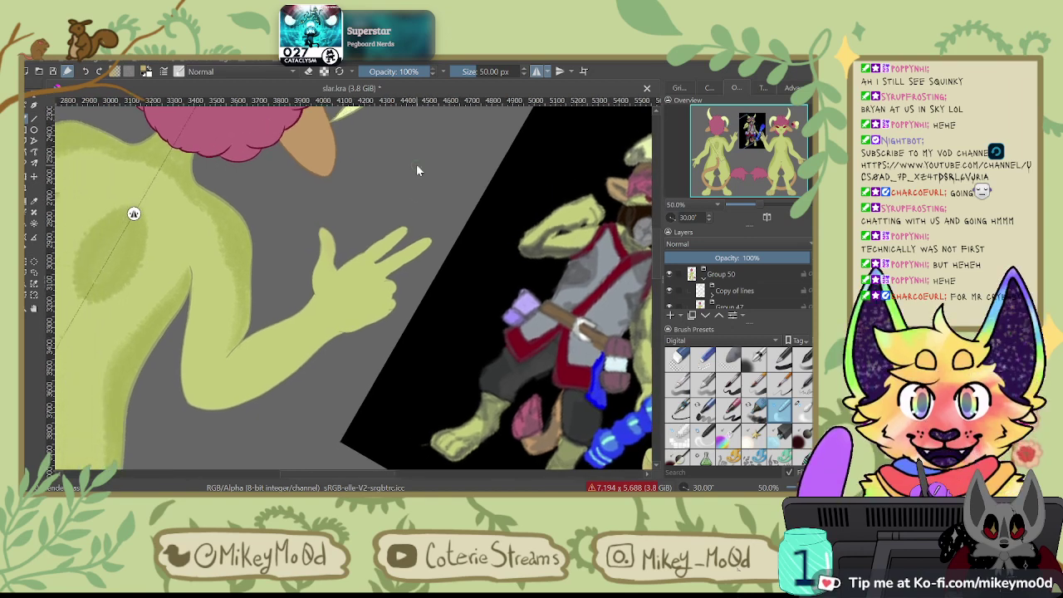
Step: Add more tan to the thumb with a 7.5 px Digital brush and soften it with the 50 px blender
{"action": "scroll", "coordinate": [399, 239], "scroll_direction": "up", "scroll_amount": 2}
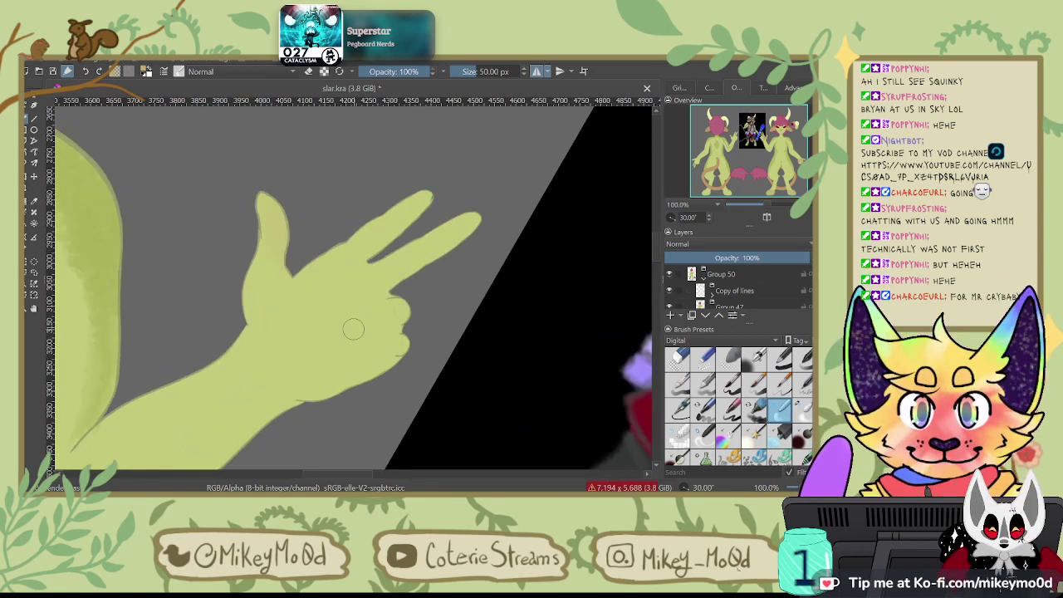
{"action": "left_click", "coordinate": [779, 382]}
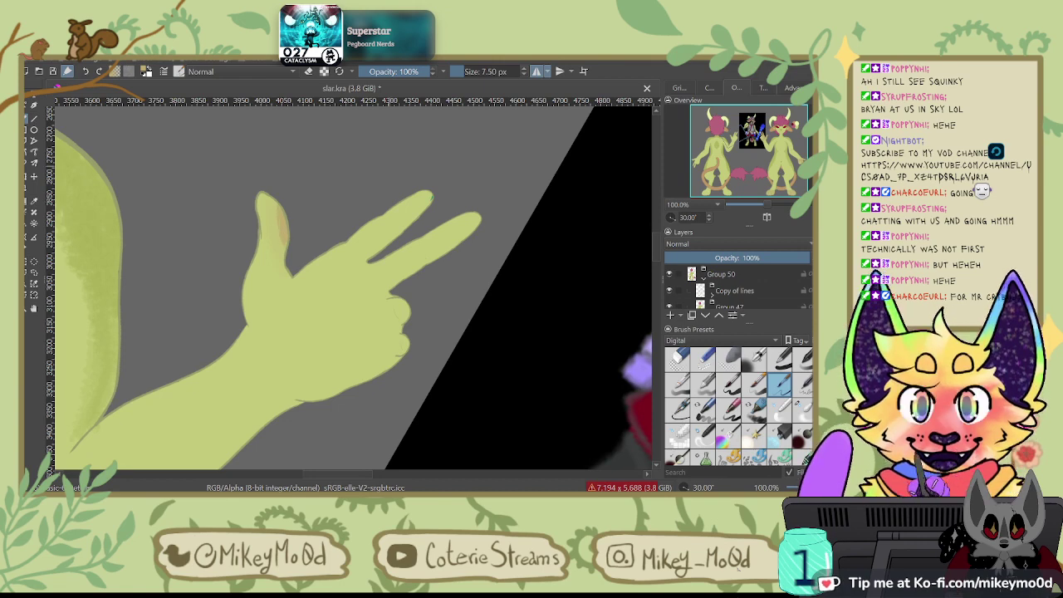
{"action": "left_click", "coordinate": [782, 411]}
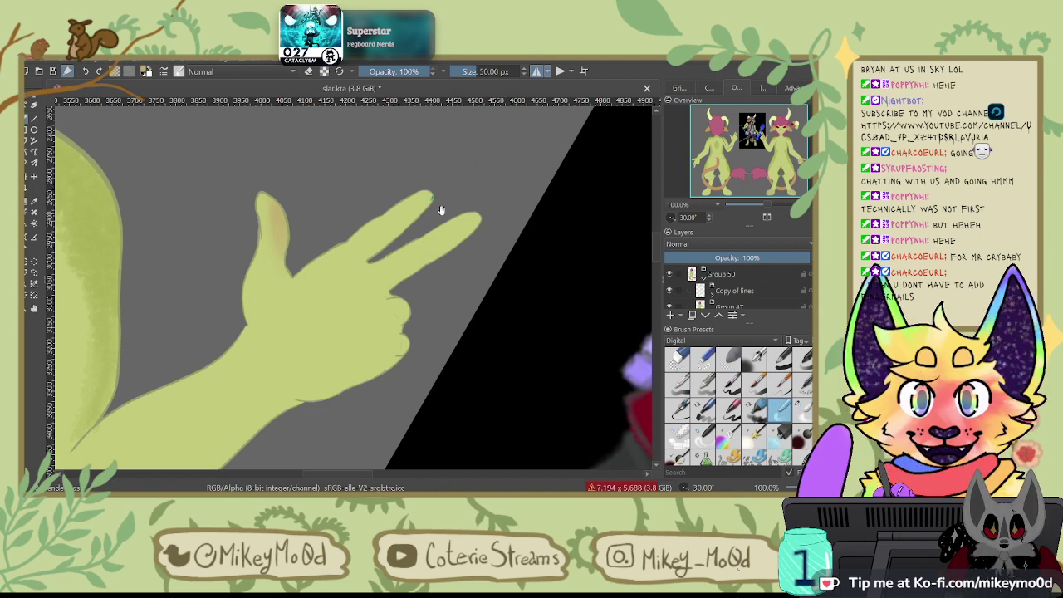
Step: Review the back figure's upper back, hair, ear and horn, and save the drawing
{"action": "left_click_drag", "start_coordinate": [98, 250], "coordinate": [368, 304]}
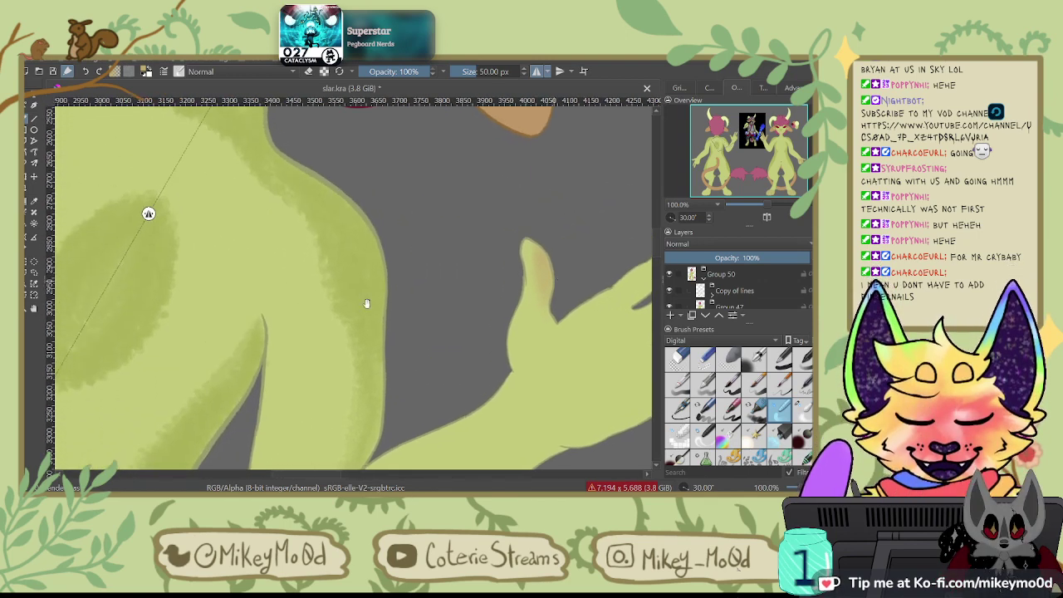
{"action": "left_click_drag", "start_coordinate": [278, 289], "coordinate": [365, 371]}
{"action": "left_click_drag", "start_coordinate": [335, 268], "coordinate": [212, 432]}
{"action": "left_click_drag", "start_coordinate": [490, 275], "coordinate": [467, 285]}
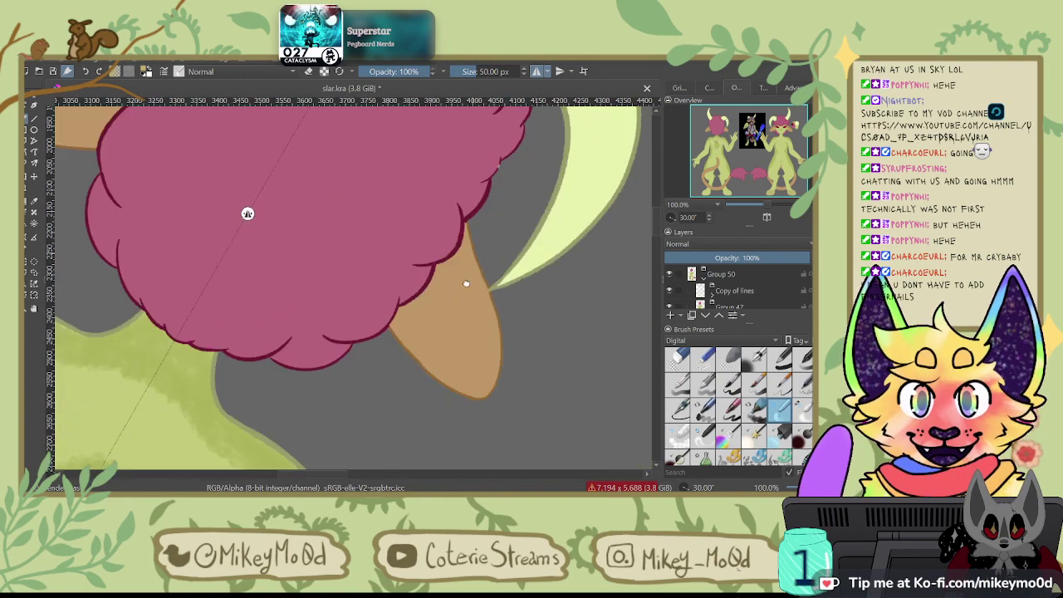
{"action": "left_click_drag", "start_coordinate": [543, 188], "coordinate": [501, 285]}
{"action": "mouse_move", "coordinate": [329, 422]}
{"action": "left_mouse_down"}
{"action": "mouse_move", "coordinate": [474, 295]}
{"action": "mouse_move", "coordinate": [440, 346]}
{"action": "mouse_move", "coordinate": [339, 420]}
{"action": "left_mouse_up"}
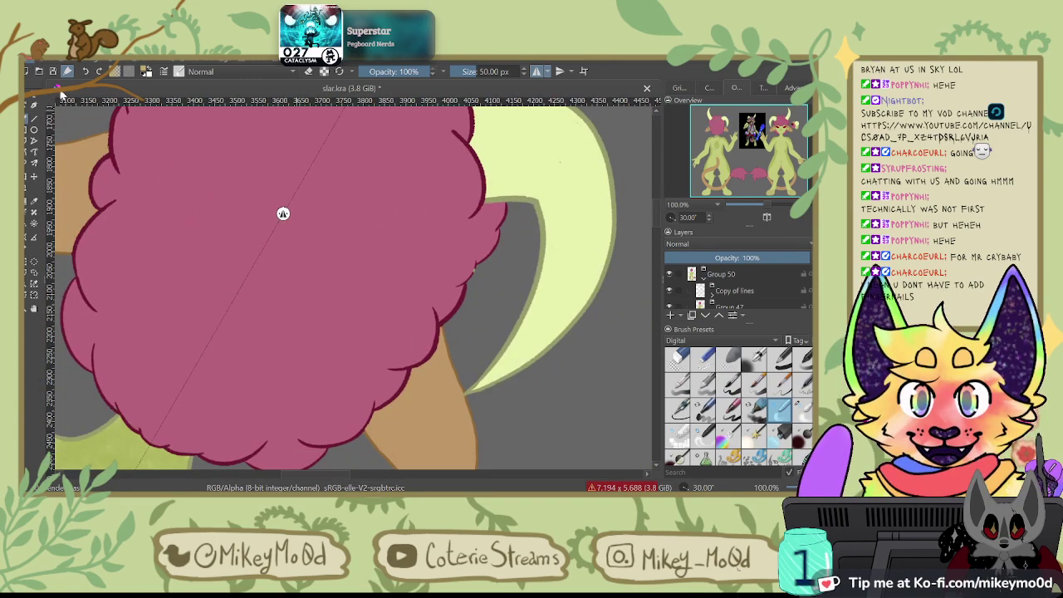
{"action": "key", "text": "ctrl+s"}
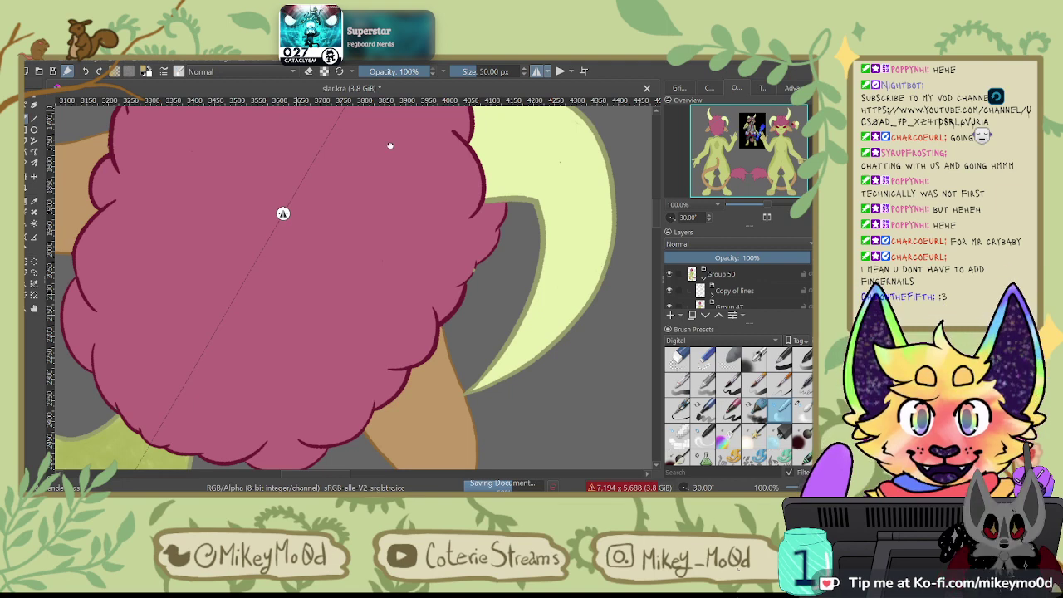
{"action": "left_click_drag", "start_coordinate": [515, 365], "coordinate": [315, 129]}
{"action": "left_click_drag", "start_coordinate": [457, 272], "coordinate": [465, 102]}
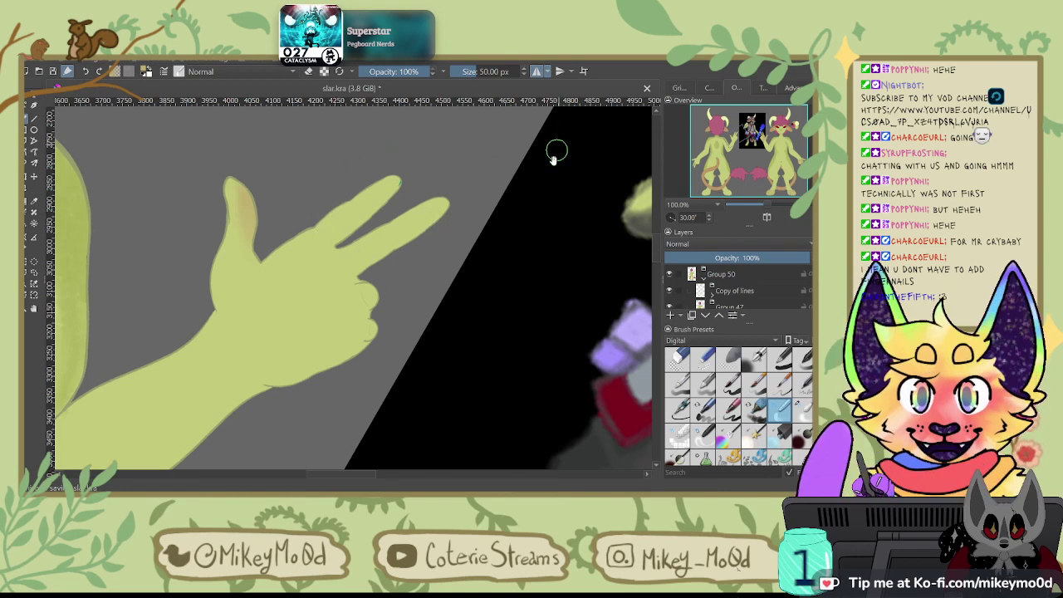
{"action": "left_click_drag", "start_coordinate": [548, 176], "coordinate": [535, 170]}
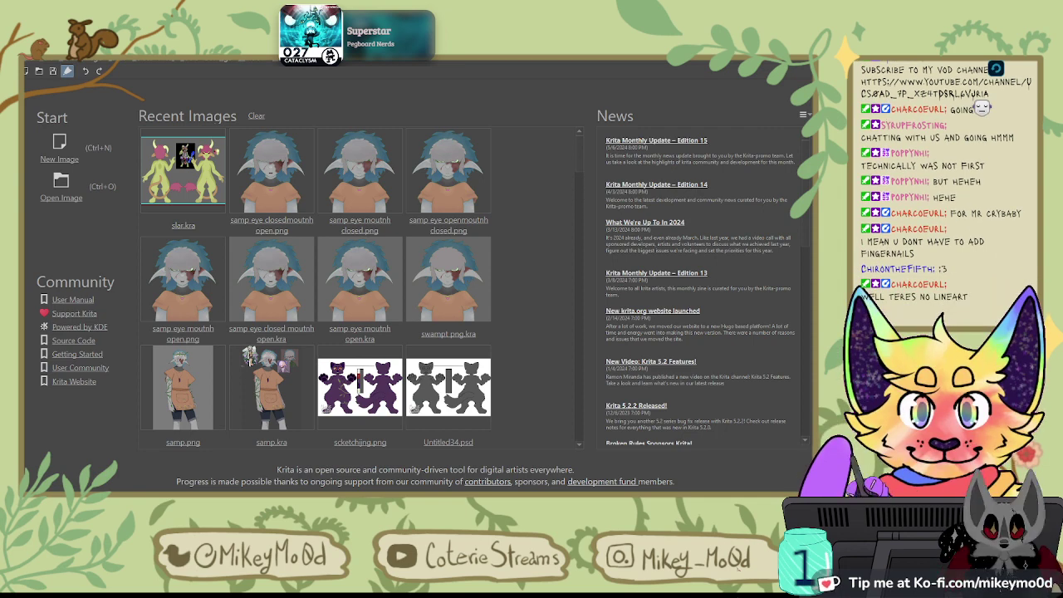
Step: Browse the recent images and open json.kra
{"action": "scroll", "coordinate": [536, 236], "scroll_direction": "down", "scroll_amount": 3}
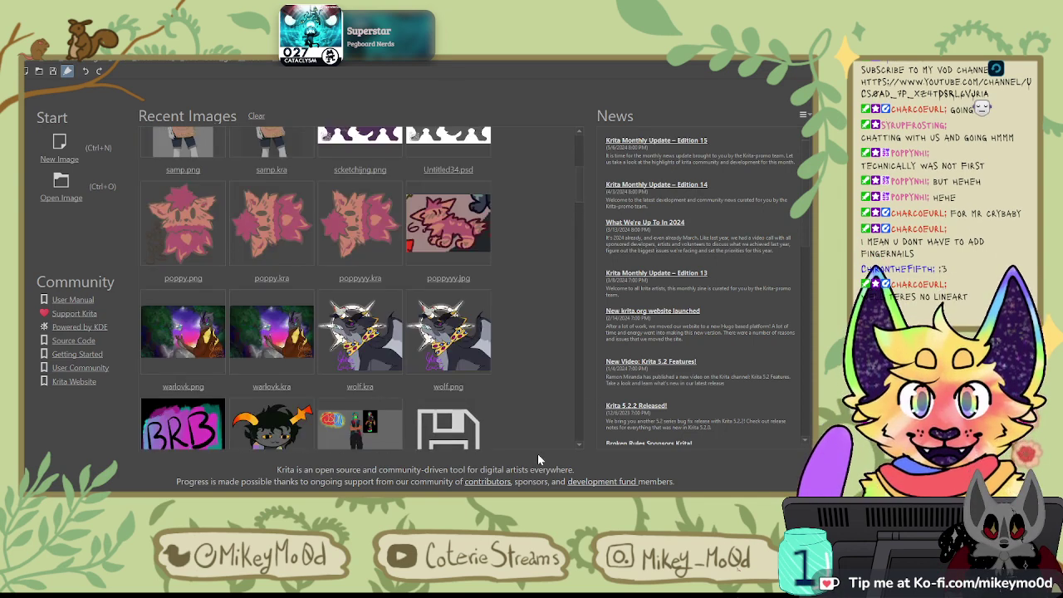
{"action": "scroll", "coordinate": [535, 365], "scroll_direction": "up", "scroll_amount": 1}
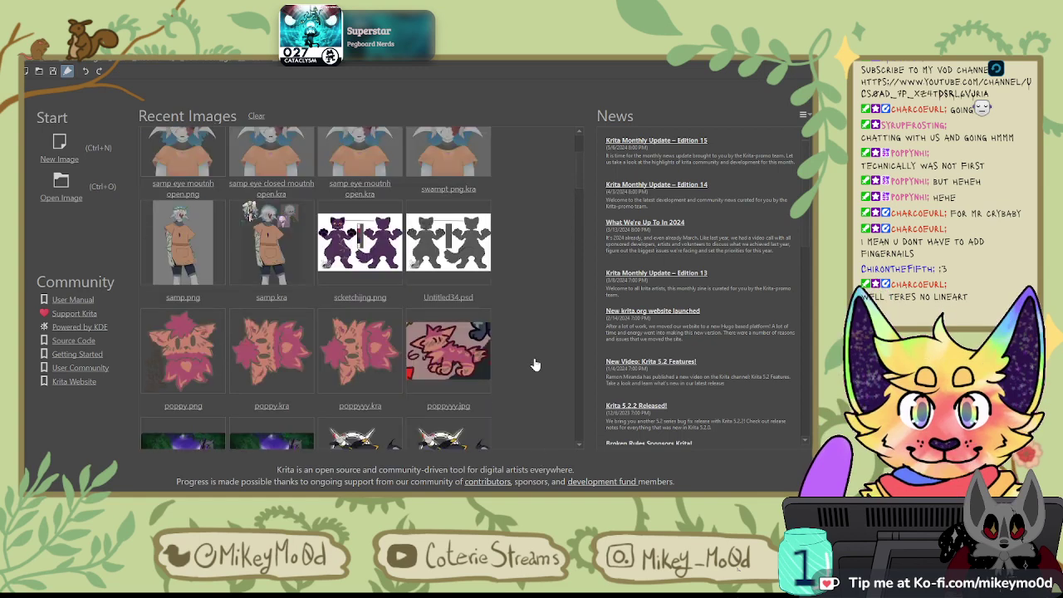
{"action": "scroll", "coordinate": [536, 366], "scroll_direction": "up", "scroll_amount": 1}
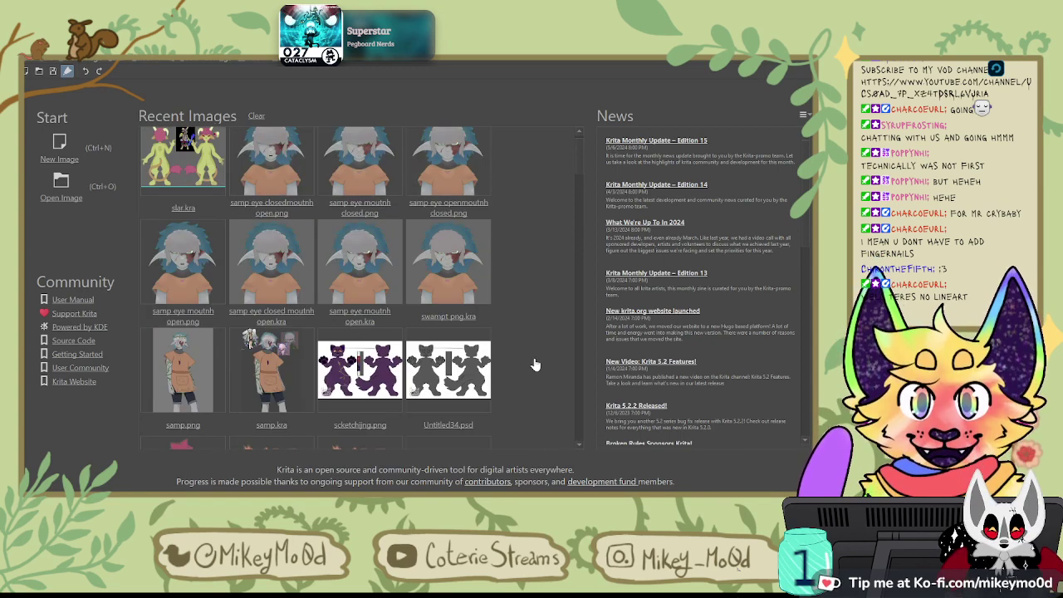
{"action": "scroll", "coordinate": [535, 366], "scroll_direction": "down", "scroll_amount": 2}
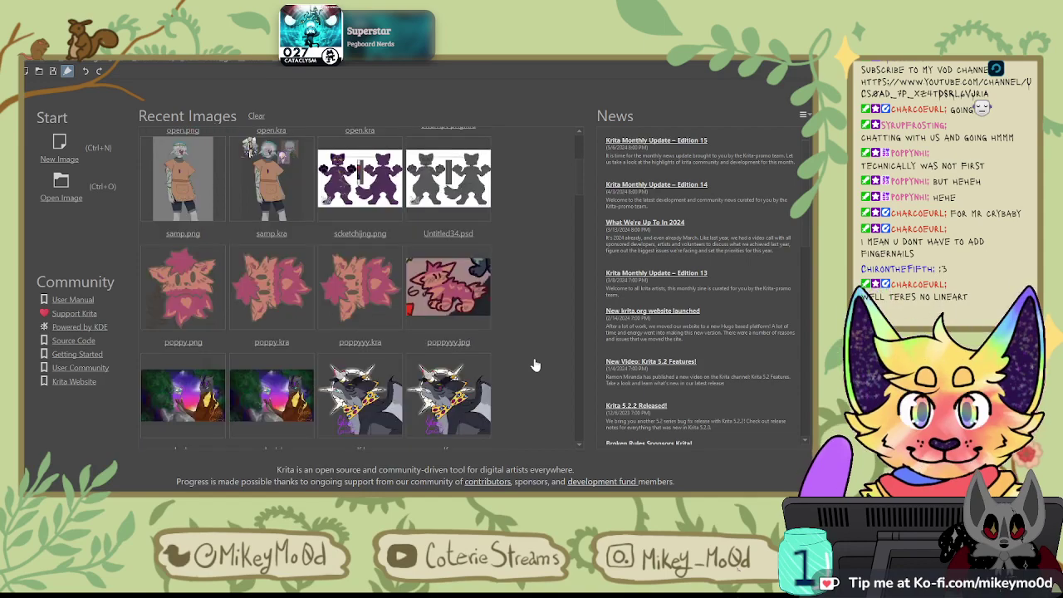
{"action": "scroll", "coordinate": [536, 365], "scroll_direction": "down", "scroll_amount": 2}
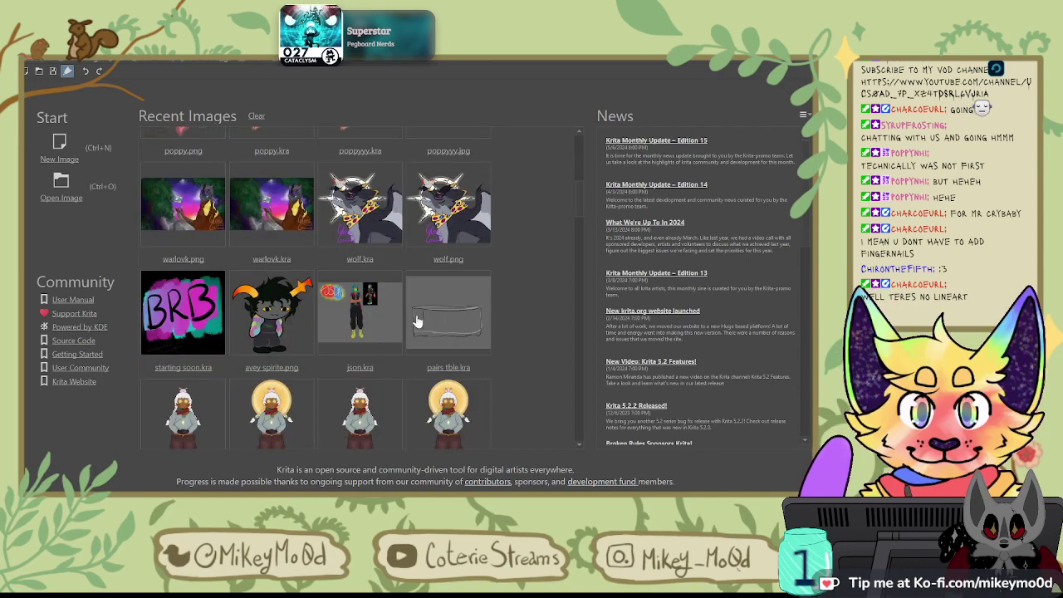
{"action": "left_click", "coordinate": [370, 328]}
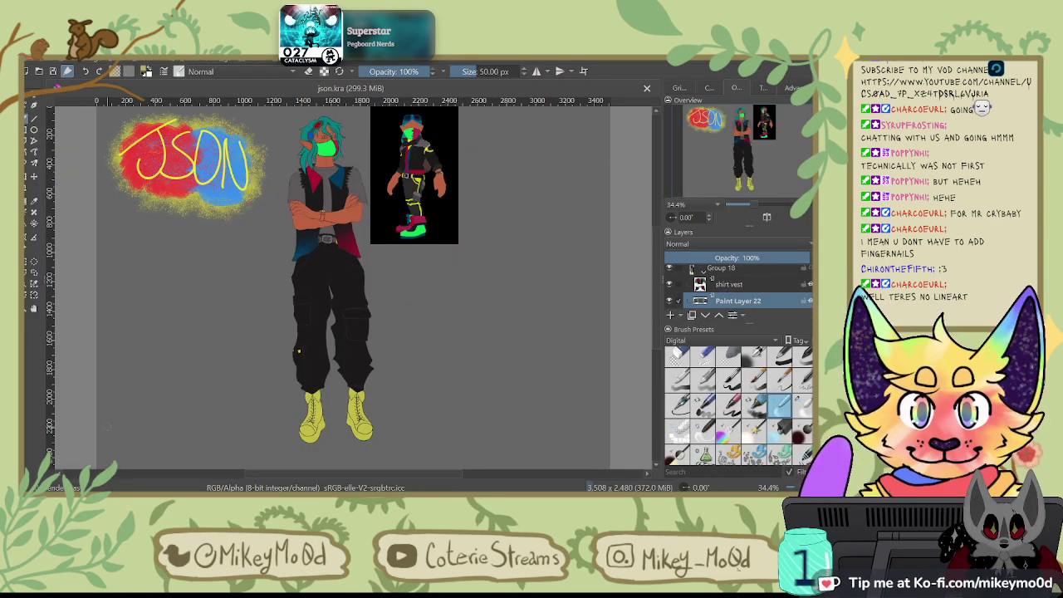
Step: Examine the crossed-arms figure's trousers, belt and vest up close, and view the whole json.kra drawing
{"action": "scroll", "coordinate": [177, 386], "scroll_direction": "up", "scroll_amount": 2}
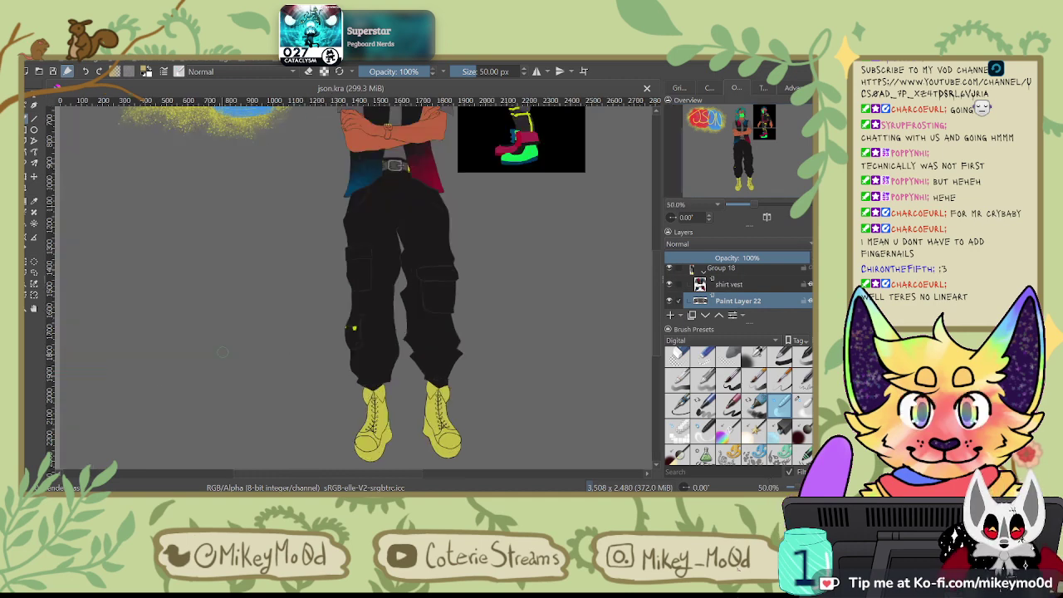
{"action": "scroll", "coordinate": [223, 349], "scroll_direction": "up", "scroll_amount": 2}
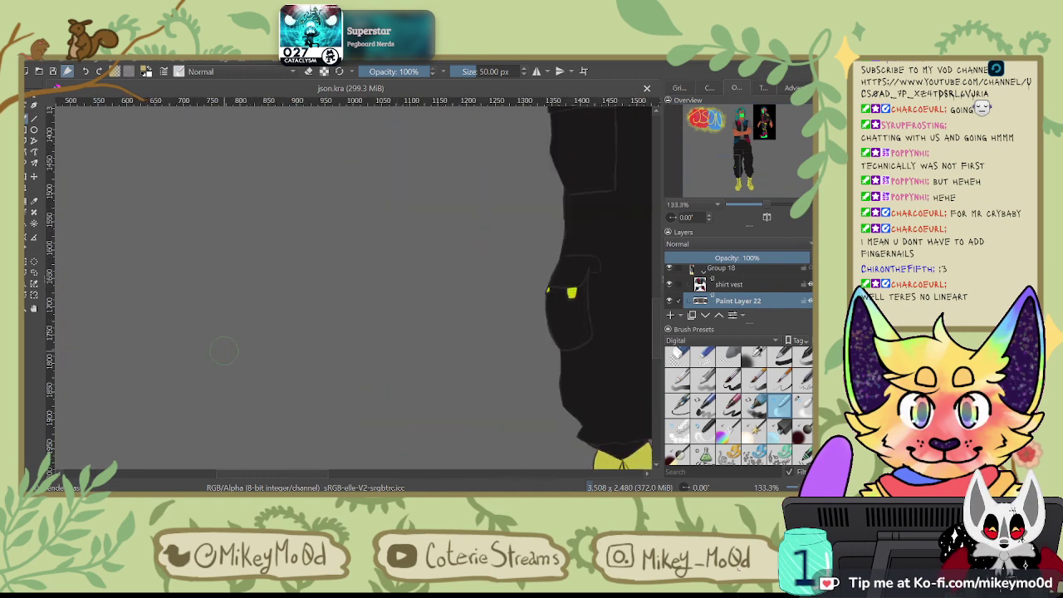
{"action": "left_click_drag", "start_coordinate": [529, 125], "coordinate": [296, 336]}
{"action": "left_click_drag", "start_coordinate": [482, 125], "coordinate": [454, 233]}
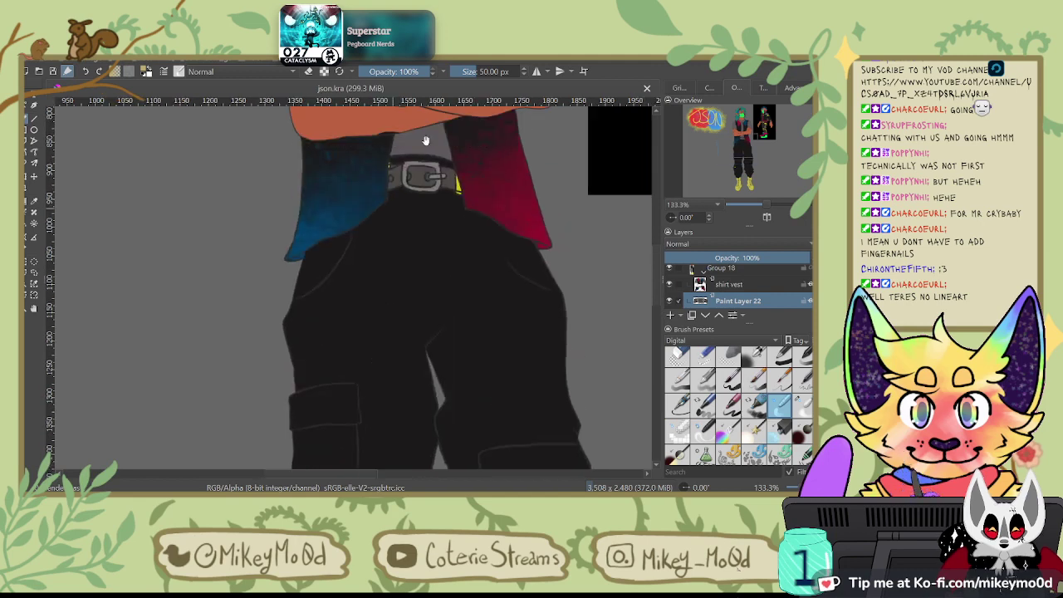
{"action": "left_click_drag", "start_coordinate": [387, 152], "coordinate": [333, 466]}
{"action": "left_click_drag", "start_coordinate": [341, 203], "coordinate": [294, 273]}
{"action": "left_click_drag", "start_coordinate": [355, 250], "coordinate": [362, 133]}
{"action": "scroll", "coordinate": [251, 216], "scroll_direction": "down", "scroll_amount": 4}
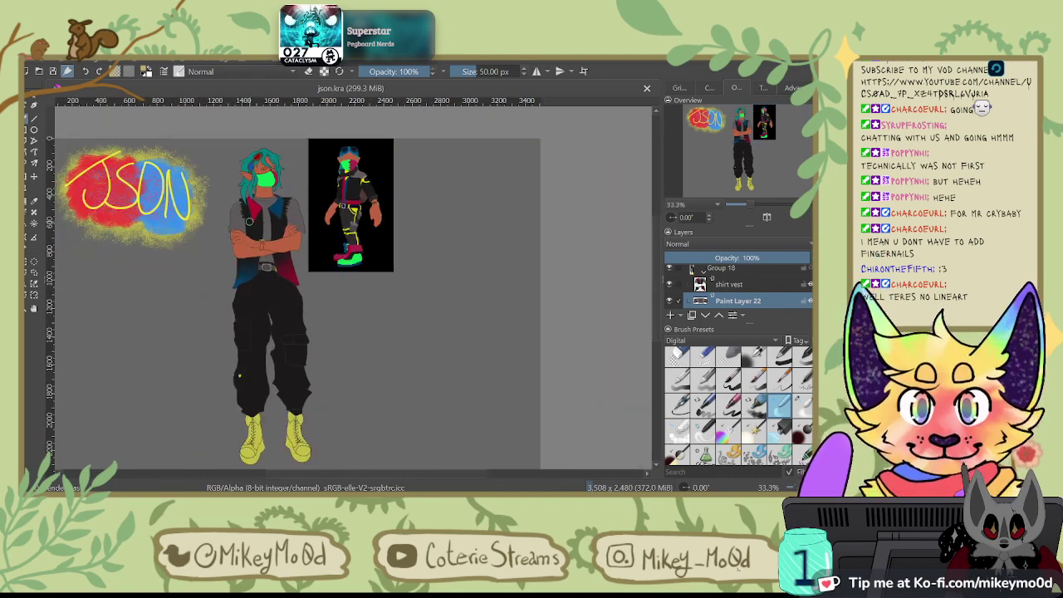
{"action": "scroll", "coordinate": [249, 221], "scroll_direction": "down", "scroll_amount": 1}
{"action": "scroll", "coordinate": [213, 310], "scroll_direction": "up", "scroll_amount": 1}
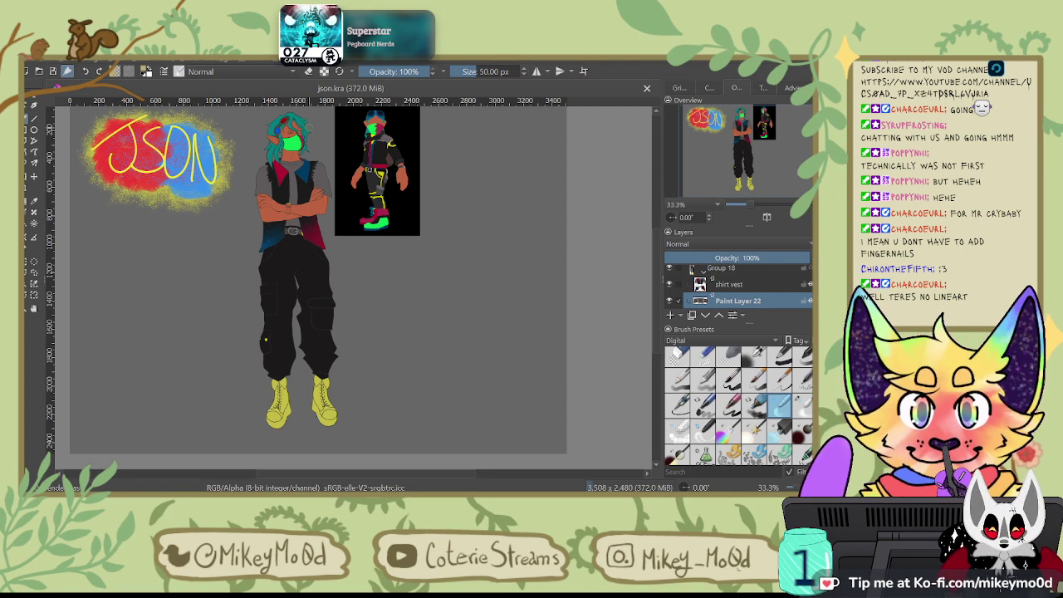
Step: Look through the drawing's layer stack from the upper paint layers down to the reference images and Background Fill
{"action": "scroll", "coordinate": [738, 284], "scroll_direction": "down", "scroll_amount": 5}
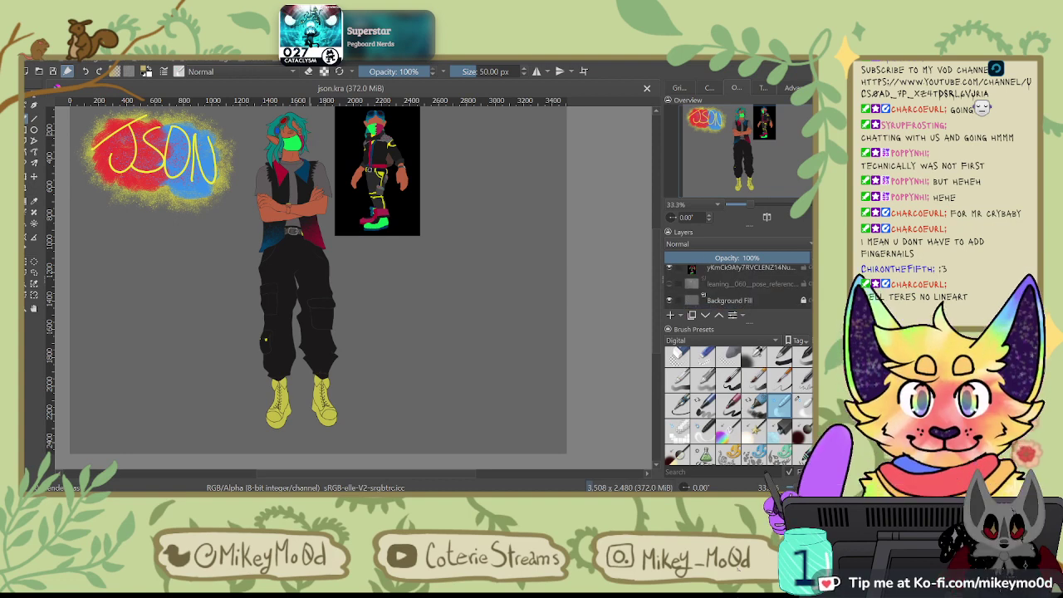
{"action": "scroll", "coordinate": [737, 284], "scroll_direction": "up", "scroll_amount": 3}
{"action": "scroll", "coordinate": [738, 285], "scroll_direction": "down", "scroll_amount": 3}
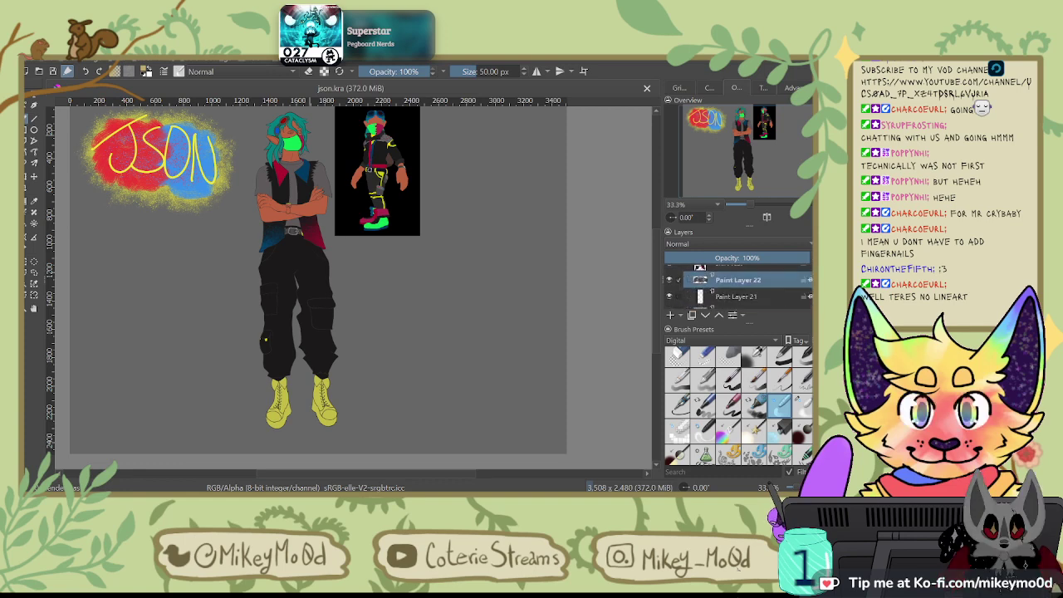
{"action": "scroll", "coordinate": [737, 285], "scroll_direction": "up", "scroll_amount": 3}
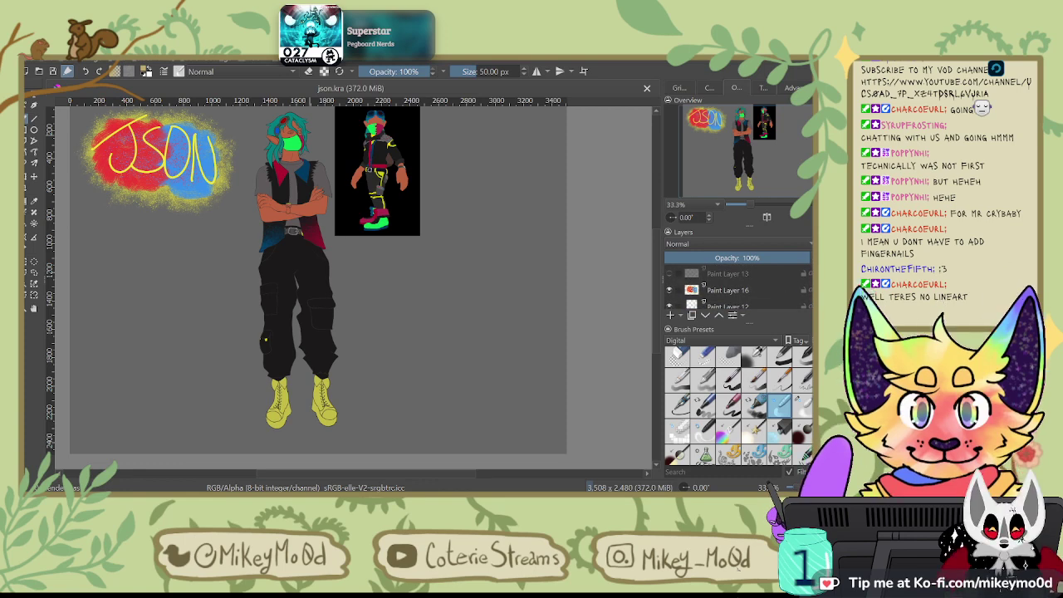
{"action": "scroll", "coordinate": [737, 285], "scroll_direction": "down", "scroll_amount": 4}
{"action": "scroll", "coordinate": [738, 285], "scroll_direction": "up", "scroll_amount": 4}
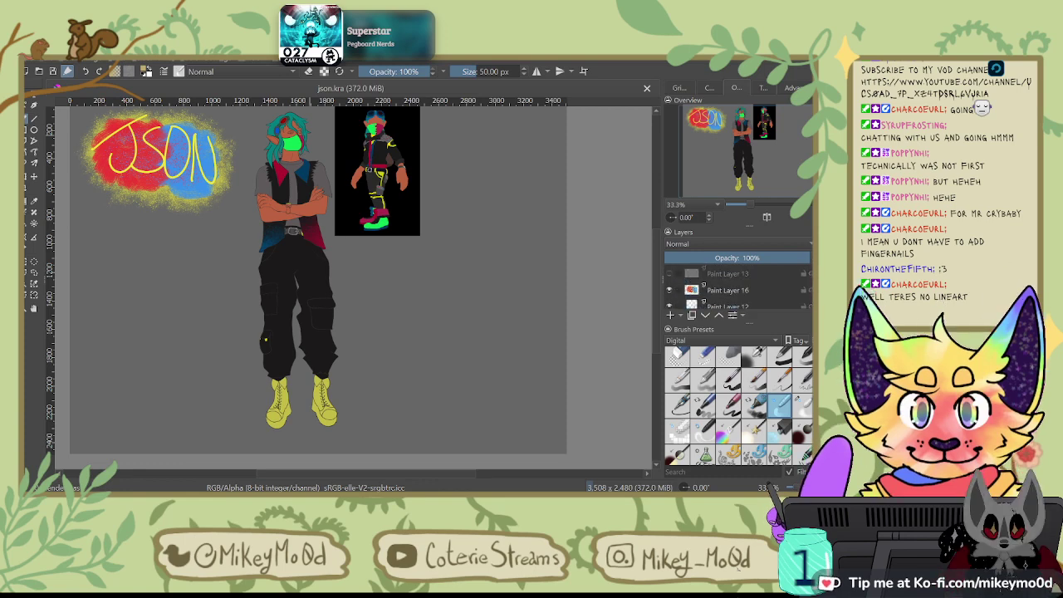
{"action": "scroll", "coordinate": [738, 285], "scroll_direction": "down", "scroll_amount": 3}
{"action": "scroll", "coordinate": [738, 285], "scroll_direction": "down", "scroll_amount": 4}
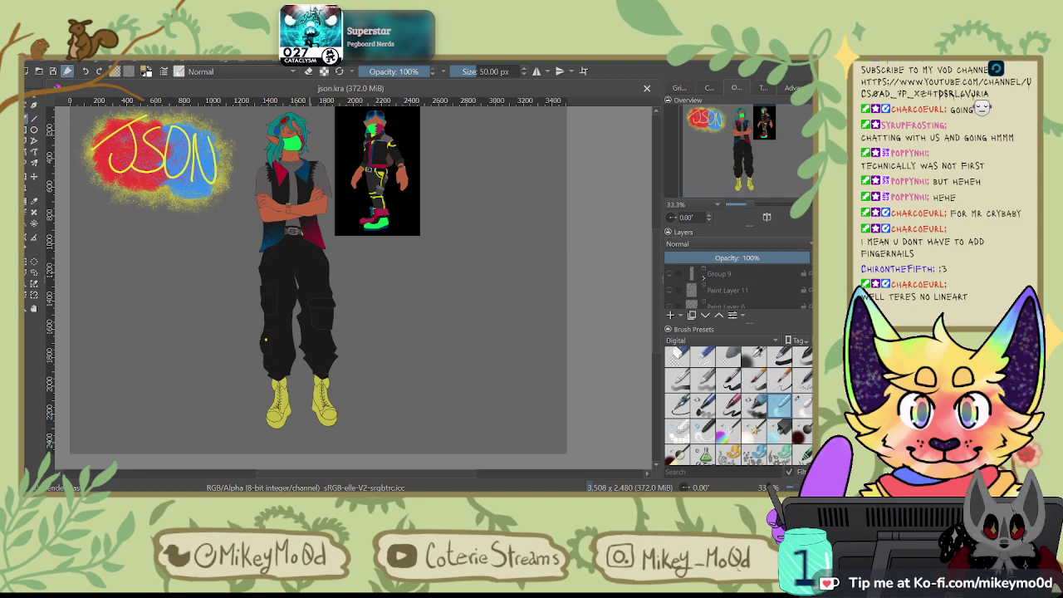
{"action": "scroll", "coordinate": [738, 284], "scroll_direction": "down", "scroll_amount": 5}
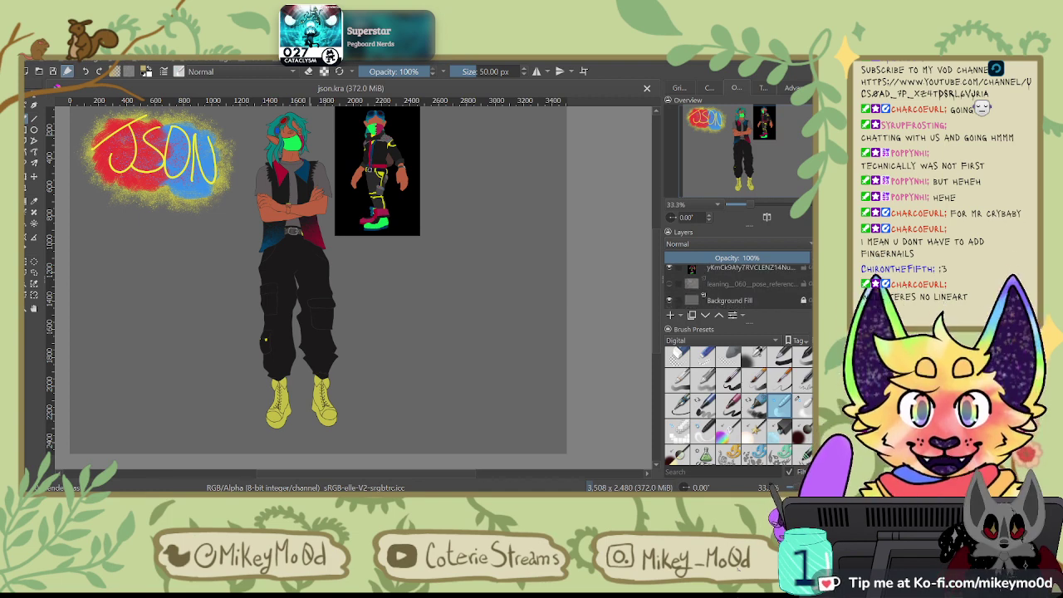
{"action": "scroll", "coordinate": [737, 283], "scroll_direction": "up", "scroll_amount": 3}
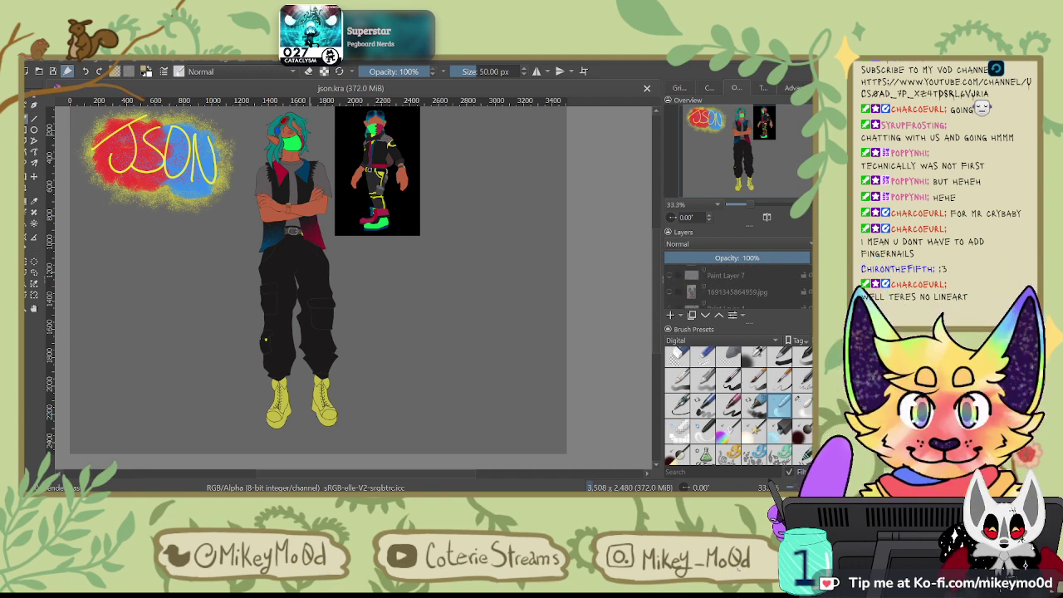
{"action": "scroll", "coordinate": [737, 284], "scroll_direction": "up", "scroll_amount": 2}
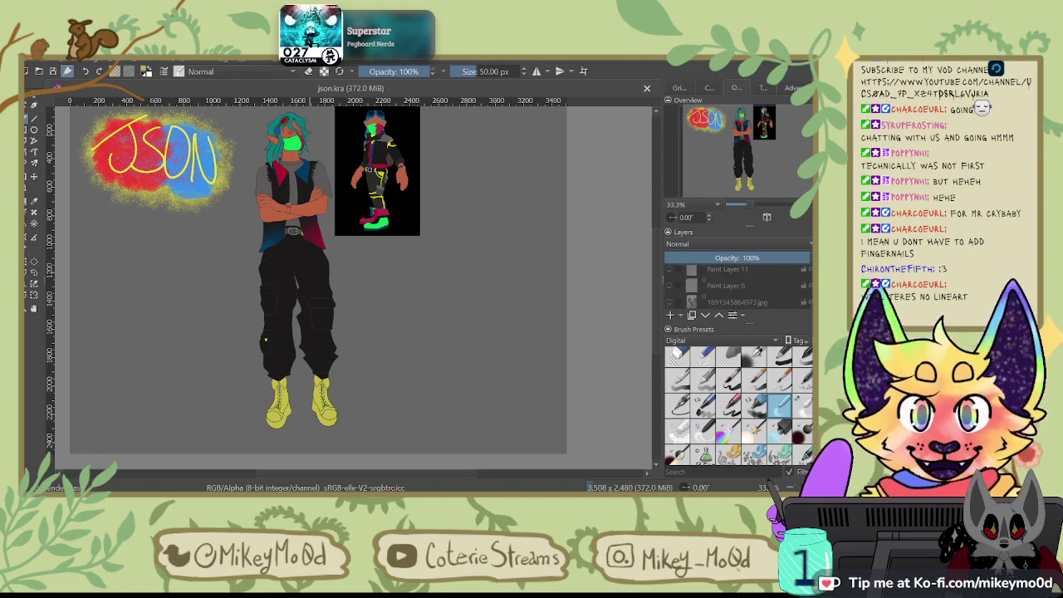
{"action": "scroll", "coordinate": [738, 284], "scroll_direction": "up", "scroll_amount": 1}
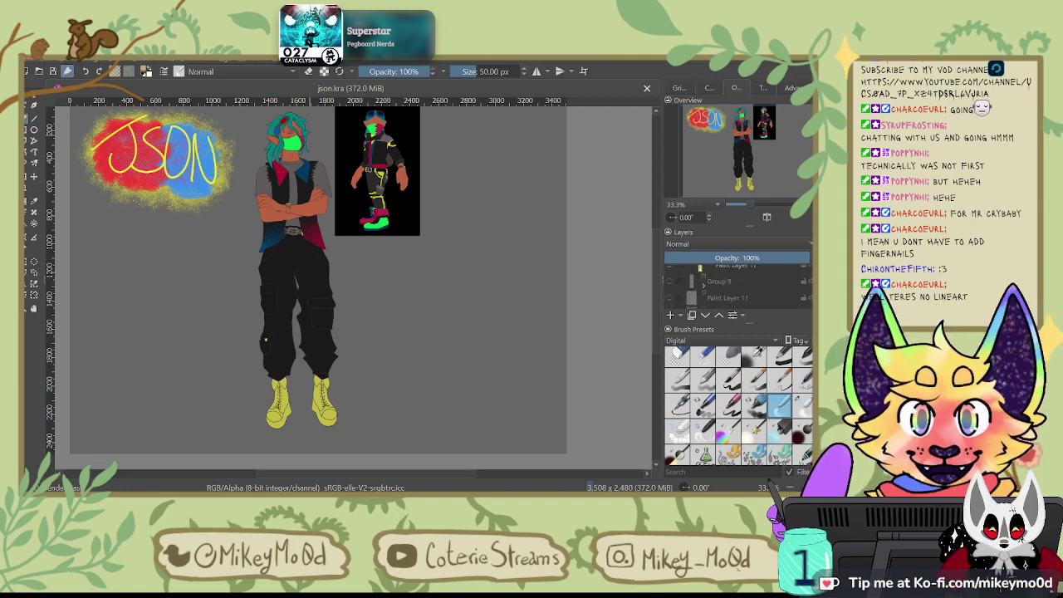
{"action": "scroll", "coordinate": [738, 284], "scroll_direction": "down", "scroll_amount": 1}
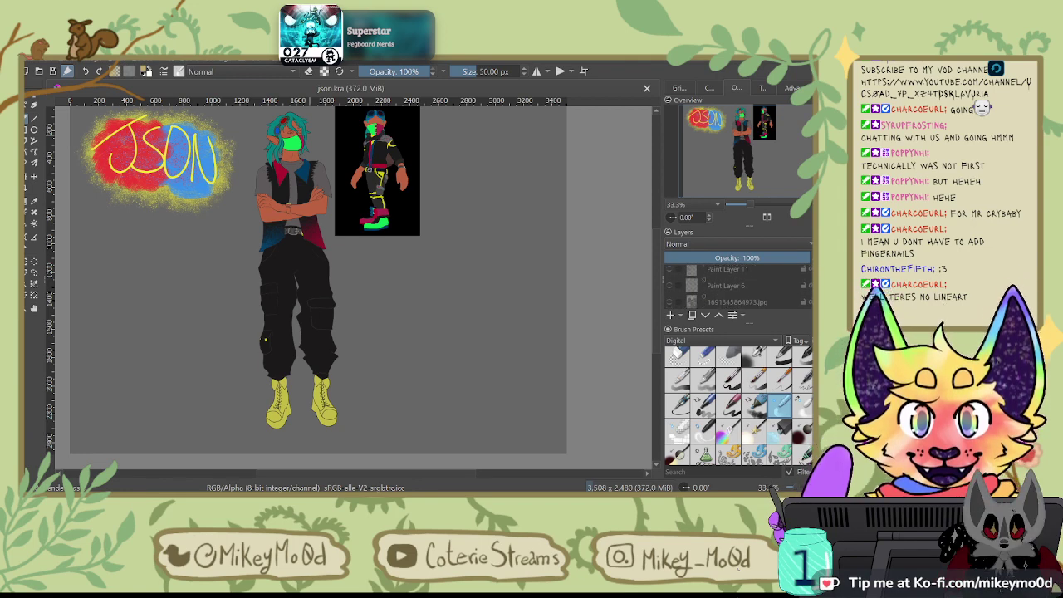
{"action": "scroll", "coordinate": [738, 284], "scroll_direction": "up", "scroll_amount": 1}
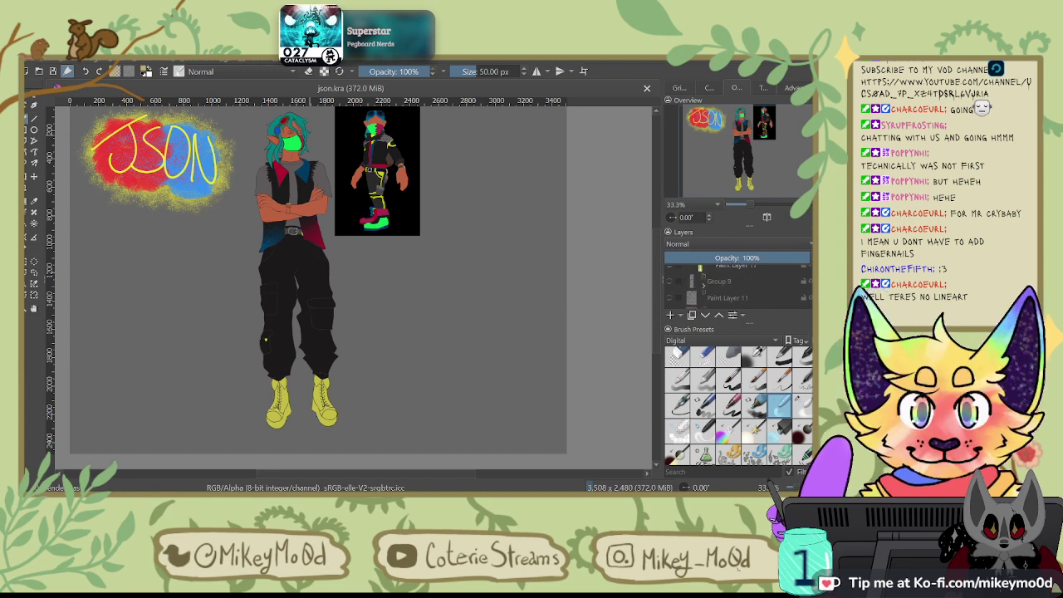
{"action": "scroll", "coordinate": [737, 284], "scroll_direction": "up", "scroll_amount": 2}
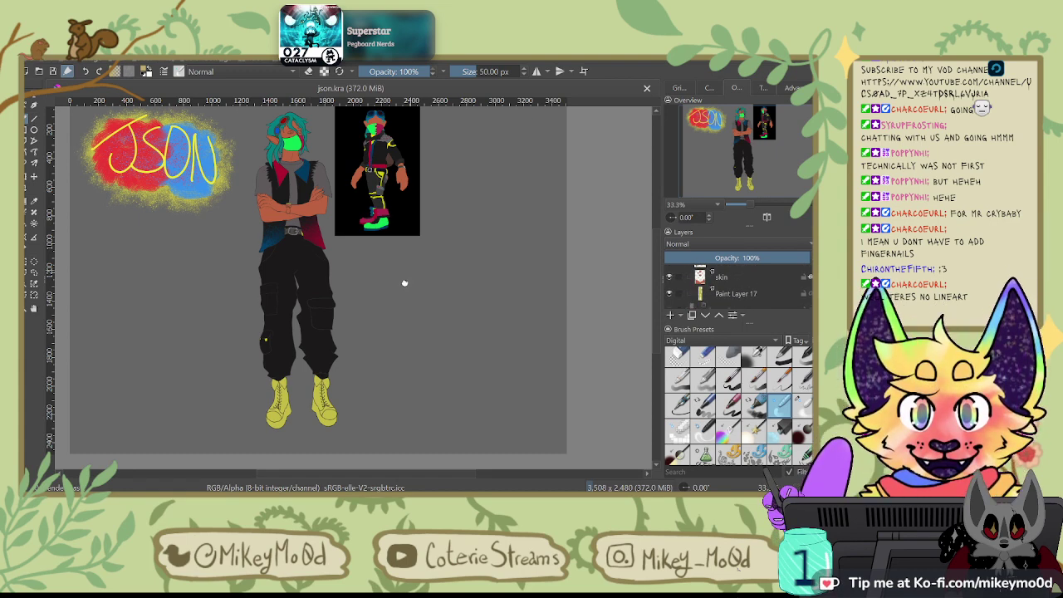
Step: Try painting a pale yellow patch over the masked figure's eye with a 40 px Digital brush
{"action": "left_click_drag", "start_coordinate": [405, 283], "coordinate": [439, 356]}
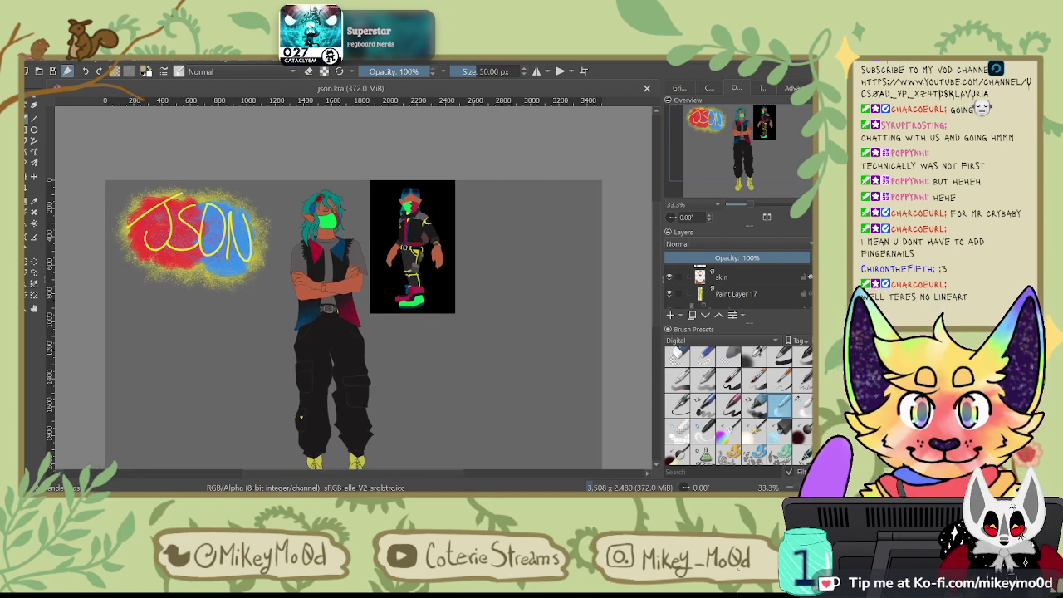
{"action": "scroll", "coordinate": [426, 200], "scroll_direction": "up", "scroll_amount": 3}
{"action": "scroll", "coordinate": [372, 218], "scroll_direction": "up", "scroll_amount": 2}
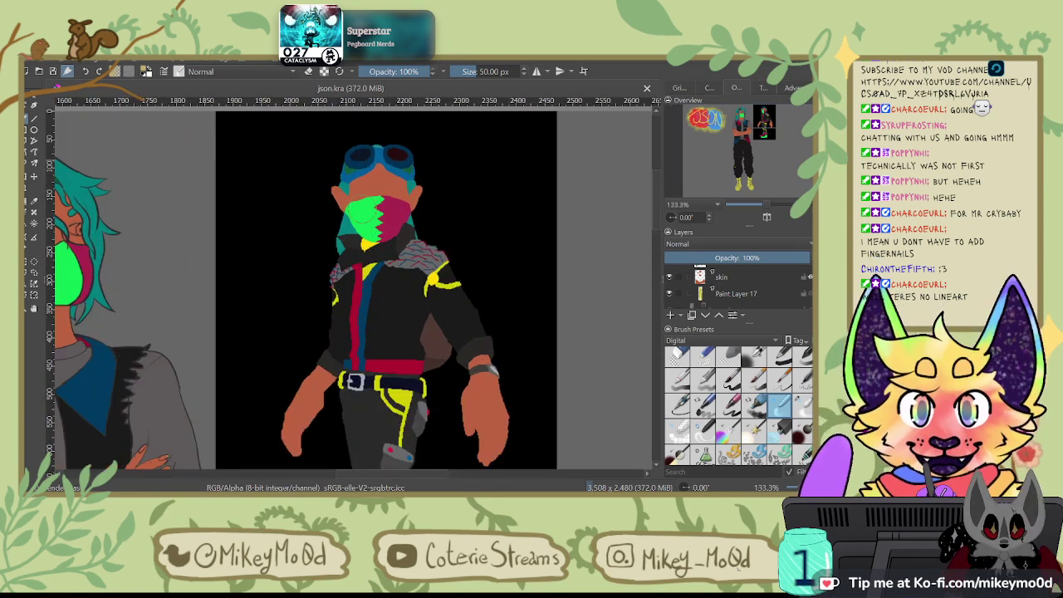
{"action": "left_click_drag", "start_coordinate": [107, 338], "coordinate": [488, 338]}
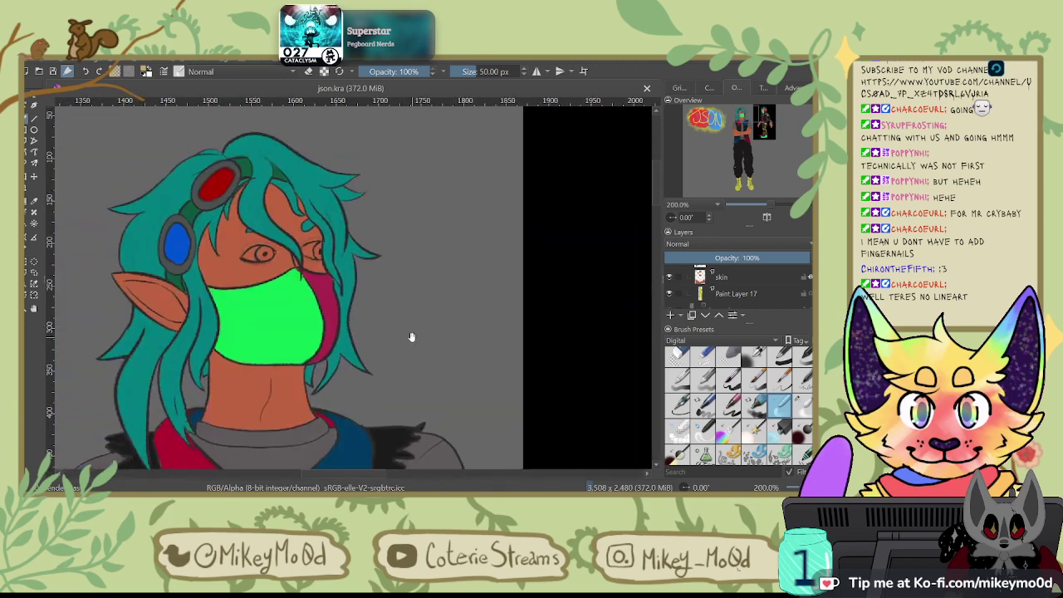
{"action": "mouse_move", "coordinate": [237, 348]}
{"action": "left_mouse_down"}
{"action": "mouse_move", "coordinate": [285, 374]}
{"action": "mouse_move", "coordinate": [235, 341]}
{"action": "left_mouse_up"}
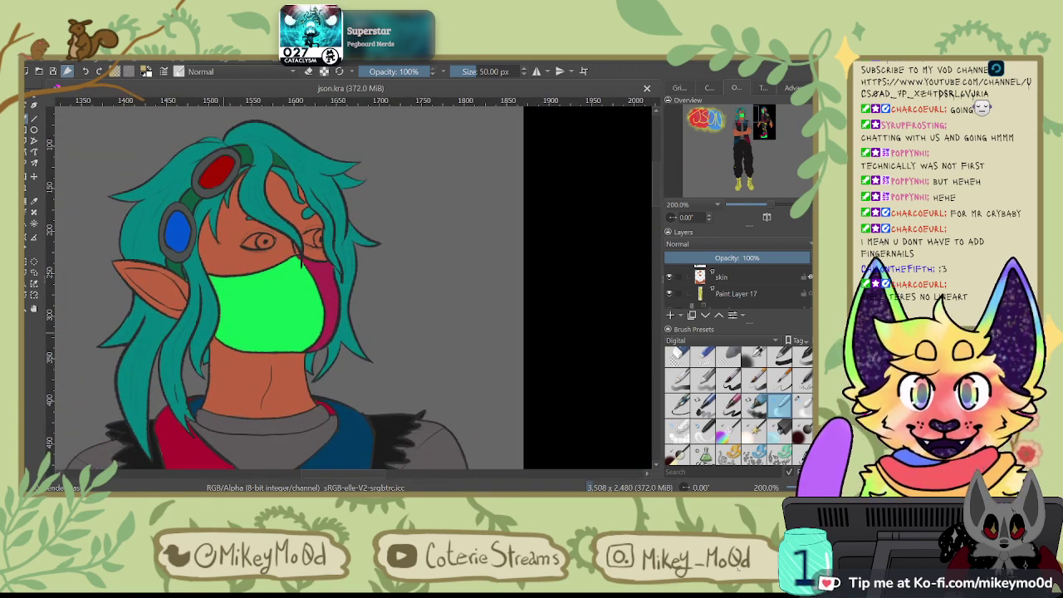
{"action": "left_click", "coordinate": [728, 384]}
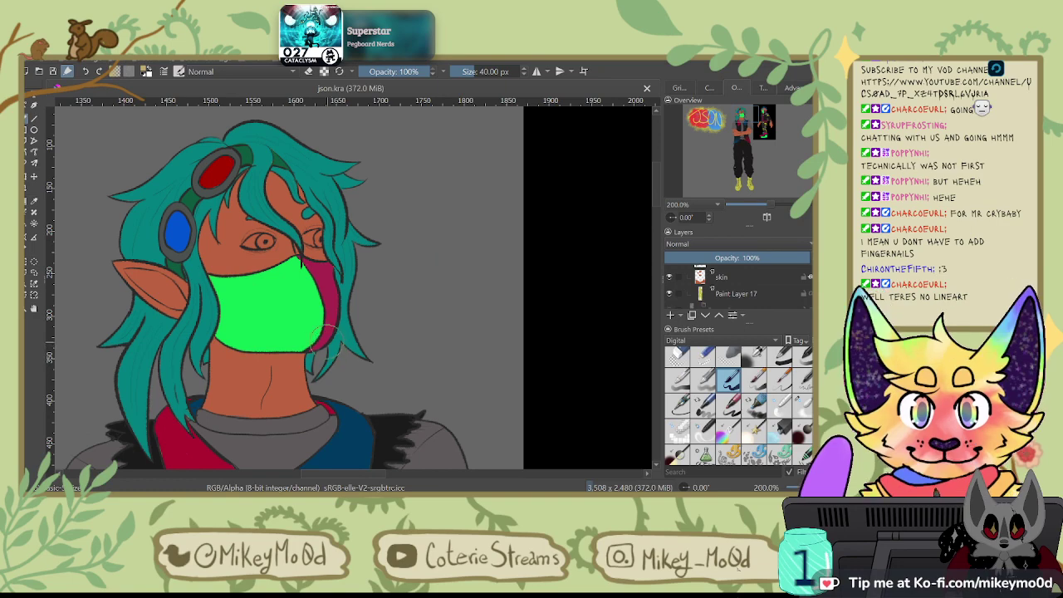
{"action": "left_click_drag", "start_coordinate": [531, 218], "coordinate": [136, 426]}
{"action": "left_click_drag", "start_coordinate": [574, 238], "coordinate": [794, 143]}
{"action": "mouse_move", "coordinate": [316, 332]}
{"action": "left_mouse_down"}
{"action": "mouse_move", "coordinate": [475, 246]}
{"action": "mouse_move", "coordinate": [470, 315]}
{"action": "mouse_move", "coordinate": [468, 268]}
{"action": "mouse_move", "coordinate": [465, 277]}
{"action": "left_mouse_up"}
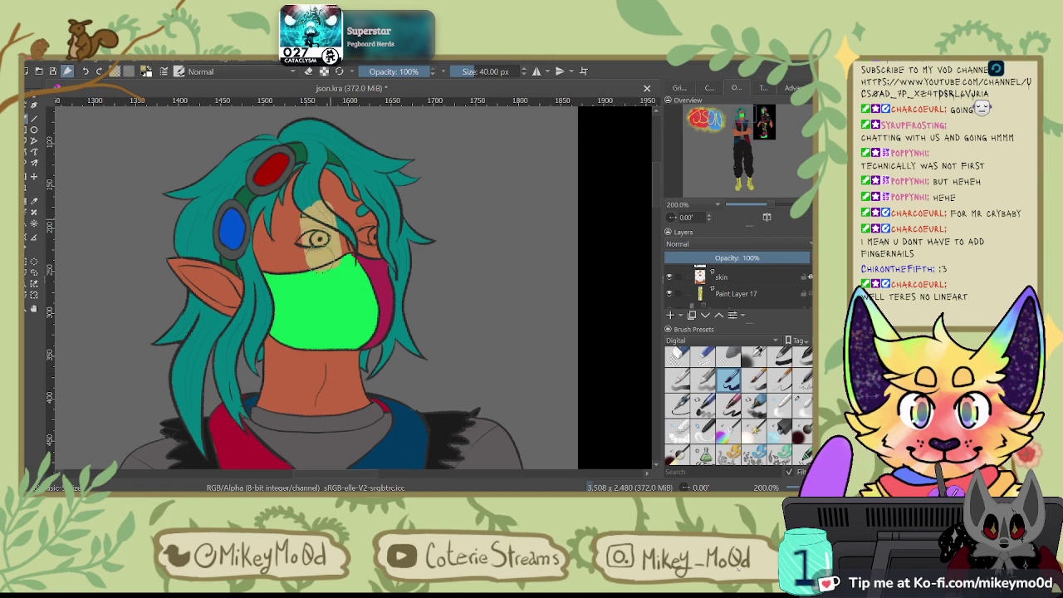
Step: Inspect the figure's line art without its colours and toggle the visibility of Paint Layer 22
{"action": "left_click", "coordinate": [810, 294]}
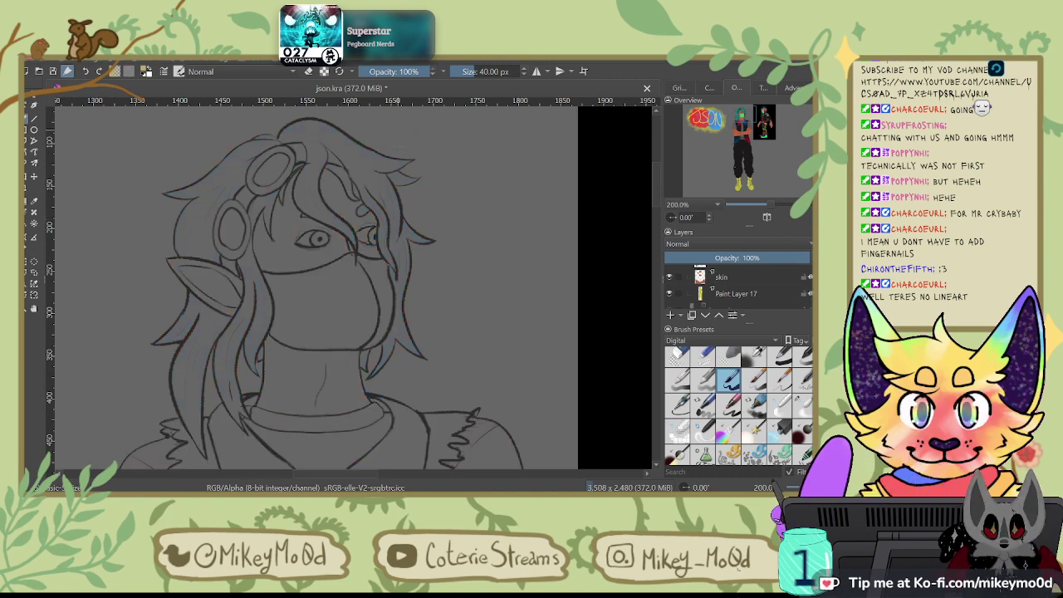
{"action": "scroll", "coordinate": [735, 285], "scroll_direction": "down", "scroll_amount": 5}
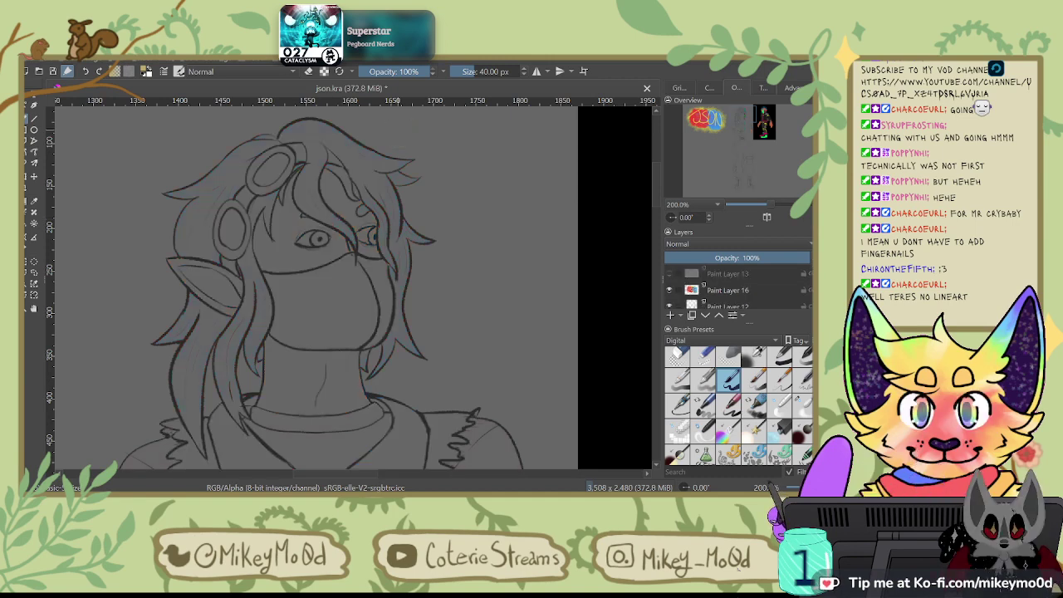
{"action": "scroll", "coordinate": [735, 286], "scroll_direction": "down", "scroll_amount": 2}
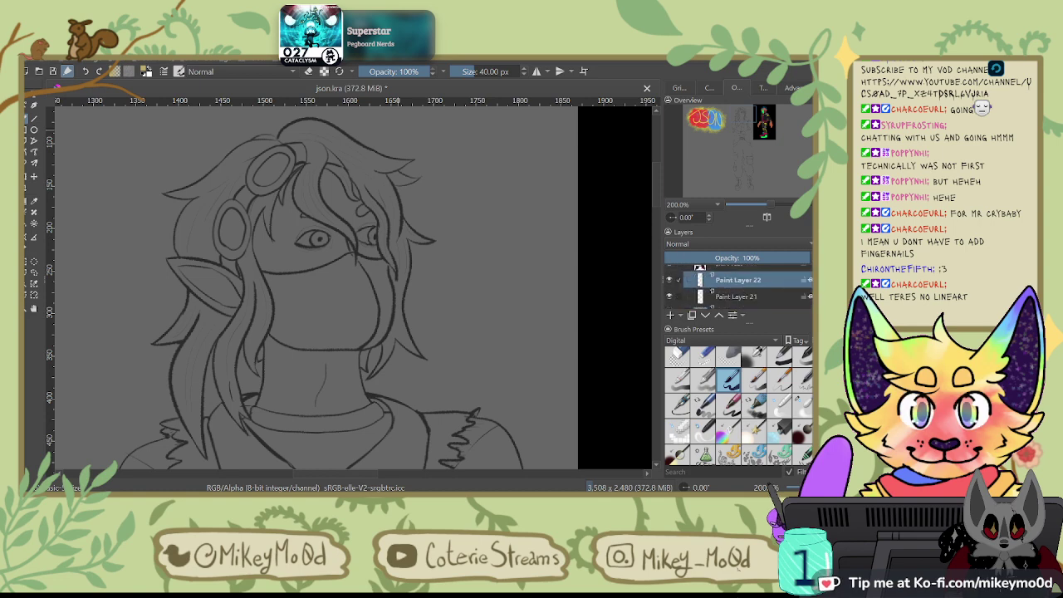
{"action": "scroll", "coordinate": [734, 287], "scroll_direction": "up", "scroll_amount": 1}
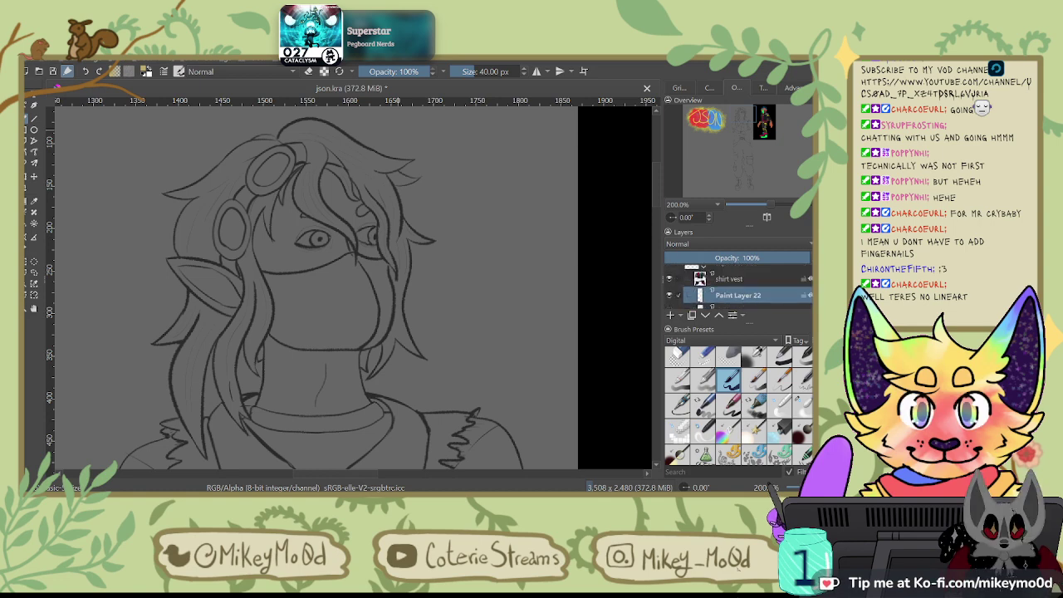
{"action": "left_click", "coordinate": [669, 295]}
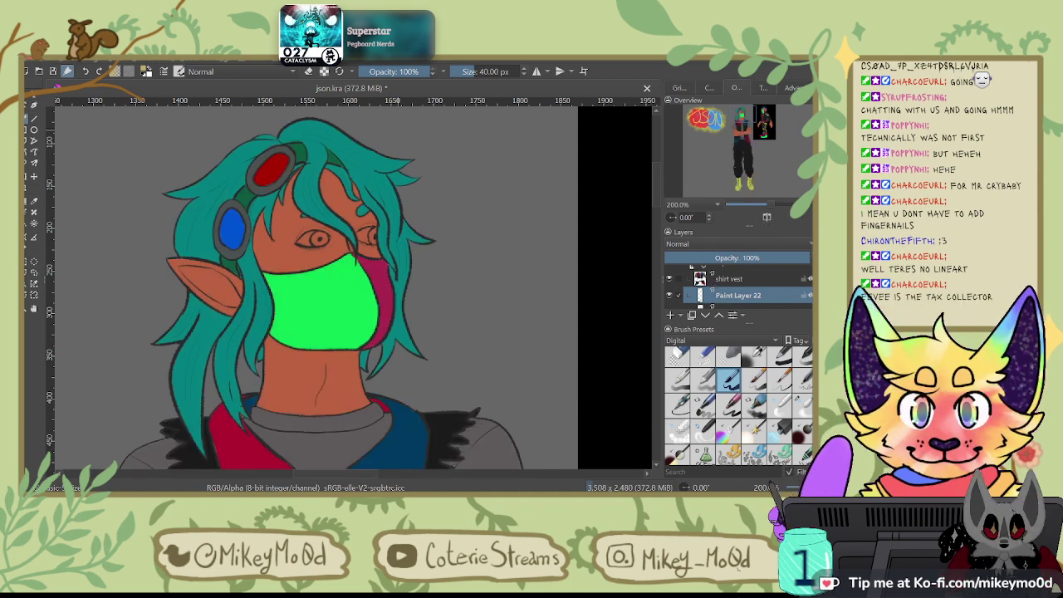
Step: Rename Paint Layer 21 as "yellow bits"
{"action": "scroll", "coordinate": [738, 286], "scroll_direction": "down", "scroll_amount": 3}
{"action": "scroll", "coordinate": [737, 286], "scroll_direction": "up", "scroll_amount": 2}
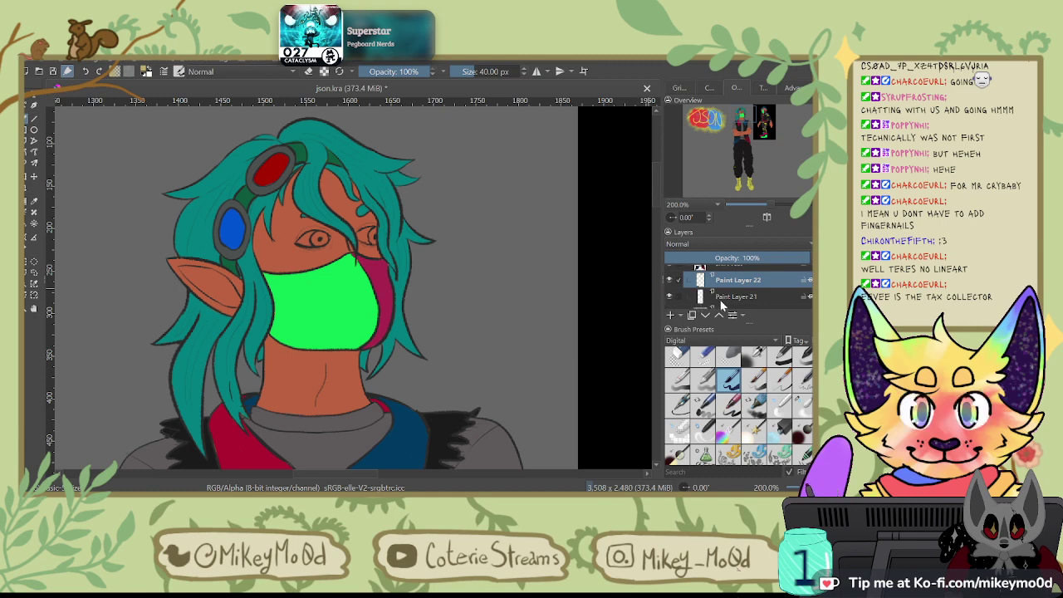
{"action": "left_click", "coordinate": [733, 297]}
{"action": "double_click", "coordinate": [731, 297]}
{"action": "type", "text": "y"}
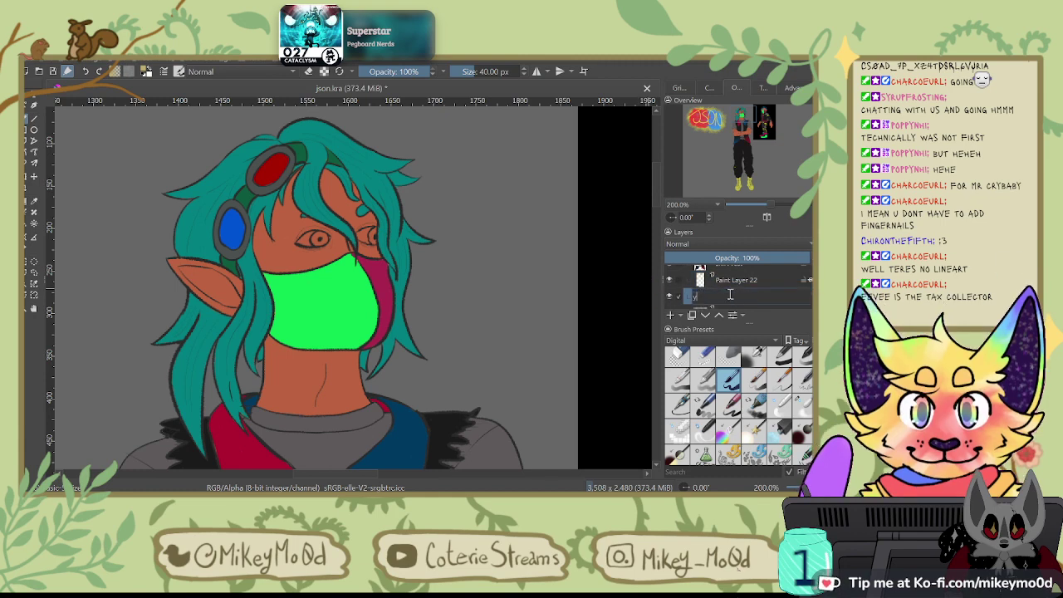
{"action": "type", "text": "ellow"}
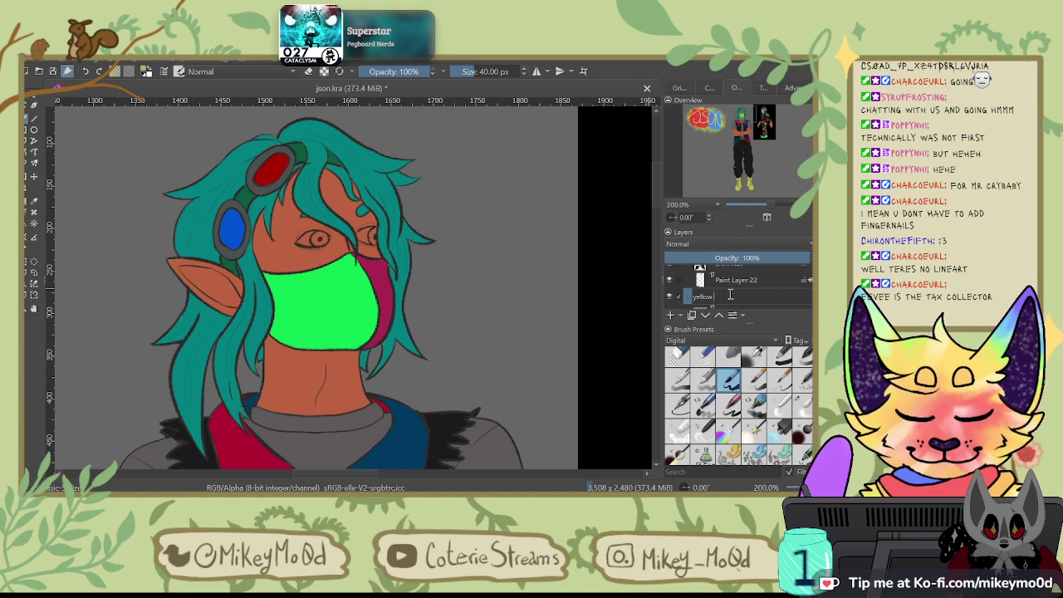
{"action": "type", "text": " bits"}
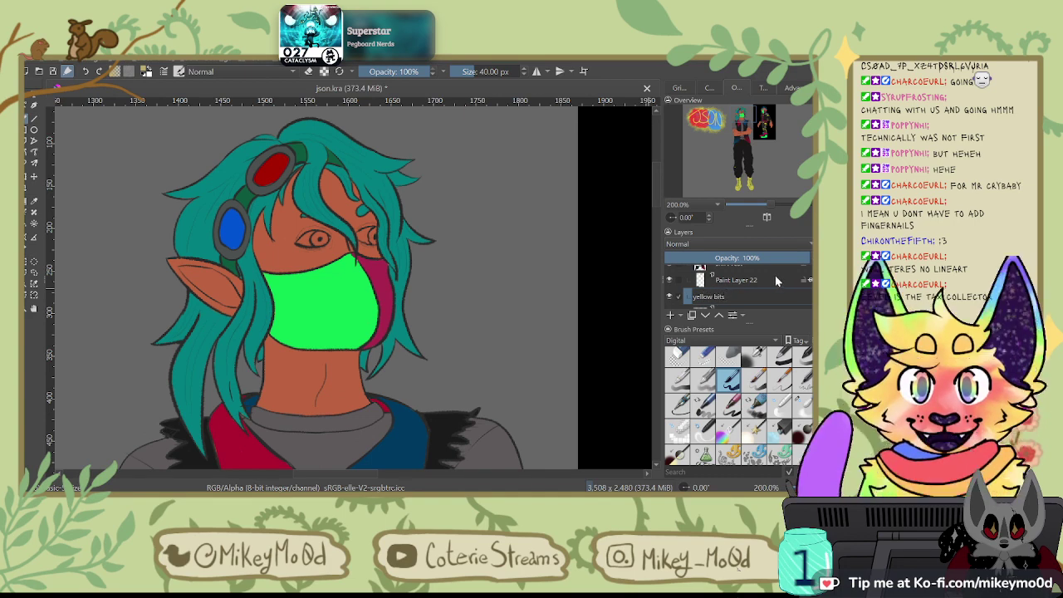
Step: Rename Paint Layer 22 as "belt"
{"action": "double_click", "coordinate": [775, 275]}
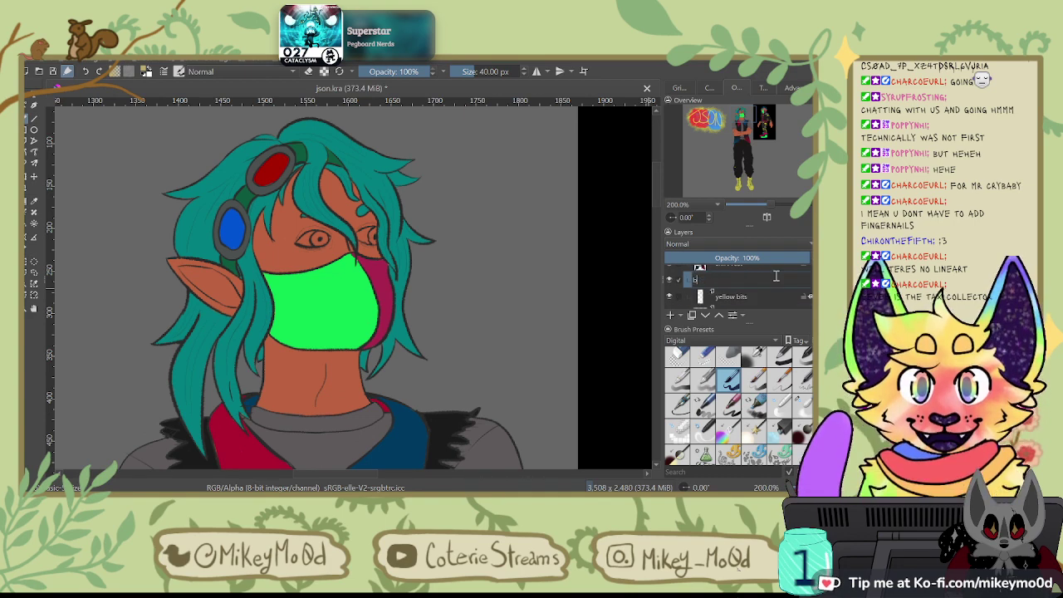
{"action": "type", "text": "belt"}
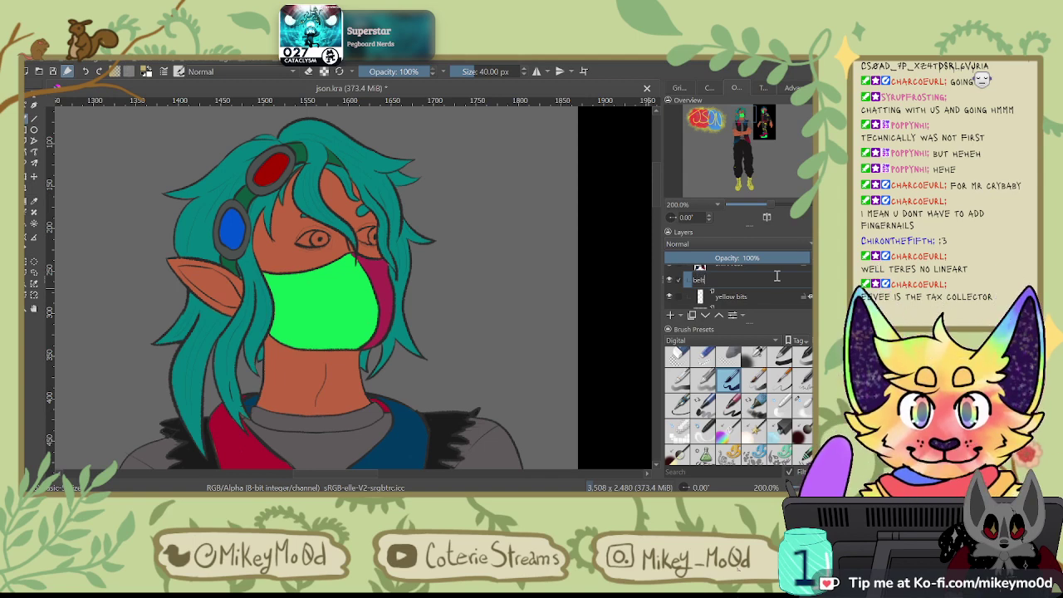
{"action": "left_click", "coordinate": [750, 300]}
{"action": "scroll", "coordinate": [745, 288], "scroll_direction": "up", "scroll_amount": 2}
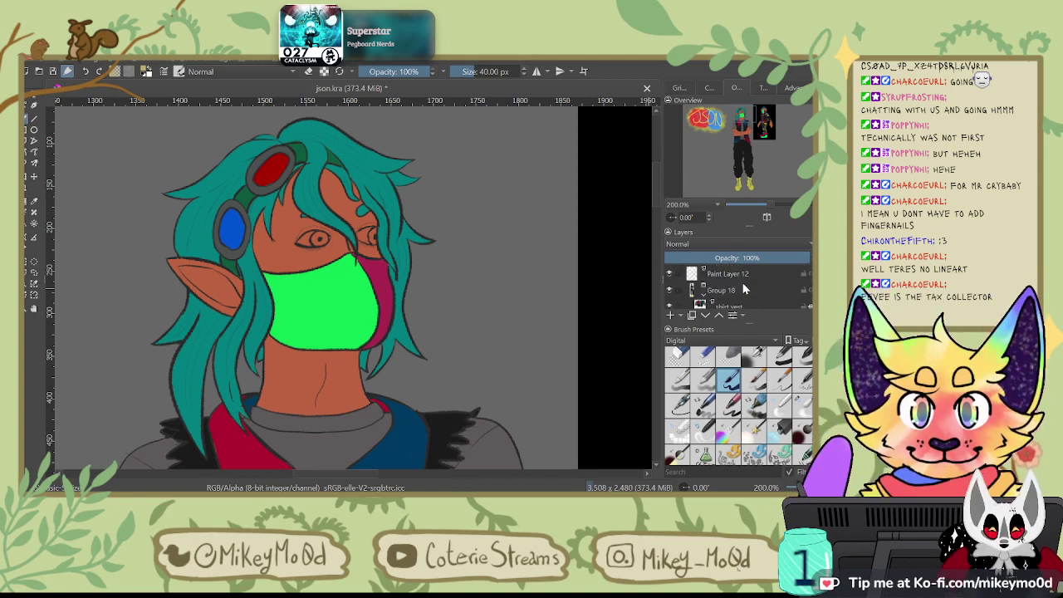
Step: Enlarge the layer list so that more of the figure's colour layers fit in it
{"action": "scroll", "coordinate": [733, 301], "scroll_direction": "down", "scroll_amount": 2}
{"action": "left_click", "coordinate": [728, 304]}
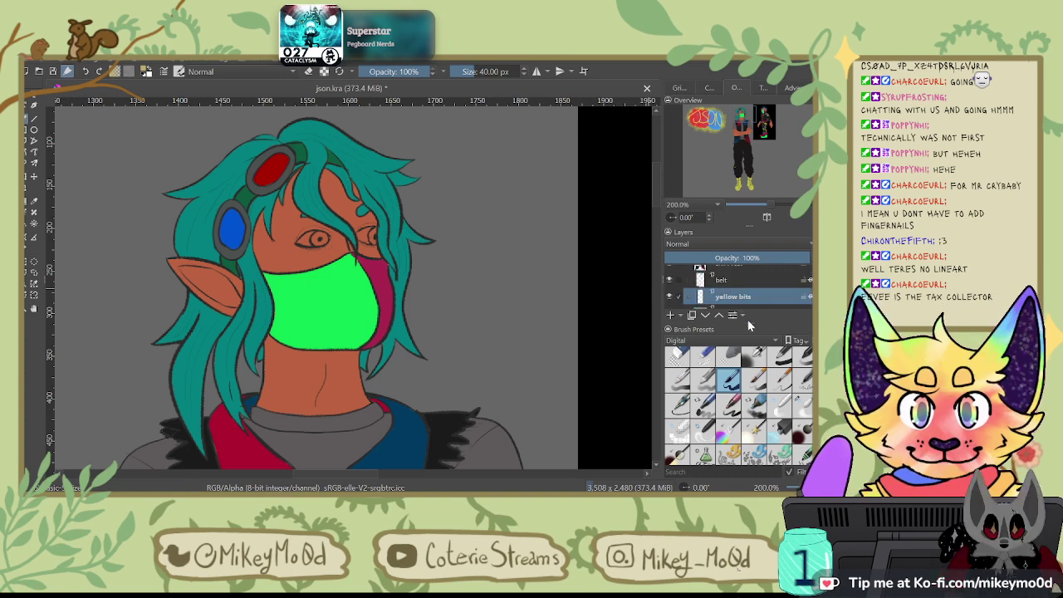
{"action": "left_click_drag", "start_coordinate": [746, 323], "coordinate": [747, 370]}
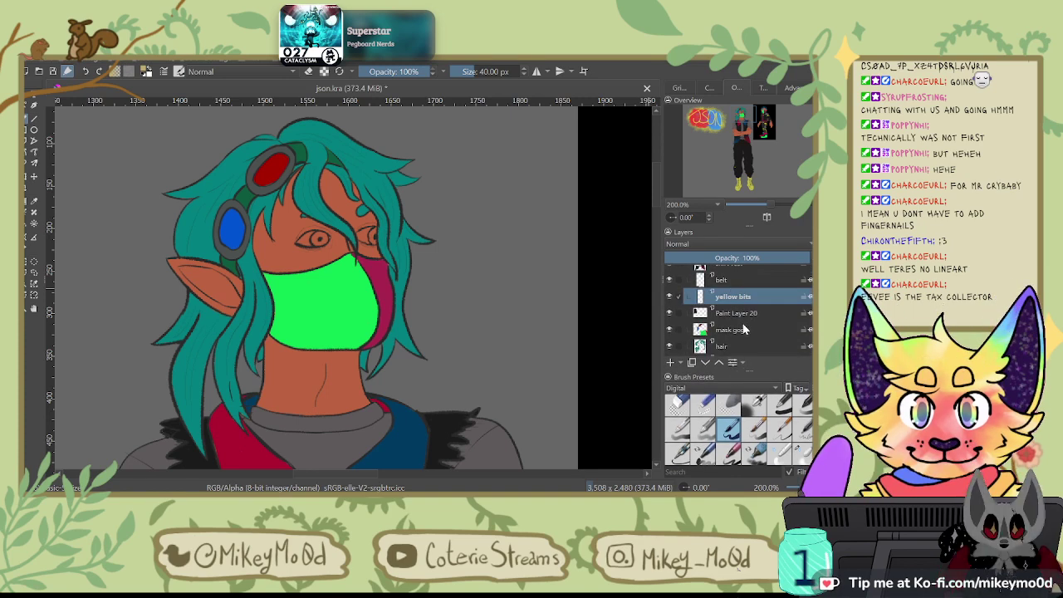
{"action": "left_click", "coordinate": [747, 330]}
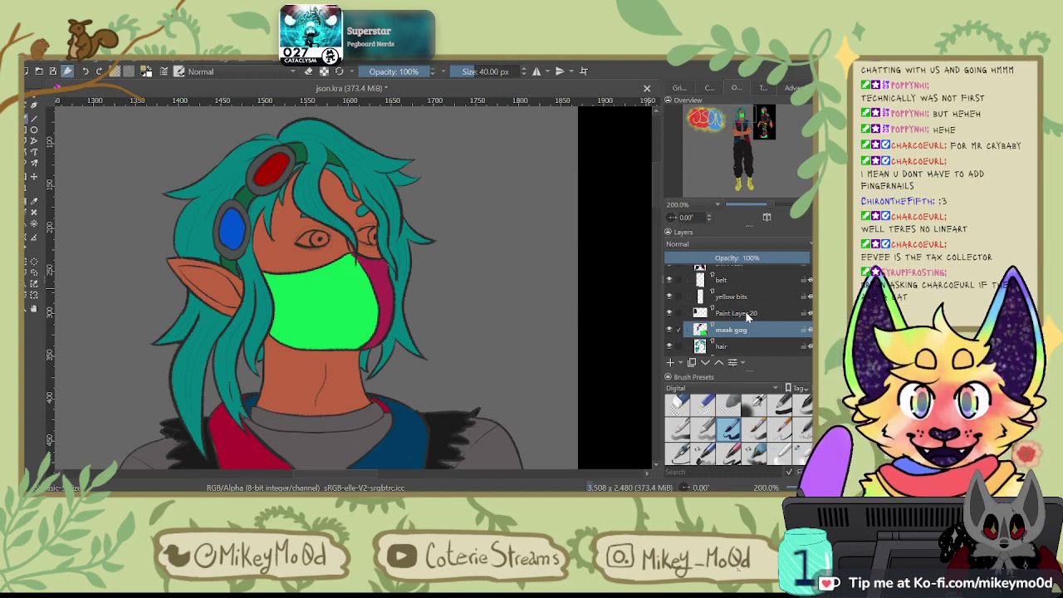
Step: Toggle Paint Layer 20's visibility to identify its contents and rename the layer as "bants"
{"action": "double_click", "coordinate": [746, 313]}
{"action": "key", "text": "Return"}
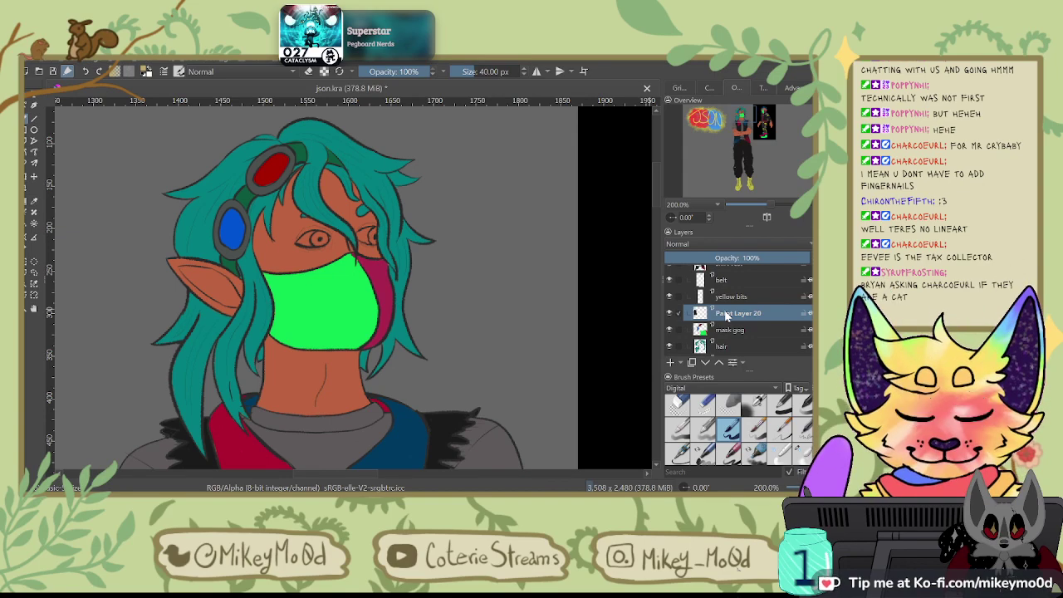
{"action": "scroll", "coordinate": [502, 249], "scroll_direction": "down", "scroll_amount": 4}
{"action": "scroll", "coordinate": [506, 260], "scroll_direction": "down", "scroll_amount": 4}
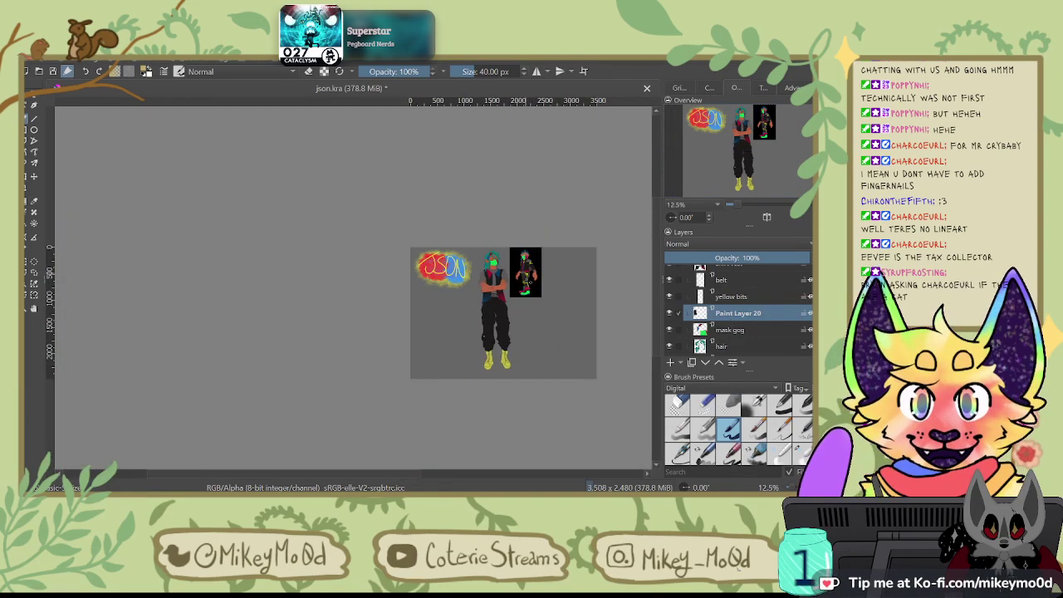
{"action": "scroll", "coordinate": [621, 274], "scroll_direction": "up", "scroll_amount": 2}
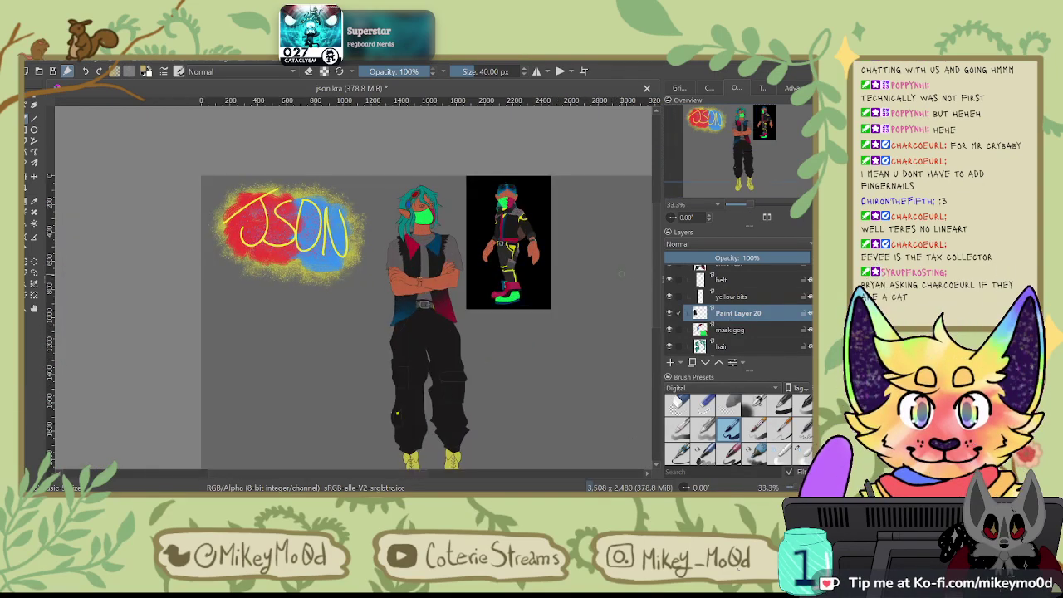
{"action": "left_click", "coordinate": [669, 313]}
{"action": "left_click", "coordinate": [669, 313]}
{"action": "double_click", "coordinate": [732, 312]}
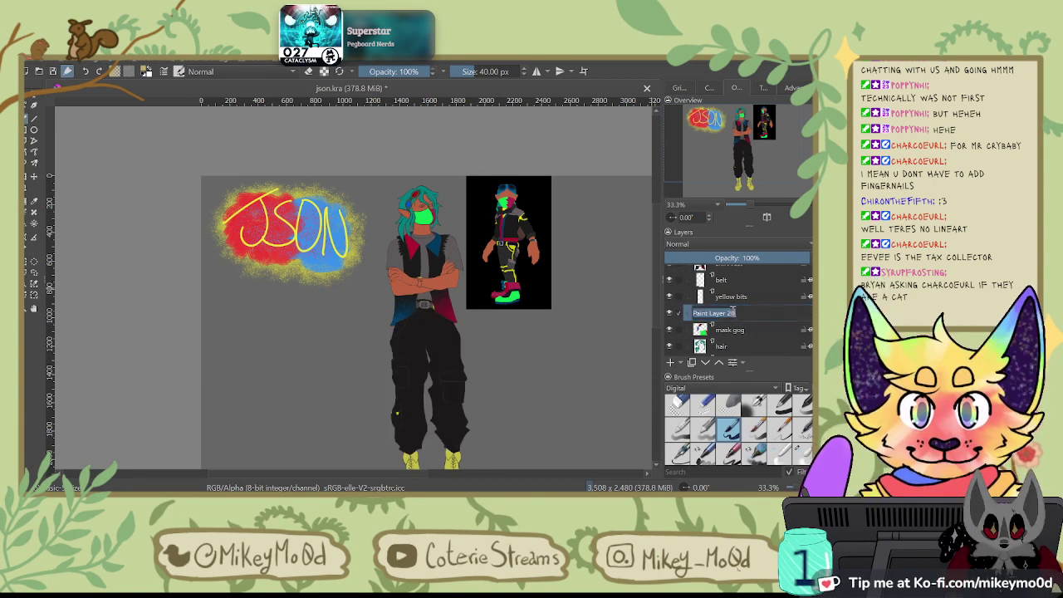
{"action": "type", "text": "band"}
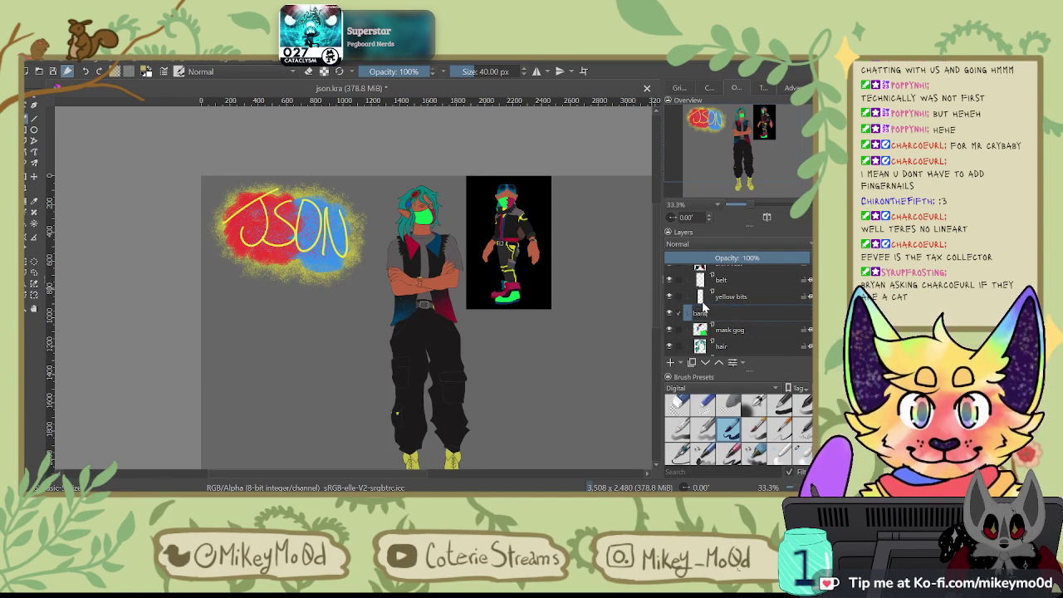
{"action": "type", "text": "s"}
{"action": "left_click", "coordinate": [720, 296]}
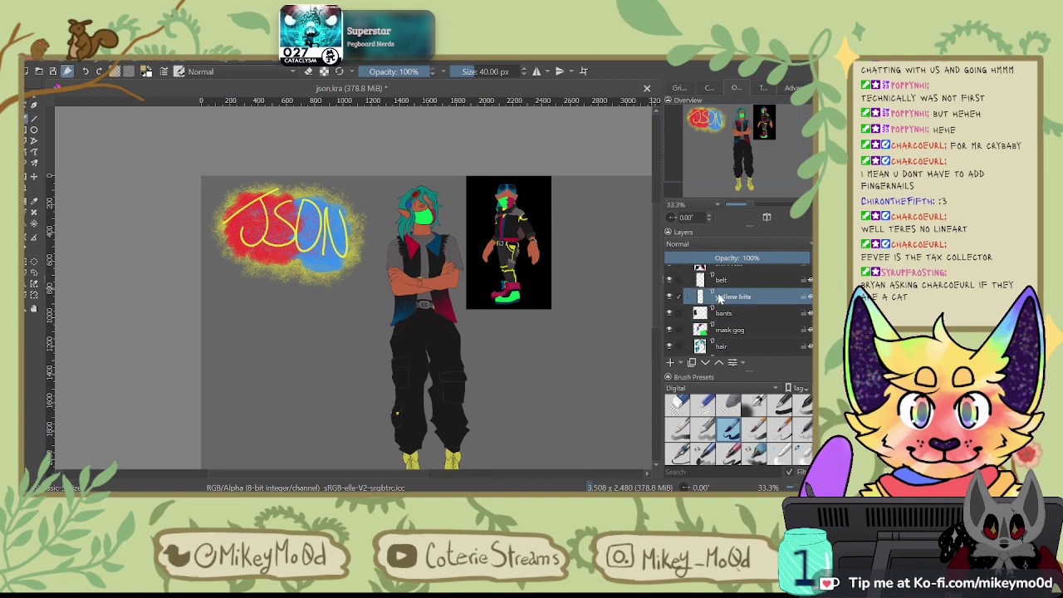
Step: Rename Paint Layer 12, directly above Group 18, as "linnes"
{"action": "scroll", "coordinate": [719, 295], "scroll_direction": "up", "scroll_amount": 2}
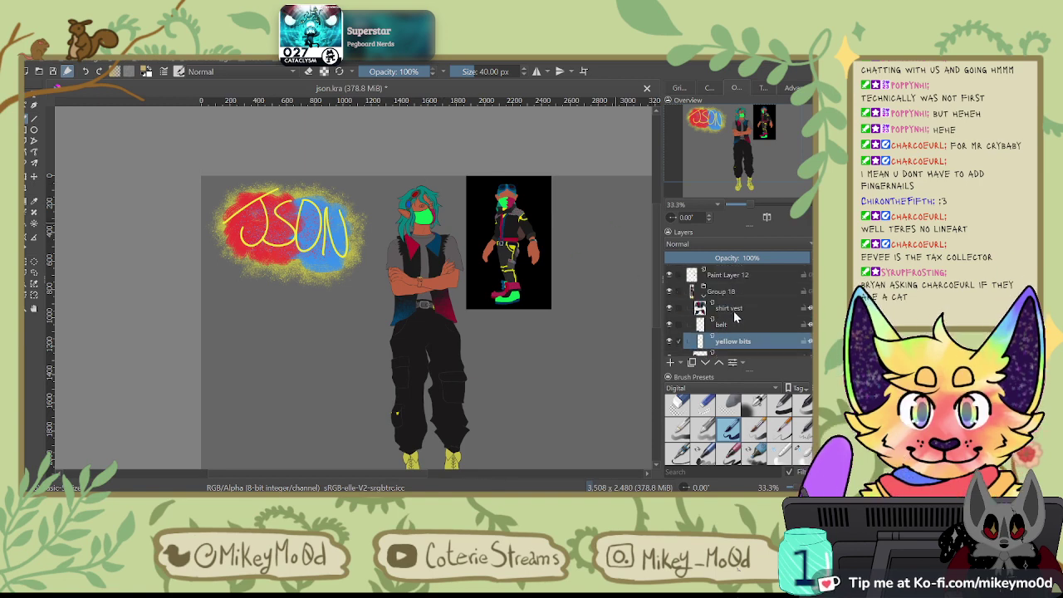
{"action": "left_click", "coordinate": [721, 294]}
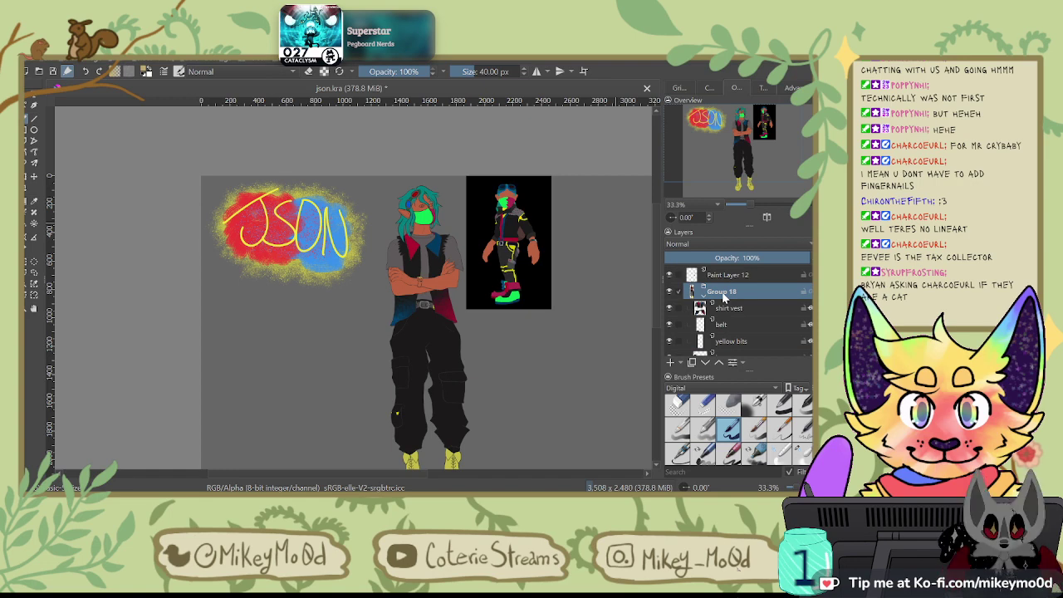
{"action": "scroll", "coordinate": [719, 301], "scroll_direction": "up", "scroll_amount": 2}
{"action": "left_click", "coordinate": [697, 307]}
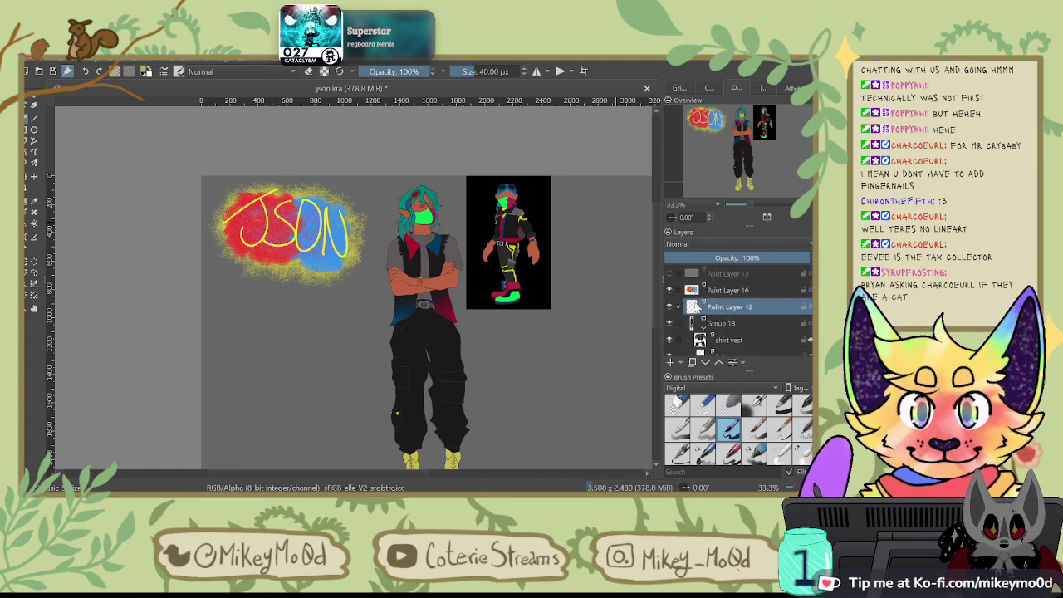
{"action": "left_click", "coordinate": [713, 326]}
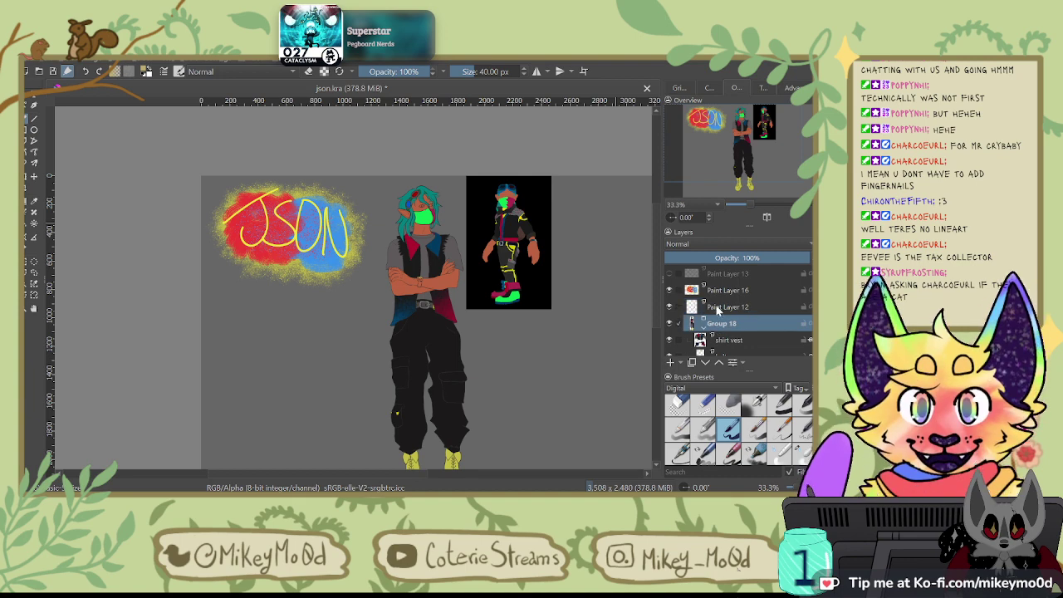
{"action": "double_click", "coordinate": [718, 307]}
{"action": "type", "text": "li"}
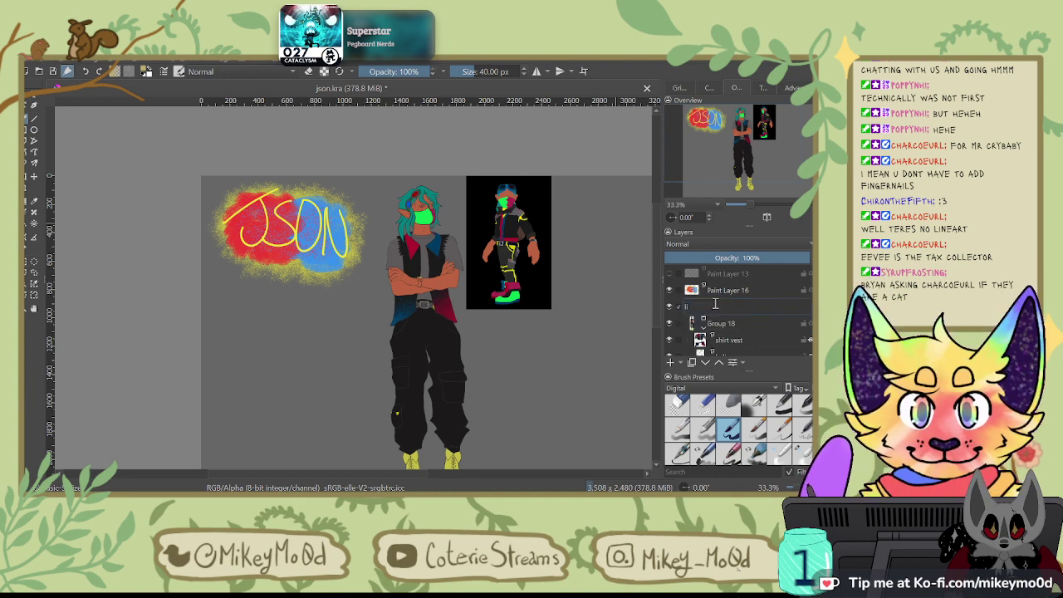
{"action": "type", "text": "nnes"}
{"action": "key", "text": "Return"}
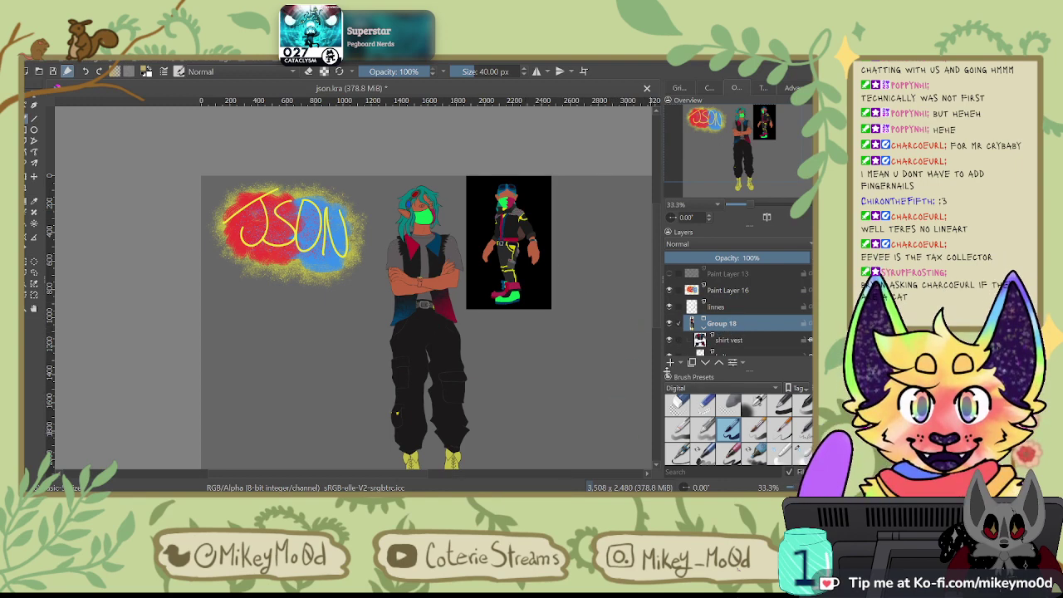
Step: Add a new paint layer at the top of Group 18 and another directly above the skin layer
{"action": "left_click", "coordinate": [674, 364]}
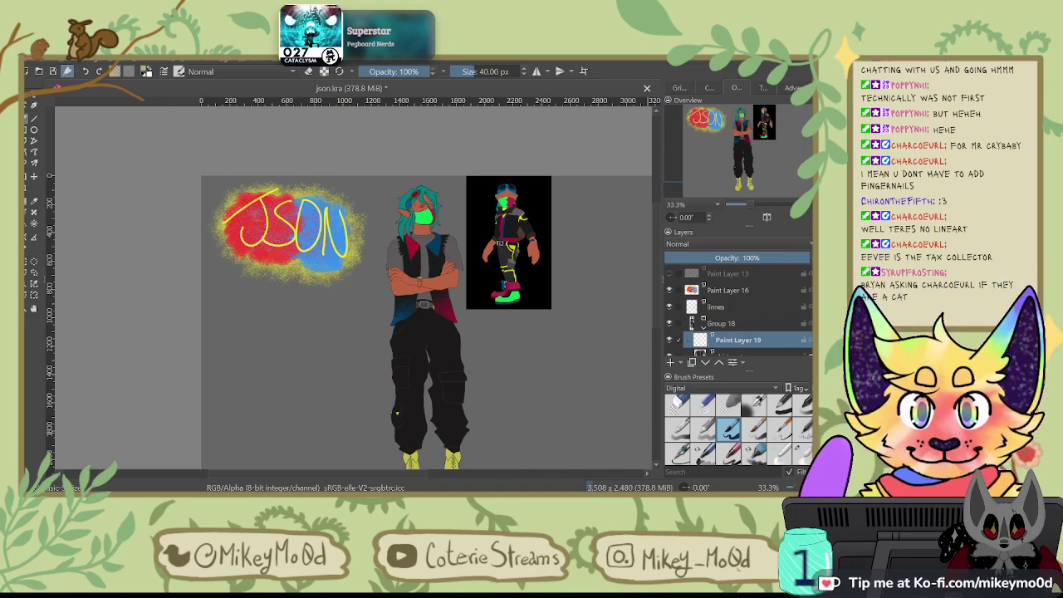
{"action": "scroll", "coordinate": [527, 166], "scroll_direction": "up", "scroll_amount": 6}
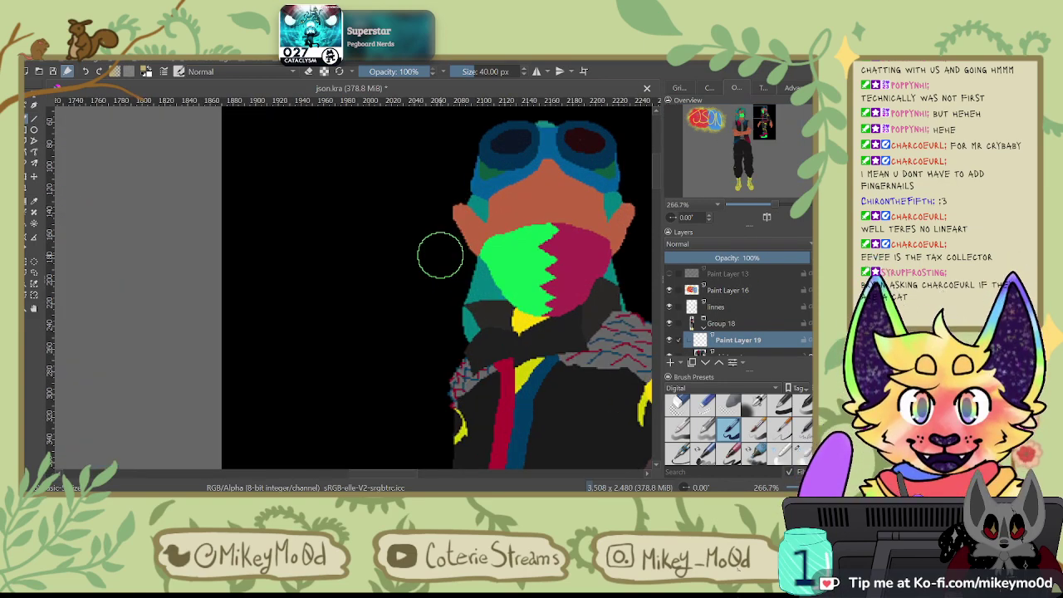
{"action": "left_click_drag", "start_coordinate": [255, 315], "coordinate": [534, 150]}
{"action": "left_click_drag", "start_coordinate": [393, 215], "coordinate": [492, 316]}
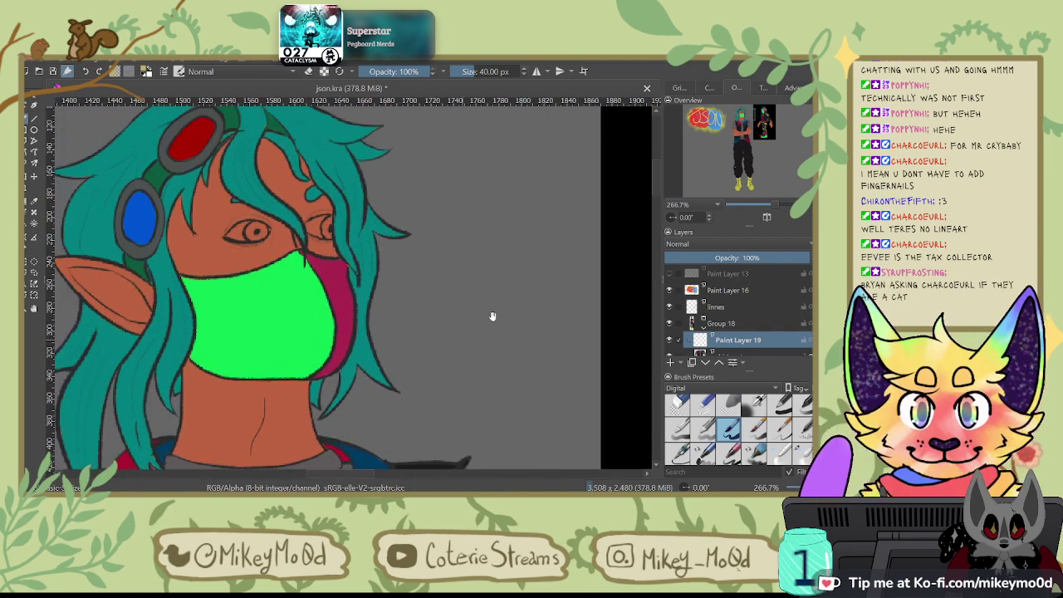
{"action": "scroll", "coordinate": [737, 311], "scroll_direction": "down", "scroll_amount": 5}
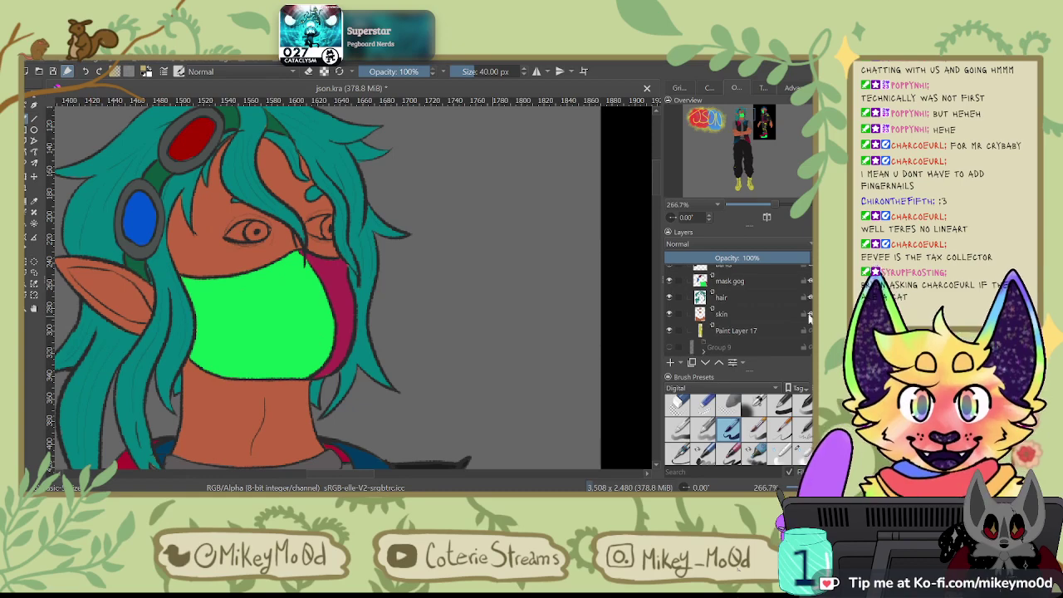
{"action": "left_click", "coordinate": [746, 312]}
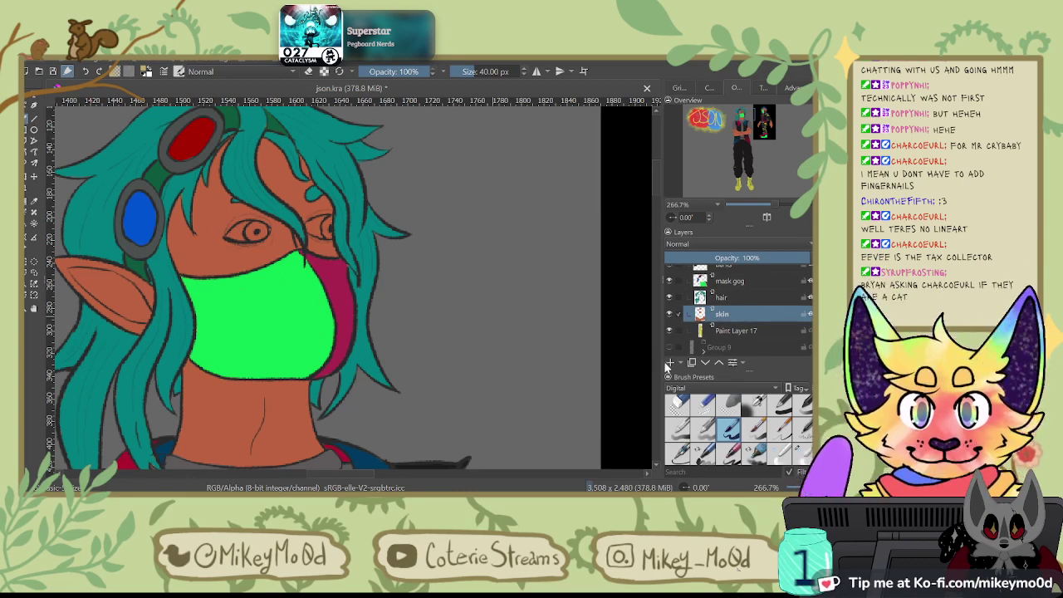
{"action": "key", "text": "Insert"}
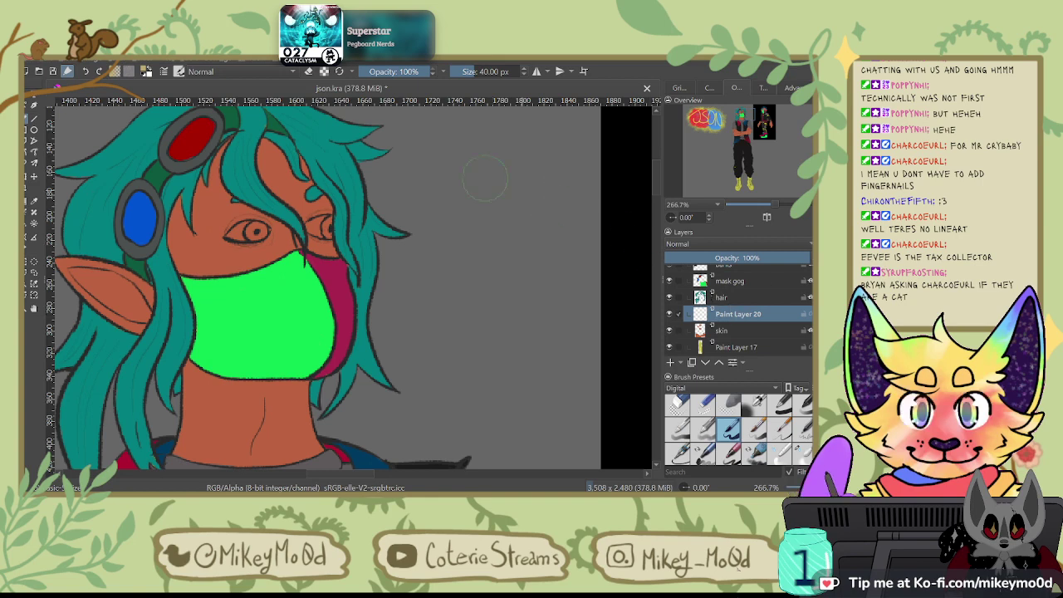
Step: Try a pale yellow patch over the masked figure's eye, plus dark and pale yellow test strokes beside the face
{"action": "left_click_drag", "start_coordinate": [256, 231], "coordinate": [258, 230]}
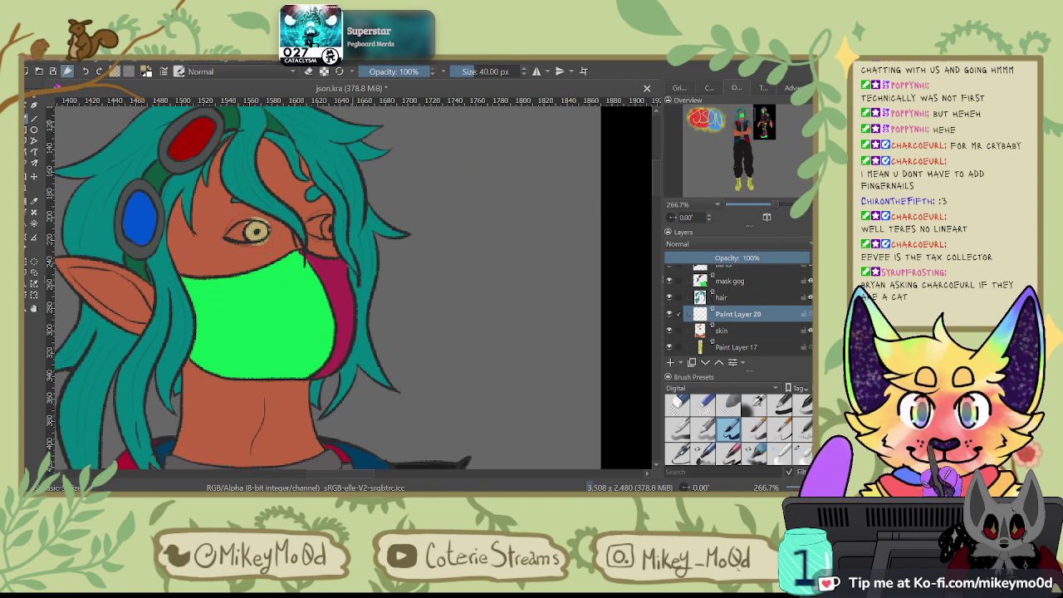
{"action": "key", "text": "ctrl+z"}
{"action": "scroll", "coordinate": [744, 88], "scroll_direction": "down", "scroll_amount": 2}
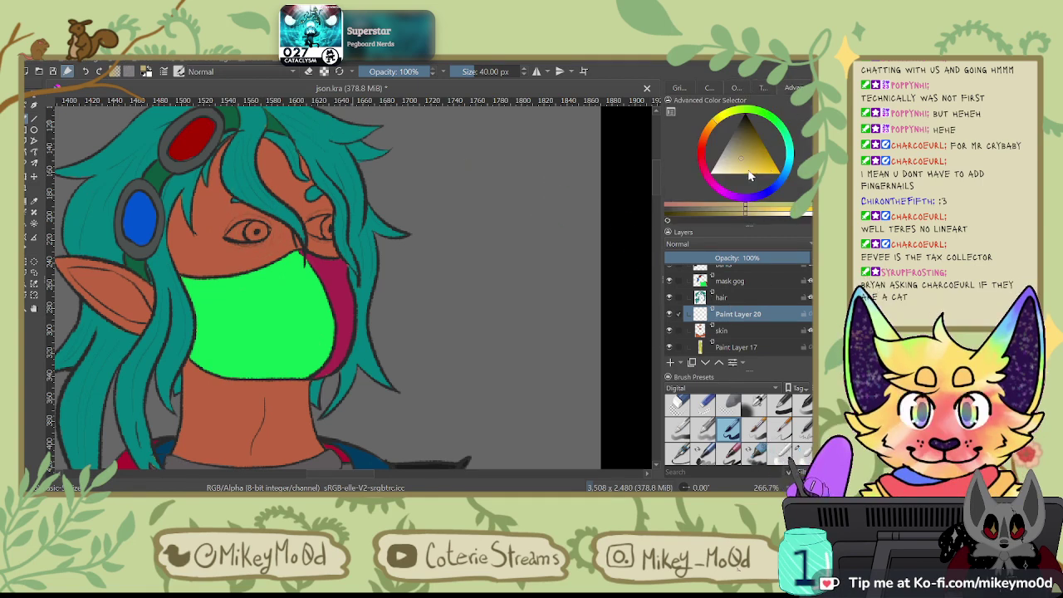
{"action": "left_click_drag", "start_coordinate": [461, 232], "coordinate": [484, 228]}
{"action": "key", "text": "x"}
{"action": "left_click_drag", "start_coordinate": [444, 286], "coordinate": [456, 269]}
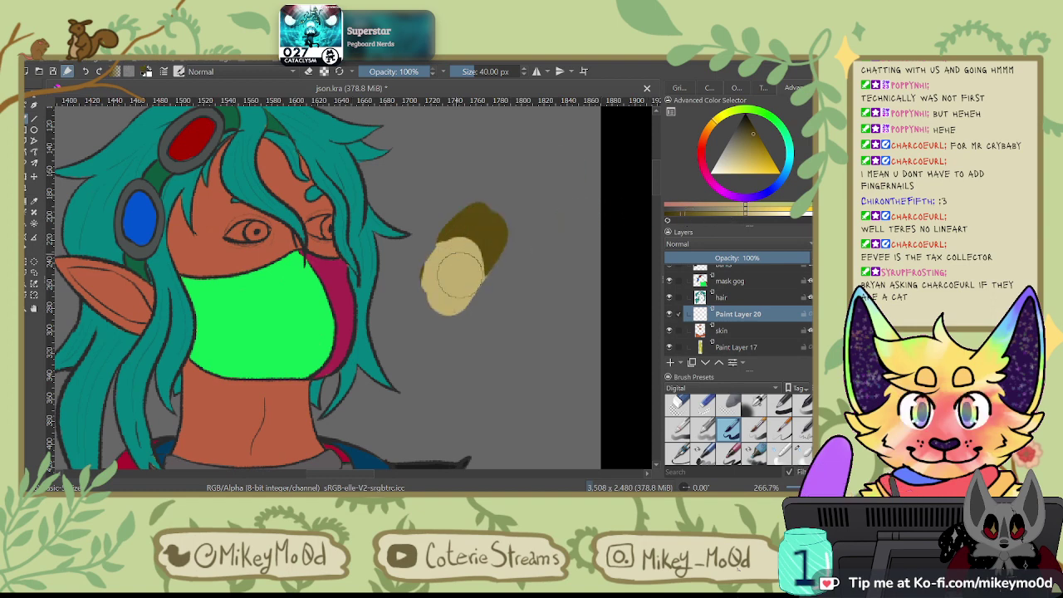
{"action": "key", "text": "ctrl+z"}
{"action": "key", "text": "ctrl+z"}
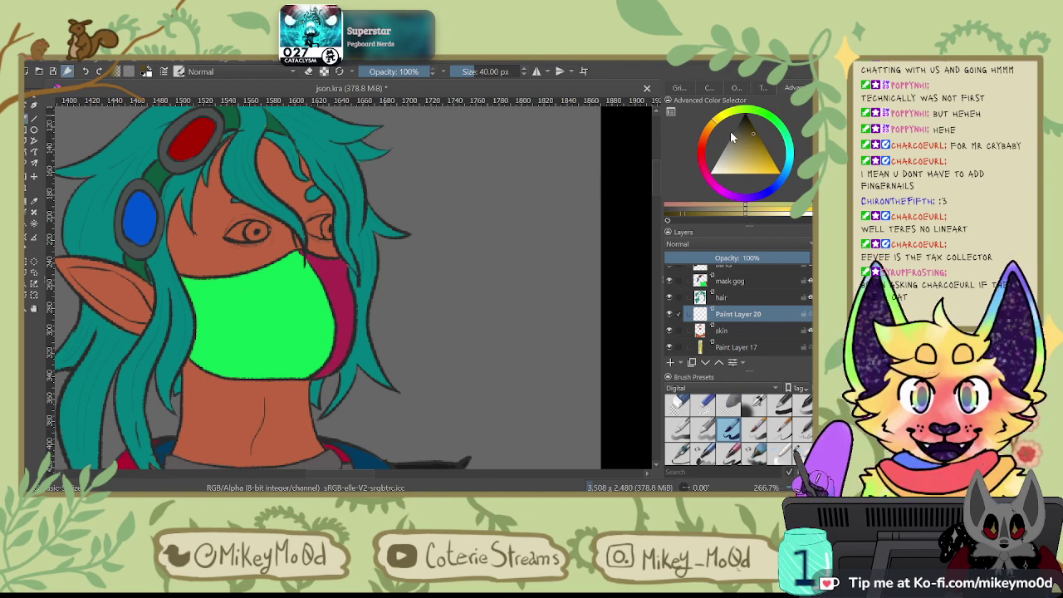
Step: Shift the brush colour towards golden orange and try dark patches of it over the masked figure's eye
{"action": "left_click", "coordinate": [708, 129]}
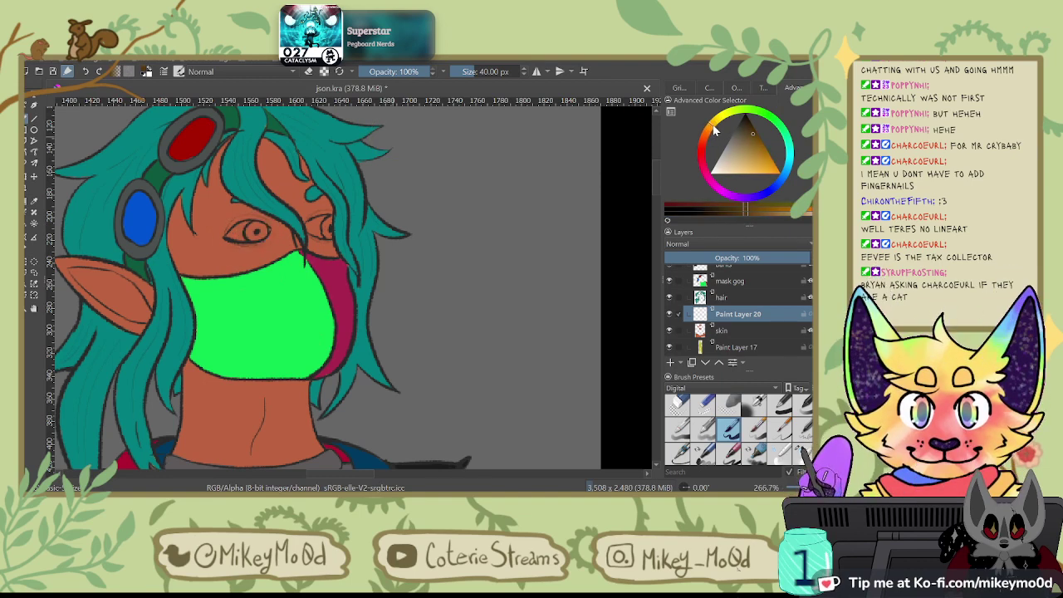
{"action": "left_click_drag", "start_coordinate": [249, 236], "coordinate": [259, 233]}
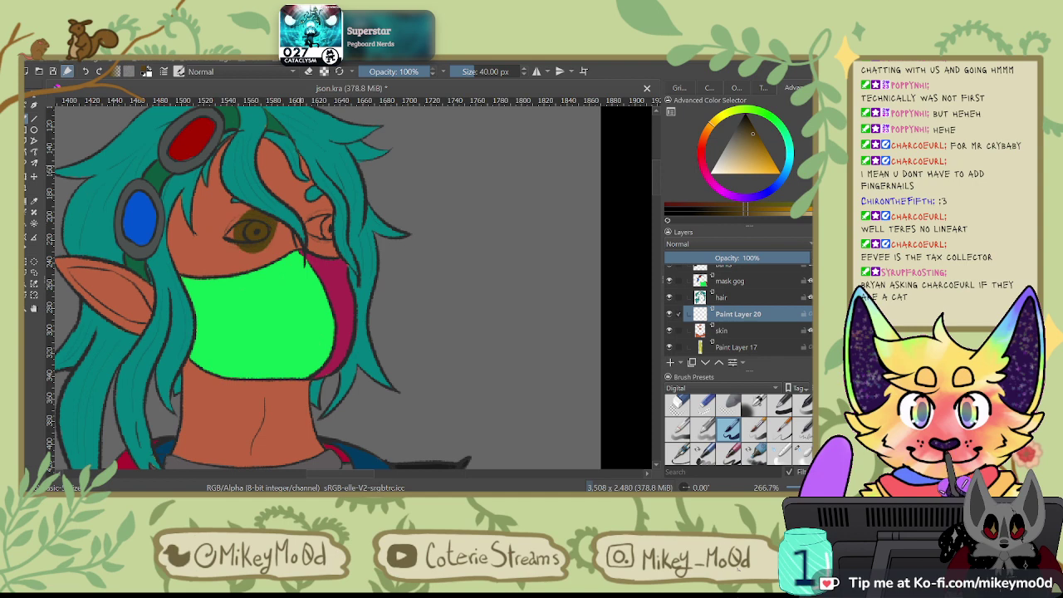
{"action": "key", "text": "ctrl+z"}
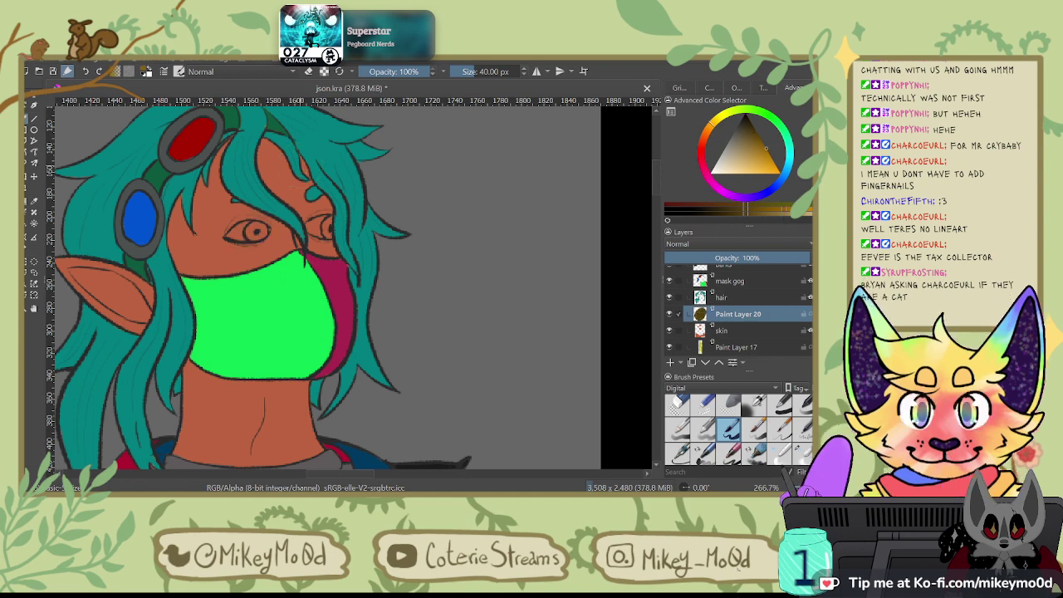
{"action": "left_click_drag", "start_coordinate": [250, 235], "coordinate": [258, 232]}
{"action": "key", "text": "ctrl+z"}
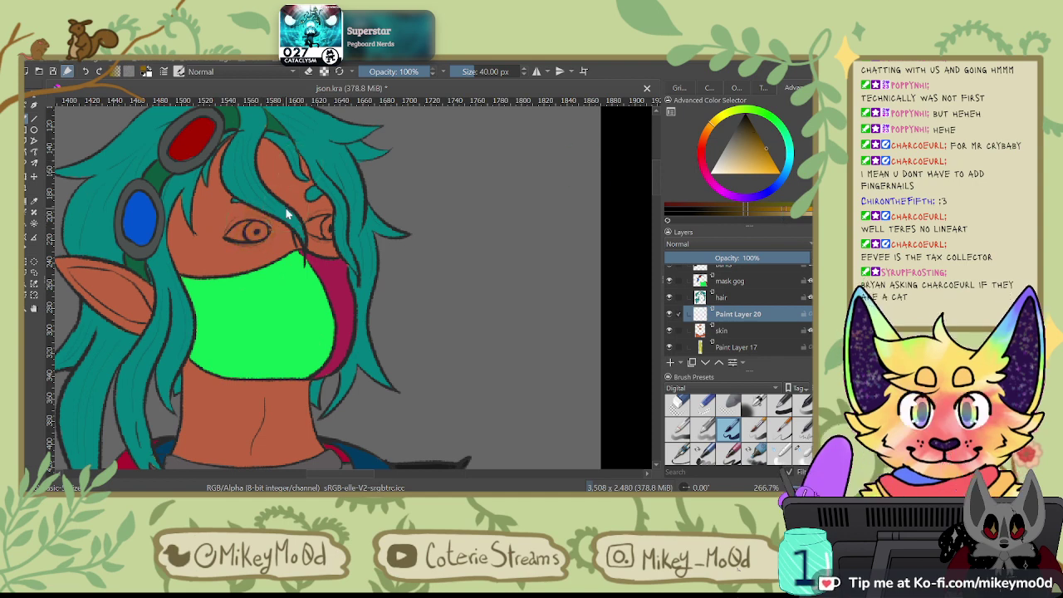
Step: Choose another dark golden shade for the brush and test it with a single dab over the eye
{"action": "left_click", "coordinate": [772, 212]}
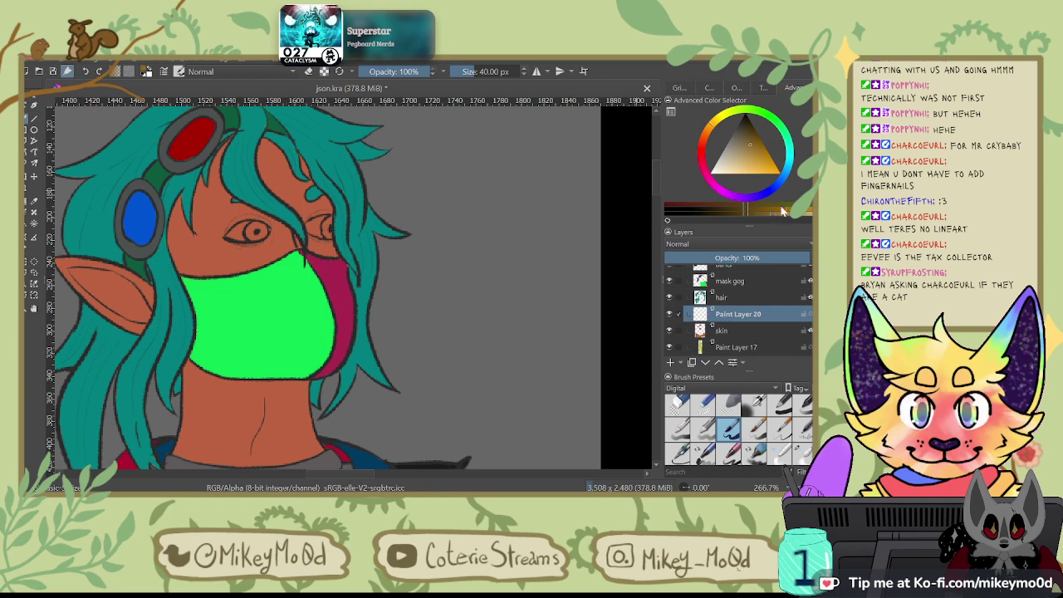
{"action": "left_click", "coordinate": [767, 207]}
{"action": "left_click", "coordinate": [256, 232]}
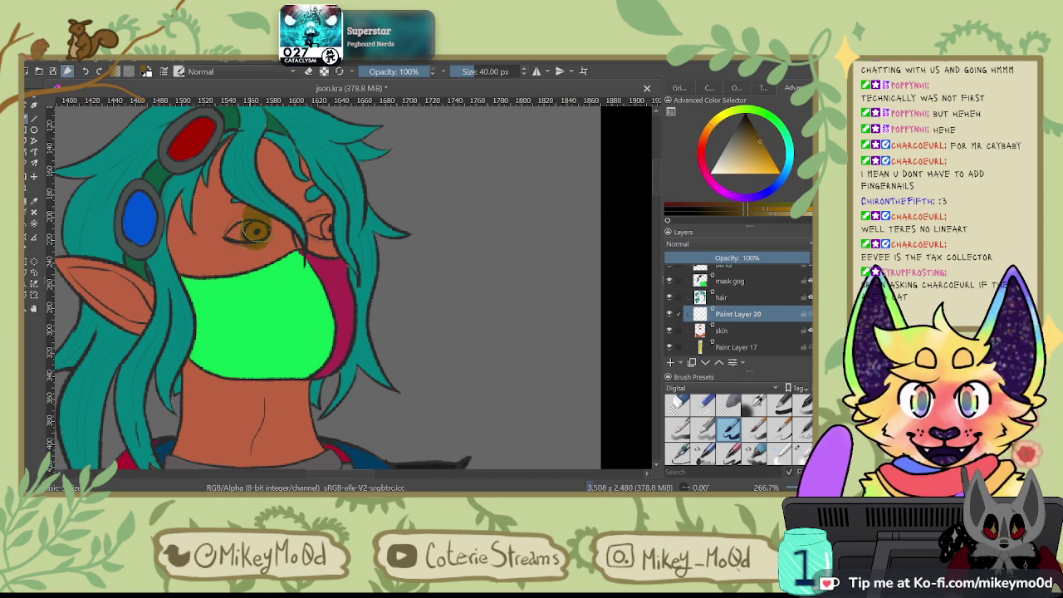
{"action": "key", "text": "ctrl+z"}
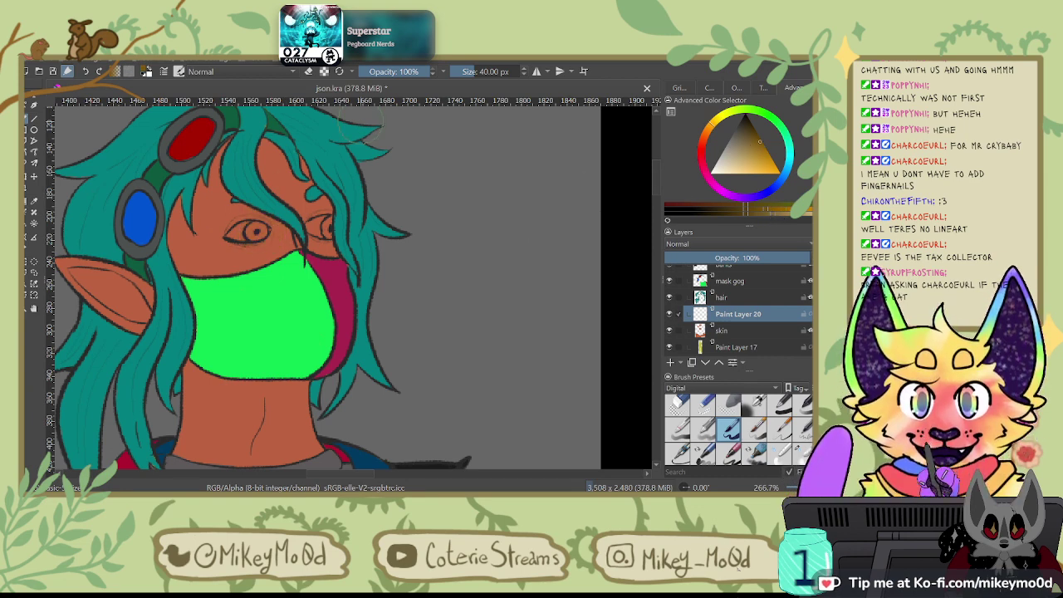
Step: Settle on a golden-yellow hue for the brush and paint the irises of both of the masked figure's eyes dark gold
{"action": "left_click", "coordinate": [710, 131]}
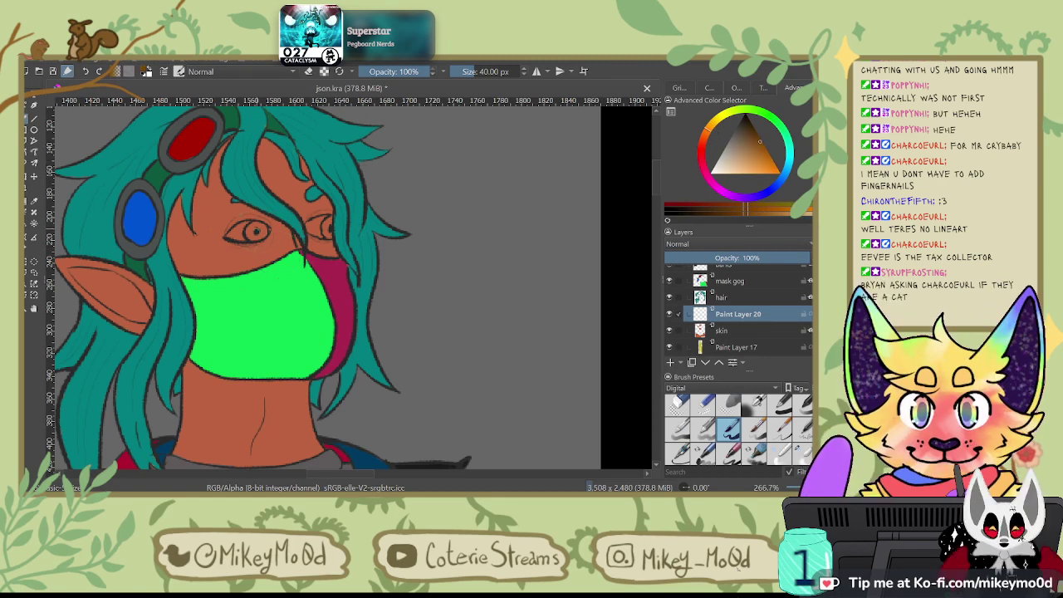
{"action": "key", "text": "ctrl+z"}
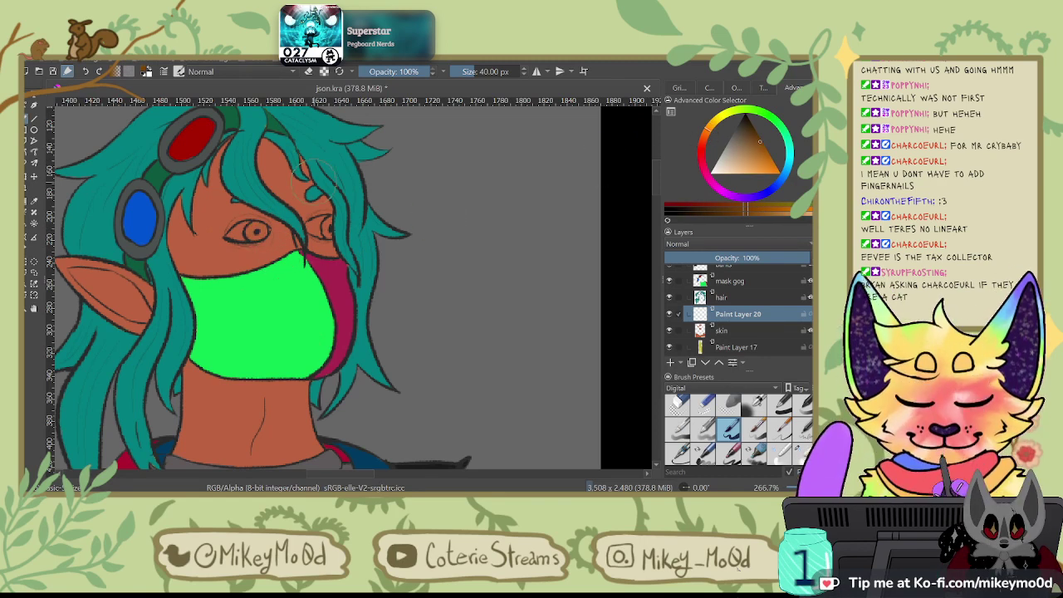
{"action": "left_click", "coordinate": [708, 131]}
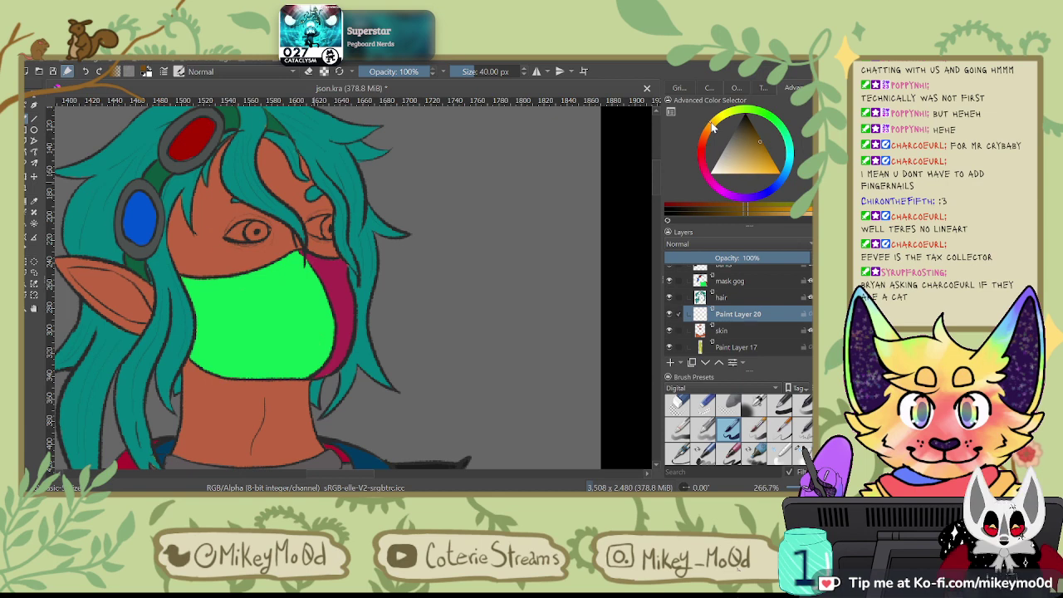
{"action": "left_click", "coordinate": [253, 232]}
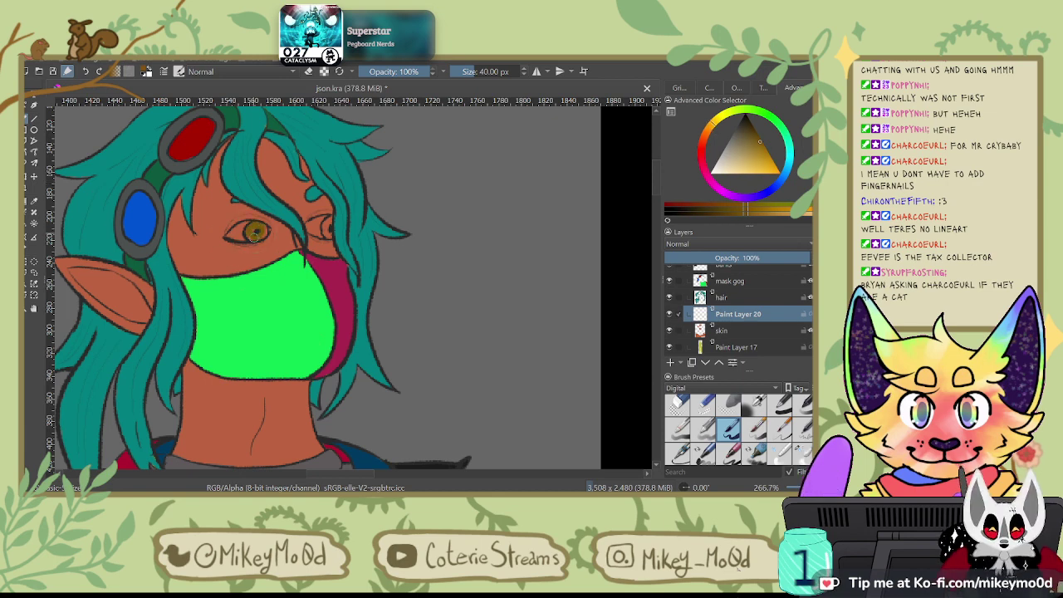
{"action": "left_click_drag", "start_coordinate": [253, 232], "coordinate": [264, 229]}
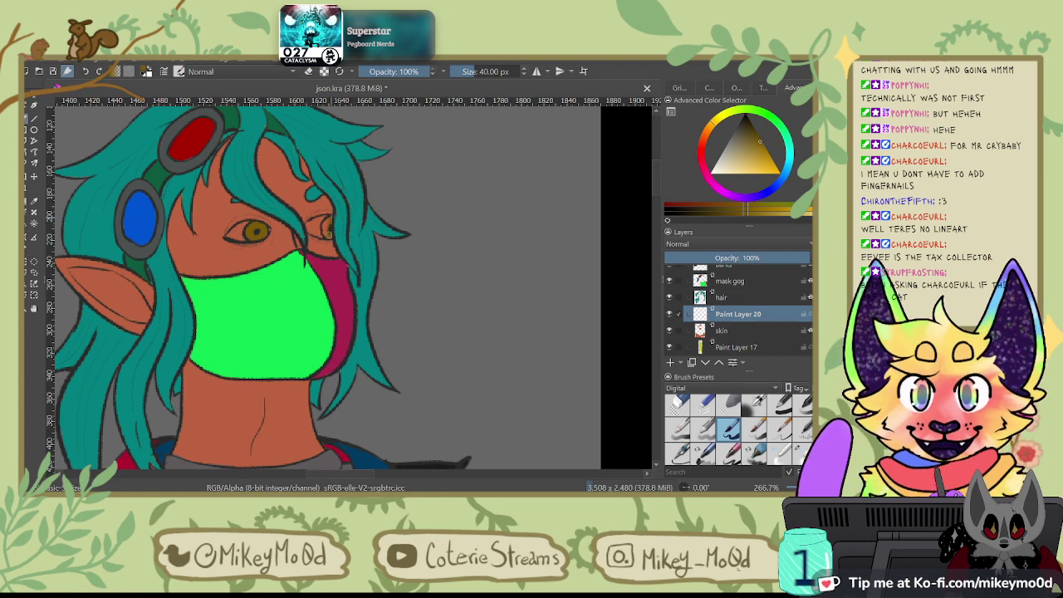
{"action": "left_click", "coordinate": [327, 226]}
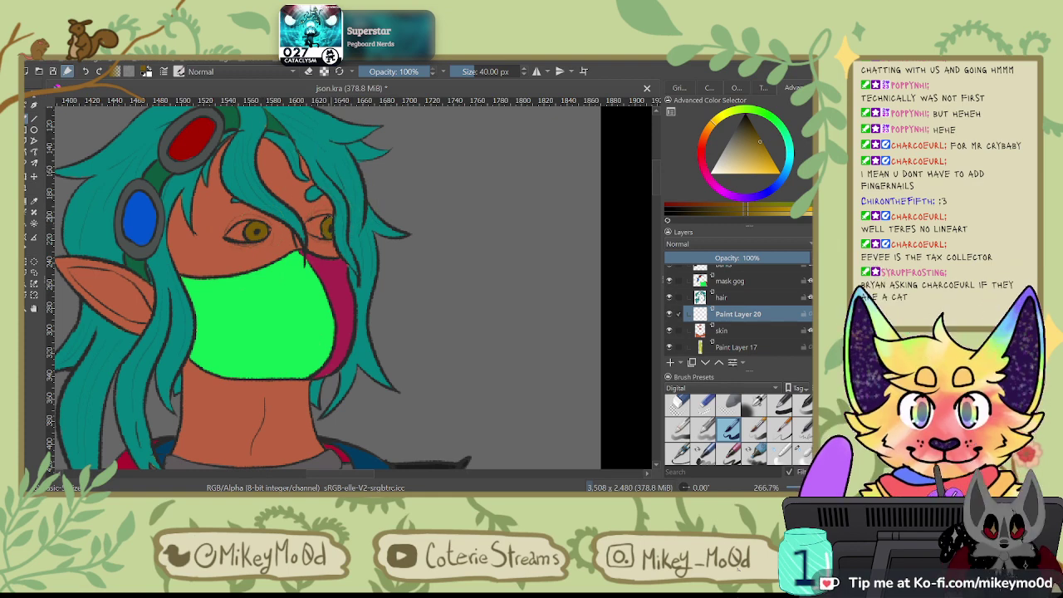
Step: Darken both irises with a deep brown tone and fill the whites of both eyes with a pale peach colour
{"action": "left_click", "coordinate": [737, 212]}
{"action": "left_click", "coordinate": [706, 135]}
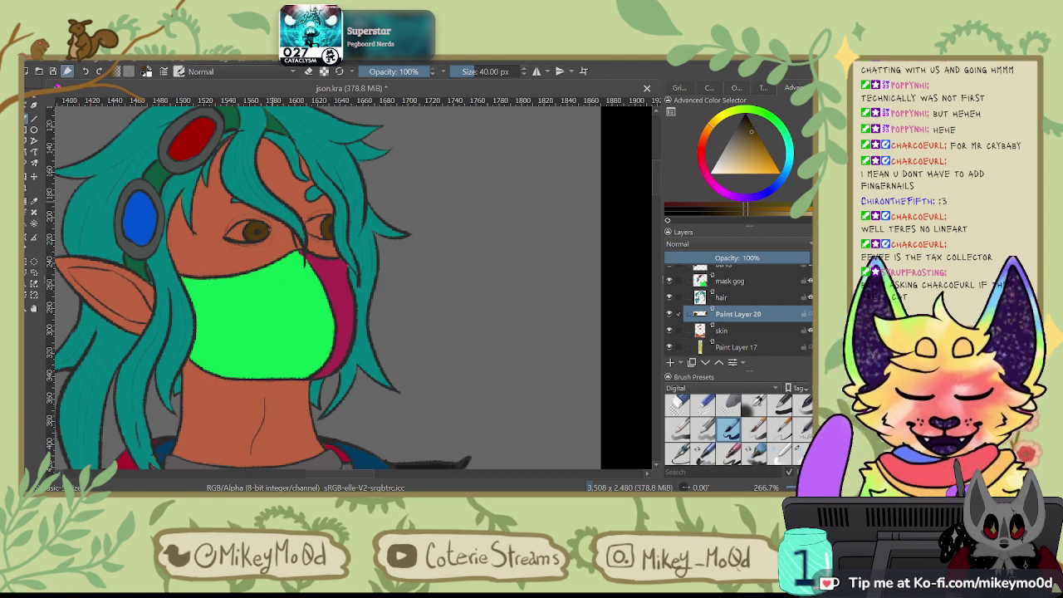
{"action": "left_click", "coordinate": [733, 162]}
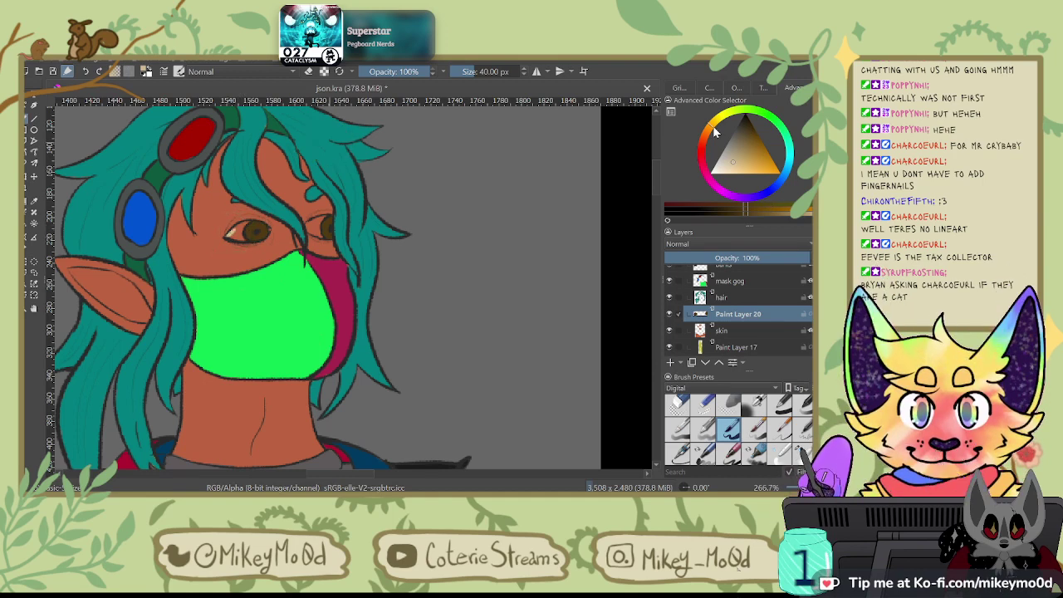
{"action": "left_click", "coordinate": [710, 142]}
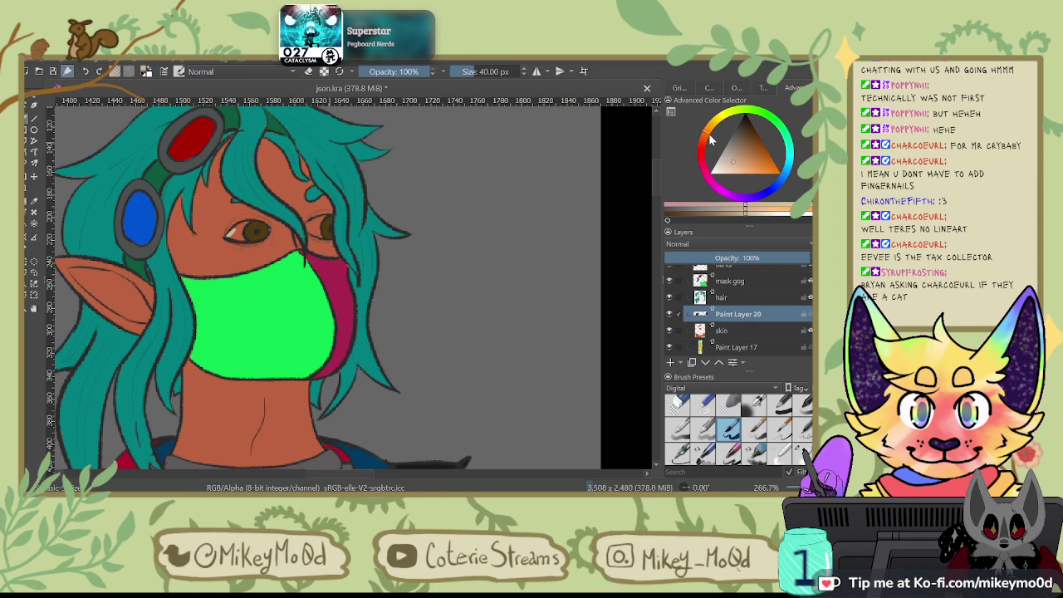
{"action": "left_click", "coordinate": [762, 214]}
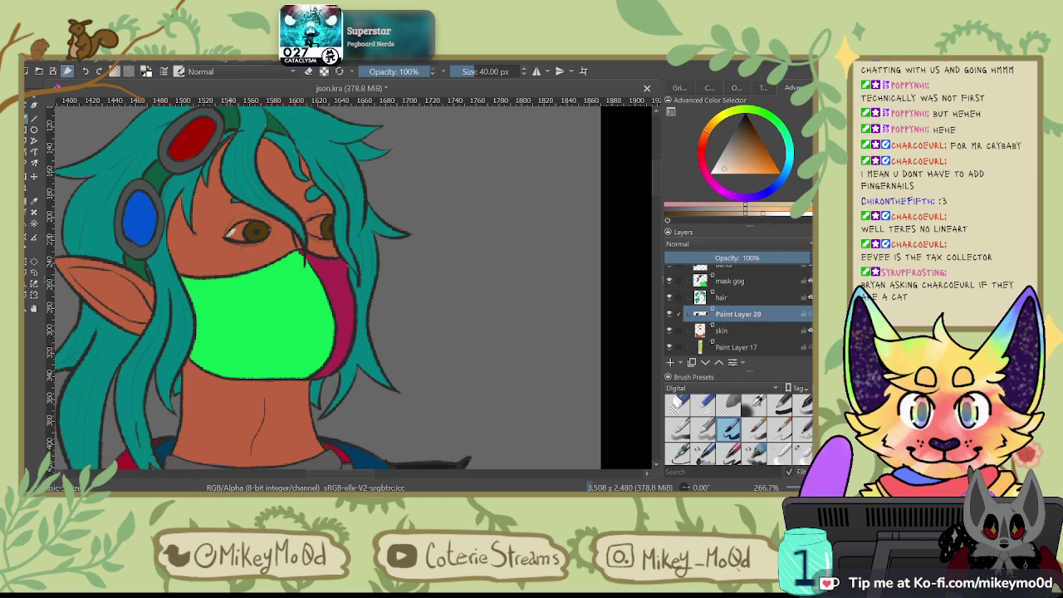
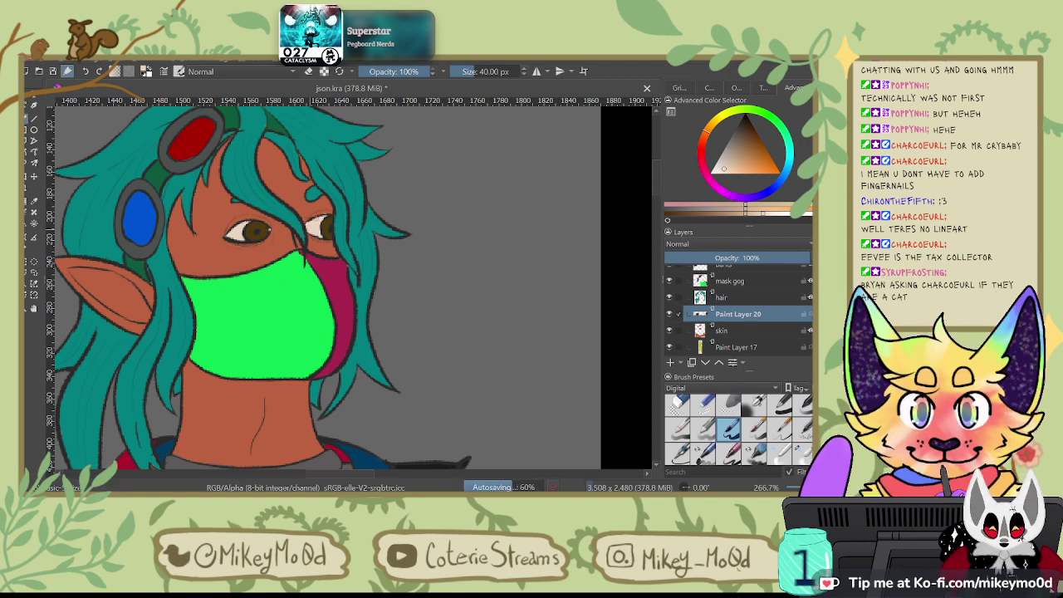
Step: Sample the figure's skin tone, try a paler reddish tint of it, and return the brush colour to the skin tone
{"action": "left_click", "coordinate": [236, 266], "text": "ctrl"}
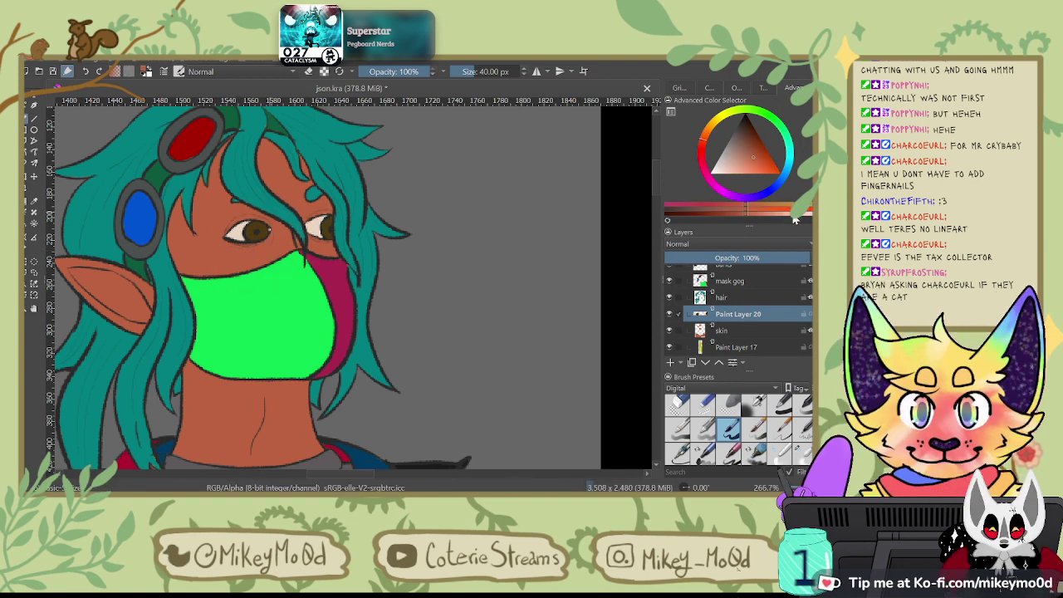
{"action": "left_click", "coordinate": [735, 173]}
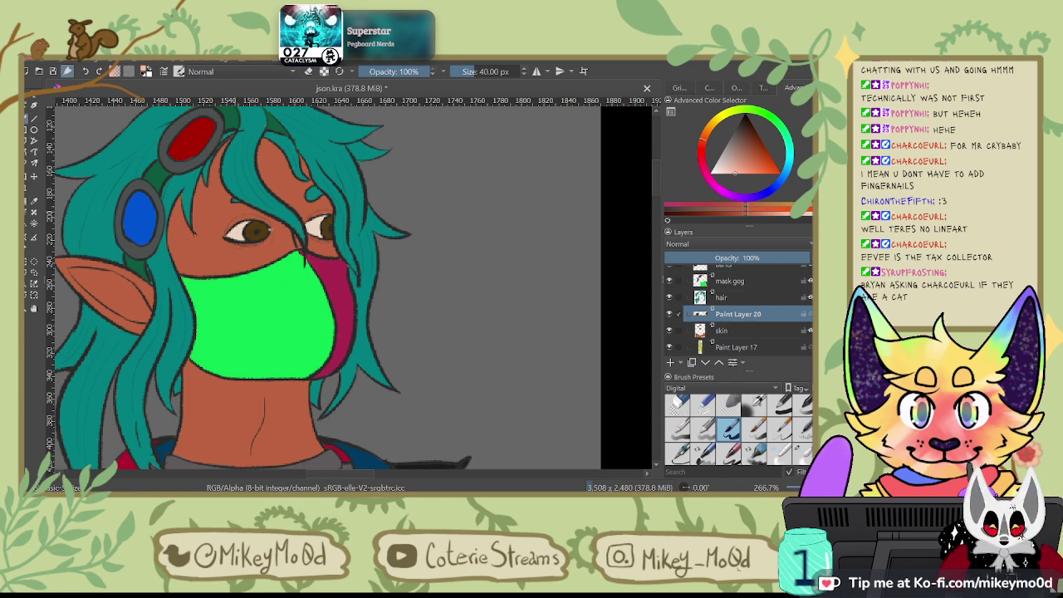
{"action": "key", "text": "ctrl"}
{"action": "left_click", "coordinate": [295, 187], "text": "ctrl"}
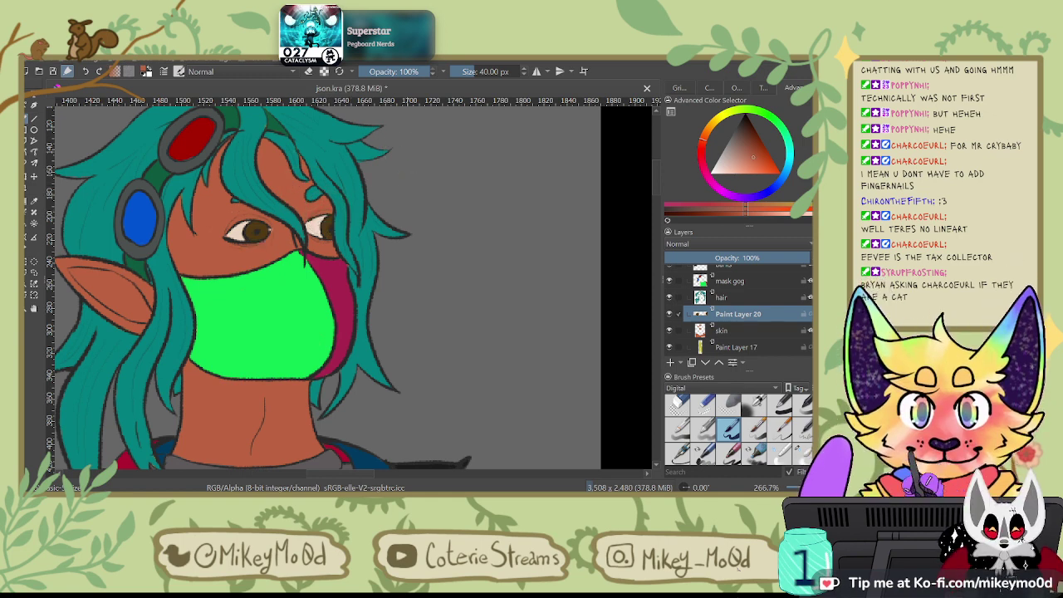
Step: Compare the masked figure's colouring with the full-body reference figure beside it, and examine the mask up close
{"action": "scroll", "coordinate": [411, 170], "scroll_direction": "down", "scroll_amount": 5}
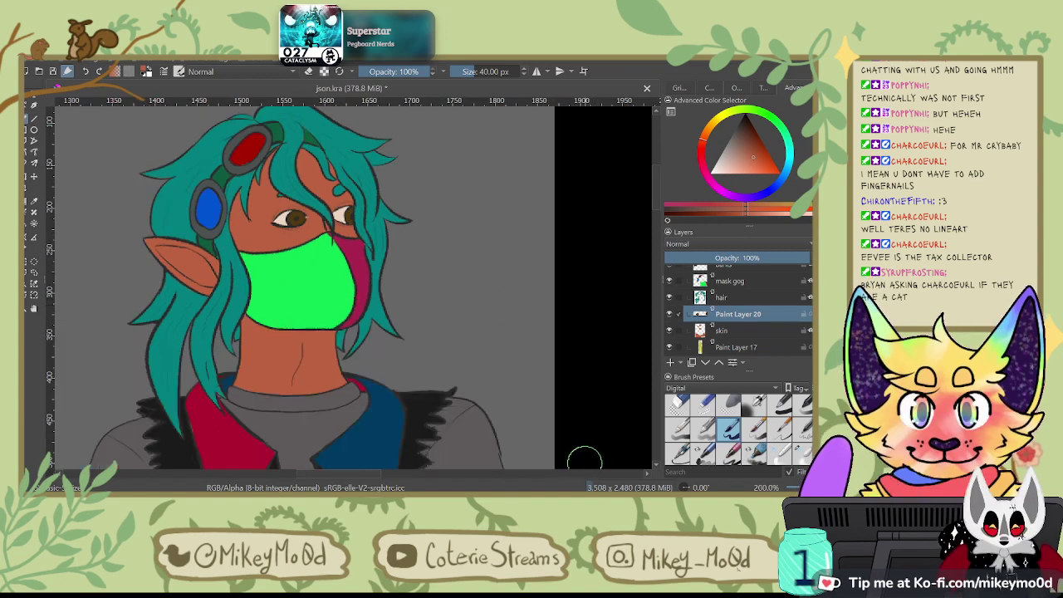
{"action": "scroll", "coordinate": [391, 185], "scroll_direction": "up", "scroll_amount": 3}
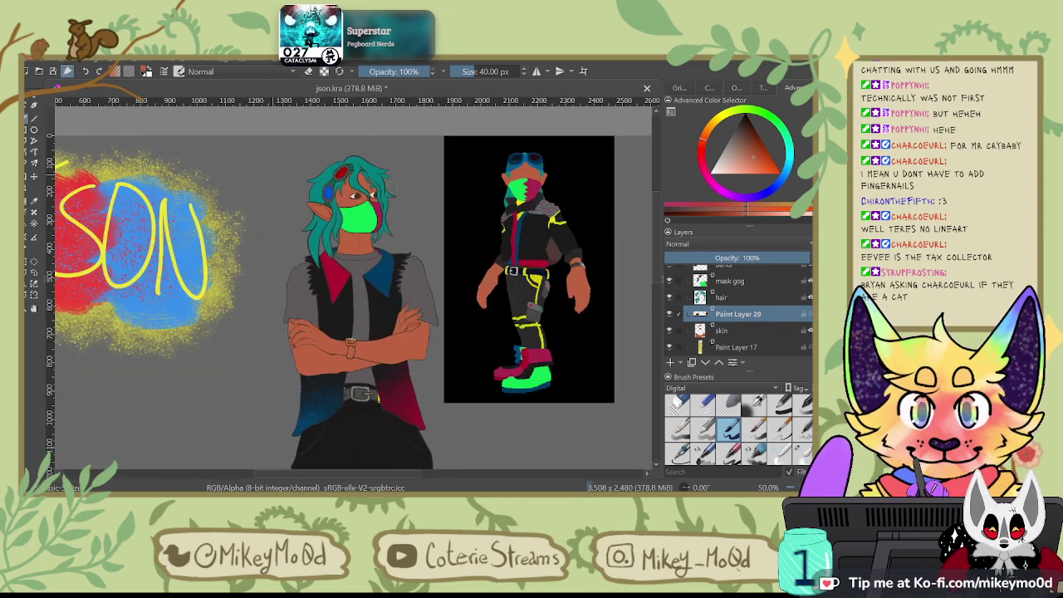
{"action": "scroll", "coordinate": [392, 187], "scroll_direction": "up", "scroll_amount": 2}
{"action": "scroll", "coordinate": [392, 187], "scroll_direction": "down", "scroll_amount": 2}
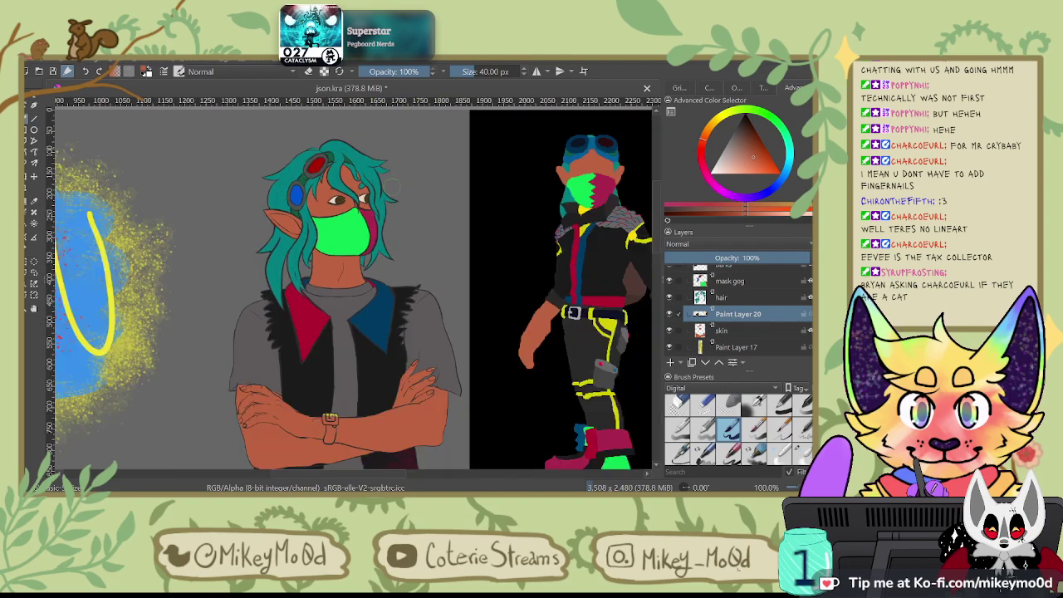
{"action": "scroll", "coordinate": [392, 186], "scroll_direction": "up", "scroll_amount": 2}
{"action": "scroll", "coordinate": [392, 186], "scroll_direction": "down", "scroll_amount": 2}
{"action": "left_click_drag", "start_coordinate": [416, 238], "coordinate": [356, 183]}
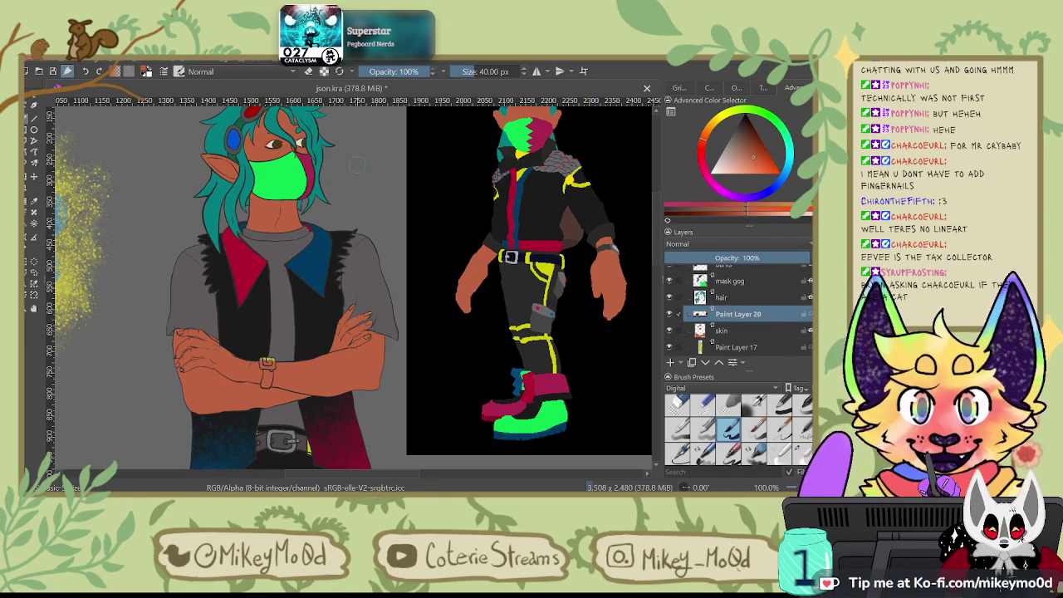
{"action": "scroll", "coordinate": [370, 191], "scroll_direction": "up", "scroll_amount": 1}
{"action": "scroll", "coordinate": [191, 196], "scroll_direction": "up", "scroll_amount": 3}
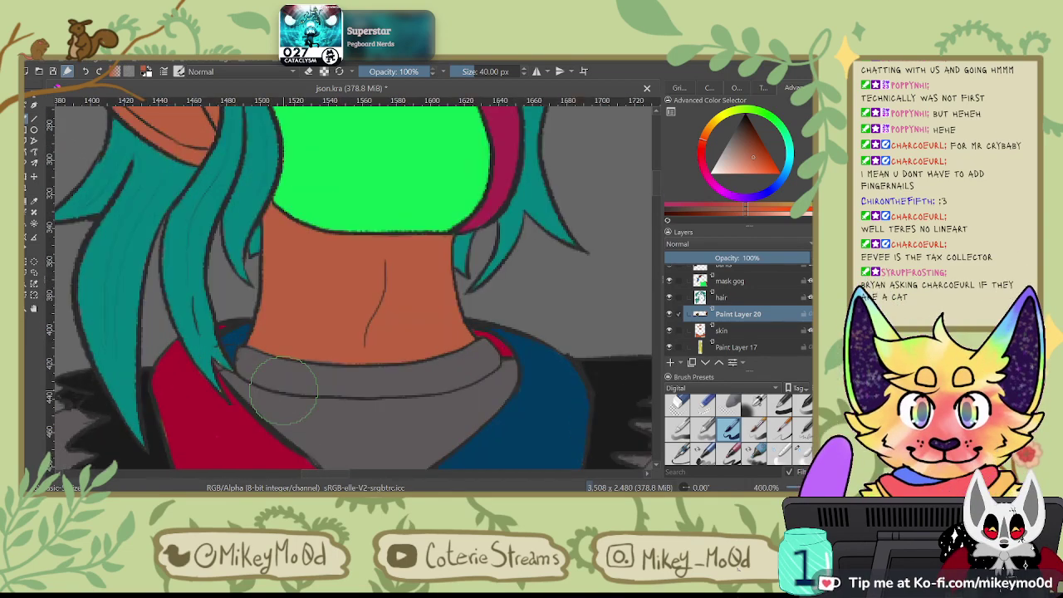
{"action": "left_click_drag", "start_coordinate": [425, 294], "coordinate": [379, 354]}
{"action": "left_click_drag", "start_coordinate": [415, 197], "coordinate": [401, 300]}
Step: Sample the magenta from the mask's side panel and make the mask gog layer active
{"action": "left_click", "coordinate": [415, 233], "text": "ctrl"}
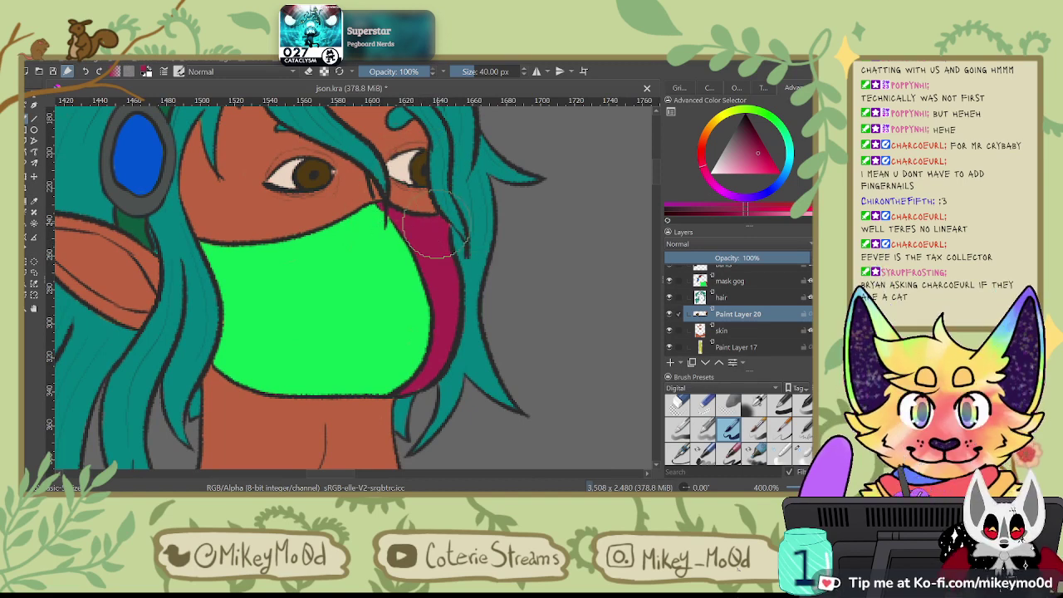
{"action": "left_click", "coordinate": [755, 214]}
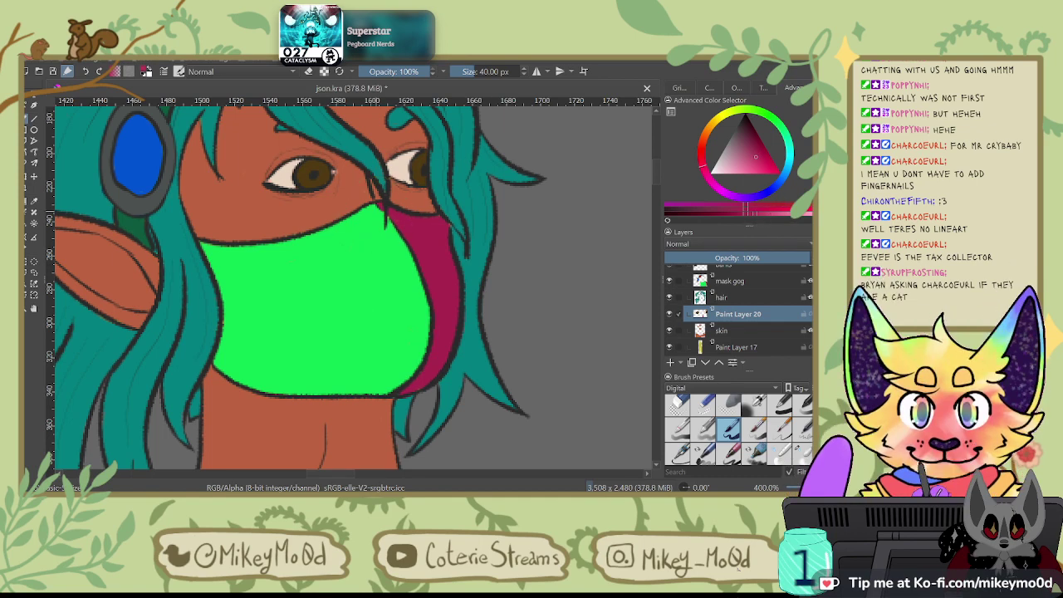
{"action": "left_click", "coordinate": [758, 282]}
Step: Try a jagged magenta edge with four tooth shapes cutting into the green part of the mask
{"action": "mouse_move", "coordinate": [376, 208]}
{"action": "left_mouse_down"}
{"action": "mouse_move", "coordinate": [379, 224]}
{"action": "mouse_move", "coordinate": [376, 204]}
{"action": "mouse_move", "coordinate": [402, 238]}
{"action": "mouse_move", "coordinate": [384, 228]}
{"action": "left_mouse_up"}
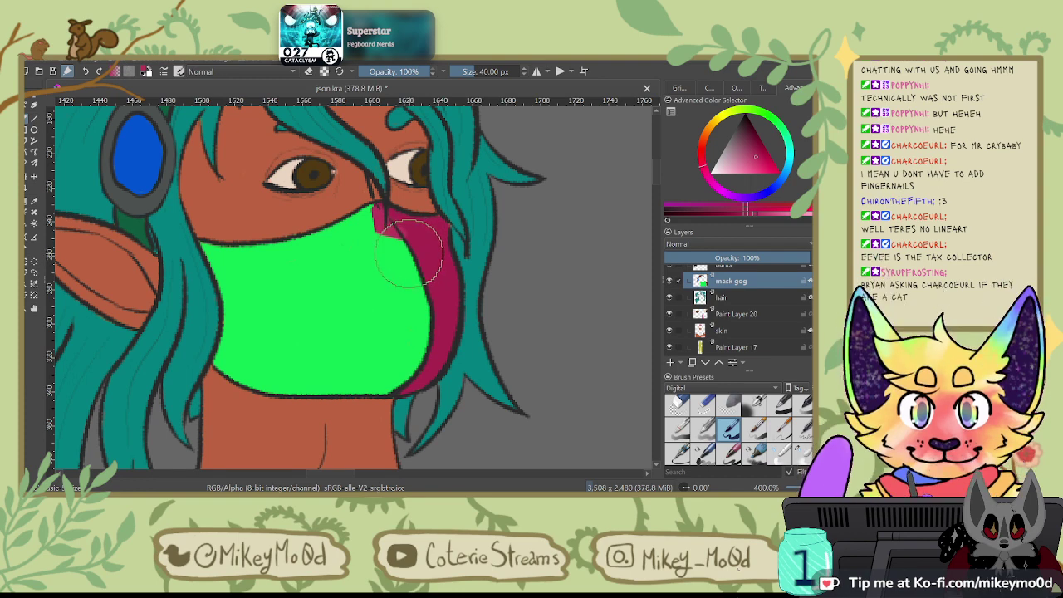
{"action": "mouse_move", "coordinate": [410, 259]}
{"action": "left_mouse_down"}
{"action": "mouse_move", "coordinate": [404, 275]}
{"action": "mouse_move", "coordinate": [425, 294]}
{"action": "mouse_move", "coordinate": [412, 279]}
{"action": "left_mouse_up"}
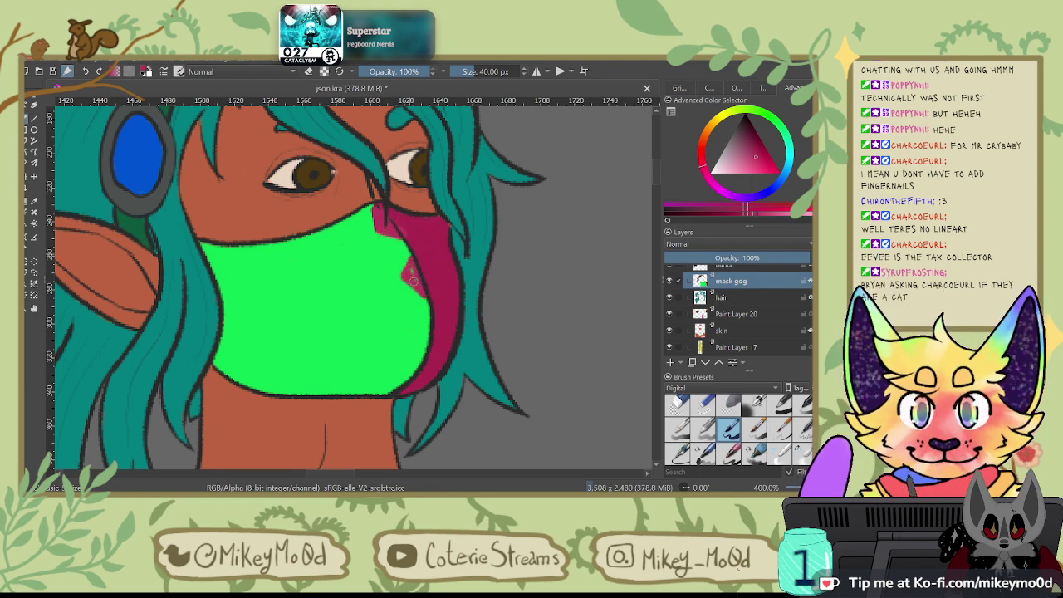
{"action": "mouse_move", "coordinate": [429, 325]}
{"action": "left_mouse_down"}
{"action": "mouse_move", "coordinate": [421, 358]}
{"action": "mouse_move", "coordinate": [426, 329]}
{"action": "left_mouse_up"}
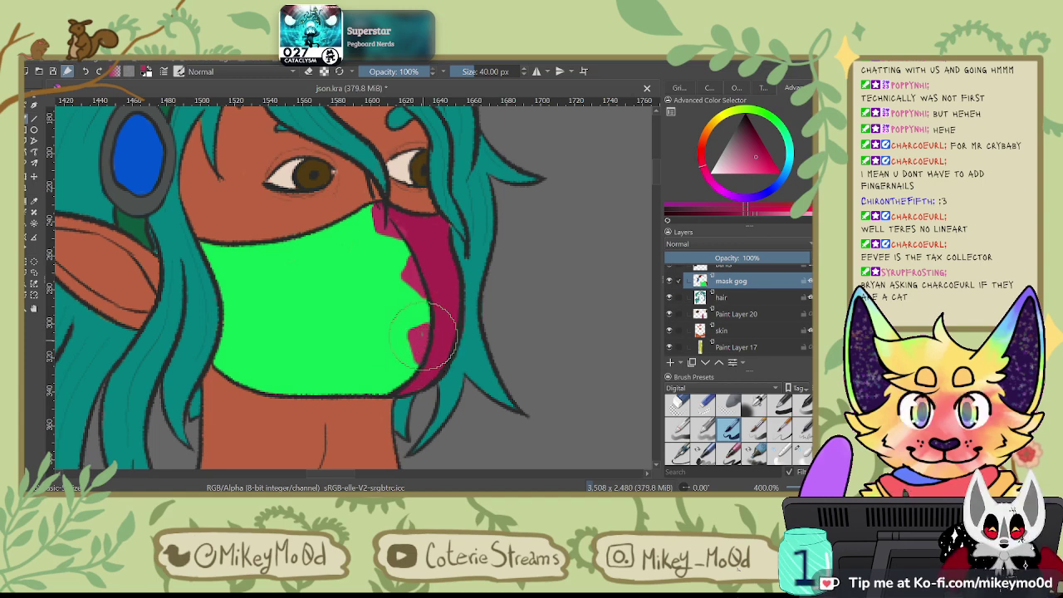
{"action": "left_click_drag", "start_coordinate": [385, 396], "coordinate": [405, 381]}
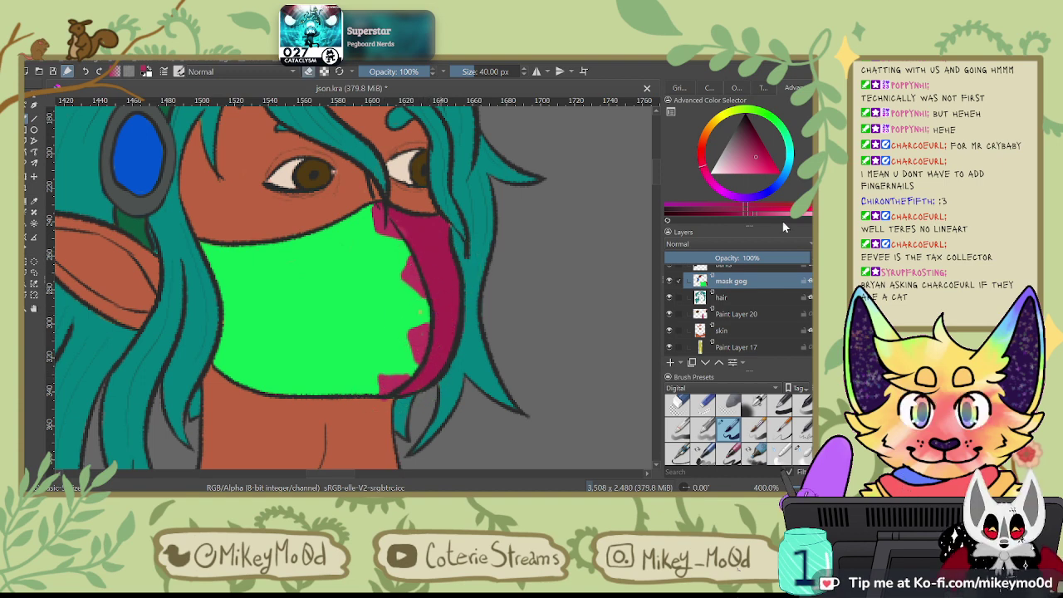
Step: Try green spikes reaching into the mask's magenta side, and undo all the jagged edge strokes
{"action": "left_click", "coordinate": [421, 309], "text": "ctrl"}
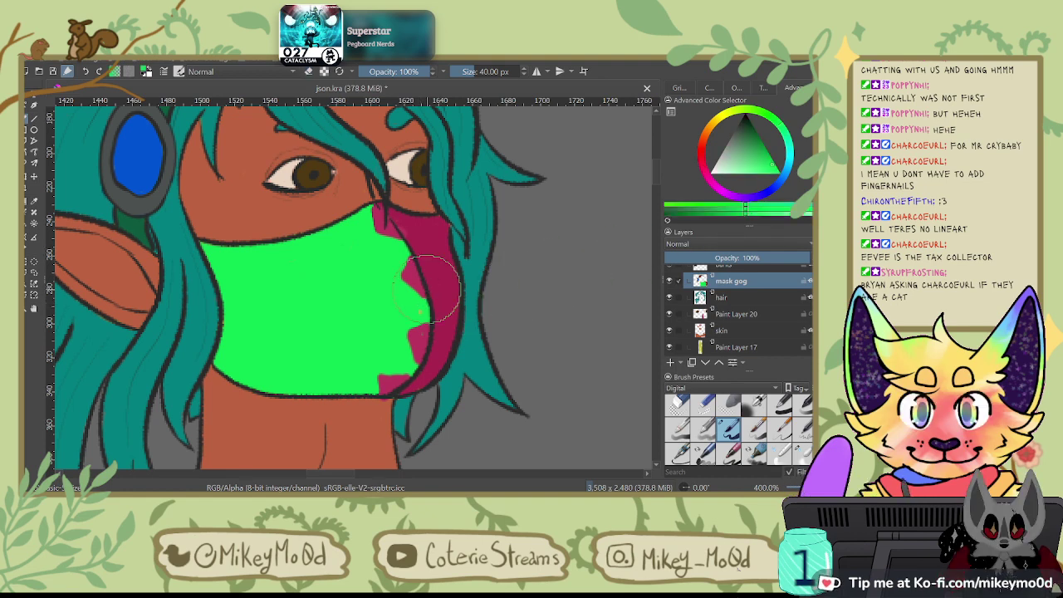
{"action": "left_click", "coordinate": [758, 213]}
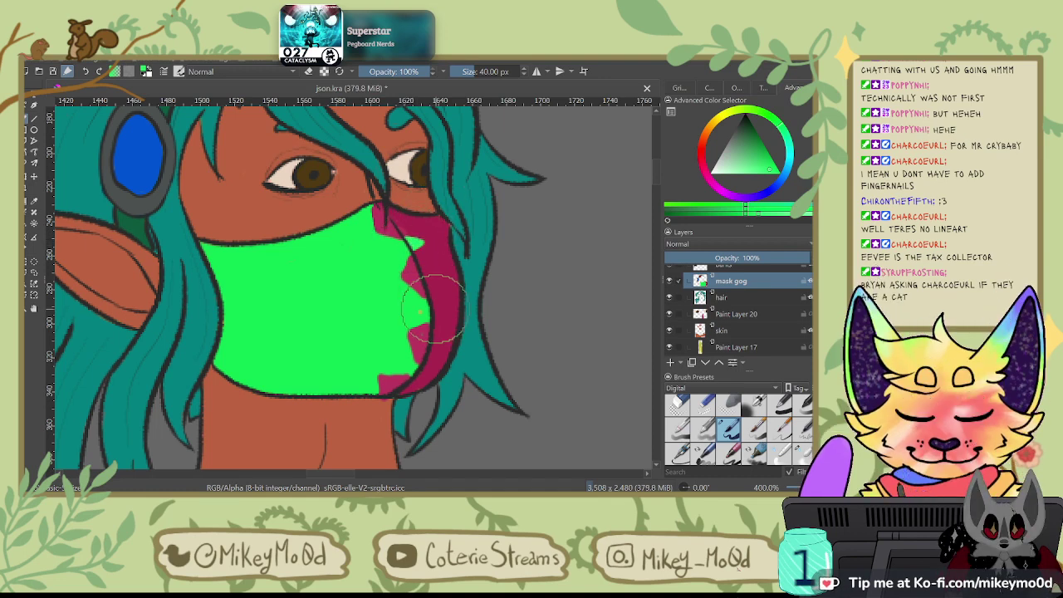
{"action": "mouse_move", "coordinate": [432, 301]}
{"action": "left_mouse_down"}
{"action": "mouse_move", "coordinate": [447, 312]}
{"action": "mouse_move", "coordinate": [432, 323]}
{"action": "mouse_move", "coordinate": [442, 300]}
{"action": "left_mouse_up"}
{"action": "key", "text": "e"}
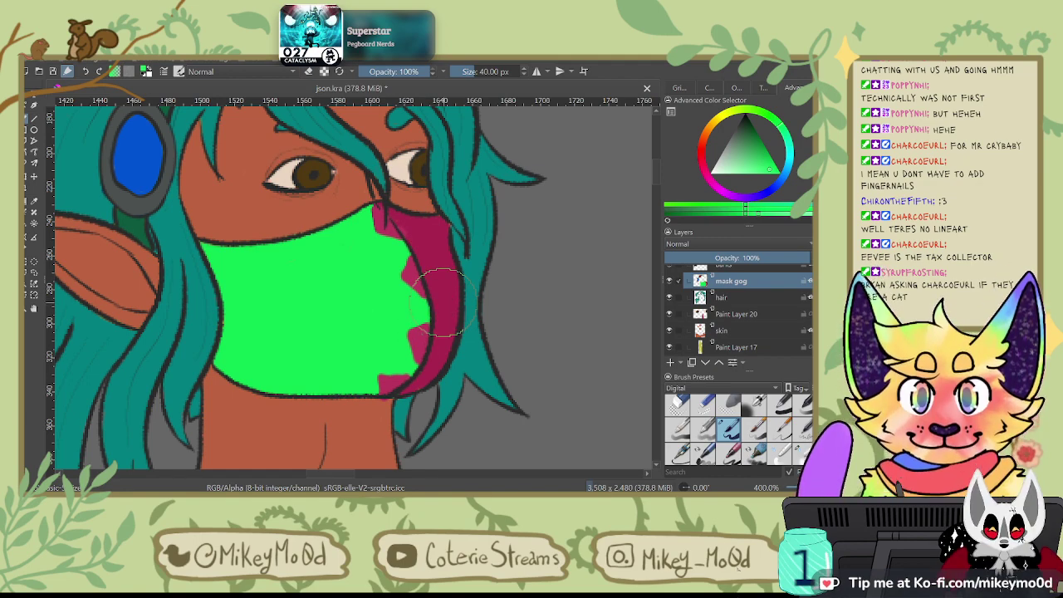
{"action": "key", "text": "ctrl+z"}
{"action": "key", "text": "ctrl+z"}
{"action": "key", "text": "ctrl+z"}
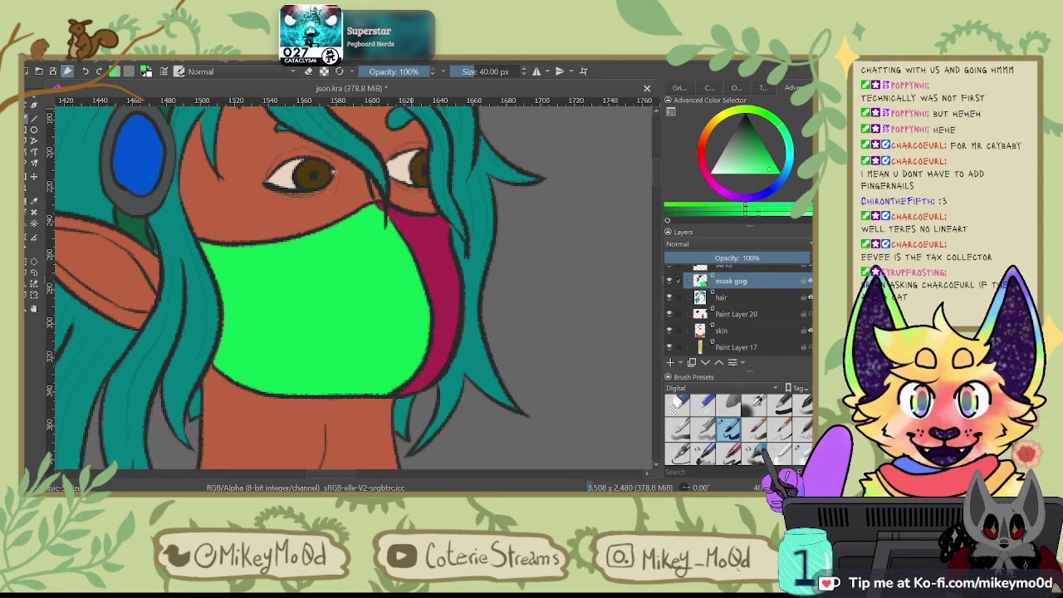
Step: Paint a magenta tooth beside the nose at the mask's upper edge and a green spike below it reaching into the magenta side
{"action": "key", "text": "x"}
{"action": "left_click", "coordinate": [425, 239], "text": "ctrl"}
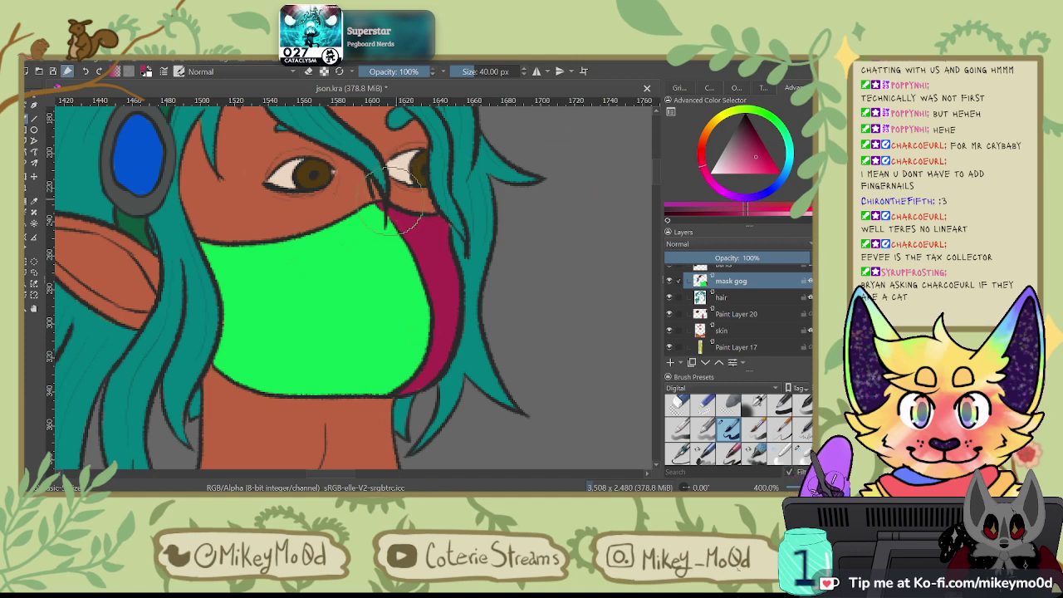
{"action": "mouse_move", "coordinate": [373, 228]}
{"action": "left_mouse_down"}
{"action": "mouse_move", "coordinate": [399, 232]}
{"action": "mouse_move", "coordinate": [384, 224]}
{"action": "left_mouse_up"}
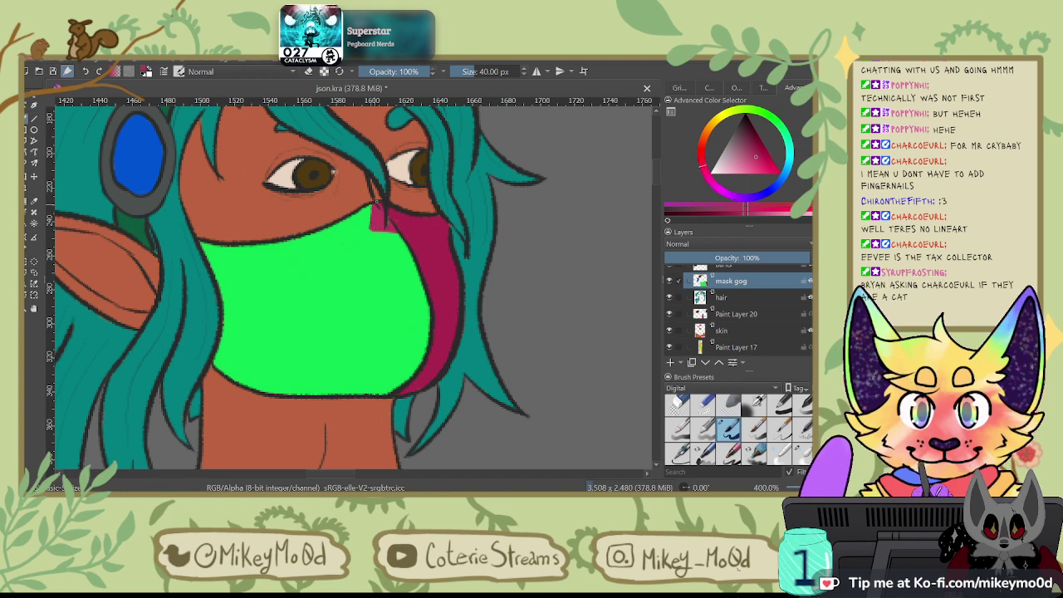
{"action": "left_click", "coordinate": [388, 242], "text": "ctrl"}
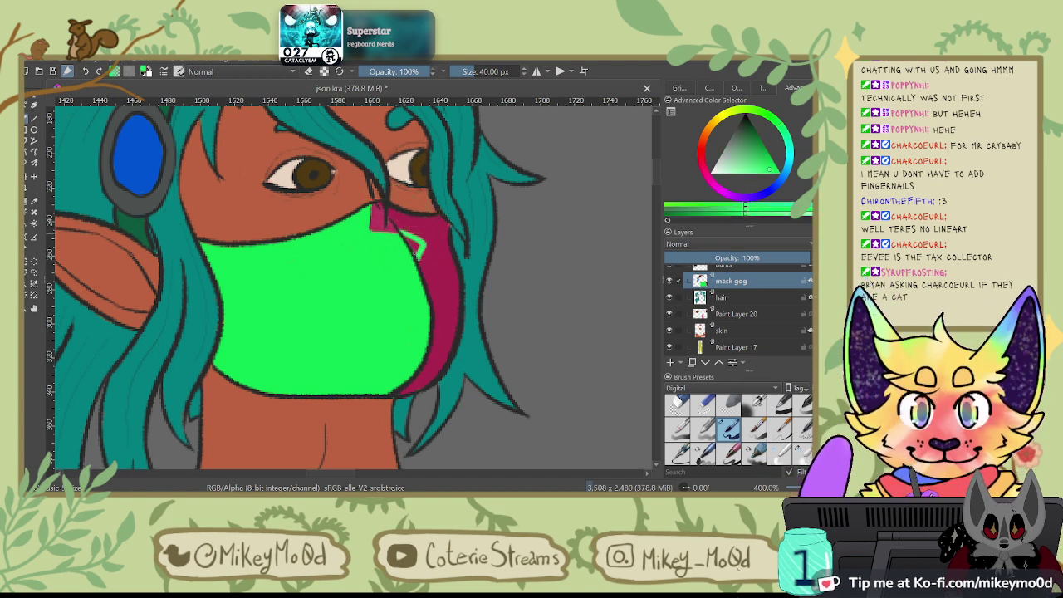
{"action": "left_click_drag", "start_coordinate": [415, 241], "coordinate": [417, 256]}
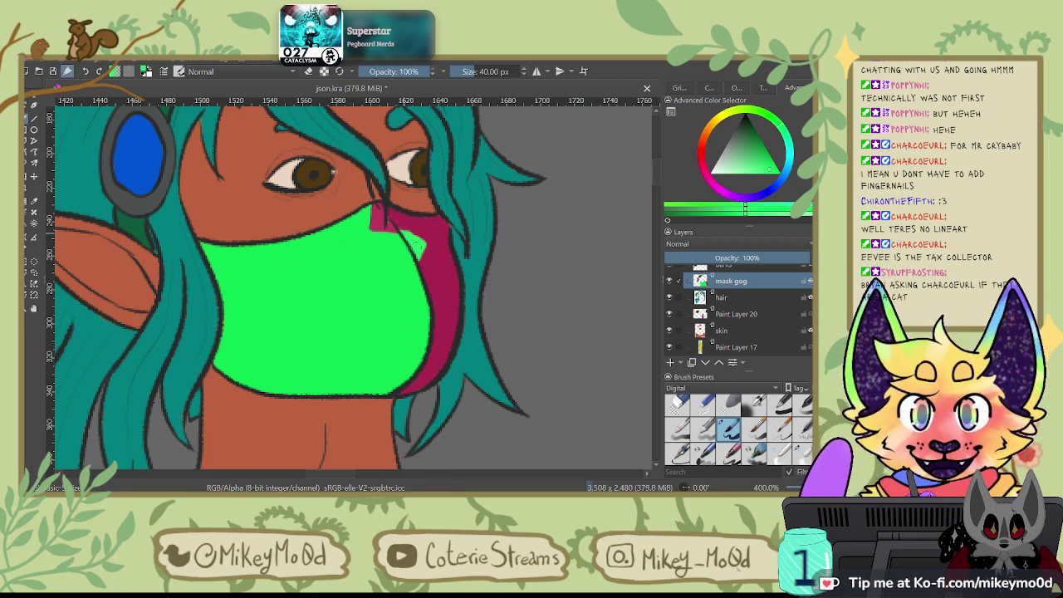
Step: Continue the mask's jagged edge downward with two magenta teeth and green spikes beneath them, ending with a small spike at the lower edge
{"action": "key", "text": "x"}
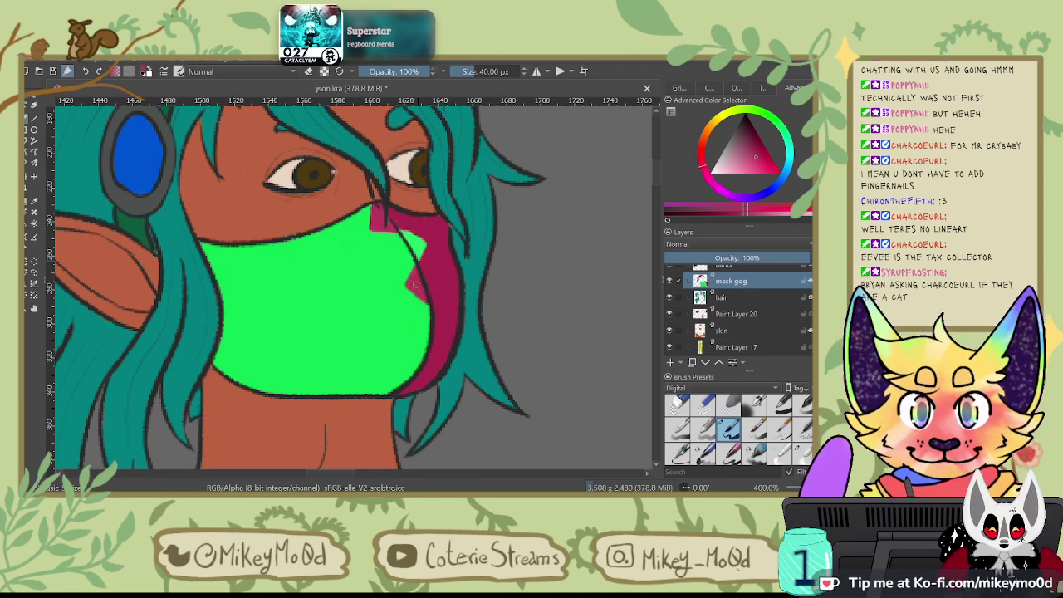
{"action": "left_click", "coordinate": [421, 309], "text": "ctrl"}
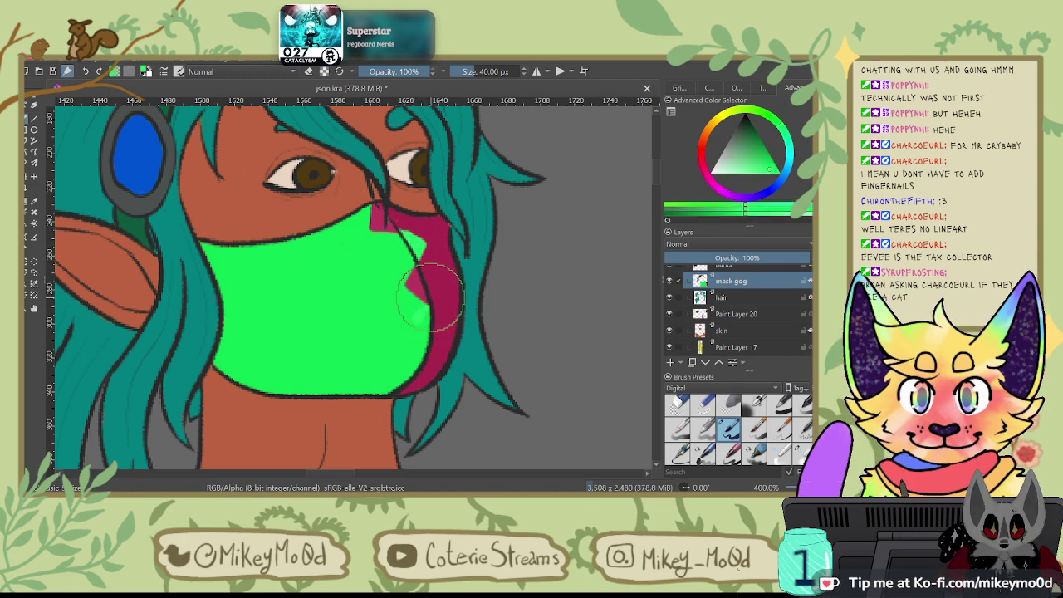
{"action": "left_click_drag", "start_coordinate": [430, 312], "coordinate": [432, 335]}
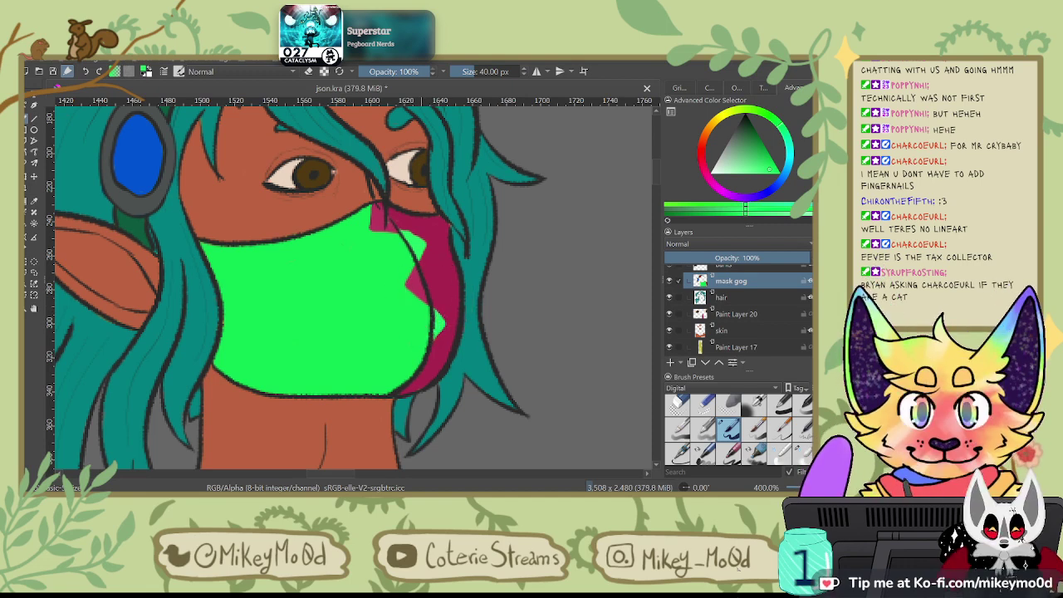
{"action": "left_click", "coordinate": [418, 290], "text": "ctrl"}
{"action": "mouse_move", "coordinate": [436, 341]}
{"action": "left_mouse_down"}
{"action": "mouse_move", "coordinate": [414, 345]}
{"action": "mouse_move", "coordinate": [412, 375]}
{"action": "mouse_move", "coordinate": [417, 350]}
{"action": "left_mouse_up"}
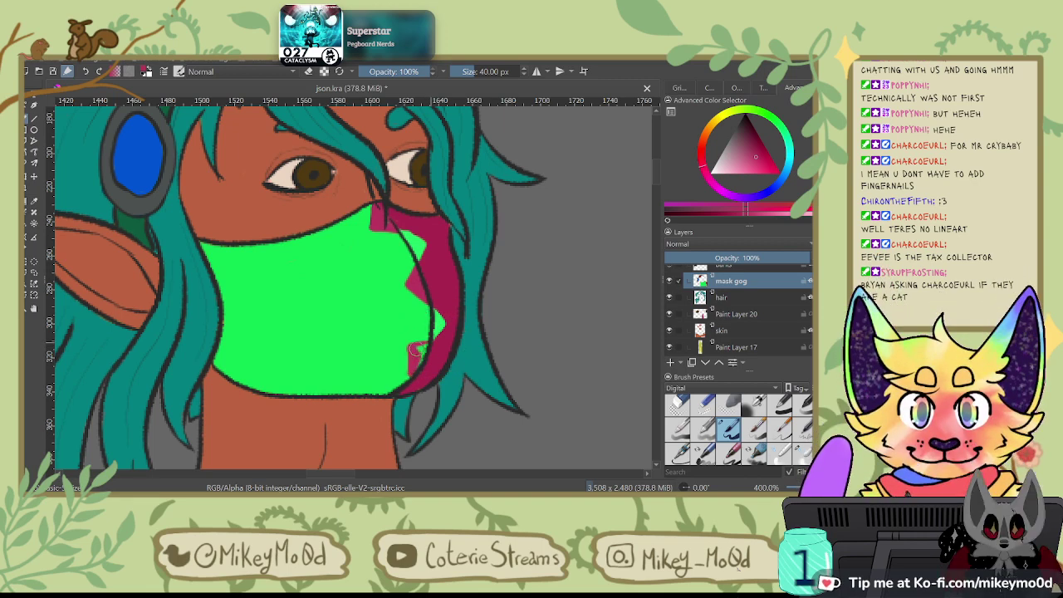
{"action": "left_click", "coordinate": [438, 323], "text": "ctrl"}
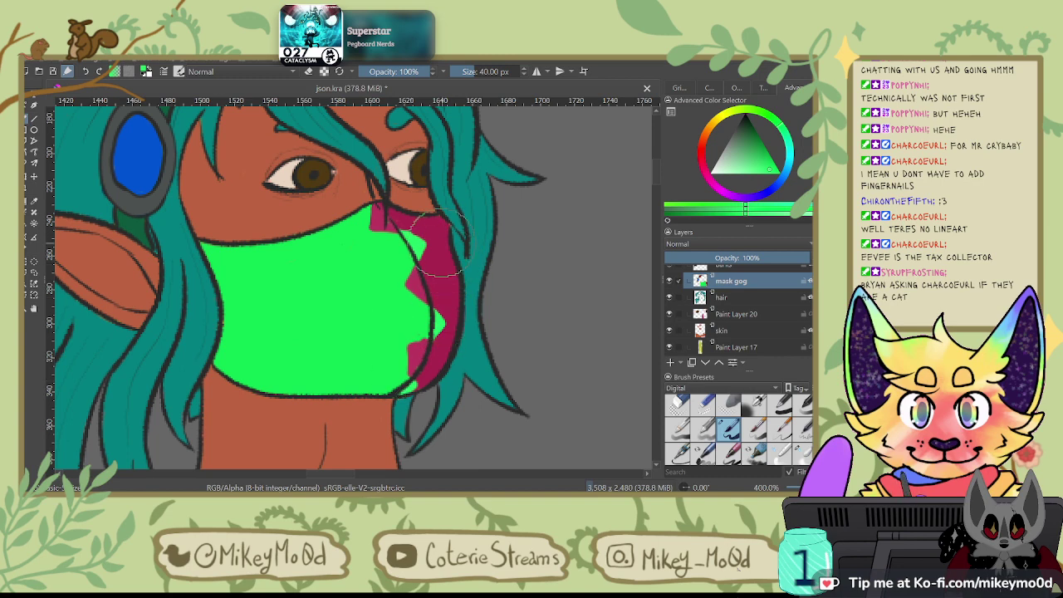
Step: Clean up the upper green spike's edges with sampled mask colours, and undo the last magenta stroke over the lower spike
{"action": "left_click", "coordinate": [414, 320], "text": "ctrl"}
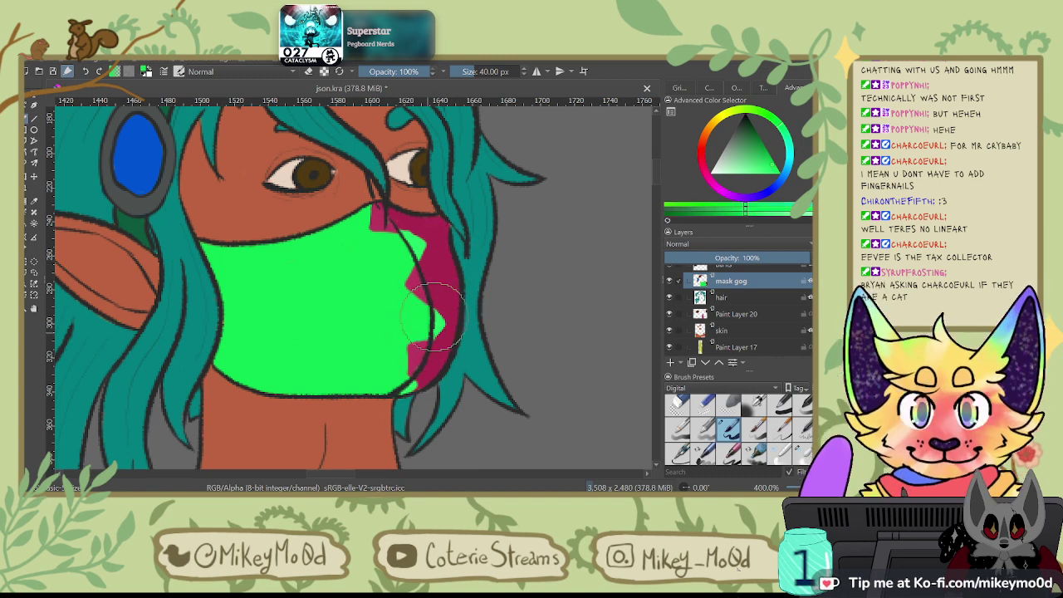
{"action": "left_click", "coordinate": [406, 214], "text": "ctrl"}
{"action": "left_click_drag", "start_coordinate": [419, 235], "coordinate": [426, 256]}
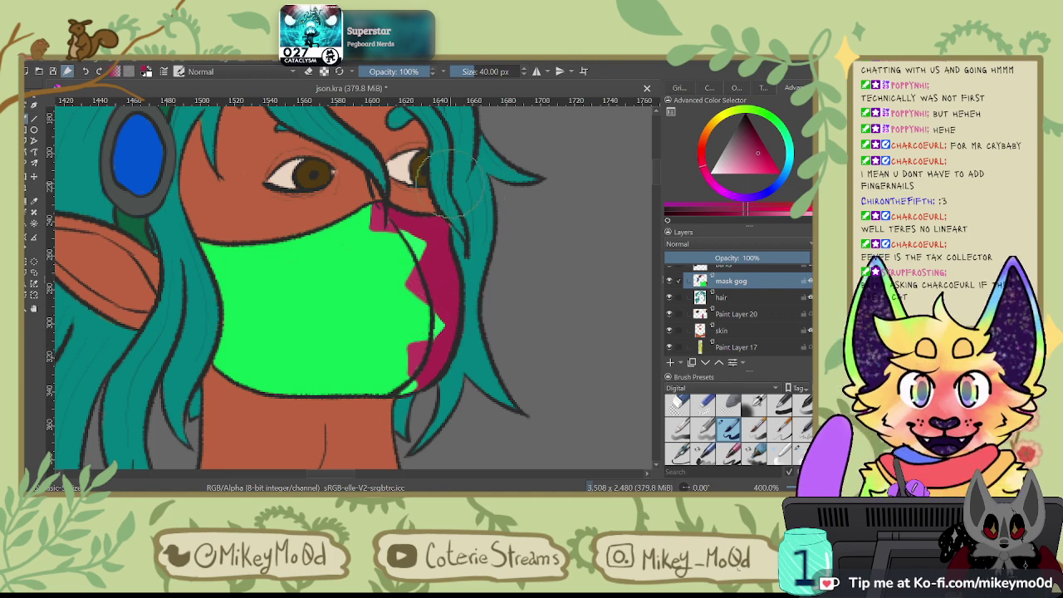
{"action": "left_click", "coordinate": [435, 322]}
{"action": "left_click", "coordinate": [411, 299], "text": "ctrl"}
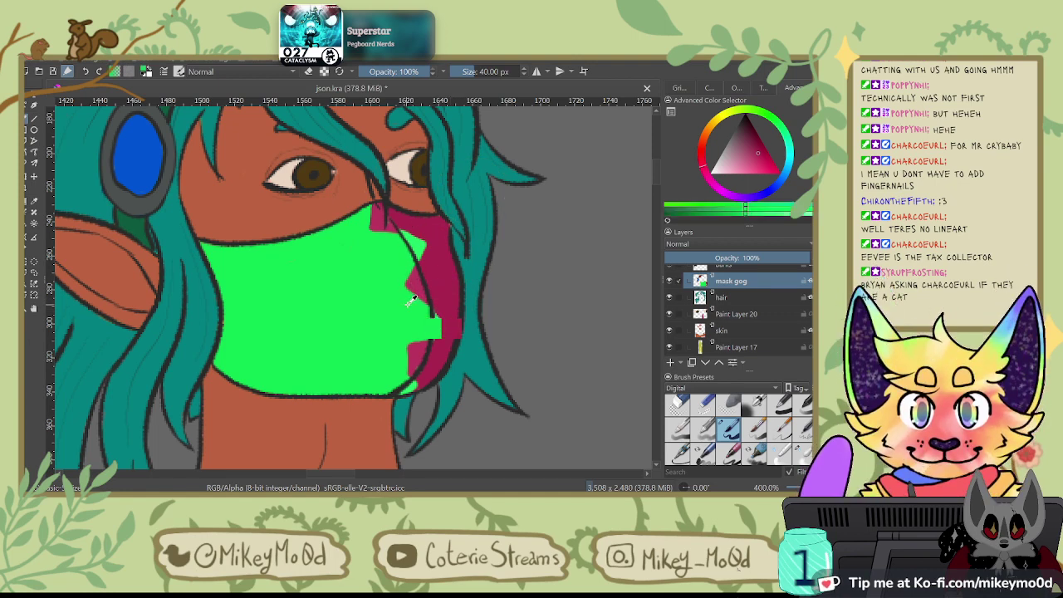
{"action": "key", "text": "ctrl+z"}
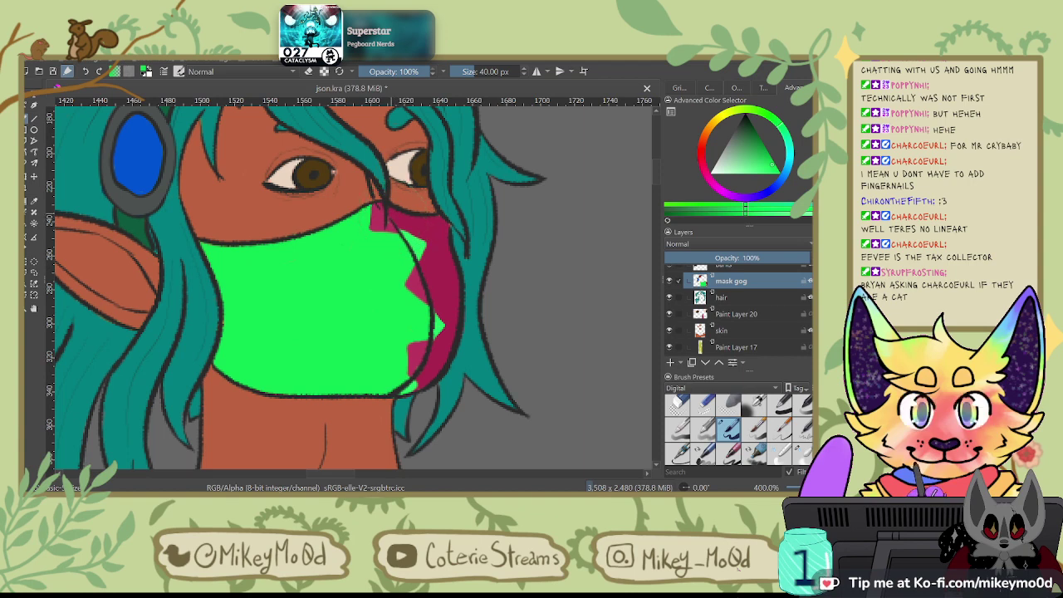
Step: Make the skin layer active, sample the arm's skin tone, and fill in the remaining skin areas, including beneath the wristwatch lineart
{"action": "left_click_drag", "start_coordinate": [390, 214], "coordinate": [540, 210]}
{"action": "left_click_drag", "start_coordinate": [456, 268], "coordinate": [409, 295]}
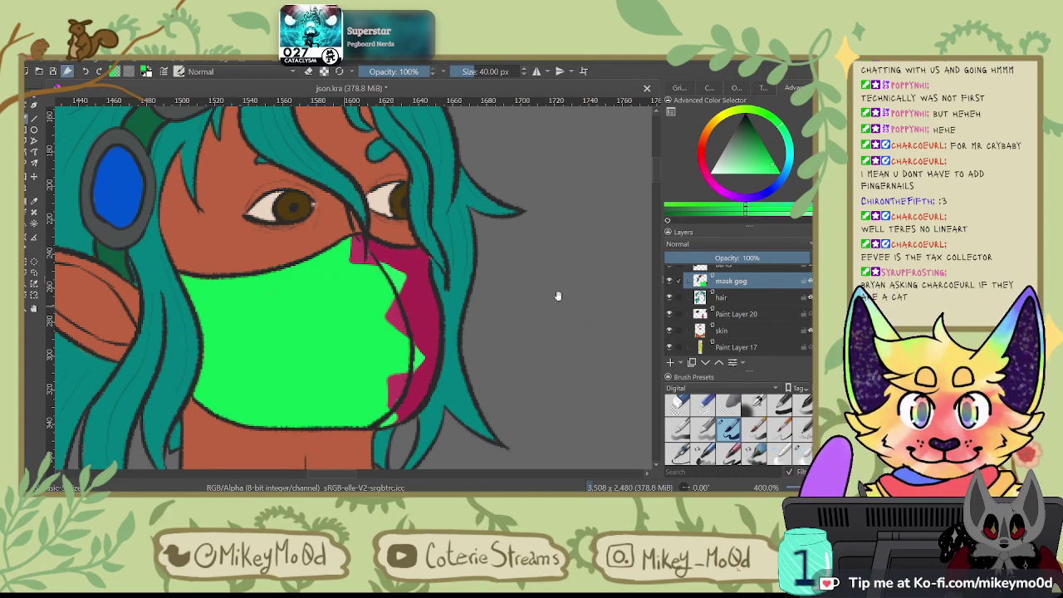
{"action": "left_click_drag", "start_coordinate": [558, 296], "coordinate": [629, 291]}
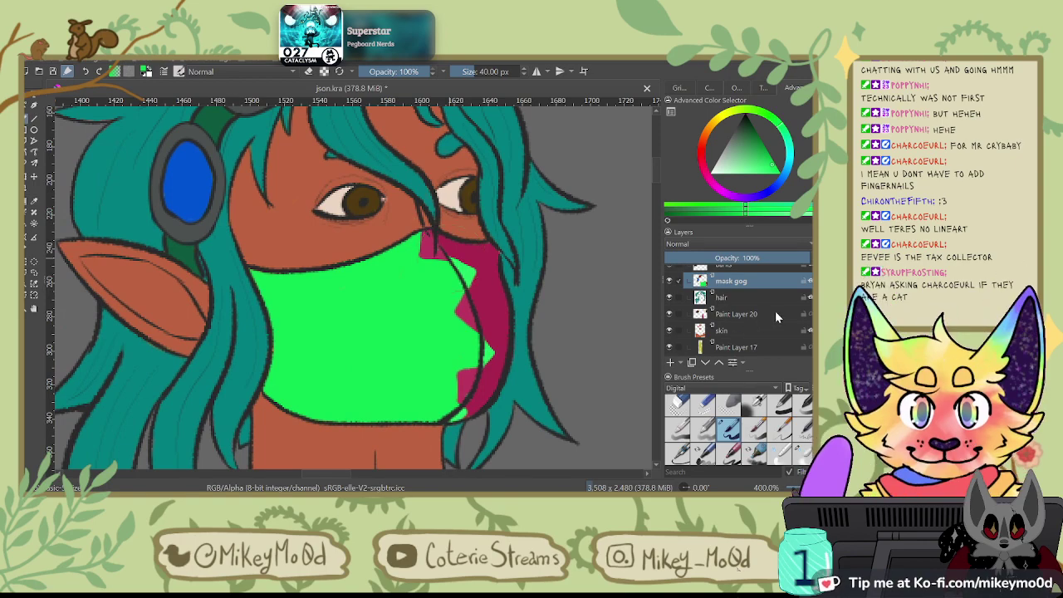
{"action": "left_click", "coordinate": [772, 329]}
{"action": "scroll", "coordinate": [605, 318], "scroll_direction": "down", "scroll_amount": 7}
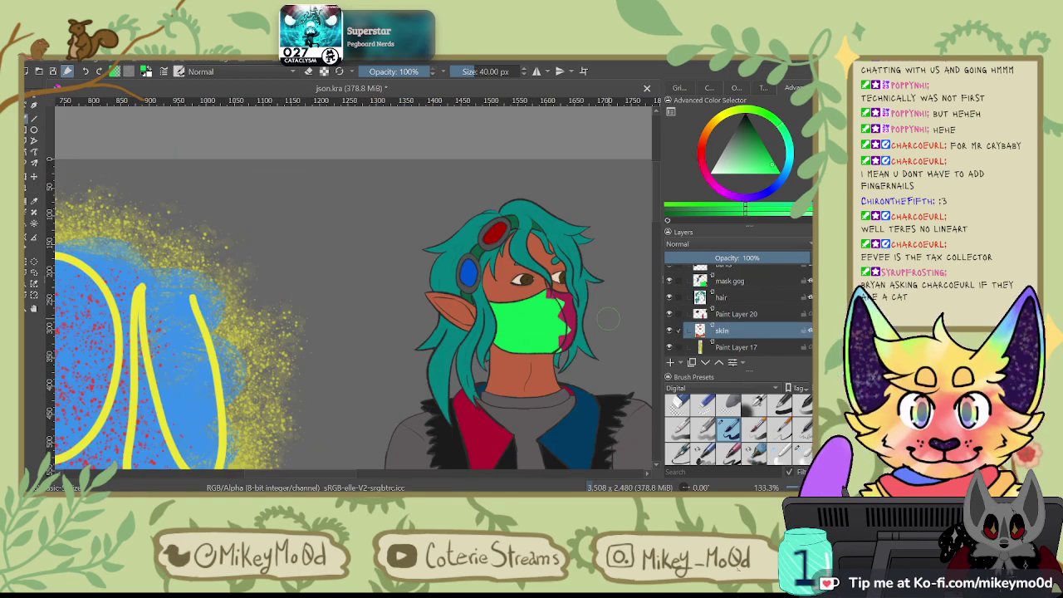
{"action": "scroll", "coordinate": [618, 405], "scroll_direction": "up", "scroll_amount": 3}
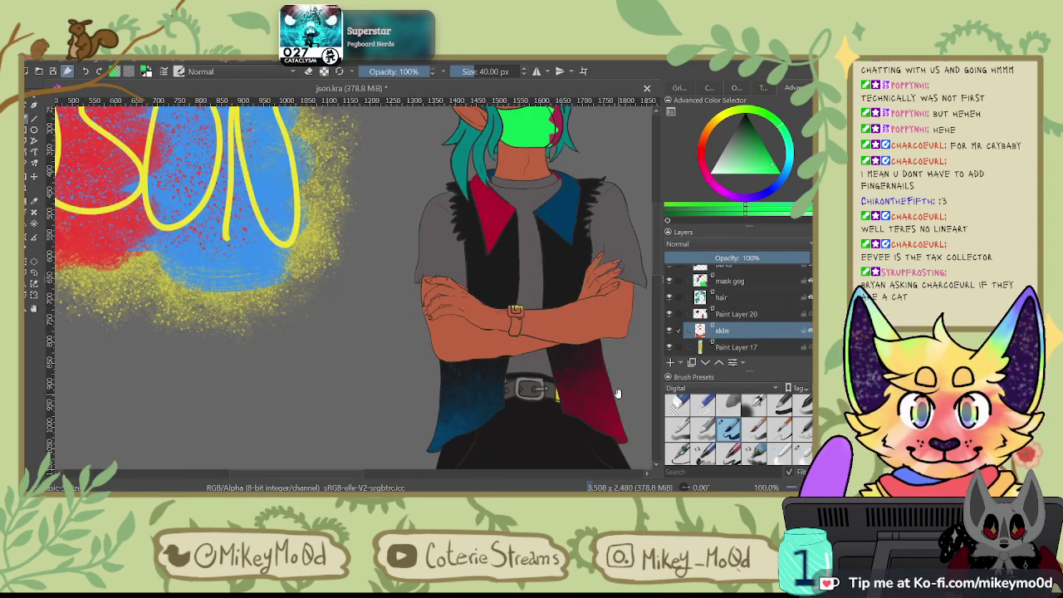
{"action": "left_click_drag", "start_coordinate": [590, 287], "coordinate": [461, 316]}
{"action": "left_click_drag", "start_coordinate": [536, 270], "coordinate": [521, 291]}
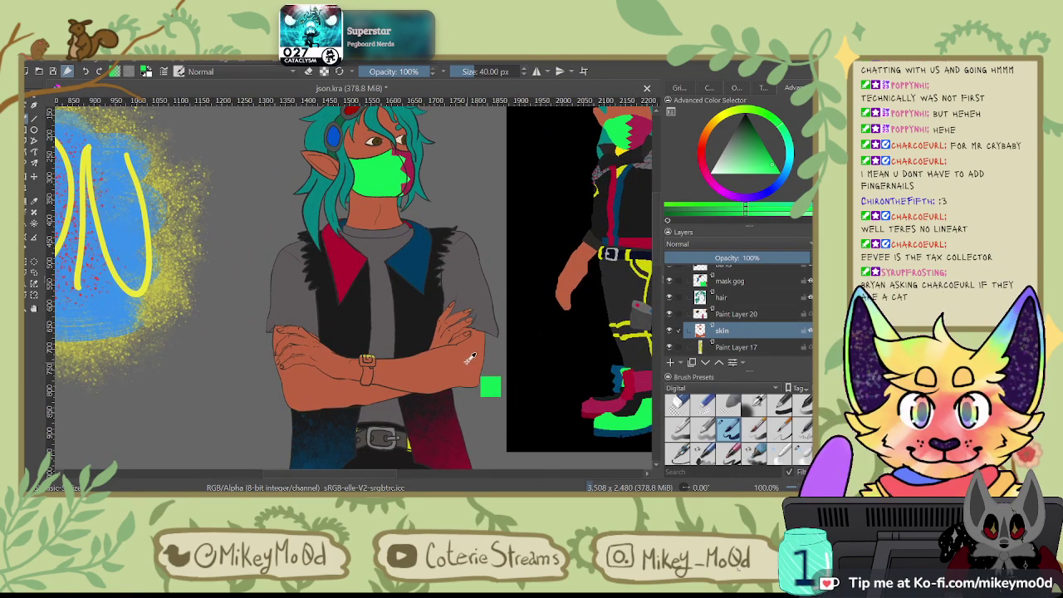
{"action": "left_click", "coordinate": [469, 357], "text": "ctrl"}
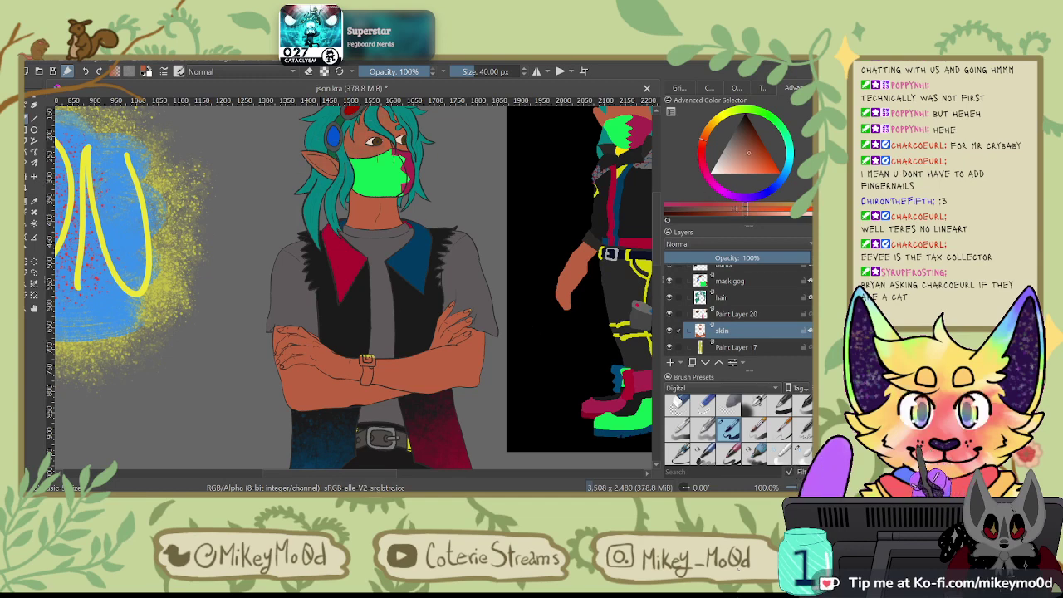
{"action": "left_click_drag", "start_coordinate": [413, 137], "coordinate": [412, 151]}
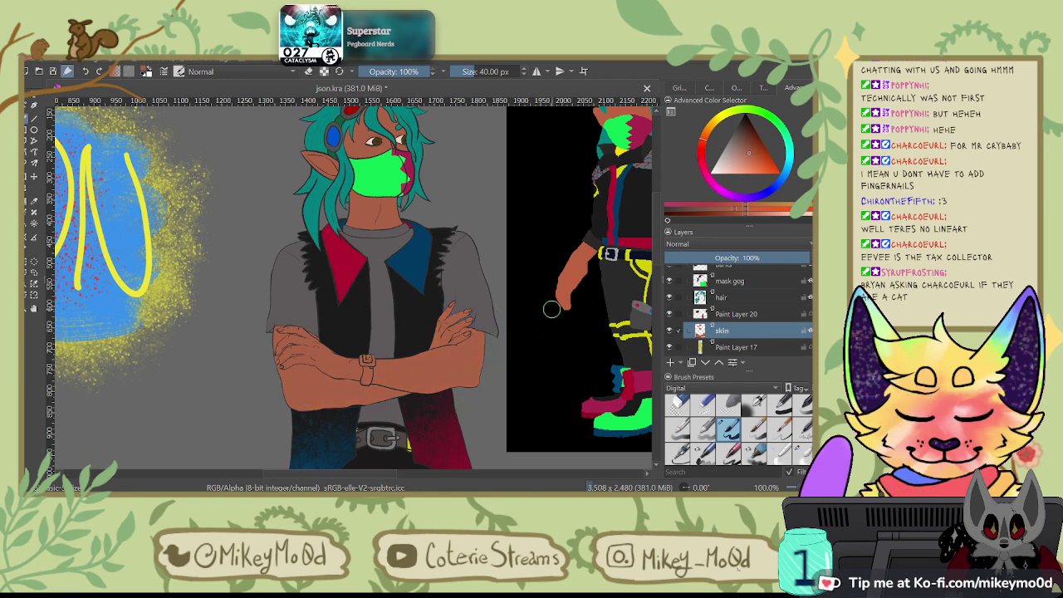
Step: Make the belt layer active and sample the dark grey from the figure's belt
{"action": "left_click_drag", "start_coordinate": [428, 248], "coordinate": [417, 287]}
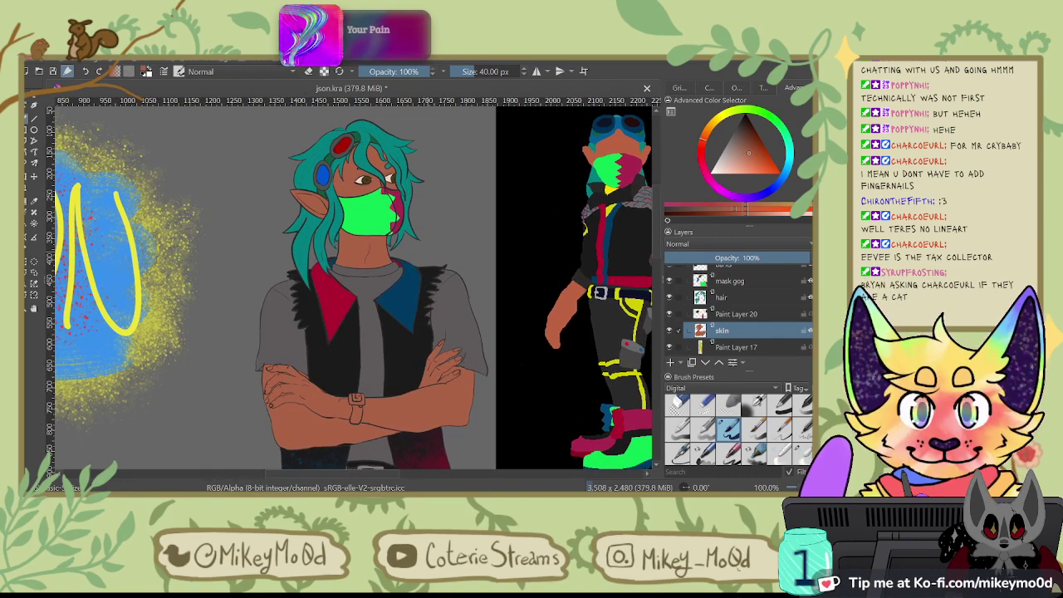
{"action": "scroll", "coordinate": [488, 255], "scroll_direction": "down", "scroll_amount": 5}
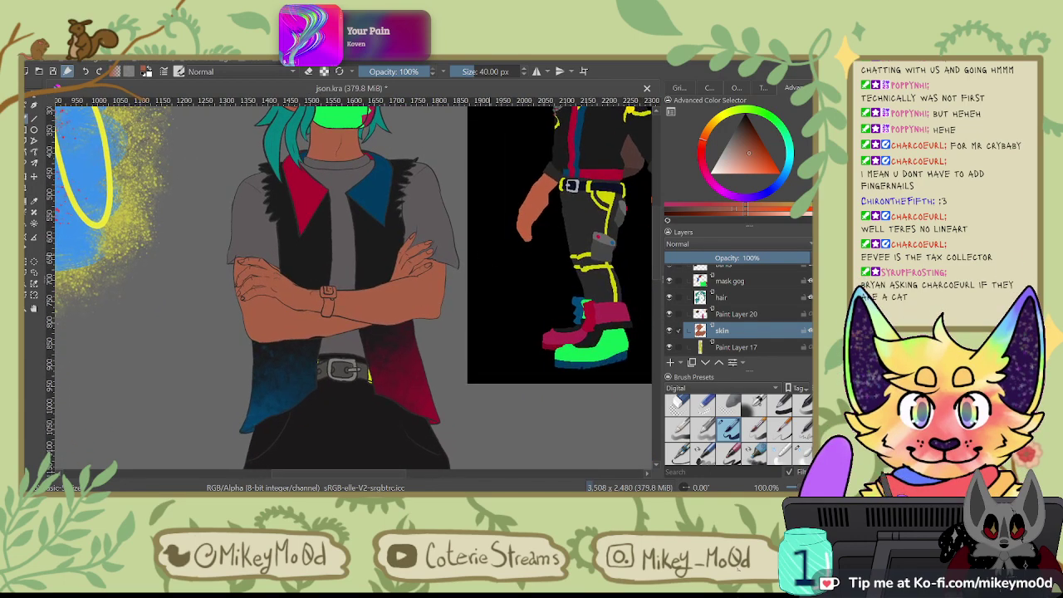
{"action": "scroll", "coordinate": [737, 309], "scroll_direction": "up", "scroll_amount": 5}
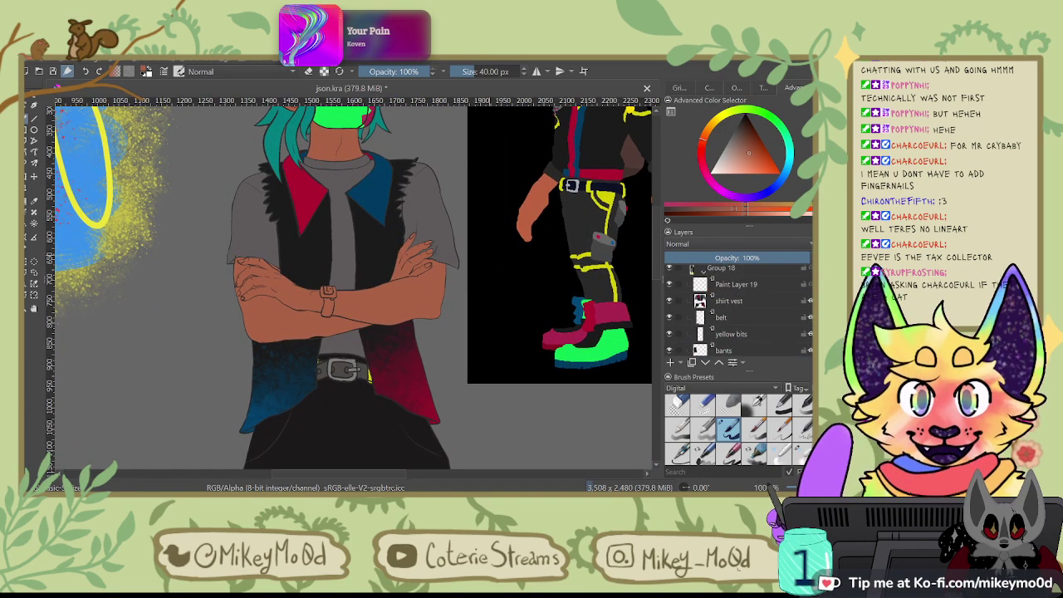
{"action": "scroll", "coordinate": [738, 315], "scroll_direction": "down", "scroll_amount": 2}
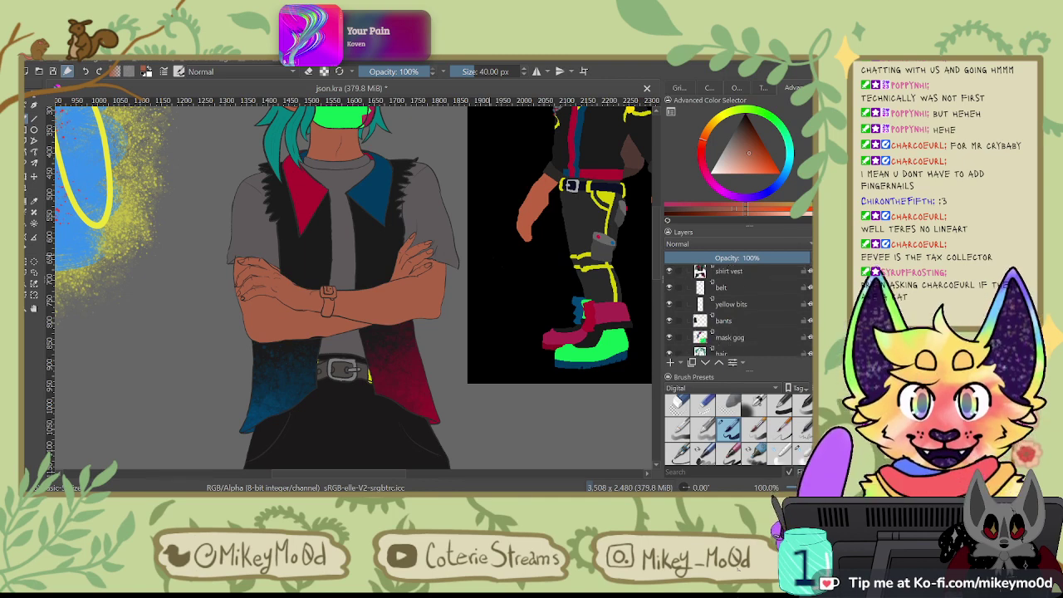
{"action": "left_click", "coordinate": [764, 284]}
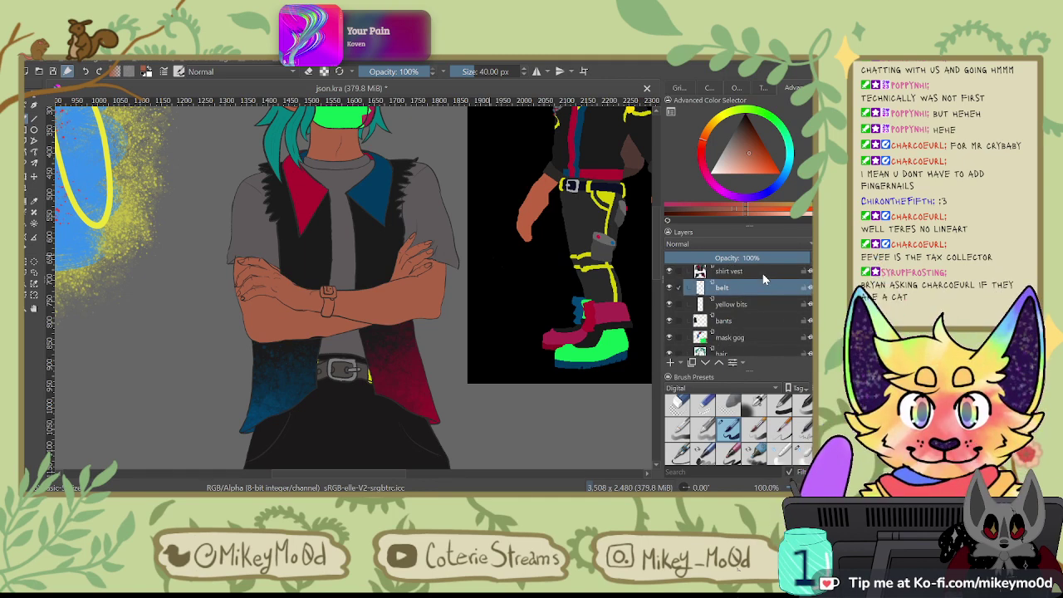
{"action": "left_click", "coordinate": [364, 369], "text": "ctrl"}
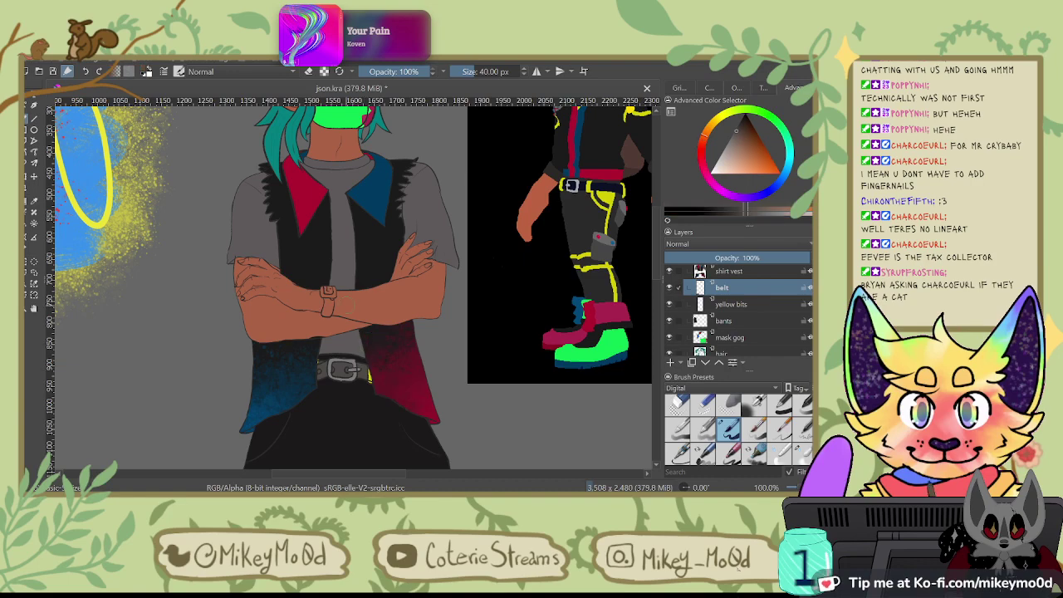
Step: Fill the wristwatch strap with the sampled dark grey, following its outline down to the lower end
{"action": "scroll", "coordinate": [330, 260], "scroll_direction": "up", "scroll_amount": 4}
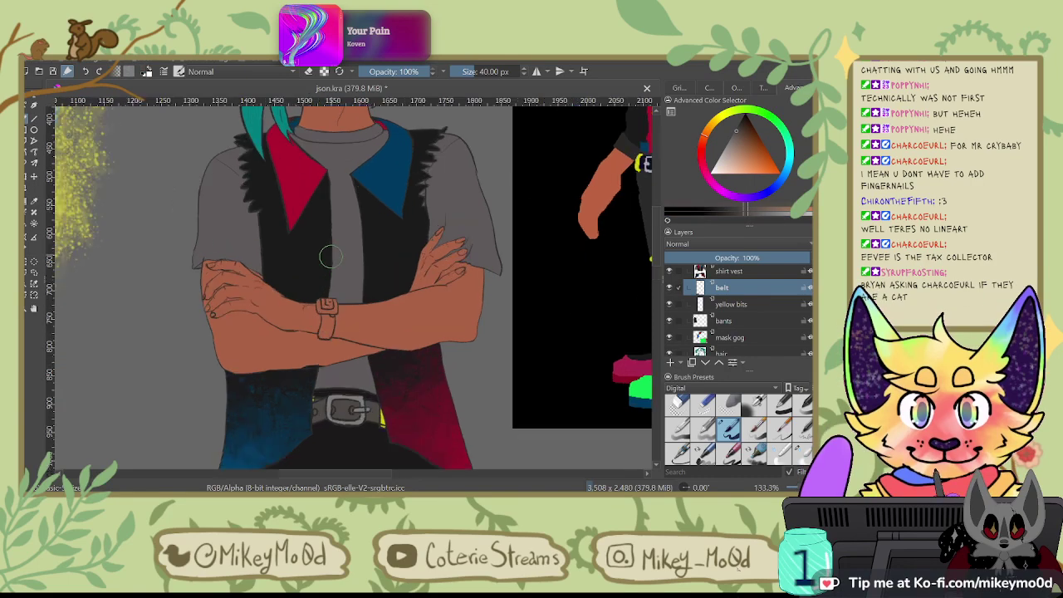
{"action": "left_click_drag", "start_coordinate": [326, 405], "coordinate": [329, 259]}
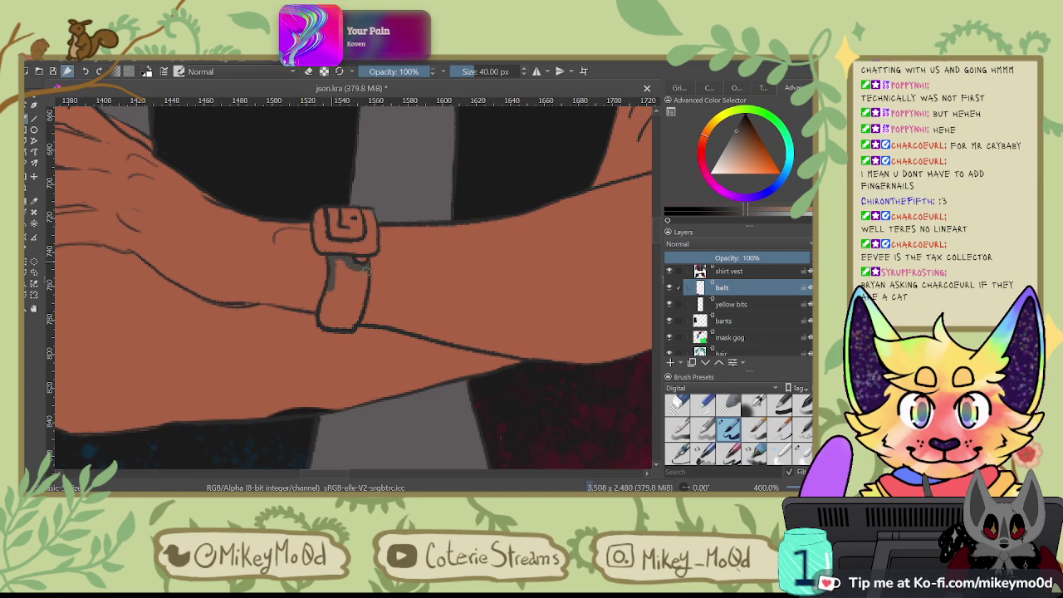
{"action": "mouse_move", "coordinate": [366, 268]}
{"action": "left_mouse_down"}
{"action": "mouse_move", "coordinate": [358, 324]}
{"action": "mouse_move", "coordinate": [330, 326]}
{"action": "left_mouse_up"}
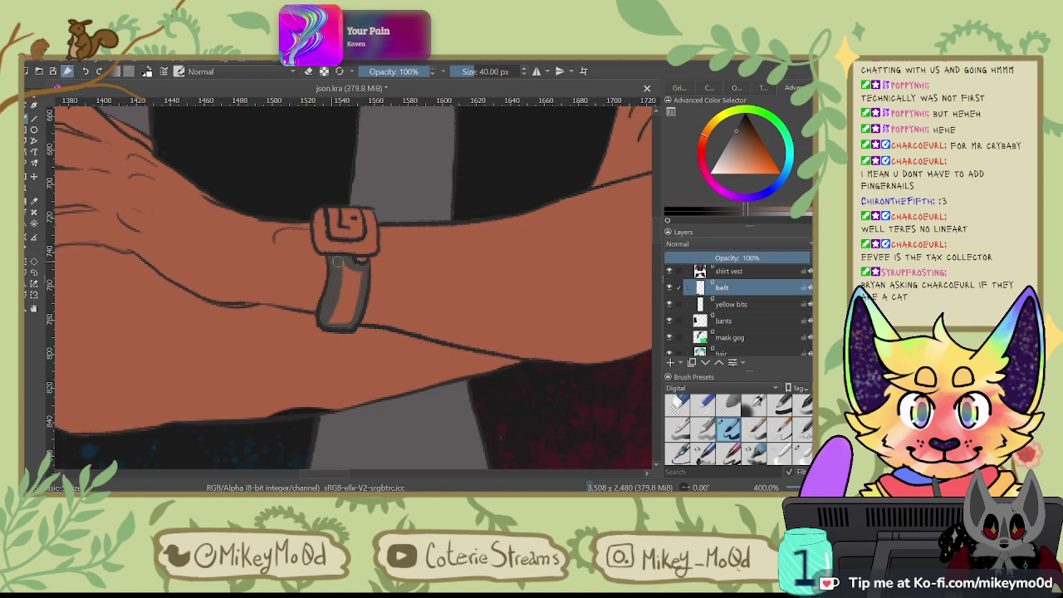
{"action": "mouse_move", "coordinate": [328, 323]}
{"action": "left_mouse_down"}
{"action": "mouse_move", "coordinate": [349, 318]}
{"action": "mouse_move", "coordinate": [355, 272]}
{"action": "mouse_move", "coordinate": [354, 290]}
{"action": "left_mouse_up"}
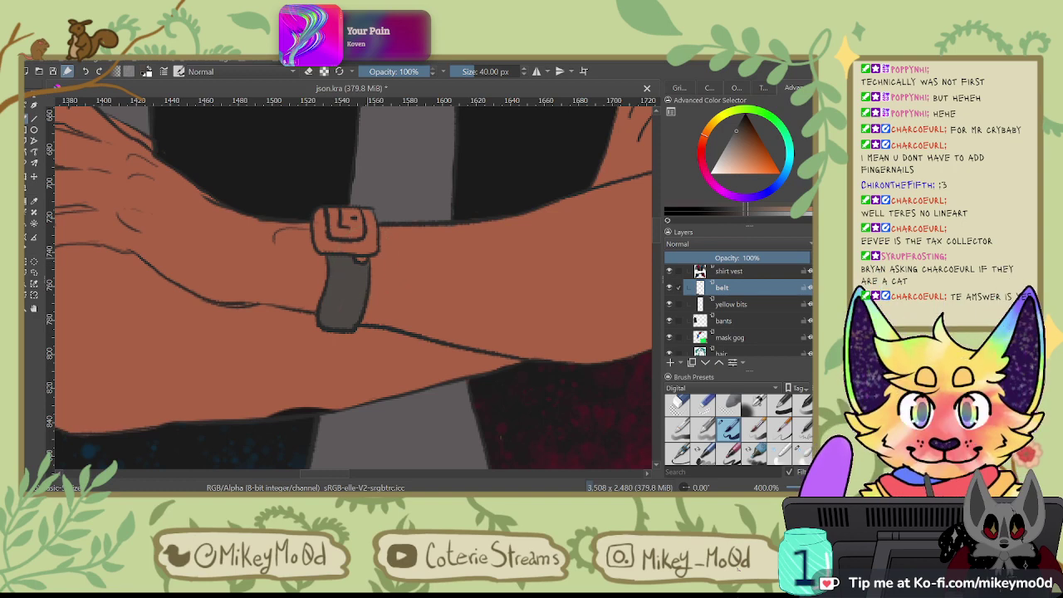
Step: Choose a more neutral grey and paint the frame around the watch face, rotating the canvas to follow its edges
{"action": "left_click", "coordinate": [768, 177]}
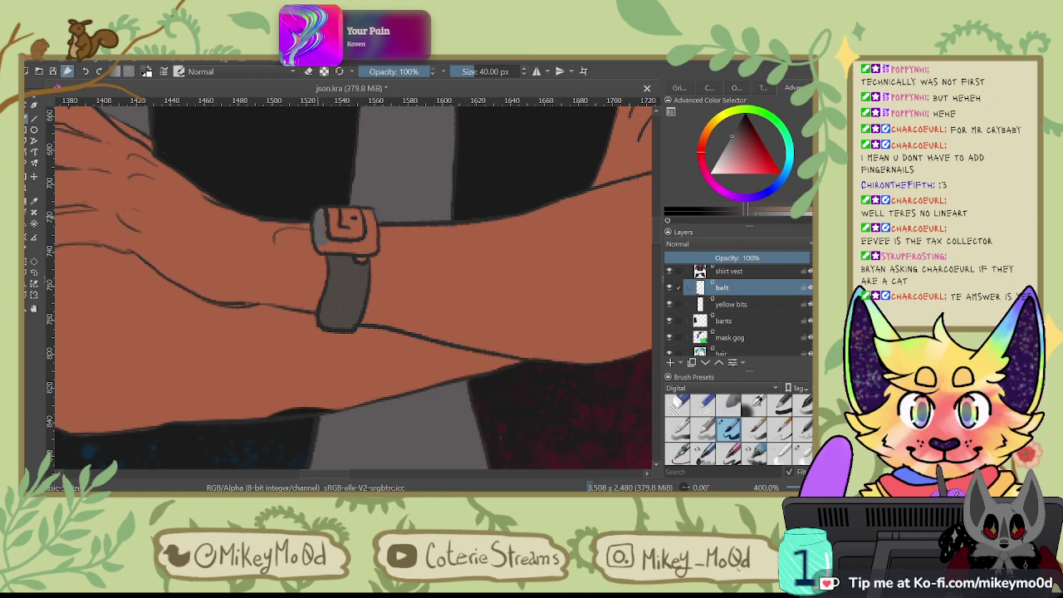
{"action": "key", "text": "6"}
{"action": "key", "text": "6"}
{"action": "key", "text": "6"}
{"action": "key", "text": "6"}
{"action": "key", "text": "6"}
{"action": "key", "text": "6"}
{"action": "key", "text": "6"}
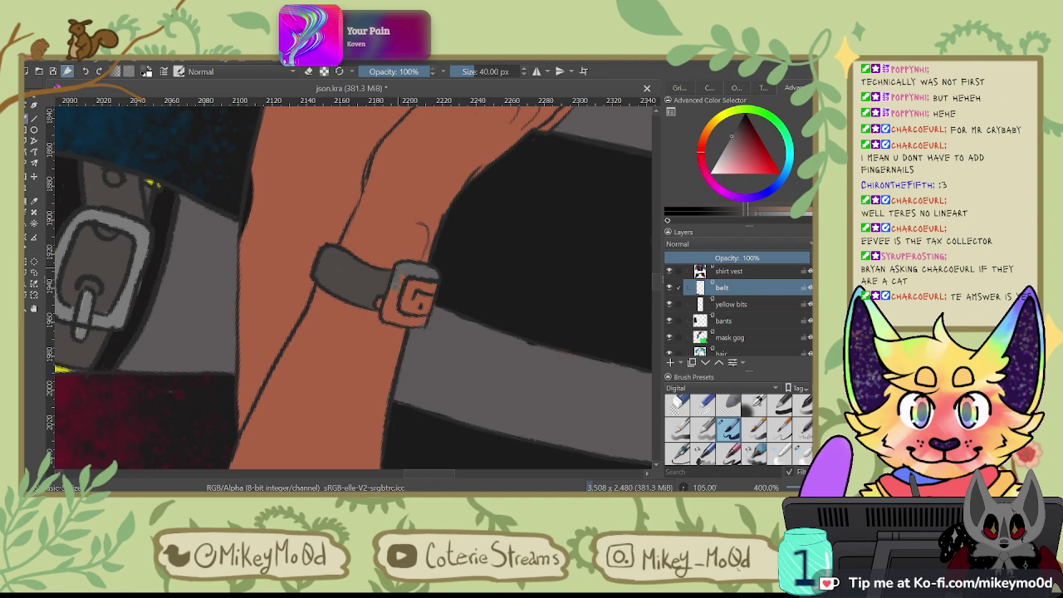
{"action": "left_click_drag", "start_coordinate": [390, 301], "coordinate": [402, 230]}
{"action": "key", "text": "6"}
{"action": "key", "text": "6"}
{"action": "key", "text": "6"}
{"action": "key", "text": "6"}
{"action": "key", "text": "6"}
{"action": "left_click_drag", "start_coordinate": [353, 258], "coordinate": [344, 267]}
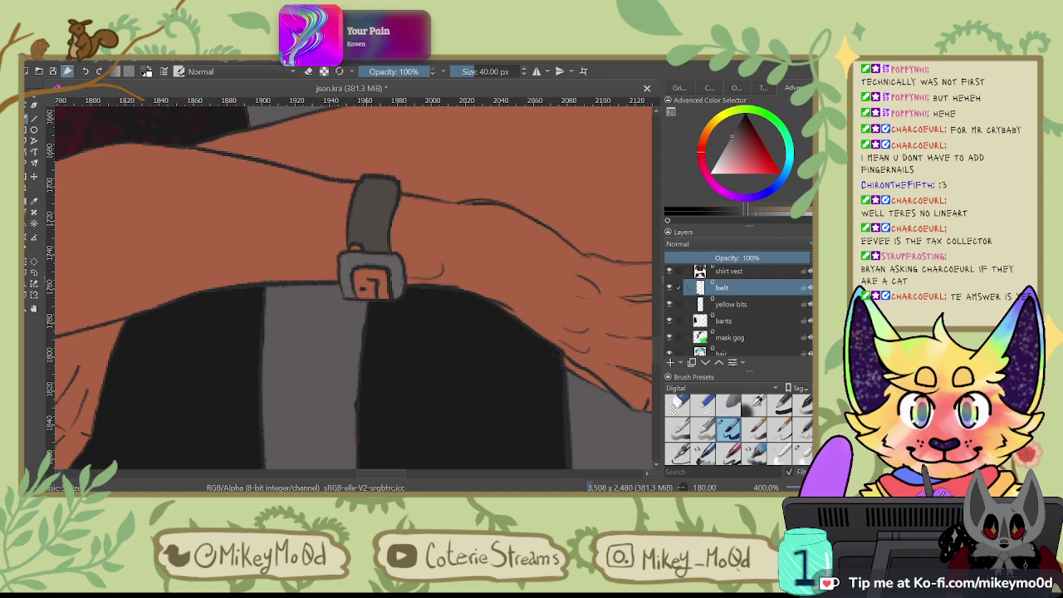
Step: Rotate the canvas back to -15° and repaint the watch frame in a lighter grey, including the small knob beneath it
{"action": "key", "text": "4"}
{"action": "key", "text": "4"}
{"action": "key", "text": "4"}
{"action": "key", "text": "4"}
{"action": "key", "text": "4"}
{"action": "key", "text": "4"}
{"action": "key", "text": "4"}
{"action": "left_click_drag", "start_coordinate": [287, 291], "coordinate": [353, 353]}
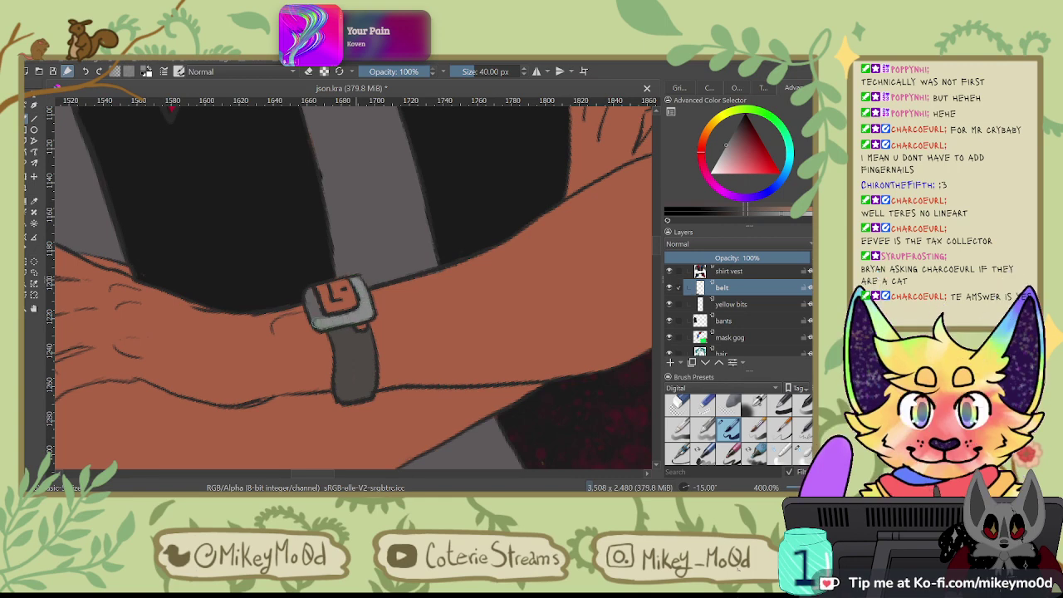
{"action": "left_click_drag", "start_coordinate": [313, 293], "coordinate": [315, 313]}
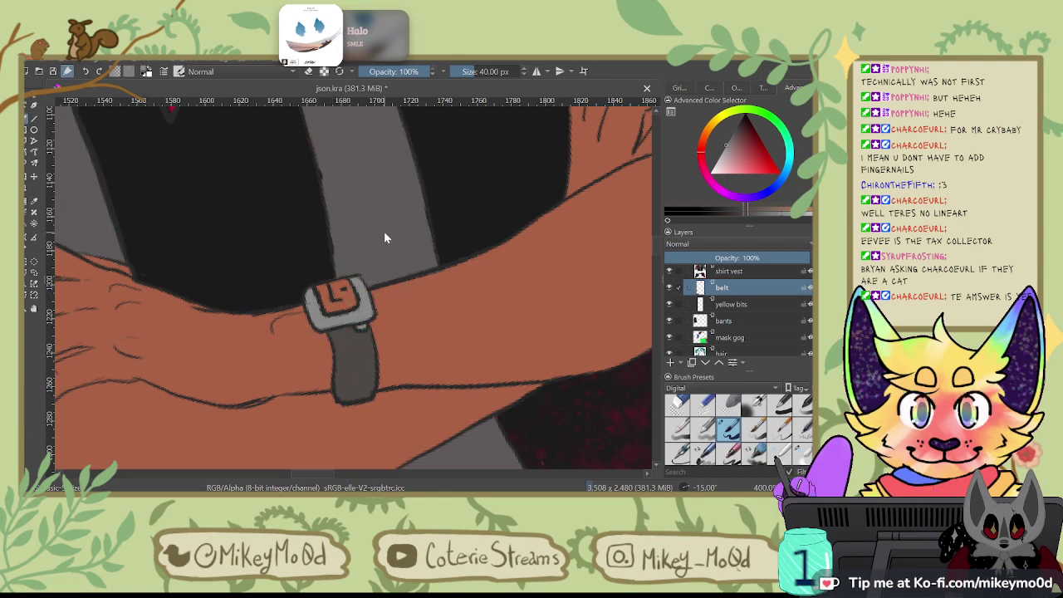
Step: Choose a muted teal and paint the wristwatch's screen around its hand markings
{"action": "left_click", "coordinate": [794, 152]}
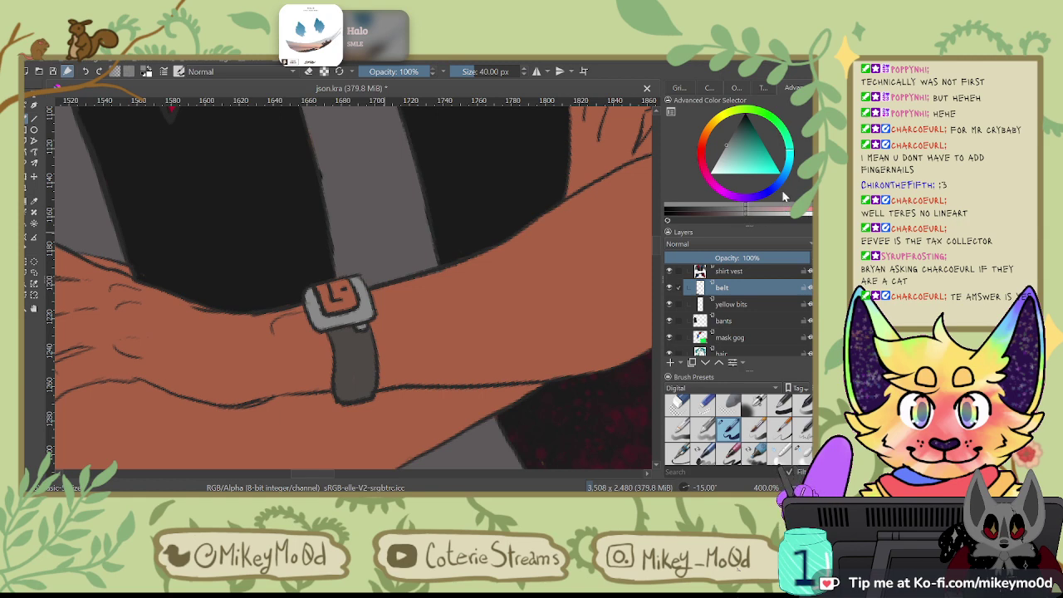
{"action": "left_click", "coordinate": [742, 154]}
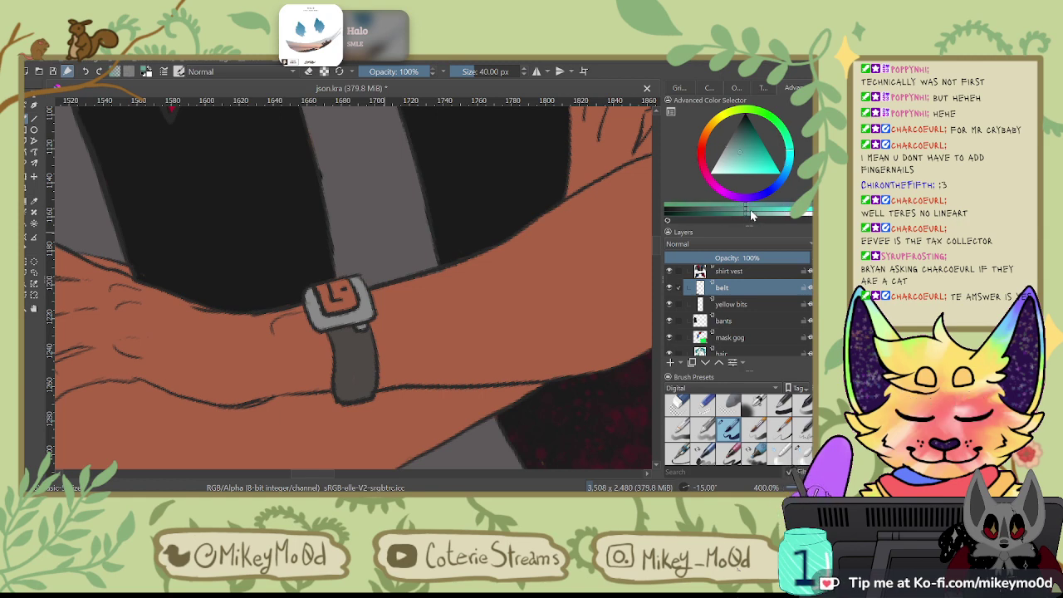
{"action": "mouse_move", "coordinate": [317, 289]}
{"action": "left_mouse_down"}
{"action": "mouse_move", "coordinate": [352, 304]}
{"action": "mouse_move", "coordinate": [344, 294]}
{"action": "mouse_move", "coordinate": [352, 304]}
{"action": "mouse_move", "coordinate": [324, 306]}
{"action": "left_mouse_up"}
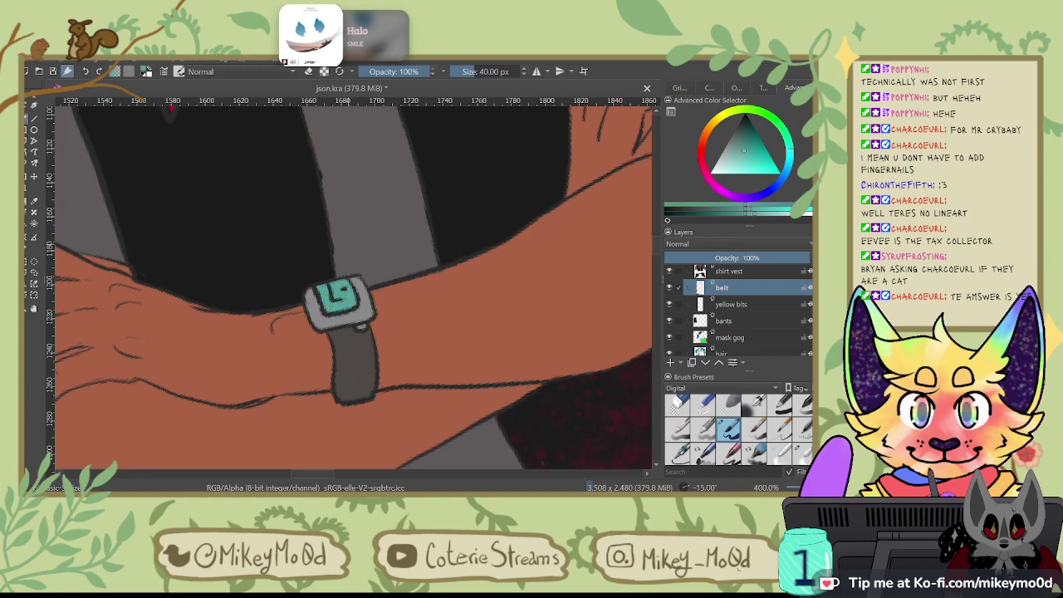
Step: Make the skin layer active and sample the skin tone from the raised hand
{"action": "scroll", "coordinate": [324, 291], "scroll_direction": "down", "scroll_amount": 5}
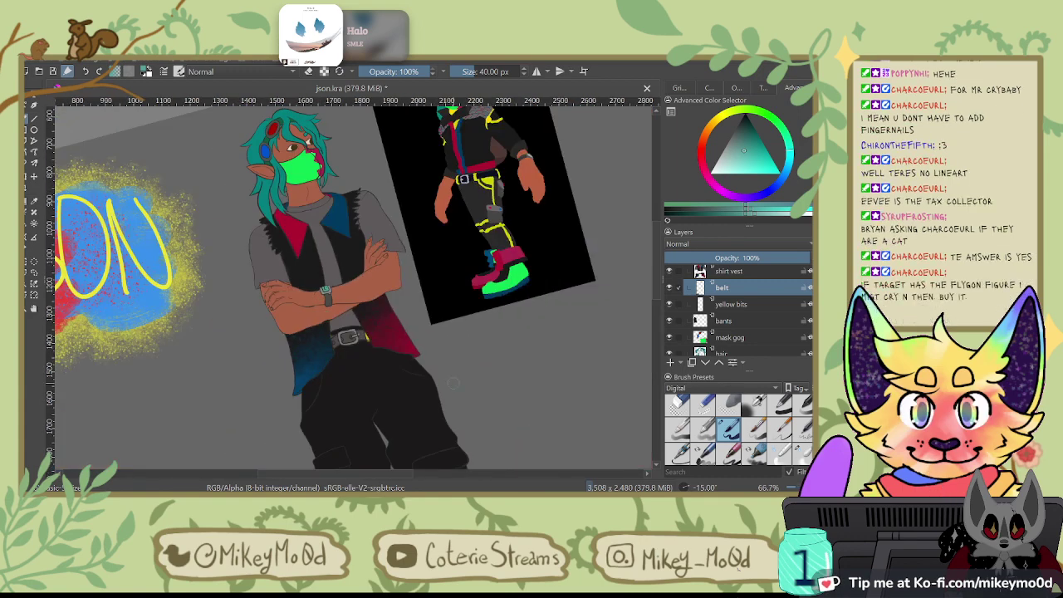
{"action": "scroll", "coordinate": [429, 318], "scroll_direction": "up", "scroll_amount": 1}
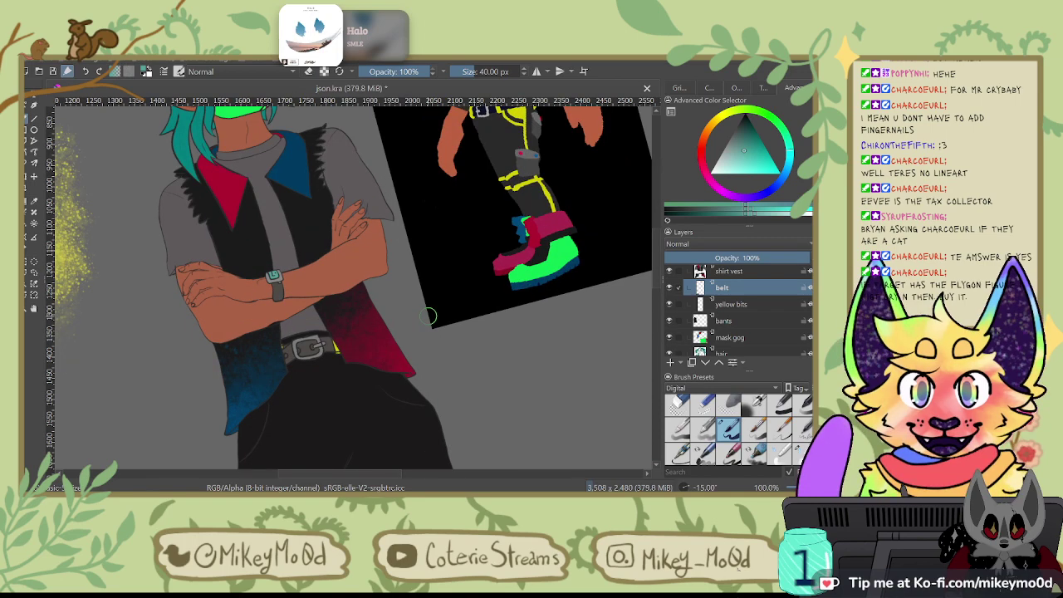
{"action": "scroll", "coordinate": [433, 283], "scroll_direction": "up", "scroll_amount": 1}
{"action": "scroll", "coordinate": [728, 332], "scroll_direction": "down", "scroll_amount": 3}
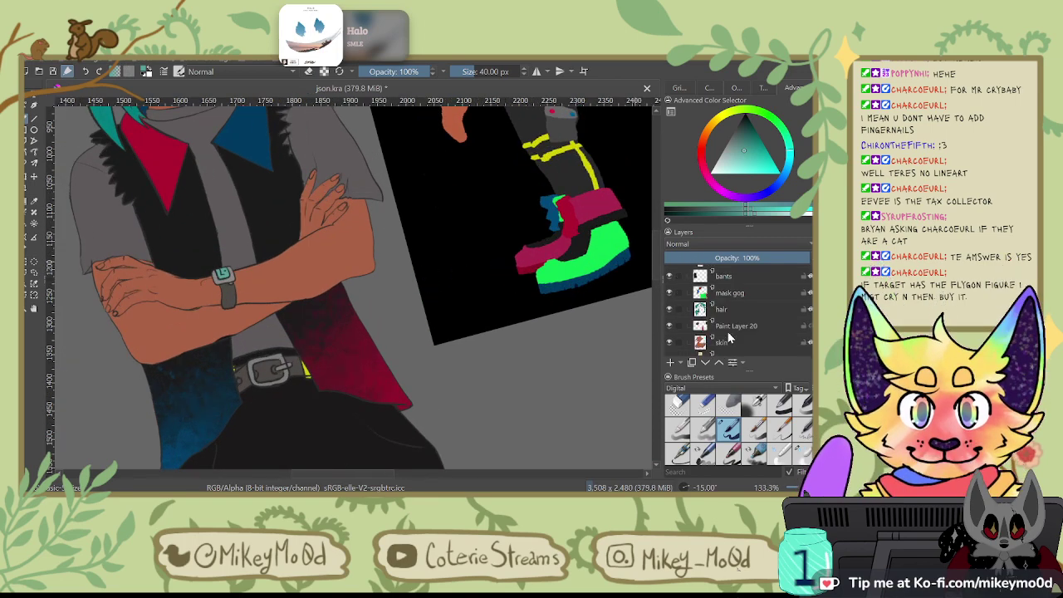
{"action": "left_click", "coordinate": [723, 298]}
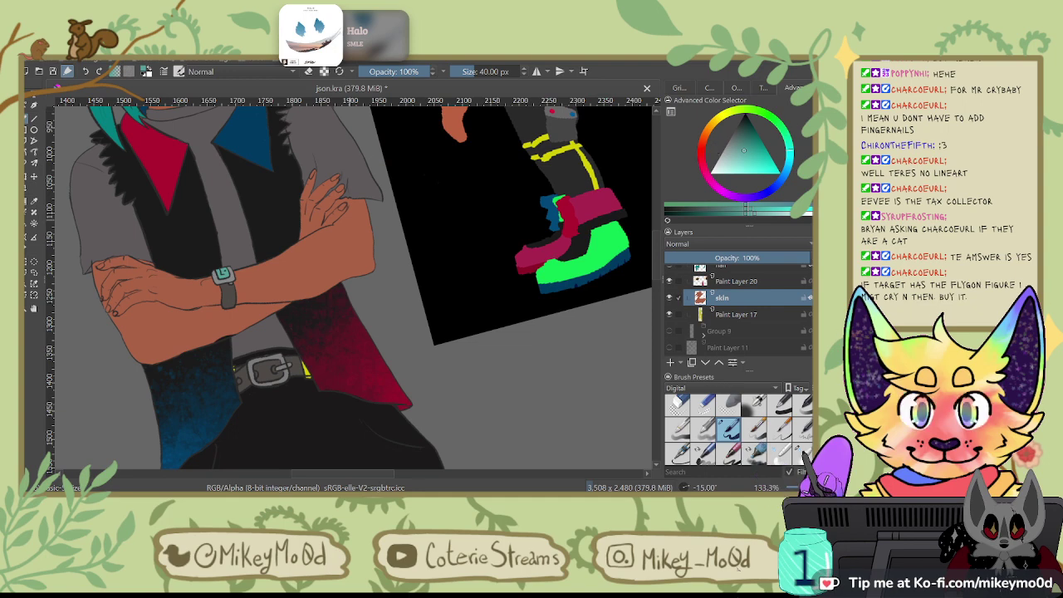
{"action": "left_click", "coordinate": [319, 194], "text": "ctrl"}
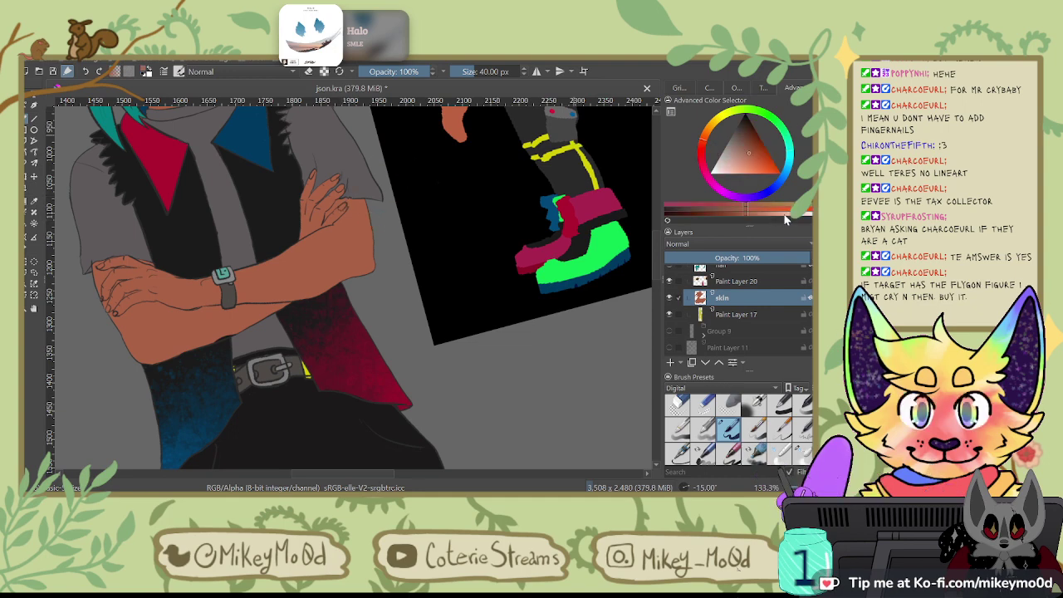
Step: Mix a very pale pink by testing it on the raised hand's fingernails on the skin layer, and undo the test strokes
{"action": "scroll", "coordinate": [436, 148], "scroll_direction": "up", "scroll_amount": 1}
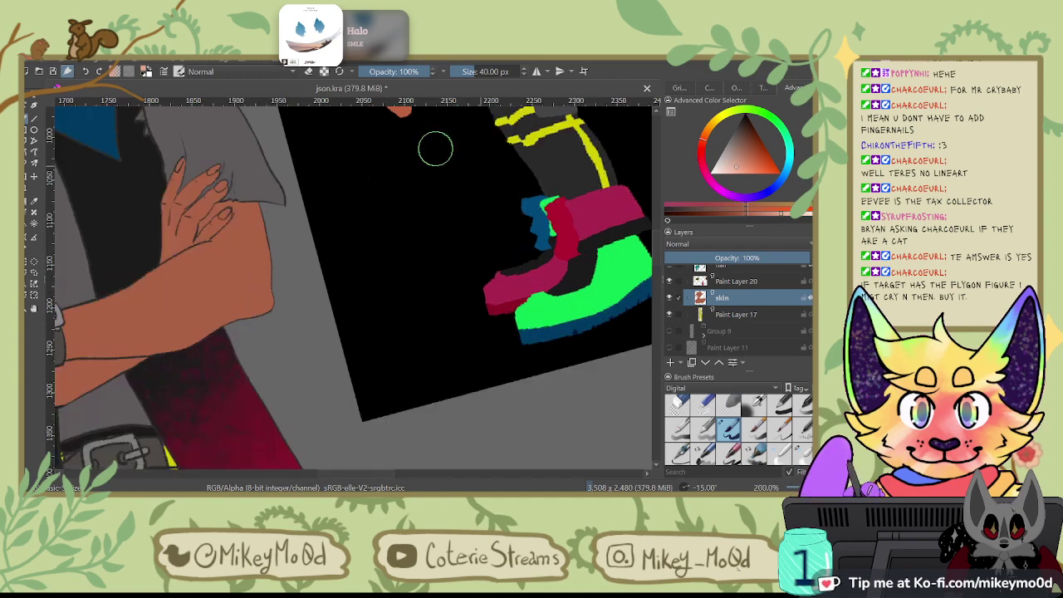
{"action": "scroll", "coordinate": [59, 158], "scroll_direction": "up", "scroll_amount": 3}
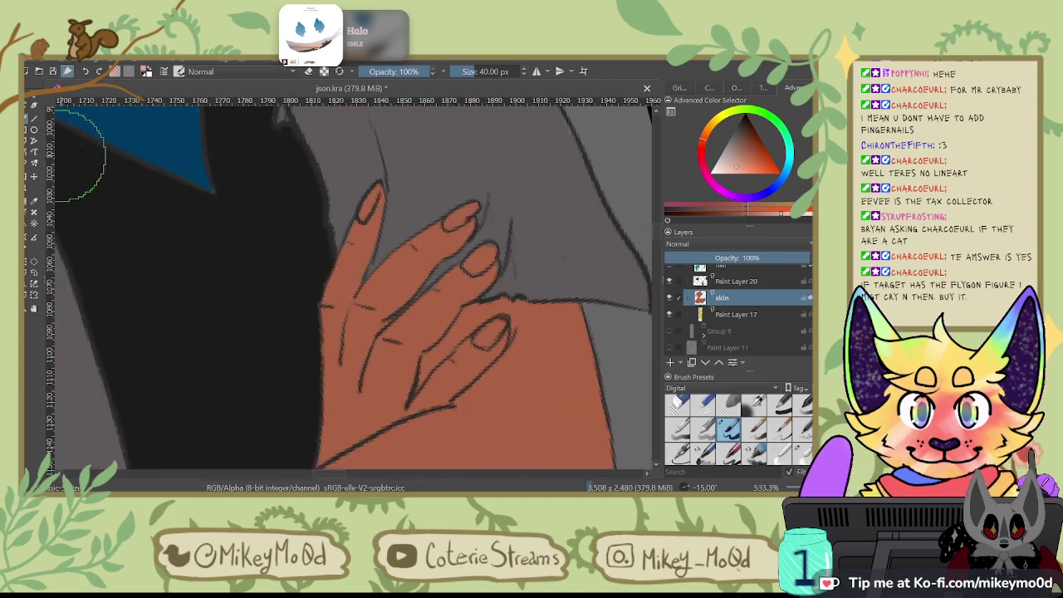
{"action": "left_click_drag", "start_coordinate": [447, 222], "coordinate": [467, 213]}
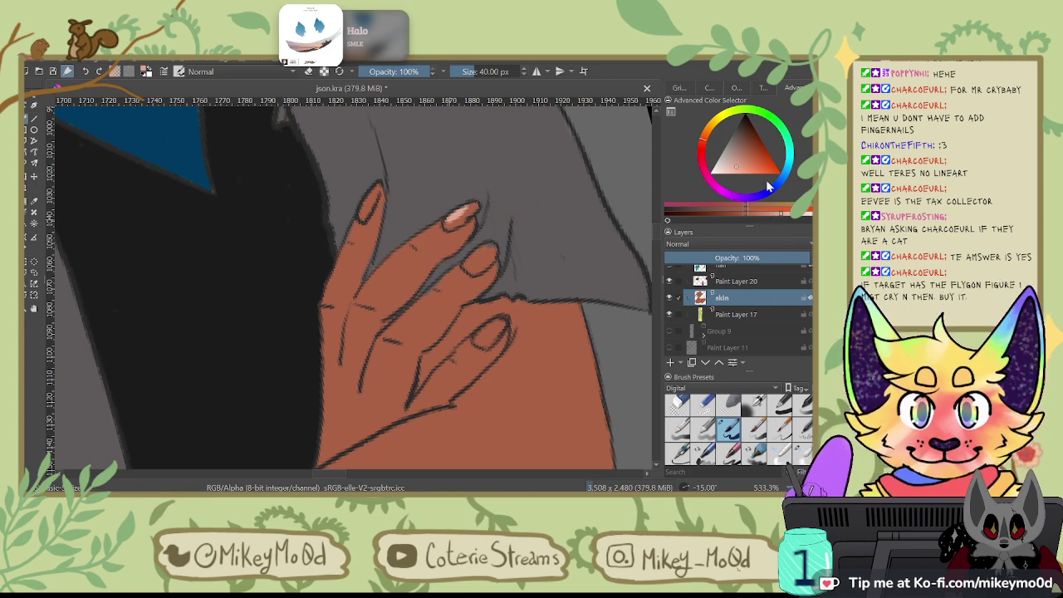
{"action": "left_click", "coordinate": [702, 146]}
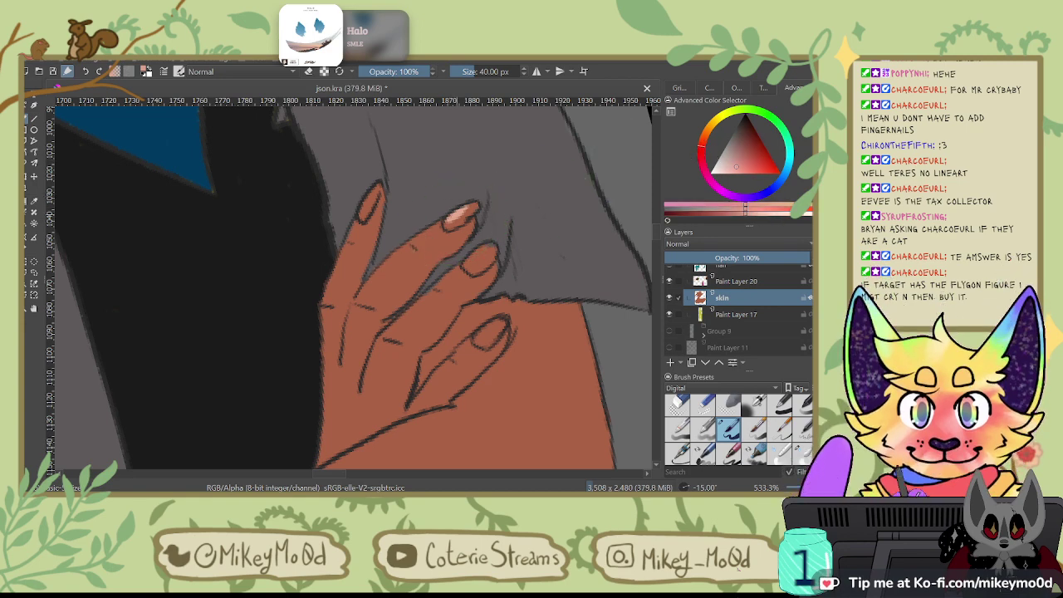
{"action": "mouse_move", "coordinate": [449, 226]}
{"action": "left_mouse_down"}
{"action": "mouse_move", "coordinate": [475, 204]}
{"action": "mouse_move", "coordinate": [471, 215]}
{"action": "left_mouse_up"}
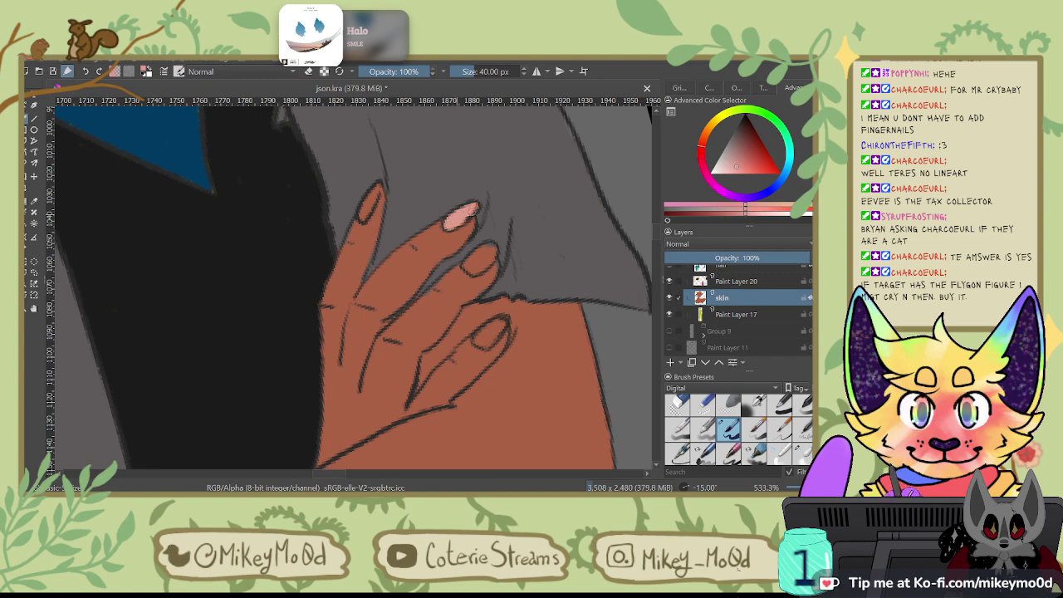
{"action": "left_click", "coordinate": [770, 213]}
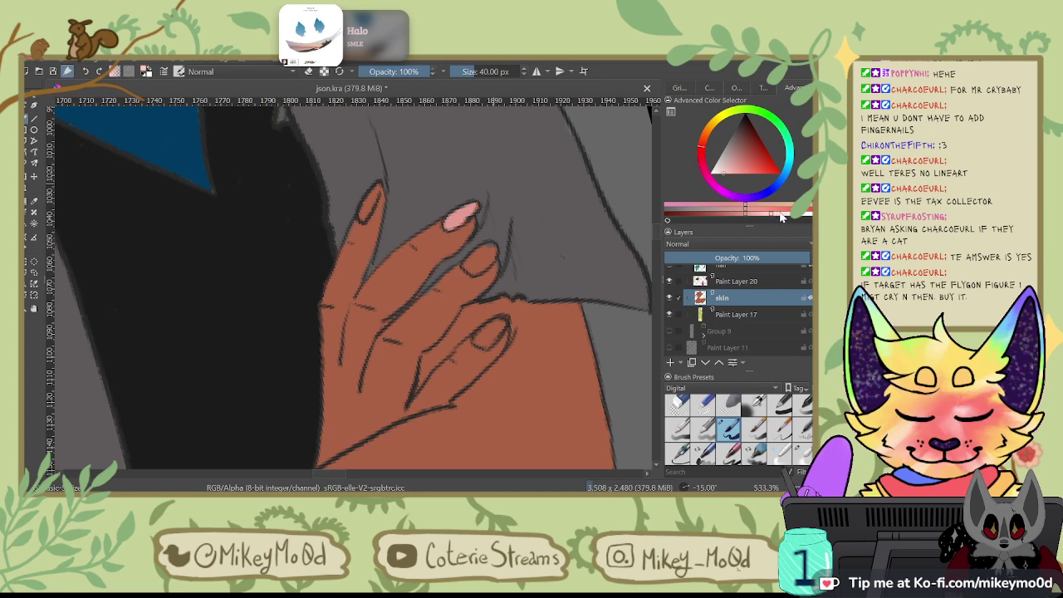
{"action": "mouse_move", "coordinate": [450, 225]}
{"action": "left_mouse_down"}
{"action": "mouse_move", "coordinate": [475, 206]}
{"action": "mouse_move", "coordinate": [465, 207]}
{"action": "left_mouse_up"}
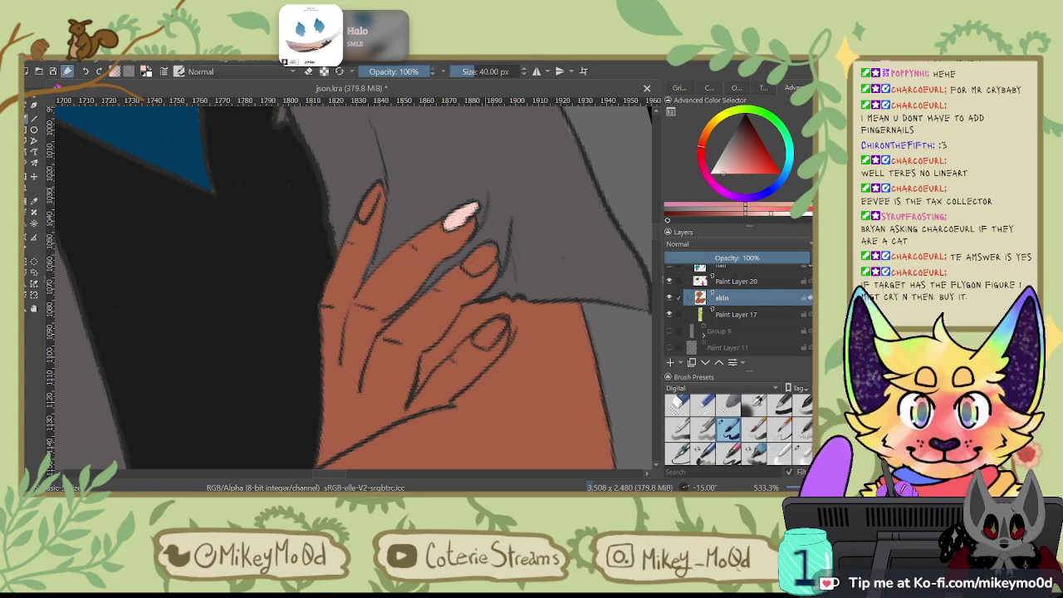
{"action": "mouse_move", "coordinate": [366, 214]}
{"action": "left_mouse_down"}
{"action": "mouse_move", "coordinate": [378, 186]}
{"action": "mouse_move", "coordinate": [363, 209]}
{"action": "left_mouse_up"}
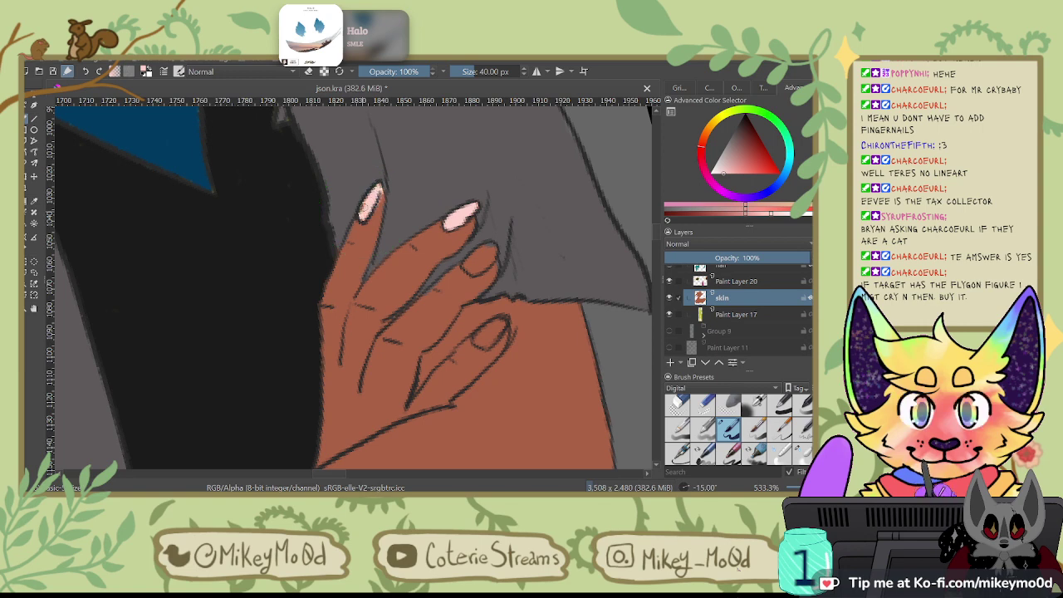
{"action": "key", "text": "ctrl+z"}
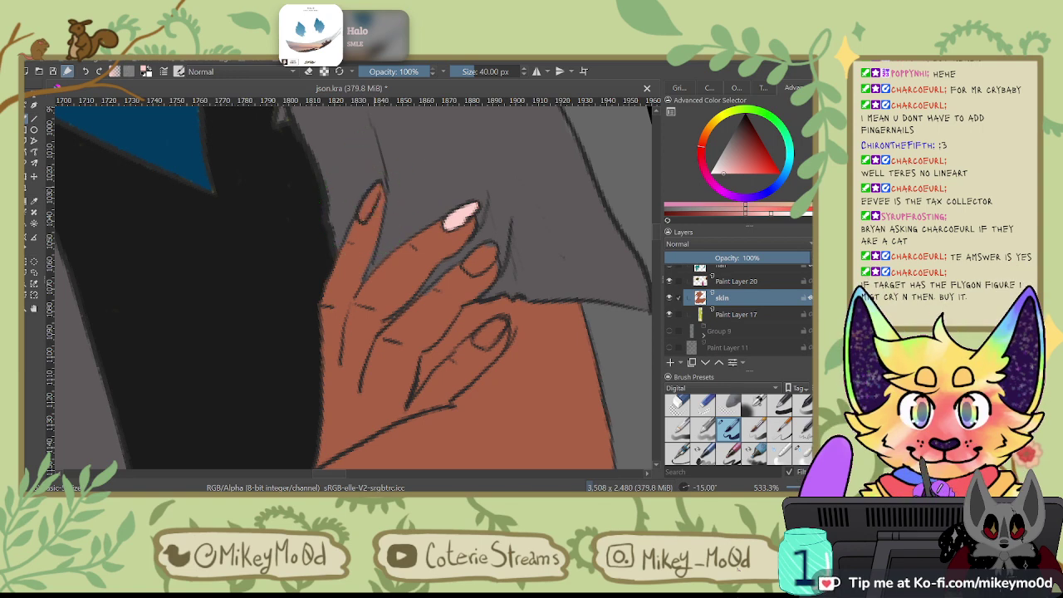
{"action": "key", "text": "ctrl+z"}
{"action": "key", "text": "ctrl+z"}
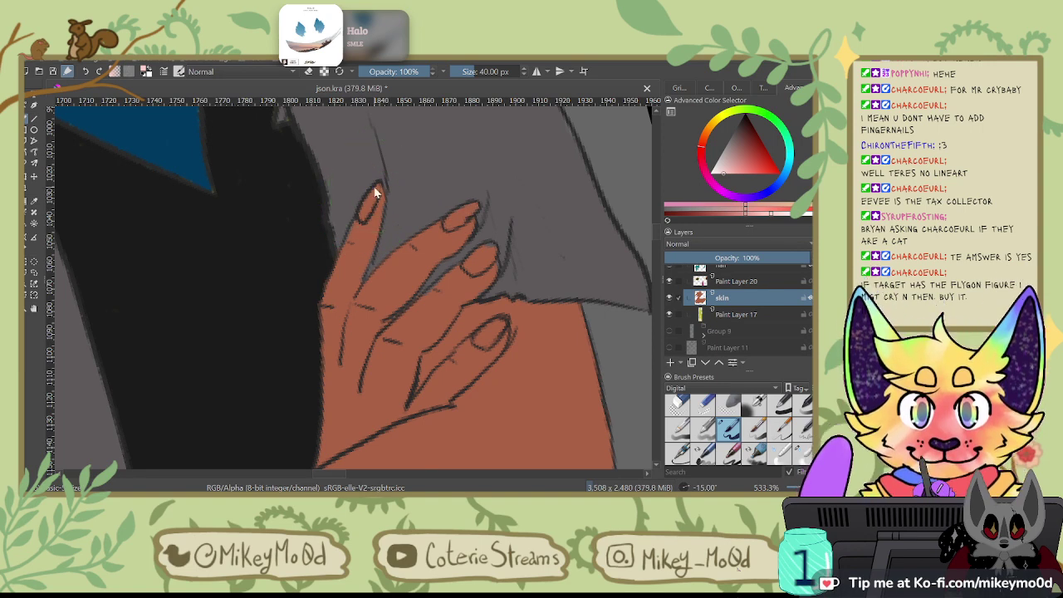
Step: Add a new paint layer above the skin layer and paint the raised hand's four fingernails pale pink with white tips
{"action": "left_click", "coordinate": [671, 363]}
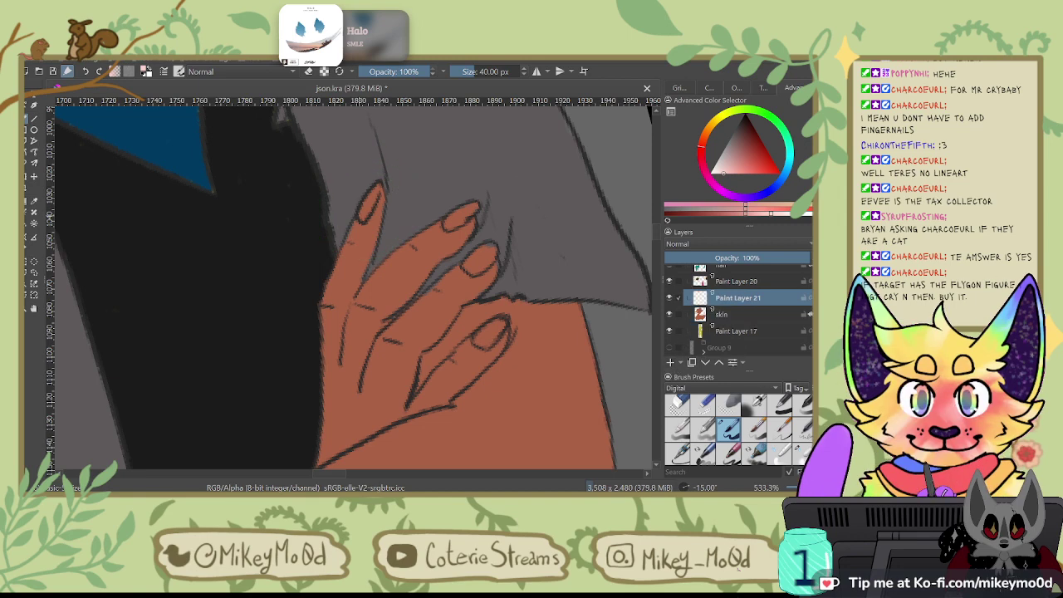
{"action": "left_click_drag", "start_coordinate": [377, 190], "coordinate": [359, 218]}
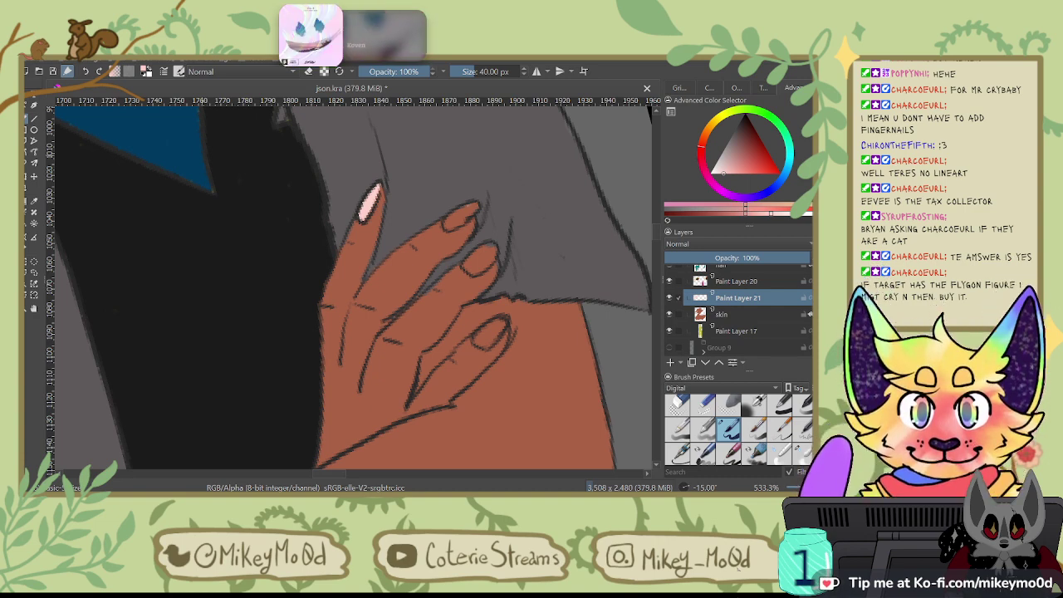
{"action": "mouse_move", "coordinate": [449, 217]}
{"action": "left_mouse_down"}
{"action": "mouse_move", "coordinate": [476, 205]}
{"action": "mouse_move", "coordinate": [474, 213]}
{"action": "left_mouse_up"}
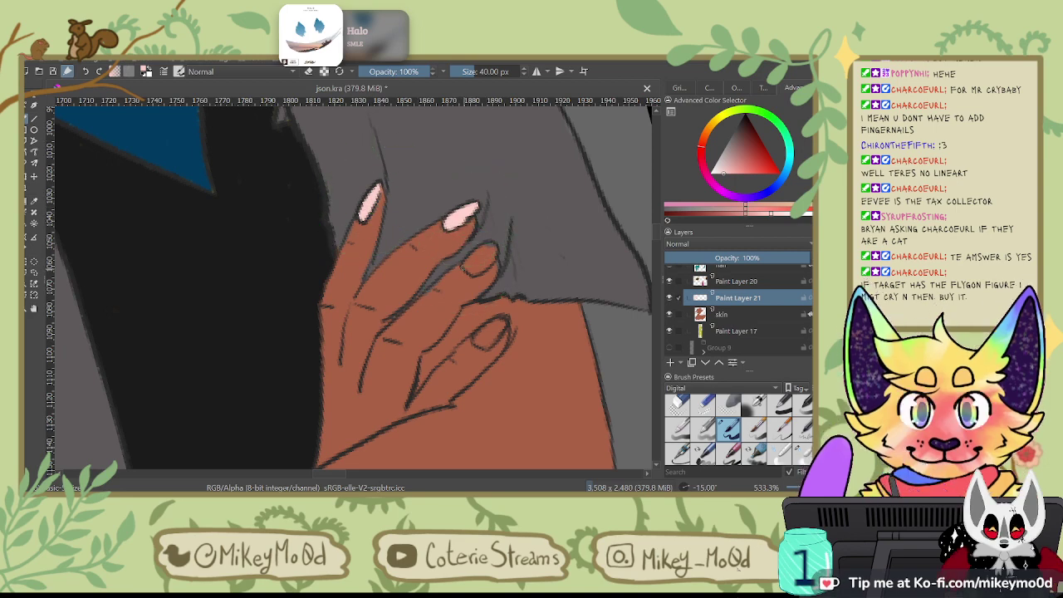
{"action": "left_click_drag", "start_coordinate": [472, 265], "coordinate": [489, 249]}
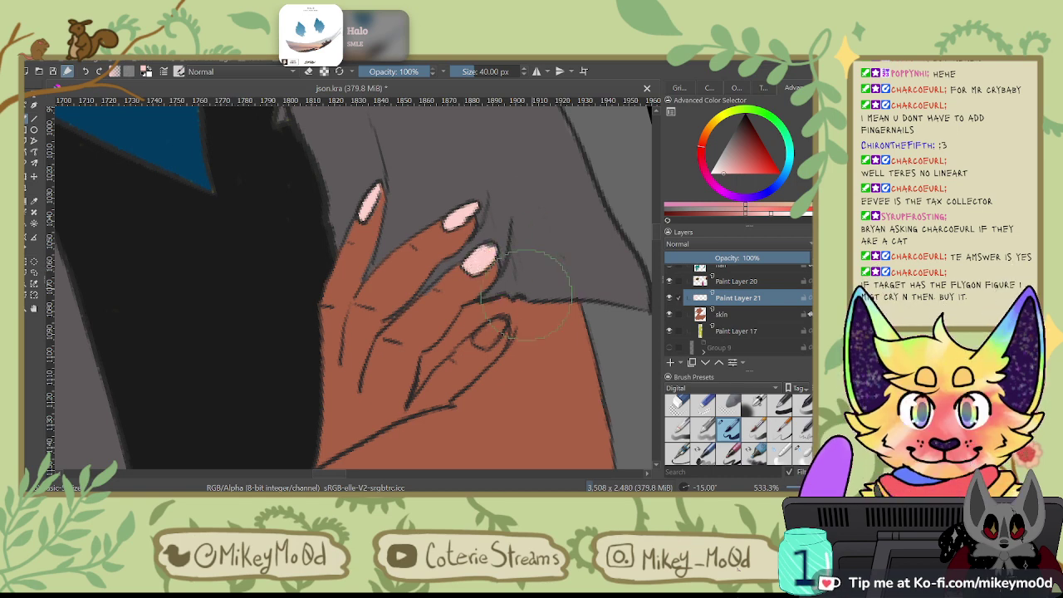
{"action": "mouse_move", "coordinate": [476, 340]}
{"action": "left_mouse_down"}
{"action": "mouse_move", "coordinate": [502, 322]}
{"action": "mouse_move", "coordinate": [494, 339]}
{"action": "mouse_move", "coordinate": [477, 339]}
{"action": "left_mouse_up"}
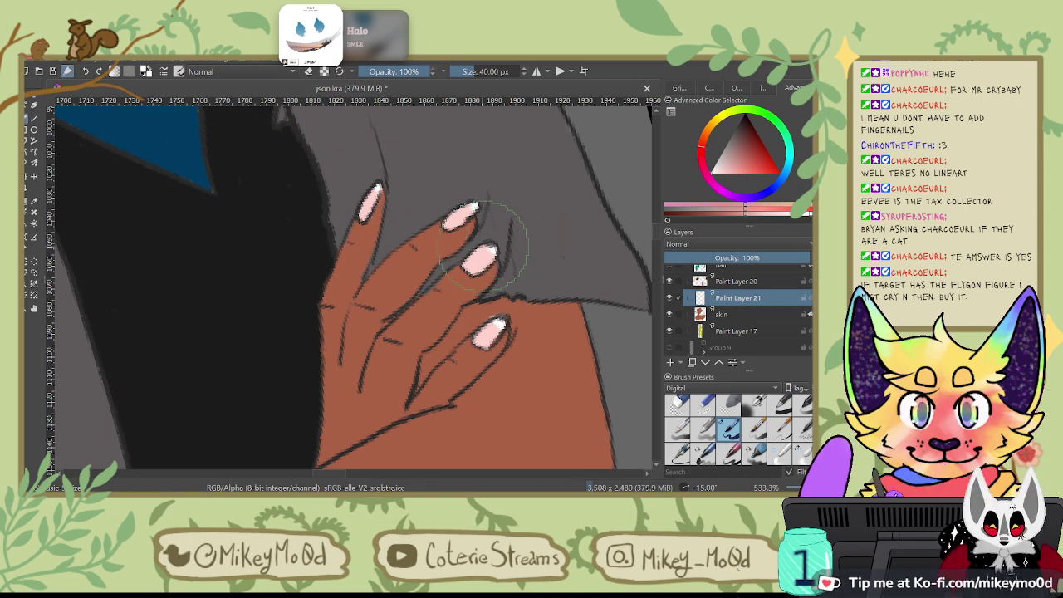
{"action": "mouse_move", "coordinate": [478, 205]}
{"action": "left_mouse_down"}
{"action": "mouse_move", "coordinate": [476, 177]}
{"action": "mouse_move", "coordinate": [467, 207]}
{"action": "left_mouse_up"}
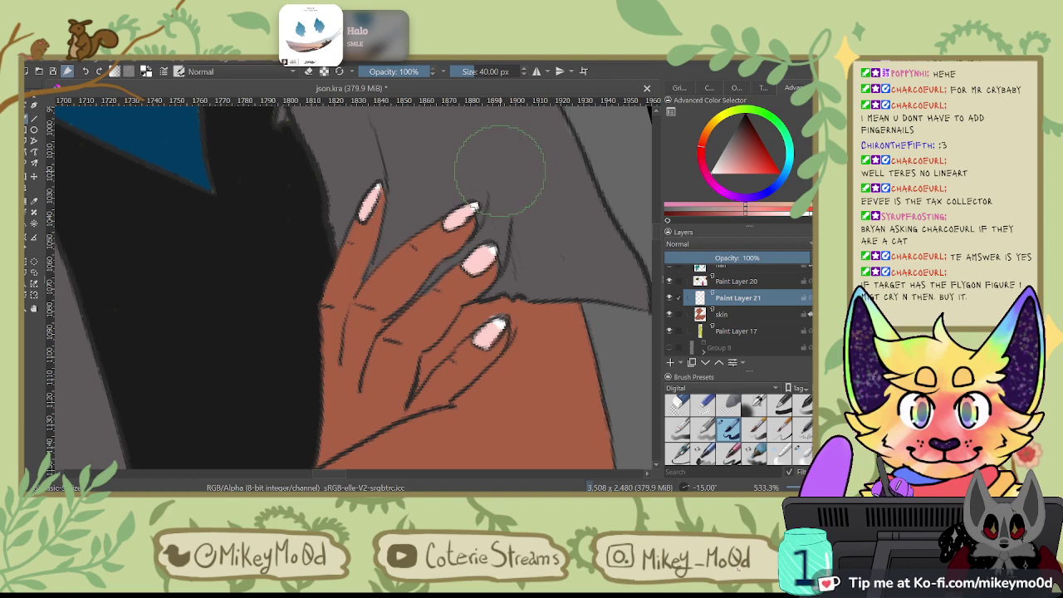
Step: Paint the fingernails of the other hand, resting on the upper arm, in pale pink with white tips
{"action": "left_click", "coordinate": [739, 88]}
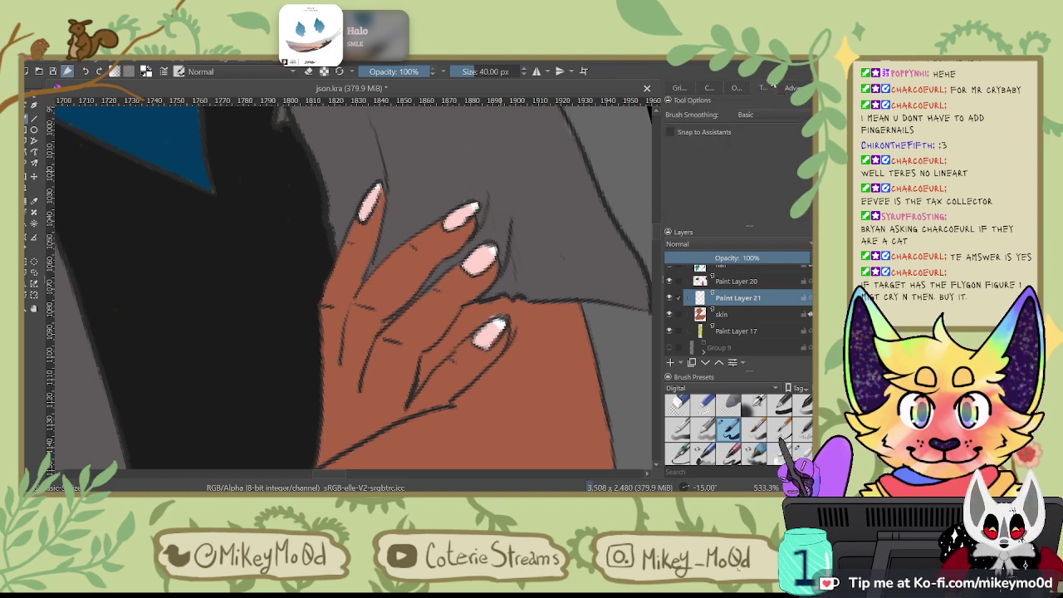
{"action": "left_click", "coordinate": [756, 138]}
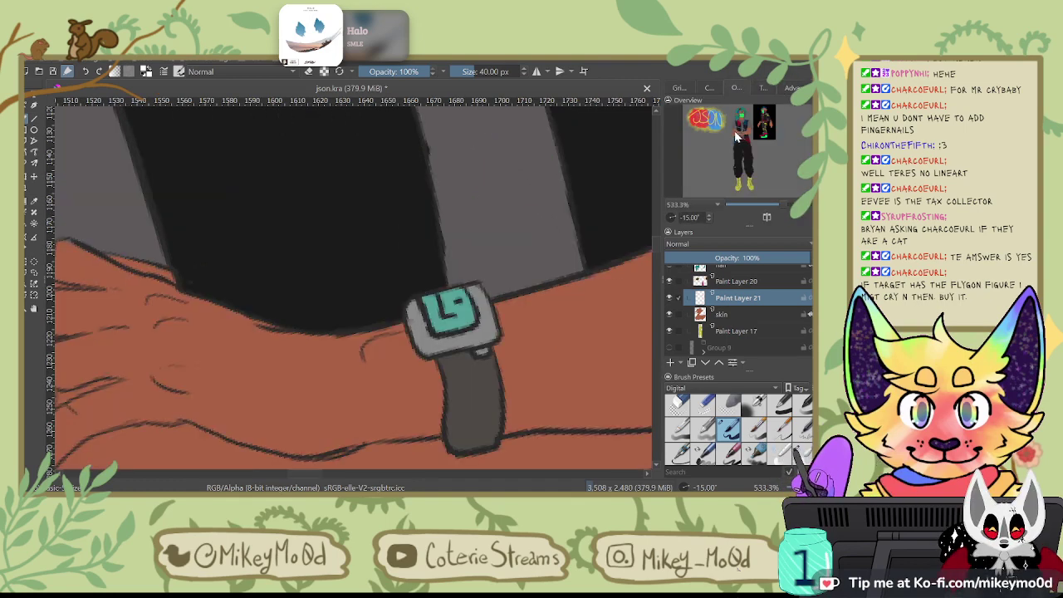
{"action": "left_click", "coordinate": [733, 133]}
{"action": "left_click_drag", "start_coordinate": [584, 244], "coordinate": [457, 283]}
{"action": "left_click", "coordinate": [793, 87]}
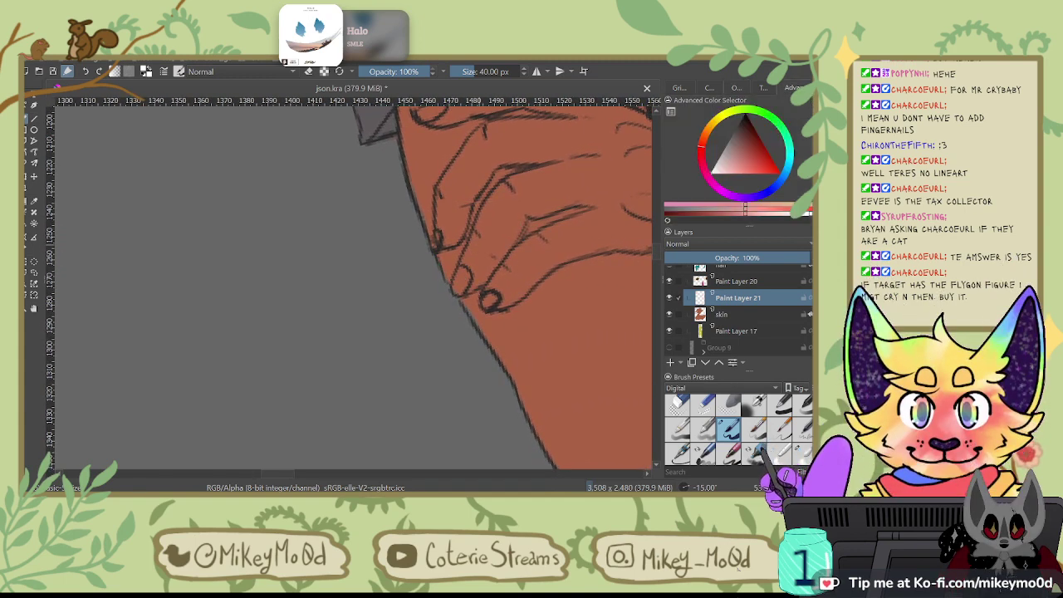
{"action": "left_click", "coordinate": [724, 173]}
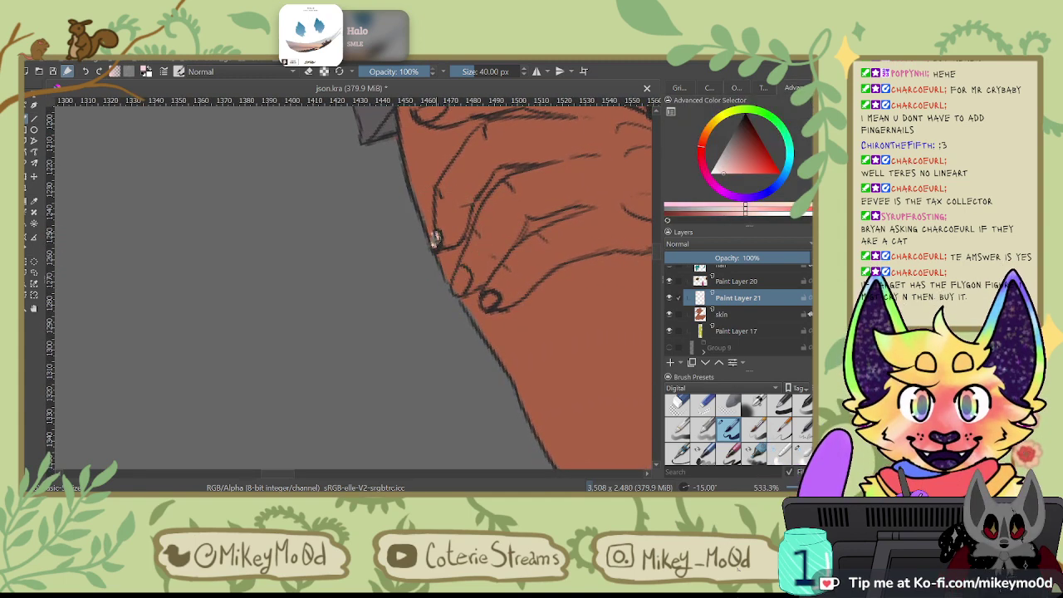
{"action": "mouse_move", "coordinate": [453, 293]}
{"action": "left_mouse_down"}
{"action": "mouse_move", "coordinate": [464, 269]}
{"action": "mouse_move", "coordinate": [459, 294]}
{"action": "mouse_move", "coordinate": [465, 285]}
{"action": "left_mouse_up"}
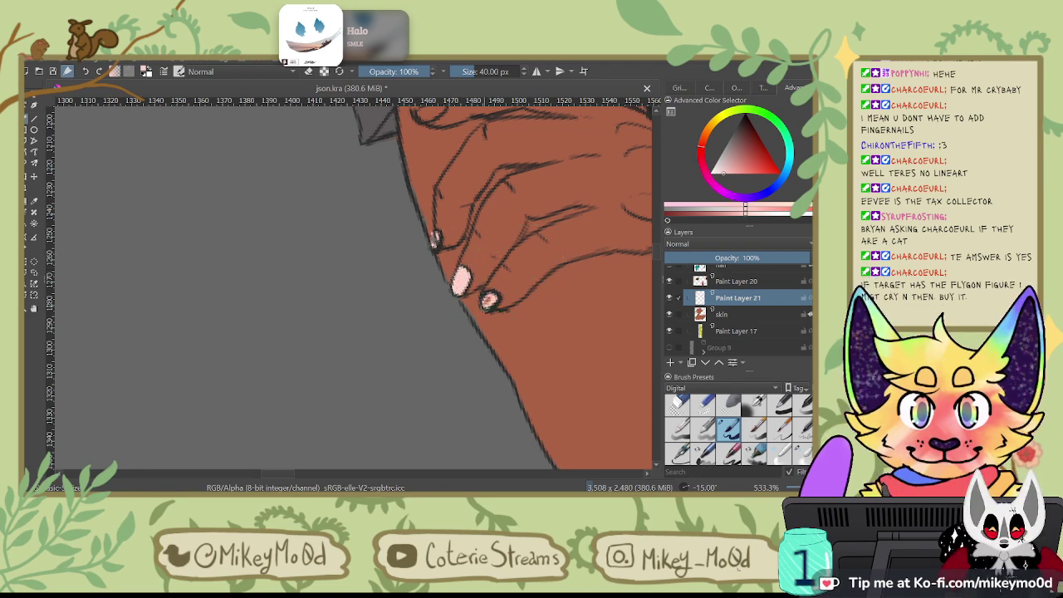
{"action": "left_click_drag", "start_coordinate": [494, 299], "coordinate": [490, 304]}
{"action": "left_click_drag", "start_coordinate": [523, 217], "coordinate": [516, 342]}
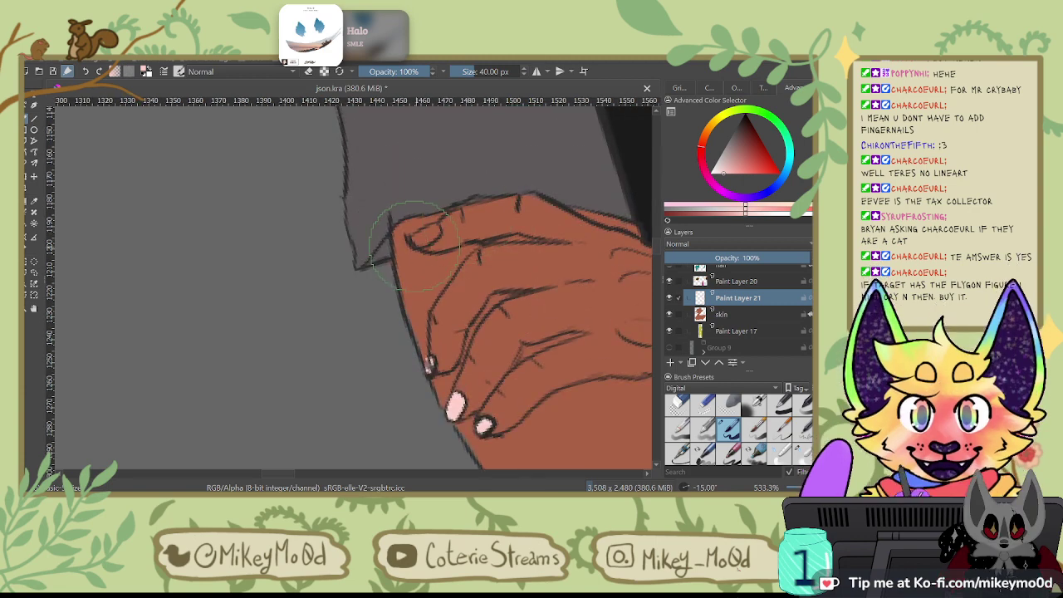
{"action": "mouse_move", "coordinate": [412, 241]}
{"action": "left_mouse_down"}
{"action": "mouse_move", "coordinate": [440, 221]}
{"action": "mouse_move", "coordinate": [438, 231]}
{"action": "left_mouse_up"}
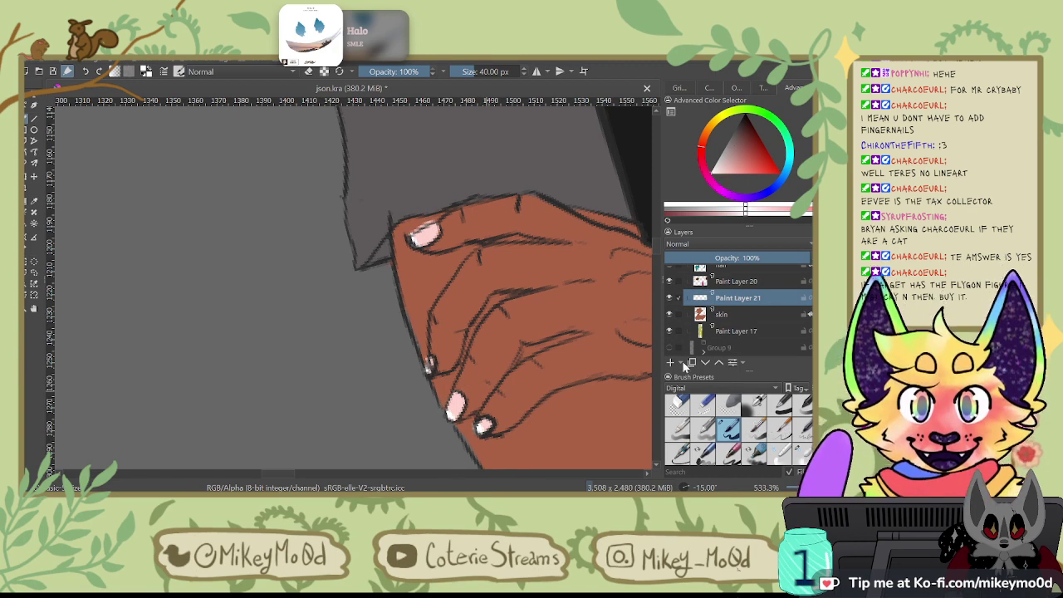
Step: Touch up the fingernails of the hand resting on the upper arm with a 3 px pen, sampling pink and white from the nails
{"action": "key", "text": "e"}
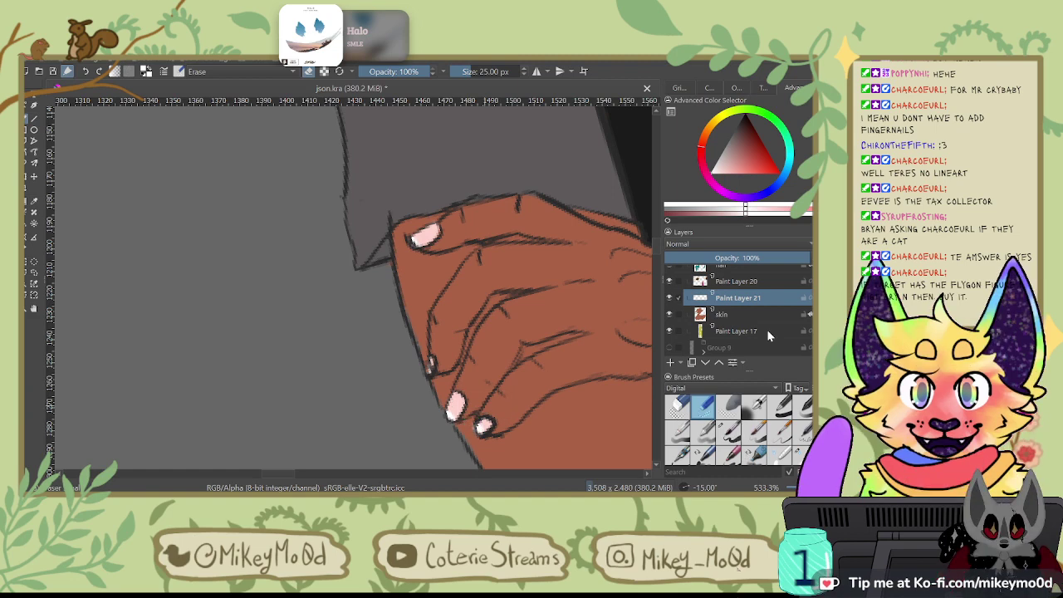
{"action": "left_click", "coordinate": [728, 430]}
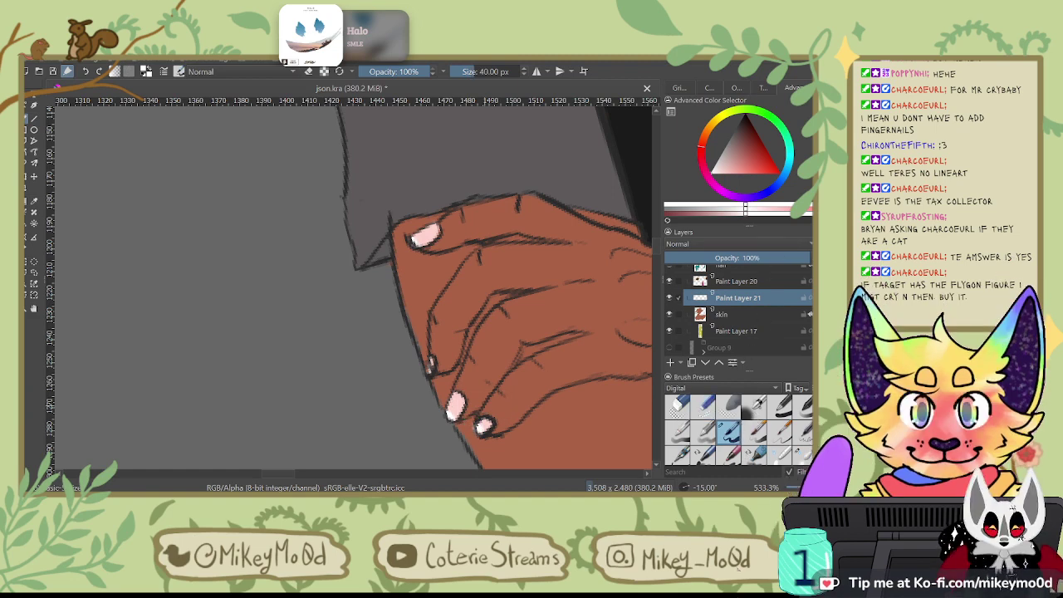
{"action": "left_click", "coordinate": [803, 430]}
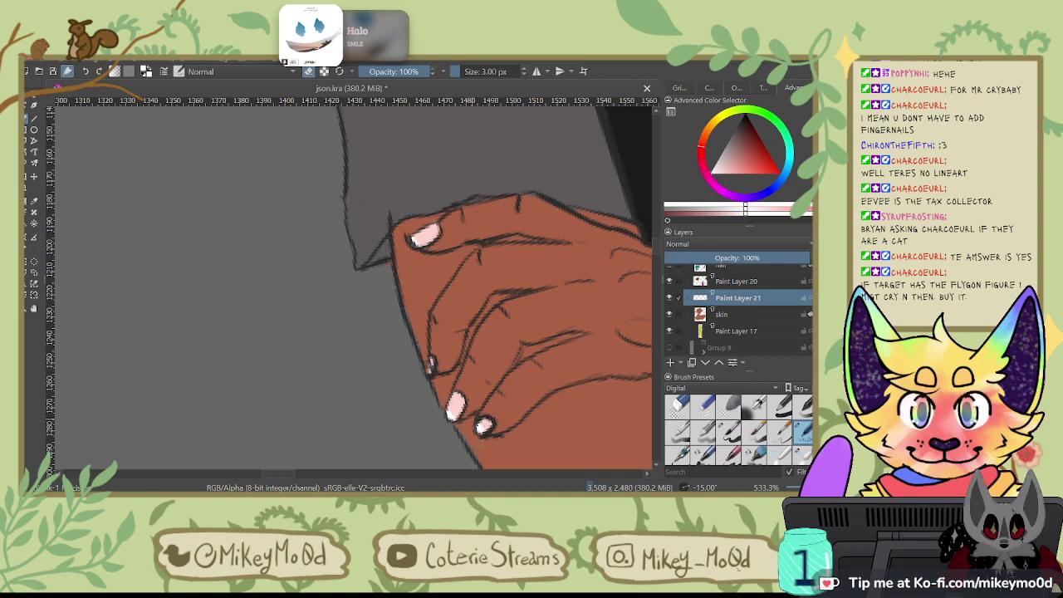
{"action": "left_click", "coordinate": [484, 403], "text": "ctrl"}
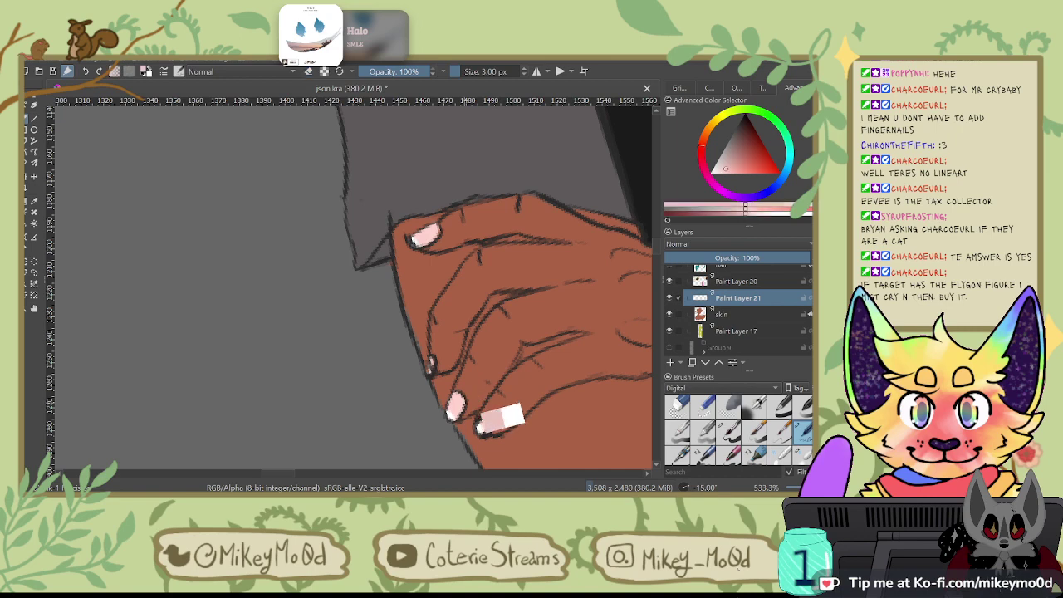
{"action": "left_click", "coordinate": [485, 424], "text": "ctrl"}
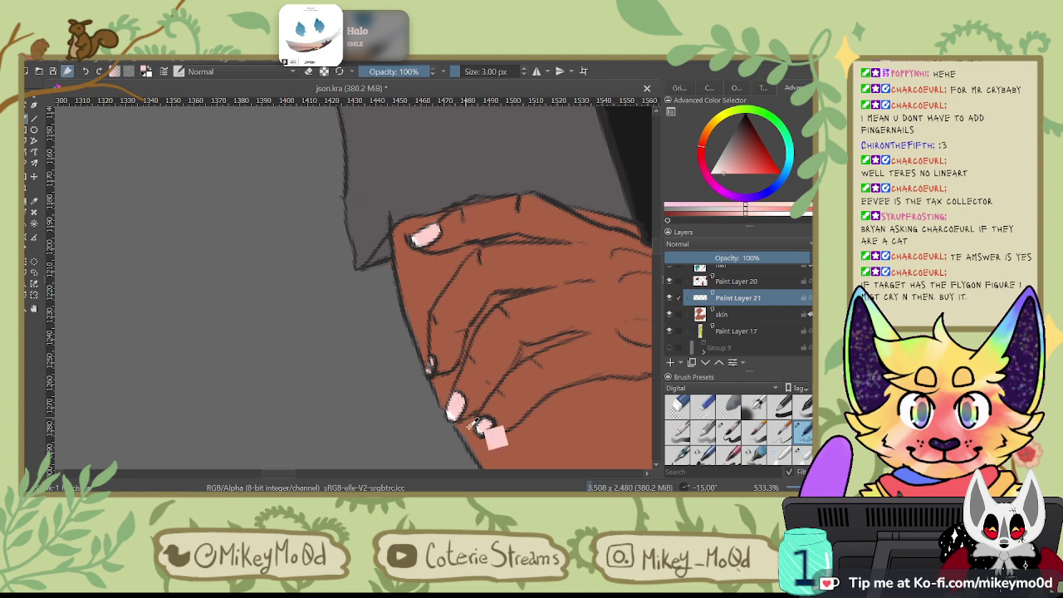
{"action": "left_click", "coordinate": [451, 414], "text": "ctrl"}
{"action": "key", "text": "ctrl+z"}
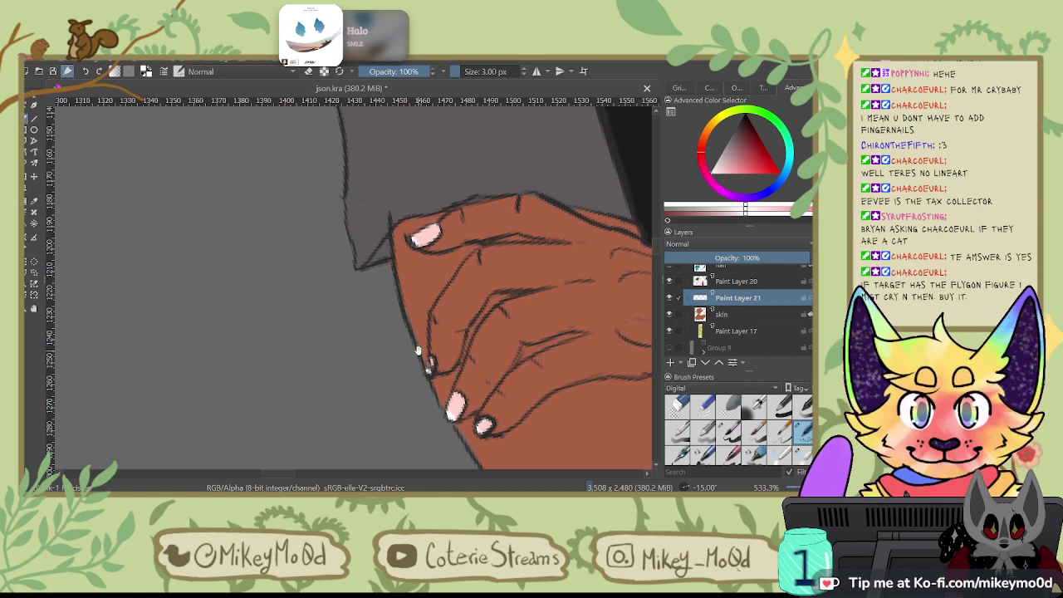
Step: Review the coloured figure from the hands and waist to the face and clothing, alongside the full-body reference and the painted lettering
{"action": "left_click_drag", "start_coordinate": [418, 350], "coordinate": [398, 307]}
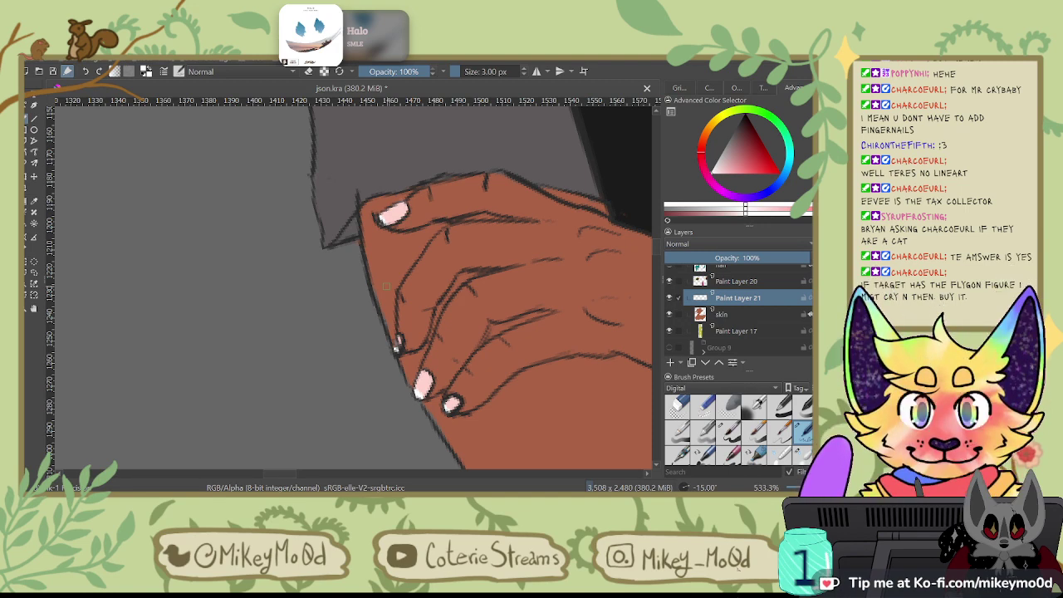
{"action": "left_click_drag", "start_coordinate": [584, 254], "coordinate": [490, 469]}
{"action": "left_click_drag", "start_coordinate": [510, 390], "coordinate": [444, 400]}
{"action": "left_click_drag", "start_coordinate": [447, 246], "coordinate": [385, 387]}
{"action": "left_click_drag", "start_coordinate": [354, 277], "coordinate": [283, 425]}
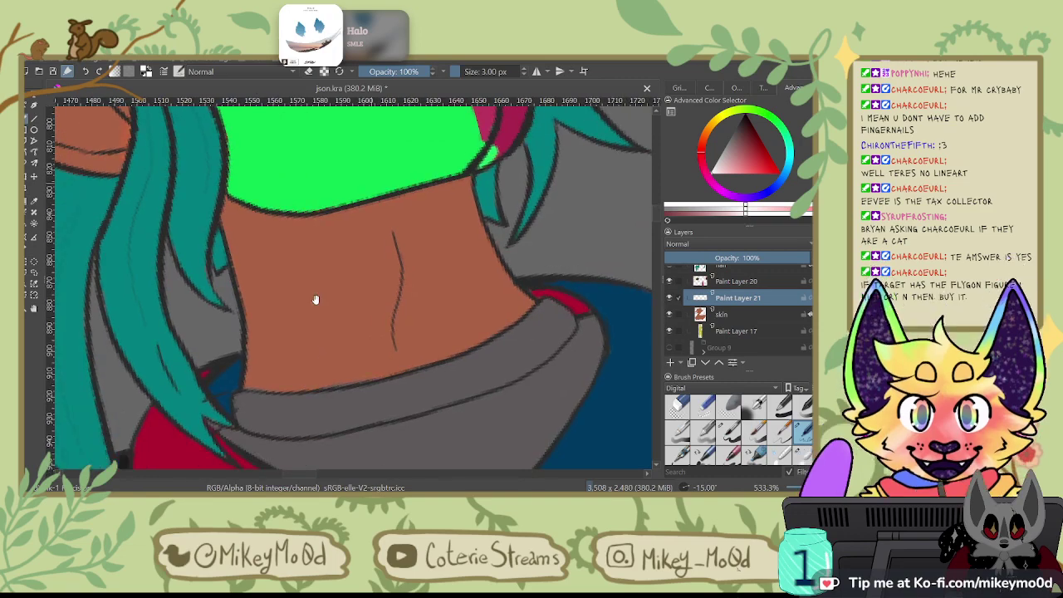
{"action": "left_click_drag", "start_coordinate": [334, 239], "coordinate": [274, 413]}
{"action": "left_click_drag", "start_coordinate": [329, 353], "coordinate": [342, 237]}
{"action": "scroll", "coordinate": [342, 238], "scroll_direction": "up", "scroll_amount": 6}
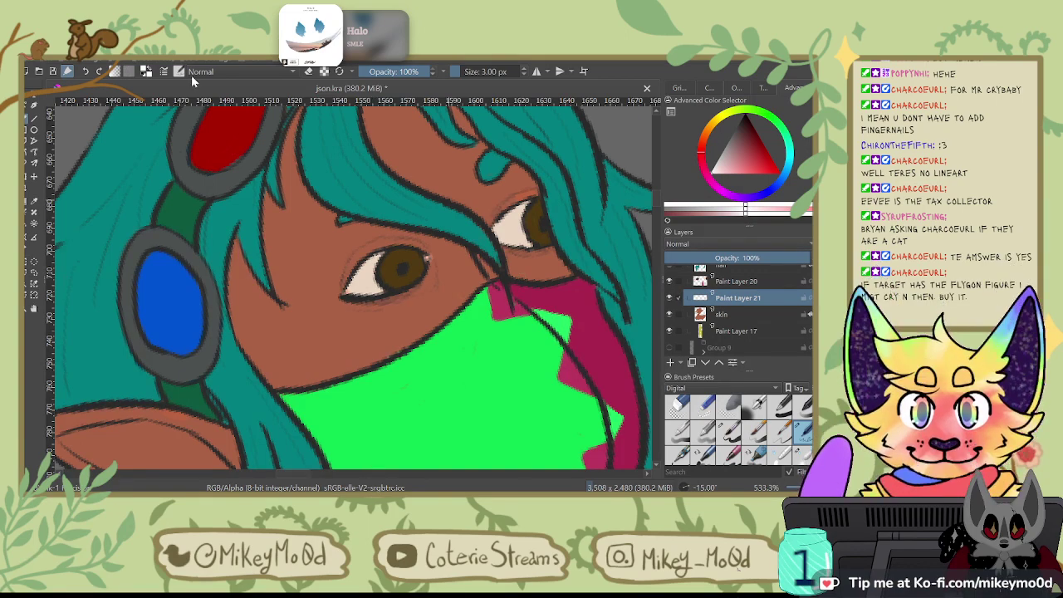
{"action": "scroll", "coordinate": [245, 287], "scroll_direction": "down", "scroll_amount": 5}
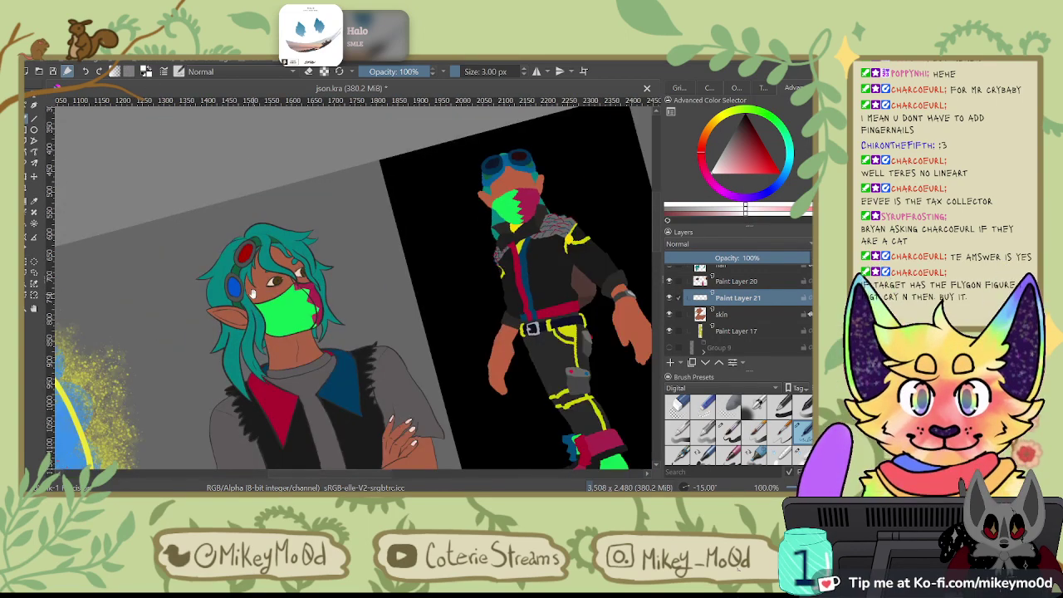
{"action": "left_click_drag", "start_coordinate": [416, 342], "coordinate": [390, 171]}
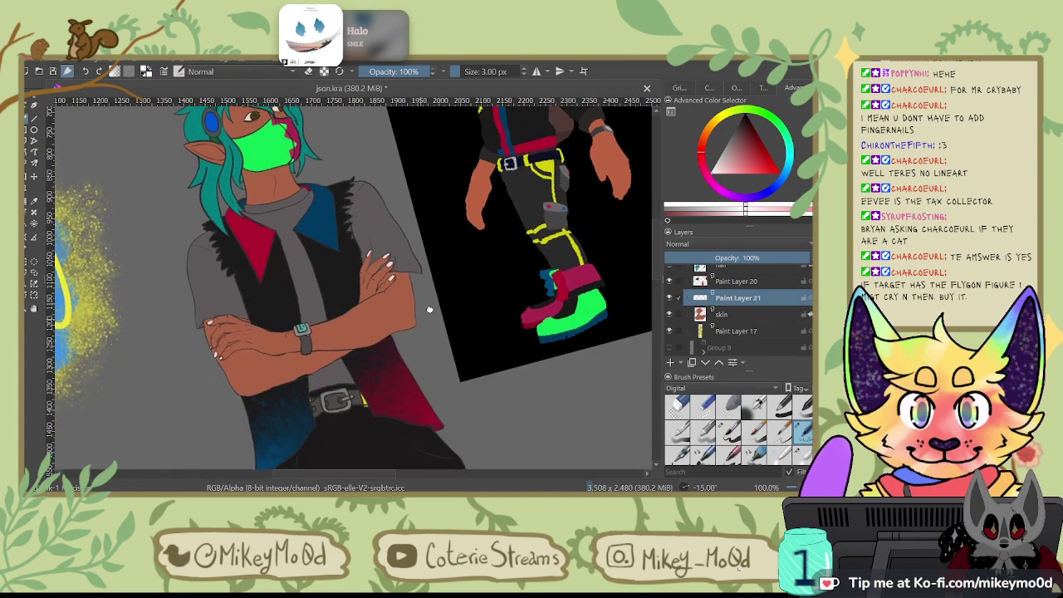
{"action": "left_click_drag", "start_coordinate": [397, 411], "coordinate": [610, 279]}
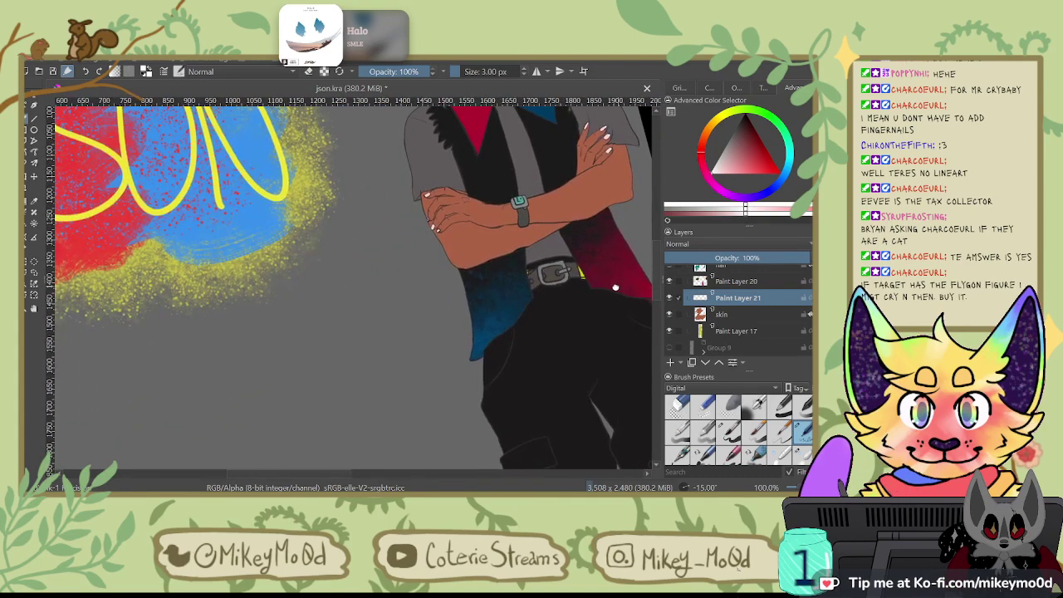
{"action": "left_click_drag", "start_coordinate": [418, 300], "coordinate": [616, 377]}
{"action": "left_click_drag", "start_coordinate": [523, 399], "coordinate": [612, 241]}
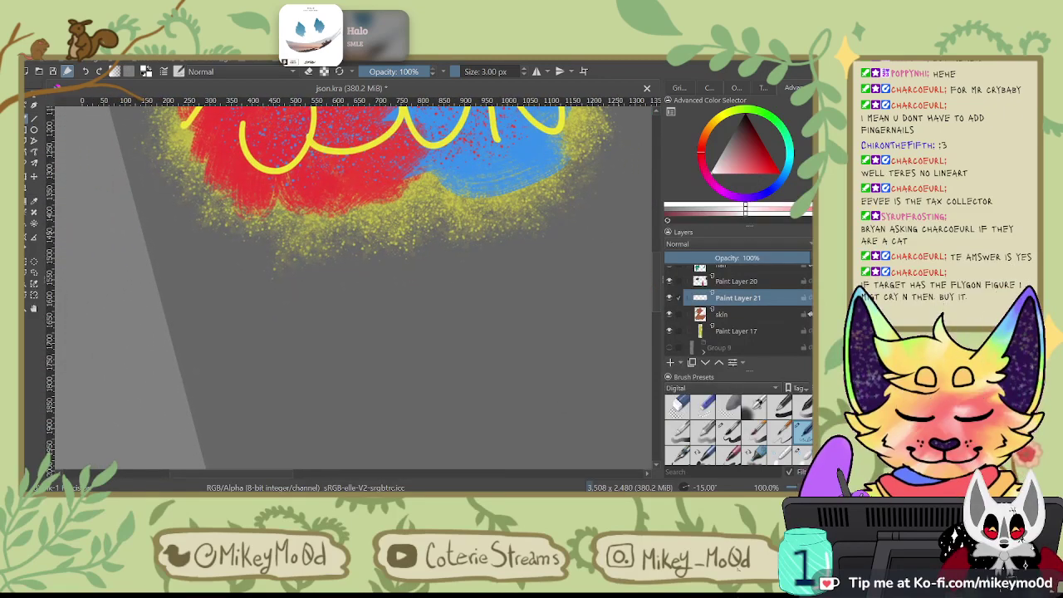
Step: Add a new paint layer directly above the linnes layer and sample the yellow of the painted lettering
{"action": "scroll", "coordinate": [739, 312], "scroll_direction": "up", "scroll_amount": 3}
{"action": "left_click", "coordinate": [759, 306]}
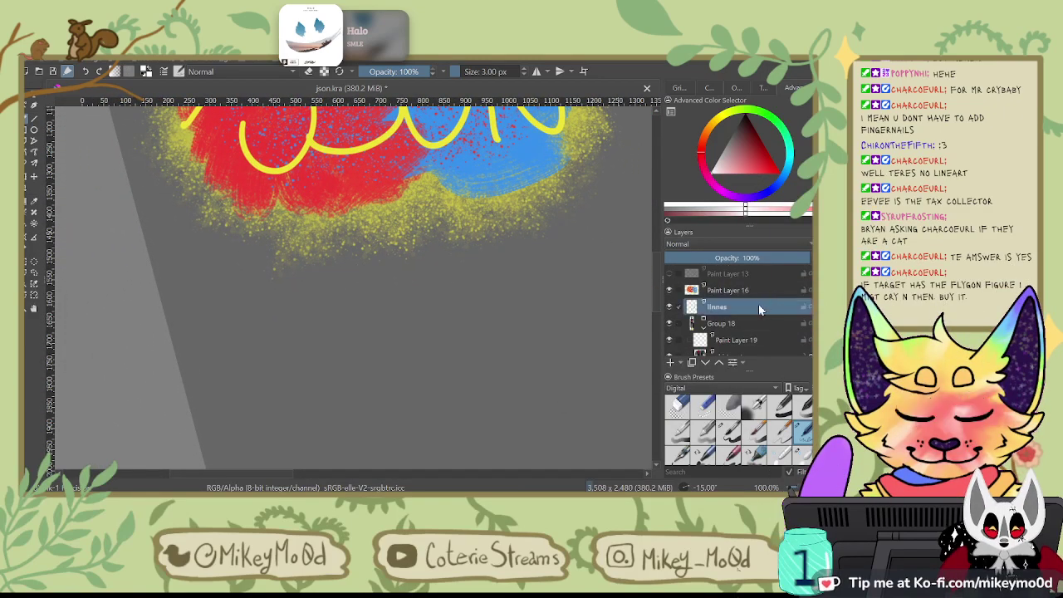
{"action": "key", "text": "Insert"}
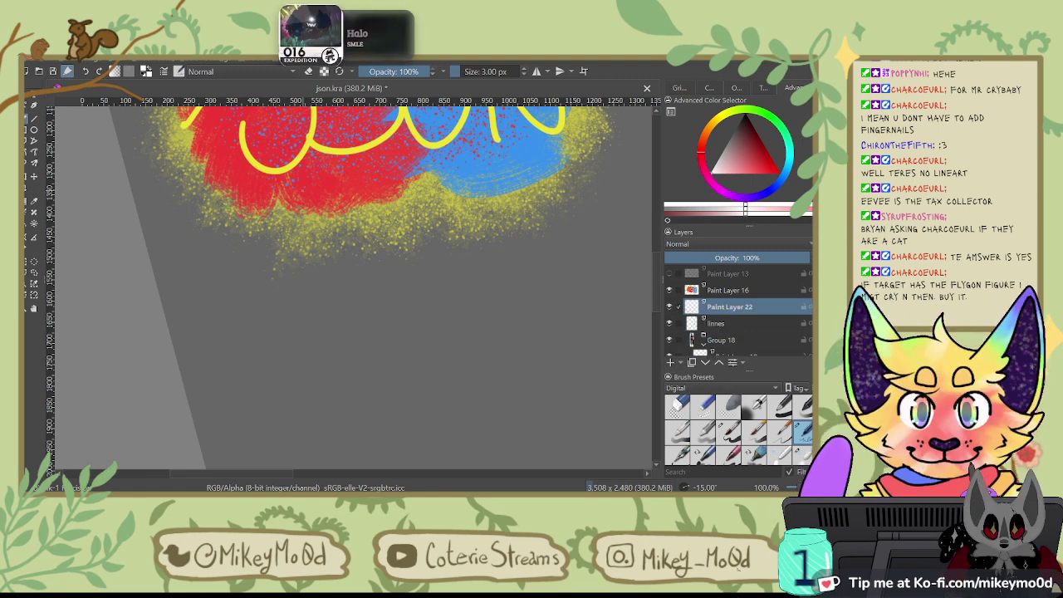
{"action": "left_click", "coordinate": [303, 154], "text": "ctrl"}
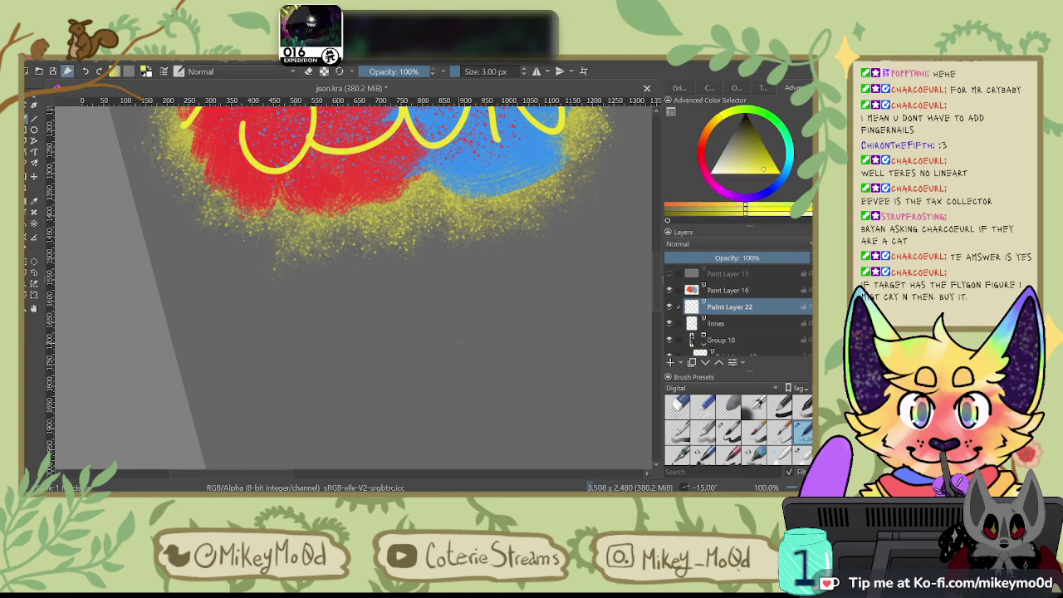
Step: Try handwriting "How" in yellow beside the head of the full-body reference, and undo the strokes
{"action": "mouse_move", "coordinate": [542, 302]}
{"action": "left_mouse_down"}
{"action": "mouse_move", "coordinate": [311, 387]}
{"action": "mouse_move", "coordinate": [331, 367]}
{"action": "mouse_move", "coordinate": [183, 495]}
{"action": "left_mouse_up"}
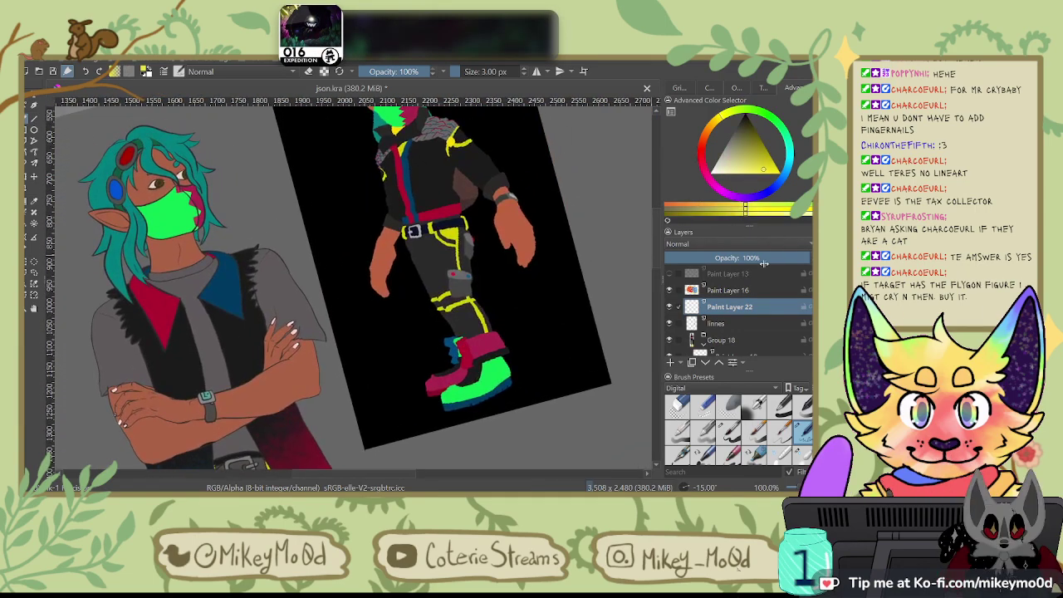
{"action": "left_click_drag", "start_coordinate": [625, 323], "coordinate": [424, 436]}
{"action": "left_click_drag", "start_coordinate": [532, 316], "coordinate": [385, 325]}
{"action": "left_click_drag", "start_coordinate": [442, 292], "coordinate": [622, 300]}
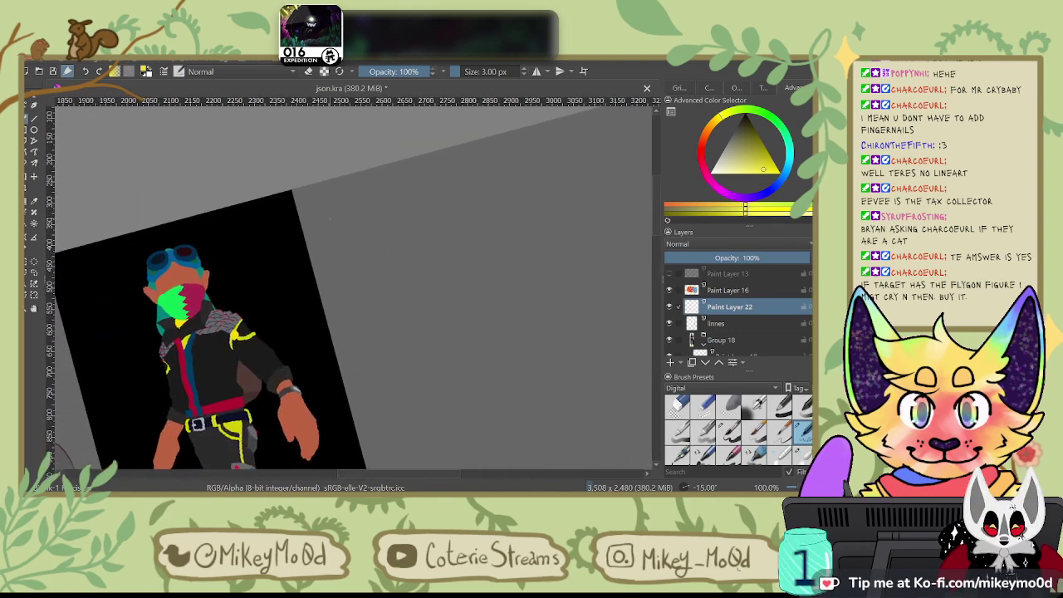
{"action": "mouse_move", "coordinate": [318, 210]}
{"action": "left_mouse_down"}
{"action": "mouse_move", "coordinate": [323, 233]}
{"action": "mouse_move", "coordinate": [330, 218]}
{"action": "left_mouse_up"}
{"action": "left_click_drag", "start_coordinate": [328, 210], "coordinate": [331, 233]}
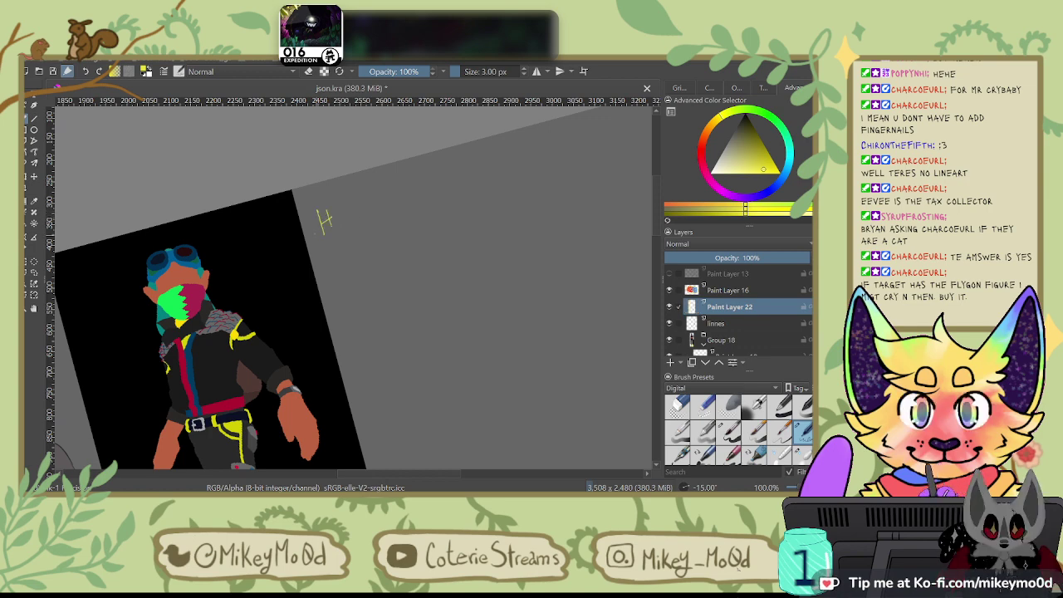
{"action": "scroll", "coordinate": [325, 233], "scroll_direction": "up", "scroll_amount": 4}
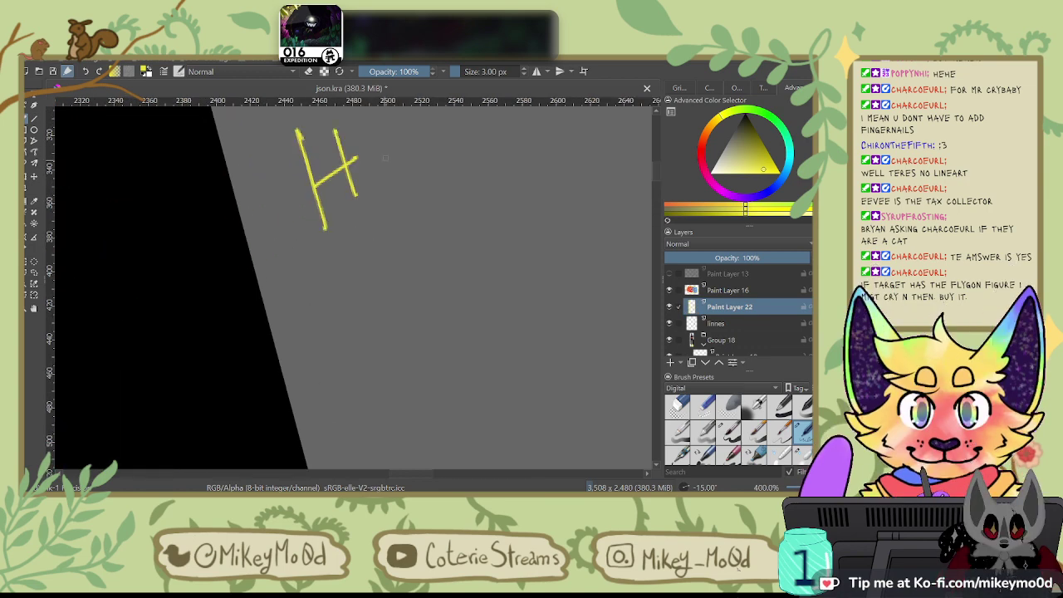
{"action": "mouse_move", "coordinate": [387, 154]}
{"action": "left_mouse_down"}
{"action": "mouse_move", "coordinate": [336, 220]}
{"action": "mouse_move", "coordinate": [372, 213]}
{"action": "mouse_move", "coordinate": [347, 240]}
{"action": "mouse_move", "coordinate": [366, 217]}
{"action": "left_mouse_up"}
{"action": "key", "text": "ctrl+z"}
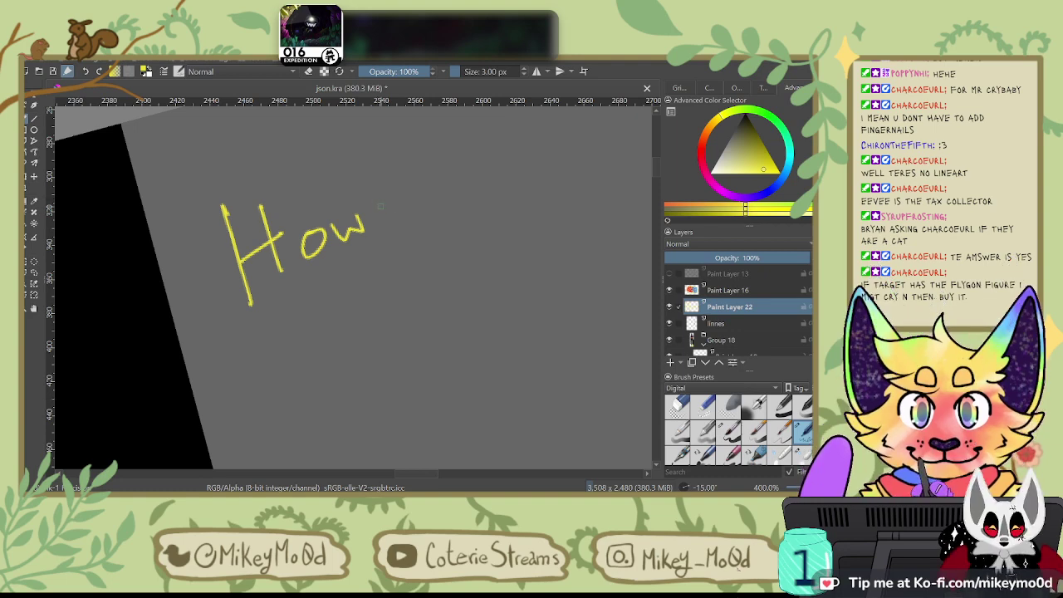
{"action": "key", "text": "ctrl+z"}
{"action": "key", "text": "ctrl+z"}
{"action": "key", "text": "ctrl+z"}
{"action": "key", "text": "ctrl+z"}
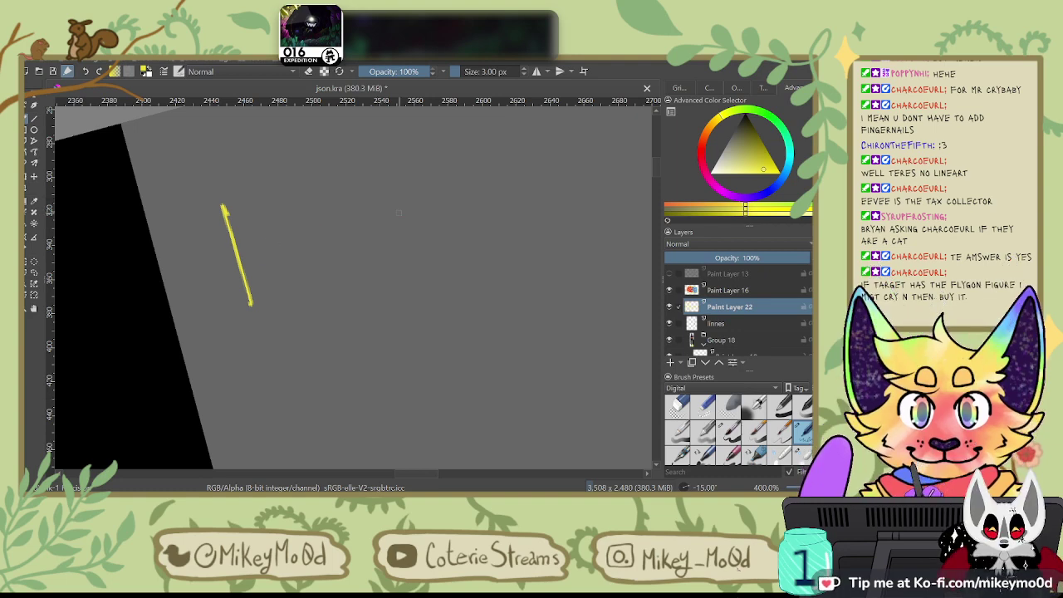
Step: Handwrite the letters "AaB" in yellow on the new layer beside the upper corner of the full-body reference
{"action": "left_click_drag", "start_coordinate": [377, 236], "coordinate": [407, 301]}
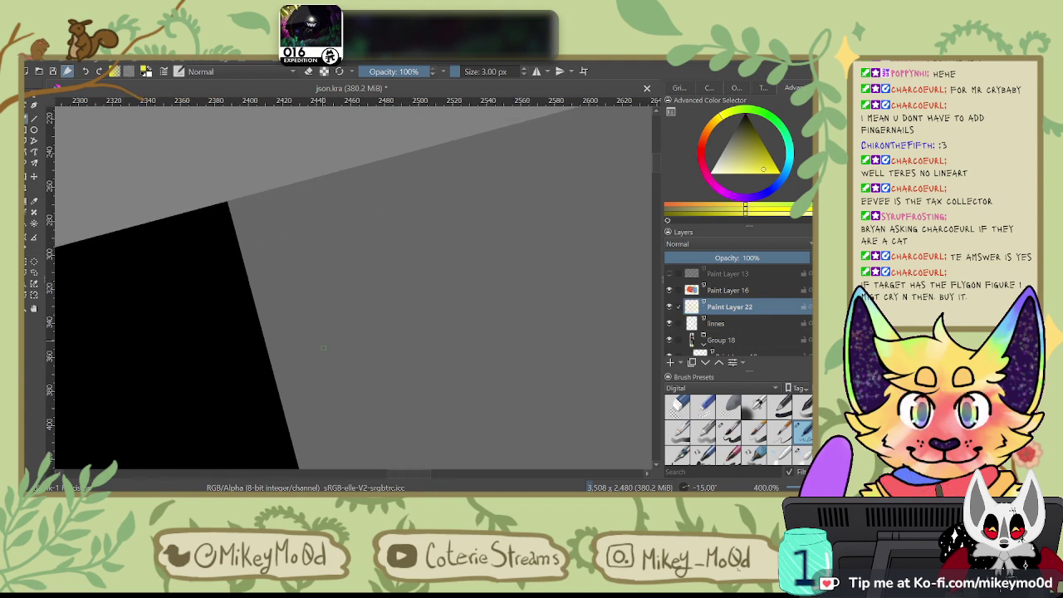
{"action": "mouse_move", "coordinate": [324, 352]}
{"action": "left_mouse_down"}
{"action": "mouse_move", "coordinate": [345, 284]}
{"action": "mouse_move", "coordinate": [383, 333]}
{"action": "left_mouse_up"}
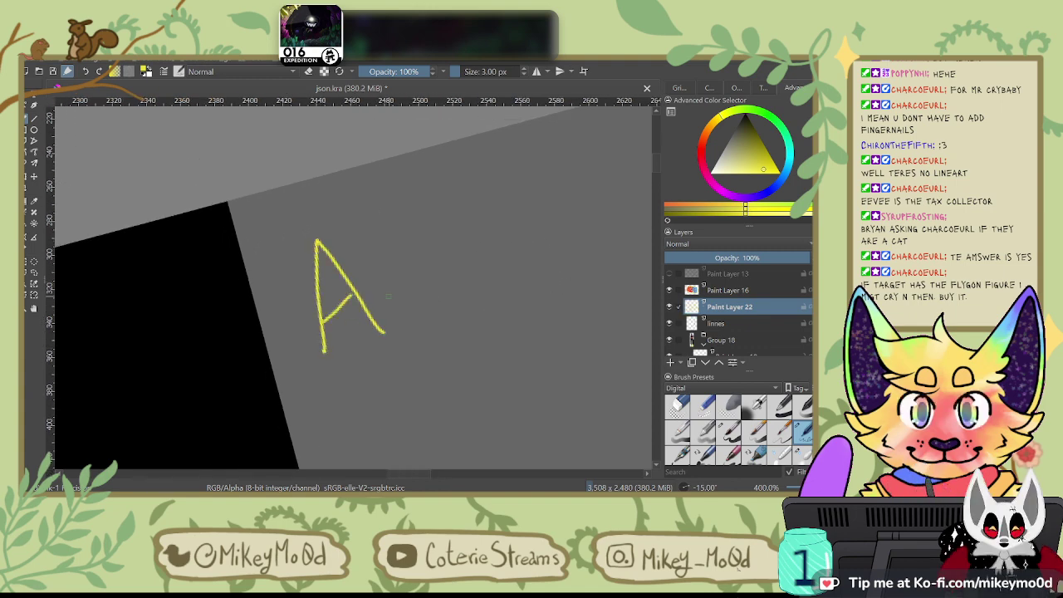
{"action": "left_click_drag", "start_coordinate": [402, 297], "coordinate": [385, 312]}
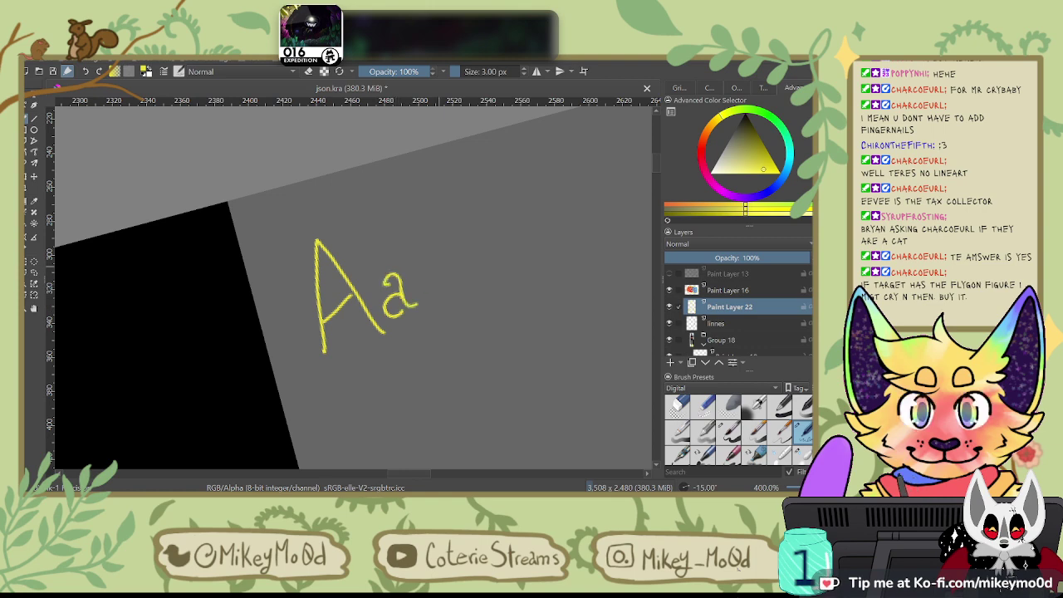
{"action": "left_click_drag", "start_coordinate": [428, 226], "coordinate": [416, 292]}
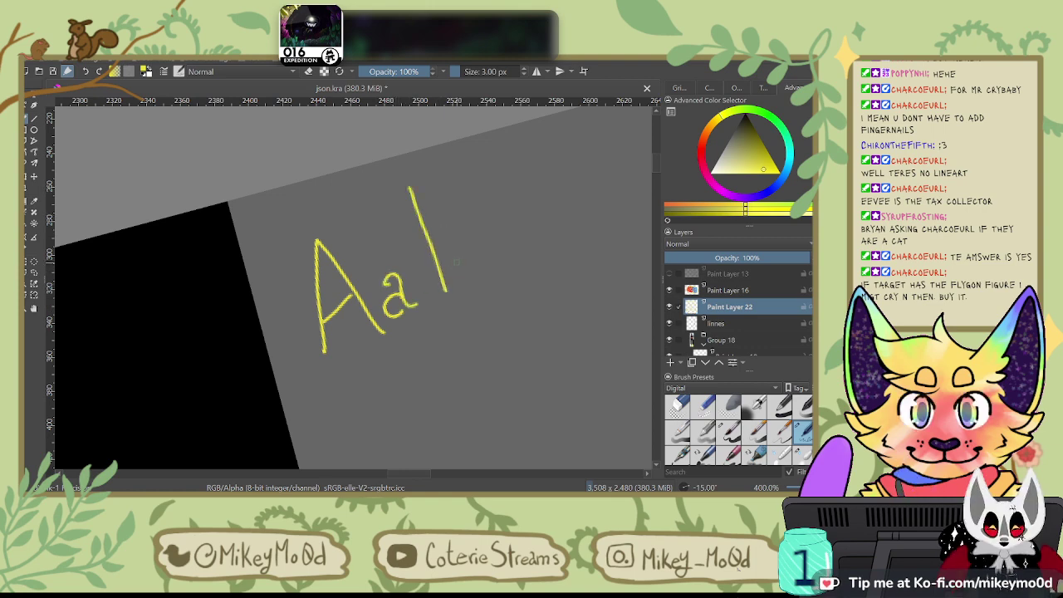
{"action": "key", "text": "ctrl+z"}
{"action": "mouse_move", "coordinate": [402, 199]}
{"action": "left_mouse_down"}
{"action": "mouse_move", "coordinate": [430, 295]}
{"action": "mouse_move", "coordinate": [453, 240]}
{"action": "mouse_move", "coordinate": [434, 295]}
{"action": "left_mouse_up"}
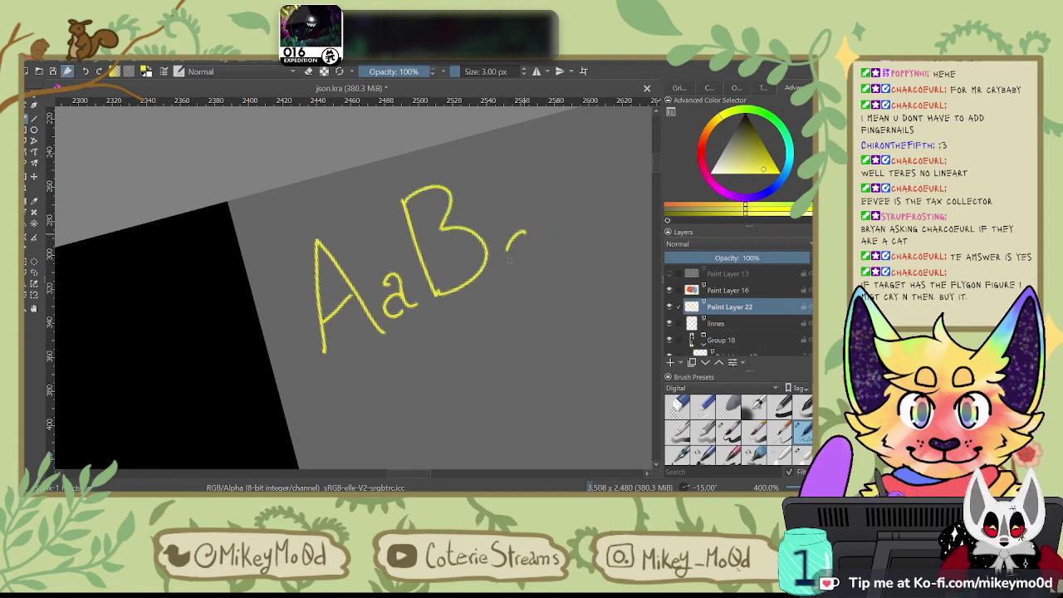
Step: Try several yellow strokes for the letter following "AaB", undoing each one
{"action": "left_click_drag", "start_coordinate": [509, 260], "coordinate": [531, 266]}
{"action": "key", "text": "ctrl+z"}
{"action": "left_click_drag", "start_coordinate": [478, 168], "coordinate": [504, 260]}
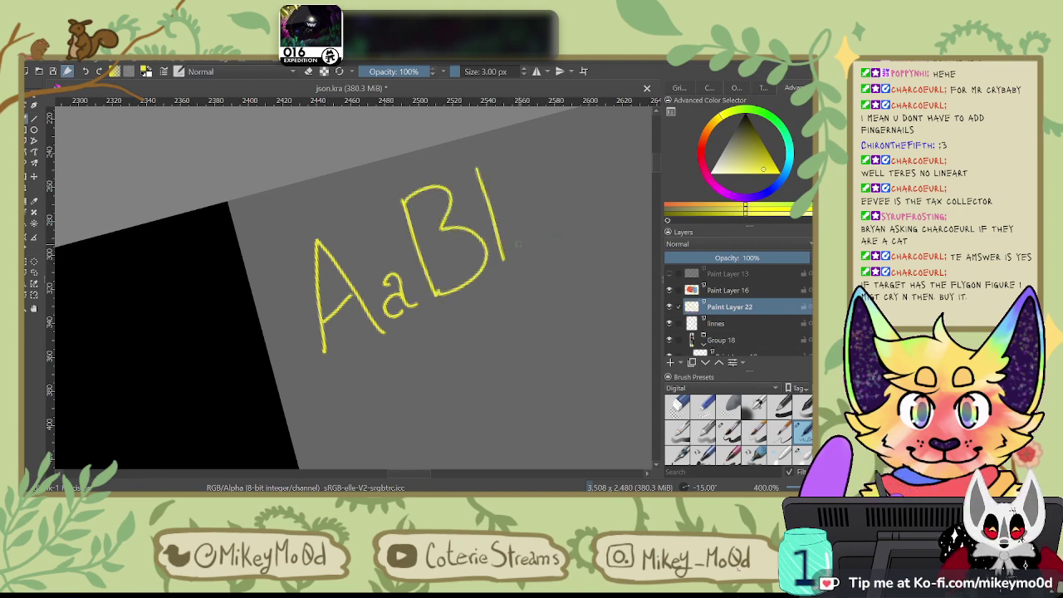
{"action": "key", "text": "ctrl+z"}
{"action": "left_click_drag", "start_coordinate": [478, 171], "coordinate": [519, 253]}
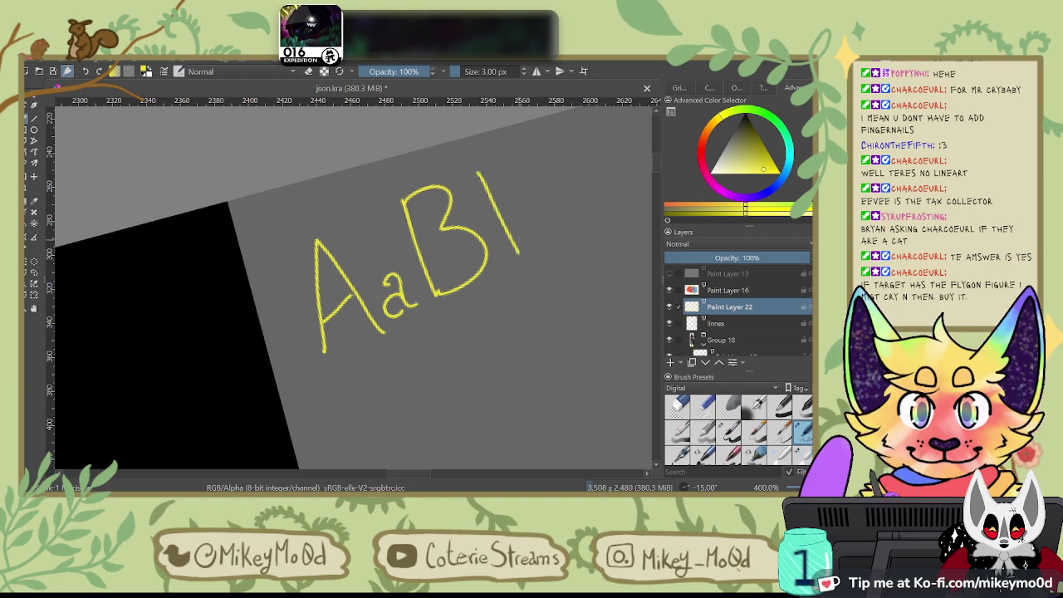
{"action": "key", "text": "ctrl+z"}
{"action": "left_click_drag", "start_coordinate": [470, 173], "coordinate": [505, 276]}
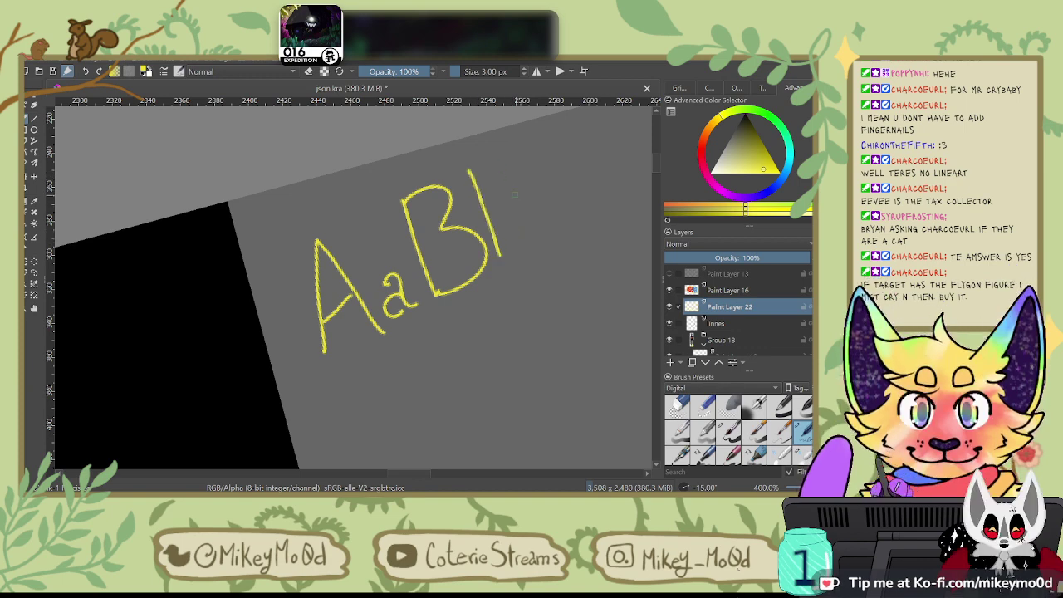
{"action": "key", "text": "ctrl+z"}
{"action": "left_click_drag", "start_coordinate": [470, 172], "coordinate": [505, 277]}
{"action": "mouse_move", "coordinate": [501, 231]}
{"action": "left_mouse_down"}
{"action": "mouse_move", "coordinate": [509, 283]}
{"action": "mouse_move", "coordinate": [495, 286]}
{"action": "left_mouse_up"}
{"action": "key", "text": "ctrl+z"}
{"action": "key", "text": "ctrl+z"}
{"action": "key", "text": "ctrl+z"}
{"action": "key", "text": "ctrl+z"}
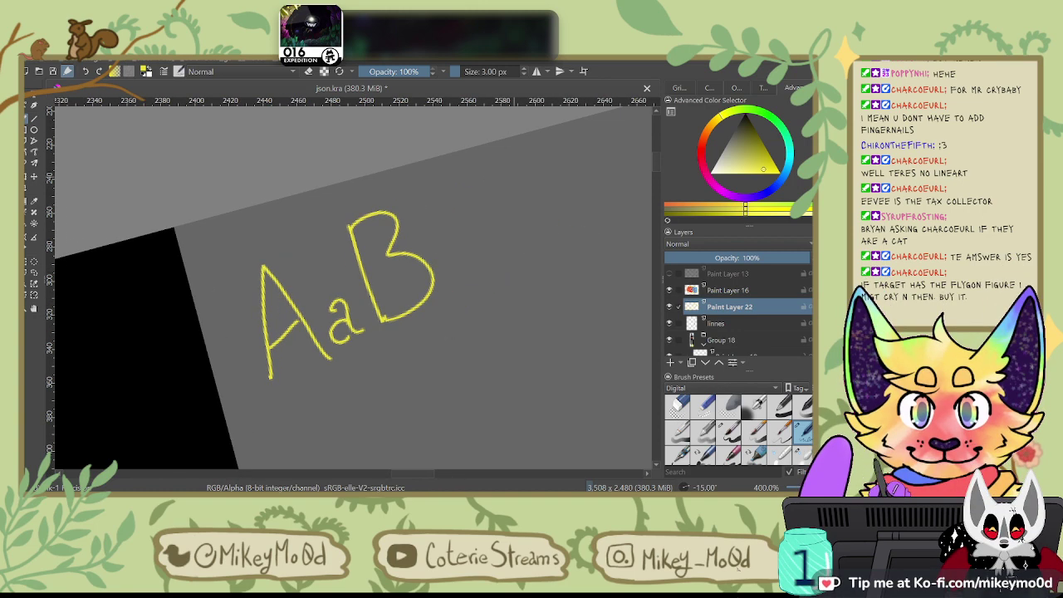
Step: Try handwriting a yellow capital B and lowercase b to the right of the existing "Aa"
{"action": "left_click_drag", "start_coordinate": [360, 225], "coordinate": [388, 318]}
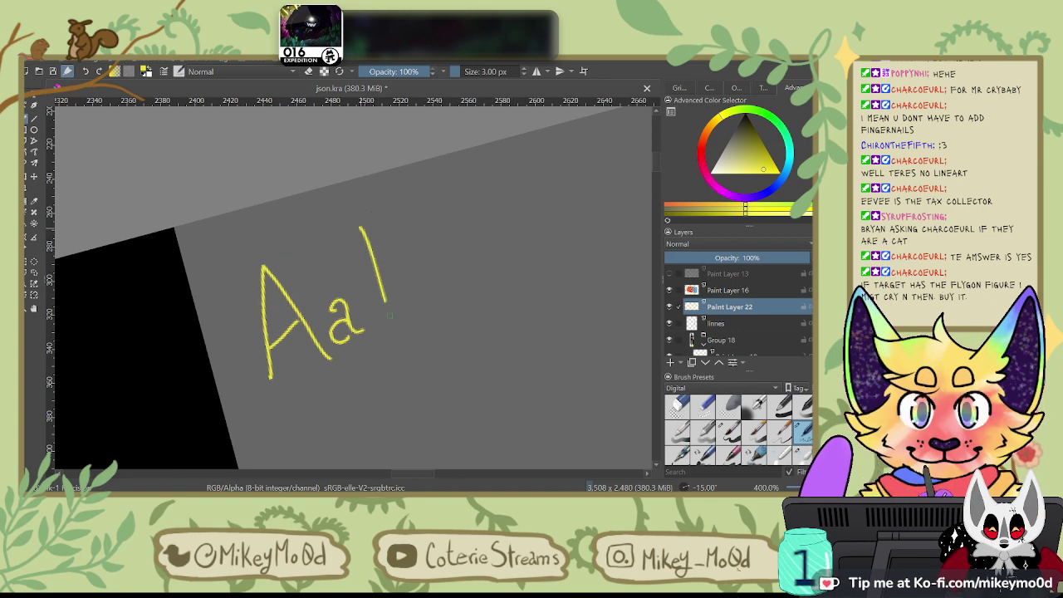
{"action": "mouse_move", "coordinate": [360, 229]}
{"action": "left_mouse_down"}
{"action": "mouse_move", "coordinate": [404, 250]}
{"action": "mouse_move", "coordinate": [390, 313]}
{"action": "left_mouse_up"}
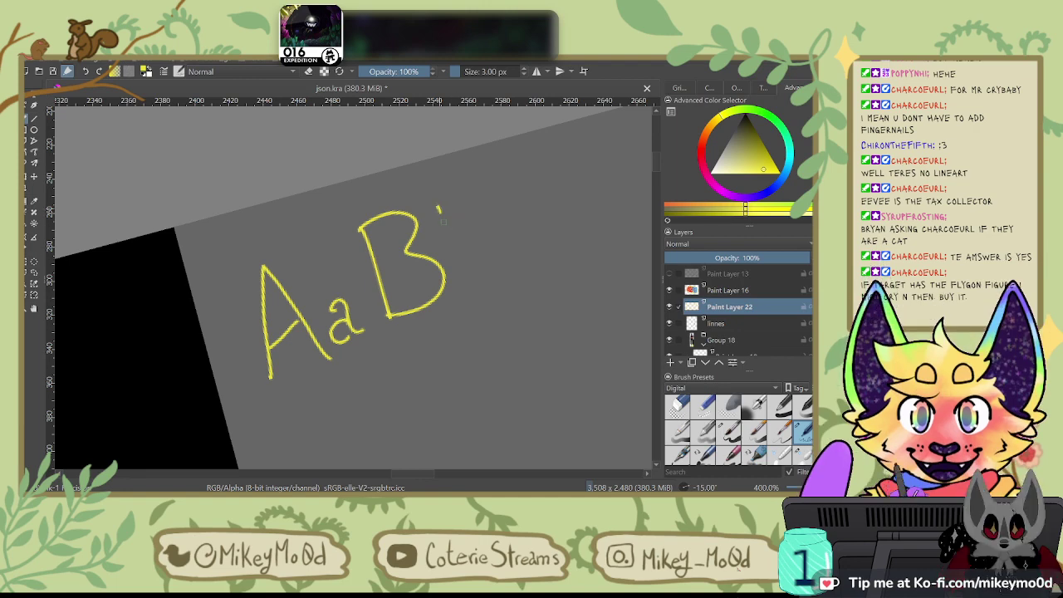
{"action": "left_click_drag", "start_coordinate": [441, 210], "coordinate": [467, 288]}
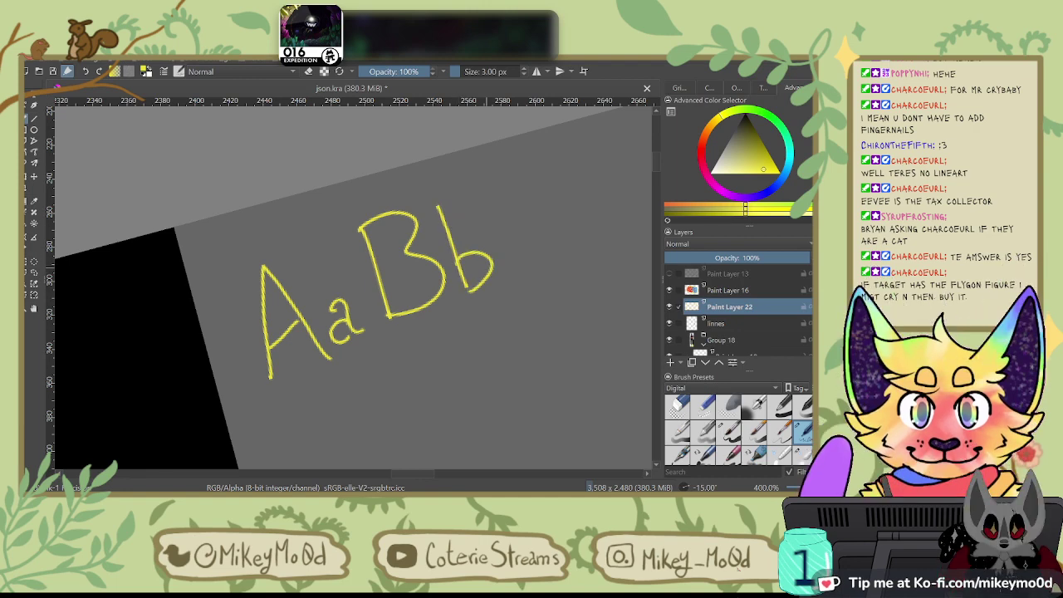
Step: Undo all the handwritten "Aa Bb" strokes on Paint Layer 22
{"action": "key", "text": "ctrl+z"}
{"action": "key", "text": "ctrl+z"}
{"action": "key", "text": "ctrl+z"}
{"action": "key", "text": "ctrl+z"}
{"action": "key", "text": "ctrl+z"}
{"action": "key", "text": "ctrl+z"}
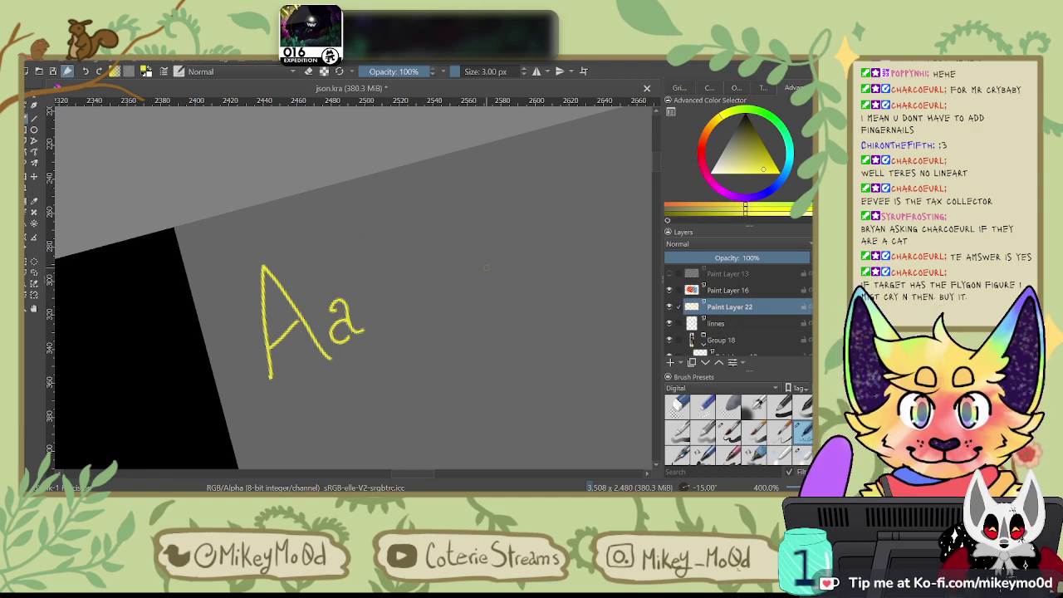
{"action": "key", "text": "ctrl+z"}
Step: Try placing evenly spaced horizontal guides across the canvas
{"action": "scroll", "coordinate": [430, 299], "scroll_direction": "down", "scroll_amount": 5}
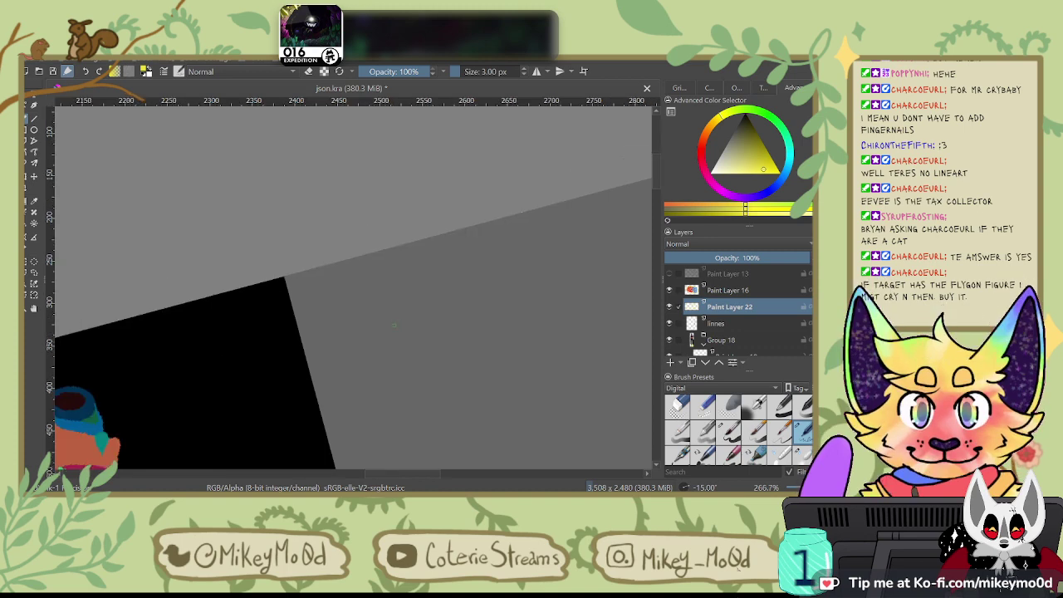
{"action": "left_click_drag", "start_coordinate": [521, 334], "coordinate": [427, 269]}
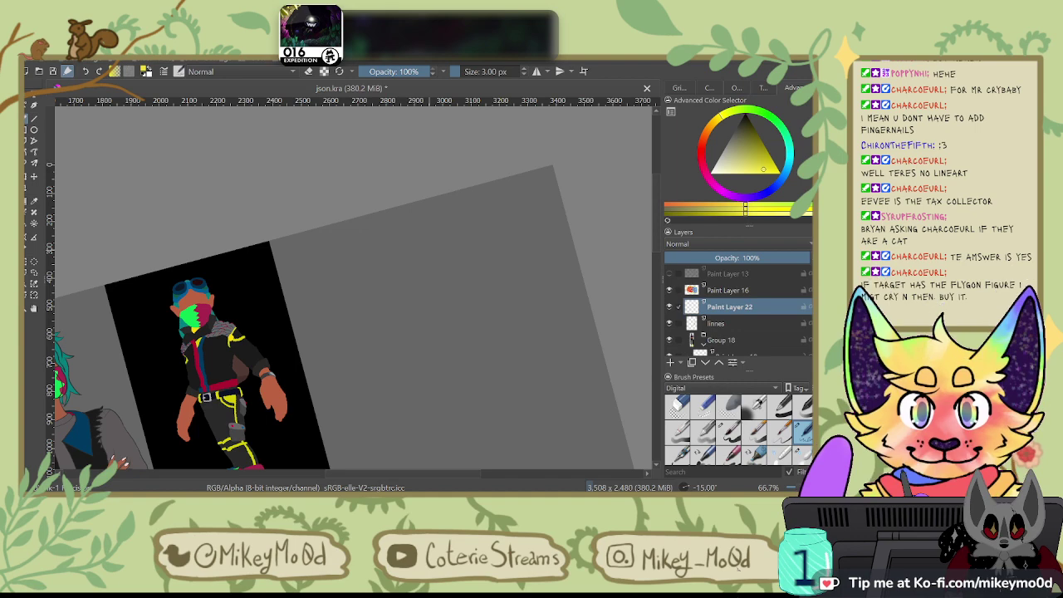
{"action": "scroll", "coordinate": [519, 310], "scroll_direction": "down", "scroll_amount": 2}
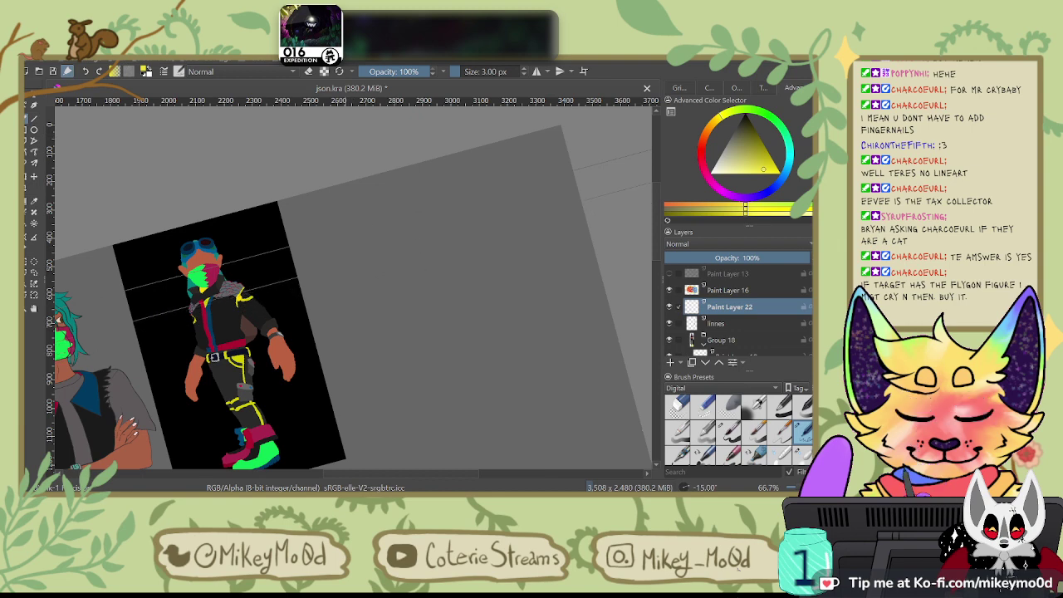
{"action": "left_click_drag", "start_coordinate": [400, 270], "coordinate": [409, 289]}
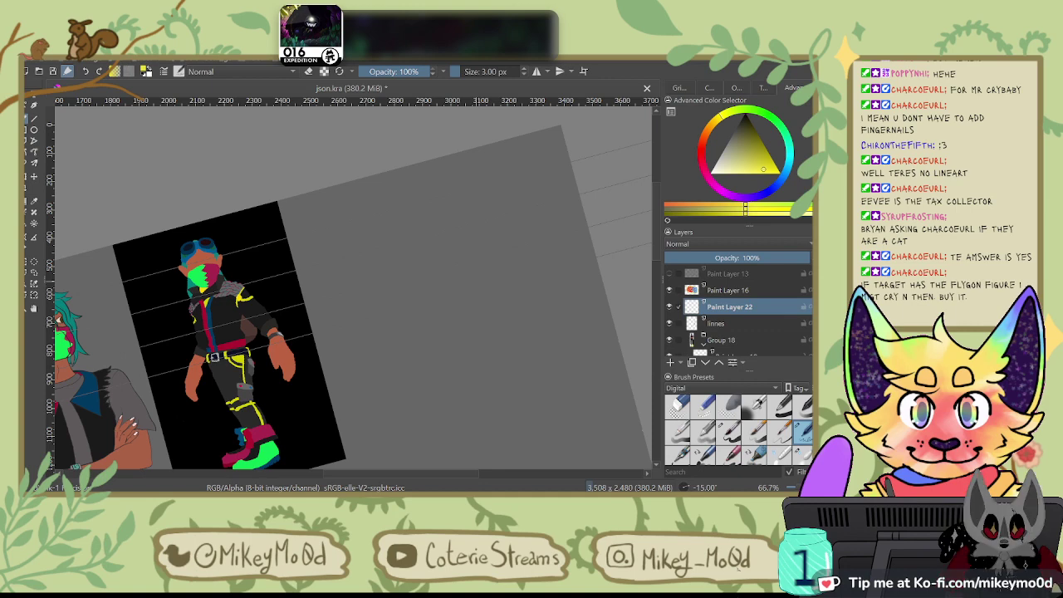
{"action": "scroll", "coordinate": [406, 307], "scroll_direction": "up", "scroll_amount": 2}
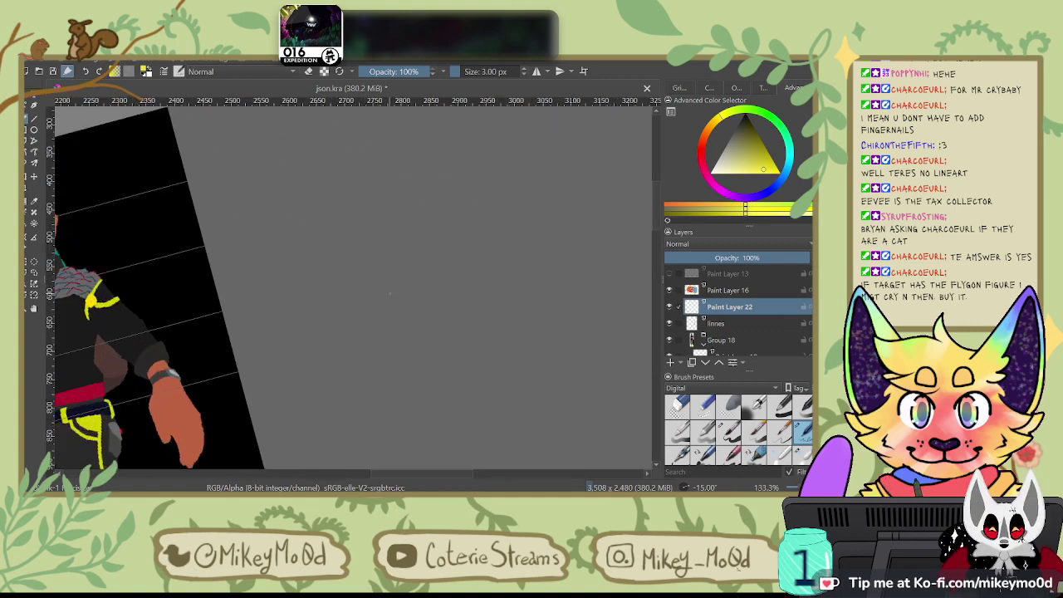
{"action": "left_click_drag", "start_coordinate": [271, 186], "coordinate": [344, 319]}
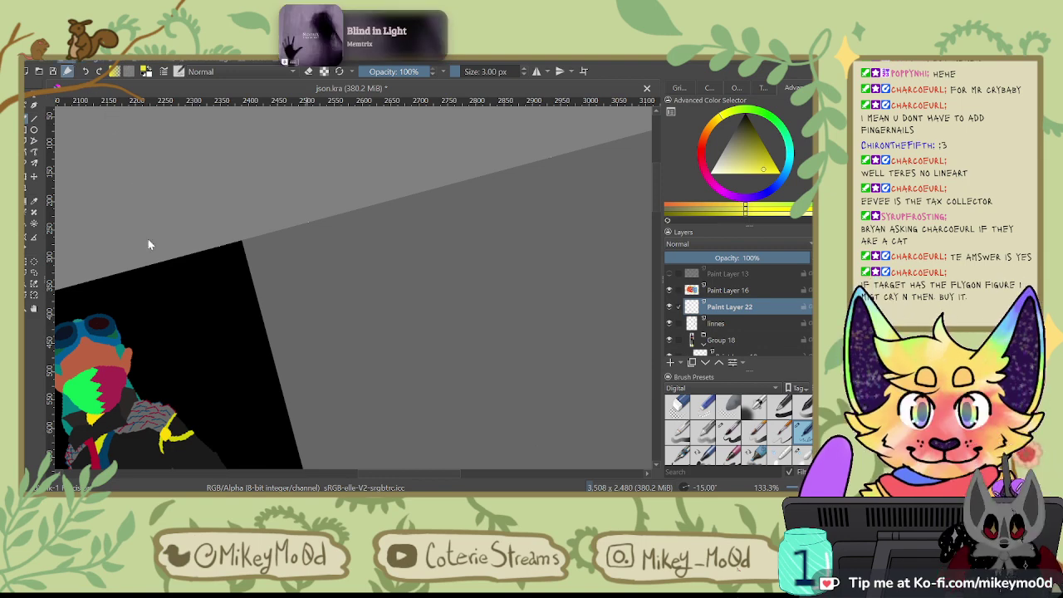
Step: Show the canvas grid and set its division style to Lines
{"action": "key", "text": "ctrl+shift+apostrophe"}
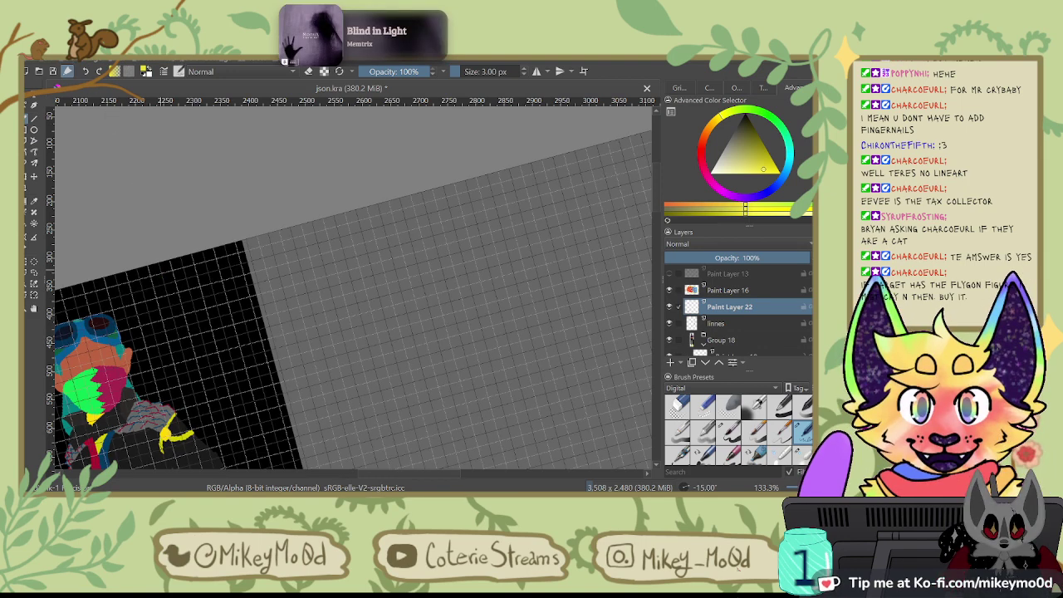
{"action": "left_click", "coordinate": [679, 87]}
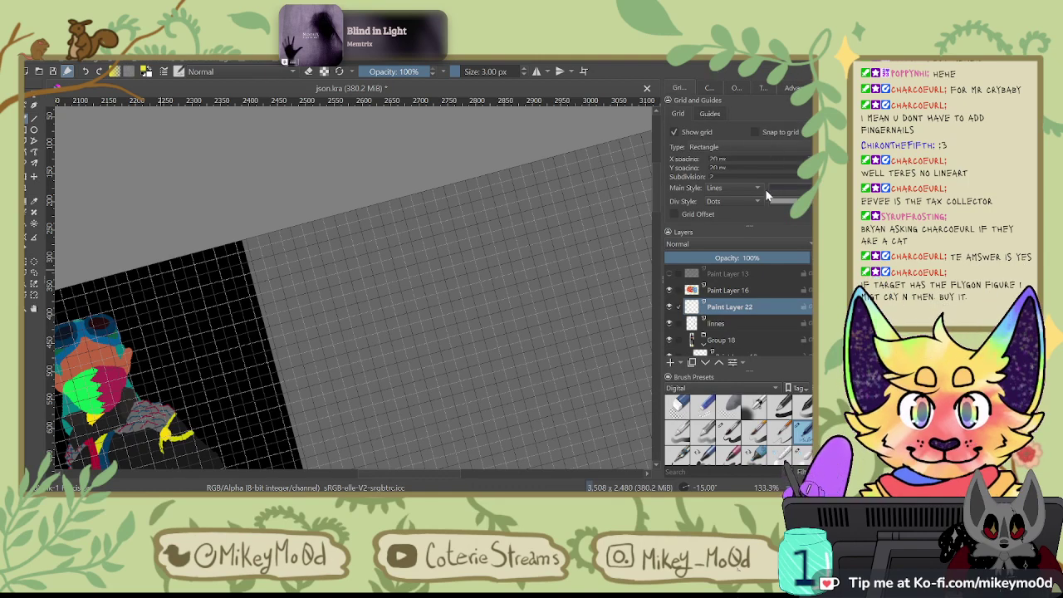
{"action": "scroll", "coordinate": [757, 198], "scroll_direction": "up", "scroll_amount": 2}
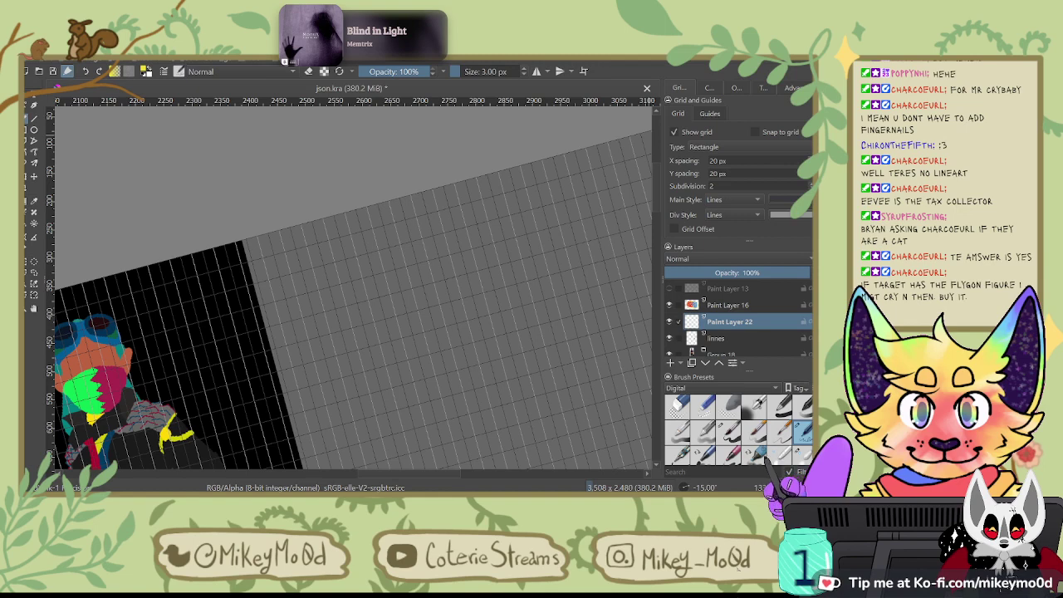
Step: Set the grid's X and Y spacing to 23 px
{"action": "left_click", "coordinate": [810, 158]}
{"action": "left_click", "coordinate": [809, 158]}
{"action": "left_click", "coordinate": [809, 164]}
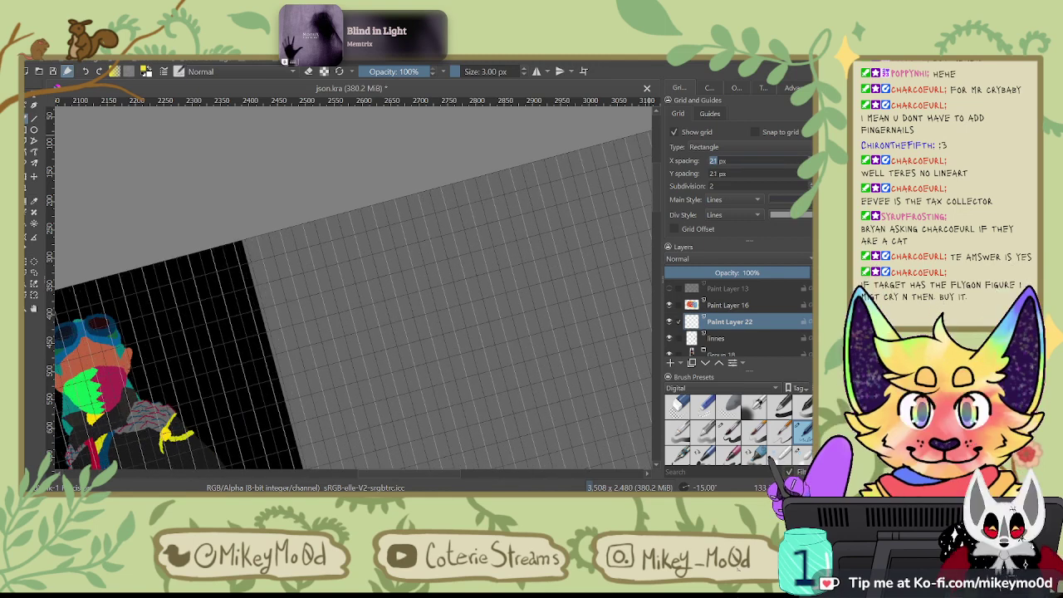
{"action": "key", "text": "Up"}
{"action": "key", "text": "Up"}
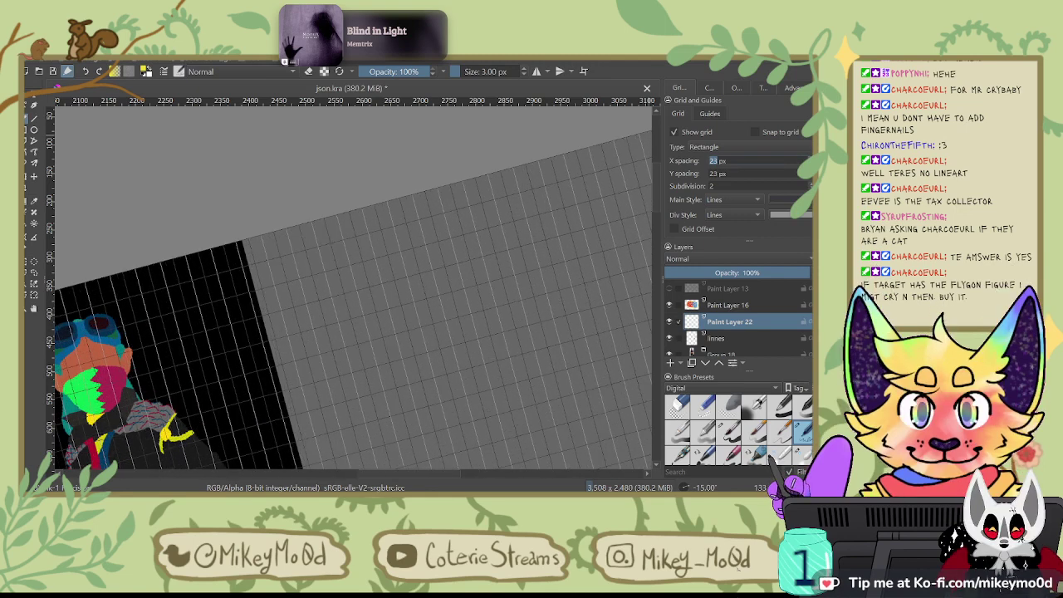
Step: Try the Isometric grid type and return to Rectangle
{"action": "left_click", "coordinate": [778, 146]}
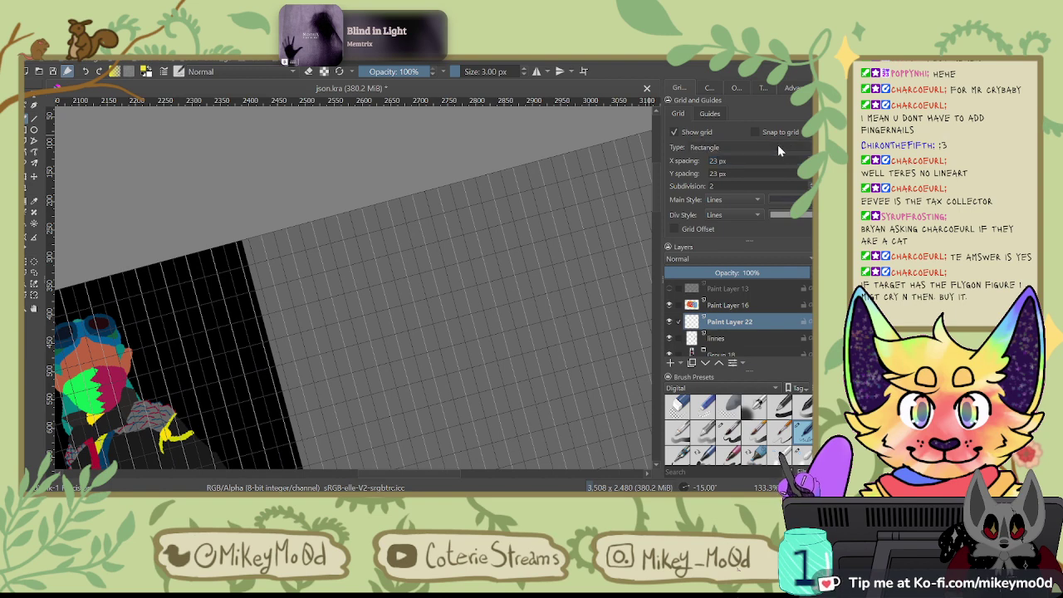
{"action": "left_click", "coordinate": [768, 147]}
{"action": "left_click", "coordinate": [769, 157]}
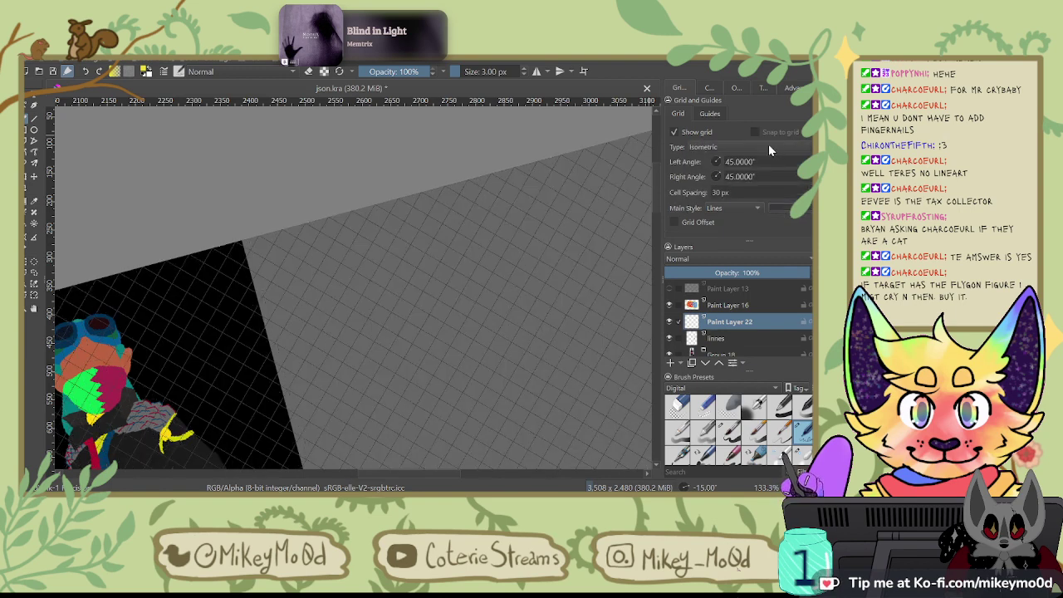
{"action": "left_click", "coordinate": [770, 145]}
{"action": "left_click", "coordinate": [772, 139]}
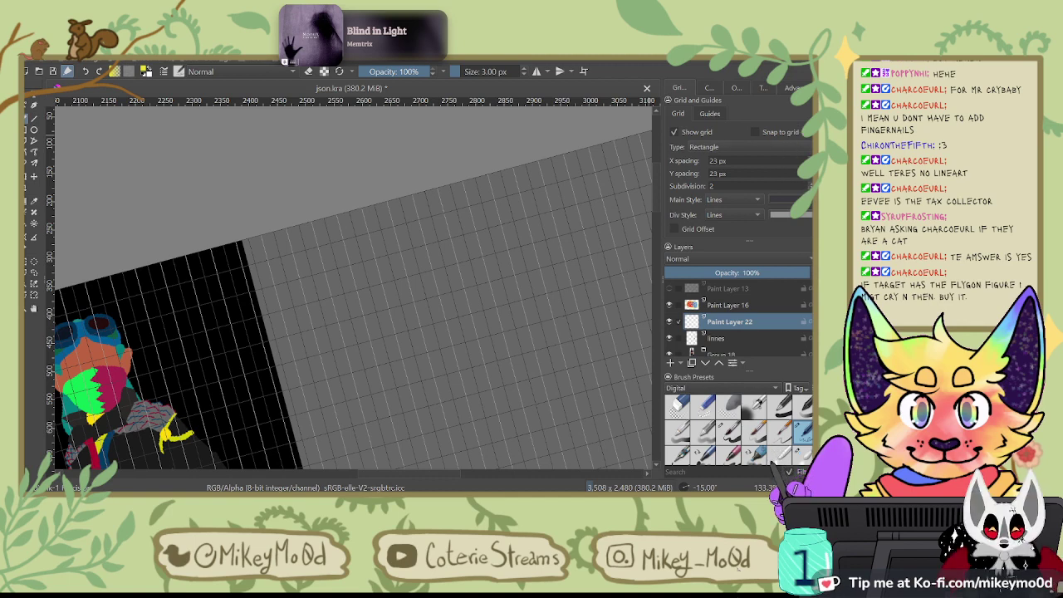
Step: Set the grid subdivision to 3 and give the division lines a darker colour
{"action": "left_click", "coordinate": [812, 188]}
{"action": "left_click", "coordinate": [811, 185]}
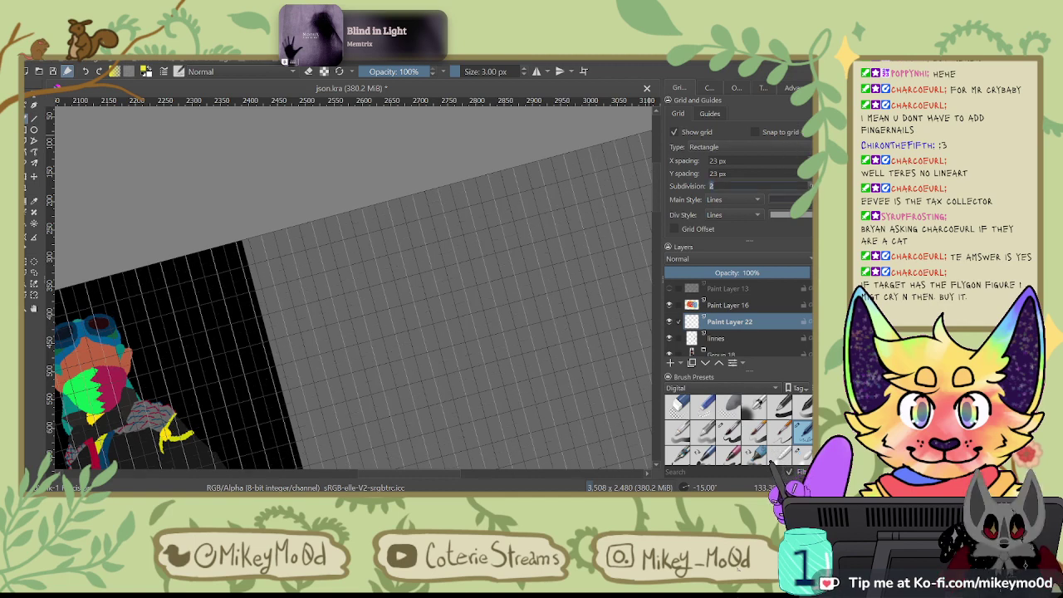
{"action": "type", "text": "3"}
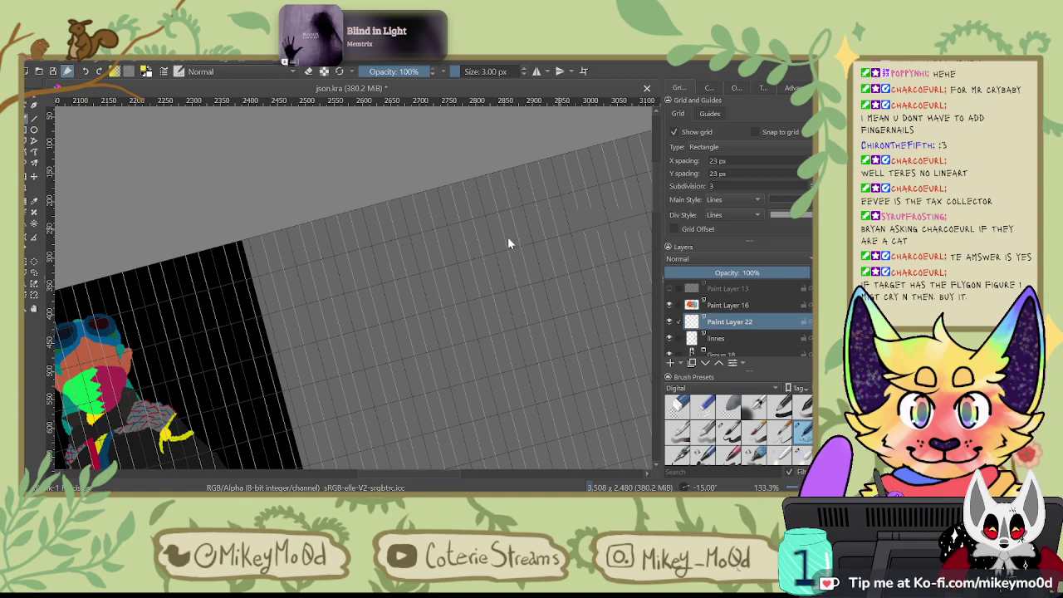
{"action": "key", "text": "Return"}
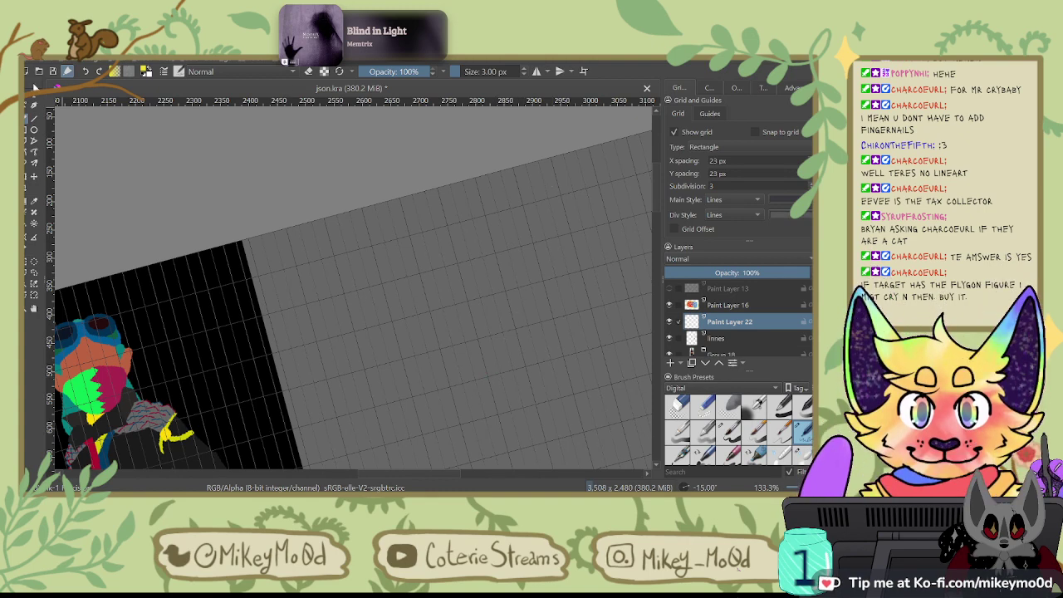
Step: Try handwriting a yellow "Aa" on the grid beside the black reference panel, and undo the strokes
{"action": "scroll", "coordinate": [217, 210], "scroll_direction": "up", "scroll_amount": 1}
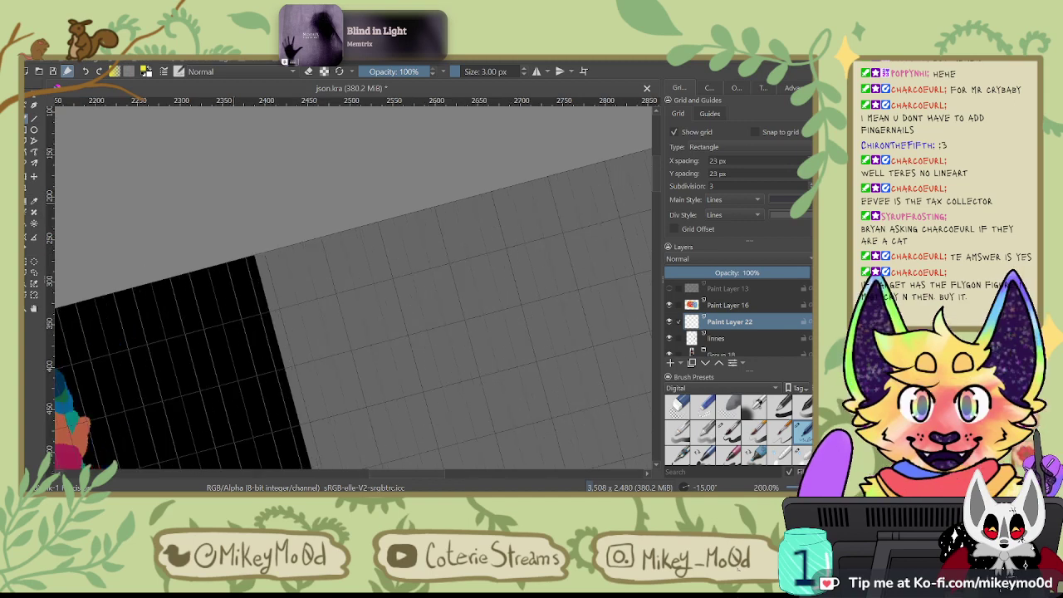
{"action": "scroll", "coordinate": [377, 183], "scroll_direction": "up", "scroll_amount": 2}
{"action": "left_click_drag", "start_coordinate": [532, 389], "coordinate": [534, 188]}
{"action": "left_click_drag", "start_coordinate": [548, 294], "coordinate": [519, 267]}
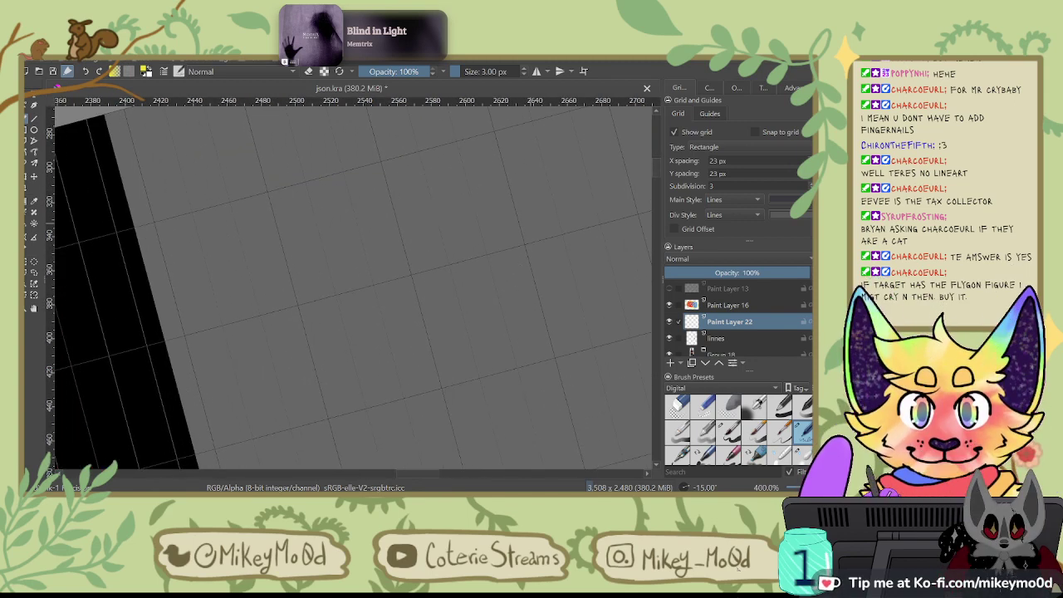
{"action": "mouse_move", "coordinate": [309, 316]}
{"action": "left_mouse_down"}
{"action": "mouse_move", "coordinate": [359, 235]}
{"action": "mouse_move", "coordinate": [384, 291]}
{"action": "left_mouse_up"}
{"action": "key", "text": "ctrl+z"}
{"action": "mouse_move", "coordinate": [306, 301]}
{"action": "left_mouse_down"}
{"action": "mouse_move", "coordinate": [310, 263]}
{"action": "mouse_move", "coordinate": [387, 264]}
{"action": "left_mouse_up"}
{"action": "left_click_drag", "start_coordinate": [309, 251], "coordinate": [377, 226]}
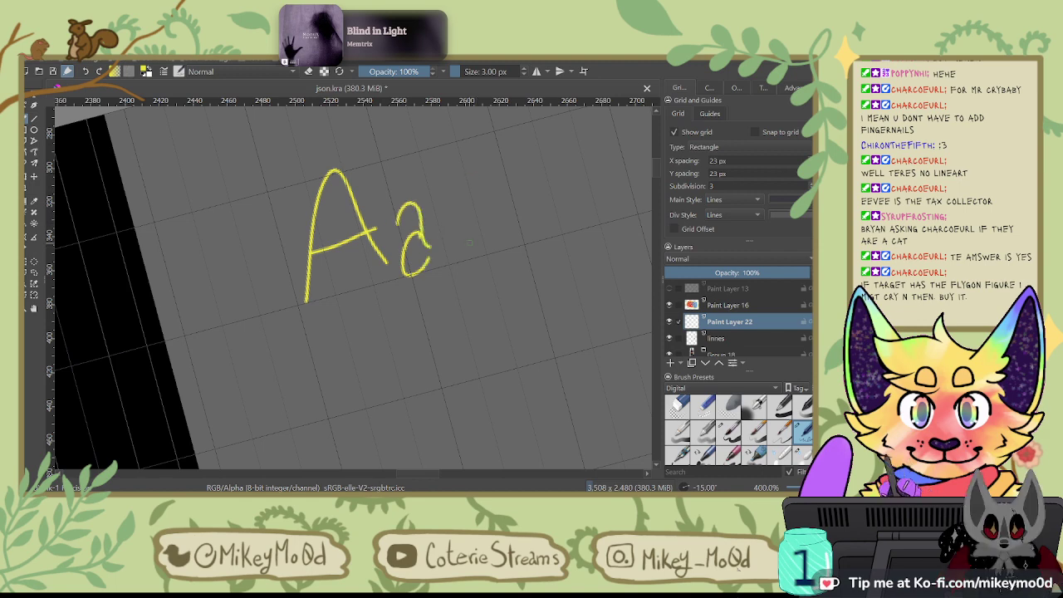
{"action": "left_click_drag", "start_coordinate": [520, 214], "coordinate": [496, 238]}
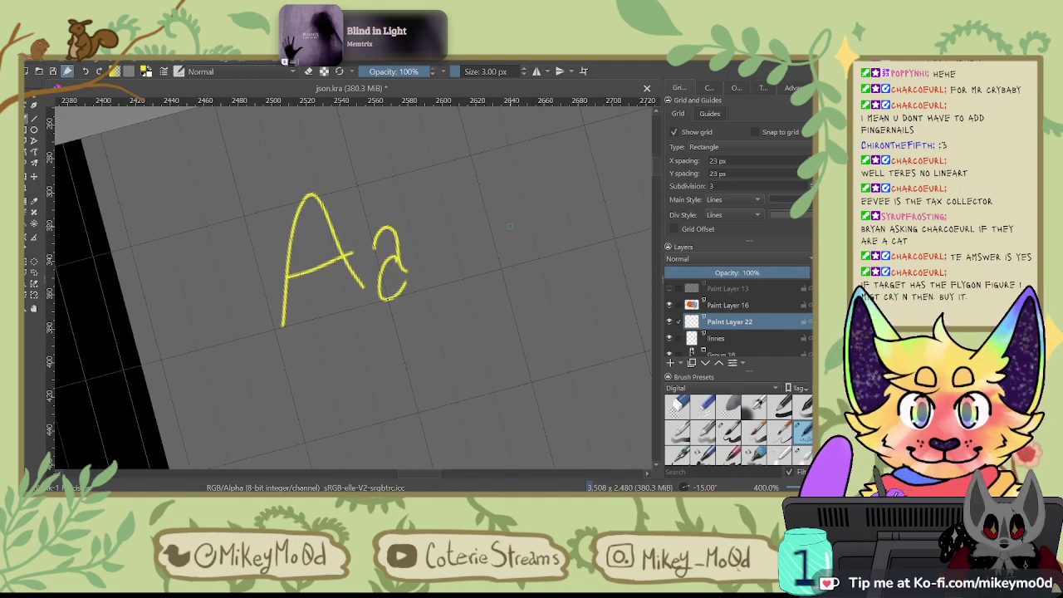
{"action": "key", "text": "ctrl+z"}
{"action": "key", "text": "ctrl+z"}
{"action": "key", "text": "ctrl+z"}
{"action": "key", "text": "ctrl+z"}
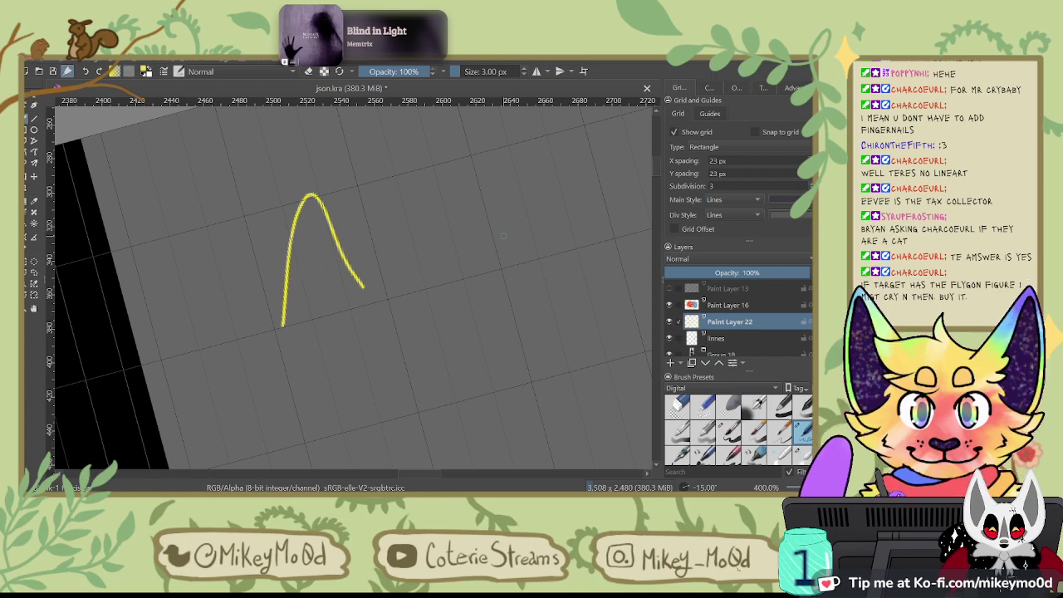
Step: Try a second handwritten "Aa" with the capital's left leg starting on a grid line, and undo it
{"action": "mouse_move", "coordinate": [278, 328]}
{"action": "left_mouse_down"}
{"action": "mouse_move", "coordinate": [277, 271]}
{"action": "mouse_move", "coordinate": [342, 266]}
{"action": "left_mouse_up"}
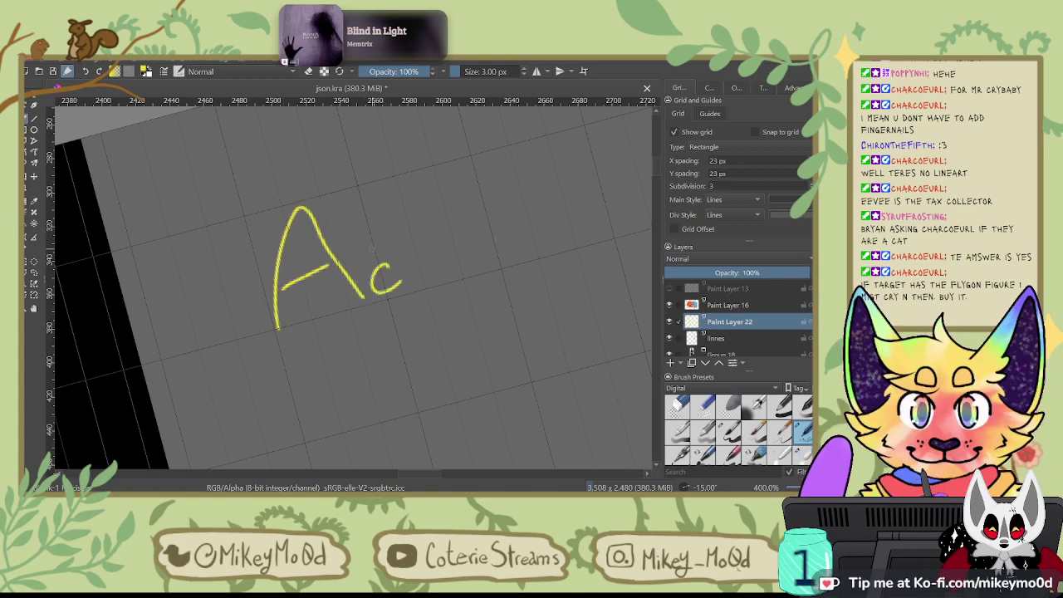
{"action": "left_click_drag", "start_coordinate": [402, 259], "coordinate": [405, 292]}
{"action": "key", "text": "ctrl+z"}
{"action": "key", "text": "ctrl+z"}
{"action": "key", "text": "ctrl+z"}
{"action": "key", "text": "ctrl+z"}
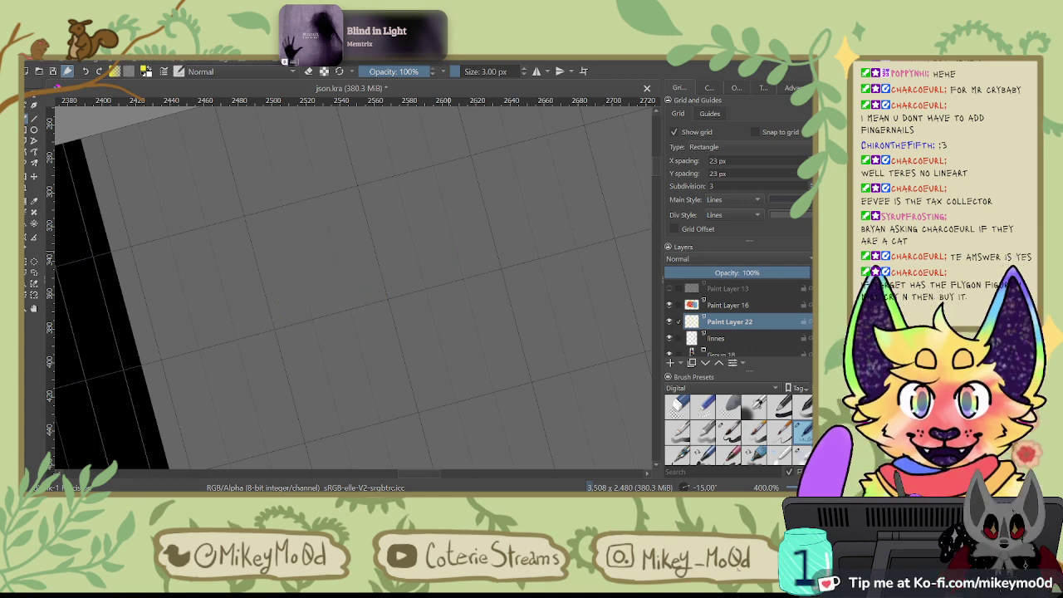
Step: Handwrite a yellow capital A and lowercase a along the grid line, redoing strokes until the shapes fit
{"action": "mouse_move", "coordinate": [276, 326]}
{"action": "left_mouse_down"}
{"action": "mouse_move", "coordinate": [276, 280]}
{"action": "mouse_move", "coordinate": [324, 299]}
{"action": "left_mouse_up"}
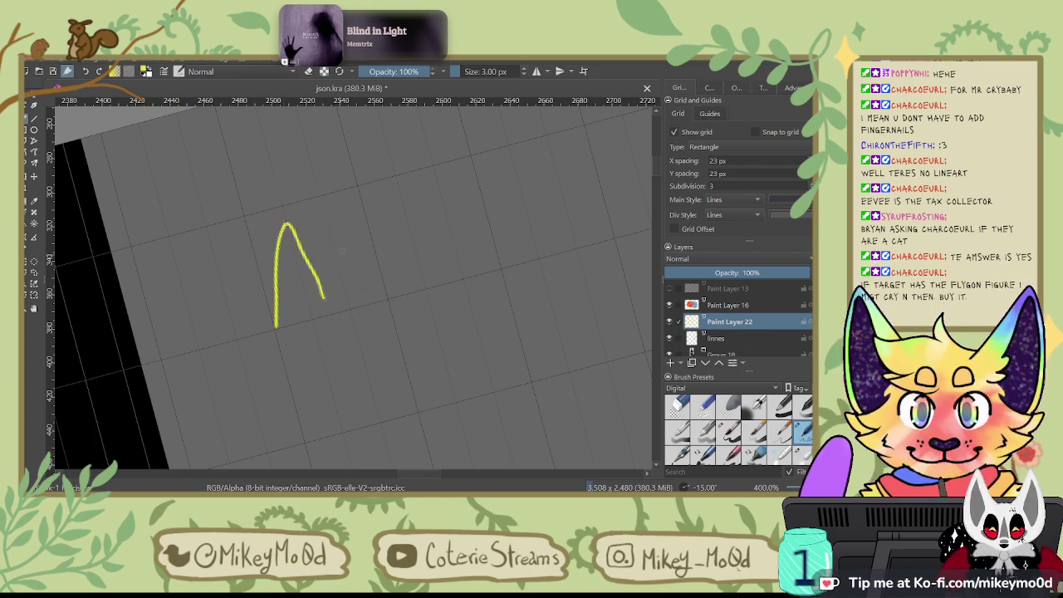
{"action": "key", "text": "ctrl+z"}
{"action": "mouse_move", "coordinate": [277, 327]}
{"action": "left_mouse_down"}
{"action": "mouse_move", "coordinate": [277, 294]}
{"action": "mouse_move", "coordinate": [379, 289]}
{"action": "left_mouse_up"}
{"action": "mouse_move", "coordinate": [289, 277]}
{"action": "left_mouse_down"}
{"action": "mouse_move", "coordinate": [407, 252]}
{"action": "mouse_move", "coordinate": [427, 286]}
{"action": "left_mouse_up"}
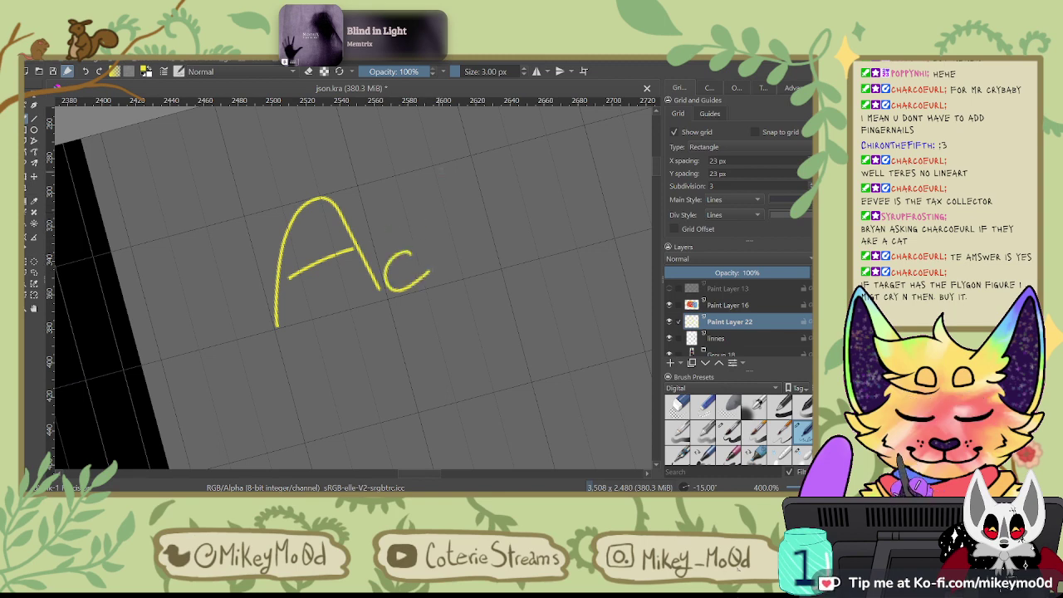
{"action": "key", "text": "ctrl+z"}
{"action": "mouse_move", "coordinate": [422, 243]}
{"action": "left_mouse_down"}
{"action": "mouse_move", "coordinate": [445, 238]}
{"action": "mouse_move", "coordinate": [450, 271]}
{"action": "left_mouse_up"}
{"action": "mouse_move", "coordinate": [401, 205]}
{"action": "left_mouse_down"}
{"action": "mouse_move", "coordinate": [458, 264]}
{"action": "mouse_move", "coordinate": [450, 255]}
{"action": "left_mouse_up"}
{"action": "key", "text": "ctrl+z"}
{"action": "key", "text": "ctrl+z"}
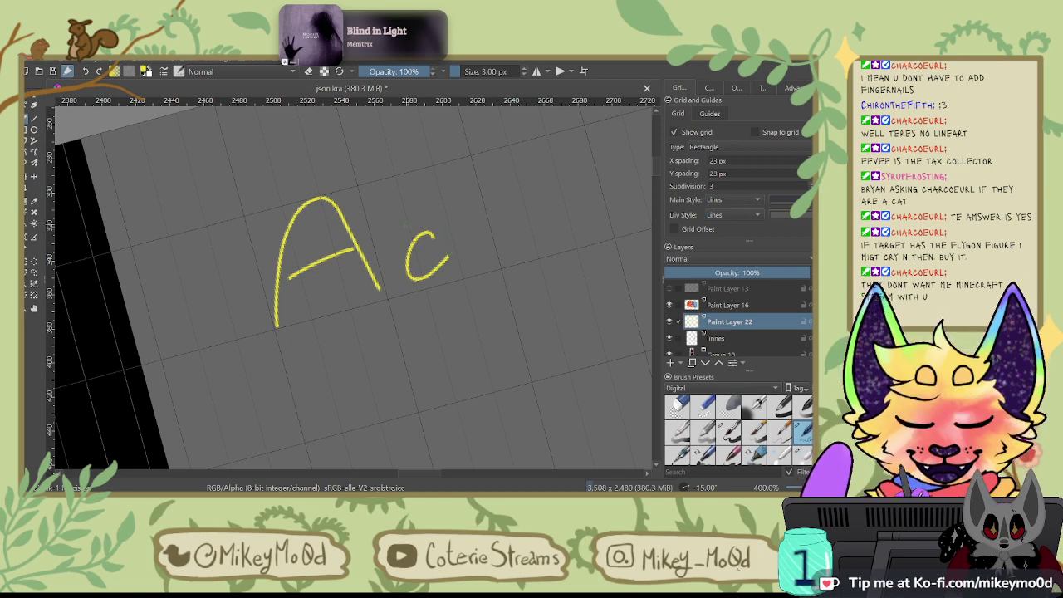
{"action": "left_click_drag", "start_coordinate": [402, 222], "coordinate": [460, 260]}
Step: Handwrite "Bb" and "Cc" in yellow to the right of "Aa", following the grid lines and redrawing the capital C
{"action": "left_click_drag", "start_coordinate": [594, 177], "coordinate": [481, 223]}
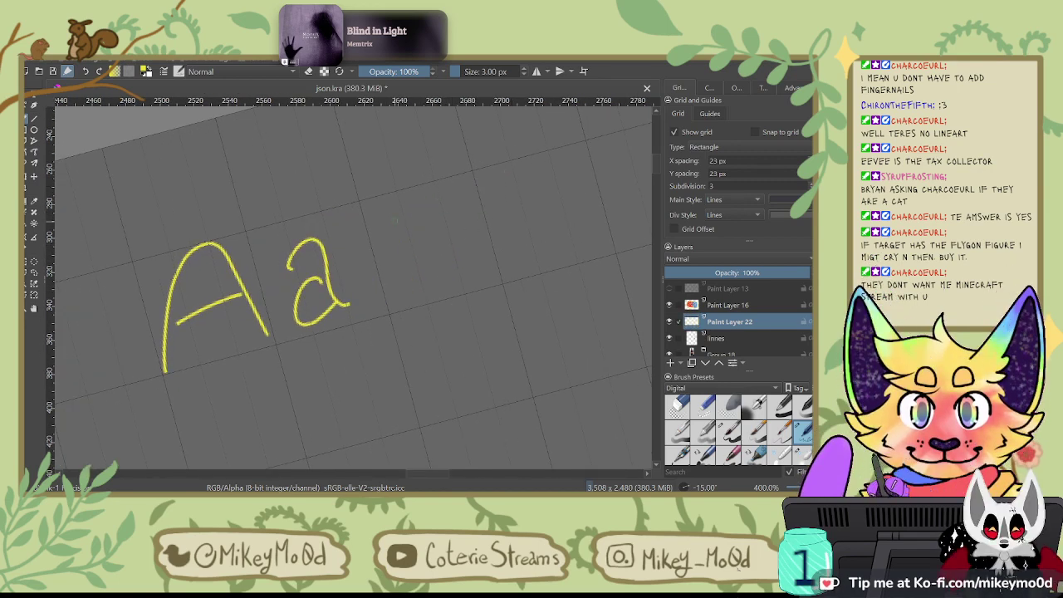
{"action": "mouse_move", "coordinate": [395, 198]}
{"action": "left_mouse_down"}
{"action": "mouse_move", "coordinate": [418, 299]}
{"action": "mouse_move", "coordinate": [454, 201]}
{"action": "mouse_move", "coordinate": [418, 296]}
{"action": "left_mouse_up"}
{"action": "mouse_move", "coordinate": [520, 199]}
{"action": "left_mouse_down"}
{"action": "mouse_move", "coordinate": [432, 223]}
{"action": "mouse_move", "coordinate": [444, 293]}
{"action": "mouse_move", "coordinate": [432, 257]}
{"action": "left_mouse_up"}
{"action": "left_click_drag", "start_coordinate": [488, 221], "coordinate": [517, 280]}
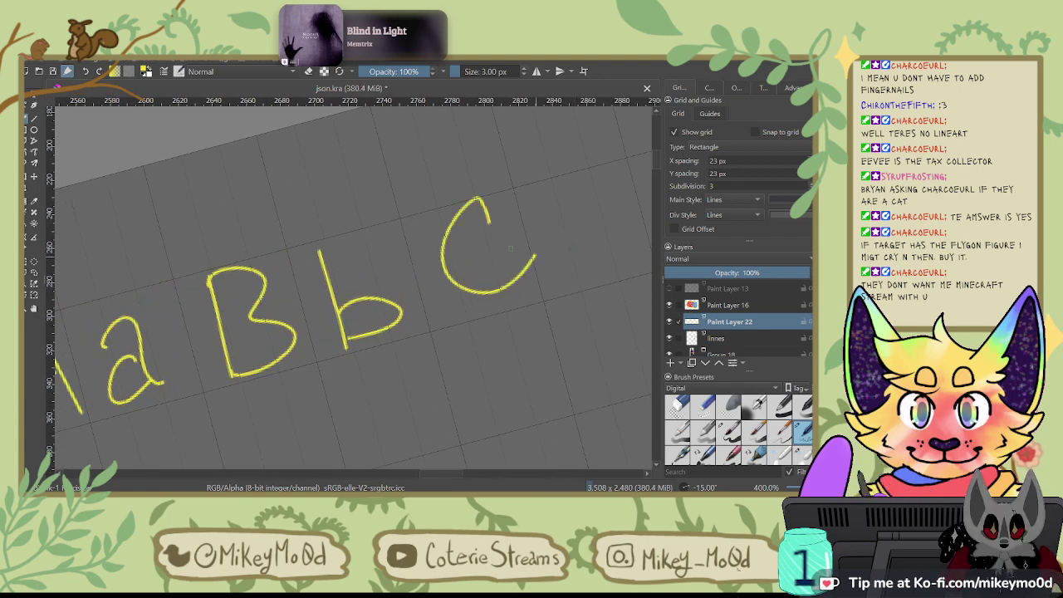
{"action": "key", "text": "ctrl+z"}
{"action": "left_click_drag", "start_coordinate": [487, 218], "coordinate": [492, 284]}
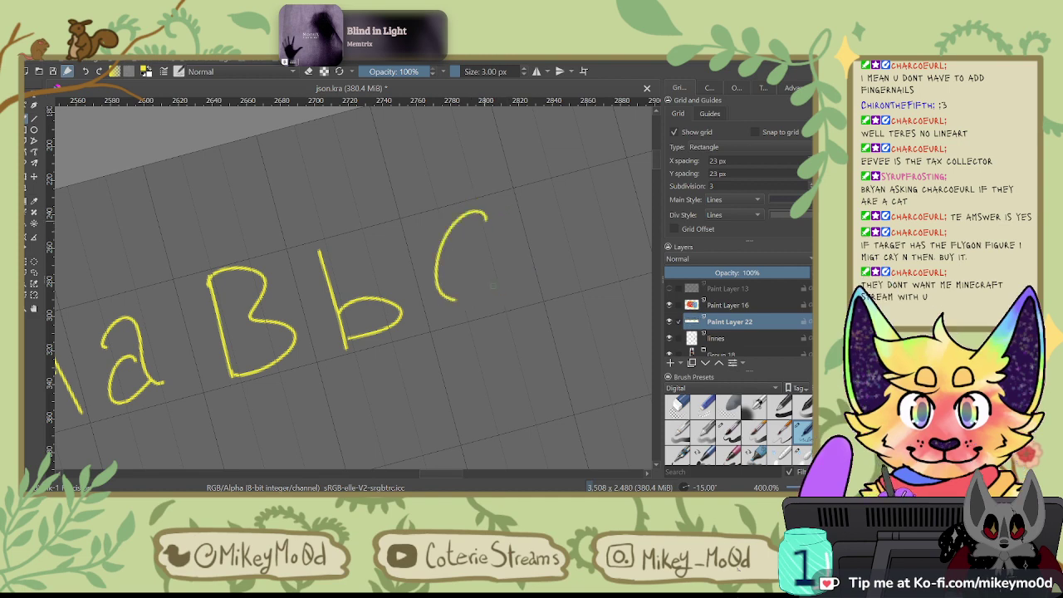
{"action": "mouse_move", "coordinate": [556, 228]}
{"action": "left_mouse_down"}
{"action": "mouse_move", "coordinate": [470, 263]}
{"action": "mouse_move", "coordinate": [445, 309]}
{"action": "mouse_move", "coordinate": [494, 299]}
{"action": "mouse_move", "coordinate": [522, 235]}
{"action": "mouse_move", "coordinate": [541, 220]}
{"action": "left_mouse_up"}
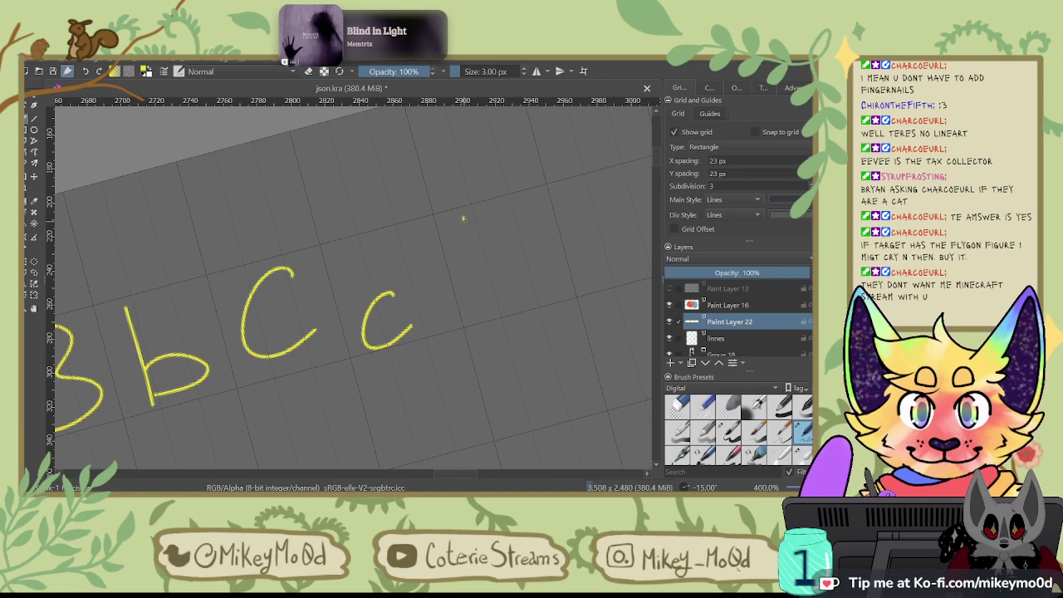
Step: Handwrite a yellow capital D and lowercase d to the right of "Cc", following the slanted grid lines
{"action": "left_click_drag", "start_coordinate": [463, 218], "coordinate": [487, 299]}
{"action": "mouse_move", "coordinate": [462, 227]}
{"action": "left_mouse_down"}
{"action": "mouse_move", "coordinate": [529, 228]}
{"action": "mouse_move", "coordinate": [482, 299]}
{"action": "left_mouse_up"}
{"action": "left_click_drag", "start_coordinate": [536, 257], "coordinate": [395, 293]}
{"action": "mouse_move", "coordinate": [493, 270]}
{"action": "left_mouse_down"}
{"action": "mouse_move", "coordinate": [460, 290]}
{"action": "mouse_move", "coordinate": [465, 205]}
{"action": "left_mouse_up"}
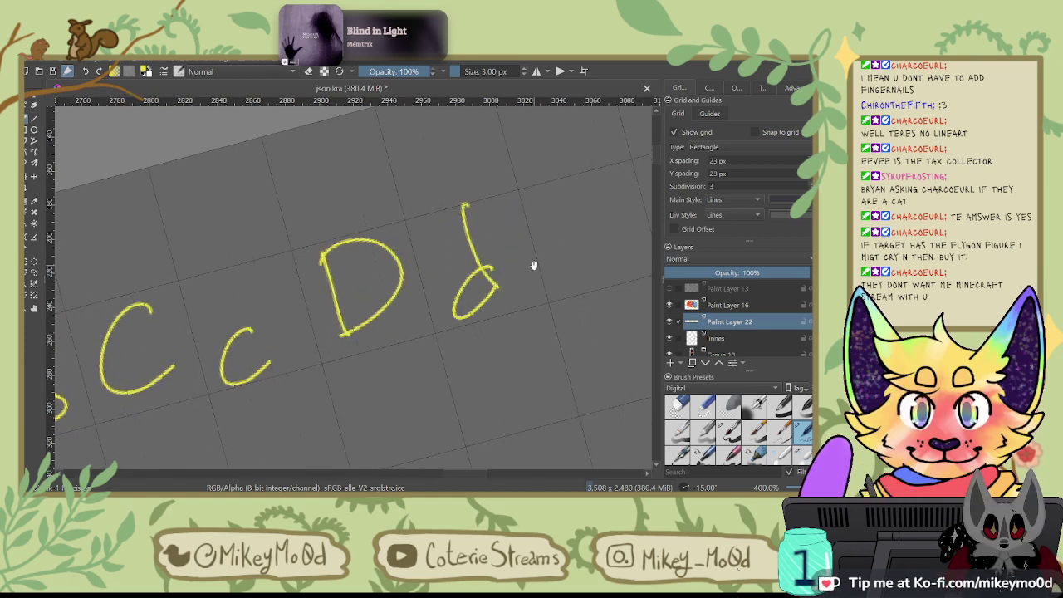
Step: Handwrite a yellow "Ee" to the right of "Dd", redrawing both letters until their size fits the grid
{"action": "left_click_drag", "start_coordinate": [533, 265], "coordinate": [367, 282]}
{"action": "left_click_drag", "start_coordinate": [438, 189], "coordinate": [461, 252]}
{"action": "left_click_drag", "start_coordinate": [398, 269], "coordinate": [448, 241]}
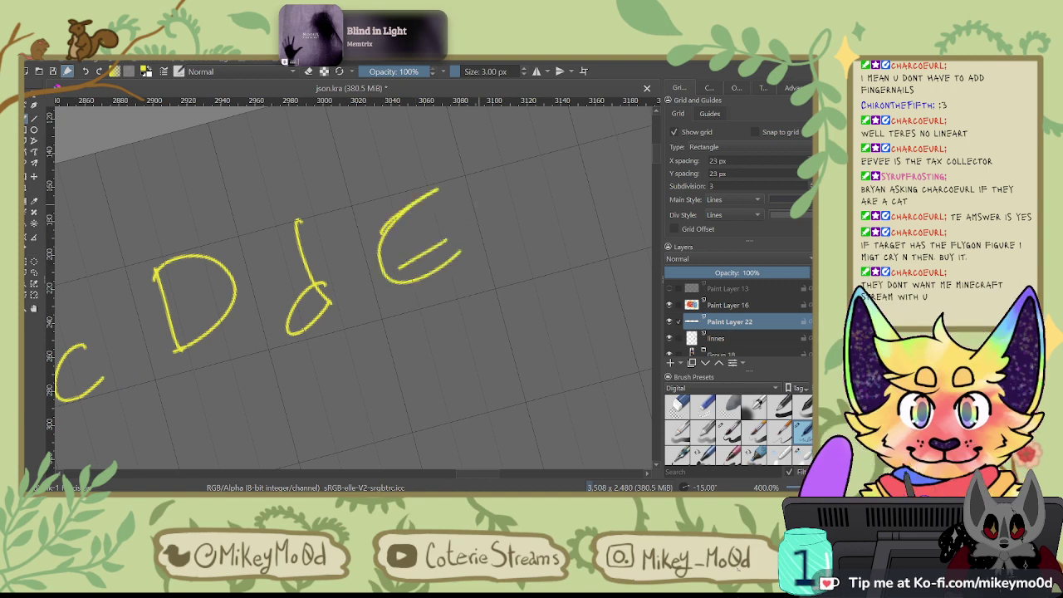
{"action": "key", "text": "ctrl+z"}
{"action": "key", "text": "ctrl+z"}
{"action": "mouse_move", "coordinate": [435, 196]}
{"action": "left_mouse_down"}
{"action": "mouse_move", "coordinate": [438, 274]}
{"action": "mouse_move", "coordinate": [430, 244]}
{"action": "left_mouse_up"}
{"action": "mouse_move", "coordinate": [504, 251]}
{"action": "left_mouse_down"}
{"action": "mouse_move", "coordinate": [544, 222]}
{"action": "mouse_move", "coordinate": [553, 254]}
{"action": "mouse_move", "coordinate": [558, 211]}
{"action": "mouse_move", "coordinate": [590, 239]}
{"action": "left_mouse_up"}
{"action": "key", "text": "ctrl+z"}
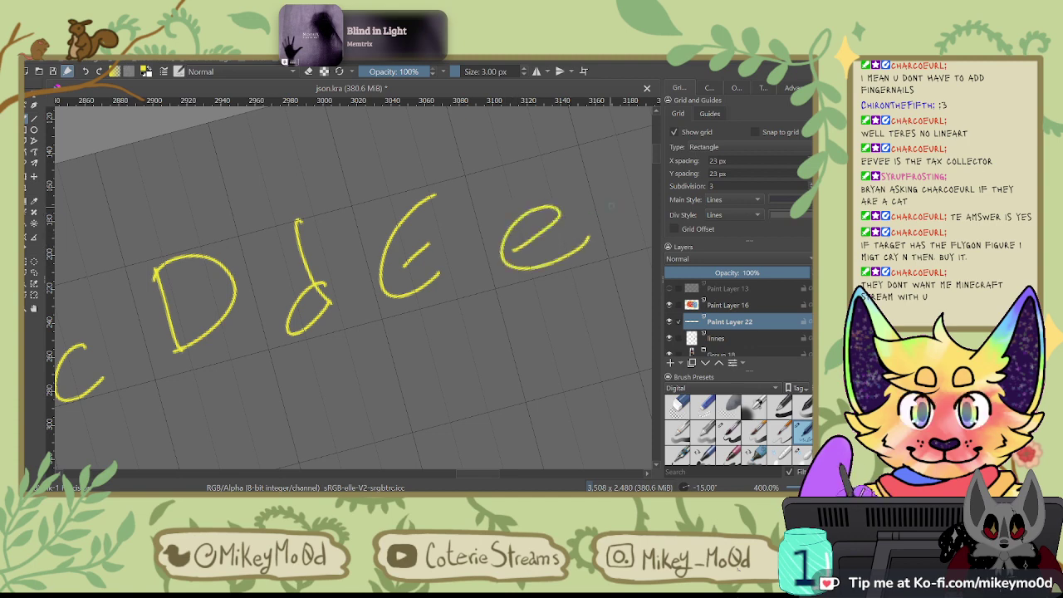
{"action": "key", "text": "ctrl+z"}
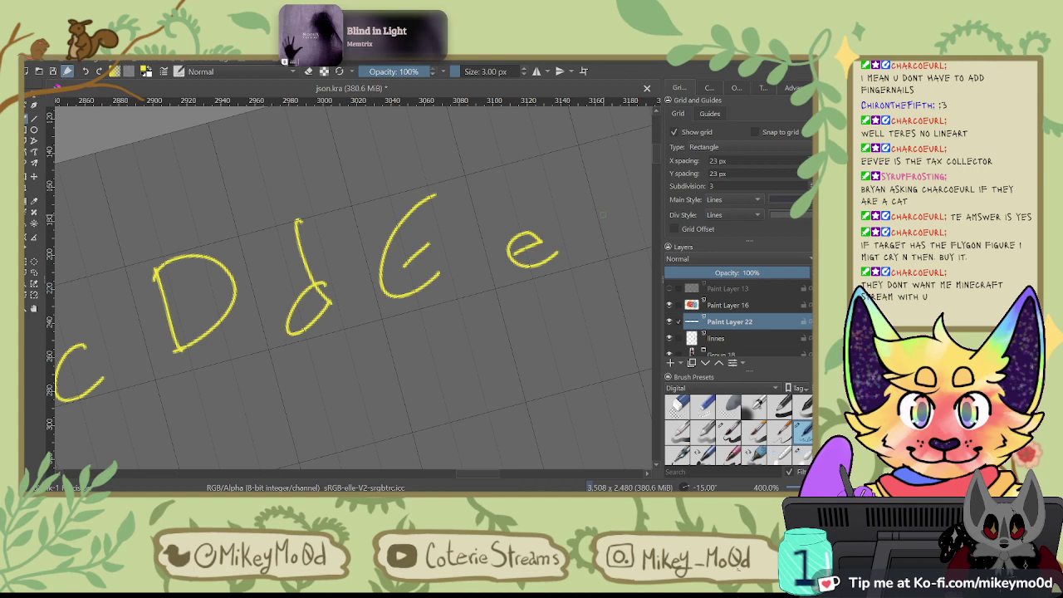
{"action": "key", "text": "ctrl+z"}
{"action": "left_click_drag", "start_coordinate": [555, 235], "coordinate": [570, 247]}
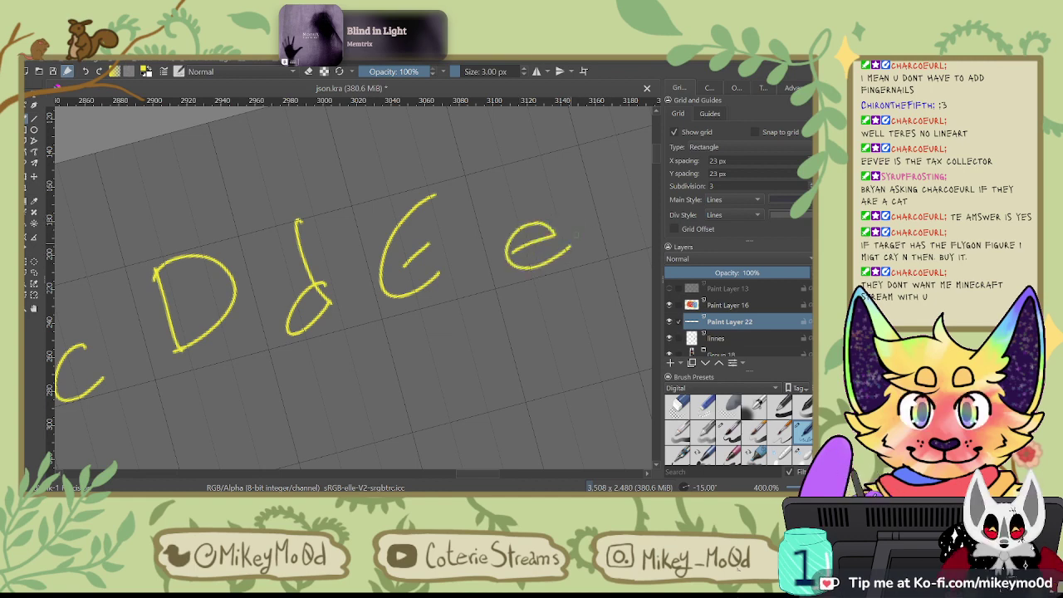
Step: Handwrite a yellow capital F to the right of "Ee", replacing the first angular version with a curved one
{"action": "left_click_drag", "start_coordinate": [493, 256], "coordinate": [334, 316]}
{"action": "left_click_drag", "start_coordinate": [472, 209], "coordinate": [514, 181]}
{"action": "left_click_drag", "start_coordinate": [437, 240], "coordinate": [485, 294]}
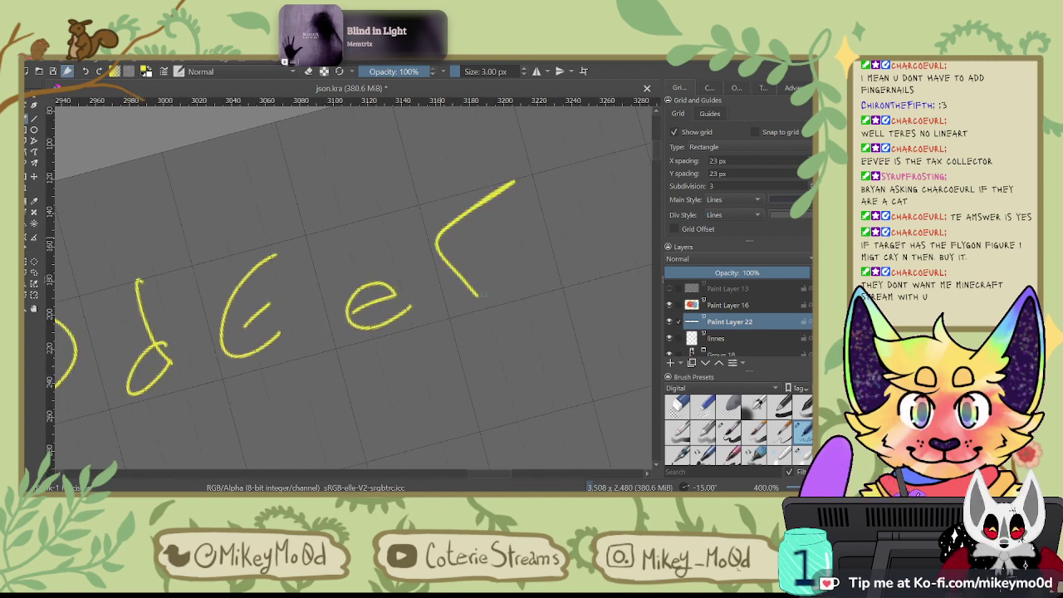
{"action": "key", "text": "ctrl+z"}
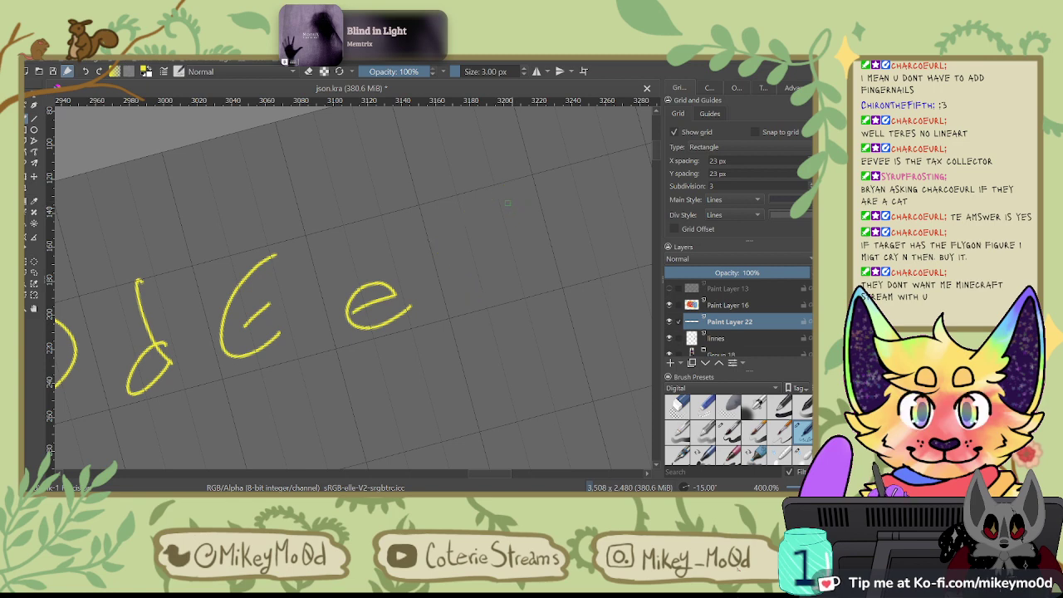
{"action": "left_click_drag", "start_coordinate": [477, 209], "coordinate": [479, 296]}
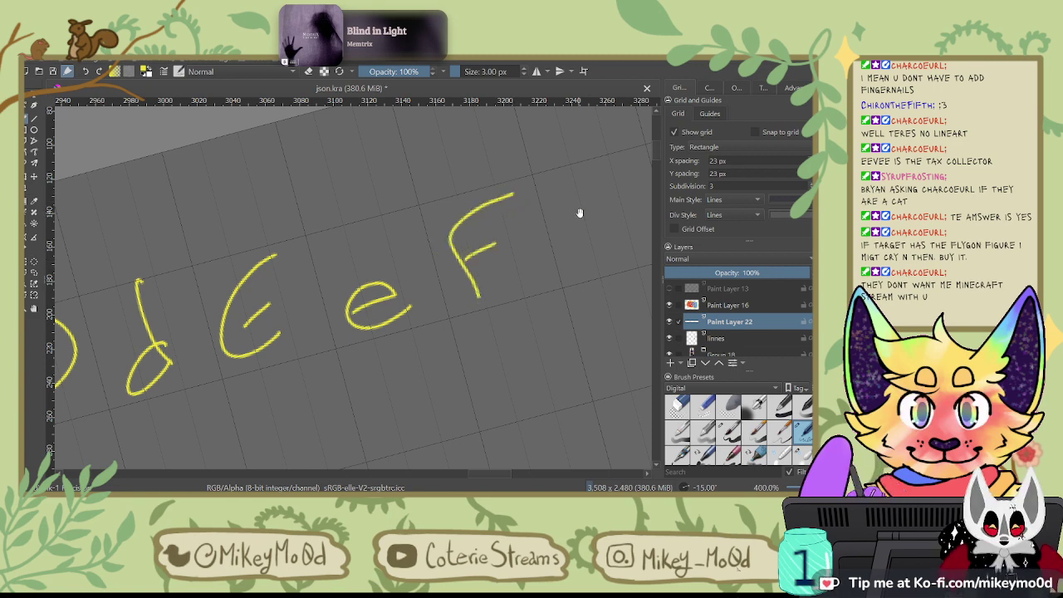
Step: Handwrite a lowercase f beside the capital F, redrawing it smaller with a crossbar through its stem
{"action": "mouse_move", "coordinate": [579, 213]}
{"action": "left_mouse_down"}
{"action": "mouse_move", "coordinate": [442, 229]}
{"action": "mouse_move", "coordinate": [499, 203]}
{"action": "mouse_move", "coordinate": [411, 243]}
{"action": "mouse_move", "coordinate": [453, 276]}
{"action": "mouse_move", "coordinate": [465, 232]}
{"action": "left_mouse_up"}
{"action": "key", "text": "ctrl+z"}
{"action": "key", "text": "ctrl+z"}
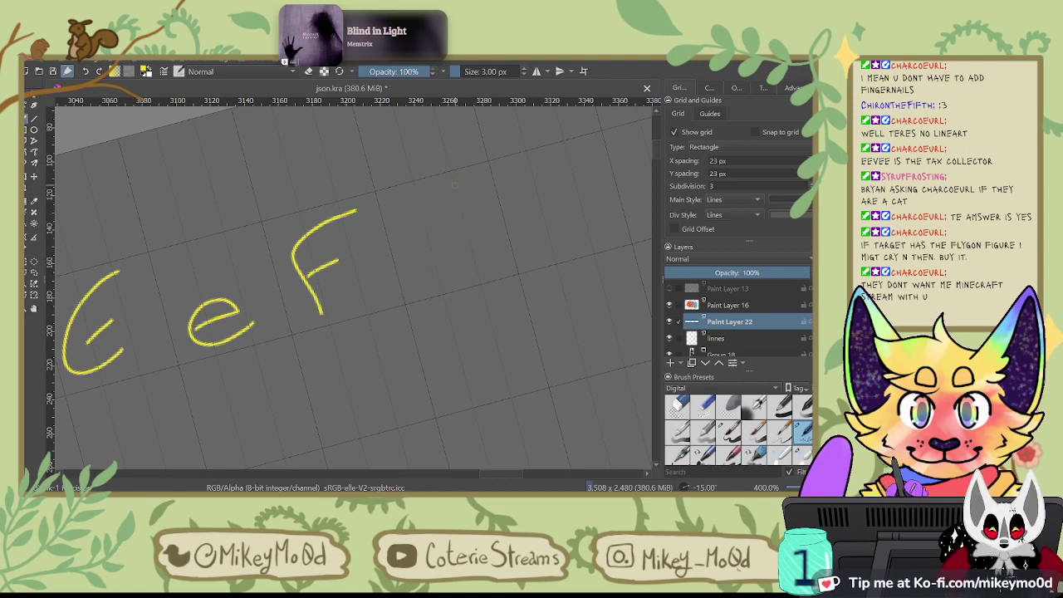
{"action": "mouse_move", "coordinate": [457, 181]}
{"action": "left_mouse_down"}
{"action": "mouse_move", "coordinate": [457, 250]}
{"action": "mouse_move", "coordinate": [407, 293]}
{"action": "mouse_move", "coordinate": [461, 214]}
{"action": "left_mouse_up"}
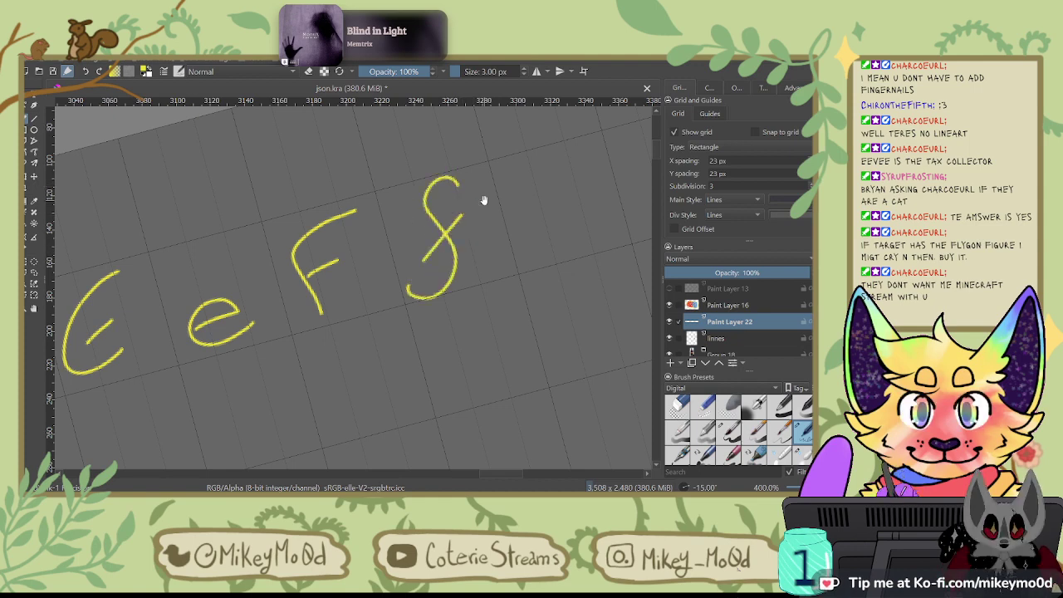
{"action": "left_click_drag", "start_coordinate": [553, 183], "coordinate": [427, 201]}
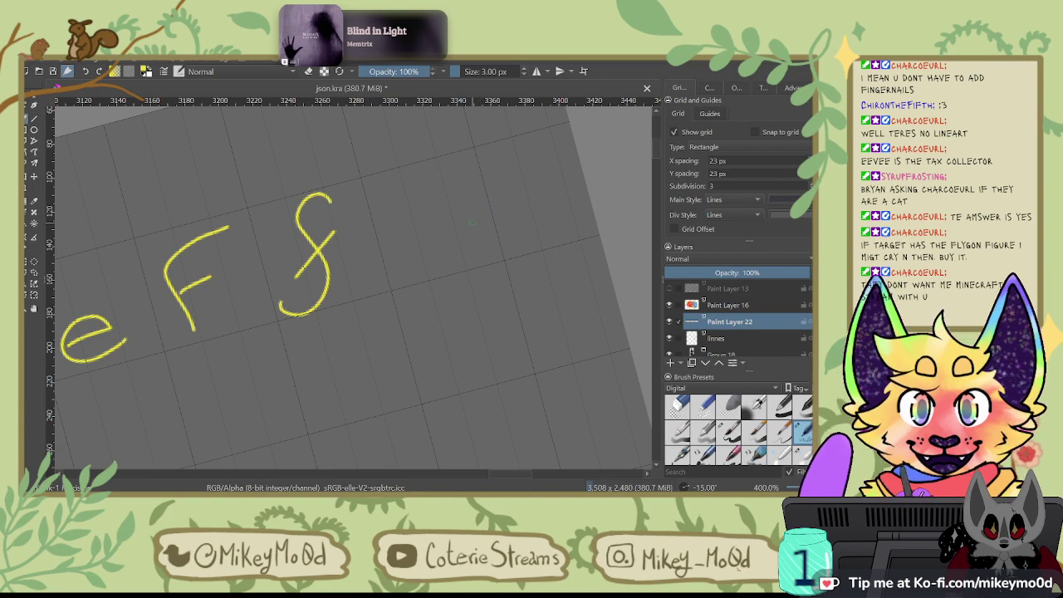
{"action": "key", "text": "ctrl+z"}
{"action": "key", "text": "ctrl+z"}
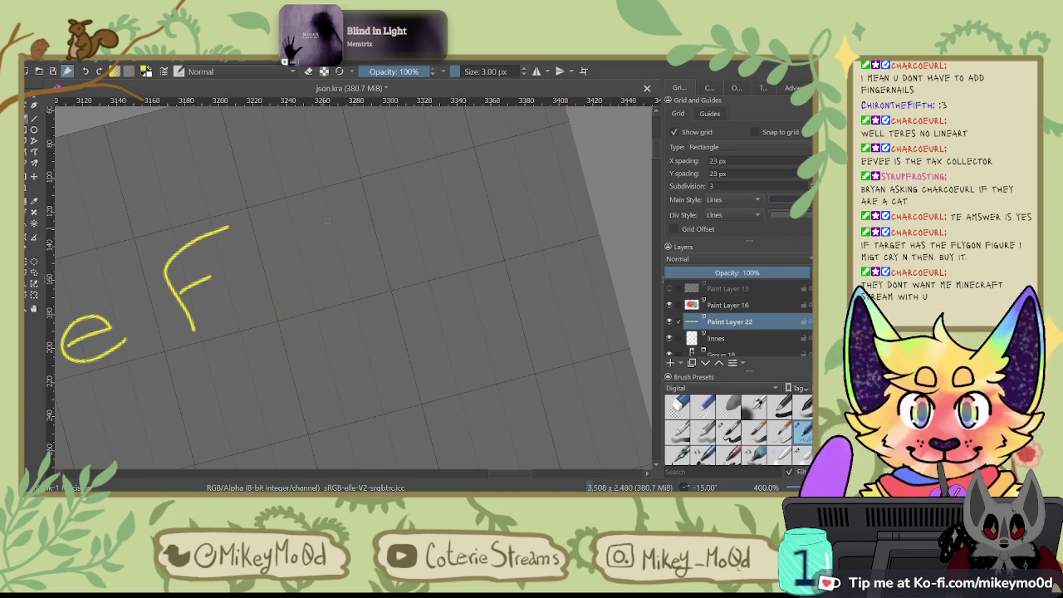
{"action": "mouse_move", "coordinate": [328, 217]}
{"action": "left_mouse_down"}
{"action": "mouse_move", "coordinate": [303, 237]}
{"action": "mouse_move", "coordinate": [295, 302]}
{"action": "mouse_move", "coordinate": [327, 241]}
{"action": "left_mouse_up"}
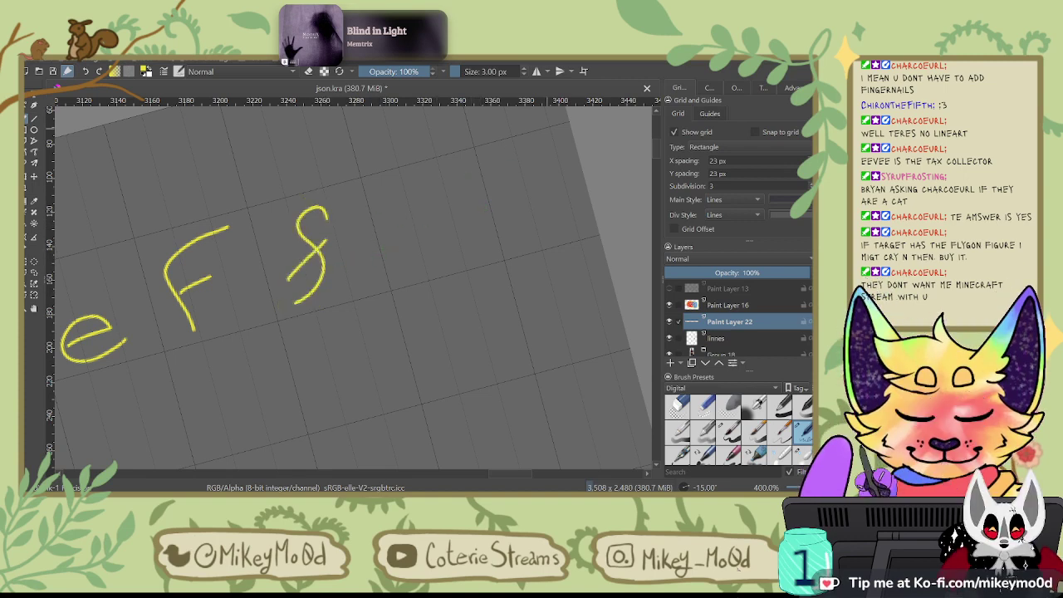
Step: Handwrite a yellow "Gg" to the right of "Ff" near the sheet's edge, redrawing the lowercase g with a looped tail
{"action": "mouse_move", "coordinate": [434, 169]}
{"action": "left_mouse_down"}
{"action": "mouse_move", "coordinate": [427, 264]}
{"action": "mouse_move", "coordinate": [453, 243]}
{"action": "mouse_move", "coordinate": [432, 226]}
{"action": "mouse_move", "coordinate": [469, 250]}
{"action": "left_mouse_up"}
{"action": "left_click_drag", "start_coordinate": [533, 176], "coordinate": [516, 307]}
{"action": "key", "text": "ctrl+z"}
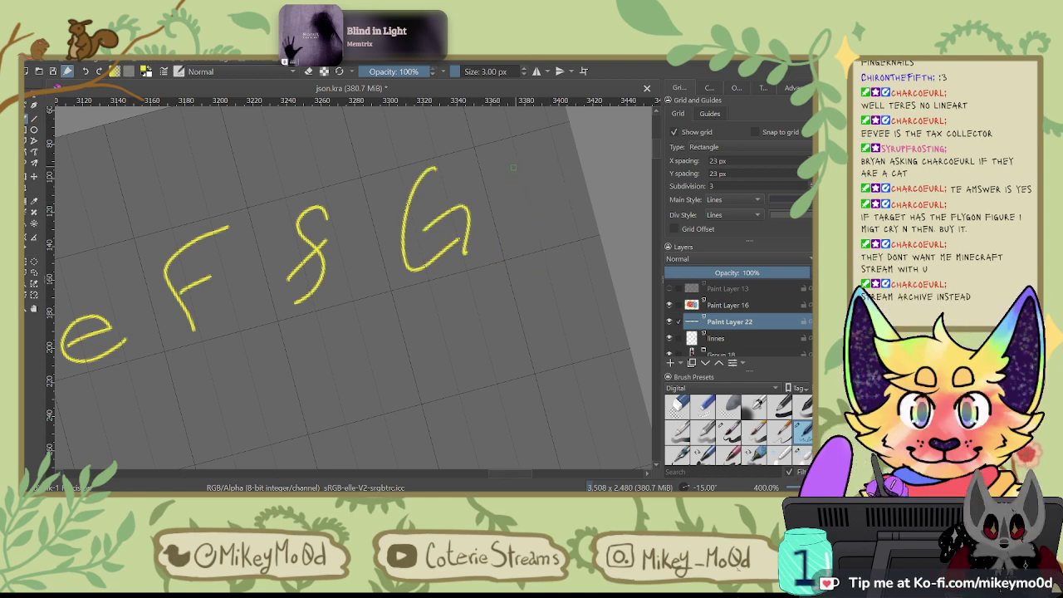
{"action": "mouse_move", "coordinate": [523, 176]}
{"action": "left_mouse_down"}
{"action": "mouse_move", "coordinate": [525, 301]}
{"action": "mouse_move", "coordinate": [523, 247]}
{"action": "left_mouse_up"}
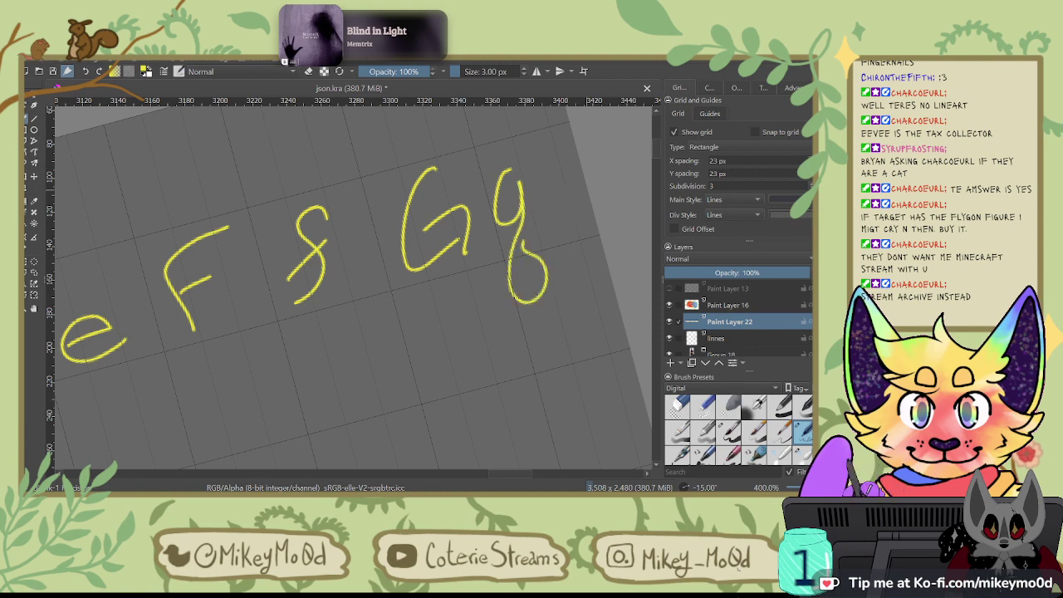
Step: Start a second row of letters by handwriting a yellow "Hh" directly below "Aa"
{"action": "left_click_drag", "start_coordinate": [225, 315], "coordinate": [474, 246]}
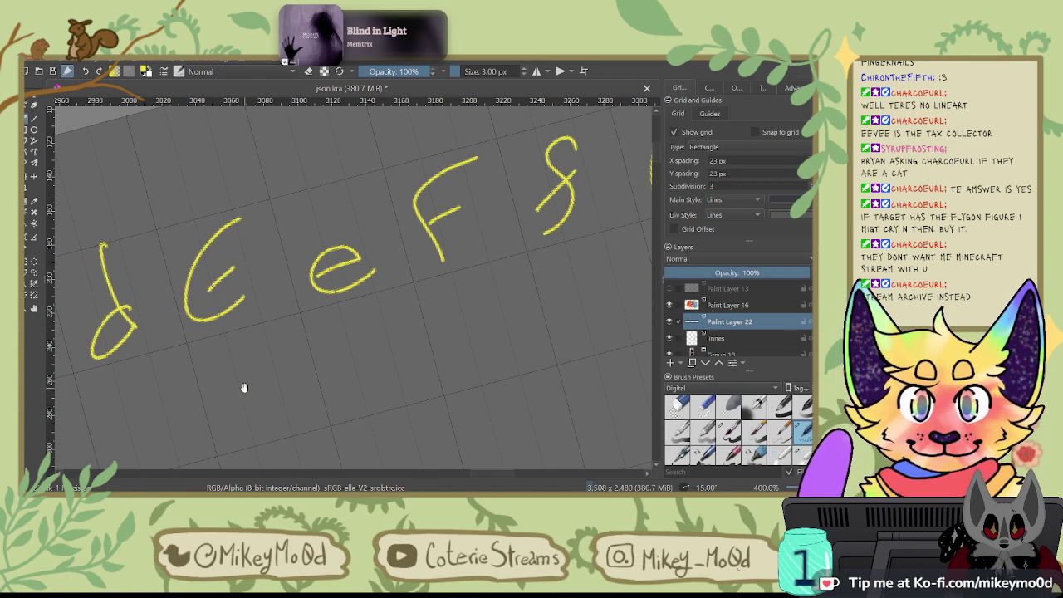
{"action": "left_click_drag", "start_coordinate": [363, 299], "coordinate": [458, 208]}
{"action": "left_click_drag", "start_coordinate": [364, 319], "coordinate": [663, 258]}
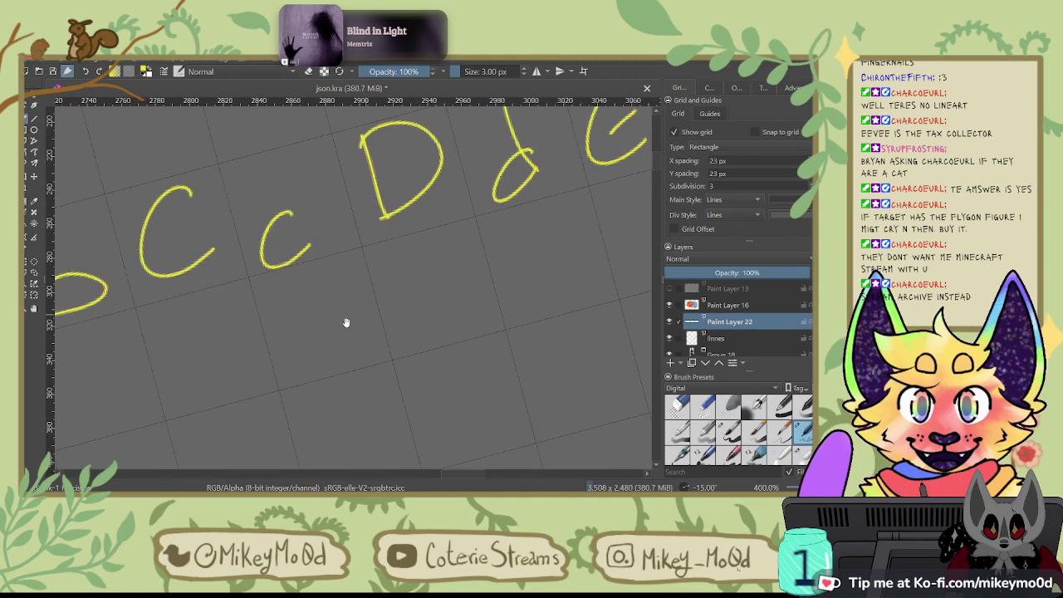
{"action": "left_click_drag", "start_coordinate": [261, 328], "coordinate": [515, 249]}
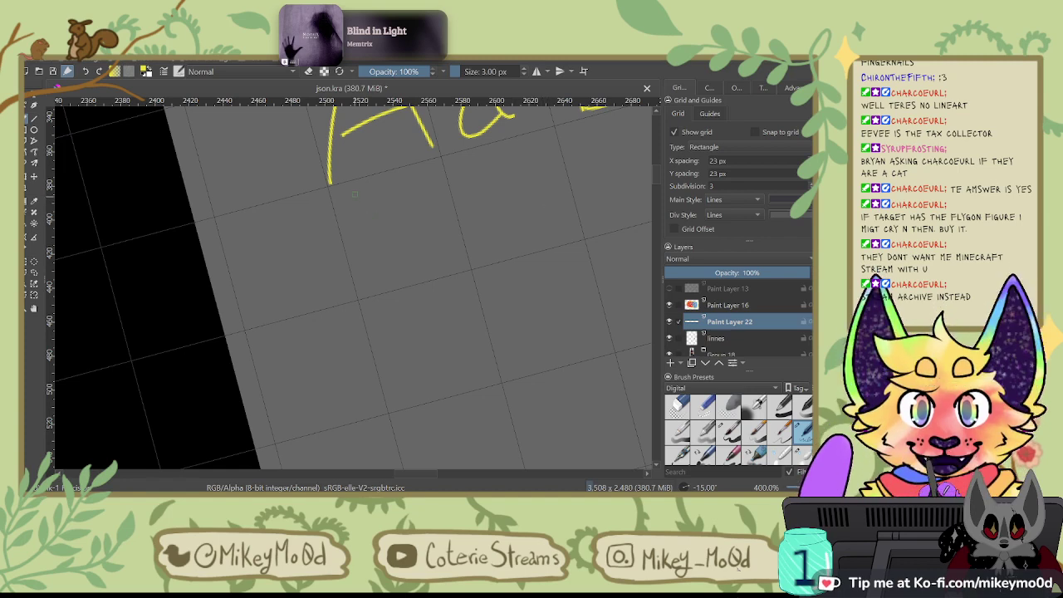
{"action": "left_click_drag", "start_coordinate": [354, 191], "coordinate": [370, 284]}
{"action": "left_click_drag", "start_coordinate": [362, 247], "coordinate": [389, 238]}
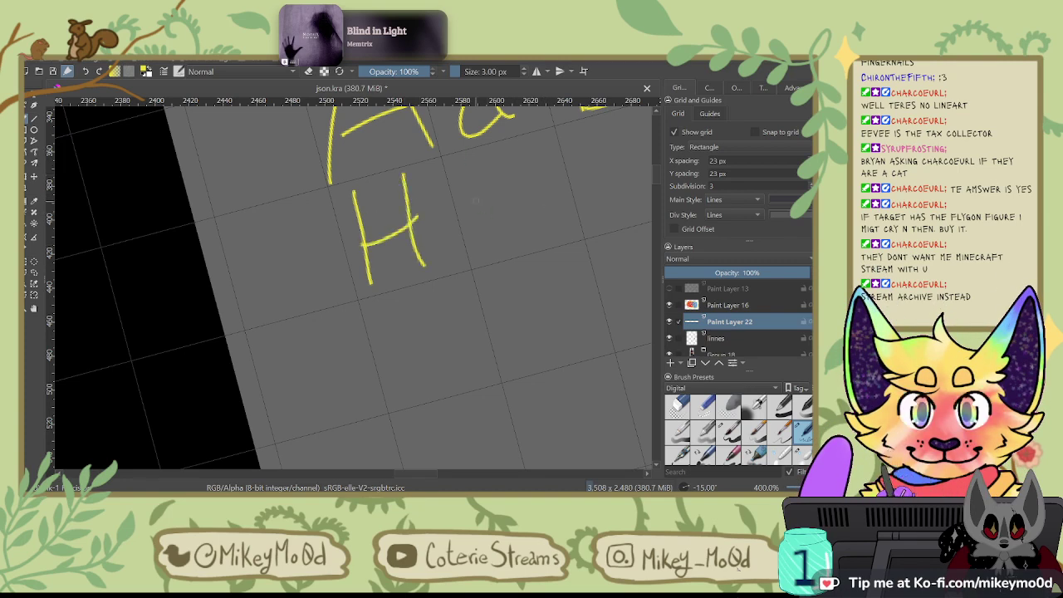
{"action": "left_click_drag", "start_coordinate": [483, 236], "coordinate": [528, 239]}
Step: Try several versions of a yellow capital I to the right of "Hh", and undo the strokes
{"action": "left_click_drag", "start_coordinate": [560, 207], "coordinate": [420, 256]}
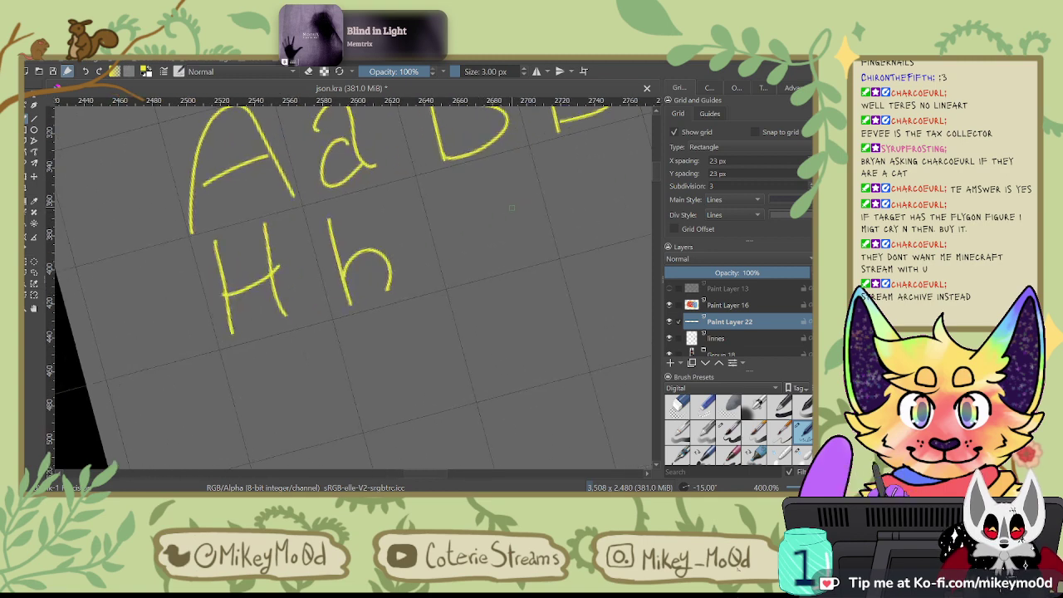
{"action": "left_click_drag", "start_coordinate": [437, 211], "coordinate": [504, 168]}
{"action": "mouse_move", "coordinate": [479, 183]}
{"action": "left_mouse_down"}
{"action": "mouse_move", "coordinate": [476, 248]}
{"action": "mouse_move", "coordinate": [536, 234]}
{"action": "left_mouse_up"}
{"action": "left_click_drag", "start_coordinate": [455, 274], "coordinate": [550, 218]}
{"action": "key", "text": "ctrl+z"}
{"action": "key", "text": "ctrl+z"}
{"action": "key", "text": "ctrl+z"}
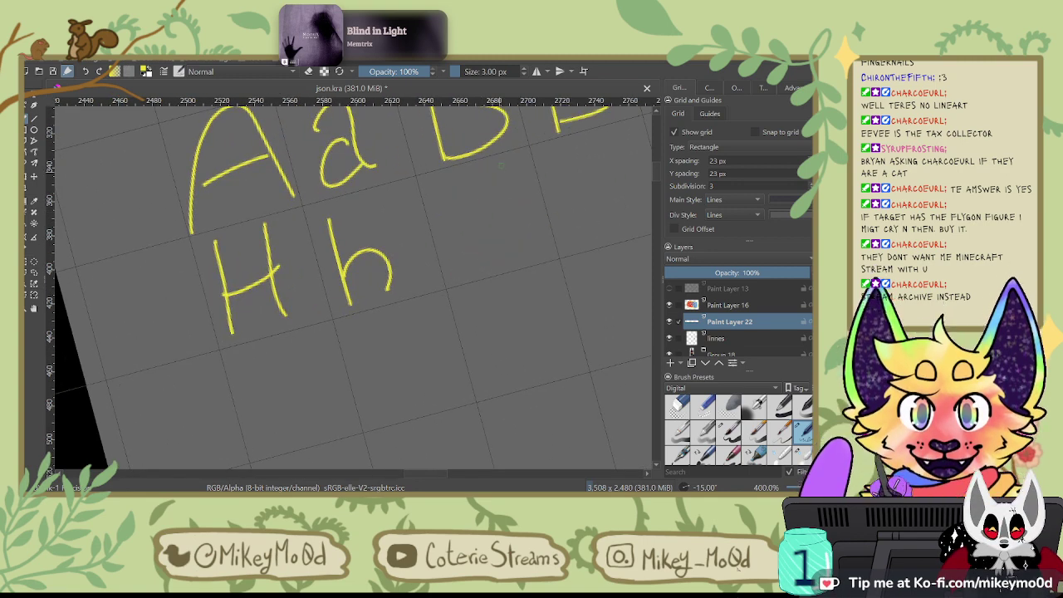
{"action": "left_click_drag", "start_coordinate": [446, 201], "coordinate": [509, 161]}
{"action": "left_click_drag", "start_coordinate": [446, 273], "coordinate": [538, 214]}
{"action": "key", "text": "ctrl+z"}
{"action": "key", "text": "ctrl+z"}
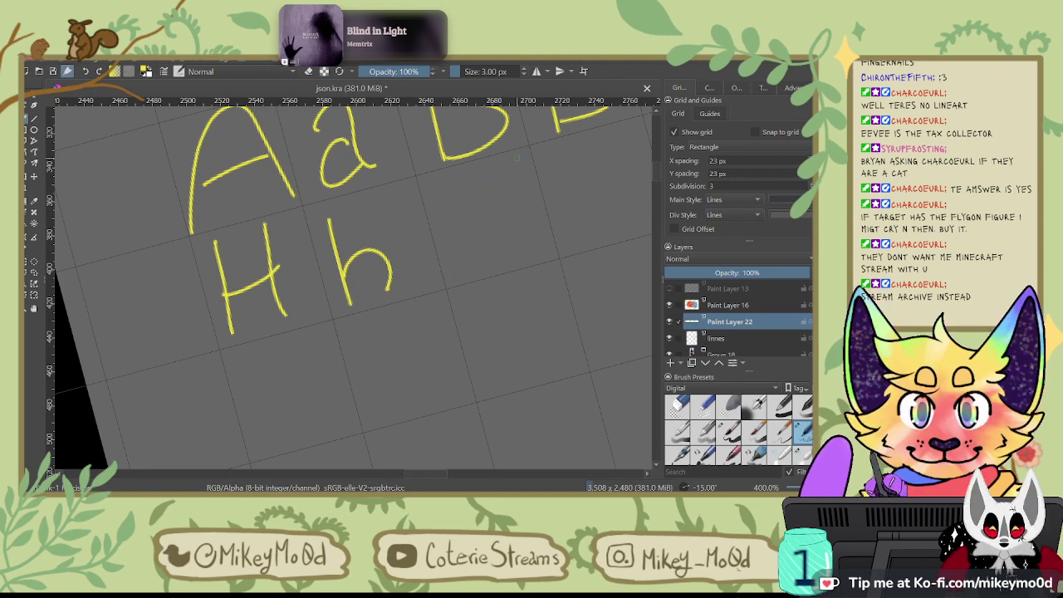
{"action": "mouse_move", "coordinate": [520, 160]}
{"action": "left_mouse_down"}
{"action": "mouse_move", "coordinate": [454, 204]}
{"action": "mouse_move", "coordinate": [495, 250]}
{"action": "left_mouse_up"}
{"action": "key", "text": "ctrl+z"}
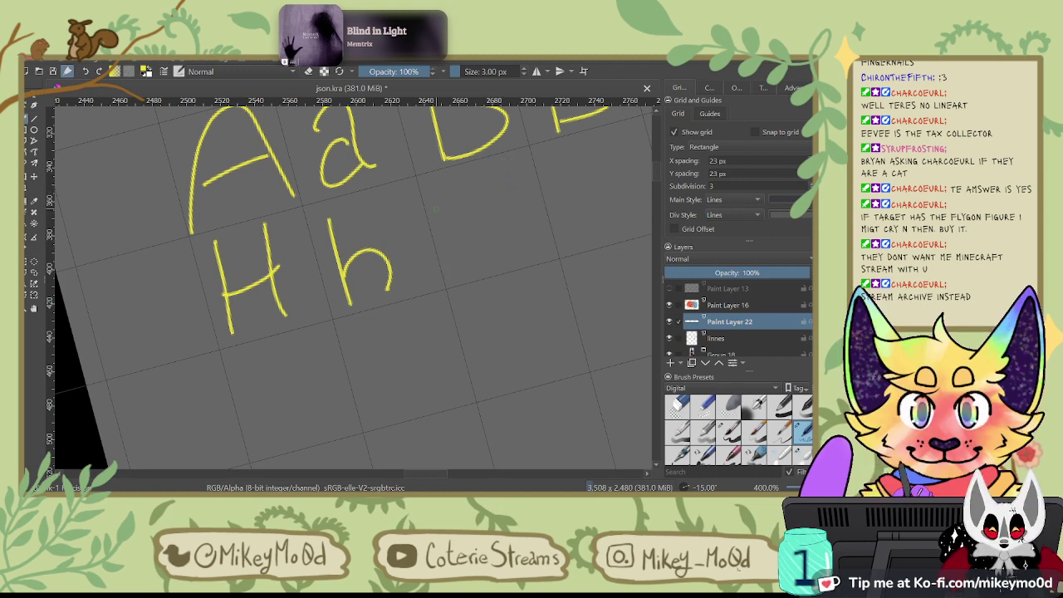
Step: Handwrite a yellow capital I with two slanted serifs below "Bb", followed by a dotted lowercase i
{"action": "mouse_move", "coordinate": [436, 210]}
{"action": "left_mouse_down"}
{"action": "mouse_move", "coordinate": [498, 242]}
{"action": "mouse_move", "coordinate": [488, 235]}
{"action": "mouse_move", "coordinate": [351, 292]}
{"action": "left_mouse_up"}
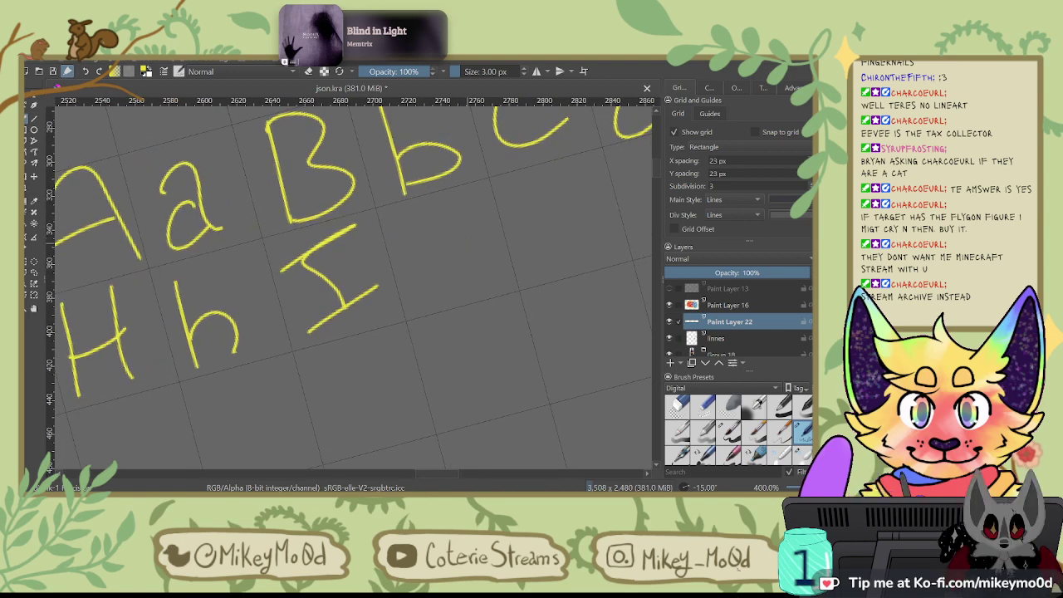
{"action": "mouse_move", "coordinate": [436, 251]}
{"action": "left_mouse_down"}
{"action": "mouse_move", "coordinate": [437, 274]}
{"action": "mouse_move", "coordinate": [476, 274]}
{"action": "left_mouse_up"}
{"action": "left_click", "coordinate": [432, 230]}
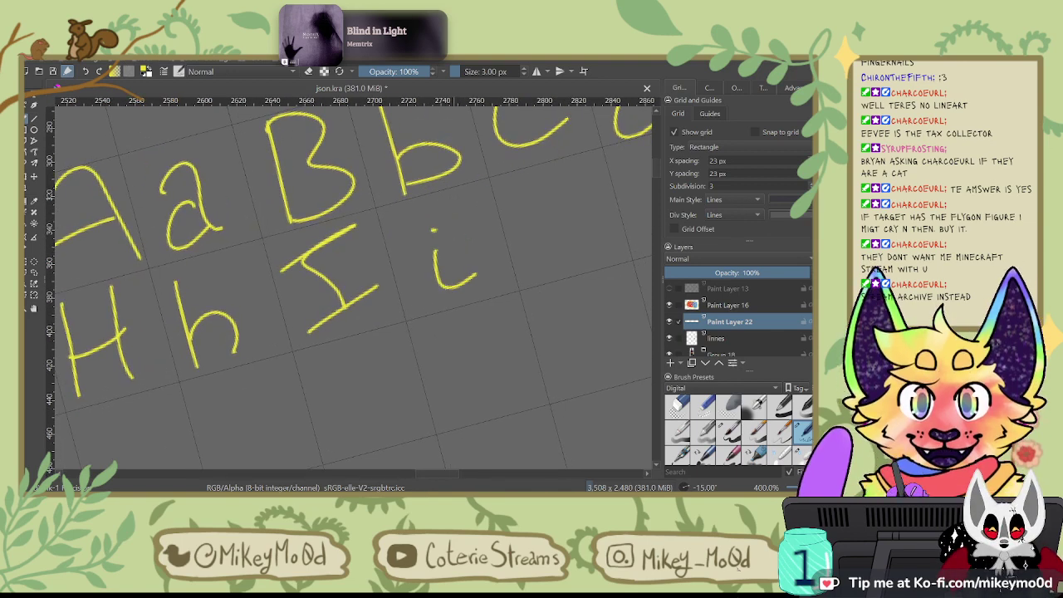
Step: Handwrite a yellow "Jj" below "Cc", redrawing the lowercase j with a looped tail and a small dot
{"action": "mouse_move", "coordinate": [567, 225]}
{"action": "left_mouse_down"}
{"action": "mouse_move", "coordinate": [463, 246]}
{"action": "mouse_move", "coordinate": [501, 243]}
{"action": "mouse_move", "coordinate": [441, 280]}
{"action": "left_mouse_up"}
{"action": "key", "text": "ctrl+z"}
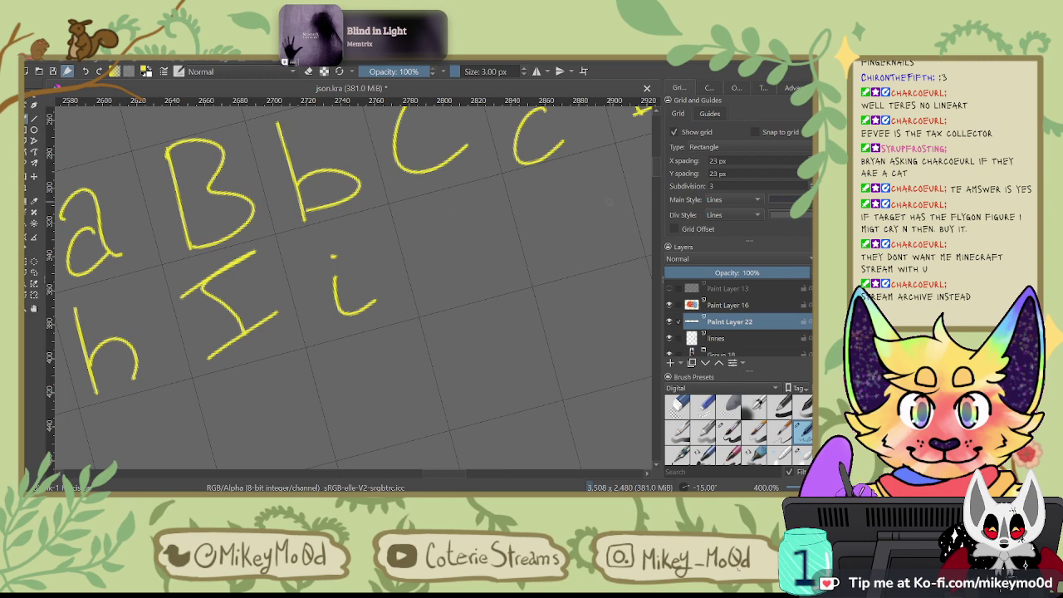
{"action": "mouse_move", "coordinate": [407, 235]}
{"action": "left_mouse_down"}
{"action": "mouse_move", "coordinate": [498, 193]}
{"action": "mouse_move", "coordinate": [432, 306]}
{"action": "left_mouse_up"}
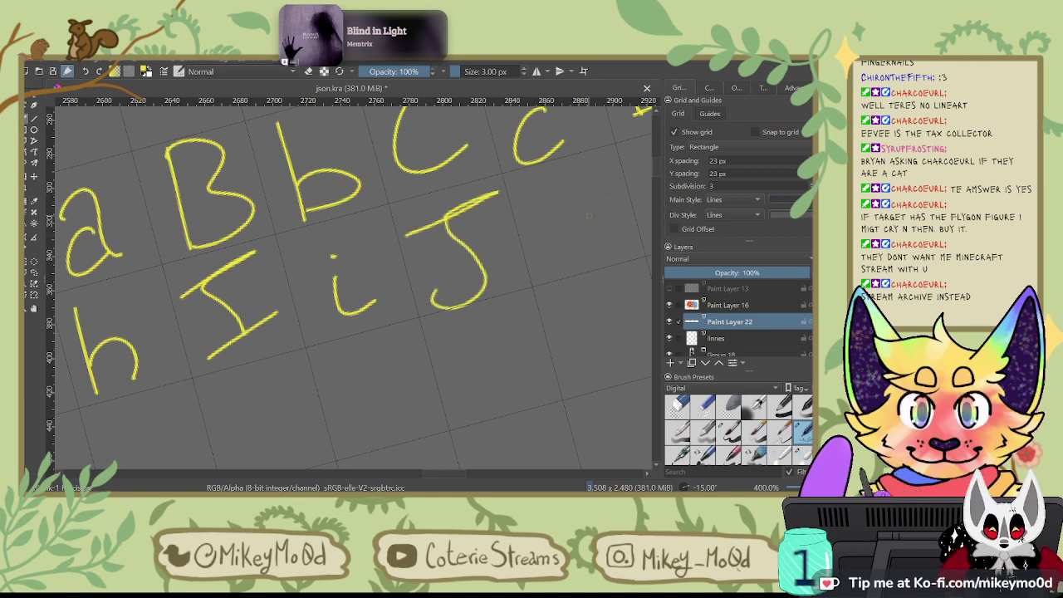
{"action": "left_click_drag", "start_coordinate": [498, 266], "coordinate": [393, 306]}
{"action": "left_click_drag", "start_coordinate": [468, 249], "coordinate": [451, 289]}
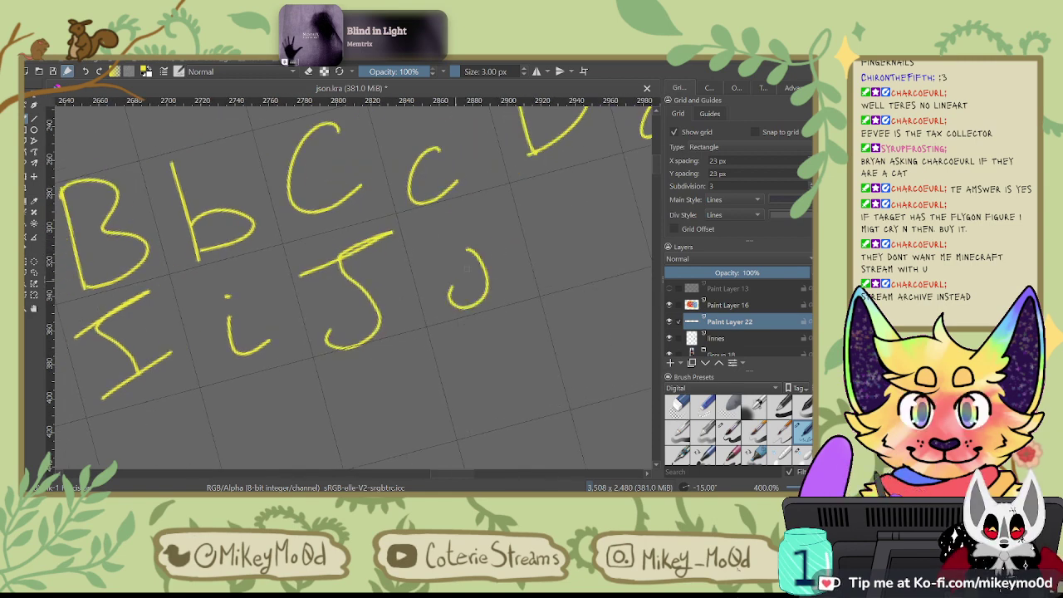
{"action": "left_click", "coordinate": [453, 227]}
{"action": "left_click_drag", "start_coordinate": [453, 227], "coordinate": [371, 230]}
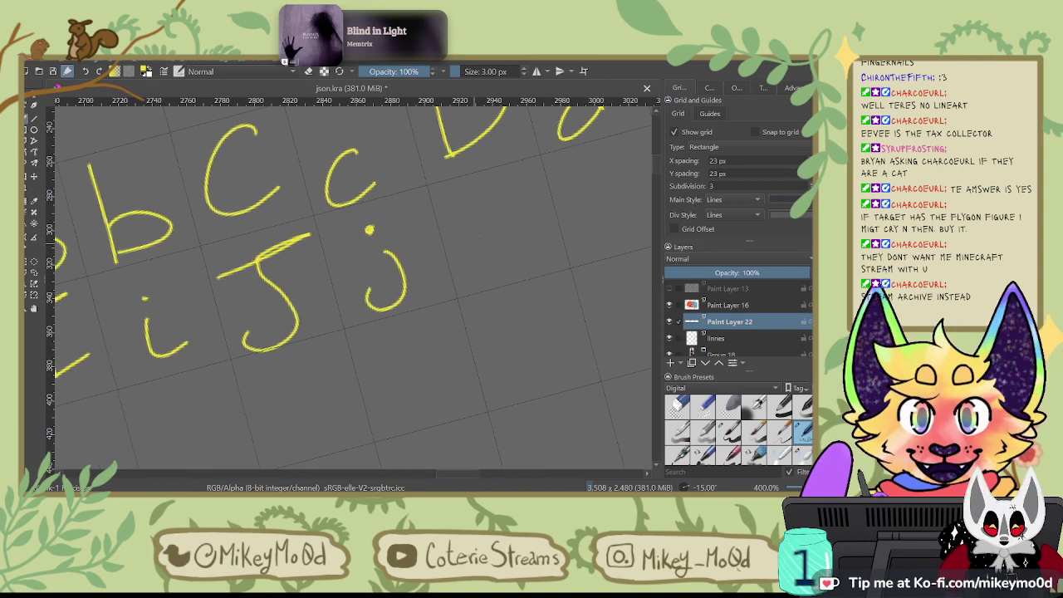
{"action": "key", "text": "ctrl+z"}
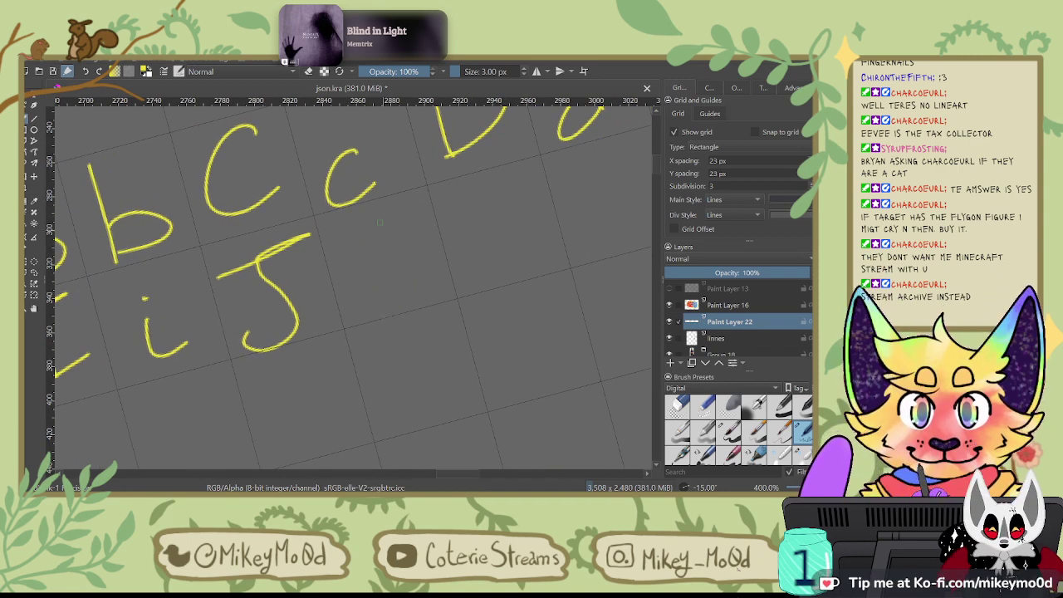
{"action": "mouse_move", "coordinate": [385, 238]}
{"action": "left_mouse_down"}
{"action": "mouse_move", "coordinate": [379, 302]}
{"action": "mouse_move", "coordinate": [410, 280]}
{"action": "left_mouse_up"}
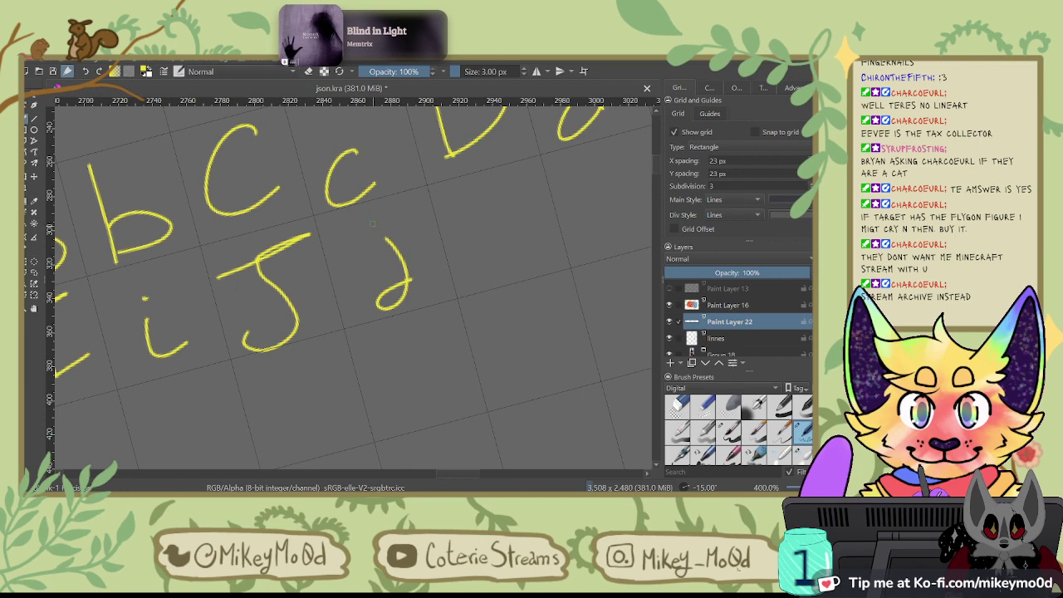
{"action": "left_click_drag", "start_coordinate": [372, 220], "coordinate": [374, 229]}
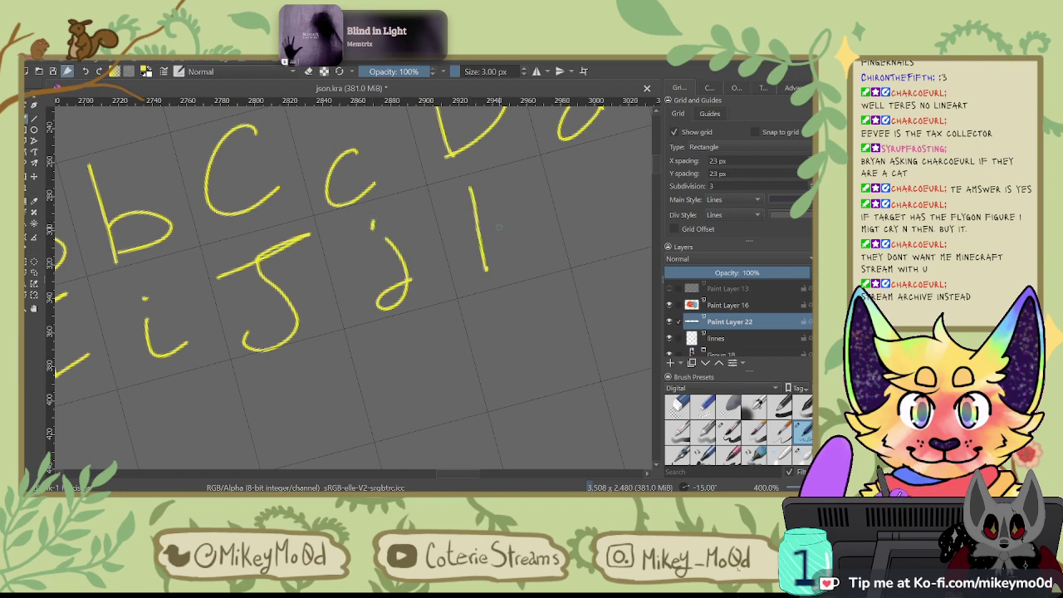
Step: Handwrite a yellow "Kk" below "Dd", redoing the capital's strokes until its shape fits the grid
{"action": "key", "text": "ctrl+z"}
{"action": "mouse_move", "coordinate": [468, 190]}
{"action": "left_mouse_down"}
{"action": "mouse_move", "coordinate": [490, 289]}
{"action": "mouse_move", "coordinate": [511, 254]}
{"action": "left_mouse_up"}
{"action": "key", "text": "ctrl+z"}
{"action": "key", "text": "ctrl+z"}
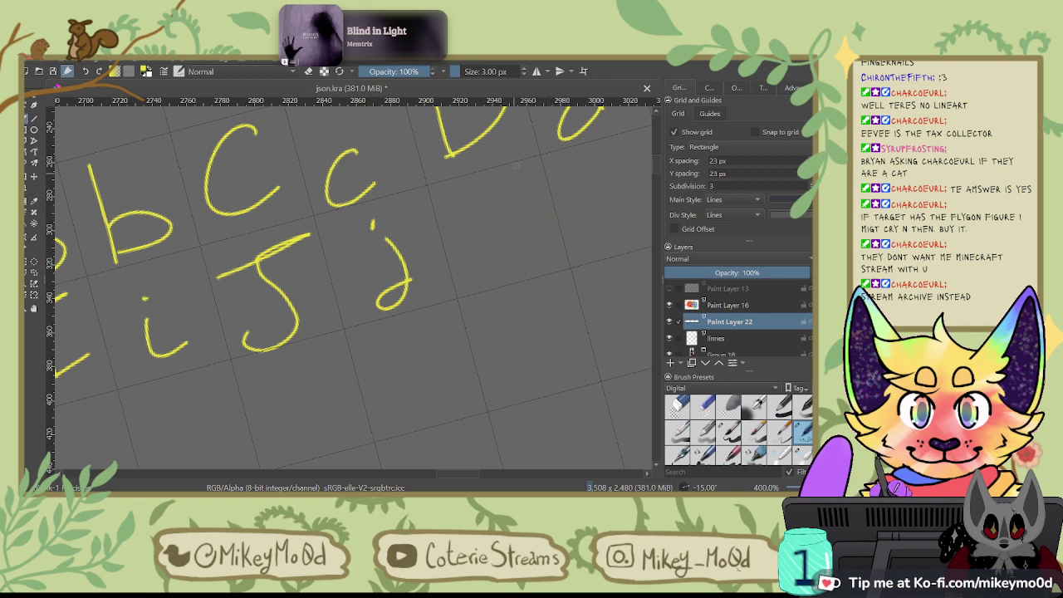
{"action": "mouse_move", "coordinate": [508, 169]}
{"action": "left_mouse_down"}
{"action": "mouse_move", "coordinate": [502, 261]}
{"action": "mouse_move", "coordinate": [538, 264]}
{"action": "left_mouse_up"}
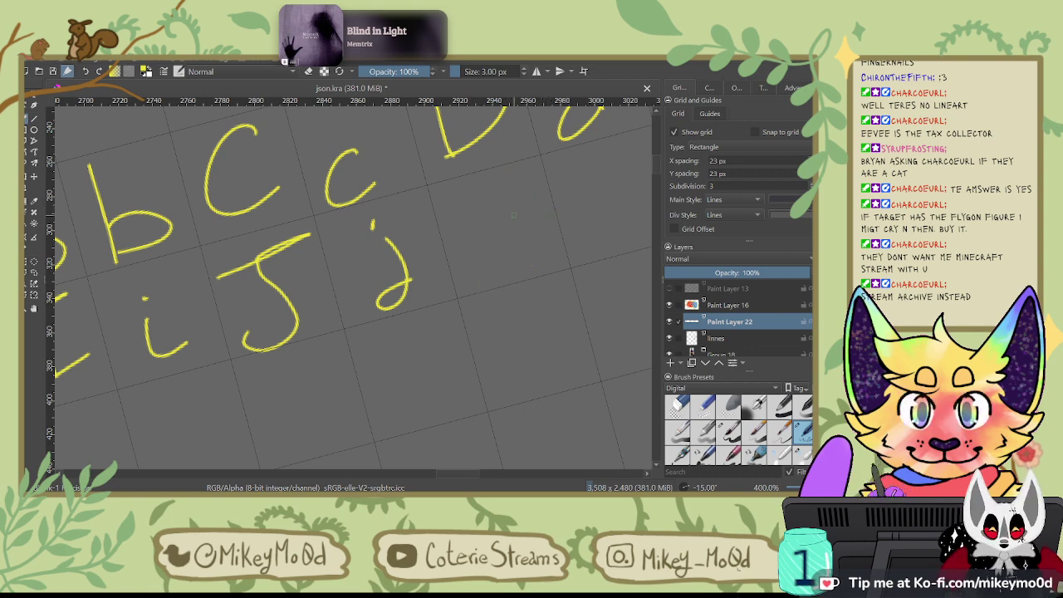
{"action": "left_click_drag", "start_coordinate": [519, 173], "coordinate": [540, 257]}
{"action": "left_click_drag", "start_coordinate": [484, 181], "coordinate": [481, 236]}
{"action": "mouse_move", "coordinate": [577, 202]}
{"action": "left_mouse_down"}
{"action": "mouse_move", "coordinate": [441, 247]}
{"action": "mouse_move", "coordinate": [435, 258]}
{"action": "mouse_move", "coordinate": [498, 292]}
{"action": "left_mouse_up"}
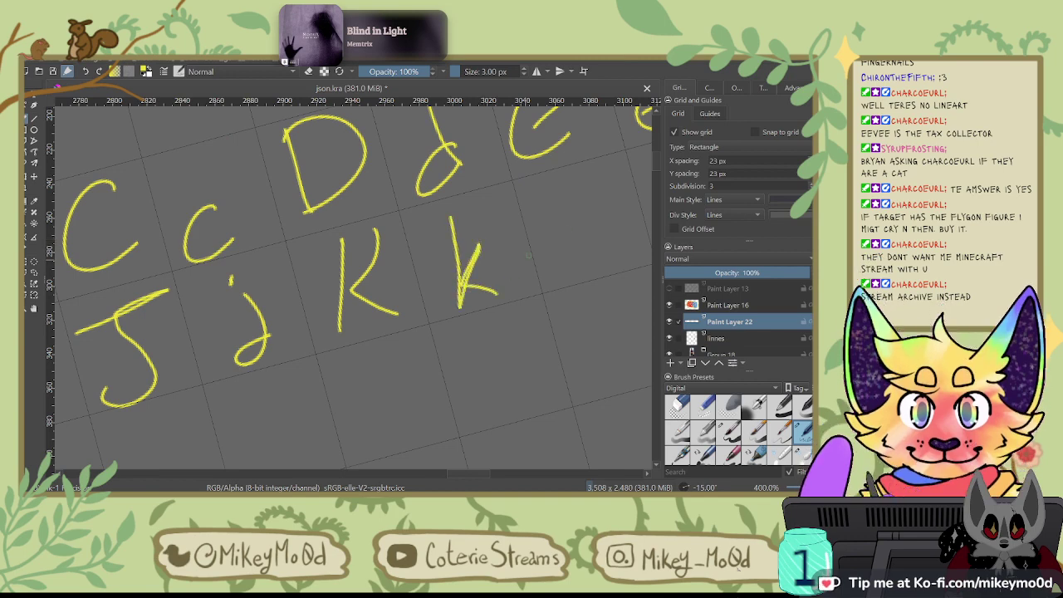
Step: Handwrite a yellow "Ll" below "Ee" and a yellow "Mm" below "Ff", continuing the second row
{"action": "left_click_drag", "start_coordinate": [561, 226], "coordinate": [399, 229]}
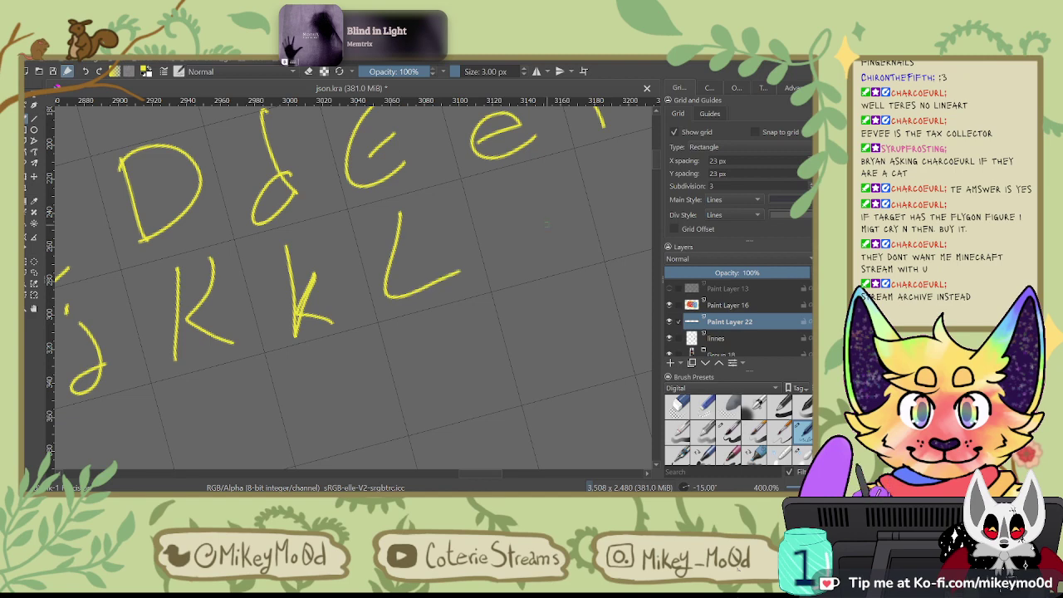
{"action": "left_click_drag", "start_coordinate": [511, 173], "coordinate": [515, 271]}
{"action": "left_click_drag", "start_coordinate": [605, 175], "coordinate": [441, 242]}
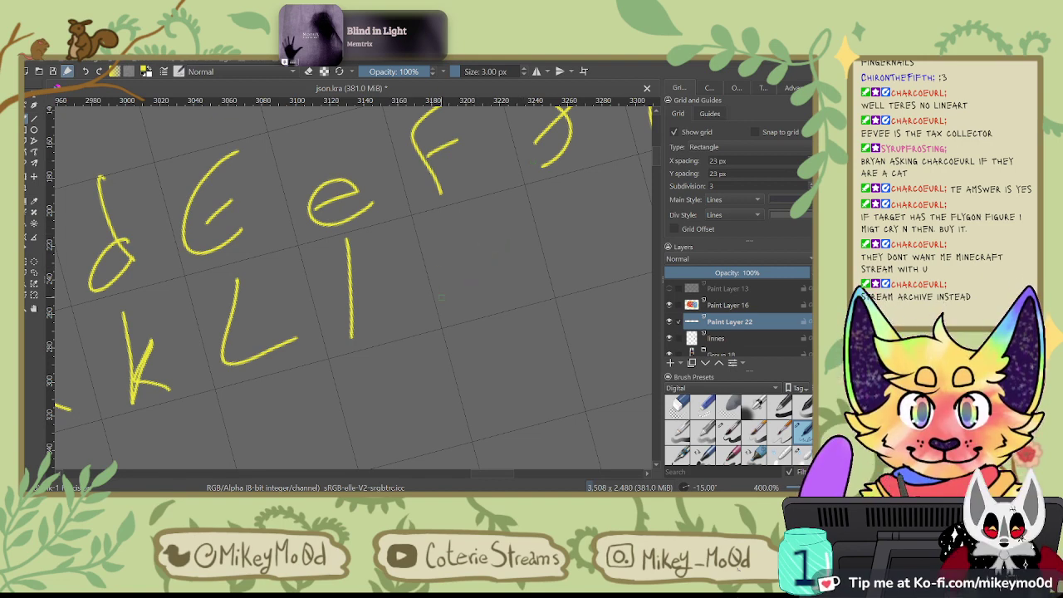
{"action": "mouse_move", "coordinate": [445, 310]}
{"action": "left_mouse_down"}
{"action": "mouse_move", "coordinate": [468, 275]}
{"action": "mouse_move", "coordinate": [473, 304]}
{"action": "mouse_move", "coordinate": [498, 284]}
{"action": "left_mouse_up"}
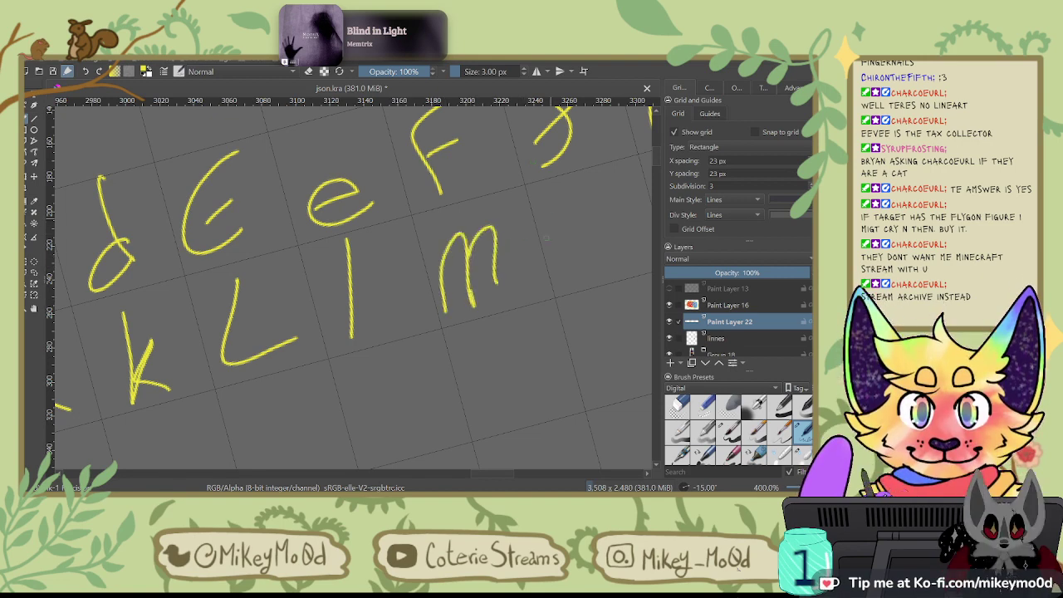
{"action": "mouse_move", "coordinate": [616, 221]}
{"action": "left_mouse_down"}
{"action": "mouse_move", "coordinate": [510, 241]}
{"action": "mouse_move", "coordinate": [525, 268]}
{"action": "mouse_move", "coordinate": [496, 237]}
{"action": "left_mouse_up"}
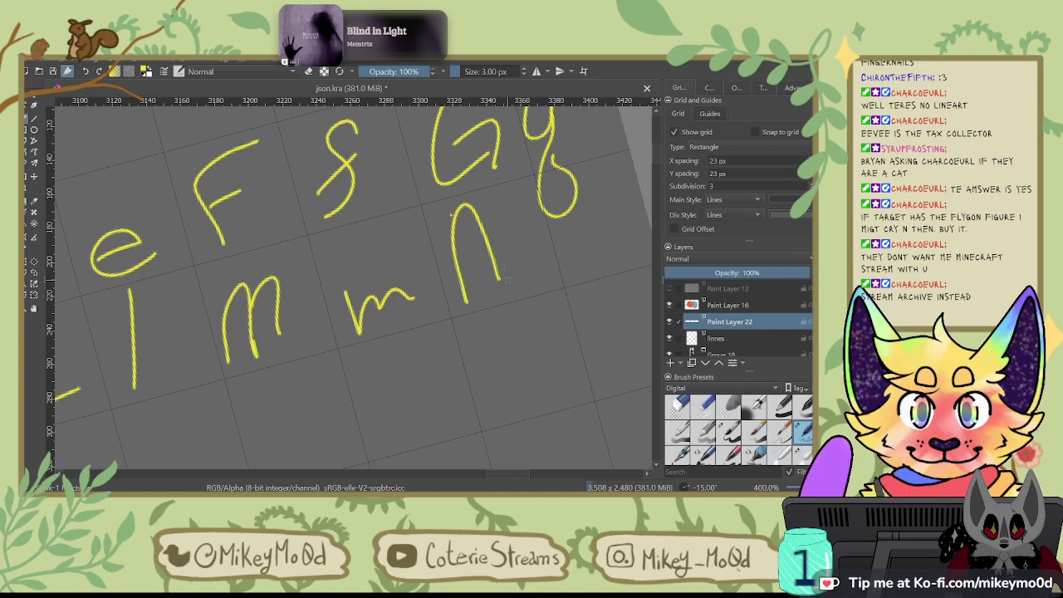
Step: Undo the arch-shaped capital N below "Gg", redraw it with a rounded right side, and add a lowercase n
{"action": "key", "text": "ctrl+z"}
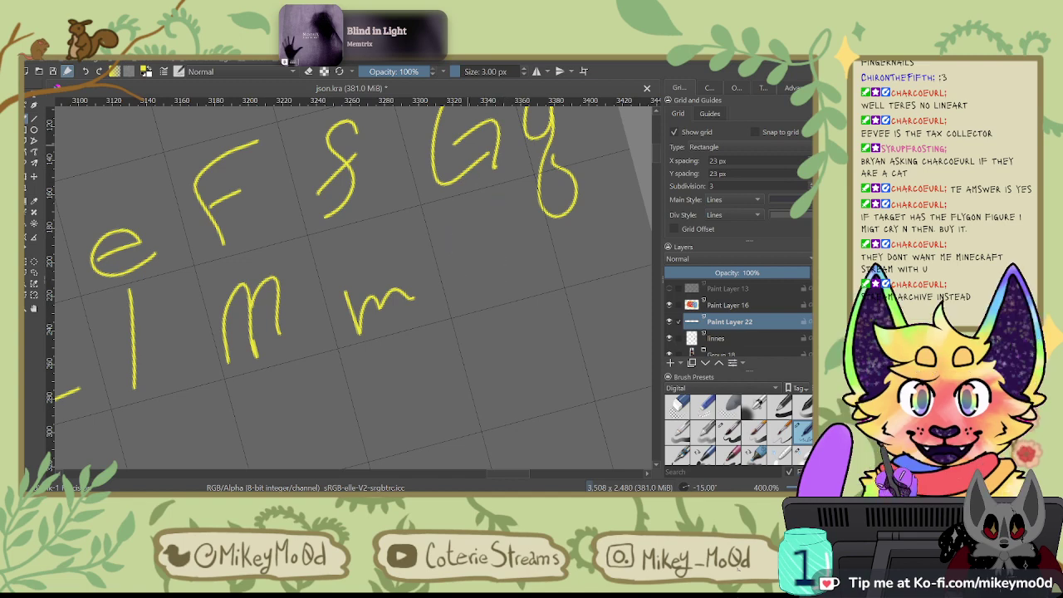
{"action": "left_click_drag", "start_coordinate": [460, 234], "coordinate": [478, 295]}
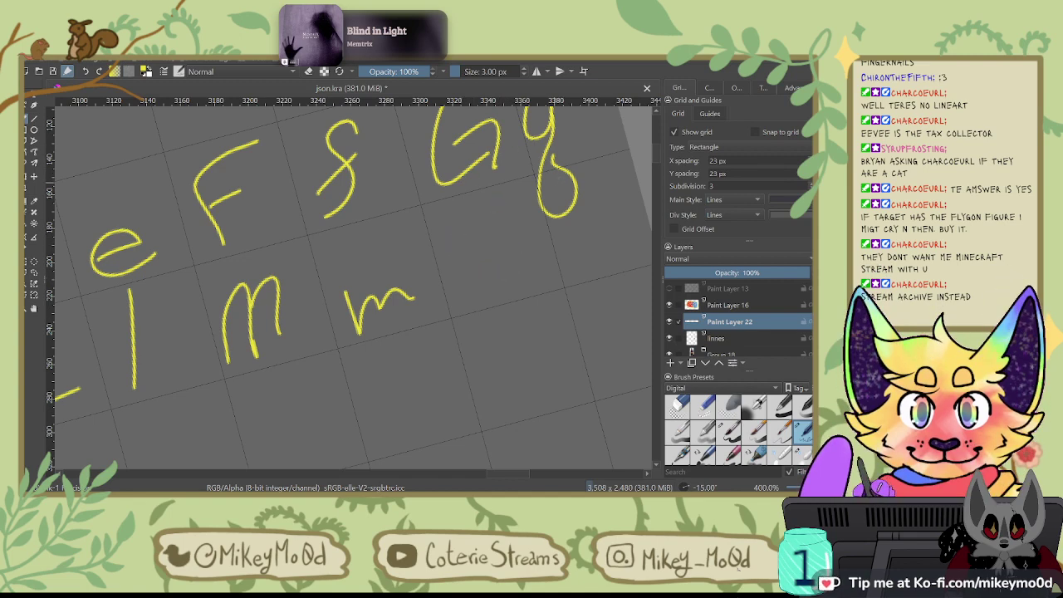
{"action": "mouse_move", "coordinate": [453, 216]}
{"action": "left_mouse_down"}
{"action": "mouse_move", "coordinate": [515, 212]}
{"action": "mouse_move", "coordinate": [583, 267]}
{"action": "left_mouse_up"}
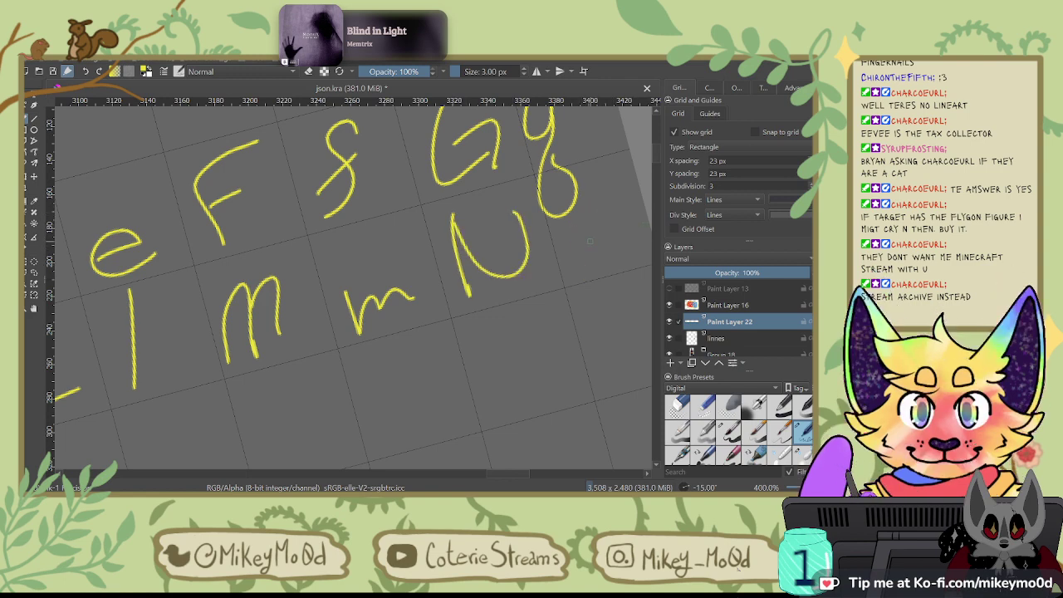
Step: Start the third row with a yellow handwritten "Oo" below "Hh"
{"action": "left_click_drag", "start_coordinate": [498, 274], "coordinate": [662, 185]}
{"action": "left_click_drag", "start_coordinate": [178, 416], "coordinate": [604, 230]}
{"action": "left_click_drag", "start_coordinate": [409, 309], "coordinate": [576, 238]}
{"action": "left_click_drag", "start_coordinate": [383, 272], "coordinate": [617, 227]}
{"action": "left_click_drag", "start_coordinate": [362, 313], "coordinate": [550, 267]}
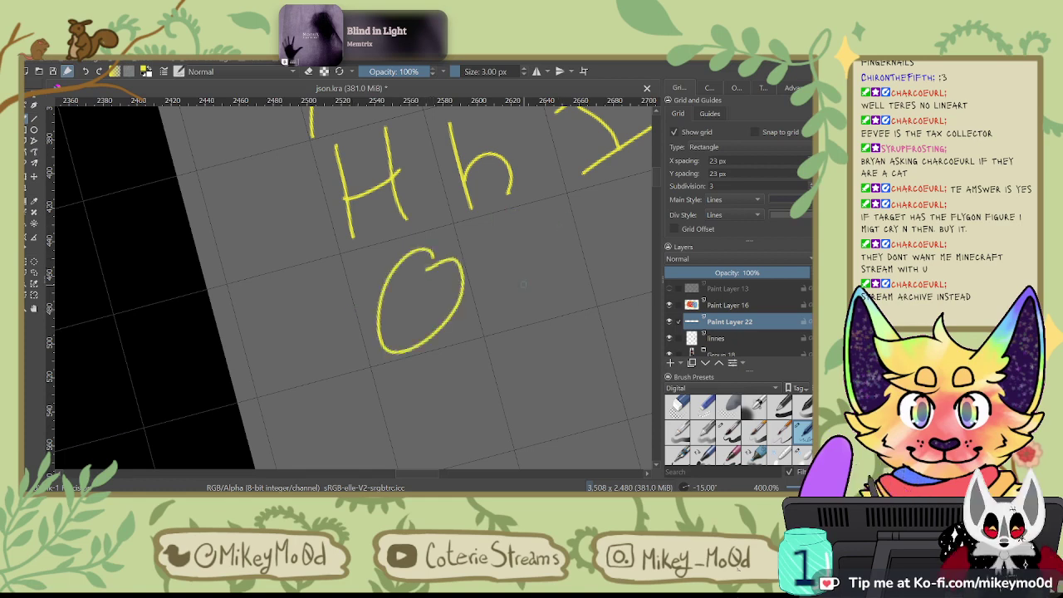
{"action": "left_click_drag", "start_coordinate": [531, 287], "coordinate": [529, 290]}
Step: Handwrite a yellow "Pp" below "Ii" and a yellow "Qq" with a curled lowercase tail below "Jj"
{"action": "left_click_drag", "start_coordinate": [619, 238], "coordinate": [446, 272]}
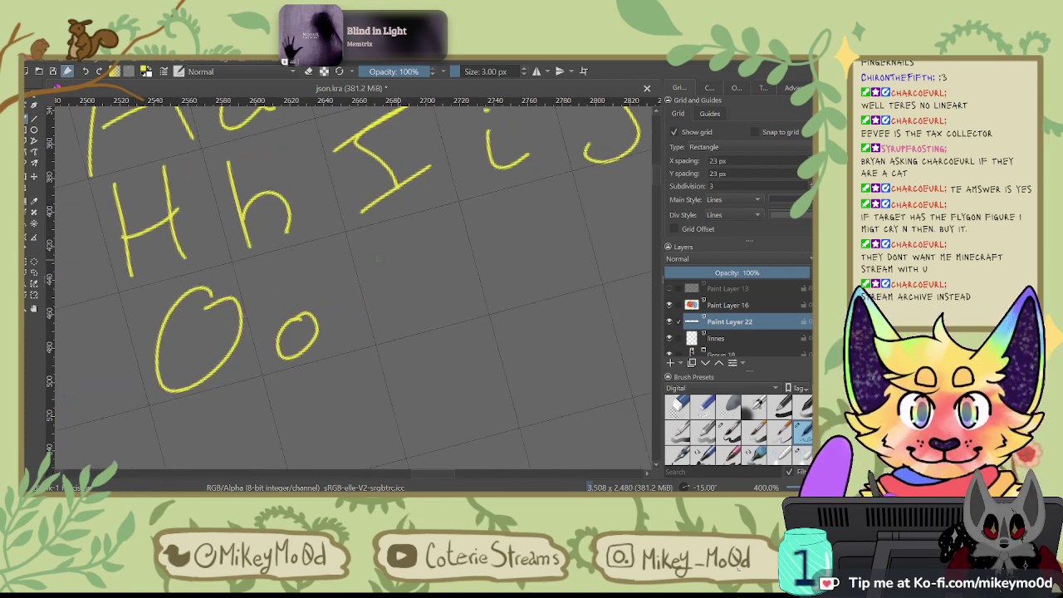
{"action": "mouse_move", "coordinate": [379, 245]}
{"action": "left_mouse_down"}
{"action": "mouse_move", "coordinate": [400, 314]}
{"action": "mouse_move", "coordinate": [438, 249]}
{"action": "mouse_move", "coordinate": [391, 283]}
{"action": "left_mouse_up"}
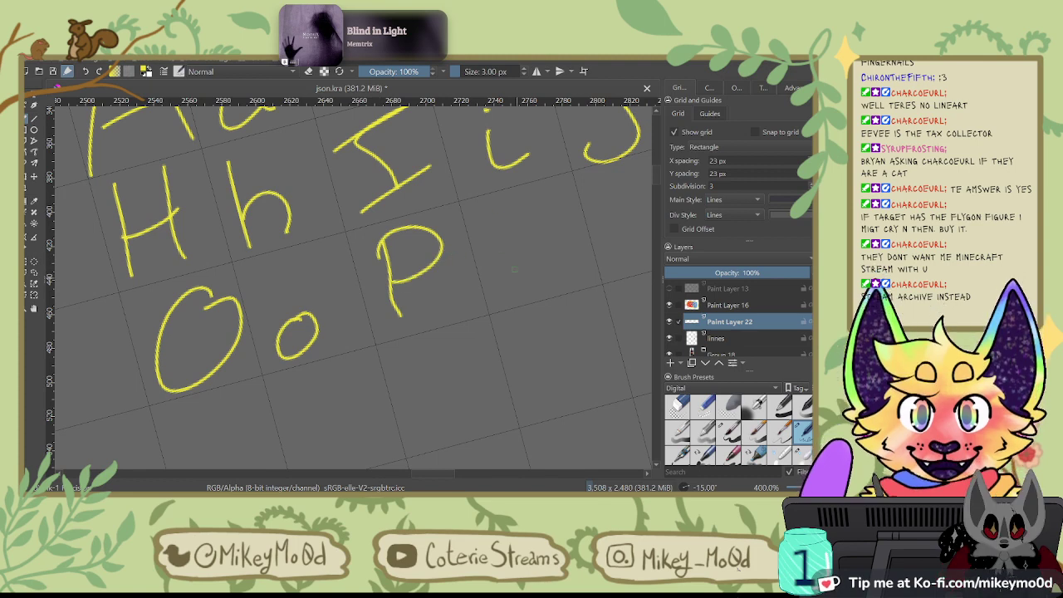
{"action": "mouse_move", "coordinate": [509, 250]}
{"action": "left_mouse_down"}
{"action": "mouse_move", "coordinate": [522, 318]}
{"action": "mouse_move", "coordinate": [512, 288]}
{"action": "left_mouse_up"}
{"action": "left_click_drag", "start_coordinate": [588, 233], "coordinate": [401, 279]}
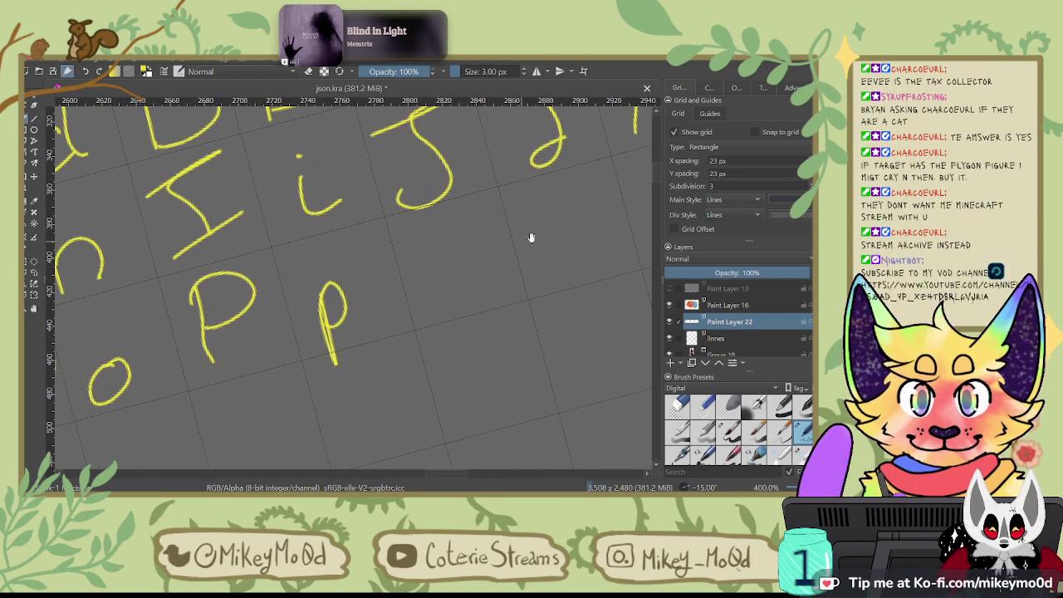
{"action": "left_click_drag", "start_coordinate": [465, 218], "coordinate": [489, 226]}
{"action": "mouse_move", "coordinate": [453, 255]}
{"action": "left_mouse_down"}
{"action": "mouse_move", "coordinate": [523, 259]}
{"action": "mouse_move", "coordinate": [503, 239]}
{"action": "mouse_move", "coordinate": [433, 239]}
{"action": "left_mouse_up"}
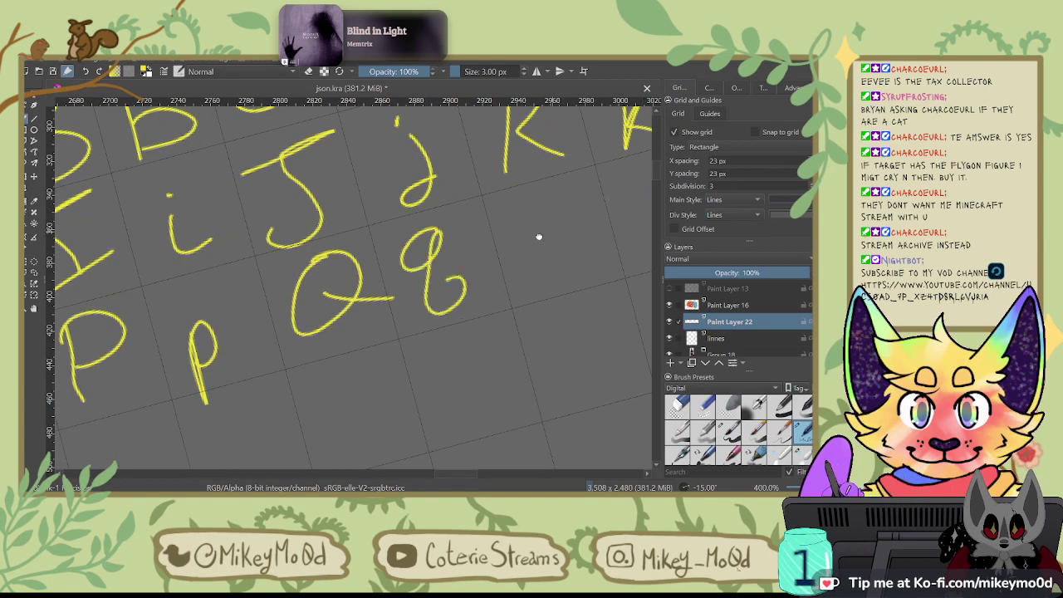
Step: Handwrite a yellow "Rr" below "Kk" and a yellow "Ss" below "Ll"
{"action": "left_click_drag", "start_coordinate": [538, 236], "coordinate": [461, 233]}
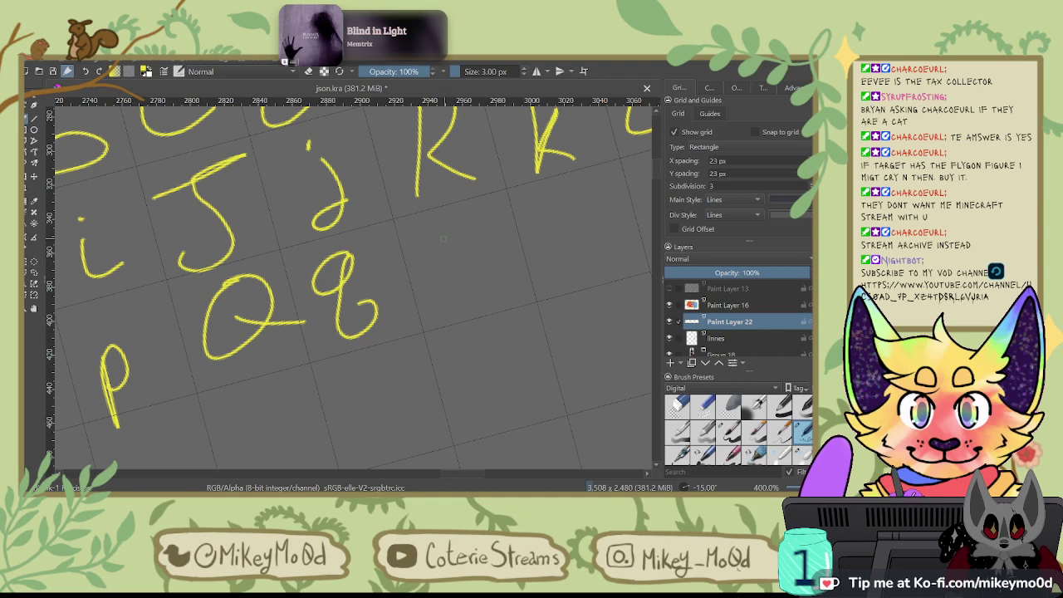
{"action": "mouse_move", "coordinate": [534, 276]}
{"action": "left_mouse_down"}
{"action": "mouse_move", "coordinate": [453, 274]}
{"action": "mouse_move", "coordinate": [426, 284]}
{"action": "left_mouse_up"}
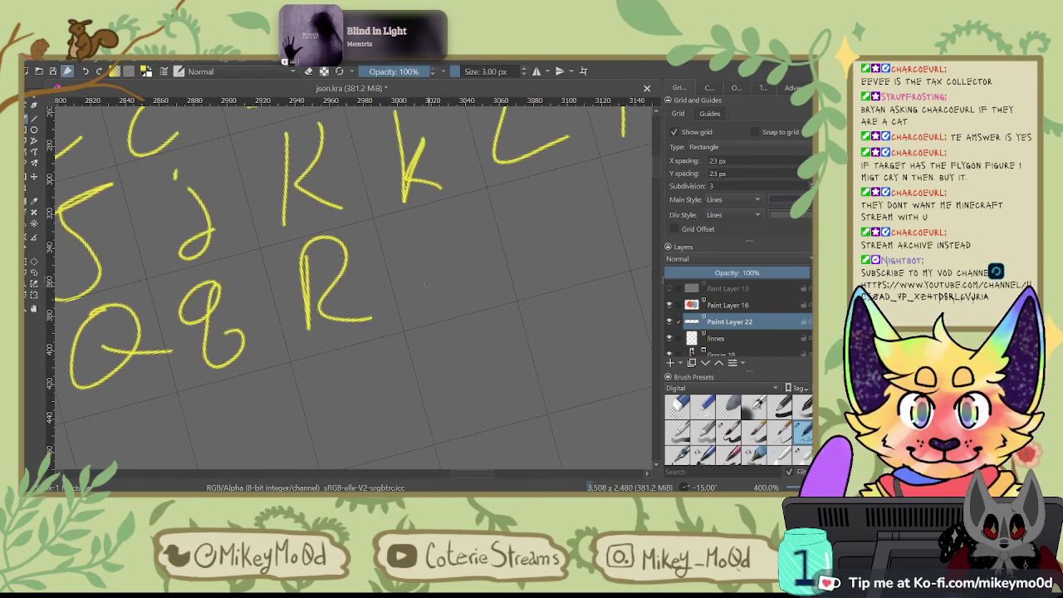
{"action": "left_click_drag", "start_coordinate": [528, 250], "coordinate": [377, 283]}
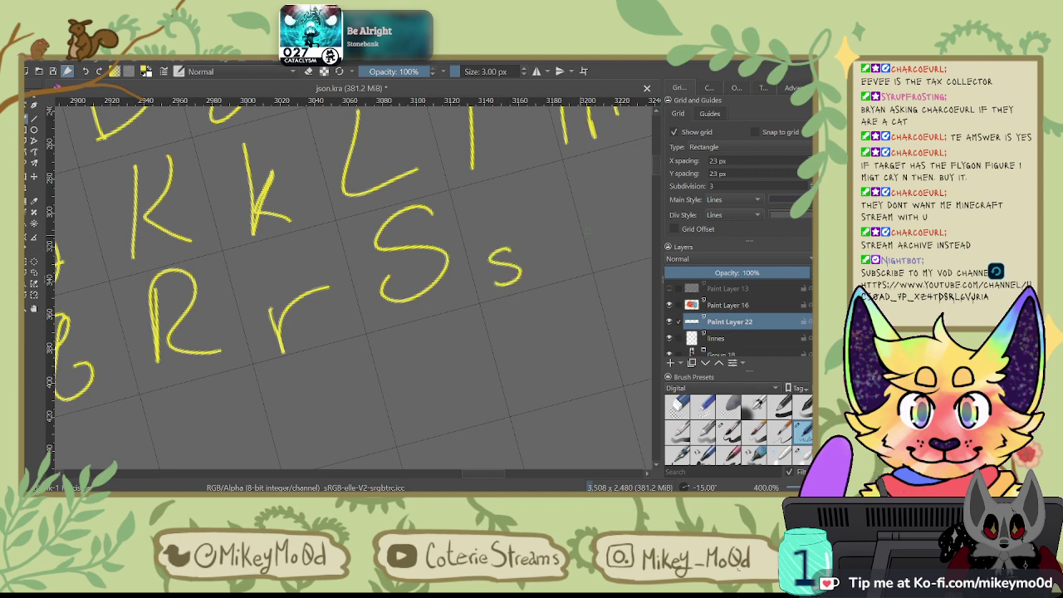
Step: Handwrite a yellow capital T below the capital M, undoing strokes and redoing it with a slanted bar and a curved stem
{"action": "left_click_drag", "start_coordinate": [639, 202], "coordinate": [486, 231]}
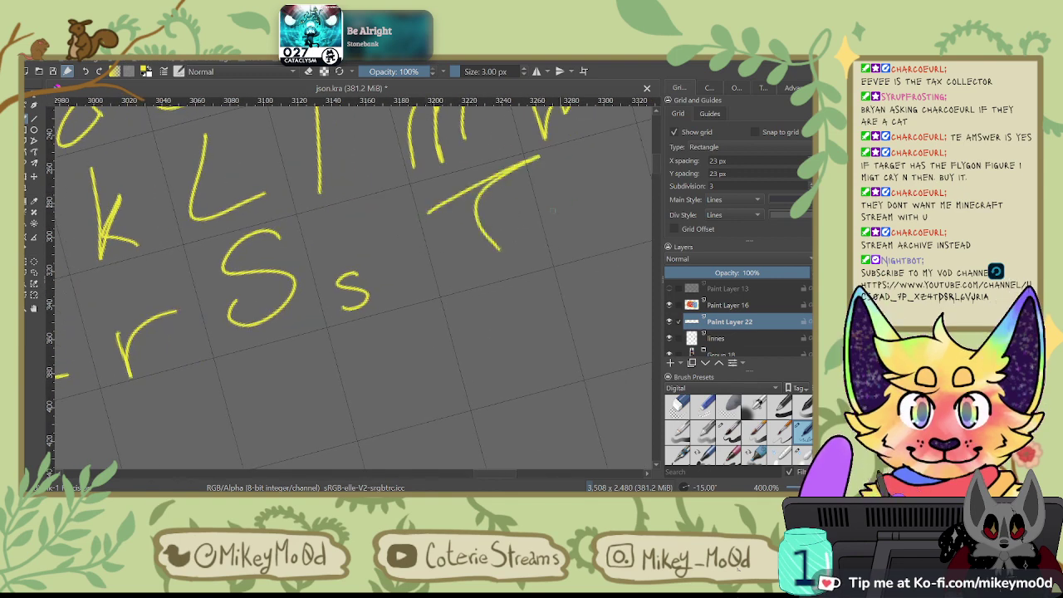
{"action": "left_click_drag", "start_coordinate": [499, 179], "coordinate": [498, 252]}
{"action": "mouse_move", "coordinate": [560, 208]}
{"action": "left_mouse_down"}
{"action": "mouse_move", "coordinate": [410, 266]}
{"action": "mouse_move", "coordinate": [465, 232]}
{"action": "left_mouse_up"}
{"action": "mouse_move", "coordinate": [444, 204]}
{"action": "left_mouse_down"}
{"action": "mouse_move", "coordinate": [430, 278]}
{"action": "mouse_move", "coordinate": [467, 230]}
{"action": "mouse_move", "coordinate": [440, 312]}
{"action": "left_mouse_up"}
{"action": "key", "text": "ctrl+z"}
{"action": "key", "text": "ctrl+z"}
{"action": "key", "text": "ctrl+z"}
{"action": "key", "text": "ctrl+z"}
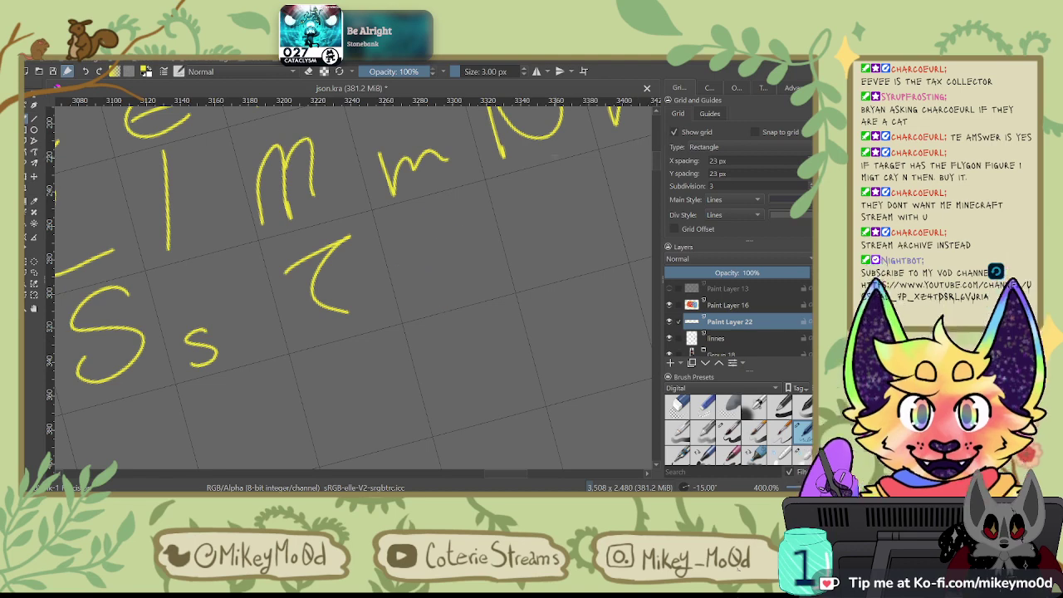
Step: Handwrite a yellow lowercase t below the lowercase m, replacing its long crossbar with a shorter one
{"action": "left_click_drag", "start_coordinate": [426, 212], "coordinate": [457, 312]}
{"action": "left_click_drag", "start_coordinate": [392, 274], "coordinate": [514, 214]}
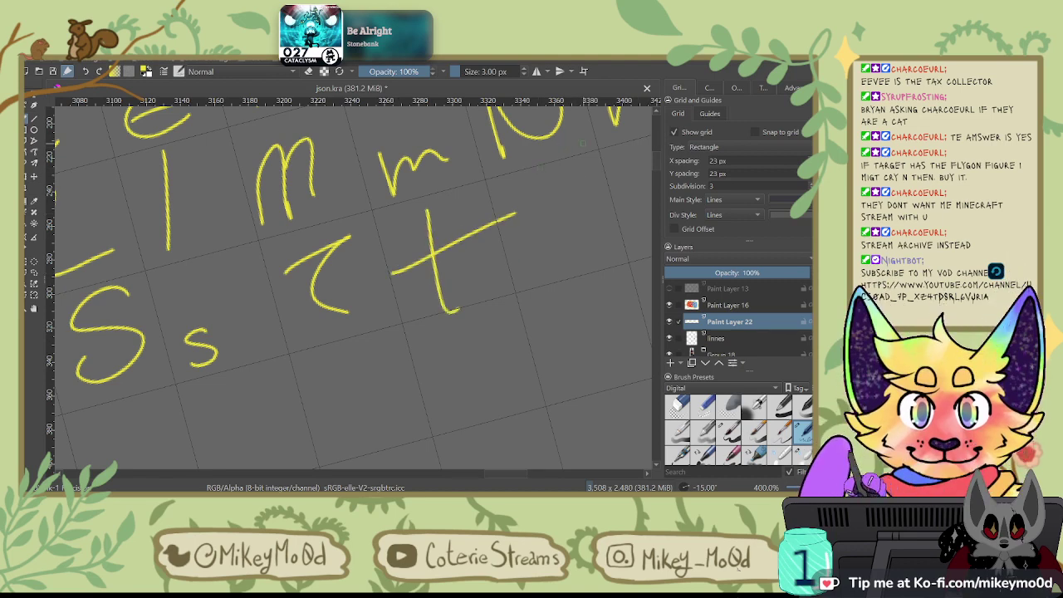
{"action": "key", "text": "ctrl+z"}
{"action": "left_click_drag", "start_coordinate": [404, 273], "coordinate": [459, 231]}
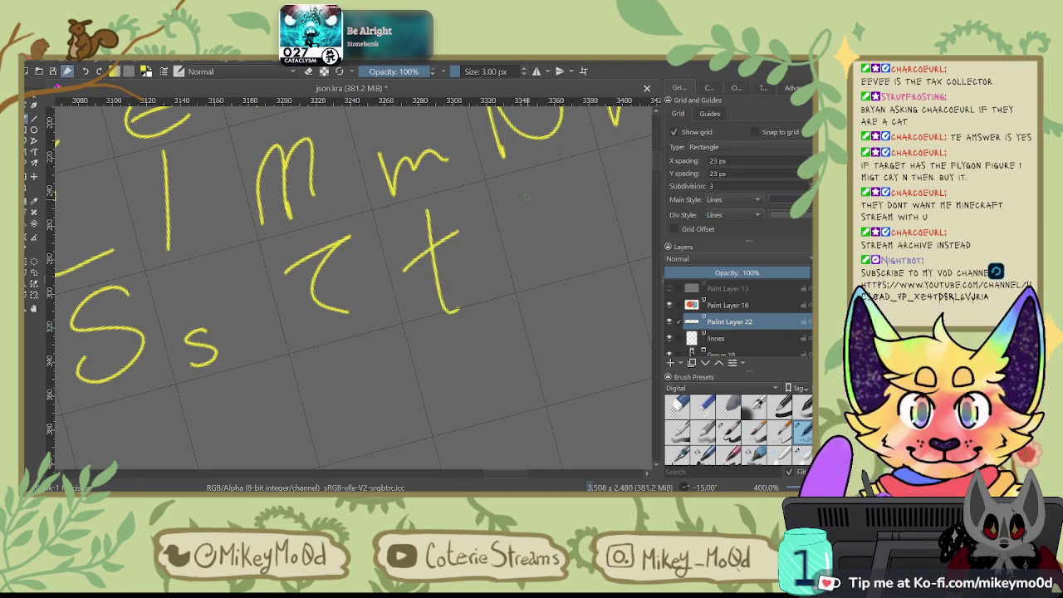
Step: Handwrite a yellow "Uu" below "Nn", redrawing the capital shorter and the lowercase u wider
{"action": "left_click_drag", "start_coordinate": [543, 244], "coordinate": [380, 305]}
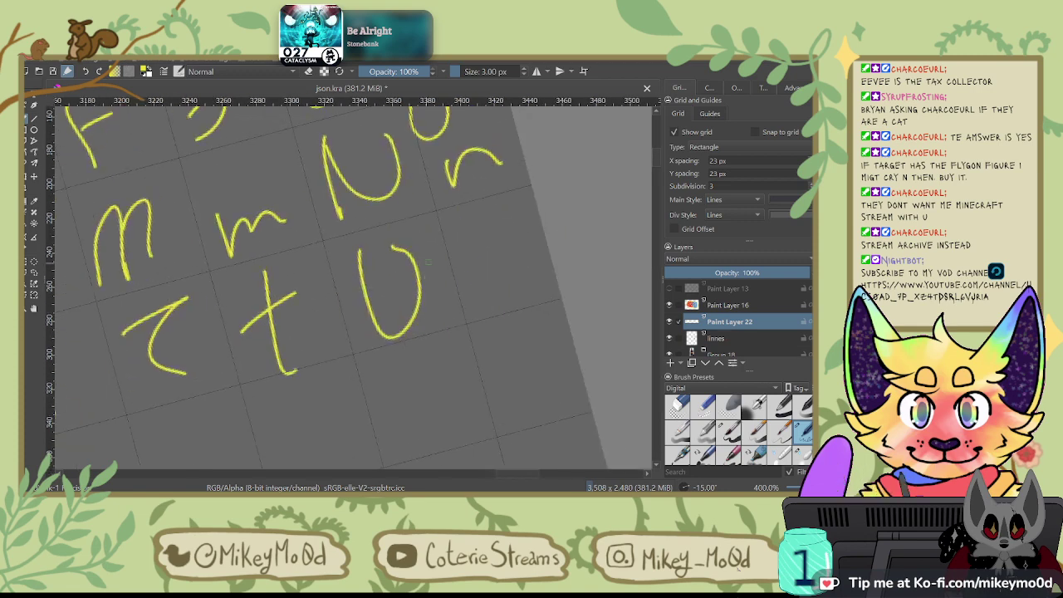
{"action": "key", "text": "ctrl+z"}
{"action": "left_click_drag", "start_coordinate": [365, 262], "coordinate": [422, 264]}
{"action": "left_click_drag", "start_coordinate": [472, 287], "coordinate": [496, 281]}
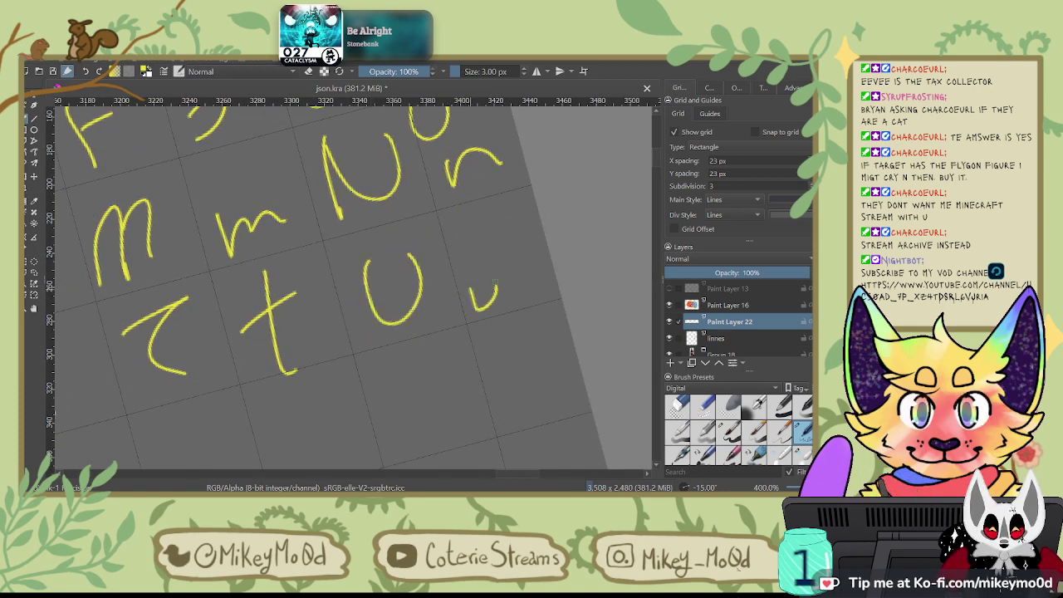
{"action": "left_click_drag", "start_coordinate": [408, 372], "coordinate": [452, 300]}
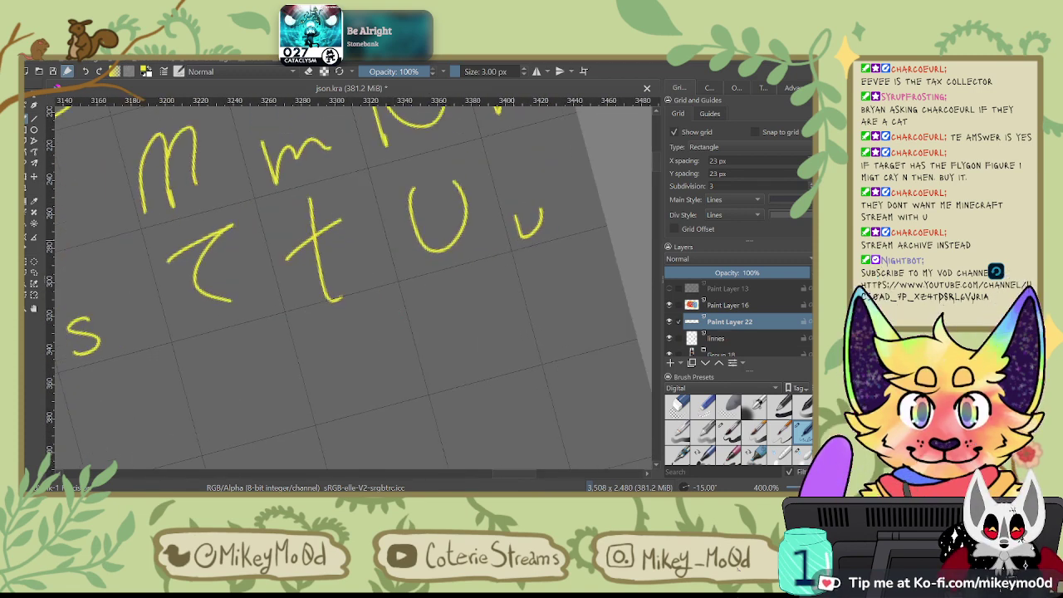
{"action": "left_click_drag", "start_coordinate": [525, 202], "coordinate": [561, 200]}
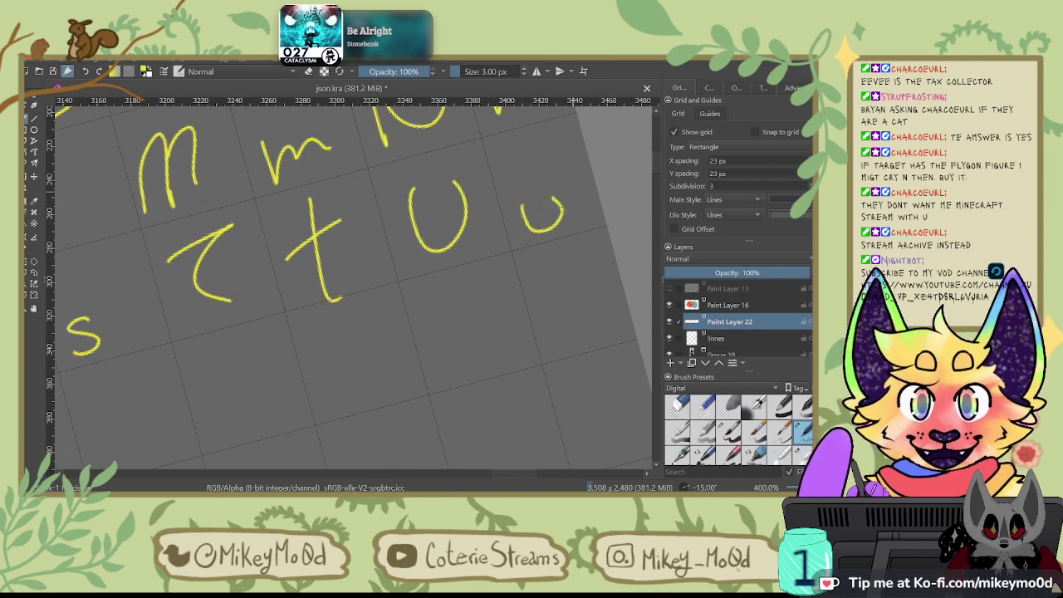
Step: Look along the third row of letters from "Uu" back to "Oo" and across to "Ss" again
{"action": "left_click_drag", "start_coordinate": [365, 342], "coordinate": [603, 235]}
{"action": "left_click_drag", "start_coordinate": [453, 333], "coordinate": [590, 257]}
{"action": "left_click_drag", "start_coordinate": [365, 328], "coordinate": [615, 266]}
{"action": "mouse_move", "coordinate": [374, 309]}
{"action": "left_mouse_down"}
{"action": "mouse_move", "coordinate": [619, 291]}
{"action": "mouse_move", "coordinate": [604, 254]}
{"action": "left_mouse_up"}
{"action": "mouse_move", "coordinate": [467, 300]}
{"action": "left_mouse_down"}
{"action": "mouse_move", "coordinate": [527, 280]}
{"action": "mouse_move", "coordinate": [409, 280]}
{"action": "left_mouse_up"}
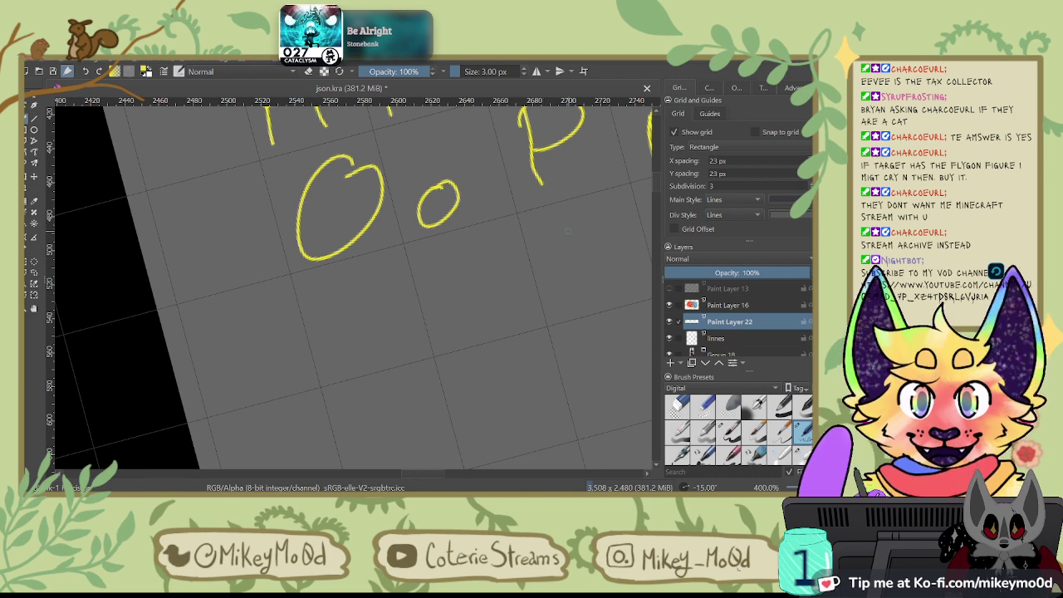
{"action": "left_click_drag", "start_coordinate": [587, 227], "coordinate": [338, 315]}
{"action": "left_click_drag", "start_coordinate": [645, 263], "coordinate": [391, 335]}
{"action": "left_click_drag", "start_coordinate": [483, 332], "coordinate": [387, 346]}
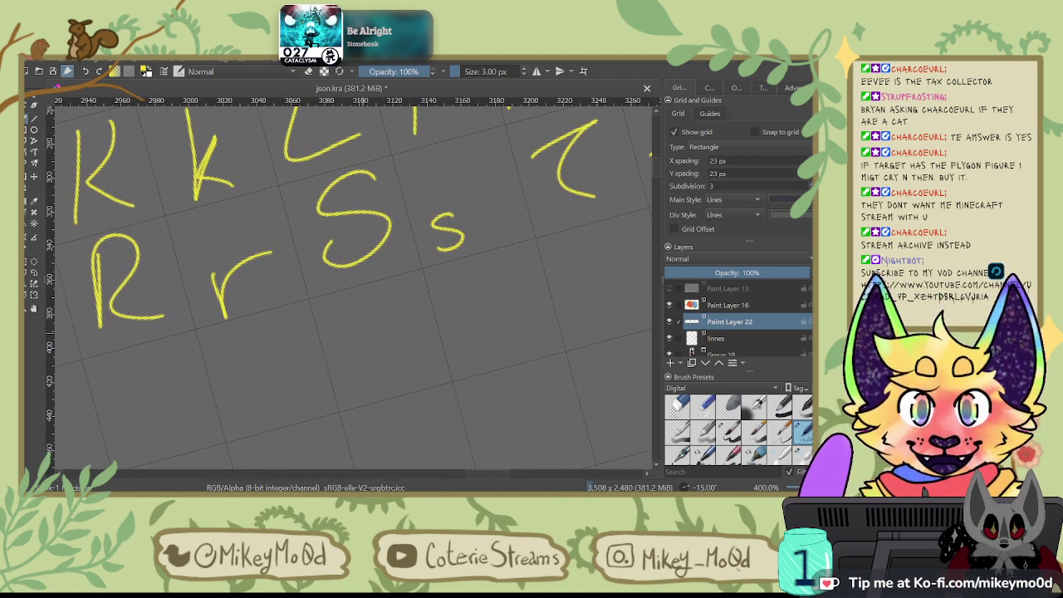
{"action": "left_click_drag", "start_coordinate": [462, 323], "coordinate": [223, 329]}
{"action": "left_click_drag", "start_coordinate": [548, 263], "coordinate": [341, 339]}
{"action": "left_click_drag", "start_coordinate": [504, 304], "coordinate": [458, 319]}
Step: Start the fourth row with a yellow handwritten "Vv" below "Oo"
{"action": "left_click_drag", "start_coordinate": [307, 292], "coordinate": [593, 149]}
{"action": "left_click_drag", "start_coordinate": [274, 286], "coordinate": [577, 257]}
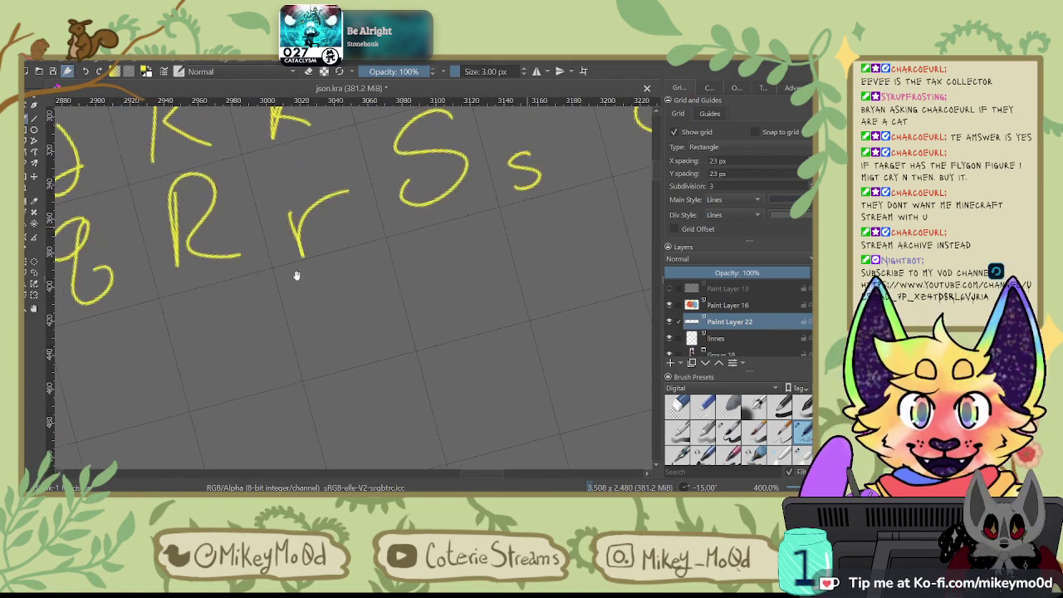
{"action": "left_click_drag", "start_coordinate": [144, 286], "coordinate": [606, 235]}
{"action": "left_click_drag", "start_coordinate": [390, 336], "coordinate": [622, 230]}
{"action": "mouse_move", "coordinate": [223, 370]}
{"action": "left_mouse_down"}
{"action": "mouse_move", "coordinate": [443, 301]}
{"action": "mouse_move", "coordinate": [394, 295]}
{"action": "mouse_move", "coordinate": [414, 307]}
{"action": "left_mouse_up"}
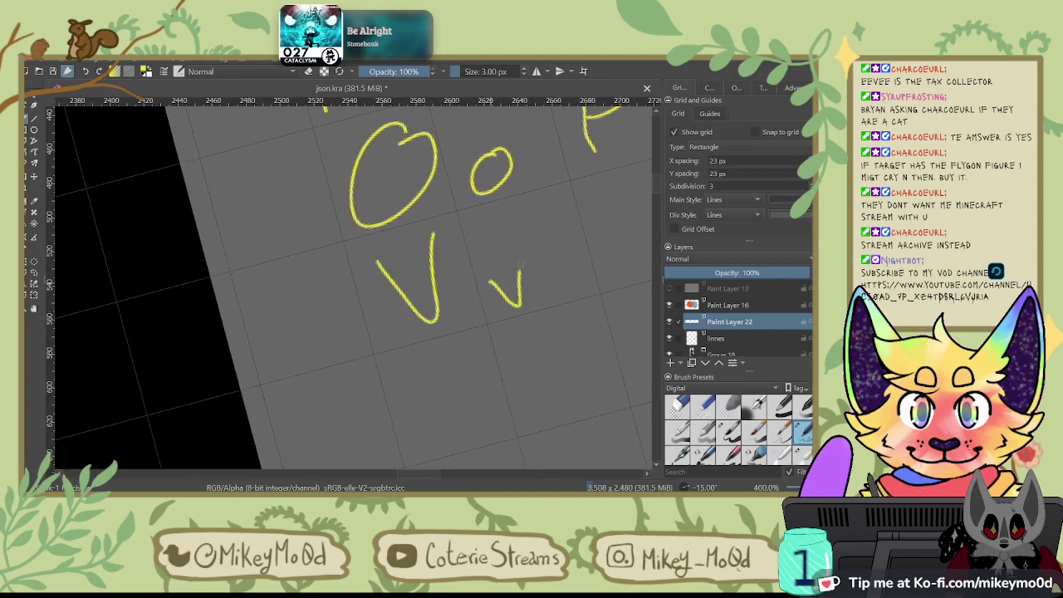
Step: Handwrite a yellow "Ww" below "Pp" and a curved yellow "Xx" below "Qq"
{"action": "left_click_drag", "start_coordinate": [521, 266], "coordinate": [368, 308]}
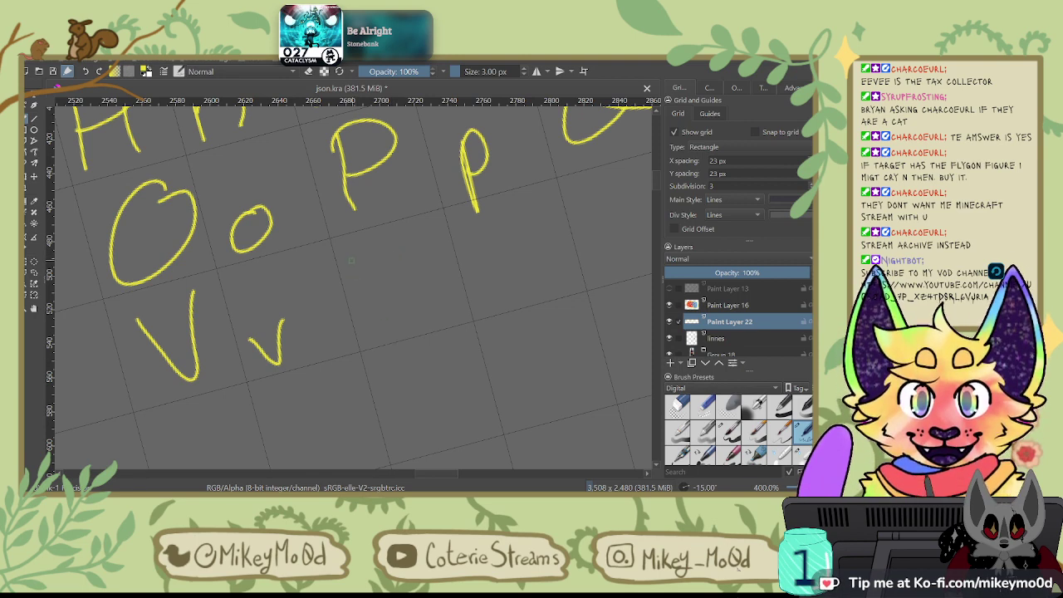
{"action": "mouse_move", "coordinate": [350, 247]}
{"action": "left_mouse_down"}
{"action": "mouse_move", "coordinate": [407, 324]}
{"action": "mouse_move", "coordinate": [418, 242]}
{"action": "left_mouse_up"}
{"action": "mouse_move", "coordinate": [480, 262]}
{"action": "left_mouse_down"}
{"action": "mouse_move", "coordinate": [504, 291]}
{"action": "mouse_move", "coordinate": [529, 258]}
{"action": "left_mouse_up"}
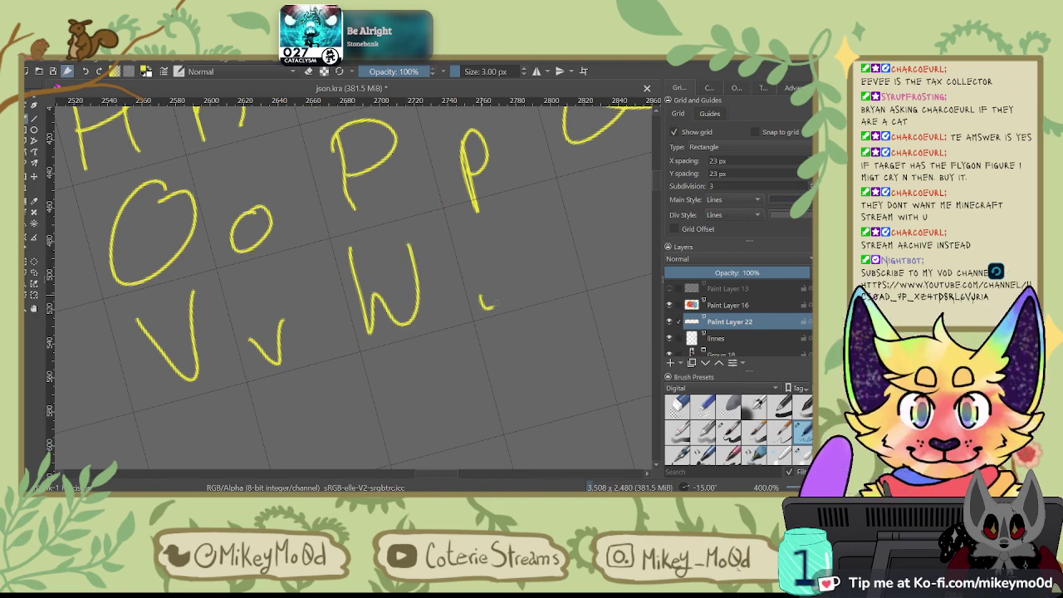
{"action": "left_click_drag", "start_coordinate": [584, 227], "coordinate": [365, 268]}
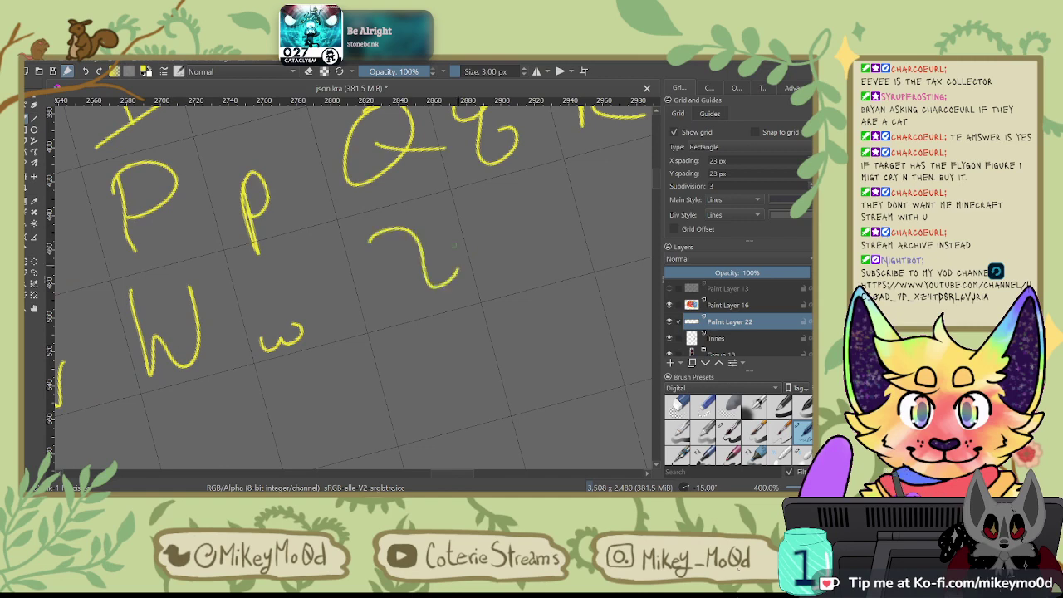
{"action": "left_click_drag", "start_coordinate": [486, 243], "coordinate": [537, 268]}
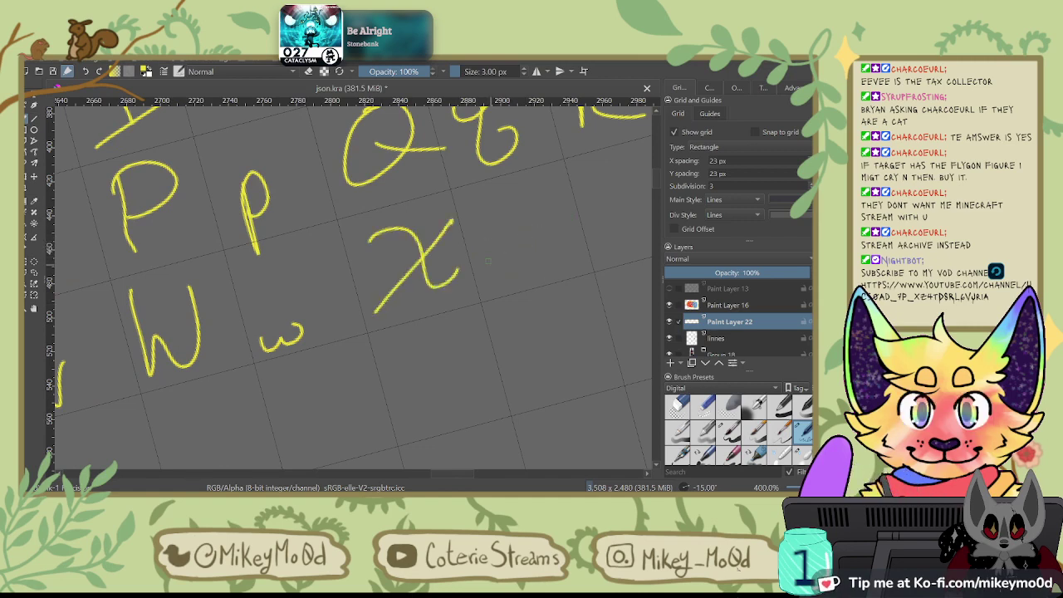
Step: Handwrite a yellow "Yy" below "Rr", redrawing the capital with a straight tail and giving the lowercase y a loop
{"action": "scroll", "coordinate": [581, 224], "scroll_direction": "right", "scroll_amount": 3}
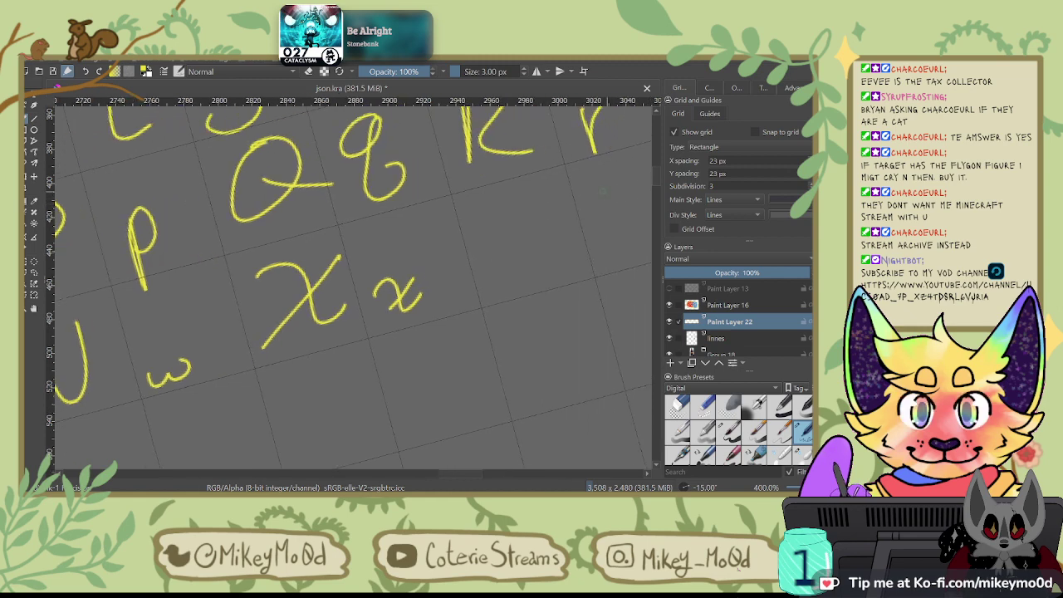
{"action": "mouse_move", "coordinate": [538, 192]}
{"action": "left_mouse_down"}
{"action": "mouse_move", "coordinate": [500, 214]}
{"action": "mouse_move", "coordinate": [508, 292]}
{"action": "left_mouse_up"}
{"action": "scroll", "coordinate": [498, 278], "scroll_direction": "right", "scroll_amount": 3}
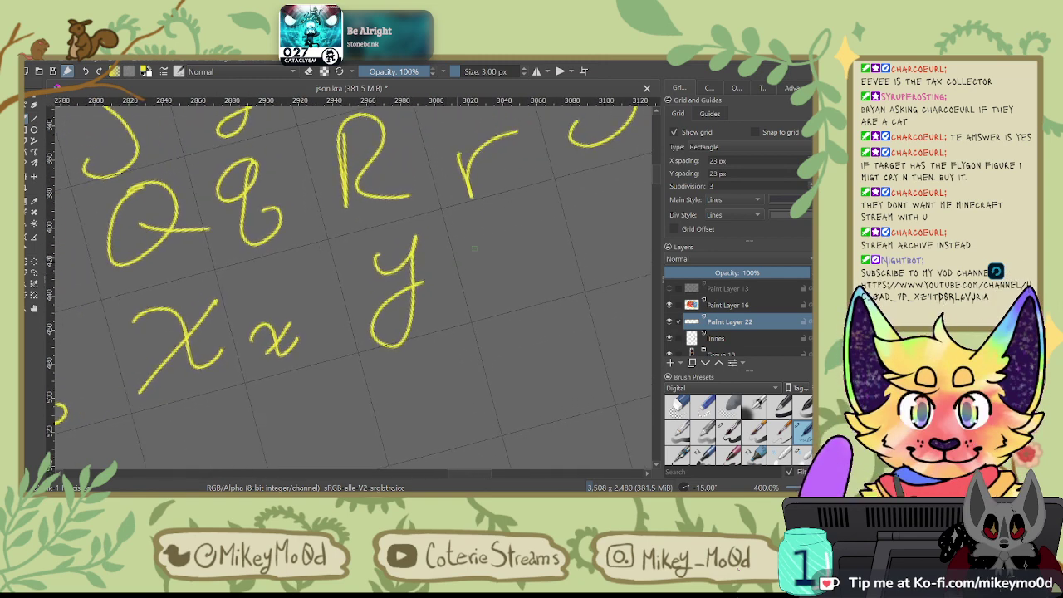
{"action": "key", "text": "ctrl+z"}
{"action": "left_click_drag", "start_coordinate": [372, 246], "coordinate": [413, 318]}
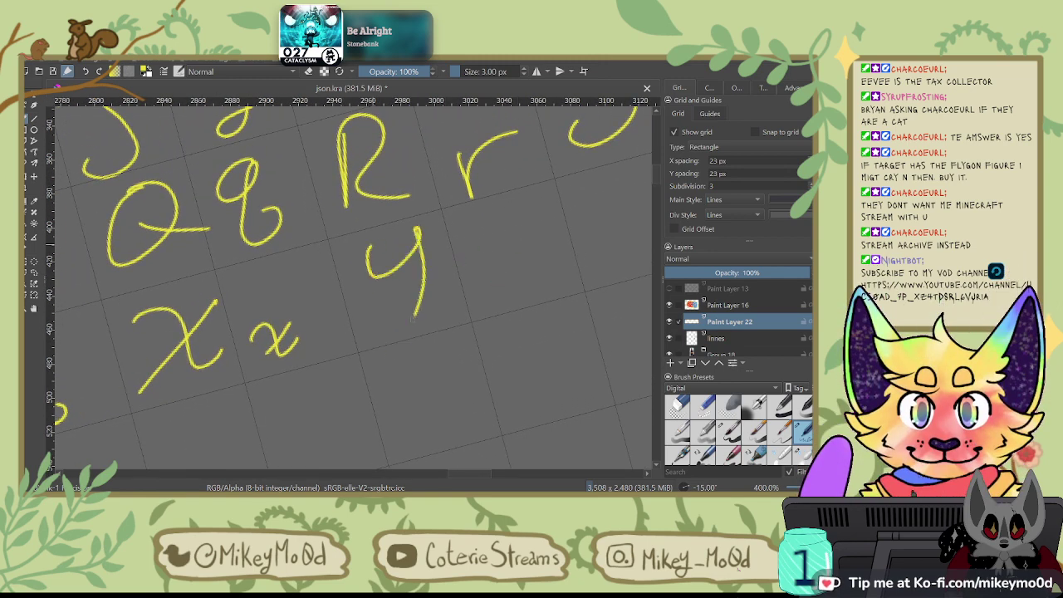
{"action": "left_click_drag", "start_coordinate": [481, 249], "coordinate": [480, 337]}
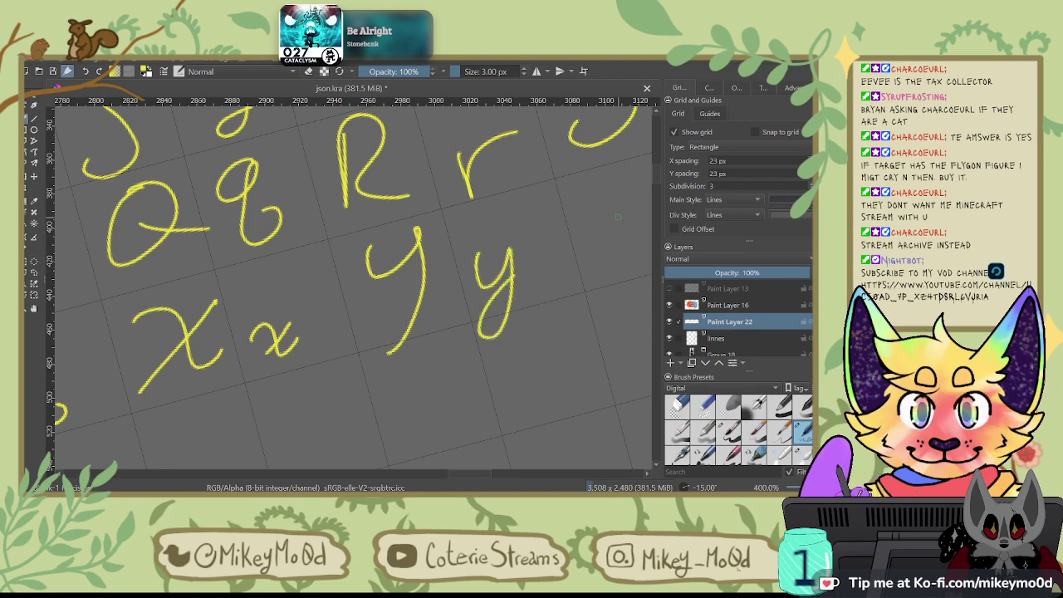
Step: Handwrite a yellow "Zz" below "Ss" to finish the fourth row of the alphabet
{"action": "scroll", "coordinate": [498, 262], "scroll_direction": "right", "scroll_amount": 3}
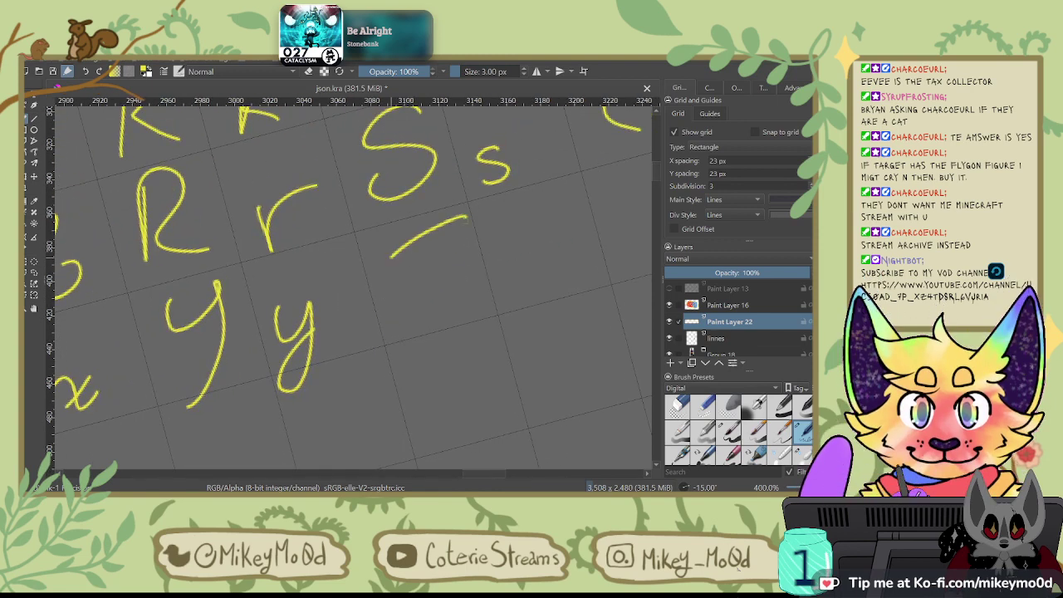
{"action": "key", "text": "ctrl+z"}
{"action": "left_click_drag", "start_coordinate": [381, 258], "coordinate": [424, 238]}
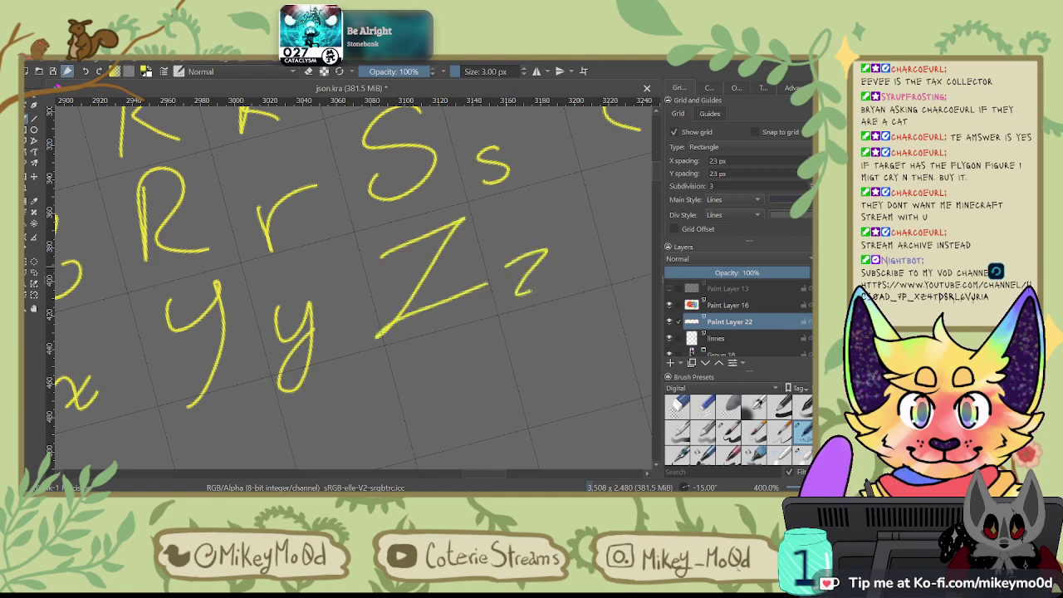
{"action": "left_click_drag", "start_coordinate": [523, 291], "coordinate": [567, 272]}
{"action": "scroll", "coordinate": [437, 348], "scroll_direction": "down", "scroll_amount": 5}
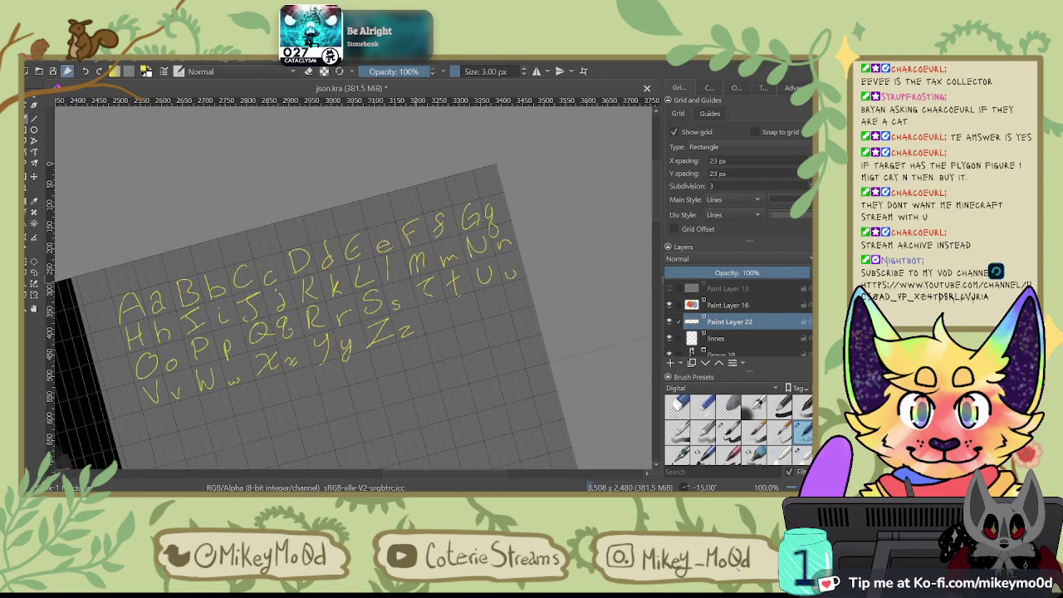
Step: Scale the handwritten alphabet down with the transform tool and reposition it beside the black reference picture
{"action": "scroll", "coordinate": [543, 333], "scroll_direction": "up", "scroll_amount": 3}
{"action": "left_click_drag", "start_coordinate": [586, 312], "coordinate": [562, 270]}
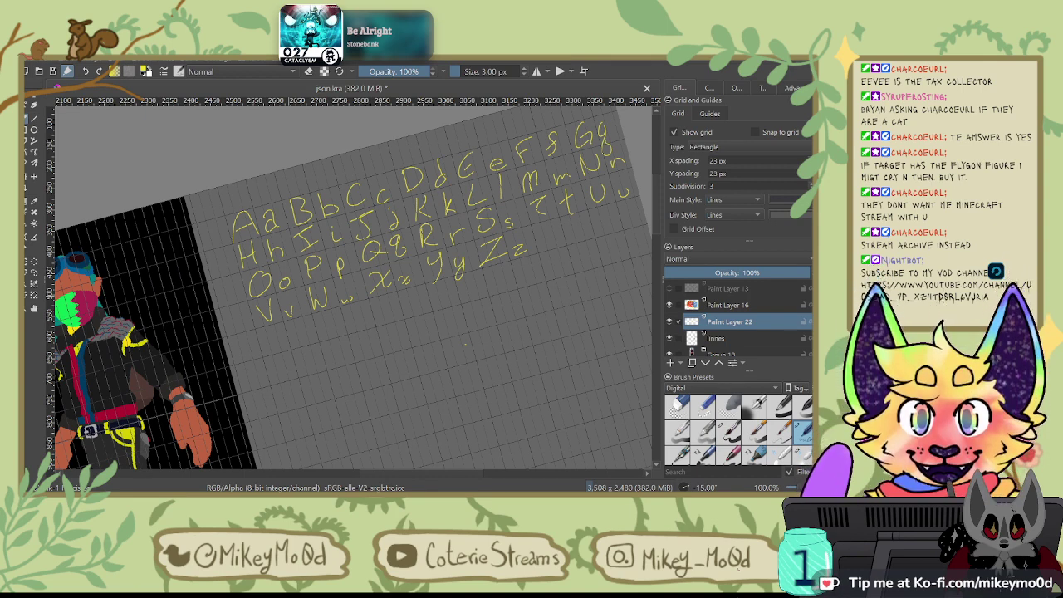
{"action": "left_click", "coordinate": [44, 158]}
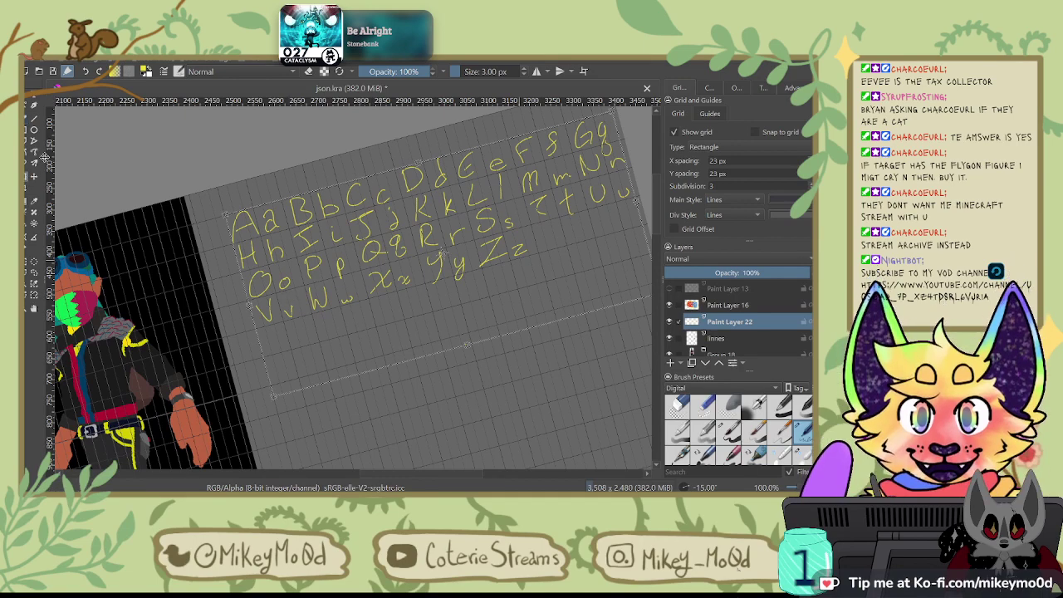
{"action": "left_click_drag", "start_coordinate": [611, 110], "coordinate": [532, 208]}
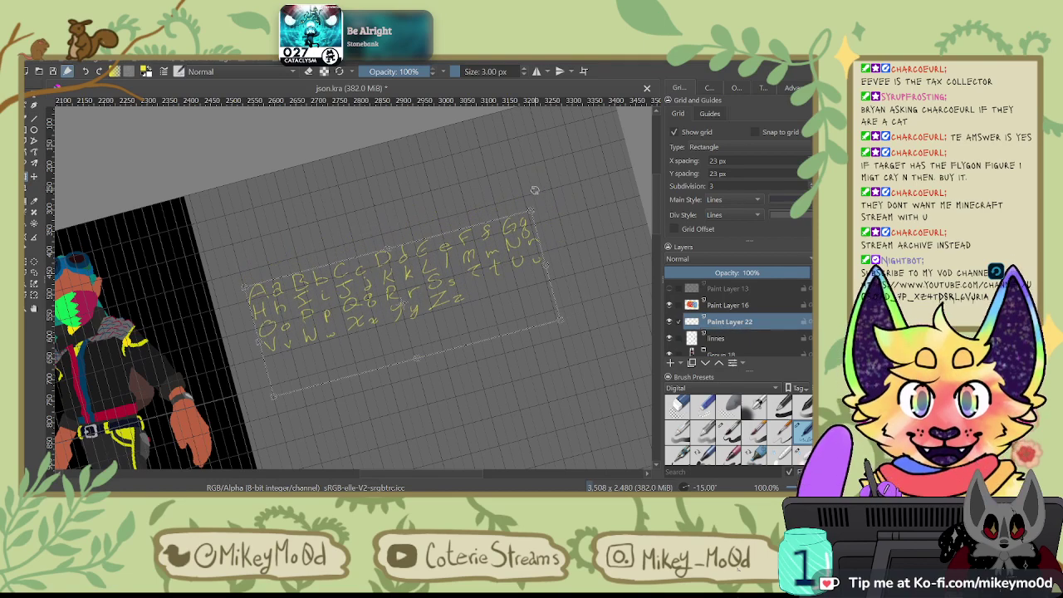
{"action": "key", "text": "ctrl+z"}
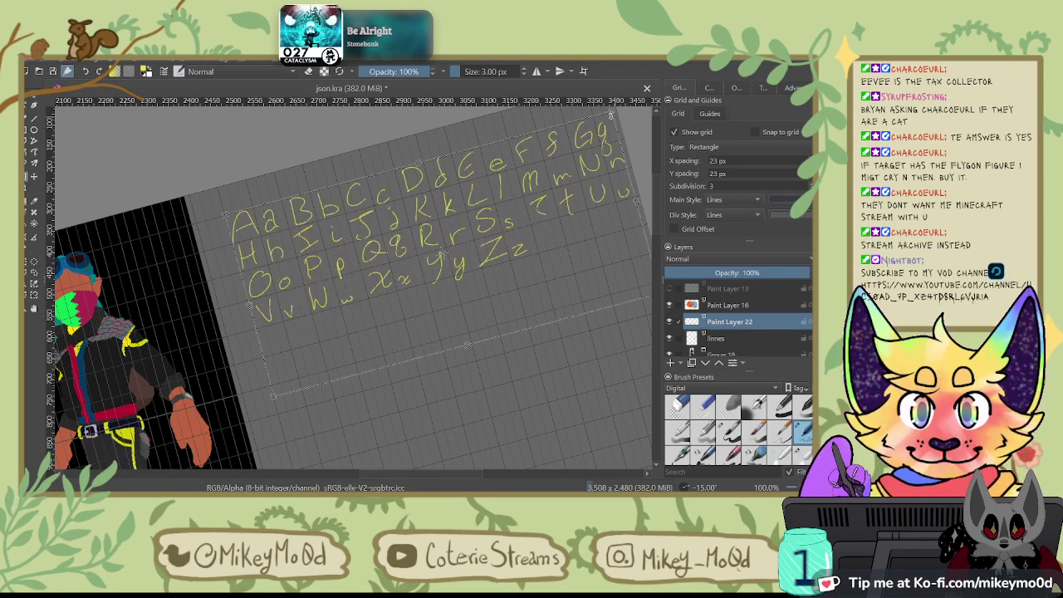
{"action": "left_click_drag", "start_coordinate": [611, 115], "coordinate": [536, 214]}
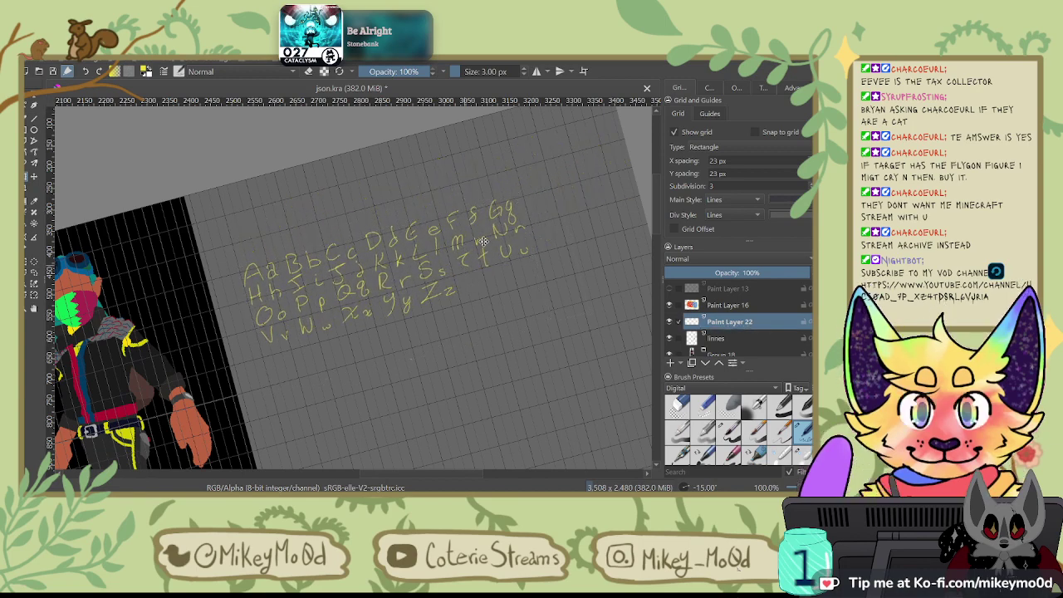
{"action": "left_click_drag", "start_coordinate": [481, 241], "coordinate": [570, 205]}
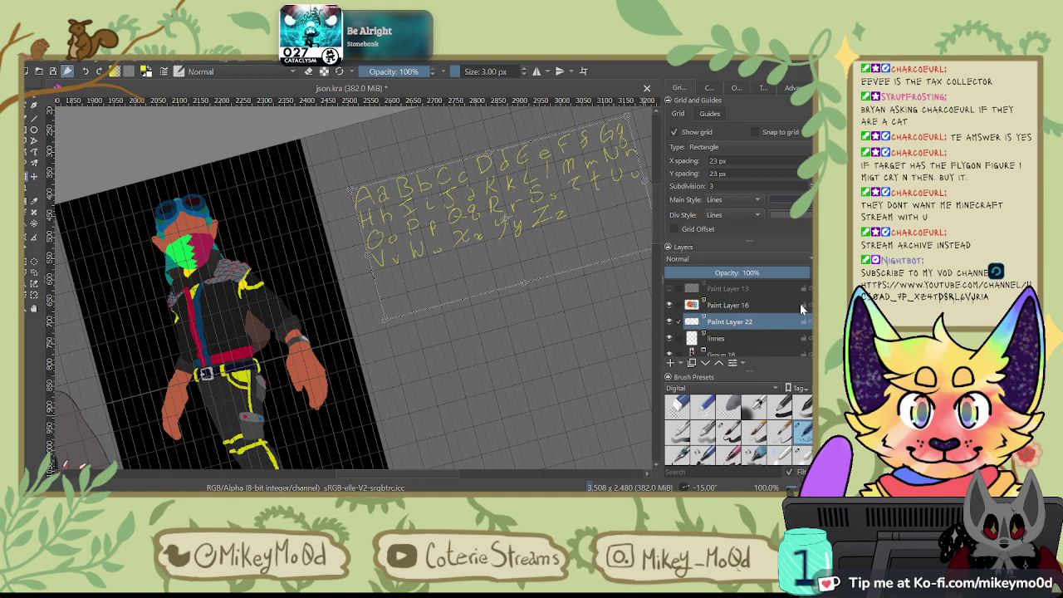
Step: Rename the alphabet's layer as "alphabetta"
{"action": "double_click", "coordinate": [757, 324]}
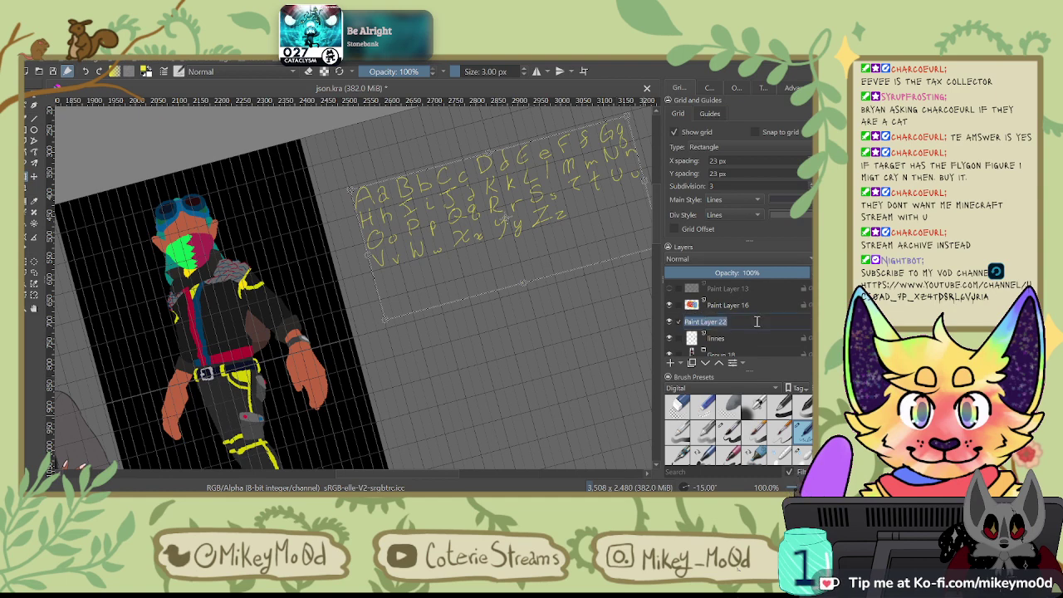
{"action": "type", "text": "alp"}
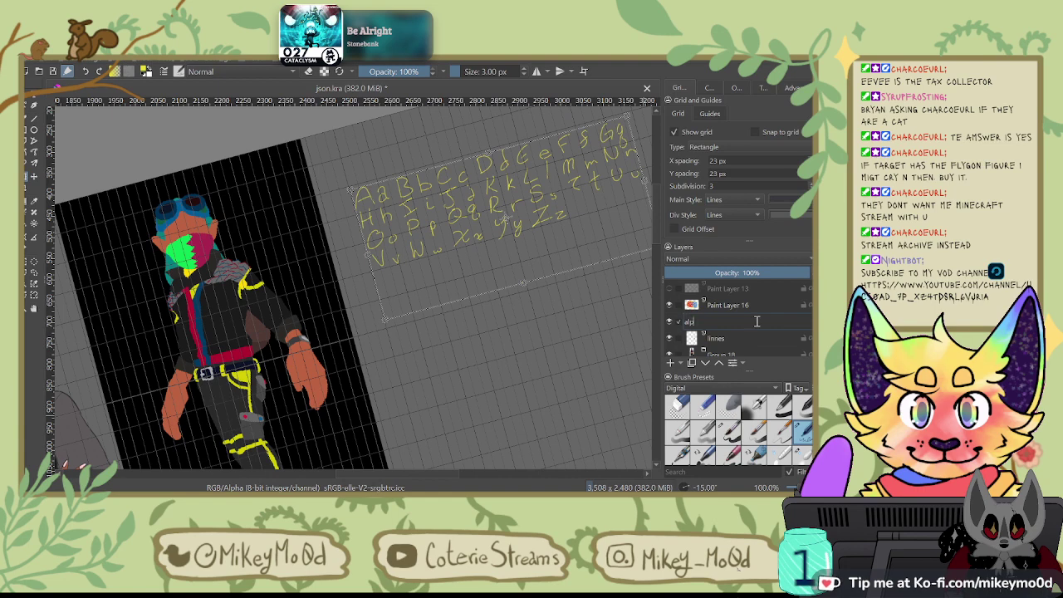
{"action": "type", "text": "hsbetta"}
{"action": "key", "text": "Return"}
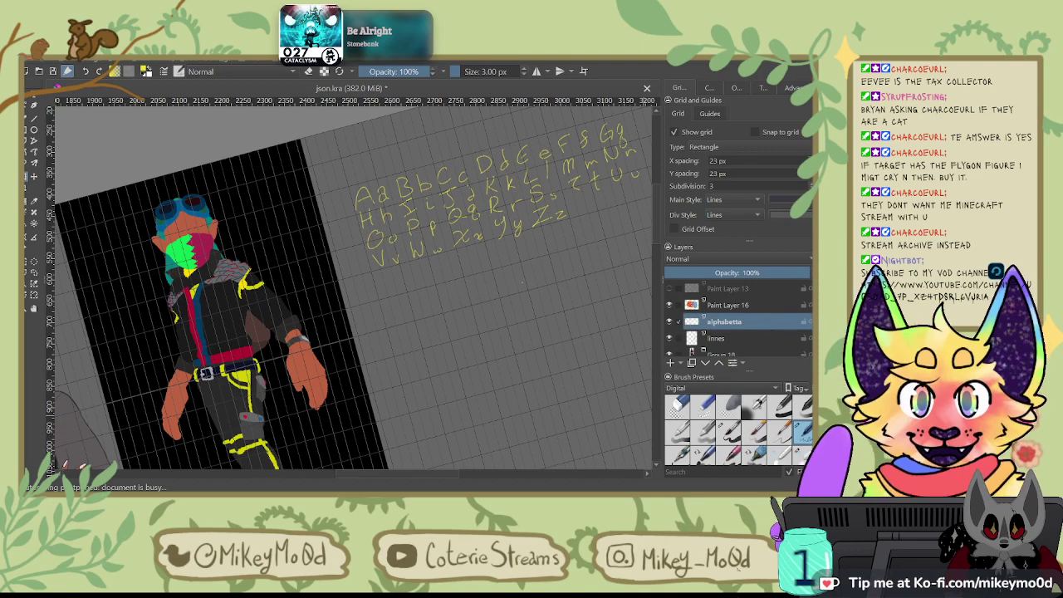
Step: Add a new paint layer directly above the "alphabetta" layer
{"action": "scroll", "coordinate": [588, 372], "scroll_direction": "down", "scroll_amount": 4}
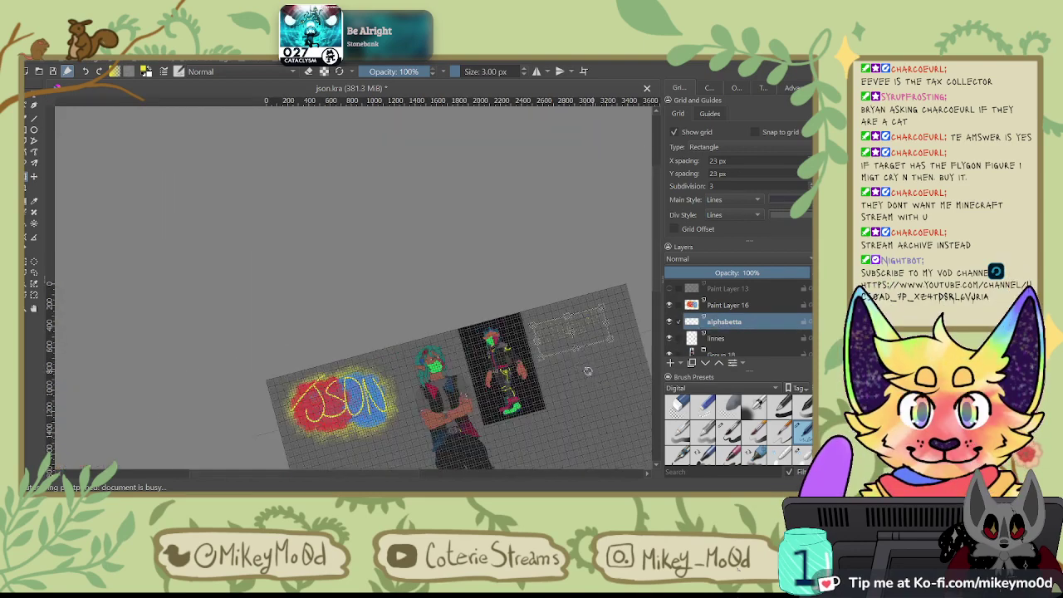
{"action": "scroll", "coordinate": [290, 424], "scroll_direction": "up", "scroll_amount": 2}
{"action": "scroll", "coordinate": [352, 358], "scroll_direction": "down", "scroll_amount": 3}
{"action": "scroll", "coordinate": [374, 391], "scroll_direction": "up", "scroll_amount": 6}
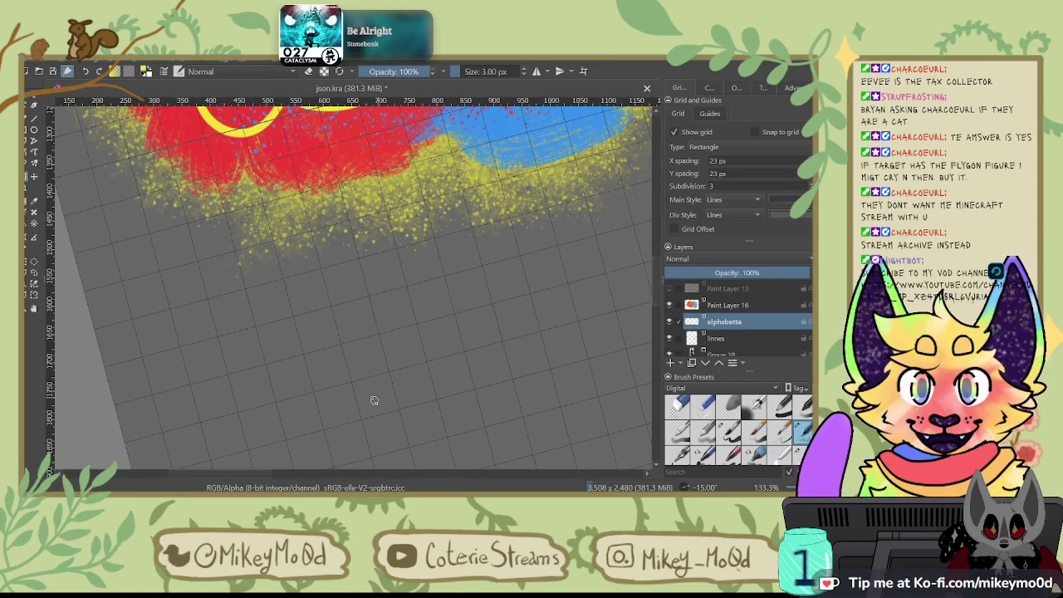
{"action": "left_click", "coordinate": [670, 363]}
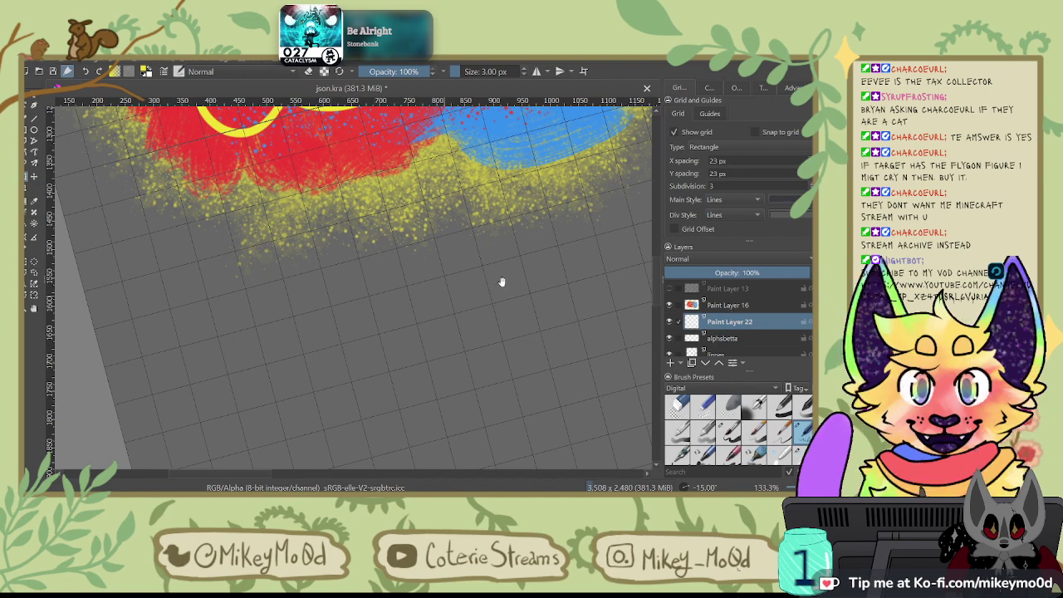
Step: Examine the handwritten alphabet as a lettering reference and return to the empty area below the JSON logo
{"action": "left_click_drag", "start_coordinate": [604, 231], "coordinate": [420, 285]}
{"action": "scroll", "coordinate": [341, 297], "scroll_direction": "down", "scroll_amount": 2}
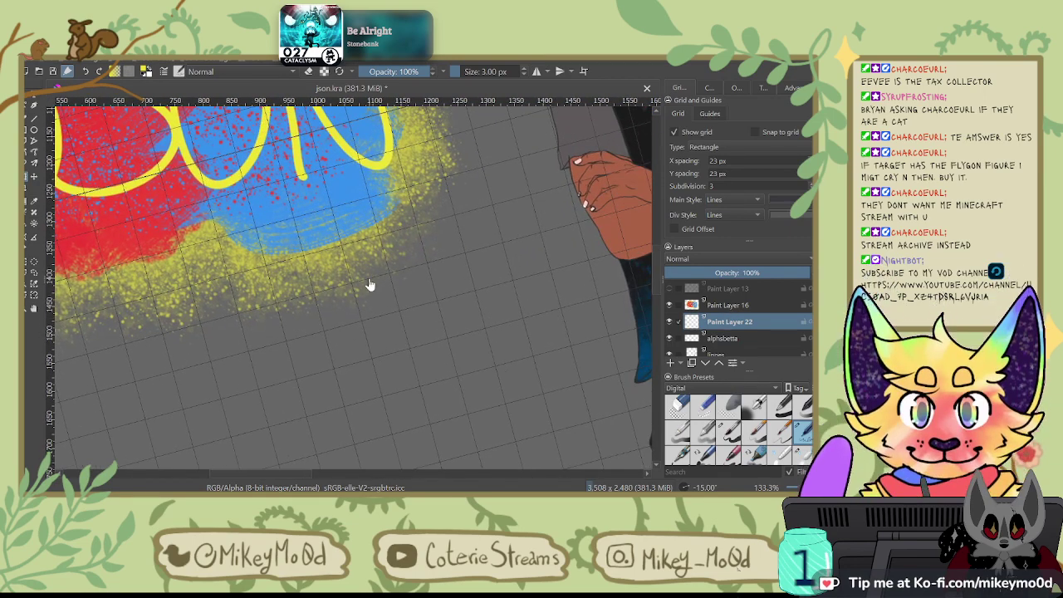
{"action": "scroll", "coordinate": [368, 285], "scroll_direction": "down", "scroll_amount": 2}
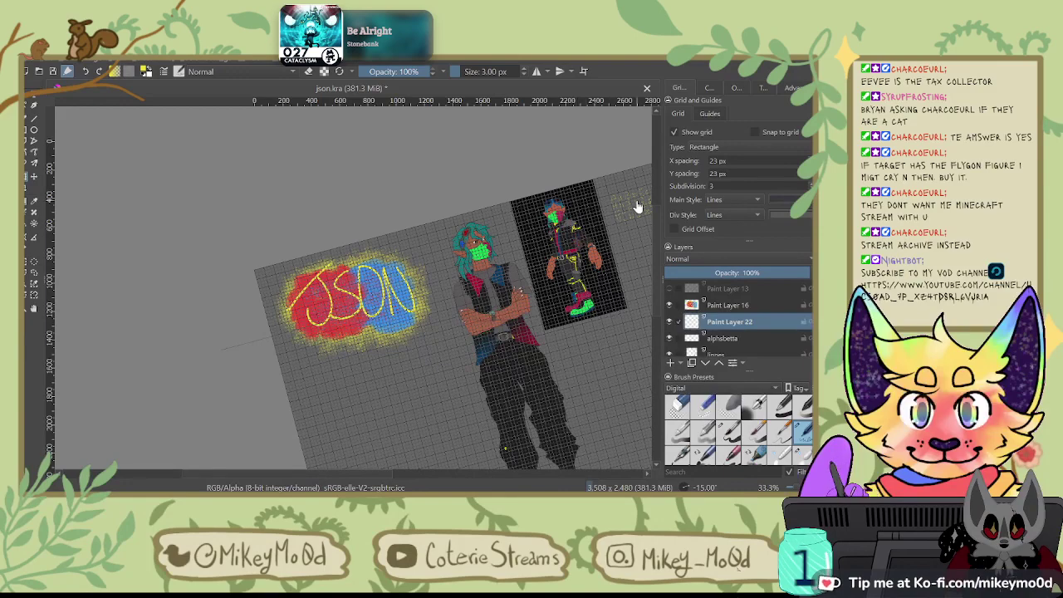
{"action": "scroll", "coordinate": [650, 199], "scroll_direction": "up", "scroll_amount": 3}
{"action": "scroll", "coordinate": [582, 232], "scroll_direction": "up", "scroll_amount": 1}
{"action": "scroll", "coordinate": [327, 246], "scroll_direction": "up", "scroll_amount": 2}
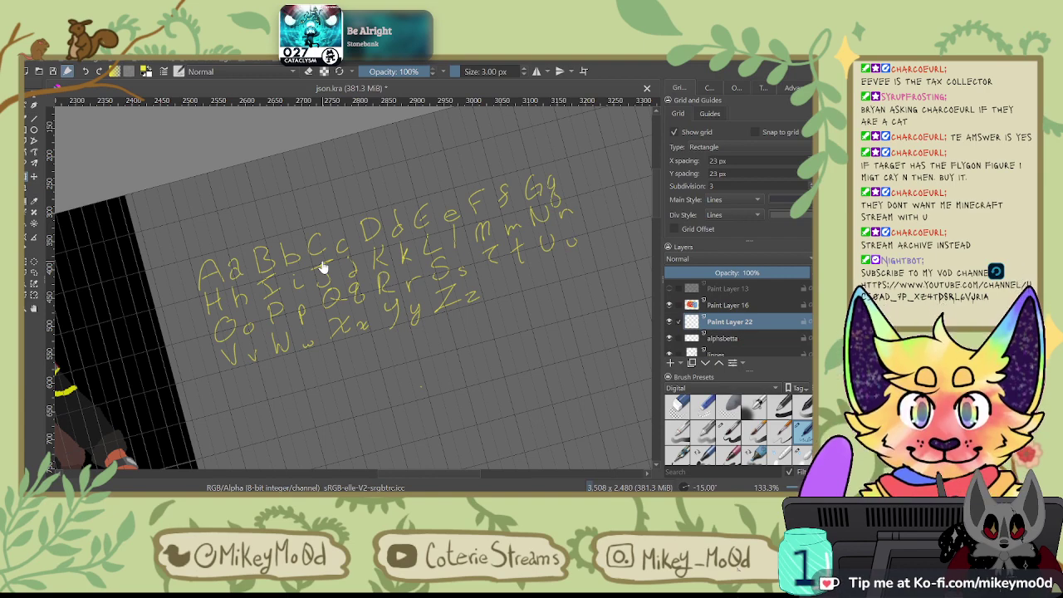
{"action": "left_click_drag", "start_coordinate": [303, 389], "coordinate": [690, 216]}
{"action": "mouse_move", "coordinate": [282, 326]}
{"action": "left_mouse_down"}
{"action": "mouse_move", "coordinate": [392, 282]}
{"action": "mouse_move", "coordinate": [739, 199]}
{"action": "left_mouse_up"}
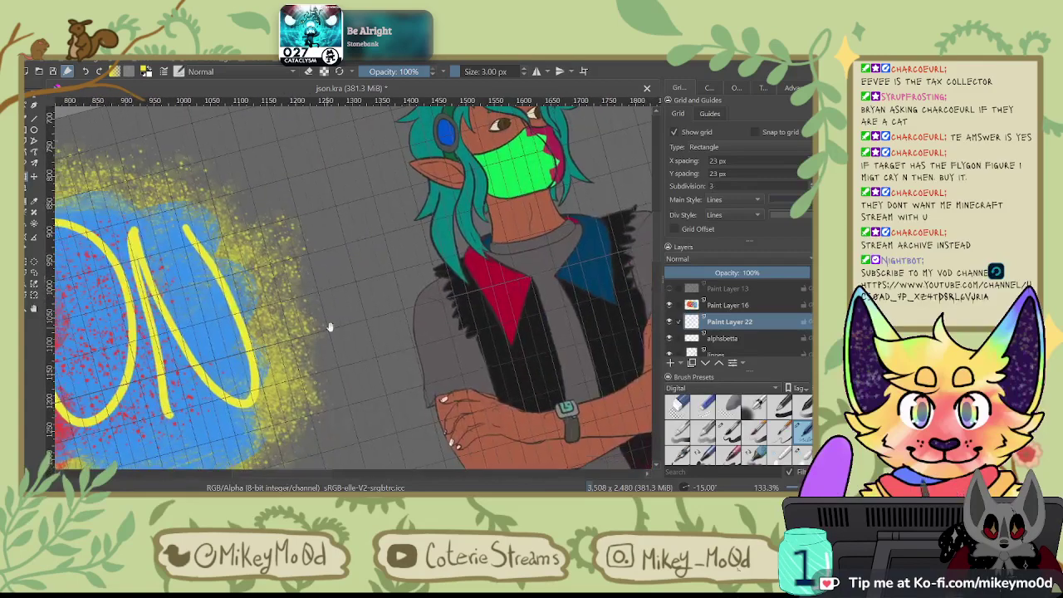
{"action": "left_click_drag", "start_coordinate": [387, 348], "coordinate": [589, 164]}
{"action": "left_click_drag", "start_coordinate": [307, 357], "coordinate": [594, 163]}
{"action": "left_click_drag", "start_coordinate": [432, 286], "coordinate": [364, 275]}
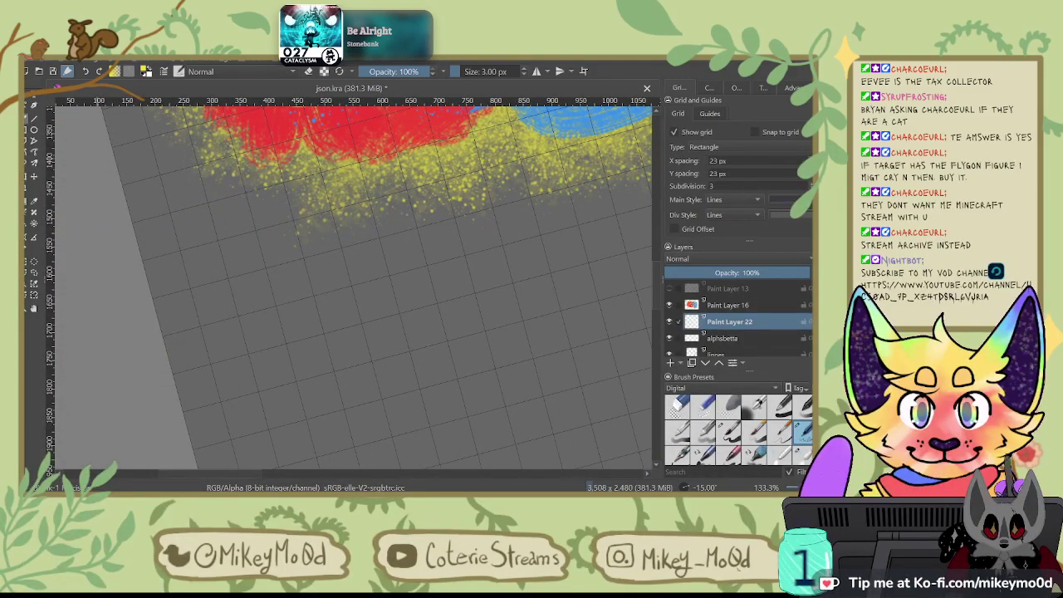
{"action": "mouse_move", "coordinate": [330, 249]}
{"action": "left_mouse_down"}
{"action": "mouse_move", "coordinate": [335, 295]}
{"action": "mouse_move", "coordinate": [362, 280]}
{"action": "left_mouse_up"}
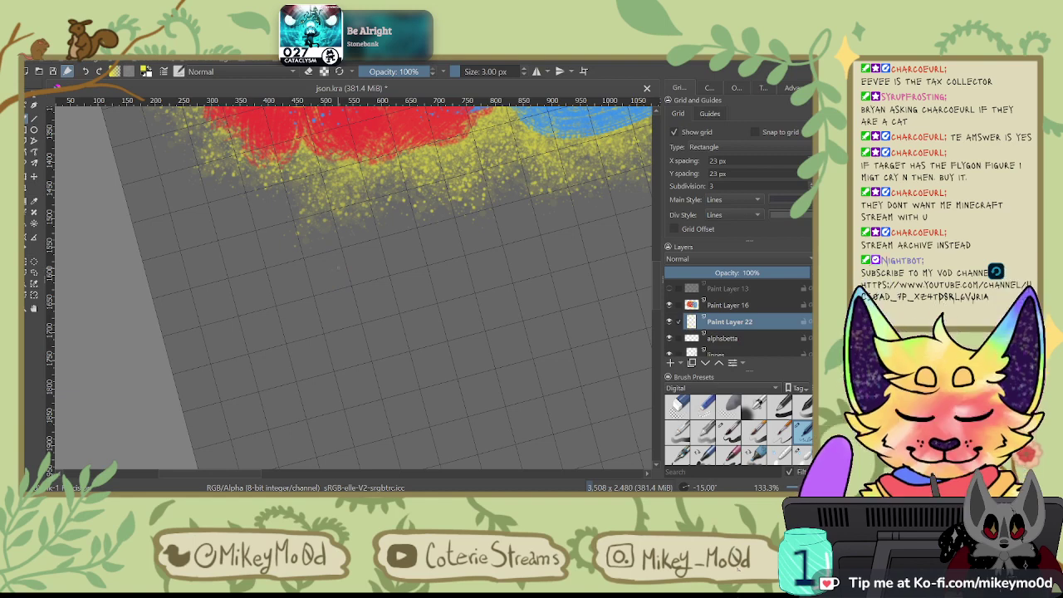
{"action": "left_click_drag", "start_coordinate": [336, 254], "coordinate": [333, 293]}
{"action": "key", "text": "ctrl+z"}
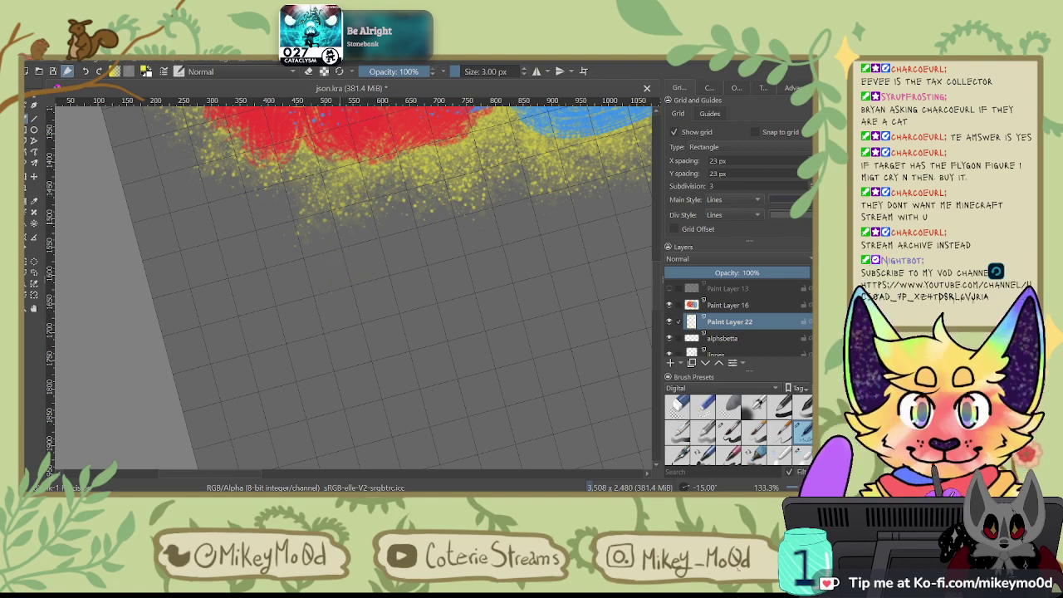
{"action": "mouse_move", "coordinate": [334, 253]}
{"action": "left_mouse_down"}
{"action": "mouse_move", "coordinate": [339, 289]}
{"action": "mouse_move", "coordinate": [354, 287]}
{"action": "left_mouse_up"}
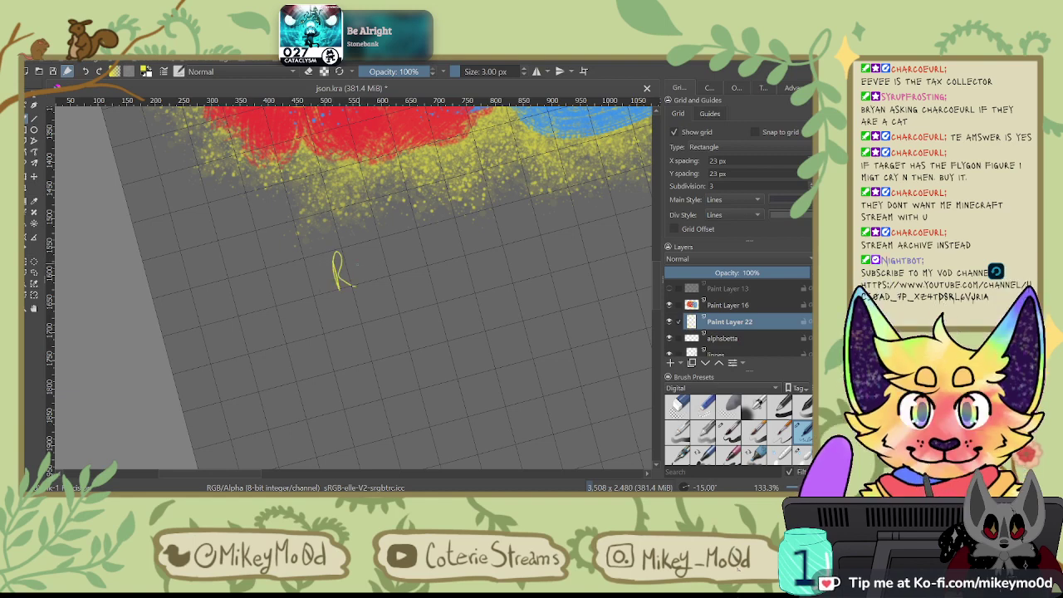
{"action": "key", "text": "ctrl+z"}
{"action": "key", "text": "ctrl+z"}
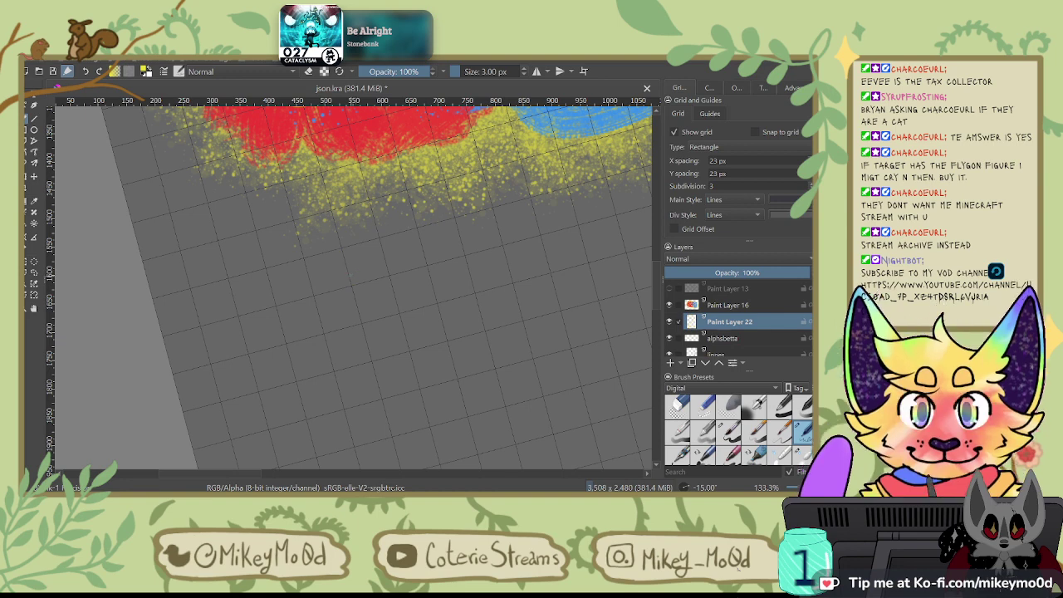
Step: Handwrite the character's first name in thin yellow strokes below the JSON logo, with only its initial capitalised
{"action": "mouse_move", "coordinate": [336, 256]}
{"action": "left_mouse_down"}
{"action": "mouse_move", "coordinate": [356, 288]}
{"action": "mouse_move", "coordinate": [372, 270]}
{"action": "left_mouse_up"}
{"action": "key", "text": "ctrl+z"}
{"action": "left_click", "coordinate": [357, 258]}
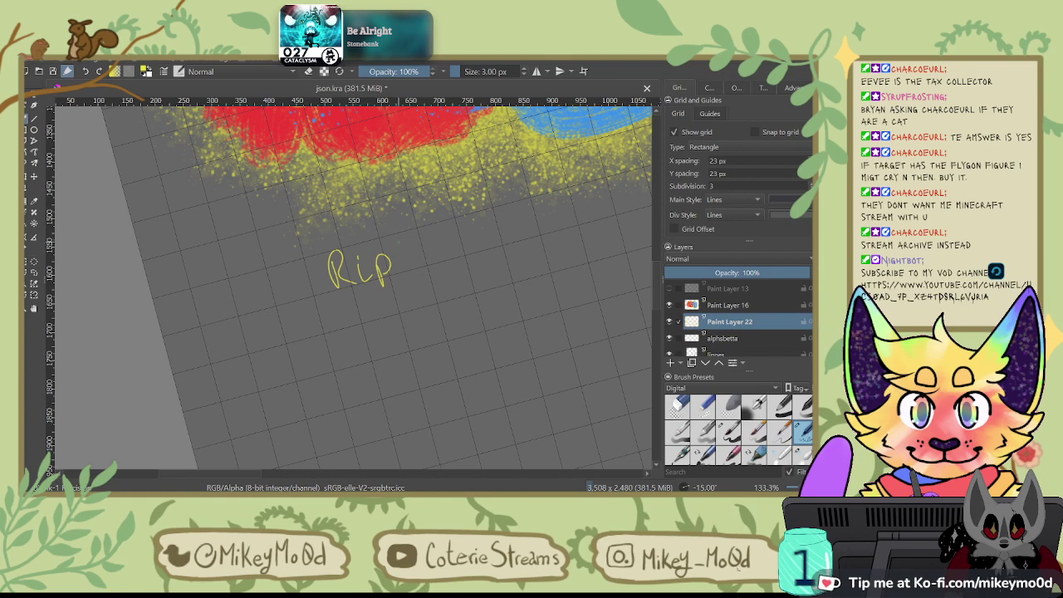
{"action": "left_click_drag", "start_coordinate": [405, 235], "coordinate": [403, 265]}
{"action": "mouse_move", "coordinate": [413, 258]}
{"action": "left_mouse_down"}
{"action": "mouse_move", "coordinate": [418, 249]}
{"action": "mouse_move", "coordinate": [428, 264]}
{"action": "mouse_move", "coordinate": [442, 259]}
{"action": "left_mouse_up"}
{"action": "left_click_drag", "start_coordinate": [446, 238], "coordinate": [445, 296]}
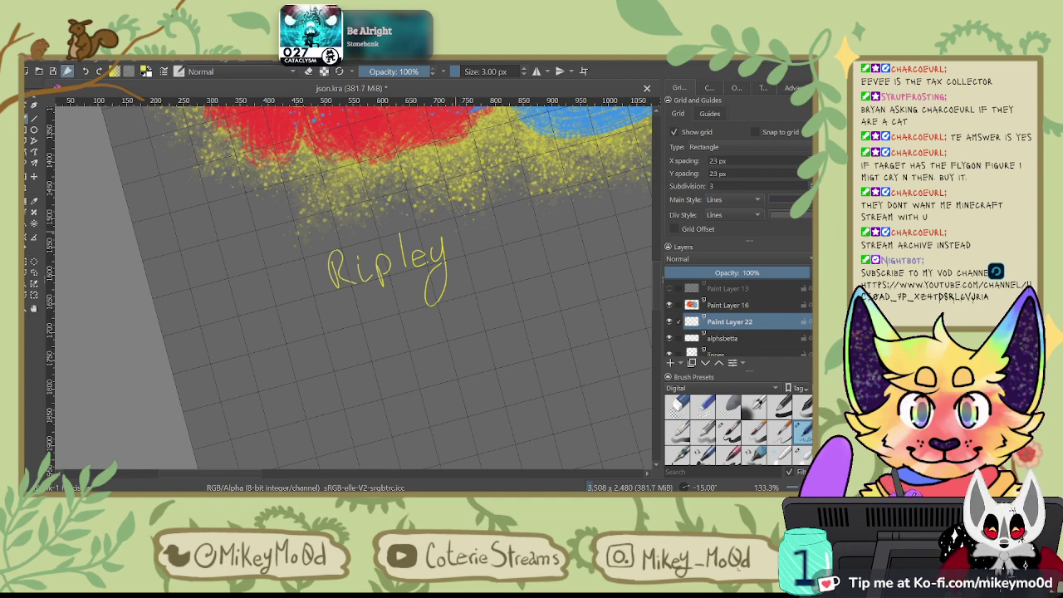
Step: Handwrite "Iron" in yellow directly after the first name, redrawing its n, and add a capital "O"
{"action": "left_click_drag", "start_coordinate": [453, 232], "coordinate": [485, 212]}
{"action": "left_click_drag", "start_coordinate": [457, 259], "coordinate": [515, 221]}
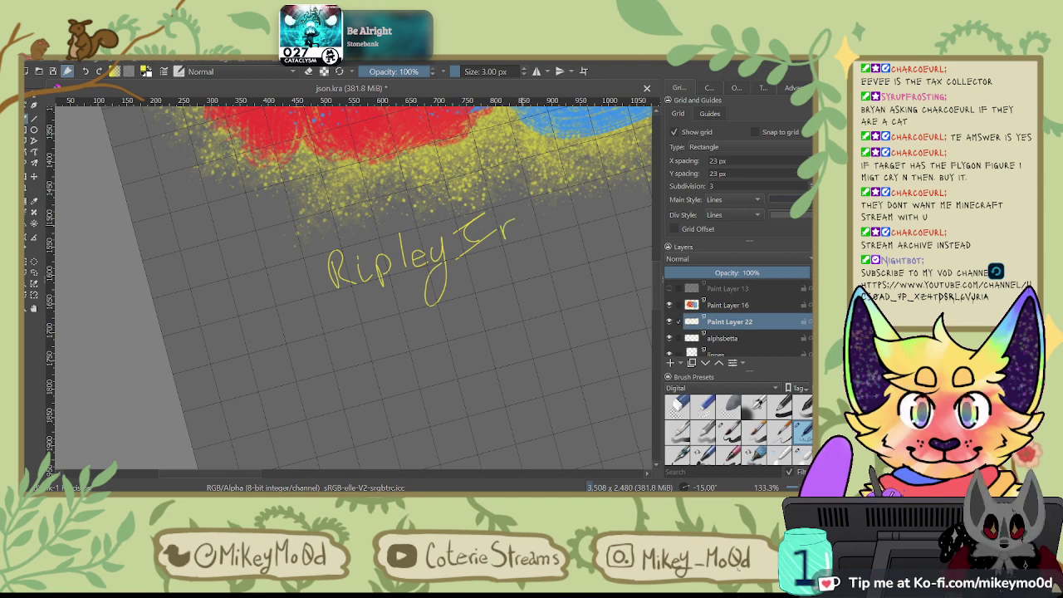
{"action": "mouse_move", "coordinate": [534, 222]}
{"action": "left_mouse_down"}
{"action": "mouse_move", "coordinate": [523, 237]}
{"action": "mouse_move", "coordinate": [552, 218]}
{"action": "mouse_move", "coordinate": [562, 229]}
{"action": "left_mouse_up"}
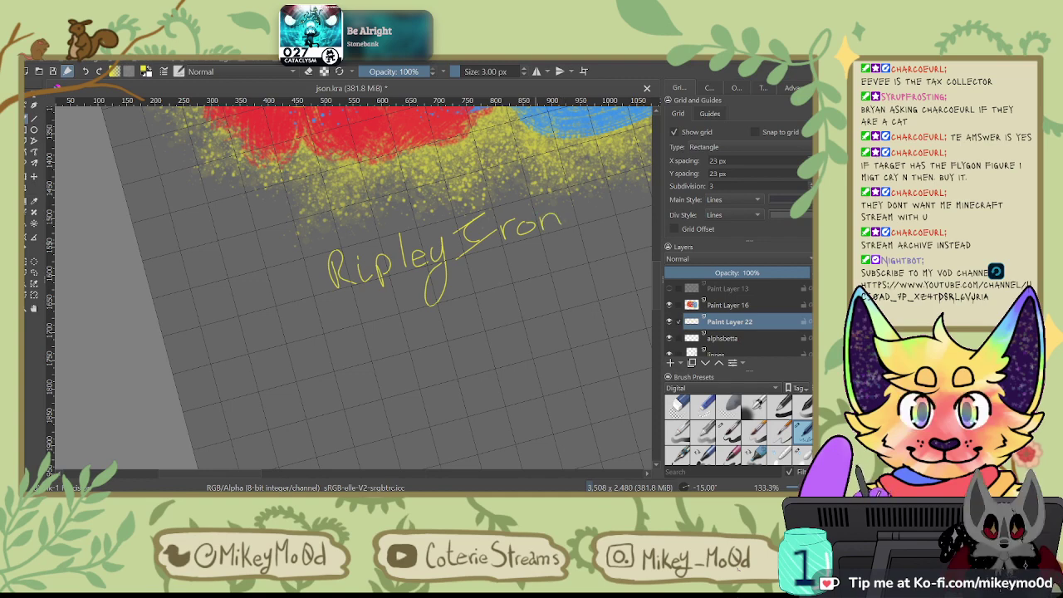
{"action": "key", "text": "ctrl+z"}
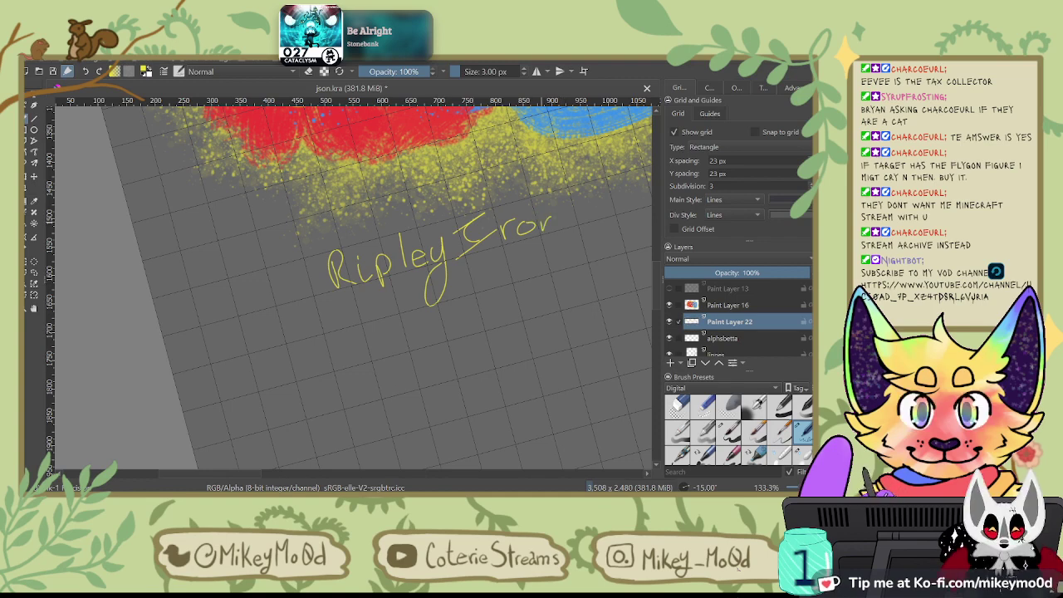
{"action": "mouse_move", "coordinate": [551, 218]}
{"action": "left_mouse_down"}
{"action": "mouse_move", "coordinate": [562, 229]}
{"action": "mouse_move", "coordinate": [489, 236]}
{"action": "mouse_move", "coordinate": [498, 237]}
{"action": "left_mouse_up"}
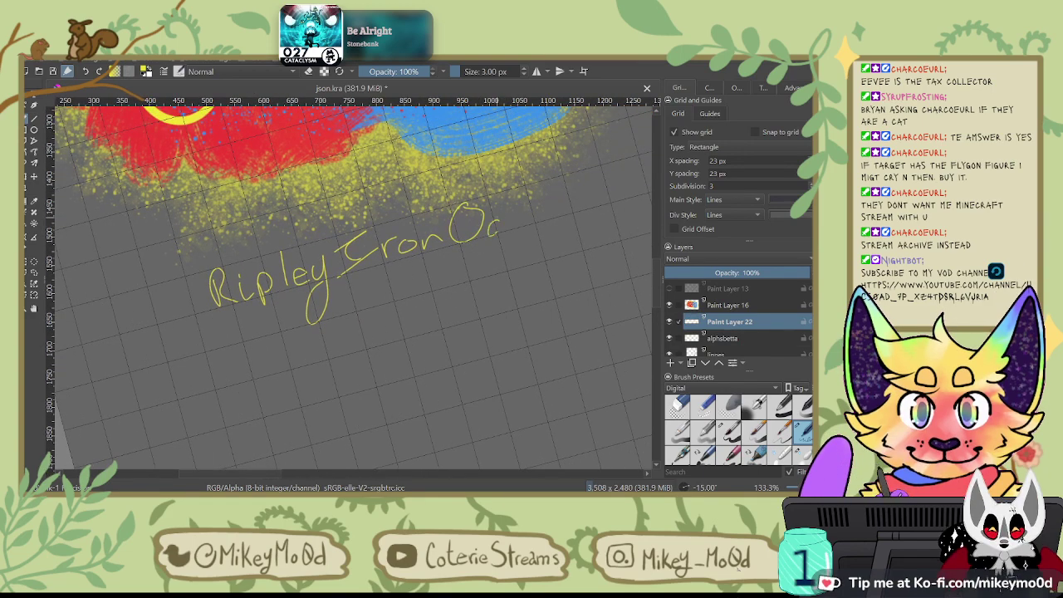
{"action": "key", "text": "ctrl+z"}
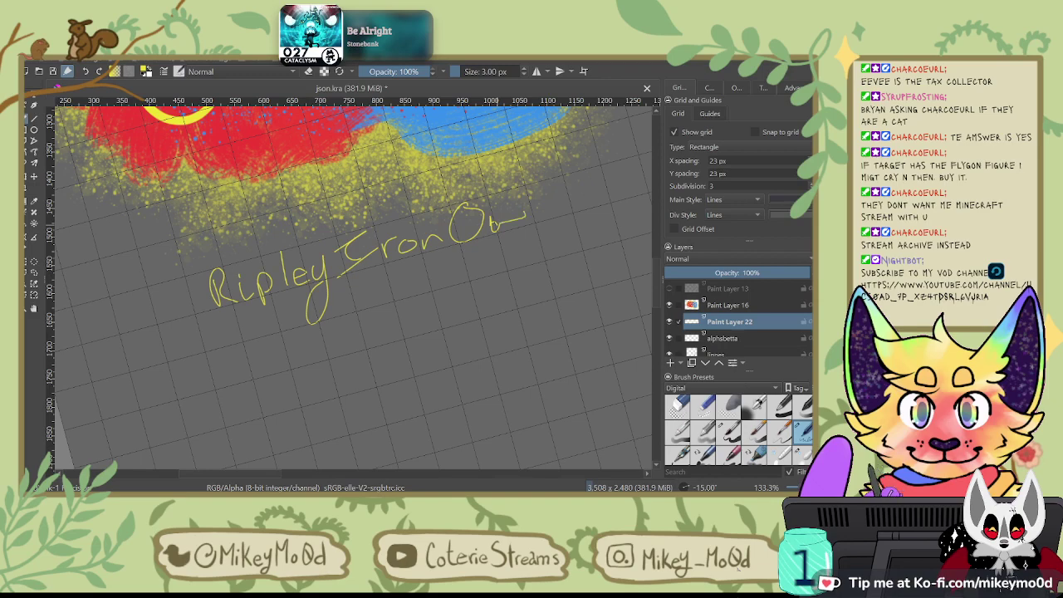
{"action": "left_click_drag", "start_coordinate": [504, 218], "coordinate": [535, 201]}
{"action": "key", "text": "ctrl+z"}
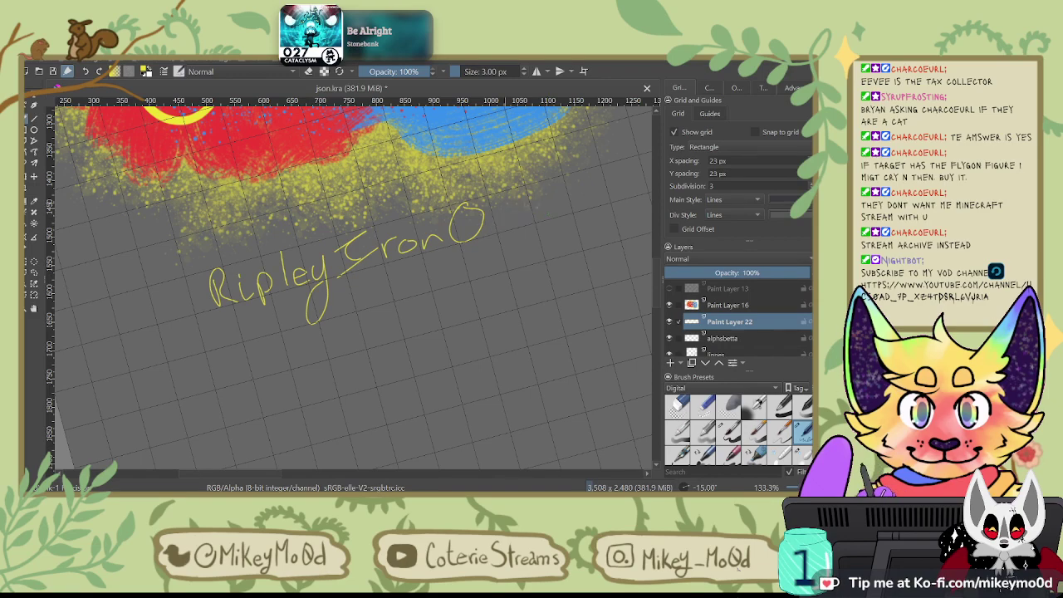
{"action": "key", "text": "ctrl+z"}
{"action": "left_click", "coordinate": [96, 72]}
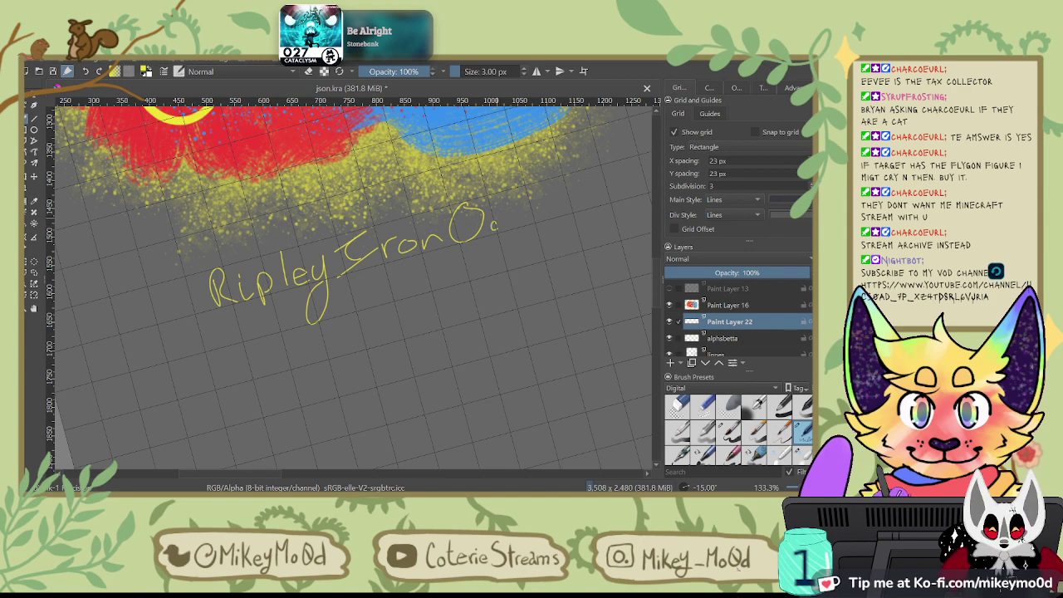
Step: Handwrite "ath" in yellow after the capital "O" to complete the character's name, redrawing the a and the t
{"action": "mouse_move", "coordinate": [496, 222]}
{"action": "left_mouse_down"}
{"action": "mouse_move", "coordinate": [502, 230]}
{"action": "mouse_move", "coordinate": [501, 213]}
{"action": "mouse_move", "coordinate": [508, 228]}
{"action": "left_mouse_up"}
{"action": "key", "text": "ctrl+z"}
{"action": "key", "text": "ctrl+z"}
{"action": "key", "text": "ctrl+z"}
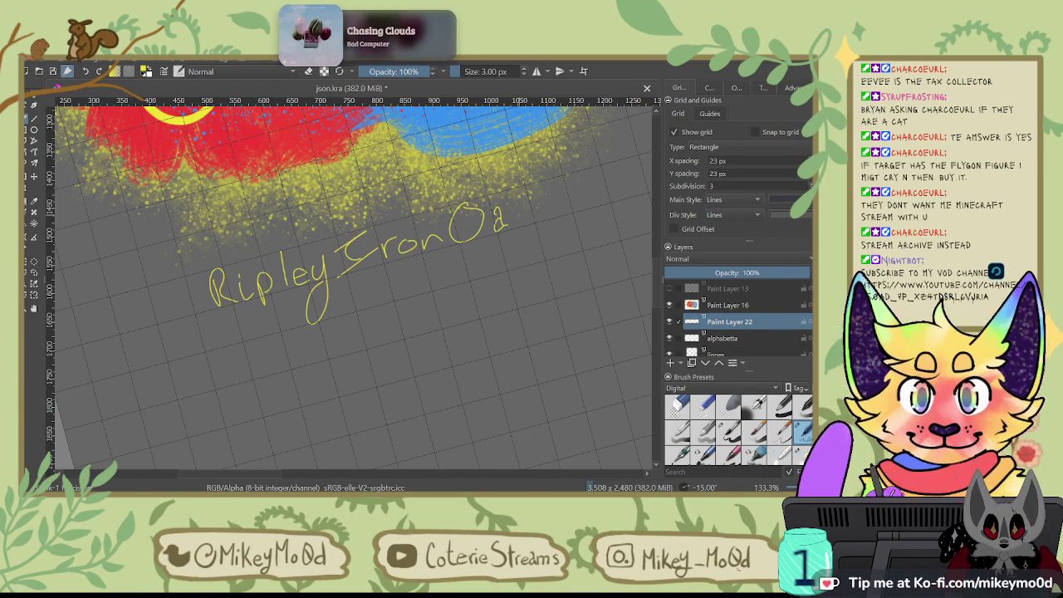
{"action": "mouse_move", "coordinate": [509, 193]}
{"action": "left_mouse_down"}
{"action": "mouse_move", "coordinate": [517, 221]}
{"action": "mouse_move", "coordinate": [534, 221]}
{"action": "left_mouse_up"}
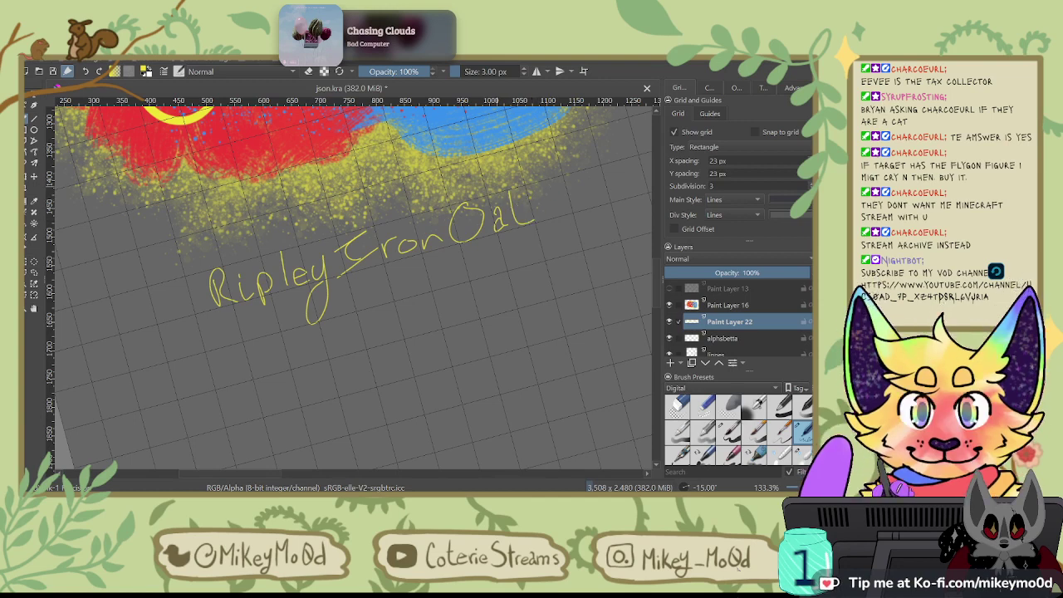
{"action": "key", "text": "ctrl+z"}
{"action": "mouse_move", "coordinate": [513, 200]}
{"action": "left_mouse_down"}
{"action": "mouse_move", "coordinate": [521, 222]}
{"action": "mouse_move", "coordinate": [525, 209]}
{"action": "mouse_move", "coordinate": [532, 222]}
{"action": "mouse_move", "coordinate": [550, 222]}
{"action": "left_mouse_up"}
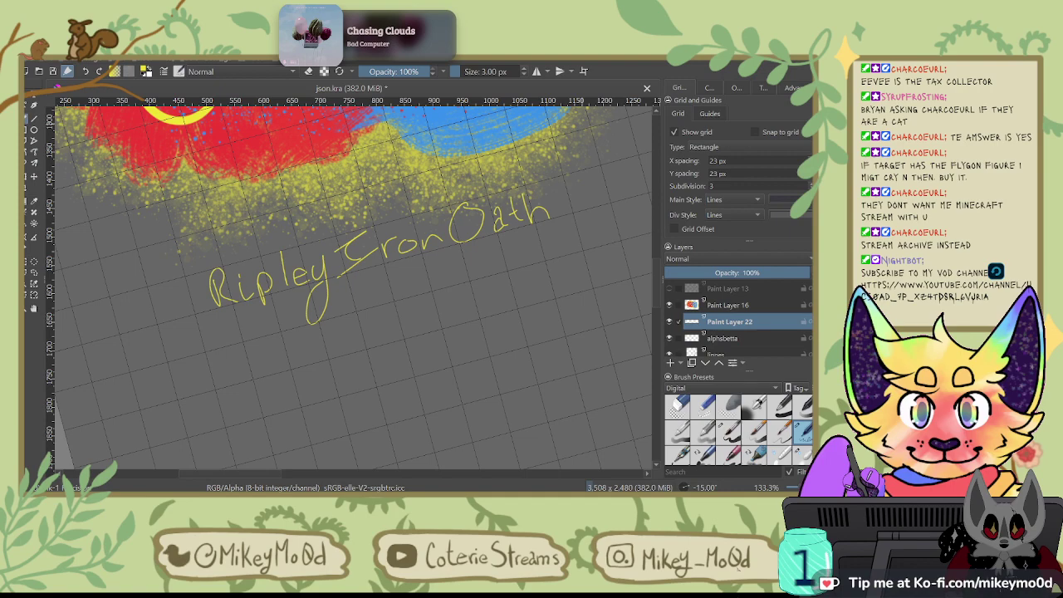
Step: Handwrite the stat label "Str" in yellow below the start of the character's name
{"action": "left_click_drag", "start_coordinate": [427, 330], "coordinate": [563, 177]}
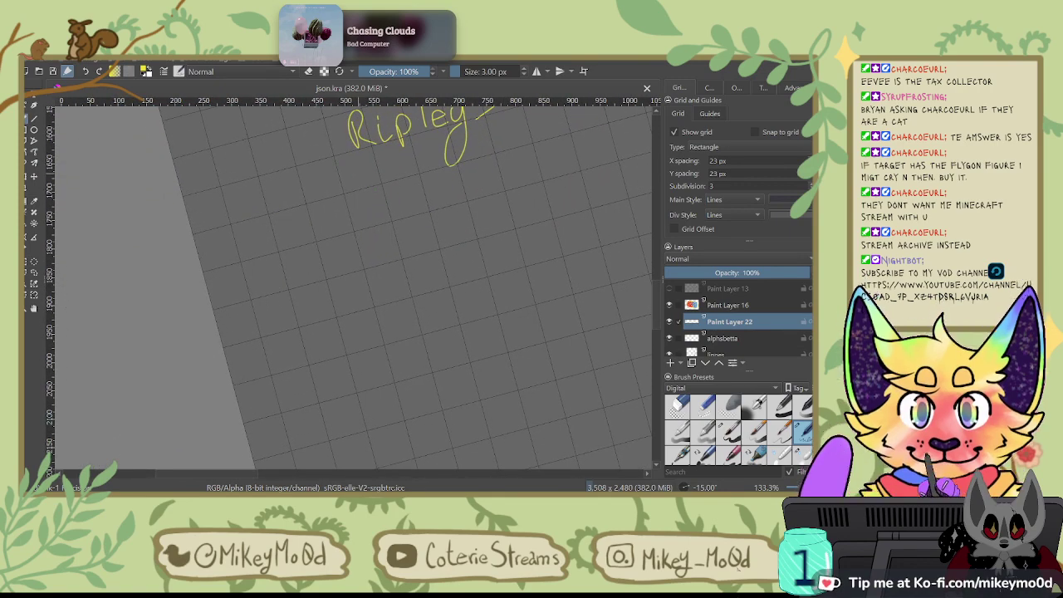
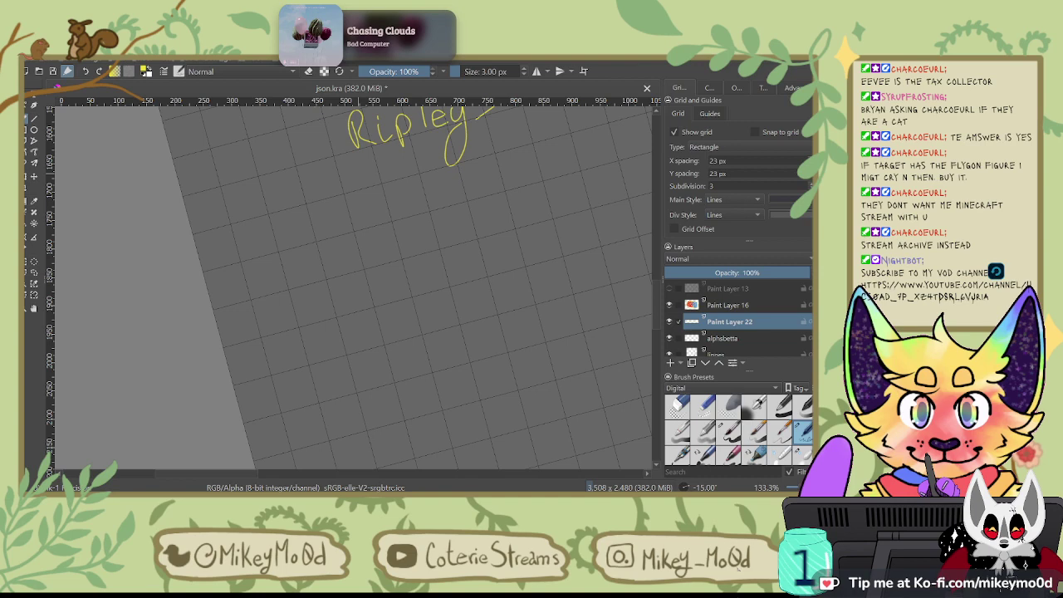
{"action": "left_click_drag", "start_coordinate": [383, 193], "coordinate": [360, 225]}
{"action": "mouse_move", "coordinate": [389, 188]}
{"action": "left_mouse_down"}
{"action": "mouse_move", "coordinate": [387, 220]}
{"action": "mouse_move", "coordinate": [397, 201]}
{"action": "mouse_move", "coordinate": [421, 198]}
{"action": "left_mouse_up"}
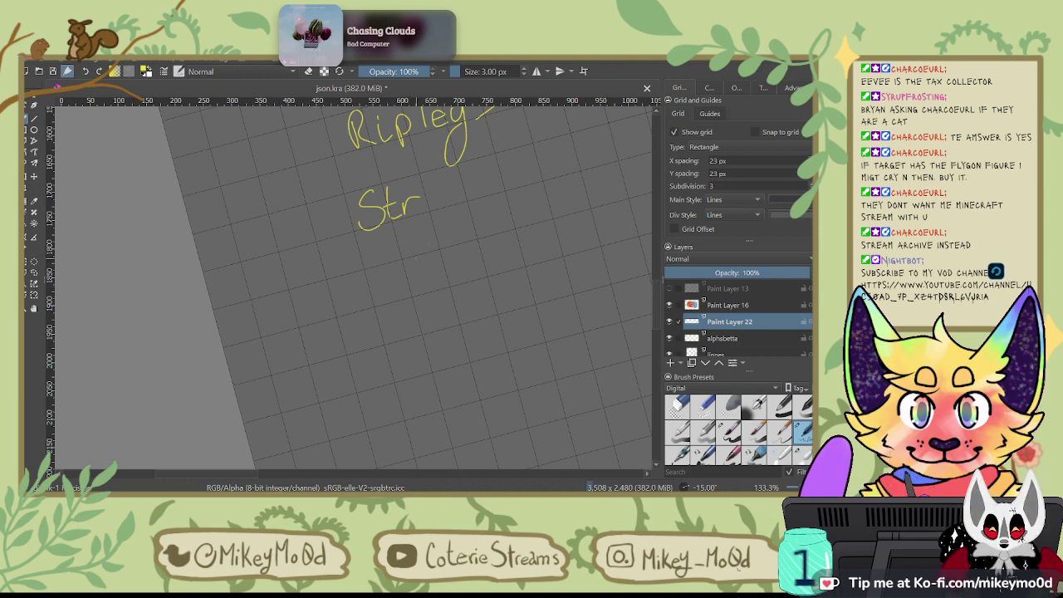
Step: Handwrite the stat label "Dex" in yellow below "Str", redrawing its capital D
{"action": "left_click_drag", "start_coordinate": [379, 267], "coordinate": [381, 302]}
{"action": "left_click_drag", "start_coordinate": [380, 267], "coordinate": [380, 304]}
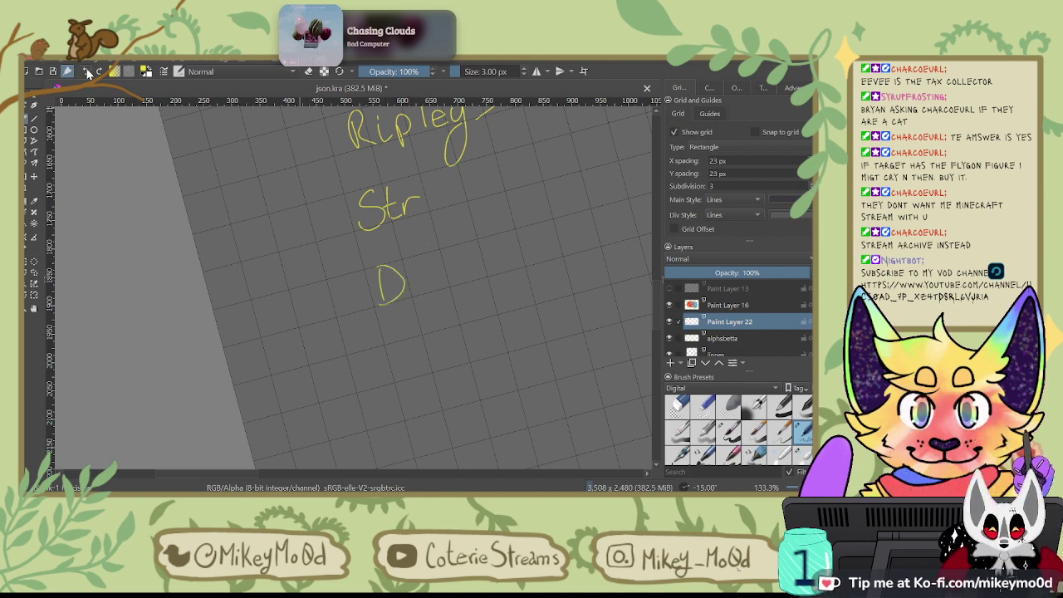
{"action": "key", "text": "ctrl+z"}
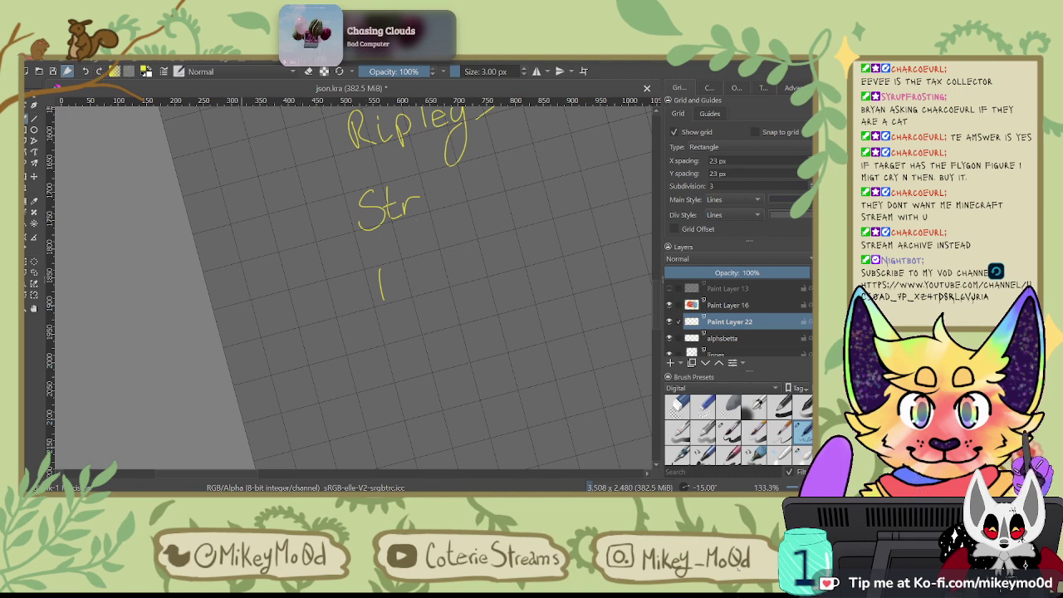
{"action": "left_click", "coordinate": [86, 72]}
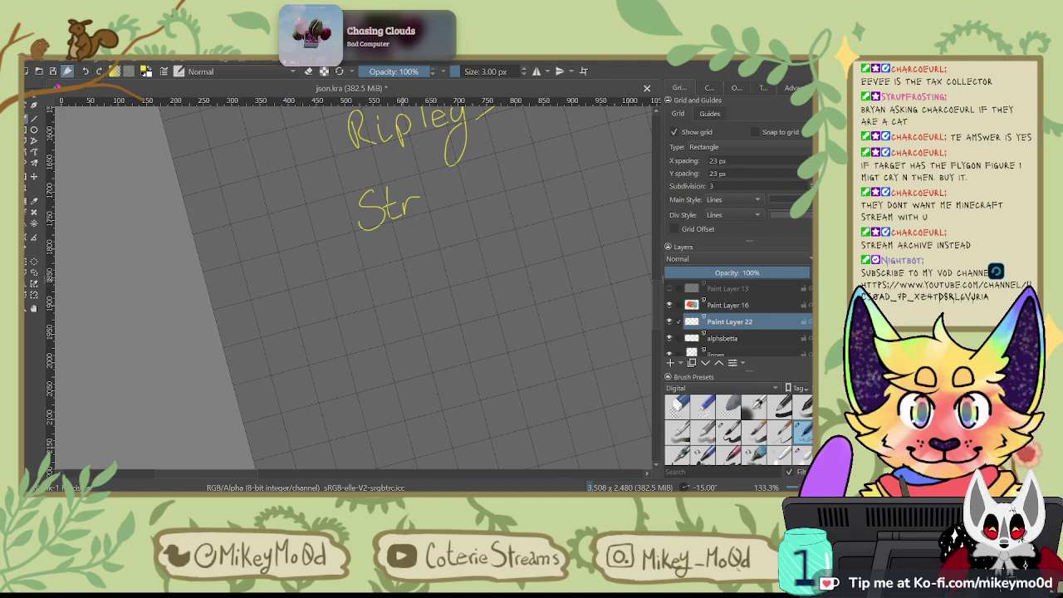
{"action": "left_click", "coordinate": [85, 71]}
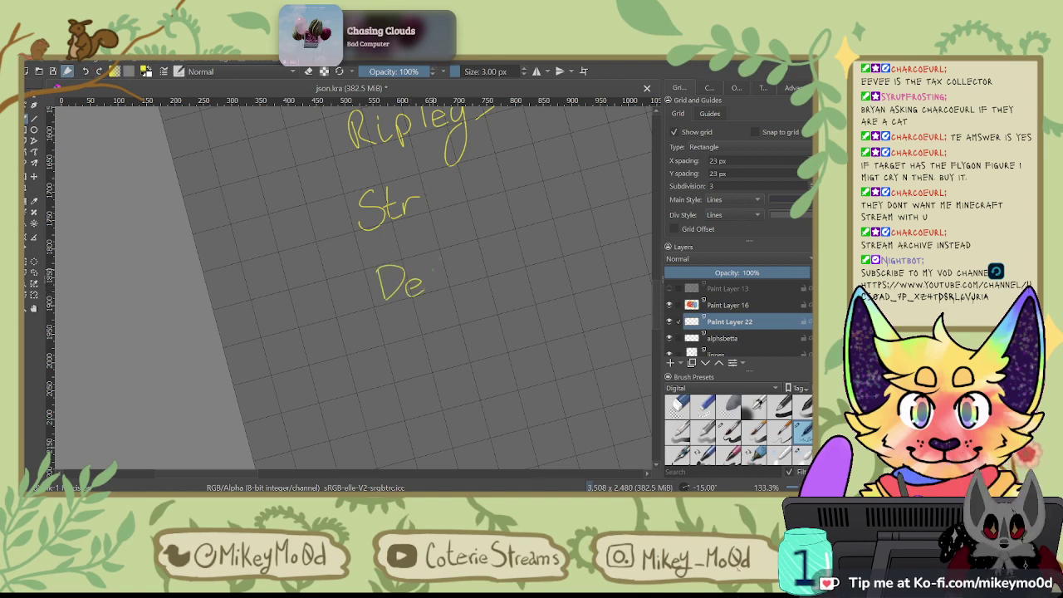
{"action": "left_click_drag", "start_coordinate": [428, 272], "coordinate": [452, 283]}
{"action": "left_click_drag", "start_coordinate": [456, 267], "coordinate": [430, 286]}
Step: Handwrite the stat label "Con" in yellow below "Dex", redrawing the o in lowercase and reshaping the n
{"action": "left_click_drag", "start_coordinate": [455, 336], "coordinate": [452, 337]}
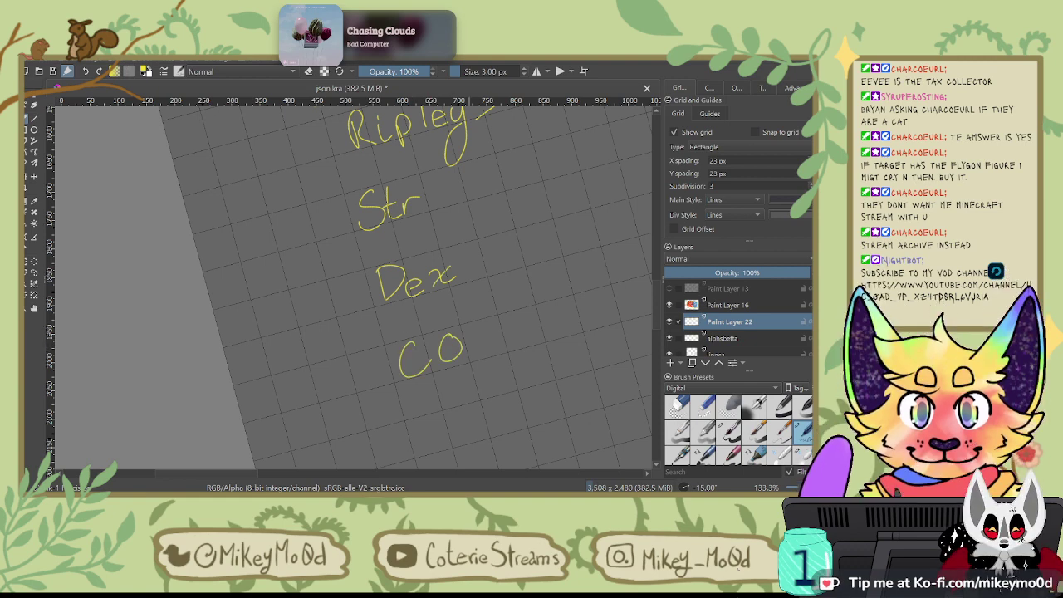
{"action": "left_click", "coordinate": [86, 71]}
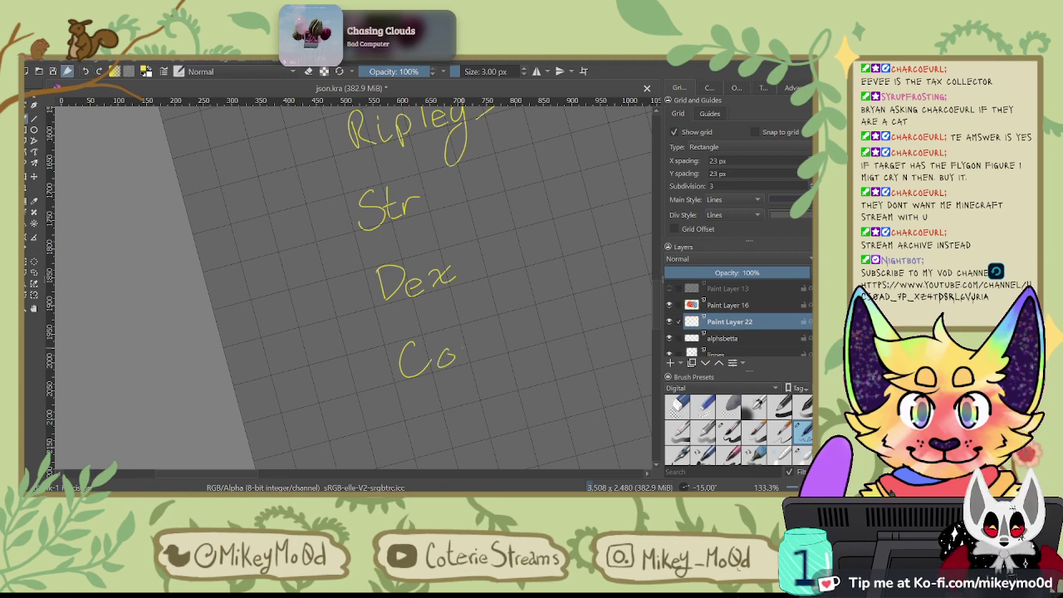
{"action": "left_click_drag", "start_coordinate": [467, 369], "coordinate": [488, 356]}
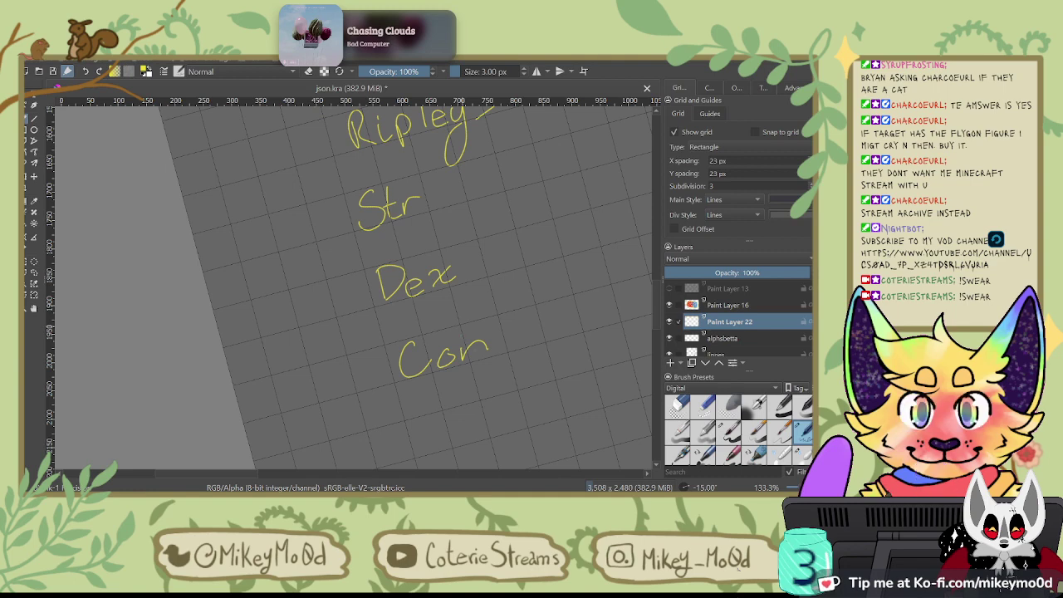
{"action": "left_click_drag", "start_coordinate": [475, 347], "coordinate": [494, 327]}
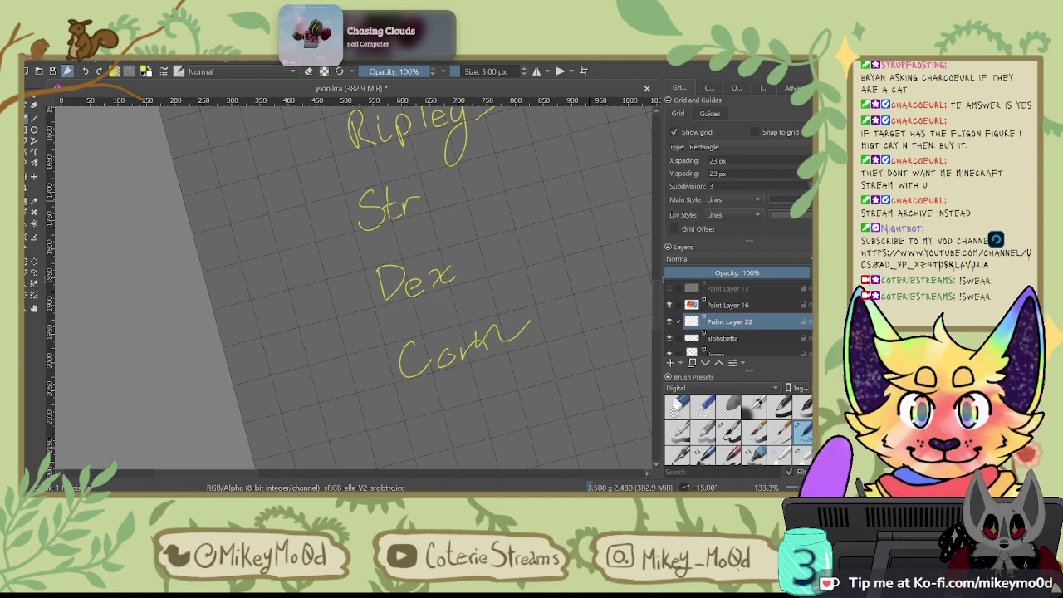
{"action": "key", "text": "ctrl+z"}
{"action": "key", "text": "ctrl+z"}
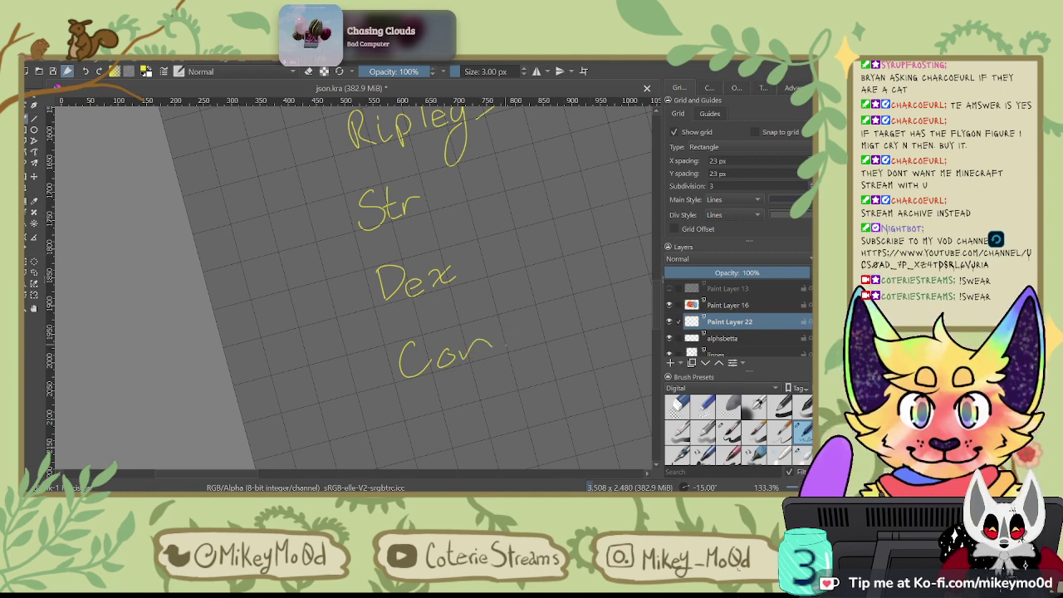
{"action": "key", "text": "ctrl+z"}
{"action": "left_click_drag", "start_coordinate": [461, 347], "coordinate": [481, 358]}
Step: Add a colon after each of the three stat labels "Str", "Dex" and "Con"
{"action": "left_click_drag", "start_coordinate": [551, 228], "coordinate": [369, 276]}
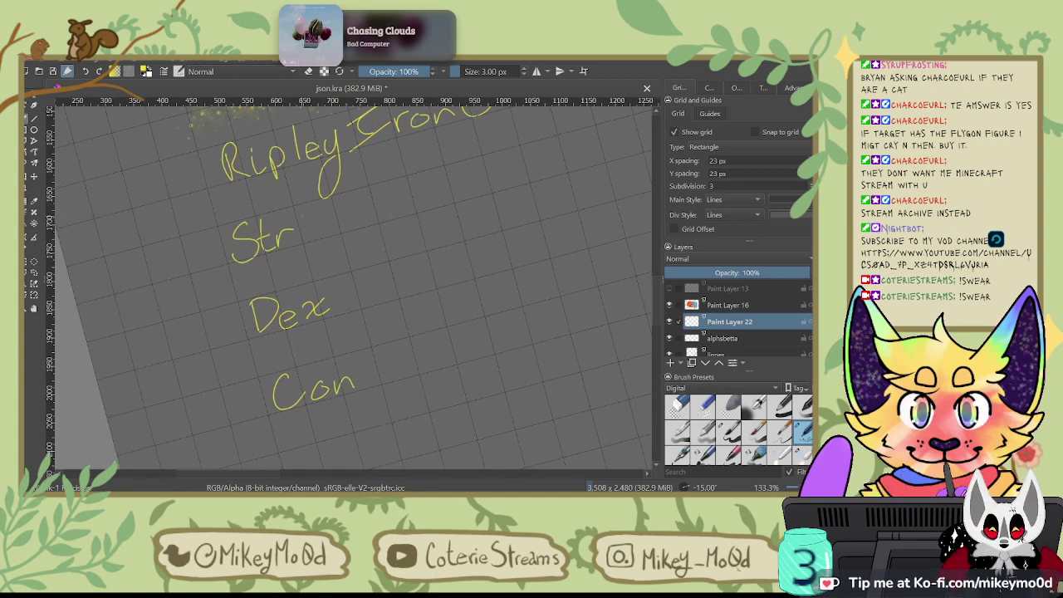
{"action": "left_click", "coordinate": [307, 235]}
{"action": "left_click", "coordinate": [357, 364]}
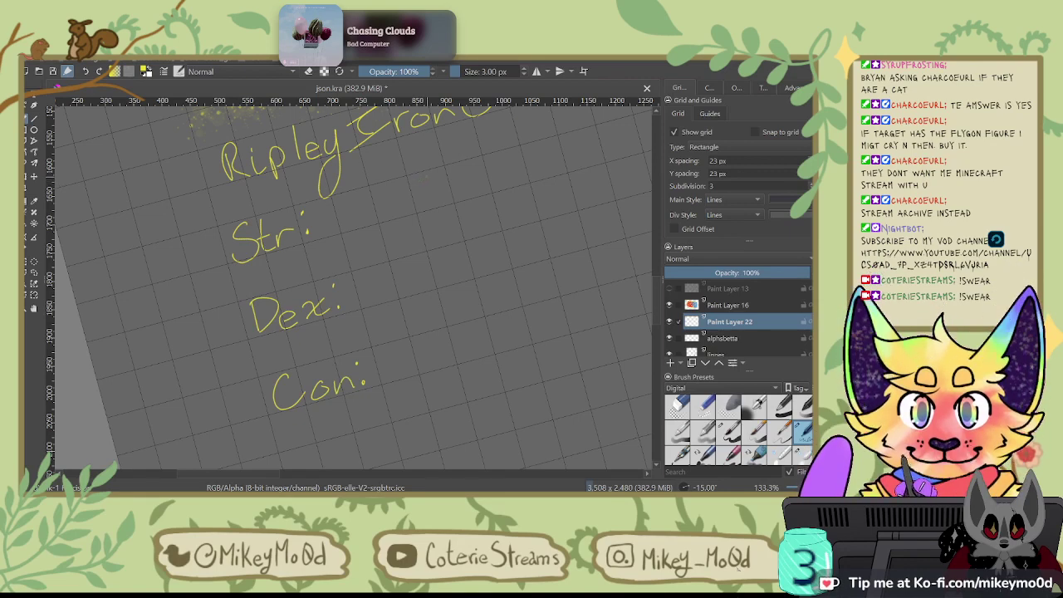
{"action": "left_click_drag", "start_coordinate": [416, 178], "coordinate": [440, 172]}
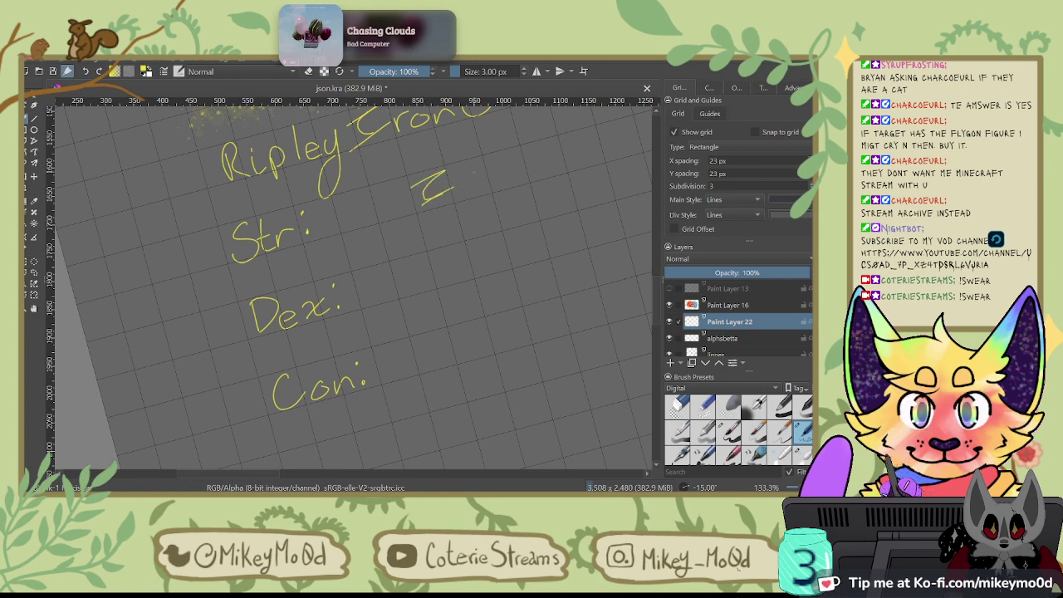
{"action": "key", "text": "ctrl+z"}
{"action": "left_click_drag", "start_coordinate": [416, 188], "coordinate": [449, 173]}
{"action": "left_click_drag", "start_coordinate": [433, 176], "coordinate": [429, 198]}
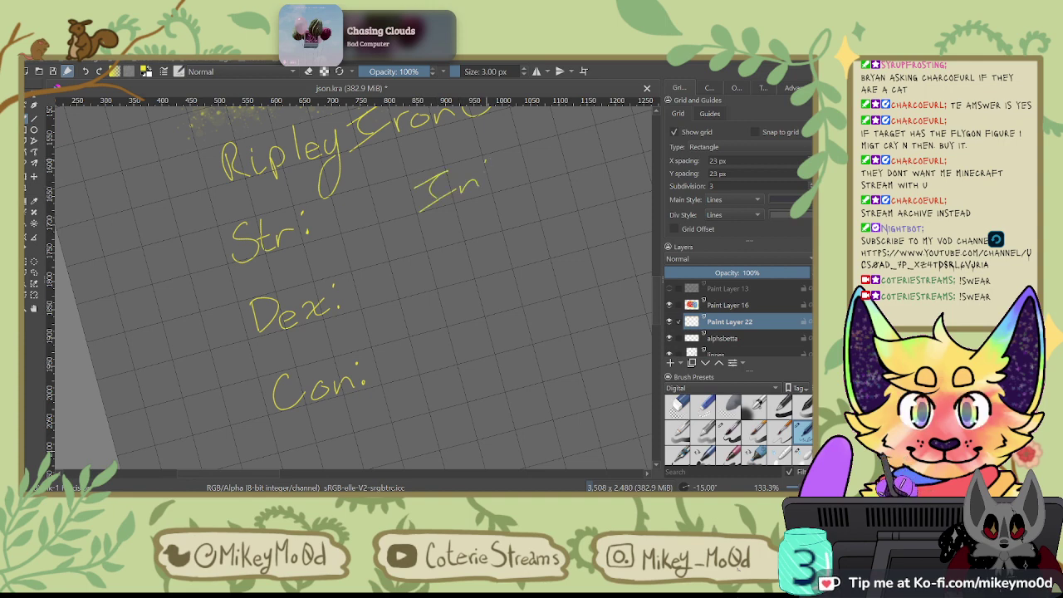
{"action": "left_click", "coordinate": [512, 178]}
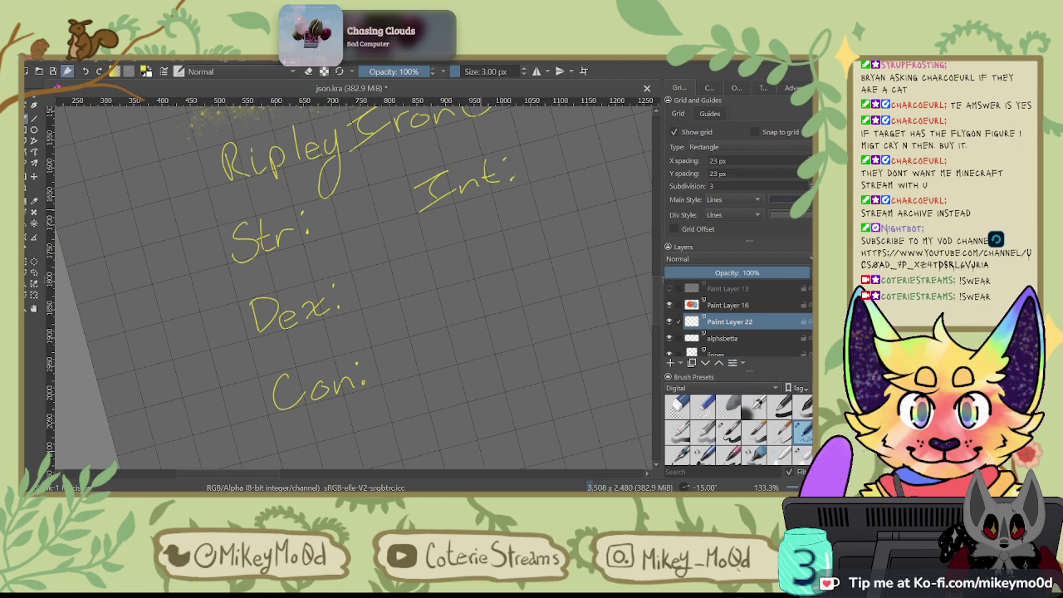
{"action": "mouse_move", "coordinate": [442, 255]}
{"action": "left_mouse_down"}
{"action": "mouse_move", "coordinate": [440, 270]}
{"action": "mouse_move", "coordinate": [493, 256]}
{"action": "left_mouse_up"}
{"action": "left_click", "coordinate": [475, 256]}
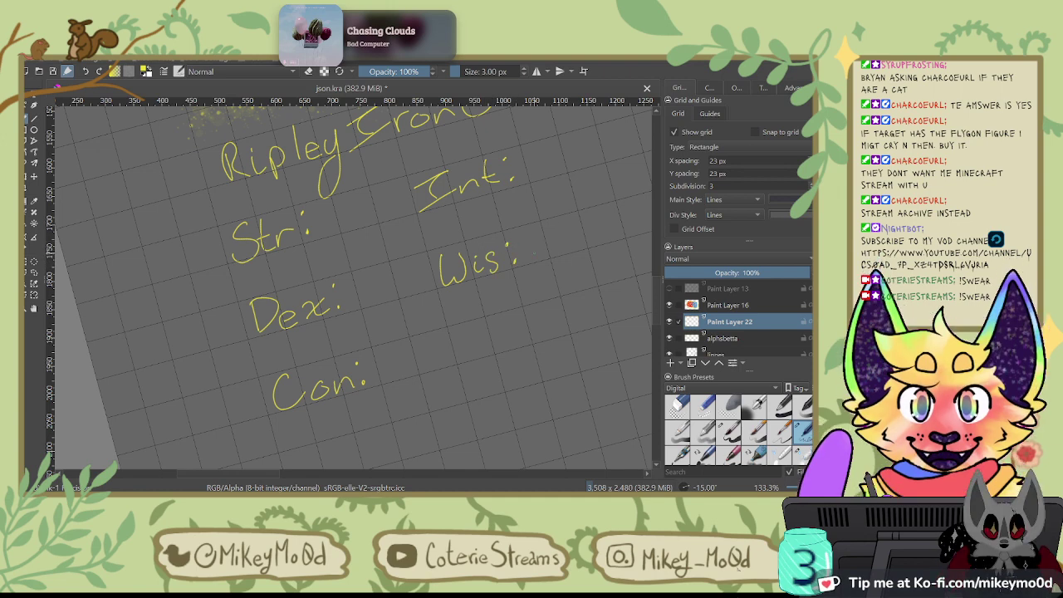
{"action": "key", "text": "ctrl+z"}
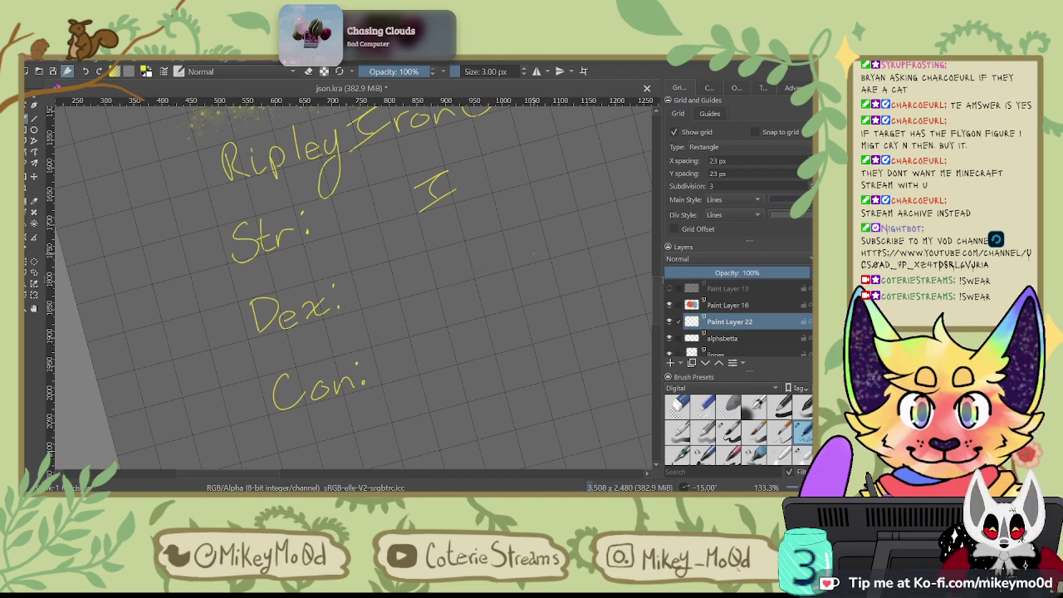
{"action": "key", "text": "ctrl+z"}
{"action": "mouse_move", "coordinate": [412, 181]}
{"action": "left_mouse_down"}
{"action": "mouse_move", "coordinate": [416, 207]}
{"action": "mouse_move", "coordinate": [431, 201]}
{"action": "mouse_move", "coordinate": [436, 177]}
{"action": "left_mouse_up"}
{"action": "key", "text": "ctrl+z"}
{"action": "key", "text": "ctrl+z"}
{"action": "key", "text": "ctrl+z"}
Step: Handwrite "Int:" and, below it, "Wis:" in yellow as a second column beside the "Str" and "Dex" labels
{"action": "mouse_move", "coordinate": [429, 184]}
{"action": "left_mouse_down"}
{"action": "mouse_move", "coordinate": [422, 205]}
{"action": "mouse_move", "coordinate": [444, 194]}
{"action": "mouse_move", "coordinate": [435, 192]}
{"action": "mouse_move", "coordinate": [460, 200]}
{"action": "mouse_move", "coordinate": [489, 172]}
{"action": "left_mouse_up"}
{"action": "left_click_drag", "start_coordinate": [491, 185], "coordinate": [491, 189]}
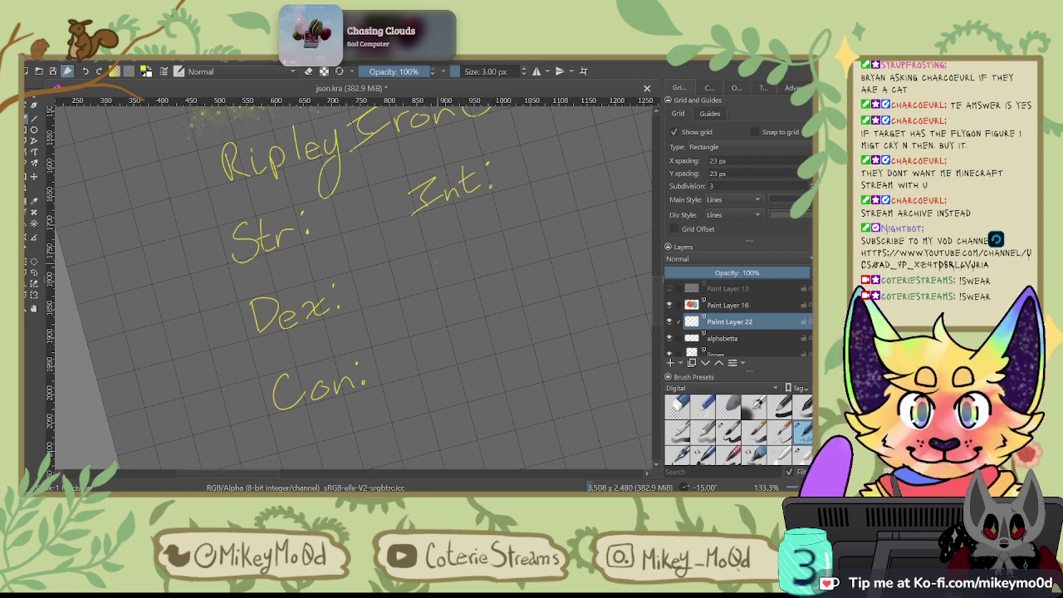
{"action": "mouse_move", "coordinate": [433, 259]}
{"action": "left_mouse_down"}
{"action": "mouse_move", "coordinate": [443, 283]}
{"action": "mouse_move", "coordinate": [471, 282]}
{"action": "left_mouse_up"}
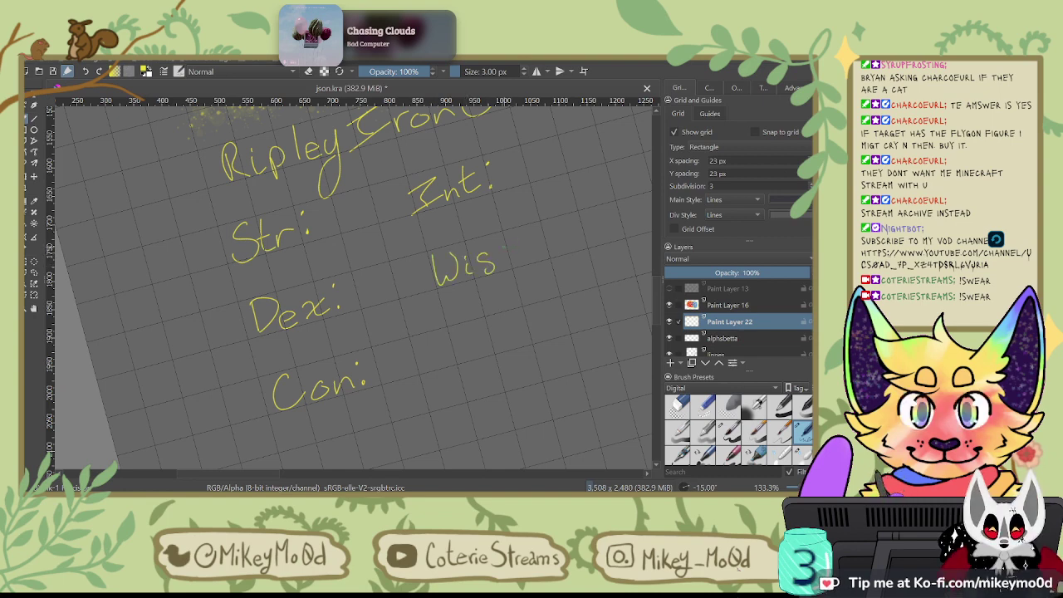
{"action": "left_click_drag", "start_coordinate": [507, 253], "coordinate": [508, 256]}
{"action": "left_click_drag", "start_coordinate": [509, 264], "coordinate": [509, 268]}
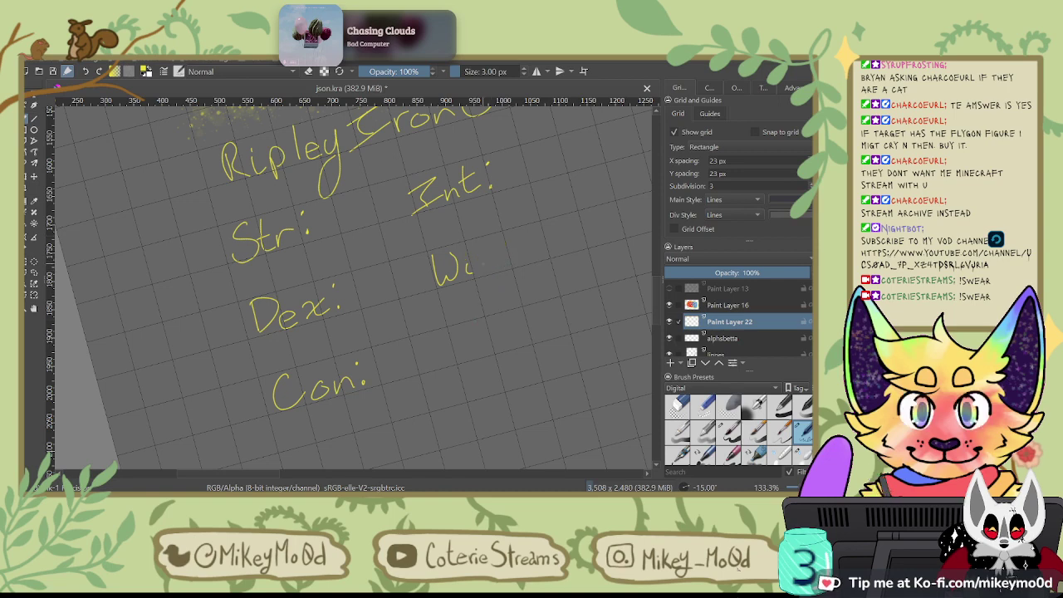
{"action": "left_click_drag", "start_coordinate": [492, 255], "coordinate": [481, 266]}
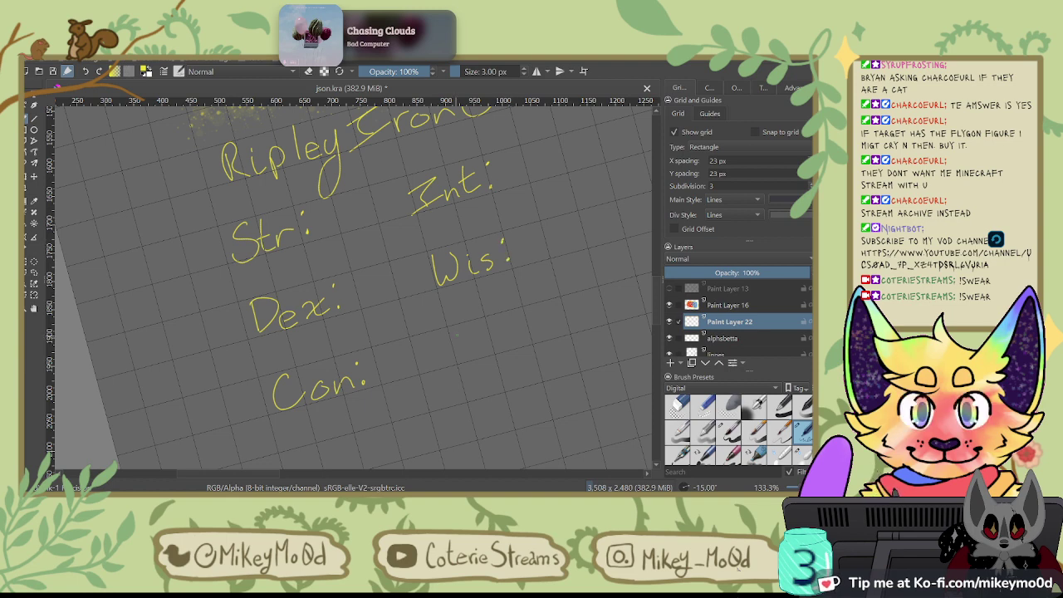
Step: Handwrite "Ch" in yellow below "Wis:" as the start of the third label in the second column
{"action": "key", "text": "ctrl+z"}
{"action": "left_click_drag", "start_coordinate": [471, 328], "coordinate": [456, 340]}
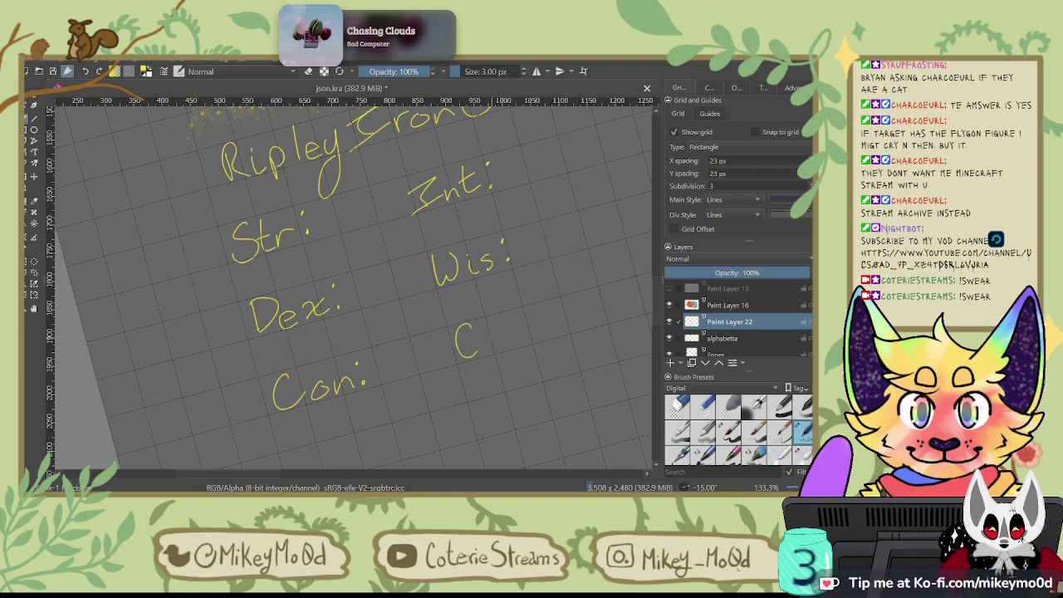
{"action": "key", "text": "ctrl+z"}
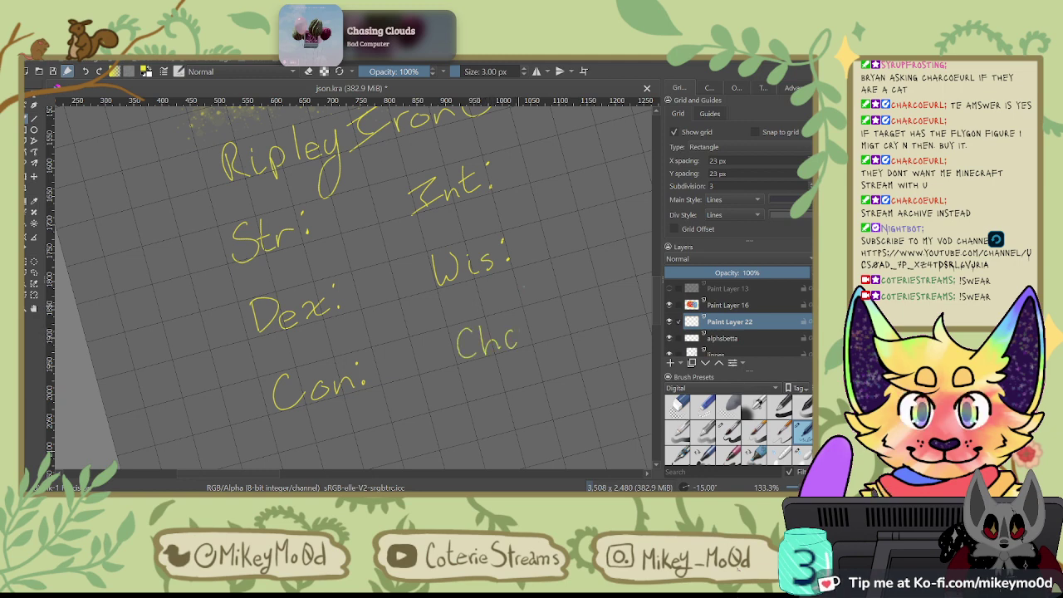
{"action": "key", "text": "ctrl+z"}
{"action": "left_click_drag", "start_coordinate": [511, 335], "coordinate": [504, 343]}
{"action": "key", "text": "ctrl+z"}
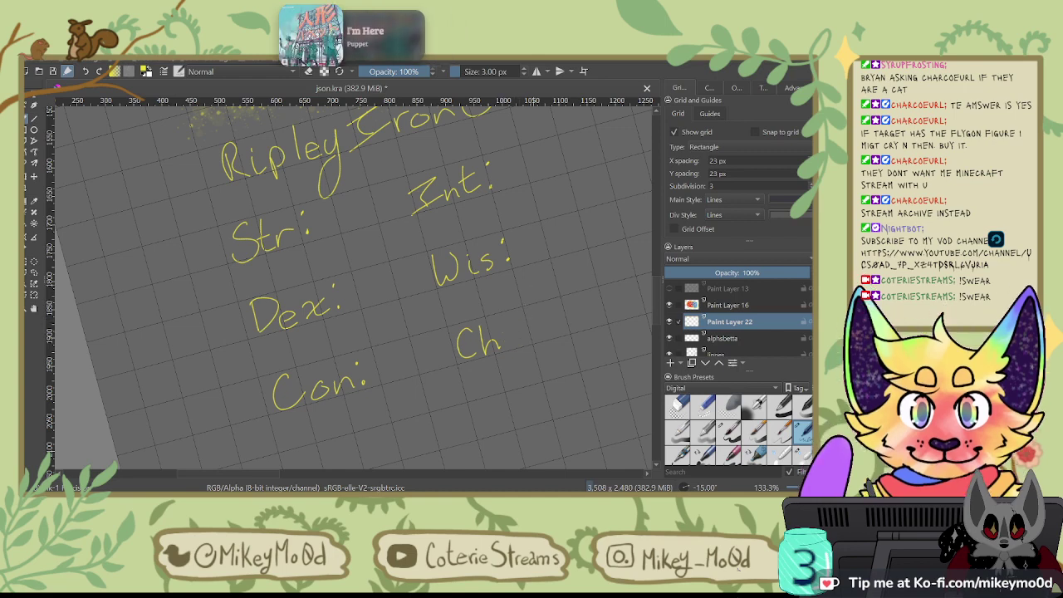
Step: Complete the label as "Cha:" by reworking its lowercase a and adding a colon, and check the lettering against the whole artwork
{"action": "scroll", "coordinate": [483, 436], "scroll_direction": "up", "scroll_amount": 2}
{"action": "left_click_drag", "start_coordinate": [456, 305], "coordinate": [347, 324]}
{"action": "mouse_move", "coordinate": [413, 233]}
{"action": "left_mouse_down"}
{"action": "mouse_move", "coordinate": [436, 241]}
{"action": "mouse_move", "coordinate": [428, 269]}
{"action": "mouse_move", "coordinate": [447, 263]}
{"action": "mouse_move", "coordinate": [436, 277]}
{"action": "left_mouse_up"}
{"action": "key", "text": "ctrl+z"}
{"action": "key", "text": "ctrl+z"}
{"action": "key", "text": "ctrl+z"}
{"action": "key", "text": "ctrl+z"}
{"action": "key", "text": "ctrl+z"}
{"action": "key", "text": "ctrl+z"}
{"action": "left_click_drag", "start_coordinate": [433, 239], "coordinate": [437, 276]}
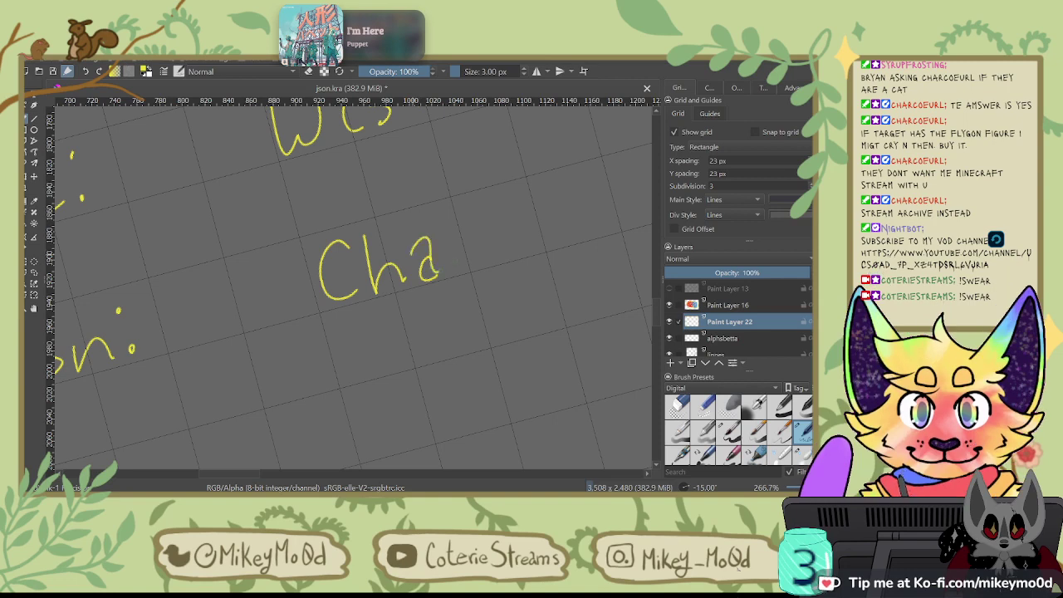
{"action": "key", "text": "ctrl+z"}
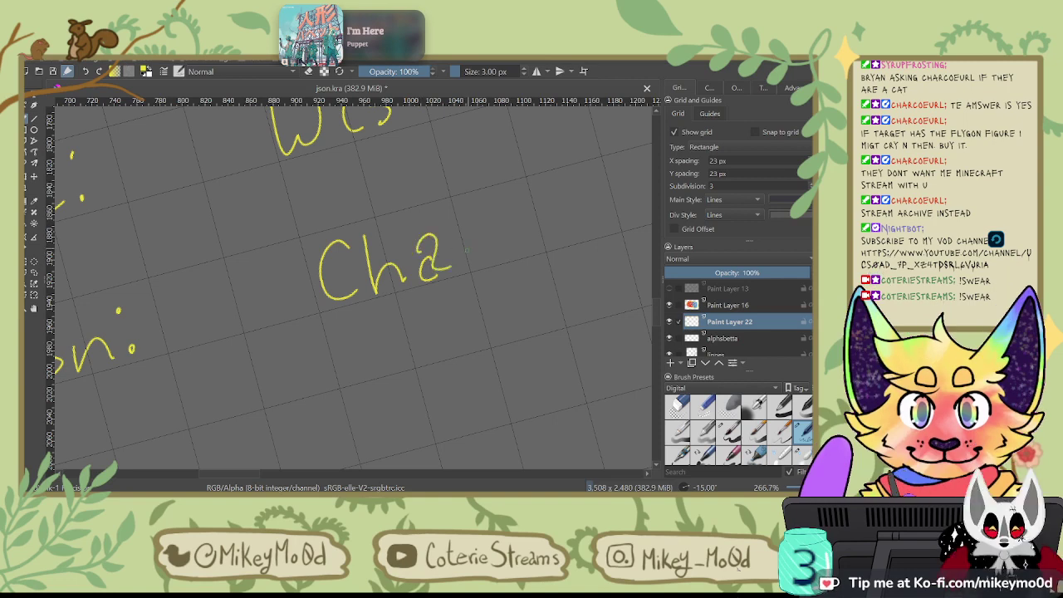
{"action": "key", "text": "ctrl+z"}
{"action": "mouse_move", "coordinate": [417, 251]}
{"action": "left_mouse_down"}
{"action": "mouse_move", "coordinate": [421, 239]}
{"action": "mouse_move", "coordinate": [456, 264]}
{"action": "left_mouse_up"}
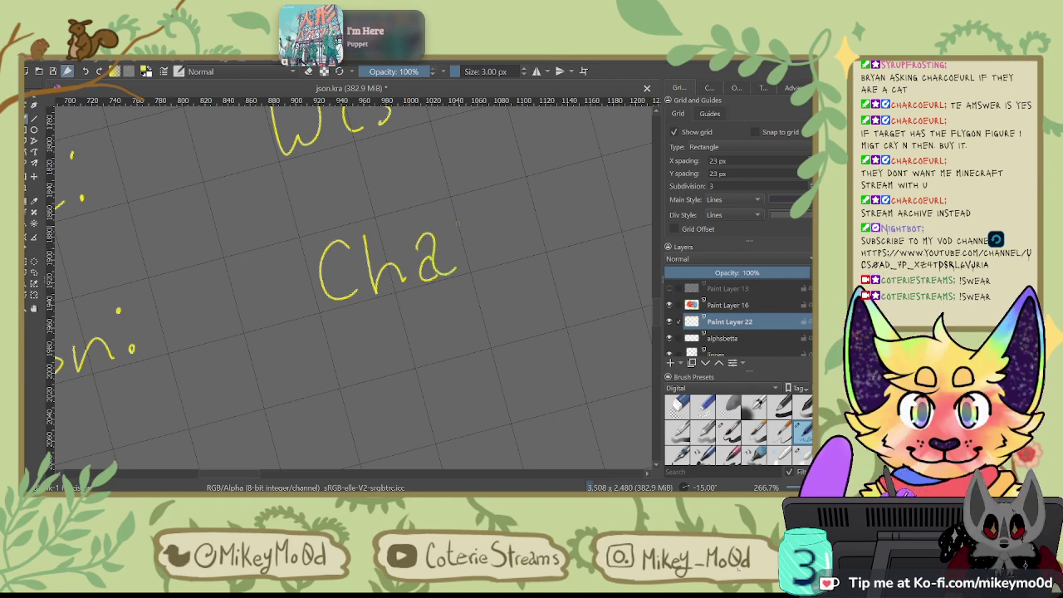
{"action": "left_click", "coordinate": [465, 256]}
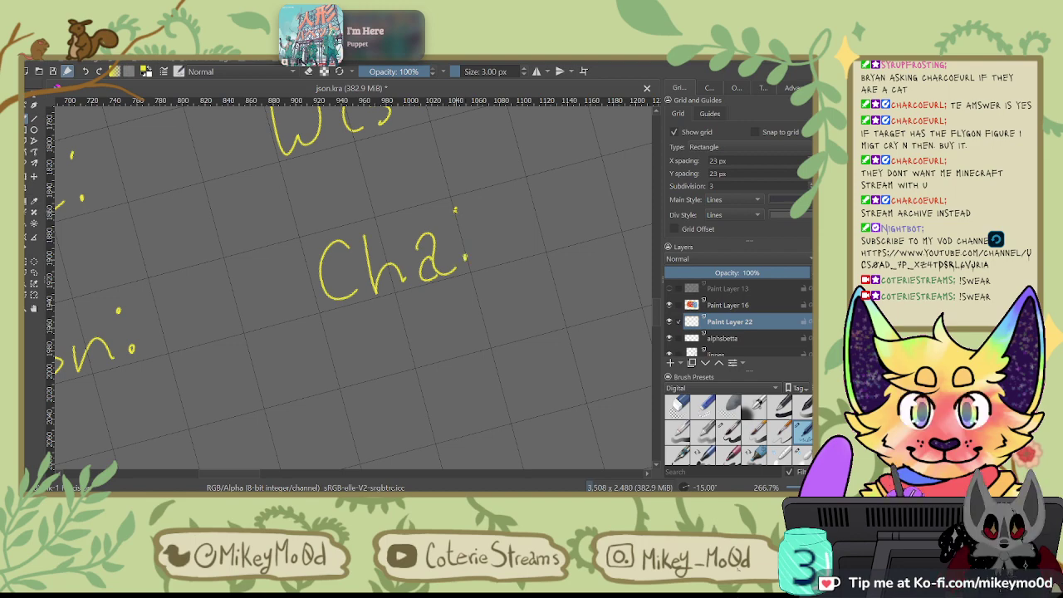
{"action": "scroll", "coordinate": [438, 226], "scroll_direction": "down", "scroll_amount": 8}
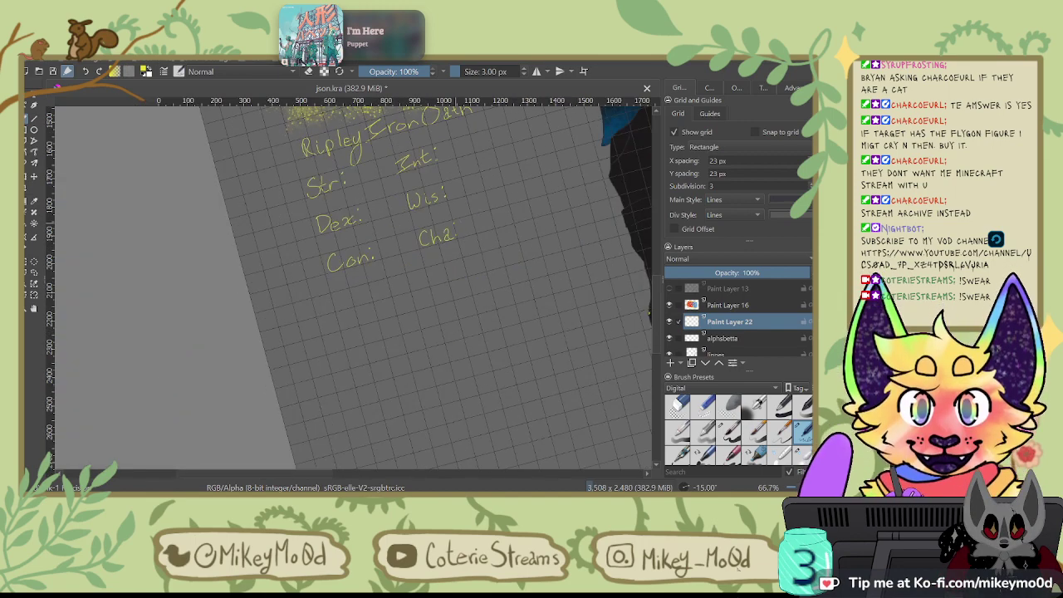
{"action": "scroll", "coordinate": [431, 249], "scroll_direction": "up", "scroll_amount": 3}
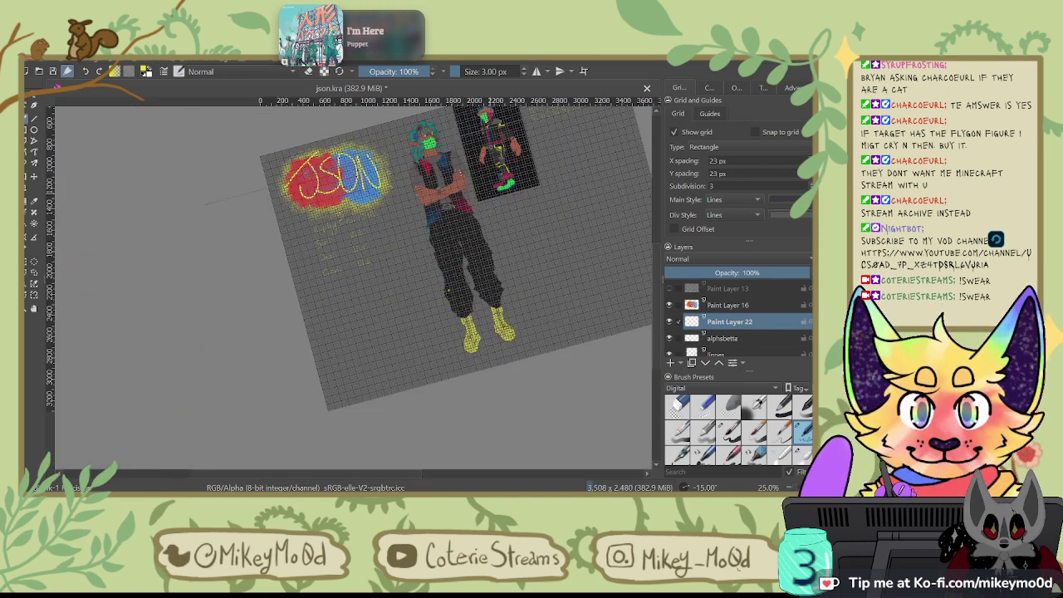
Step: Lasso the handwritten surname on Paint Layer 22, shift it slightly right to leave a gap after the first name, and clear the selection
{"action": "scroll", "coordinate": [595, 351], "scroll_direction": "up", "scroll_amount": 1}
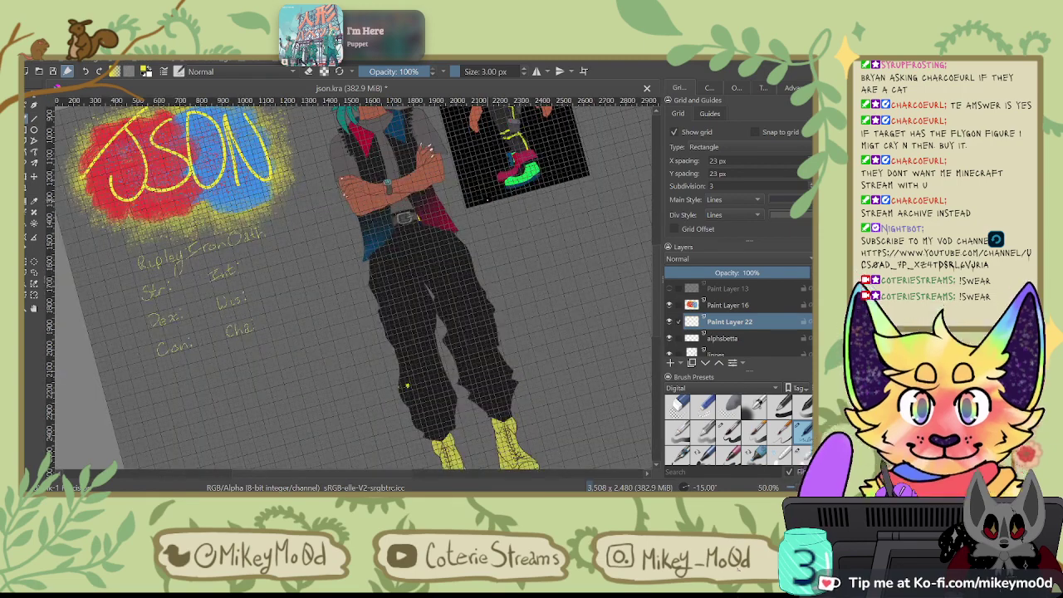
{"action": "left_click_drag", "start_coordinate": [595, 351], "coordinate": [647, 364]}
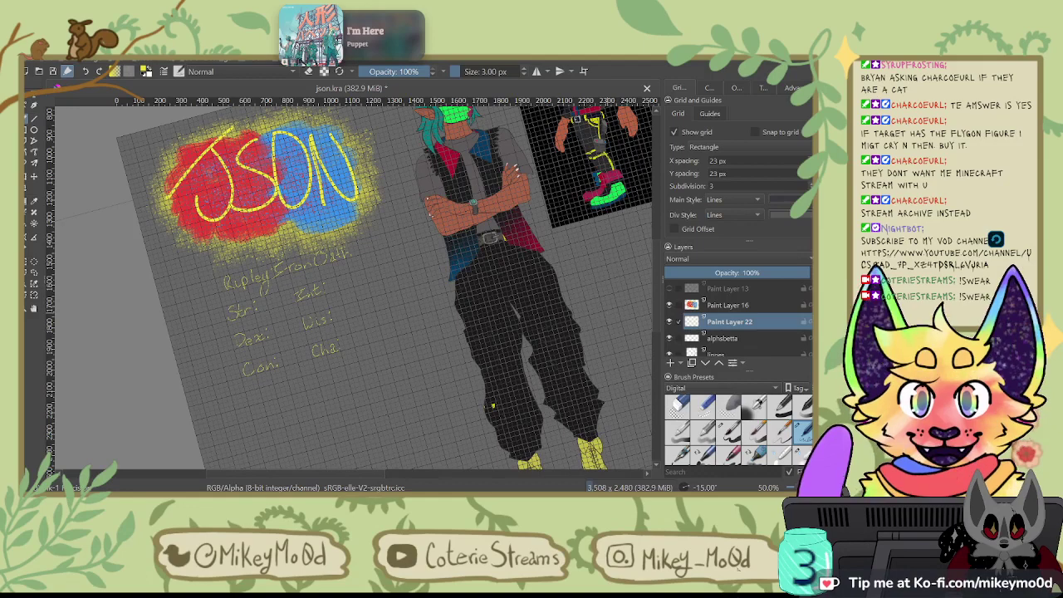
{"action": "scroll", "coordinate": [607, 312], "scroll_direction": "up", "scroll_amount": 2}
{"action": "left_click_drag", "start_coordinate": [245, 308], "coordinate": [630, 269]}
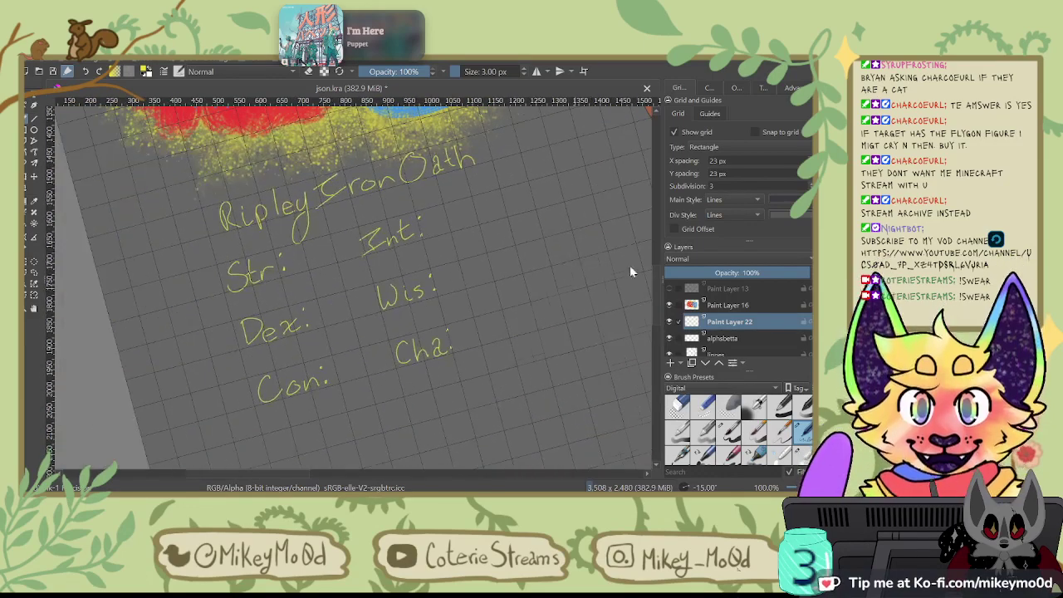
{"action": "left_click_drag", "start_coordinate": [380, 231], "coordinate": [396, 270]}
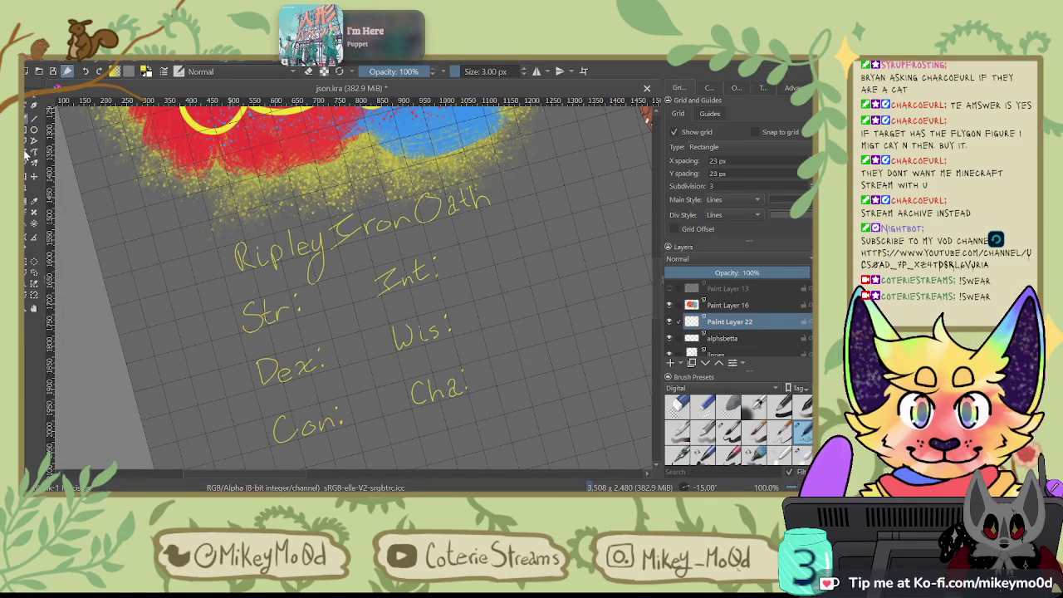
{"action": "left_click", "coordinate": [31, 240]}
{"action": "left_click", "coordinate": [34, 261]}
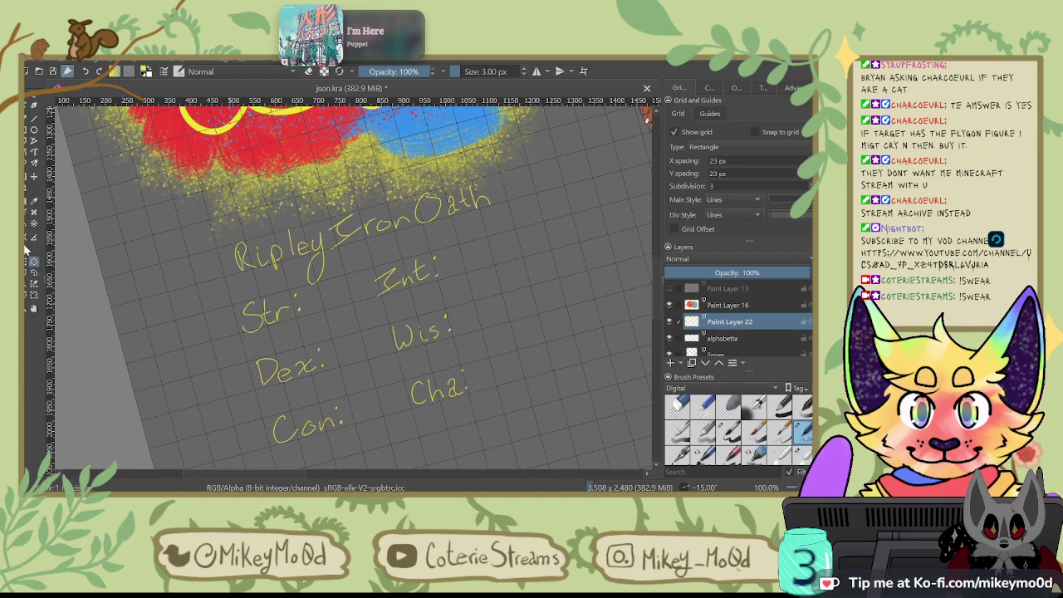
{"action": "left_click", "coordinate": [34, 274]}
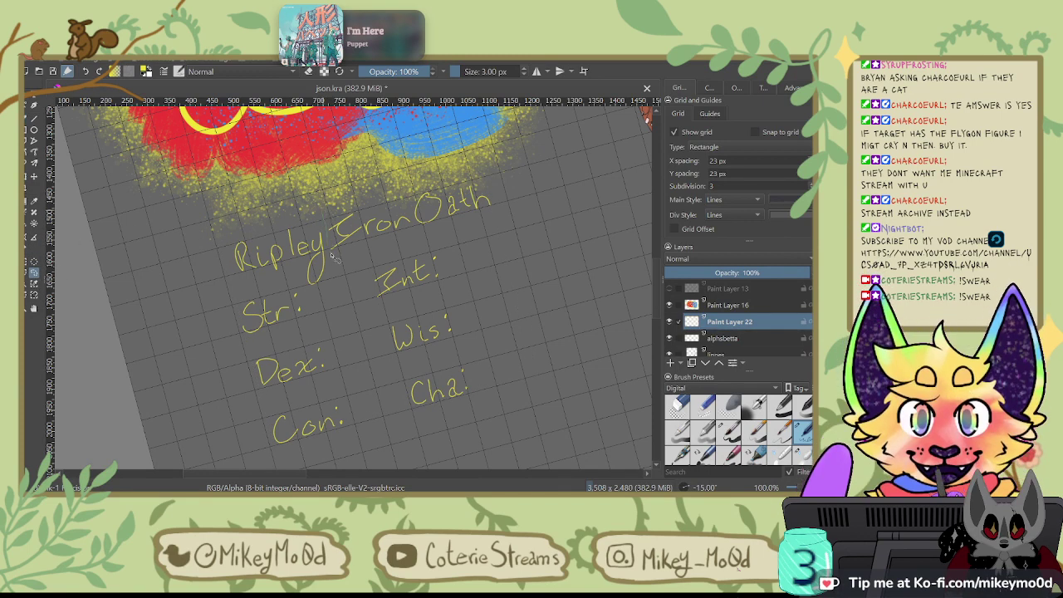
{"action": "mouse_move", "coordinate": [403, 242]}
{"action": "left_mouse_down"}
{"action": "mouse_move", "coordinate": [479, 224]}
{"action": "mouse_move", "coordinate": [504, 166]}
{"action": "mouse_move", "coordinate": [324, 209]}
{"action": "left_mouse_up"}
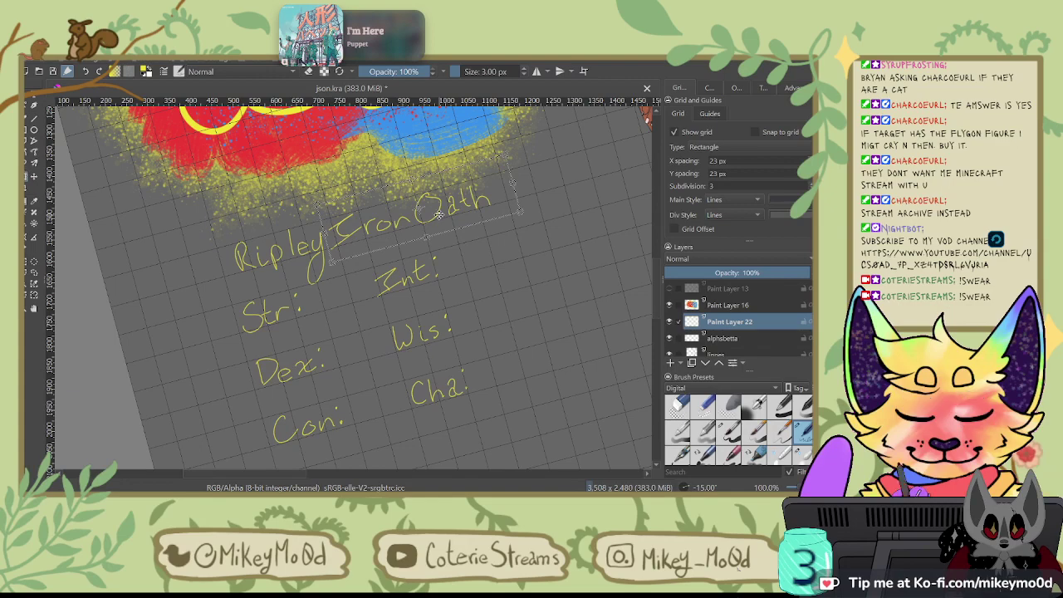
{"action": "key", "text": "Return"}
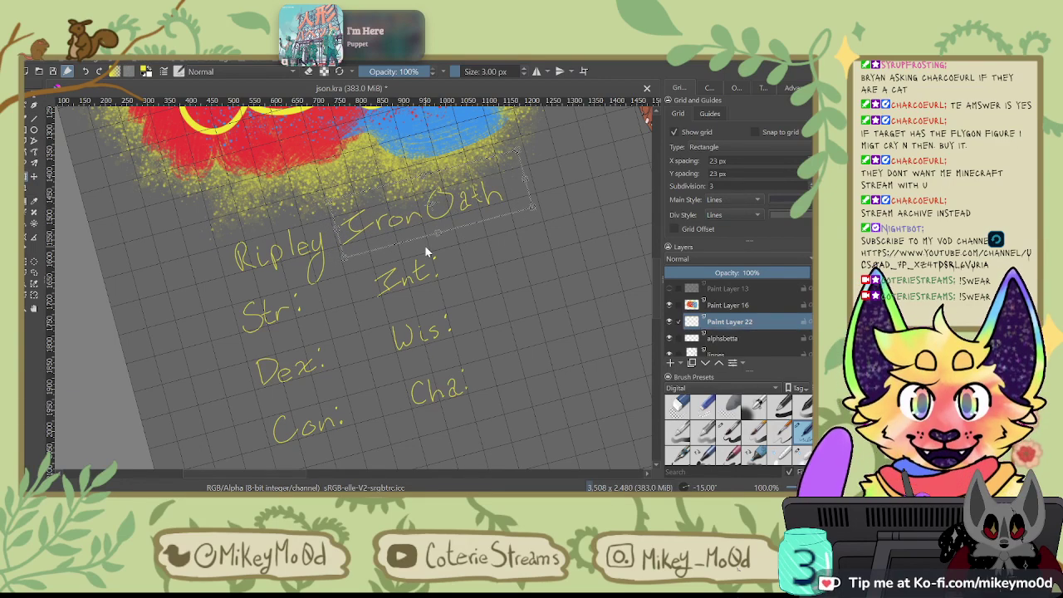
{"action": "left_click", "coordinate": [427, 251]}
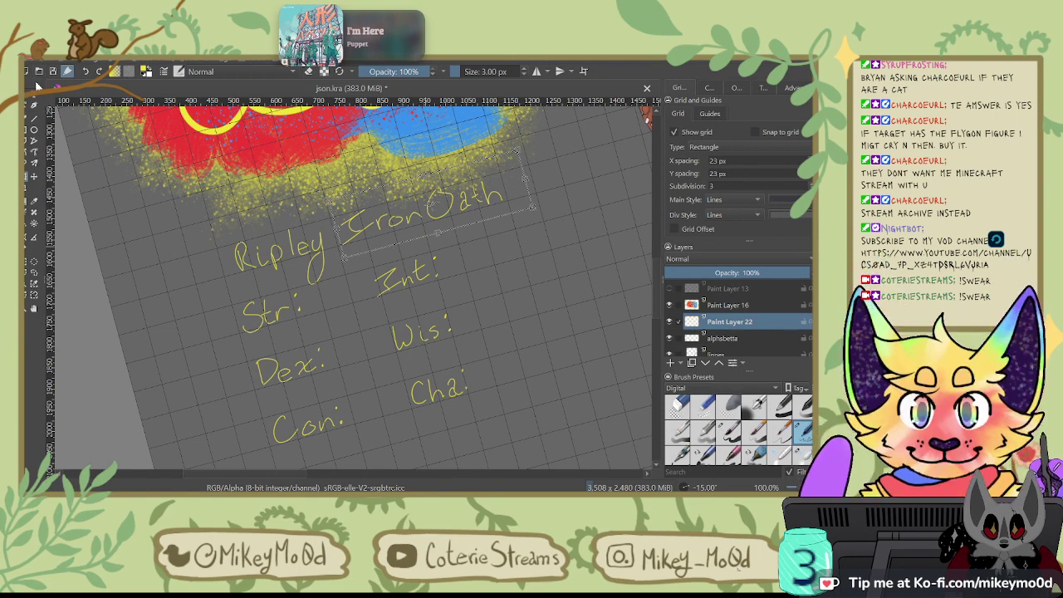
{"action": "left_click", "coordinate": [751, 304]}
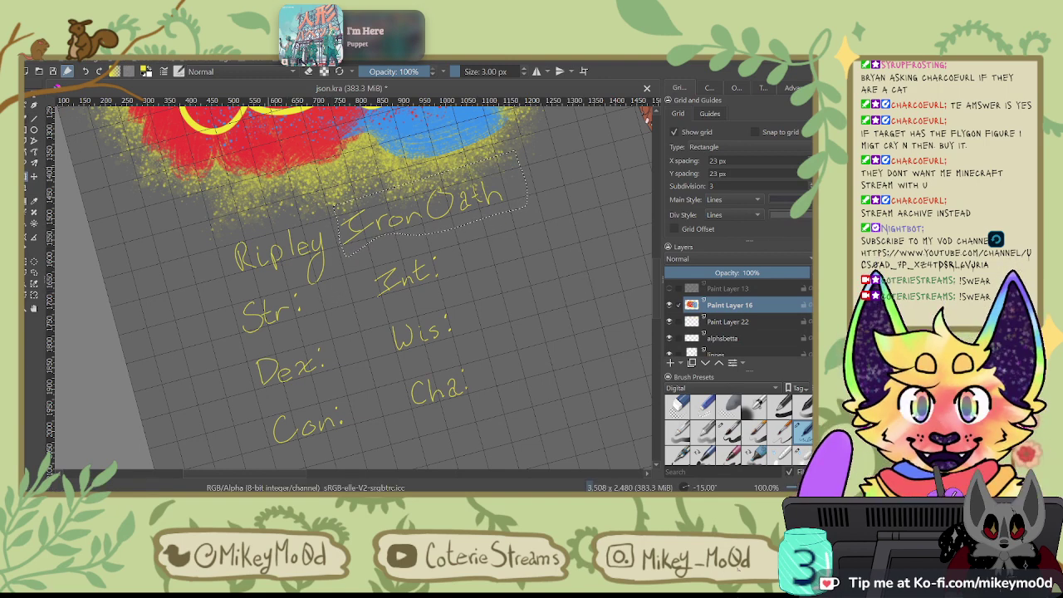
{"action": "left_click", "coordinate": [34, 259]}
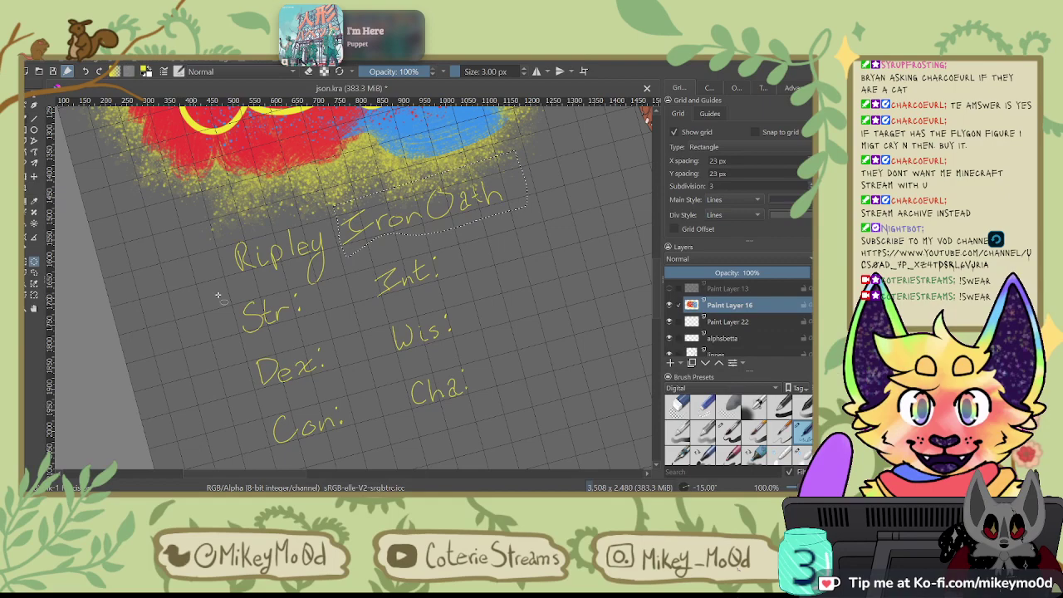
{"action": "left_click", "coordinate": [467, 261]}
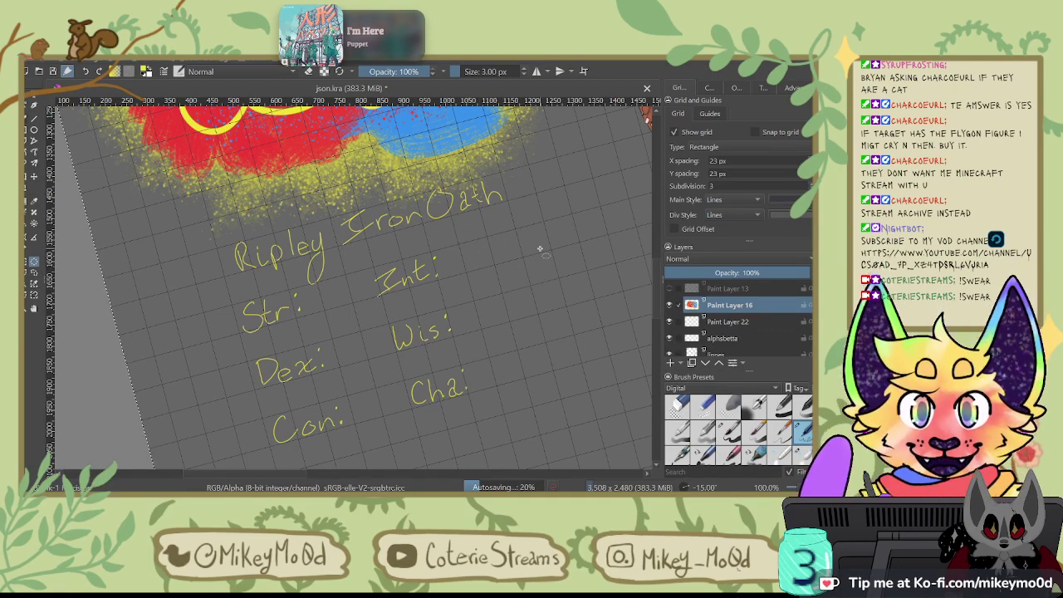
Step: Move the alphabet reference on the "alphabetta" layer to just below the black reference picture, beside the character's legs
{"action": "scroll", "coordinate": [539, 248], "scroll_direction": "down", "scroll_amount": 7}
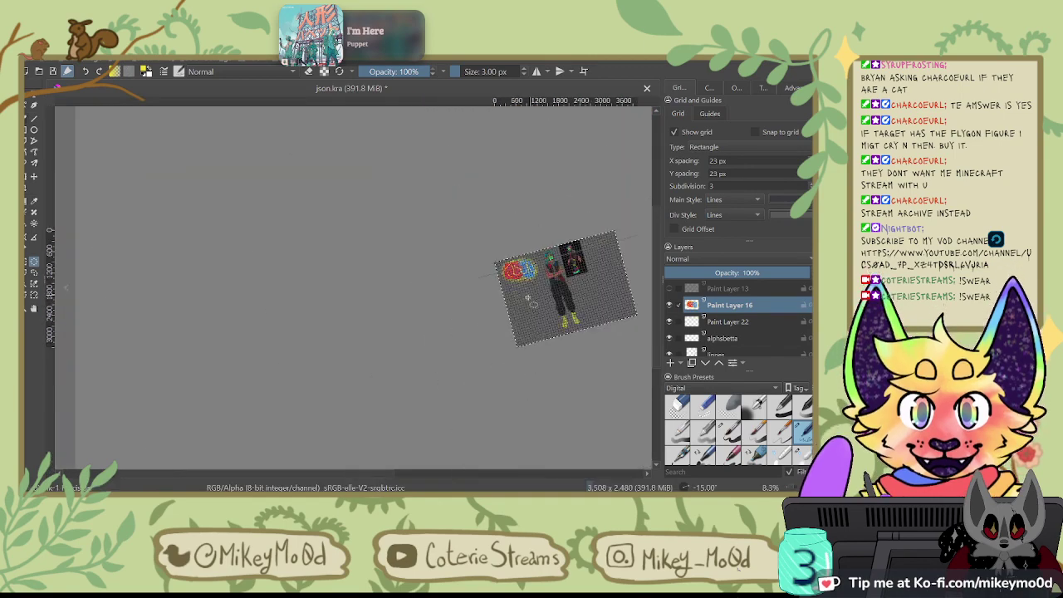
{"action": "scroll", "coordinate": [509, 320], "scroll_direction": "up", "scroll_amount": 5}
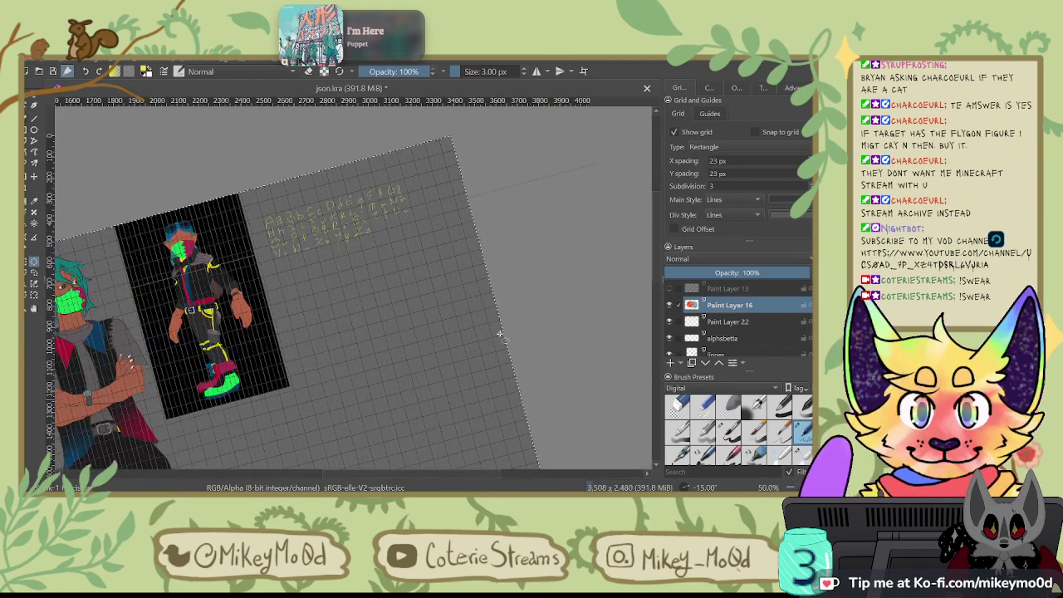
{"action": "scroll", "coordinate": [500, 335], "scroll_direction": "down", "scroll_amount": 4}
{"action": "scroll", "coordinate": [466, 373], "scroll_direction": "up", "scroll_amount": 3}
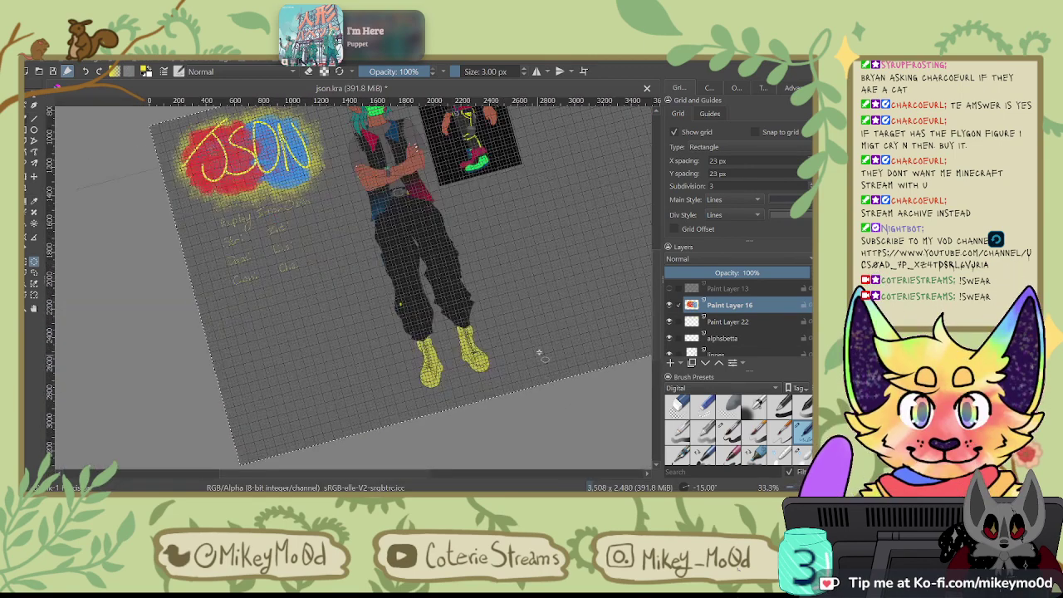
{"action": "left_click_drag", "start_coordinate": [557, 225], "coordinate": [531, 299]}
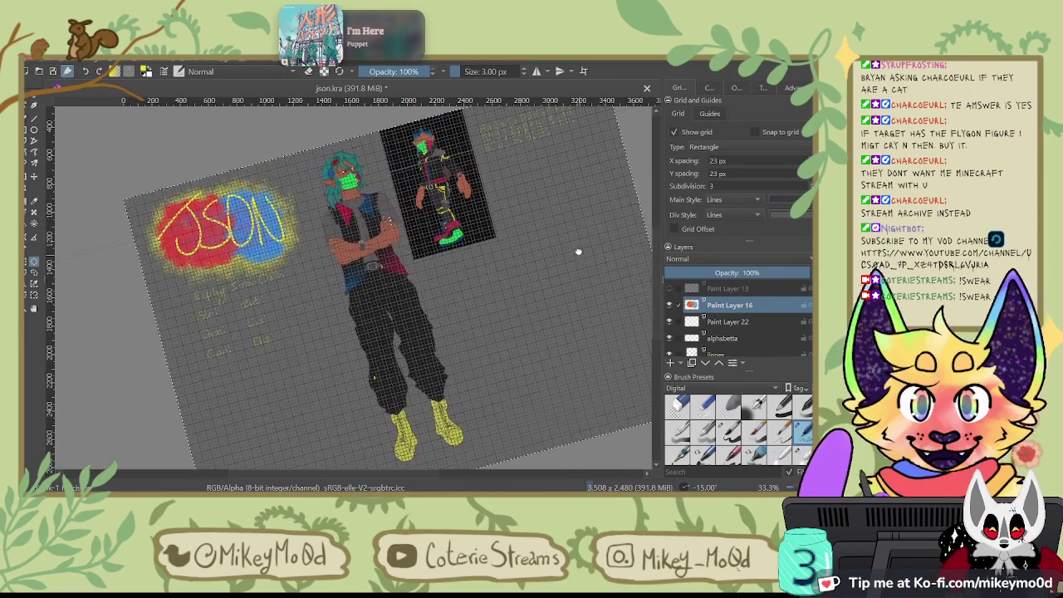
{"action": "left_click_drag", "start_coordinate": [579, 252], "coordinate": [578, 247]}
{"action": "left_click", "coordinate": [724, 339]}
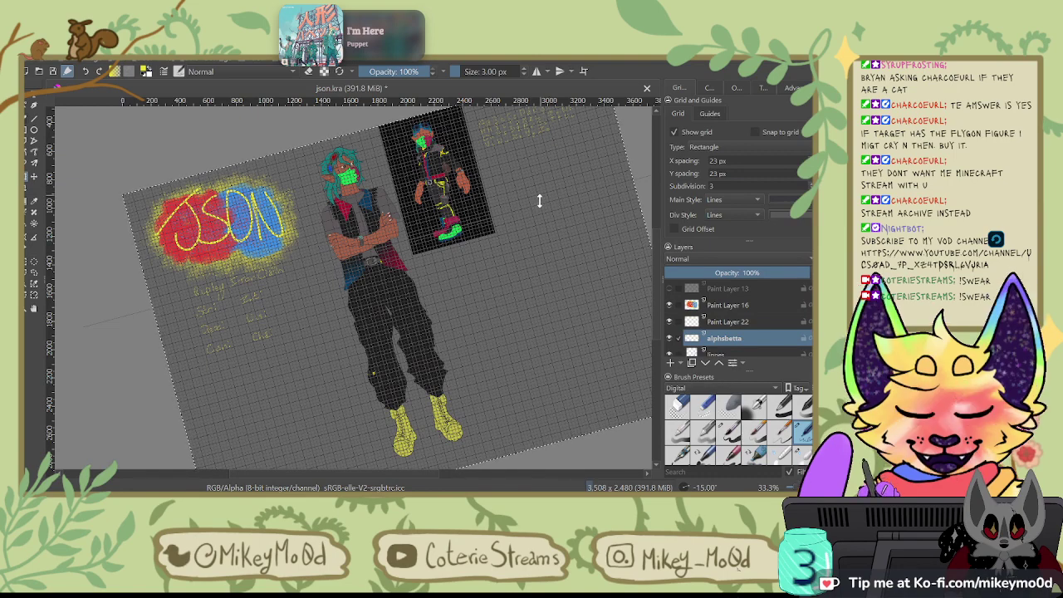
{"action": "left_click_drag", "start_coordinate": [563, 231], "coordinate": [566, 330]}
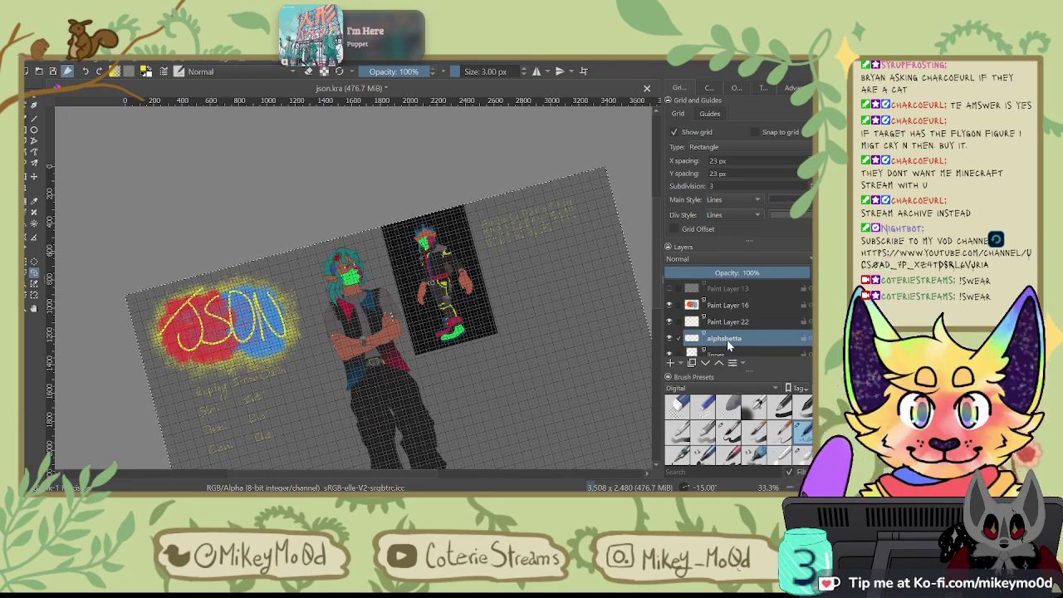
{"action": "left_click", "coordinate": [34, 176]}
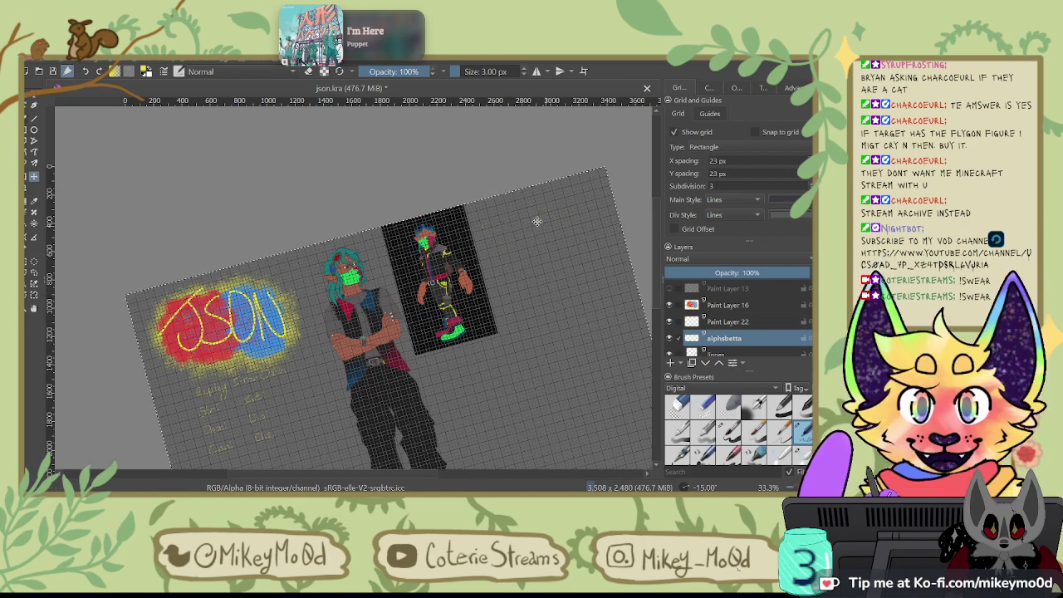
{"action": "left_click_drag", "start_coordinate": [538, 313], "coordinate": [376, 331]}
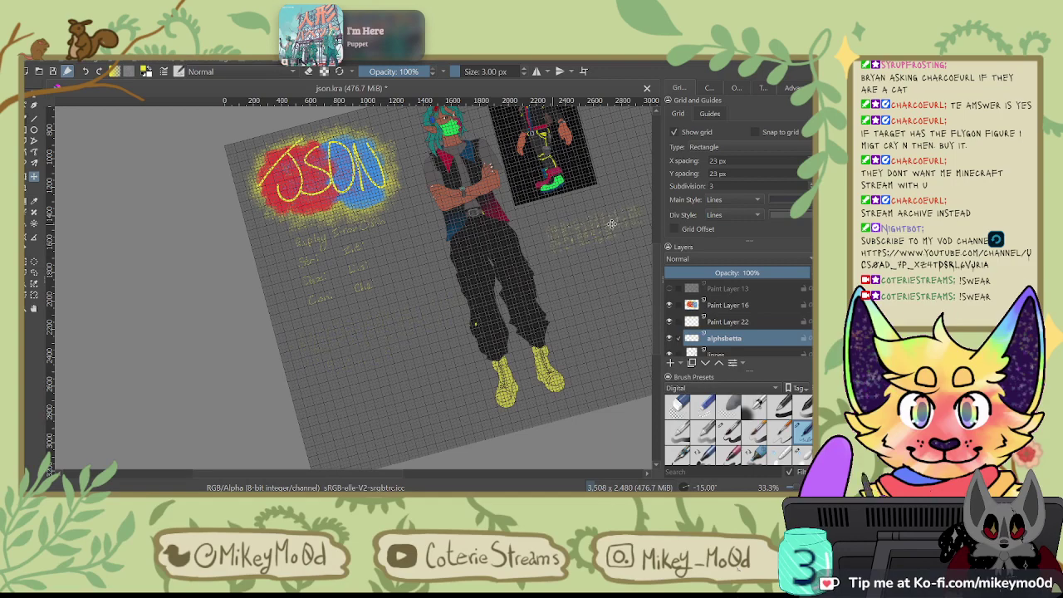
{"action": "left_click_drag", "start_coordinate": [611, 224], "coordinate": [610, 223]}
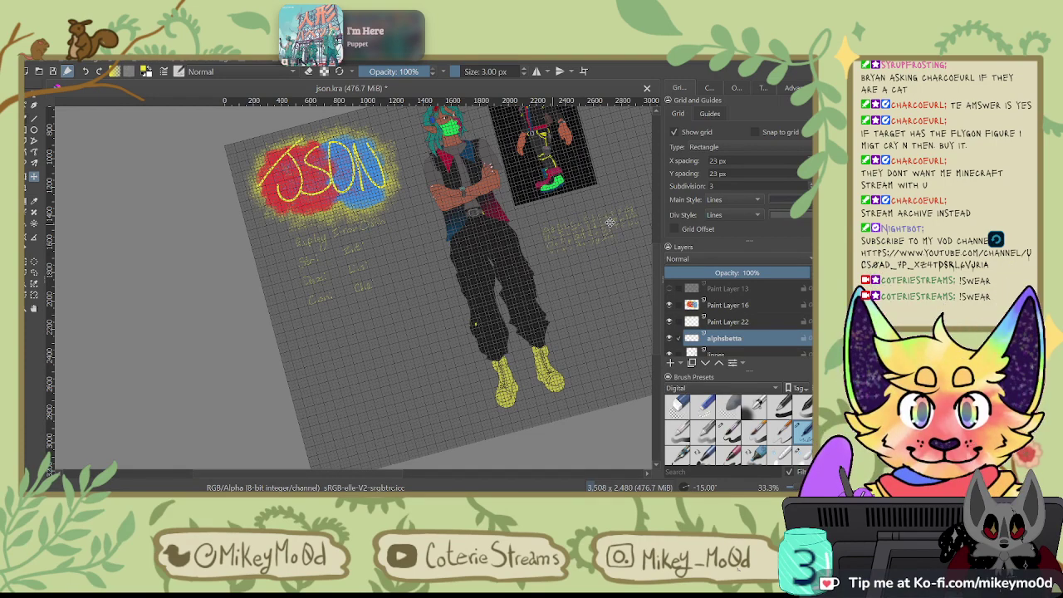
{"action": "left_click_drag", "start_coordinate": [612, 294], "coordinate": [495, 310]}
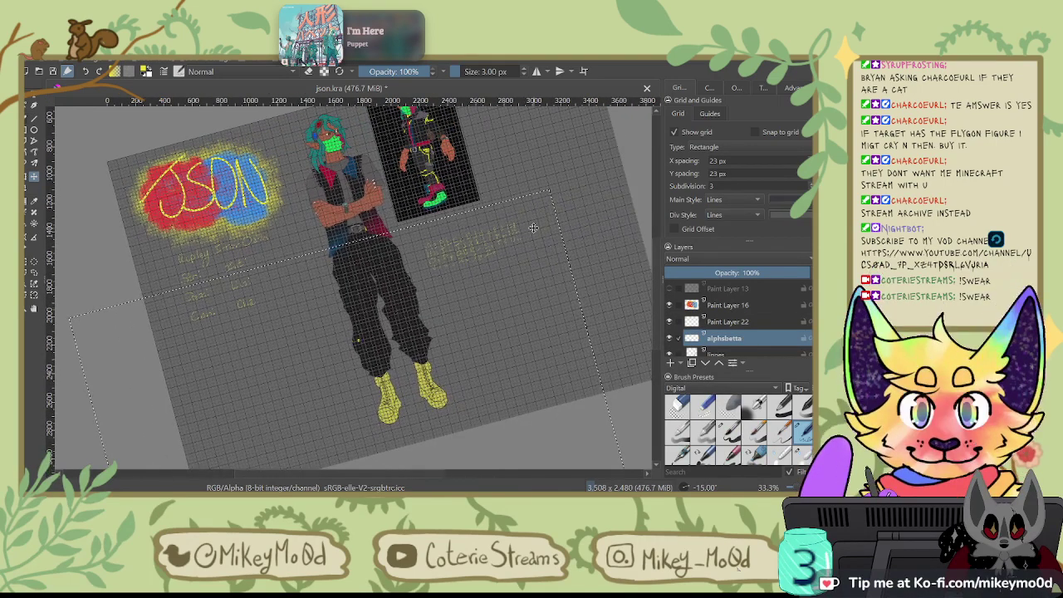
Step: Select the alphabet reference block, enlarge it slightly below the black reference picture, and clear the selection
{"action": "left_click", "coordinate": [33, 260]}
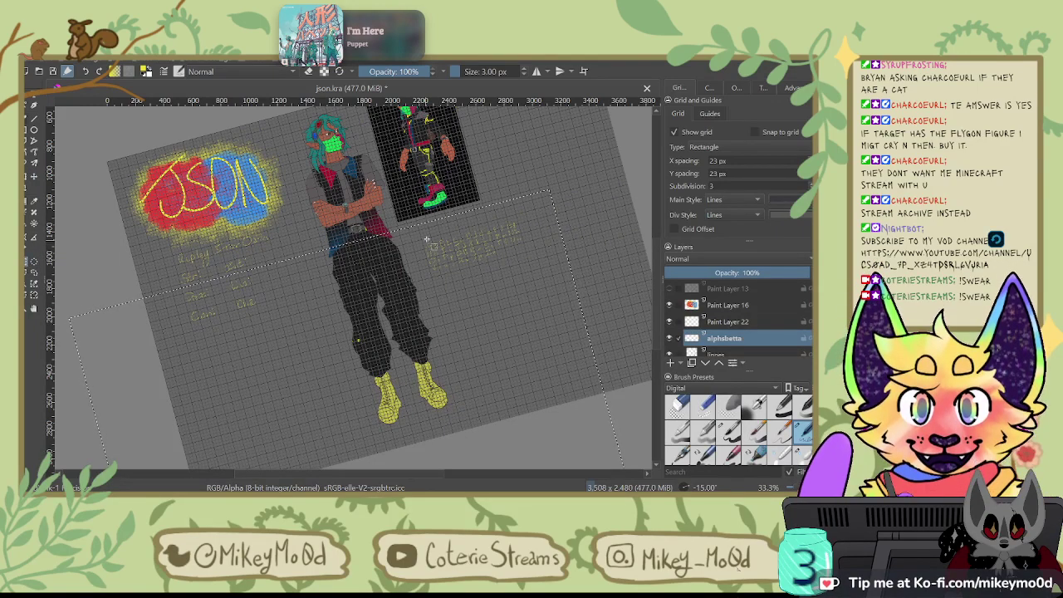
{"action": "left_click_drag", "start_coordinate": [419, 238], "coordinate": [534, 251]}
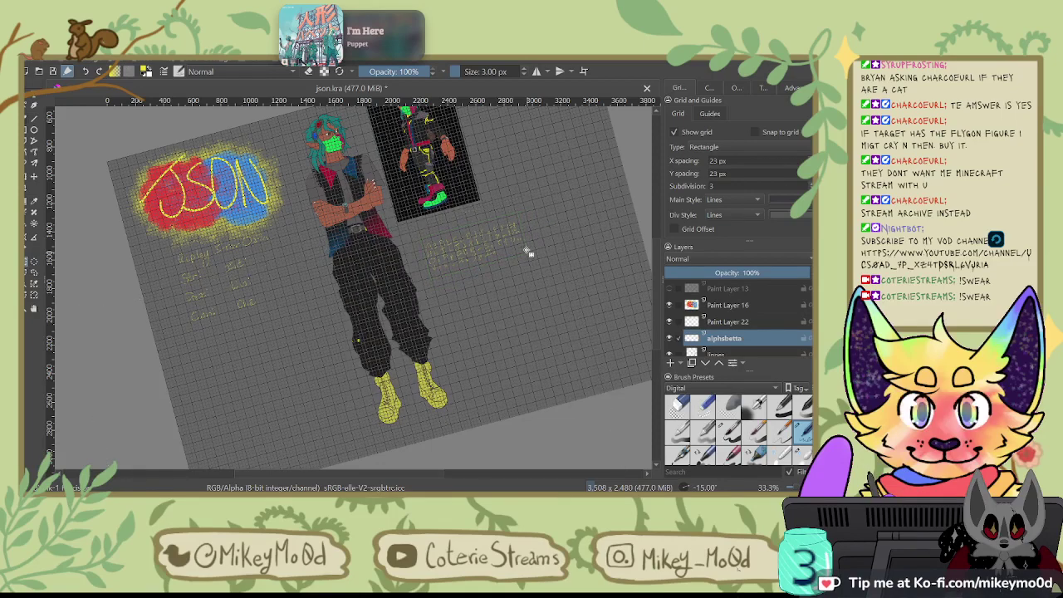
{"action": "left_click", "coordinate": [28, 180]}
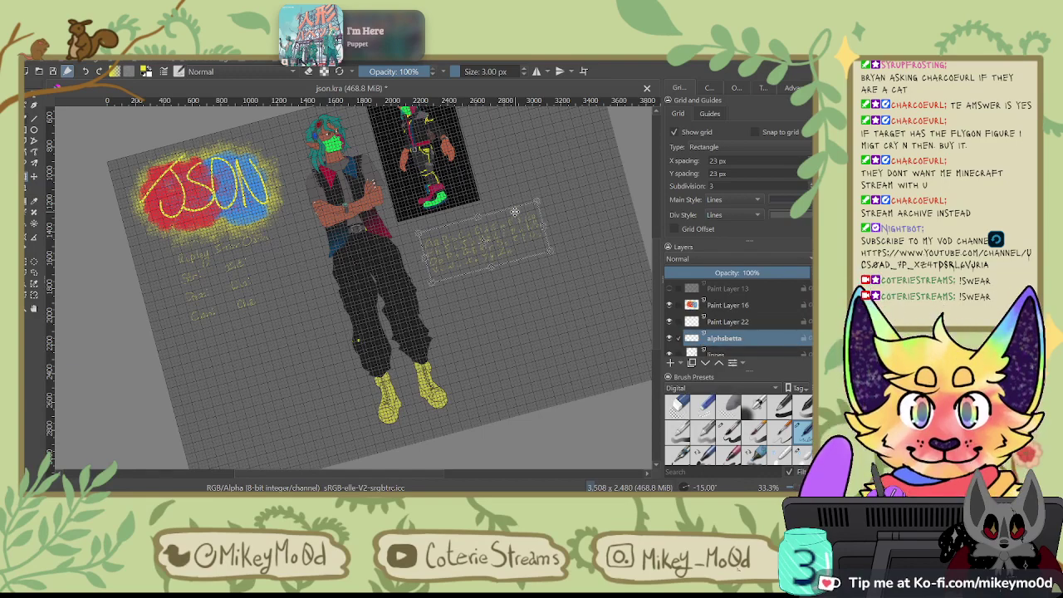
{"action": "left_click", "coordinate": [704, 403]}
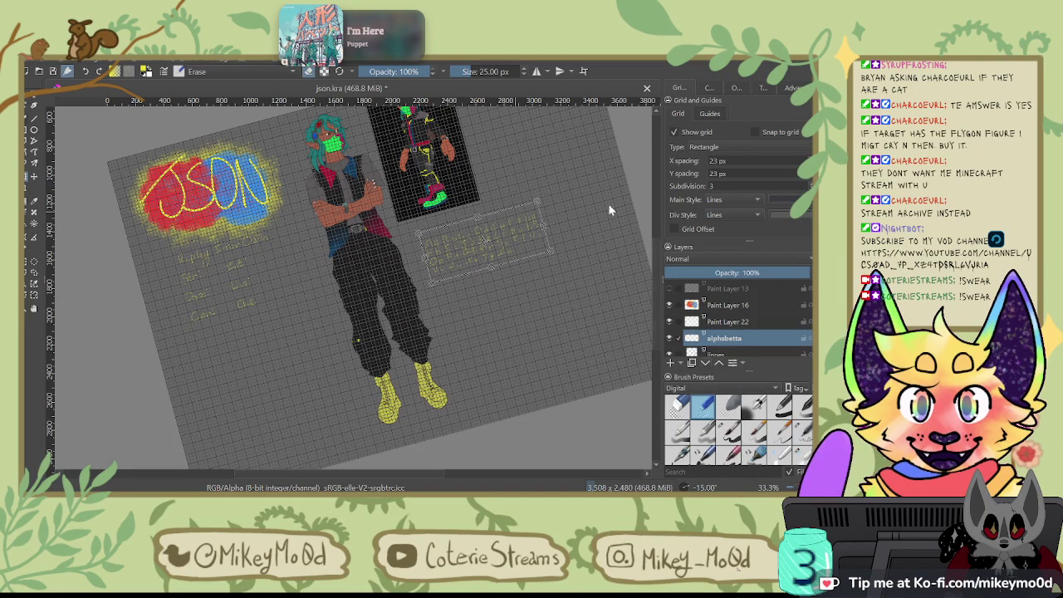
{"action": "left_click", "coordinate": [28, 119]}
{"action": "key", "text": "ctrl+shift+d"}
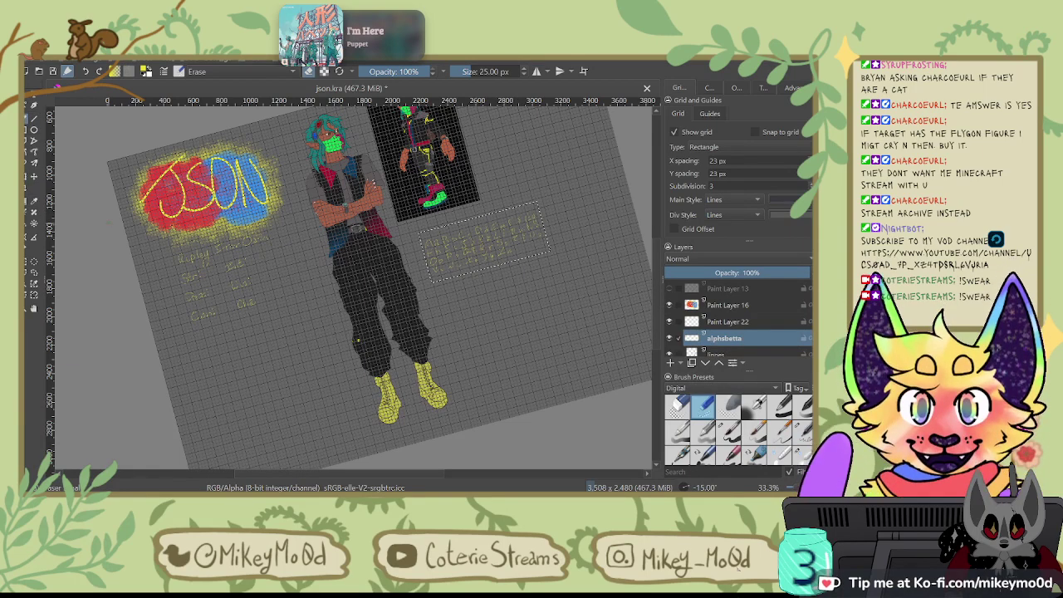
{"action": "left_click", "coordinate": [34, 261]}
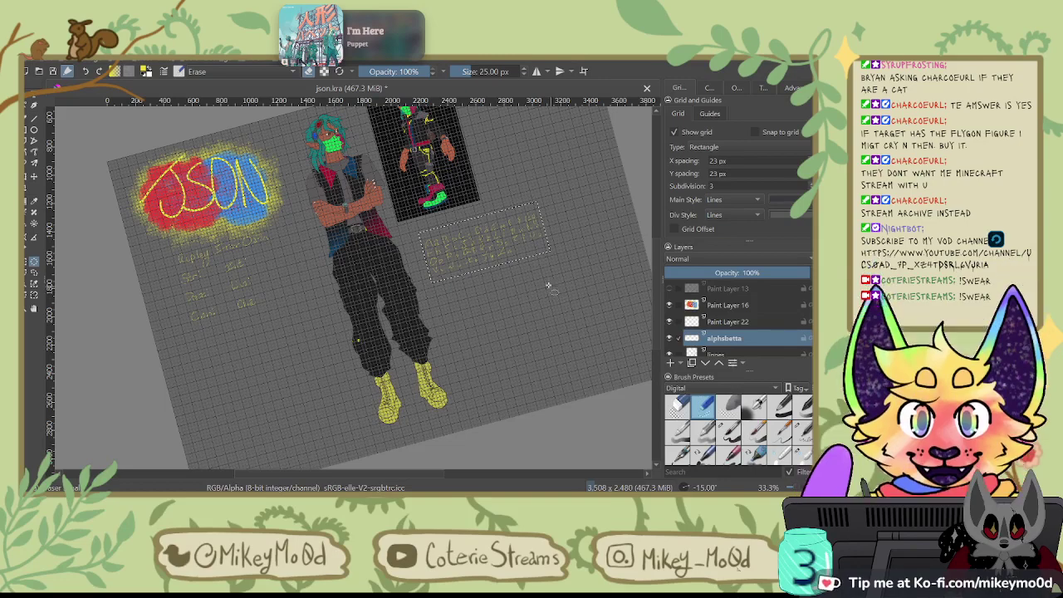
{"action": "left_click_drag", "start_coordinate": [529, 244], "coordinate": [595, 207]}
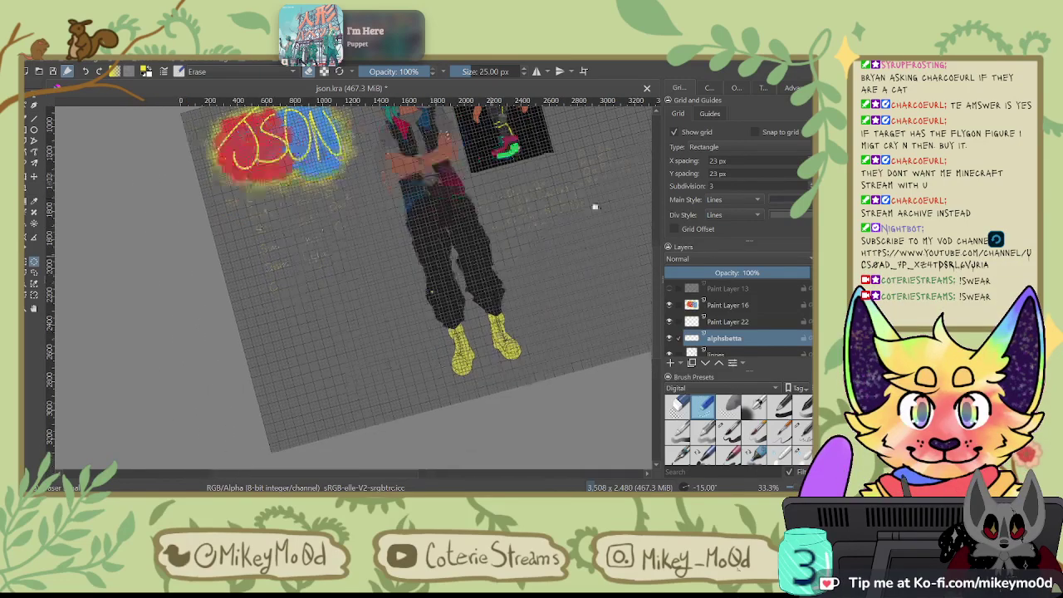
Step: Shift the handwritten name and both stat label columns on Paint Layer 22 left toward the page edge below the JSON logo
{"action": "left_click_drag", "start_coordinate": [384, 362], "coordinate": [474, 322]}
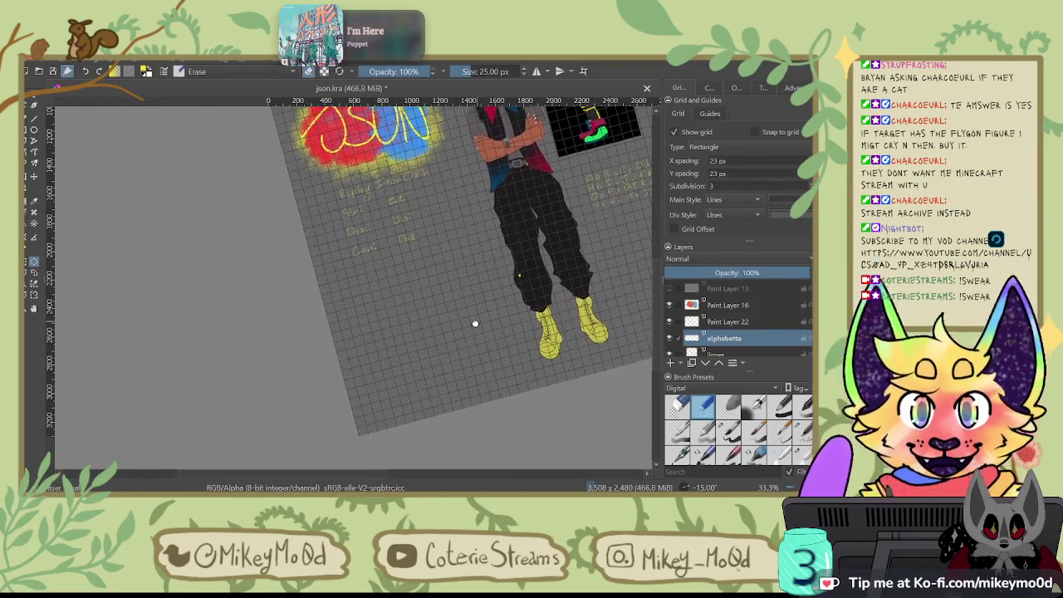
{"action": "left_click", "coordinate": [742, 323]}
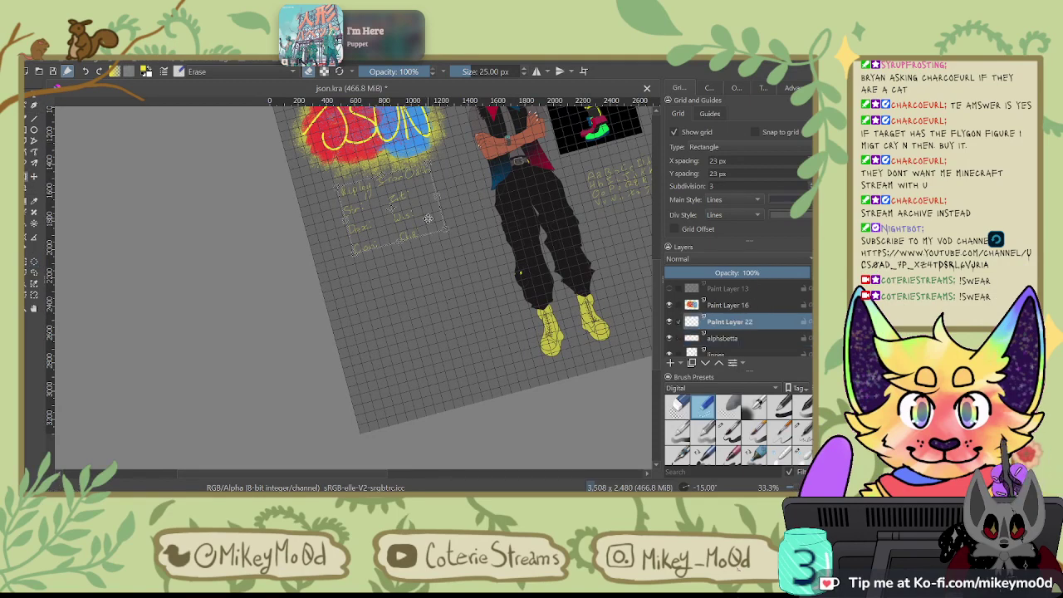
{"action": "left_click_drag", "start_coordinate": [431, 224], "coordinate": [420, 225]}
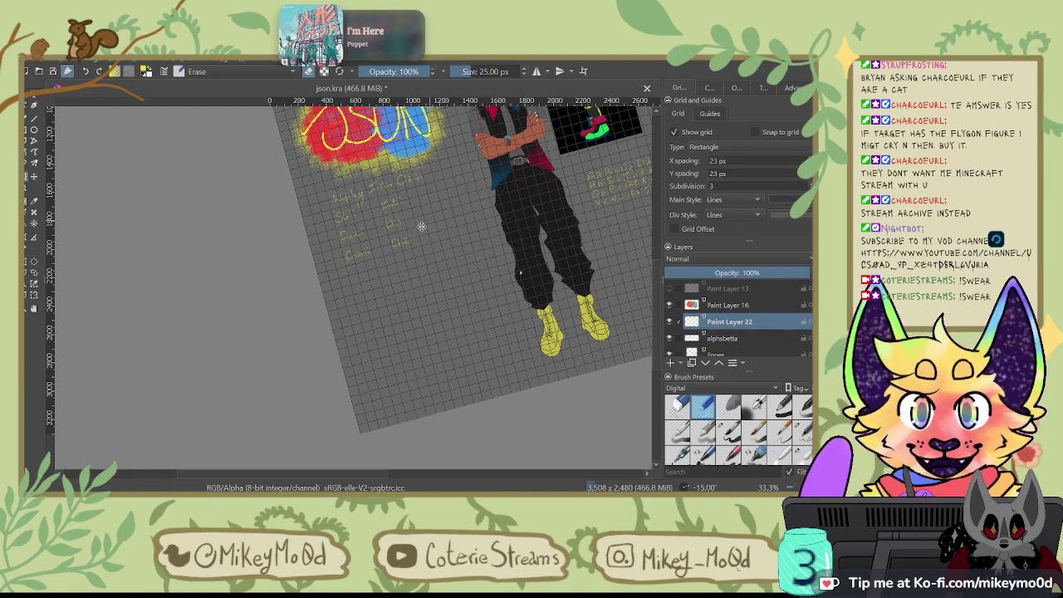
{"action": "left_click_drag", "start_coordinate": [419, 226], "coordinate": [397, 229]}
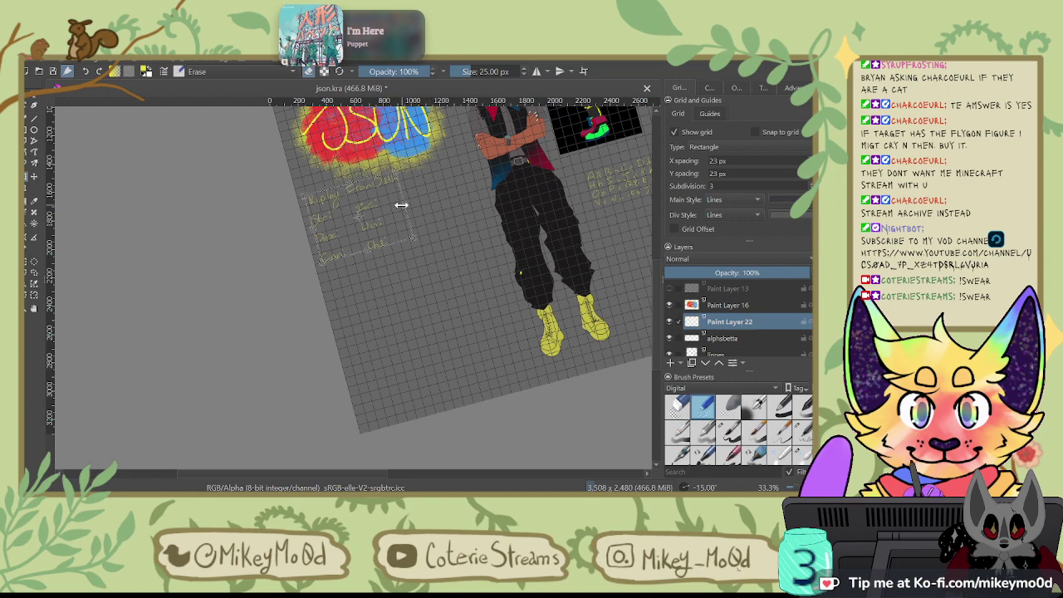
{"action": "left_click", "coordinate": [28, 117]}
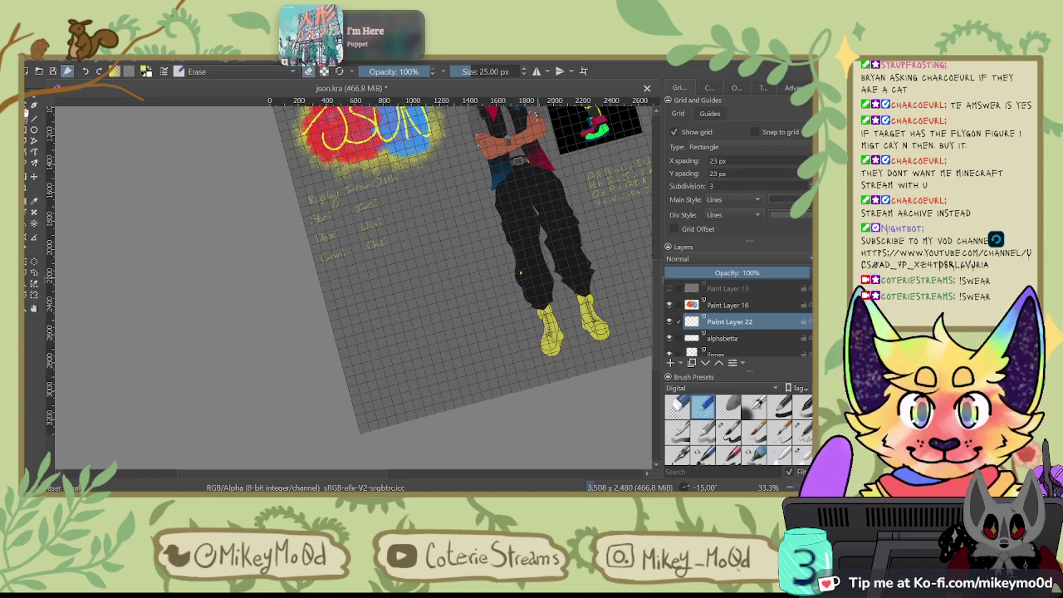
{"action": "left_click_drag", "start_coordinate": [627, 272], "coordinate": [514, 300]}
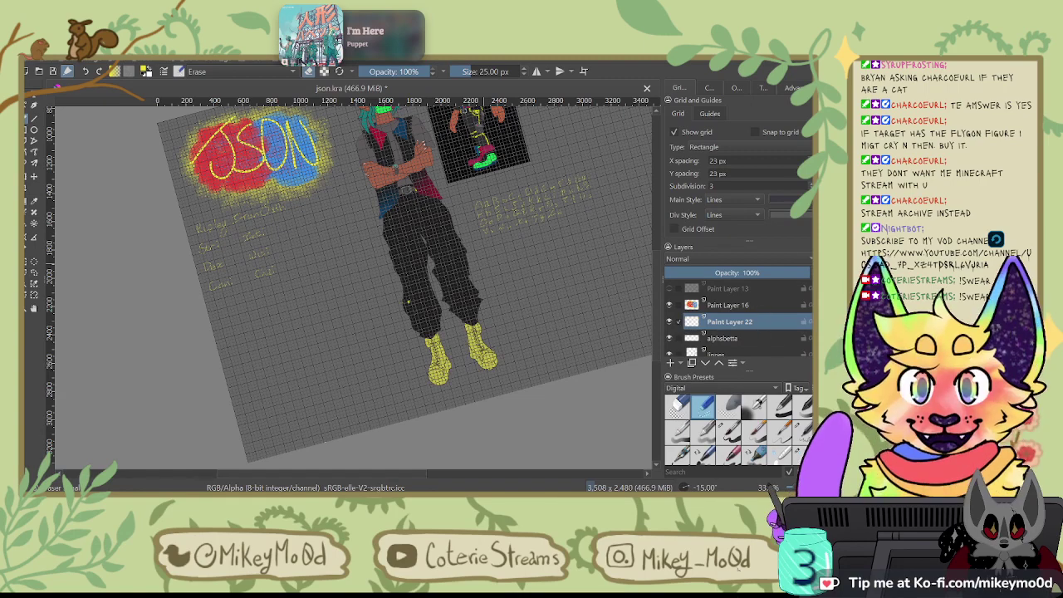
Step: Make Paint Layer 22 the active layer and hide the canvas grid
{"action": "scroll", "coordinate": [773, 325], "scroll_direction": "down", "scroll_amount": 5}
{"action": "scroll", "coordinate": [784, 322], "scroll_direction": "up", "scroll_amount": 5}
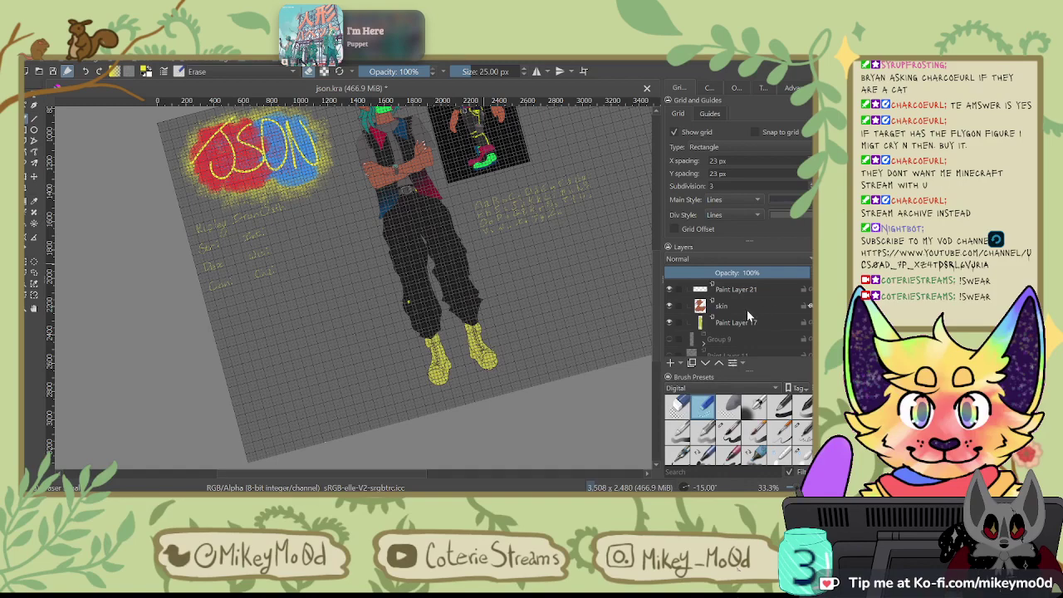
{"action": "scroll", "coordinate": [730, 316], "scroll_direction": "up", "scroll_amount": 3}
{"action": "left_click", "coordinate": [729, 298]}
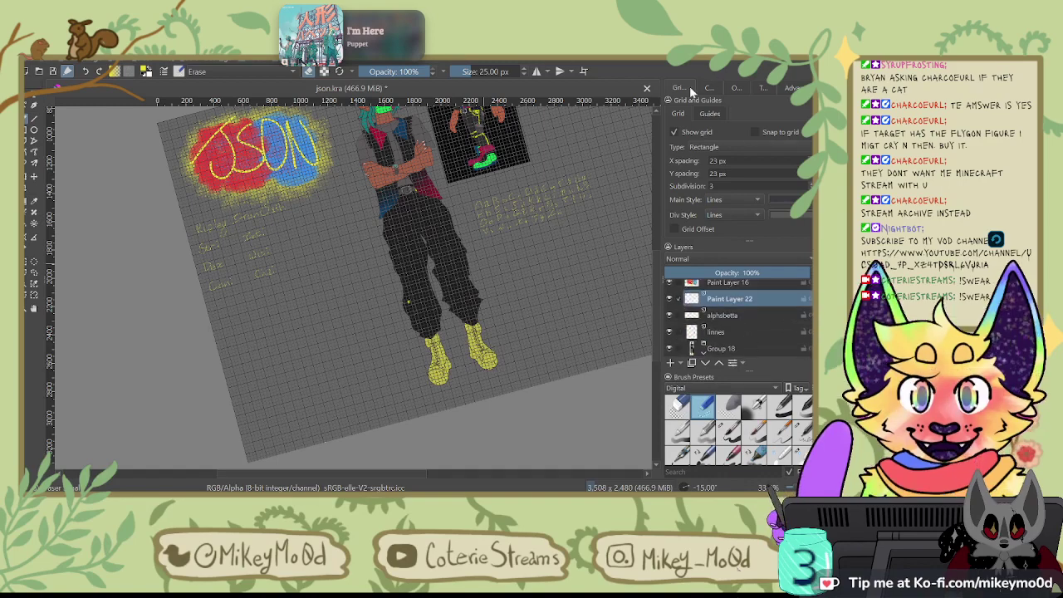
{"action": "left_click", "coordinate": [673, 131]}
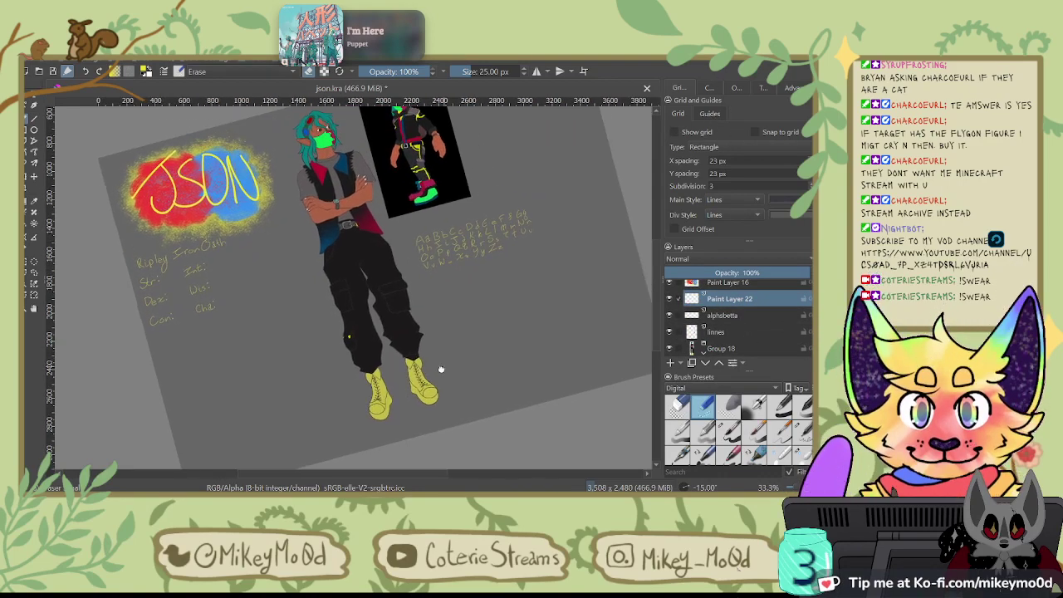
{"action": "left_click_drag", "start_coordinate": [462, 313], "coordinate": [474, 351]}
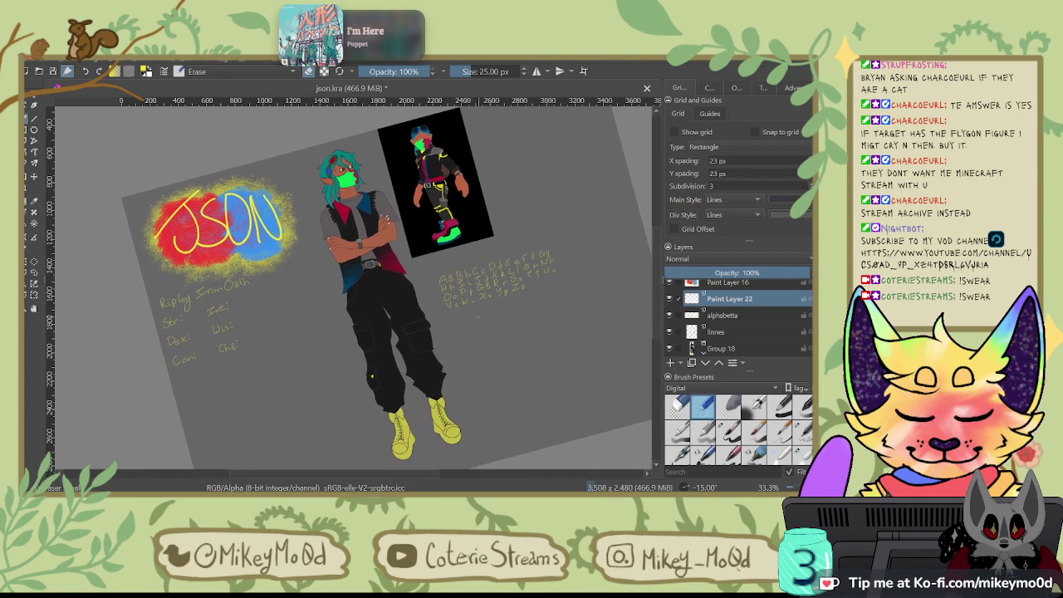
Step: Make the "yellow bits" layer active and sample the blue of the vest collar as the painting colour
{"action": "scroll", "coordinate": [737, 316], "scroll_direction": "down", "scroll_amount": 5}
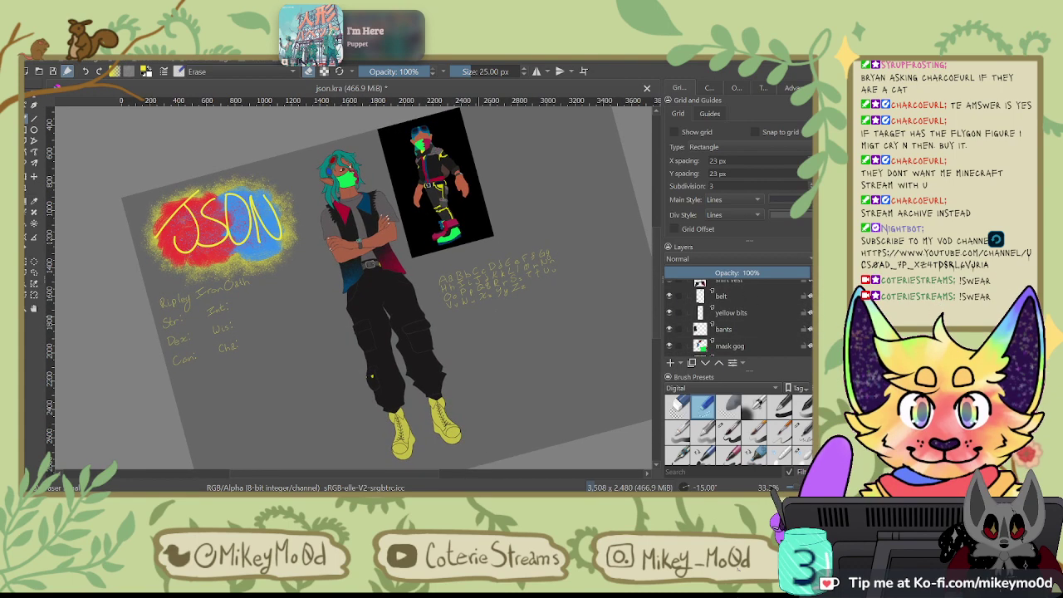
{"action": "scroll", "coordinate": [737, 315], "scroll_direction": "up", "scroll_amount": 3}
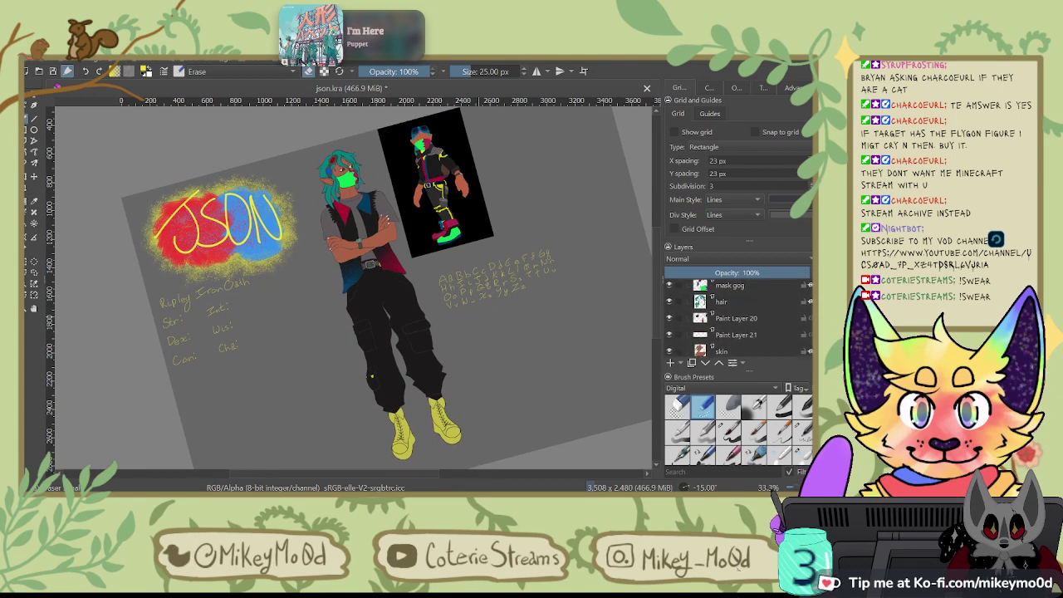
{"action": "scroll", "coordinate": [772, 348], "scroll_direction": "up", "scroll_amount": 3}
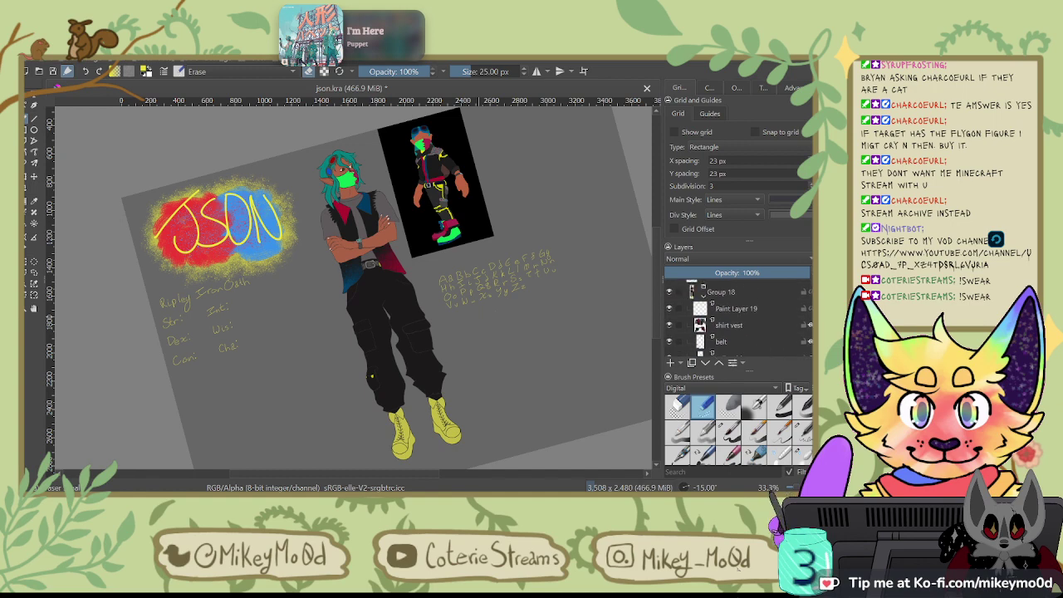
{"action": "scroll", "coordinate": [737, 319], "scroll_direction": "down", "scroll_amount": 2}
{"action": "left_click", "coordinate": [762, 328]}
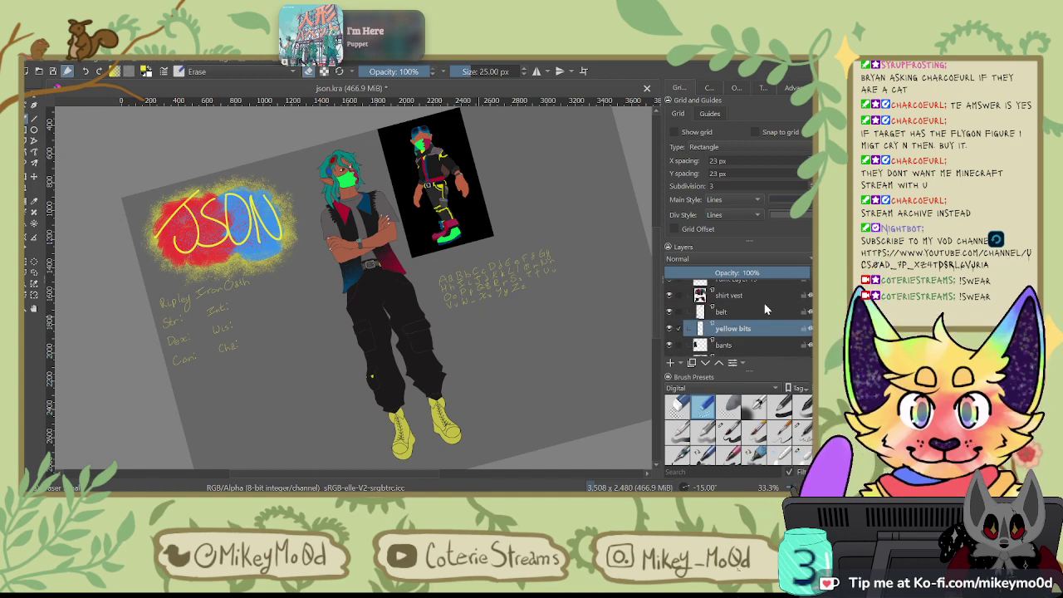
{"action": "left_click", "coordinate": [370, 195], "text": "ctrl"}
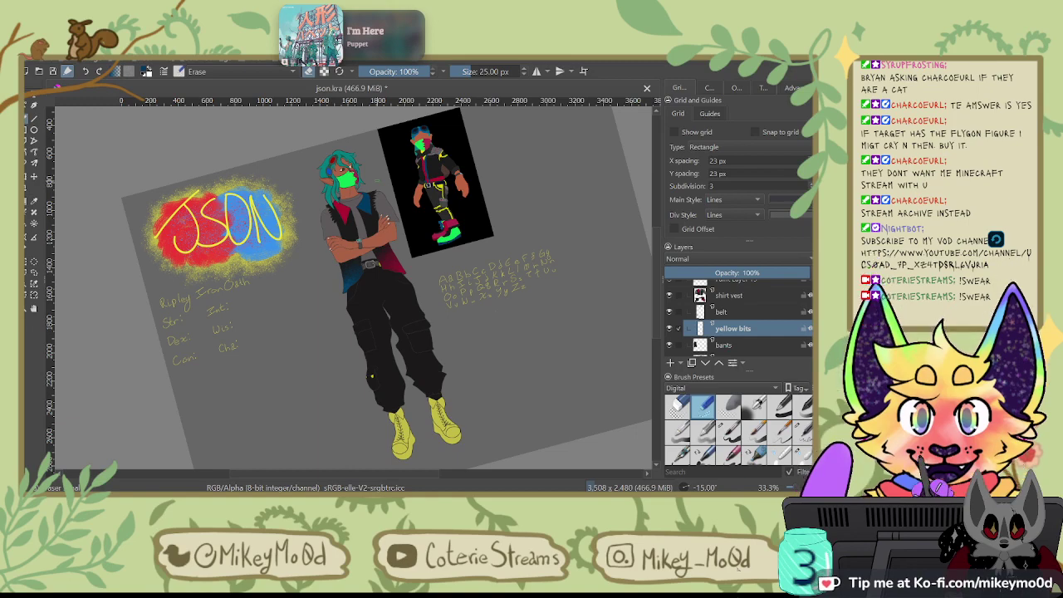
Step: Try a blue line along the trousers' hip pocket beside the red vest tail with a fine 3 px digital brush
{"action": "scroll", "coordinate": [361, 196], "scroll_direction": "up", "scroll_amount": 4}
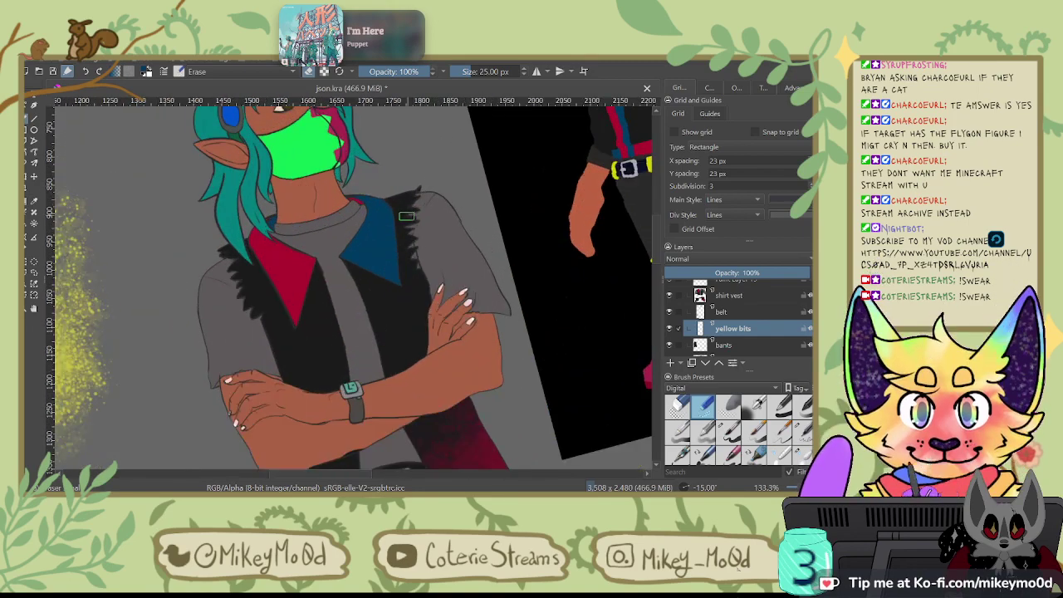
{"action": "scroll", "coordinate": [429, 346], "scroll_direction": "down", "scroll_amount": 8}
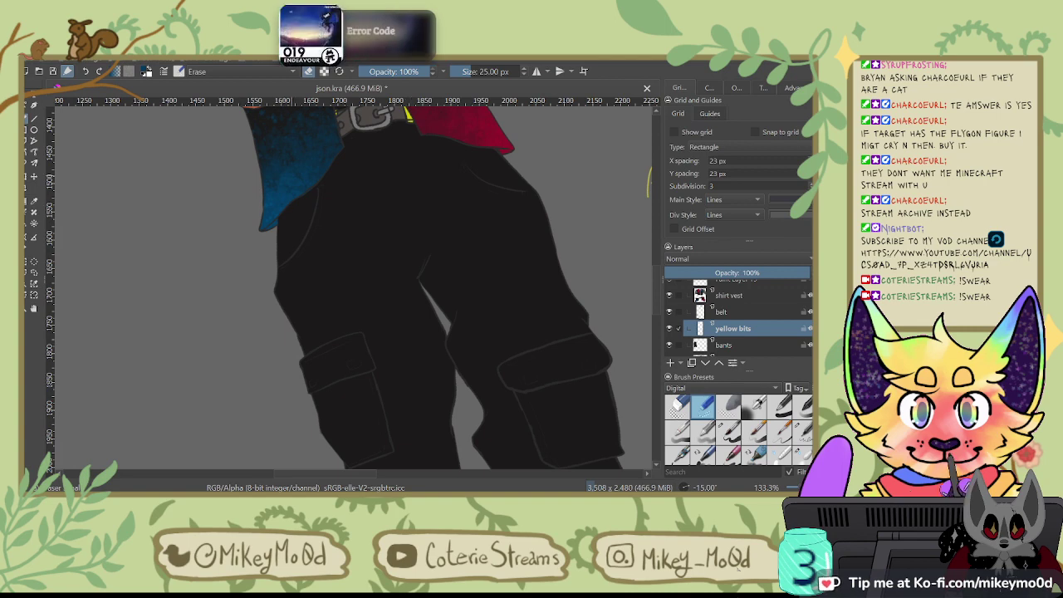
{"action": "left_click_drag", "start_coordinate": [299, 251], "coordinate": [311, 254]}
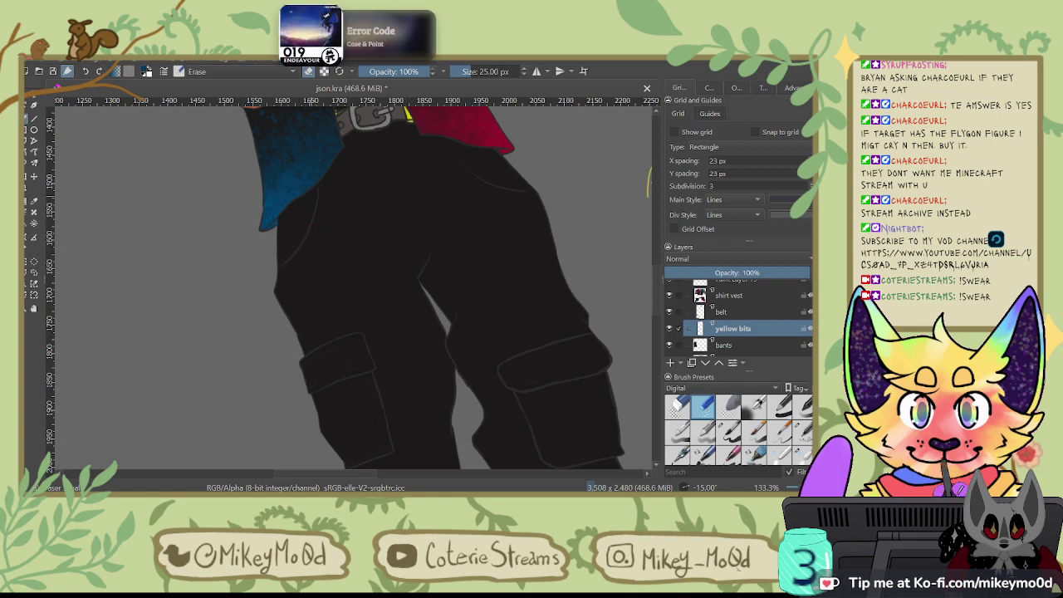
{"action": "left_click", "coordinate": [729, 427]}
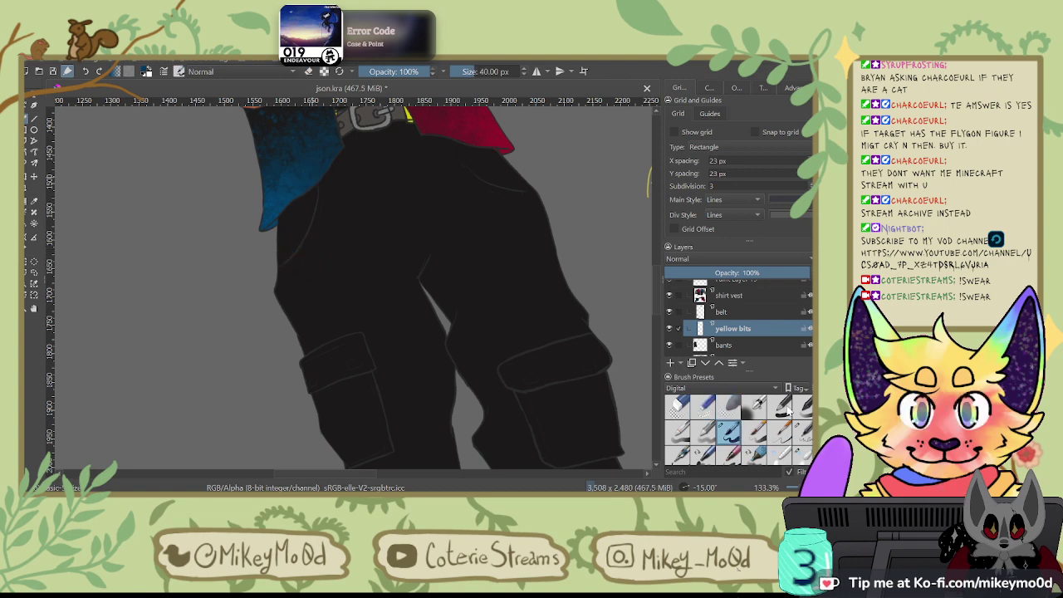
{"action": "left_click", "coordinate": [803, 429]}
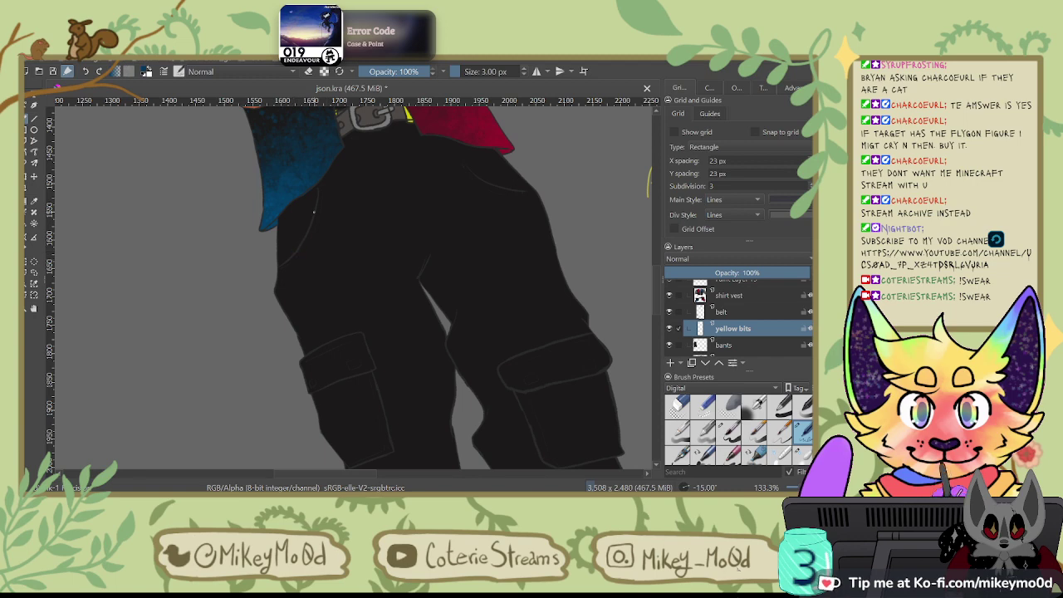
{"action": "scroll", "coordinate": [313, 213], "scroll_direction": "up", "scroll_amount": 3}
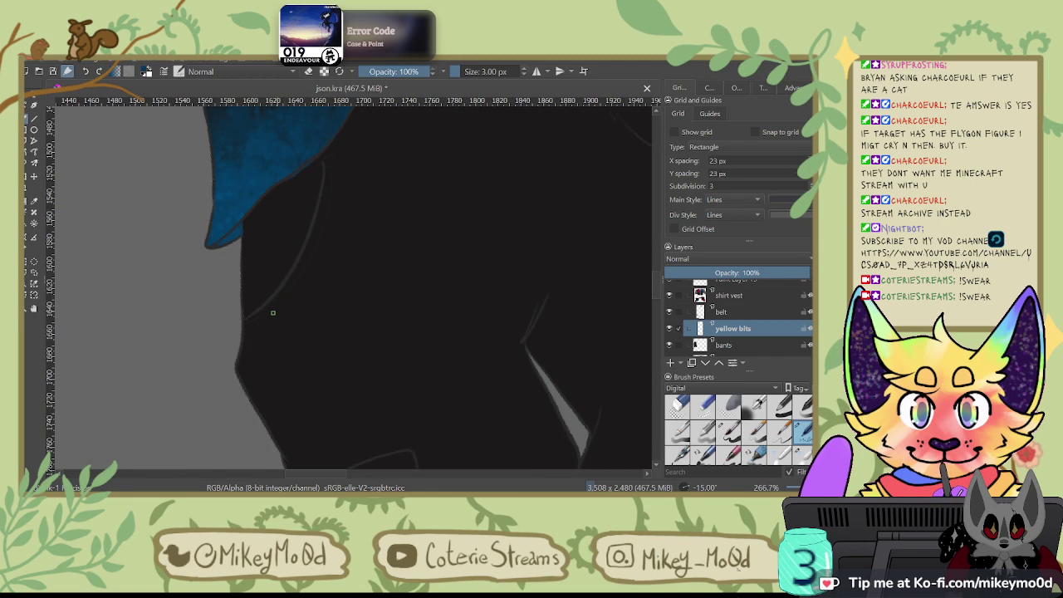
{"action": "key", "text": "4"}
{"action": "key", "text": "4"}
{"action": "key", "text": "4"}
{"action": "key", "text": "4"}
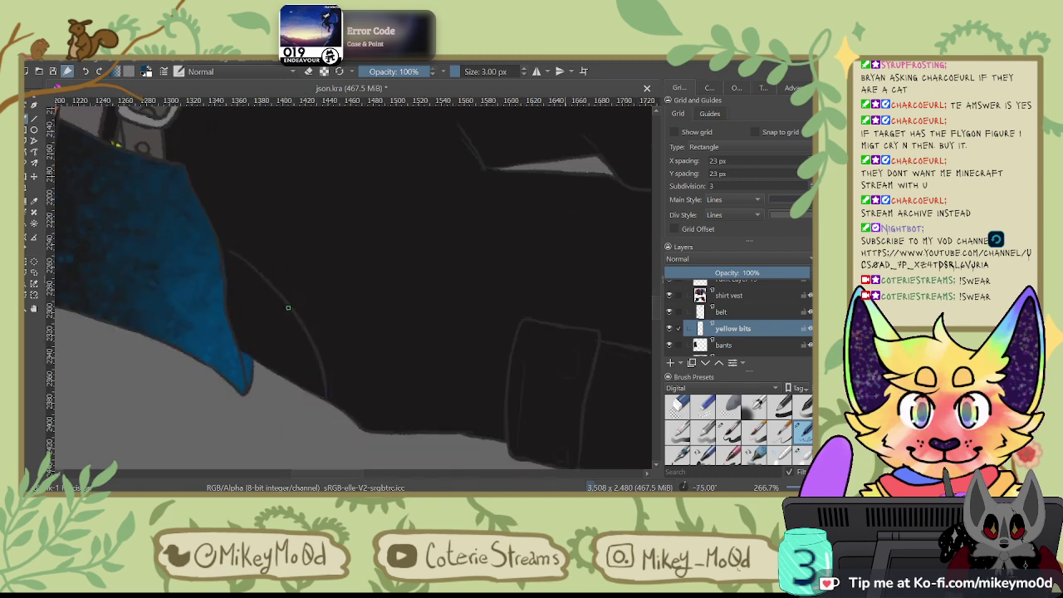
{"action": "key", "text": "6"}
{"action": "key", "text": "6"}
{"action": "key", "text": "6"}
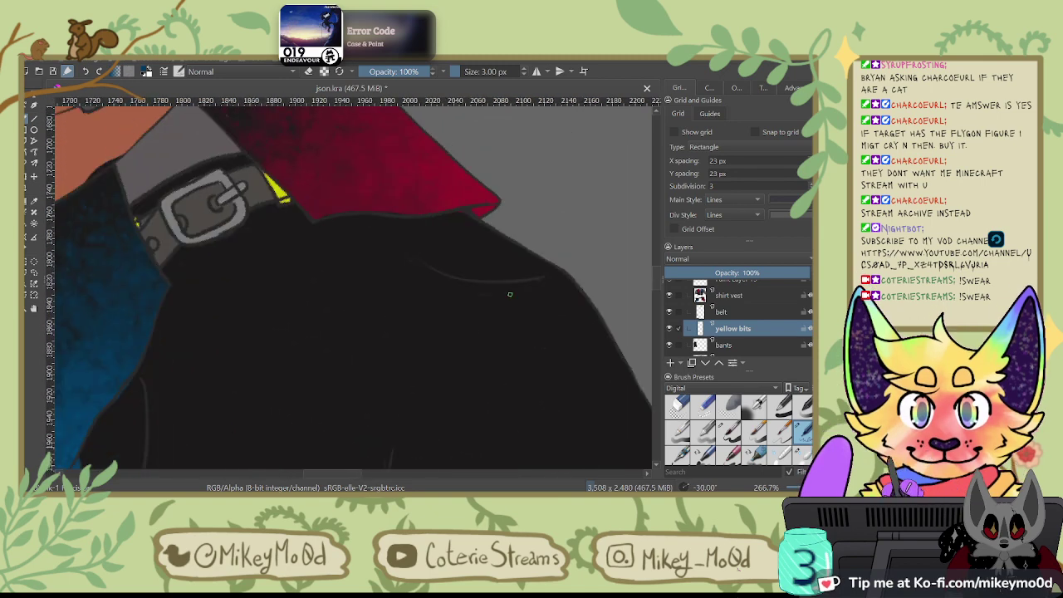
{"action": "key", "text": "6"}
{"action": "key", "text": "6"}
{"action": "key", "text": "6"}
{"action": "key", "text": "6"}
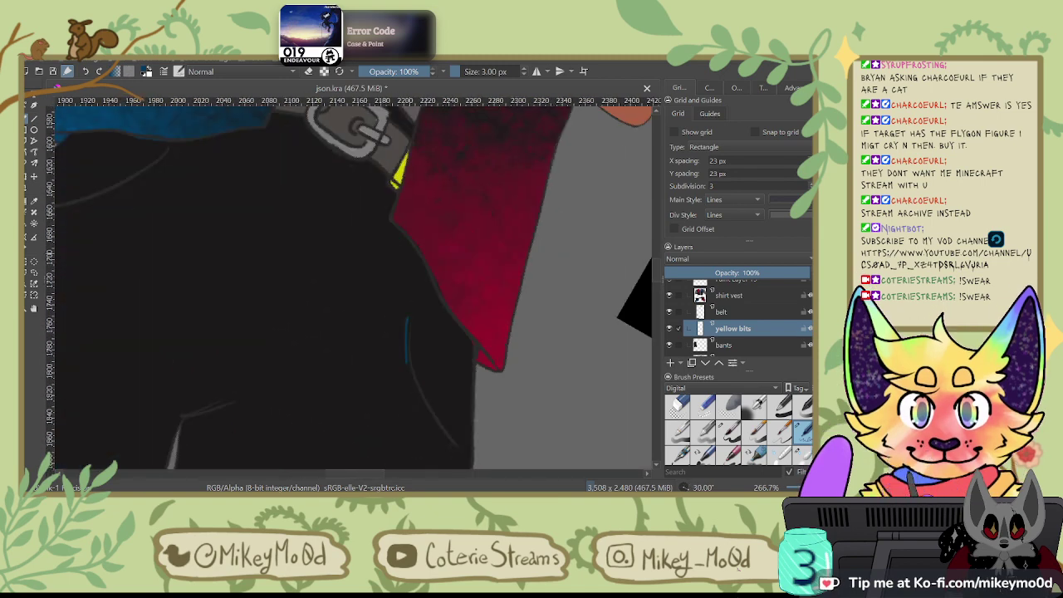
{"action": "left_click_drag", "start_coordinate": [409, 253], "coordinate": [375, 124]}
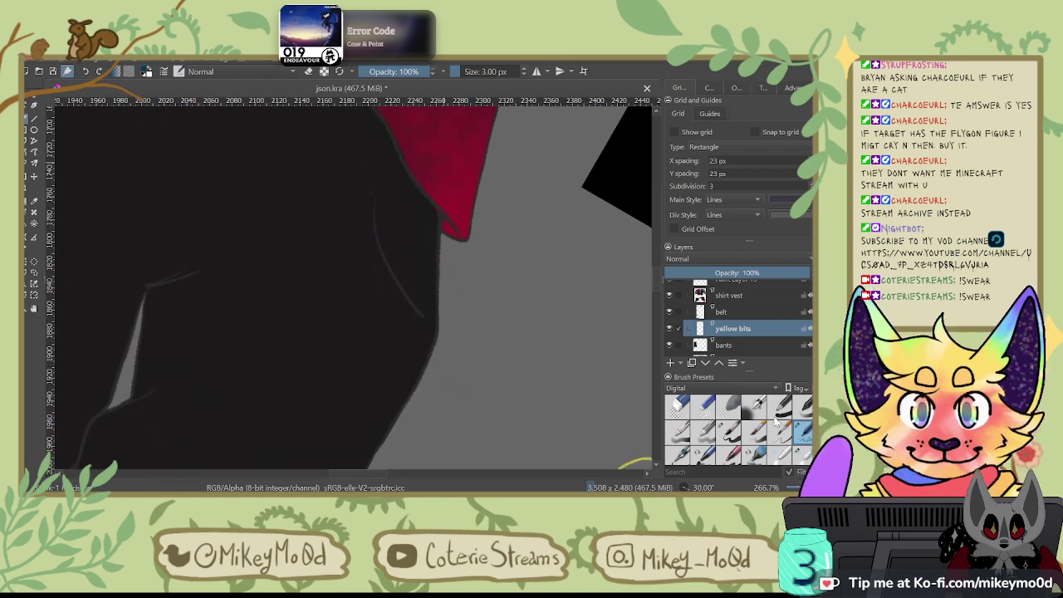
Step: Choose a 16 px brush from the Paint presets and paint a curved blue trim along the hip pocket beside the red vest tail
{"action": "left_click", "coordinate": [762, 390]}
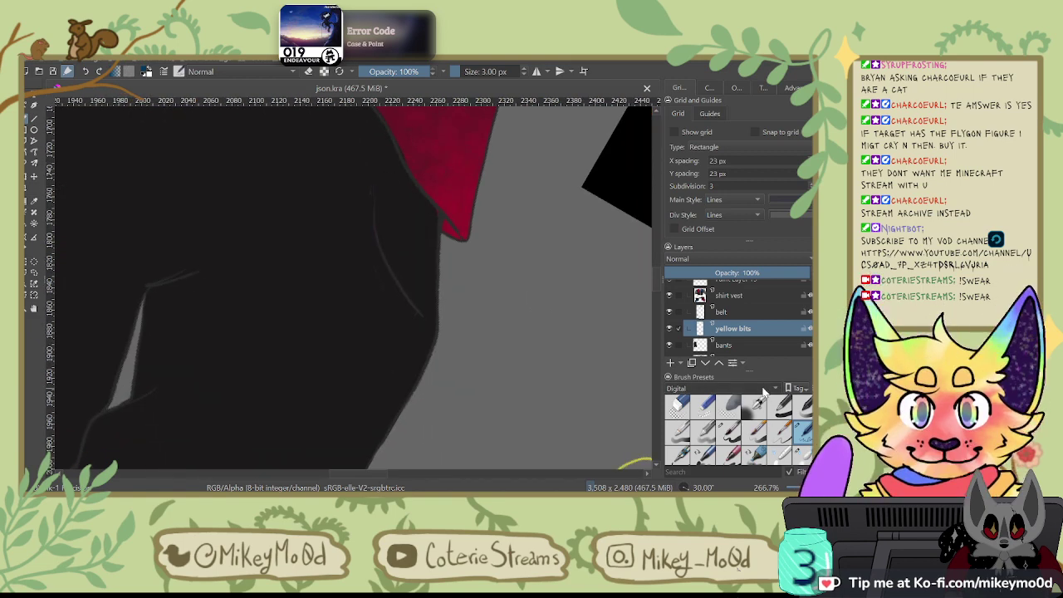
{"action": "left_click", "coordinate": [722, 402]}
{"action": "left_click", "coordinate": [779, 406]}
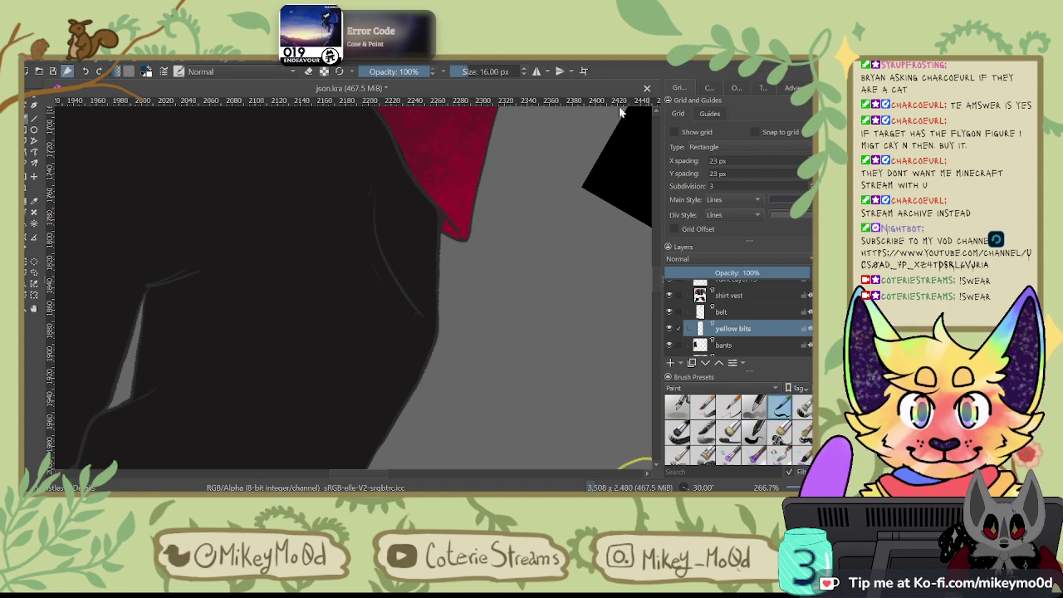
{"action": "left_click_drag", "start_coordinate": [371, 202], "coordinate": [371, 224]}
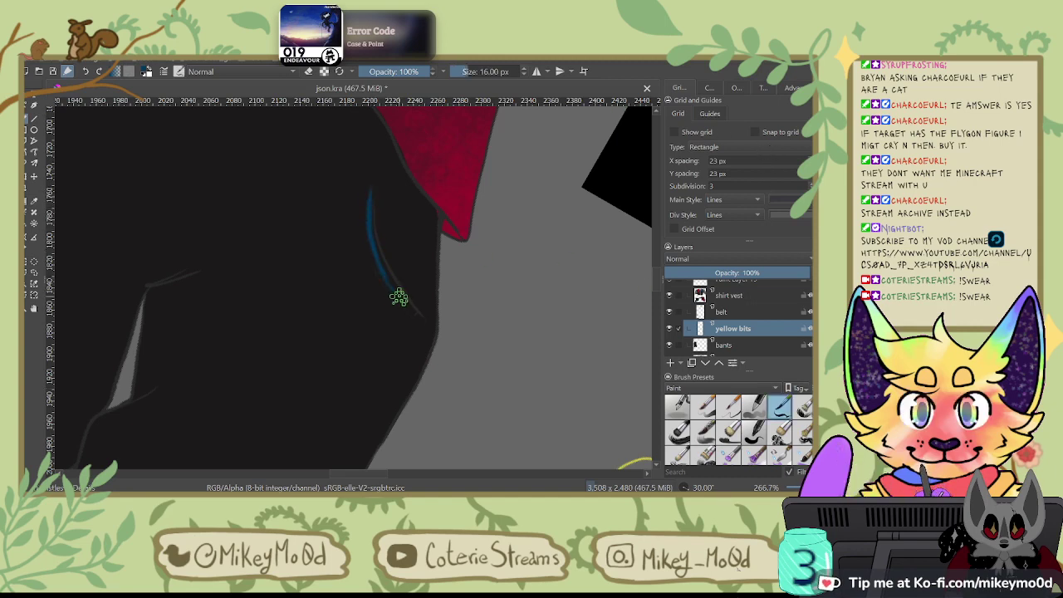
{"action": "mouse_move", "coordinate": [370, 194]}
{"action": "left_mouse_down"}
{"action": "mouse_move", "coordinate": [397, 300]}
{"action": "mouse_move", "coordinate": [381, 265]}
{"action": "mouse_move", "coordinate": [424, 323]}
{"action": "left_mouse_up"}
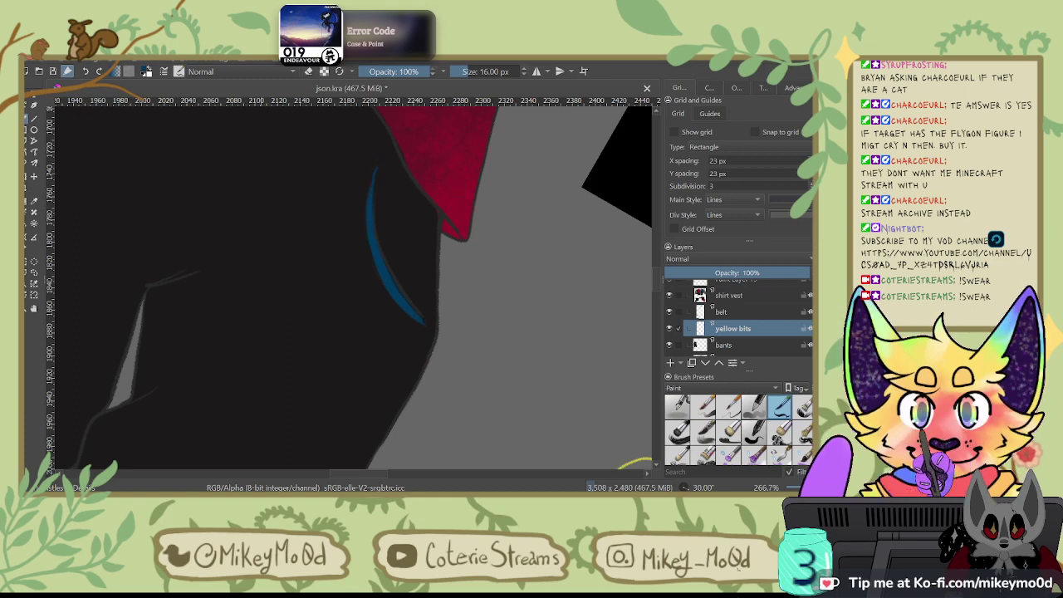
Step: Sample crimson from the red vest tail and paint a curved trim along the hip pocket beside the blue vest tail
{"action": "left_click", "coordinate": [459, 198], "text": "ctrl"}
{"action": "left_click_drag", "start_coordinate": [443, 297], "coordinate": [698, 365]}
{"action": "left_click_drag", "start_coordinate": [519, 332], "coordinate": [398, 122]}
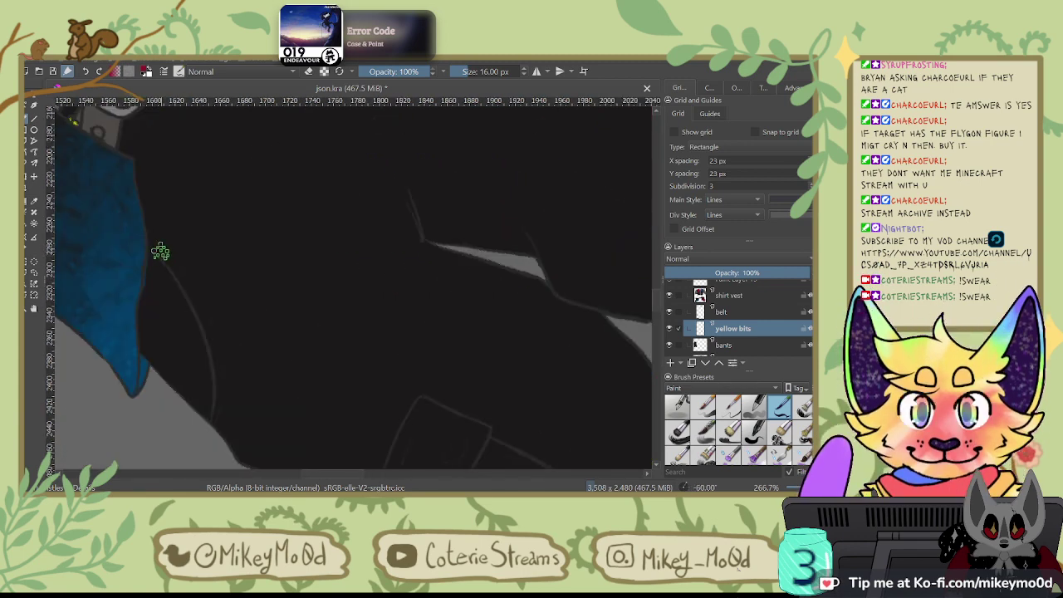
{"action": "mouse_move", "coordinate": [158, 242]}
{"action": "left_mouse_down"}
{"action": "mouse_move", "coordinate": [198, 311]}
{"action": "mouse_move", "coordinate": [195, 284]}
{"action": "mouse_move", "coordinate": [198, 309]}
{"action": "left_mouse_up"}
{"action": "left_click", "coordinate": [793, 88]}
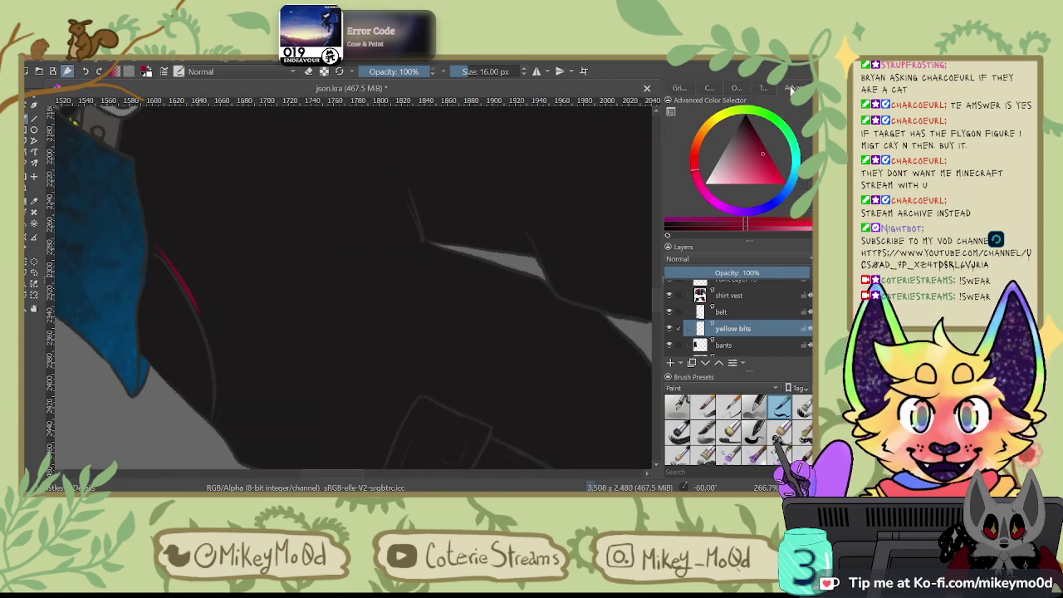
{"action": "left_click", "coordinate": [760, 89]}
{"action": "left_click", "coordinate": [740, 88]}
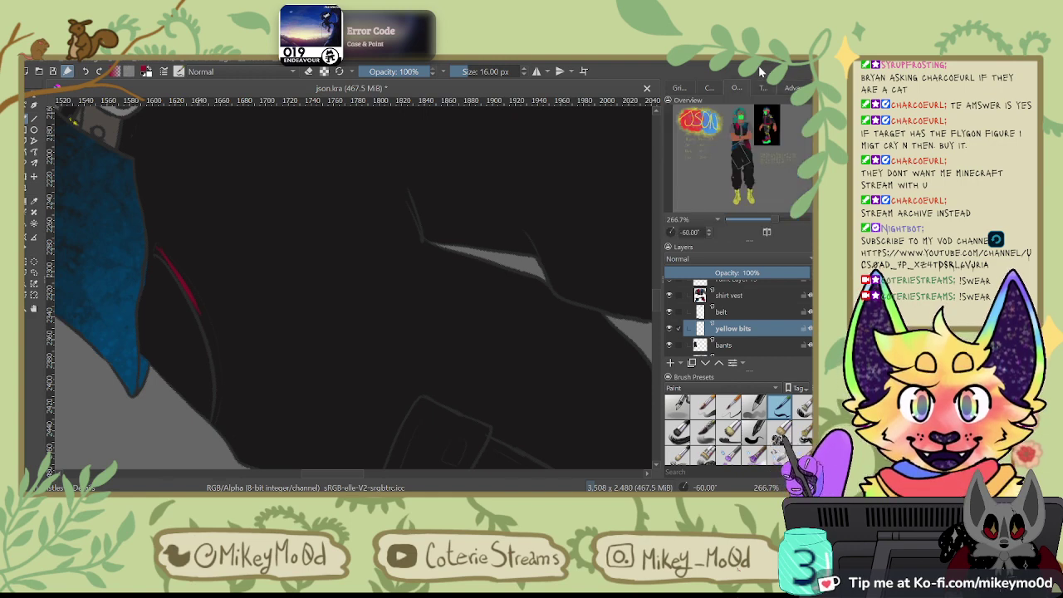
{"action": "left_click", "coordinate": [766, 231]}
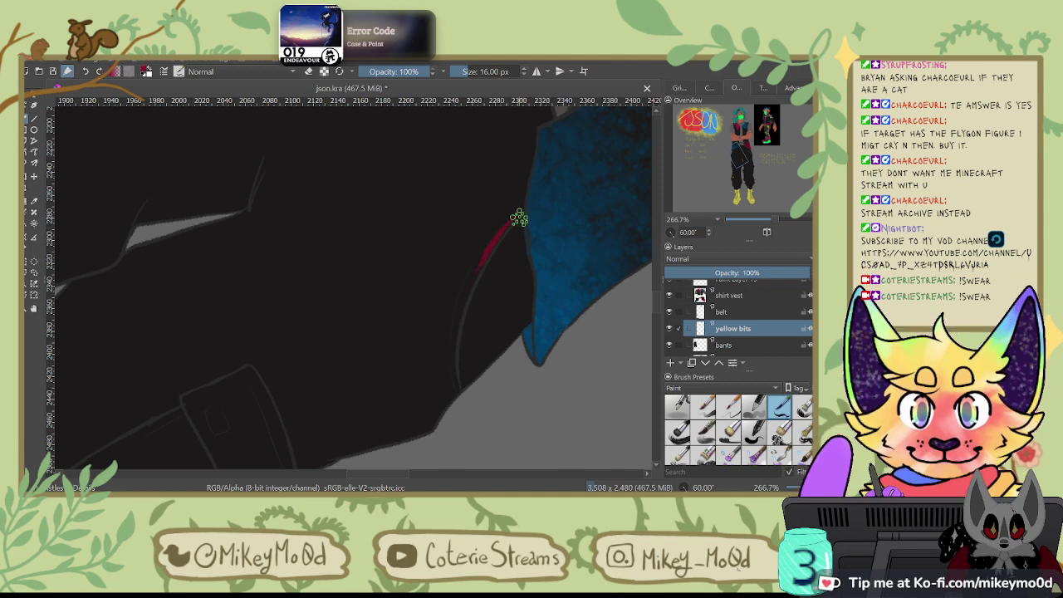
{"action": "left_click_drag", "start_coordinate": [508, 221], "coordinate": [474, 265]}
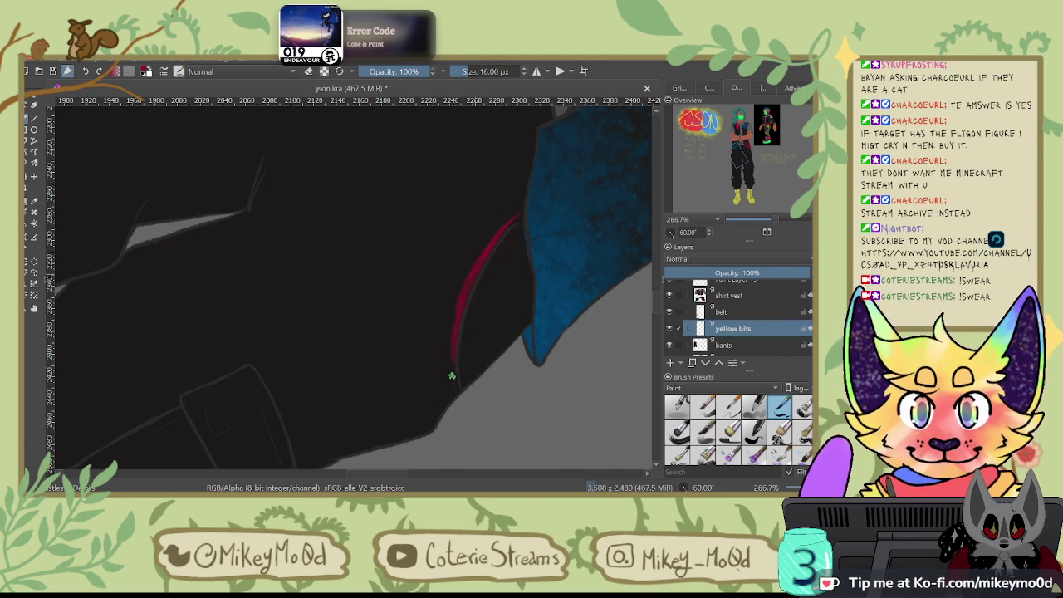
{"action": "left_click_drag", "start_coordinate": [451, 376], "coordinate": [454, 395]}
Step: Examine the coloured trims on both hip pockets and the cargo pockets further down the trouser legs
{"action": "key", "text": "5"}
{"action": "key", "text": "4"}
{"action": "key", "text": "4"}
{"action": "left_click_drag", "start_coordinate": [520, 252], "coordinate": [579, 280]}
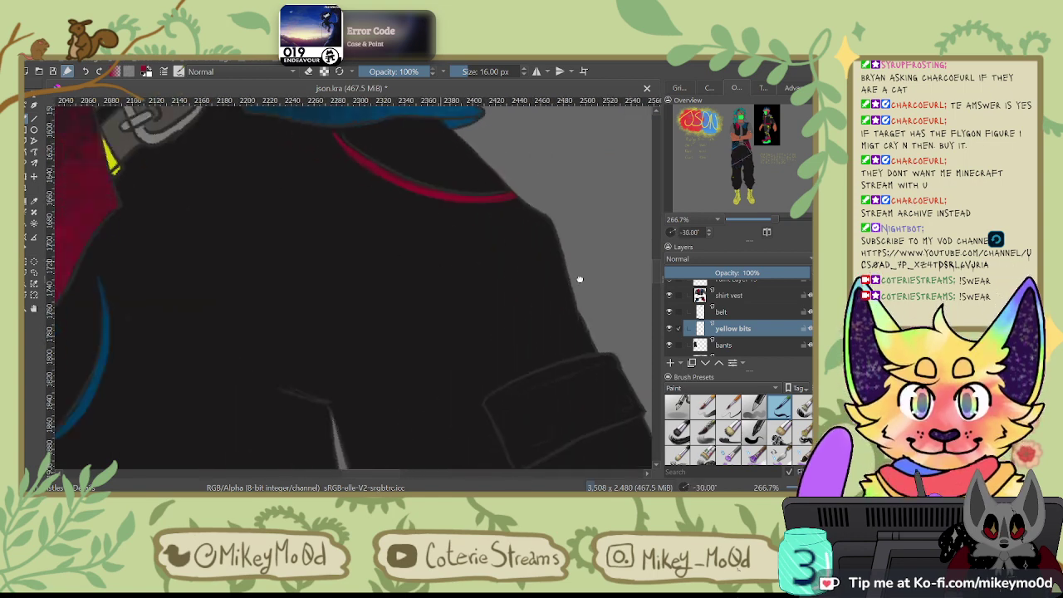
{"action": "left_click_drag", "start_coordinate": [316, 277], "coordinate": [452, 316]}
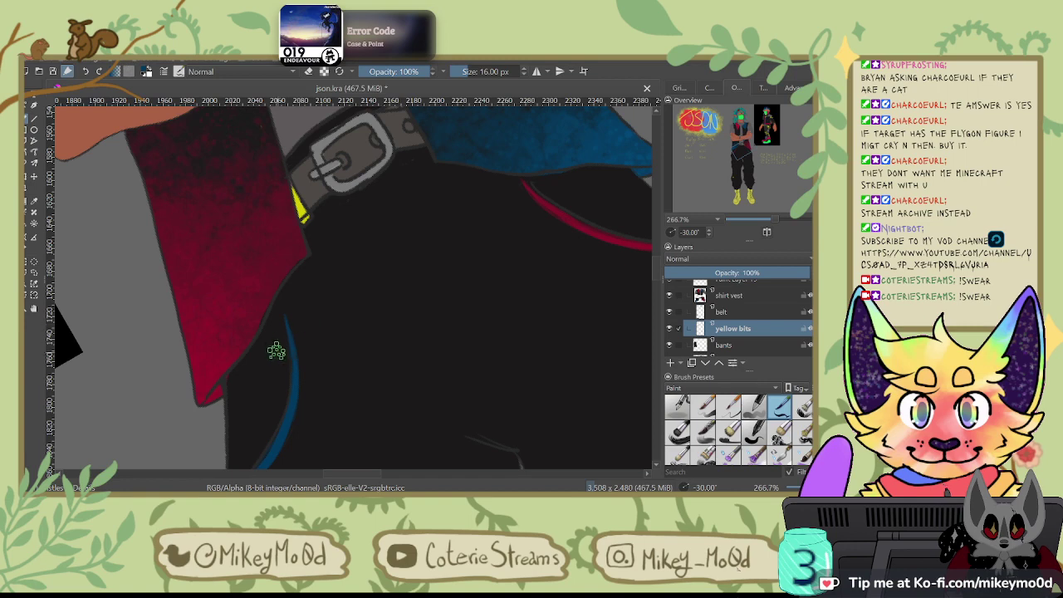
{"action": "scroll", "coordinate": [276, 351], "scroll_direction": "down", "scroll_amount": 4}
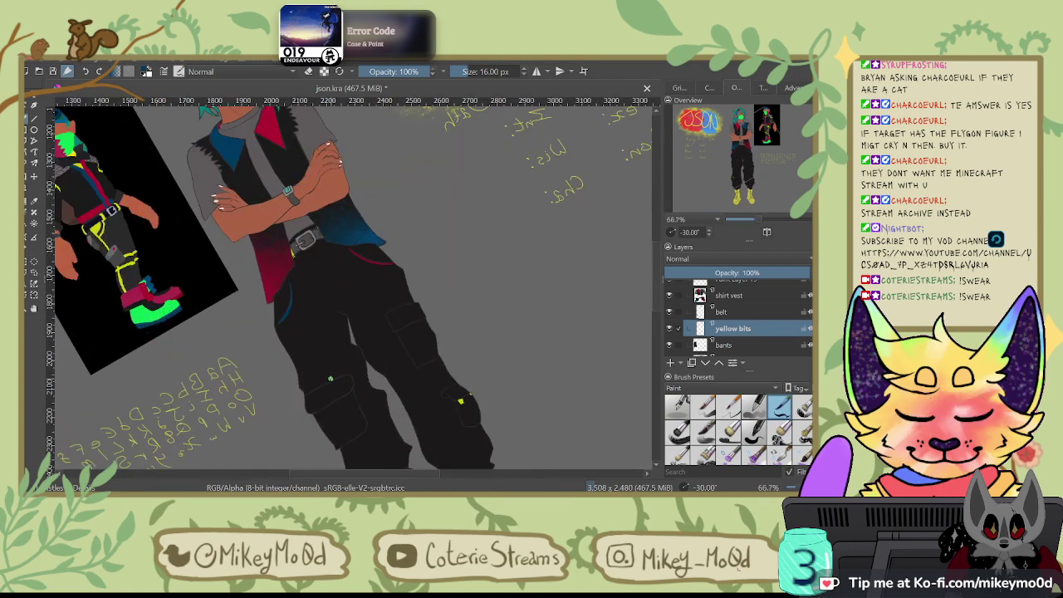
{"action": "scroll", "coordinate": [330, 379], "scroll_direction": "up", "scroll_amount": 2}
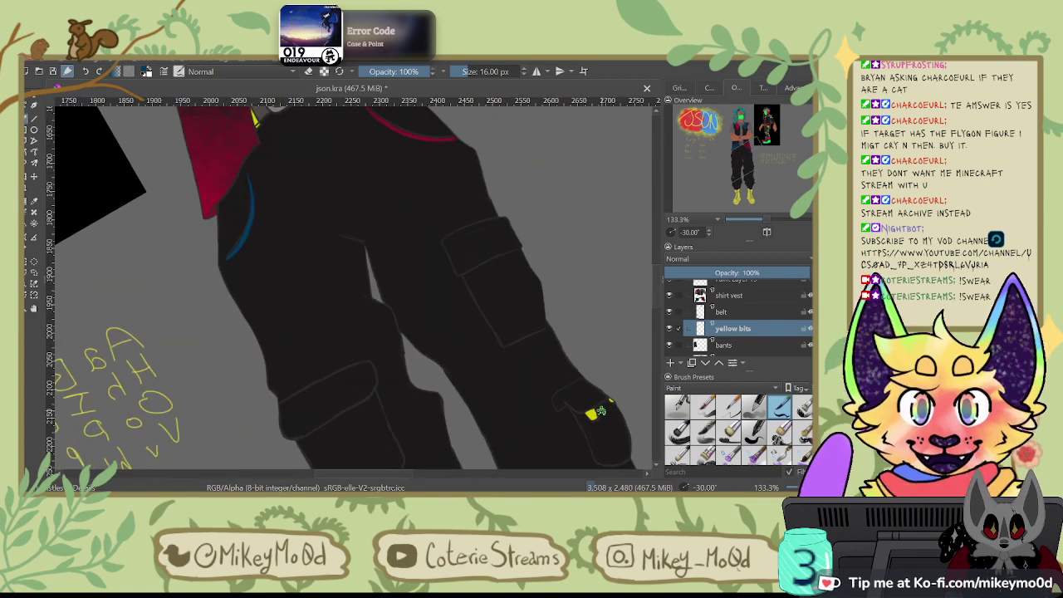
{"action": "left_click", "coordinate": [582, 389], "text": "ctrl"}
{"action": "key", "text": "ctrl+z"}
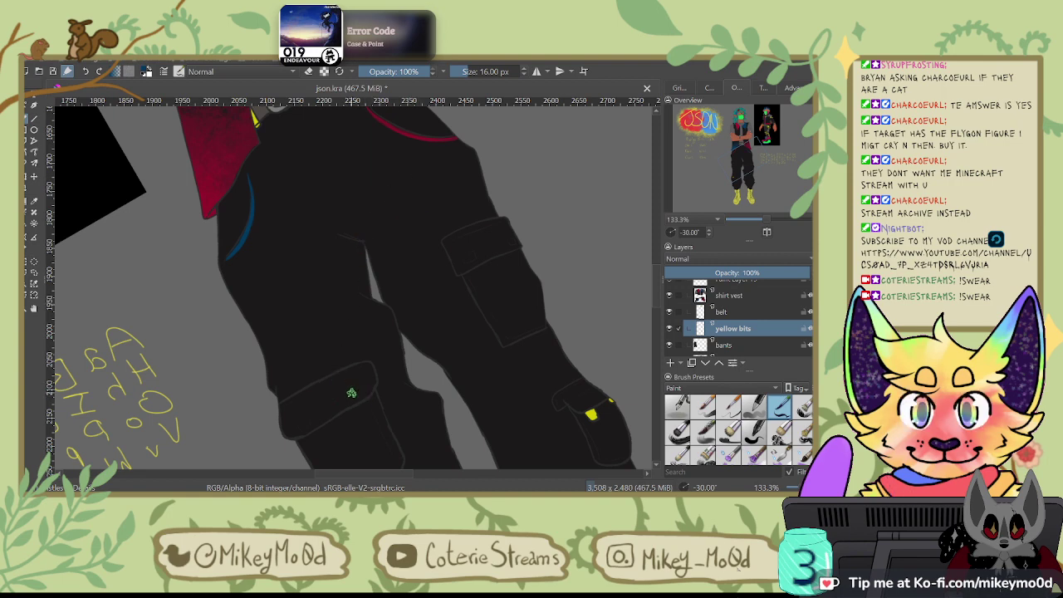
{"action": "scroll", "coordinate": [349, 373], "scroll_direction": "up", "scroll_amount": 3}
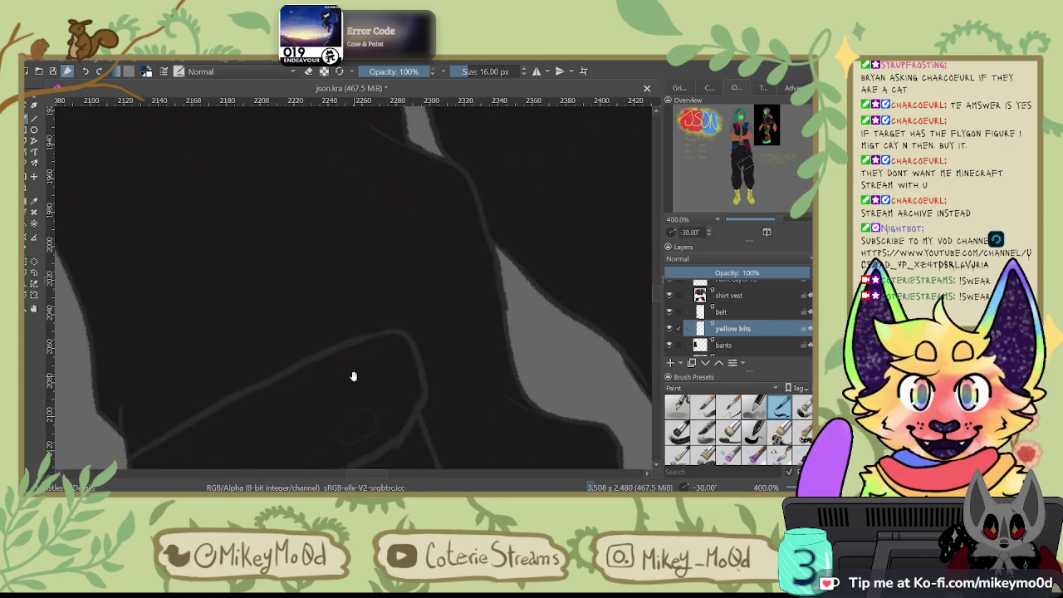
Step: Bring up the Advanced Color Selector in place of the canvas overview
{"action": "left_click", "coordinate": [709, 88]}
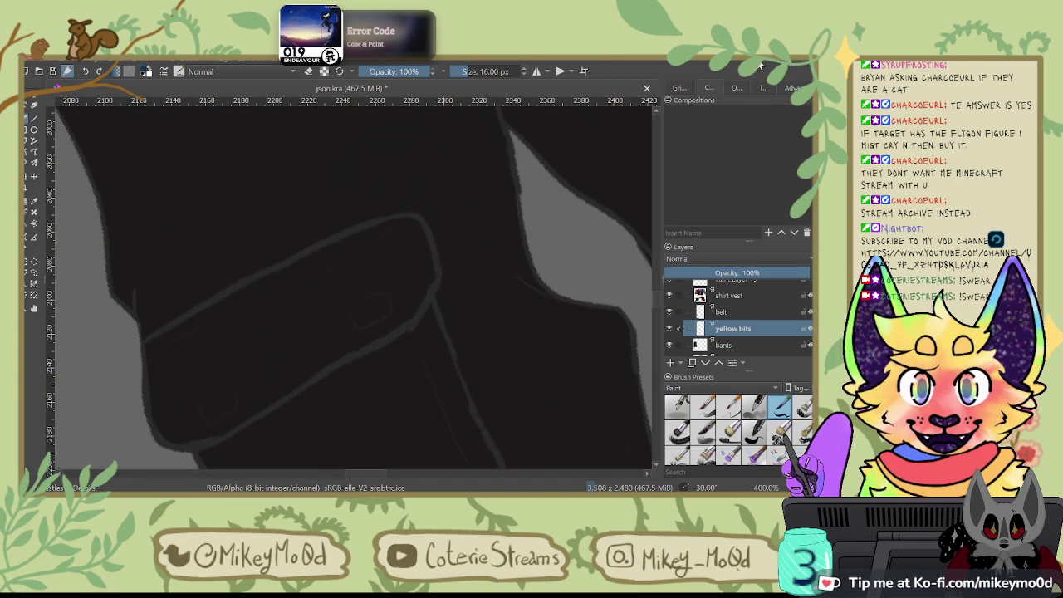
{"action": "left_click", "coordinate": [680, 88]}
{"action": "left_click", "coordinate": [763, 89]}
{"action": "left_click", "coordinate": [791, 87]}
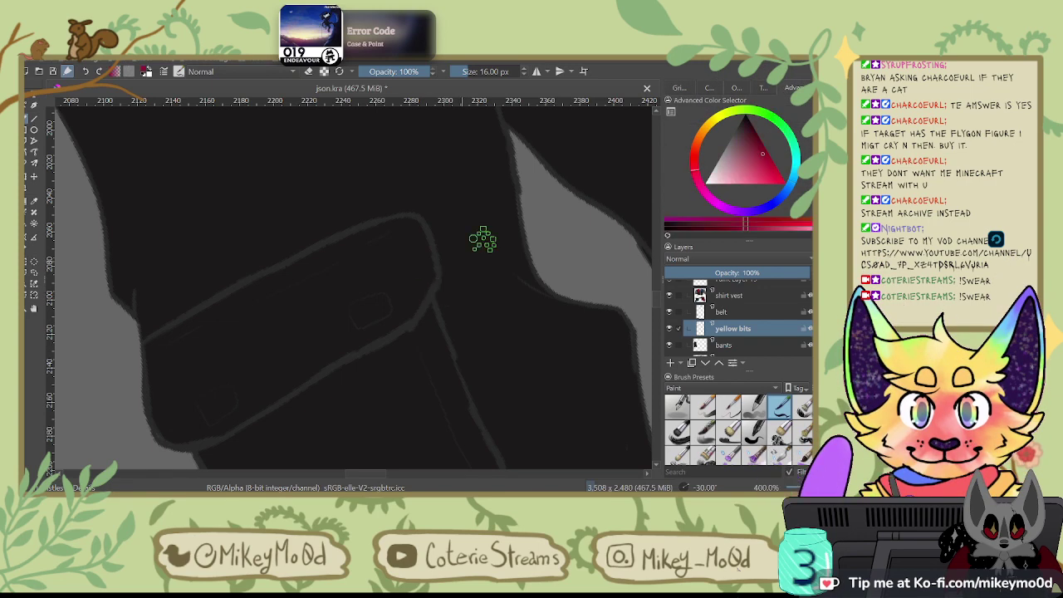
Step: Paint a crimson stripe along the upper edge of the cargo pocket flap on the leg below the red vest tail
{"action": "key", "text": "4"}
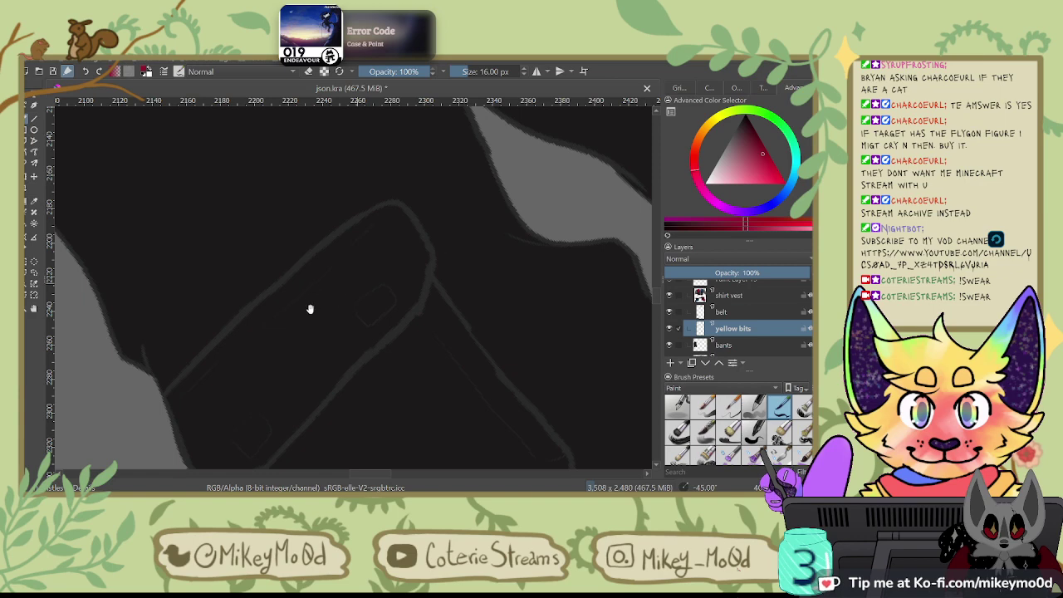
{"action": "mouse_move", "coordinate": [310, 309]}
{"action": "left_mouse_down"}
{"action": "mouse_move", "coordinate": [357, 289]}
{"action": "mouse_move", "coordinate": [305, 340]}
{"action": "left_mouse_up"}
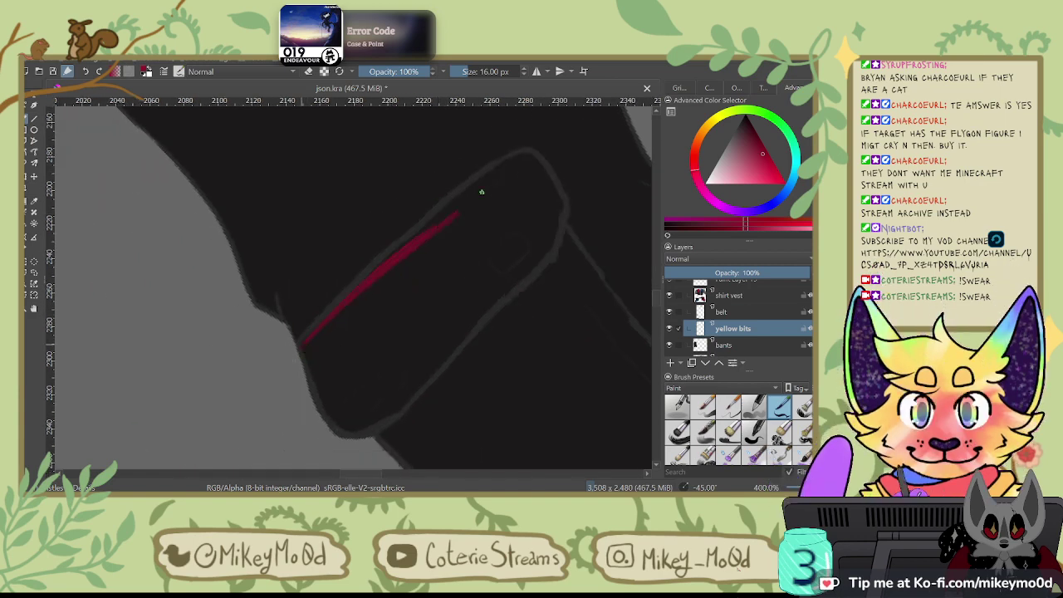
{"action": "left_click_drag", "start_coordinate": [504, 168], "coordinate": [334, 312]}
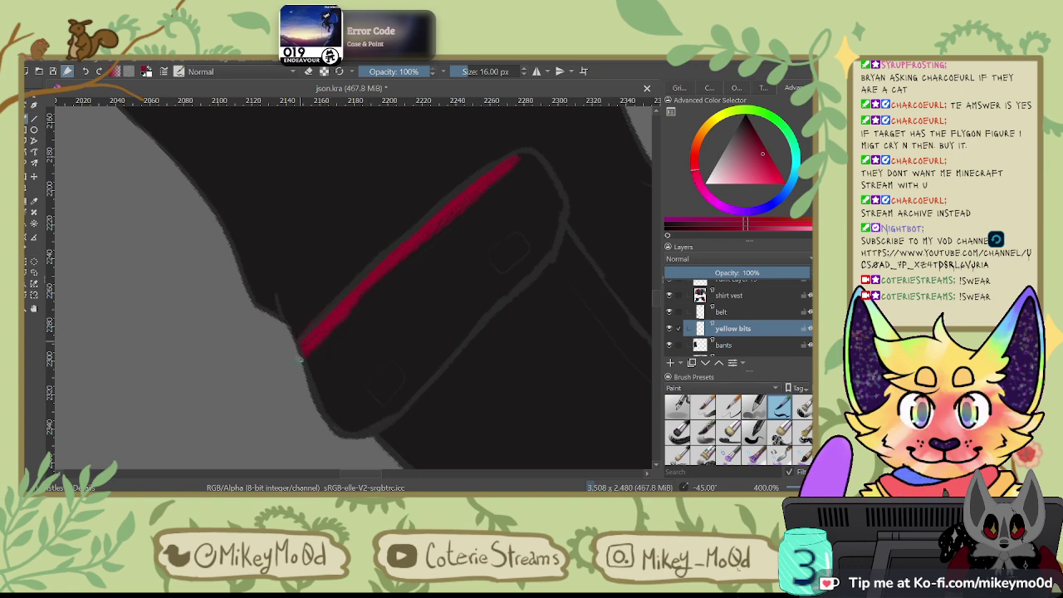
Step: Try continuing the crimson around the remaining edges of the cargo pocket flap, and undo those strokes
{"action": "mouse_move", "coordinate": [462, 200]}
{"action": "left_mouse_down"}
{"action": "mouse_move", "coordinate": [530, 170]}
{"action": "mouse_move", "coordinate": [525, 156]}
{"action": "mouse_move", "coordinate": [548, 195]}
{"action": "mouse_move", "coordinate": [534, 154]}
{"action": "mouse_move", "coordinate": [560, 207]}
{"action": "left_mouse_up"}
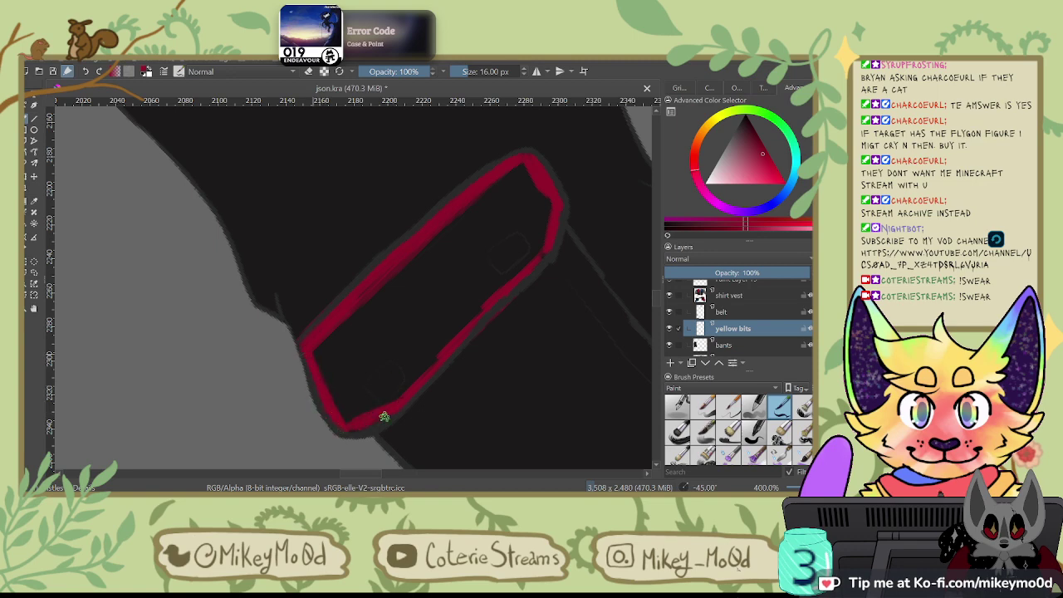
{"action": "key", "text": "5"}
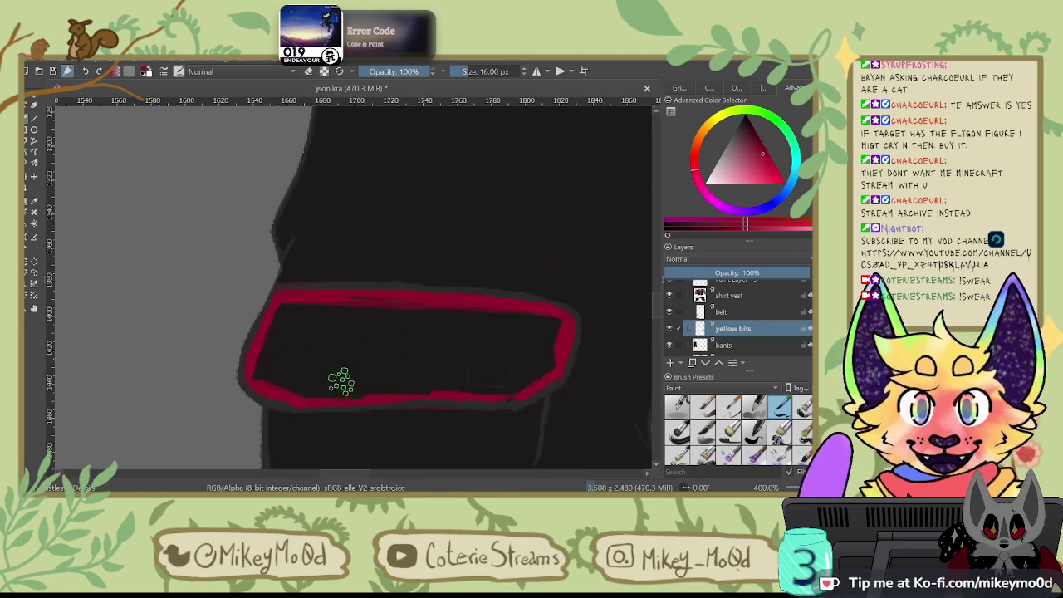
{"action": "key", "text": "6"}
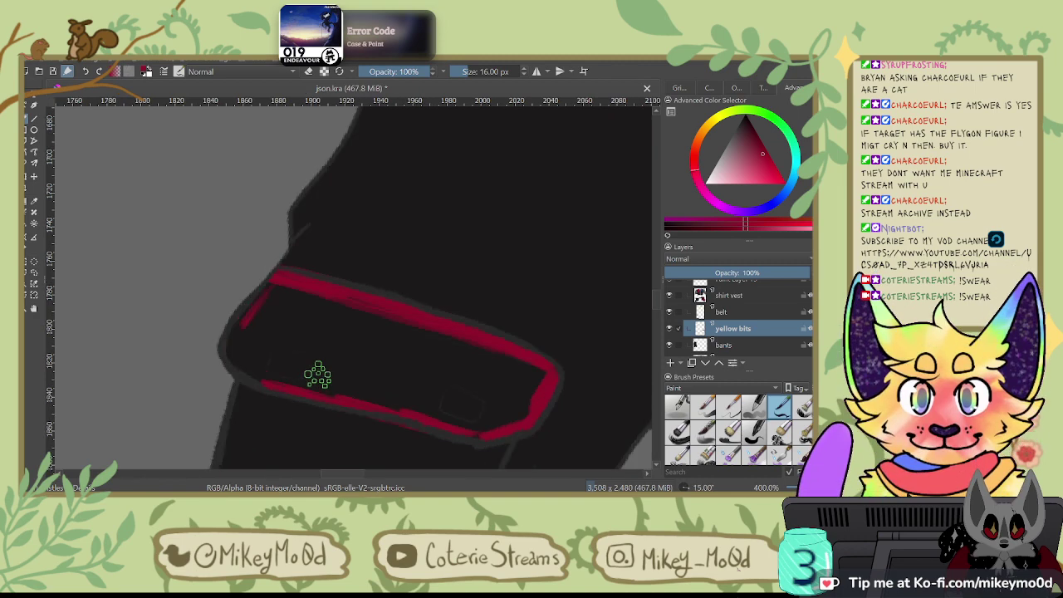
{"action": "key", "text": "ctrl+z"}
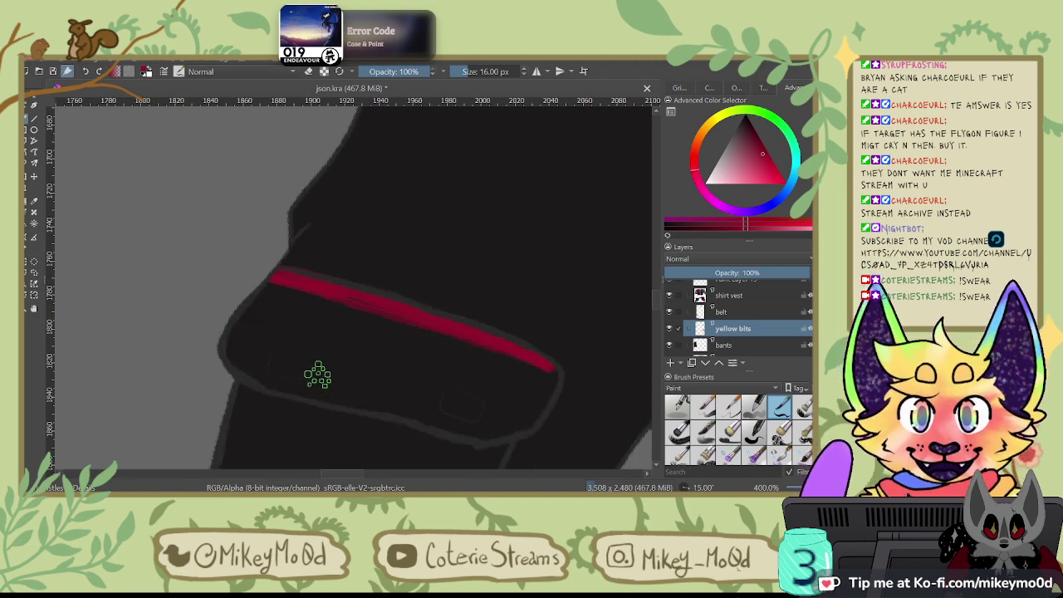
Step: Undo the last crimson stroke and paint over the flap's upper stripe to even out its colour and width
{"action": "key", "text": "6"}
{"action": "key", "text": "6"}
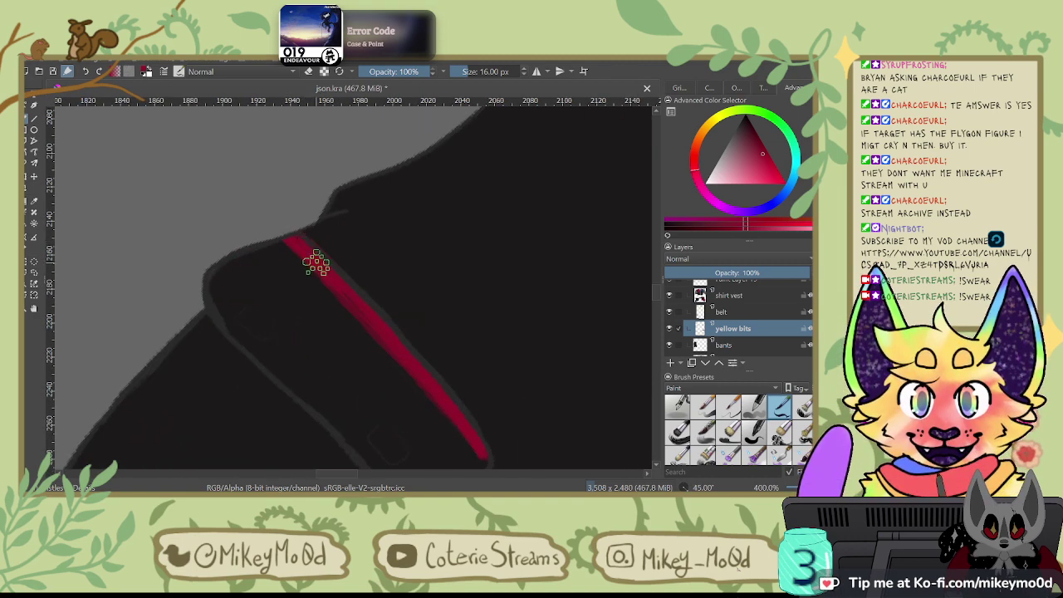
{"action": "key", "text": "ctrl+z"}
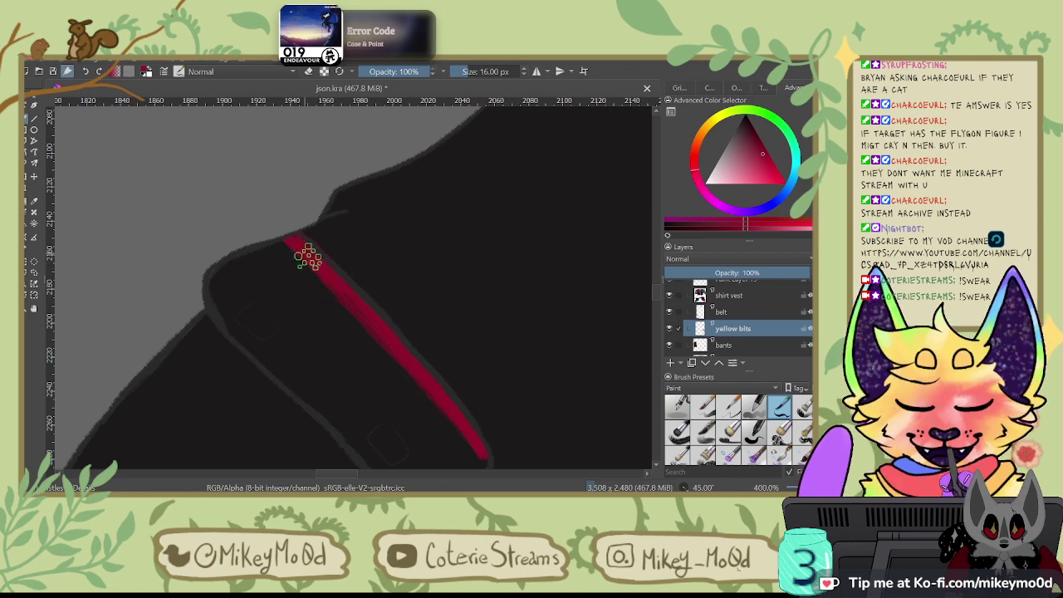
{"action": "left_click_drag", "start_coordinate": [307, 255], "coordinate": [403, 359]}
{"action": "mouse_move", "coordinate": [411, 386]}
{"action": "left_mouse_down"}
{"action": "mouse_move", "coordinate": [354, 302]}
{"action": "mouse_move", "coordinate": [396, 332]}
{"action": "mouse_move", "coordinate": [432, 384]}
{"action": "mouse_move", "coordinate": [424, 370]}
{"action": "mouse_move", "coordinate": [543, 339]}
{"action": "mouse_move", "coordinate": [491, 174]}
{"action": "mouse_move", "coordinate": [420, 118]}
{"action": "mouse_move", "coordinate": [374, 115]}
{"action": "left_mouse_up"}
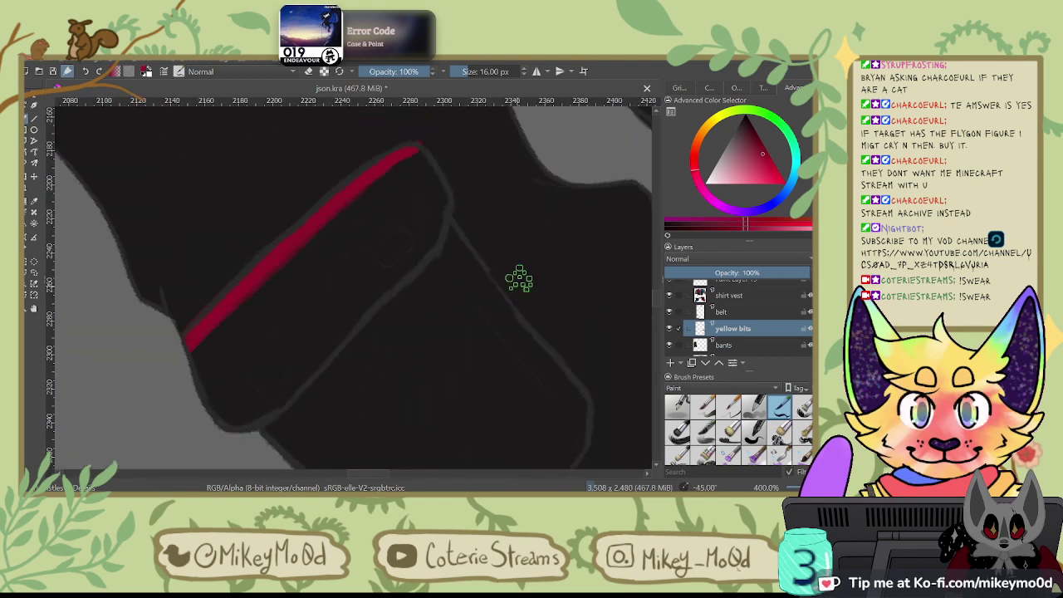
Step: Choose blue as the painting colour and paint a stripe along the upper edge of the other leg's cargo pocket flap
{"action": "left_click_drag", "start_coordinate": [543, 239], "coordinate": [337, 352]}
{"action": "left_click_drag", "start_coordinate": [489, 273], "coordinate": [345, 366]}
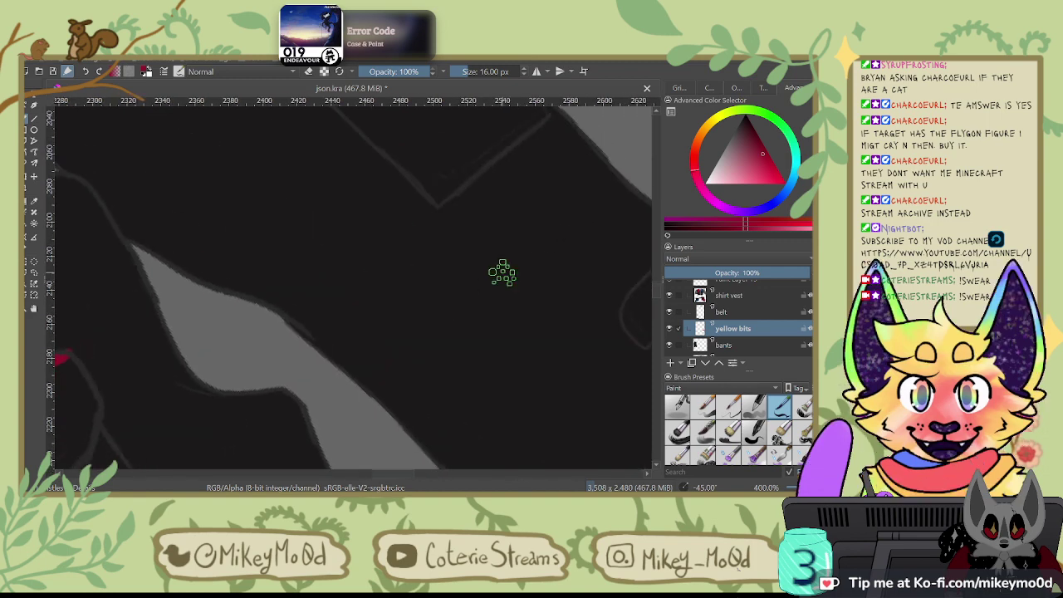
{"action": "left_click", "coordinate": [791, 181]}
{"action": "left_click", "coordinate": [760, 139]}
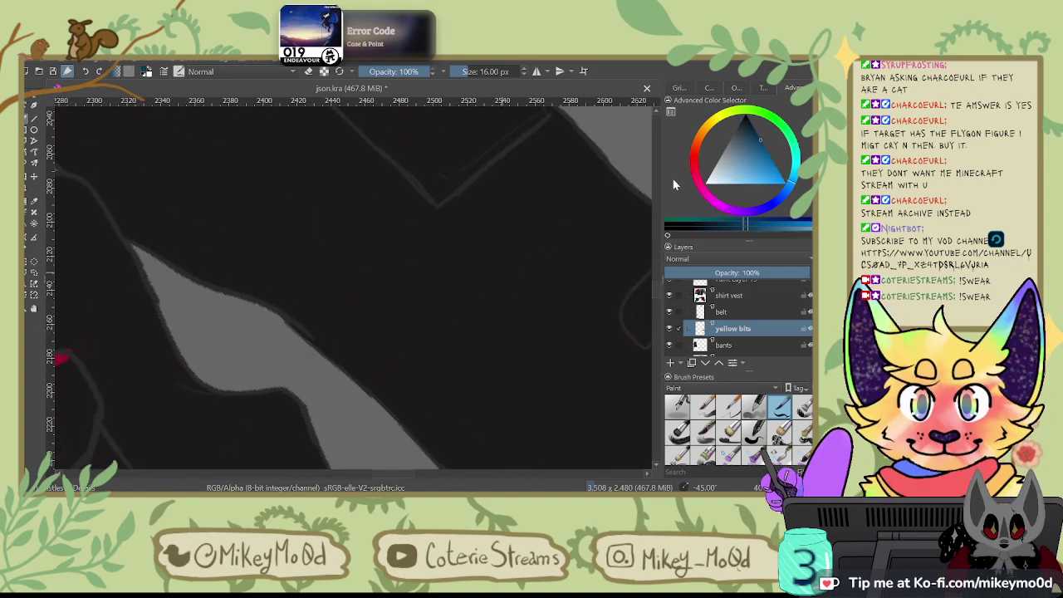
{"action": "left_click_drag", "start_coordinate": [422, 349], "coordinate": [417, 467]}
{"action": "mouse_move", "coordinate": [474, 181]}
{"action": "left_mouse_down"}
{"action": "mouse_move", "coordinate": [479, 254]}
{"action": "mouse_move", "coordinate": [519, 366]}
{"action": "left_mouse_up"}
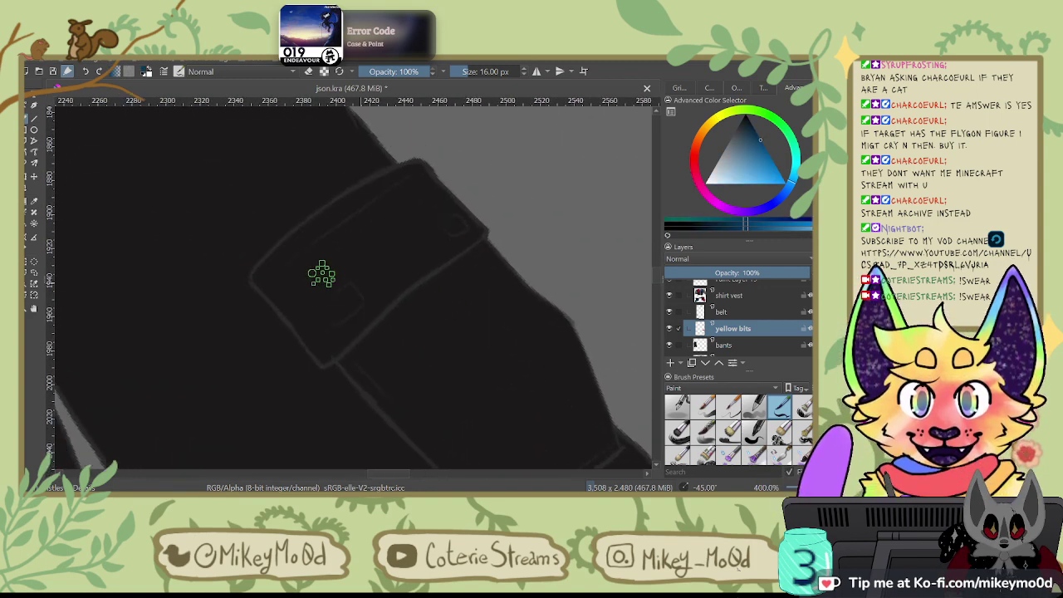
{"action": "mouse_move", "coordinate": [253, 278]}
{"action": "left_mouse_down"}
{"action": "mouse_move", "coordinate": [306, 231]}
{"action": "mouse_move", "coordinate": [269, 253]}
{"action": "left_mouse_up"}
{"action": "left_click_drag", "start_coordinate": [363, 194], "coordinate": [419, 170]}
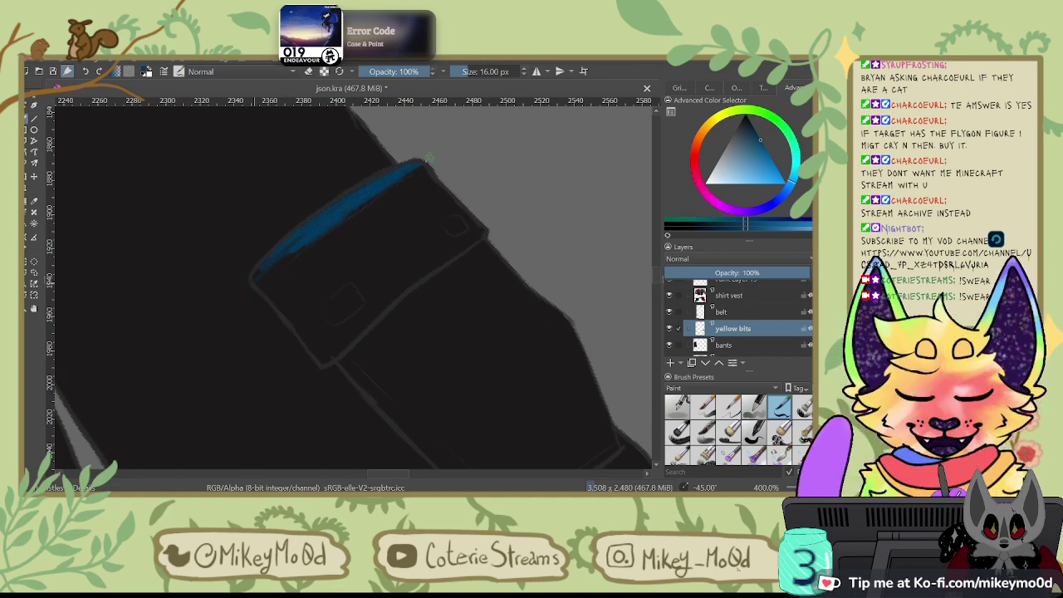
{"action": "left_click_drag", "start_coordinate": [279, 254], "coordinate": [264, 269]}
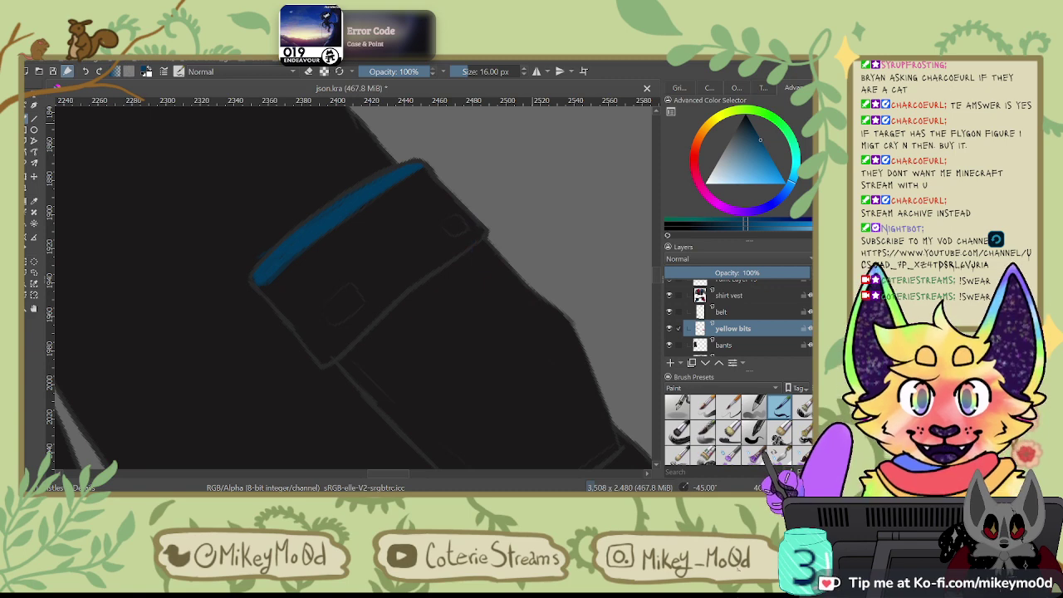
Step: Swap the painting colour to yellow and try filling the small outer tab on the blue-striped flap at 16 px
{"action": "key", "text": "x"}
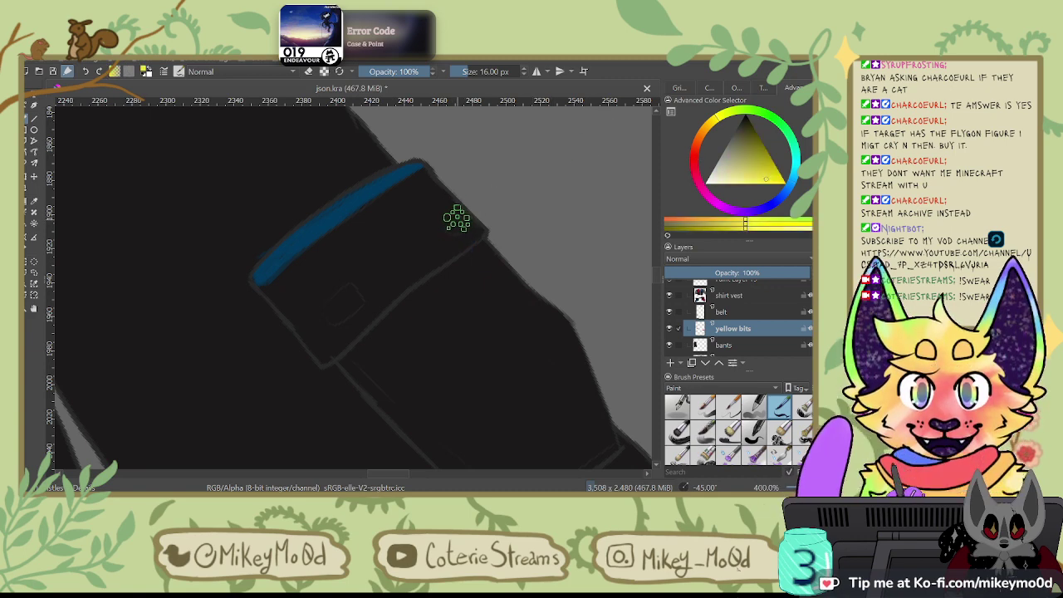
{"action": "left_click_drag", "start_coordinate": [448, 221], "coordinate": [459, 230]}
{"action": "key", "text": "ctrl+z"}
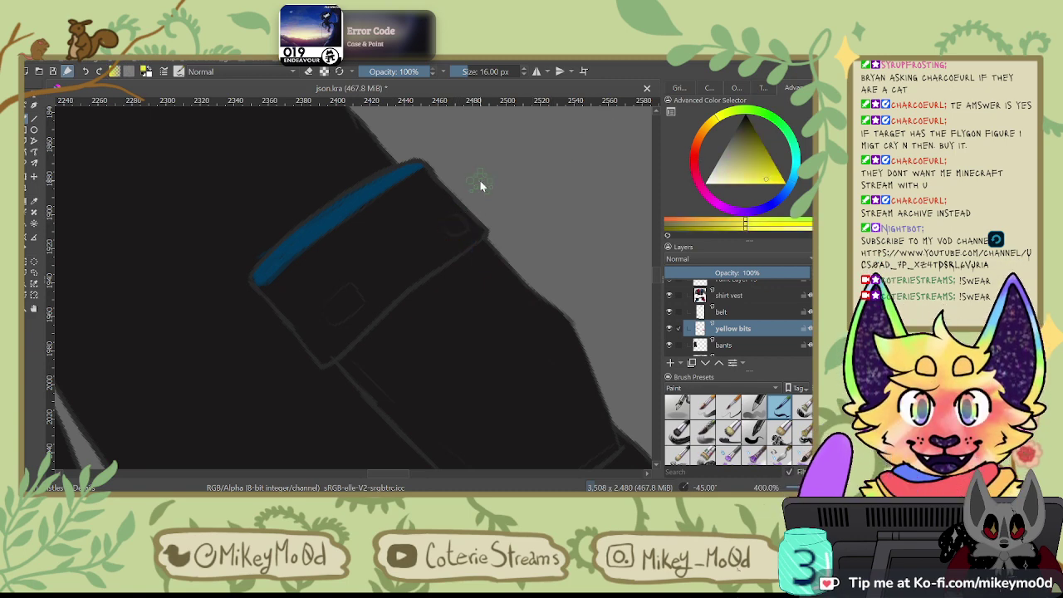
Step: Try a yellow dab on the flap's small outer tab with a 50 px Paint brush, and undo it
{"action": "left_click", "coordinate": [753, 432]}
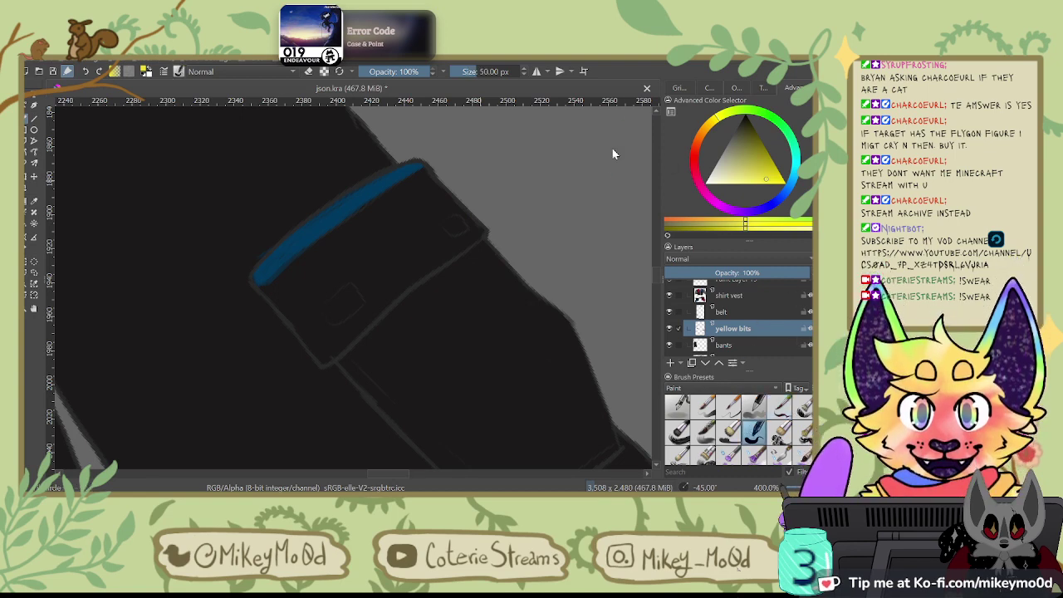
{"action": "left_click_drag", "start_coordinate": [449, 223], "coordinate": [456, 231]}
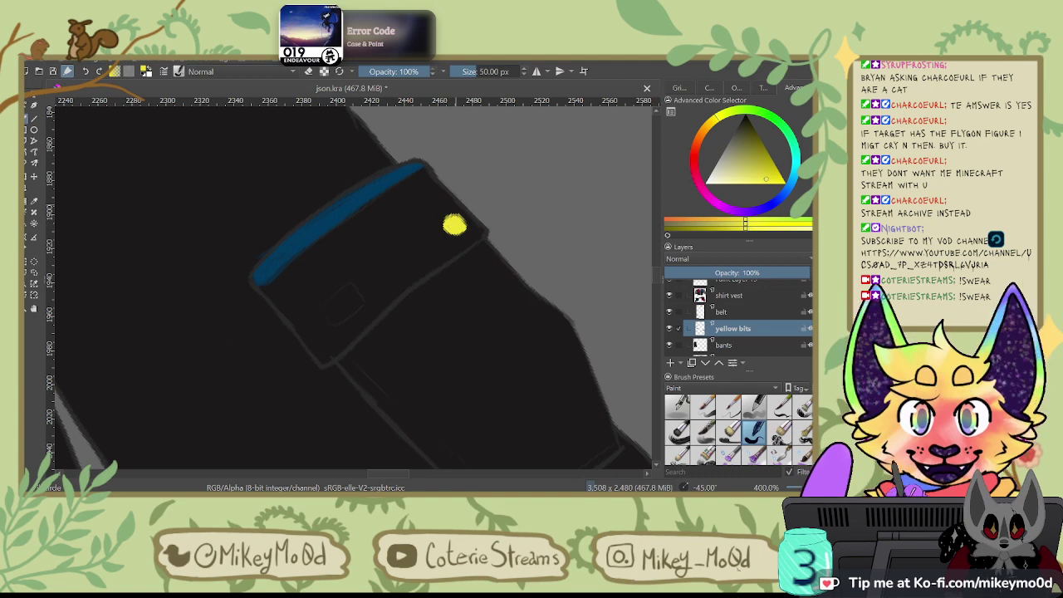
{"action": "key", "text": "ctrl+z"}
{"action": "scroll", "coordinate": [738, 427], "scroll_direction": "down", "scroll_amount": 1}
{"action": "scroll", "coordinate": [737, 427], "scroll_direction": "up", "scroll_amount": 2}
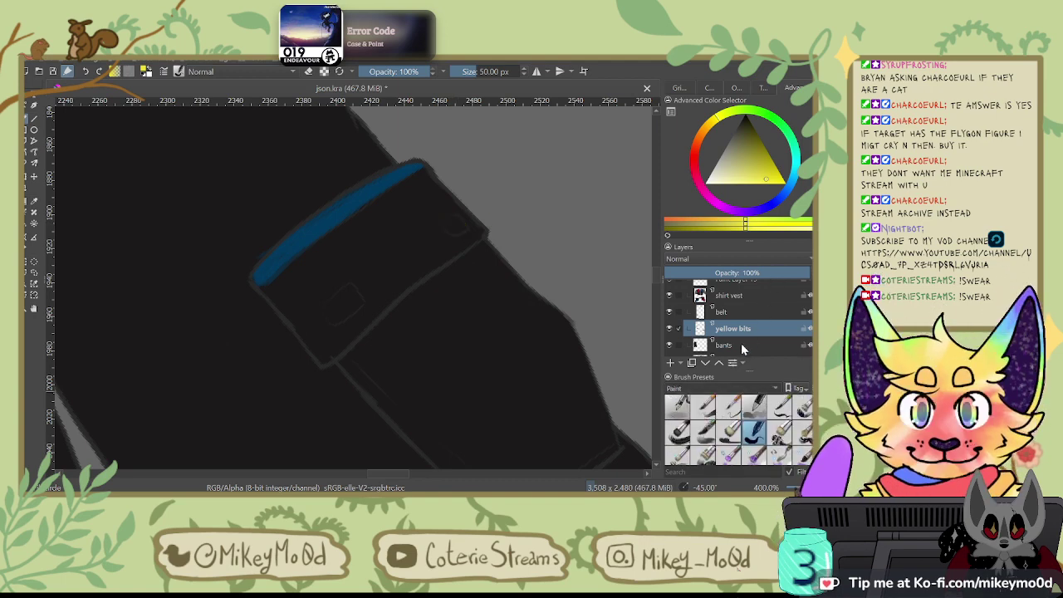
Step: Choose a 40 px brush from the Ink presets and fill both small tabs on the blue-striped flap with yellow
{"action": "left_click", "coordinate": [720, 371]}
{"action": "left_click", "coordinate": [755, 409]}
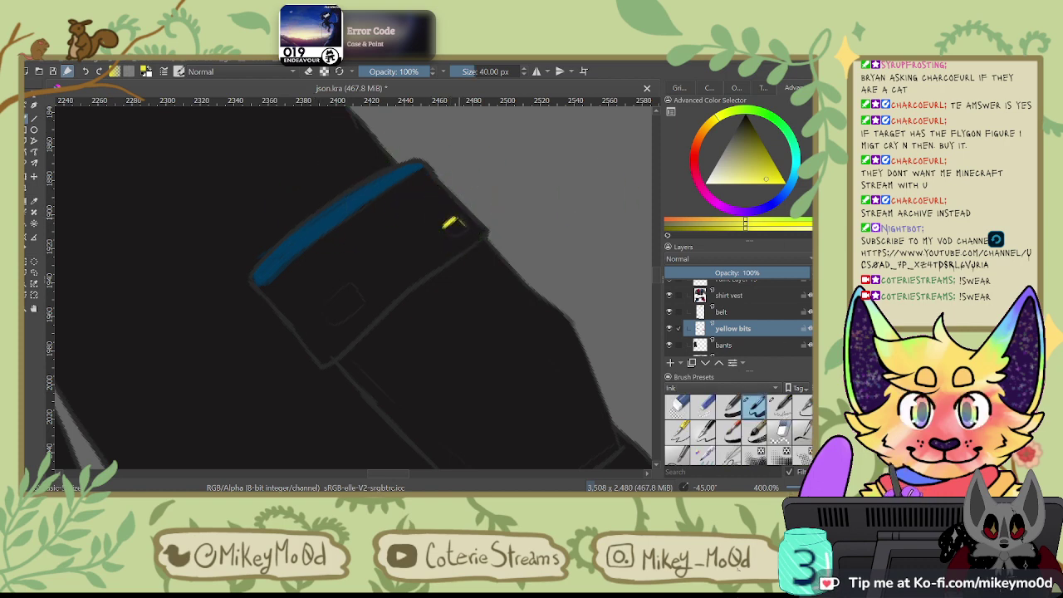
{"action": "left_click_drag", "start_coordinate": [452, 223], "coordinate": [460, 231]}
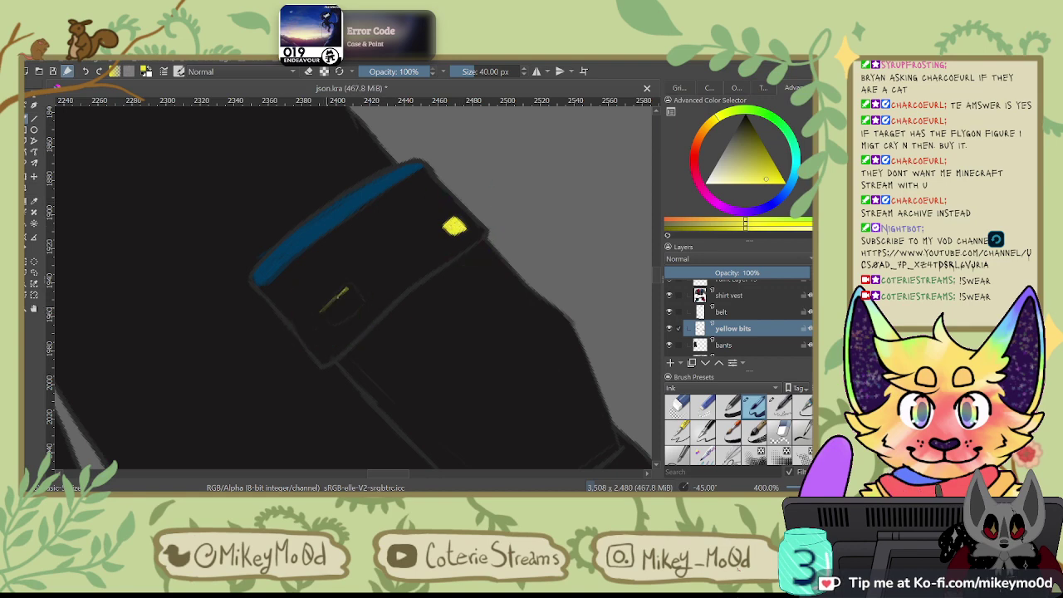
{"action": "mouse_move", "coordinate": [322, 313]}
{"action": "left_mouse_down"}
{"action": "mouse_move", "coordinate": [332, 323]}
{"action": "mouse_move", "coordinate": [330, 308]}
{"action": "left_mouse_up"}
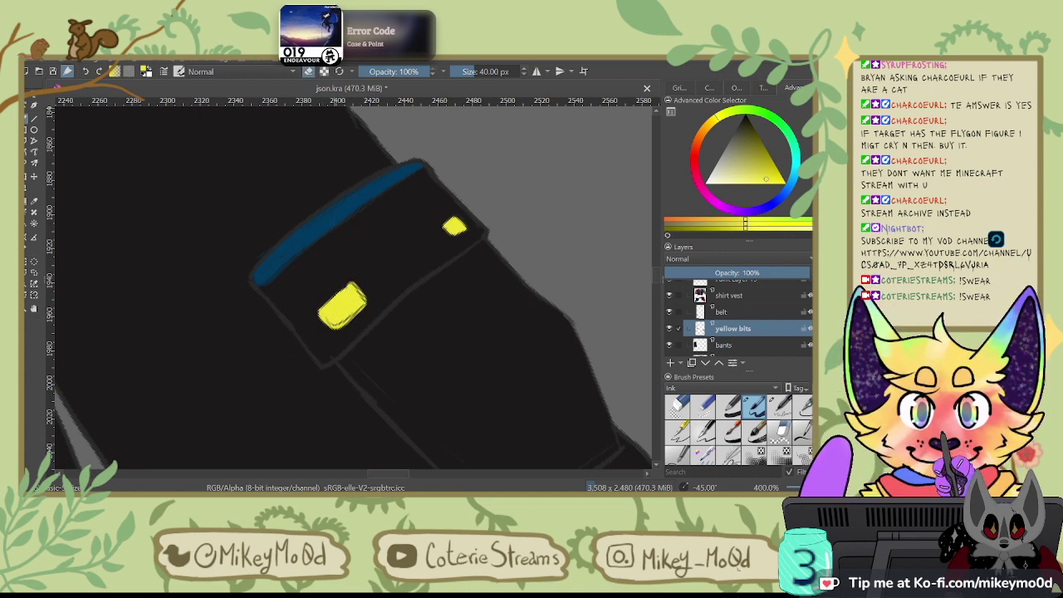
Step: Erase the excess yellow around the larger tab on the blue-striped flap to give it straight, clean edges
{"action": "left_click_drag", "start_coordinate": [364, 289], "coordinate": [367, 295]}
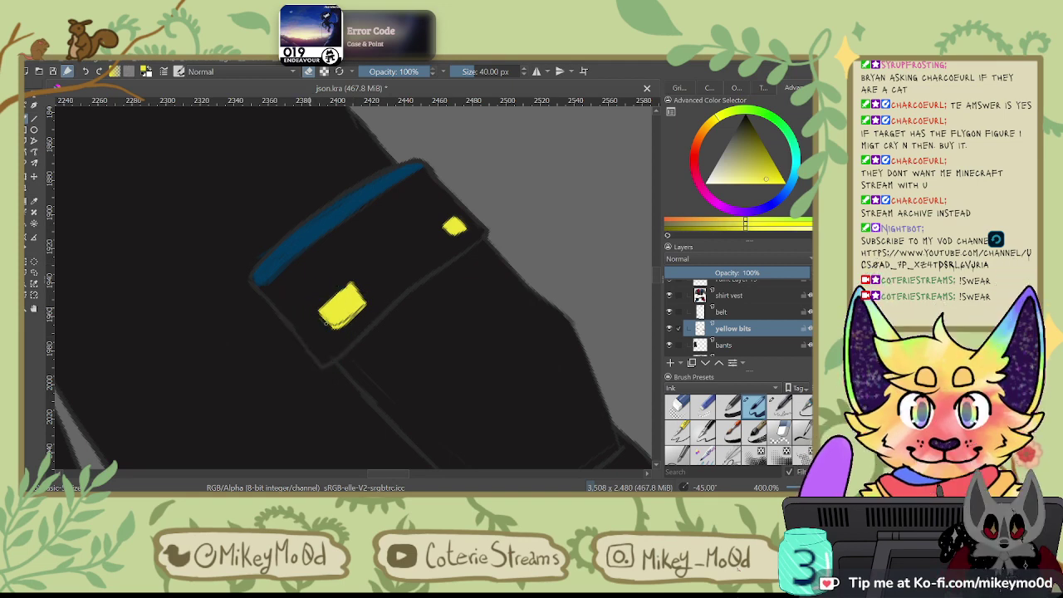
{"action": "mouse_move", "coordinate": [325, 323]}
{"action": "left_mouse_down"}
{"action": "mouse_move", "coordinate": [344, 324]}
{"action": "mouse_move", "coordinate": [365, 306]}
{"action": "left_mouse_up"}
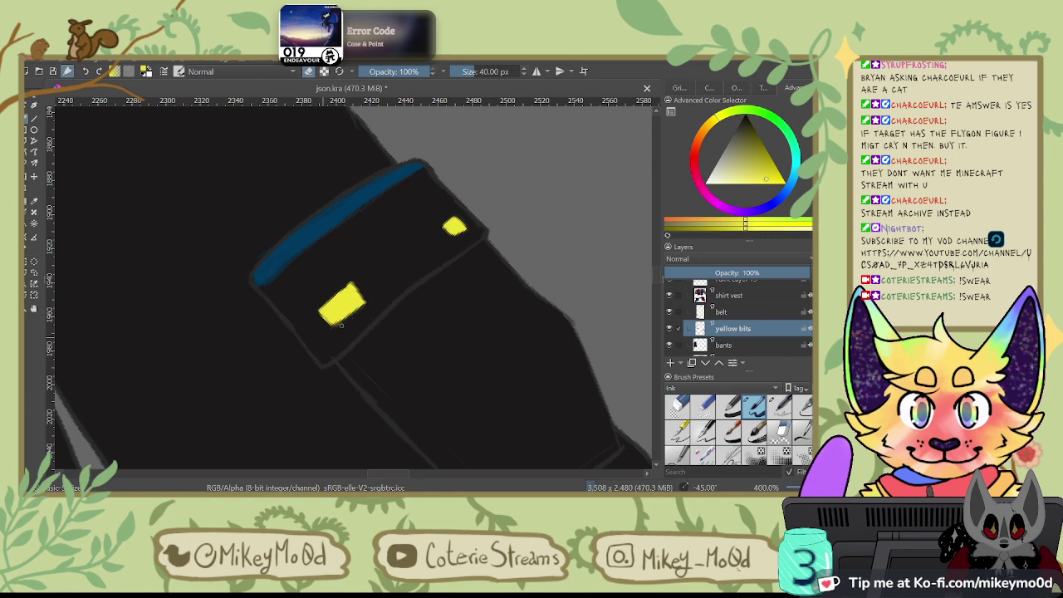
{"action": "left_click_drag", "start_coordinate": [344, 321], "coordinate": [570, 207]}
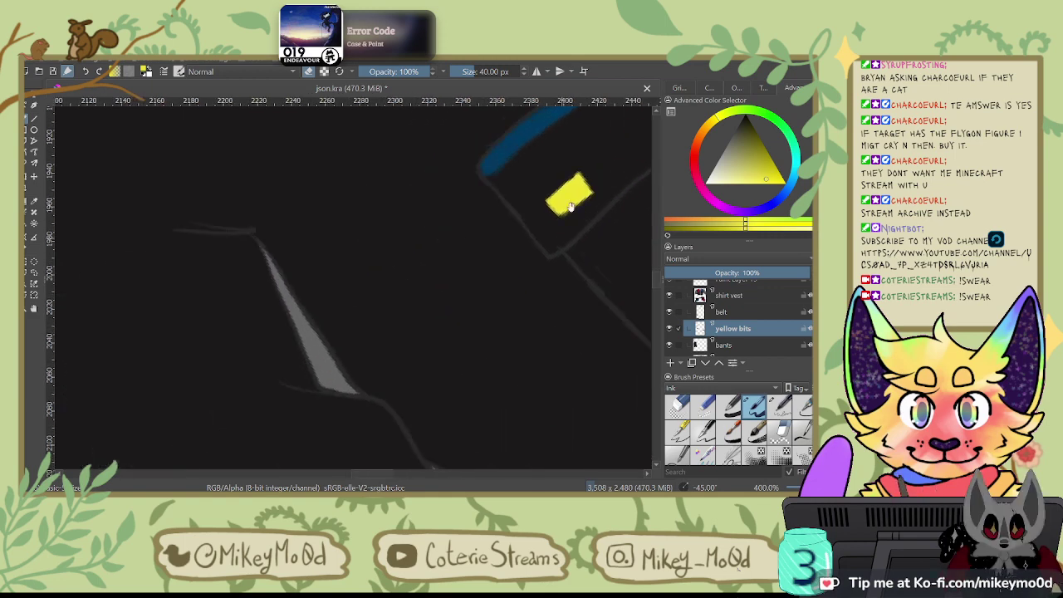
{"action": "mouse_move", "coordinate": [317, 385]}
{"action": "left_mouse_down"}
{"action": "mouse_move", "coordinate": [571, 236]}
{"action": "mouse_move", "coordinate": [593, 249]}
{"action": "mouse_move", "coordinate": [506, 294]}
{"action": "mouse_move", "coordinate": [443, 190]}
{"action": "mouse_move", "coordinate": [423, 179]}
{"action": "left_mouse_up"}
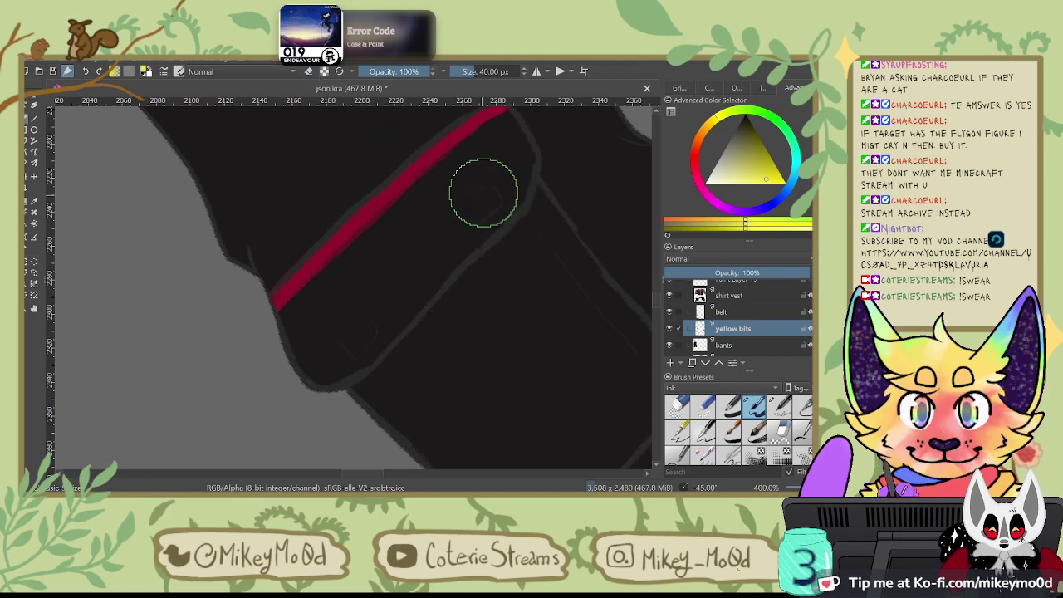
Step: Examine the whole character sheet in upright view, checking the accents on the trousers
{"action": "scroll", "coordinate": [517, 147], "scroll_direction": "down", "scroll_amount": 7}
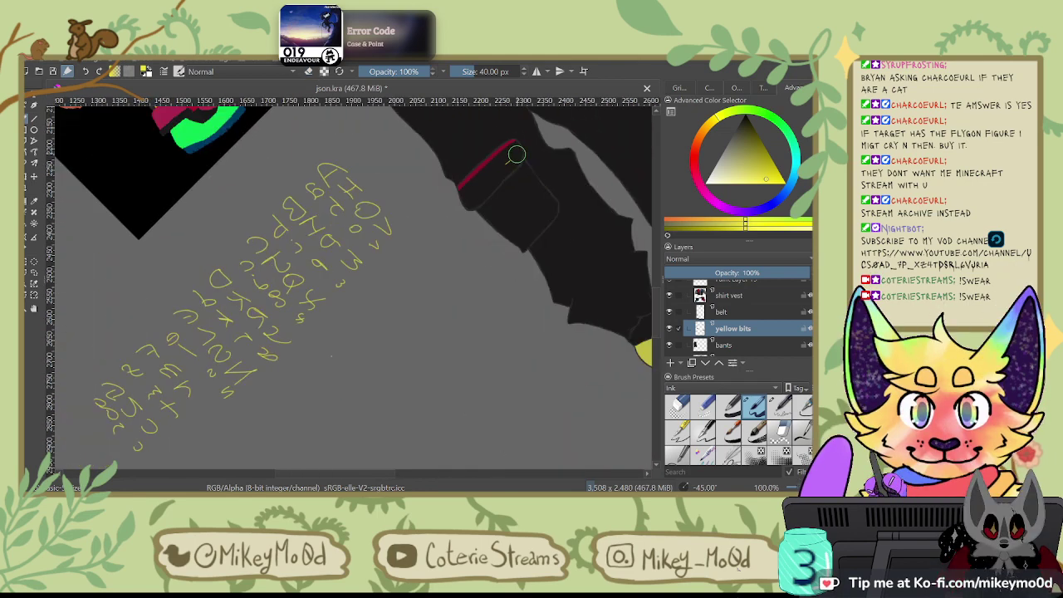
{"action": "scroll", "coordinate": [467, 227], "scroll_direction": "down", "scroll_amount": 1}
{"action": "key", "text": "6"}
{"action": "key", "text": "6"}
{"action": "key", "text": "6"}
{"action": "key", "text": "6"}
{"action": "key", "text": "4"}
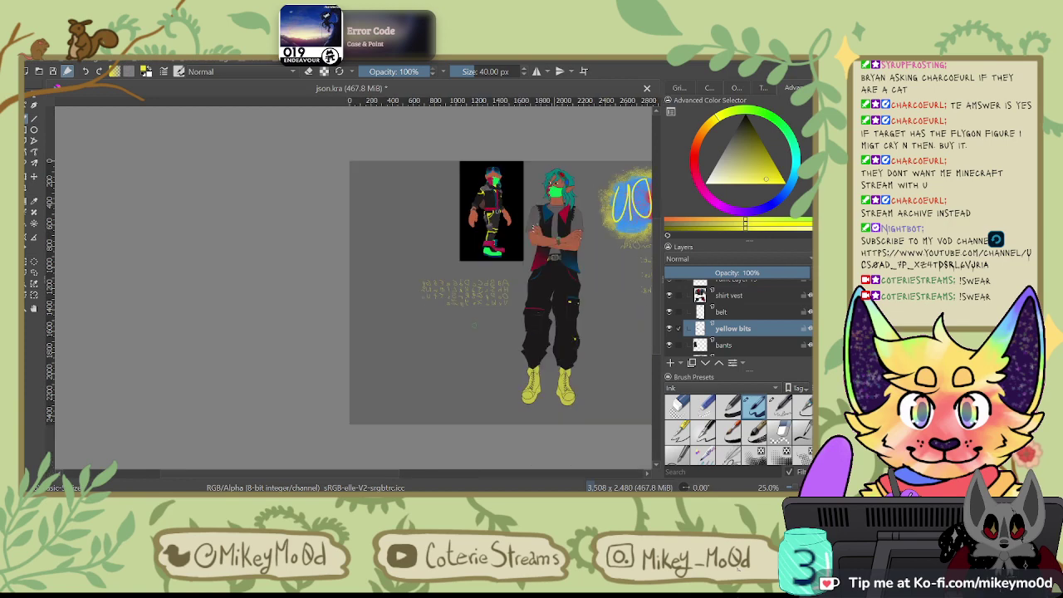
{"action": "mouse_move", "coordinate": [534, 304]}
{"action": "left_mouse_down"}
{"action": "mouse_move", "coordinate": [515, 290]}
{"action": "mouse_move", "coordinate": [406, 290]}
{"action": "mouse_move", "coordinate": [517, 297]}
{"action": "left_mouse_up"}
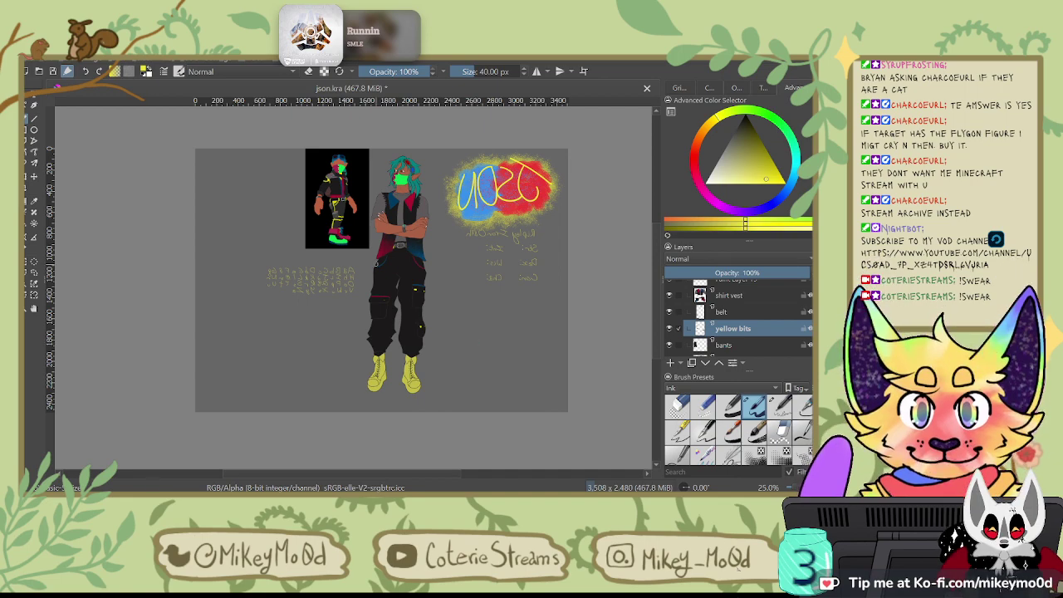
Step: Fill the inner small tab on the crimson-striped cargo flap with yellow, using a brush size of 29.04 px
{"action": "scroll", "coordinate": [341, 286], "scroll_direction": "up", "scroll_amount": 8}
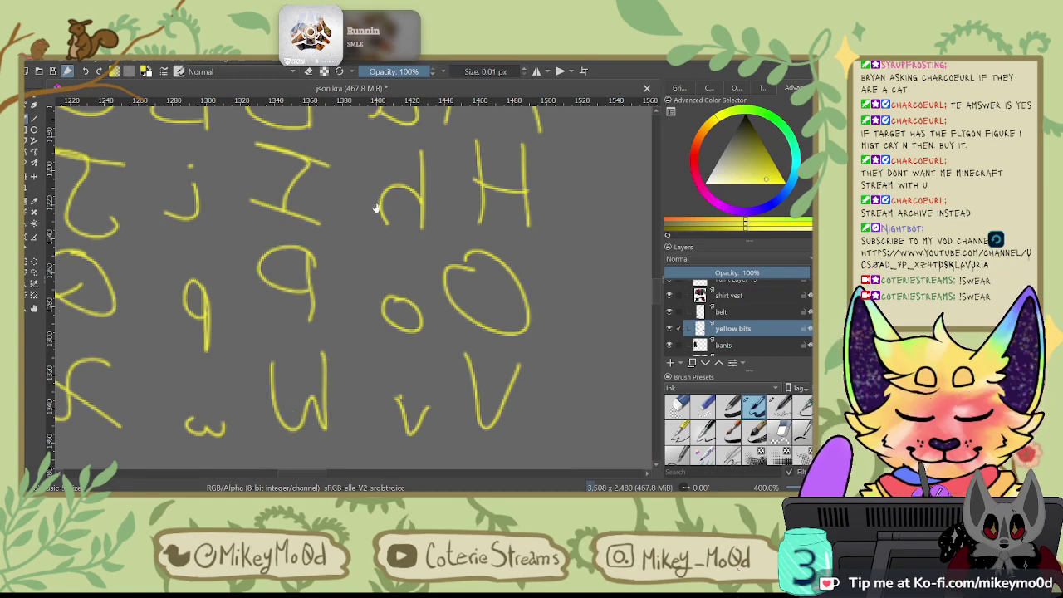
{"action": "left_click_drag", "start_coordinate": [636, 418], "coordinate": [441, 266]}
{"action": "left_click_drag", "start_coordinate": [562, 422], "coordinate": [475, 202]}
{"action": "left_click_drag", "start_coordinate": [532, 331], "coordinate": [373, 386]}
{"action": "left_click_drag", "start_coordinate": [492, 291], "coordinate": [419, 308]}
{"action": "scroll", "coordinate": [558, 191], "scroll_direction": "up", "scroll_amount": 4}
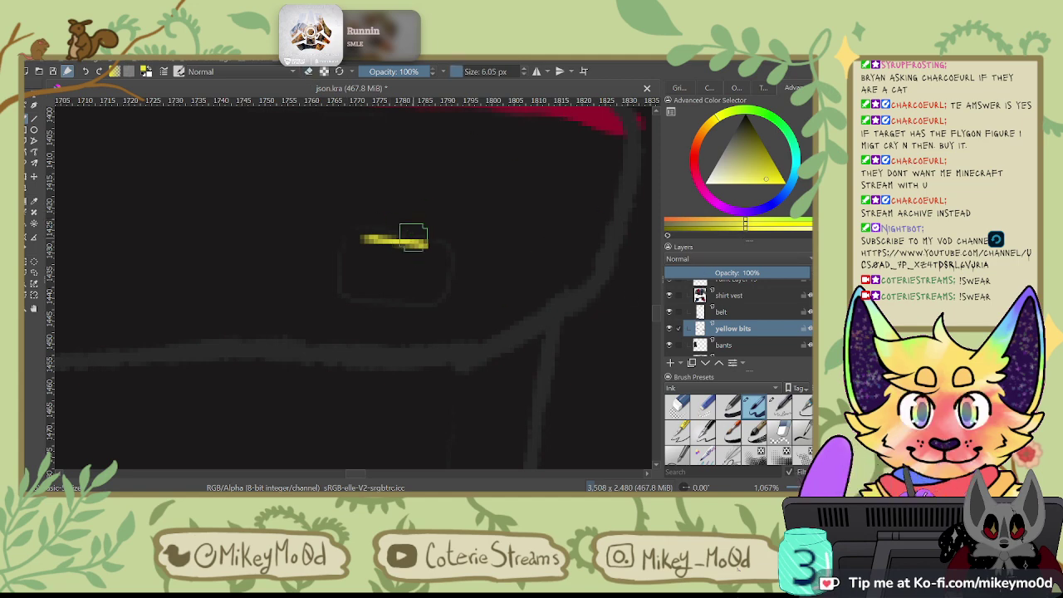
{"action": "mouse_move", "coordinate": [412, 236]}
{"action": "left_mouse_down"}
{"action": "mouse_move", "coordinate": [422, 214]}
{"action": "mouse_move", "coordinate": [445, 246]}
{"action": "mouse_move", "coordinate": [475, 171]}
{"action": "mouse_move", "coordinate": [520, 184]}
{"action": "mouse_move", "coordinate": [550, 169]}
{"action": "left_mouse_up"}
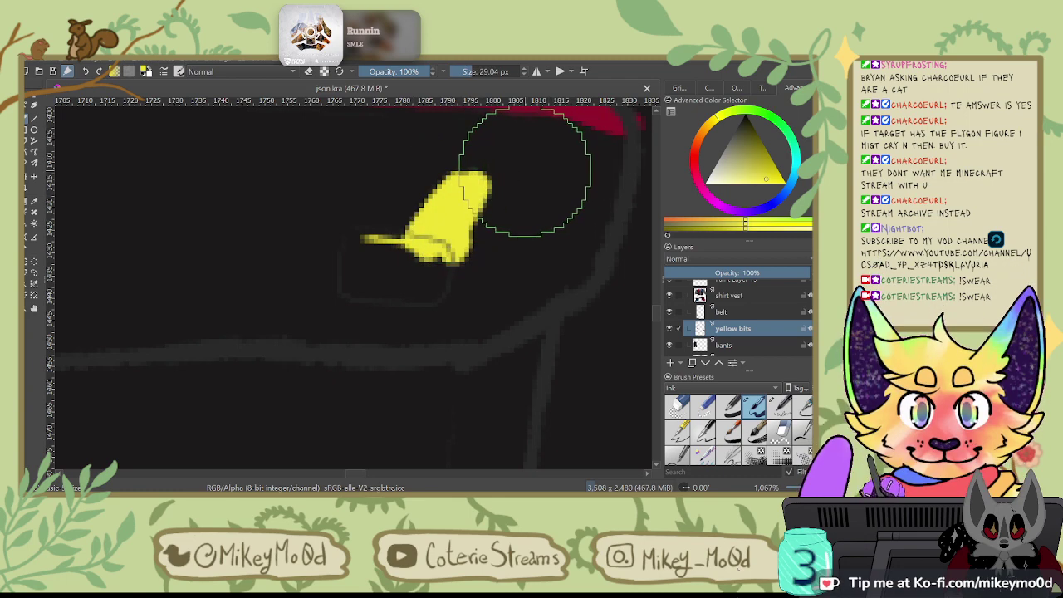
{"action": "key", "text": "ctrl+z"}
{"action": "mouse_move", "coordinate": [340, 249]}
{"action": "left_mouse_down"}
{"action": "mouse_move", "coordinate": [355, 241]}
{"action": "mouse_move", "coordinate": [344, 290]}
{"action": "left_mouse_up"}
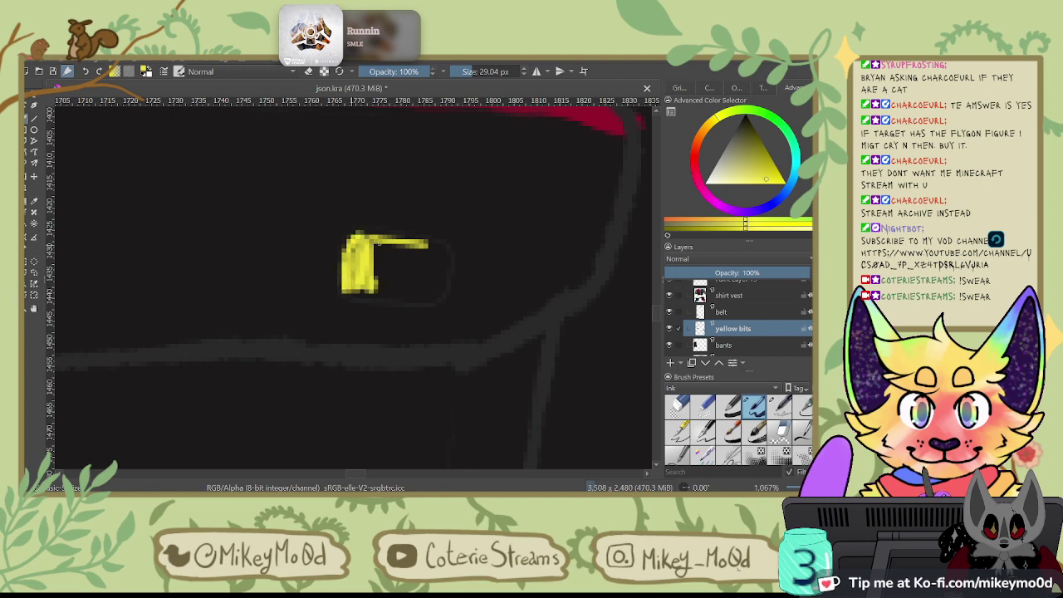
{"action": "mouse_move", "coordinate": [376, 242]}
{"action": "left_mouse_down"}
{"action": "mouse_move", "coordinate": [407, 285]}
{"action": "mouse_move", "coordinate": [432, 270]}
{"action": "left_mouse_up"}
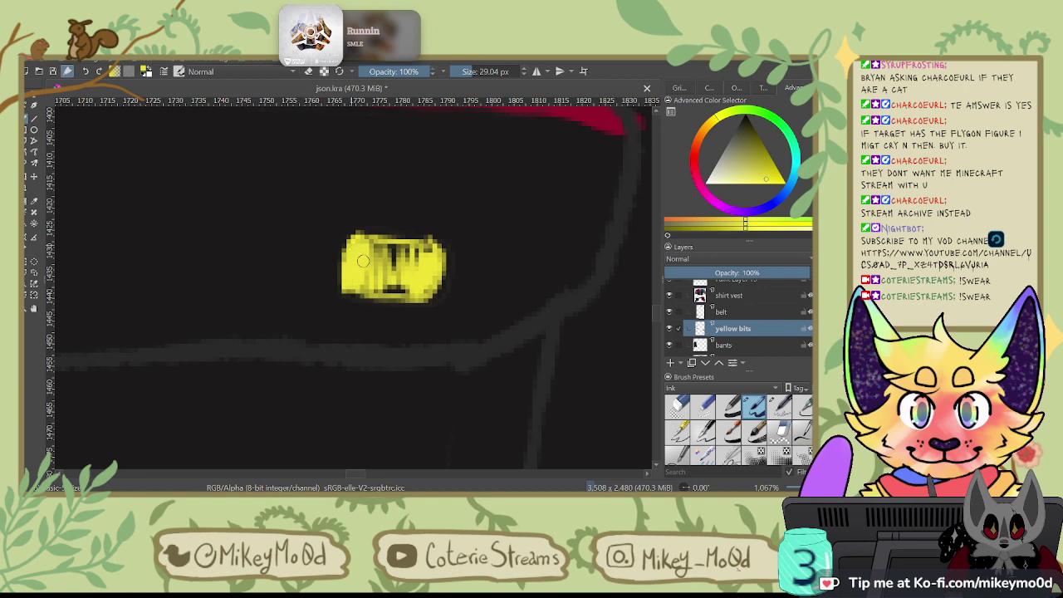
{"action": "mouse_move", "coordinate": [363, 260]}
{"action": "left_mouse_down"}
{"action": "mouse_move", "coordinate": [417, 269]}
{"action": "mouse_move", "coordinate": [393, 252]}
{"action": "mouse_move", "coordinate": [414, 254]}
{"action": "mouse_move", "coordinate": [378, 287]}
{"action": "left_mouse_up"}
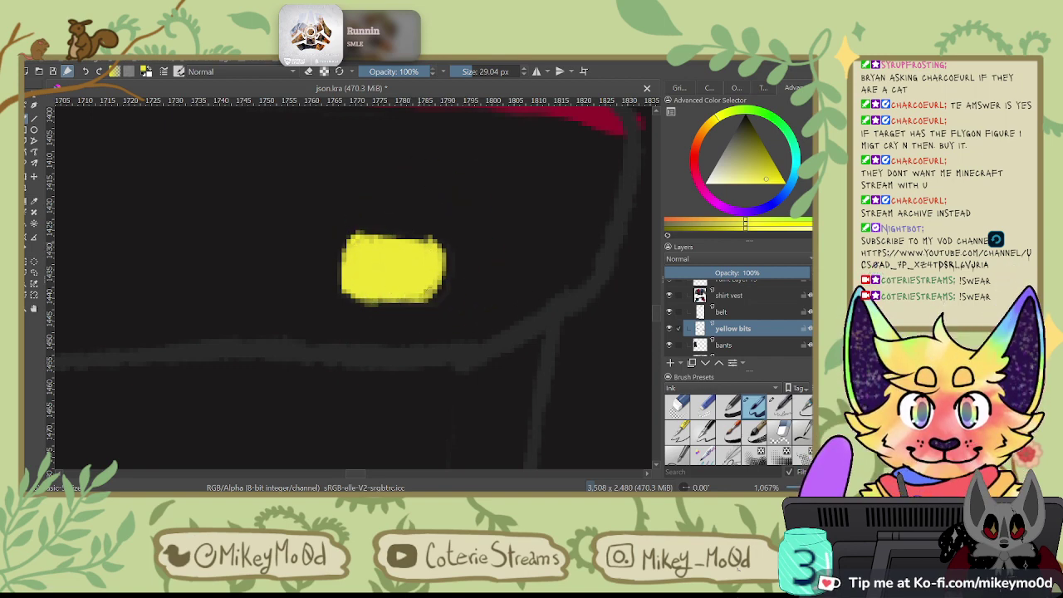
{"action": "left_click_drag", "start_coordinate": [441, 270], "coordinate": [445, 277]}
Step: Fill the outer small tab on the crimson-striped flap with yellow and square off its corner, erasing the excess paint
{"action": "key", "text": "6"}
{"action": "key", "text": "6"}
{"action": "key", "text": "6"}
{"action": "key", "text": "6"}
{"action": "key", "text": "6"}
{"action": "key", "text": "6"}
{"action": "key", "text": "6"}
{"action": "key", "text": "6"}
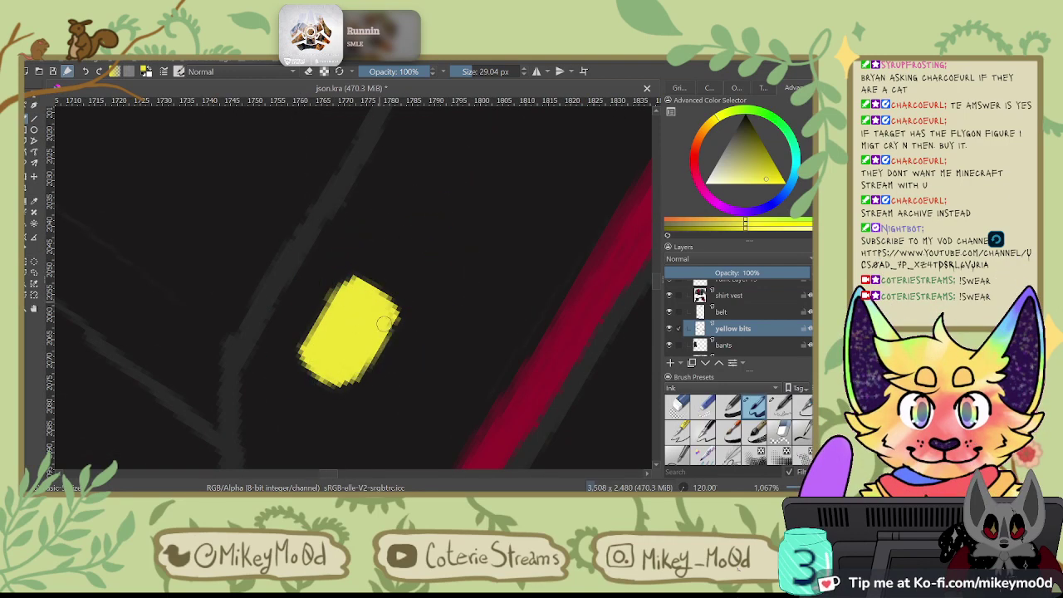
{"action": "left_click_drag", "start_coordinate": [468, 221], "coordinate": [349, 419]}
{"action": "mouse_move", "coordinate": [548, 120]}
{"action": "left_mouse_down"}
{"action": "mouse_move", "coordinate": [503, 204]}
{"action": "mouse_move", "coordinate": [534, 181]}
{"action": "left_mouse_up"}
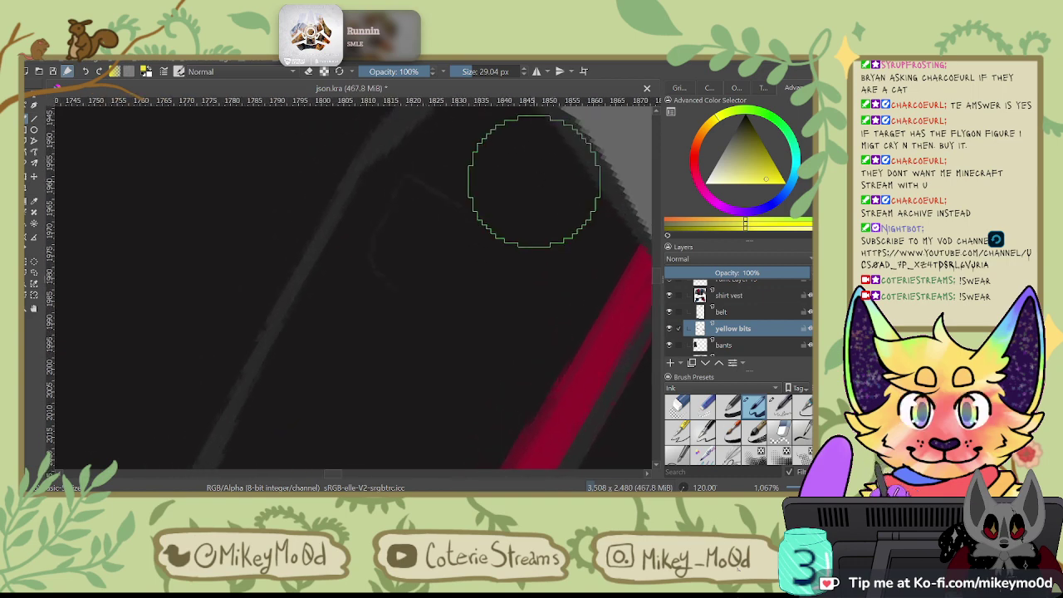
{"action": "left_click_drag", "start_coordinate": [388, 238], "coordinate": [392, 224]}
{"action": "left_click_drag", "start_coordinate": [382, 268], "coordinate": [398, 217]}
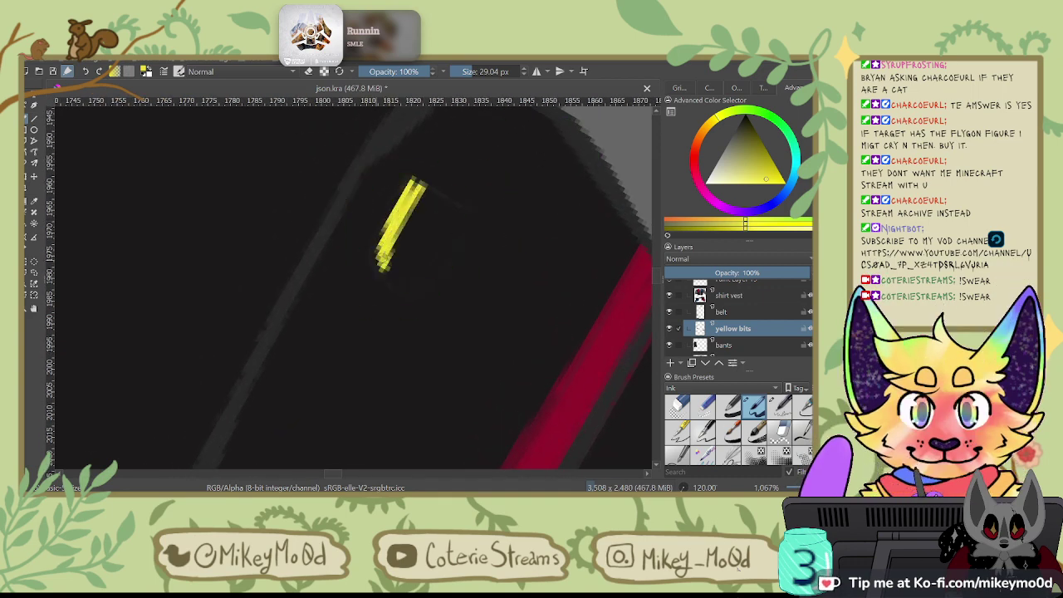
{"action": "mouse_move", "coordinate": [382, 264]}
{"action": "left_mouse_down"}
{"action": "mouse_move", "coordinate": [415, 181]}
{"action": "mouse_move", "coordinate": [444, 192]}
{"action": "left_mouse_up"}
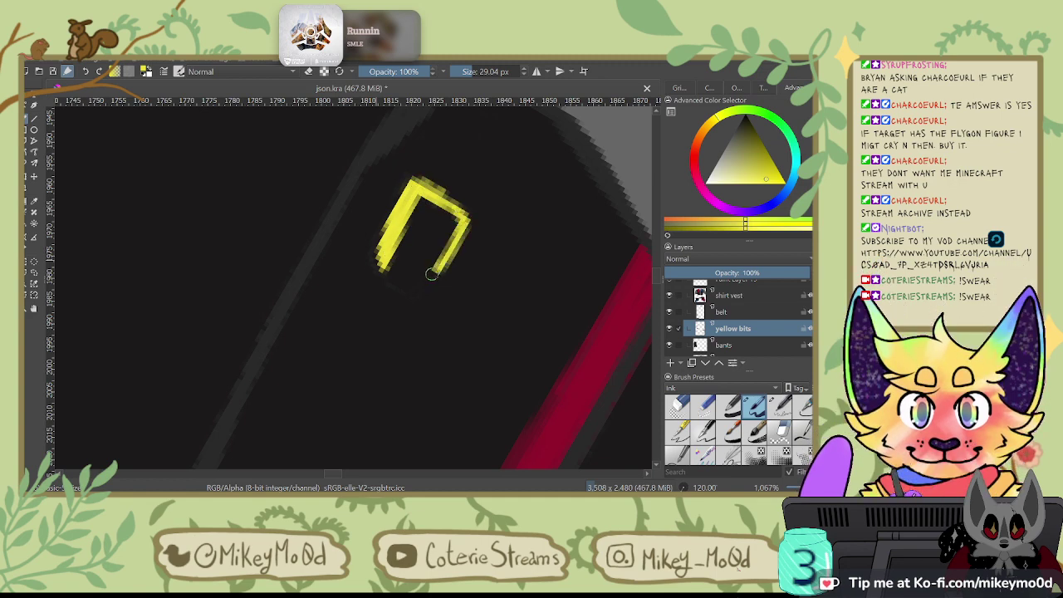
{"action": "mouse_move", "coordinate": [401, 284]}
{"action": "left_mouse_down"}
{"action": "mouse_move", "coordinate": [396, 258]}
{"action": "mouse_move", "coordinate": [416, 266]}
{"action": "mouse_move", "coordinate": [418, 192]}
{"action": "mouse_move", "coordinate": [429, 199]}
{"action": "mouse_move", "coordinate": [427, 226]}
{"action": "mouse_move", "coordinate": [431, 206]}
{"action": "mouse_move", "coordinate": [456, 222]}
{"action": "mouse_move", "coordinate": [432, 249]}
{"action": "mouse_move", "coordinate": [442, 220]}
{"action": "mouse_move", "coordinate": [419, 286]}
{"action": "left_mouse_up"}
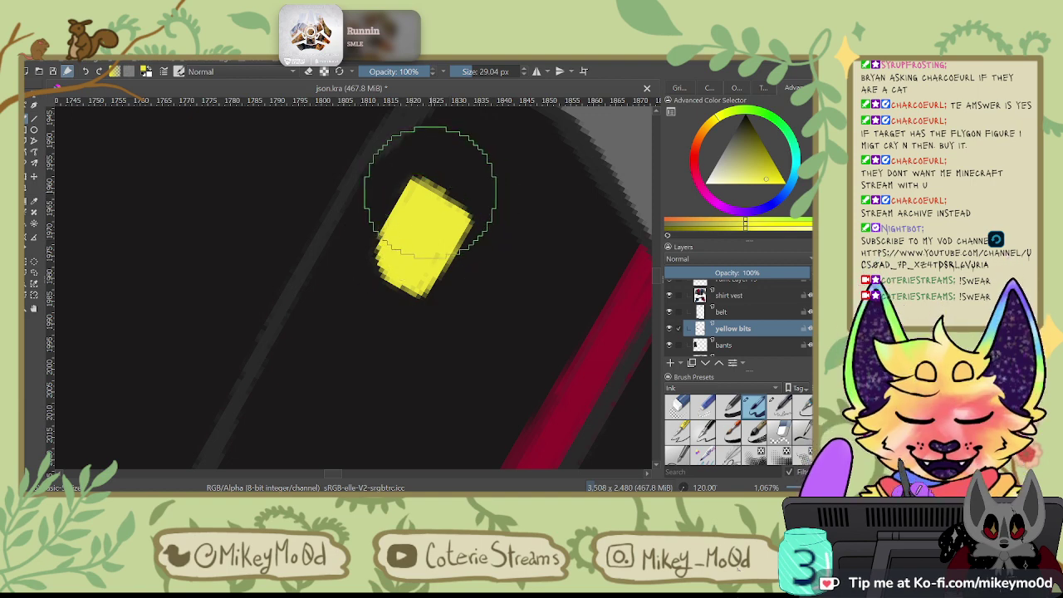
{"action": "left_click_drag", "start_coordinate": [456, 201], "coordinate": [467, 216]}
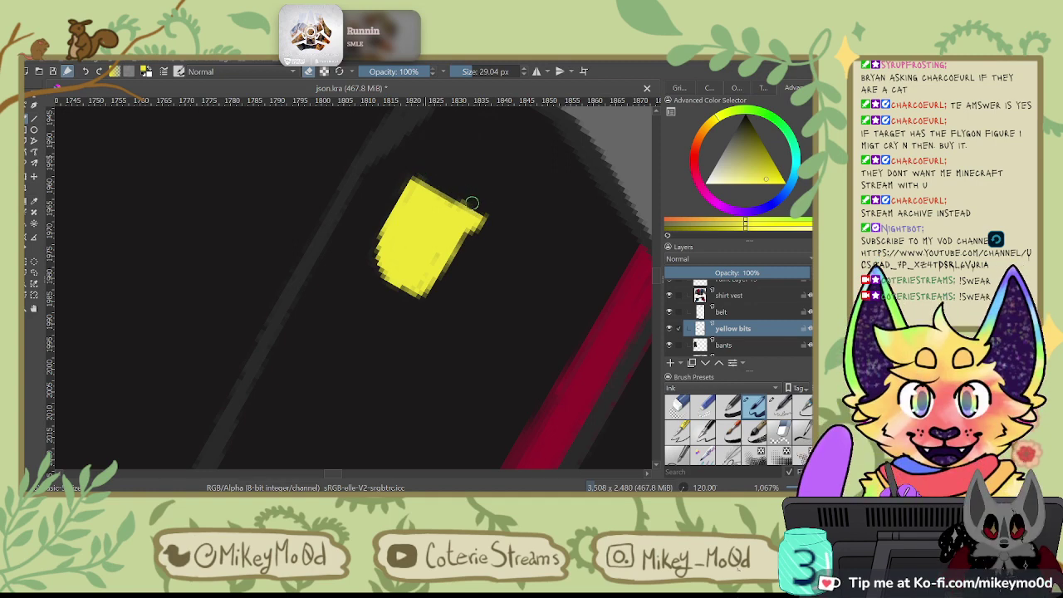
{"action": "mouse_move", "coordinate": [491, 197]}
{"action": "left_mouse_down"}
{"action": "mouse_move", "coordinate": [477, 239]}
{"action": "mouse_move", "coordinate": [447, 255]}
{"action": "left_mouse_up"}
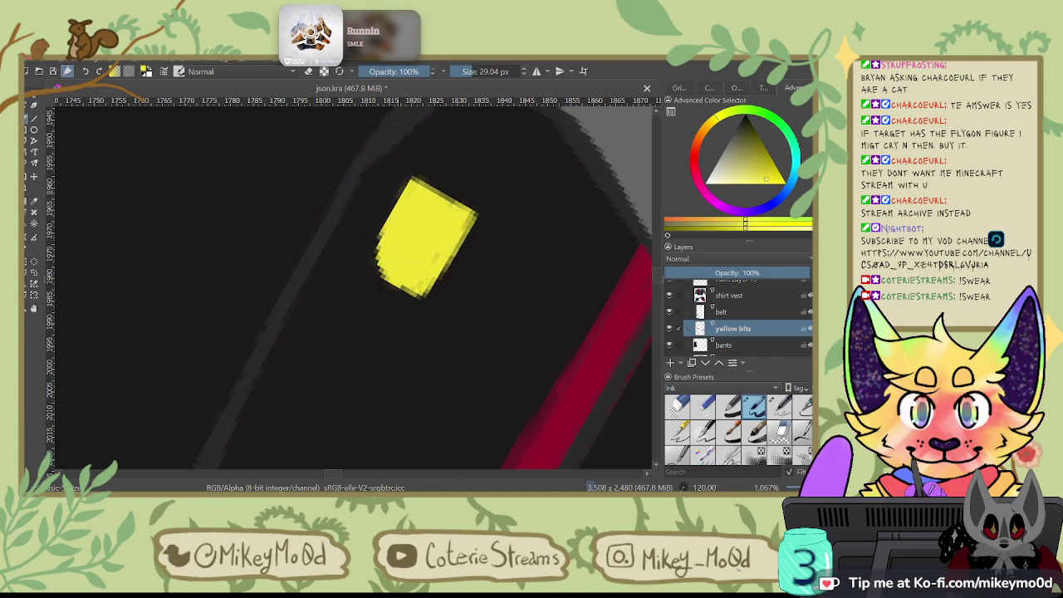
Step: Examine the yellow tabs and coloured stripes across all the cargo pockets on both trouser legs
{"action": "scroll", "coordinate": [394, 197], "scroll_direction": "down", "scroll_amount": 3}
{"action": "key", "text": "4"}
{"action": "key", "text": "4"}
{"action": "key", "text": "4"}
{"action": "key", "text": "4"}
{"action": "key", "text": "4"}
{"action": "key", "text": "4"}
{"action": "key", "text": "4"}
{"action": "scroll", "coordinate": [398, 201], "scroll_direction": "down", "scroll_amount": 3}
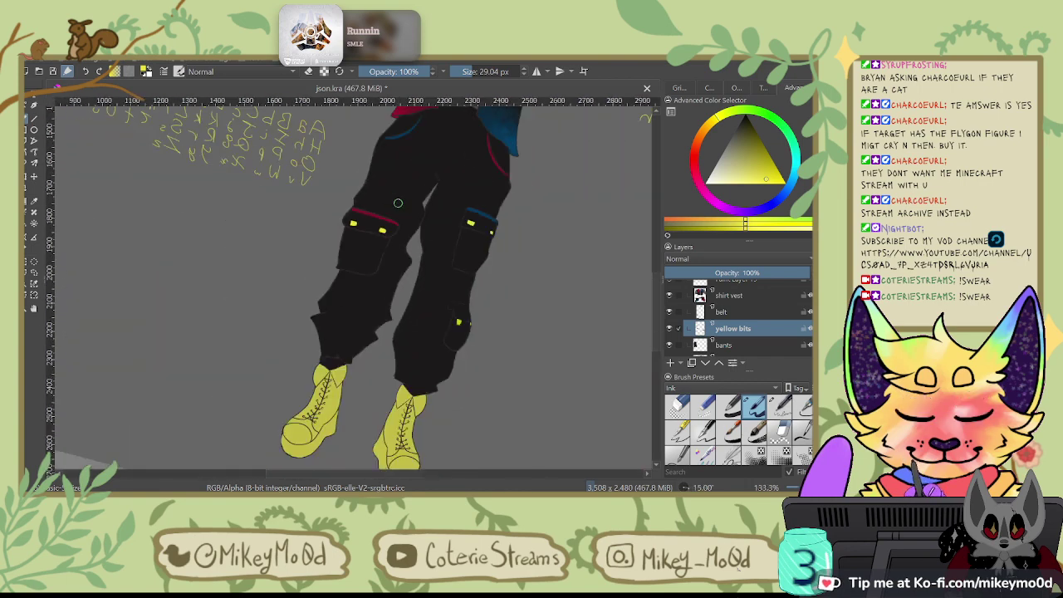
{"action": "scroll", "coordinate": [398, 203], "scroll_direction": "down", "scroll_amount": 1}
{"action": "key", "text": "4"}
{"action": "key", "text": "4"}
{"action": "key", "text": "4"}
{"action": "key", "text": "6"}
{"action": "scroll", "coordinate": [395, 206], "scroll_direction": "up", "scroll_amount": 2}
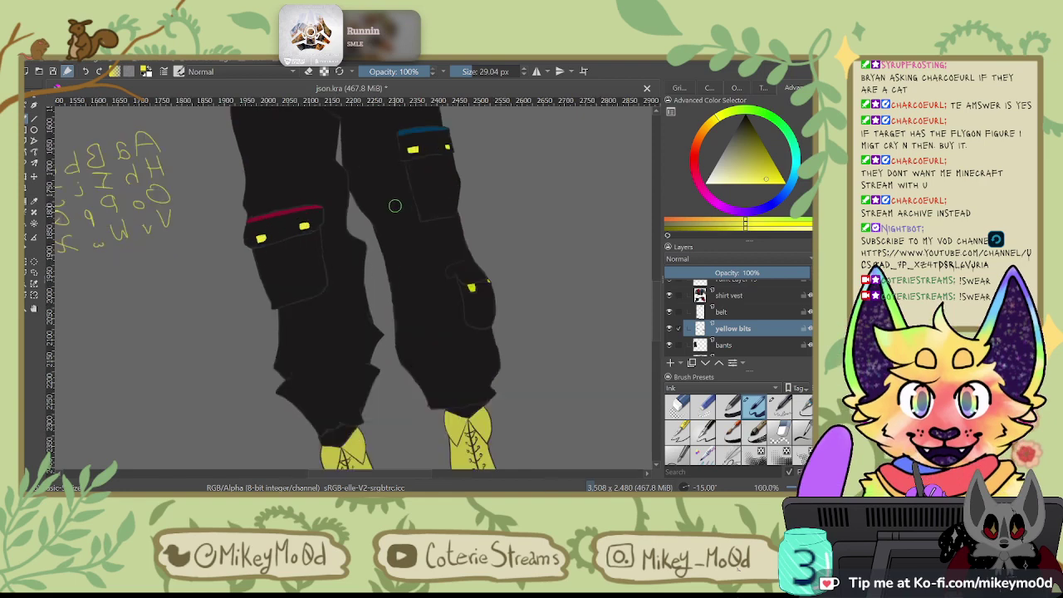
{"action": "scroll", "coordinate": [395, 204], "scroll_direction": "up", "scroll_amount": 1}
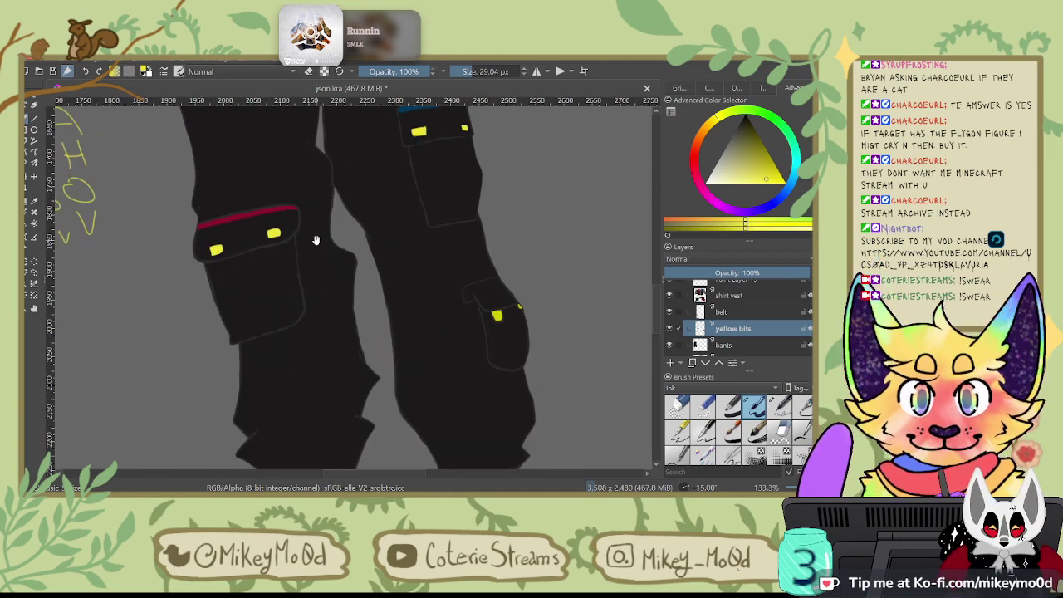
{"action": "mouse_move", "coordinate": [501, 373]}
{"action": "left_mouse_down"}
{"action": "mouse_move", "coordinate": [450, 365]}
{"action": "mouse_move", "coordinate": [447, 376]}
{"action": "left_mouse_up"}
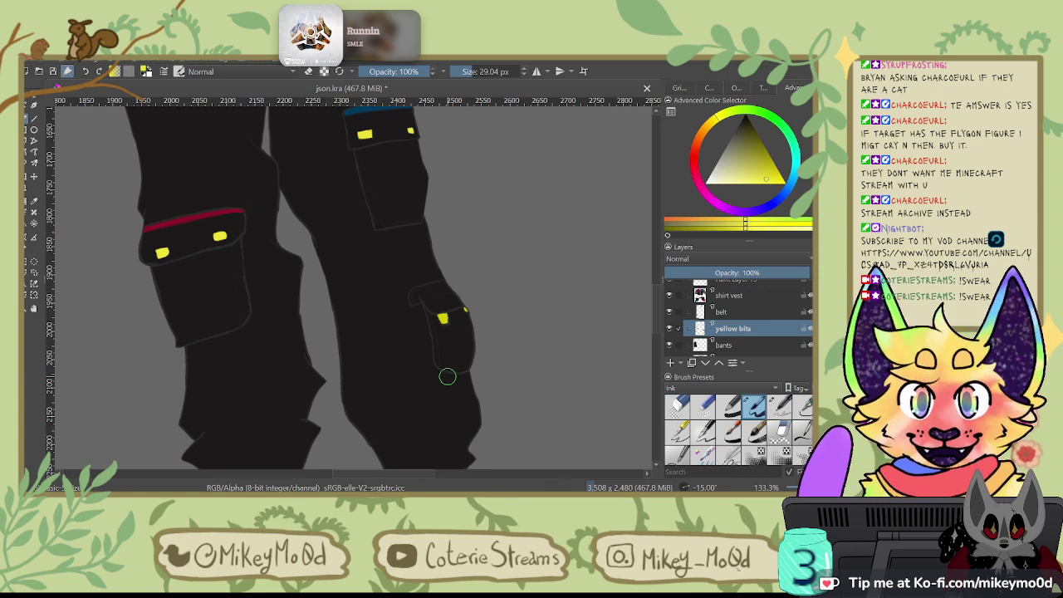
Step: Sample the crimson of the cargo flap's stripe as the painting colour and undo the stray dab
{"action": "left_click", "coordinate": [214, 234]}
{"action": "left_click", "coordinate": [235, 207], "text": "ctrl"}
{"action": "key", "text": "ctrl+z"}
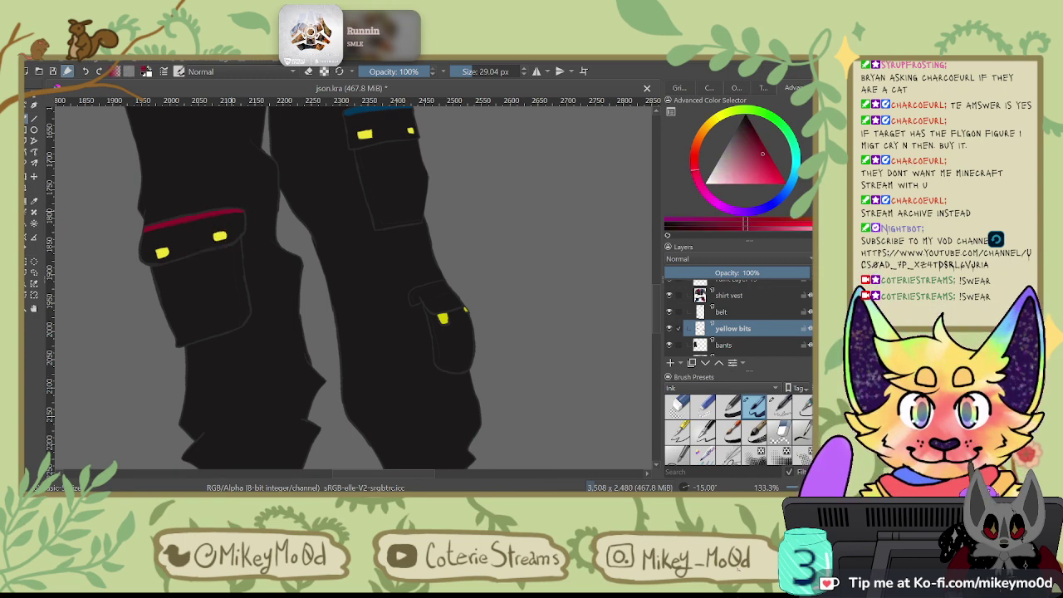
Step: Try painting a crimson stripe along the upper edge of the small lower pocket's flap, undoing the strokes
{"action": "scroll", "coordinate": [334, 294], "scroll_direction": "up", "scroll_amount": 5}
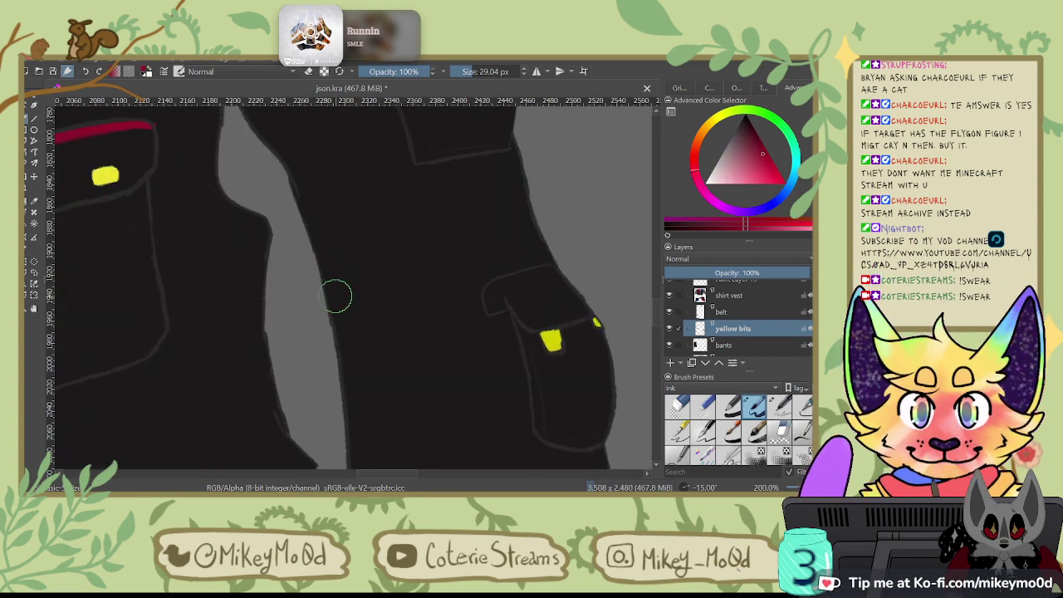
{"action": "key", "text": "4"}
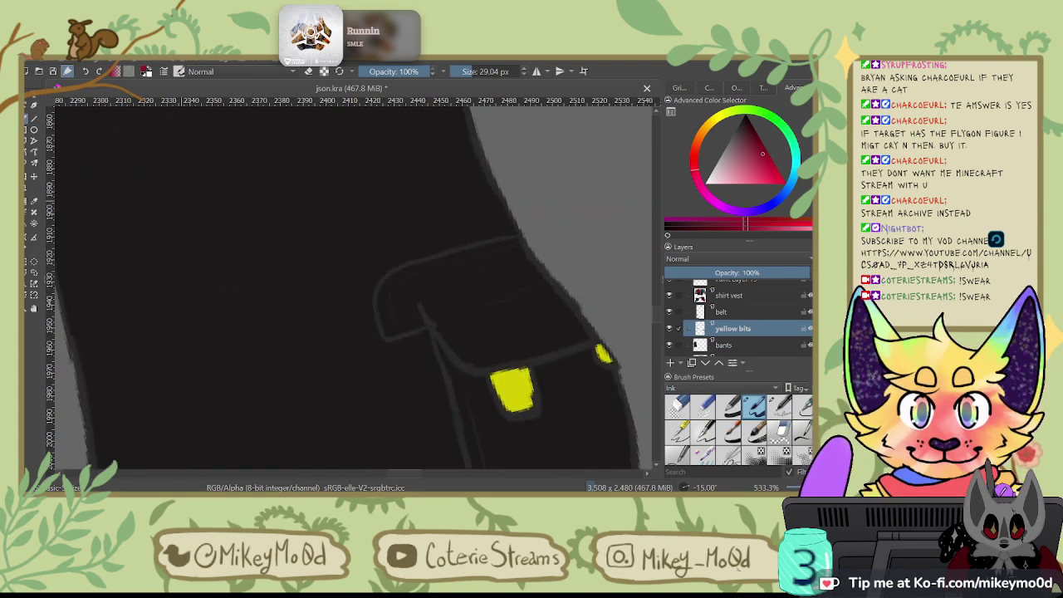
{"action": "key", "text": "4"}
{"action": "key", "text": "4"}
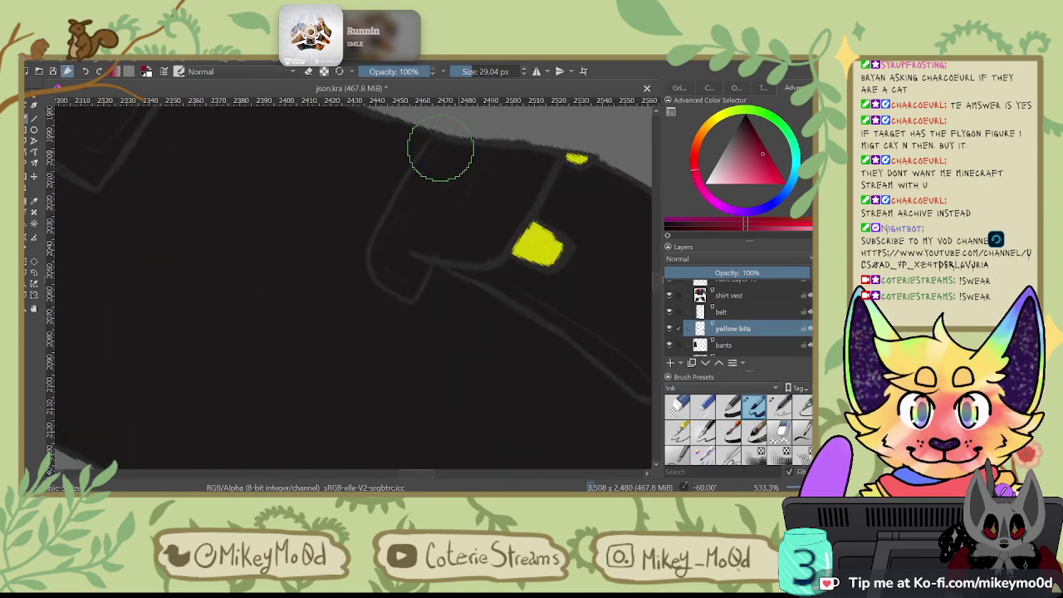
{"action": "left_click_drag", "start_coordinate": [436, 133], "coordinate": [398, 200]}
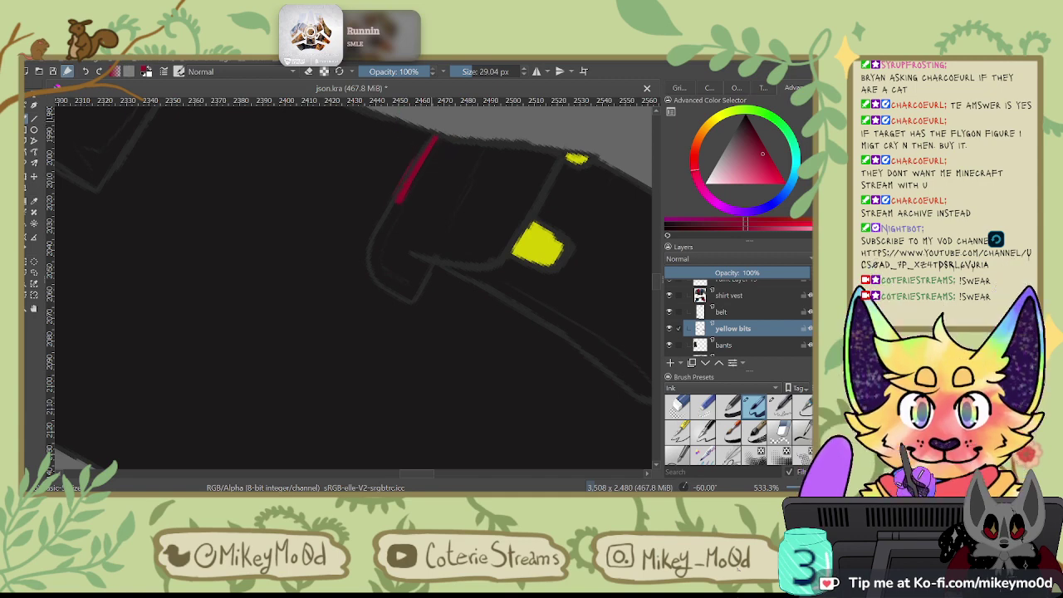
{"action": "key", "text": "ctrl+z"}
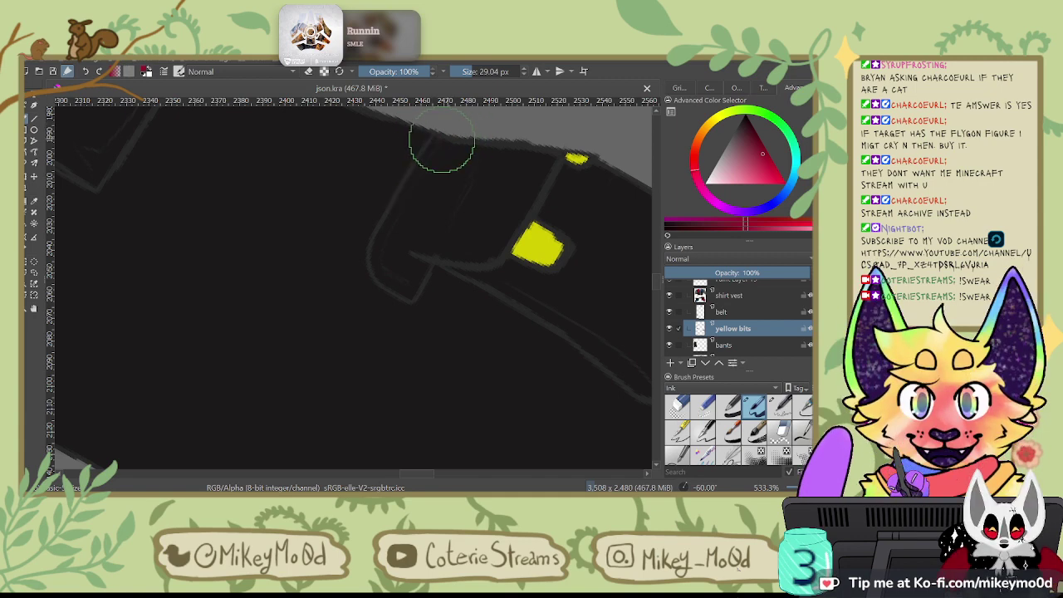
{"action": "left_click_drag", "start_coordinate": [435, 141], "coordinate": [377, 255]}
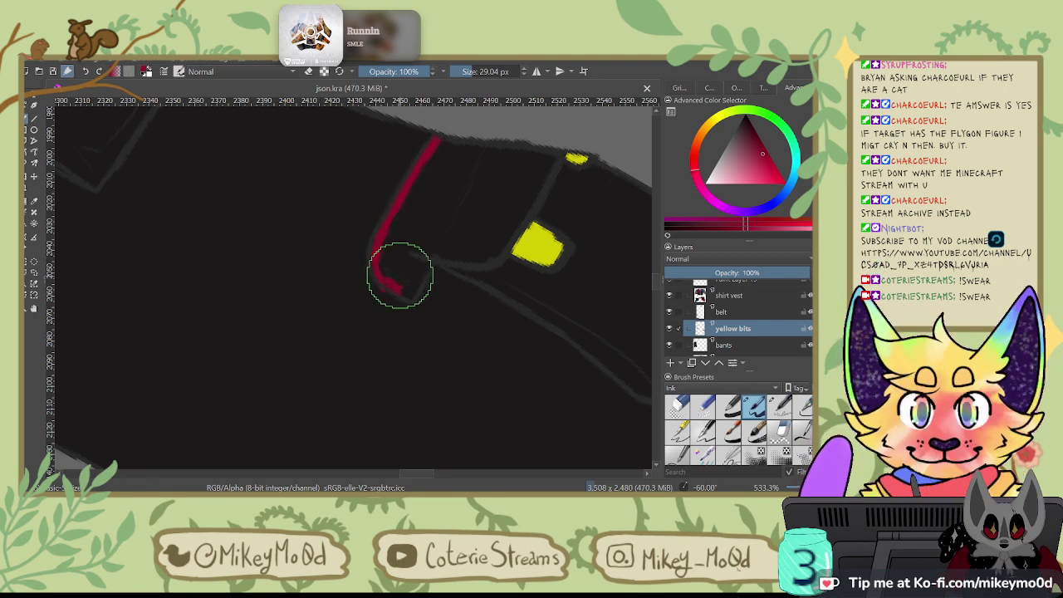
{"action": "key", "text": "ctrl+z"}
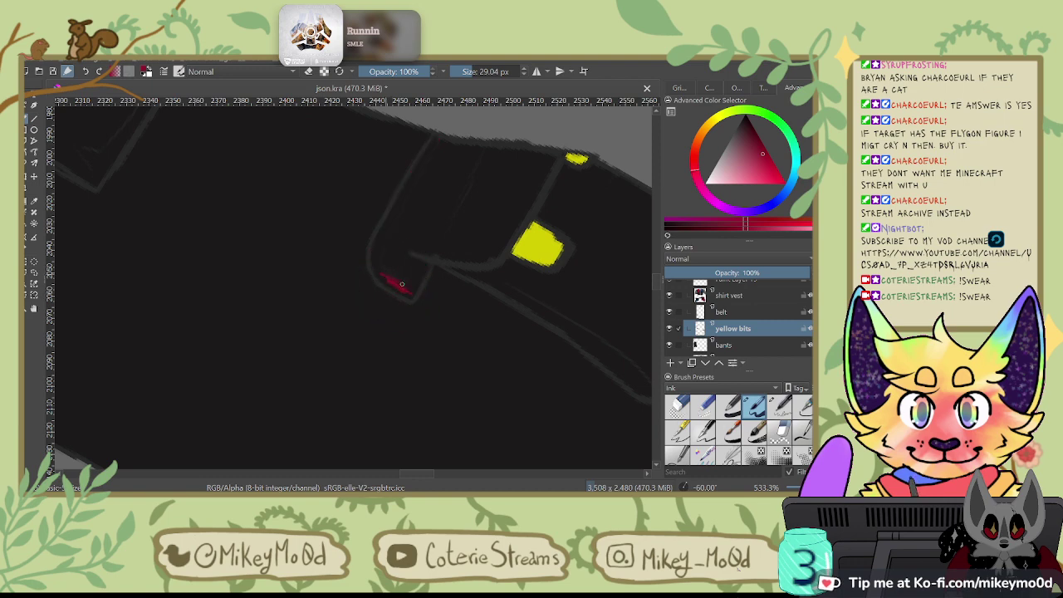
Step: Paint a crimson stripe along the small lower pocket's upper flap edge and around its rounded corner
{"action": "mouse_move", "coordinate": [401, 293]}
{"action": "left_mouse_down"}
{"action": "mouse_move", "coordinate": [382, 278]}
{"action": "mouse_move", "coordinate": [409, 298]}
{"action": "left_mouse_up"}
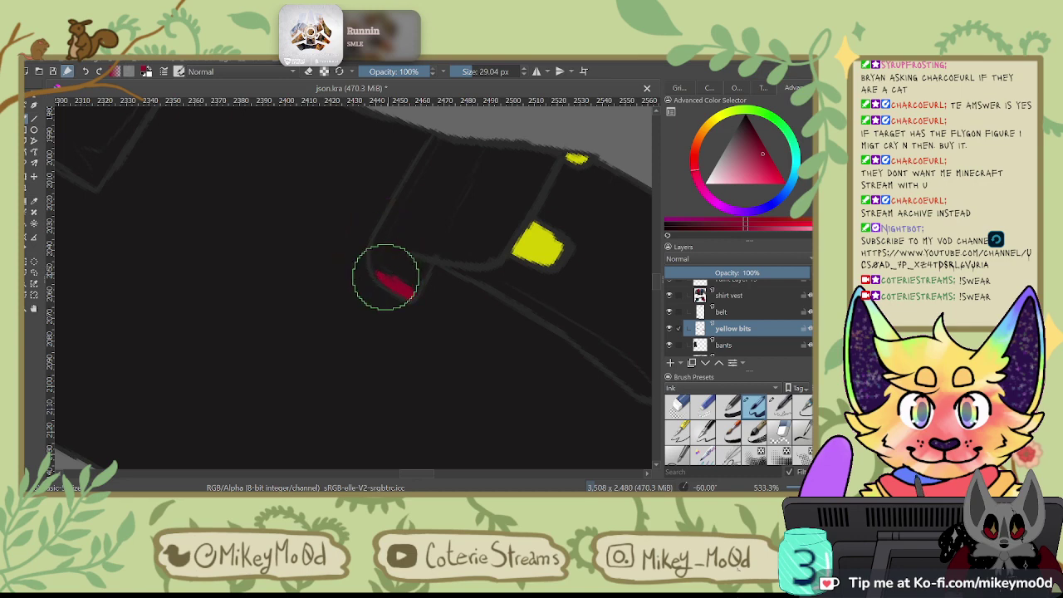
{"action": "mouse_move", "coordinate": [376, 238]}
{"action": "left_mouse_down"}
{"action": "mouse_move", "coordinate": [408, 241]}
{"action": "mouse_move", "coordinate": [380, 266]}
{"action": "left_mouse_up"}
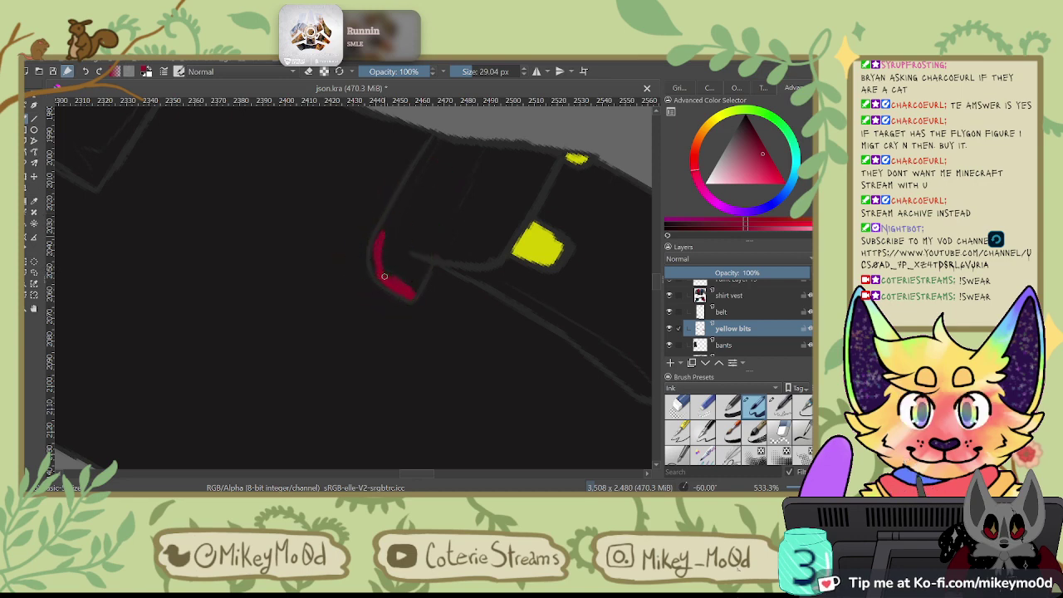
{"action": "left_click_drag", "start_coordinate": [375, 247], "coordinate": [431, 157]}
{"action": "mouse_move", "coordinate": [391, 220]}
{"action": "left_mouse_down"}
{"action": "mouse_move", "coordinate": [459, 107]}
{"action": "mouse_move", "coordinate": [429, 147]}
{"action": "left_mouse_up"}
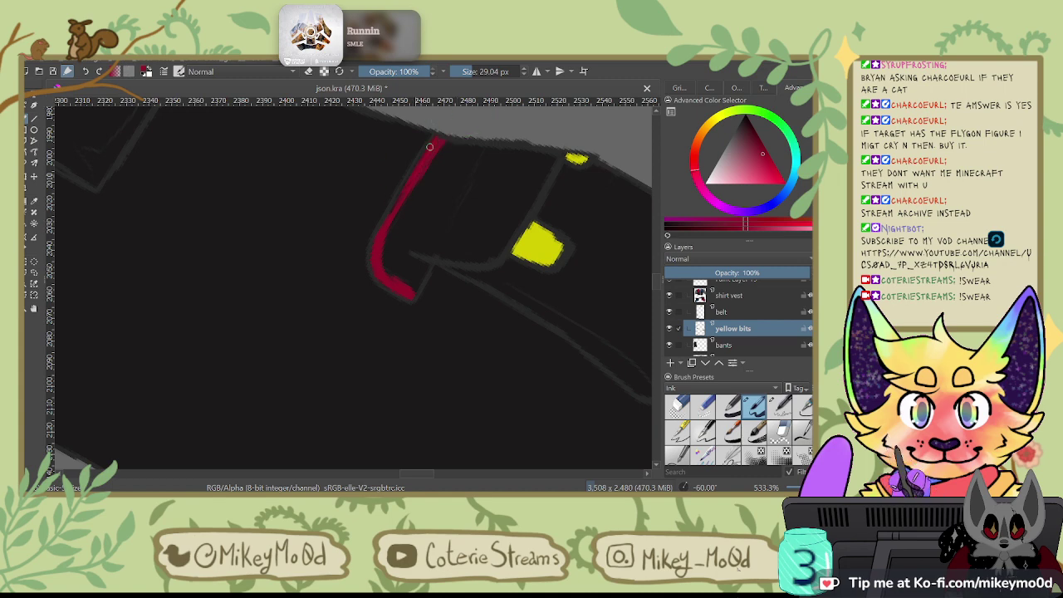
{"action": "left_click_drag", "start_coordinate": [389, 222], "coordinate": [378, 243]}
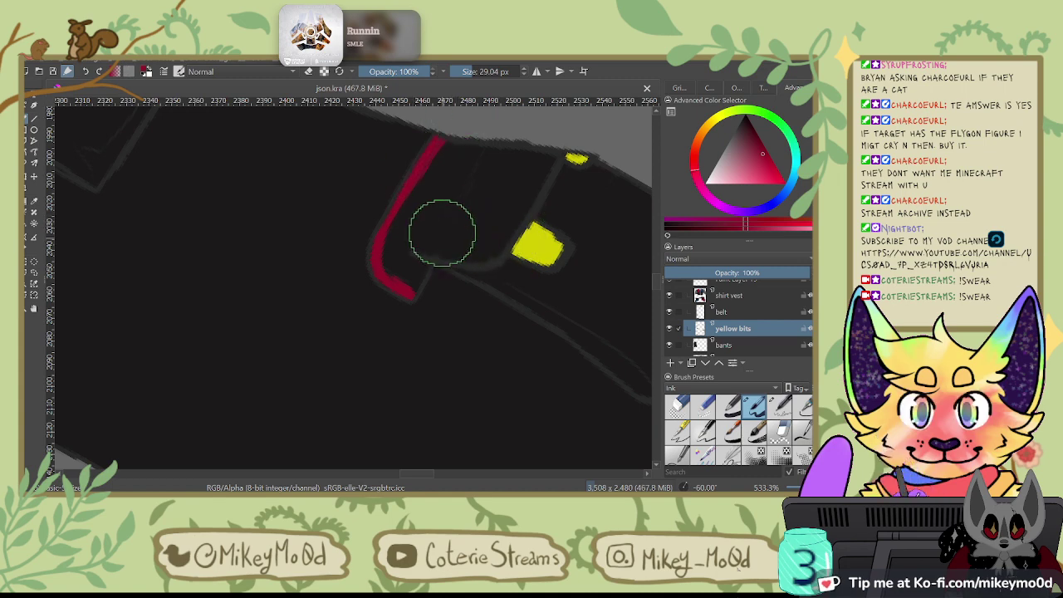
Step: Paint a thin crimson line just inside the side edge of the small lower pocket, beneath its flap
{"action": "key", "text": "6"}
{"action": "key", "text": "6"}
{"action": "key", "text": "6"}
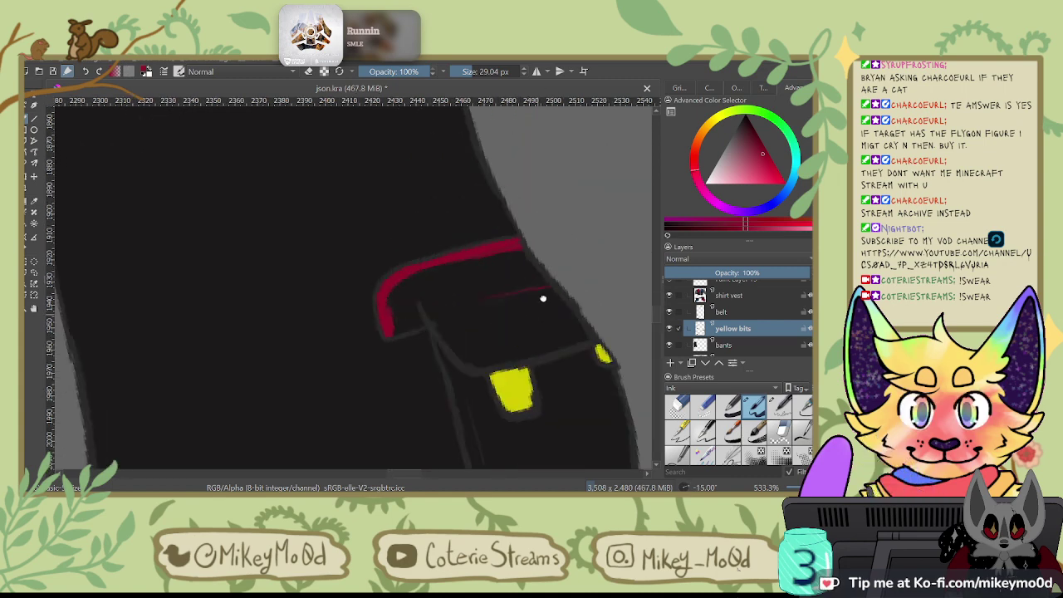
{"action": "left_click_drag", "start_coordinate": [541, 299], "coordinate": [510, 123]}
{"action": "left_click_drag", "start_coordinate": [548, 246], "coordinate": [548, 225]}
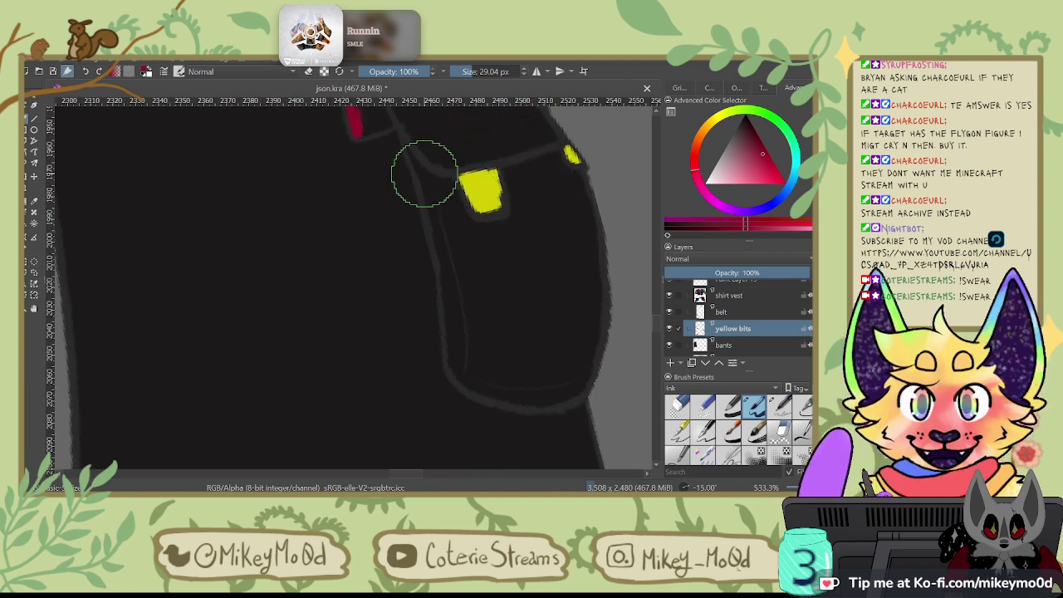
{"action": "left_click_drag", "start_coordinate": [428, 173], "coordinate": [461, 296]}
{"action": "left_click_drag", "start_coordinate": [449, 236], "coordinate": [461, 282]}
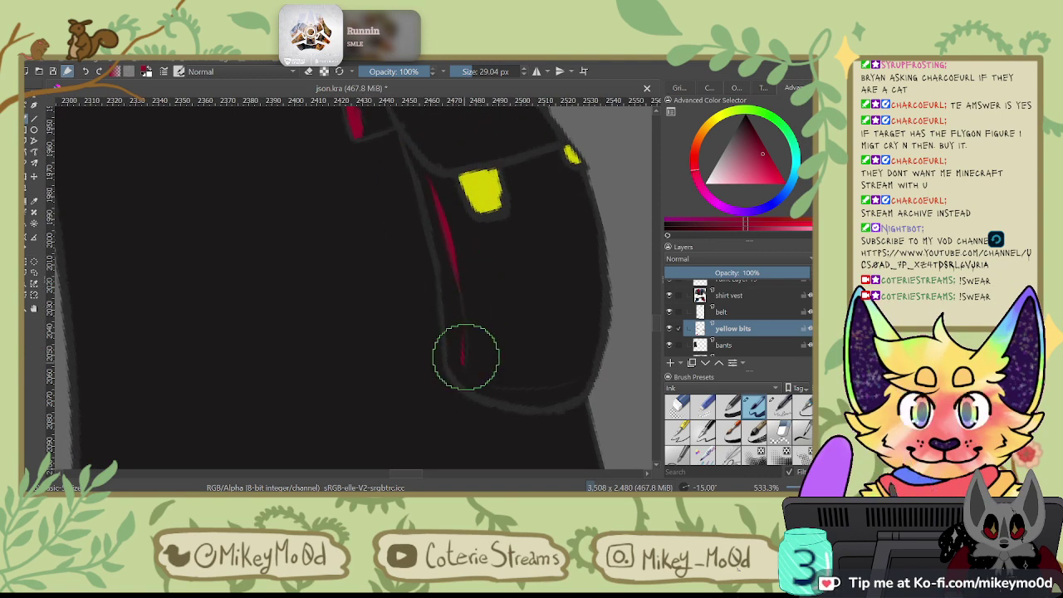
Step: Continue the thin crimson lining around the small lower pocket's lower corner and along its bottom edge
{"action": "key", "text": "6"}
{"action": "key", "text": "6"}
{"action": "key", "text": "6"}
{"action": "key", "text": "6"}
{"action": "key", "text": "6"}
{"action": "left_click_drag", "start_coordinate": [444, 326], "coordinate": [554, 174]}
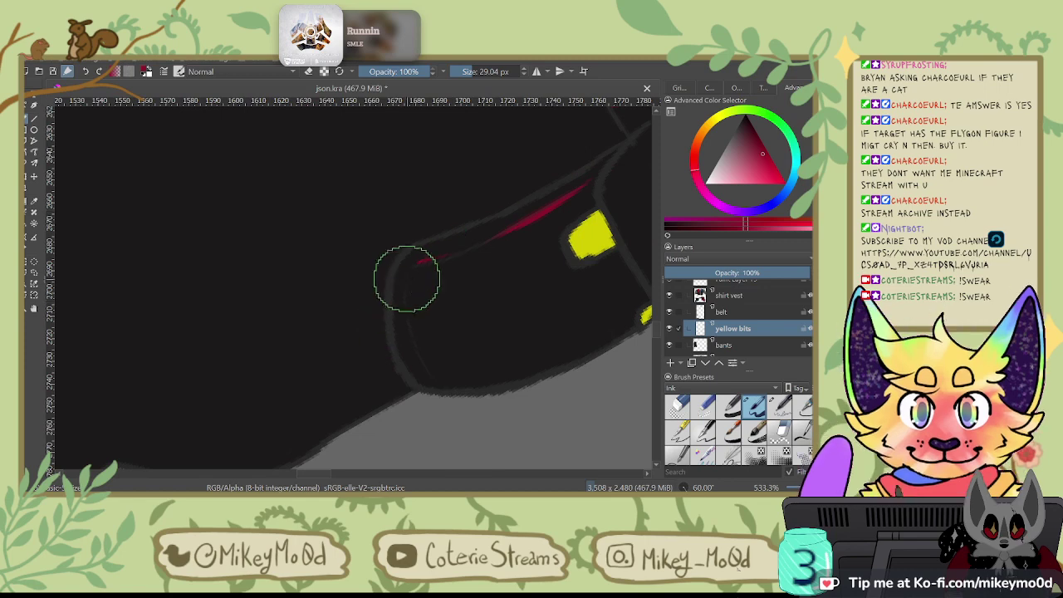
{"action": "scroll", "coordinate": [444, 363], "scroll_direction": "up", "scroll_amount": 2}
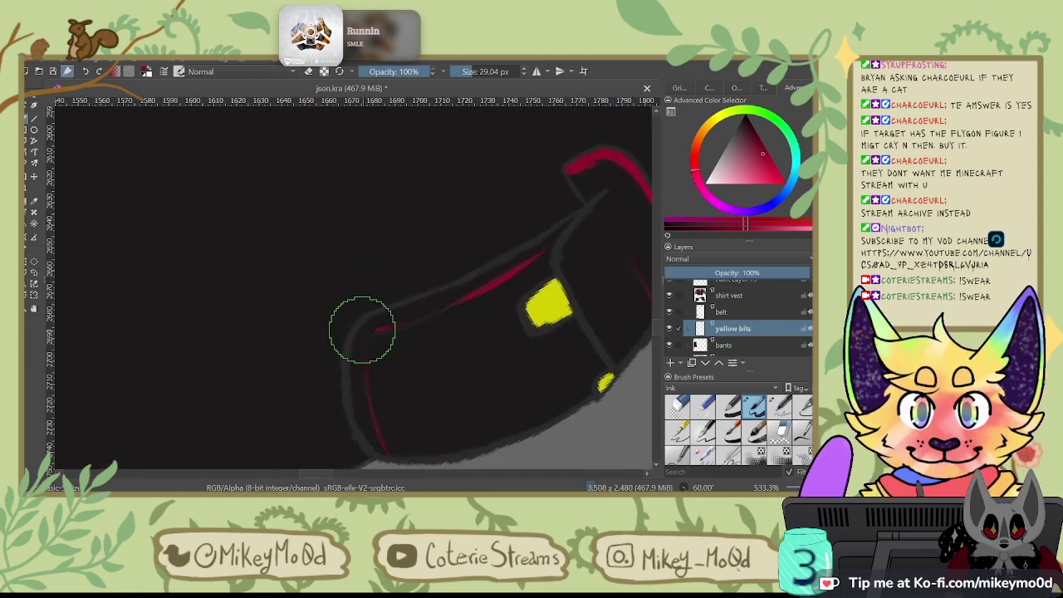
{"action": "left_click_drag", "start_coordinate": [467, 289], "coordinate": [399, 373]}
Step: Sample the blue of the upper pocket's flap stripe and paint thin blue lines inside that pocket's side and bottom edges
{"action": "left_click_drag", "start_coordinate": [462, 297], "coordinate": [324, 392]}
{"action": "left_click_drag", "start_coordinate": [569, 191], "coordinate": [405, 307]}
{"action": "scroll", "coordinate": [404, 308], "scroll_direction": "up", "scroll_amount": 4}
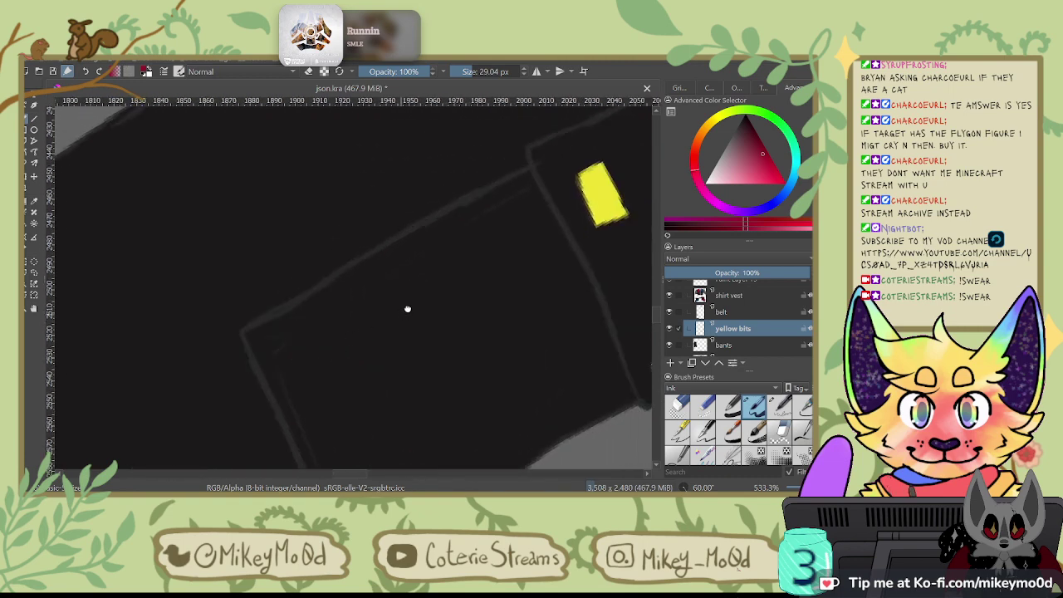
{"action": "scroll", "coordinate": [414, 286], "scroll_direction": "up", "scroll_amount": 4}
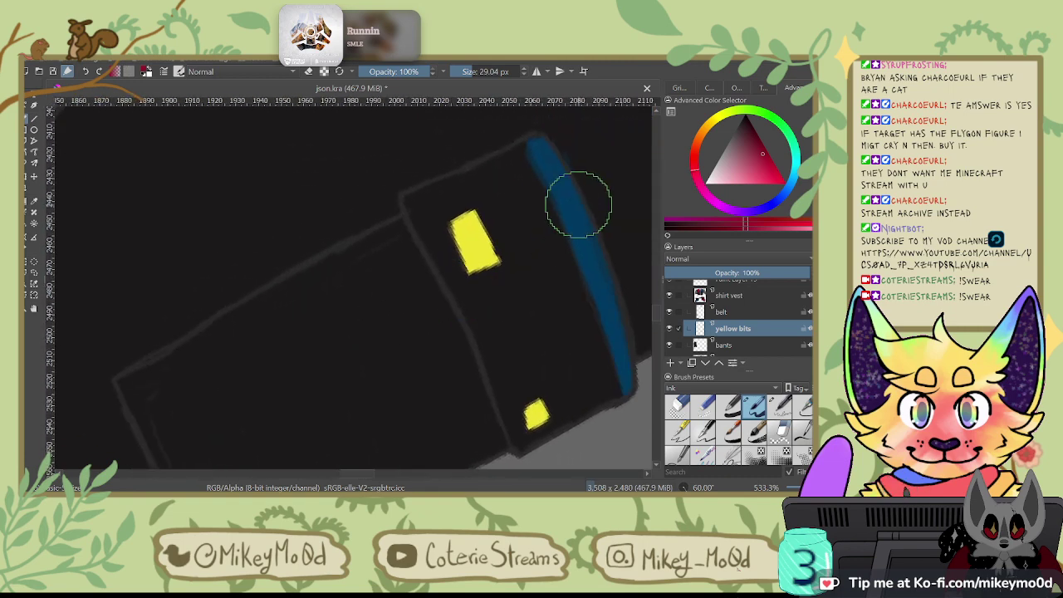
{"action": "left_click", "coordinate": [573, 203], "text": "ctrl"}
{"action": "scroll", "coordinate": [545, 221], "scroll_direction": "up", "scroll_amount": 4}
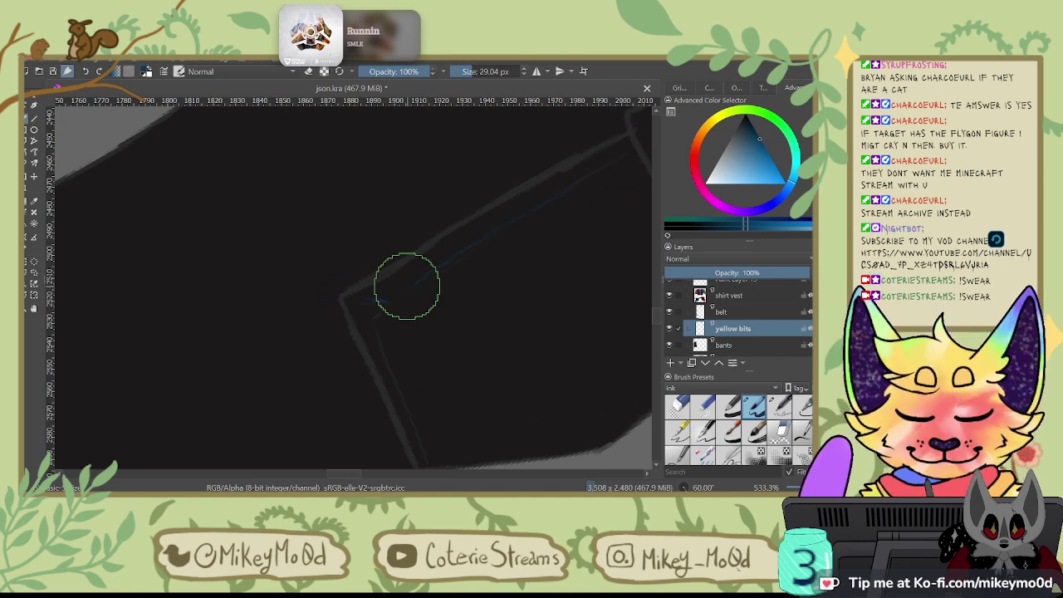
{"action": "scroll", "coordinate": [407, 285], "scroll_direction": "up", "scroll_amount": 4}
{"action": "mouse_move", "coordinate": [421, 191]}
{"action": "left_mouse_down"}
{"action": "mouse_move", "coordinate": [440, 261]}
{"action": "mouse_move", "coordinate": [488, 370]}
{"action": "left_mouse_up"}
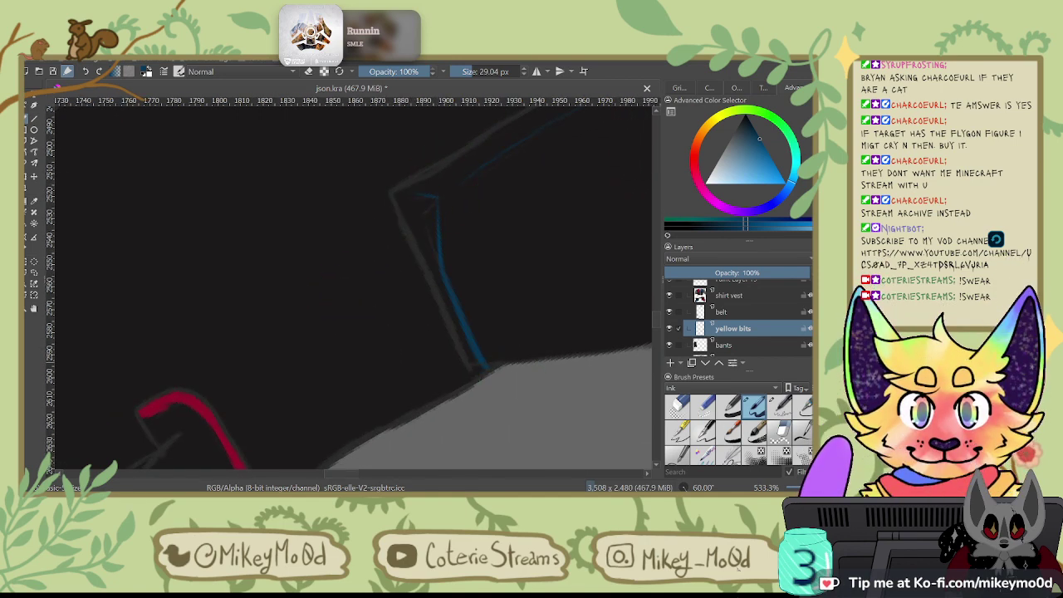
{"action": "left_click_drag", "start_coordinate": [433, 283], "coordinate": [297, 268]}
{"action": "left_click_drag", "start_coordinate": [530, 245], "coordinate": [448, 356]}
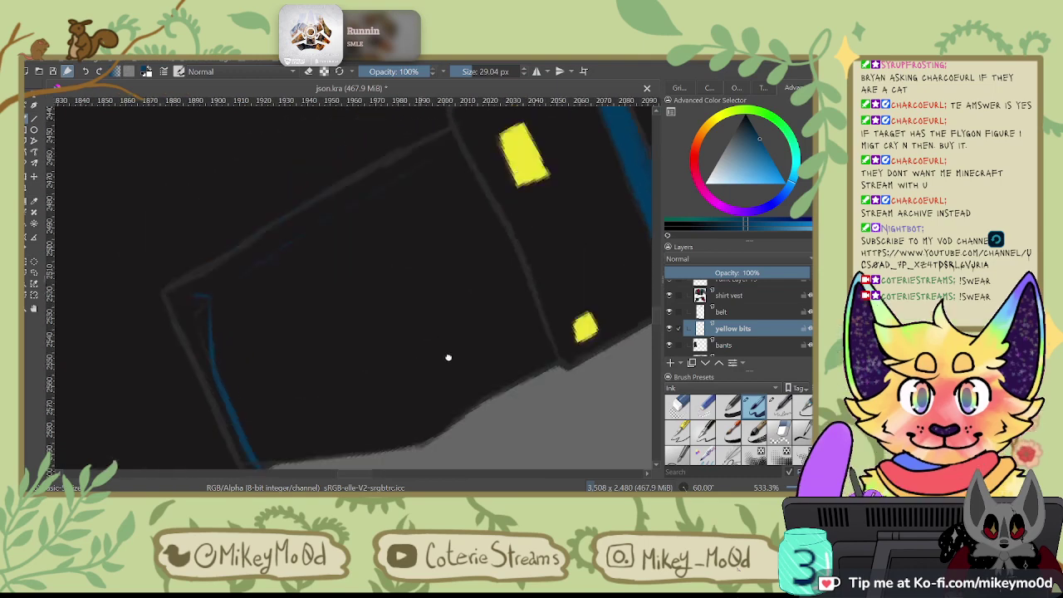
Step: Sample the crimson flap stripe on the other leg's cargo pocket and paint a thin crimson line inside that pocket's bottom edge
{"action": "left_click_drag", "start_coordinate": [308, 112], "coordinate": [465, 374]}
{"action": "left_click_drag", "start_coordinate": [448, 264], "coordinate": [563, 291]}
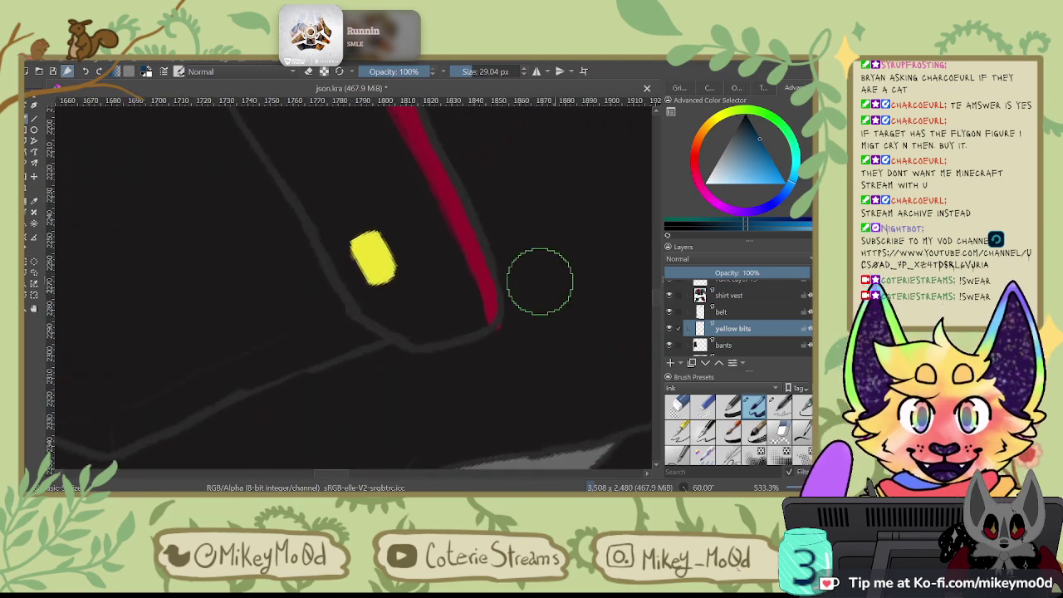
{"action": "left_click", "coordinate": [486, 268], "text": "ctrl"}
{"action": "left_click_drag", "start_coordinate": [553, 220], "coordinate": [800, 136]}
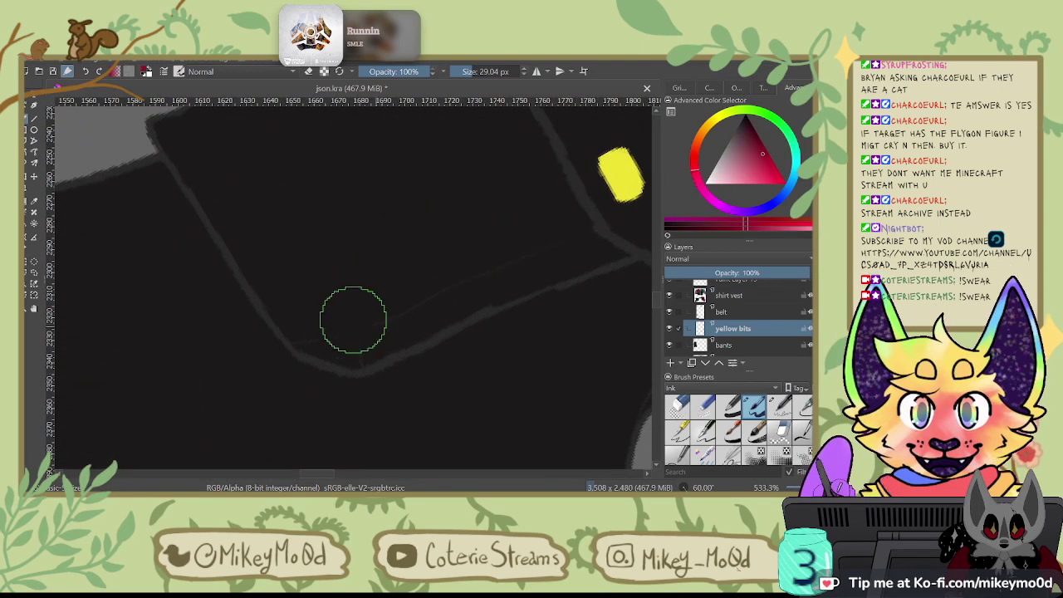
{"action": "left_click_drag", "start_coordinate": [305, 173], "coordinate": [339, 273]}
{"action": "left_click_drag", "start_coordinate": [239, 227], "coordinate": [286, 303]}
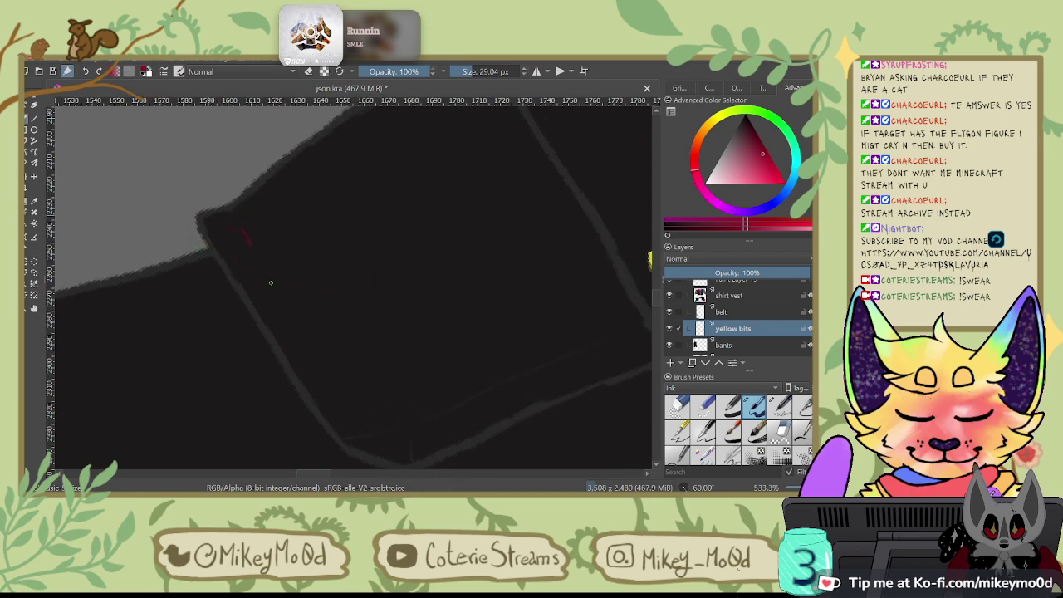
{"action": "left_click_drag", "start_coordinate": [239, 226], "coordinate": [265, 178]}
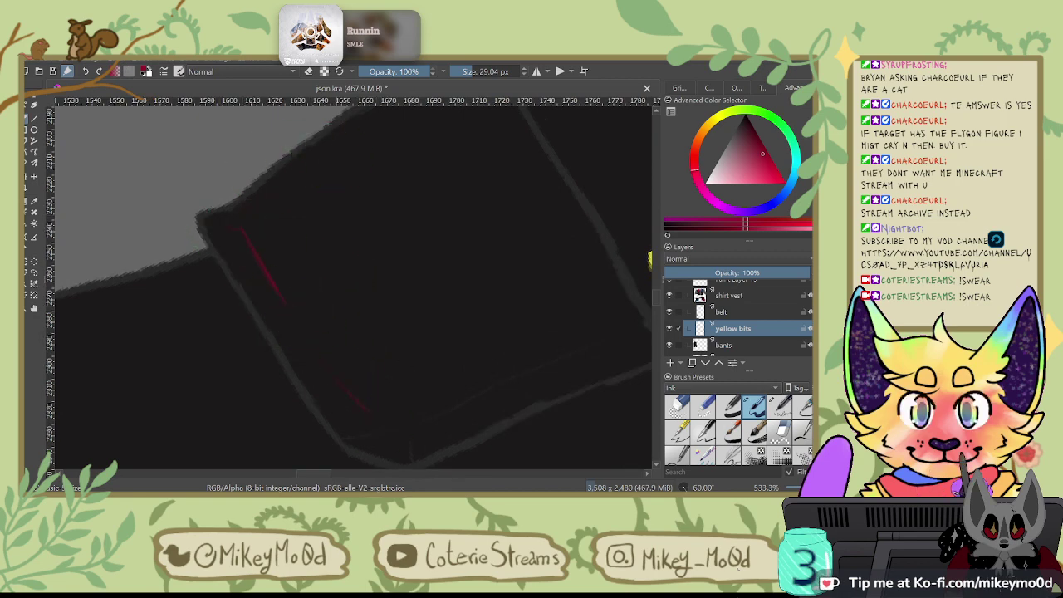
Step: Paint a thin crimson line inside the side edge of the crimson-striped cargo pocket
{"action": "key", "text": "6"}
{"action": "key", "text": "6"}
{"action": "key", "text": "6"}
{"action": "left_click_drag", "start_coordinate": [292, 287], "coordinate": [384, 116]}
{"action": "mouse_move", "coordinate": [335, 222]}
{"action": "left_mouse_down"}
{"action": "mouse_move", "coordinate": [381, 267]}
{"action": "mouse_move", "coordinate": [375, 284]}
{"action": "mouse_move", "coordinate": [432, 66]}
{"action": "left_mouse_up"}
{"action": "key", "text": "6"}
{"action": "key", "text": "6"}
{"action": "key", "text": "6"}
{"action": "key", "text": "6"}
{"action": "key", "text": "6"}
{"action": "left_click_drag", "start_coordinate": [452, 143], "coordinate": [441, 278]}
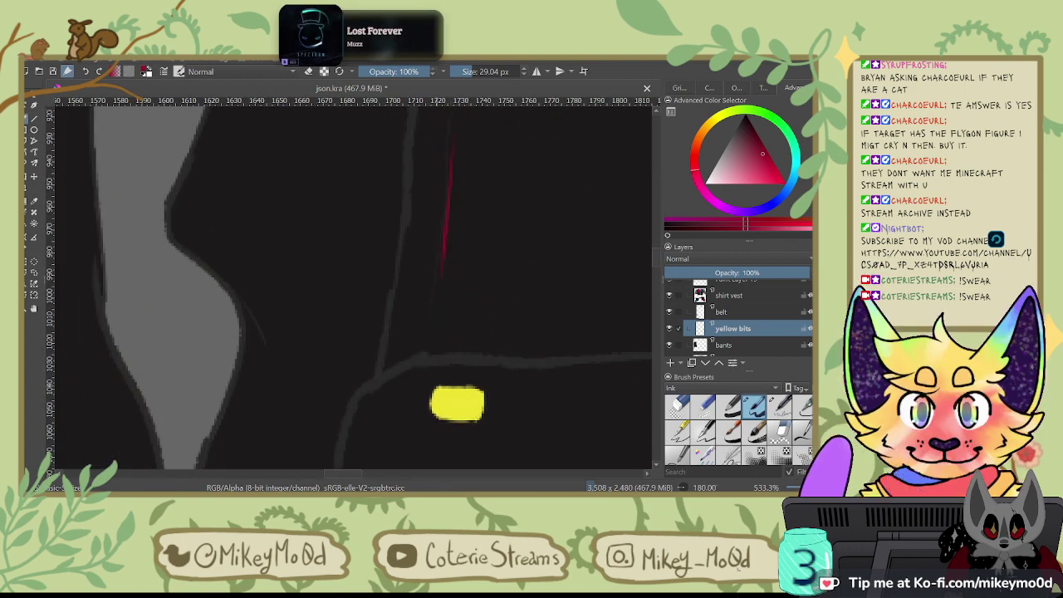
Step: Return the canvas to its upright angle and examine the whole character and the coloured pocket accents on both trouser legs
{"action": "scroll", "coordinate": [593, 218], "scroll_direction": "down", "scroll_amount": 9}
{"action": "key", "text": "6"}
{"action": "key", "text": "6"}
{"action": "key", "text": "6"}
{"action": "key", "text": "6"}
{"action": "key", "text": "6"}
{"action": "key", "text": "6"}
{"action": "key", "text": "6"}
{"action": "key", "text": "6"}
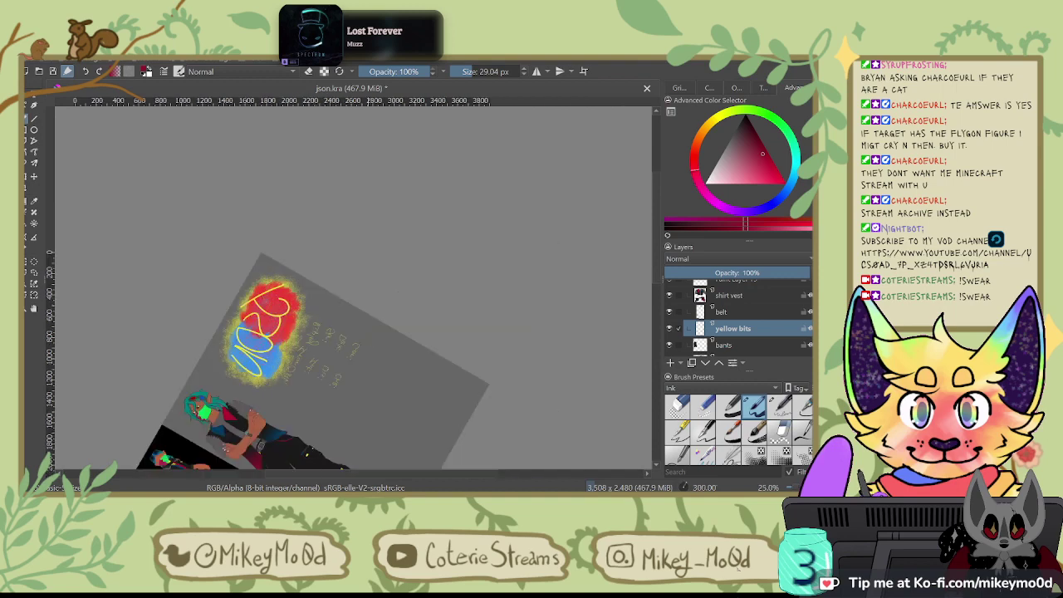
{"action": "key", "text": "6"}
{"action": "key", "text": "6"}
{"action": "key", "text": "6"}
{"action": "key", "text": "6"}
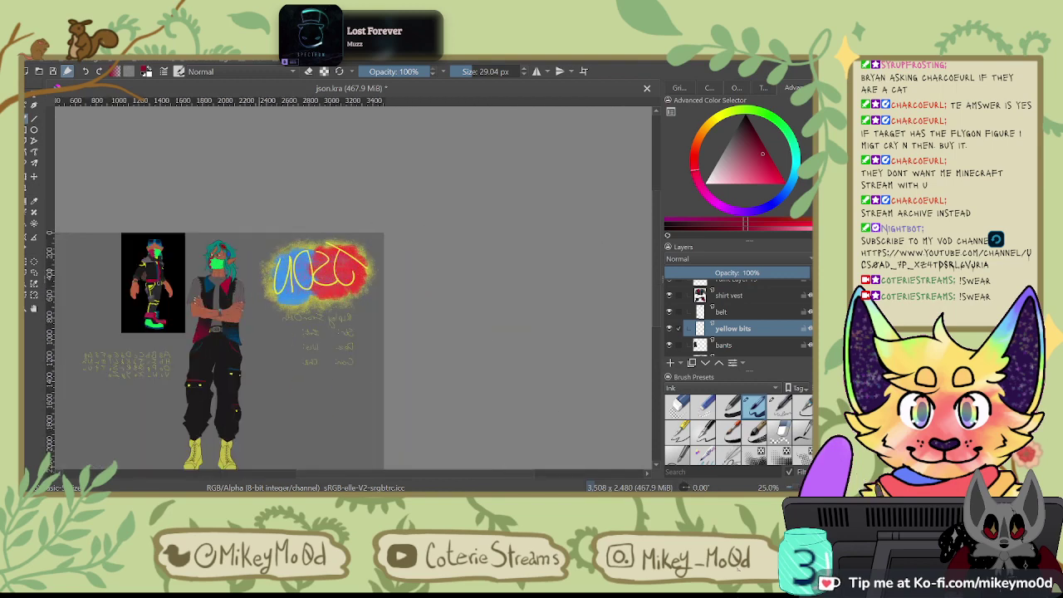
{"action": "scroll", "coordinate": [510, 310], "scroll_direction": "up", "scroll_amount": 1}
{"action": "left_click_drag", "start_coordinate": [389, 292], "coordinate": [638, 175]}
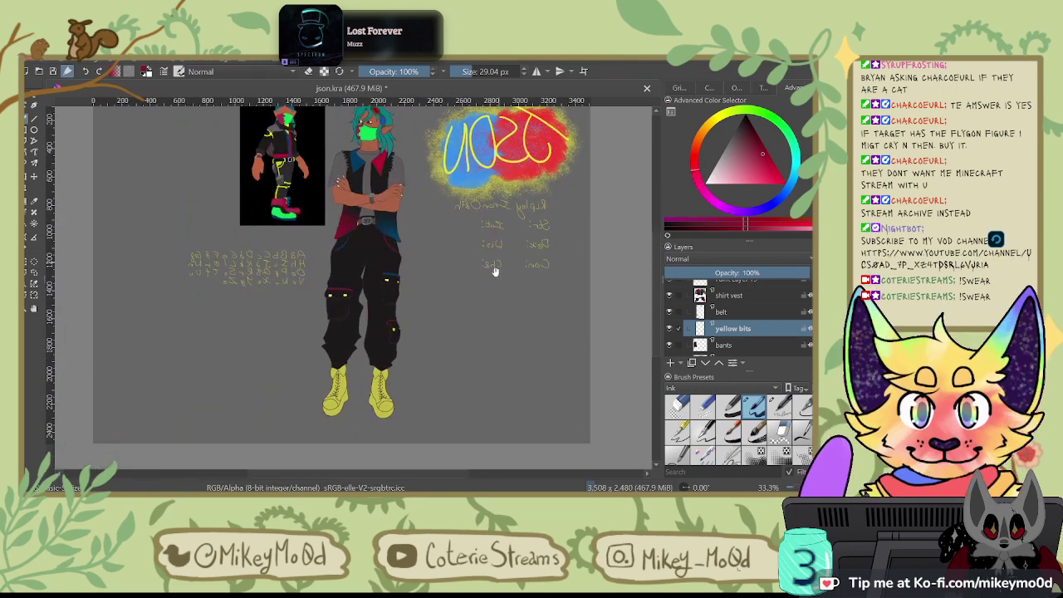
{"action": "scroll", "coordinate": [494, 272], "scroll_direction": "up", "scroll_amount": 1}
{"action": "scroll", "coordinate": [494, 272], "scroll_direction": "up", "scroll_amount": 1}
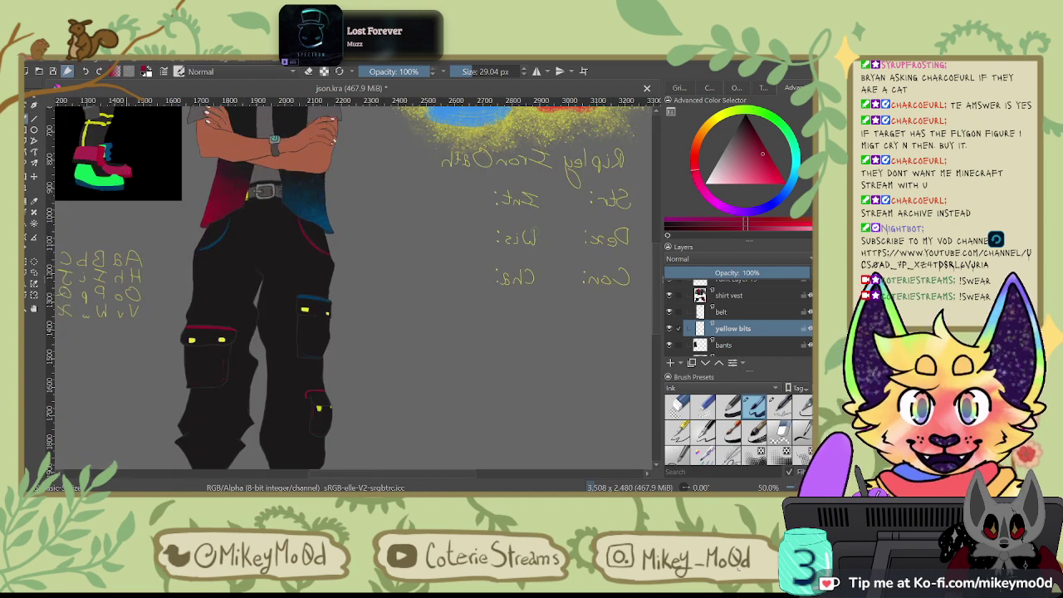
{"action": "scroll", "coordinate": [511, 260], "scroll_direction": "up", "scroll_amount": 1}
{"action": "left_click_drag", "start_coordinate": [434, 217], "coordinate": [656, 120]}
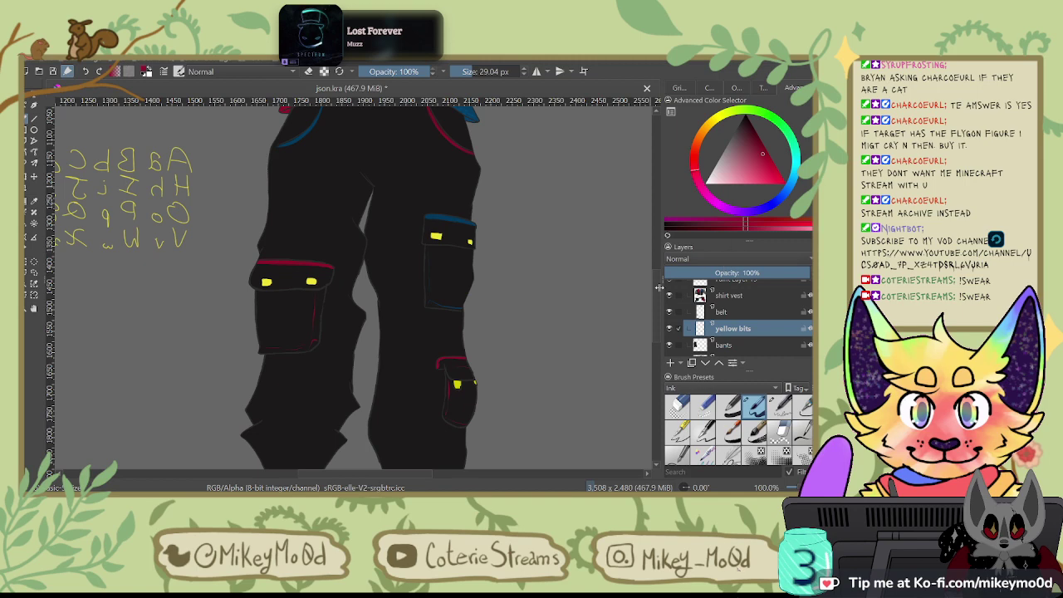
Step: Sample the dark grey of the trousers' lines and paint faint fold lines on the cargo pockets and thigh, undoing unwanted strokes
{"action": "left_click", "coordinate": [371, 182], "text": "ctrl"}
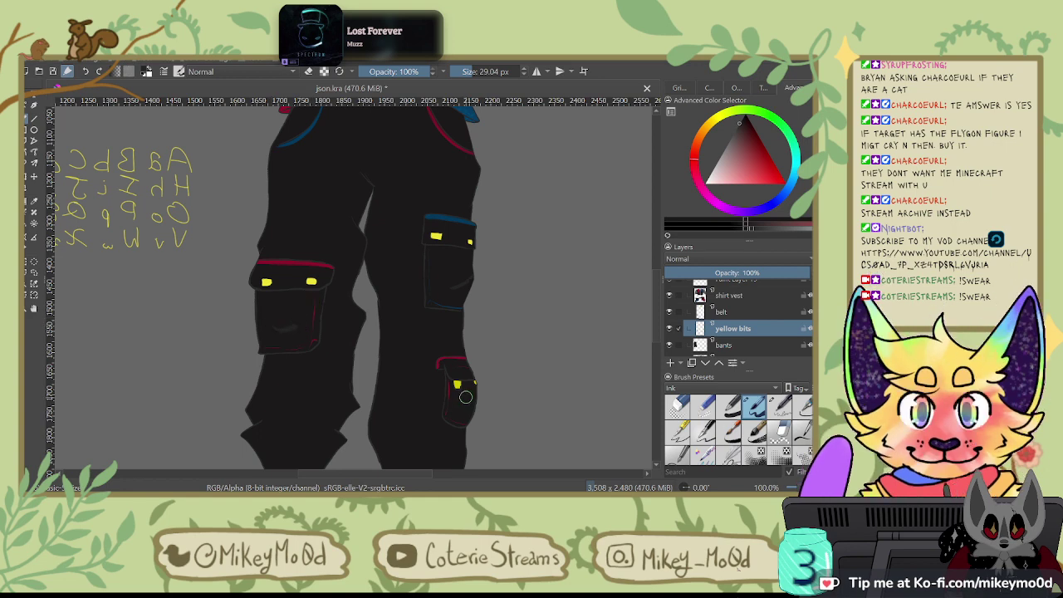
{"action": "left_click_drag", "start_coordinate": [439, 221], "coordinate": [512, 298]}
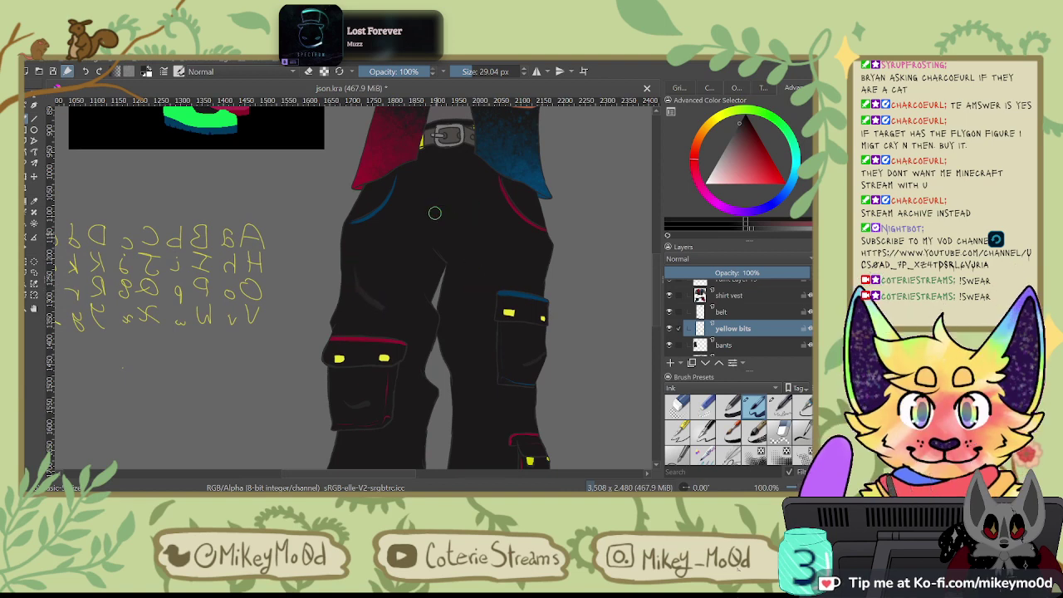
{"action": "key", "text": "ctrl+z"}
{"action": "key", "text": "ctrl+z"}
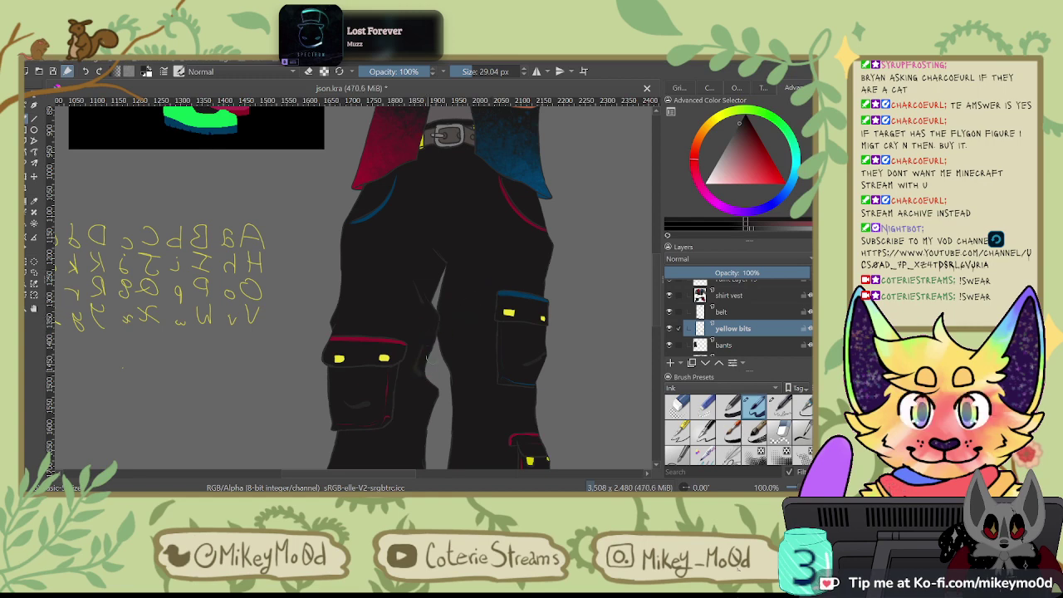
{"action": "left_click_drag", "start_coordinate": [466, 385], "coordinate": [512, 323]}
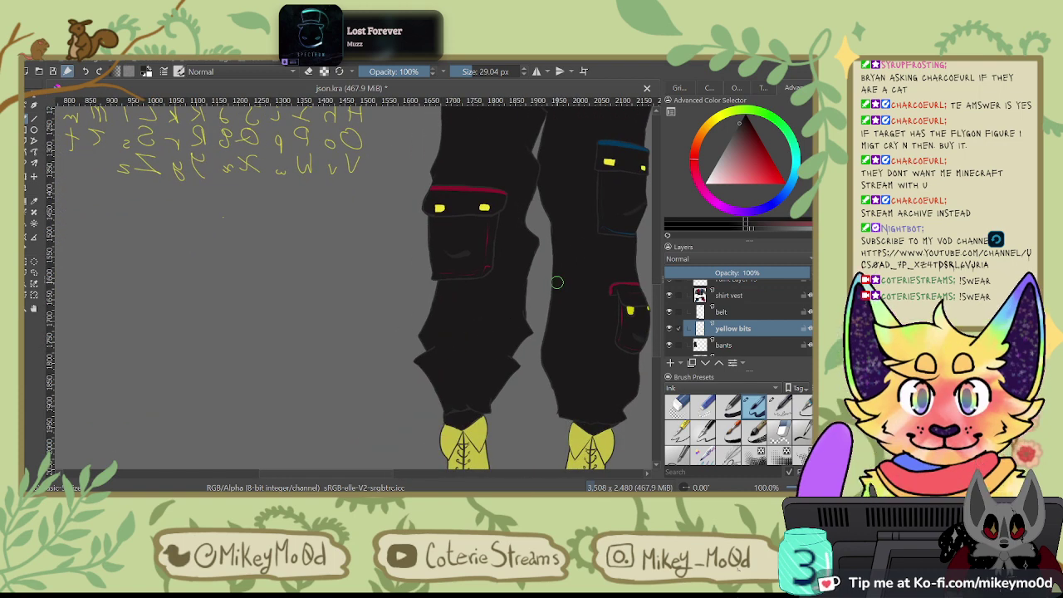
Step: Paint faint dark grey fold lines on the lower parts of both trouser legs and beneath the crimson-striped cargo pocket
{"action": "left_click_drag", "start_coordinate": [451, 342], "coordinate": [489, 350]}
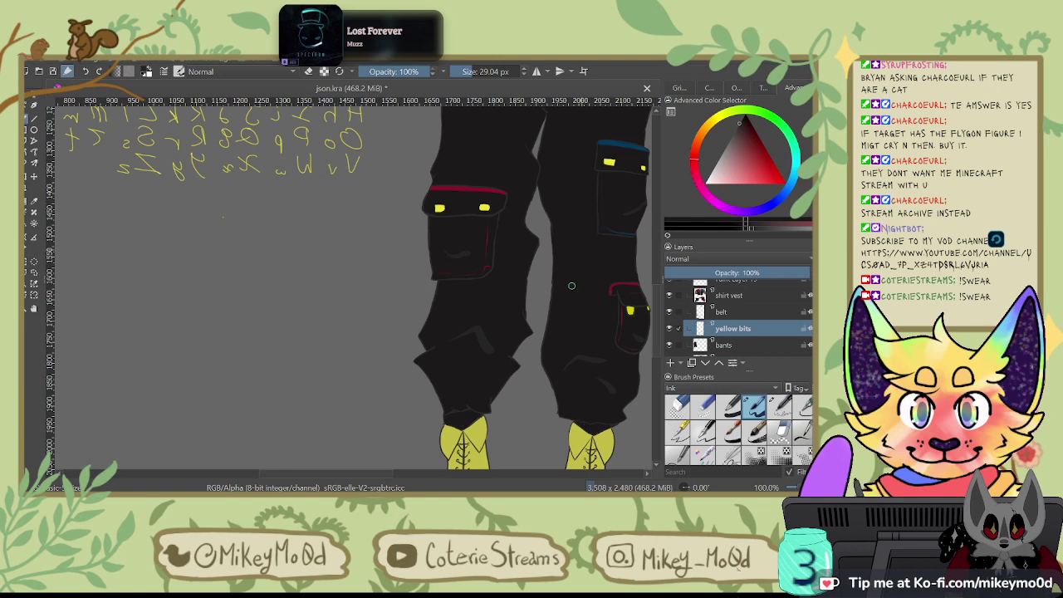
{"action": "left_click_drag", "start_coordinate": [629, 223], "coordinate": [636, 216]}
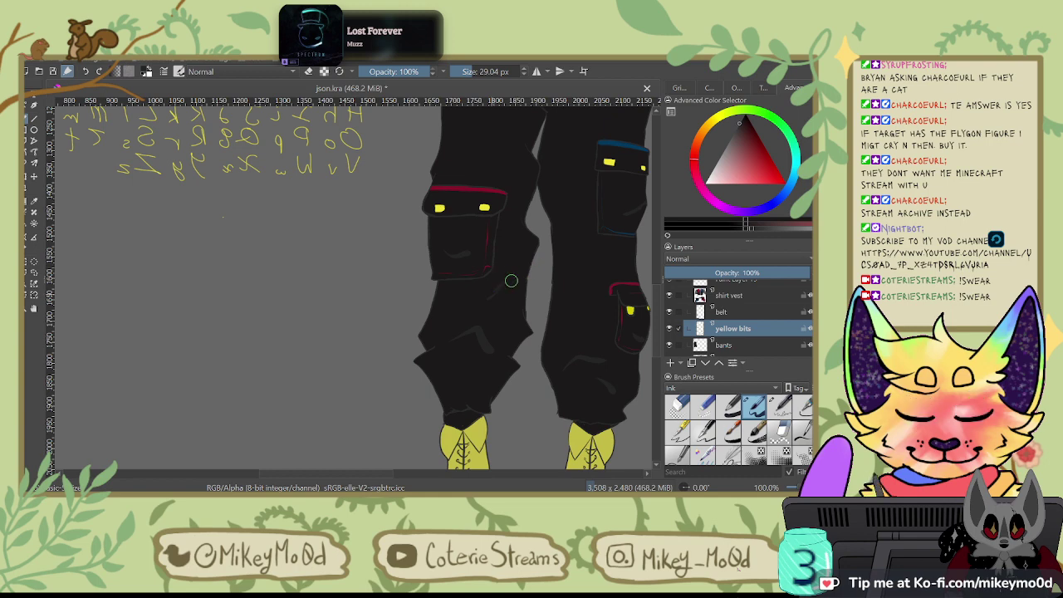
{"action": "scroll", "coordinate": [507, 288], "scroll_direction": "down", "scroll_amount": 4}
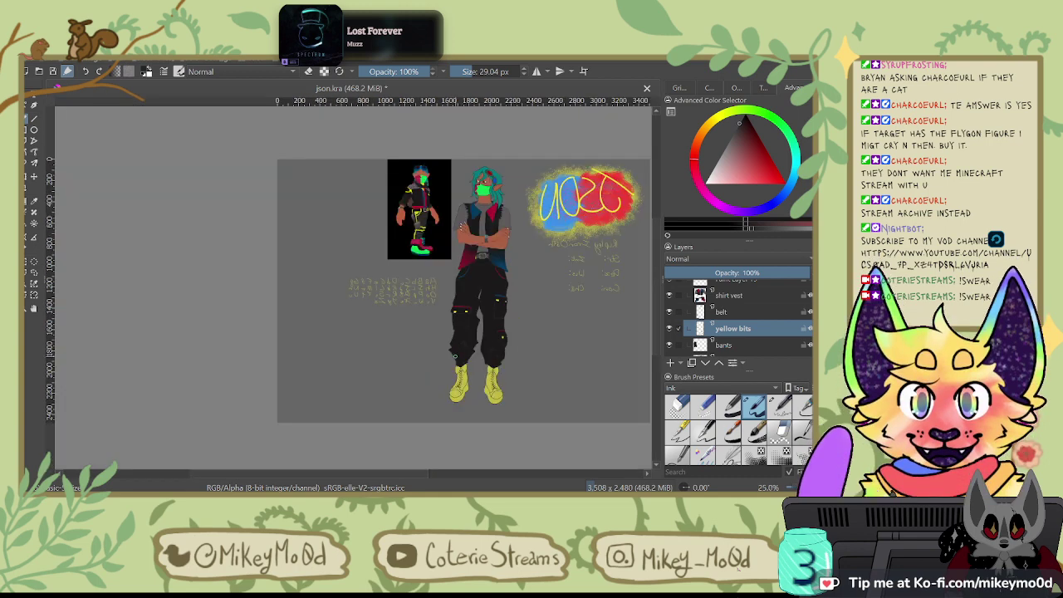
{"action": "scroll", "coordinate": [509, 357], "scroll_direction": "up", "scroll_amount": 3}
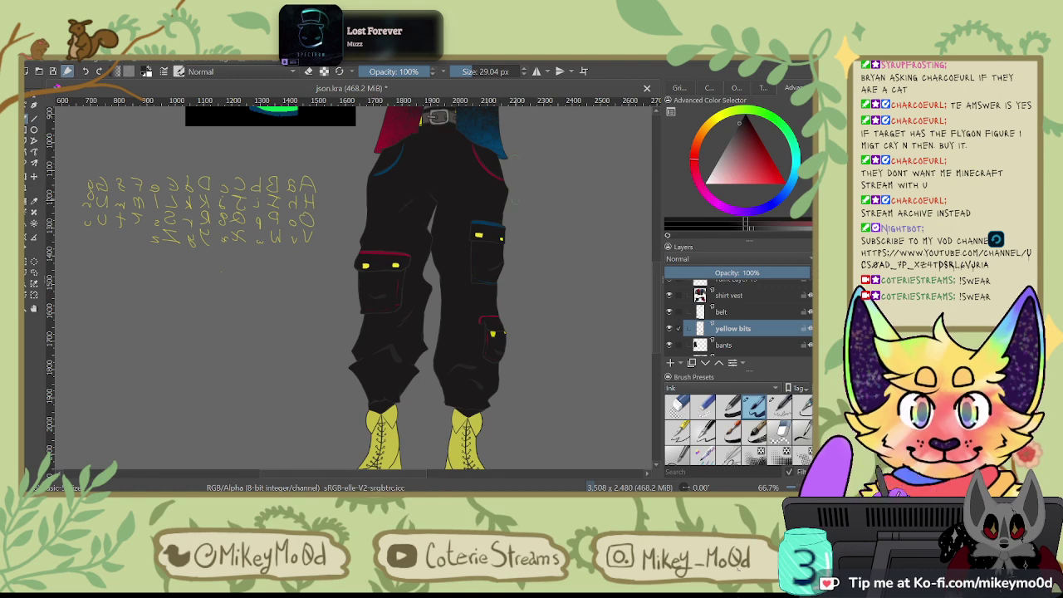
{"action": "left_click_drag", "start_coordinate": [523, 148], "coordinate": [544, 120]}
{"action": "left_click_drag", "start_coordinate": [559, 293], "coordinate": [536, 302]}
{"action": "left_click_drag", "start_coordinate": [538, 175], "coordinate": [510, 224]}
Step: Add a new paint layer directly beneath the alphabetta layer
{"action": "scroll", "coordinate": [760, 322], "scroll_direction": "up", "scroll_amount": 5}
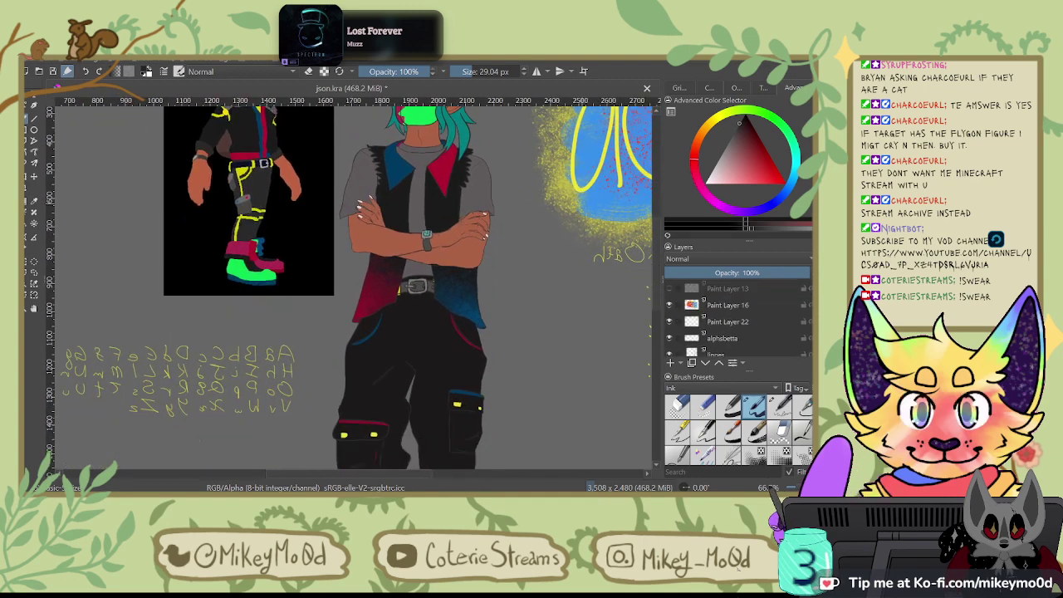
{"action": "left_click", "coordinate": [762, 323]}
{"action": "left_click", "coordinate": [760, 340]}
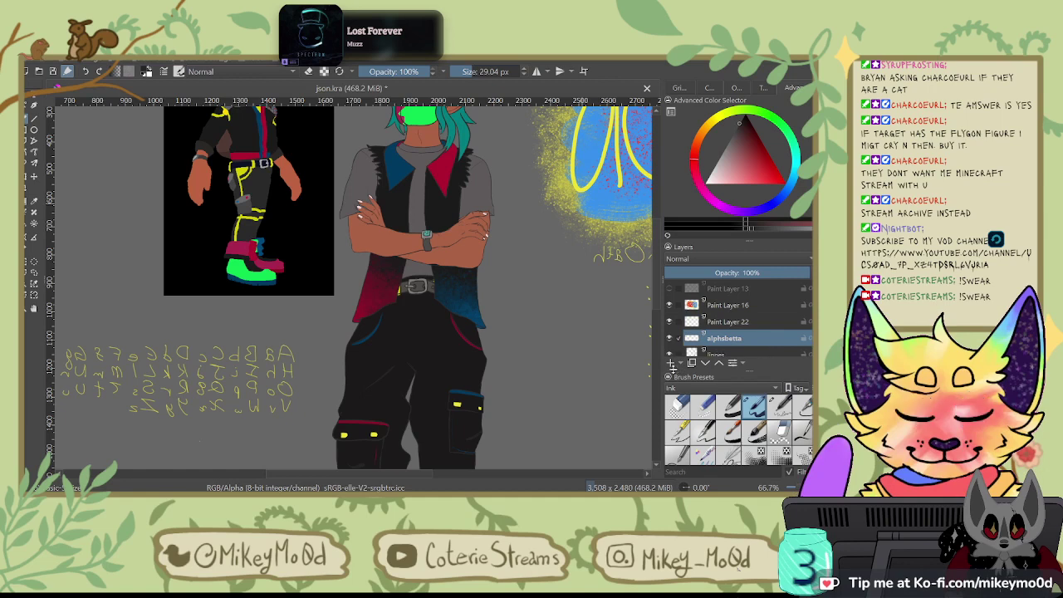
{"action": "left_click", "coordinate": [730, 354]}
{"action": "key", "text": "Insert"}
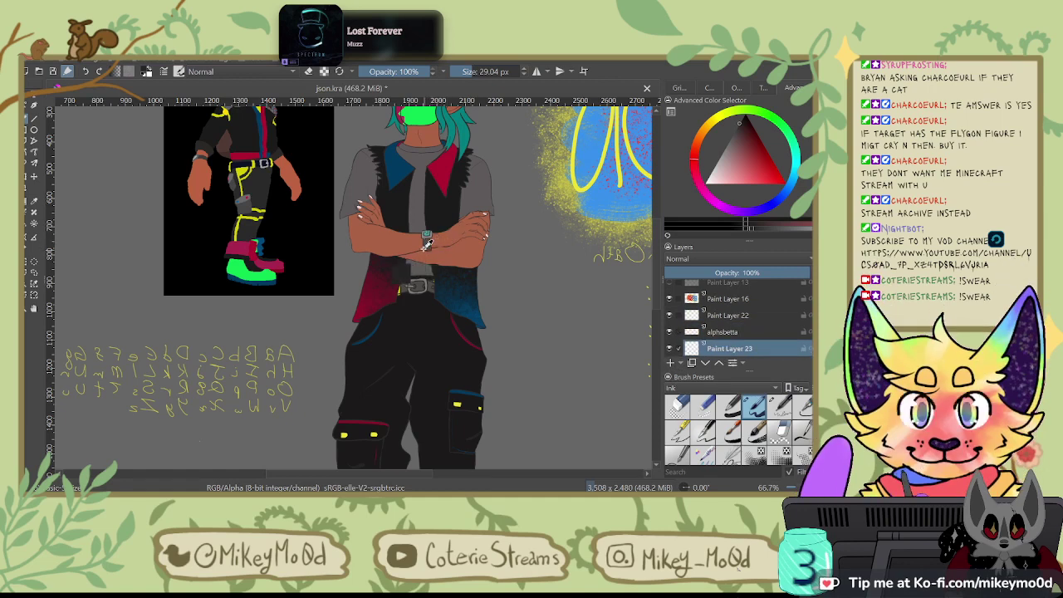
Step: Sample a dark line colour, try a zigzag stroke on the empty background beside the character, and undo it
{"action": "left_click", "coordinate": [430, 251], "text": "ctrl"}
{"action": "left_click_drag", "start_coordinate": [430, 271], "coordinate": [449, 387]}
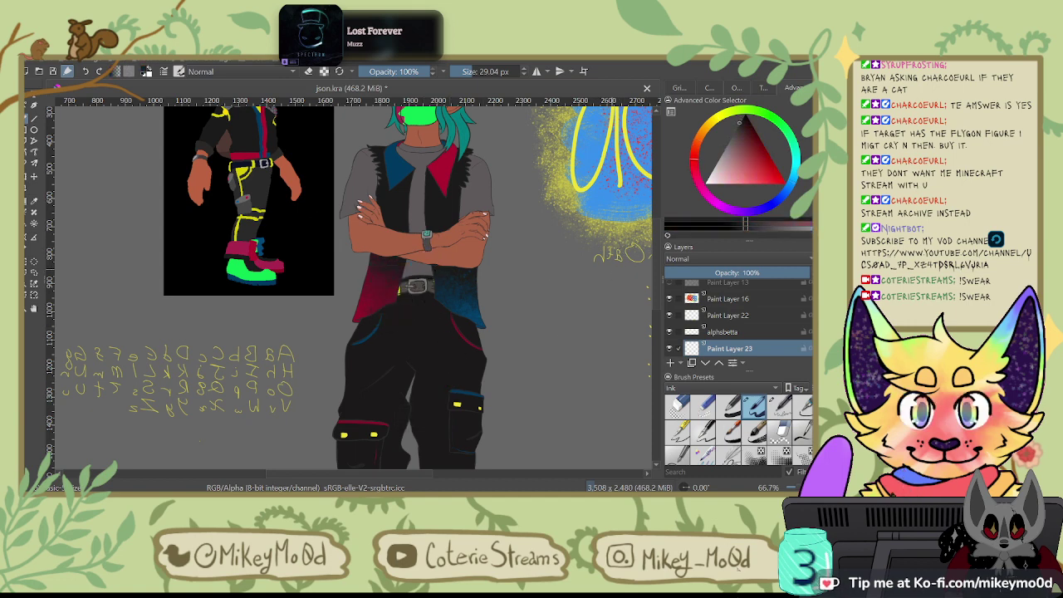
{"action": "mouse_move", "coordinate": [584, 313]}
{"action": "left_mouse_down"}
{"action": "mouse_move", "coordinate": [548, 375]}
{"action": "mouse_move", "coordinate": [611, 405]}
{"action": "left_mouse_up"}
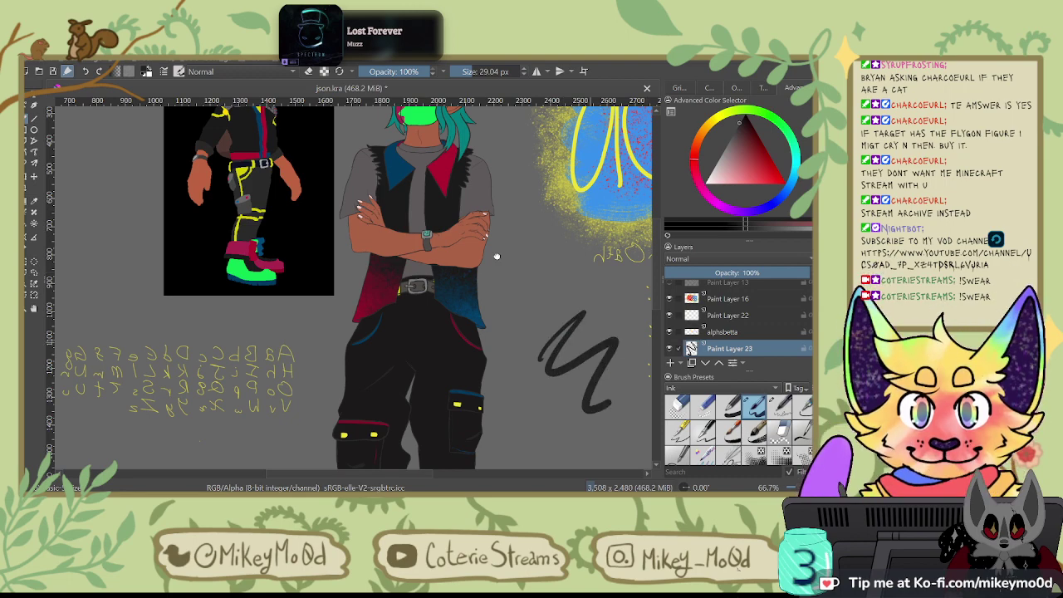
{"action": "left_click_drag", "start_coordinate": [497, 256], "coordinate": [323, 161]}
{"action": "key", "text": "ctrl+z"}
Step: Try long curved ink strokes on the empty canvas area below the yellow alphabet notes, undoing each one
{"action": "left_click_drag", "start_coordinate": [636, 314], "coordinate": [698, 233]}
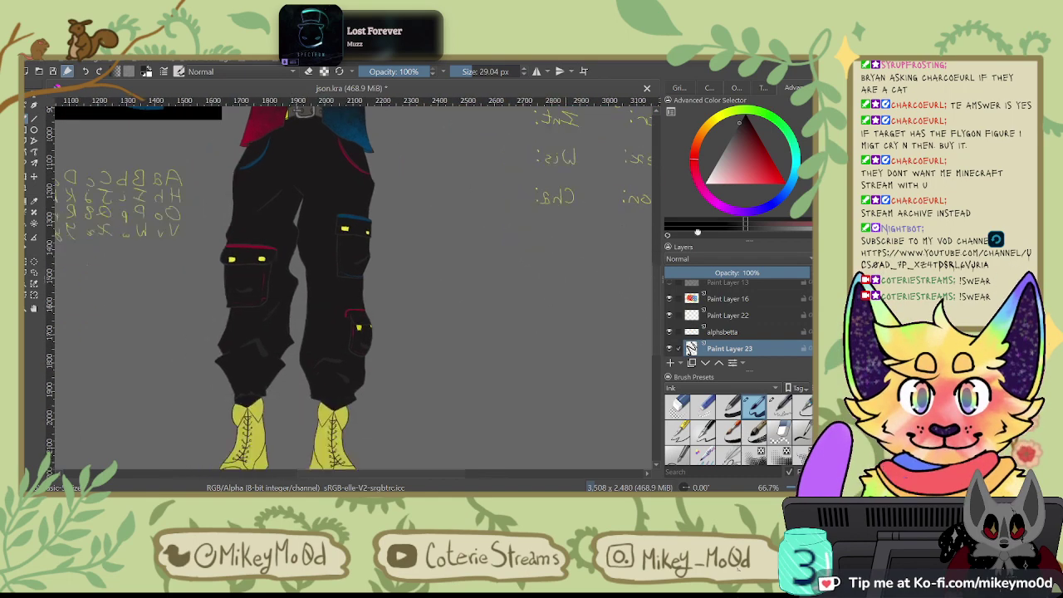
{"action": "left_click_drag", "start_coordinate": [311, 372], "coordinate": [678, 331]}
{"action": "key", "text": "4"}
{"action": "key", "text": "4"}
{"action": "key", "text": "4"}
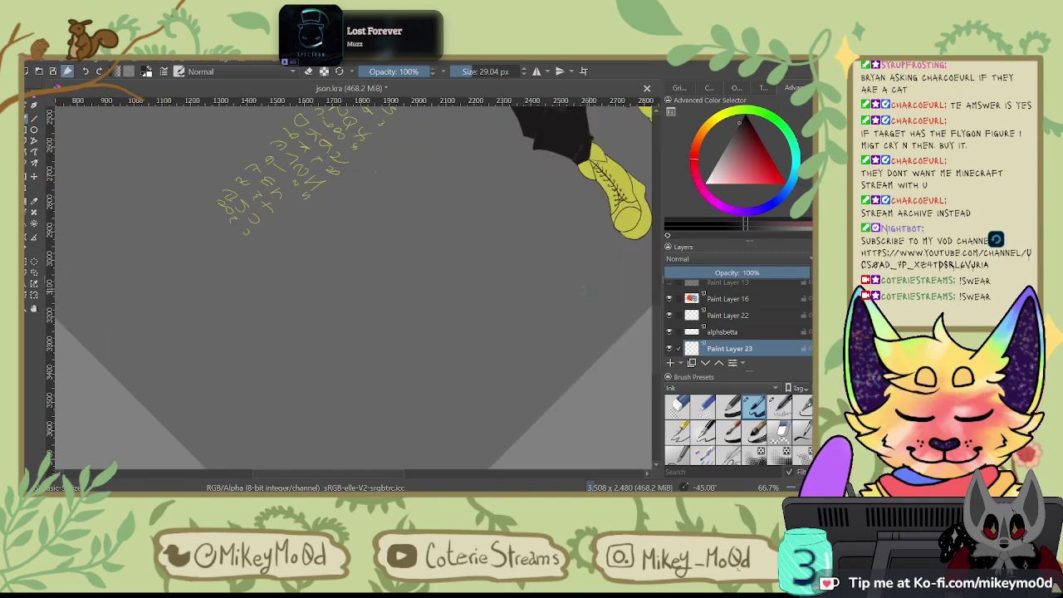
{"action": "left_click_drag", "start_coordinate": [264, 386], "coordinate": [333, 221]}
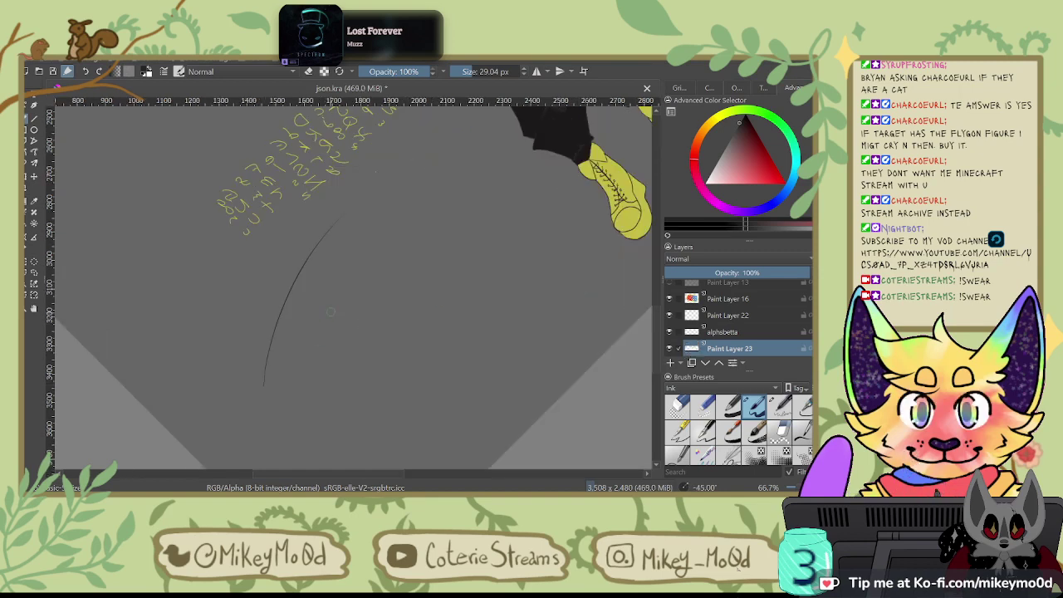
{"action": "key", "text": "ctrl+z"}
{"action": "mouse_move", "coordinate": [277, 355]}
{"action": "left_mouse_down"}
{"action": "mouse_move", "coordinate": [297, 305]}
{"action": "mouse_move", "coordinate": [411, 169]}
{"action": "mouse_move", "coordinate": [289, 290]}
{"action": "left_mouse_up"}
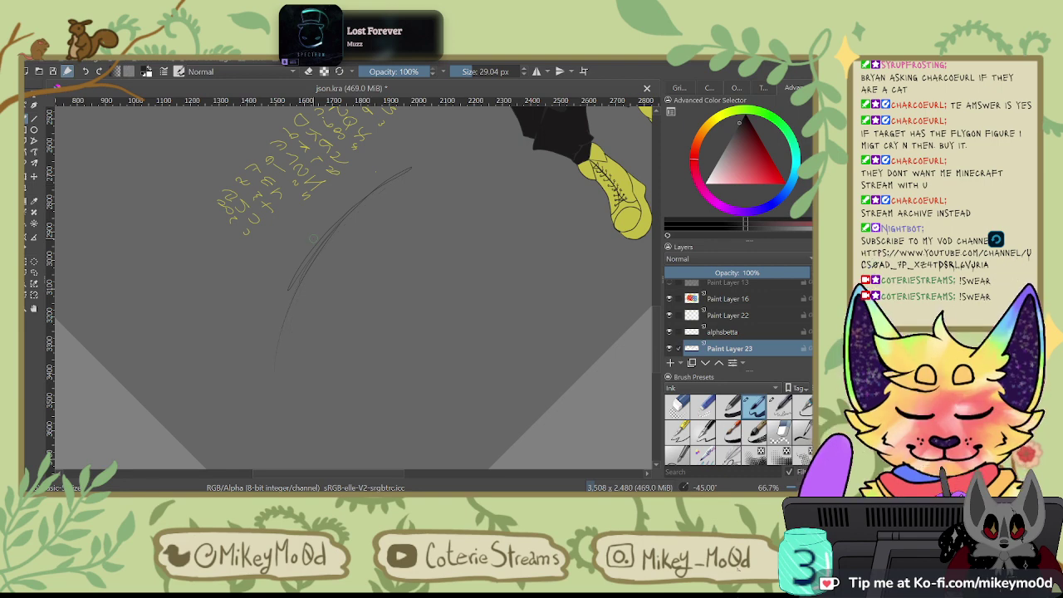
{"action": "key", "text": "ctrl+z"}
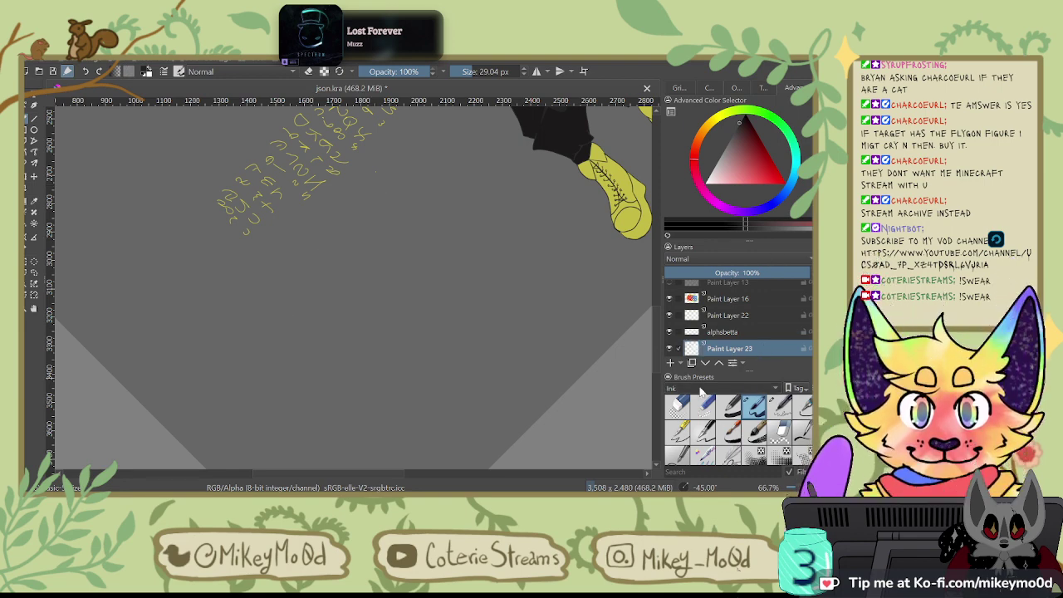
Step: Switch to the Sketch brush presets, choose the blue pencil at 10 px and 60% opacity, and sketch a faint long curve on empty canvas
{"action": "left_click", "coordinate": [693, 455]}
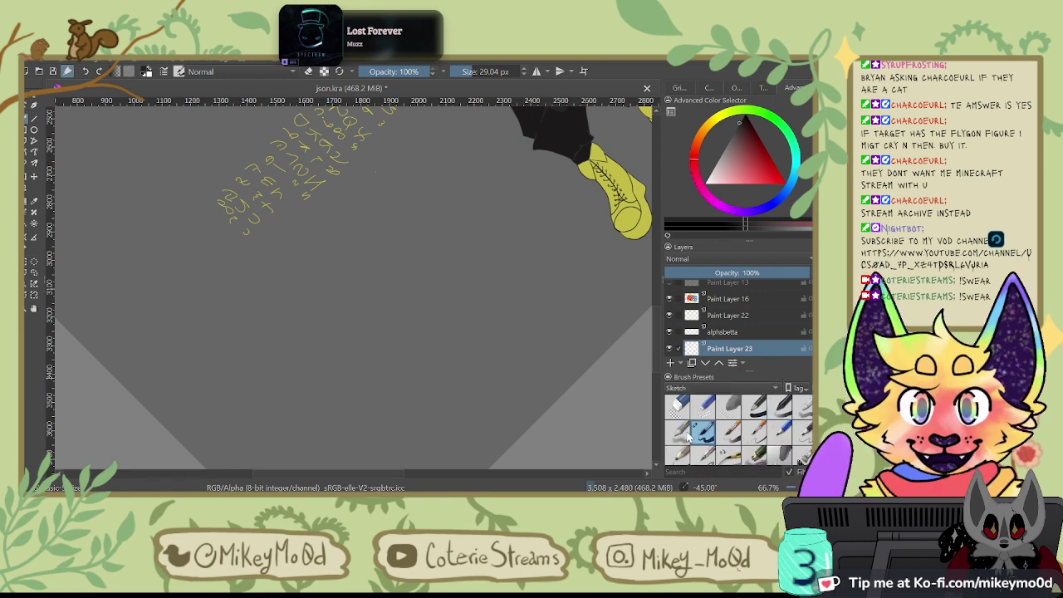
{"action": "left_click", "coordinate": [778, 430]}
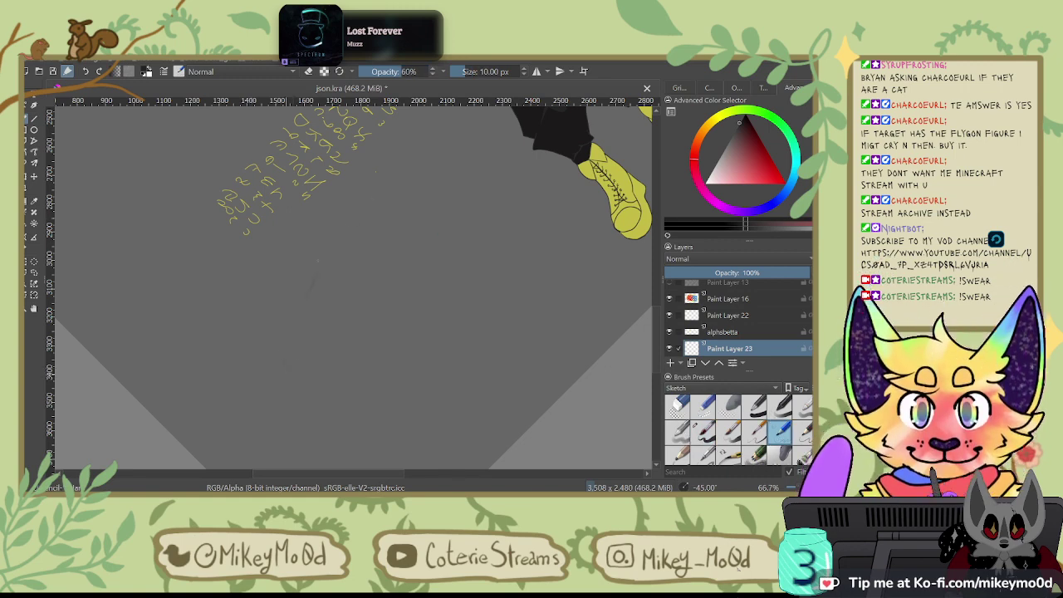
{"action": "key", "text": "6"}
{"action": "key", "text": "6"}
{"action": "key", "text": "6"}
{"action": "key", "text": "6"}
{"action": "key", "text": "6"}
{"action": "key", "text": "6"}
{"action": "key", "text": "6"}
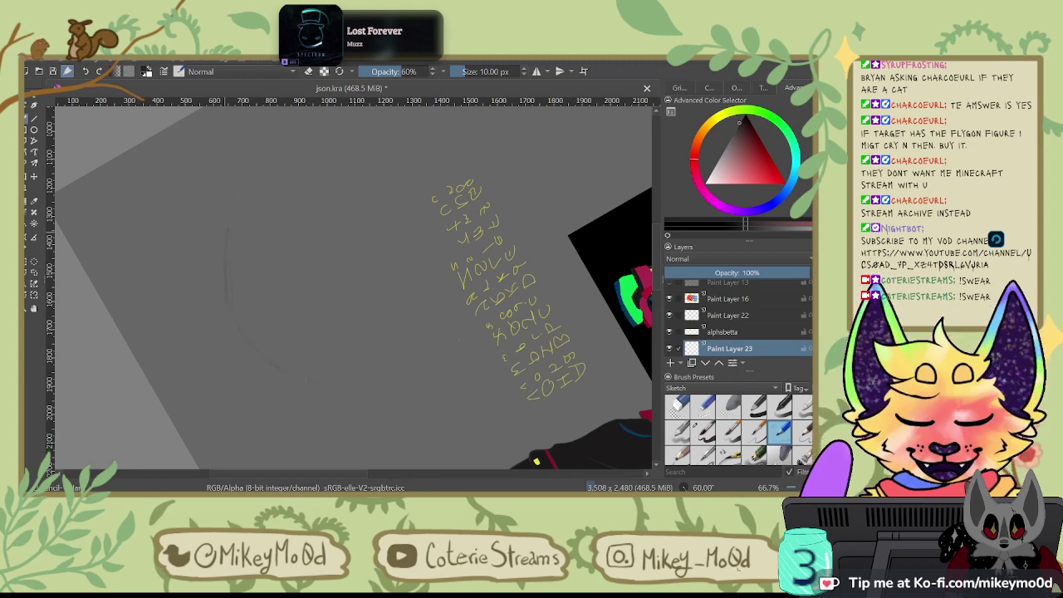
{"action": "left_click_drag", "start_coordinate": [278, 365], "coordinate": [320, 384]}
{"action": "mouse_move", "coordinate": [230, 214]}
{"action": "left_mouse_down"}
{"action": "mouse_move", "coordinate": [286, 368]}
{"action": "mouse_move", "coordinate": [334, 388]}
{"action": "left_mouse_up"}
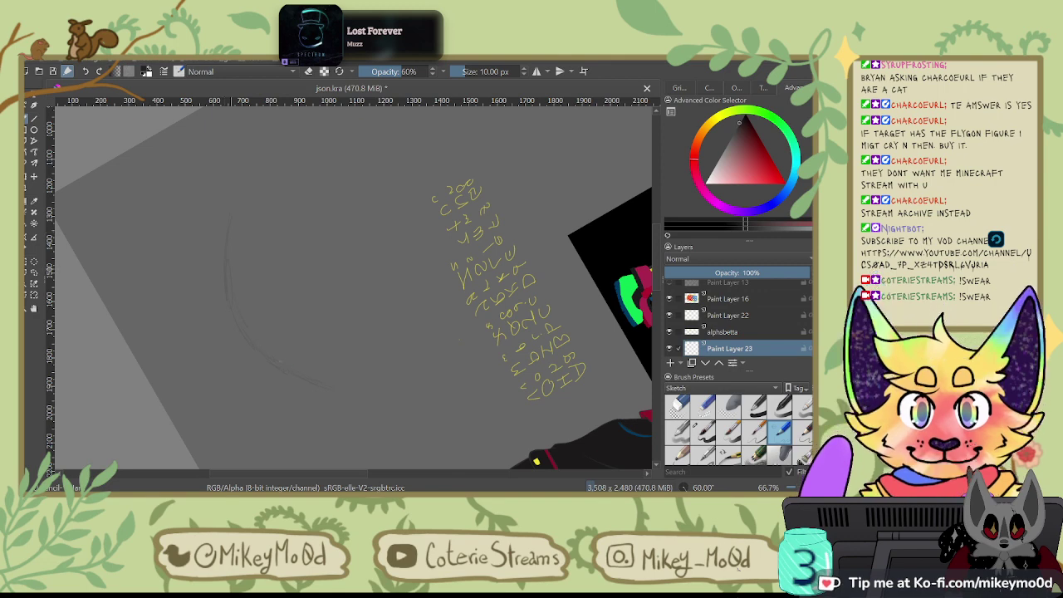
Step: Sketch a faint opposite curve facing the first one to form a pointed leaf shape
{"action": "key", "text": "4"}
{"action": "key", "text": "4"}
{"action": "key", "text": "4"}
{"action": "key", "text": "4"}
{"action": "key", "text": "4"}
{"action": "key", "text": "4"}
{"action": "key", "text": "4"}
{"action": "key", "text": "4"}
{"action": "key", "text": "4"}
{"action": "key", "text": "4"}
{"action": "key", "text": "4"}
{"action": "key", "text": "4"}
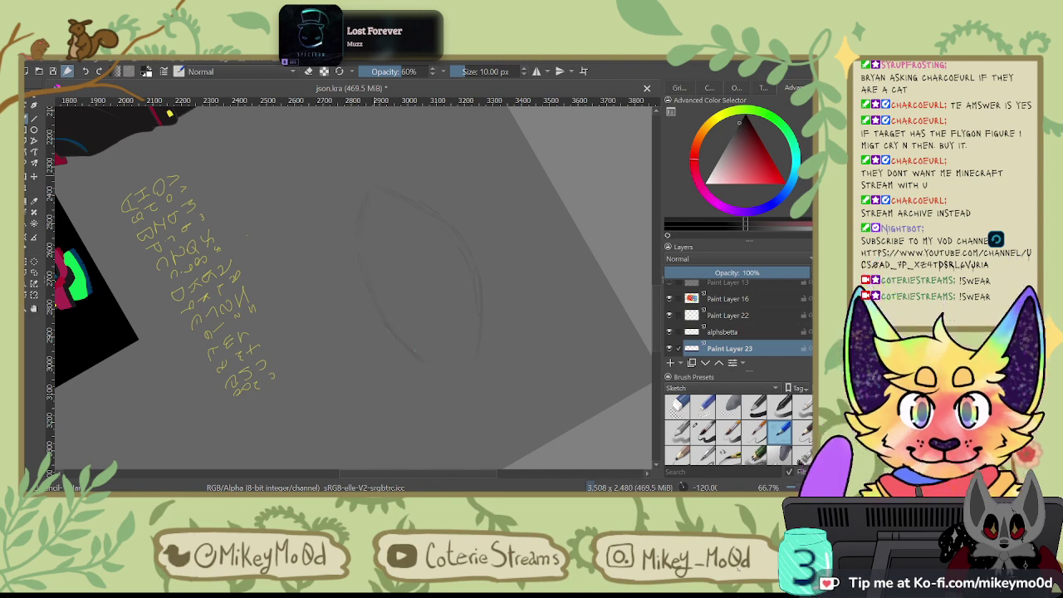
Step: Extend the two faint pencil curves until they meet in points, closing the leaf-shaped outline at both ends
{"action": "key", "text": "6"}
{"action": "key", "text": "6"}
{"action": "key", "text": "6"}
{"action": "key", "text": "6"}
{"action": "key", "text": "6"}
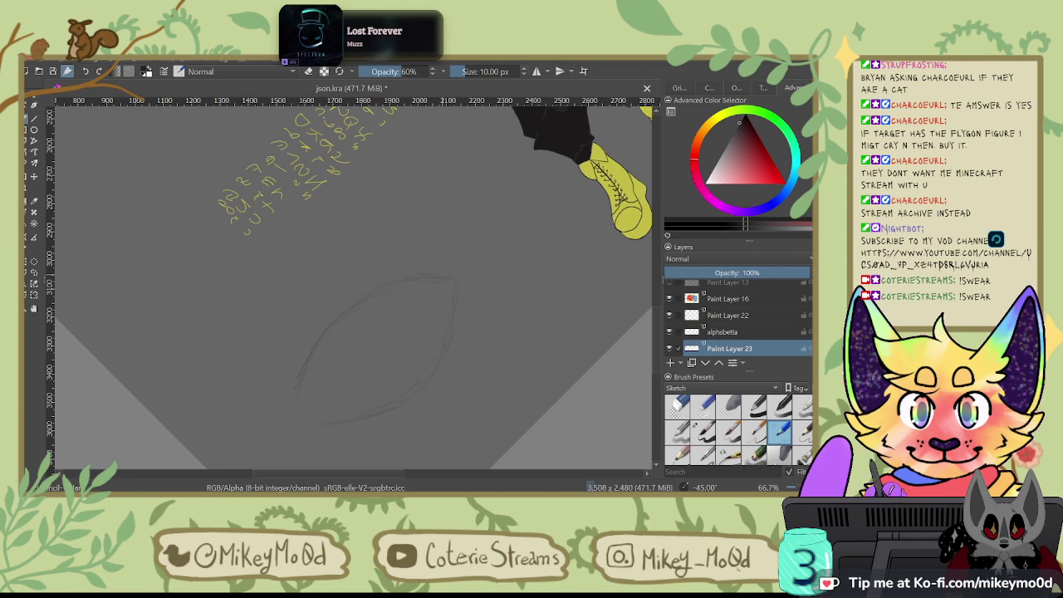
{"action": "left_click_drag", "start_coordinate": [486, 253], "coordinate": [561, 180]}
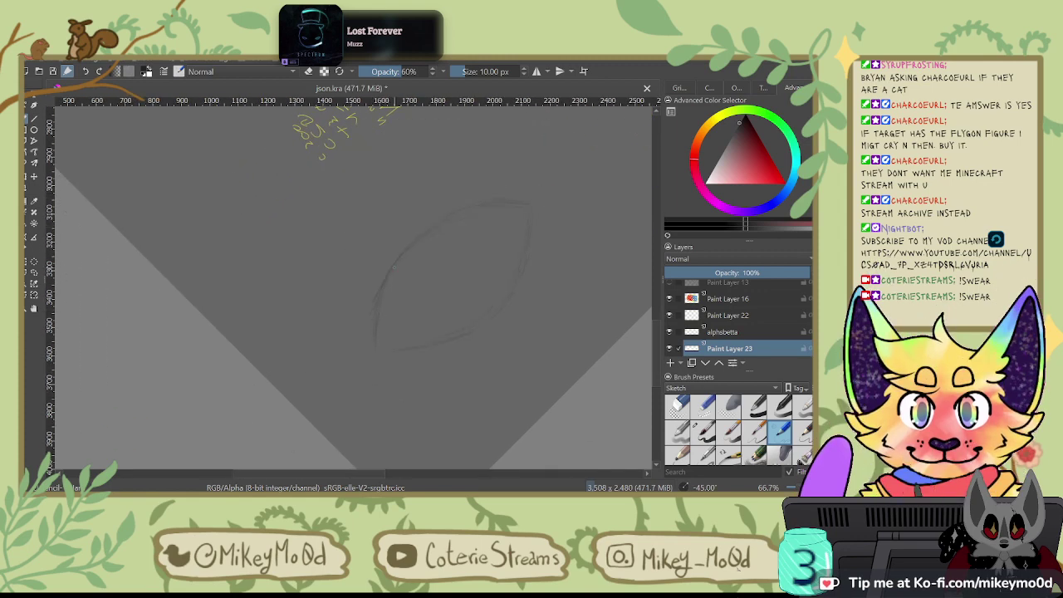
{"action": "key", "text": "6"}
{"action": "key", "text": "6"}
{"action": "key", "text": "6"}
{"action": "key", "text": "6"}
{"action": "key", "text": "6"}
{"action": "right_click", "coordinate": [402, 213]}
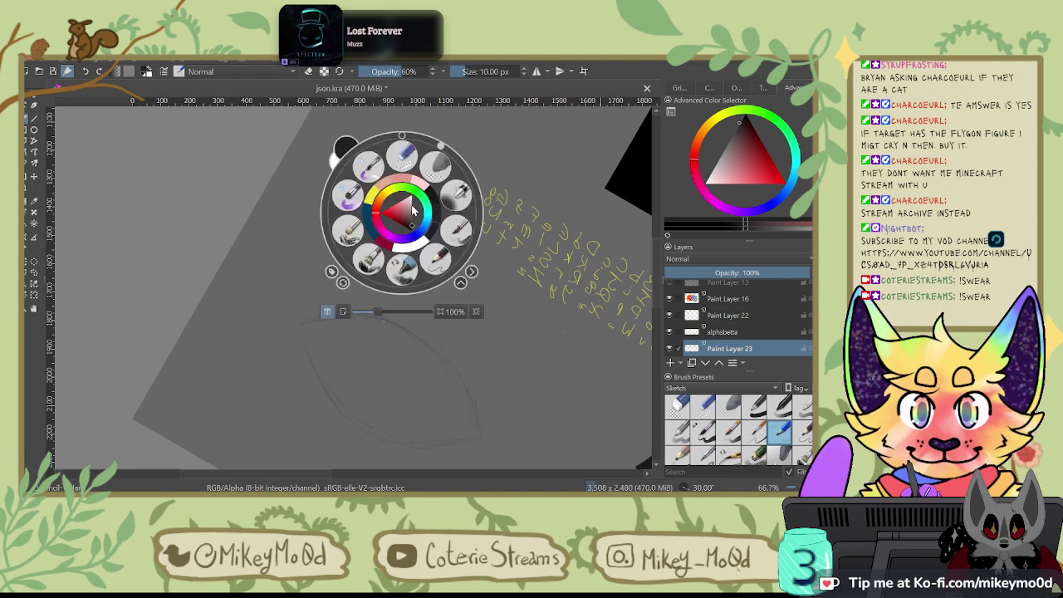
{"action": "right_click", "coordinate": [411, 210]}
{"action": "right_click", "coordinate": [460, 197]}
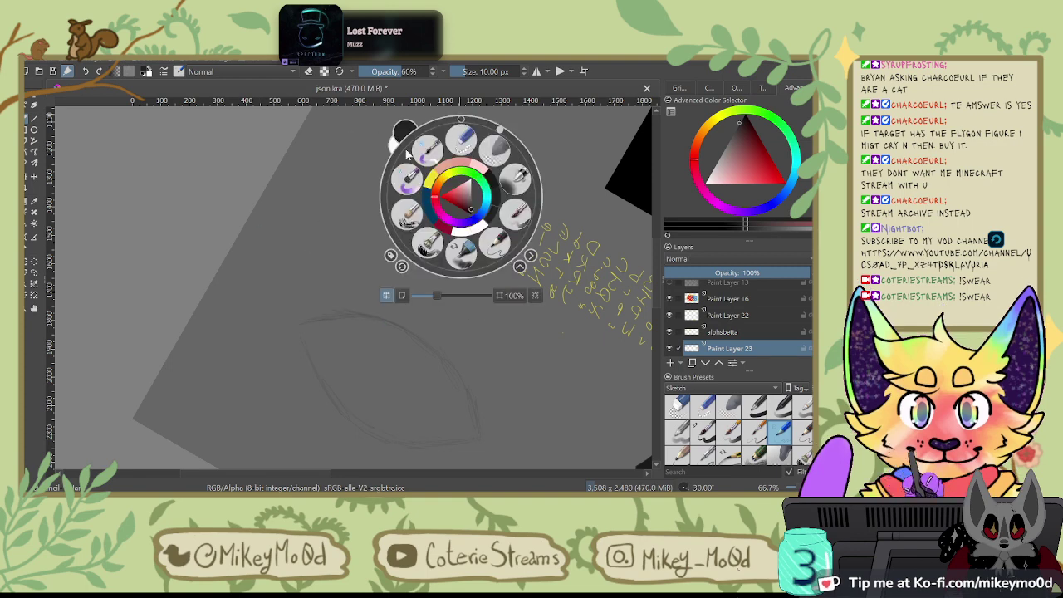
{"action": "left_click", "coordinate": [343, 195]}
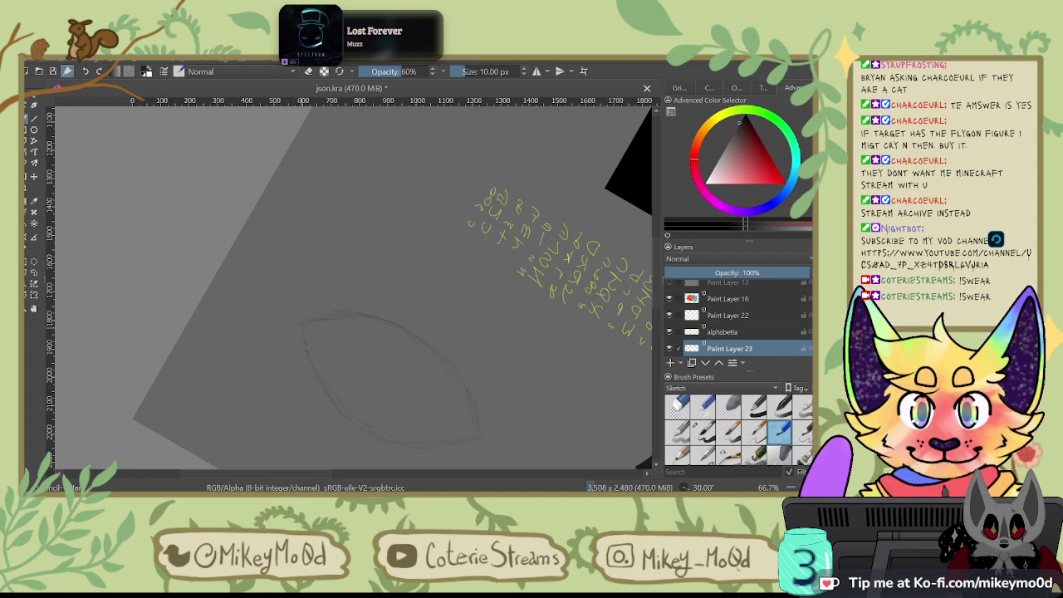
Step: Go over one long side of the leaf-shaped outline with darker pencil strokes from tip to tip
{"action": "left_click_drag", "start_coordinate": [348, 365], "coordinate": [386, 205]}
{"action": "mouse_move", "coordinate": [340, 162]}
{"action": "left_mouse_down"}
{"action": "mouse_move", "coordinate": [345, 196]}
{"action": "mouse_move", "coordinate": [384, 263]}
{"action": "left_mouse_up"}
{"action": "key", "text": "6"}
{"action": "key", "text": "6"}
{"action": "key", "text": "6"}
{"action": "key", "text": "6"}
{"action": "key", "text": "6"}
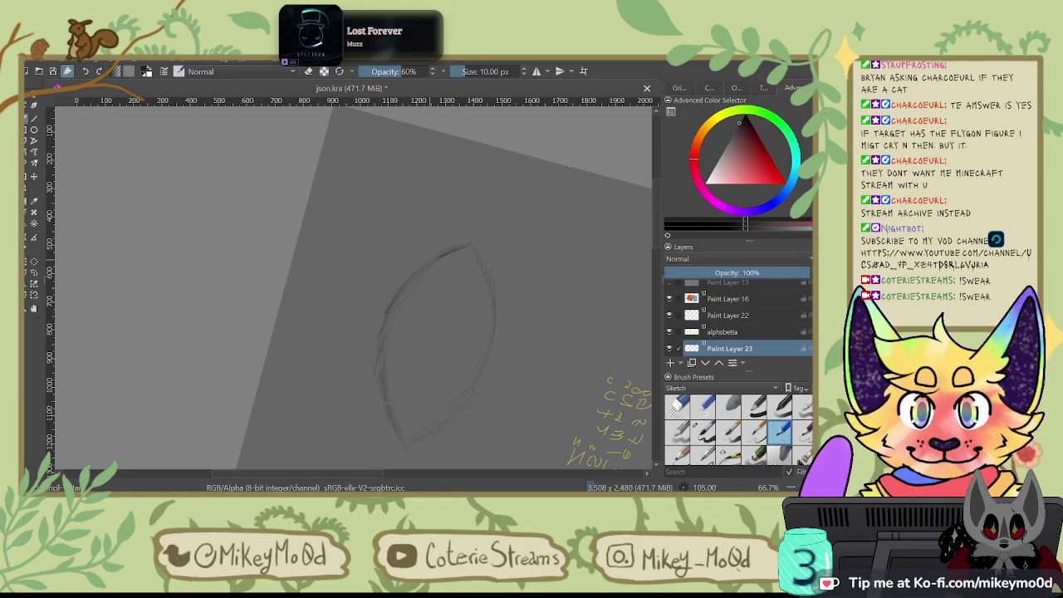
{"action": "key", "text": "4"}
{"action": "key", "text": "4"}
{"action": "key", "text": "4"}
{"action": "key", "text": "4"}
{"action": "key", "text": "4"}
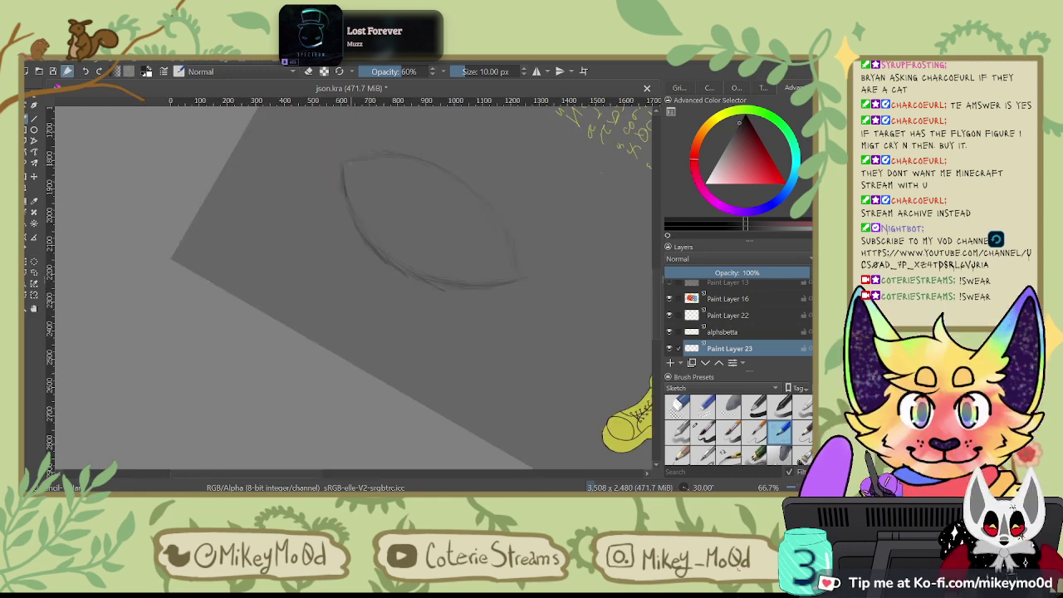
Step: Darken the second long side of the leaf-shaped outline with pencil strokes starting from its heavier tip
{"action": "key", "text": "4"}
{"action": "key", "text": "4"}
{"action": "key", "text": "4"}
{"action": "key", "text": "4"}
{"action": "key", "text": "4"}
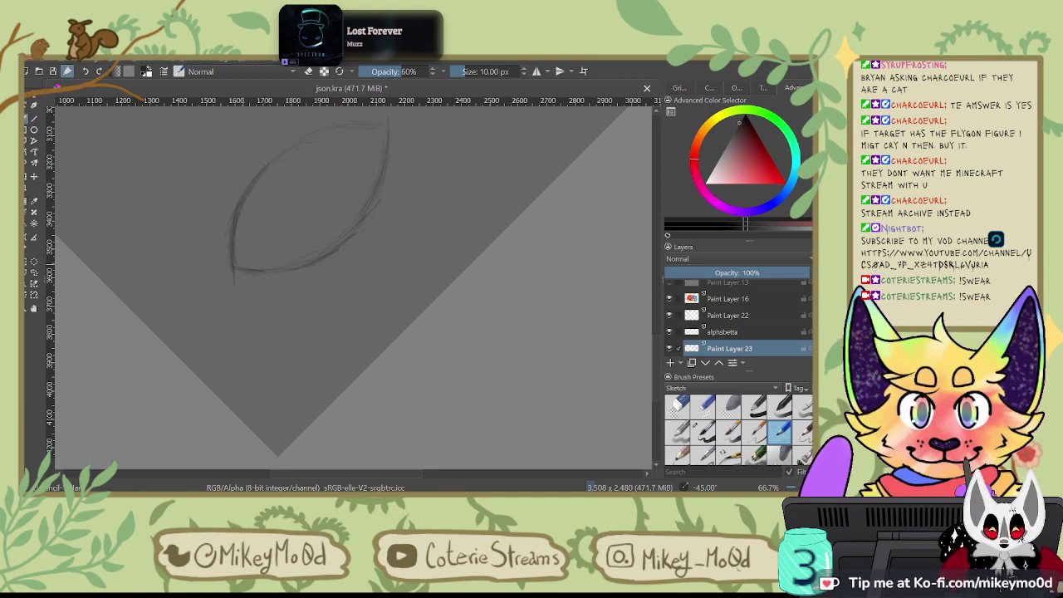
{"action": "left_click_drag", "start_coordinate": [322, 231], "coordinate": [337, 295]}
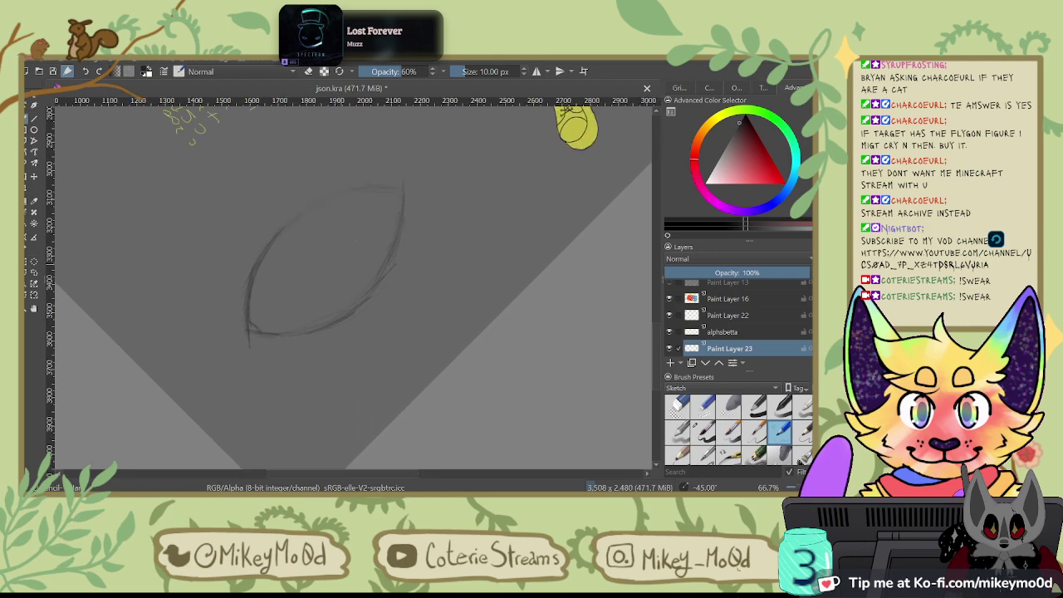
Step: Thicken the first long side of the leaf shape with repeated dark pencil strokes
{"action": "key", "text": "4"}
{"action": "key", "text": "4"}
{"action": "key", "text": "4"}
{"action": "key", "text": "4"}
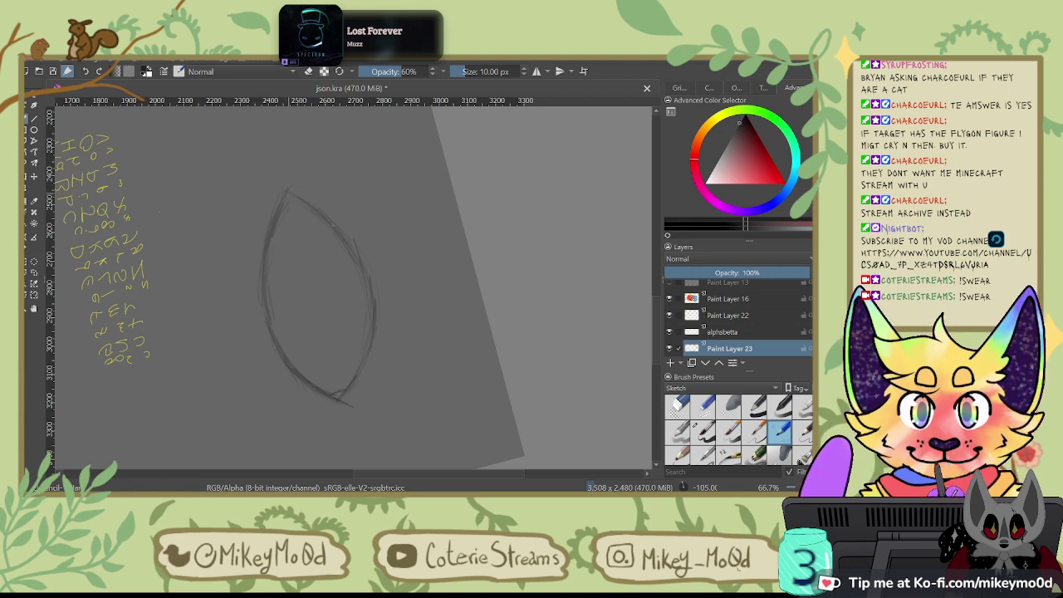
{"action": "left_click_drag", "start_coordinate": [320, 214], "coordinate": [360, 247]}
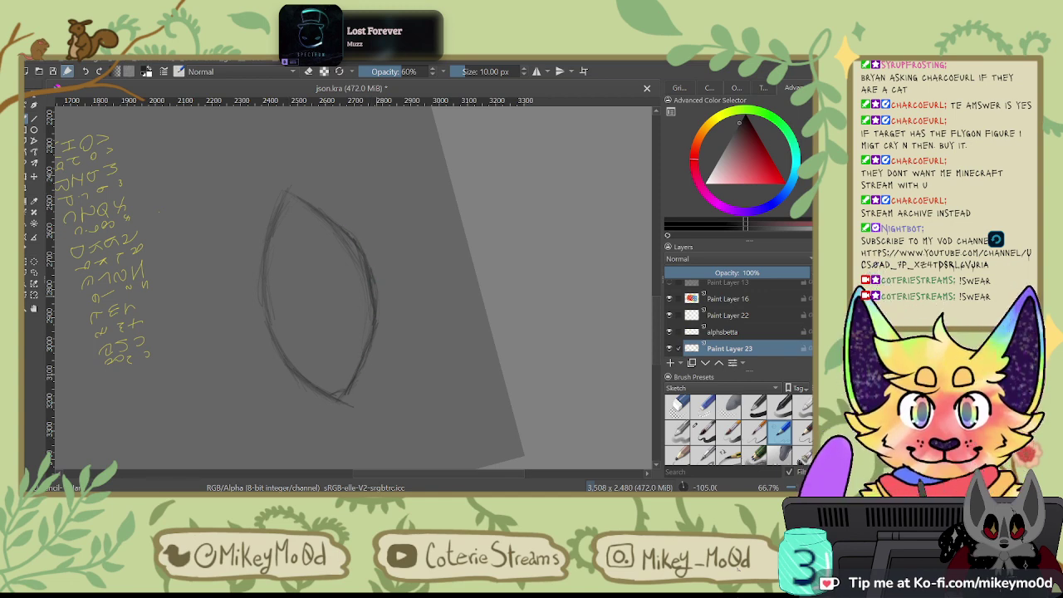
Step: Reinforce the remaining light stretches of the leaf shape's second side and its tips with overlapping pencil strokes
{"action": "key", "text": "6"}
{"action": "key", "text": "5"}
{"action": "key", "text": "6"}
{"action": "key", "text": "6"}
{"action": "key", "text": "6"}
{"action": "key", "text": "6"}
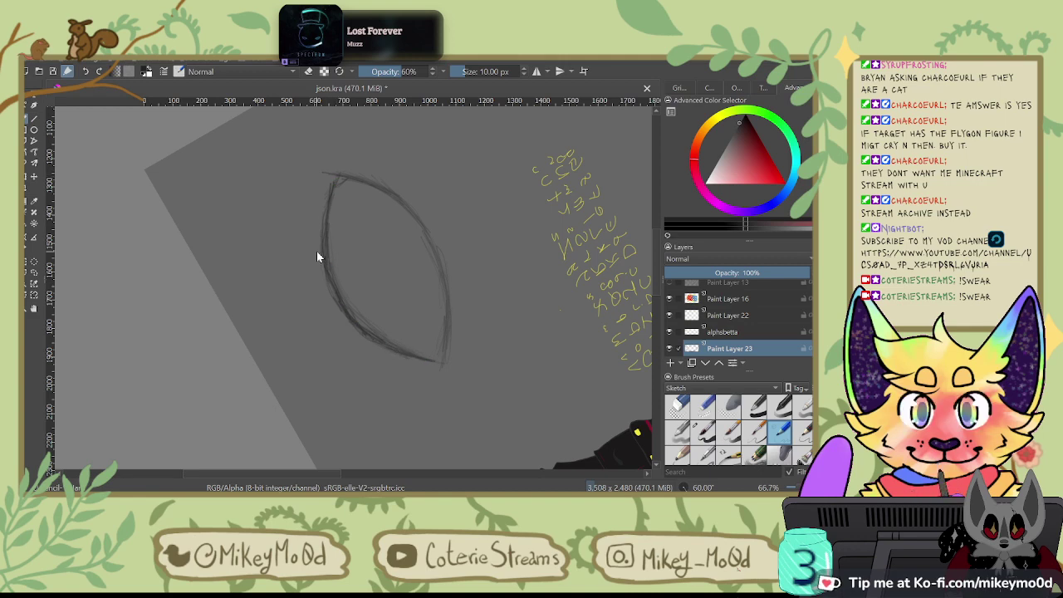
{"action": "left_click_drag", "start_coordinate": [359, 179], "coordinate": [412, 206]}
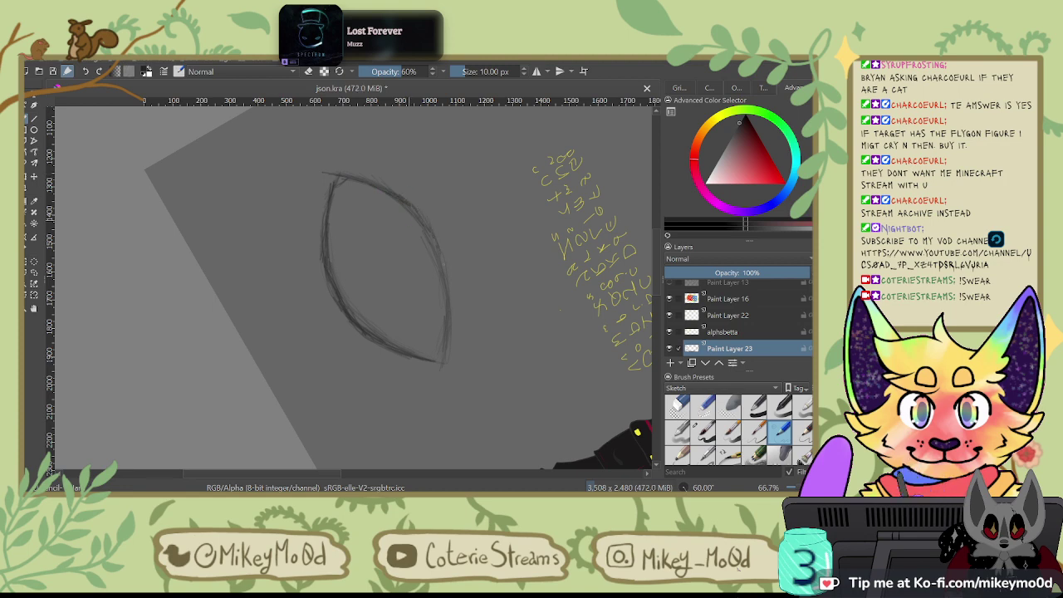
{"action": "key", "text": "4"}
{"action": "key", "text": "4"}
{"action": "key", "text": "4"}
{"action": "key", "text": "4"}
{"action": "key", "text": "4"}
{"action": "key", "text": "4"}
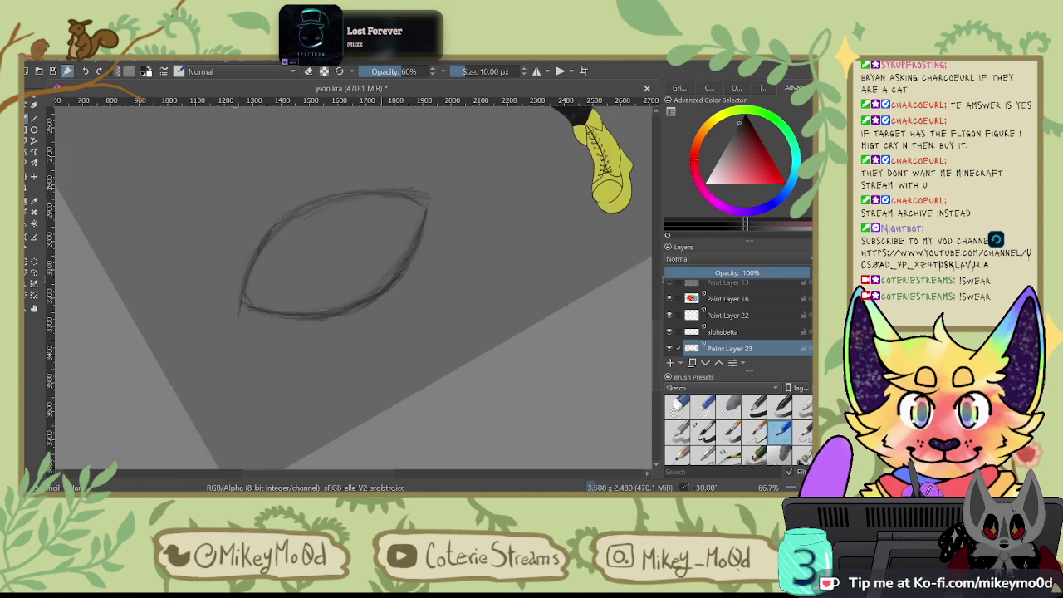
Step: Darken the almond-shaped eye's outline with loose sketch strokes along both lids
{"action": "key", "text": "4"}
{"action": "key", "text": "4"}
{"action": "key", "text": "4"}
{"action": "key", "text": "4"}
{"action": "key", "text": "4"}
{"action": "key", "text": "4"}
{"action": "key", "text": "4"}
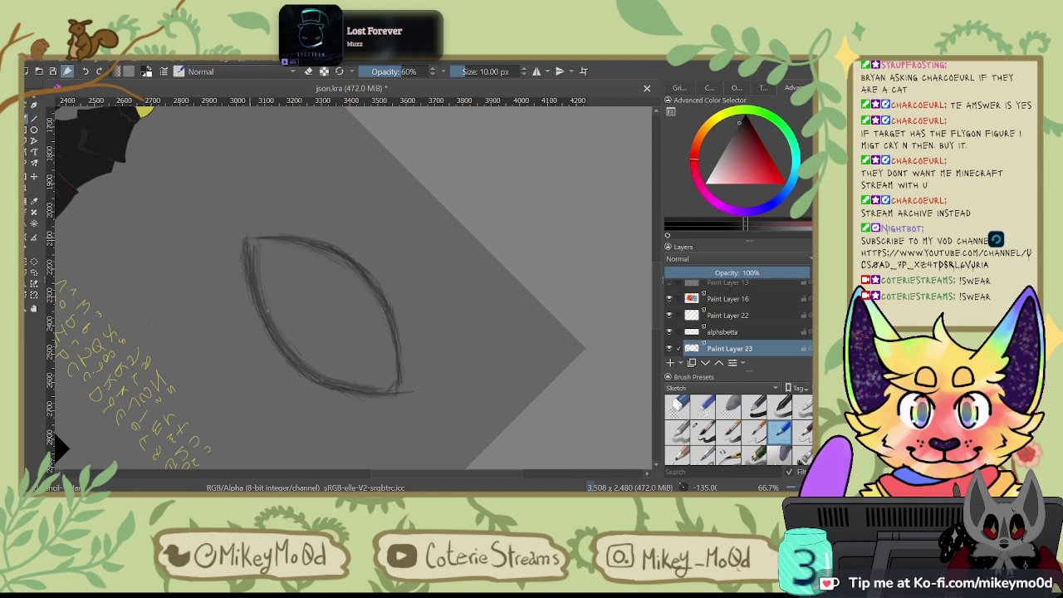
{"action": "key", "text": "6"}
{"action": "key", "text": "6"}
{"action": "key", "text": "6"}
{"action": "key", "text": "6"}
{"action": "key", "text": "6"}
{"action": "key", "text": "6"}
{"action": "key", "text": "6"}
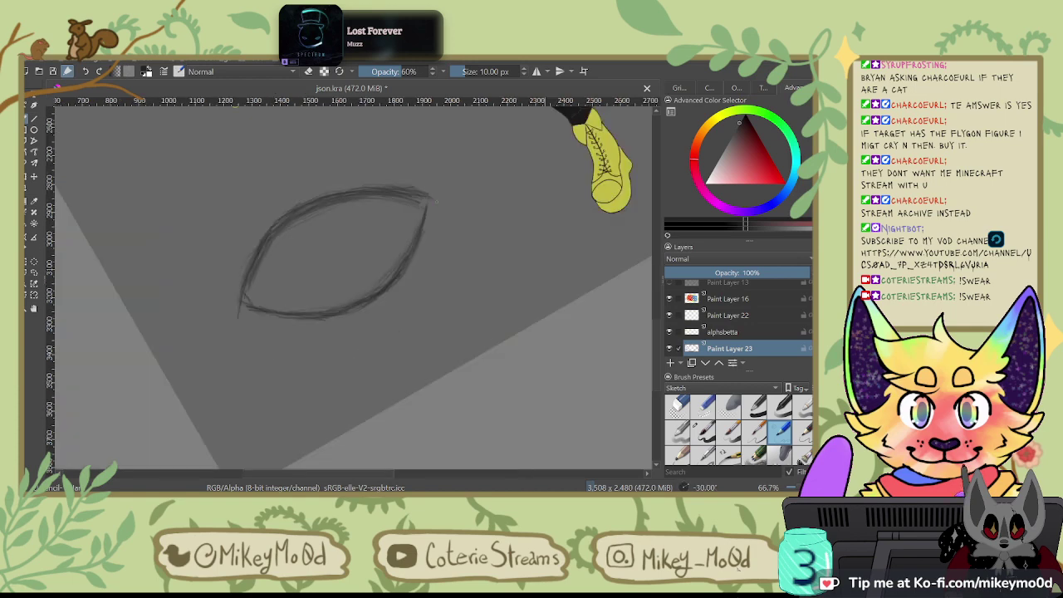
Step: Add a stroke beside the upper lid line, and clean up its stray outer edge with the 60 px soft eraser
{"action": "key", "text": "6"}
{"action": "key", "text": "6"}
{"action": "key", "text": "6"}
{"action": "key", "text": "6"}
{"action": "key", "text": "6"}
{"action": "key", "text": "6"}
{"action": "key", "text": "6"}
{"action": "key", "text": "6"}
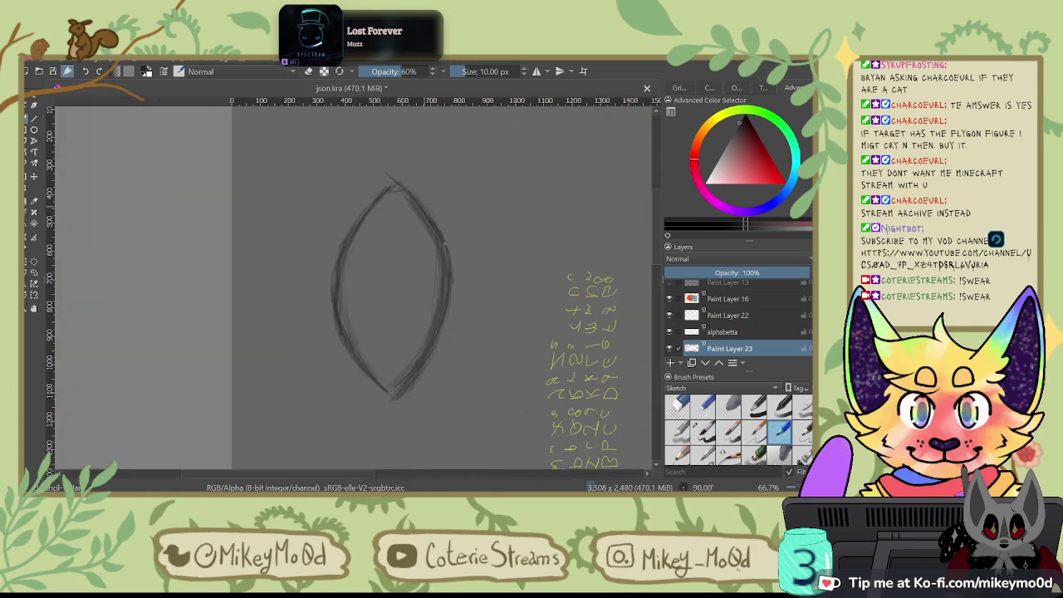
{"action": "left_click_drag", "start_coordinate": [445, 300], "coordinate": [443, 350]}
{"action": "left_click", "coordinate": [728, 404]}
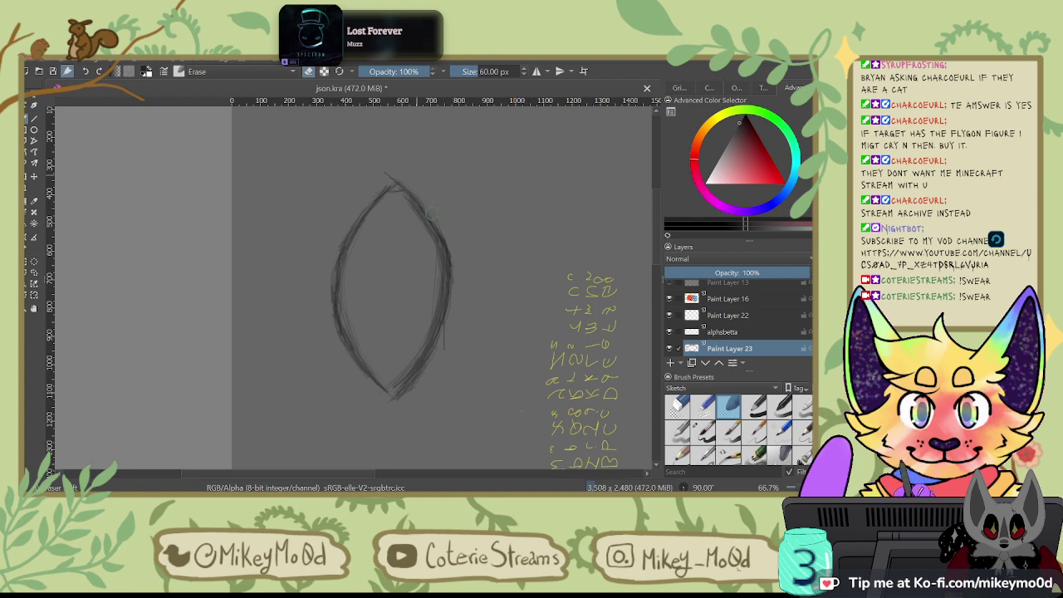
{"action": "left_click_drag", "start_coordinate": [442, 298], "coordinate": [445, 356]}
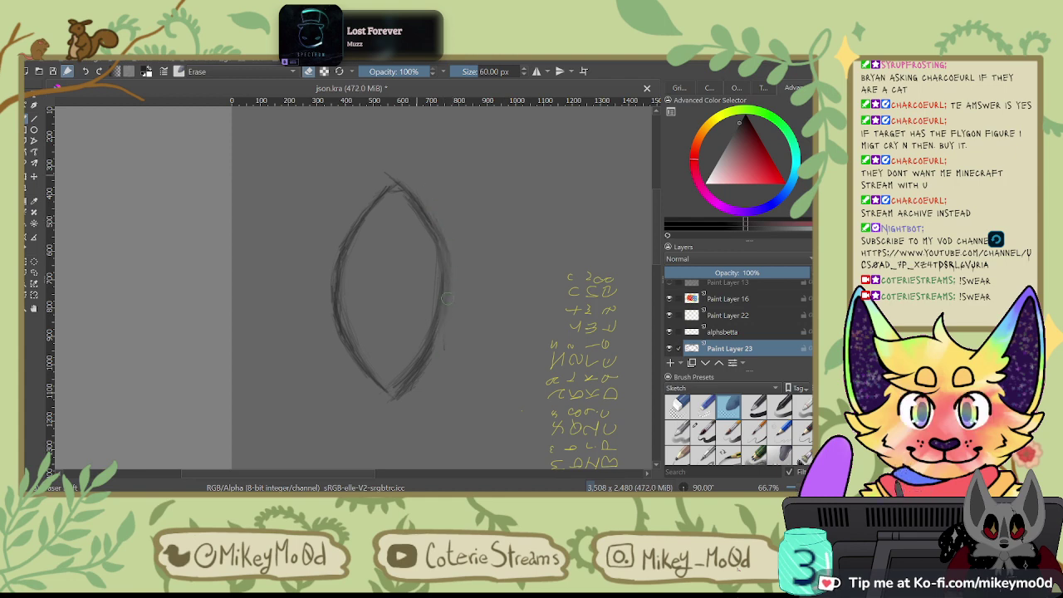
Step: Redraw the upper lid line darker with the 10 px sketch pencil at 100% opacity
{"action": "left_click", "coordinate": [804, 430]}
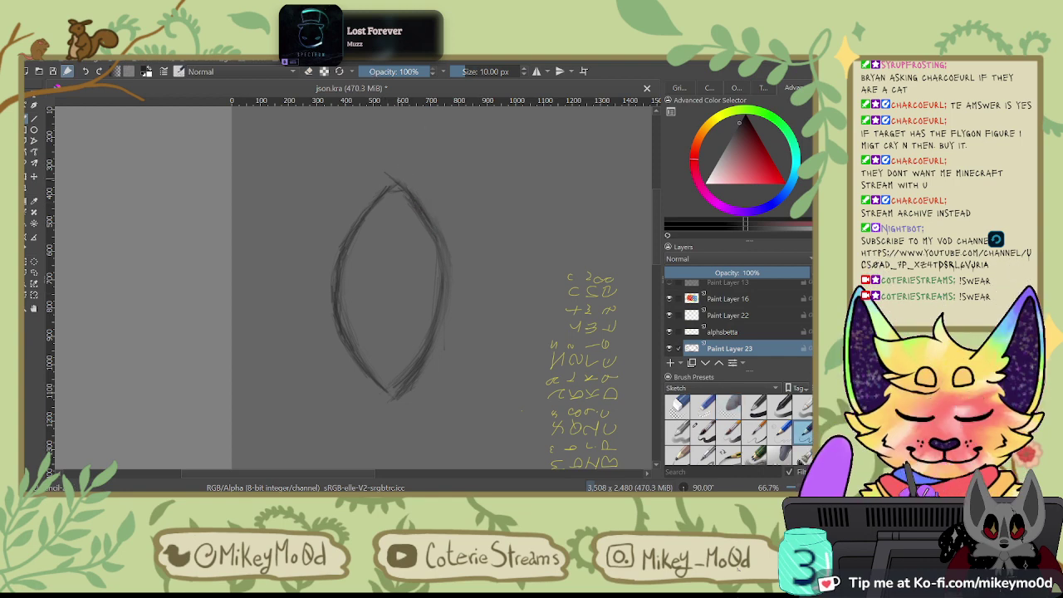
{"action": "left_click_drag", "start_coordinate": [414, 198], "coordinate": [446, 266]}
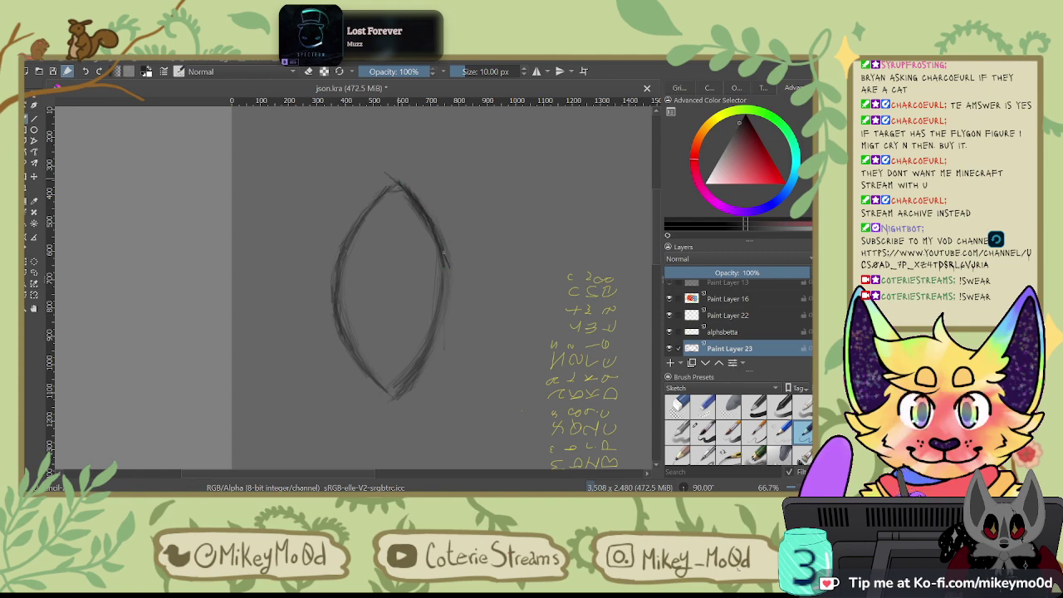
{"action": "key", "text": "6"}
{"action": "key", "text": "6"}
{"action": "key", "text": "6"}
{"action": "key", "text": "6"}
{"action": "key", "text": "6"}
{"action": "key", "text": "6"}
{"action": "key", "text": "6"}
{"action": "key", "text": "6"}
{"action": "key", "text": "6"}
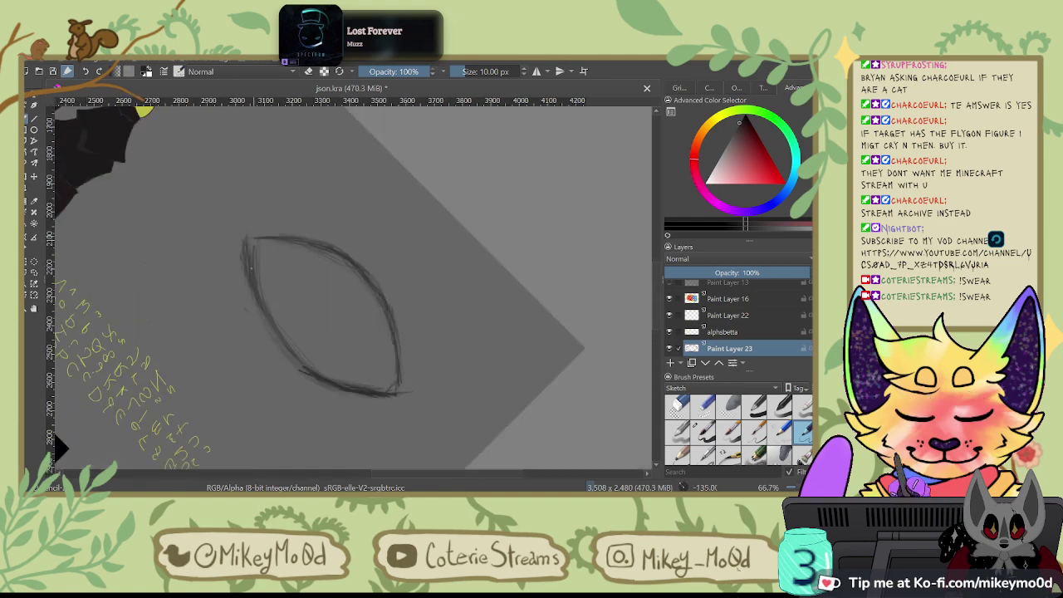
{"action": "mouse_move", "coordinate": [251, 268]}
{"action": "left_mouse_down"}
{"action": "mouse_move", "coordinate": [251, 292]}
{"action": "mouse_move", "coordinate": [294, 362]}
{"action": "left_mouse_up"}
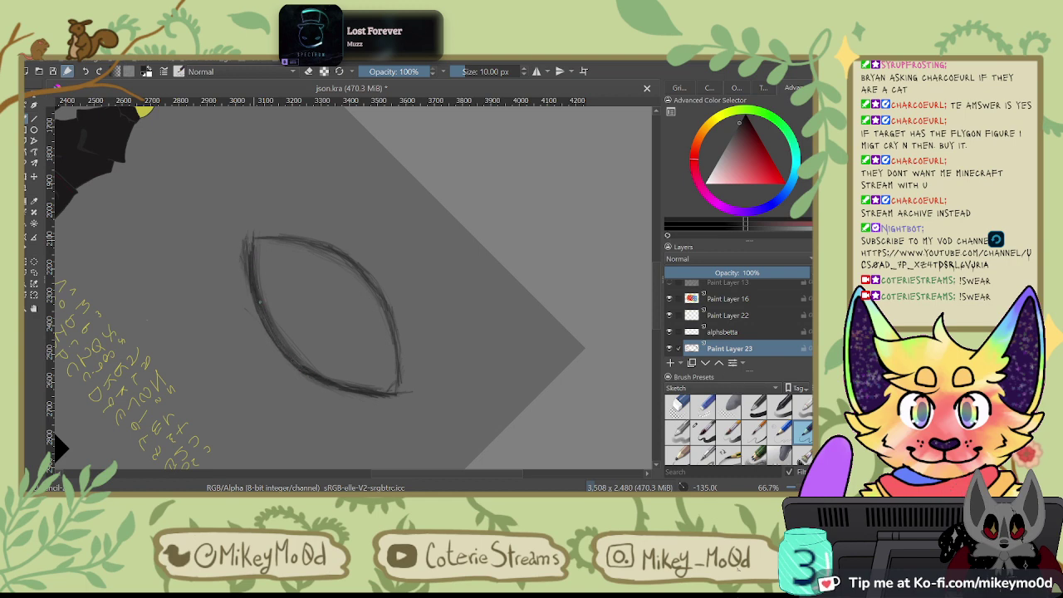
Step: Thicken the lower lid line with pencil strokes from the eye's right corner toward its left corner
{"action": "key", "text": "6"}
{"action": "key", "text": "6"}
{"action": "key", "text": "6"}
{"action": "key", "text": "6"}
{"action": "key", "text": "6"}
{"action": "key", "text": "6"}
{"action": "key", "text": "6"}
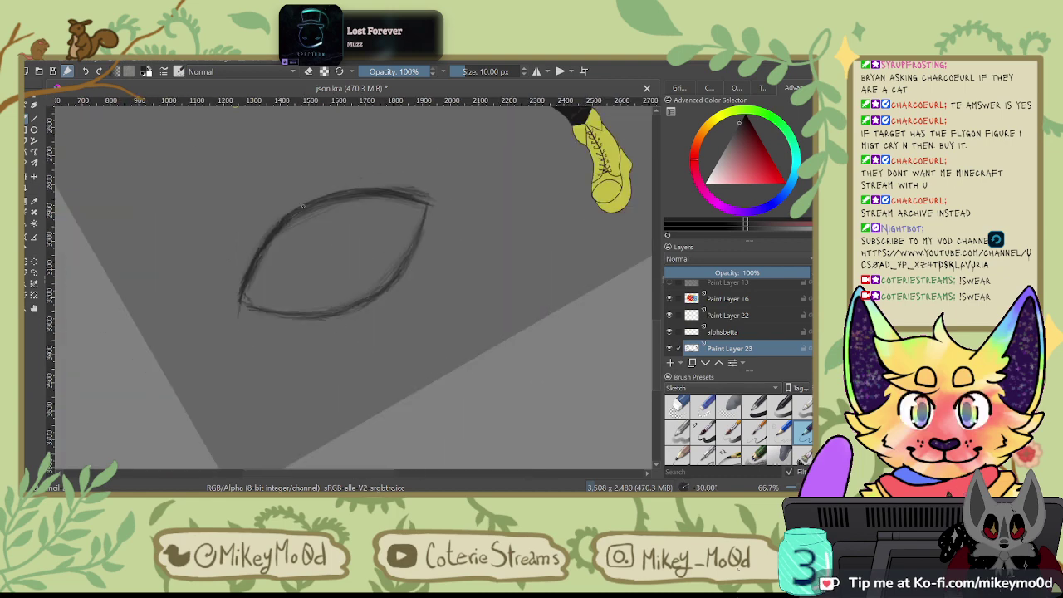
{"action": "left_click_drag", "start_coordinate": [429, 206], "coordinate": [427, 235]}
{"action": "key", "text": "ctrl+z"}
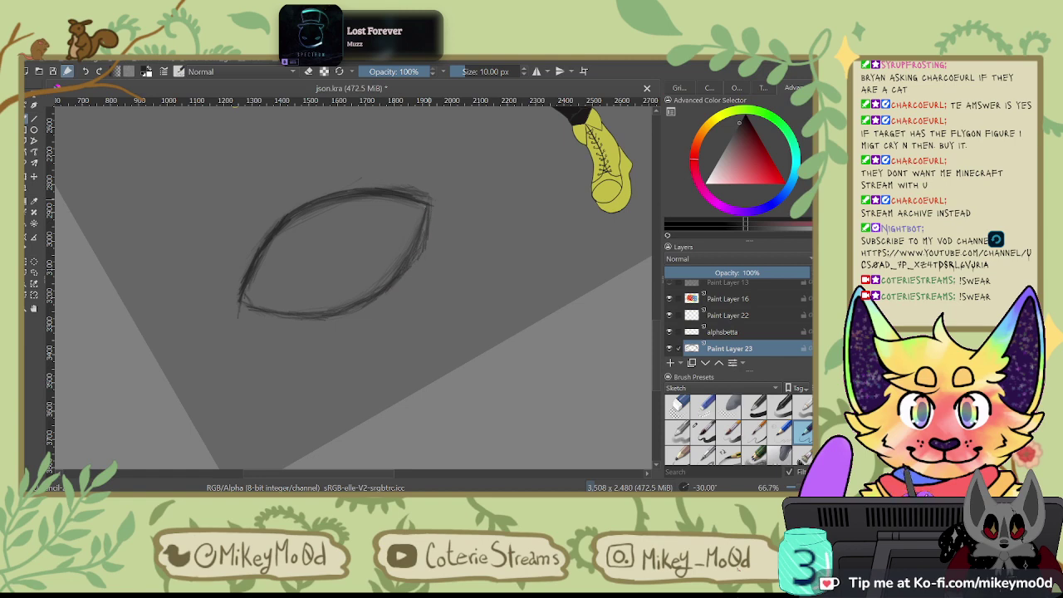
{"action": "left_click_drag", "start_coordinate": [428, 221], "coordinate": [391, 288]}
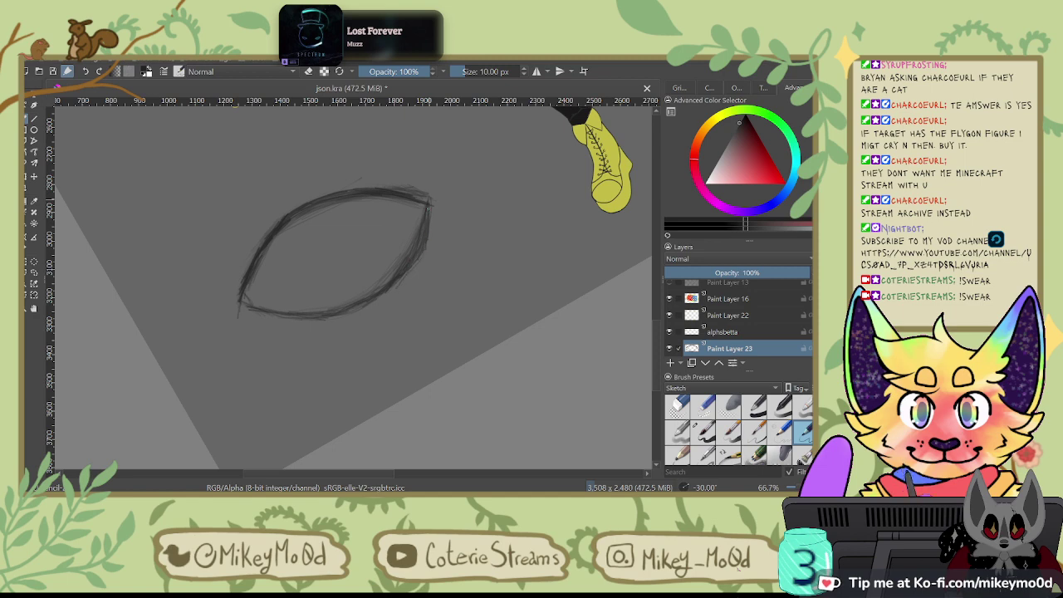
{"action": "key", "text": "6"}
{"action": "key", "text": "6"}
{"action": "key", "text": "6"}
{"action": "key", "text": "6"}
{"action": "key", "text": "6"}
{"action": "key", "text": "6"}
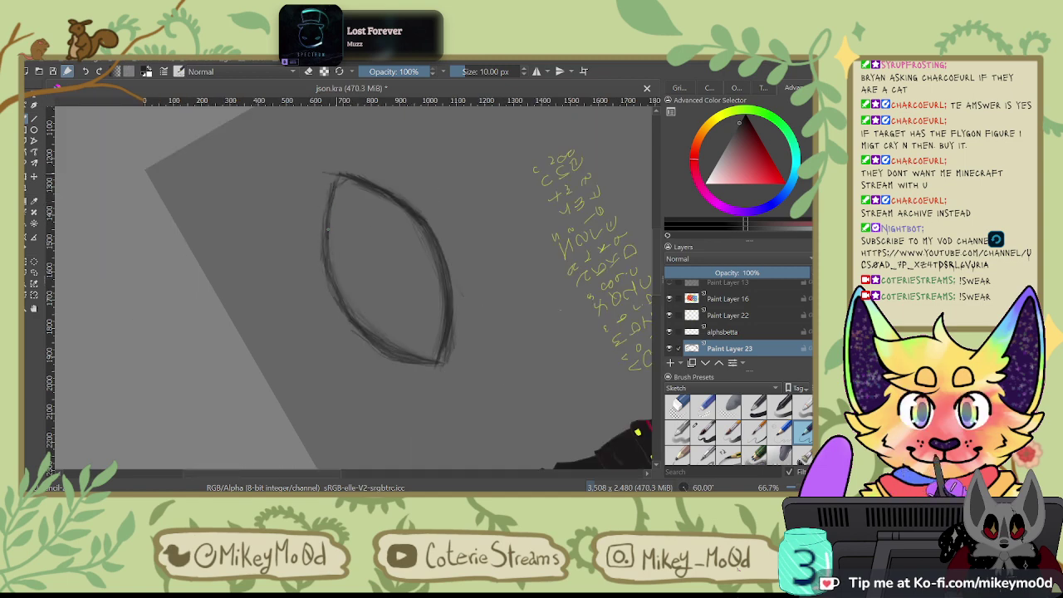
{"action": "left_click_drag", "start_coordinate": [323, 254], "coordinate": [346, 317]}
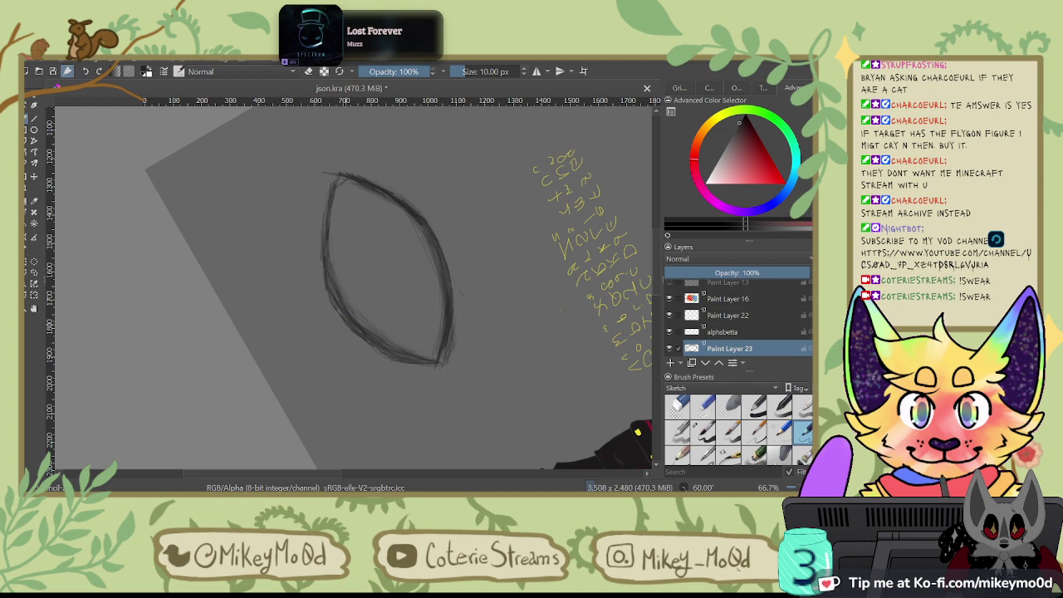
Step: Inspect the eye outline from several canvas rotations for uneven or stray lines
{"action": "key", "text": "ctrl+["}
{"action": "key", "text": "ctrl+["}
{"action": "key", "text": "ctrl+["}
{"action": "key", "text": "ctrl+["}
{"action": "key", "text": "ctrl+["}
{"action": "key", "text": "ctrl+["}
{"action": "key", "text": "ctrl+["}
{"action": "key", "text": "ctrl+["}
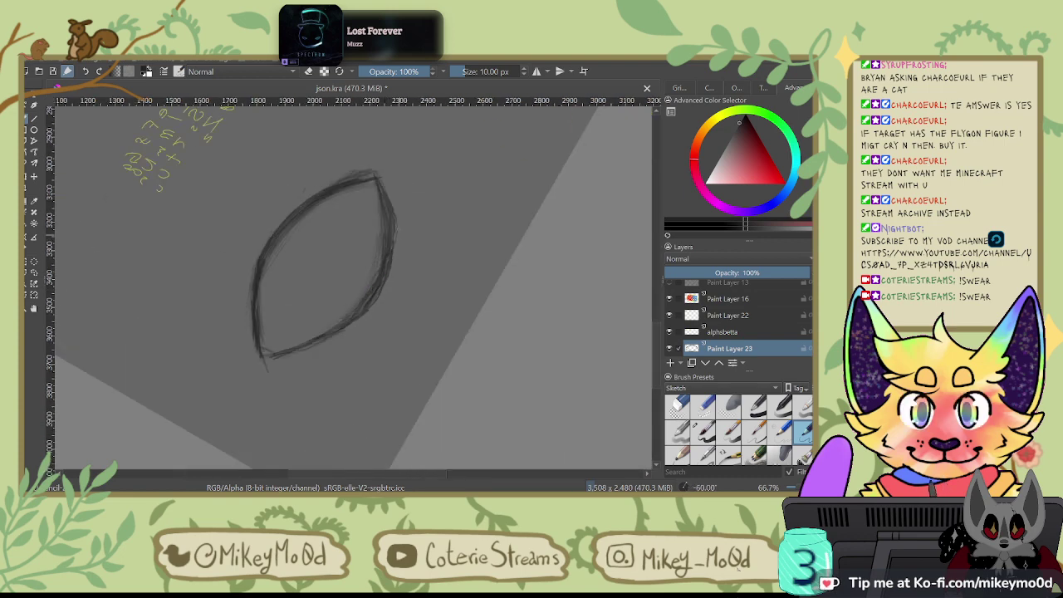
{"action": "key", "text": "ctrl+["}
{"action": "key", "text": "ctrl+["}
{"action": "key", "text": "ctrl+["}
{"action": "key", "text": "ctrl+["}
{"action": "key", "text": "ctrl+["}
{"action": "key", "text": "ctrl+["}
{"action": "key", "text": "ctrl+["}
{"action": "key", "text": "ctrl+["}
{"action": "key", "text": "ctrl+["}
{"action": "key", "text": "ctrl+["}
{"action": "key", "text": "ctrl+["}
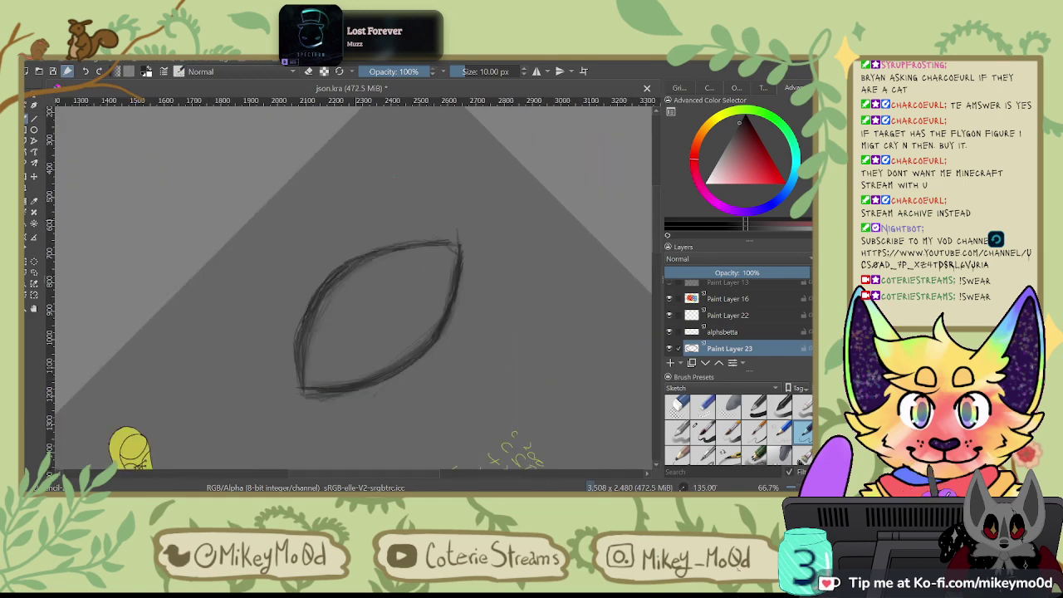
{"action": "key", "text": "5"}
Step: Trim the outer edge of the lower lid line near the eye's right corner with the 60 px soft eraser
{"action": "left_click", "coordinate": [729, 405]}
{"action": "key", "text": "ctrl+["}
{"action": "key", "text": "ctrl+["}
{"action": "key", "text": "ctrl+["}
{"action": "key", "text": "ctrl+["}
{"action": "key", "text": "ctrl+["}
{"action": "key", "text": "ctrl+["}
{"action": "key", "text": "ctrl+["}
{"action": "key", "text": "ctrl+["}
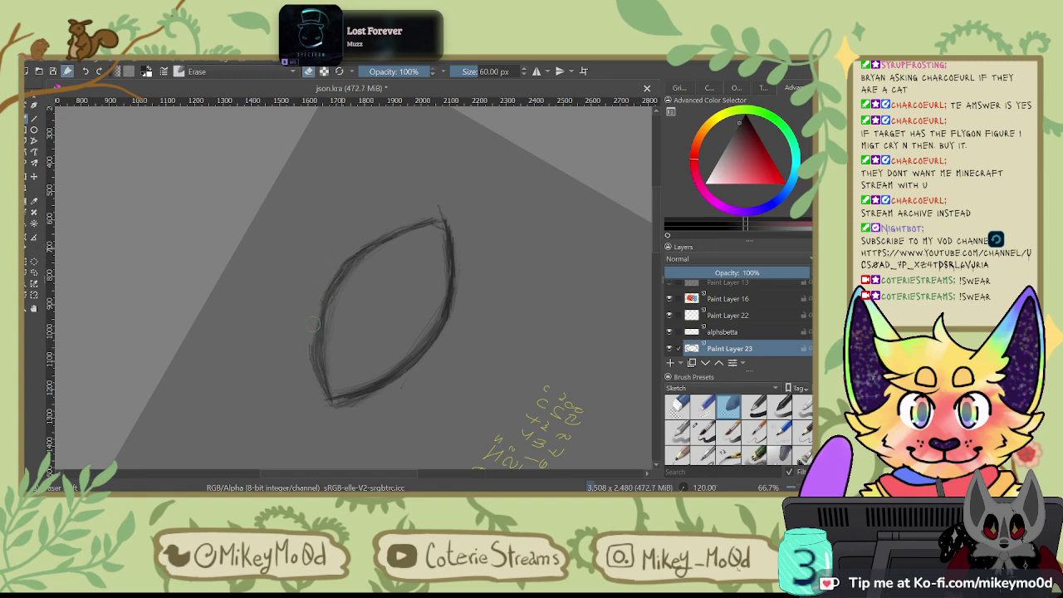
{"action": "left_click_drag", "start_coordinate": [313, 324], "coordinate": [311, 387]}
Step: Erase the section of the lower lid line that adjoins the eye's right corner
{"action": "key", "text": "4"}
{"action": "key", "text": "4"}
{"action": "key", "text": "4"}
{"action": "key", "text": "4"}
{"action": "key", "text": "4"}
{"action": "key", "text": "4"}
{"action": "key", "text": "4"}
{"action": "key", "text": "4"}
{"action": "key", "text": "4"}
{"action": "key", "text": "4"}
{"action": "key", "text": "4"}
{"action": "key", "text": "4"}
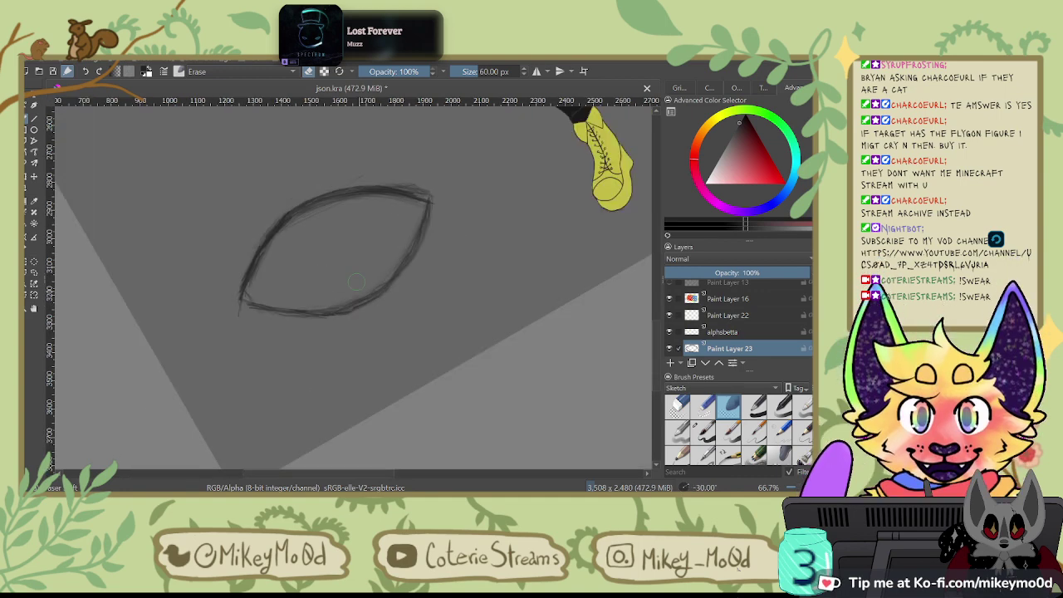
{"action": "mouse_move", "coordinate": [378, 160]}
{"action": "left_mouse_down"}
{"action": "mouse_move", "coordinate": [386, 212]}
{"action": "mouse_move", "coordinate": [380, 196]}
{"action": "left_mouse_up"}
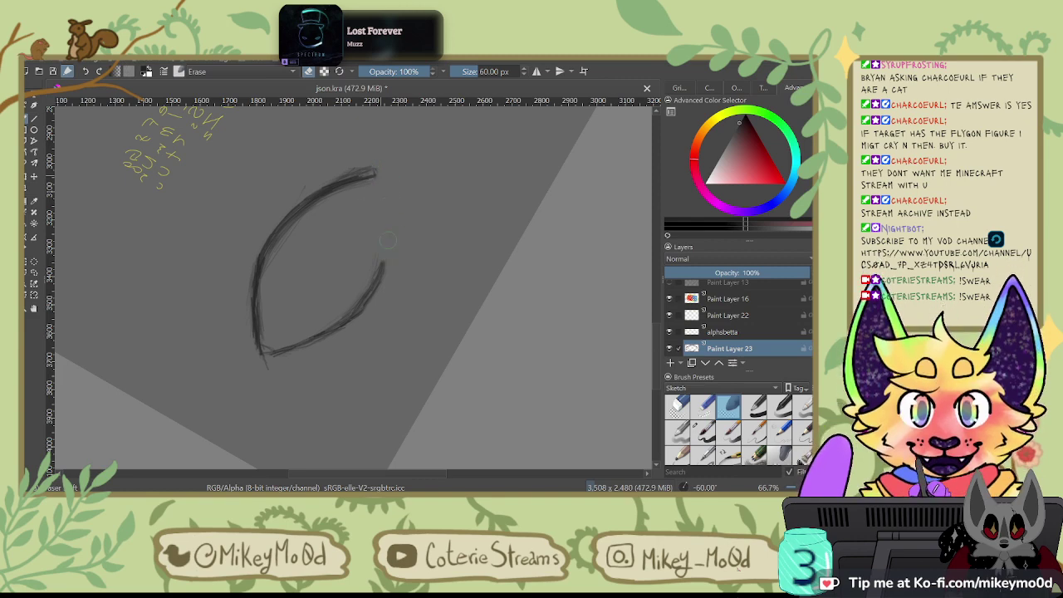
Step: Redraw the missing lower lid section up to the right corner with the 10 px sketch pencil
{"action": "left_click", "coordinate": [803, 431]}
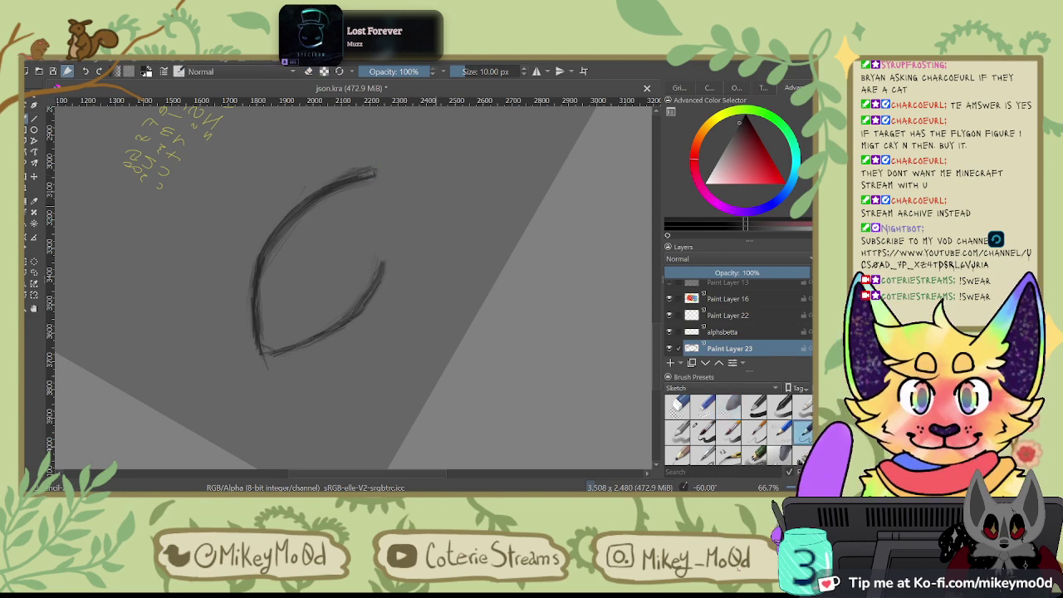
{"action": "left_click_drag", "start_coordinate": [376, 169], "coordinate": [382, 266]}
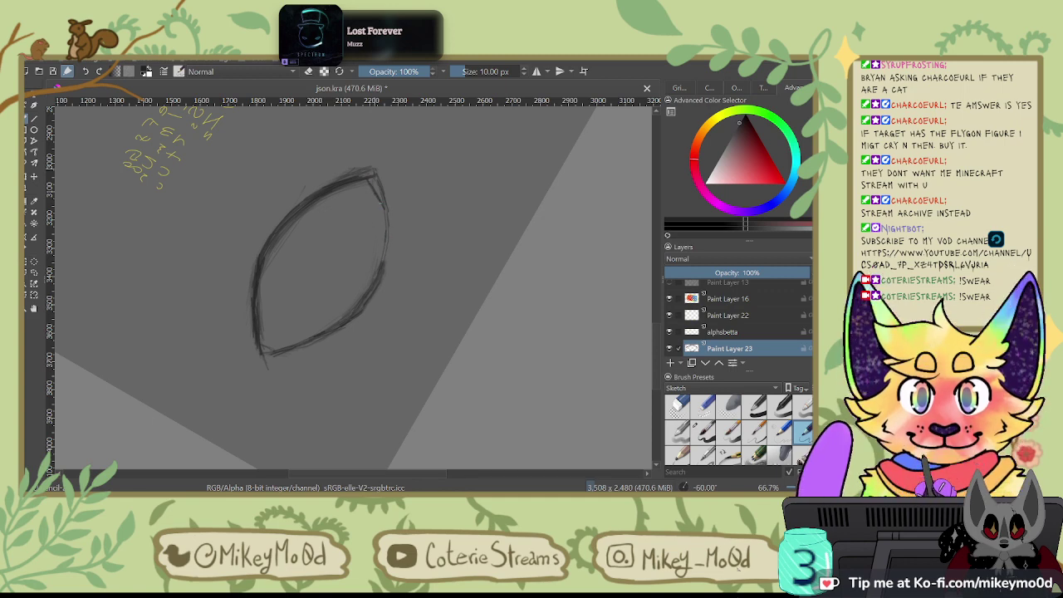
{"action": "left_click_drag", "start_coordinate": [383, 262], "coordinate": [386, 214]}
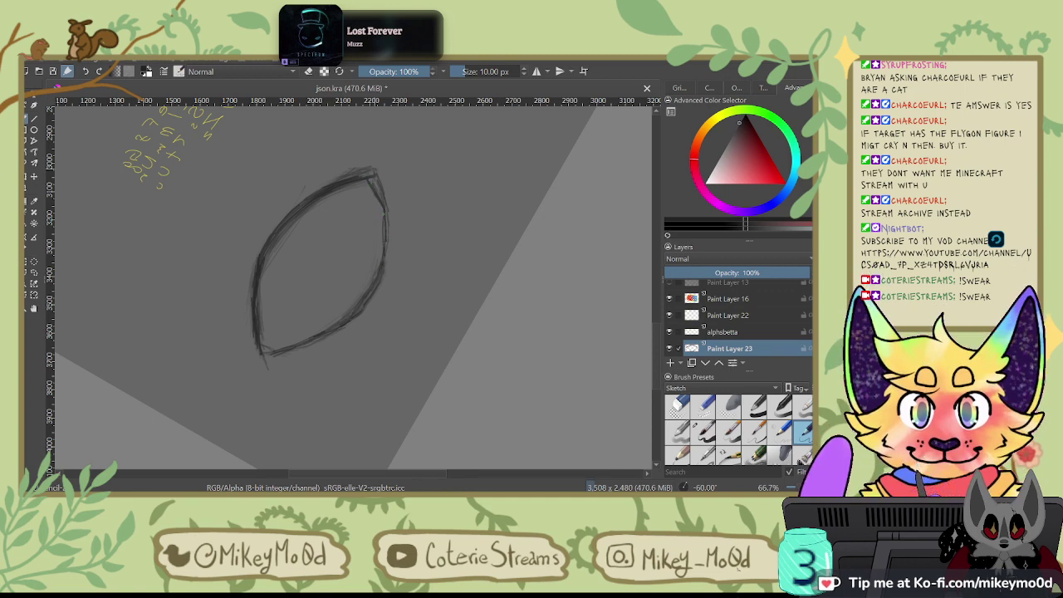
{"action": "left_click_drag", "start_coordinate": [383, 263], "coordinate": [385, 211]}
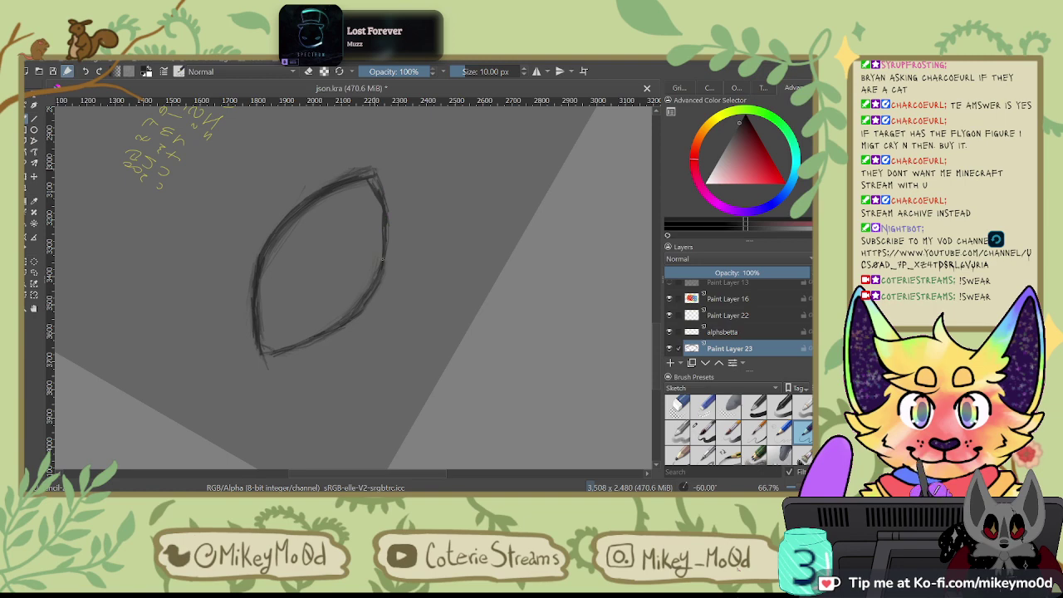
{"action": "mouse_move", "coordinate": [372, 178]}
{"action": "left_mouse_down"}
{"action": "mouse_move", "coordinate": [379, 191]}
{"action": "mouse_move", "coordinate": [388, 161]}
{"action": "left_mouse_up"}
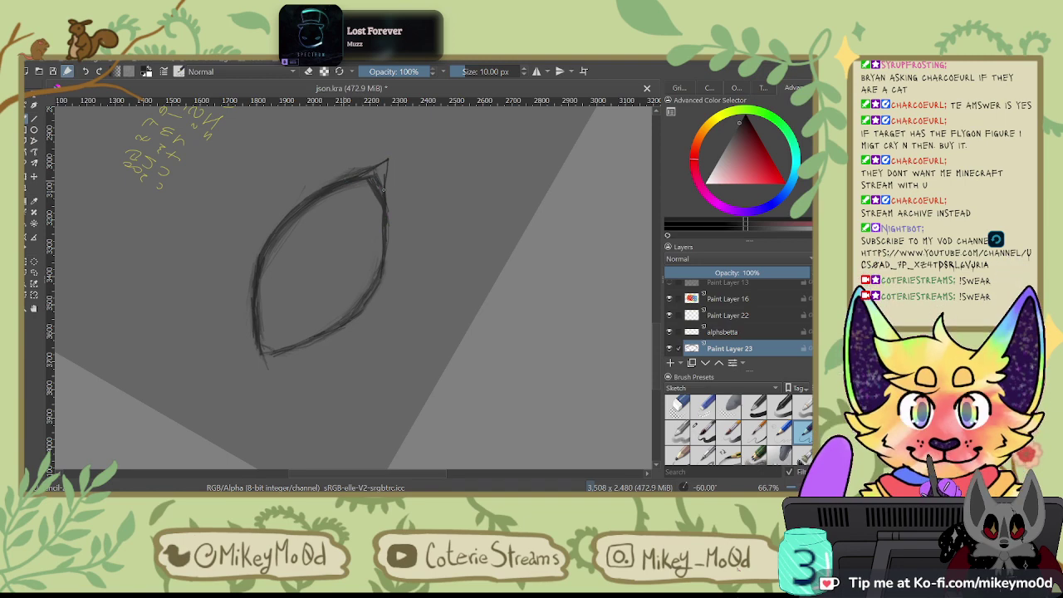
{"action": "key", "text": "ctrl+z"}
{"action": "key", "text": "ctrl+z"}
Step: Reinforce the redrawn lower lid line near the right corner with short pencil strokes
{"action": "key", "text": "5"}
{"action": "key", "text": "6"}
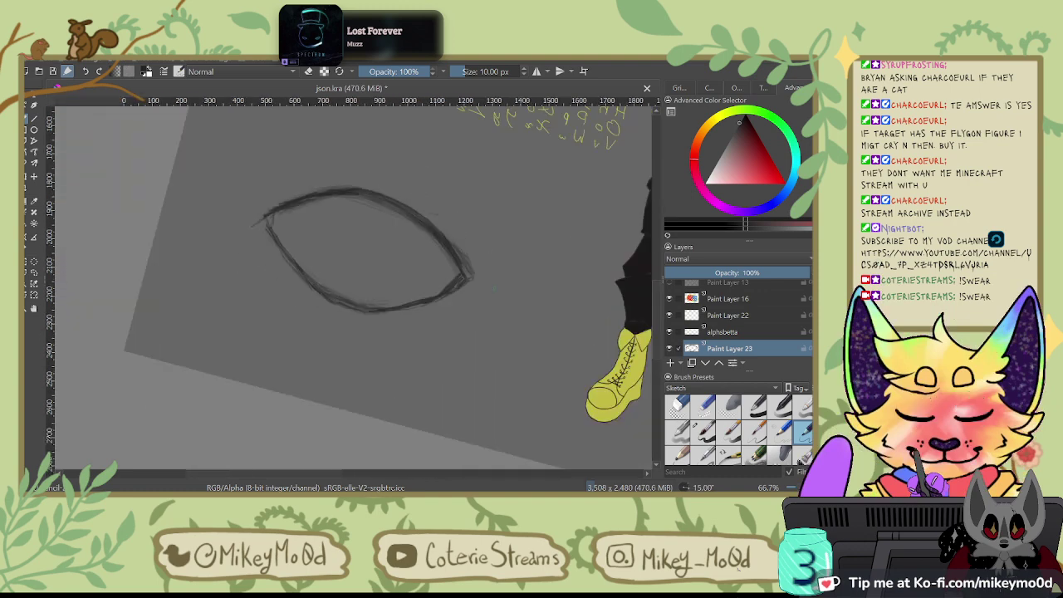
{"action": "mouse_move", "coordinate": [494, 288]}
{"action": "left_mouse_down"}
{"action": "mouse_move", "coordinate": [424, 407]}
{"action": "mouse_move", "coordinate": [281, 409]}
{"action": "left_mouse_up"}
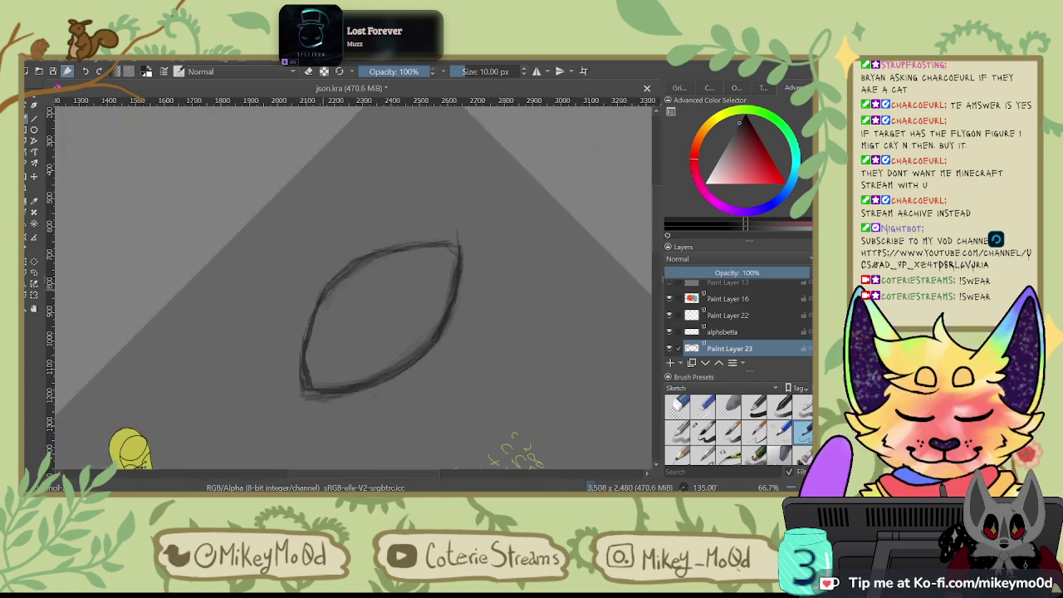
{"action": "left_click_drag", "start_coordinate": [425, 241], "coordinate": [521, 155]}
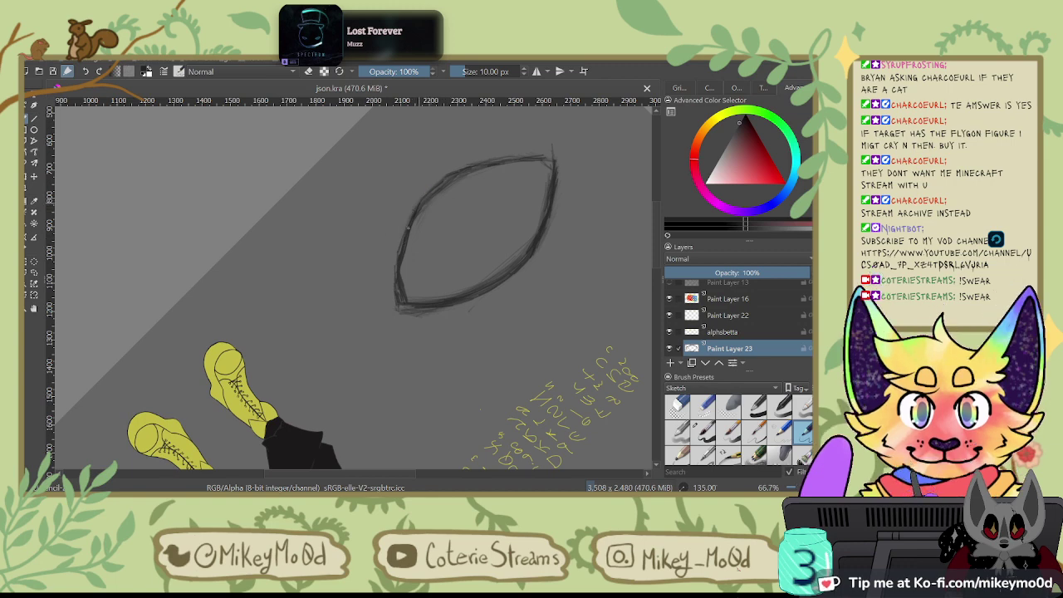
{"action": "left_click_drag", "start_coordinate": [396, 262], "coordinate": [394, 277]}
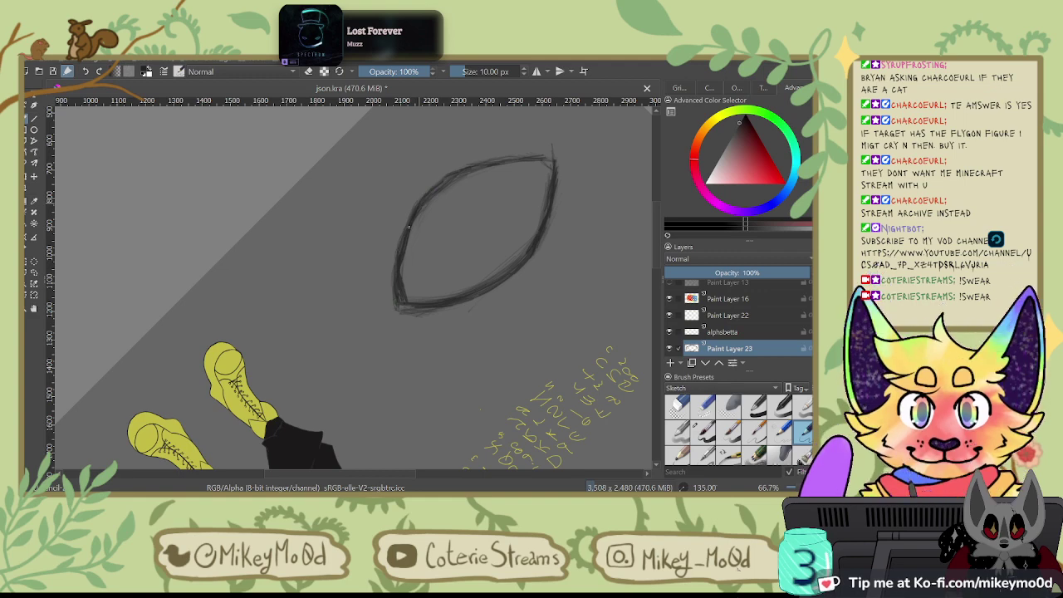
{"action": "left_click_drag", "start_coordinate": [401, 263], "coordinate": [401, 282]}
Step: Review the closed eye outline at different canvas rotations and in the upright view
{"action": "key", "text": "4"}
{"action": "key", "text": "4"}
{"action": "key", "text": "4"}
{"action": "key", "text": "4"}
{"action": "key", "text": "4"}
{"action": "key", "text": "4"}
{"action": "key", "text": "6"}
{"action": "key", "text": "6"}
{"action": "key", "text": "6"}
{"action": "key", "text": "6"}
{"action": "key", "text": "6"}
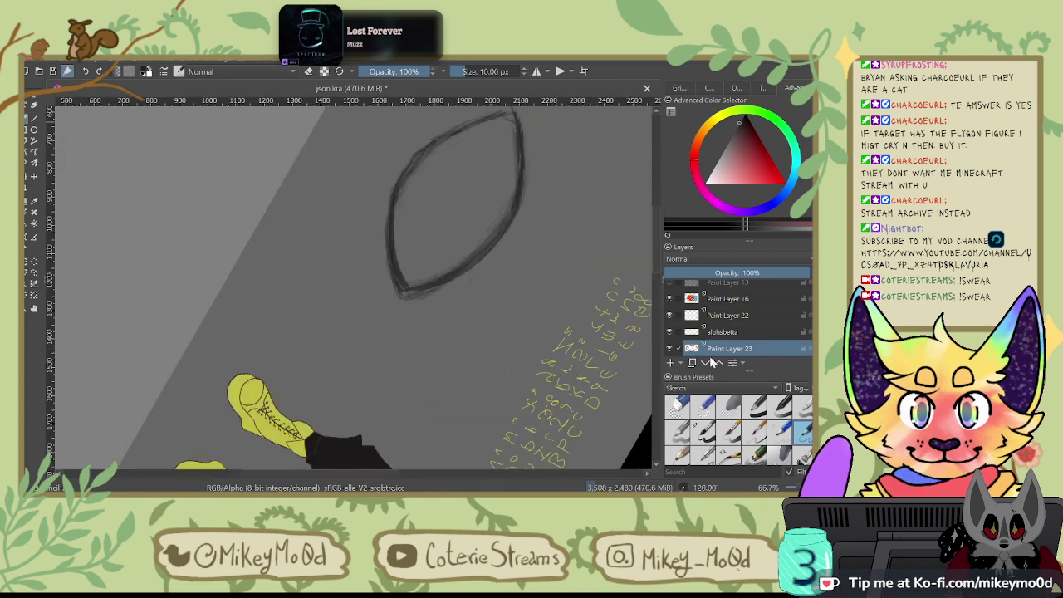
{"action": "left_click", "coordinate": [729, 405]}
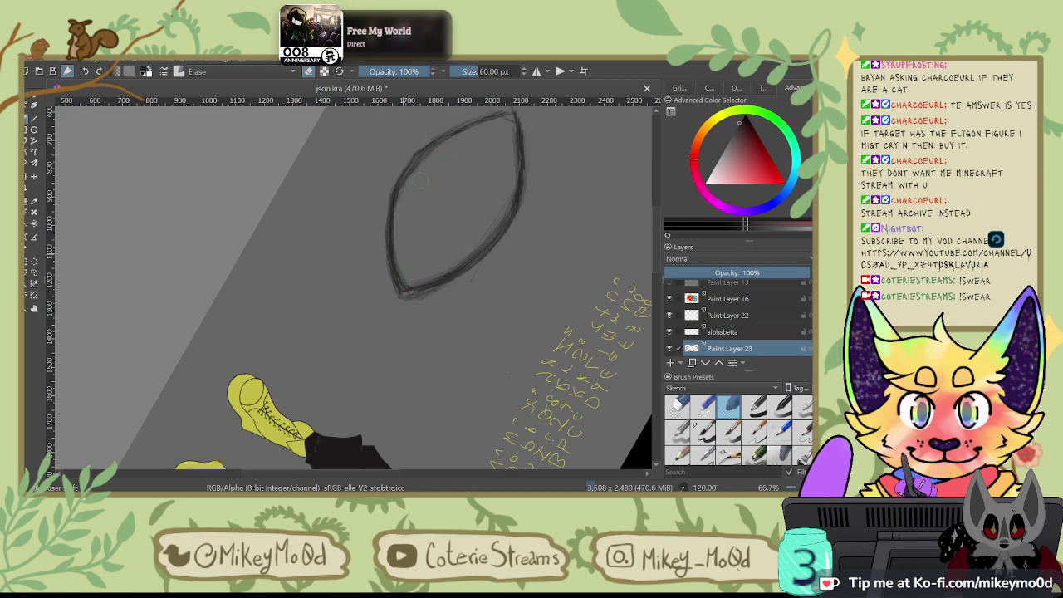
{"action": "key", "text": "4"}
{"action": "key", "text": "4"}
{"action": "key", "text": "4"}
{"action": "key", "text": "4"}
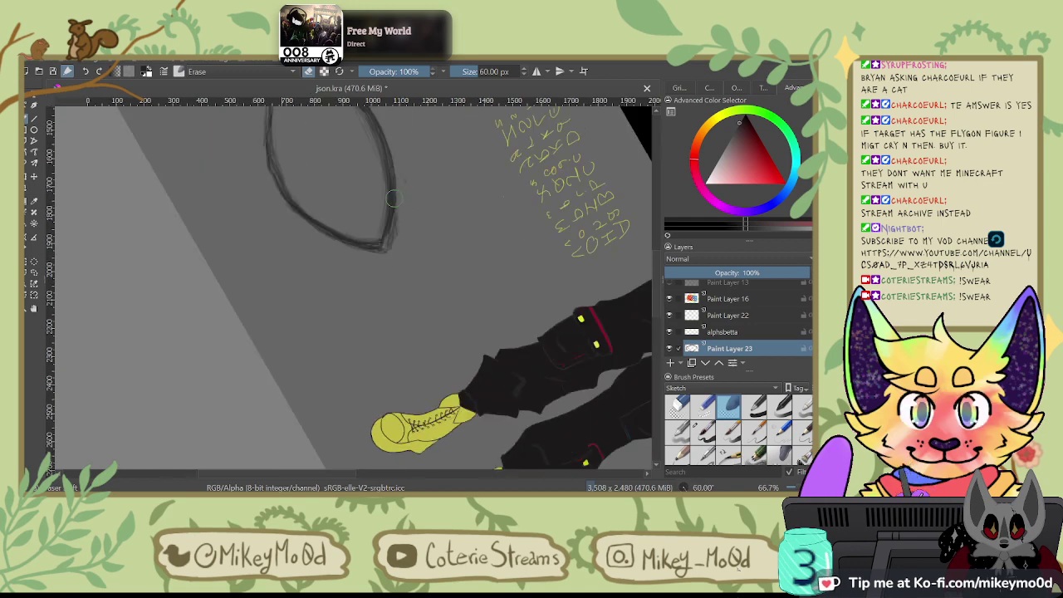
{"action": "key", "text": "5"}
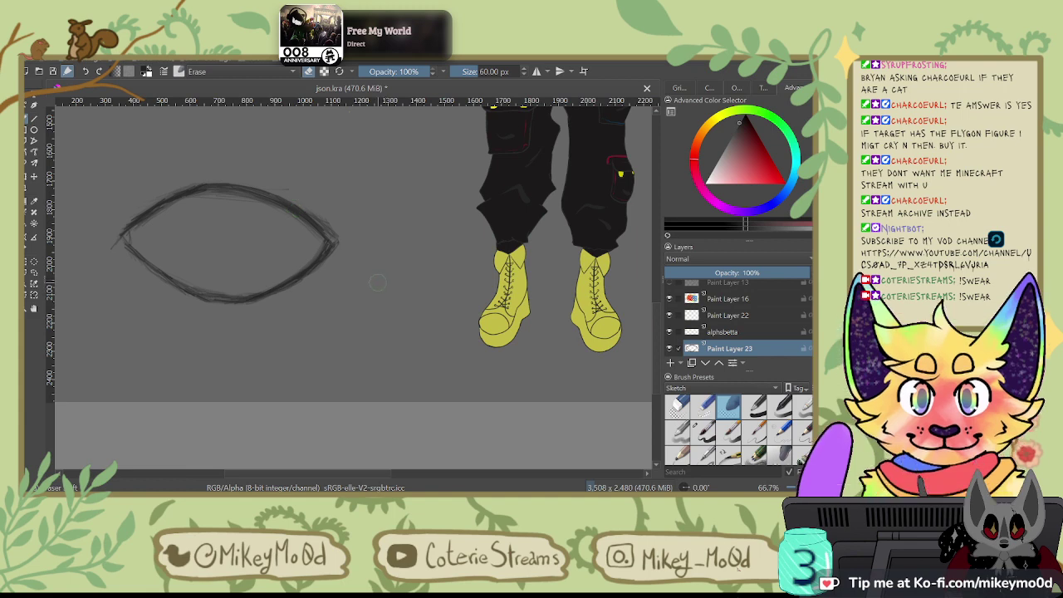
{"action": "left_click_drag", "start_coordinate": [386, 294], "coordinate": [582, 221]}
Step: Try to sketch a freehand iris curve inside the eye outline with the 10 px sketch pencil on the rotated canvas
{"action": "left_click", "coordinate": [803, 431]}
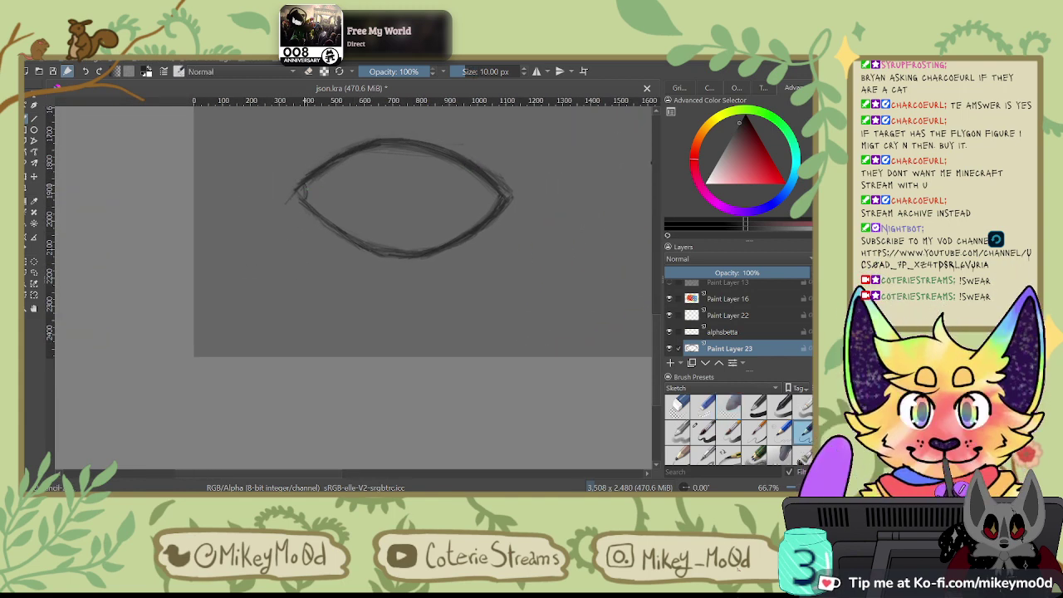
{"action": "key", "text": "6"}
{"action": "key", "text": "6"}
{"action": "key", "text": "6"}
{"action": "key", "text": "6"}
{"action": "key", "text": "6"}
{"action": "key", "text": "6"}
{"action": "key", "text": "6"}
{"action": "key", "text": "6"}
{"action": "key", "text": "6"}
{"action": "left_click_drag", "start_coordinate": [370, 333], "coordinate": [424, 366]}
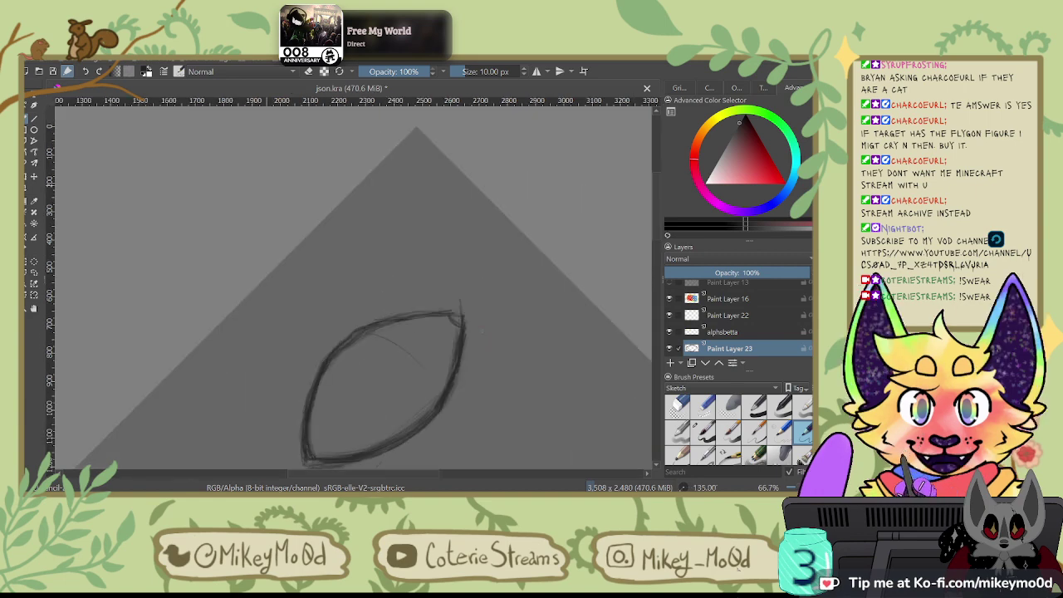
{"action": "key", "text": "4"}
{"action": "key", "text": "4"}
{"action": "key", "text": "4"}
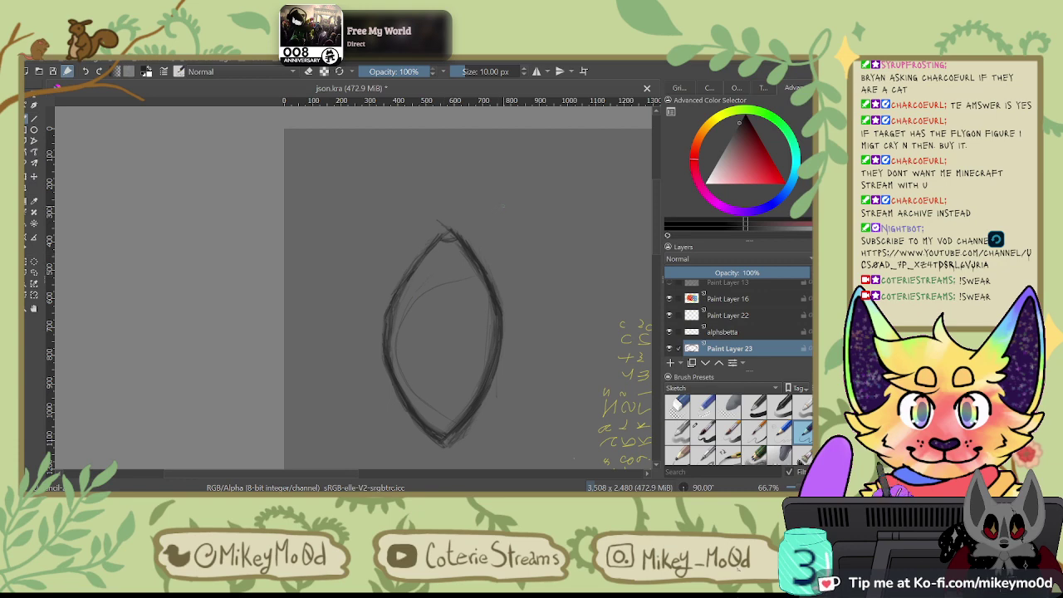
{"action": "key", "text": "ctrl+z"}
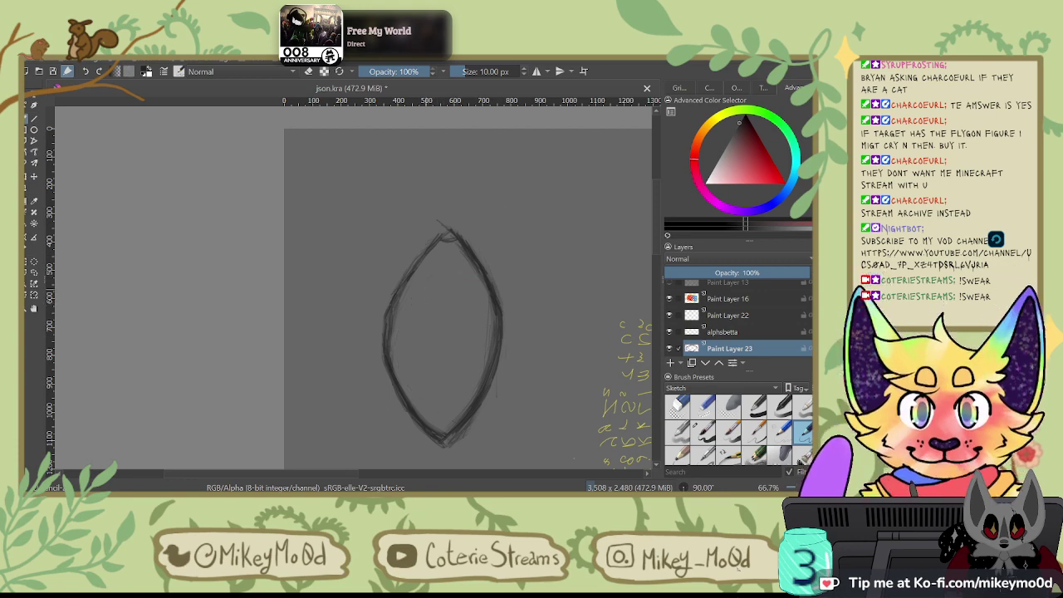
Step: Try to sketch the iris as a closed round with the canvas at 90°, and undo its strokes
{"action": "left_click_drag", "start_coordinate": [411, 297], "coordinate": [486, 382]}
{"action": "left_click_drag", "start_coordinate": [404, 289], "coordinate": [476, 275]}
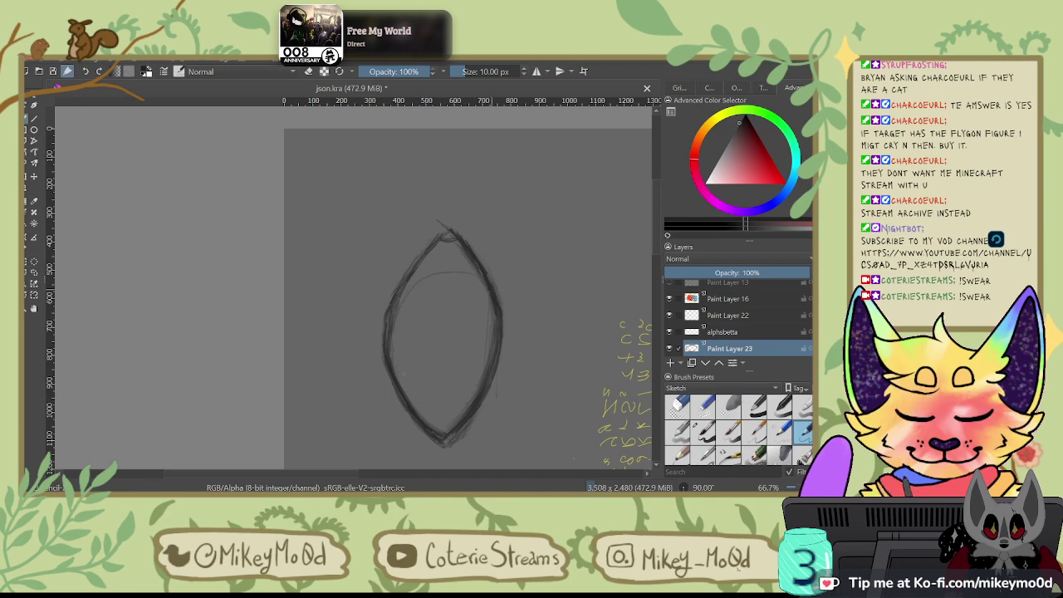
{"action": "key", "text": "ctrl+z"}
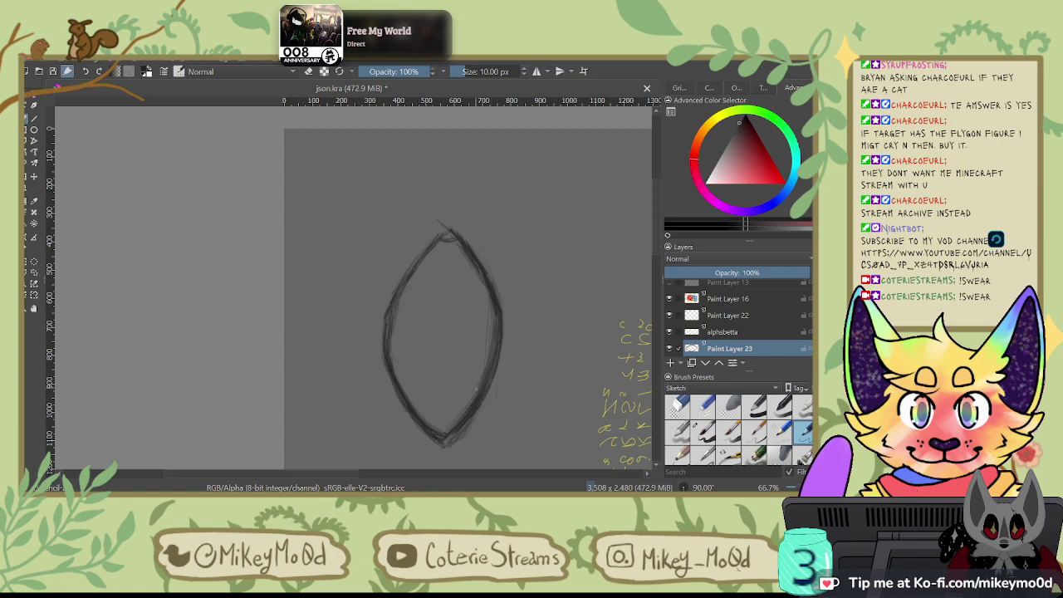
{"action": "left_click_drag", "start_coordinate": [392, 375], "coordinate": [490, 392]}
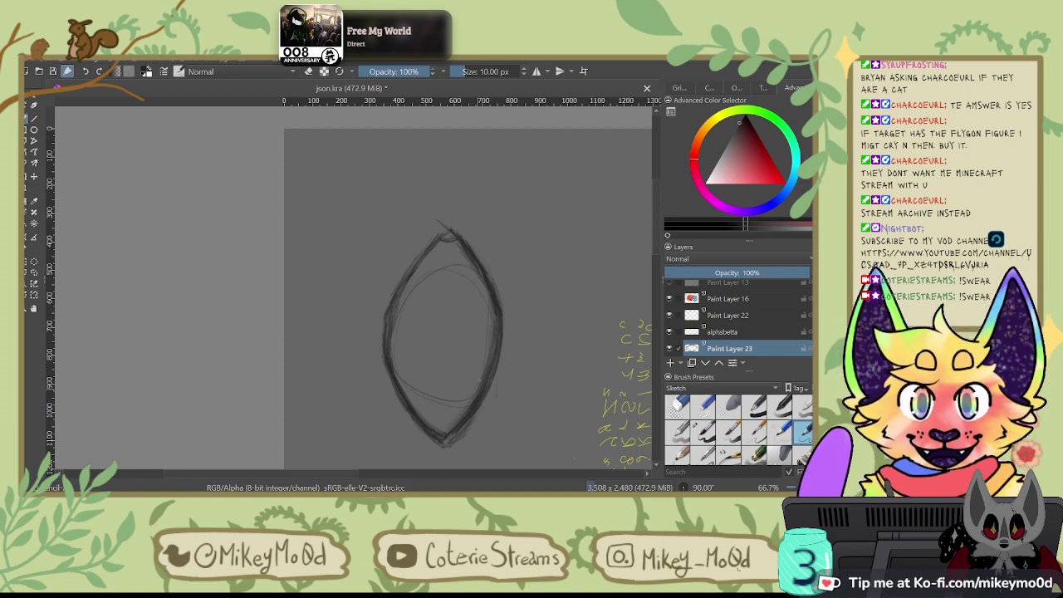
{"action": "mouse_move", "coordinate": [455, 266]}
{"action": "left_mouse_down"}
{"action": "mouse_move", "coordinate": [407, 385]}
{"action": "mouse_move", "coordinate": [496, 337]}
{"action": "left_mouse_up"}
{"action": "key", "text": "ctrl+z"}
{"action": "key", "text": "ctrl+z"}
{"action": "key", "text": "ctrl+z"}
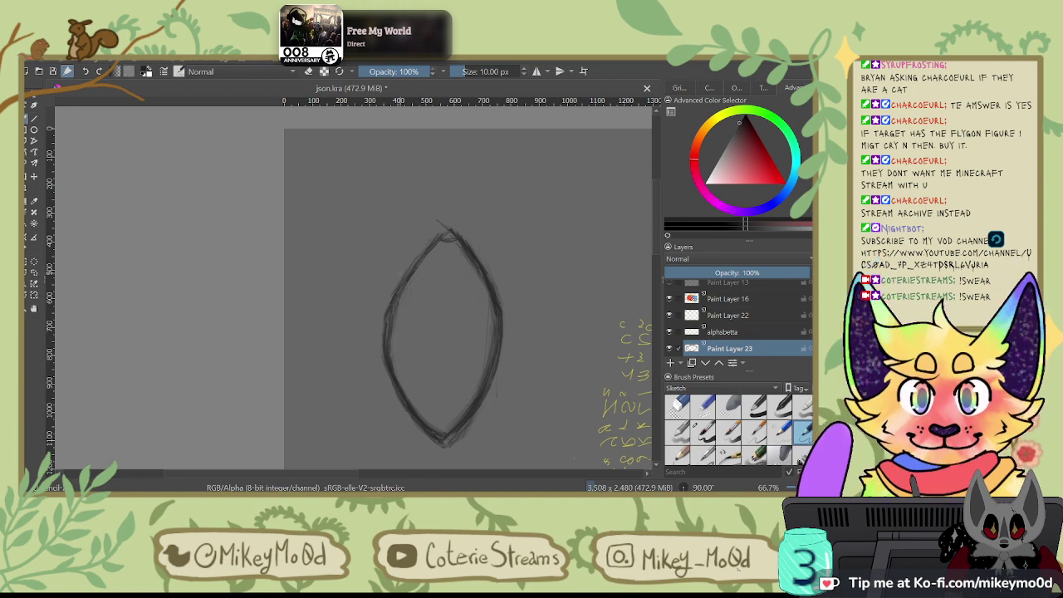
Step: Sketch a circular iris between the two lids with repeated loose pencil strokes, with the canvas rotated to 135°
{"action": "key", "text": "6"}
{"action": "key", "text": "6"}
{"action": "key", "text": "6"}
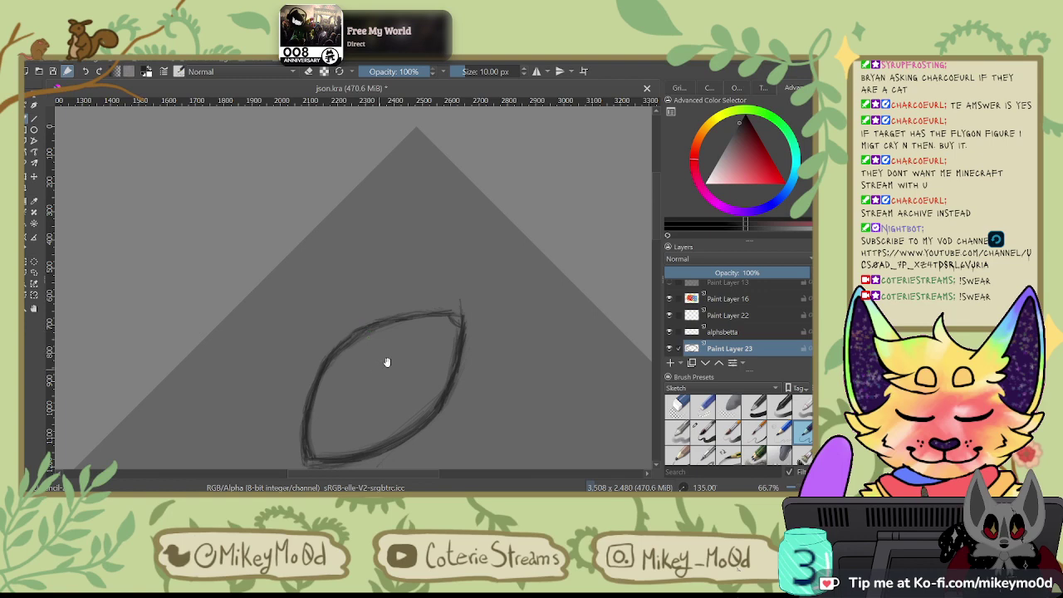
{"action": "mouse_move", "coordinate": [386, 362]}
{"action": "left_mouse_down"}
{"action": "mouse_move", "coordinate": [397, 148]}
{"action": "mouse_move", "coordinate": [392, 263]}
{"action": "left_mouse_up"}
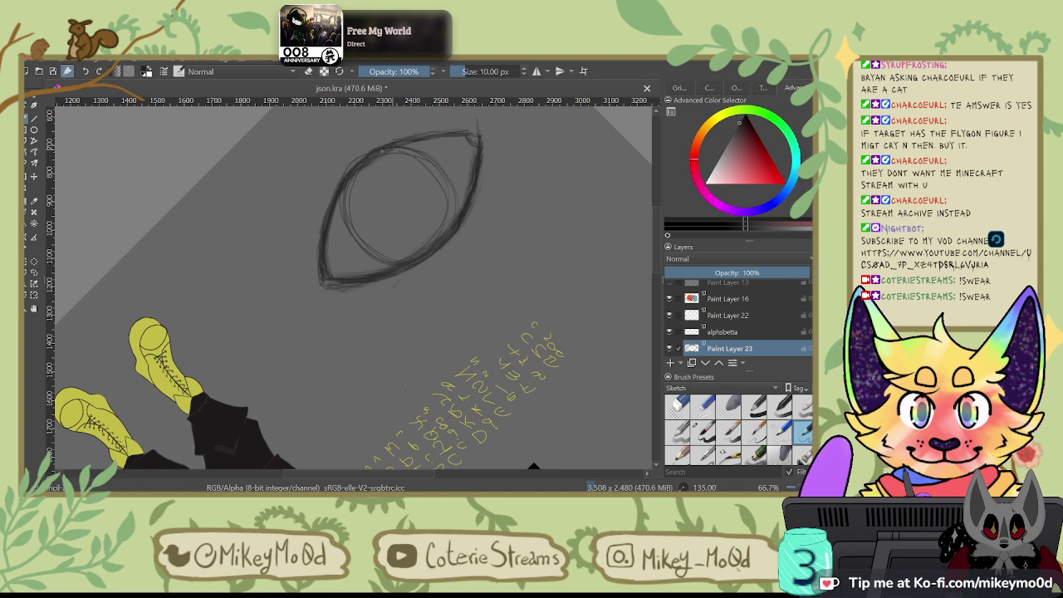
{"action": "left_click_drag", "start_coordinate": [399, 150], "coordinate": [369, 166]}
{"action": "mouse_move", "coordinate": [450, 212]}
{"action": "left_mouse_down"}
{"action": "mouse_move", "coordinate": [446, 186]}
{"action": "mouse_move", "coordinate": [387, 148]}
{"action": "left_mouse_up"}
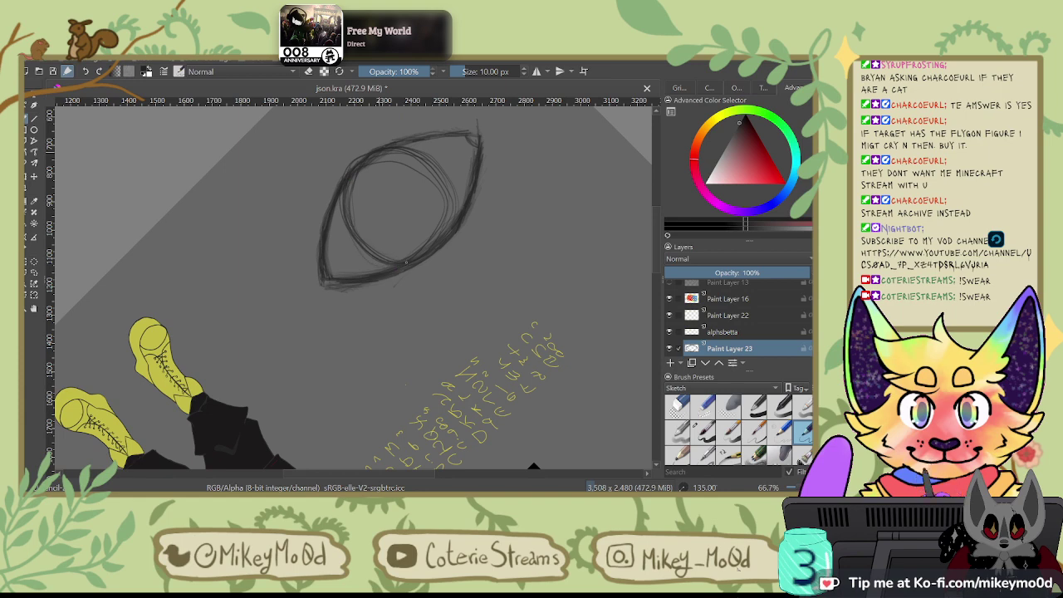
Step: Go over the freehand iris circle with the canvas at -45°, and undo all of its strokes
{"action": "key", "text": "4"}
{"action": "key", "text": "4"}
{"action": "key", "text": "4"}
{"action": "key", "text": "4"}
{"action": "key", "text": "4"}
{"action": "key", "text": "4"}
{"action": "key", "text": "4"}
{"action": "key", "text": "4"}
{"action": "key", "text": "4"}
{"action": "key", "text": "4"}
{"action": "key", "text": "4"}
{"action": "key", "text": "4"}
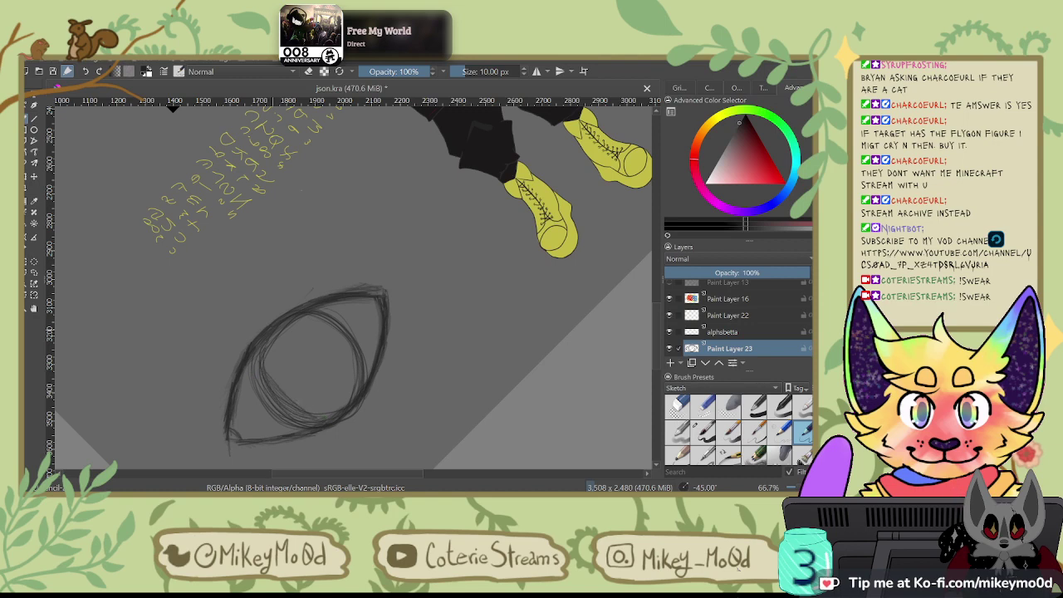
{"action": "mouse_move", "coordinate": [309, 412]}
{"action": "left_mouse_down"}
{"action": "mouse_move", "coordinate": [273, 366]}
{"action": "mouse_move", "coordinate": [337, 404]}
{"action": "mouse_move", "coordinate": [336, 389]}
{"action": "left_mouse_up"}
{"action": "key", "text": "ctrl+z"}
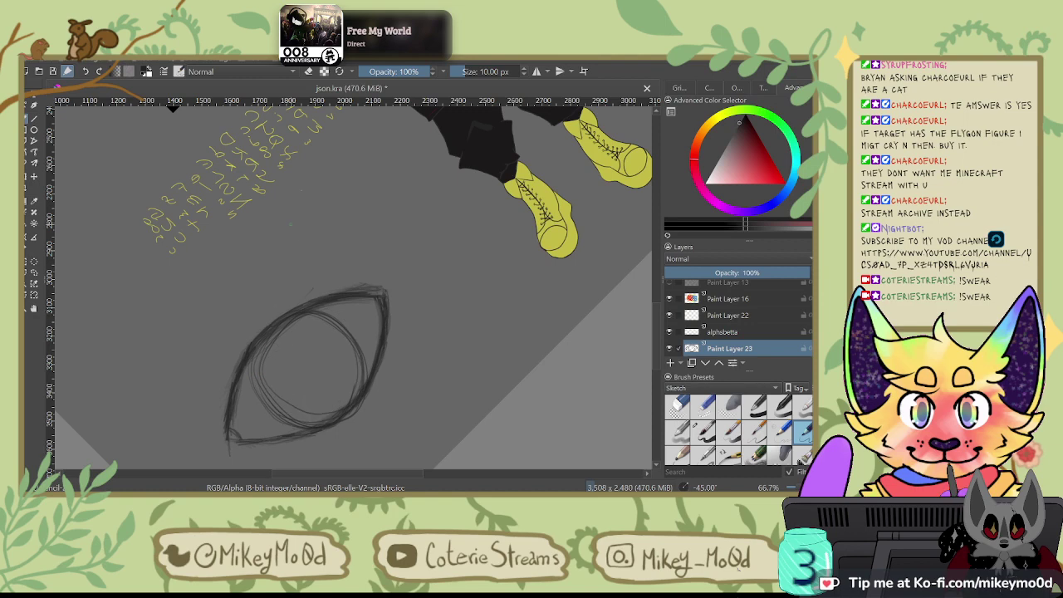
{"action": "key", "text": "ctrl+z"}
{"action": "left_click_drag", "start_coordinate": [257, 358], "coordinate": [316, 415]}
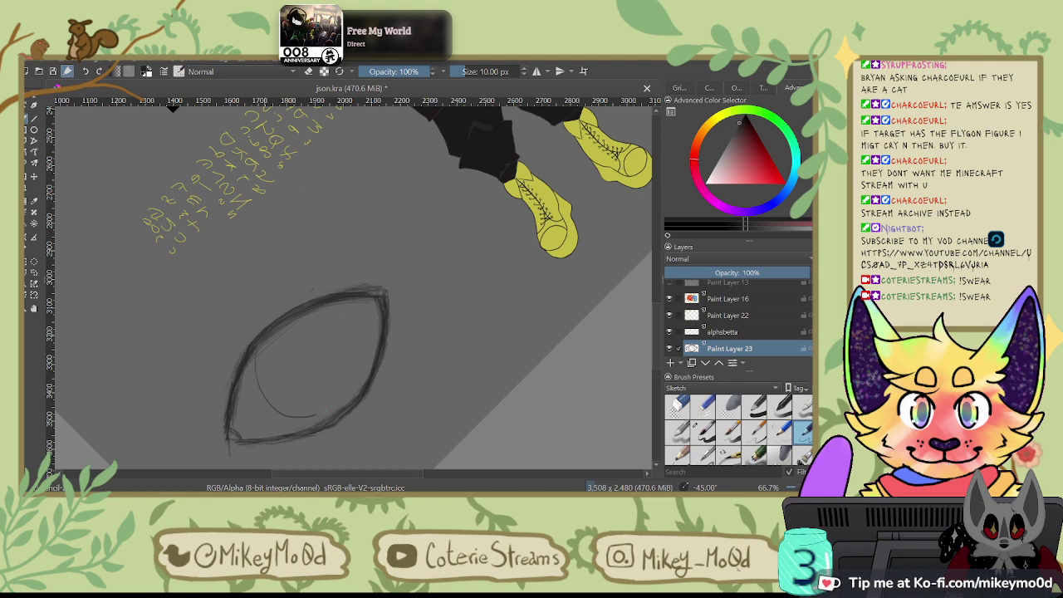
{"action": "key", "text": "ctrl+z"}
Step: Try to draw the upper arc of the iris beneath the upper lid with the canvas rotated to 15°
{"action": "key", "text": "6"}
{"action": "key", "text": "6"}
{"action": "key", "text": "6"}
{"action": "key", "text": "6"}
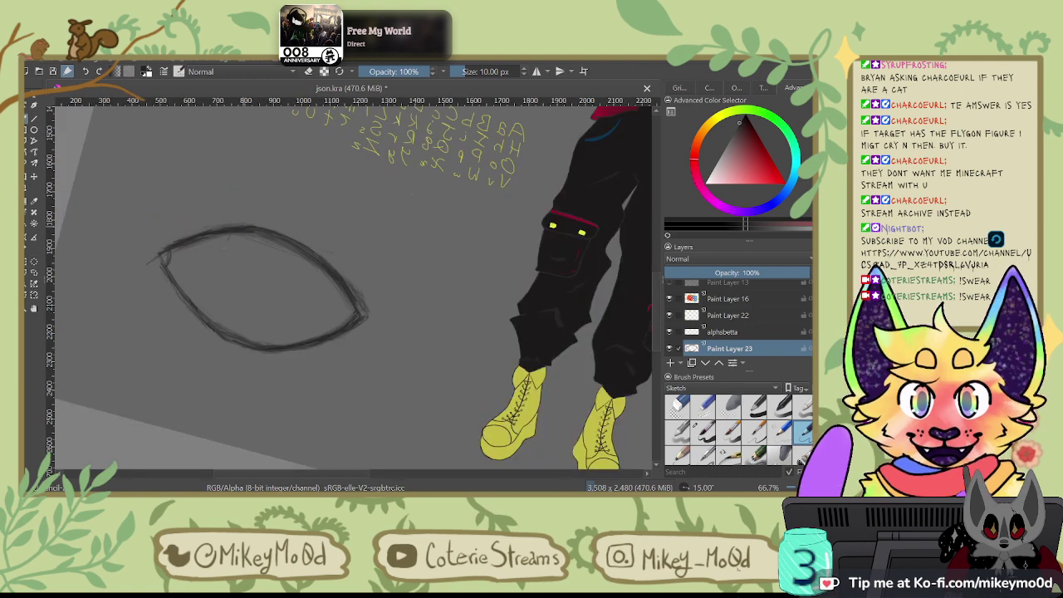
{"action": "mouse_move", "coordinate": [229, 238]}
{"action": "left_mouse_down"}
{"action": "mouse_move", "coordinate": [241, 324]}
{"action": "mouse_move", "coordinate": [323, 304]}
{"action": "mouse_move", "coordinate": [328, 274]}
{"action": "left_mouse_up"}
{"action": "key", "text": "ctrl+z"}
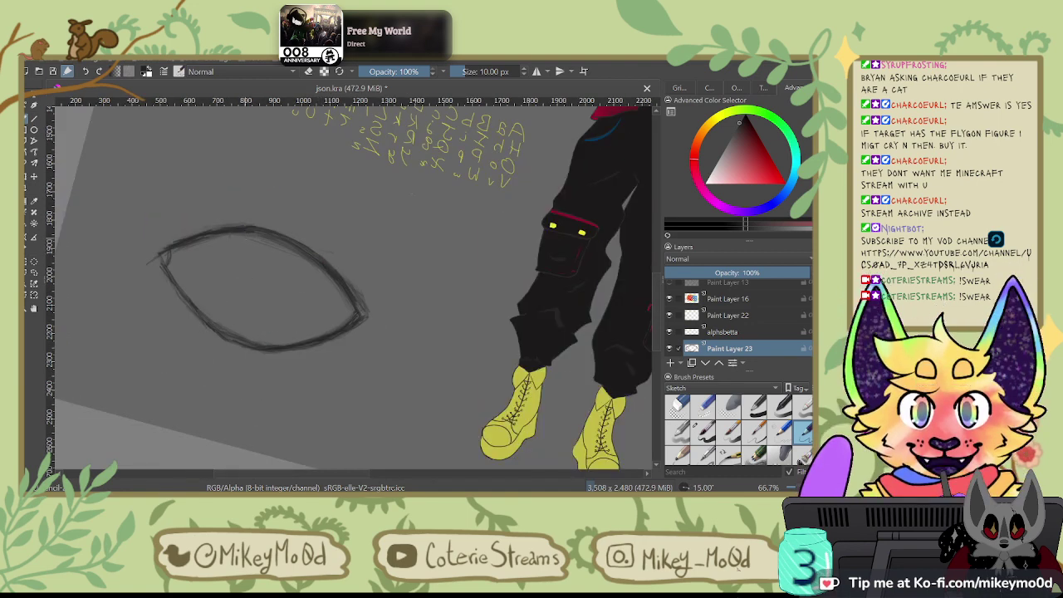
{"action": "mouse_move", "coordinate": [228, 237]}
{"action": "left_mouse_down"}
{"action": "mouse_move", "coordinate": [212, 314]}
{"action": "mouse_move", "coordinate": [299, 329]}
{"action": "mouse_move", "coordinate": [324, 306]}
{"action": "mouse_move", "coordinate": [300, 254]}
{"action": "left_mouse_up"}
{"action": "key", "text": "ctrl+z"}
Step: Draw a round iris with the Ellipse tool, spanning the eye from the upper lid to the lower lid
{"action": "left_click", "coordinate": [35, 131]}
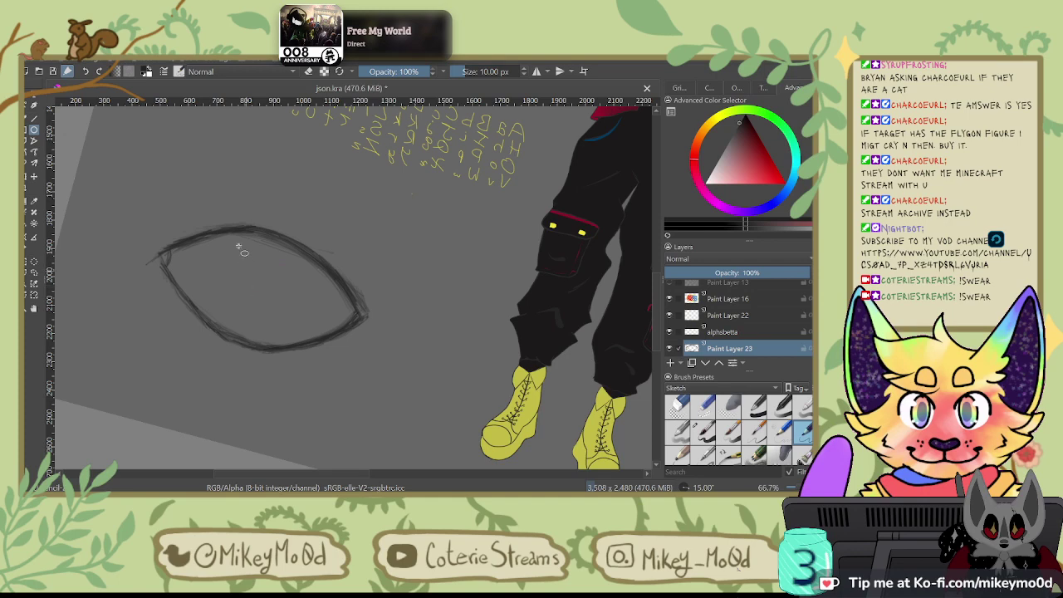
{"action": "mouse_move", "coordinate": [228, 239]}
{"action": "left_mouse_down"}
{"action": "mouse_move", "coordinate": [290, 330]}
{"action": "mouse_move", "coordinate": [308, 332]}
{"action": "mouse_move", "coordinate": [300, 350]}
{"action": "left_mouse_up"}
{"action": "key", "text": "ctrl+z"}
{"action": "left_click_drag", "start_coordinate": [237, 229], "coordinate": [290, 339]}
{"action": "mouse_move", "coordinate": [292, 356]}
{"action": "left_mouse_down"}
{"action": "mouse_move", "coordinate": [306, 362]}
{"action": "mouse_move", "coordinate": [308, 349]}
{"action": "left_mouse_up"}
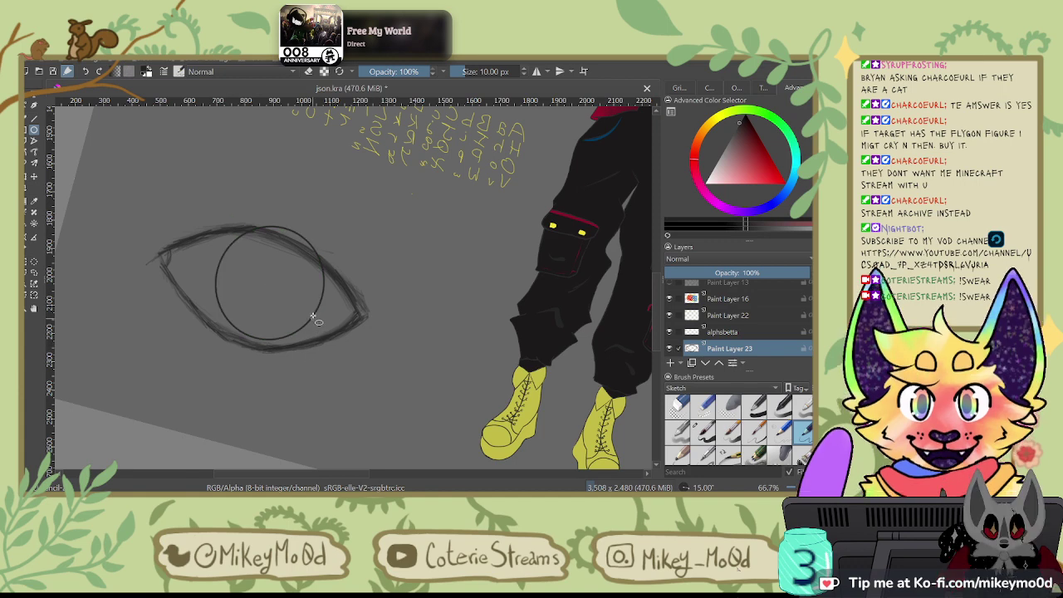
Step: Erase the arc of the iris circle that sticks out above the upper lid, and lighten its outline with the soft eraser
{"action": "key", "text": "e"}
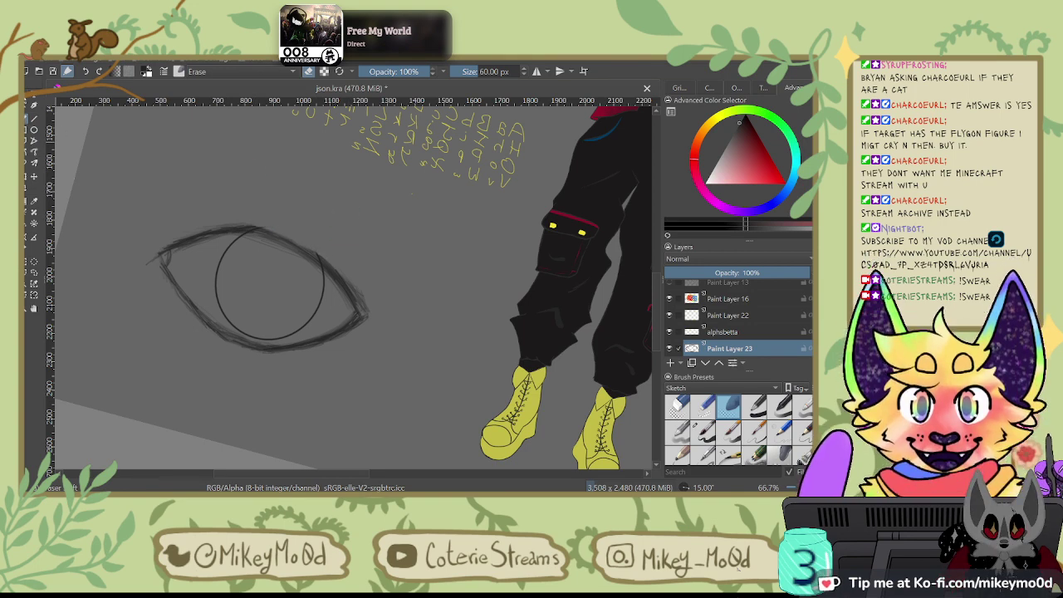
{"action": "left_click", "coordinate": [803, 429]}
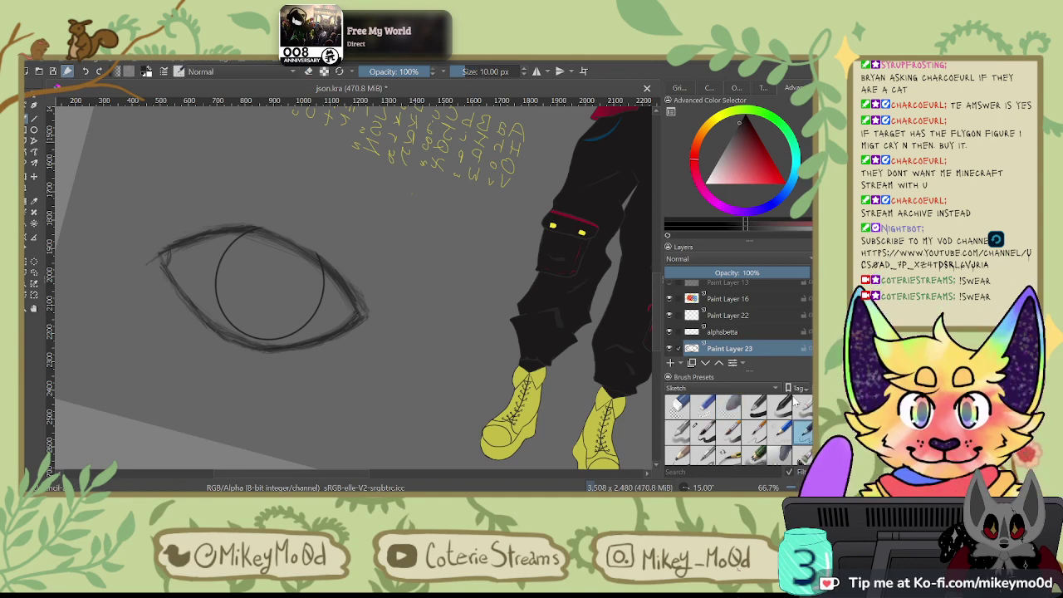
{"action": "left_click", "coordinate": [782, 447]}
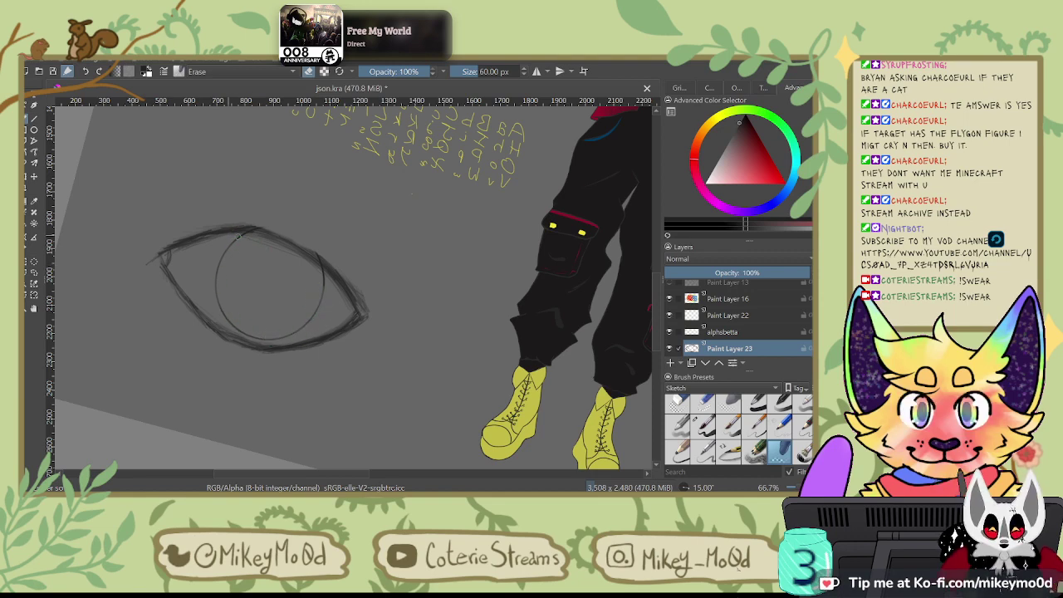
Step: Reinforce the upper lid line where it crosses the iris with the 10 px sketch pencil
{"action": "left_click", "coordinate": [803, 427]}
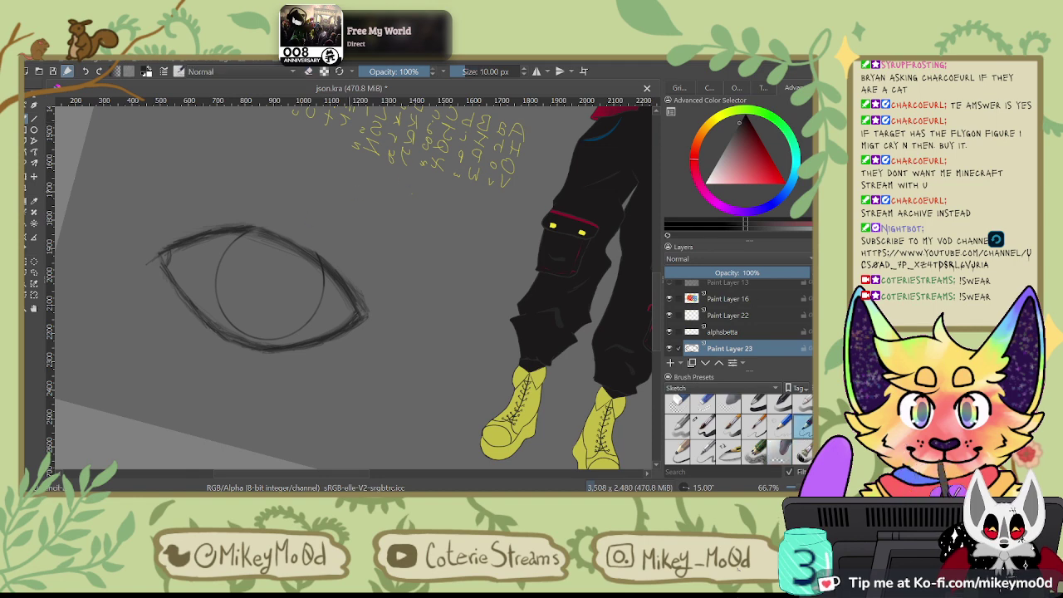
{"action": "left_click_drag", "start_coordinate": [274, 233], "coordinate": [252, 225]}
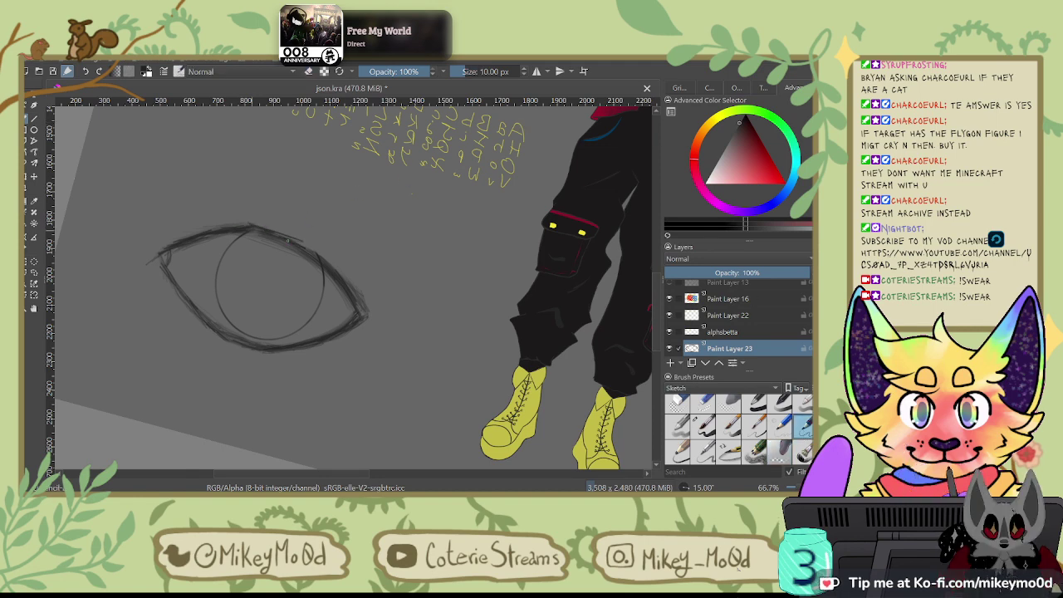
{"action": "key", "text": "6"}
{"action": "key", "text": "6"}
{"action": "key", "text": "6"}
{"action": "key", "text": "6"}
{"action": "key", "text": "6"}
{"action": "key", "text": "6"}
{"action": "key", "text": "6"}
{"action": "key", "text": "6"}
{"action": "key", "text": "6"}
{"action": "key", "text": "6"}
{"action": "key", "text": "6"}
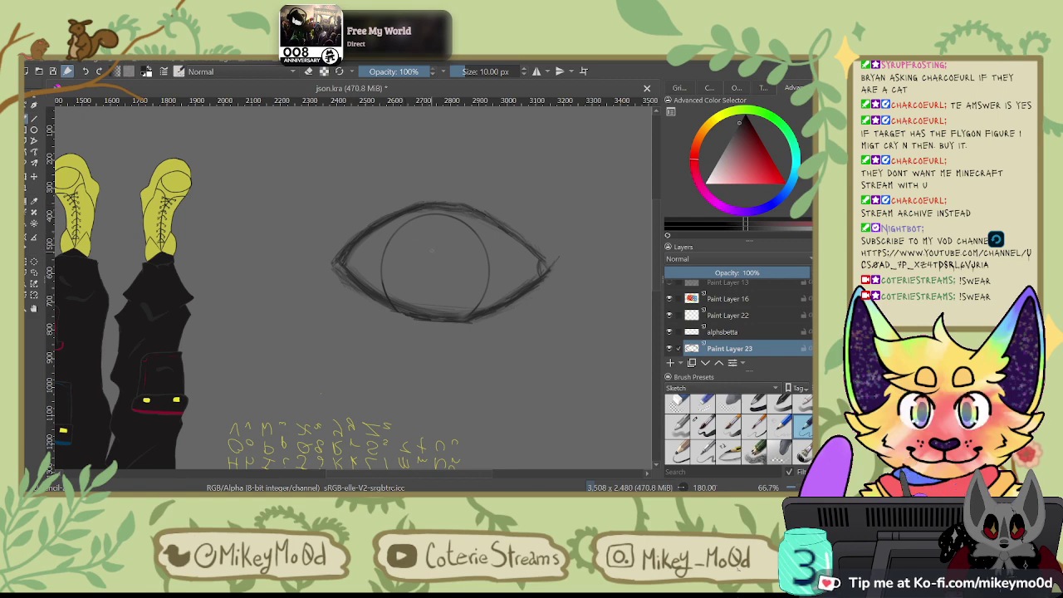
Step: Review the eye outline and iris at different canvas rotations and in the upright view
{"action": "key", "text": "6"}
{"action": "key", "text": "6"}
{"action": "key", "text": "6"}
{"action": "key", "text": "6"}
{"action": "key", "text": "6"}
{"action": "key", "text": "6"}
{"action": "key", "text": "6"}
{"action": "key", "text": "6"}
{"action": "key", "text": "6"}
{"action": "key", "text": "6"}
{"action": "key", "text": "6"}
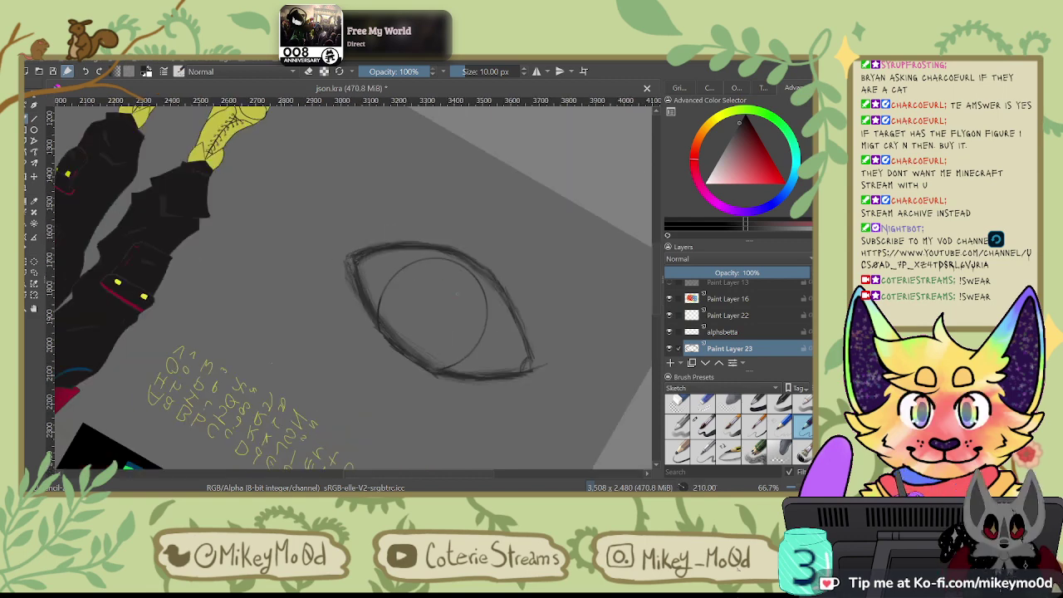
{"action": "key", "text": "ctrl+]"}
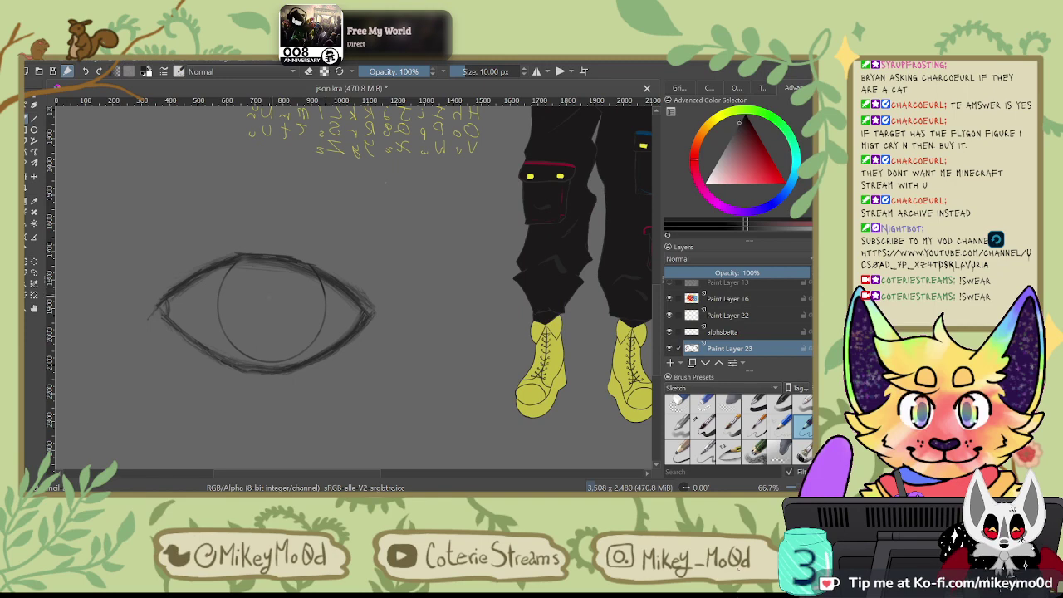
Step: Scribble a dark pupil freehand in the middle of the iris, widening it with the canvas rotated to 105°
{"action": "mouse_move", "coordinate": [275, 293]}
{"action": "left_mouse_down"}
{"action": "mouse_move", "coordinate": [276, 314]}
{"action": "mouse_move", "coordinate": [284, 295]}
{"action": "mouse_move", "coordinate": [286, 309]}
{"action": "left_mouse_up"}
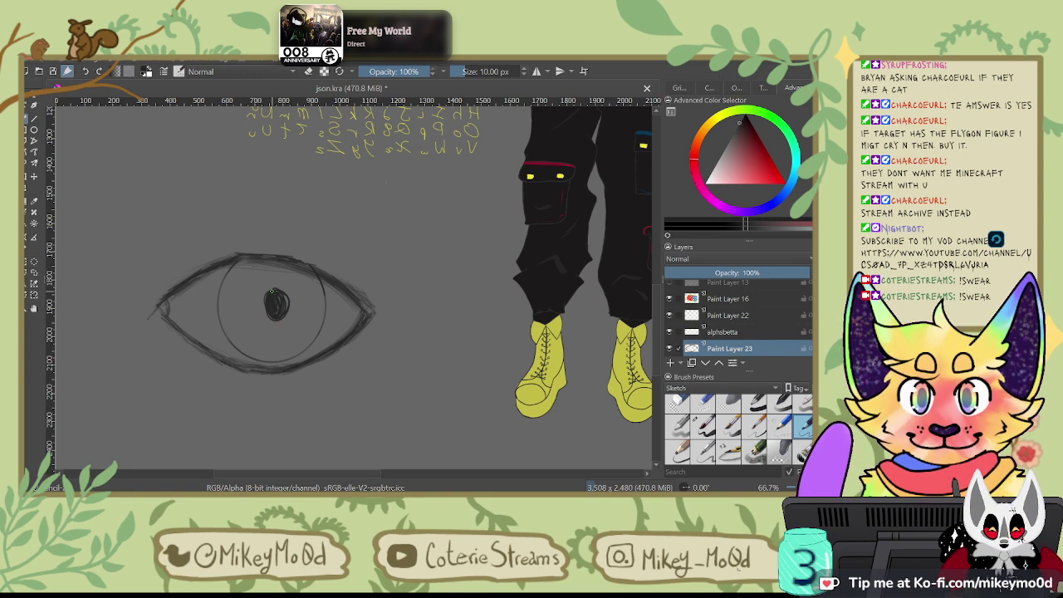
{"action": "key", "text": "6"}
{"action": "key", "text": "6"}
{"action": "key", "text": "6"}
{"action": "key", "text": "6"}
{"action": "key", "text": "6"}
{"action": "key", "text": "6"}
{"action": "key", "text": "6"}
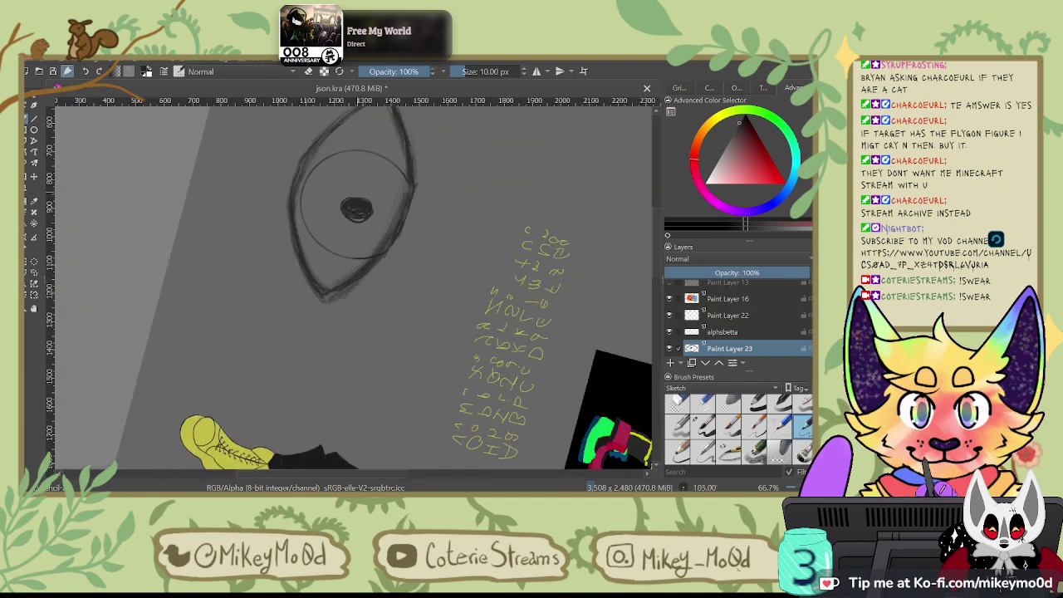
{"action": "mouse_move", "coordinate": [355, 197]}
{"action": "left_mouse_down"}
{"action": "mouse_move", "coordinate": [375, 218]}
{"action": "mouse_move", "coordinate": [365, 200]}
{"action": "mouse_move", "coordinate": [358, 219]}
{"action": "mouse_move", "coordinate": [368, 207]}
{"action": "mouse_move", "coordinate": [351, 204]}
{"action": "mouse_move", "coordinate": [370, 212]}
{"action": "mouse_move", "coordinate": [359, 224]}
{"action": "left_mouse_up"}
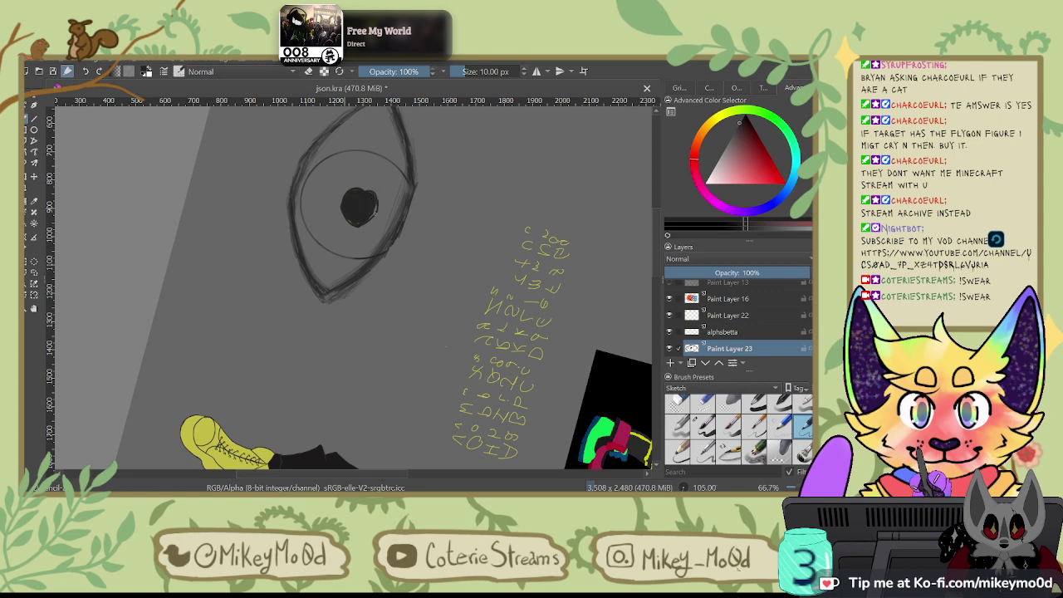
Step: Round out the edge of the hand-drawn pupil with the canvas rotated to -60°
{"action": "key", "text": "4"}
{"action": "key", "text": "4"}
{"action": "key", "text": "4"}
{"action": "key", "text": "4"}
{"action": "key", "text": "4"}
{"action": "key", "text": "4"}
{"action": "key", "text": "4"}
{"action": "key", "text": "4"}
{"action": "key", "text": "4"}
{"action": "key", "text": "4"}
{"action": "key", "text": "4"}
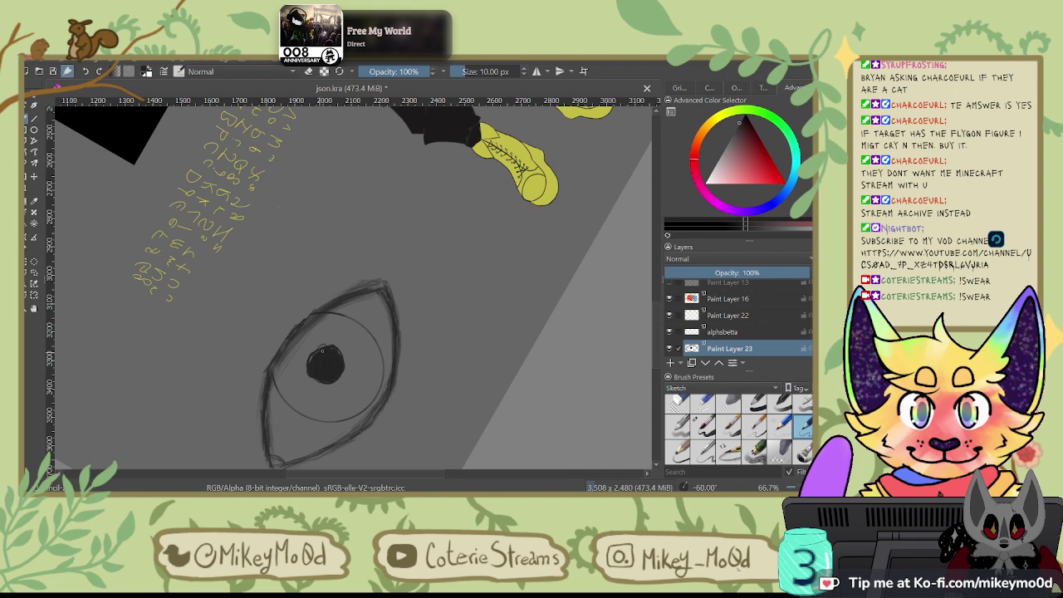
Step: Replace the scribbled pupil with a small Ellipse tool circle centred in the iris
{"action": "left_click", "coordinate": [34, 128]}
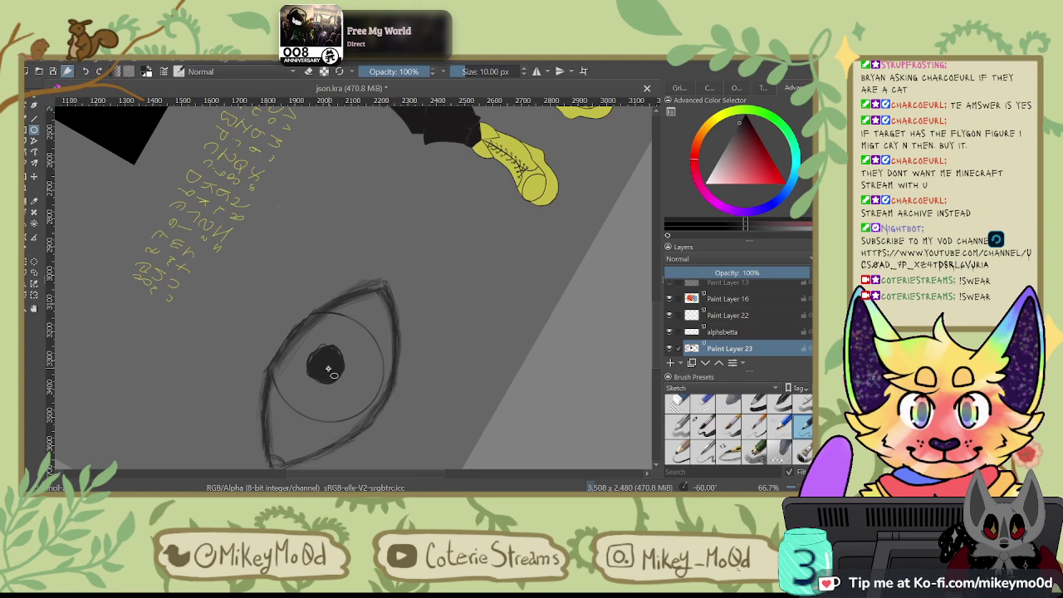
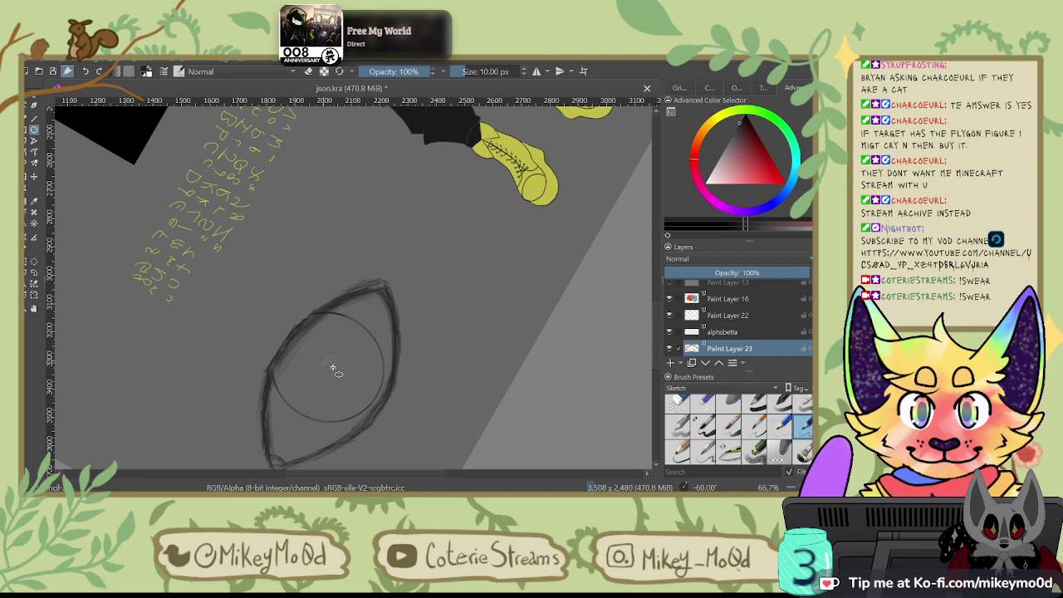
{"action": "left_click_drag", "start_coordinate": [332, 368], "coordinate": [363, 376]}
{"action": "left_click_drag", "start_coordinate": [347, 377], "coordinate": [340, 366]}
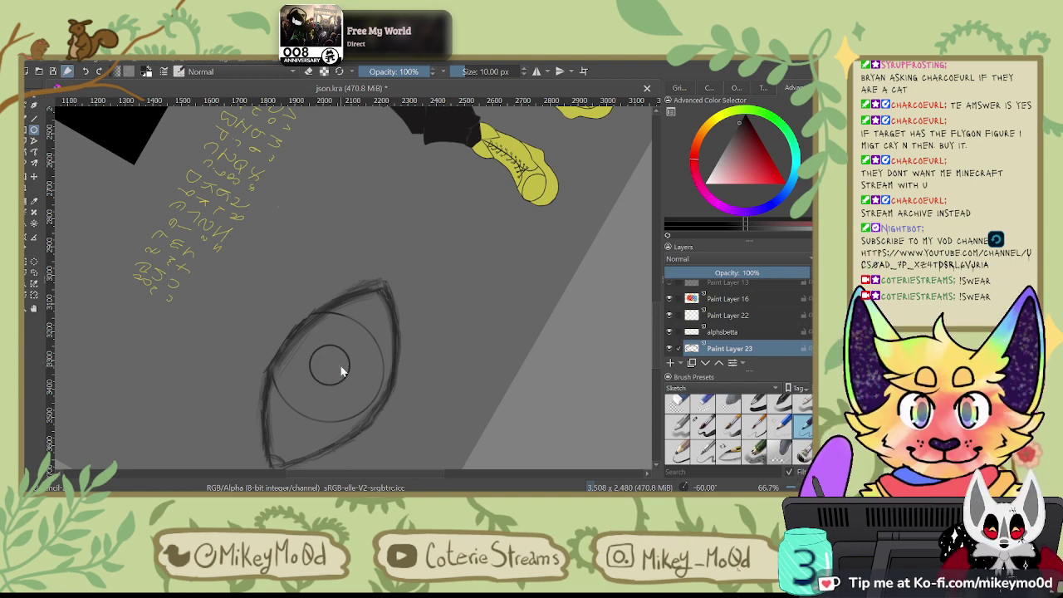
Step: Fill the pupil circle solid with dark strokes of a 40 px rough bristle brush, undoing and repainting the first attempts
{"action": "left_click", "coordinate": [798, 424]}
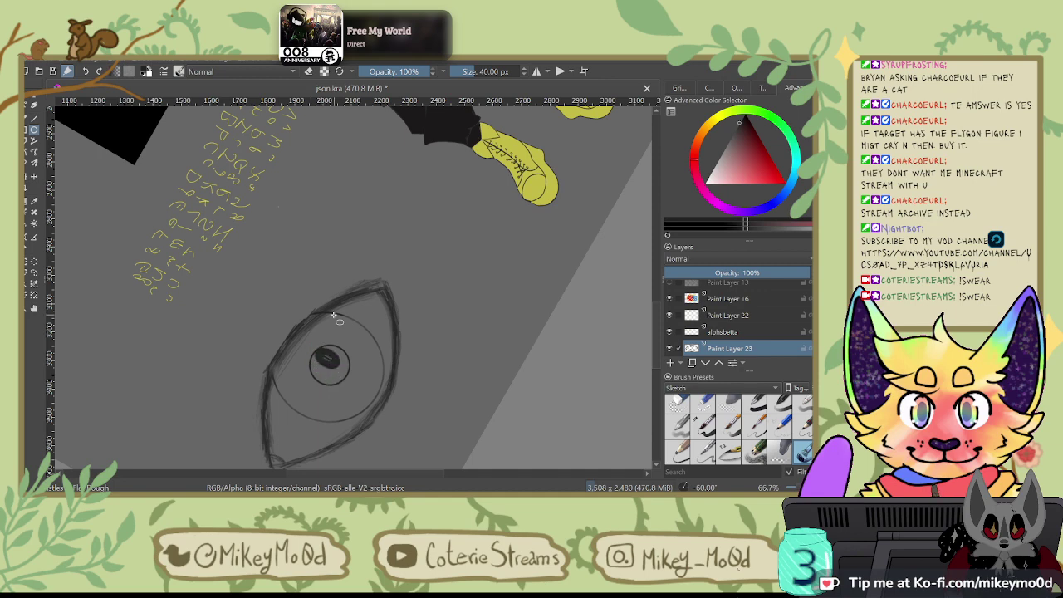
{"action": "key", "text": "ctrl+z"}
{"action": "key", "text": "ctrl+z"}
{"action": "key", "text": "ctrl+z"}
{"action": "key", "text": "ctrl+z"}
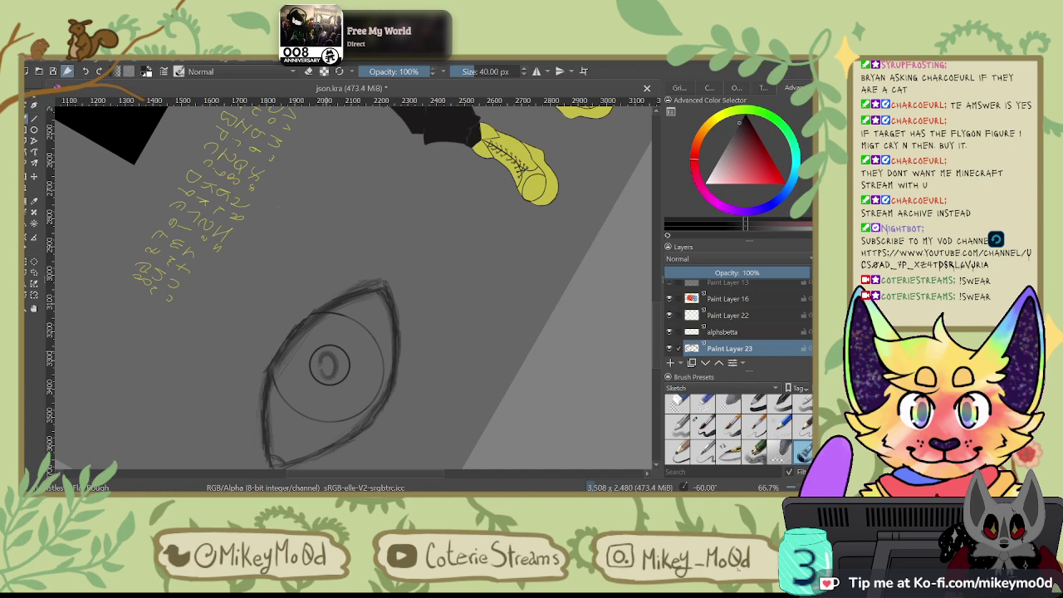
{"action": "left_click_drag", "start_coordinate": [330, 355], "coordinate": [333, 374]}
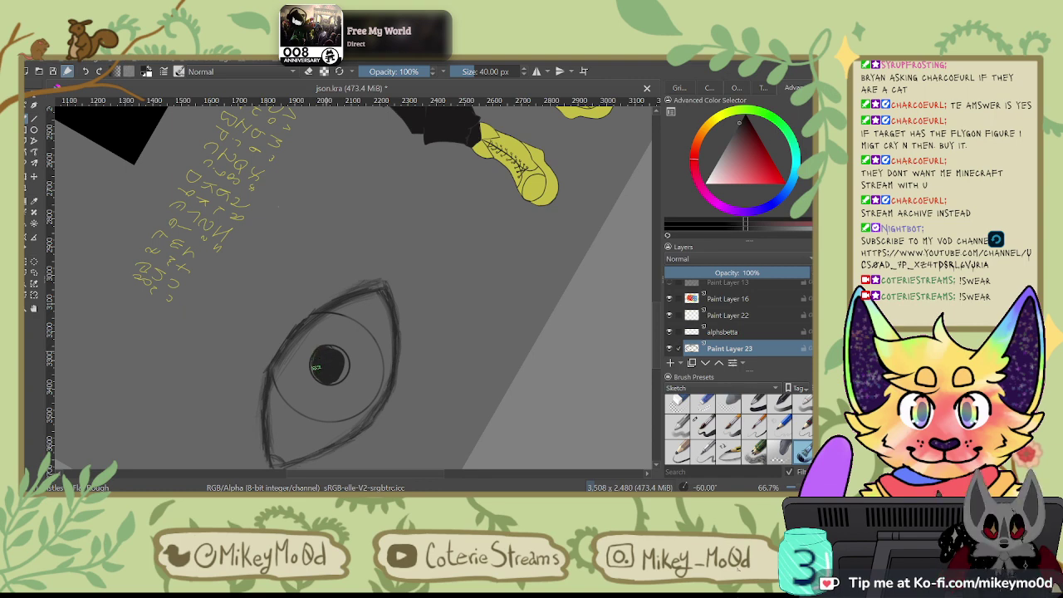
{"action": "key", "text": "ctrl+z"}
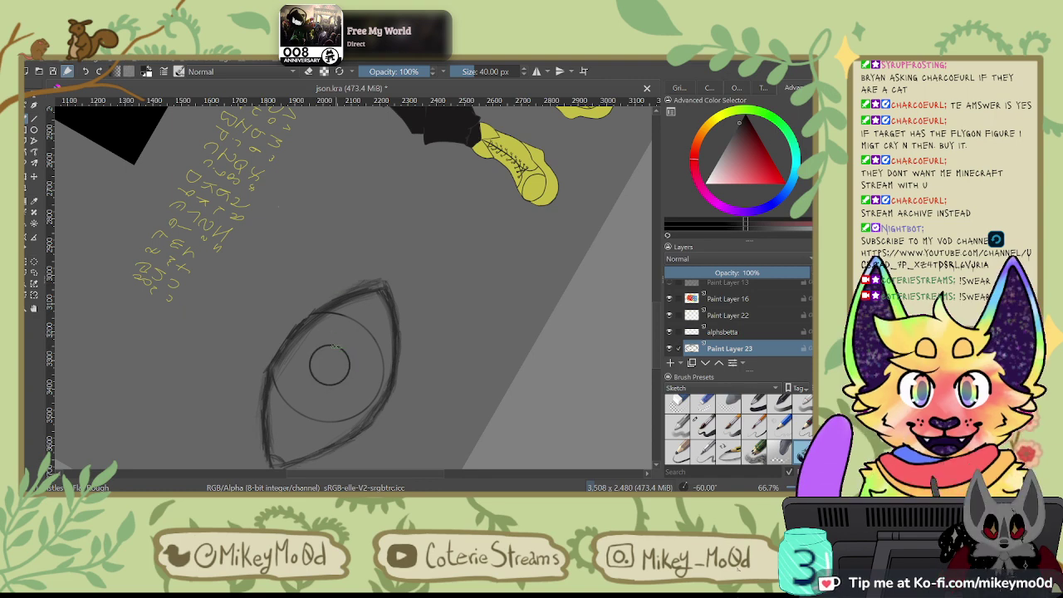
{"action": "left_click_drag", "start_coordinate": [325, 347], "coordinate": [335, 347]}
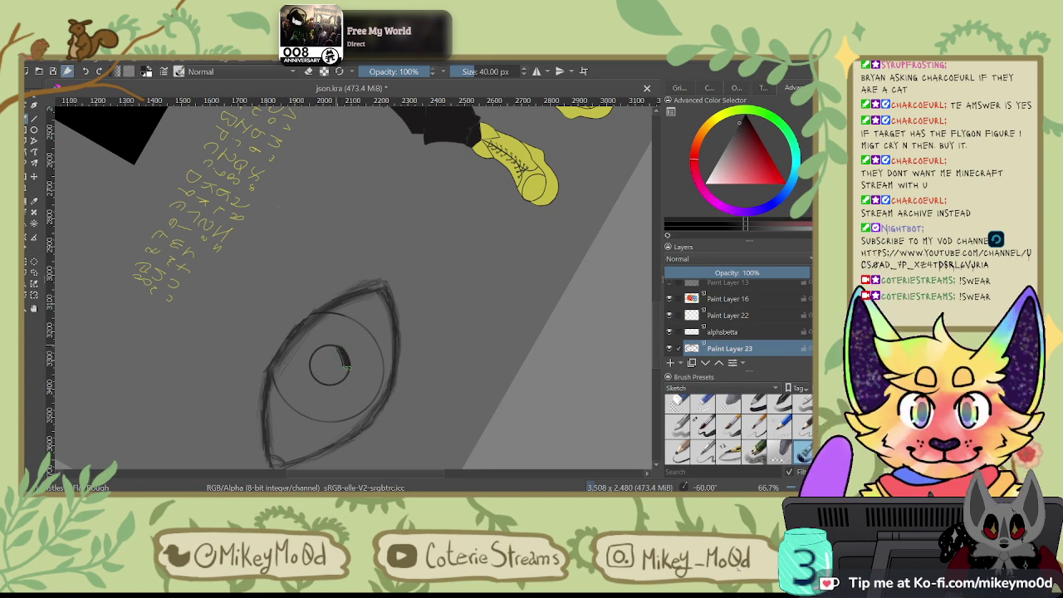
{"action": "mouse_move", "coordinate": [317, 370]}
{"action": "left_mouse_down"}
{"action": "mouse_move", "coordinate": [315, 349]}
{"action": "mouse_move", "coordinate": [325, 364]}
{"action": "left_mouse_up"}
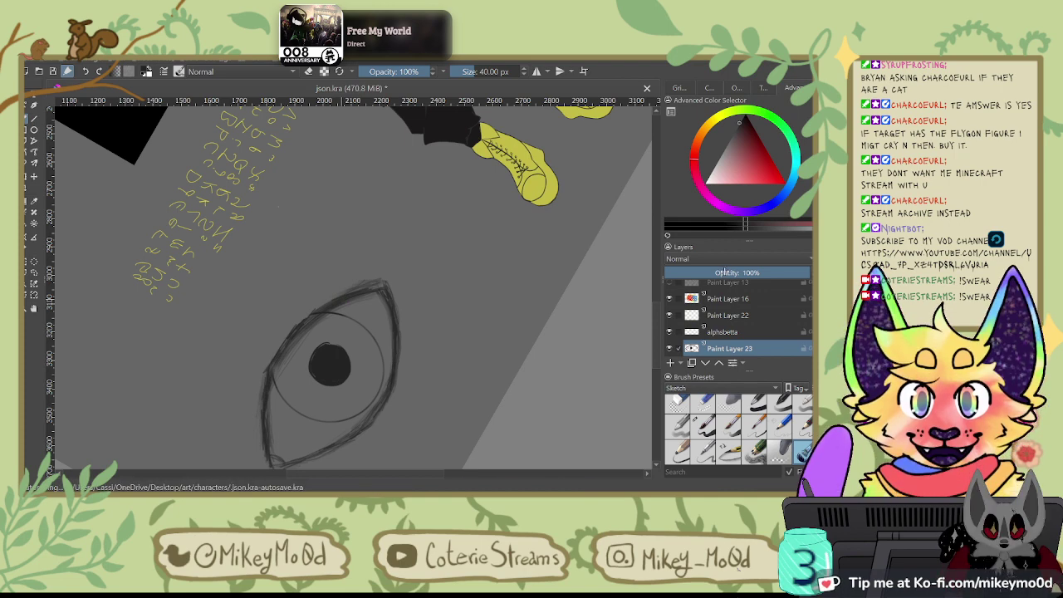
{"action": "left_click_drag", "start_coordinate": [453, 290], "coordinate": [548, 238]}
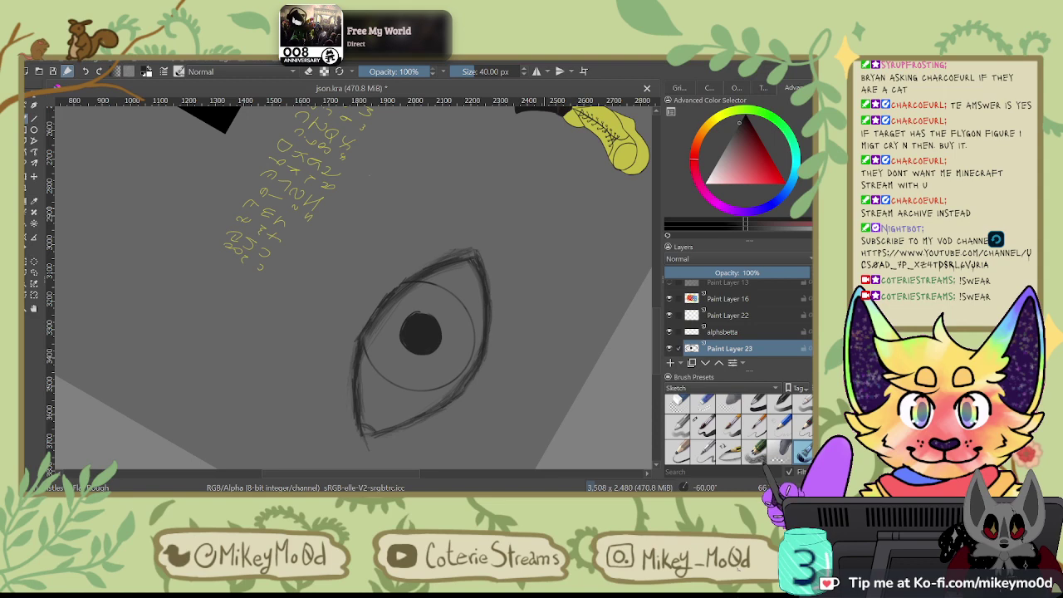
{"action": "left_click", "coordinate": [706, 183]}
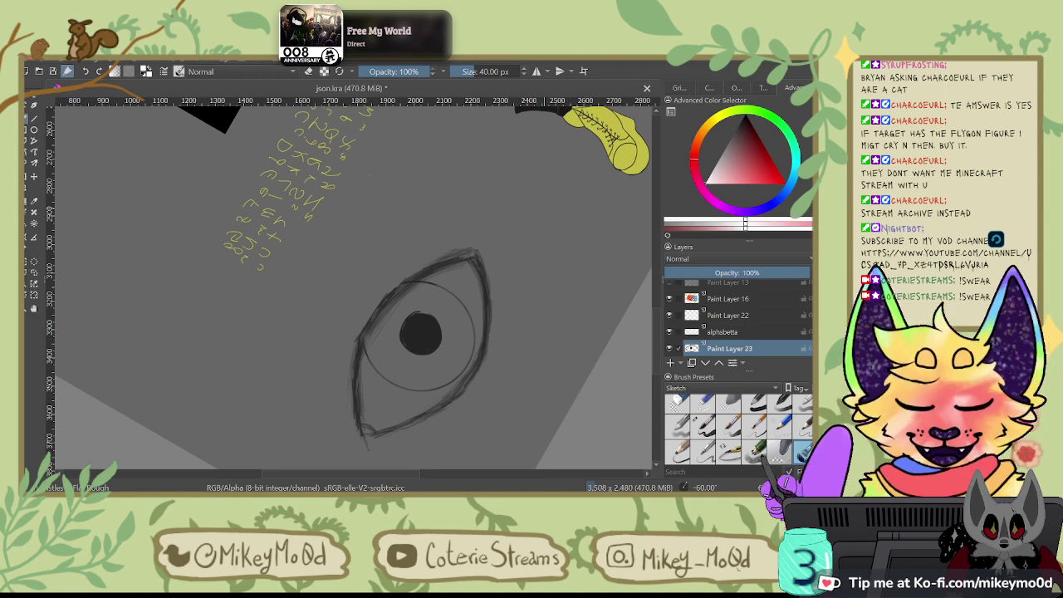
{"action": "left_click", "coordinate": [734, 135]}
{"action": "left_click", "coordinate": [698, 139]}
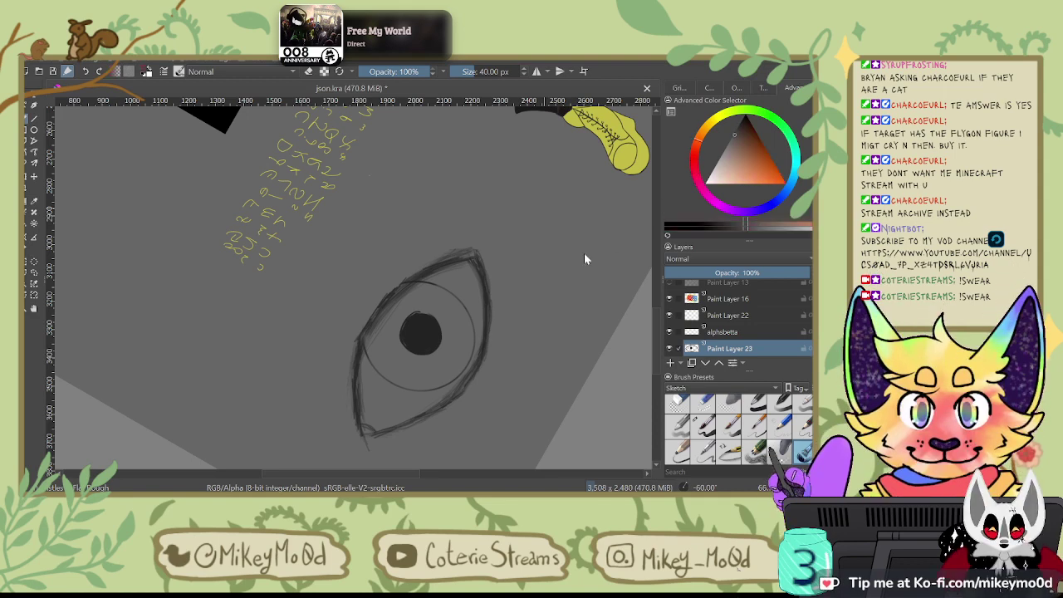
{"action": "mouse_move", "coordinate": [555, 274]}
{"action": "left_mouse_down"}
{"action": "mouse_move", "coordinate": [565, 328]}
{"action": "mouse_move", "coordinate": [606, 278]}
{"action": "left_mouse_up"}
{"action": "key", "text": "ctrl+z"}
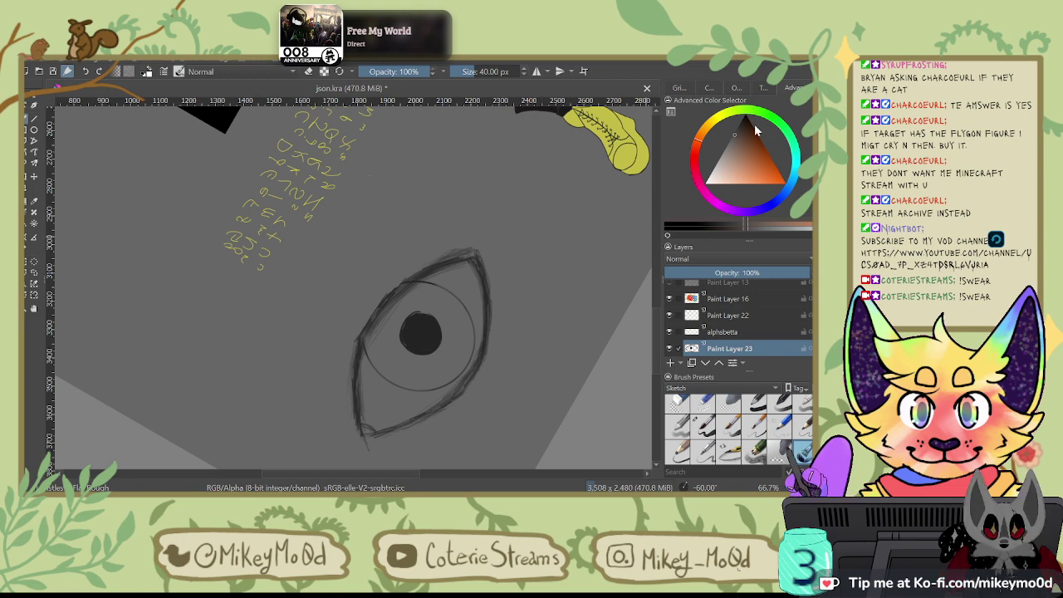
Step: Sample the brown of the character's iris as the painting colour
{"action": "scroll", "coordinate": [262, 346], "scroll_direction": "down", "scroll_amount": 6}
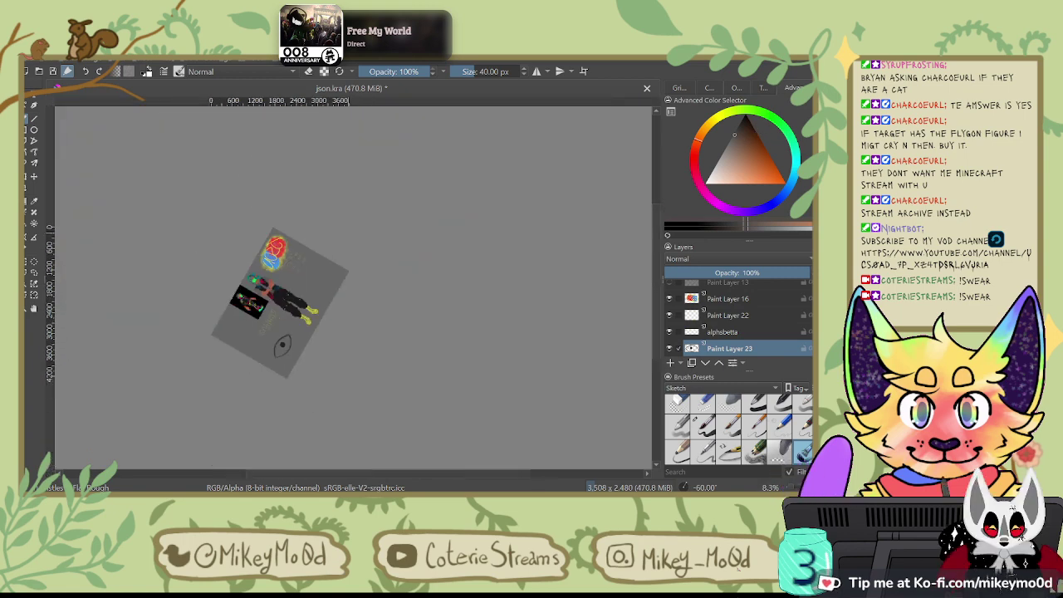
{"action": "scroll", "coordinate": [332, 248], "scroll_direction": "up", "scroll_amount": 5}
{"action": "scroll", "coordinate": [273, 305], "scroll_direction": "down", "scroll_amount": 4}
{"action": "scroll", "coordinate": [168, 314], "scroll_direction": "up", "scroll_amount": 4}
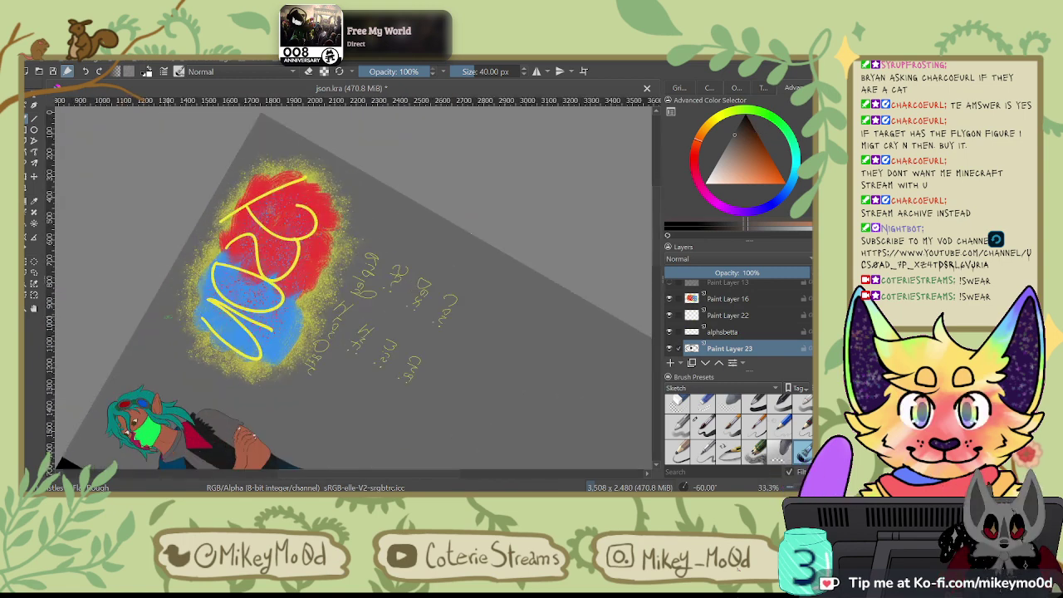
{"action": "scroll", "coordinate": [176, 442], "scroll_direction": "up", "scroll_amount": 5}
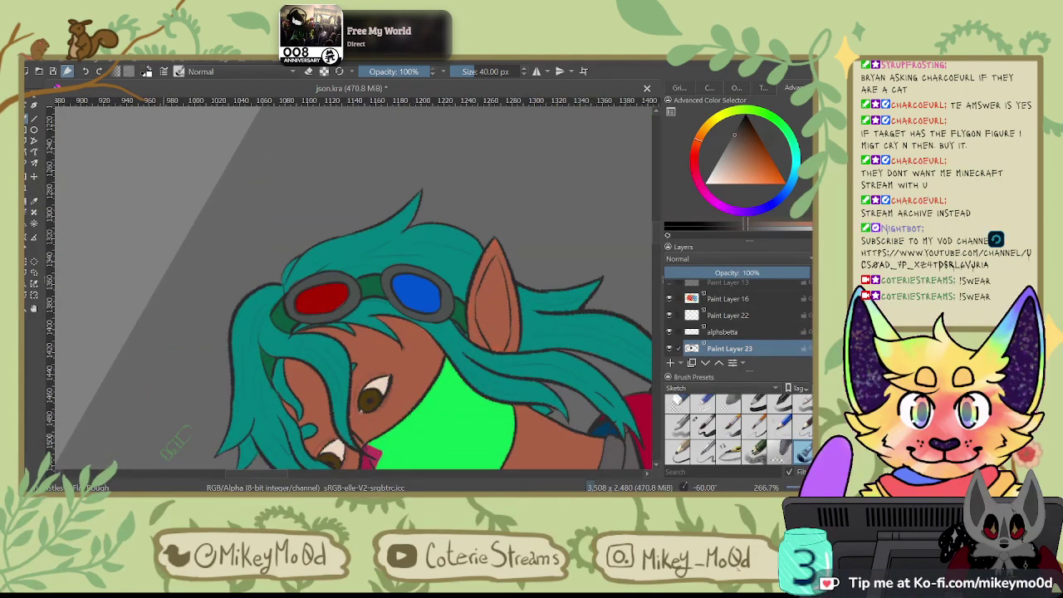
{"action": "left_click", "coordinate": [371, 394], "text": "ctrl"}
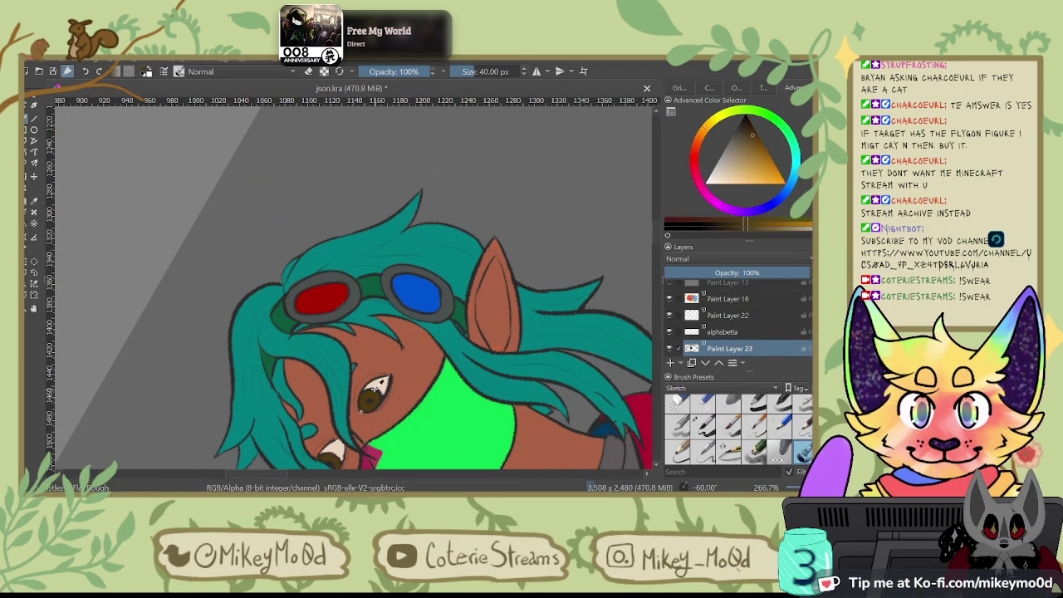
Step: Bring up the canvas Overview and use it to jump to the sketched eye
{"action": "left_click", "coordinate": [767, 90]}
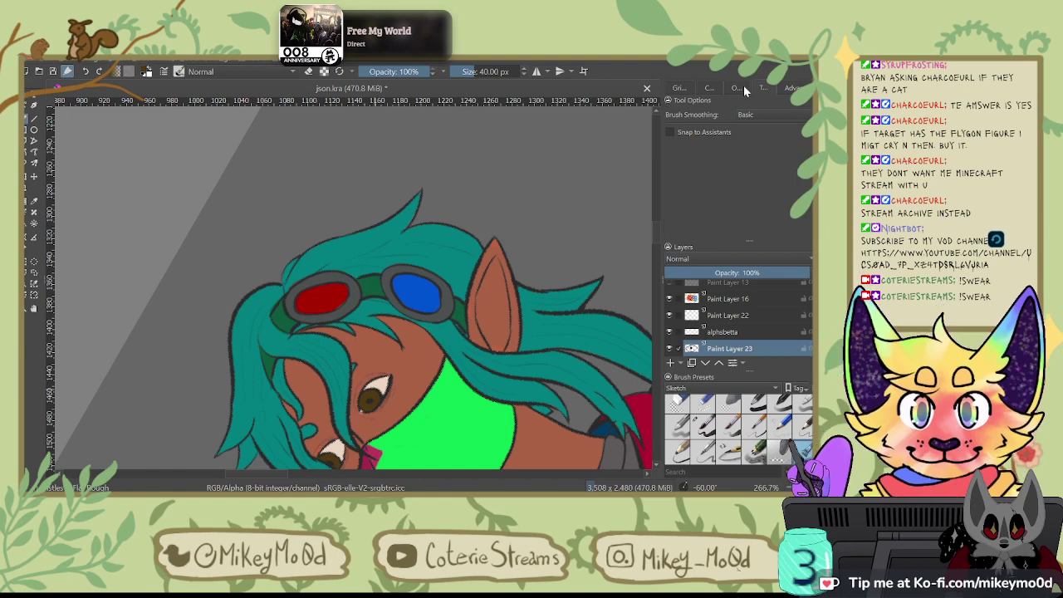
{"action": "left_click", "coordinate": [742, 89]}
{"action": "left_click", "coordinate": [725, 89]}
{"action": "left_click", "coordinate": [748, 91]}
{"action": "left_click", "coordinate": [791, 188]}
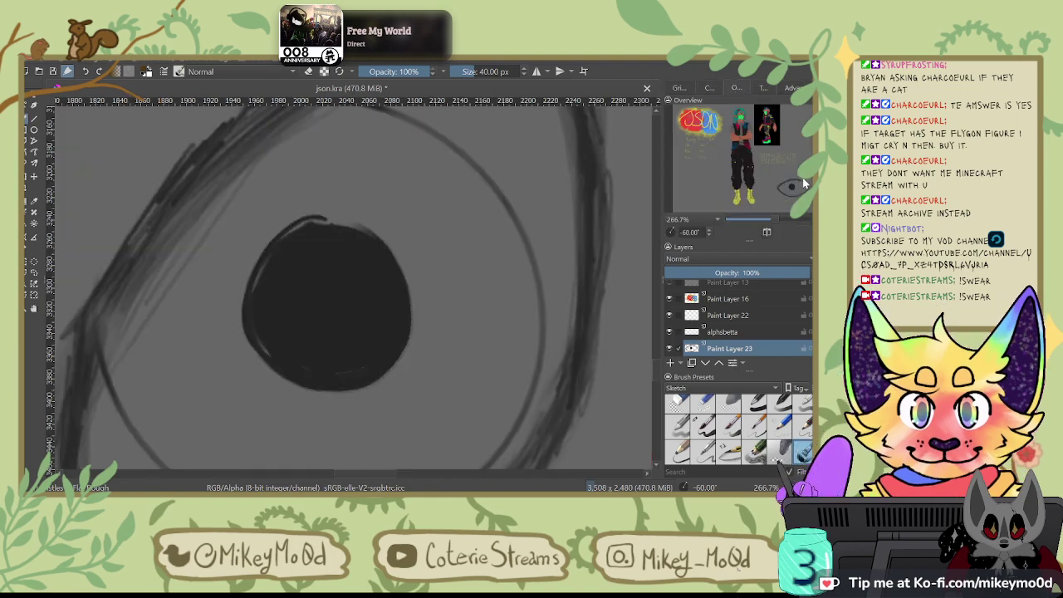
Step: Try to colour the iris brown with broad bristle brush strokes, rotating the canvas to 45° partway
{"action": "mouse_move", "coordinate": [210, 214]}
{"action": "left_mouse_down"}
{"action": "mouse_move", "coordinate": [133, 300]}
{"action": "mouse_move", "coordinate": [137, 311]}
{"action": "mouse_move", "coordinate": [182, 332]}
{"action": "mouse_move", "coordinate": [224, 329]}
{"action": "mouse_move", "coordinate": [254, 237]}
{"action": "mouse_move", "coordinate": [304, 387]}
{"action": "mouse_move", "coordinate": [345, 400]}
{"action": "mouse_move", "coordinate": [360, 249]}
{"action": "mouse_move", "coordinate": [437, 395]}
{"action": "left_mouse_up"}
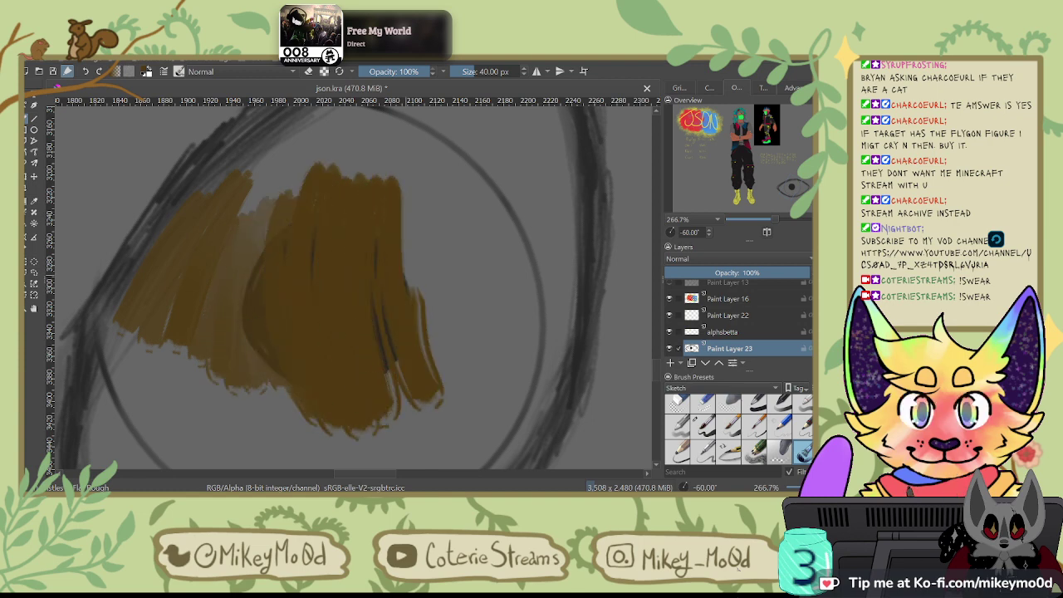
{"action": "left_click_drag", "start_coordinate": [328, 328], "coordinate": [493, 195]}
{"action": "mouse_move", "coordinate": [284, 192]}
{"action": "left_mouse_down"}
{"action": "mouse_move", "coordinate": [284, 222]}
{"action": "mouse_move", "coordinate": [277, 185]}
{"action": "mouse_move", "coordinate": [359, 318]}
{"action": "mouse_move", "coordinate": [291, 233]}
{"action": "mouse_move", "coordinate": [335, 223]}
{"action": "mouse_move", "coordinate": [407, 277]}
{"action": "mouse_move", "coordinate": [442, 256]}
{"action": "left_mouse_up"}
{"action": "key", "text": "6"}
{"action": "key", "text": "6"}
{"action": "key", "text": "6"}
{"action": "key", "text": "6"}
{"action": "key", "text": "6"}
{"action": "key", "text": "6"}
{"action": "key", "text": "6"}
{"action": "mouse_move", "coordinate": [324, 274]}
{"action": "left_mouse_down"}
{"action": "mouse_move", "coordinate": [398, 234]}
{"action": "mouse_move", "coordinate": [316, 278]}
{"action": "mouse_move", "coordinate": [268, 365]}
{"action": "mouse_move", "coordinate": [269, 405]}
{"action": "mouse_move", "coordinate": [348, 315]}
{"action": "mouse_move", "coordinate": [349, 449]}
{"action": "left_mouse_up"}
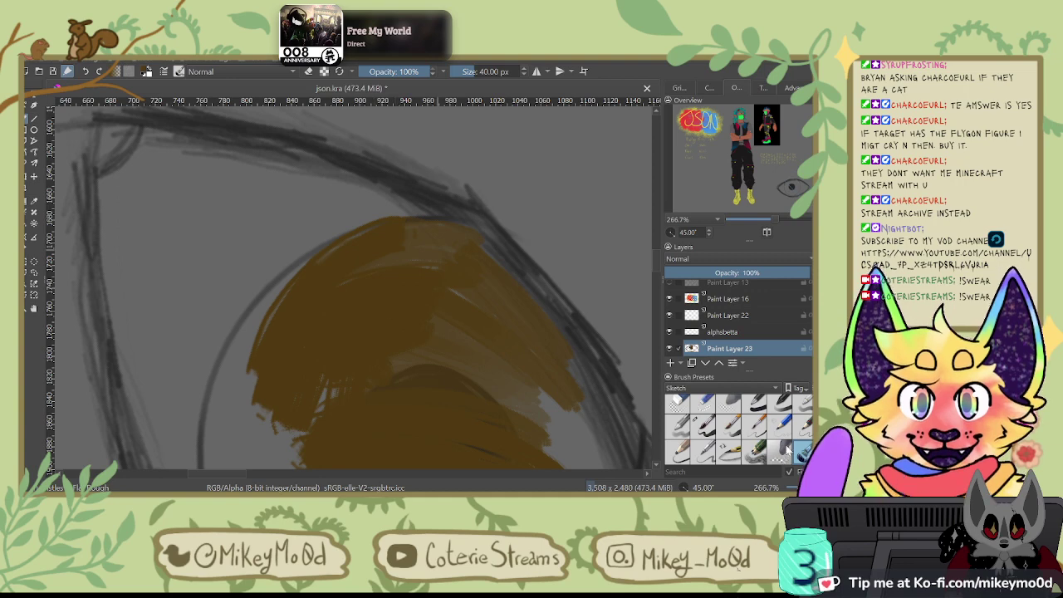
Step: Test a tilted pencil brush at 40 px along the iris edge, and undo all the brown strokes back to the dark pupil
{"action": "left_click", "coordinate": [802, 425]}
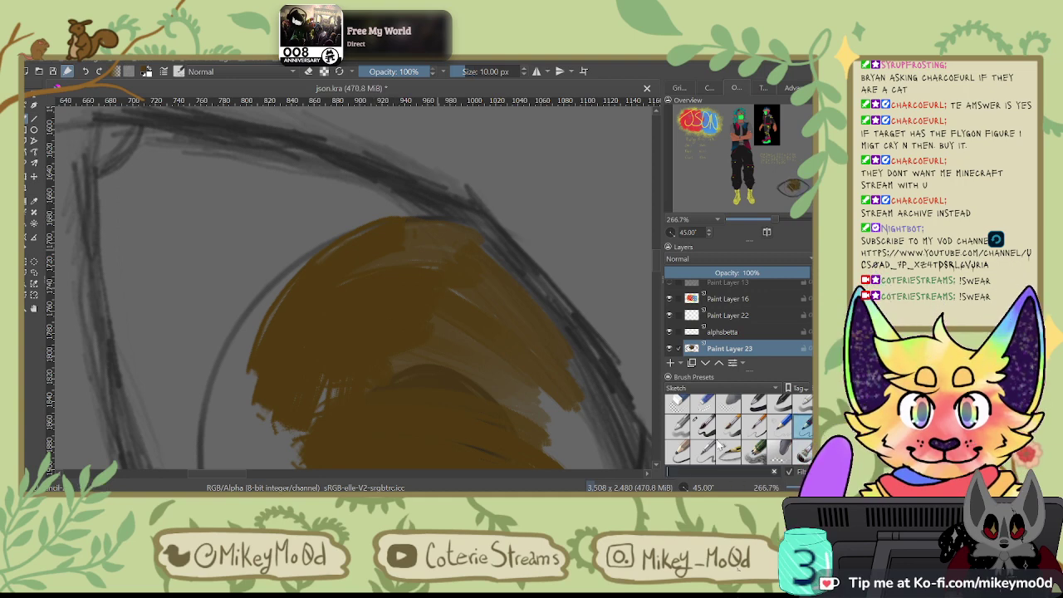
{"action": "left_click", "coordinate": [720, 446]}
{"action": "left_click_drag", "start_coordinate": [495, 331], "coordinate": [617, 212]}
{"action": "mouse_move", "coordinate": [444, 268]}
{"action": "left_mouse_down"}
{"action": "mouse_move", "coordinate": [425, 328]}
{"action": "mouse_move", "coordinate": [357, 419]}
{"action": "mouse_move", "coordinate": [357, 265]}
{"action": "mouse_move", "coordinate": [392, 346]}
{"action": "left_mouse_up"}
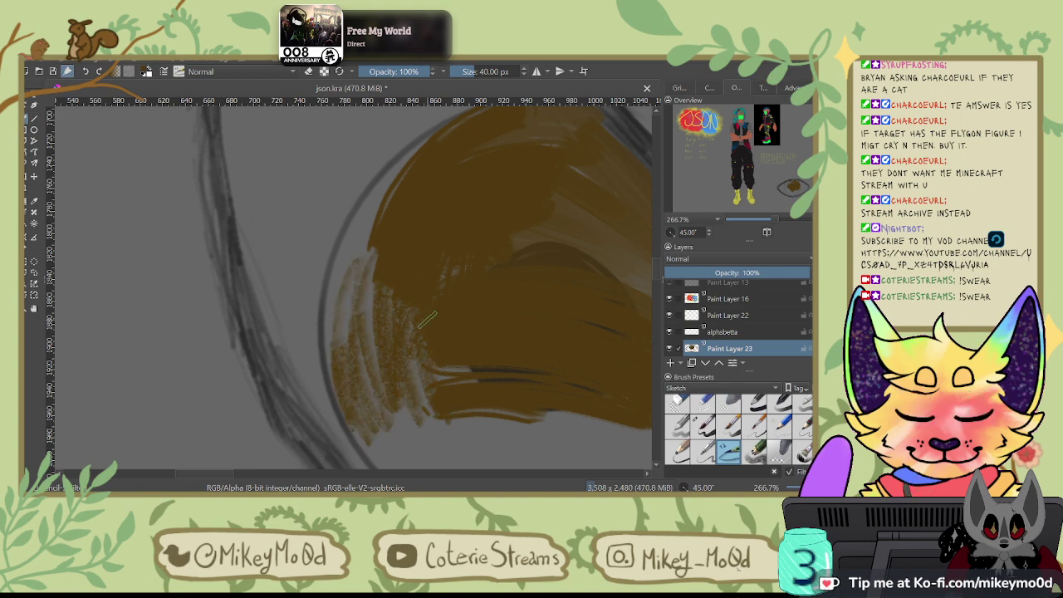
{"action": "key", "text": "ctrl+z"}
{"action": "key", "text": "ctrl+z"}
{"action": "key", "text": "ctrl+z"}
{"action": "key", "text": "ctrl+z"}
{"action": "key", "text": "ctrl+z"}
{"action": "key", "text": "ctrl+z"}
{"action": "key", "text": "ctrl+z"}
{"action": "key", "text": "ctrl+z"}
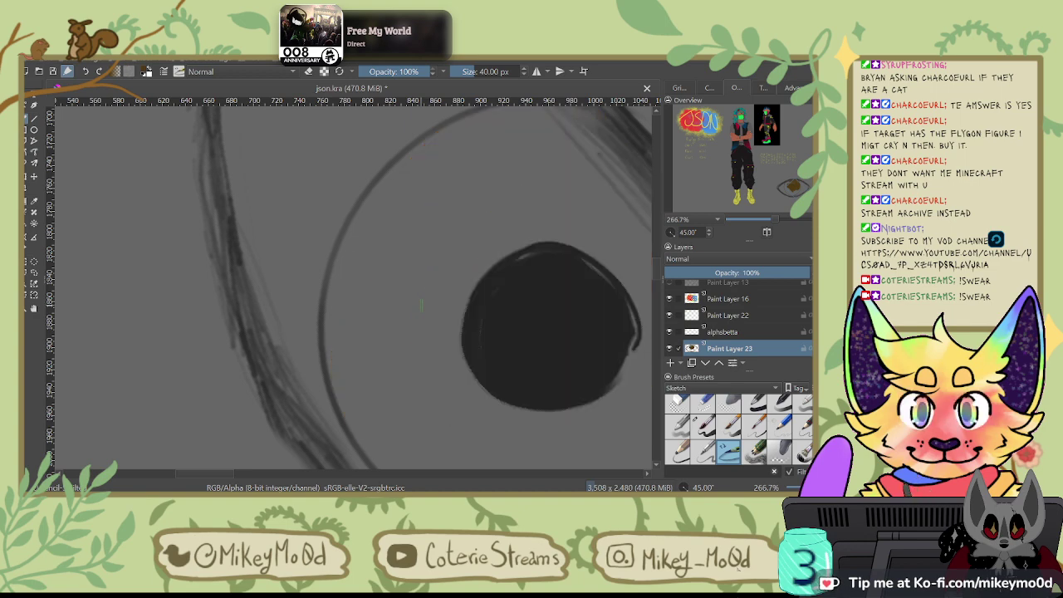
Step: Shade the iris brown between its outline and the pupil with the tilted pencil, enlarging the brush from 40 px to 96.29 px
{"action": "left_click_drag", "start_coordinate": [346, 243], "coordinate": [332, 355]}
{"action": "mouse_move", "coordinate": [359, 281]}
{"action": "left_mouse_down"}
{"action": "mouse_move", "coordinate": [382, 227]}
{"action": "mouse_move", "coordinate": [362, 366]}
{"action": "mouse_move", "coordinate": [383, 263]}
{"action": "mouse_move", "coordinate": [402, 250]}
{"action": "mouse_move", "coordinate": [398, 274]}
{"action": "mouse_move", "coordinate": [415, 251]}
{"action": "left_mouse_up"}
{"action": "mouse_move", "coordinate": [403, 355]}
{"action": "left_mouse_down"}
{"action": "mouse_move", "coordinate": [459, 225]}
{"action": "mouse_move", "coordinate": [428, 299]}
{"action": "left_mouse_up"}
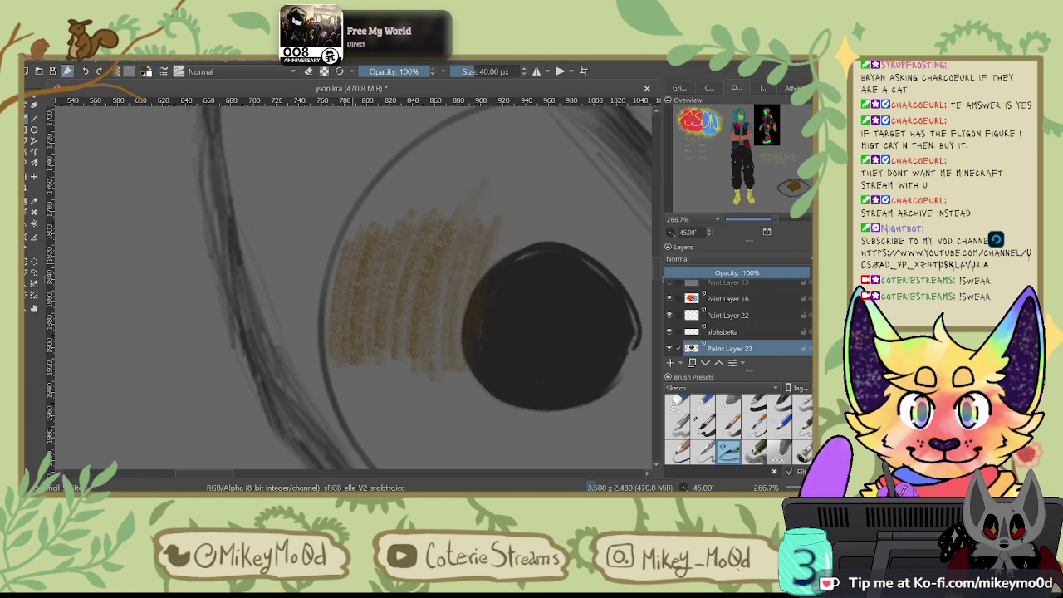
{"action": "left_click", "coordinate": [483, 72]}
{"action": "left_click_drag", "start_coordinate": [448, 193], "coordinate": [489, 168]}
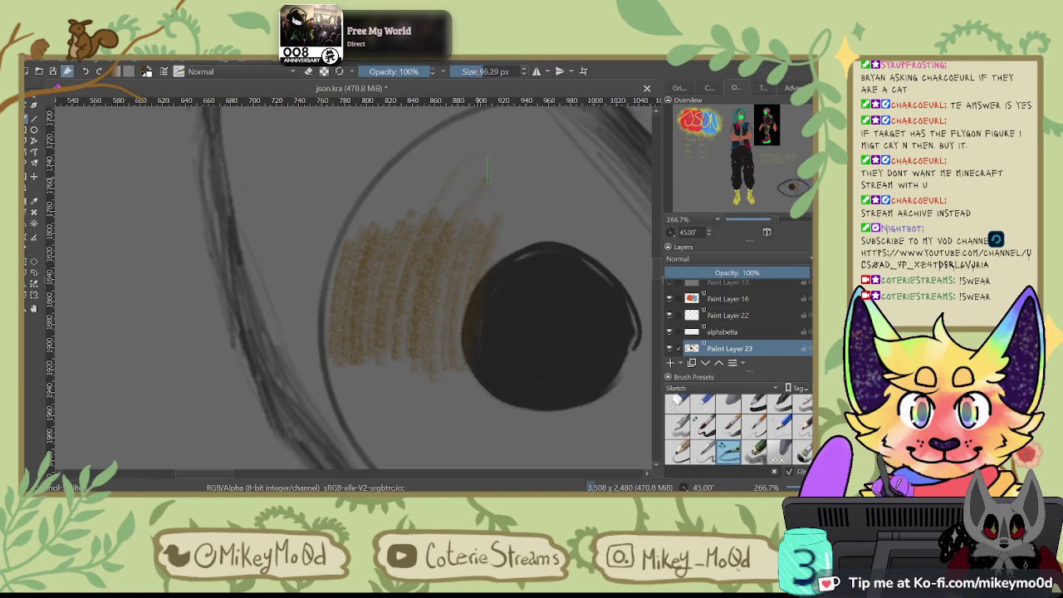
{"action": "right_click", "coordinate": [438, 199]}
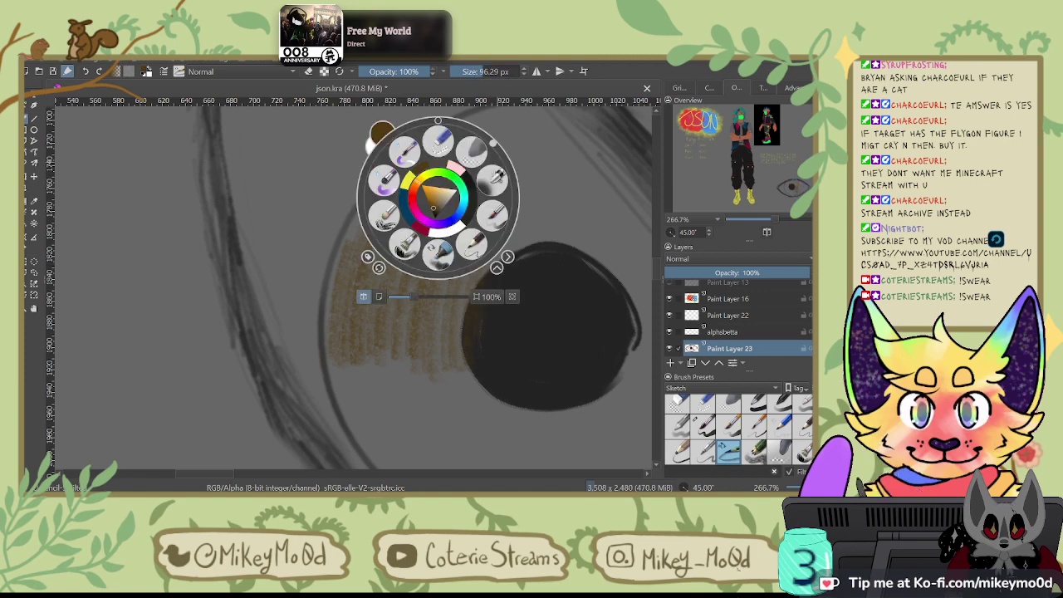
{"action": "left_click", "coordinate": [553, 265]}
{"action": "right_click", "coordinate": [448, 198]}
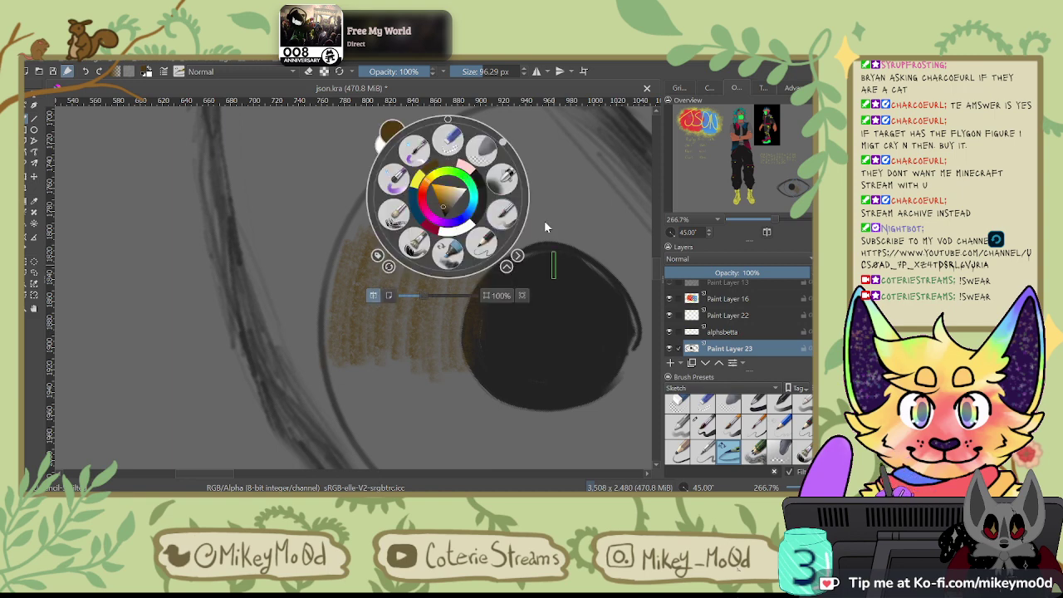
{"action": "left_click", "coordinate": [553, 264]}
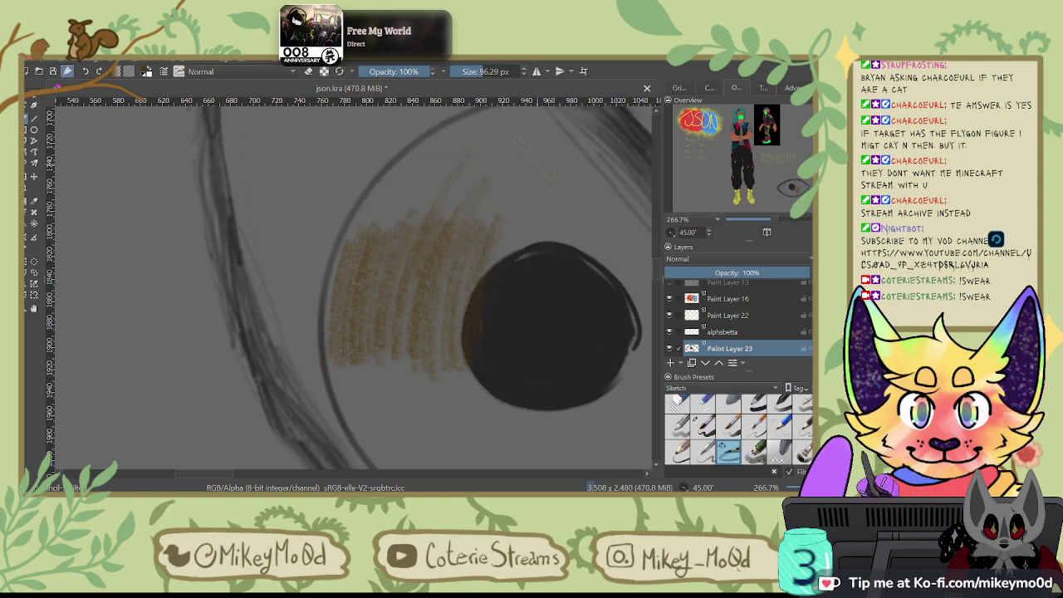
Step: Extend the brown pencil shading along the iris outline, above and beside the pupil, with the canvas at 45°
{"action": "mouse_move", "coordinate": [498, 133]}
{"action": "left_mouse_down"}
{"action": "mouse_move", "coordinate": [370, 236]}
{"action": "mouse_move", "coordinate": [482, 147]}
{"action": "mouse_move", "coordinate": [488, 153]}
{"action": "mouse_move", "coordinate": [390, 273]}
{"action": "mouse_move", "coordinate": [373, 349]}
{"action": "mouse_move", "coordinate": [465, 249]}
{"action": "mouse_move", "coordinate": [539, 266]}
{"action": "left_mouse_up"}
{"action": "scroll", "coordinate": [548, 210], "scroll_direction": "down", "scroll_amount": 5}
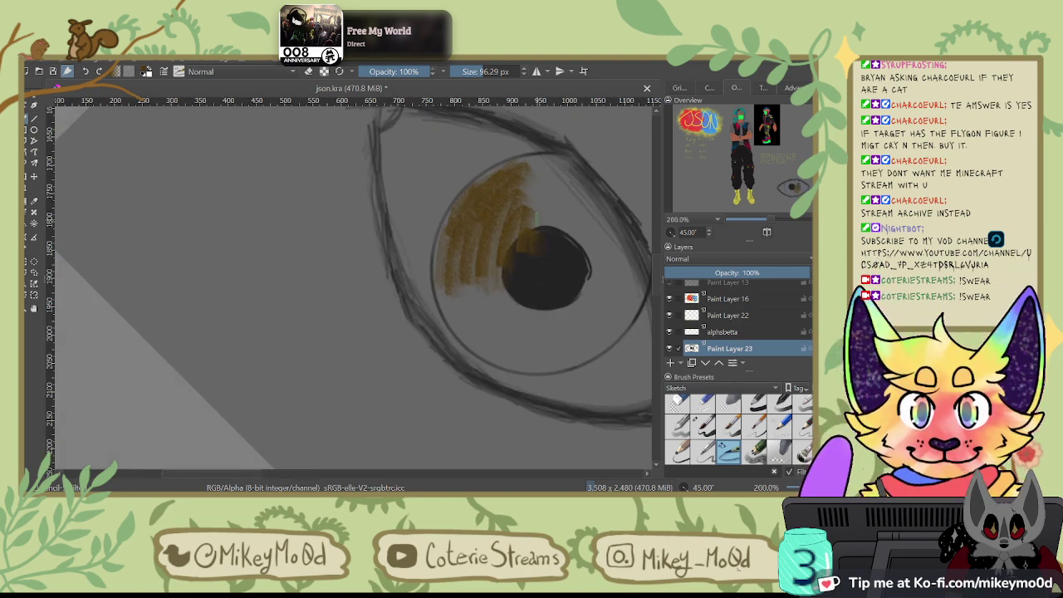
{"action": "scroll", "coordinate": [479, 303], "scroll_direction": "up", "scroll_amount": 2}
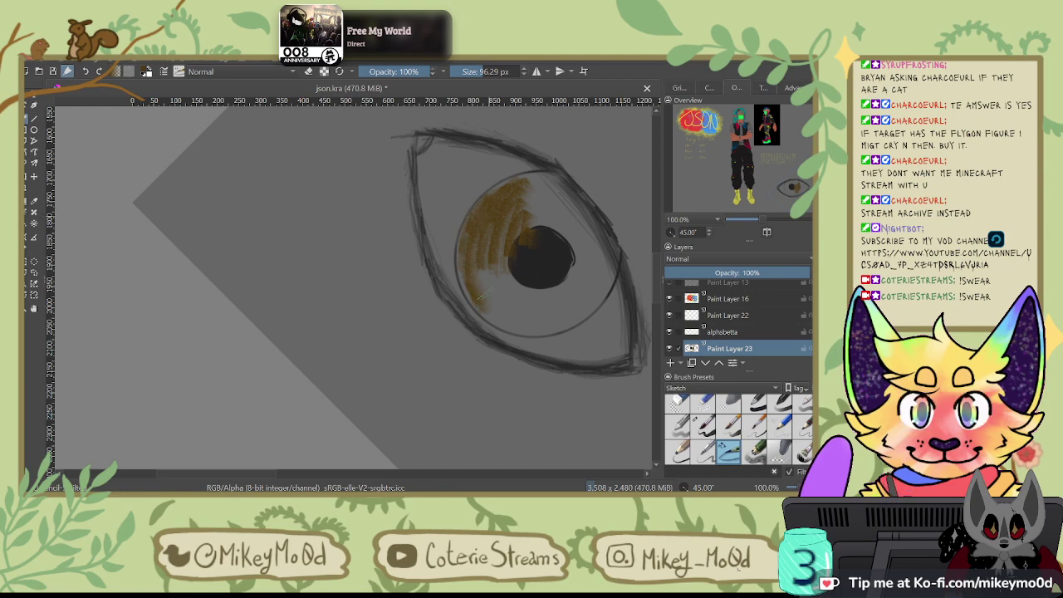
{"action": "mouse_move", "coordinate": [480, 297]}
{"action": "left_mouse_down"}
{"action": "mouse_move", "coordinate": [510, 310]}
{"action": "mouse_move", "coordinate": [490, 283]}
{"action": "mouse_move", "coordinate": [527, 291]}
{"action": "mouse_move", "coordinate": [515, 237]}
{"action": "mouse_move", "coordinate": [555, 274]}
{"action": "mouse_move", "coordinate": [560, 235]}
{"action": "mouse_move", "coordinate": [583, 255]}
{"action": "mouse_move", "coordinate": [587, 231]}
{"action": "left_mouse_up"}
Step: Continue the brown shading around the iris and over the pupil with the canvas rotated as far as -120°
{"action": "key", "text": "4"}
{"action": "key", "text": "4"}
{"action": "key", "text": "4"}
{"action": "key", "text": "4"}
{"action": "key", "text": "4"}
{"action": "key", "text": "4"}
{"action": "key", "text": "4"}
{"action": "key", "text": "4"}
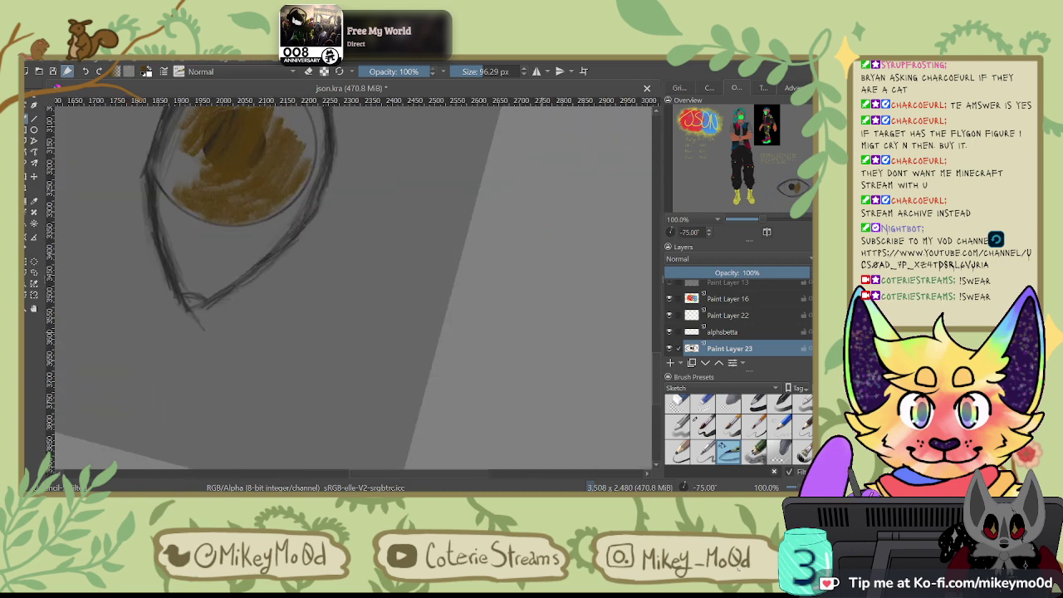
{"action": "key", "text": "4"}
{"action": "key", "text": "4"}
{"action": "key", "text": "4"}
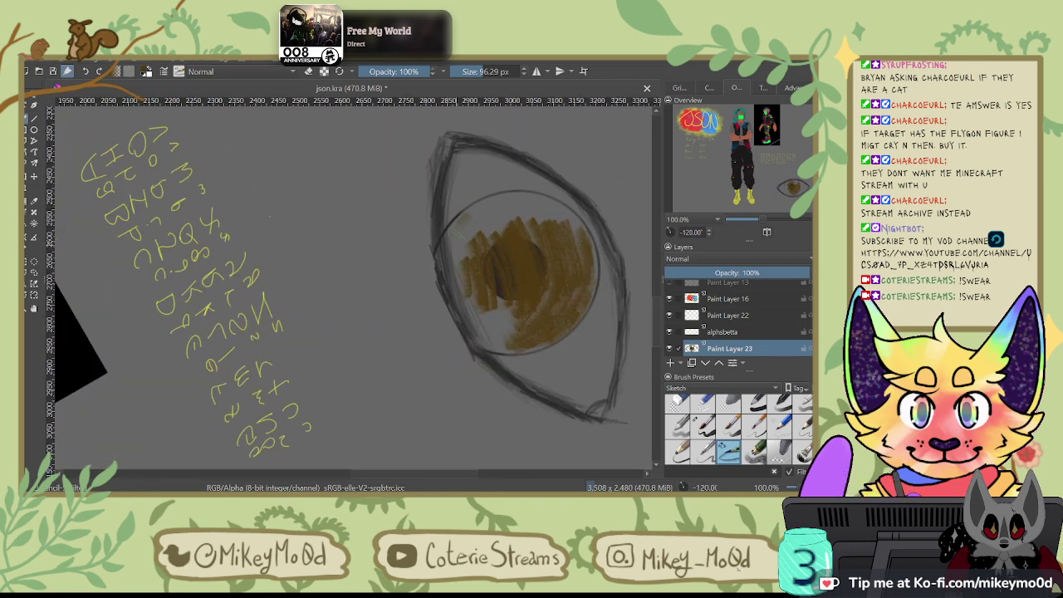
{"action": "mouse_move", "coordinate": [462, 219]}
{"action": "left_mouse_down"}
{"action": "mouse_move", "coordinate": [476, 231]}
{"action": "mouse_move", "coordinate": [473, 302]}
{"action": "left_mouse_up"}
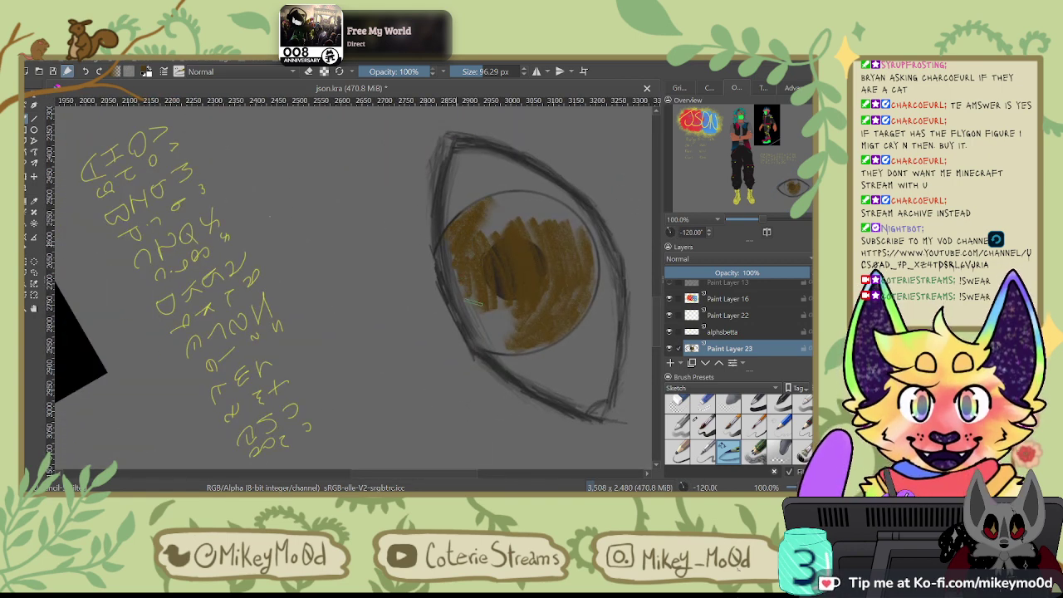
{"action": "mouse_move", "coordinate": [478, 343]}
{"action": "left_mouse_down"}
{"action": "mouse_move", "coordinate": [510, 309]}
{"action": "mouse_move", "coordinate": [520, 313]}
{"action": "left_mouse_up"}
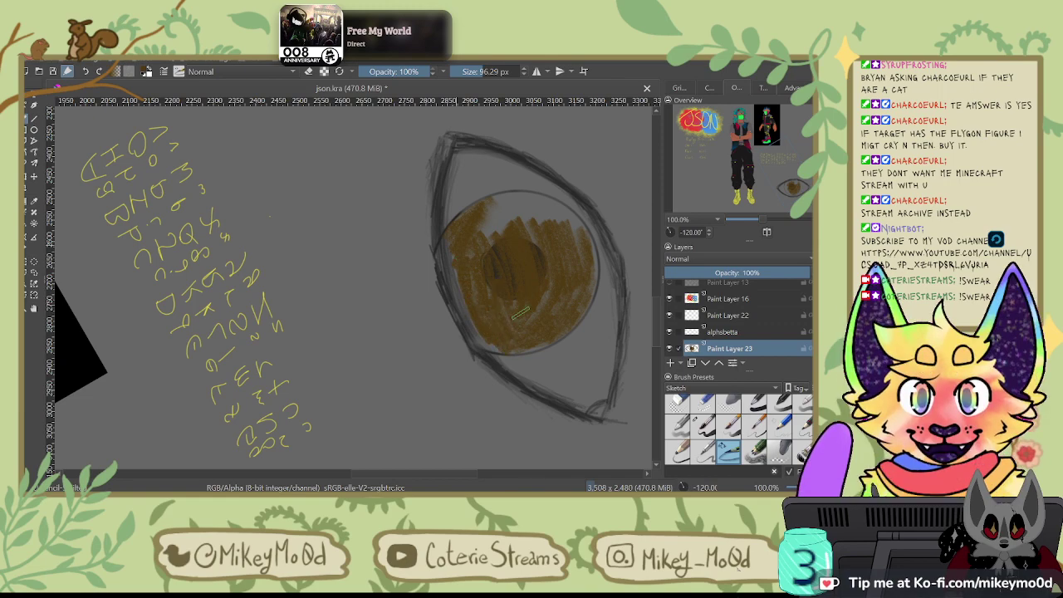
Step: Fill the remaining gaps of the iris with brown and deepen the colour over the pupil, with the canvas rotated to -255°
{"action": "key", "text": "4"}
{"action": "key", "text": "4"}
{"action": "key", "text": "4"}
{"action": "key", "text": "4"}
{"action": "key", "text": "4"}
{"action": "key", "text": "4"}
{"action": "key", "text": "4"}
{"action": "key", "text": "4"}
{"action": "key", "text": "4"}
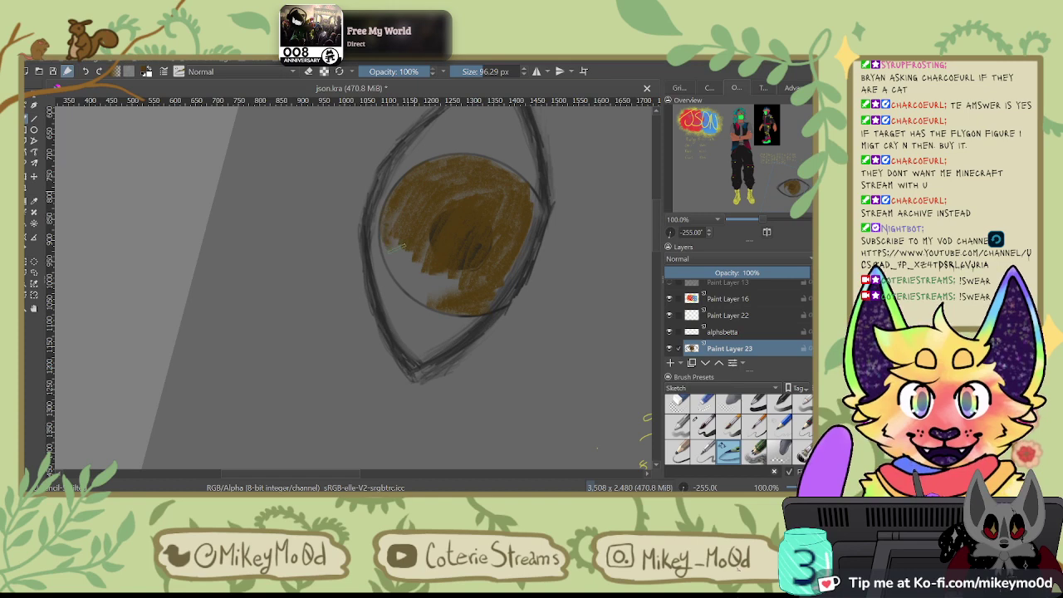
{"action": "mouse_move", "coordinate": [397, 240]}
{"action": "left_mouse_down"}
{"action": "mouse_move", "coordinate": [401, 270]}
{"action": "mouse_move", "coordinate": [397, 263]}
{"action": "mouse_move", "coordinate": [422, 289]}
{"action": "mouse_move", "coordinate": [455, 288]}
{"action": "mouse_move", "coordinate": [411, 257]}
{"action": "mouse_move", "coordinate": [427, 233]}
{"action": "left_mouse_up"}
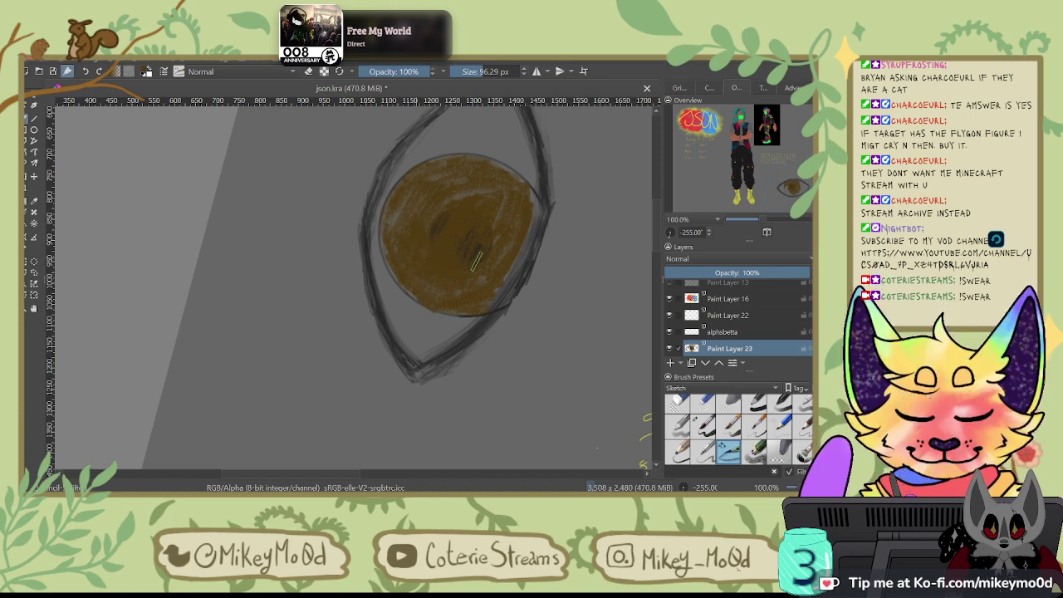
{"action": "mouse_move", "coordinate": [477, 262]}
{"action": "left_mouse_down"}
{"action": "mouse_move", "coordinate": [461, 226]}
{"action": "mouse_move", "coordinate": [499, 249]}
{"action": "mouse_move", "coordinate": [479, 210]}
{"action": "mouse_move", "coordinate": [490, 205]}
{"action": "mouse_move", "coordinate": [480, 181]}
{"action": "left_mouse_up"}
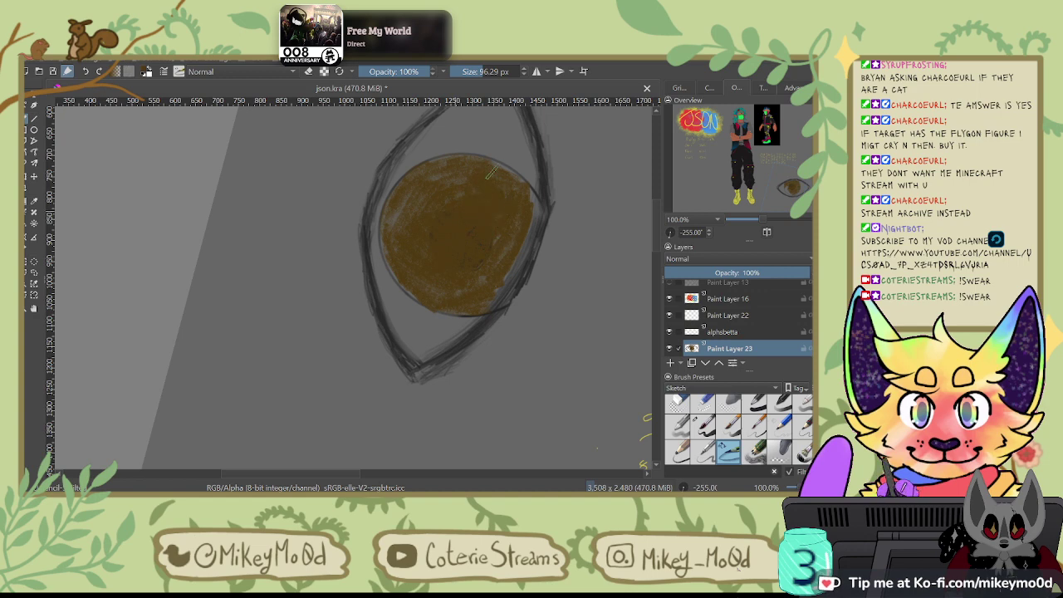
Step: Fill the light gaps along the iris's lower edge with more brown shading from the tilted pencil
{"action": "key", "text": "4"}
{"action": "key", "text": "4"}
{"action": "key", "text": "4"}
{"action": "key", "text": "4"}
{"action": "key", "text": "4"}
{"action": "key", "text": "4"}
{"action": "key", "text": "4"}
{"action": "key", "text": "4"}
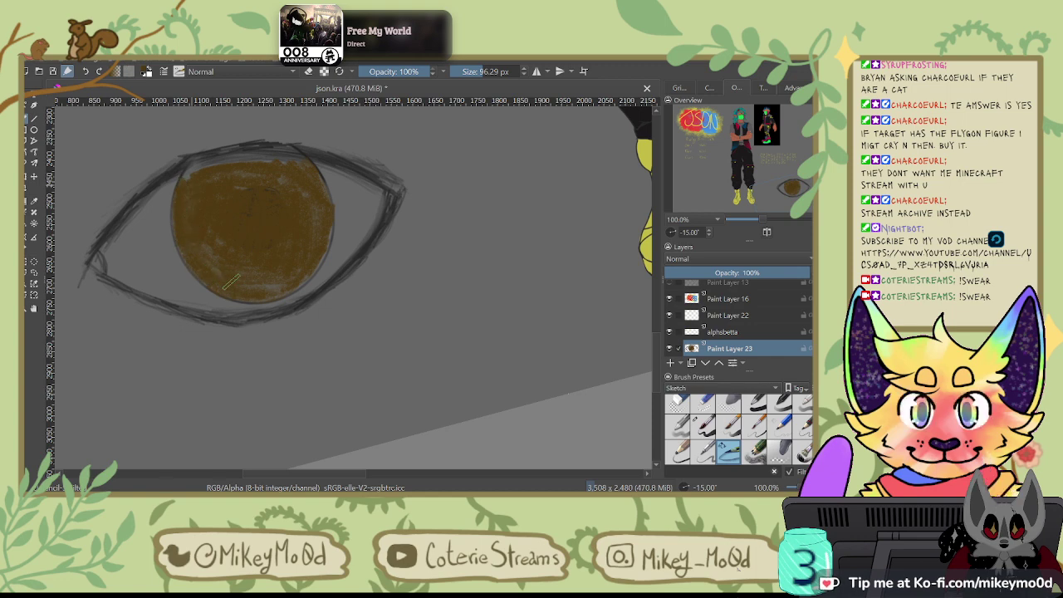
{"action": "key", "text": "6"}
{"action": "key", "text": "6"}
{"action": "key", "text": "6"}
{"action": "key", "text": "6"}
{"action": "key", "text": "6"}
{"action": "key", "text": "6"}
{"action": "key", "text": "6"}
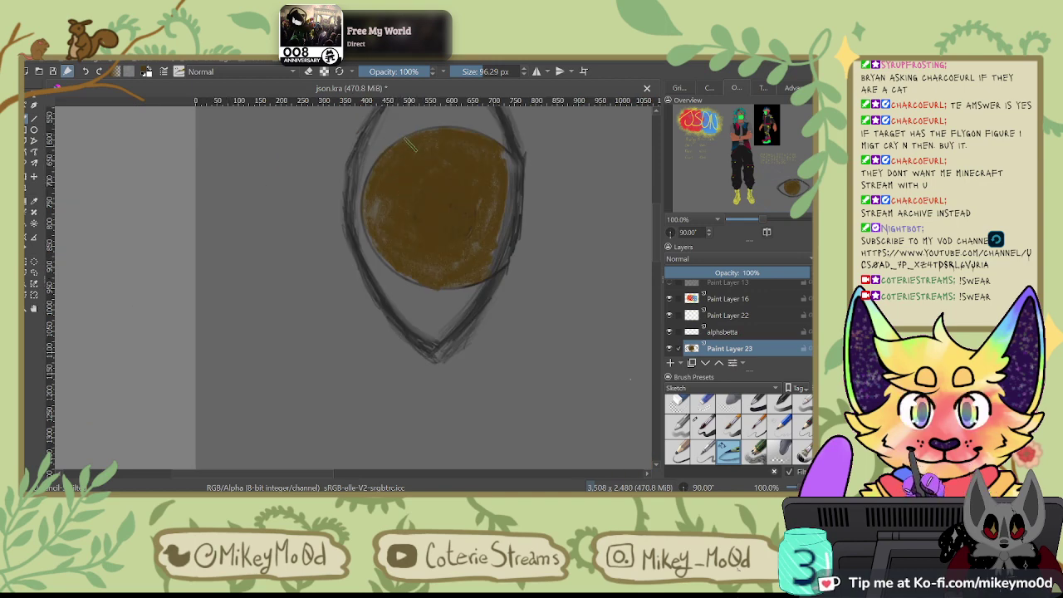
{"action": "left_click_drag", "start_coordinate": [375, 206], "coordinate": [382, 224]}
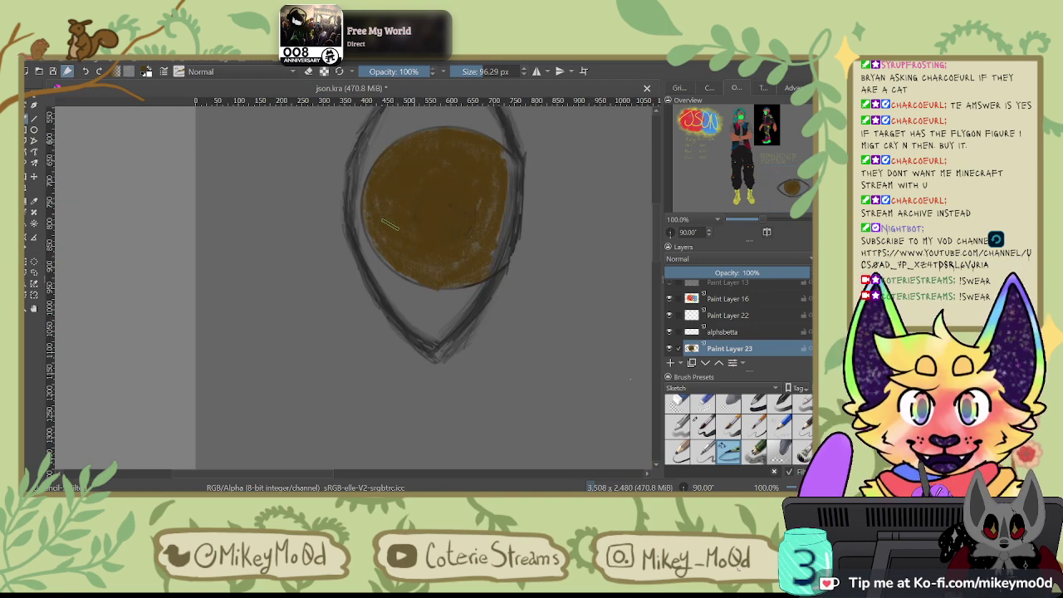
Step: Even out the brown shading along the side of the iris and below the upper lid
{"action": "key", "text": "6"}
{"action": "key", "text": "6"}
{"action": "key", "text": "6"}
{"action": "key", "text": "6"}
{"action": "key", "text": "6"}
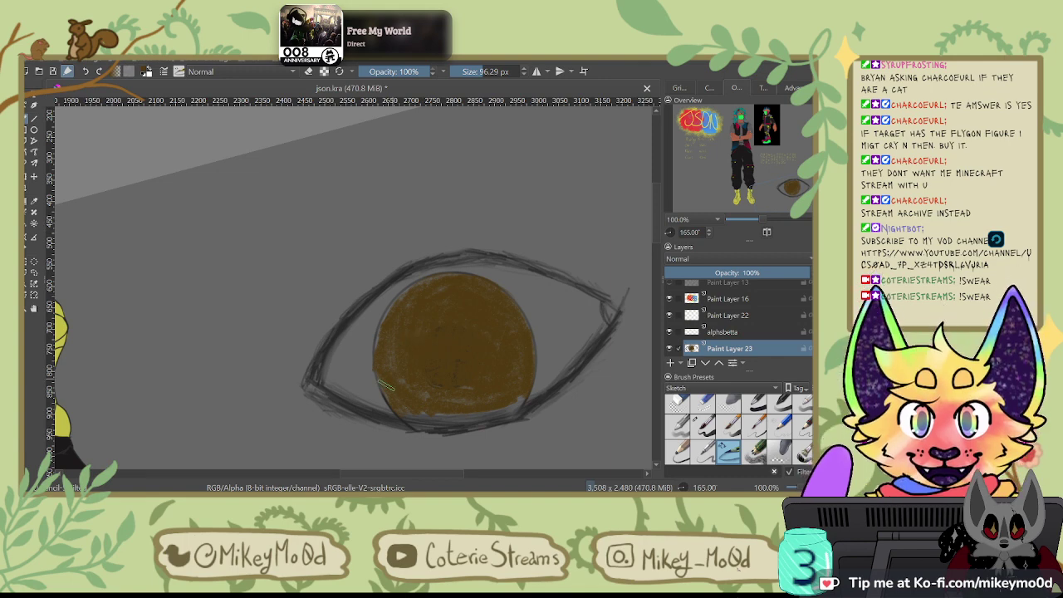
{"action": "key", "text": "4"}
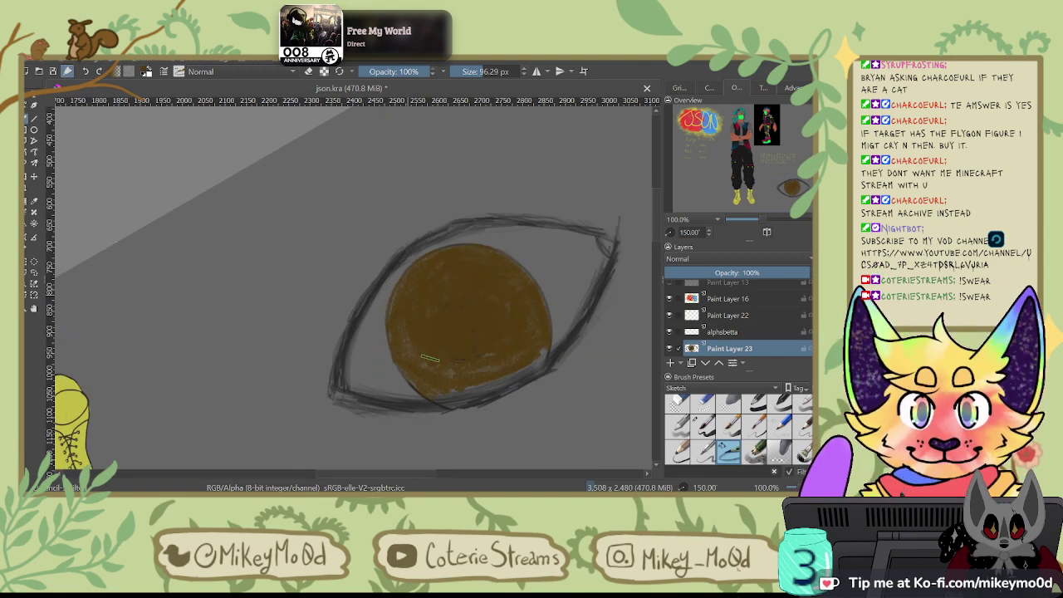
{"action": "key", "text": "4"}
{"action": "key", "text": "4"}
{"action": "key", "text": "4"}
{"action": "key", "text": "4"}
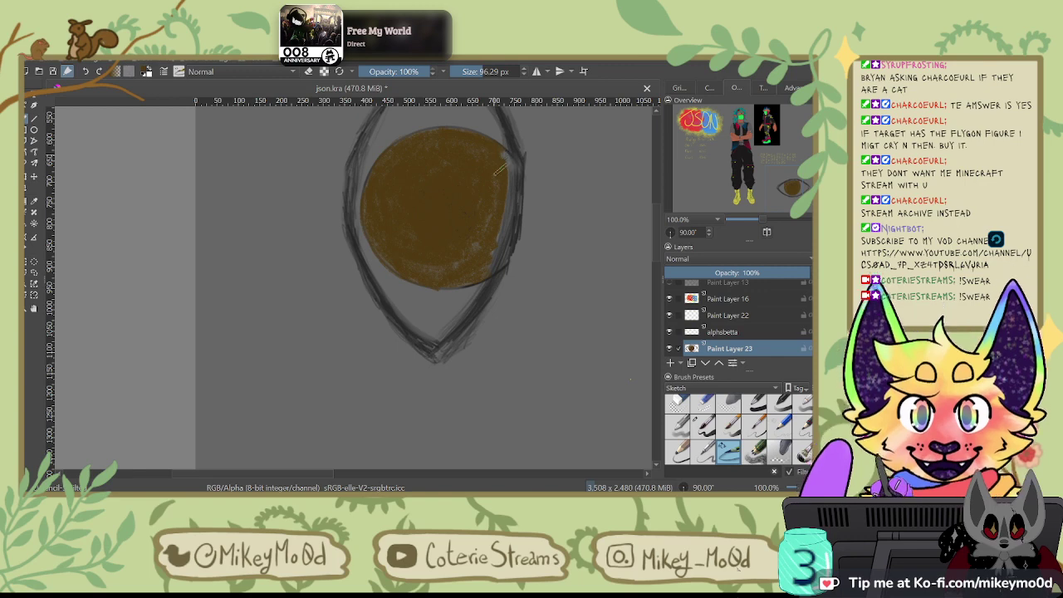
Step: Extend the brown up to the upper eyelid so the top of the iris is covered
{"action": "key", "text": "5"}
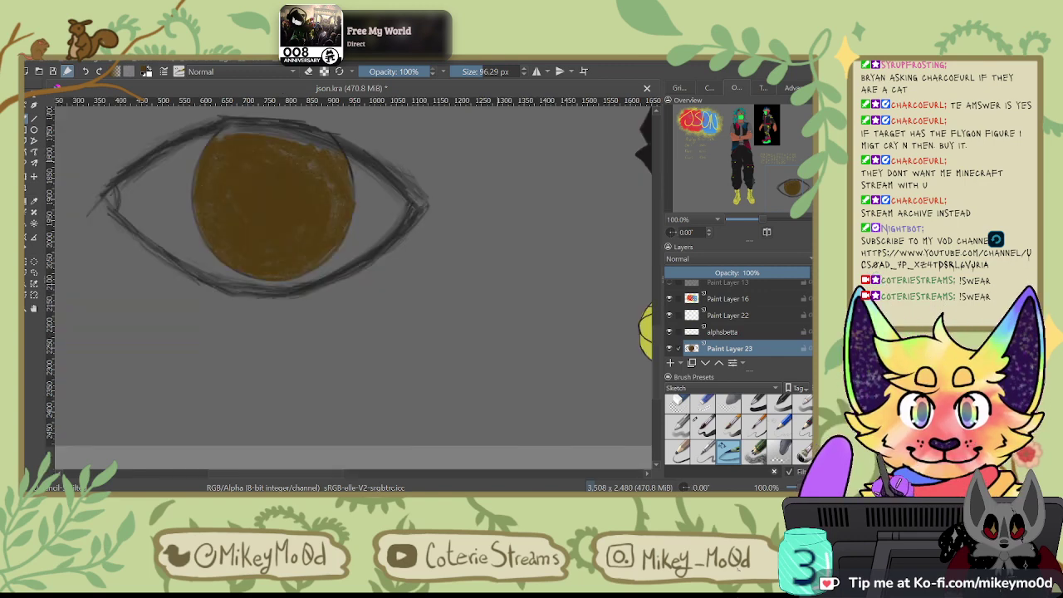
{"action": "key", "text": "4"}
{"action": "key", "text": "4"}
{"action": "key", "text": "4"}
{"action": "key", "text": "4"}
{"action": "key", "text": "4"}
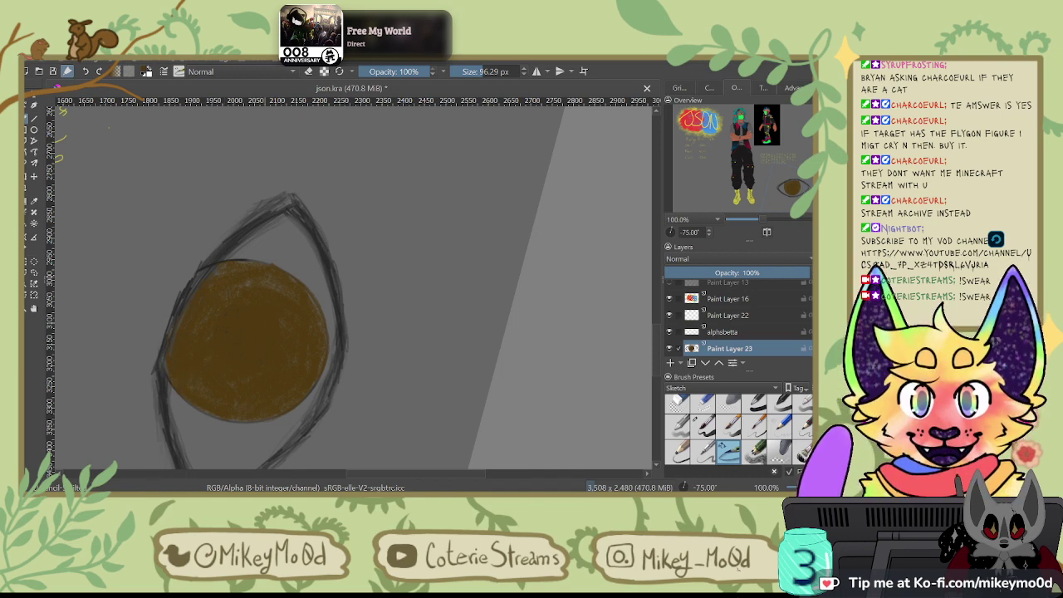
Step: Sample grey from the eye's outline and paint a small round pupil in the middle of the iris
{"action": "left_click", "coordinate": [336, 328], "text": "ctrl"}
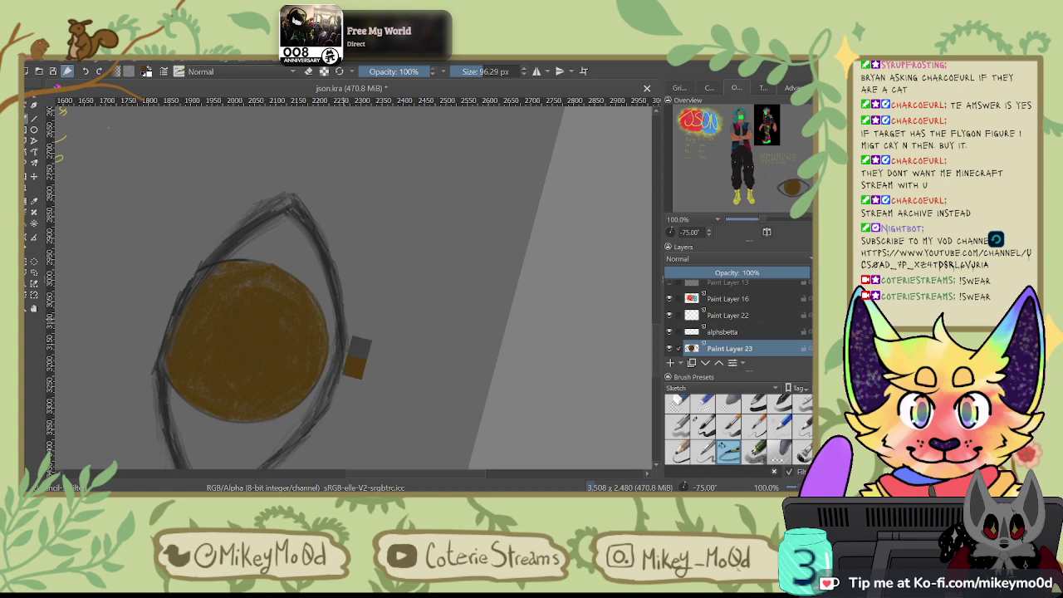
{"action": "left_click", "coordinate": [240, 345]}
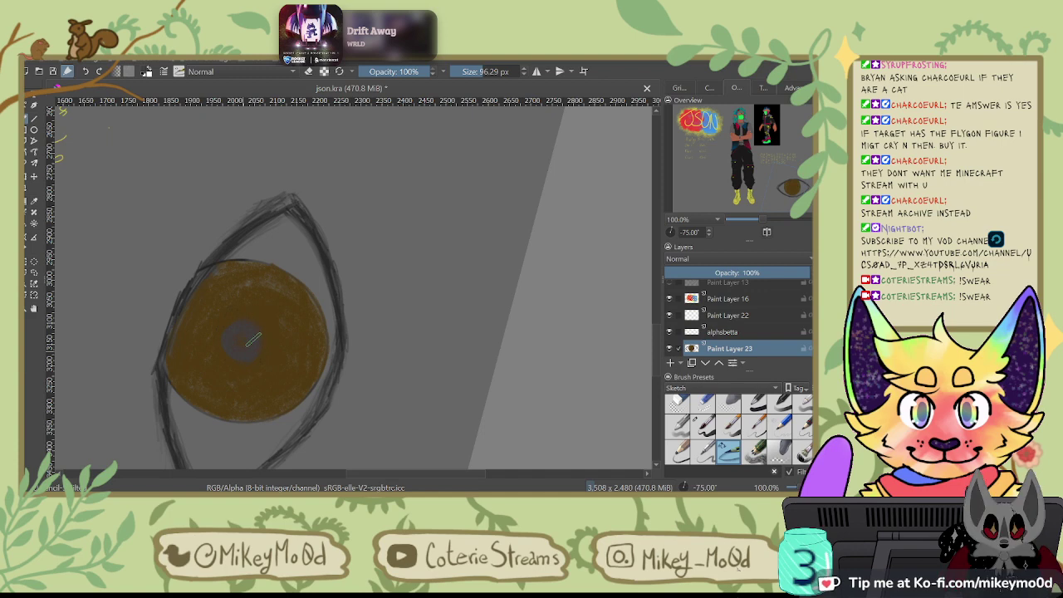
Step: Choose a darker, near-black grey and shade the pupil into a taller oval
{"action": "key", "text": "6"}
{"action": "key", "text": "6"}
{"action": "key", "text": "6"}
{"action": "key", "text": "6"}
{"action": "key", "text": "6"}
{"action": "key", "text": "6"}
{"action": "key", "text": "6"}
{"action": "key", "text": "6"}
{"action": "key", "text": "6"}
{"action": "key", "text": "6"}
{"action": "key", "text": "6"}
{"action": "key", "text": "6"}
{"action": "key", "text": "6"}
{"action": "key", "text": "6"}
{"action": "key", "text": "6"}
{"action": "key", "text": "6"}
{"action": "key", "text": "6"}
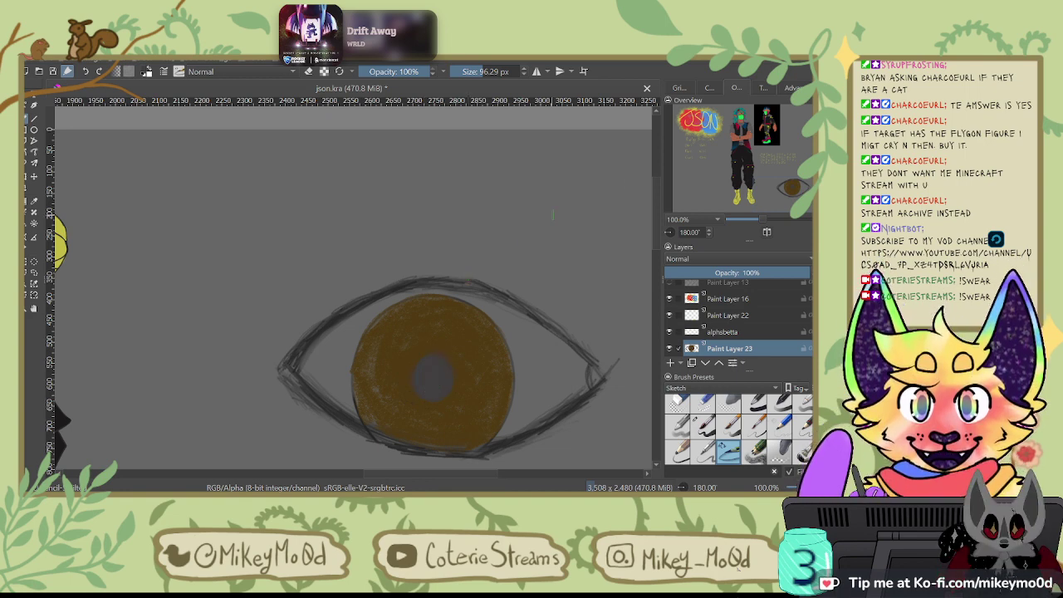
{"action": "left_click", "coordinate": [791, 88]}
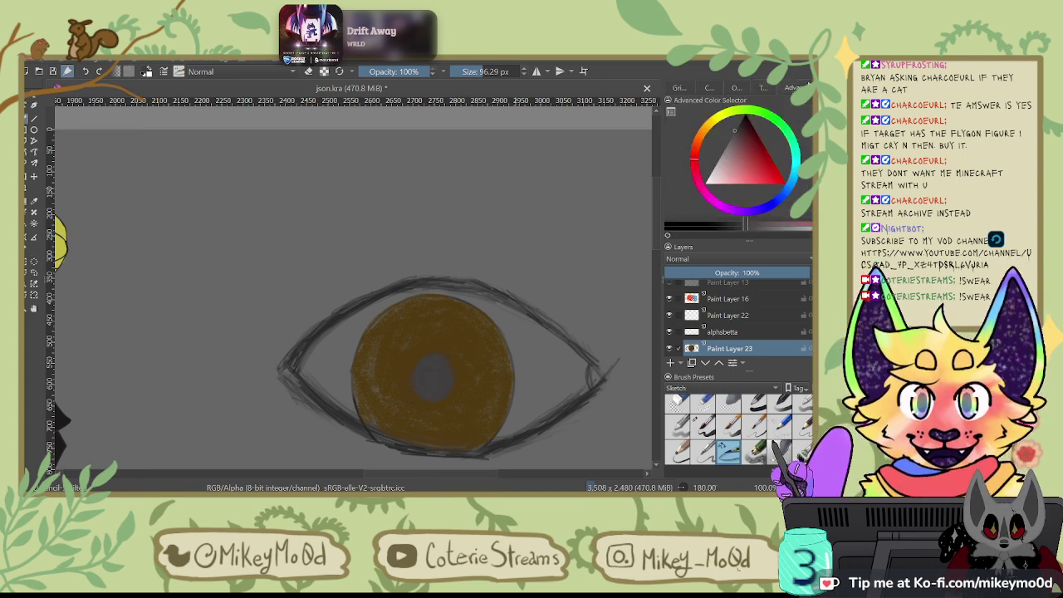
{"action": "left_click", "coordinate": [739, 123]}
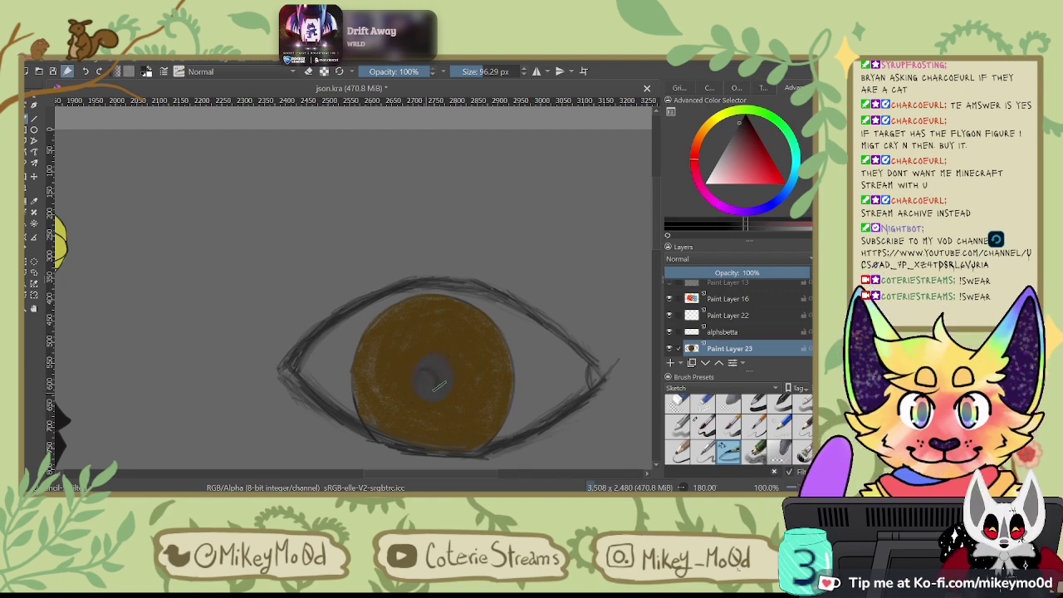
{"action": "mouse_move", "coordinate": [435, 363]}
{"action": "left_mouse_down"}
{"action": "mouse_move", "coordinate": [456, 367]}
{"action": "mouse_move", "coordinate": [423, 370]}
{"action": "left_mouse_up"}
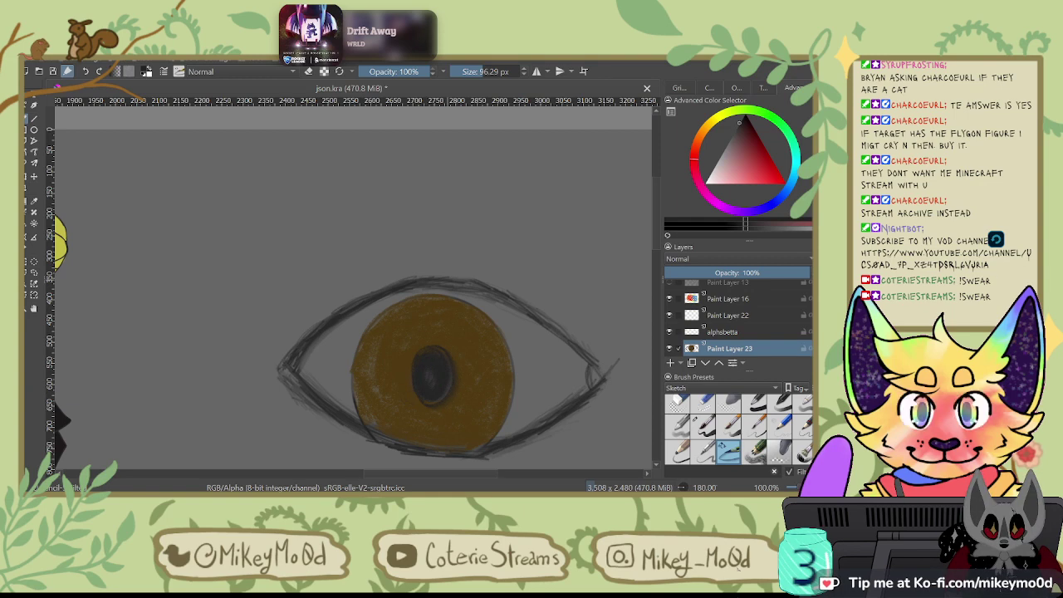
Step: Switch to the 10 px sketch brush and fill the pupil with solid dark grey
{"action": "key", "text": "6"}
{"action": "key", "text": "6"}
{"action": "key", "text": "6"}
{"action": "key", "text": "6"}
{"action": "key", "text": "6"}
{"action": "key", "text": "6"}
{"action": "key", "text": "6"}
{"action": "key", "text": "6"}
{"action": "key", "text": "6"}
{"action": "key", "text": "6"}
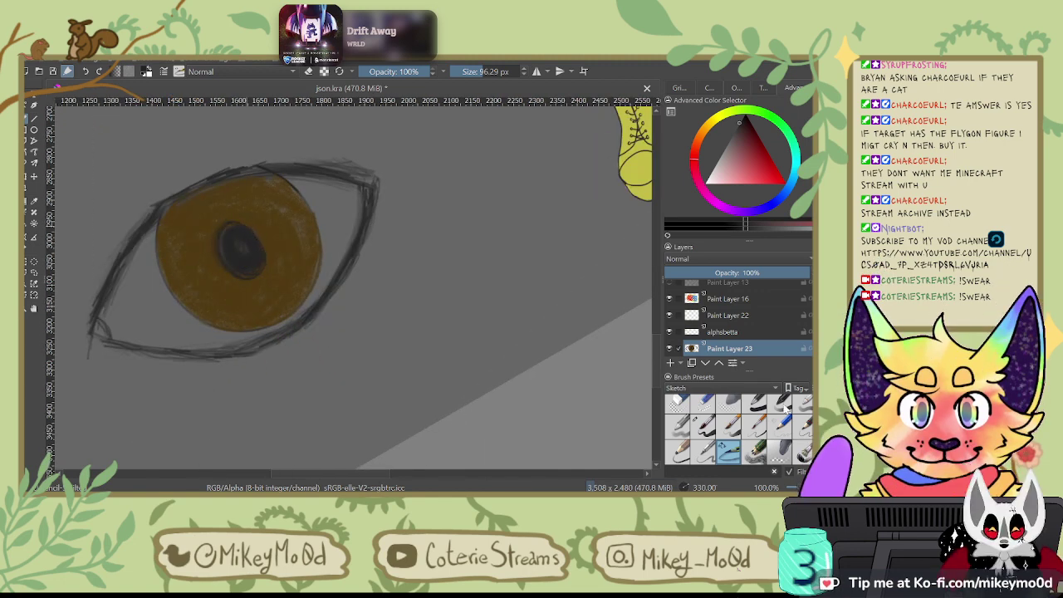
{"action": "left_click", "coordinate": [803, 426]}
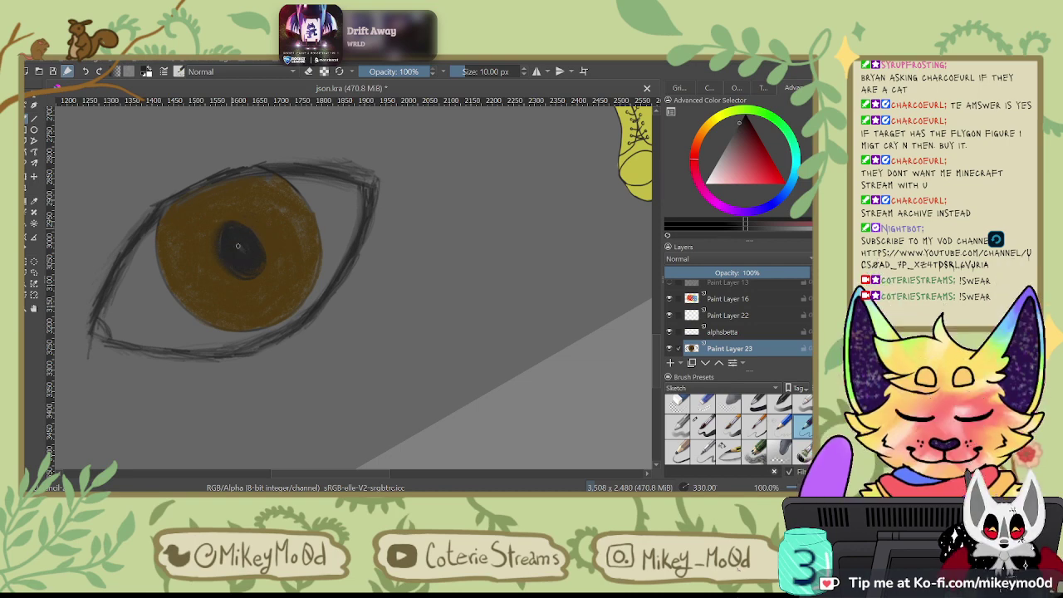
{"action": "key", "text": "6"}
{"action": "key", "text": "6"}
{"action": "key", "text": "6"}
{"action": "key", "text": "6"}
{"action": "key", "text": "6"}
{"action": "key", "text": "6"}
{"action": "key", "text": "6"}
{"action": "key", "text": "6"}
{"action": "key", "text": "6"}
{"action": "key", "text": "6"}
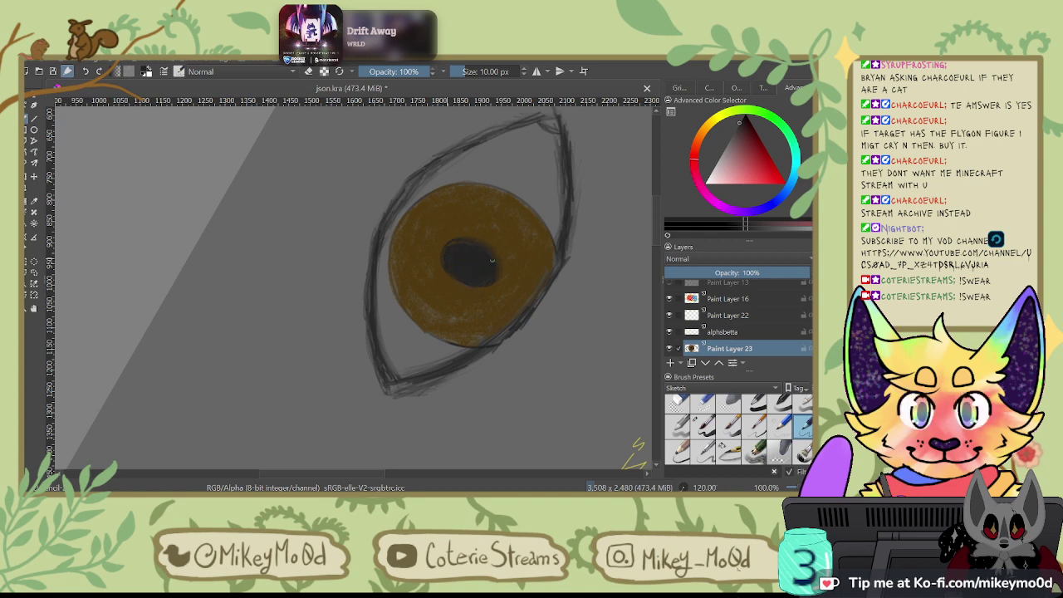
Step: Smooth the oval pupil's edge all the way around, working from several canvas angles up to 180°
{"action": "key", "text": "6"}
{"action": "key", "text": "6"}
{"action": "key", "text": "6"}
{"action": "key", "text": "6"}
{"action": "key", "text": "6"}
{"action": "key", "text": "6"}
{"action": "key", "text": "6"}
{"action": "key", "text": "6"}
{"action": "key", "text": "6"}
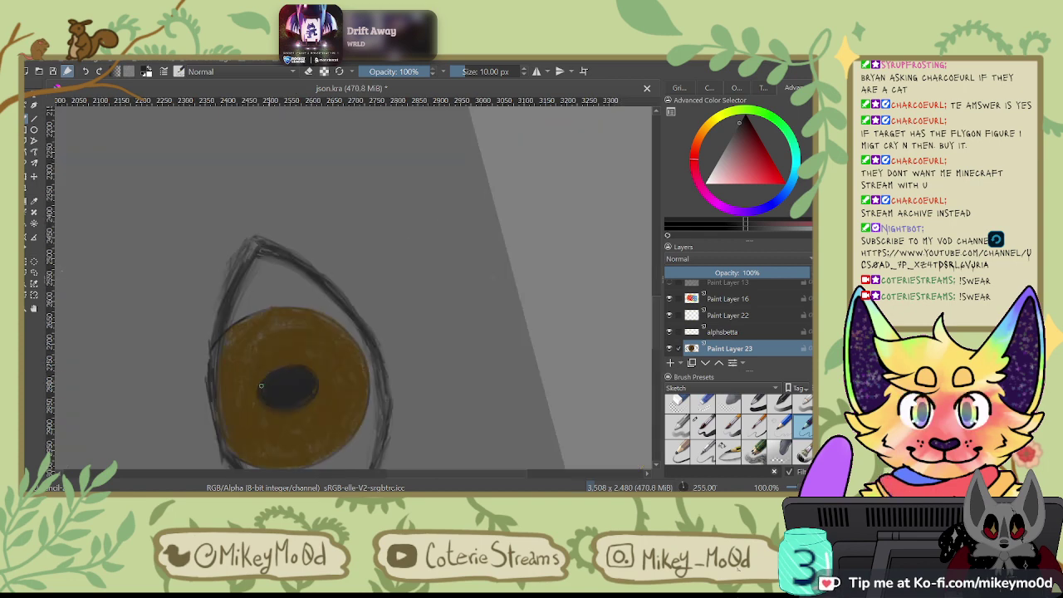
{"action": "key", "text": "6"}
{"action": "key", "text": "6"}
{"action": "key", "text": "6"}
{"action": "key", "text": "6"}
{"action": "key", "text": "6"}
{"action": "key", "text": "6"}
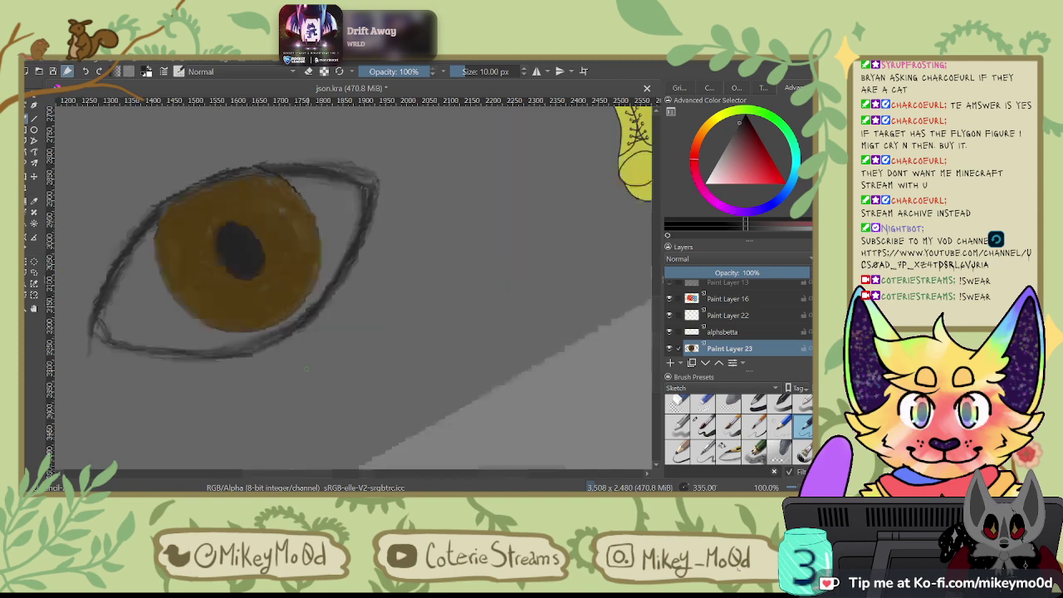
{"action": "key", "text": "6"}
{"action": "key", "text": "6"}
{"action": "key", "text": "6"}
{"action": "key", "text": "6"}
{"action": "key", "text": "6"}
{"action": "key", "text": "6"}
{"action": "key", "text": "6"}
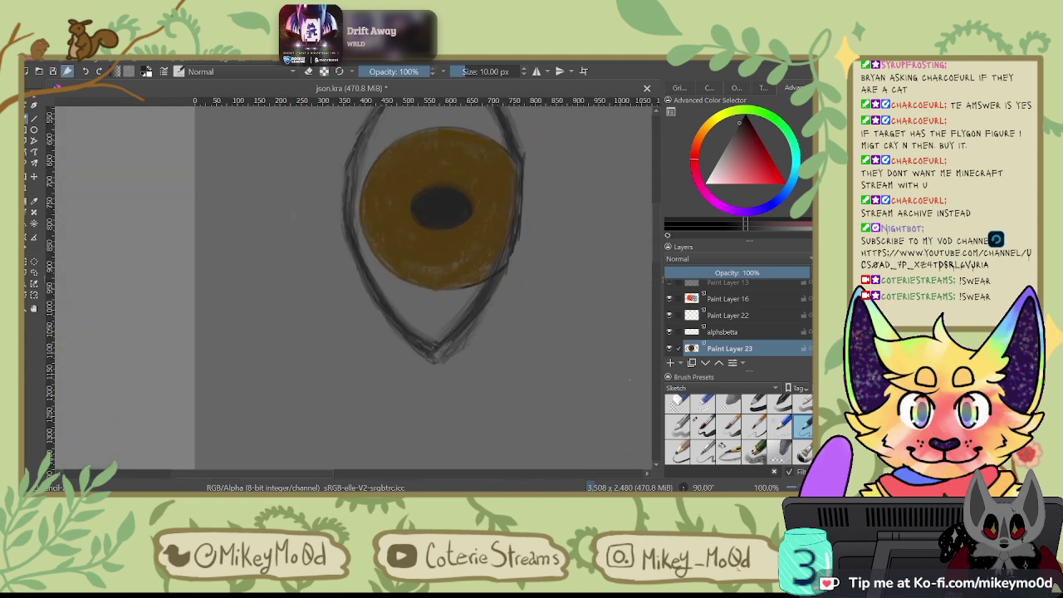
{"action": "key", "text": "6"}
{"action": "key", "text": "6"}
{"action": "key", "text": "6"}
{"action": "key", "text": "6"}
{"action": "key", "text": "6"}
{"action": "key", "text": "6"}
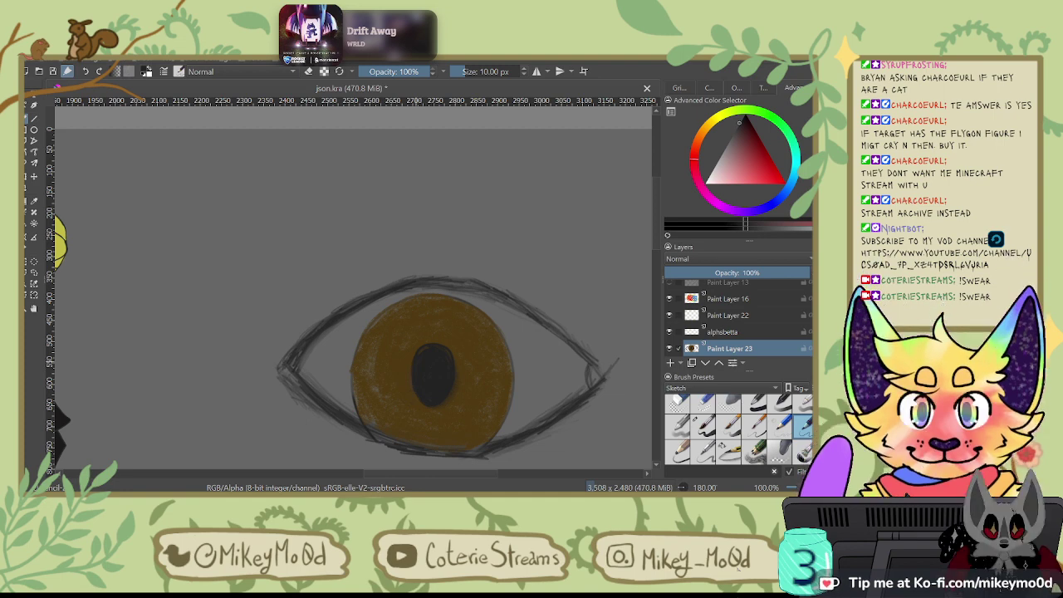
Step: Swap the foreground and background colours and set the paint colour to white
{"action": "key", "text": "x"}
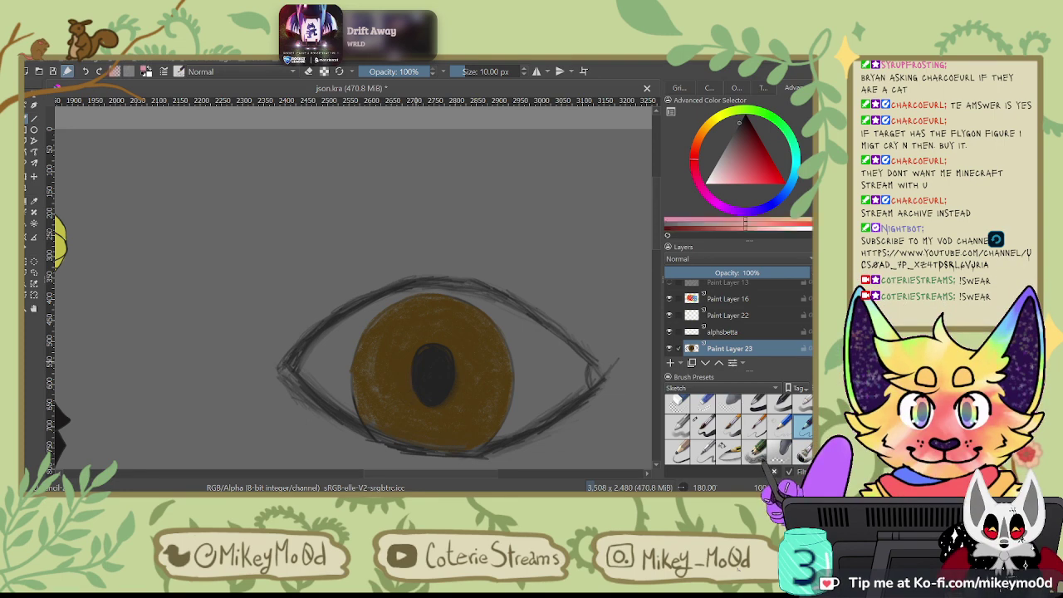
{"action": "left_click", "coordinate": [706, 182]}
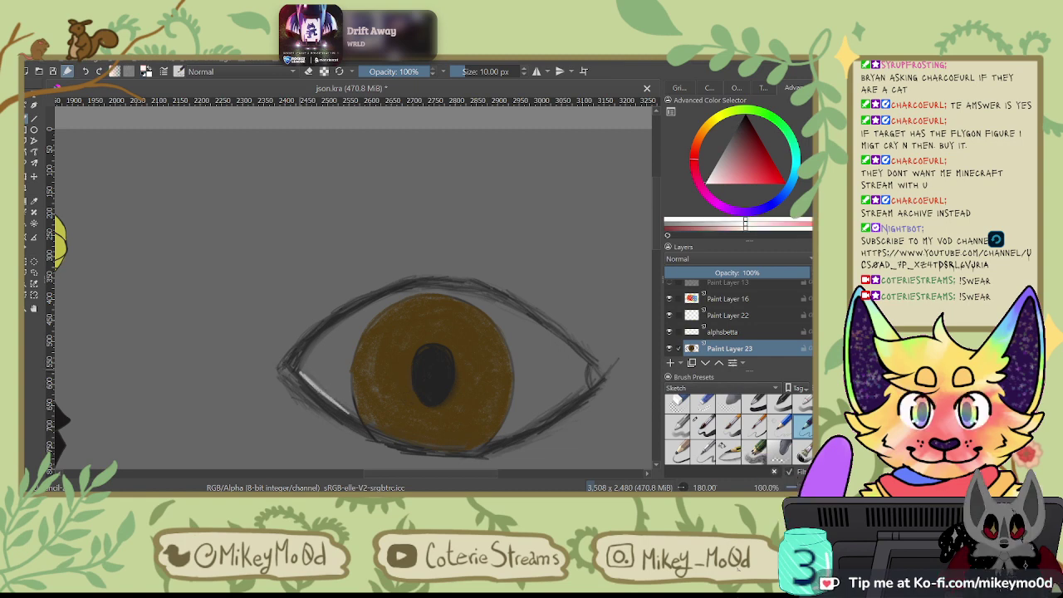
Step: Try to line the sclera beside the iris with thin white strokes along the eyelid and iris edges
{"action": "mouse_move", "coordinate": [306, 377]}
{"action": "left_mouse_down"}
{"action": "mouse_move", "coordinate": [350, 413]}
{"action": "mouse_move", "coordinate": [344, 407]}
{"action": "left_mouse_up"}
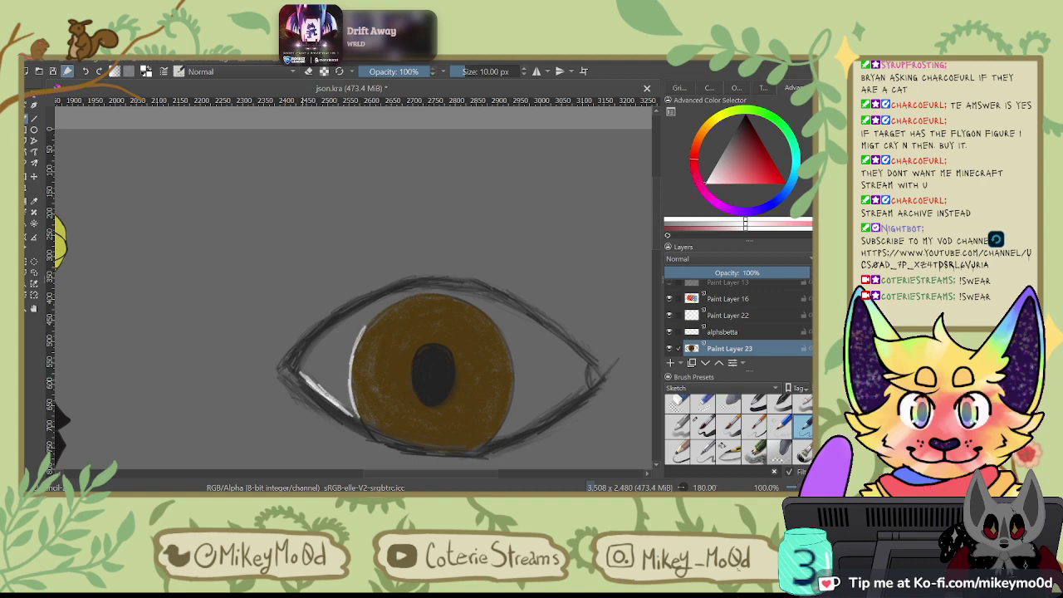
{"action": "left_click_drag", "start_coordinate": [304, 370], "coordinate": [352, 412]}
{"action": "key", "text": "ctrl+z"}
{"action": "key", "text": "ctrl+z"}
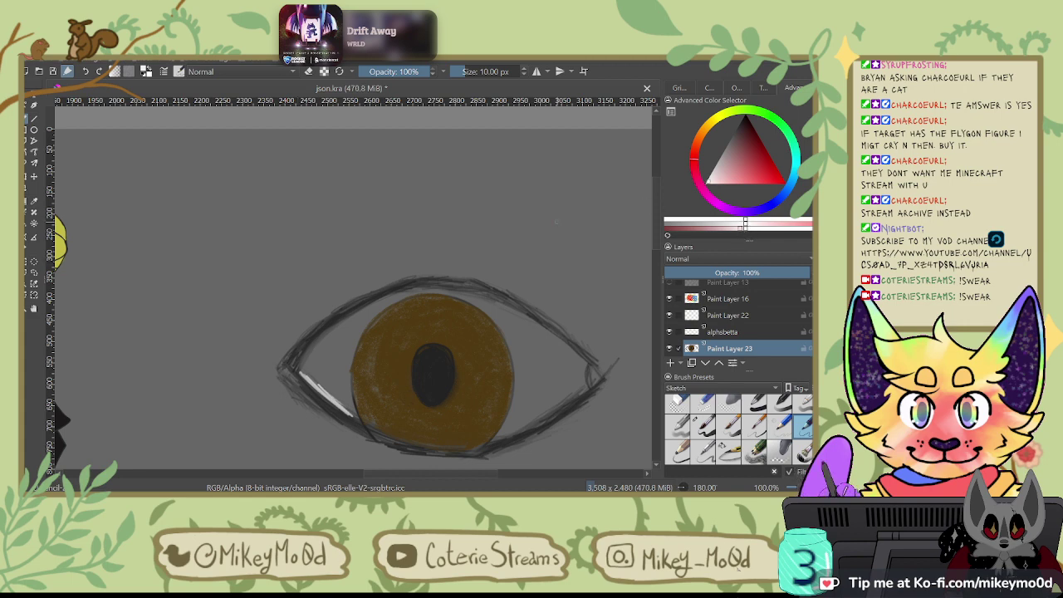
{"action": "mouse_move", "coordinate": [306, 377]}
{"action": "left_mouse_down"}
{"action": "mouse_move", "coordinate": [334, 401]}
{"action": "mouse_move", "coordinate": [354, 343]}
{"action": "mouse_move", "coordinate": [345, 398]}
{"action": "left_mouse_up"}
{"action": "key", "text": "4"}
{"action": "key", "text": "4"}
{"action": "key", "text": "4"}
{"action": "key", "text": "4"}
{"action": "key", "text": "4"}
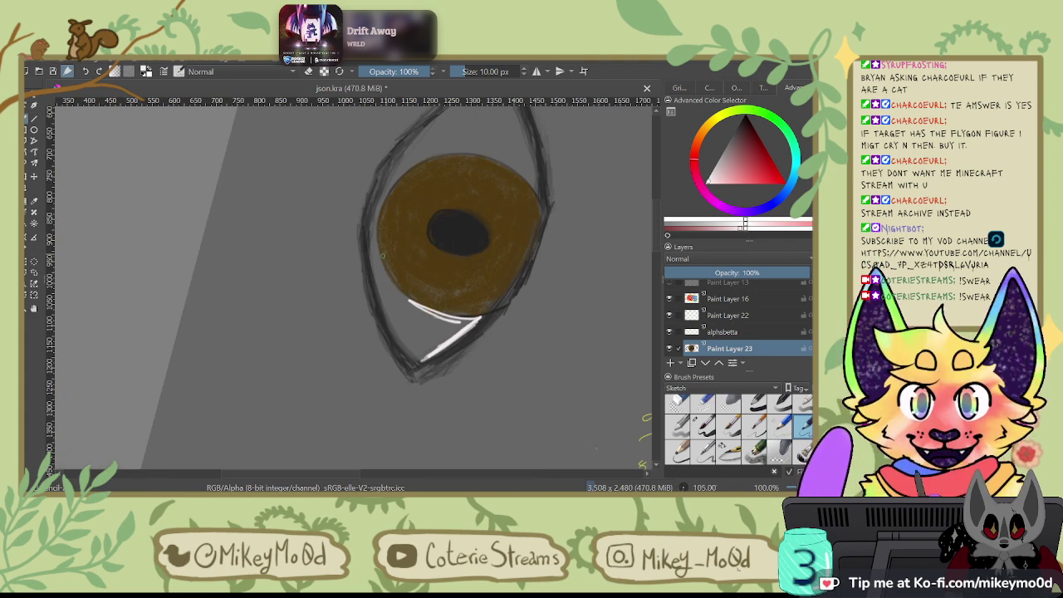
{"action": "left_click_drag", "start_coordinate": [374, 262], "coordinate": [373, 230]}
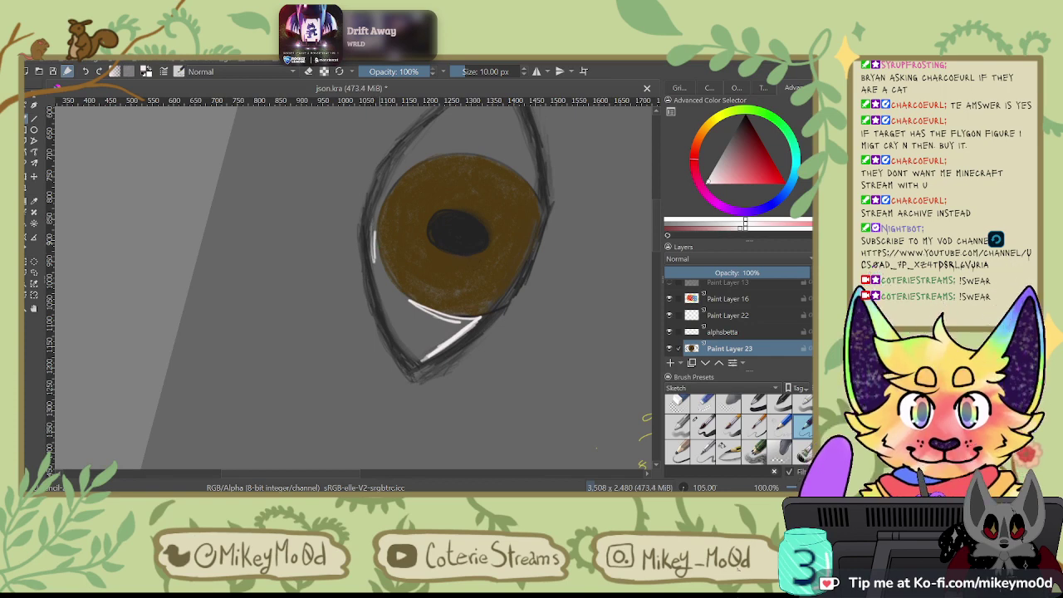
Step: Switch to the tilted pencil at 52.74 px, try shading the eye corner white, and undo all the white strokes
{"action": "left_click", "coordinate": [729, 451]}
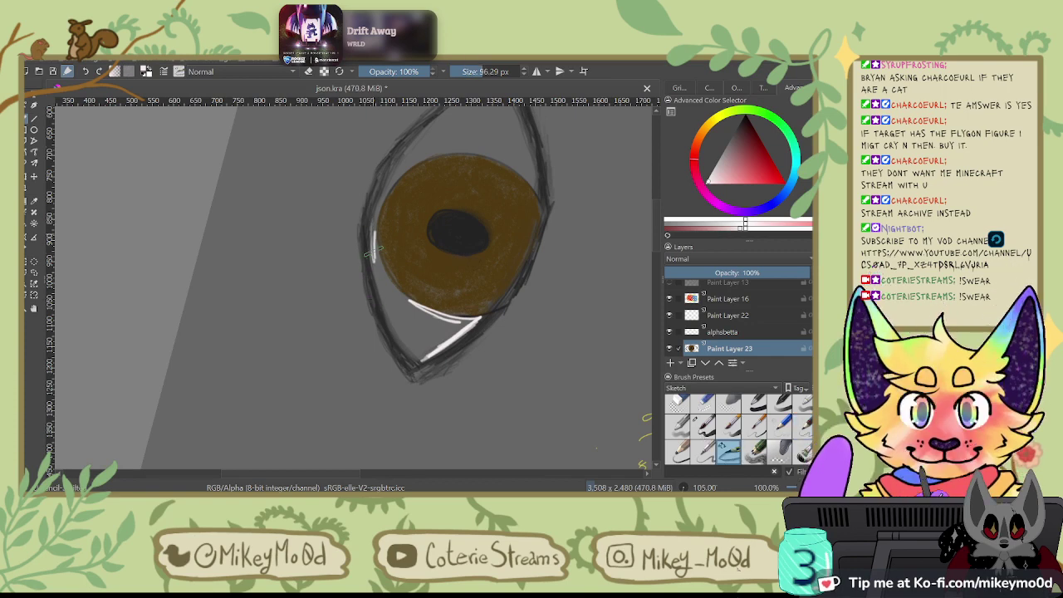
{"action": "left_click_drag", "start_coordinate": [388, 304], "coordinate": [400, 331]}
{"action": "left_click", "coordinate": [478, 73]}
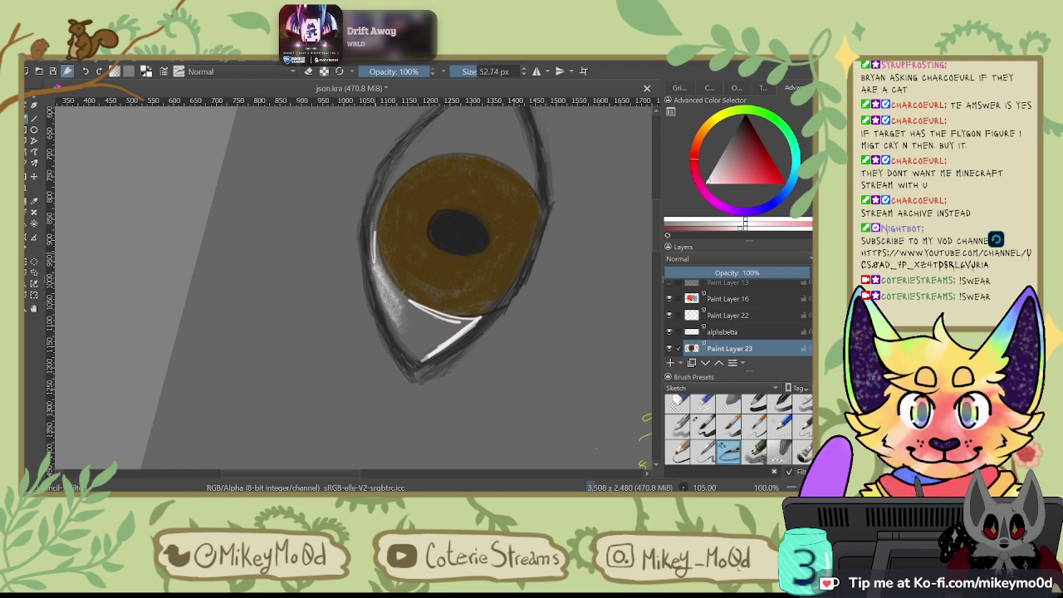
{"action": "mouse_move", "coordinate": [380, 266]}
{"action": "left_mouse_down"}
{"action": "mouse_move", "coordinate": [400, 300]}
{"action": "mouse_move", "coordinate": [440, 320]}
{"action": "mouse_move", "coordinate": [423, 307]}
{"action": "mouse_move", "coordinate": [396, 337]}
{"action": "left_mouse_up"}
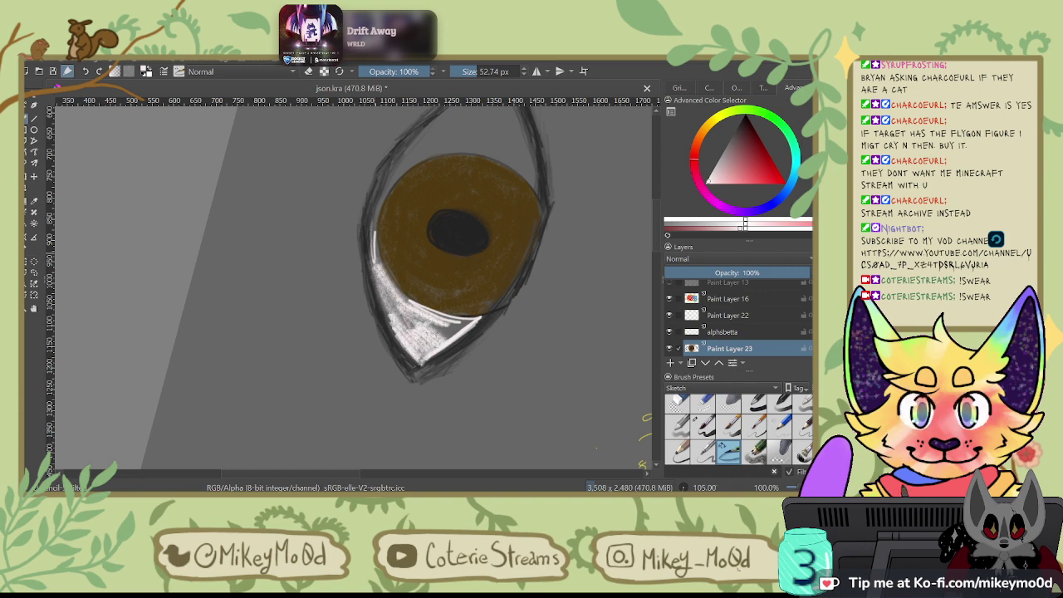
{"action": "key", "text": "ctrl+z"}
{"action": "key", "text": "ctrl+z"}
{"action": "key", "text": "ctrl+z"}
{"action": "key", "text": "ctrl+z"}
{"action": "key", "text": "ctrl+z"}
{"action": "key", "text": "ctrl+z"}
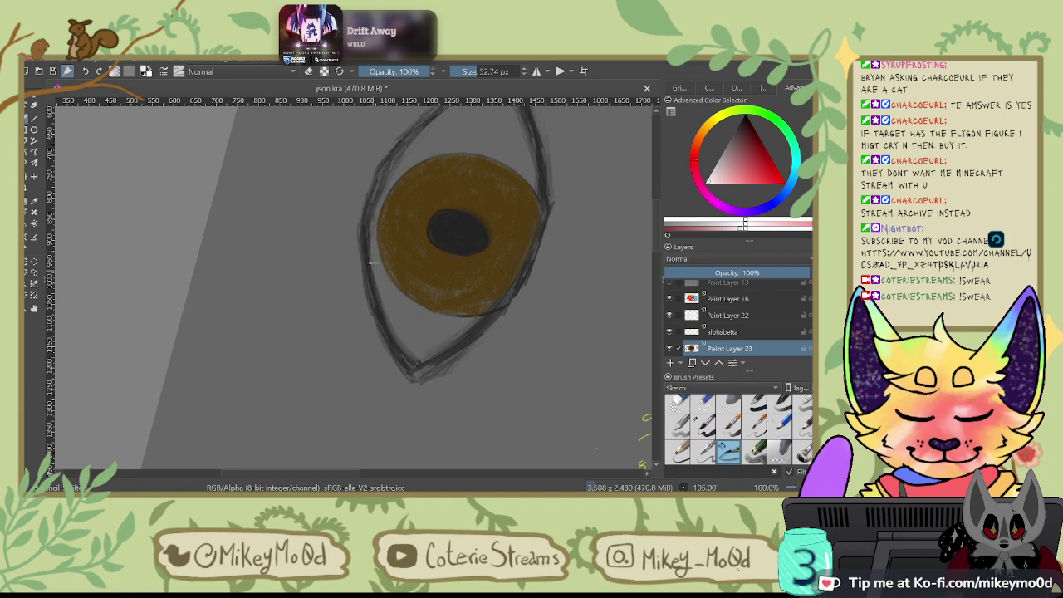
Step: Try to shade the sclera white between the iris and the eye corner with the tilted pencil, and undo the strokes
{"action": "left_click_drag", "start_coordinate": [371, 249], "coordinate": [414, 357]}
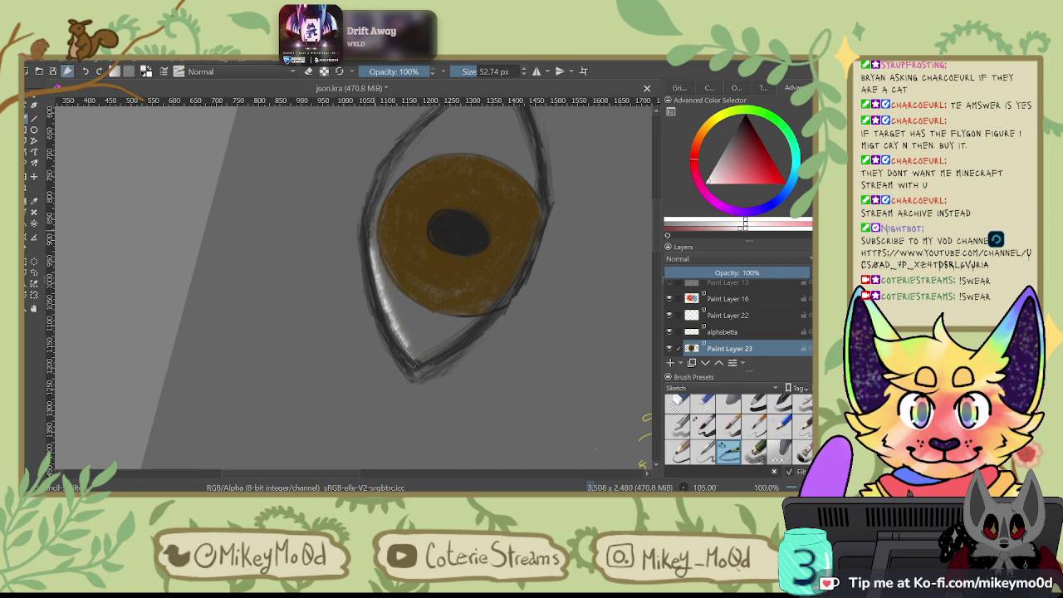
{"action": "left_click_drag", "start_coordinate": [381, 285], "coordinate": [413, 330]}
{"action": "left_click_drag", "start_coordinate": [377, 275], "coordinate": [411, 316]}
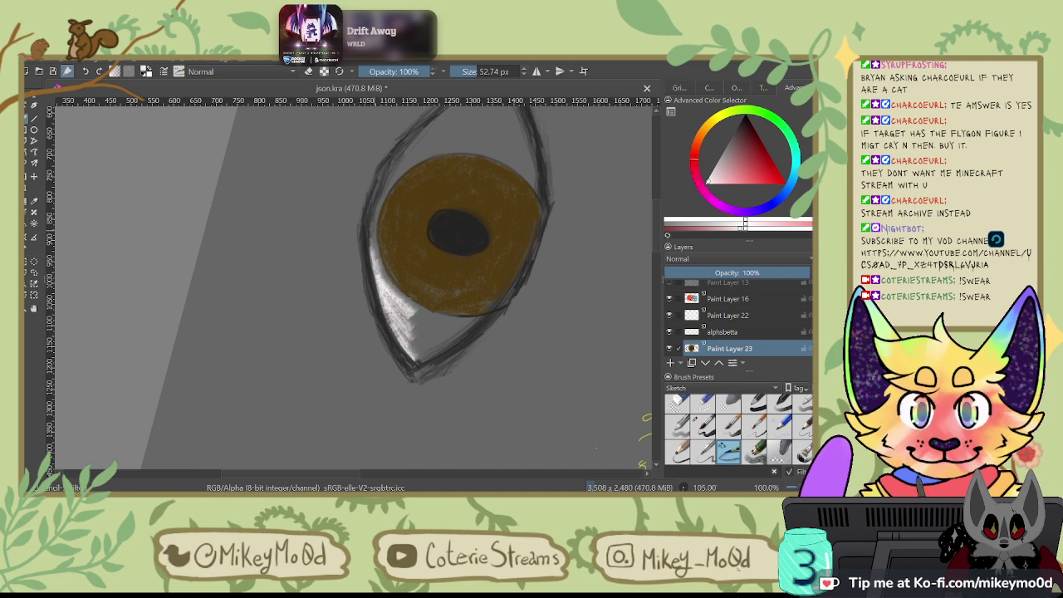
{"action": "left_click_drag", "start_coordinate": [379, 275], "coordinate": [408, 303]}
{"action": "key", "text": "6"}
{"action": "key", "text": "6"}
{"action": "key", "text": "6"}
{"action": "key", "text": "6"}
{"action": "key", "text": "6"}
{"action": "key", "text": "6"}
{"action": "key", "text": "6"}
{"action": "key", "text": "6"}
{"action": "left_click_drag", "start_coordinate": [259, 317], "coordinate": [263, 379]}
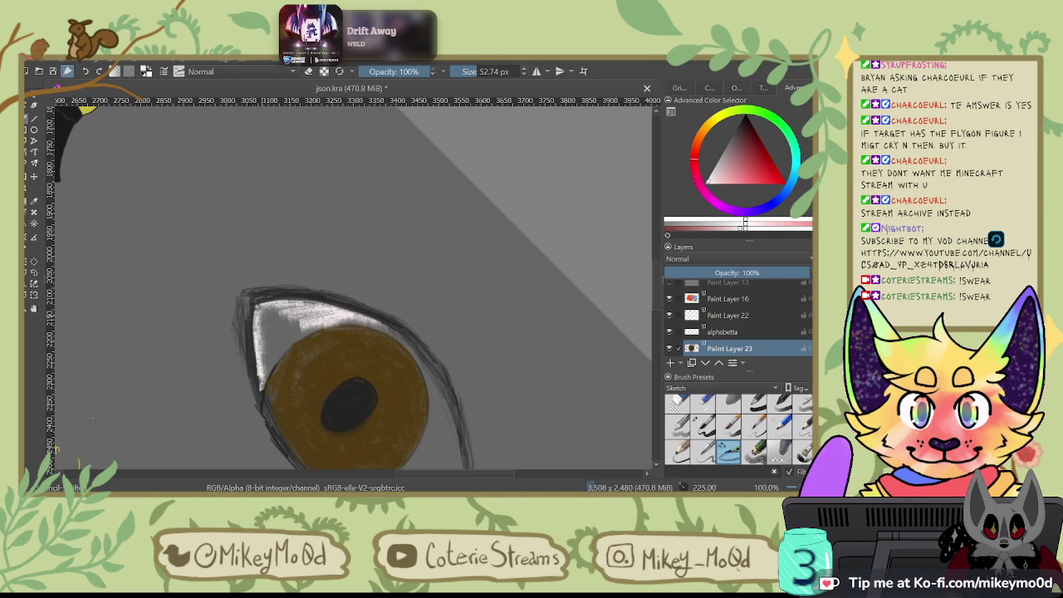
{"action": "key", "text": "ctrl+z"}
{"action": "key", "text": "ctrl+z"}
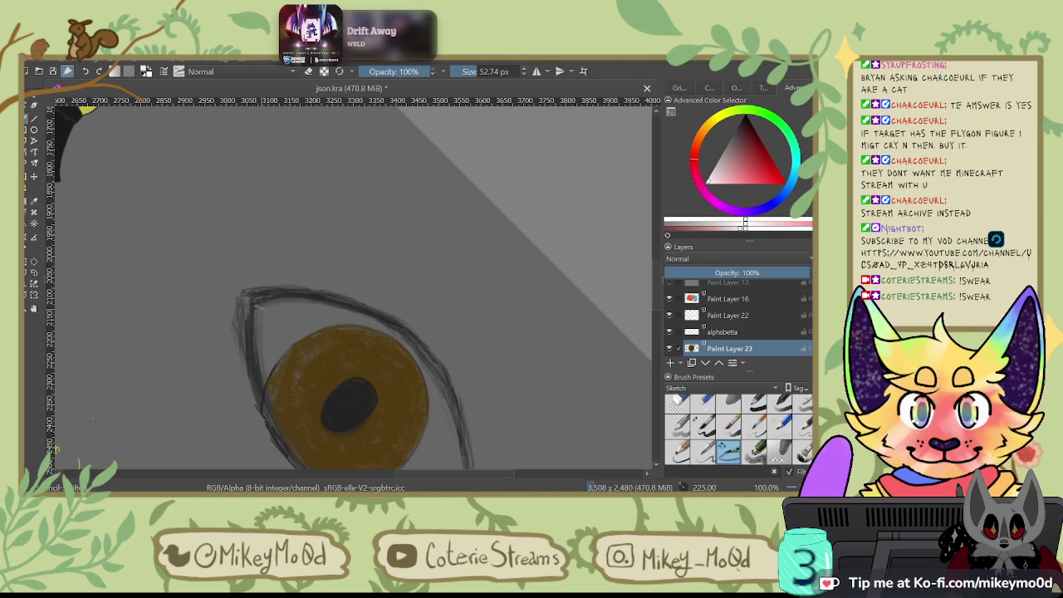
Step: Shade the sclera's outer corner and the wedge along the lower lid white with the 52.74 px tilted pencil
{"action": "mouse_move", "coordinate": [256, 310]}
{"action": "left_mouse_down"}
{"action": "mouse_move", "coordinate": [265, 380]}
{"action": "mouse_move", "coordinate": [263, 357]}
{"action": "mouse_move", "coordinate": [273, 365]}
{"action": "left_mouse_up"}
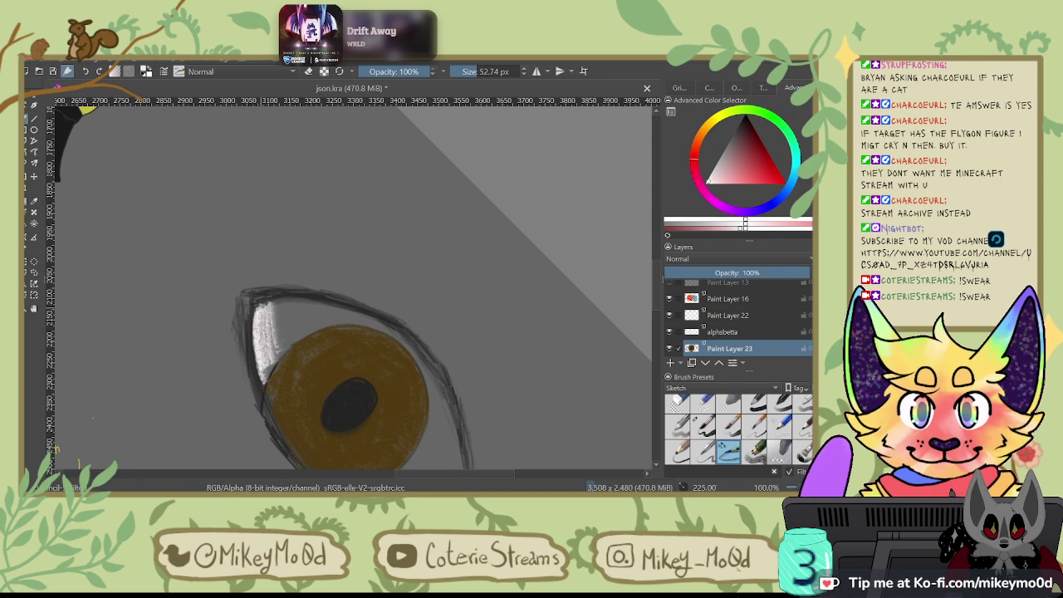
{"action": "left_click_drag", "start_coordinate": [275, 301], "coordinate": [276, 347]}
{"action": "key", "text": "4"}
{"action": "key", "text": "4"}
{"action": "key", "text": "4"}
{"action": "key", "text": "4"}
{"action": "key", "text": "4"}
{"action": "key", "text": "4"}
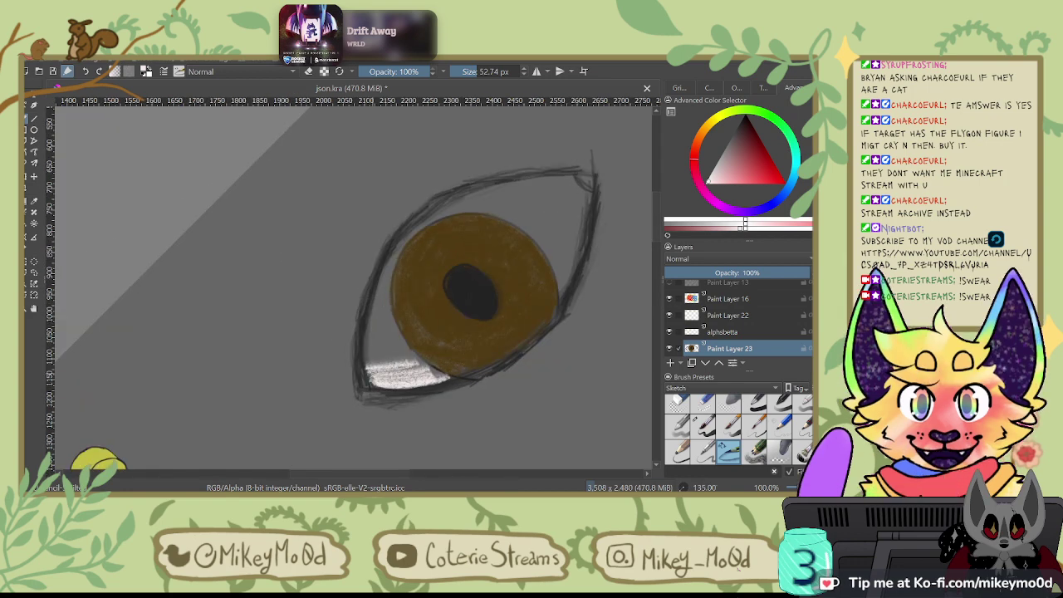
{"action": "left_click_drag", "start_coordinate": [391, 257], "coordinate": [369, 376]}
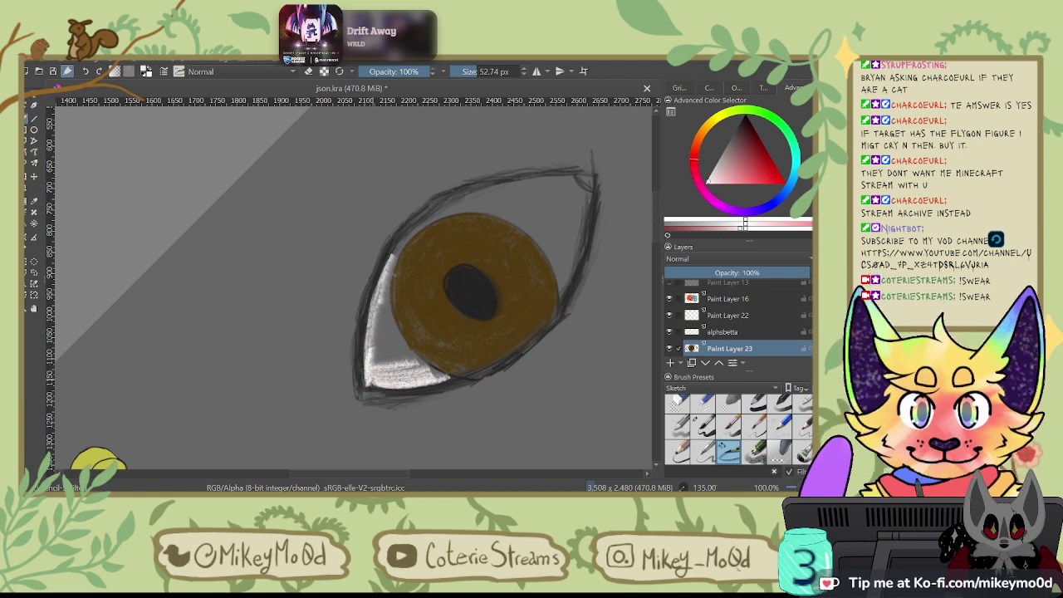
{"action": "left_click_drag", "start_coordinate": [393, 270], "coordinate": [406, 339]}
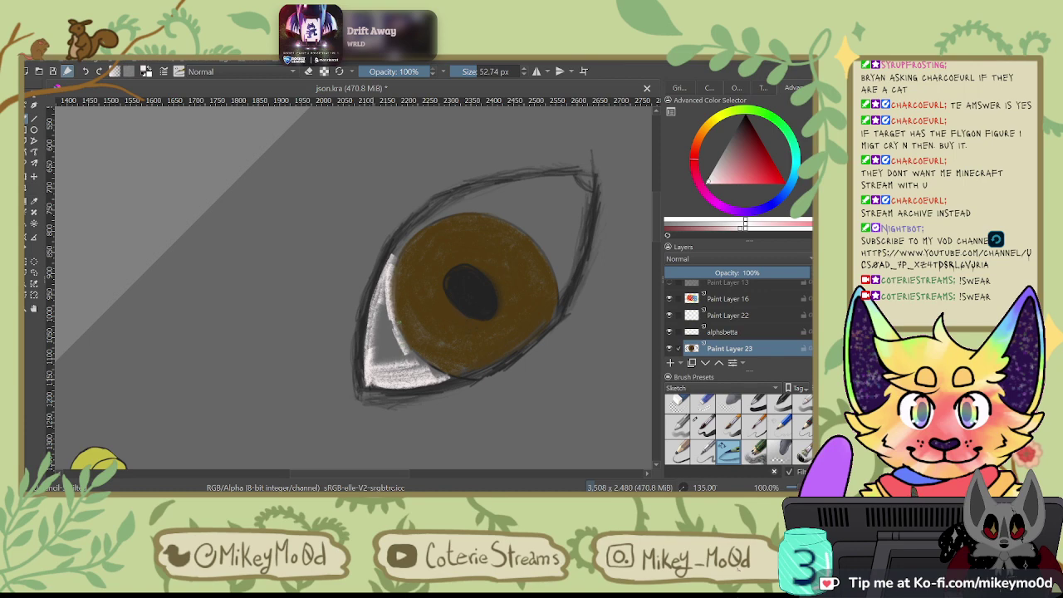
{"action": "mouse_move", "coordinate": [387, 304]}
{"action": "left_mouse_down"}
{"action": "mouse_move", "coordinate": [390, 349]}
{"action": "mouse_move", "coordinate": [405, 367]}
{"action": "left_mouse_up"}
{"action": "left_click_drag", "start_coordinate": [382, 327], "coordinate": [372, 371]}
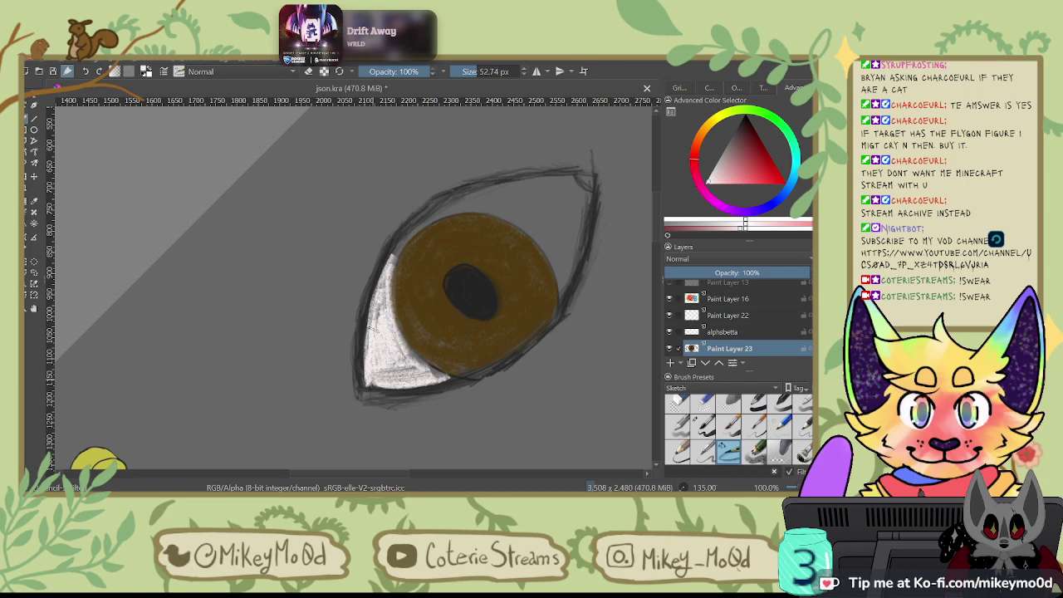
Step: Cover the remaining grey patches in the outer-corner sclera with more white pencil shading
{"action": "key", "text": "6"}
{"action": "key", "text": "6"}
{"action": "key", "text": "6"}
{"action": "key", "text": "6"}
{"action": "key", "text": "6"}
{"action": "key", "text": "6"}
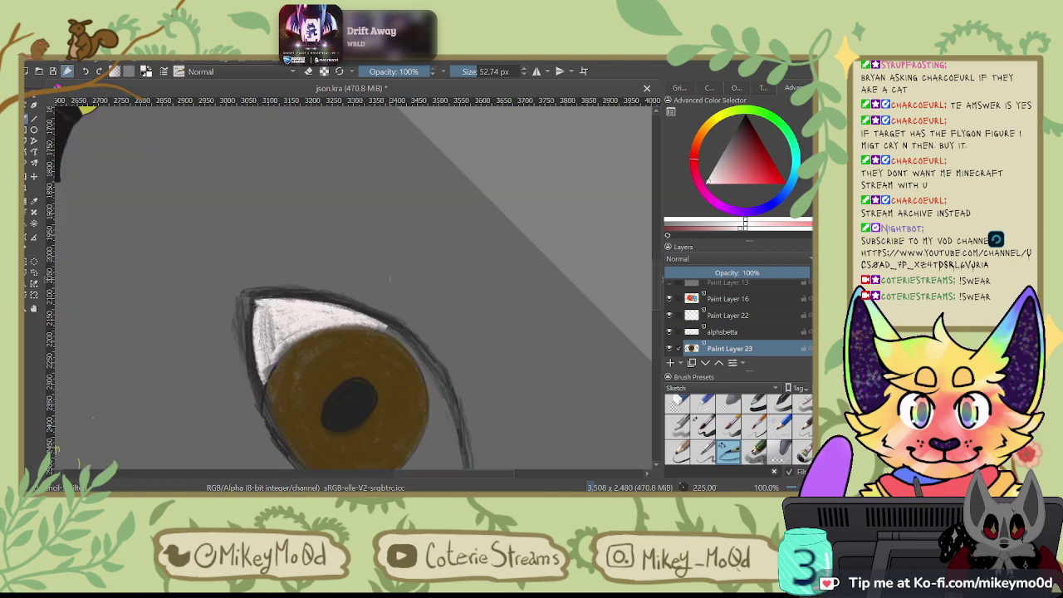
{"action": "left_click_drag", "start_coordinate": [283, 344], "coordinate": [266, 384]}
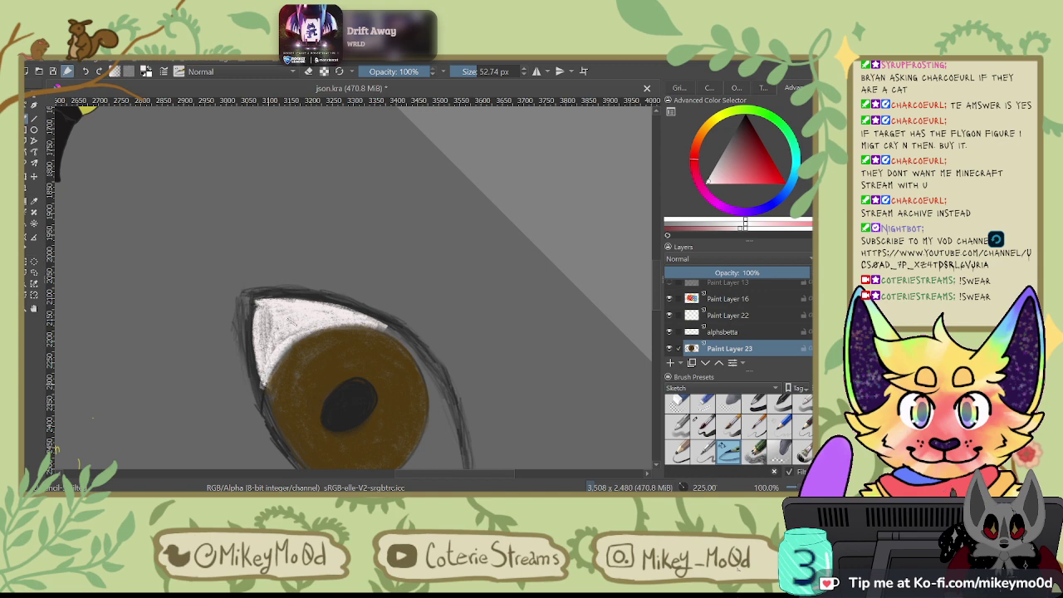
{"action": "left_click_drag", "start_coordinate": [290, 320], "coordinate": [271, 353]}
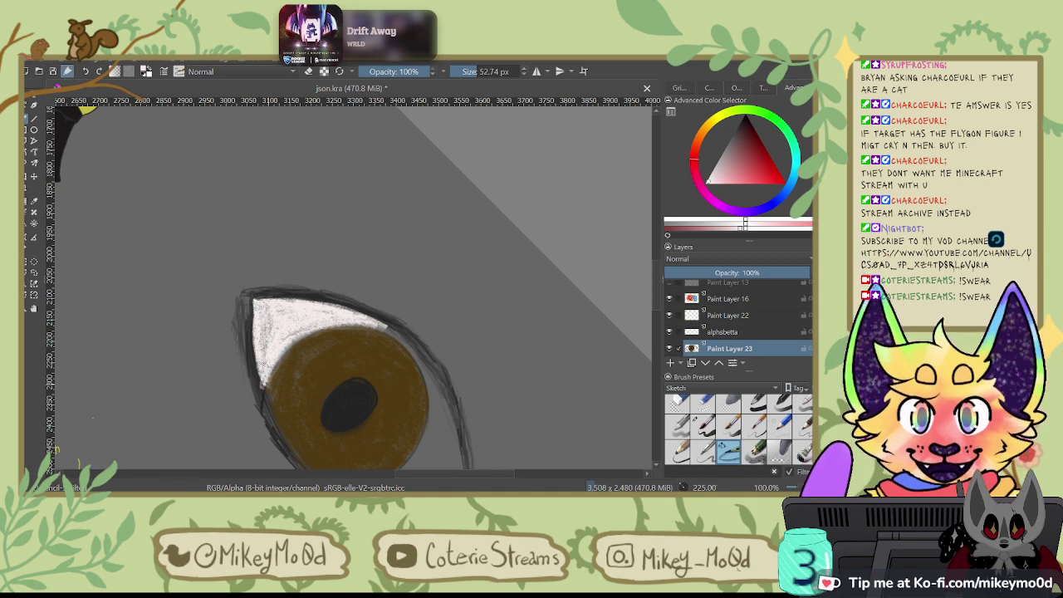
Step: Extend the white with a short stroke into the narrow gap between the iris and the lower lid
{"action": "key", "text": "6"}
{"action": "key", "text": "6"}
{"action": "key", "text": "6"}
{"action": "key", "text": "6"}
{"action": "key", "text": "6"}
{"action": "key", "text": "6"}
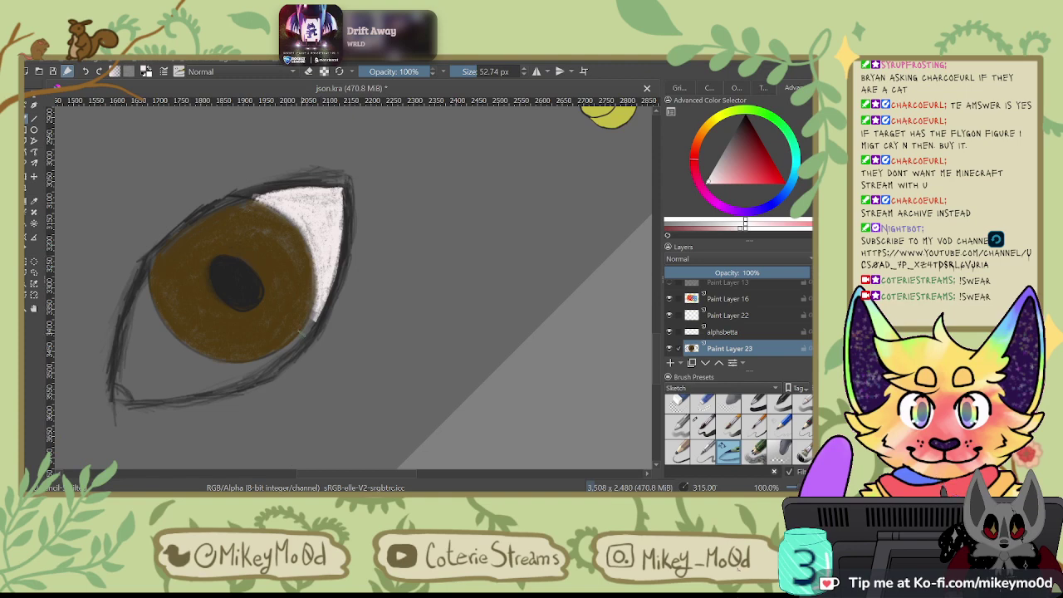
{"action": "left_click_drag", "start_coordinate": [313, 321], "coordinate": [305, 326]}
Step: Paint the thin sclera strip between the iris and the lower lid white, using a 102.38 px pencil size
{"action": "key", "text": "6"}
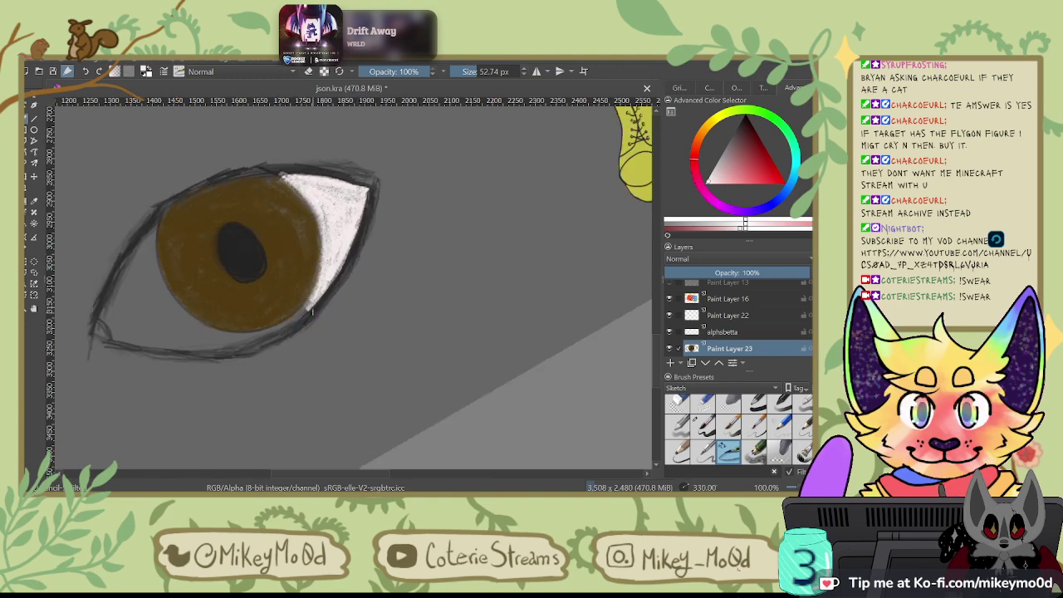
{"action": "key", "text": "6"}
{"action": "key", "text": "6"}
{"action": "key", "text": "6"}
{"action": "key", "text": "6"}
{"action": "key", "text": "6"}
{"action": "key", "text": "6"}
{"action": "key", "text": "6"}
{"action": "key", "text": "6"}
{"action": "key", "text": "6"}
{"action": "key", "text": "6"}
{"action": "mouse_move", "coordinate": [385, 242]}
{"action": "left_mouse_down"}
{"action": "mouse_move", "coordinate": [420, 179]}
{"action": "mouse_move", "coordinate": [387, 241]}
{"action": "mouse_move", "coordinate": [421, 181]}
{"action": "mouse_move", "coordinate": [384, 246]}
{"action": "left_mouse_up"}
{"action": "mouse_move", "coordinate": [387, 249]}
{"action": "left_mouse_down"}
{"action": "mouse_move", "coordinate": [383, 169]}
{"action": "mouse_move", "coordinate": [403, 239]}
{"action": "mouse_move", "coordinate": [409, 201]}
{"action": "mouse_move", "coordinate": [425, 309]}
{"action": "left_mouse_up"}
Step: Try to shade the inner-corner sclera white along the lid, and undo the strokes
{"action": "key", "text": "4"}
{"action": "key", "text": "4"}
{"action": "key", "text": "4"}
{"action": "key", "text": "4"}
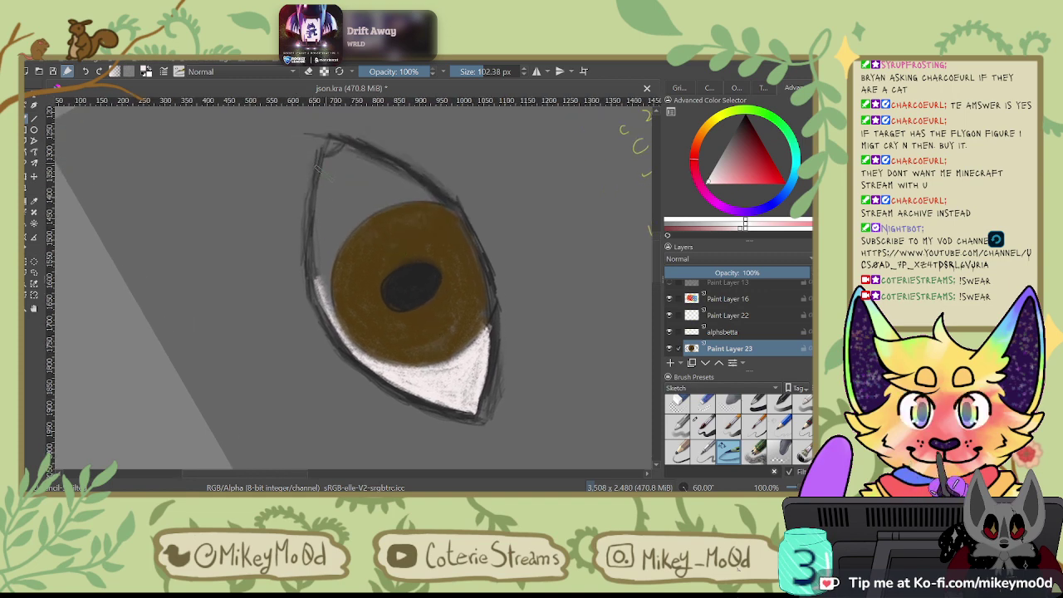
{"action": "key", "text": "ctrl+z"}
{"action": "mouse_move", "coordinate": [327, 158]}
{"action": "left_mouse_down"}
{"action": "mouse_move", "coordinate": [314, 208]}
{"action": "mouse_move", "coordinate": [322, 199]}
{"action": "mouse_move", "coordinate": [332, 221]}
{"action": "mouse_move", "coordinate": [322, 172]}
{"action": "mouse_move", "coordinate": [335, 173]}
{"action": "mouse_move", "coordinate": [350, 200]}
{"action": "mouse_move", "coordinate": [342, 209]}
{"action": "mouse_move", "coordinate": [355, 192]}
{"action": "mouse_move", "coordinate": [321, 224]}
{"action": "mouse_move", "coordinate": [337, 251]}
{"action": "mouse_move", "coordinate": [332, 282]}
{"action": "left_mouse_up"}
{"action": "key", "text": "ctrl+z"}
Step: Shade the inner-corner sclera white along the lower lid and the iris edge with the 102.38 px pencil
{"action": "mouse_move", "coordinate": [323, 220]}
{"action": "left_mouse_down"}
{"action": "mouse_move", "coordinate": [338, 297]}
{"action": "mouse_move", "coordinate": [331, 277]}
{"action": "mouse_move", "coordinate": [355, 232]}
{"action": "mouse_move", "coordinate": [336, 279]}
{"action": "left_mouse_up"}
{"action": "mouse_move", "coordinate": [332, 240]}
{"action": "left_mouse_down"}
{"action": "mouse_move", "coordinate": [365, 199]}
{"action": "mouse_move", "coordinate": [341, 236]}
{"action": "mouse_move", "coordinate": [328, 187]}
{"action": "mouse_move", "coordinate": [357, 175]}
{"action": "mouse_move", "coordinate": [328, 162]}
{"action": "mouse_move", "coordinate": [324, 249]}
{"action": "mouse_move", "coordinate": [336, 175]}
{"action": "left_mouse_up"}
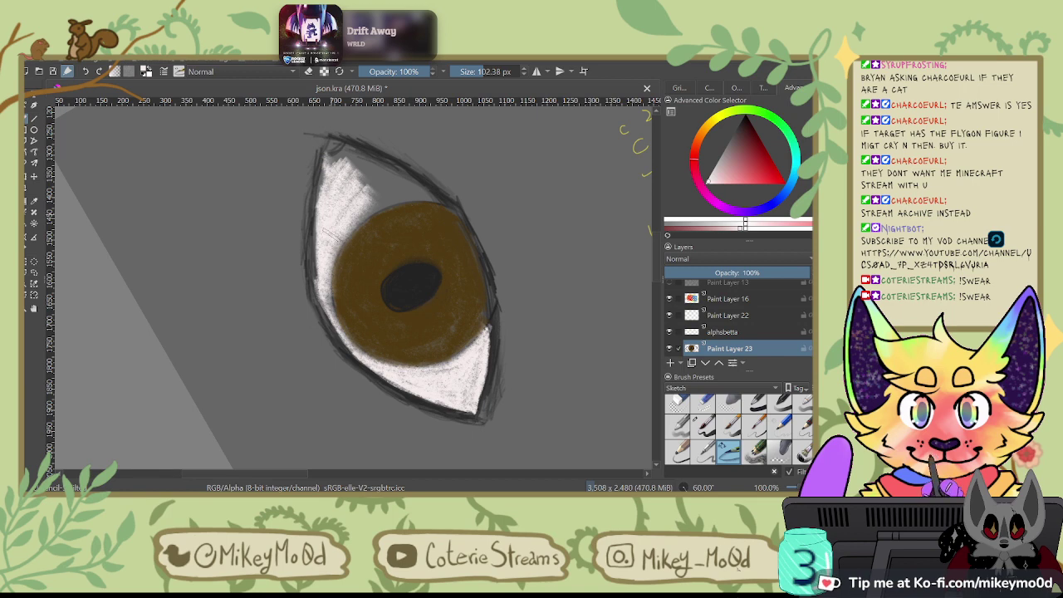
{"action": "left_click_drag", "start_coordinate": [337, 305], "coordinate": [326, 267]}
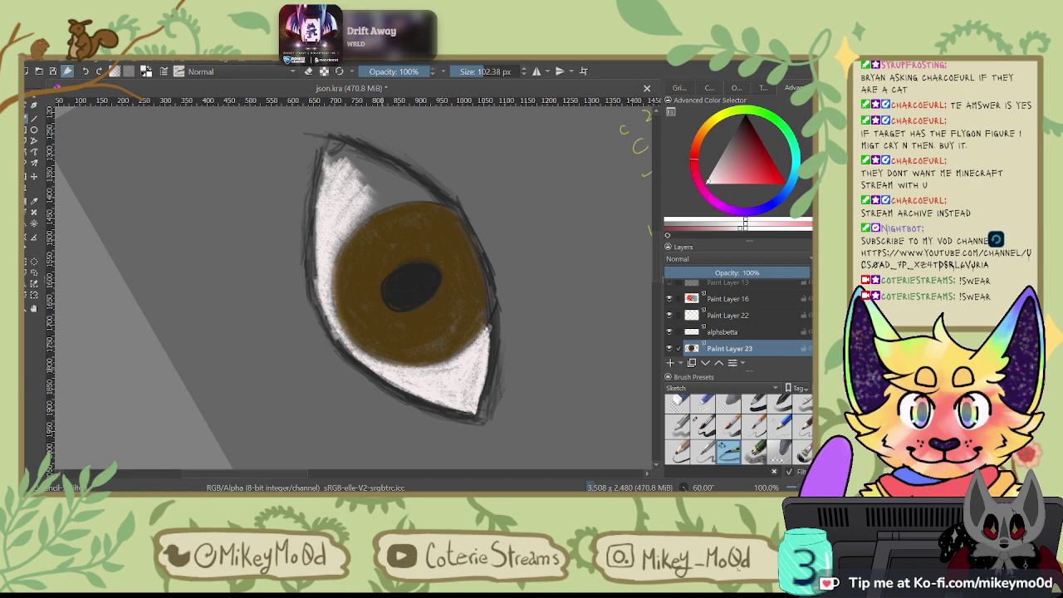
Step: Fill the rest of the inner-corner sclera white up to the upper lid and the tear duct
{"action": "key", "text": "4"}
{"action": "key", "text": "4"}
{"action": "key", "text": "4"}
{"action": "key", "text": "4"}
{"action": "key", "text": "4"}
{"action": "key", "text": "4"}
{"action": "key", "text": "4"}
{"action": "mouse_move", "coordinate": [232, 275]}
{"action": "left_mouse_down"}
{"action": "mouse_move", "coordinate": [256, 236]}
{"action": "mouse_move", "coordinate": [287, 296]}
{"action": "mouse_move", "coordinate": [257, 234]}
{"action": "mouse_move", "coordinate": [237, 275]}
{"action": "mouse_move", "coordinate": [254, 313]}
{"action": "mouse_move", "coordinate": [237, 298]}
{"action": "mouse_move", "coordinate": [232, 323]}
{"action": "mouse_move", "coordinate": [240, 292]}
{"action": "left_mouse_up"}
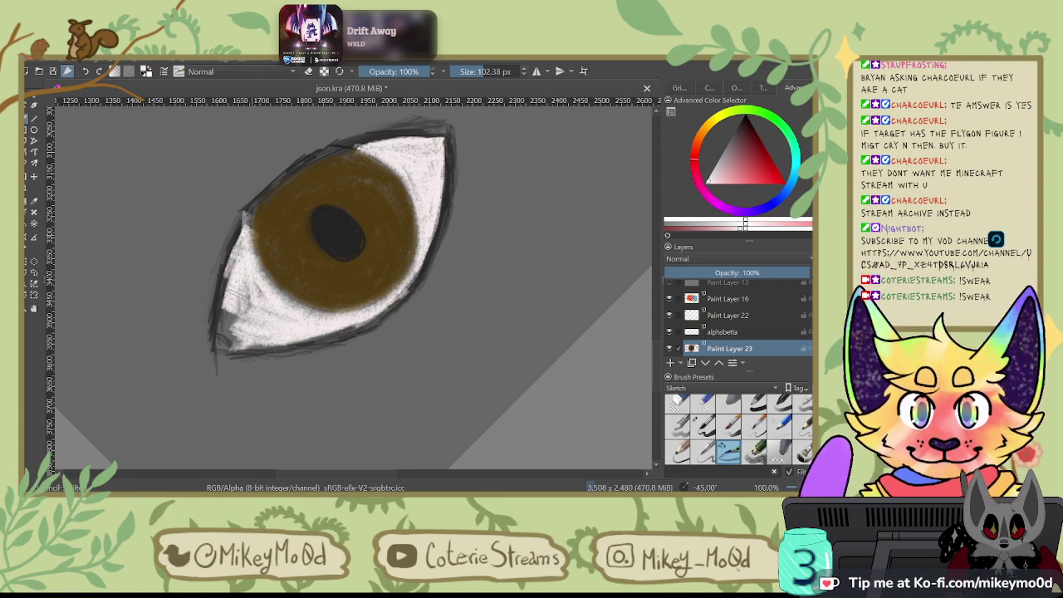
{"action": "mouse_move", "coordinate": [235, 330]}
{"action": "left_mouse_down"}
{"action": "mouse_move", "coordinate": [253, 291]}
{"action": "mouse_move", "coordinate": [241, 304]}
{"action": "mouse_move", "coordinate": [241, 258]}
{"action": "mouse_move", "coordinate": [232, 303]}
{"action": "left_mouse_up"}
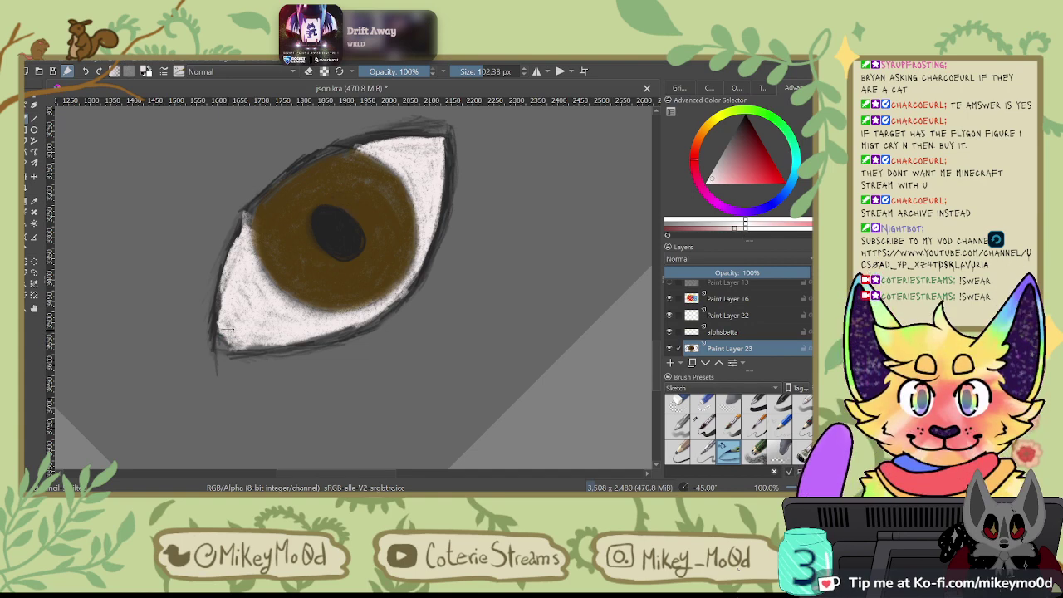
Step: Sample the dark grey of the eyelid outline as the paint colour
{"action": "key", "text": "4"}
{"action": "key", "text": "4"}
{"action": "key", "text": "4"}
{"action": "key", "text": "4"}
{"action": "key", "text": "4"}
{"action": "key", "text": "4"}
{"action": "key", "text": "4"}
{"action": "key", "text": "4"}
{"action": "key", "text": "4"}
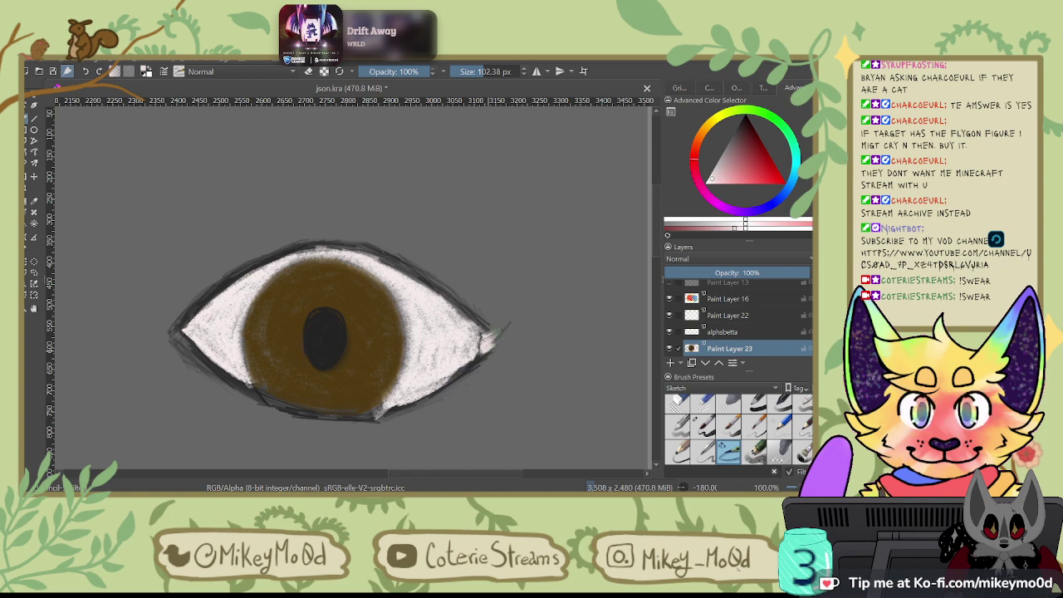
{"action": "key", "text": "e"}
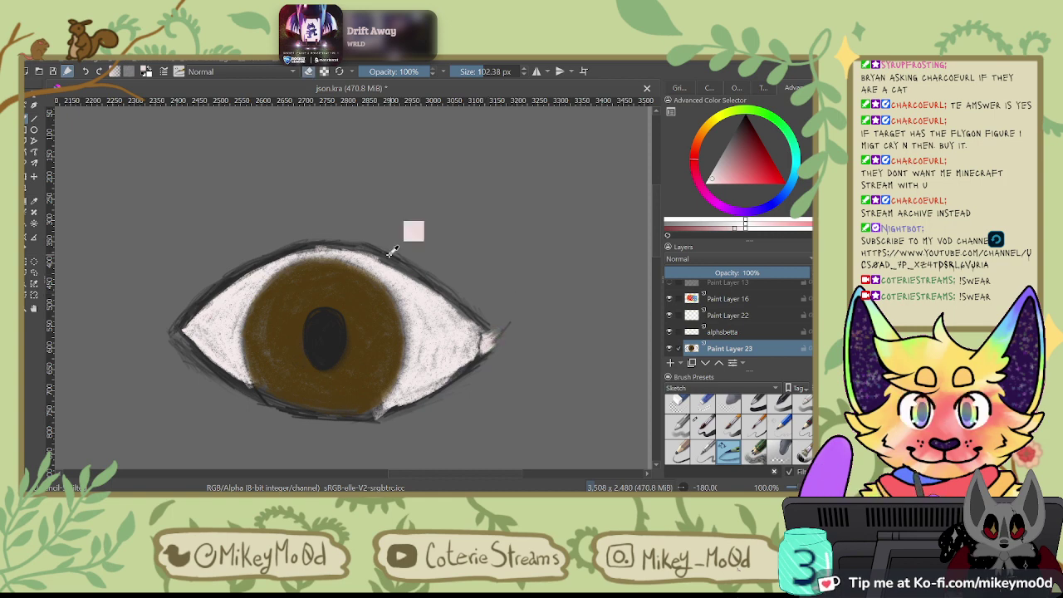
{"action": "left_click", "coordinate": [390, 247], "text": "ctrl"}
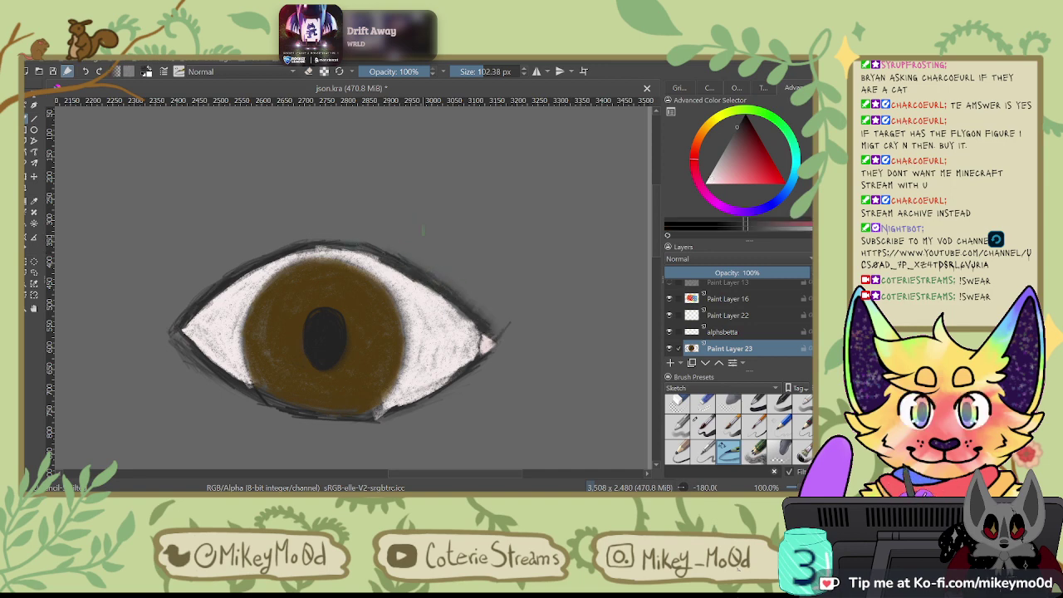
Step: Thicken the lower eyelid outline with dark pencil strokes
{"action": "key", "text": "6"}
{"action": "key", "text": "6"}
{"action": "key", "text": "6"}
{"action": "key", "text": "6"}
{"action": "key", "text": "6"}
{"action": "key", "text": "6"}
{"action": "key", "text": "6"}
{"action": "left_click_drag", "start_coordinate": [365, 331], "coordinate": [389, 299]}
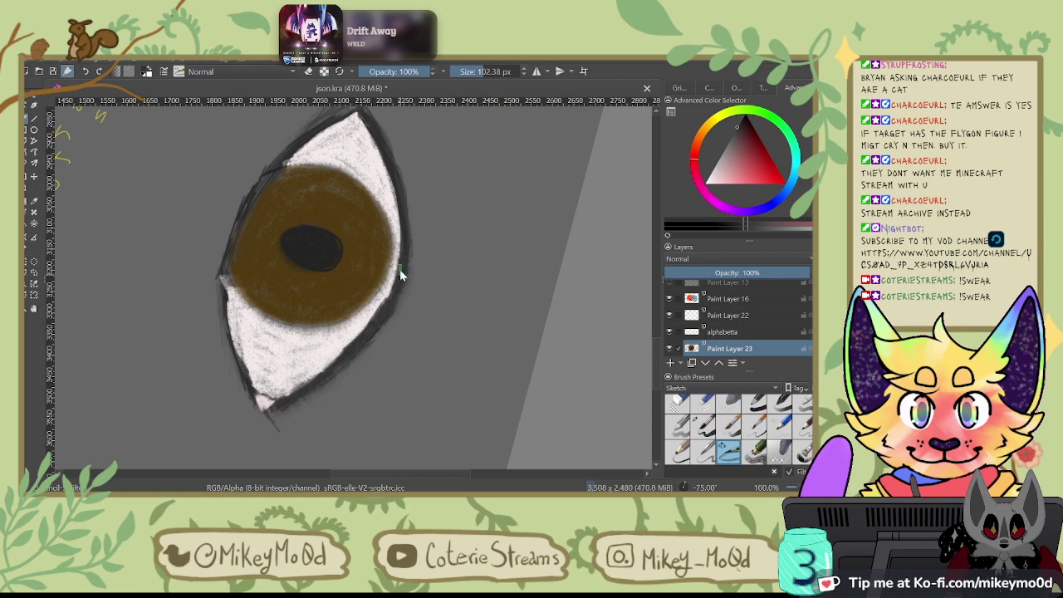
Step: Darken and thicken the upper eyelid outline from the inner corner around to the outer corner
{"action": "key", "text": "6"}
{"action": "key", "text": "6"}
{"action": "key", "text": "6"}
{"action": "key", "text": "6"}
{"action": "key", "text": "6"}
{"action": "key", "text": "6"}
{"action": "key", "text": "6"}
{"action": "key", "text": "6"}
{"action": "key", "text": "6"}
{"action": "key", "text": "6"}
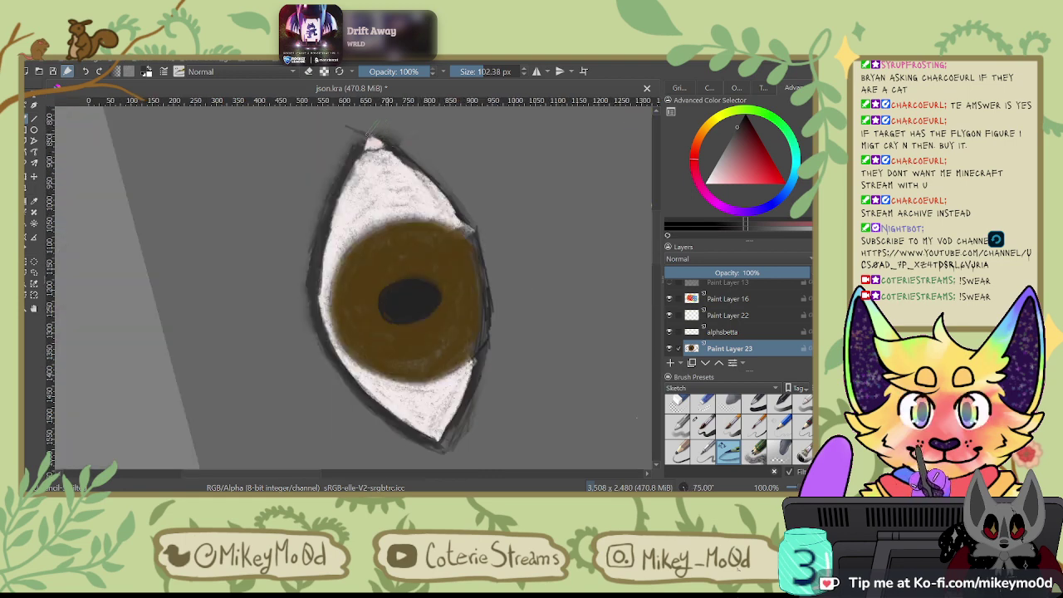
{"action": "mouse_move", "coordinate": [423, 171]}
{"action": "left_mouse_down"}
{"action": "mouse_move", "coordinate": [491, 282]}
{"action": "mouse_move", "coordinate": [479, 239]}
{"action": "mouse_move", "coordinate": [486, 357]}
{"action": "mouse_move", "coordinate": [485, 290]}
{"action": "mouse_move", "coordinate": [478, 355]}
{"action": "mouse_move", "coordinate": [445, 442]}
{"action": "left_mouse_up"}
{"action": "left_click_drag", "start_coordinate": [475, 397], "coordinate": [448, 441]}
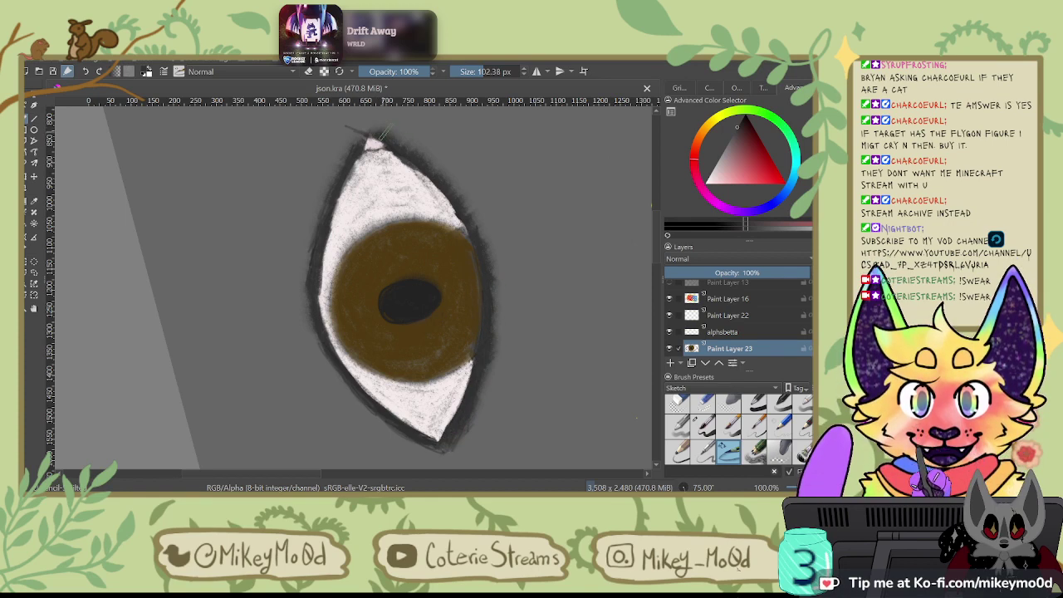
Step: Go over the full lower eyelid outline again with dark strokes to make it heavier
{"action": "key", "text": "5"}
{"action": "key", "text": "4"}
{"action": "key", "text": "4"}
{"action": "key", "text": "4"}
{"action": "key", "text": "4"}
{"action": "key", "text": "4"}
{"action": "key", "text": "4"}
{"action": "key", "text": "4"}
{"action": "key", "text": "4"}
{"action": "key", "text": "4"}
{"action": "key", "text": "4"}
{"action": "key", "text": "4"}
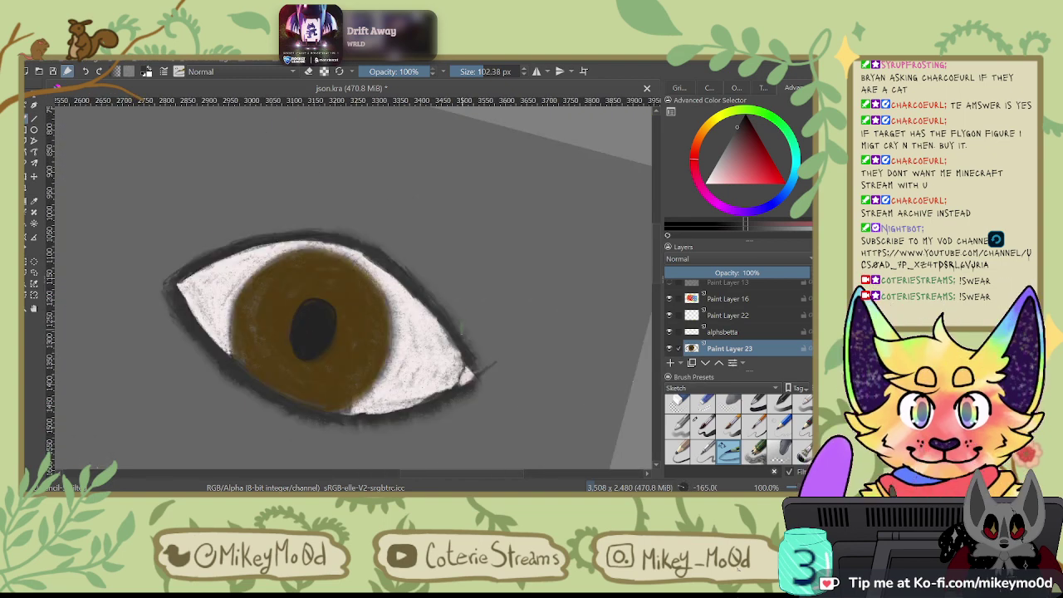
{"action": "left_click_drag", "start_coordinate": [469, 353], "coordinate": [375, 236]}
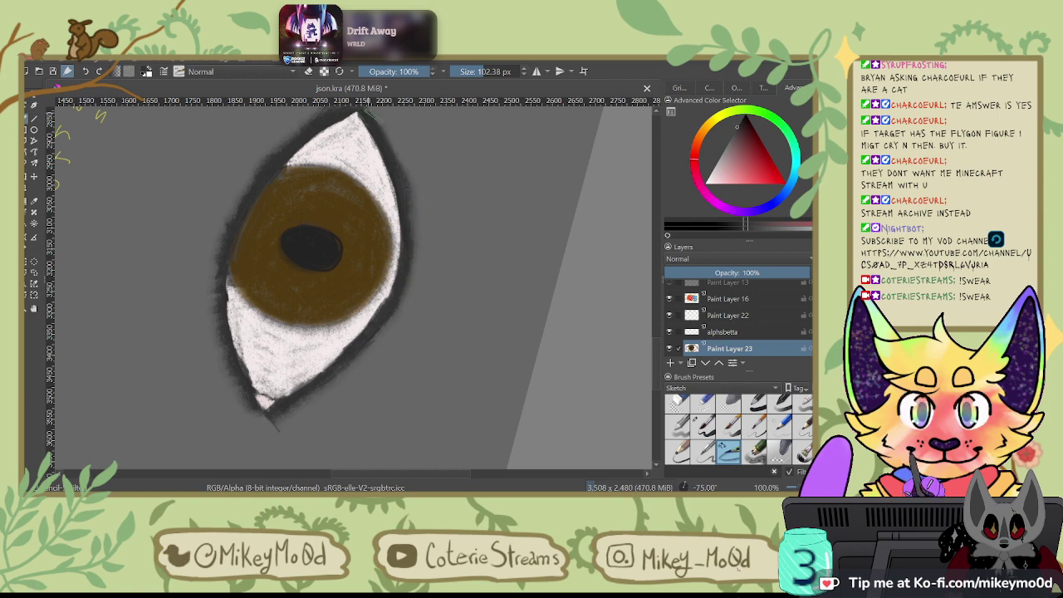
{"action": "mouse_move", "coordinate": [369, 114]}
{"action": "left_mouse_down"}
{"action": "mouse_move", "coordinate": [411, 190]}
{"action": "mouse_move", "coordinate": [405, 283]}
{"action": "left_mouse_up"}
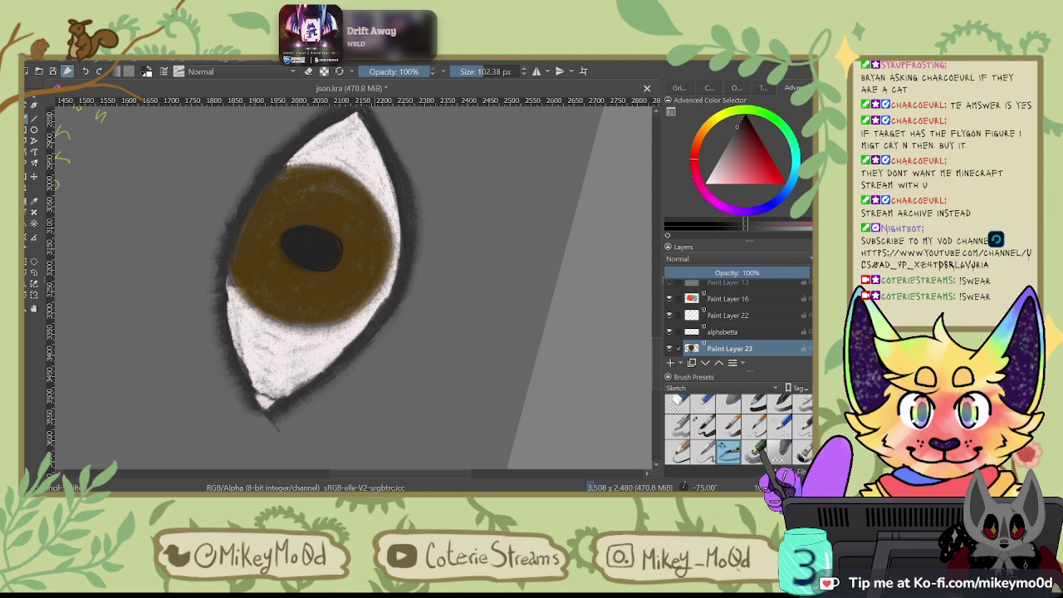
Step: Sample the sclera's off-white and smooth the white along the lower lid from the outer corner toward the inner one
{"action": "left_click", "coordinate": [365, 139], "text": "ctrl"}
{"action": "key", "text": "4"}
{"action": "key", "text": "4"}
{"action": "key", "text": "4"}
{"action": "key", "text": "4"}
{"action": "key", "text": "4"}
{"action": "key", "text": "4"}
{"action": "key", "text": "4"}
{"action": "key", "text": "4"}
{"action": "key", "text": "4"}
{"action": "key", "text": "4"}
{"action": "key", "text": "4"}
{"action": "key", "text": "4"}
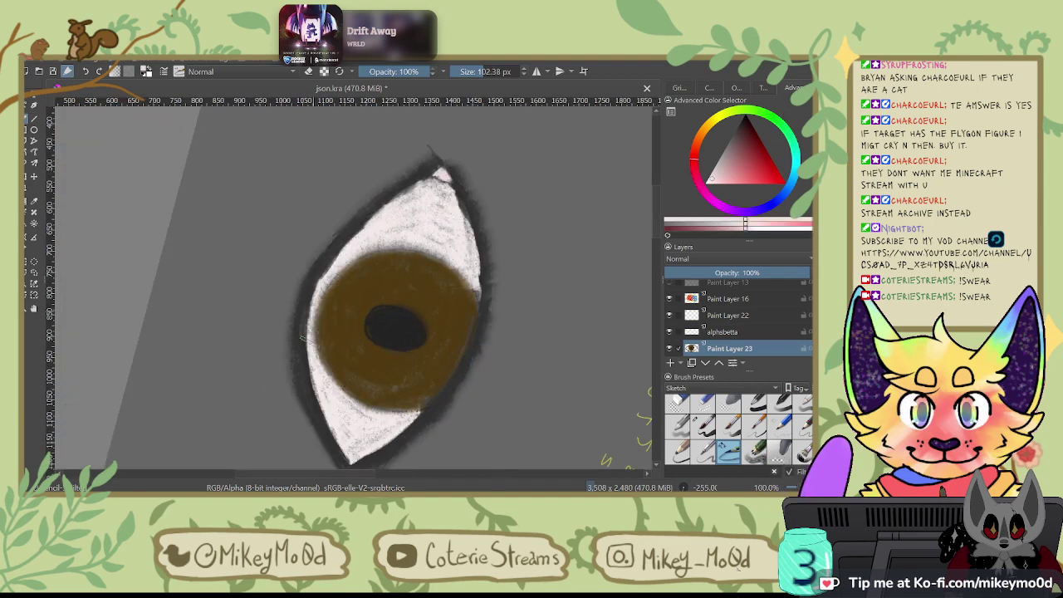
{"action": "mouse_move", "coordinate": [322, 297]}
{"action": "left_mouse_down"}
{"action": "mouse_move", "coordinate": [315, 366]}
{"action": "mouse_move", "coordinate": [312, 336]}
{"action": "left_mouse_up"}
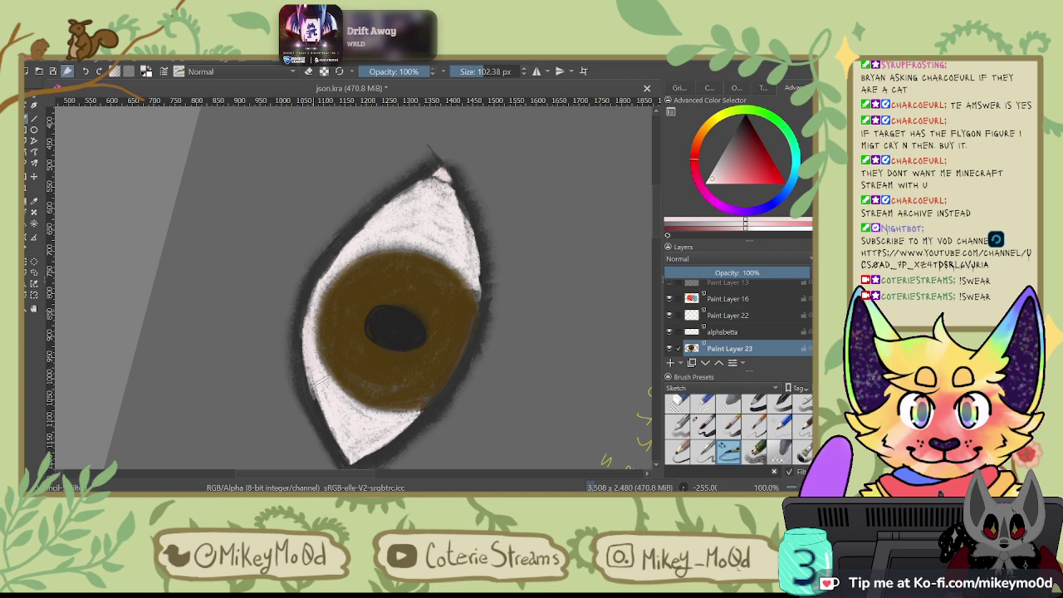
{"action": "left_click_drag", "start_coordinate": [319, 384], "coordinate": [332, 417]}
{"action": "mouse_move", "coordinate": [311, 357]}
{"action": "left_mouse_down"}
{"action": "mouse_move", "coordinate": [340, 438]}
{"action": "mouse_move", "coordinate": [324, 407]}
{"action": "mouse_move", "coordinate": [349, 442]}
{"action": "mouse_move", "coordinate": [327, 410]}
{"action": "left_mouse_up"}
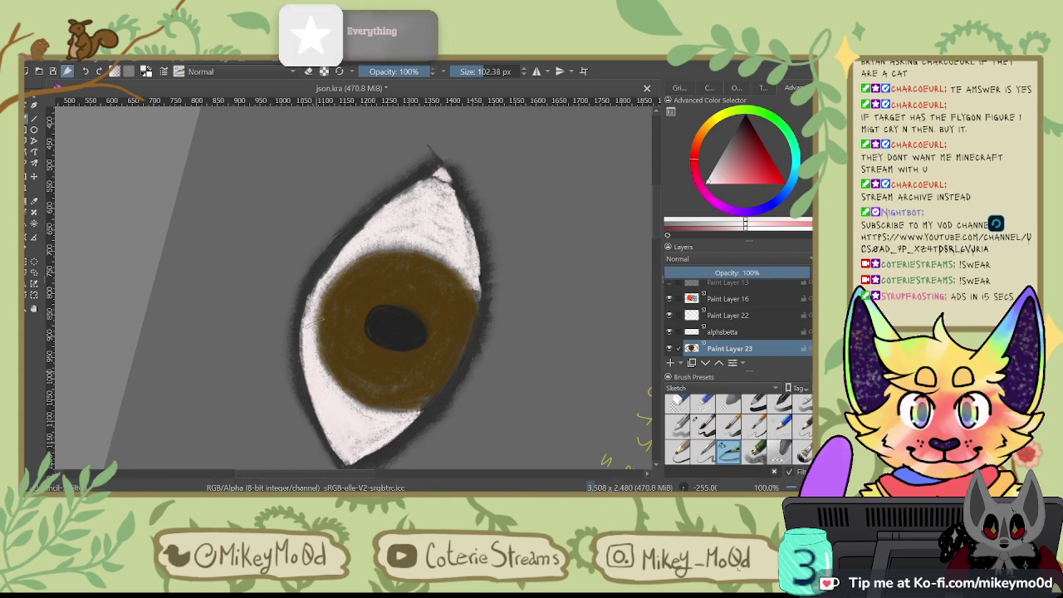
{"action": "mouse_move", "coordinate": [314, 323]}
{"action": "left_mouse_down"}
{"action": "mouse_move", "coordinate": [329, 264]}
{"action": "mouse_move", "coordinate": [326, 302]}
{"action": "mouse_move", "coordinate": [381, 210]}
{"action": "mouse_move", "coordinate": [345, 241]}
{"action": "mouse_move", "coordinate": [404, 205]}
{"action": "left_mouse_up"}
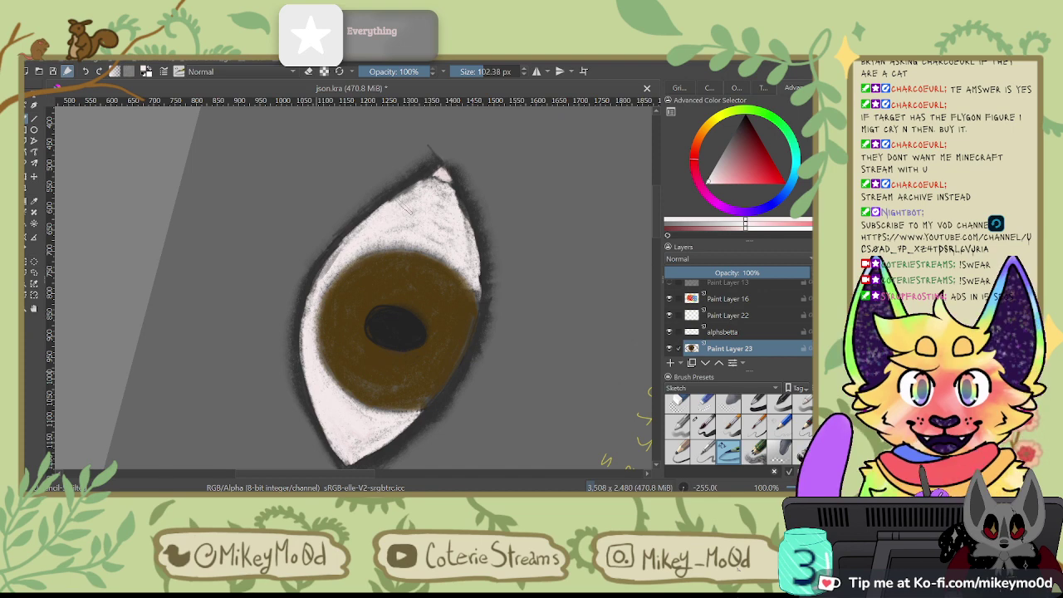
Step: Cover the grainy patches of the inner-corner sclera with off-white and sharpen its edge along the lower lid
{"action": "key", "text": "4"}
{"action": "key", "text": "4"}
{"action": "key", "text": "4"}
{"action": "key", "text": "4"}
{"action": "key", "text": "4"}
{"action": "key", "text": "4"}
{"action": "key", "text": "4"}
{"action": "key", "text": "4"}
{"action": "key", "text": "6"}
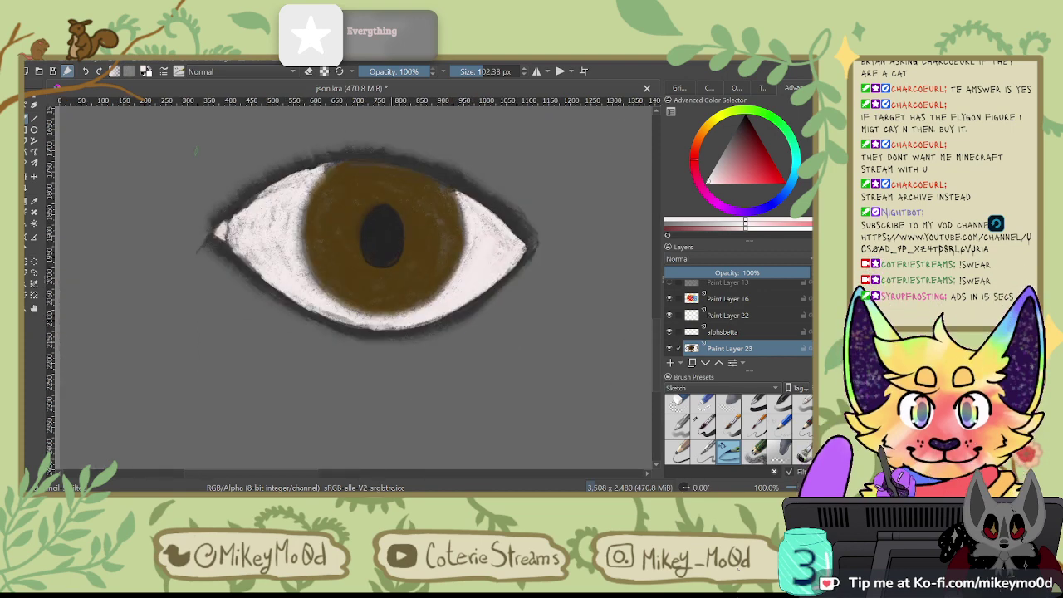
{"action": "key", "text": "6"}
{"action": "key", "text": "6"}
{"action": "mouse_move", "coordinate": [295, 241]}
{"action": "left_mouse_down"}
{"action": "mouse_move", "coordinate": [279, 209]}
{"action": "mouse_move", "coordinate": [306, 212]}
{"action": "mouse_move", "coordinate": [290, 196]}
{"action": "left_mouse_up"}
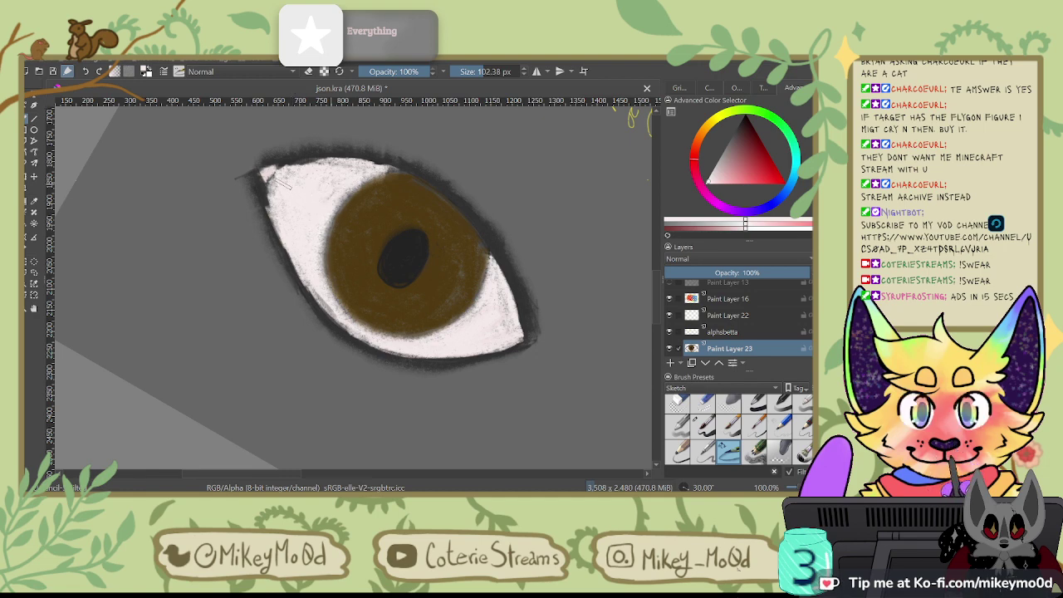
{"action": "left_click_drag", "start_coordinate": [275, 191], "coordinate": [333, 319]}
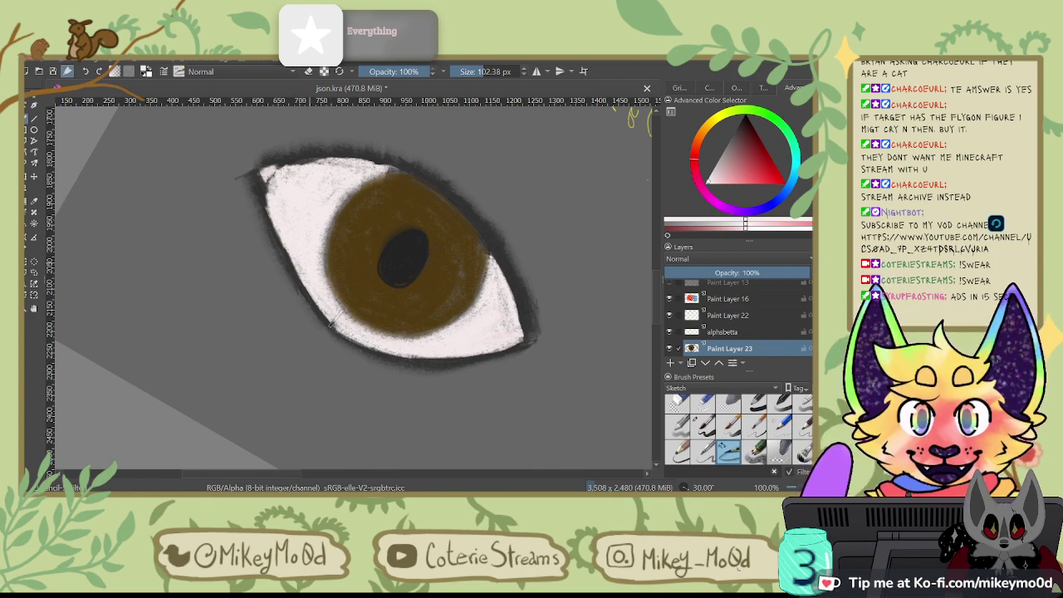
Step: Switch to the 10 px sketch brush with the dark outline colour, and erase the stray outline marks at the eye's inner corner
{"action": "key", "text": "6"}
{"action": "key", "text": "6"}
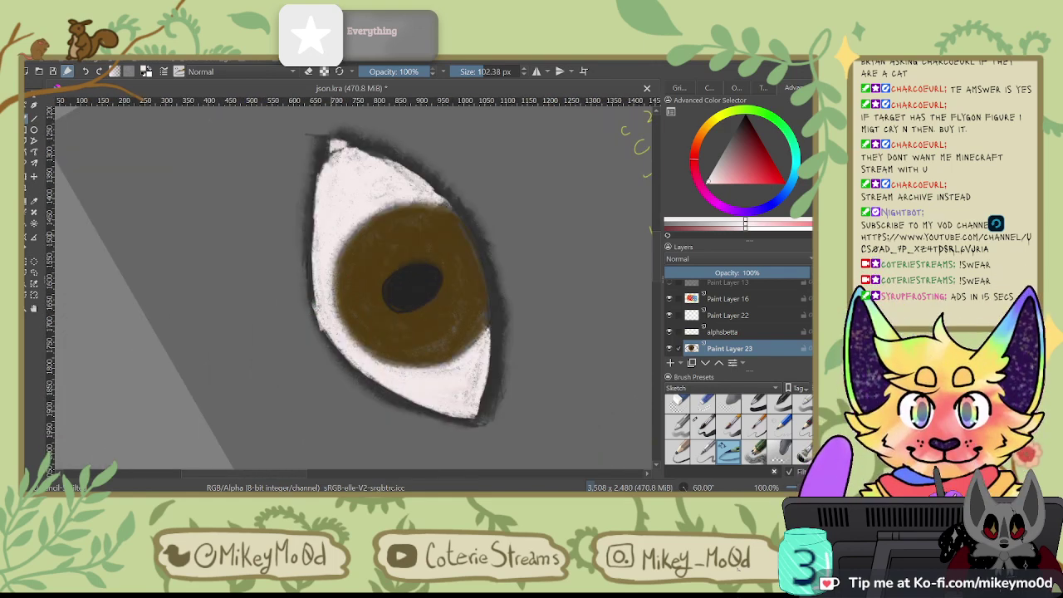
{"action": "left_click", "coordinate": [803, 427]}
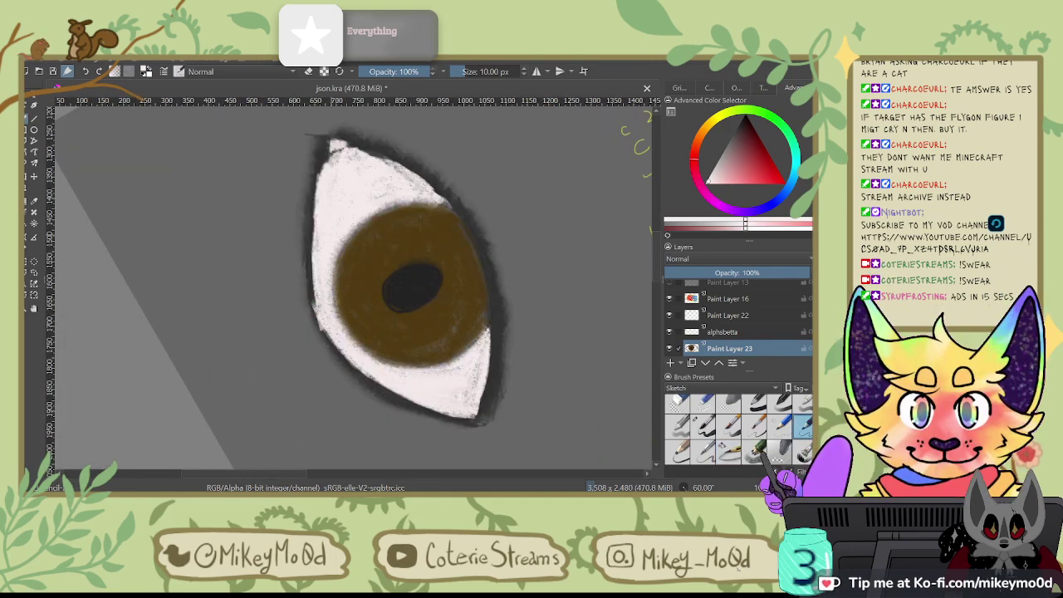
{"action": "left_click", "coordinate": [737, 127]}
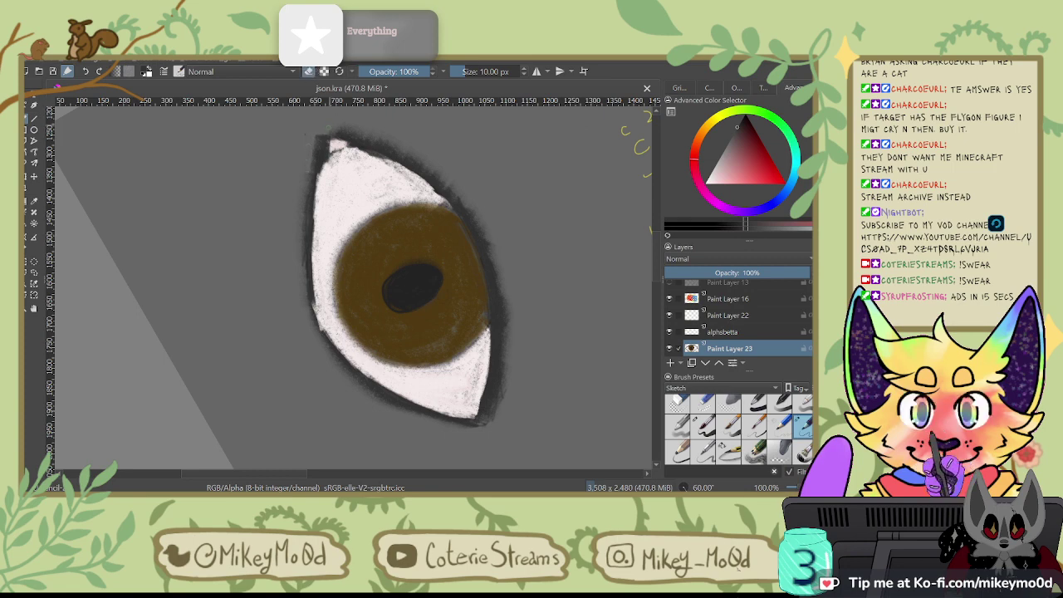
{"action": "left_click_drag", "start_coordinate": [308, 138], "coordinate": [320, 138]}
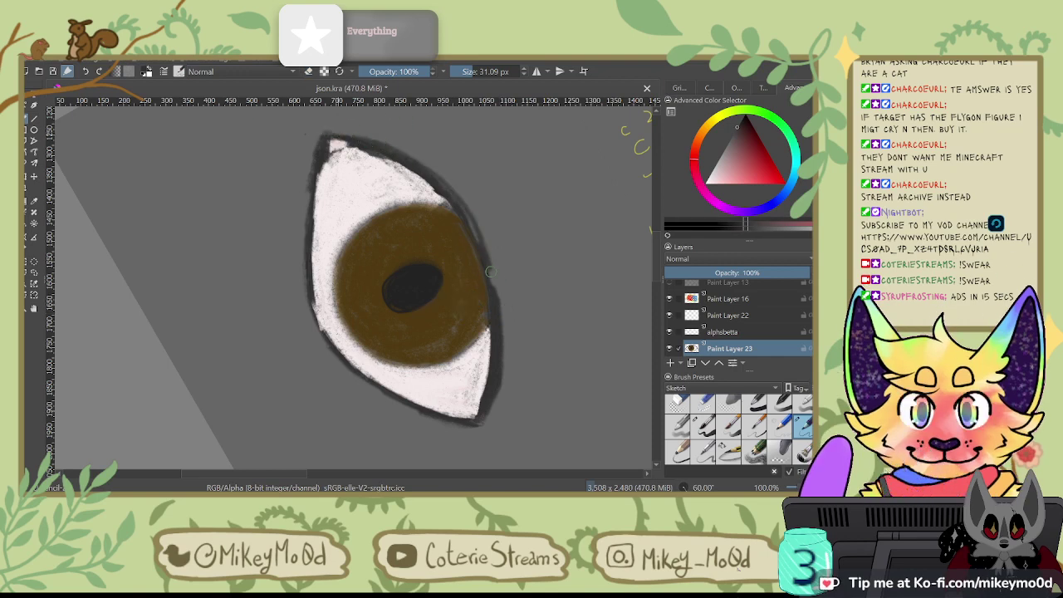
Step: Thicken the upper eyelid outline where it runs beside the iris with dark strokes
{"action": "key", "text": "4"}
{"action": "key", "text": "4"}
{"action": "key", "text": "4"}
{"action": "key", "text": "4"}
{"action": "key", "text": "4"}
{"action": "key", "text": "4"}
{"action": "key", "text": "4"}
{"action": "key", "text": "4"}
{"action": "key", "text": "4"}
{"action": "key", "text": "4"}
{"action": "key", "text": "4"}
{"action": "key", "text": "4"}
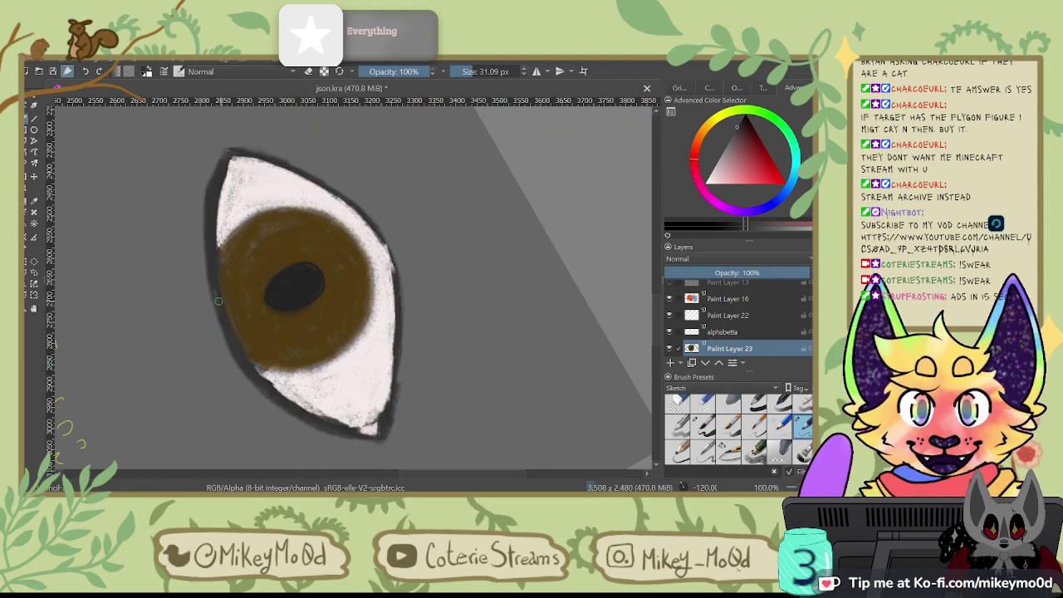
{"action": "left_click_drag", "start_coordinate": [212, 265], "coordinate": [215, 254]}
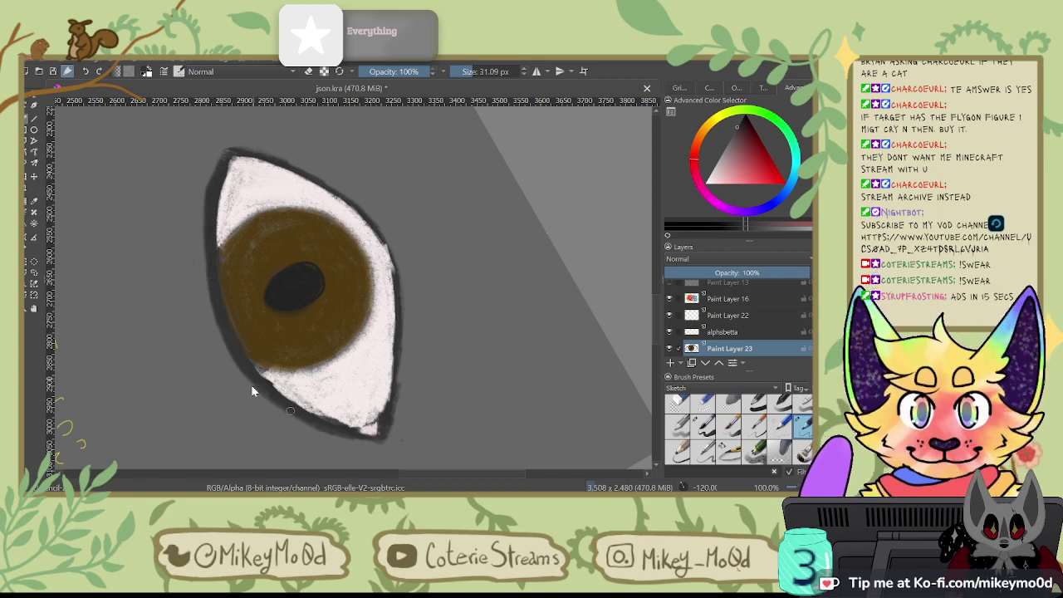
Step: Sample the sclera's off-white and clean up the small patch of white at the eye's inner corner
{"action": "key", "text": "4"}
{"action": "key", "text": "4"}
{"action": "key", "text": "4"}
{"action": "key", "text": "4"}
{"action": "key", "text": "4"}
{"action": "key", "text": "4"}
{"action": "key", "text": "4"}
{"action": "key", "text": "4"}
{"action": "key", "text": "4"}
{"action": "key", "text": "4"}
{"action": "key", "text": "4"}
{"action": "key", "text": "4"}
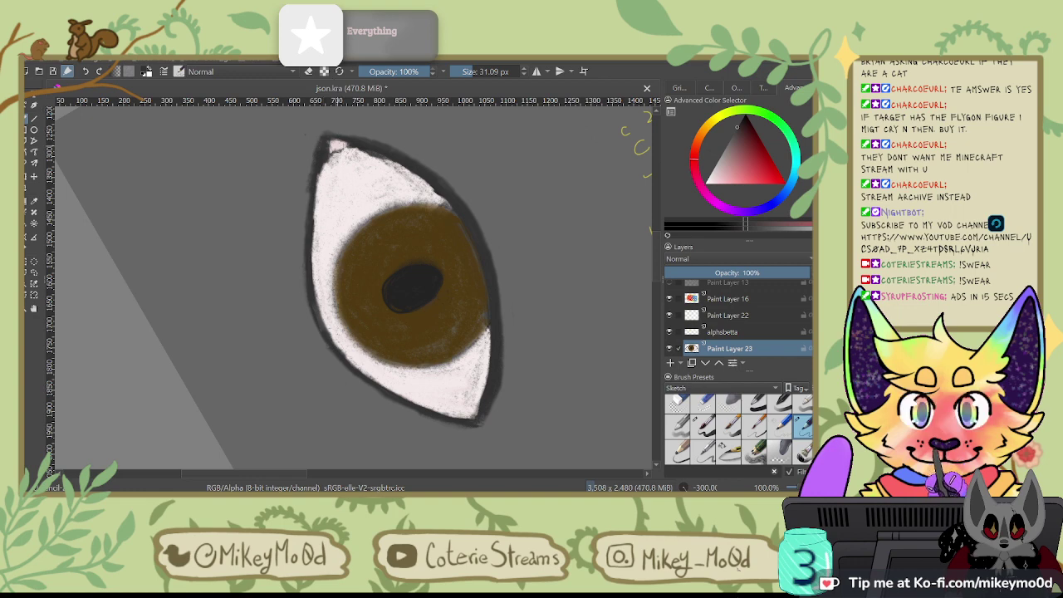
{"action": "left_click", "coordinate": [341, 141], "text": "ctrl"}
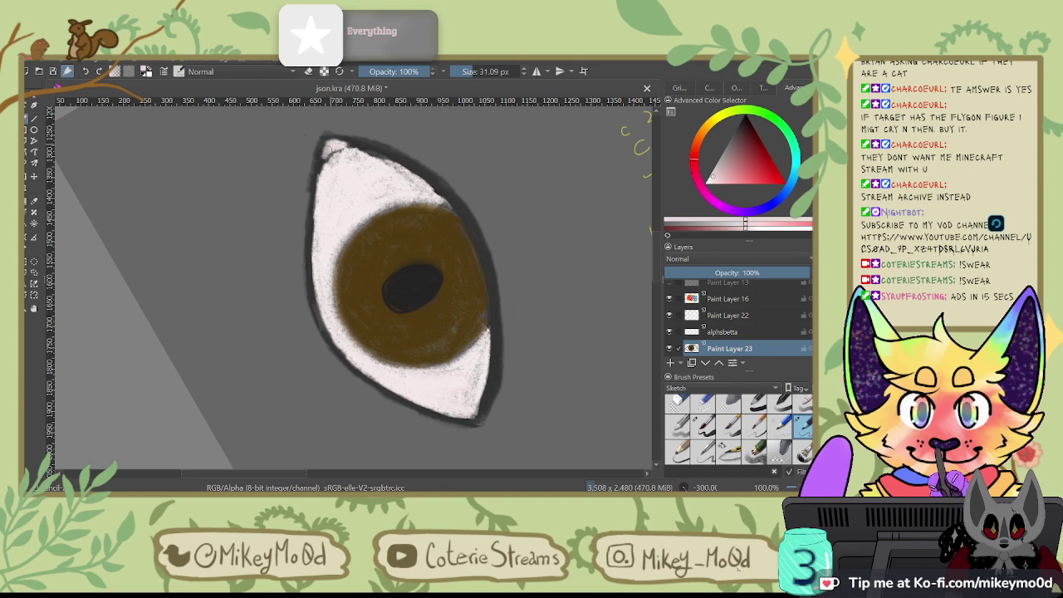
Step: Switch to the 7.5 px sketch brush, sample the dark outline colour and draw the curved line separating the inner corner from the sclera
{"action": "left_click", "coordinate": [756, 425]}
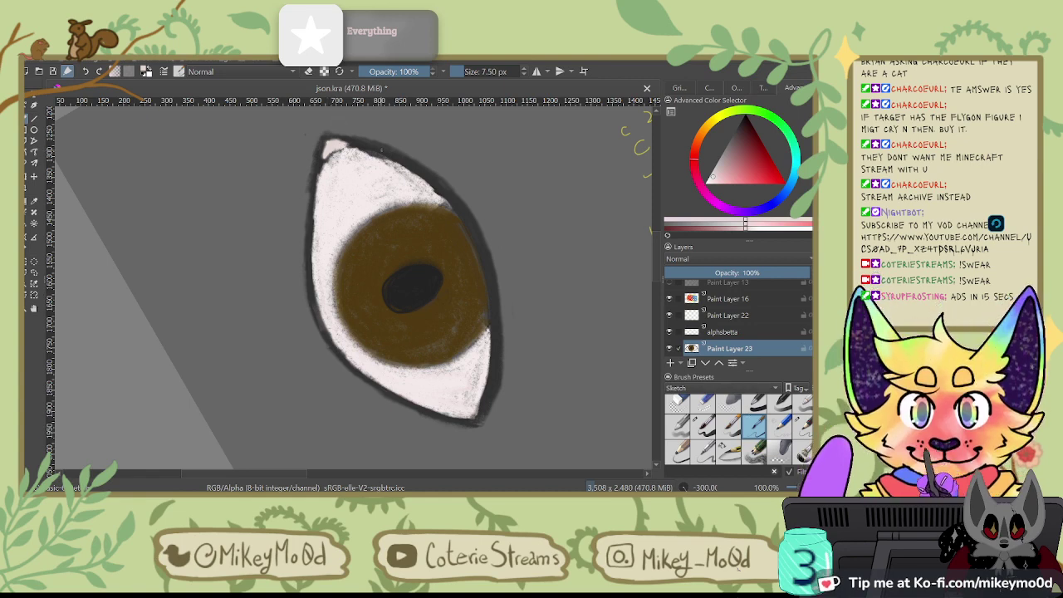
{"action": "left_click", "coordinate": [376, 146], "text": "ctrl"}
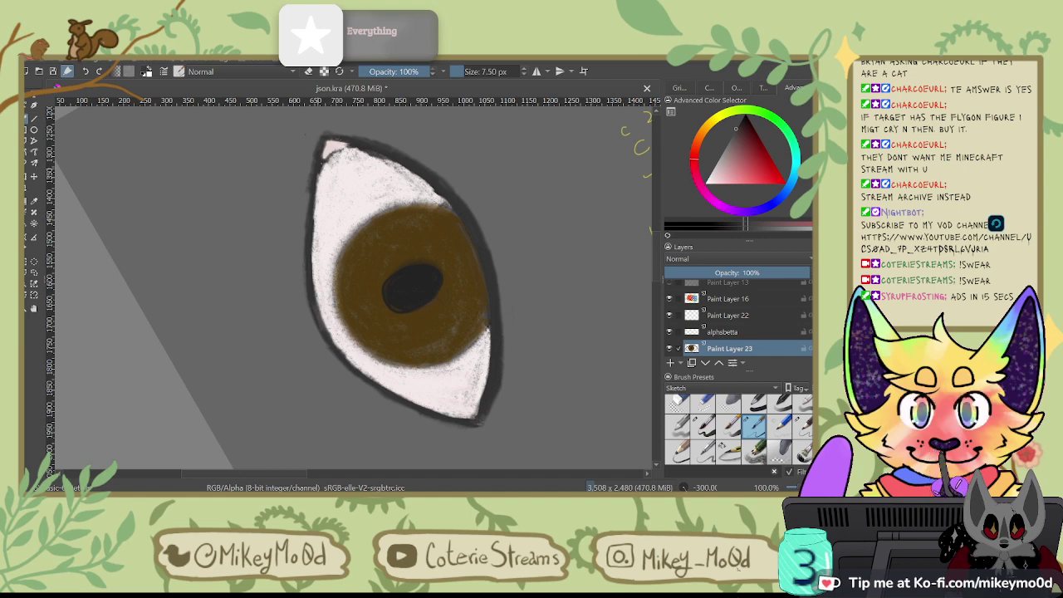
{"action": "left_click_drag", "start_coordinate": [322, 152], "coordinate": [317, 169]}
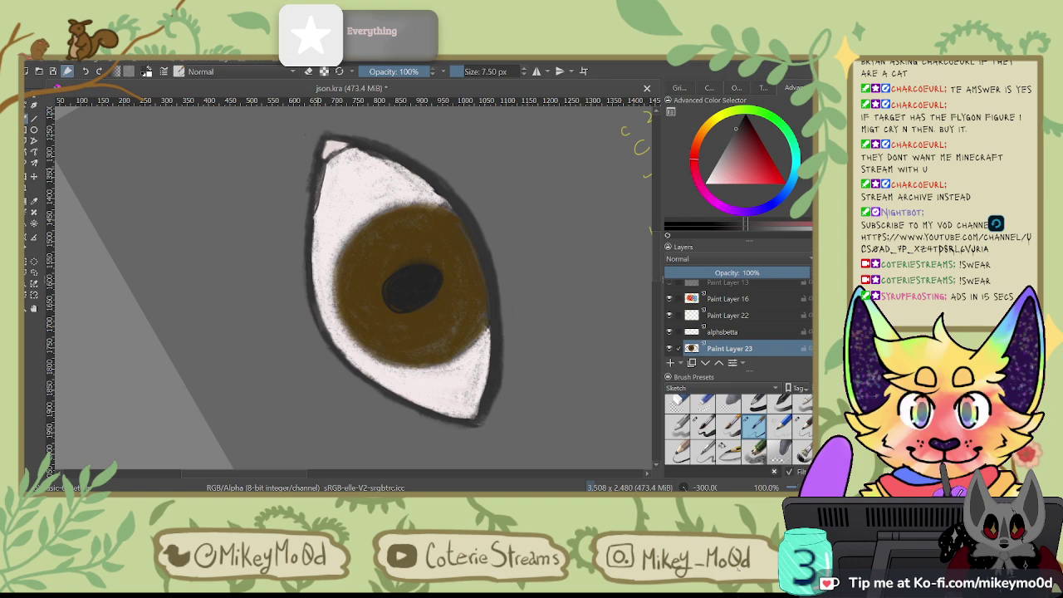
{"action": "left_click_drag", "start_coordinate": [332, 149], "coordinate": [316, 234]}
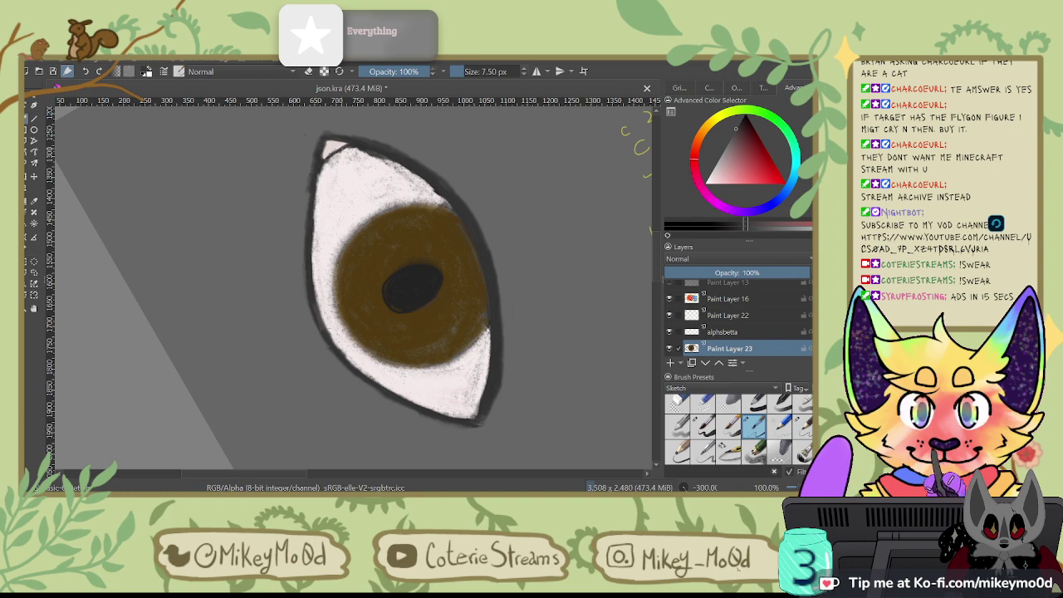
{"action": "key", "text": "4"}
{"action": "key", "text": "4"}
{"action": "key", "text": "4"}
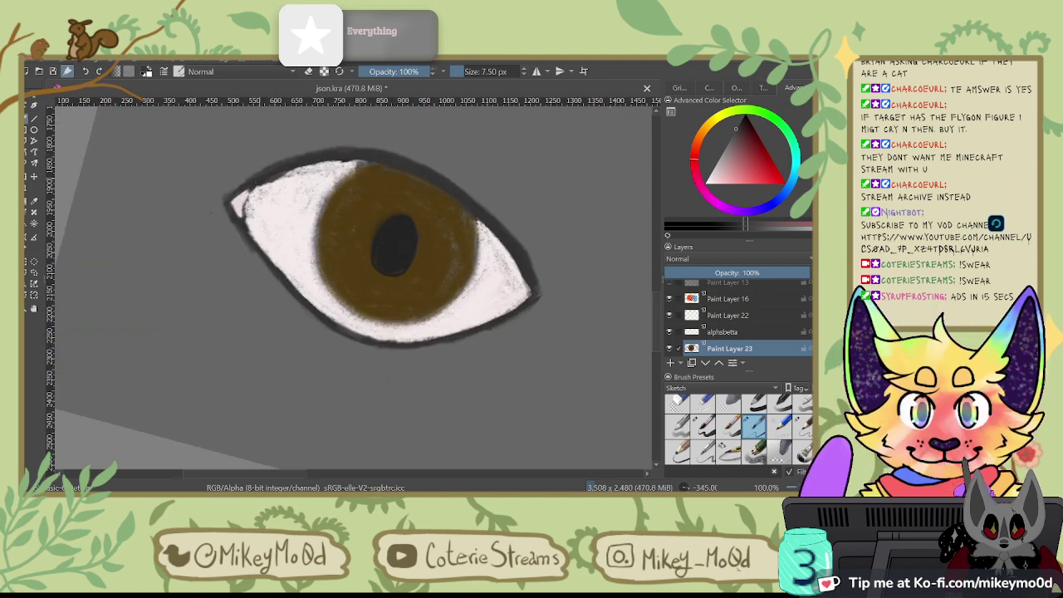
{"action": "left_click_drag", "start_coordinate": [250, 195], "coordinate": [244, 215]}
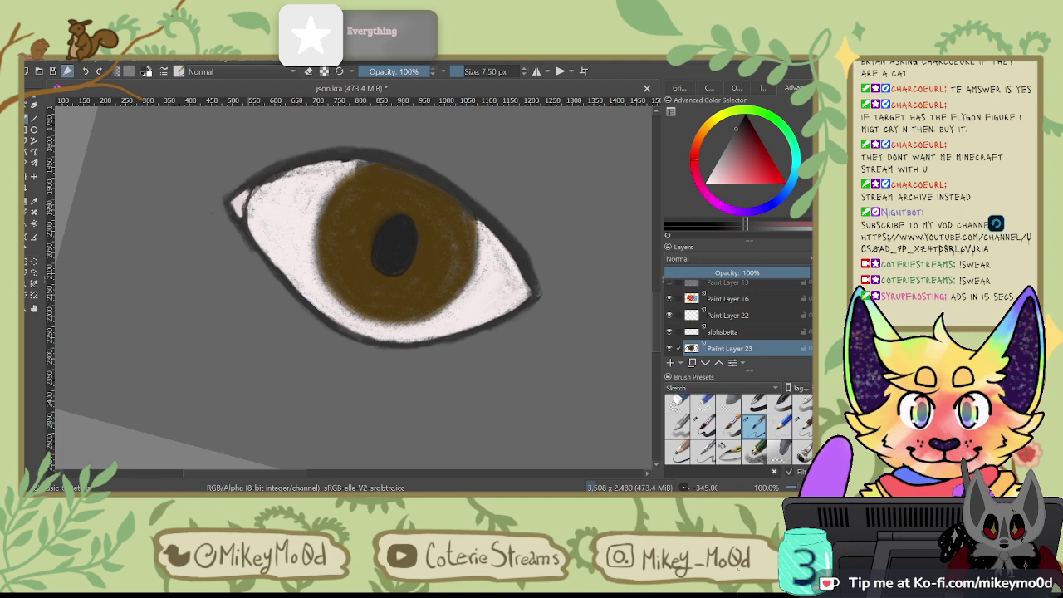
Step: Sharpen the inner edge of the upper eyelid outline above the inner-corner sclera with thin dark strokes
{"action": "key", "text": "4"}
{"action": "key", "text": "4"}
{"action": "key", "text": "4"}
{"action": "key", "text": "4"}
{"action": "key", "text": "4"}
{"action": "key", "text": "4"}
{"action": "key", "text": "4"}
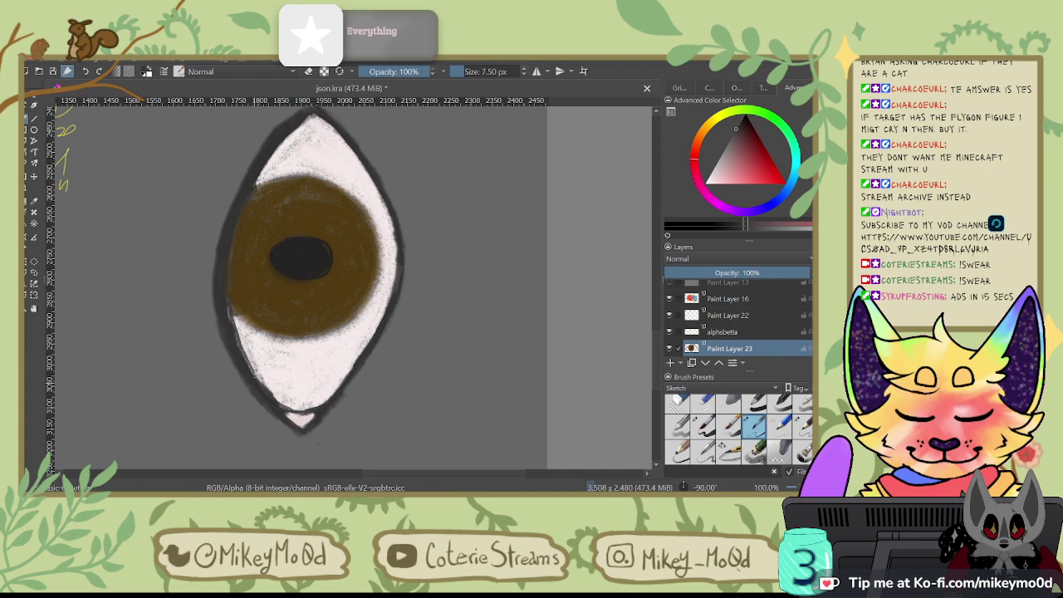
{"action": "key", "text": "6"}
{"action": "key", "text": "6"}
{"action": "key", "text": "6"}
{"action": "key", "text": "6"}
{"action": "key", "text": "6"}
{"action": "key", "text": "6"}
{"action": "key", "text": "6"}
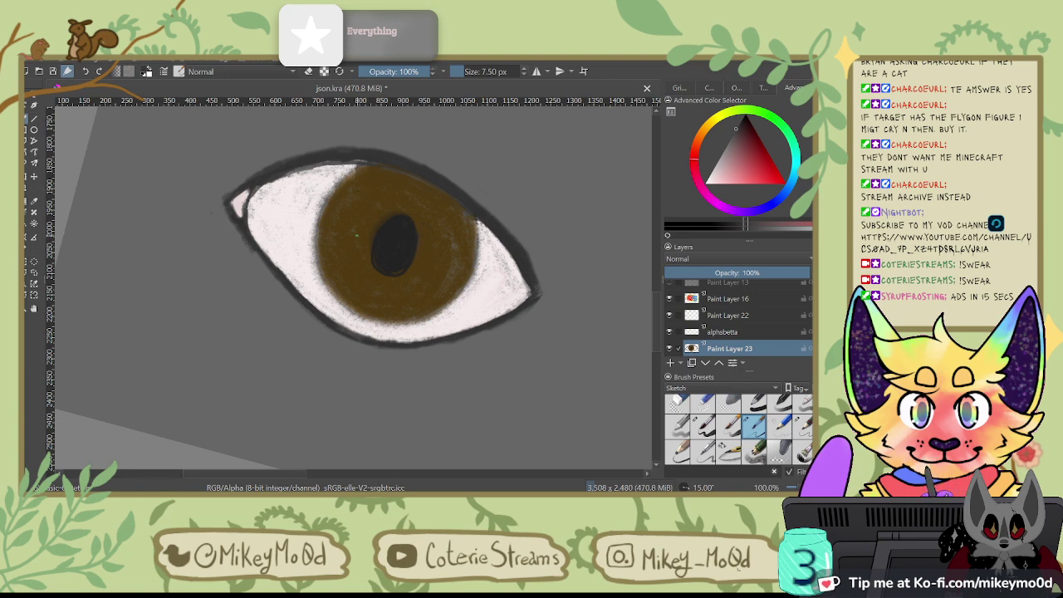
Step: Sample the iris's dark brown and define the iris edge facing the inner corner and lower lid with thin strokes
{"action": "left_click", "coordinate": [354, 218], "text": "ctrl"}
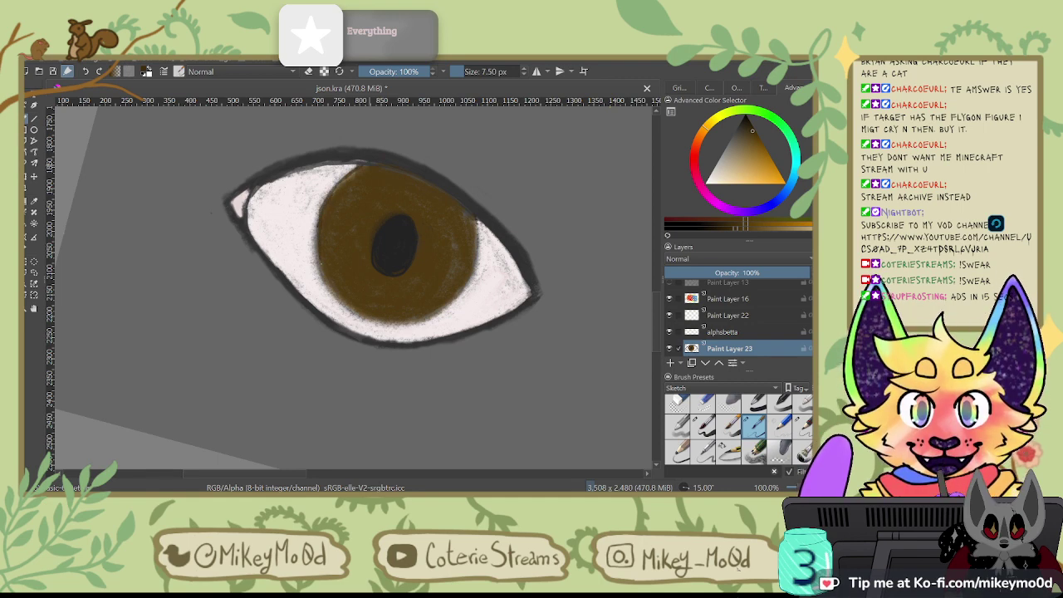
{"action": "key", "text": "6"}
{"action": "key", "text": "6"}
{"action": "key", "text": "6"}
{"action": "key", "text": "6"}
{"action": "key", "text": "6"}
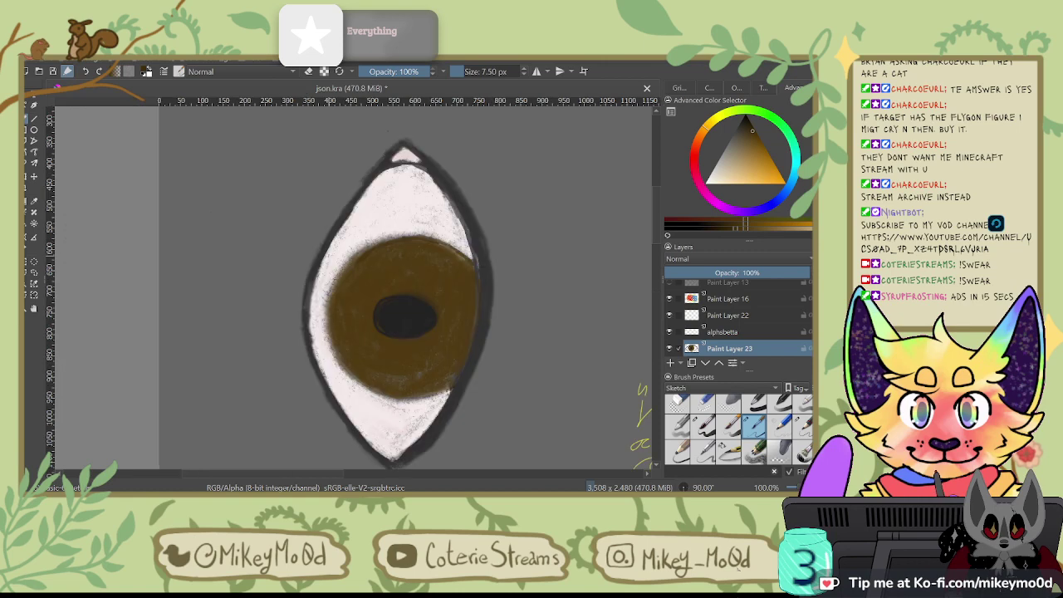
{"action": "left_click_drag", "start_coordinate": [356, 258], "coordinate": [373, 248]}
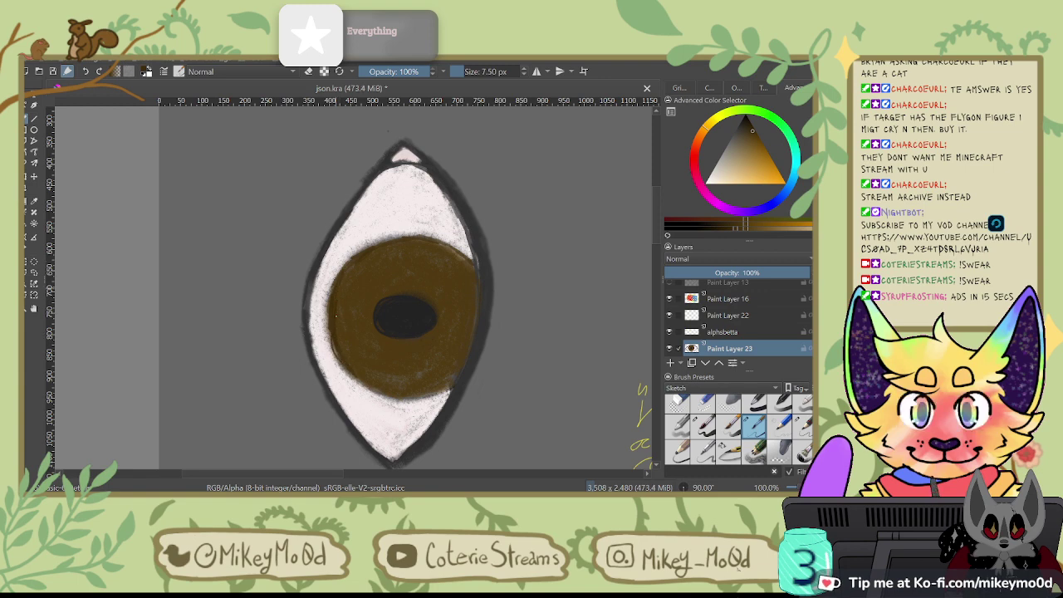
Step: Define the iris edge facing the outer corner with thin brown strokes, undoing the stroke that strays inside the iris
{"action": "key", "text": "6"}
{"action": "key", "text": "6"}
{"action": "key", "text": "6"}
{"action": "key", "text": "6"}
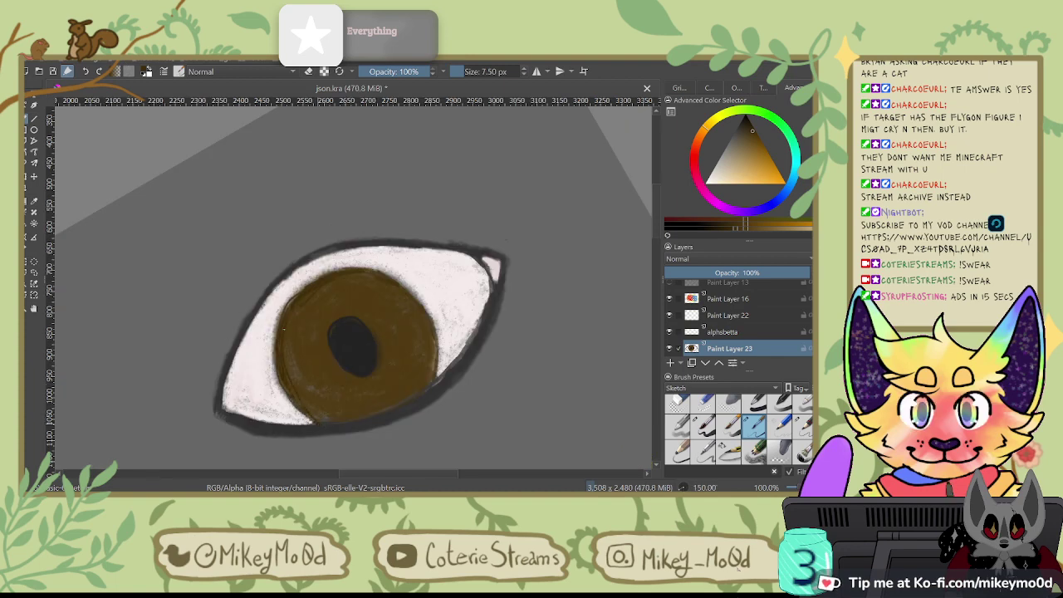
{"action": "left_click_drag", "start_coordinate": [295, 342], "coordinate": [322, 413]}
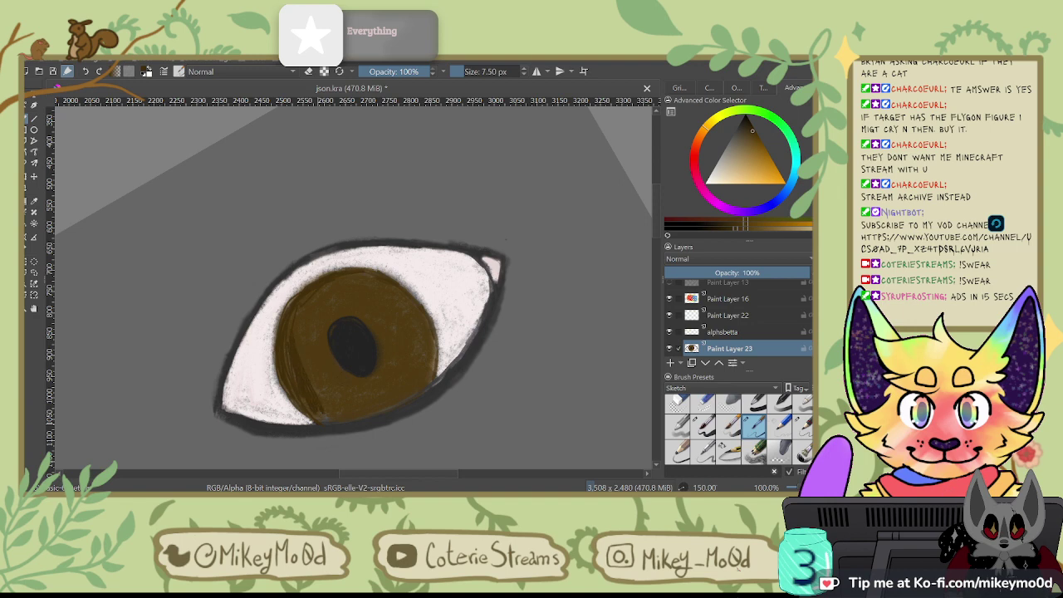
{"action": "key", "text": "ctrl+z"}
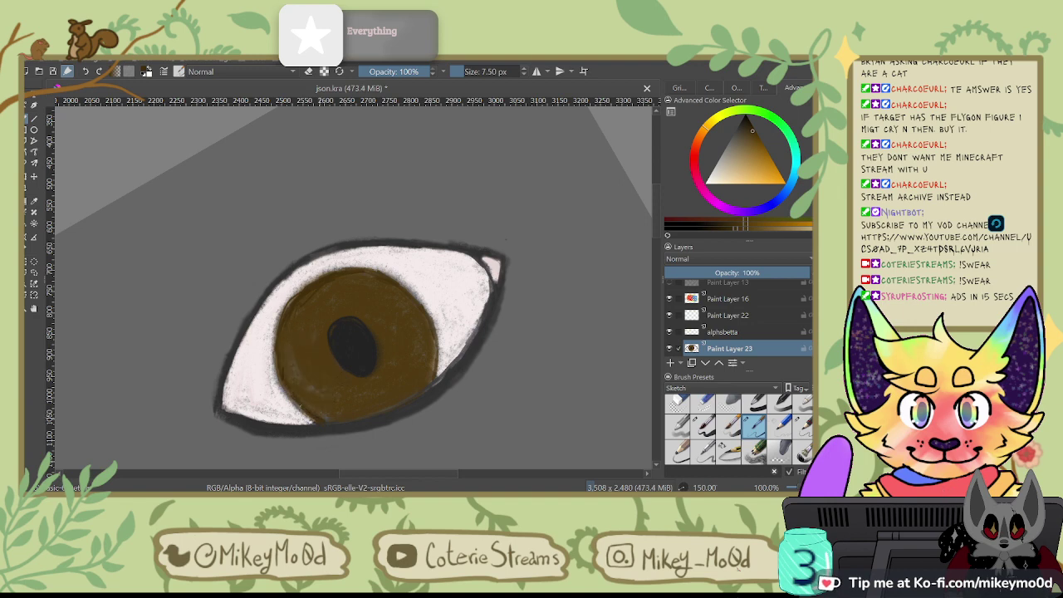
{"action": "left_click_drag", "start_coordinate": [281, 343], "coordinate": [282, 365]}
{"action": "left_click_drag", "start_coordinate": [298, 303], "coordinate": [292, 317]}
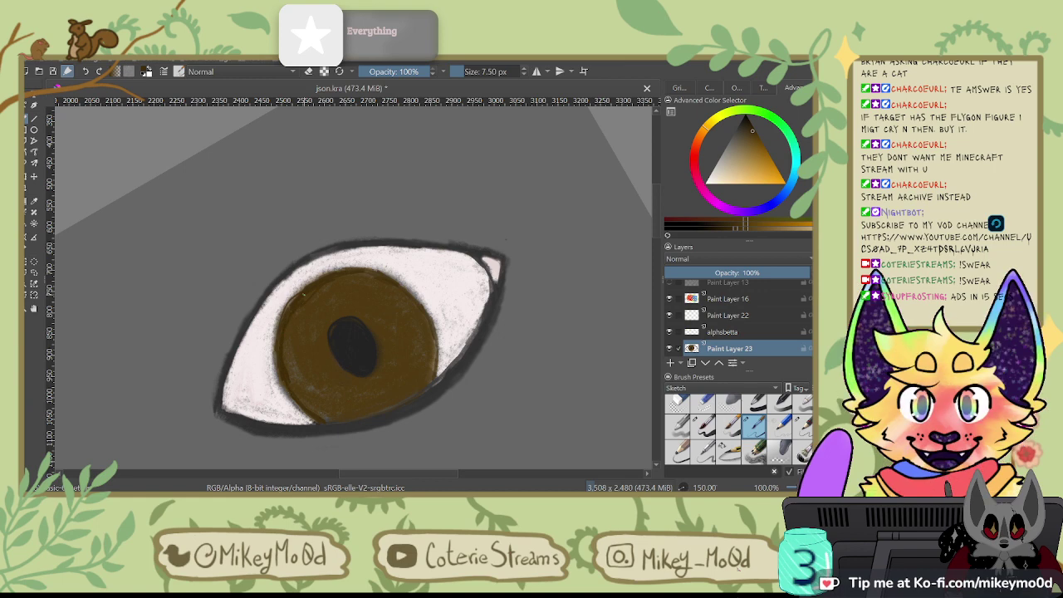
{"action": "key", "text": "4"}
{"action": "key", "text": "4"}
{"action": "key", "text": "4"}
{"action": "key", "text": "4"}
{"action": "key", "text": "4"}
{"action": "key", "text": "4"}
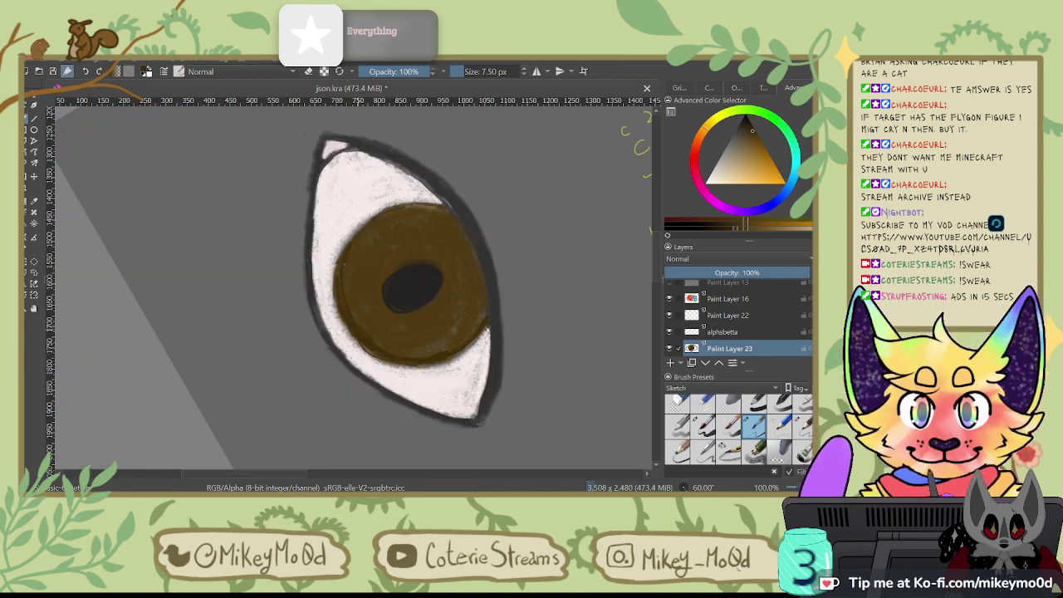
Step: Line the remaining iris edge near the upper lid on the inner-corner side with thin brown strokes
{"action": "key", "text": "4"}
{"action": "key", "text": "4"}
{"action": "key", "text": "4"}
{"action": "key", "text": "4"}
{"action": "key", "text": "4"}
{"action": "key", "text": "4"}
{"action": "key", "text": "4"}
{"action": "mouse_move", "coordinate": [258, 218]}
{"action": "left_mouse_down"}
{"action": "mouse_move", "coordinate": [259, 244]}
{"action": "mouse_move", "coordinate": [284, 278]}
{"action": "left_mouse_up"}
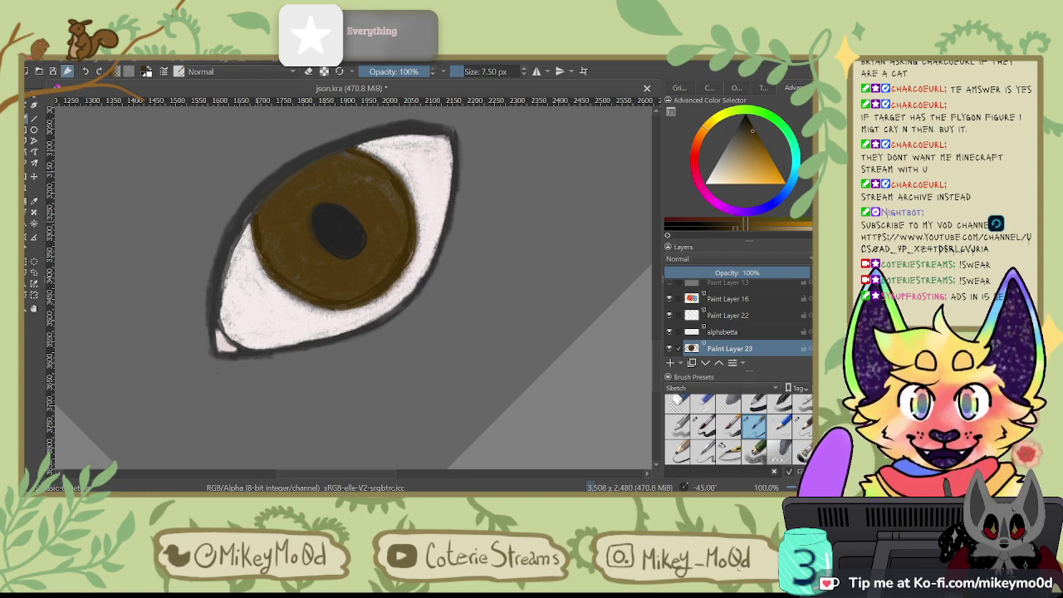
Step: Switch to the 50 px blending brush and smooth the inner-corner sclera and the iris edge beside it
{"action": "scroll", "coordinate": [778, 432], "scroll_direction": "down", "scroll_amount": 5}
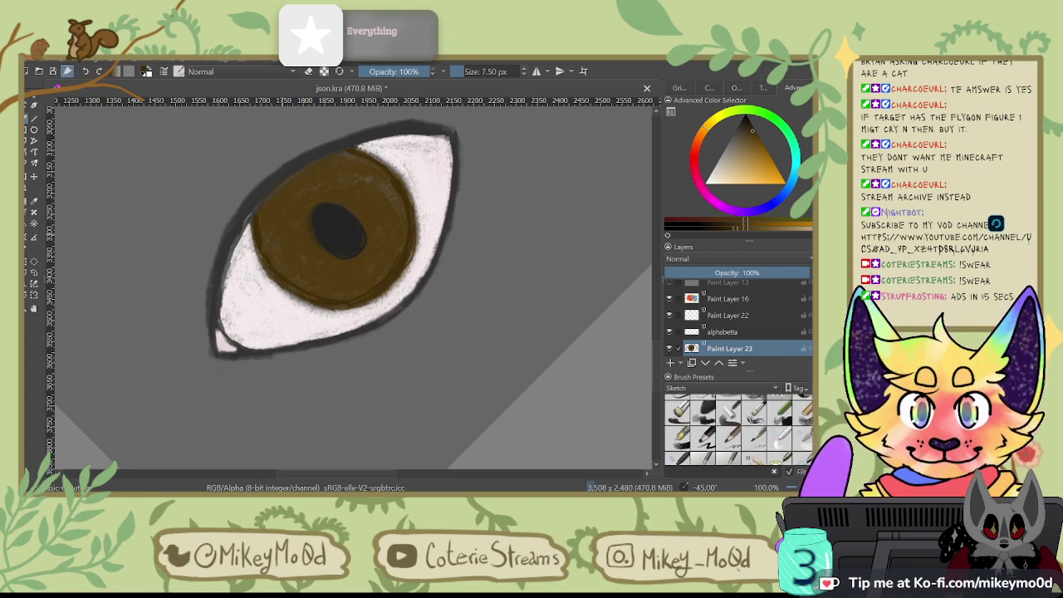
{"action": "left_click", "coordinate": [779, 438]}
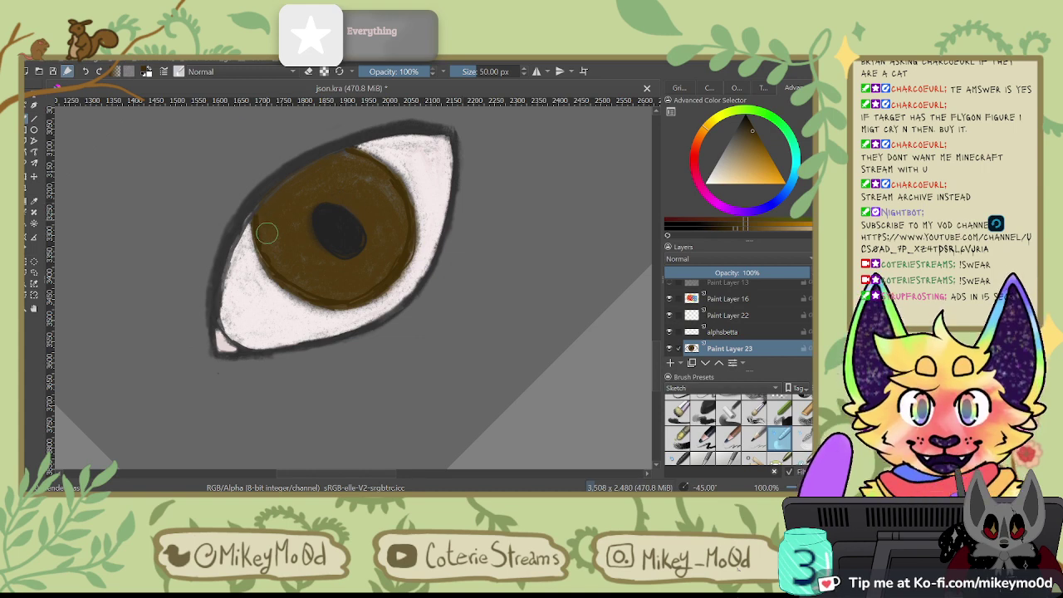
{"action": "mouse_move", "coordinate": [263, 222]}
{"action": "left_mouse_down"}
{"action": "mouse_move", "coordinate": [270, 253]}
{"action": "mouse_move", "coordinate": [284, 270]}
{"action": "mouse_move", "coordinate": [265, 235]}
{"action": "mouse_move", "coordinate": [303, 284]}
{"action": "mouse_move", "coordinate": [276, 264]}
{"action": "mouse_move", "coordinate": [321, 291]}
{"action": "left_mouse_up"}
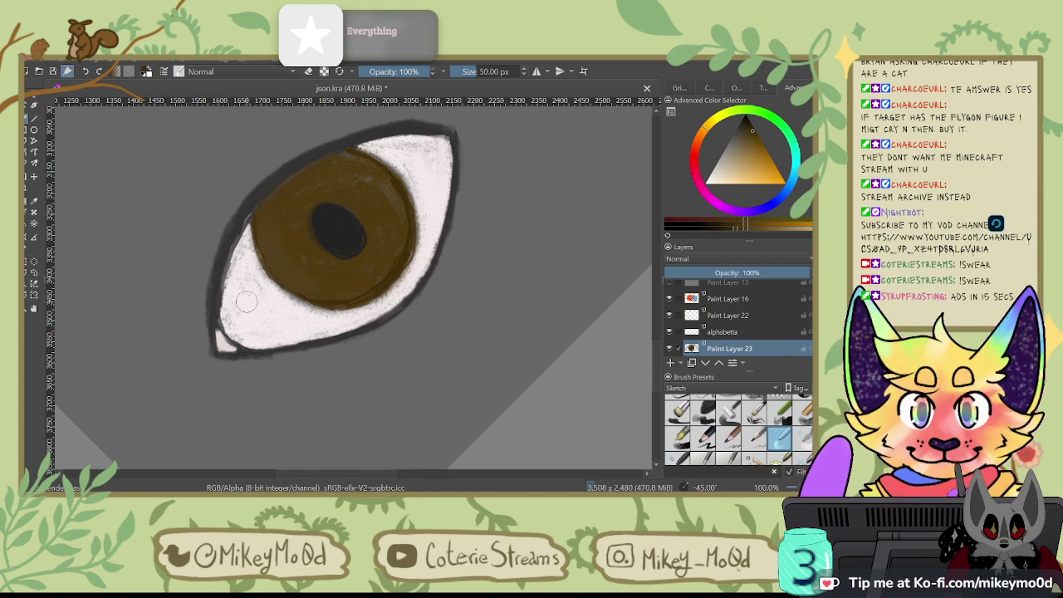
{"action": "mouse_move", "coordinate": [235, 278]}
{"action": "left_mouse_down"}
{"action": "mouse_move", "coordinate": [240, 245]}
{"action": "mouse_move", "coordinate": [229, 308]}
{"action": "mouse_move", "coordinate": [247, 339]}
{"action": "left_mouse_up"}
{"action": "left_click_drag", "start_coordinate": [247, 233], "coordinate": [273, 289]}
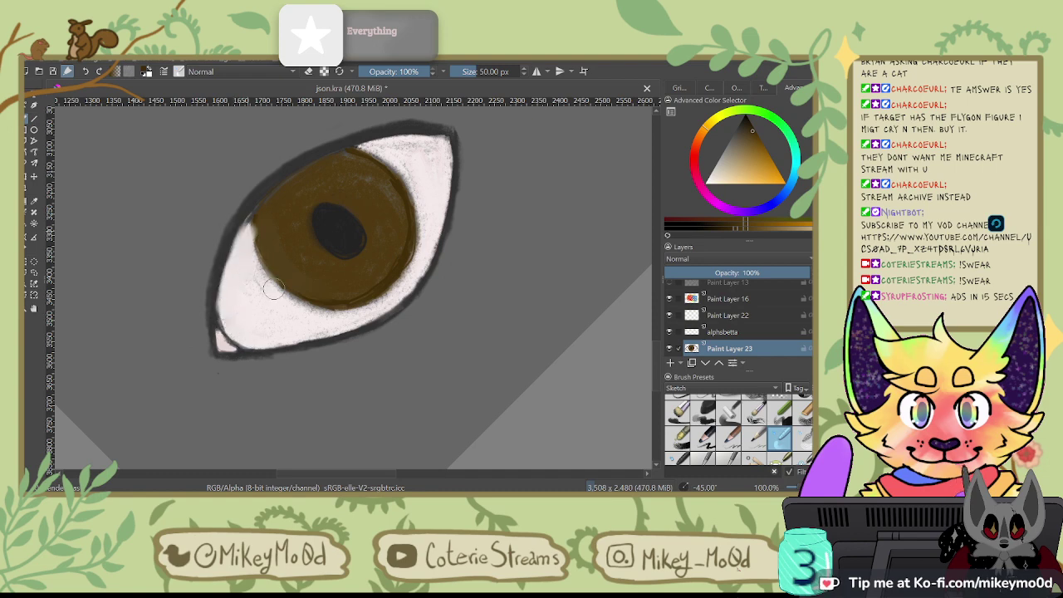
{"action": "left_click_drag", "start_coordinate": [260, 208], "coordinate": [271, 254]}
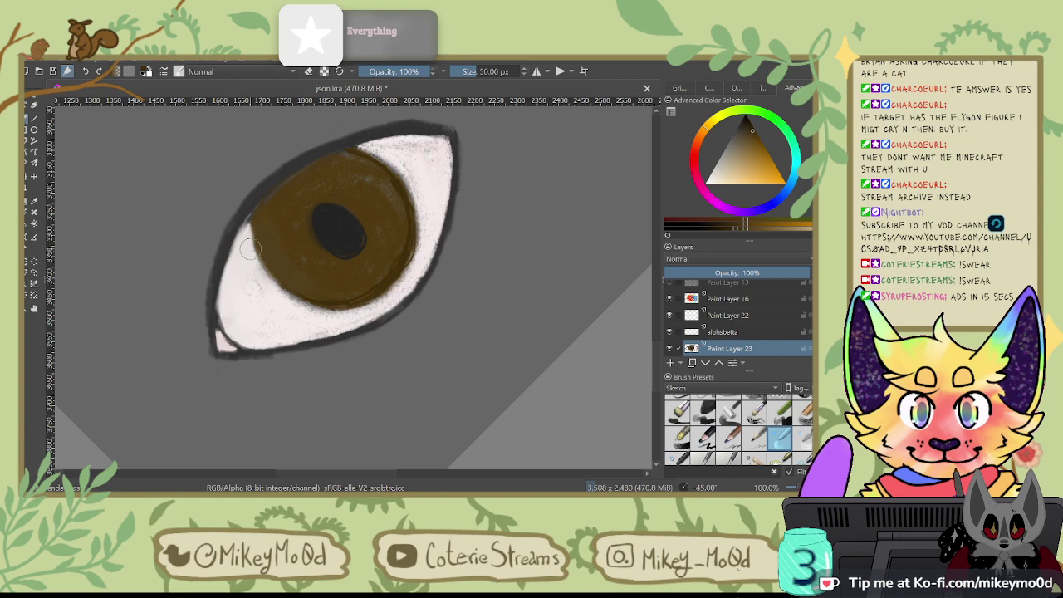
{"action": "mouse_move", "coordinate": [292, 301]}
{"action": "left_mouse_down"}
{"action": "mouse_move", "coordinate": [298, 309]}
{"action": "mouse_move", "coordinate": [274, 316]}
{"action": "mouse_move", "coordinate": [280, 330]}
{"action": "left_mouse_up"}
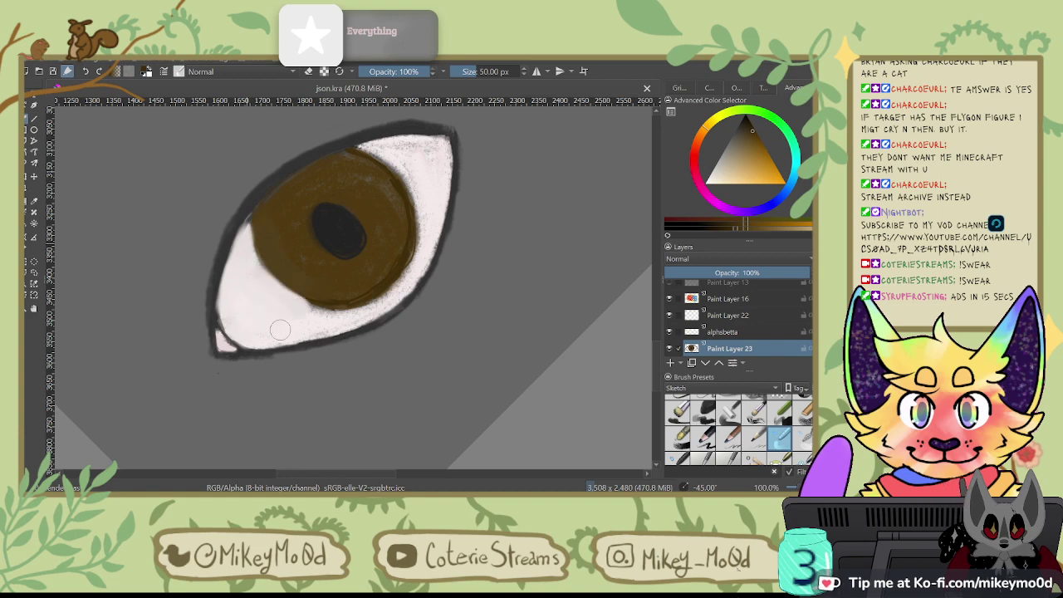
Step: Blend the grainy brown of the iris around the pupil into an even tone
{"action": "key", "text": "6"}
{"action": "key", "text": "6"}
{"action": "key", "text": "6"}
{"action": "key", "text": "6"}
{"action": "key", "text": "6"}
{"action": "key", "text": "6"}
{"action": "key", "text": "6"}
{"action": "key", "text": "6"}
{"action": "mouse_move", "coordinate": [358, 316]}
{"action": "left_mouse_down"}
{"action": "mouse_move", "coordinate": [344, 292]}
{"action": "mouse_move", "coordinate": [397, 233]}
{"action": "mouse_move", "coordinate": [388, 236]}
{"action": "mouse_move", "coordinate": [420, 233]}
{"action": "left_mouse_up"}
{"action": "mouse_move", "coordinate": [354, 278]}
{"action": "left_mouse_down"}
{"action": "mouse_move", "coordinate": [363, 346]}
{"action": "mouse_move", "coordinate": [376, 357]}
{"action": "left_mouse_up"}
{"action": "left_click_drag", "start_coordinate": [349, 301], "coordinate": [357, 322]}
Step: Blend the dark pupil into the surrounding iris to leave a soft dark brown oval at its centre
{"action": "key", "text": "6"}
{"action": "key", "text": "6"}
{"action": "key", "text": "6"}
{"action": "key", "text": "6"}
{"action": "key", "text": "6"}
{"action": "key", "text": "6"}
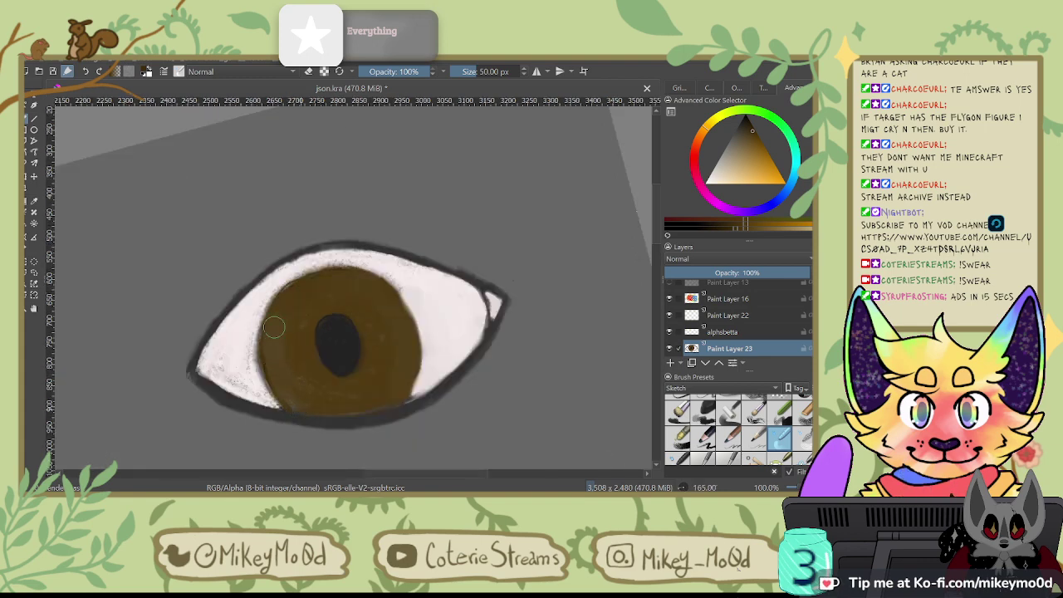
{"action": "mouse_move", "coordinate": [302, 384]}
{"action": "left_mouse_down"}
{"action": "mouse_move", "coordinate": [308, 310]}
{"action": "mouse_move", "coordinate": [308, 341]}
{"action": "mouse_move", "coordinate": [284, 387]}
{"action": "mouse_move", "coordinate": [322, 408]}
{"action": "mouse_move", "coordinate": [343, 399]}
{"action": "mouse_move", "coordinate": [328, 339]}
{"action": "mouse_move", "coordinate": [354, 353]}
{"action": "mouse_move", "coordinate": [348, 315]}
{"action": "mouse_move", "coordinate": [354, 323]}
{"action": "mouse_move", "coordinate": [421, 297]}
{"action": "mouse_move", "coordinate": [407, 286]}
{"action": "mouse_move", "coordinate": [390, 297]}
{"action": "mouse_move", "coordinate": [397, 305]}
{"action": "mouse_move", "coordinate": [418, 289]}
{"action": "mouse_move", "coordinate": [391, 297]}
{"action": "left_mouse_up"}
{"action": "key", "text": "4"}
{"action": "key", "text": "4"}
{"action": "key", "text": "4"}
{"action": "key", "text": "4"}
{"action": "key", "text": "4"}
{"action": "key", "text": "4"}
{"action": "key", "text": "4"}
{"action": "key", "text": "4"}
{"action": "key", "text": "4"}
{"action": "key", "text": "4"}
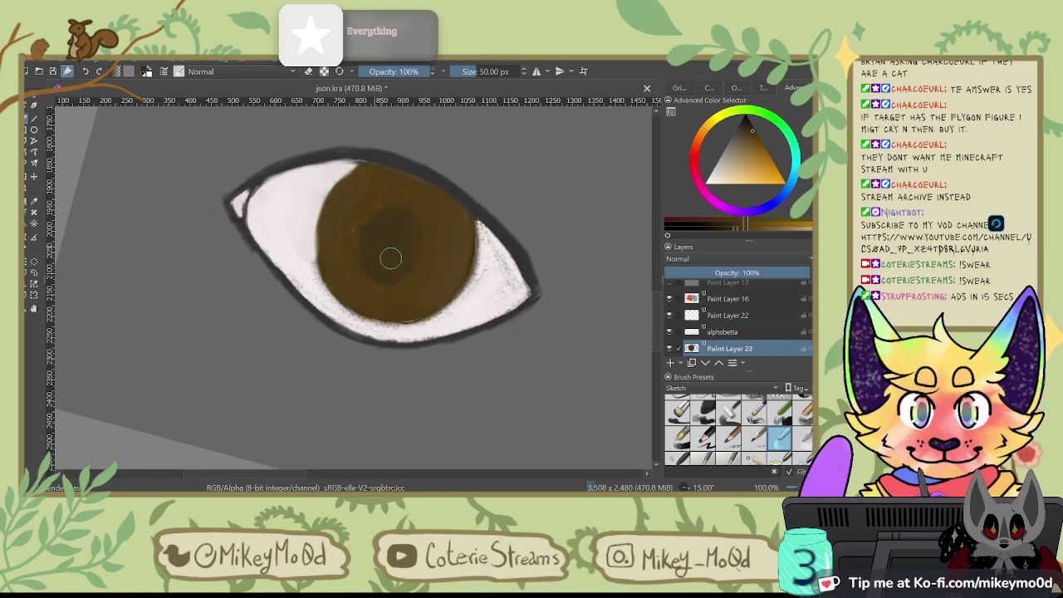
{"action": "left_click_drag", "start_coordinate": [373, 266], "coordinate": [387, 221]}
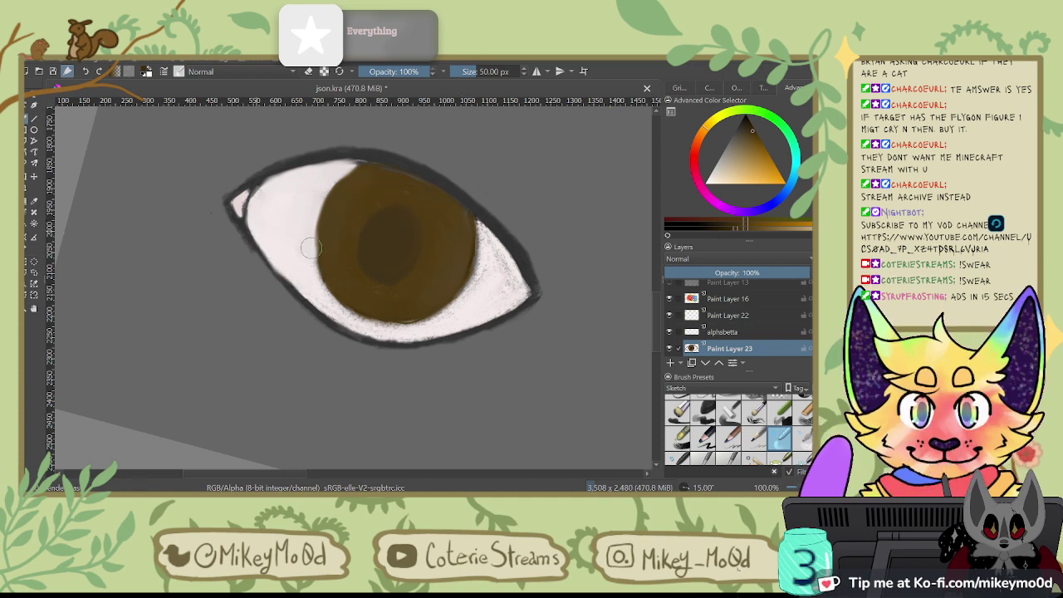
Step: Smooth the sclera along the lower lid from beneath the iris to the outer corner with the blending brush
{"action": "mouse_move", "coordinate": [313, 280]}
{"action": "left_mouse_down"}
{"action": "mouse_move", "coordinate": [353, 318]}
{"action": "mouse_move", "coordinate": [374, 321]}
{"action": "left_mouse_up"}
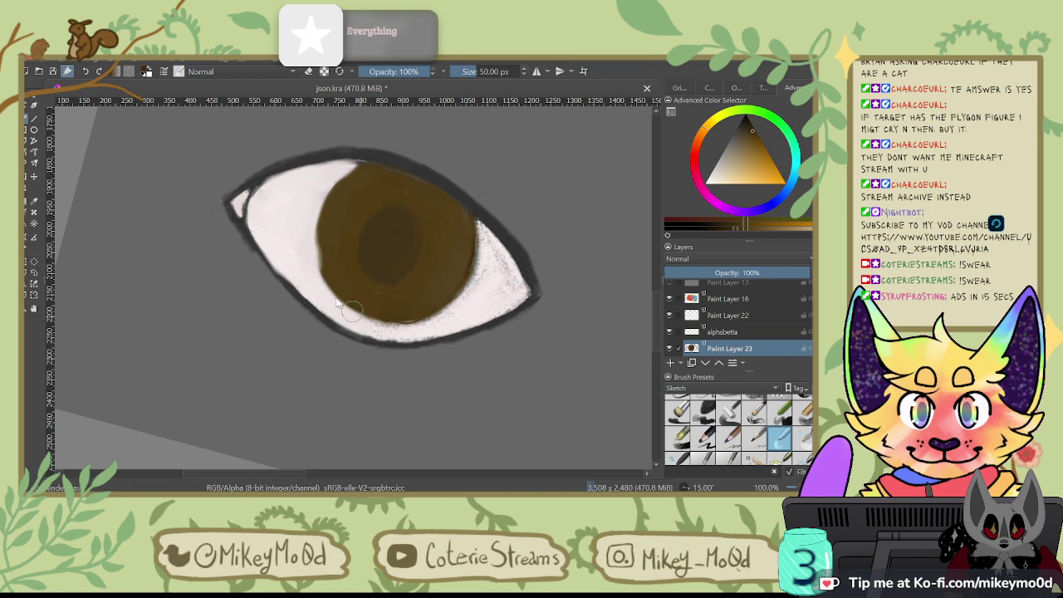
{"action": "key", "text": "6"}
{"action": "key", "text": "6"}
{"action": "key", "text": "6"}
{"action": "key", "text": "6"}
{"action": "key", "text": "6"}
{"action": "mouse_move", "coordinate": [320, 341]}
{"action": "left_mouse_down"}
{"action": "mouse_move", "coordinate": [324, 332]}
{"action": "mouse_move", "coordinate": [330, 369]}
{"action": "mouse_move", "coordinate": [408, 409]}
{"action": "mouse_move", "coordinate": [427, 406]}
{"action": "mouse_move", "coordinate": [385, 406]}
{"action": "mouse_move", "coordinate": [422, 415]}
{"action": "left_mouse_up"}
{"action": "left_click_drag", "start_coordinate": [390, 452], "coordinate": [364, 428]}
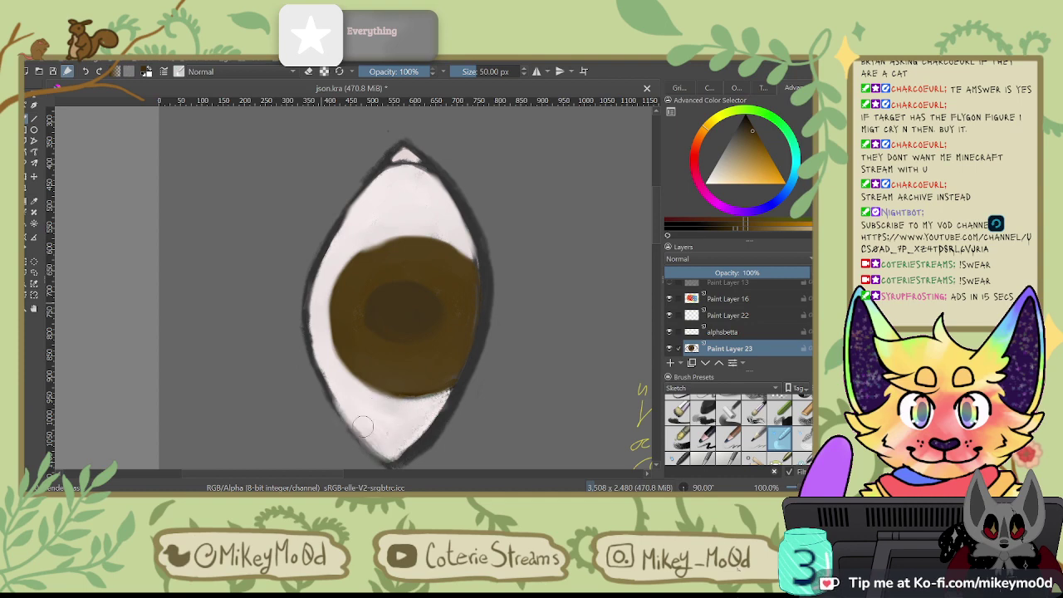
Step: Blend the remaining grainy sclera between the iris and the upper lid at the outer corner
{"action": "key", "text": "4"}
{"action": "key", "text": "4"}
{"action": "key", "text": "4"}
{"action": "key", "text": "4"}
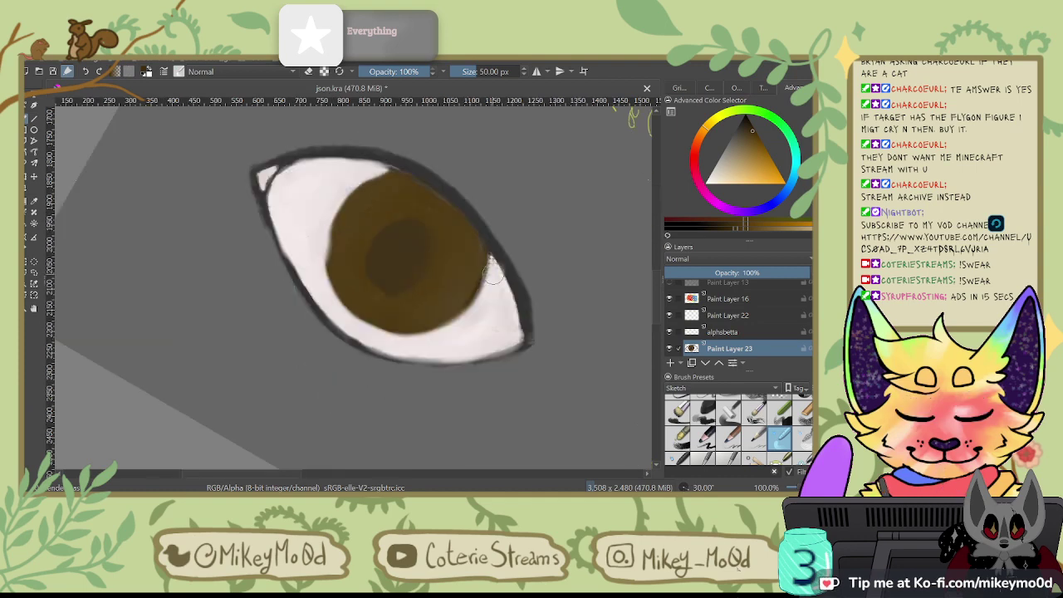
{"action": "left_click_drag", "start_coordinate": [493, 260], "coordinate": [509, 314]}
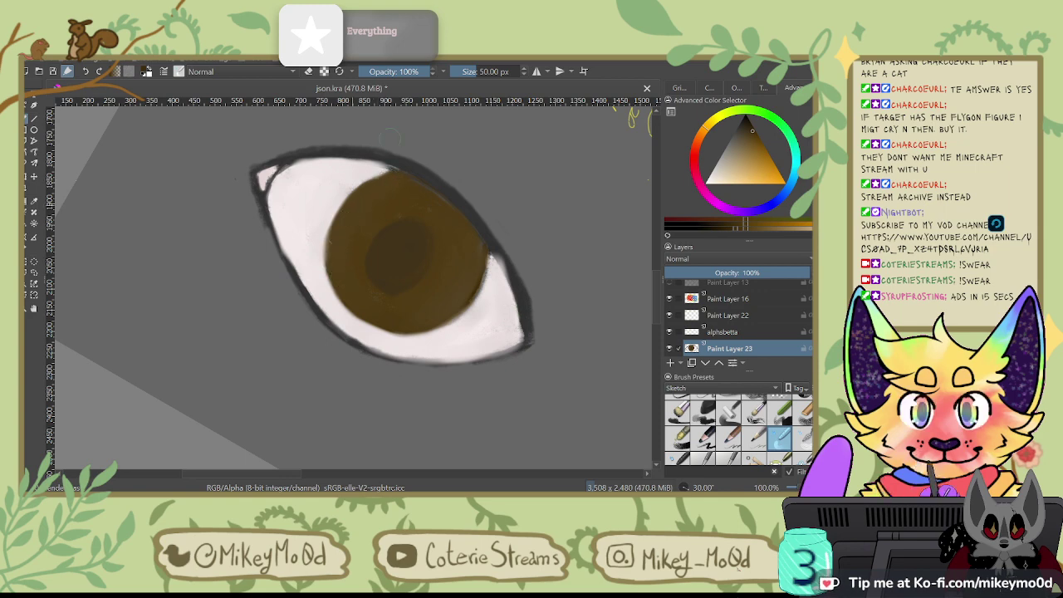
Step: Smooth the upper lid outline from the outer corner to above the iris with the 50 px blending brush
{"action": "key", "text": "4"}
{"action": "key", "text": "4"}
{"action": "key", "text": "4"}
{"action": "key", "text": "4"}
{"action": "key", "text": "4"}
{"action": "key", "text": "4"}
{"action": "key", "text": "4"}
{"action": "key", "text": "4"}
{"action": "key", "text": "4"}
{"action": "key", "text": "4"}
{"action": "key", "text": "4"}
{"action": "key", "text": "4"}
{"action": "key", "text": "4"}
{"action": "key", "text": "4"}
{"action": "key", "text": "4"}
{"action": "key", "text": "4"}
{"action": "key", "text": "4"}
{"action": "key", "text": "4"}
{"action": "key", "text": "4"}
{"action": "key", "text": "4"}
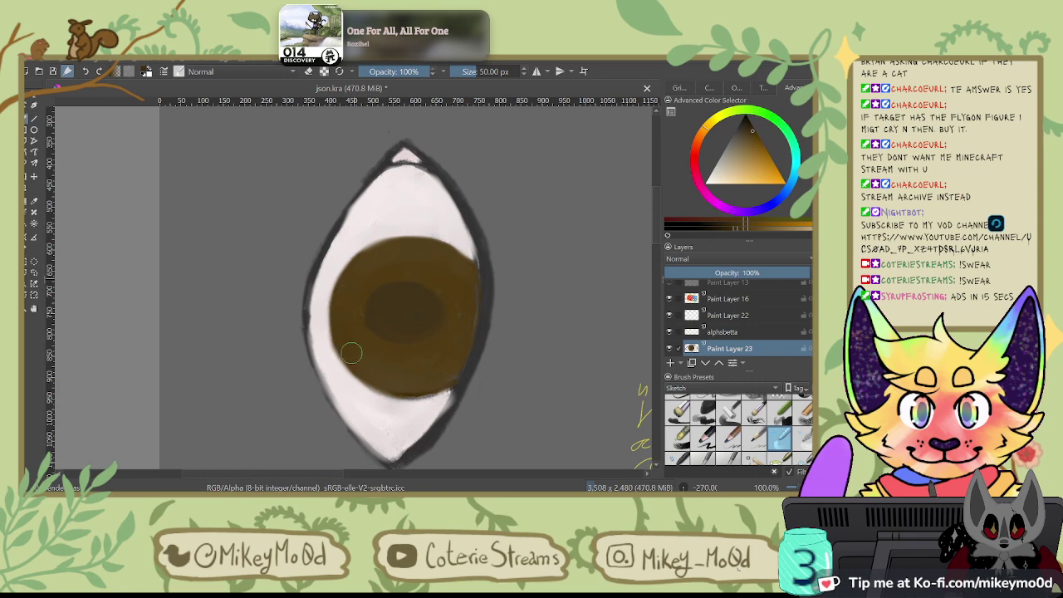
{"action": "key", "text": "6"}
{"action": "key", "text": "6"}
{"action": "key", "text": "6"}
{"action": "key", "text": "6"}
{"action": "key", "text": "6"}
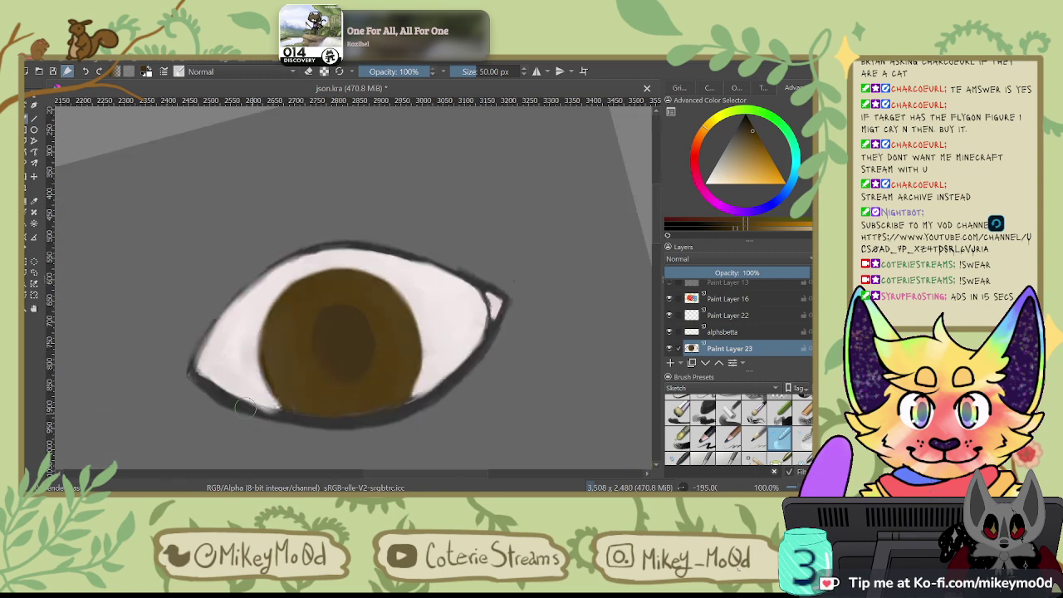
{"action": "left_click_drag", "start_coordinate": [263, 416], "coordinate": [236, 406]}
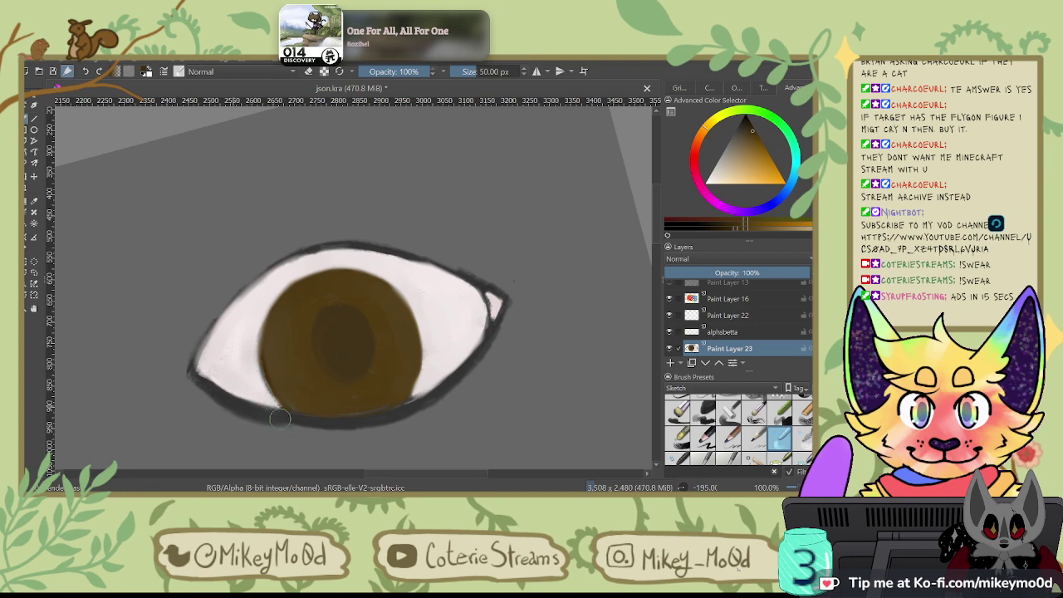
{"action": "mouse_move", "coordinate": [309, 424]}
{"action": "left_mouse_down"}
{"action": "mouse_move", "coordinate": [284, 423]}
{"action": "mouse_move", "coordinate": [325, 425]}
{"action": "mouse_move", "coordinate": [271, 422]}
{"action": "mouse_move", "coordinate": [311, 427]}
{"action": "left_mouse_up"}
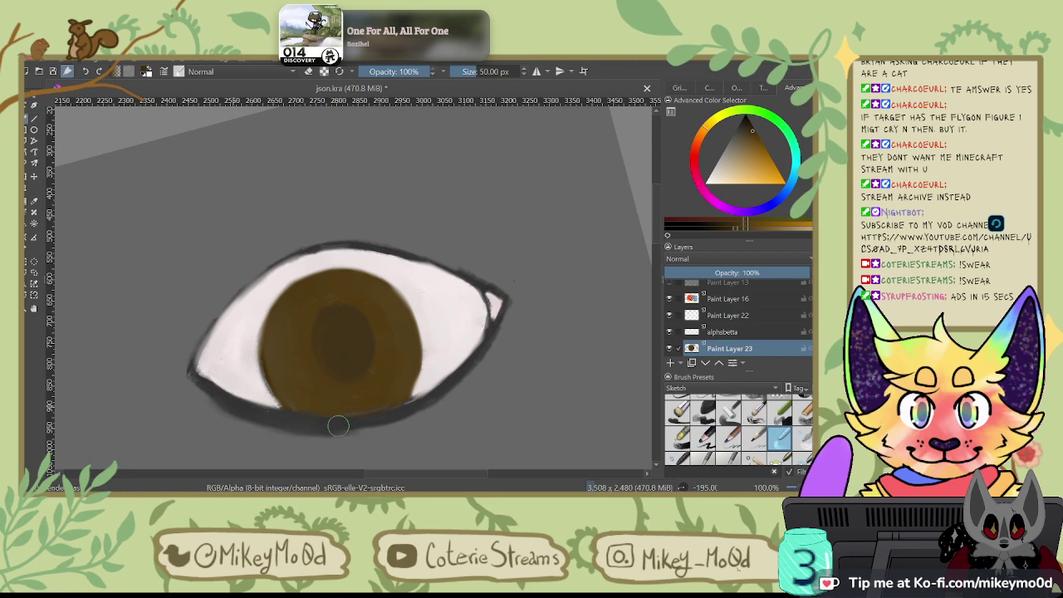
Step: Soften the outer edge of the upper eyelid outline into the grey background along the iris and towards the inner corner
{"action": "key", "text": "6"}
{"action": "key", "text": "6"}
{"action": "key", "text": "6"}
{"action": "key", "text": "6"}
{"action": "key", "text": "6"}
{"action": "key", "text": "6"}
{"action": "mouse_move", "coordinate": [225, 311]}
{"action": "left_mouse_down"}
{"action": "mouse_move", "coordinate": [218, 324]}
{"action": "mouse_move", "coordinate": [248, 377]}
{"action": "left_mouse_up"}
{"action": "mouse_move", "coordinate": [213, 221]}
{"action": "left_mouse_down"}
{"action": "mouse_move", "coordinate": [206, 294]}
{"action": "mouse_move", "coordinate": [227, 166]}
{"action": "mouse_move", "coordinate": [222, 347]}
{"action": "mouse_move", "coordinate": [258, 399]}
{"action": "left_mouse_up"}
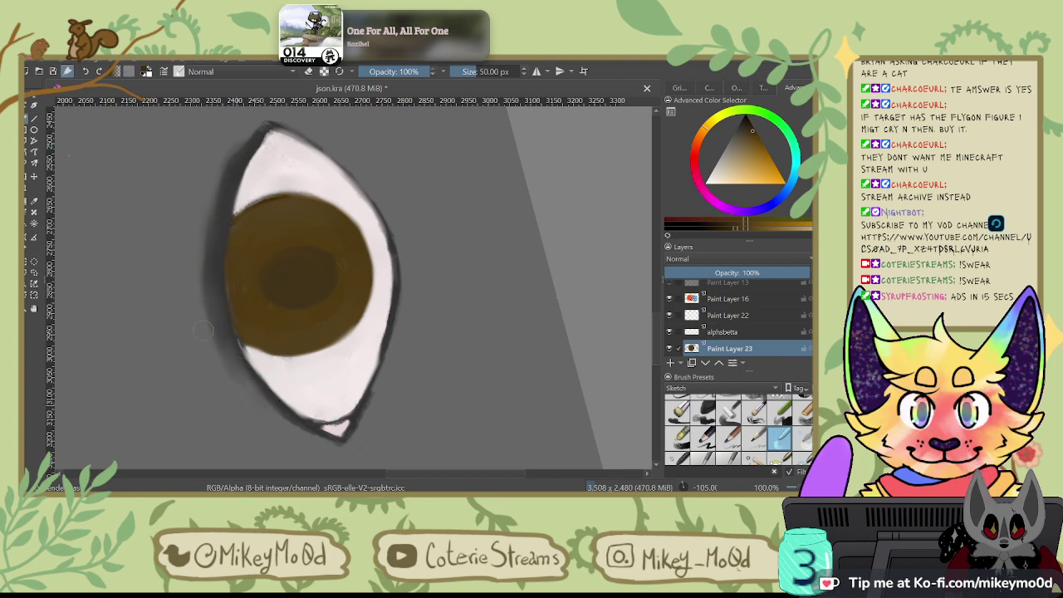
{"action": "mouse_move", "coordinate": [201, 307]}
{"action": "left_mouse_down"}
{"action": "mouse_move", "coordinate": [203, 273]}
{"action": "mouse_move", "coordinate": [216, 367]}
{"action": "mouse_move", "coordinate": [202, 241]}
{"action": "left_mouse_up"}
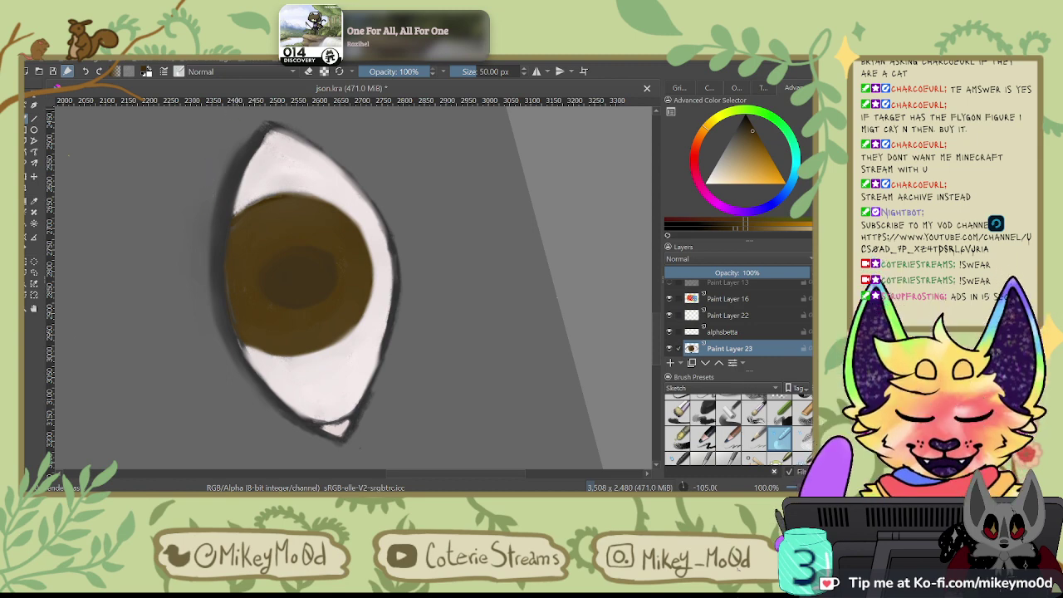
Step: Switch from the blending brush to the 31.09 px drawing brush in the Sketch presets
{"action": "scroll", "coordinate": [739, 428], "scroll_direction": "up", "scroll_amount": 1}
{"action": "scroll", "coordinate": [802, 427], "scroll_direction": "up", "scroll_amount": 3}
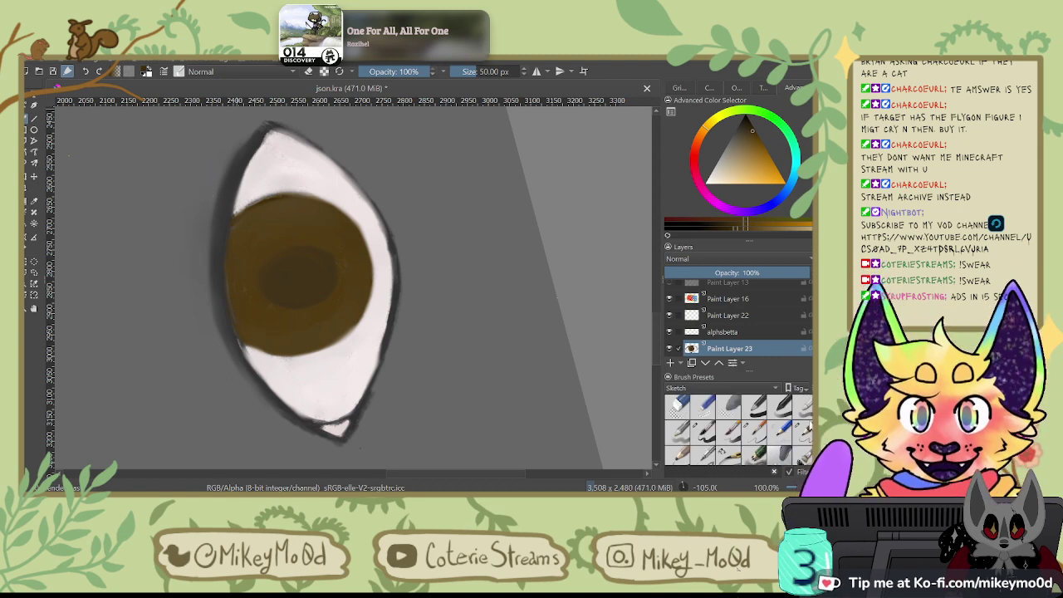
{"action": "left_click", "coordinate": [803, 431]}
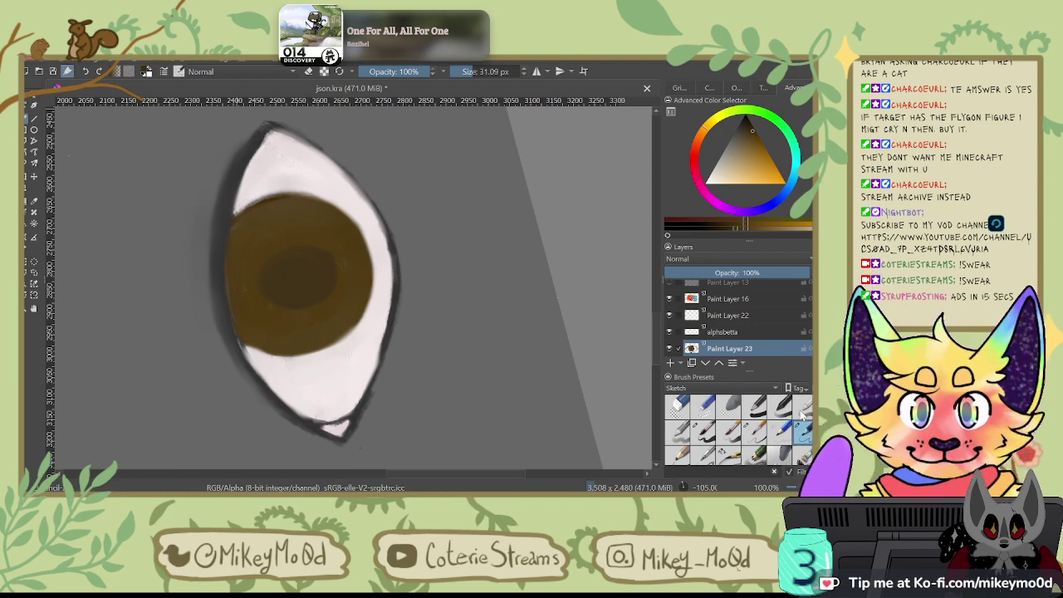
Step: Try a dark stroke along the lower lid outline using a colour sampled from the eye
{"action": "left_click", "coordinate": [270, 187], "text": "ctrl"}
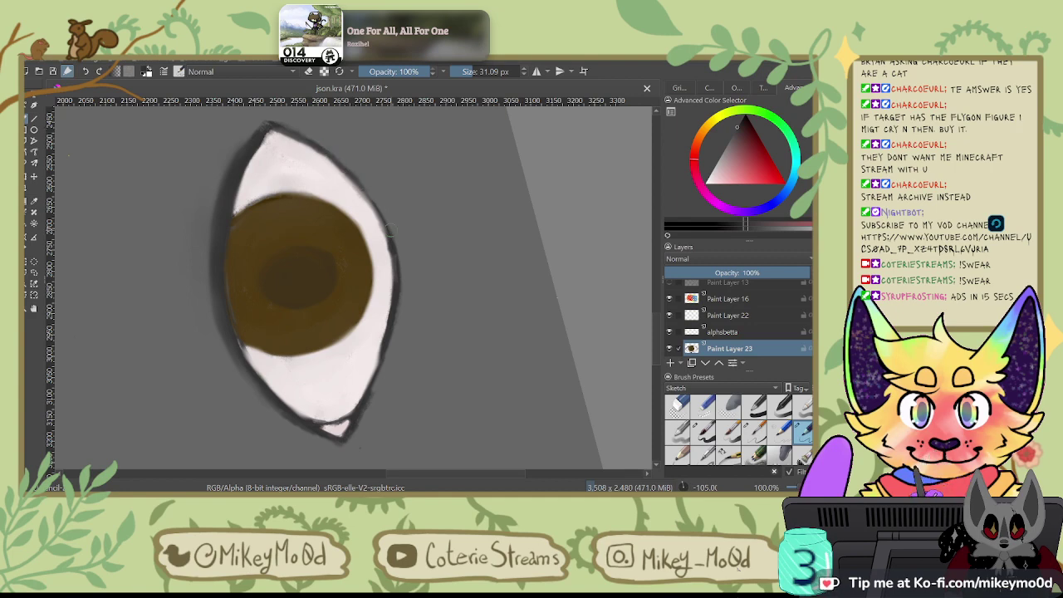
{"action": "left_click_drag", "start_coordinate": [384, 220], "coordinate": [392, 245]}
{"action": "key", "text": "ctrl+z"}
{"action": "left_click", "coordinate": [325, 177], "text": "ctrl"}
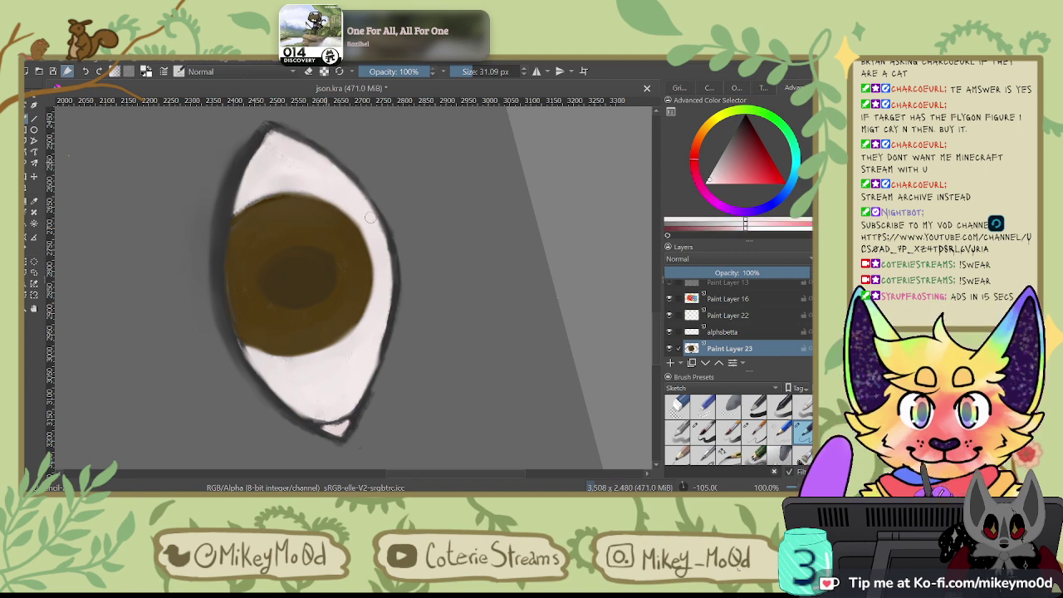
Step: Sample the iris brown, adjust its shade, and paint a warmer brown ring around the darker pupil
{"action": "left_click", "coordinate": [303, 266], "text": "ctrl"}
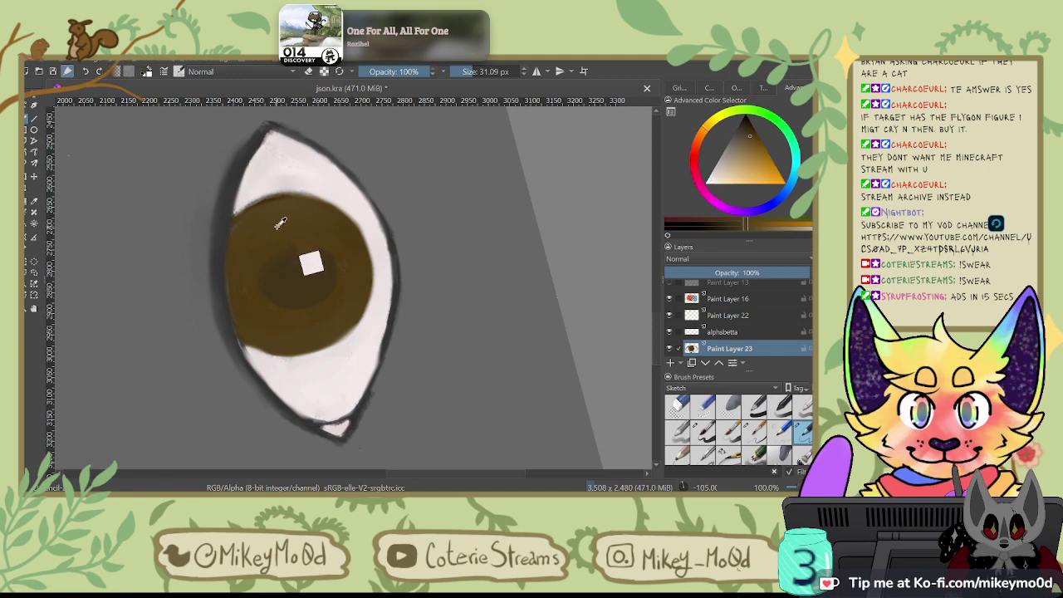
{"action": "key", "text": "4"}
{"action": "key", "text": "4"}
{"action": "key", "text": "4"}
{"action": "key", "text": "4"}
{"action": "key", "text": "4"}
{"action": "key", "text": "4"}
{"action": "key", "text": "4"}
{"action": "key", "text": "4"}
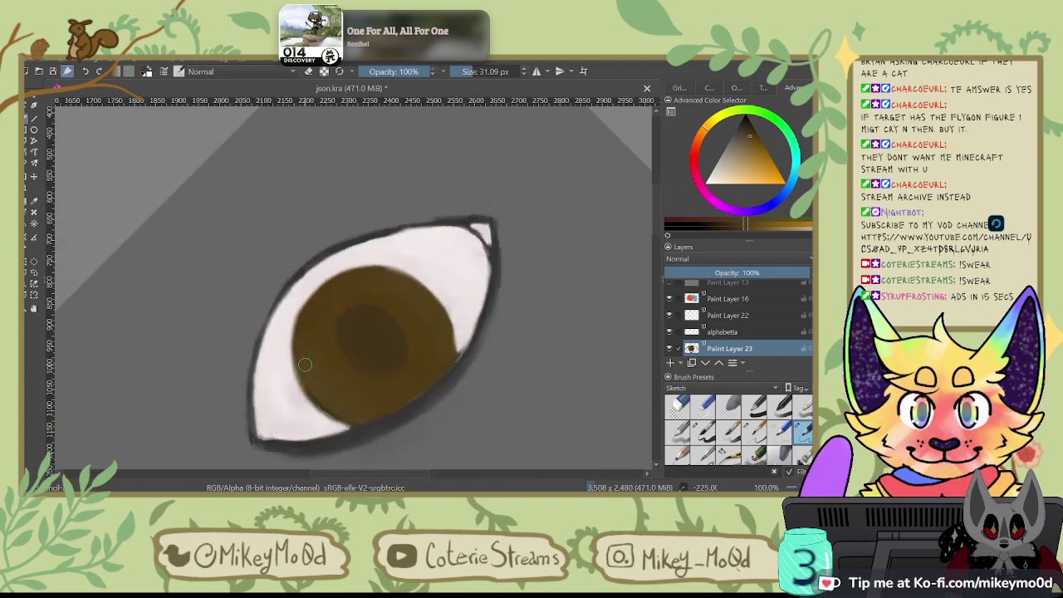
{"action": "left_click", "coordinate": [300, 351], "text": "ctrl"}
{"action": "left_click", "coordinate": [754, 222]}
{"action": "key", "text": "4"}
{"action": "key", "text": "5"}
{"action": "key", "text": "4"}
{"action": "key", "text": "4"}
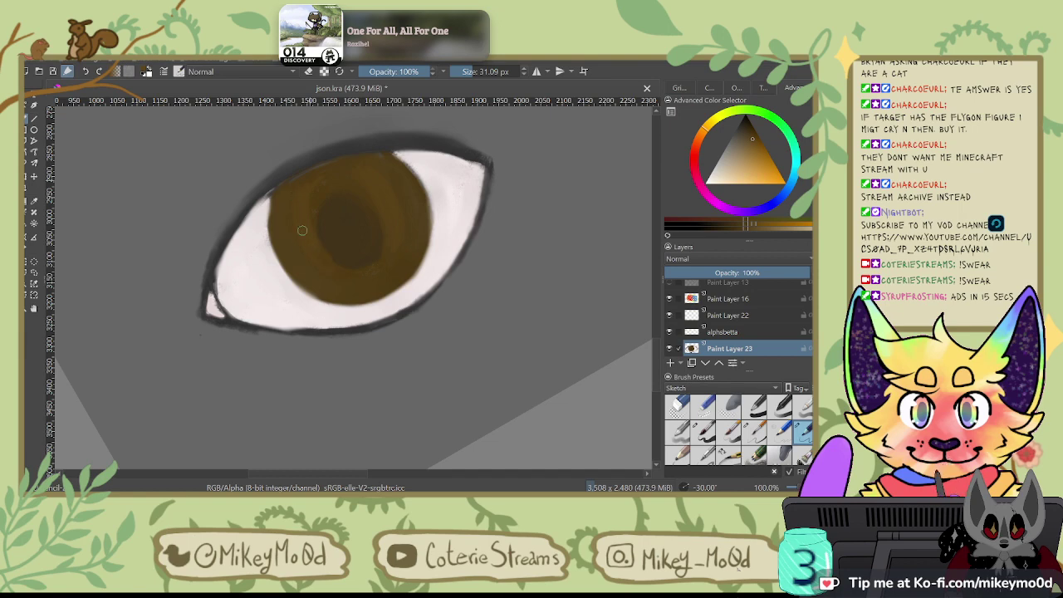
{"action": "key", "text": "5"}
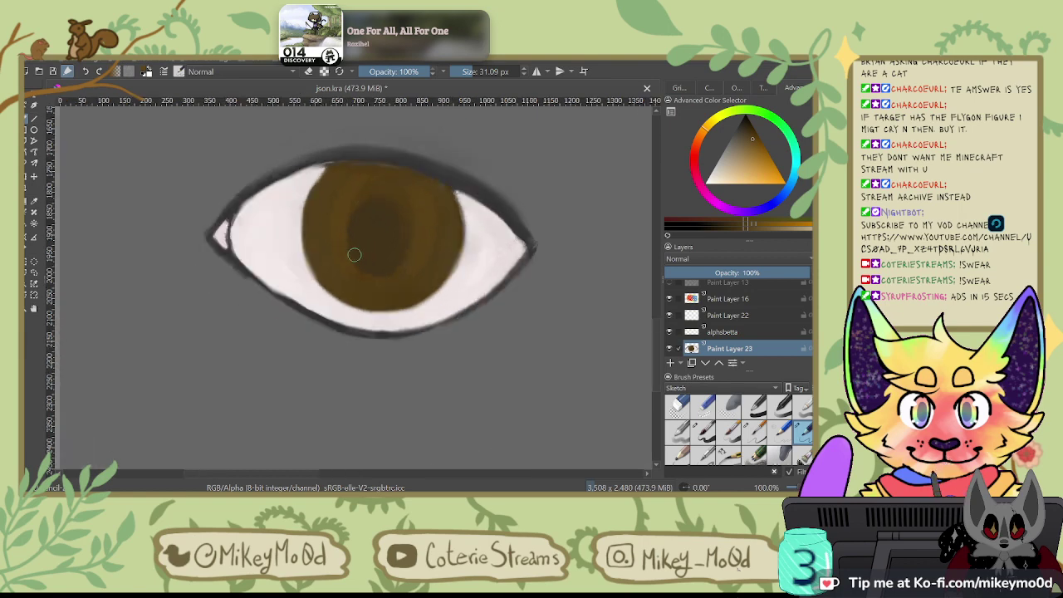
Step: Try to blend the pupil and the brown ring together with two different 50 px Sketch brushes
{"action": "key", "text": "6"}
{"action": "key", "text": "6"}
{"action": "key", "text": "6"}
{"action": "key", "text": "6"}
{"action": "key", "text": "6"}
{"action": "key", "text": "6"}
{"action": "key", "text": "6"}
{"action": "key", "text": "6"}
{"action": "key", "text": "6"}
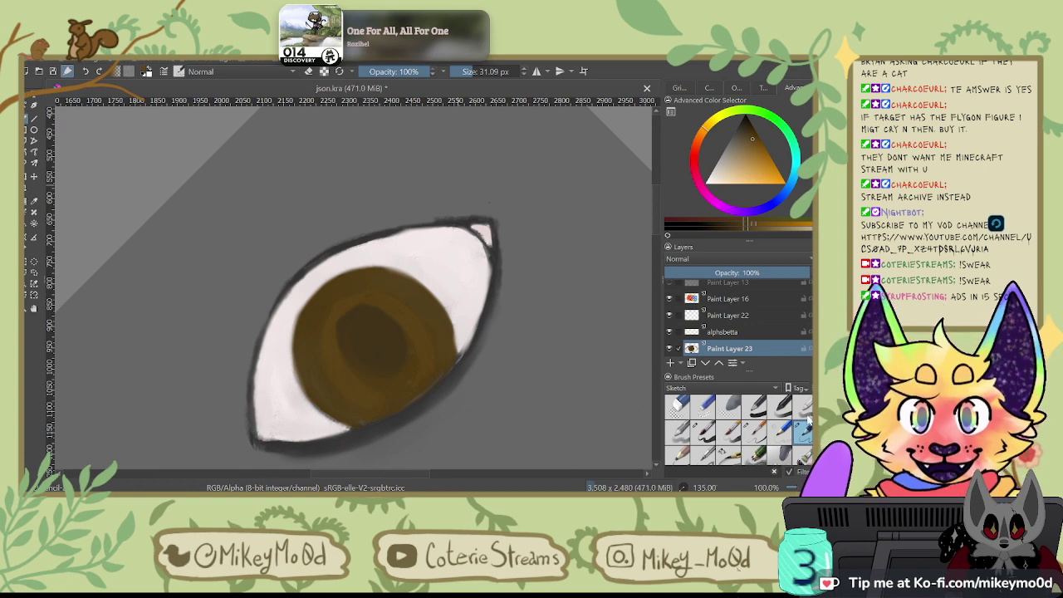
{"action": "scroll", "coordinate": [778, 428], "scroll_direction": "down", "scroll_amount": 3}
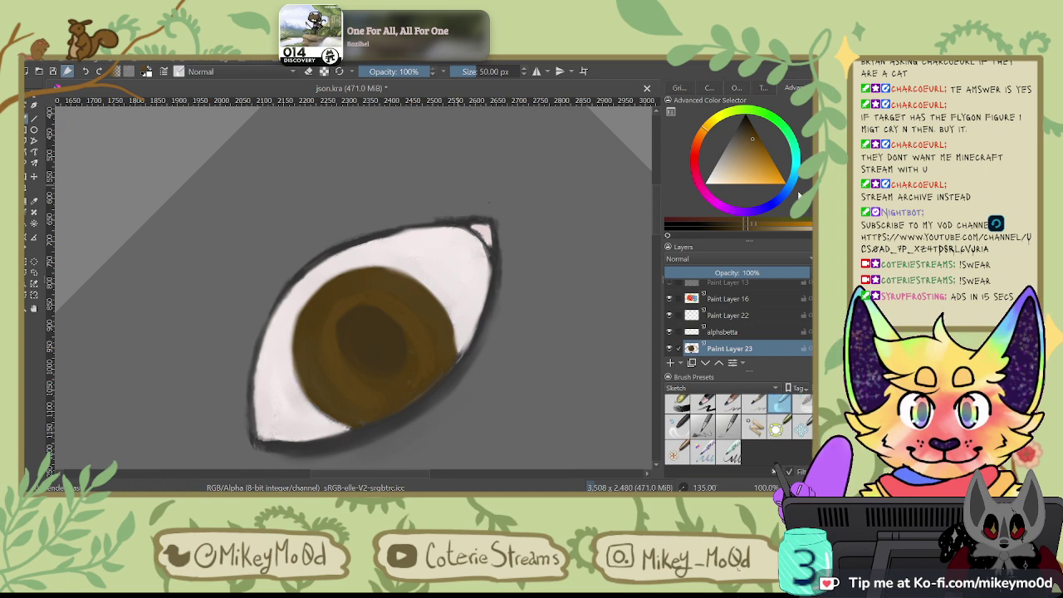
{"action": "left_click", "coordinate": [779, 405]}
{"action": "mouse_move", "coordinate": [345, 307]}
{"action": "left_mouse_down"}
{"action": "mouse_move", "coordinate": [334, 374]}
{"action": "mouse_move", "coordinate": [352, 388]}
{"action": "left_mouse_up"}
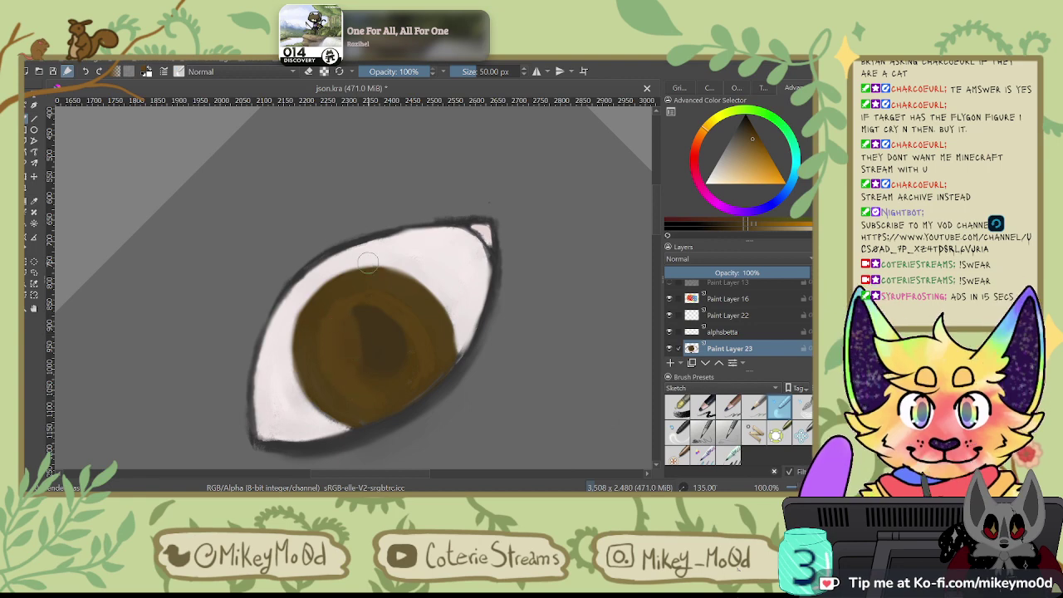
{"action": "left_click", "coordinate": [678, 432]}
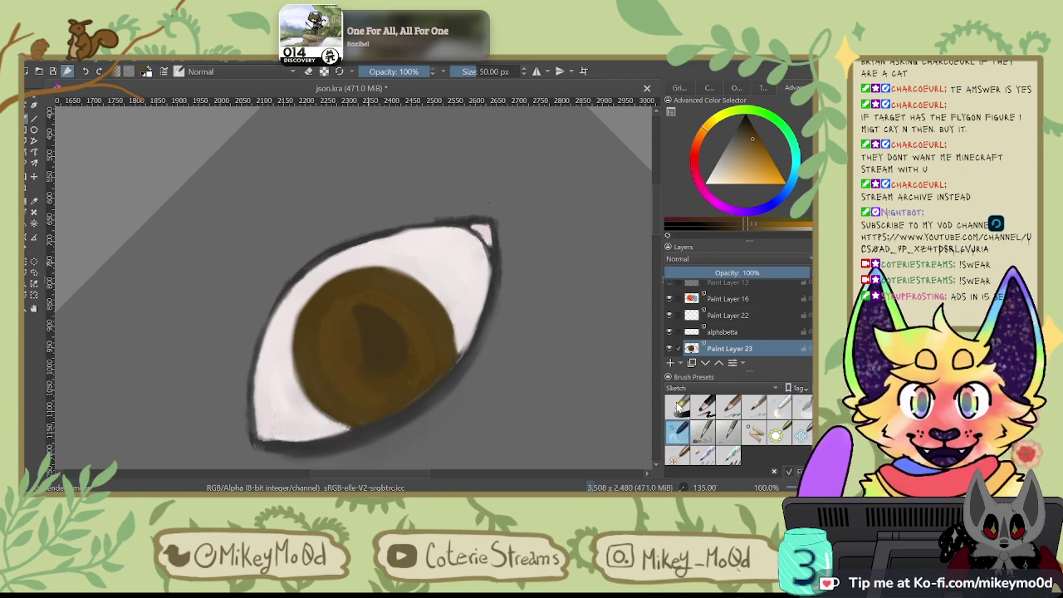
{"action": "mouse_move", "coordinate": [360, 335]}
{"action": "left_mouse_down"}
{"action": "mouse_move", "coordinate": [367, 368]}
{"action": "mouse_move", "coordinate": [344, 324]}
{"action": "left_mouse_up"}
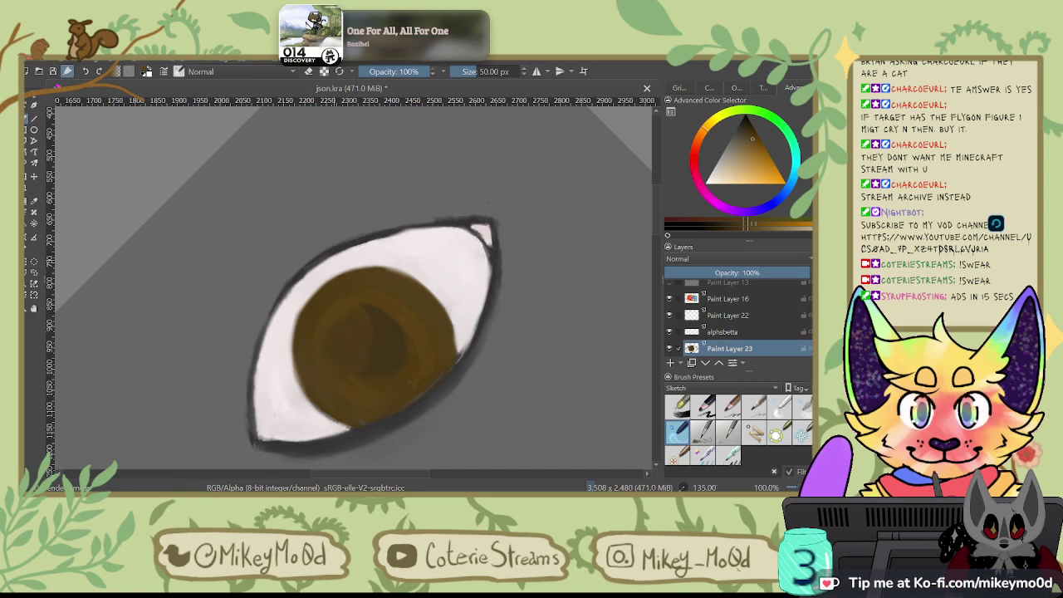
{"action": "key", "text": "ctrl+z"}
Step: Show the Paint brush presets and blur the pupil and brown ring into the iris with the 60 px blur brush
{"action": "left_click", "coordinate": [803, 406]}
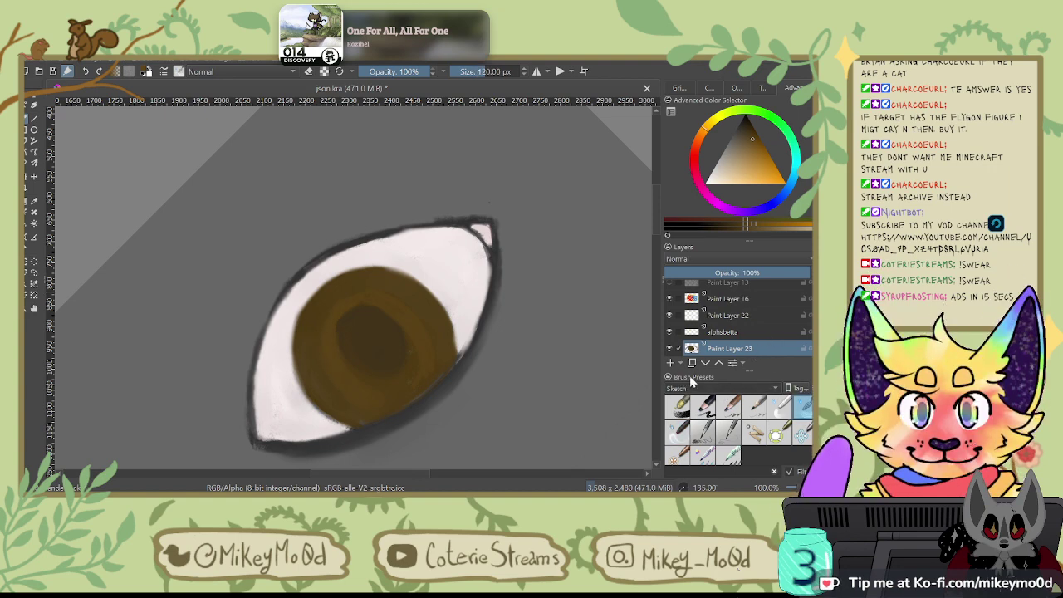
{"action": "left_click", "coordinate": [771, 334]}
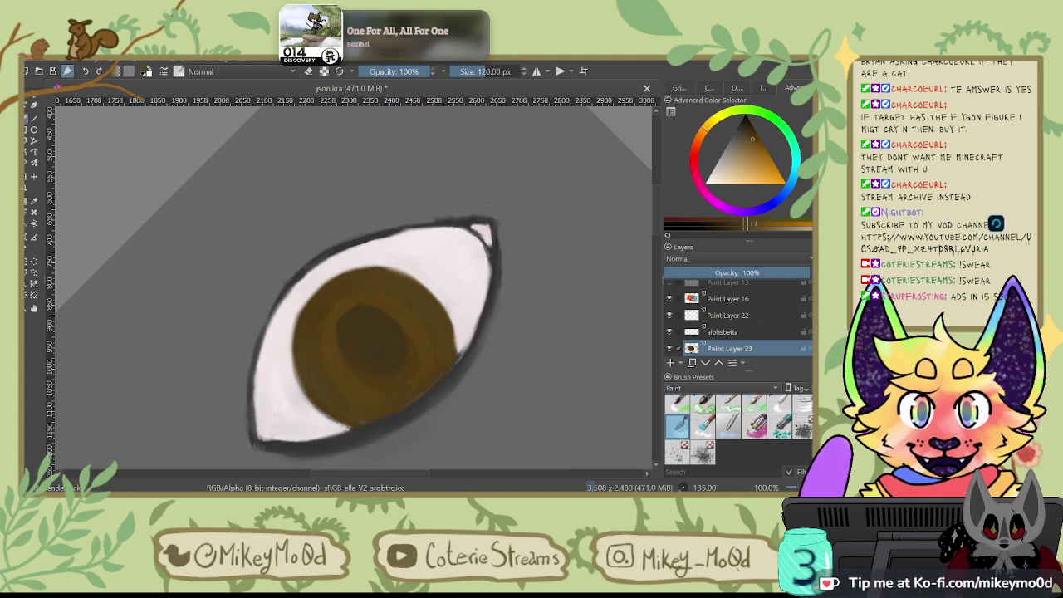
{"action": "left_click", "coordinate": [779, 404]}
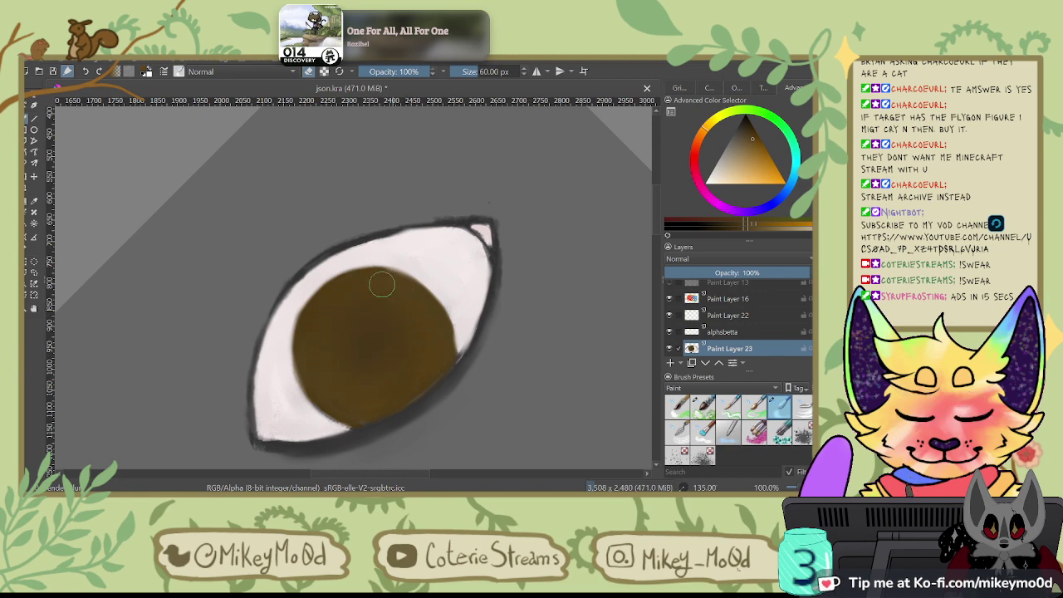
{"action": "left_click_drag", "start_coordinate": [382, 285], "coordinate": [371, 292]}
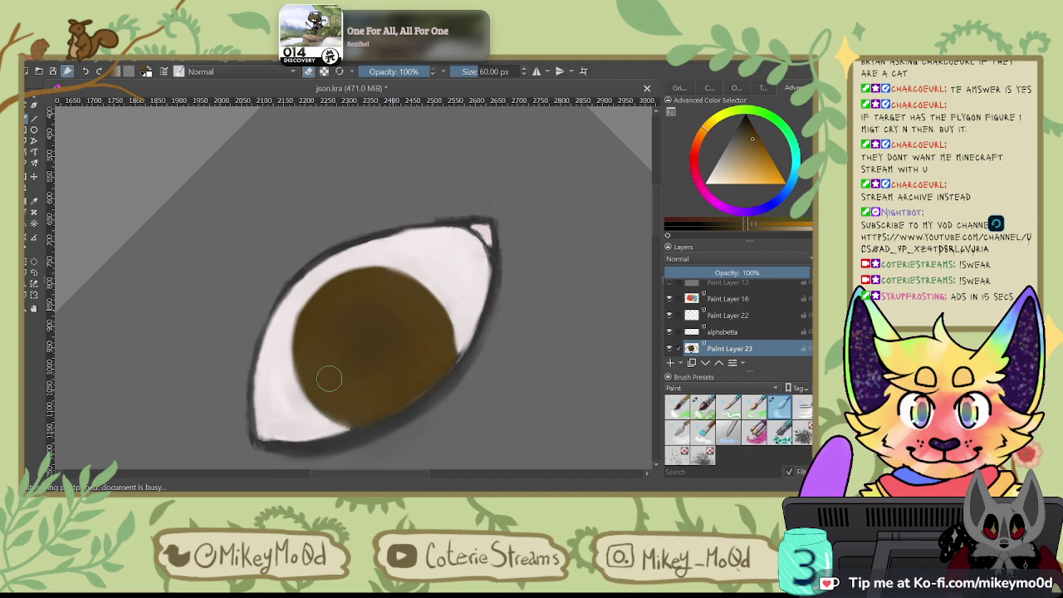
Step: Blur the iris further beneath the upper lid and along its borders until the brown is soft and even
{"action": "key", "text": "4"}
{"action": "key", "text": "4"}
{"action": "key", "text": "4"}
{"action": "key", "text": "4"}
{"action": "key", "text": "4"}
{"action": "key", "text": "4"}
{"action": "key", "text": "4"}
{"action": "key", "text": "4"}
{"action": "key", "text": "4"}
{"action": "key", "text": "4"}
{"action": "key", "text": "4"}
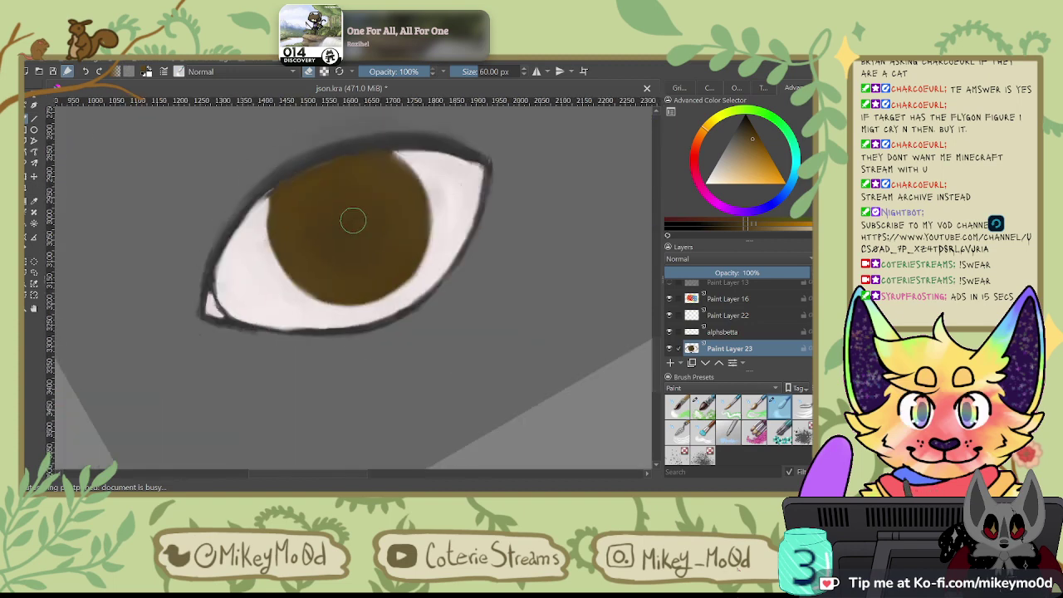
{"action": "mouse_move", "coordinate": [288, 190]}
{"action": "left_mouse_down"}
{"action": "mouse_move", "coordinate": [280, 225]}
{"action": "mouse_move", "coordinate": [278, 211]}
{"action": "left_mouse_up"}
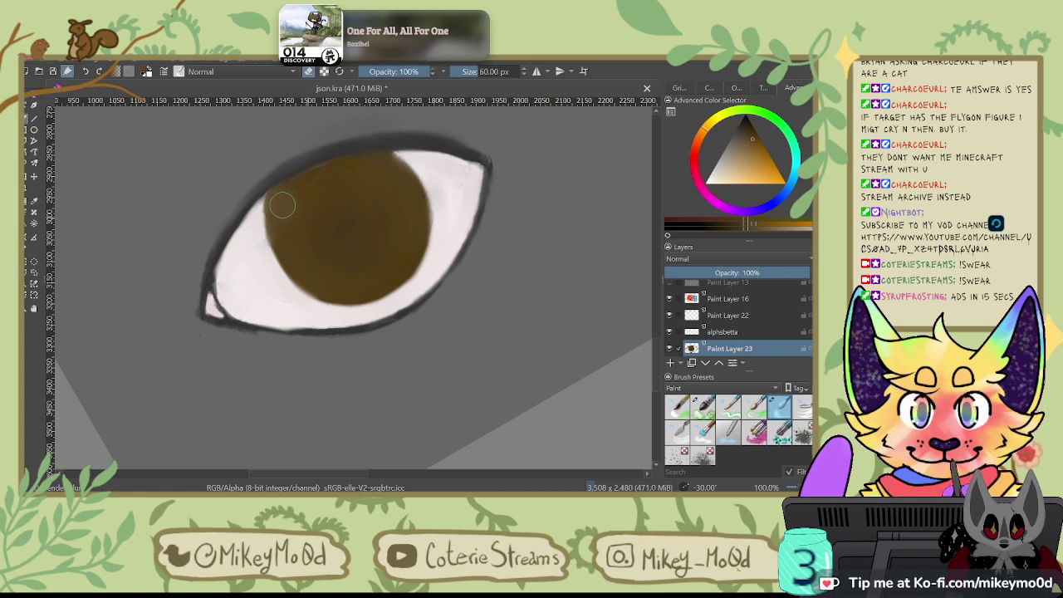
{"action": "mouse_move", "coordinate": [283, 206]}
{"action": "left_mouse_down"}
{"action": "mouse_move", "coordinate": [275, 221]}
{"action": "mouse_move", "coordinate": [276, 200]}
{"action": "mouse_move", "coordinate": [418, 241]}
{"action": "left_mouse_up"}
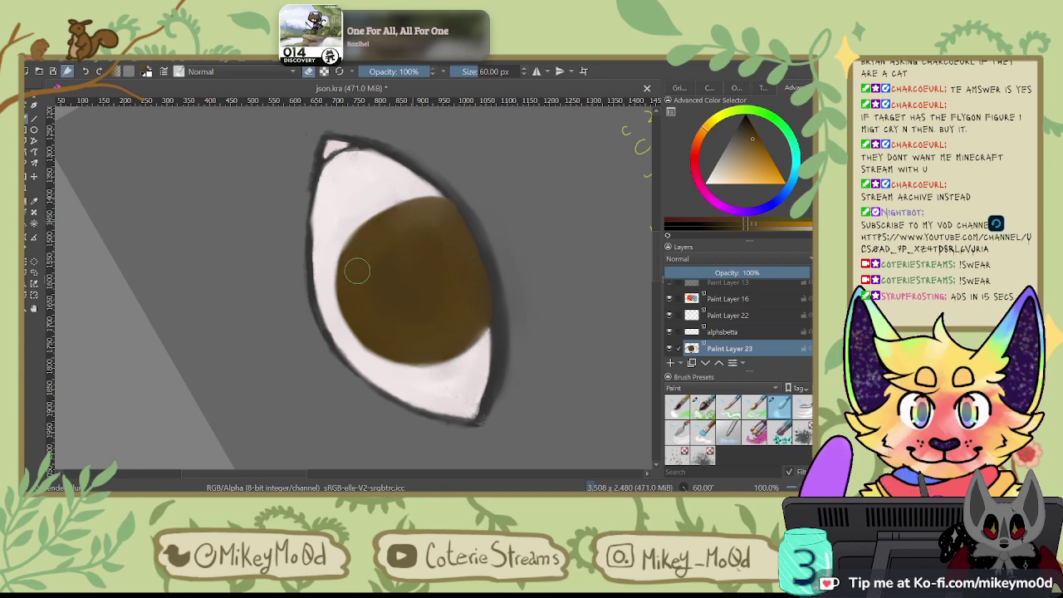
{"action": "mouse_move", "coordinate": [357, 270]}
{"action": "left_mouse_down"}
{"action": "mouse_move", "coordinate": [374, 330]}
{"action": "mouse_move", "coordinate": [401, 302]}
{"action": "left_mouse_up"}
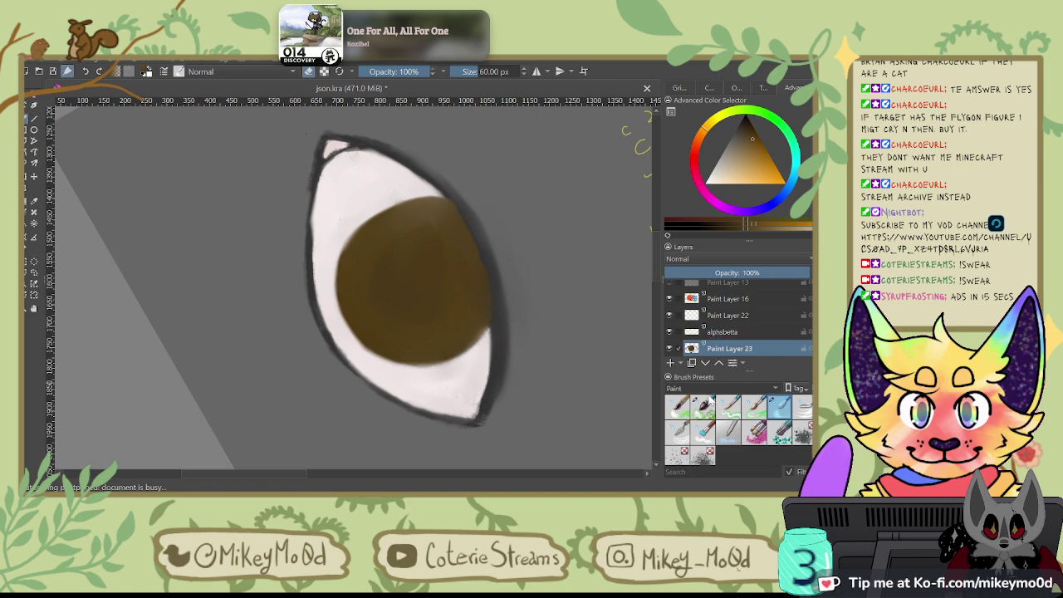
Step: Return to the Sketch presets, choose the 60 px chalk brush, and rough in a near-black pupil at the iris centre
{"action": "left_click", "coordinate": [724, 406]}
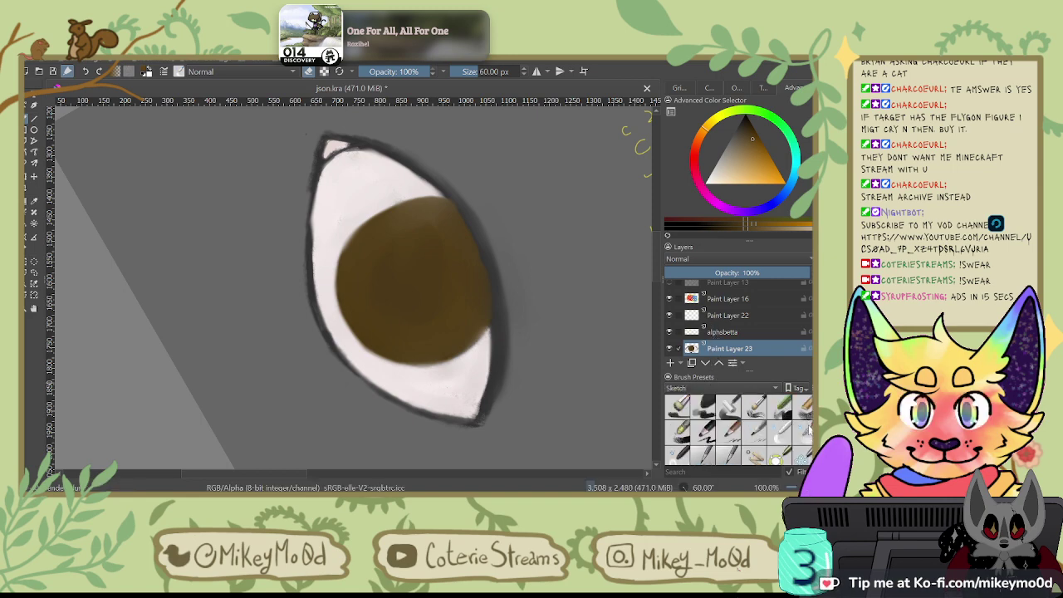
{"action": "left_click", "coordinate": [803, 428]}
{"action": "left_click", "coordinate": [779, 406]}
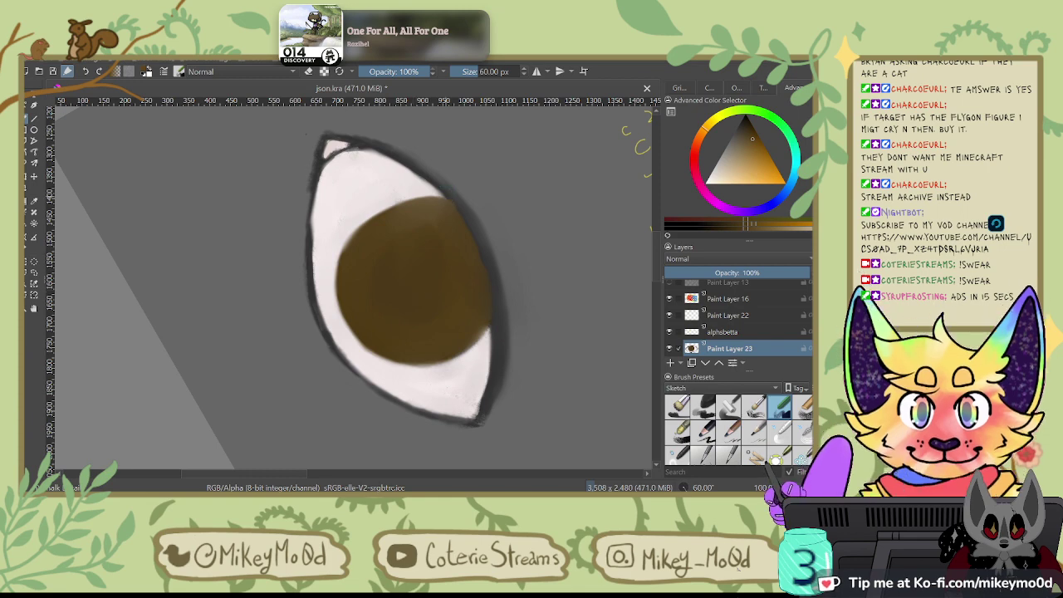
{"action": "key", "text": "d"}
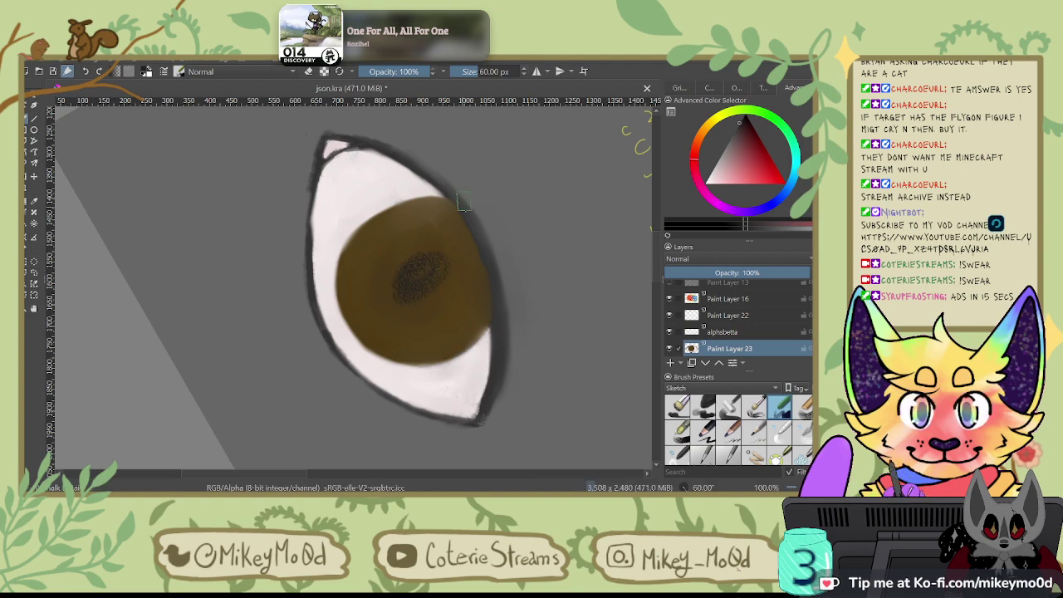
Step: Fill in the pupil with near-black chalk strokes and round it out into a solid oval
{"action": "key", "text": "4"}
{"action": "key", "text": "4"}
{"action": "key", "text": "4"}
{"action": "key", "text": "4"}
{"action": "key", "text": "4"}
{"action": "mouse_move", "coordinate": [355, 202]}
{"action": "left_mouse_down"}
{"action": "mouse_move", "coordinate": [379, 190]}
{"action": "mouse_move", "coordinate": [360, 235]}
{"action": "mouse_move", "coordinate": [377, 199]}
{"action": "mouse_move", "coordinate": [387, 215]}
{"action": "mouse_move", "coordinate": [367, 197]}
{"action": "mouse_move", "coordinate": [369, 224]}
{"action": "mouse_move", "coordinate": [375, 215]}
{"action": "mouse_move", "coordinate": [356, 222]}
{"action": "mouse_move", "coordinate": [352, 211]}
{"action": "mouse_move", "coordinate": [375, 220]}
{"action": "mouse_move", "coordinate": [352, 204]}
{"action": "mouse_move", "coordinate": [369, 229]}
{"action": "mouse_move", "coordinate": [351, 230]}
{"action": "mouse_move", "coordinate": [360, 201]}
{"action": "mouse_move", "coordinate": [353, 239]}
{"action": "mouse_move", "coordinate": [347, 218]}
{"action": "mouse_move", "coordinate": [374, 224]}
{"action": "mouse_move", "coordinate": [366, 234]}
{"action": "mouse_move", "coordinate": [362, 200]}
{"action": "mouse_move", "coordinate": [352, 226]}
{"action": "left_mouse_up"}
{"action": "key", "text": "ctrl+z"}
{"action": "key", "text": "ctrl+z"}
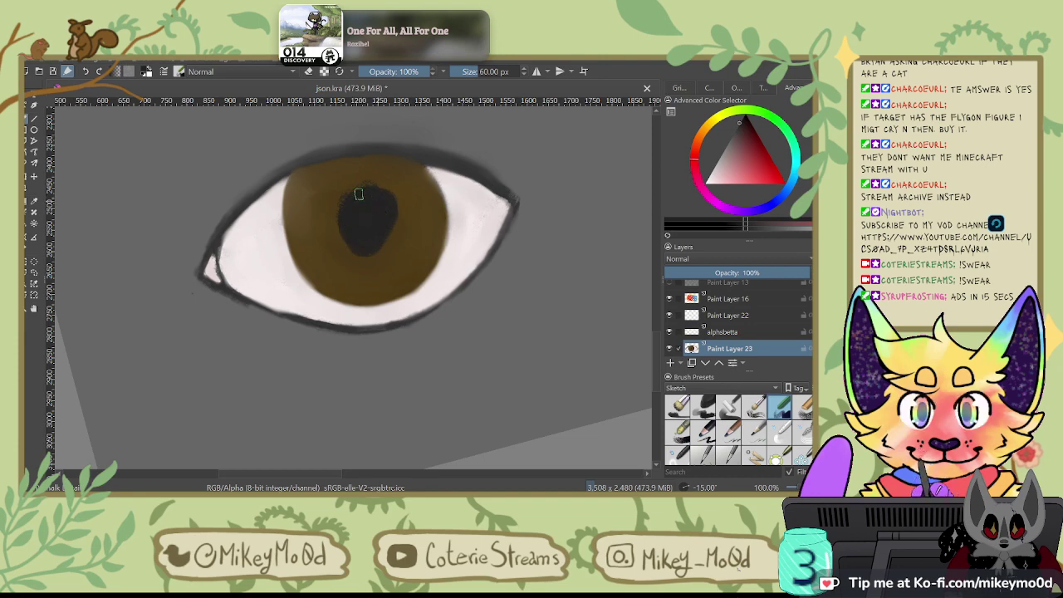
{"action": "mouse_move", "coordinate": [353, 248]}
{"action": "left_mouse_down"}
{"action": "mouse_move", "coordinate": [383, 238]}
{"action": "mouse_move", "coordinate": [396, 207]}
{"action": "mouse_move", "coordinate": [381, 191]}
{"action": "mouse_move", "coordinate": [349, 200]}
{"action": "mouse_move", "coordinate": [351, 246]}
{"action": "mouse_move", "coordinate": [341, 225]}
{"action": "mouse_move", "coordinate": [361, 189]}
{"action": "mouse_move", "coordinate": [398, 207]}
{"action": "left_mouse_up"}
{"action": "left_click_drag", "start_coordinate": [381, 243], "coordinate": [339, 230]}
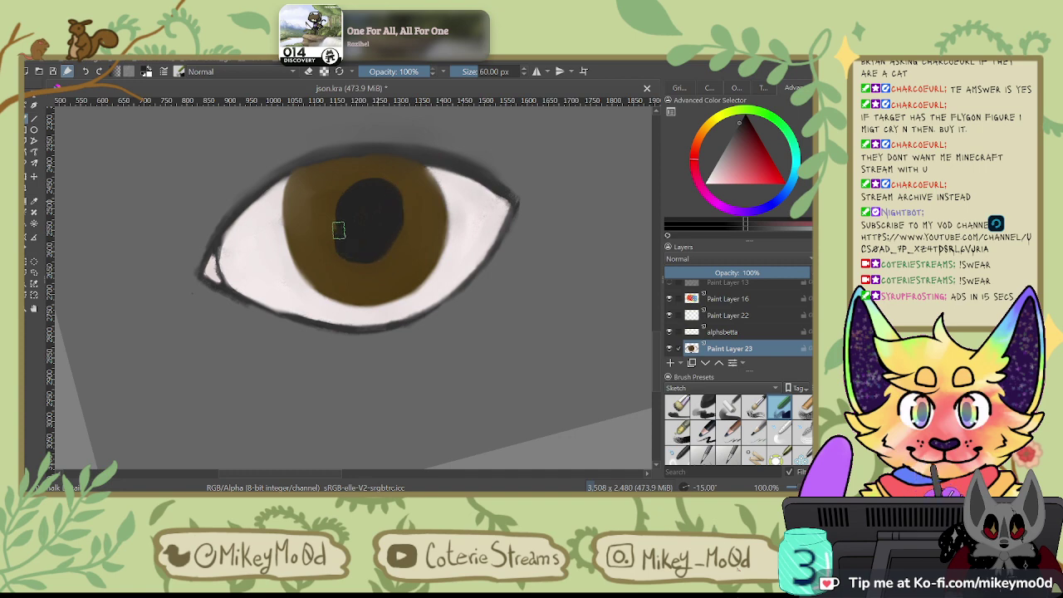
Step: Smooth the edge of the near-black pupil into a rounder, slightly smaller shape with the 50 px blending brush
{"action": "key", "text": "bracketleft"}
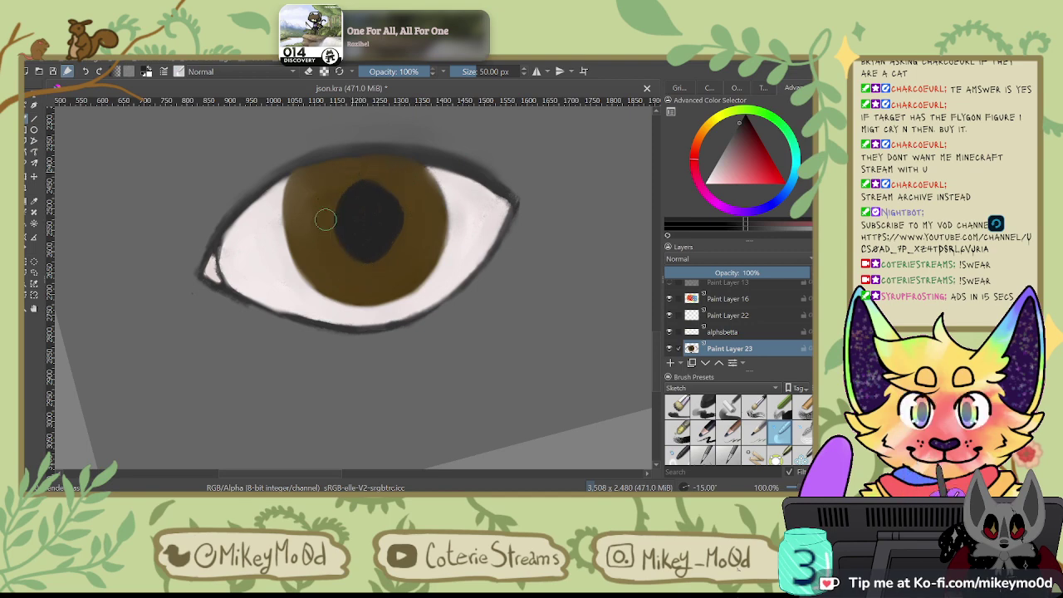
{"action": "mouse_move", "coordinate": [394, 257]}
{"action": "left_mouse_down"}
{"action": "mouse_move", "coordinate": [359, 177]}
{"action": "mouse_move", "coordinate": [411, 242]}
{"action": "left_mouse_up"}
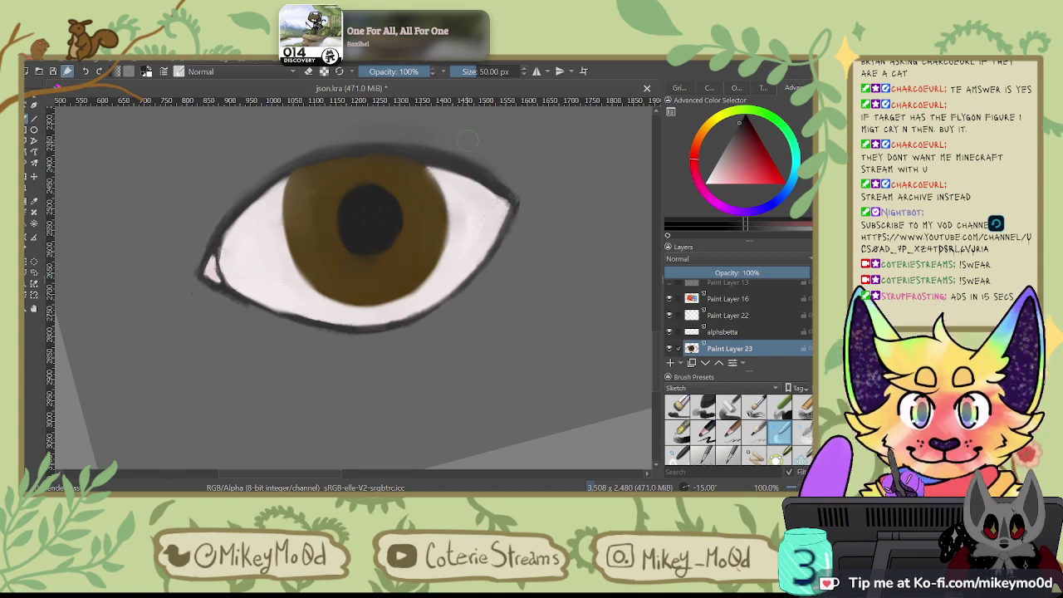
{"action": "scroll", "coordinate": [301, 175], "scroll_direction": "down", "scroll_amount": 7}
{"action": "key", "text": "plus"}
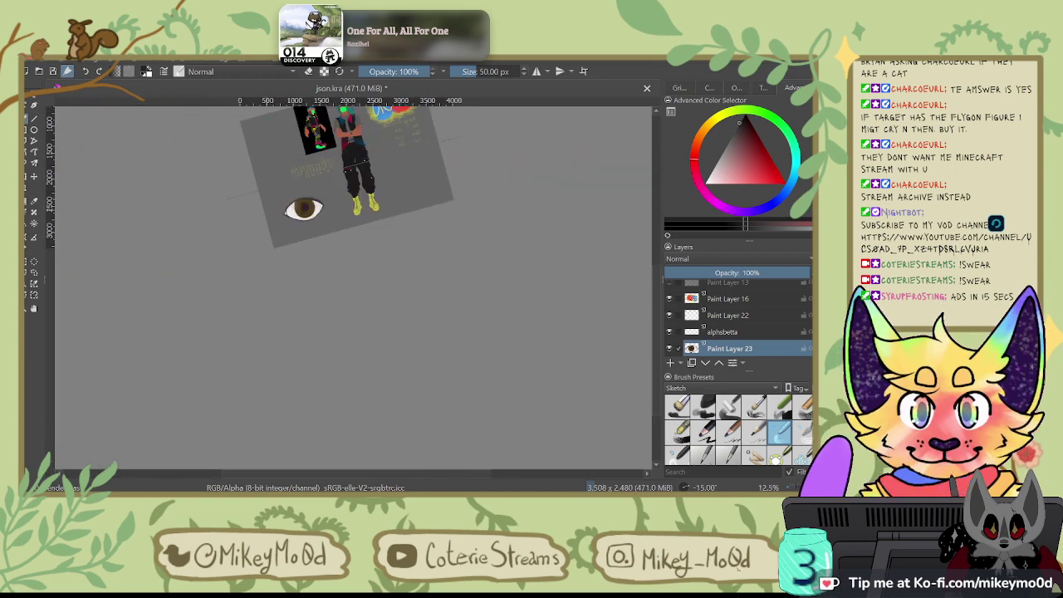
Step: Choose a medium yellow colour and add a new paint layer for the iris details
{"action": "scroll", "coordinate": [315, 230], "scroll_direction": "up", "scroll_amount": 3}
{"action": "scroll", "coordinate": [322, 229], "scroll_direction": "up", "scroll_amount": 2}
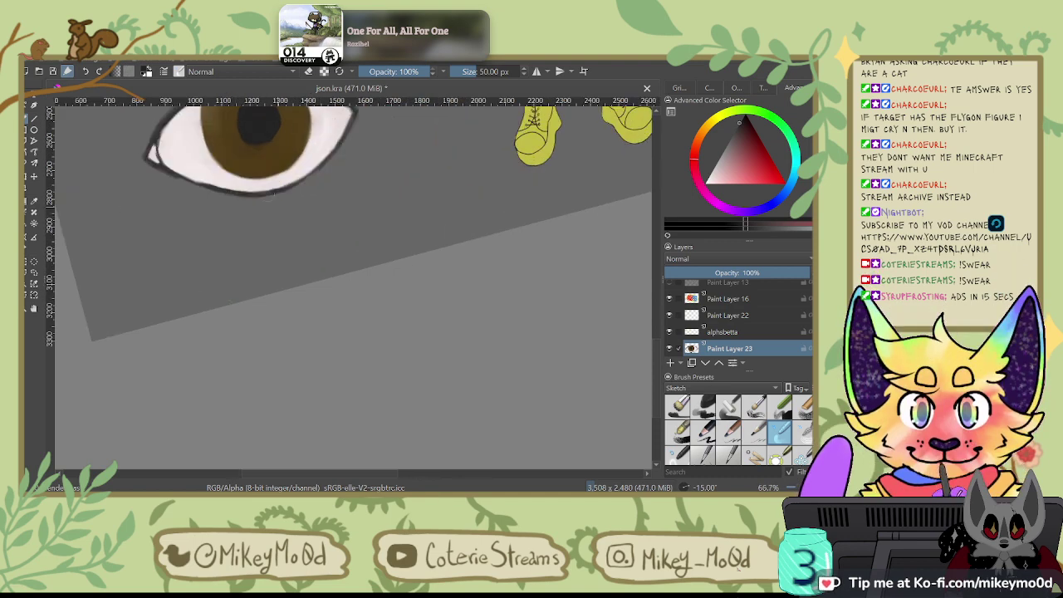
{"action": "scroll", "coordinate": [217, 212], "scroll_direction": "down", "scroll_amount": 2}
{"action": "key", "text": "plus"}
{"action": "key", "text": "plus"}
{"action": "key", "text": "plus"}
{"action": "key", "text": "plus"}
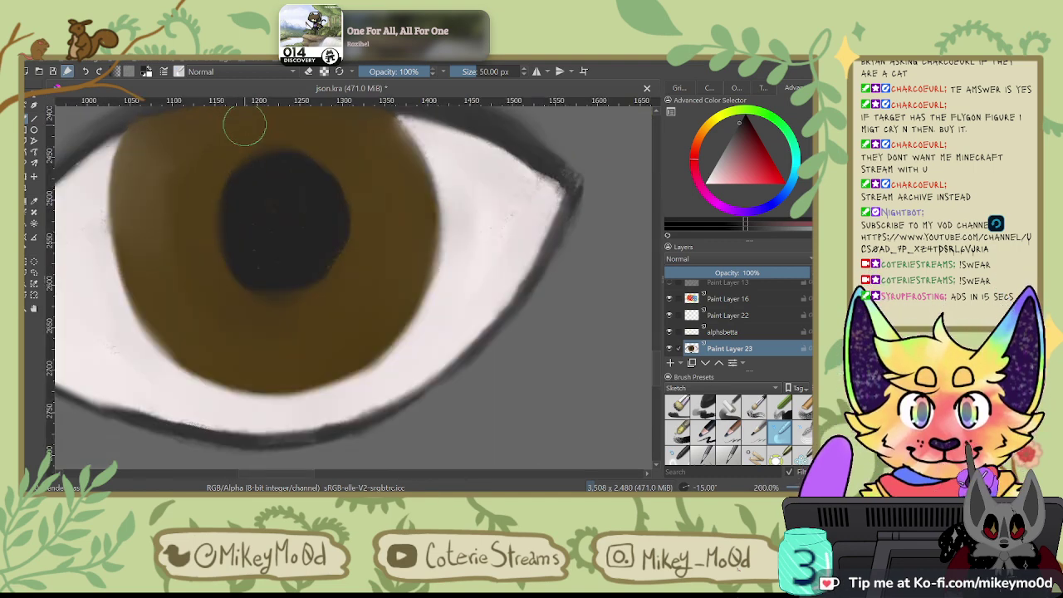
{"action": "left_click_drag", "start_coordinate": [446, 285], "coordinate": [520, 288]}
{"action": "left_click", "coordinate": [717, 117]}
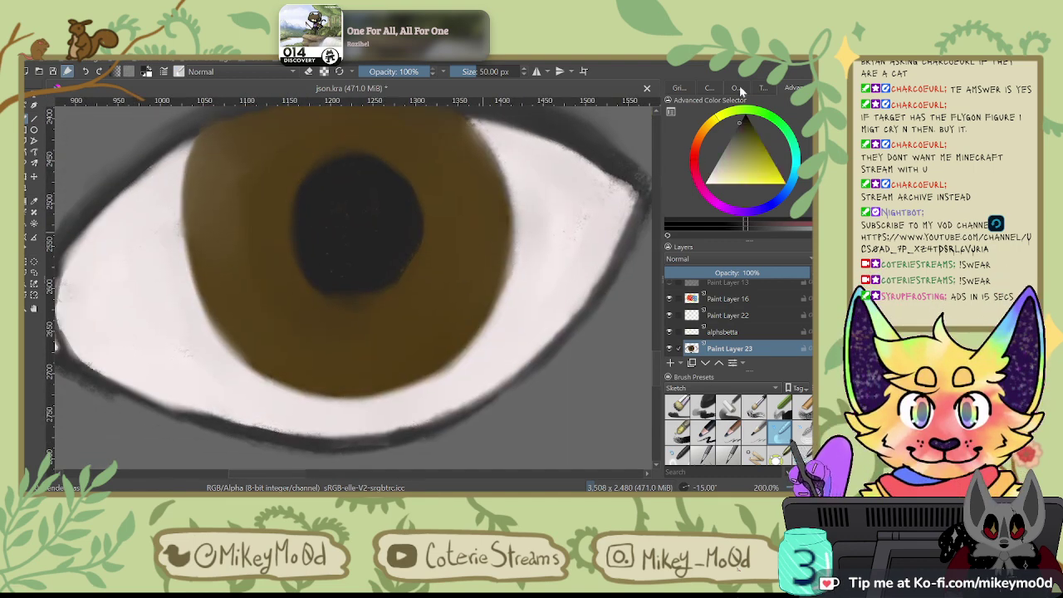
{"action": "left_click", "coordinate": [763, 161]}
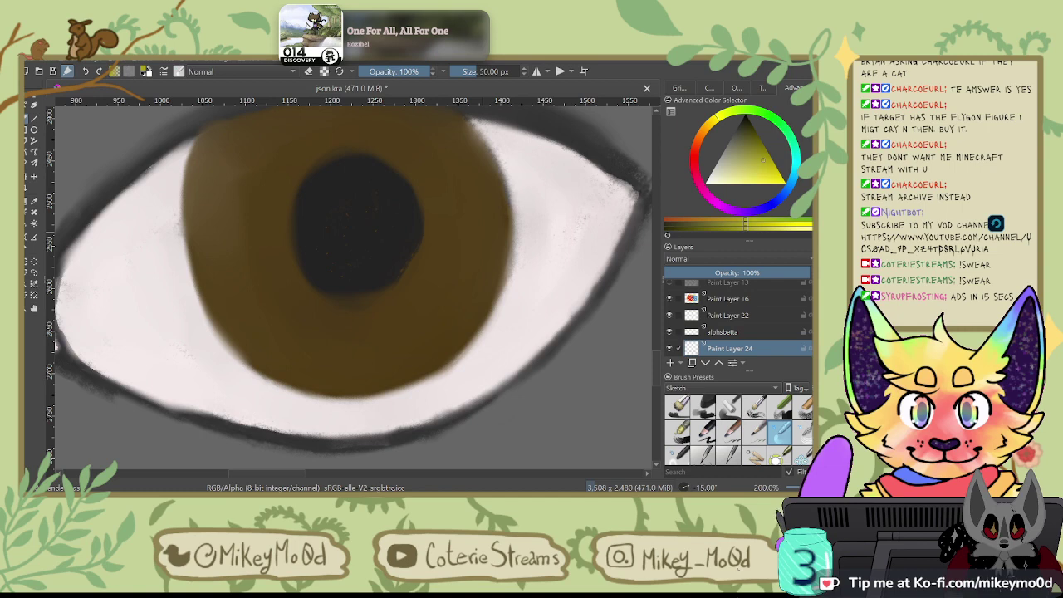
Step: Switch to the 16 px brush and paint thin yellow streaks radiating outward around the pupil
{"action": "key", "text": "slash"}
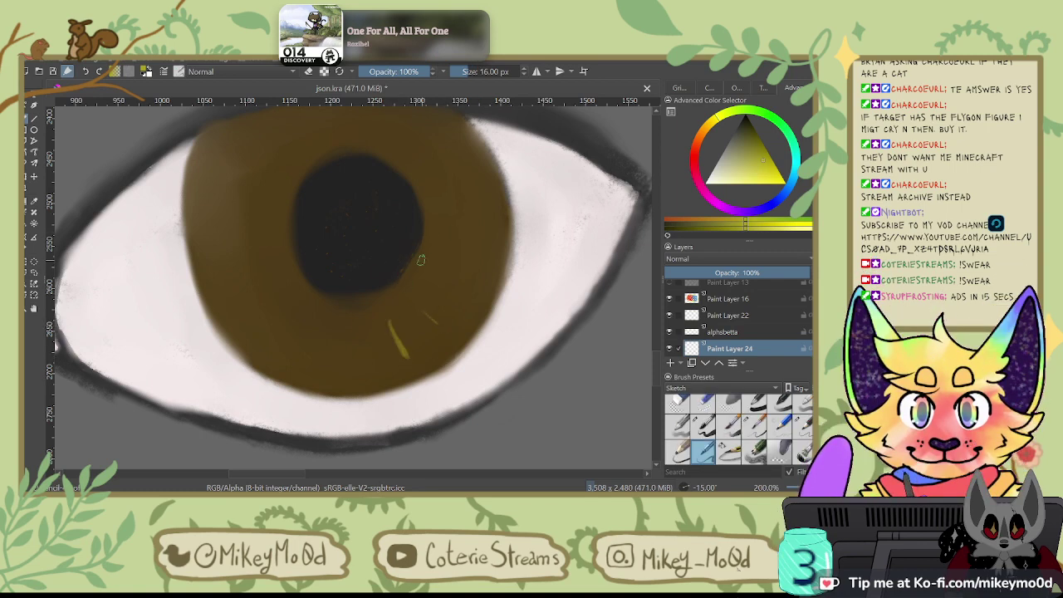
{"action": "left_click_drag", "start_coordinate": [435, 265], "coordinate": [479, 268]}
{"action": "left_click_drag", "start_coordinate": [452, 212], "coordinate": [467, 208]}
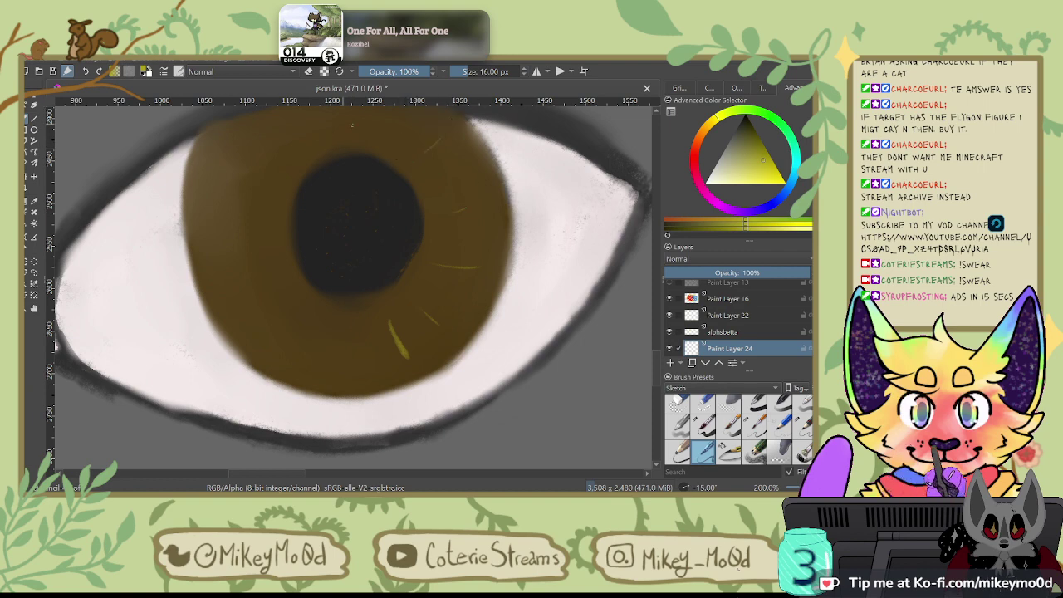
{"action": "left_click_drag", "start_coordinate": [331, 152], "coordinate": [315, 121]}
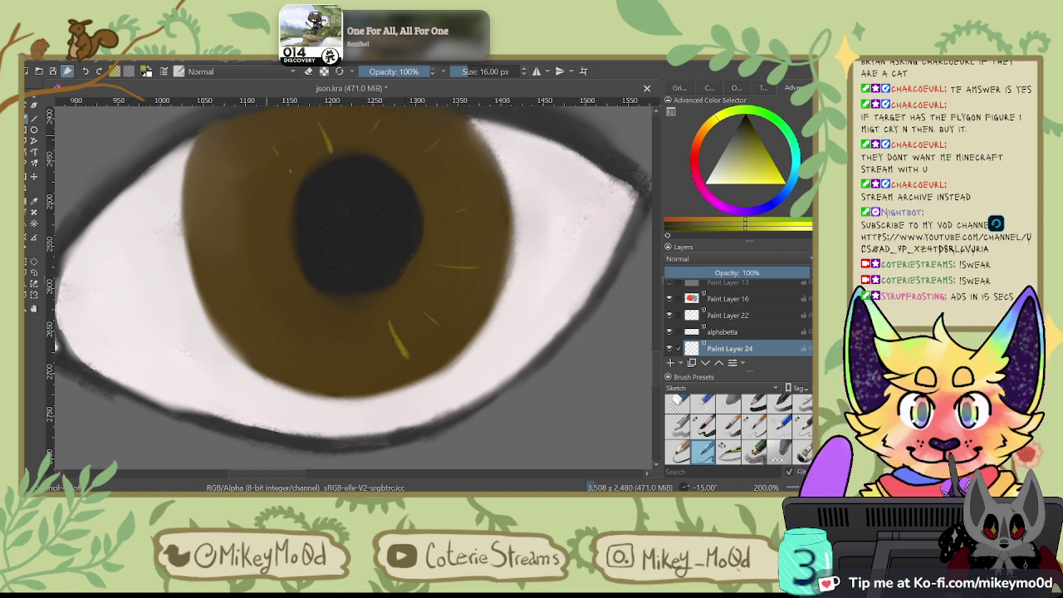
{"action": "left_click_drag", "start_coordinate": [291, 170], "coordinate": [275, 148]}
{"action": "left_click_drag", "start_coordinate": [264, 218], "coordinate": [238, 224]}
{"action": "mouse_move", "coordinate": [264, 272]}
{"action": "left_mouse_down"}
{"action": "mouse_move", "coordinate": [224, 309]}
{"action": "mouse_move", "coordinate": [264, 329]}
{"action": "left_mouse_up"}
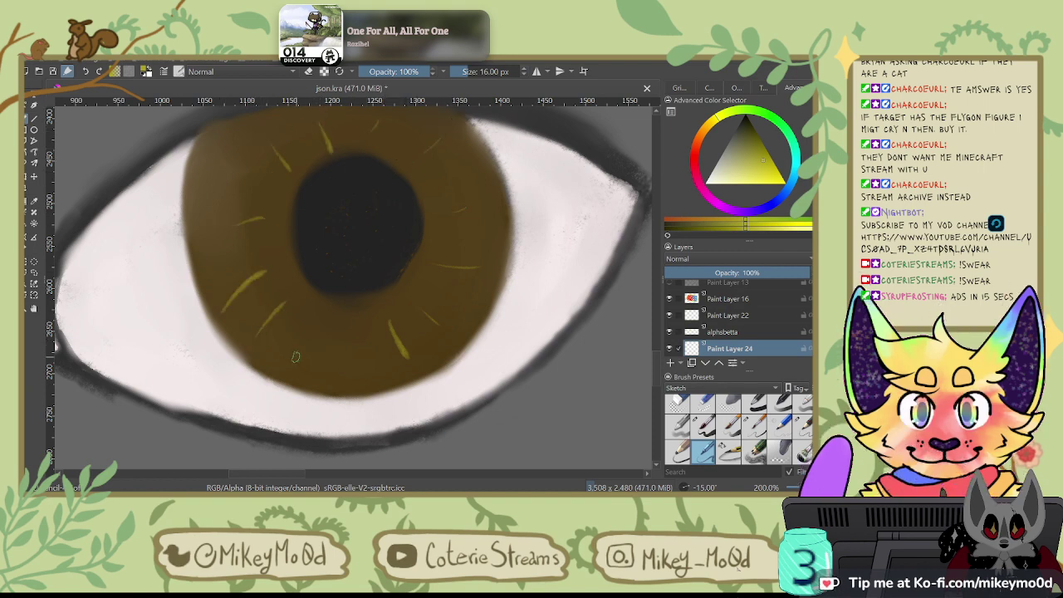
Step: Change the hue to orange and paint radiating orange streaks between the yellow ones all around the pupil
{"action": "left_click", "coordinate": [702, 136]}
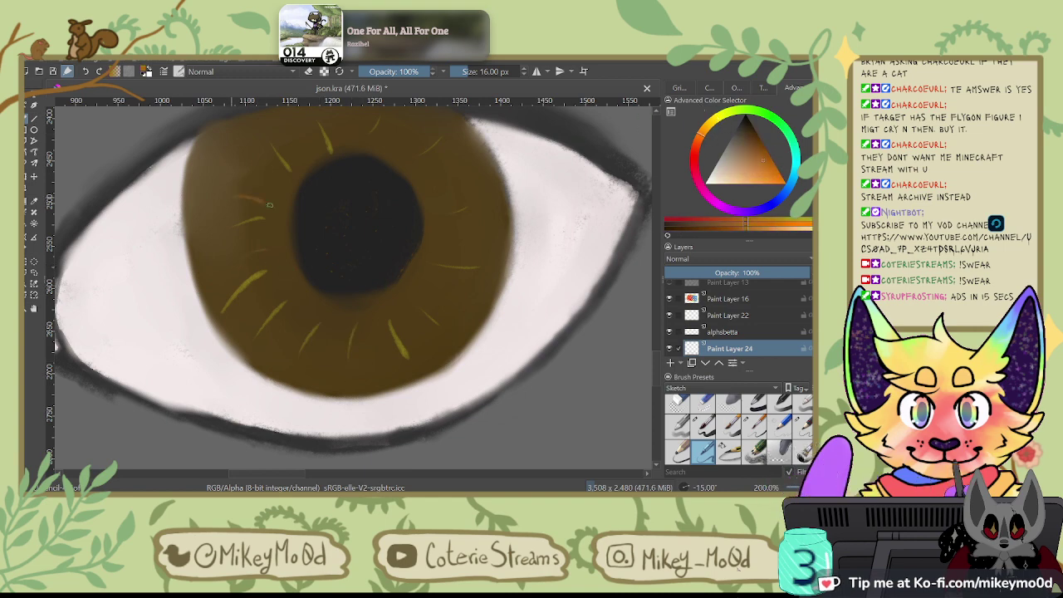
{"action": "left_click_drag", "start_coordinate": [270, 204], "coordinate": [241, 198]}
{"action": "left_click_drag", "start_coordinate": [349, 137], "coordinate": [347, 117]}
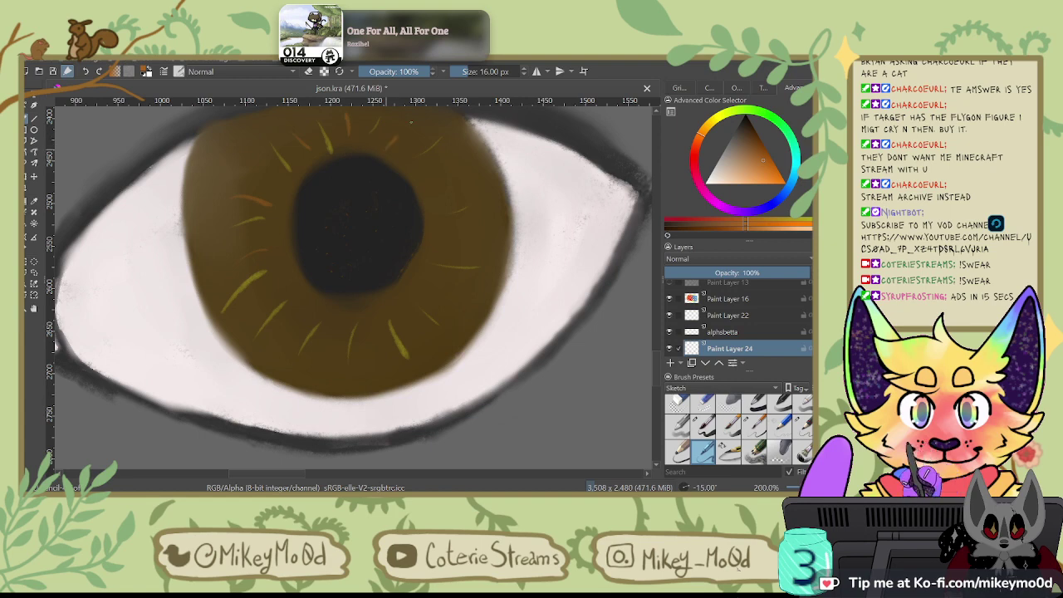
{"action": "left_click_drag", "start_coordinate": [394, 144], "coordinate": [411, 124]}
{"action": "left_click_drag", "start_coordinate": [431, 185], "coordinate": [460, 168]}
{"action": "left_click_drag", "start_coordinate": [485, 236], "coordinate": [453, 243]}
{"action": "left_click_drag", "start_coordinate": [452, 303], "coordinate": [423, 288]}
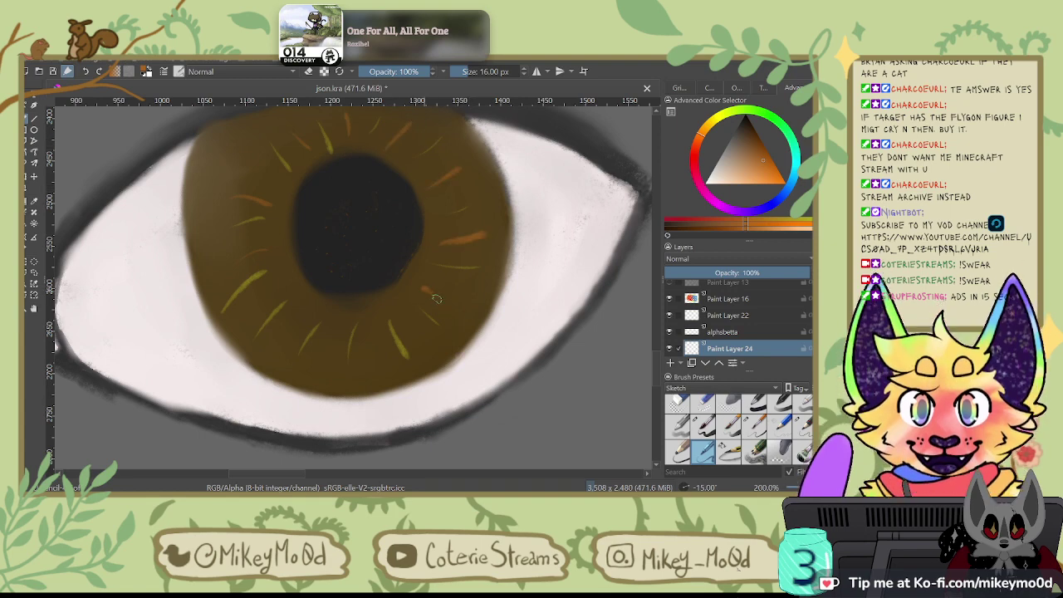
{"action": "left_click_drag", "start_coordinate": [424, 336], "coordinate": [412, 324]}
{"action": "mouse_move", "coordinate": [370, 354]}
{"action": "left_mouse_down"}
{"action": "mouse_move", "coordinate": [336, 318]}
{"action": "mouse_move", "coordinate": [320, 348]}
{"action": "mouse_move", "coordinate": [299, 321]}
{"action": "mouse_move", "coordinate": [279, 337]}
{"action": "mouse_move", "coordinate": [279, 292]}
{"action": "left_mouse_up"}
Step: Change the hue to crimson and add short crimson streaks among the yellow and orange ones around the pupil
{"action": "left_click", "coordinate": [695, 174]}
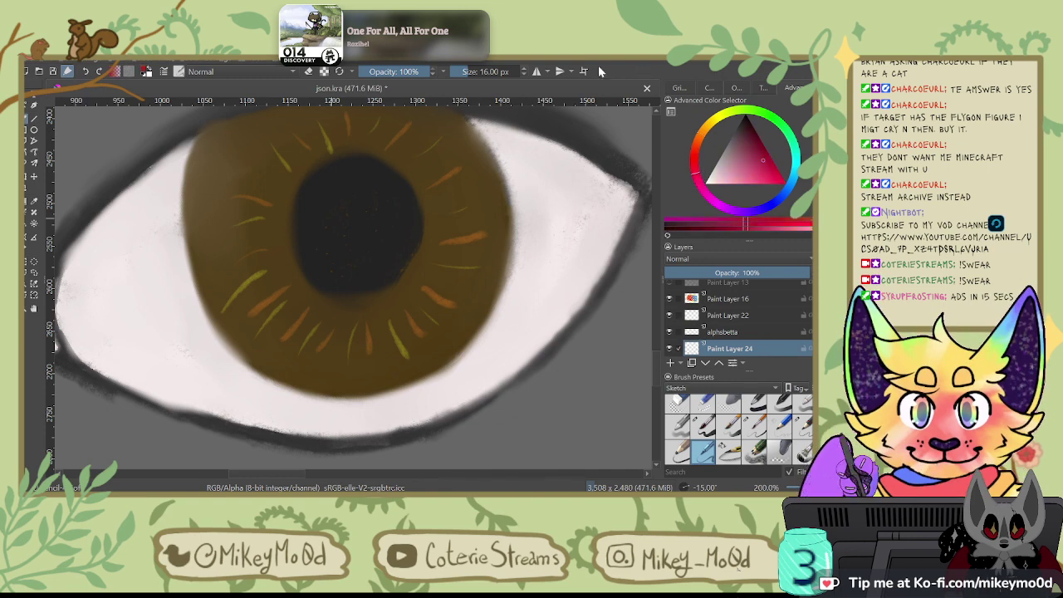
{"action": "left_click_drag", "start_coordinate": [253, 177], "coordinate": [274, 189]}
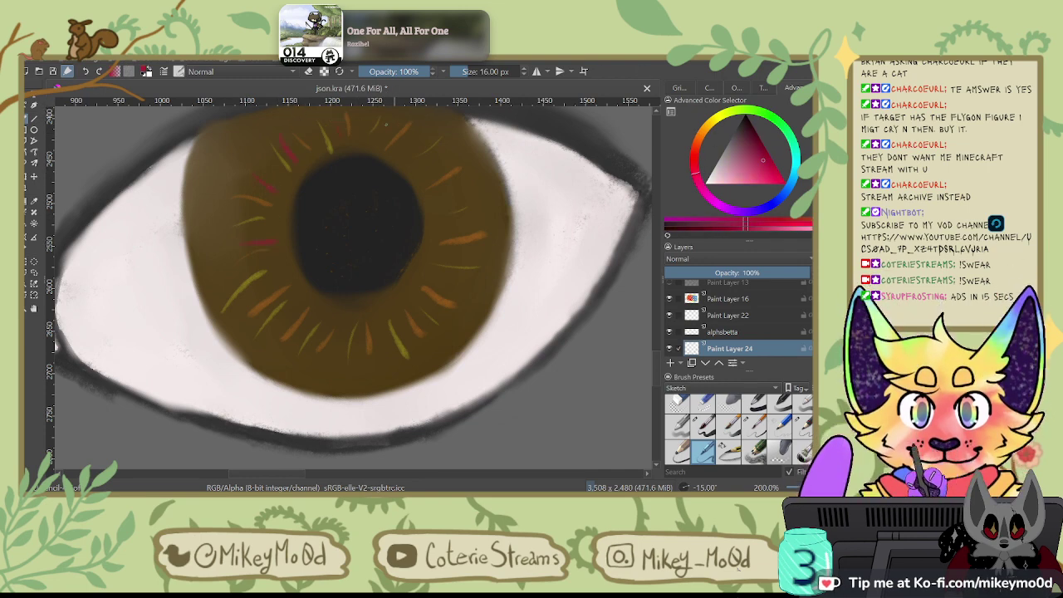
{"action": "left_click_drag", "start_coordinate": [462, 194], "coordinate": [440, 204]}
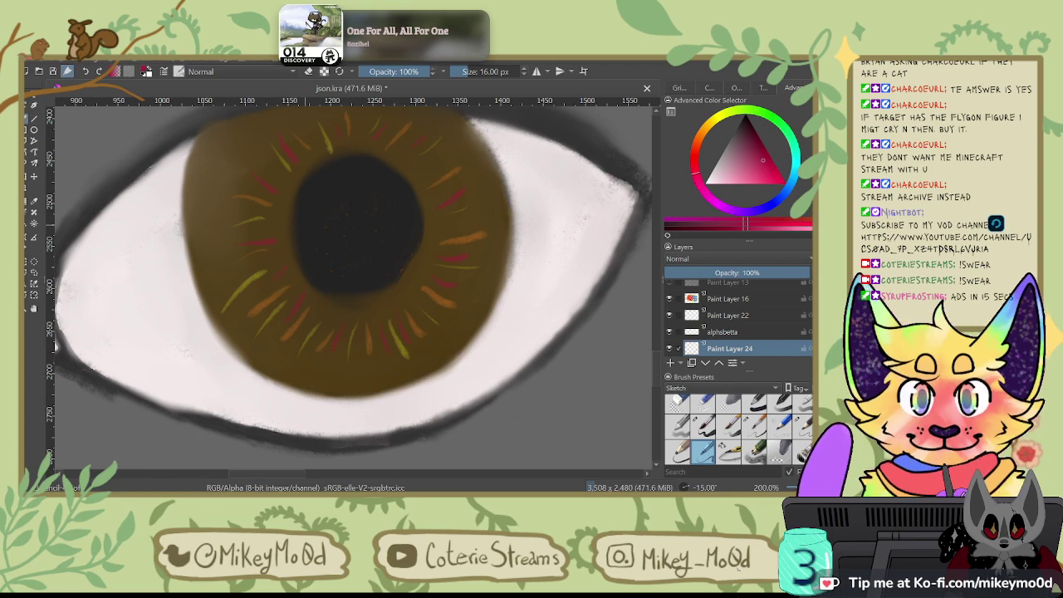
Step: Try softening the iris streaks with the 50 px blending brush from the Sketch presets, and undo the stroke
{"action": "scroll", "coordinate": [730, 410], "scroll_direction": "down", "scroll_amount": 2}
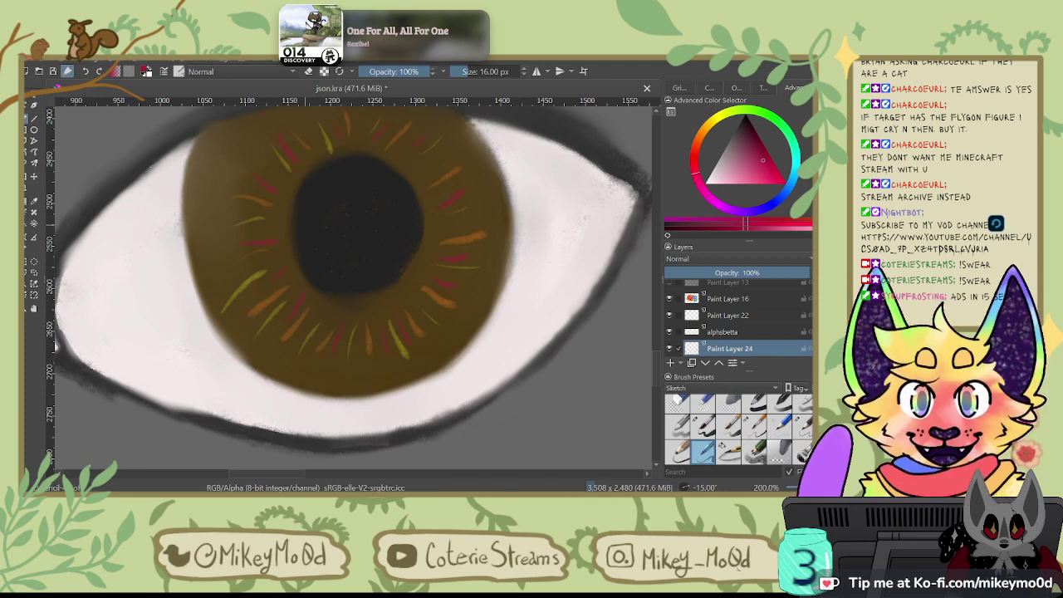
{"action": "left_click", "coordinate": [780, 418]}
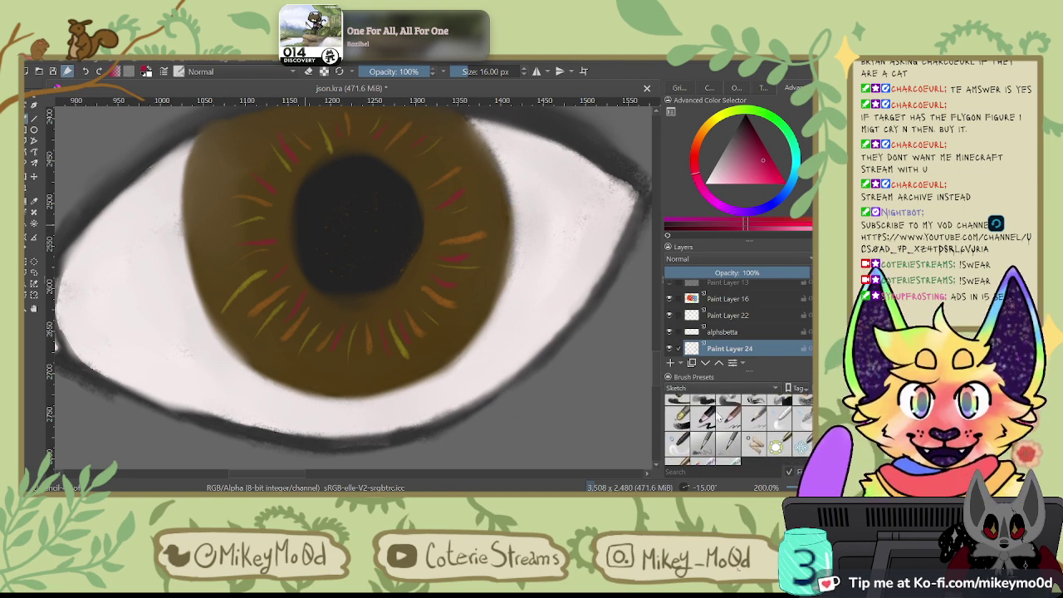
{"action": "mouse_move", "coordinate": [249, 290]}
{"action": "left_mouse_down"}
{"action": "mouse_move", "coordinate": [282, 256]}
{"action": "mouse_move", "coordinate": [246, 282]}
{"action": "left_mouse_up"}
{"action": "key", "text": "ctrl+z"}
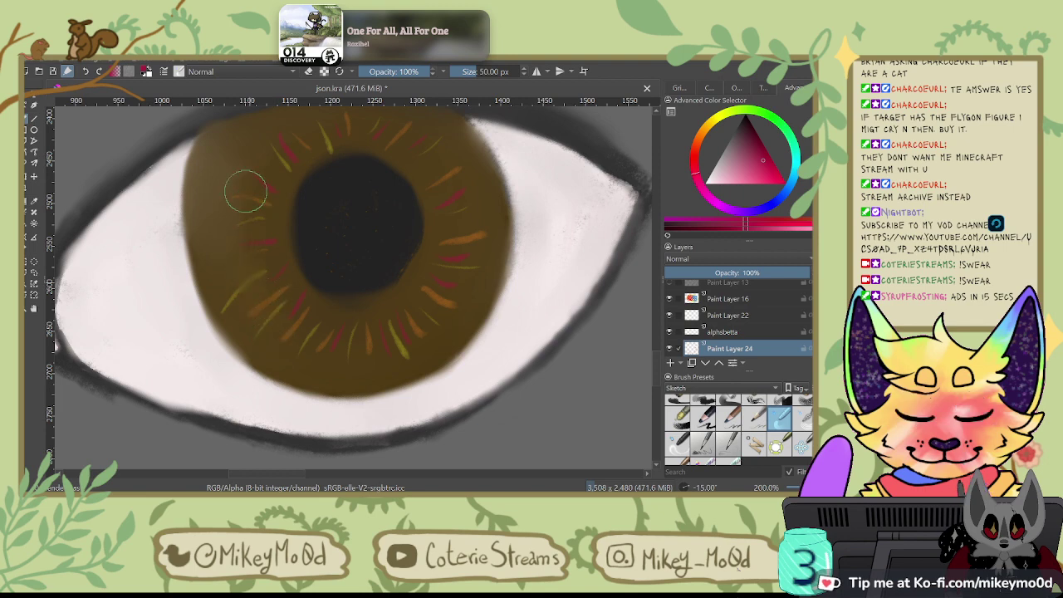
Step: Switch to the Paint presets, choose the 60 px eraser-mode brush, and try it on the iris streaks before undoing the stroke
{"action": "left_click", "coordinate": [719, 387]}
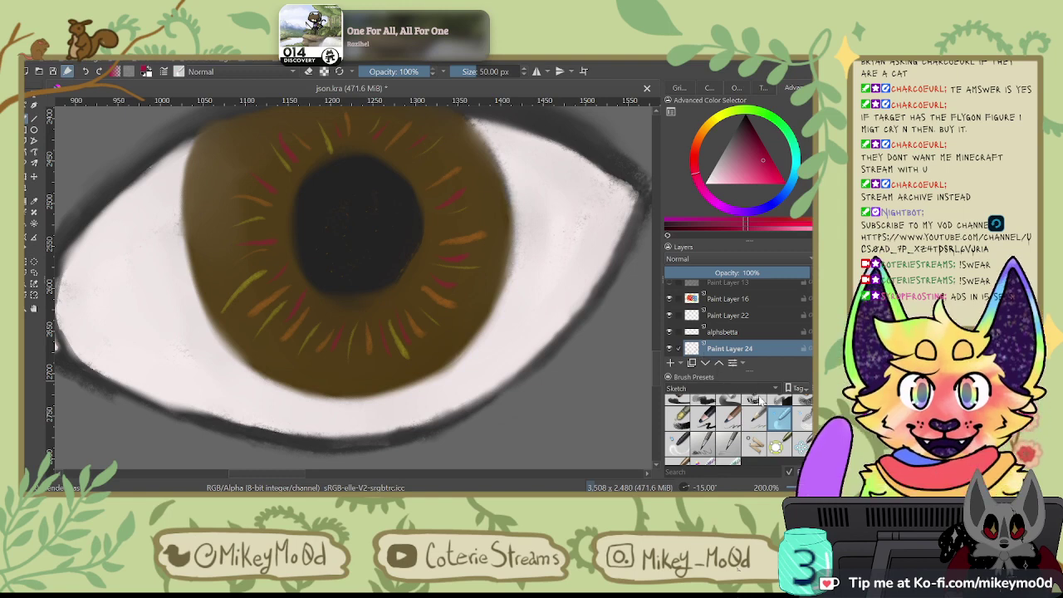
{"action": "left_click", "coordinate": [722, 350]}
{"action": "left_click", "coordinate": [781, 407]}
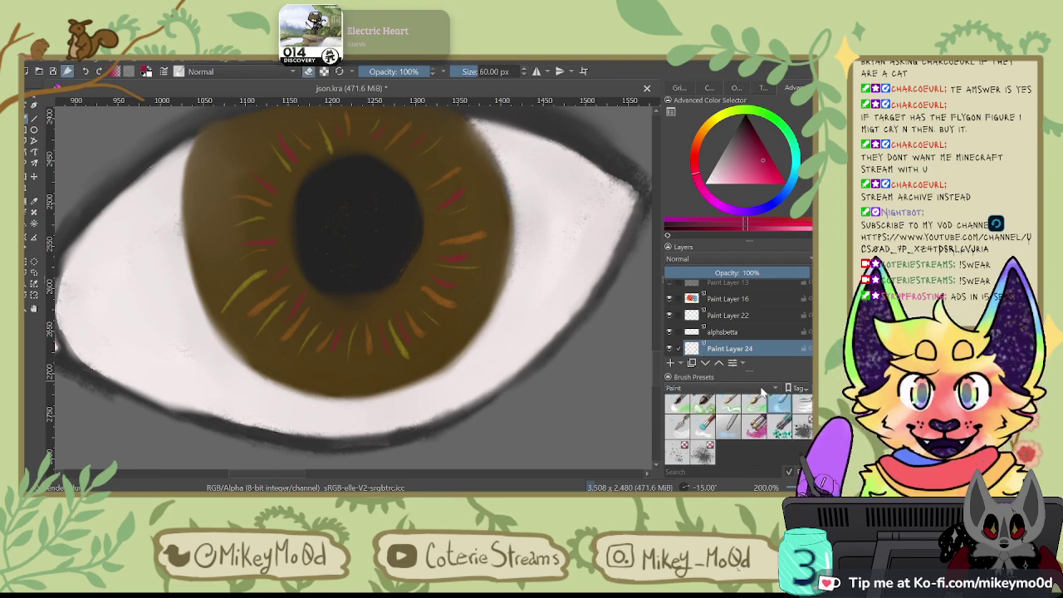
{"action": "mouse_move", "coordinate": [236, 189]}
{"action": "left_mouse_down"}
{"action": "mouse_move", "coordinate": [229, 275]}
{"action": "mouse_move", "coordinate": [278, 331]}
{"action": "mouse_move", "coordinate": [306, 338]}
{"action": "left_mouse_up"}
{"action": "key", "text": "ctrl+z"}
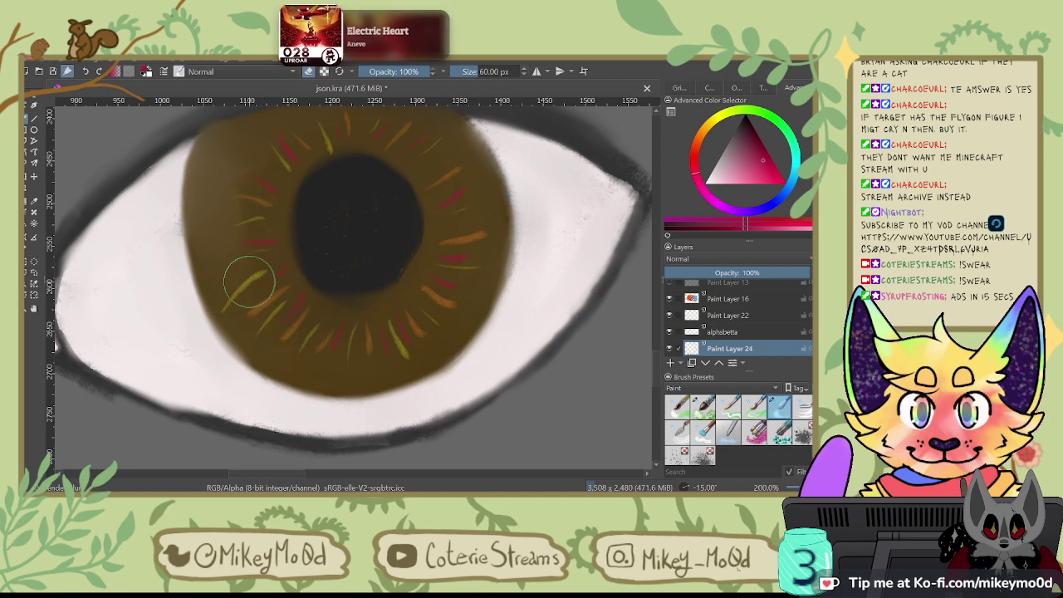
Step: Reduce the brush size to 10.69 px and set its opacity to 77%
{"action": "left_click", "coordinate": [466, 72]}
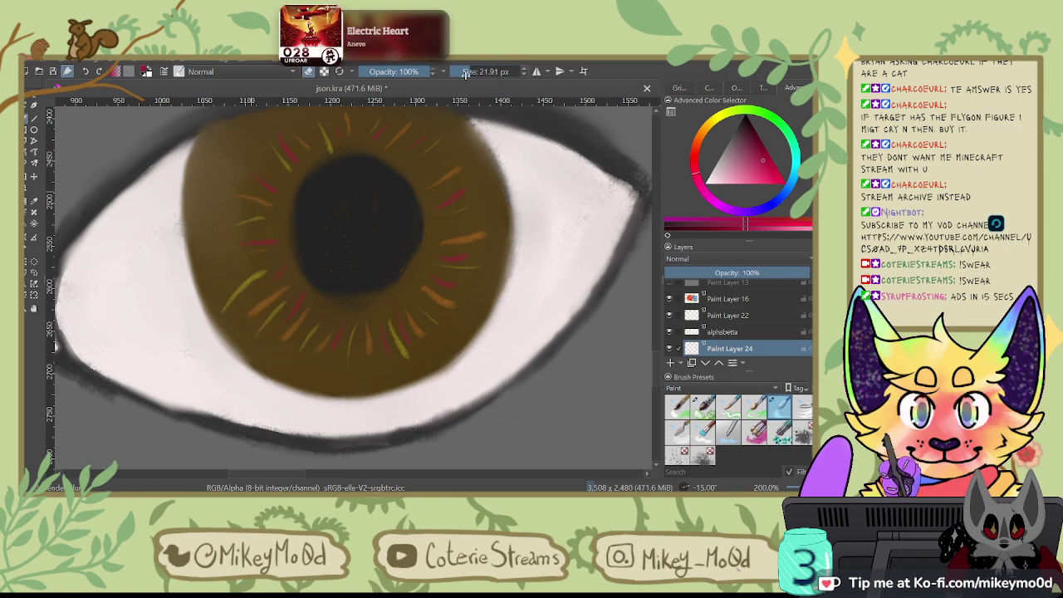
{"action": "left_click", "coordinate": [399, 71]}
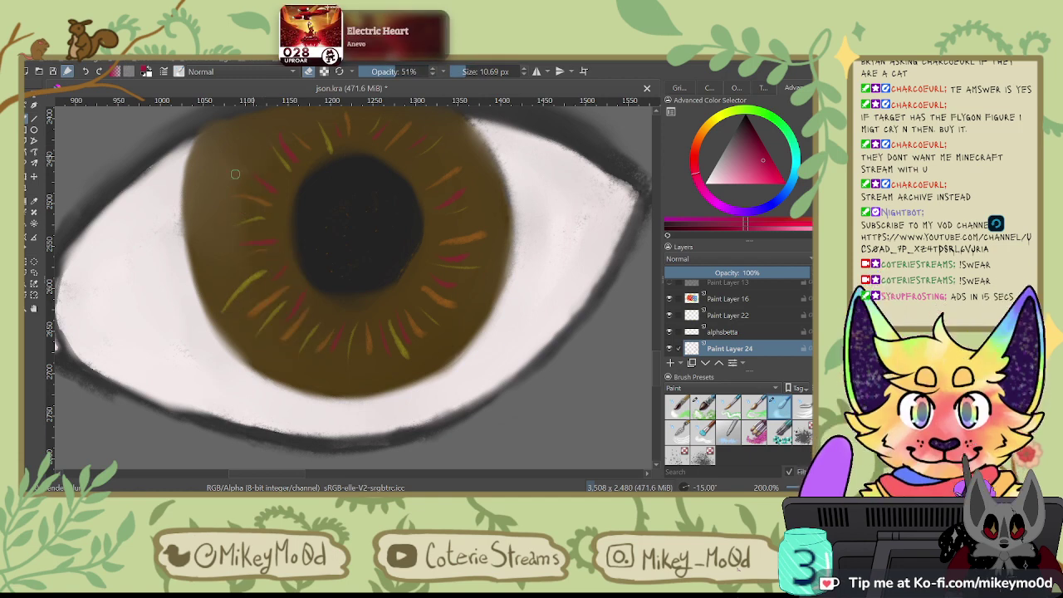
{"action": "left_click", "coordinate": [415, 72]}
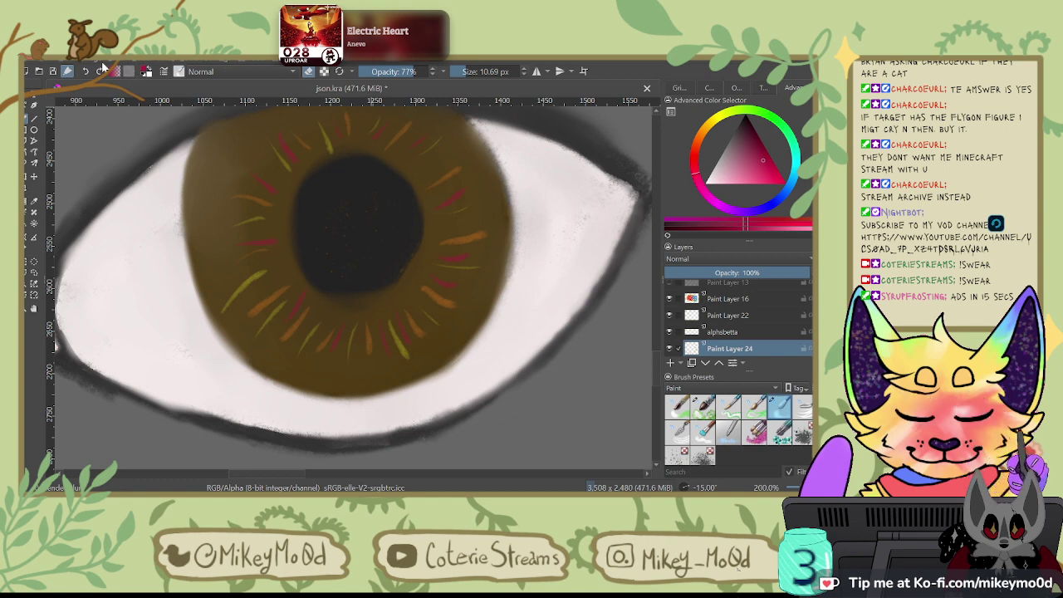
Step: Enlarge the brush to 67.12 px and try it over the streaks on the inner-corner side of the iris
{"action": "scroll", "coordinate": [173, 235], "scroll_direction": "down", "scroll_amount": 2}
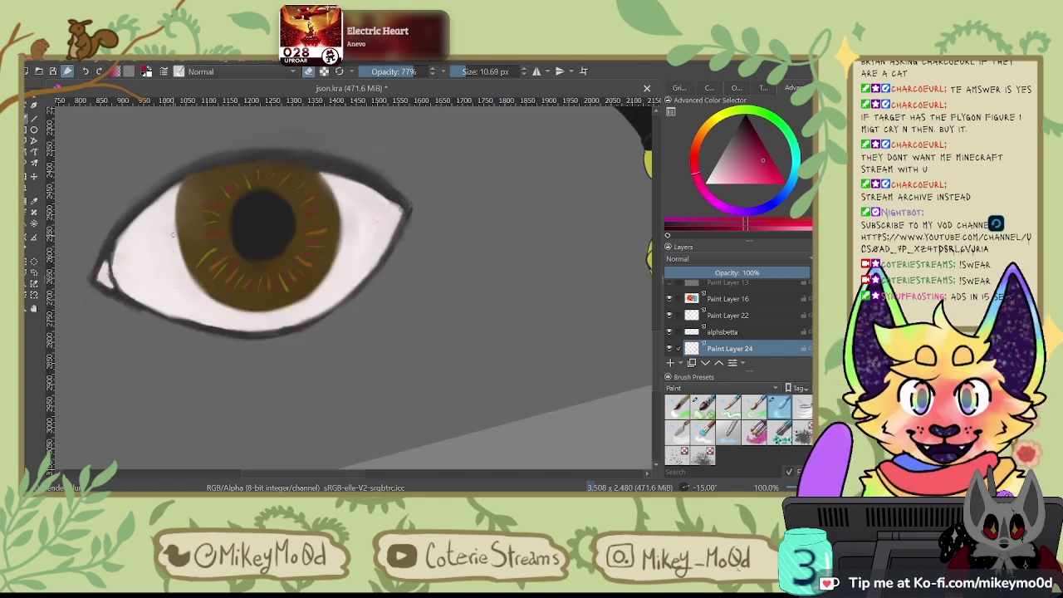
{"action": "left_click_drag", "start_coordinate": [354, 230], "coordinate": [378, 230], "text": "shift"}
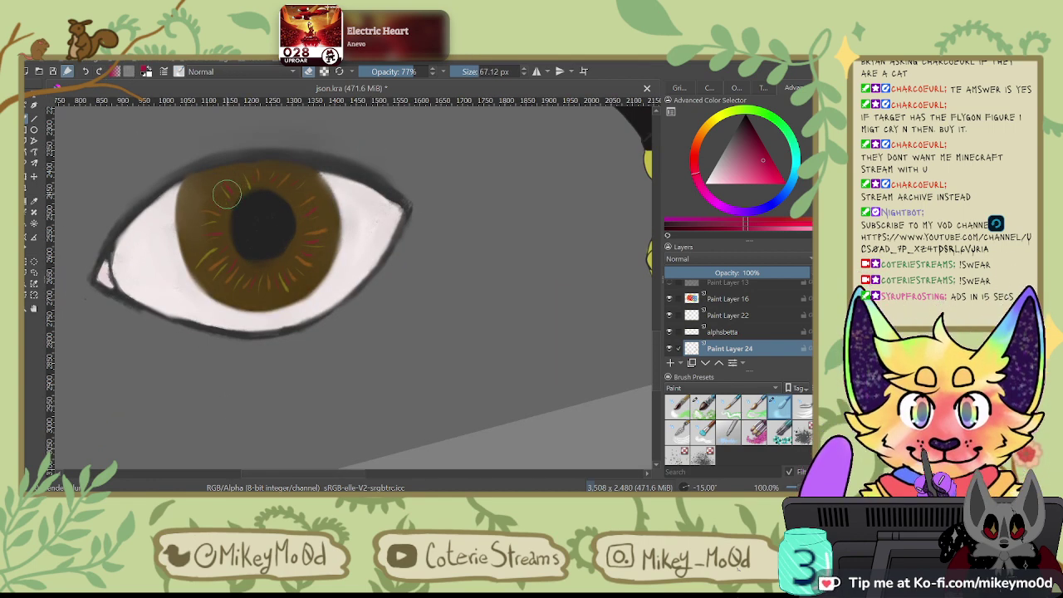
{"action": "mouse_move", "coordinate": [227, 195]}
{"action": "left_mouse_down"}
{"action": "mouse_move", "coordinate": [221, 273]}
{"action": "mouse_move", "coordinate": [208, 244]}
{"action": "left_mouse_up"}
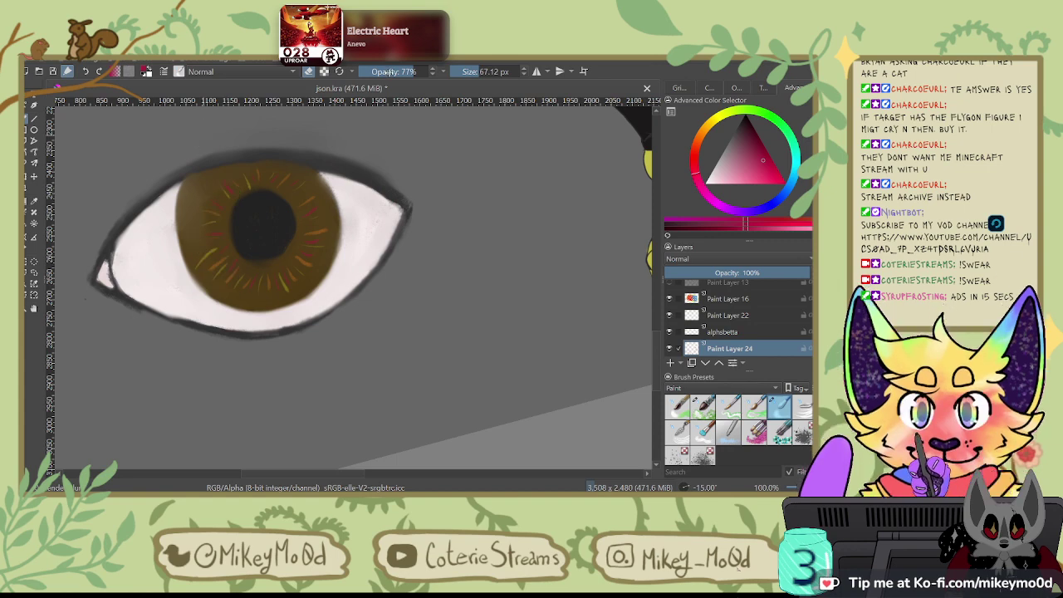
Step: Lower the brush opacity to 45%, try fading the iris streaks with it, and undo the strokes
{"action": "key", "text": "o"}
{"action": "key", "text": "o"}
{"action": "key", "text": "o"}
{"action": "left_click_drag", "start_coordinate": [235, 175], "coordinate": [209, 263]}
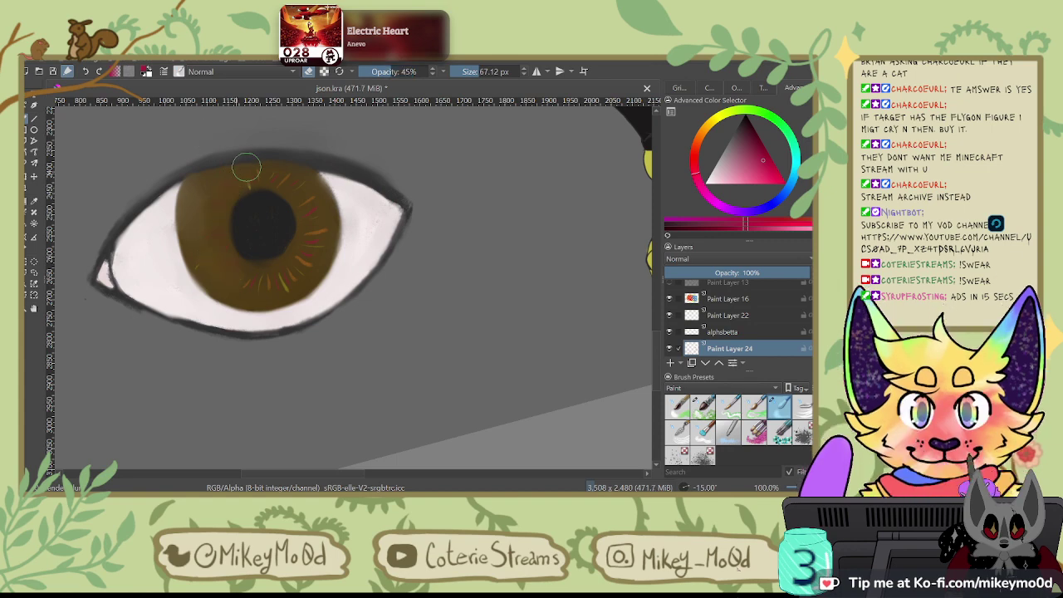
{"action": "left_click_drag", "start_coordinate": [246, 166], "coordinate": [248, 279]}
{"action": "key", "text": "ctrl+z"}
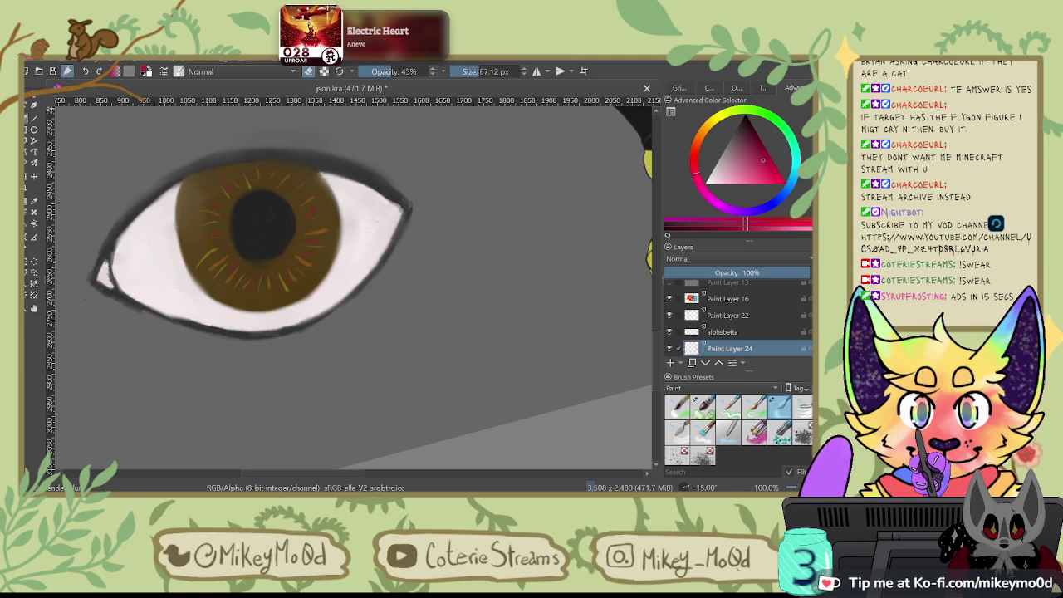
Step: Lower the brush opacity to 21% and fade the coloured streaks around the whole pupil into the brown iris
{"action": "key", "text": "o"}
{"action": "key", "text": "o"}
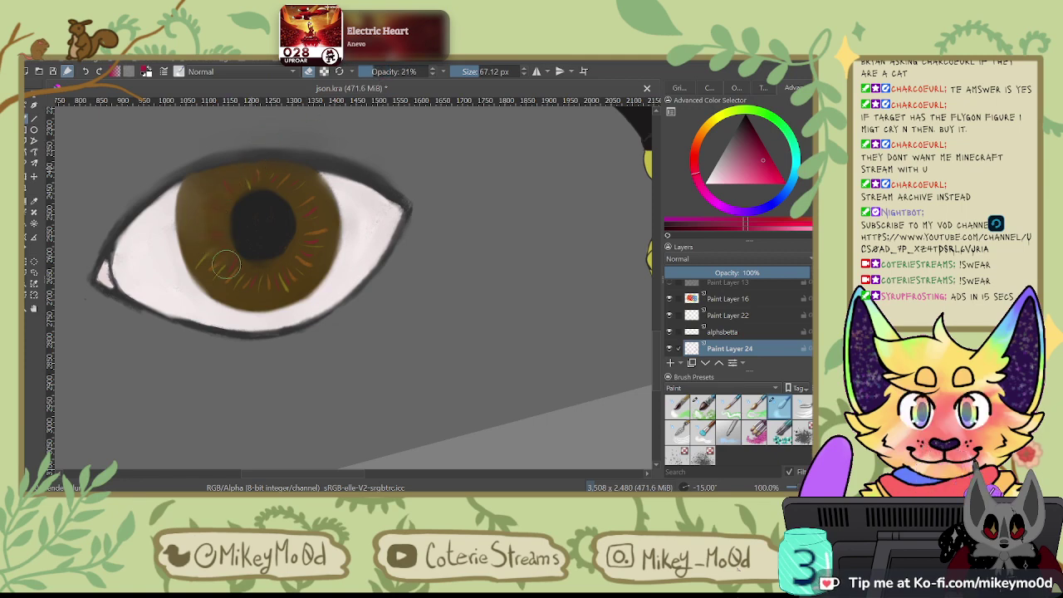
{"action": "mouse_move", "coordinate": [226, 264]}
{"action": "left_mouse_down"}
{"action": "mouse_move", "coordinate": [309, 226]}
{"action": "mouse_move", "coordinate": [287, 189]}
{"action": "mouse_move", "coordinate": [236, 183]}
{"action": "mouse_move", "coordinate": [203, 222]}
{"action": "mouse_move", "coordinate": [243, 285]}
{"action": "mouse_move", "coordinate": [312, 271]}
{"action": "mouse_move", "coordinate": [316, 192]}
{"action": "mouse_move", "coordinate": [238, 176]}
{"action": "mouse_move", "coordinate": [307, 170]}
{"action": "mouse_move", "coordinate": [313, 271]}
{"action": "mouse_move", "coordinate": [226, 292]}
{"action": "mouse_move", "coordinate": [225, 164]}
{"action": "left_mouse_up"}
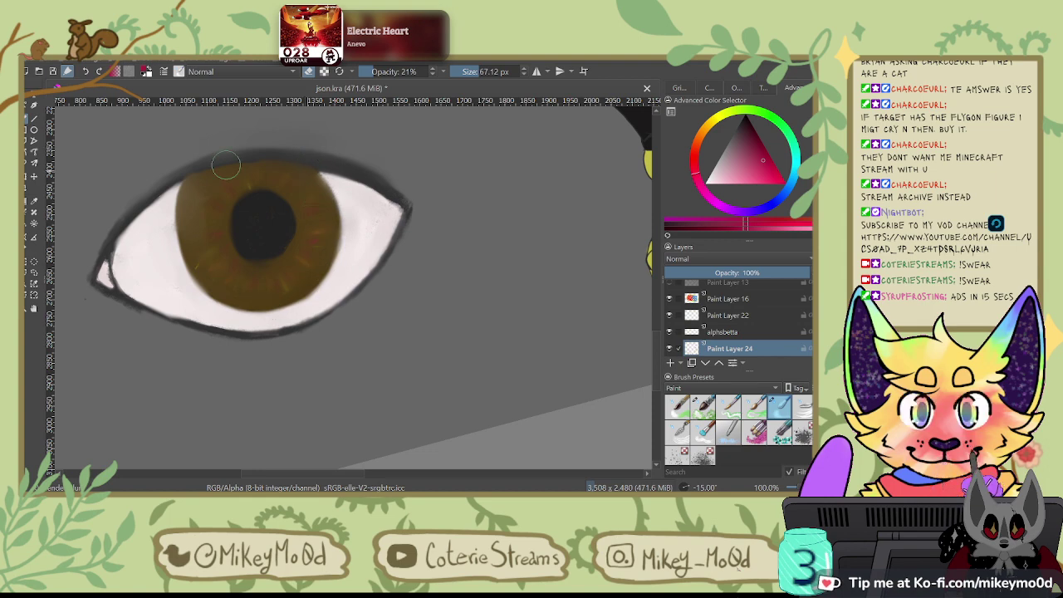
Step: Add another paint layer and paint short yellow flecks around the pupil with the 25 px brush from the Ink presets
{"action": "left_click", "coordinate": [758, 363]}
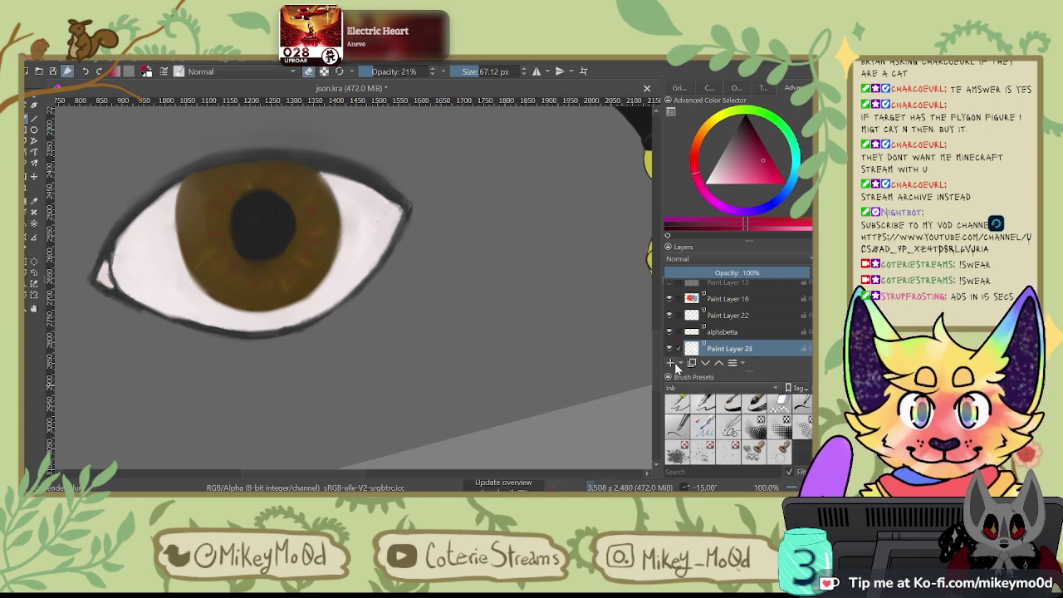
{"action": "left_click", "coordinate": [717, 118]}
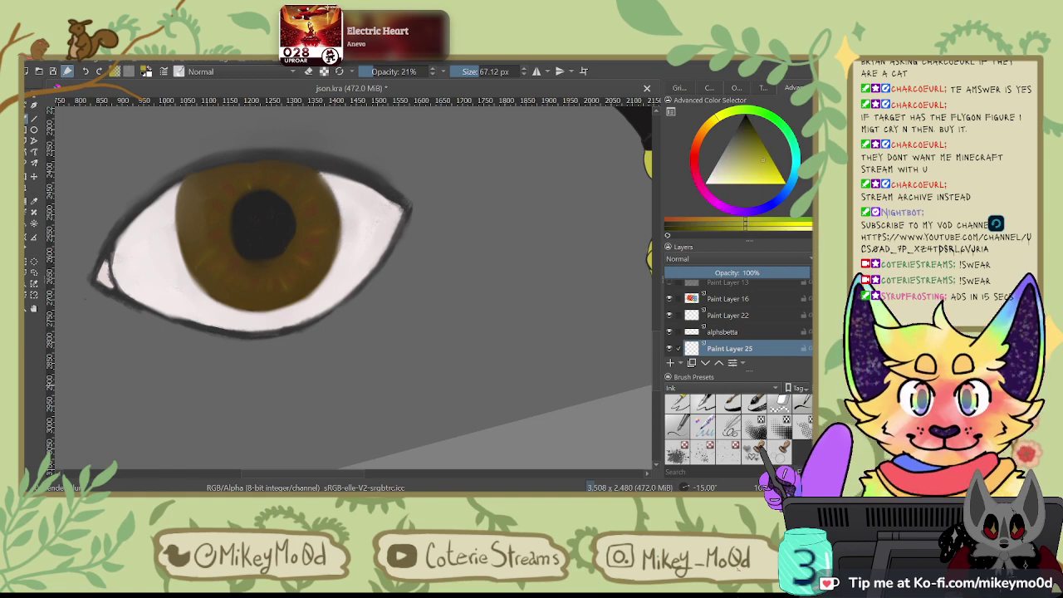
{"action": "left_click", "coordinate": [733, 403]}
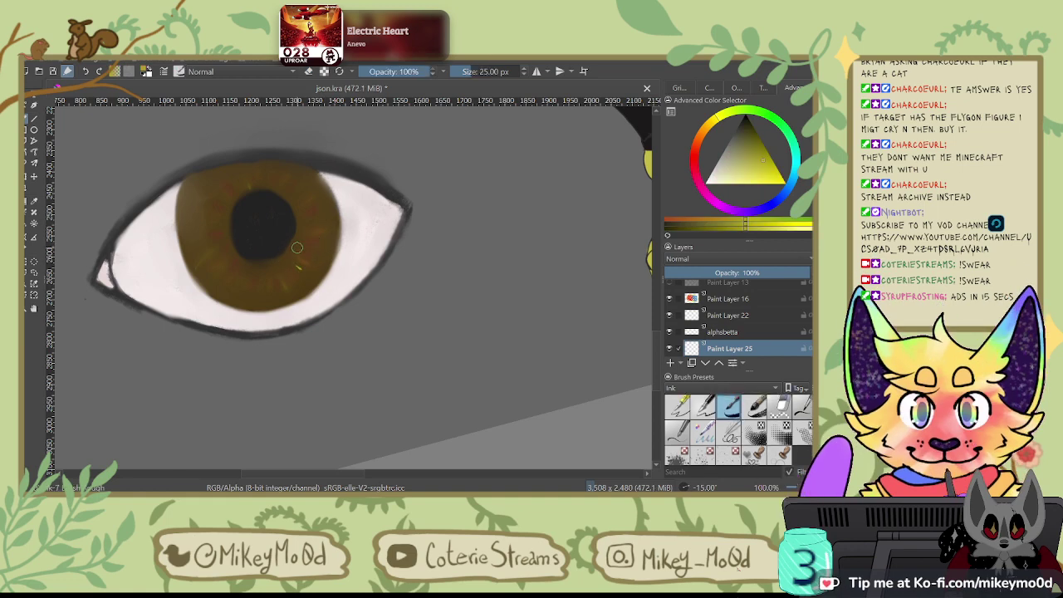
{"action": "left_click_drag", "start_coordinate": [295, 238], "coordinate": [315, 216]}
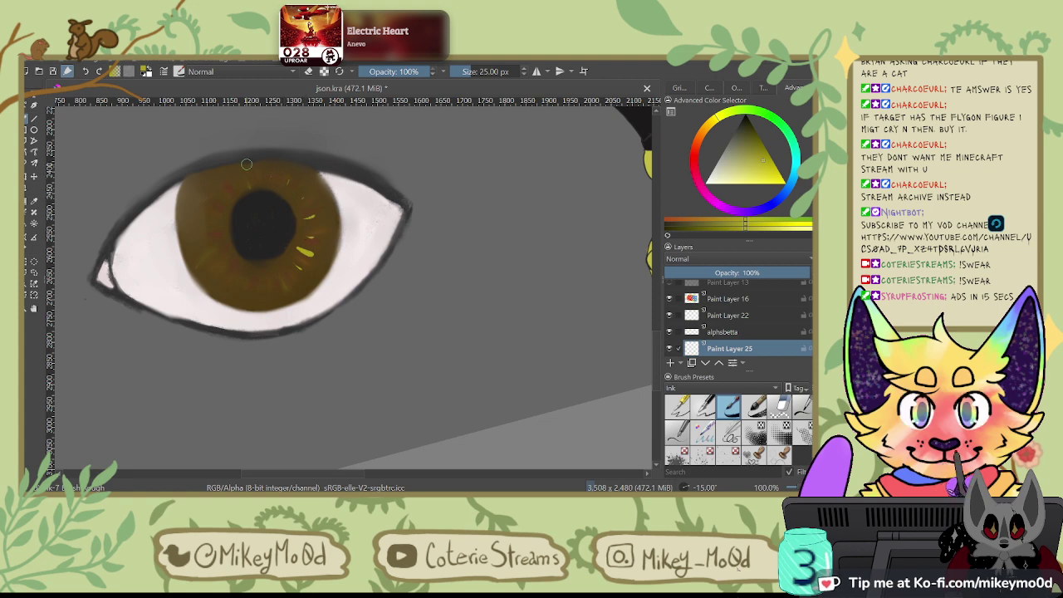
{"action": "left_click_drag", "start_coordinate": [246, 184], "coordinate": [235, 177]}
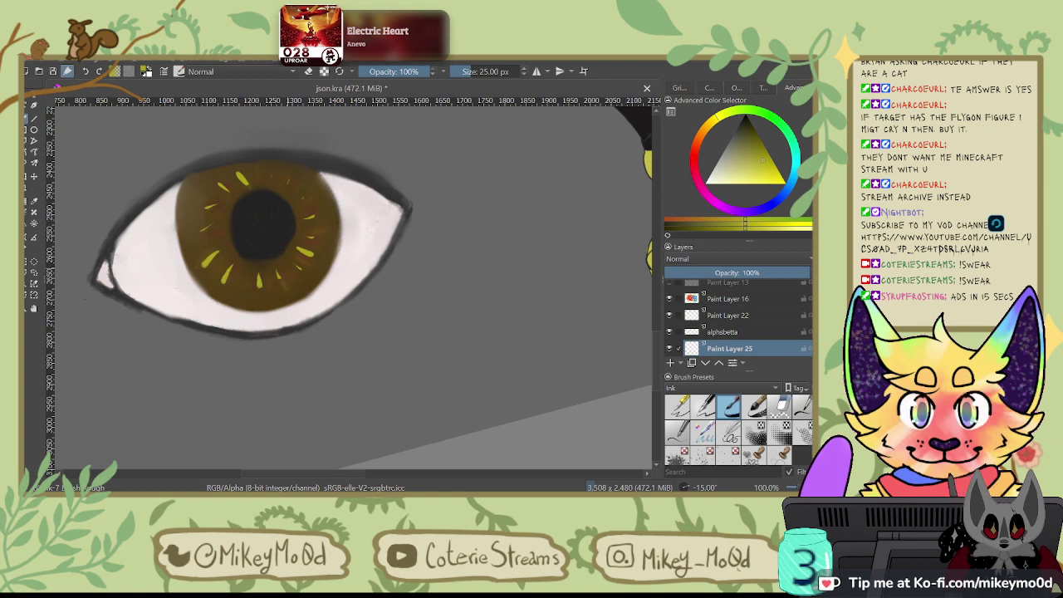
Step: Paint short crimson and orange flecks between the yellow ones around the pupil, undoing the misplaced orange strokes
{"action": "key", "text": "x"}
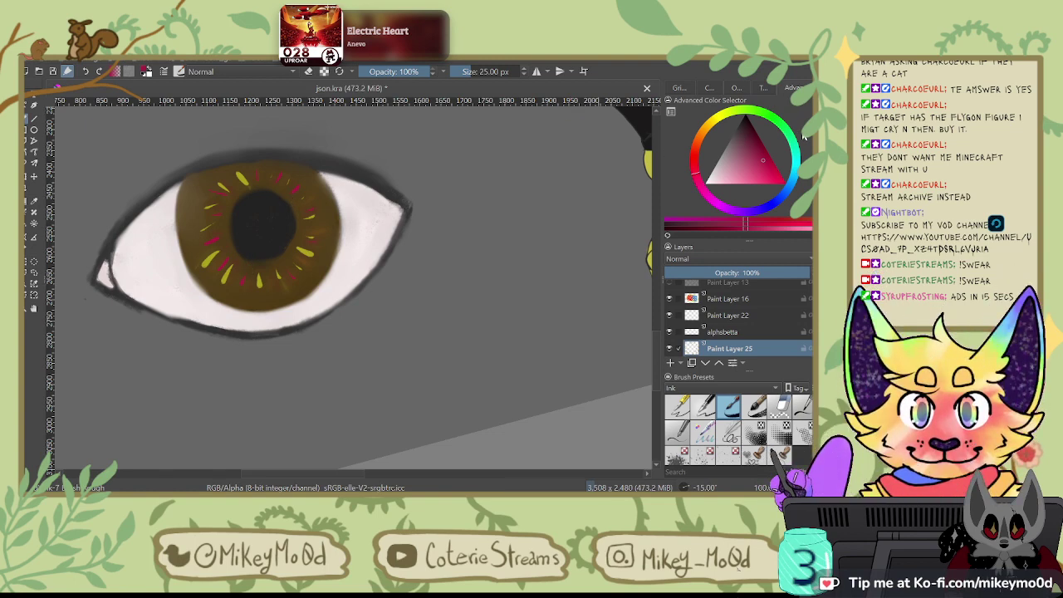
{"action": "left_click", "coordinate": [255, 275], "text": "ctrl"}
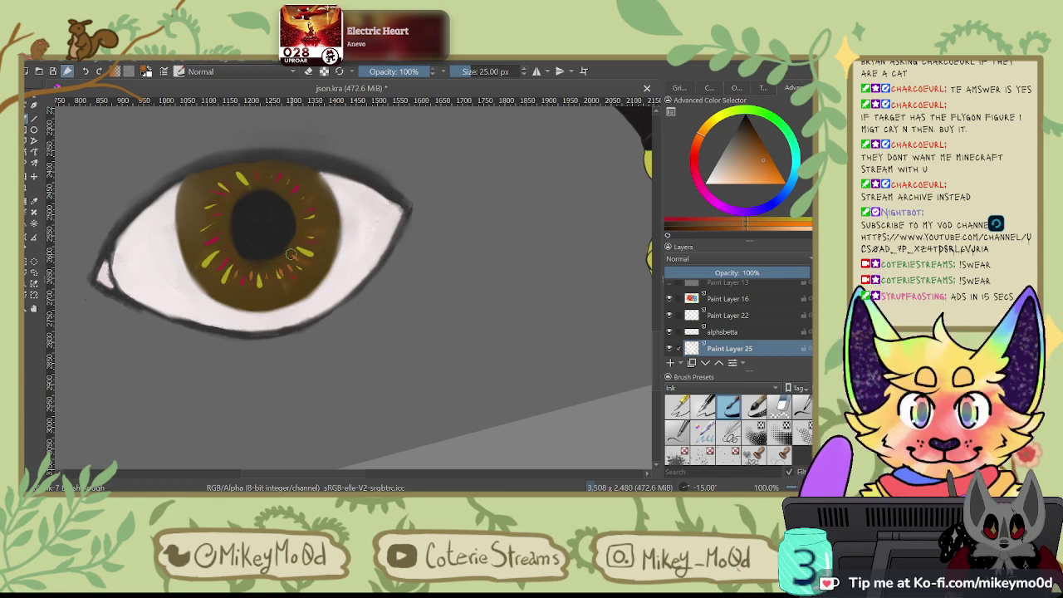
{"action": "left_click", "coordinate": [306, 204]}
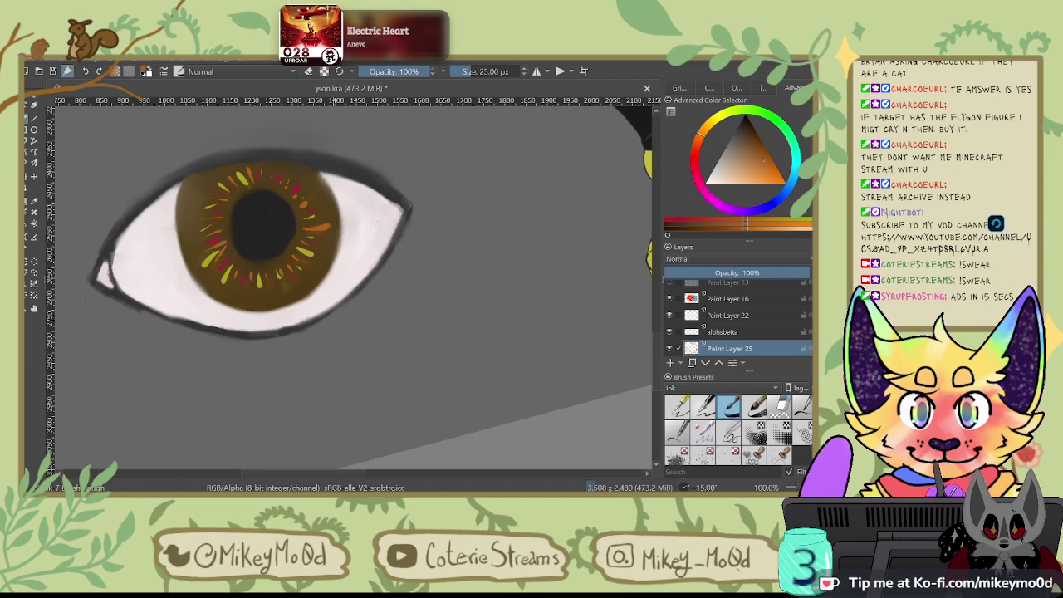
{"action": "key", "text": "ctrl+z"}
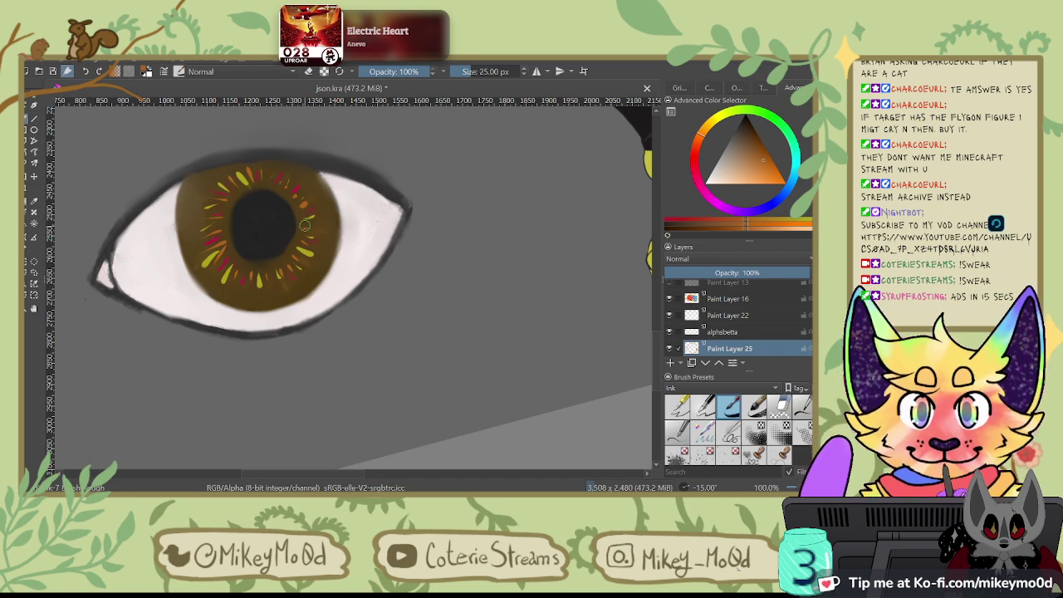
{"action": "key", "text": "ctrl+z"}
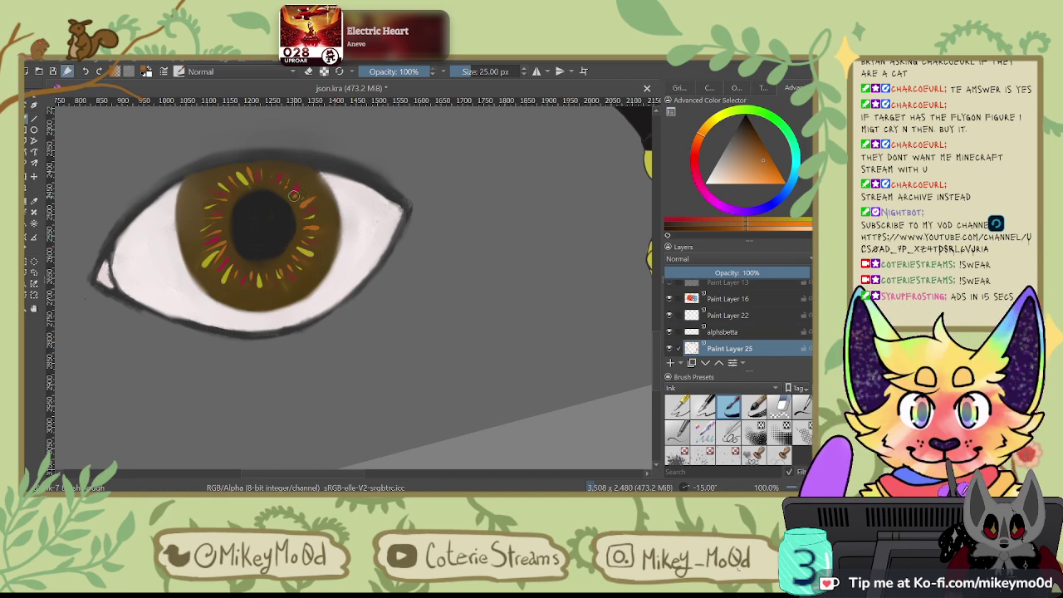
{"action": "left_click_drag", "start_coordinate": [284, 188], "coordinate": [291, 175]}
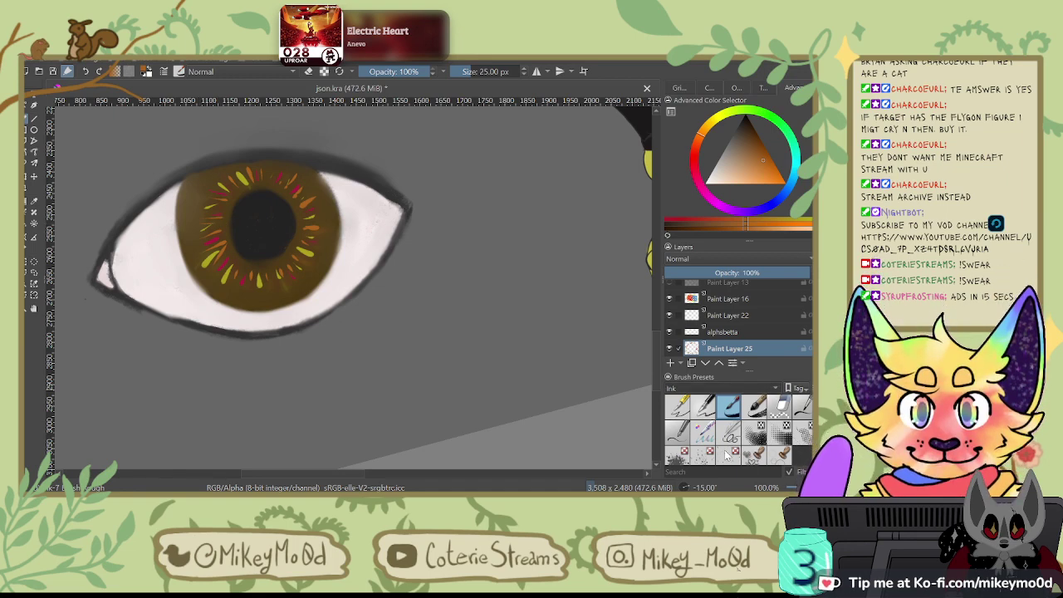
Step: Choose the 67.12 px blending brush at 21% opacity from the Paint presets and soften the flecks on the iris's inner-corner side
{"action": "scroll", "coordinate": [753, 390], "scroll_direction": "down", "scroll_amount": 3}
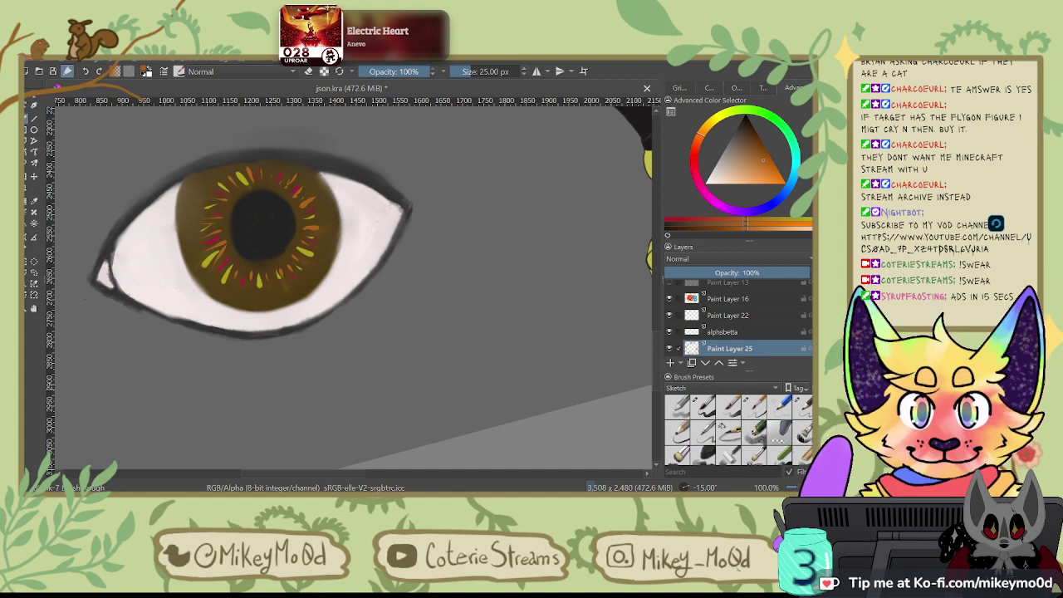
{"action": "scroll", "coordinate": [787, 426], "scroll_direction": "down", "scroll_amount": 4}
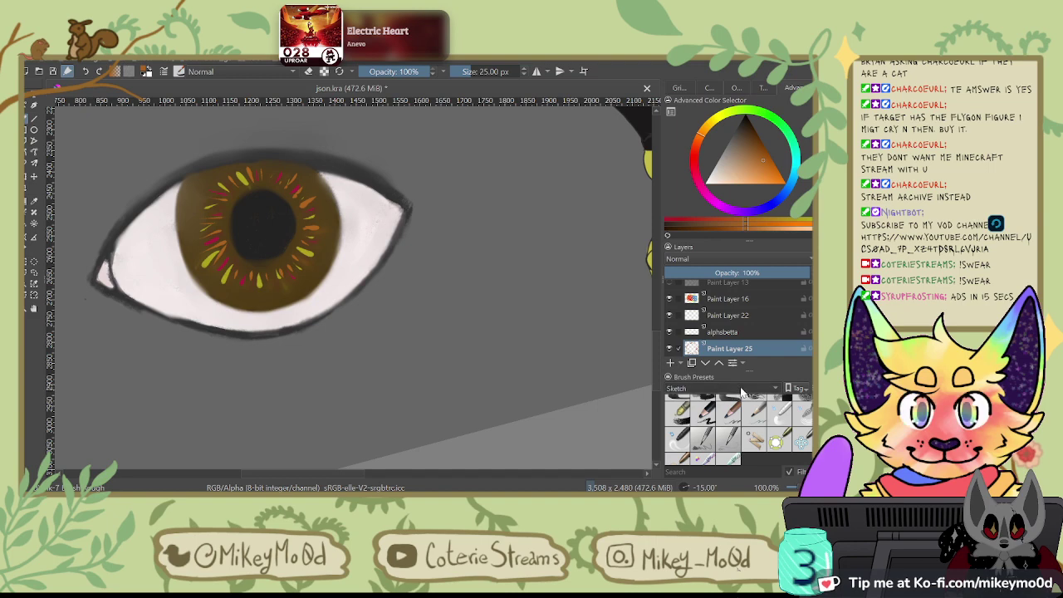
{"action": "left_click", "coordinate": [715, 388]}
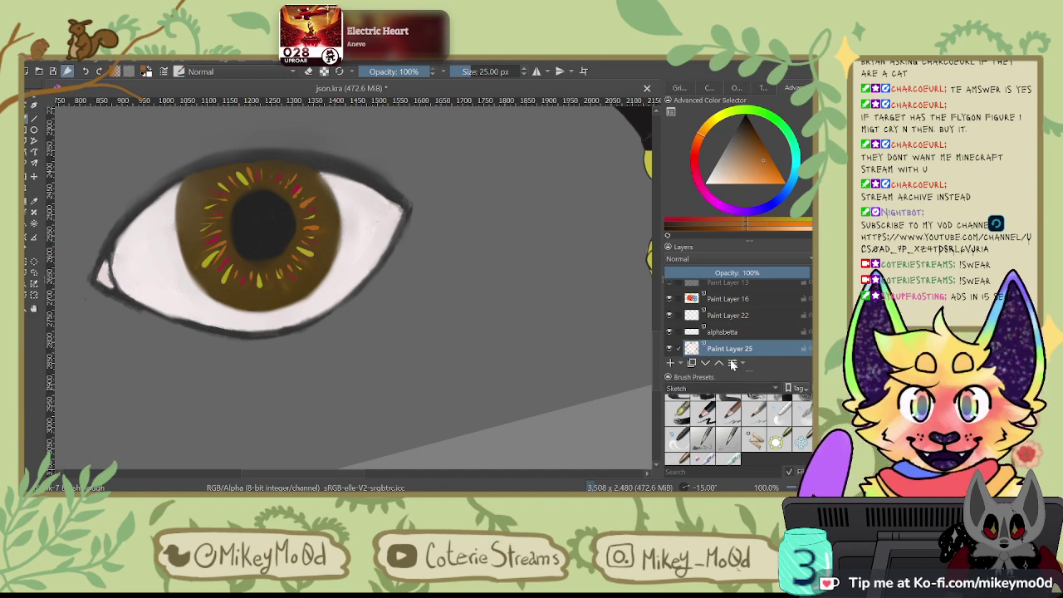
{"action": "left_click", "coordinate": [730, 362]}
{"action": "left_click", "coordinate": [779, 405]}
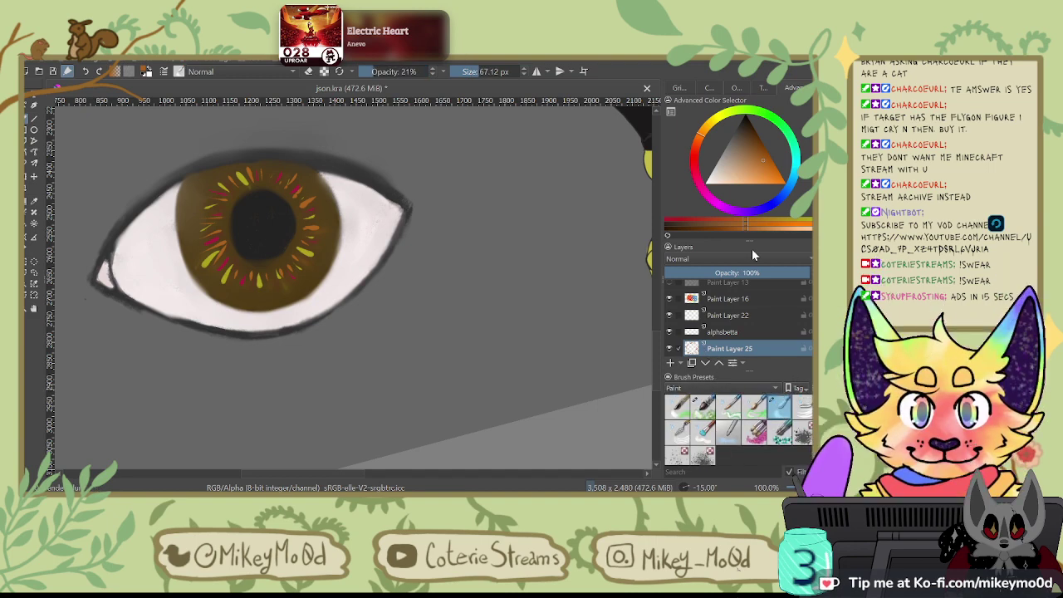
{"action": "mouse_move", "coordinate": [230, 180]}
{"action": "left_mouse_down"}
{"action": "mouse_move", "coordinate": [208, 210]}
{"action": "mouse_move", "coordinate": [211, 264]}
{"action": "mouse_move", "coordinate": [216, 186]}
{"action": "mouse_move", "coordinate": [239, 273]}
{"action": "mouse_move", "coordinate": [213, 253]}
{"action": "mouse_move", "coordinate": [221, 186]}
{"action": "mouse_move", "coordinate": [213, 239]}
{"action": "mouse_move", "coordinate": [256, 276]}
{"action": "left_mouse_up"}
{"action": "key", "text": "6"}
{"action": "key", "text": "6"}
{"action": "key", "text": "6"}
{"action": "key", "text": "6"}
{"action": "key", "text": "6"}
{"action": "key", "text": "6"}
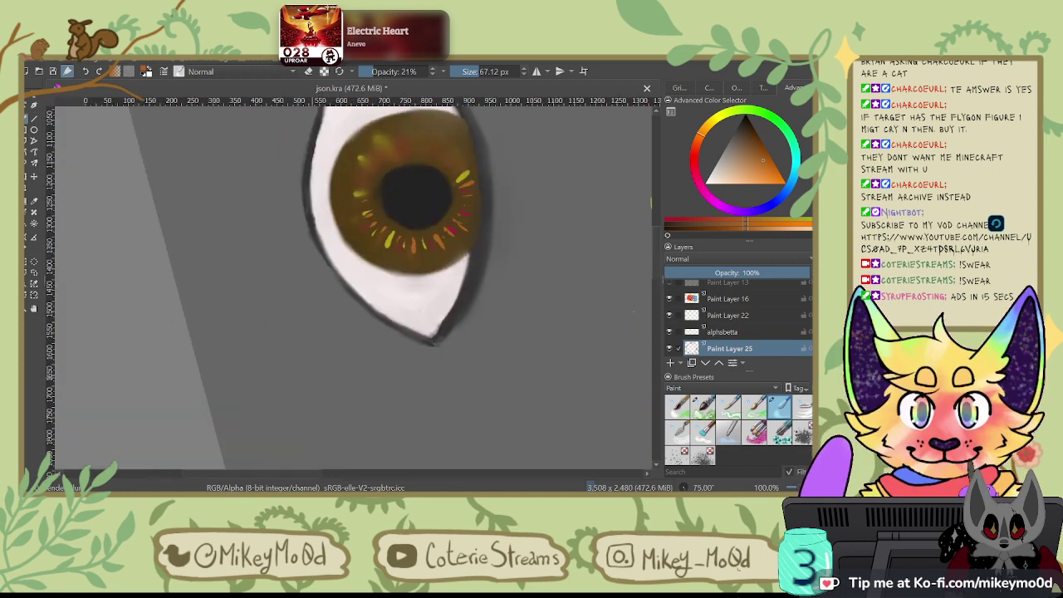
Step: Blend the remaining yellow, orange and crimson flecks around the pupil into the brown iris, rotating the canvas to follow the ring
{"action": "mouse_move", "coordinate": [378, 136]}
{"action": "left_mouse_down"}
{"action": "mouse_move", "coordinate": [359, 175]}
{"action": "mouse_move", "coordinate": [404, 123]}
{"action": "mouse_move", "coordinate": [372, 133]}
{"action": "mouse_move", "coordinate": [374, 234]}
{"action": "mouse_move", "coordinate": [346, 196]}
{"action": "left_mouse_up"}
{"action": "key", "text": "6"}
{"action": "key", "text": "6"}
{"action": "key", "text": "6"}
{"action": "key", "text": "6"}
{"action": "key", "text": "6"}
{"action": "key", "text": "6"}
{"action": "key", "text": "6"}
{"action": "mouse_move", "coordinate": [401, 321]}
{"action": "left_mouse_down"}
{"action": "mouse_move", "coordinate": [392, 414]}
{"action": "mouse_move", "coordinate": [370, 373]}
{"action": "mouse_move", "coordinate": [388, 411]}
{"action": "mouse_move", "coordinate": [397, 314]}
{"action": "mouse_move", "coordinate": [385, 408]}
{"action": "mouse_move", "coordinate": [412, 323]}
{"action": "mouse_move", "coordinate": [389, 383]}
{"action": "mouse_move", "coordinate": [428, 419]}
{"action": "left_mouse_up"}
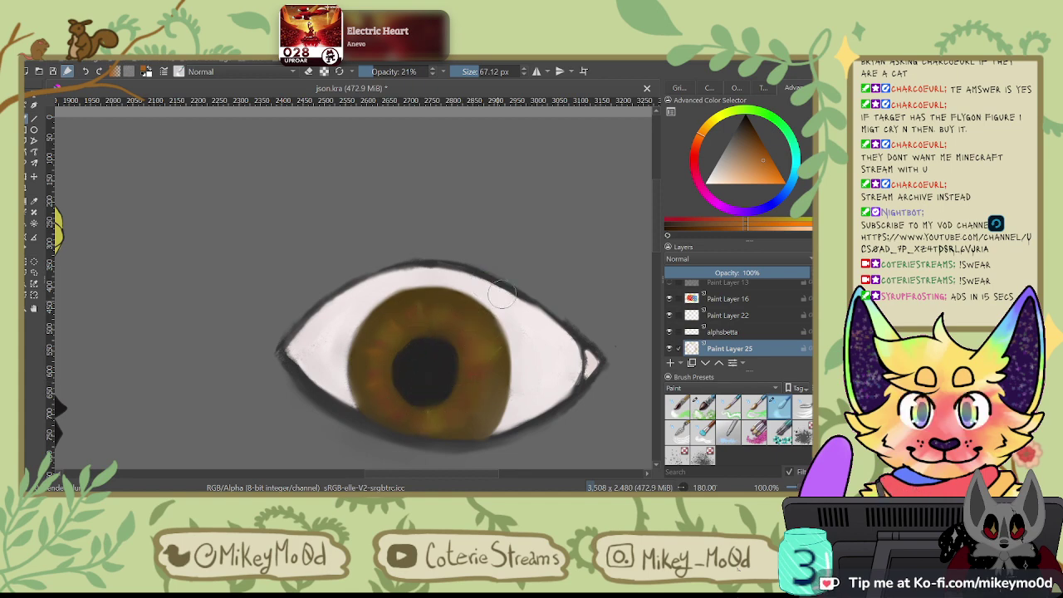
{"action": "key", "text": "6"}
{"action": "key", "text": "6"}
{"action": "key", "text": "6"}
{"action": "key", "text": "6"}
{"action": "key", "text": "6"}
{"action": "key", "text": "6"}
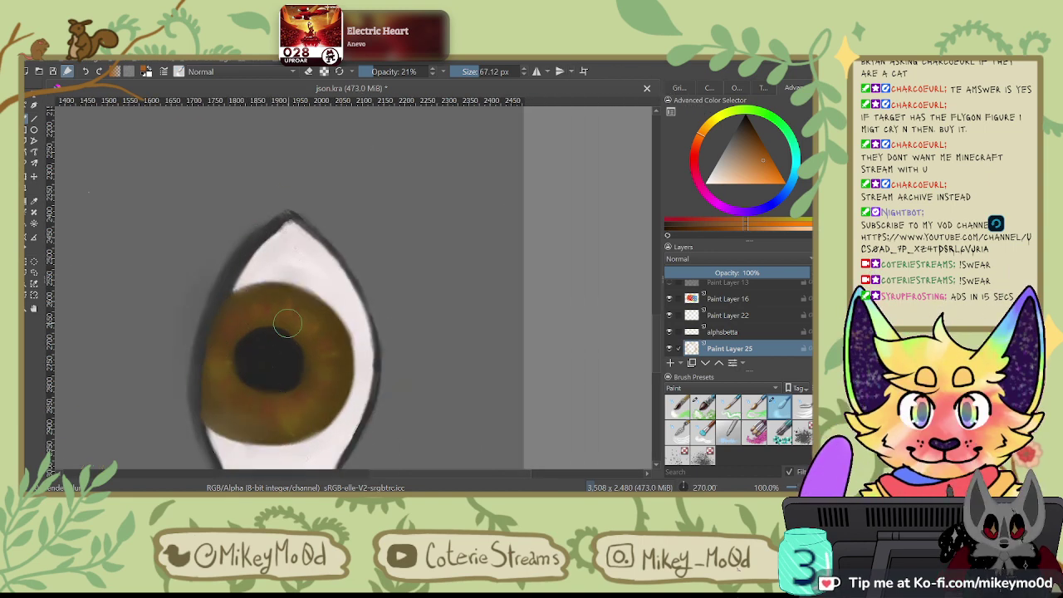
Step: Examine the finished eye at reduced size against the rest of the character sheet
{"action": "scroll", "coordinate": [280, 318], "scroll_direction": "down", "scroll_amount": 4}
{"action": "key", "text": "6"}
{"action": "key", "text": "6"}
{"action": "key", "text": "6"}
{"action": "key", "text": "6"}
{"action": "key", "text": "6"}
{"action": "key", "text": "6"}
{"action": "key", "text": "6"}
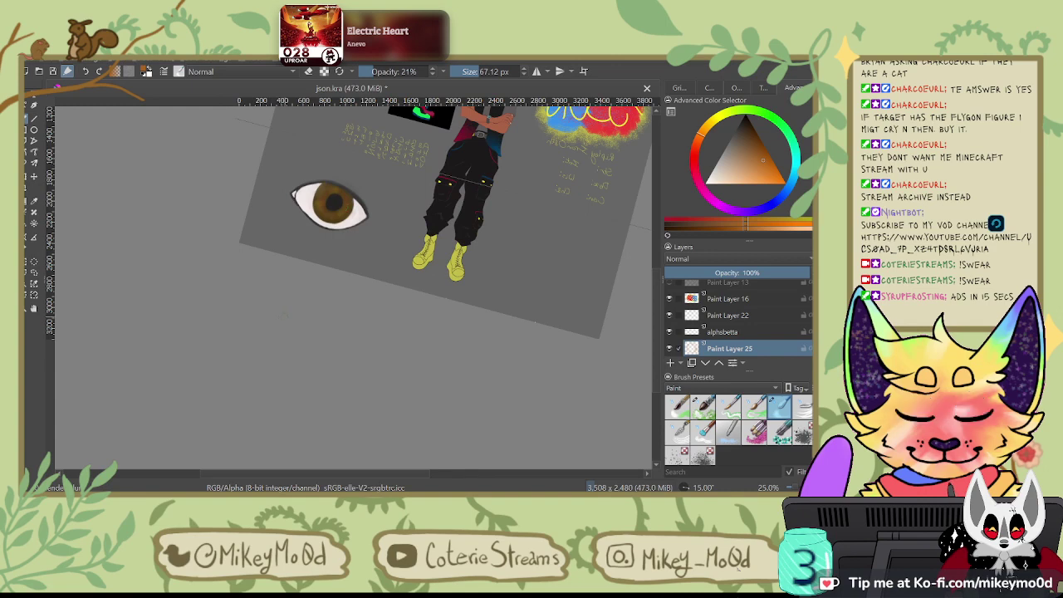
{"action": "key", "text": "4"}
{"action": "key", "text": "4"}
{"action": "scroll", "coordinate": [283, 316], "scroll_direction": "up", "scroll_amount": 1}
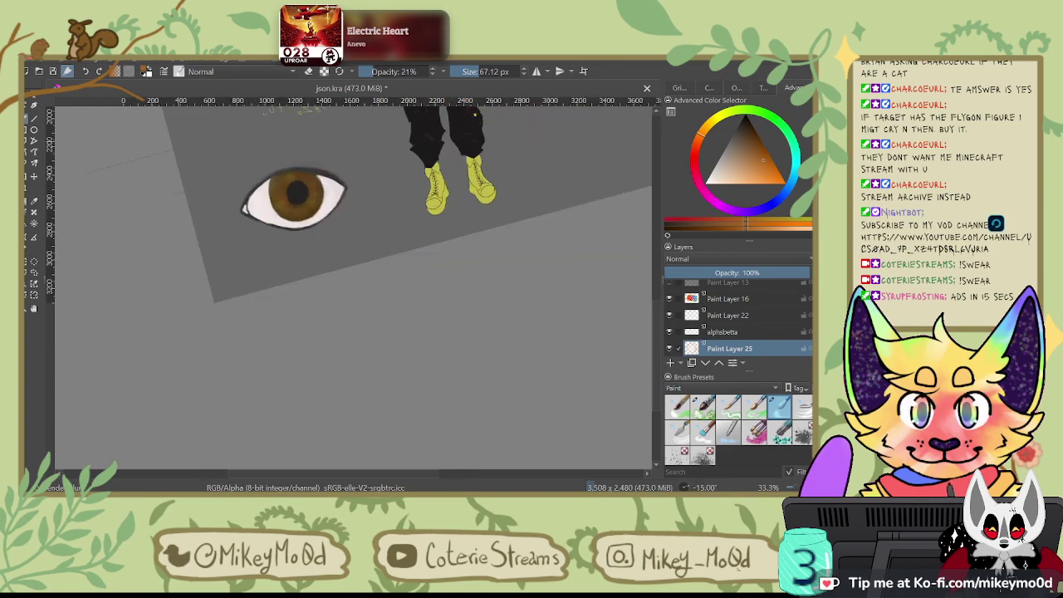
{"action": "left_click_drag", "start_coordinate": [282, 320], "coordinate": [387, 577]}
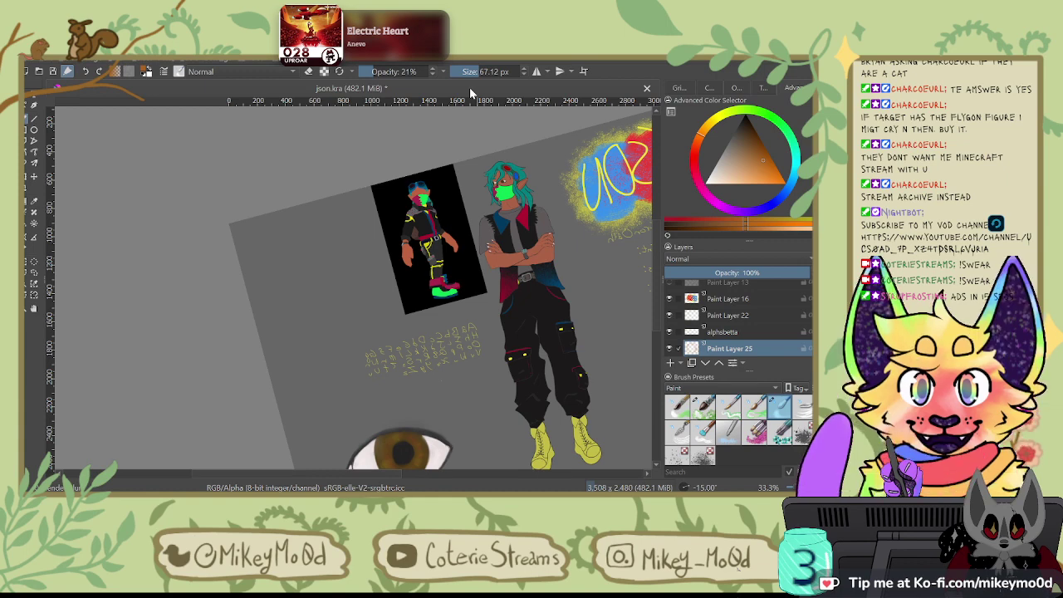
{"action": "left_click_drag", "start_coordinate": [548, 278], "coordinate": [545, 179]}
{"action": "left_click_drag", "start_coordinate": [599, 288], "coordinate": [522, 329]}
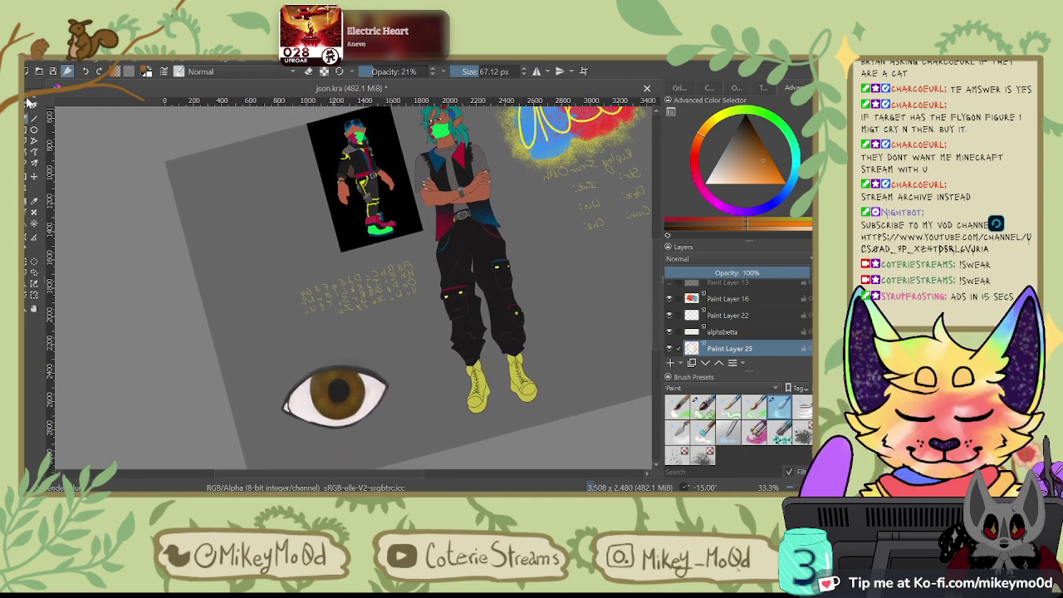
Step: Merge the two iris fleck layers down into Paint Layer 23 with the eye and check the merged layer by toggling its visibility
{"action": "left_click", "coordinate": [30, 177]}
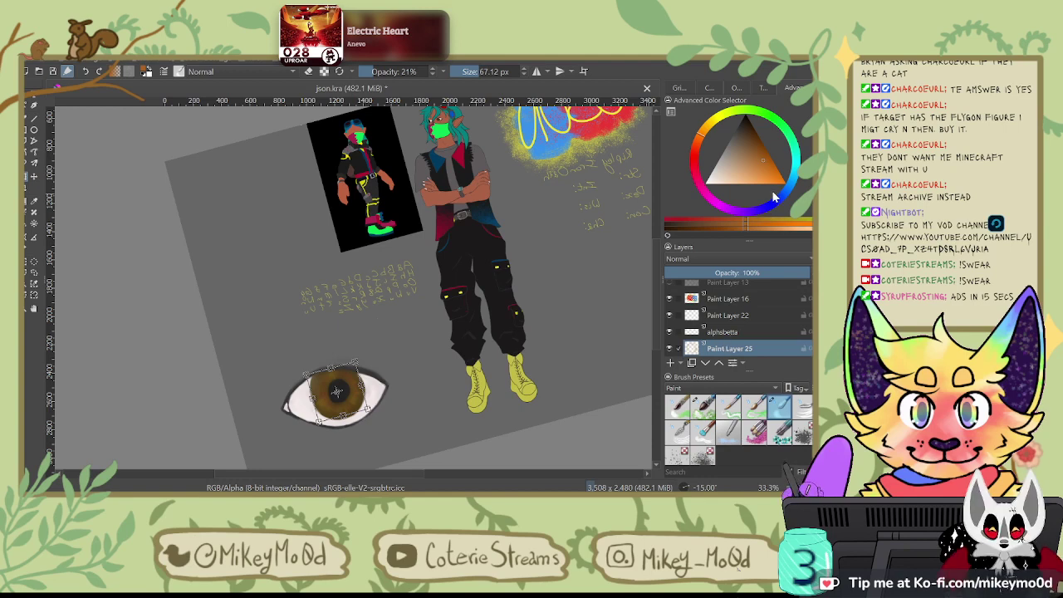
{"action": "key", "text": "Return"}
{"action": "key", "text": "ctrl+e"}
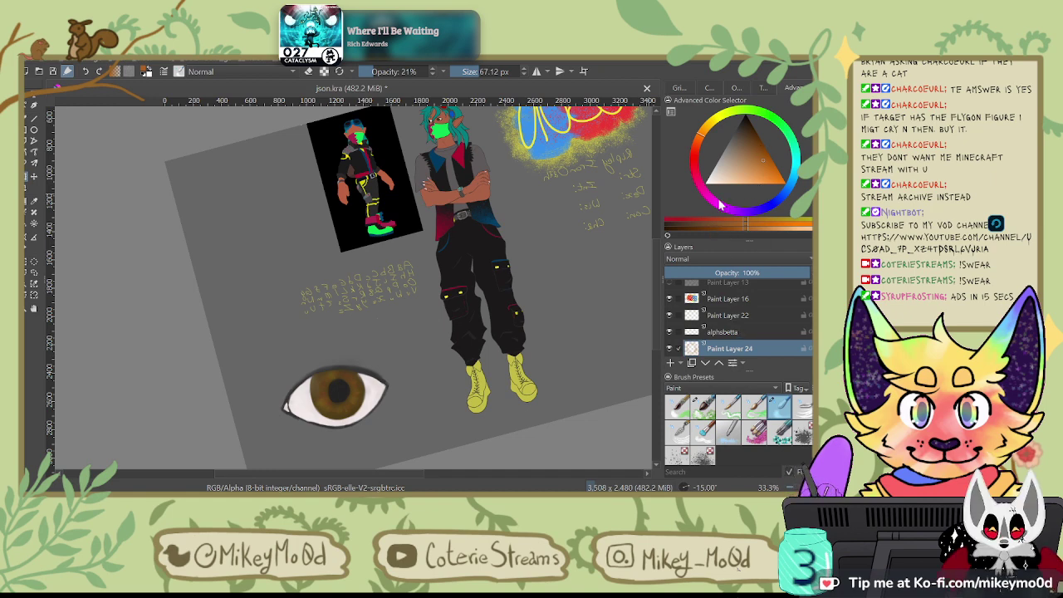
{"action": "key", "text": "ctrl+e"}
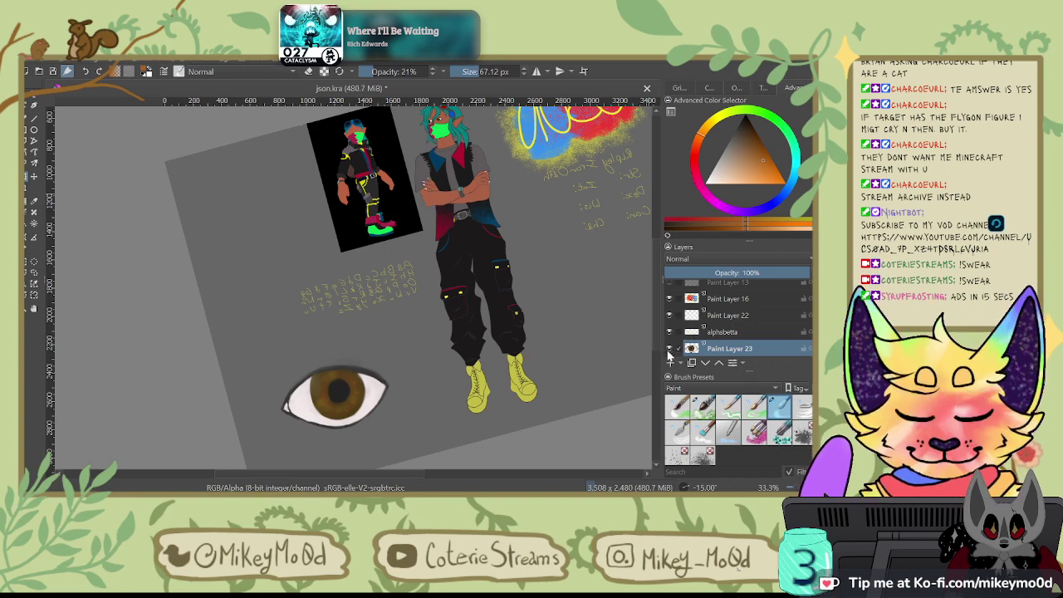
{"action": "left_click", "coordinate": [670, 348]}
{"action": "left_click", "coordinate": [670, 349]}
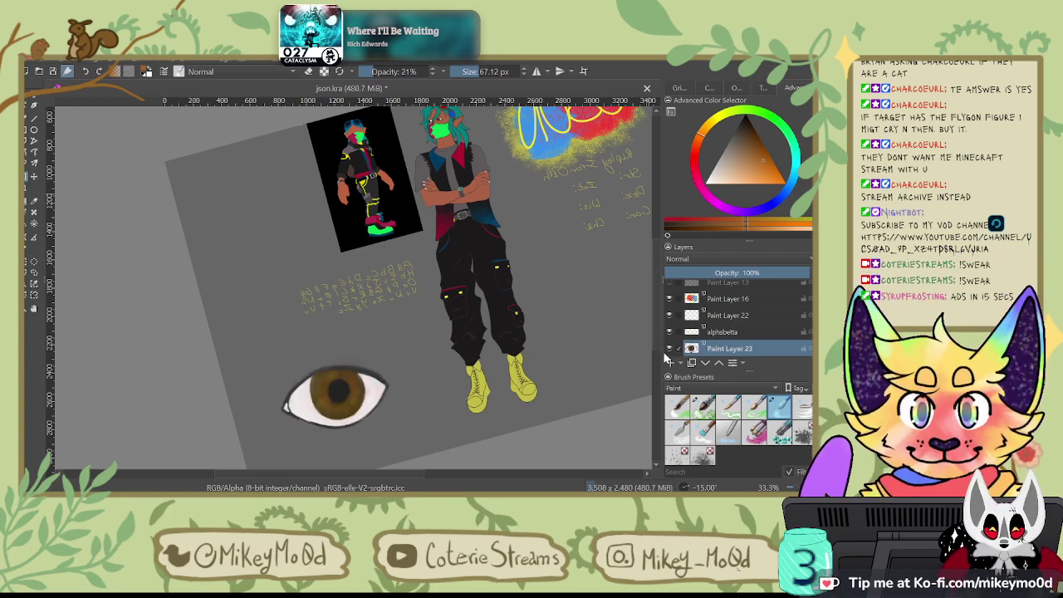
Step: Move the eye to the empty area beside the character's legs, underneath the handwritten stats list
{"action": "key", "text": "ctrl+t"}
{"action": "mouse_move", "coordinate": [346, 378]}
{"action": "left_mouse_down"}
{"action": "mouse_move", "coordinate": [405, 346]}
{"action": "mouse_move", "coordinate": [617, 285]}
{"action": "left_mouse_up"}
{"action": "mouse_move", "coordinate": [561, 243]}
{"action": "left_mouse_down"}
{"action": "mouse_move", "coordinate": [512, 247]}
{"action": "mouse_move", "coordinate": [476, 281]}
{"action": "left_mouse_up"}
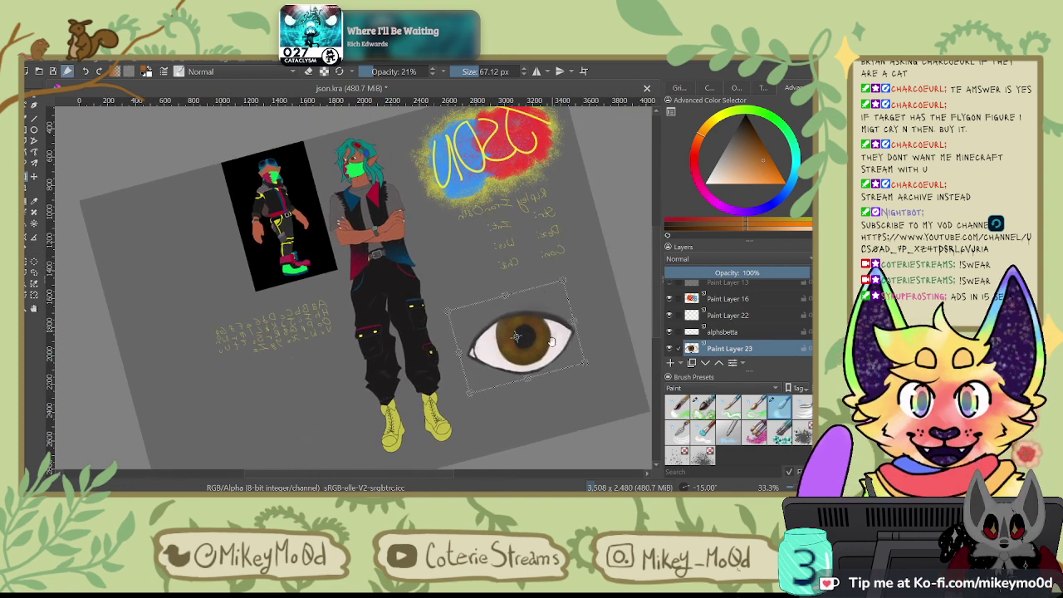
{"action": "mouse_move", "coordinate": [551, 341]}
{"action": "left_mouse_down"}
{"action": "mouse_move", "coordinate": [566, 321]}
{"action": "mouse_move", "coordinate": [558, 326]}
{"action": "mouse_move", "coordinate": [568, 288]}
{"action": "left_mouse_up"}
{"action": "left_click_drag", "start_coordinate": [597, 188], "coordinate": [535, 196]}
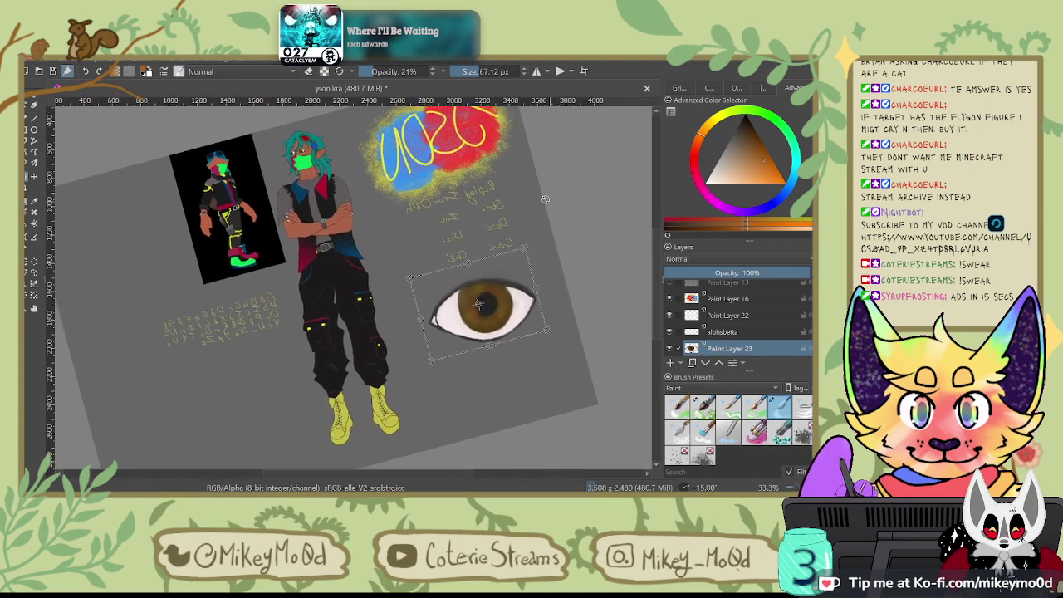
{"action": "key", "text": "Return"}
Step: Enlarge the eye slightly in the space under the stats list and save the document
{"action": "left_click_drag", "start_coordinate": [550, 329], "coordinate": [575, 341]}
{"action": "mouse_move", "coordinate": [548, 306]}
{"action": "left_mouse_down"}
{"action": "mouse_move", "coordinate": [519, 304]}
{"action": "mouse_move", "coordinate": [522, 315]}
{"action": "mouse_move", "coordinate": [522, 304]}
{"action": "left_mouse_up"}
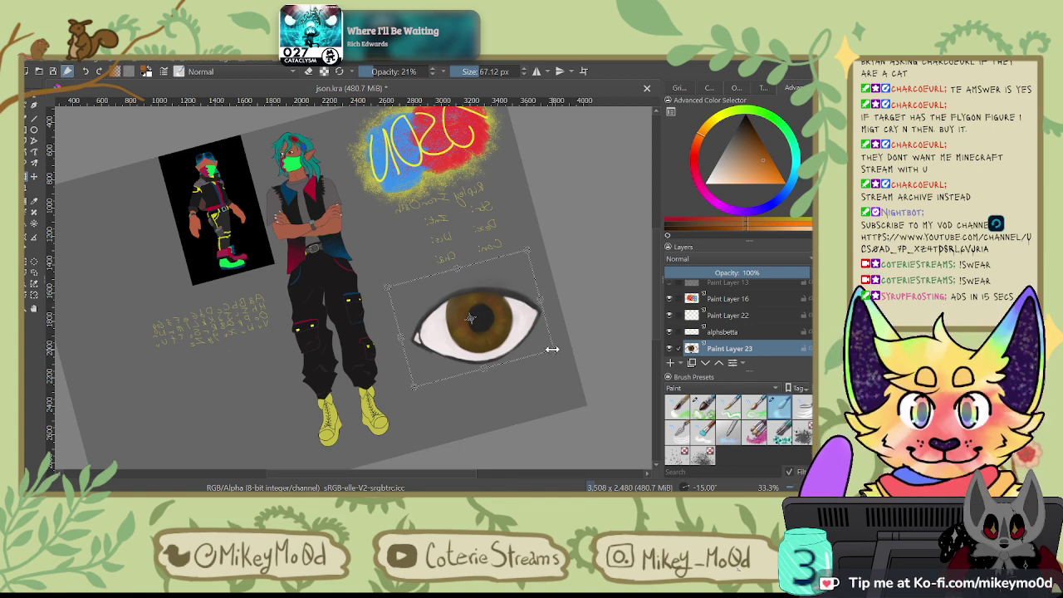
{"action": "left_click_drag", "start_coordinate": [552, 348], "coordinate": [524, 304]}
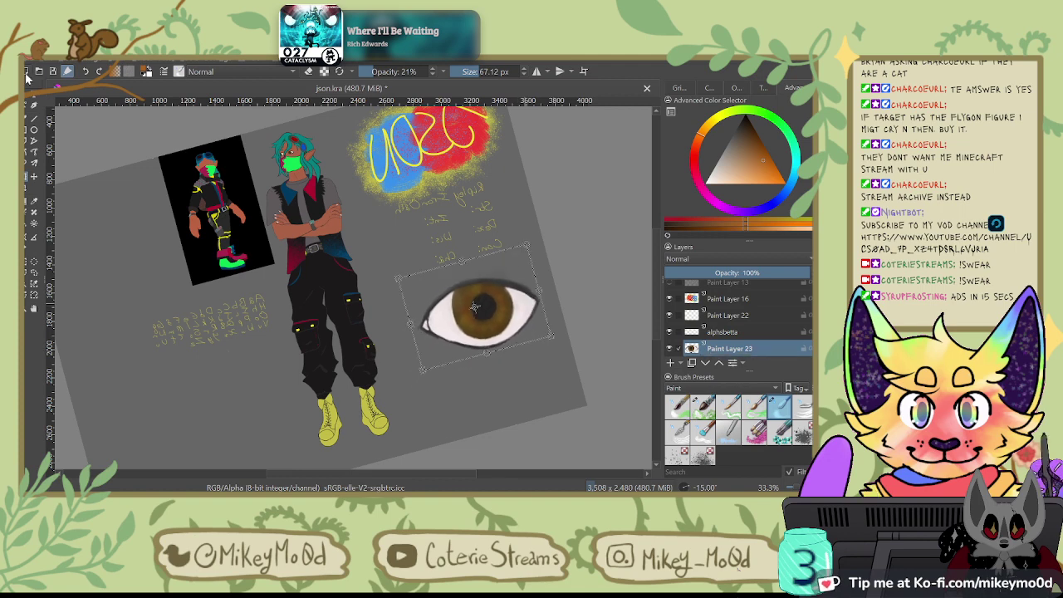
{"action": "key", "text": "Return"}
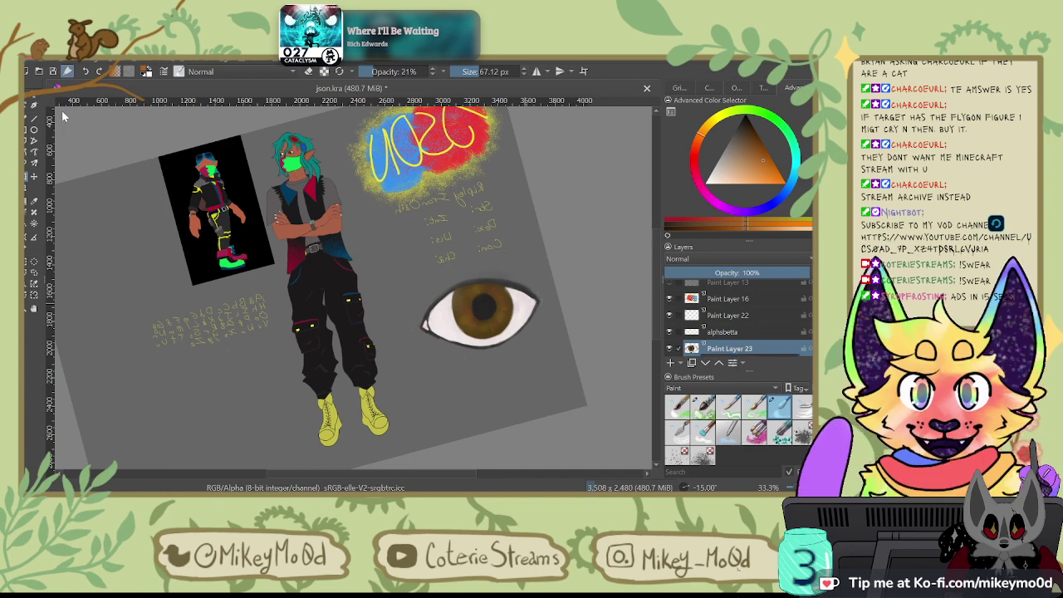
{"action": "key", "text": "ctrl+s"}
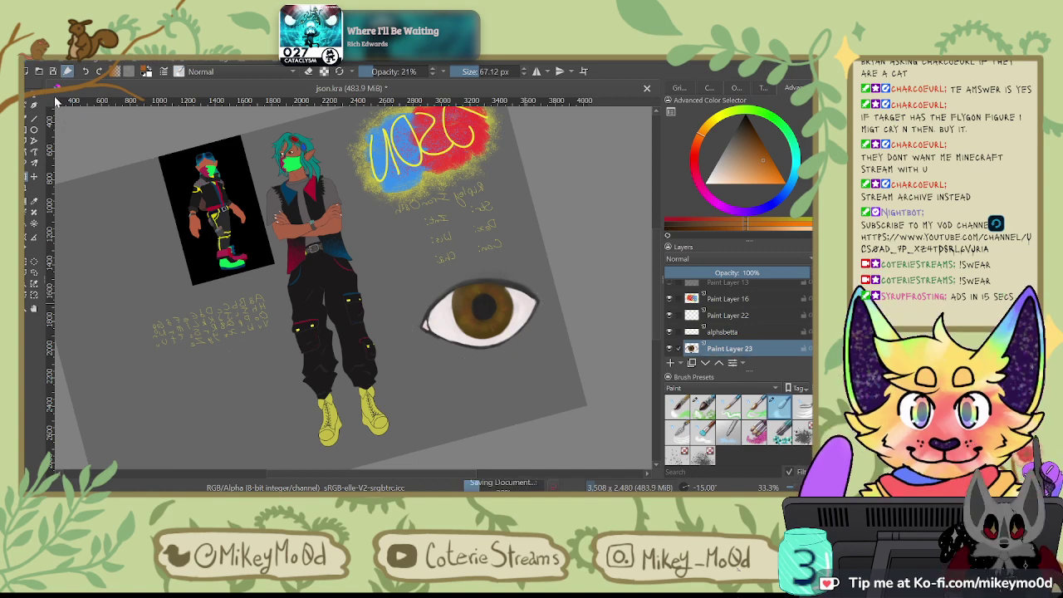
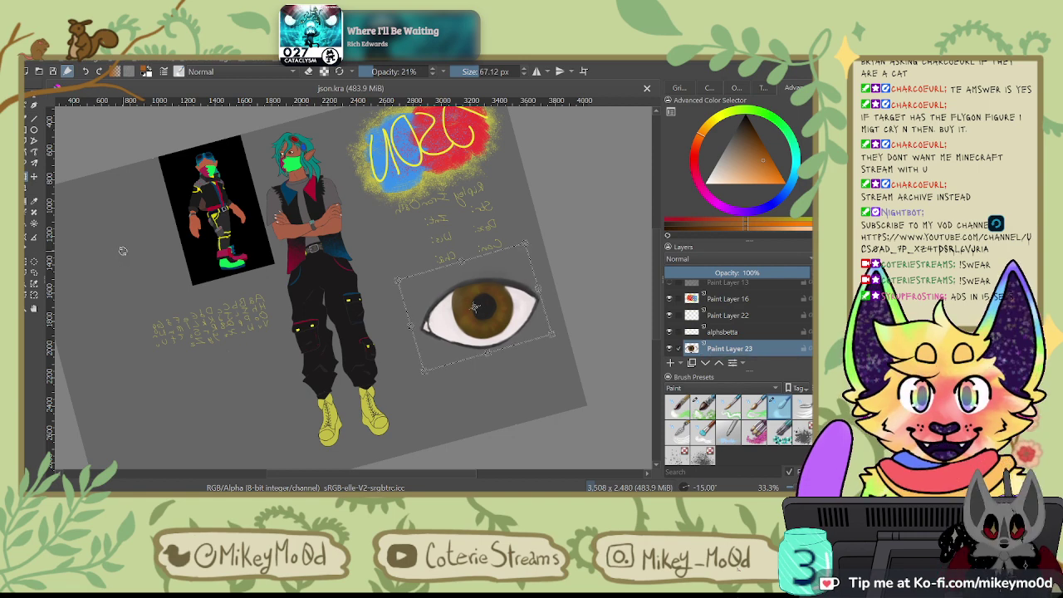
Step: Show the canvas Overview, restore the view to unmirrored at 0° rotation, and make Paint Layer 22 the active layer
{"action": "key", "text": "ctrl+t"}
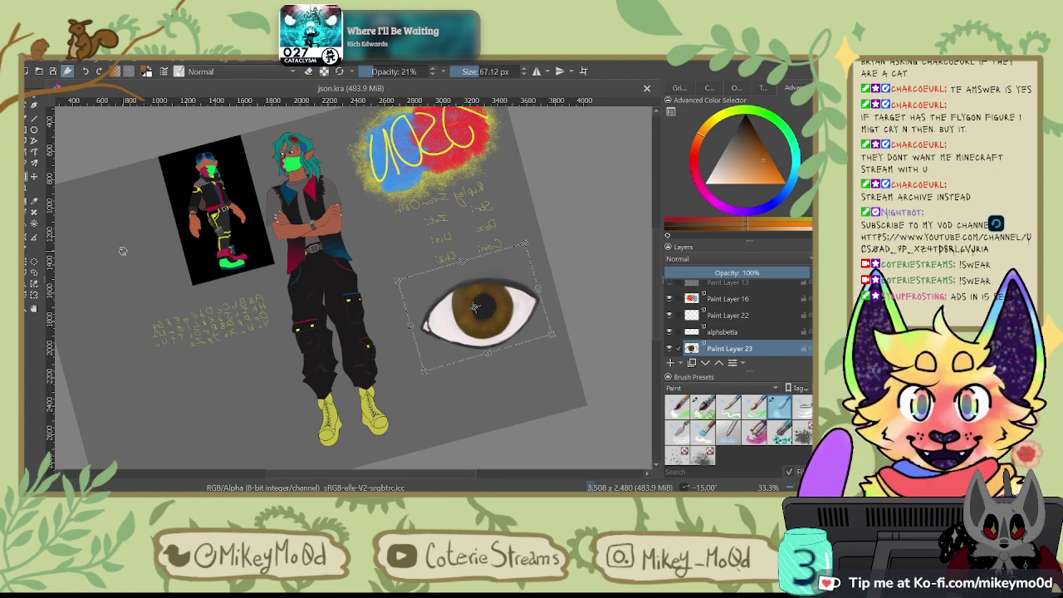
{"action": "left_click", "coordinate": [765, 87]}
{"action": "left_click", "coordinate": [736, 87]}
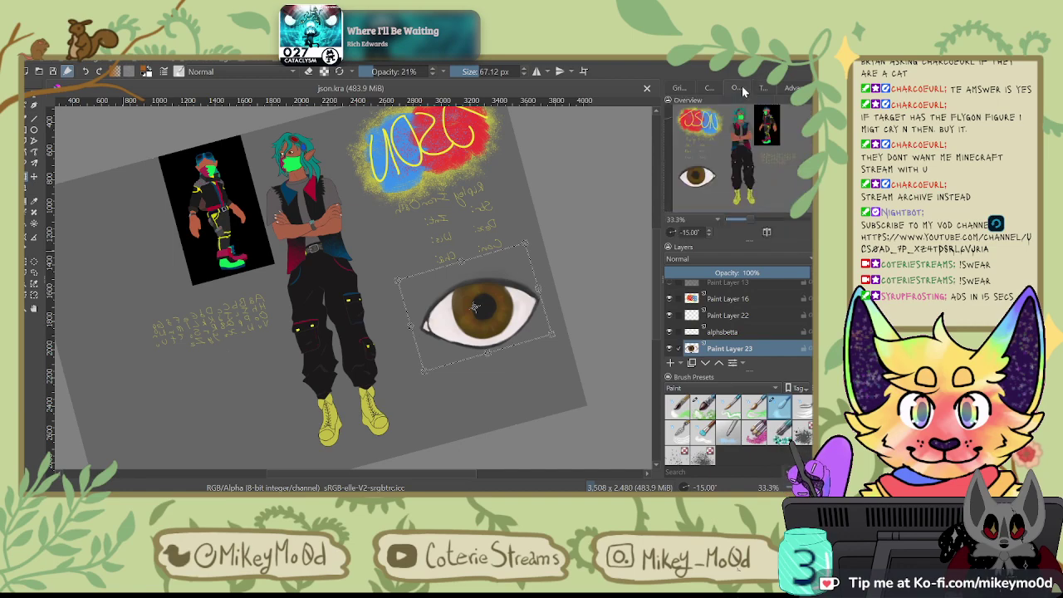
{"action": "key", "text": "m"}
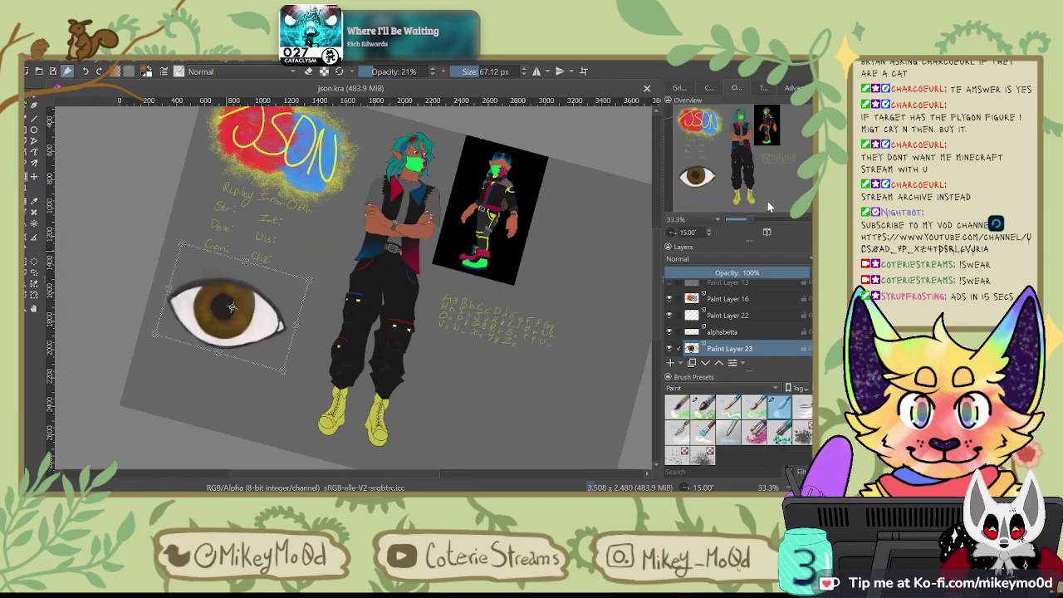
{"action": "left_click_drag", "start_coordinate": [538, 375], "coordinate": [544, 351]}
{"action": "key", "text": "4"}
{"action": "key", "text": "4"}
{"action": "key", "text": "4"}
{"action": "key", "text": "4"}
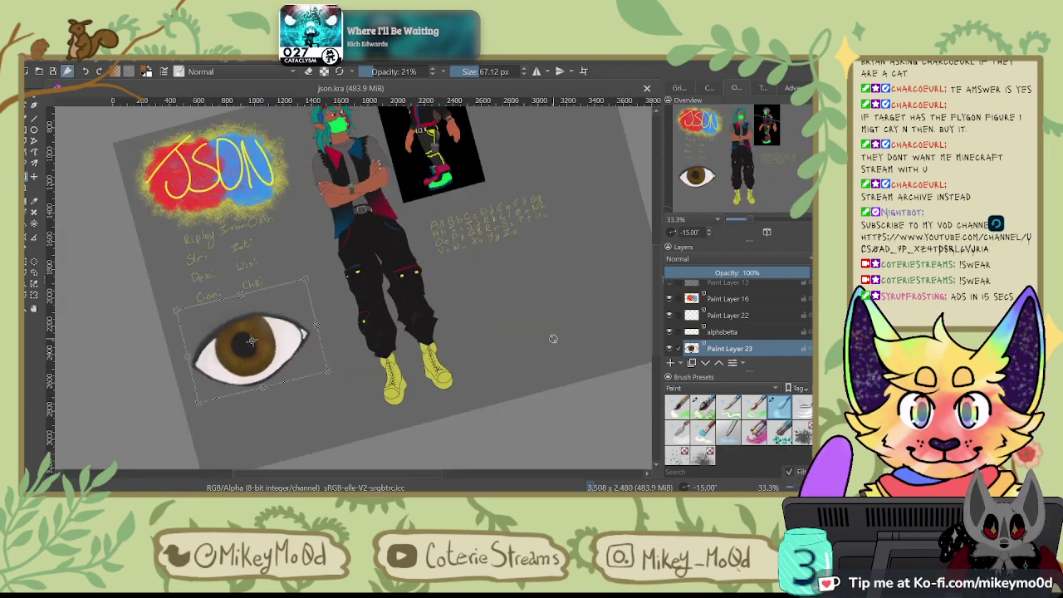
{"action": "key", "text": "6"}
{"action": "key", "text": "6"}
{"action": "key", "text": "6"}
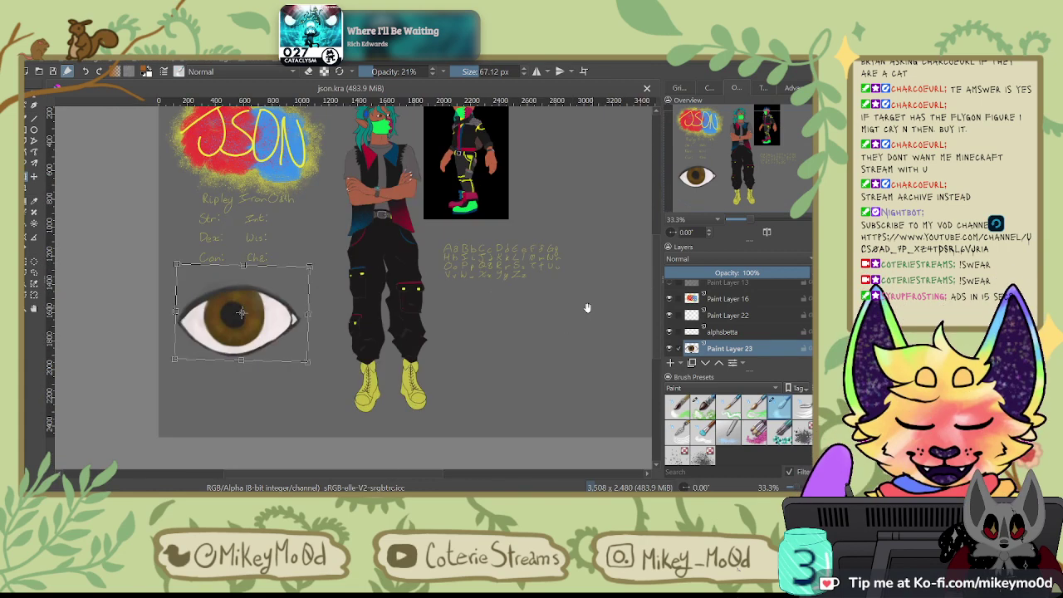
{"action": "left_click_drag", "start_coordinate": [593, 300], "coordinate": [556, 330]}
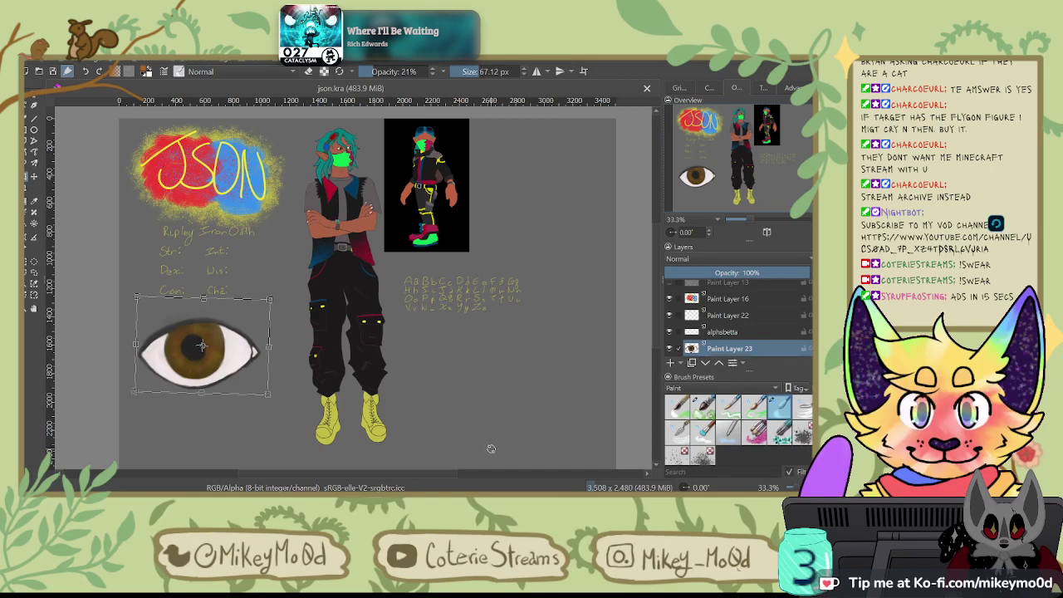
{"action": "left_click", "coordinate": [730, 316]}
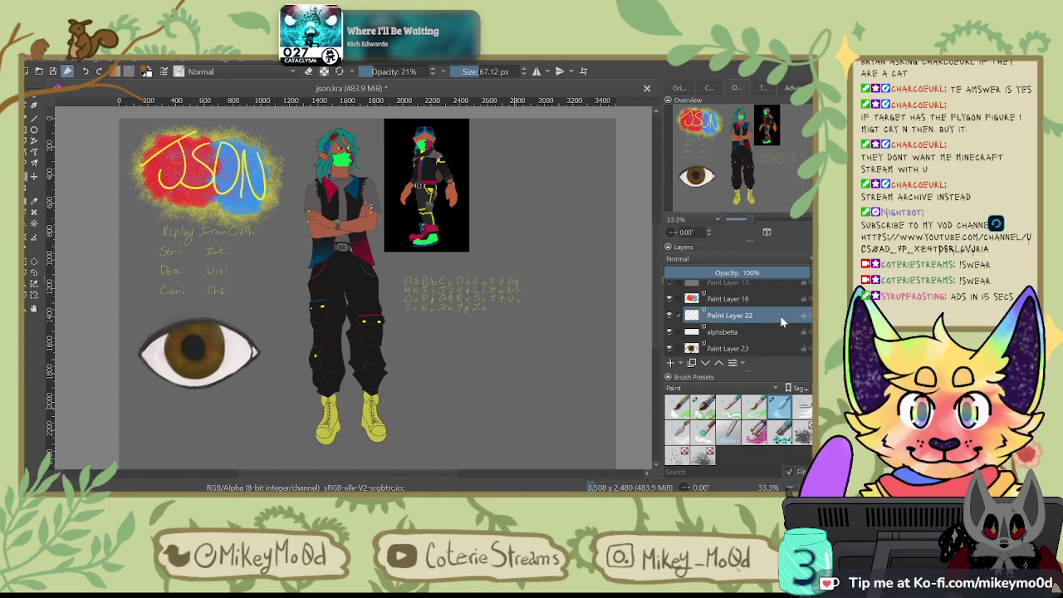
Step: Compare the eye's placement by undoing and redoing its last move, and make Paint Layer 19 in Group 18 the active layer
{"action": "key", "text": "ctrl+z"}
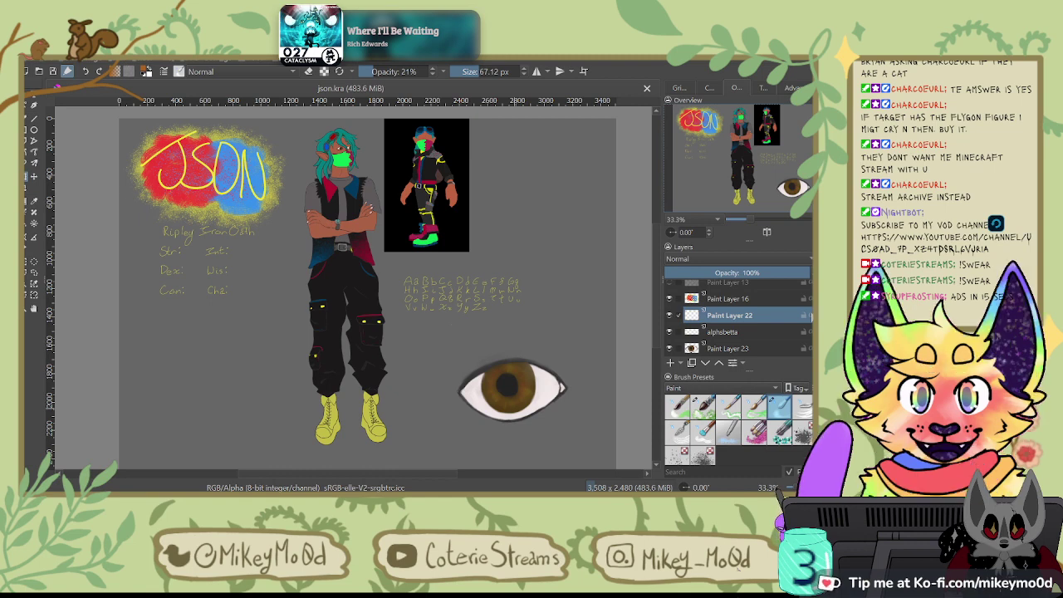
{"action": "key", "text": "ctrl+shift+z"}
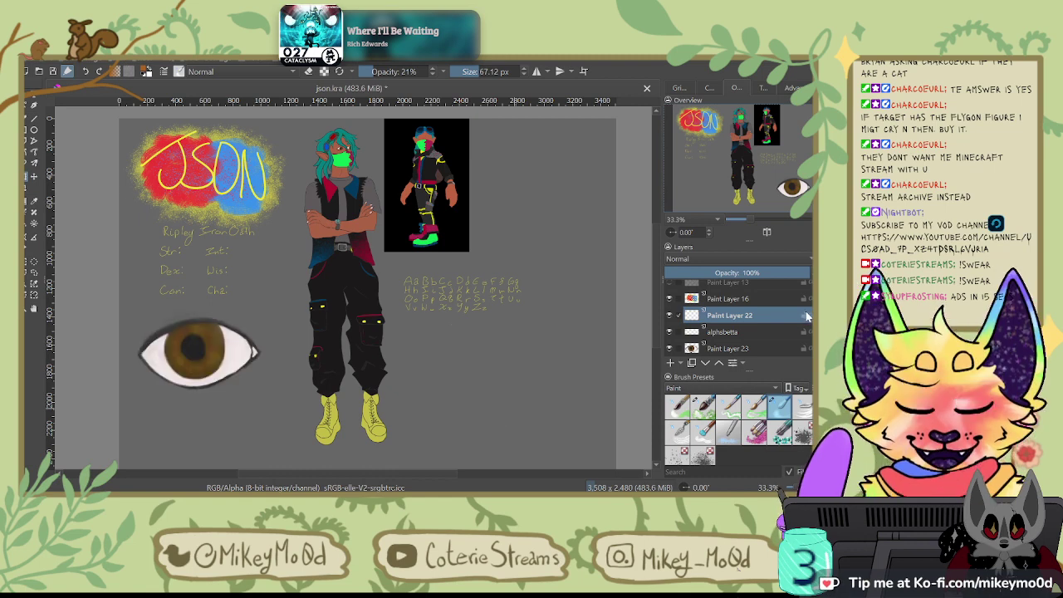
{"action": "scroll", "coordinate": [766, 334], "scroll_direction": "down", "scroll_amount": 6}
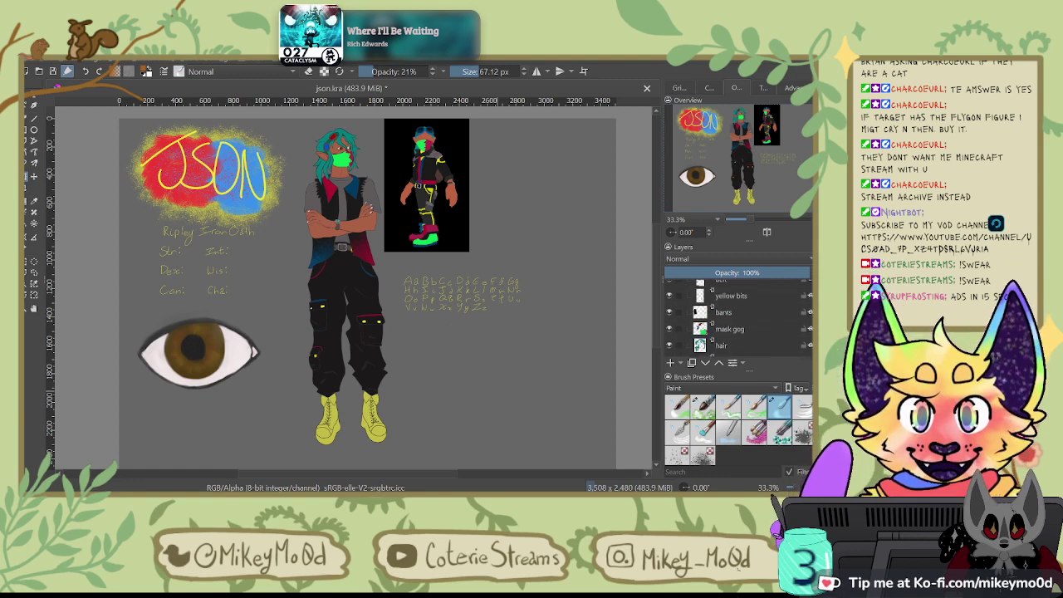
{"action": "scroll", "coordinate": [766, 333], "scroll_direction": "up", "scroll_amount": 3}
{"action": "scroll", "coordinate": [765, 333], "scroll_direction": "down", "scroll_amount": 4}
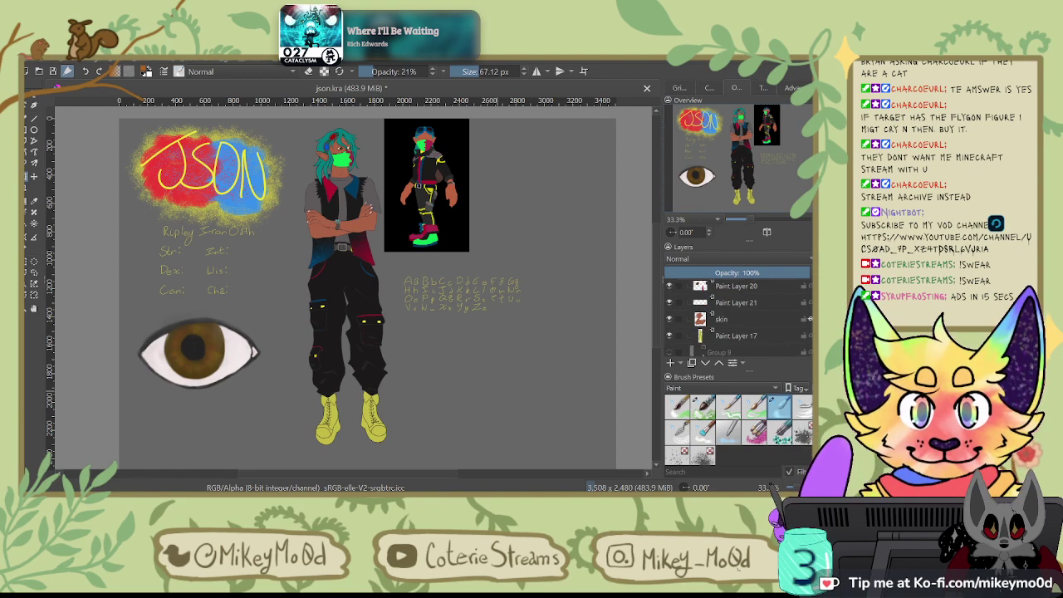
{"action": "scroll", "coordinate": [766, 315], "scroll_direction": "up", "scroll_amount": 1}
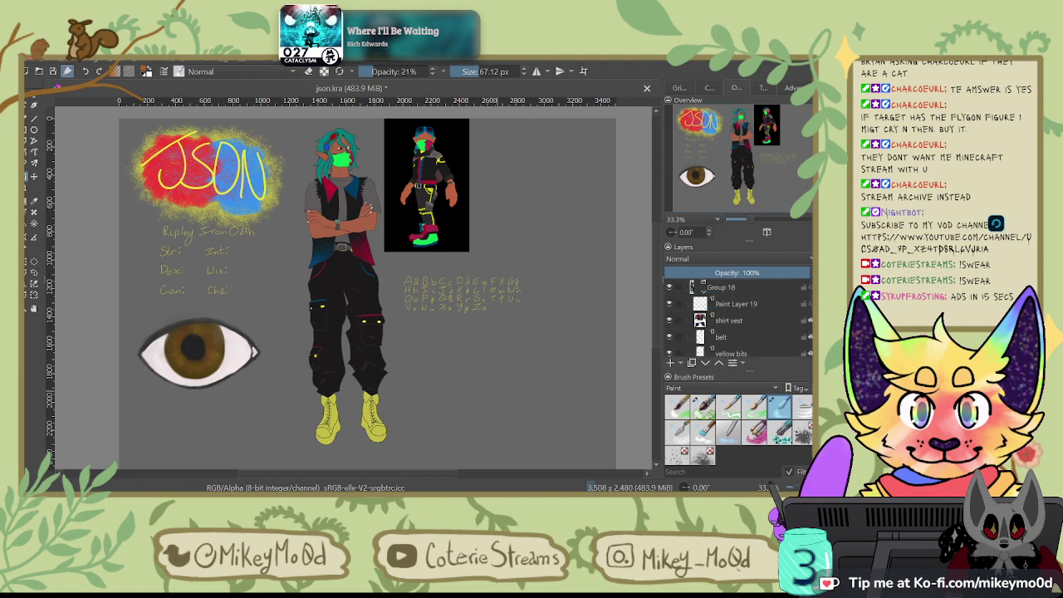
{"action": "left_click", "coordinate": [771, 305]}
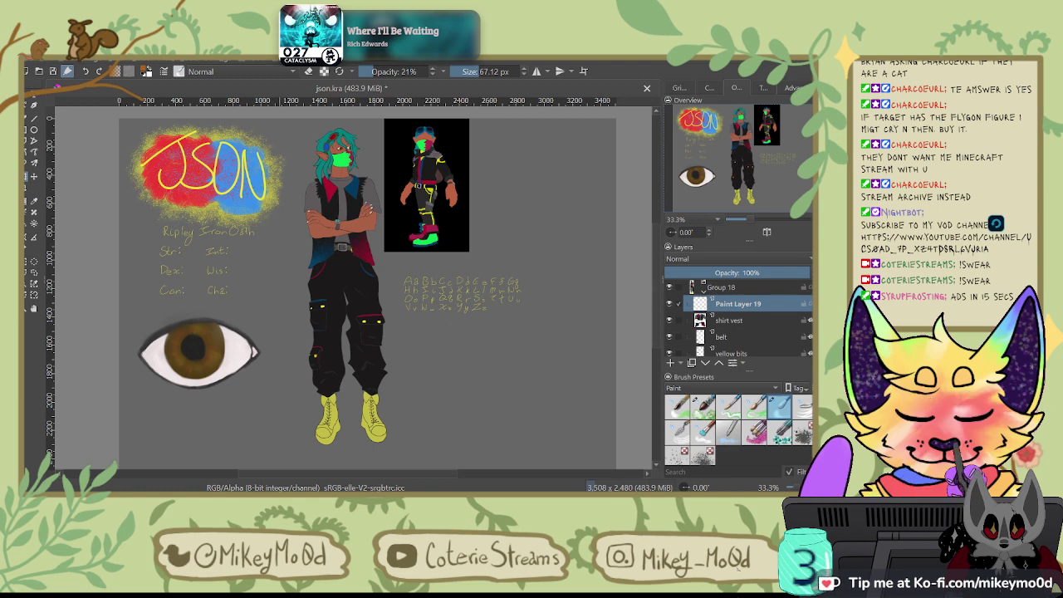
Step: Paint the outer cuff flap of the character's right-hand boot crimson, sampled from the reference figure's boot, using a 20 px Digital brush
{"action": "scroll", "coordinate": [315, 307], "scroll_direction": "up", "scroll_amount": 6}
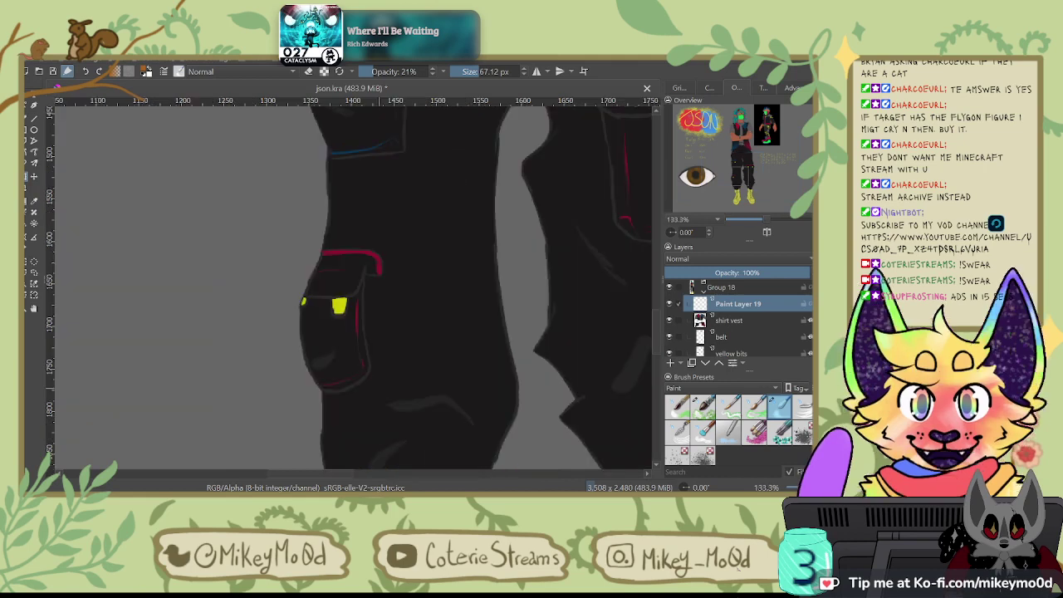
{"action": "left_click", "coordinate": [769, 143]}
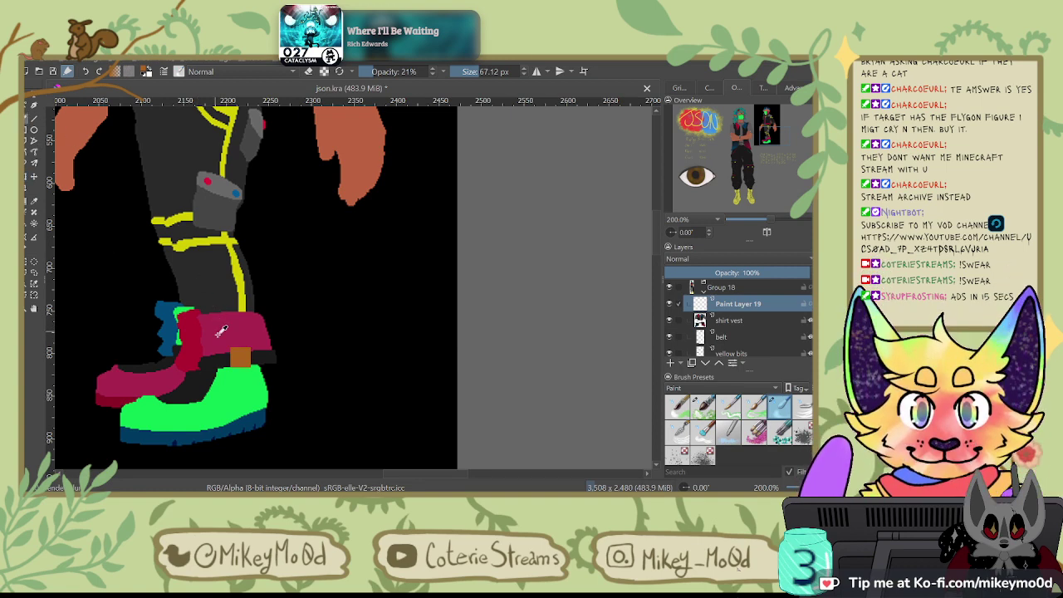
{"action": "left_click", "coordinate": [734, 207]}
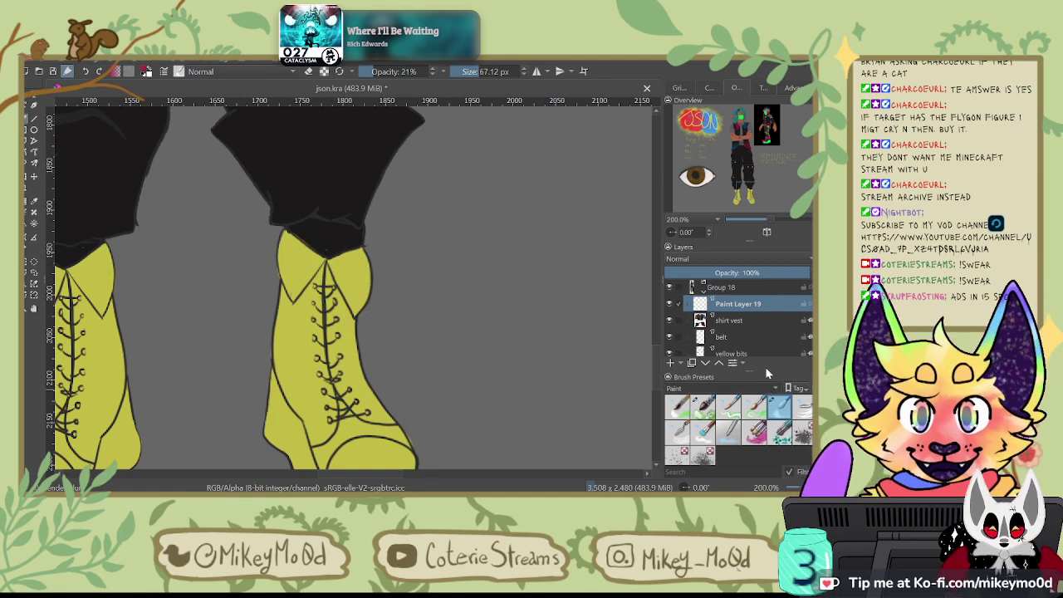
{"action": "left_click", "coordinate": [726, 329]}
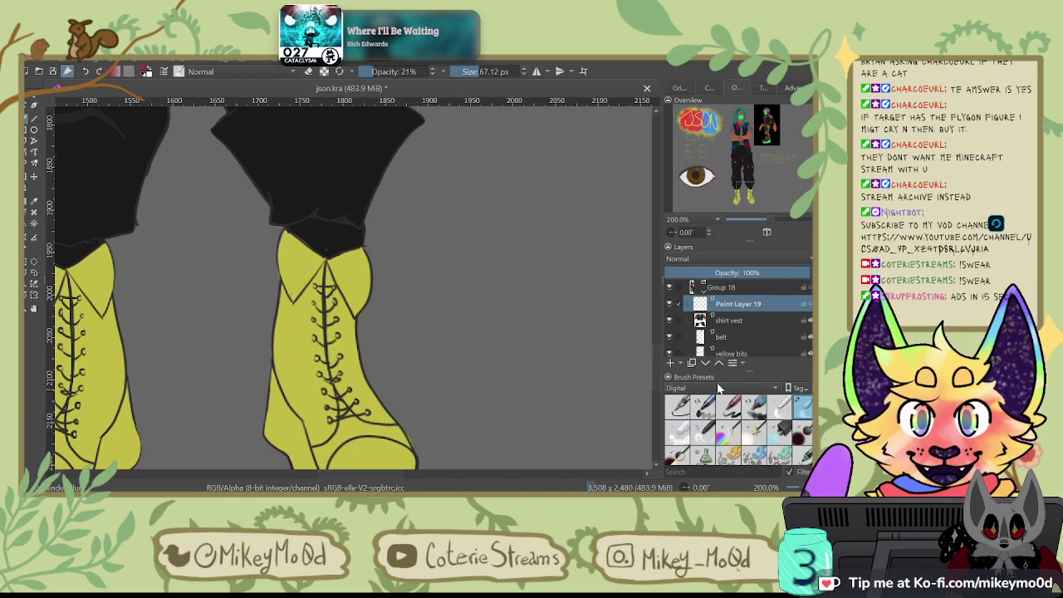
{"action": "left_click", "coordinate": [680, 410]}
{"action": "left_click", "coordinate": [733, 408]}
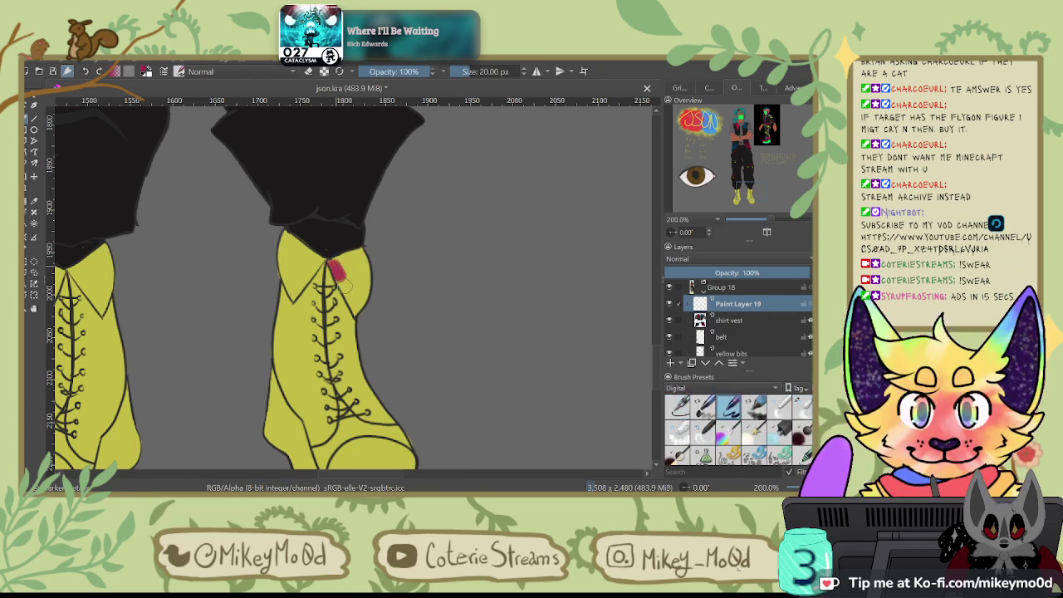
{"action": "mouse_move", "coordinate": [341, 280]}
{"action": "left_mouse_down"}
{"action": "mouse_move", "coordinate": [356, 311]}
{"action": "mouse_move", "coordinate": [336, 260]}
{"action": "mouse_move", "coordinate": [363, 249]}
{"action": "mouse_move", "coordinate": [368, 303]}
{"action": "mouse_move", "coordinate": [347, 270]}
{"action": "left_mouse_up"}
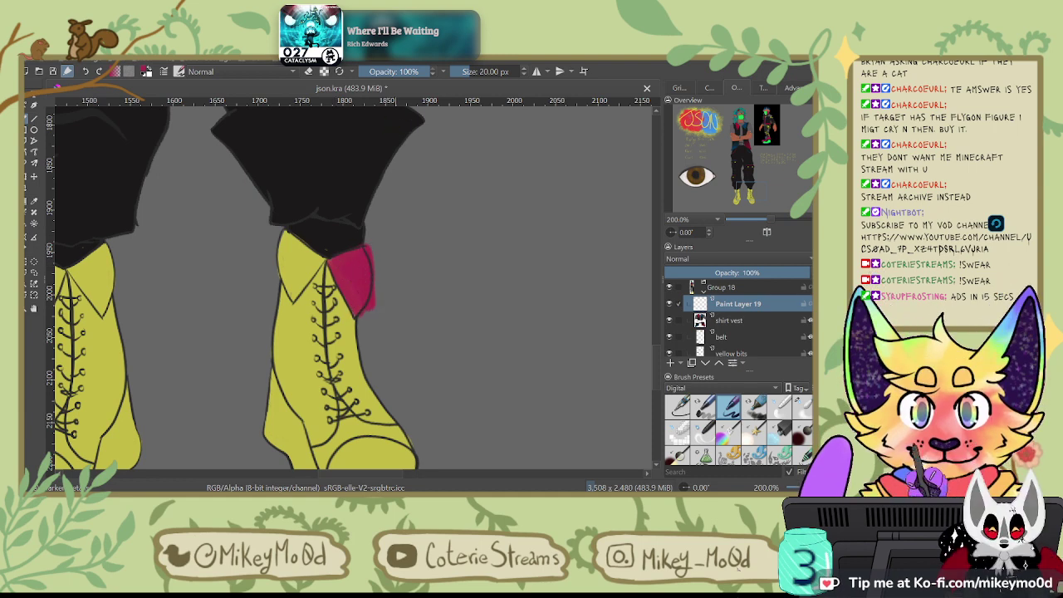
Step: Check the reference figure's boots and fill the right-hand boot's inner cuff flap with the same crimson
{"action": "left_click", "coordinate": [769, 142]}
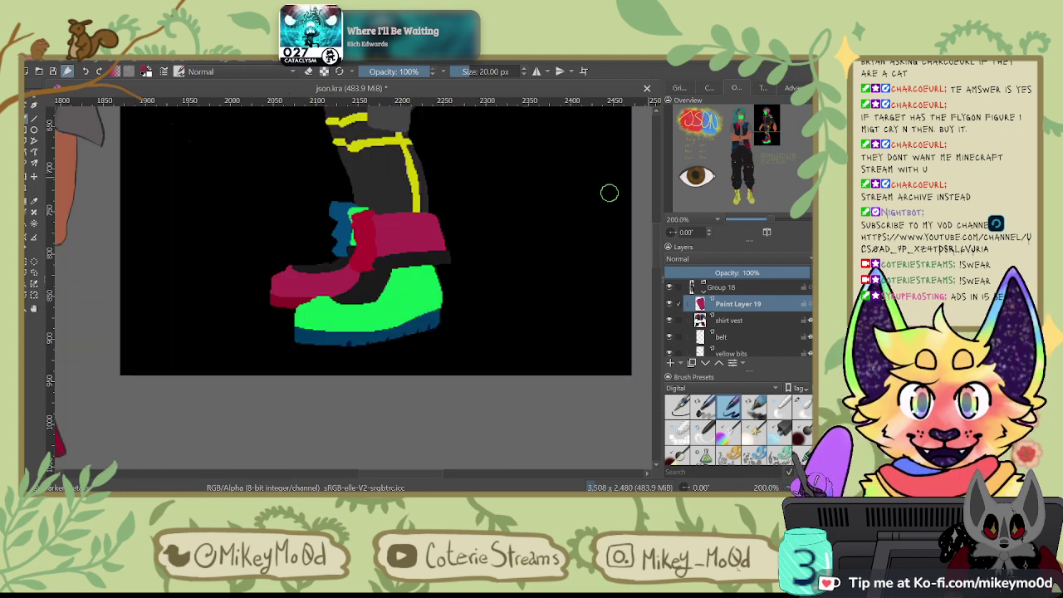
{"action": "left_click", "coordinate": [755, 181]}
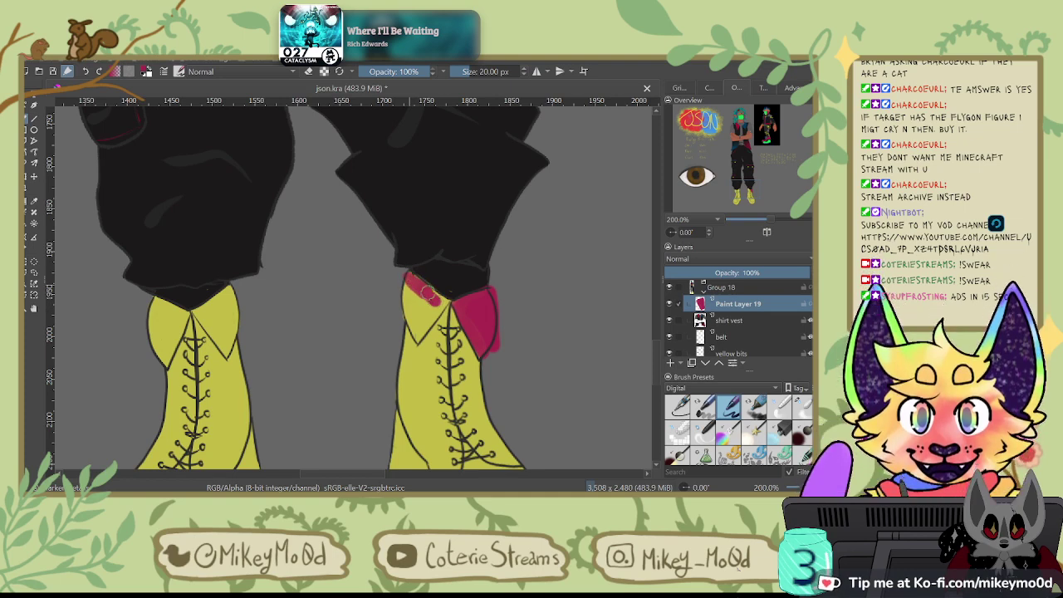
{"action": "mouse_move", "coordinate": [422, 284]}
{"action": "left_mouse_down"}
{"action": "mouse_move", "coordinate": [429, 314]}
{"action": "mouse_move", "coordinate": [418, 337]}
{"action": "mouse_move", "coordinate": [406, 302]}
{"action": "mouse_move", "coordinate": [407, 285]}
{"action": "mouse_move", "coordinate": [410, 315]}
{"action": "mouse_move", "coordinate": [409, 283]}
{"action": "mouse_move", "coordinate": [415, 321]}
{"action": "mouse_move", "coordinate": [415, 279]}
{"action": "left_mouse_up"}
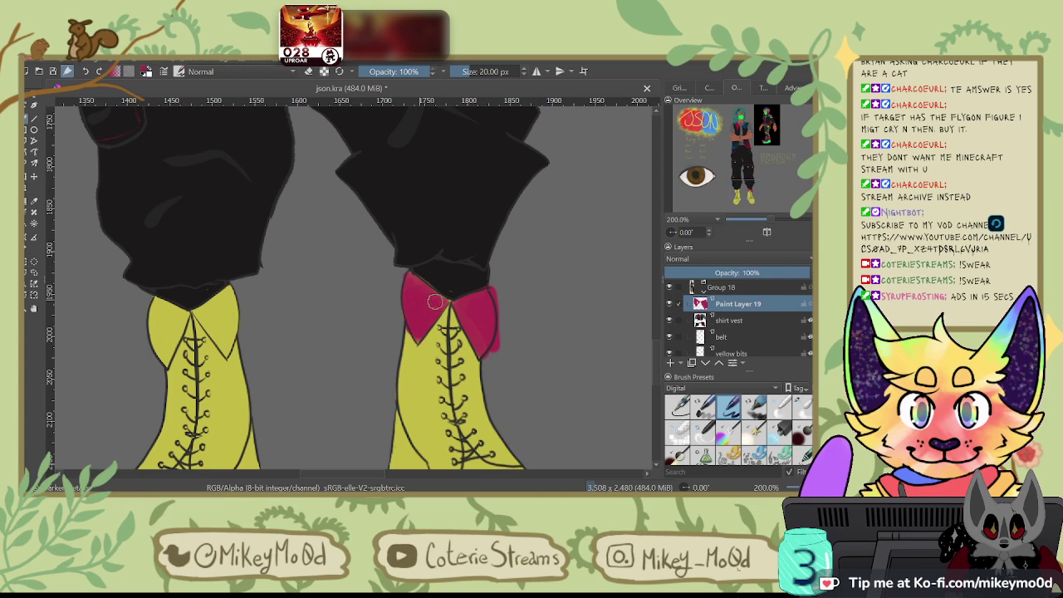
Step: Switch to a rough Ink pen brush at 7 px and sample the bright green from the reference figure's boot
{"action": "left_click", "coordinate": [774, 389]}
{"action": "left_click", "coordinate": [724, 364]}
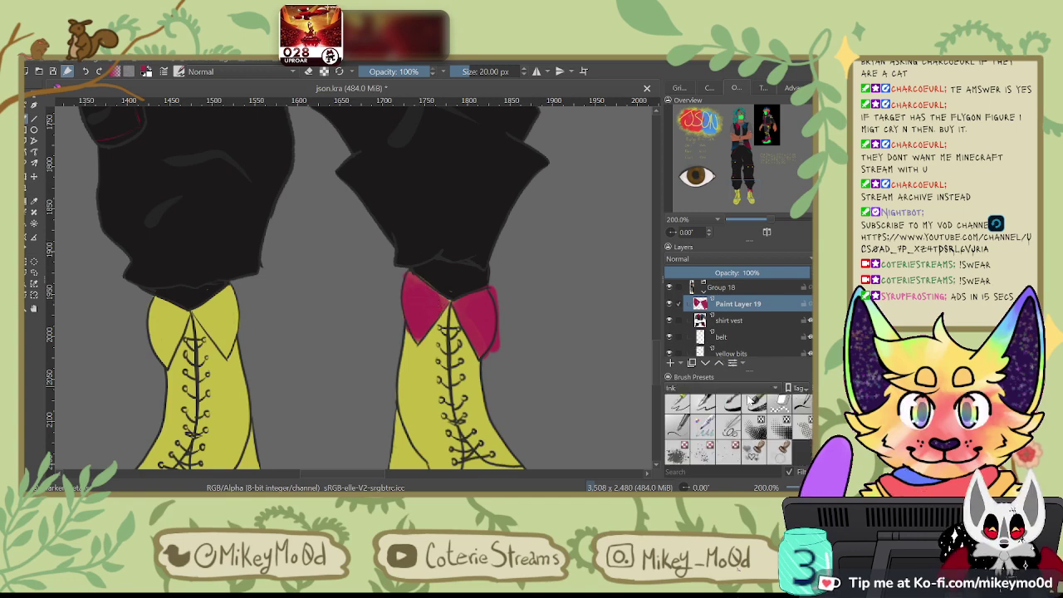
{"action": "left_click", "coordinate": [702, 405]}
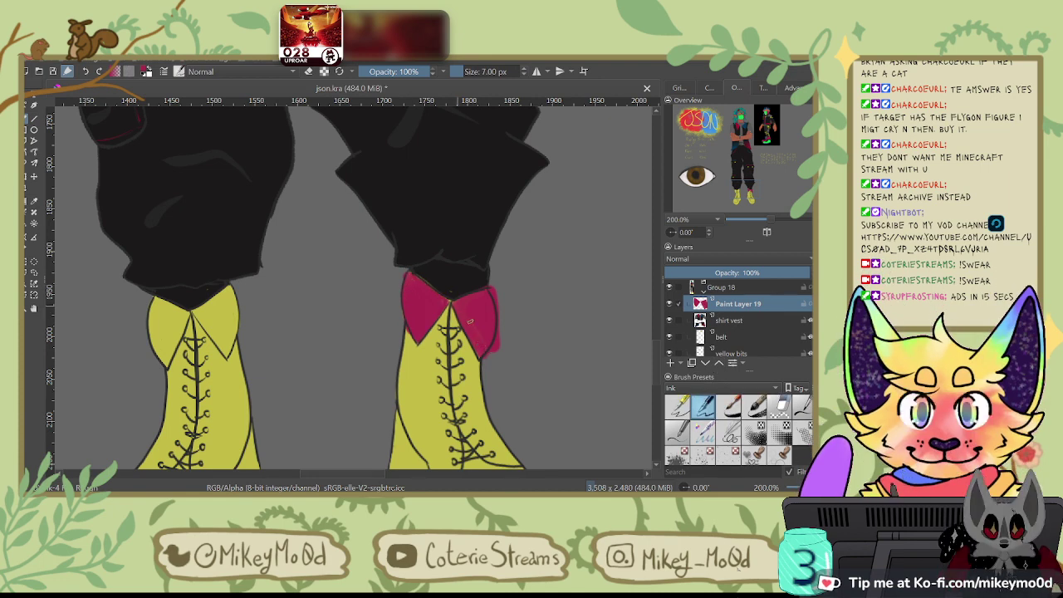
{"action": "left_click", "coordinate": [771, 142]}
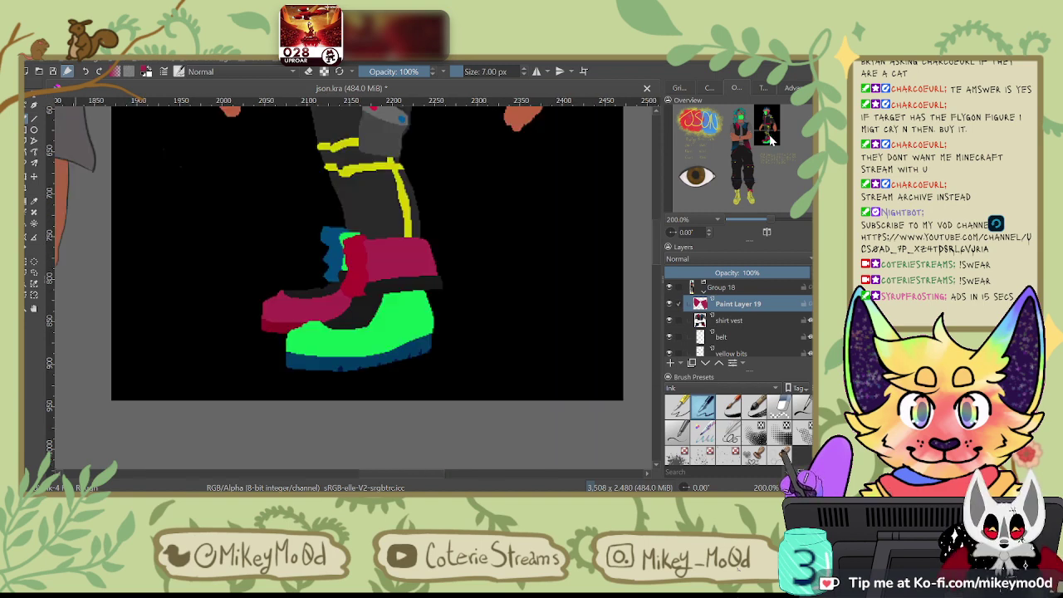
{"action": "key", "text": "ctrl"}
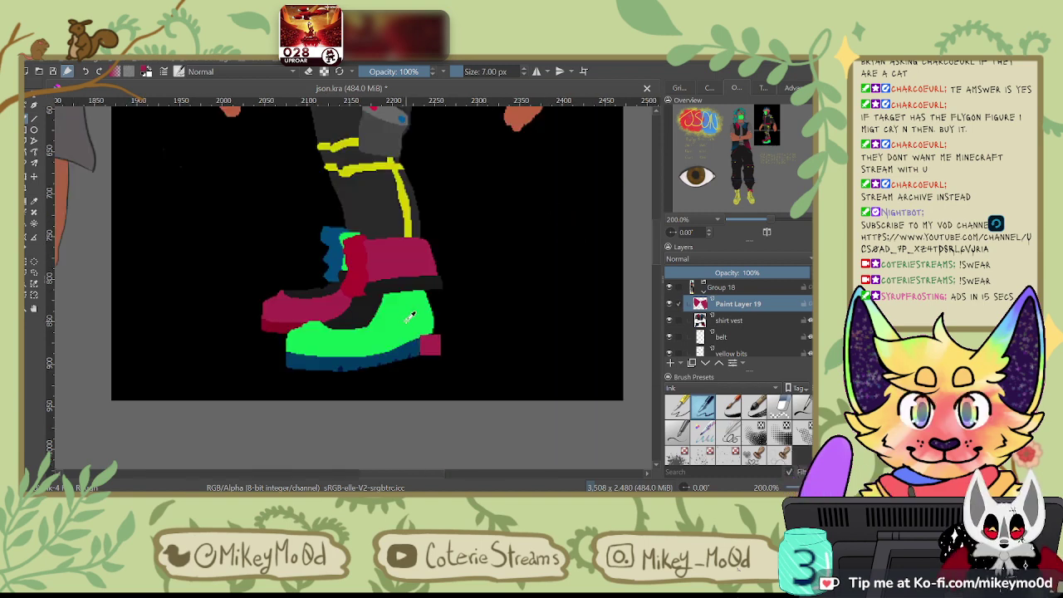
{"action": "left_click", "coordinate": [759, 139]}
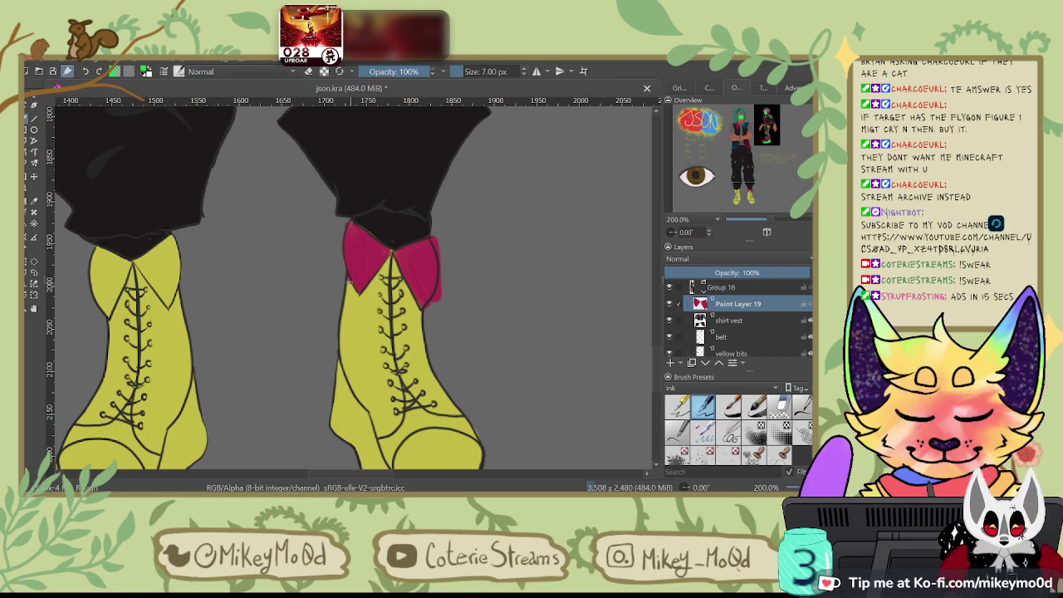
Step: Edge the right-hand boot's laced shaft in bright green below the cuff, and fill both sides of the laces with a 27.87 px brush
{"action": "mouse_move", "coordinate": [352, 289]}
{"action": "left_mouse_down"}
{"action": "mouse_move", "coordinate": [347, 279]}
{"action": "mouse_move", "coordinate": [387, 264]}
{"action": "left_mouse_up"}
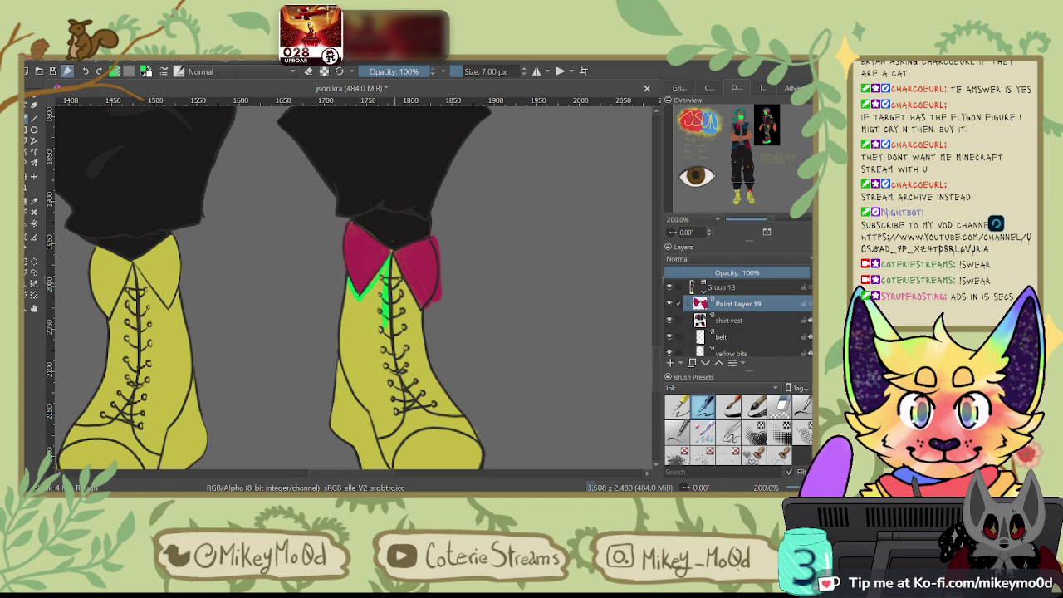
{"action": "mouse_move", "coordinate": [386, 296]}
{"action": "left_mouse_down", "text": "shift"}
{"action": "mouse_move", "coordinate": [402, 292]}
{"action": "mouse_move", "coordinate": [384, 322]}
{"action": "left_mouse_up", "text": "shift"}
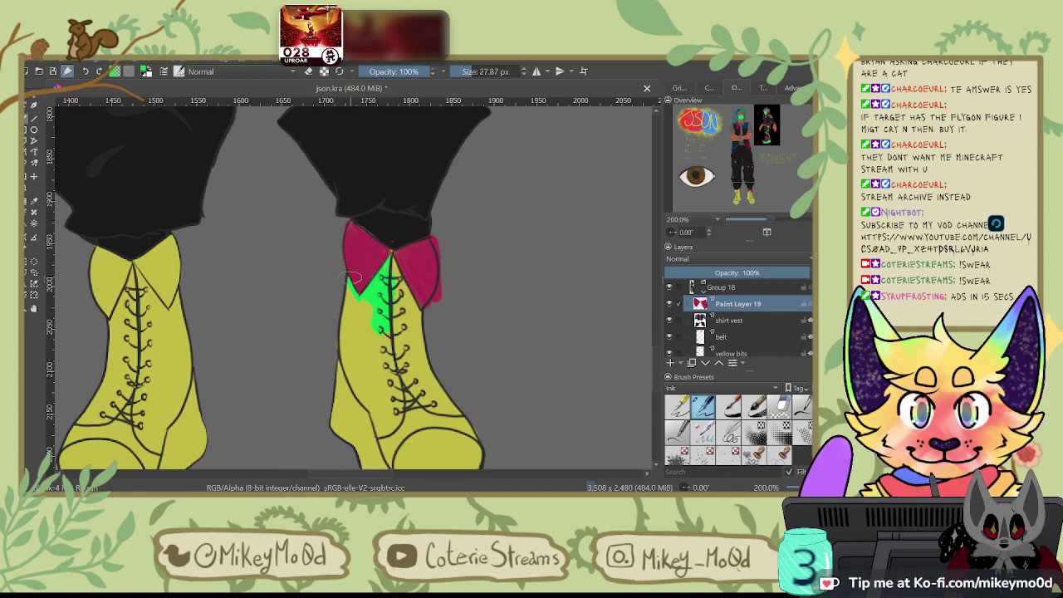
{"action": "mouse_move", "coordinate": [352, 293]}
{"action": "left_mouse_down"}
{"action": "mouse_move", "coordinate": [346, 352]}
{"action": "mouse_move", "coordinate": [357, 383]}
{"action": "left_mouse_up"}
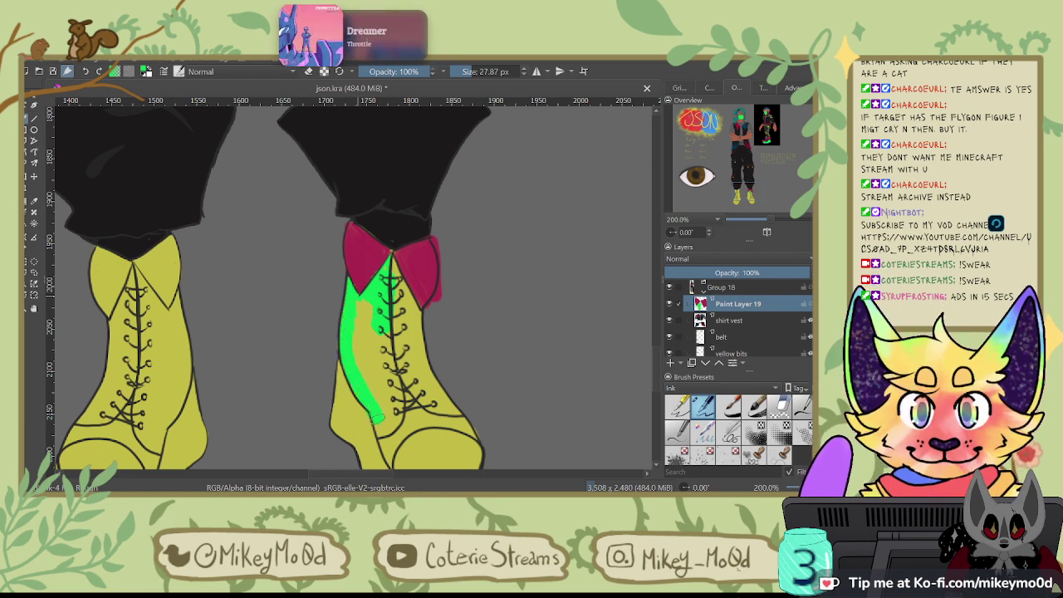
{"action": "left_click_drag", "start_coordinate": [378, 419], "coordinate": [382, 430]}
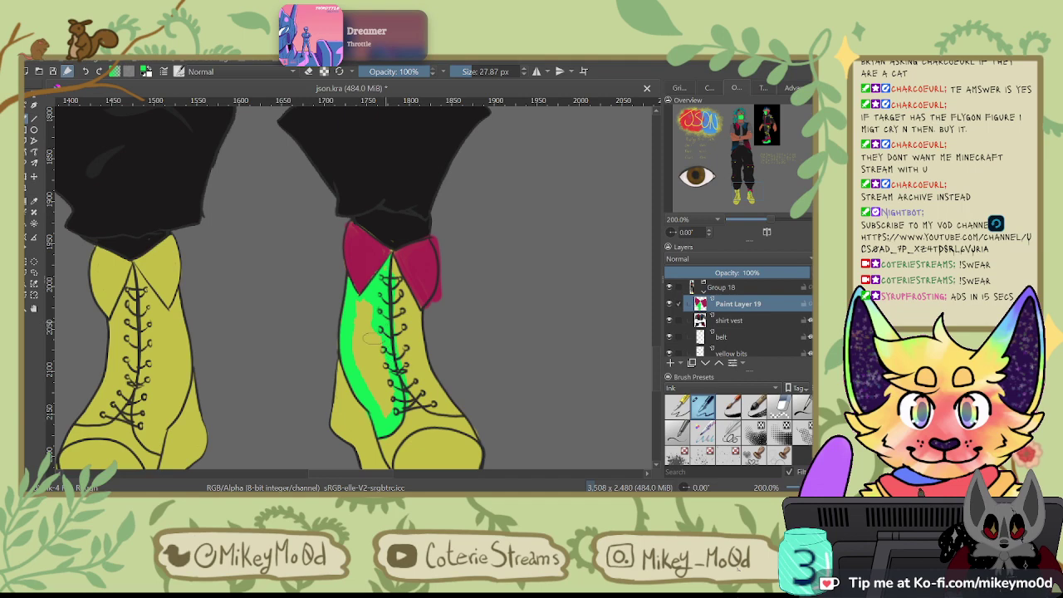
{"action": "left_click_drag", "start_coordinate": [366, 389], "coordinate": [369, 312]}
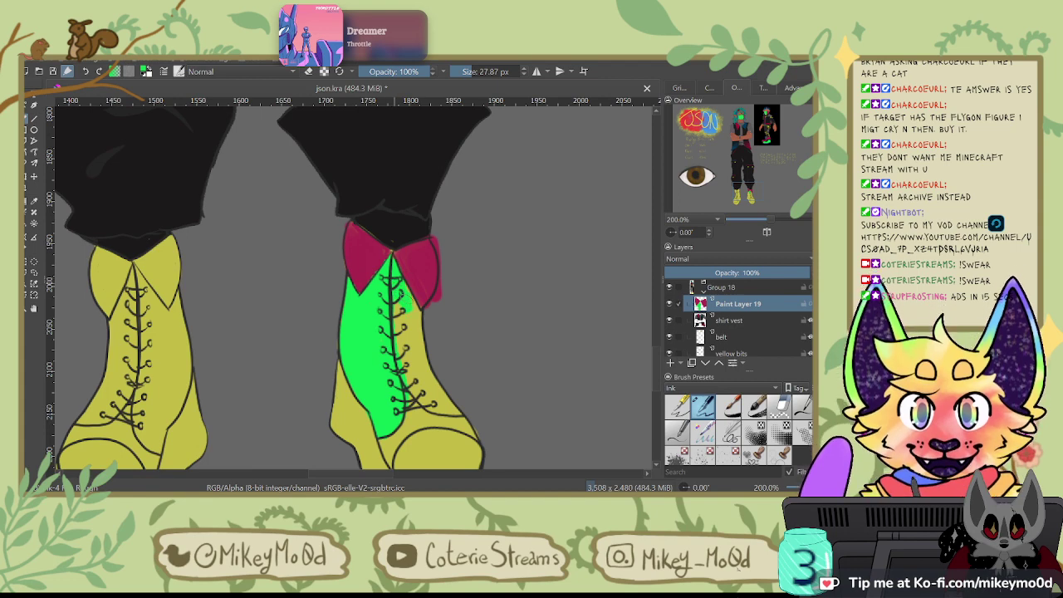
{"action": "mouse_move", "coordinate": [411, 336]}
{"action": "left_mouse_down"}
{"action": "mouse_move", "coordinate": [430, 403]}
{"action": "mouse_move", "coordinate": [453, 415]}
{"action": "left_mouse_up"}
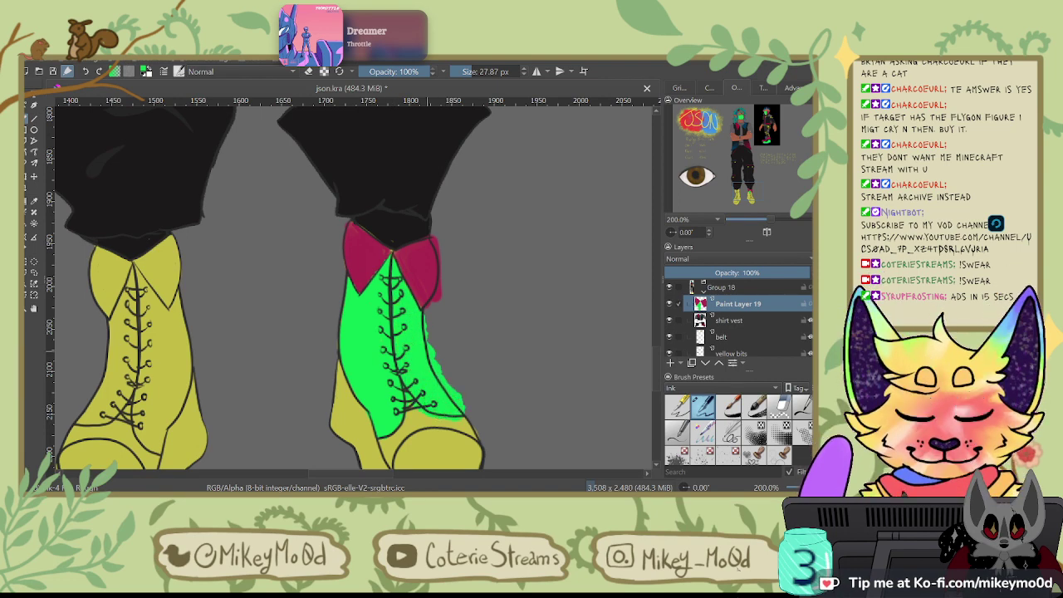
Step: Sample crimson from the reference figure's boot and fill the left-hand boot's laced shaft on both sides of the laces
{"action": "left_click", "coordinate": [764, 142]}
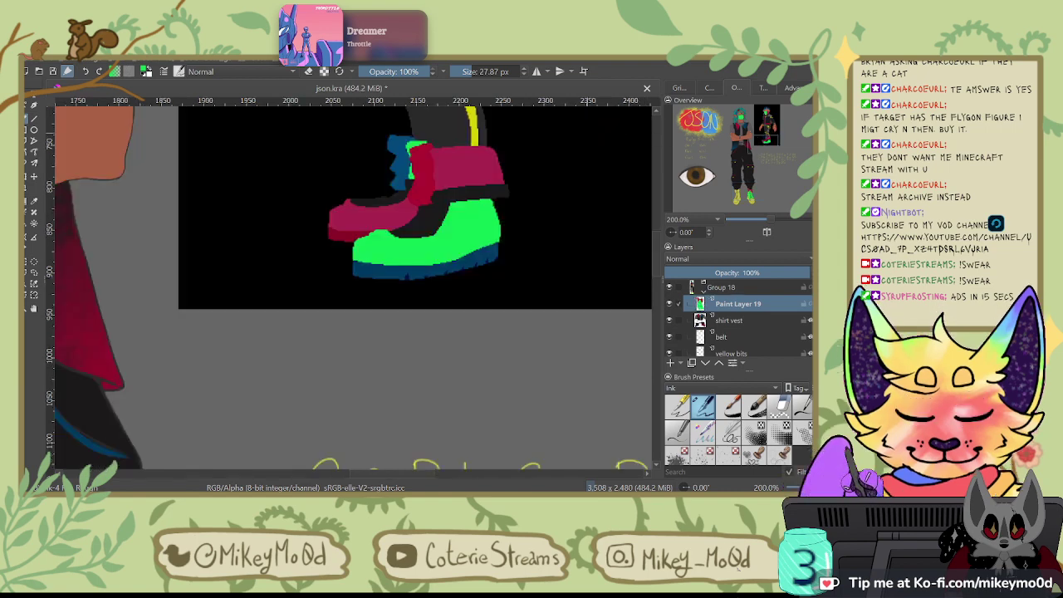
{"action": "left_click", "coordinate": [406, 216], "text": "ctrl"}
{"action": "left_click", "coordinate": [737, 193]}
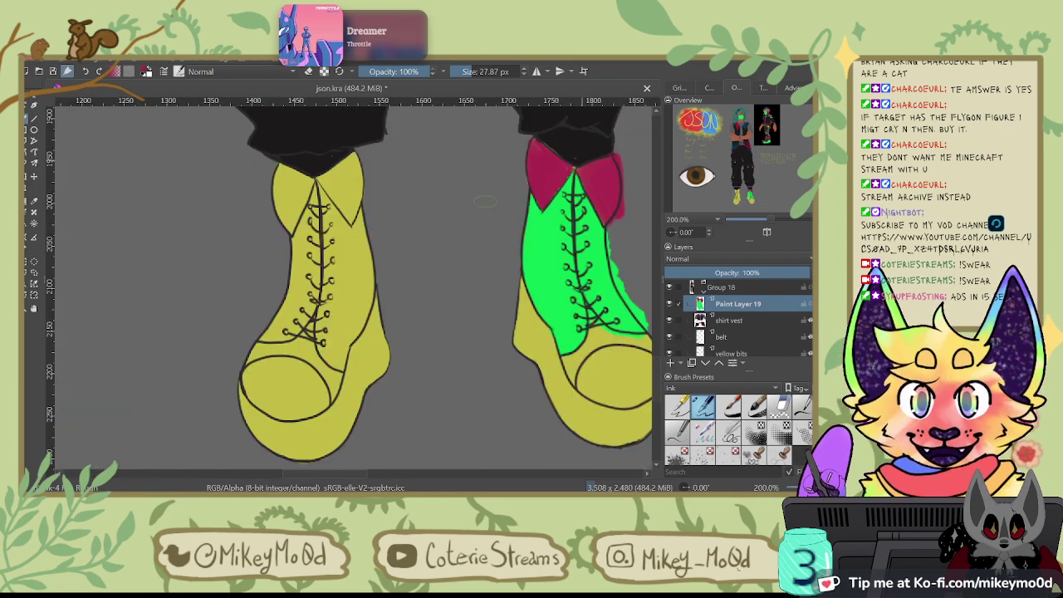
{"action": "mouse_move", "coordinate": [318, 189]}
{"action": "left_mouse_down"}
{"action": "mouse_move", "coordinate": [327, 208]}
{"action": "mouse_move", "coordinate": [321, 195]}
{"action": "mouse_move", "coordinate": [277, 334]}
{"action": "mouse_move", "coordinate": [320, 212]}
{"action": "left_mouse_up"}
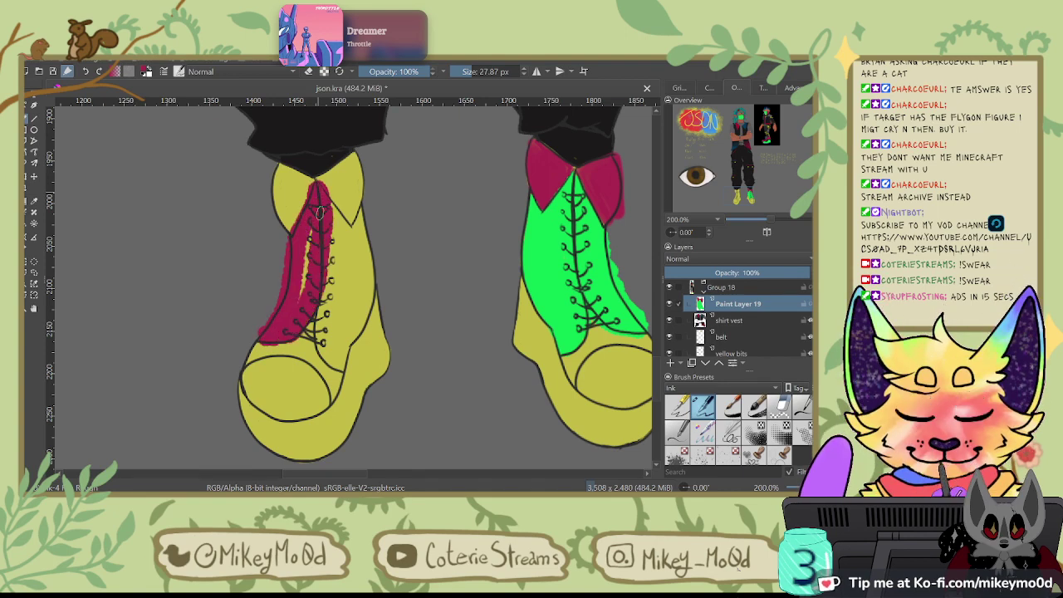
{"action": "left_click_drag", "start_coordinate": [295, 282], "coordinate": [316, 220]}
{"action": "left_click_drag", "start_coordinate": [292, 307], "coordinate": [309, 267]}
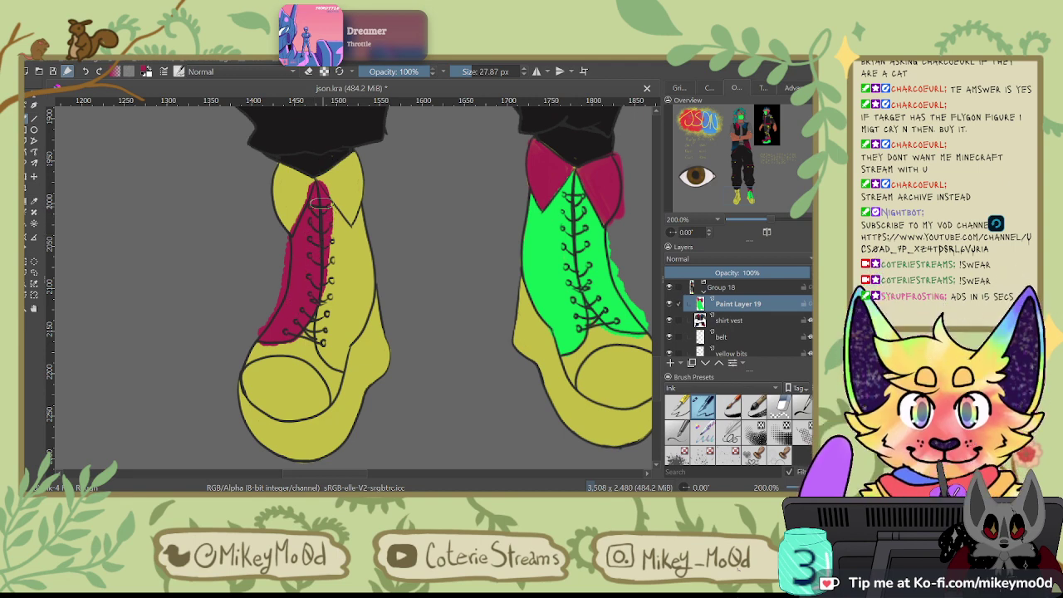
{"action": "left_click_drag", "start_coordinate": [355, 218], "coordinate": [366, 214]}
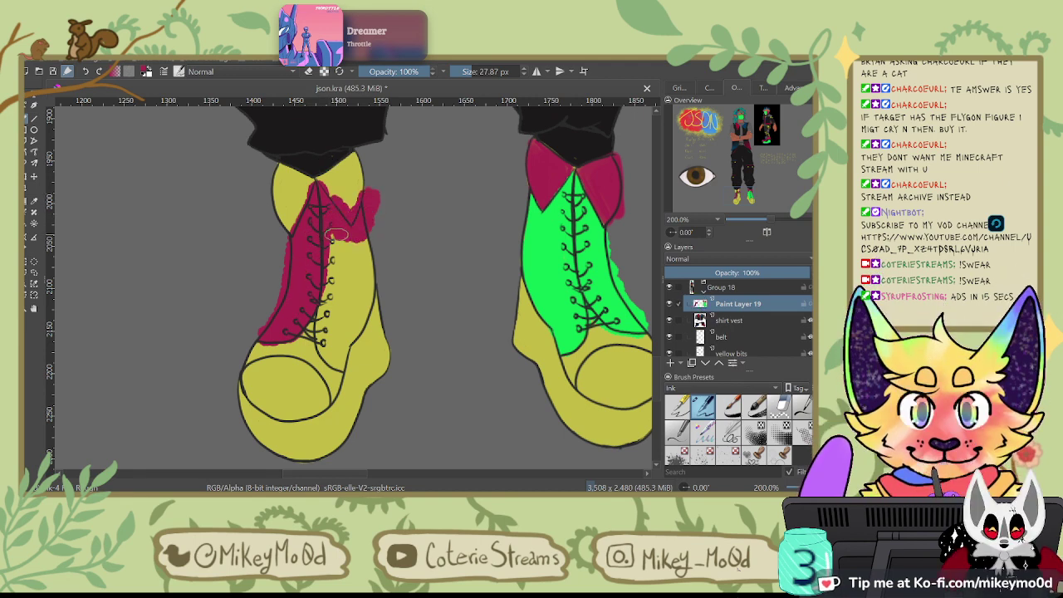
{"action": "mouse_move", "coordinate": [336, 235]}
{"action": "left_mouse_down"}
{"action": "mouse_move", "coordinate": [320, 330]}
{"action": "mouse_move", "coordinate": [339, 363]}
{"action": "mouse_move", "coordinate": [334, 257]}
{"action": "mouse_move", "coordinate": [359, 276]}
{"action": "left_mouse_up"}
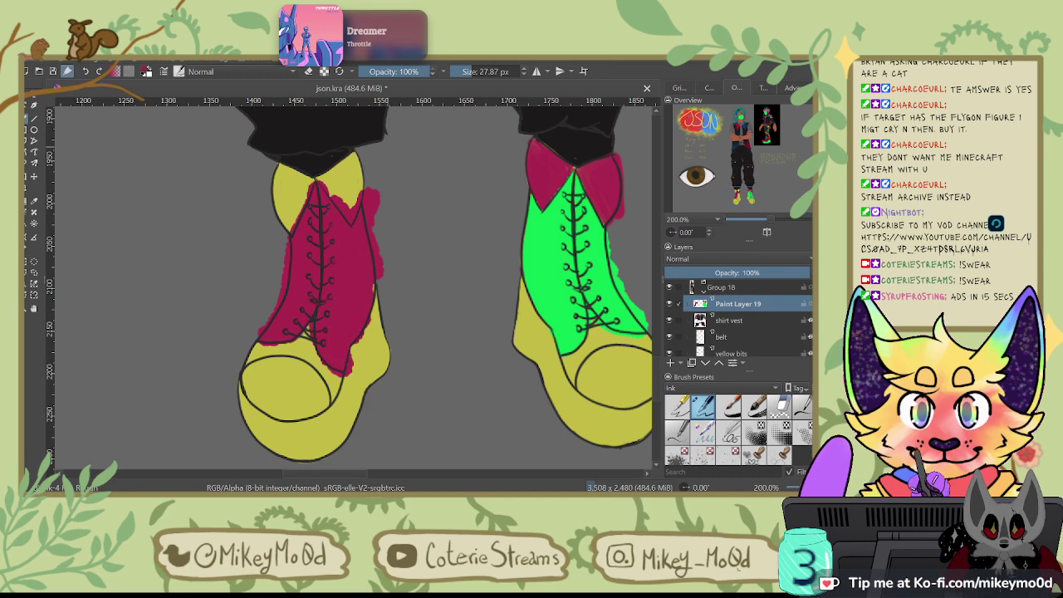
Step: Sample the bright green from the right-hand boot and fill the left-hand boot's inner cuff flap with it
{"action": "left_click", "coordinate": [562, 264], "text": "ctrl"}
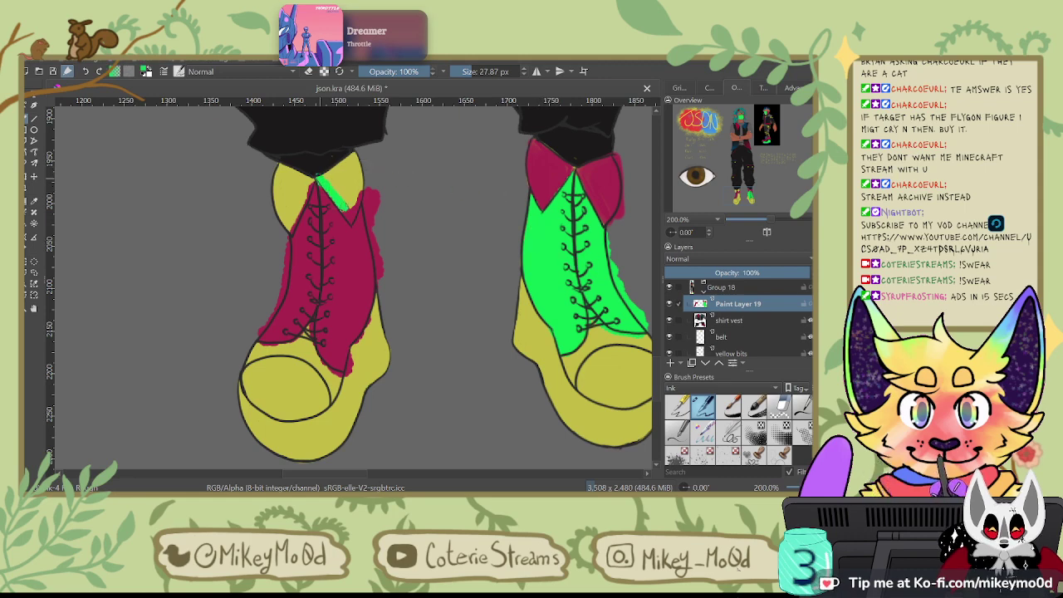
{"action": "mouse_move", "coordinate": [352, 219]}
{"action": "left_mouse_down"}
{"action": "mouse_move", "coordinate": [360, 196]}
{"action": "mouse_move", "coordinate": [346, 159]}
{"action": "mouse_move", "coordinate": [357, 153]}
{"action": "mouse_move", "coordinate": [342, 201]}
{"action": "mouse_move", "coordinate": [353, 161]}
{"action": "mouse_move", "coordinate": [339, 185]}
{"action": "mouse_move", "coordinate": [352, 198]}
{"action": "left_mouse_up"}
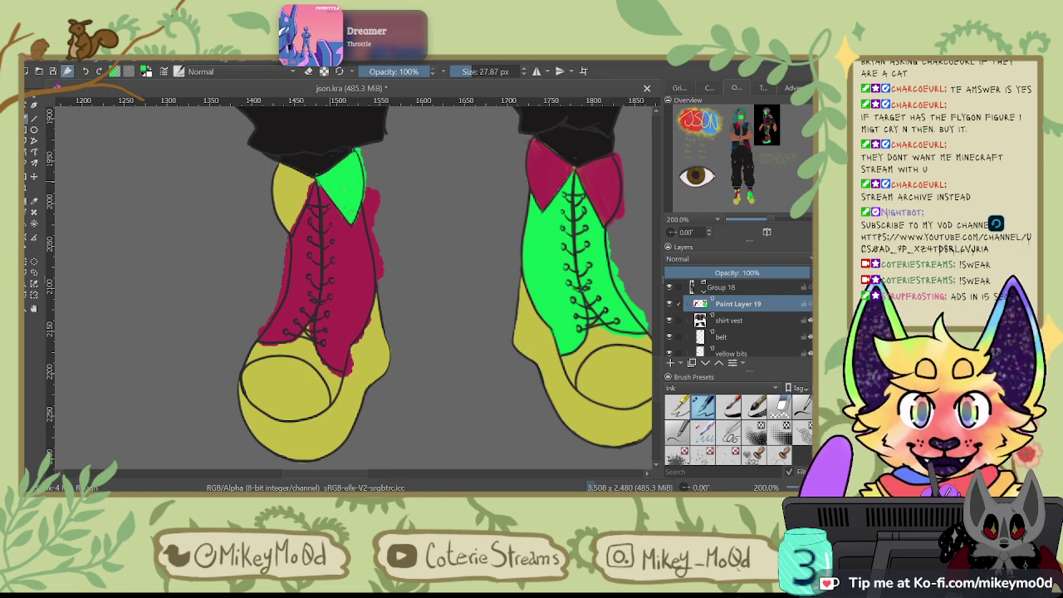
Step: Fill the left-hand boot's outer cuff flap with the same bright green, rotating the canvas to follow its edges
{"action": "left_click_drag", "start_coordinate": [285, 166], "coordinate": [307, 177]}
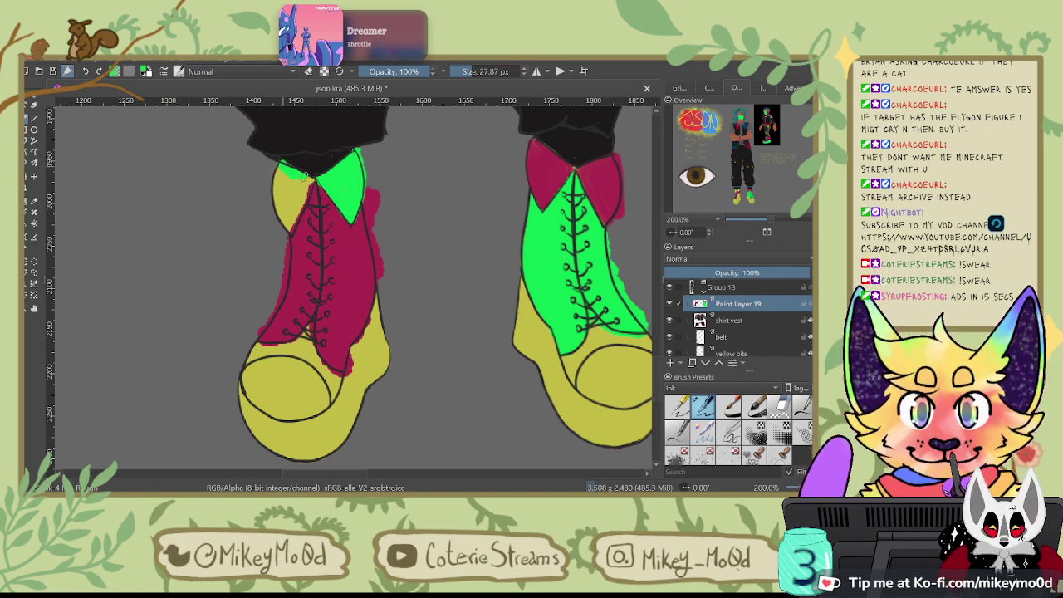
{"action": "key", "text": "4"}
{"action": "key", "text": "4"}
{"action": "key", "text": "4"}
{"action": "key", "text": "4"}
{"action": "key", "text": "4"}
{"action": "key", "text": "4"}
{"action": "key", "text": "4"}
{"action": "key", "text": "4"}
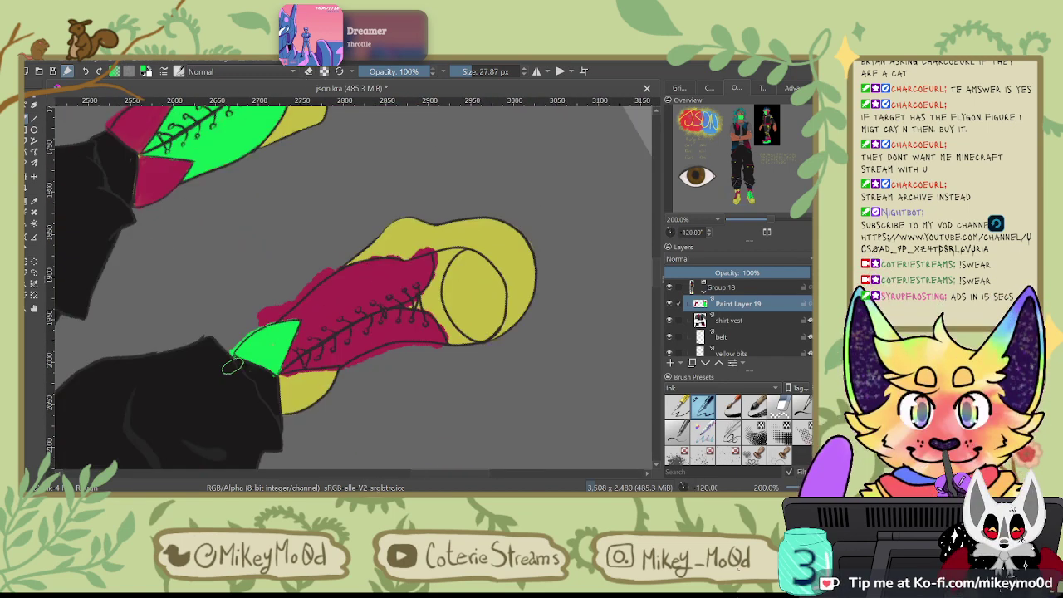
{"action": "left_click_drag", "start_coordinate": [283, 380], "coordinate": [283, 390]}
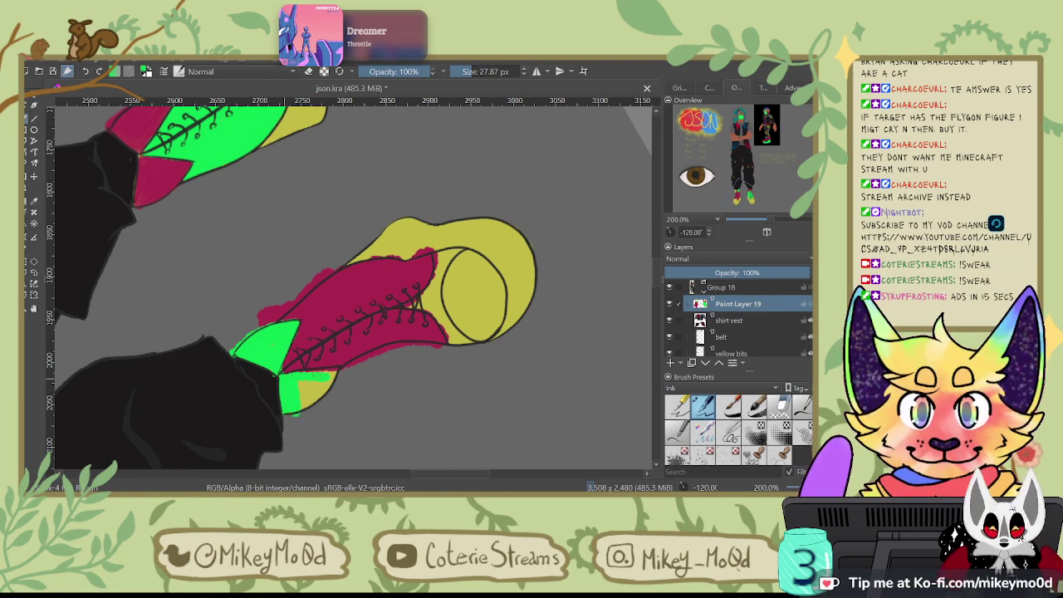
{"action": "key", "text": "4"}
{"action": "key", "text": "4"}
{"action": "key", "text": "4"}
{"action": "key", "text": "4"}
{"action": "key", "text": "4"}
{"action": "key", "text": "4"}
{"action": "key", "text": "4"}
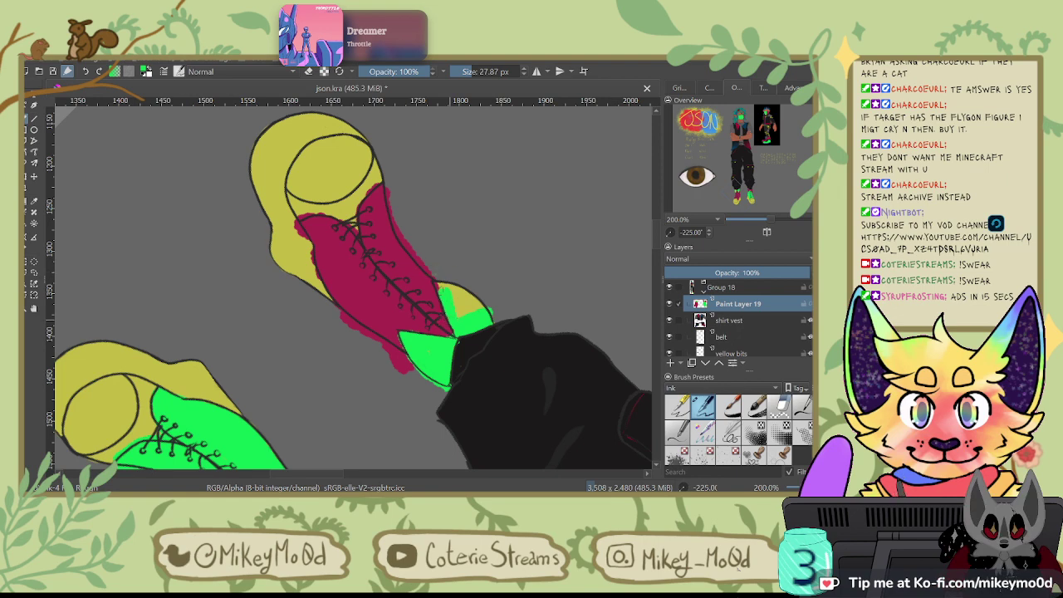
{"action": "mouse_move", "coordinate": [437, 280]}
{"action": "left_mouse_down"}
{"action": "mouse_move", "coordinate": [462, 312]}
{"action": "mouse_move", "coordinate": [485, 303]}
{"action": "mouse_move", "coordinate": [467, 283]}
{"action": "left_mouse_up"}
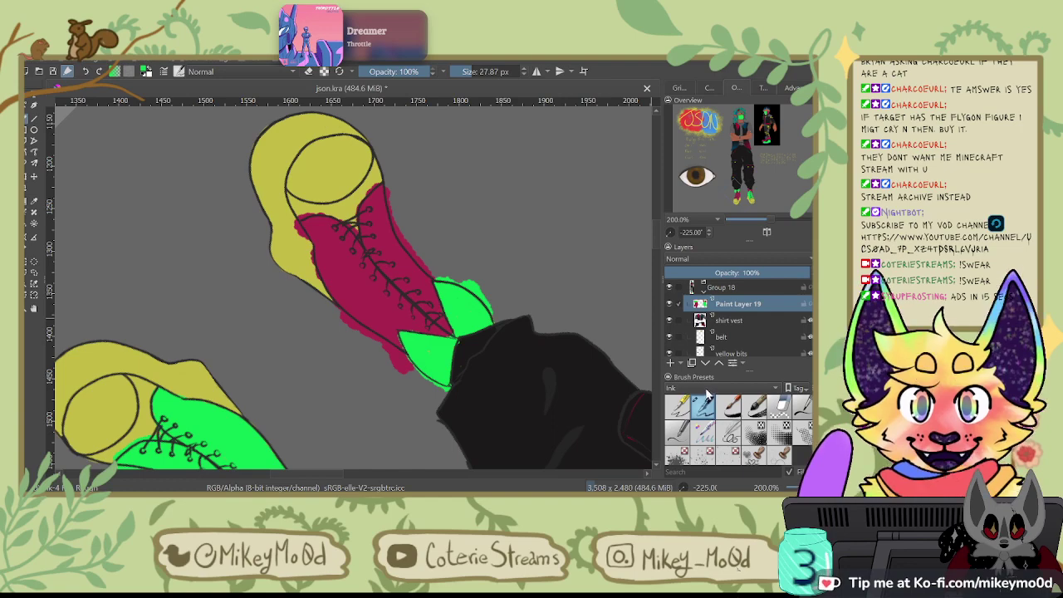
Step: Paint the outer side of the left-hand boot's tongue bright green between the laced shaft and the toe cap
{"action": "key", "text": "4"}
{"action": "key", "text": "4"}
{"action": "key", "text": "4"}
{"action": "key", "text": "4"}
{"action": "key", "text": "4"}
{"action": "key", "text": "4"}
{"action": "key", "text": "4"}
{"action": "key", "text": "4"}
{"action": "key", "text": "4"}
{"action": "key", "text": "4"}
{"action": "key", "text": "4"}
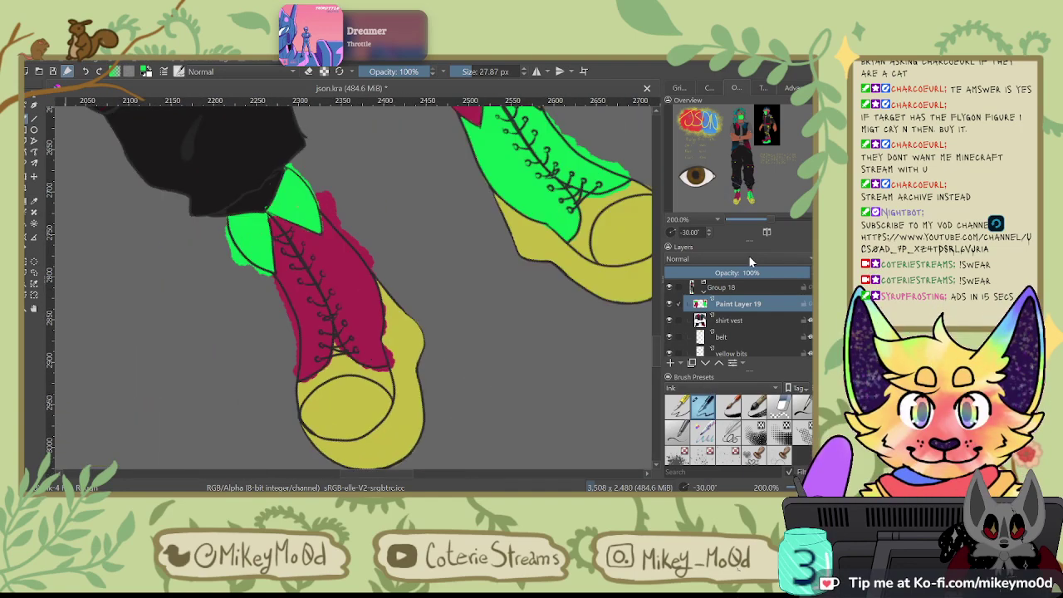
{"action": "key", "text": "ctrl+bracketright"}
{"action": "key", "text": "ctrl+bracketright"}
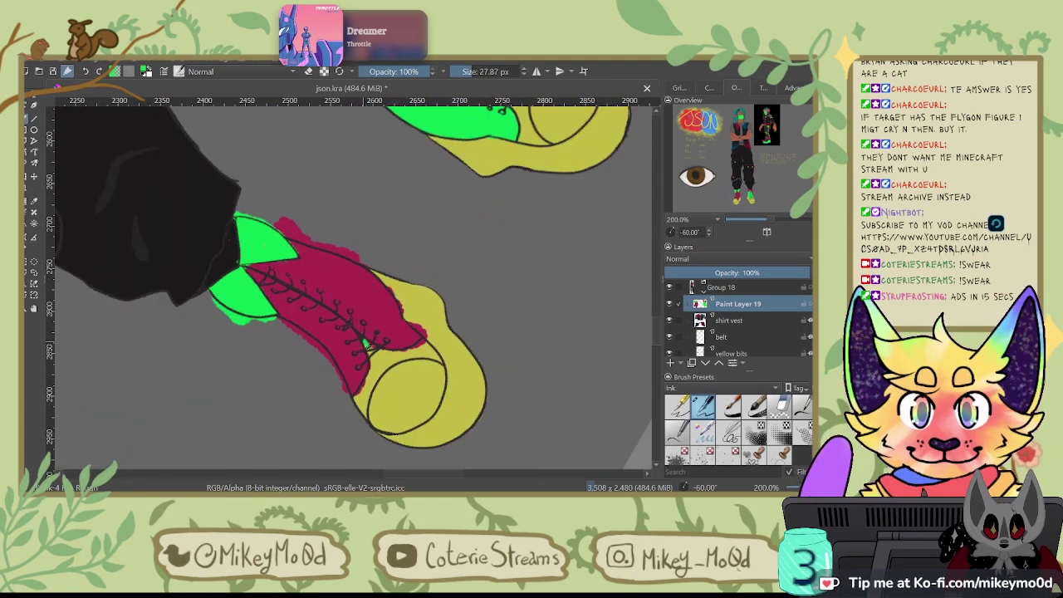
{"action": "mouse_move", "coordinate": [372, 375]}
{"action": "left_mouse_down"}
{"action": "mouse_move", "coordinate": [357, 404]}
{"action": "mouse_move", "coordinate": [367, 398]}
{"action": "left_mouse_up"}
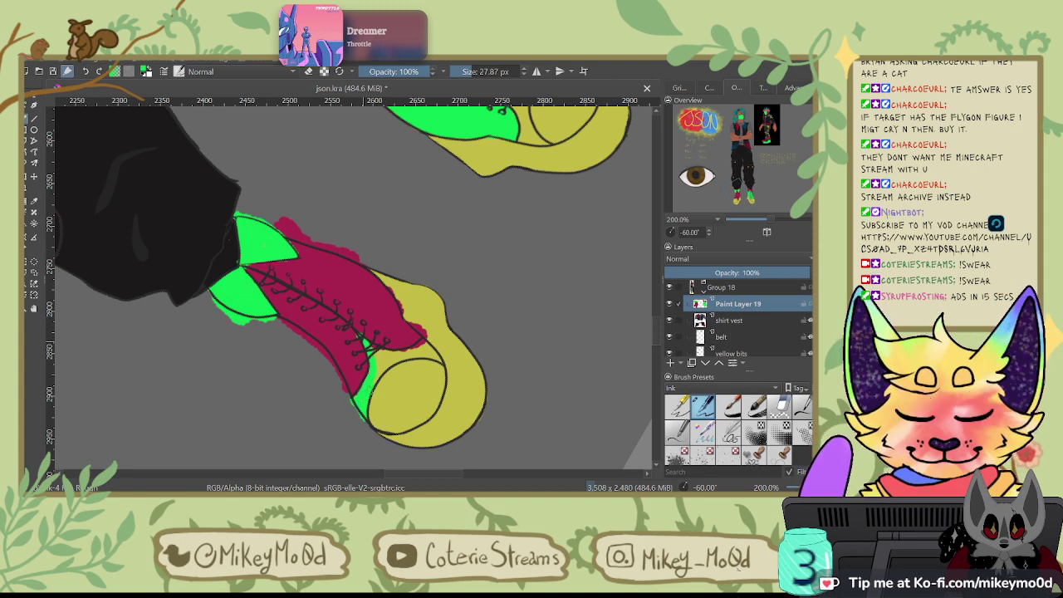
Step: Fill the rest of the left-hand boot's tongue with bright green around the inner side of the toe cap
{"action": "key", "text": "ctrl+bracketright"}
{"action": "key", "text": "ctrl+bracketright"}
{"action": "key", "text": "ctrl+bracketright"}
{"action": "key", "text": "ctrl+bracketright"}
{"action": "key", "text": "ctrl+bracketright"}
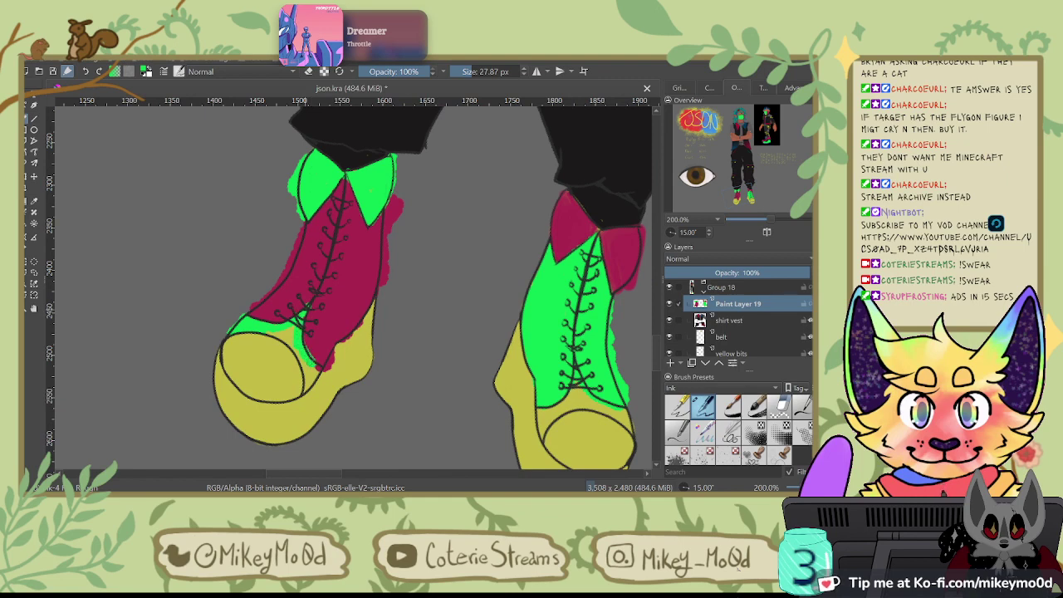
{"action": "left_click_drag", "start_coordinate": [313, 359], "coordinate": [306, 390]}
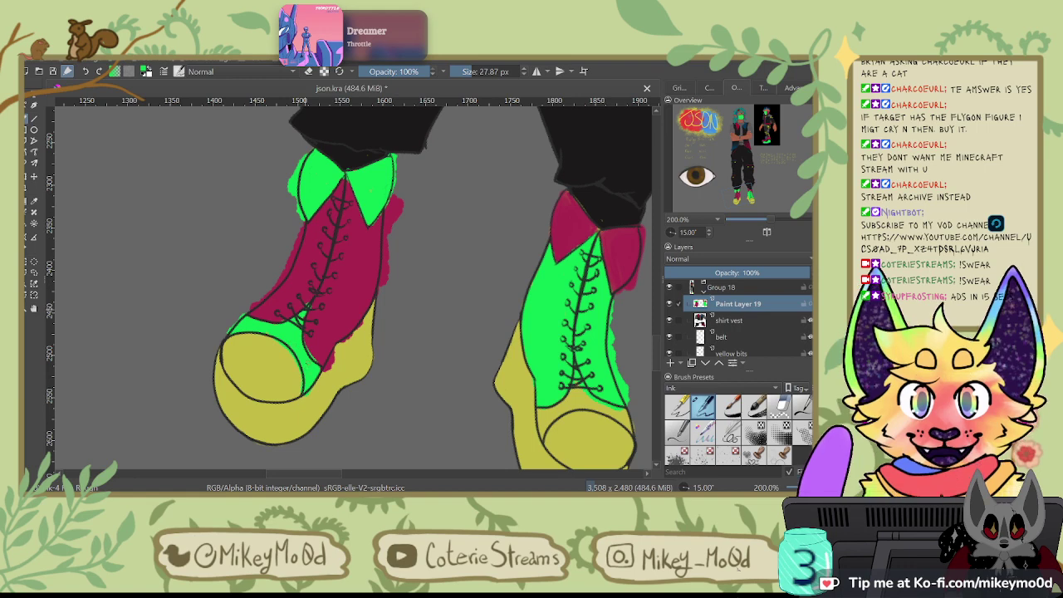
Step: Sample crimson from the left-hand boot's shaft and fill the inner side of the right-hand boot's tongue up to the lowest laces
{"action": "left_click", "coordinate": [363, 277]}
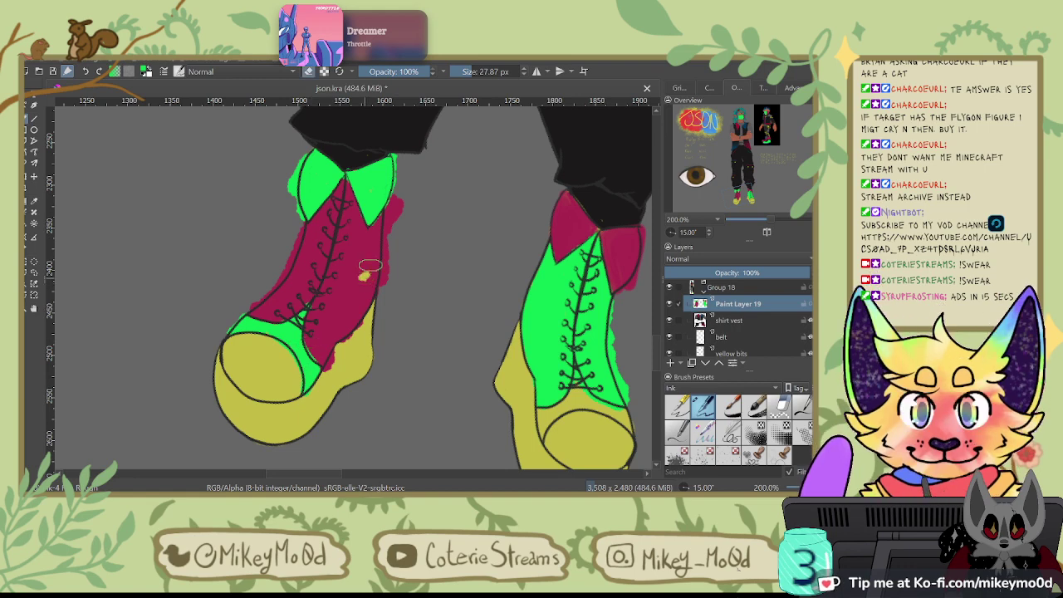
{"action": "key", "text": "e"}
{"action": "left_click", "coordinate": [357, 258], "text": "ctrl"}
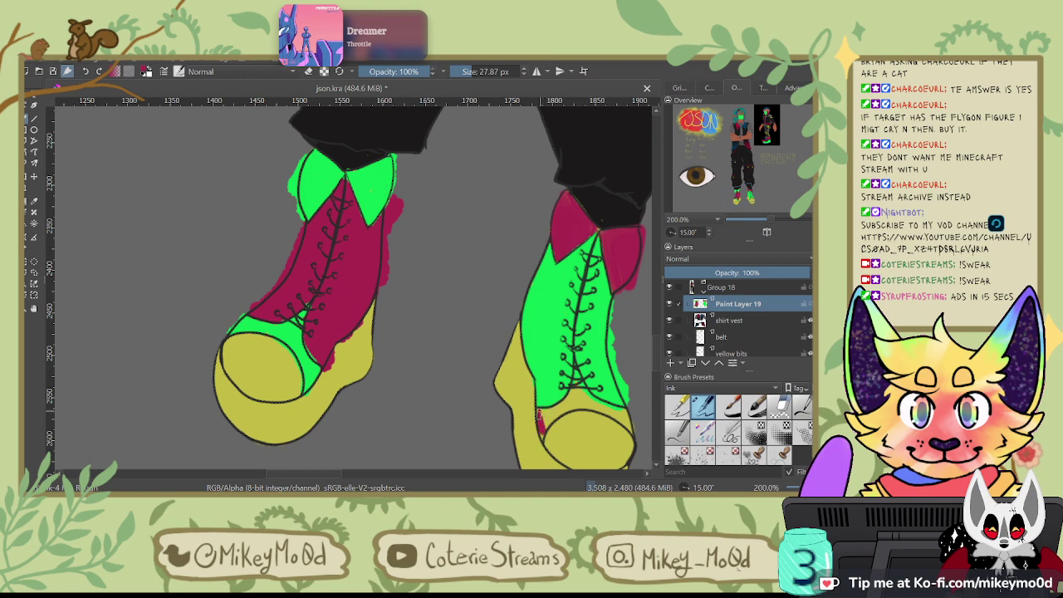
{"action": "left_click_drag", "start_coordinate": [538, 414], "coordinate": [553, 407]}
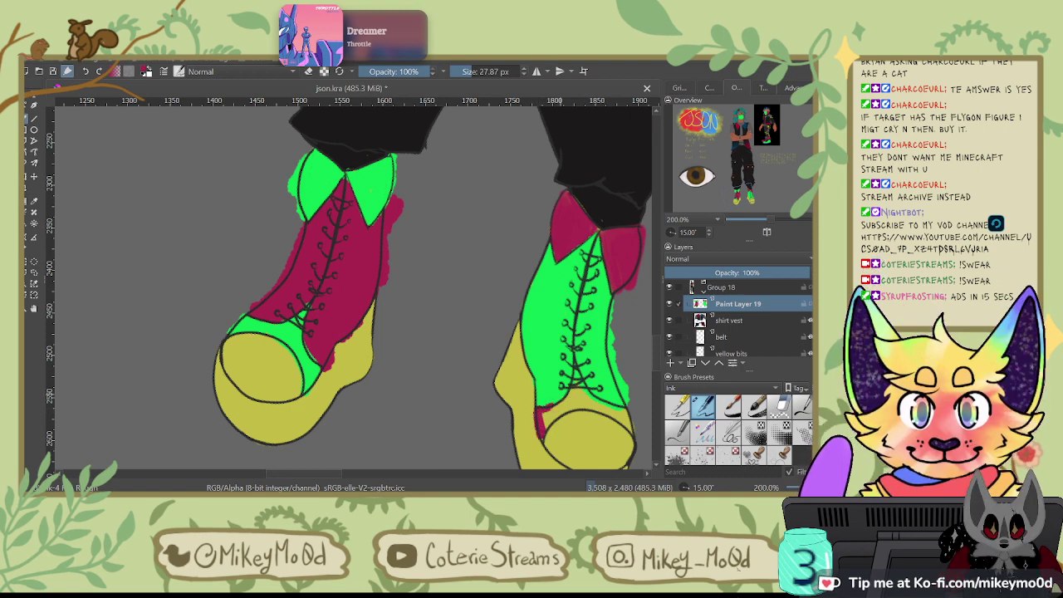
{"action": "key", "text": "ctrl+z"}
{"action": "mouse_move", "coordinate": [539, 414]}
{"action": "left_mouse_down"}
{"action": "mouse_move", "coordinate": [541, 434]}
{"action": "mouse_move", "coordinate": [539, 417]}
{"action": "mouse_move", "coordinate": [572, 389]}
{"action": "mouse_move", "coordinate": [574, 366]}
{"action": "left_mouse_up"}
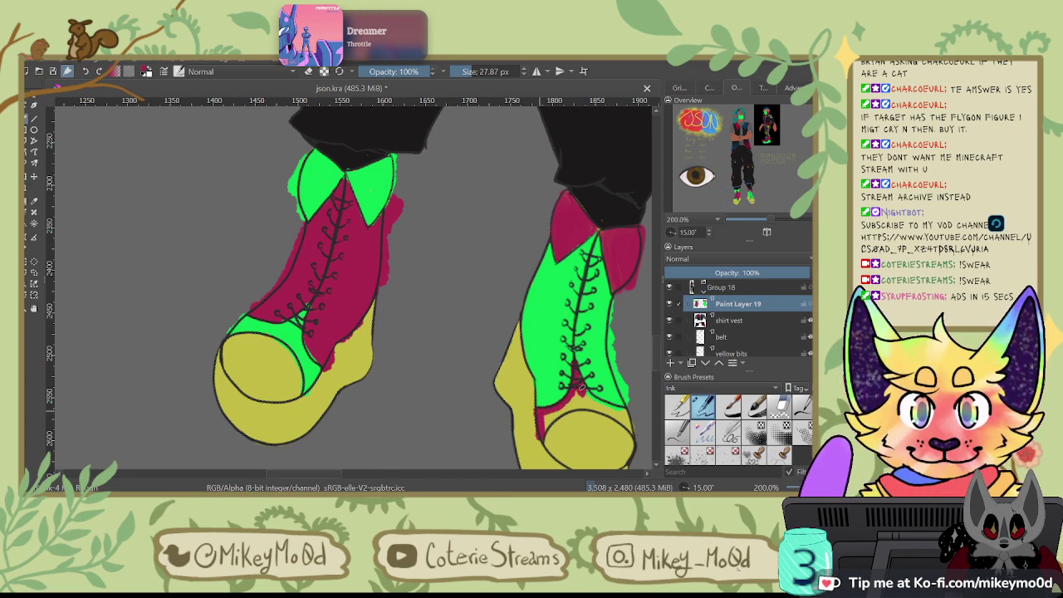
{"action": "left_click_drag", "start_coordinate": [568, 406], "coordinate": [546, 424]}
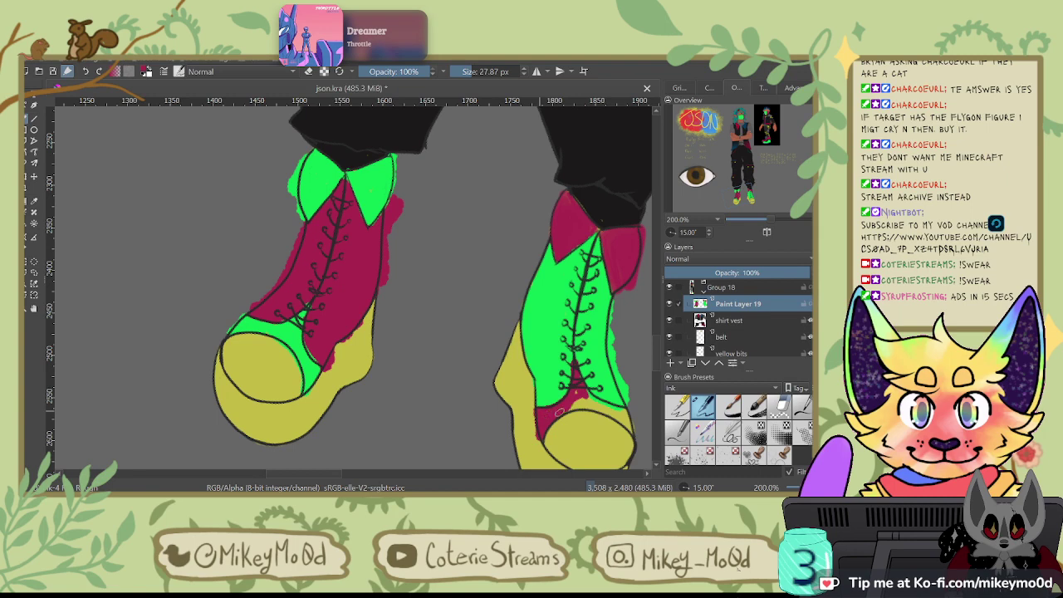
Step: Rotate the canvas to 45° and fill the remaining outer side of the right-hand boot's tongue with crimson
{"action": "key", "text": "4"}
{"action": "key", "text": "4"}
{"action": "key", "text": "6"}
{"action": "key", "text": "6"}
{"action": "key", "text": "6"}
{"action": "key", "text": "6"}
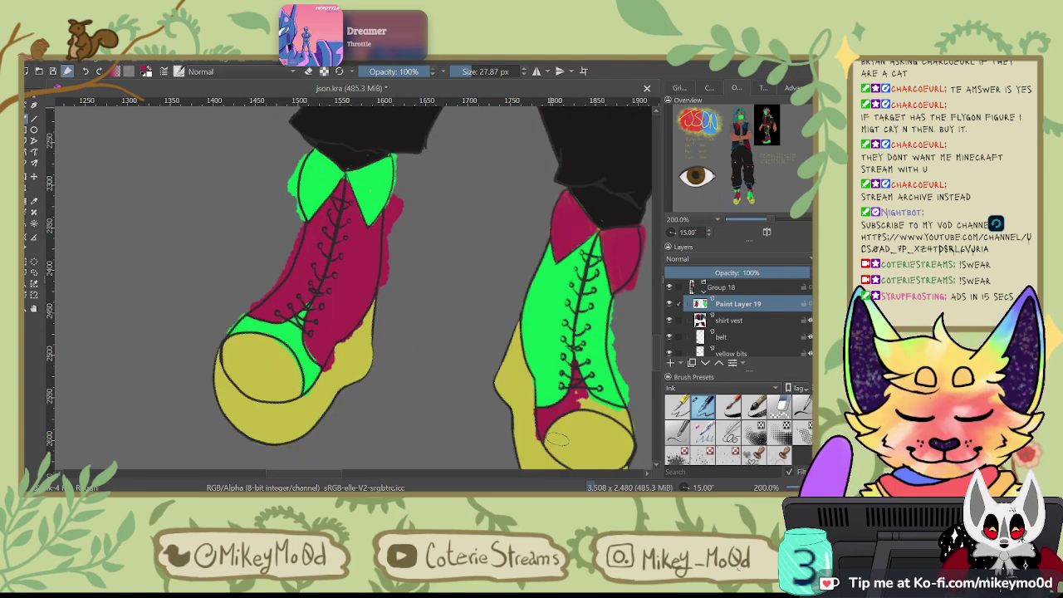
{"action": "left_click_drag", "start_coordinate": [512, 427], "coordinate": [479, 270]}
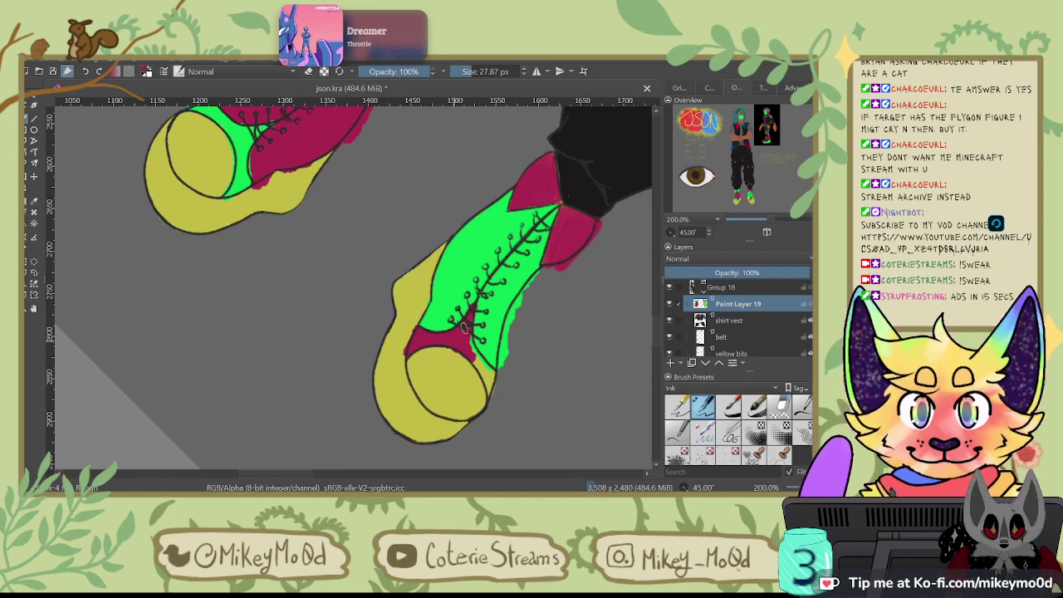
{"action": "left_click_drag", "start_coordinate": [485, 371], "coordinate": [492, 392]}
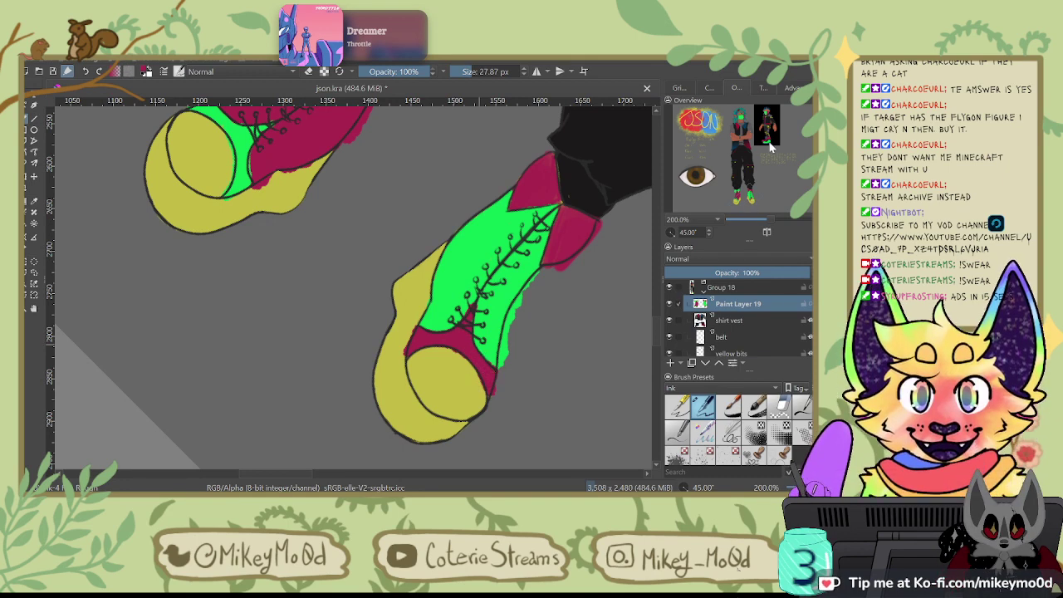
Step: Paint the toe caps of both shoes black on Paint Layer 19, matching the reference figure
{"action": "left_click", "coordinate": [776, 113]}
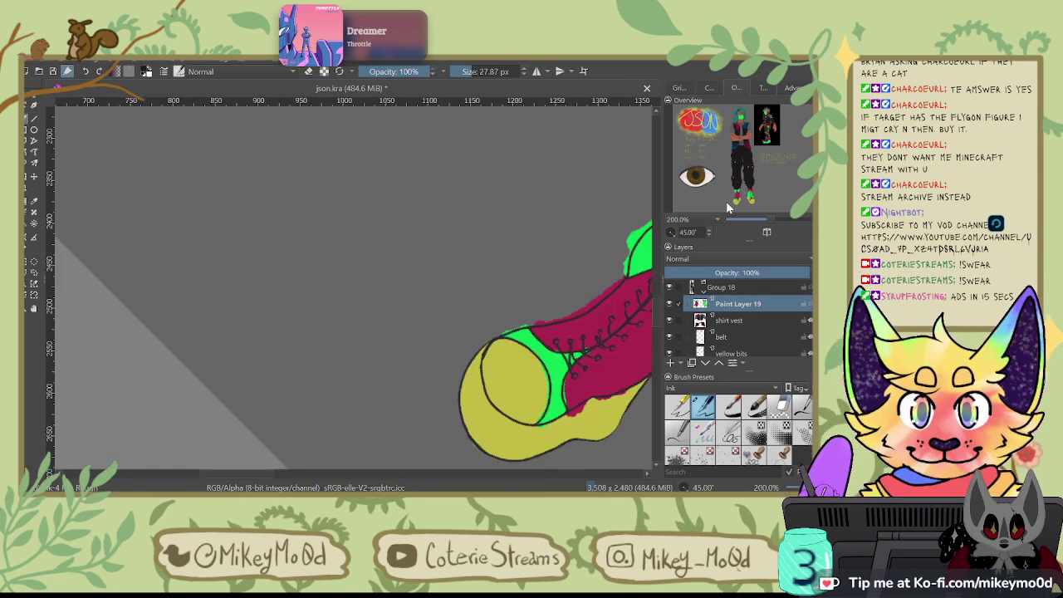
{"action": "left_click", "coordinate": [678, 218]}
{"action": "left_click_drag", "start_coordinate": [493, 358], "coordinate": [494, 380]}
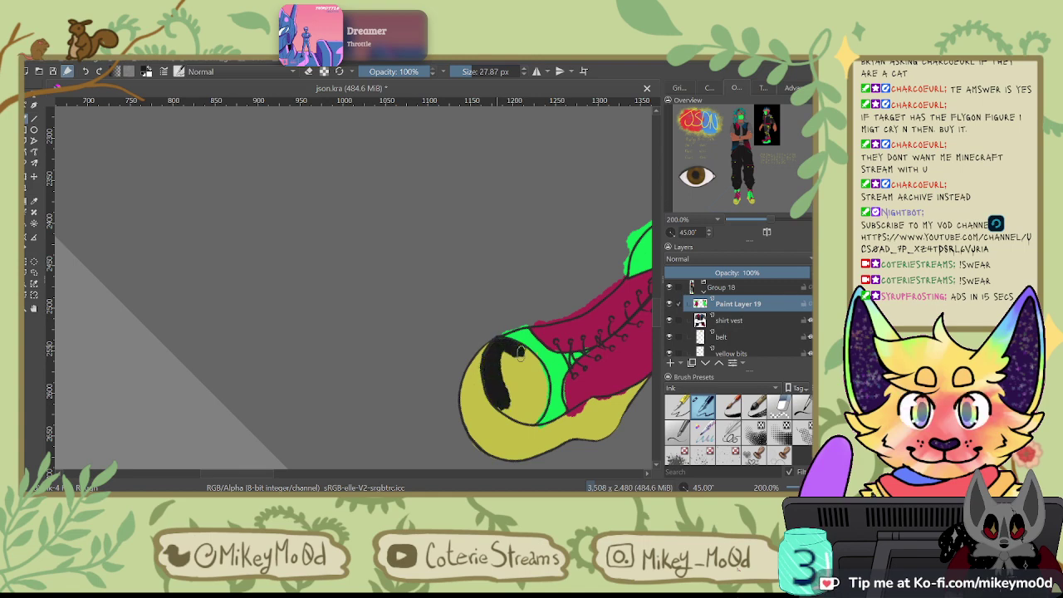
{"action": "left_click_drag", "start_coordinate": [498, 365], "coordinate": [521, 405]}
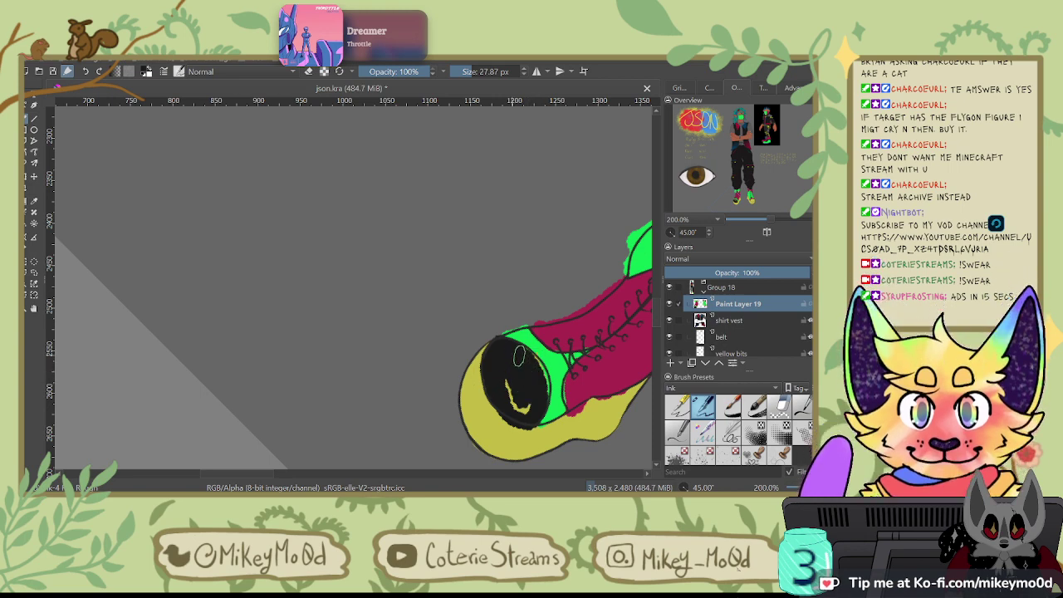
{"action": "mouse_move", "coordinate": [540, 387]}
{"action": "left_mouse_down"}
{"action": "mouse_move", "coordinate": [517, 410]}
{"action": "mouse_move", "coordinate": [512, 384]}
{"action": "mouse_move", "coordinate": [515, 404]}
{"action": "mouse_move", "coordinate": [531, 400]}
{"action": "left_mouse_up"}
{"action": "left_click", "coordinate": [751, 201]}
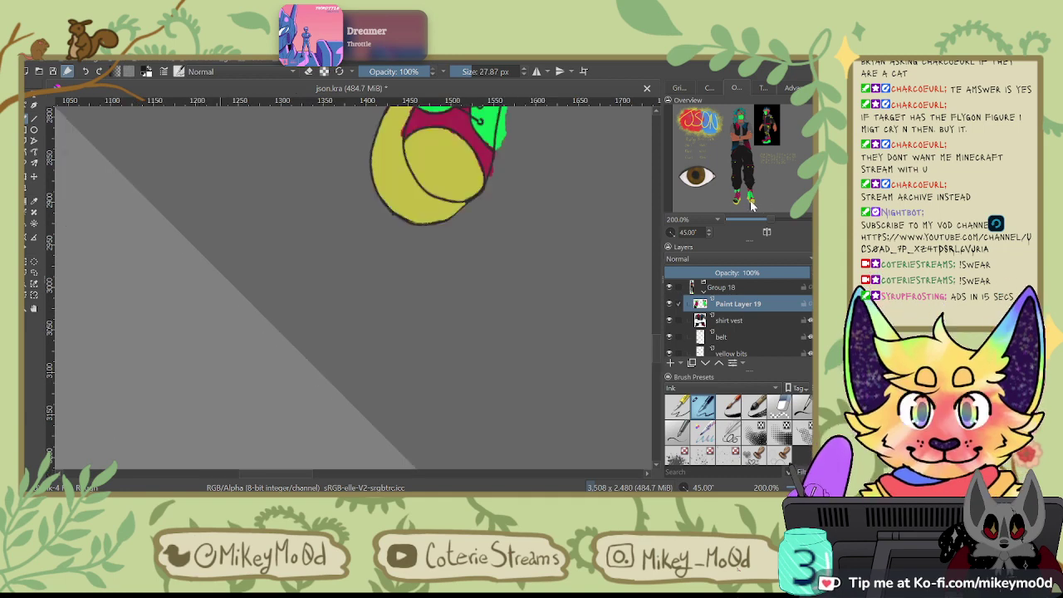
{"action": "mouse_move", "coordinate": [432, 184]}
{"action": "left_mouse_down"}
{"action": "mouse_move", "coordinate": [410, 147]}
{"action": "mouse_move", "coordinate": [419, 134]}
{"action": "mouse_move", "coordinate": [462, 153]}
{"action": "mouse_move", "coordinate": [440, 133]}
{"action": "mouse_move", "coordinate": [467, 153]}
{"action": "mouse_move", "coordinate": [478, 184]}
{"action": "mouse_move", "coordinate": [459, 193]}
{"action": "mouse_move", "coordinate": [432, 176]}
{"action": "mouse_move", "coordinate": [423, 152]}
{"action": "mouse_move", "coordinate": [461, 180]}
{"action": "mouse_move", "coordinate": [422, 154]}
{"action": "mouse_move", "coordinate": [447, 176]}
{"action": "mouse_move", "coordinate": [449, 157]}
{"action": "mouse_move", "coordinate": [432, 155]}
{"action": "mouse_move", "coordinate": [428, 183]}
{"action": "mouse_move", "coordinate": [470, 171]}
{"action": "left_mouse_up"}
Step: Paint the green shoe's sole dark blue, using the blue from the reference figure's shoe
{"action": "left_click", "coordinate": [764, 145]}
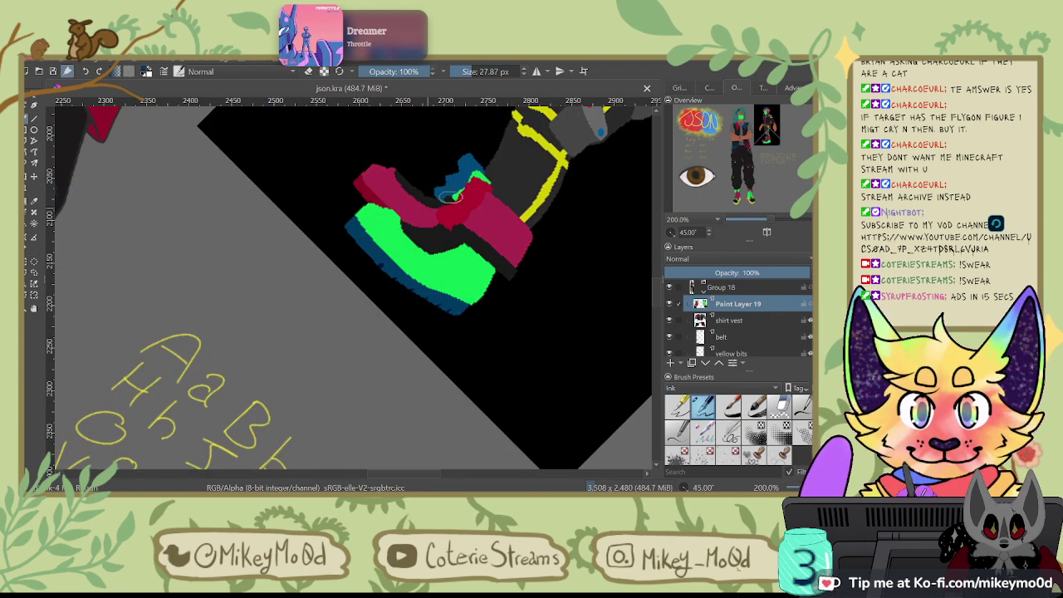
{"action": "left_click", "coordinate": [764, 177]}
{"action": "mouse_move", "coordinate": [198, 268]}
{"action": "left_mouse_down"}
{"action": "mouse_move", "coordinate": [190, 321]}
{"action": "mouse_move", "coordinate": [192, 286]}
{"action": "mouse_move", "coordinate": [194, 296]}
{"action": "mouse_move", "coordinate": [212, 268]}
{"action": "mouse_move", "coordinate": [201, 320]}
{"action": "left_mouse_up"}
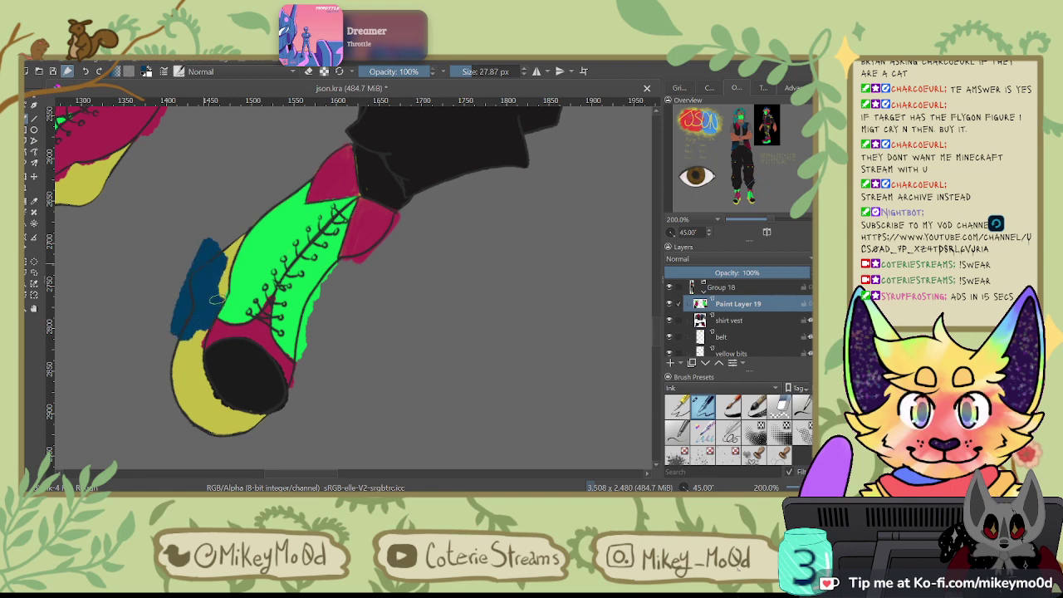
{"action": "mouse_move", "coordinate": [235, 241]}
{"action": "left_mouse_down"}
{"action": "mouse_move", "coordinate": [200, 290]}
{"action": "mouse_move", "coordinate": [204, 273]}
{"action": "mouse_move", "coordinate": [184, 322]}
{"action": "mouse_move", "coordinate": [176, 396]}
{"action": "mouse_move", "coordinate": [175, 366]}
{"action": "mouse_move", "coordinate": [200, 418]}
{"action": "mouse_move", "coordinate": [194, 340]}
{"action": "left_mouse_up"}
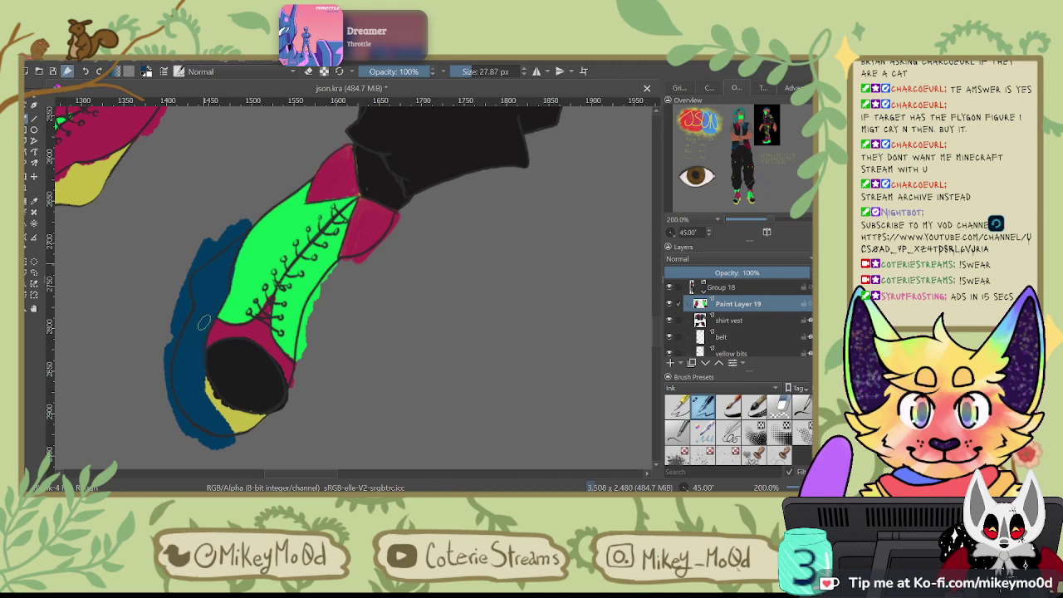
{"action": "left_click_drag", "start_coordinate": [206, 393], "coordinate": [222, 409]}
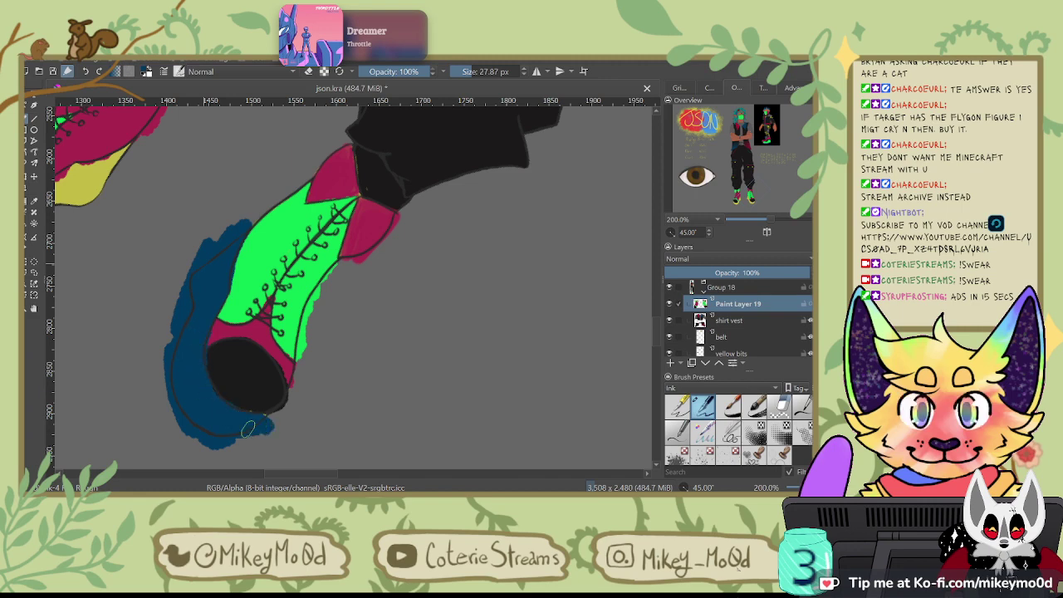
Step: Paint the magenta shoe's entire sole dark red, using the red from the reference figure's shoe
{"action": "left_click", "coordinate": [761, 139]}
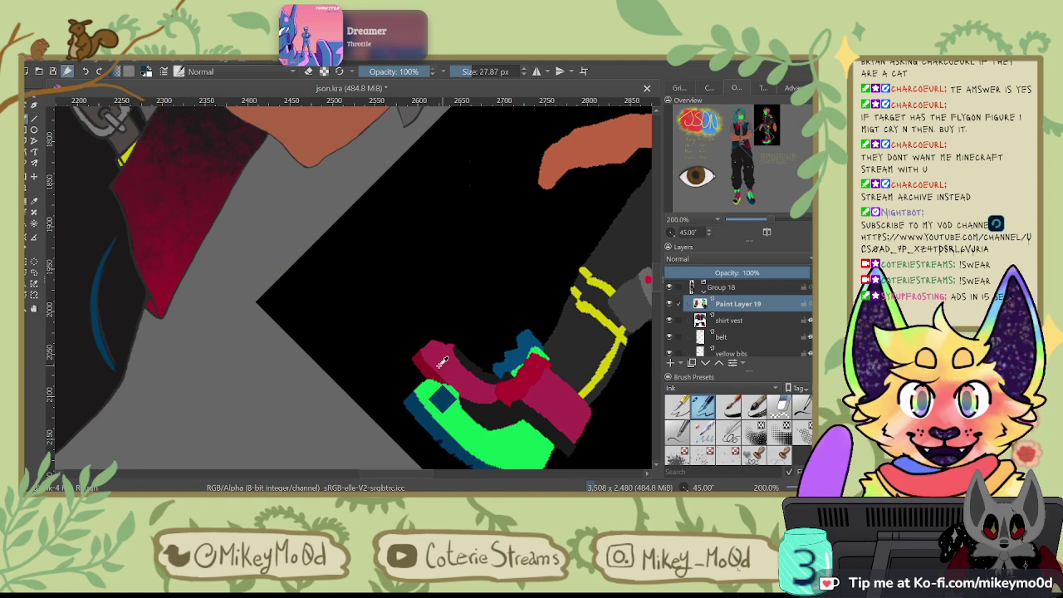
{"action": "left_click", "coordinate": [746, 165]}
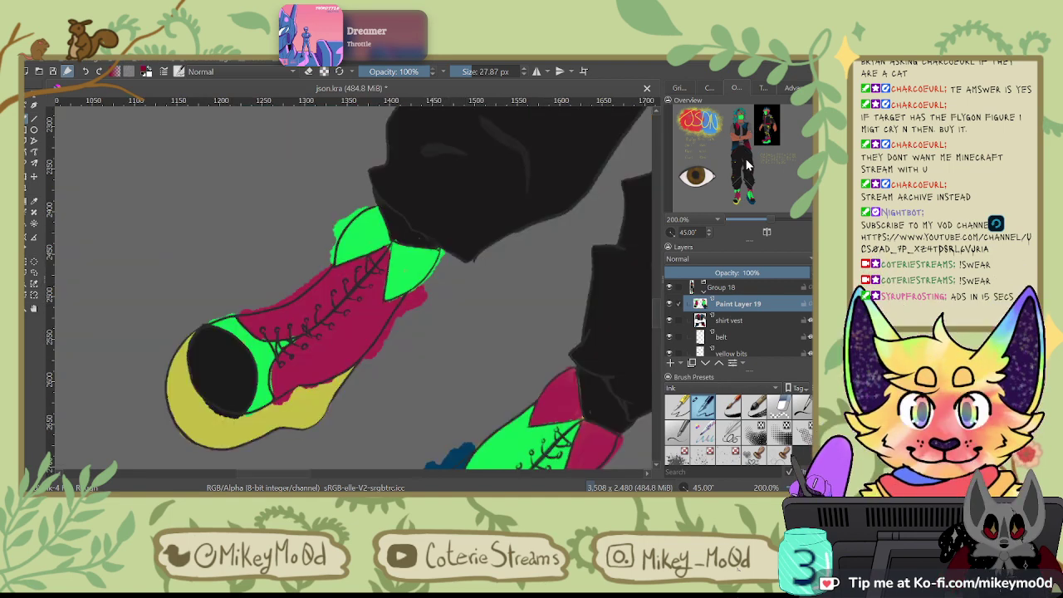
{"action": "mouse_move", "coordinate": [175, 347]}
{"action": "left_mouse_down"}
{"action": "mouse_move", "coordinate": [173, 375]}
{"action": "mouse_move", "coordinate": [188, 317]}
{"action": "mouse_move", "coordinate": [191, 397]}
{"action": "left_mouse_up"}
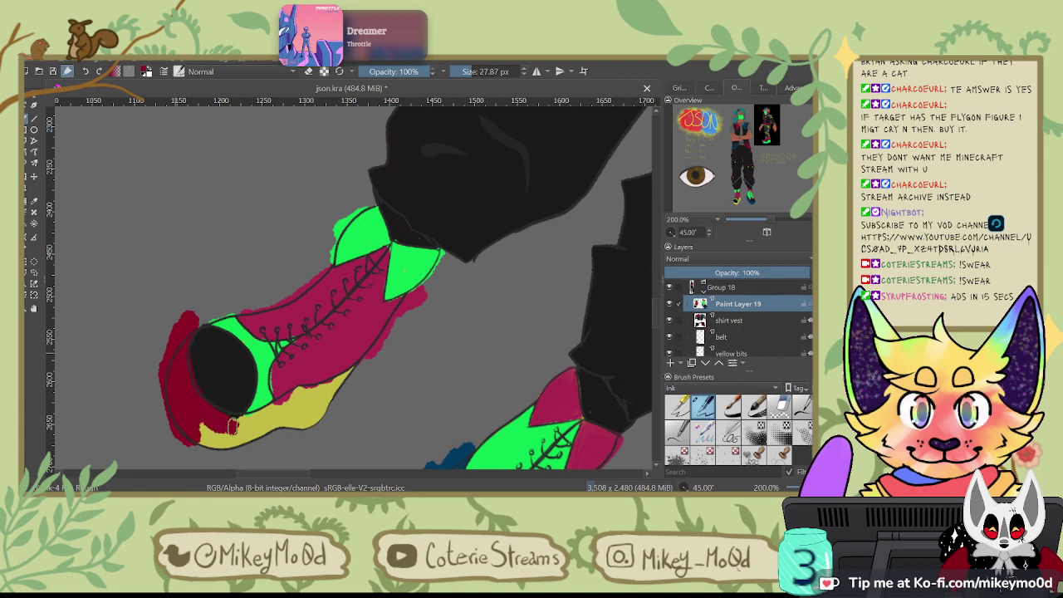
{"action": "mouse_move", "coordinate": [233, 426]}
{"action": "left_mouse_down"}
{"action": "mouse_move", "coordinate": [232, 439]}
{"action": "mouse_move", "coordinate": [199, 441]}
{"action": "mouse_move", "coordinate": [532, 391]}
{"action": "left_mouse_up"}
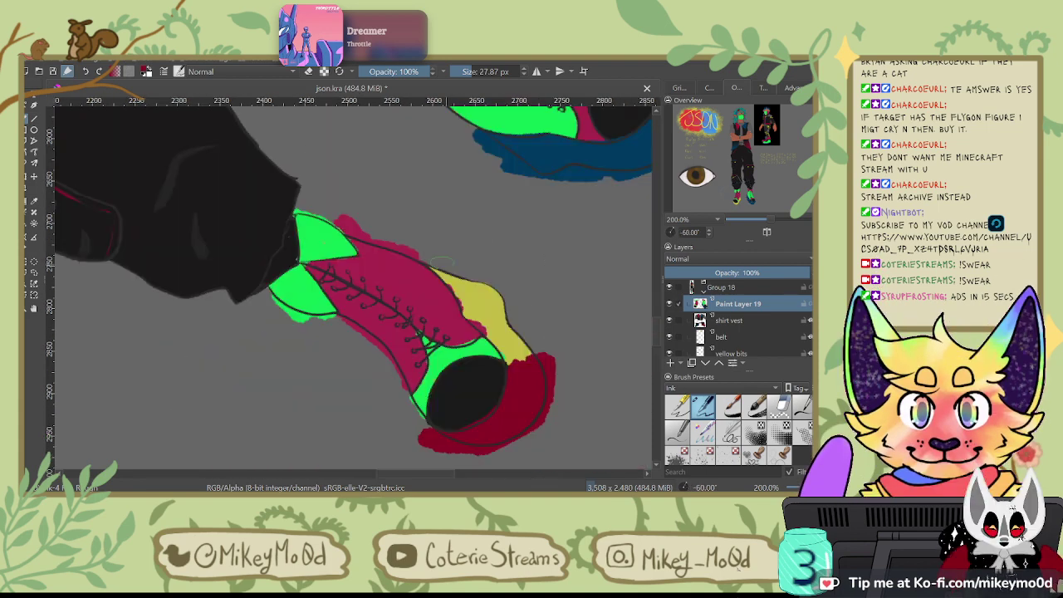
{"action": "left_click_drag", "start_coordinate": [444, 264], "coordinate": [429, 259]}
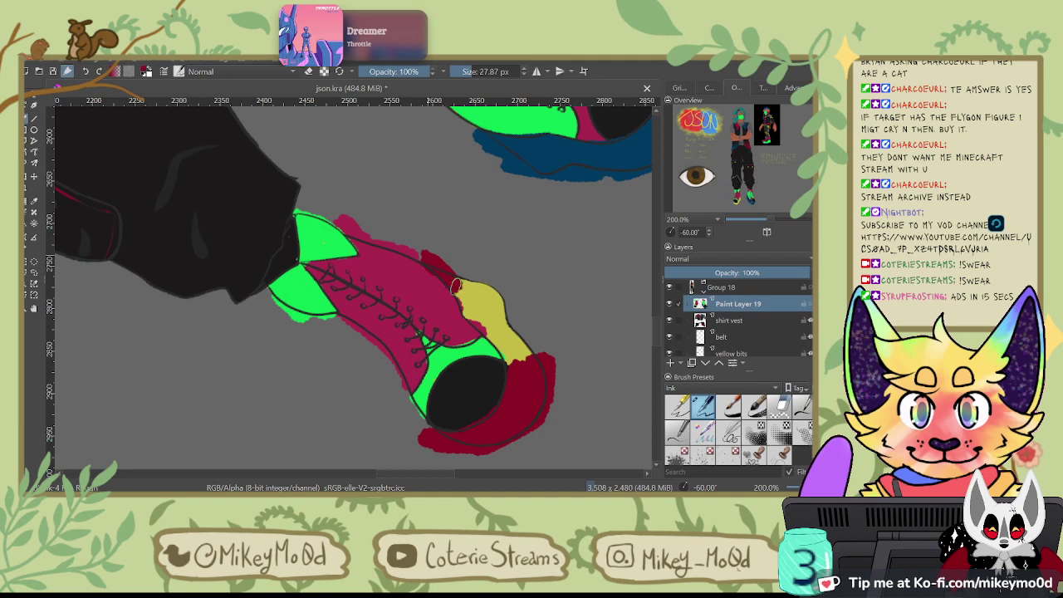
{"action": "mouse_move", "coordinate": [472, 318]}
{"action": "left_mouse_down"}
{"action": "mouse_move", "coordinate": [505, 353]}
{"action": "mouse_move", "coordinate": [500, 330]}
{"action": "left_mouse_up"}
{"action": "left_click_drag", "start_coordinate": [478, 268], "coordinate": [493, 283]}
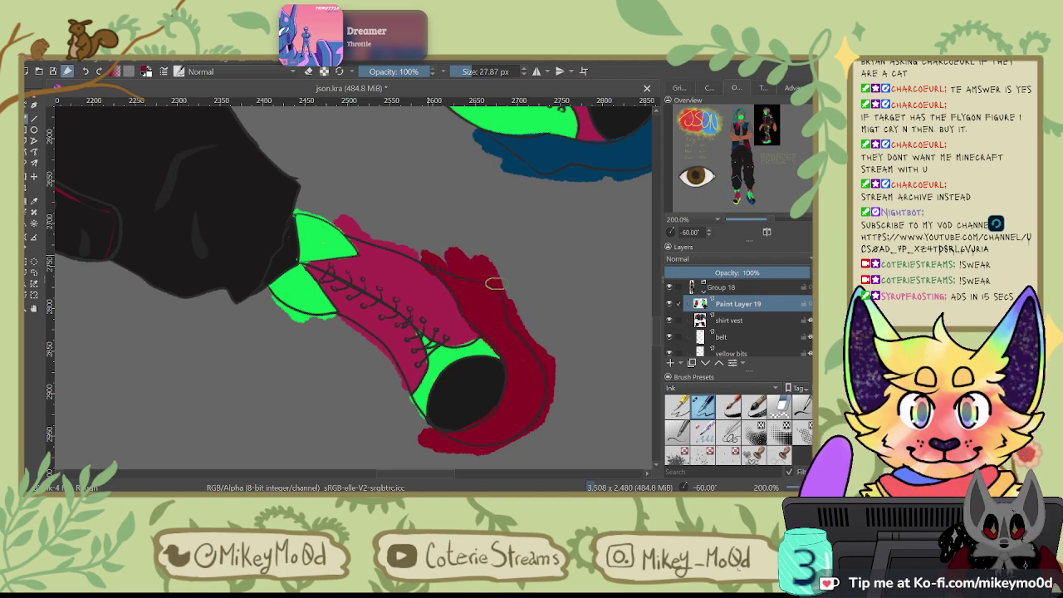
Step: Fill the upper five pairs of lace eyelets on the green shoe with dark red, using a 5 px brush
{"action": "key", "text": "6"}
{"action": "key", "text": "6"}
{"action": "key", "text": "6"}
{"action": "key", "text": "6"}
{"action": "key", "text": "6"}
{"action": "key", "text": "6"}
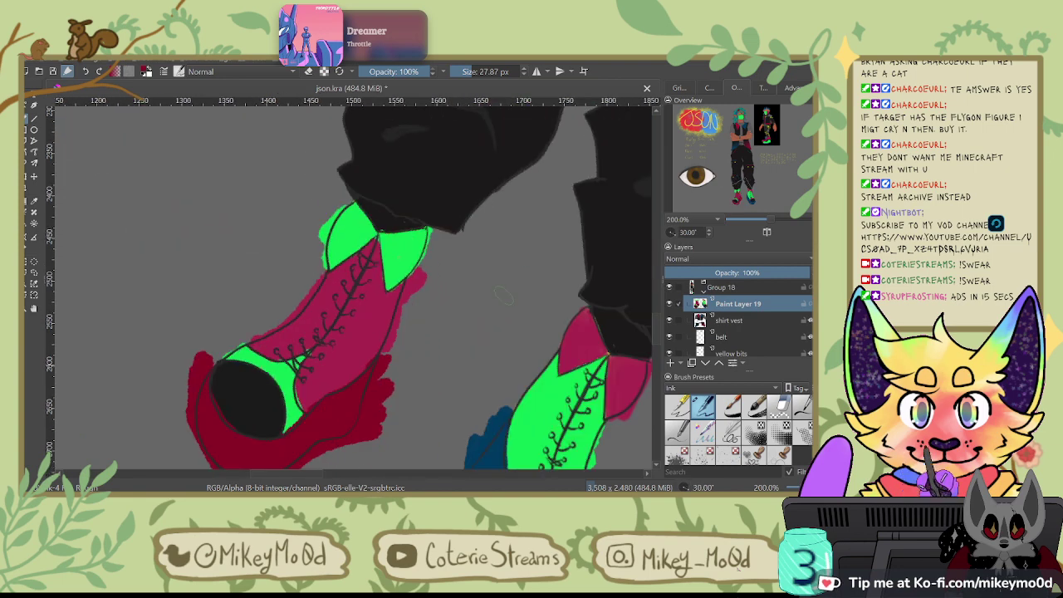
{"action": "key", "text": "5"}
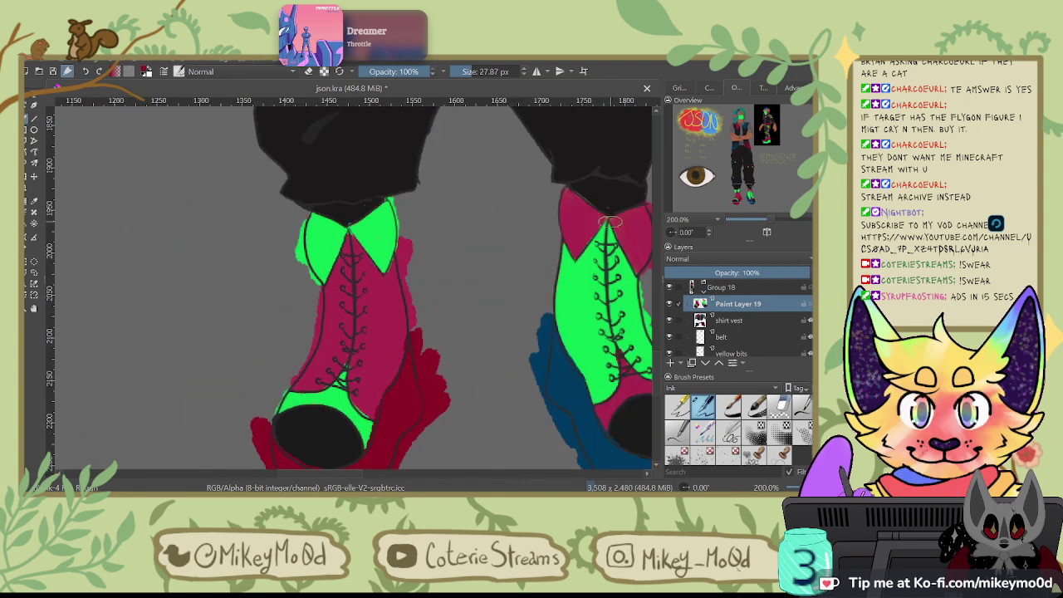
{"action": "key", "text": "slash"}
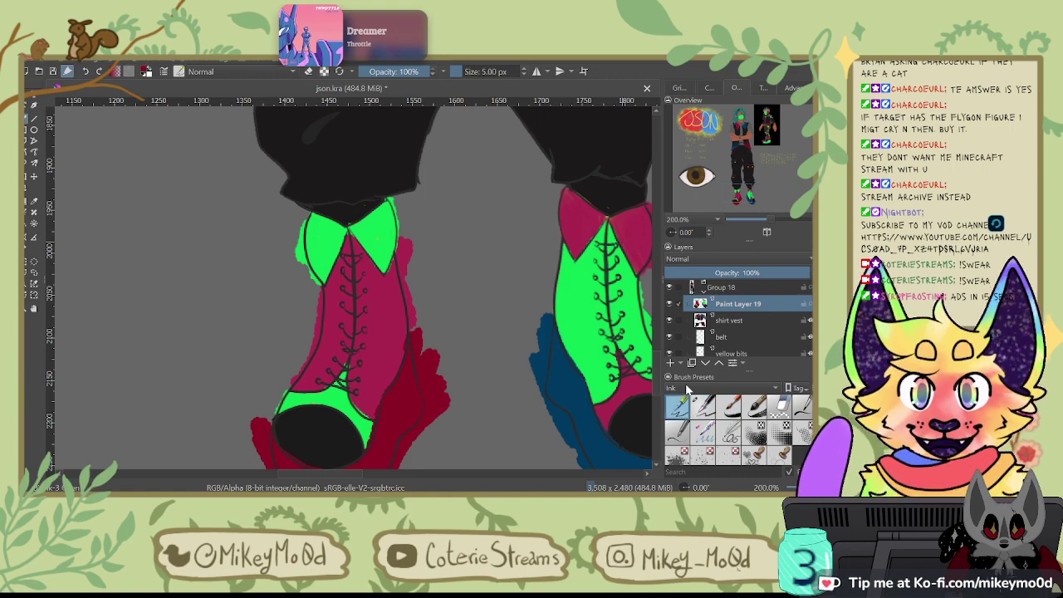
{"action": "scroll", "coordinate": [576, 427], "scroll_direction": "up", "scroll_amount": 3}
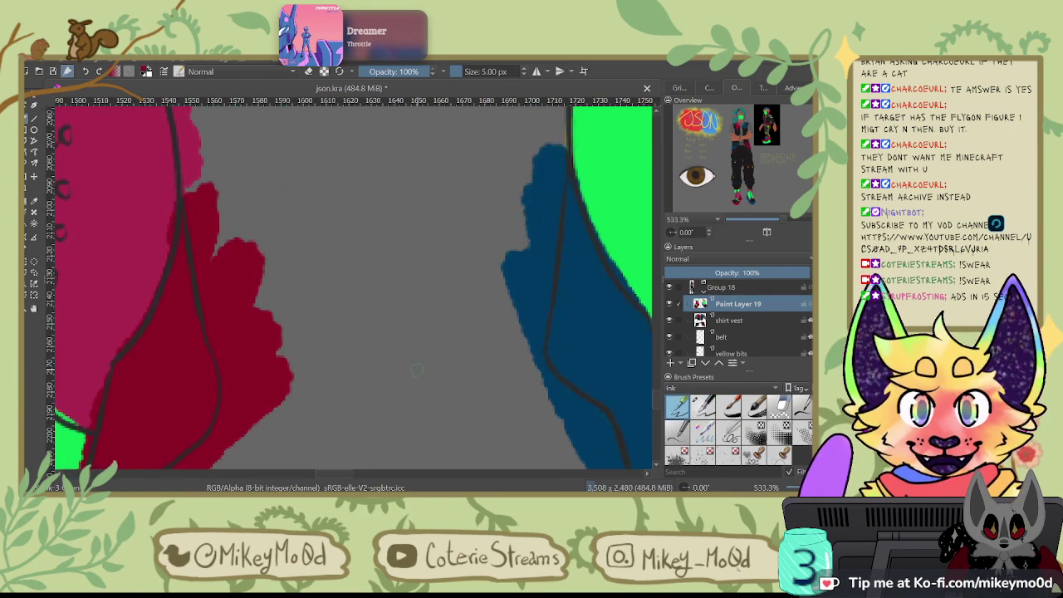
{"action": "mouse_move", "coordinate": [636, 174]}
{"action": "left_mouse_down"}
{"action": "mouse_move", "coordinate": [489, 304]}
{"action": "mouse_move", "coordinate": [440, 371]}
{"action": "left_mouse_up"}
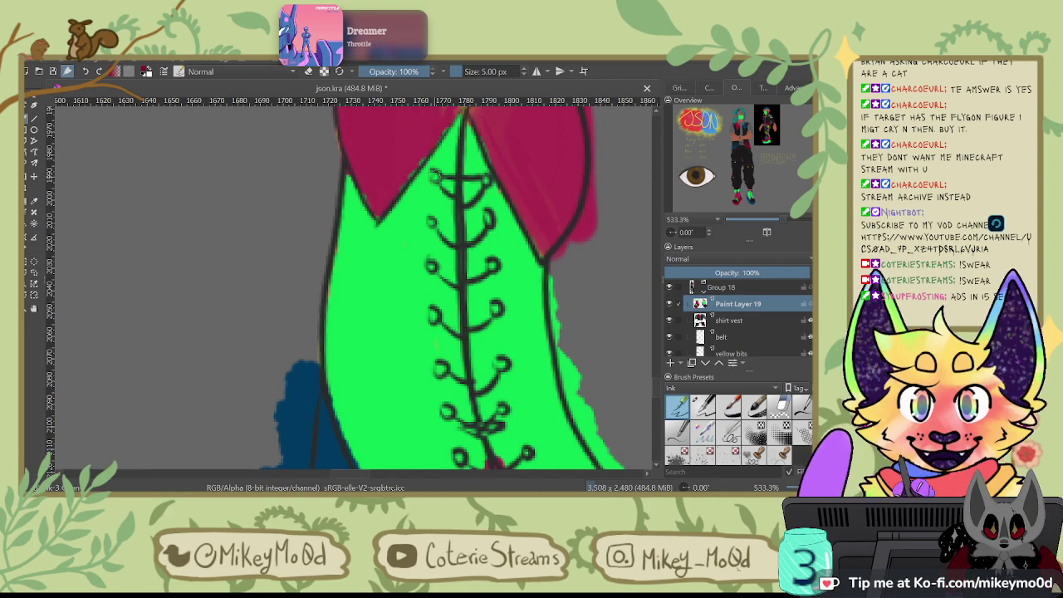
{"action": "left_click", "coordinate": [435, 176]}
{"action": "left_click_drag", "start_coordinate": [435, 176], "coordinate": [436, 179]}
{"action": "left_click", "coordinate": [486, 180]}
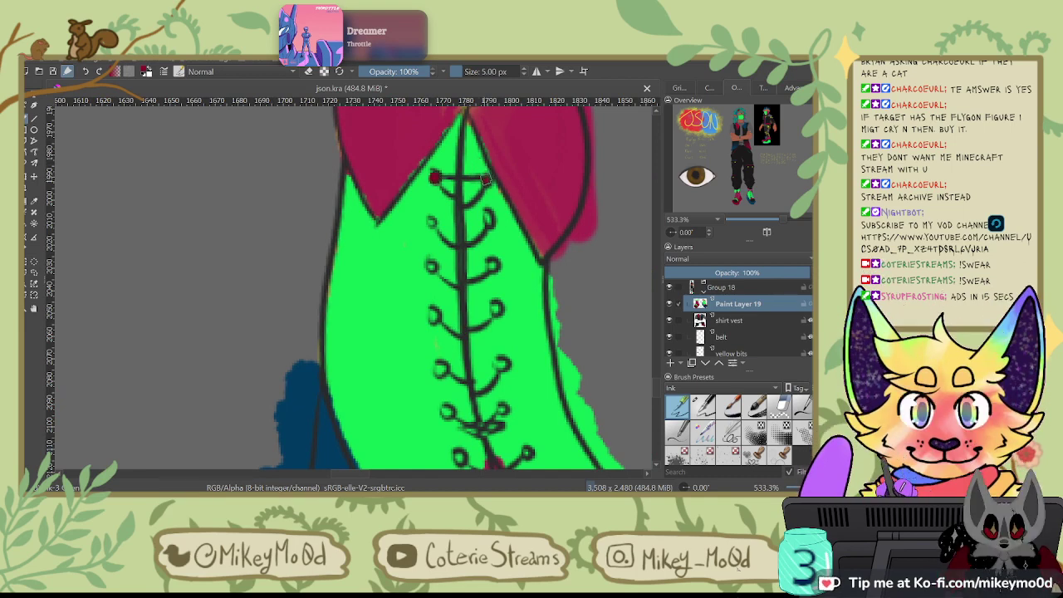
{"action": "left_click", "coordinate": [488, 217]}
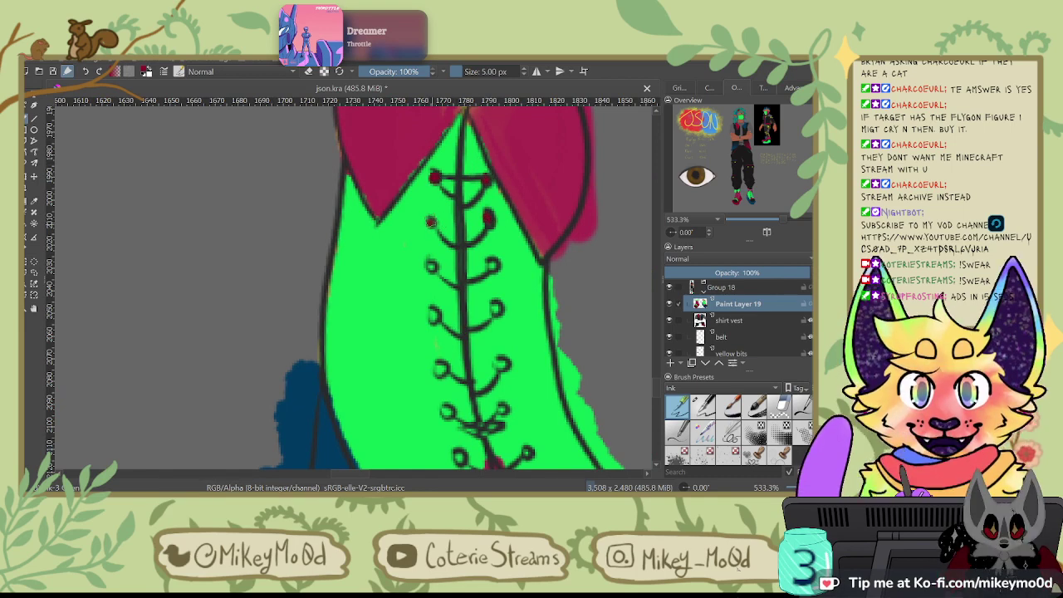
{"action": "left_click", "coordinate": [431, 220]}
{"action": "left_click", "coordinate": [494, 264]}
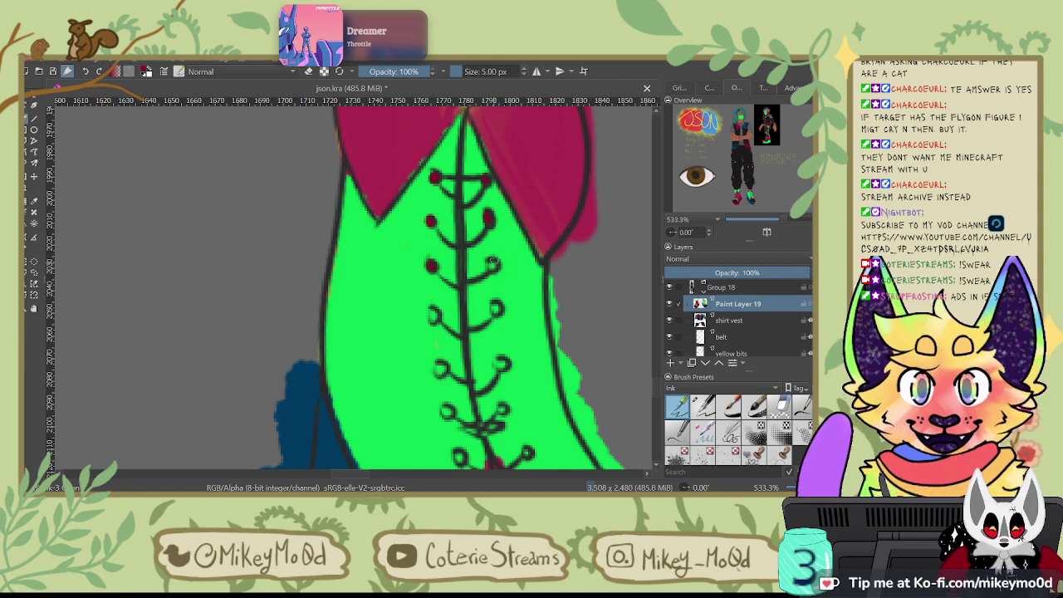
{"action": "left_click", "coordinate": [496, 308]}
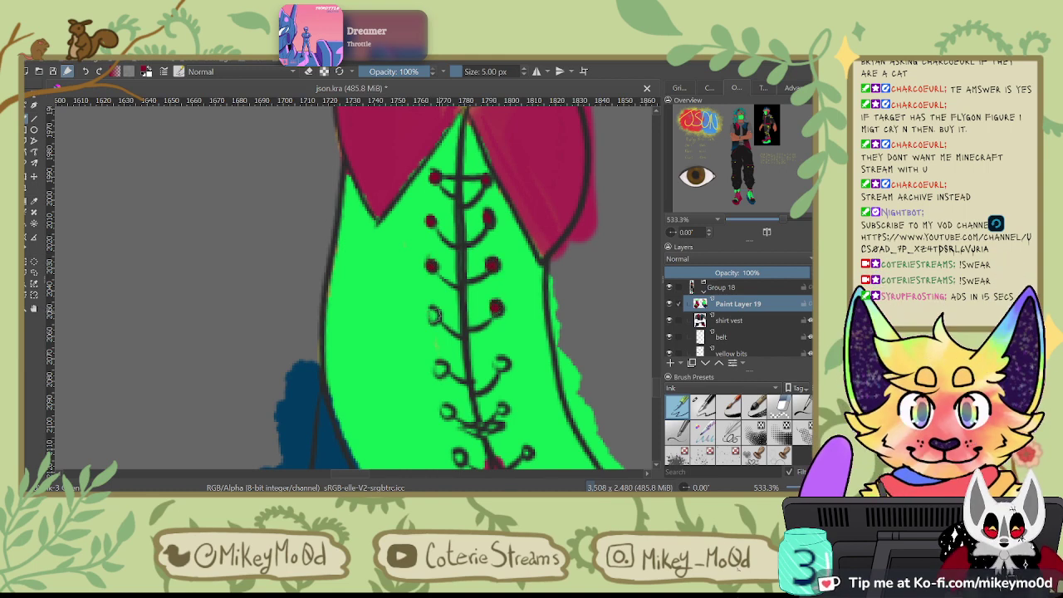
{"action": "left_click", "coordinate": [500, 365]}
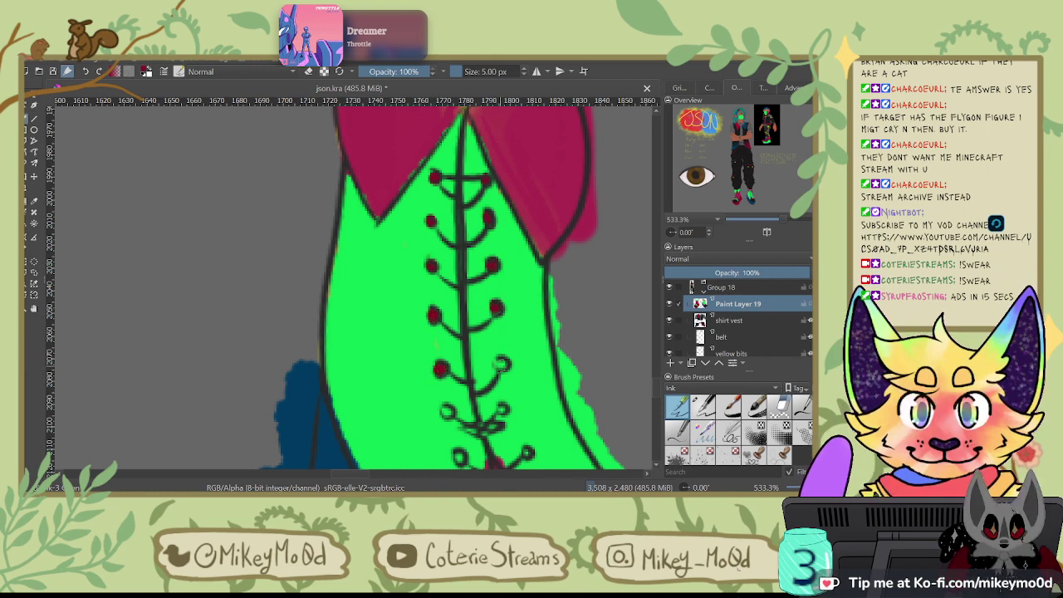
Step: Fill the remaining lower lace eyelets on the green shoe with the same dark red
{"action": "left_click_drag", "start_coordinate": [511, 401], "coordinate": [510, 357]}
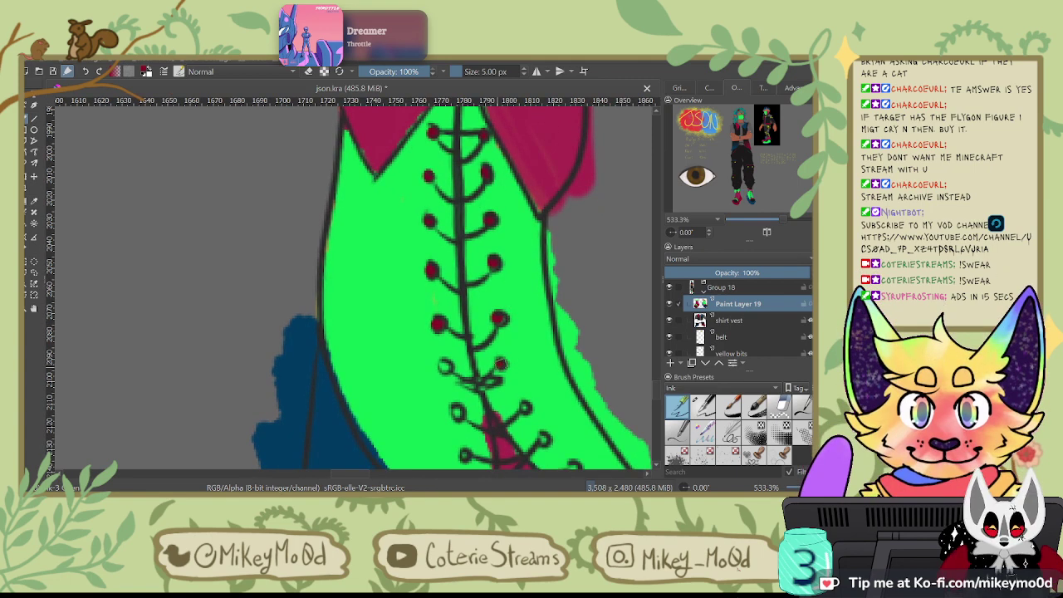
{"action": "left_click", "coordinate": [501, 363]}
{"action": "left_click", "coordinate": [445, 365]}
{"action": "scroll", "coordinate": [444, 362], "scroll_direction": "down", "scroll_amount": 3}
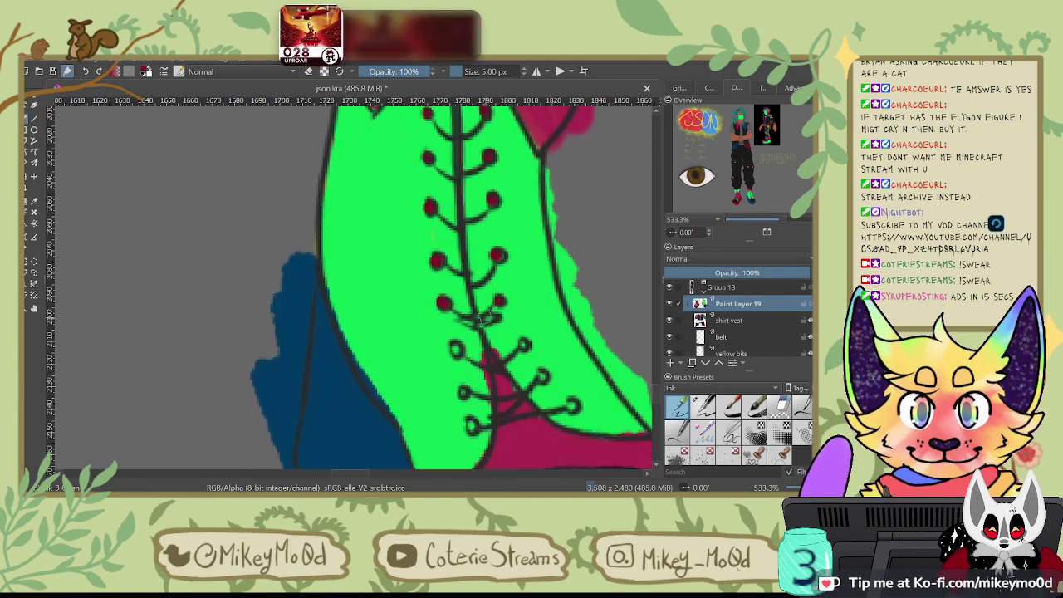
{"action": "left_click", "coordinate": [524, 345]}
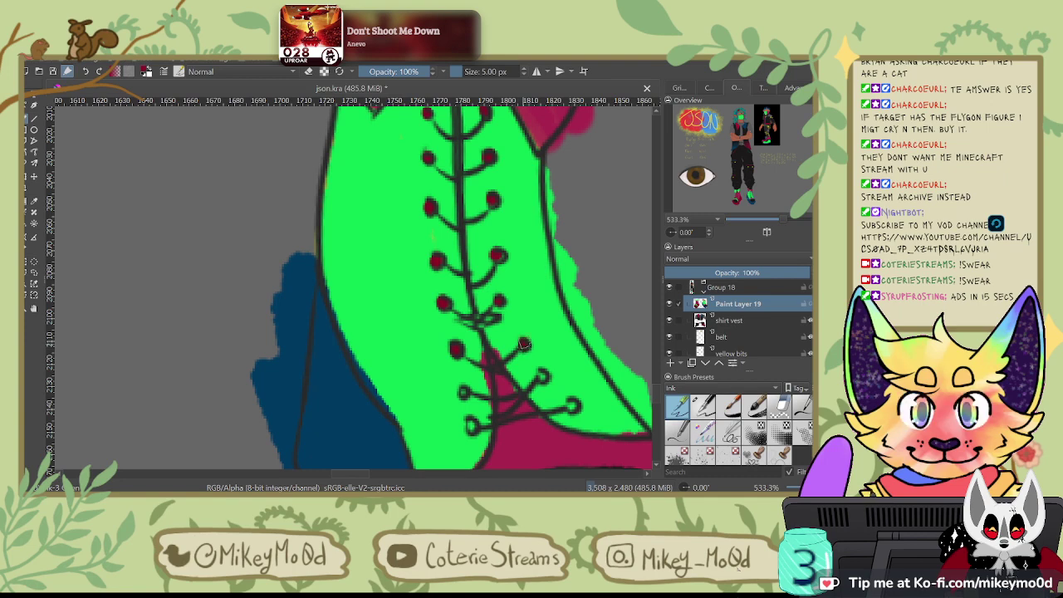
{"action": "left_click", "coordinate": [541, 376]}
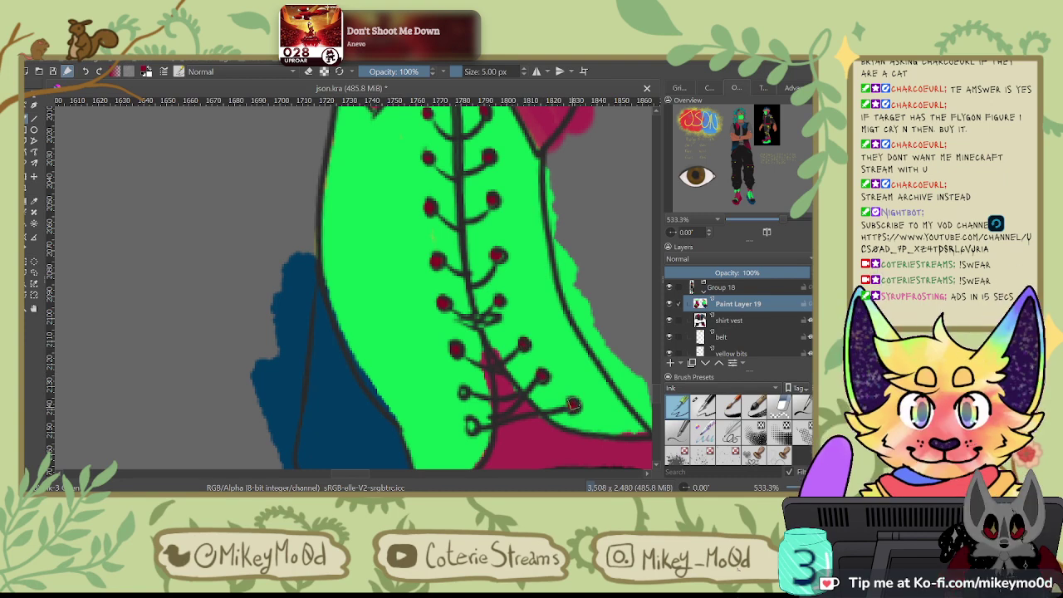
{"action": "left_click", "coordinate": [466, 391]}
{"action": "left_click", "coordinate": [472, 426]}
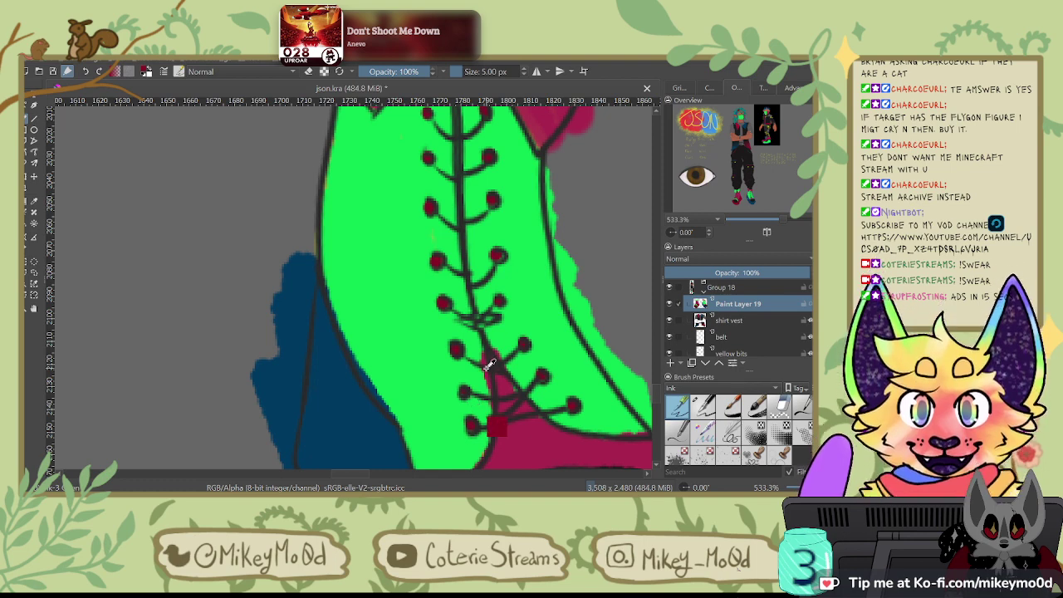
Step: Fill the upper pairs of lace eyelets on the magenta shoe with dark blue, using a 5 px brush
{"action": "left_click", "coordinate": [737, 195]}
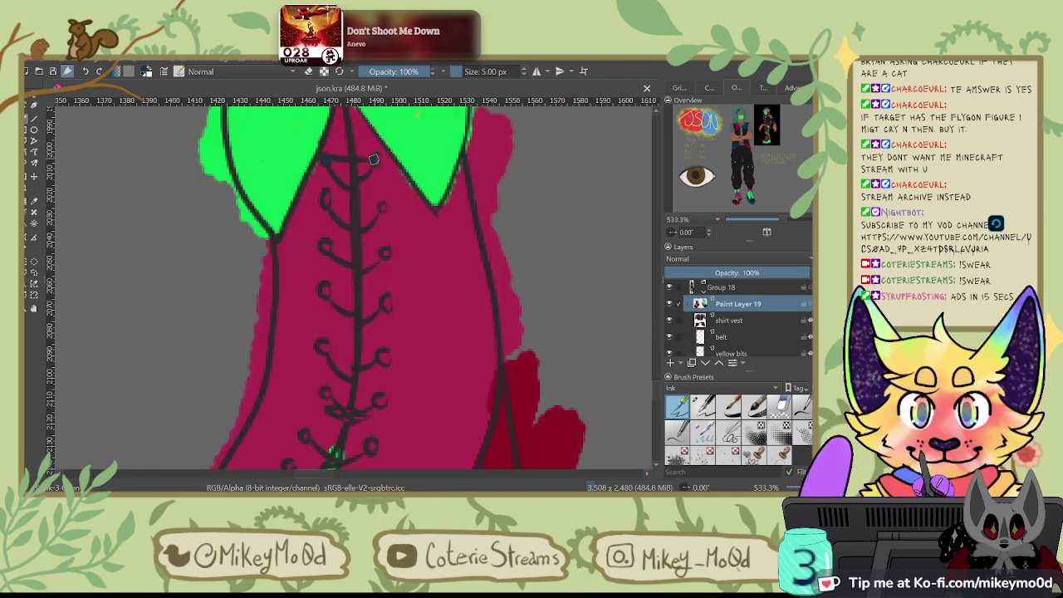
{"action": "left_click_drag", "start_coordinate": [374, 160], "coordinate": [377, 158]}
{"action": "left_click_drag", "start_coordinate": [382, 208], "coordinate": [383, 205]}
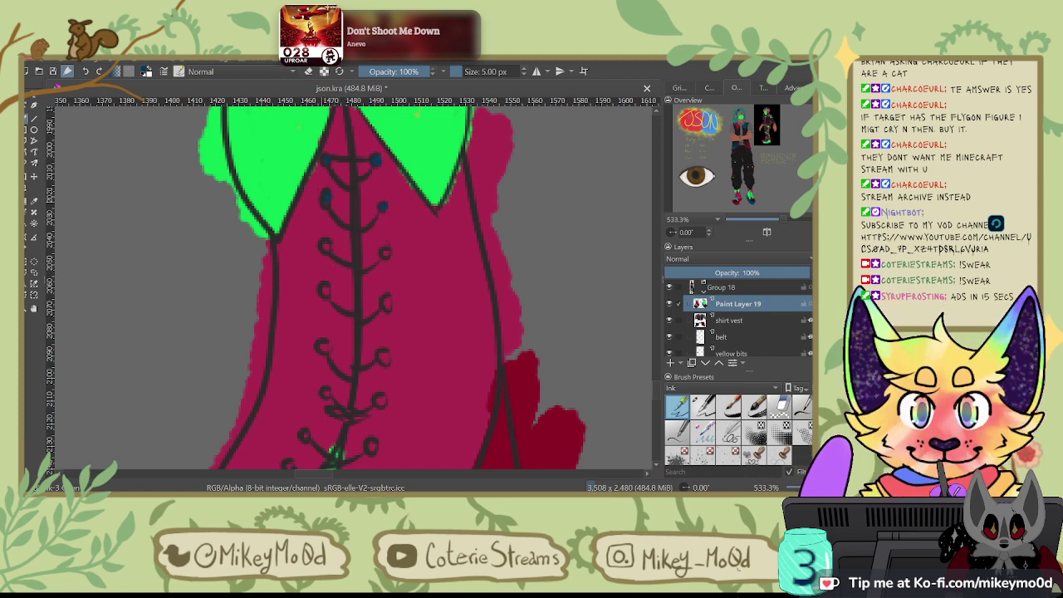
{"action": "left_click", "coordinate": [325, 246]}
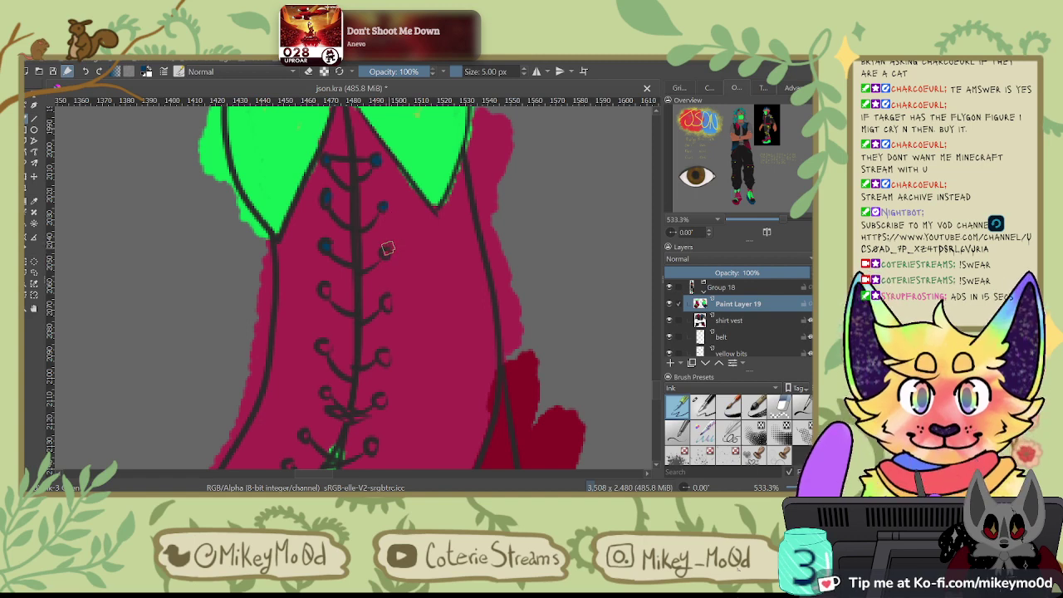
{"action": "left_click", "coordinate": [384, 251]}
{"action": "left_click", "coordinate": [386, 304]}
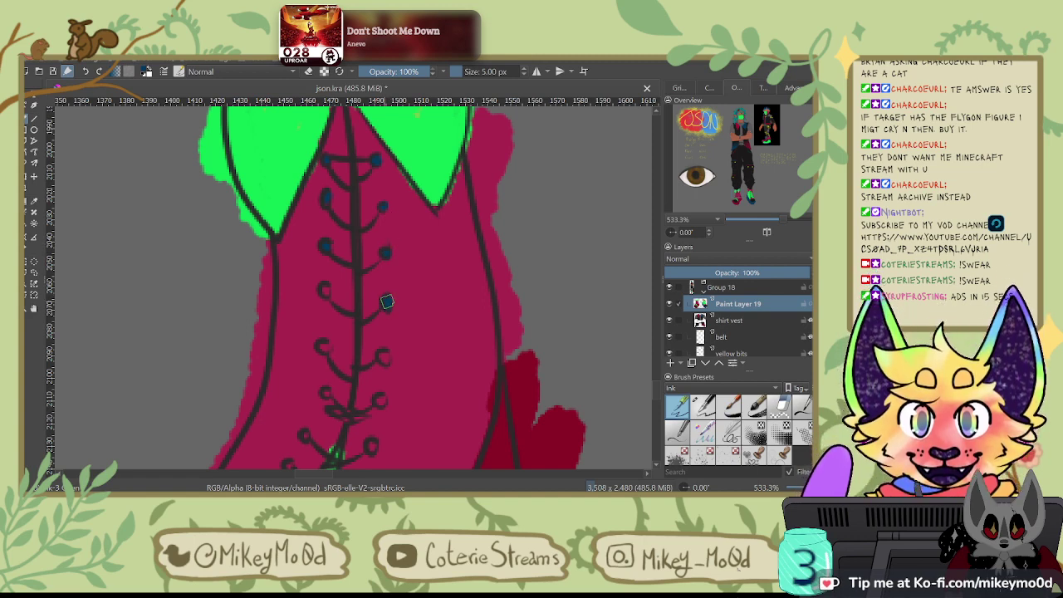
{"action": "left_click", "coordinate": [326, 288]}
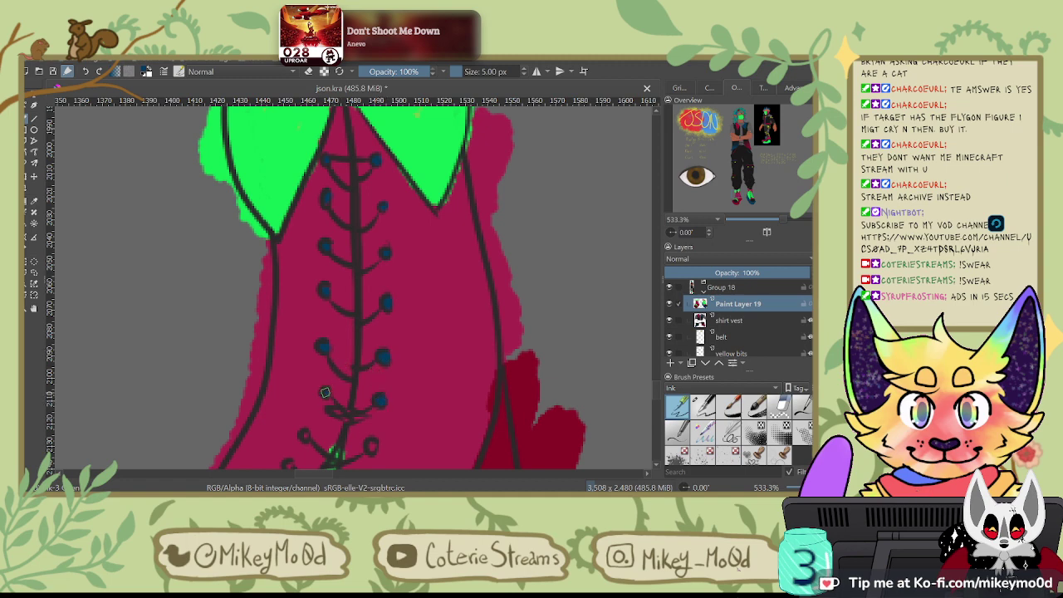
Step: Fill the remaining lower lace eyelets on the magenta shoe with the same dark blue
{"action": "left_click_drag", "start_coordinate": [351, 403], "coordinate": [398, 297]}
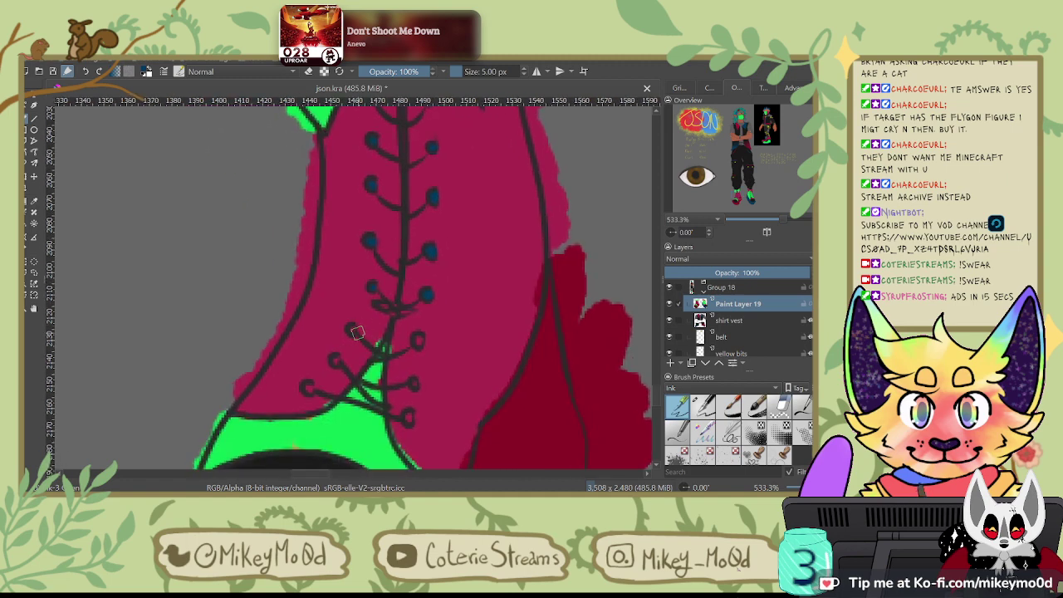
{"action": "left_click", "coordinate": [418, 338]}
{"action": "left_click", "coordinate": [307, 388]}
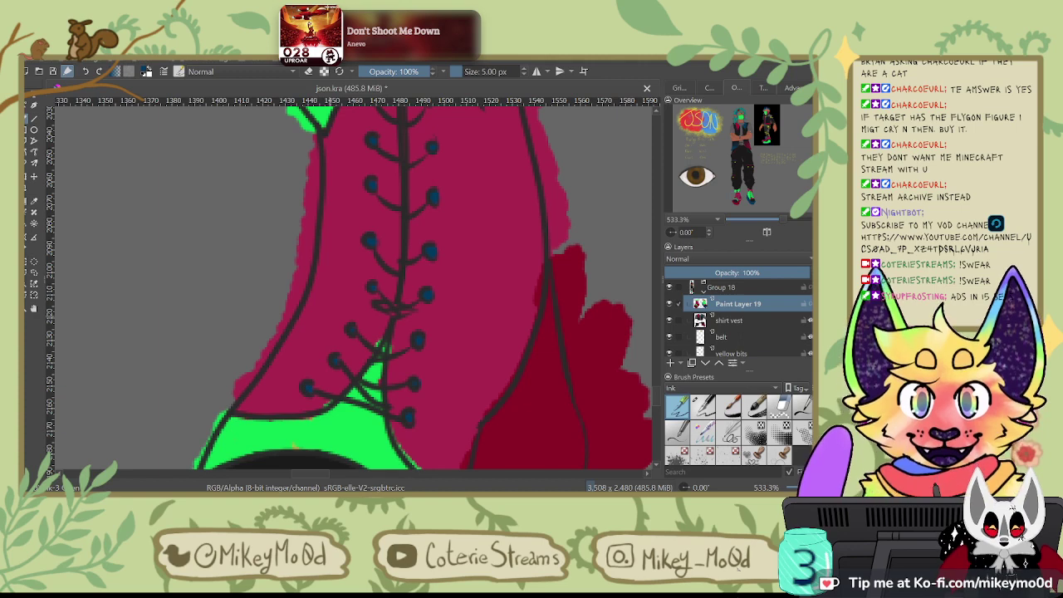
Step: Touch up the borders of the magenta shoe's green toe section, sampling magenta and green from the neighbouring fills
{"action": "key", "text": "ctrl"}
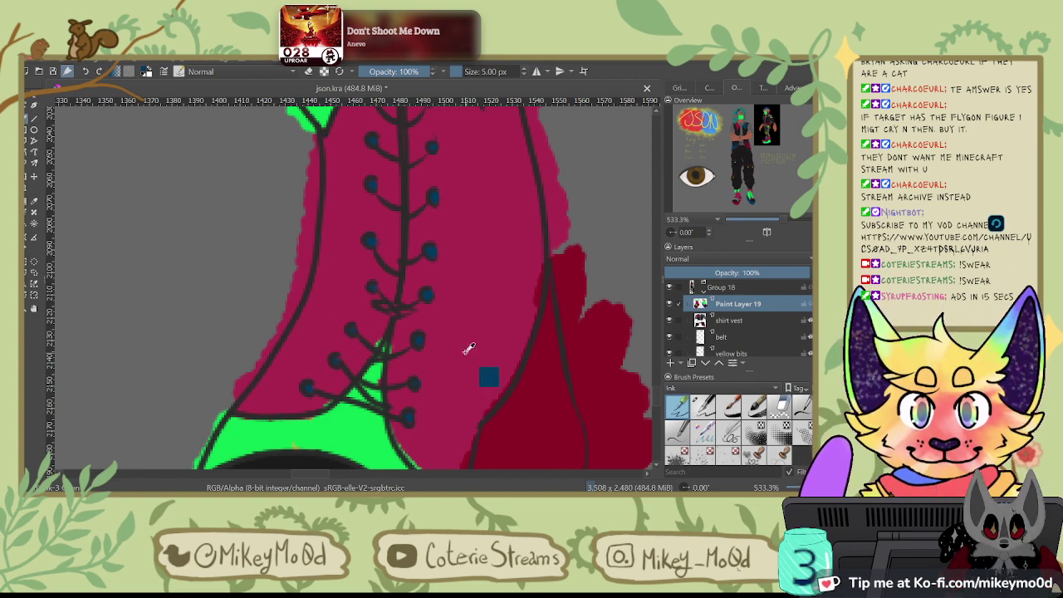
{"action": "key", "text": "ctrl+z"}
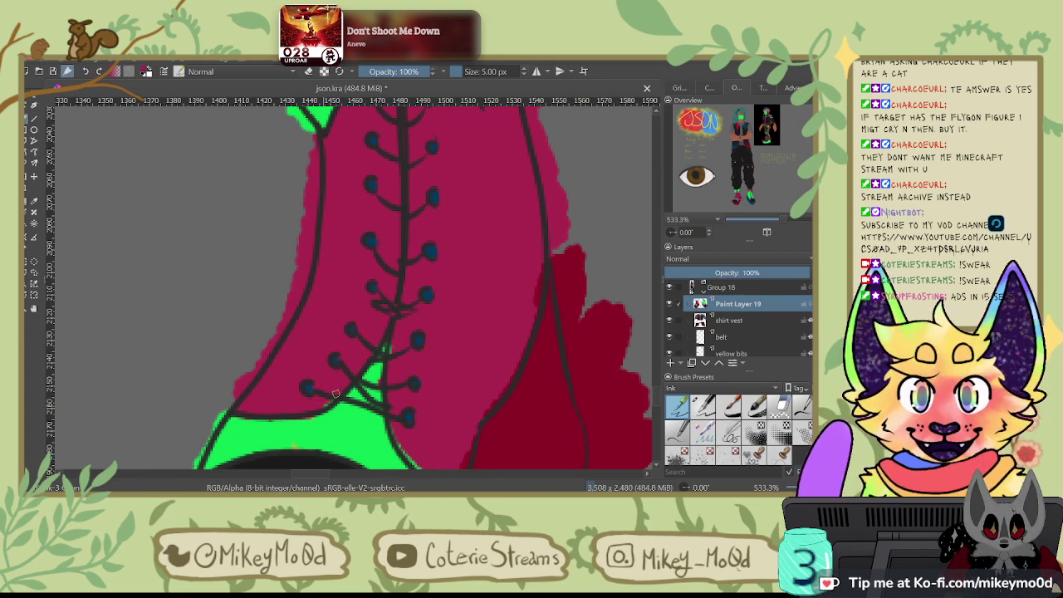
{"action": "left_click_drag", "start_coordinate": [397, 431], "coordinate": [379, 352]}
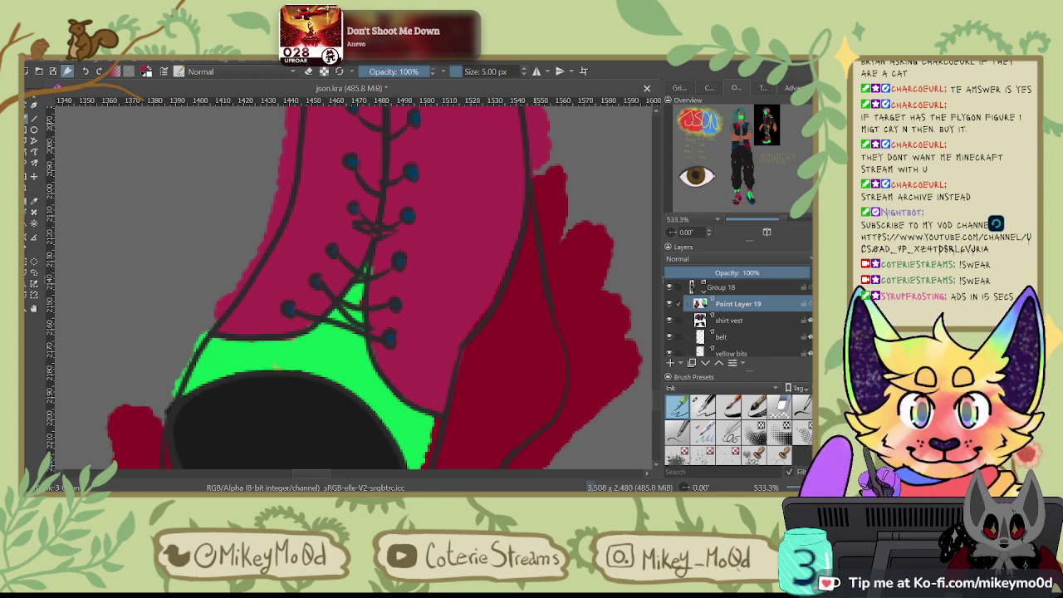
{"action": "scroll", "coordinate": [474, 233], "scroll_direction": "down", "scroll_amount": 2}
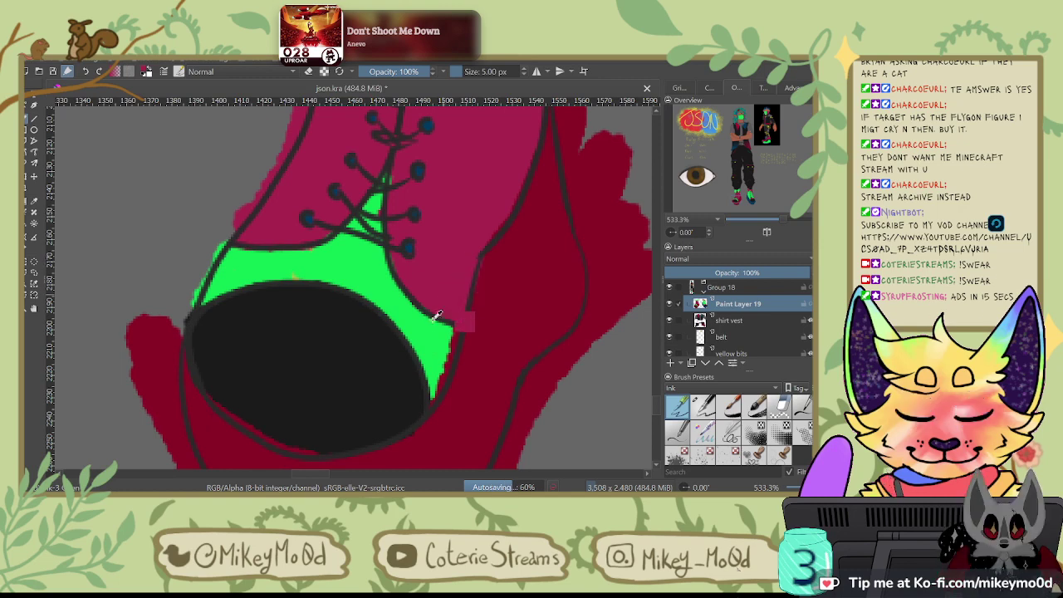
{"action": "left_click", "coordinate": [425, 352], "text": "ctrl"}
{"action": "left_click_drag", "start_coordinate": [456, 331], "coordinate": [429, 399]}
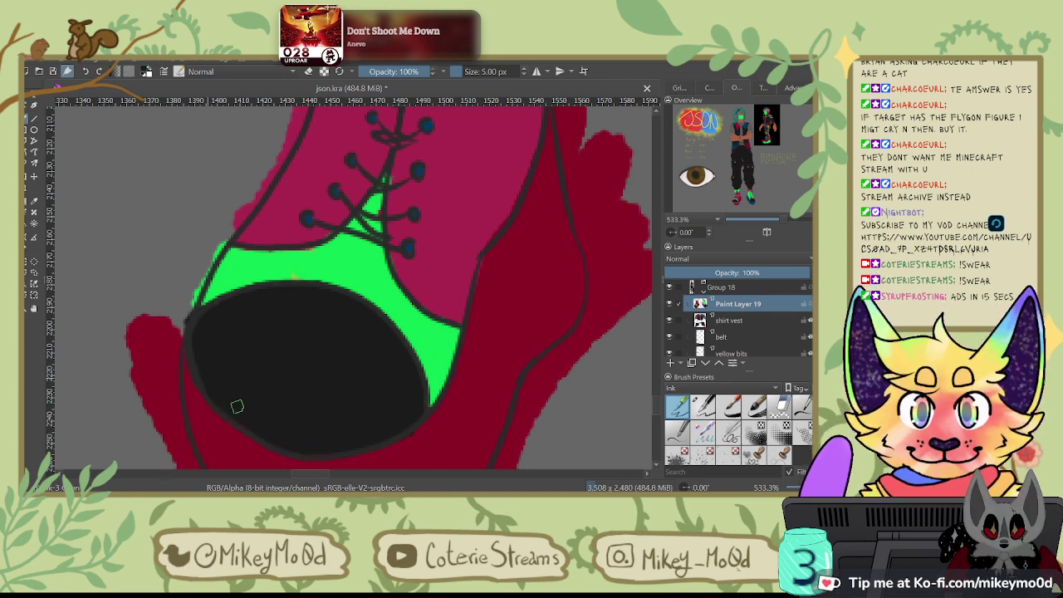
Step: Clean up the edges between the magenta shoe's green collar flaps and magenta upper with the matching sampled colours
{"action": "left_click_drag", "start_coordinate": [509, 211], "coordinate": [463, 310]}
{"action": "left_click_drag", "start_coordinate": [548, 137], "coordinate": [515, 254]}
{"action": "mouse_move", "coordinate": [558, 183]}
{"action": "left_mouse_down"}
{"action": "mouse_move", "coordinate": [523, 244]}
{"action": "mouse_move", "coordinate": [458, 290]}
{"action": "left_mouse_up"}
{"action": "left_click_drag", "start_coordinate": [314, 264], "coordinate": [404, 269]}
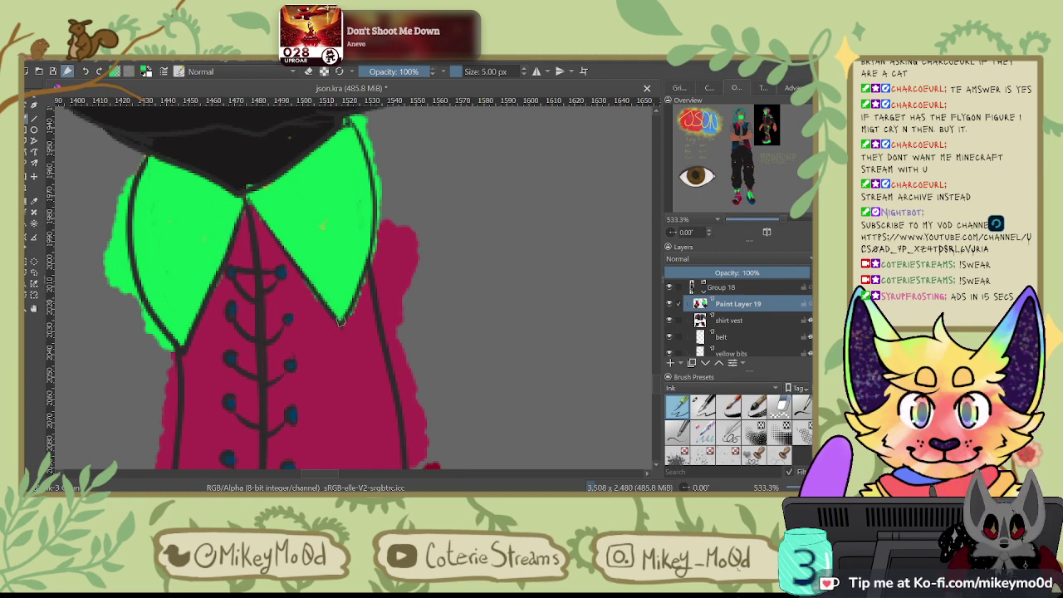
{"action": "left_click", "coordinate": [323, 321], "text": "ctrl"}
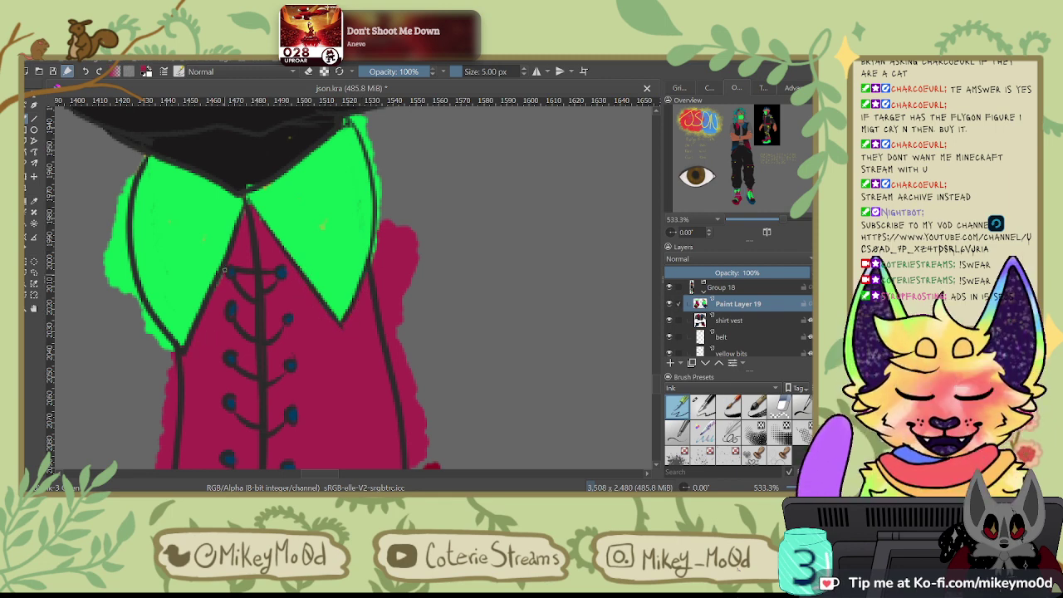
Step: Clean up the border between the green shoe's upper and its dark blue sole, sampling both colours from the shoe
{"action": "left_click", "coordinate": [745, 195]}
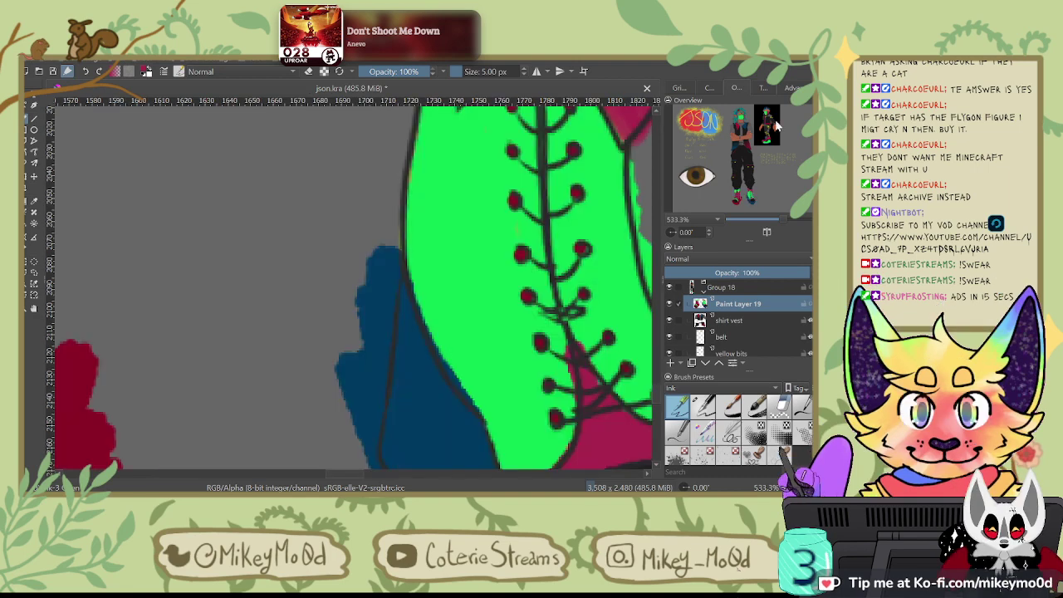
{"action": "key", "text": "e"}
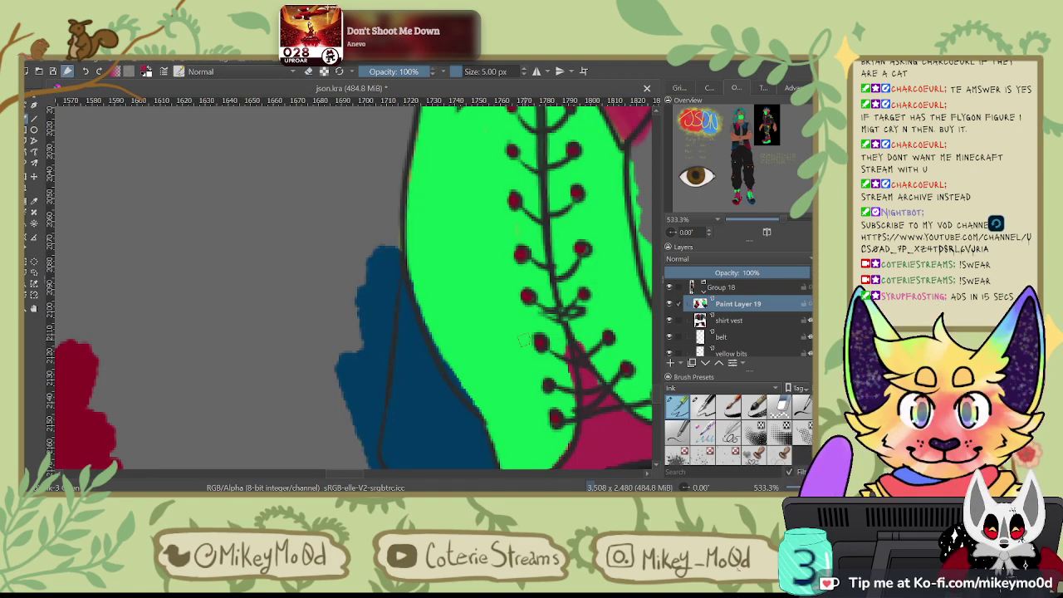
{"action": "key", "text": "ctrl"}
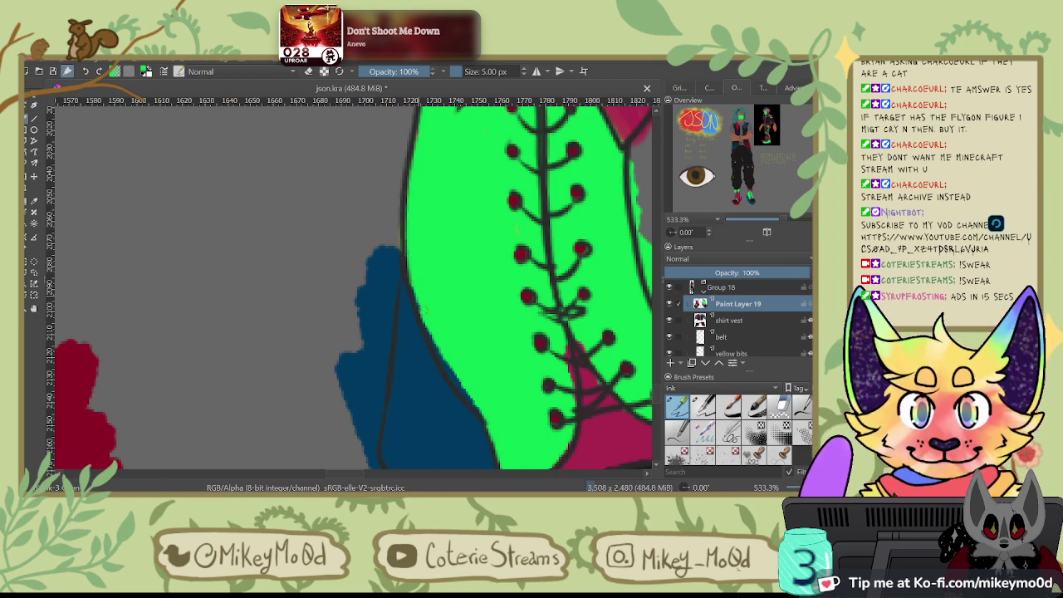
{"action": "left_click_drag", "start_coordinate": [419, 310], "coordinate": [463, 387]}
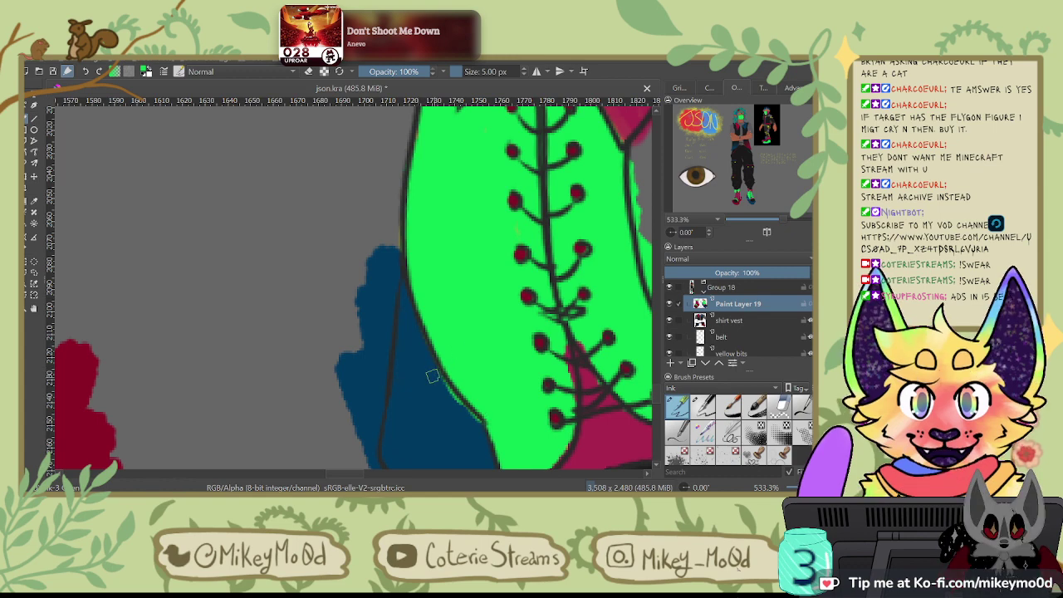
{"action": "left_click_drag", "start_coordinate": [433, 367], "coordinate": [469, 416]}
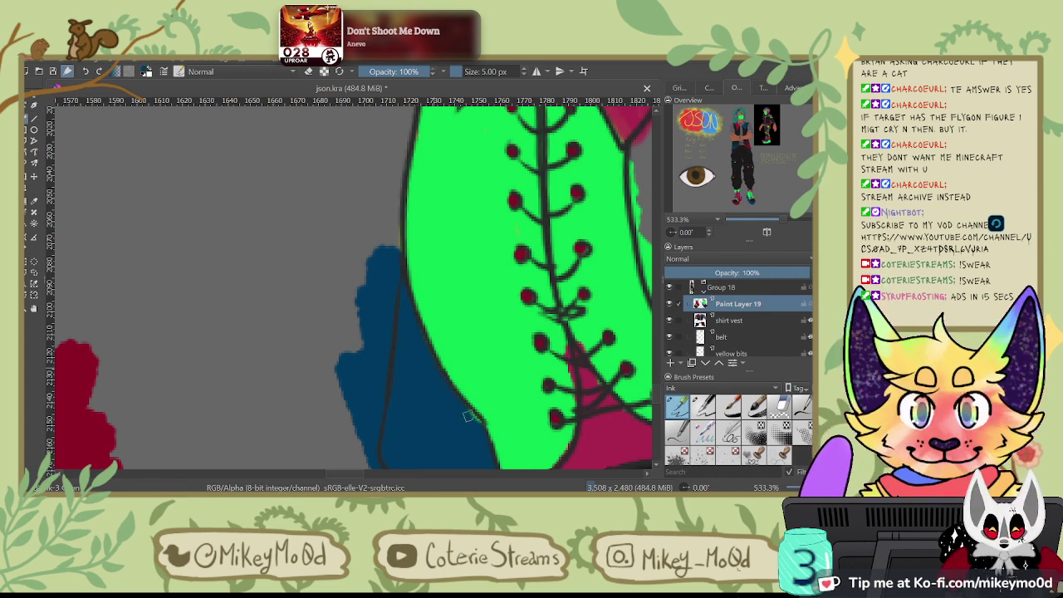
Step: Touch up the border between the green shoe's upper and its magenta toe section around the lower laces
{"action": "left_click_drag", "start_coordinate": [472, 340], "coordinate": [388, 313]}
{"action": "left_click", "coordinate": [543, 268], "text": "ctrl"}
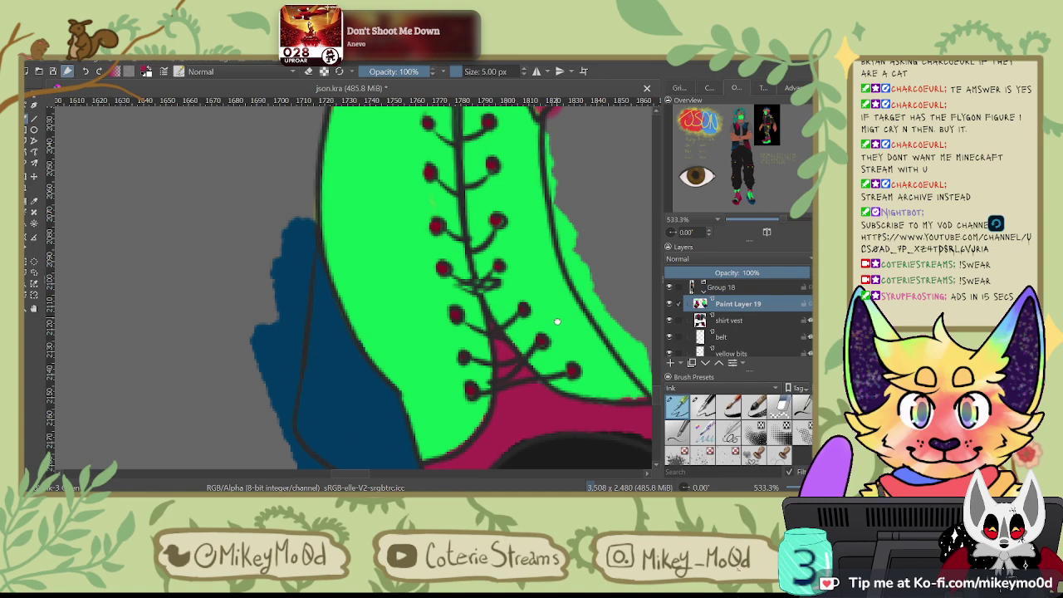
{"action": "left_click_drag", "start_coordinate": [557, 322], "coordinate": [475, 270]}
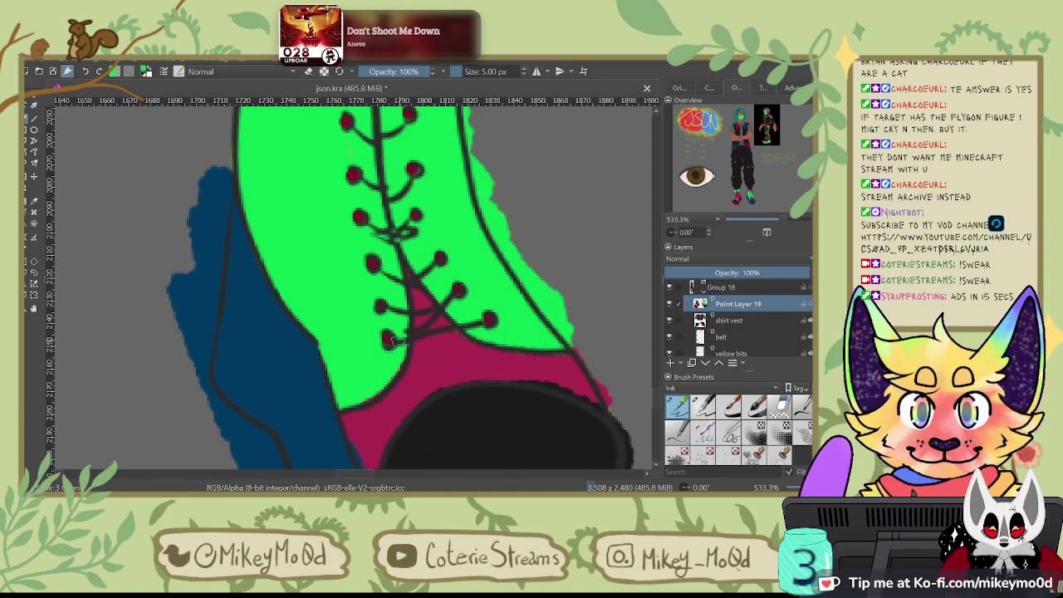
Step: Clean up the edges of the green shoe's magenta collar flaps with the collar's sampled magenta
{"action": "scroll", "coordinate": [354, 397], "scroll_direction": "up", "scroll_amount": 10}
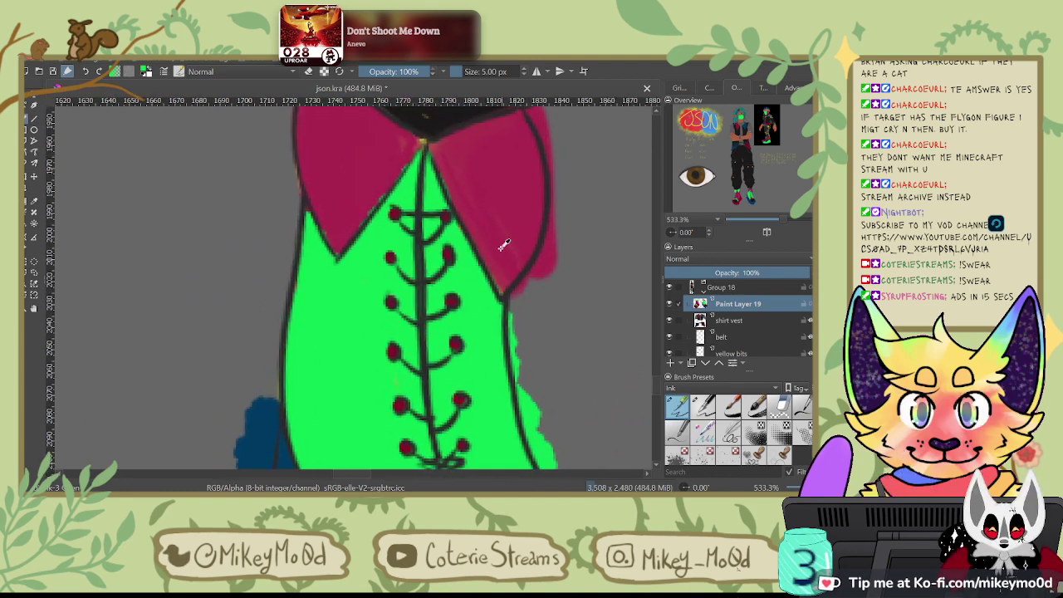
{"action": "left_click", "coordinate": [516, 177], "text": "ctrl"}
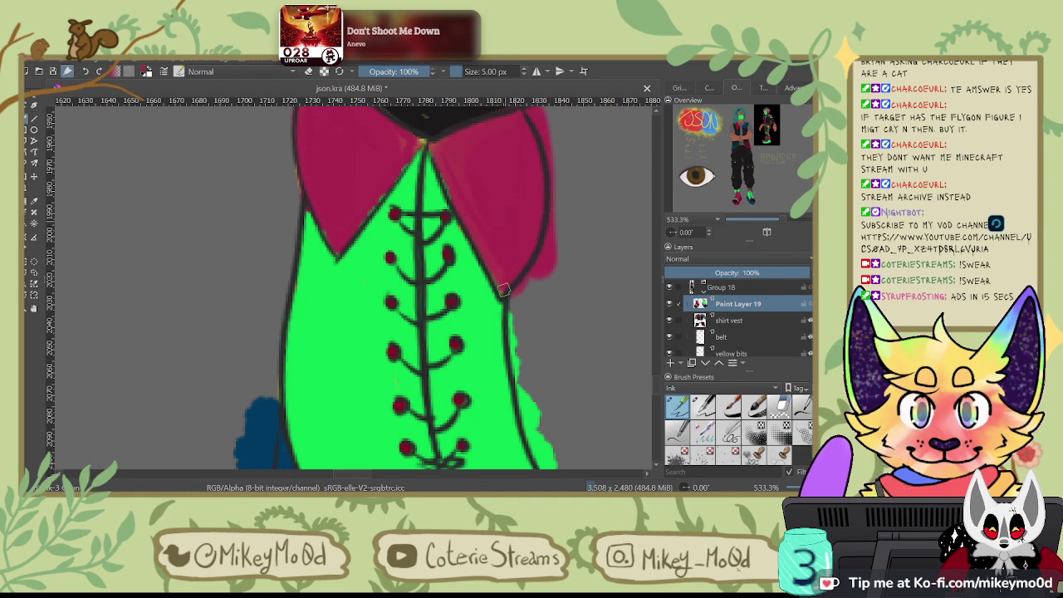
{"action": "left_click_drag", "start_coordinate": [440, 150], "coordinate": [449, 174]}
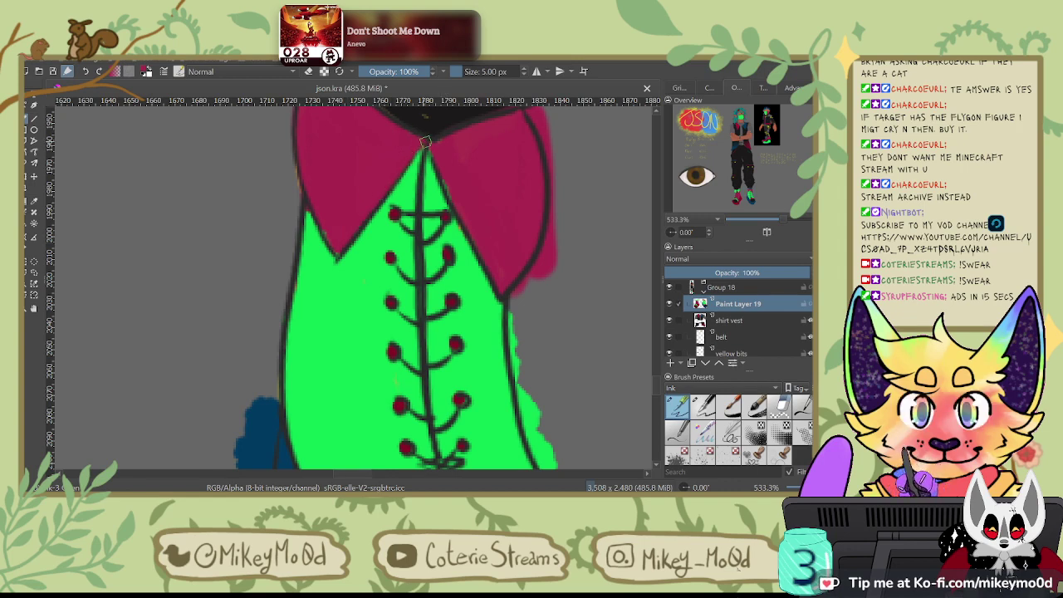
{"action": "left_click_drag", "start_coordinate": [503, 154], "coordinate": [519, 245]}
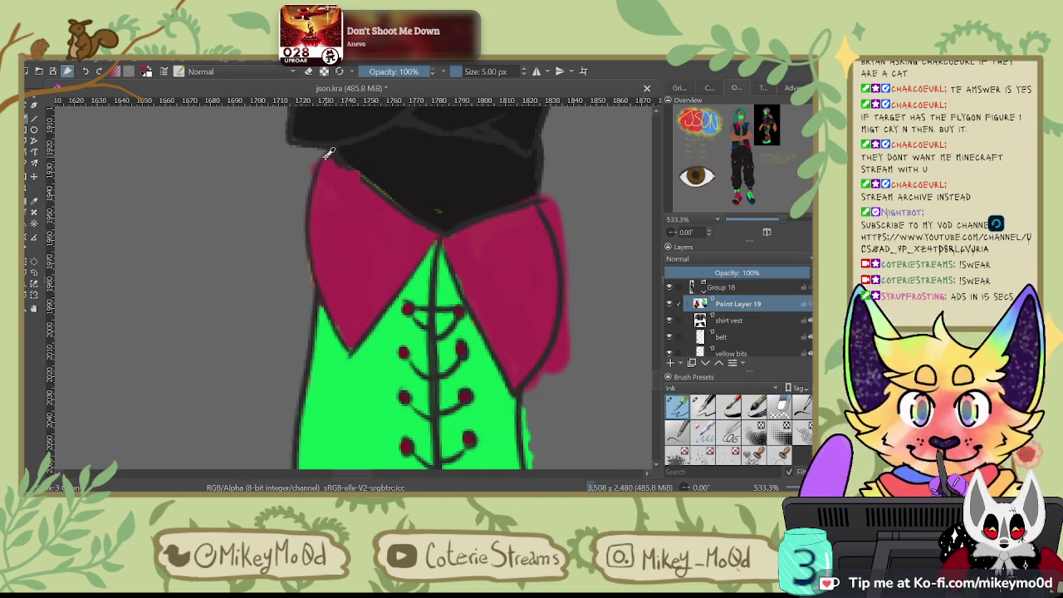
Step: Cover the stray paint along the trouser hem above the green shoe's collar in sampled black, rotating the canvas to -90°
{"action": "left_click", "coordinate": [463, 203], "text": "ctrl"}
{"action": "mouse_move", "coordinate": [385, 193]}
{"action": "left_mouse_down"}
{"action": "mouse_move", "coordinate": [353, 159]}
{"action": "mouse_move", "coordinate": [390, 197]}
{"action": "left_mouse_up"}
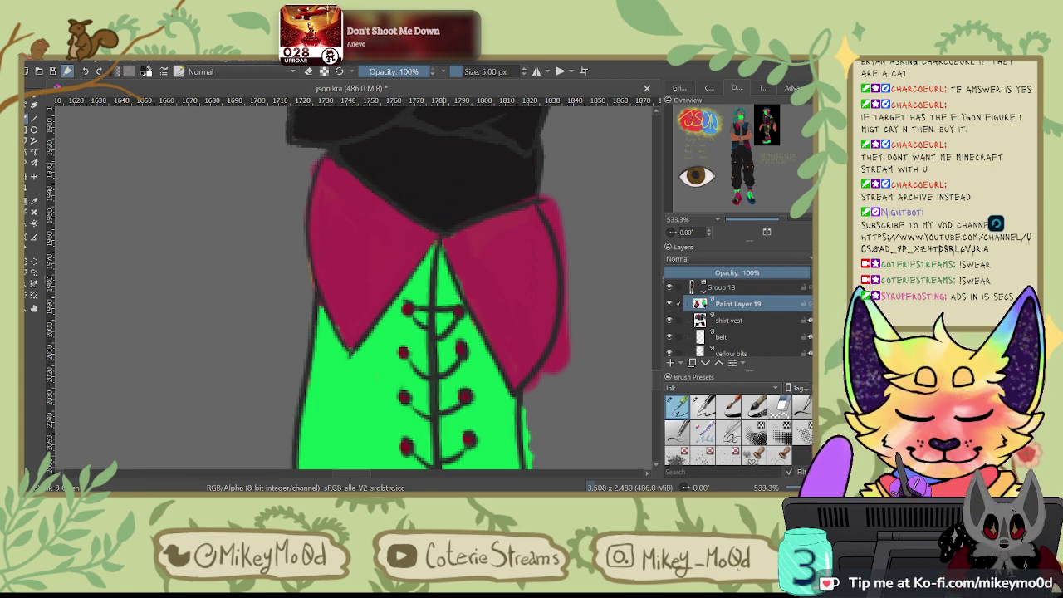
{"action": "key", "text": "4"}
{"action": "key", "text": "4"}
{"action": "key", "text": "4"}
{"action": "key", "text": "4"}
{"action": "key", "text": "4"}
{"action": "key", "text": "4"}
{"action": "left_click_drag", "start_coordinate": [285, 136], "coordinate": [330, 231]}
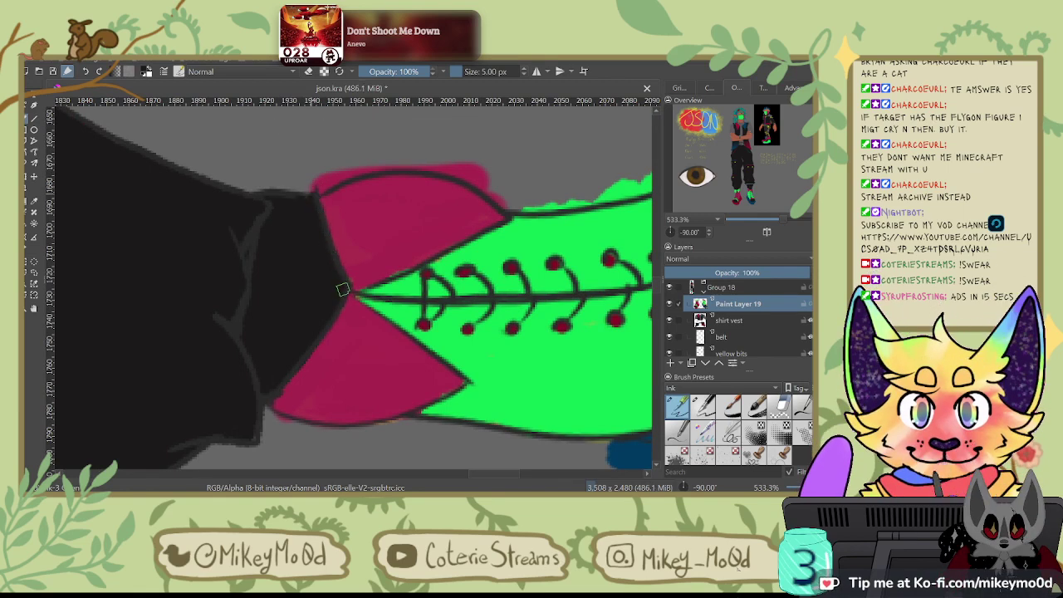
Step: Rotate the canvas to 15° and turn on alpha inheritance for Paint Layer 19 to clip the paint outside the outlines
{"action": "key", "text": "ctrl+bracketright"}
{"action": "key", "text": "ctrl+bracketright"}
{"action": "key", "text": "ctrl+bracketright"}
{"action": "key", "text": "ctrl+bracketright"}
{"action": "key", "text": "ctrl+bracketright"}
{"action": "key", "text": "ctrl+bracketright"}
{"action": "key", "text": "ctrl+bracketright"}
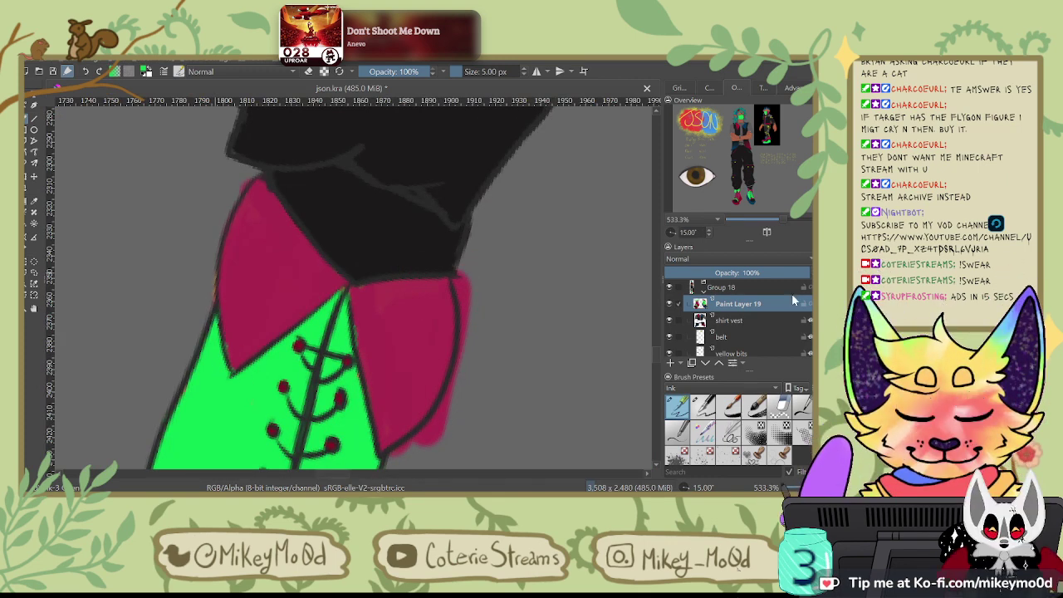
{"action": "left_click", "coordinate": [810, 304]}
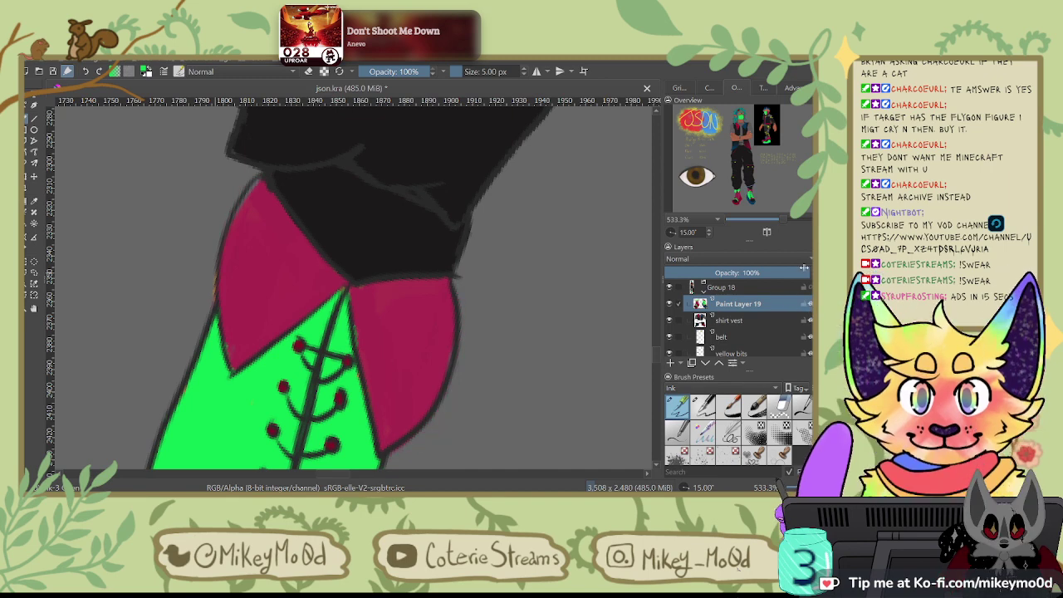
Step: Select Paint Layer 17 and erase the stray specks along the green shoe's outline with the brush in eraser mode
{"action": "scroll", "coordinate": [738, 319], "scroll_direction": "down", "scroll_amount": 5}
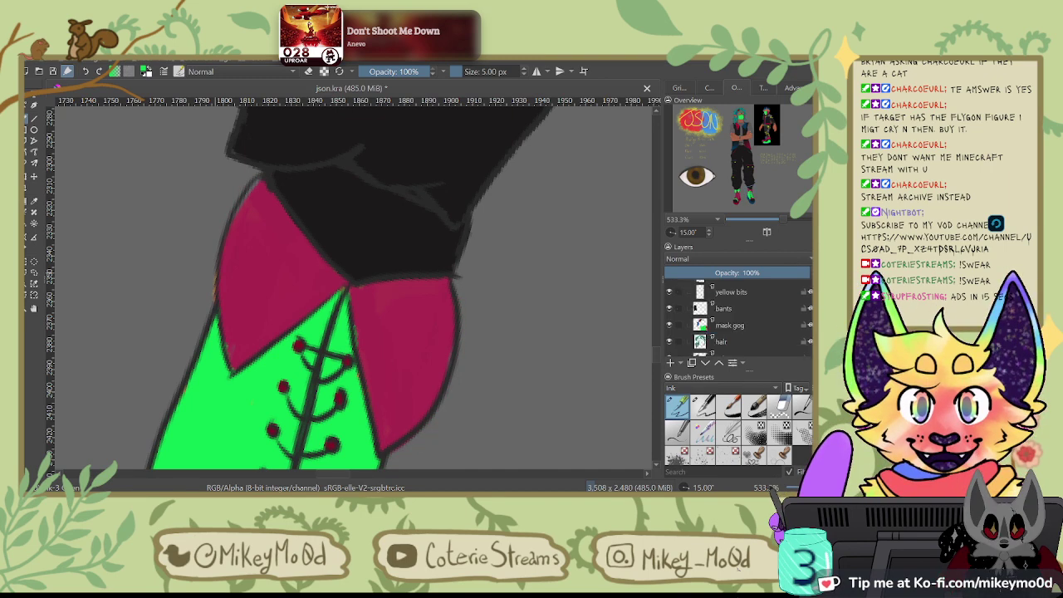
{"action": "scroll", "coordinate": [757, 323], "scroll_direction": "down", "scroll_amount": 1}
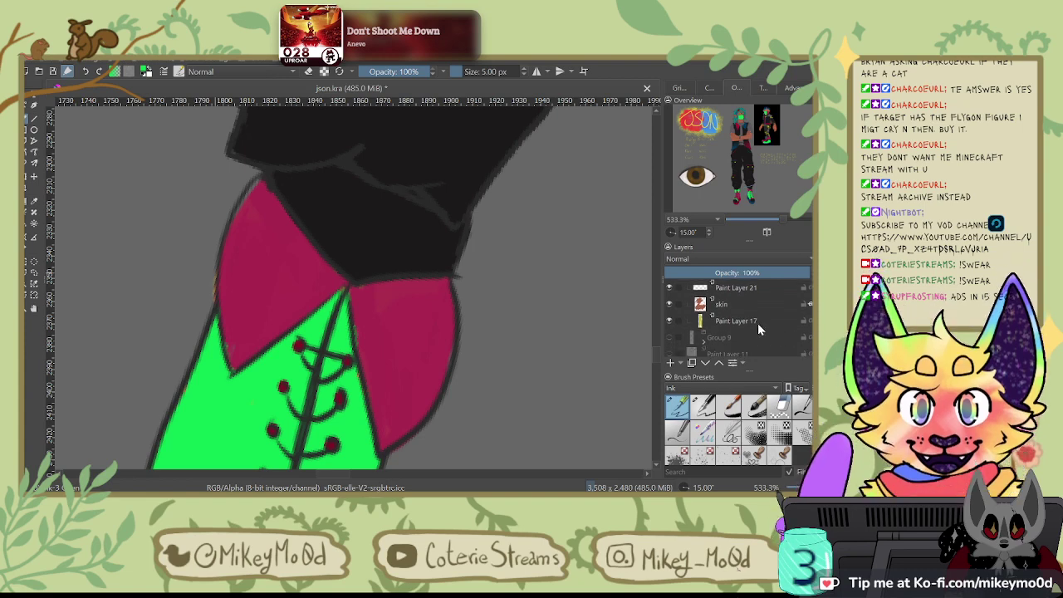
{"action": "left_click", "coordinate": [757, 322]}
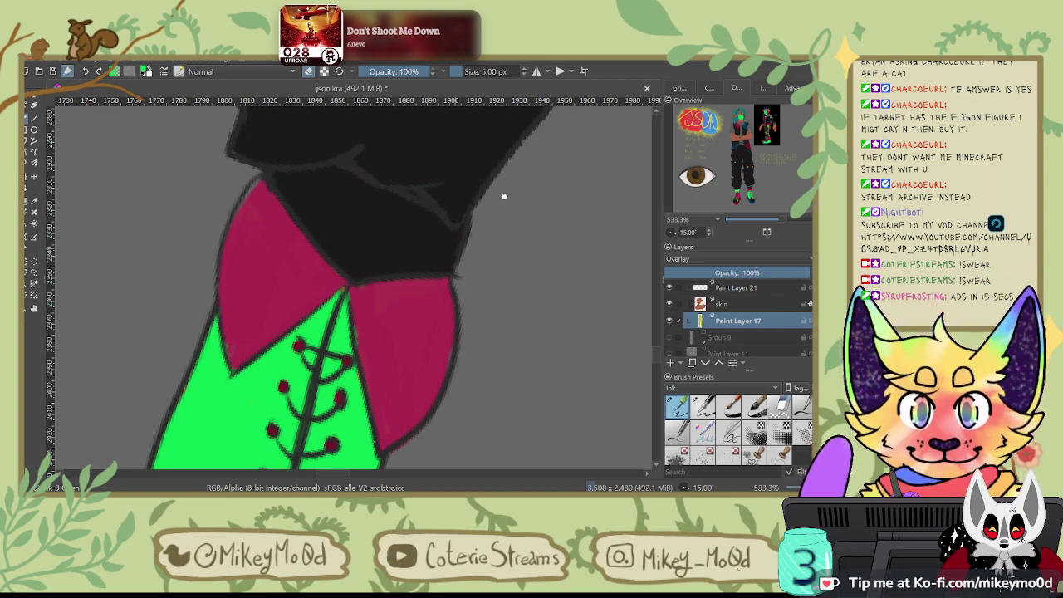
{"action": "left_click_drag", "start_coordinate": [432, 406], "coordinate": [562, 299]}
{"action": "left_click_drag", "start_coordinate": [544, 413], "coordinate": [544, 306]}
{"action": "left_click_drag", "start_coordinate": [508, 399], "coordinate": [493, 237]}
{"action": "scroll", "coordinate": [544, 291], "scroll_direction": "down", "scroll_amount": 6}
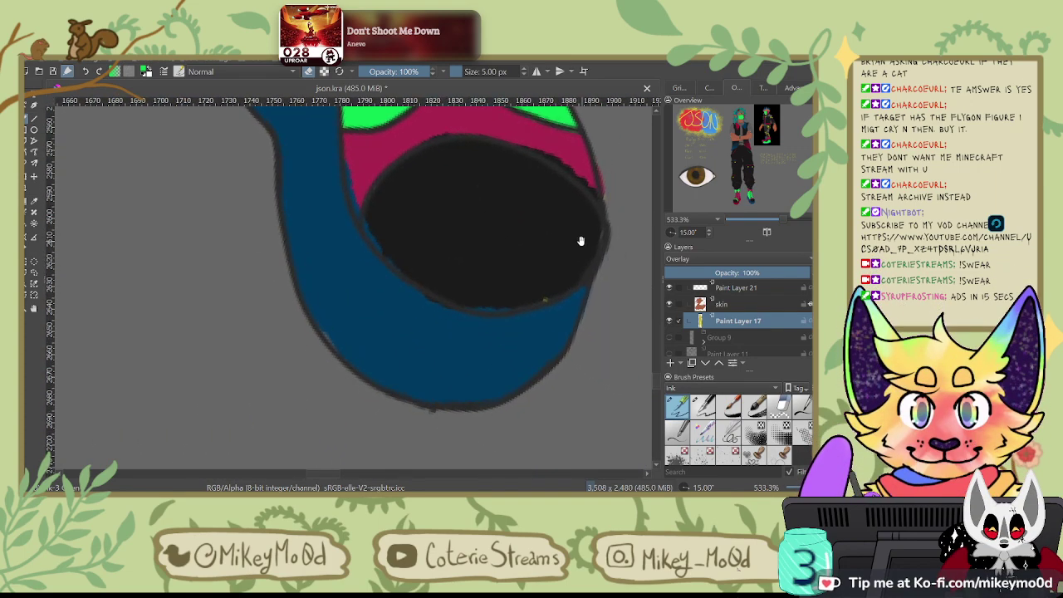
{"action": "scroll", "coordinate": [549, 288], "scroll_direction": "up", "scroll_amount": 10}
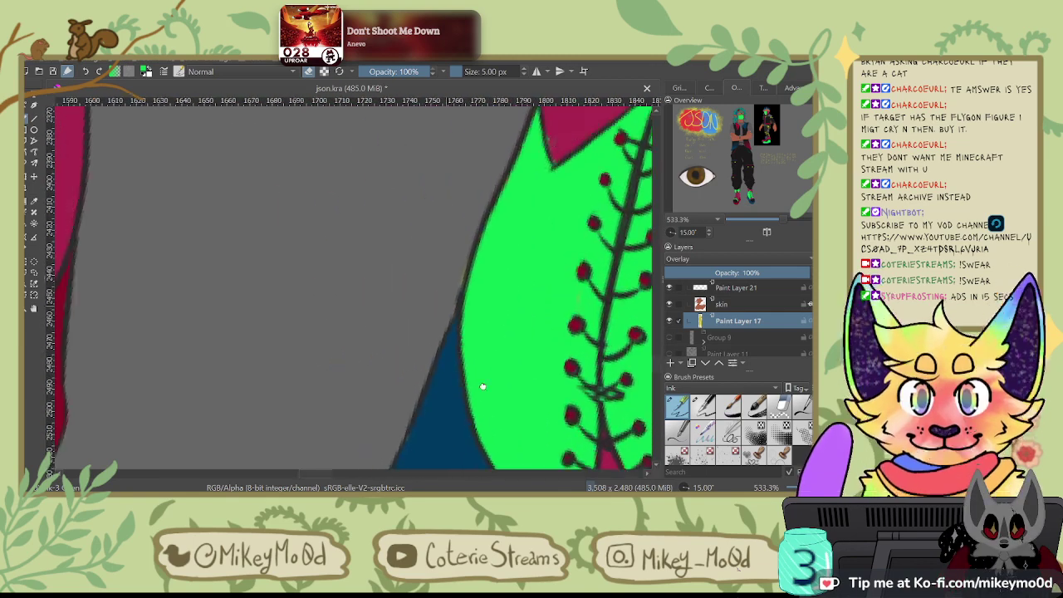
Step: Erase the stray specks on Paint Layer 17 around the magenta shoe, beside its green collar and the trouser hem
{"action": "left_click_drag", "start_coordinate": [686, 202], "coordinate": [695, 214]}
{"action": "left_click_drag", "start_coordinate": [100, 124], "coordinate": [644, 205]}
{"action": "left_click_drag", "start_coordinate": [553, 249], "coordinate": [399, 372]}
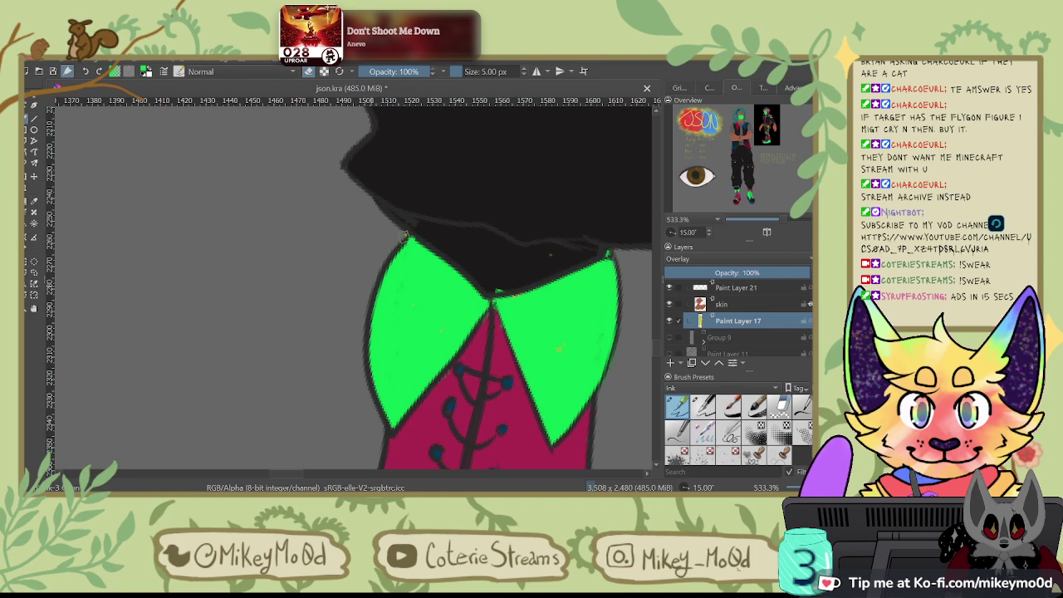
{"action": "left_click_drag", "start_coordinate": [500, 294], "coordinate": [392, 257]}
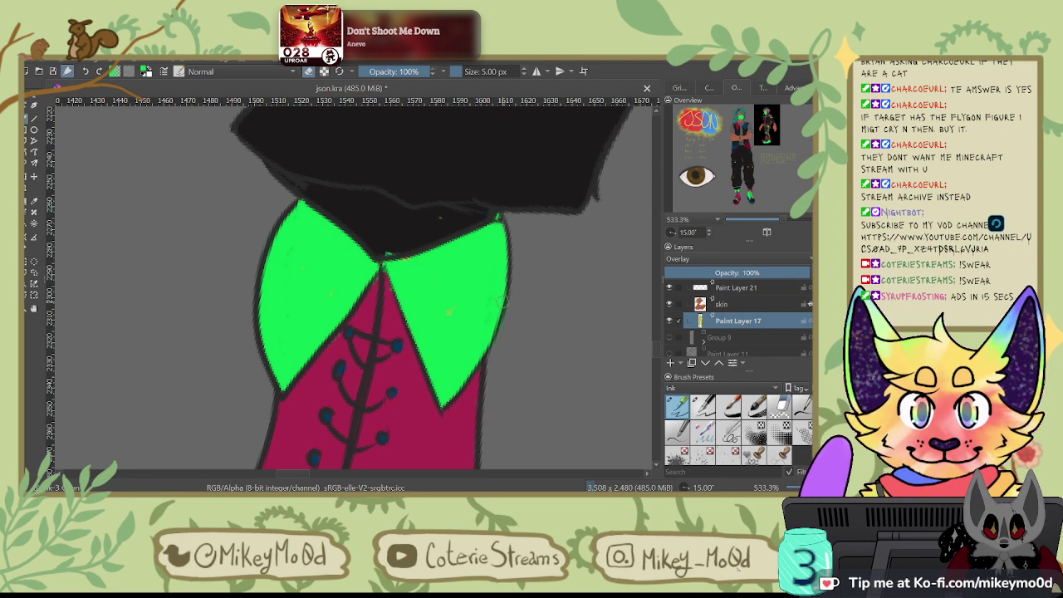
{"action": "scroll", "coordinate": [515, 291], "scroll_direction": "down", "scroll_amount": 10}
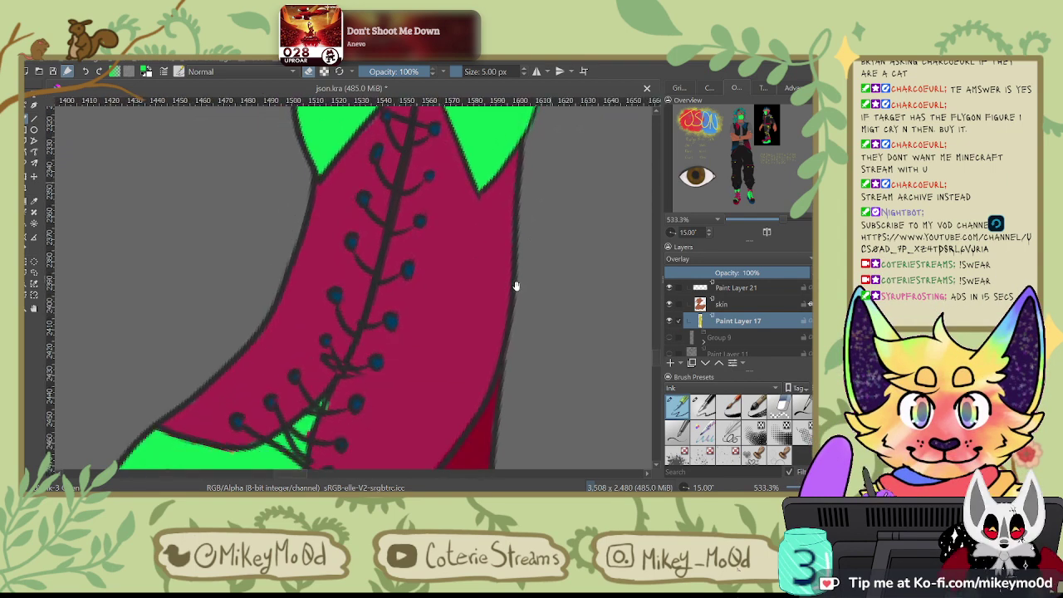
{"action": "mouse_move", "coordinate": [519, 291]}
{"action": "left_mouse_down"}
{"action": "mouse_move", "coordinate": [526, 191]}
{"action": "mouse_move", "coordinate": [455, 251]}
{"action": "left_mouse_up"}
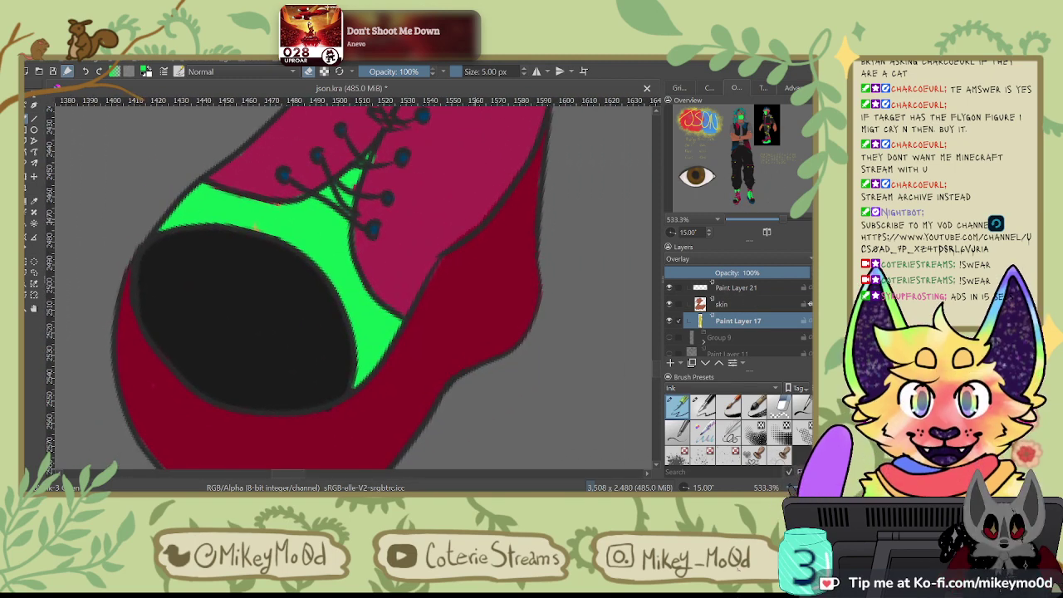
Step: On Paint Layer 19, touch up the magenta shoe's toe section and lower laces with sampled colours, rotating the canvas to 30°
{"action": "scroll", "coordinate": [739, 320], "scroll_direction": "up", "scroll_amount": 3}
{"action": "scroll", "coordinate": [735, 320], "scroll_direction": "up", "scroll_amount": 2}
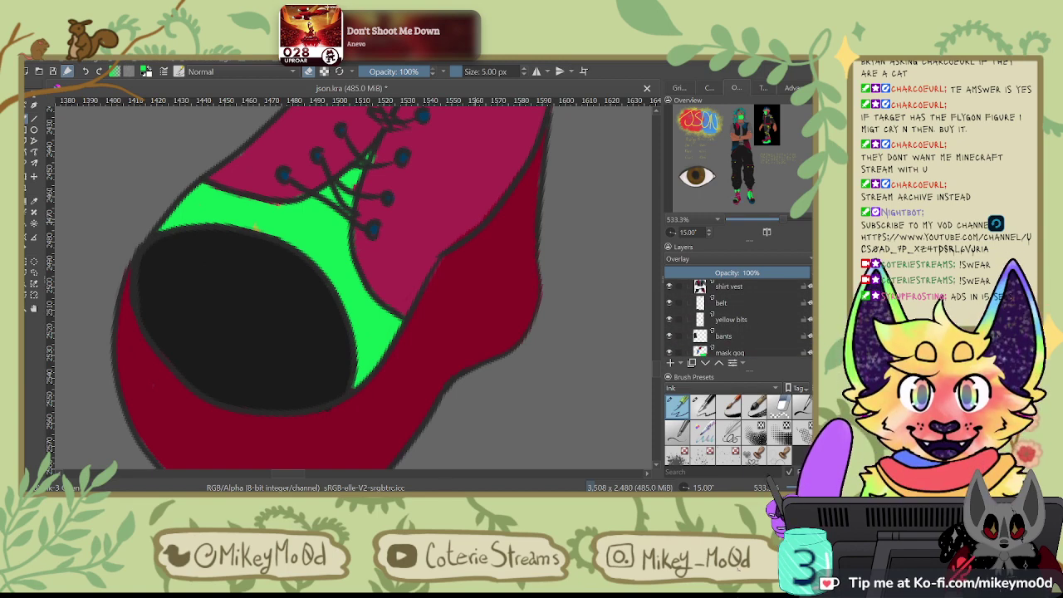
{"action": "scroll", "coordinate": [735, 320], "scroll_direction": "up", "scroll_amount": 2}
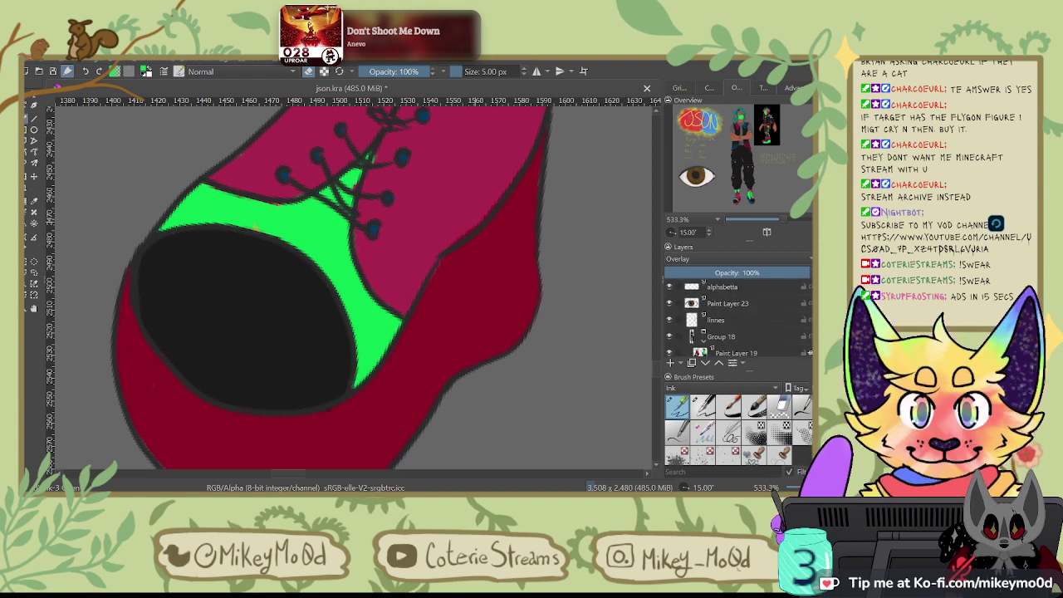
{"action": "left_click", "coordinate": [769, 298]}
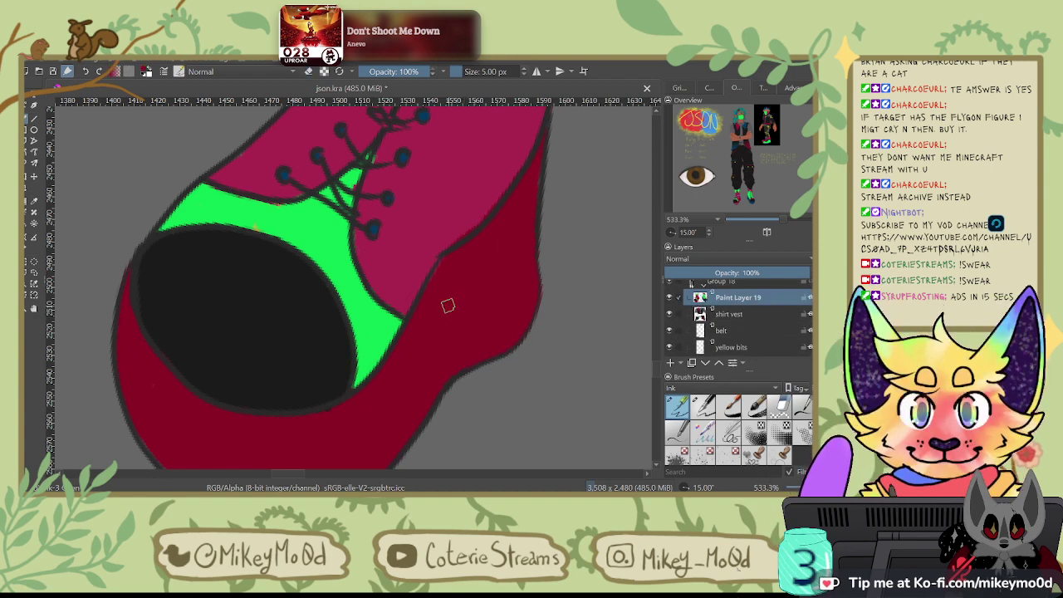
{"action": "left_click", "coordinate": [328, 232], "text": "ctrl"}
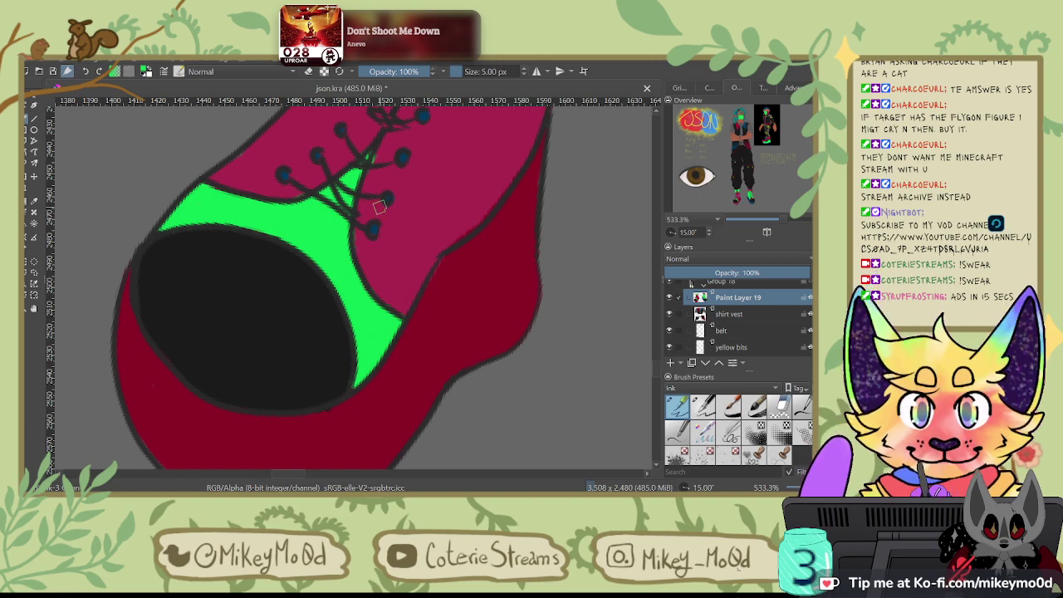
{"action": "key", "text": "ctrl+bracketright"}
{"action": "left_click", "coordinate": [409, 174], "text": "ctrl"}
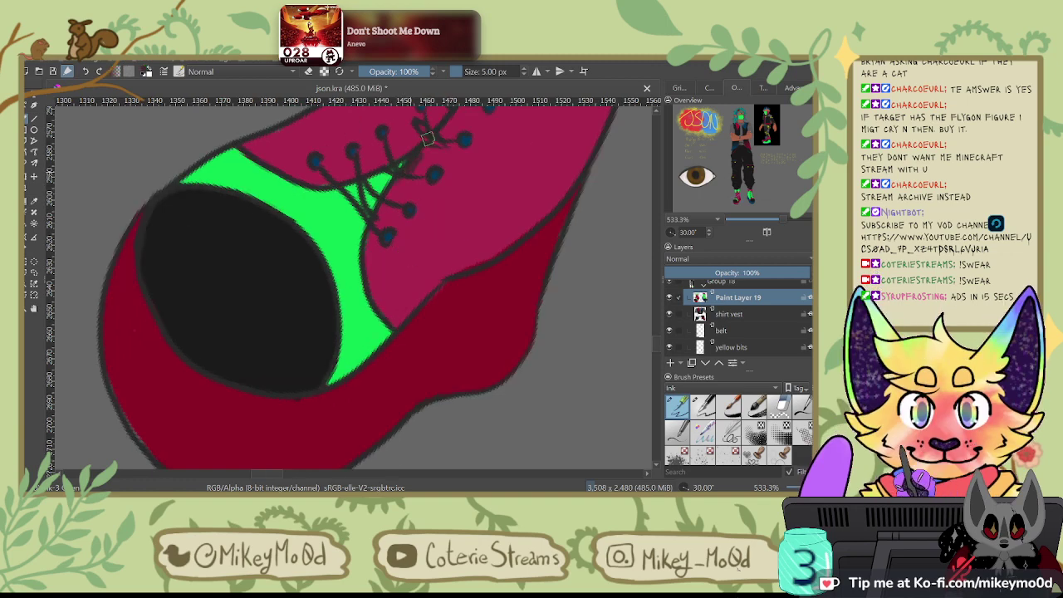
{"action": "left_click", "coordinate": [449, 216], "text": "ctrl"}
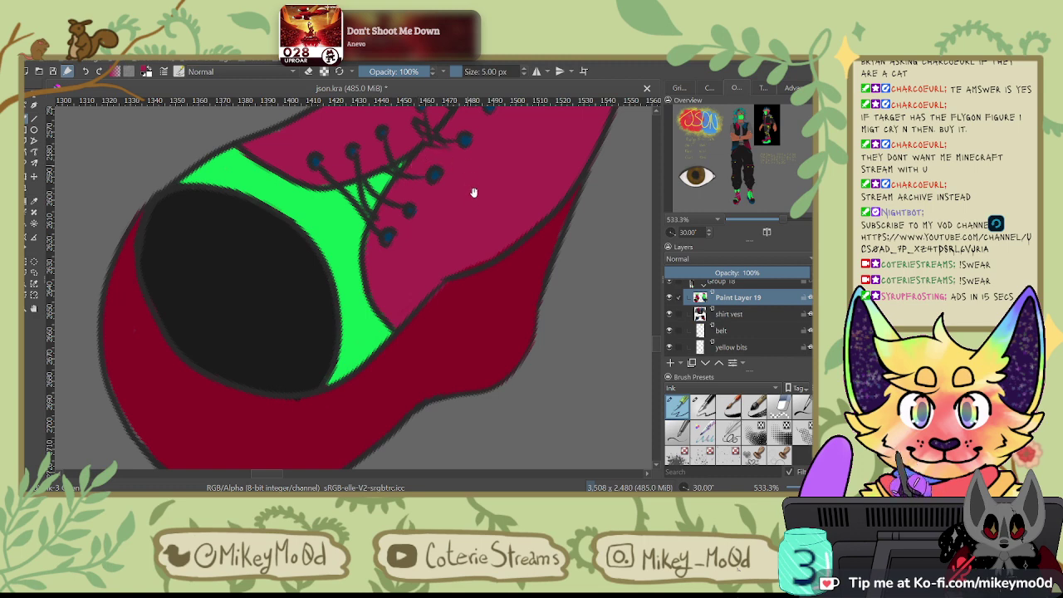
Step: Cover the specks on the magenta shoe's green collar flaps with sampled green and touch up the green shoe's magenta collar flap
{"action": "left_click_drag", "start_coordinate": [467, 213], "coordinate": [346, 416]}
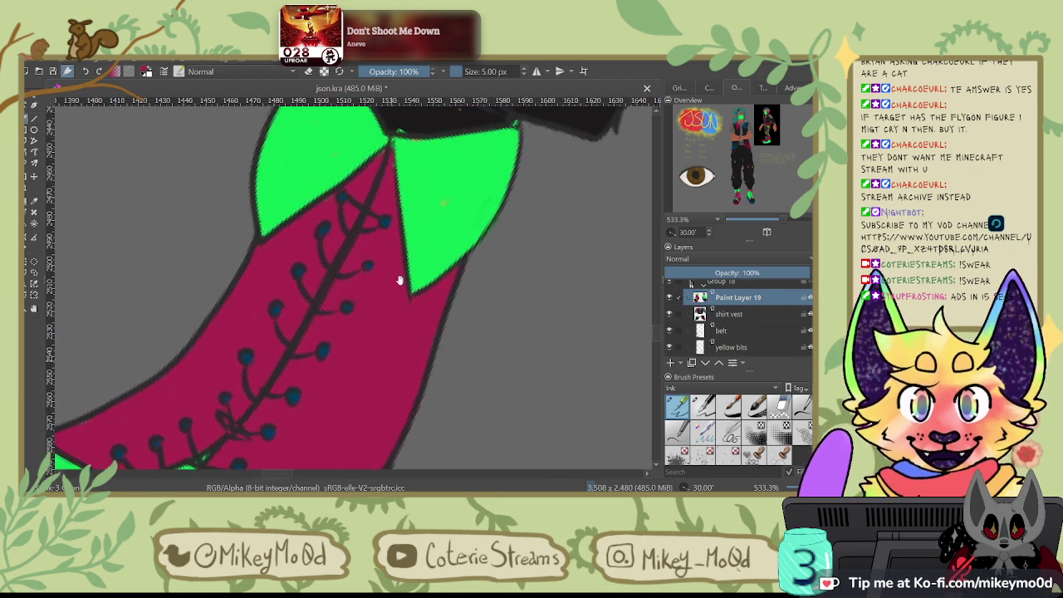
{"action": "left_click_drag", "start_coordinate": [398, 280], "coordinate": [365, 386]}
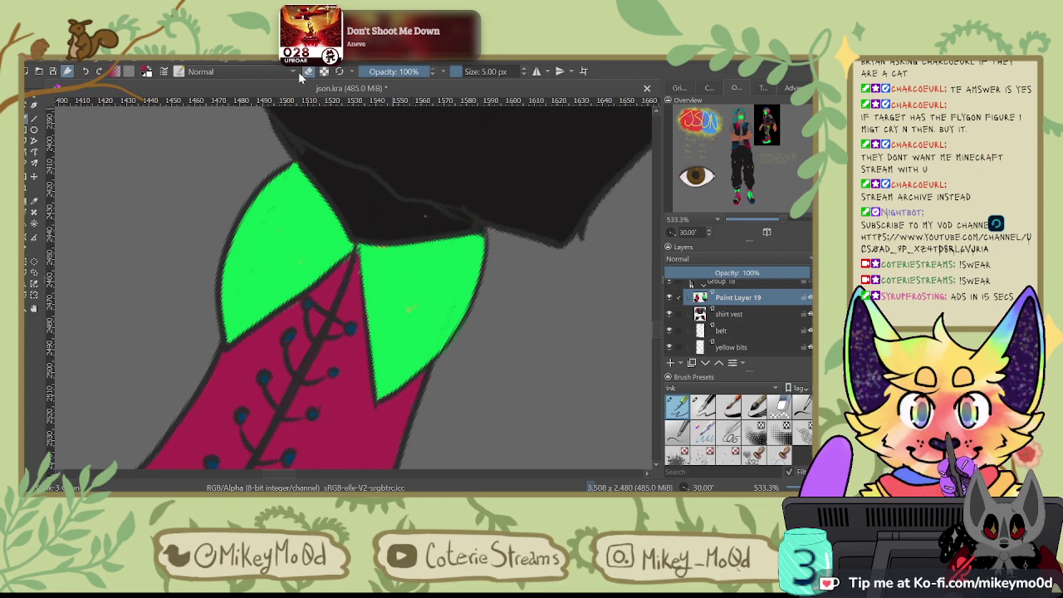
{"action": "left_click", "coordinate": [420, 295], "text": "ctrl"}
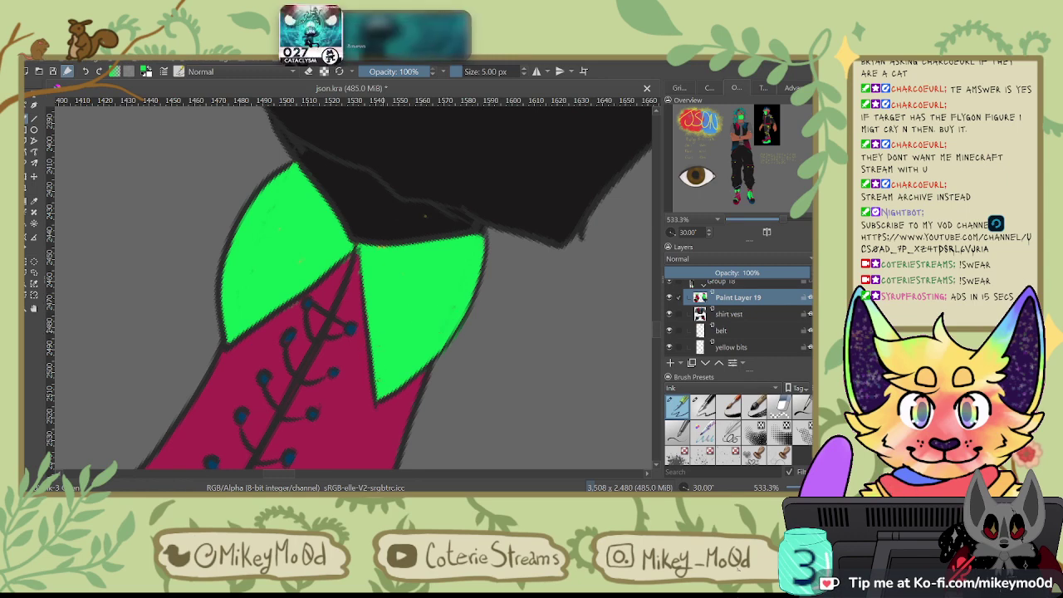
{"action": "left_click_drag", "start_coordinate": [455, 364], "coordinate": [349, 282]}
{"action": "left_click_drag", "start_coordinate": [427, 384], "coordinate": [307, 411]}
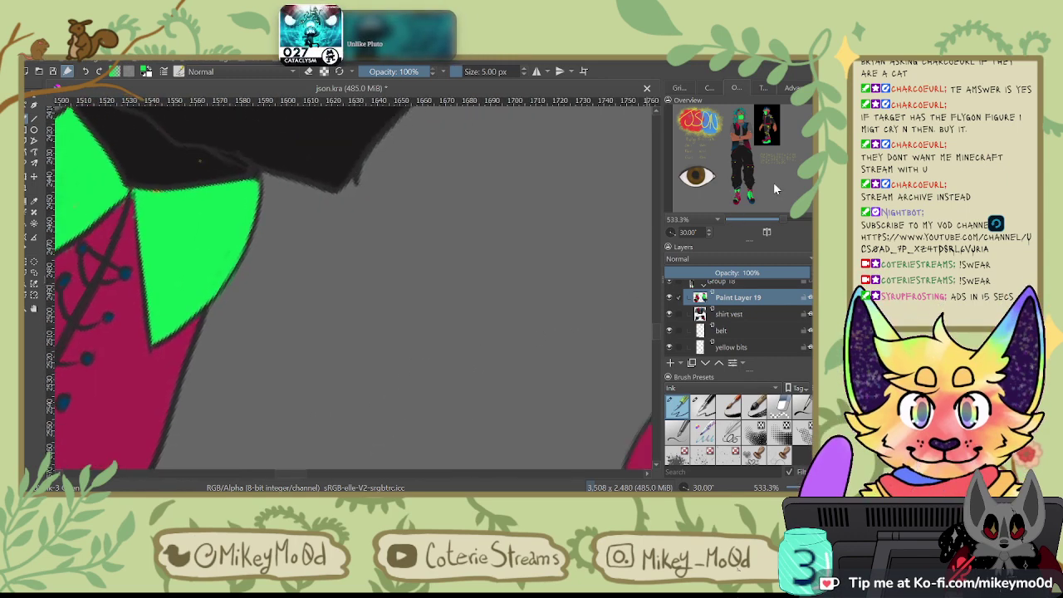
{"action": "left_click", "coordinate": [749, 193]}
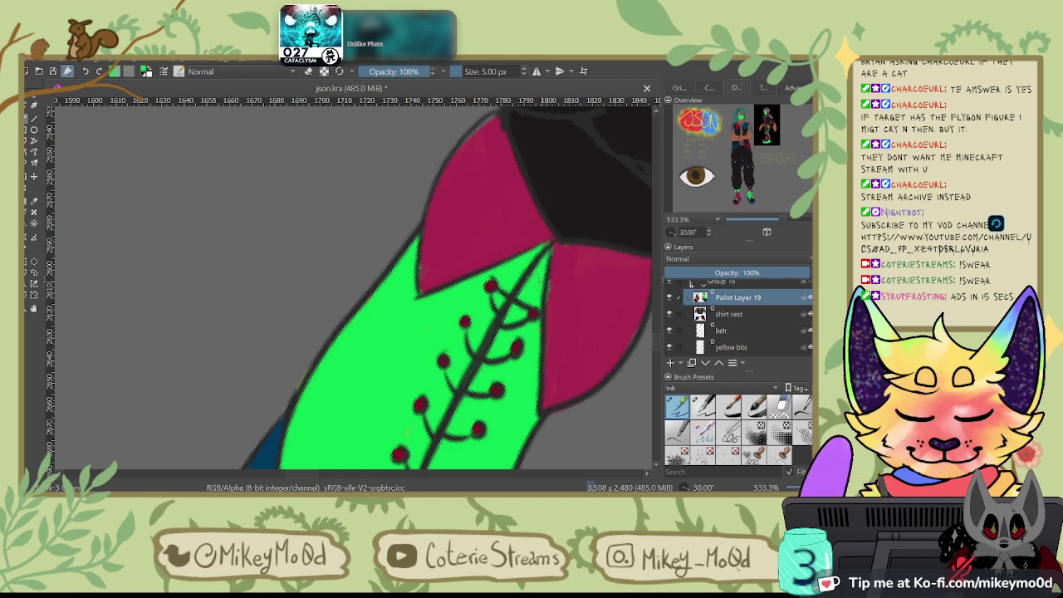
{"action": "left_click_drag", "start_coordinate": [508, 259], "coordinate": [497, 270]}
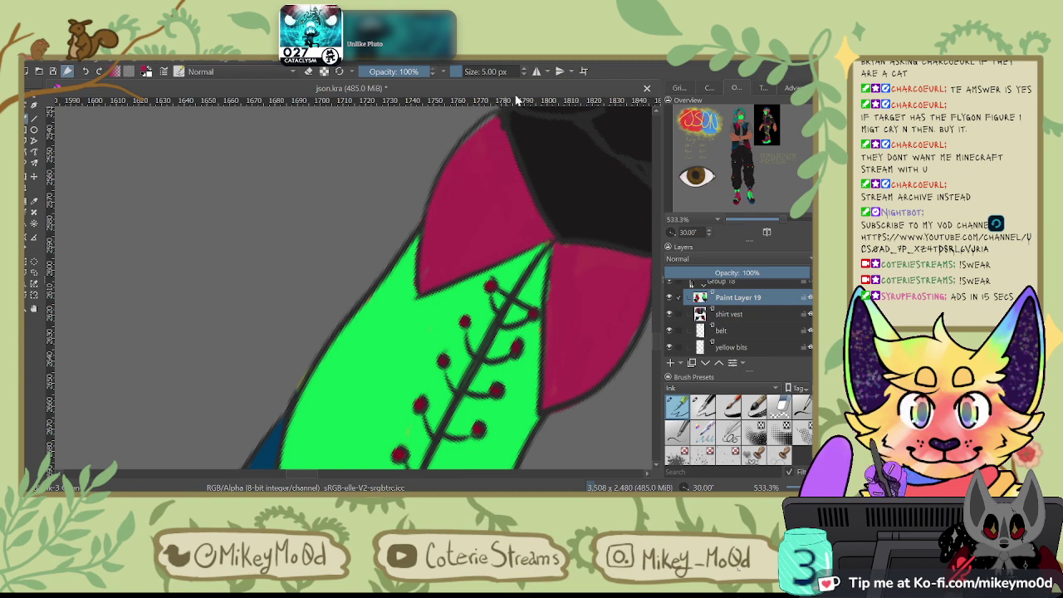
Step: Select Paint Layer 17 and hide the bants layer to expose the yellow paint under the trousers
{"action": "scroll", "coordinate": [737, 320], "scroll_direction": "down", "scroll_amount": 10}
{"action": "scroll", "coordinate": [737, 324], "scroll_direction": "down", "scroll_amount": 2}
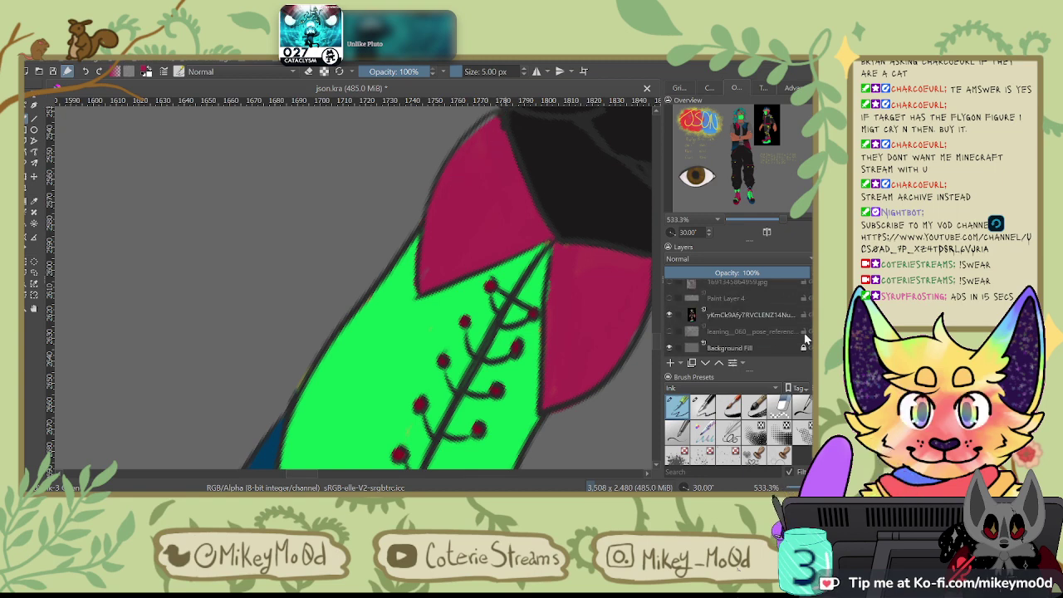
{"action": "scroll", "coordinate": [738, 324], "scroll_direction": "up", "scroll_amount": 5}
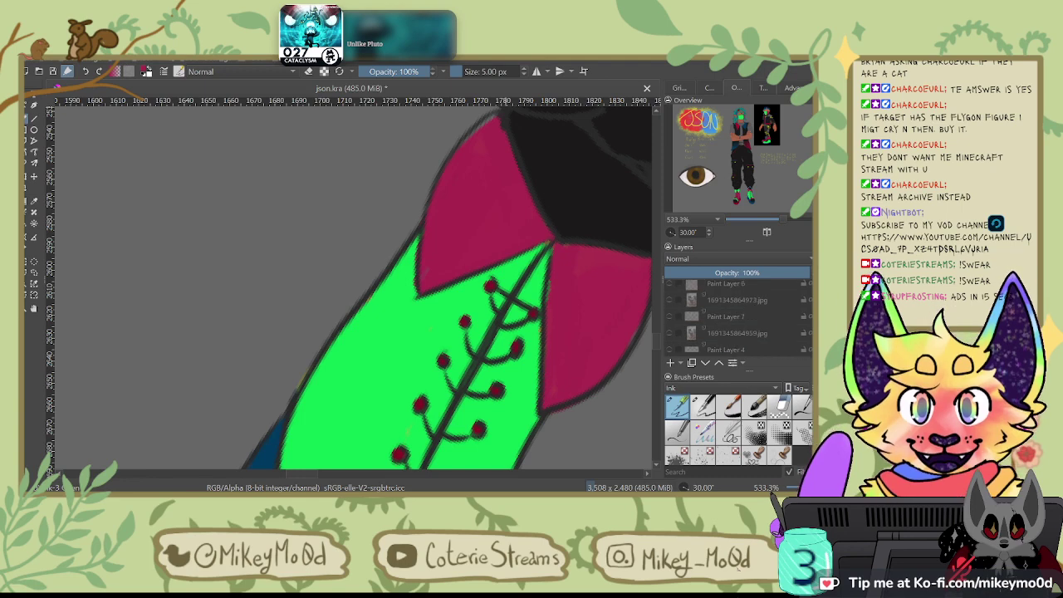
{"action": "scroll", "coordinate": [737, 320], "scroll_direction": "up", "scroll_amount": 3}
{"action": "left_click", "coordinate": [769, 321]}
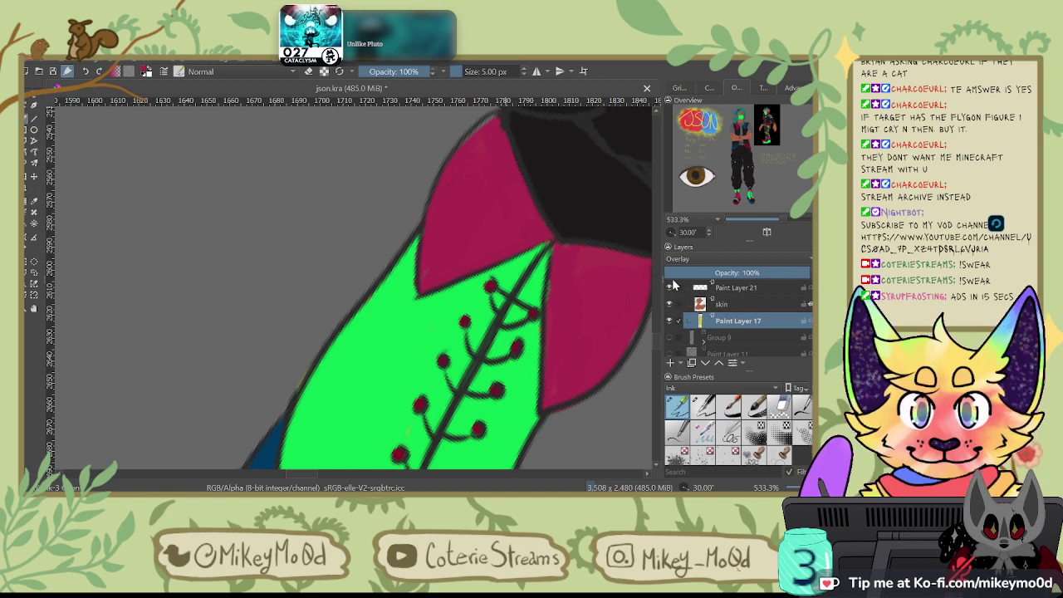
{"action": "scroll", "coordinate": [690, 328], "scroll_direction": "down", "scroll_amount": 3}
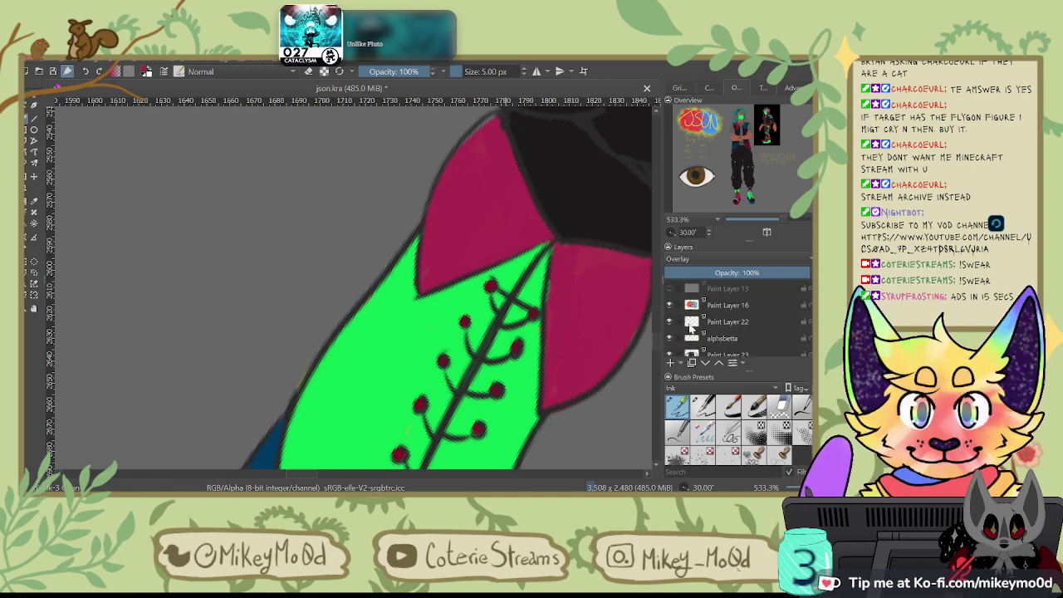
{"action": "scroll", "coordinate": [731, 320], "scroll_direction": "up", "scroll_amount": 5}
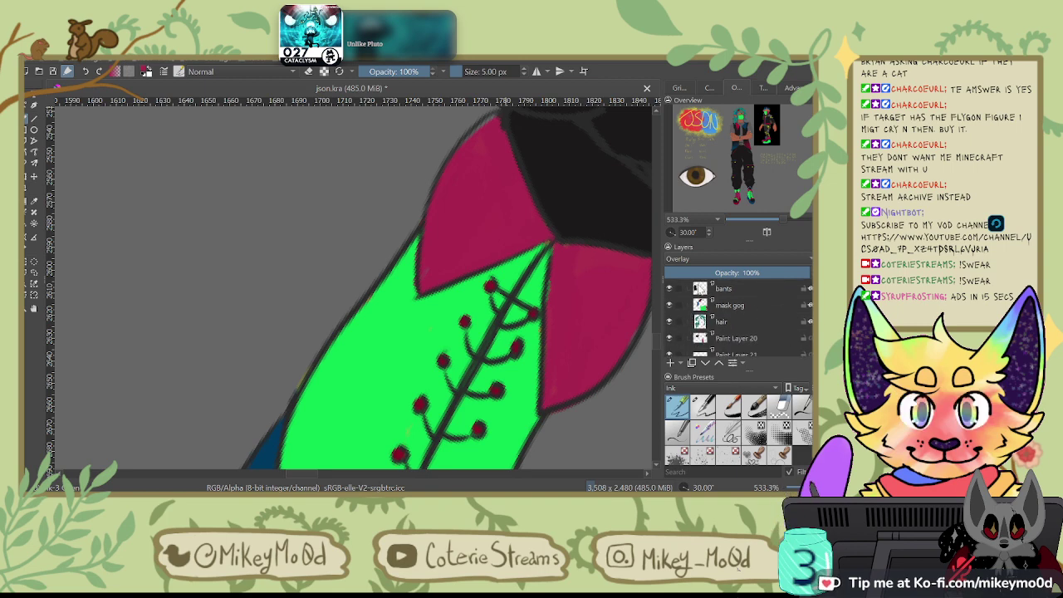
{"action": "left_click", "coordinate": [670, 289]}
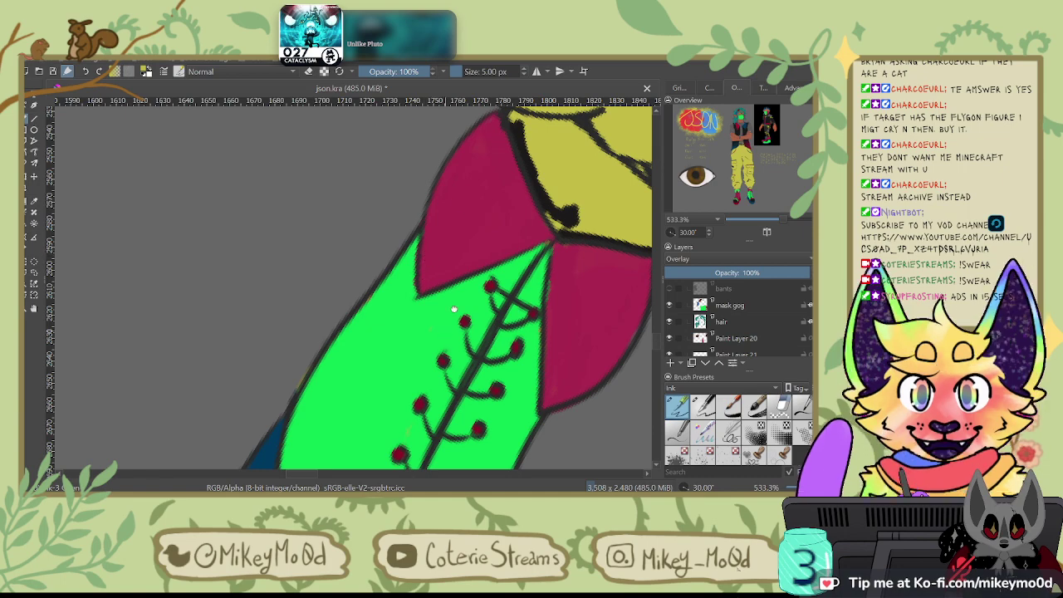
Step: Clean up the remaining stray specks along the green shoe's outer edge, blue sole and black toe cap
{"action": "left_click_drag", "start_coordinate": [457, 308], "coordinate": [490, 167]}
{"action": "left_click_drag", "start_coordinate": [367, 378], "coordinate": [469, 249]}
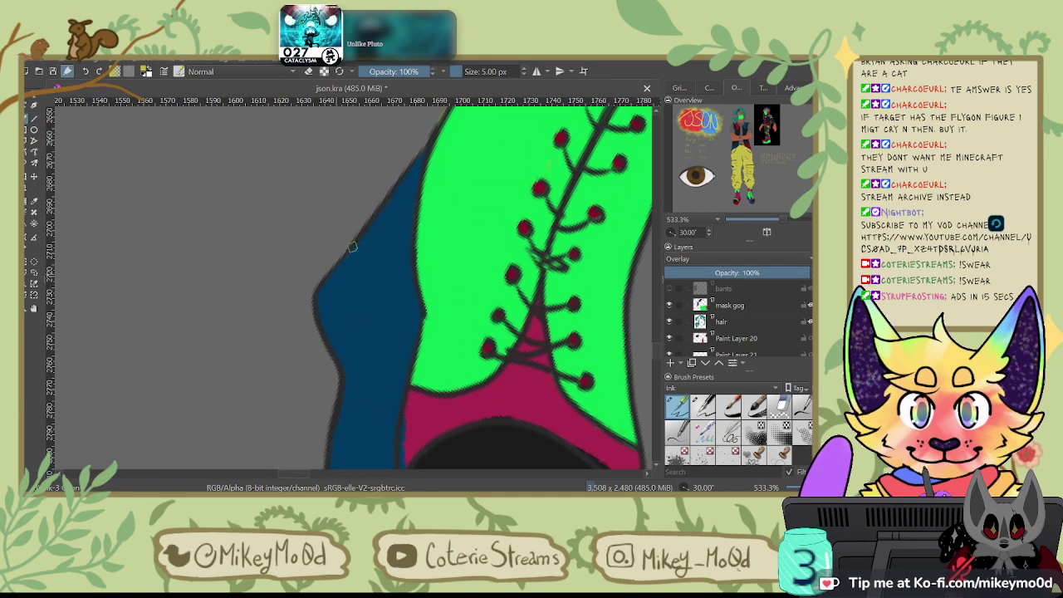
{"action": "mouse_move", "coordinate": [384, 332]}
{"action": "left_mouse_down"}
{"action": "mouse_move", "coordinate": [451, 171]}
{"action": "mouse_move", "coordinate": [440, 310]}
{"action": "left_mouse_up"}
{"action": "left_click_drag", "start_coordinate": [396, 275], "coordinate": [473, 160]}
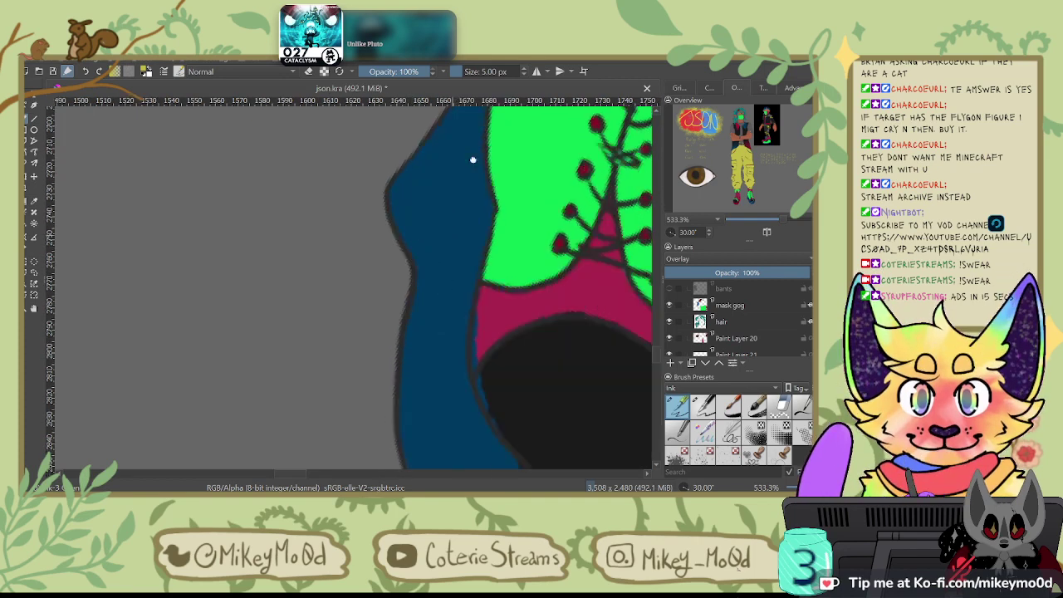
{"action": "left_click_drag", "start_coordinate": [461, 370], "coordinate": [429, 200]}
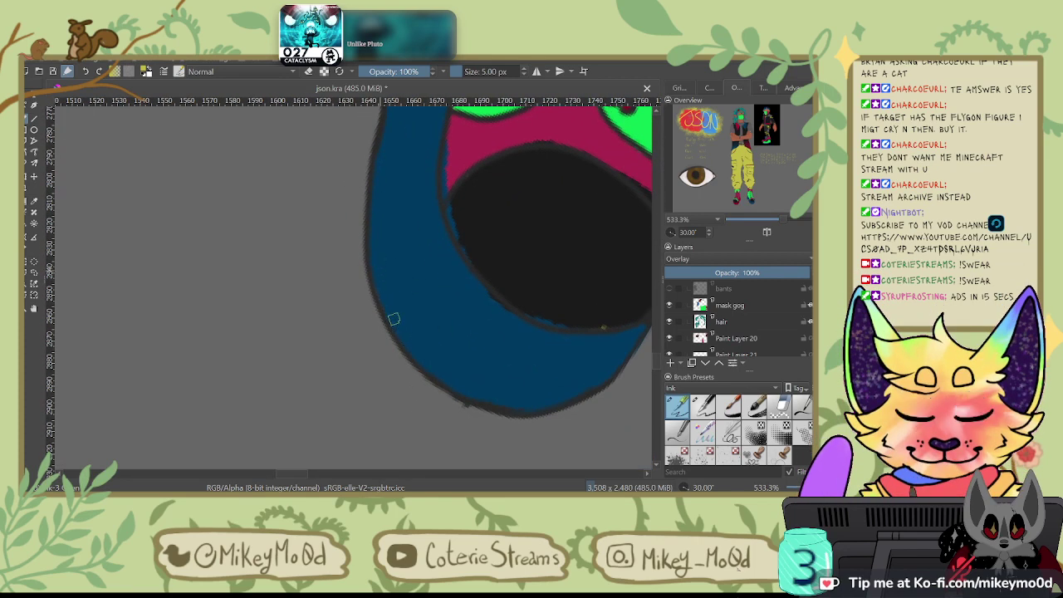
{"action": "left_click_drag", "start_coordinate": [606, 324], "coordinate": [479, 351]}
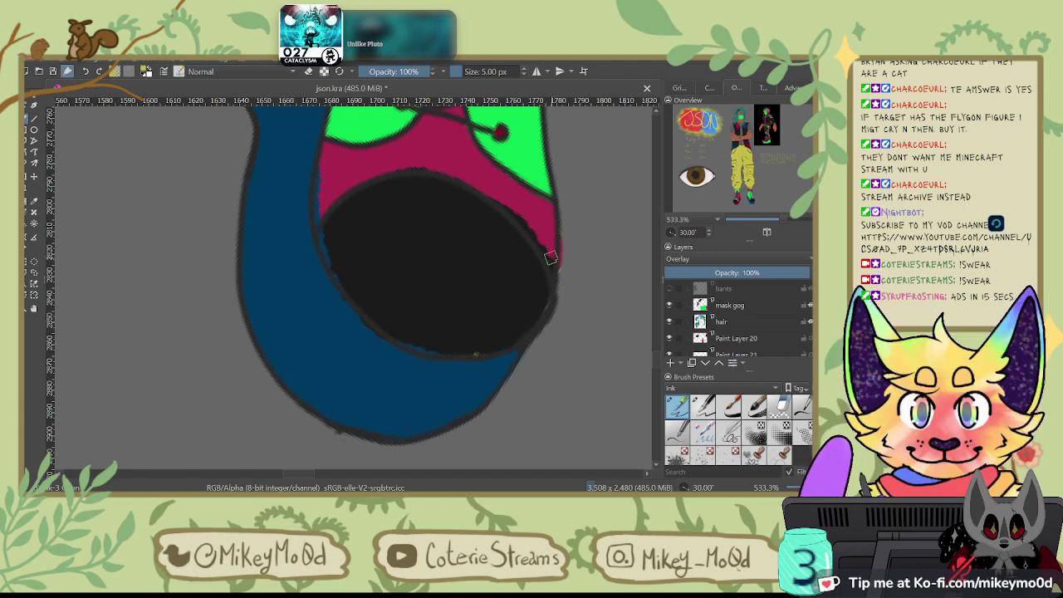
{"action": "left_click_drag", "start_coordinate": [585, 146], "coordinate": [529, 357]}
{"action": "left_click_drag", "start_coordinate": [503, 275], "coordinate": [507, 439]}
Step: Check the magenta shoe, show the bants layer again and select Paint Layer 19
{"action": "left_click", "coordinate": [738, 199]}
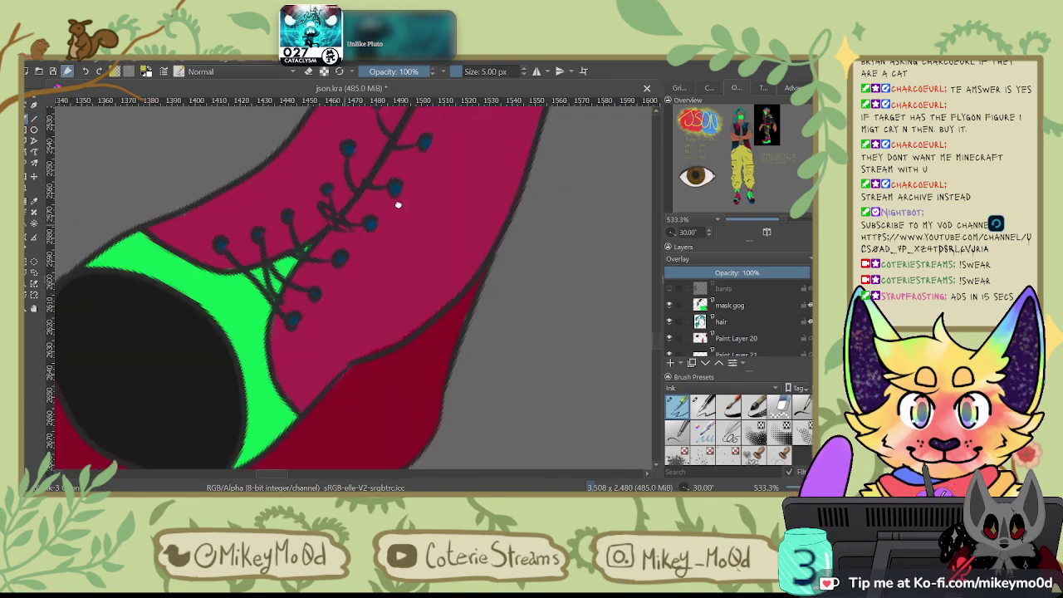
{"action": "mouse_move", "coordinate": [397, 204]}
{"action": "left_mouse_down"}
{"action": "mouse_move", "coordinate": [624, 125]}
{"action": "mouse_move", "coordinate": [601, 107]}
{"action": "left_mouse_up"}
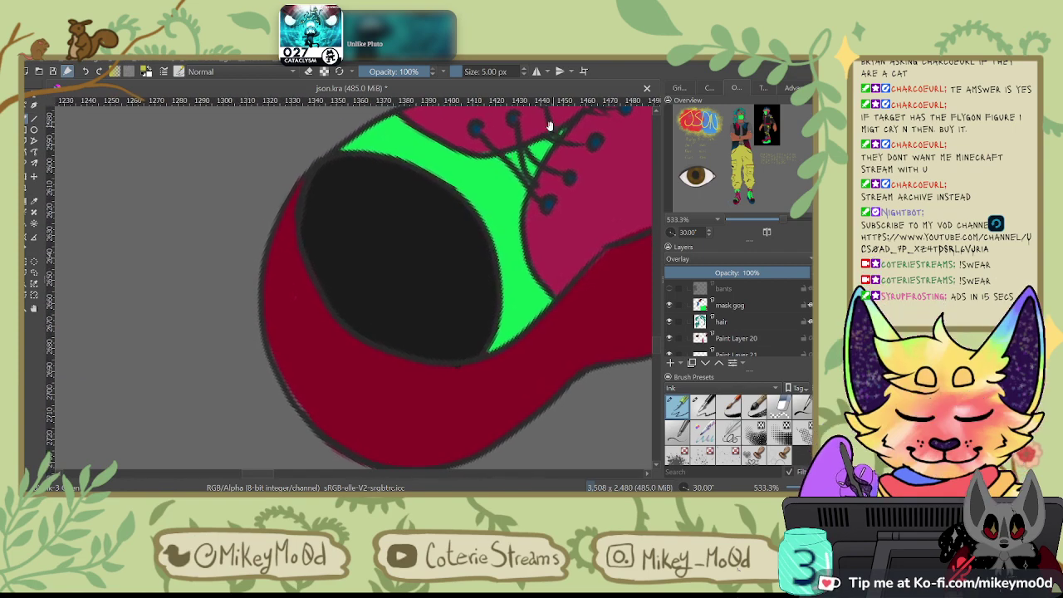
{"action": "scroll", "coordinate": [265, 382], "scroll_direction": "up", "scroll_amount": 5}
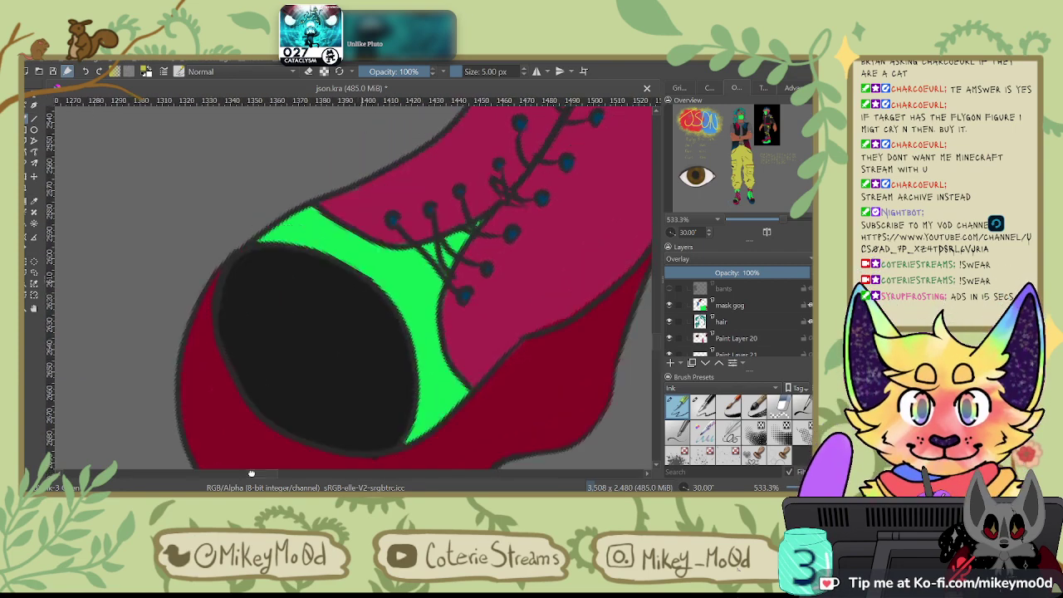
{"action": "left_click_drag", "start_coordinate": [604, 172], "coordinate": [486, 391]}
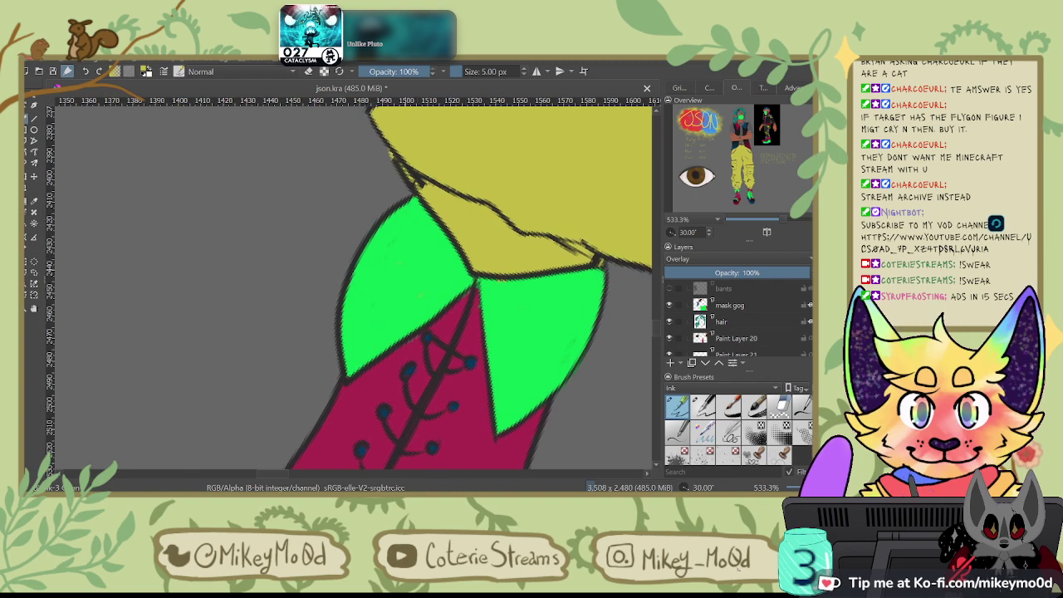
{"action": "left_click", "coordinate": [669, 288]}
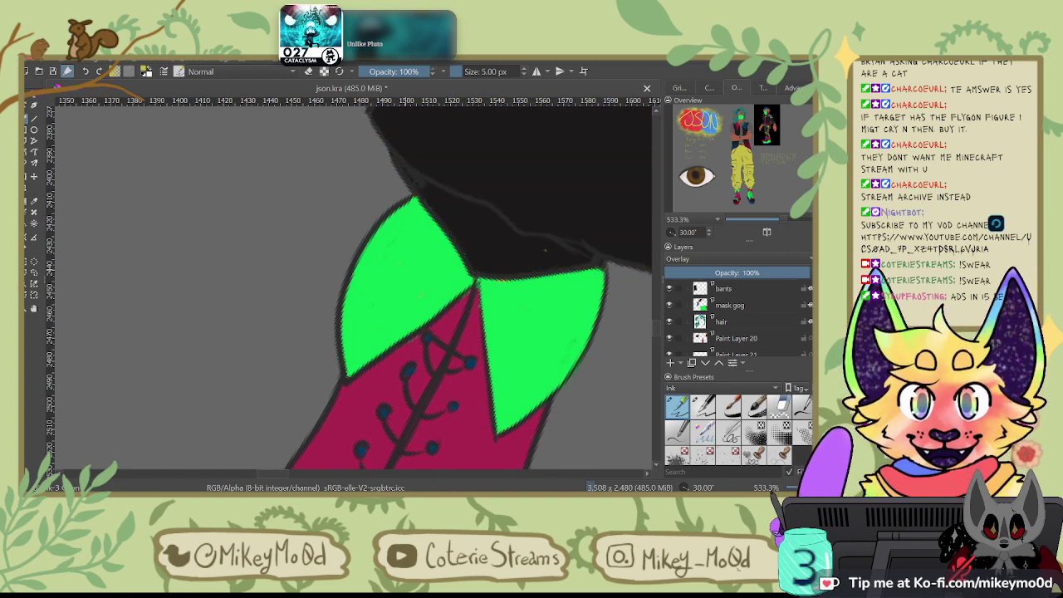
{"action": "scroll", "coordinate": [731, 320], "scroll_direction": "up", "scroll_amount": 3}
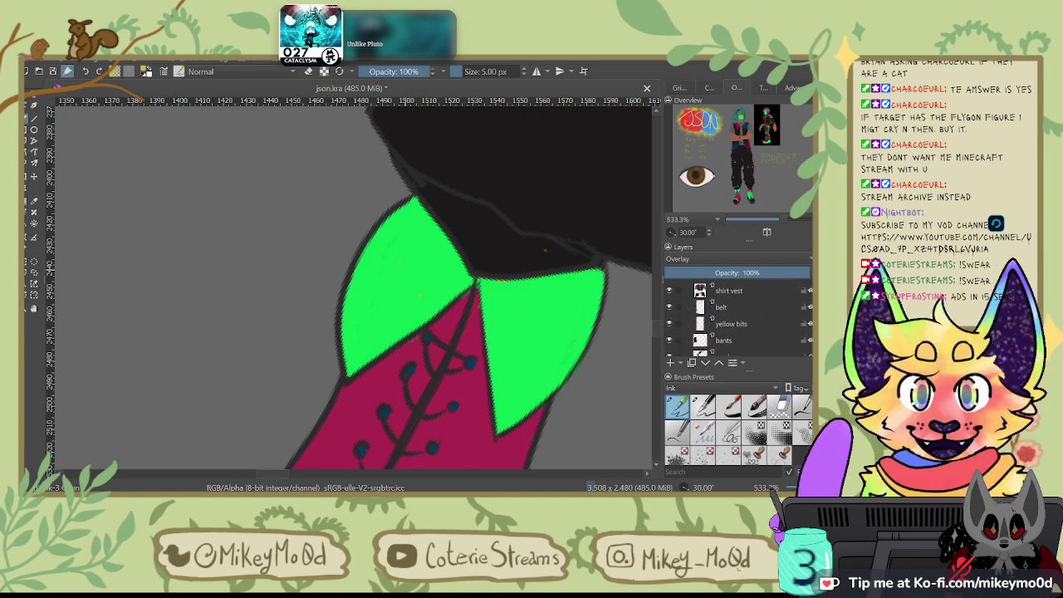
{"action": "key", "text": "Insert"}
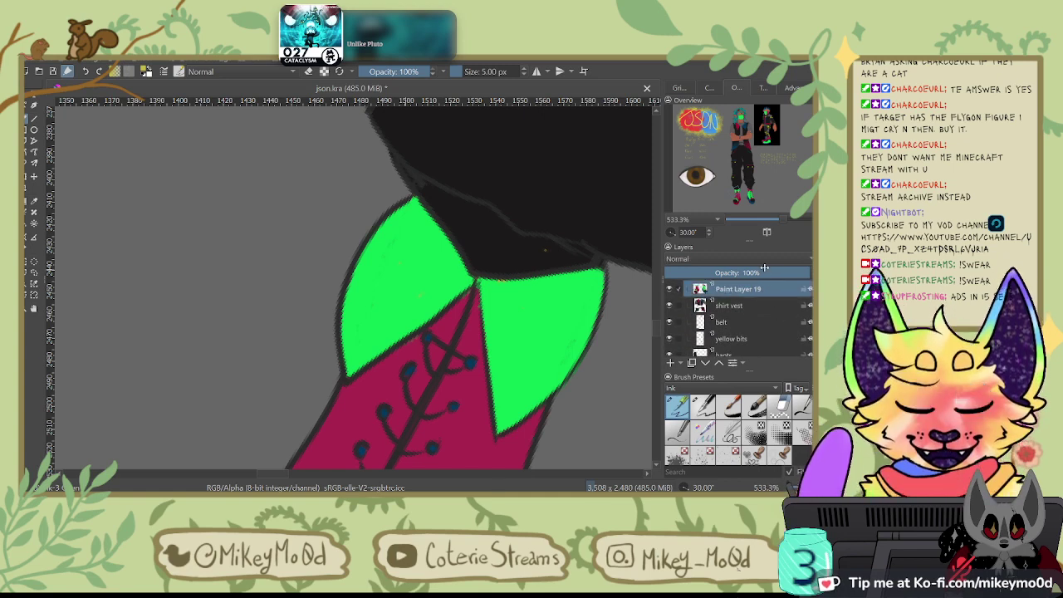
Step: Clean the green shoe's black toe cap border against the blue sole with sampled black
{"action": "scroll", "coordinate": [522, 208], "scroll_direction": "down", "scroll_amount": 10}
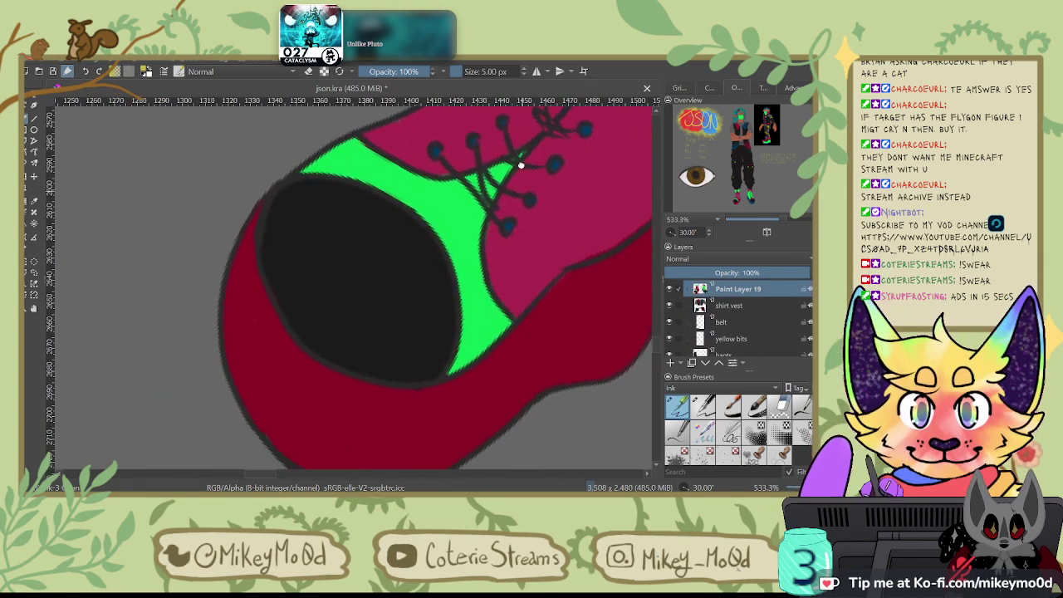
{"action": "left_click_drag", "start_coordinate": [535, 308], "coordinate": [340, 275]}
{"action": "left_click_drag", "start_coordinate": [648, 251], "coordinate": [432, 250]}
{"action": "left_click", "coordinate": [753, 198]}
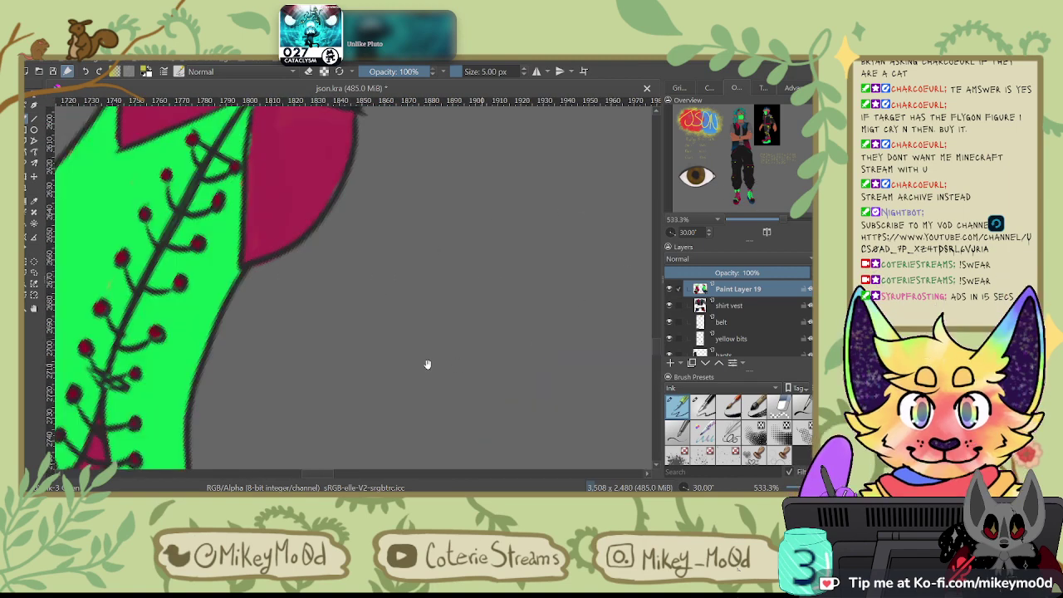
{"action": "left_click_drag", "start_coordinate": [320, 364], "coordinate": [675, 162]}
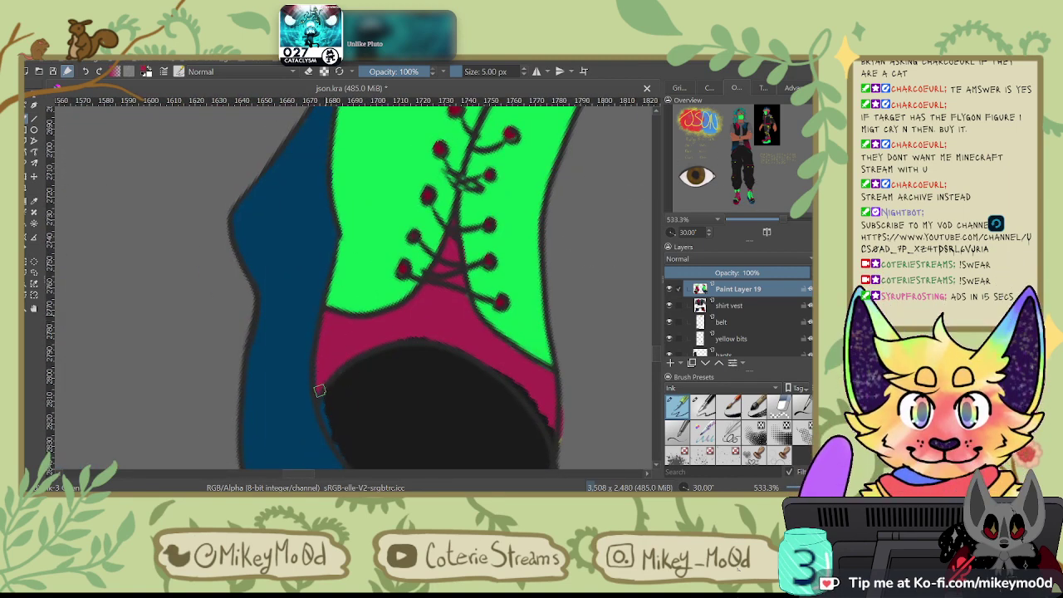
{"action": "left_click_drag", "start_coordinate": [365, 301], "coordinate": [443, 127]}
{"action": "left_click", "coordinate": [450, 250], "text": "ctrl"}
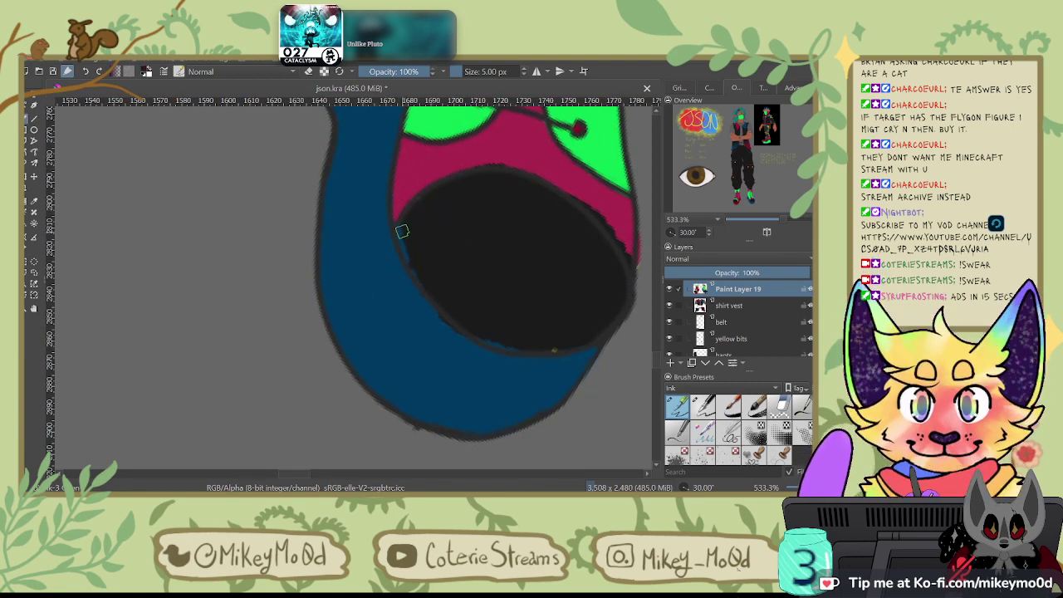
{"action": "left_click_drag", "start_coordinate": [401, 231], "coordinate": [401, 237]}
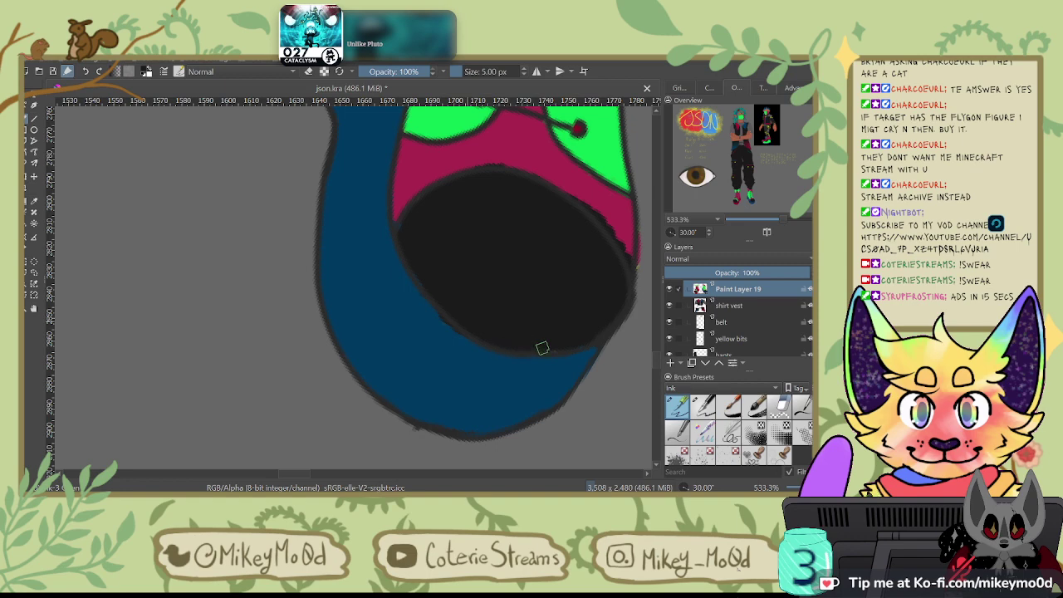
{"action": "key", "text": "ctrl+z"}
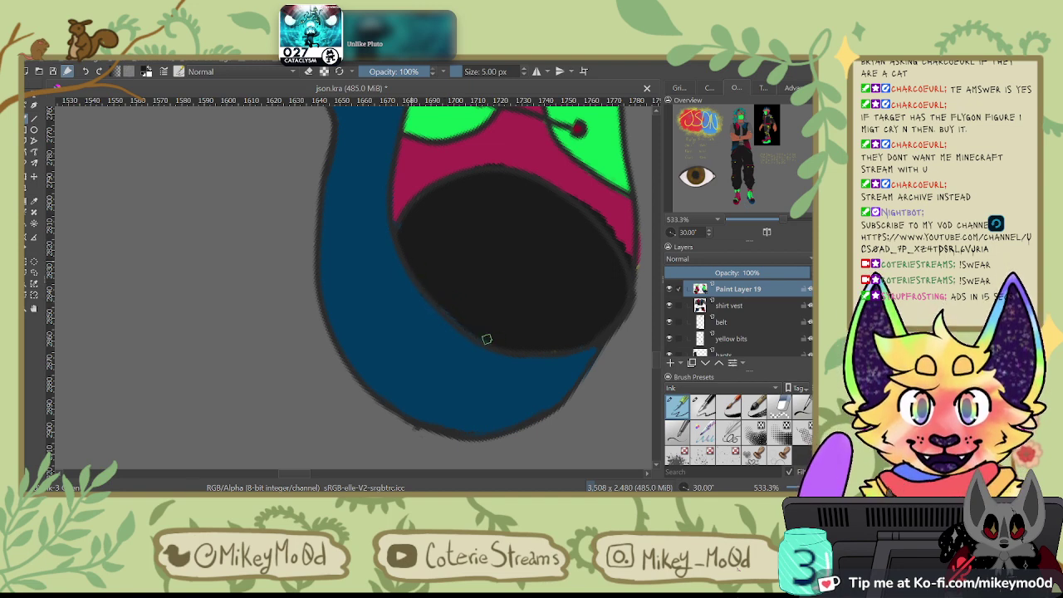
Step: Rotate the canvas to 75° and smooth the magenta border along the green shoe's toe cap with sampled magenta
{"action": "left_click_drag", "start_coordinate": [565, 290], "coordinate": [515, 292]}
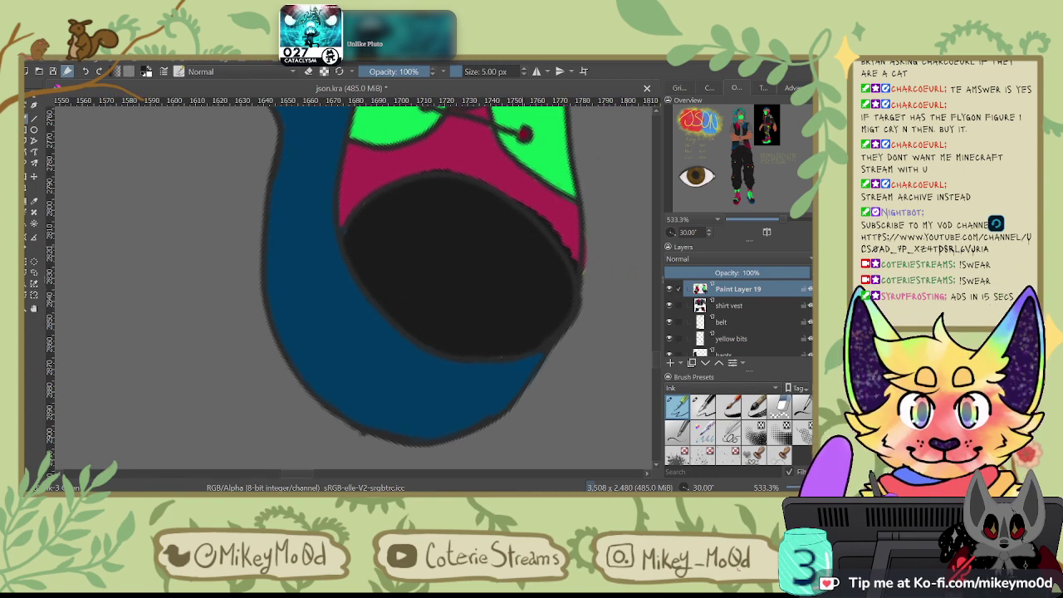
{"action": "key", "text": "6"}
{"action": "key", "text": "6"}
{"action": "key", "text": "6"}
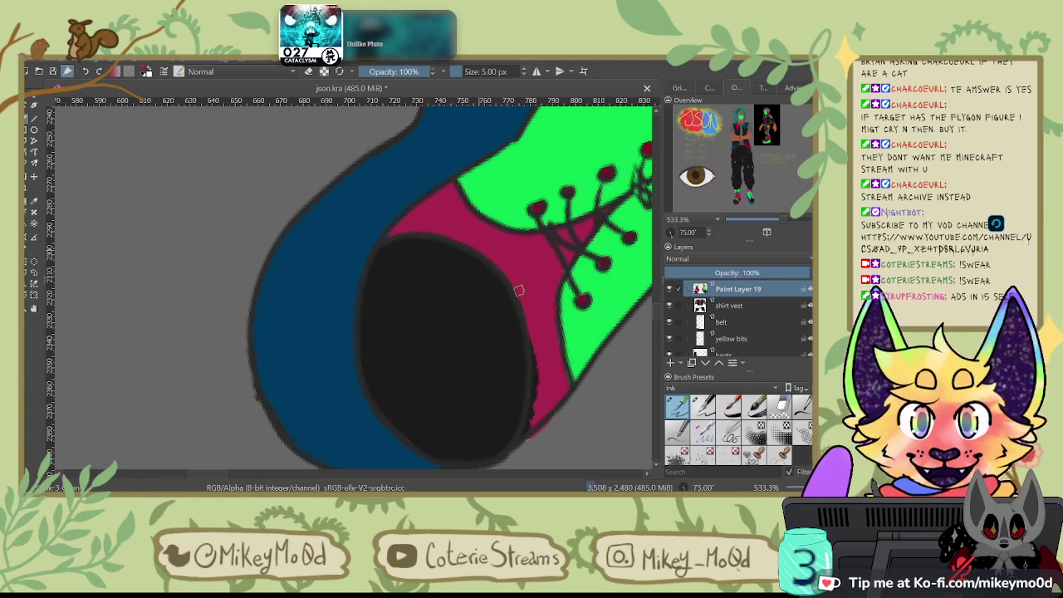
{"action": "left_click_drag", "start_coordinate": [519, 290], "coordinate": [451, 232]}
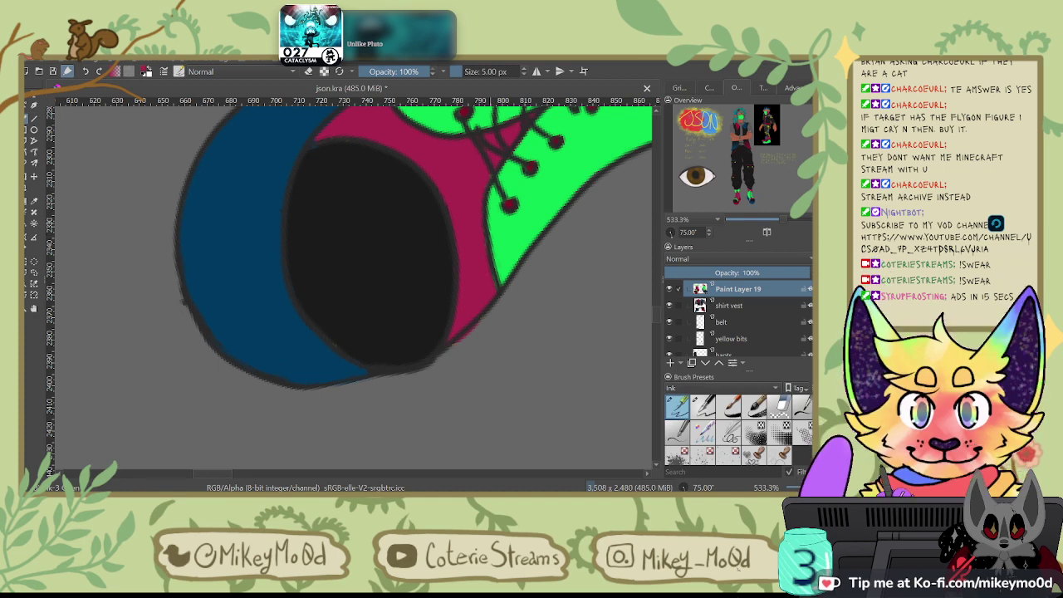
{"action": "left_click_drag", "start_coordinate": [476, 200], "coordinate": [557, 285]}
{"action": "left_click_drag", "start_coordinate": [570, 215], "coordinate": [533, 315]}
{"action": "left_click_drag", "start_coordinate": [623, 241], "coordinate": [495, 302]}
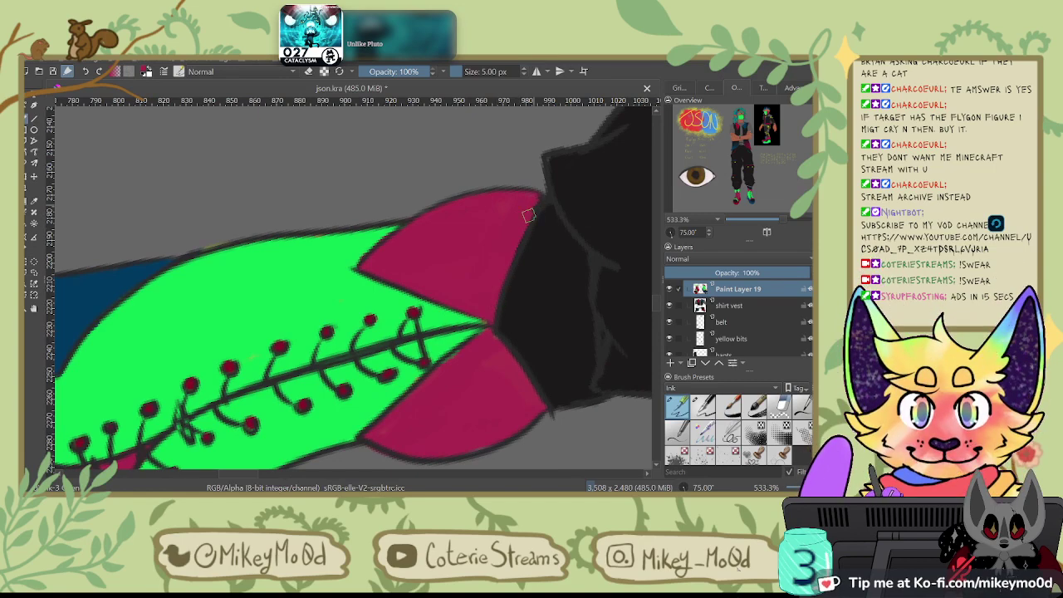
Step: Rotate the canvas to -15° and examine the whole character beside the reference figure
{"action": "scroll", "coordinate": [543, 183], "scroll_direction": "down", "scroll_amount": 4}
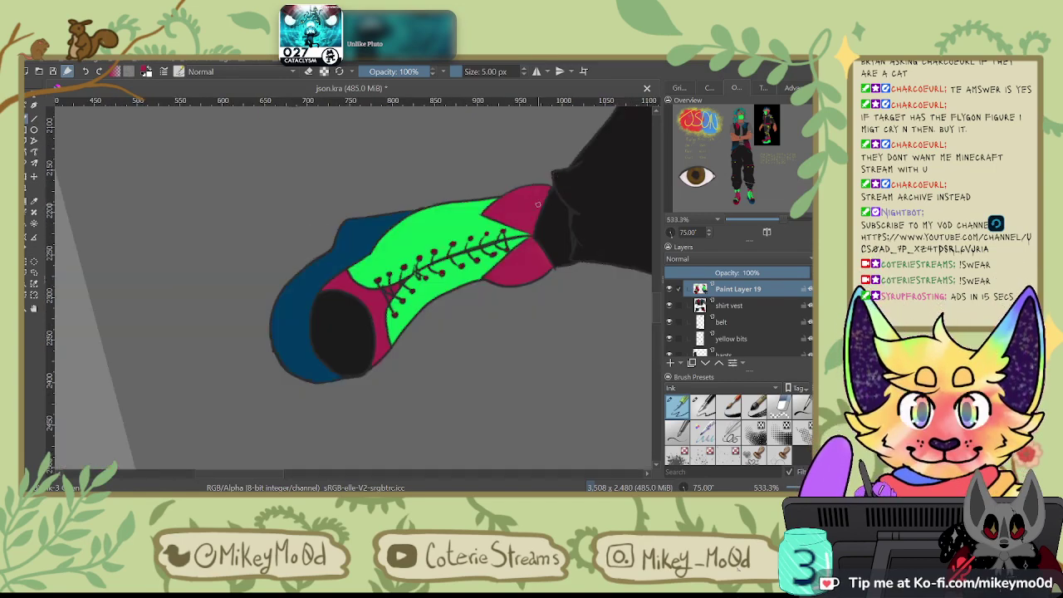
{"action": "key", "text": "4"}
{"action": "key", "text": "4"}
{"action": "key", "text": "4"}
{"action": "key", "text": "4"}
{"action": "key", "text": "4"}
{"action": "key", "text": "4"}
{"action": "scroll", "coordinate": [511, 224], "scroll_direction": "down", "scroll_amount": 2}
{"action": "scroll", "coordinate": [366, 322], "scroll_direction": "down", "scroll_amount": 5}
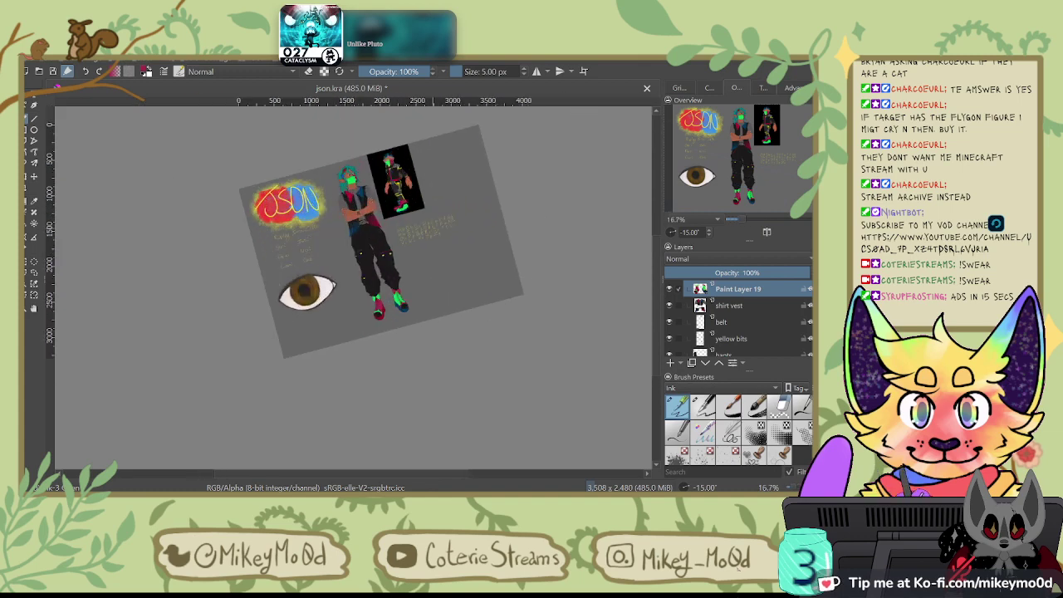
{"action": "scroll", "coordinate": [433, 226], "scroll_direction": "up", "scroll_amount": 2}
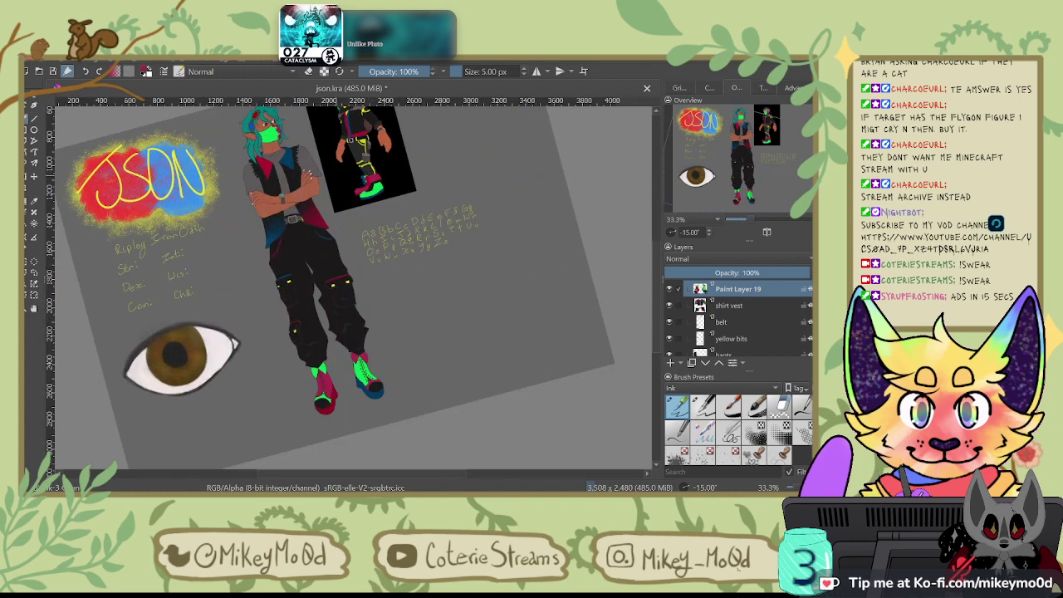
{"action": "scroll", "coordinate": [435, 226], "scroll_direction": "up", "scroll_amount": 1}
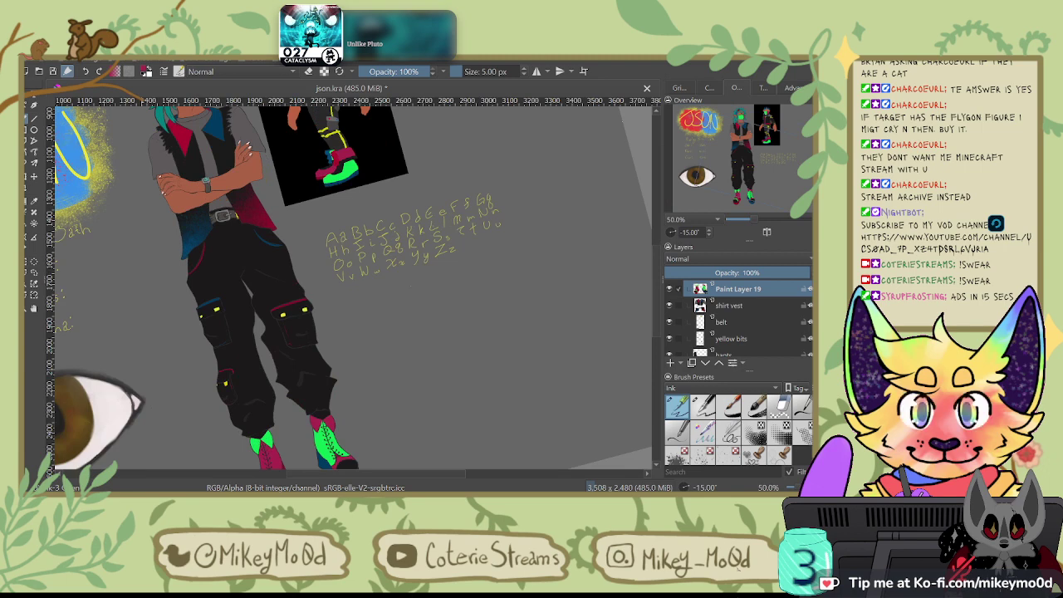
{"action": "scroll", "coordinate": [435, 226], "scroll_direction": "down", "scroll_amount": 1}
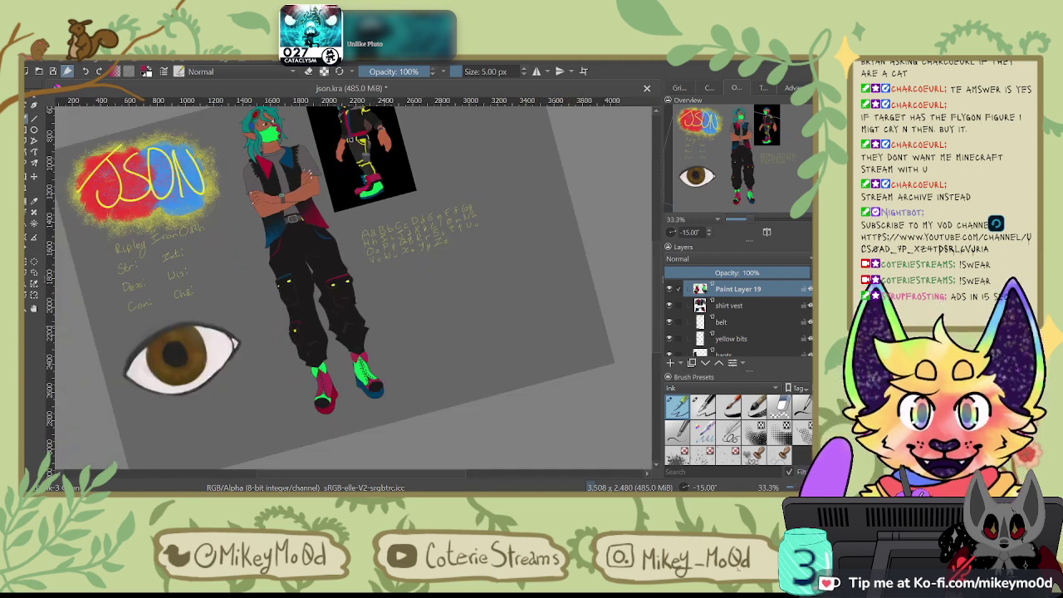
{"action": "scroll", "coordinate": [431, 227], "scroll_direction": "down", "scroll_amount": 1}
{"action": "scroll", "coordinate": [400, 239], "scroll_direction": "up", "scroll_amount": 1}
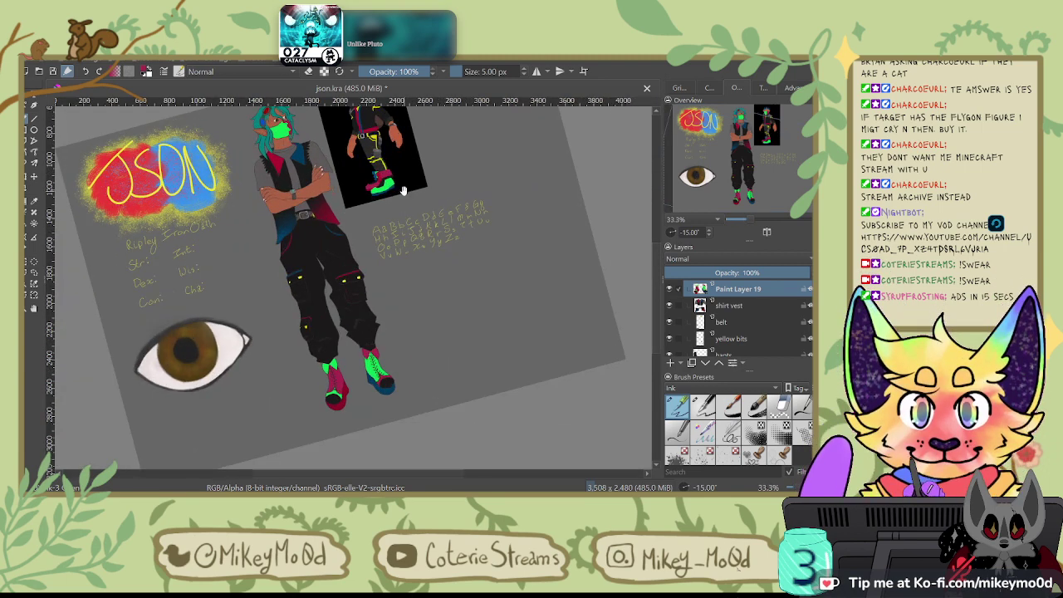
{"action": "left_click_drag", "start_coordinate": [403, 191], "coordinate": [430, 223]}
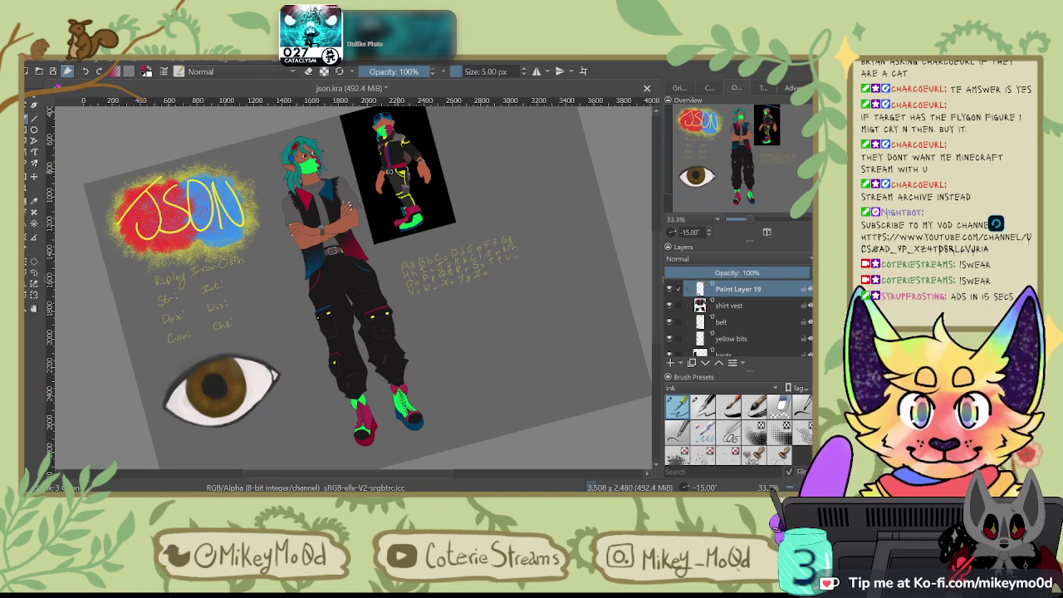
Step: Add a new paint layer directly above the yellow bits layer and sample yellow from the reference figure
{"action": "scroll", "coordinate": [738, 320], "scroll_direction": "down", "scroll_amount": 3}
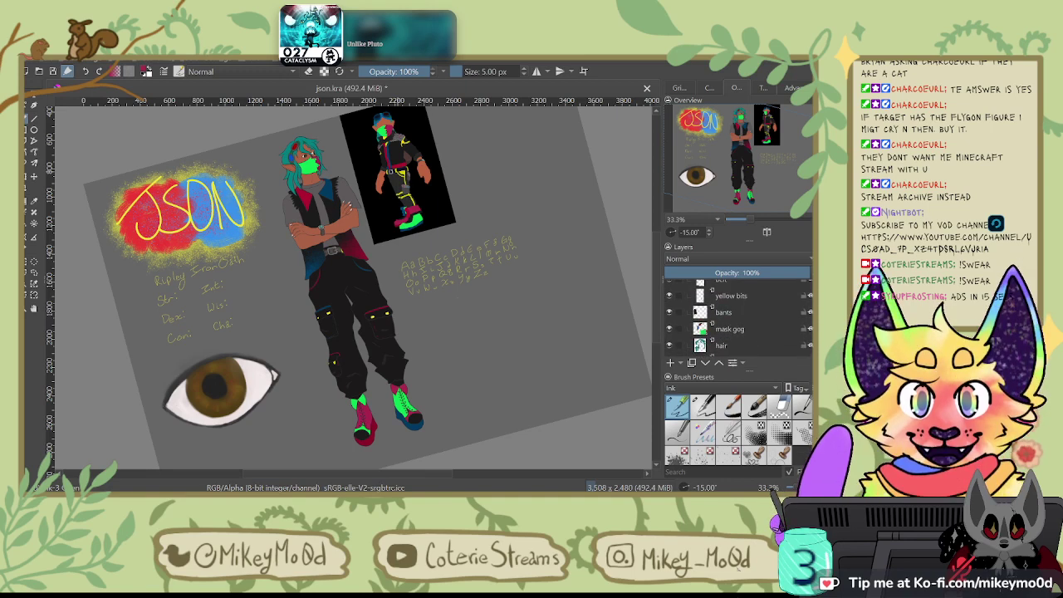
{"action": "scroll", "coordinate": [737, 320], "scroll_direction": "down", "scroll_amount": 2}
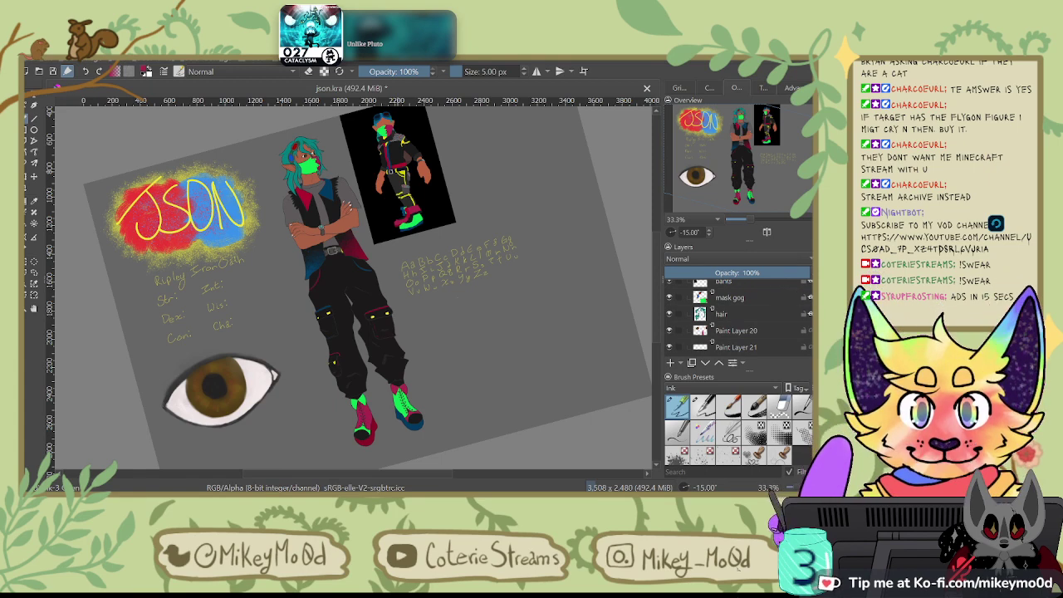
{"action": "scroll", "coordinate": [737, 319], "scroll_direction": "down", "scroll_amount": 4}
{"action": "scroll", "coordinate": [737, 320], "scroll_direction": "up", "scroll_amount": 10}
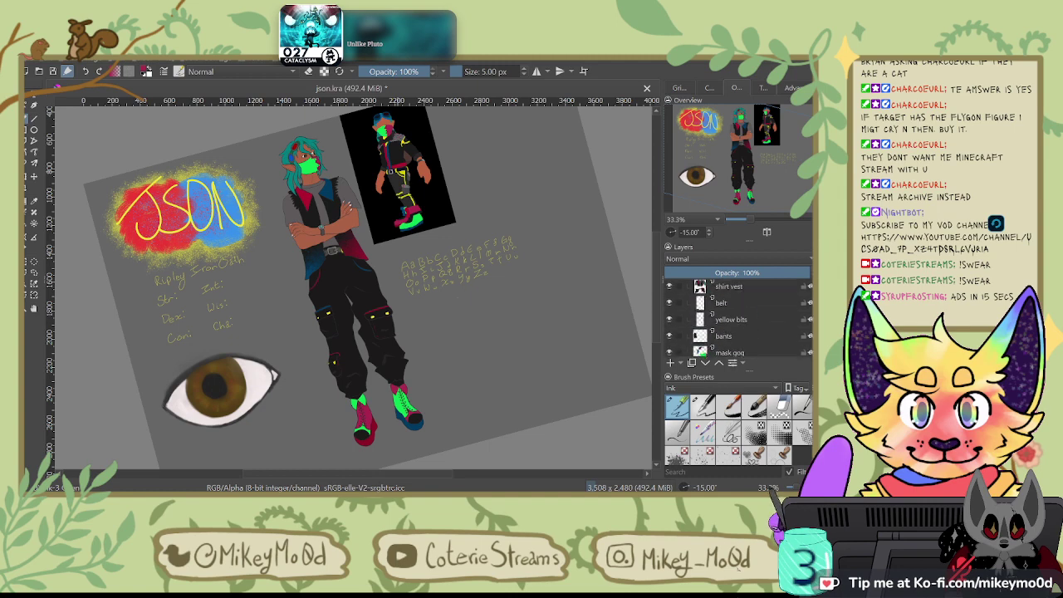
{"action": "scroll", "coordinate": [747, 320], "scroll_direction": "down", "scroll_amount": 2}
{"action": "left_click", "coordinate": [781, 308]}
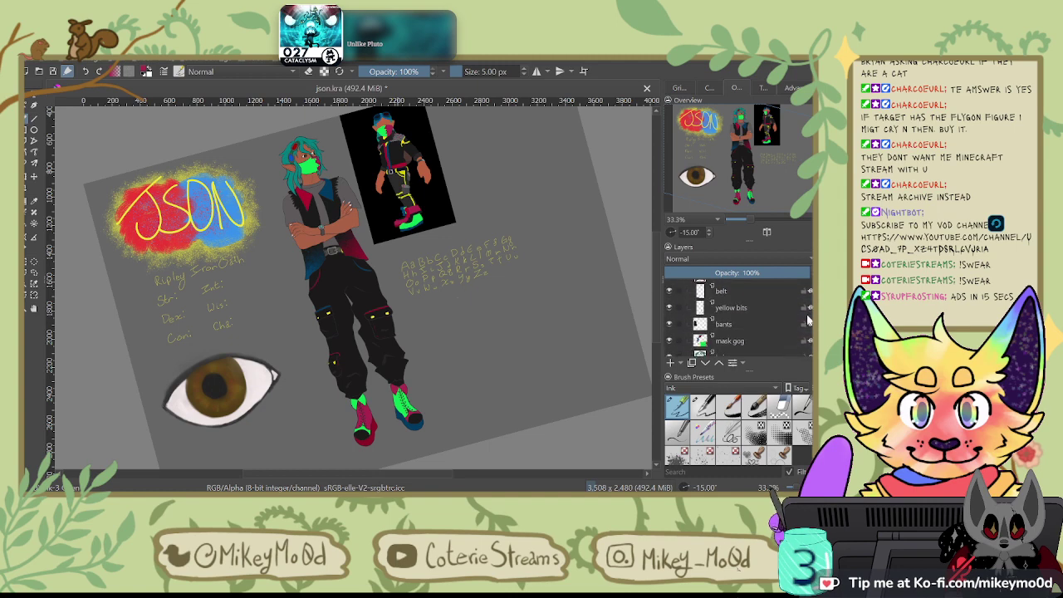
{"action": "key", "text": "Insert"}
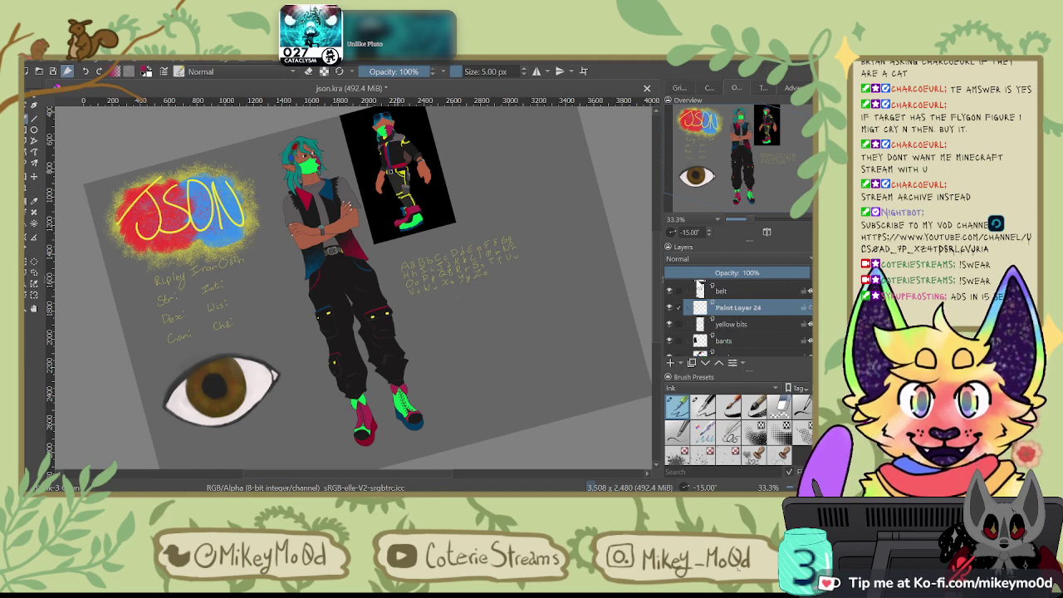
{"action": "left_click", "coordinate": [402, 173], "text": "ctrl"}
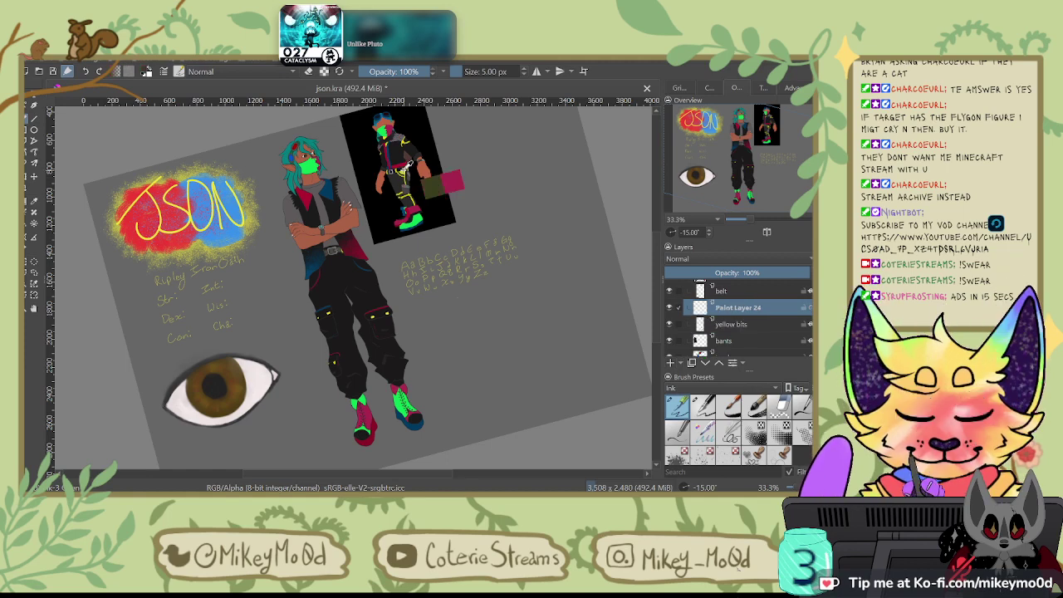
{"action": "left_click", "coordinate": [406, 169], "text": "ctrl"}
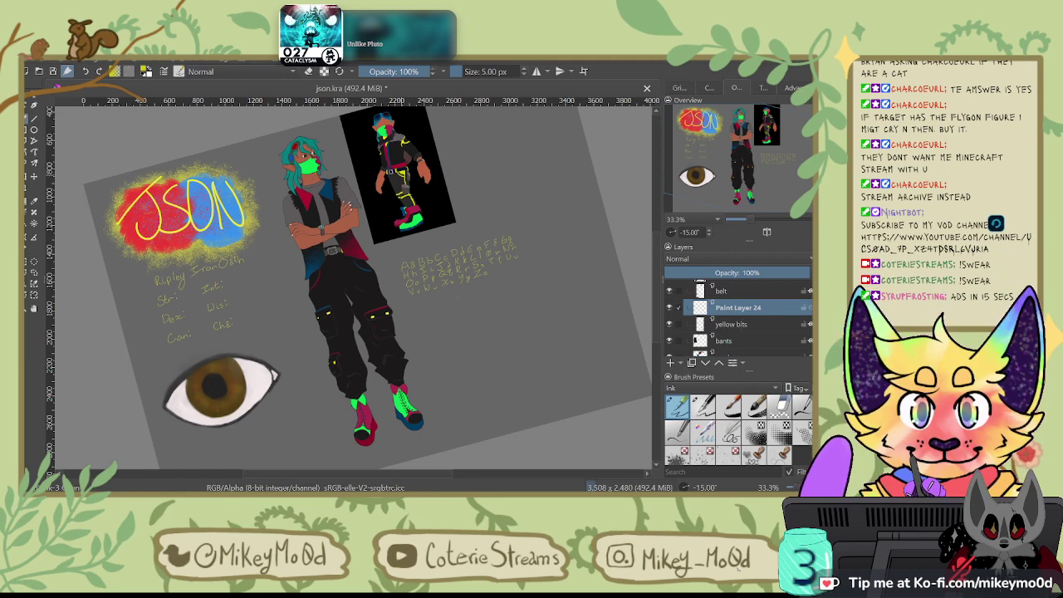
Step: Place Paint Layer 24 below the yellow bits layer and fill the blue-edged hip pocket with yellow using a 25 px ink brush
{"action": "scroll", "coordinate": [382, 186], "scroll_direction": "up", "scroll_amount": 4}
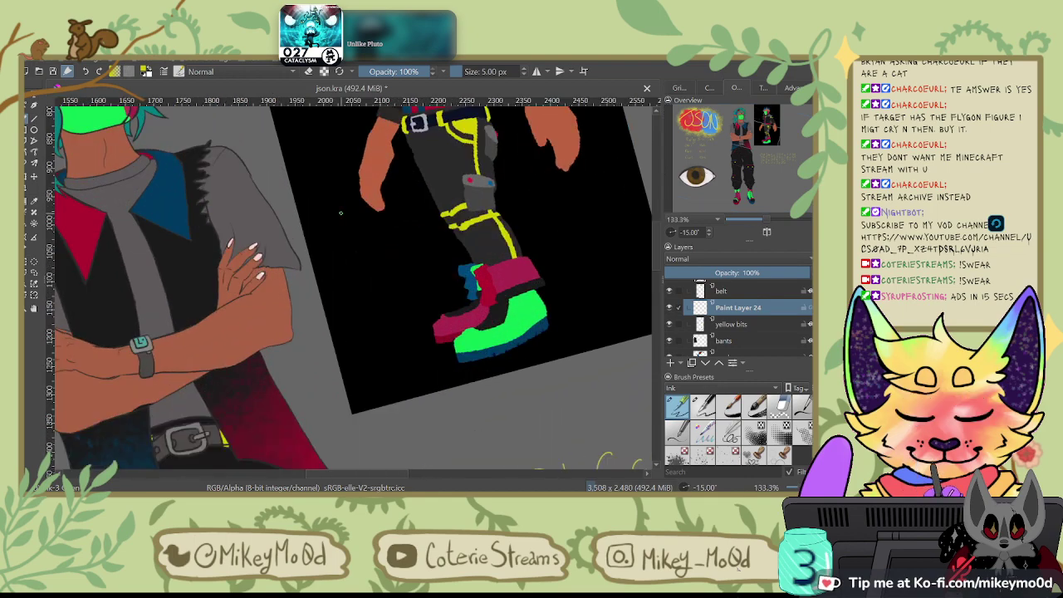
{"action": "left_click_drag", "start_coordinate": [576, 332], "coordinate": [649, 180]}
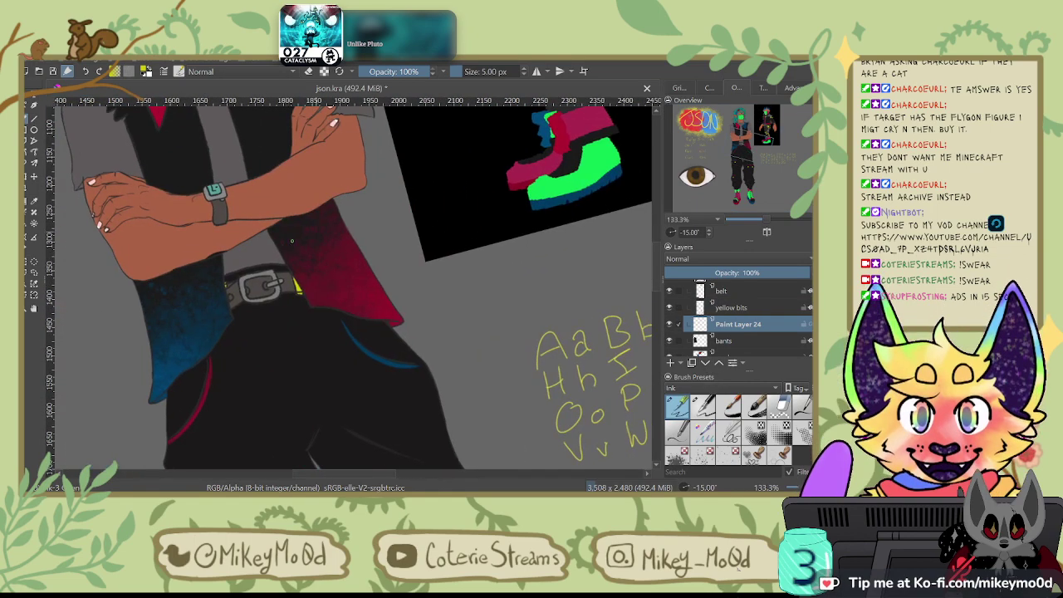
{"action": "left_click_drag", "start_coordinate": [355, 329], "coordinate": [376, 348]}
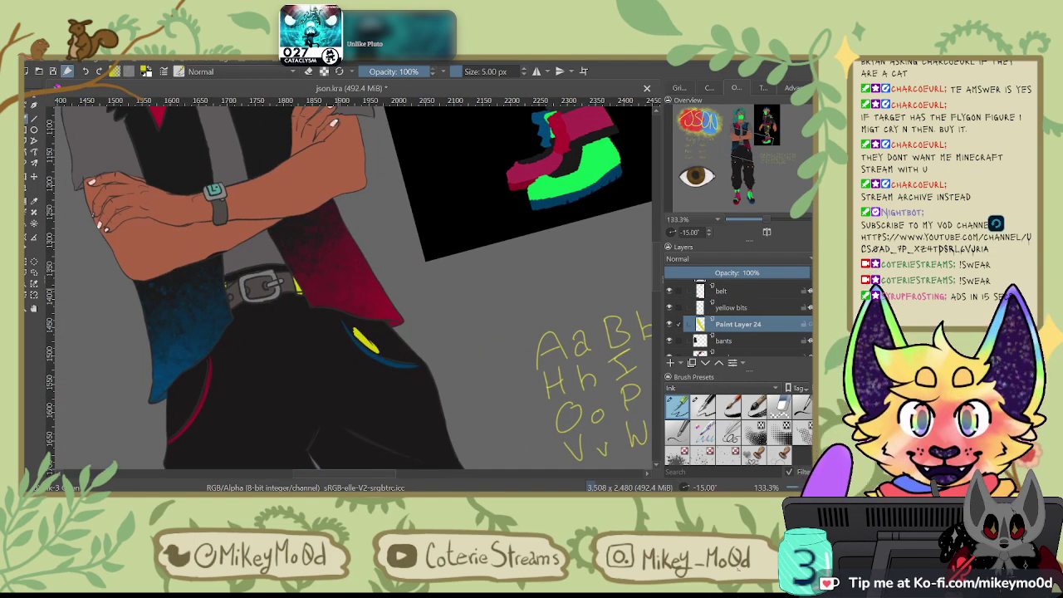
{"action": "scroll", "coordinate": [338, 288], "scroll_direction": "up", "scroll_amount": 2}
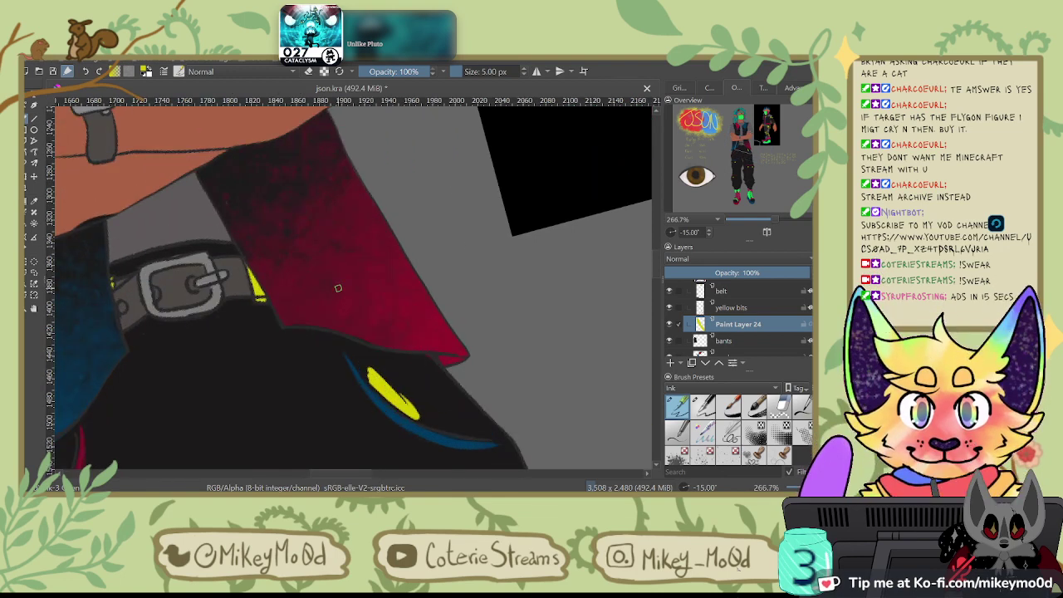
{"action": "left_click", "coordinate": [729, 405]}
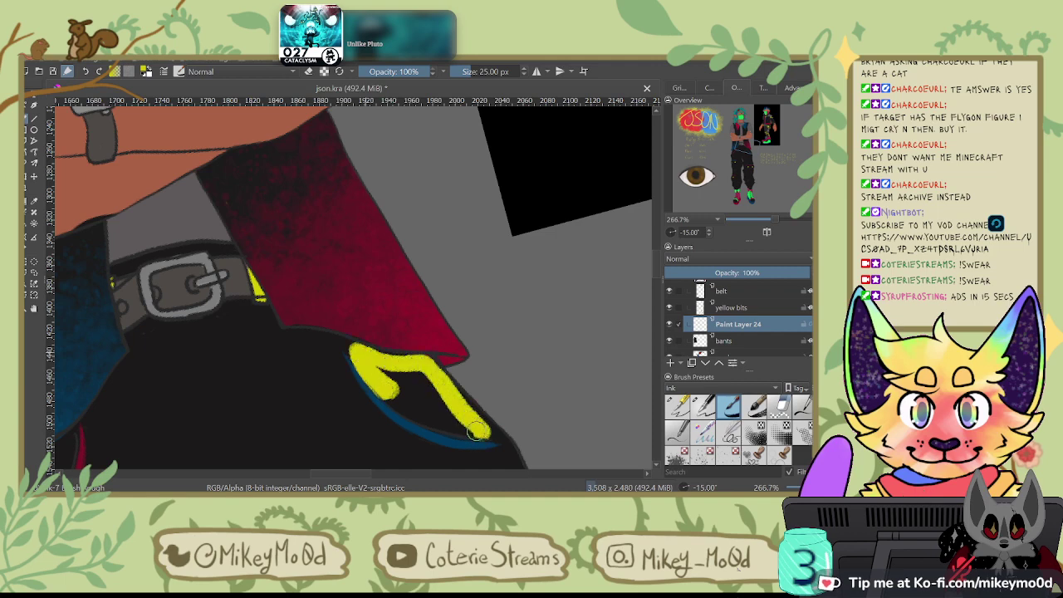
{"action": "mouse_move", "coordinate": [477, 430]}
{"action": "left_mouse_down"}
{"action": "mouse_move", "coordinate": [396, 398]}
{"action": "mouse_move", "coordinate": [440, 409]}
{"action": "left_mouse_up"}
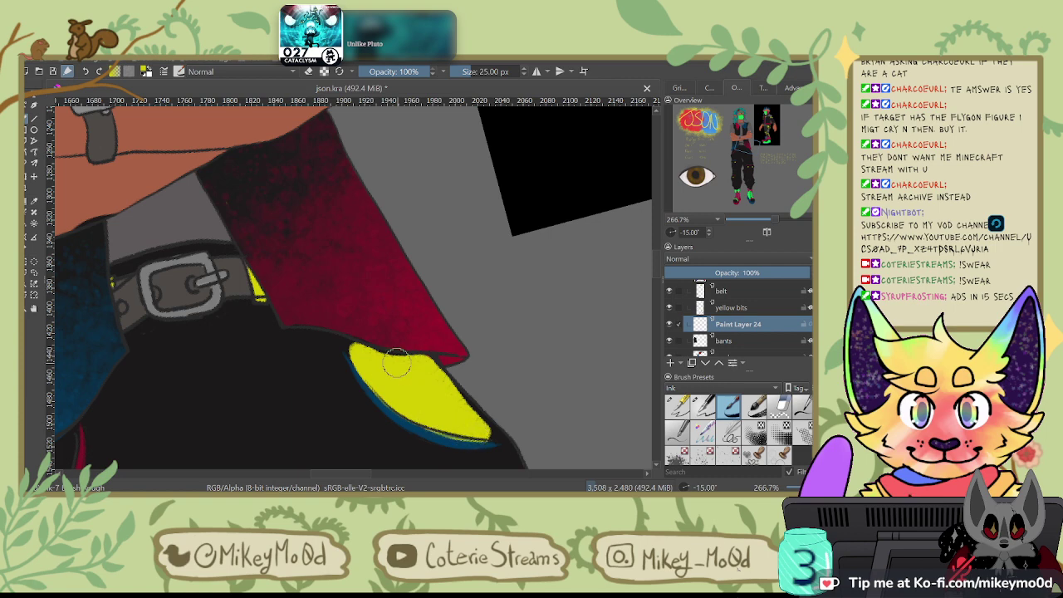
Step: Fill the red-edged hip pocket with the same yellow, kept within the trouser outline
{"action": "left_click_drag", "start_coordinate": [396, 363], "coordinate": [656, 241]}
{"action": "mouse_move", "coordinate": [260, 377]}
{"action": "left_mouse_down"}
{"action": "mouse_move", "coordinate": [329, 315]}
{"action": "mouse_move", "coordinate": [298, 412]}
{"action": "mouse_move", "coordinate": [263, 447]}
{"action": "mouse_move", "coordinate": [301, 370]}
{"action": "mouse_move", "coordinate": [270, 424]}
{"action": "left_mouse_up"}
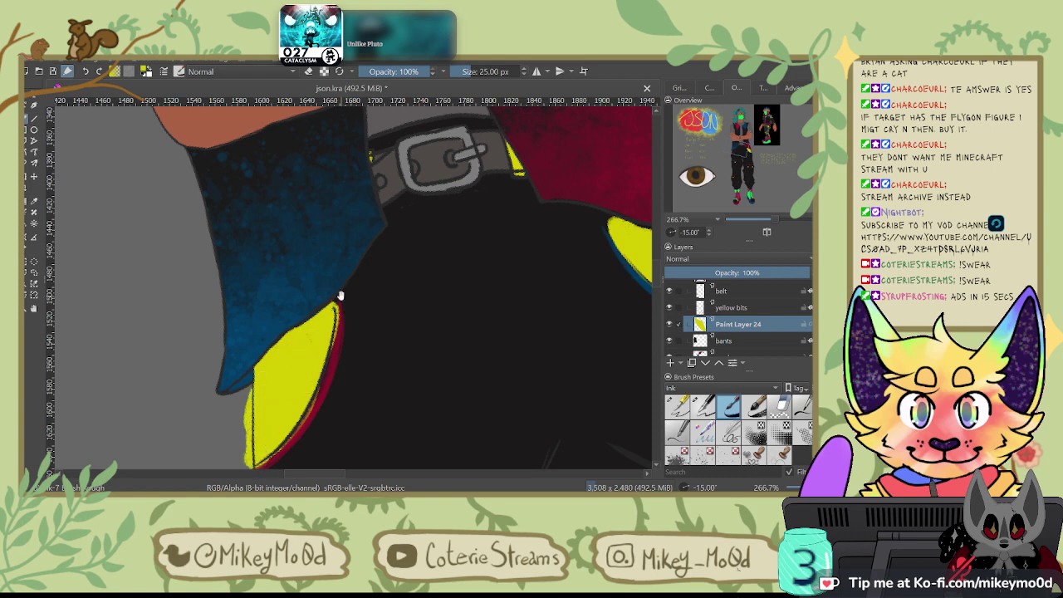
{"action": "left_click_drag", "start_coordinate": [572, 255], "coordinate": [468, 225]}
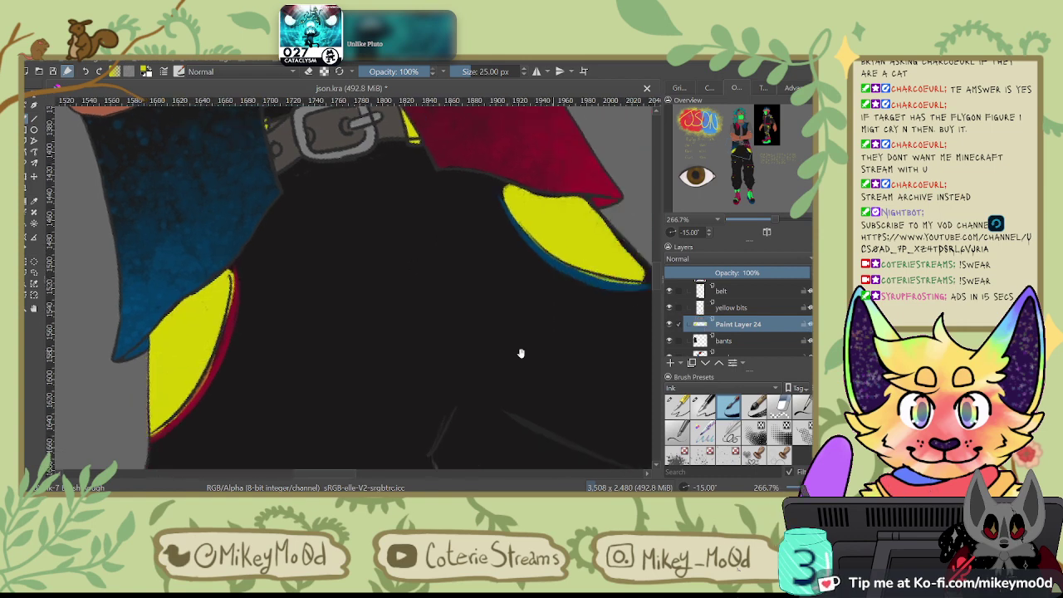
{"action": "left_click_drag", "start_coordinate": [521, 353], "coordinate": [346, 282]}
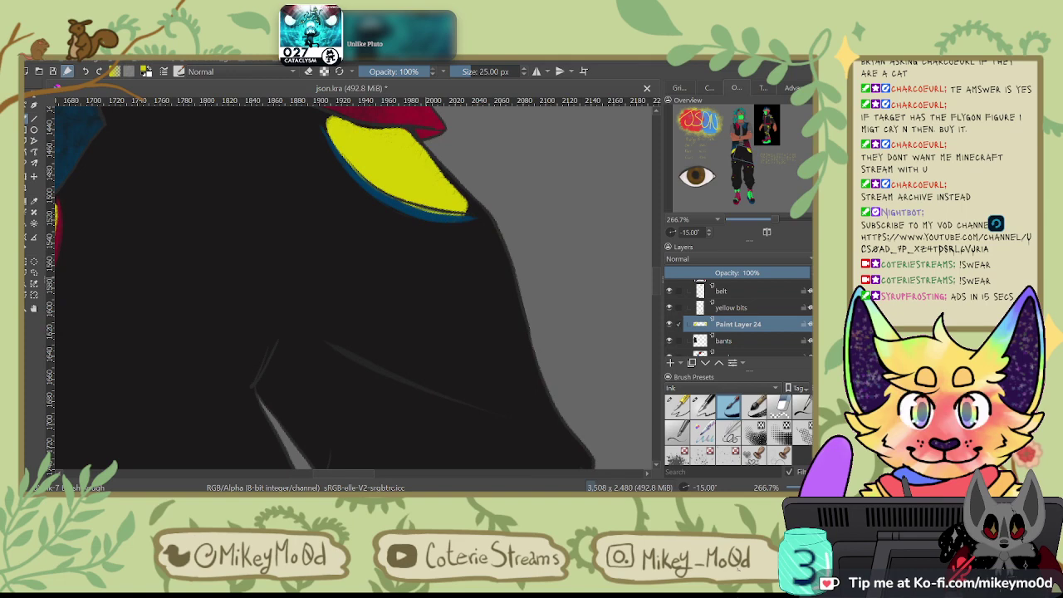
{"action": "left_click_drag", "start_coordinate": [471, 223], "coordinate": [526, 369]}
{"action": "left_click_drag", "start_coordinate": [509, 268], "coordinate": [474, 92]}
{"action": "key", "text": "ctrl+z"}
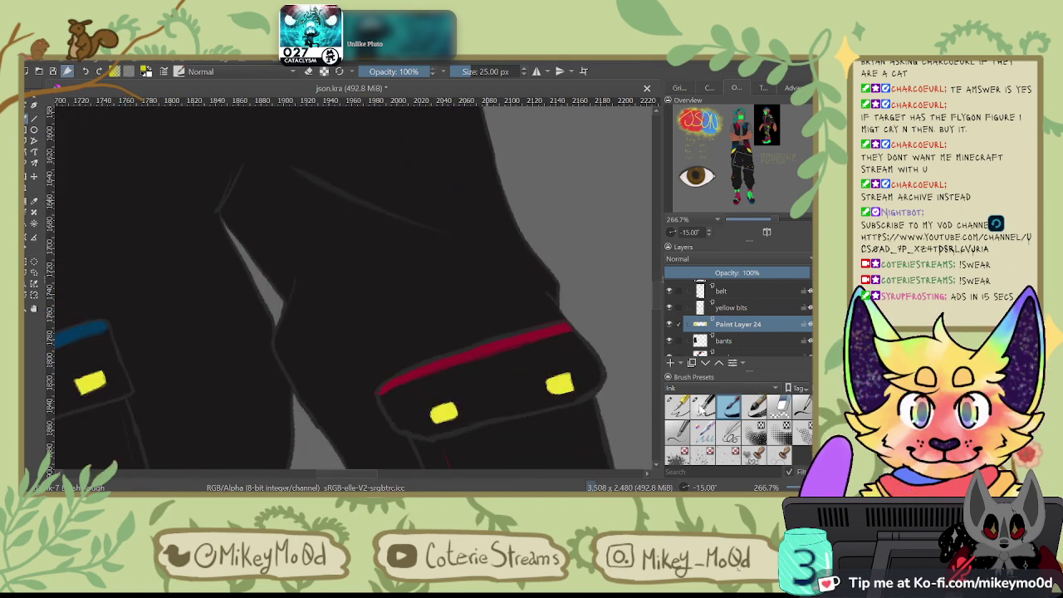
Step: Draw a tapered yellow stripe with a 22.88 px ink pen down the outer thigh, from the blue-edged hip pocket towards the magenta-trimmed cargo pocket
{"action": "left_click", "coordinate": [681, 409]}
{"action": "left_click_drag", "start_coordinate": [517, 195], "coordinate": [524, 314]}
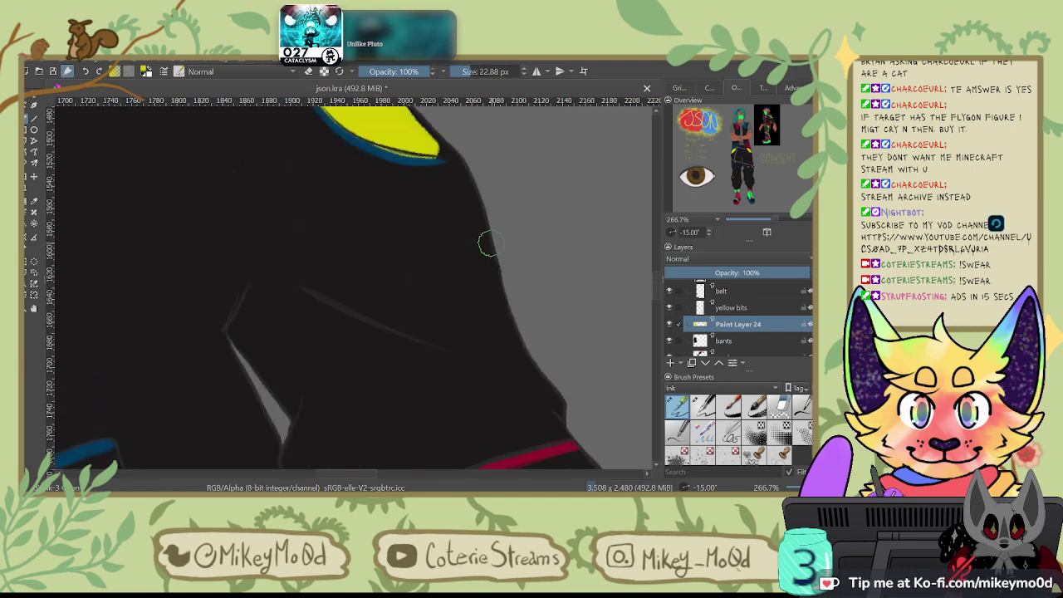
{"action": "left_click_drag", "start_coordinate": [446, 173], "coordinate": [476, 256]}
{"action": "key", "text": "ctrl+z"}
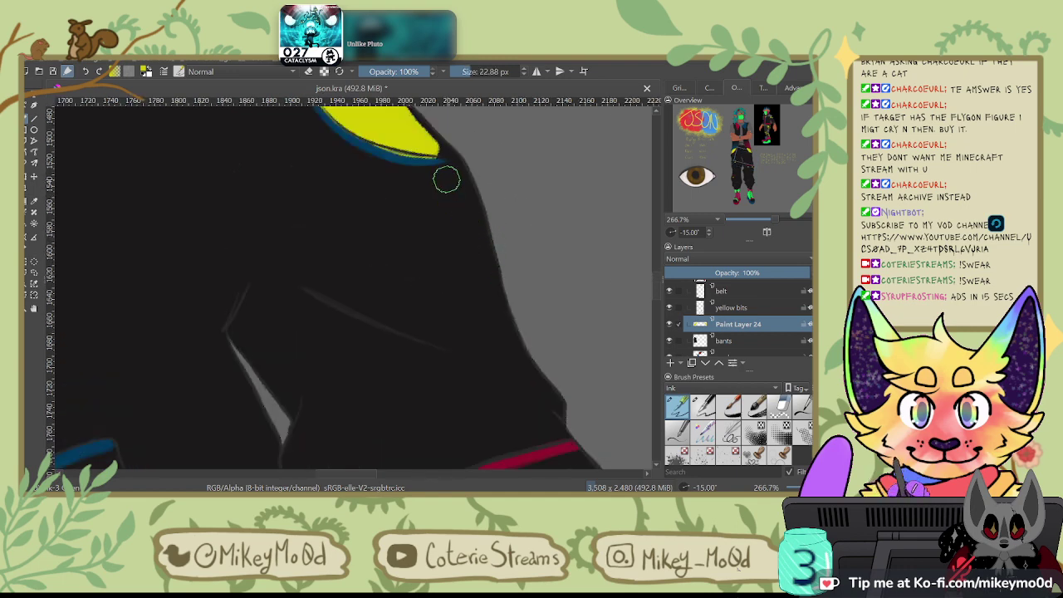
{"action": "left_click_drag", "start_coordinate": [444, 171], "coordinate": [501, 356]}
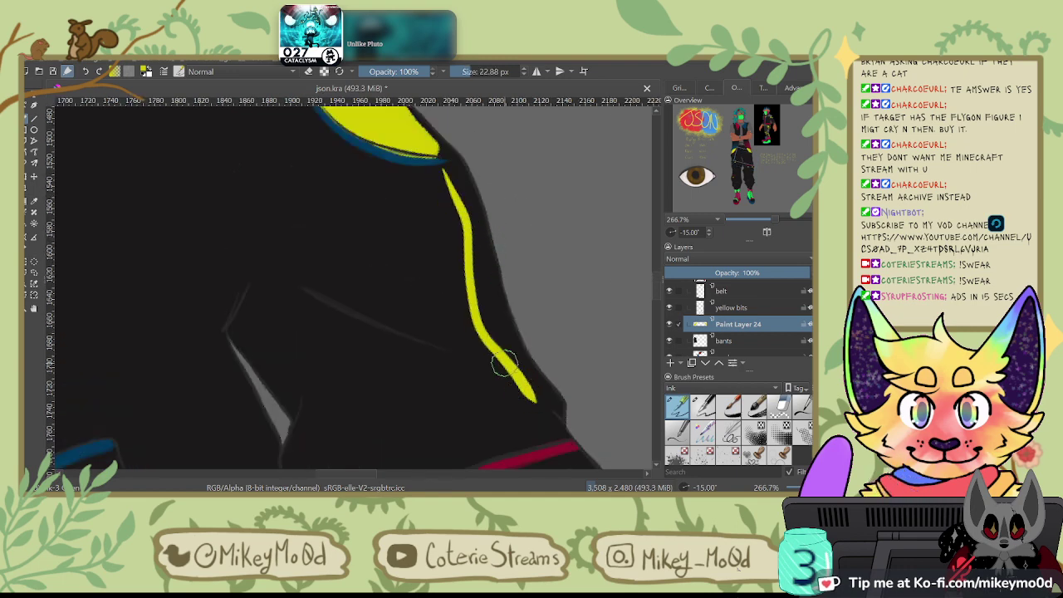
Step: Draw yellow side stripes on the other leg, above the blue-trimmed cargo pocket and between it and the small magenta-trimmed pocket
{"action": "left_click_drag", "start_coordinate": [542, 264], "coordinate": [574, 249]}
{"action": "left_click_drag", "start_coordinate": [162, 347], "coordinate": [368, 299]}
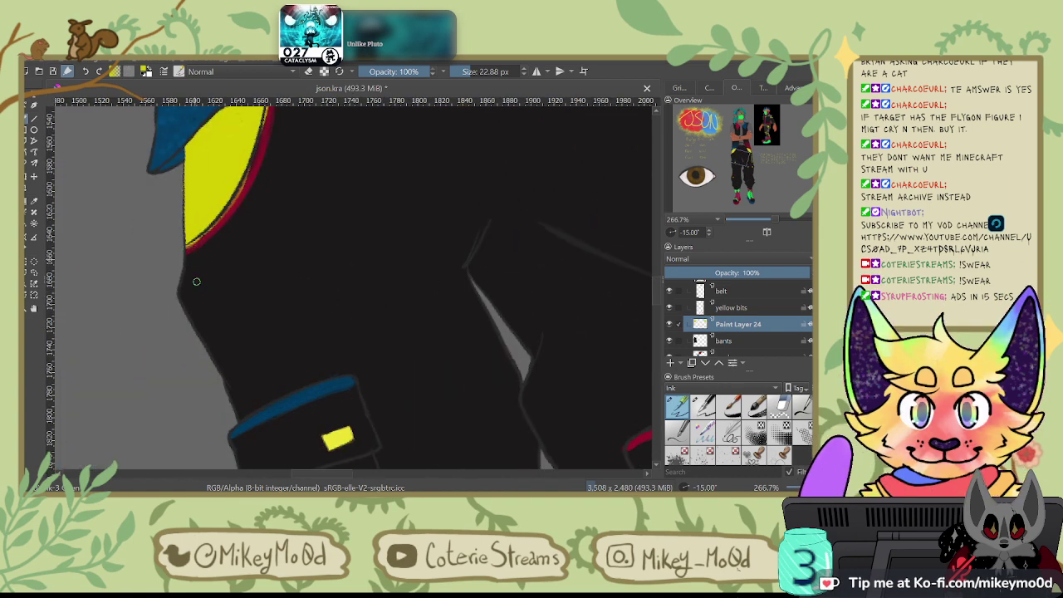
{"action": "scroll", "coordinate": [434, 280], "scroll_direction": "down", "scroll_amount": 10}
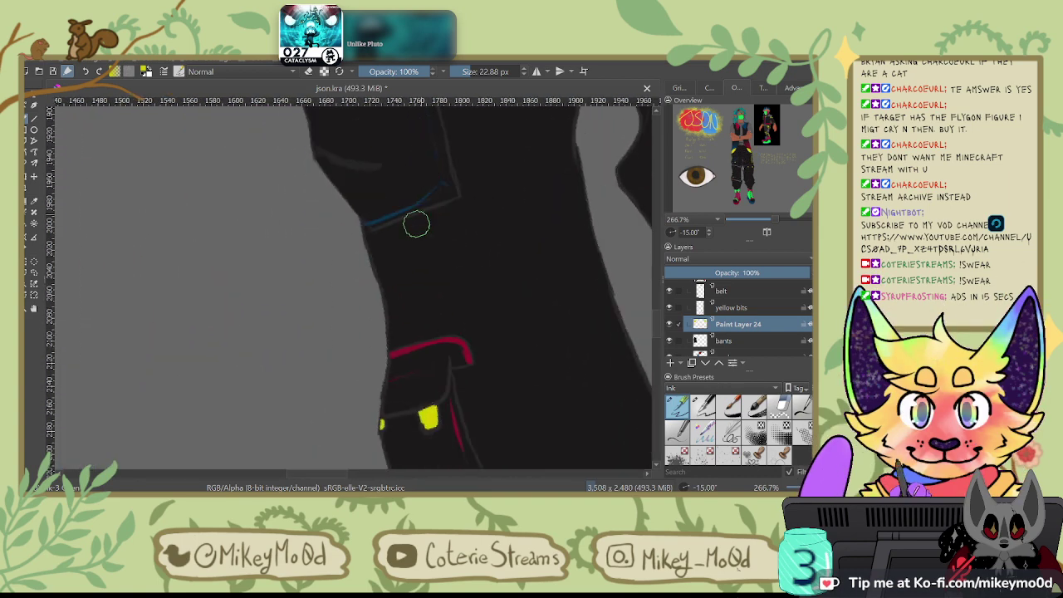
{"action": "mouse_move", "coordinate": [384, 234]}
{"action": "left_mouse_down"}
{"action": "mouse_move", "coordinate": [402, 276]}
{"action": "mouse_move", "coordinate": [403, 327]}
{"action": "left_mouse_up"}
Step: Draw a yellow stripe along the outer calf from below the small magenta-trimmed pocket to the trouser cuff
{"action": "left_click_drag", "start_coordinate": [453, 428], "coordinate": [474, 215]}
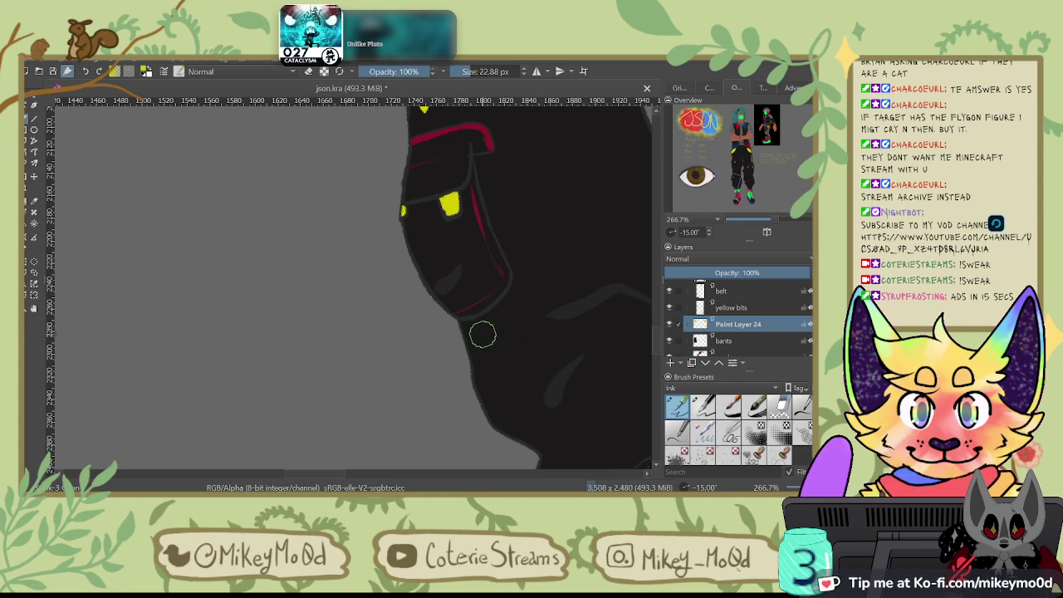
{"action": "mouse_move", "coordinate": [482, 334]}
{"action": "left_mouse_down"}
{"action": "mouse_move", "coordinate": [523, 426]}
{"action": "mouse_move", "coordinate": [538, 433]}
{"action": "left_mouse_up"}
{"action": "left_click_drag", "start_coordinate": [548, 434], "coordinate": [399, 230]}
{"action": "key", "text": "ctrl+z"}
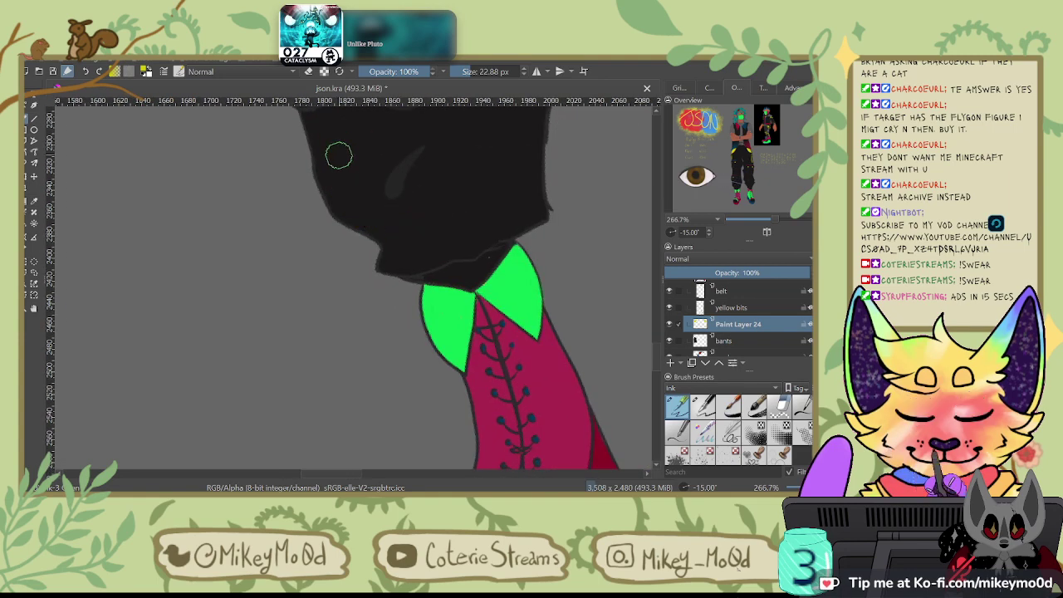
{"action": "scroll", "coordinate": [357, 200], "scroll_direction": "up", "scroll_amount": 3}
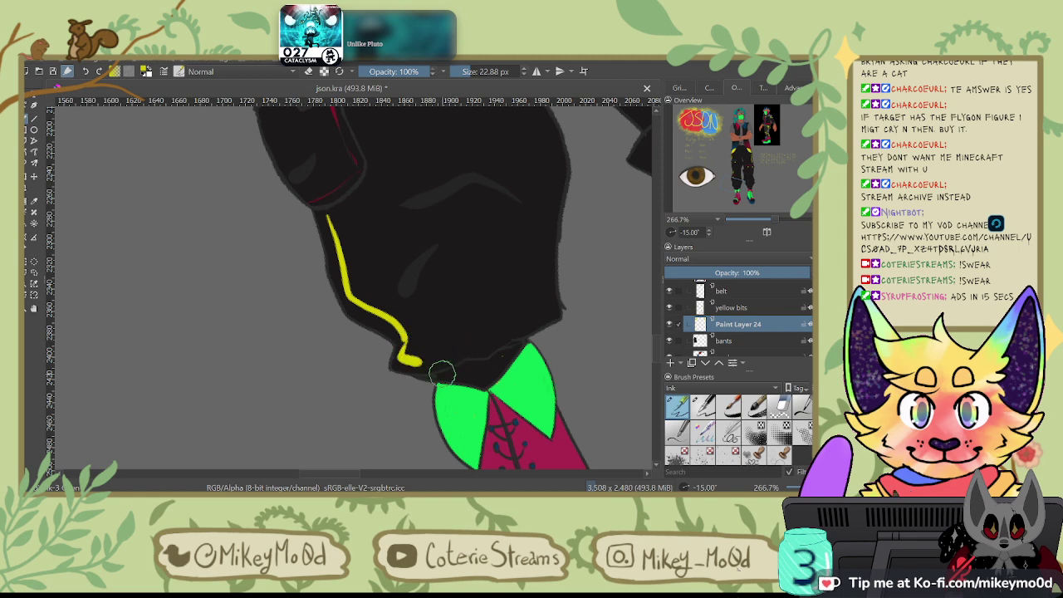
{"action": "left_click_drag", "start_coordinate": [419, 364], "coordinate": [429, 363]}
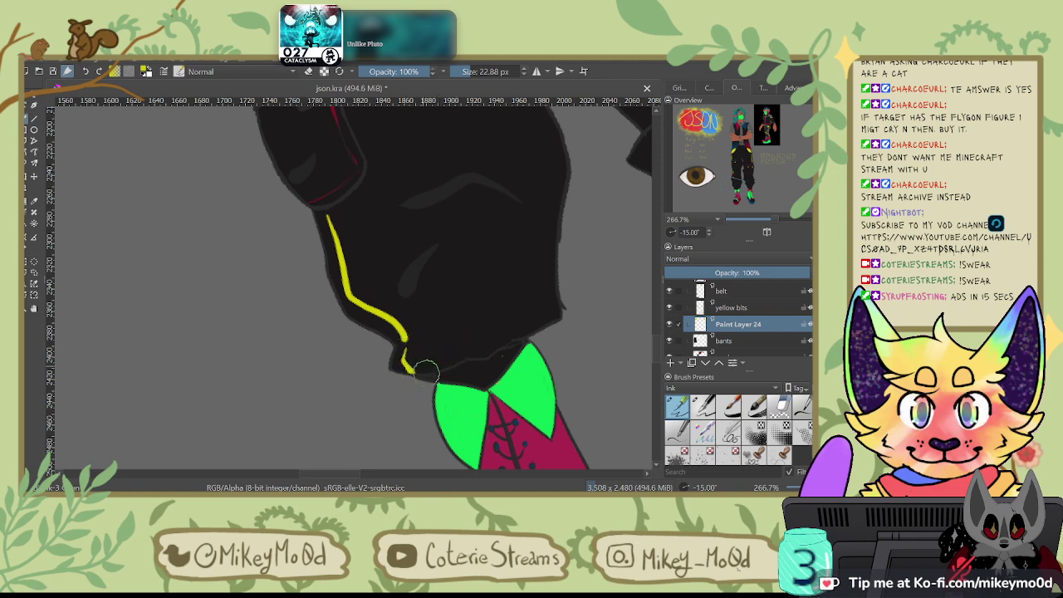
Step: Draw a tapered yellow stripe down the opposite leg's outer edge, from the large magenta-trimmed cargo pocket to the fold below it
{"action": "left_click_drag", "start_coordinate": [588, 236], "coordinate": [439, 351]}
{"action": "left_click_drag", "start_coordinate": [613, 253], "coordinate": [505, 325]}
{"action": "left_click_drag", "start_coordinate": [608, 151], "coordinate": [505, 299]}
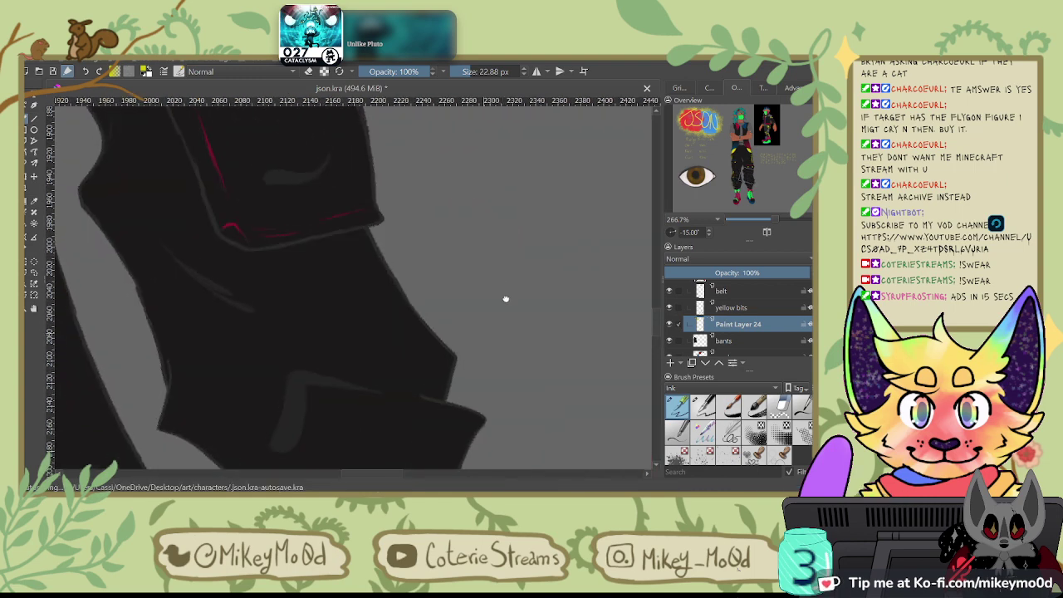
{"action": "left_click_drag", "start_coordinate": [485, 185], "coordinate": [492, 301]}
{"action": "mouse_move", "coordinate": [453, 160]}
{"action": "left_mouse_down"}
{"action": "mouse_move", "coordinate": [498, 304]}
{"action": "mouse_move", "coordinate": [507, 160]}
{"action": "left_mouse_up"}
{"action": "mouse_move", "coordinate": [489, 335]}
{"action": "left_mouse_down"}
{"action": "mouse_move", "coordinate": [482, 222]}
{"action": "mouse_move", "coordinate": [519, 345]}
{"action": "mouse_move", "coordinate": [540, 366]}
{"action": "left_mouse_up"}
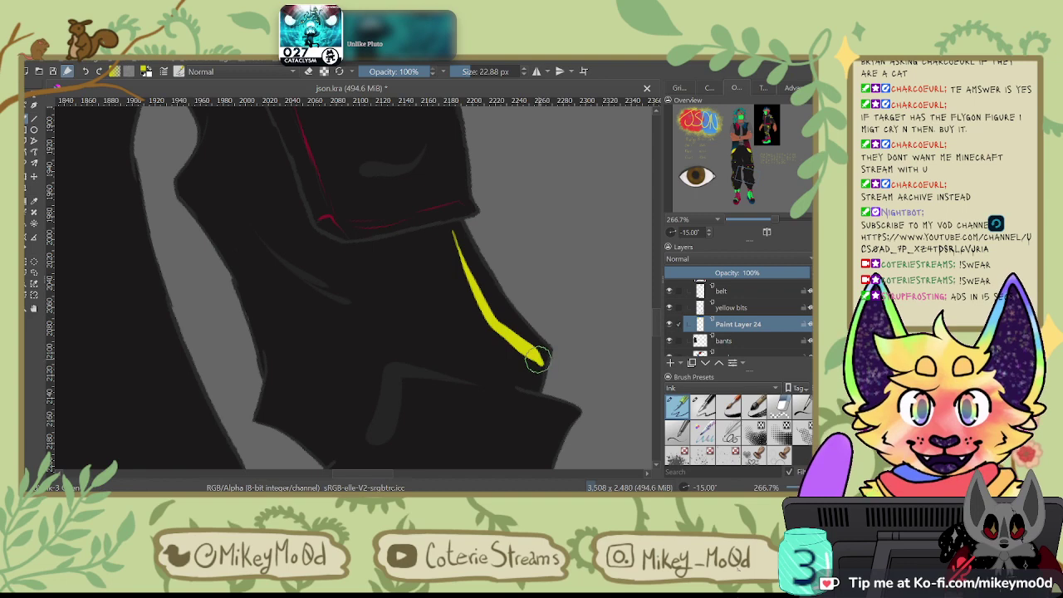
{"action": "key", "text": "ctrl+z"}
{"action": "mouse_move", "coordinate": [456, 241]}
{"action": "left_mouse_down"}
{"action": "mouse_move", "coordinate": [490, 313]}
{"action": "mouse_move", "coordinate": [544, 372]}
{"action": "left_mouse_up"}
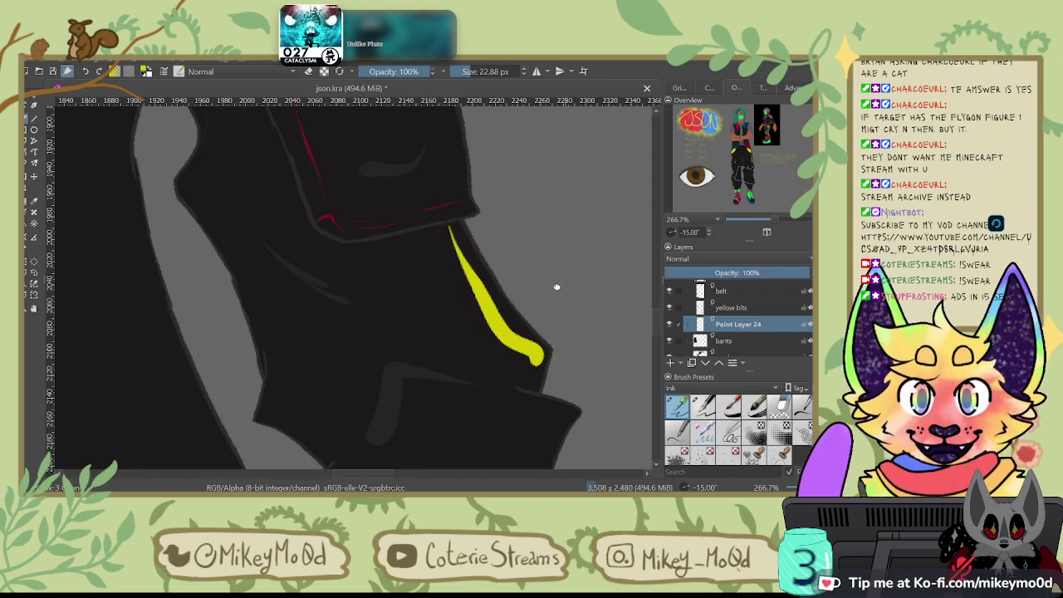
Step: Continue the yellow side stripe along the lower fold of the same leg towards the cuff above the green shoe
{"action": "left_click_drag", "start_coordinate": [555, 287], "coordinate": [544, 196]}
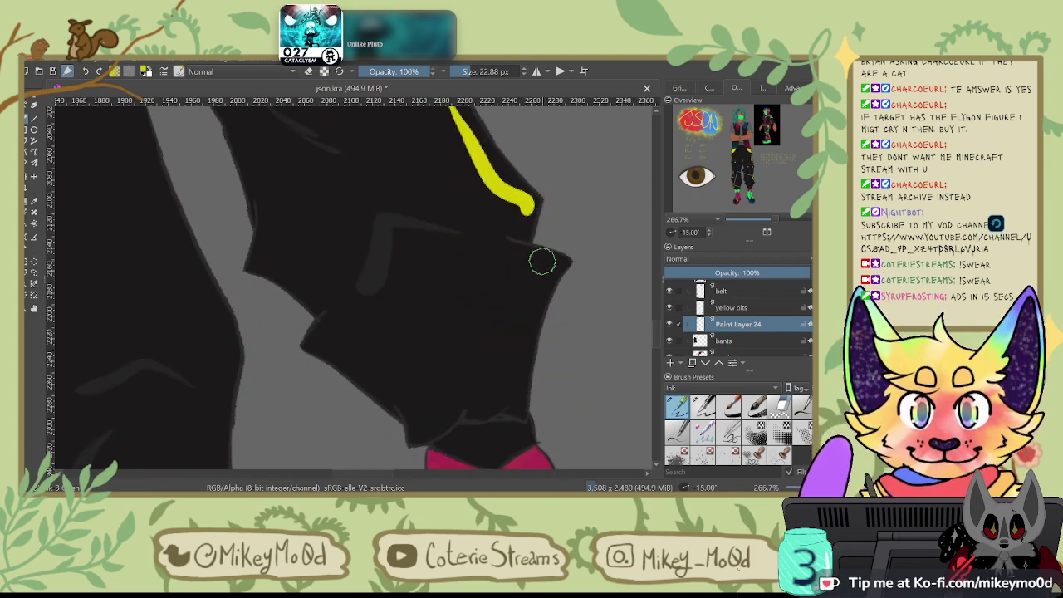
{"action": "left_click_drag", "start_coordinate": [546, 258], "coordinate": [514, 366]}
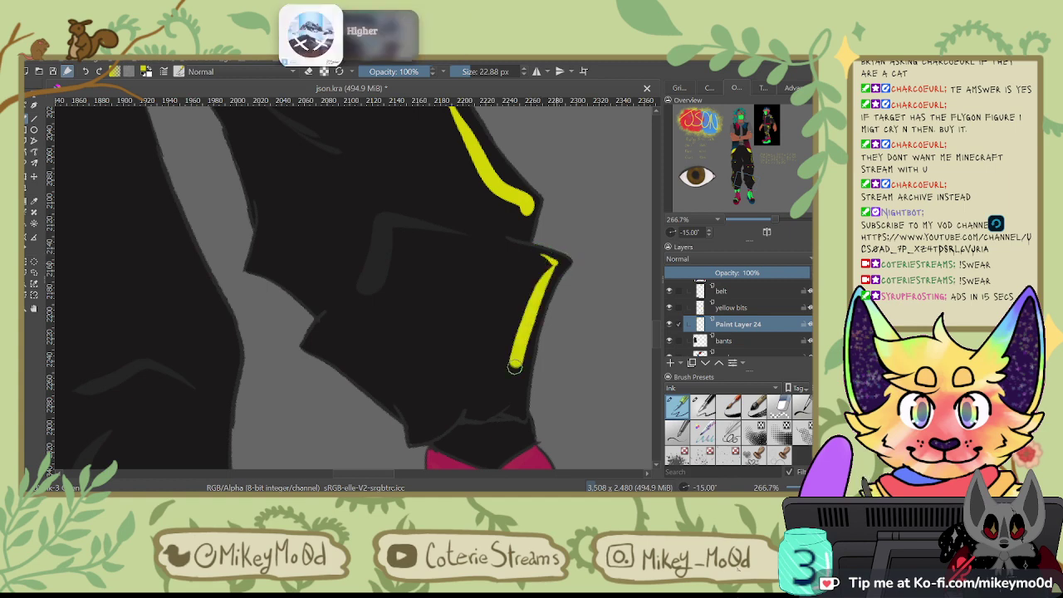
{"action": "mouse_move", "coordinate": [530, 216]}
{"action": "left_mouse_down"}
{"action": "mouse_move", "coordinate": [526, 353]}
{"action": "mouse_move", "coordinate": [538, 410]}
{"action": "left_mouse_up"}
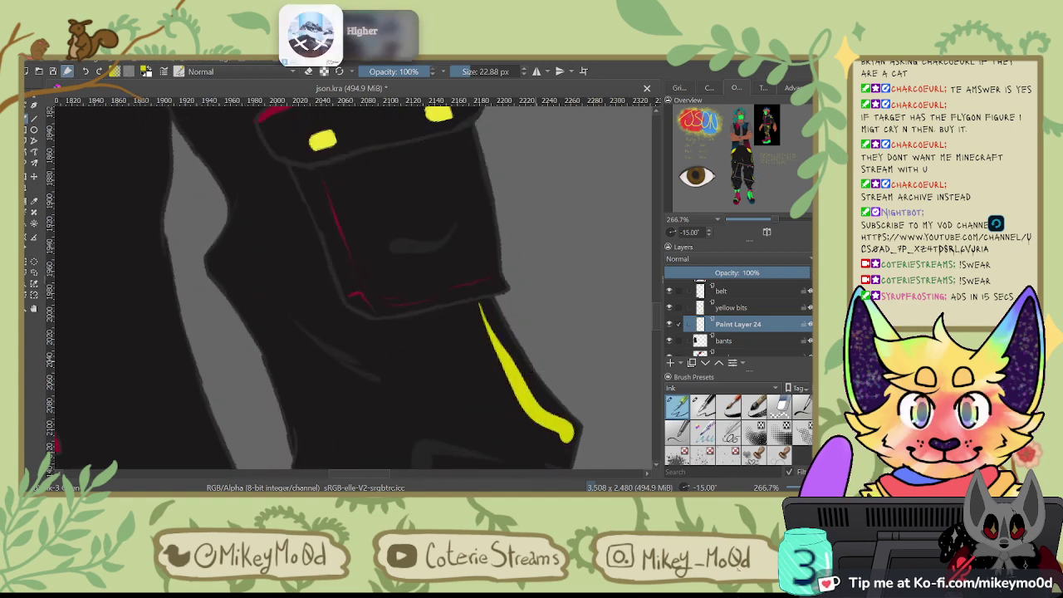
Step: Examine the yellow trouser stripes on the whole character and compare them with the reference figure
{"action": "scroll", "coordinate": [531, 361], "scroll_direction": "down", "scroll_amount": 1}
{"action": "scroll", "coordinate": [534, 362], "scroll_direction": "down", "scroll_amount": 7}
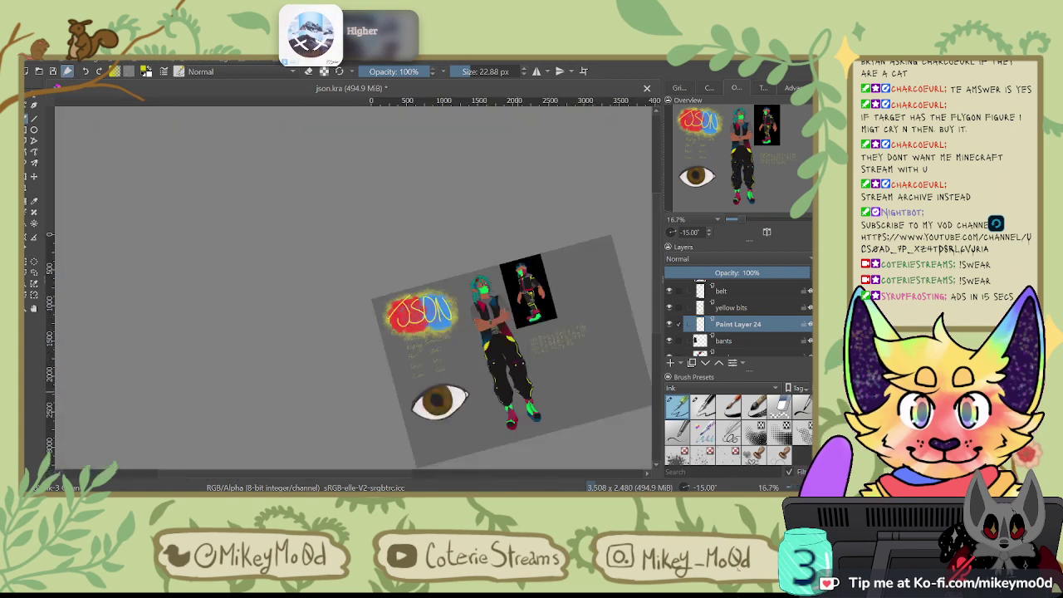
{"action": "scroll", "coordinate": [530, 396], "scroll_direction": "up", "scroll_amount": 4}
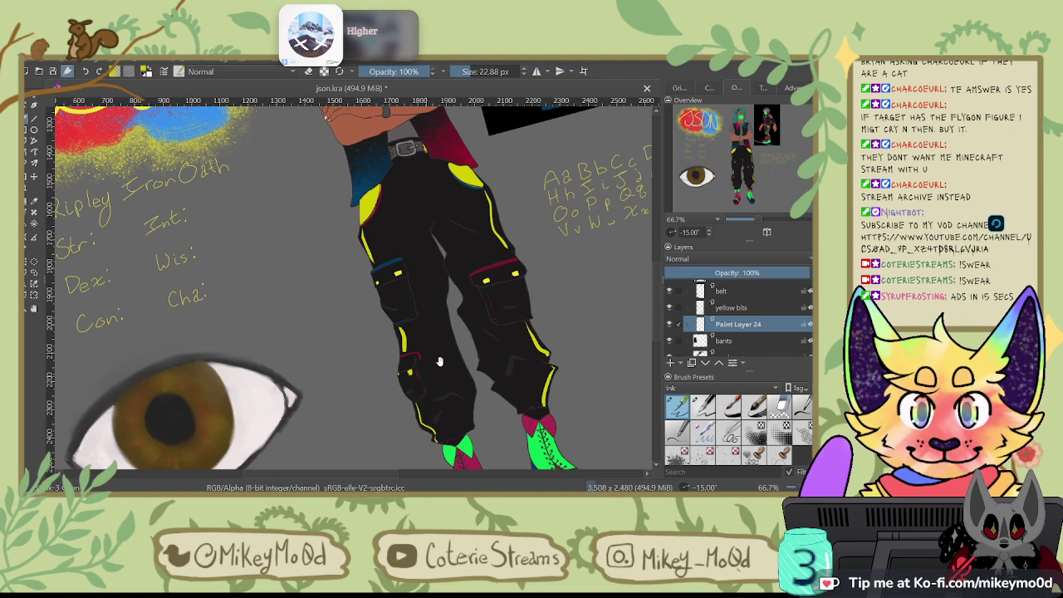
{"action": "left_click_drag", "start_coordinate": [466, 344], "coordinate": [408, 405]}
{"action": "left_click", "coordinate": [770, 133]}
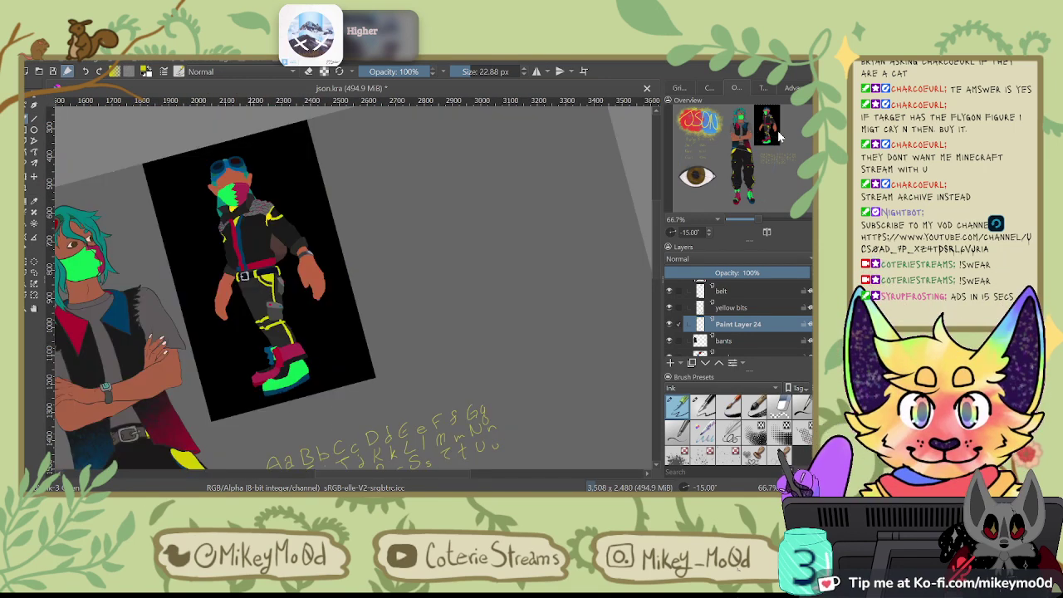
{"action": "left_click", "coordinate": [745, 170]}
Step: Rotate the canvas to 45° and draw a thin curved yellow band across each trouser leg around the knees
{"action": "key", "text": "6"}
{"action": "key", "text": "6"}
{"action": "key", "text": "6"}
{"action": "key", "text": "6"}
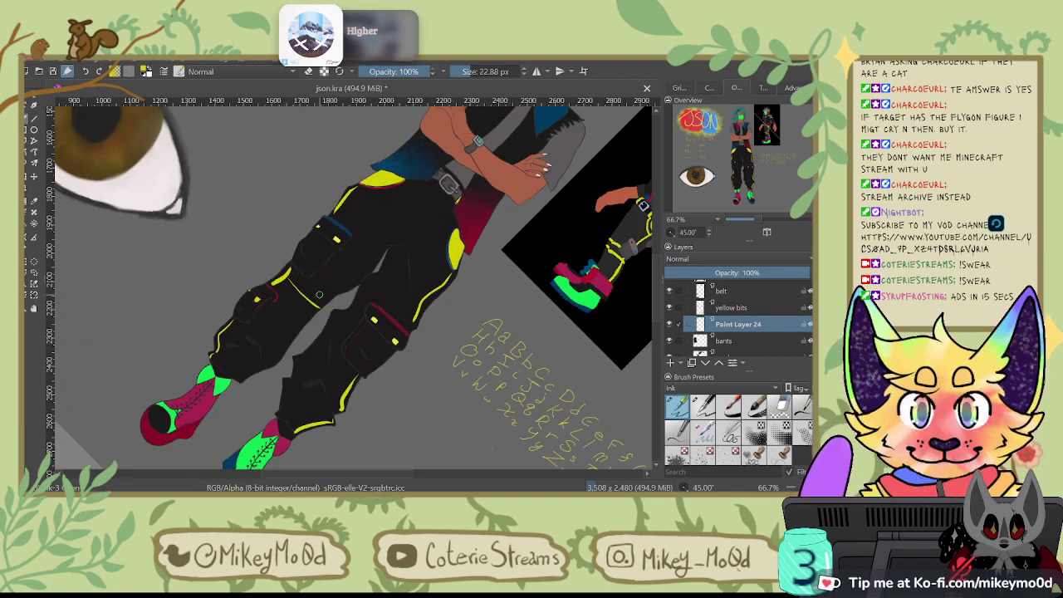
{"action": "scroll", "coordinate": [320, 294], "scroll_direction": "up", "scroll_amount": 3}
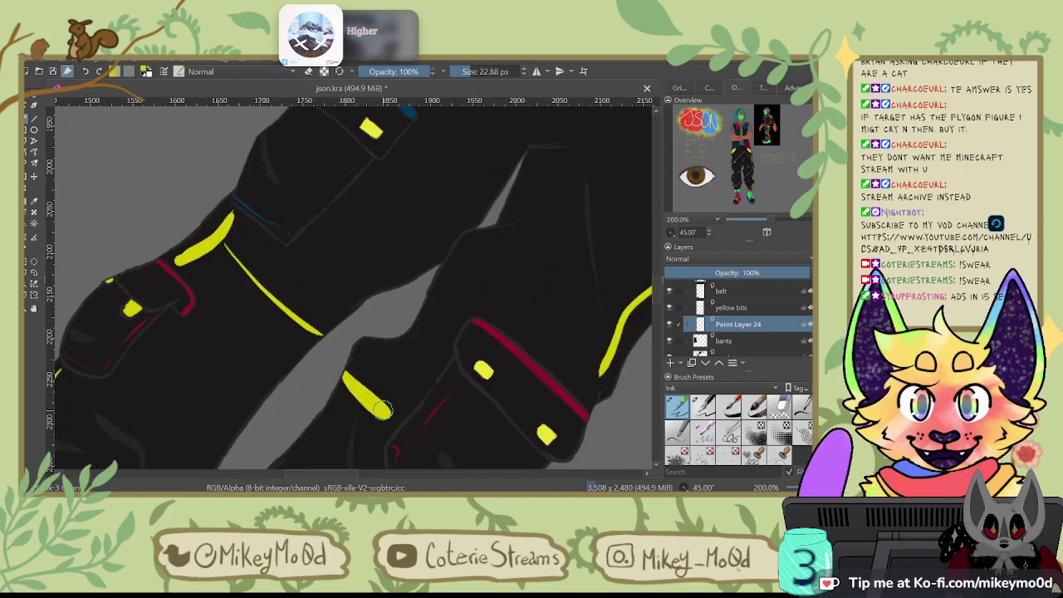
{"action": "mouse_move", "coordinate": [347, 369]}
{"action": "left_mouse_down"}
{"action": "mouse_move", "coordinate": [391, 415]}
{"action": "mouse_move", "coordinate": [354, 367]}
{"action": "left_mouse_up"}
{"action": "key", "text": "ctrl+z"}
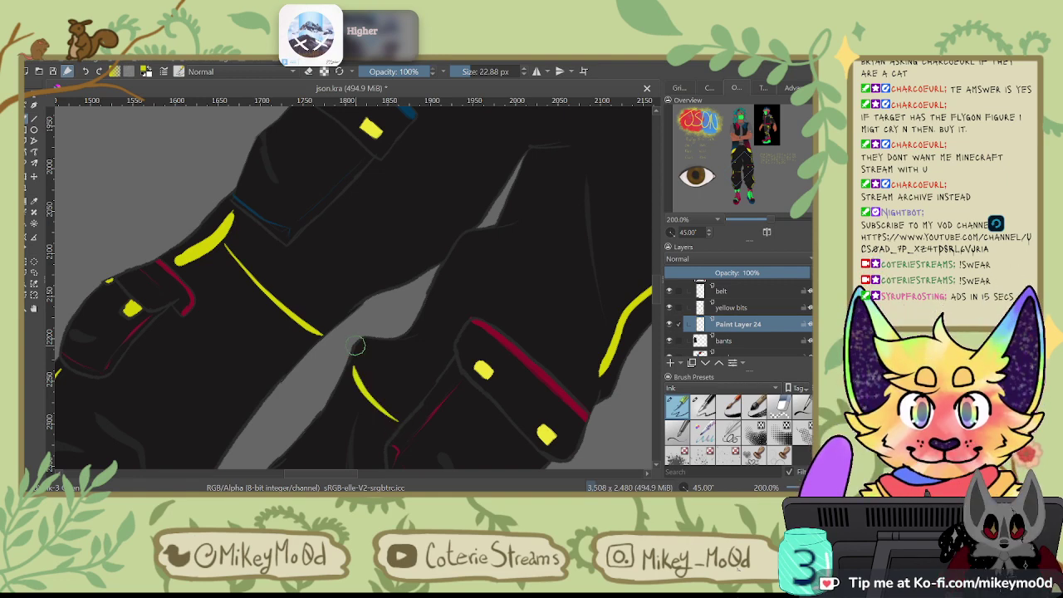
Step: Draw a second yellow band parallel to and above the first one on each trouser leg
{"action": "left_click_drag", "start_coordinate": [235, 223], "coordinate": [320, 309]}
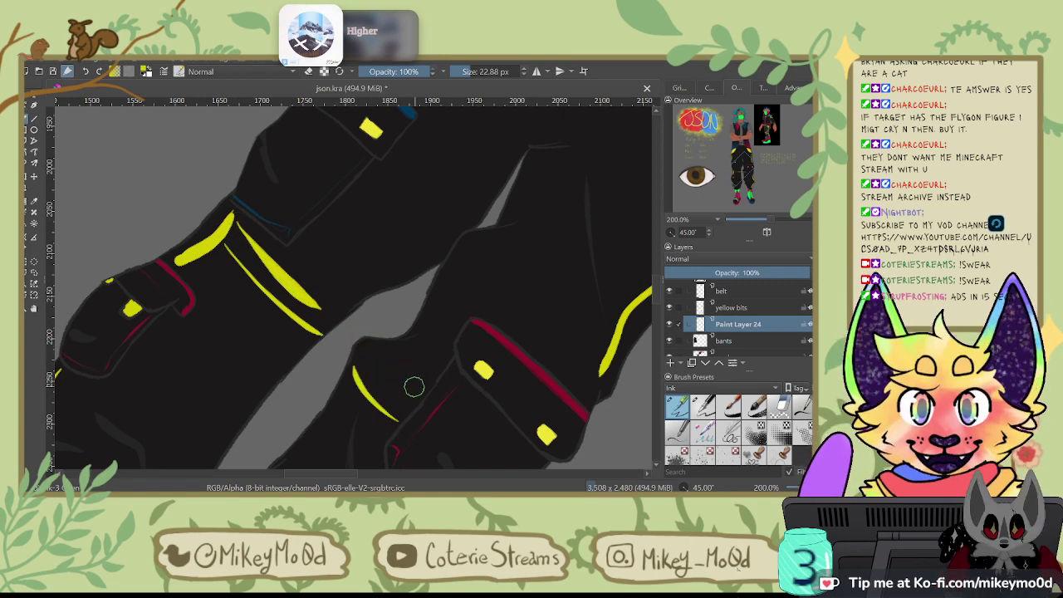
{"action": "key", "text": "ctrl+z"}
{"action": "left_click_drag", "start_coordinate": [238, 222], "coordinate": [332, 315]}
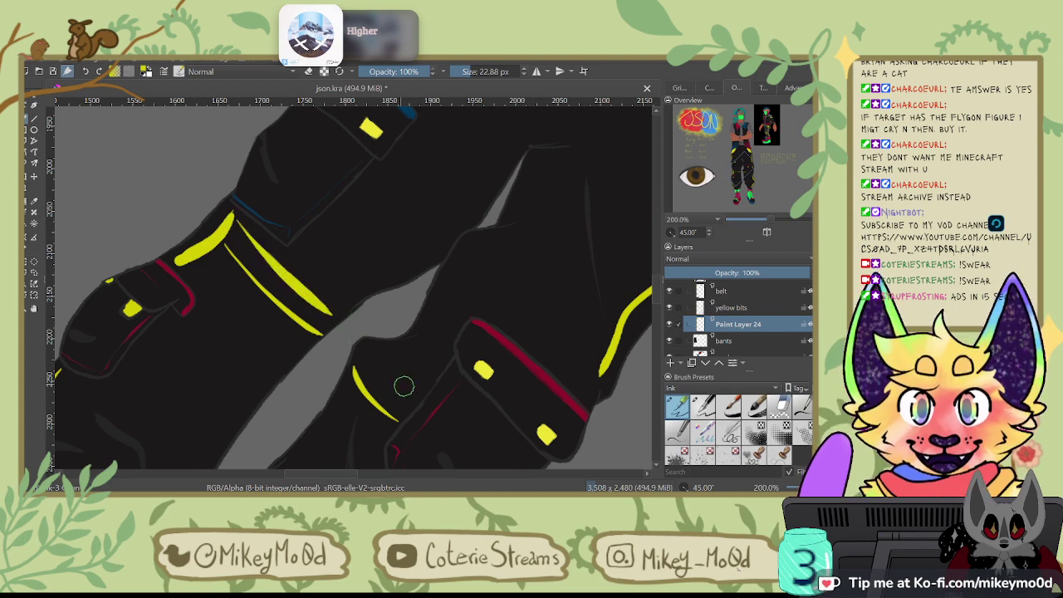
{"action": "key", "text": "ctrl+z"}
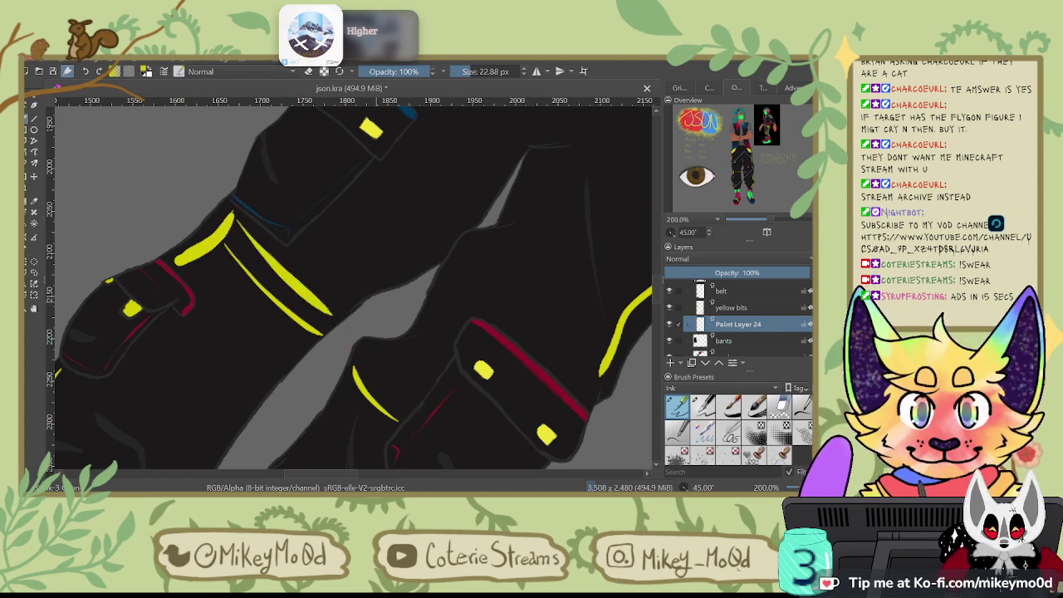
{"action": "left_click_drag", "start_coordinate": [384, 366], "coordinate": [411, 400]}
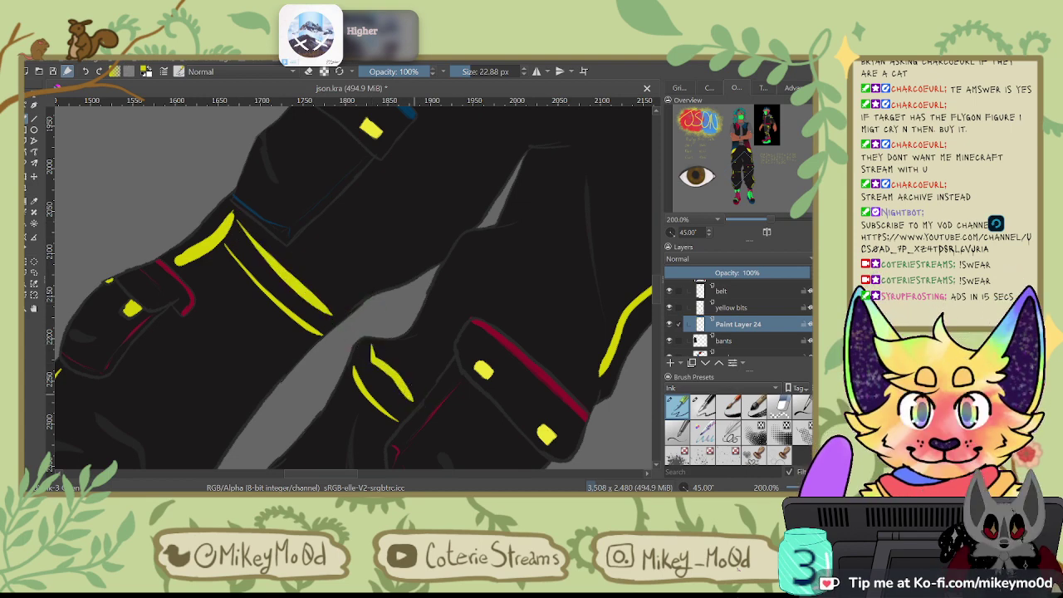
Step: Straighten the canvas and examine the yellow knee bands on the whole character against the reference figure
{"action": "scroll", "coordinate": [414, 395], "scroll_direction": "down", "scroll_amount": 3}
{"action": "key", "text": "4"}
{"action": "key", "text": "4"}
{"action": "key", "text": "4"}
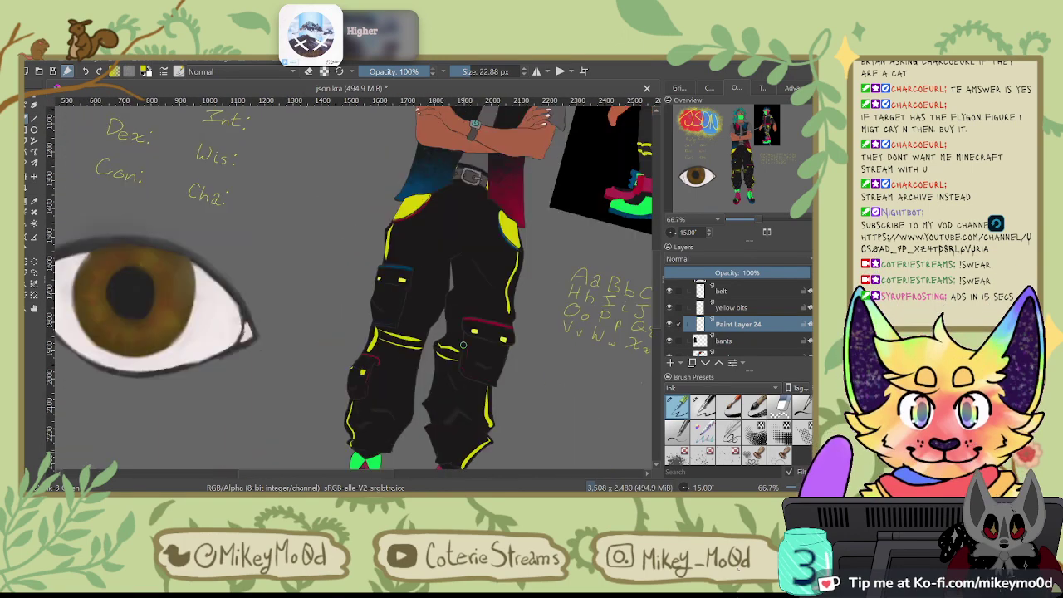
{"action": "scroll", "coordinate": [473, 315], "scroll_direction": "down", "scroll_amount": 2}
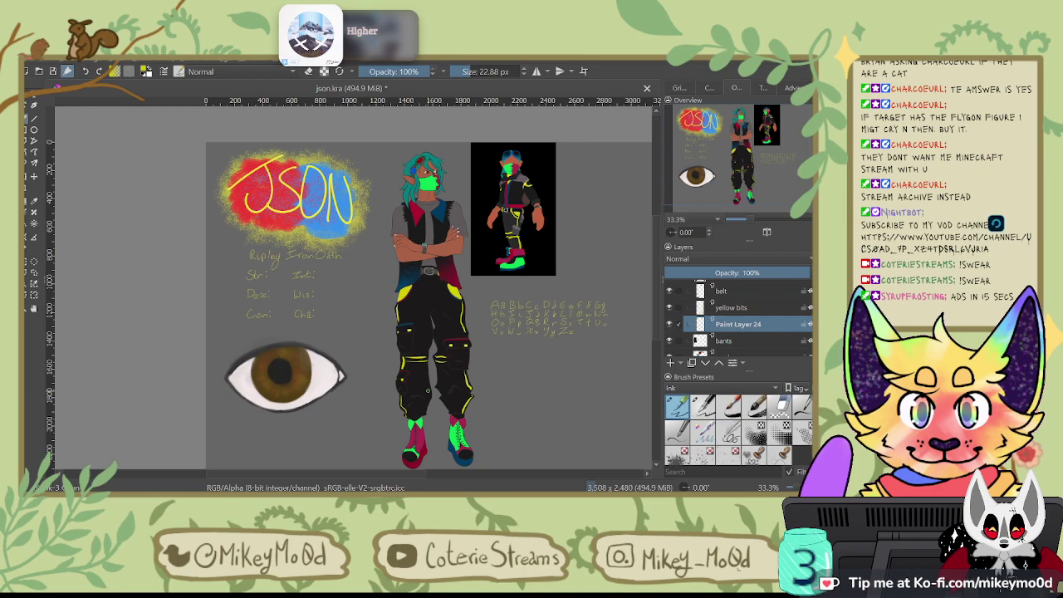
{"action": "scroll", "coordinate": [426, 391], "scroll_direction": "up", "scroll_amount": 3}
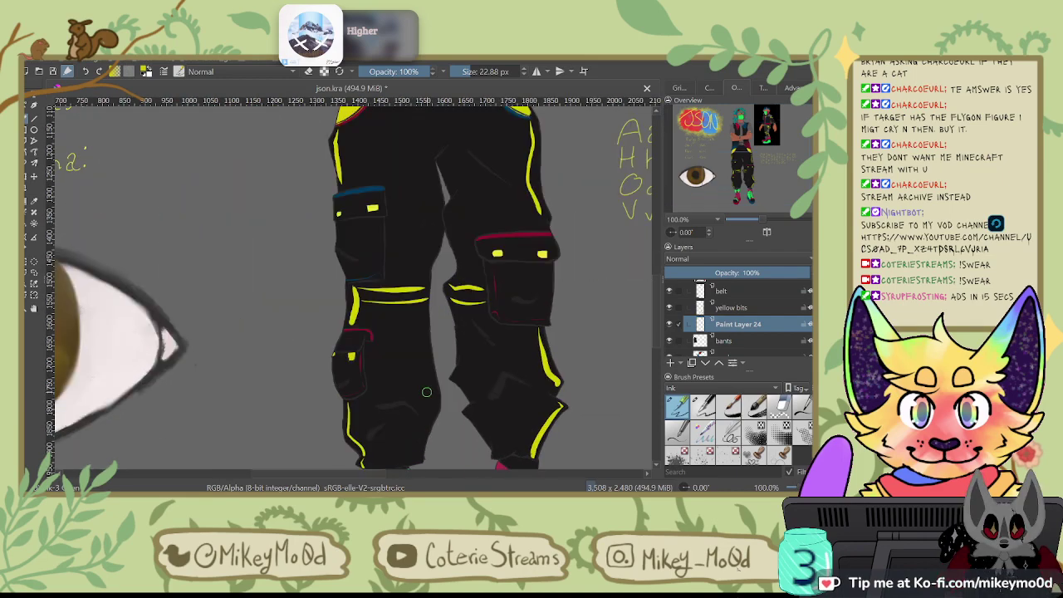
{"action": "scroll", "coordinate": [426, 391], "scroll_direction": "down", "scroll_amount": 3}
{"action": "scroll", "coordinate": [424, 392], "scroll_direction": "up", "scroll_amount": 3}
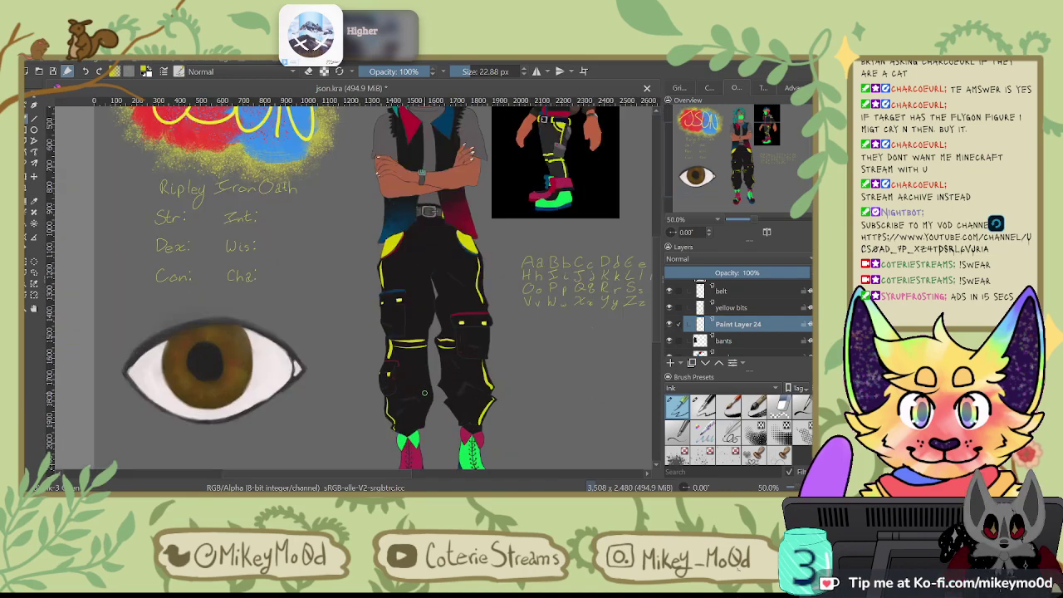
{"action": "scroll", "coordinate": [420, 396], "scroll_direction": "down", "scroll_amount": 3}
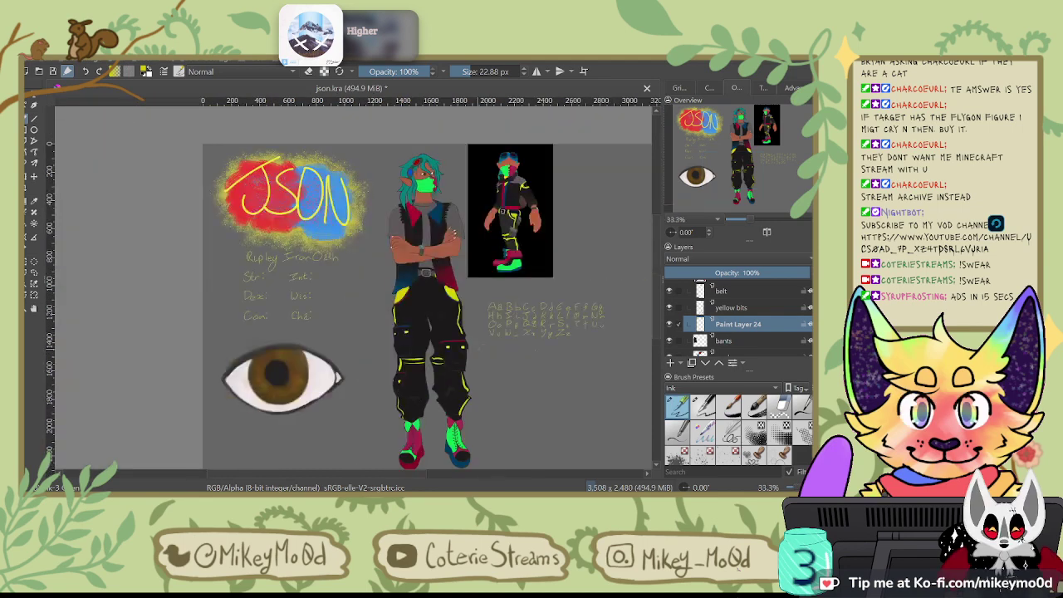
Step: Draw a short vertical yellow line down the front of each of the three cargo pockets on the trouser legs
{"action": "scroll", "coordinate": [479, 353], "scroll_direction": "up", "scroll_amount": 1}
{"action": "scroll", "coordinate": [404, 413], "scroll_direction": "up", "scroll_amount": 3}
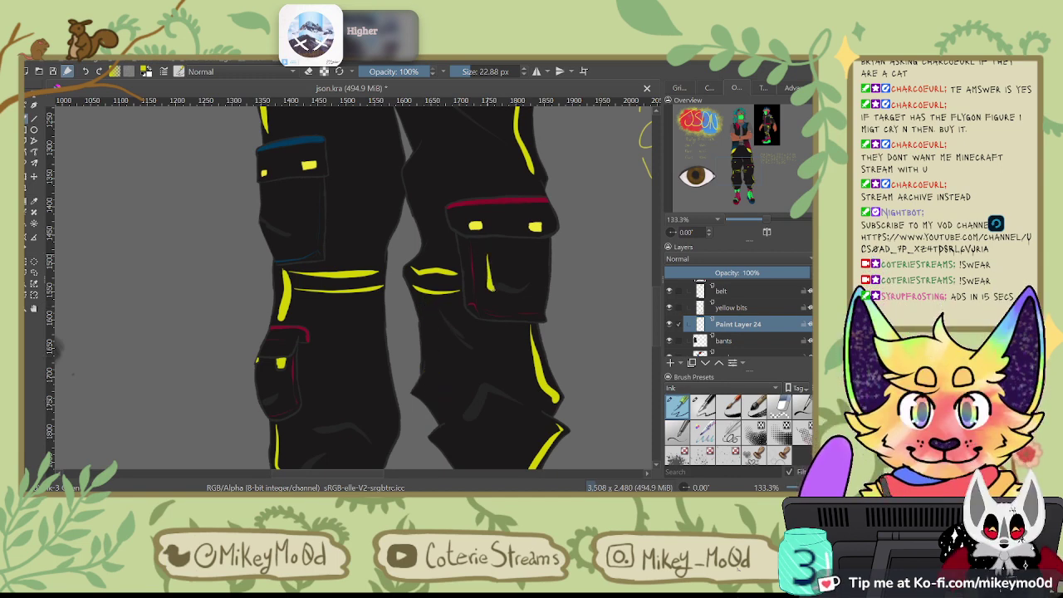
{"action": "left_click_drag", "start_coordinate": [306, 229], "coordinate": [304, 192]}
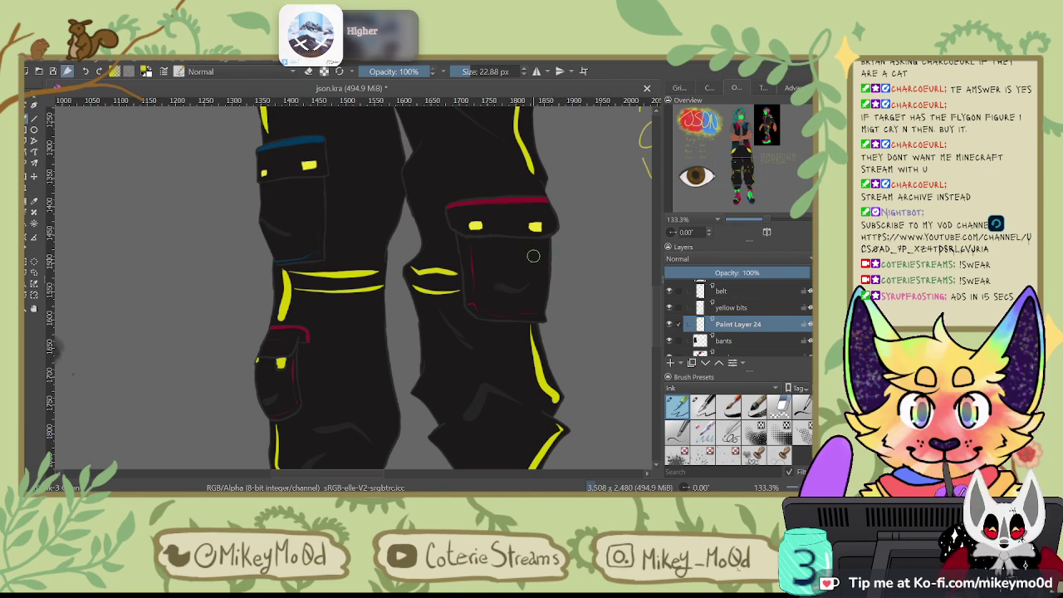
{"action": "left_click_drag", "start_coordinate": [484, 291], "coordinate": [482, 248]}
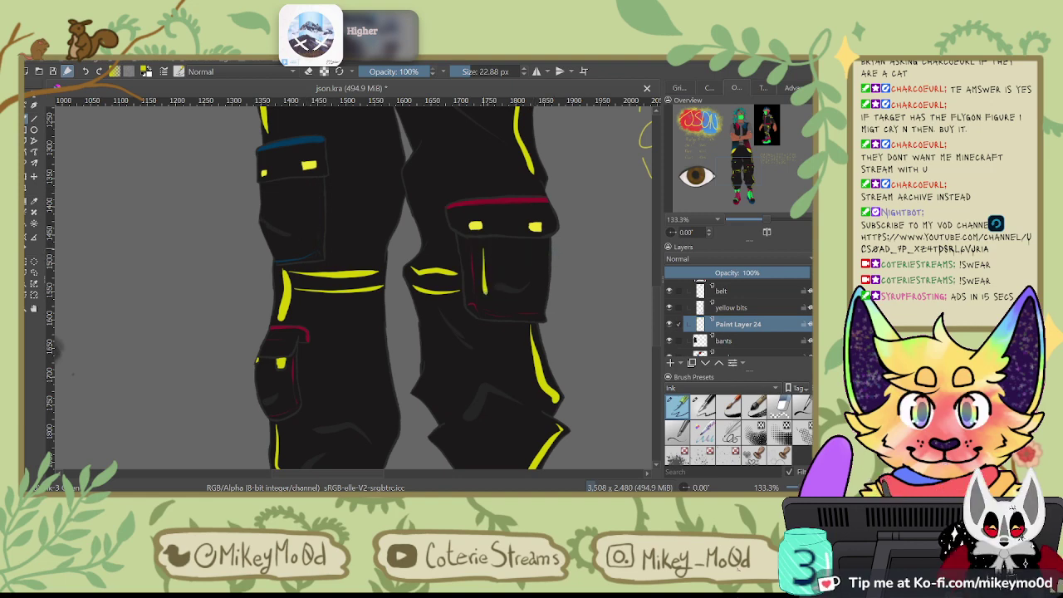
{"action": "left_click_drag", "start_coordinate": [308, 189], "coordinate": [304, 243]}
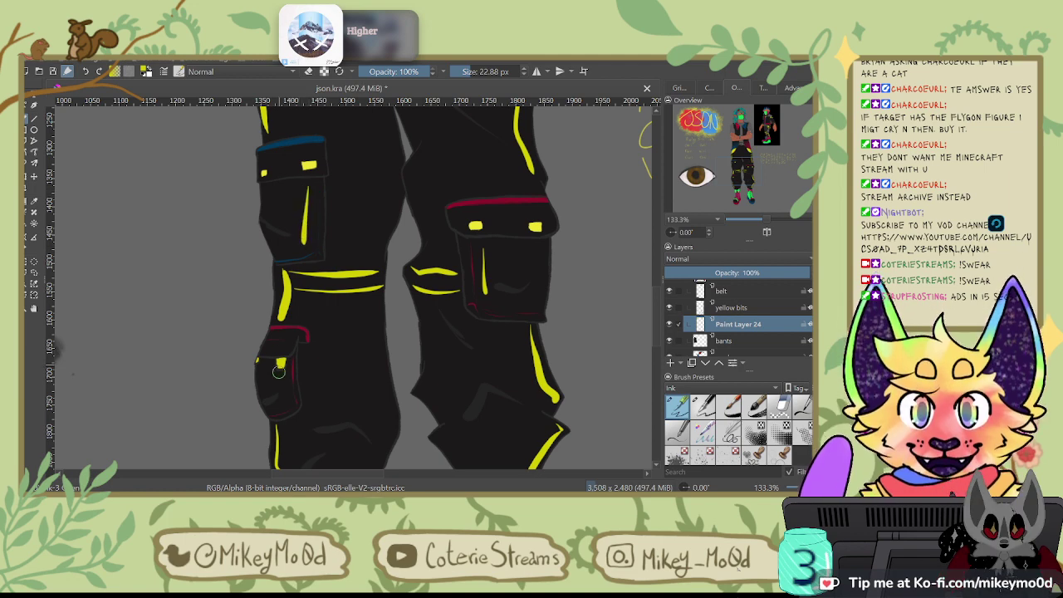
{"action": "left_click_drag", "start_coordinate": [281, 374], "coordinate": [282, 389]}
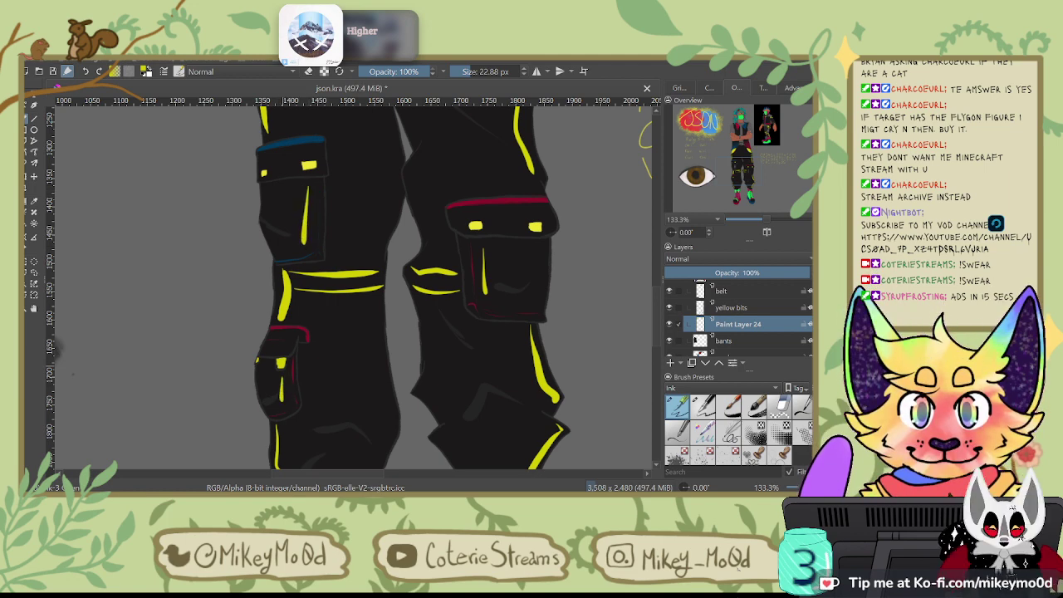
Step: Rotate the canvas to 90° and draw a thin yellow line along the waistband just above the belt
{"action": "left_click_drag", "start_coordinate": [511, 332], "coordinate": [507, 426]}
{"action": "left_click_drag", "start_coordinate": [492, 279], "coordinate": [497, 413]}
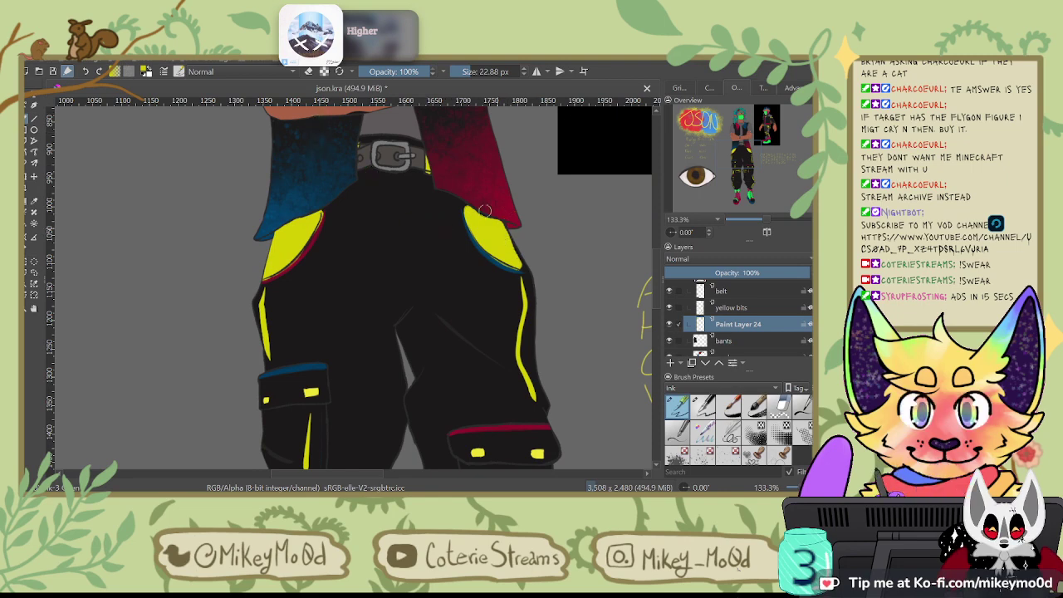
{"action": "key", "text": "6"}
{"action": "key", "text": "6"}
{"action": "key", "text": "6"}
{"action": "key", "text": "6"}
{"action": "key", "text": "6"}
{"action": "key", "text": "6"}
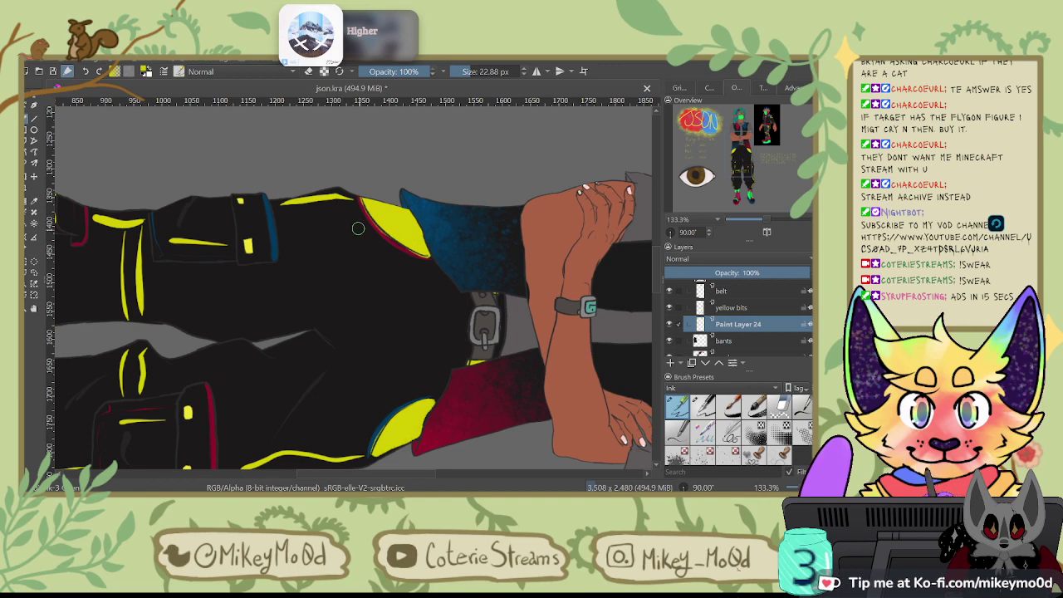
{"action": "left_click_drag", "start_coordinate": [349, 215], "coordinate": [343, 393]}
{"action": "key", "text": "ctrl+z"}
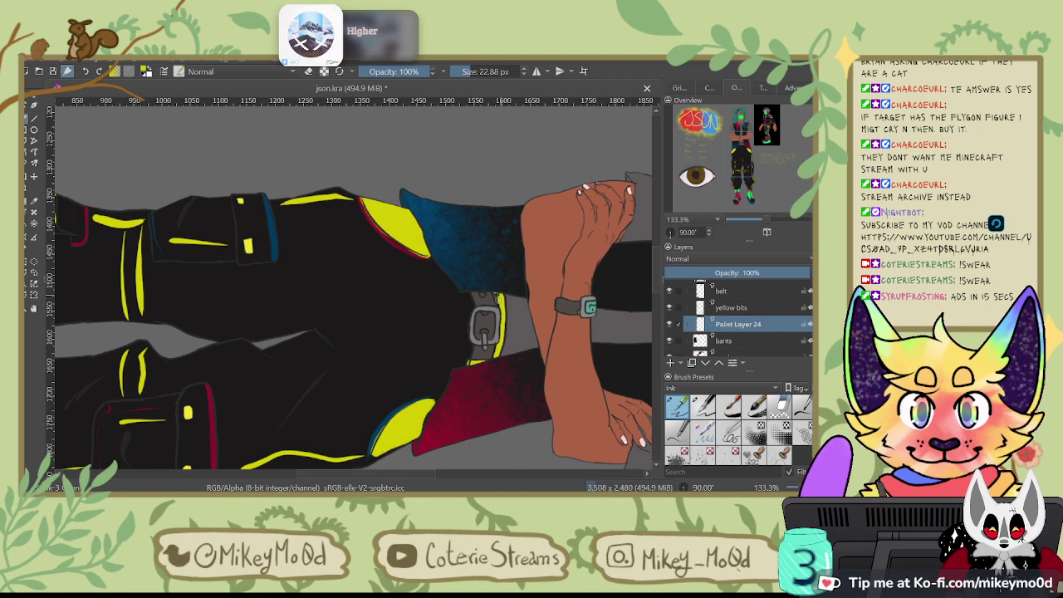
Step: Straighten the canvas and examine the yellow waistband line on the whole character and around the belt
{"action": "key", "text": "4"}
{"action": "key", "text": "4"}
{"action": "key", "text": "4"}
{"action": "key", "text": "4"}
{"action": "key", "text": "4"}
{"action": "scroll", "coordinate": [491, 269], "scroll_direction": "down", "scroll_amount": 5}
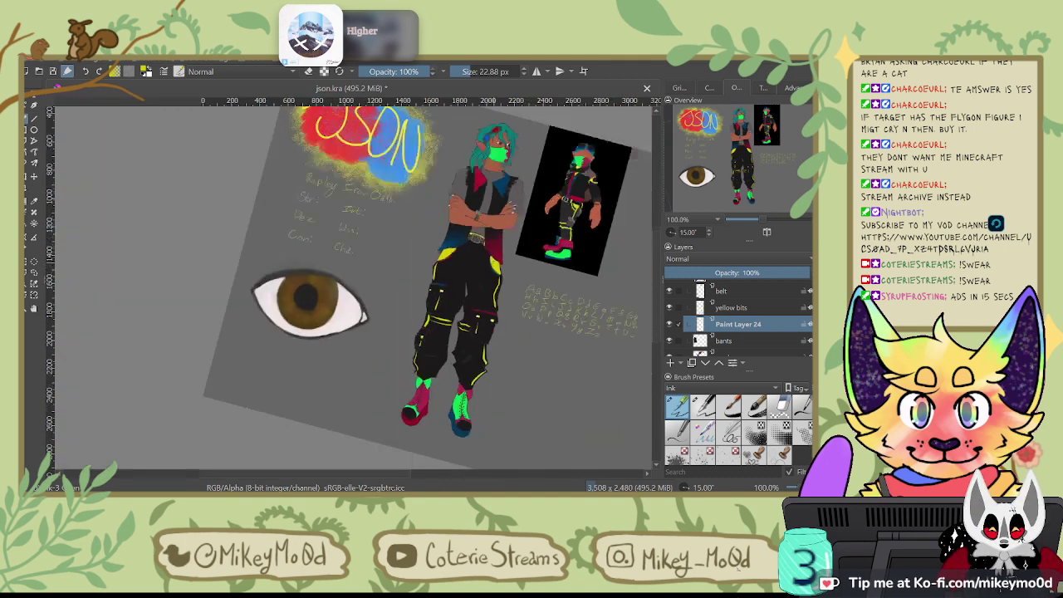
{"action": "key", "text": "4"}
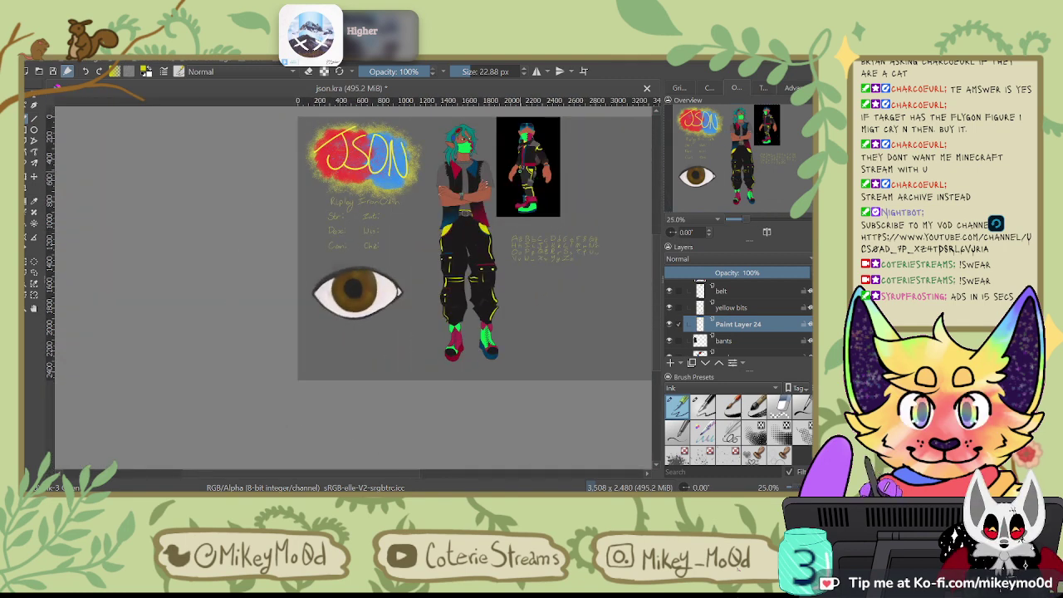
{"action": "scroll", "coordinate": [490, 184], "scroll_direction": "up", "scroll_amount": 4}
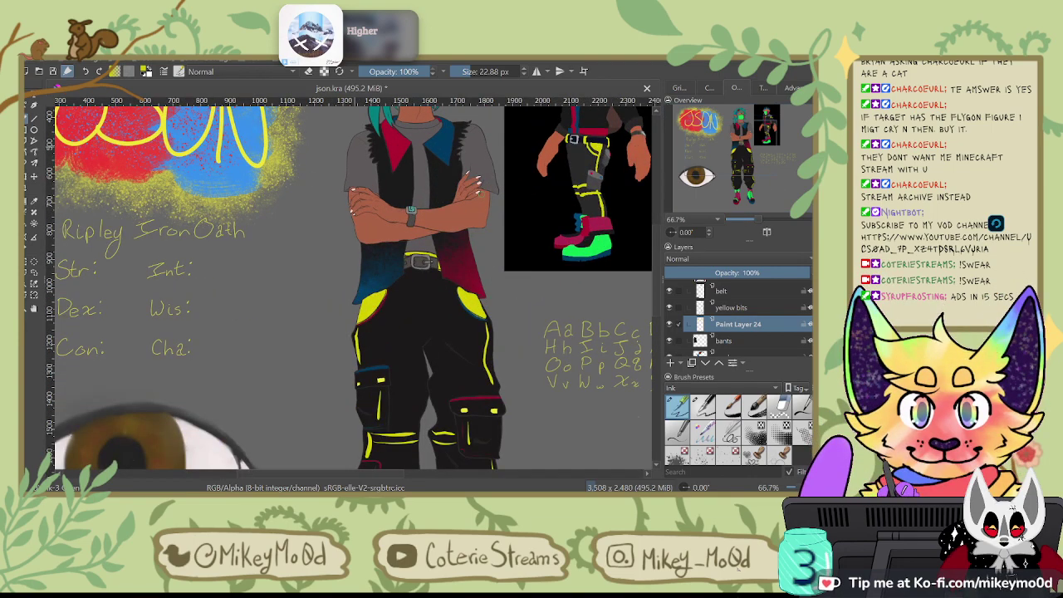
{"action": "scroll", "coordinate": [482, 195], "scroll_direction": "up", "scroll_amount": 1}
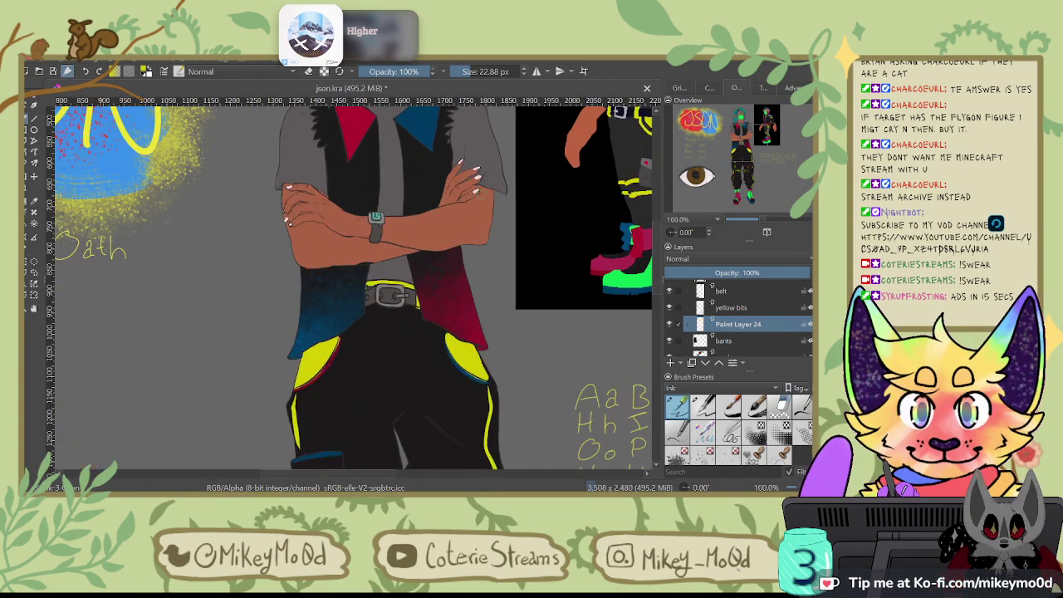
{"action": "scroll", "coordinate": [477, 197], "scroll_direction": "down", "scroll_amount": 1}
{"action": "scroll", "coordinate": [476, 197], "scroll_direction": "up", "scroll_amount": 1}
Step: Try a second yellow line along the lower edge of the belt with the canvas rotated to 90°
{"action": "key", "text": "6"}
{"action": "key", "text": "6"}
{"action": "key", "text": "6"}
{"action": "key", "text": "6"}
{"action": "key", "text": "6"}
{"action": "key", "text": "6"}
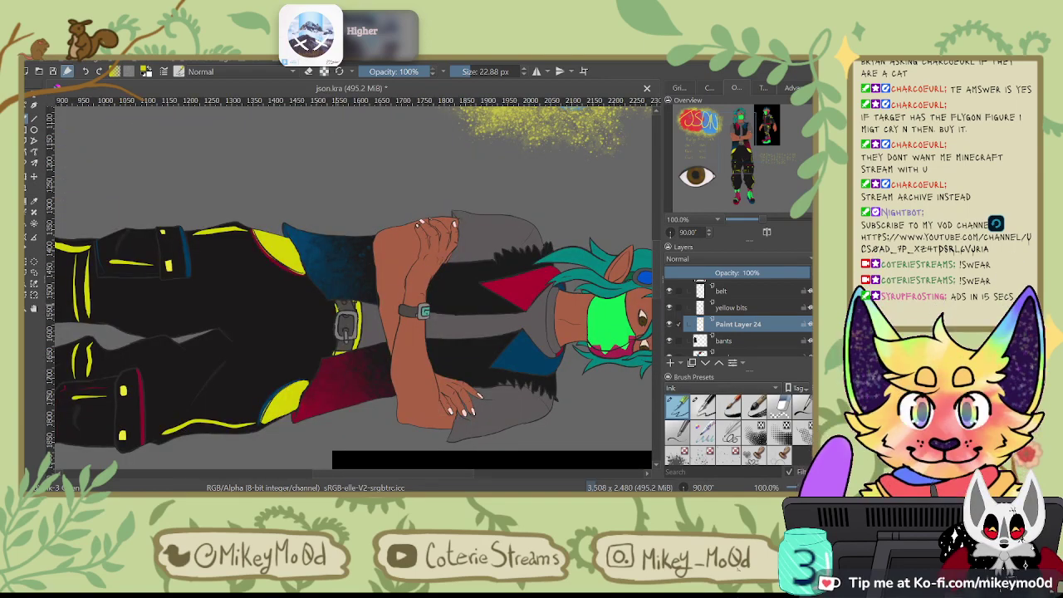
{"action": "left_click_drag", "start_coordinate": [336, 300], "coordinate": [336, 314]}
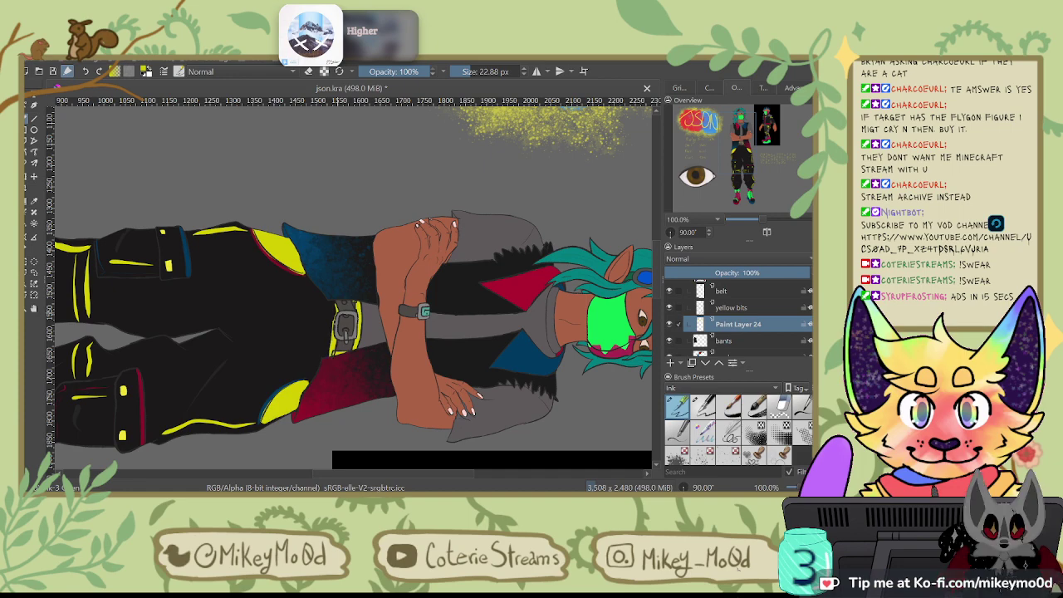
{"action": "key", "text": "ctrl+z"}
Step: Rotate the canvas to 75° and rework the yellow waistband line above the belt buckle
{"action": "key", "text": "5"}
{"action": "key", "text": "6"}
{"action": "key", "text": "6"}
{"action": "key", "text": "6"}
{"action": "key", "text": "6"}
{"action": "key", "text": "6"}
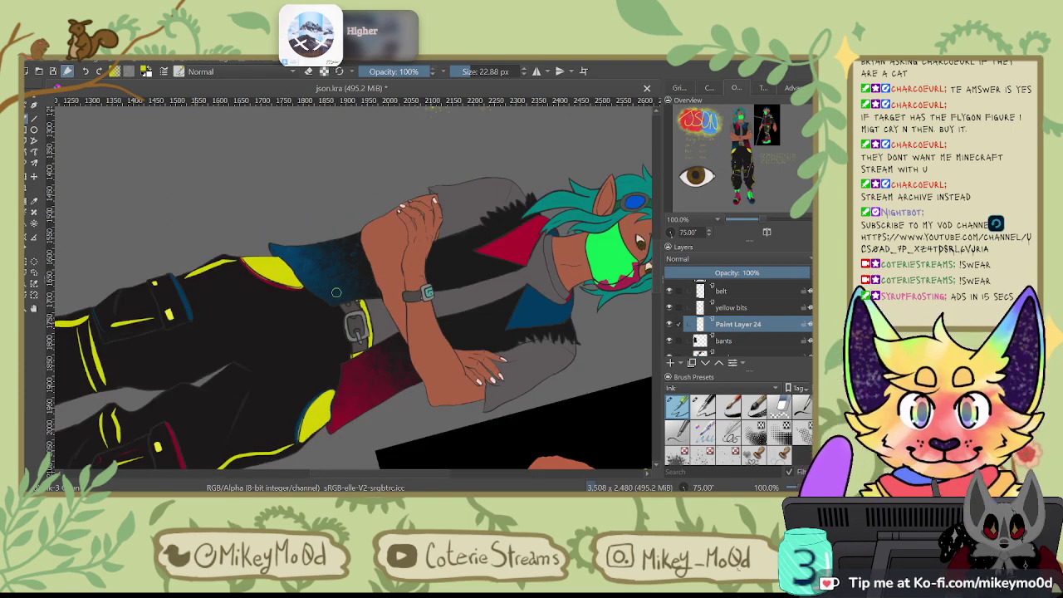
{"action": "left_click_drag", "start_coordinate": [337, 292], "coordinate": [365, 300]}
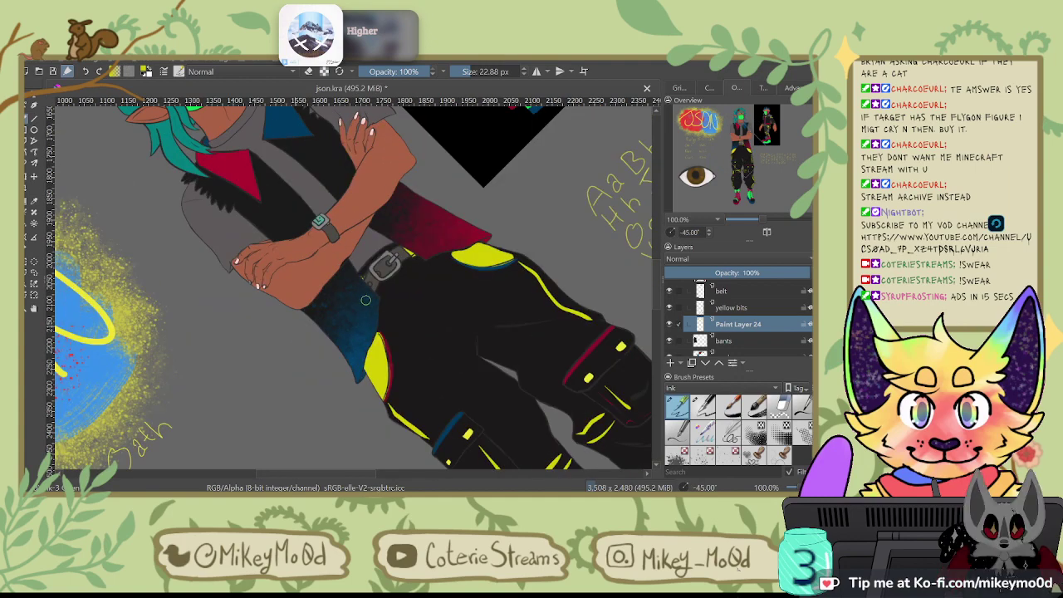
{"action": "key", "text": "6"}
{"action": "key", "text": "6"}
{"action": "key", "text": "6"}
{"action": "key", "text": "6"}
{"action": "key", "text": "6"}
{"action": "key", "text": "6"}
{"action": "key", "text": "6"}
{"action": "key", "text": "6"}
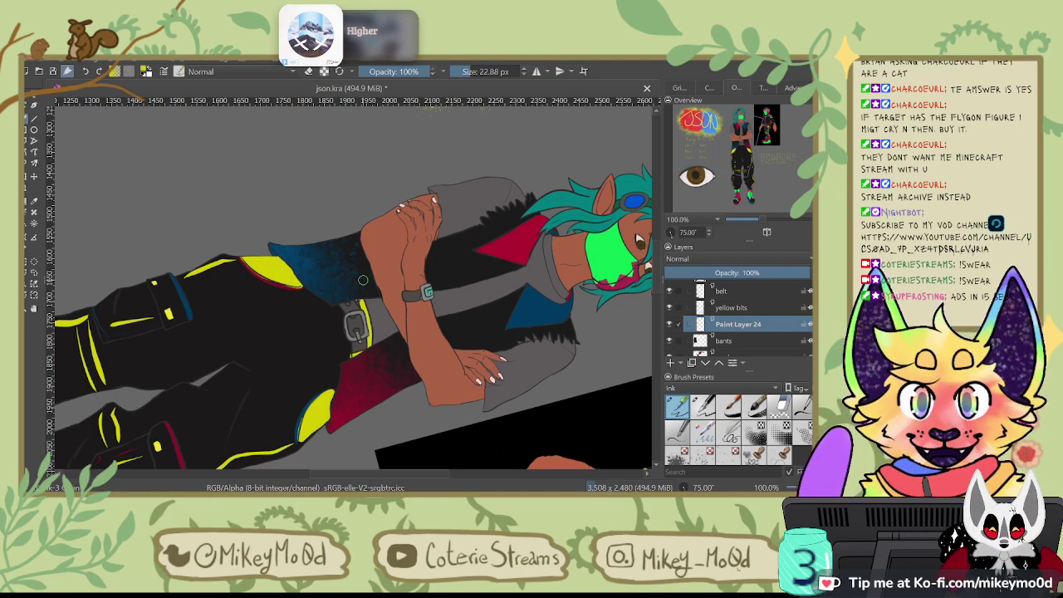
Step: Return the canvas to 0° and compare the yellow trouser details on the whole character with the reference figure
{"action": "scroll", "coordinate": [411, 211], "scroll_direction": "down", "scroll_amount": 4}
{"action": "key", "text": "4"}
{"action": "key", "text": "4"}
{"action": "key", "text": "4"}
{"action": "key", "text": "4"}
{"action": "key", "text": "4"}
{"action": "key", "text": "4"}
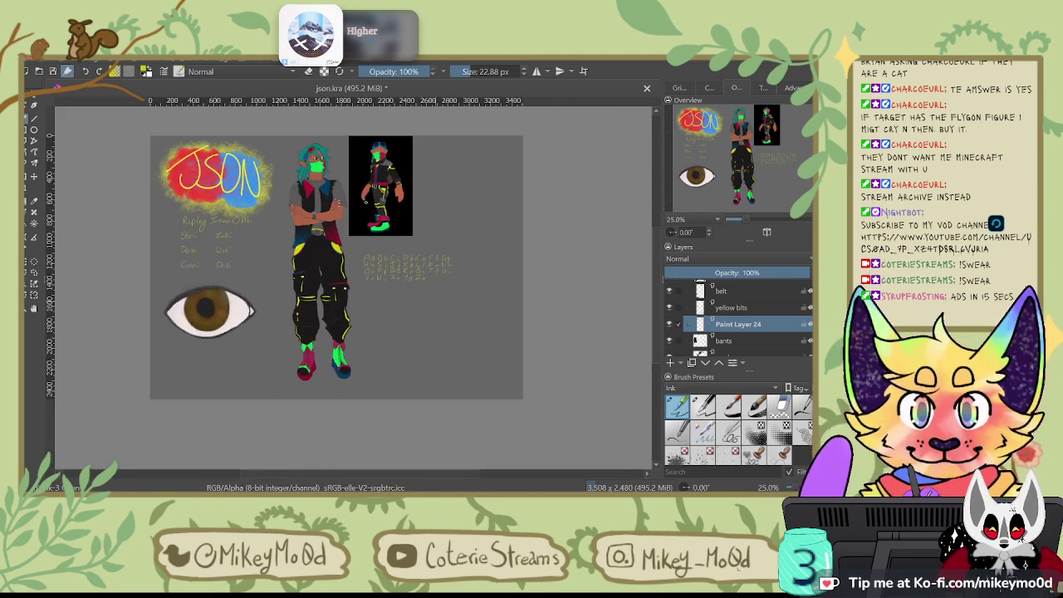
{"action": "key", "text": "6"}
{"action": "key", "text": "6"}
{"action": "key", "text": "5"}
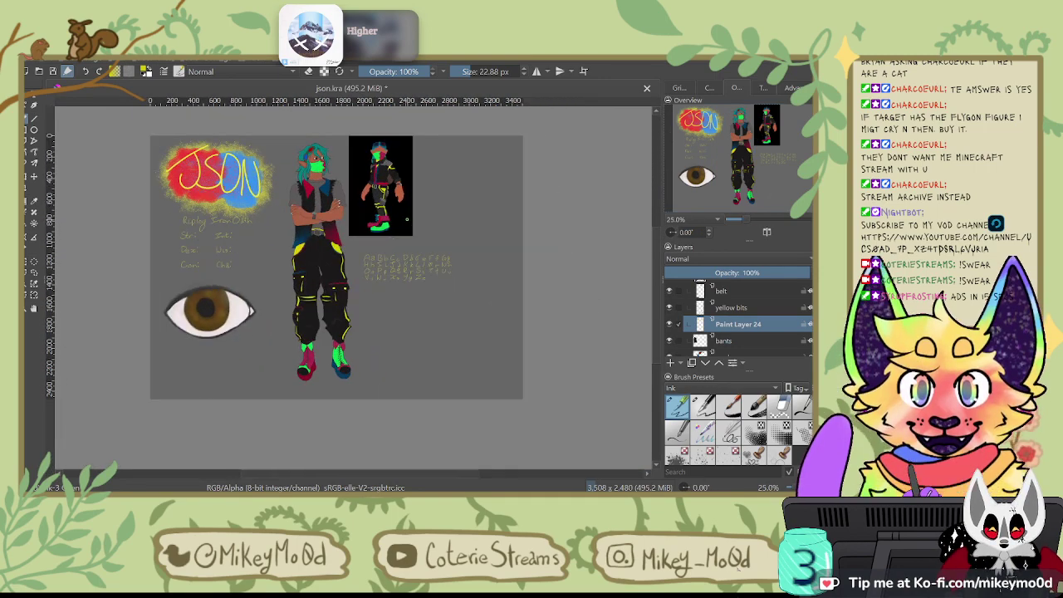
{"action": "key", "text": "plus"}
{"action": "key", "text": "plus"}
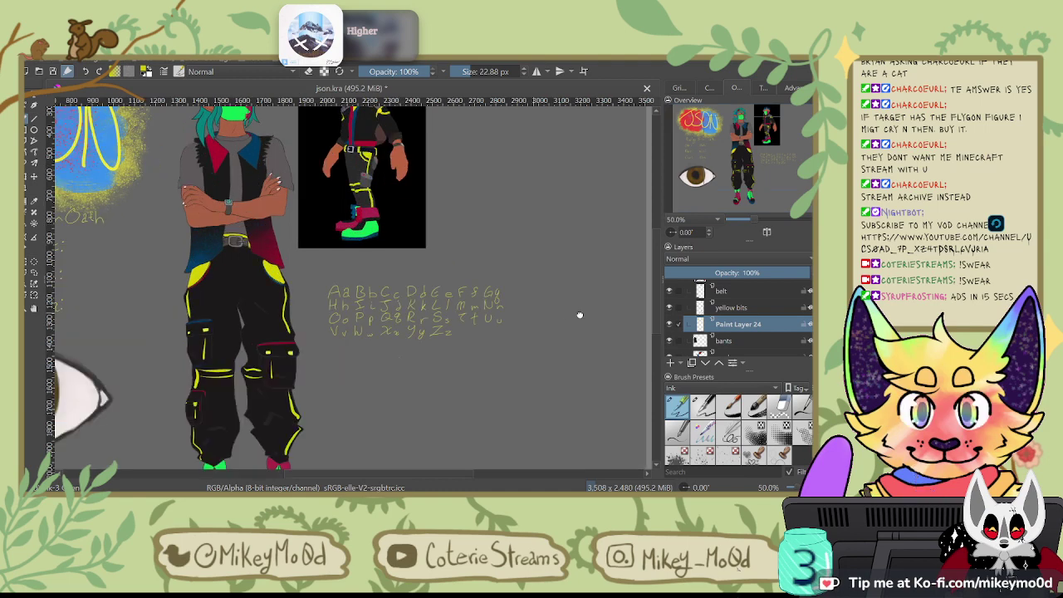
{"action": "left_click_drag", "start_coordinate": [579, 315], "coordinate": [689, 316]}
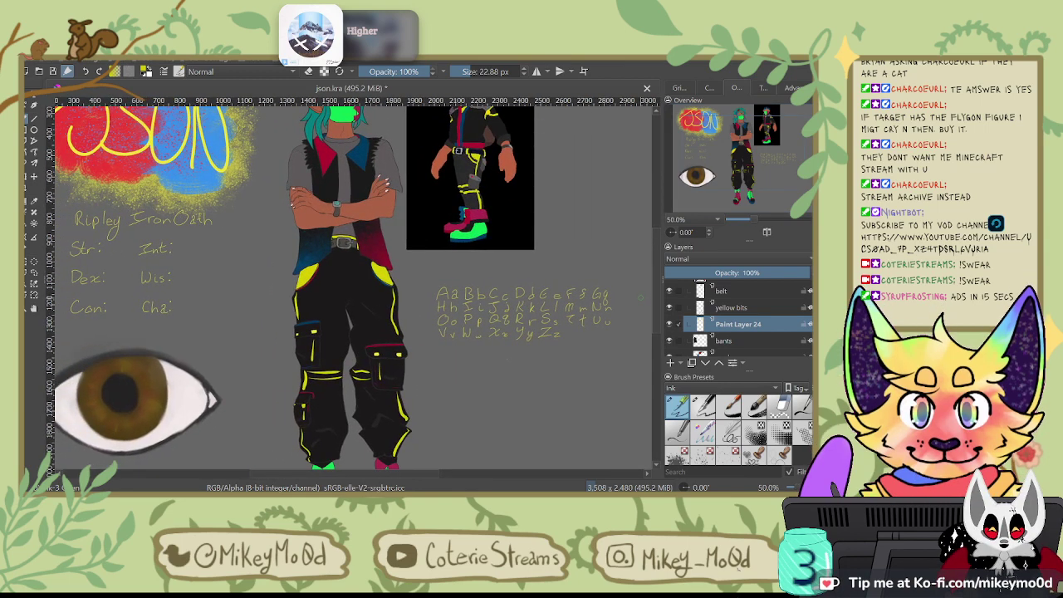
{"action": "key", "text": "minus"}
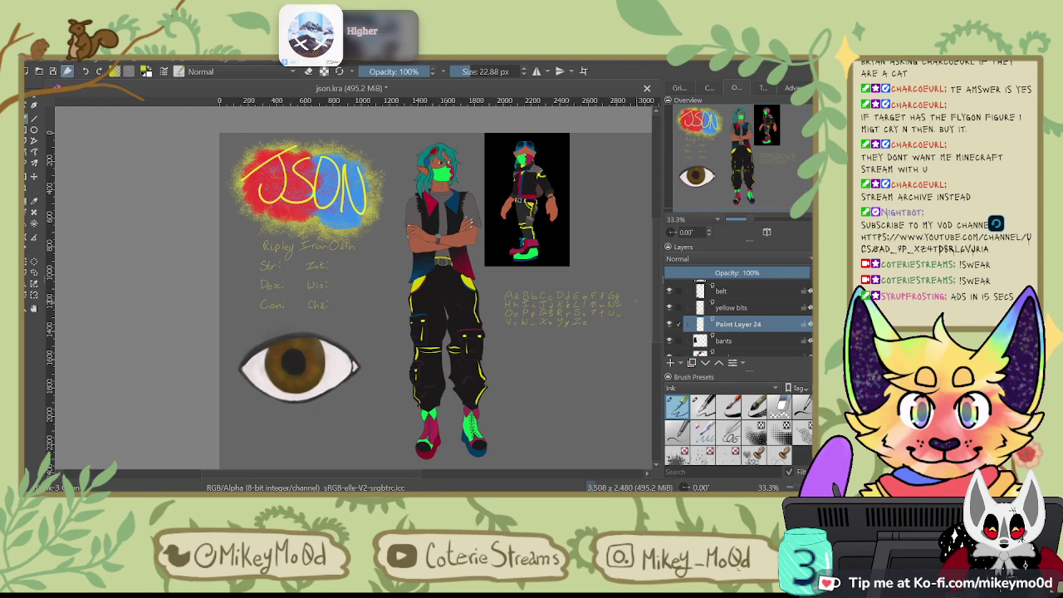
{"action": "mouse_move", "coordinate": [584, 368]}
{"action": "left_mouse_down"}
{"action": "mouse_move", "coordinate": [531, 361]}
{"action": "mouse_move", "coordinate": [503, 374]}
{"action": "left_mouse_up"}
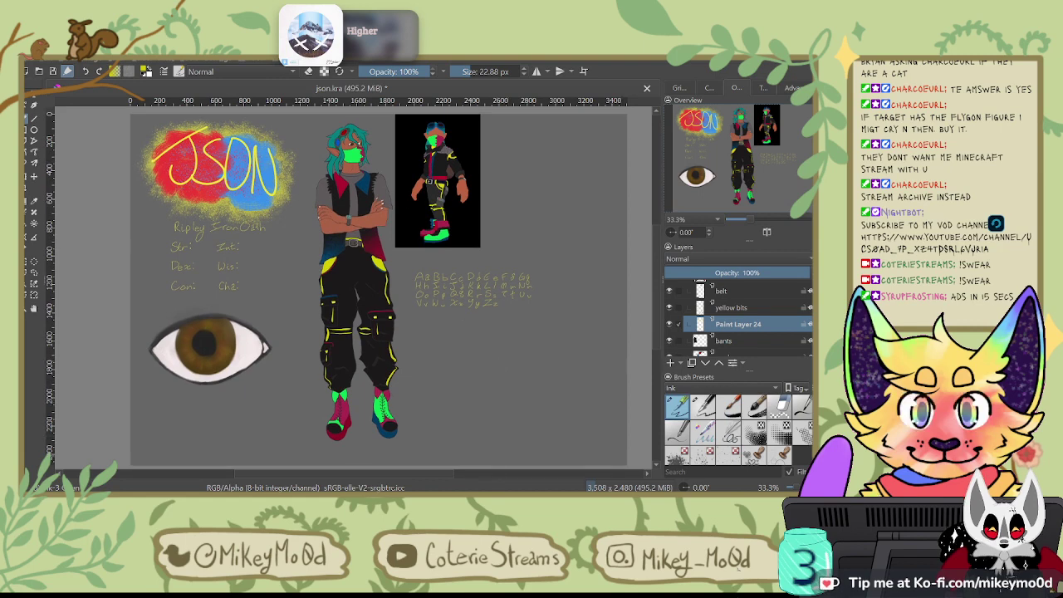
Step: Choose the Sketching-1 Chrome Thin brush preset and add a new paint layer directly above Paint Layer 16
{"action": "left_click", "coordinate": [678, 430]}
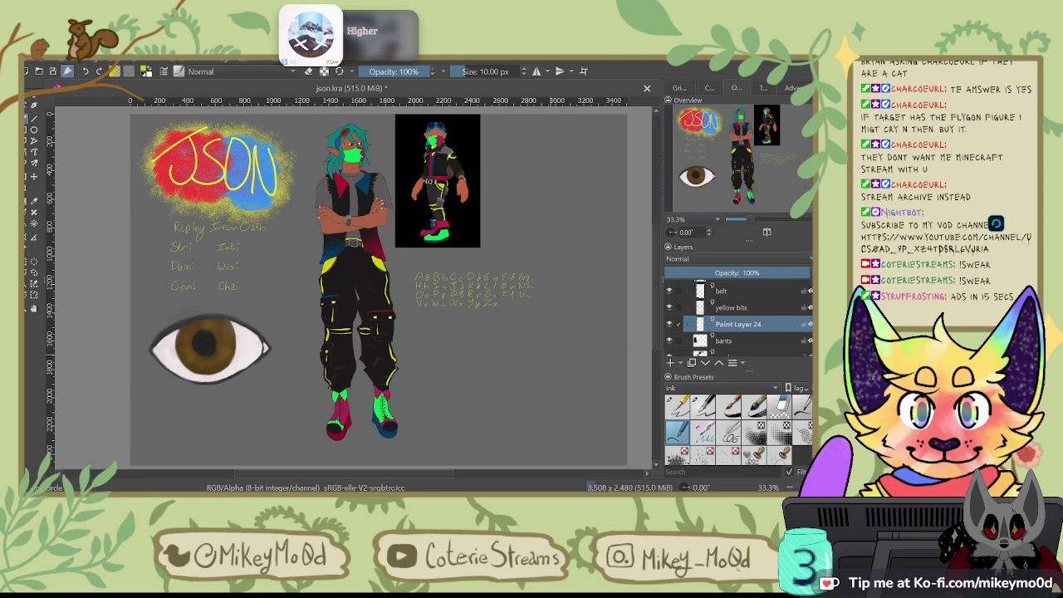
{"action": "left_click", "coordinate": [677, 405]}
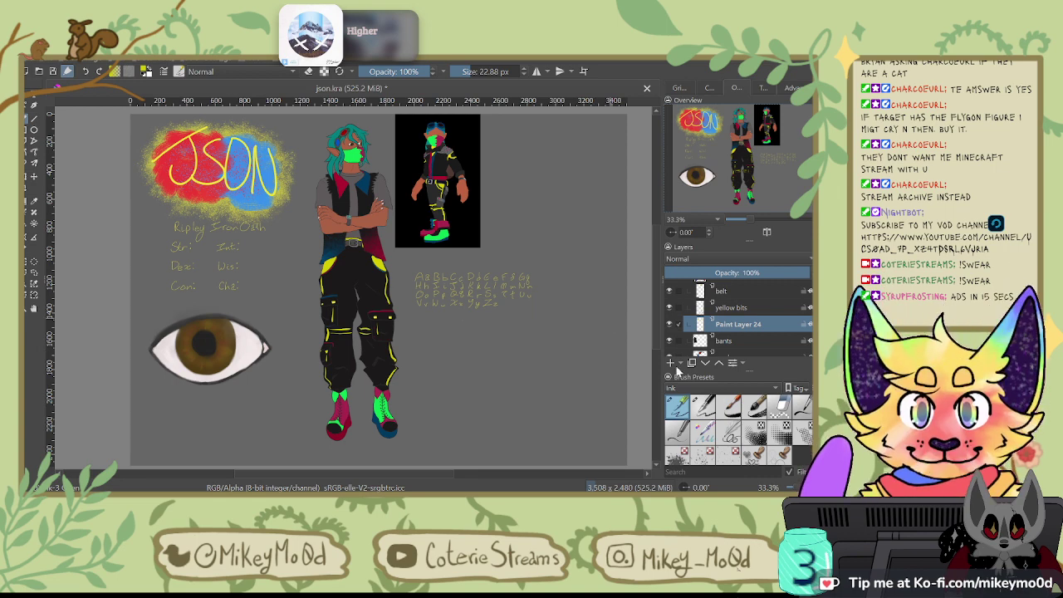
{"action": "left_click", "coordinate": [704, 432]}
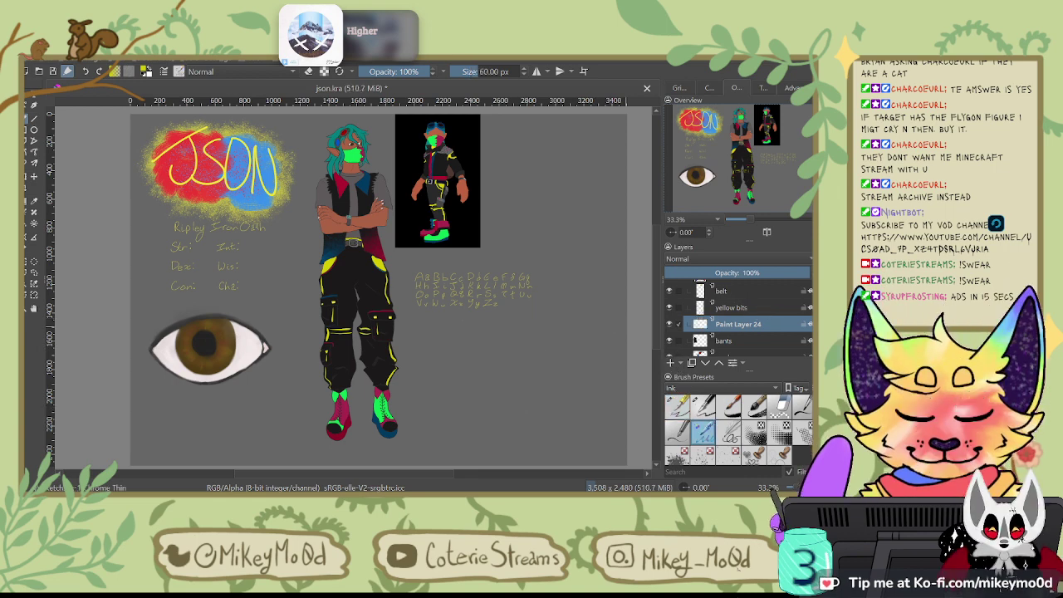
{"action": "scroll", "coordinate": [738, 321], "scroll_direction": "up", "scroll_amount": 5}
{"action": "left_click", "coordinate": [770, 302]}
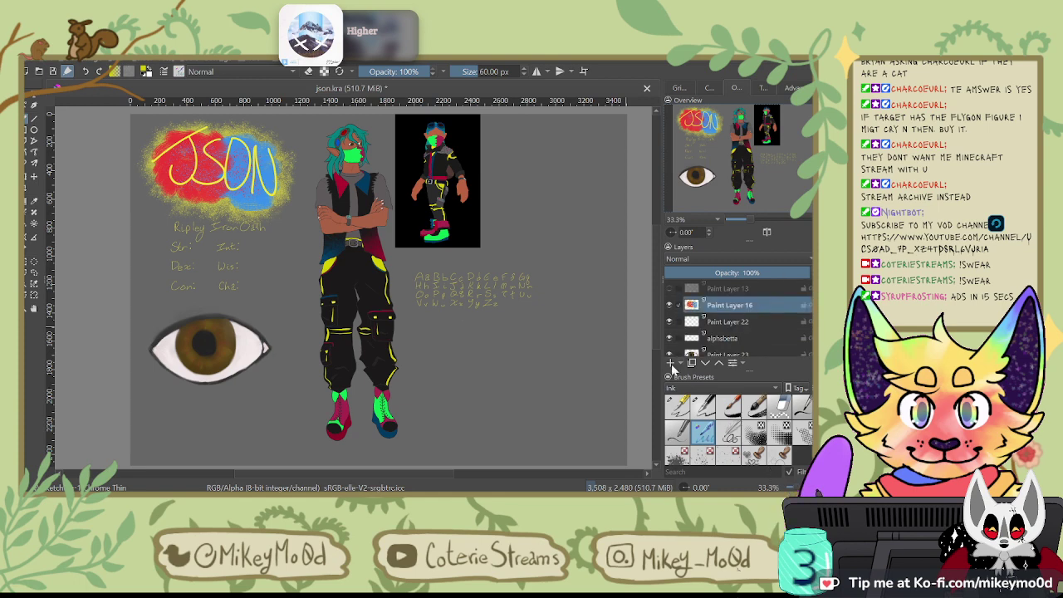
{"action": "left_click", "coordinate": [671, 363]}
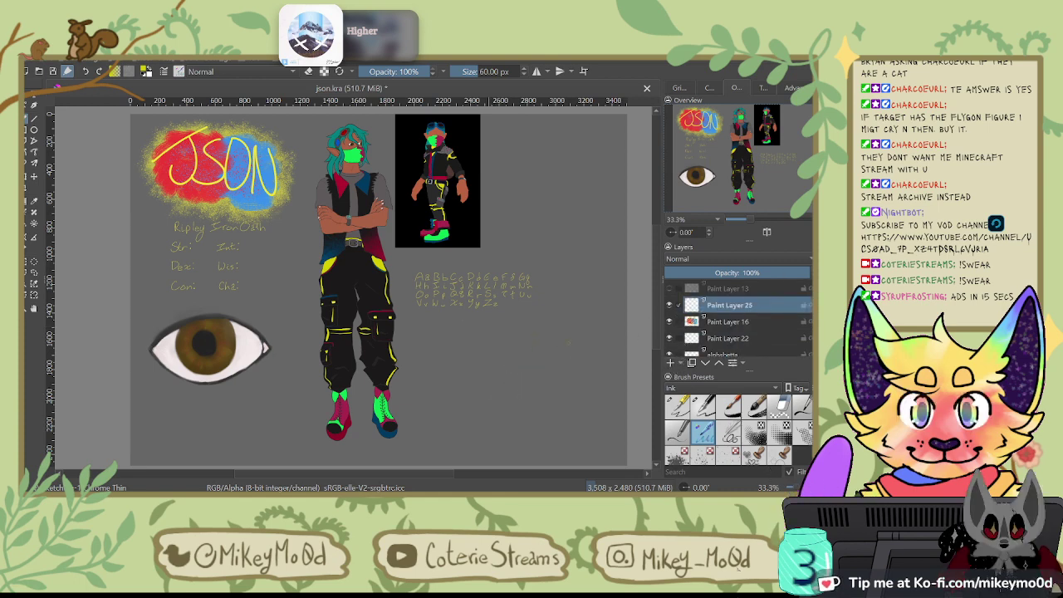
Step: Try the Chrome Thin sketching brush below the alphabet, enlarging it to 304.31 px for a filled patch, and undo the patch
{"action": "left_click_drag", "start_coordinate": [536, 336], "coordinate": [517, 390]}
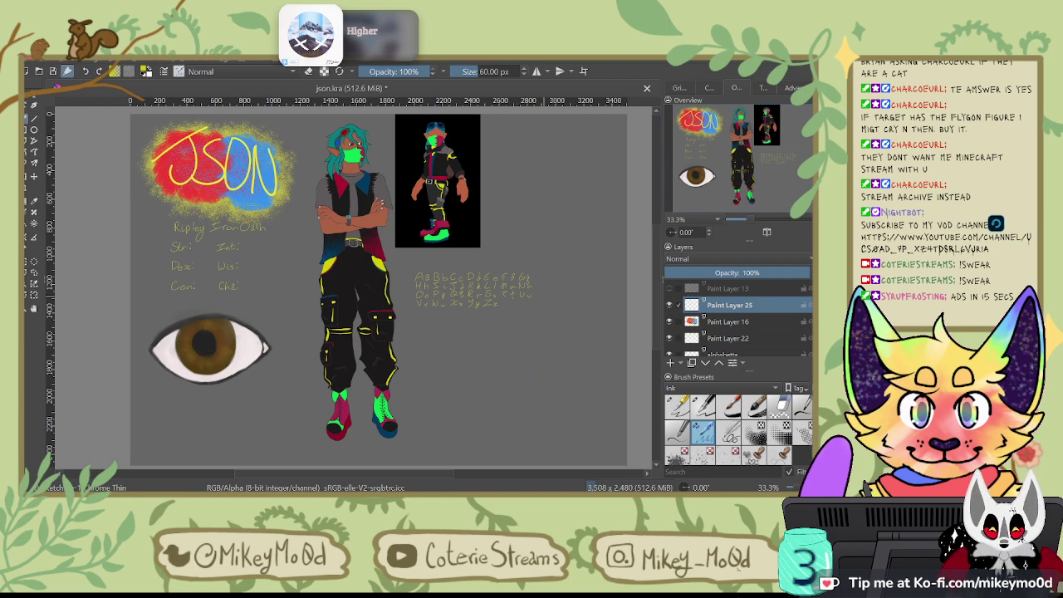
{"action": "left_click", "coordinate": [499, 71]}
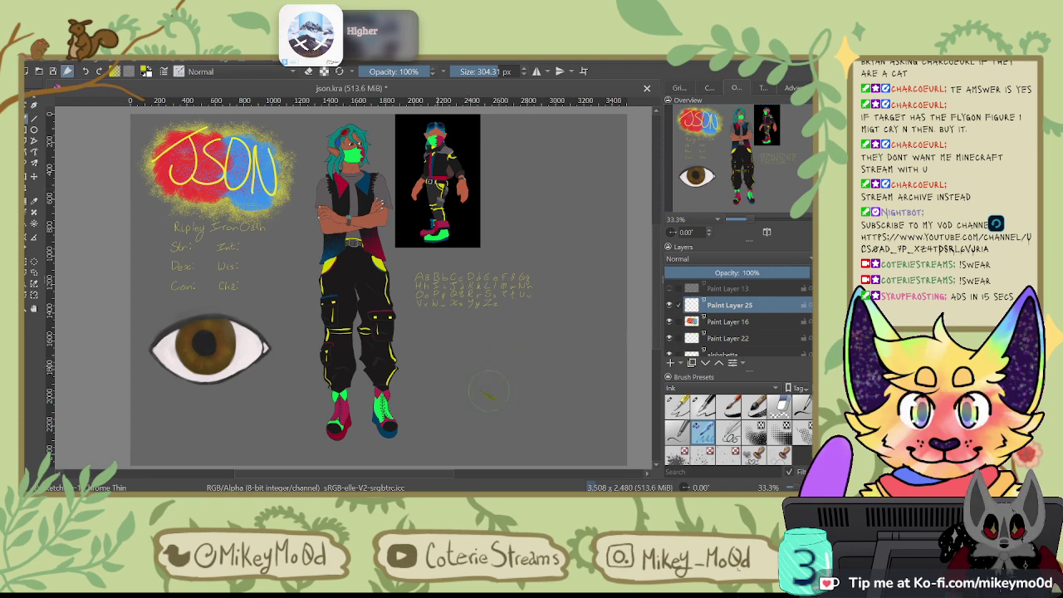
{"action": "left_click_drag", "start_coordinate": [452, 365], "coordinate": [490, 383]}
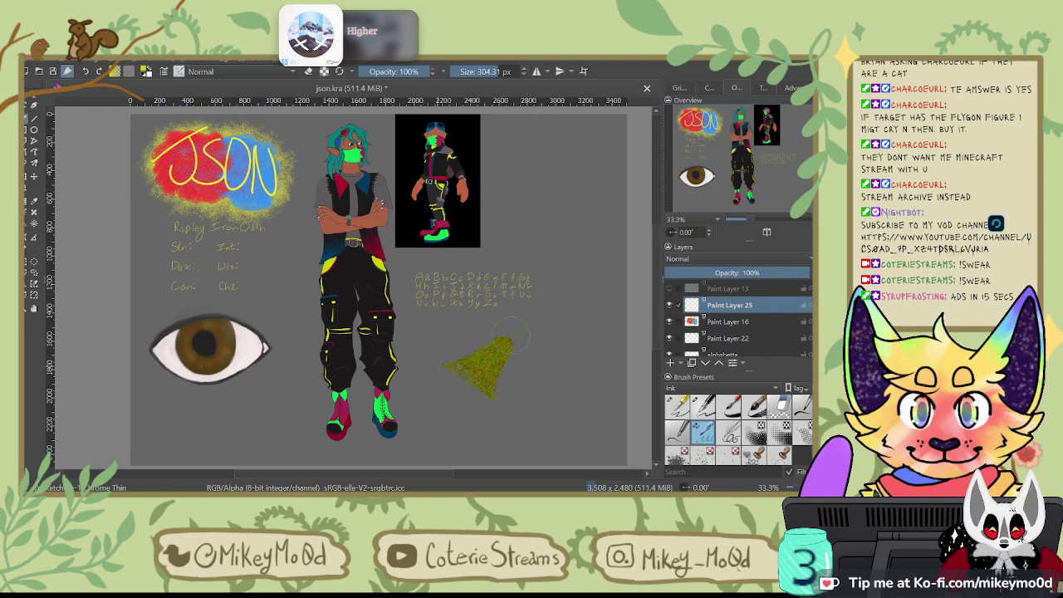
{"action": "scroll", "coordinate": [519, 303], "scroll_direction": "up", "scroll_amount": 3}
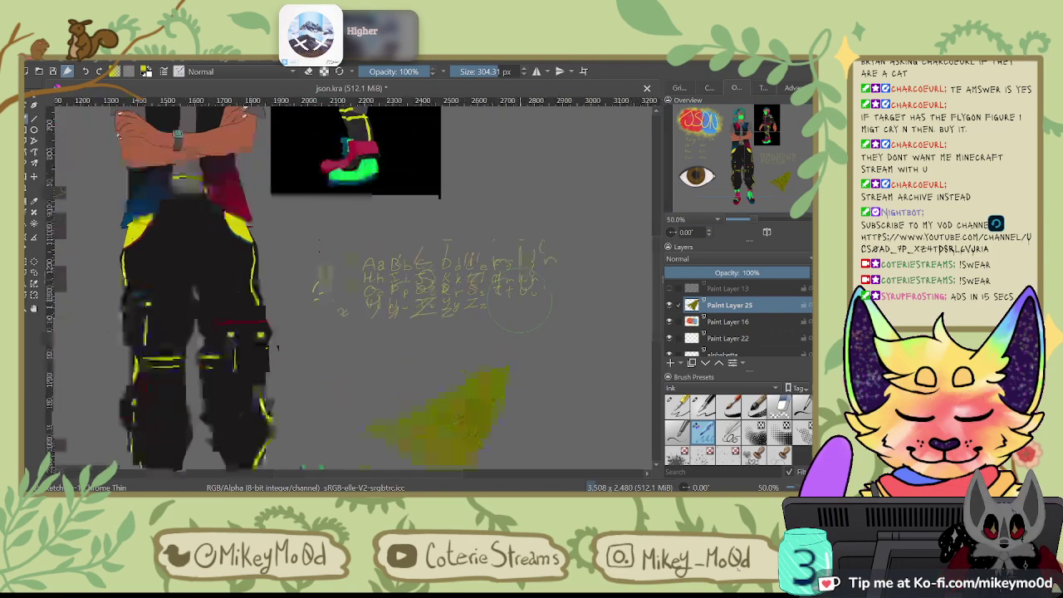
{"action": "left_click_drag", "start_coordinate": [538, 333], "coordinate": [496, 173]}
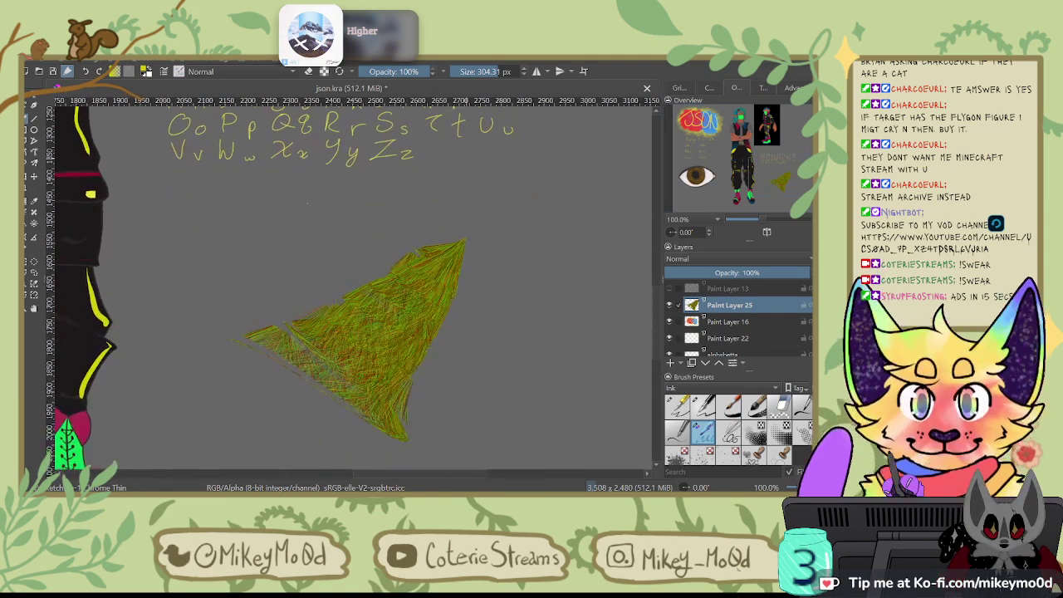
{"action": "key", "text": "ctrl+z"}
Step: Try a rising zigzag stroke with the Chrome Thin brush, undo it, and scribble a filled oval below the alphabet instead
{"action": "mouse_move", "coordinate": [388, 408]}
{"action": "left_mouse_down"}
{"action": "mouse_move", "coordinate": [325, 290]}
{"action": "mouse_move", "coordinate": [437, 352]}
{"action": "mouse_move", "coordinate": [416, 283]}
{"action": "mouse_move", "coordinate": [392, 255]}
{"action": "mouse_move", "coordinate": [484, 303]}
{"action": "mouse_move", "coordinate": [457, 211]}
{"action": "mouse_move", "coordinate": [523, 239]}
{"action": "left_mouse_up"}
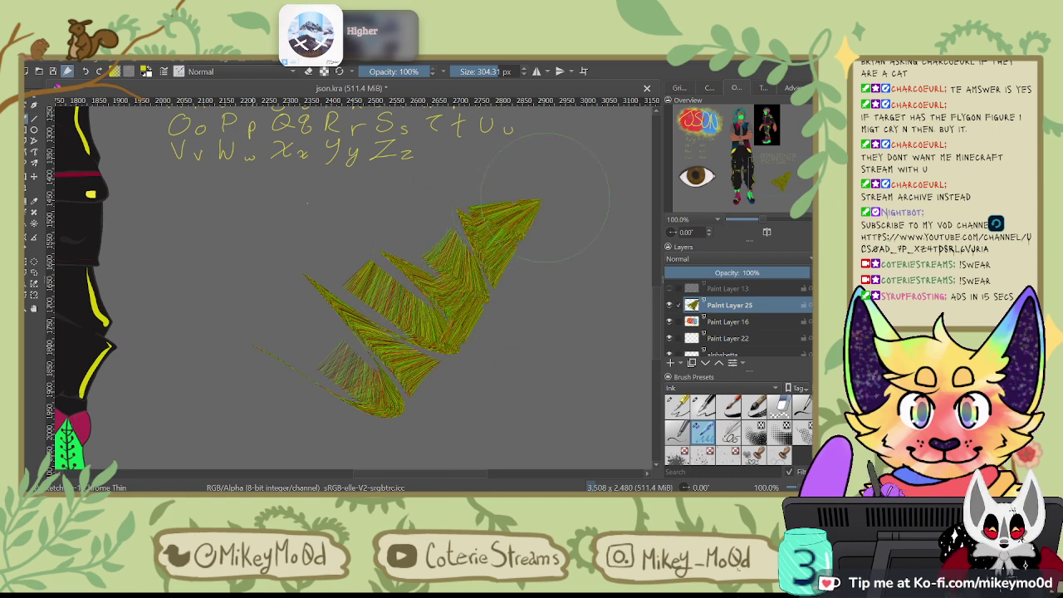
{"action": "key", "text": "ctrl+z"}
{"action": "mouse_move", "coordinate": [399, 407]}
{"action": "left_mouse_down"}
{"action": "mouse_move", "coordinate": [358, 327]}
{"action": "mouse_move", "coordinate": [424, 386]}
{"action": "left_mouse_up"}
{"action": "mouse_move", "coordinate": [374, 348]}
{"action": "left_mouse_down"}
{"action": "mouse_move", "coordinate": [405, 357]}
{"action": "mouse_move", "coordinate": [376, 364]}
{"action": "mouse_move", "coordinate": [401, 380]}
{"action": "mouse_move", "coordinate": [392, 360]}
{"action": "mouse_move", "coordinate": [380, 367]}
{"action": "mouse_move", "coordinate": [382, 387]}
{"action": "mouse_move", "coordinate": [383, 358]}
{"action": "mouse_move", "coordinate": [399, 399]}
{"action": "left_mouse_up"}
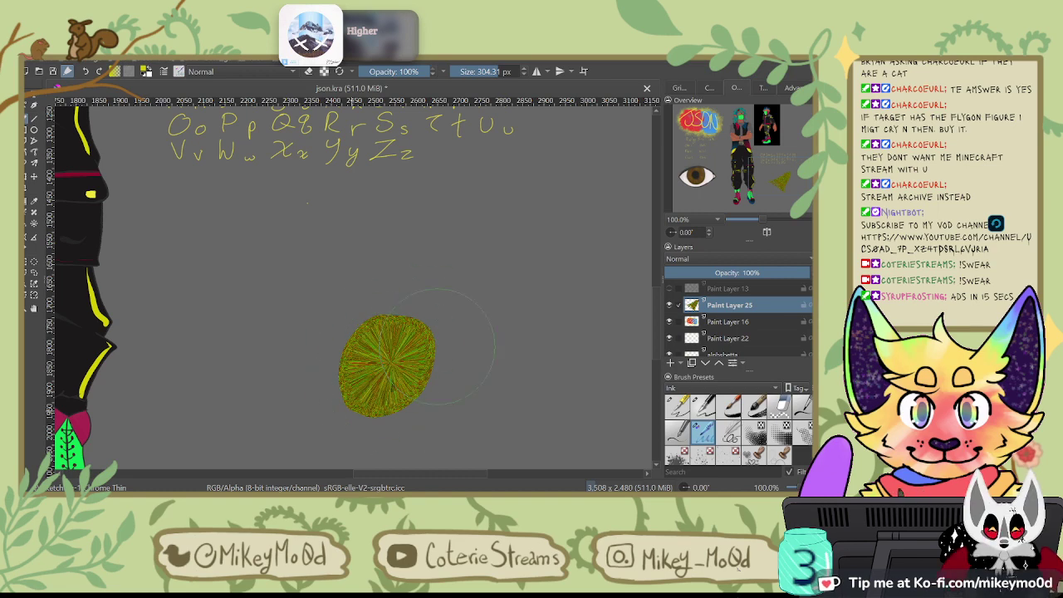
{"action": "mouse_move", "coordinate": [437, 347]}
{"action": "left_mouse_down"}
{"action": "mouse_move", "coordinate": [428, 374]}
{"action": "mouse_move", "coordinate": [386, 370]}
{"action": "left_mouse_up"}
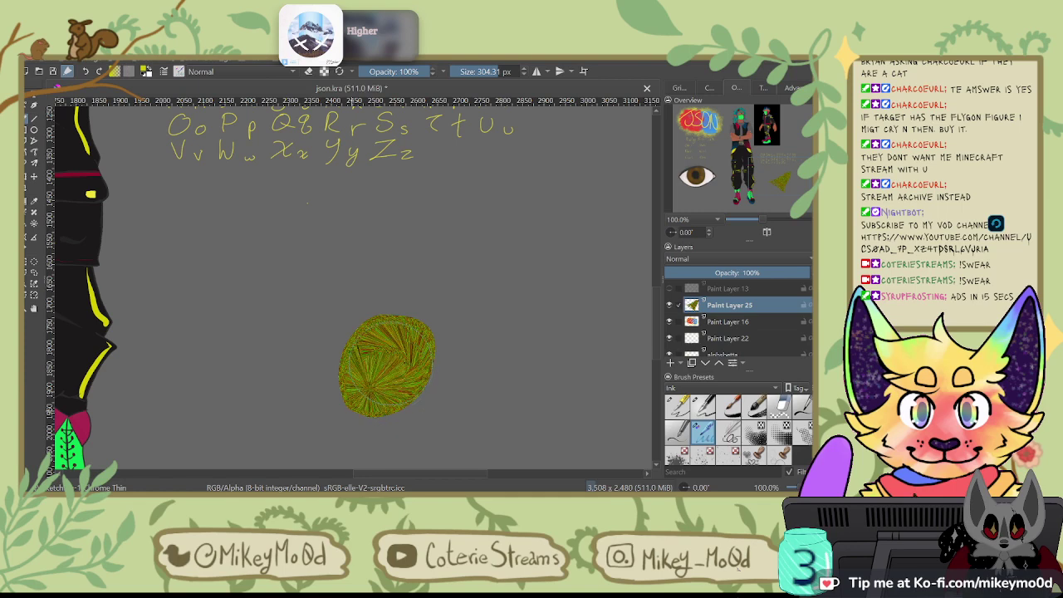
{"action": "mouse_move", "coordinate": [407, 374]}
{"action": "left_mouse_down"}
{"action": "mouse_move", "coordinate": [401, 353]}
{"action": "mouse_move", "coordinate": [432, 324]}
{"action": "mouse_move", "coordinate": [419, 370]}
{"action": "mouse_move", "coordinate": [397, 372]}
{"action": "left_mouse_up"}
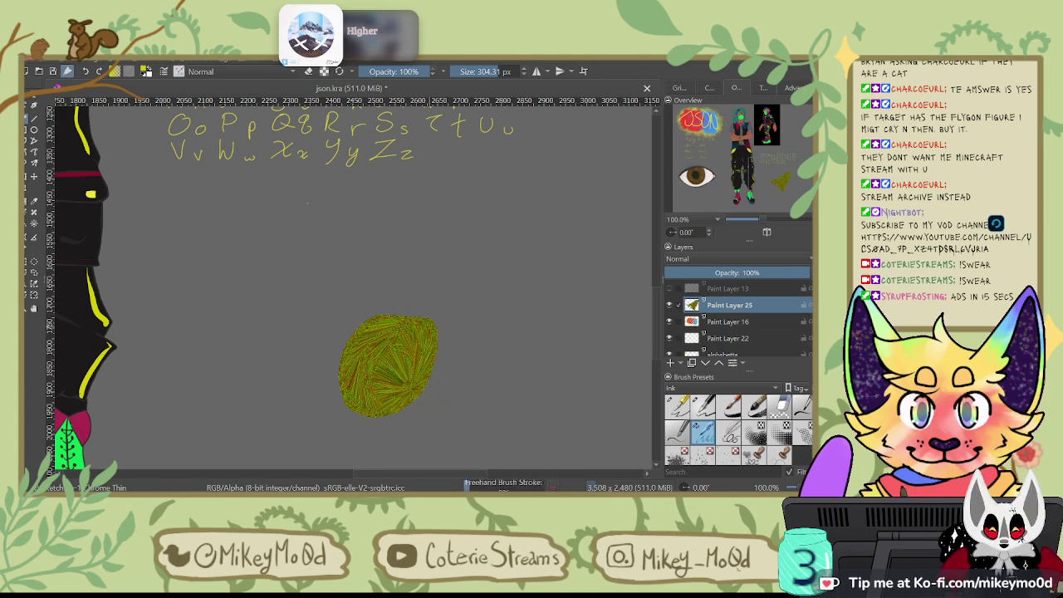
{"action": "left_click", "coordinate": [516, 421]}
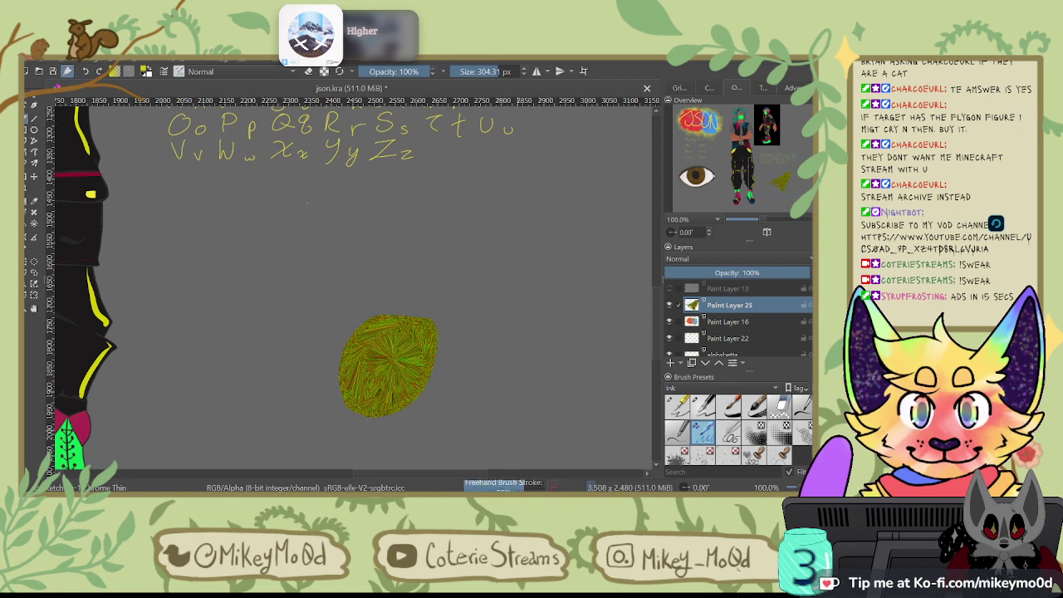
Step: Switch to the Sketching-3 Leaky preset for a short test stroke and undo all test marks on Paint Layer 25
{"action": "left_click", "coordinate": [729, 432]}
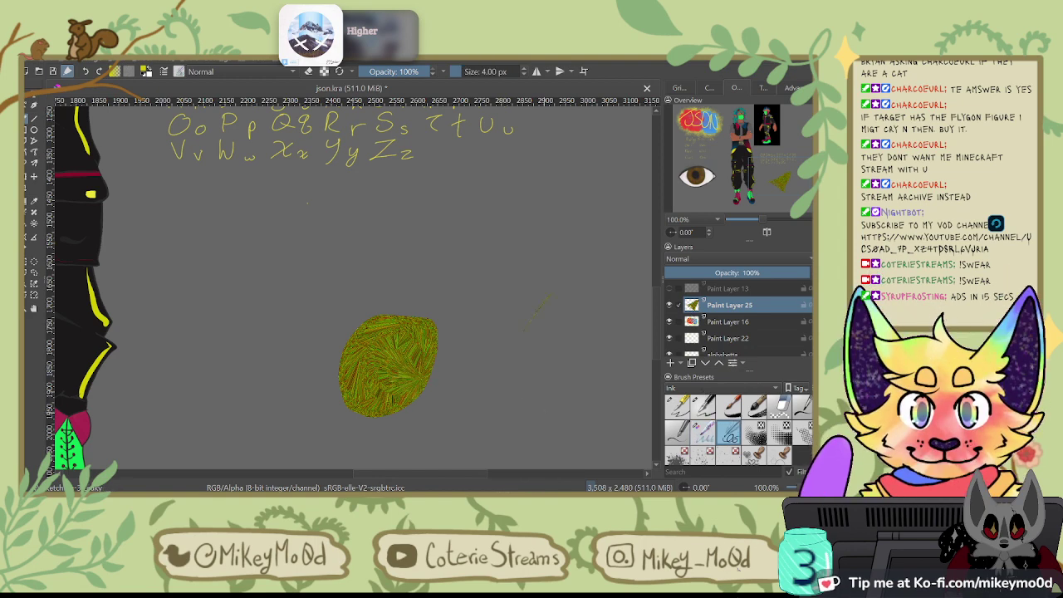
{"action": "key", "text": "ctrl+z"}
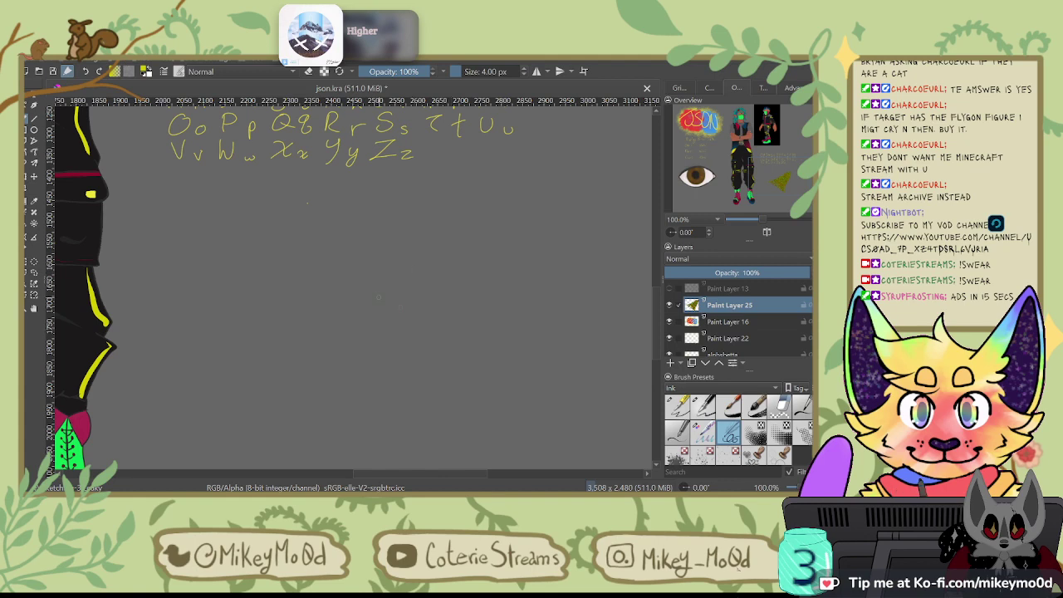
{"action": "key", "text": "ctrl+z"}
Step: Choose the Texture Impressionism preset from the Paint tag, try broad 80 px strokes below the alphabet, and undo them
{"action": "left_click", "coordinate": [719, 419]}
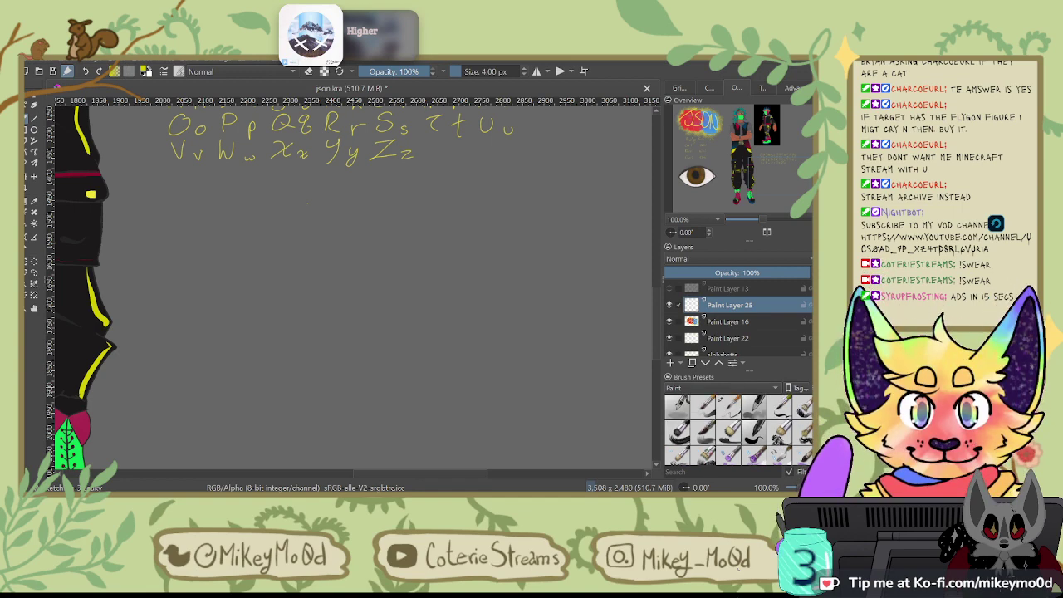
{"action": "scroll", "coordinate": [737, 430], "scroll_direction": "down", "scroll_amount": 5}
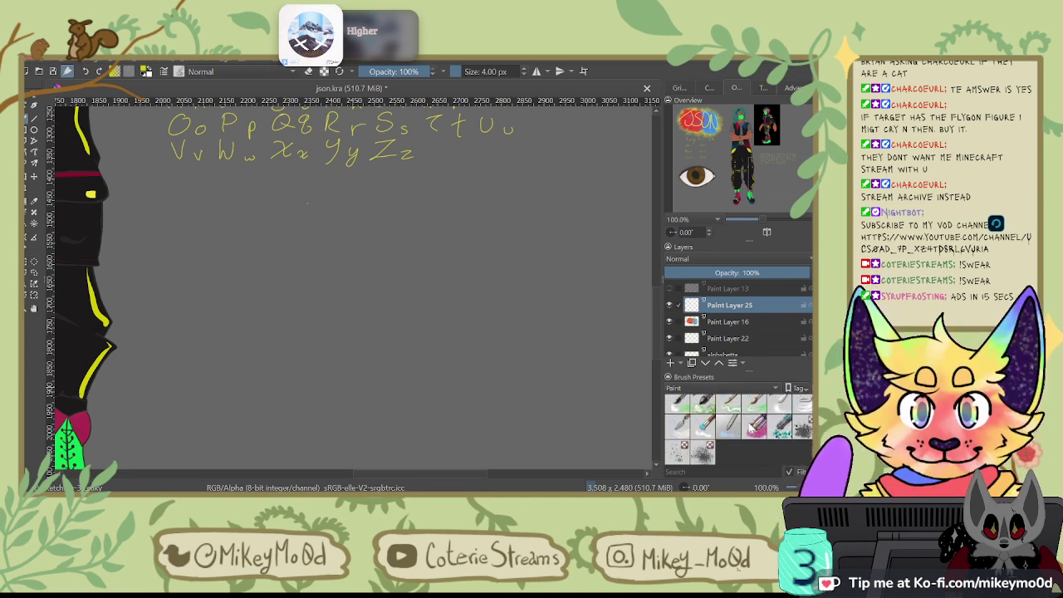
{"action": "left_click", "coordinate": [754, 425]}
{"action": "mouse_move", "coordinate": [319, 303]}
{"action": "left_mouse_down"}
{"action": "mouse_move", "coordinate": [365, 349]}
{"action": "mouse_move", "coordinate": [332, 278]}
{"action": "mouse_move", "coordinate": [444, 279]}
{"action": "left_mouse_up"}
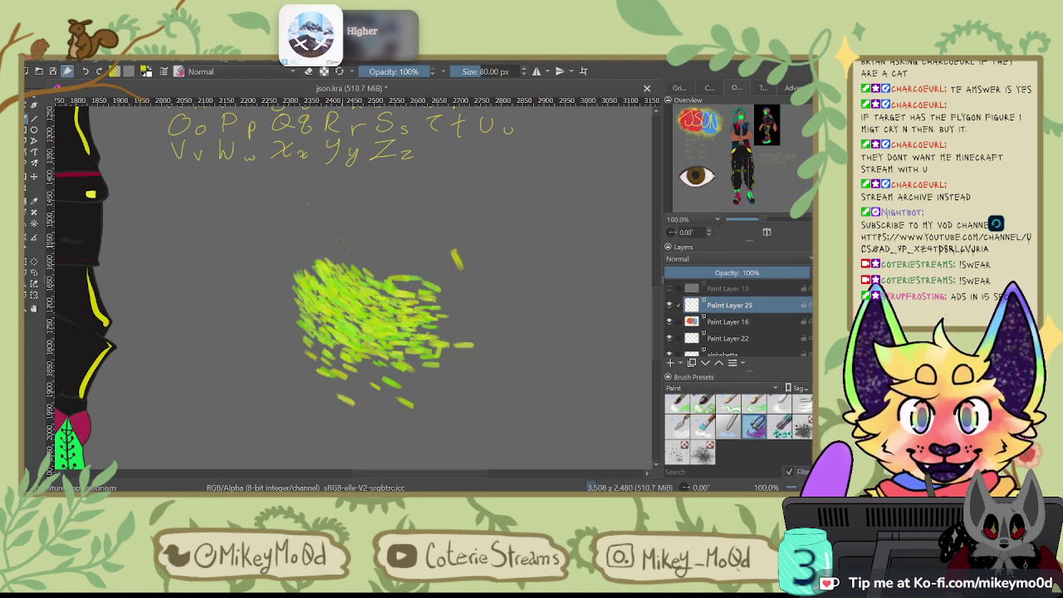
{"action": "left_click_drag", "start_coordinate": [357, 270], "coordinate": [486, 261]}
{"action": "mouse_move", "coordinate": [353, 347]}
{"action": "left_mouse_down"}
{"action": "mouse_move", "coordinate": [569, 220]}
{"action": "mouse_move", "coordinate": [511, 261]}
{"action": "left_mouse_up"}
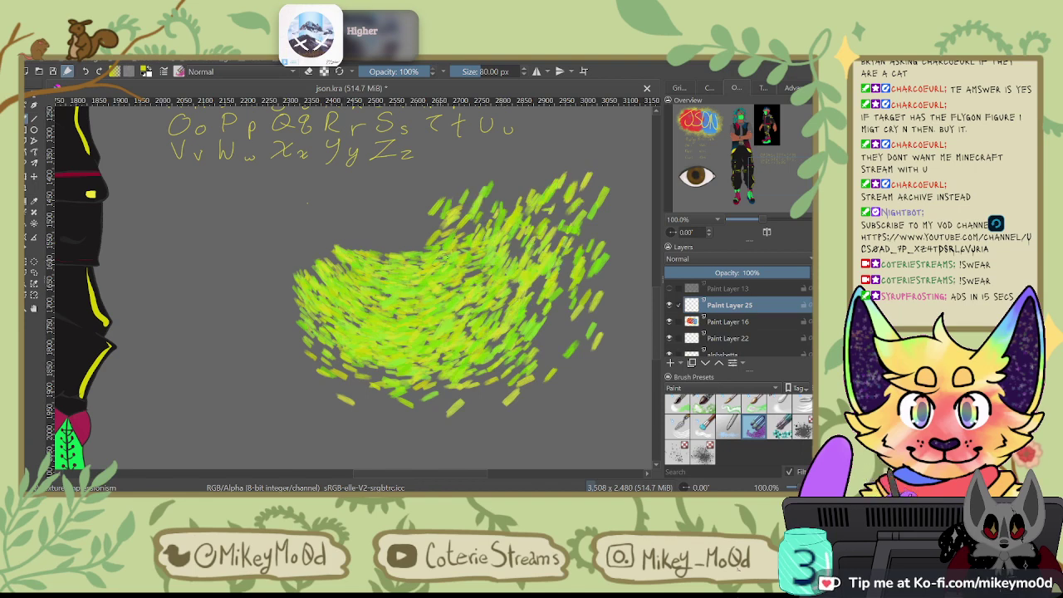
{"action": "mouse_move", "coordinate": [415, 314]}
{"action": "left_mouse_down"}
{"action": "mouse_move", "coordinate": [511, 166]}
{"action": "mouse_move", "coordinate": [378, 320]}
{"action": "left_mouse_up"}
{"action": "key", "text": "ctrl+z"}
{"action": "key", "text": "ctrl+z"}
{"action": "key", "text": "ctrl+z"}
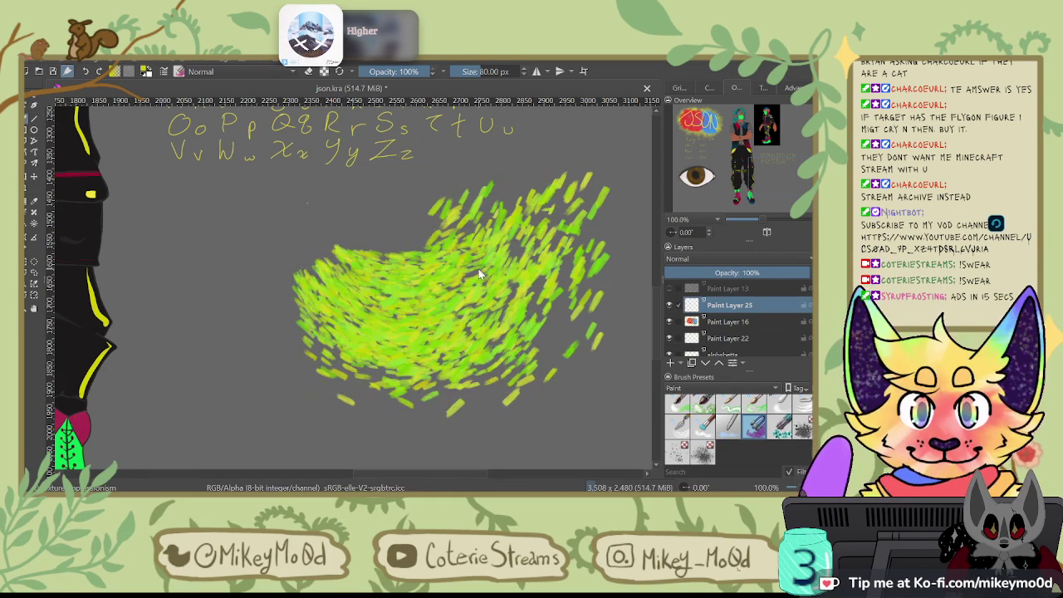
Step: Switch to the Texture Pointillism preset at 55 px, make a short test, and undo the remaining impressionism strokes
{"action": "left_click", "coordinate": [783, 427]}
{"action": "left_click_drag", "start_coordinate": [454, 306], "coordinate": [436, 332]}
{"action": "key", "text": "ctrl+z"}
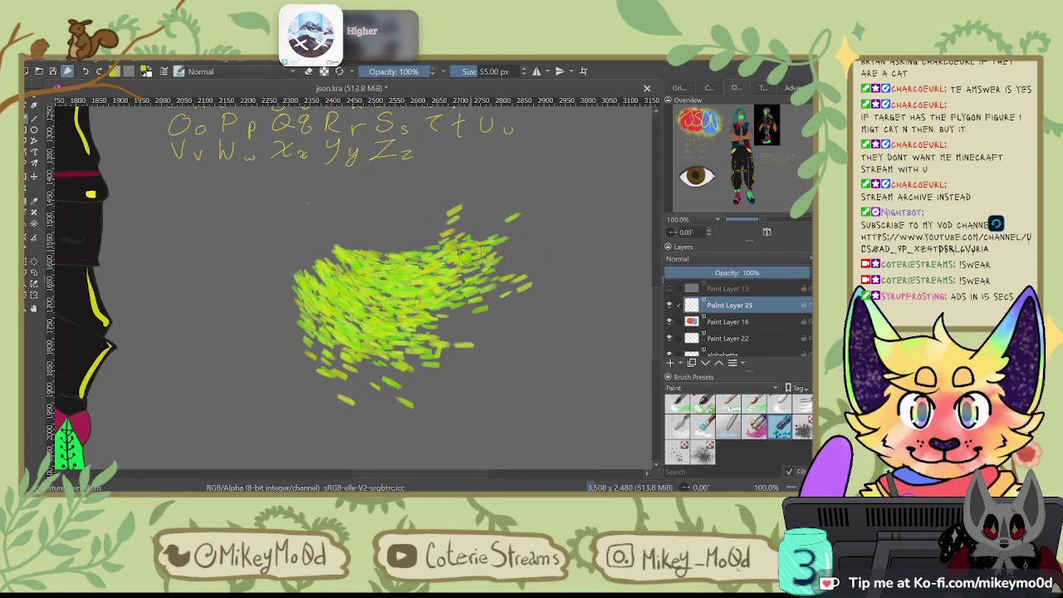
{"action": "key", "text": "ctrl+z"}
{"action": "key", "text": "ctrl+z"}
{"action": "key", "text": "ctrl+z"}
Step: Try the pointillism brush by filling a broad diagonal band of yellow dots below the alphabet
{"action": "mouse_move", "coordinate": [328, 290]}
{"action": "left_mouse_down"}
{"action": "mouse_move", "coordinate": [400, 347]}
{"action": "mouse_move", "coordinate": [343, 269]}
{"action": "mouse_move", "coordinate": [435, 330]}
{"action": "mouse_move", "coordinate": [455, 315]}
{"action": "mouse_move", "coordinate": [391, 245]}
{"action": "left_mouse_up"}
{"action": "mouse_move", "coordinate": [440, 291]}
{"action": "left_mouse_down"}
{"action": "mouse_move", "coordinate": [432, 249]}
{"action": "mouse_move", "coordinate": [461, 282]}
{"action": "mouse_move", "coordinate": [448, 240]}
{"action": "mouse_move", "coordinate": [477, 216]}
{"action": "left_mouse_up"}
{"action": "key", "text": "ctrl+z"}
{"action": "mouse_move", "coordinate": [343, 423]}
{"action": "left_mouse_down"}
{"action": "mouse_move", "coordinate": [431, 221]}
{"action": "mouse_move", "coordinate": [347, 446]}
{"action": "mouse_move", "coordinate": [476, 171]}
{"action": "mouse_move", "coordinate": [431, 262]}
{"action": "mouse_move", "coordinate": [486, 173]}
{"action": "mouse_move", "coordinate": [431, 336]}
{"action": "mouse_move", "coordinate": [491, 178]}
{"action": "mouse_move", "coordinate": [409, 348]}
{"action": "mouse_move", "coordinate": [390, 446]}
{"action": "mouse_move", "coordinate": [501, 224]}
{"action": "mouse_move", "coordinate": [405, 437]}
{"action": "mouse_move", "coordinate": [553, 177]}
{"action": "mouse_move", "coordinate": [438, 452]}
{"action": "mouse_move", "coordinate": [576, 191]}
{"action": "mouse_move", "coordinate": [348, 407]}
{"action": "mouse_move", "coordinate": [458, 204]}
{"action": "mouse_move", "coordinate": [349, 413]}
{"action": "mouse_move", "coordinate": [452, 224]}
{"action": "mouse_move", "coordinate": [383, 382]}
{"action": "mouse_move", "coordinate": [518, 213]}
{"action": "mouse_move", "coordinate": [415, 389]}
{"action": "mouse_move", "coordinate": [573, 172]}
{"action": "left_mouse_up"}
{"action": "left_click_drag", "start_coordinate": [525, 242], "coordinate": [600, 176]}
{"action": "left_click_drag", "start_coordinate": [599, 176], "coordinate": [470, 388]}
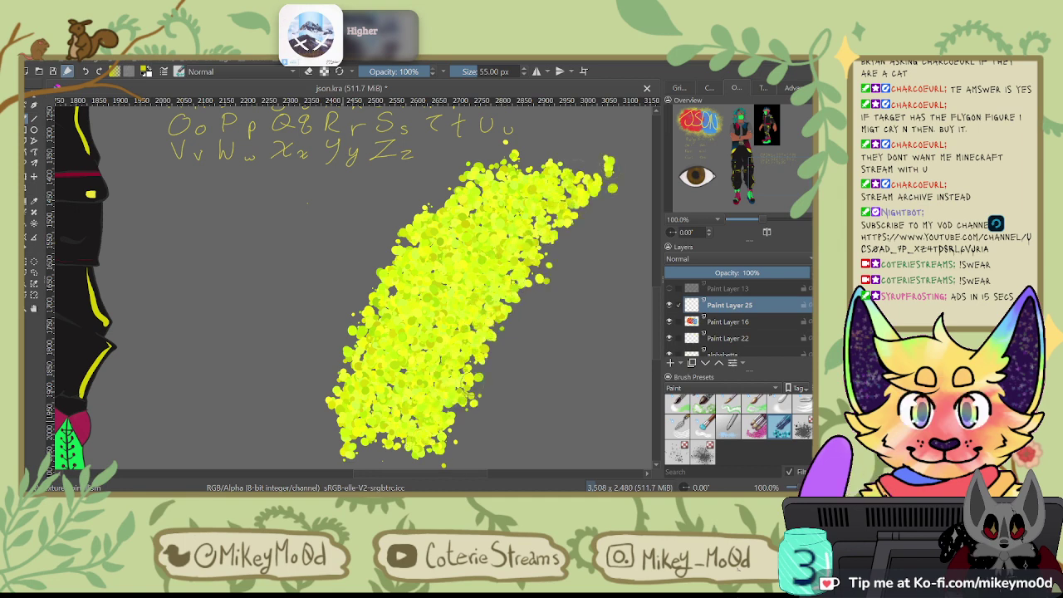
Step: Clear the pointillism test from Paint Layer 25
{"action": "scroll", "coordinate": [538, 252], "scroll_direction": "down", "scroll_amount": 7}
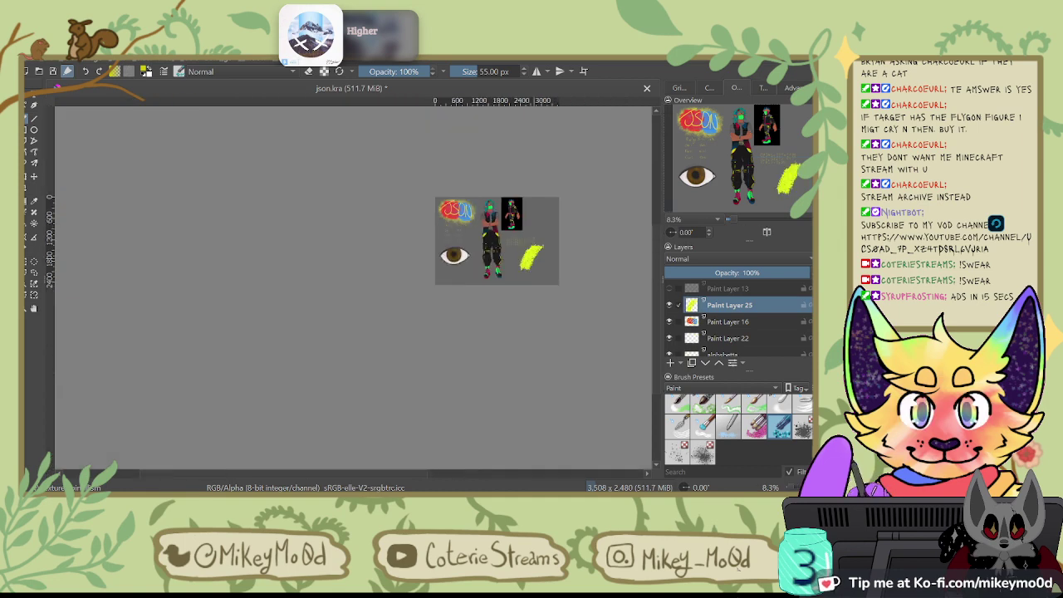
{"action": "scroll", "coordinate": [569, 229], "scroll_direction": "up", "scroll_amount": 3}
{"action": "scroll", "coordinate": [542, 214], "scroll_direction": "down", "scroll_amount": 1}
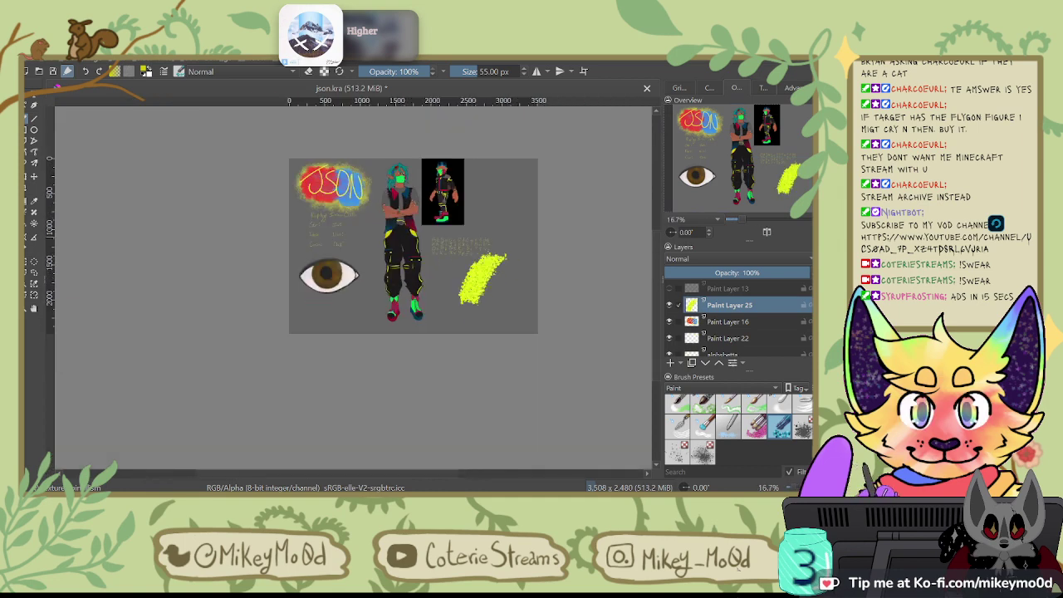
{"action": "key", "text": "Delete"}
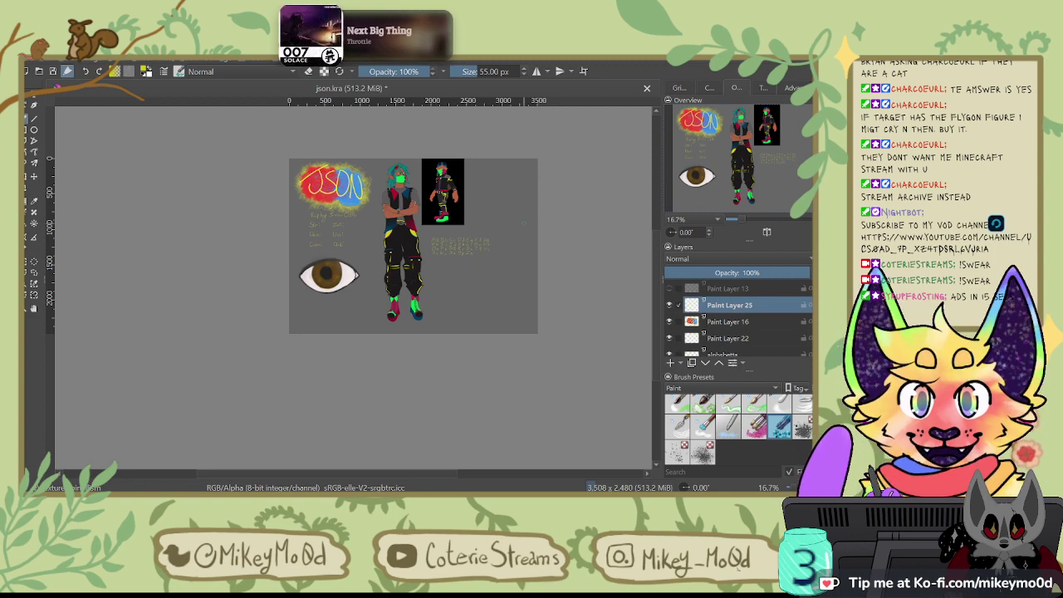
{"action": "scroll", "coordinate": [522, 222], "scroll_direction": "up", "scroll_amount": 2}
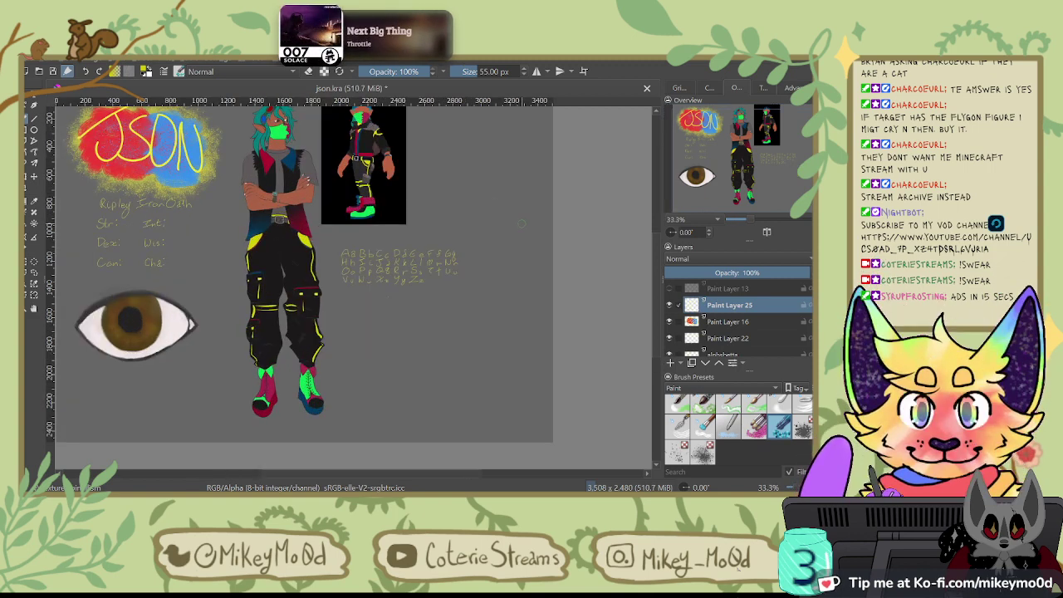
{"action": "left_click_drag", "start_coordinate": [518, 325], "coordinate": [594, 338]}
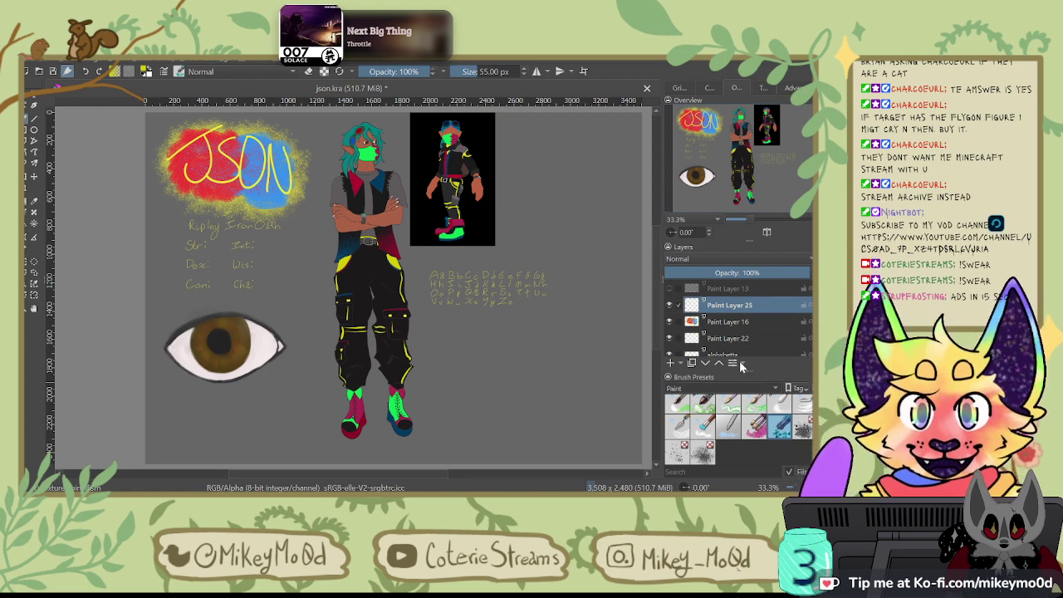
Step: Show the RGBA brush presets, try RGBA 01 Thick-dry at 116.42 px beside the character's legs, and undo the strokes
{"action": "left_click", "coordinate": [720, 418]}
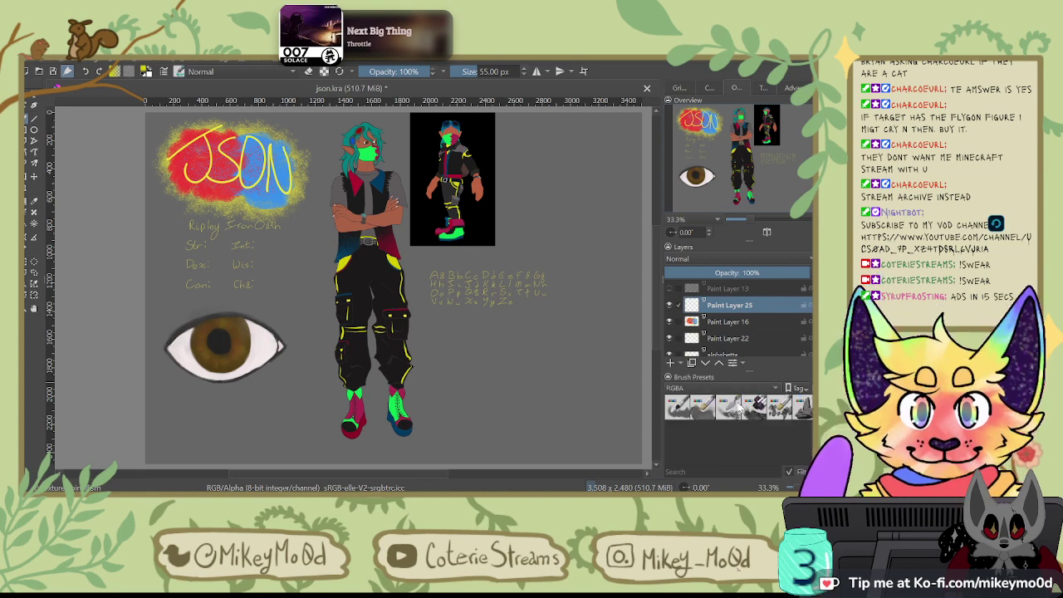
{"action": "left_click", "coordinate": [688, 408]}
{"action": "left_click_drag", "start_coordinate": [540, 405], "coordinate": [581, 339]}
{"action": "mouse_move", "coordinate": [543, 426]}
{"action": "left_mouse_down"}
{"action": "mouse_move", "coordinate": [553, 360]}
{"action": "mouse_move", "coordinate": [578, 399]}
{"action": "mouse_move", "coordinate": [582, 380]}
{"action": "mouse_move", "coordinate": [531, 412]}
{"action": "left_mouse_up"}
{"action": "key", "text": "ctrl+z"}
{"action": "key", "text": "ctrl+z"}
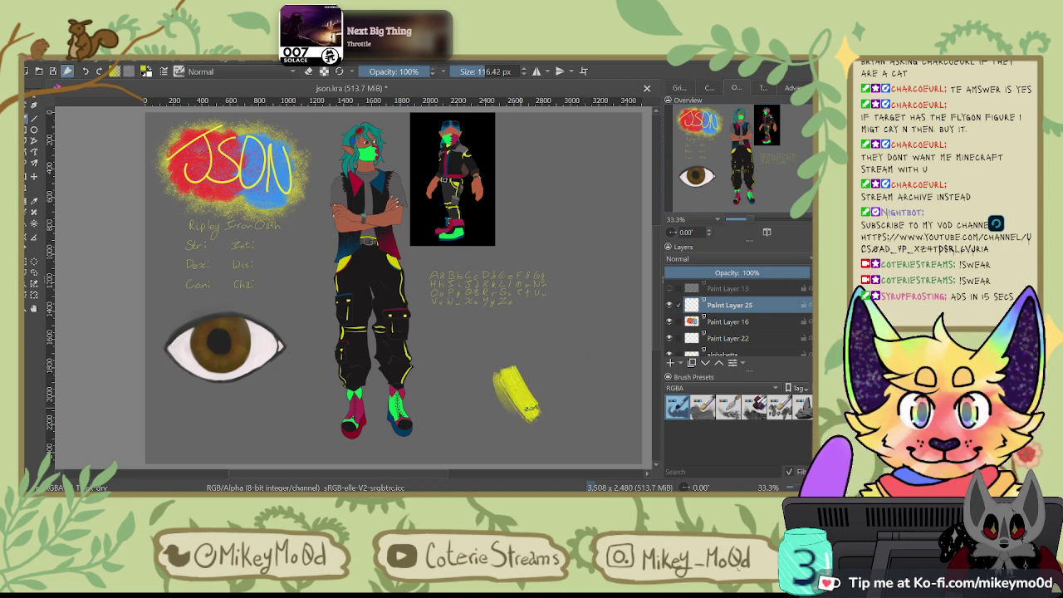
{"action": "mouse_move", "coordinate": [518, 348]}
{"action": "left_mouse_down"}
{"action": "mouse_move", "coordinate": [527, 388]}
{"action": "mouse_move", "coordinate": [519, 359]}
{"action": "left_mouse_up"}
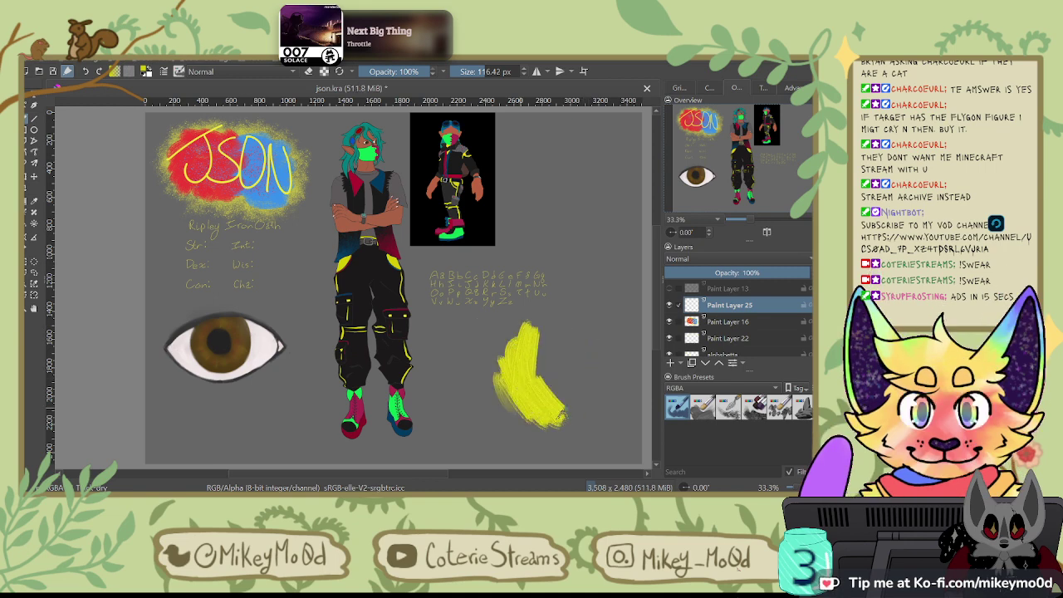
{"action": "left_click_drag", "start_coordinate": [564, 415], "coordinate": [536, 352]}
{"action": "key", "text": "ctrl+z"}
Step: Try the RGBA 02 Thickpaint preset at 108.54 px with a filled yellow patch beside the legs, and undo it
{"action": "left_click", "coordinate": [703, 408]}
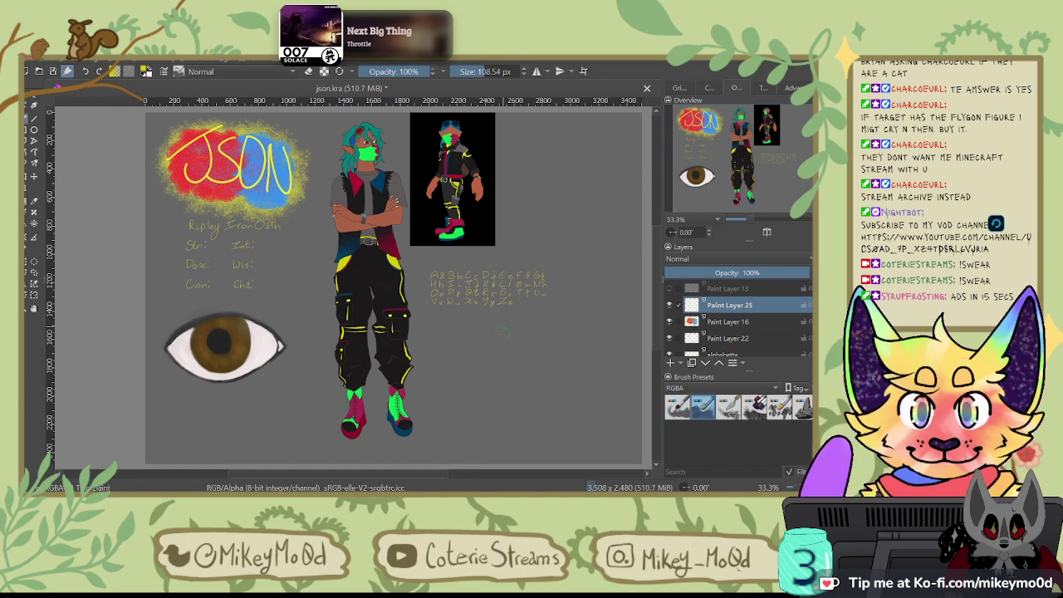
{"action": "left_click_drag", "start_coordinate": [533, 312], "coordinate": [497, 384]}
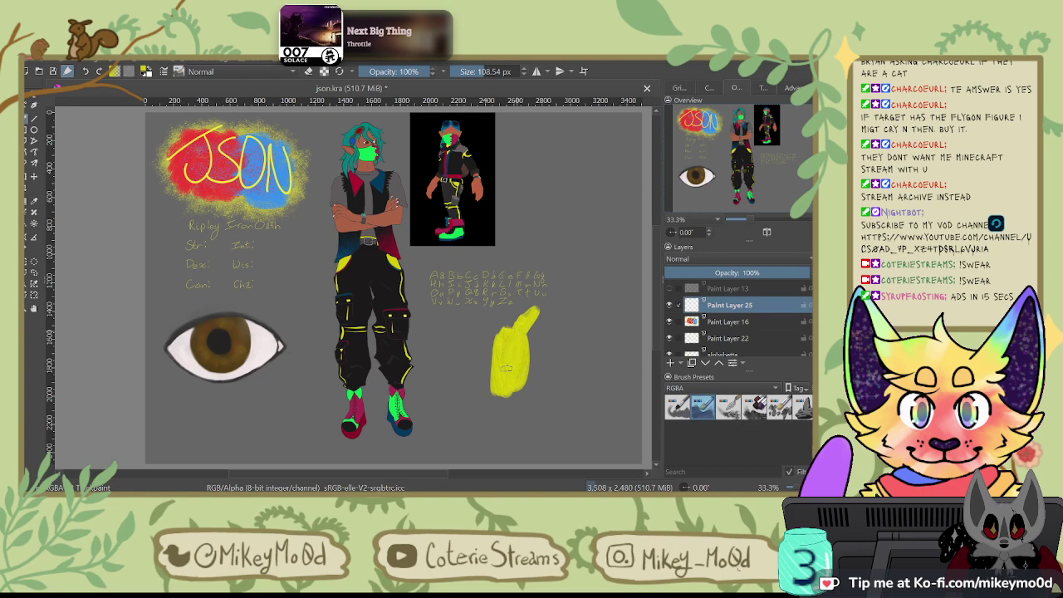
{"action": "mouse_move", "coordinate": [520, 323]}
{"action": "left_mouse_down"}
{"action": "mouse_move", "coordinate": [497, 353]}
{"action": "mouse_move", "coordinate": [518, 327]}
{"action": "left_mouse_up"}
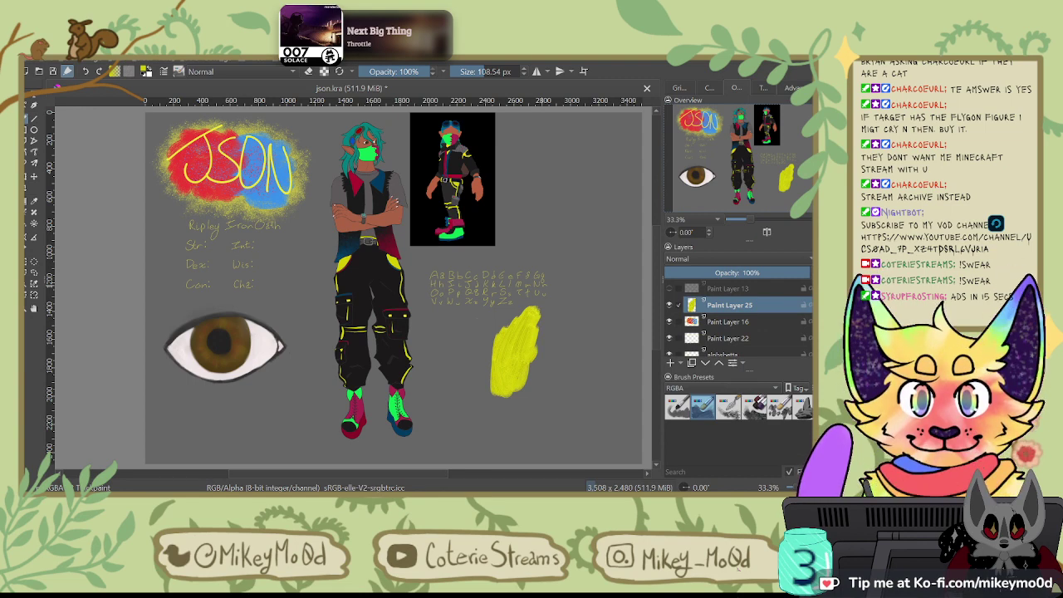
{"action": "key", "text": "ctrl+z"}
{"action": "key", "text": "ctrl+z"}
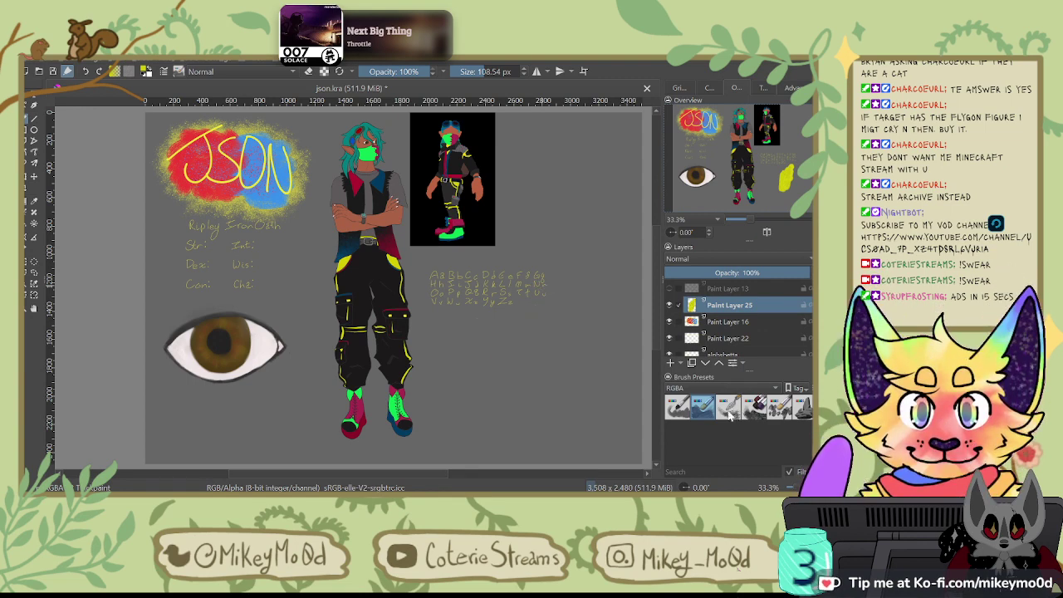
Step: Try the RGBA 03 Rake preset at 309.84 px with curved, overlapping yellow strokes beside the legs
{"action": "left_click", "coordinate": [728, 407]}
{"action": "mouse_move", "coordinate": [505, 380]}
{"action": "left_mouse_down"}
{"action": "mouse_move", "coordinate": [527, 333]}
{"action": "mouse_move", "coordinate": [557, 311]}
{"action": "mouse_move", "coordinate": [512, 407]}
{"action": "left_mouse_up"}
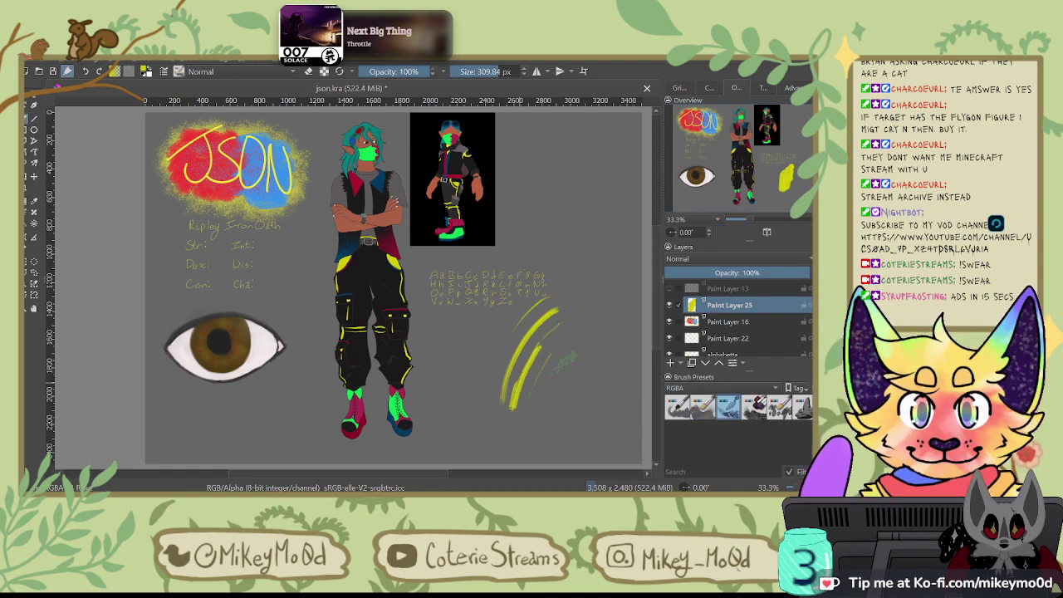
{"action": "mouse_move", "coordinate": [557, 328]}
{"action": "left_mouse_down"}
{"action": "mouse_move", "coordinate": [575, 323]}
{"action": "mouse_move", "coordinate": [525, 378]}
{"action": "mouse_move", "coordinate": [586, 333]}
{"action": "mouse_move", "coordinate": [529, 411]}
{"action": "left_mouse_up"}
Step: Switch to the RGBA 04 Impasto preset at 510.27 px, undo the rake strokes, and paint a thick yellow patch beside the legs
{"action": "left_click", "coordinate": [754, 405]}
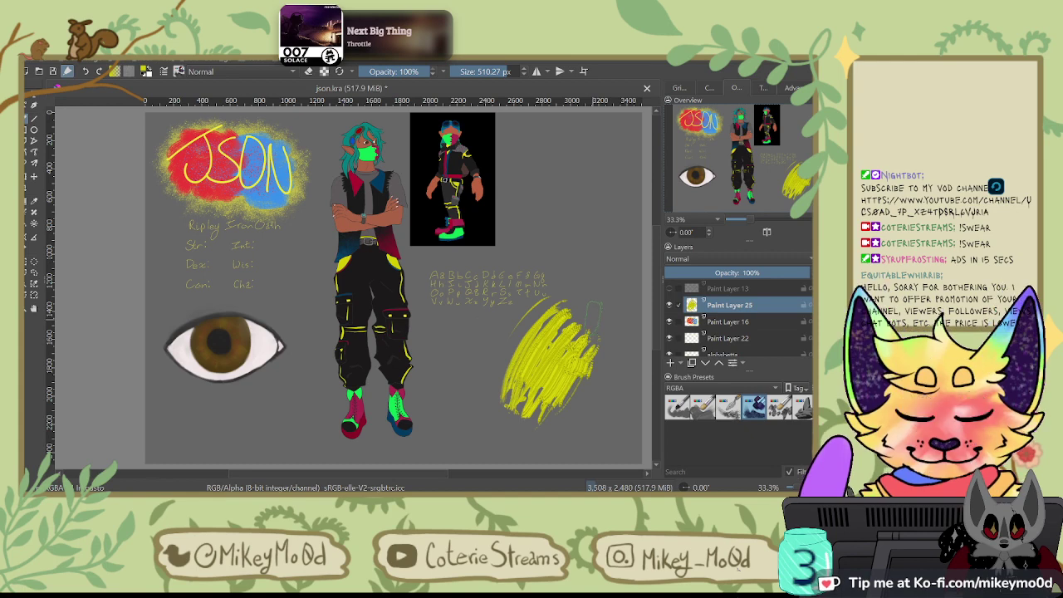
{"action": "key", "text": "ctrl+z"}
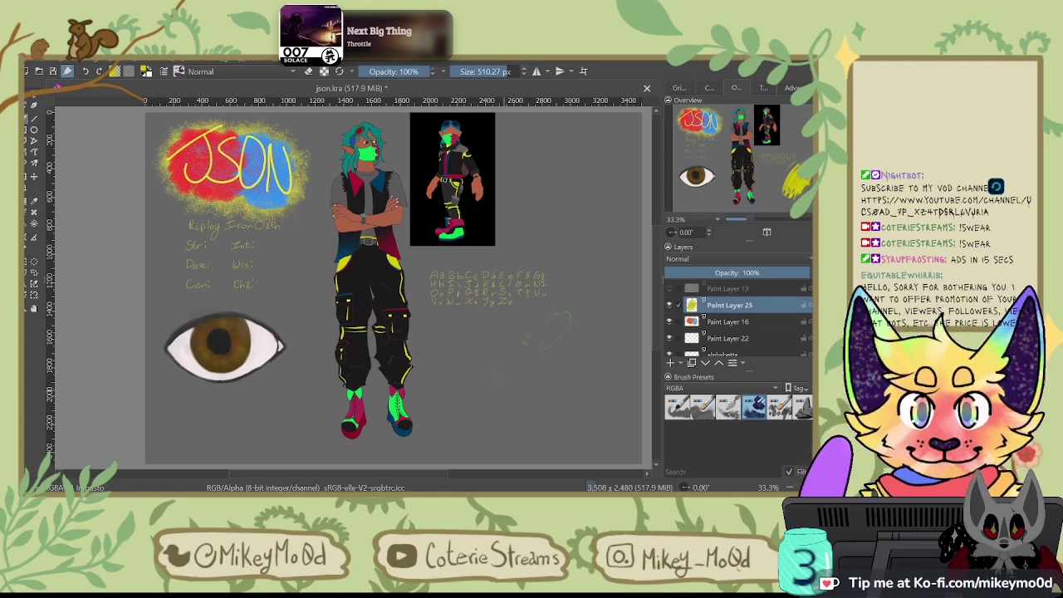
{"action": "mouse_move", "coordinate": [507, 353]}
{"action": "left_mouse_down"}
{"action": "mouse_move", "coordinate": [523, 330]}
{"action": "mouse_move", "coordinate": [552, 326]}
{"action": "mouse_move", "coordinate": [566, 348]}
{"action": "mouse_move", "coordinate": [544, 415]}
{"action": "mouse_move", "coordinate": [481, 390]}
{"action": "mouse_move", "coordinate": [519, 357]}
{"action": "mouse_move", "coordinate": [531, 323]}
{"action": "mouse_move", "coordinate": [569, 340]}
{"action": "mouse_move", "coordinate": [544, 398]}
{"action": "mouse_move", "coordinate": [498, 382]}
{"action": "mouse_move", "coordinate": [536, 357]}
{"action": "left_mouse_up"}
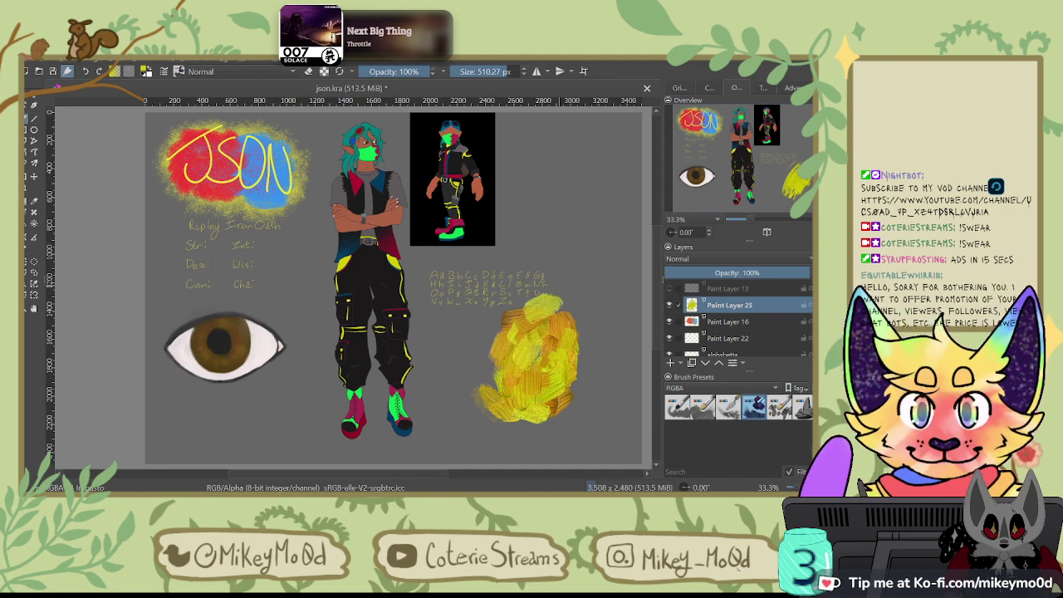
Step: Undo the impasto patch and try the Impasto-details preset at 820.22 px with a broad yellow patch beside the legs
{"action": "key", "text": "ctrl+z"}
{"action": "left_click", "coordinate": [779, 407]}
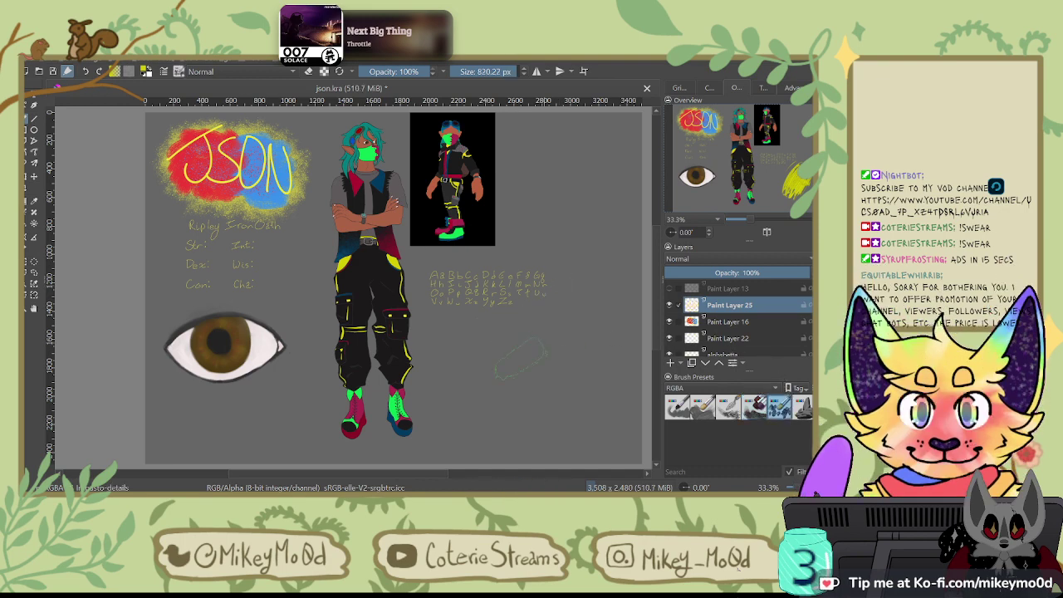
{"action": "mouse_move", "coordinate": [519, 357]}
{"action": "left_mouse_down"}
{"action": "mouse_move", "coordinate": [585, 287]}
{"action": "mouse_move", "coordinate": [566, 295]}
{"action": "mouse_move", "coordinate": [529, 373]}
{"action": "mouse_move", "coordinate": [590, 296]}
{"action": "mouse_move", "coordinate": [614, 298]}
{"action": "left_mouse_up"}
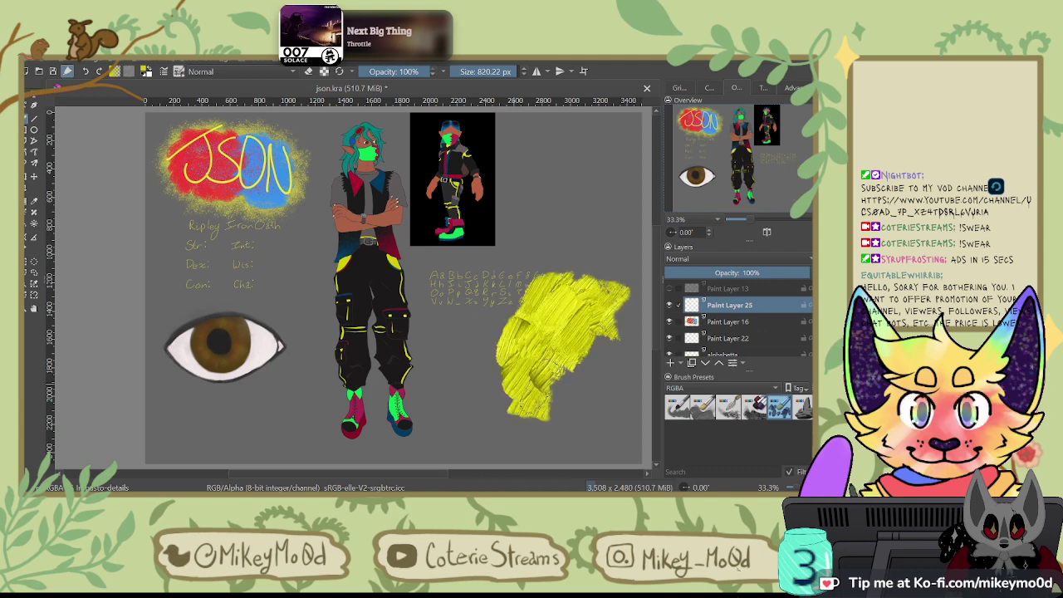
{"action": "mouse_move", "coordinate": [542, 391]}
{"action": "left_mouse_down"}
{"action": "mouse_move", "coordinate": [586, 336]}
{"action": "mouse_move", "coordinate": [622, 325]}
{"action": "left_mouse_up"}
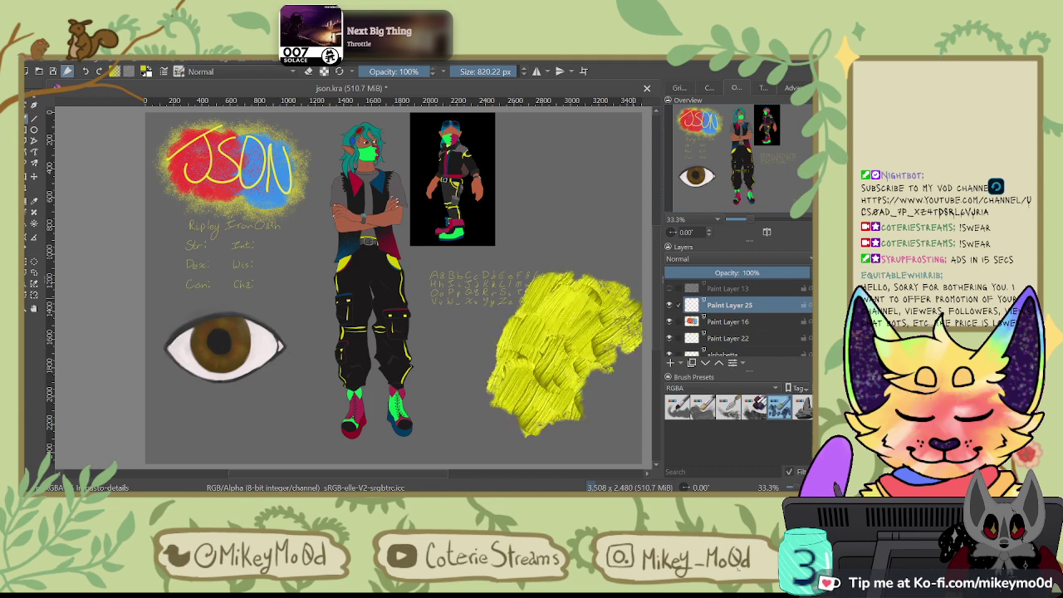
Step: Try the RGBA Rock preset at 365.71 px with curved, overlapping strokes over the yellow patch
{"action": "left_click", "coordinate": [803, 405]}
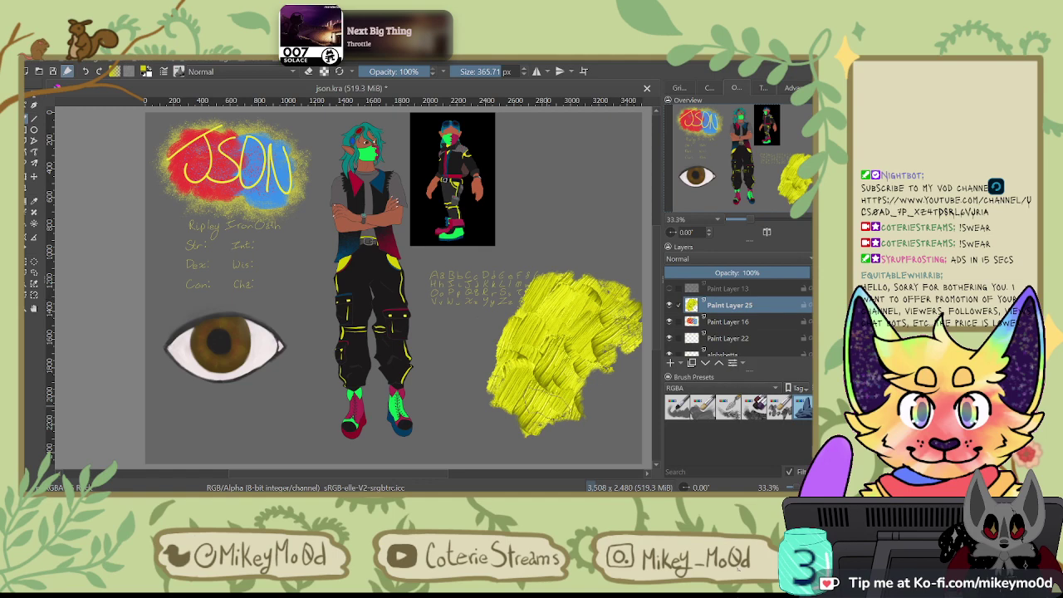
{"action": "mouse_move", "coordinate": [550, 389]}
{"action": "left_mouse_down"}
{"action": "mouse_move", "coordinate": [555, 329]}
{"action": "mouse_move", "coordinate": [585, 322]}
{"action": "mouse_move", "coordinate": [586, 364]}
{"action": "mouse_move", "coordinate": [575, 299]}
{"action": "mouse_move", "coordinate": [548, 391]}
{"action": "mouse_move", "coordinate": [590, 299]}
{"action": "mouse_move", "coordinate": [569, 378]}
{"action": "mouse_move", "coordinate": [544, 411]}
{"action": "mouse_move", "coordinate": [581, 311]}
{"action": "mouse_move", "coordinate": [540, 378]}
{"action": "mouse_move", "coordinate": [581, 290]}
{"action": "mouse_move", "coordinate": [548, 366]}
{"action": "mouse_move", "coordinate": [549, 349]}
{"action": "left_mouse_up"}
{"action": "mouse_move", "coordinate": [505, 384]}
{"action": "left_mouse_down"}
{"action": "mouse_move", "coordinate": [535, 417]}
{"action": "mouse_move", "coordinate": [508, 389]}
{"action": "mouse_move", "coordinate": [543, 407]}
{"action": "mouse_move", "coordinate": [533, 372]}
{"action": "mouse_move", "coordinate": [517, 395]}
{"action": "mouse_move", "coordinate": [523, 353]}
{"action": "mouse_move", "coordinate": [541, 403]}
{"action": "mouse_move", "coordinate": [543, 357]}
{"action": "mouse_move", "coordinate": [557, 384]}
{"action": "mouse_move", "coordinate": [574, 358]}
{"action": "mouse_move", "coordinate": [540, 347]}
{"action": "mouse_move", "coordinate": [575, 334]}
{"action": "left_mouse_up"}
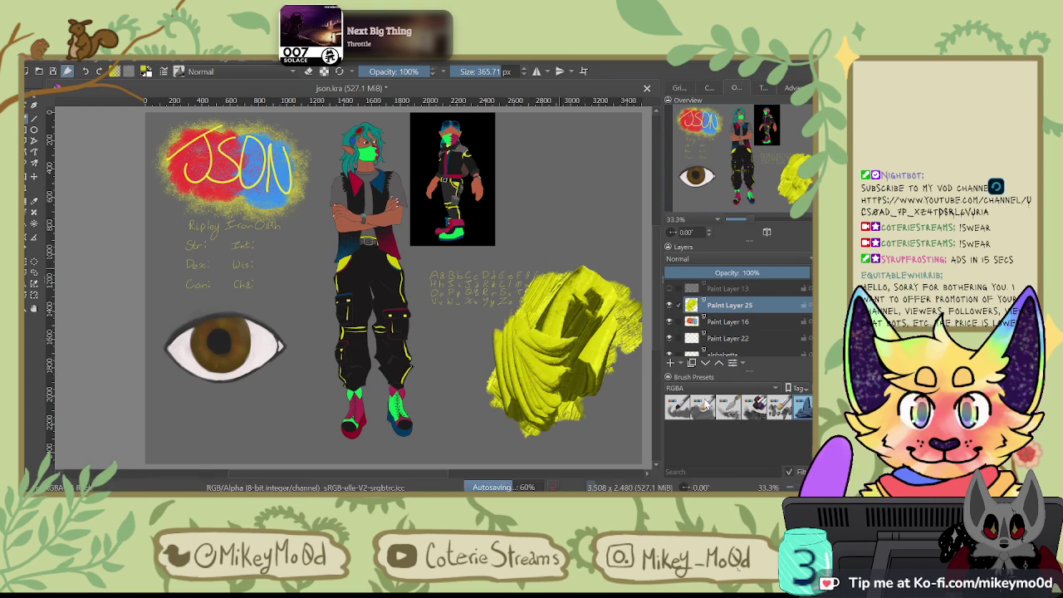
Step: Try the RGBA Rake preset at 309.84 px with a stroke over the yellow patch, and undo it
{"action": "left_click", "coordinate": [727, 405]}
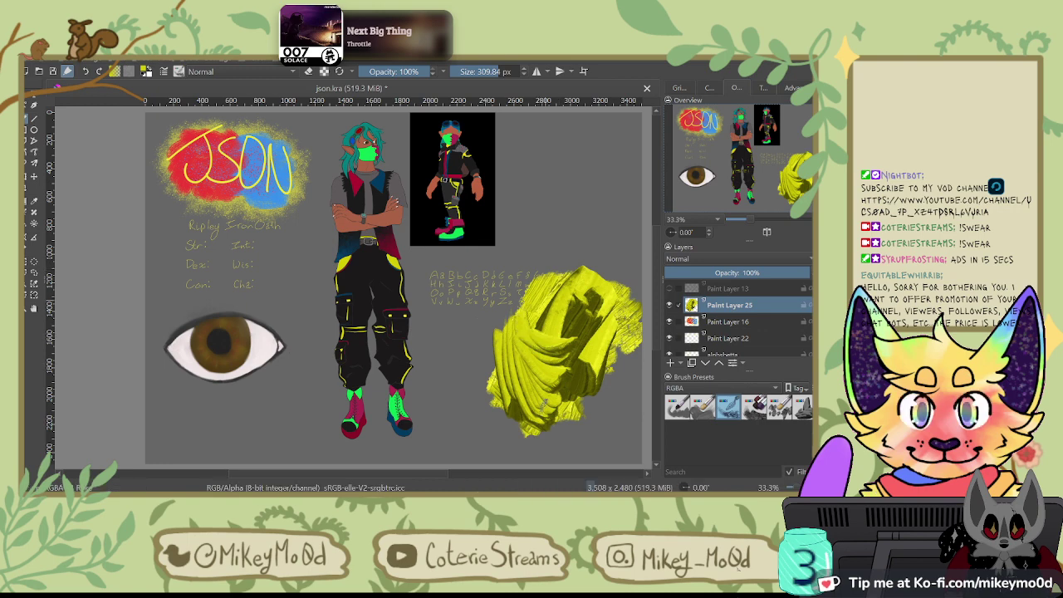
{"action": "left_click_drag", "start_coordinate": [547, 402], "coordinate": [543, 364]}
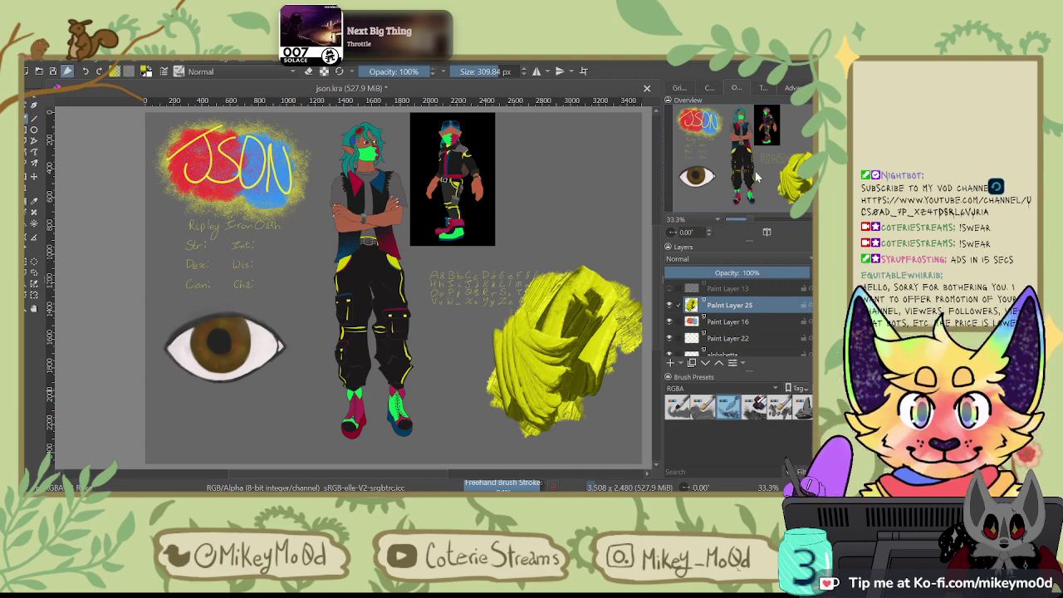
{"action": "key", "text": "ctrl+z"}
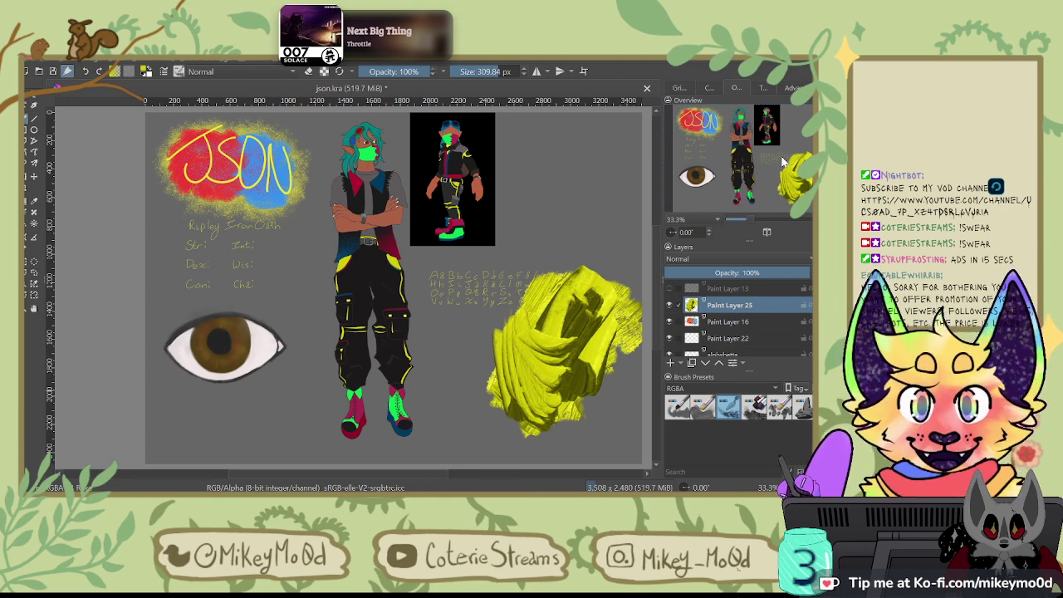
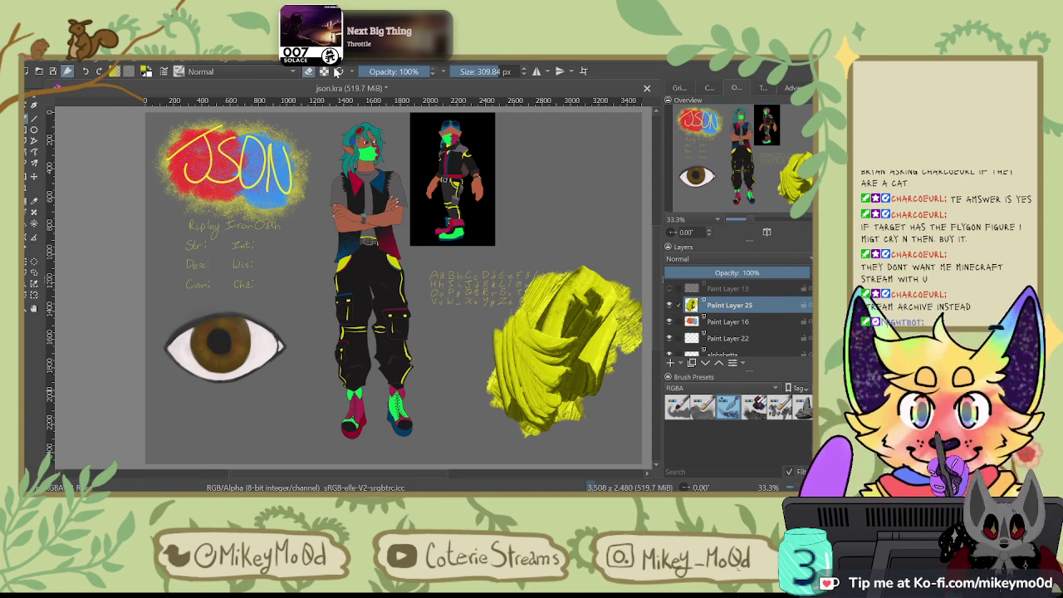
Step: Use eraser mode to erase the yellow patch, first with the Rake preset and again with the Rock preset at 365.71 px
{"action": "key", "text": "e"}
{"action": "mouse_move", "coordinate": [515, 333]}
{"action": "left_mouse_down"}
{"action": "mouse_move", "coordinate": [566, 276]}
{"action": "mouse_move", "coordinate": [524, 329]}
{"action": "left_mouse_up"}
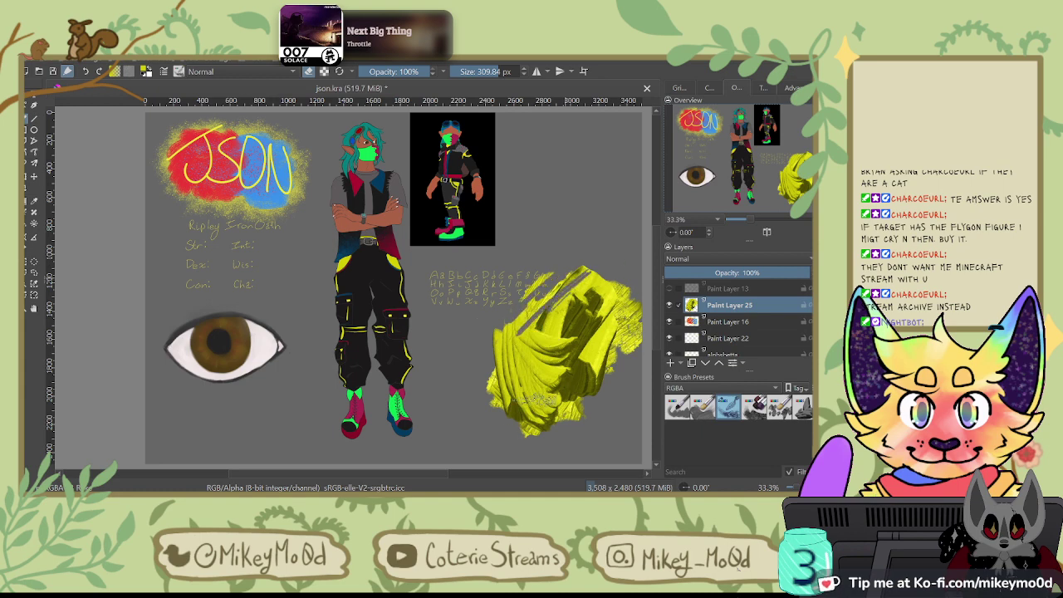
{"action": "left_click", "coordinate": [801, 407]}
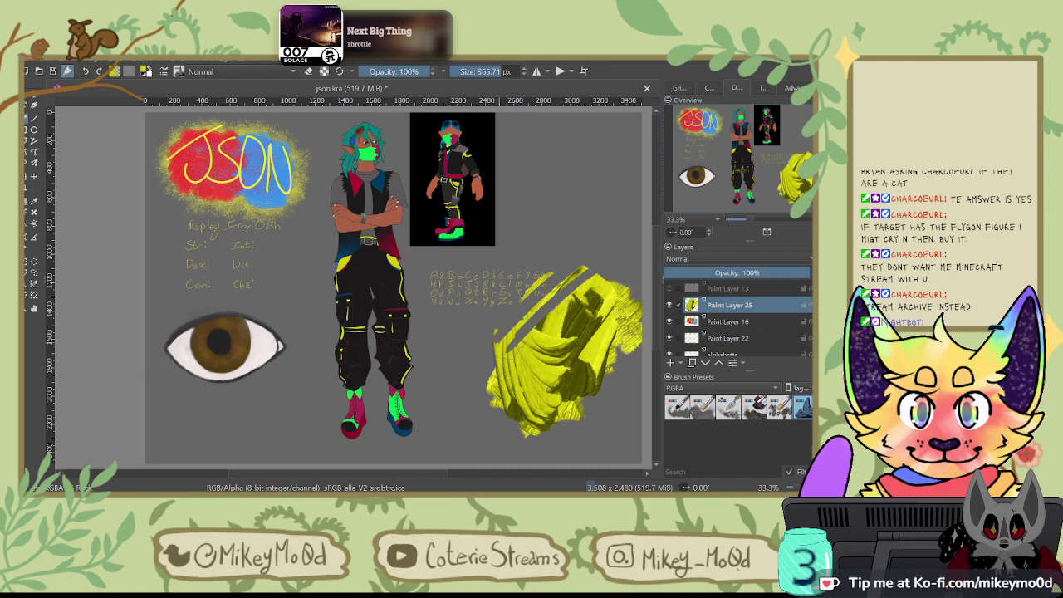
{"action": "mouse_move", "coordinate": [522, 334]}
{"action": "left_mouse_down"}
{"action": "mouse_move", "coordinate": [504, 355]}
{"action": "mouse_move", "coordinate": [587, 283]}
{"action": "mouse_move", "coordinate": [534, 342]}
{"action": "left_mouse_up"}
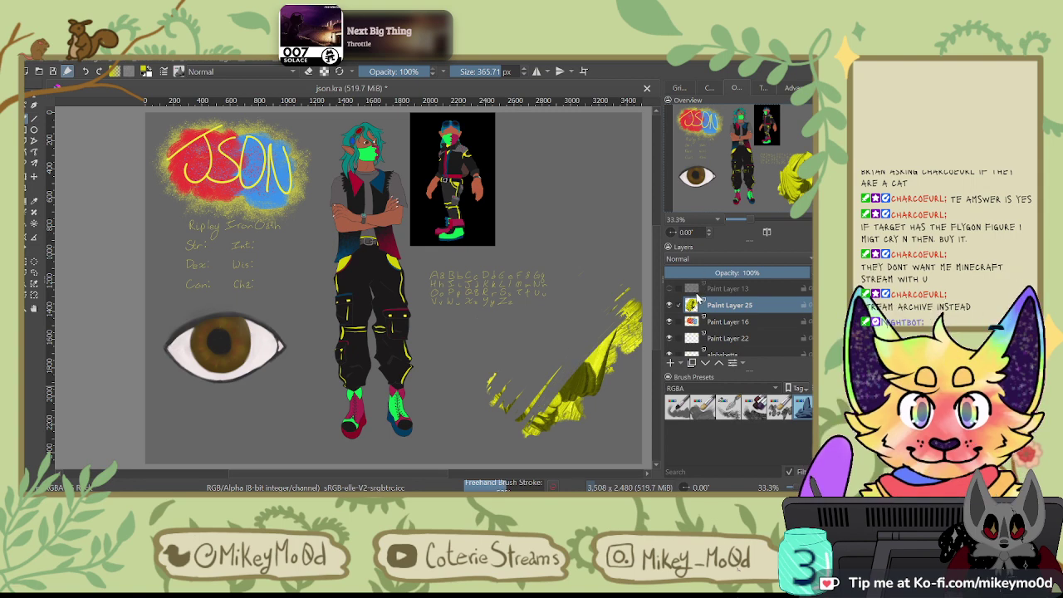
Step: Show the demo presets and erase more of the yellow patch with diagonal strokes of the circle eraser at 50 px
{"action": "left_click", "coordinate": [695, 296]}
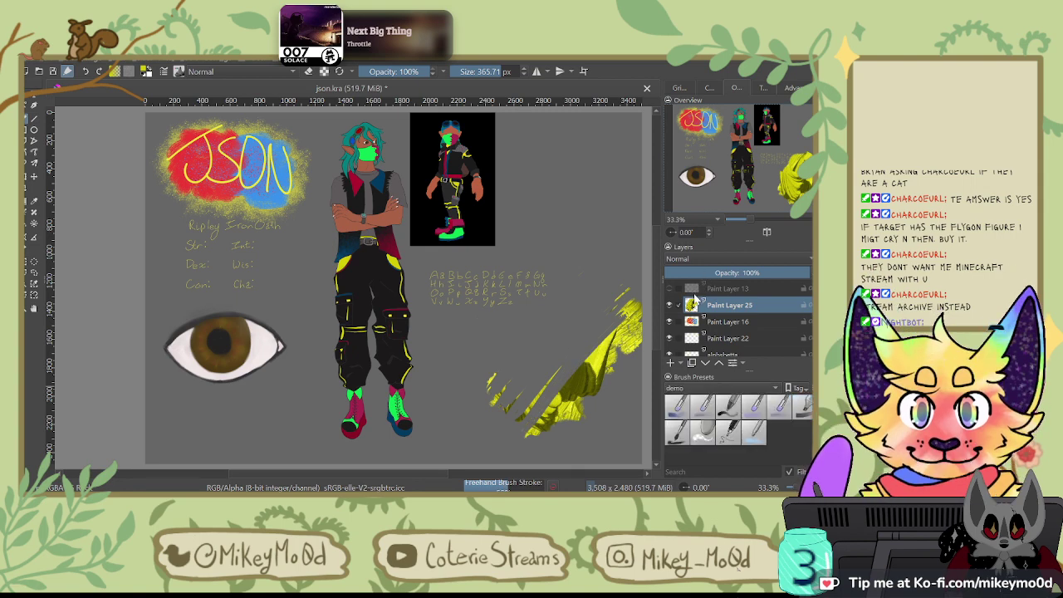
{"action": "left_click", "coordinate": [702, 432]}
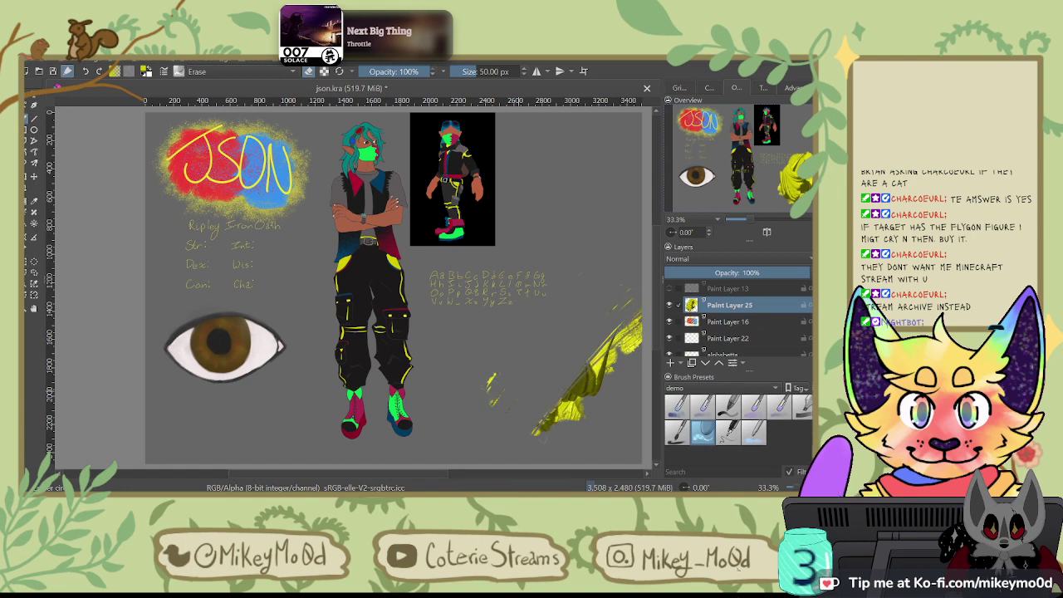
{"action": "mouse_move", "coordinate": [532, 425]}
{"action": "left_mouse_down"}
{"action": "mouse_move", "coordinate": [625, 325]}
{"action": "mouse_move", "coordinate": [539, 431]}
{"action": "left_mouse_up"}
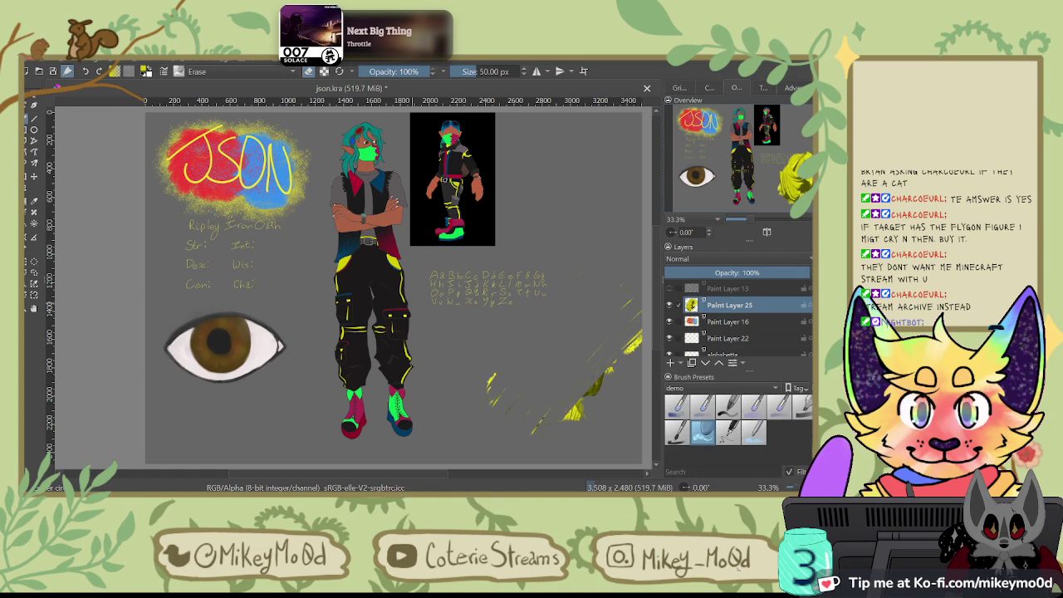
{"action": "mouse_move", "coordinate": [500, 362]}
{"action": "left_mouse_down"}
{"action": "mouse_move", "coordinate": [525, 426]}
{"action": "mouse_move", "coordinate": [508, 366]}
{"action": "mouse_move", "coordinate": [577, 290]}
{"action": "left_mouse_up"}
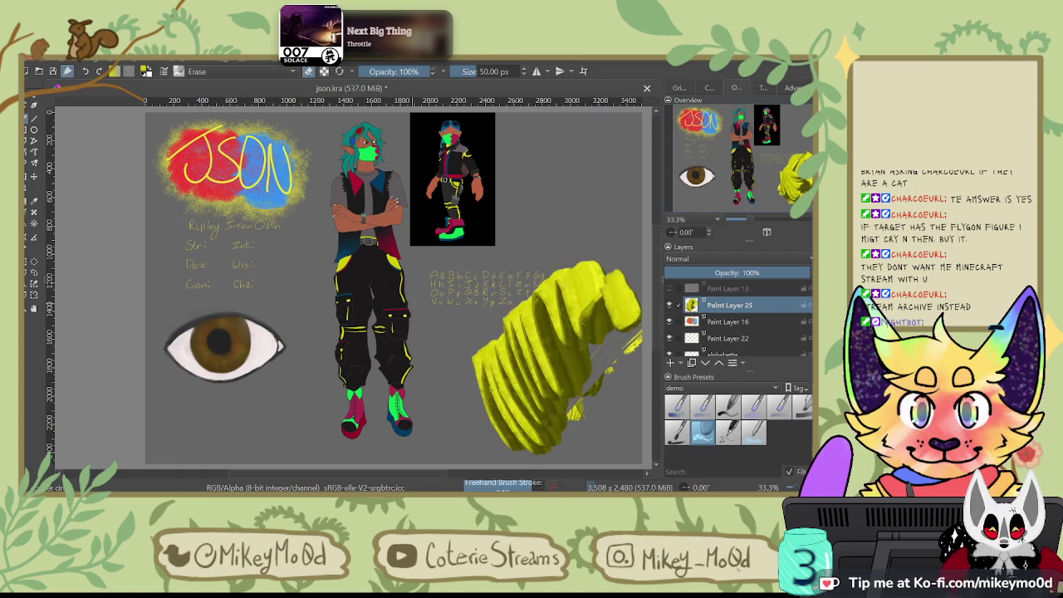
{"action": "left_click_drag", "start_coordinate": [636, 311], "coordinate": [486, 391]}
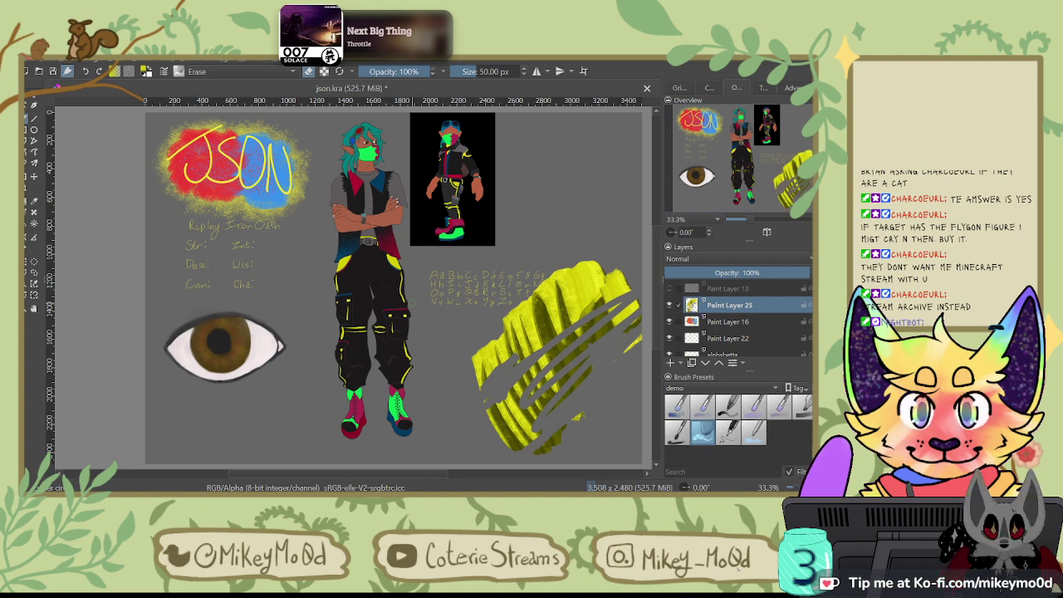
{"action": "left_click_drag", "start_coordinate": [487, 405], "coordinate": [501, 438]}
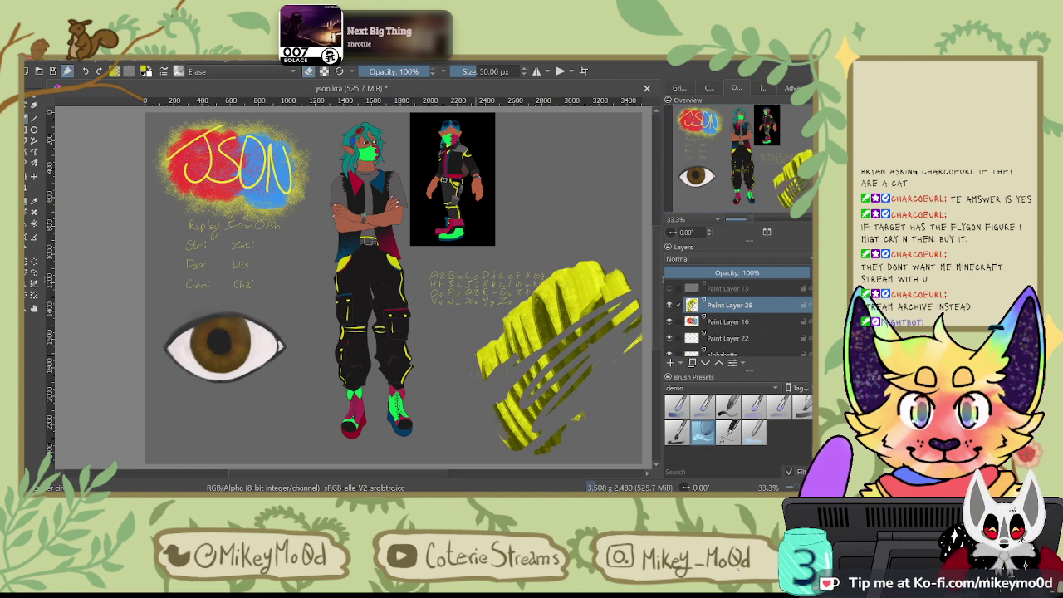
{"action": "left_click_drag", "start_coordinate": [488, 351], "coordinate": [528, 434]}
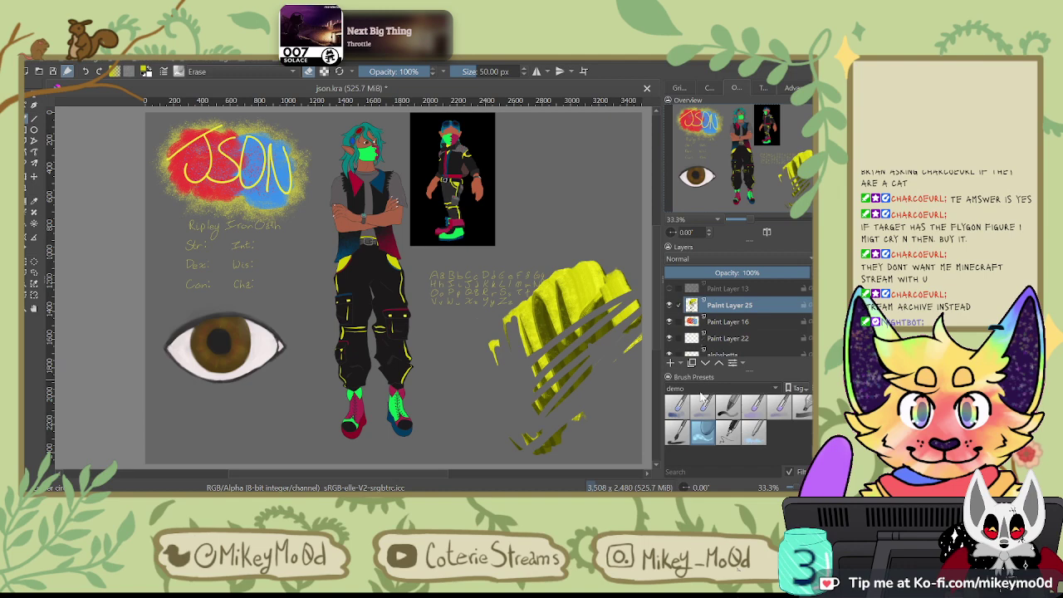
Step: Switch to the eraser in the main presets, set its size to 110.05 px, and erase all remaining yellow paint beside the legs
{"action": "scroll", "coordinate": [710, 392], "scroll_direction": "down", "scroll_amount": 2}
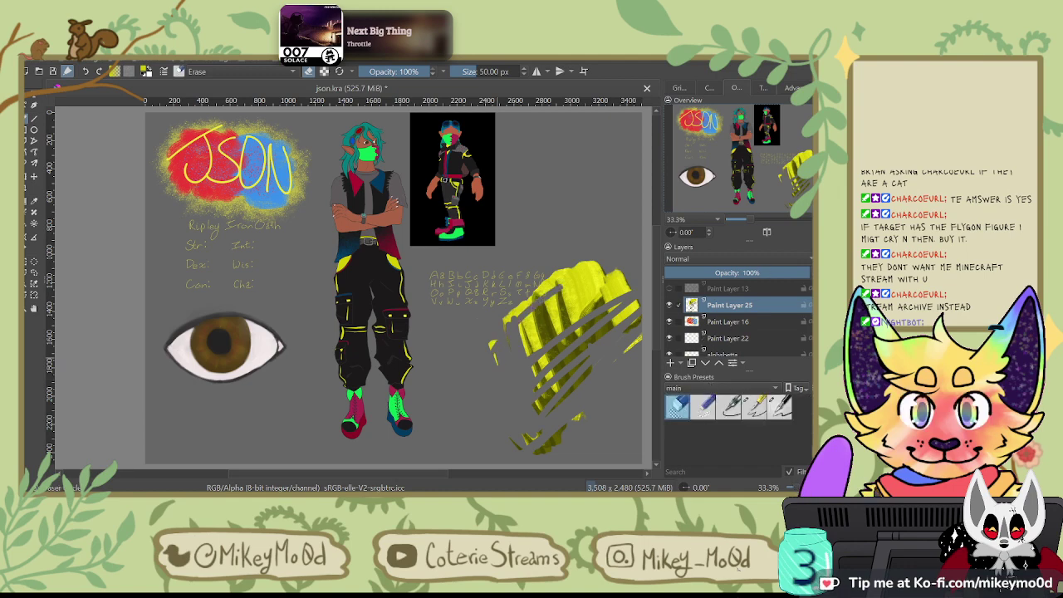
{"action": "left_click", "coordinate": [484, 71]}
{"action": "mouse_move", "coordinate": [565, 275]}
{"action": "left_mouse_down"}
{"action": "mouse_move", "coordinate": [501, 328]}
{"action": "mouse_move", "coordinate": [558, 279]}
{"action": "mouse_move", "coordinate": [575, 280]}
{"action": "mouse_move", "coordinate": [523, 330]}
{"action": "left_mouse_up"}
{"action": "mouse_move", "coordinate": [625, 279]}
{"action": "left_mouse_down"}
{"action": "mouse_move", "coordinate": [527, 339]}
{"action": "mouse_move", "coordinate": [528, 360]}
{"action": "left_mouse_up"}
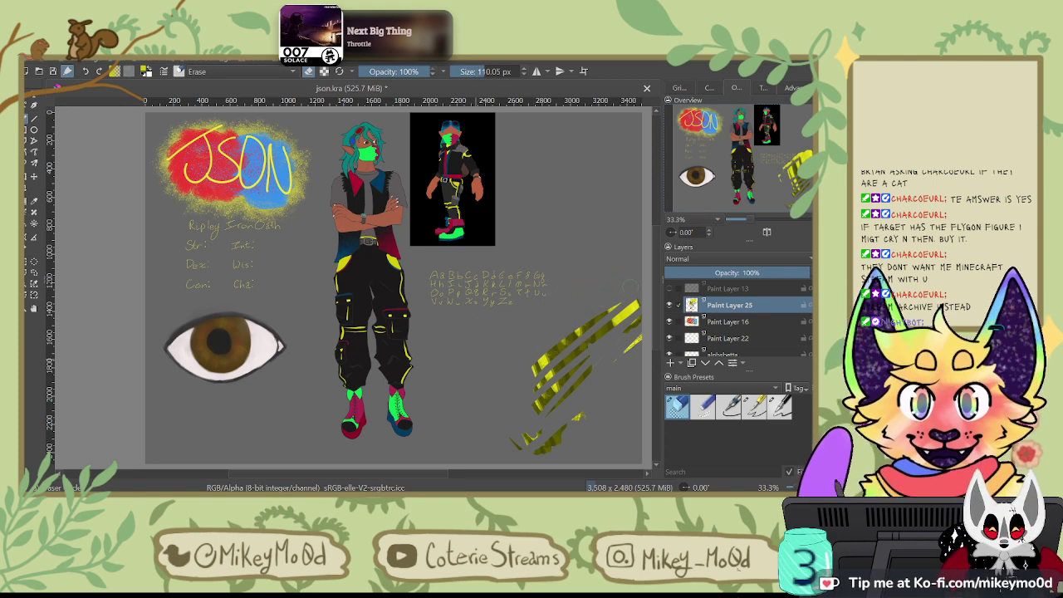
{"action": "left_click_drag", "start_coordinate": [615, 307], "coordinate": [500, 362]}
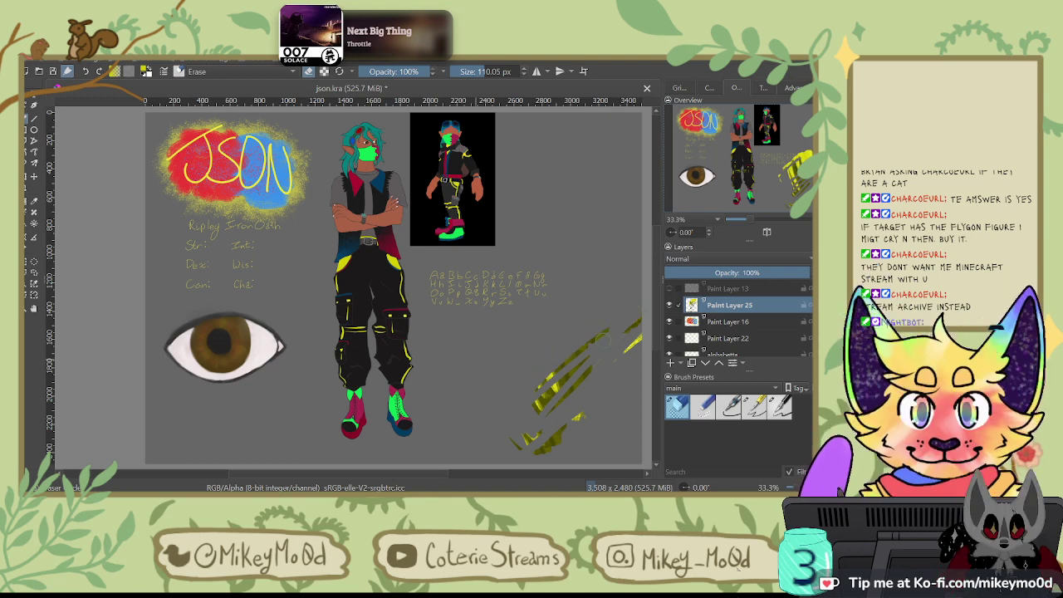
{"action": "left_click_drag", "start_coordinate": [583, 352], "coordinate": [538, 400]}
{"action": "mouse_move", "coordinate": [637, 322]}
{"action": "left_mouse_down"}
{"action": "mouse_move", "coordinate": [538, 410]}
{"action": "mouse_move", "coordinate": [544, 440]}
{"action": "left_mouse_up"}
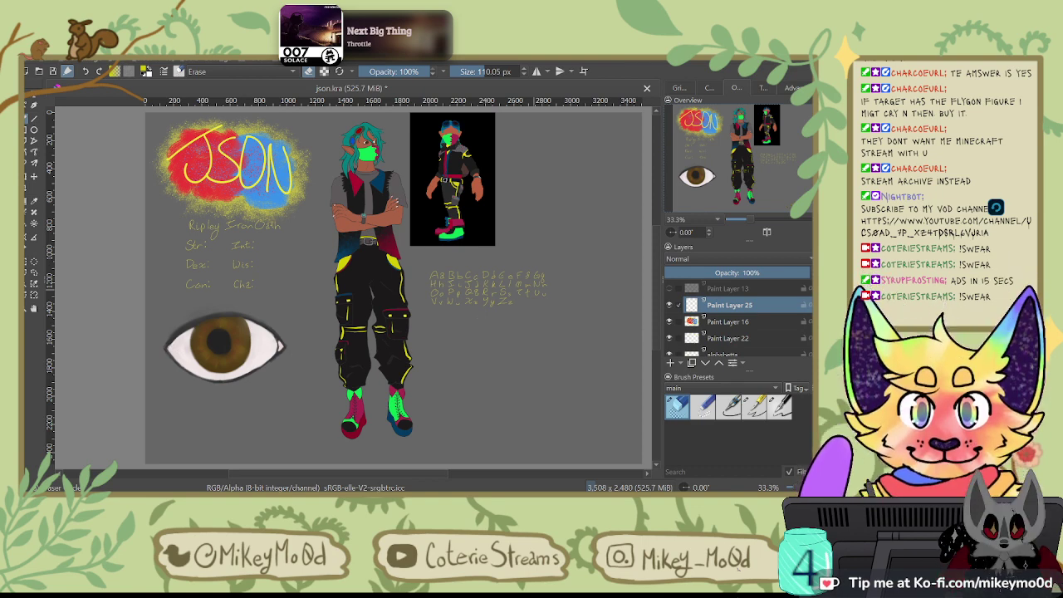
Step: Select a pencil from the Sketch presets at 31.09 px, with the empty canvas beside the black-background reference figure in view
{"action": "left_click", "coordinate": [729, 405]}
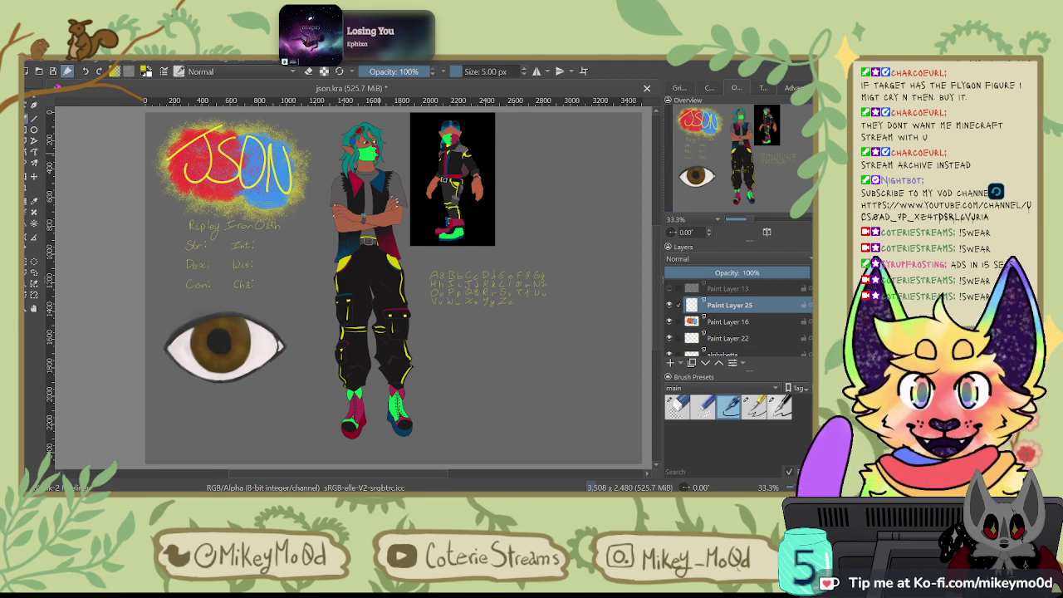
{"action": "scroll", "coordinate": [599, 228], "scroll_direction": "up", "scroll_amount": 2}
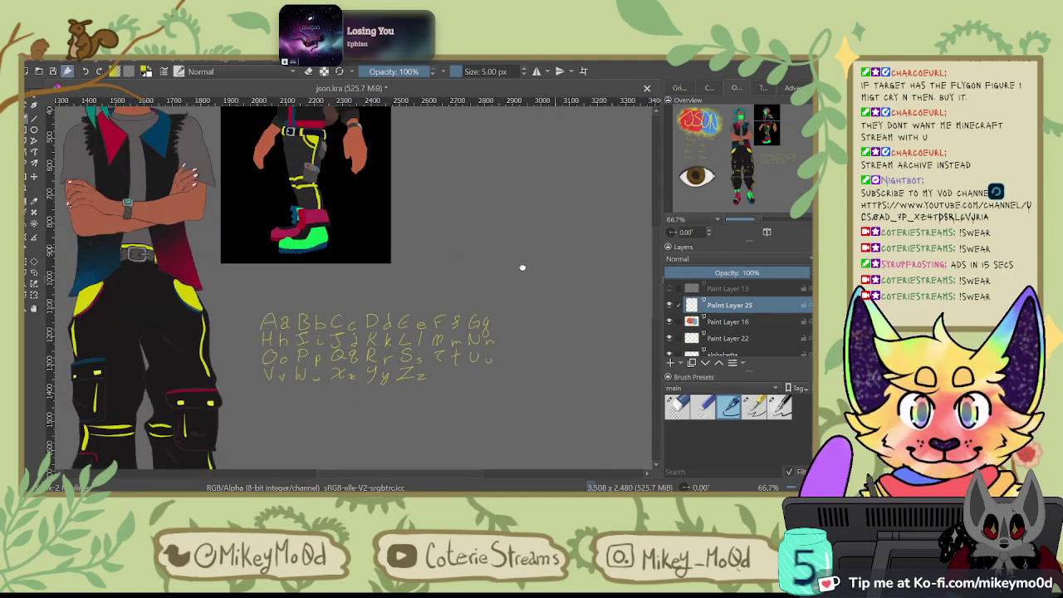
{"action": "left_click_drag", "start_coordinate": [549, 256], "coordinate": [454, 335]}
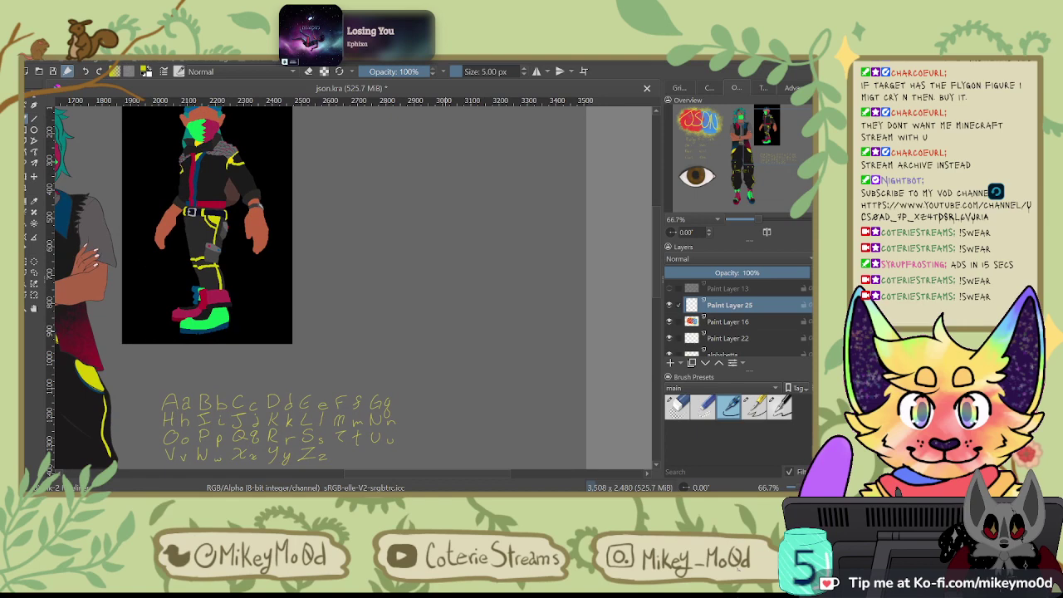
{"action": "left_click", "coordinate": [758, 411]}
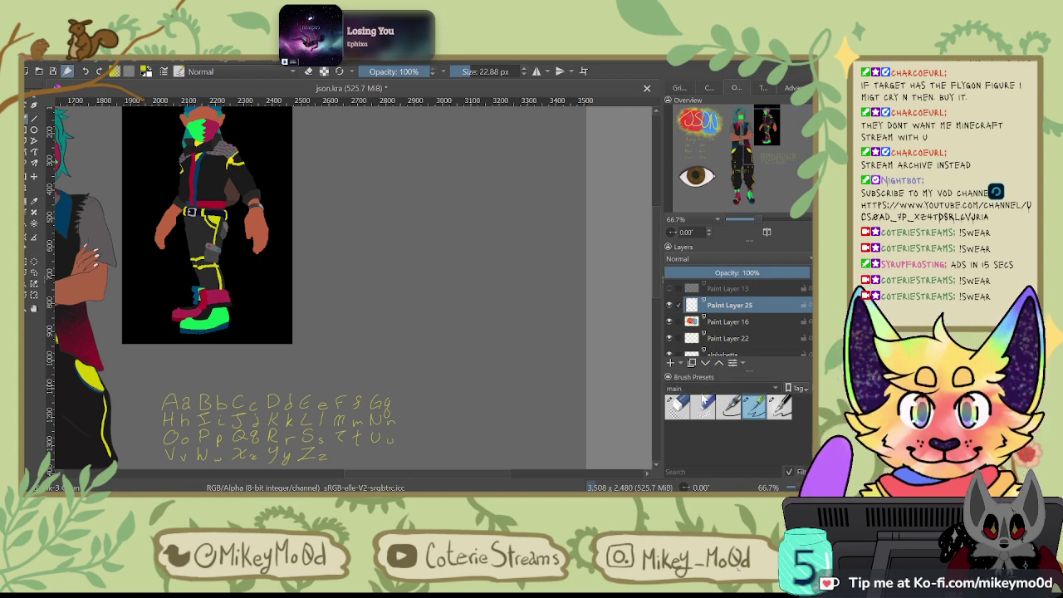
{"action": "left_click", "coordinate": [709, 423]}
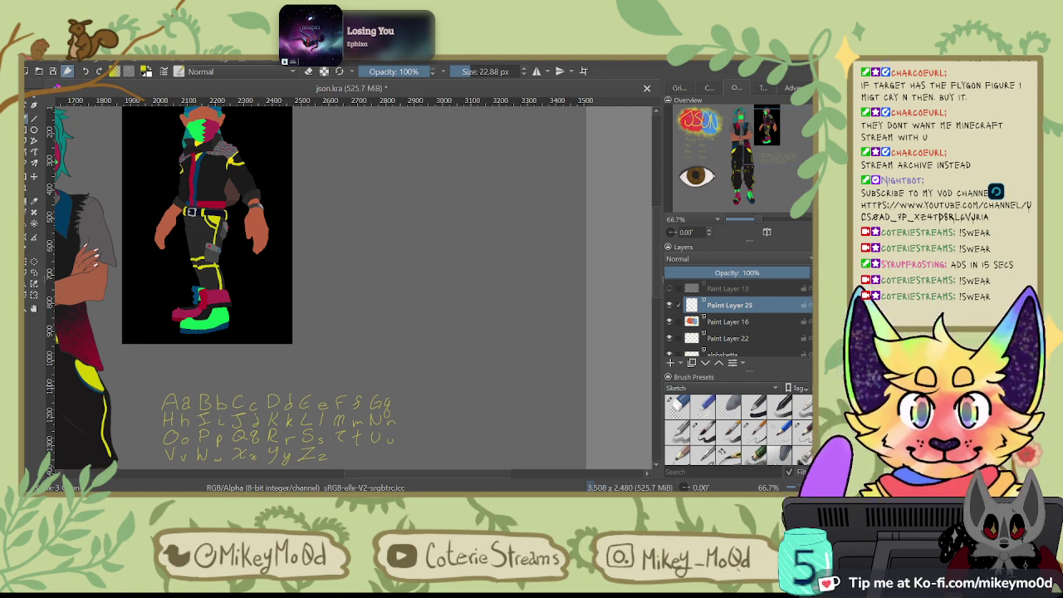
{"action": "left_click", "coordinate": [802, 431]}
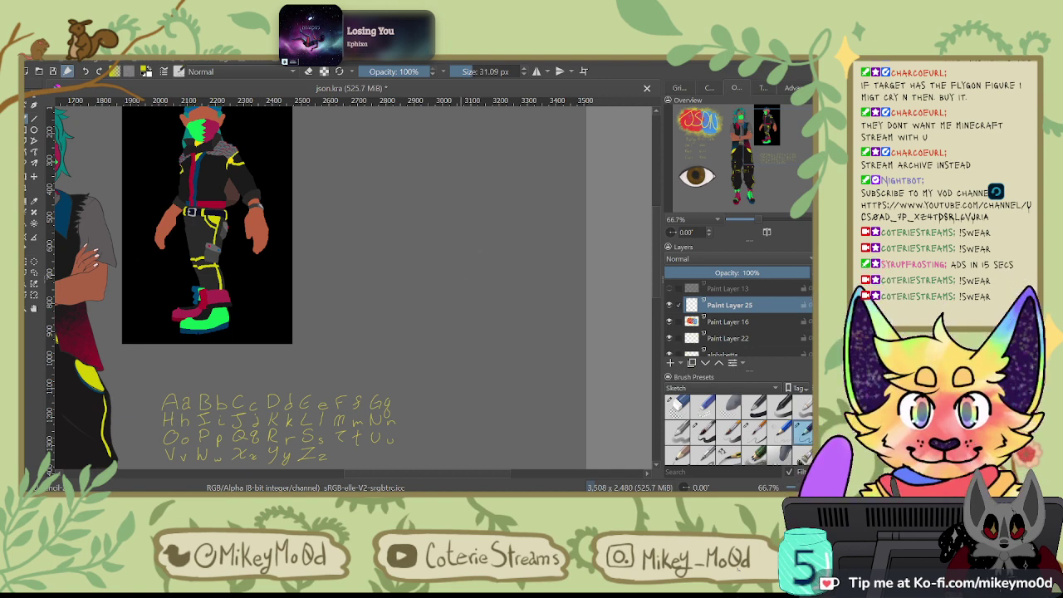
{"action": "left_click_drag", "start_coordinate": [452, 206], "coordinate": [441, 257]}
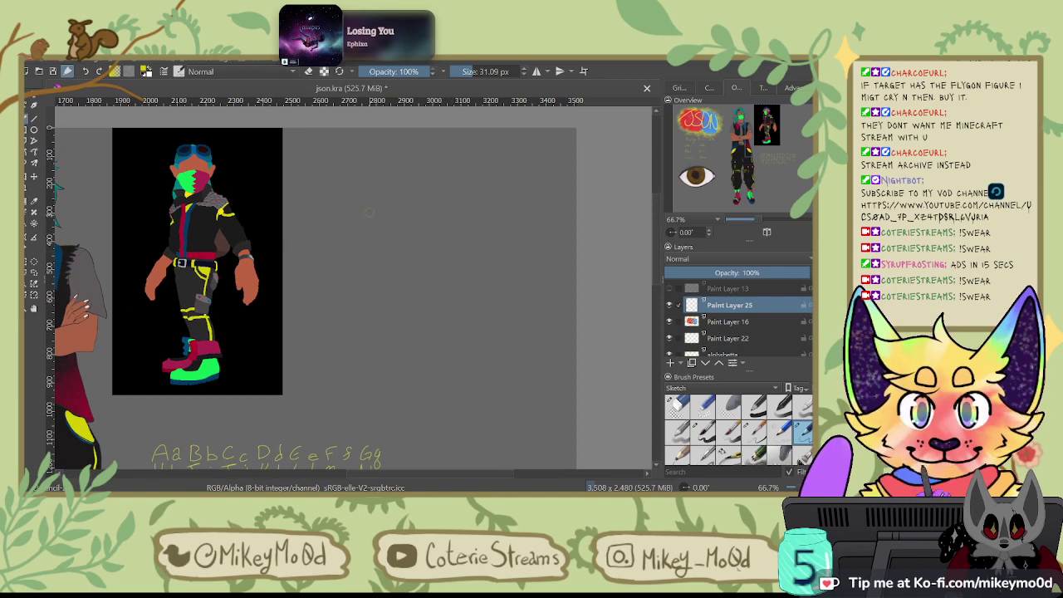
Step: Try sketching a slanted yellow rectangle beside the reference figure, and undo all its strokes
{"action": "left_click_drag", "start_coordinate": [366, 218], "coordinate": [366, 268]}
{"action": "mouse_move", "coordinate": [357, 220]}
{"action": "left_mouse_down"}
{"action": "mouse_move", "coordinate": [457, 199]}
{"action": "mouse_move", "coordinate": [458, 259]}
{"action": "left_mouse_up"}
{"action": "left_click_drag", "start_coordinate": [360, 294], "coordinate": [432, 279]}
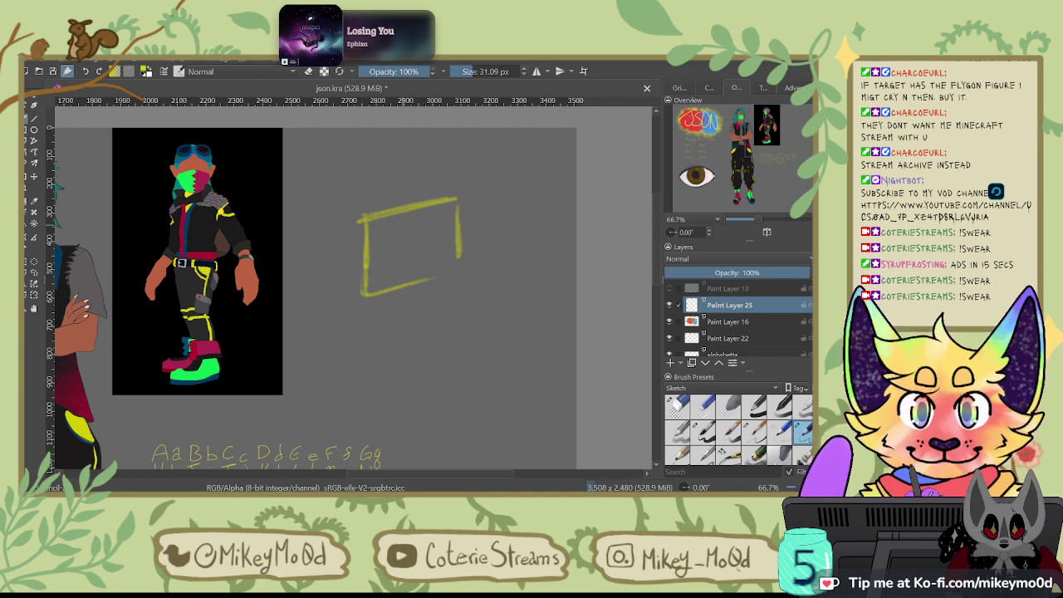
{"action": "key", "text": "ctrl+z"}
{"action": "key", "text": "ctrl+z"}
{"action": "key", "text": "ctrl+z"}
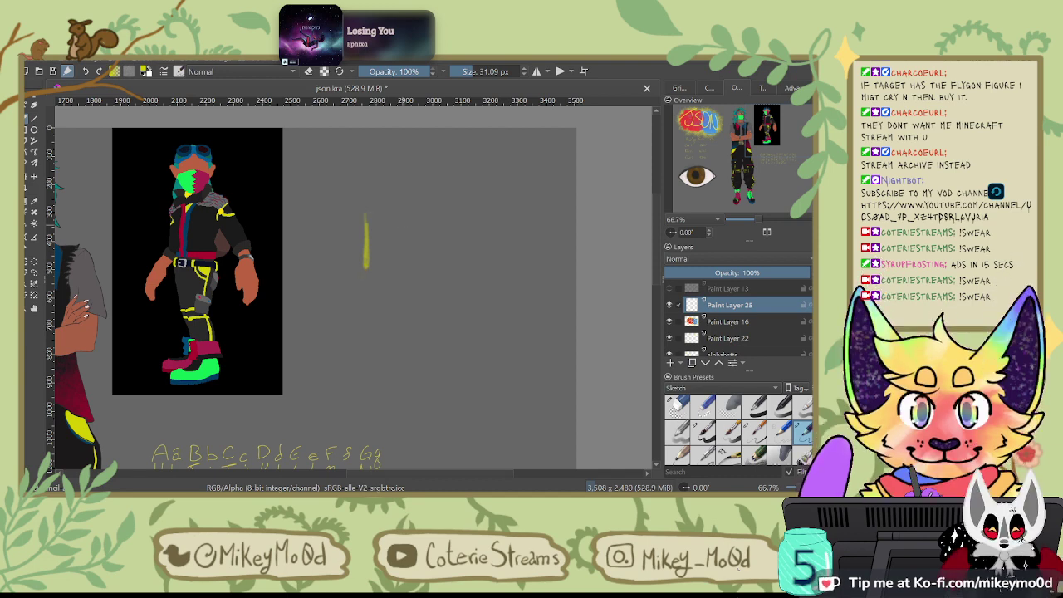
{"action": "key", "text": "ctrl+z"}
Step: Sketch a yellow box-shaped head over a wider boxy torso beside the reference figure, closing the torso with the 10 px pencil at 60% opacity
{"action": "mouse_move", "coordinate": [380, 259]}
{"action": "left_mouse_down"}
{"action": "mouse_move", "coordinate": [416, 207]}
{"action": "mouse_move", "coordinate": [431, 246]}
{"action": "mouse_move", "coordinate": [384, 271]}
{"action": "left_mouse_up"}
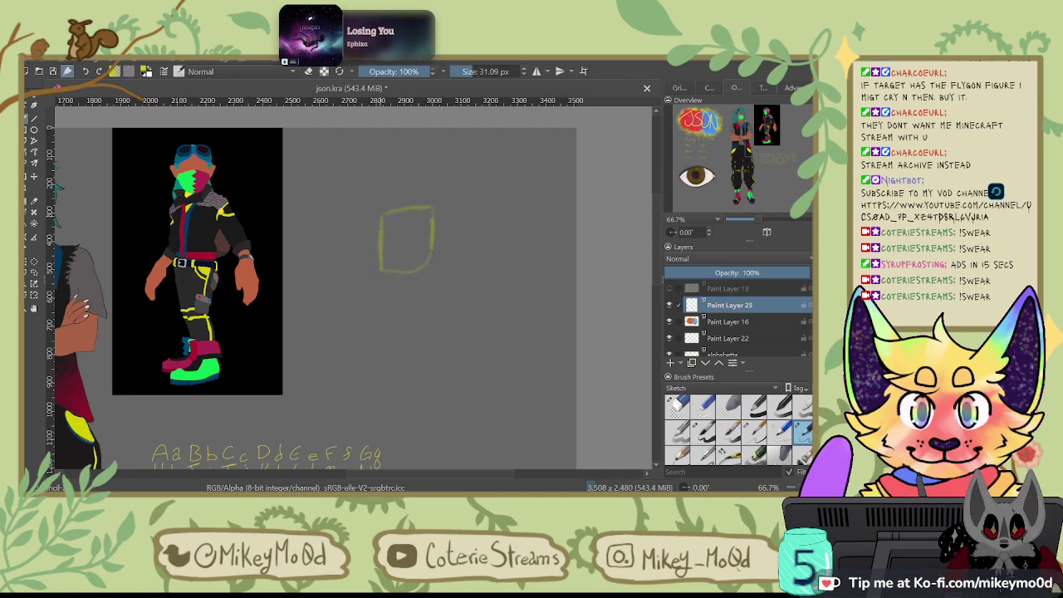
{"action": "mouse_move", "coordinate": [432, 209]}
{"action": "left_mouse_down"}
{"action": "mouse_move", "coordinate": [407, 269]}
{"action": "mouse_move", "coordinate": [382, 268]}
{"action": "left_mouse_up"}
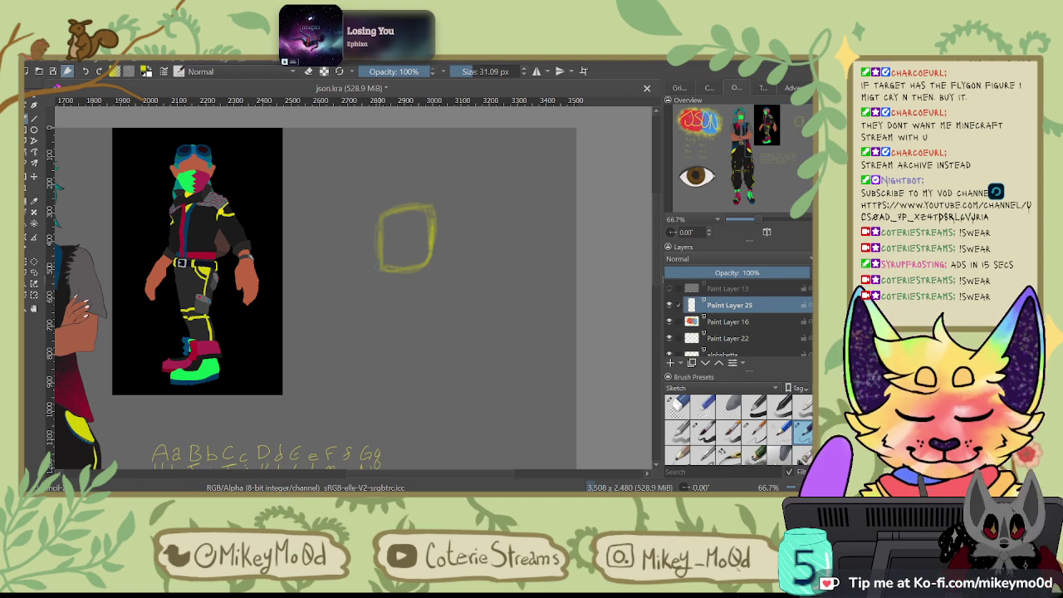
{"action": "mouse_move", "coordinate": [379, 264]}
{"action": "left_mouse_down"}
{"action": "mouse_move", "coordinate": [357, 274]}
{"action": "mouse_move", "coordinate": [361, 305]}
{"action": "left_mouse_up"}
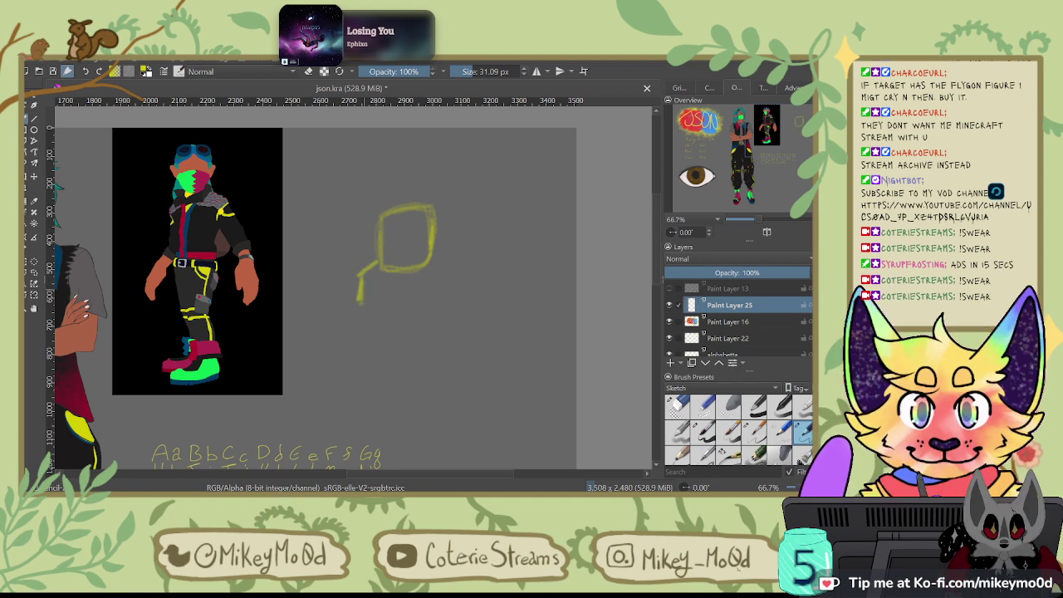
{"action": "mouse_move", "coordinate": [432, 256]}
{"action": "left_mouse_down"}
{"action": "mouse_move", "coordinate": [443, 260]}
{"action": "mouse_move", "coordinate": [445, 294]}
{"action": "left_mouse_up"}
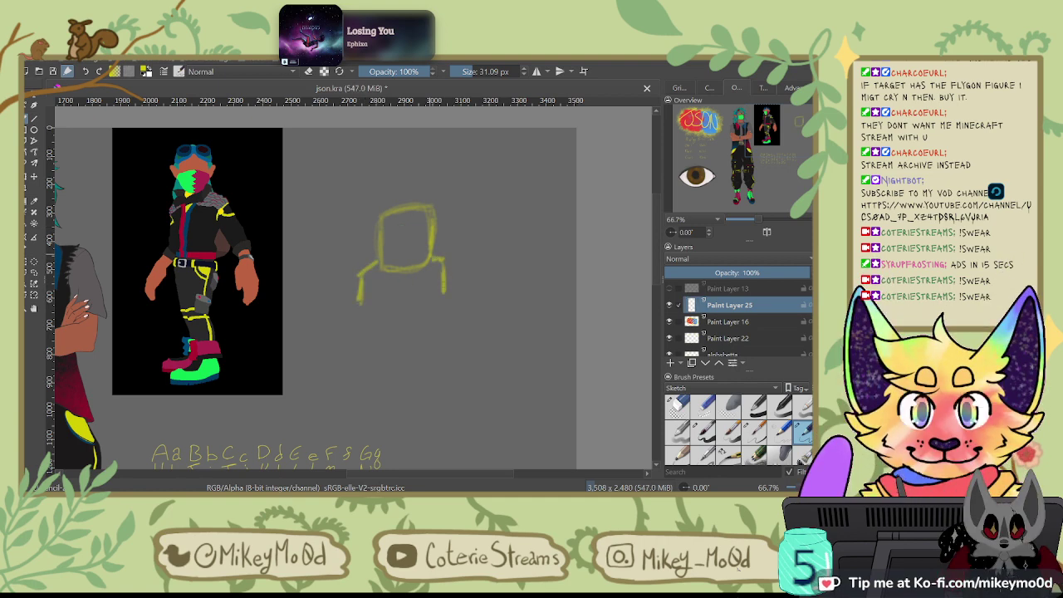
{"action": "left_click_drag", "start_coordinate": [384, 327], "coordinate": [439, 312]}
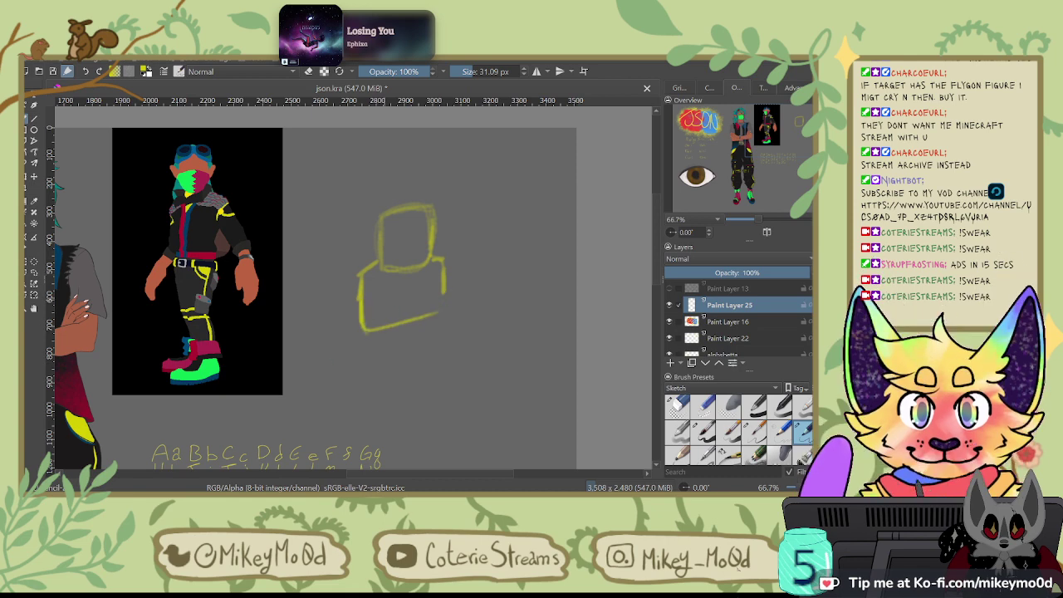
{"action": "left_click", "coordinate": [780, 431]}
{"action": "left_click_drag", "start_coordinate": [444, 286], "coordinate": [443, 315]}
Step: Draw a smaller rectangle as the face inside the boxy head, with the canvas rotated to 270°
{"action": "key", "text": "4"}
{"action": "key", "text": "4"}
{"action": "key", "text": "4"}
{"action": "key", "text": "4"}
{"action": "key", "text": "4"}
{"action": "key", "text": "4"}
{"action": "key", "text": "4"}
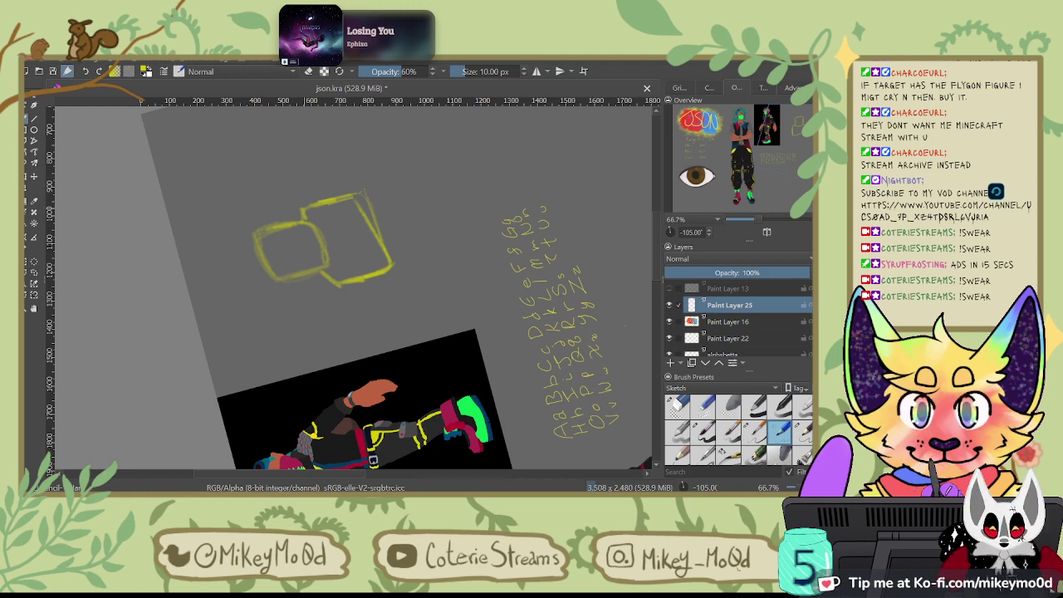
{"action": "key", "text": "6"}
{"action": "key", "text": "6"}
{"action": "key", "text": "6"}
{"action": "key", "text": "6"}
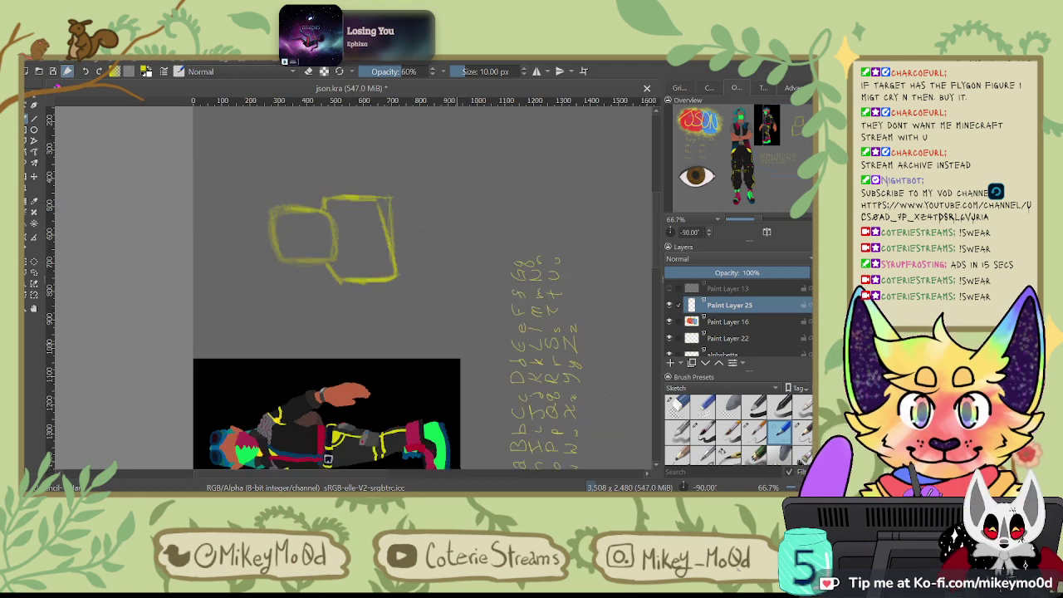
{"action": "key", "text": "6"}
{"action": "key", "text": "6"}
{"action": "key", "text": "6"}
{"action": "key", "text": "6"}
{"action": "key", "text": "6"}
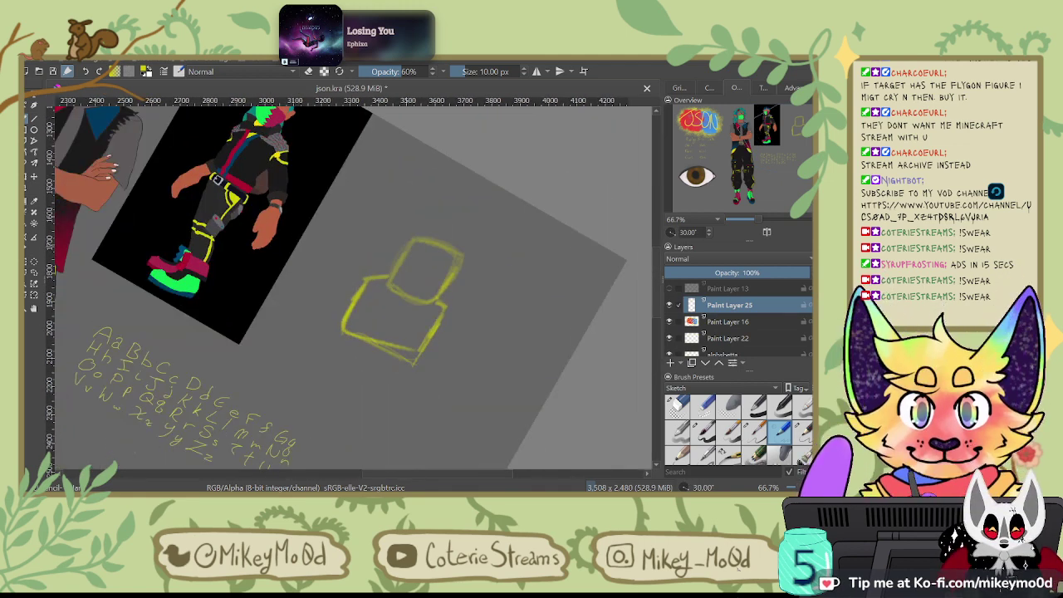
{"action": "key", "text": "6"}
{"action": "key", "text": "6"}
{"action": "key", "text": "6"}
{"action": "key", "text": "6"}
{"action": "key", "text": "6"}
{"action": "key", "text": "6"}
{"action": "key", "text": "6"}
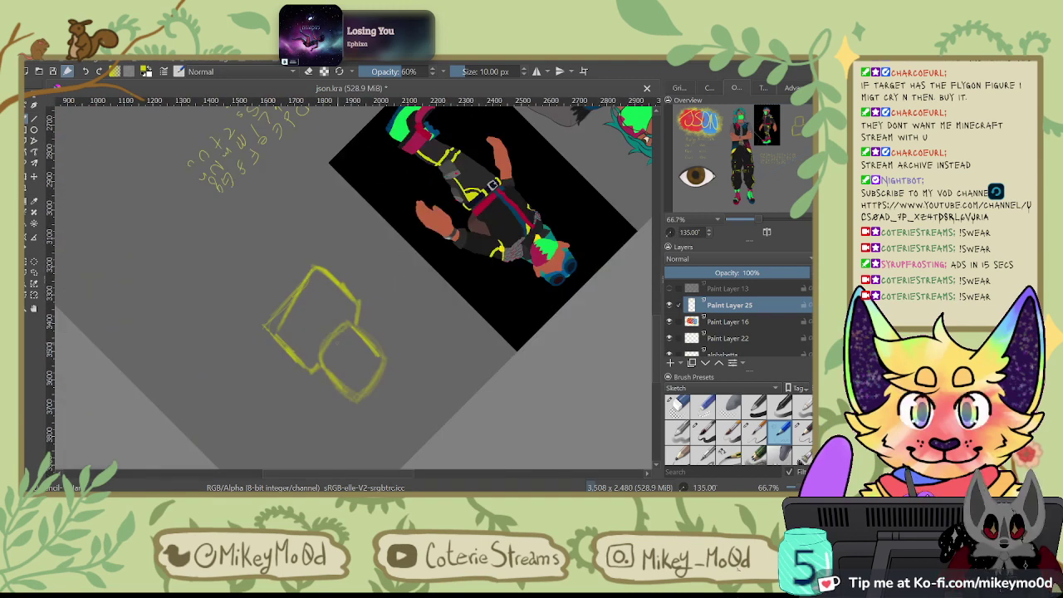
{"action": "key", "text": "6"}
{"action": "key", "text": "6"}
{"action": "key", "text": "6"}
{"action": "key", "text": "6"}
{"action": "key", "text": "6"}
{"action": "key", "text": "6"}
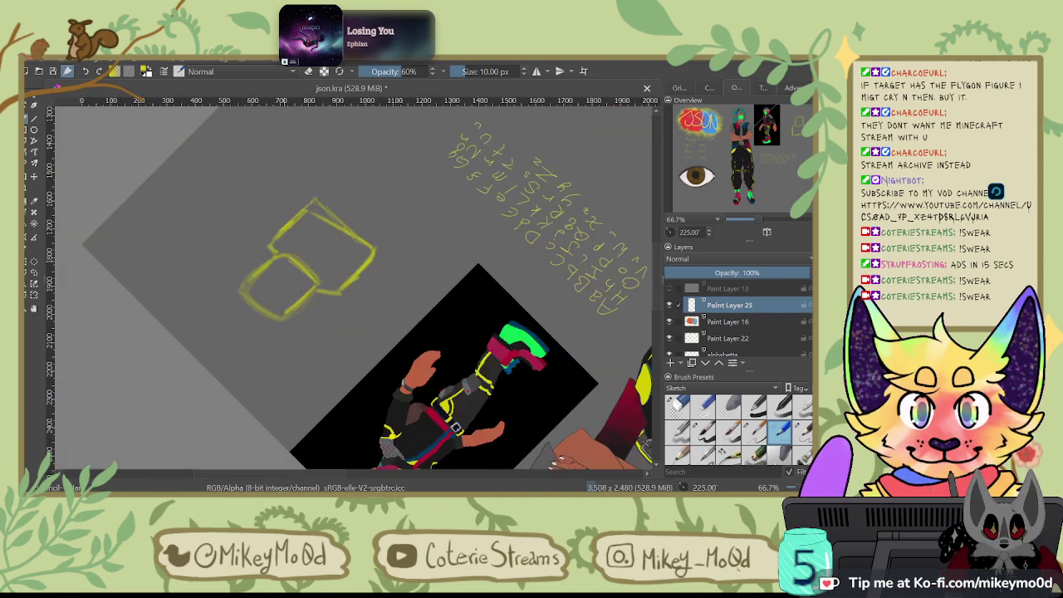
{"action": "key", "text": "6"}
{"action": "key", "text": "6"}
{"action": "key", "text": "6"}
{"action": "left_click_drag", "start_coordinate": [279, 215], "coordinate": [282, 257]}
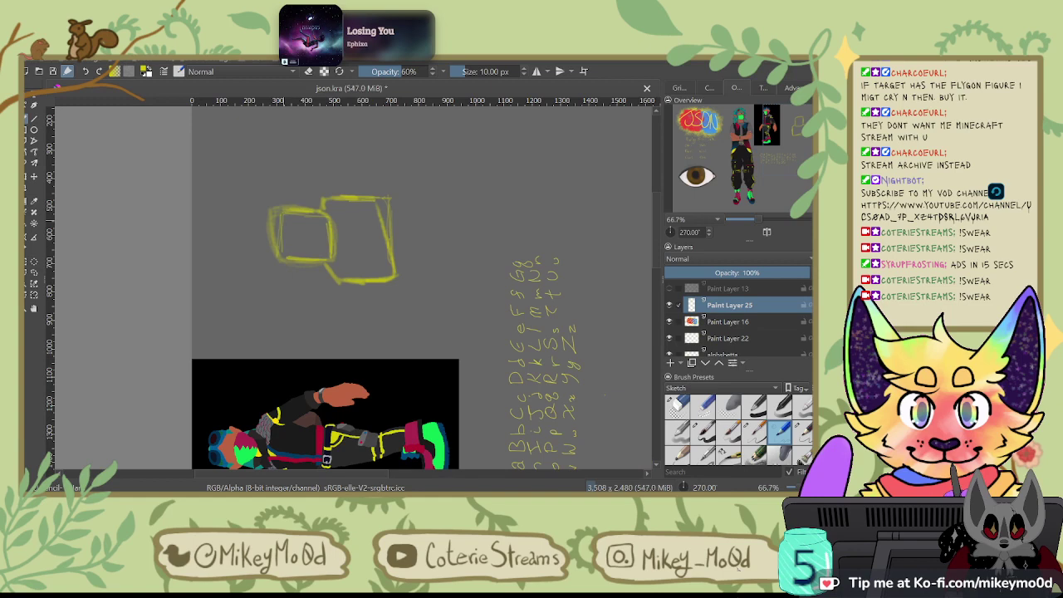
Step: Rotate the canvas to 30° and draw angled brows, a nose and two round eyes inside the face rectangle
{"action": "key", "text": "6"}
{"action": "key", "text": "6"}
{"action": "key", "text": "6"}
{"action": "key", "text": "6"}
{"action": "key", "text": "6"}
{"action": "key", "text": "6"}
{"action": "key", "text": "6"}
{"action": "key", "text": "6"}
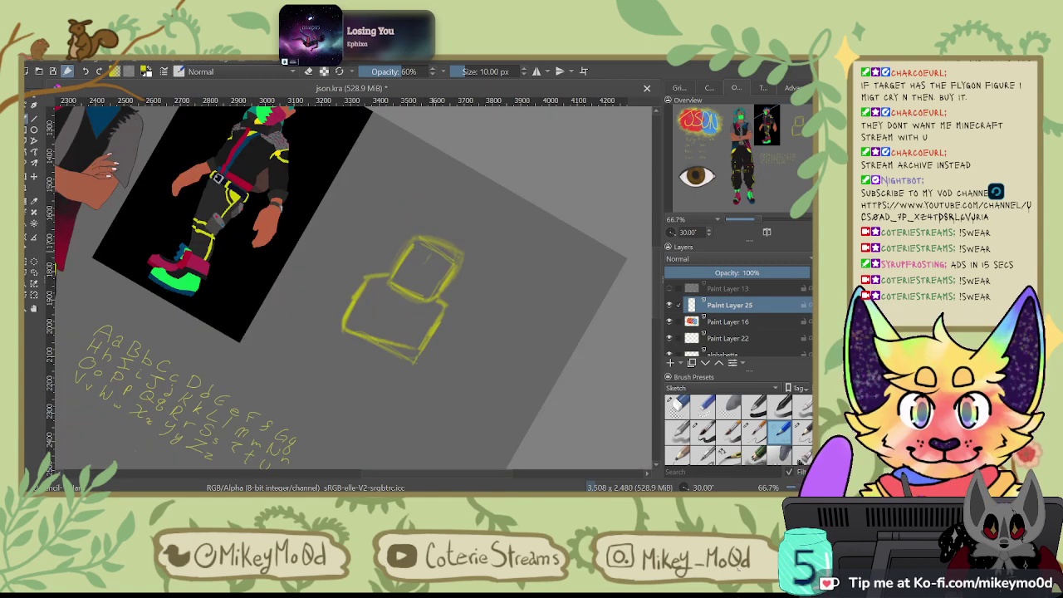
{"action": "left_click_drag", "start_coordinate": [419, 252], "coordinate": [423, 279]}
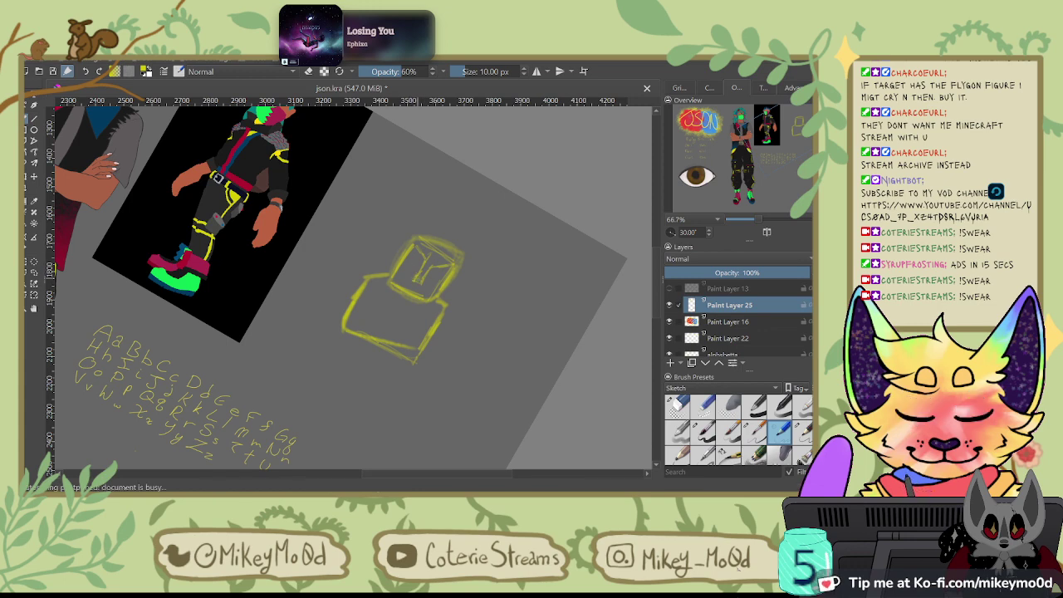
{"action": "left_click_drag", "start_coordinate": [418, 250], "coordinate": [444, 264]}
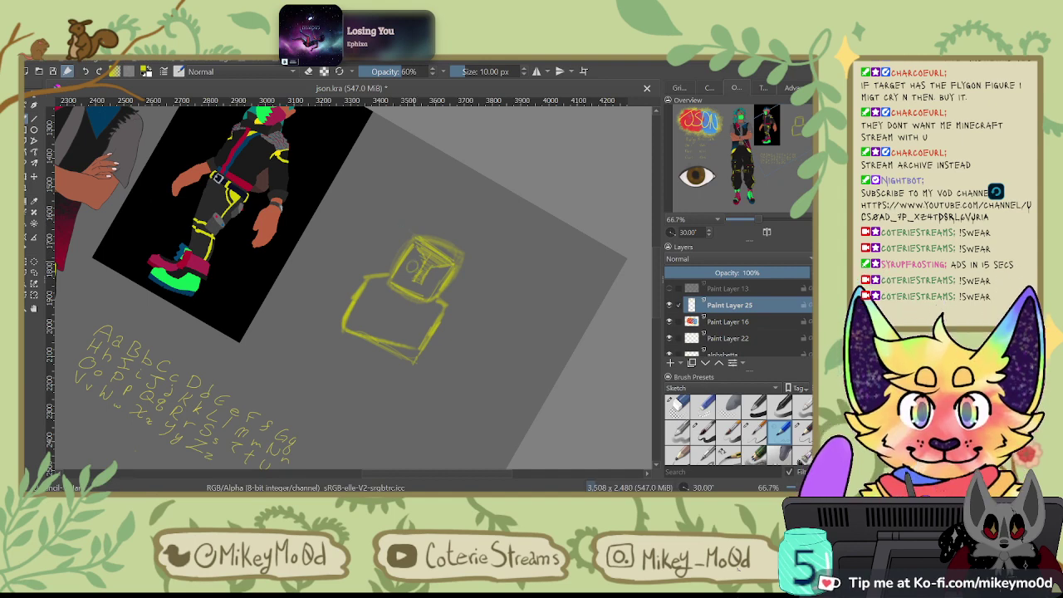
{"action": "left_click_drag", "start_coordinate": [434, 274], "coordinate": [436, 275]}
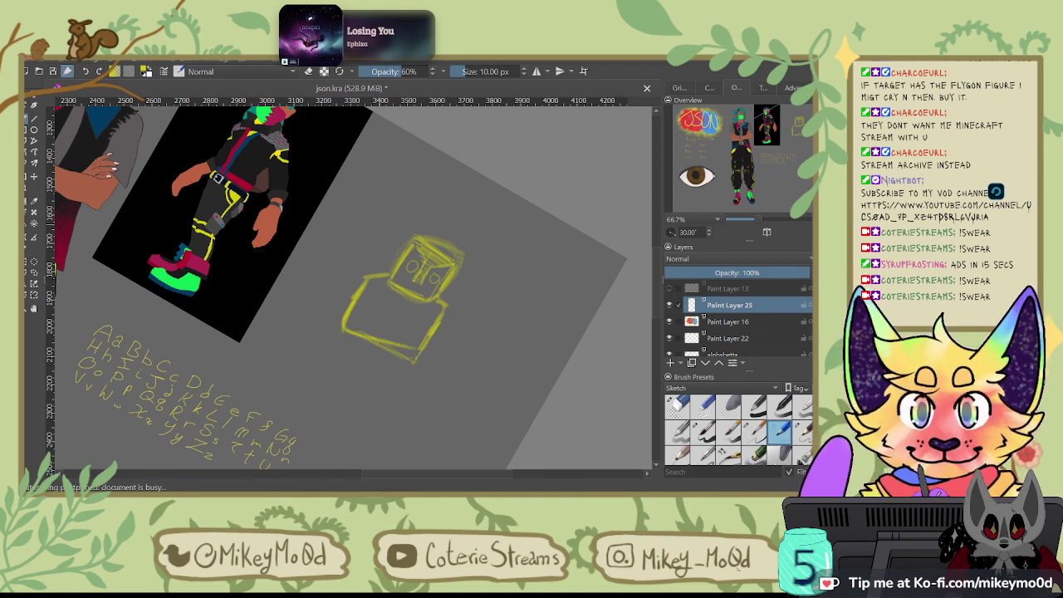
Step: Add two raised arms with claw hands to the torso and a rounded foot at each of its lower corners
{"action": "mouse_move", "coordinate": [348, 276]}
{"action": "left_mouse_down"}
{"action": "mouse_move", "coordinate": [354, 294]}
{"action": "mouse_move", "coordinate": [376, 216]}
{"action": "mouse_move", "coordinate": [404, 200]}
{"action": "left_mouse_up"}
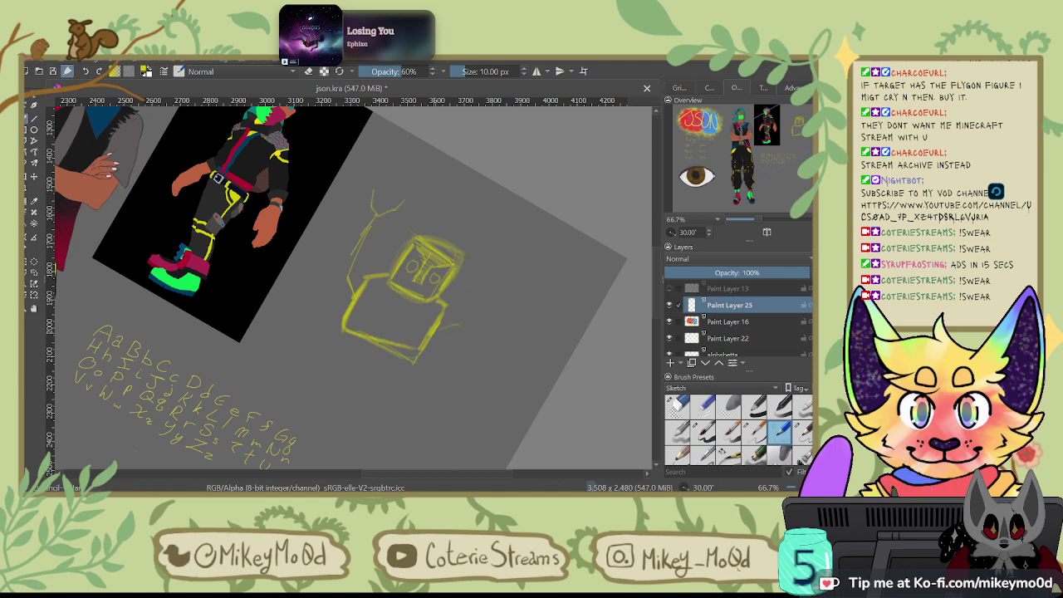
{"action": "left_click_drag", "start_coordinate": [480, 293], "coordinate": [460, 324]}
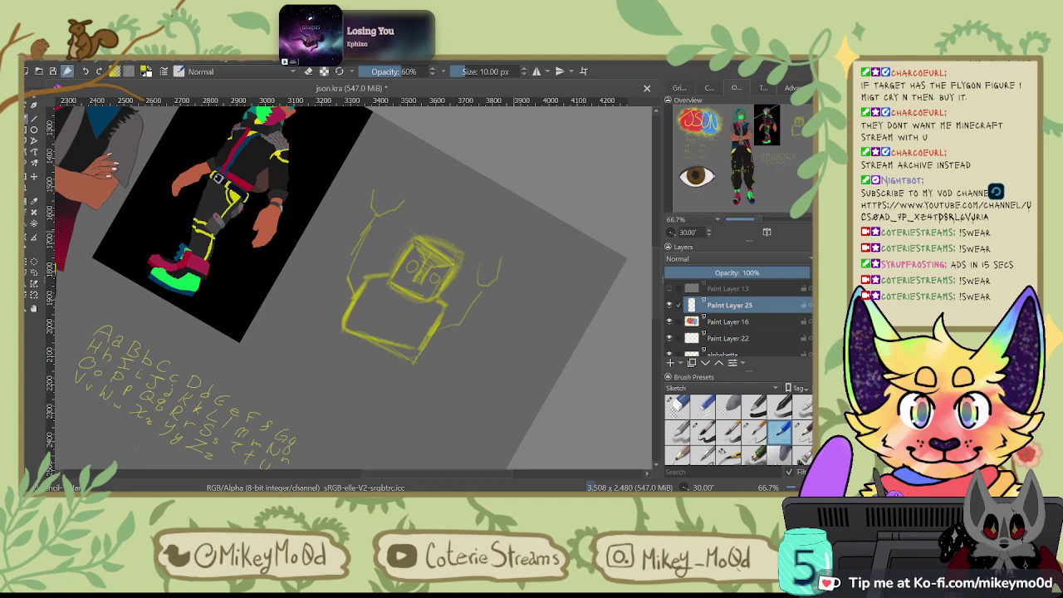
{"action": "key", "text": "4"}
{"action": "key", "text": "4"}
{"action": "key", "text": "4"}
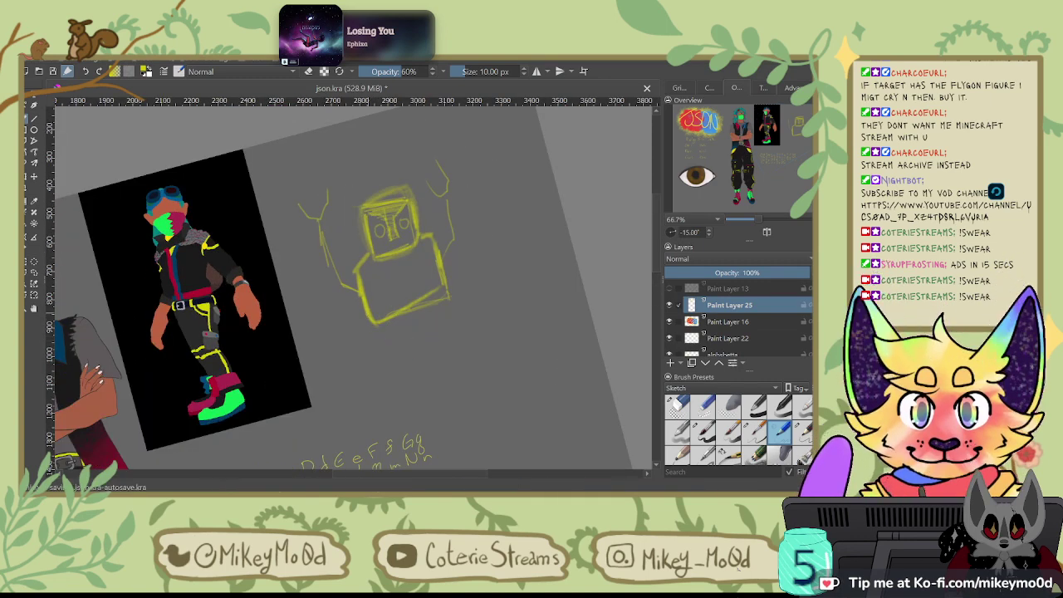
{"action": "left_click_drag", "start_coordinate": [362, 312], "coordinate": [344, 336]}
{"action": "key", "text": "ctrl+z"}
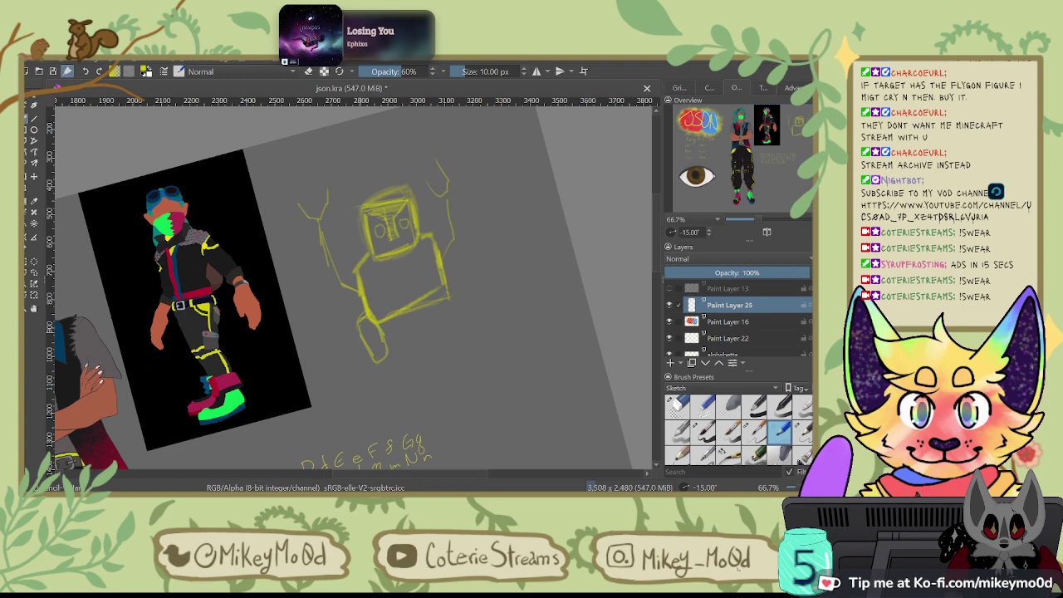
{"action": "left_click_drag", "start_coordinate": [359, 327], "coordinate": [354, 352]}
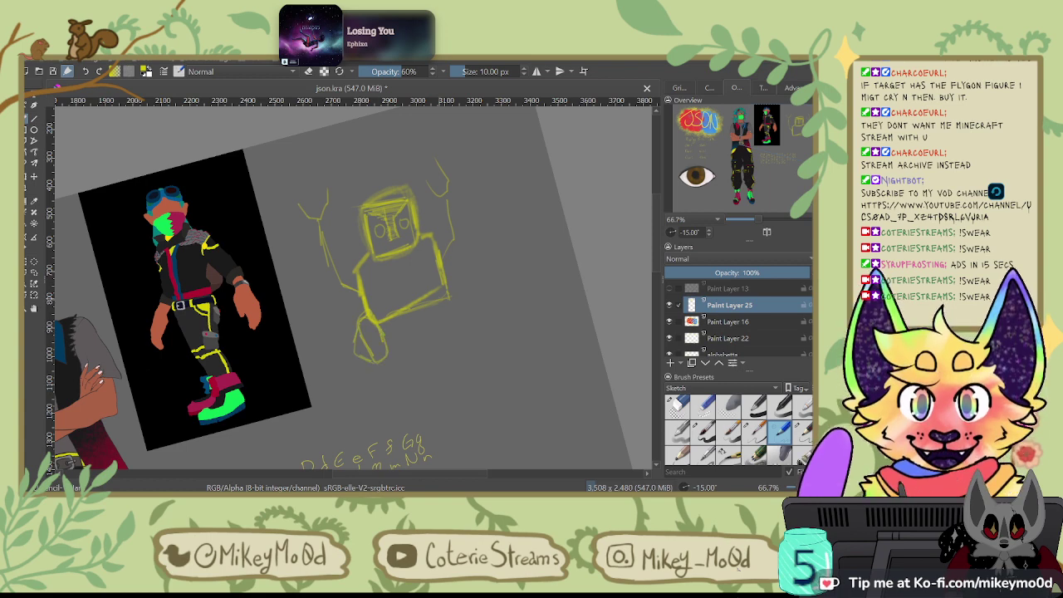
{"action": "left_click_drag", "start_coordinate": [443, 294], "coordinate": [448, 323]}
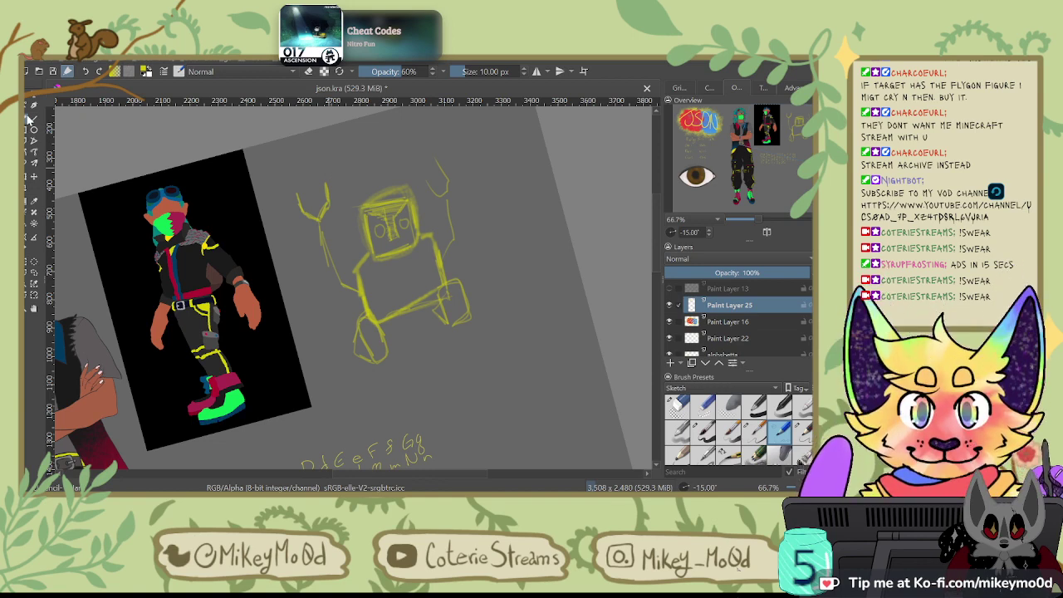
Step: Erase the entire yellow robot sketch using the eraser at 110.05 px
{"action": "left_click", "coordinate": [678, 406]}
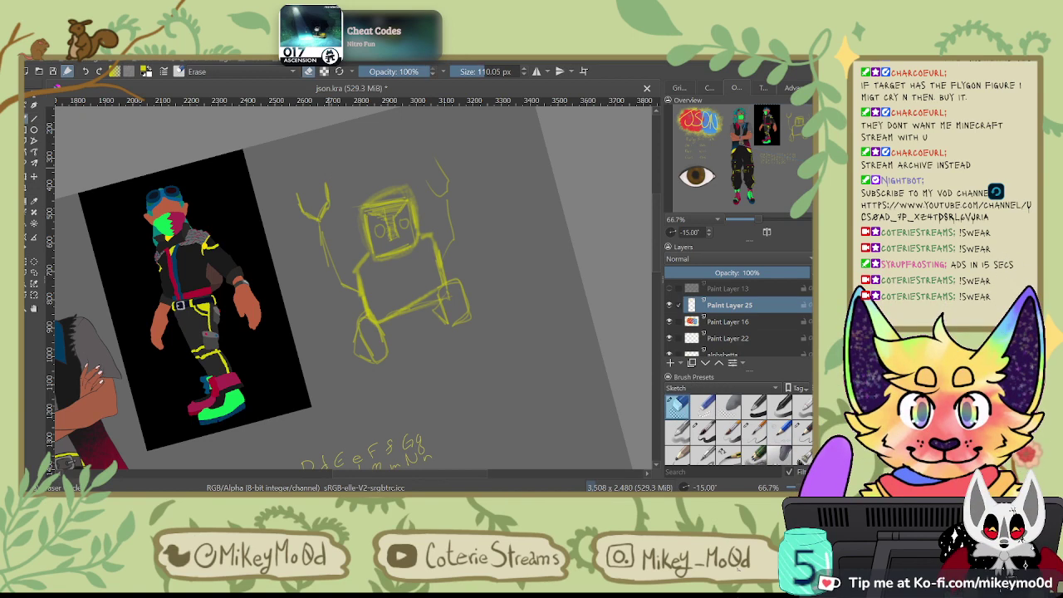
{"action": "mouse_move", "coordinate": [316, 200]}
{"action": "left_mouse_down"}
{"action": "mouse_move", "coordinate": [362, 208]}
{"action": "mouse_move", "coordinate": [367, 243]}
{"action": "mouse_move", "coordinate": [441, 217]}
{"action": "mouse_move", "coordinate": [366, 320]}
{"action": "left_mouse_up"}
{"action": "mouse_move", "coordinate": [448, 287]}
{"action": "left_mouse_down"}
{"action": "mouse_move", "coordinate": [388, 359]}
{"action": "mouse_move", "coordinate": [365, 341]}
{"action": "left_mouse_up"}
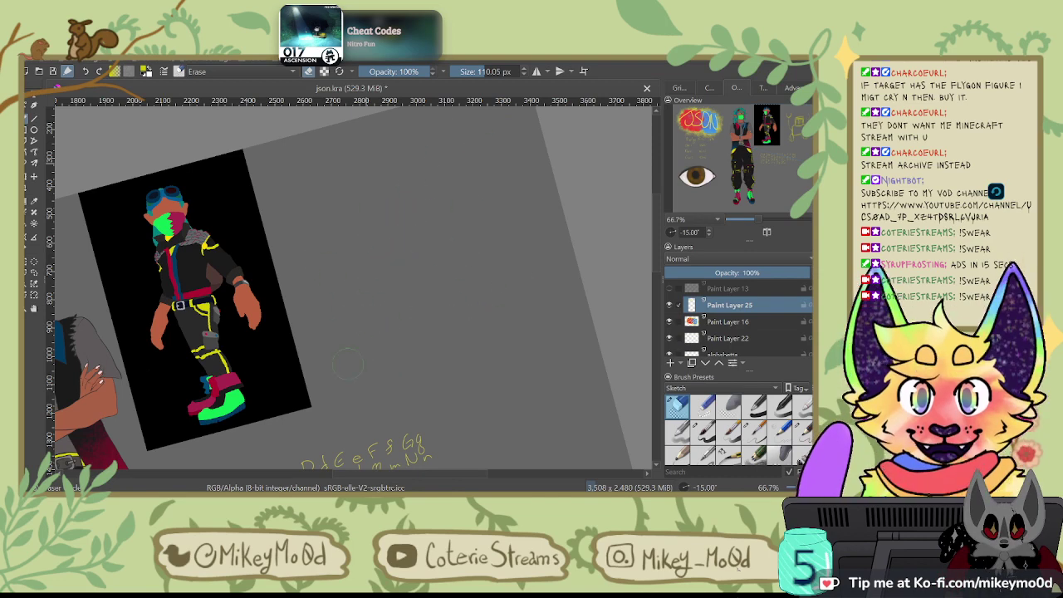
Step: Enable horizontal mirroring with its axis on the empty canvas beside the figure, and show the grid with a subdivision of 4
{"action": "left_click", "coordinate": [537, 72]}
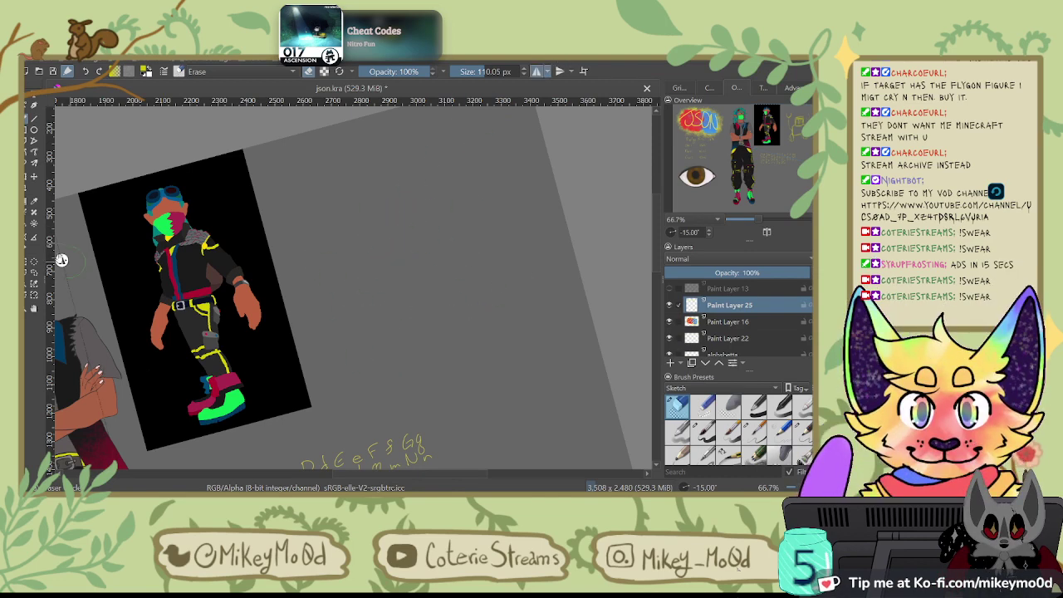
{"action": "left_click_drag", "start_coordinate": [422, 214], "coordinate": [405, 226]}
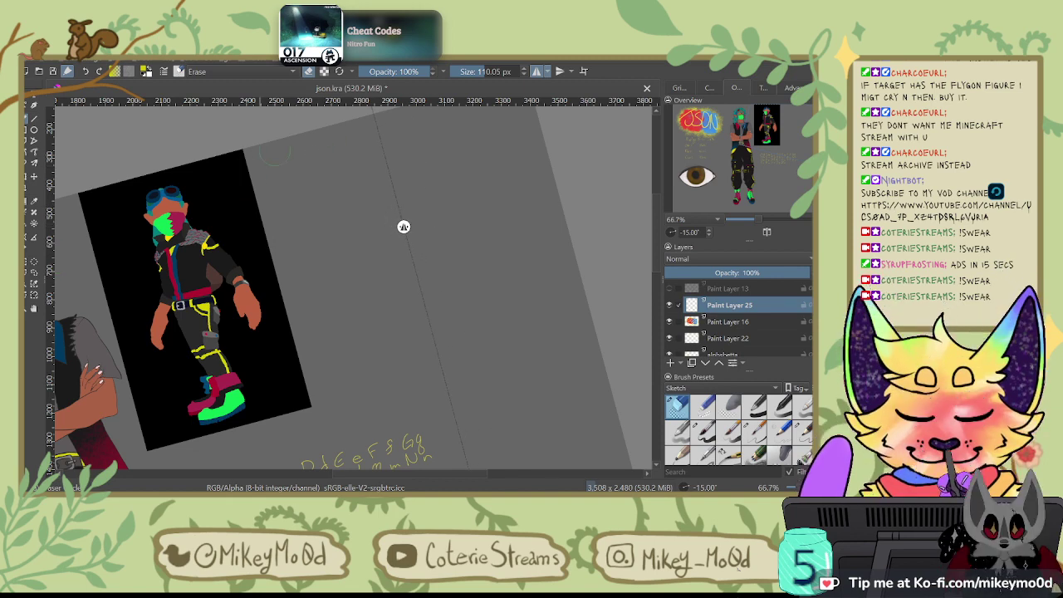
{"action": "left_click", "coordinate": [680, 88]}
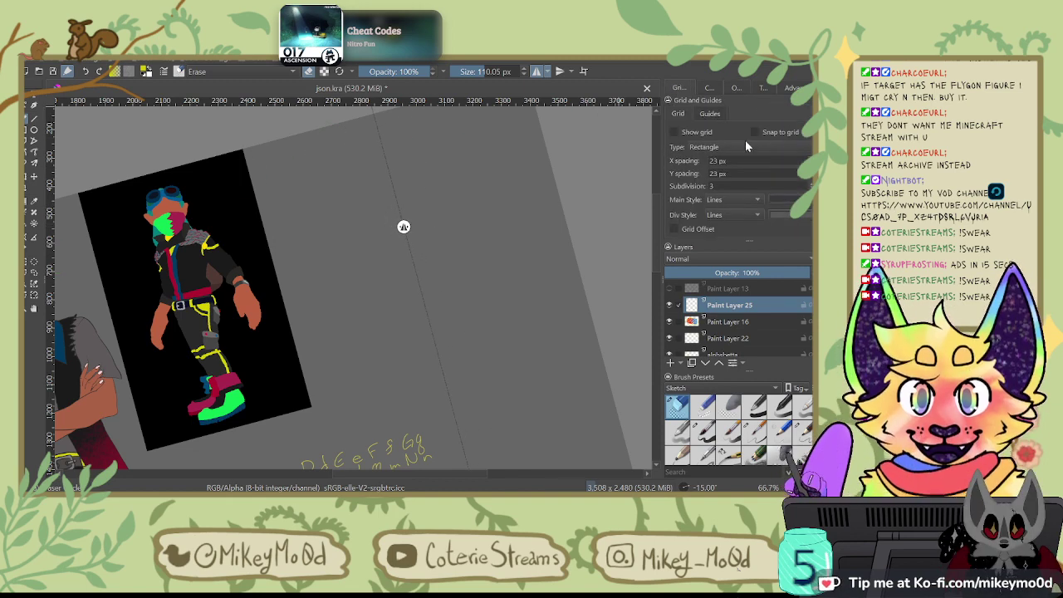
{"action": "left_click", "coordinate": [675, 132]}
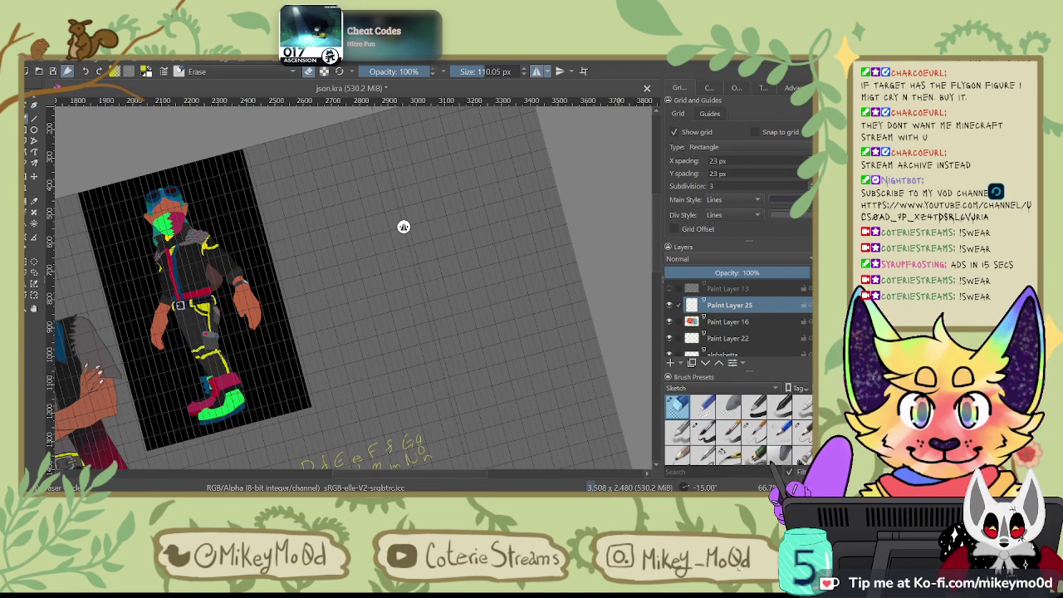
{"action": "left_click", "coordinate": [807, 183]}
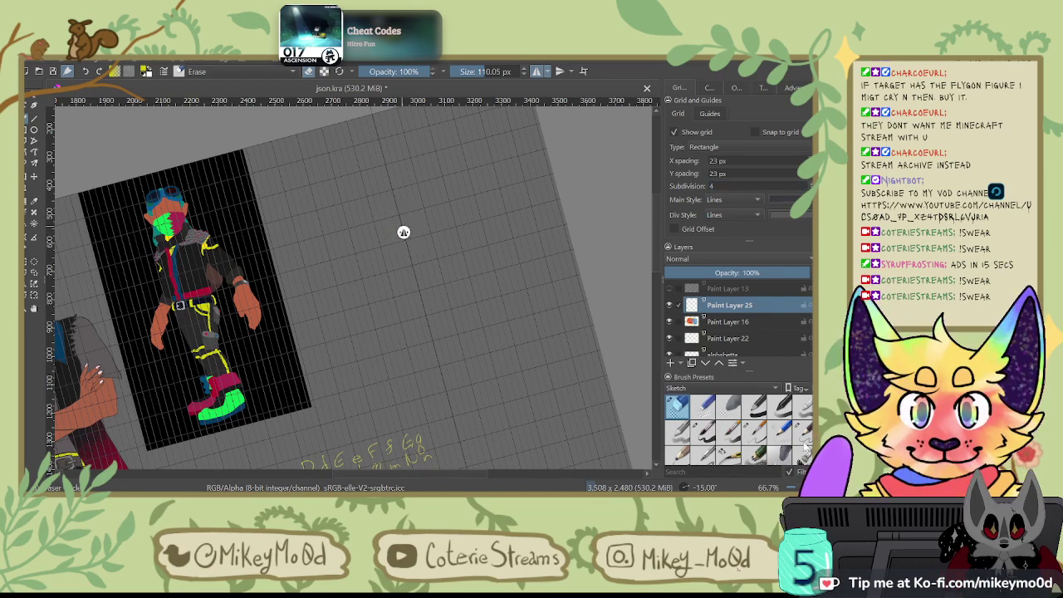
Step: Select a pencil from the Sketch presets at 16 px and reset the canvas rotation to 0°
{"action": "left_click", "coordinate": [704, 455]}
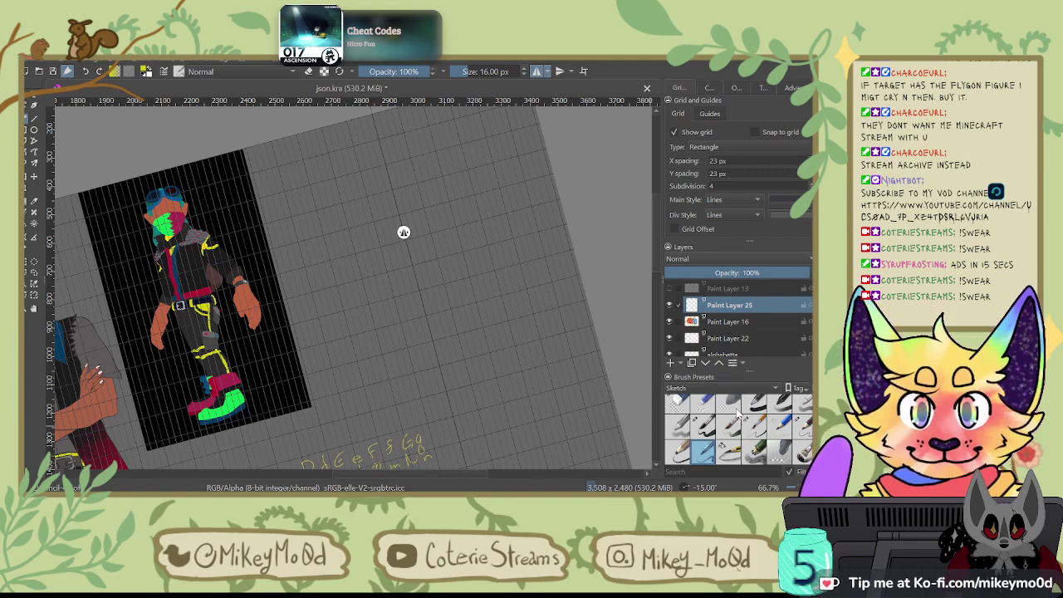
{"action": "left_click_drag", "start_coordinate": [403, 230], "coordinate": [353, 200]}
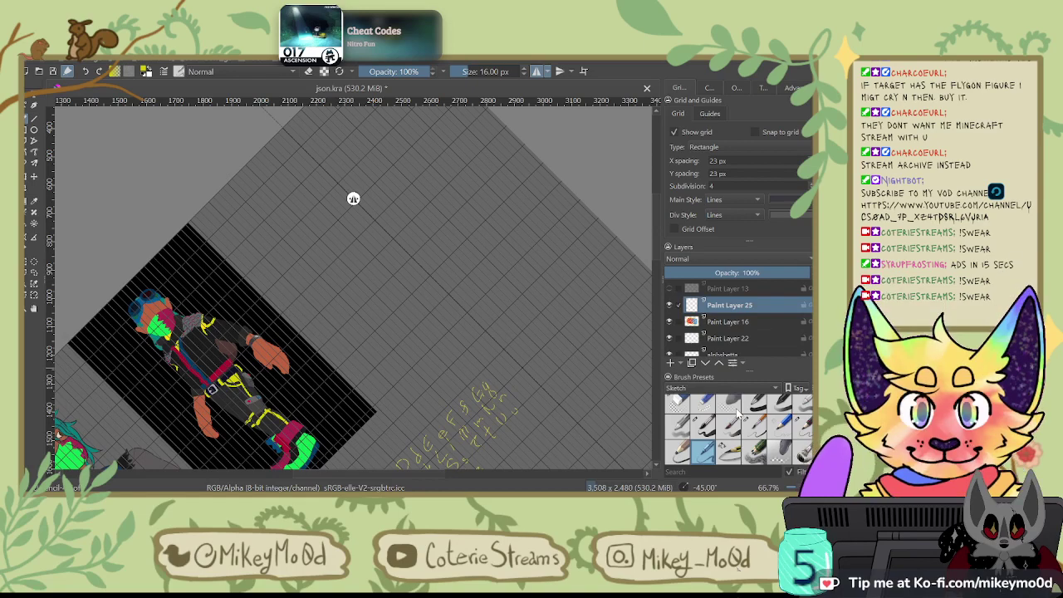
{"action": "key", "text": "5"}
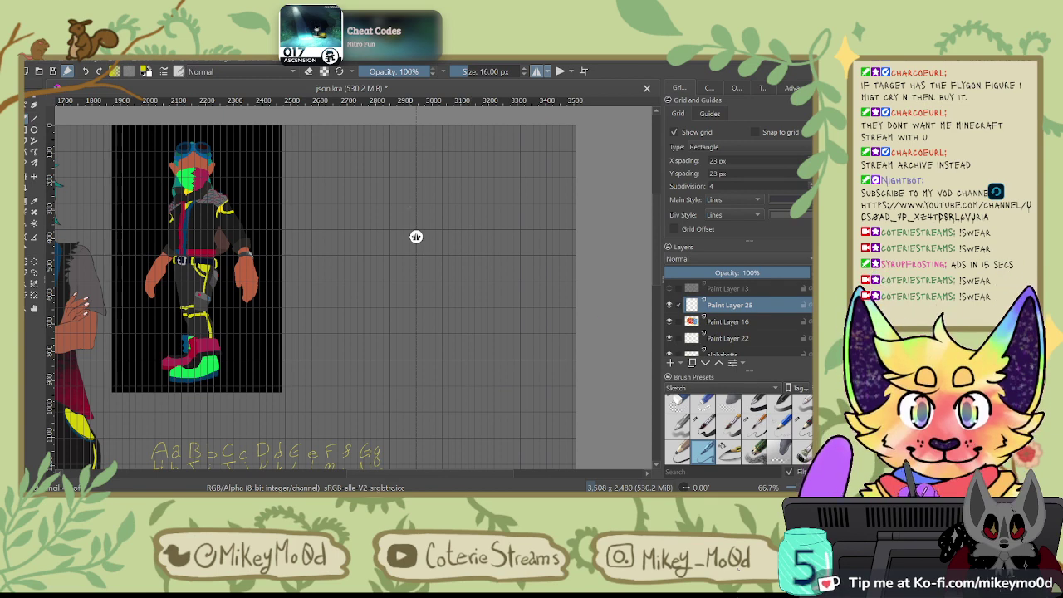
Step: Try sketching the mirrored top and upper sides of a box across the mirror axis, and undo the strokes
{"action": "left_click_drag", "start_coordinate": [417, 178], "coordinate": [437, 179]}
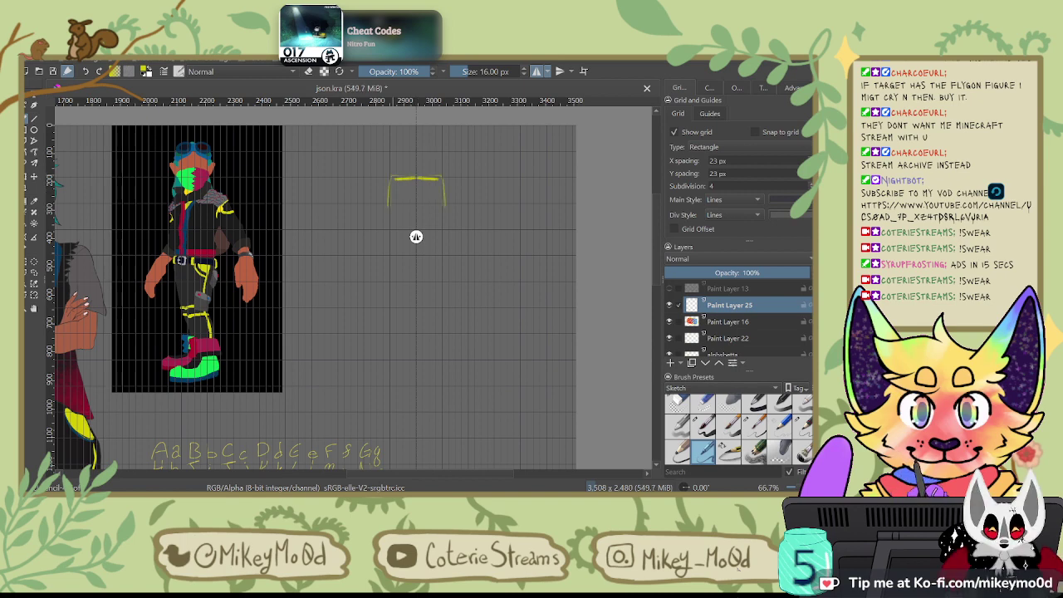
{"action": "scroll", "coordinate": [397, 186], "scroll_direction": "up", "scroll_amount": 3}
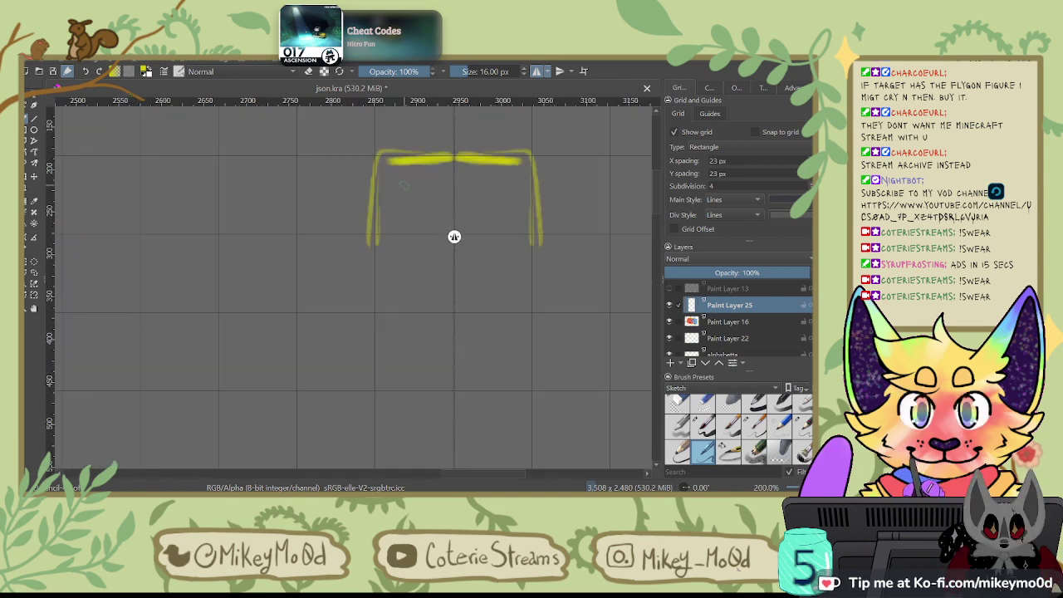
{"action": "key", "text": "ctrl+z"}
{"action": "key", "text": "ctrl+z"}
{"action": "key", "text": "ctrl+z"}
Step: Sketch a mirrored square outline for the robot's head, centred on the mirror axis
{"action": "key", "text": "4"}
{"action": "key", "text": "4"}
{"action": "key", "text": "4"}
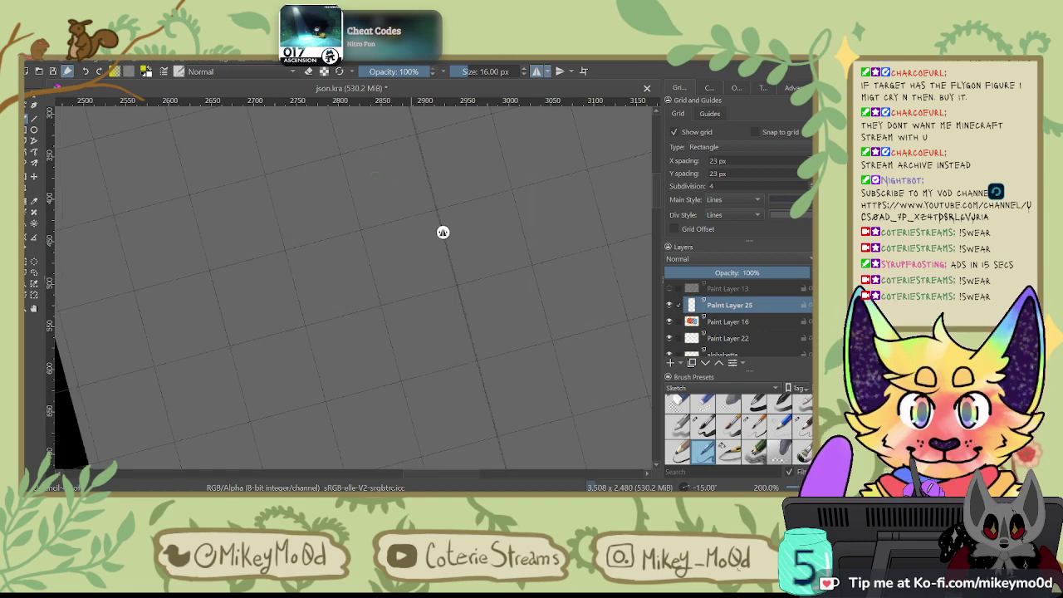
{"action": "mouse_move", "coordinate": [281, 176]}
{"action": "left_mouse_down"}
{"action": "mouse_move", "coordinate": [352, 107]}
{"action": "mouse_move", "coordinate": [290, 165]}
{"action": "mouse_move", "coordinate": [289, 196]}
{"action": "mouse_move", "coordinate": [341, 243]}
{"action": "left_mouse_up"}
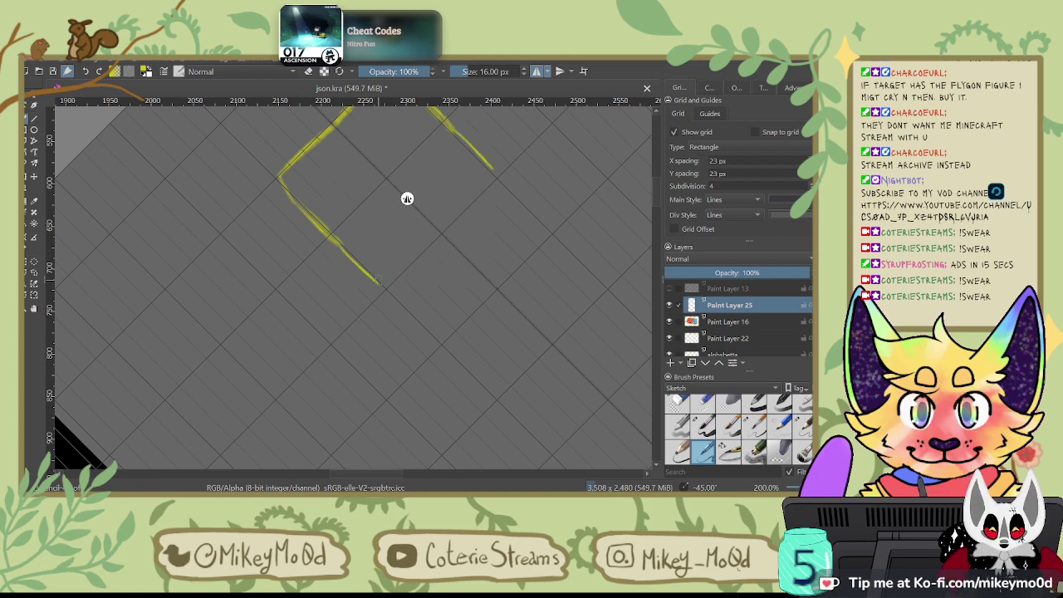
{"action": "left_click_drag", "start_coordinate": [380, 286], "coordinate": [404, 270]}
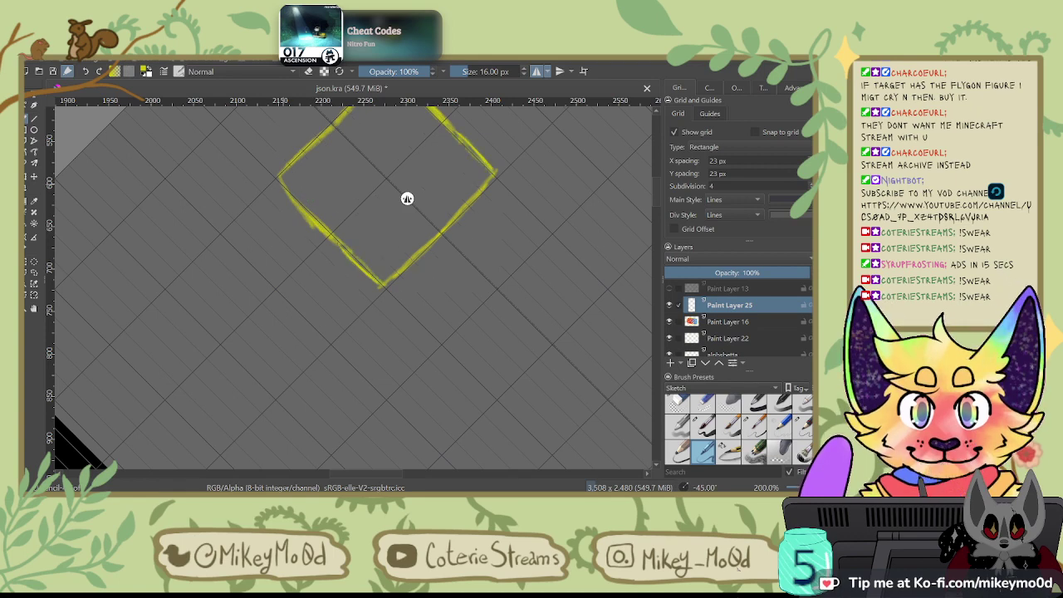
Step: Draw a V-shaped brow dipping between the eye areas and fill it up to the head's upper edge in yellow
{"action": "key", "text": "6"}
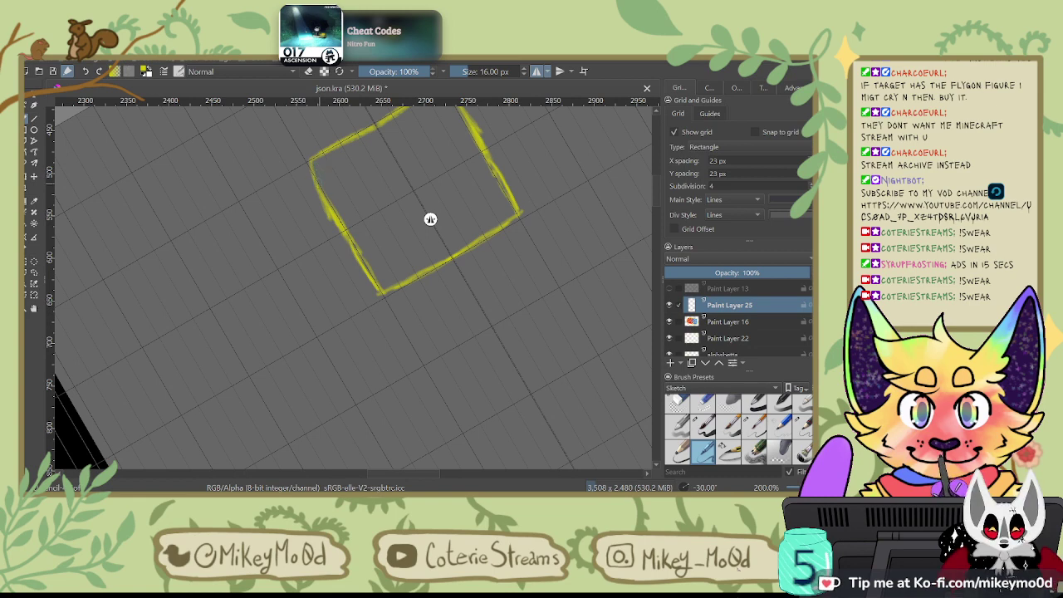
{"action": "left_click_drag", "start_coordinate": [319, 181], "coordinate": [364, 169]}
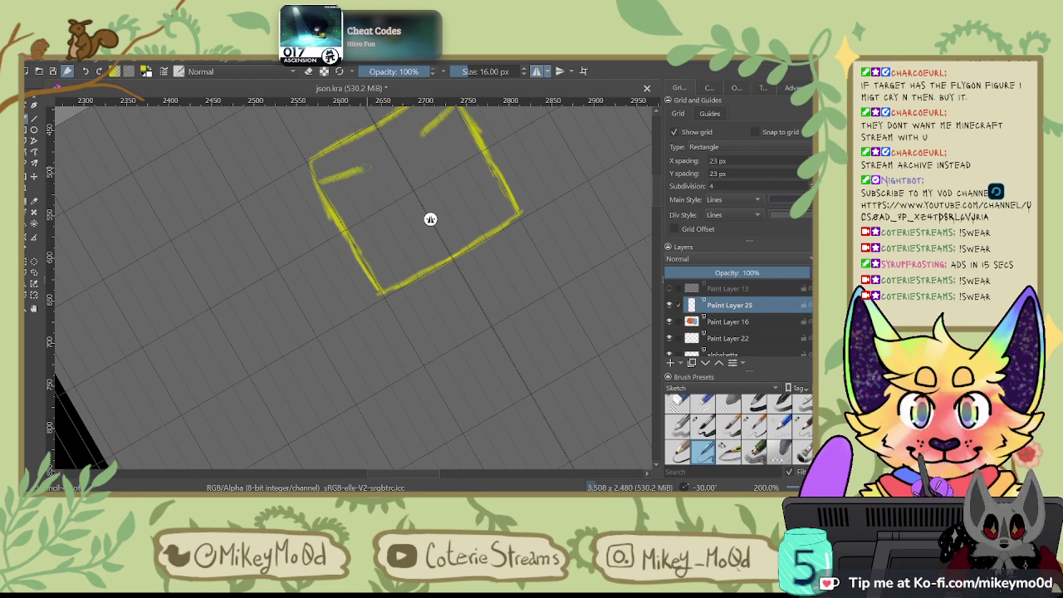
{"action": "left_click_drag", "start_coordinate": [422, 135], "coordinate": [424, 184]}
{"action": "left_click_drag", "start_coordinate": [362, 168], "coordinate": [405, 200]}
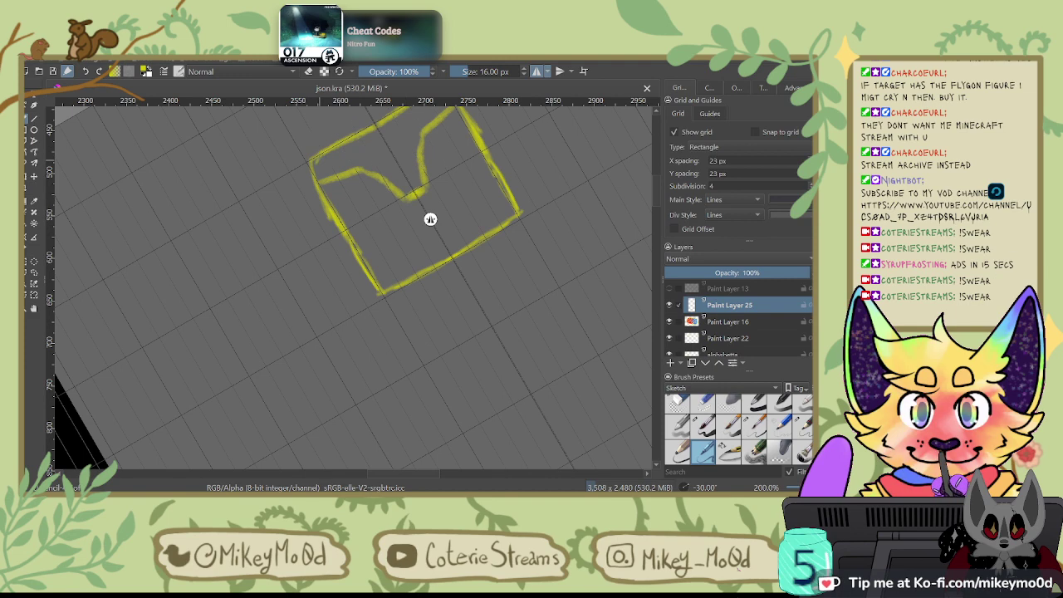
{"action": "mouse_move", "coordinate": [314, 171]}
{"action": "left_mouse_down"}
{"action": "mouse_move", "coordinate": [358, 138]}
{"action": "mouse_move", "coordinate": [432, 112]}
{"action": "mouse_move", "coordinate": [407, 116]}
{"action": "left_mouse_up"}
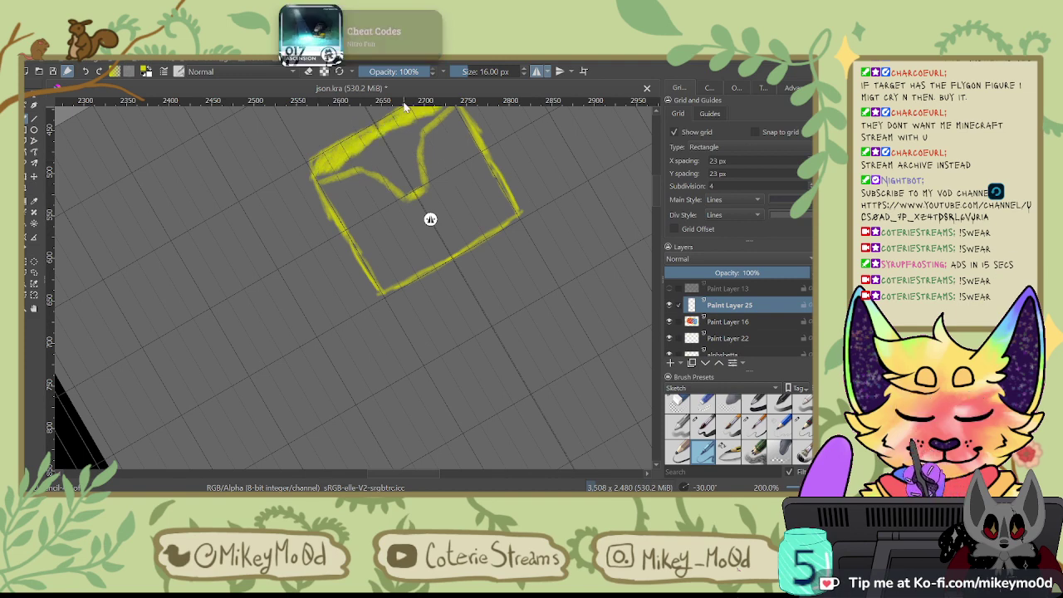
{"action": "left_click_drag", "start_coordinate": [430, 219], "coordinate": [527, 346]}
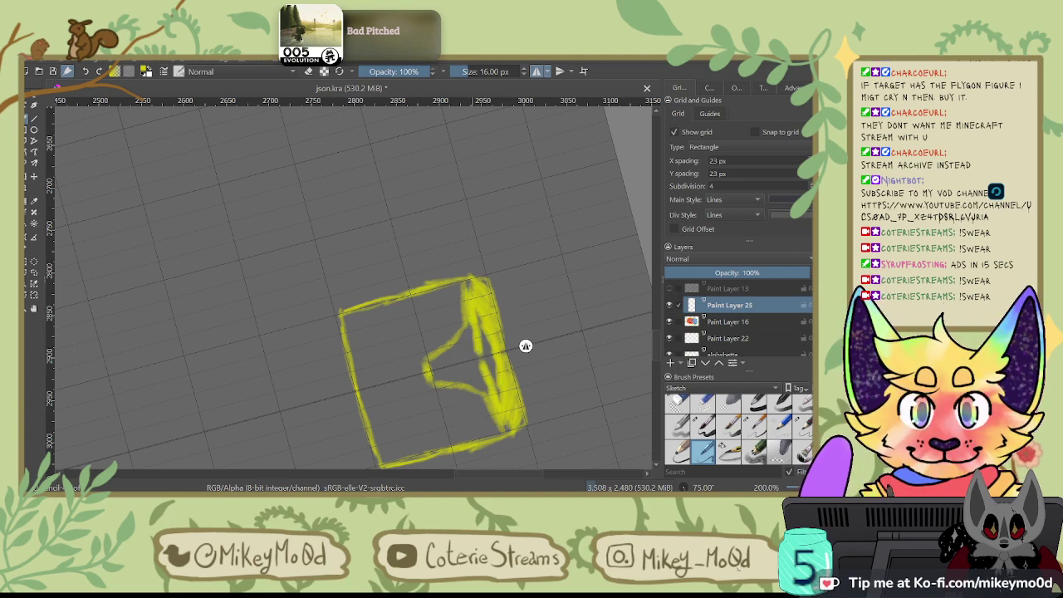
{"action": "mouse_move", "coordinate": [484, 299]}
{"action": "left_mouse_down"}
{"action": "mouse_move", "coordinate": [472, 357]}
{"action": "mouse_move", "coordinate": [437, 364]}
{"action": "mouse_move", "coordinate": [467, 339]}
{"action": "left_mouse_up"}
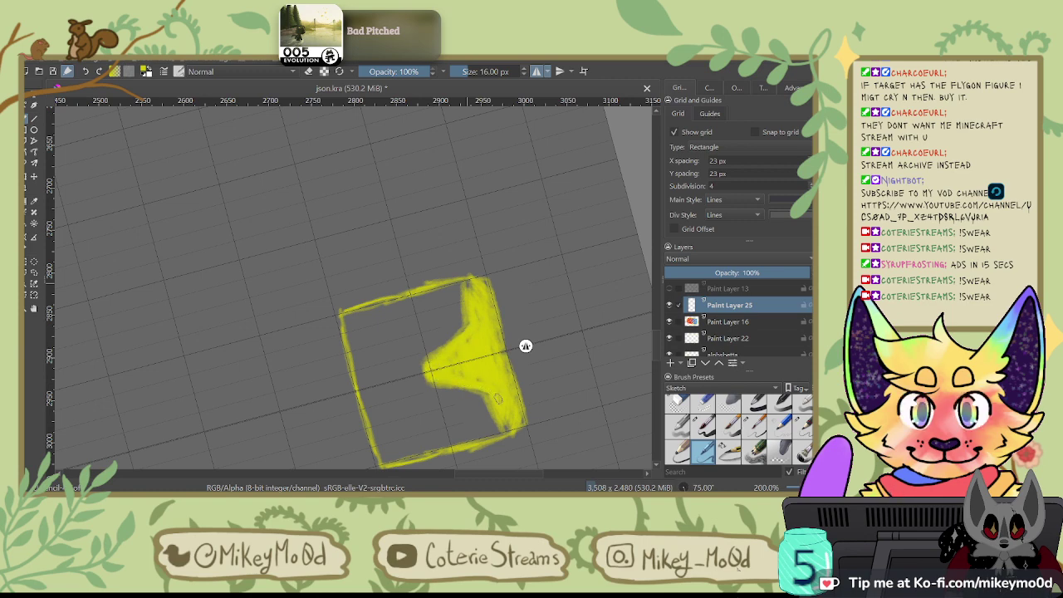
Step: Add a solid rectangular mouth and two solid round eyes to the face, and thicken the head's outline
{"action": "left_click_drag", "start_coordinate": [382, 343], "coordinate": [400, 380]}
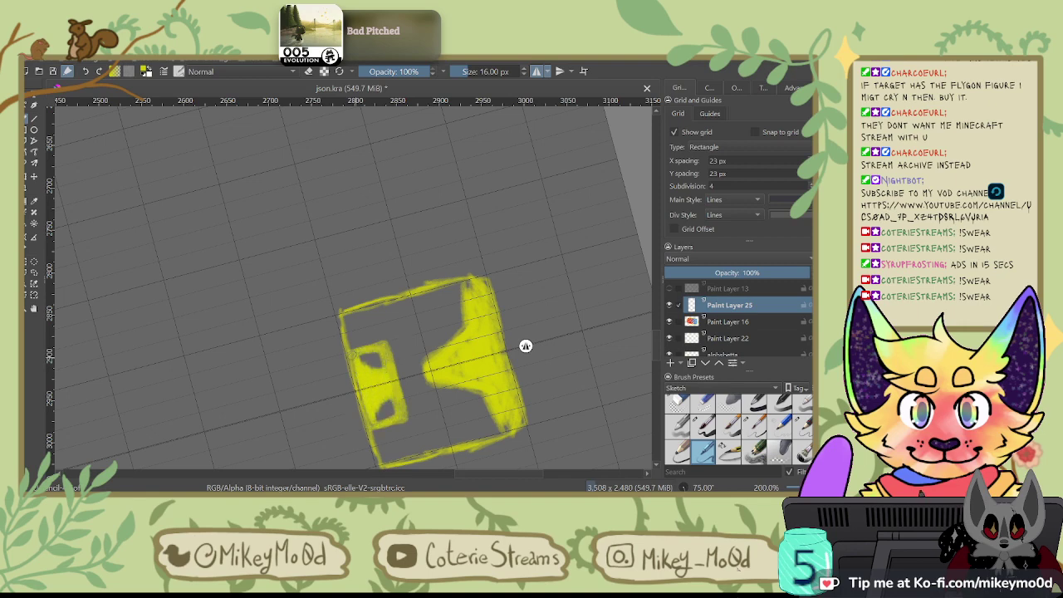
{"action": "left_click_drag", "start_coordinate": [377, 416], "coordinate": [388, 412]}
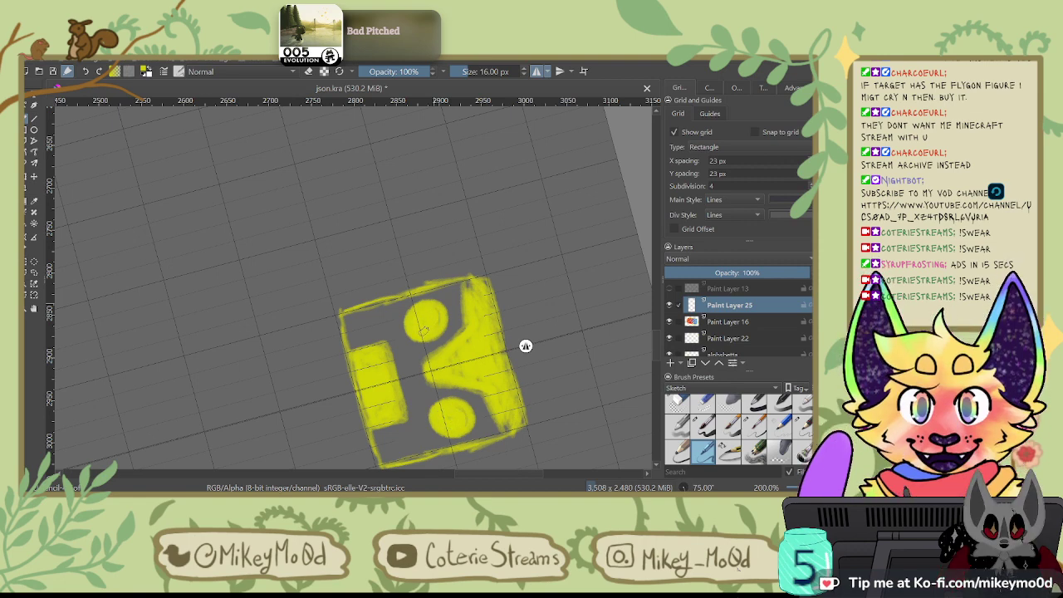
{"action": "key", "text": "5"}
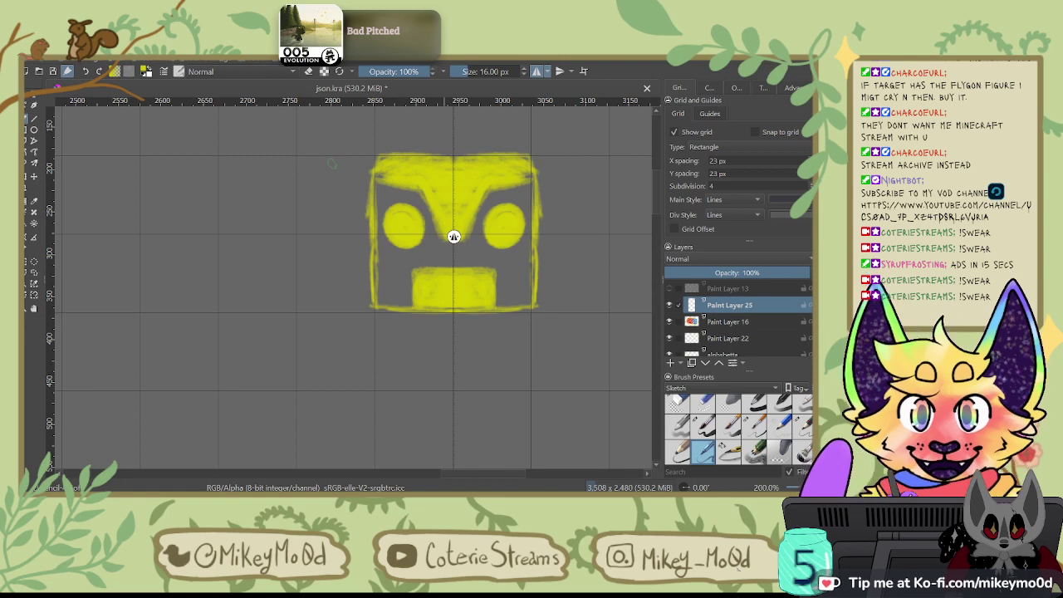
{"action": "mouse_move", "coordinate": [372, 176]}
{"action": "left_mouse_down"}
{"action": "mouse_move", "coordinate": [388, 154]}
{"action": "mouse_move", "coordinate": [529, 157]}
{"action": "mouse_move", "coordinate": [526, 176]}
{"action": "mouse_move", "coordinate": [529, 168]}
{"action": "left_mouse_up"}
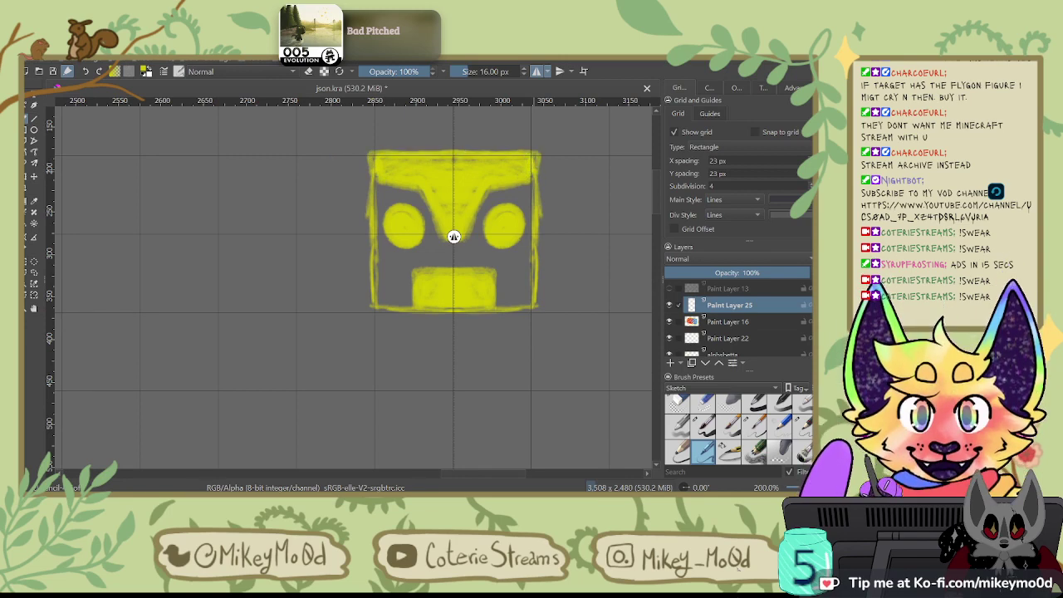
{"action": "mouse_move", "coordinate": [373, 163]}
{"action": "left_mouse_down"}
{"action": "mouse_move", "coordinate": [375, 323]}
{"action": "mouse_move", "coordinate": [384, 311]}
{"action": "mouse_move", "coordinate": [482, 310]}
{"action": "left_mouse_up"}
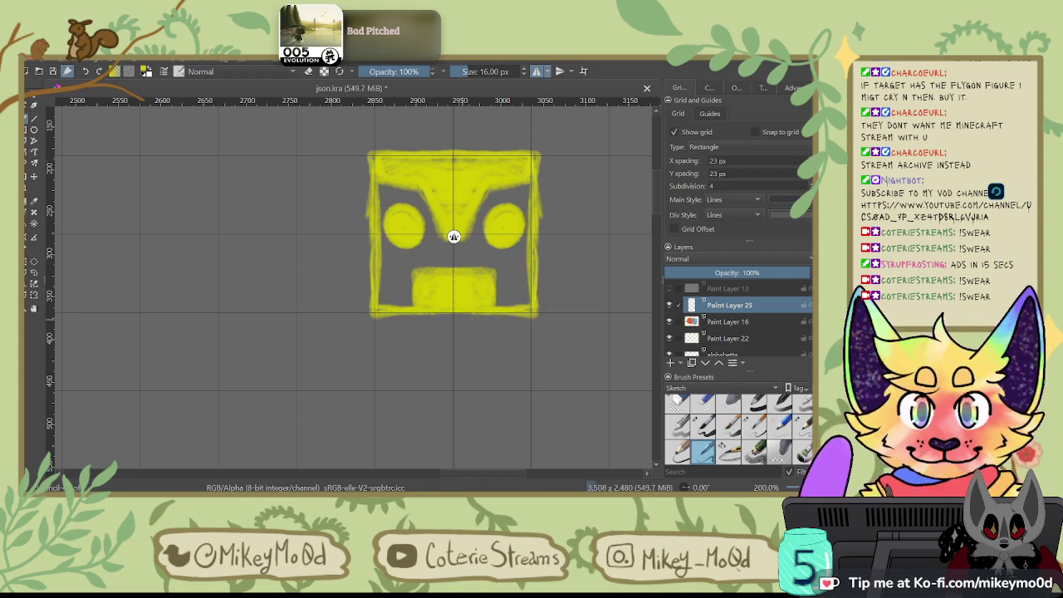
Step: Sketch a short neck with horizontal bands below the centre of the head
{"action": "left_click_drag", "start_coordinate": [544, 300], "coordinate": [556, 201]}
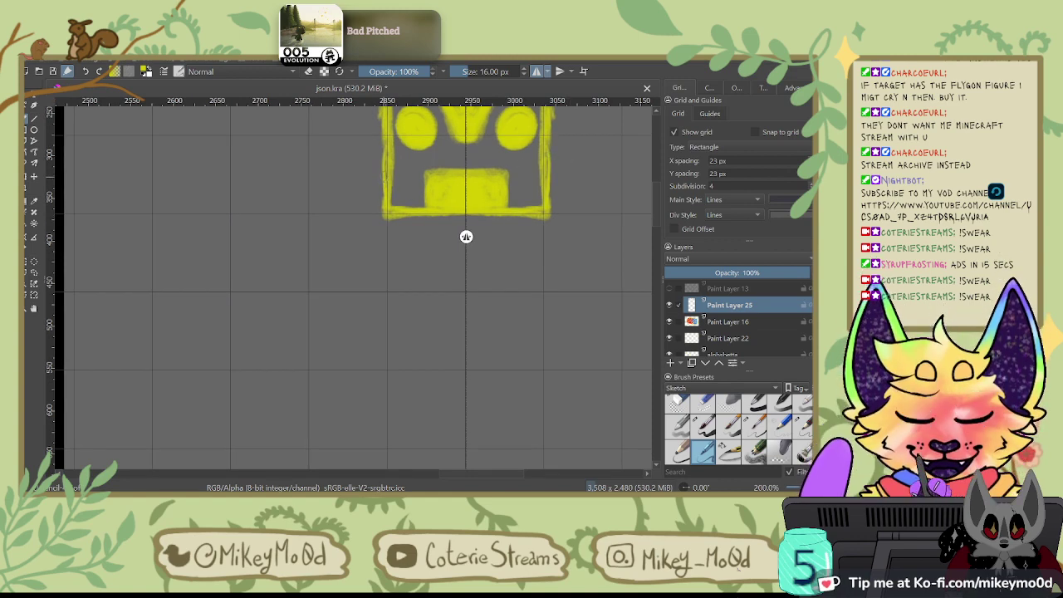
{"action": "mouse_move", "coordinate": [384, 181]}
{"action": "left_mouse_down"}
{"action": "mouse_move", "coordinate": [349, 191]}
{"action": "mouse_move", "coordinate": [345, 281]}
{"action": "left_mouse_up"}
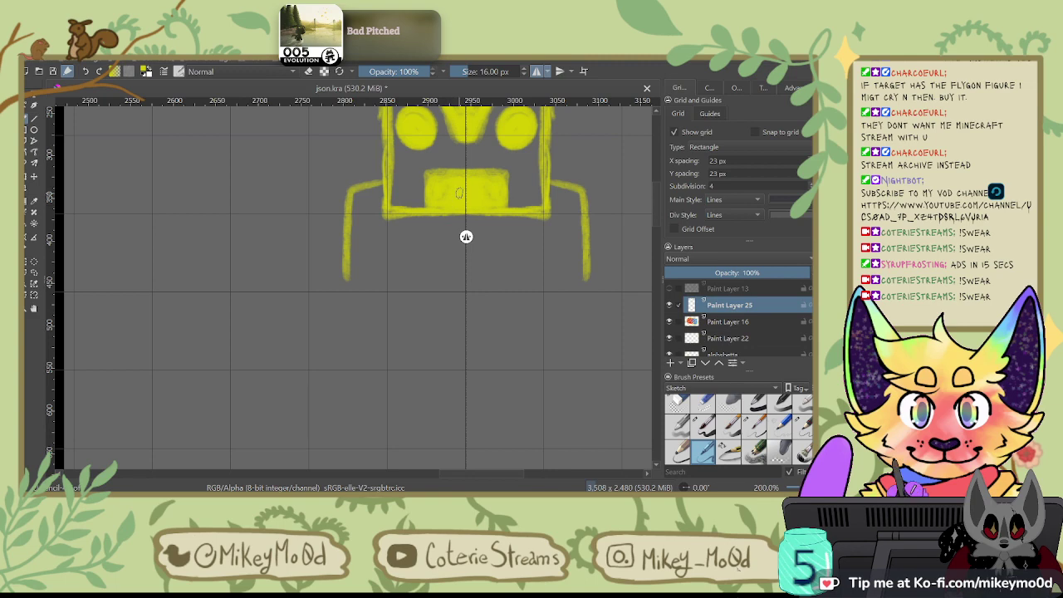
{"action": "key", "text": "ctrl+z"}
{"action": "mouse_move", "coordinate": [436, 218]}
{"action": "left_mouse_down"}
{"action": "mouse_move", "coordinate": [435, 252]}
{"action": "mouse_move", "coordinate": [466, 234]}
{"action": "left_mouse_up"}
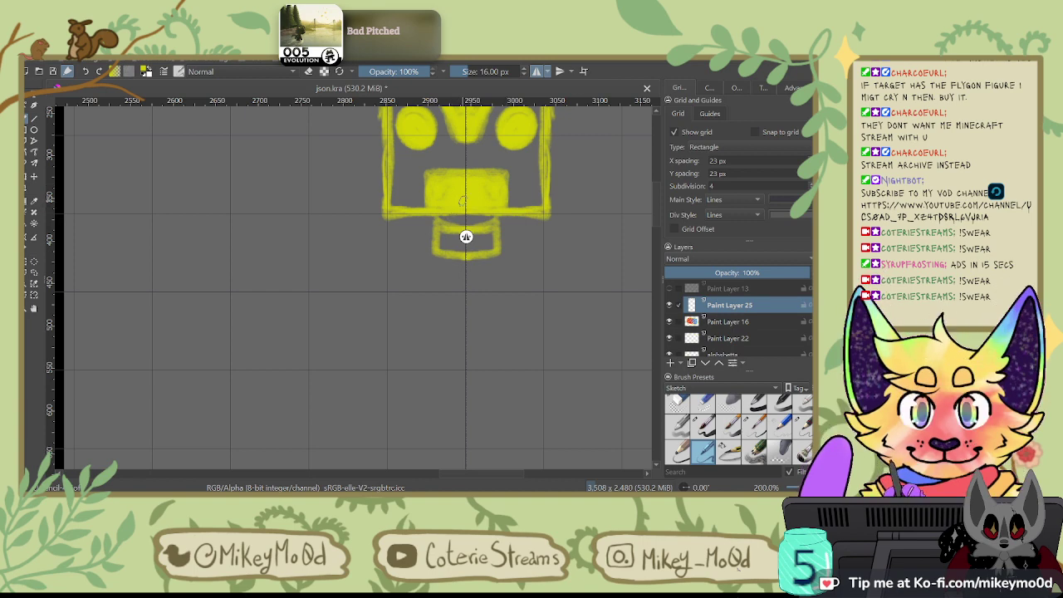
{"action": "key", "text": "ctrl+z"}
{"action": "left_click_drag", "start_coordinate": [436, 218], "coordinate": [465, 238]}
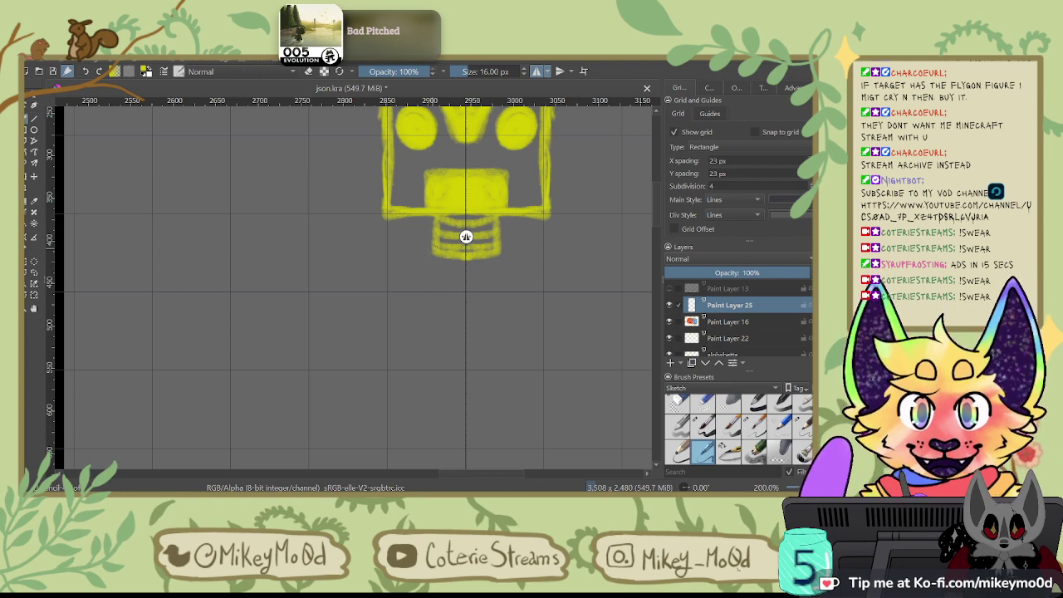
Step: Sketch mirrored shoulder lines out from the base of the neck and extend them down as the torso's sides
{"action": "mouse_move", "coordinate": [432, 254]}
{"action": "left_mouse_down"}
{"action": "mouse_move", "coordinate": [353, 260]}
{"action": "mouse_move", "coordinate": [357, 323]}
{"action": "left_mouse_up"}
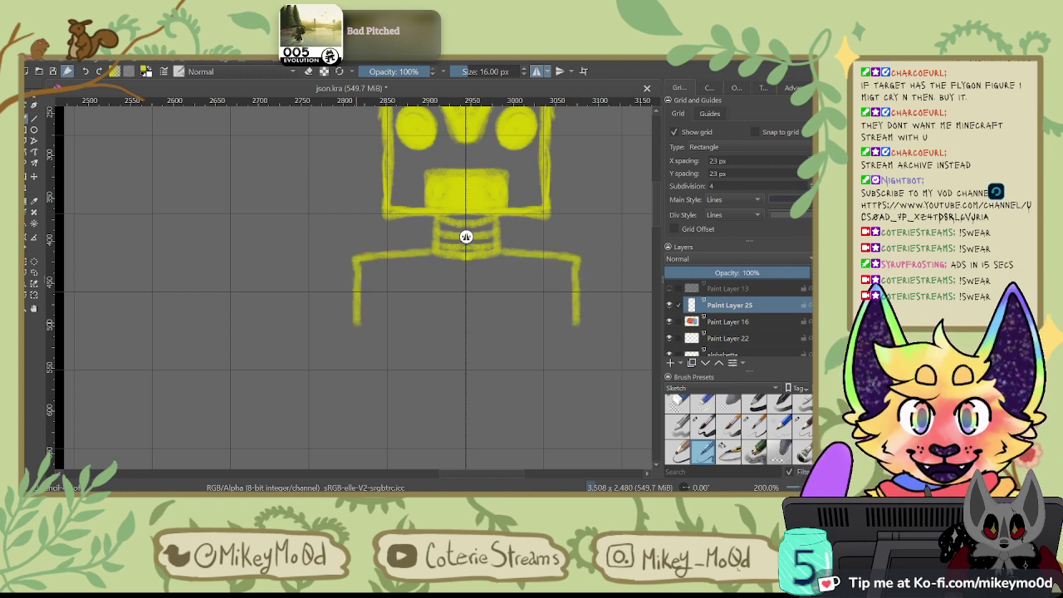
{"action": "scroll", "coordinate": [437, 235], "scroll_direction": "down", "scroll_amount": 3}
{"action": "scroll", "coordinate": [435, 237], "scroll_direction": "right", "scroll_amount": 1}
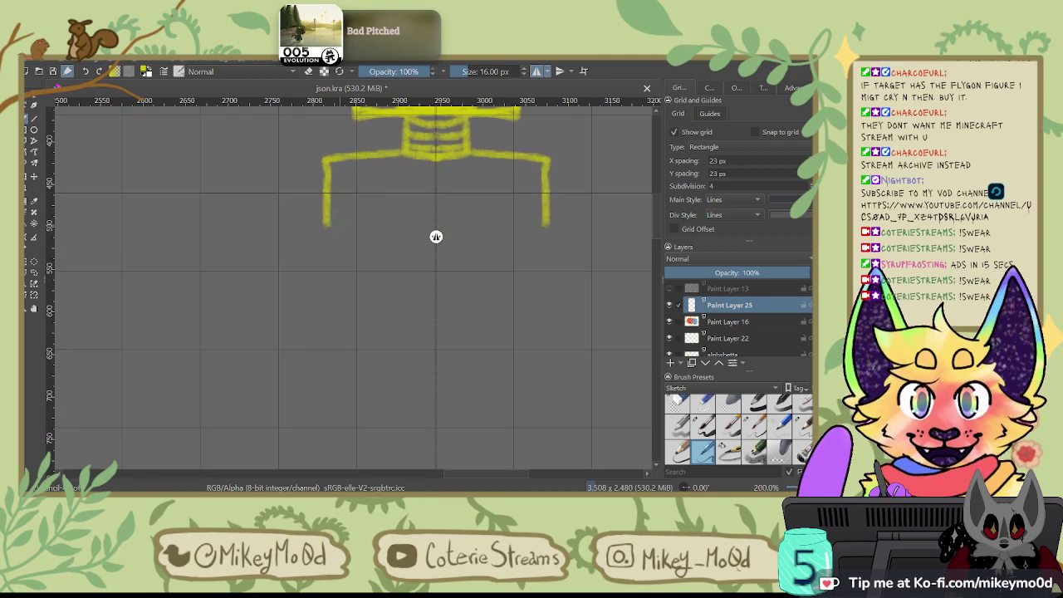
{"action": "left_click_drag", "start_coordinate": [326, 160], "coordinate": [322, 314]}
{"action": "left_click_drag", "start_coordinate": [322, 241], "coordinate": [319, 338]}
Step: Close the torso with a straight lower edge and reinforce its side lines
{"action": "key", "text": "6"}
{"action": "key", "text": "6"}
{"action": "key", "text": "6"}
{"action": "key", "text": "6"}
{"action": "key", "text": "6"}
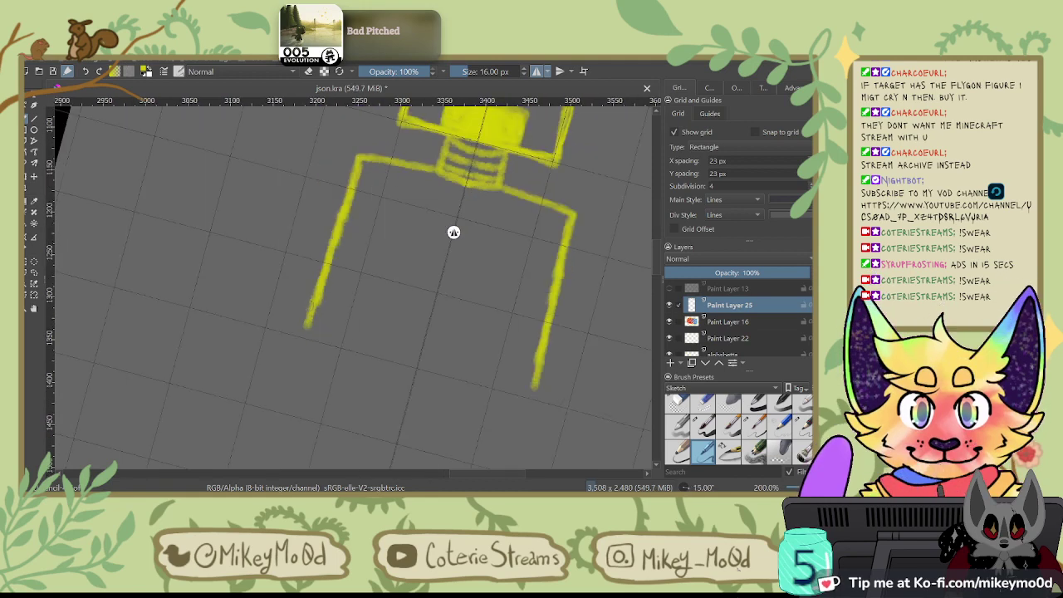
{"action": "left_click_drag", "start_coordinate": [265, 274], "coordinate": [307, 465]}
{"action": "left_click_drag", "start_coordinate": [270, 273], "coordinate": [336, 258]}
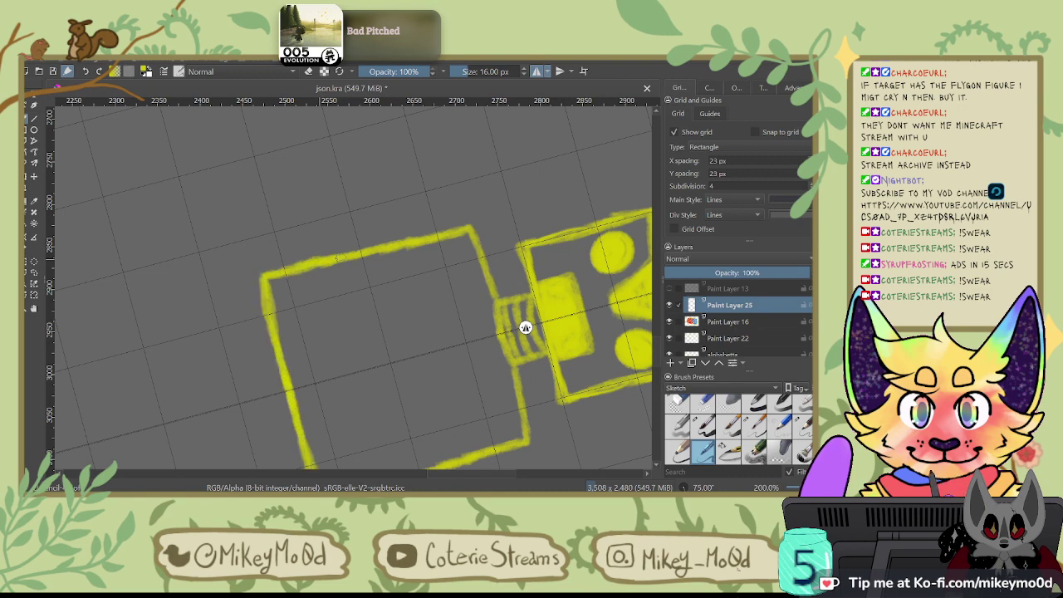
Step: Sketch a short line outward from each side of the lower torso as the top of the legs
{"action": "key", "text": "4"}
{"action": "key", "text": "4"}
{"action": "key", "text": "4"}
{"action": "key", "text": "4"}
{"action": "key", "text": "4"}
{"action": "key", "text": "4"}
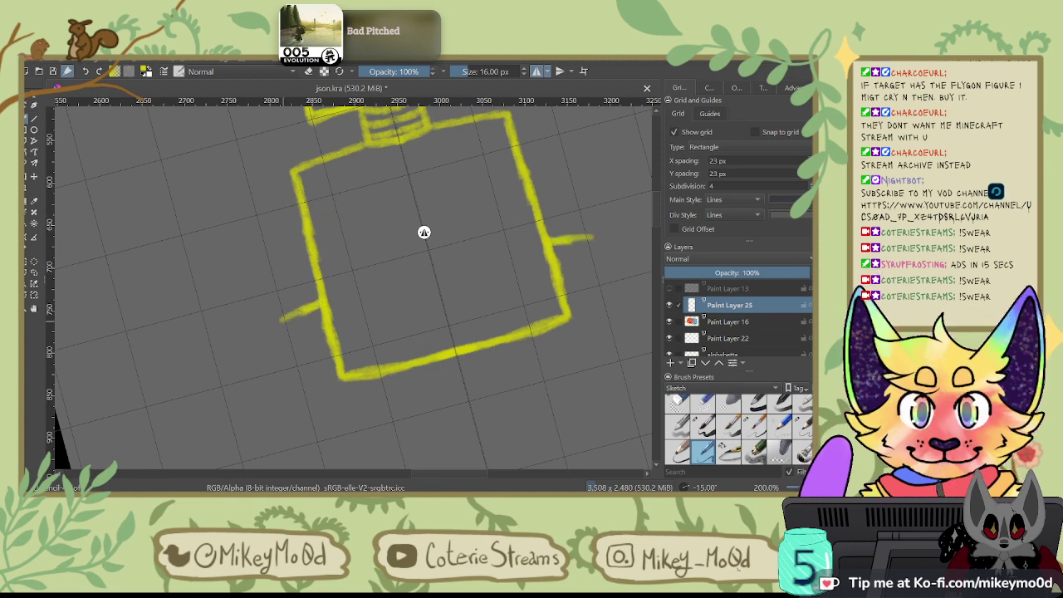
{"action": "left_click_drag", "start_coordinate": [305, 311], "coordinate": [278, 324]}
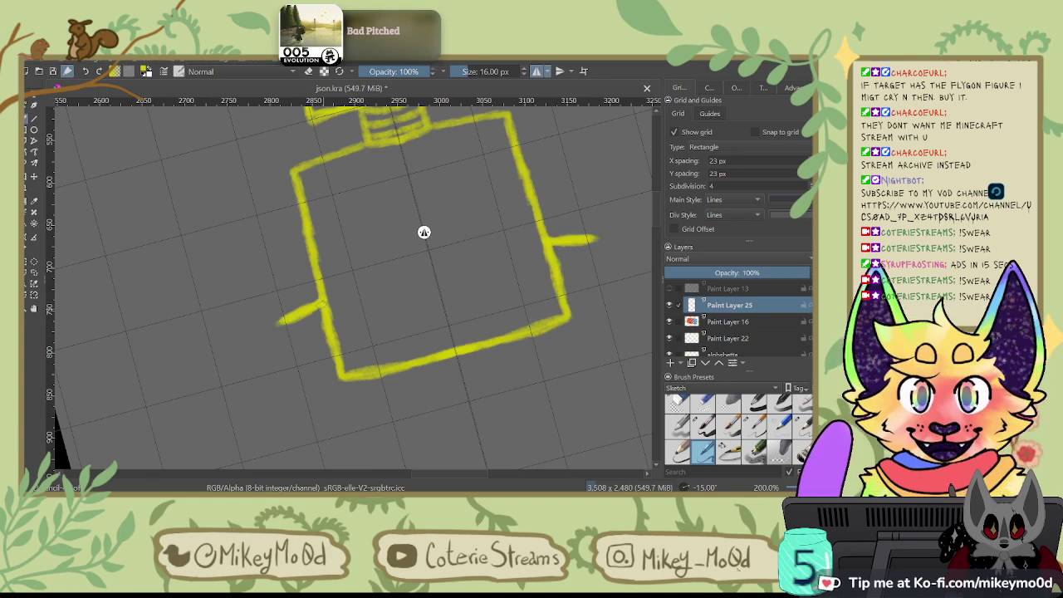
Step: Outline mirrored block-shaped legs extending below the torso, with a small wedge on the inner side of each
{"action": "left_click_drag", "start_coordinate": [335, 347], "coordinate": [350, 404]}
{"action": "left_click_drag", "start_coordinate": [402, 345], "coordinate": [469, 265]}
{"action": "key", "text": "ctrl+z"}
{"action": "mouse_move", "coordinate": [367, 232]}
{"action": "left_mouse_down"}
{"action": "mouse_move", "coordinate": [328, 255]}
{"action": "mouse_move", "coordinate": [364, 366]}
{"action": "left_mouse_up"}
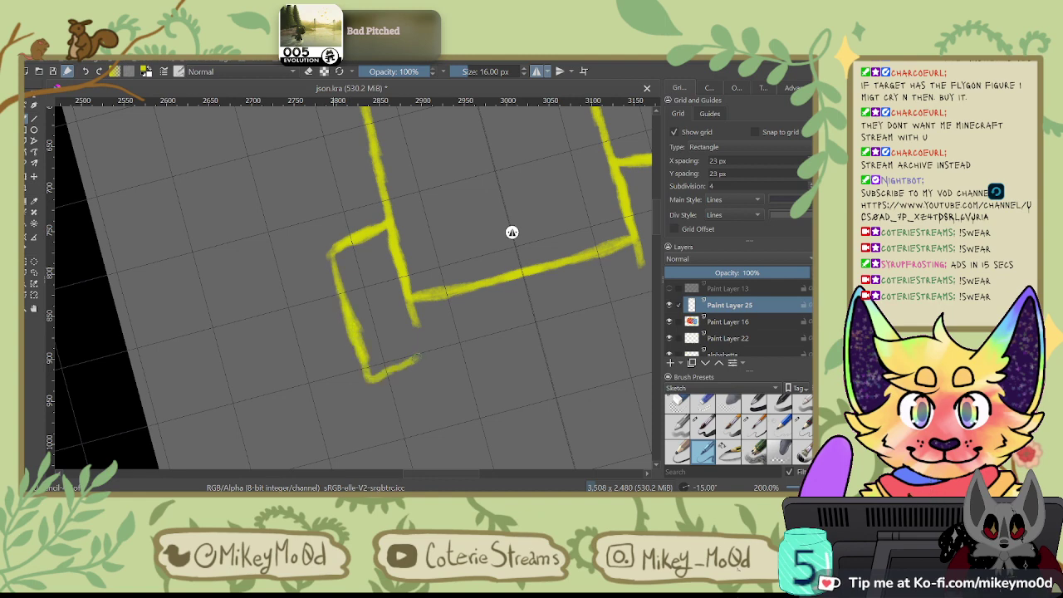
{"action": "left_click_drag", "start_coordinate": [412, 302], "coordinate": [429, 354]}
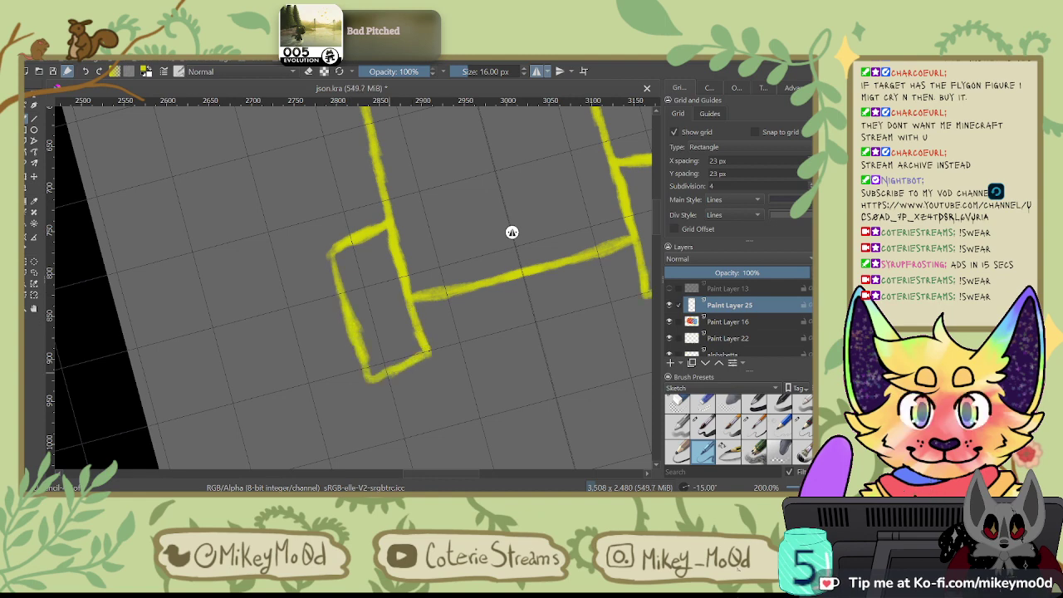
{"action": "left_click_drag", "start_coordinate": [420, 304], "coordinate": [445, 336]}
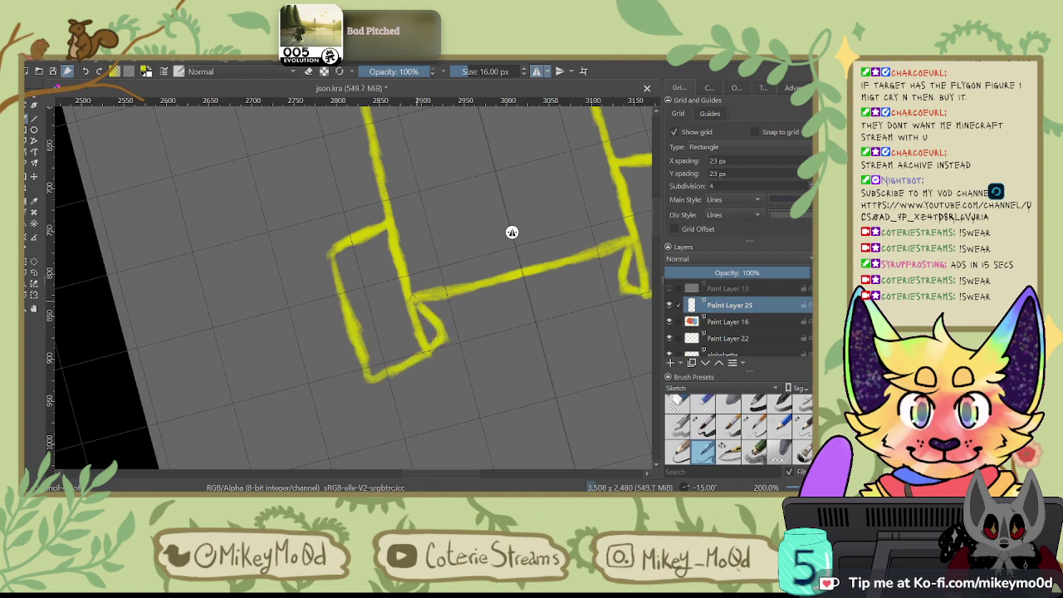
Step: Flare the legs' outer edges, fill the inner wedges in yellow and thicken the legs' lower edges
{"action": "left_click_drag", "start_coordinate": [512, 232], "coordinate": [476, 231]}
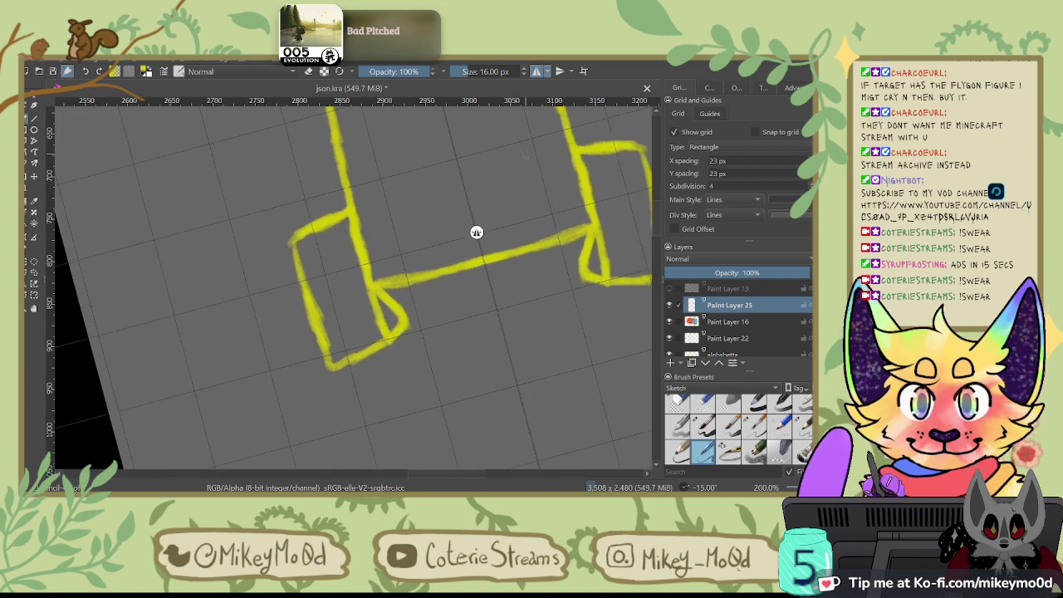
{"action": "left_click_drag", "start_coordinate": [300, 239], "coordinate": [316, 363]}
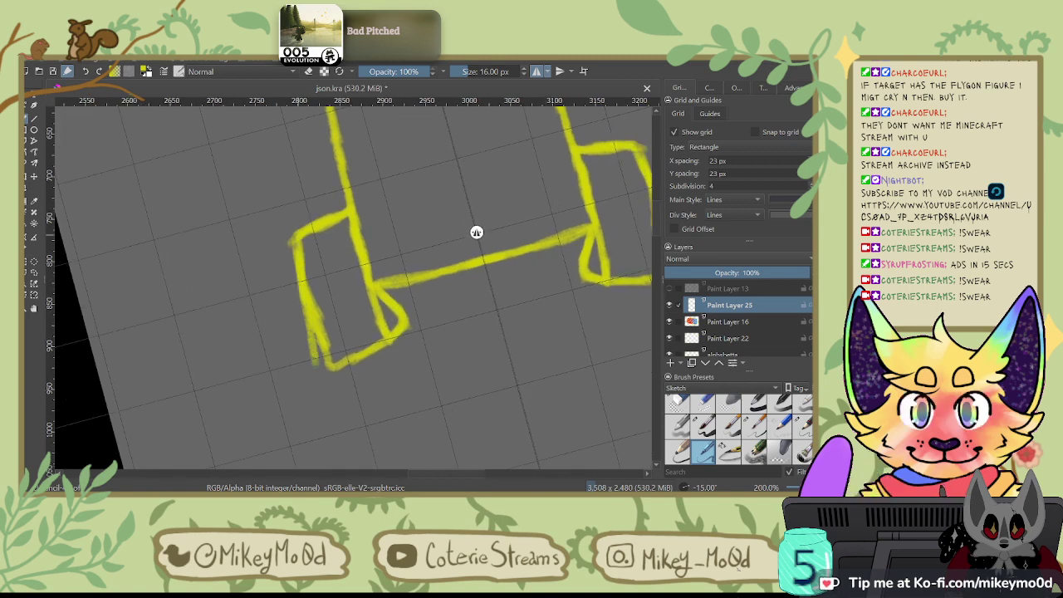
{"action": "left_click_drag", "start_coordinate": [304, 299], "coordinate": [314, 367]}
{"action": "mouse_move", "coordinate": [373, 296]}
{"action": "left_mouse_down"}
{"action": "mouse_move", "coordinate": [379, 337]}
{"action": "mouse_move", "coordinate": [385, 331]}
{"action": "left_mouse_up"}
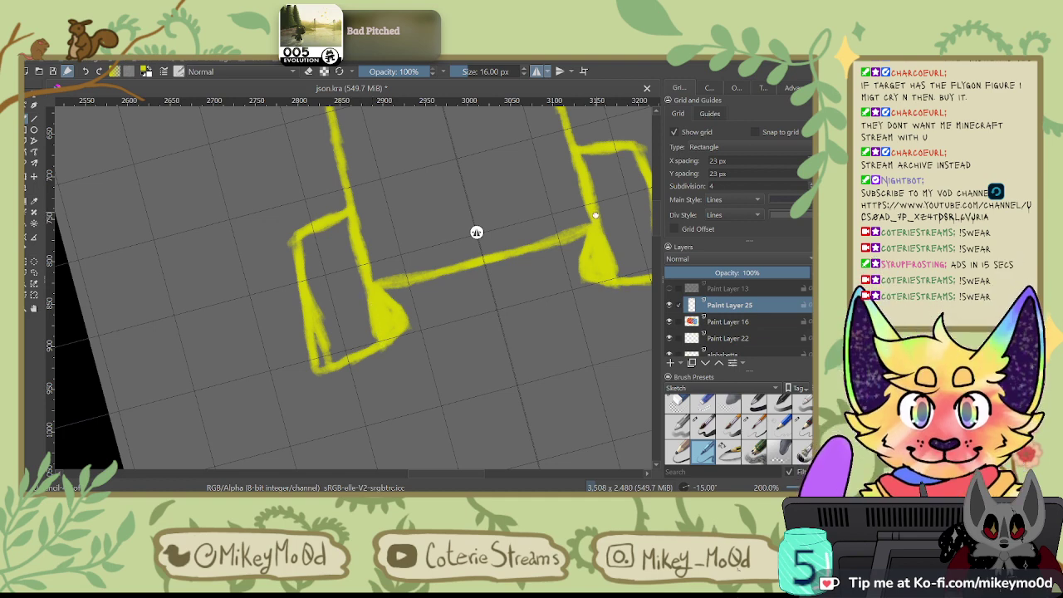
{"action": "left_click_drag", "start_coordinate": [476, 232], "coordinate": [329, 232]}
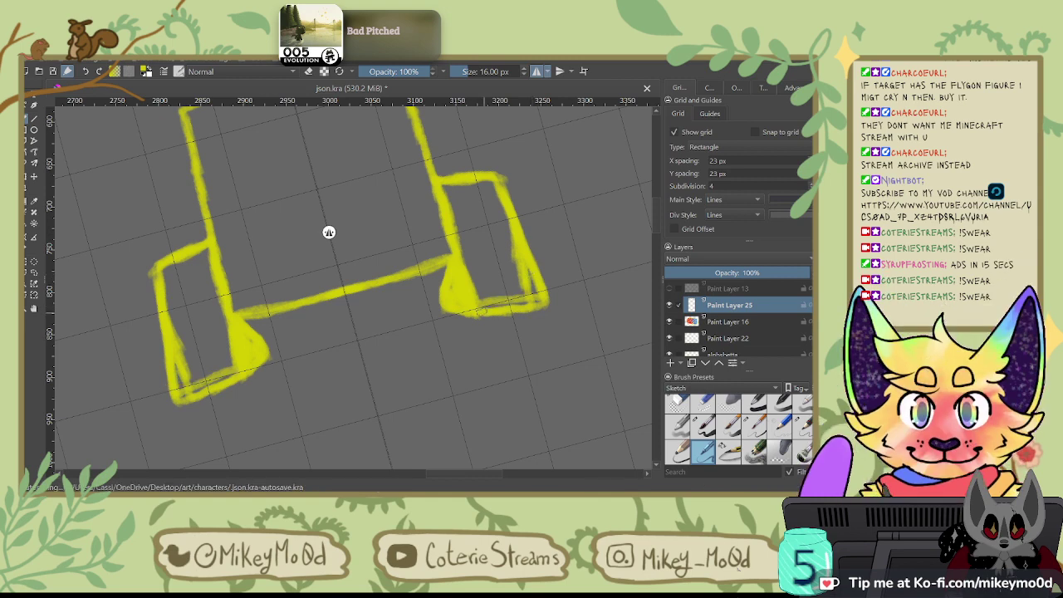
Step: Sketch two parallel slanted lines out from each upper side of the torso as the upper arms
{"action": "scroll", "coordinate": [329, 232], "scroll_direction": "up", "scroll_amount": 10}
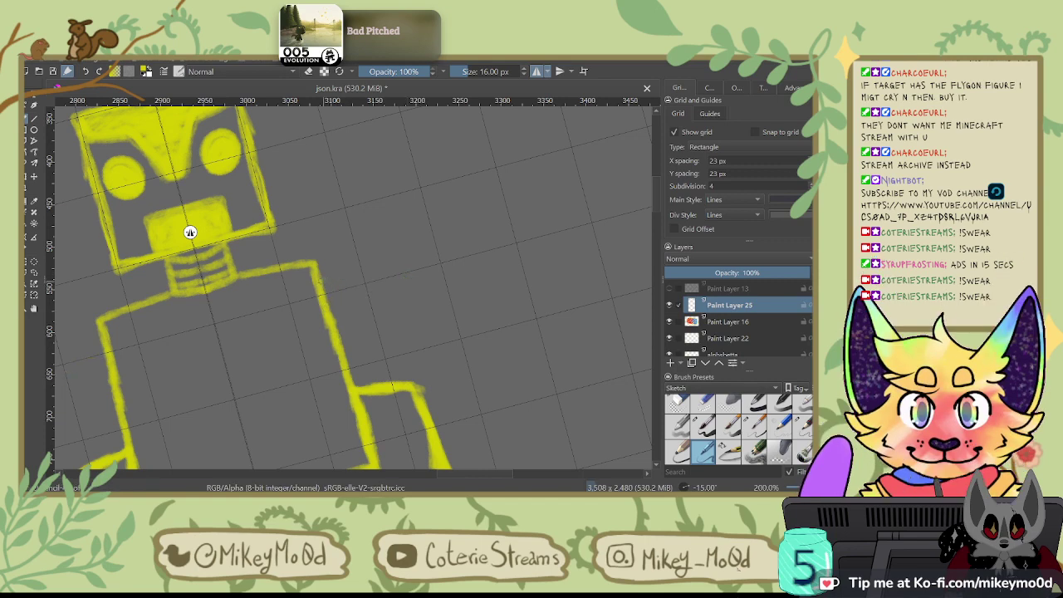
{"action": "key", "text": "6"}
{"action": "key", "text": "6"}
{"action": "key", "text": "6"}
{"action": "key", "text": "6"}
{"action": "key", "text": "6"}
{"action": "key", "text": "6"}
{"action": "key", "text": "6"}
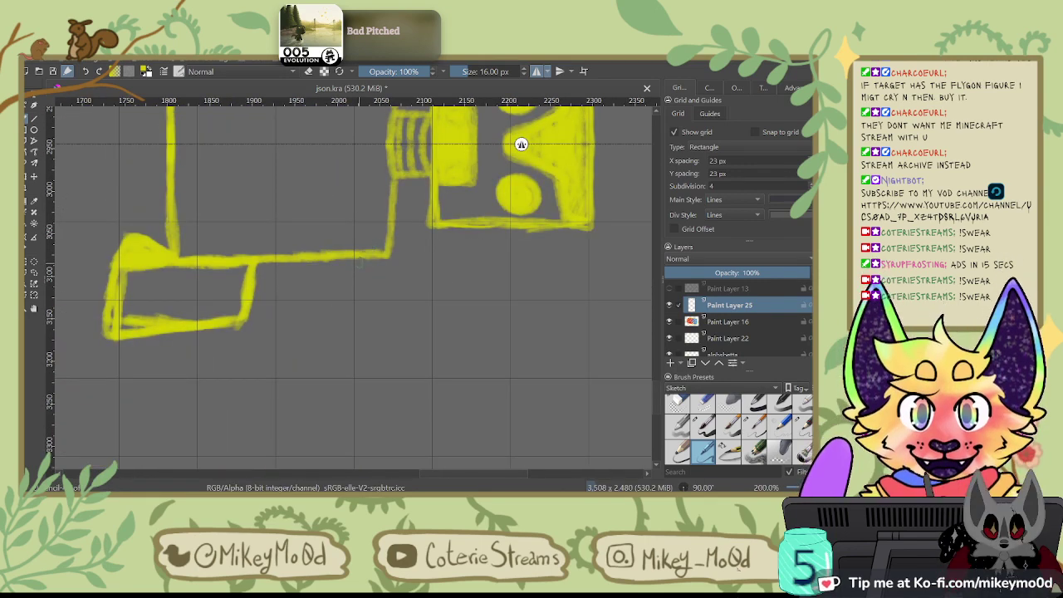
{"action": "left_click_drag", "start_coordinate": [363, 258], "coordinate": [333, 333]}
{"action": "left_click_drag", "start_coordinate": [328, 264], "coordinate": [297, 332]}
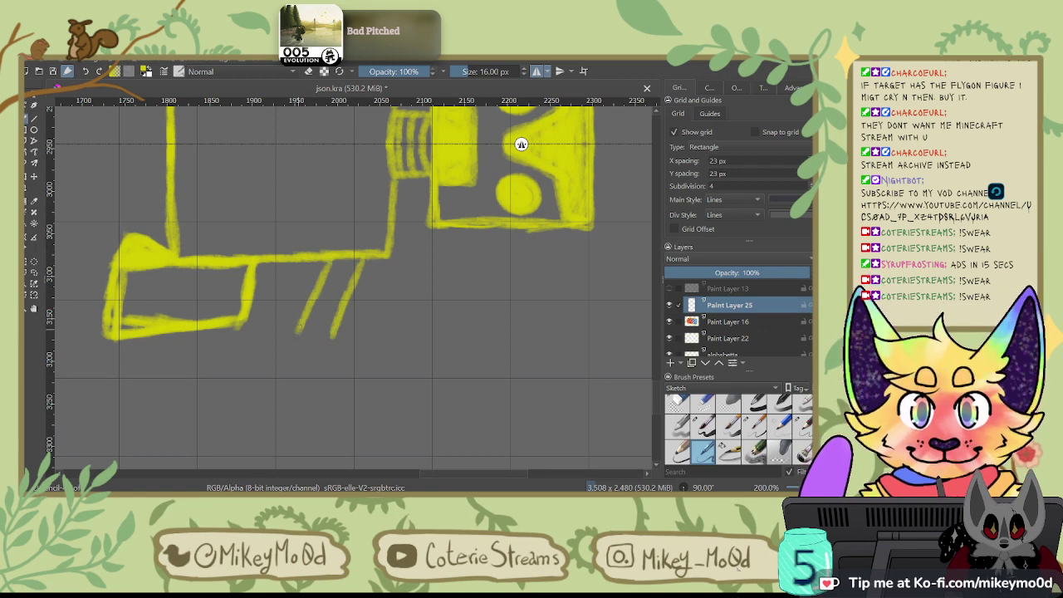
Step: Try to draw curved elbow joints with closed ends at the tips of the mirrored upper arms
{"action": "key", "text": "6"}
{"action": "key", "text": "6"}
{"action": "key", "text": "6"}
{"action": "mouse_move", "coordinate": [318, 282]}
{"action": "left_mouse_down"}
{"action": "mouse_move", "coordinate": [406, 241]}
{"action": "mouse_move", "coordinate": [340, 286]}
{"action": "mouse_move", "coordinate": [358, 317]}
{"action": "left_mouse_up"}
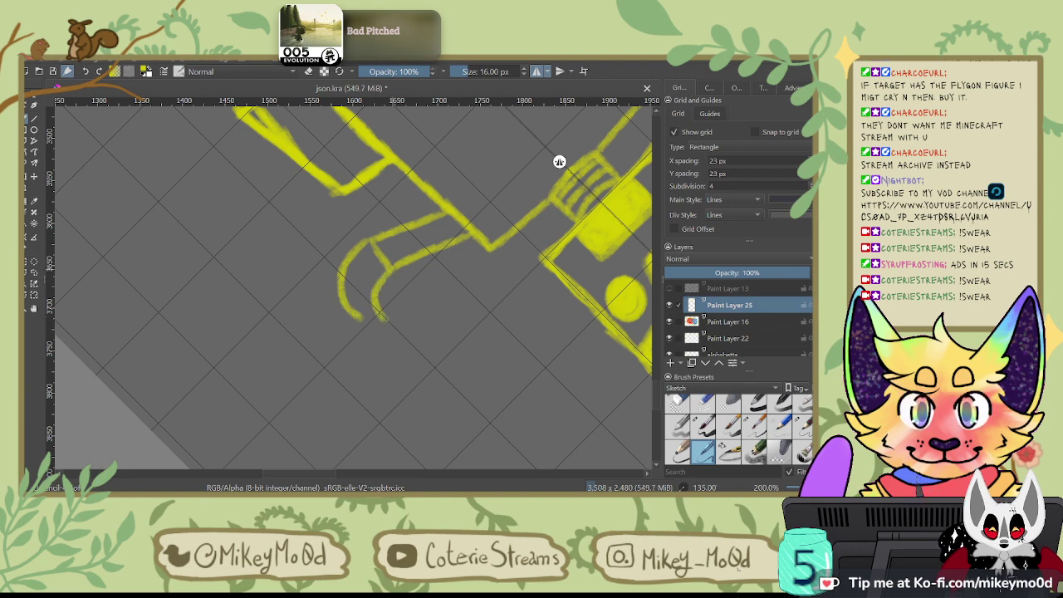
{"action": "key", "text": "ctrl+z"}
{"action": "key", "text": "ctrl+z"}
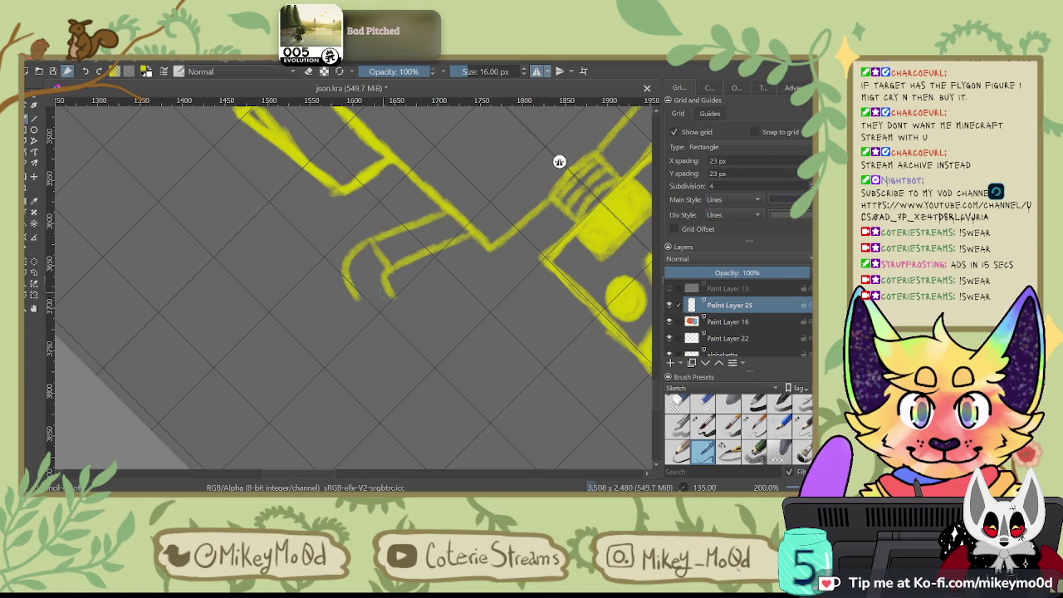
{"action": "mouse_move", "coordinate": [355, 294]}
{"action": "left_mouse_down"}
{"action": "mouse_move", "coordinate": [365, 313]}
{"action": "mouse_move", "coordinate": [390, 296]}
{"action": "left_mouse_up"}
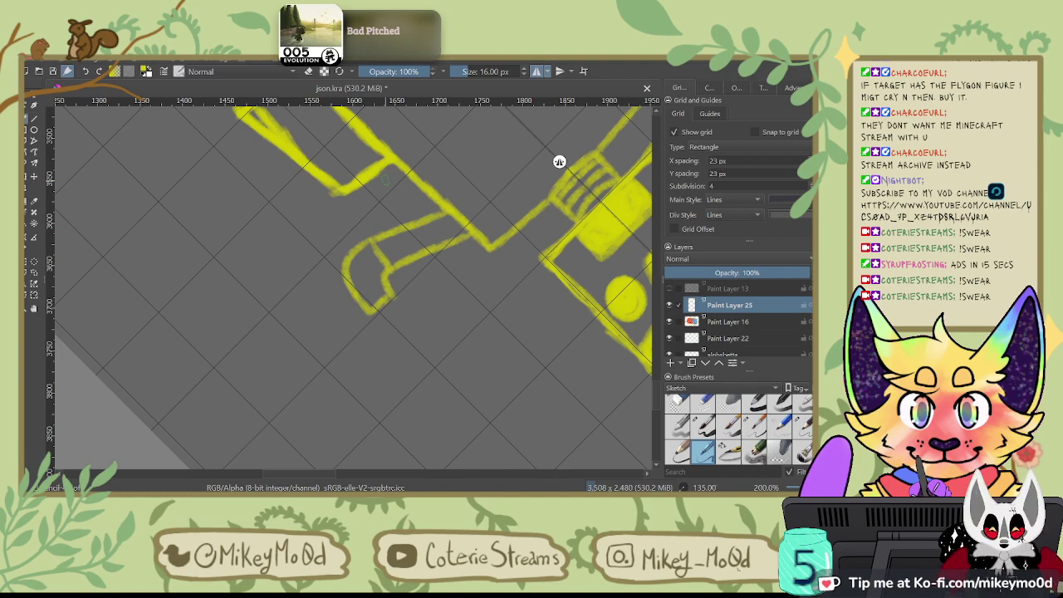
{"action": "key", "text": "4"}
{"action": "key", "text": "4"}
{"action": "key", "text": "4"}
{"action": "key", "text": "4"}
{"action": "key", "text": "4"}
{"action": "key", "text": "4"}
{"action": "key", "text": "4"}
{"action": "left_click_drag", "start_coordinate": [441, 178], "coordinate": [454, 253]}
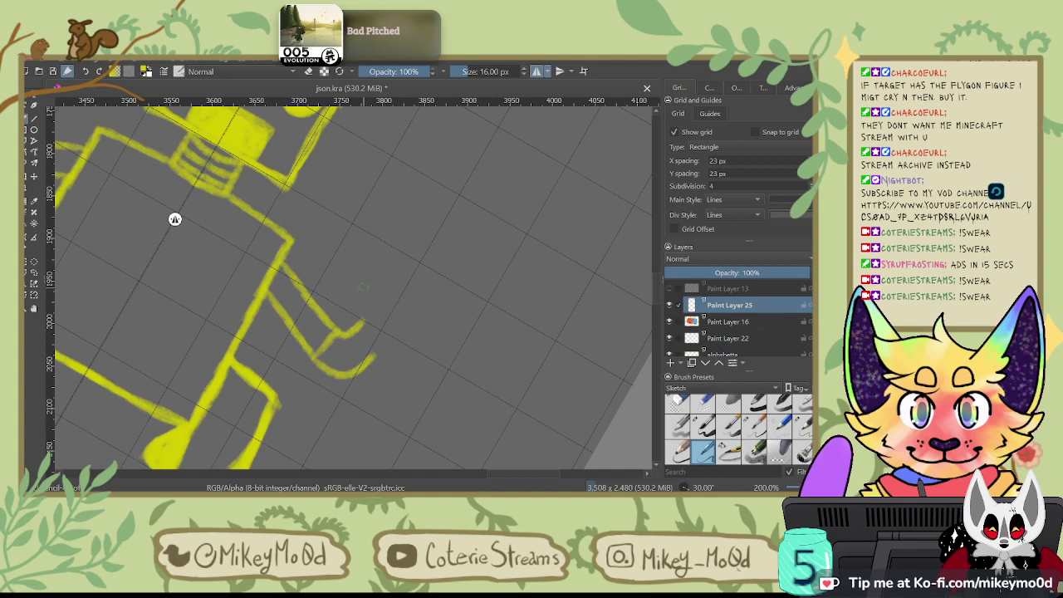
{"action": "key", "text": "ctrl+z"}
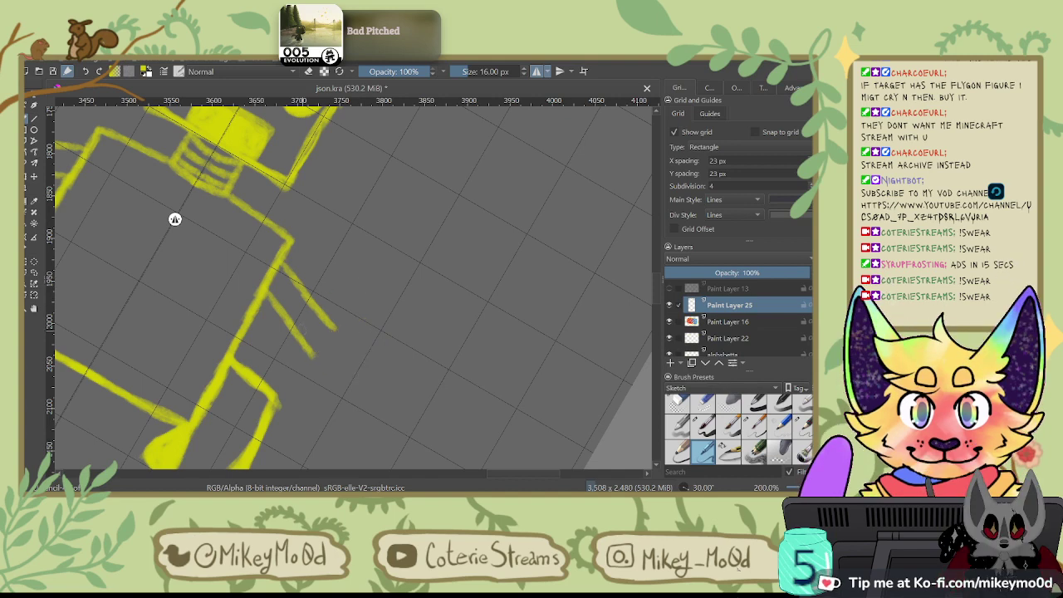
Step: Draw curved elbows and straight raised forearms, close the wrists, and erase the line ends that overshoot them
{"action": "left_click_drag", "start_coordinate": [300, 332], "coordinate": [321, 313]}
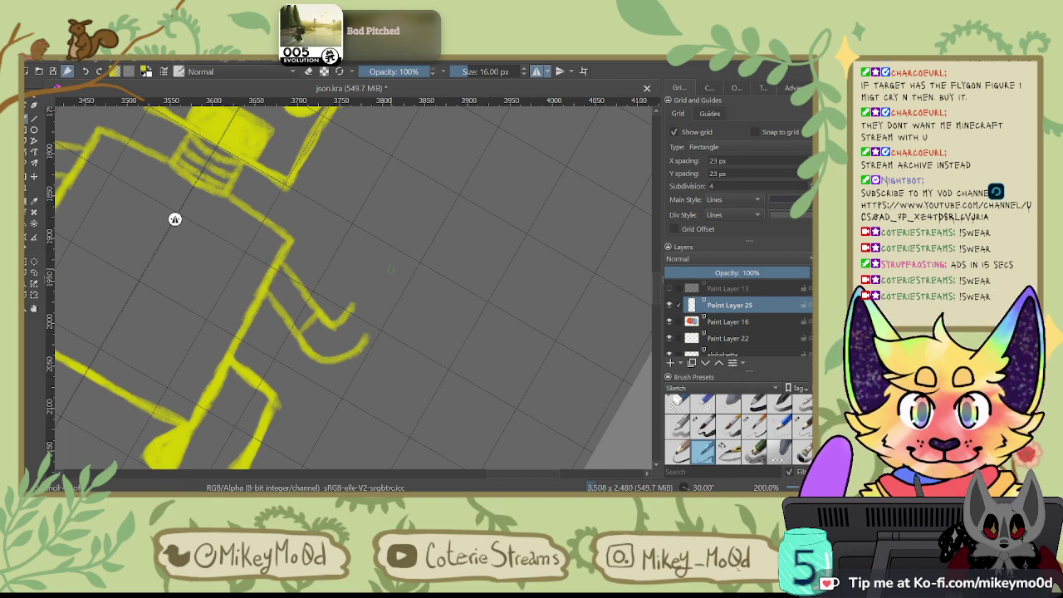
{"action": "mouse_move", "coordinate": [301, 335]}
{"action": "left_mouse_down"}
{"action": "mouse_move", "coordinate": [370, 331]}
{"action": "mouse_move", "coordinate": [353, 305]}
{"action": "left_mouse_up"}
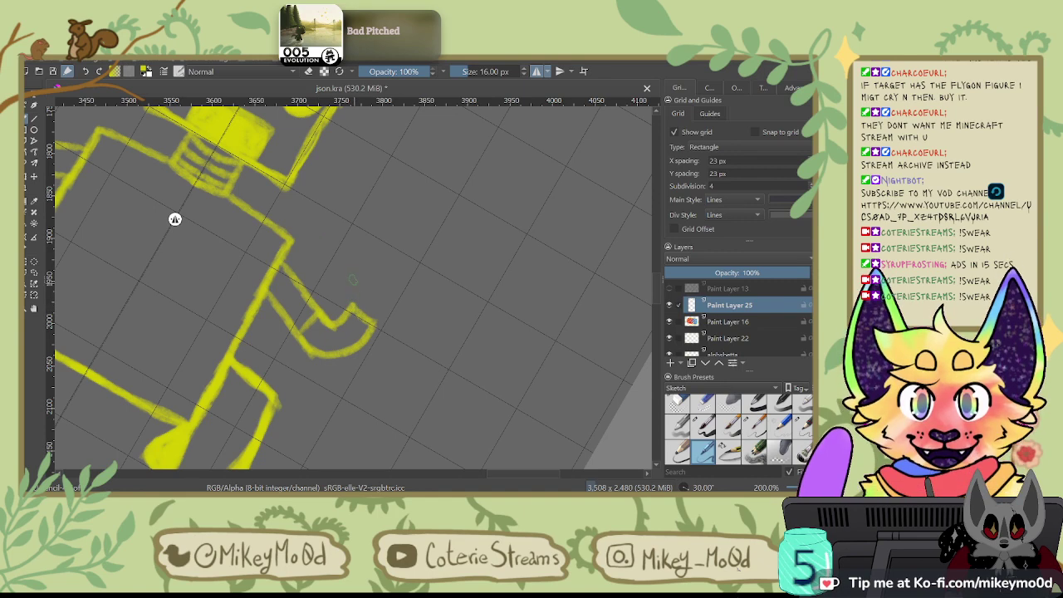
{"action": "left_click_drag", "start_coordinate": [345, 309], "coordinate": [407, 222]}
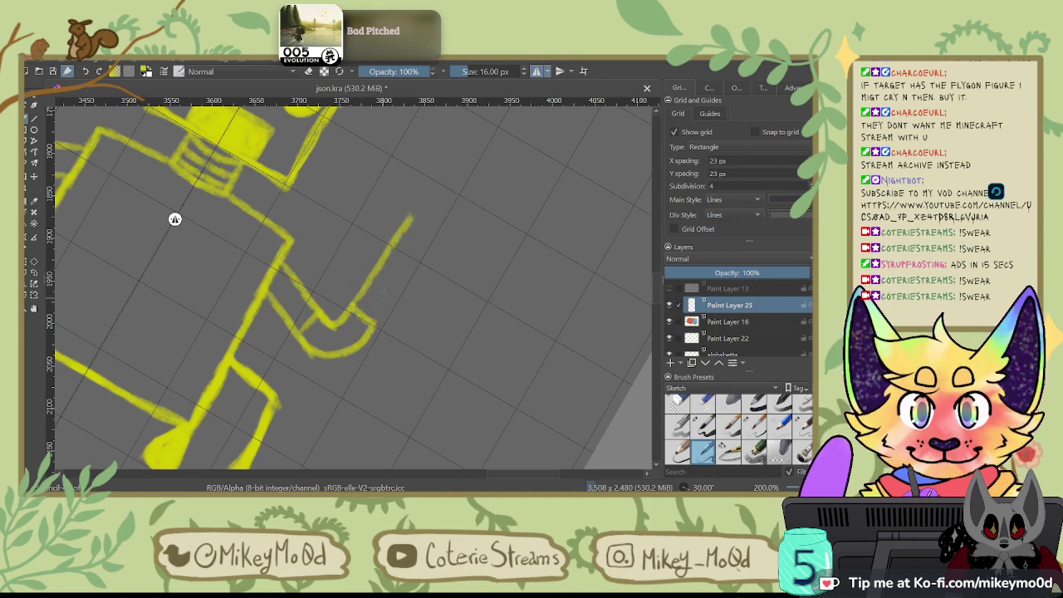
{"action": "left_click_drag", "start_coordinate": [374, 320], "coordinate": [422, 266]}
{"action": "key", "text": "e"}
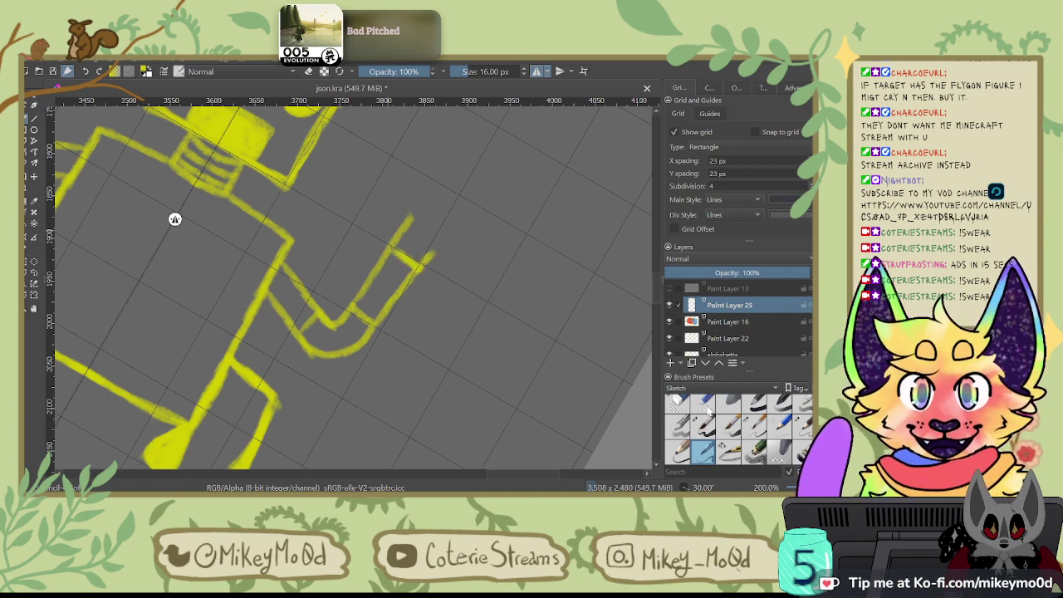
{"action": "mouse_move", "coordinate": [398, 235]}
{"action": "left_mouse_down"}
{"action": "mouse_move", "coordinate": [411, 217]}
{"action": "mouse_move", "coordinate": [401, 237]}
{"action": "left_mouse_up"}
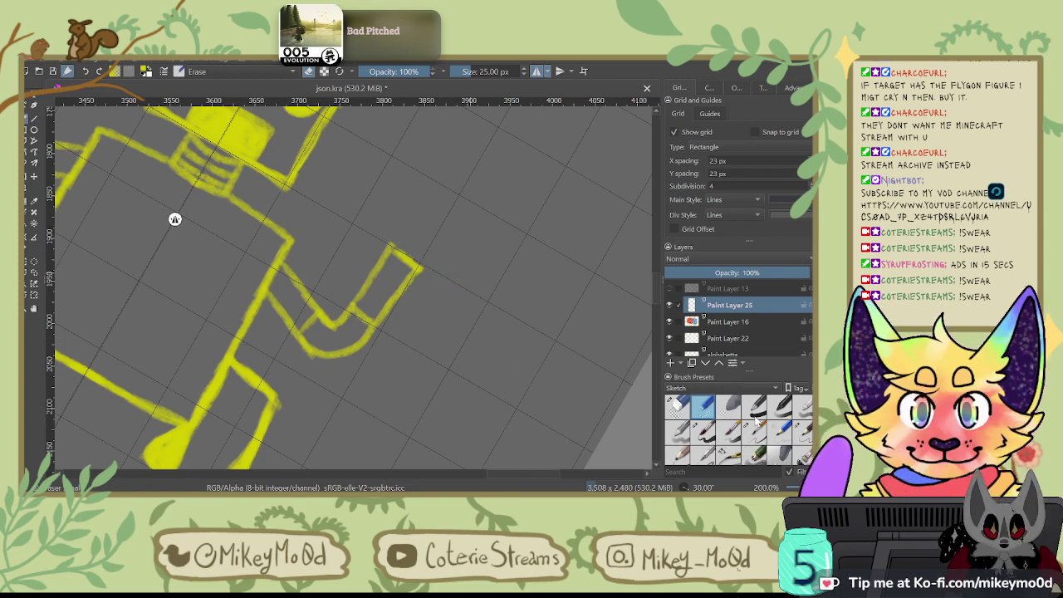
Step: Sketch a pincer hand with two angular, pointed fingers at the end of each forearm using the 16 px sketch brush
{"action": "left_click", "coordinate": [803, 432]}
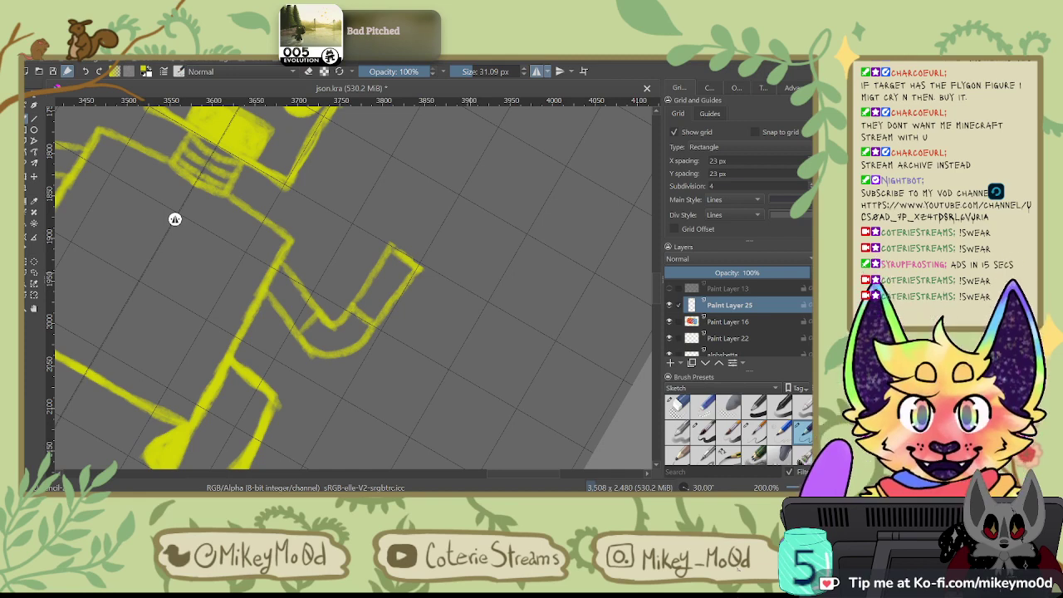
{"action": "left_click", "coordinate": [780, 431]}
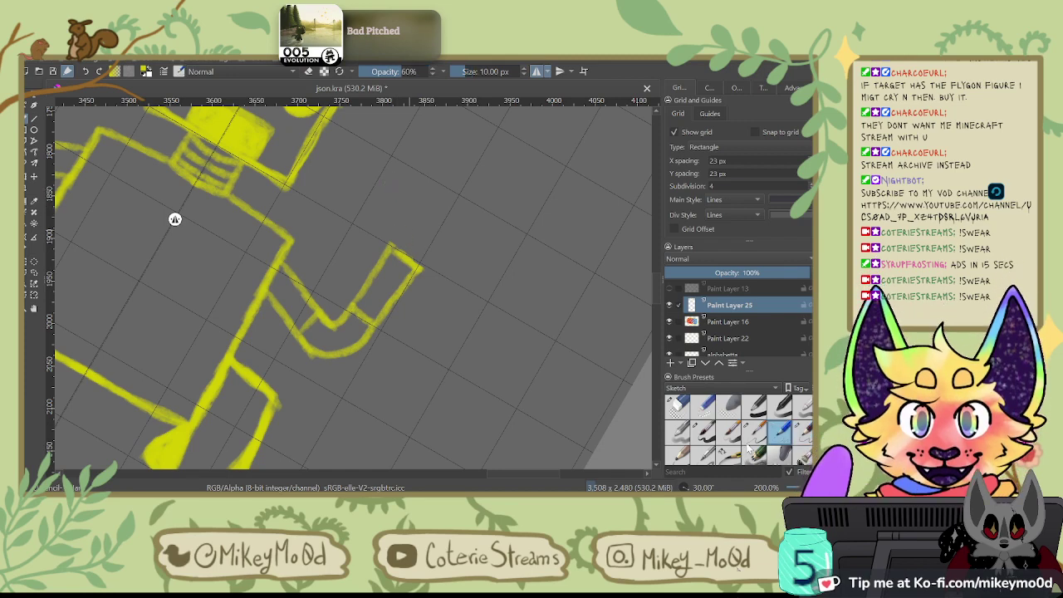
{"action": "left_click", "coordinate": [704, 455]}
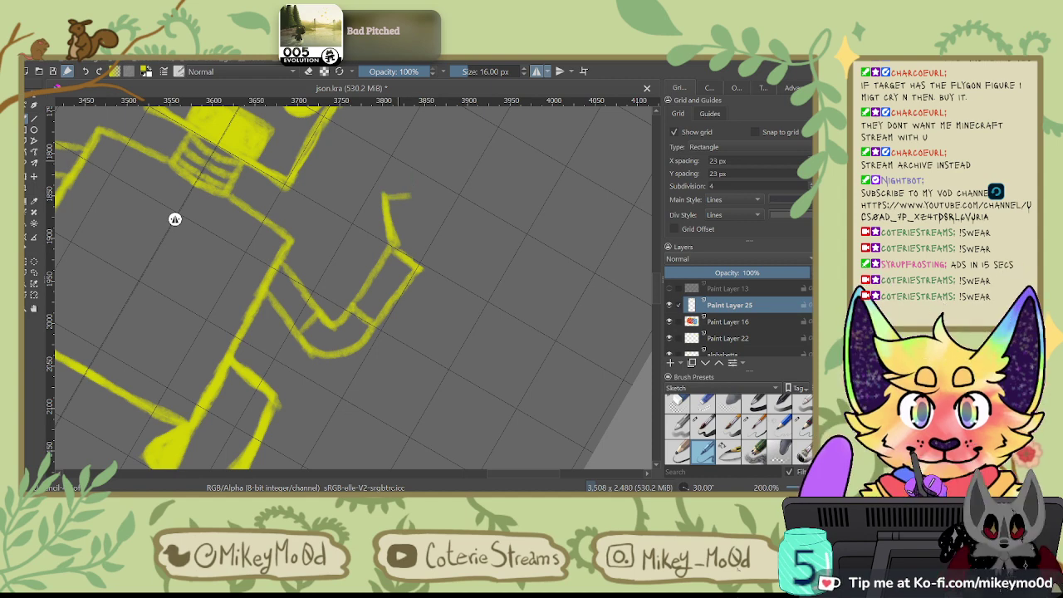
{"action": "key", "text": "ctrl+z"}
{"action": "mouse_move", "coordinate": [392, 247]}
{"action": "left_mouse_down"}
{"action": "mouse_move", "coordinate": [390, 171]}
{"action": "mouse_move", "coordinate": [430, 148]}
{"action": "mouse_move", "coordinate": [401, 196]}
{"action": "mouse_move", "coordinate": [401, 245]}
{"action": "left_mouse_up"}
{"action": "key", "text": "4"}
{"action": "key", "text": "4"}
{"action": "key", "text": "4"}
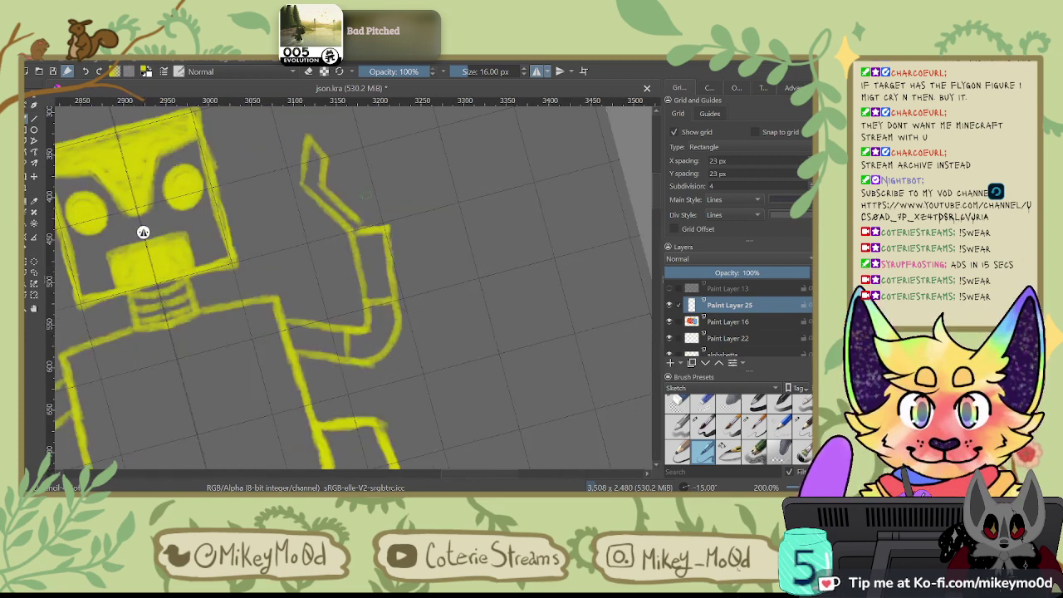
{"action": "mouse_move", "coordinate": [359, 136]}
{"action": "left_mouse_down"}
{"action": "mouse_move", "coordinate": [378, 162]}
{"action": "mouse_move", "coordinate": [355, 228]}
{"action": "left_mouse_up"}
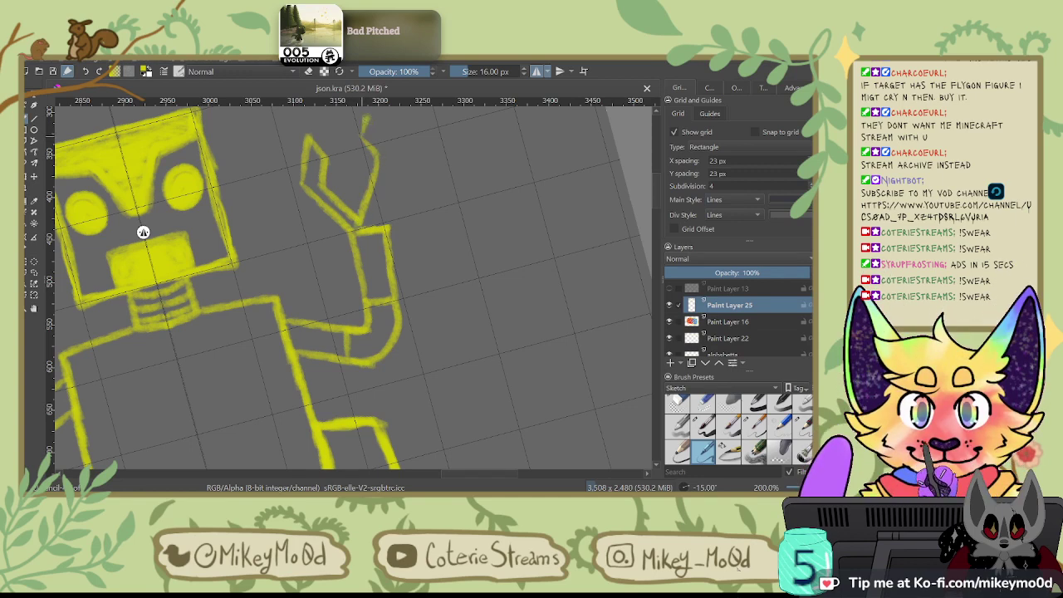
{"action": "mouse_move", "coordinate": [363, 123]}
{"action": "left_mouse_down"}
{"action": "mouse_move", "coordinate": [395, 146]}
{"action": "mouse_move", "coordinate": [366, 227]}
{"action": "mouse_move", "coordinate": [390, 284]}
{"action": "left_mouse_up"}
Step: Thicken the forearms' outer edges and add ribs across the curved elbows, trimming the forearms' outer wrist corners
{"action": "left_click_drag", "start_coordinate": [375, 236], "coordinate": [387, 267]}
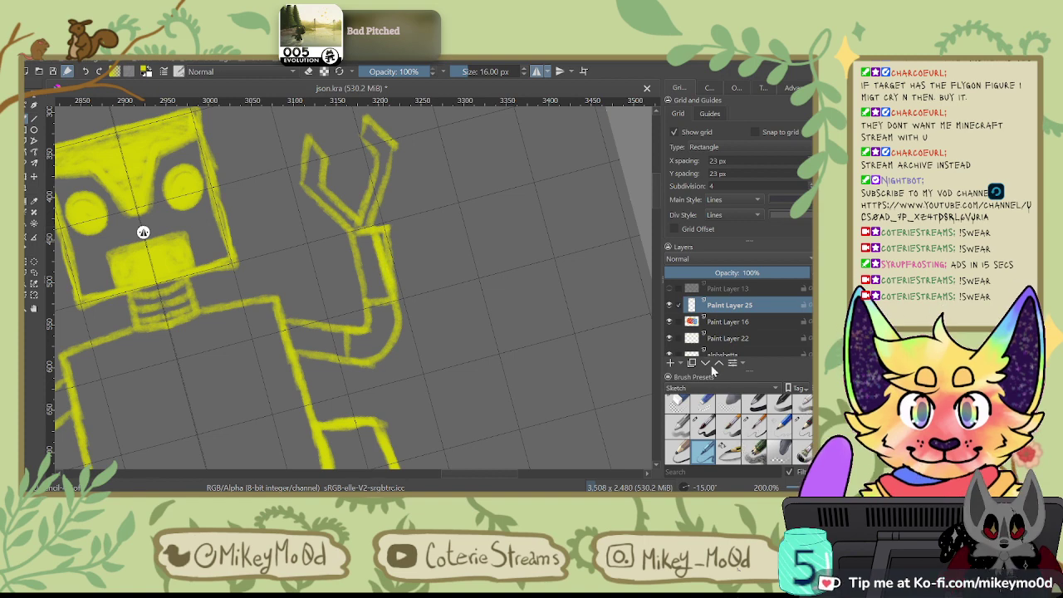
{"action": "left_click_drag", "start_coordinate": [358, 334], "coordinate": [362, 356]}
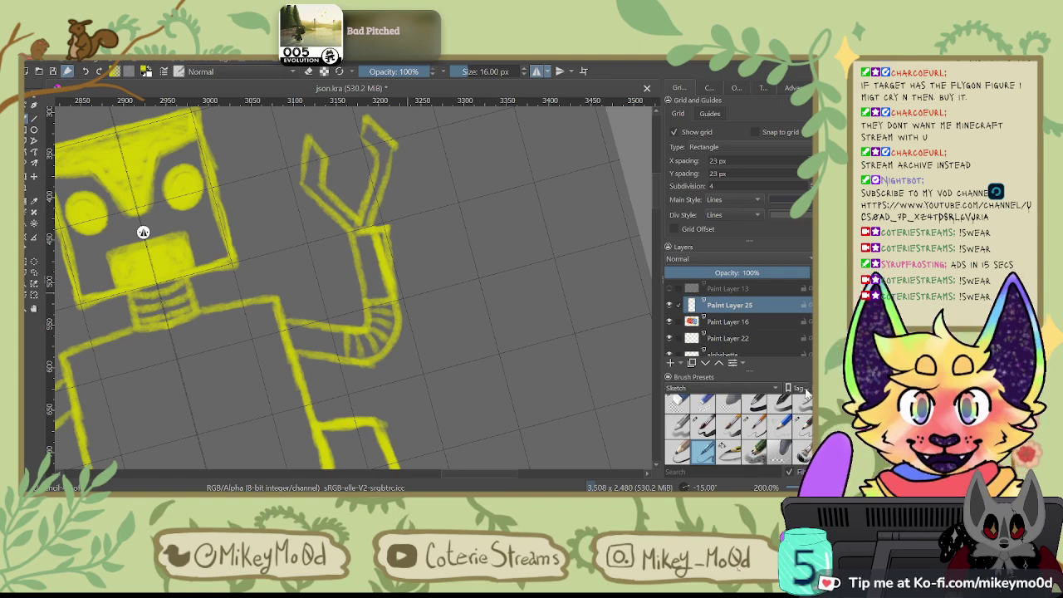
{"action": "left_click", "coordinate": [754, 425]}
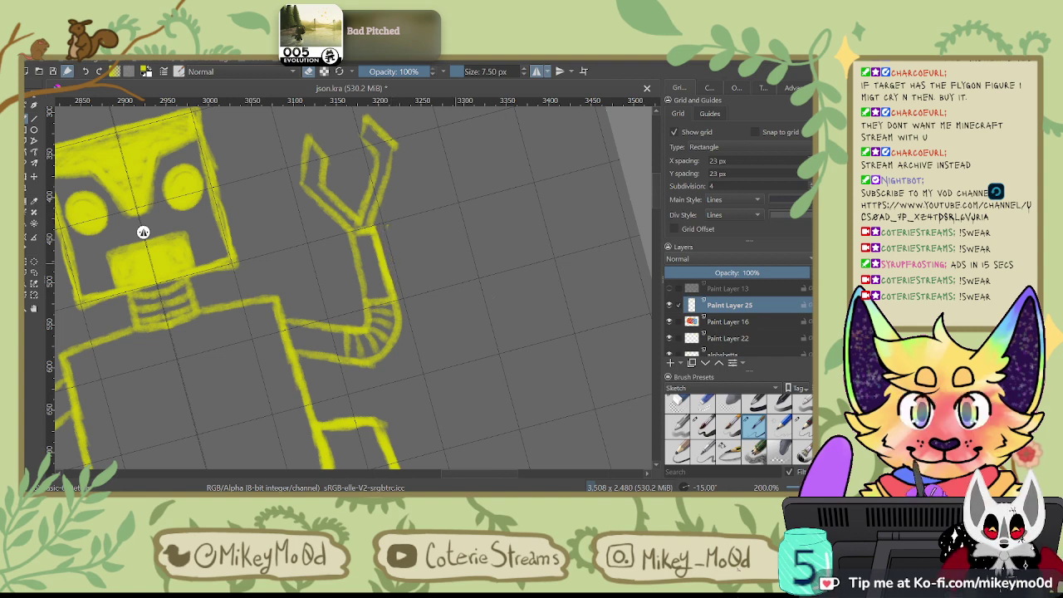
Step: Select the lower torso and both legs with a rectangular selection and move them straight down to lengthen the body
{"action": "scroll", "coordinate": [515, 319], "scroll_direction": "down", "scroll_amount": 4}
{"action": "key", "text": "6"}
{"action": "key", "text": "6"}
{"action": "key", "text": "6"}
{"action": "key", "text": "5"}
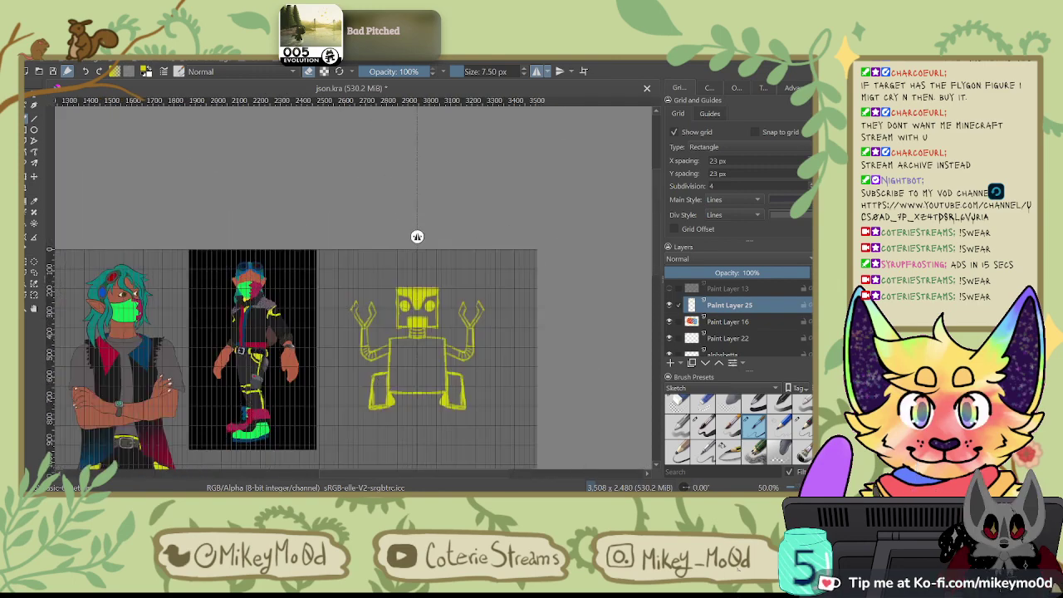
{"action": "scroll", "coordinate": [535, 450], "scroll_direction": "up", "scroll_amount": 1}
{"action": "scroll", "coordinate": [535, 450], "scroll_direction": "up", "scroll_amount": 1}
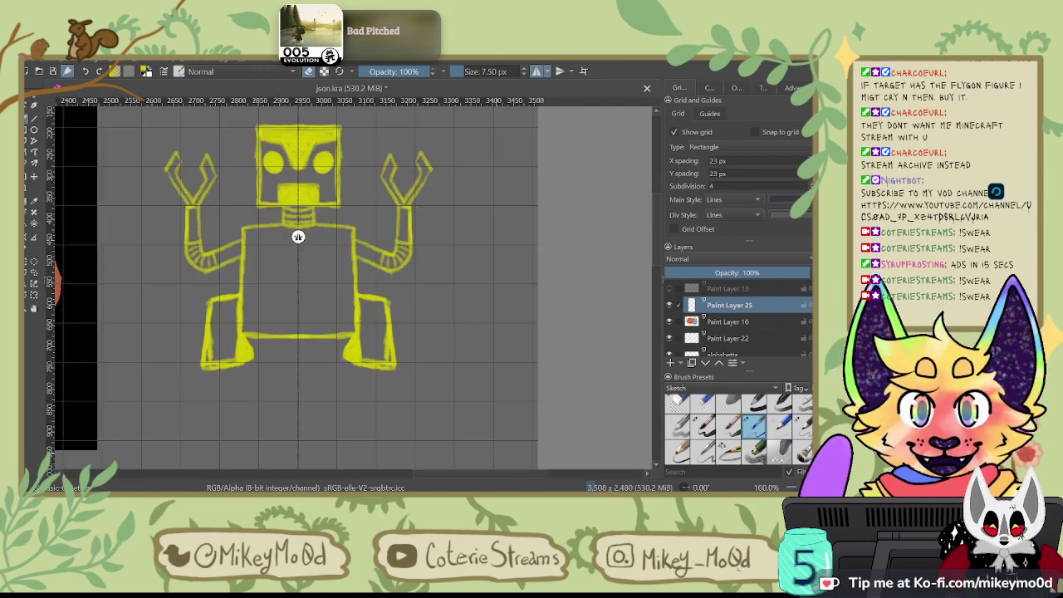
{"action": "left_click_drag", "start_coordinate": [468, 320], "coordinate": [506, 291]}
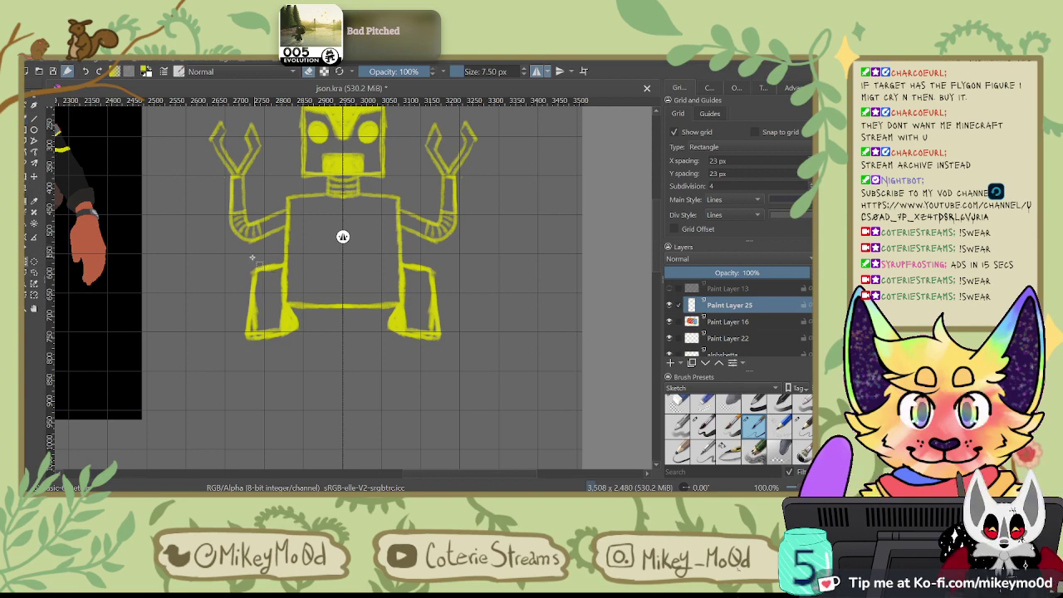
{"action": "left_click_drag", "start_coordinate": [246, 258], "coordinate": [246, 339]}
{"action": "left_click_drag", "start_coordinate": [419, 345], "coordinate": [459, 347]}
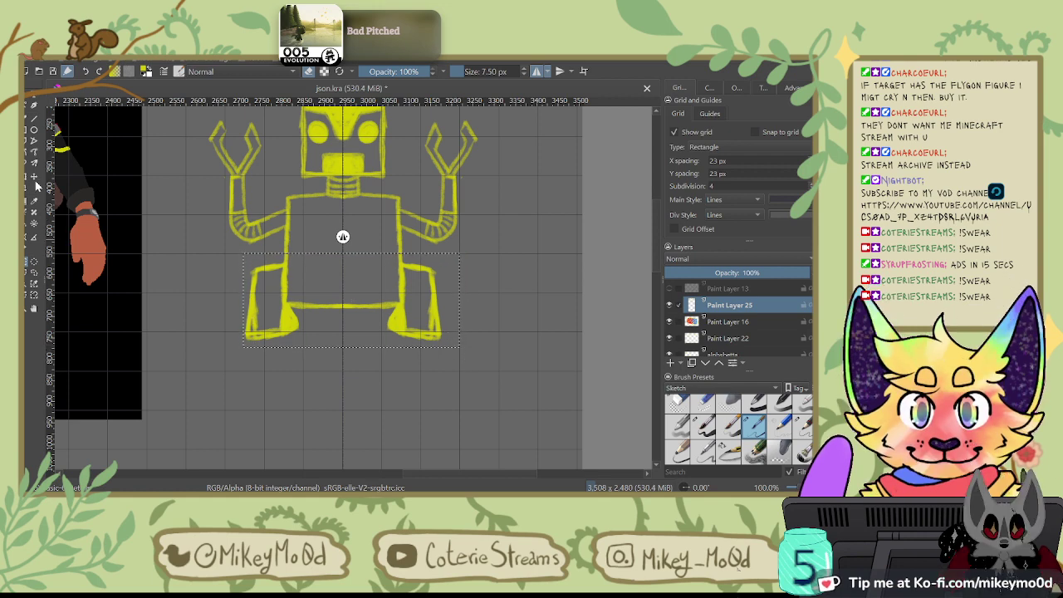
{"action": "mouse_move", "coordinate": [374, 329]}
{"action": "left_mouse_down"}
{"action": "mouse_move", "coordinate": [364, 343]}
{"action": "mouse_move", "coordinate": [385, 335]}
{"action": "left_mouse_up"}
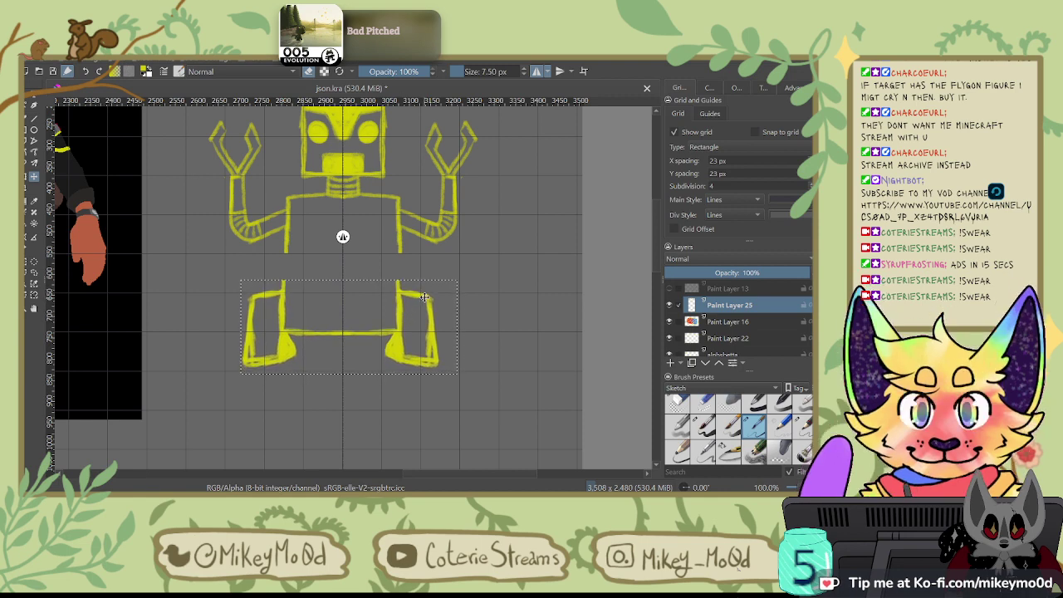
{"action": "left_click_drag", "start_coordinate": [423, 323], "coordinate": [426, 297]}
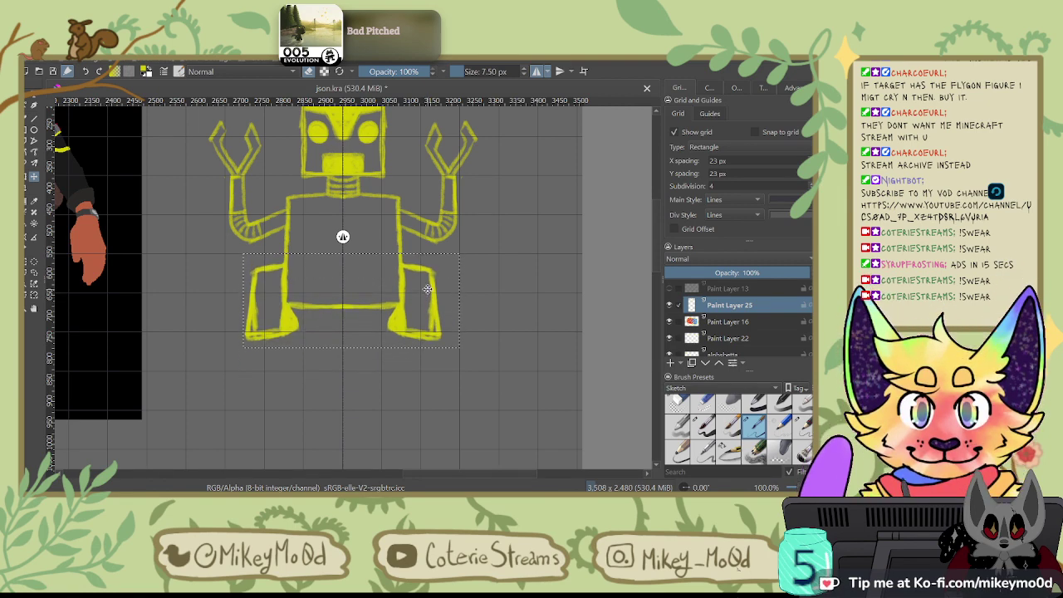
{"action": "key", "text": "Down"}
{"action": "key", "text": "Down"}
{"action": "key", "text": "Down"}
{"action": "key", "text": "Down"}
{"action": "key", "text": "Down"}
{"action": "key", "text": "Down"}
{"action": "key", "text": "Down"}
{"action": "key", "text": "Down"}
{"action": "key", "text": "Down"}
{"action": "key", "text": "Down"}
{"action": "key", "text": "Down"}
{"action": "key", "text": "Down"}
{"action": "key", "text": "Down"}
{"action": "key", "text": "Down"}
{"action": "key", "text": "Down"}
{"action": "key", "text": "Down"}
{"action": "key", "text": "Down"}
{"action": "key", "text": "Down"}
{"action": "key", "text": "Down"}
{"action": "key", "text": "Down"}
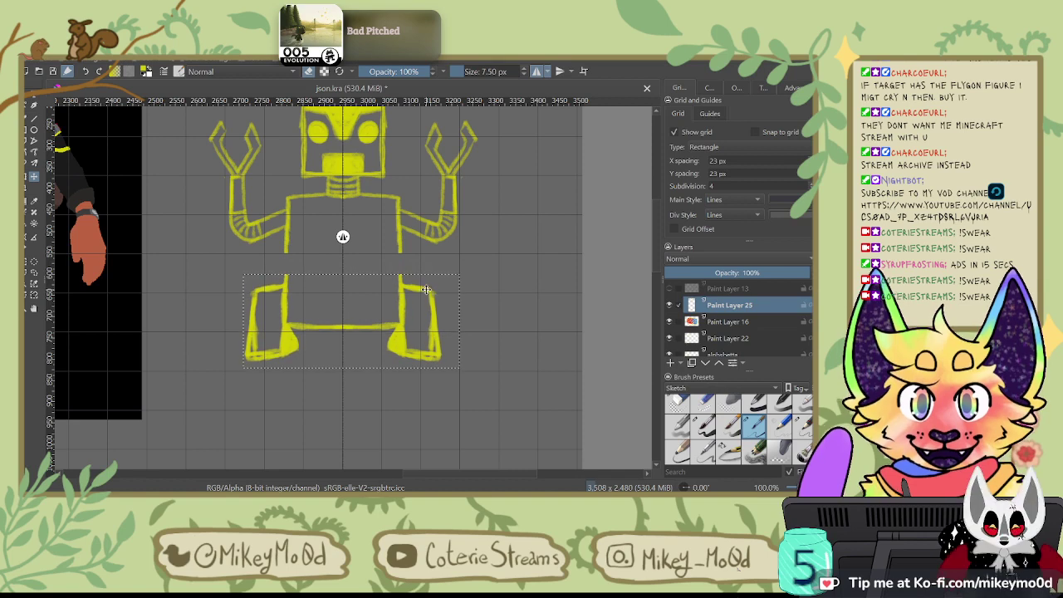
{"action": "key", "text": "Down"}
{"action": "key", "text": "Down"}
{"action": "key", "text": "Down"}
{"action": "key", "text": "Down"}
{"action": "key", "text": "Down"}
{"action": "key", "text": "Down"}
{"action": "key", "text": "Down"}
{"action": "key", "text": "Down"}
{"action": "key", "text": "Down"}
{"action": "key", "text": "Down"}
{"action": "key", "text": "Down"}
{"action": "key", "text": "Down"}
{"action": "key", "text": "Down"}
{"action": "key", "text": "Down"}
{"action": "key", "text": "Down"}
{"action": "key", "text": "Down"}
{"action": "key", "text": "Down"}
{"action": "key", "text": "Down"}
{"action": "key", "text": "Down"}
{"action": "key", "text": "Down"}
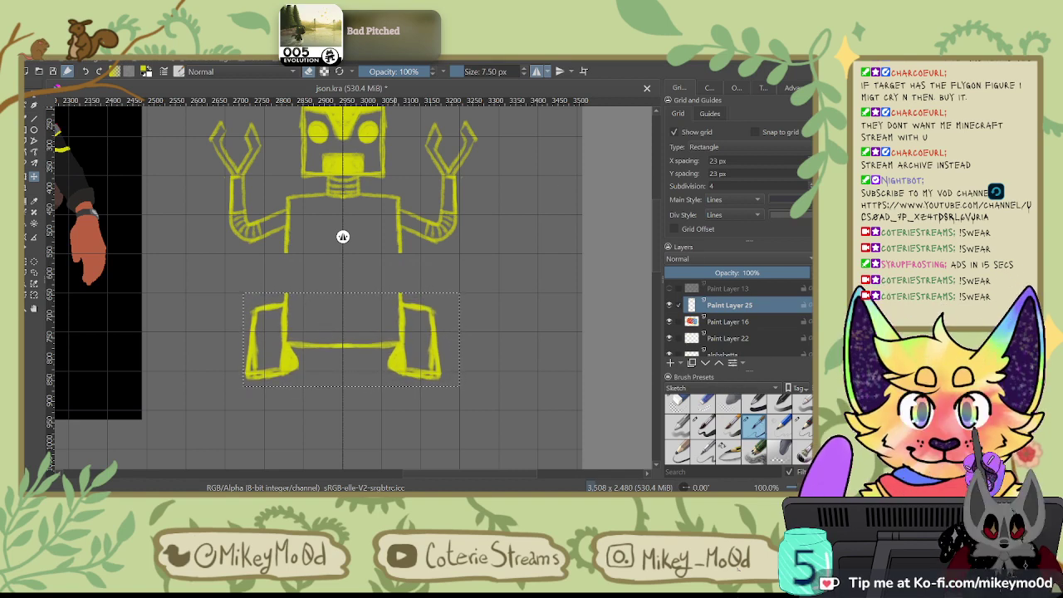
Step: Select the whole canvas and redraw the torso's side lines across the gap with the 16 px sketch brush
{"action": "left_click", "coordinate": [34, 262]}
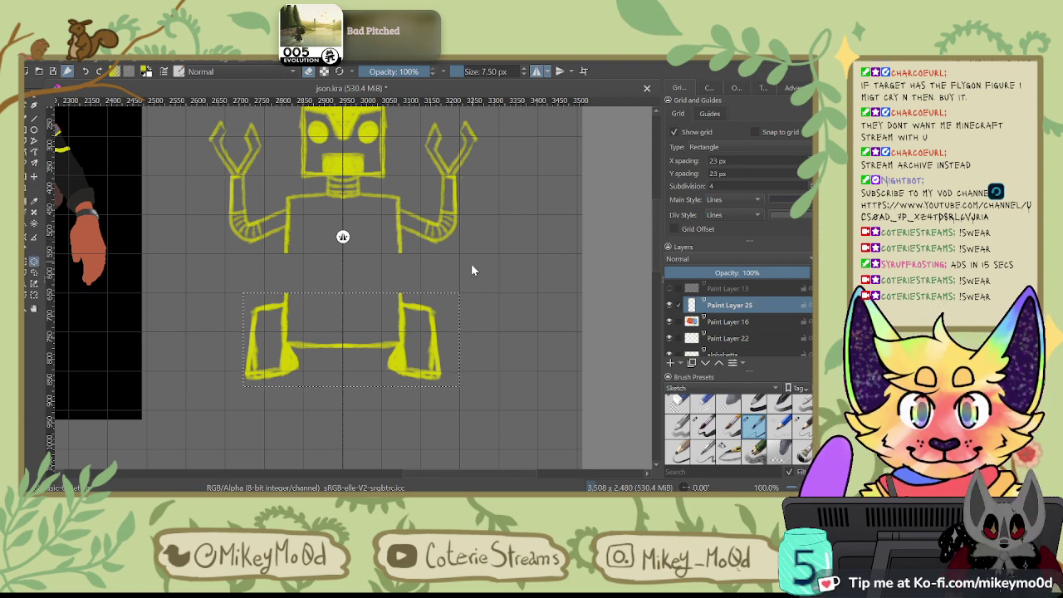
{"action": "key", "text": "ctrl+a"}
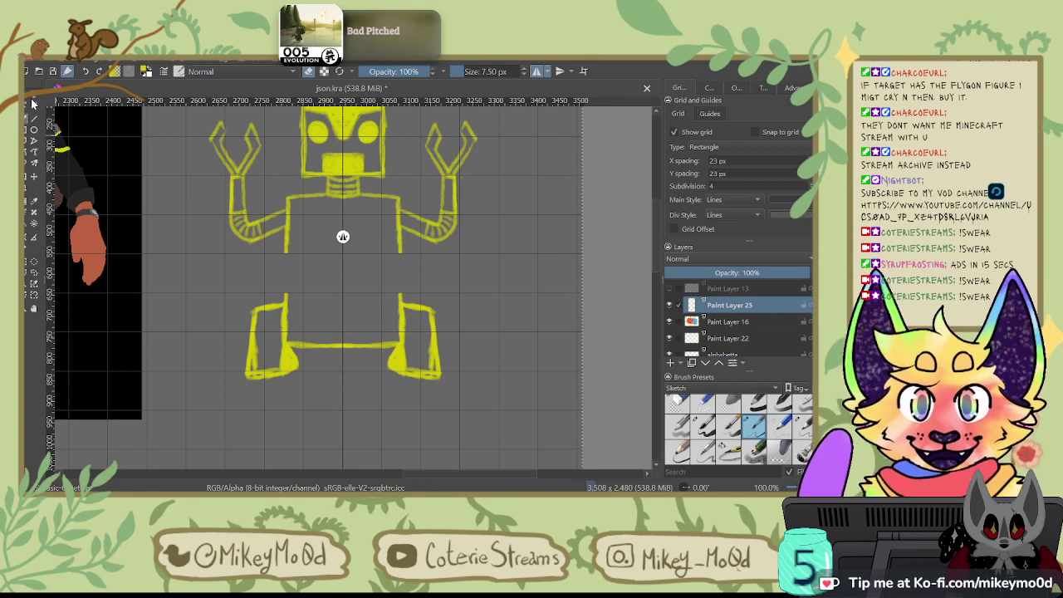
{"action": "left_click", "coordinate": [702, 451]}
{"action": "left_click_drag", "start_coordinate": [287, 252], "coordinate": [285, 294]}
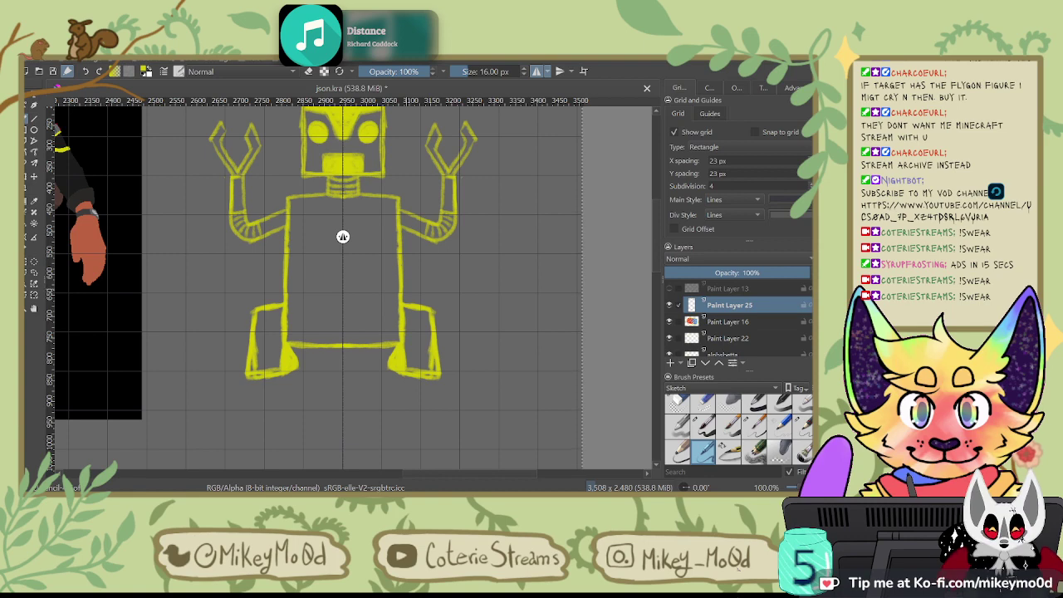
Step: Try wider leg outlines around the outside of the existing legs
{"action": "left_click_drag", "start_coordinate": [227, 286], "coordinate": [223, 361]}
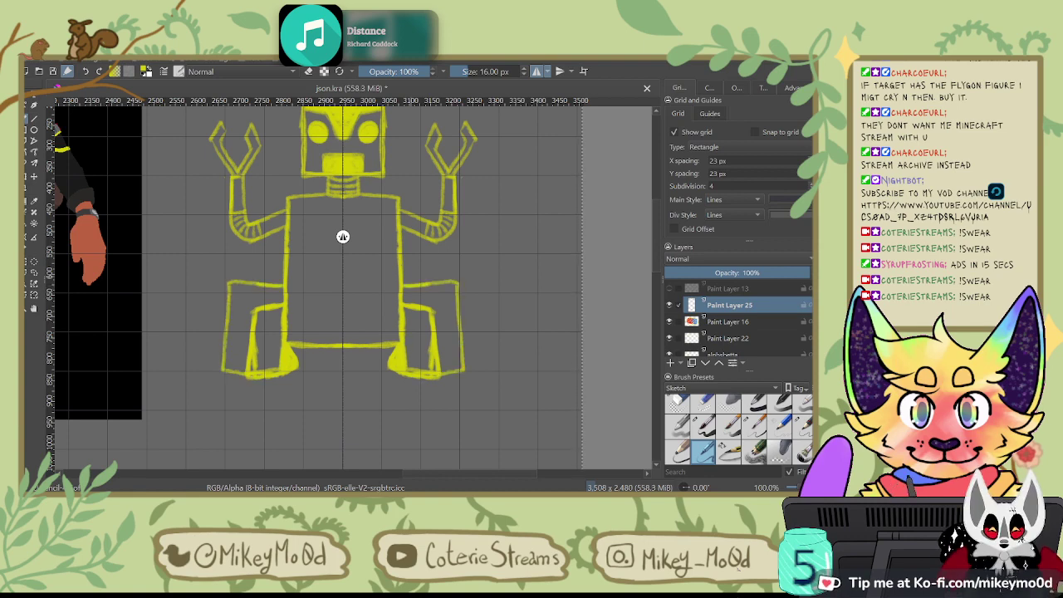
{"action": "key", "text": "ctrl+z"}
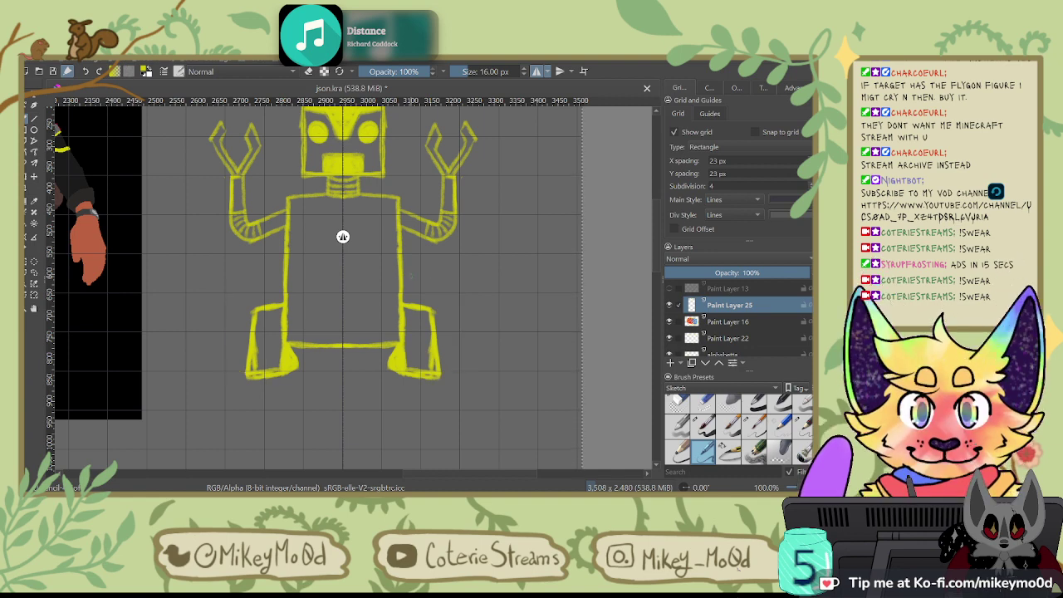
{"action": "left_click_drag", "start_coordinate": [405, 283], "coordinate": [447, 294]}
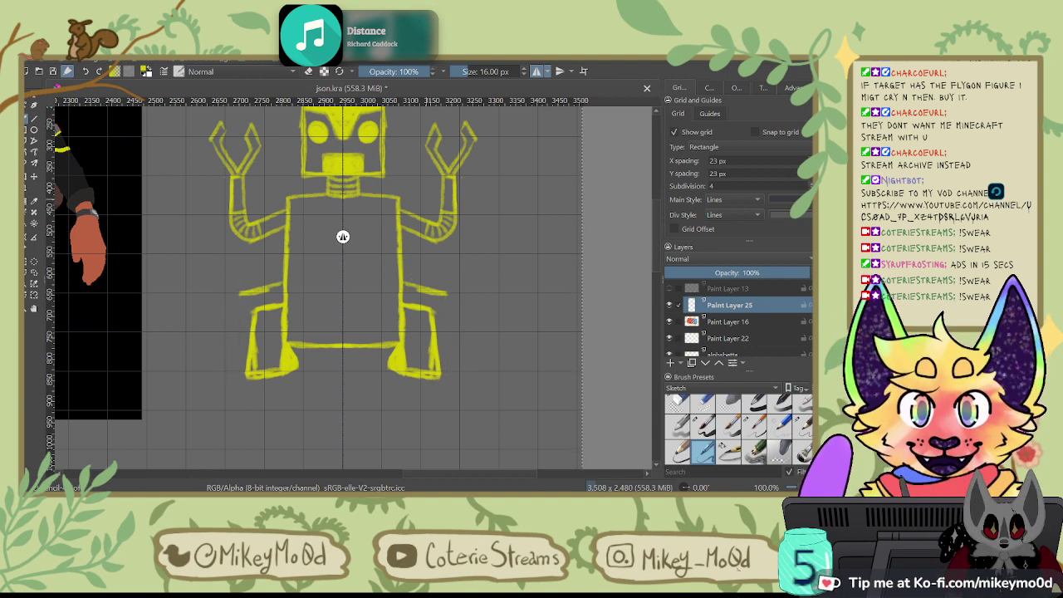
{"action": "key", "text": "ctrl+shift+z"}
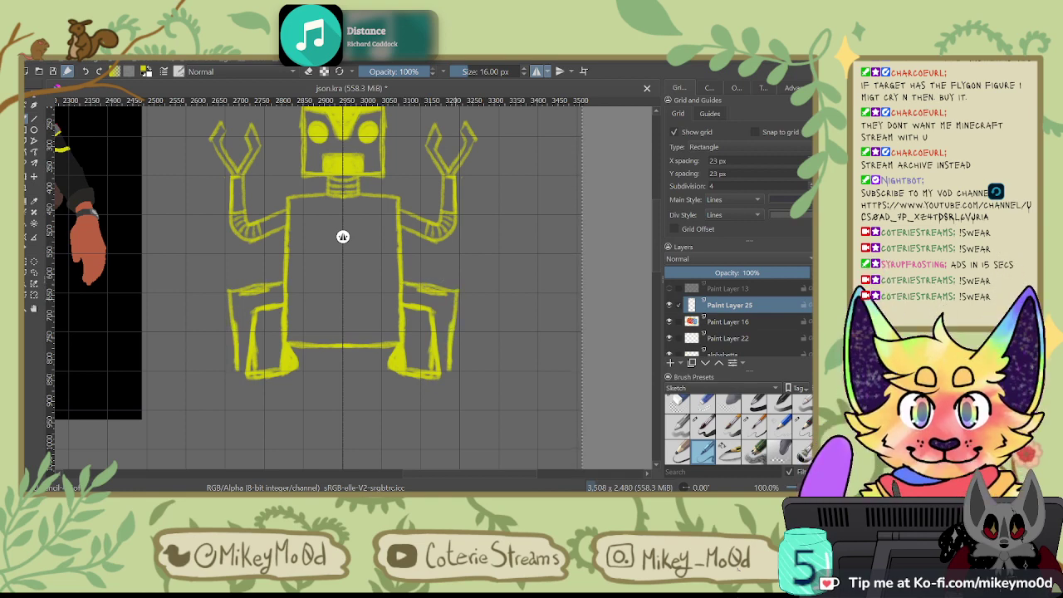
{"action": "key", "text": "ctrl+z"}
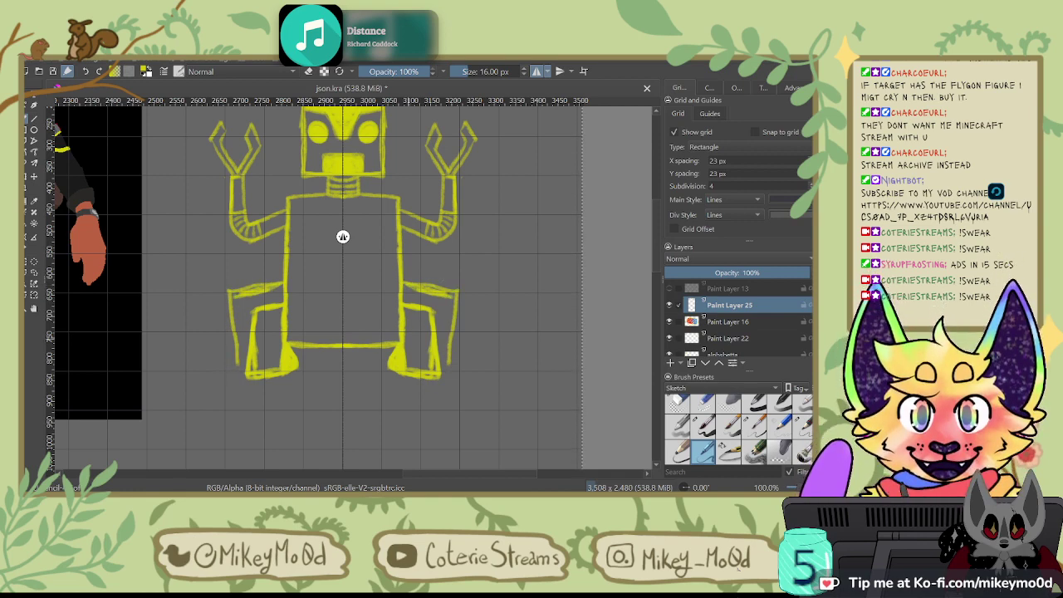
Step: Erase both legs and their outer outlines with the 60 px soft eraser, keeping the torso box
{"action": "left_click", "coordinate": [728, 405]}
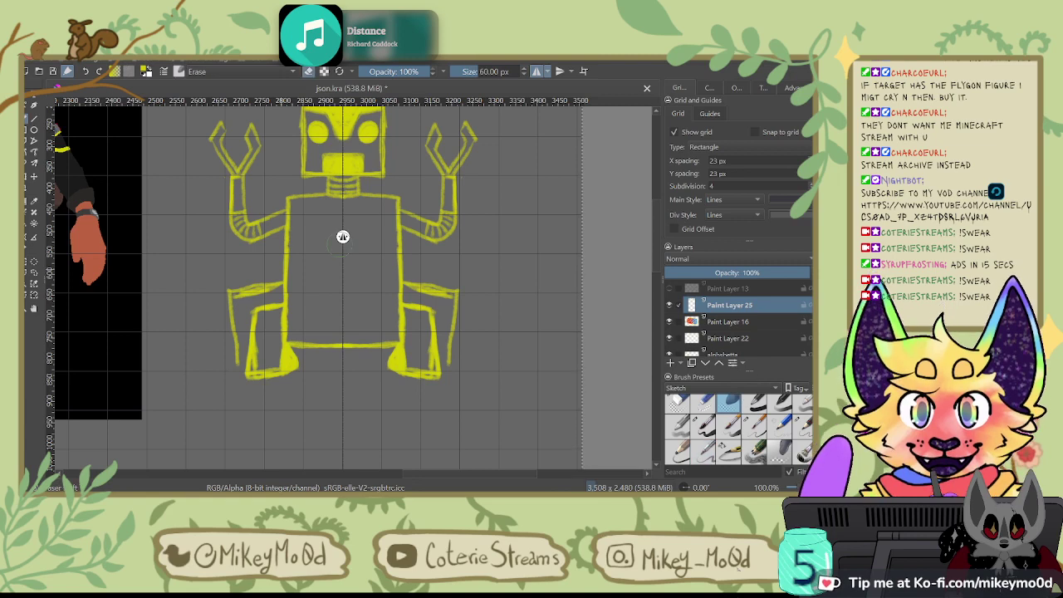
{"action": "mouse_move", "coordinate": [411, 288]}
{"action": "left_mouse_down"}
{"action": "mouse_move", "coordinate": [425, 309]}
{"action": "mouse_move", "coordinate": [444, 285]}
{"action": "mouse_move", "coordinate": [455, 320]}
{"action": "mouse_move", "coordinate": [405, 370]}
{"action": "mouse_move", "coordinate": [397, 359]}
{"action": "left_mouse_up"}
{"action": "left_click_drag", "start_coordinate": [413, 306], "coordinate": [439, 336]}
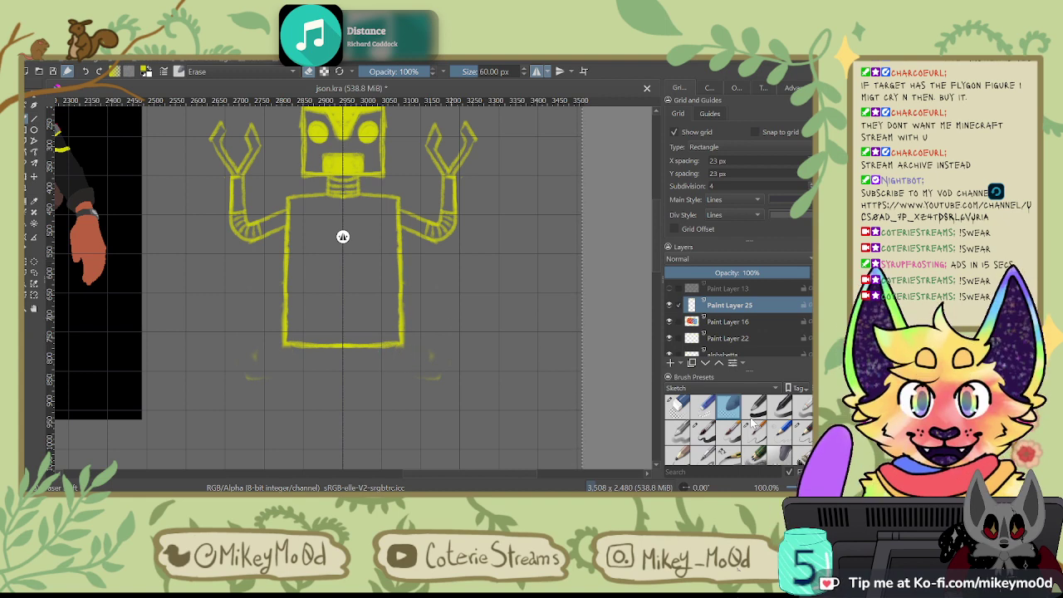
Step: Draw slightly flared lines along the lower torso sides and down past its base with the 16 px sketch brush
{"action": "left_click", "coordinate": [704, 452]}
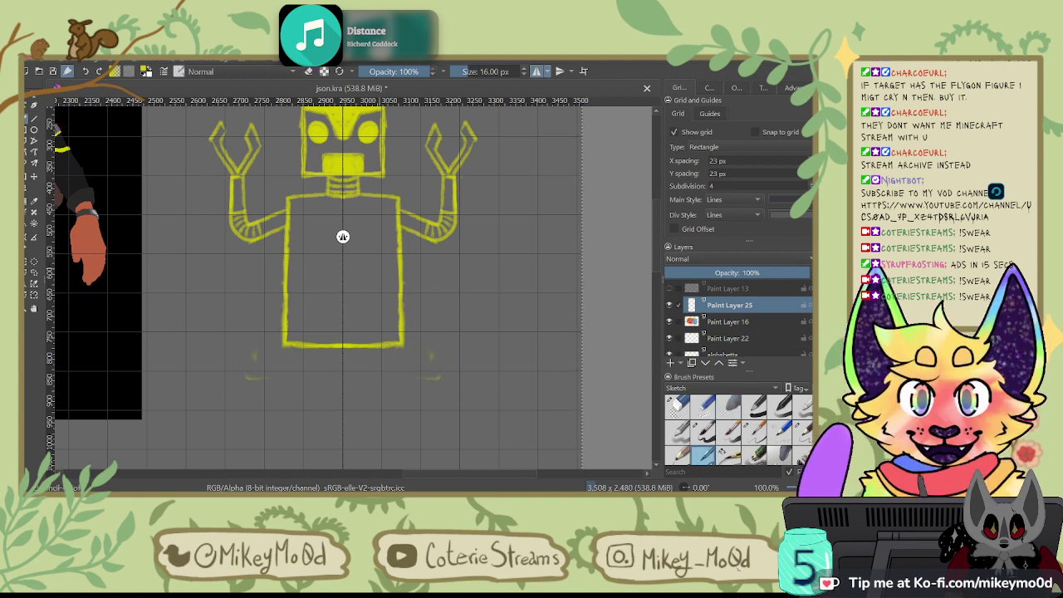
{"action": "left_click_drag", "start_coordinate": [402, 282], "coordinate": [406, 376]}
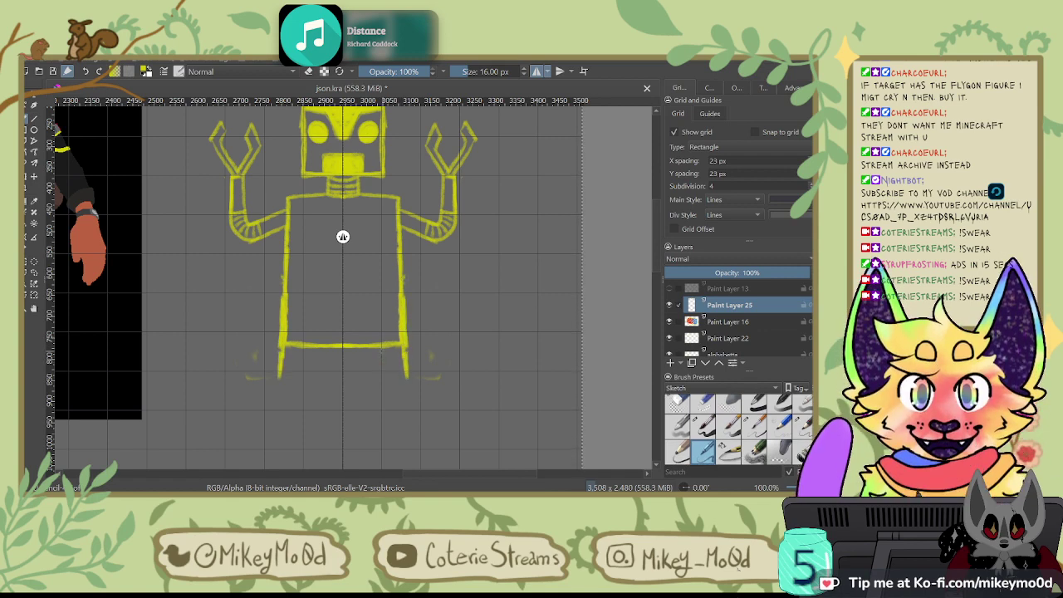
Step: Sketch the robot's two block-shaped legs in yellow beside the lower torso with mirror symmetry
{"action": "key", "text": "ctrl+z"}
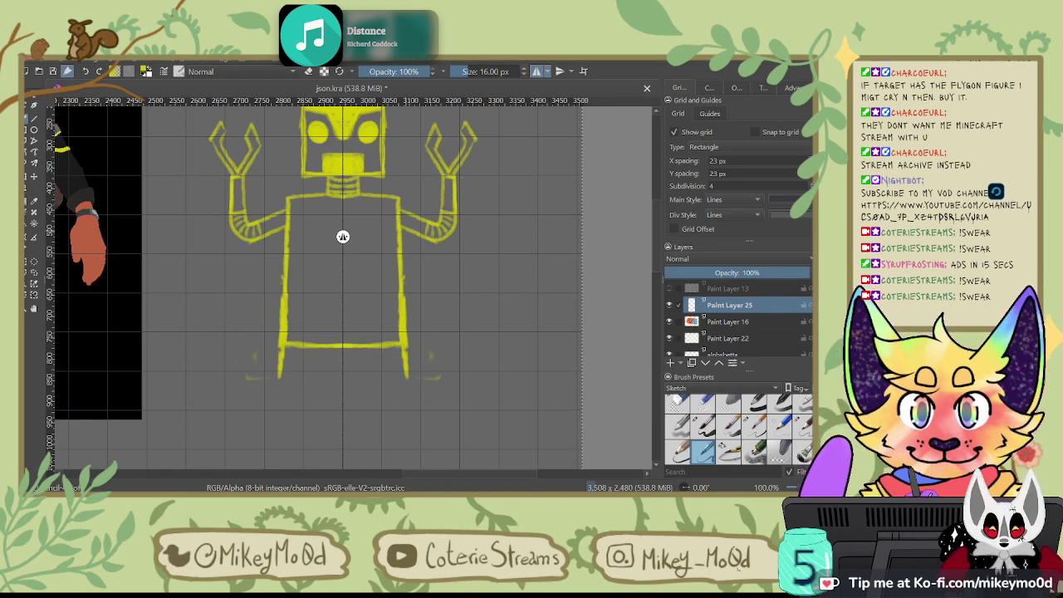
{"action": "left_click_drag", "start_coordinate": [343, 236], "coordinate": [534, 171]}
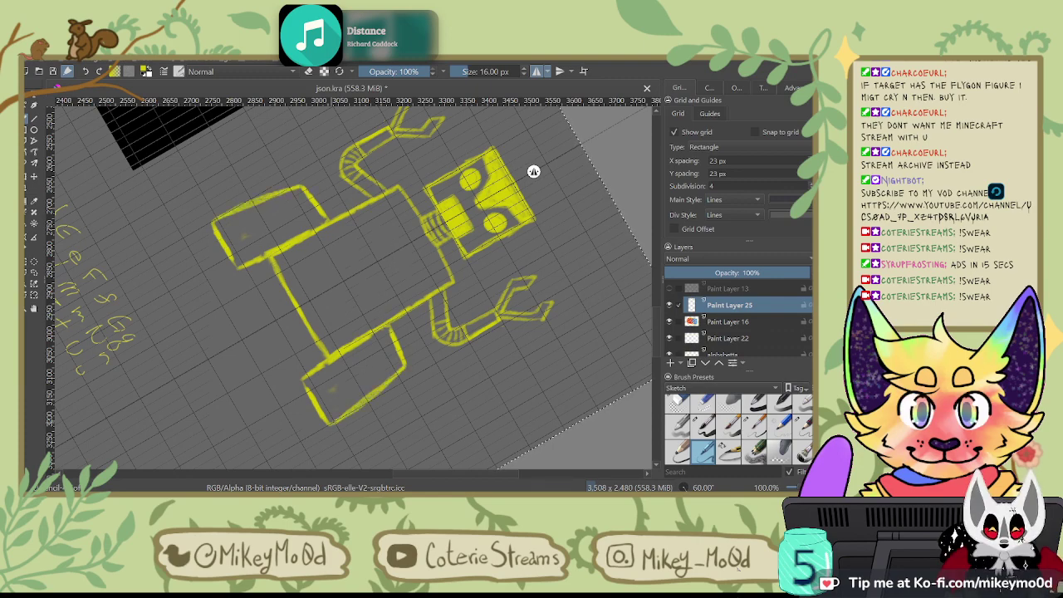
{"action": "key", "text": "4"}
{"action": "key", "text": "4"}
{"action": "key", "text": "4"}
{"action": "left_click_drag", "start_coordinate": [357, 231], "coordinate": [329, 229]}
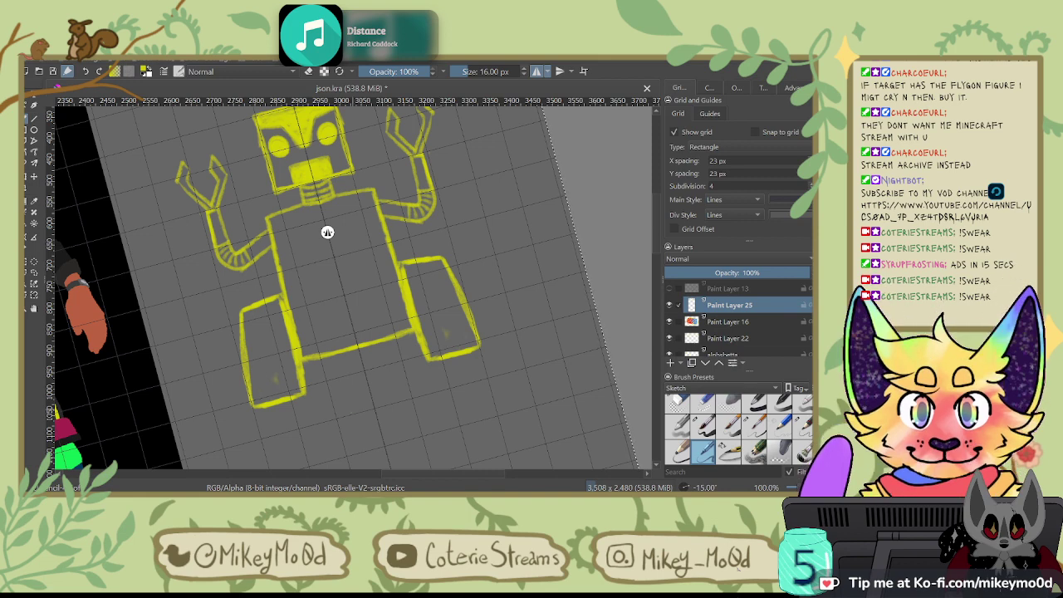
{"action": "scroll", "coordinate": [327, 232], "scroll_direction": "down", "scroll_amount": 4}
{"action": "left_click_drag", "start_coordinate": [307, 331], "coordinate": [320, 365]}
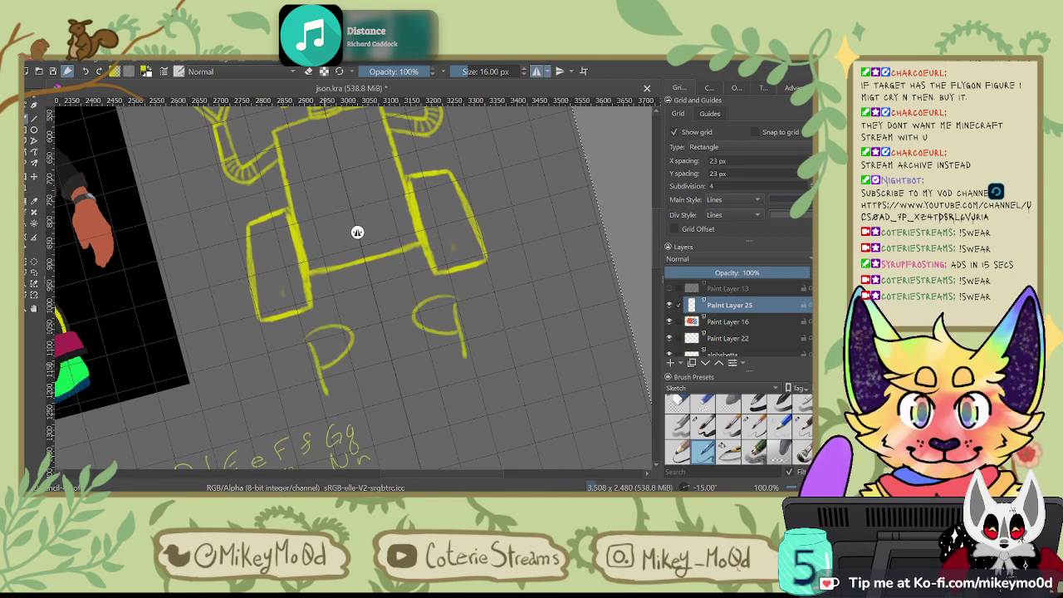
{"action": "left_click_drag", "start_coordinate": [365, 398], "coordinate": [399, 381]}
{"action": "key", "text": "ctrl+z"}
{"action": "key", "text": "ctrl+z"}
{"action": "key", "text": "ctrl+z"}
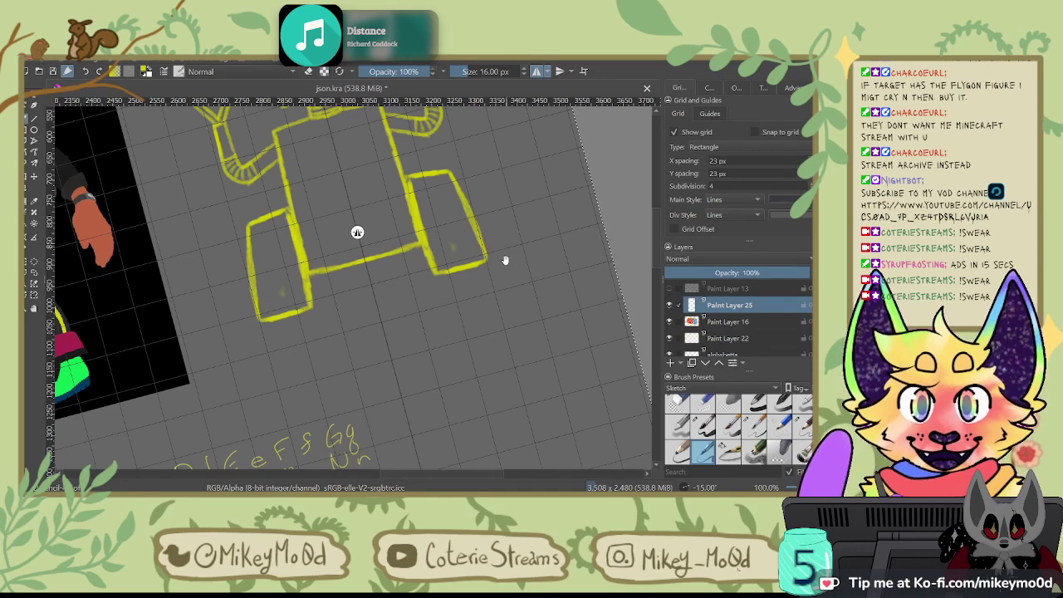
Step: Add a new paint layer above the yellow robot sketch and choose a 22.88 px brush from the Ink presets
{"action": "mouse_move", "coordinate": [500, 216]}
{"action": "left_mouse_down"}
{"action": "mouse_move", "coordinate": [513, 291]}
{"action": "mouse_move", "coordinate": [537, 233]}
{"action": "left_mouse_up"}
{"action": "left_click_drag", "start_coordinate": [364, 232], "coordinate": [398, 229]}
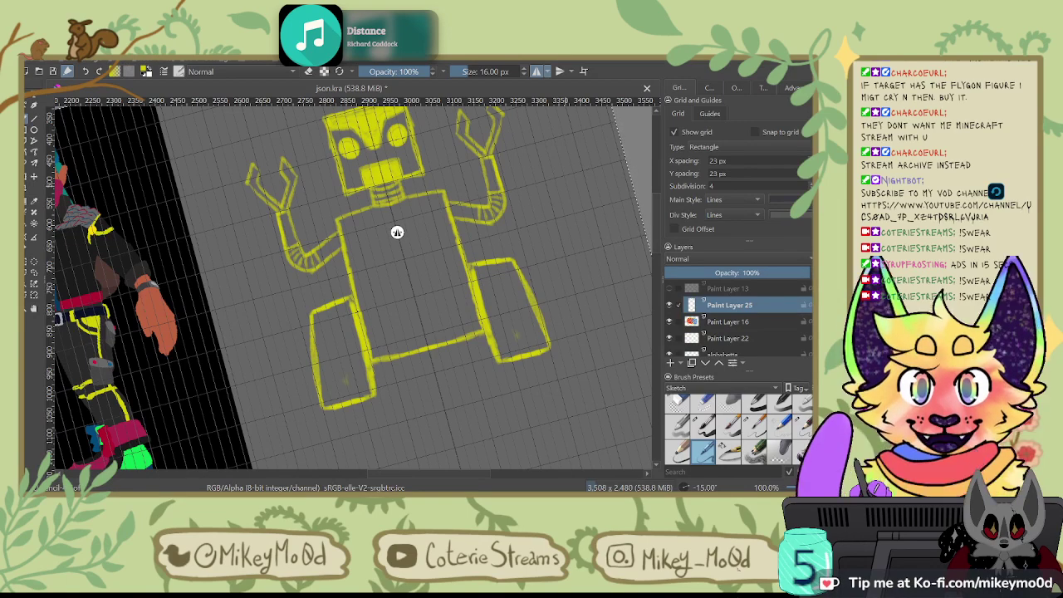
{"action": "left_click", "coordinate": [672, 364]}
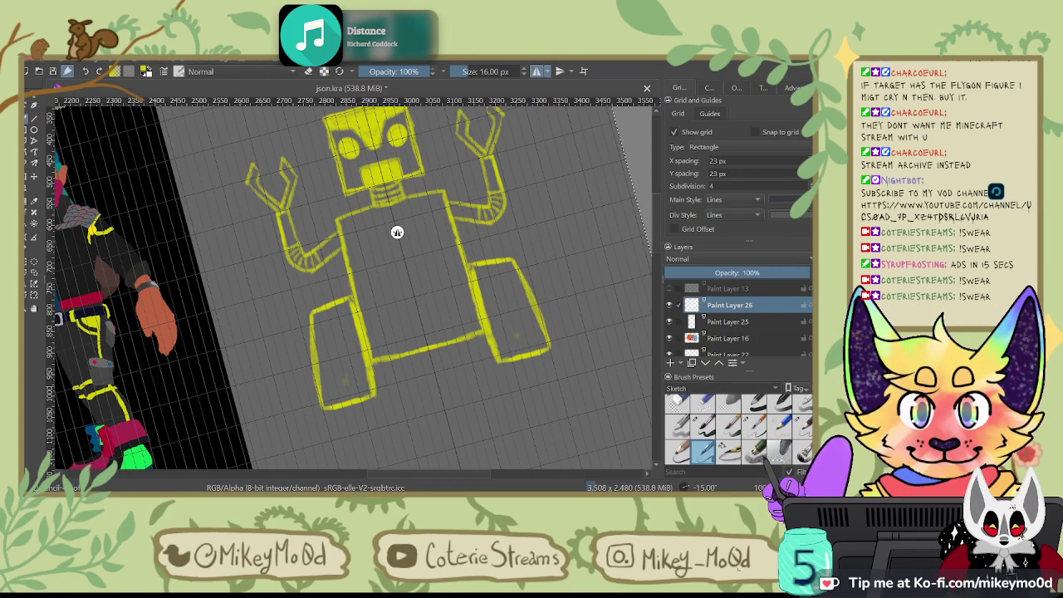
{"action": "left_click", "coordinate": [703, 304]}
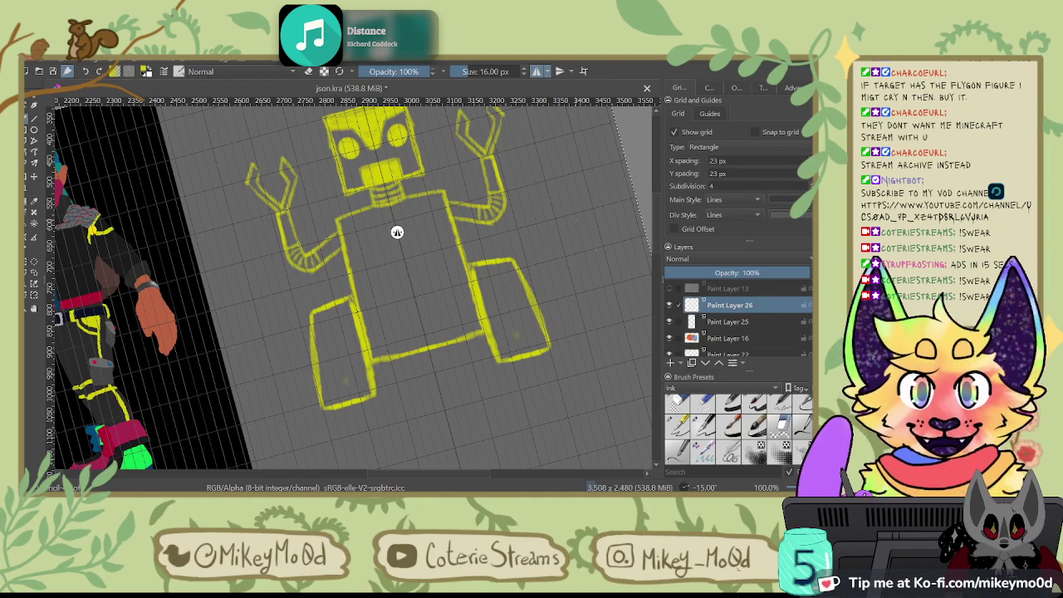
{"action": "mouse_move", "coordinate": [578, 281]}
{"action": "left_mouse_down"}
{"action": "mouse_move", "coordinate": [570, 256]}
{"action": "mouse_move", "coordinate": [572, 280]}
{"action": "left_mouse_up"}
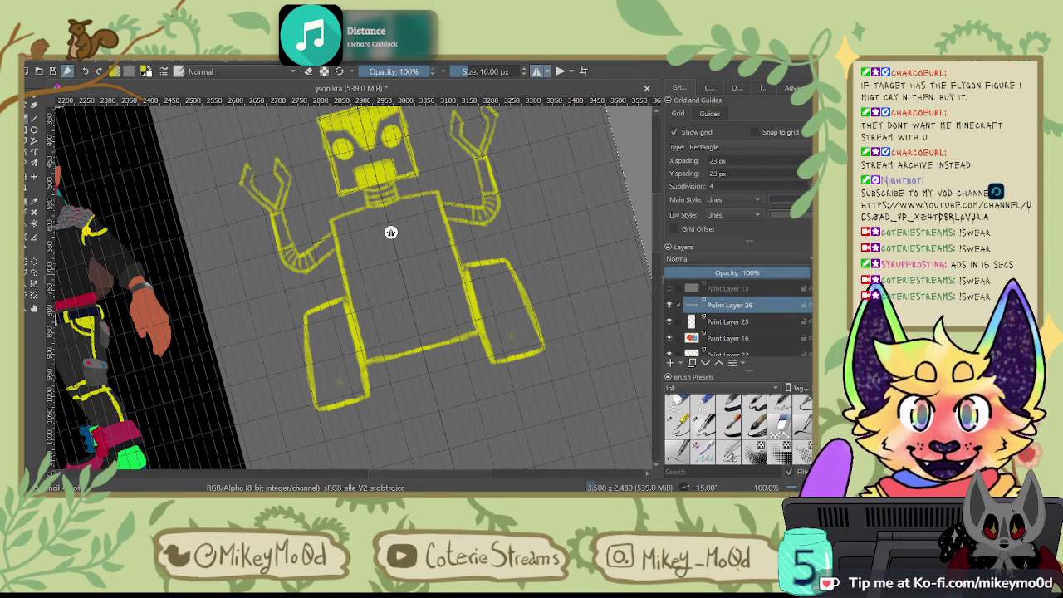
{"action": "left_click", "coordinate": [679, 425]}
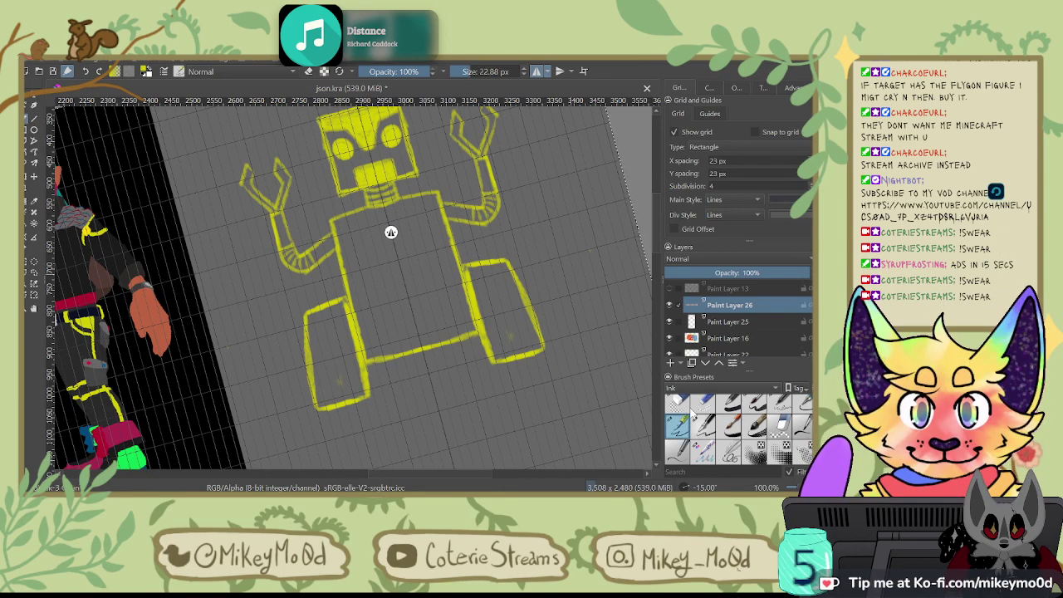
Step: Sample a dark line colour from the coloured character artwork as the brush colour
{"action": "mouse_move", "coordinate": [204, 231]}
{"action": "left_mouse_down"}
{"action": "mouse_move", "coordinate": [415, 150]}
{"action": "mouse_move", "coordinate": [570, 175]}
{"action": "mouse_move", "coordinate": [554, 173]}
{"action": "left_mouse_up"}
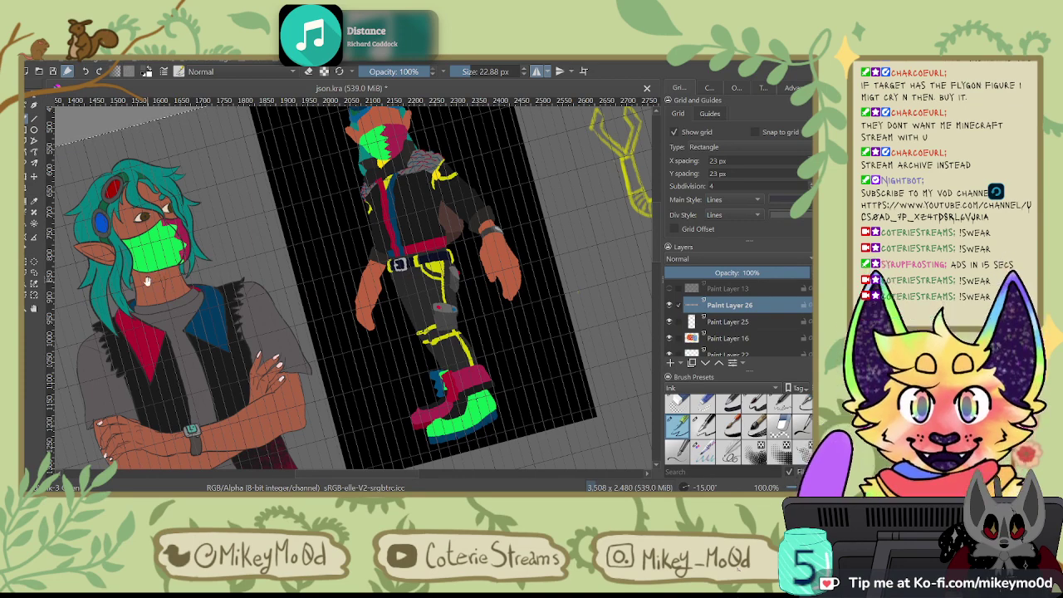
{"action": "mouse_move", "coordinate": [339, 296]}
{"action": "left_mouse_down"}
{"action": "mouse_move", "coordinate": [363, 174]}
{"action": "mouse_move", "coordinate": [426, 110]}
{"action": "left_mouse_up"}
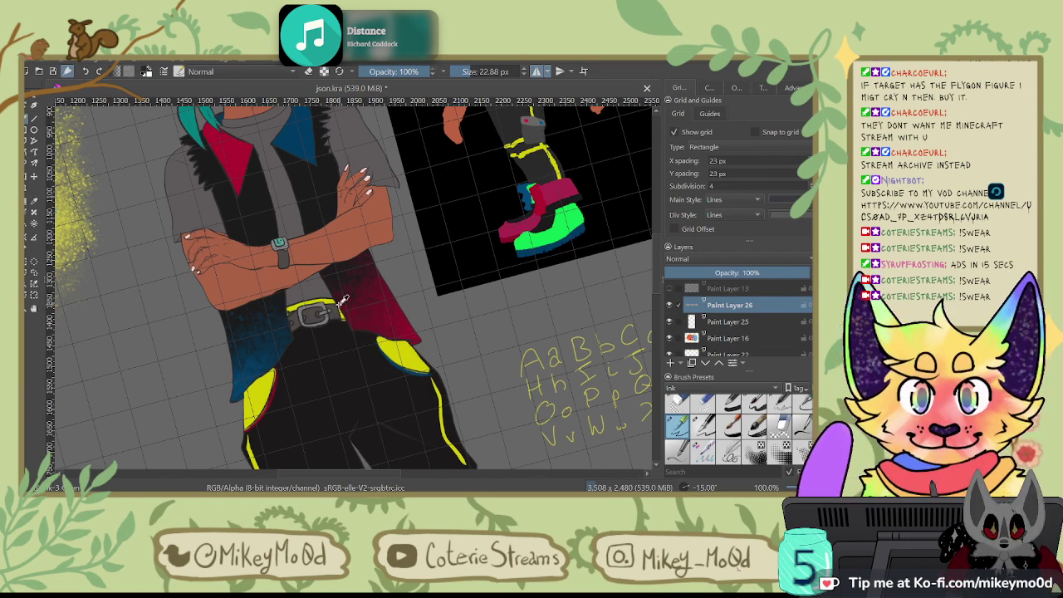
{"action": "left_click_drag", "start_coordinate": [480, 312], "coordinate": [495, 314]}
{"action": "key", "text": "ctrl+z"}
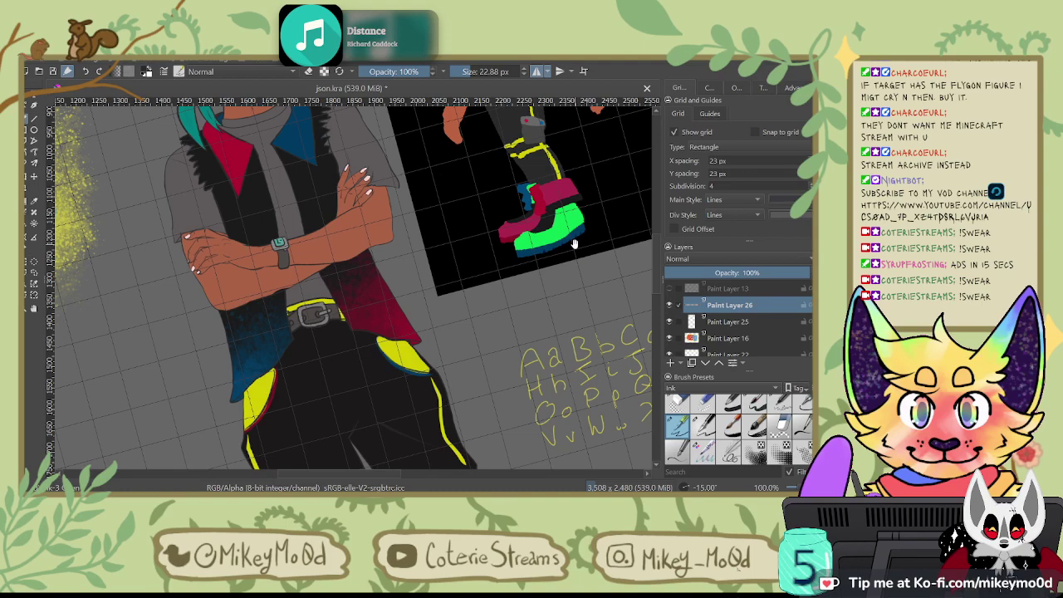
{"action": "left_click_drag", "start_coordinate": [515, 224], "coordinate": [320, 290]}
{"action": "mouse_move", "coordinate": [622, 163]}
{"action": "left_mouse_down"}
{"action": "mouse_move", "coordinate": [432, 249]}
{"action": "mouse_move", "coordinate": [366, 334]}
{"action": "left_mouse_up"}
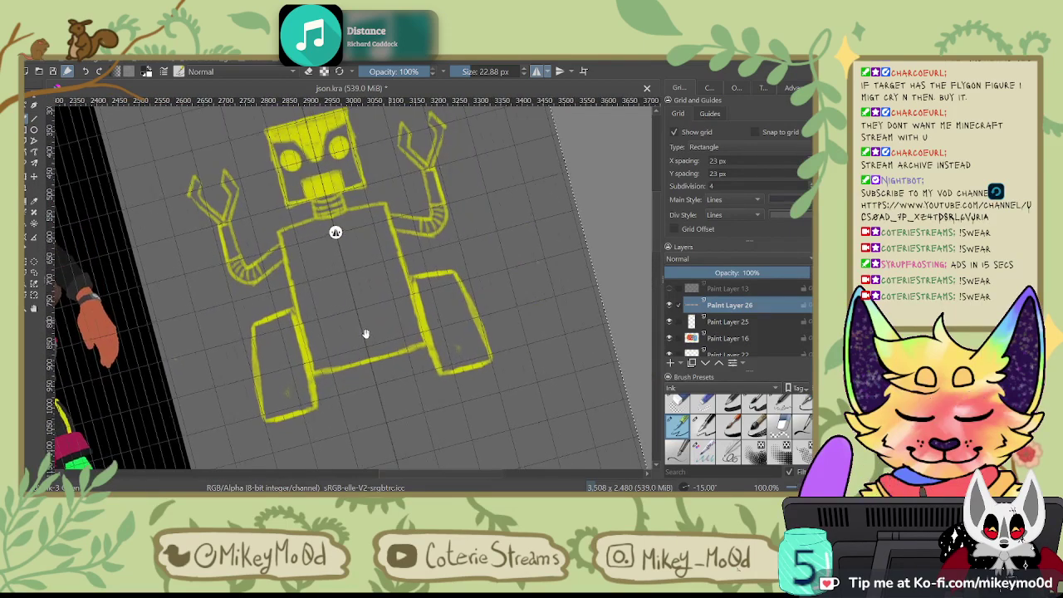
{"action": "left_click_drag", "start_coordinate": [449, 297], "coordinate": [447, 323]}
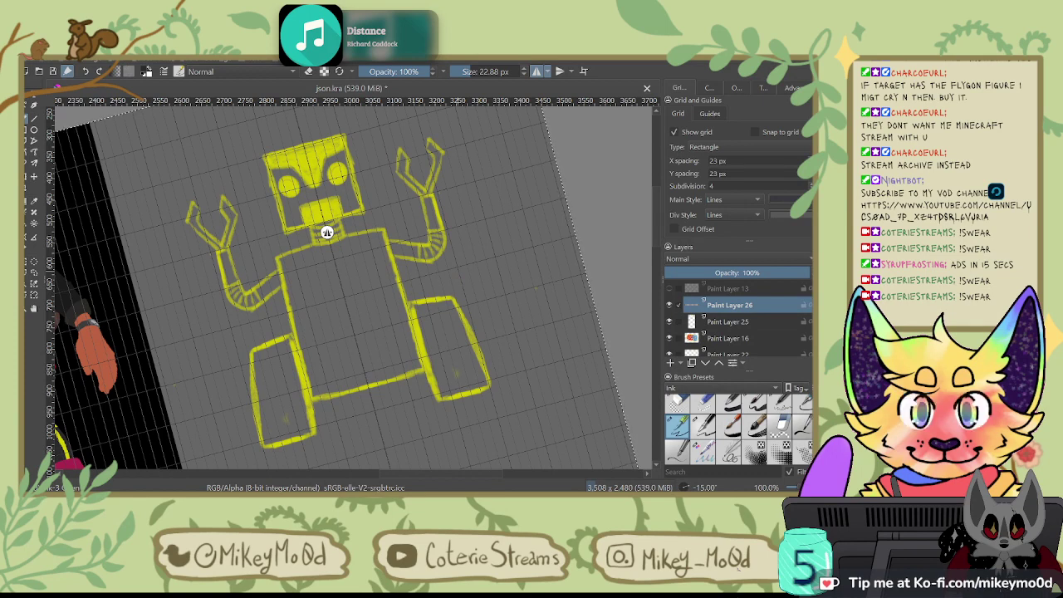
Step: Test ink brushes on the robot's head outline, undo the trial strokes, and settle on the 5 px Fineliner preset
{"action": "left_click", "coordinate": [804, 407]}
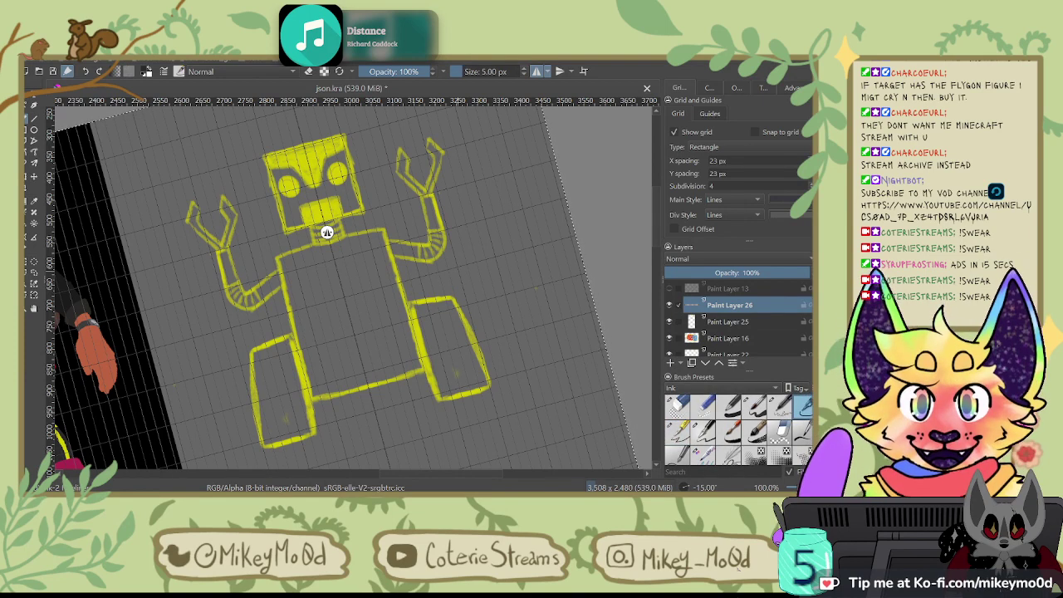
{"action": "left_click", "coordinate": [677, 432]}
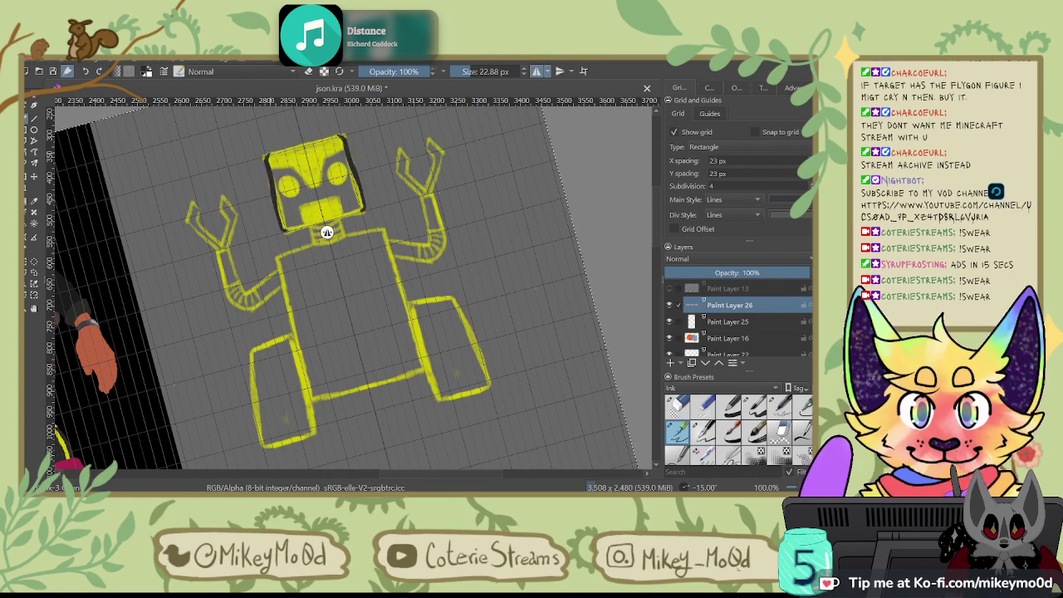
{"action": "key", "text": "ctrl+z"}
{"action": "left_click", "coordinate": [803, 411]}
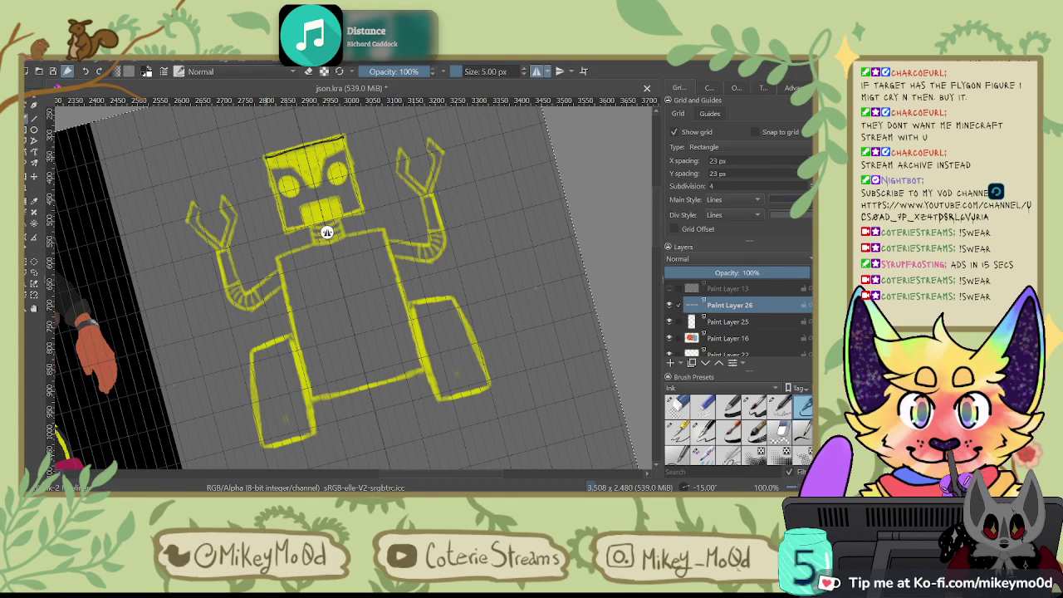
{"action": "mouse_move", "coordinate": [344, 138]}
{"action": "left_mouse_down"}
{"action": "mouse_move", "coordinate": [361, 198]}
{"action": "mouse_move", "coordinate": [353, 215]}
{"action": "left_mouse_up"}
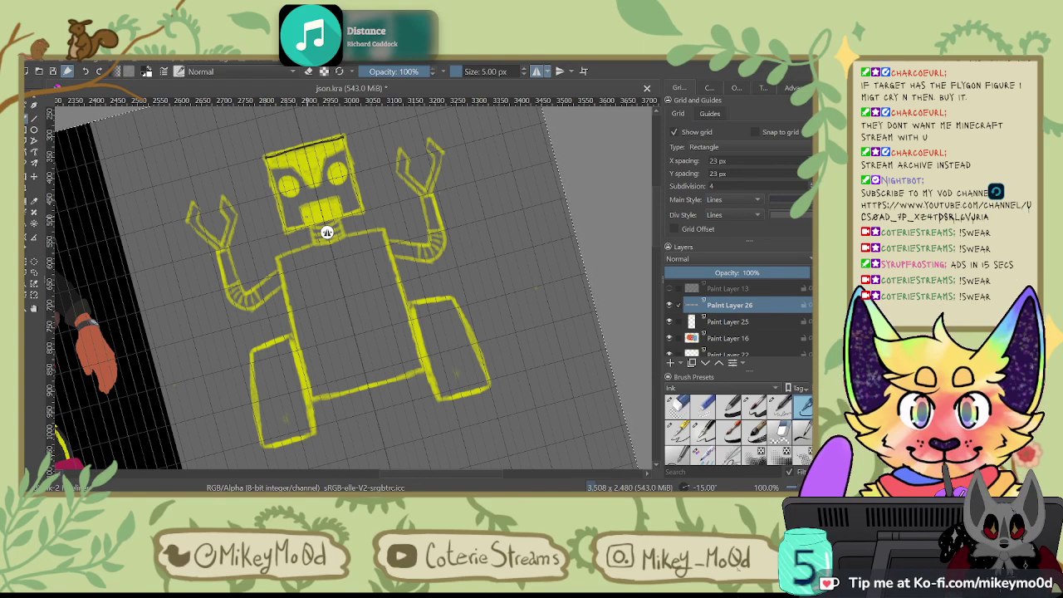
{"action": "scroll", "coordinate": [328, 232], "scroll_direction": "up", "scroll_amount": 5}
{"action": "key", "text": "ctrl+z"}
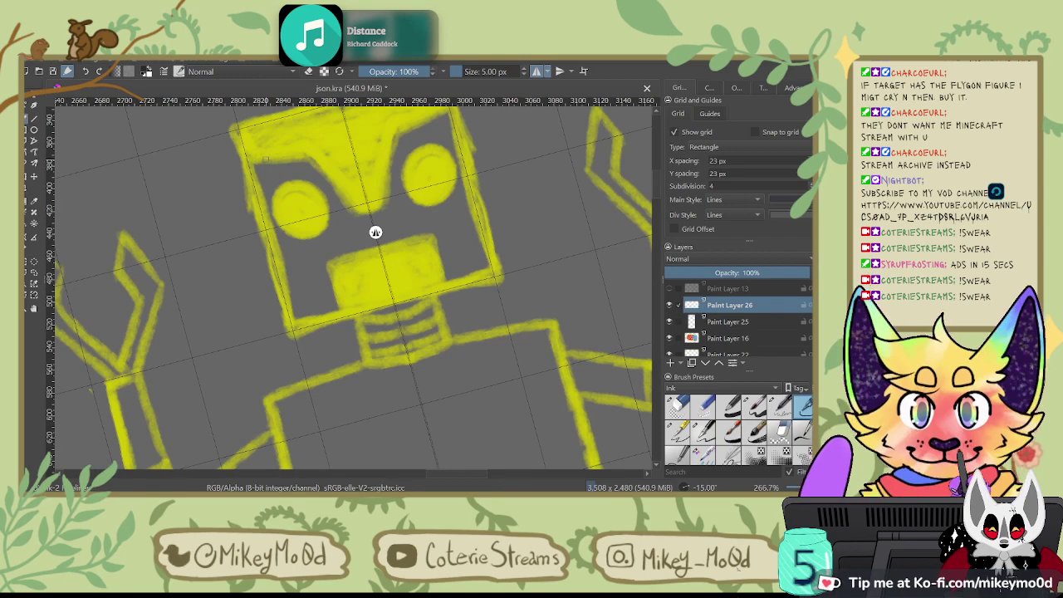
Step: Ink the robot head's square outline over the yellow sketch, including the sides, lower corners and top edge
{"action": "left_click_drag", "start_coordinate": [239, 128], "coordinate": [247, 161]}
{"action": "mouse_move", "coordinate": [264, 233]}
{"action": "left_mouse_down"}
{"action": "mouse_move", "coordinate": [287, 317]}
{"action": "mouse_move", "coordinate": [299, 327]}
{"action": "mouse_move", "coordinate": [350, 317]}
{"action": "left_mouse_up"}
{"action": "left_click_drag", "start_coordinate": [402, 210], "coordinate": [396, 280]}
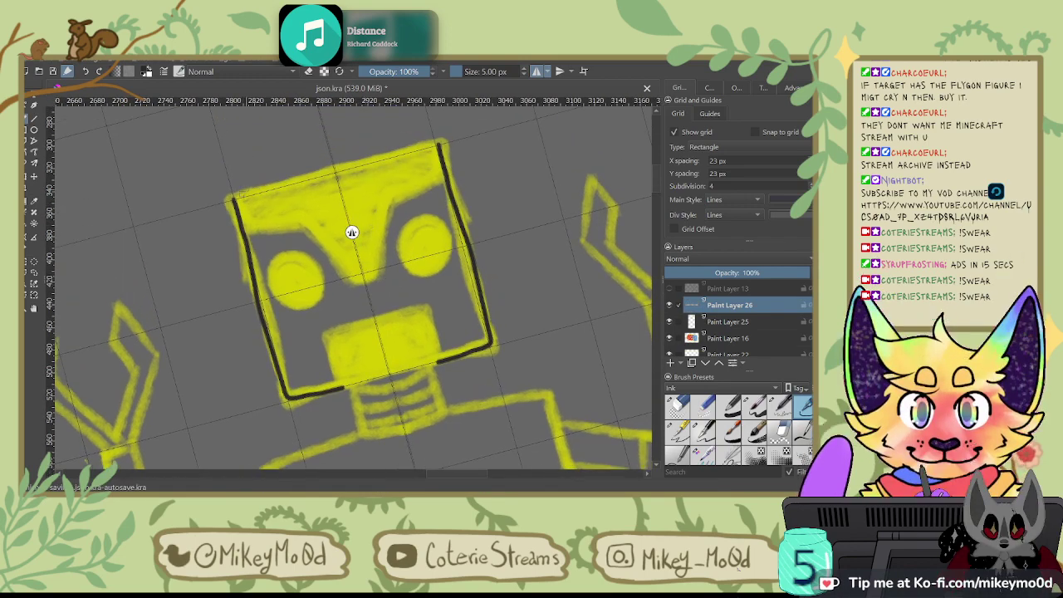
{"action": "left_click_drag", "start_coordinate": [234, 197], "coordinate": [380, 158]}
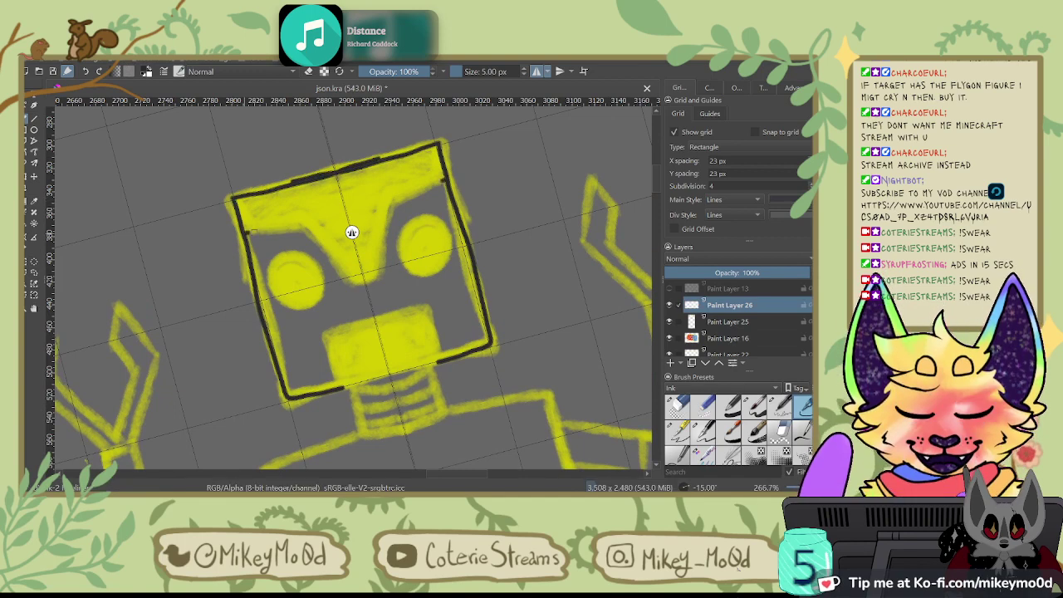
{"action": "left_click_drag", "start_coordinate": [245, 231], "coordinate": [303, 229]}
{"action": "key", "text": "ctrl+z"}
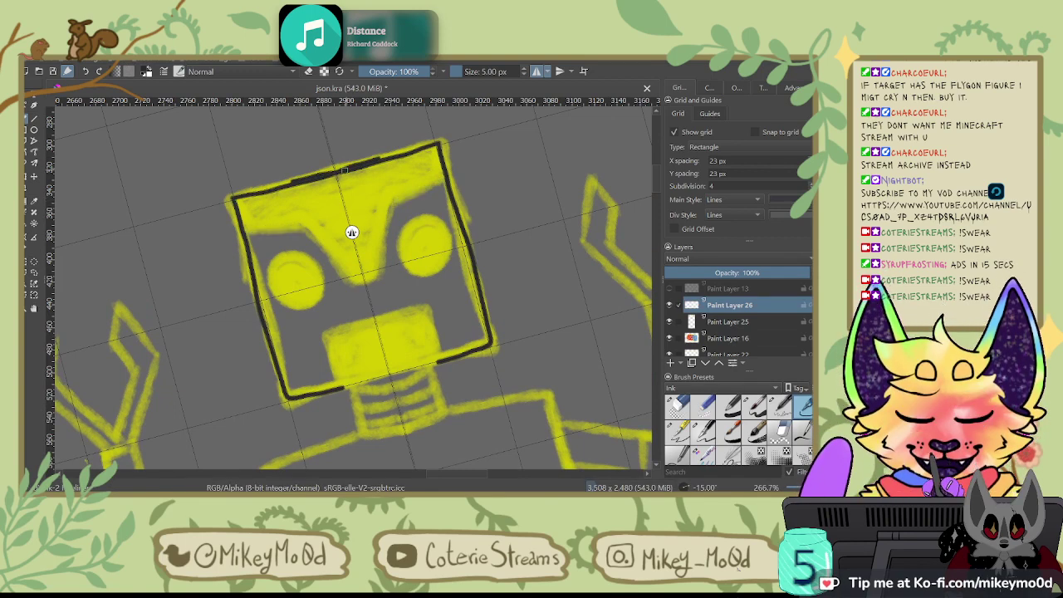
{"action": "left_click_drag", "start_coordinate": [390, 158], "coordinate": [438, 144]}
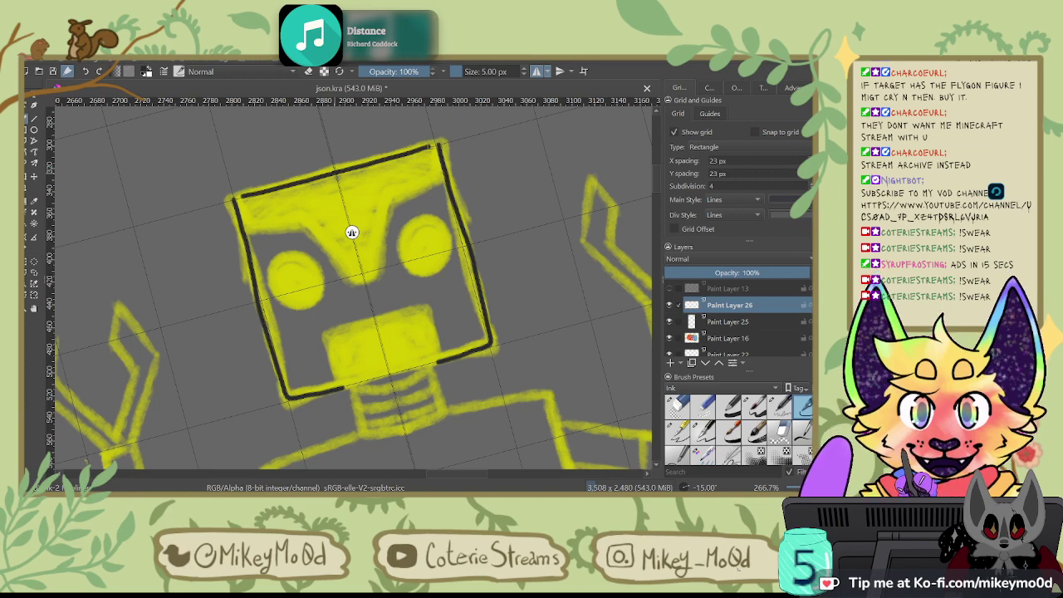
Step: Ink the V-shaped brow plate and the round eyes with an inner ring in each
{"action": "left_click_drag", "start_coordinate": [432, 196], "coordinate": [445, 133]}
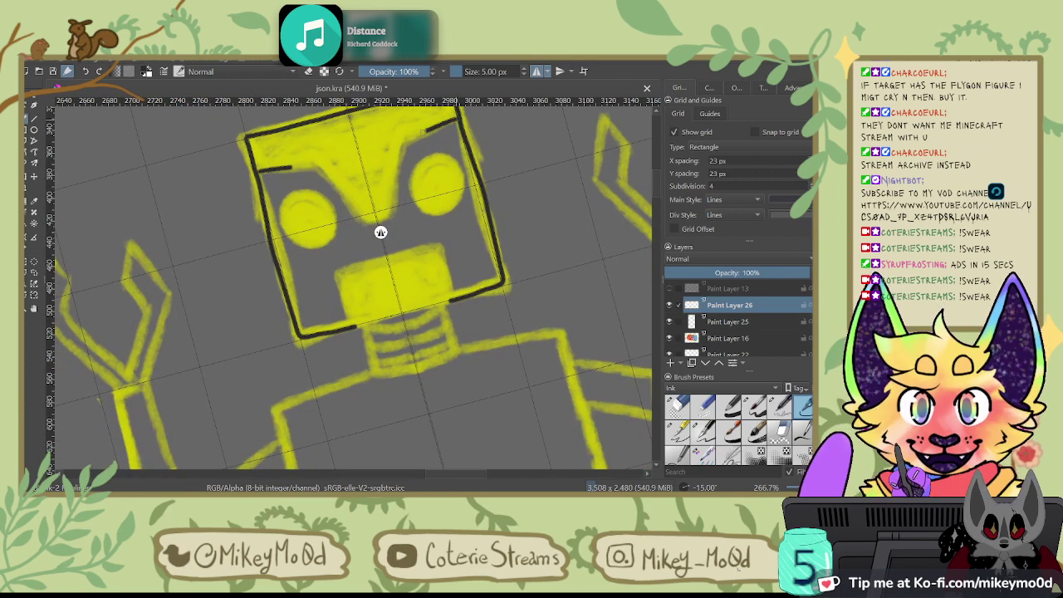
{"action": "left_click_drag", "start_coordinate": [260, 171], "coordinate": [328, 179]}
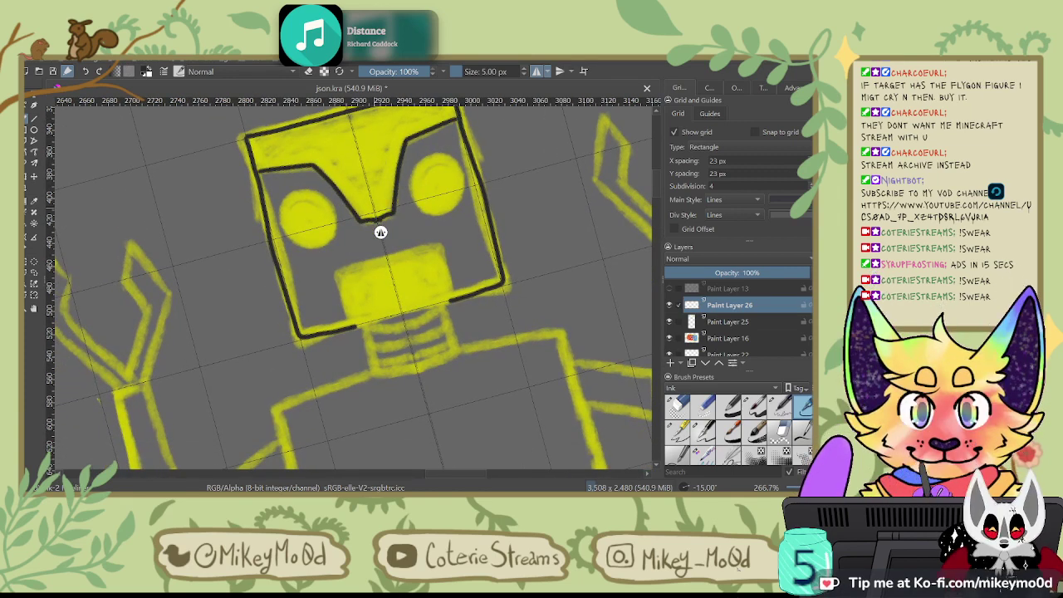
{"action": "left_click_drag", "start_coordinate": [419, 214], "coordinate": [450, 213]}
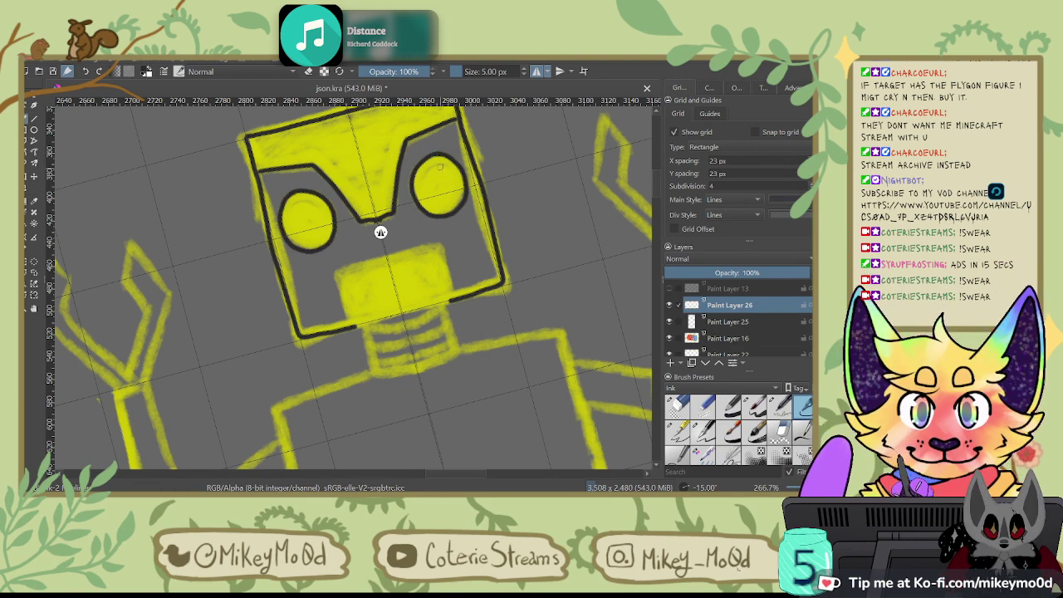
{"action": "mouse_move", "coordinate": [434, 166]}
{"action": "left_mouse_down"}
{"action": "mouse_move", "coordinate": [449, 203]}
{"action": "mouse_move", "coordinate": [431, 166]}
{"action": "left_mouse_up"}
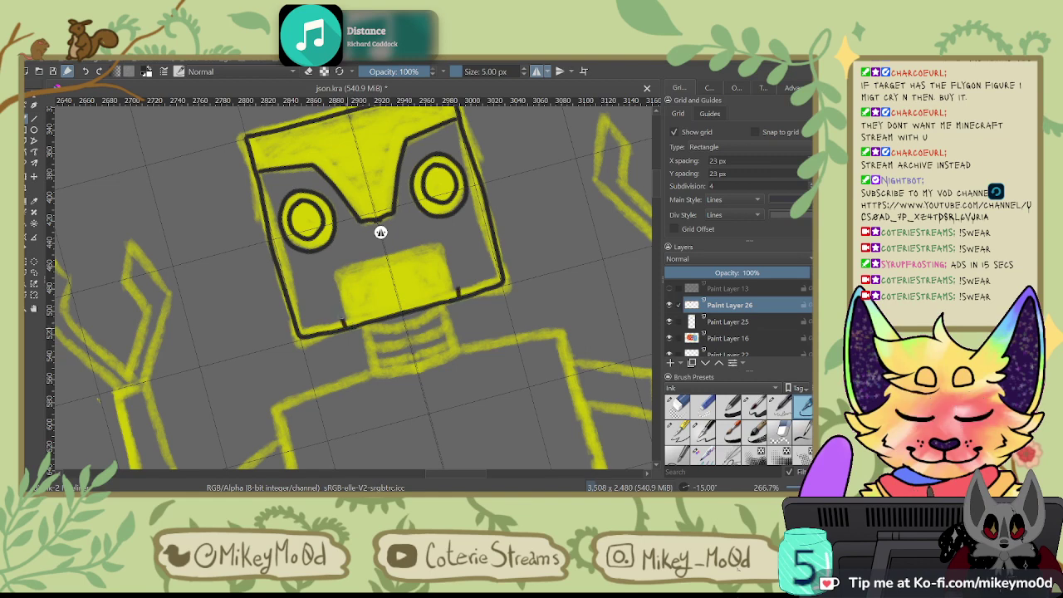
Step: Ink the mouth plate with its inner rectangle and the ribbed neck beneath the head
{"action": "mouse_move", "coordinate": [458, 288]}
{"action": "left_mouse_down"}
{"action": "mouse_move", "coordinate": [443, 241]}
{"action": "mouse_move", "coordinate": [383, 256]}
{"action": "mouse_move", "coordinate": [341, 288]}
{"action": "mouse_move", "coordinate": [350, 316]}
{"action": "mouse_move", "coordinate": [400, 307]}
{"action": "left_mouse_up"}
{"action": "left_click_drag", "start_coordinate": [339, 278], "coordinate": [389, 264]}
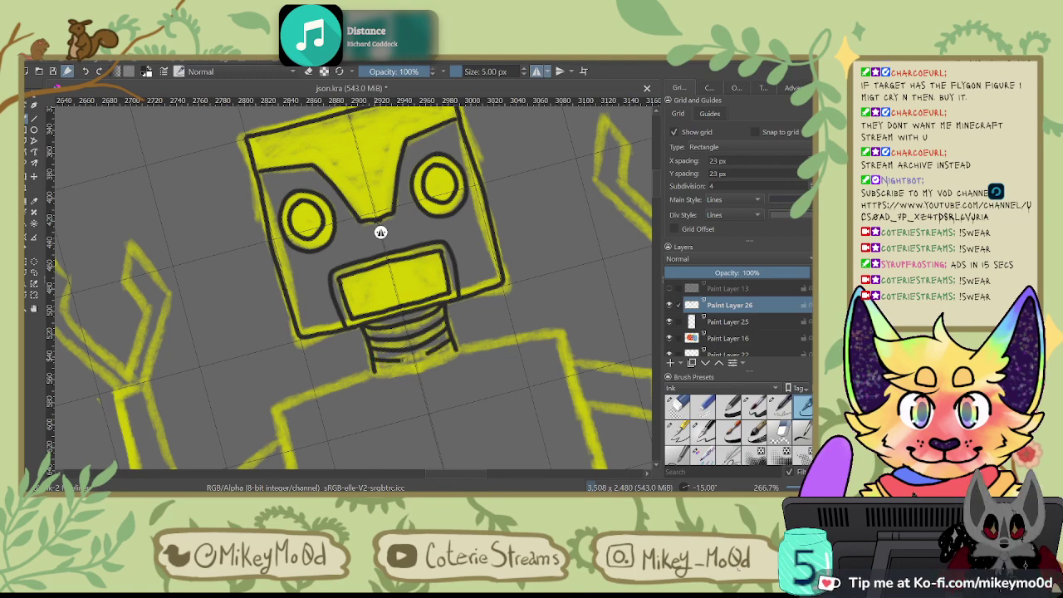
Step: Ink the torso's sloped shoulder lines and the long side edges running down towards the legs
{"action": "mouse_move", "coordinate": [380, 232]}
{"action": "left_mouse_down"}
{"action": "mouse_move", "coordinate": [539, 228]}
{"action": "mouse_move", "coordinate": [474, 404]}
{"action": "mouse_move", "coordinate": [439, 219]}
{"action": "mouse_move", "coordinate": [539, 228]}
{"action": "left_mouse_up"}
{"action": "left_click_drag", "start_coordinate": [212, 239], "coordinate": [274, 326]}
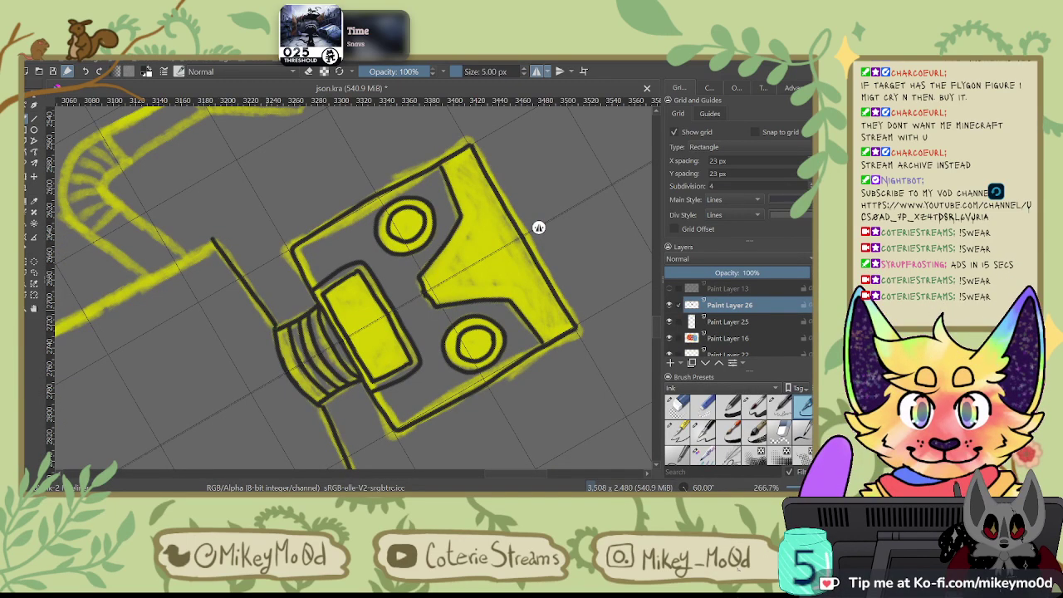
{"action": "key", "text": "4"}
{"action": "key", "text": "4"}
{"action": "key", "text": "4"}
{"action": "key", "text": "4"}
{"action": "left_click_drag", "start_coordinate": [330, 375], "coordinate": [443, 155]}
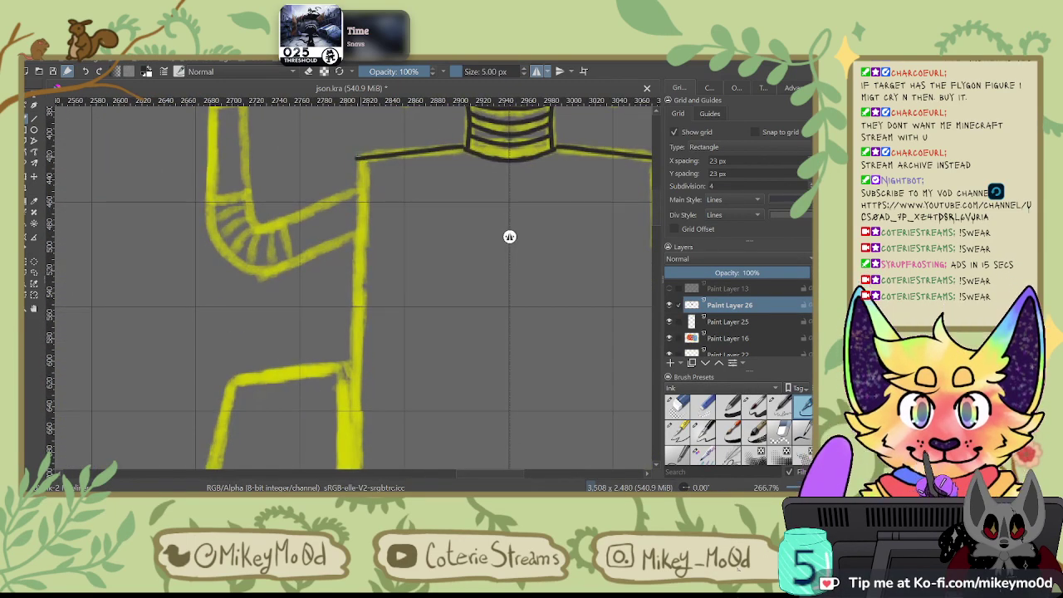
{"action": "left_click_drag", "start_coordinate": [358, 186], "coordinate": [352, 257]}
{"action": "key", "text": "ctrl+z"}
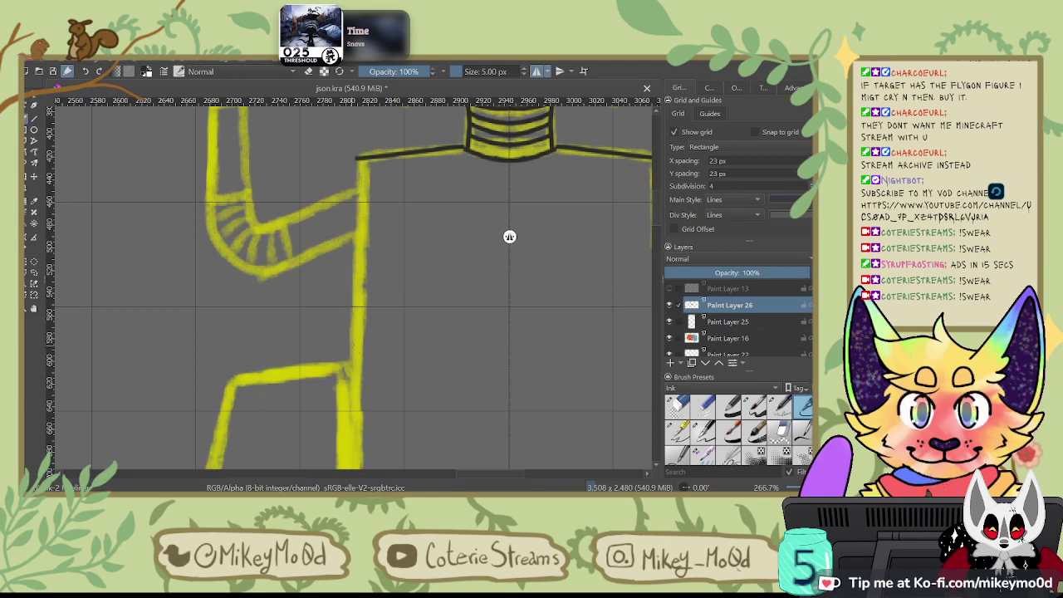
{"action": "left_click_drag", "start_coordinate": [357, 156], "coordinate": [352, 397]}
{"action": "scroll", "coordinate": [510, 237], "scroll_direction": "down", "scroll_amount": 5}
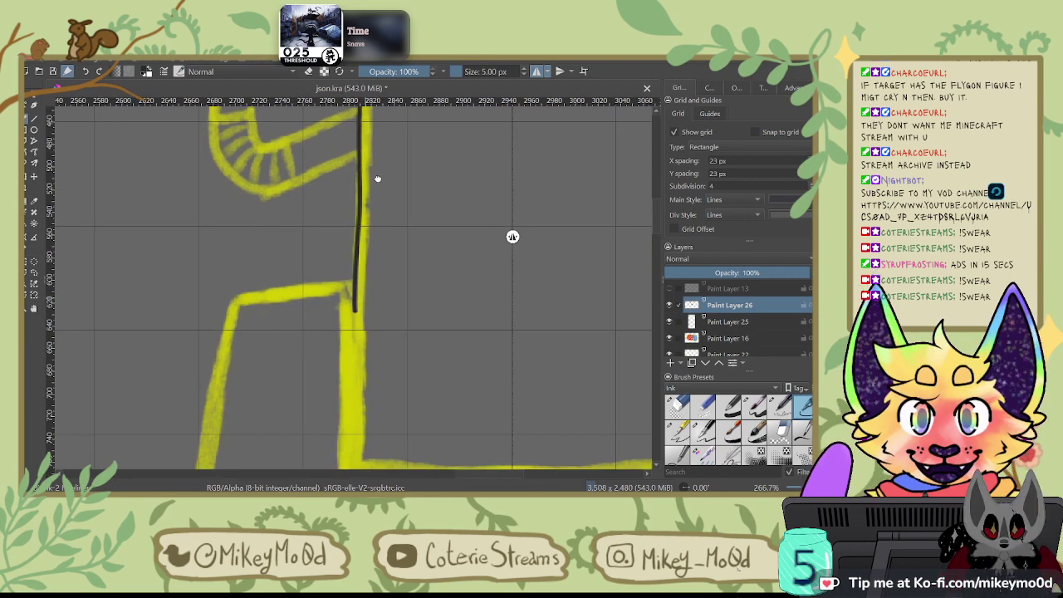
Step: Finish inking the torso's side edges down to the corners and ink its bottom edge
{"action": "mouse_move", "coordinate": [372, 143]}
{"action": "left_mouse_down"}
{"action": "mouse_move", "coordinate": [374, 306]}
{"action": "mouse_move", "coordinate": [378, 285]}
{"action": "mouse_move", "coordinate": [414, 302]}
{"action": "mouse_move", "coordinate": [492, 164]}
{"action": "left_mouse_up"}
{"action": "key", "text": "6"}
{"action": "key", "text": "6"}
{"action": "key", "text": "6"}
{"action": "key", "text": "6"}
{"action": "key", "text": "6"}
{"action": "key", "text": "6"}
{"action": "key", "text": "6"}
{"action": "left_click_drag", "start_coordinate": [430, 134], "coordinate": [373, 294]}
{"action": "key", "text": "ctrl+z"}
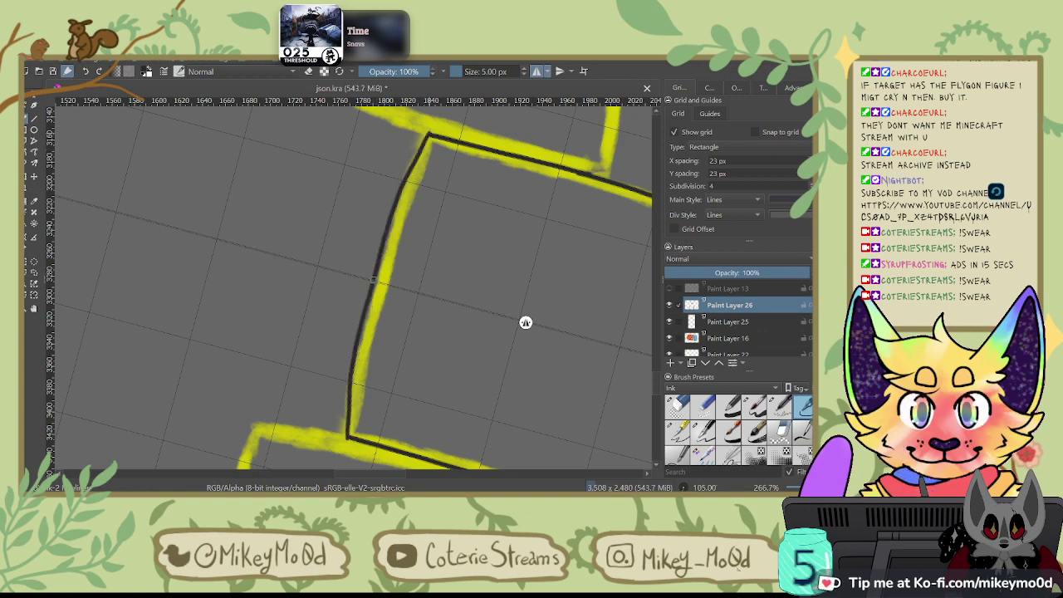
{"action": "left_click_drag", "start_coordinate": [525, 322], "coordinate": [93, 171]}
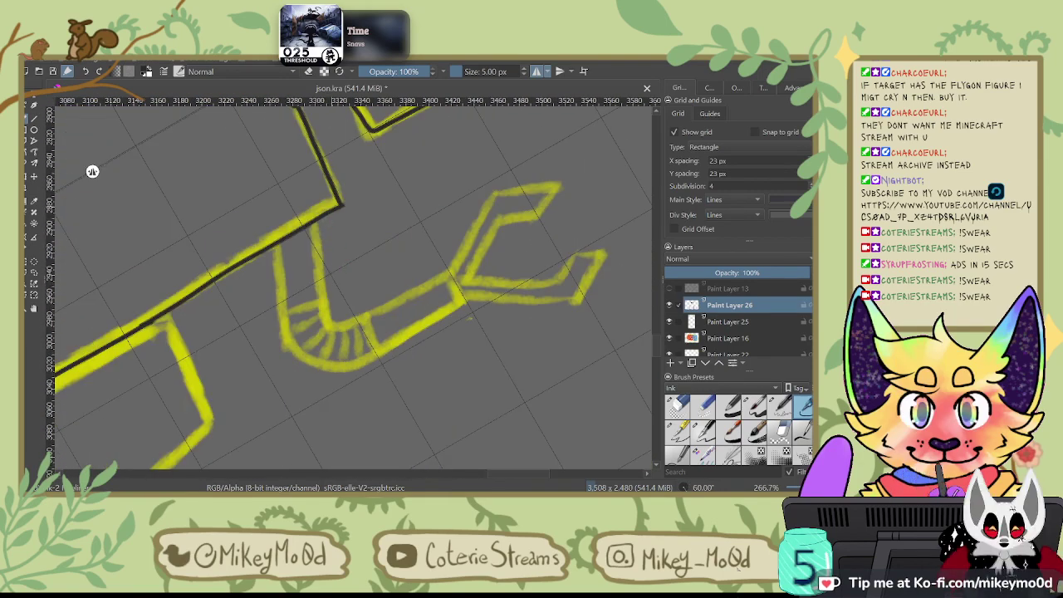
{"action": "key", "text": "5"}
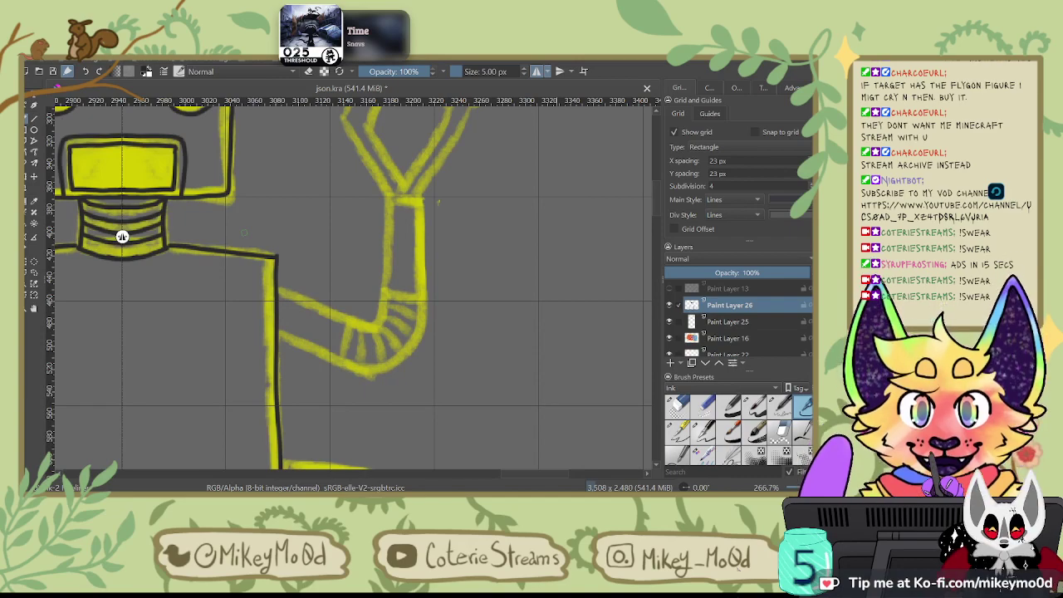
{"action": "key", "text": "1"}
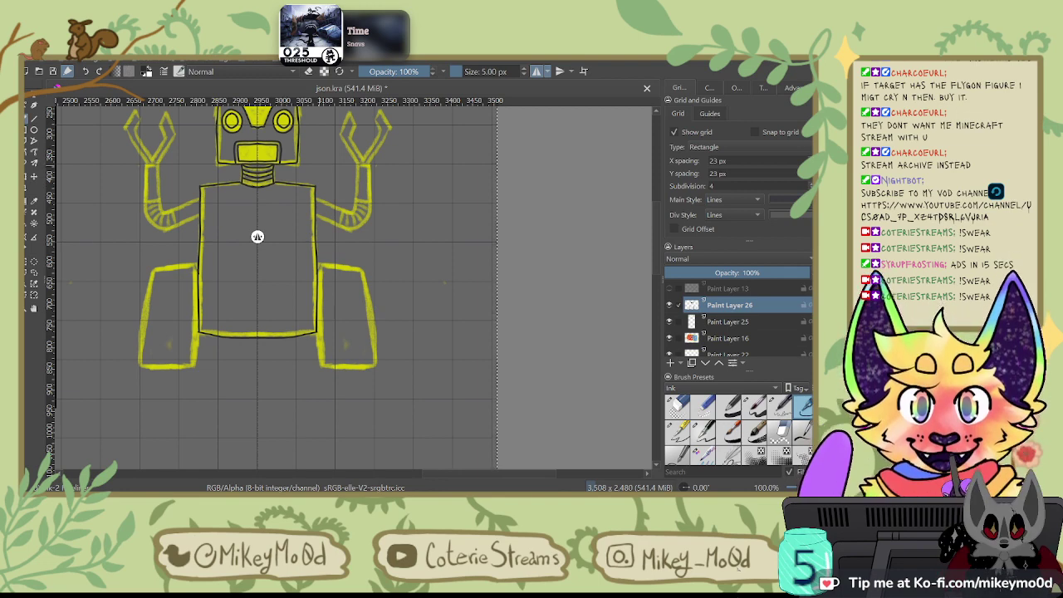
{"action": "left_click_drag", "start_coordinate": [205, 171], "coordinate": [192, 195]}
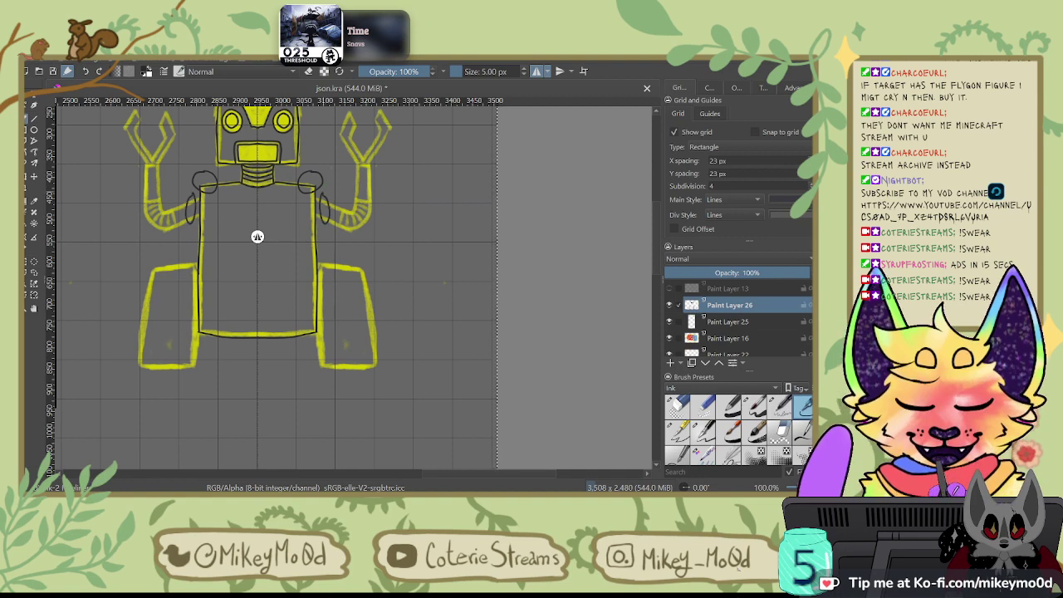
{"action": "key", "text": "ctrl+z"}
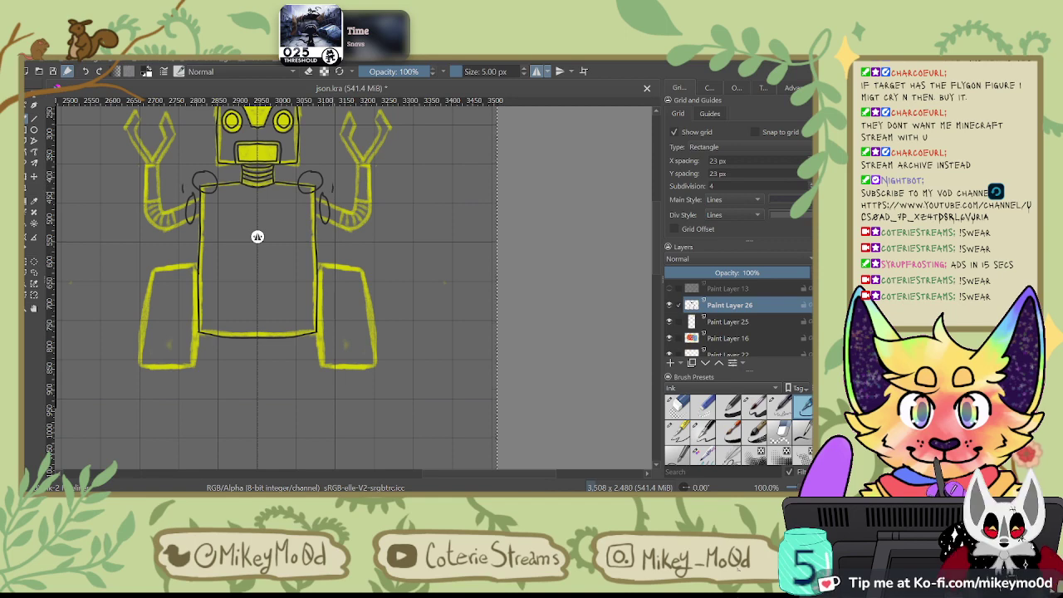
{"action": "key", "text": "ctrl+z"}
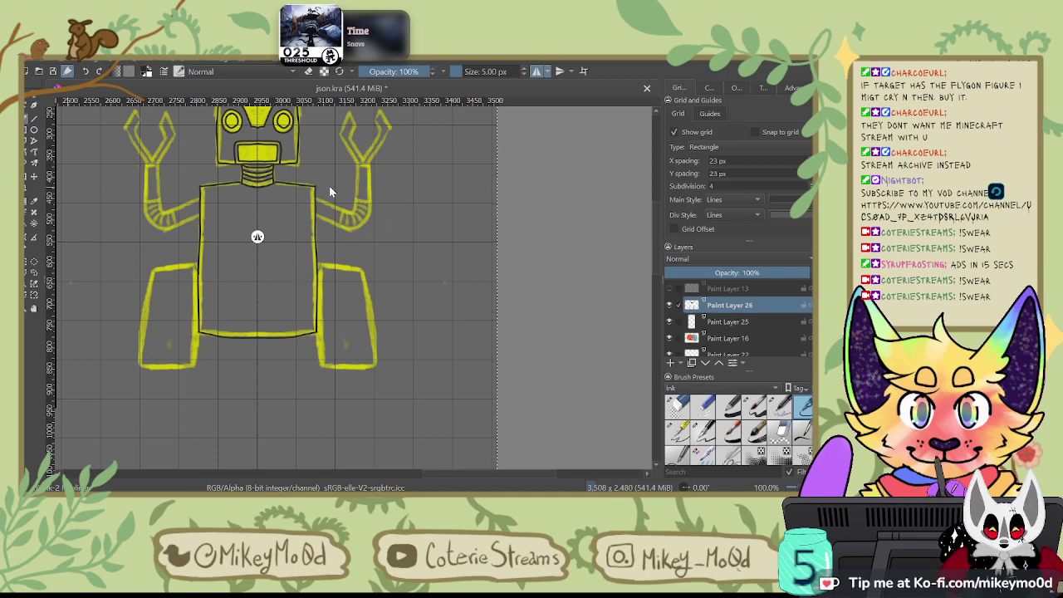
{"action": "left_click_drag", "start_coordinate": [321, 228], "coordinate": [389, 274]}
{"action": "scroll", "coordinate": [387, 212], "scroll_direction": "up", "scroll_amount": 3}
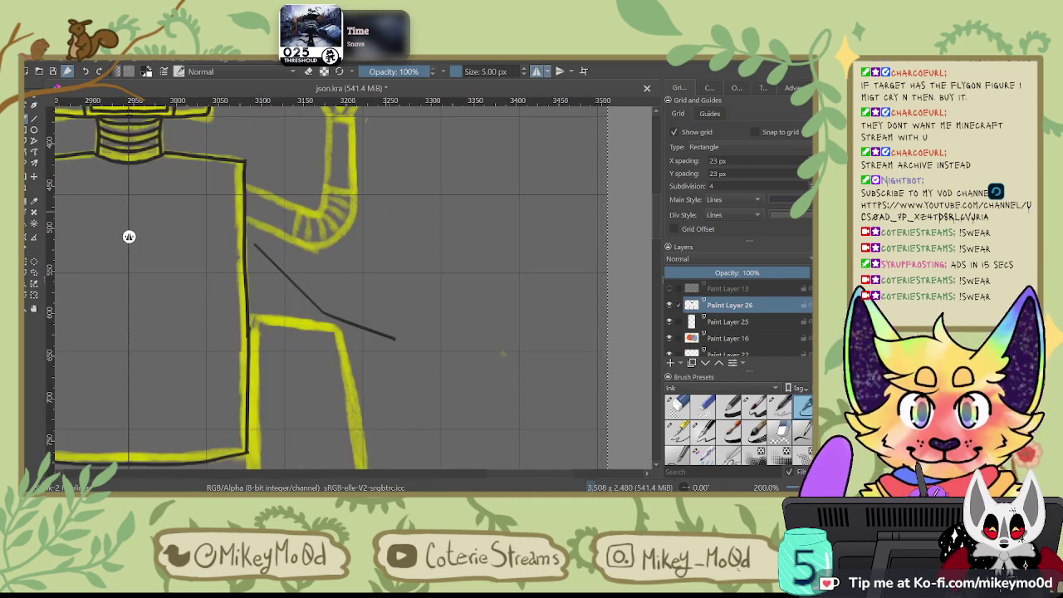
{"action": "key", "text": "ctrl+z"}
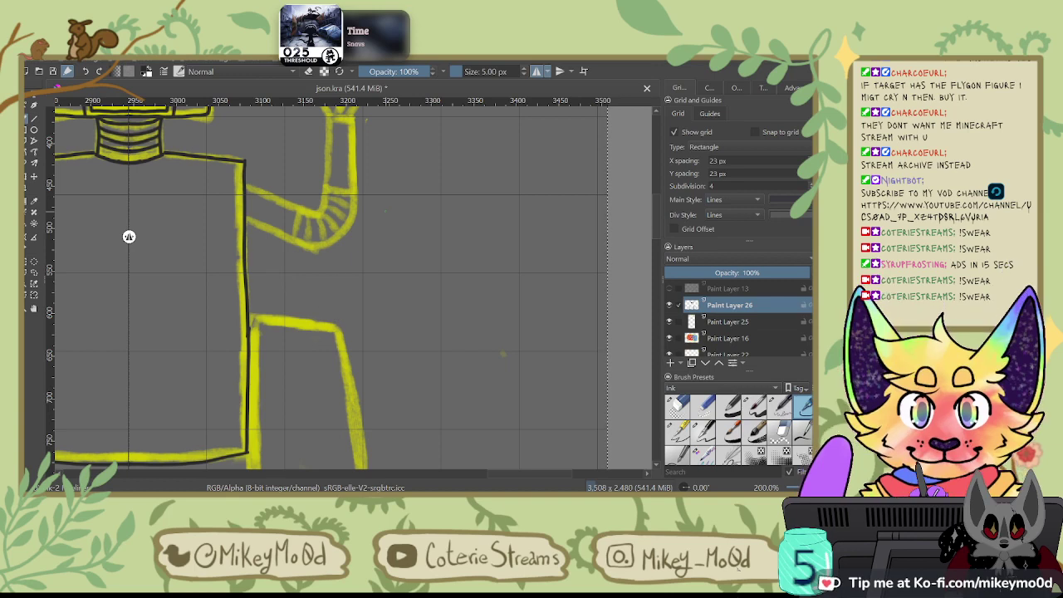
Step: Ink the upper-arm segment from the torso's side to the elbow, closing it with a straight end line
{"action": "left_click_drag", "start_coordinate": [245, 182], "coordinate": [298, 200]}
{"action": "key", "text": "6"}
{"action": "key", "text": "6"}
{"action": "key", "text": "6"}
{"action": "key", "text": "6"}
{"action": "key", "text": "6"}
{"action": "key", "text": "6"}
{"action": "key", "text": "6"}
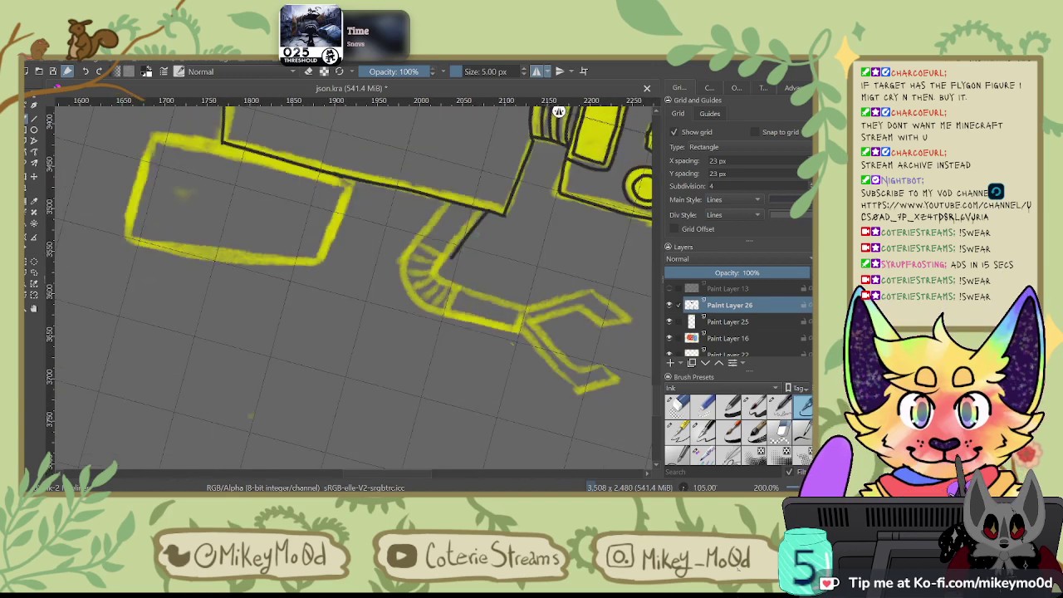
{"action": "key", "text": "ctrl+z"}
{"action": "mouse_move", "coordinate": [448, 201]}
{"action": "left_mouse_down"}
{"action": "mouse_move", "coordinate": [415, 243]}
{"action": "mouse_move", "coordinate": [437, 258]}
{"action": "left_mouse_up"}
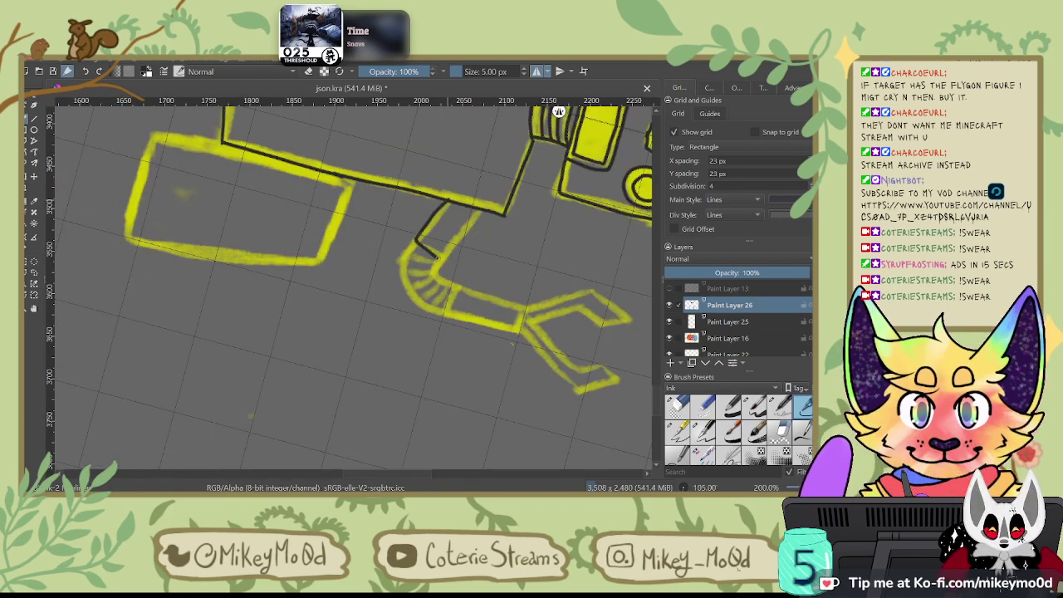
Step: Ink the tapered forearm segment and the outer and inner curves of the elbow joining it to the upper arm
{"action": "mouse_move", "coordinate": [558, 110]}
{"action": "left_mouse_down"}
{"action": "mouse_move", "coordinate": [539, 136]}
{"action": "mouse_move", "coordinate": [600, 344]}
{"action": "mouse_move", "coordinate": [617, 159]}
{"action": "left_mouse_up"}
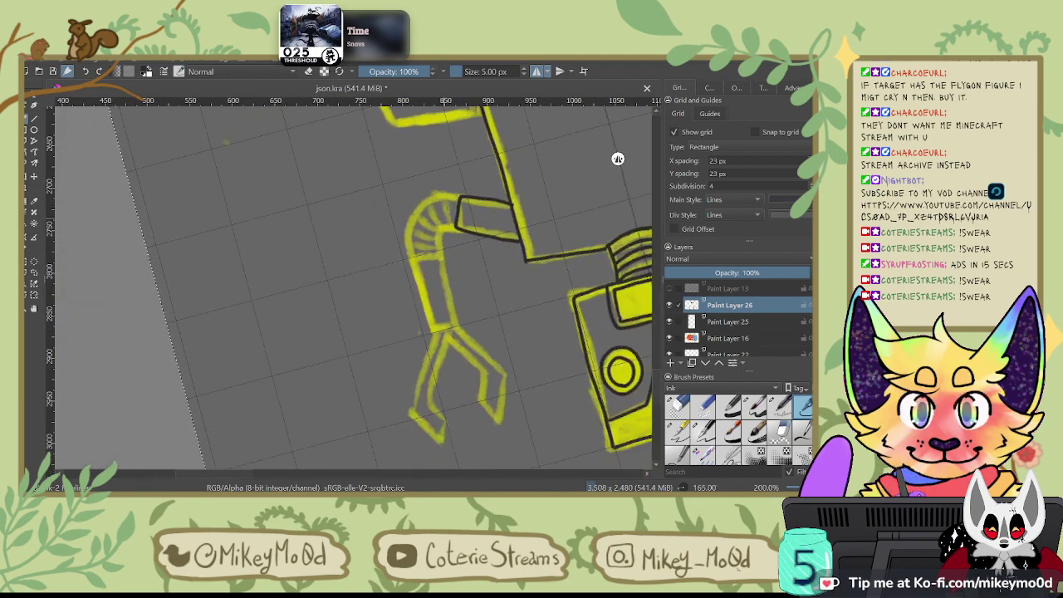
{"action": "mouse_move", "coordinate": [424, 259]}
{"action": "left_mouse_down"}
{"action": "mouse_move", "coordinate": [449, 257]}
{"action": "mouse_move", "coordinate": [456, 325]}
{"action": "mouse_move", "coordinate": [434, 332]}
{"action": "mouse_move", "coordinate": [425, 307]}
{"action": "left_mouse_up"}
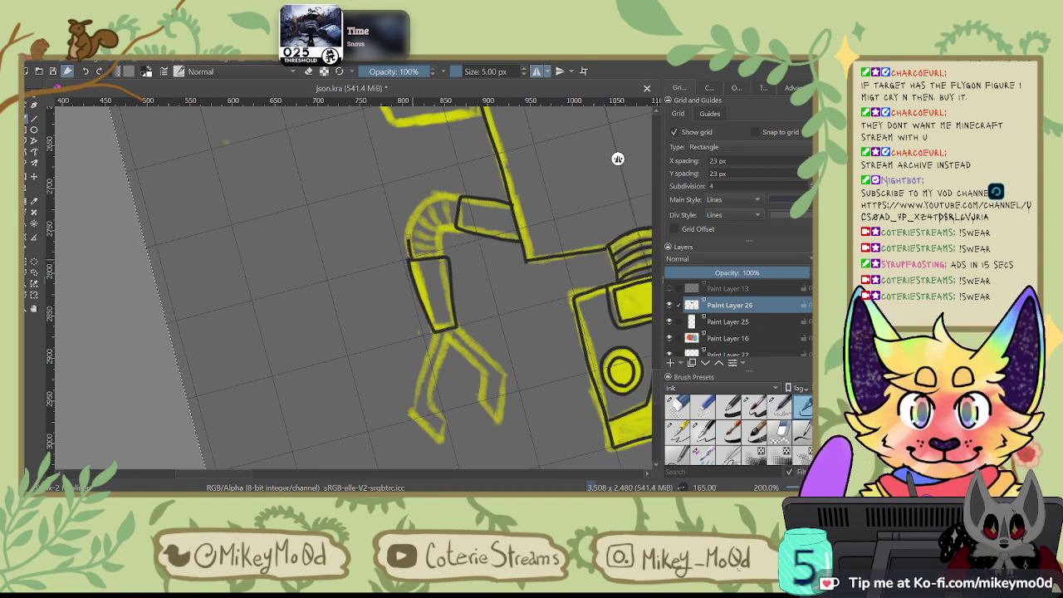
{"action": "left_click_drag", "start_coordinate": [410, 240], "coordinate": [437, 198]}
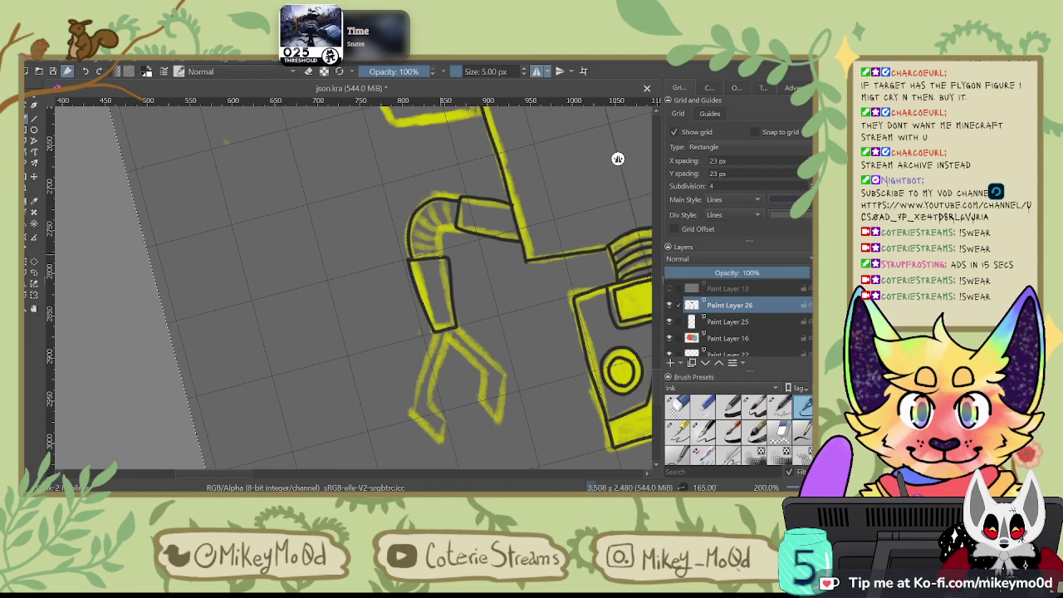
{"action": "left_click_drag", "start_coordinate": [440, 236], "coordinate": [457, 227]}
Step: Ink closely spaced curved ribs across the elbow, starting at the forearm end and working around the bend
{"action": "key", "text": "6"}
{"action": "key", "text": "6"}
{"action": "key", "text": "6"}
{"action": "key", "text": "6"}
{"action": "key", "text": "6"}
{"action": "key", "text": "6"}
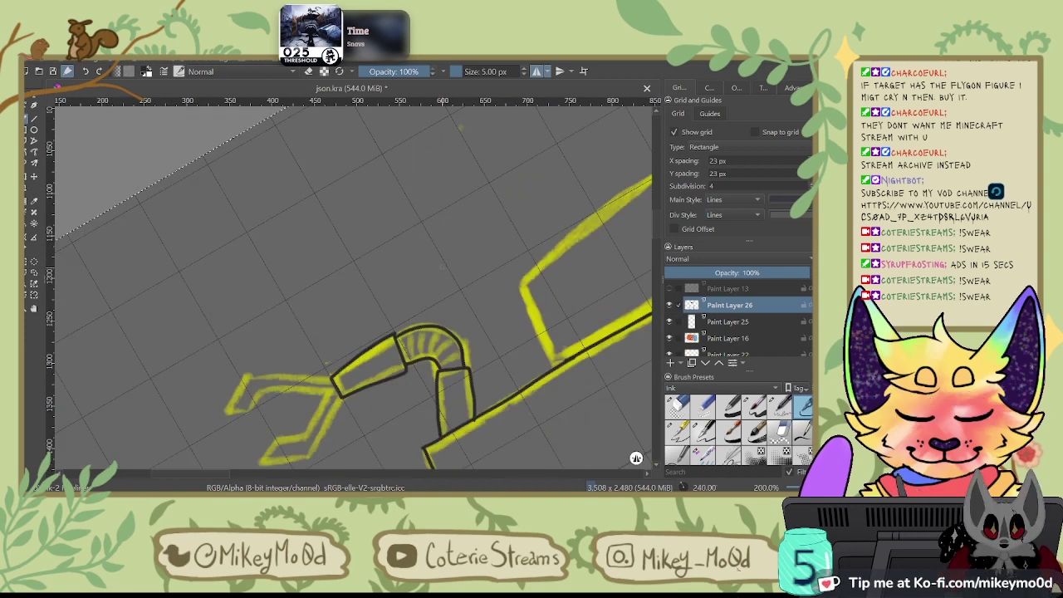
{"action": "left_click_drag", "start_coordinate": [400, 265], "coordinate": [460, 109]}
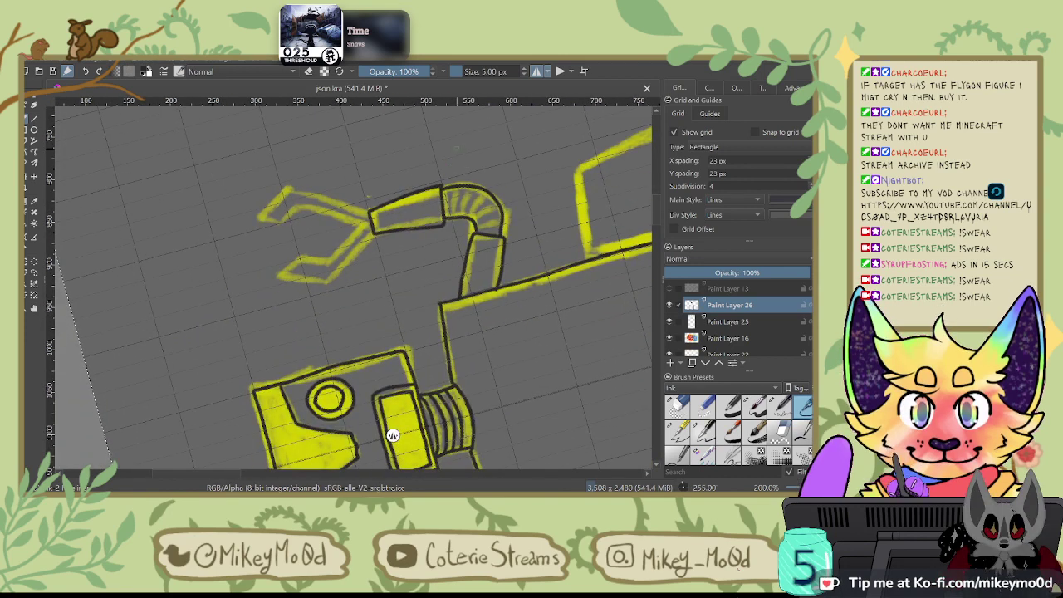
{"action": "scroll", "coordinate": [453, 199], "scroll_direction": "up", "scroll_amount": 8}
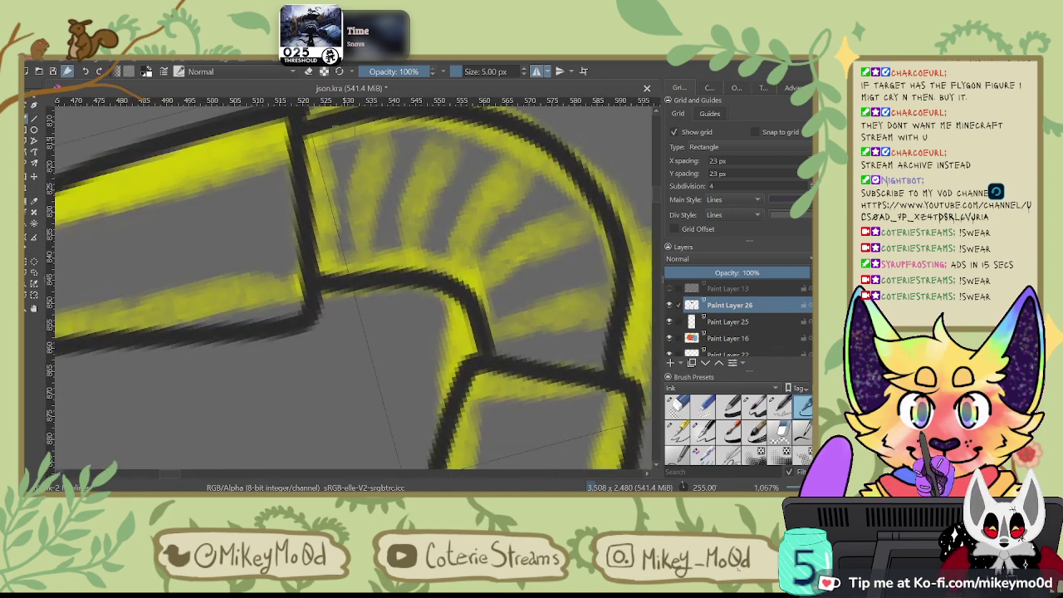
{"action": "mouse_move", "coordinate": [306, 121]}
{"action": "left_mouse_down"}
{"action": "mouse_move", "coordinate": [332, 166]}
{"action": "mouse_move", "coordinate": [331, 263]}
{"action": "left_mouse_up"}
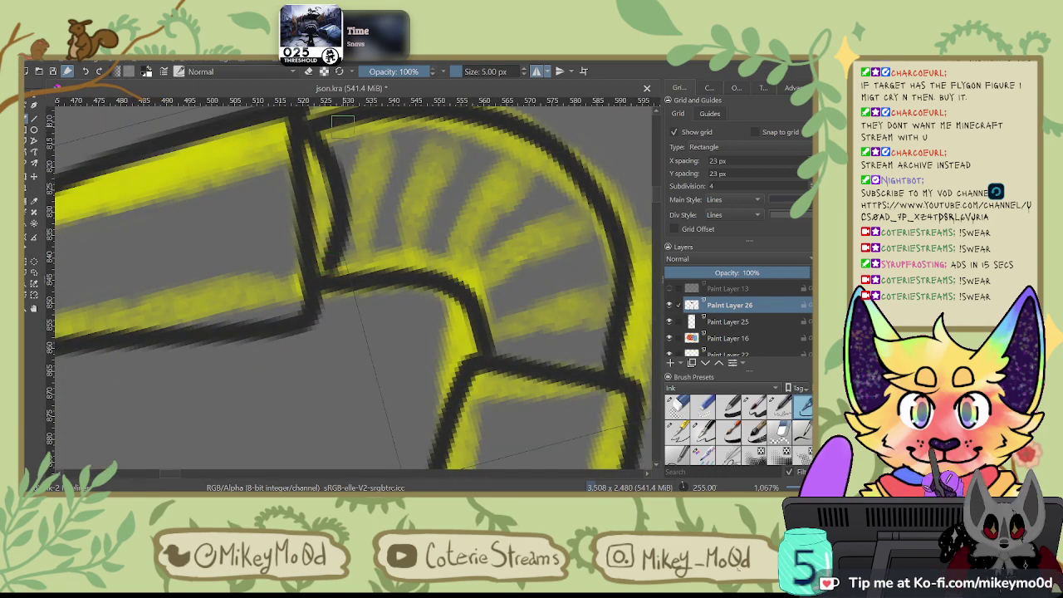
{"action": "mouse_move", "coordinate": [340, 125]}
{"action": "left_mouse_down"}
{"action": "mouse_move", "coordinate": [379, 207]}
{"action": "mouse_move", "coordinate": [366, 265]}
{"action": "left_mouse_up"}
{"action": "key", "text": "4"}
{"action": "key", "text": "4"}
{"action": "key", "text": "4"}
{"action": "key", "text": "4"}
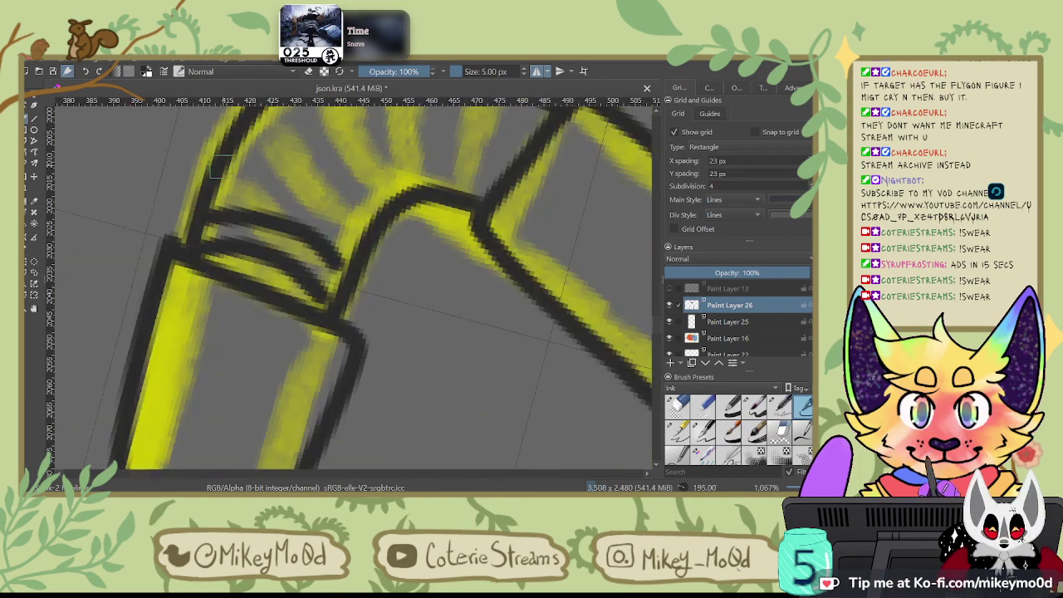
{"action": "mouse_move", "coordinate": [218, 166]}
{"action": "left_mouse_down"}
{"action": "mouse_move", "coordinate": [314, 199]}
{"action": "mouse_move", "coordinate": [359, 234]}
{"action": "mouse_move", "coordinate": [355, 244]}
{"action": "left_mouse_up"}
{"action": "mouse_move", "coordinate": [224, 133]}
{"action": "left_mouse_down"}
{"action": "mouse_move", "coordinate": [316, 159]}
{"action": "mouse_move", "coordinate": [367, 226]}
{"action": "left_mouse_up"}
{"action": "left_click_drag", "start_coordinate": [398, 155], "coordinate": [375, 224]}
{"action": "mouse_move", "coordinate": [249, 169]}
{"action": "left_mouse_down"}
{"action": "mouse_move", "coordinate": [344, 254]}
{"action": "mouse_move", "coordinate": [355, 283]}
{"action": "left_mouse_up"}
{"action": "mouse_move", "coordinate": [280, 134]}
{"action": "left_mouse_down"}
{"action": "mouse_move", "coordinate": [341, 185]}
{"action": "mouse_move", "coordinate": [374, 264]}
{"action": "left_mouse_up"}
Step: Ink the remaining curved ribs around the elbow up to the upper-arm segment, redoing the last one
{"action": "key", "text": "4"}
{"action": "key", "text": "4"}
{"action": "key", "text": "4"}
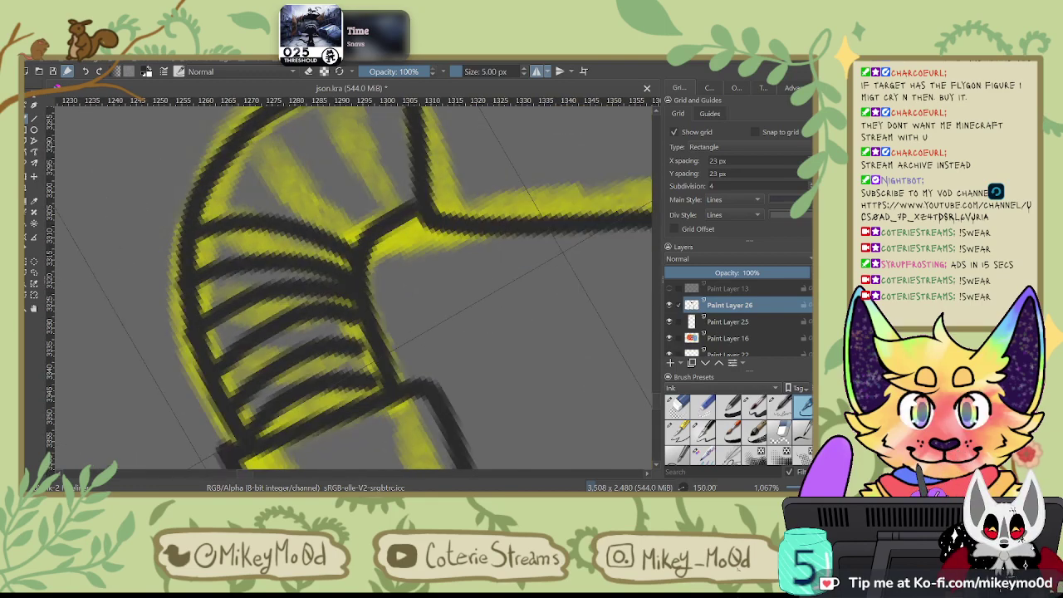
{"action": "mouse_move", "coordinate": [193, 188]}
{"action": "left_mouse_down"}
{"action": "mouse_move", "coordinate": [262, 186]}
{"action": "mouse_move", "coordinate": [365, 244]}
{"action": "left_mouse_up"}
{"action": "mouse_move", "coordinate": [217, 135]}
{"action": "left_mouse_down"}
{"action": "mouse_move", "coordinate": [301, 153]}
{"action": "mouse_move", "coordinate": [375, 214]}
{"action": "left_mouse_up"}
{"action": "key", "text": "4"}
{"action": "key", "text": "4"}
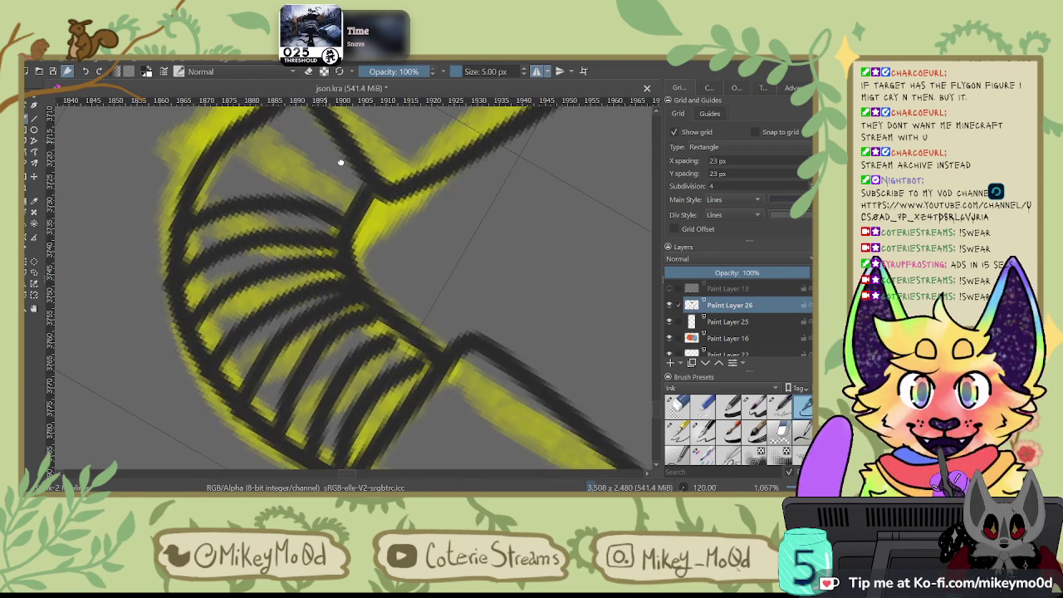
{"action": "left_click_drag", "start_coordinate": [340, 162], "coordinate": [362, 181]}
{"action": "mouse_move", "coordinate": [227, 183]}
{"action": "left_mouse_down"}
{"action": "mouse_move", "coordinate": [255, 181]}
{"action": "mouse_move", "coordinate": [380, 237]}
{"action": "left_mouse_up"}
{"action": "mouse_move", "coordinate": [271, 140]}
{"action": "left_mouse_down"}
{"action": "mouse_move", "coordinate": [352, 170]}
{"action": "mouse_move", "coordinate": [373, 192]}
{"action": "left_mouse_up"}
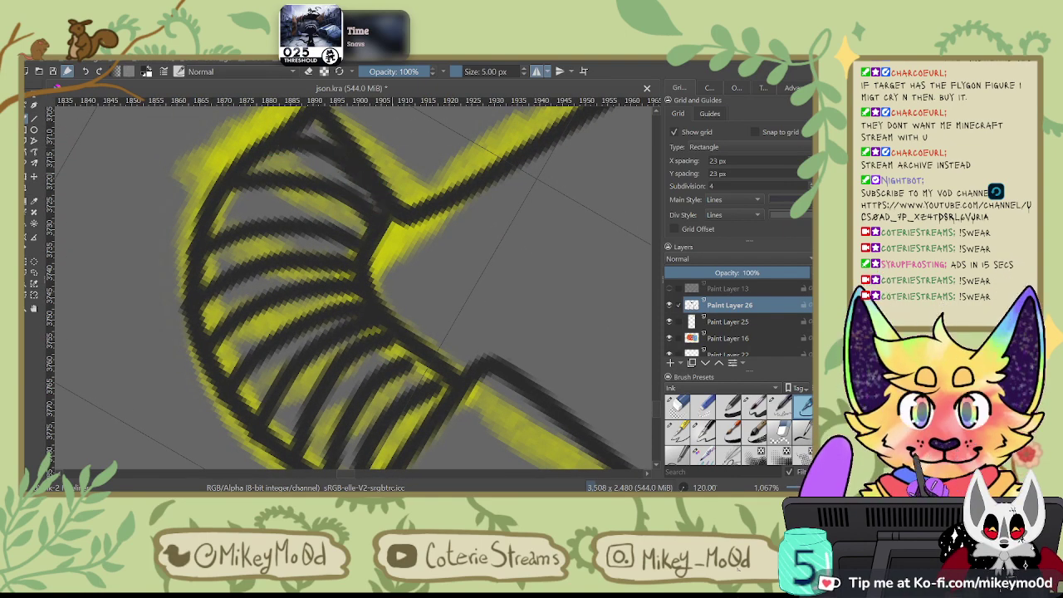
{"action": "key", "text": "ctrl+z"}
{"action": "key", "text": "6"}
{"action": "key", "text": "6"}
{"action": "key", "text": "6"}
{"action": "key", "text": "6"}
{"action": "key", "text": "6"}
{"action": "key", "text": "6"}
{"action": "key", "text": "6"}
{"action": "key", "text": "6"}
{"action": "key", "text": "6"}
{"action": "key", "text": "6"}
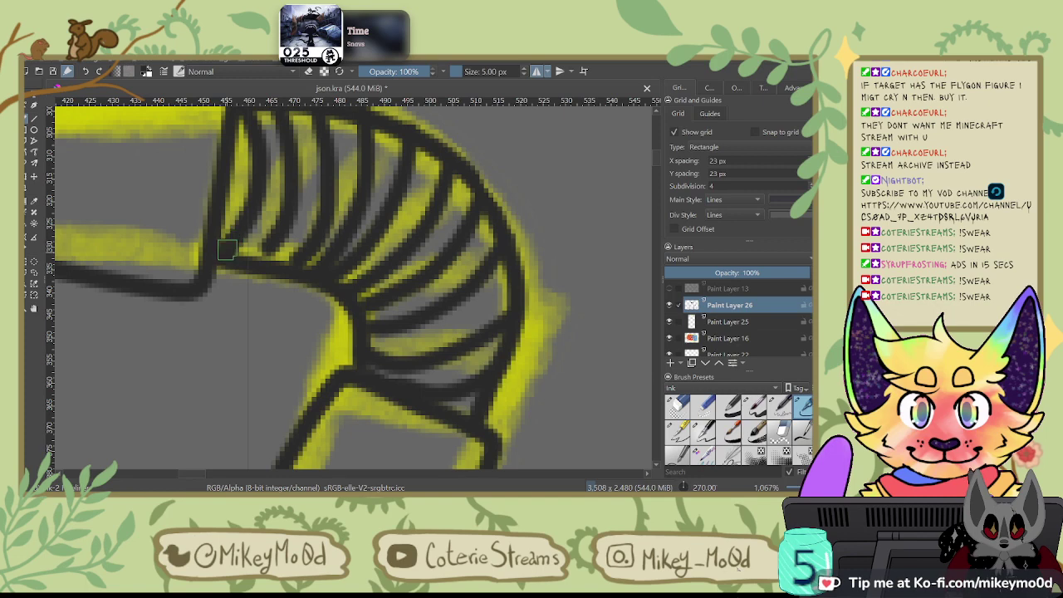
{"action": "key", "text": "6"}
{"action": "key", "text": "6"}
{"action": "key", "text": "6"}
{"action": "key", "text": "6"}
{"action": "key", "text": "6"}
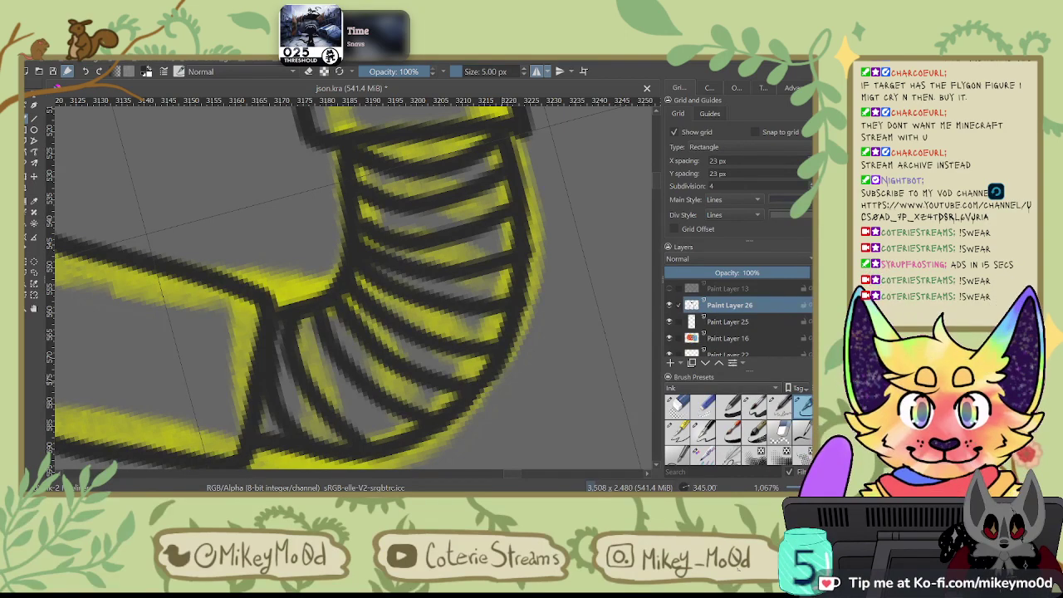
Step: Set the ink brush size to 6 px for lining the claw hand
{"action": "scroll", "coordinate": [457, 278], "scroll_direction": "down", "scroll_amount": 6}
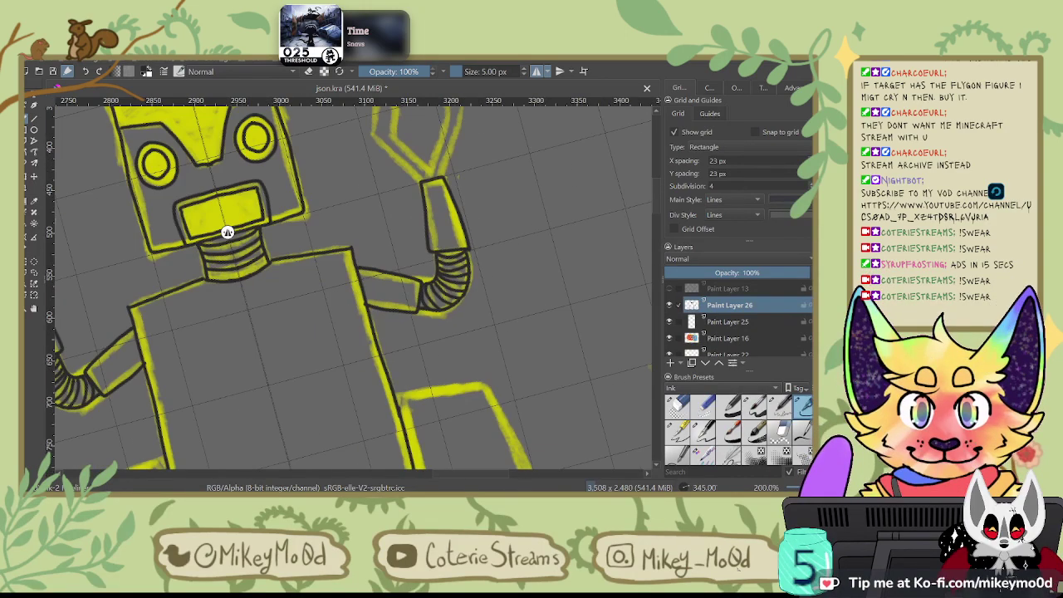
{"action": "key", "text": "bracketright"}
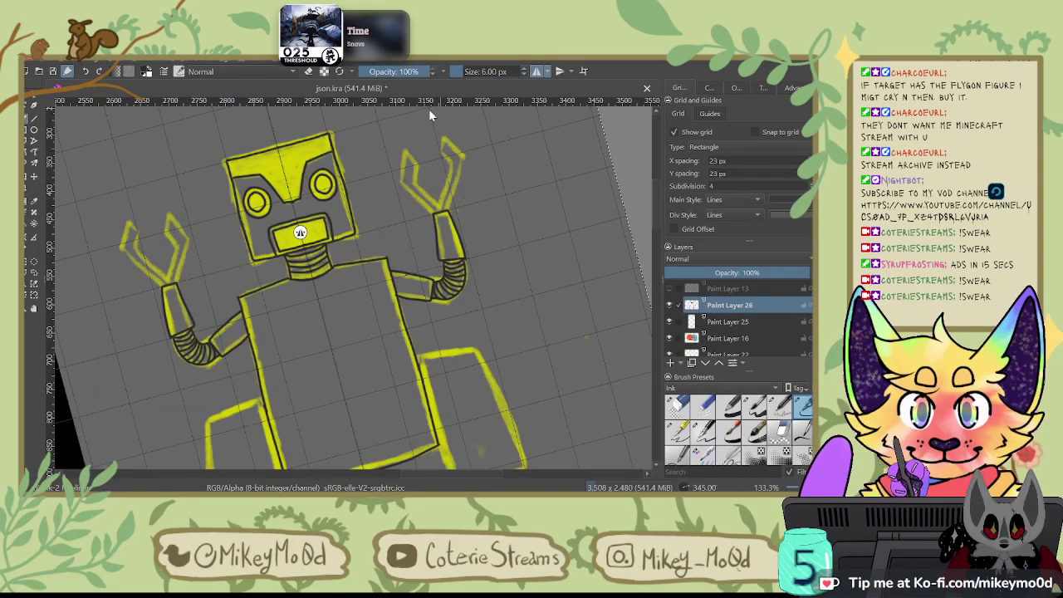
{"action": "key", "text": "plus"}
{"action": "key", "text": "plus"}
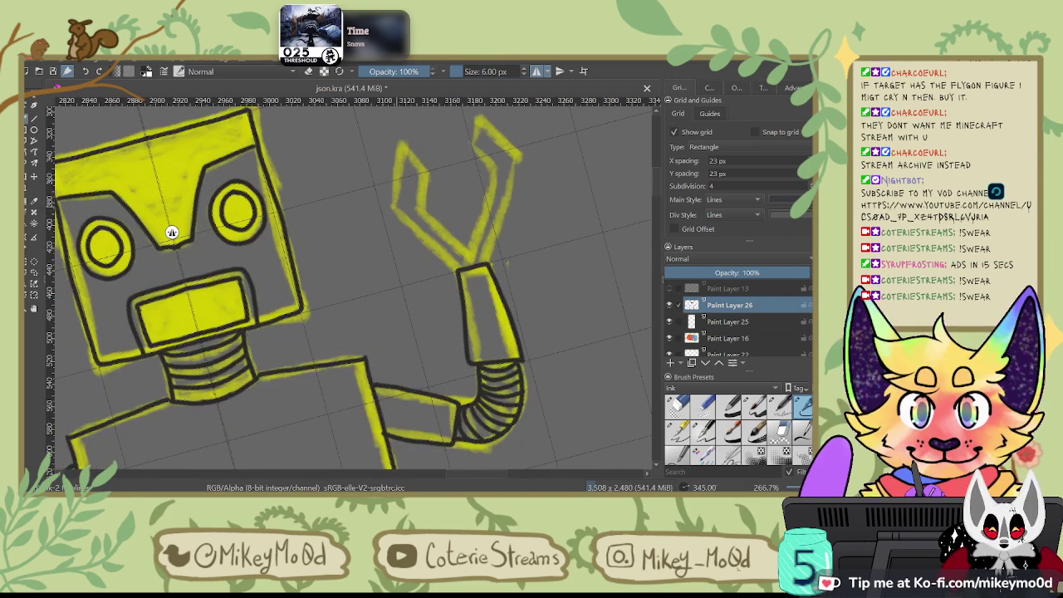
{"action": "left_click_drag", "start_coordinate": [398, 143], "coordinate": [425, 165]}
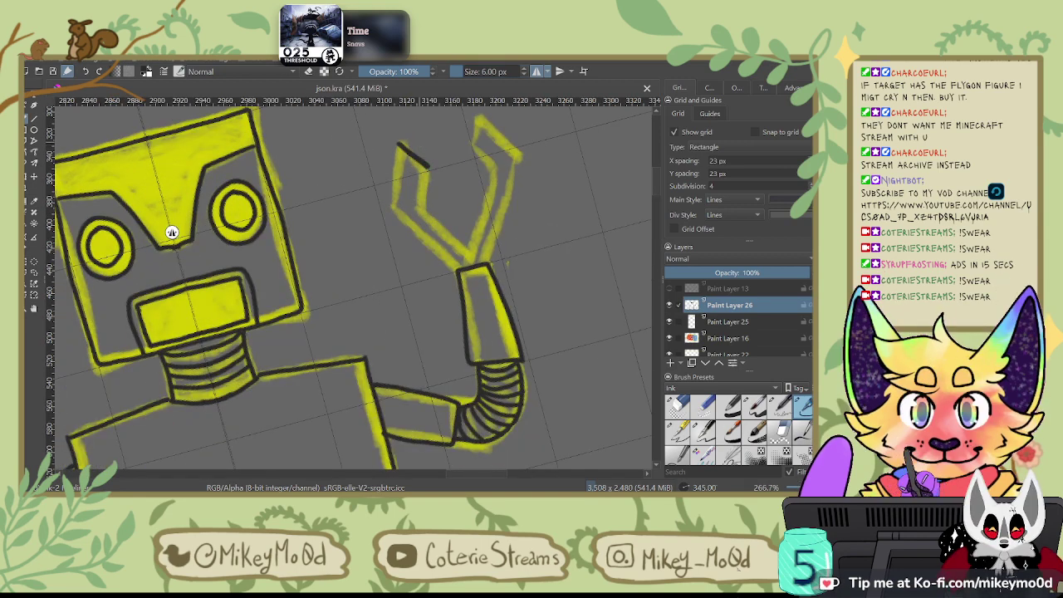
{"action": "key", "text": "ctrl+z"}
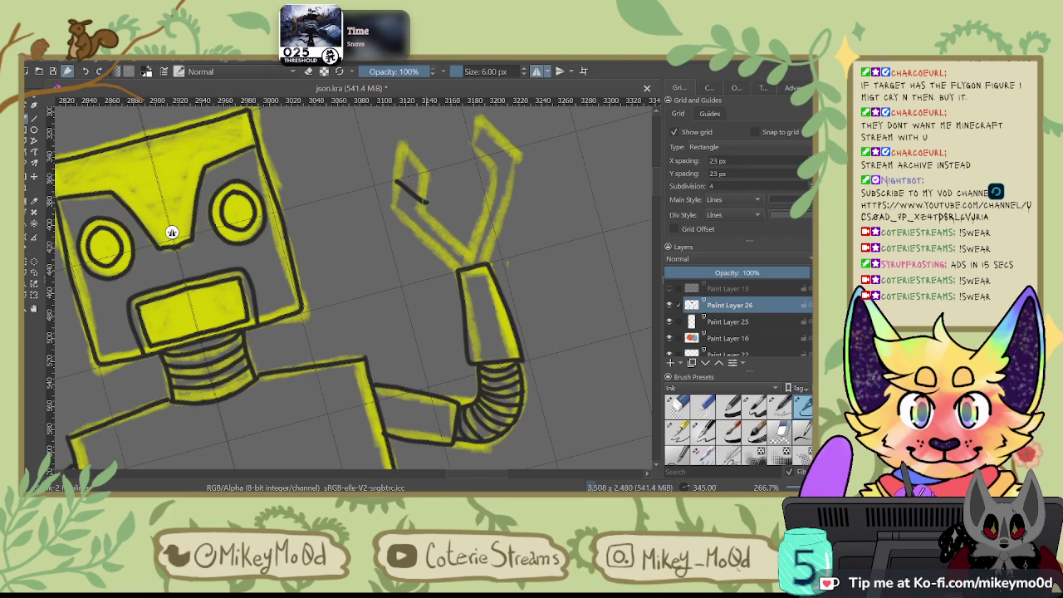
{"action": "left_click_drag", "start_coordinate": [424, 236], "coordinate": [455, 262]}
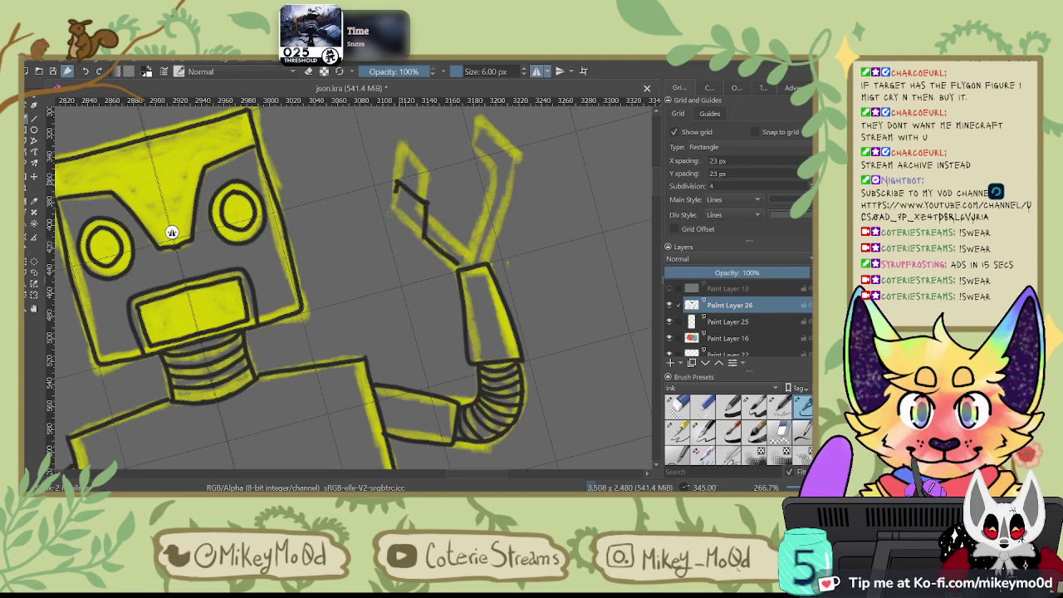
{"action": "left_click_drag", "start_coordinate": [387, 230], "coordinate": [457, 266]}
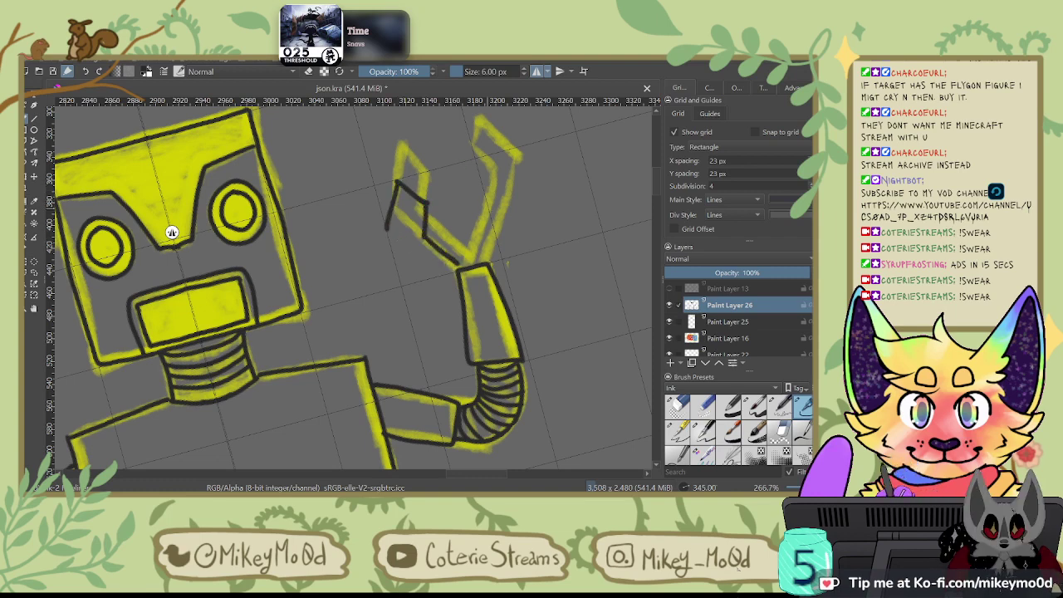
{"action": "key", "text": "ctrl+z"}
{"action": "key", "text": "ctrl+z"}
{"action": "key", "text": "ctrl+z"}
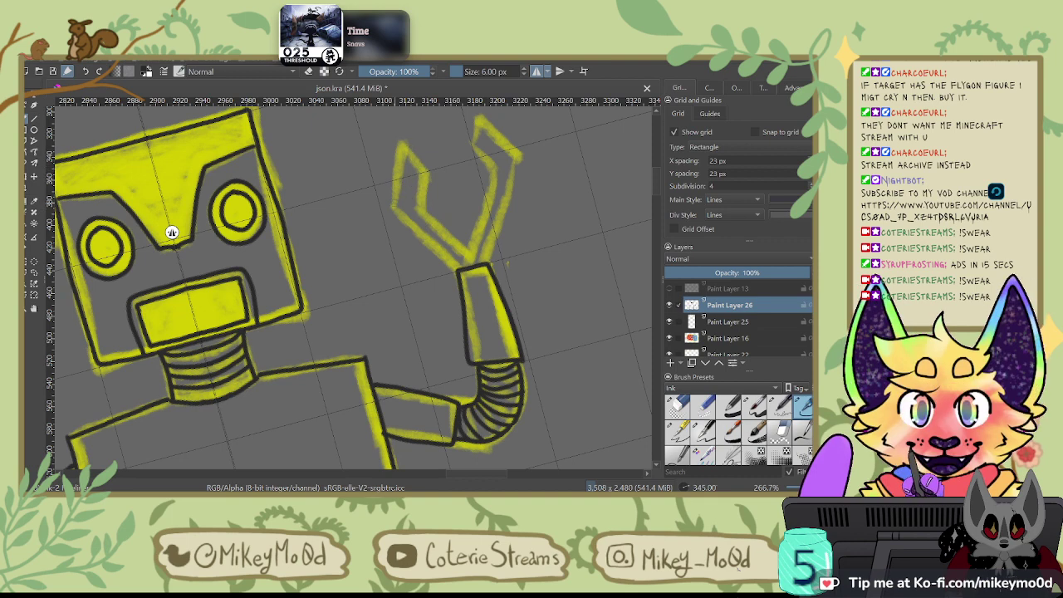
{"action": "left_click_drag", "start_coordinate": [408, 146], "coordinate": [394, 206]}
{"action": "key", "text": "ctrl+z"}
{"action": "key", "text": "ctrl+z"}
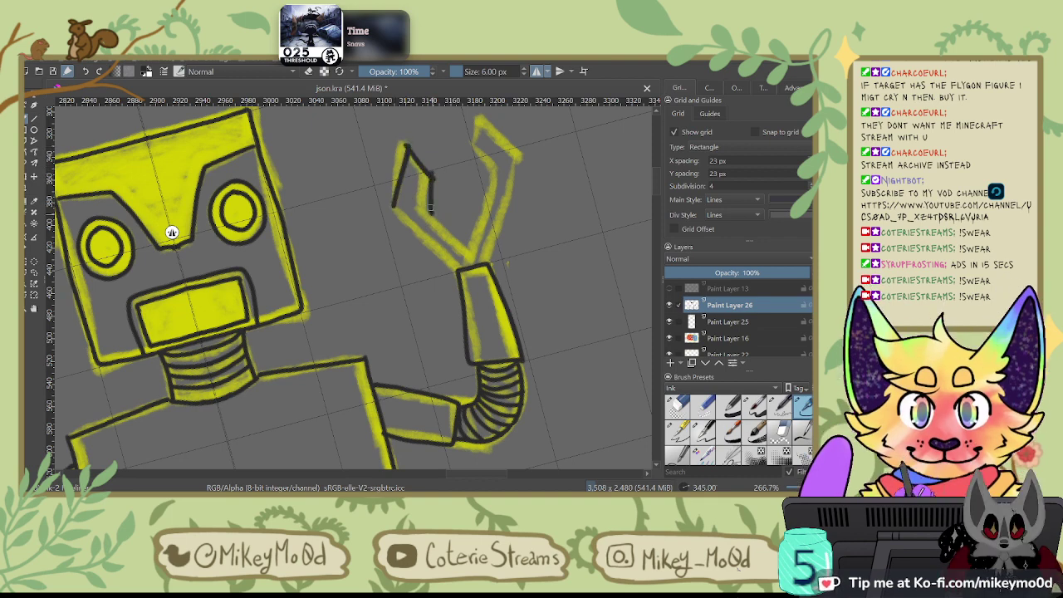
{"action": "mouse_move", "coordinate": [402, 143]}
{"action": "left_mouse_down"}
{"action": "mouse_move", "coordinate": [393, 208]}
{"action": "mouse_move", "coordinate": [429, 179]}
{"action": "left_mouse_up"}
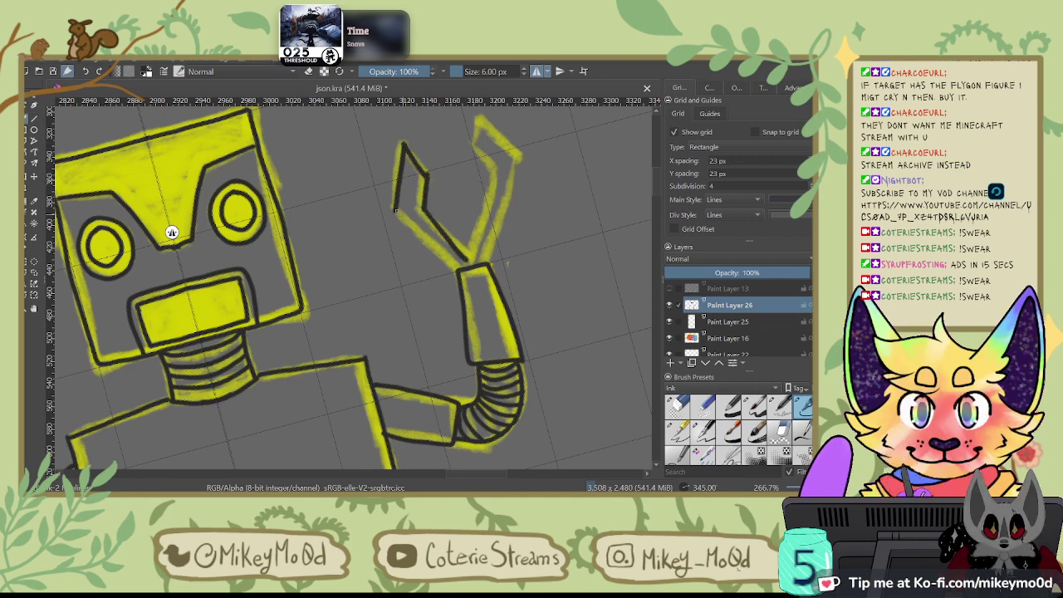
{"action": "key", "text": "ctrl+z"}
{"action": "key", "text": "ctrl+z"}
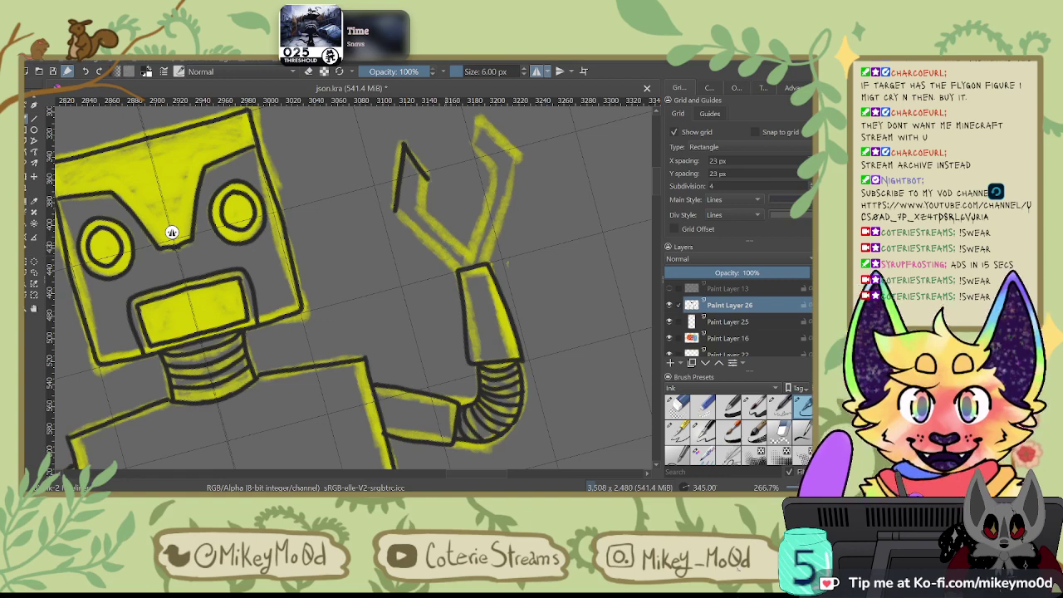
{"action": "left_click_drag", "start_coordinate": [457, 269], "coordinate": [400, 230]}
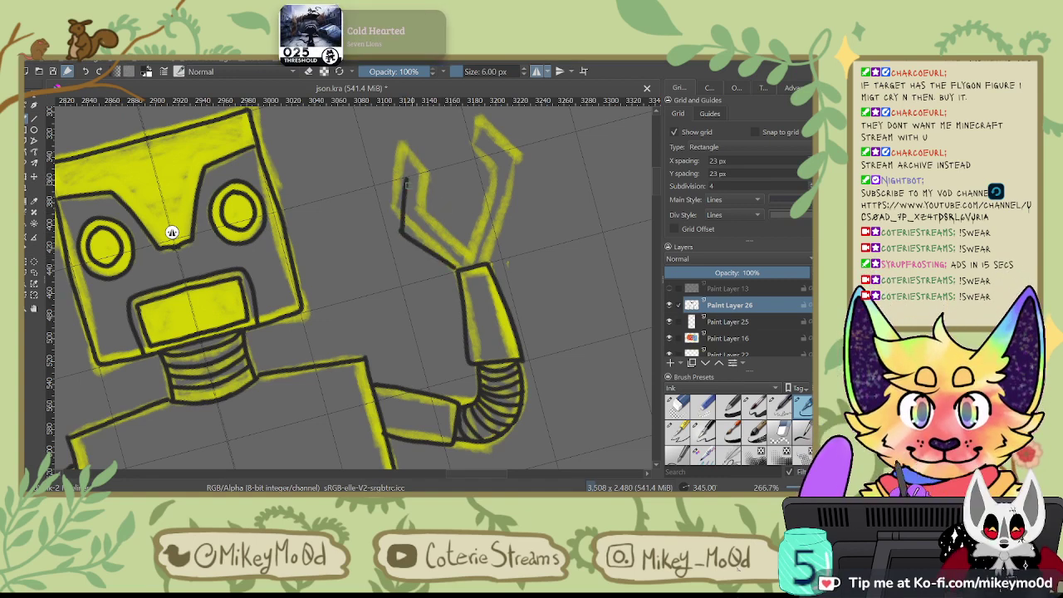
{"action": "mouse_move", "coordinate": [406, 177]}
{"action": "left_mouse_down"}
{"action": "mouse_move", "coordinate": [432, 226]}
{"action": "mouse_move", "coordinate": [471, 267]}
{"action": "left_mouse_up"}
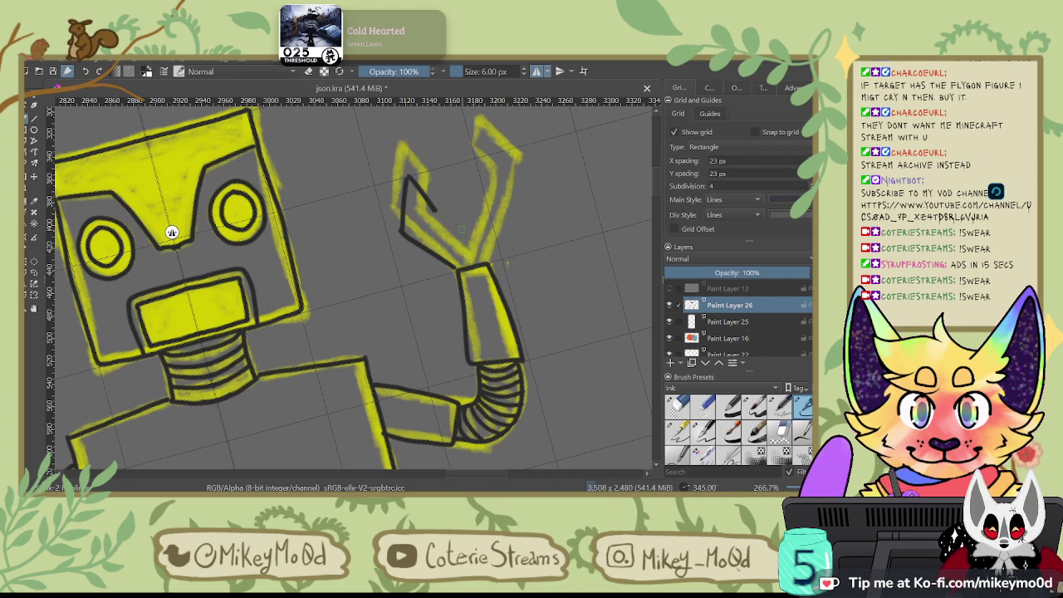
{"action": "mouse_move", "coordinate": [427, 171]}
{"action": "left_mouse_down"}
{"action": "mouse_move", "coordinate": [398, 227]}
{"action": "mouse_move", "coordinate": [436, 207]}
{"action": "mouse_move", "coordinate": [474, 256]}
{"action": "left_mouse_up"}
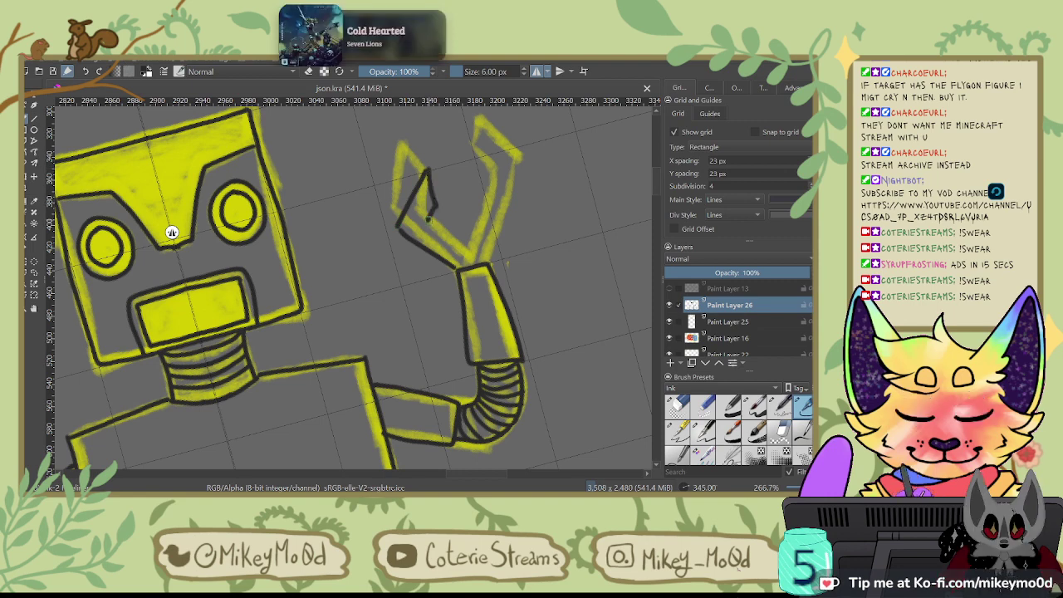
{"action": "key", "text": "ctrl+z"}
{"action": "mouse_move", "coordinate": [427, 219]}
{"action": "left_mouse_down"}
{"action": "mouse_move", "coordinate": [470, 251]}
{"action": "mouse_move", "coordinate": [479, 212]}
{"action": "mouse_move", "coordinate": [461, 196]}
{"action": "mouse_move", "coordinate": [462, 163]}
{"action": "mouse_move", "coordinate": [487, 191]}
{"action": "mouse_move", "coordinate": [485, 249]}
{"action": "left_mouse_up"}
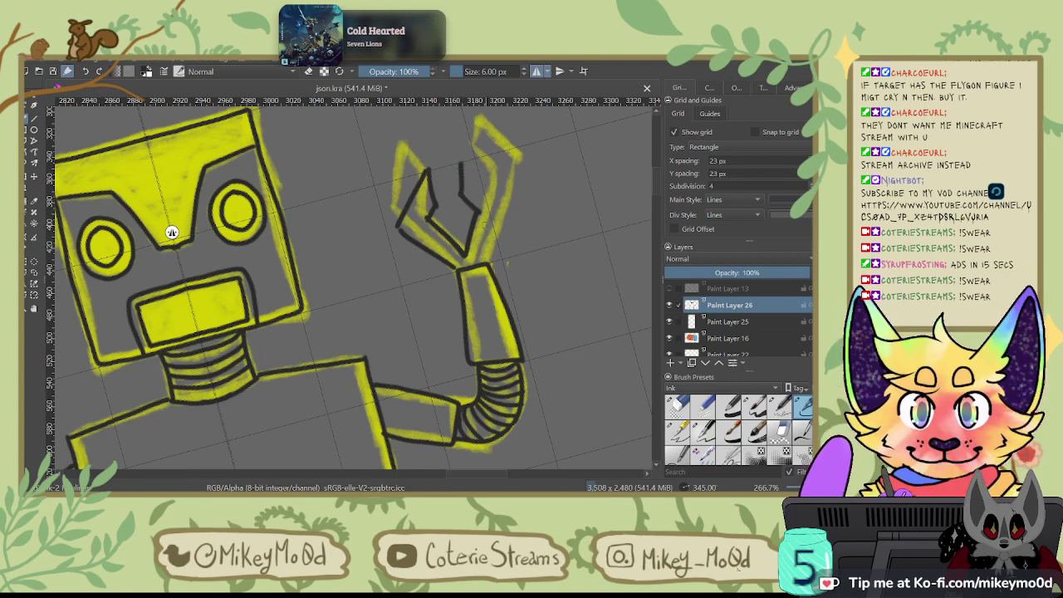
{"action": "key", "text": "ctrl+z"}
{"action": "key", "text": "ctrl+z"}
{"action": "key", "text": "ctrl+z"}
{"action": "key", "text": "ctrl+z"}
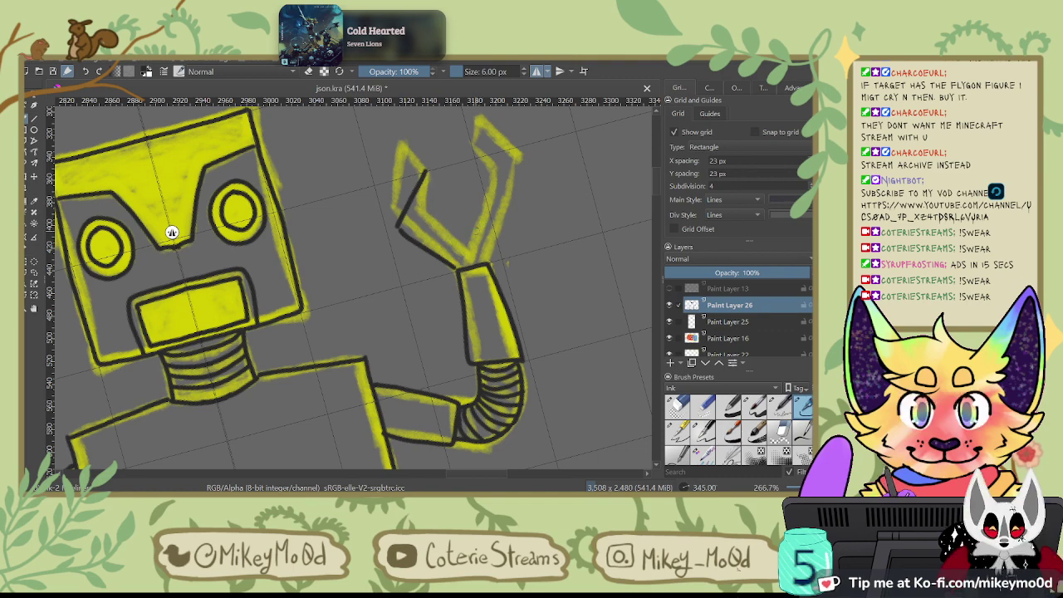
{"action": "left_click_drag", "start_coordinate": [501, 197], "coordinate": [434, 181]}
{"action": "key", "text": "5"}
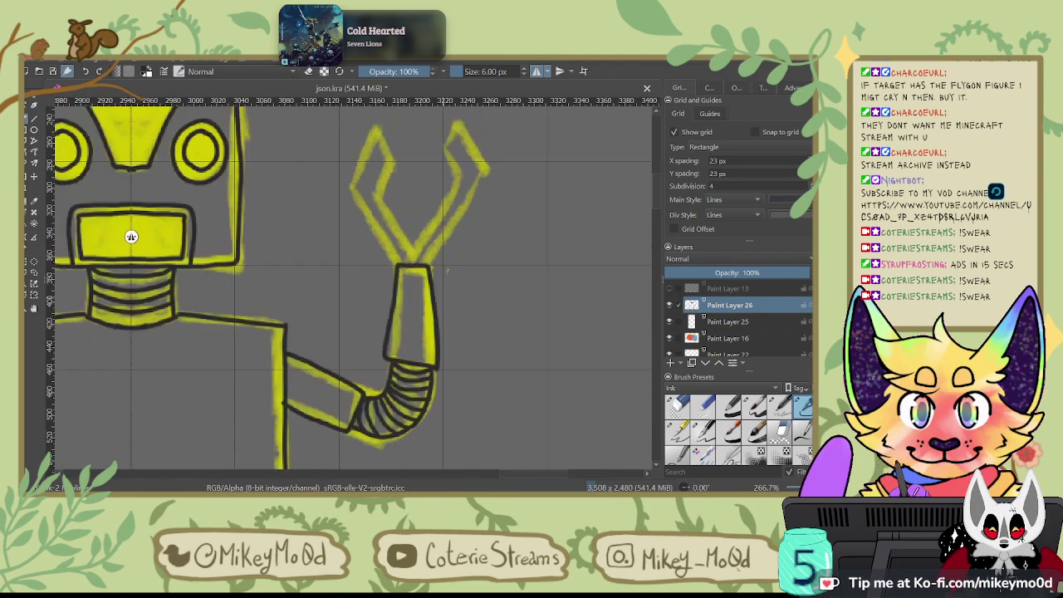
{"action": "key", "text": "4"}
{"action": "key", "text": "4"}
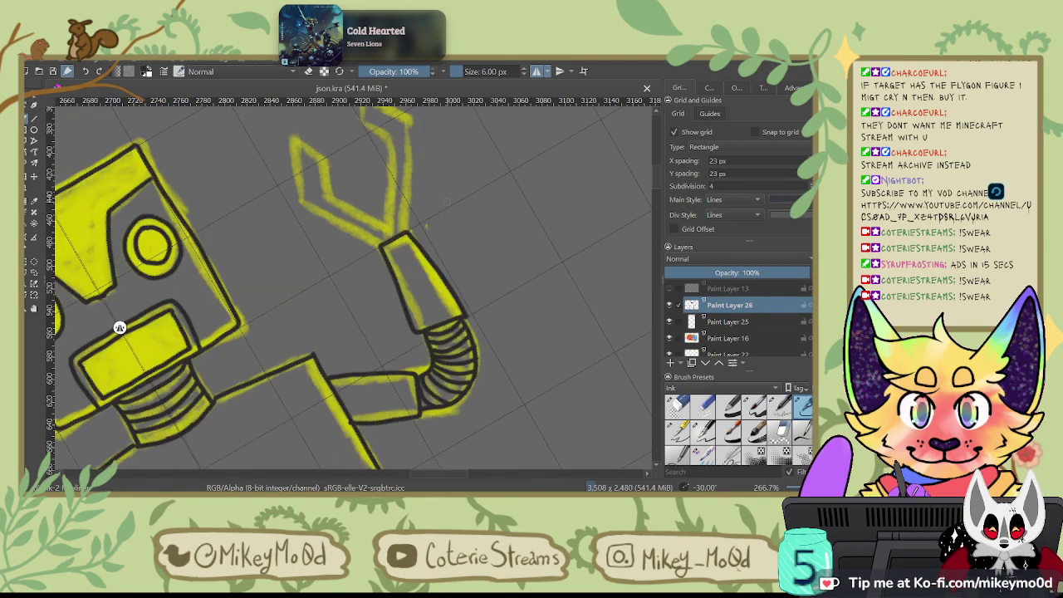
{"action": "scroll", "coordinate": [447, 202], "scroll_direction": "up", "scroll_amount": 2}
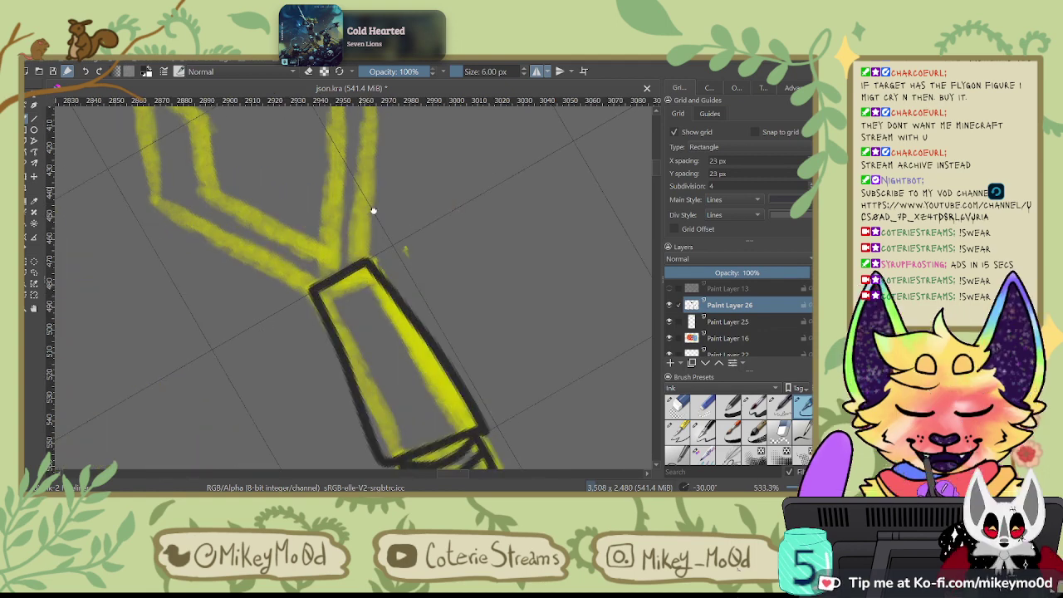
{"action": "left_click_drag", "start_coordinate": [368, 200], "coordinate": [450, 287]}
{"action": "mouse_move", "coordinate": [401, 377]}
{"action": "left_mouse_down"}
{"action": "mouse_move", "coordinate": [310, 347]}
{"action": "mouse_move", "coordinate": [273, 231]}
{"action": "mouse_move", "coordinate": [288, 208]}
{"action": "mouse_move", "coordinate": [254, 294]}
{"action": "mouse_move", "coordinate": [388, 360]}
{"action": "left_mouse_up"}
{"action": "key", "text": "ctrl+z"}
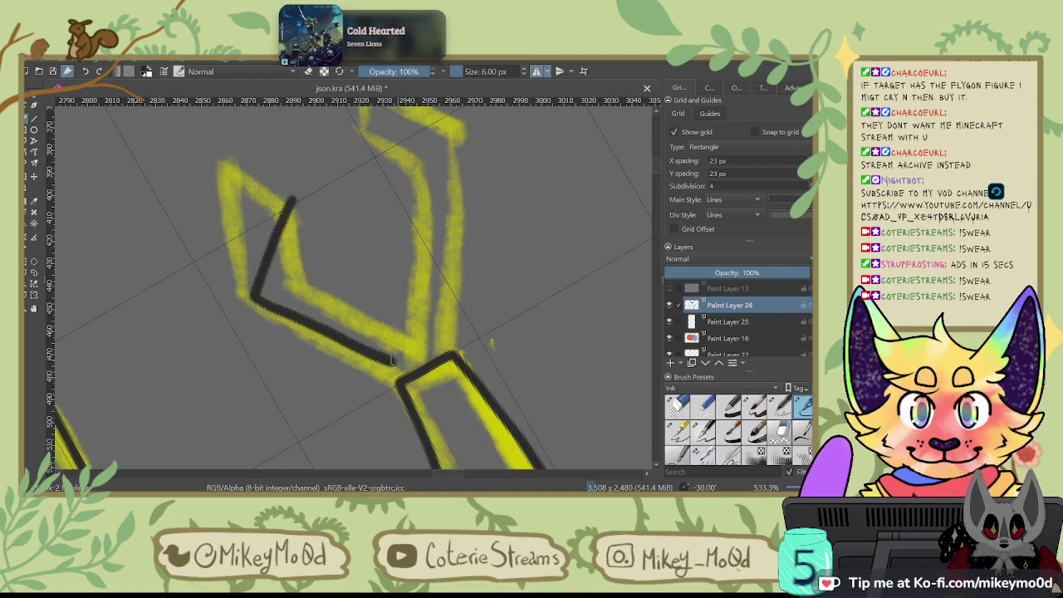
{"action": "key", "text": "ctrl+z"}
{"action": "key", "text": "ctrl+z"}
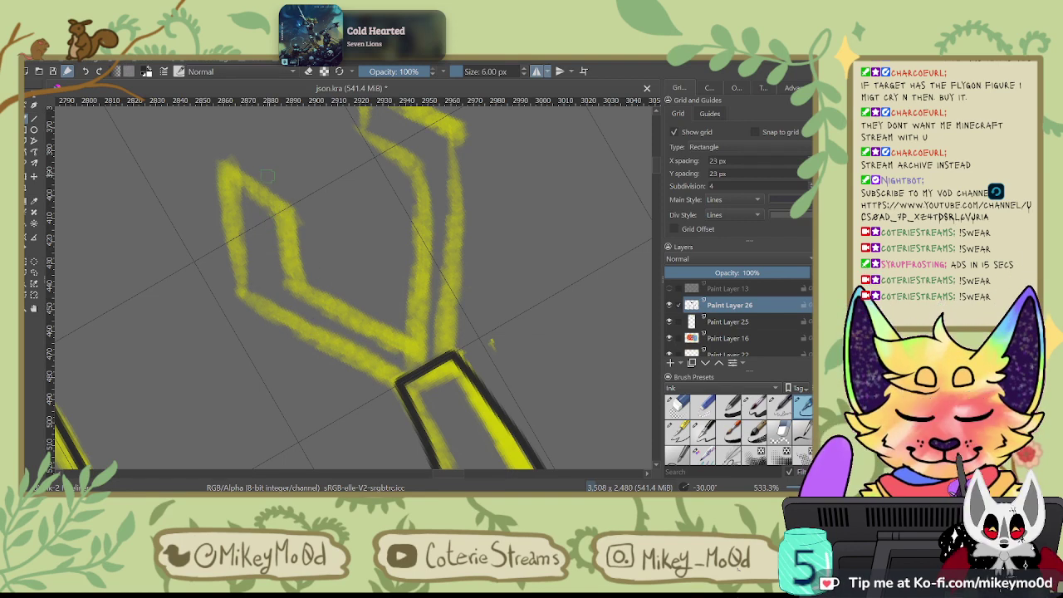
{"action": "mouse_move", "coordinate": [268, 171]}
{"action": "left_mouse_down"}
{"action": "mouse_move", "coordinate": [262, 304]}
{"action": "mouse_move", "coordinate": [386, 374]}
{"action": "mouse_move", "coordinate": [343, 379]}
{"action": "mouse_move", "coordinate": [291, 326]}
{"action": "mouse_move", "coordinate": [267, 209]}
{"action": "left_mouse_up"}
{"action": "key", "text": "ctrl+z"}
{"action": "key", "text": "ctrl+z"}
{"action": "mouse_move", "coordinate": [453, 355]}
{"action": "left_mouse_down"}
{"action": "mouse_move", "coordinate": [464, 303]}
{"action": "mouse_move", "coordinate": [445, 248]}
{"action": "left_mouse_up"}
{"action": "left_click_drag", "start_coordinate": [362, 165], "coordinate": [445, 239]}
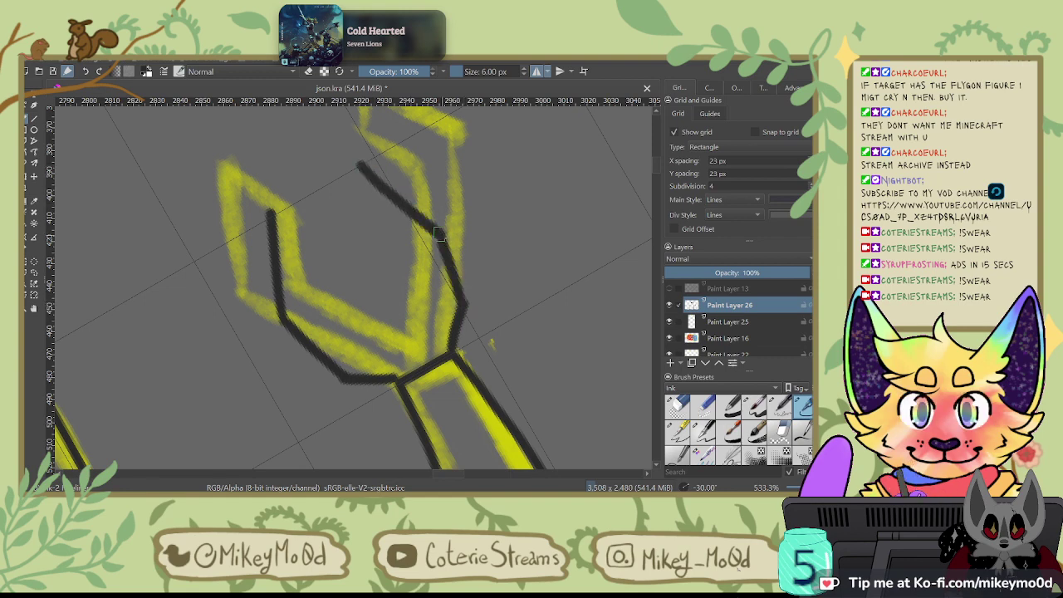
{"action": "left_click_drag", "start_coordinate": [269, 209], "coordinate": [312, 244]}
{"action": "mouse_move", "coordinate": [358, 164]}
{"action": "left_mouse_down"}
{"action": "mouse_move", "coordinate": [347, 262]}
{"action": "mouse_move", "coordinate": [296, 306]}
{"action": "left_mouse_up"}
{"action": "left_click_drag", "start_coordinate": [350, 226], "coordinate": [432, 248]}
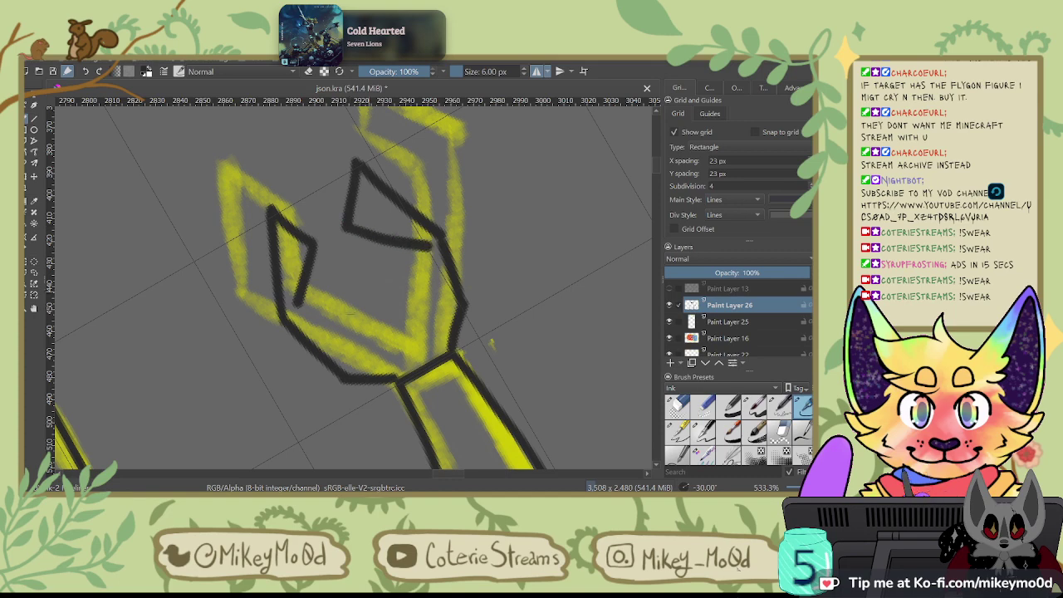
{"action": "left_click_drag", "start_coordinate": [340, 345], "coordinate": [419, 366]}
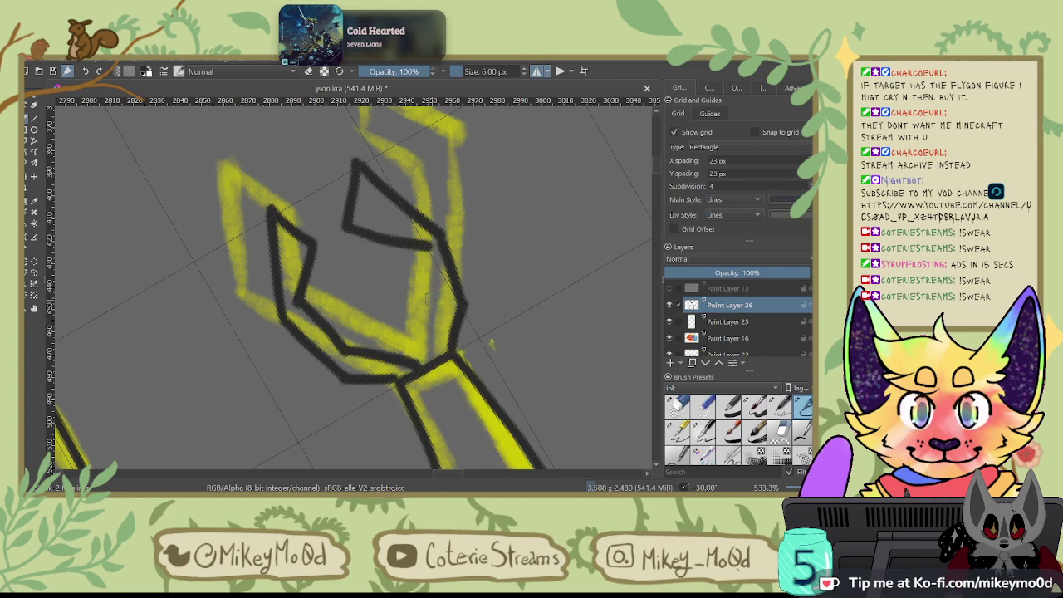
{"action": "left_click_drag", "start_coordinate": [429, 284], "coordinate": [419, 361]}
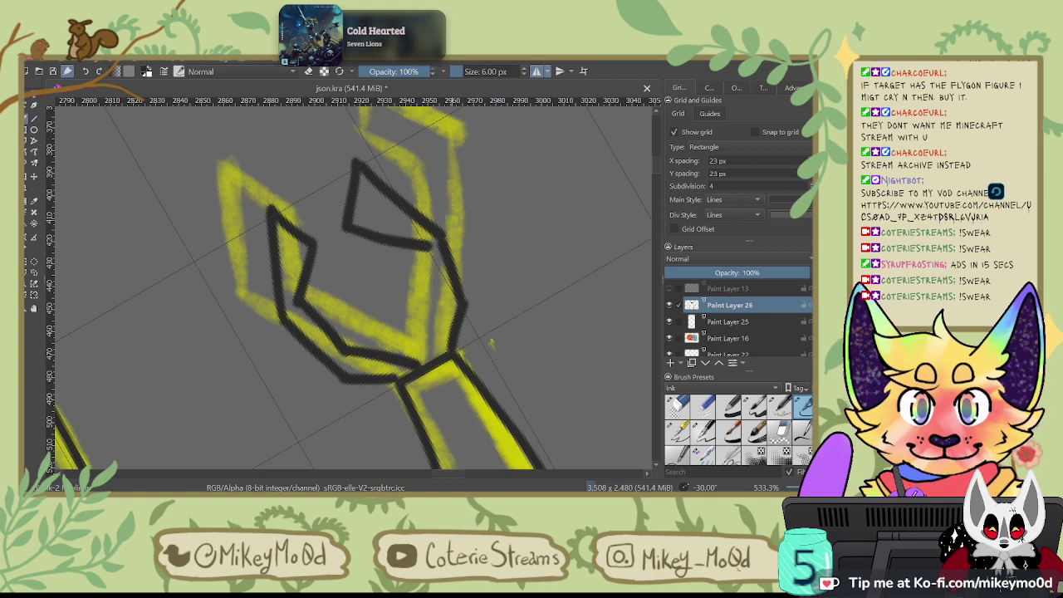
{"action": "key", "text": "ctrl+z"}
{"action": "key", "text": "ctrl+z"}
{"action": "key", "text": "ctrl+z"}
{"action": "key", "text": "ctrl+z"}
{"action": "key", "text": "ctrl+z"}
{"action": "key", "text": "ctrl+z"}
{"action": "key", "text": "ctrl+z"}
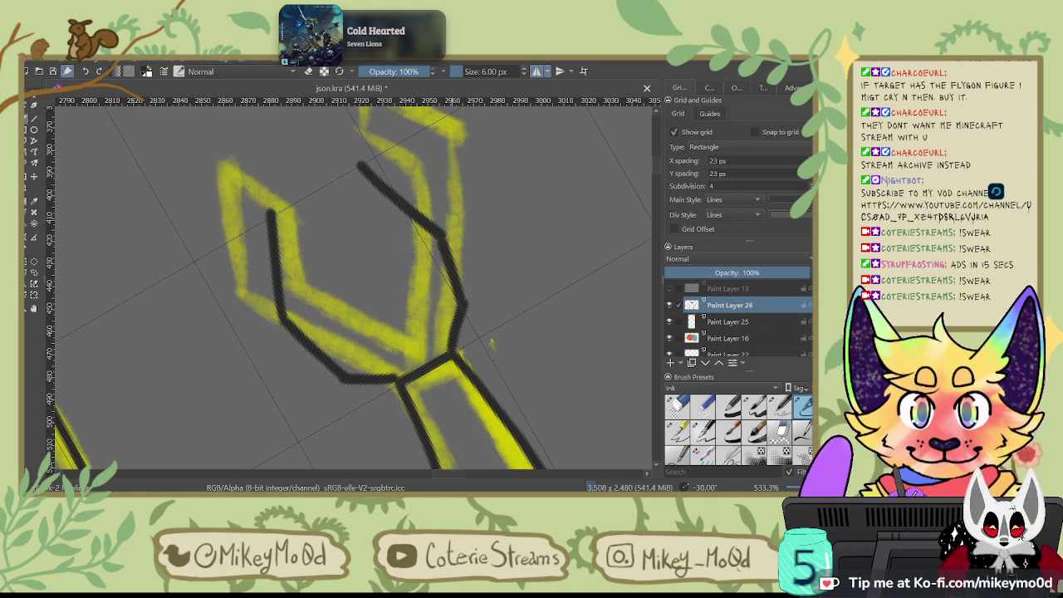
{"action": "key", "text": "ctrl+z"}
{"action": "key", "text": "ctrl+z"}
{"action": "key", "text": "ctrl+z"}
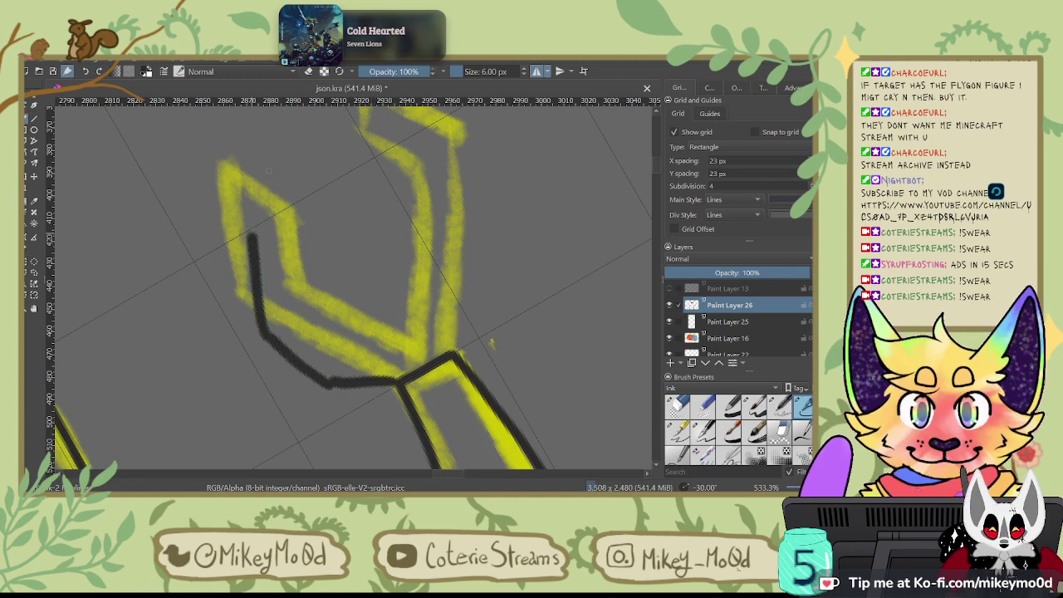
{"action": "mouse_move", "coordinate": [453, 344]}
{"action": "left_mouse_down"}
{"action": "mouse_move", "coordinate": [472, 301]}
{"action": "mouse_move", "coordinate": [458, 231]}
{"action": "left_mouse_up"}
{"action": "key", "text": "ctrl+z"}
{"action": "mouse_move", "coordinate": [470, 304]}
{"action": "left_mouse_down"}
{"action": "mouse_move", "coordinate": [449, 252]}
{"action": "mouse_move", "coordinate": [347, 166]}
{"action": "left_mouse_up"}
{"action": "key", "text": "ctrl+z"}
{"action": "key", "text": "ctrl+z"}
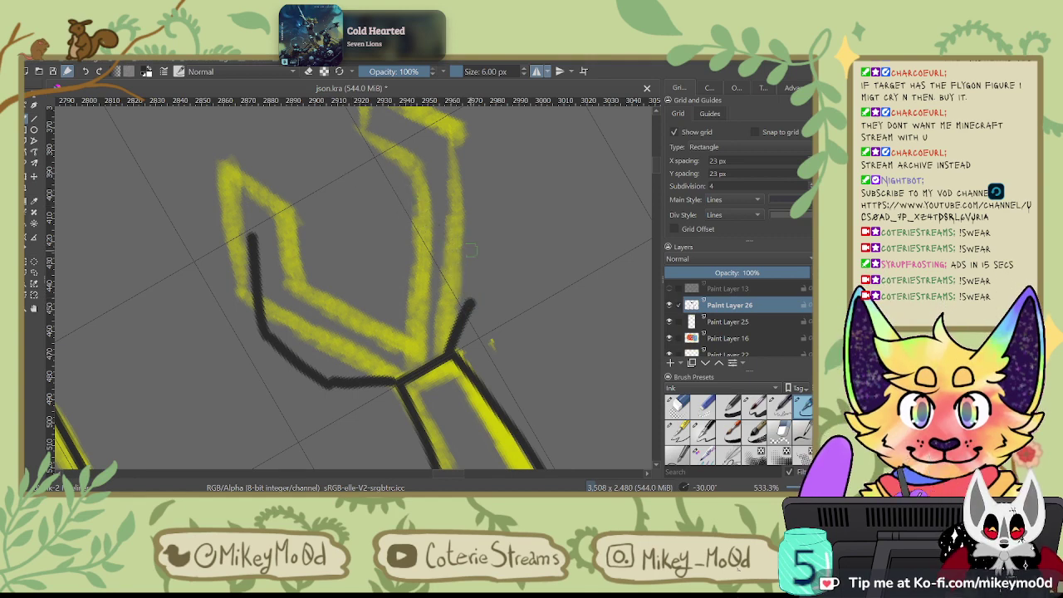
{"action": "left_click_drag", "start_coordinate": [472, 303], "coordinate": [460, 224]}
{"action": "left_click_drag", "start_coordinate": [376, 154], "coordinate": [449, 214]}
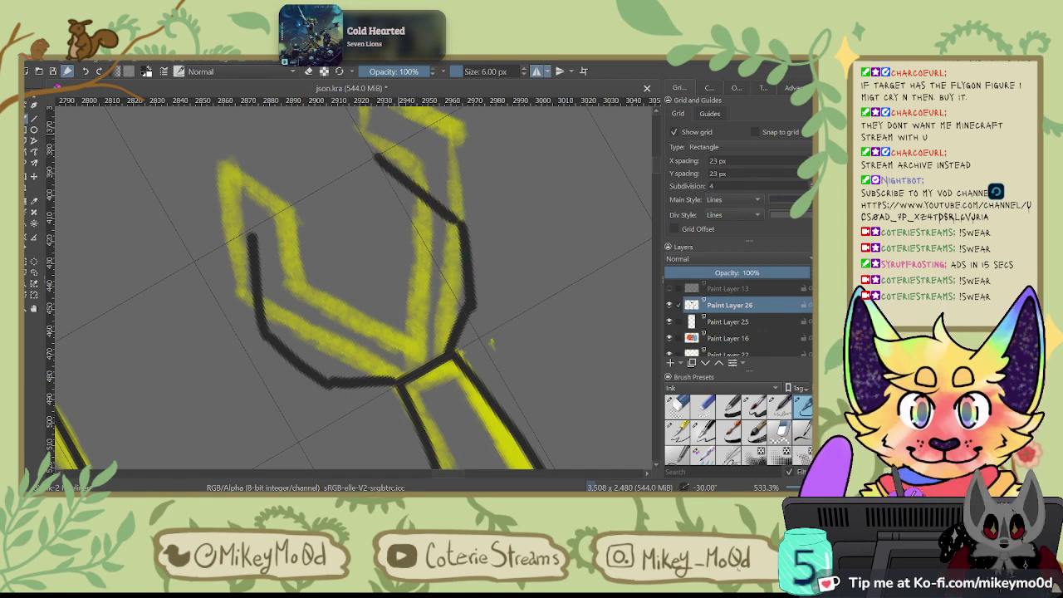
{"action": "mouse_move", "coordinate": [249, 239]}
{"action": "left_mouse_down"}
{"action": "mouse_move", "coordinate": [258, 202]}
{"action": "mouse_move", "coordinate": [292, 247]}
{"action": "mouse_move", "coordinate": [278, 322]}
{"action": "mouse_move", "coordinate": [333, 352]}
{"action": "mouse_move", "coordinate": [423, 359]}
{"action": "left_mouse_up"}
{"action": "key", "text": "ctrl+z"}
{"action": "left_click_drag", "start_coordinate": [377, 156], "coordinate": [379, 208]}
{"action": "mouse_move", "coordinate": [379, 207]}
{"action": "left_mouse_down"}
{"action": "mouse_move", "coordinate": [434, 237]}
{"action": "mouse_move", "coordinate": [443, 355]}
{"action": "left_mouse_up"}
{"action": "left_click_drag", "start_coordinate": [332, 350], "coordinate": [404, 376]}
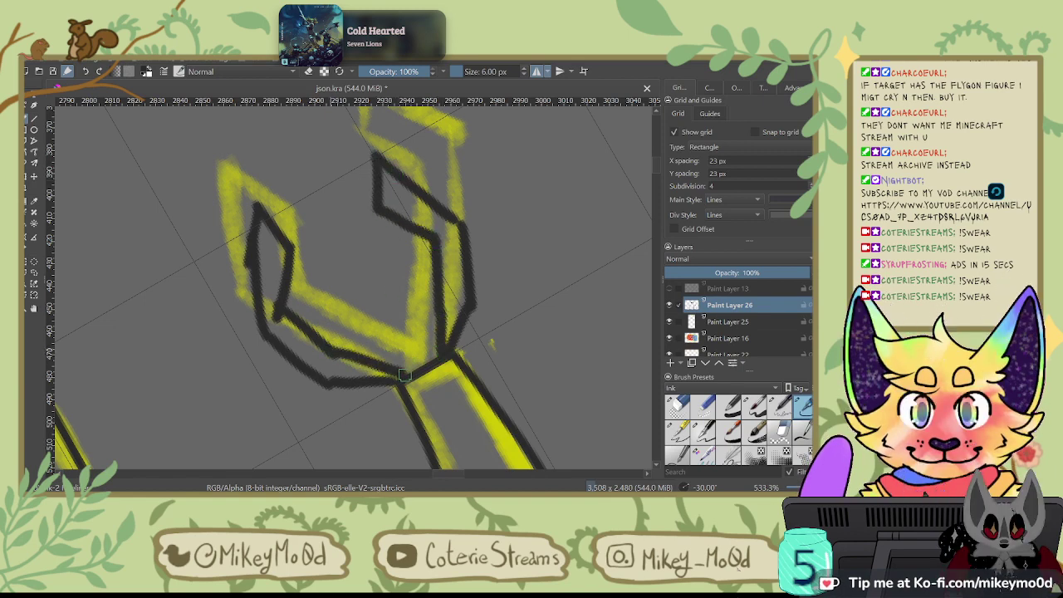
{"action": "key", "text": "6"}
{"action": "key", "text": "6"}
{"action": "key", "text": "6"}
{"action": "key", "text": "6"}
{"action": "key", "text": "6"}
{"action": "key", "text": "6"}
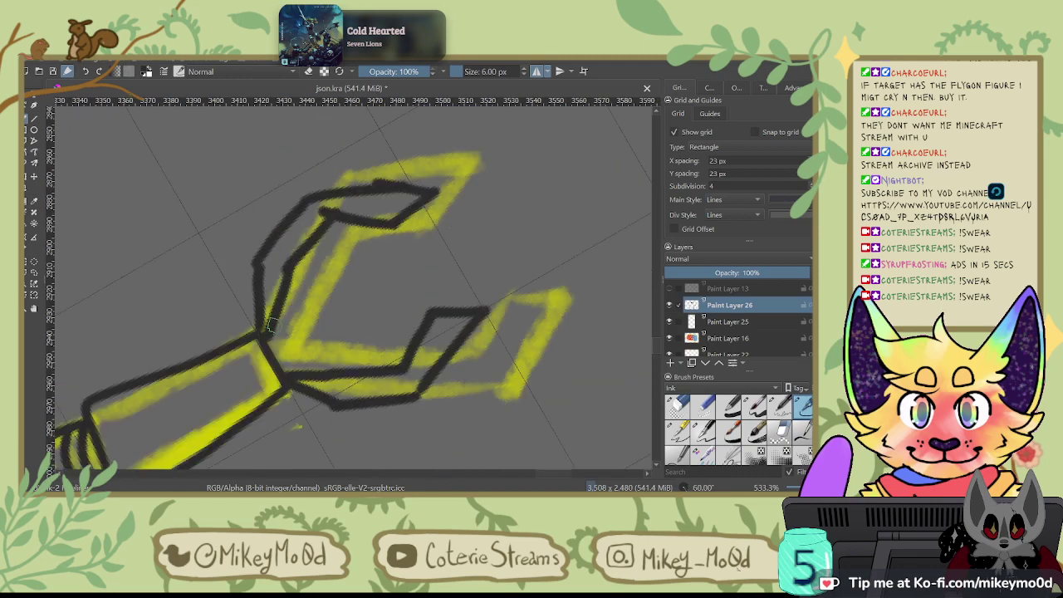
{"action": "key", "text": "ctrl+z"}
{"action": "key", "text": "ctrl+z"}
{"action": "key", "text": "ctrl+z"}
{"action": "key", "text": "ctrl+z"}
{"action": "key", "text": "ctrl+z"}
{"action": "key", "text": "ctrl+z"}
{"action": "key", "text": "ctrl+z"}
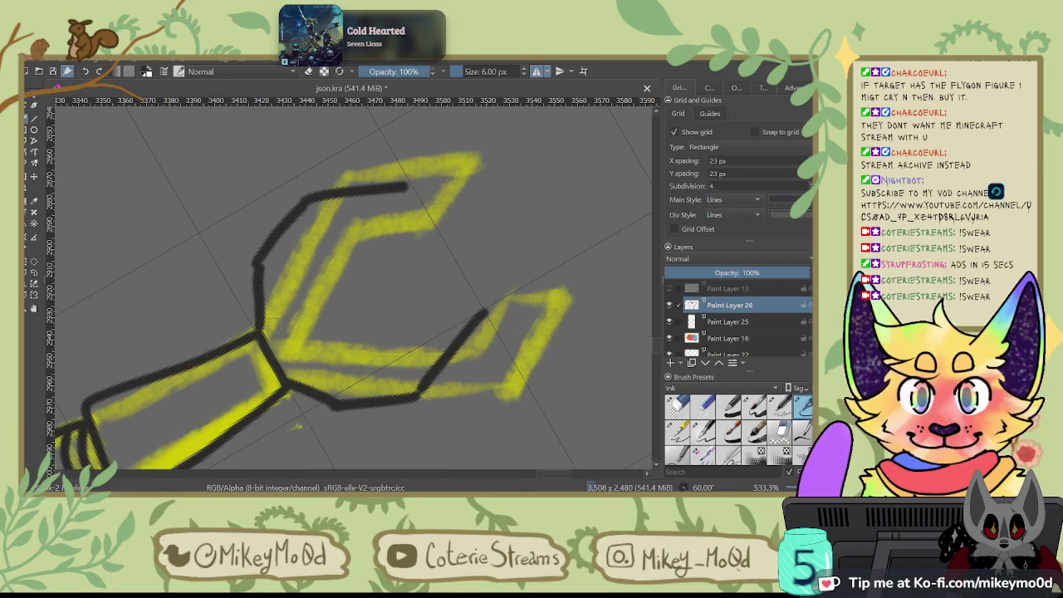
{"action": "key", "text": "ctrl+z"}
{"action": "key", "text": "ctrl+z"}
{"action": "key", "text": "ctrl+z"}
{"action": "key", "text": "ctrl+z"}
{"action": "key", "text": "ctrl+z"}
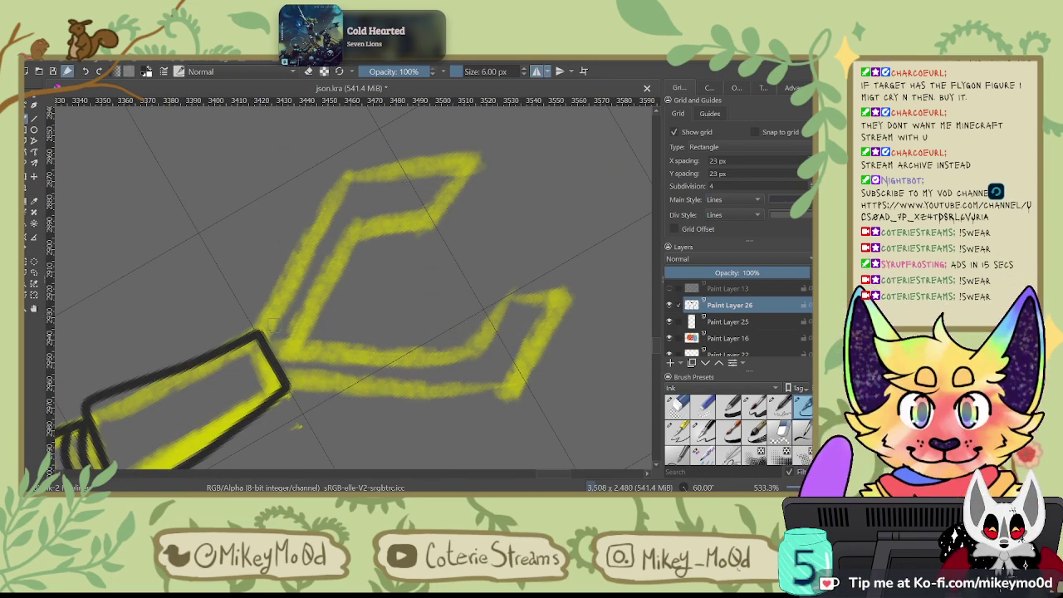
Step: Ink the angular outer edge of one claw finger and the base segment of the other finger's outer edge from the forearm's end
{"action": "mouse_move", "coordinate": [267, 353]}
{"action": "left_mouse_down"}
{"action": "mouse_move", "coordinate": [278, 278]}
{"action": "mouse_move", "coordinate": [308, 243]}
{"action": "left_mouse_up"}
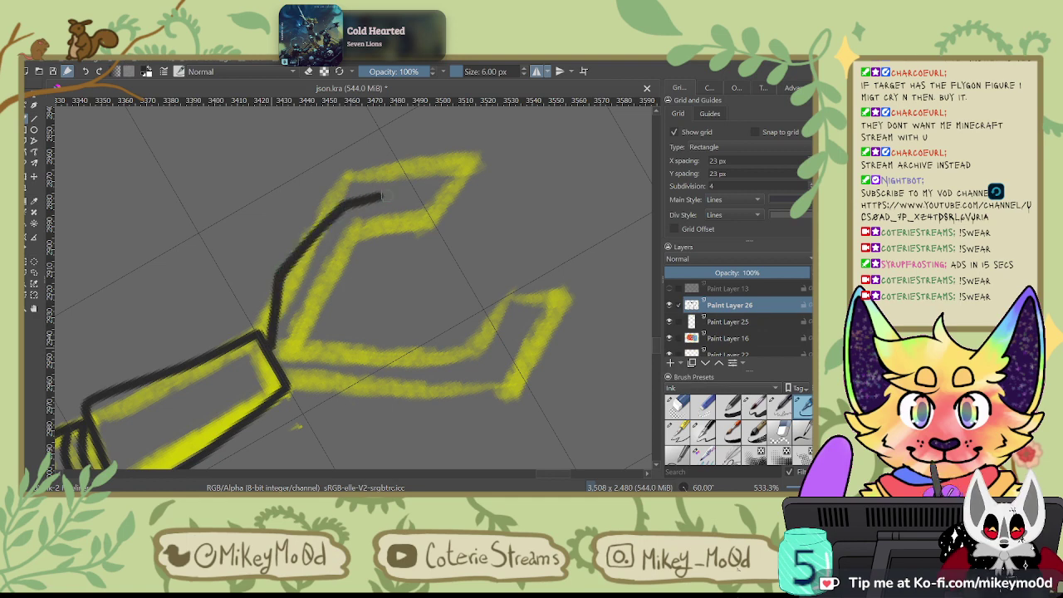
{"action": "left_click_drag", "start_coordinate": [382, 196], "coordinate": [461, 185]}
{"action": "mouse_move", "coordinate": [279, 368]}
{"action": "left_mouse_down"}
{"action": "mouse_move", "coordinate": [336, 381]}
{"action": "mouse_move", "coordinate": [474, 353]}
{"action": "left_mouse_up"}
{"action": "key", "text": "ctrl+z"}
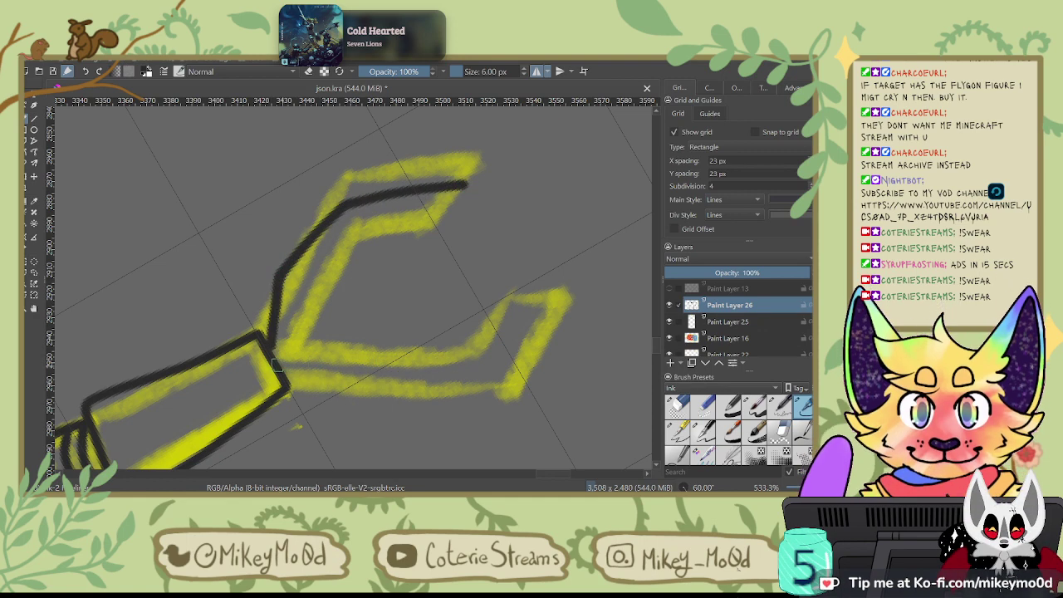
{"action": "mouse_move", "coordinate": [276, 366]}
{"action": "left_mouse_down"}
{"action": "mouse_move", "coordinate": [363, 390]}
{"action": "mouse_move", "coordinate": [472, 334]}
{"action": "mouse_move", "coordinate": [519, 255]}
{"action": "left_mouse_up"}
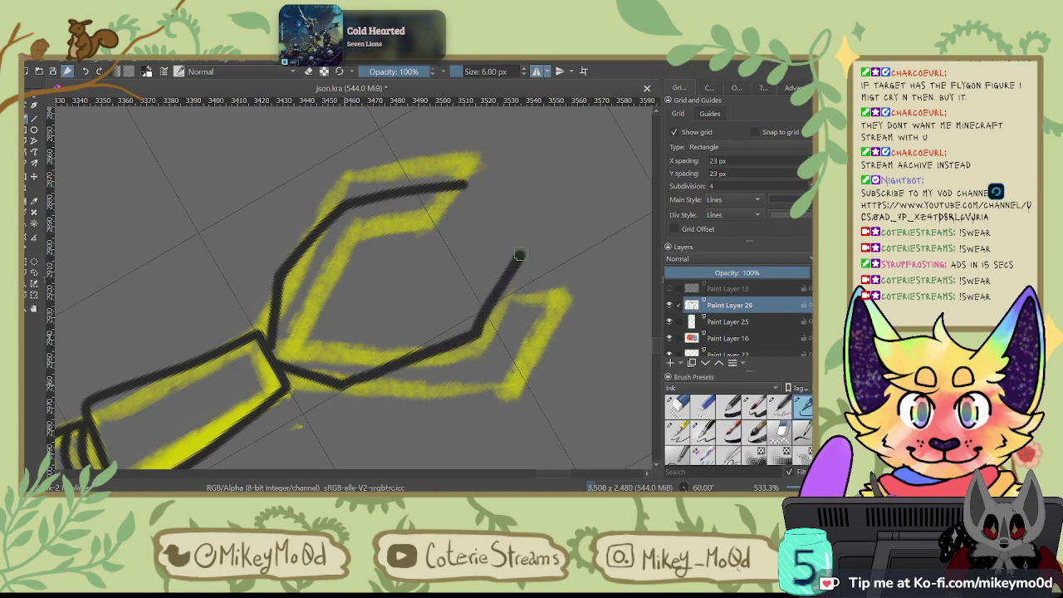
{"action": "key", "text": "ctrl+z"}
Step: Continue the second claw finger's outer edge from its base segment through the bend to its inward-pointing tip
{"action": "key", "text": "4"}
{"action": "key", "text": "4"}
{"action": "key", "text": "4"}
{"action": "key", "text": "4"}
{"action": "key", "text": "4"}
{"action": "key", "text": "4"}
{"action": "key", "text": "4"}
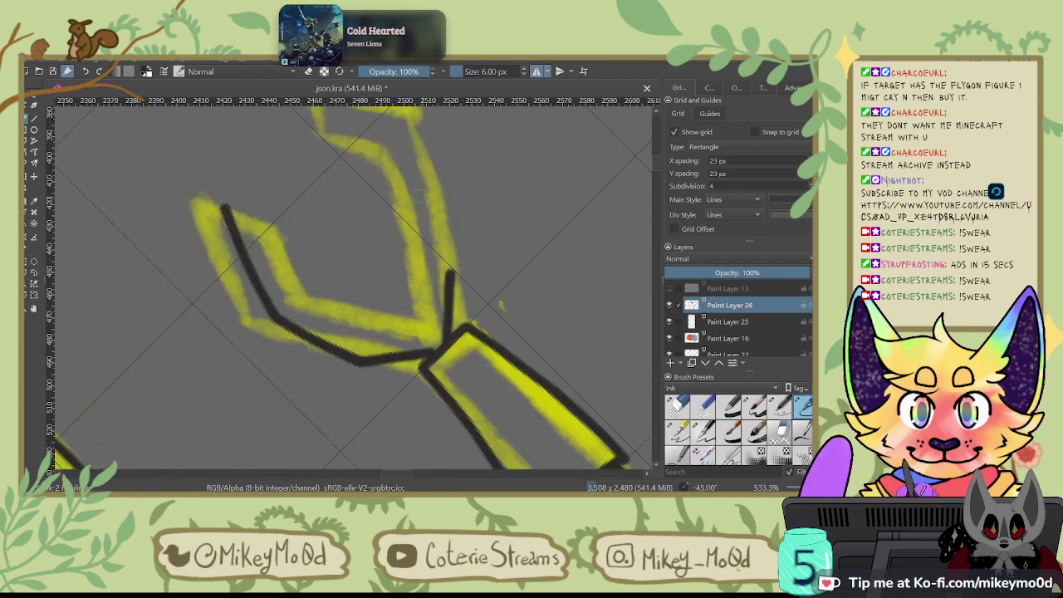
{"action": "left_click_drag", "start_coordinate": [390, 181], "coordinate": [447, 254]}
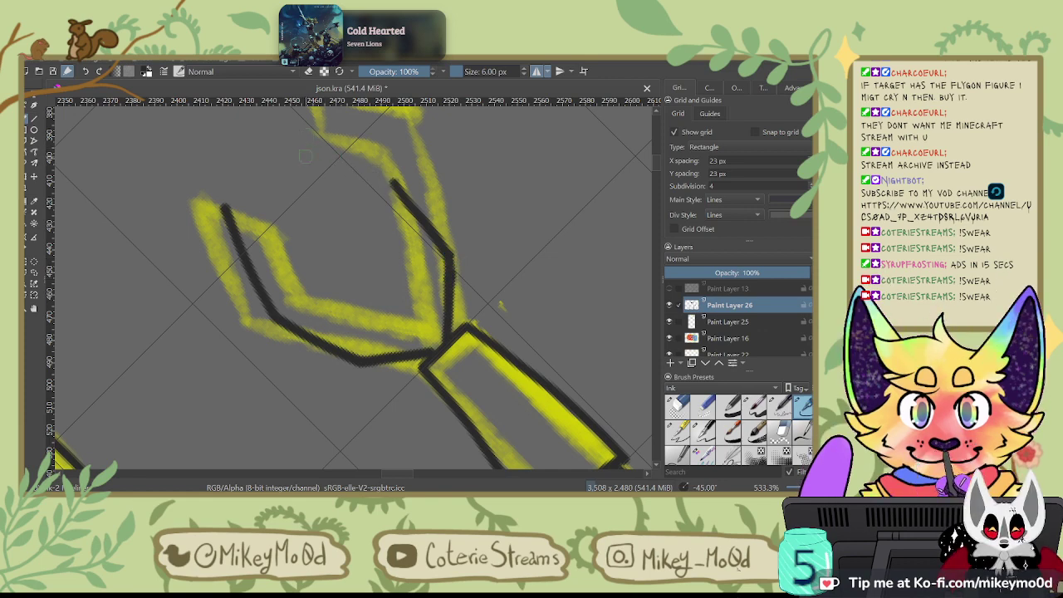
{"action": "left_click_drag", "start_coordinate": [295, 156], "coordinate": [388, 179]}
Step: Ink the inner edges of both claw fingers from their tips back to the forearm's end, closing the outlines
{"action": "left_click_drag", "start_coordinate": [260, 230], "coordinate": [277, 237]}
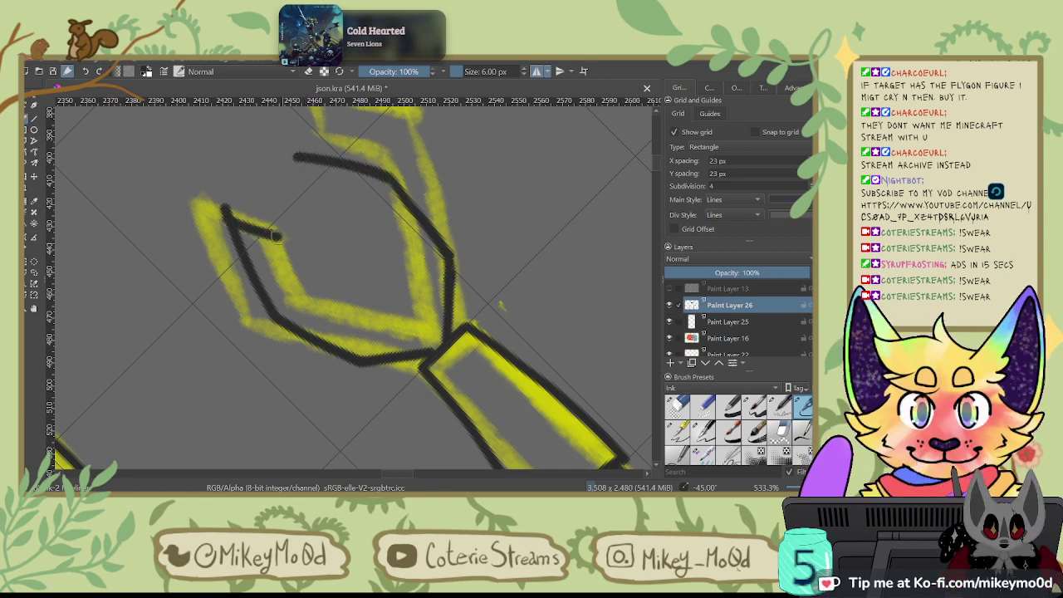
{"action": "left_click_drag", "start_coordinate": [347, 330], "coordinate": [448, 341]}
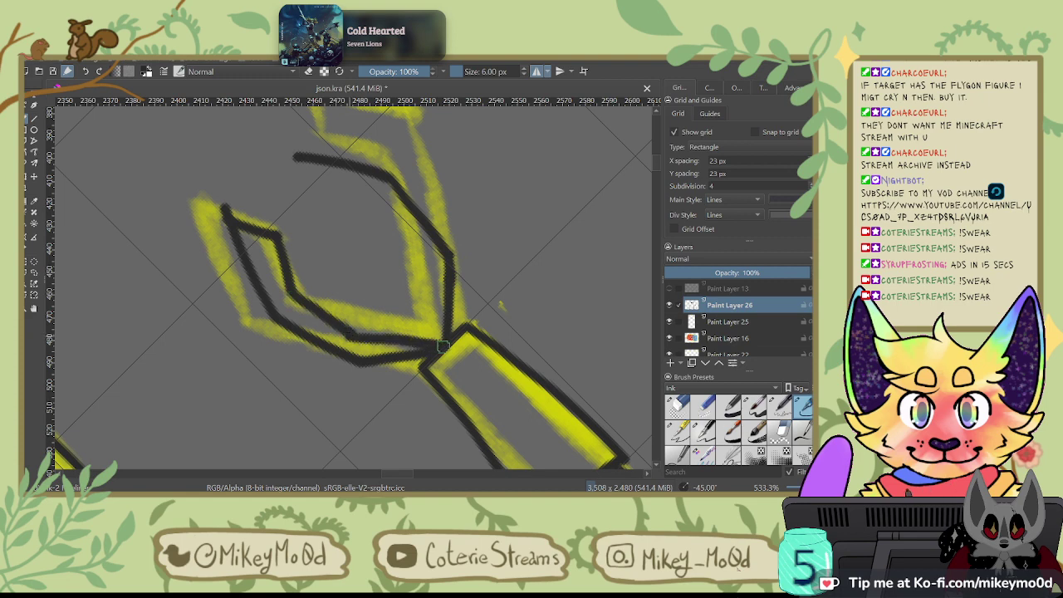
{"action": "mouse_move", "coordinate": [296, 166]}
{"action": "left_mouse_down"}
{"action": "mouse_move", "coordinate": [311, 205]}
{"action": "mouse_move", "coordinate": [383, 206]}
{"action": "mouse_move", "coordinate": [367, 204]}
{"action": "mouse_move", "coordinate": [418, 251]}
{"action": "mouse_move", "coordinate": [432, 333]}
{"action": "left_mouse_up"}
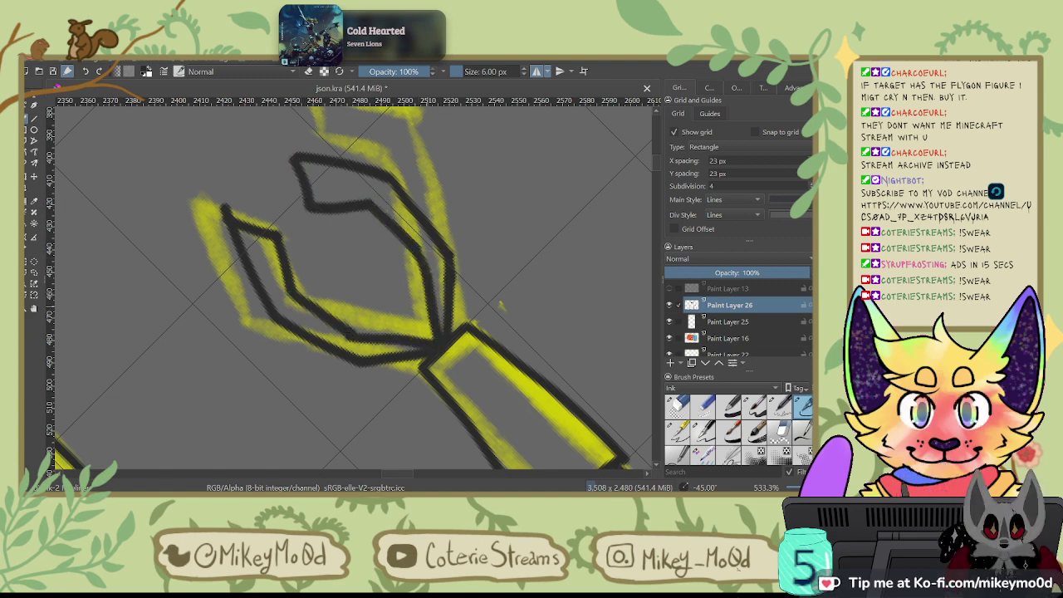
Step: Erase the overshooting line at the first claw finger's tip and redraw both fingertips as clean corners with the 6 px ink brush
{"action": "left_click", "coordinate": [781, 429]}
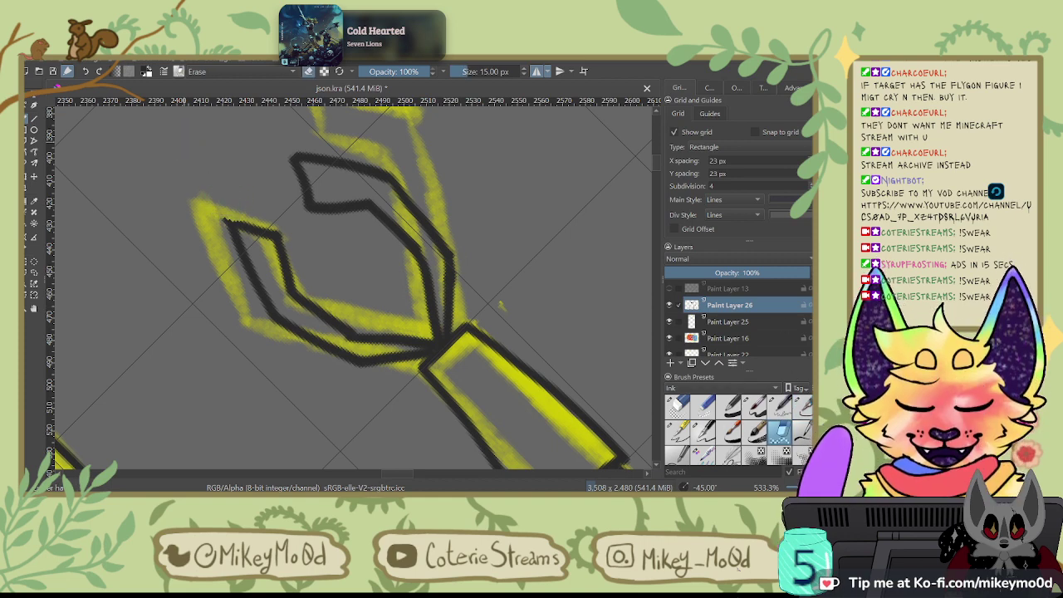
{"action": "key", "text": "slash"}
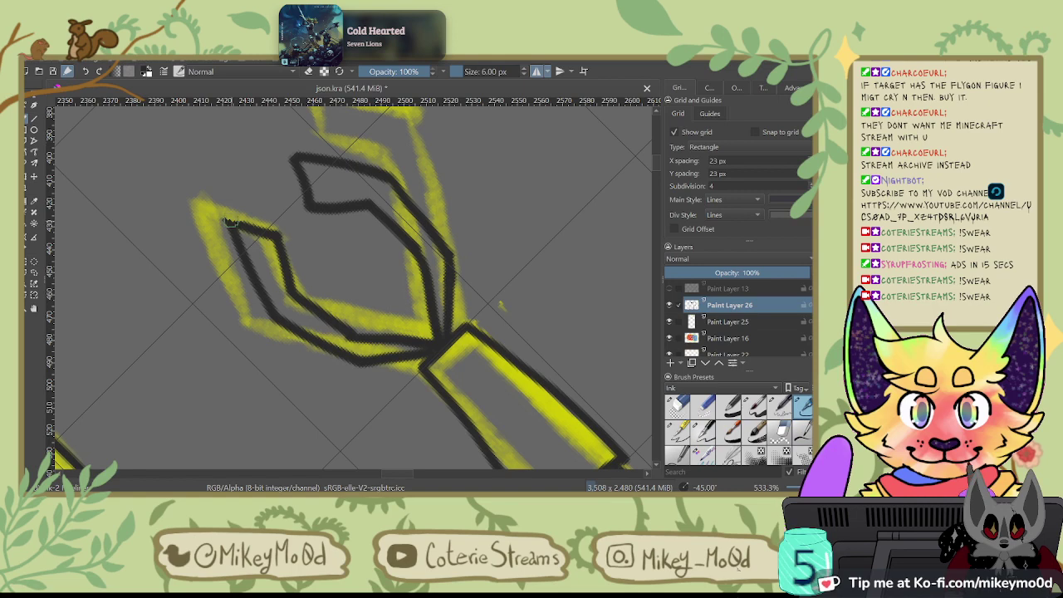
{"action": "mouse_move", "coordinate": [231, 223]}
{"action": "left_mouse_down"}
{"action": "mouse_move", "coordinate": [224, 218]}
{"action": "mouse_move", "coordinate": [278, 229]}
{"action": "left_mouse_up"}
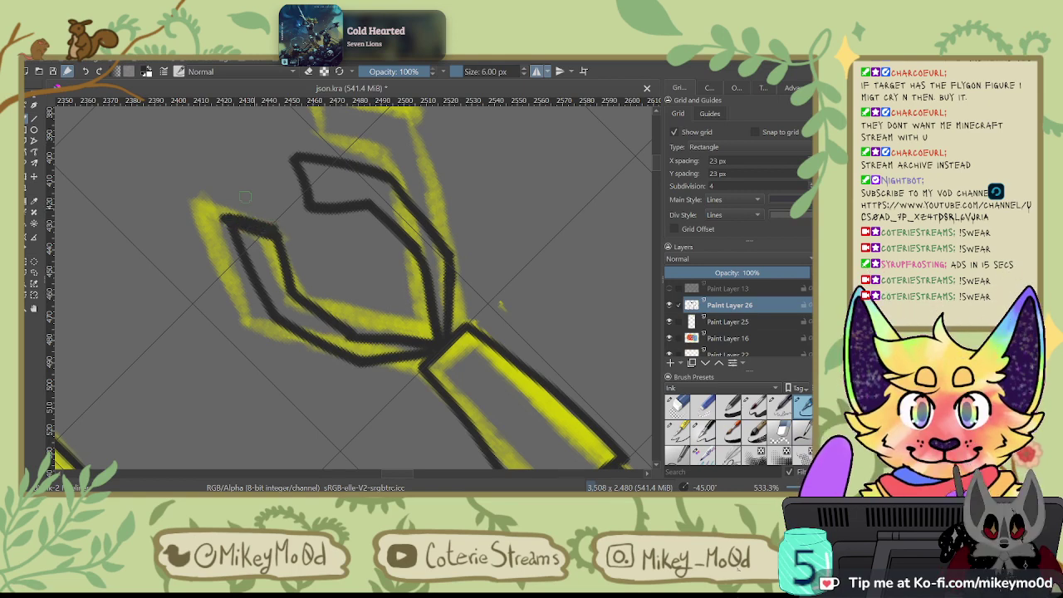
{"action": "key", "text": "ctrl+z"}
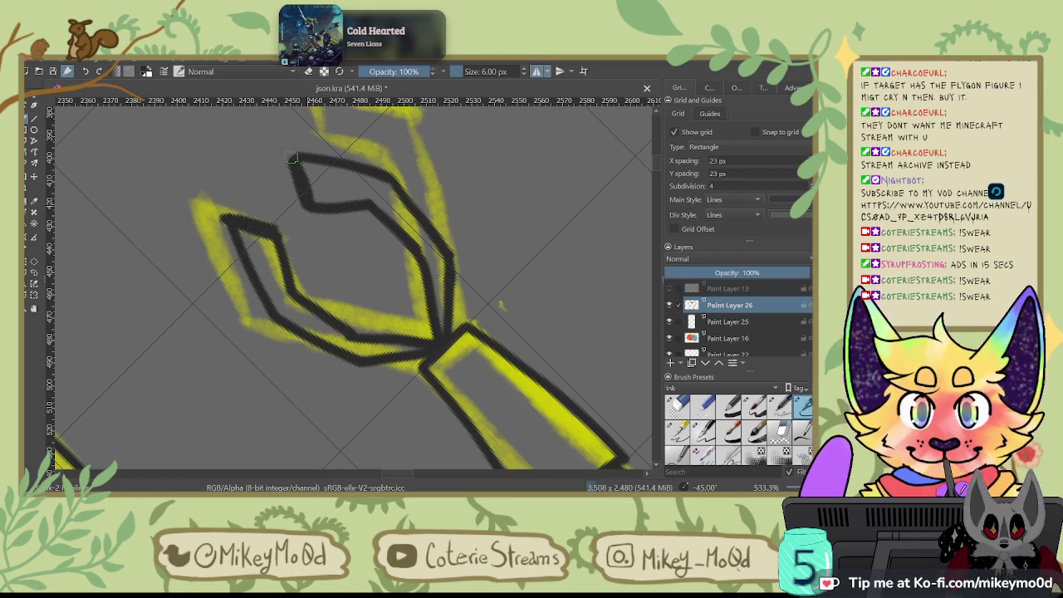
{"action": "mouse_move", "coordinate": [293, 157]}
{"action": "left_mouse_down"}
{"action": "mouse_move", "coordinate": [288, 150]}
{"action": "mouse_move", "coordinate": [344, 163]}
{"action": "left_mouse_up"}
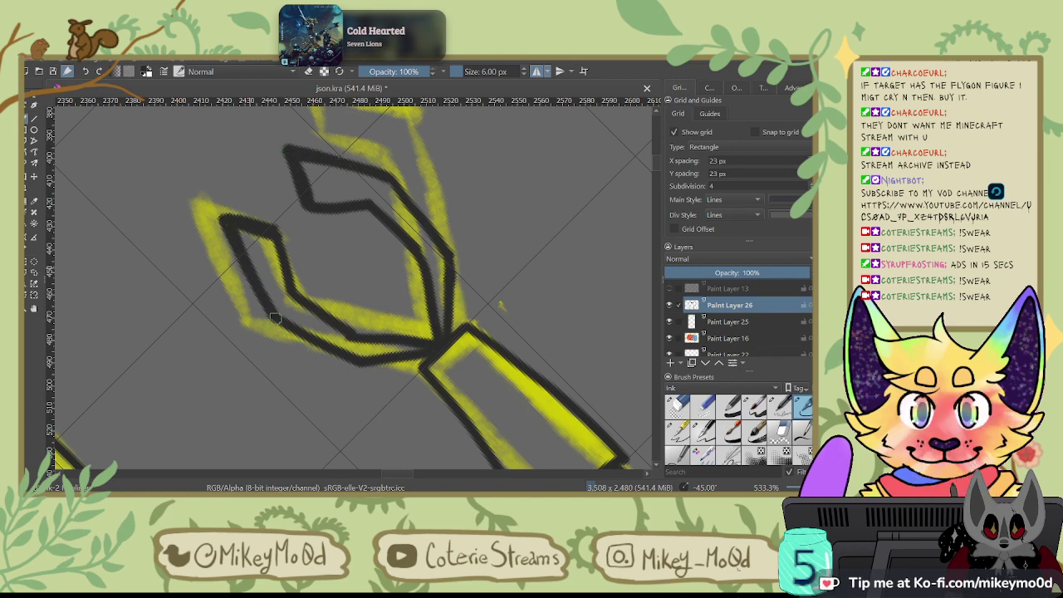
Step: Check the inked claws, head and arms of the whole robot, down to the uninked leg blocks
{"action": "scroll", "coordinate": [263, 297], "scroll_direction": "down", "scroll_amount": 5}
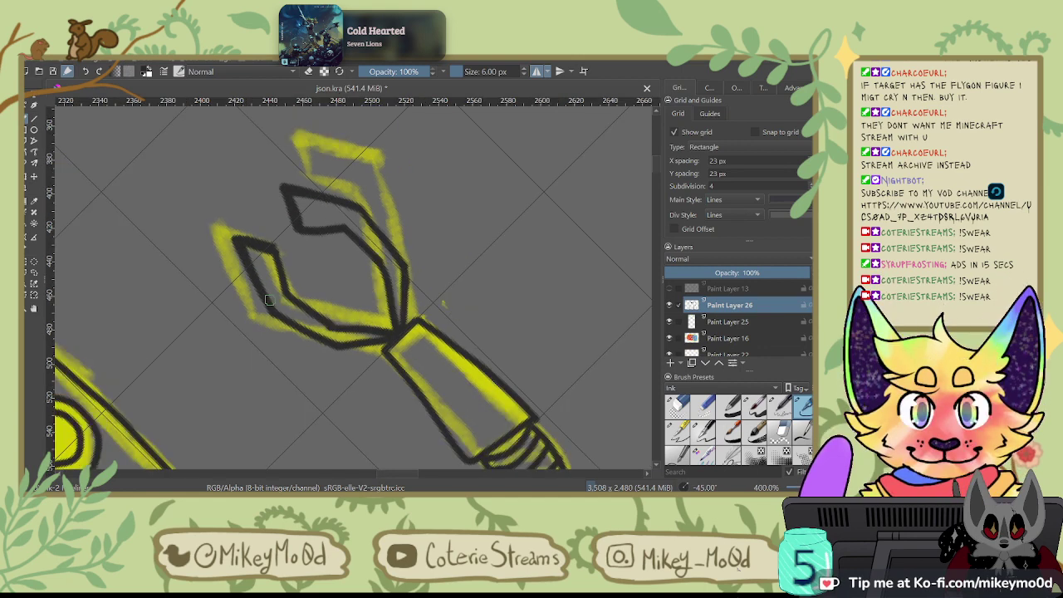
{"action": "key", "text": "6"}
{"action": "key", "text": "6"}
{"action": "key", "text": "6"}
{"action": "key", "text": "6"}
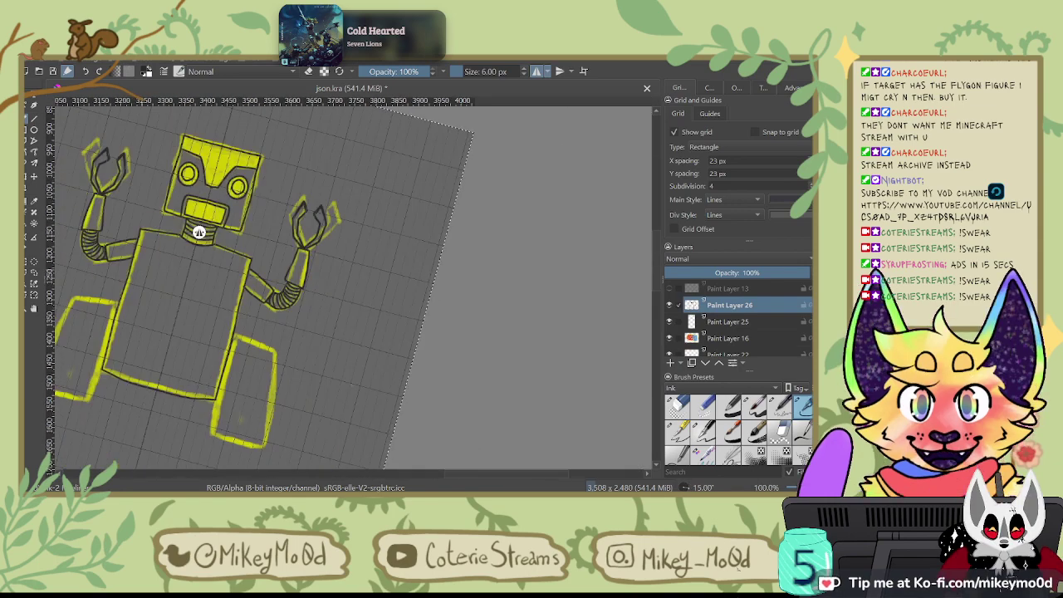
{"action": "scroll", "coordinate": [147, 260], "scroll_direction": "up", "scroll_amount": 2}
{"action": "key", "text": "6"}
{"action": "key", "text": "5"}
{"action": "key", "text": "4"}
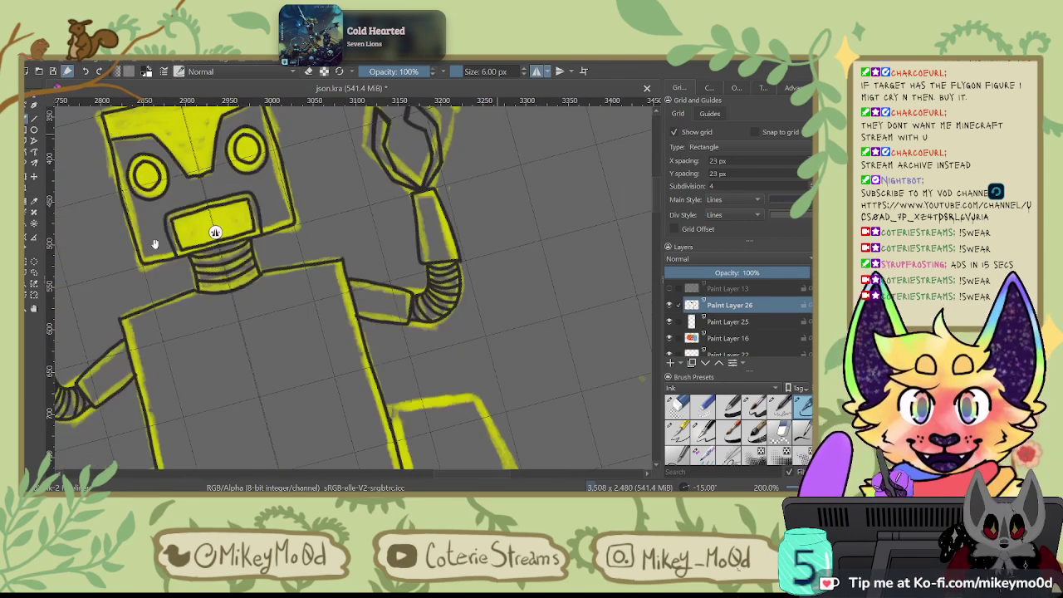
{"action": "left_click_drag", "start_coordinate": [154, 241], "coordinate": [165, 285]}
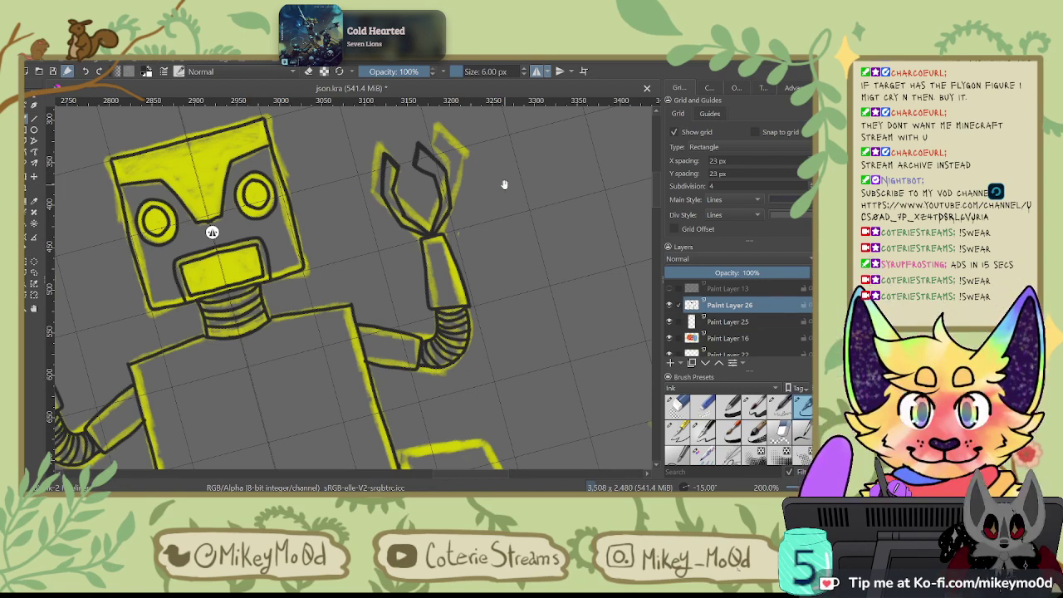
{"action": "scroll", "coordinate": [212, 232], "scroll_direction": "down", "scroll_amount": 10}
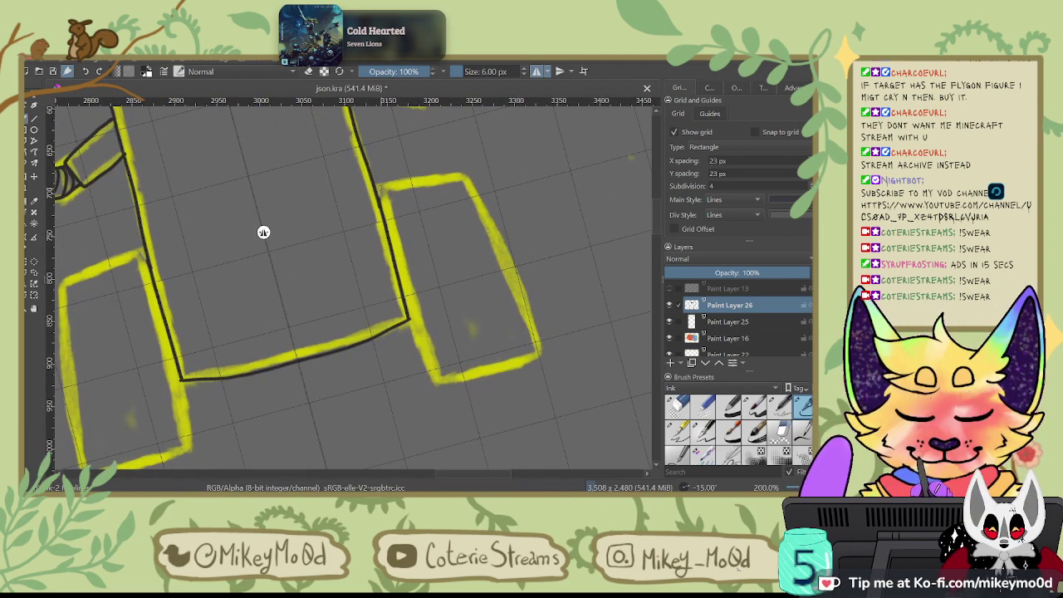
{"action": "left_click_drag", "start_coordinate": [380, 187], "coordinate": [394, 227]}
{"action": "left_click_drag", "start_coordinate": [410, 287], "coordinate": [430, 355]}
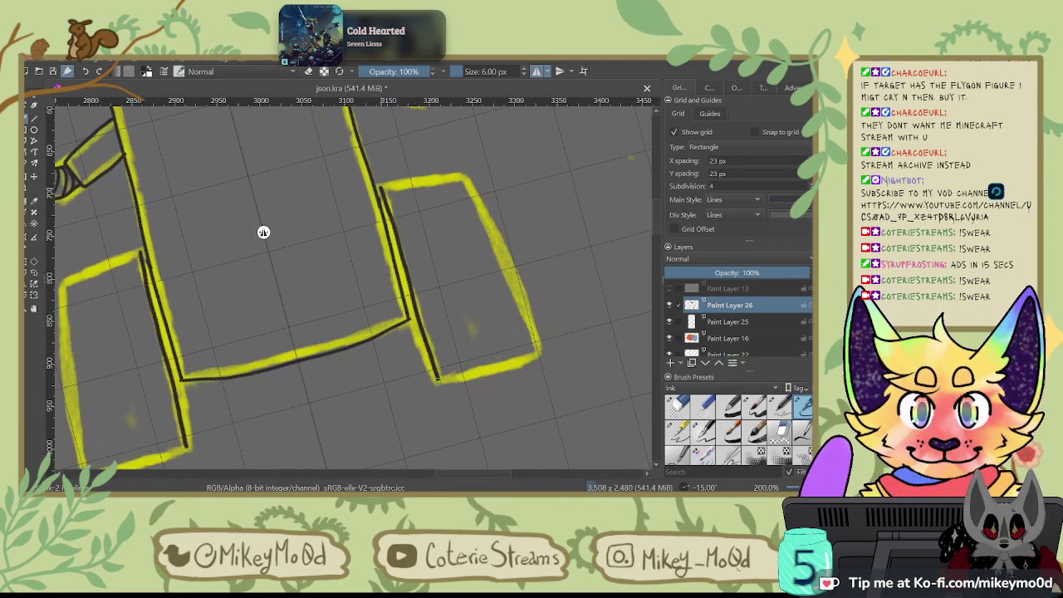
{"action": "left_click_drag", "start_coordinate": [488, 373], "coordinate": [538, 357]}
{"action": "mouse_move", "coordinate": [381, 186]}
{"action": "left_mouse_down"}
{"action": "mouse_move", "coordinate": [470, 170]}
{"action": "mouse_move", "coordinate": [491, 183]}
{"action": "mouse_move", "coordinate": [531, 311]}
{"action": "left_mouse_up"}
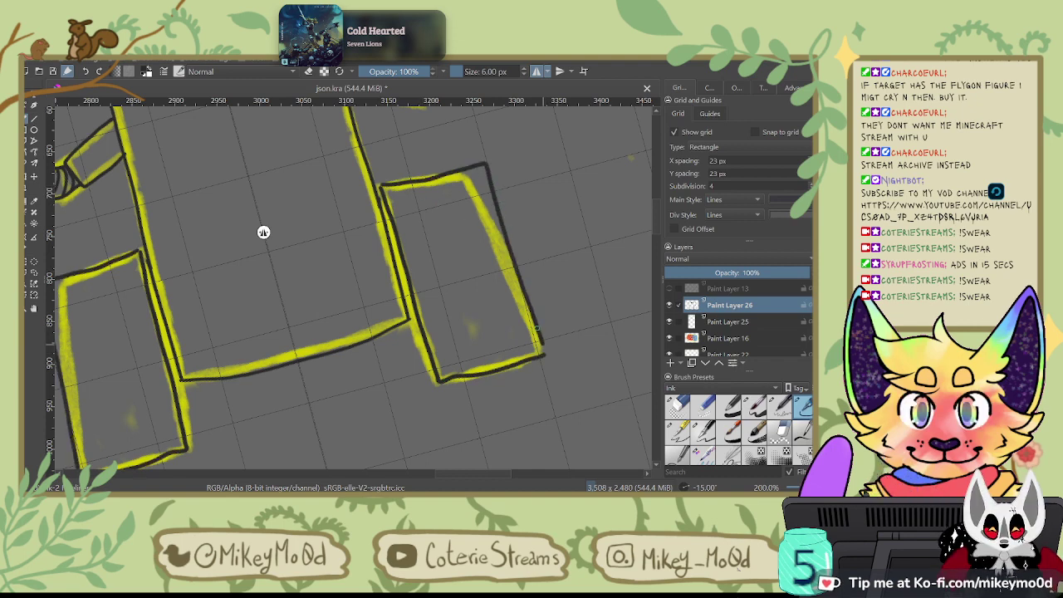
{"action": "key", "text": "ctrl+z"}
{"action": "key", "text": "ctrl+z"}
{"action": "key", "text": "ctrl+z"}
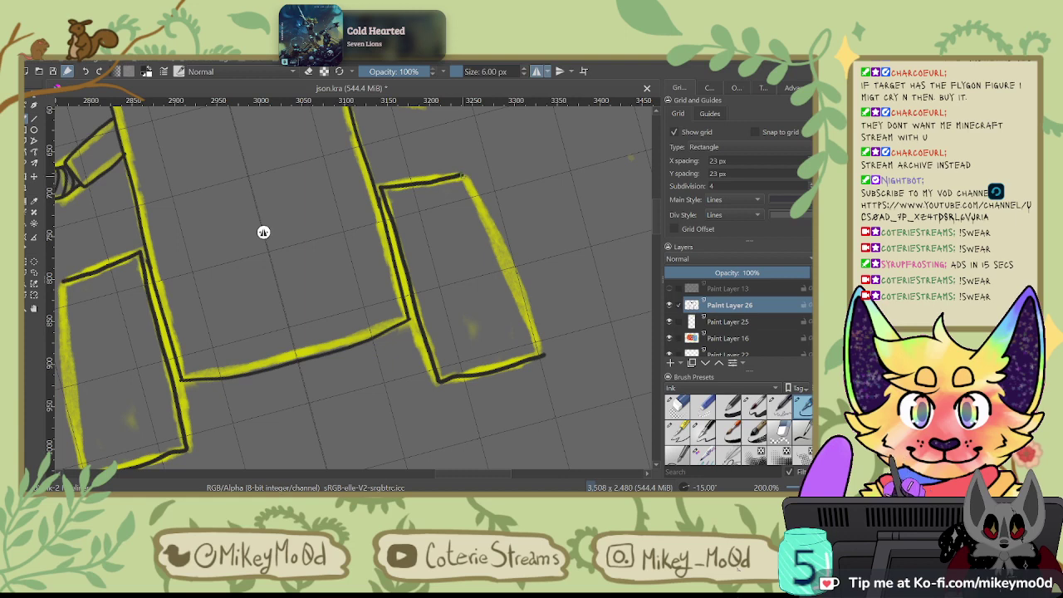
{"action": "key", "text": "ctrl+z"}
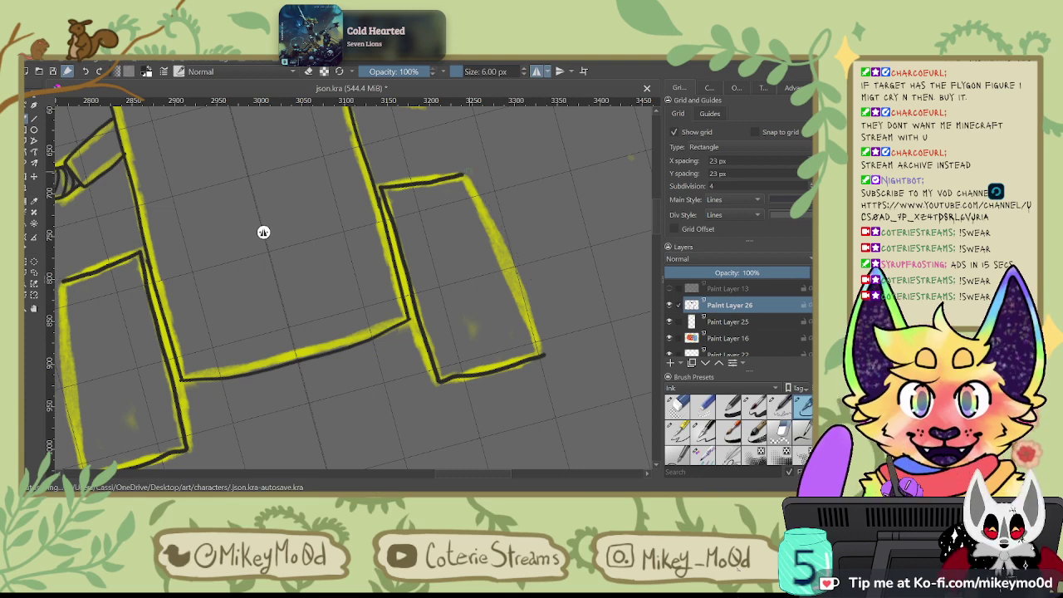
{"action": "left_click_drag", "start_coordinate": [462, 171], "coordinate": [549, 331]}
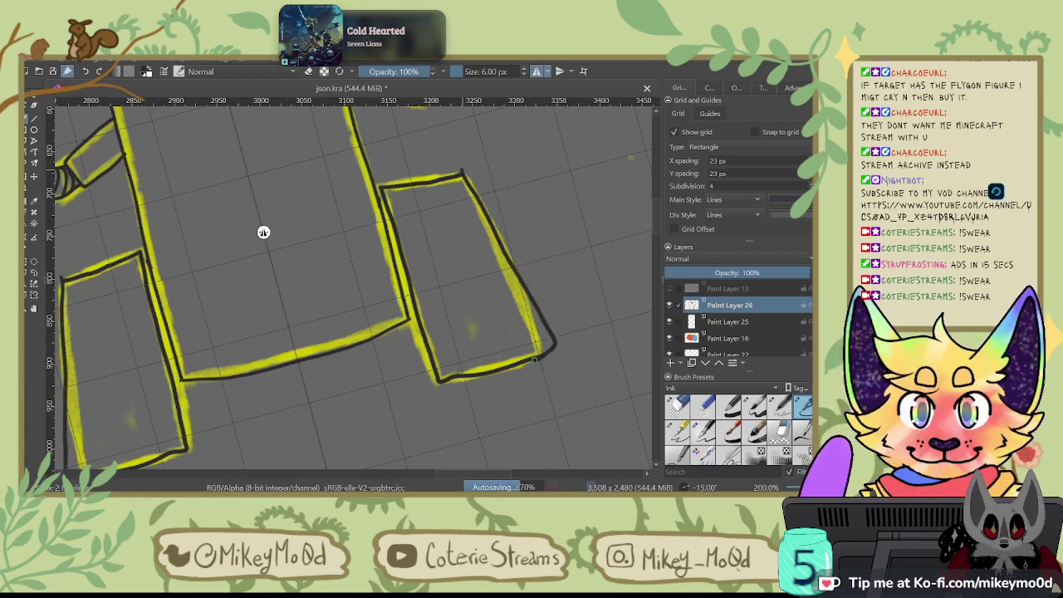
{"action": "key", "text": "ctrl+z"}
{"action": "key", "text": "ctrl+z"}
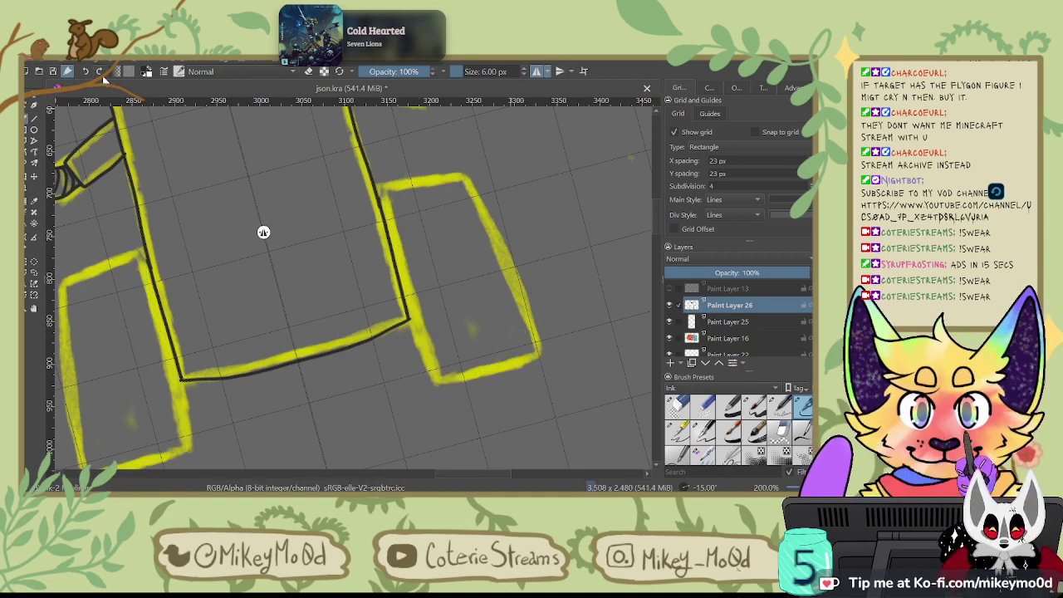
{"action": "left_click_drag", "start_coordinate": [384, 192], "coordinate": [434, 379]}
{"action": "key", "text": "ctrl+z"}
Step: Ink the slanted top edges and the straight bottom edges of both leg blocks with the 6 px brush in mirror symmetry
{"action": "key", "text": "4"}
{"action": "key", "text": "4"}
{"action": "key", "text": "4"}
{"action": "key", "text": "4"}
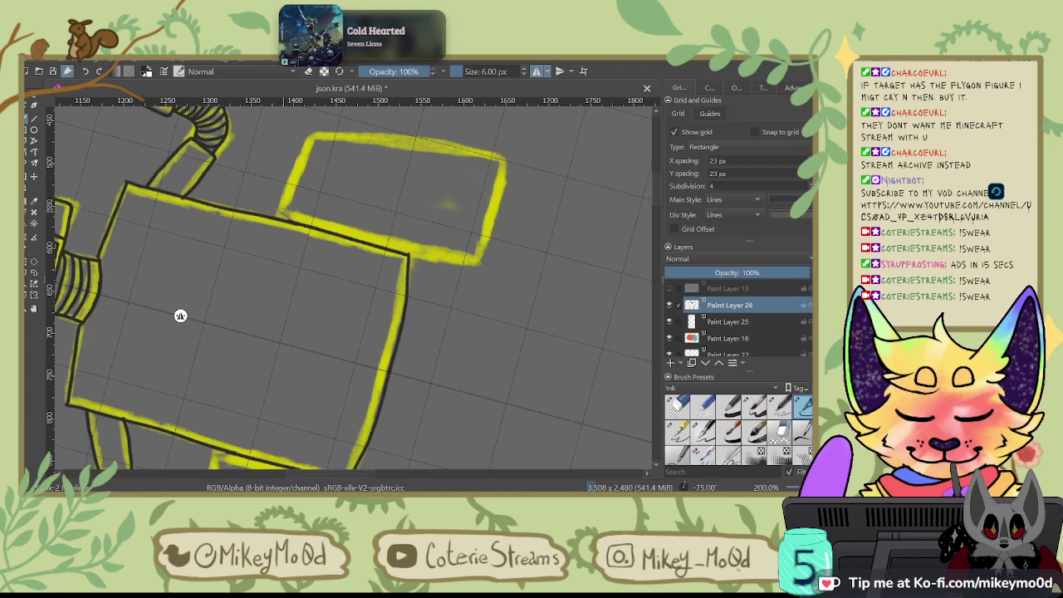
{"action": "left_click_drag", "start_coordinate": [281, 214], "coordinate": [318, 132]}
{"action": "key", "text": "5"}
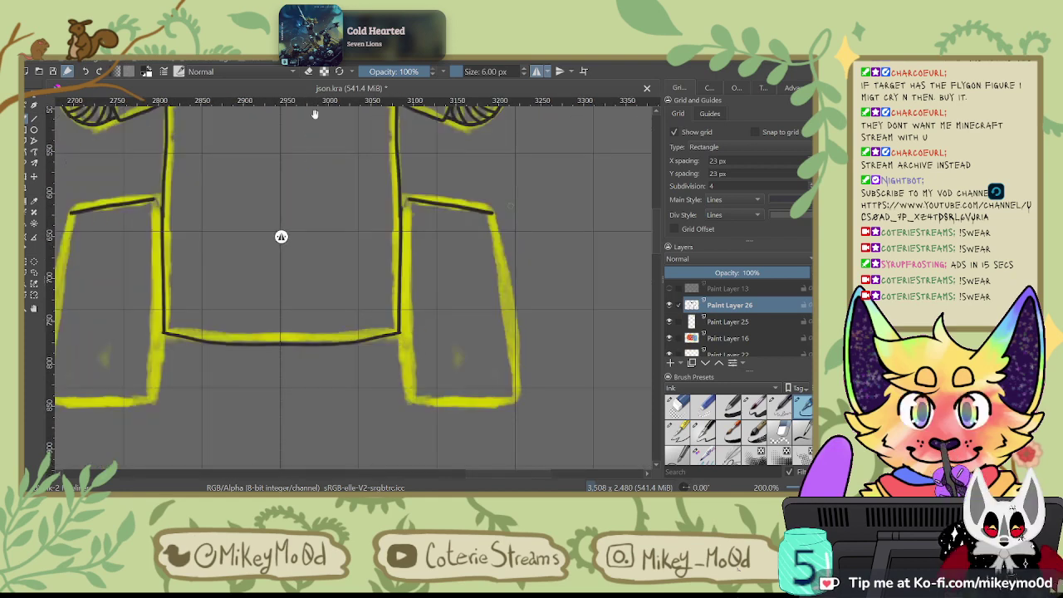
{"action": "scroll", "coordinate": [280, 236], "scroll_direction": "down", "scroll_amount": 3}
{"action": "left_click_drag", "start_coordinate": [424, 325], "coordinate": [499, 327]}
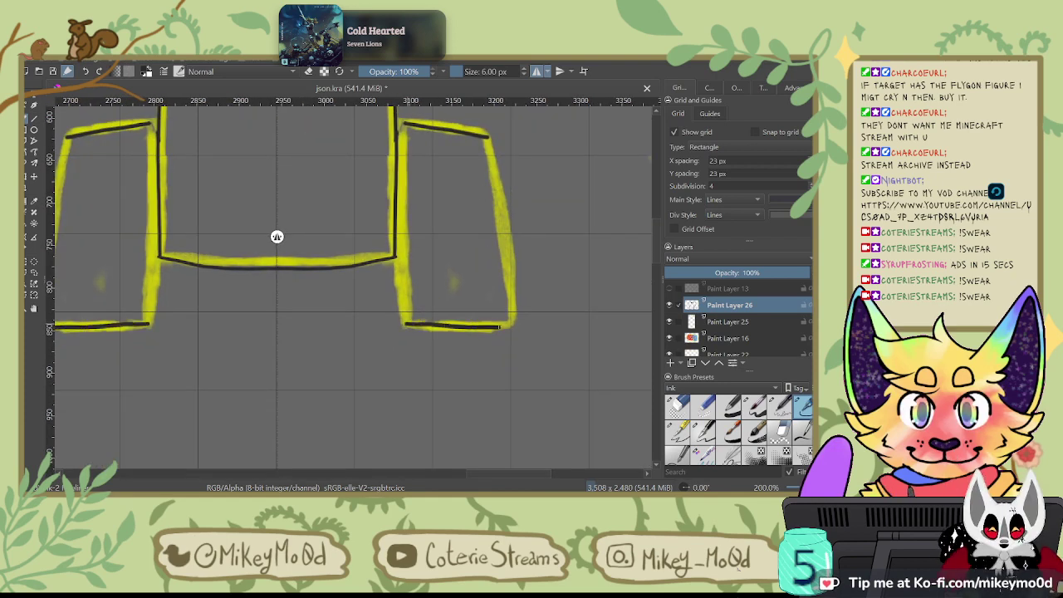
Step: Ink the inner and outer side edges of both leg blocks, replacing the first outer-edge stroke, to close their outlines
{"action": "left_click_drag", "start_coordinate": [152, 120], "coordinate": [149, 325]}
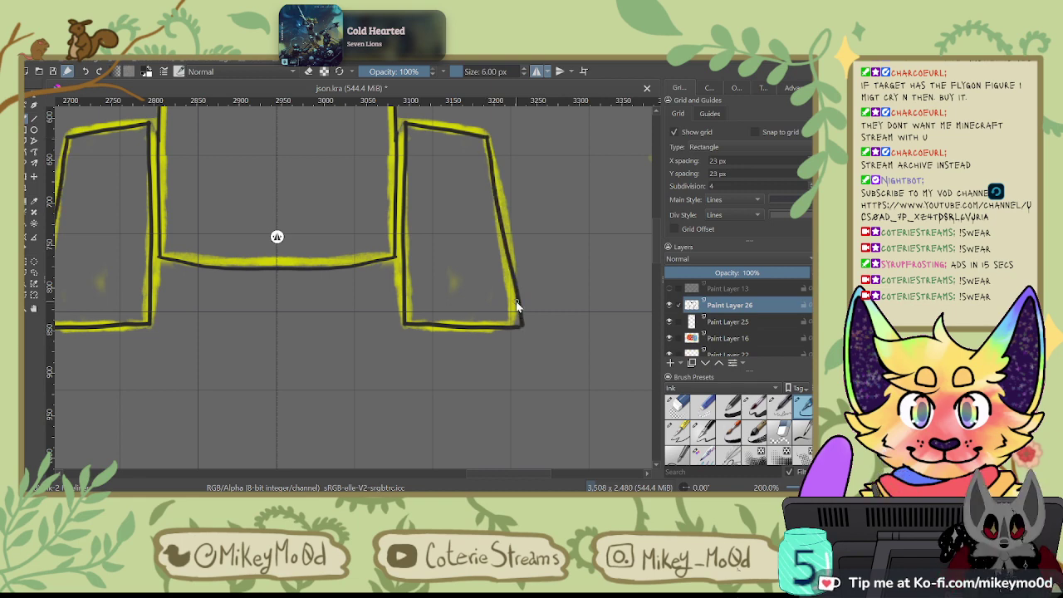
{"action": "key", "text": "ctrl+z"}
{"action": "left_click_drag", "start_coordinate": [487, 139], "coordinate": [521, 326]}
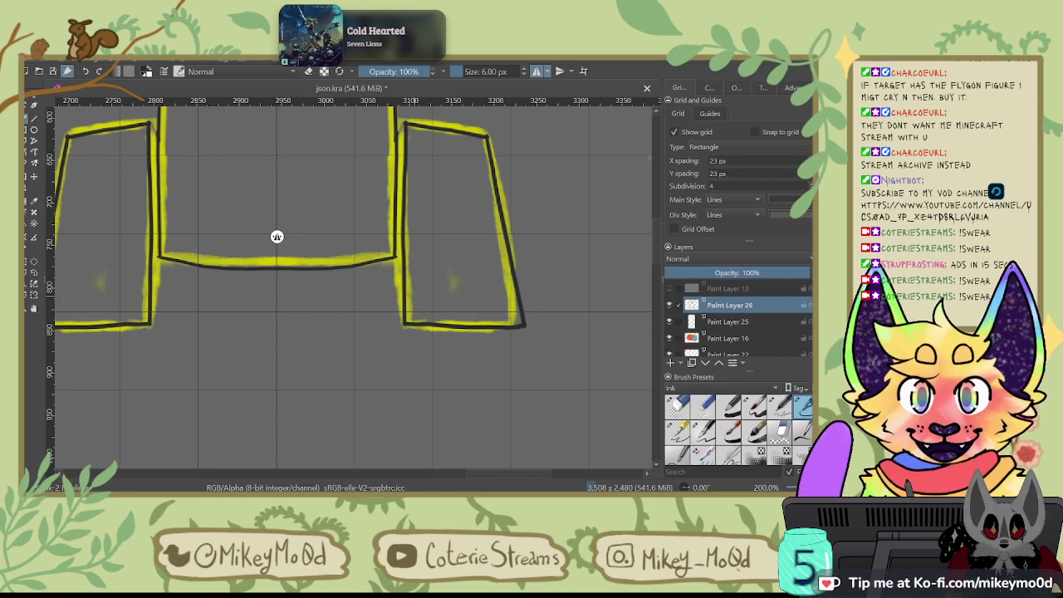
Step: Ink second parallel lines just inside each leg's outer and inner edges and just below its bottom edge
{"action": "key", "text": "6"}
{"action": "key", "text": "6"}
{"action": "key", "text": "6"}
{"action": "key", "text": "6"}
{"action": "key", "text": "6"}
{"action": "key", "text": "6"}
{"action": "key", "text": "6"}
{"action": "left_click_drag", "start_coordinate": [525, 255], "coordinate": [586, 349]}
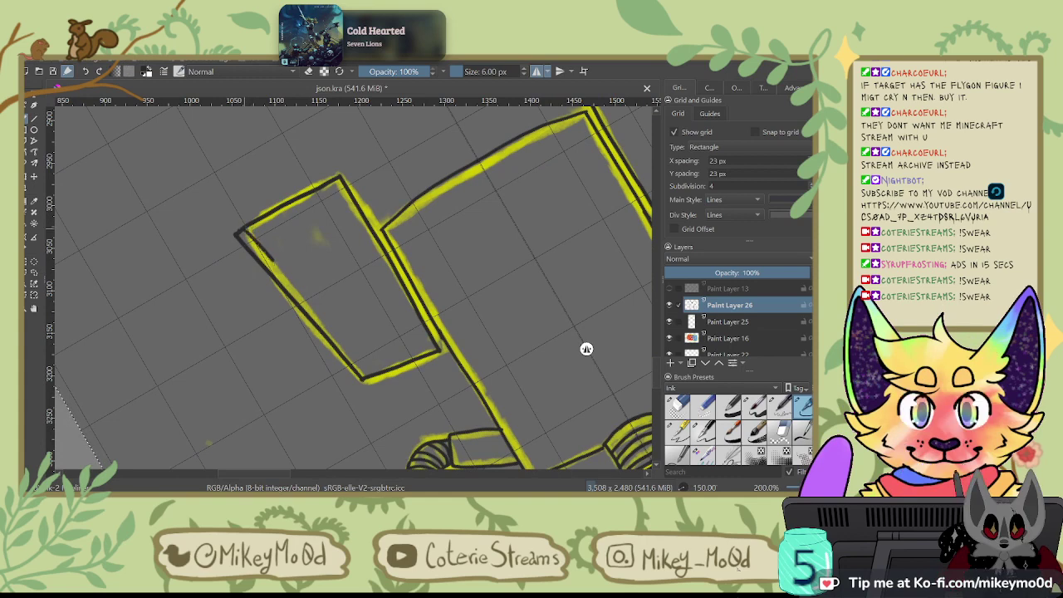
{"action": "left_click_drag", "start_coordinate": [361, 370], "coordinate": [368, 379]}
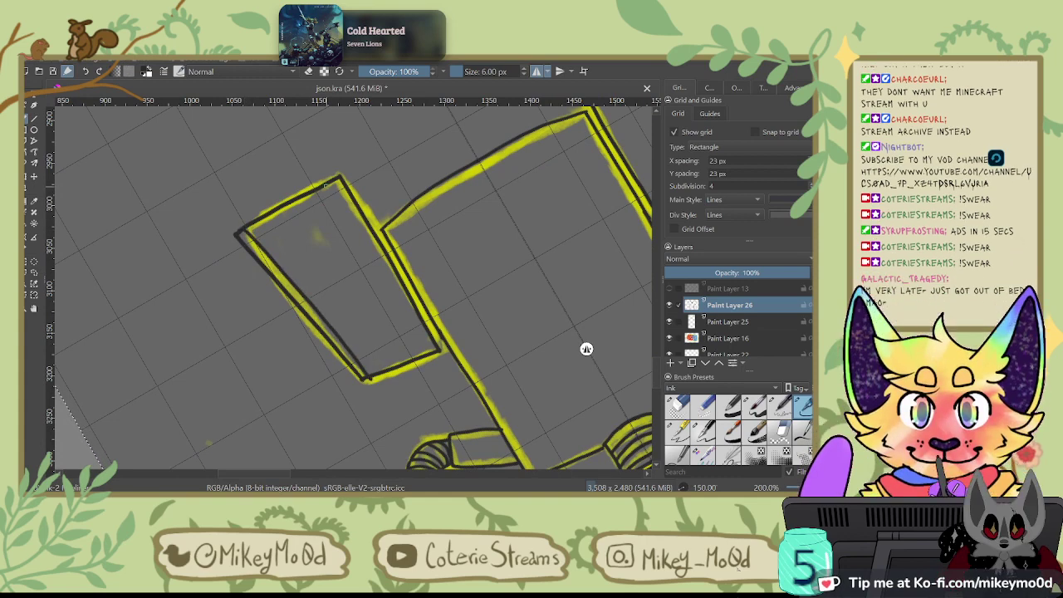
{"action": "left_click_drag", "start_coordinate": [326, 182], "coordinate": [397, 307]}
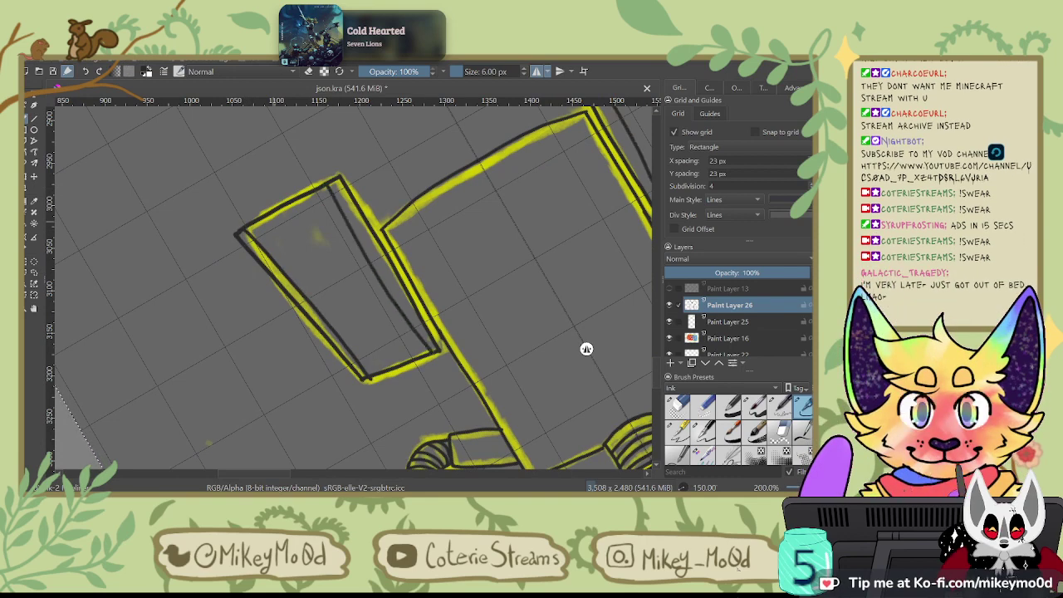
{"action": "left_click_drag", "start_coordinate": [243, 229], "coordinate": [328, 183]}
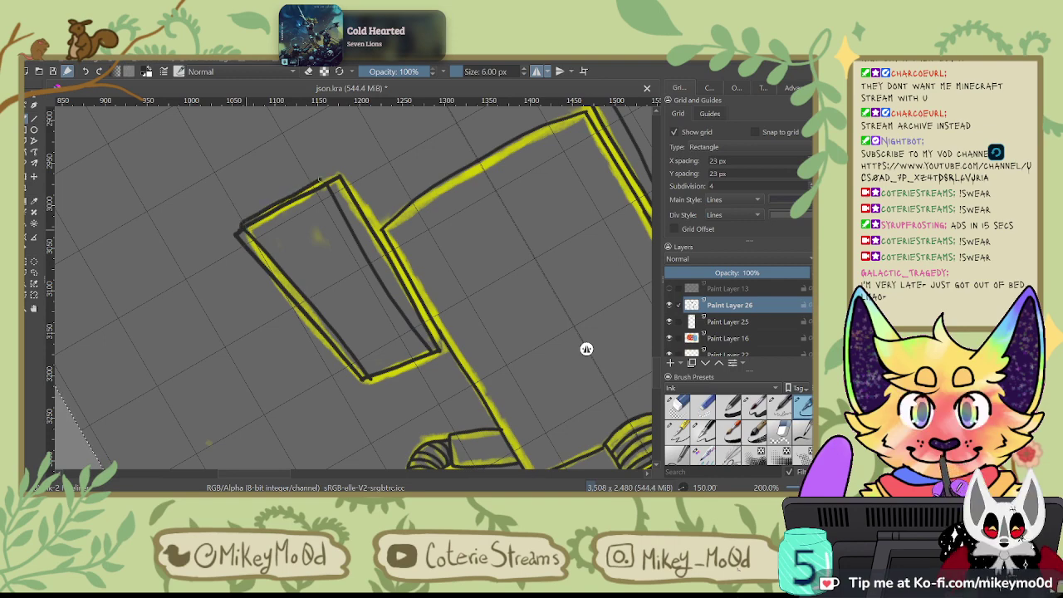
Step: Erase the original bottom edge between the leg's parallel side lines, leaving the new lower line
{"action": "key", "text": "6"}
{"action": "key", "text": "6"}
{"action": "key", "text": "6"}
{"action": "key", "text": "6"}
{"action": "key", "text": "6"}
{"action": "mouse_move", "coordinate": [506, 376]}
{"action": "left_mouse_down"}
{"action": "mouse_move", "coordinate": [461, 377]}
{"action": "mouse_move", "coordinate": [344, 434]}
{"action": "mouse_move", "coordinate": [221, 219]}
{"action": "left_mouse_up"}
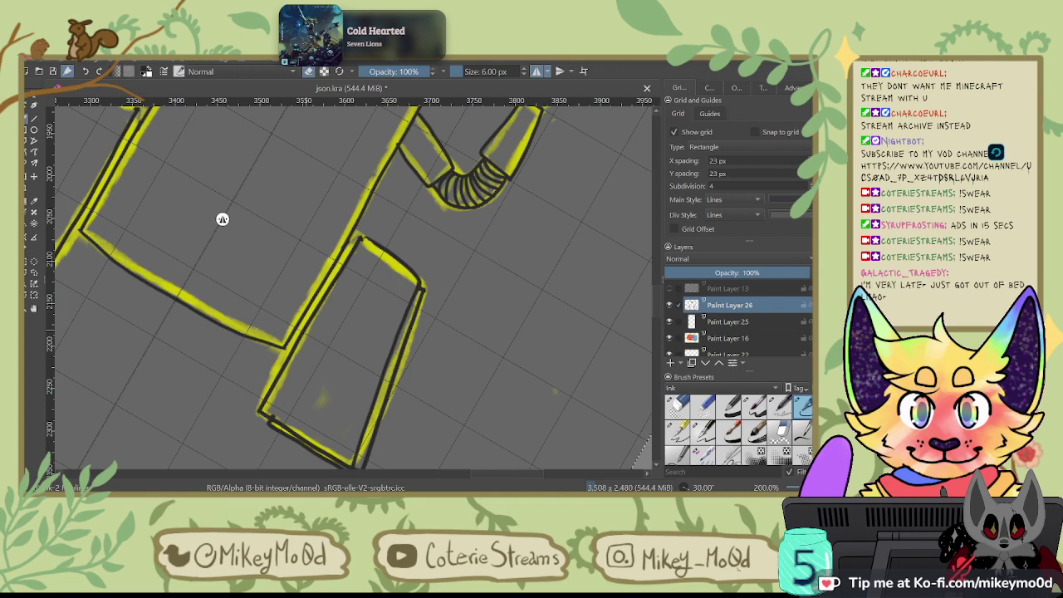
{"action": "scroll", "coordinate": [314, 316], "scroll_direction": "up", "scroll_amount": 2}
{"action": "left_click_drag", "start_coordinate": [315, 316], "coordinate": [427, 80]}
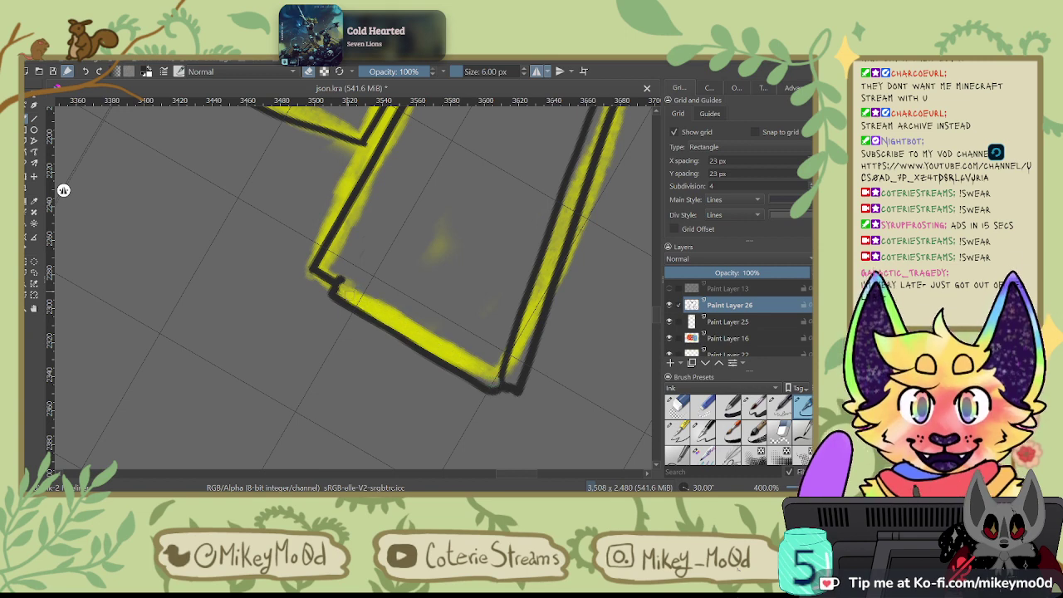
Step: Switch to another ink brush at 14.73 px and thicken the line inside each leg's inner edge and the bottom edge
{"action": "left_click", "coordinate": [677, 432]}
{"action": "mouse_move", "coordinate": [480, 197]}
{"action": "left_mouse_down"}
{"action": "mouse_move", "coordinate": [404, 337]}
{"action": "mouse_move", "coordinate": [392, 385]}
{"action": "left_mouse_up"}
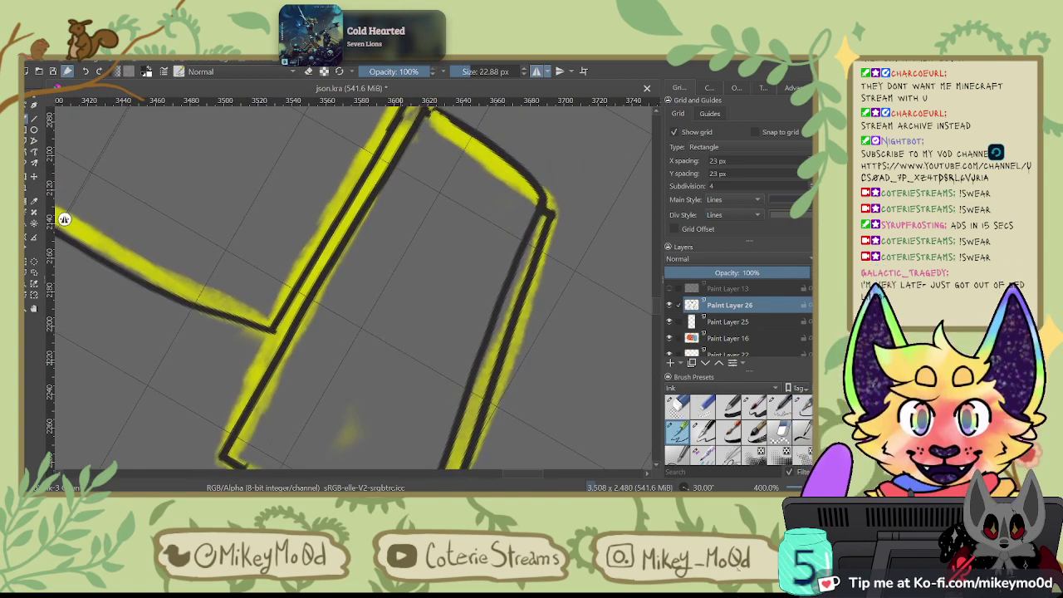
{"action": "scroll", "coordinate": [400, 333], "scroll_direction": "down", "scroll_amount": 1}
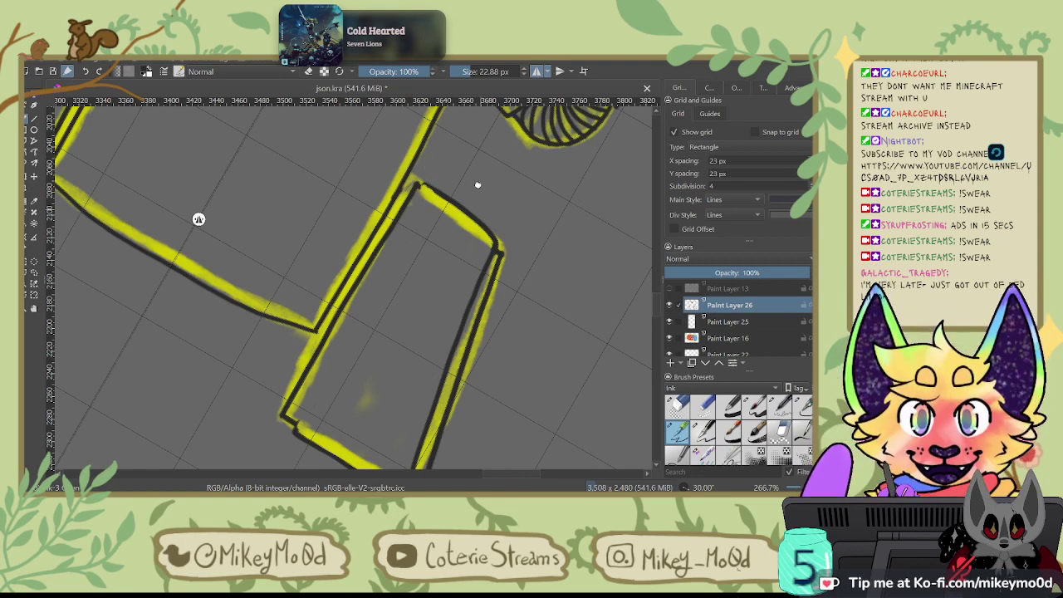
{"action": "left_click_drag", "start_coordinate": [476, 186], "coordinate": [472, 159]}
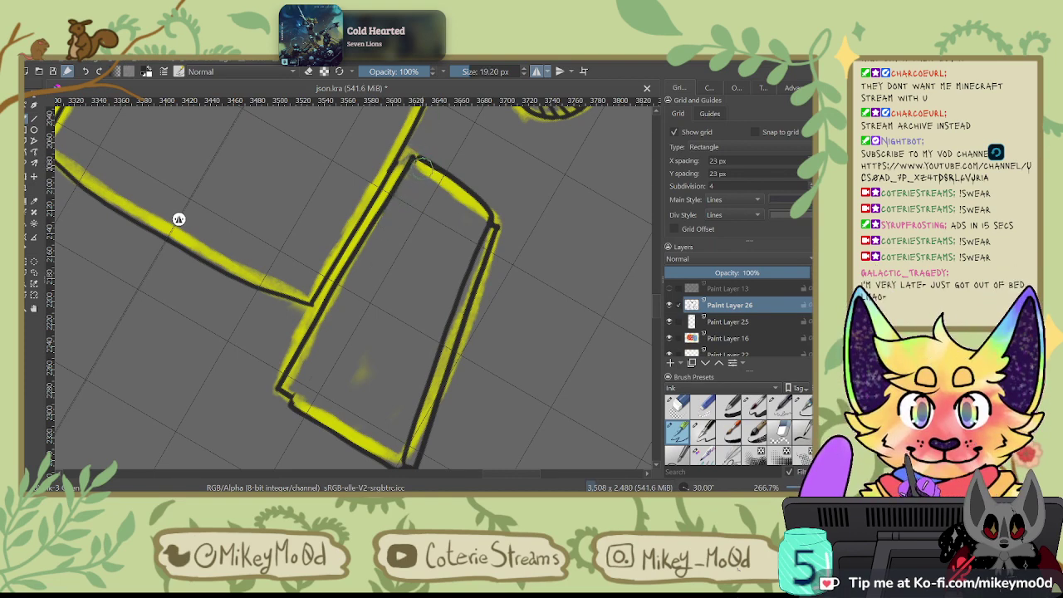
{"action": "key", "text": "bracketleft"}
{"action": "left_click_drag", "start_coordinate": [411, 163], "coordinate": [407, 184]}
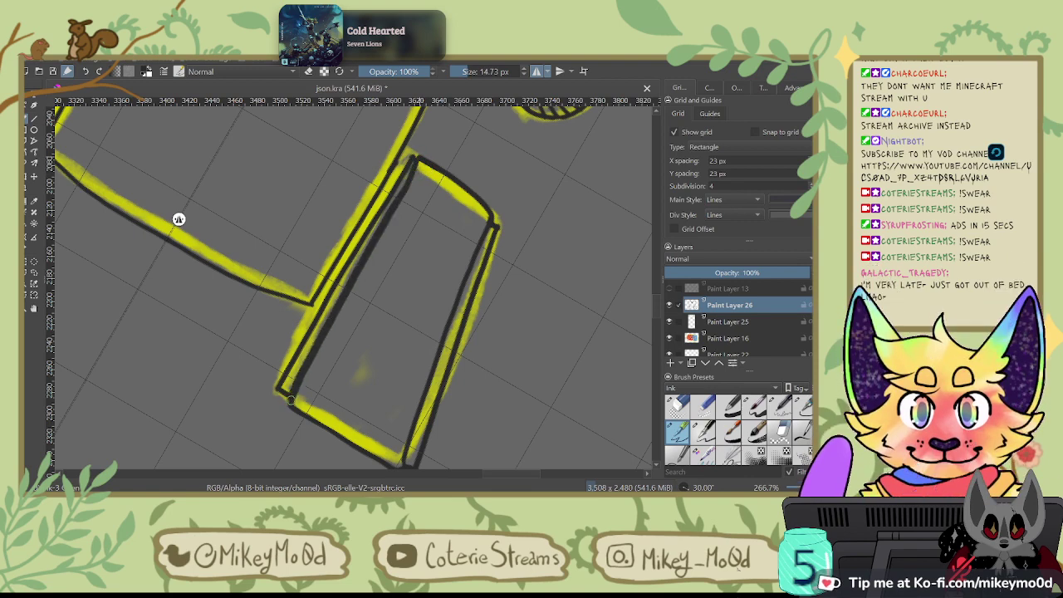
{"action": "left_click_drag", "start_coordinate": [349, 375], "coordinate": [314, 235]}
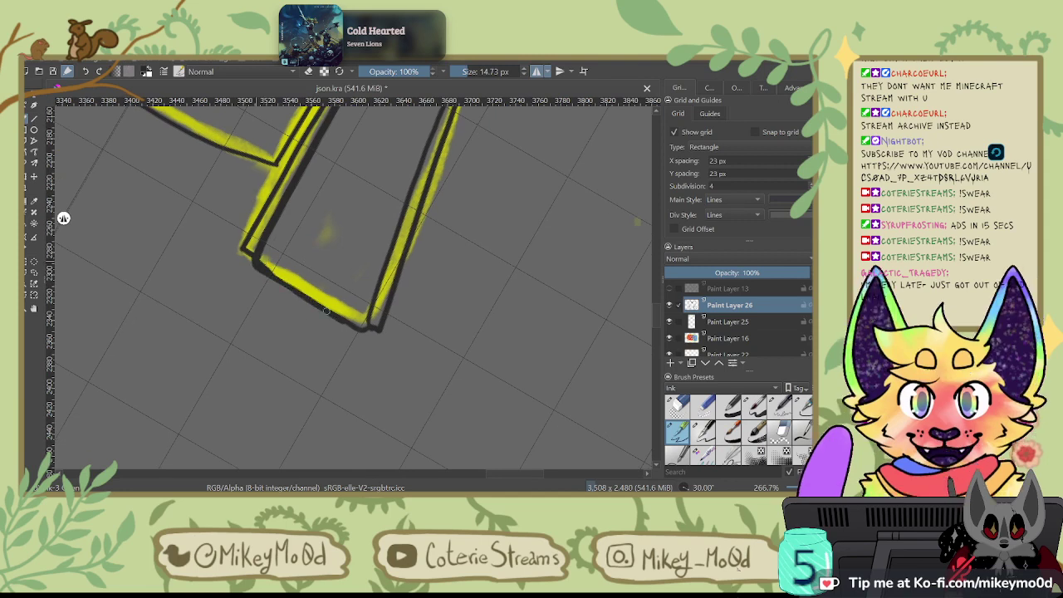
{"action": "left_click_drag", "start_coordinate": [365, 326], "coordinate": [375, 301]}
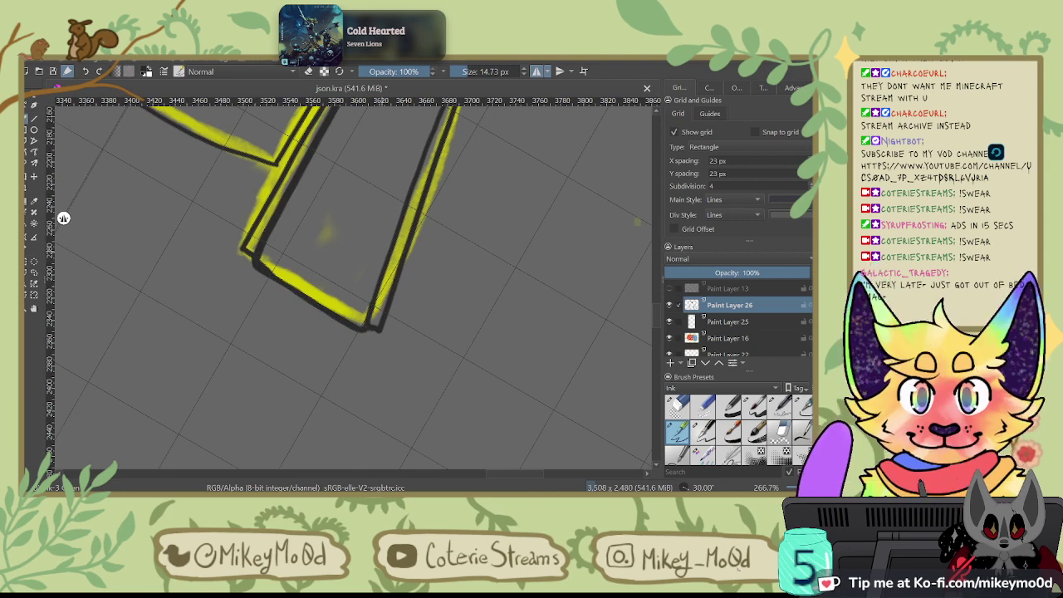
Step: Thicken the parallel line inside each leg's outer edge with the 14.73 px ink brush
{"action": "key", "text": "4"}
{"action": "key", "text": "4"}
{"action": "key", "text": "4"}
{"action": "key", "text": "4"}
{"action": "key", "text": "4"}
{"action": "key", "text": "4"}
{"action": "key", "text": "4"}
{"action": "key", "text": "4"}
{"action": "key", "text": "4"}
{"action": "key", "text": "4"}
{"action": "key", "text": "4"}
{"action": "key", "text": "4"}
{"action": "key", "text": "4"}
{"action": "left_click_drag", "start_coordinate": [406, 241], "coordinate": [416, 188]}
{"action": "left_click_drag", "start_coordinate": [636, 343], "coordinate": [646, 343]}
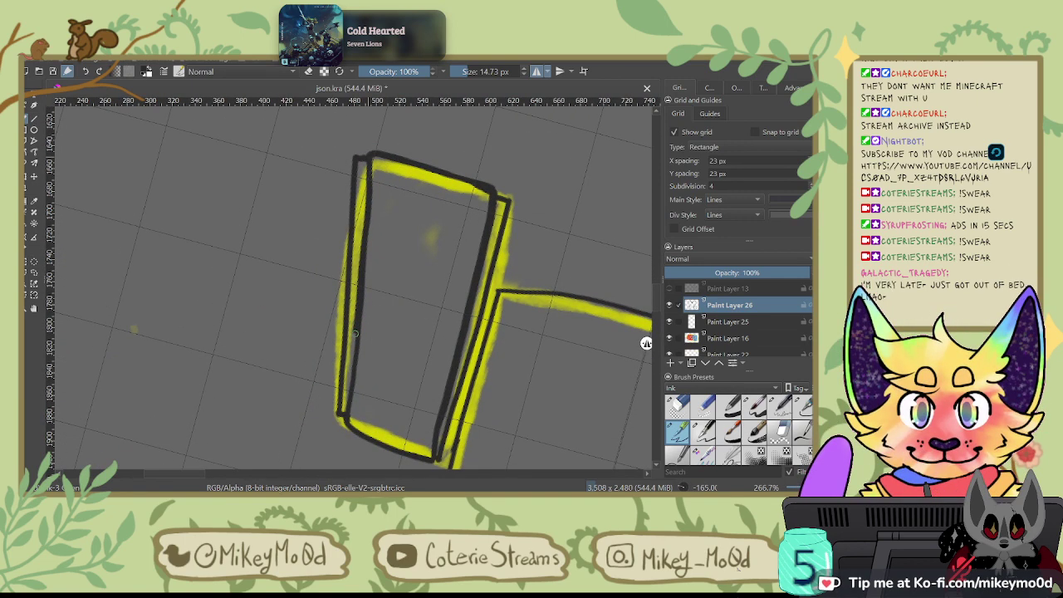
{"action": "left_click_drag", "start_coordinate": [355, 334], "coordinate": [345, 417]}
{"action": "left_click_drag", "start_coordinate": [374, 291], "coordinate": [370, 267]}
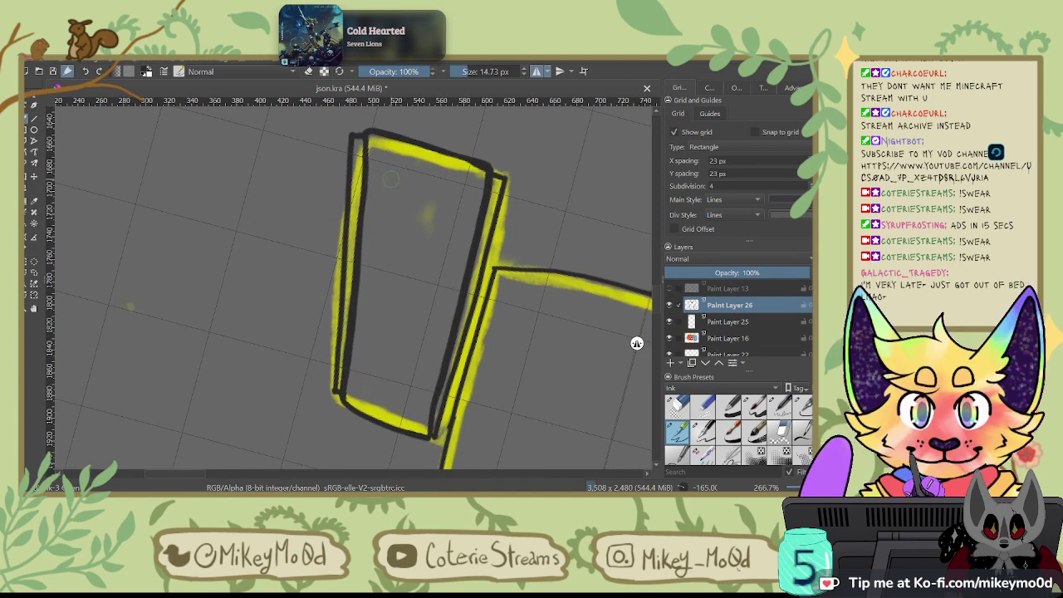
Step: Reduce the ink brush to 5.68 px and draw the first short, evenly spaced lines across the upper part of both legs
{"action": "key", "text": "6"}
{"action": "key", "text": "6"}
{"action": "key", "text": "6"}
{"action": "key", "text": "6"}
{"action": "key", "text": "6"}
{"action": "key", "text": "6"}
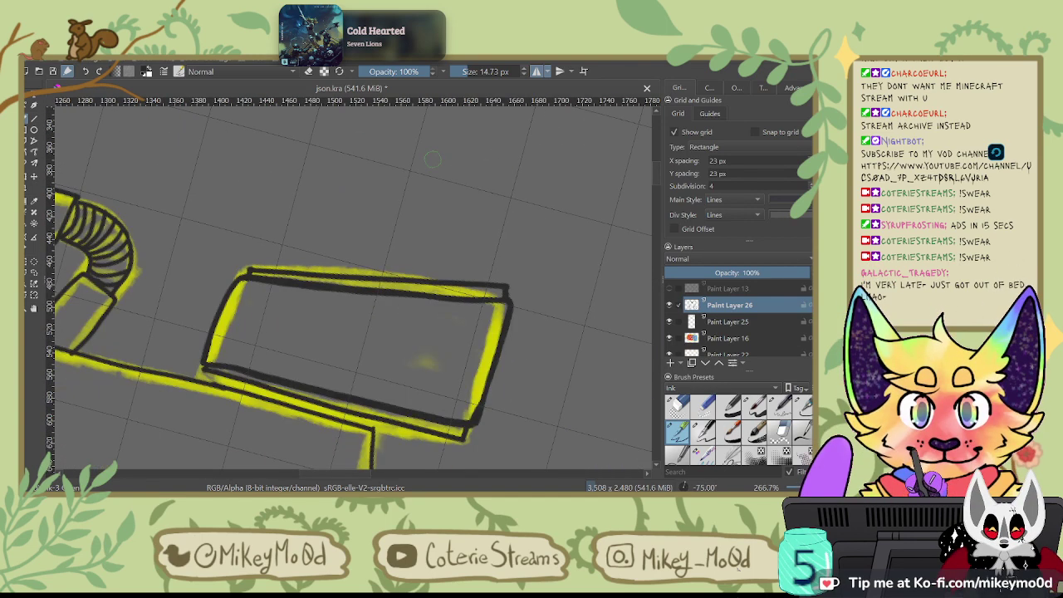
{"action": "key", "text": "bracketleft"}
{"action": "left_click_drag", "start_coordinate": [539, 176], "coordinate": [538, 176]}
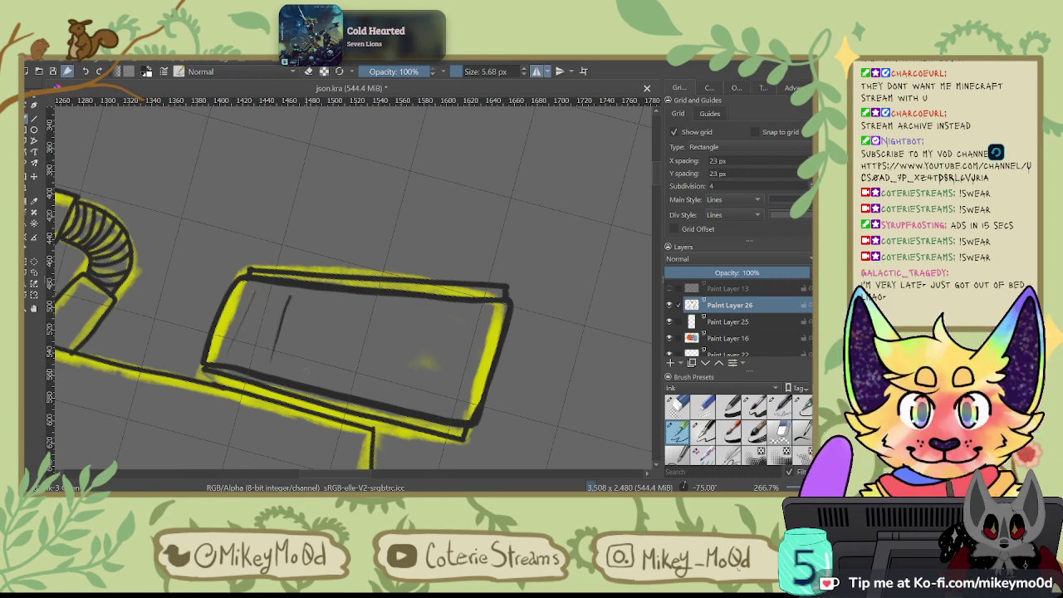
{"action": "left_click_drag", "start_coordinate": [331, 299], "coordinate": [309, 370]}
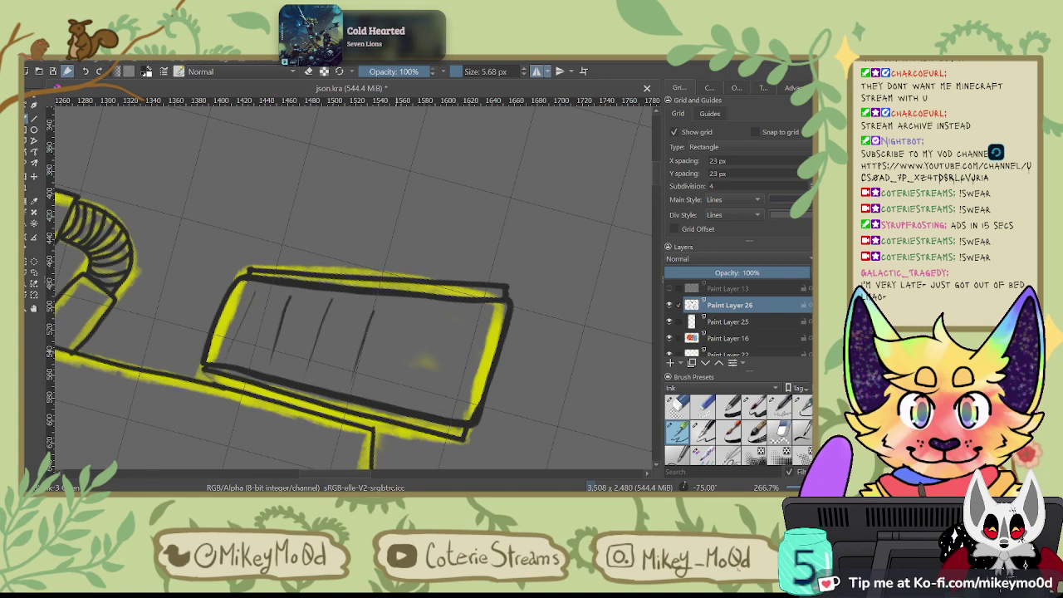
Step: Continue the row of short, thin crosswise lines down to the lower end of both legs
{"action": "left_click_drag", "start_coordinate": [395, 340], "coordinate": [405, 313]}
{"action": "mouse_move", "coordinate": [422, 390]}
{"action": "left_mouse_down"}
{"action": "mouse_move", "coordinate": [440, 320]}
{"action": "mouse_move", "coordinate": [466, 342]}
{"action": "mouse_move", "coordinate": [469, 332]}
{"action": "left_mouse_up"}
{"action": "mouse_move", "coordinate": [333, 399]}
{"action": "left_mouse_down"}
{"action": "mouse_move", "coordinate": [68, 232]}
{"action": "mouse_move", "coordinate": [297, 132]}
{"action": "left_mouse_up"}
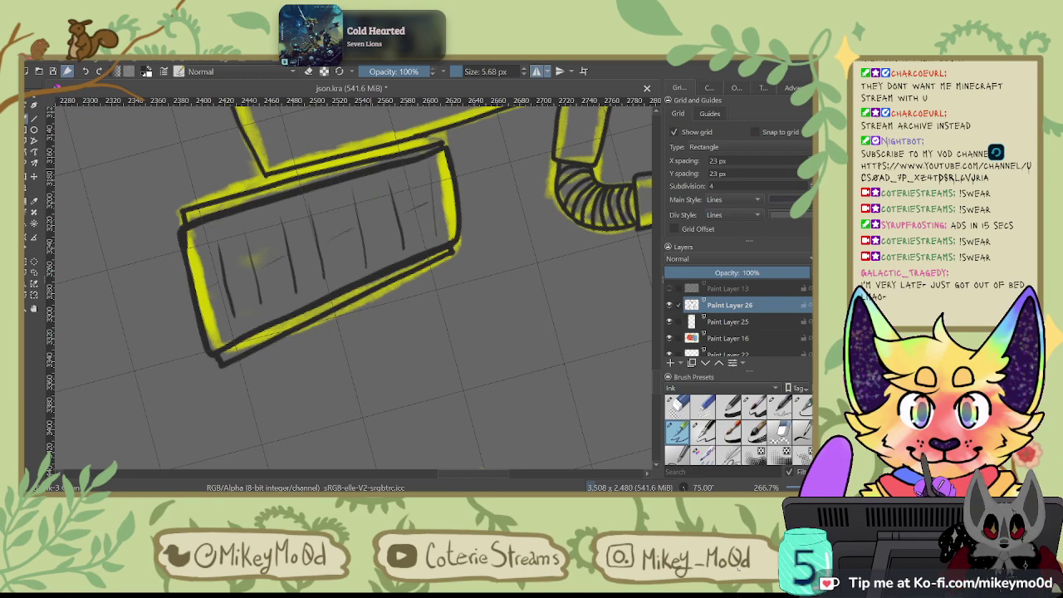
{"action": "left_click_drag", "start_coordinate": [370, 168], "coordinate": [419, 319]}
{"action": "left_click_drag", "start_coordinate": [454, 139], "coordinate": [449, 285]}
{"action": "mouse_move", "coordinate": [461, 244]}
{"action": "left_mouse_down"}
{"action": "mouse_move", "coordinate": [473, 310]}
{"action": "mouse_move", "coordinate": [525, 345]}
{"action": "left_mouse_up"}
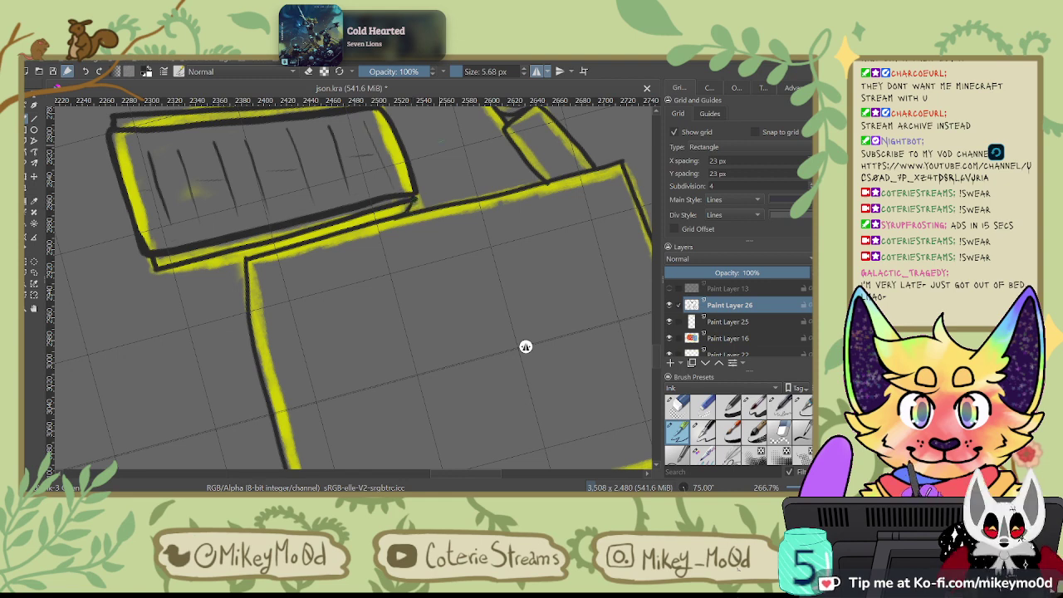
Step: Join the inner lower corner of each leg block to the torso's bottom corner with a thin ink line
{"action": "left_click_drag", "start_coordinate": [157, 269], "coordinate": [242, 263]}
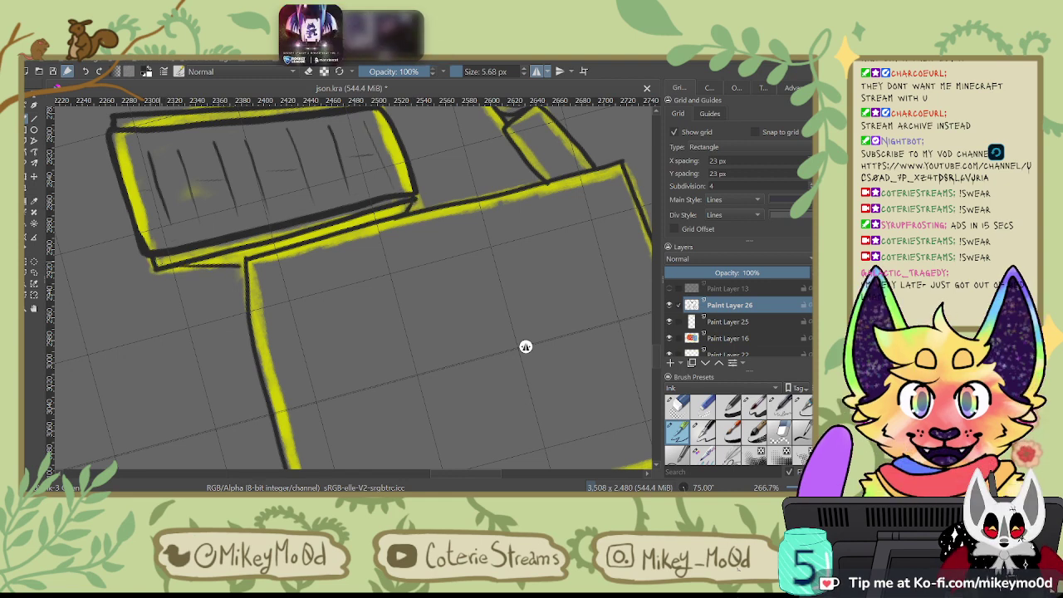
{"action": "key", "text": "ctrl+z"}
{"action": "left_click_drag", "start_coordinate": [158, 270], "coordinate": [220, 269]}
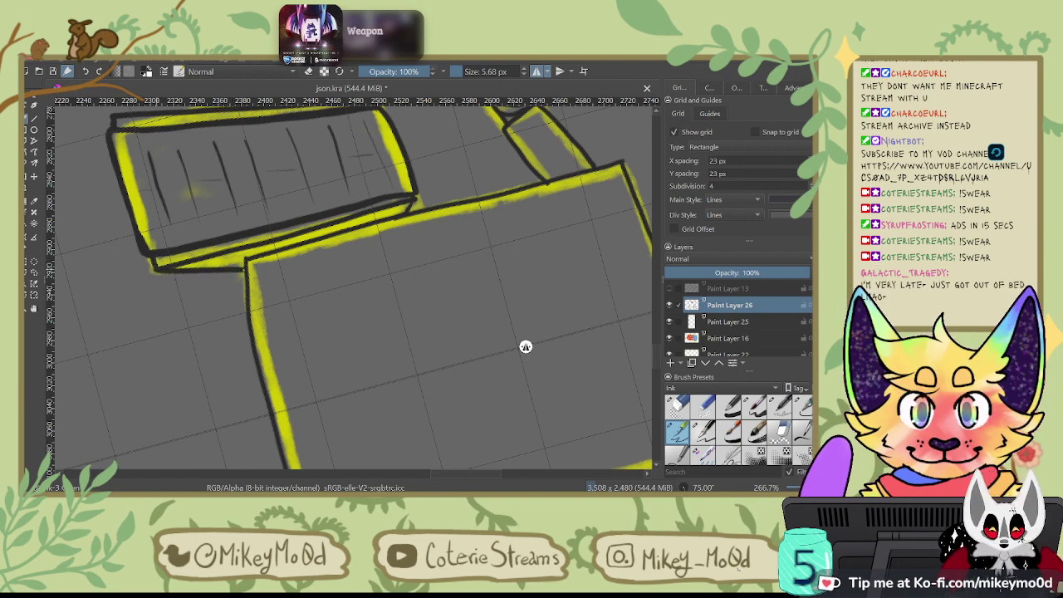
{"action": "key", "text": "4"}
{"action": "key", "text": "4"}
{"action": "key", "text": "4"}
{"action": "key", "text": "4"}
{"action": "key", "text": "4"}
{"action": "key", "text": "4"}
{"action": "key", "text": "4"}
{"action": "key", "text": "6"}
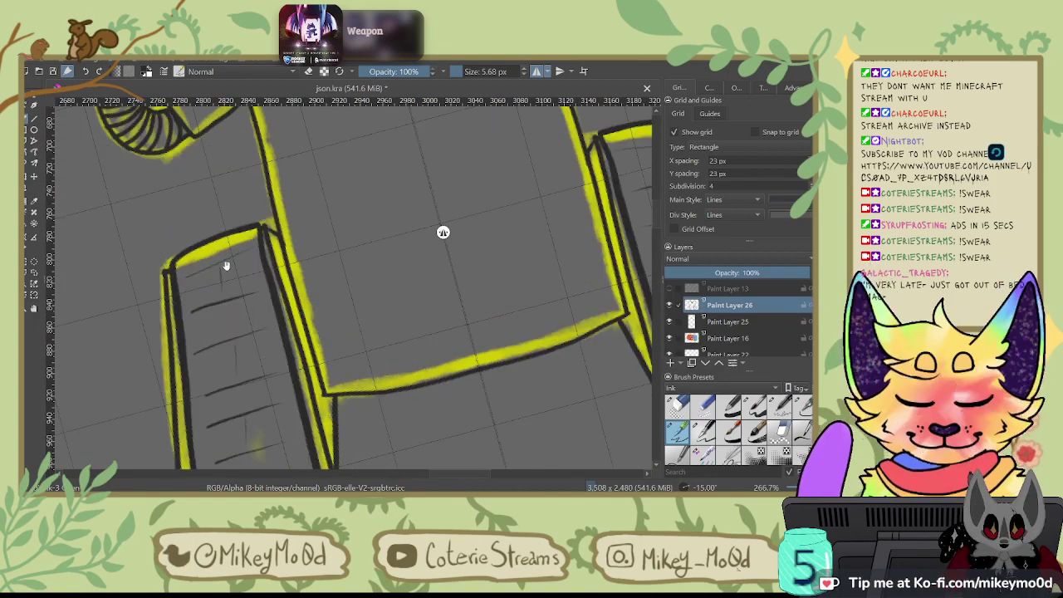
{"action": "left_click_drag", "start_coordinate": [522, 211], "coordinate": [511, 224]}
{"action": "left_click_drag", "start_coordinate": [430, 232], "coordinate": [351, 232]}
{"action": "left_click_drag", "start_coordinate": [222, 163], "coordinate": [290, 418]}
{"action": "key", "text": "ctrl+z"}
{"action": "scroll", "coordinate": [351, 232], "scroll_direction": "down", "scroll_amount": 1}
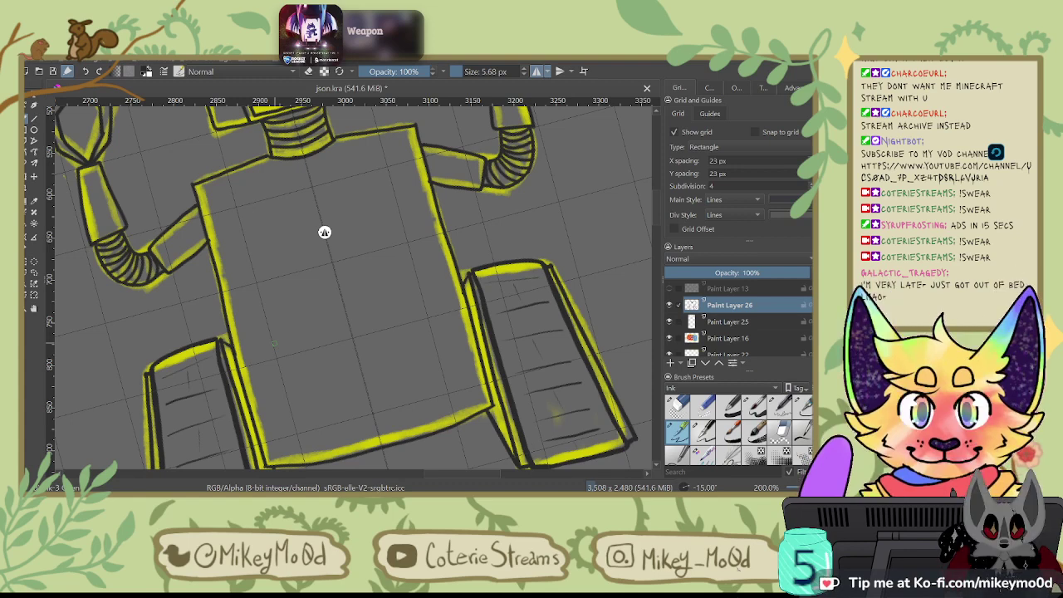
Step: Draw the two mirrored vertical sides of a large square panel inside the torso with the 5.68 px ink brush
{"action": "left_click_drag", "start_coordinate": [238, 208], "coordinate": [262, 299]}
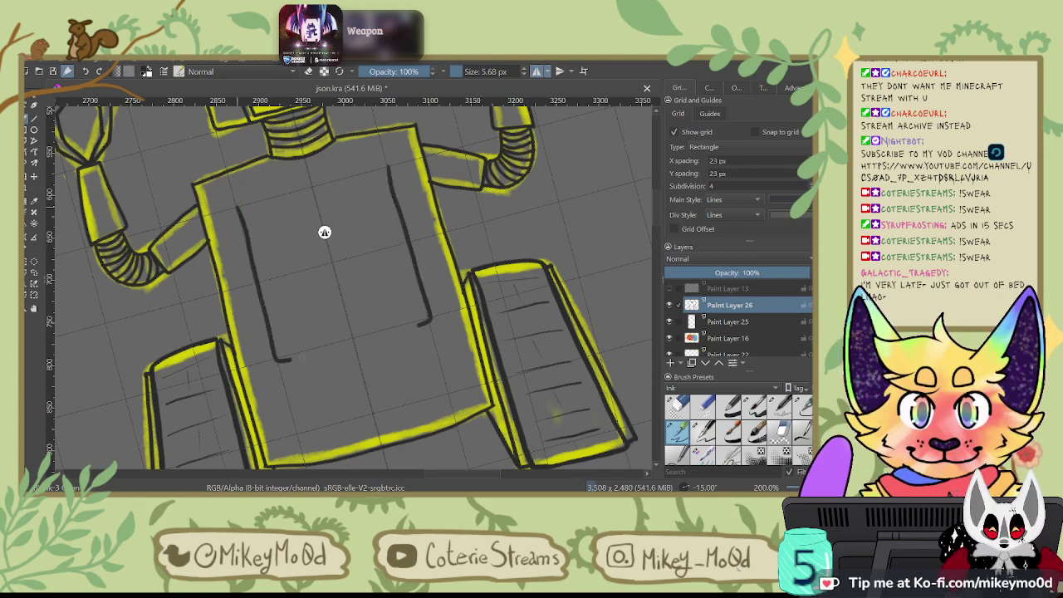
{"action": "left_click_drag", "start_coordinate": [301, 356], "coordinate": [405, 324]}
{"action": "key", "text": "ctrl+z"}
{"action": "key", "text": "ctrl+z"}
{"action": "key", "text": "ctrl+z"}
{"action": "key", "text": "ctrl+z"}
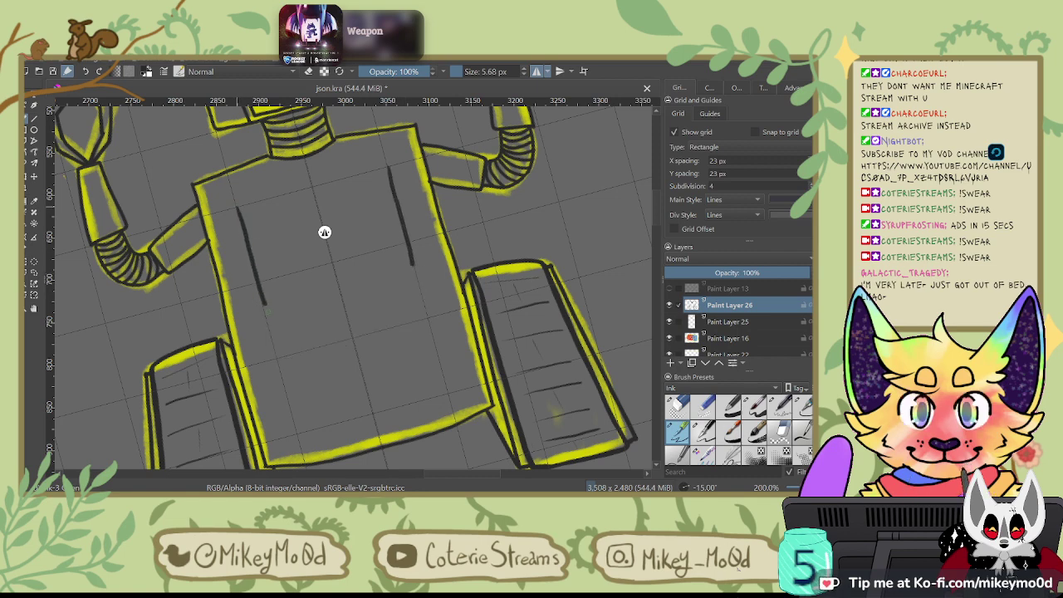
{"action": "left_click_drag", "start_coordinate": [278, 354], "coordinate": [279, 359]}
Step: Close the torso panel with straight top and bottom edges between its two side lines
{"action": "mouse_move", "coordinate": [238, 208]}
{"action": "left_mouse_down"}
{"action": "mouse_move", "coordinate": [383, 169]}
{"action": "mouse_move", "coordinate": [329, 179]}
{"action": "left_mouse_up"}
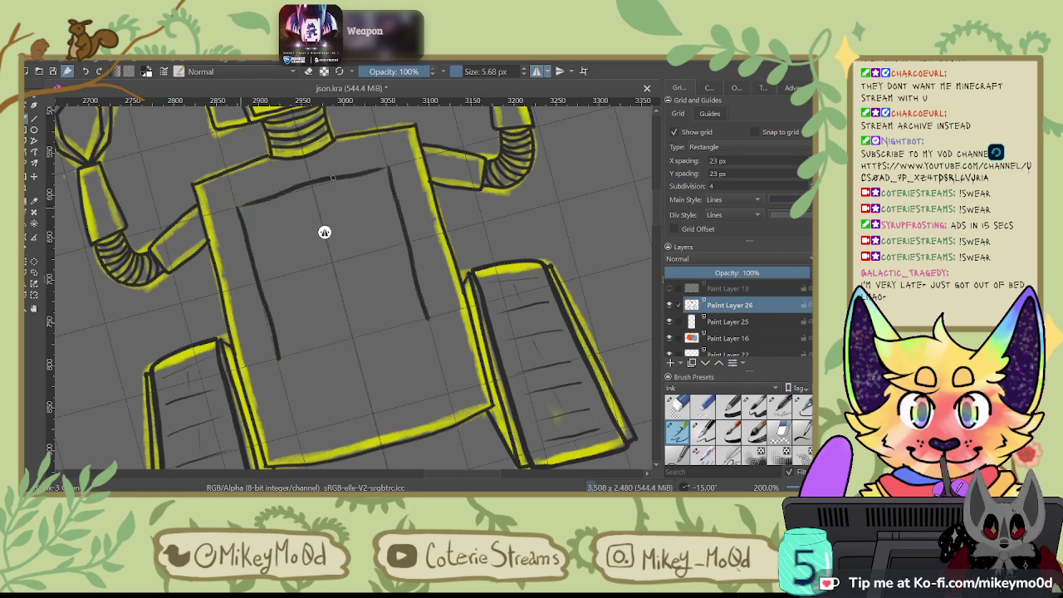
{"action": "key", "text": "ctrl+z"}
{"action": "left_click_drag", "start_coordinate": [324, 231], "coordinate": [527, 171]}
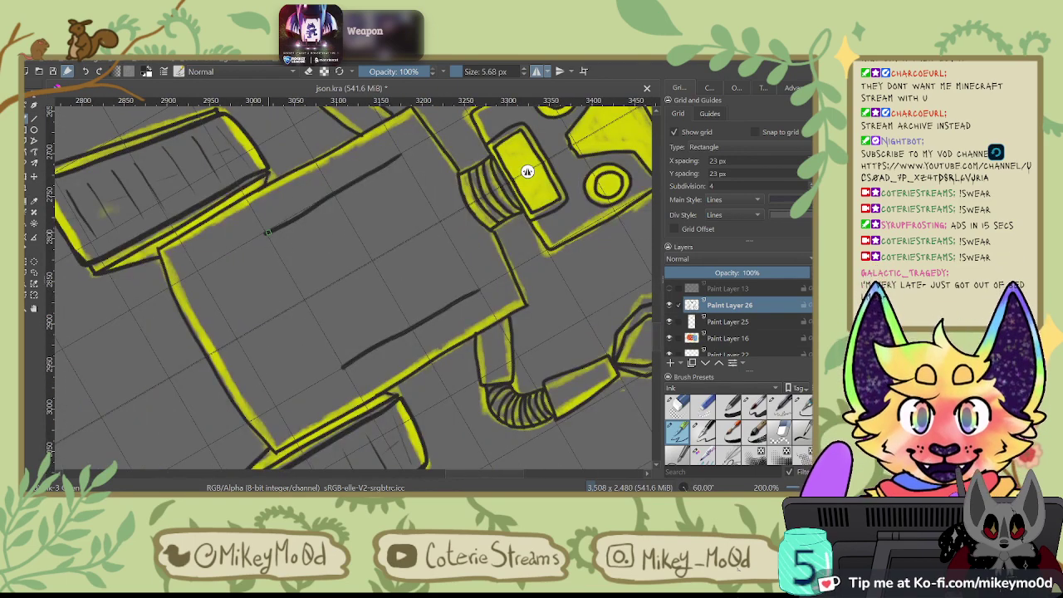
{"action": "key", "text": "ctrl+shift+z"}
{"action": "key", "text": "ctrl+shift+z"}
{"action": "key", "text": "ctrl+shift+z"}
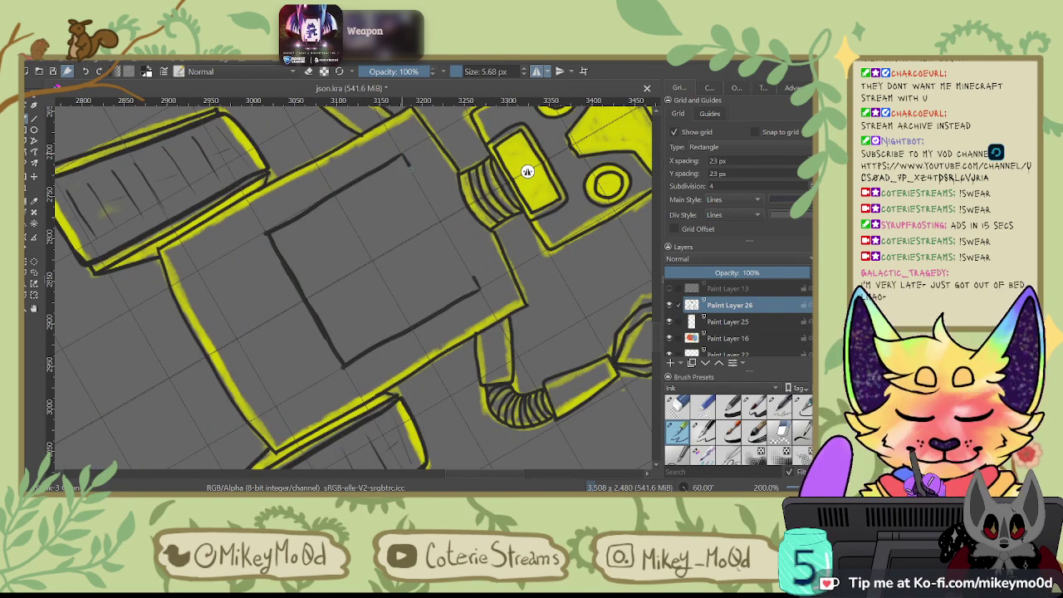
{"action": "left_click_drag", "start_coordinate": [526, 172], "coordinate": [340, 237]}
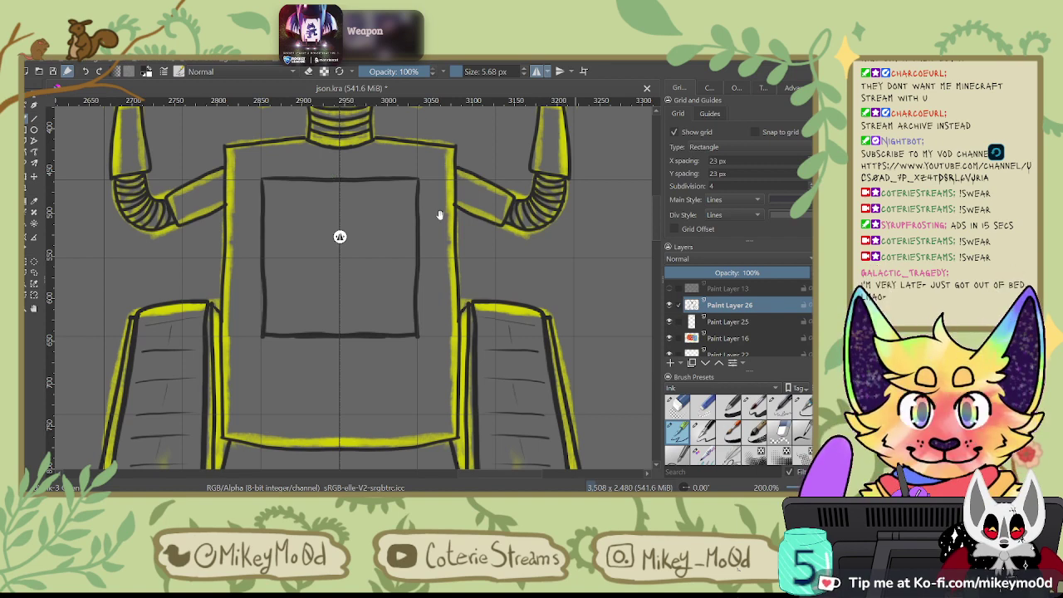
Step: Draw a smaller square inside the torso panel, running parallel to the panel's edges
{"action": "left_click_drag", "start_coordinate": [440, 215], "coordinate": [477, 153]}
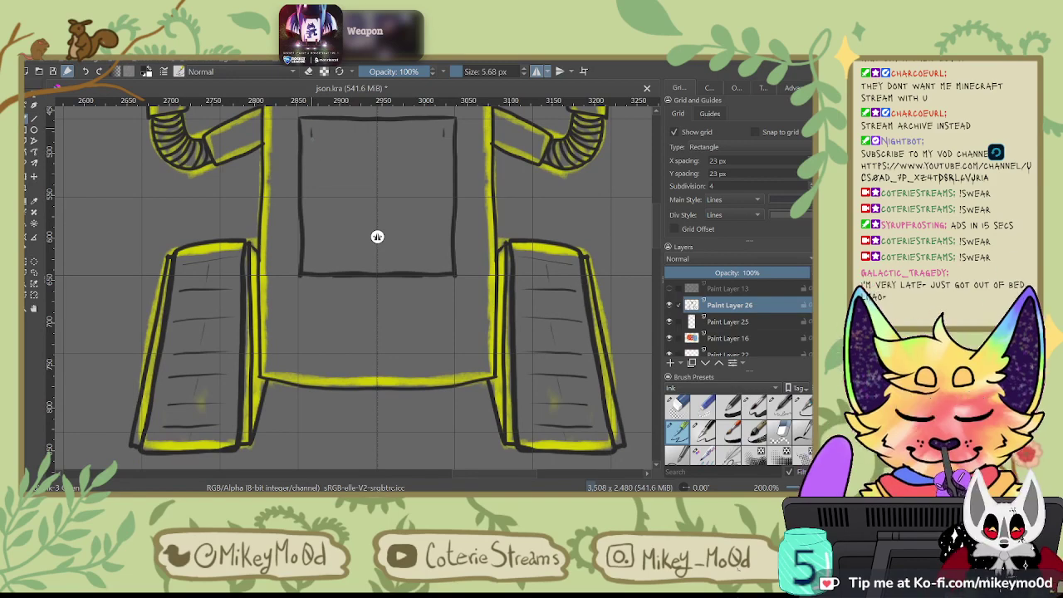
{"action": "left_click_drag", "start_coordinate": [312, 129], "coordinate": [315, 260]}
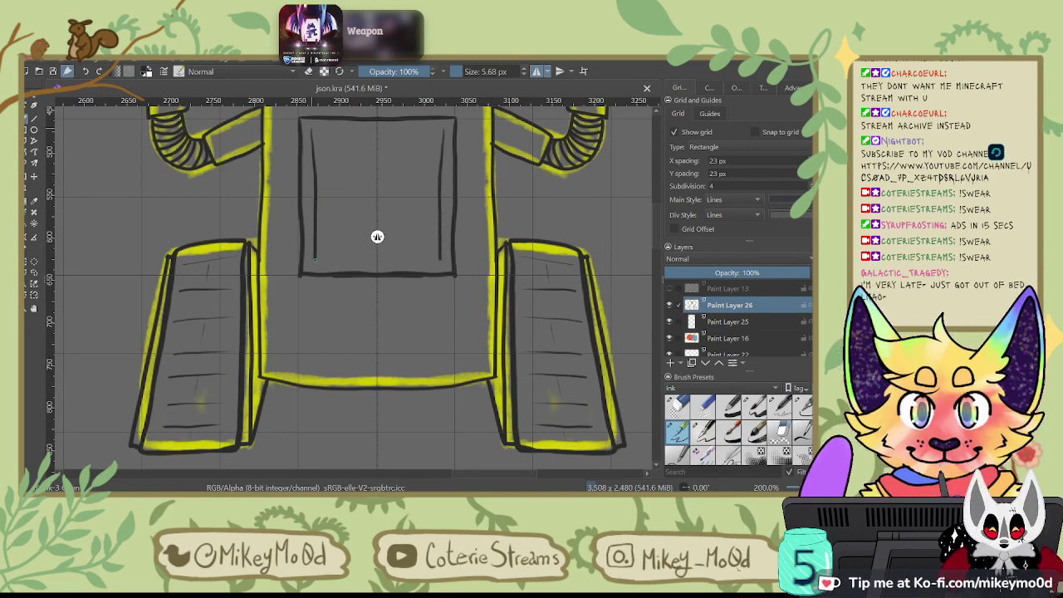
{"action": "key", "text": "6"}
{"action": "key", "text": "6"}
{"action": "key", "text": "6"}
{"action": "key", "text": "6"}
{"action": "key", "text": "6"}
{"action": "key", "text": "6"}
{"action": "left_click_drag", "start_coordinate": [382, 249], "coordinate": [381, 265]}
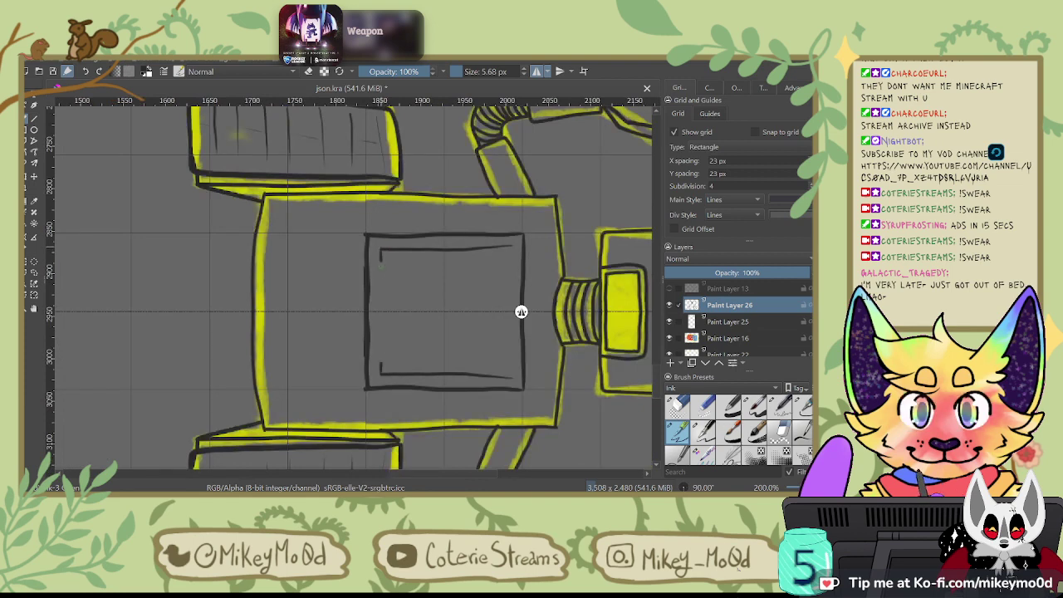
{"action": "left_click_drag", "start_coordinate": [510, 375], "coordinate": [510, 345]}
{"action": "left_click_drag", "start_coordinate": [510, 247], "coordinate": [510, 281]}
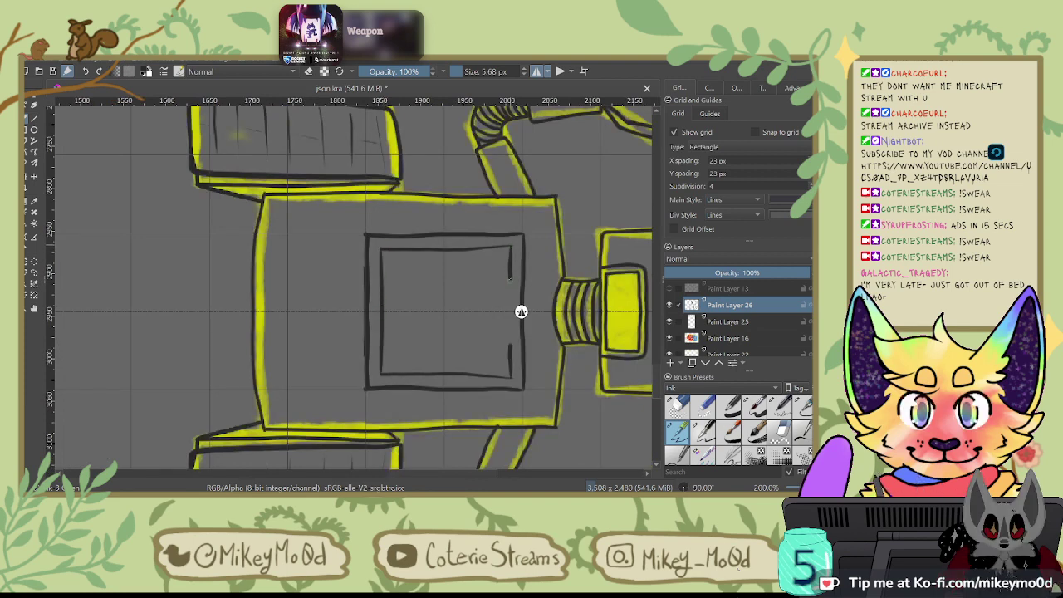
Step: Finish the inner square's top edge and select the whole double-outlined panel with a freehand selection
{"action": "key", "text": "4"}
{"action": "key", "text": "4"}
{"action": "key", "text": "4"}
{"action": "key", "text": "4"}
{"action": "key", "text": "4"}
{"action": "key", "text": "4"}
{"action": "key", "text": "4"}
{"action": "key", "text": "4"}
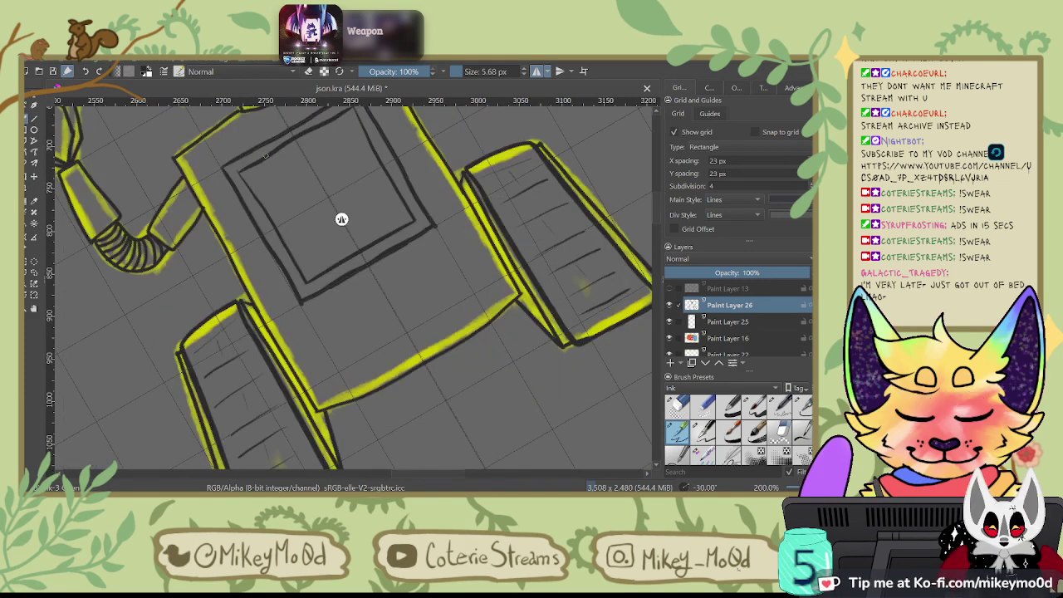
{"action": "left_click_drag", "start_coordinate": [426, 202], "coordinate": [434, 225]}
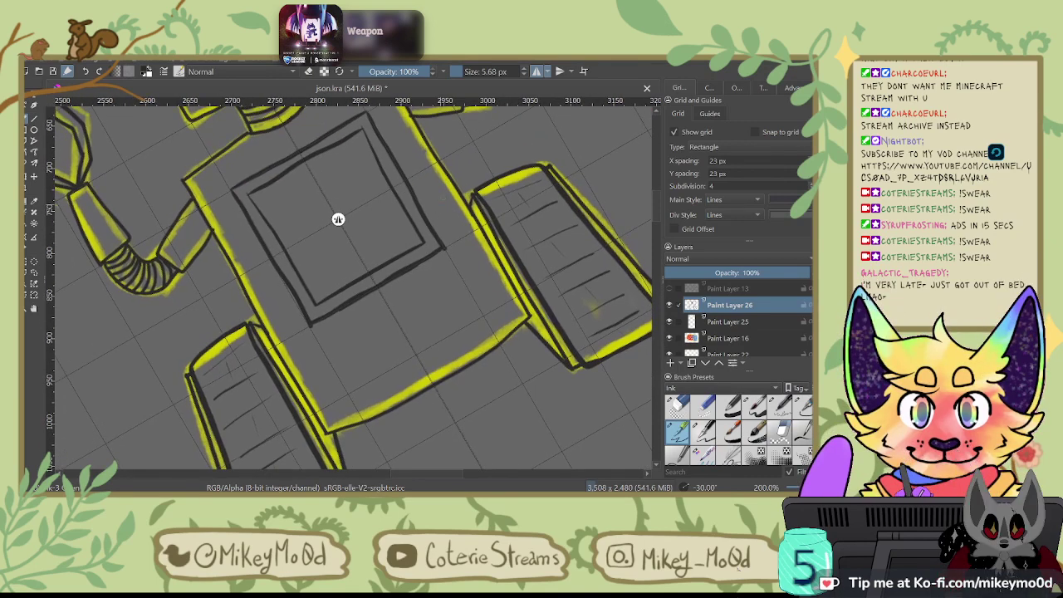
{"action": "left_click", "coordinate": [33, 274]}
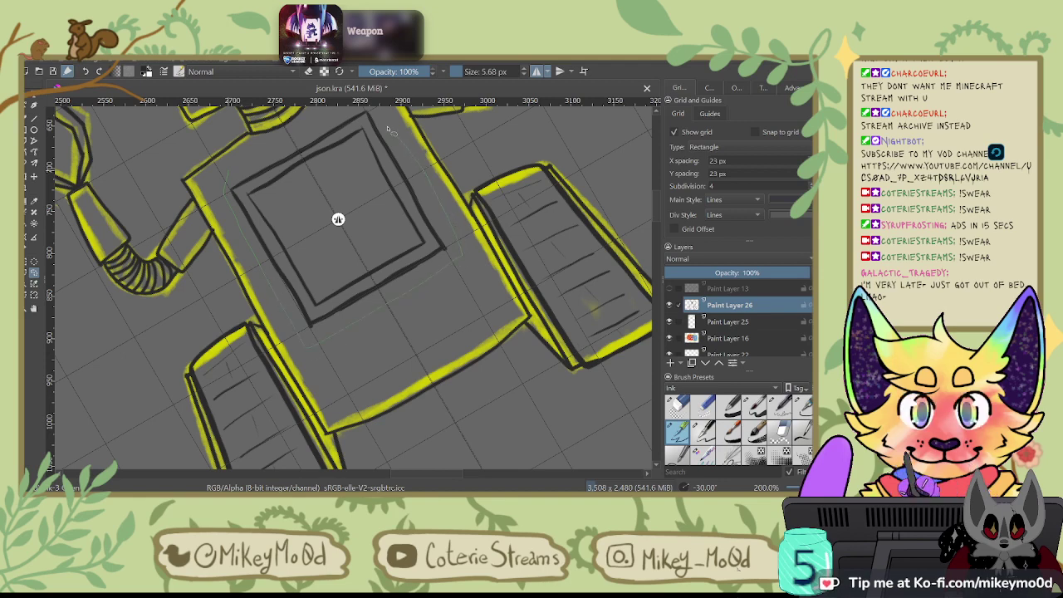
{"action": "left_click_drag", "start_coordinate": [285, 142], "coordinate": [228, 164]}
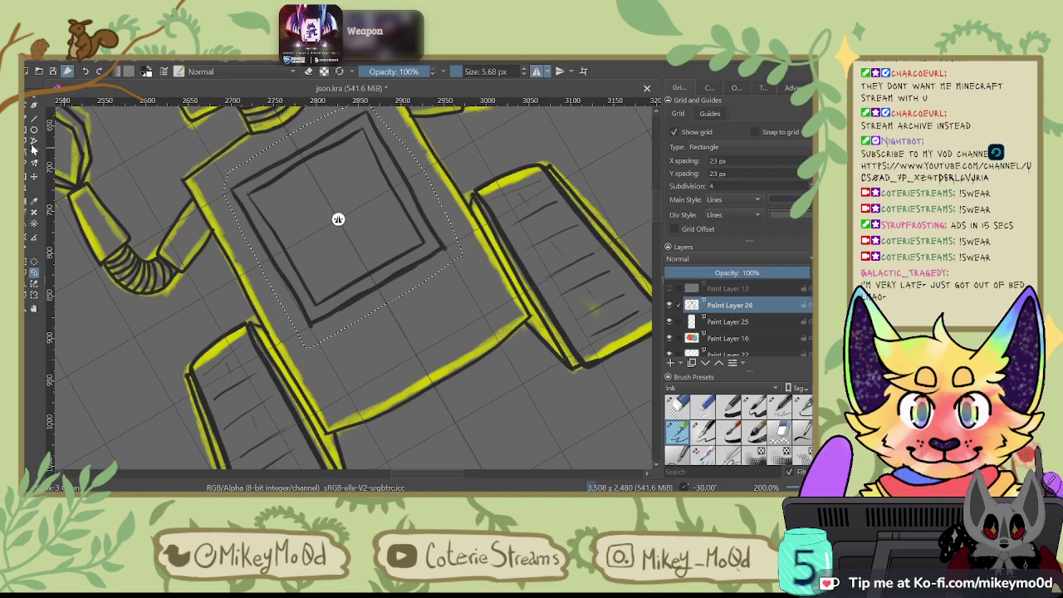
Step: Move the selected panel slightly down the torso, nudge it into place and clear the selection
{"action": "left_click", "coordinate": [28, 177]}
{"action": "left_click_drag", "start_coordinate": [388, 233], "coordinate": [400, 256]}
{"action": "key", "text": "Down"}
{"action": "key", "text": "Down"}
{"action": "key", "text": "Down"}
{"action": "key", "text": "Down"}
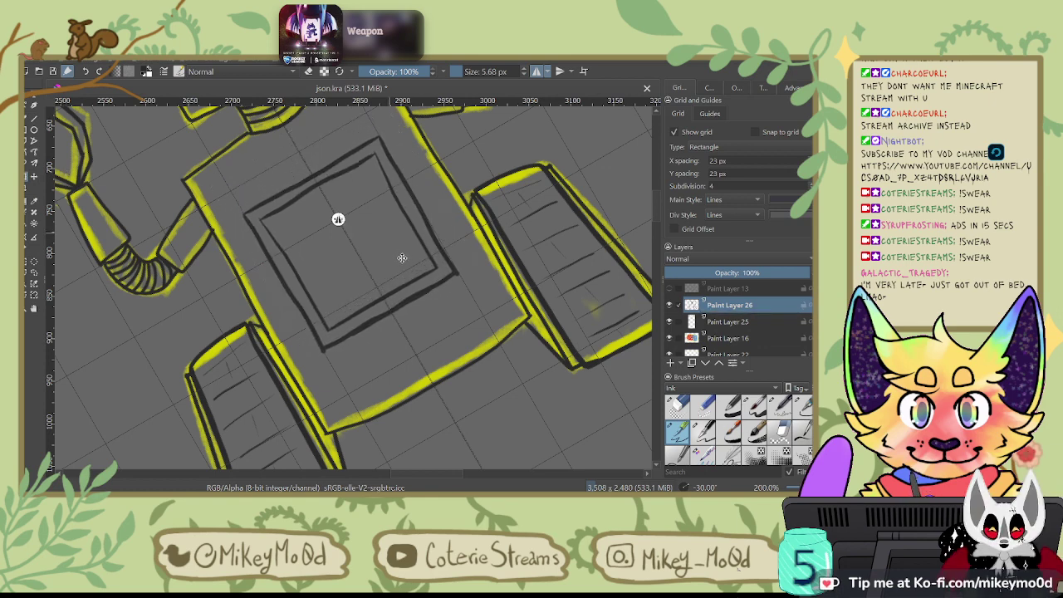
{"action": "key", "text": "Down"}
{"action": "key", "text": "Down"}
{"action": "key", "text": "Down"}
{"action": "key", "text": "Down"}
{"action": "key", "text": "Down"}
{"action": "key", "text": "Down"}
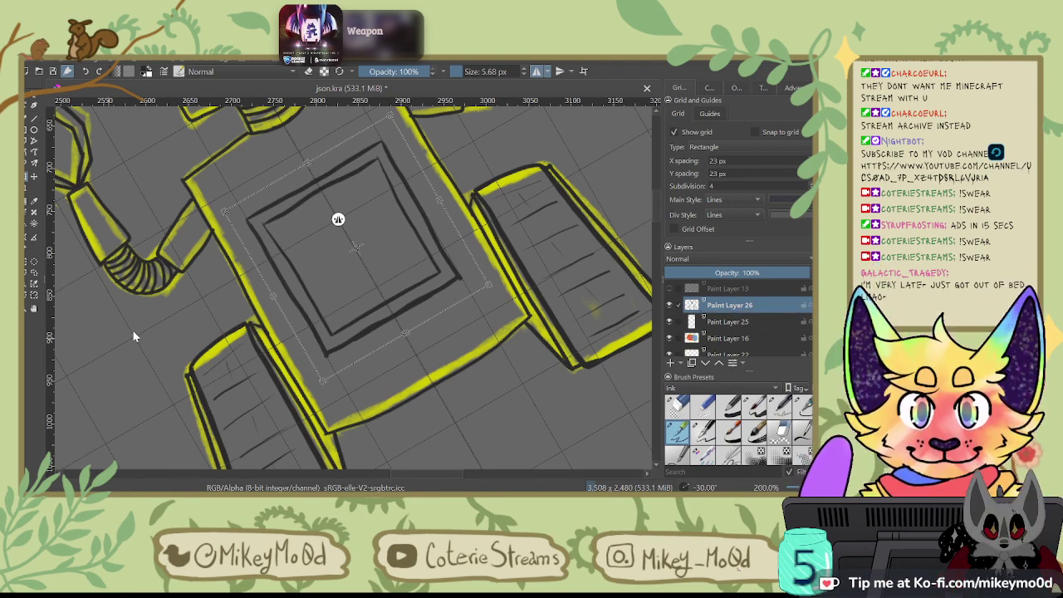
{"action": "left_click", "coordinate": [34, 272]}
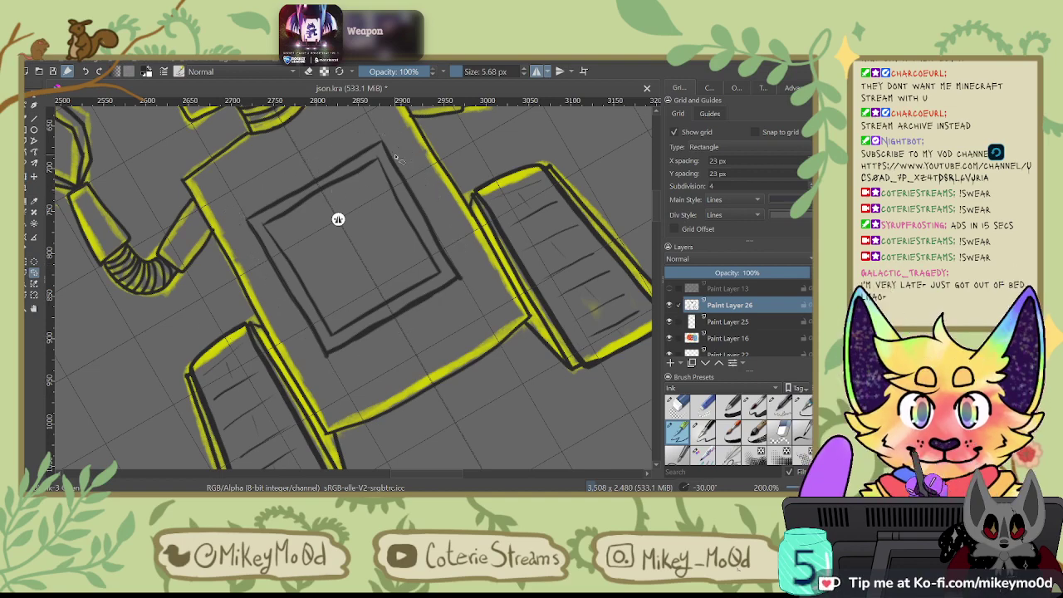
Step: Hide the yellow sketch on Paint Layer 25 and add a new paint layer between it and the line art
{"action": "scroll", "coordinate": [338, 218], "scroll_direction": "down", "scroll_amount": 3}
{"action": "scroll", "coordinate": [421, 136], "scroll_direction": "down", "scroll_amount": 3}
{"action": "key", "text": "6"}
{"action": "key", "text": "6"}
{"action": "key", "text": "6"}
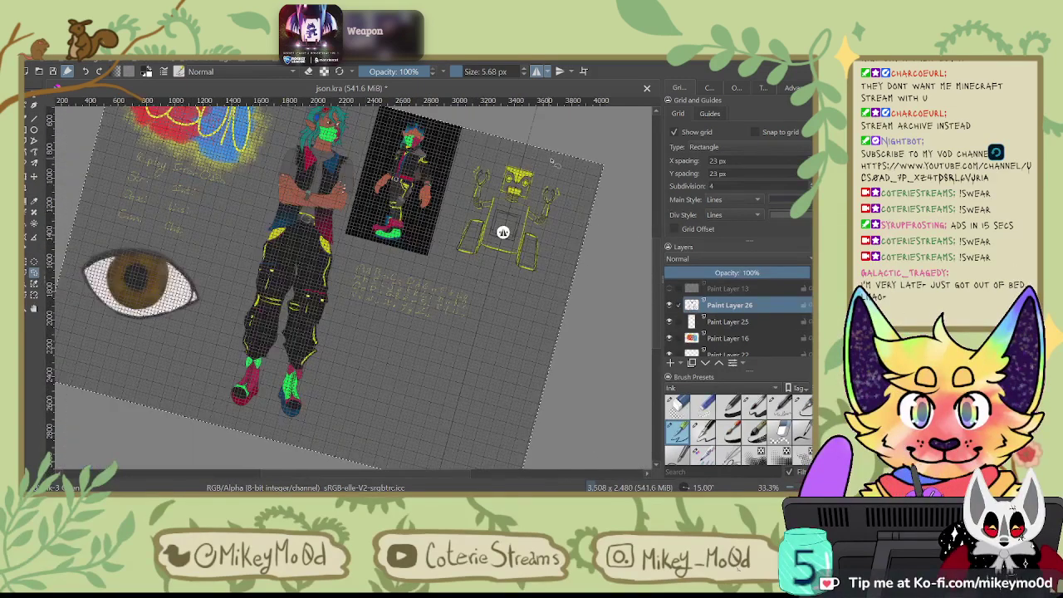
{"action": "scroll", "coordinate": [555, 205], "scroll_direction": "up", "scroll_amount": 4}
{"action": "key", "text": "5"}
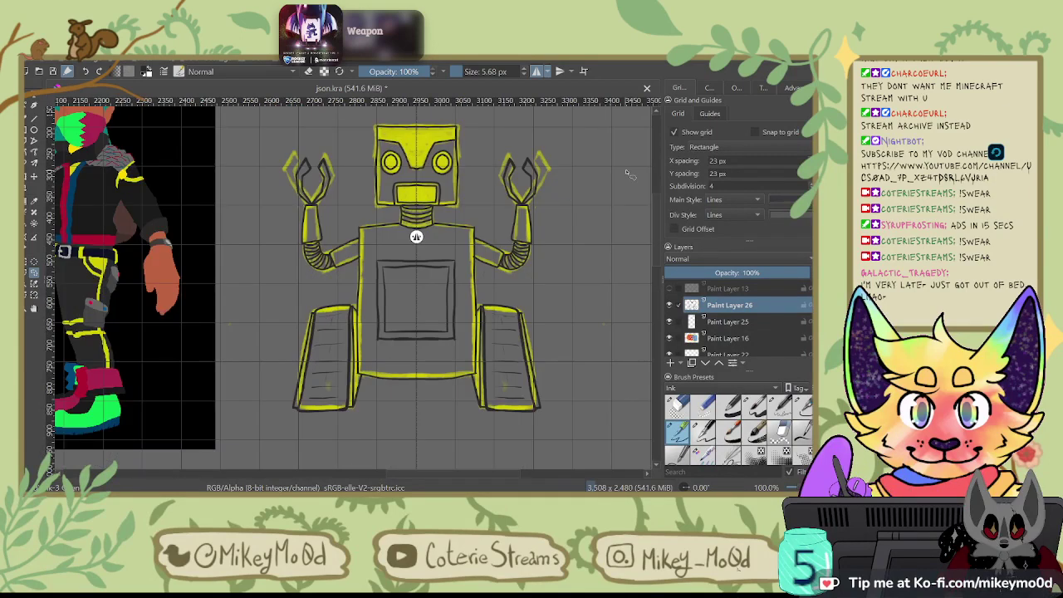
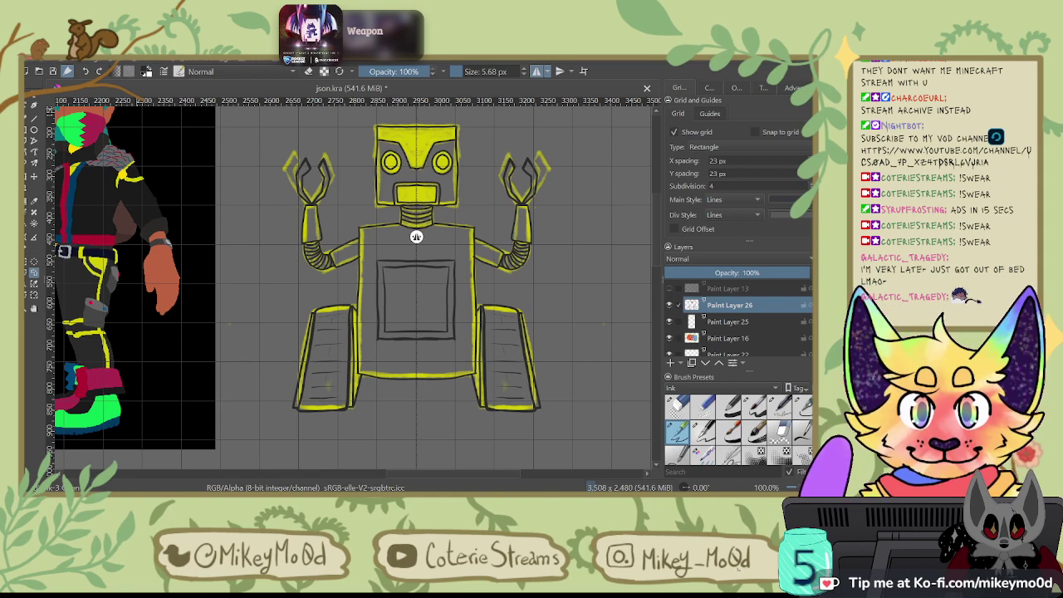
{"action": "left_click", "coordinate": [669, 321]}
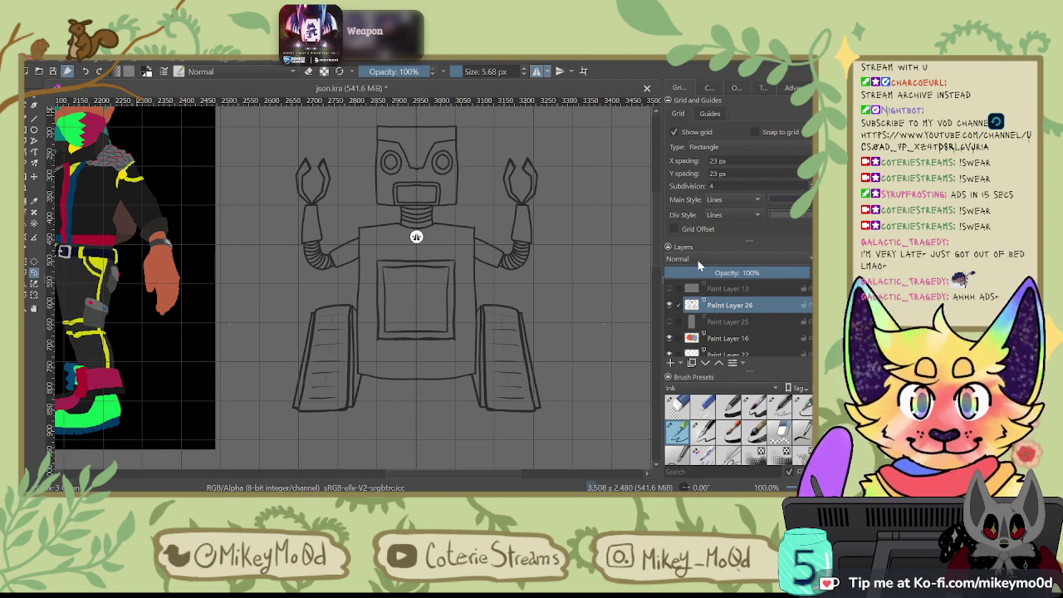
{"action": "left_click", "coordinate": [750, 322]}
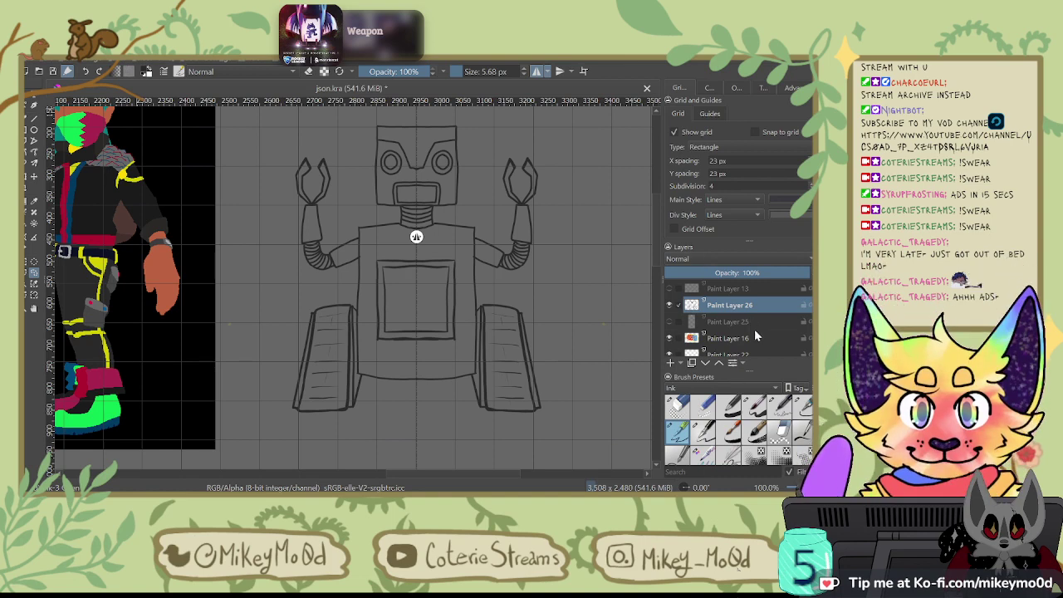
{"action": "key", "text": "Insert"}
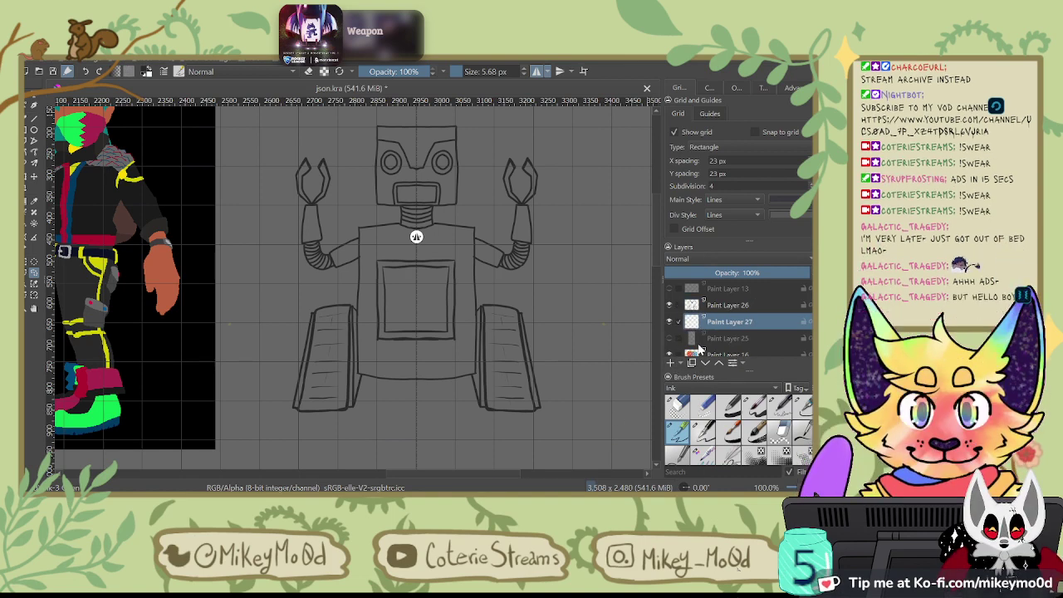
Step: Group the line art layer, Paint Layer 26, with the new Paint Layer 27
{"action": "left_click", "coordinate": [754, 304], "text": "ctrl"}
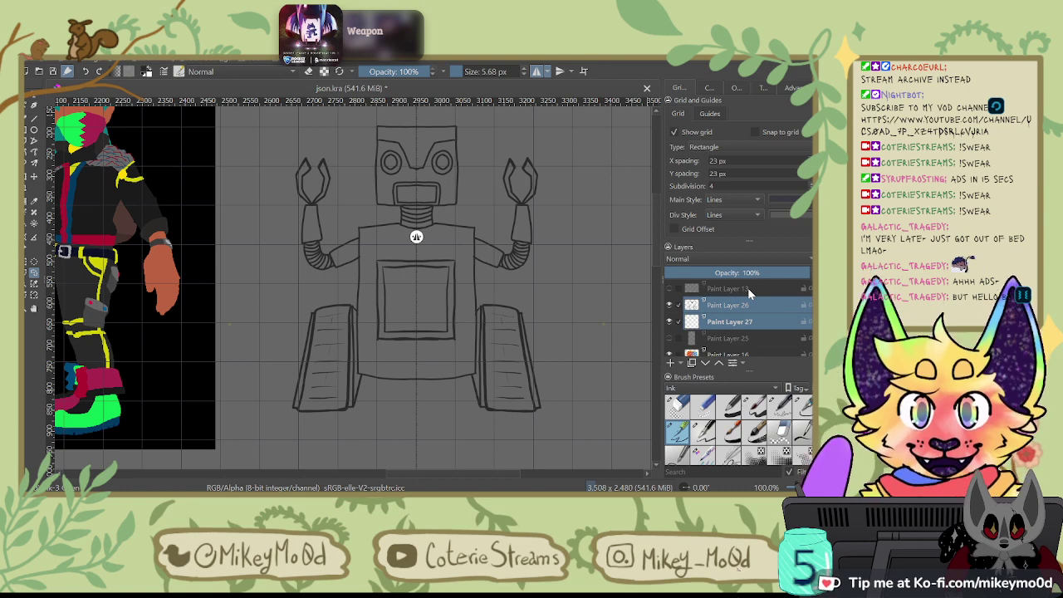
{"action": "left_click", "coordinate": [735, 315]}
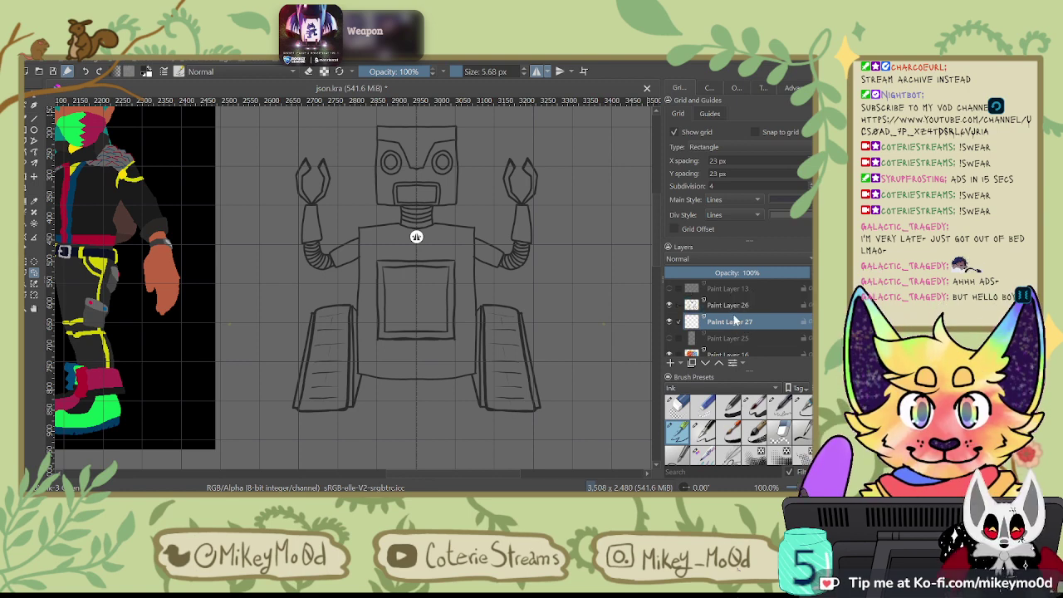
{"action": "left_click", "coordinate": [751, 306], "text": "ctrl"}
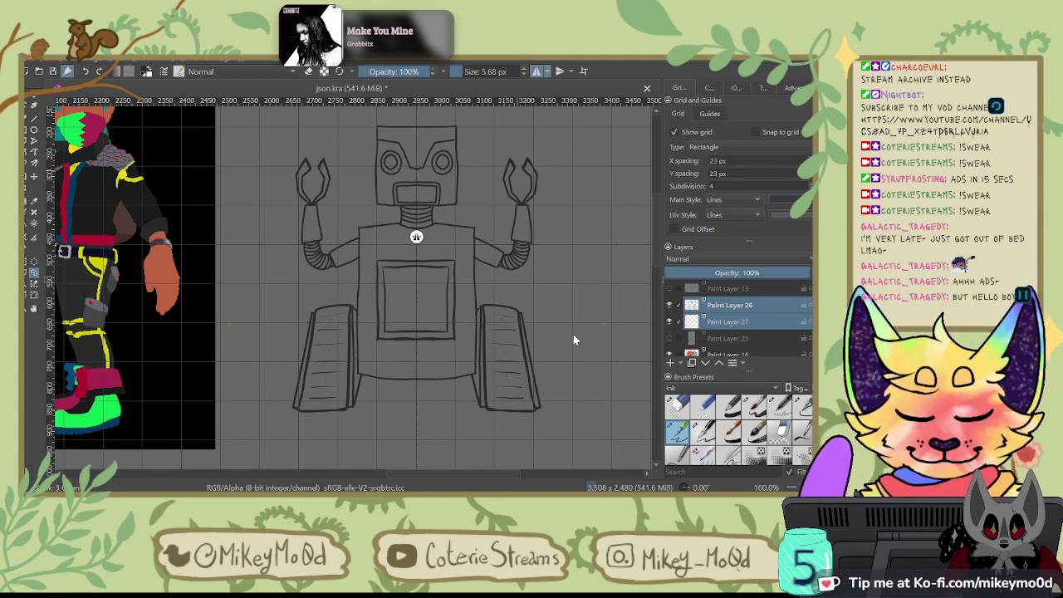
{"action": "left_click", "coordinate": [729, 321]}
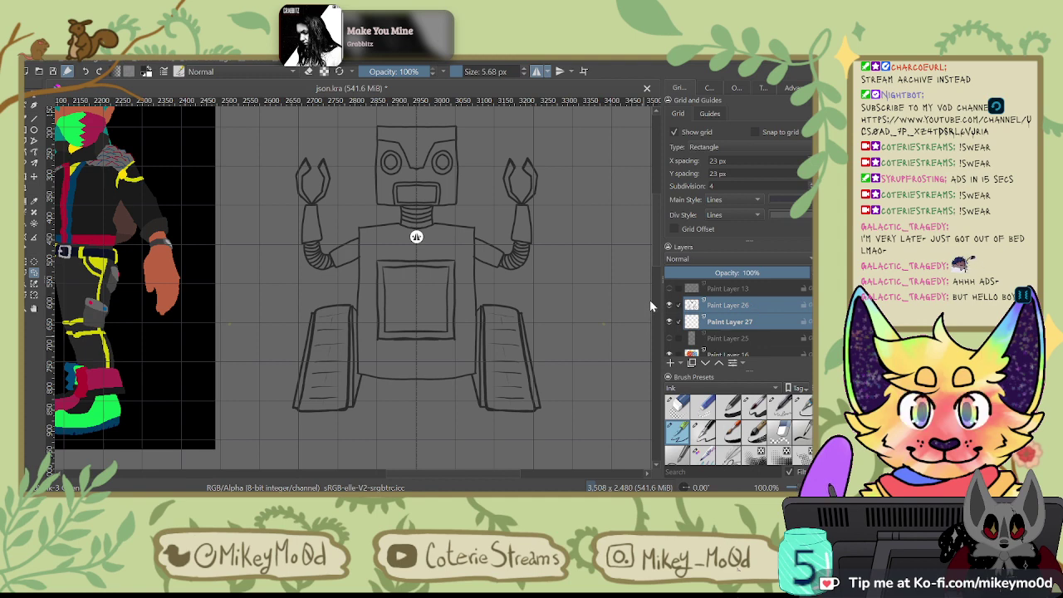
{"action": "key", "text": "ctrl+g"}
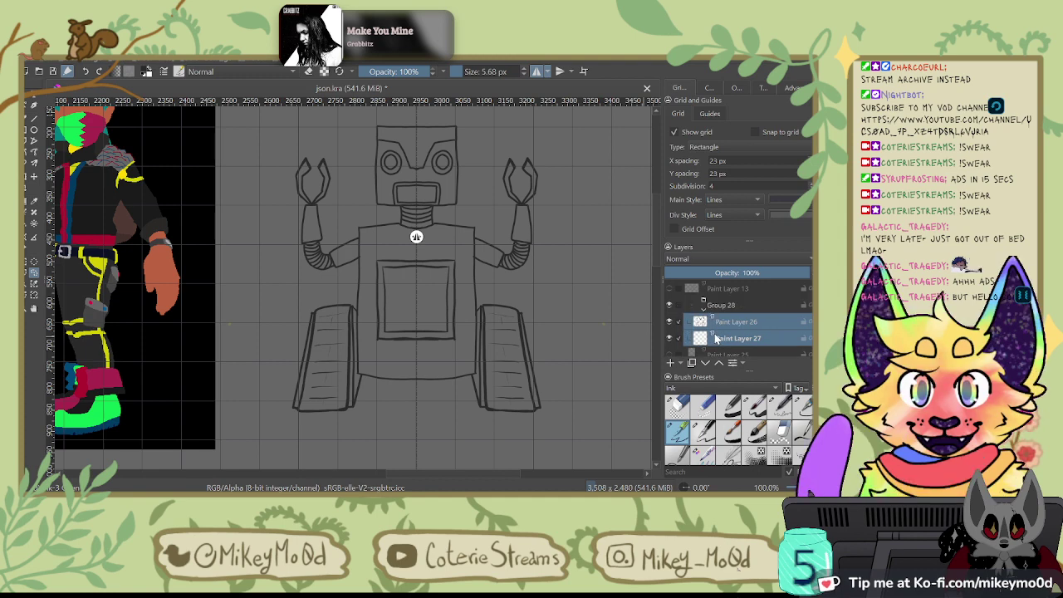
Step: Make Paint Layer 27 the only active layer, pick a yellow paint colour and choose the 25 px brush preset
{"action": "left_click", "coordinate": [716, 338]}
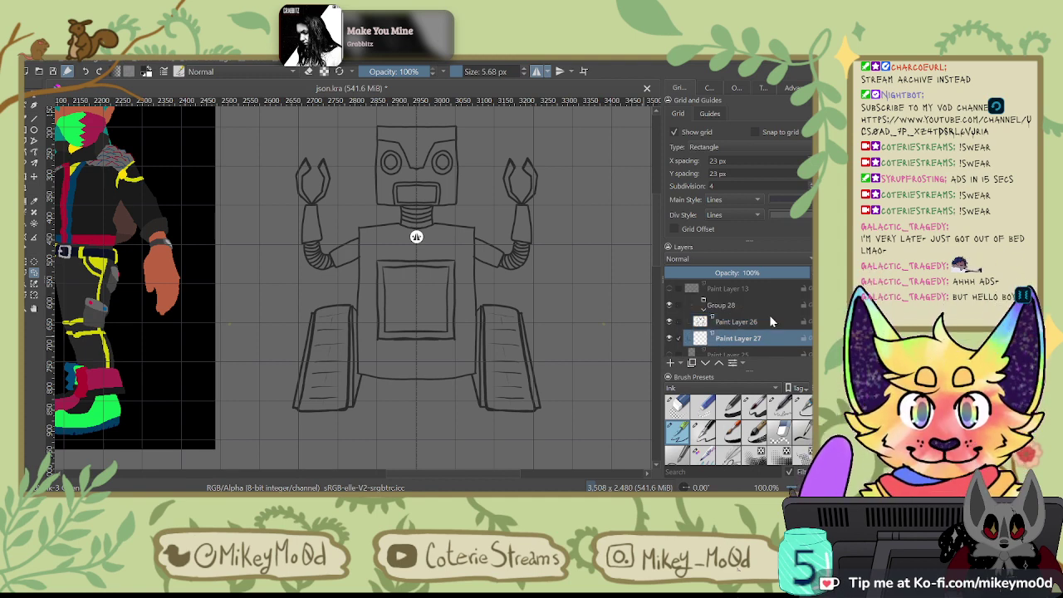
{"action": "left_click", "coordinate": [765, 88]}
{"action": "left_click", "coordinate": [793, 88]}
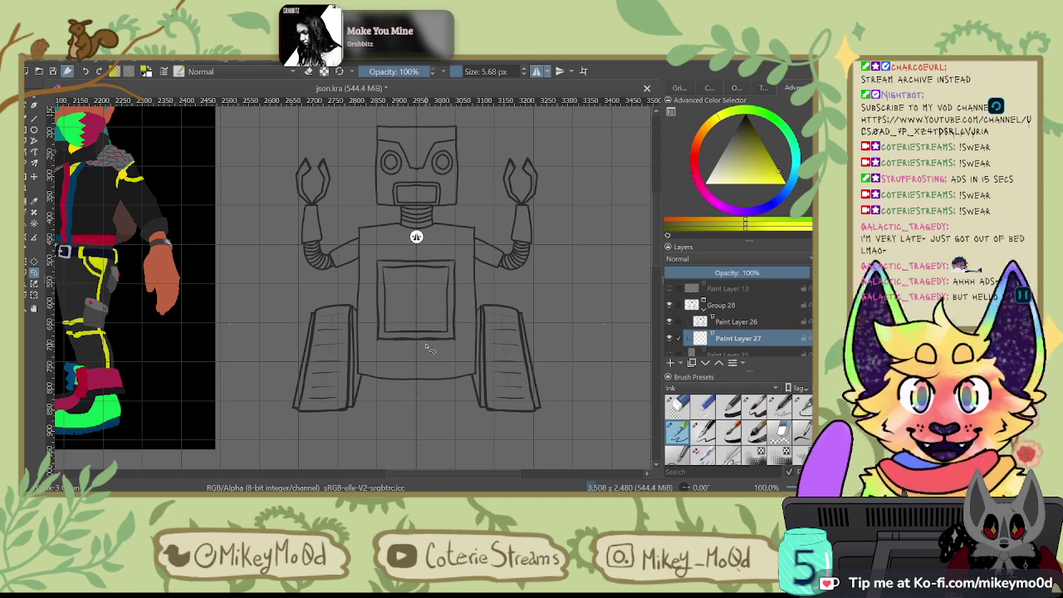
{"action": "left_click", "coordinate": [802, 432]}
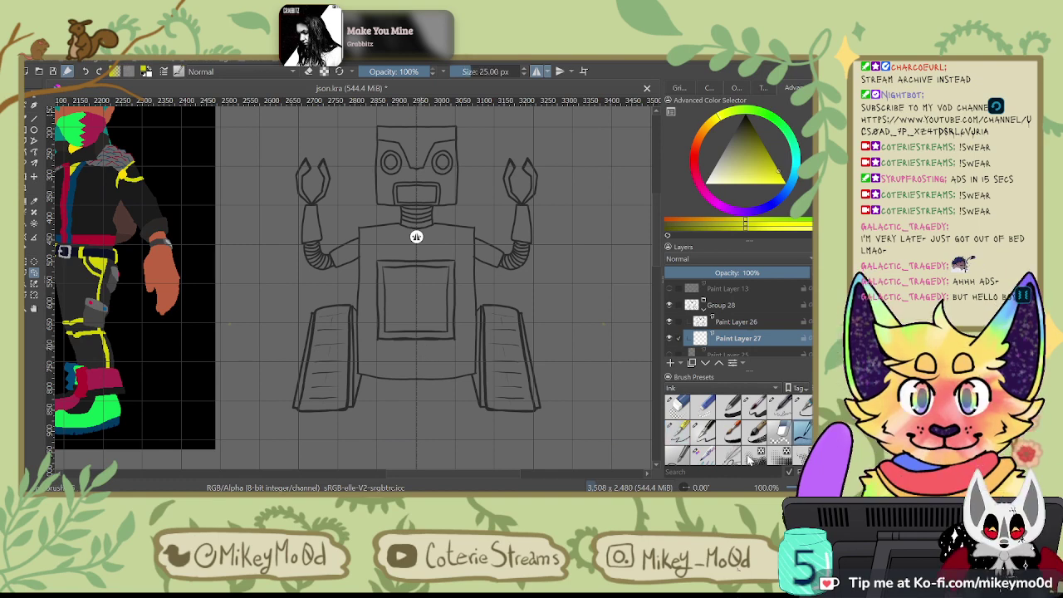
{"action": "mouse_move", "coordinate": [388, 157]}
{"action": "left_mouse_down"}
{"action": "mouse_move", "coordinate": [418, 190]}
{"action": "mouse_move", "coordinate": [463, 129]}
{"action": "left_mouse_up"}
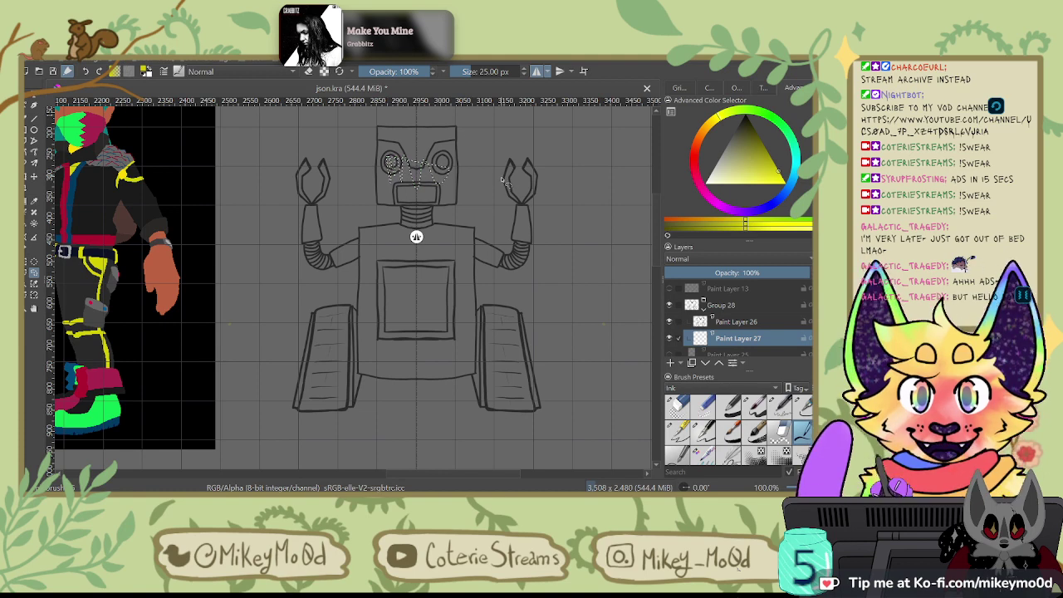
{"action": "key", "text": "ctrl+z"}
{"action": "key", "text": "ctrl+z"}
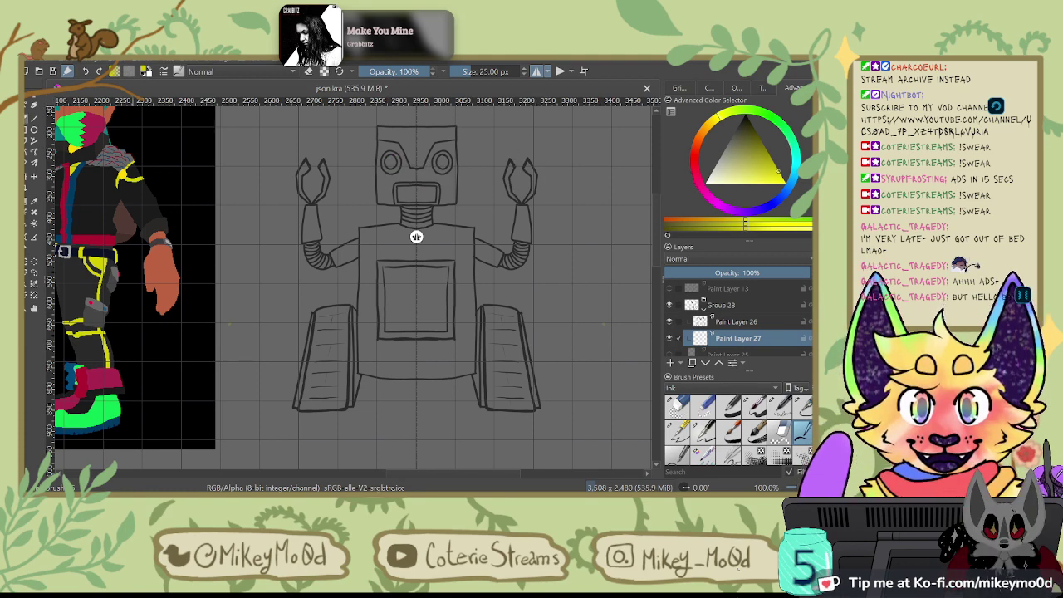
Step: Paint the robot's whole head and ribbed neck flat yellow with mirrored brush strokes and save the document
{"action": "mouse_move", "coordinate": [418, 156]}
{"action": "left_mouse_down"}
{"action": "mouse_move", "coordinate": [426, 188]}
{"action": "mouse_move", "coordinate": [449, 161]}
{"action": "left_mouse_up"}
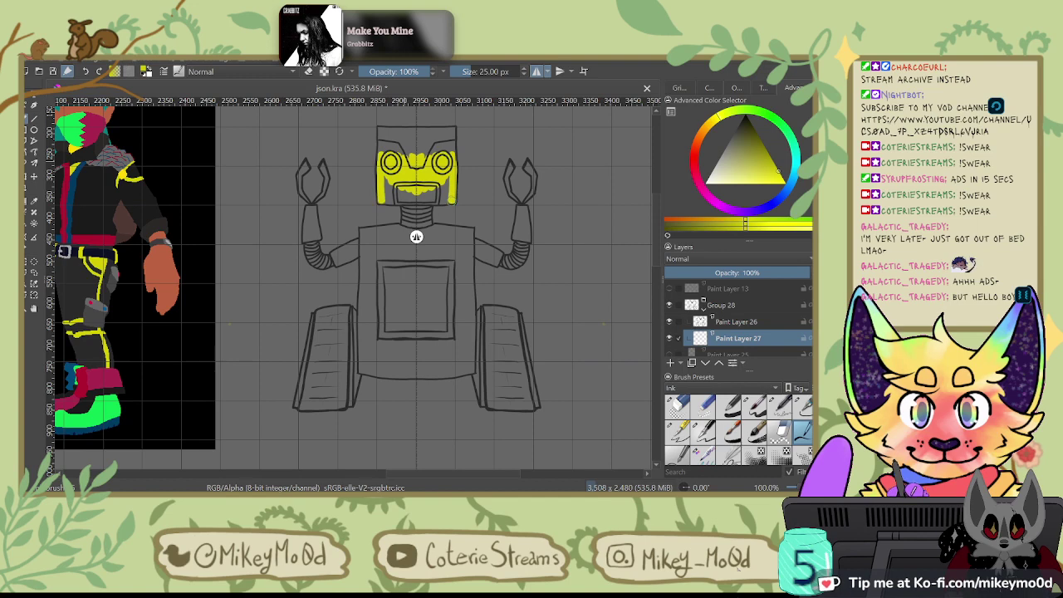
{"action": "mouse_move", "coordinate": [451, 198]}
{"action": "left_mouse_down"}
{"action": "mouse_move", "coordinate": [385, 199]}
{"action": "mouse_move", "coordinate": [422, 201]}
{"action": "left_mouse_up"}
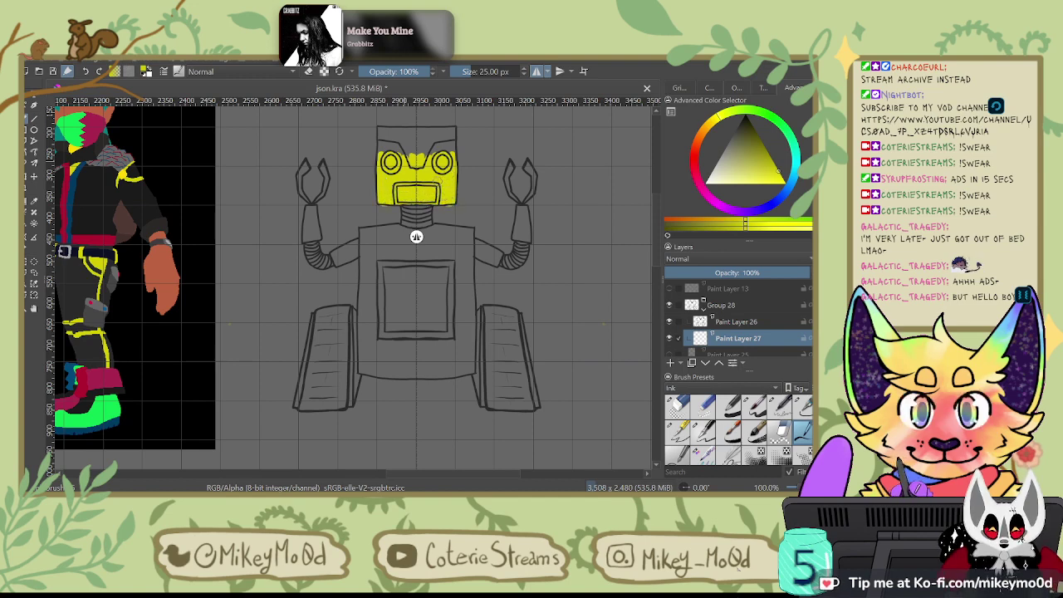
{"action": "left_click_drag", "start_coordinate": [454, 151], "coordinate": [453, 138]}
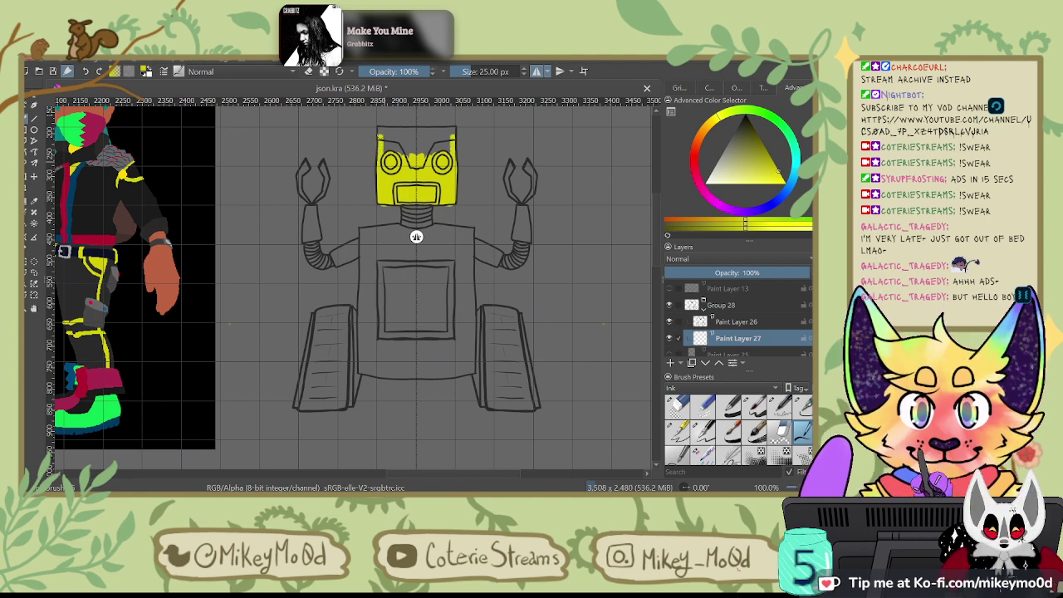
{"action": "left_click_drag", "start_coordinate": [378, 130], "coordinate": [425, 133]}
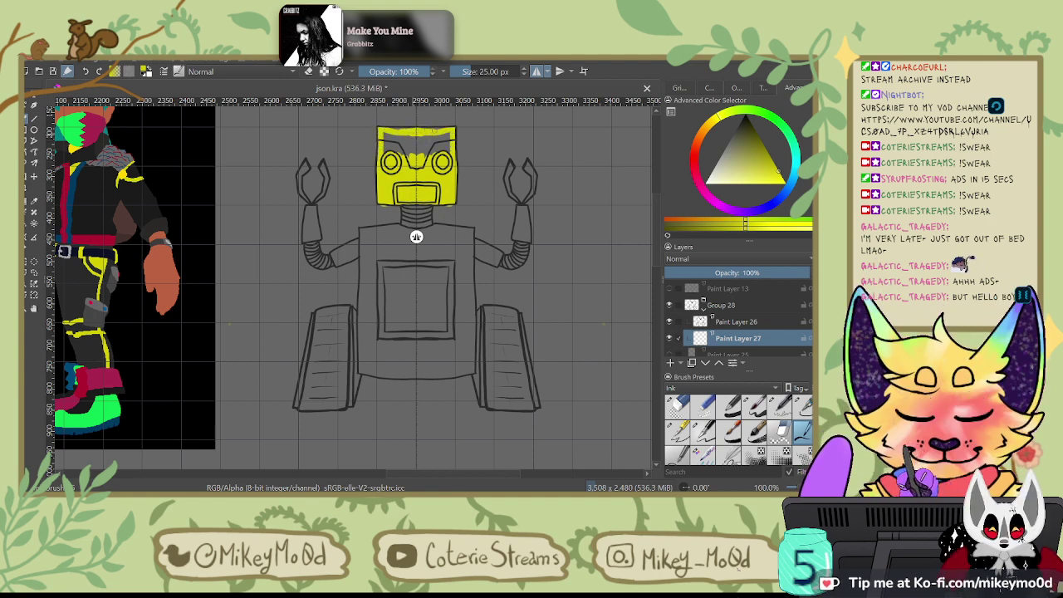
{"action": "mouse_move", "coordinate": [389, 133]}
{"action": "left_mouse_down"}
{"action": "mouse_move", "coordinate": [414, 155]}
{"action": "mouse_move", "coordinate": [399, 146]}
{"action": "left_mouse_up"}
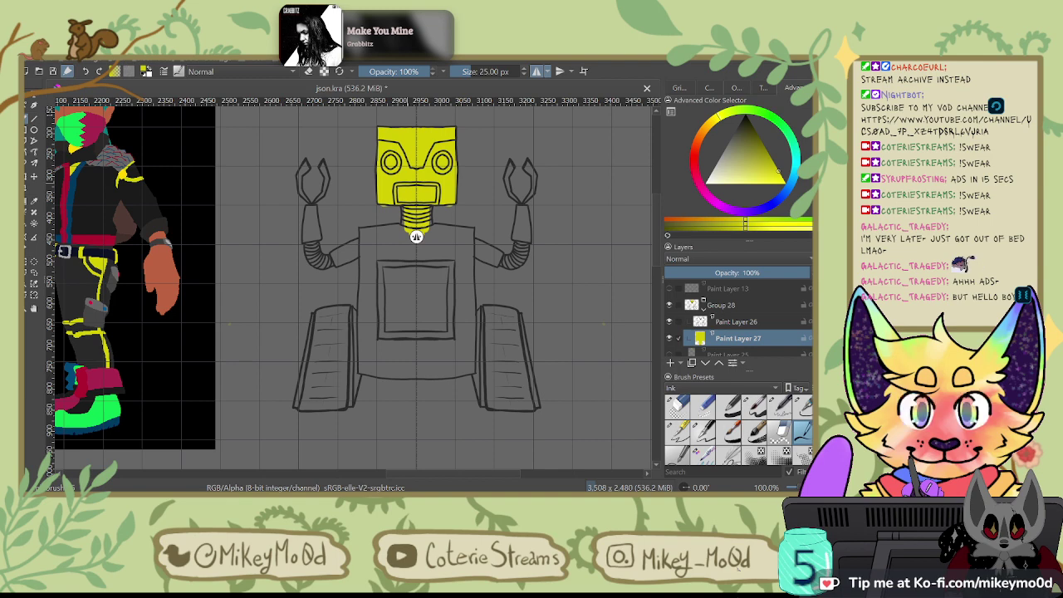
{"action": "key", "text": "ctrl+s"}
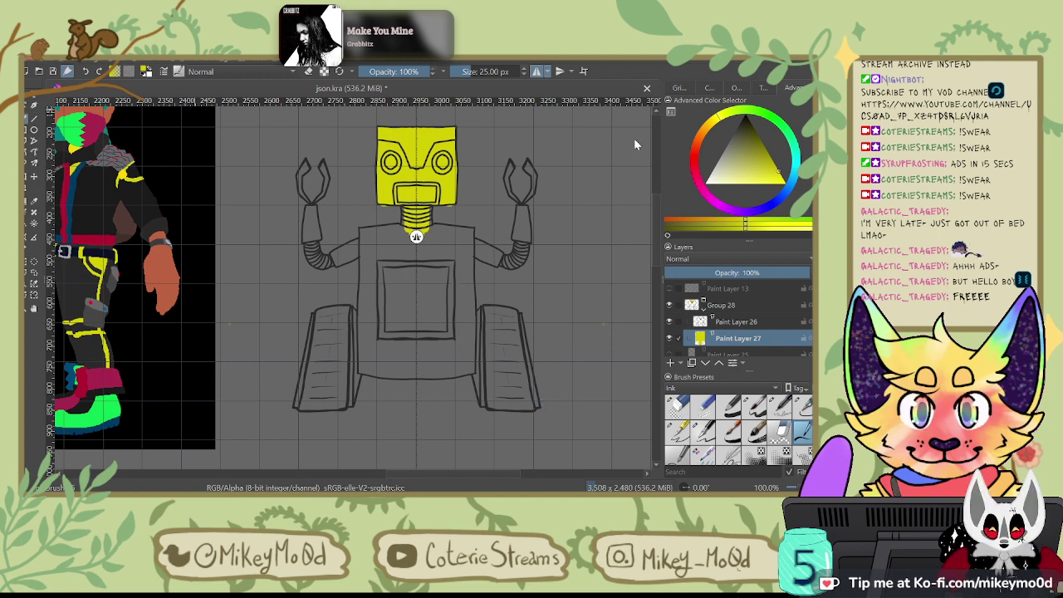
{"action": "key", "text": "ctrl+s"}
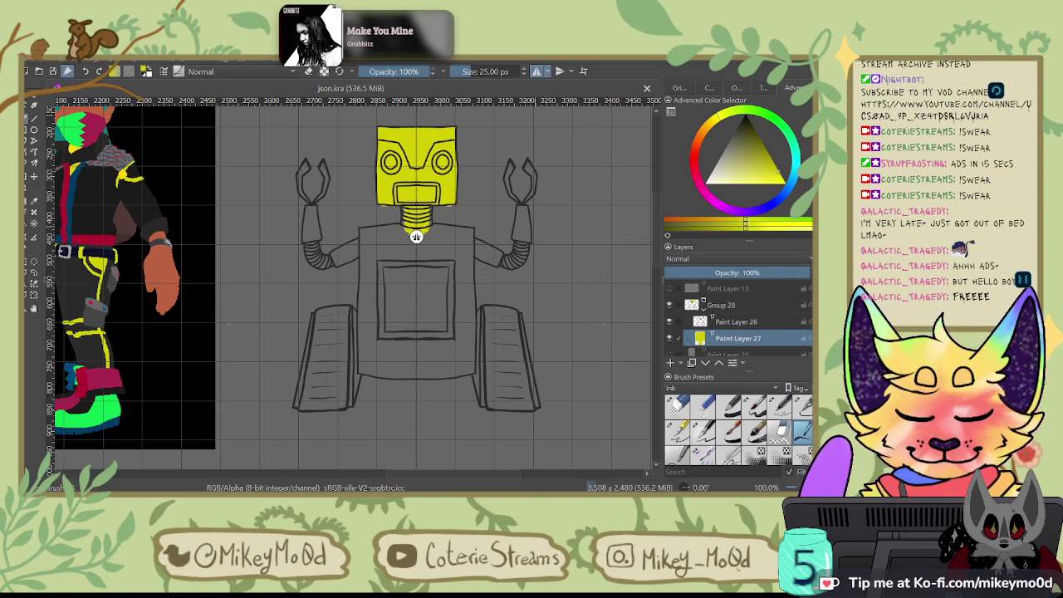
Step: Paint the shoulders and upper torso yellow from the neck down to the top of the chest panel
{"action": "left_click_drag", "start_coordinate": [404, 275], "coordinate": [399, 306]}
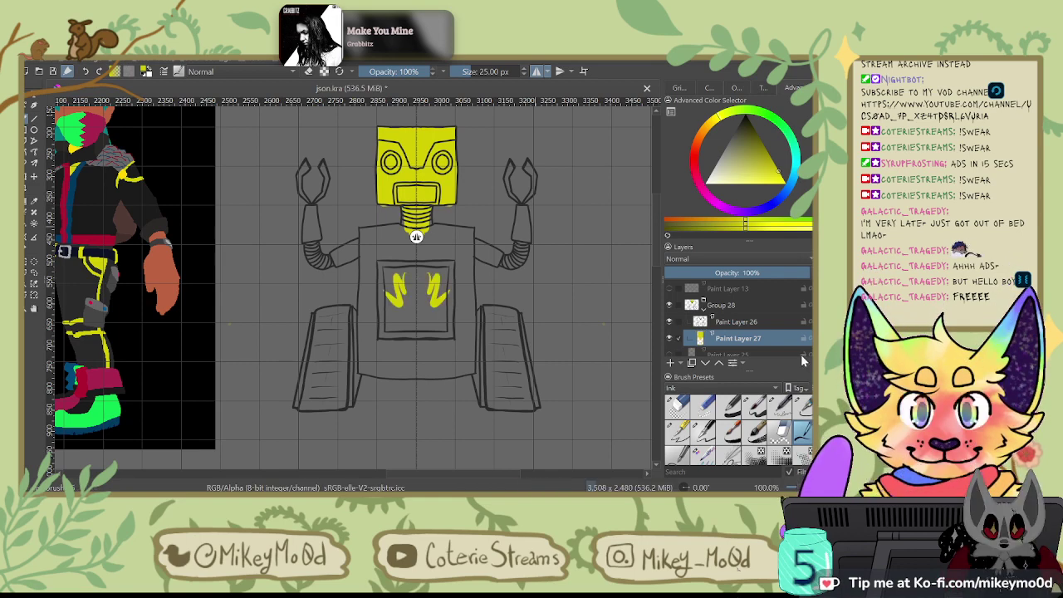
{"action": "scroll", "coordinate": [416, 235], "scroll_direction": "up", "scroll_amount": 3, "text": "ctrl"}
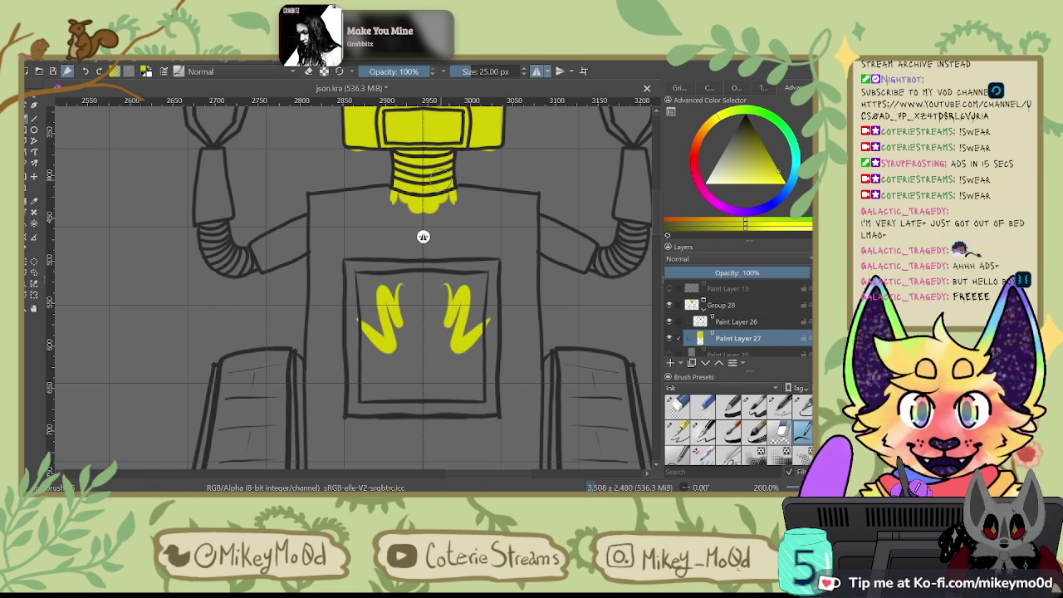
{"action": "left_click_drag", "start_coordinate": [450, 209], "coordinate": [447, 186]}
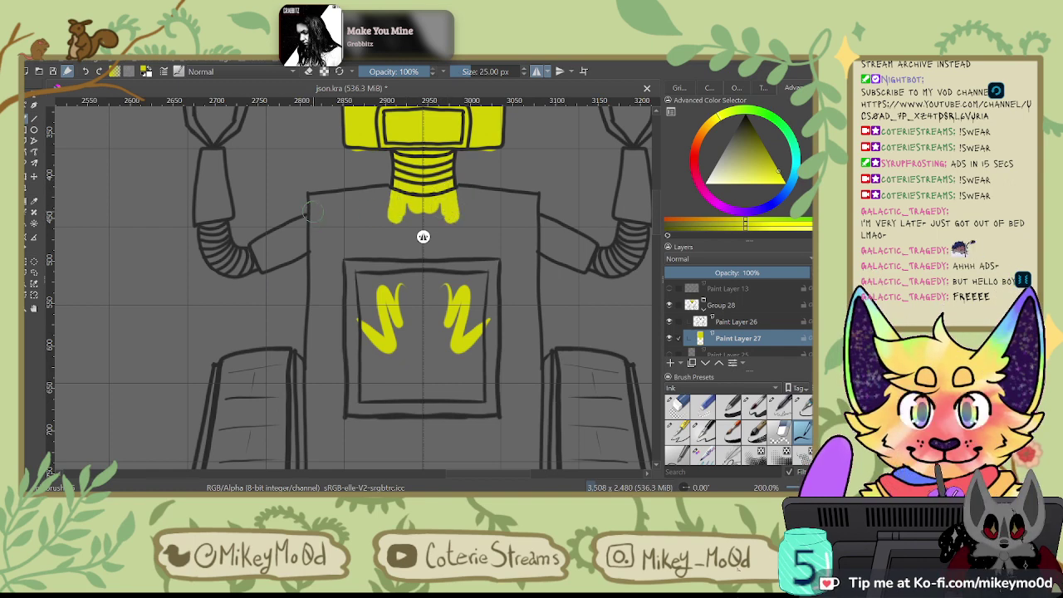
{"action": "mouse_move", "coordinate": [311, 196]}
{"action": "left_mouse_down"}
{"action": "mouse_move", "coordinate": [317, 274]}
{"action": "mouse_move", "coordinate": [313, 198]}
{"action": "mouse_move", "coordinate": [392, 190]}
{"action": "left_mouse_up"}
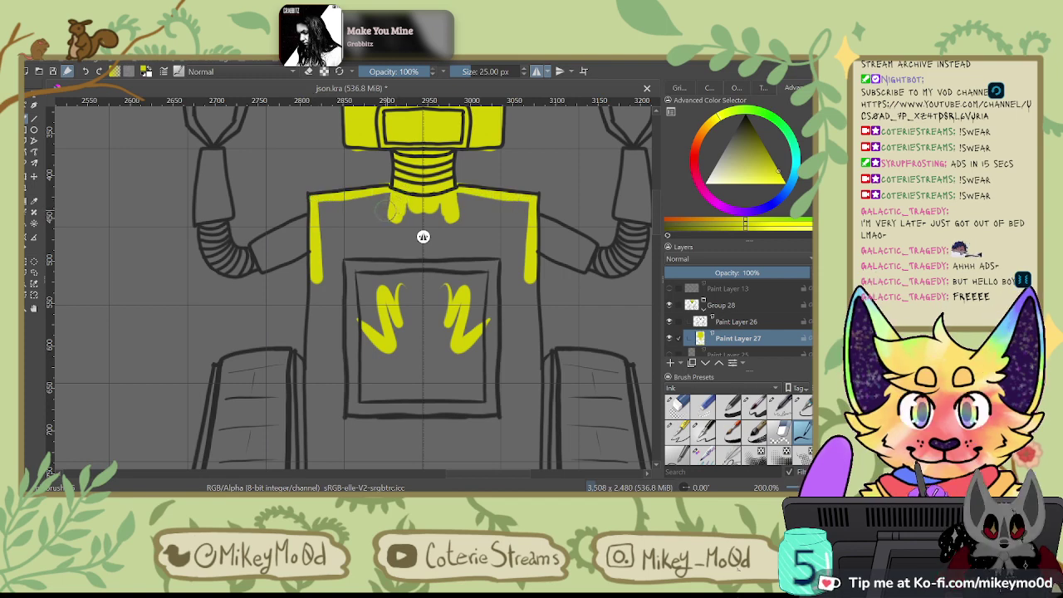
{"action": "mouse_move", "coordinate": [325, 206]}
{"action": "left_mouse_down"}
{"action": "mouse_move", "coordinate": [355, 199]}
{"action": "mouse_move", "coordinate": [323, 243]}
{"action": "mouse_move", "coordinate": [387, 195]}
{"action": "mouse_move", "coordinate": [344, 228]}
{"action": "mouse_move", "coordinate": [343, 243]}
{"action": "mouse_move", "coordinate": [397, 204]}
{"action": "mouse_move", "coordinate": [331, 277]}
{"action": "mouse_move", "coordinate": [431, 209]}
{"action": "mouse_move", "coordinate": [368, 265]}
{"action": "mouse_move", "coordinate": [429, 229]}
{"action": "mouse_move", "coordinate": [416, 241]}
{"action": "mouse_move", "coordinate": [445, 239]}
{"action": "mouse_move", "coordinate": [394, 295]}
{"action": "left_mouse_up"}
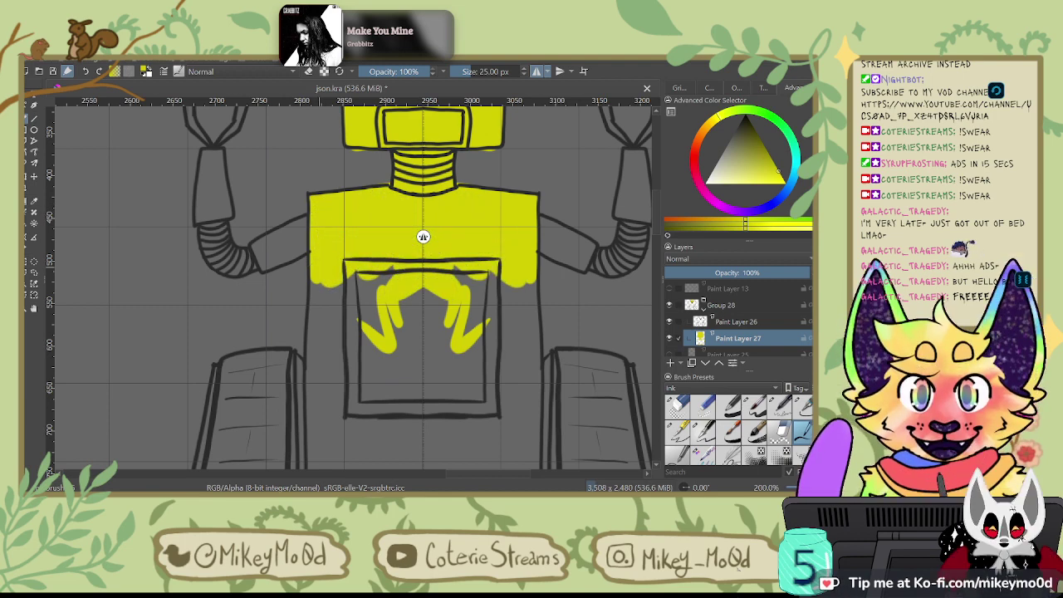
Step: Enlarge the brush to 43.89 px and fill the rest of the torso and its chest panel with yellow
{"action": "mouse_move", "coordinate": [319, 267]}
{"action": "left_mouse_down"}
{"action": "mouse_move", "coordinate": [478, 305]}
{"action": "mouse_move", "coordinate": [572, 227]}
{"action": "mouse_move", "coordinate": [421, 242]}
{"action": "mouse_move", "coordinate": [425, 199]}
{"action": "left_mouse_up"}
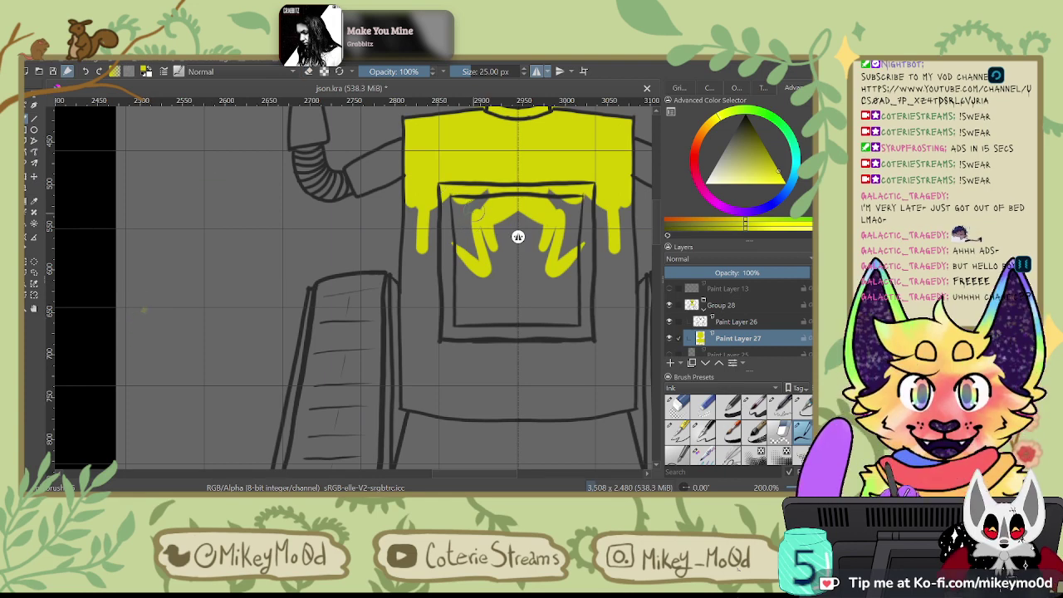
{"action": "mouse_move", "coordinate": [456, 205]}
{"action": "left_mouse_down"}
{"action": "mouse_move", "coordinate": [448, 266]}
{"action": "mouse_move", "coordinate": [514, 223]}
{"action": "mouse_move", "coordinate": [490, 242]}
{"action": "mouse_move", "coordinate": [512, 300]}
{"action": "left_mouse_up"}
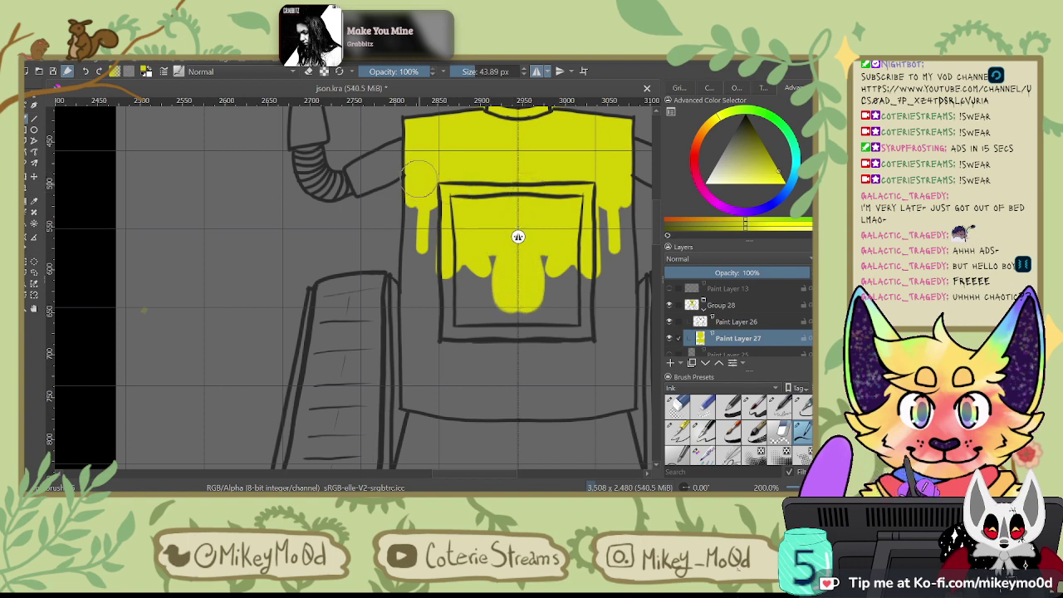
{"action": "mouse_move", "coordinate": [413, 196]}
{"action": "left_mouse_down"}
{"action": "mouse_move", "coordinate": [407, 392]}
{"action": "mouse_move", "coordinate": [426, 404]}
{"action": "mouse_move", "coordinate": [554, 402]}
{"action": "left_mouse_up"}
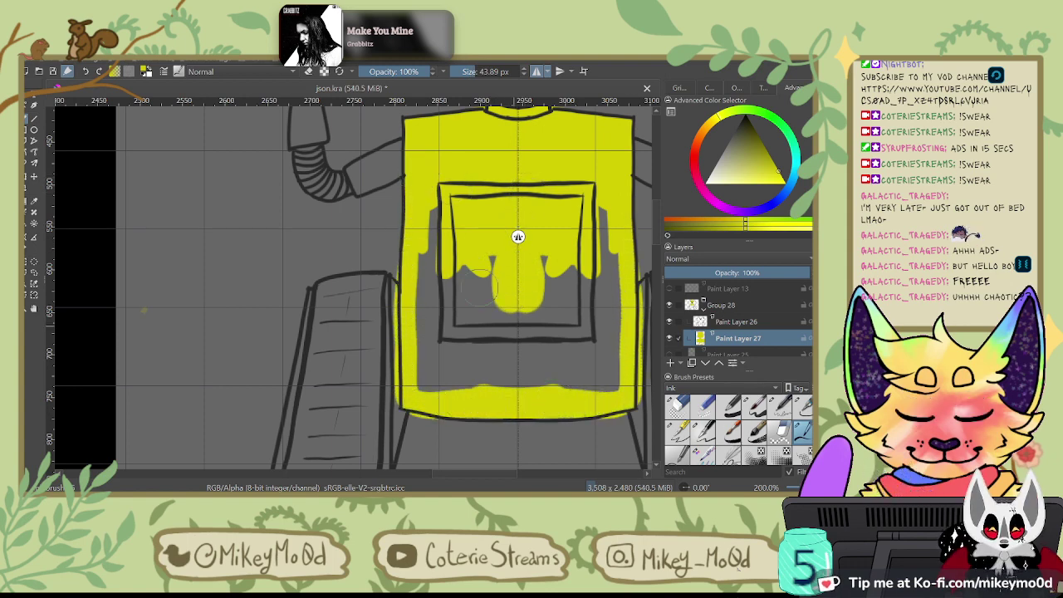
{"action": "mouse_move", "coordinate": [426, 219]}
{"action": "left_mouse_down"}
{"action": "mouse_move", "coordinate": [423, 300]}
{"action": "mouse_move", "coordinate": [487, 374]}
{"action": "mouse_move", "coordinate": [579, 380]}
{"action": "left_mouse_up"}
{"action": "mouse_move", "coordinate": [434, 291]}
{"action": "left_mouse_down"}
{"action": "mouse_move", "coordinate": [435, 346]}
{"action": "mouse_move", "coordinate": [588, 349]}
{"action": "left_mouse_up"}
{"action": "mouse_move", "coordinate": [490, 260]}
{"action": "left_mouse_down"}
{"action": "mouse_move", "coordinate": [500, 289]}
{"action": "mouse_move", "coordinate": [467, 306]}
{"action": "left_mouse_up"}
{"action": "mouse_move", "coordinate": [563, 249]}
{"action": "left_mouse_down"}
{"action": "mouse_move", "coordinate": [484, 324]}
{"action": "mouse_move", "coordinate": [558, 289]}
{"action": "mouse_move", "coordinate": [523, 322]}
{"action": "left_mouse_up"}
Step: Paint the upper and middle sections of the tank treads yellow, rotating the canvas for easier strokes
{"action": "left_click_drag", "start_coordinate": [331, 337], "coordinate": [425, 259]}
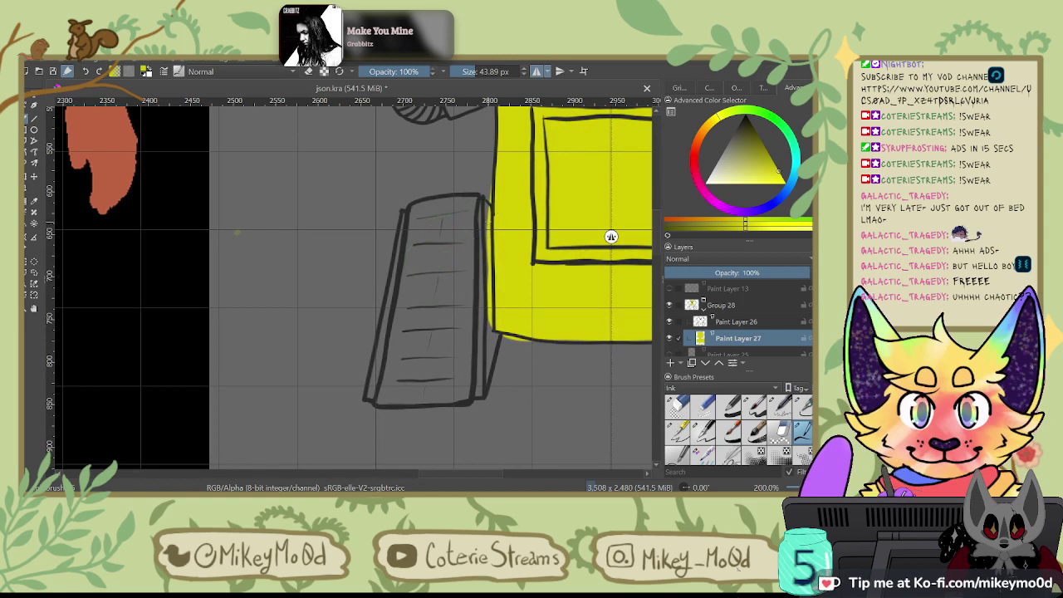
{"action": "mouse_move", "coordinate": [474, 208]}
{"action": "left_mouse_down"}
{"action": "mouse_move", "coordinate": [429, 212]}
{"action": "mouse_move", "coordinate": [403, 262]}
{"action": "mouse_move", "coordinate": [390, 345]}
{"action": "mouse_move", "coordinate": [397, 306]}
{"action": "left_mouse_up"}
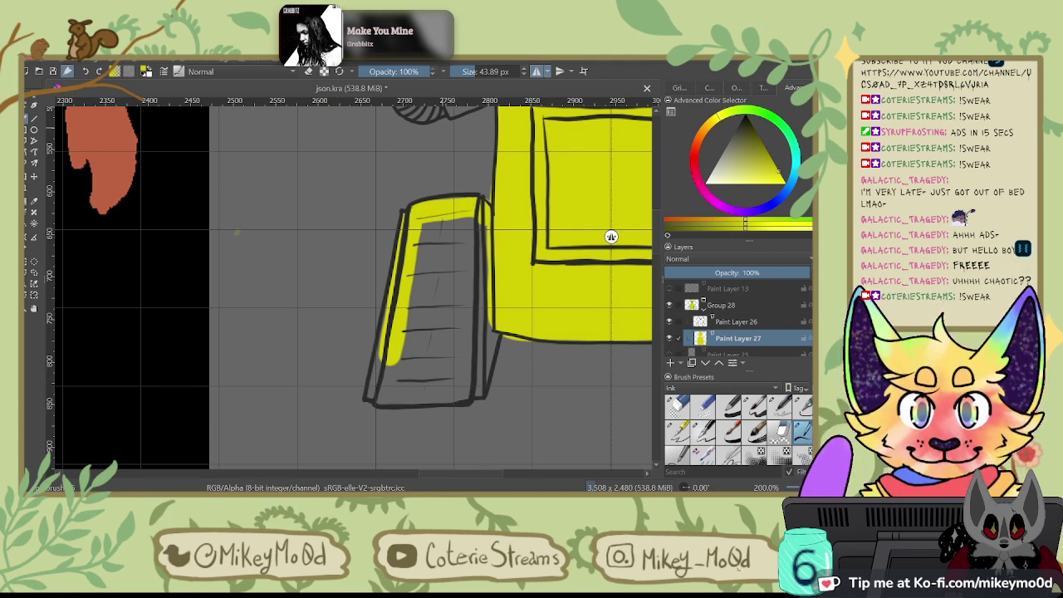
{"action": "mouse_move", "coordinate": [416, 210]}
{"action": "left_mouse_down"}
{"action": "mouse_move", "coordinate": [412, 288]}
{"action": "mouse_move", "coordinate": [427, 235]}
{"action": "mouse_move", "coordinate": [430, 271]}
{"action": "mouse_move", "coordinate": [446, 252]}
{"action": "mouse_move", "coordinate": [464, 257]}
{"action": "mouse_move", "coordinate": [480, 232]}
{"action": "mouse_move", "coordinate": [480, 262]}
{"action": "left_mouse_up"}
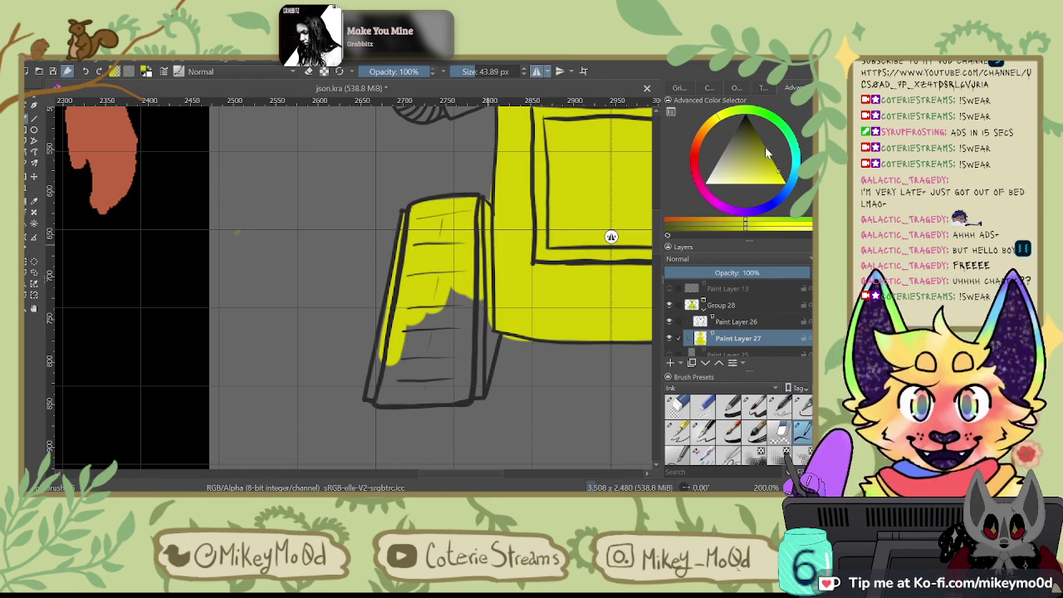
{"action": "key", "text": "6"}
{"action": "key", "text": "6"}
{"action": "key", "text": "6"}
{"action": "key", "text": "6"}
{"action": "key", "text": "6"}
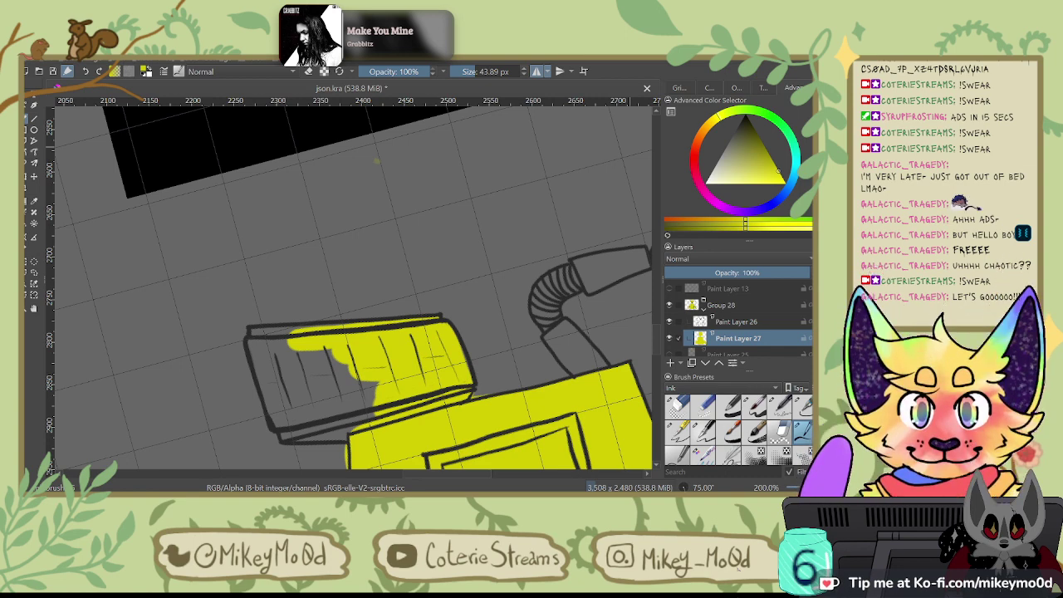
{"action": "mouse_move", "coordinate": [324, 344]}
{"action": "left_mouse_down"}
{"action": "mouse_move", "coordinate": [325, 398]}
{"action": "mouse_move", "coordinate": [379, 393]}
{"action": "left_mouse_up"}
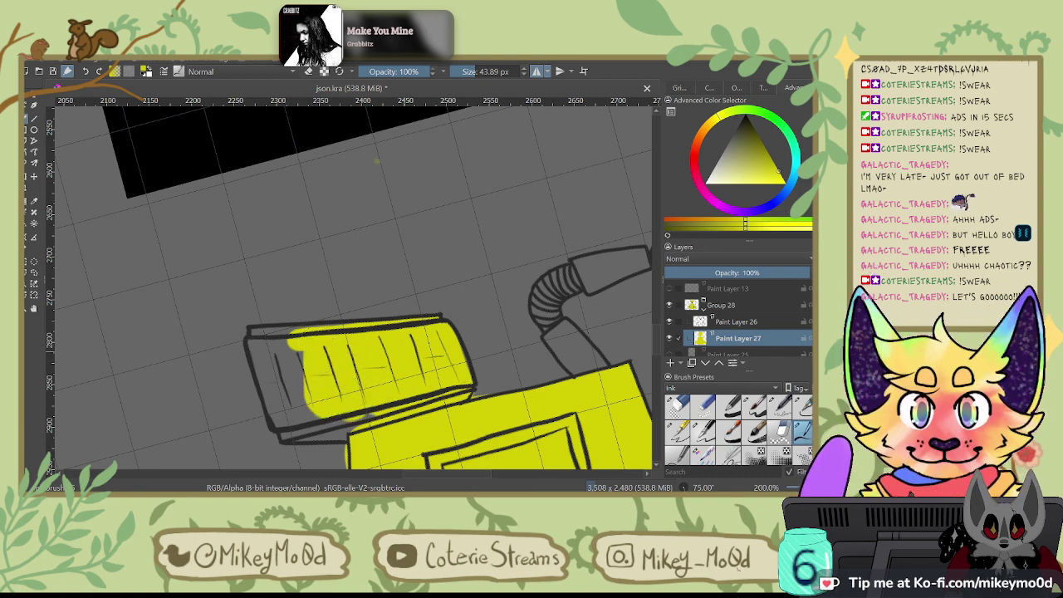
Step: Complete the treads' yellow fill at their lower ends and along the narrow side edges
{"action": "key", "text": "6"}
{"action": "key", "text": "6"}
{"action": "key", "text": "6"}
{"action": "key", "text": "6"}
{"action": "key", "text": "6"}
{"action": "key", "text": "6"}
{"action": "key", "text": "6"}
{"action": "key", "text": "6"}
{"action": "mouse_move", "coordinate": [245, 222]}
{"action": "left_mouse_down"}
{"action": "mouse_move", "coordinate": [239, 254]}
{"action": "mouse_move", "coordinate": [229, 209]}
{"action": "mouse_move", "coordinate": [251, 162]}
{"action": "mouse_move", "coordinate": [248, 204]}
{"action": "left_mouse_up"}
{"action": "key", "text": "4"}
{"action": "key", "text": "4"}
{"action": "key", "text": "4"}
{"action": "key", "text": "4"}
{"action": "key", "text": "4"}
{"action": "key", "text": "4"}
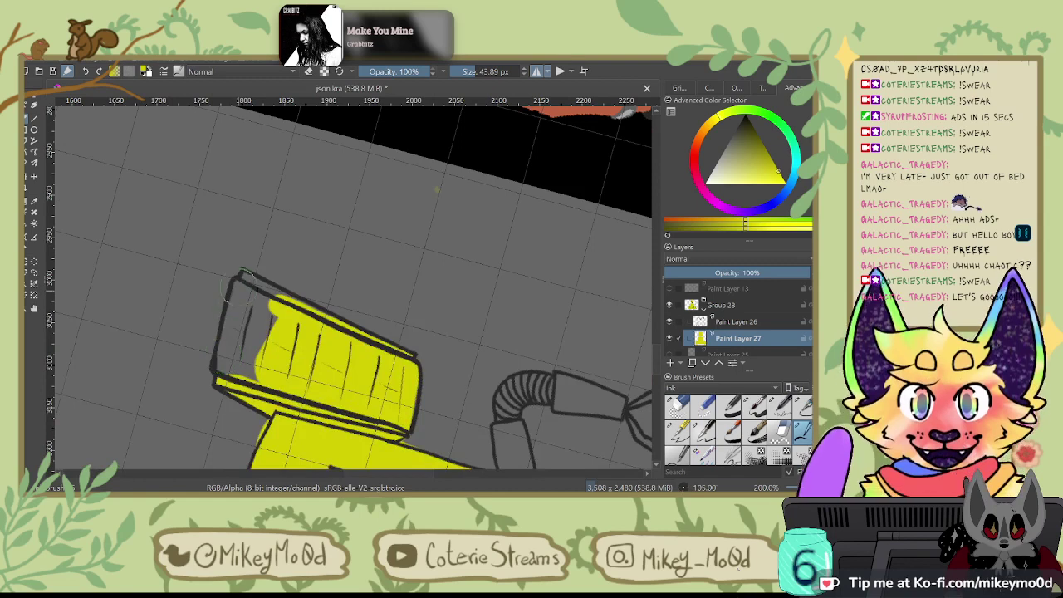
{"action": "mouse_move", "coordinate": [241, 274]}
{"action": "left_mouse_down"}
{"action": "mouse_move", "coordinate": [223, 360]}
{"action": "mouse_move", "coordinate": [264, 389]}
{"action": "mouse_move", "coordinate": [241, 373]}
{"action": "mouse_move", "coordinate": [233, 347]}
{"action": "mouse_move", "coordinate": [253, 313]}
{"action": "mouse_move", "coordinate": [279, 317]}
{"action": "mouse_move", "coordinate": [267, 295]}
{"action": "mouse_move", "coordinate": [291, 309]}
{"action": "mouse_move", "coordinate": [253, 292]}
{"action": "left_mouse_up"}
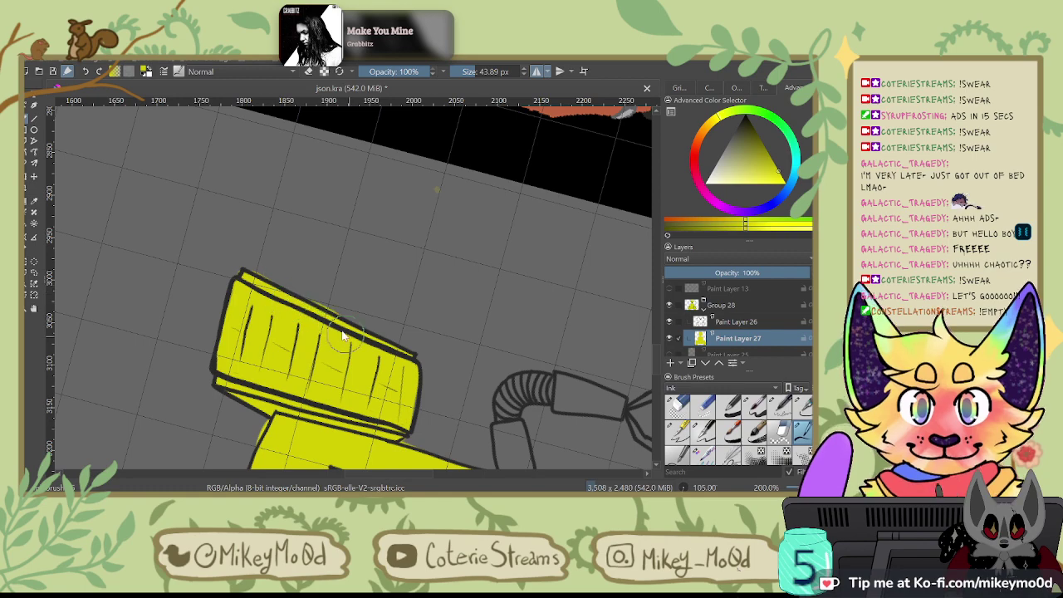
Step: Paint both upper arms yellow between the shoulders and the ribbed elbows, and reset the canvas rotation
{"action": "left_click_drag", "start_coordinate": [343, 335], "coordinate": [273, 232]}
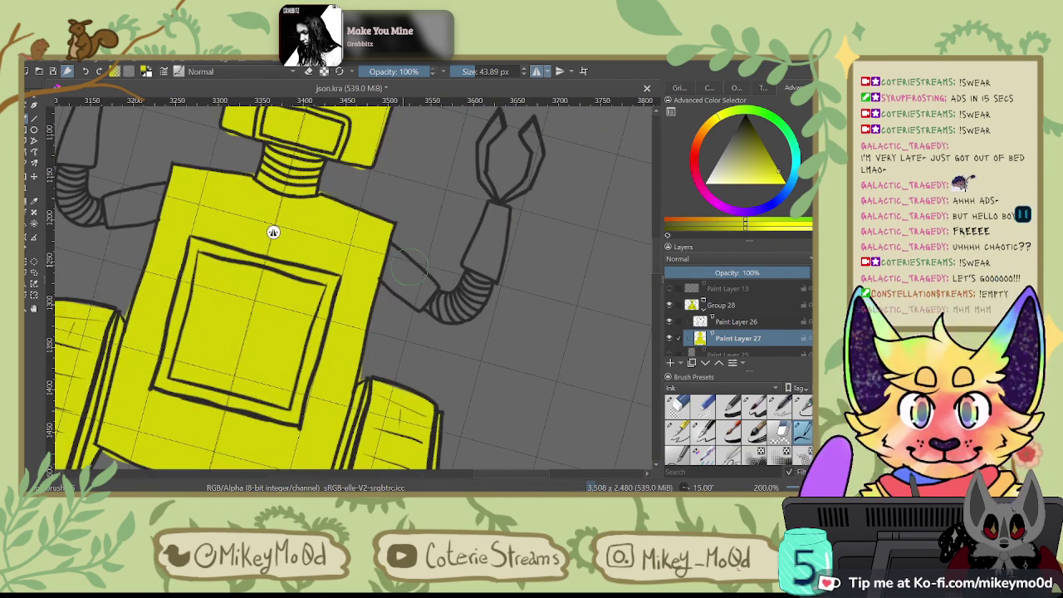
{"action": "left_click_drag", "start_coordinate": [427, 300], "coordinate": [377, 258]}
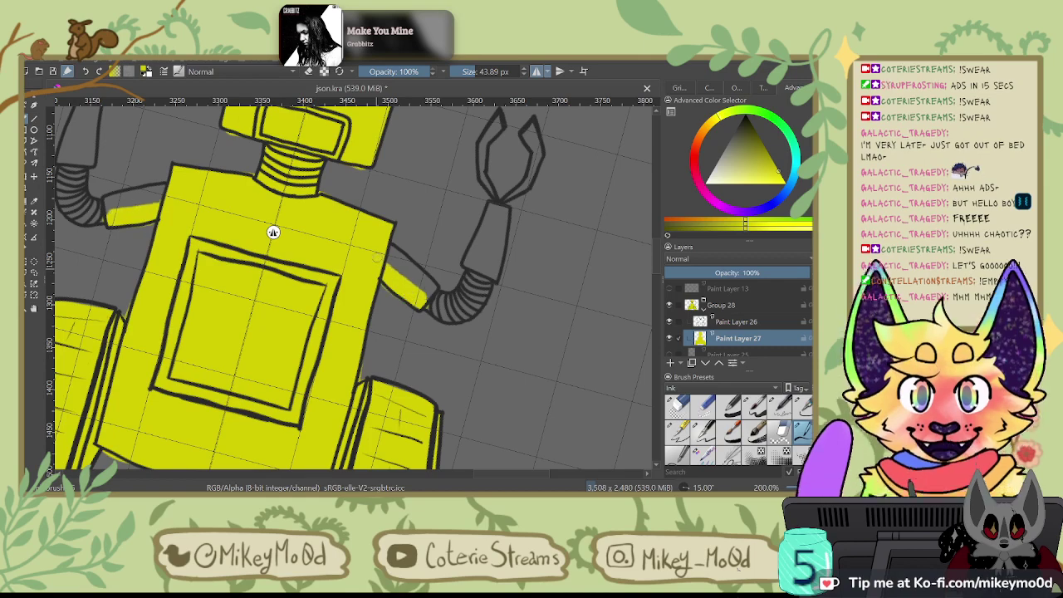
{"action": "key", "text": "5"}
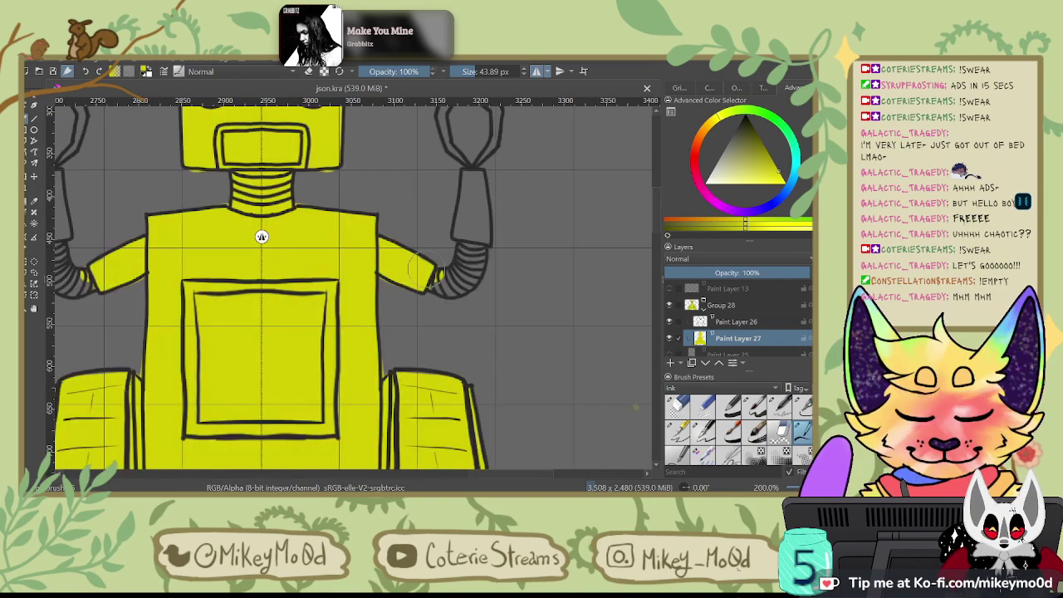
Step: Rotate the canvas to -165° and paint the forearms yellow between the elbows and the claws
{"action": "key", "text": "4"}
{"action": "key", "text": "4"}
{"action": "key", "text": "4"}
{"action": "key", "text": "4"}
{"action": "key", "text": "4"}
{"action": "key", "text": "4"}
{"action": "left_click_drag", "start_coordinate": [185, 379], "coordinate": [434, 344]}
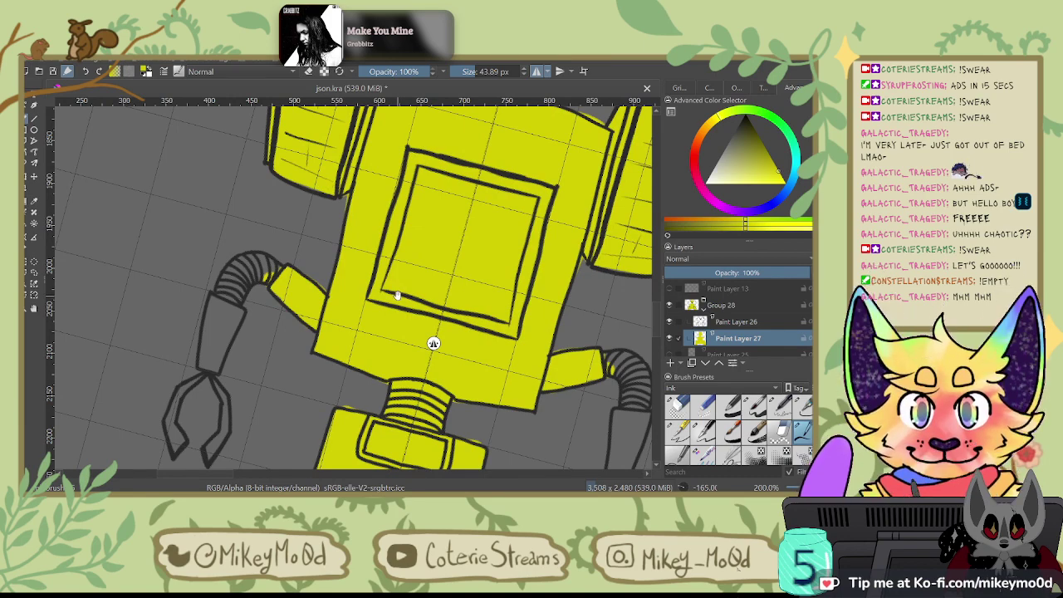
{"action": "left_click_drag", "start_coordinate": [416, 257], "coordinate": [499, 161]}
{"action": "left_click_drag", "start_coordinate": [287, 270], "coordinate": [297, 213]}
{"action": "left_click_drag", "start_coordinate": [287, 279], "coordinate": [324, 176]}
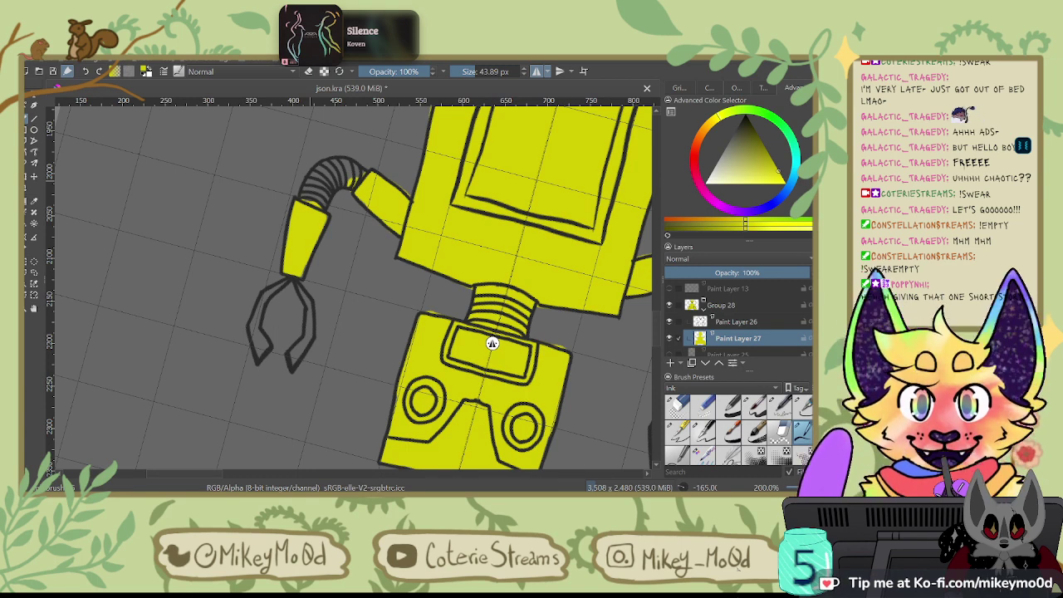
Step: Paint the ribbed elbows and both prongs of the claws yellow
{"action": "mouse_move", "coordinate": [307, 189]}
{"action": "left_mouse_down"}
{"action": "mouse_move", "coordinate": [305, 199]}
{"action": "mouse_move", "coordinate": [333, 159]}
{"action": "left_mouse_up"}
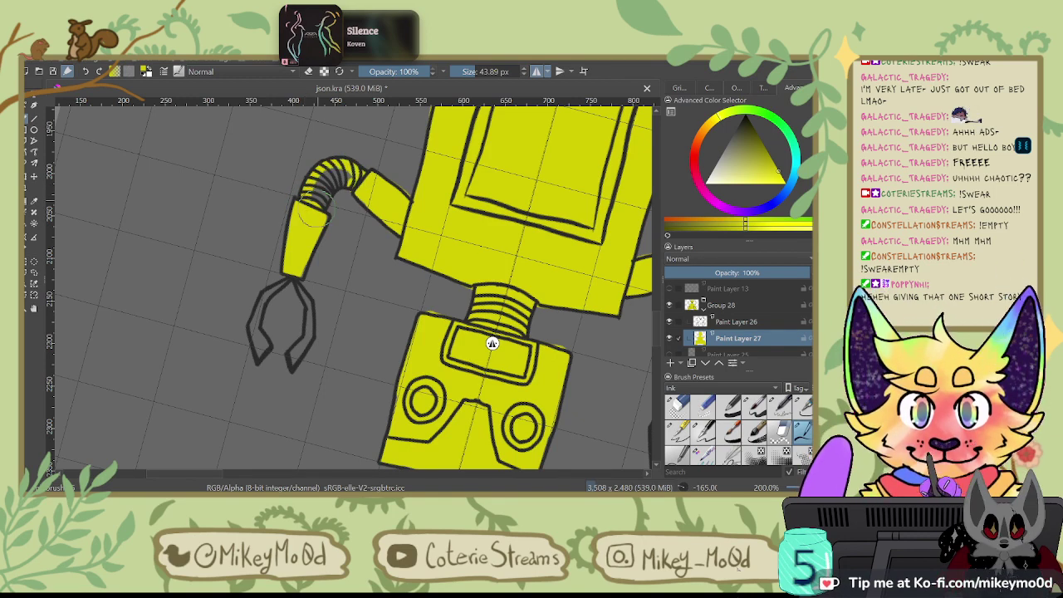
{"action": "mouse_move", "coordinate": [319, 204]}
{"action": "left_mouse_down"}
{"action": "mouse_move", "coordinate": [354, 190]}
{"action": "mouse_move", "coordinate": [311, 198]}
{"action": "left_mouse_up"}
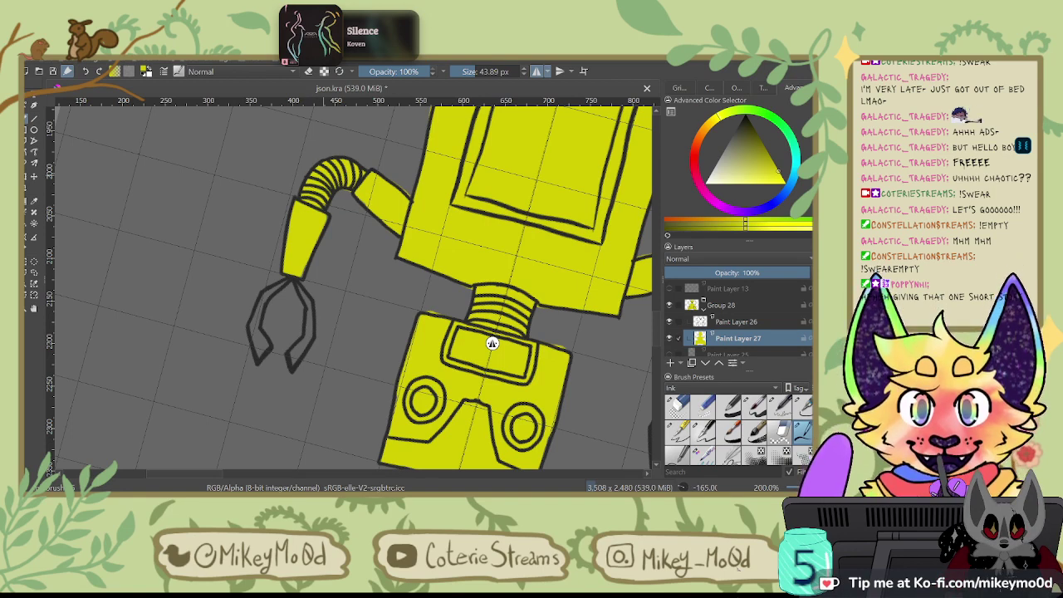
{"action": "mouse_move", "coordinate": [299, 291]}
{"action": "left_mouse_down"}
{"action": "mouse_move", "coordinate": [309, 328]}
{"action": "mouse_move", "coordinate": [292, 355]}
{"action": "left_mouse_up"}
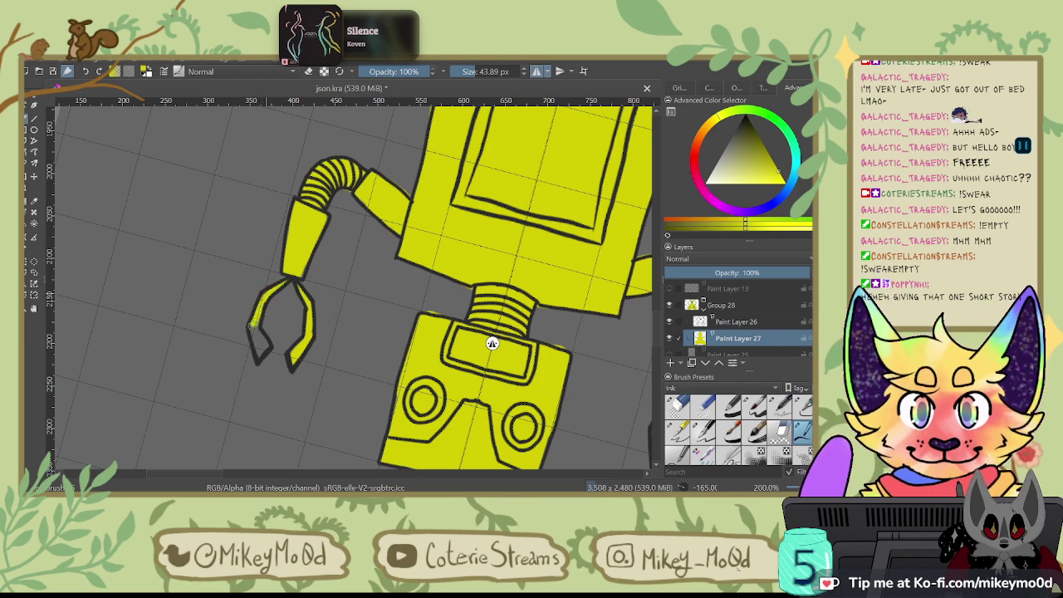
{"action": "mouse_move", "coordinate": [252, 307]}
{"action": "left_mouse_down"}
{"action": "mouse_move", "coordinate": [259, 356]}
{"action": "mouse_move", "coordinate": [263, 344]}
{"action": "left_mouse_up"}
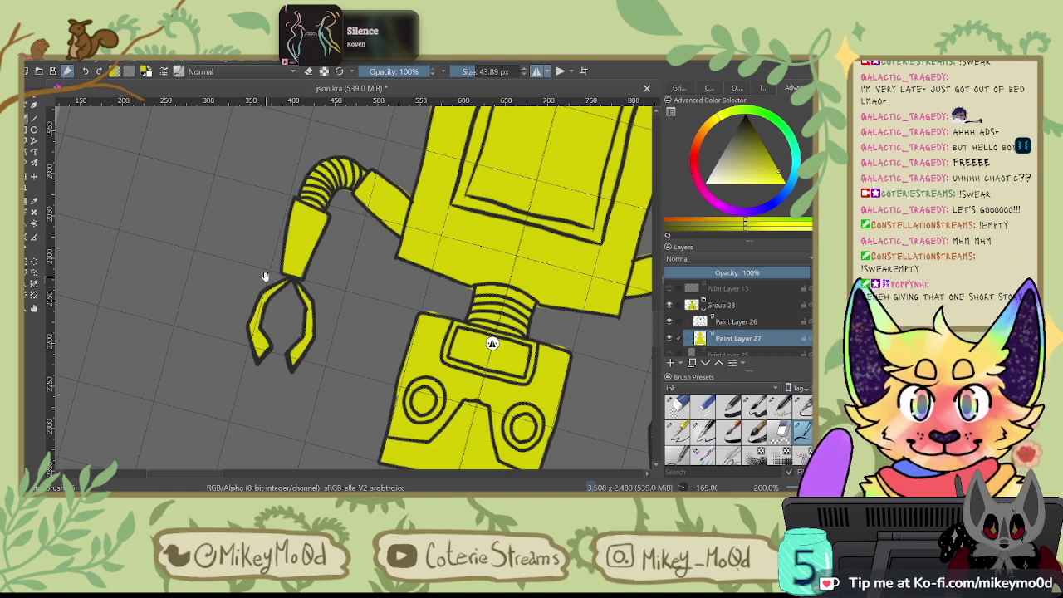
{"action": "left_click_drag", "start_coordinate": [550, 242], "coordinate": [514, 279]}
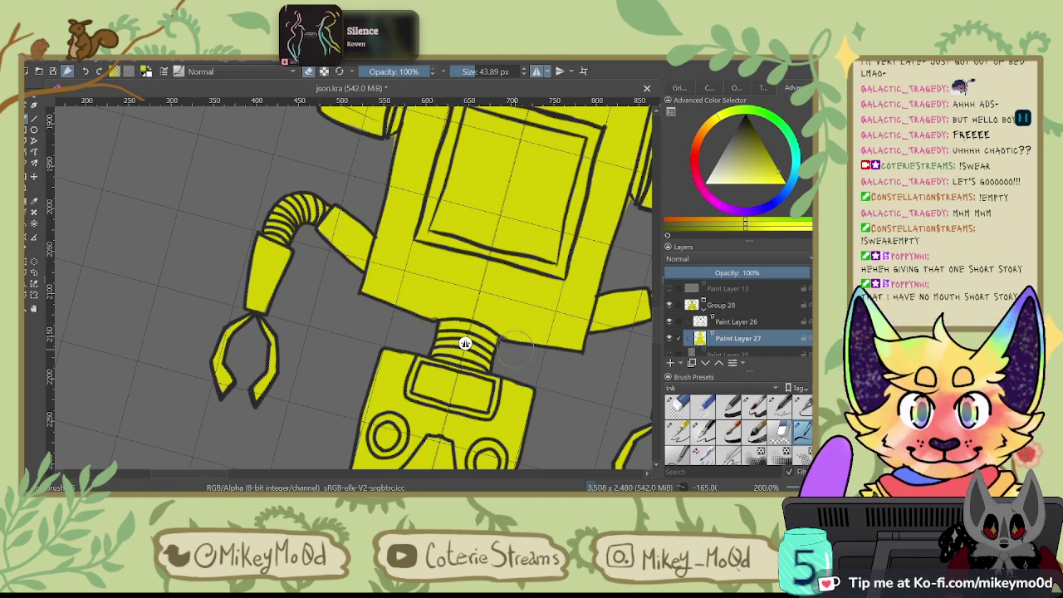
Step: Turn off erasing, rotate the canvas back to 0° and inspect the yellow fill around the head and raised arms
{"action": "left_click", "coordinate": [309, 73]}
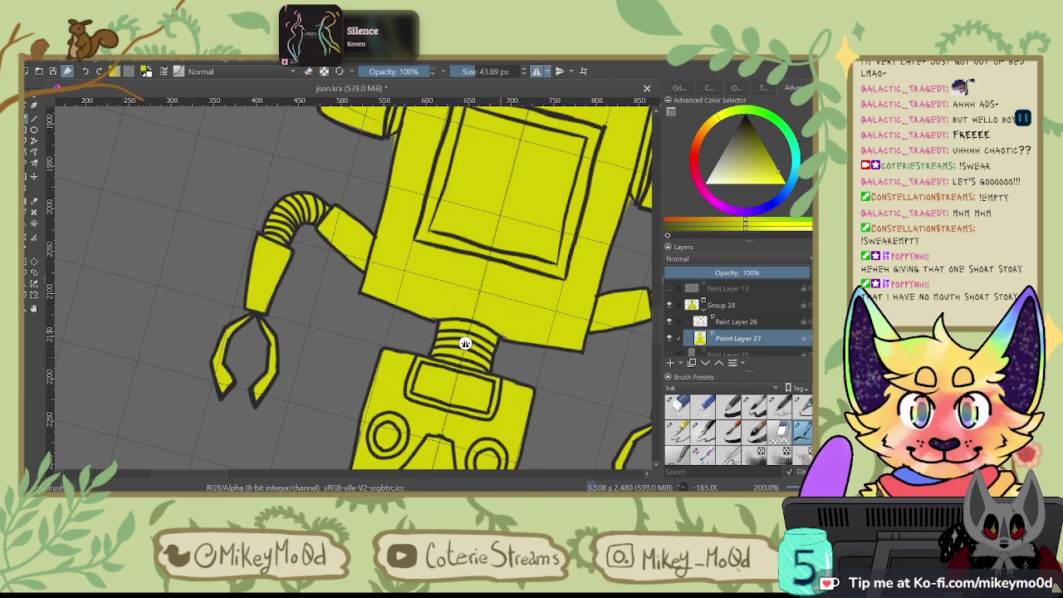
{"action": "key", "text": "6"}
{"action": "key", "text": "6"}
{"action": "key", "text": "6"}
{"action": "key", "text": "6"}
{"action": "key", "text": "6"}
{"action": "key", "text": "6"}
{"action": "key", "text": "6"}
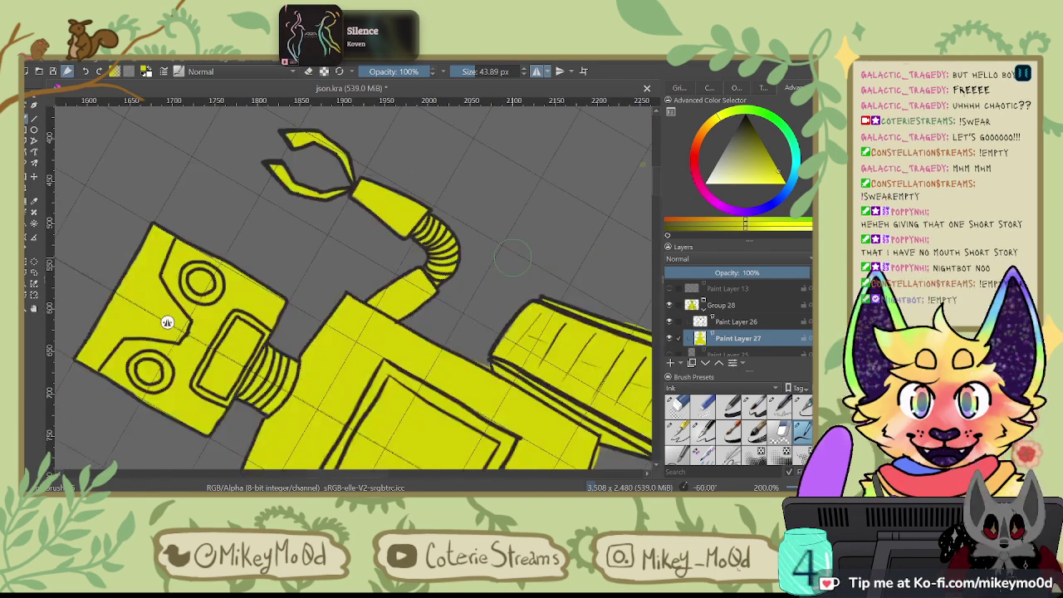
{"action": "key", "text": "6"}
{"action": "key", "text": "6"}
{"action": "key", "text": "6"}
{"action": "key", "text": "6"}
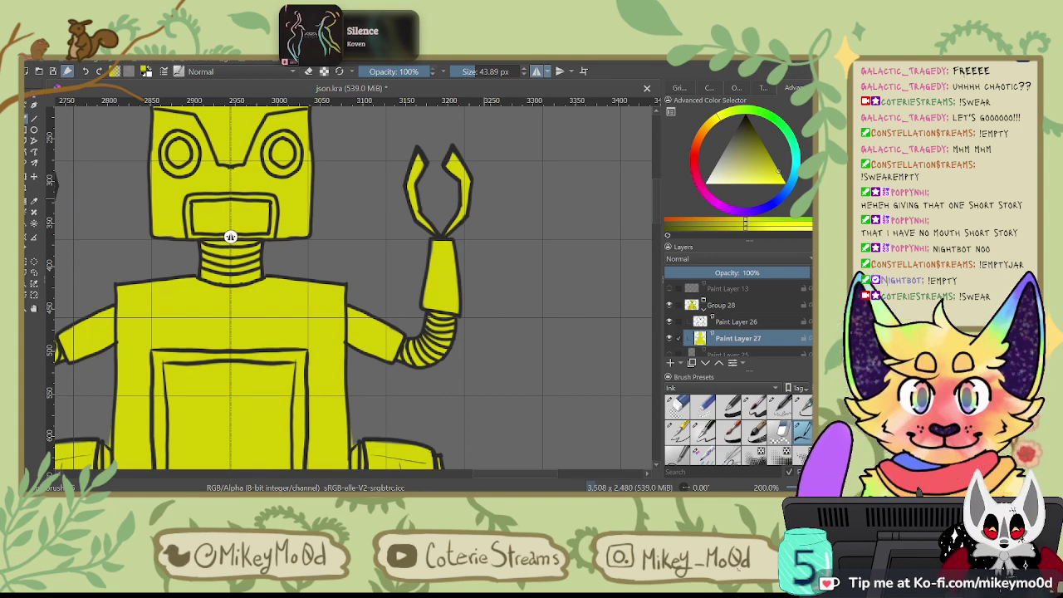
{"action": "left_click_drag", "start_coordinate": [375, 363], "coordinate": [574, 289]}
{"action": "left_click_drag", "start_coordinate": [566, 165], "coordinate": [534, 318]}
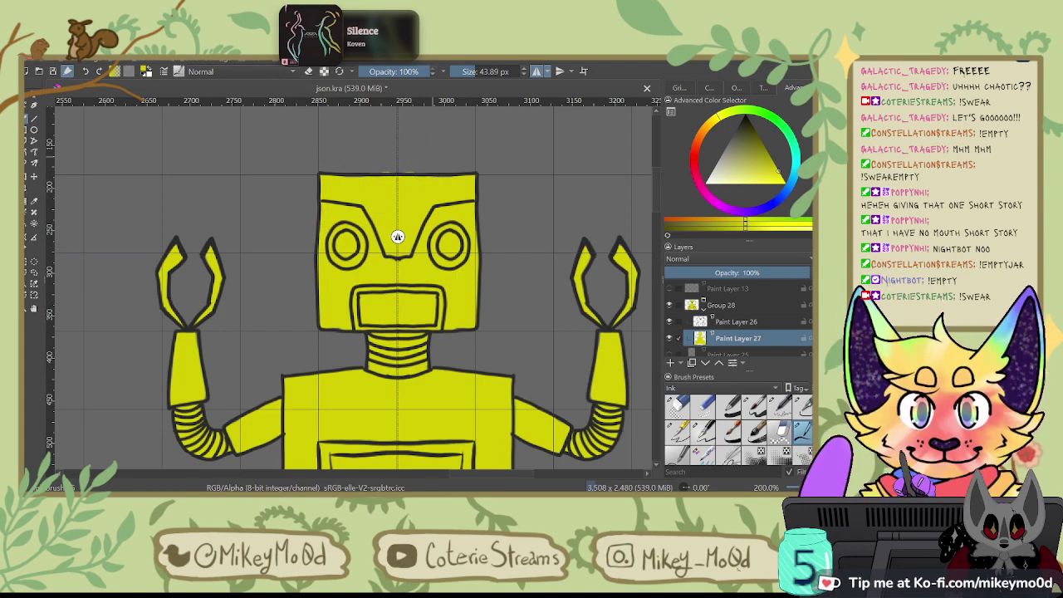
Step: Erase stray yellow outside the robot's outline near the torso and treads using a 12.35 px eraser on the rotated canvas
{"action": "key", "text": "4"}
{"action": "key", "text": "4"}
{"action": "key", "text": "4"}
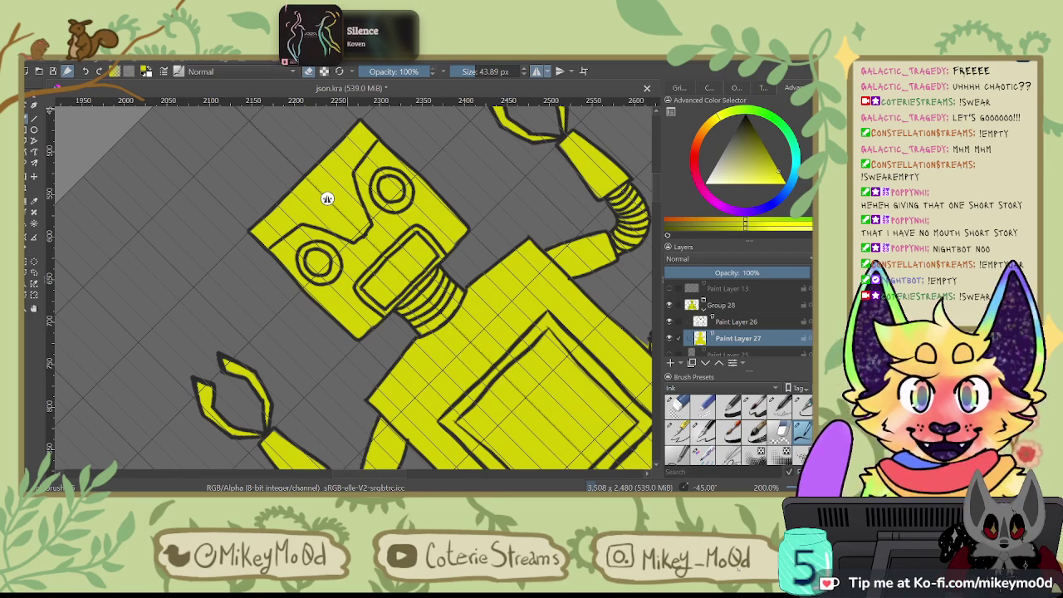
{"action": "left_click_drag", "start_coordinate": [505, 335], "coordinate": [449, 238]}
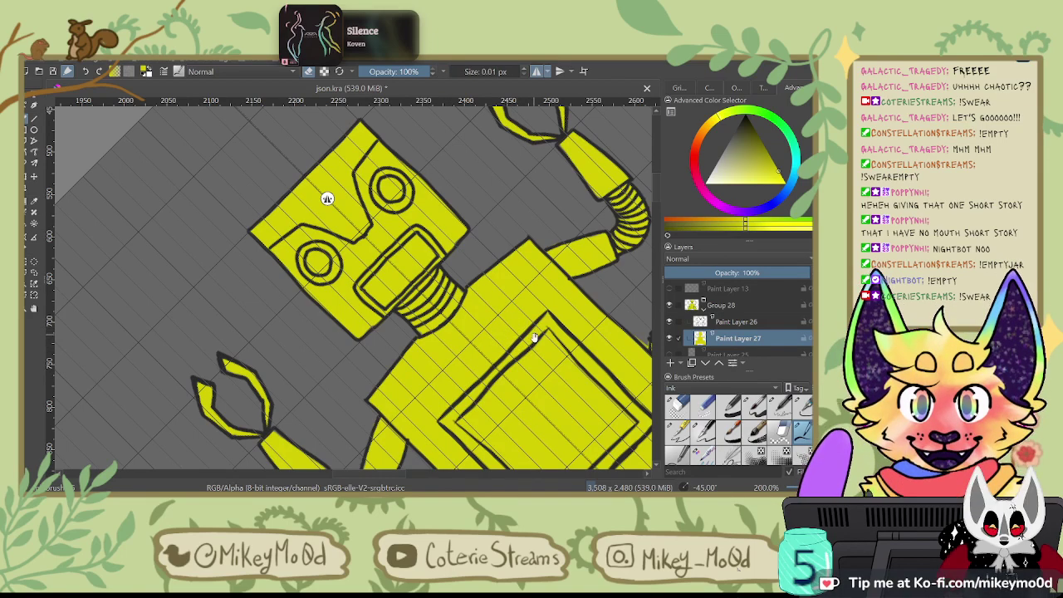
{"action": "left_click_drag", "start_coordinate": [576, 400], "coordinate": [479, 227]}
{"action": "left_click_drag", "start_coordinate": [399, 200], "coordinate": [518, 434]}
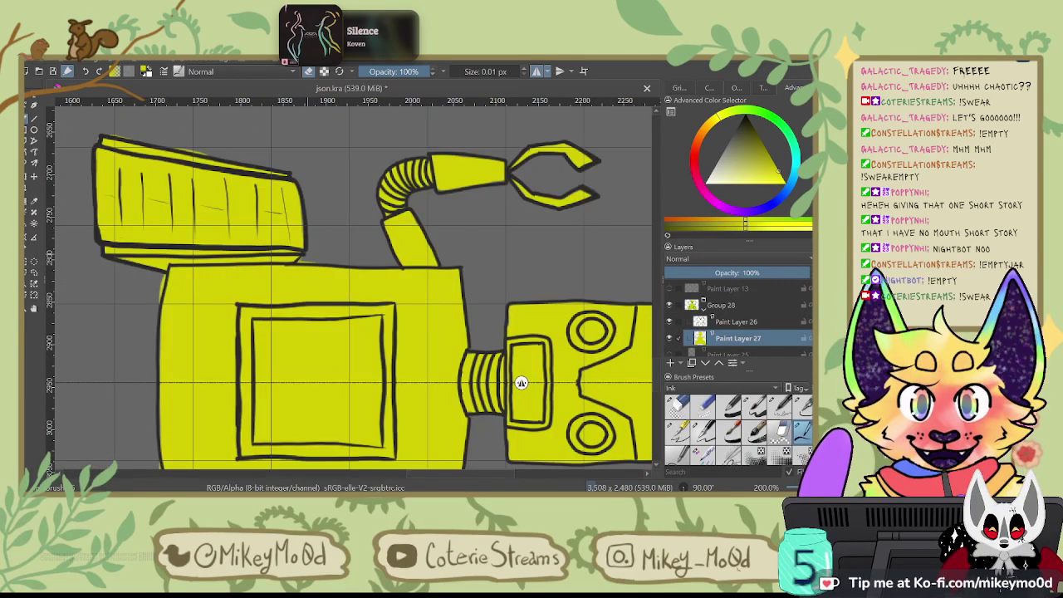
{"action": "left_click_drag", "start_coordinate": [522, 378], "coordinate": [269, 343]}
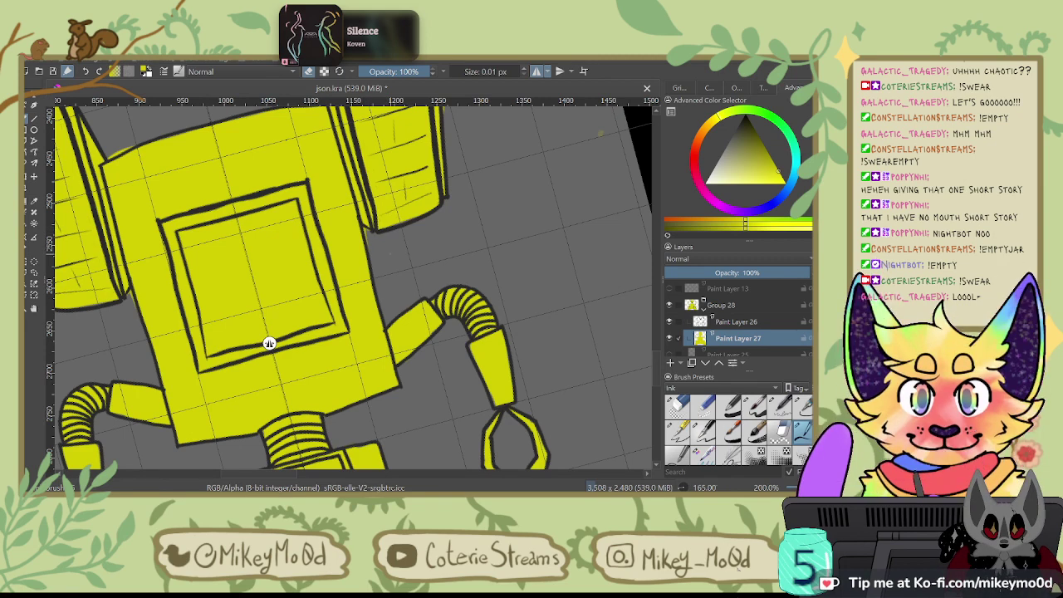
{"action": "left_click_drag", "start_coordinate": [359, 232], "coordinate": [365, 229]}
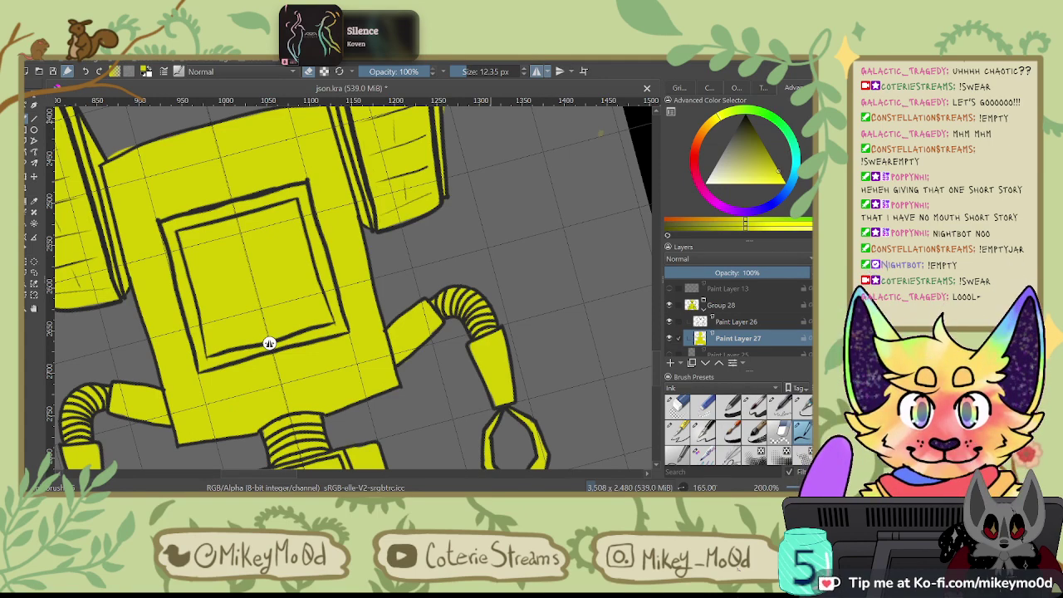
{"action": "left_click_drag", "start_coordinate": [503, 205], "coordinate": [526, 221]}
Step: Inspect the fill edges along the torso and tank treads from several canvas angles
{"action": "key", "text": "6"}
{"action": "key", "text": "6"}
{"action": "key", "text": "6"}
{"action": "key", "text": "6"}
{"action": "key", "text": "6"}
{"action": "key", "text": "6"}
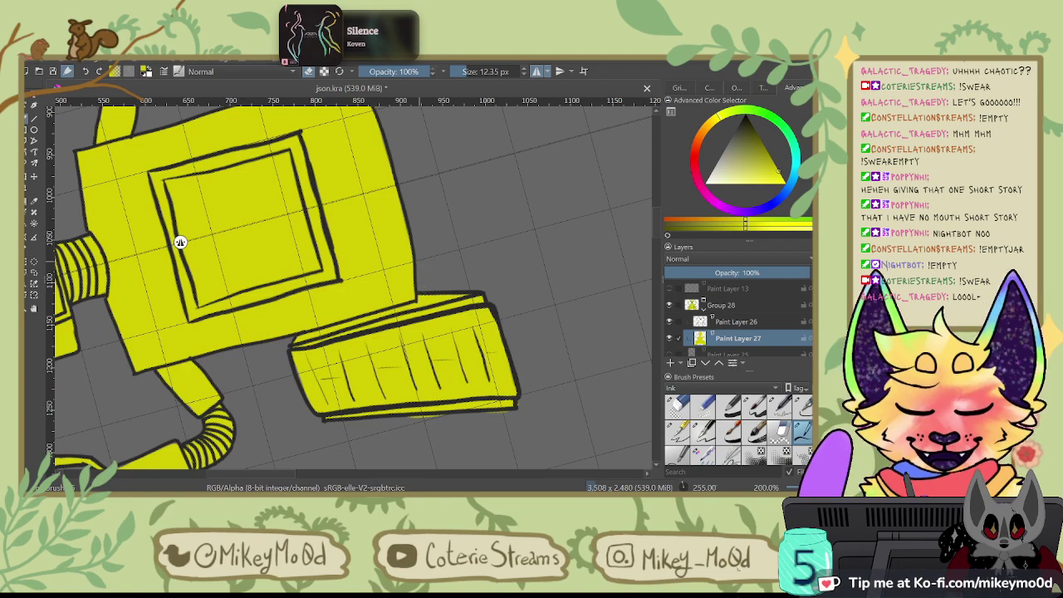
{"action": "key", "text": "5"}
{"action": "left_click_drag", "start_coordinate": [533, 308], "coordinate": [508, 225]}
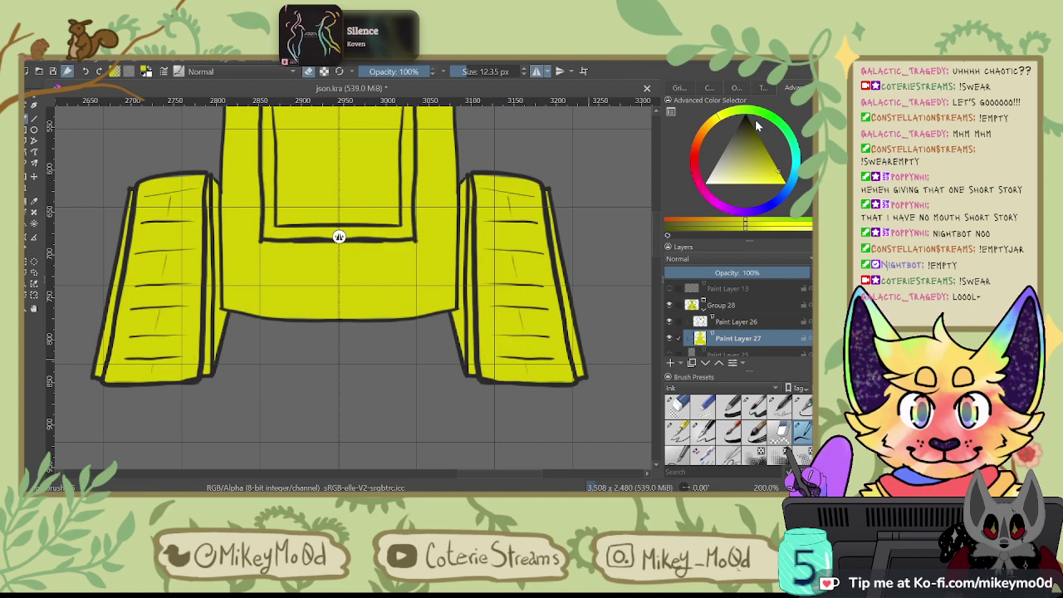
{"action": "left_click_drag", "start_coordinate": [583, 185], "coordinate": [579, 184]}
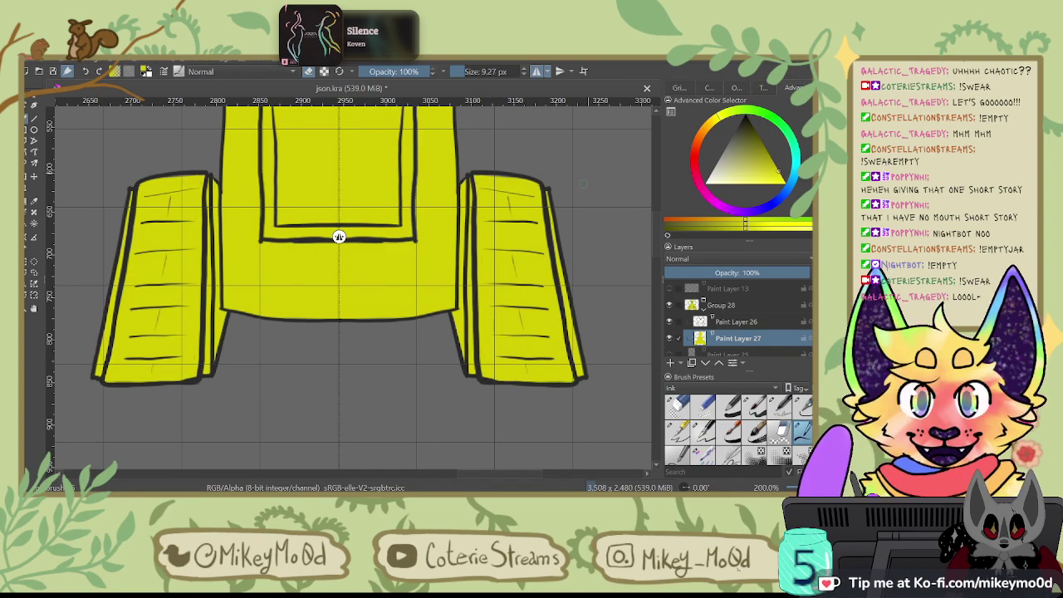
{"action": "left_click_drag", "start_coordinate": [339, 236], "coordinate": [178, 254]}
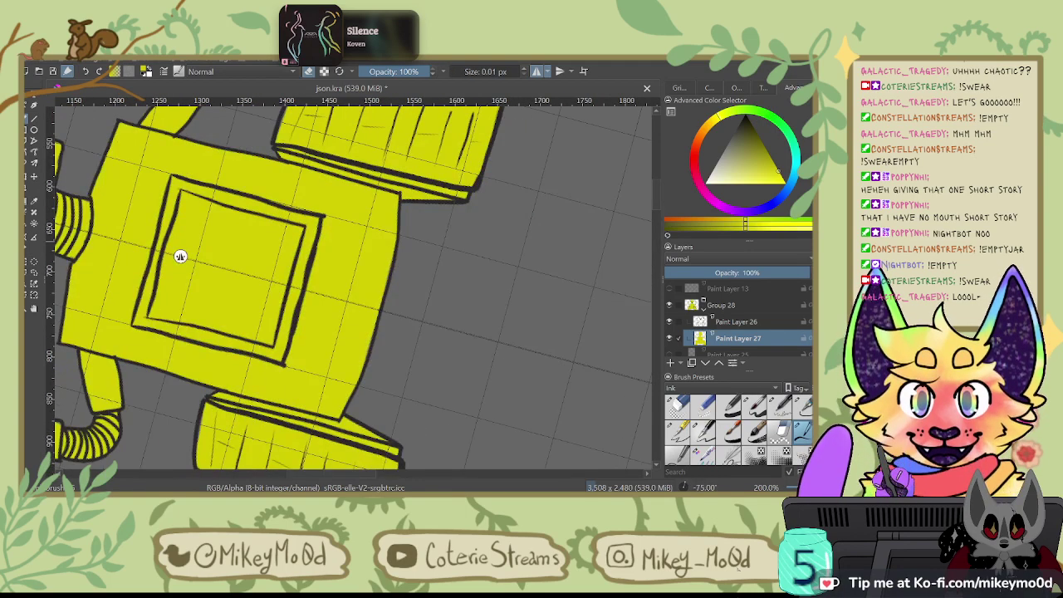
{"action": "left_click_drag", "start_coordinate": [451, 213], "coordinate": [577, 318]}
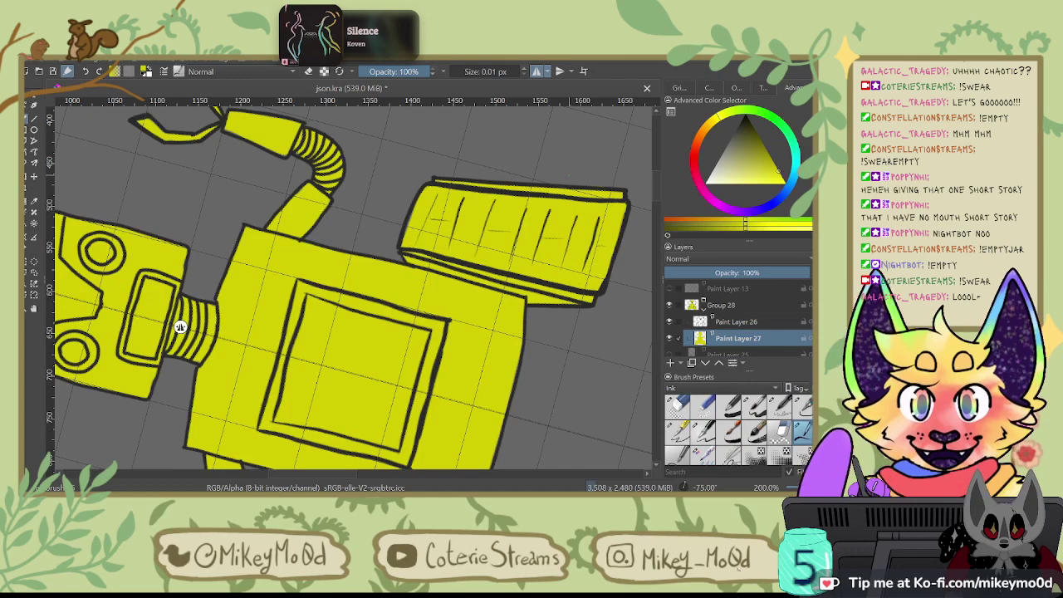
{"action": "left_click_drag", "start_coordinate": [569, 174], "coordinate": [562, 129]}
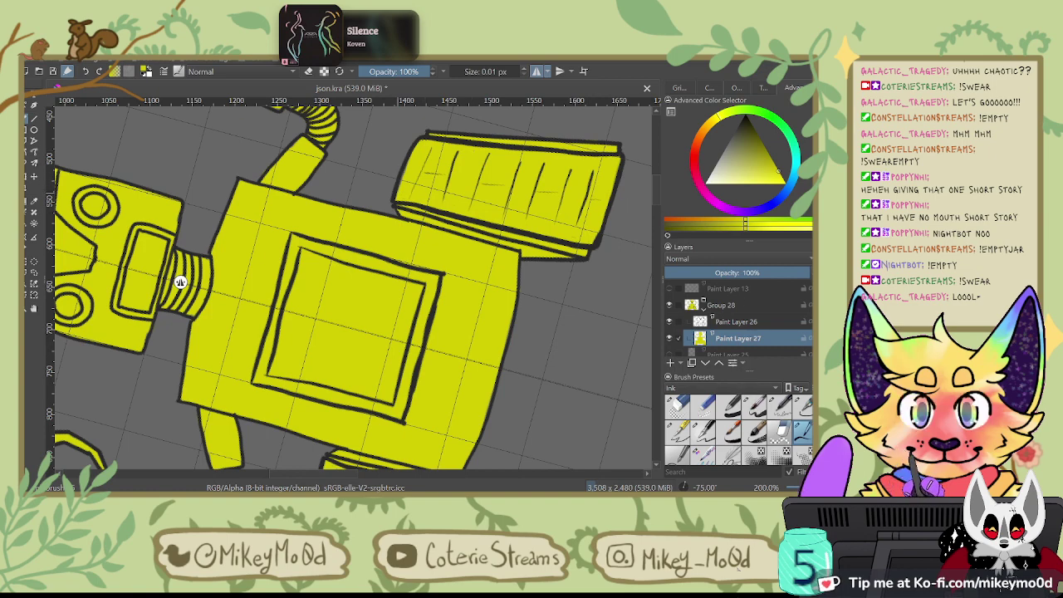
{"action": "left_click_drag", "start_coordinate": [180, 282], "coordinate": [268, 218]}
{"action": "key", "text": "6"}
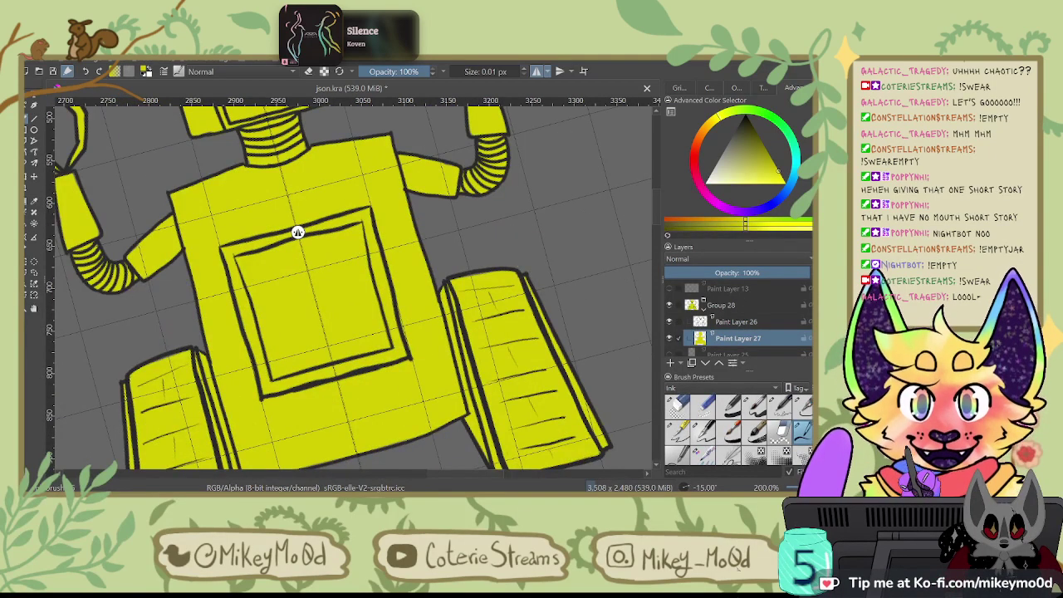
Step: Zoom in on the upper edge of the tread beside the torso and choose the Gpen ink brush
{"action": "scroll", "coordinate": [366, 162], "scroll_direction": "up", "scroll_amount": 2}
{"action": "right_click", "coordinate": [367, 164]}
{"action": "right_click", "coordinate": [354, 224]}
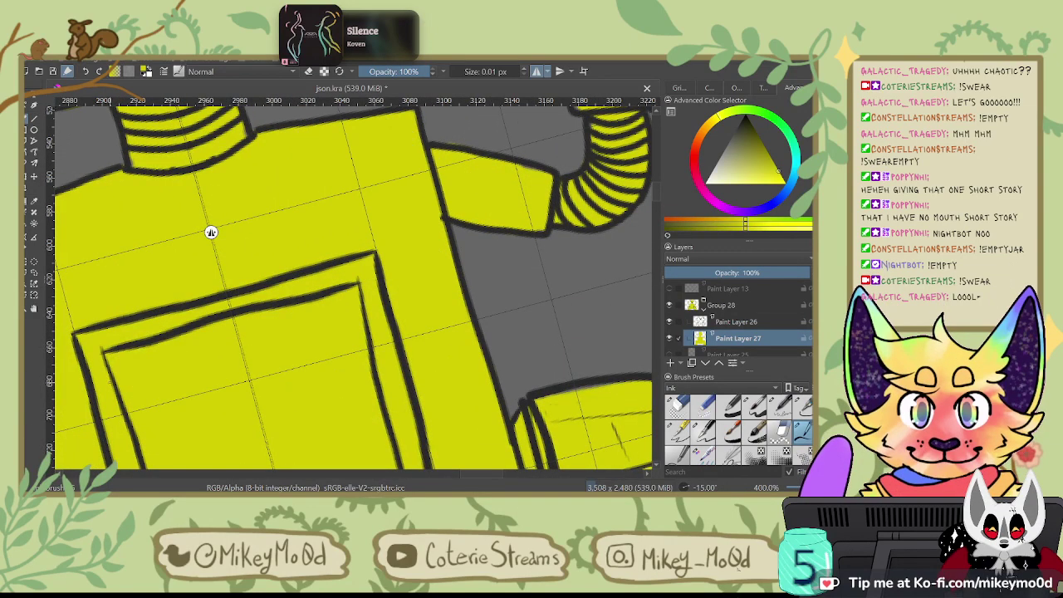
{"action": "scroll", "coordinate": [352, 229], "scroll_direction": "up", "scroll_amount": 3}
{"action": "left_click_drag", "start_coordinate": [573, 278], "coordinate": [241, 226]}
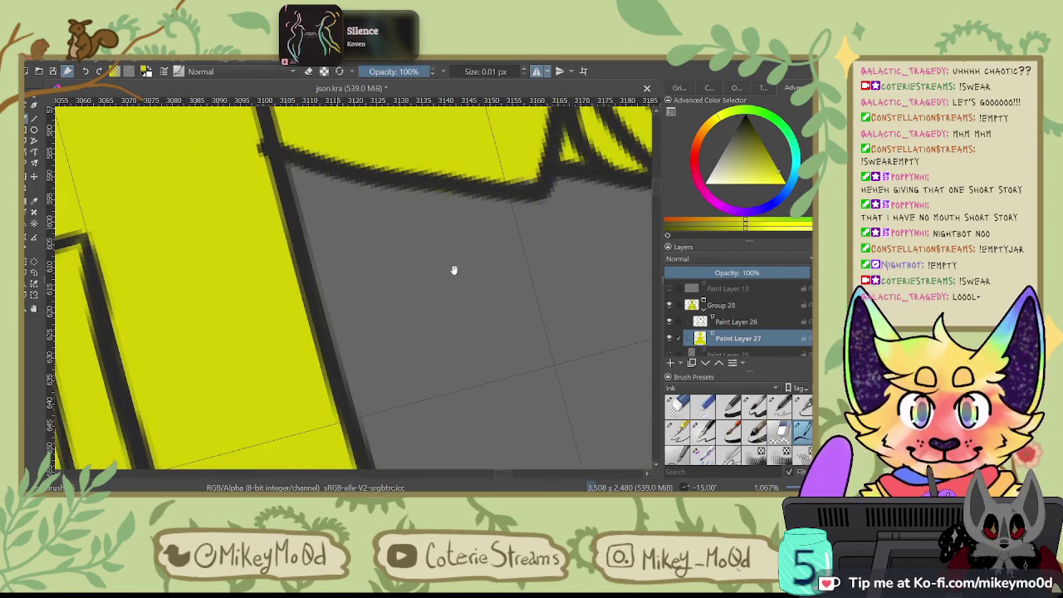
{"action": "left_click_drag", "start_coordinate": [540, 382], "coordinate": [370, 204]}
{"action": "left_click_drag", "start_coordinate": [446, 249], "coordinate": [466, 128]}
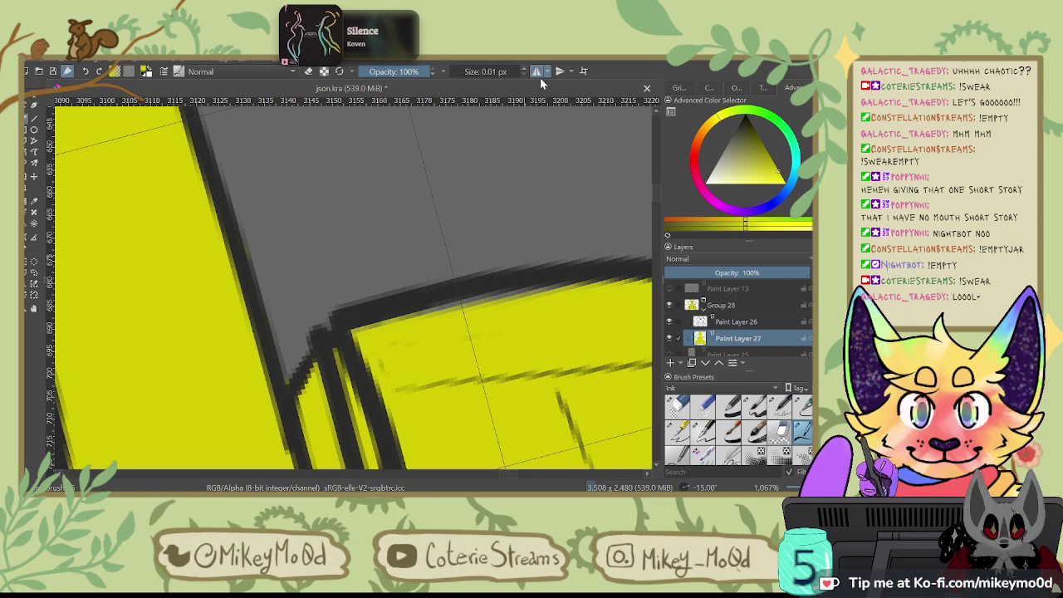
{"action": "left_click", "coordinate": [677, 430]}
{"action": "mouse_move", "coordinate": [434, 244]}
{"action": "left_mouse_down"}
{"action": "mouse_move", "coordinate": [459, 223]}
{"action": "mouse_move", "coordinate": [487, 238]}
{"action": "left_mouse_up"}
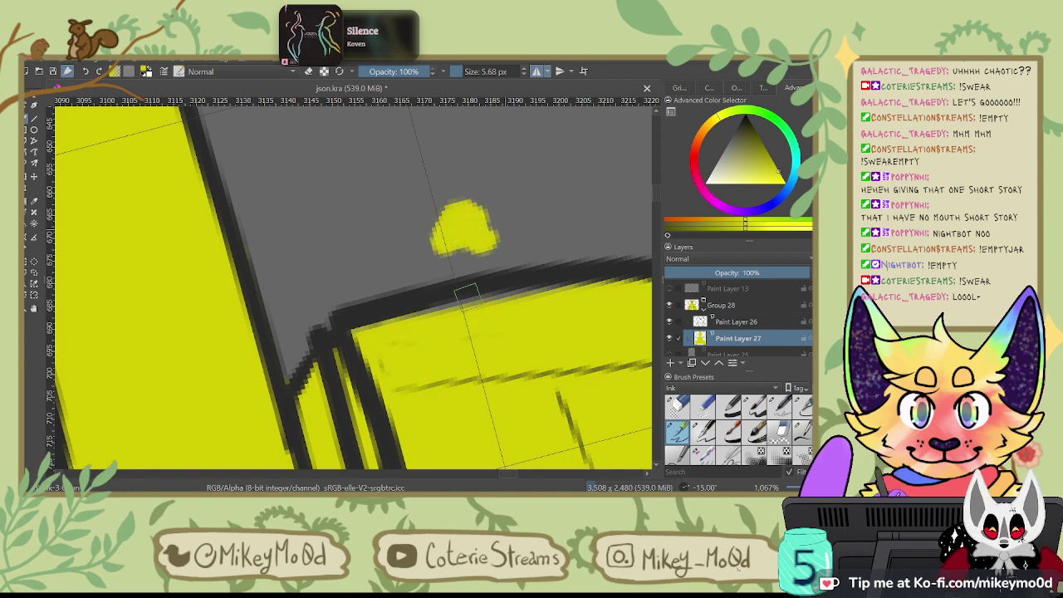
{"action": "key", "text": "ctrl+z"}
{"action": "key", "text": "ctrl+z"}
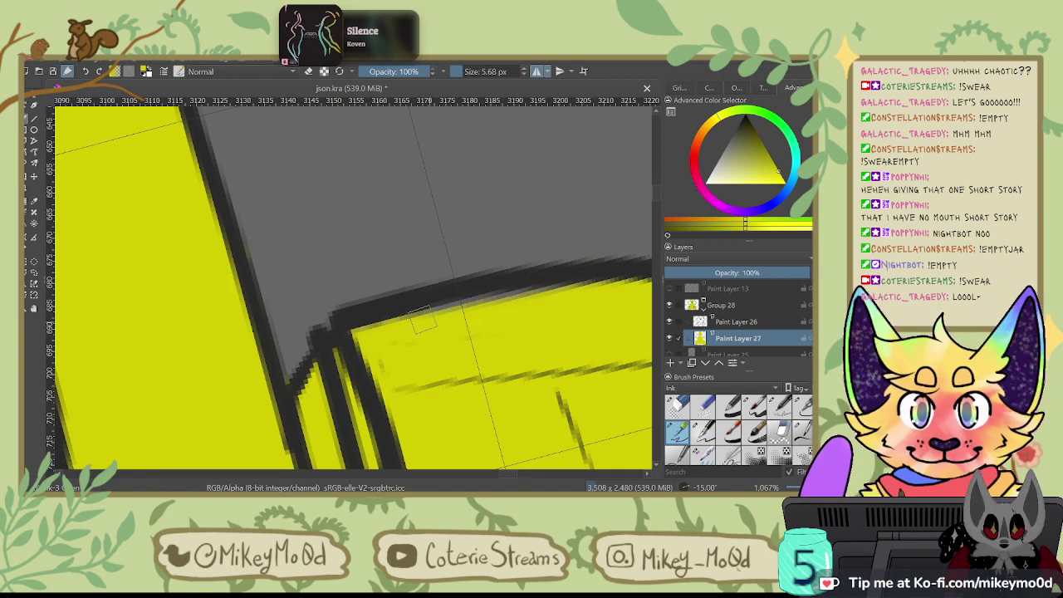
Step: Fill the unpainted sliver beneath the tread's upper outline with yellow and check the tread down to its lower end
{"action": "mouse_move", "coordinate": [421, 321]}
{"action": "left_mouse_down"}
{"action": "mouse_move", "coordinate": [498, 295]}
{"action": "mouse_move", "coordinate": [598, 285]}
{"action": "left_mouse_up"}
{"action": "left_click_drag", "start_coordinate": [566, 322], "coordinate": [325, 276]}
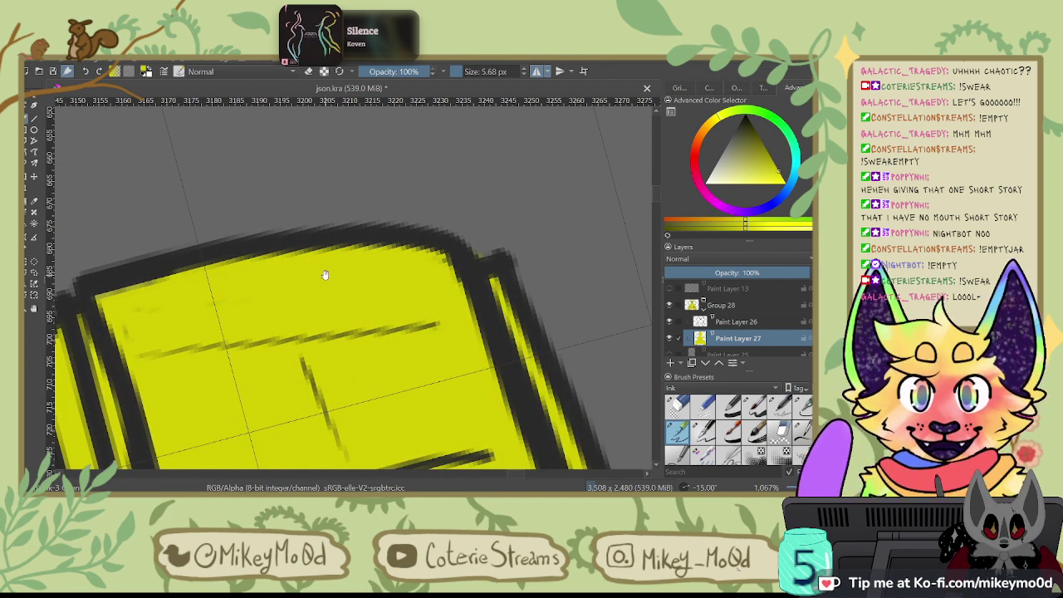
{"action": "scroll", "coordinate": [326, 276], "scroll_direction": "down", "scroll_amount": 7}
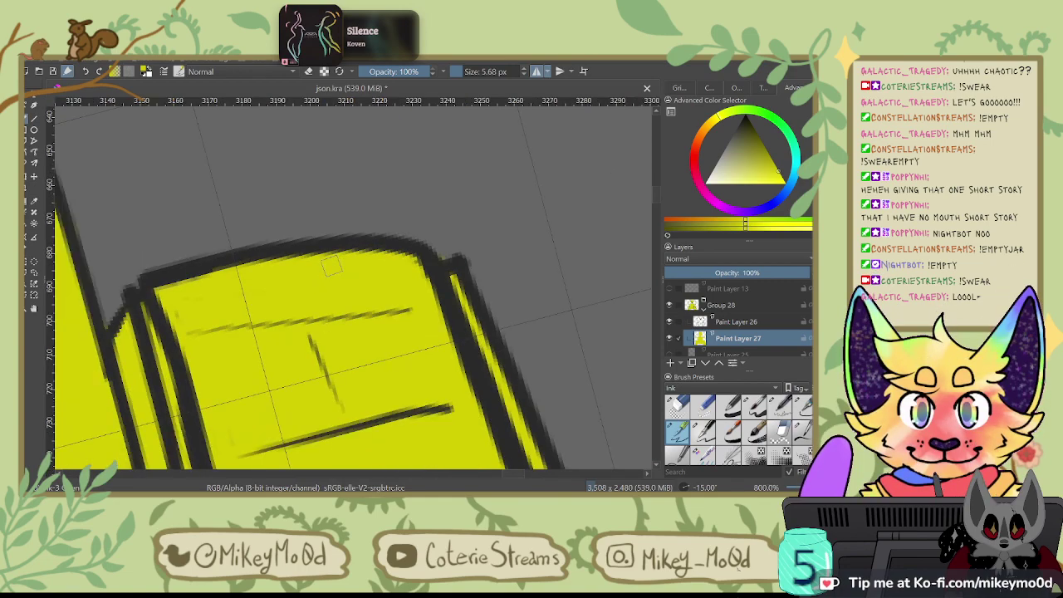
{"action": "scroll", "coordinate": [311, 380], "scroll_direction": "up", "scroll_amount": 5}
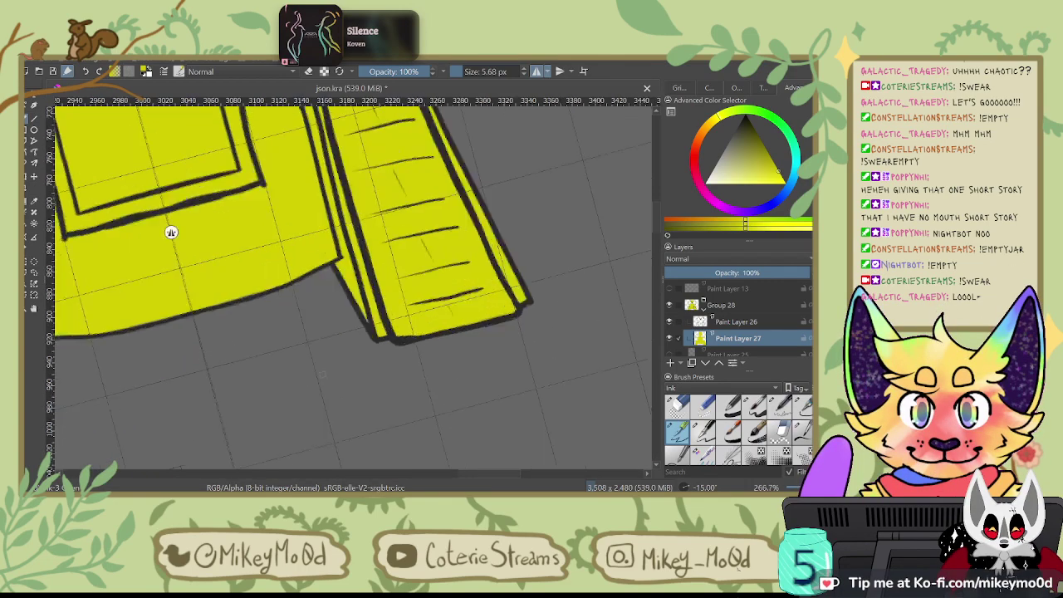
{"action": "scroll", "coordinate": [312, 378], "scroll_direction": "down", "scroll_amount": 1}
{"action": "scroll", "coordinate": [324, 376], "scroll_direction": "down", "scroll_amount": 1}
{"action": "scroll", "coordinate": [538, 251], "scroll_direction": "up", "scroll_amount": 1}
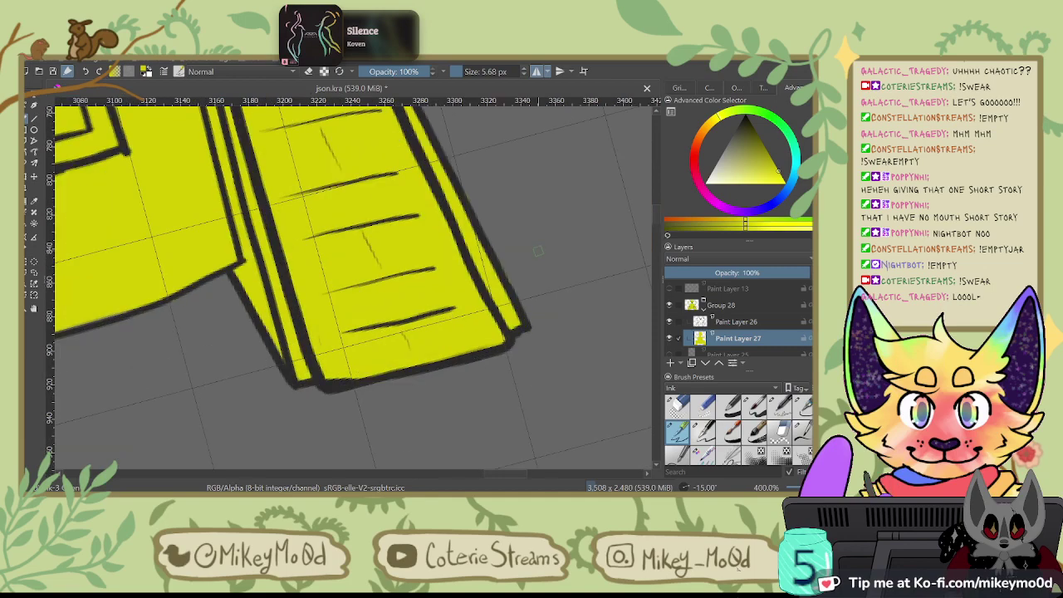
Step: On Paint Layer 26, thicken the tread's bottom outline near its inner corner with the Fineliner brush in the dark line colour
{"action": "key", "text": "6"}
{"action": "key", "text": "6"}
{"action": "key", "text": "6"}
{"action": "key", "text": "6"}
{"action": "key", "text": "6"}
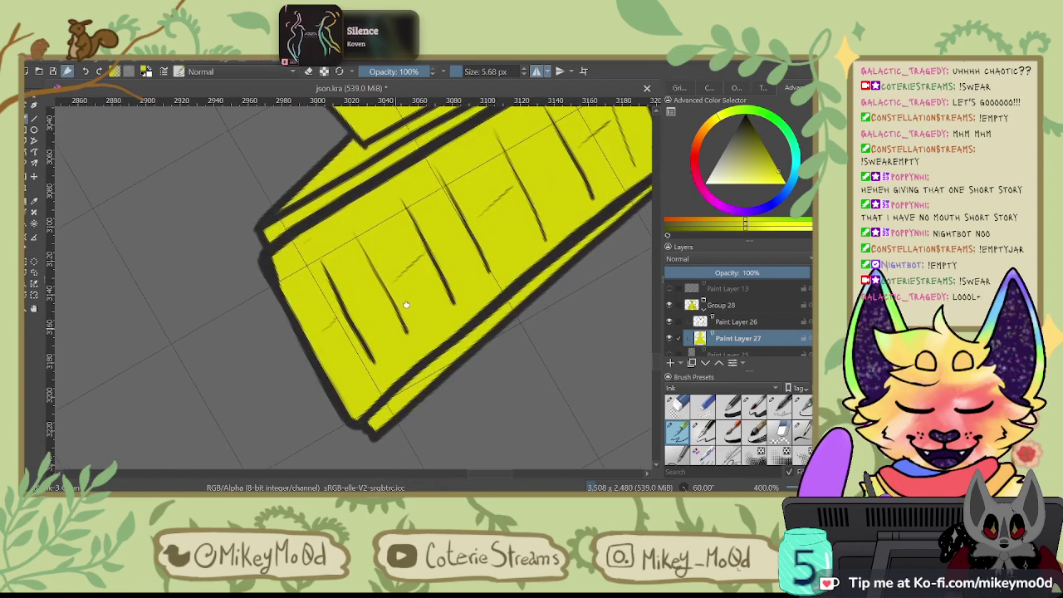
{"action": "left_click", "coordinate": [734, 322]}
{"action": "left_click", "coordinate": [803, 406]}
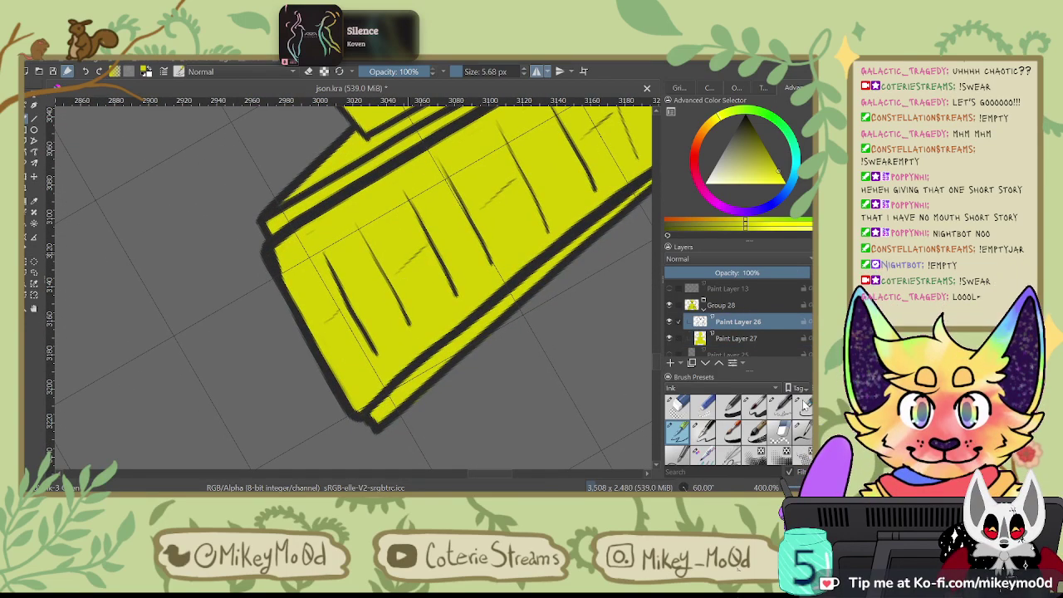
{"action": "left_click", "coordinate": [303, 218], "text": "ctrl"}
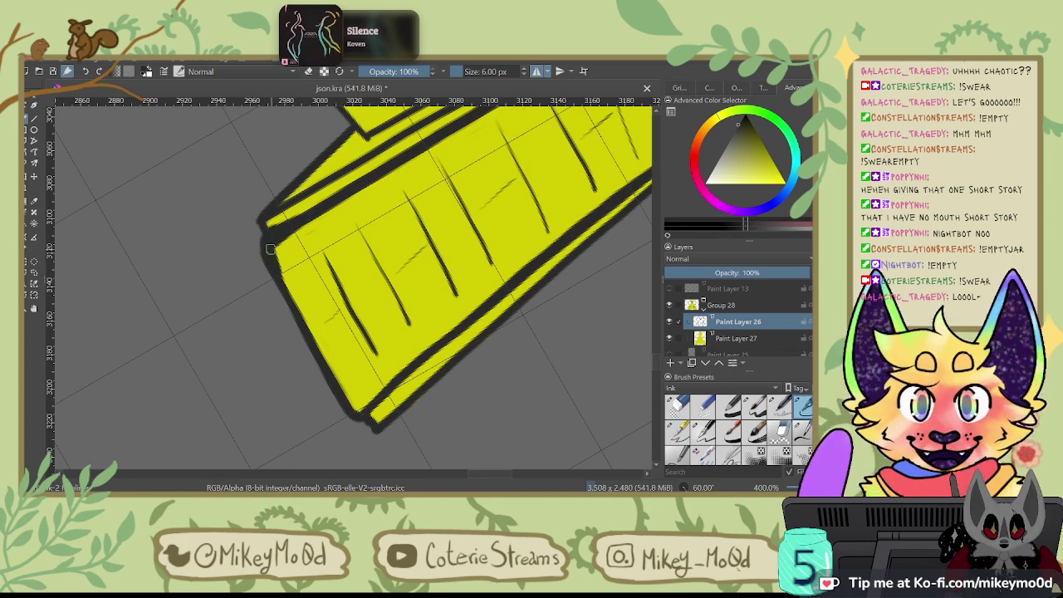
{"action": "mouse_move", "coordinate": [320, 204]}
{"action": "left_mouse_down"}
{"action": "mouse_move", "coordinate": [264, 240]}
{"action": "mouse_move", "coordinate": [275, 280]}
{"action": "mouse_move", "coordinate": [261, 250]}
{"action": "mouse_move", "coordinate": [299, 337]}
{"action": "mouse_move", "coordinate": [273, 250]}
{"action": "mouse_move", "coordinate": [284, 312]}
{"action": "mouse_move", "coordinate": [331, 390]}
{"action": "left_mouse_up"}
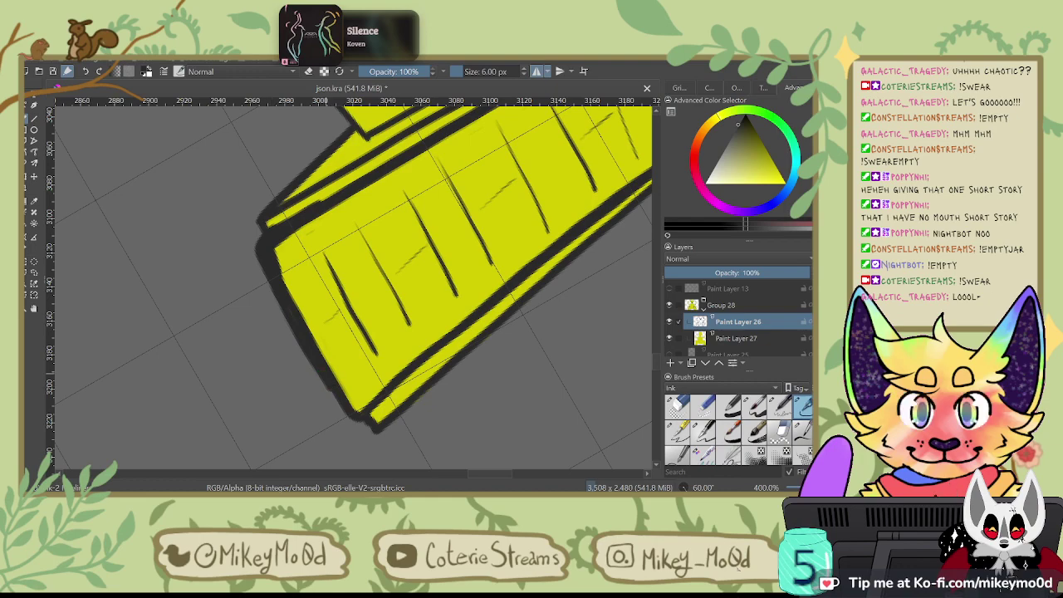
Step: Erase part of the dark outline on Paint Layer 26 to round the tread's inner lower corner
{"action": "key", "text": "4"}
{"action": "key", "text": "4"}
{"action": "key", "text": "4"}
{"action": "key", "text": "4"}
{"action": "key", "text": "4"}
{"action": "key", "text": "4"}
{"action": "key", "text": "4"}
{"action": "key", "text": "4"}
{"action": "key", "text": "4"}
{"action": "key", "text": "4"}
{"action": "left_click_drag", "start_coordinate": [419, 226], "coordinate": [262, 261]}
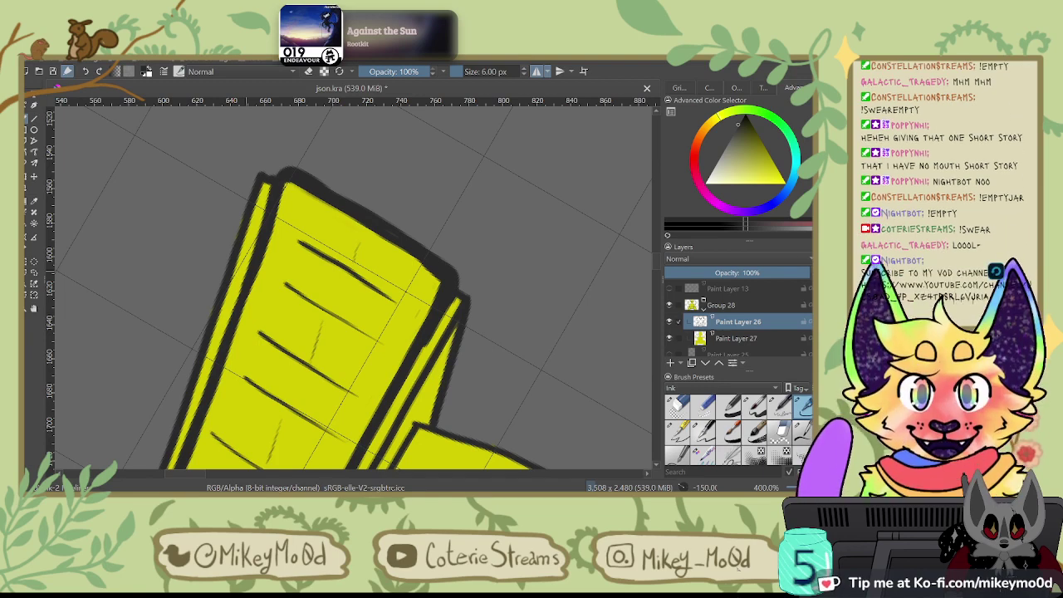
{"action": "key", "text": "5"}
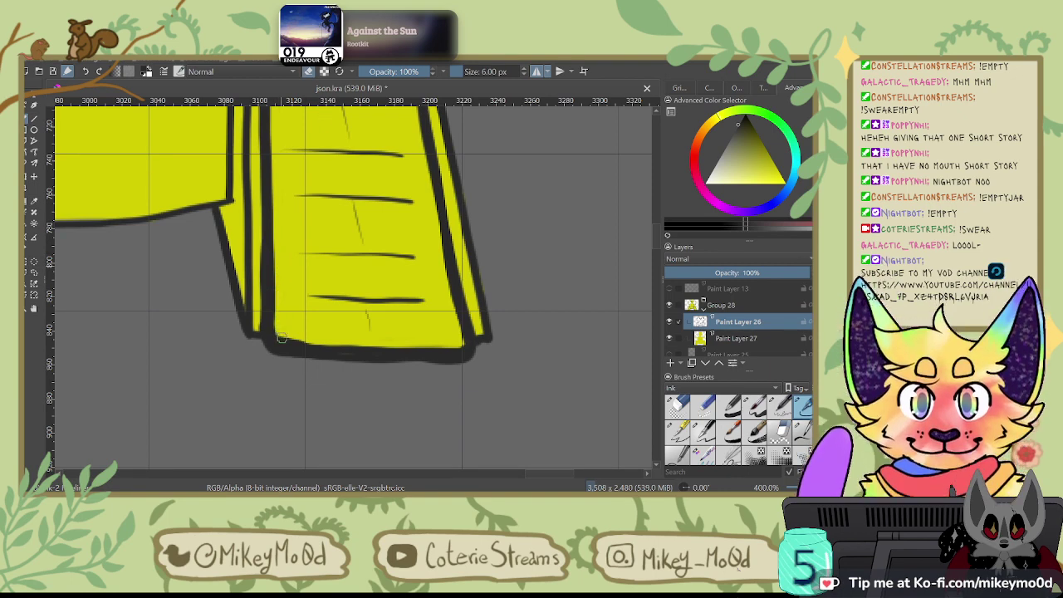
{"action": "left_click_drag", "start_coordinate": [287, 341], "coordinate": [319, 344]}
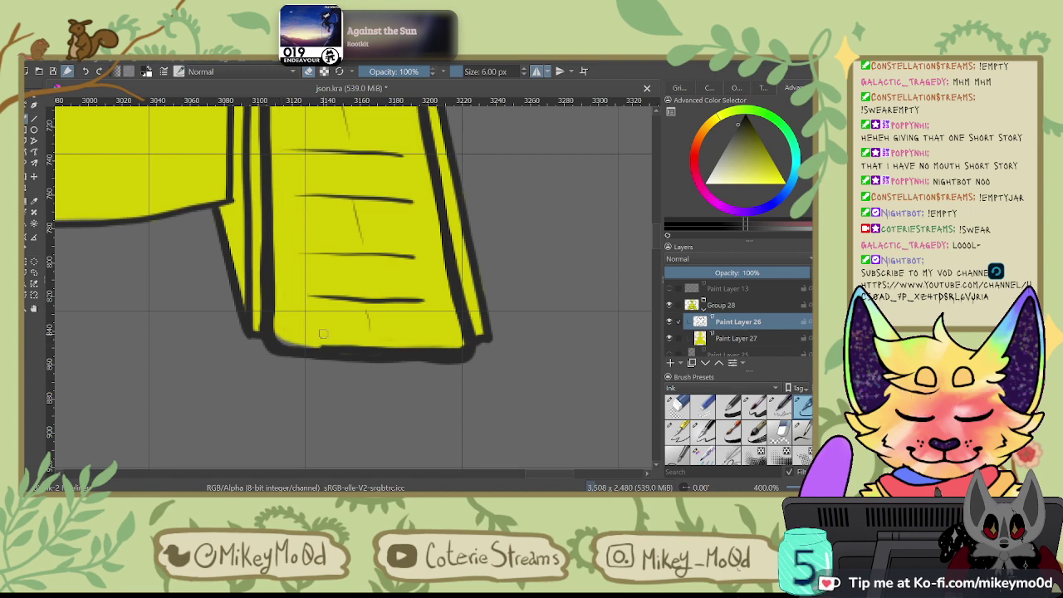
Step: Trim the inner edge of the tread's bottom outline with the eraser, blending it into the rounded corner
{"action": "key", "text": "6"}
{"action": "key", "text": "6"}
{"action": "key", "text": "6"}
{"action": "key", "text": "6"}
{"action": "key", "text": "6"}
{"action": "key", "text": "6"}
{"action": "key", "text": "6"}
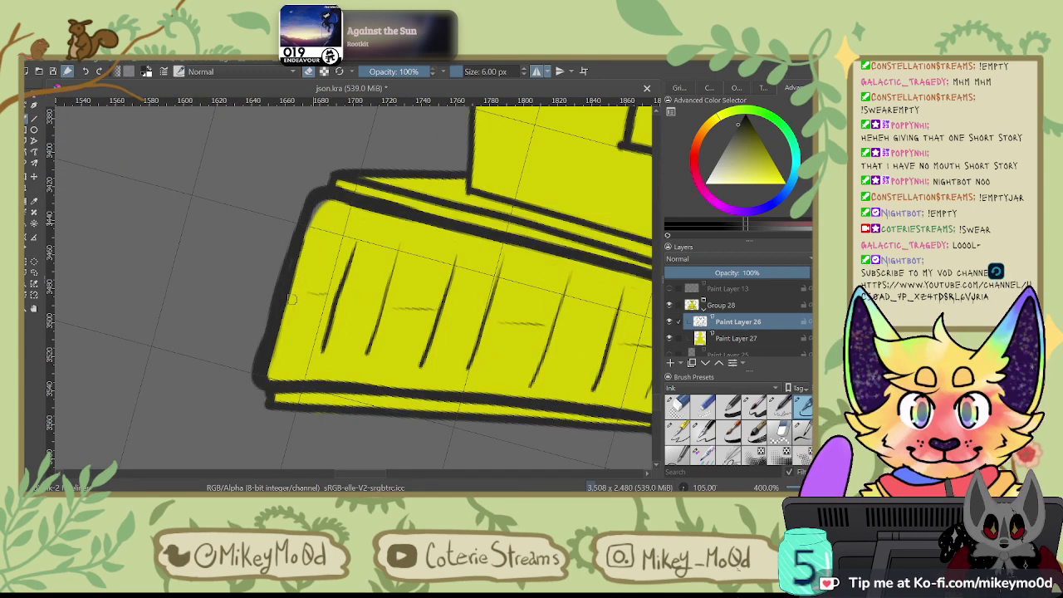
{"action": "left_click_drag", "start_coordinate": [279, 333], "coordinate": [303, 240]}
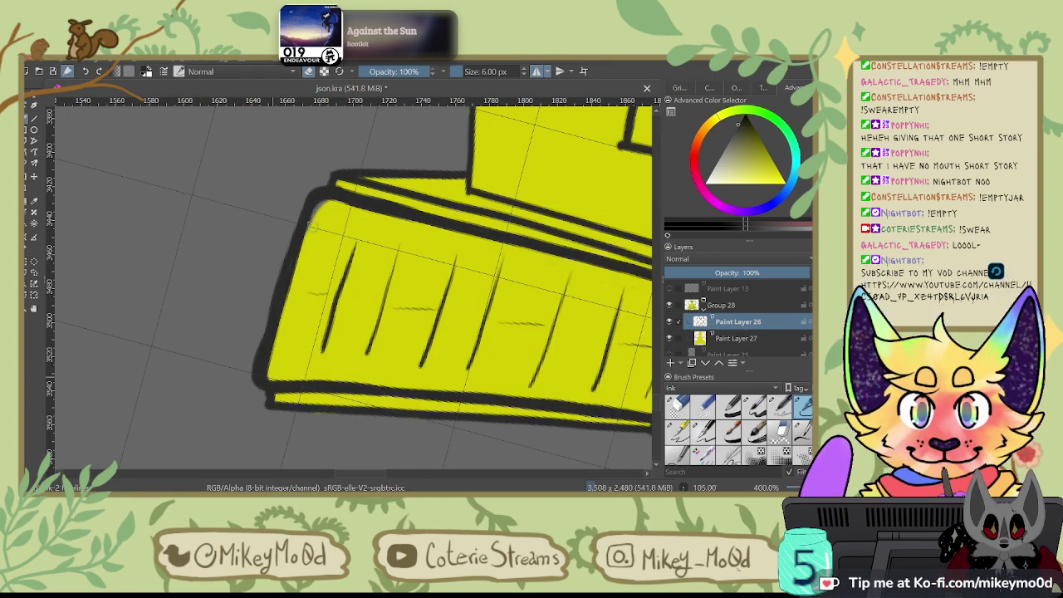
{"action": "left_click", "coordinate": [536, 73]}
{"action": "left_click", "coordinate": [536, 70]}
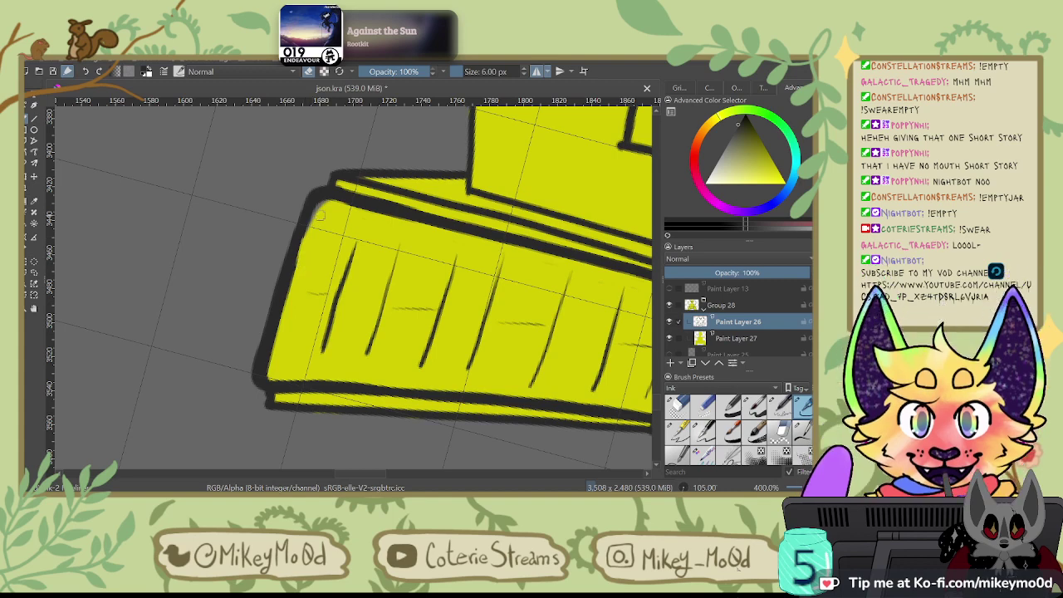
{"action": "left_click_drag", "start_coordinate": [315, 226], "coordinate": [298, 262]}
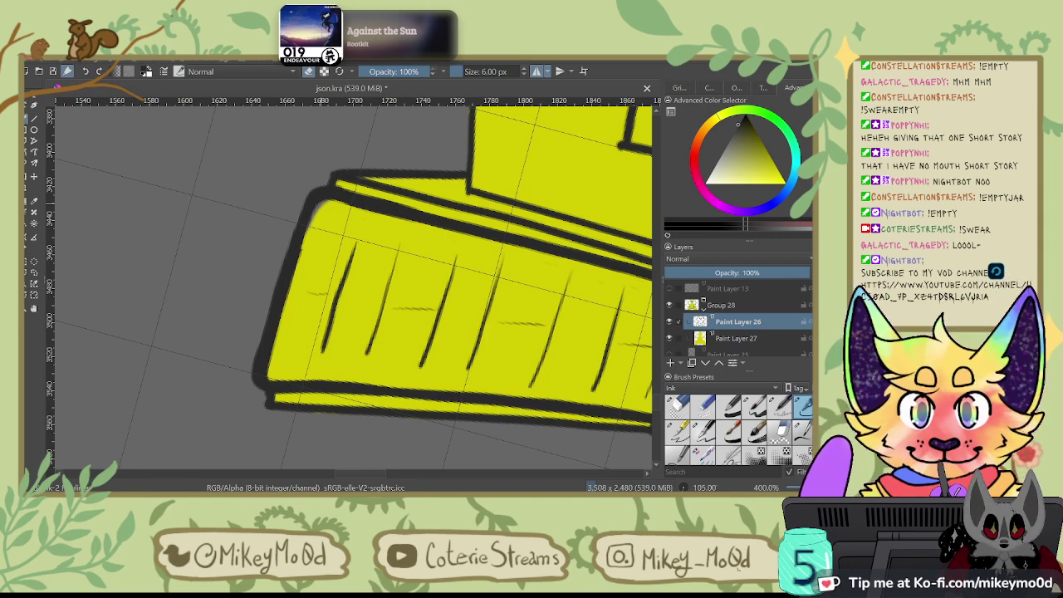
Step: On Paint Layer 27, fill the gap inside the tread's rounded corner with the sampled yellow
{"action": "left_click", "coordinate": [763, 338]}
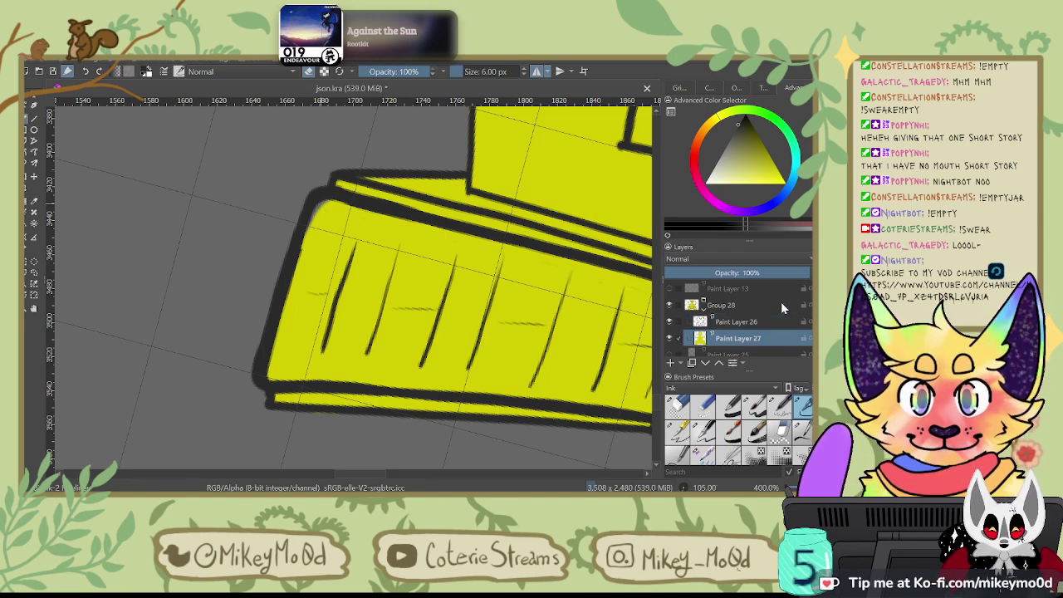
{"action": "left_click", "coordinate": [391, 300], "text": "ctrl"}
{"action": "left_click_drag", "start_coordinate": [304, 246], "coordinate": [316, 205]}
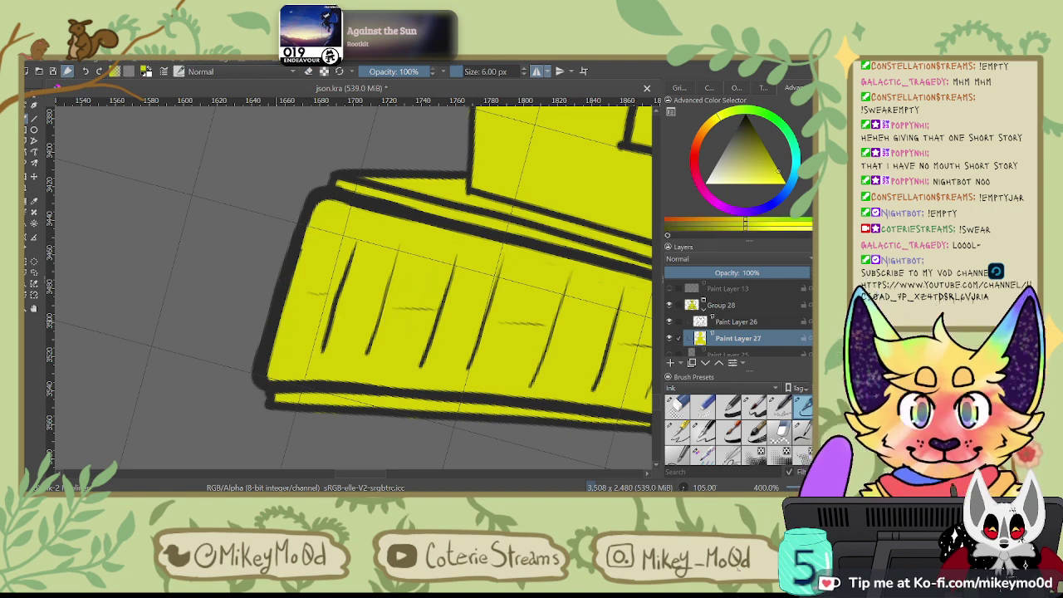
Step: On Paint Layer 26, thicken the outline at the lower corner of the tread's inner side panel in the dark line colour
{"action": "scroll", "coordinate": [275, 311], "scroll_direction": "down", "scroll_amount": 5}
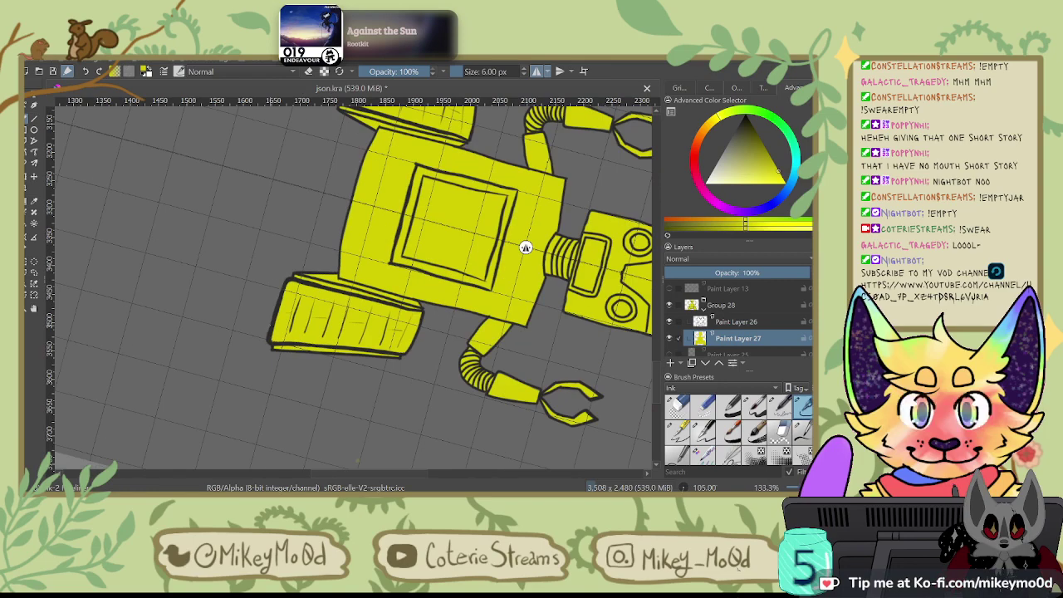
{"action": "key", "text": "4"}
{"action": "key", "text": "4"}
{"action": "key", "text": "4"}
{"action": "key", "text": "4"}
{"action": "key", "text": "4"}
{"action": "key", "text": "4"}
{"action": "key", "text": "4"}
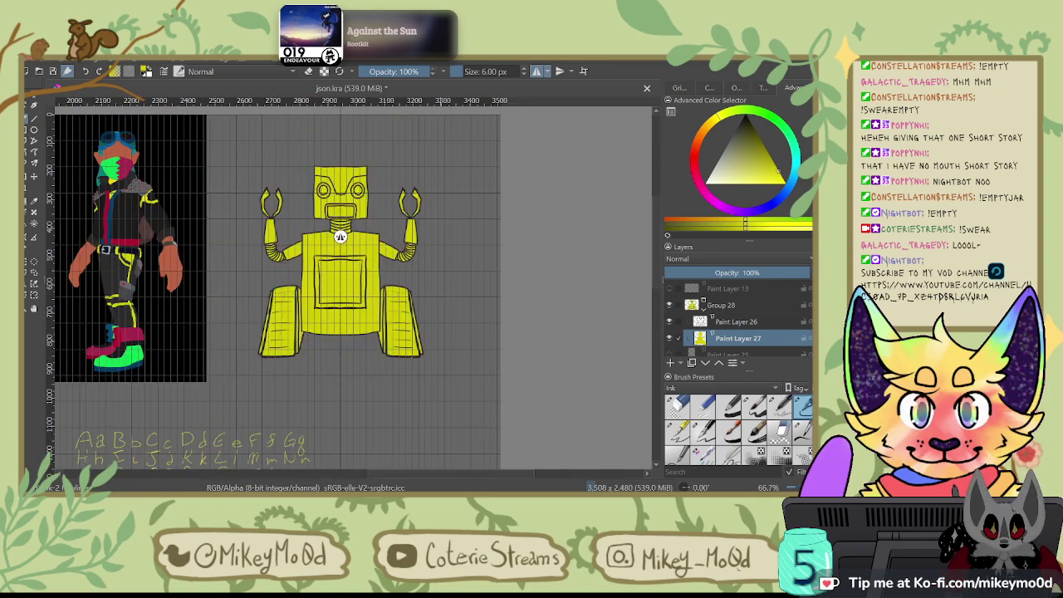
{"action": "scroll", "coordinate": [340, 237], "scroll_direction": "up", "scroll_amount": 6}
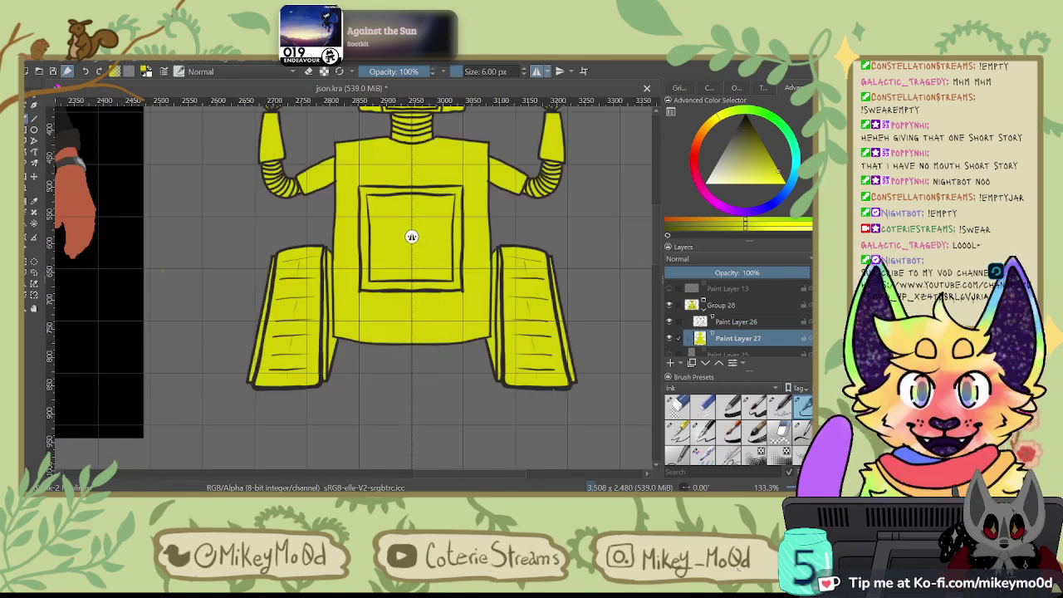
{"action": "left_click_drag", "start_coordinate": [478, 299], "coordinate": [382, 124]}
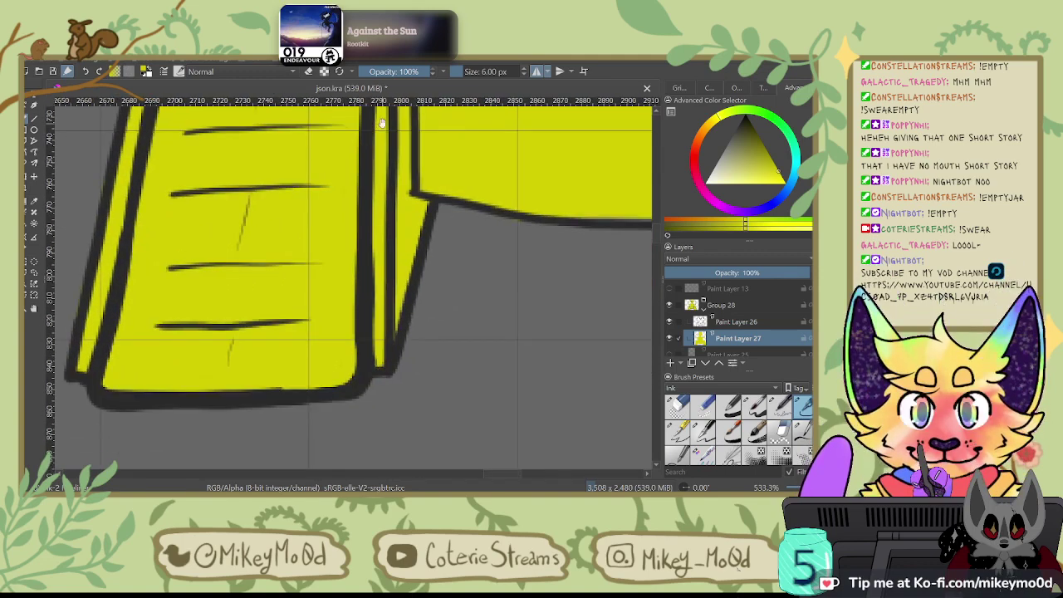
{"action": "key", "text": "6"}
{"action": "key", "text": "6"}
{"action": "key", "text": "6"}
{"action": "key", "text": "6"}
{"action": "key", "text": "6"}
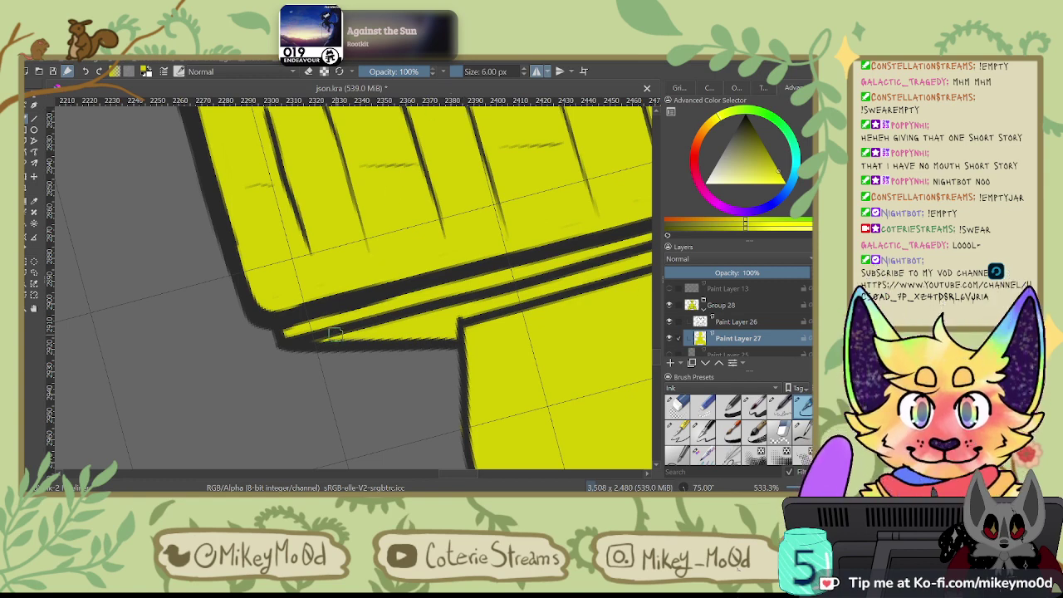
{"action": "left_click", "coordinate": [390, 307], "text": "ctrl"}
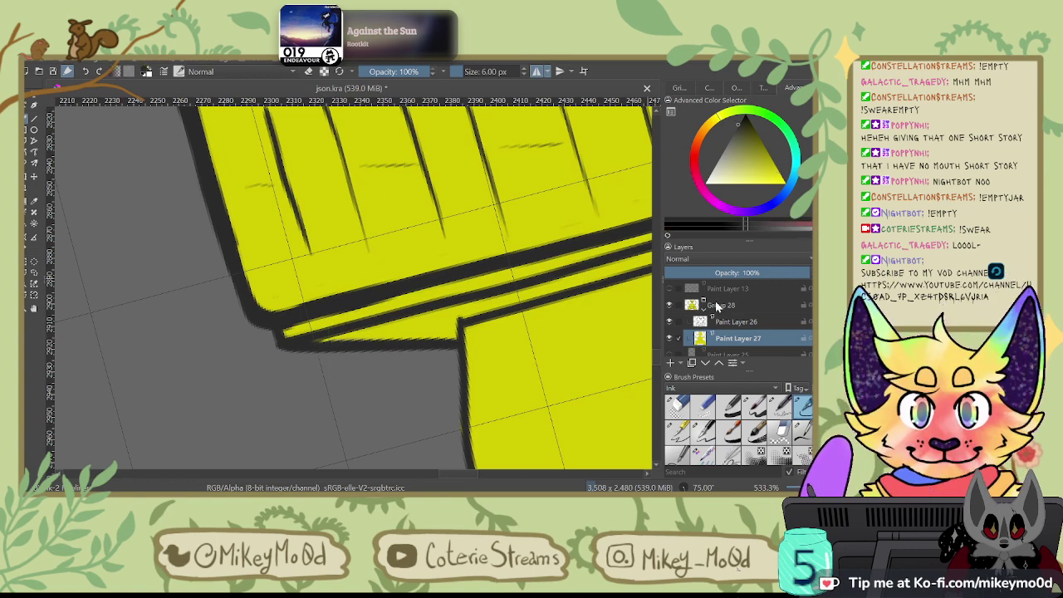
{"action": "left_click", "coordinate": [735, 322]}
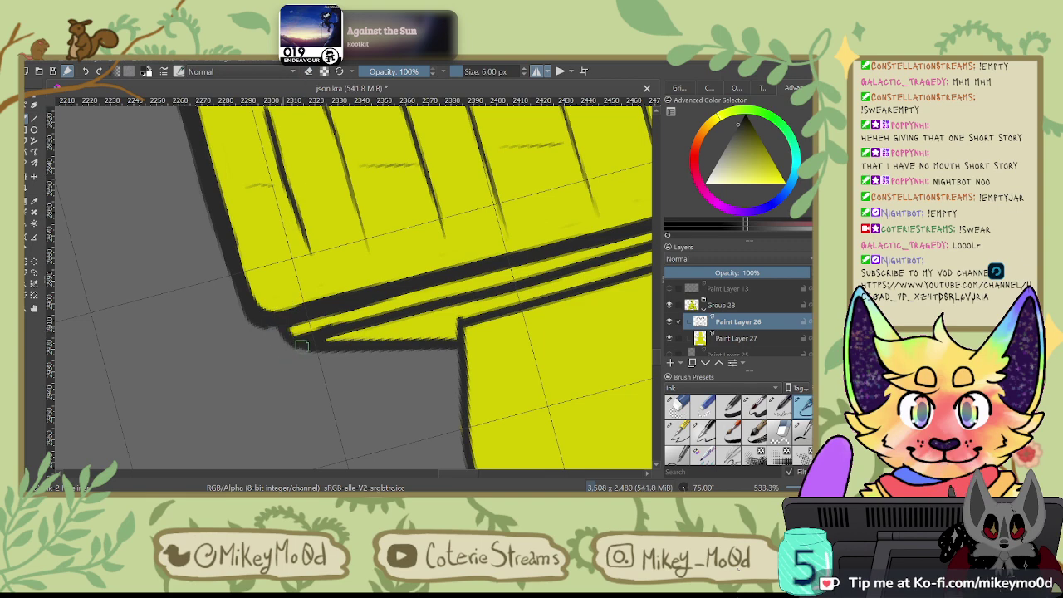
Step: Round the lower corner of the tread's outer strip by erasing its outline on Paint Layer 26 and the excess yellow on Paint Layer 27
{"action": "key", "text": "5"}
{"action": "key", "text": "6"}
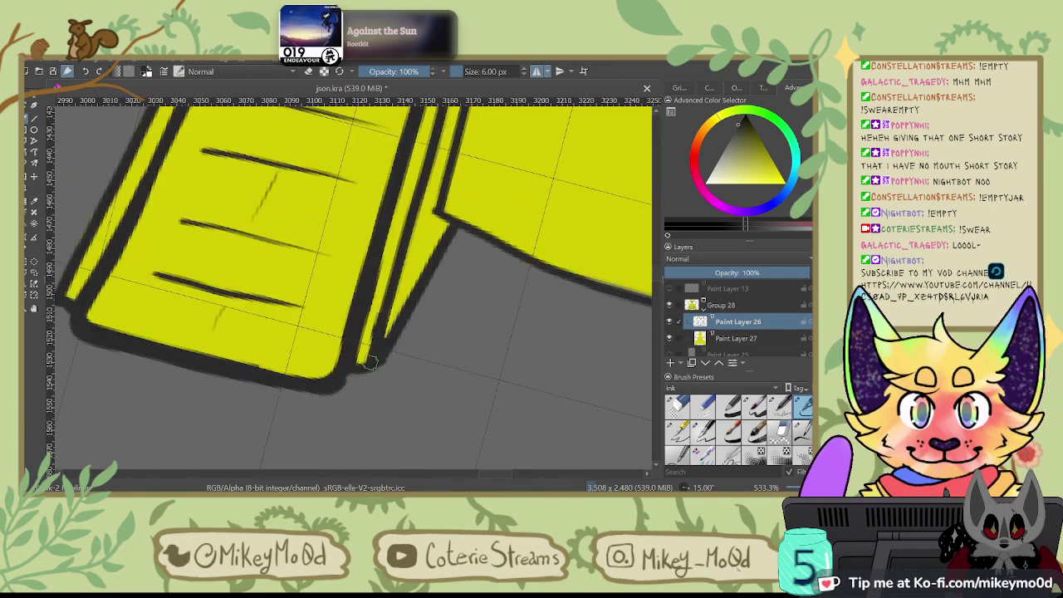
{"action": "left_click_drag", "start_coordinate": [296, 340], "coordinate": [436, 293]}
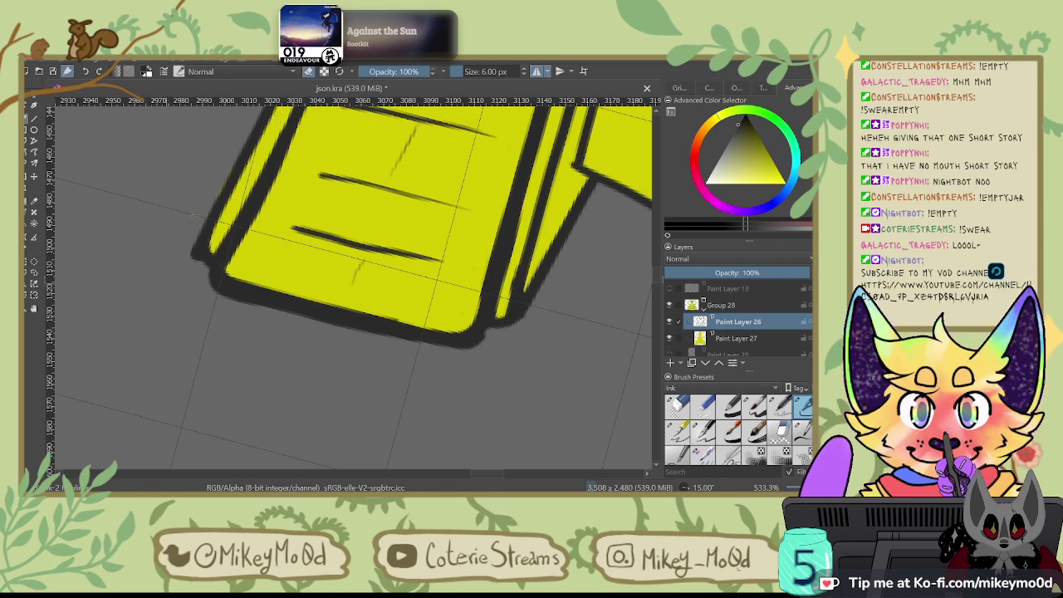
{"action": "left_click_drag", "start_coordinate": [194, 233], "coordinate": [202, 265]}
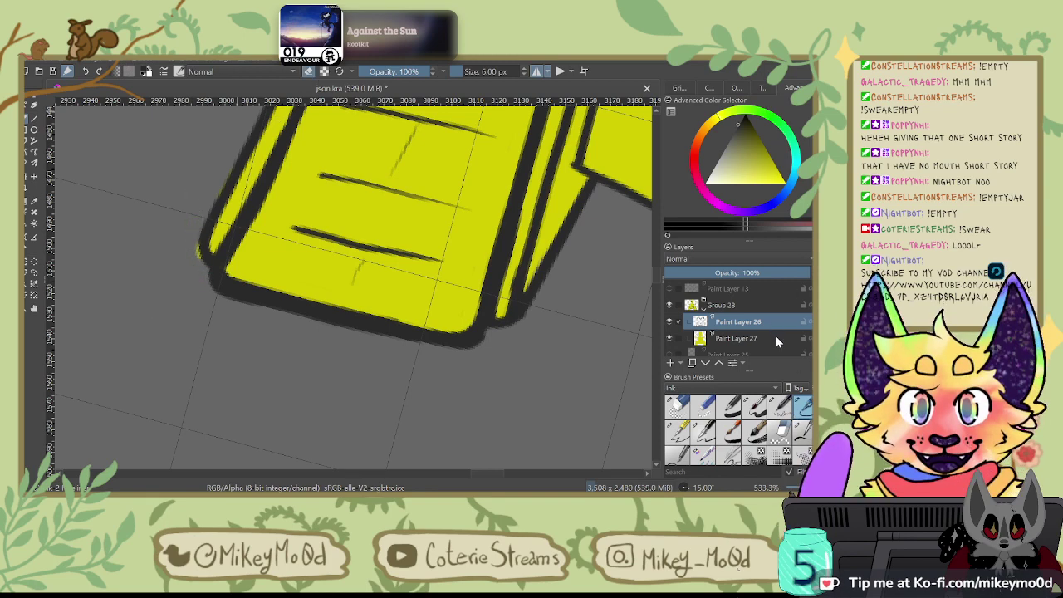
{"action": "left_click", "coordinate": [750, 340]}
{"action": "left_click_drag", "start_coordinate": [197, 256], "coordinate": [200, 222]}
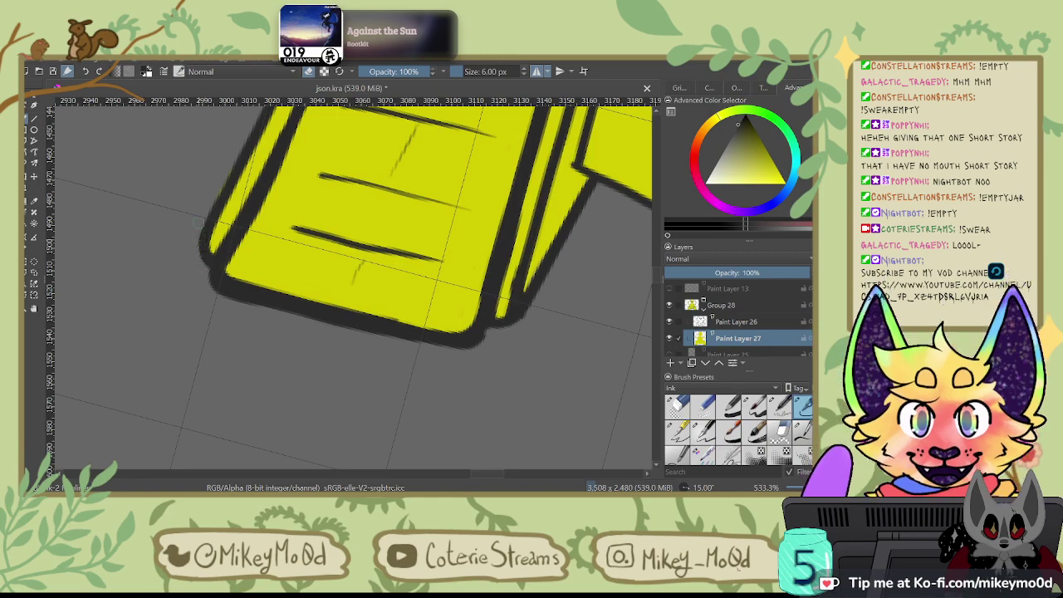
Step: Hide the canvas grid and check the whole character sheet
{"action": "scroll", "coordinate": [256, 231], "scroll_direction": "down", "scroll_amount": 8}
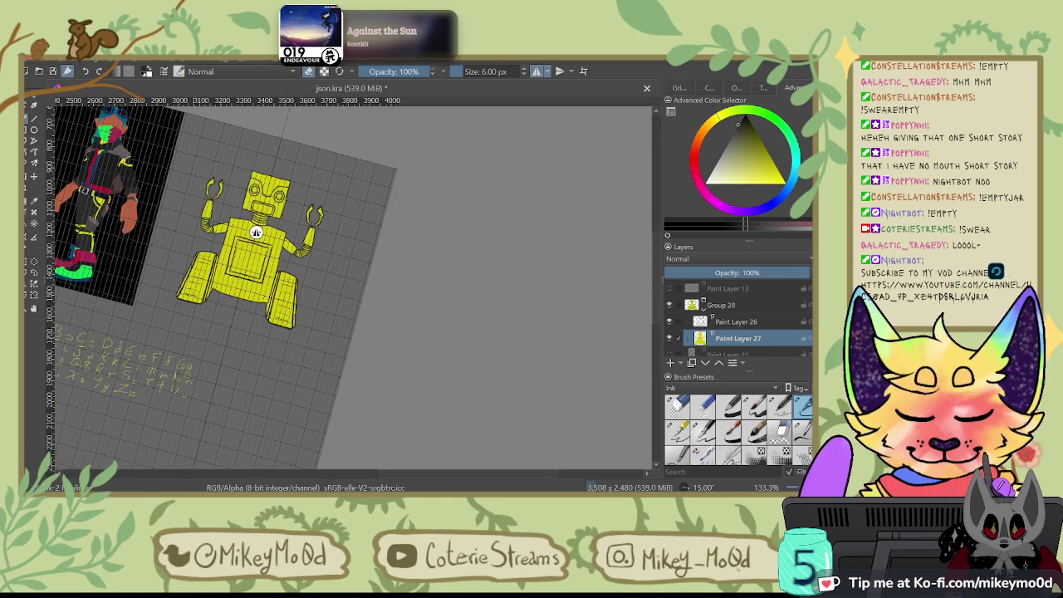
{"action": "key", "text": "4"}
{"action": "key", "text": "4"}
{"action": "left_click_drag", "start_coordinate": [221, 307], "coordinate": [528, 119]}
{"action": "key", "text": "6"}
{"action": "key", "text": "6"}
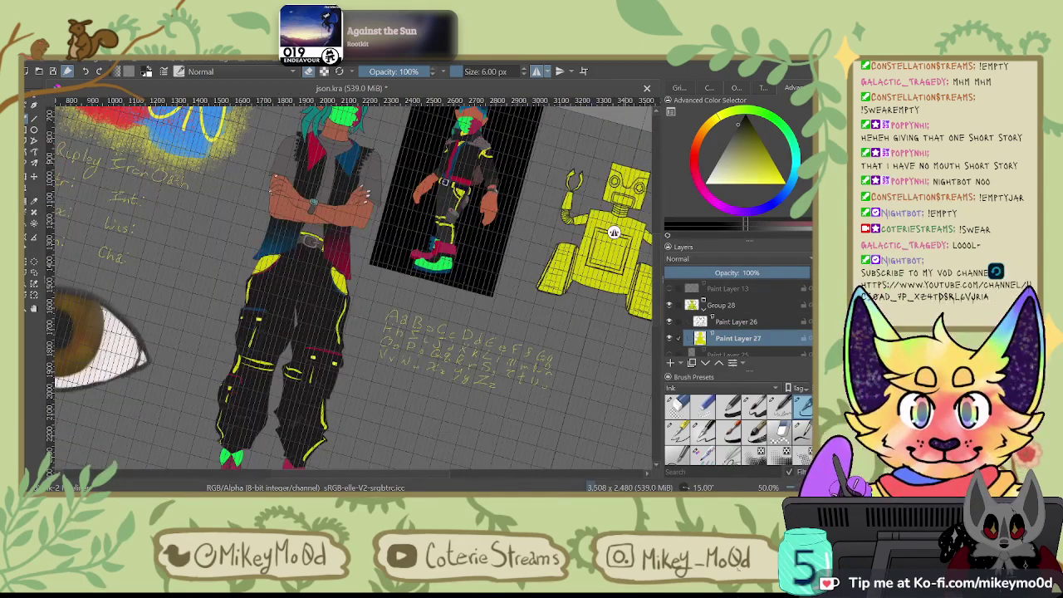
{"action": "key", "text": "5"}
{"action": "scroll", "coordinate": [624, 160], "scroll_direction": "down", "scroll_amount": 2}
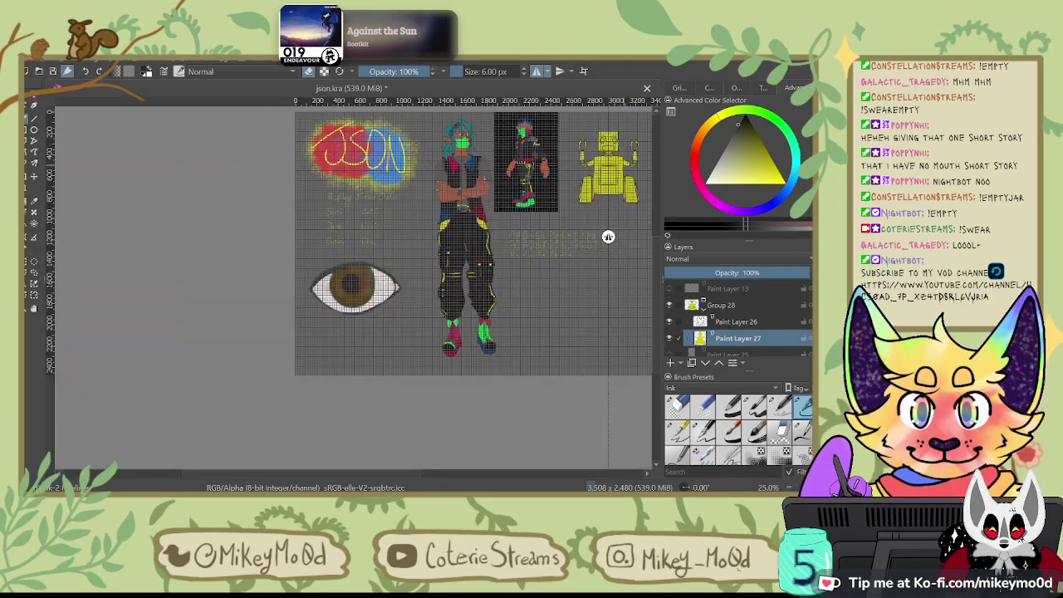
{"action": "scroll", "coordinate": [625, 160], "scroll_direction": "up", "scroll_amount": 1}
{"action": "left_click", "coordinate": [679, 88]}
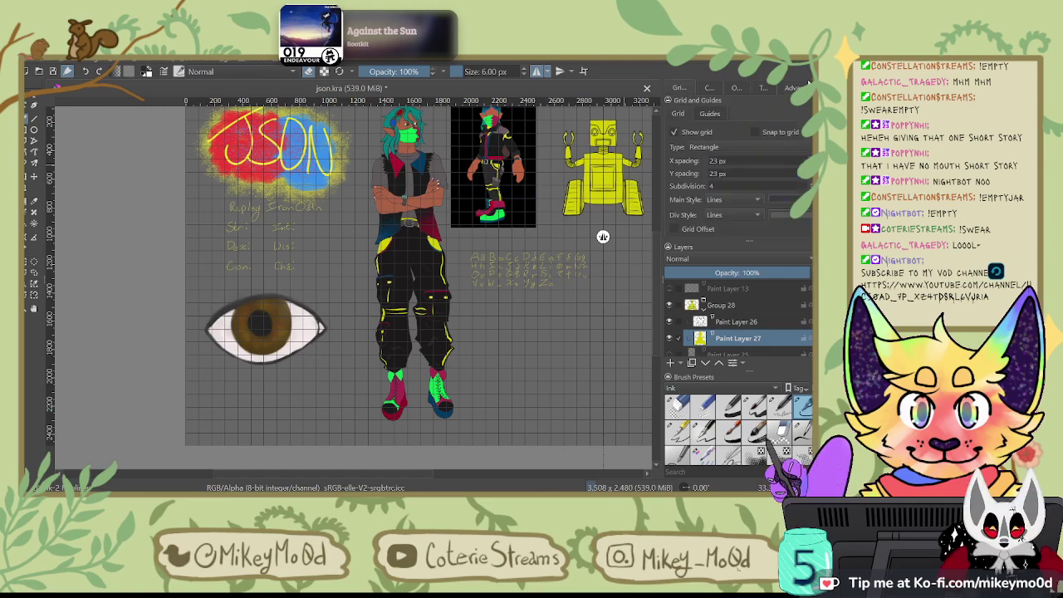
{"action": "left_click", "coordinate": [675, 132]}
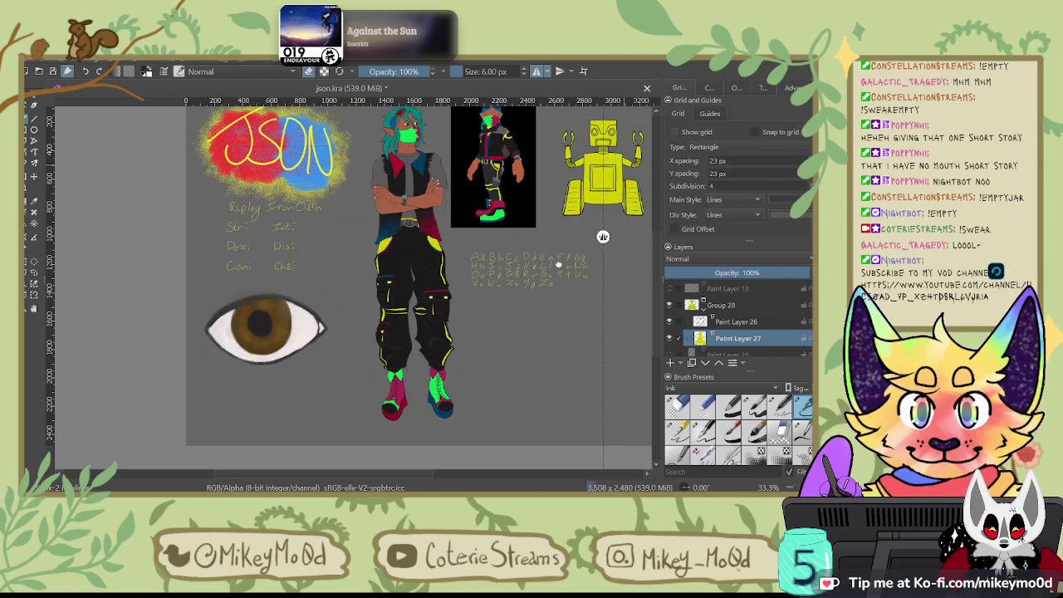
{"action": "left_click_drag", "start_coordinate": [558, 264], "coordinate": [506, 263]}
{"action": "left_click_drag", "start_coordinate": [563, 239], "coordinate": [548, 243]}
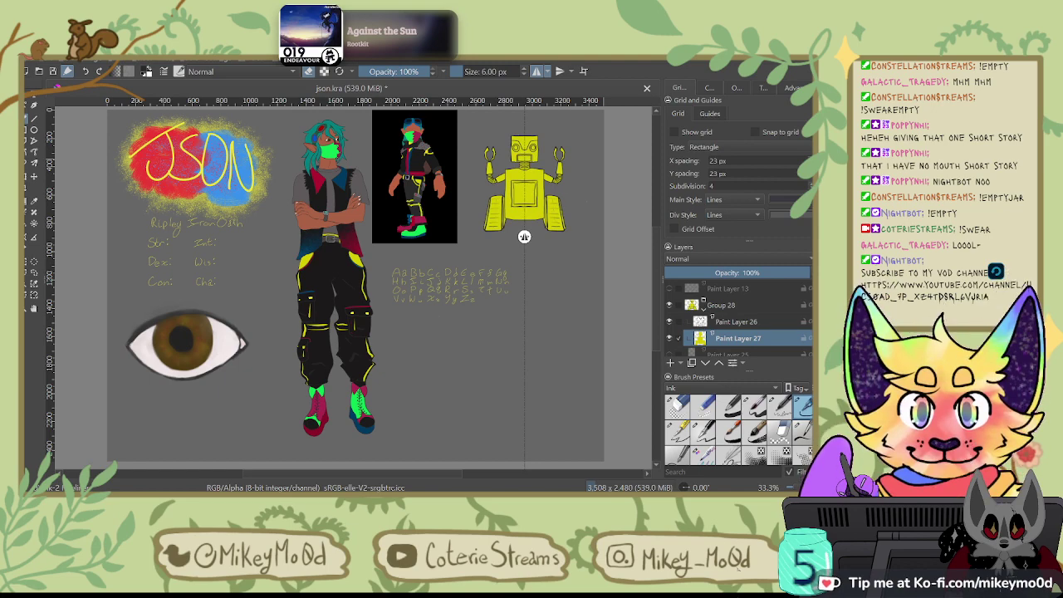
{"action": "scroll", "coordinate": [604, 159], "scroll_direction": "up", "scroll_amount": 1}
{"action": "scroll", "coordinate": [604, 159], "scroll_direction": "down", "scroll_amount": 2}
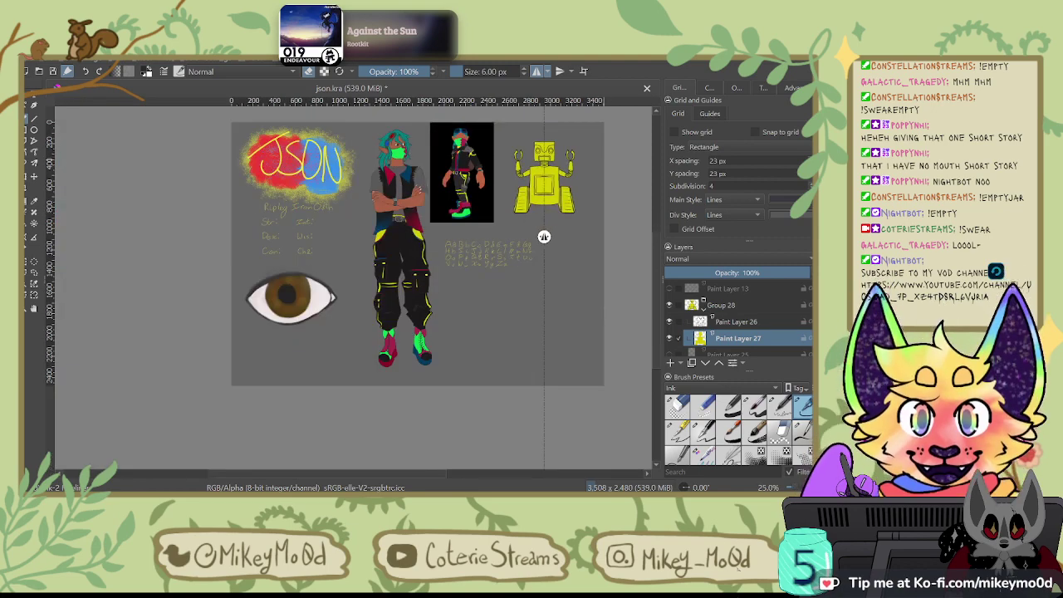
{"action": "scroll", "coordinate": [604, 159], "scroll_direction": "up", "scroll_amount": 1}
{"action": "left_click_drag", "start_coordinate": [568, 365], "coordinate": [547, 359]}
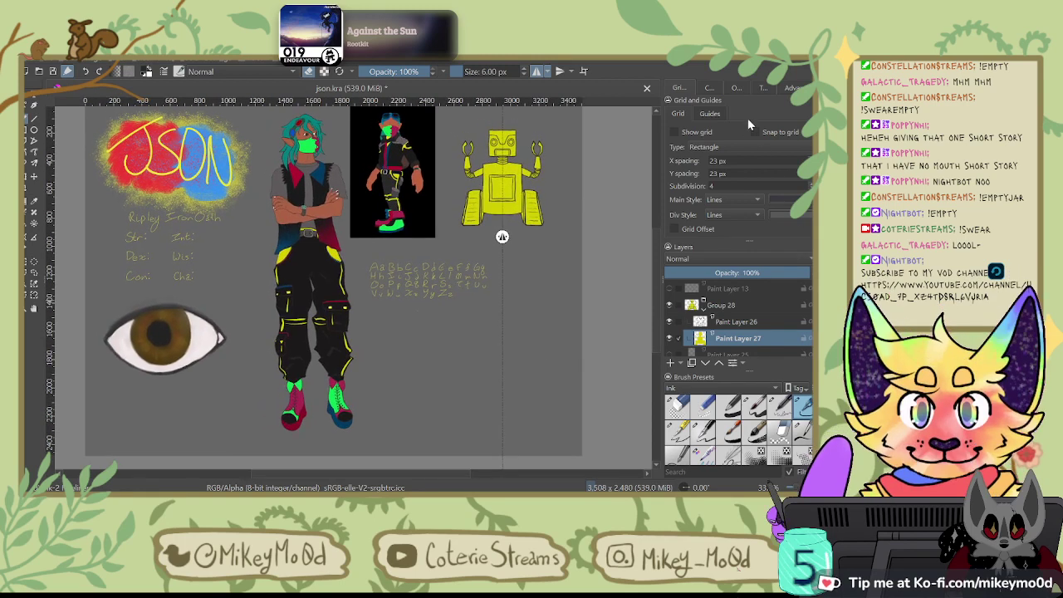
Step: Enlarge the alphabet on the alphabetta layer until it spans the space beneath the black reference panel and the robot
{"action": "left_click", "coordinate": [793, 89]}
{"action": "scroll", "coordinate": [717, 308], "scroll_direction": "down", "scroll_amount": 3}
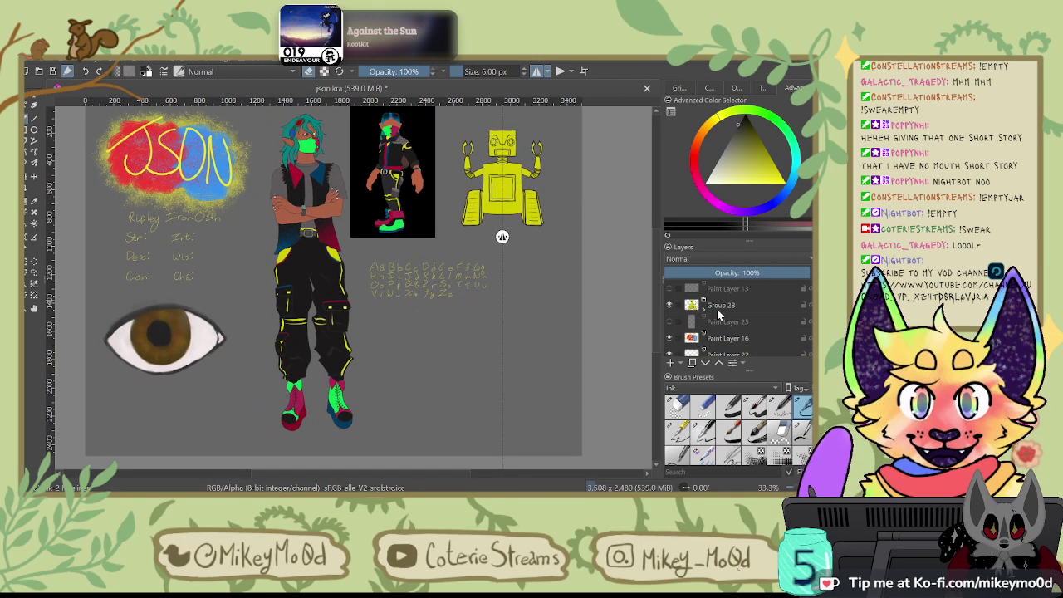
{"action": "scroll", "coordinate": [731, 316], "scroll_direction": "up", "scroll_amount": 1}
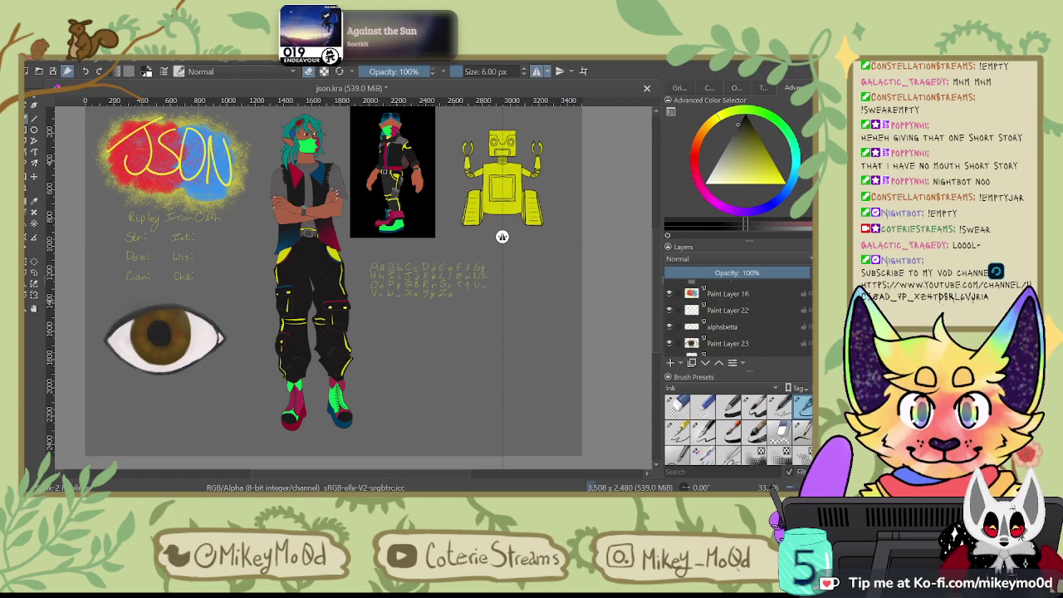
{"action": "left_click", "coordinate": [752, 327]}
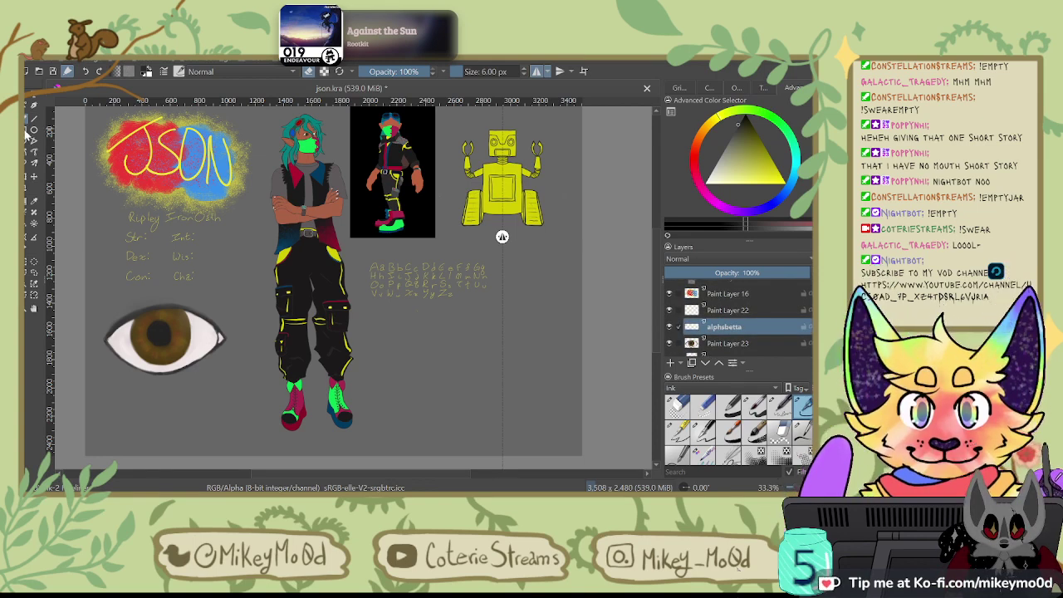
{"action": "left_click", "coordinate": [38, 168]}
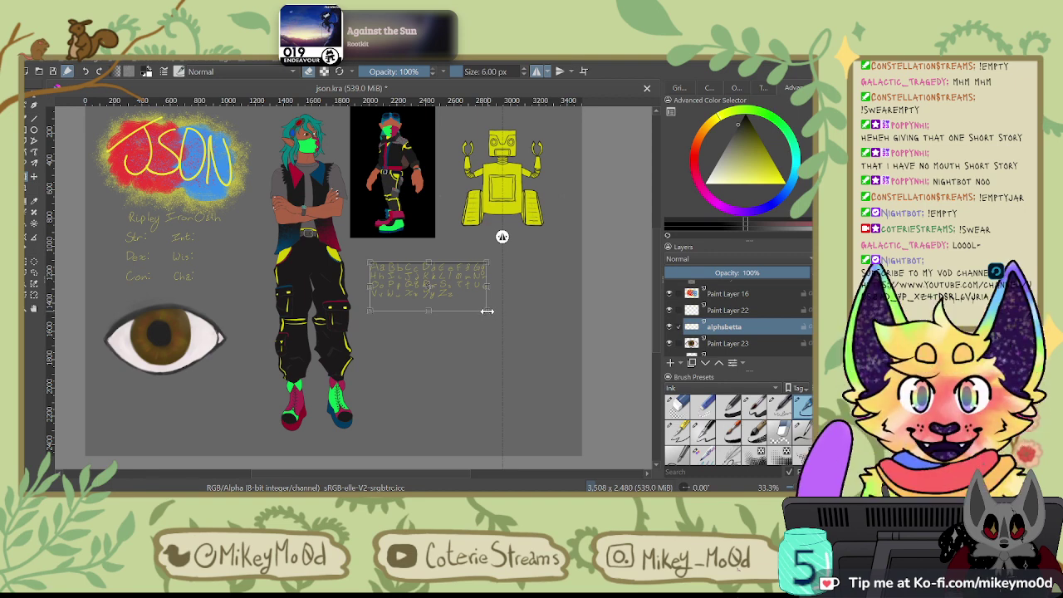
{"action": "left_click_drag", "start_coordinate": [488, 312], "coordinate": [538, 285]}
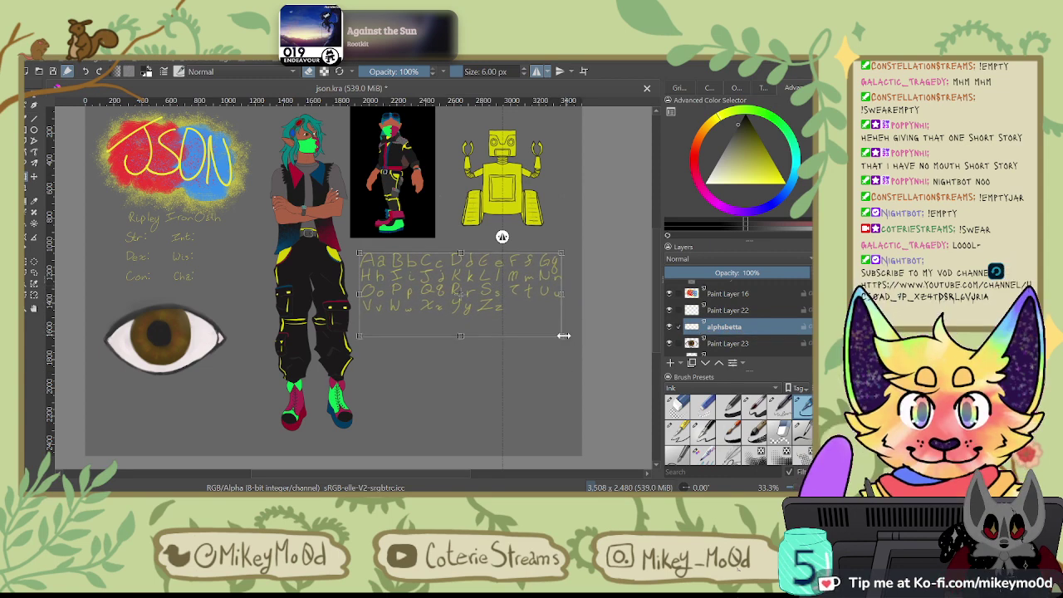
{"action": "left_click_drag", "start_coordinate": [568, 346], "coordinate": [572, 350]}
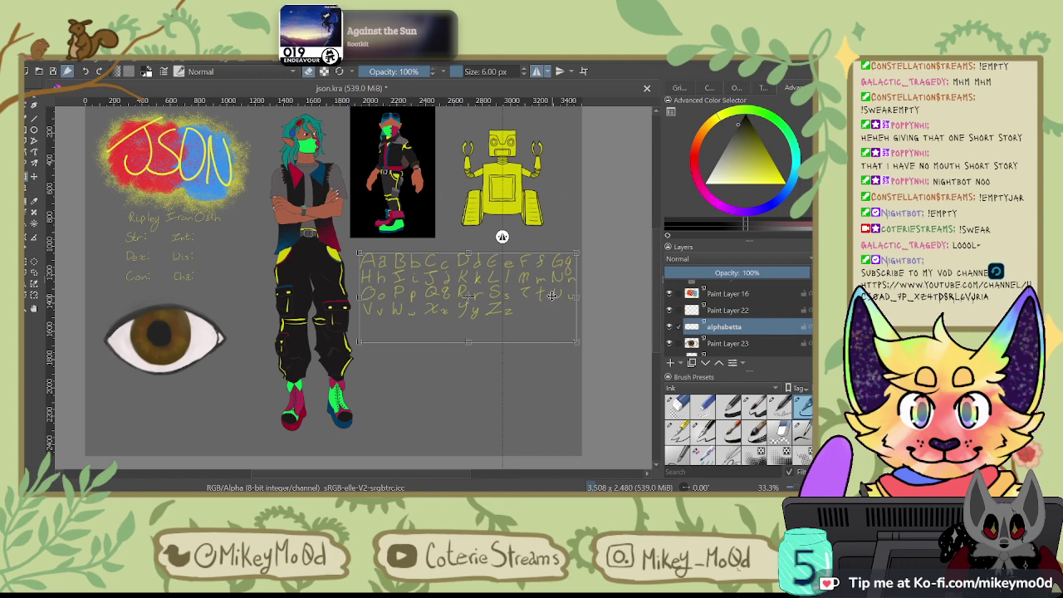
{"action": "left_click_drag", "start_coordinate": [555, 302], "coordinate": [548, 285]}
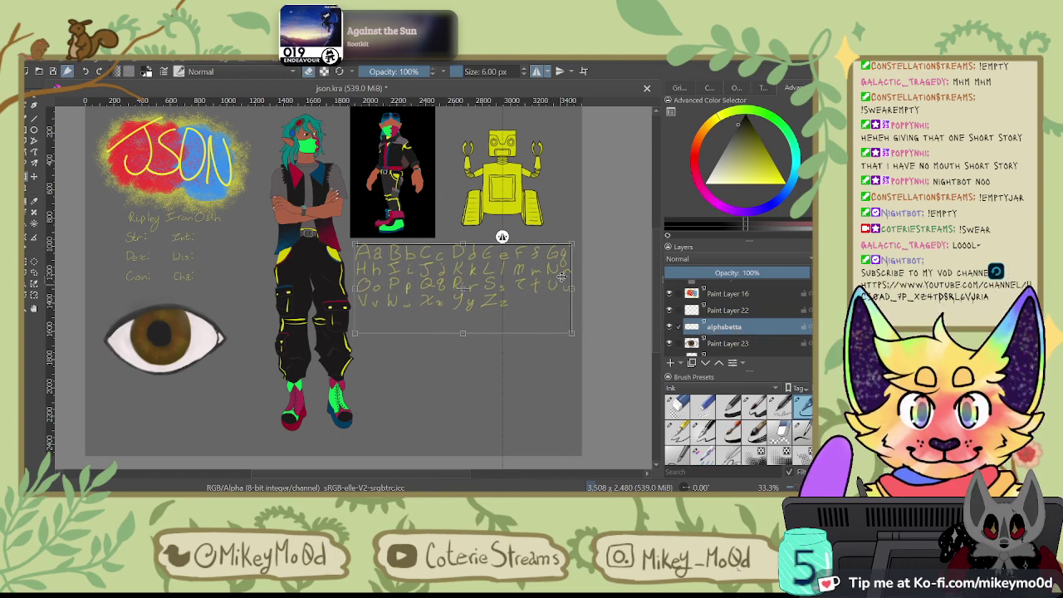
{"action": "key", "text": "Return"}
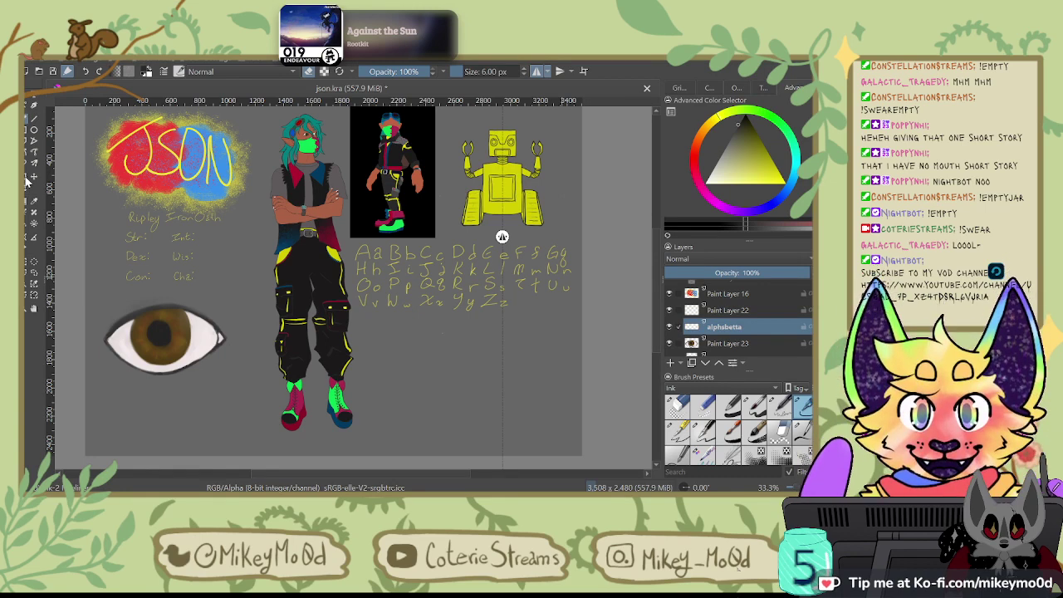
Step: Move the enlarged alphabet slightly down, leaving a wider gap beneath the robot
{"action": "key", "text": "ctrl+t"}
{"action": "left_click_drag", "start_coordinate": [445, 295], "coordinate": [445, 314]}
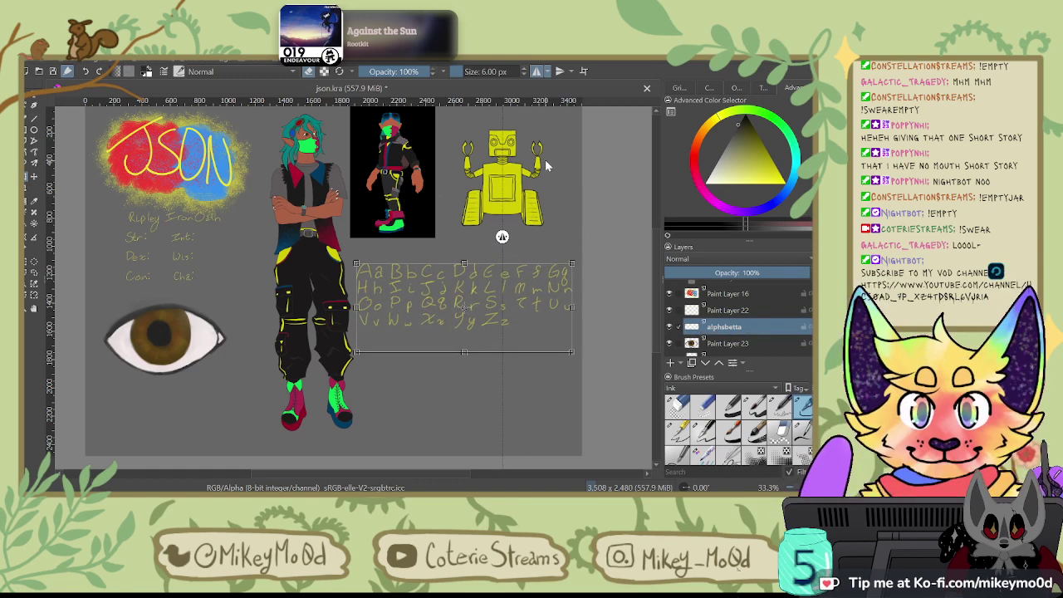
{"action": "left_click", "coordinate": [36, 96]}
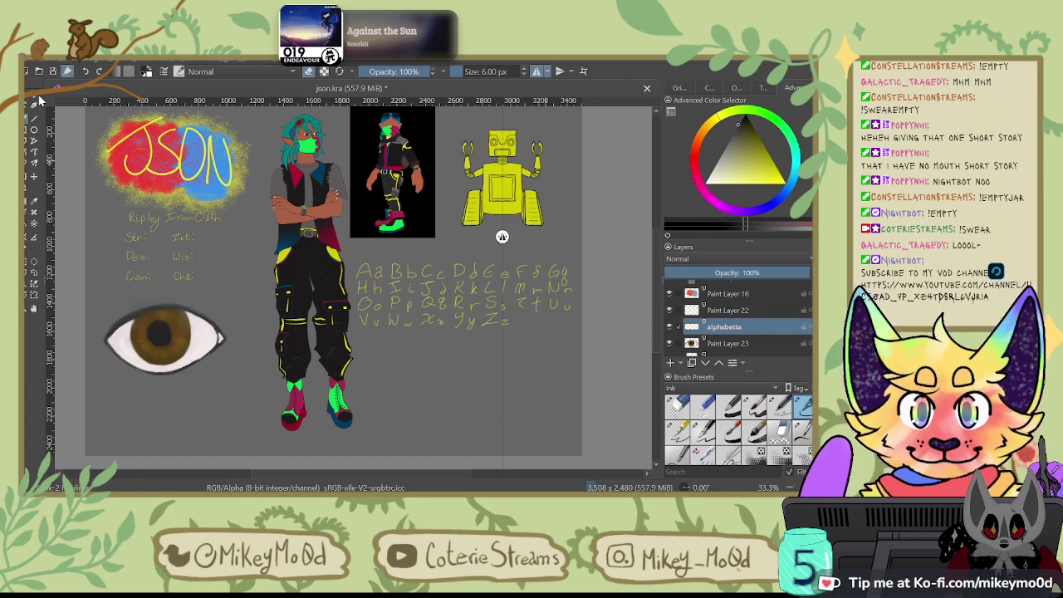
Step: Add a new paint layer above Paint Layer 26 in Group 28 and turn off horizontal mirror painting
{"action": "scroll", "coordinate": [737, 324], "scroll_direction": "up", "scroll_amount": 3}
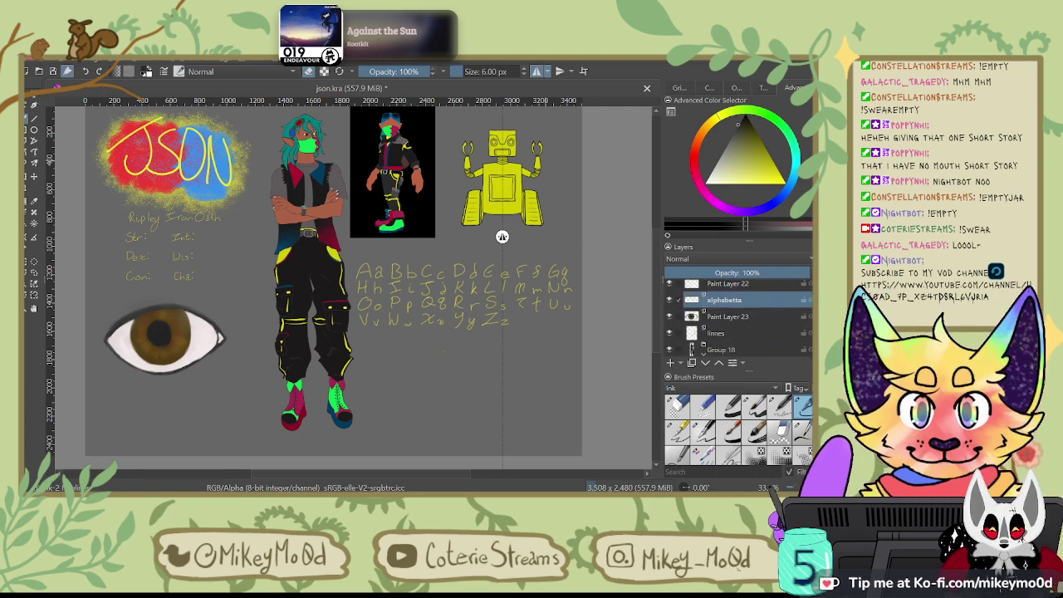
{"action": "left_click", "coordinate": [703, 301]}
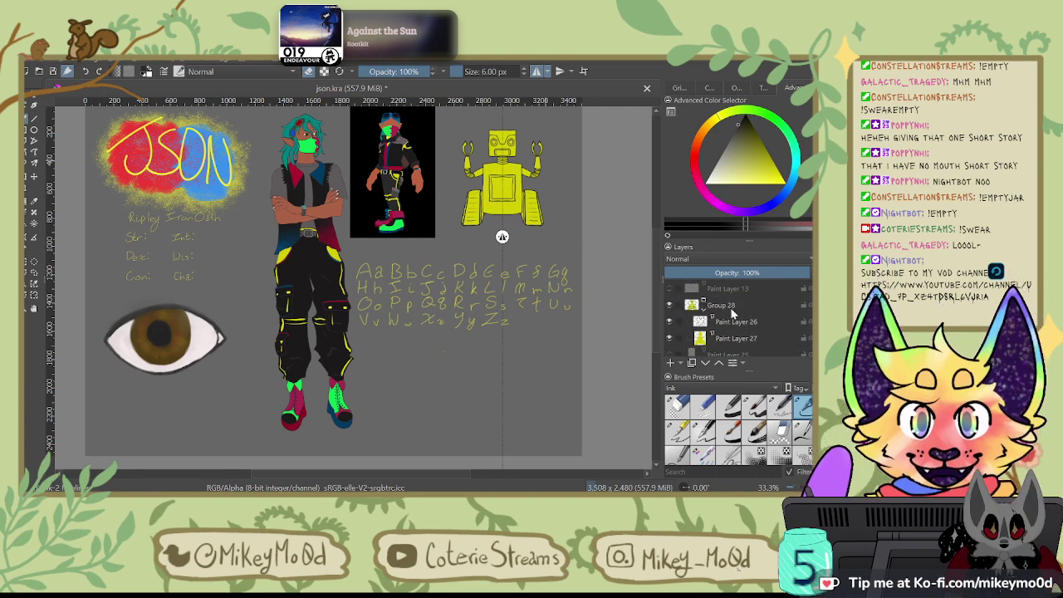
{"action": "left_click", "coordinate": [727, 322]}
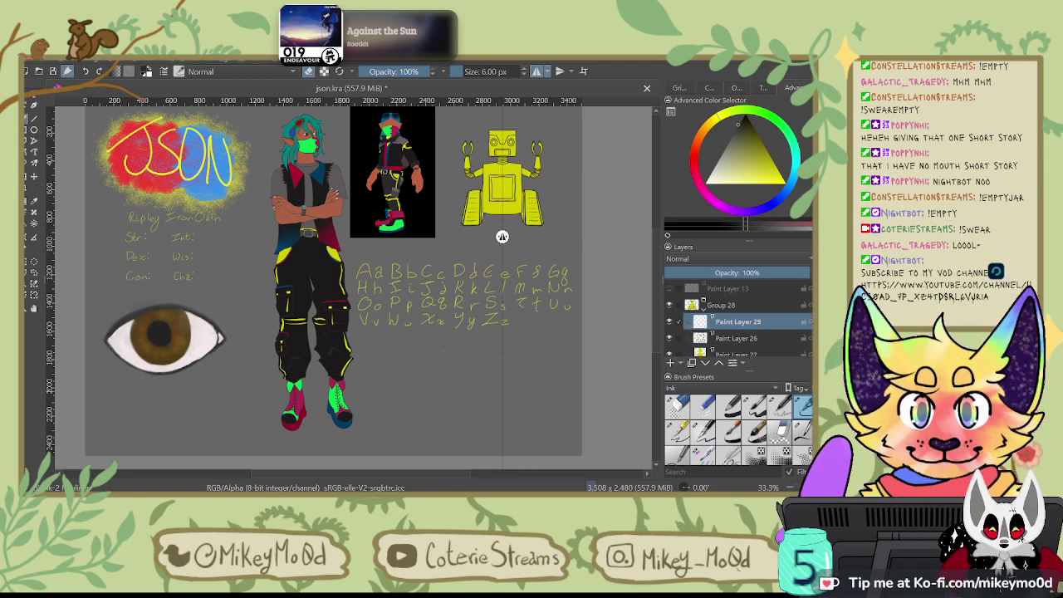
{"action": "scroll", "coordinate": [502, 237], "scroll_direction": "up", "scroll_amount": 5}
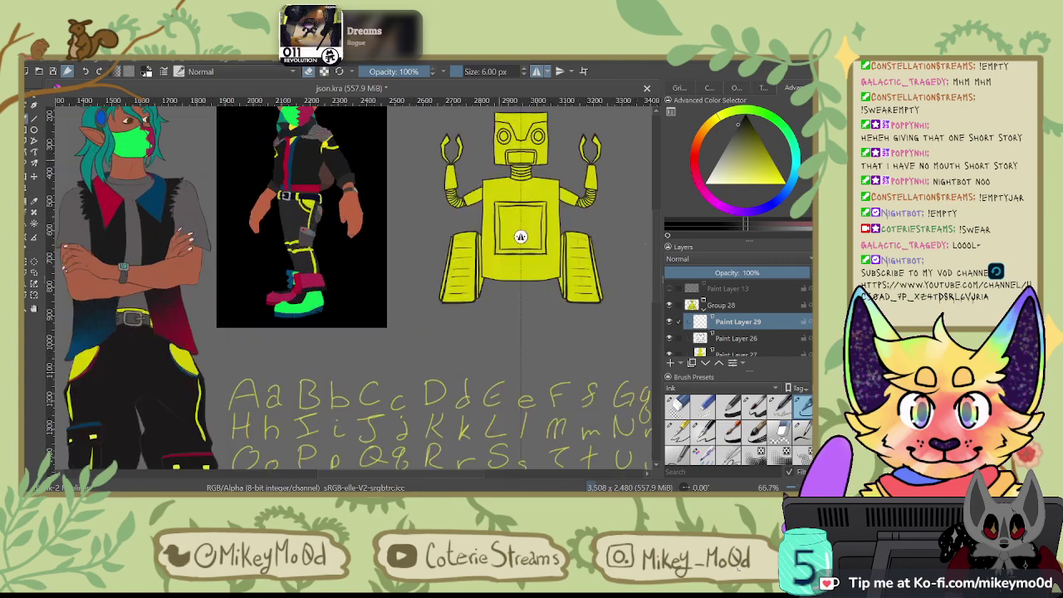
{"action": "left_click_drag", "start_coordinate": [587, 261], "coordinate": [545, 347]}
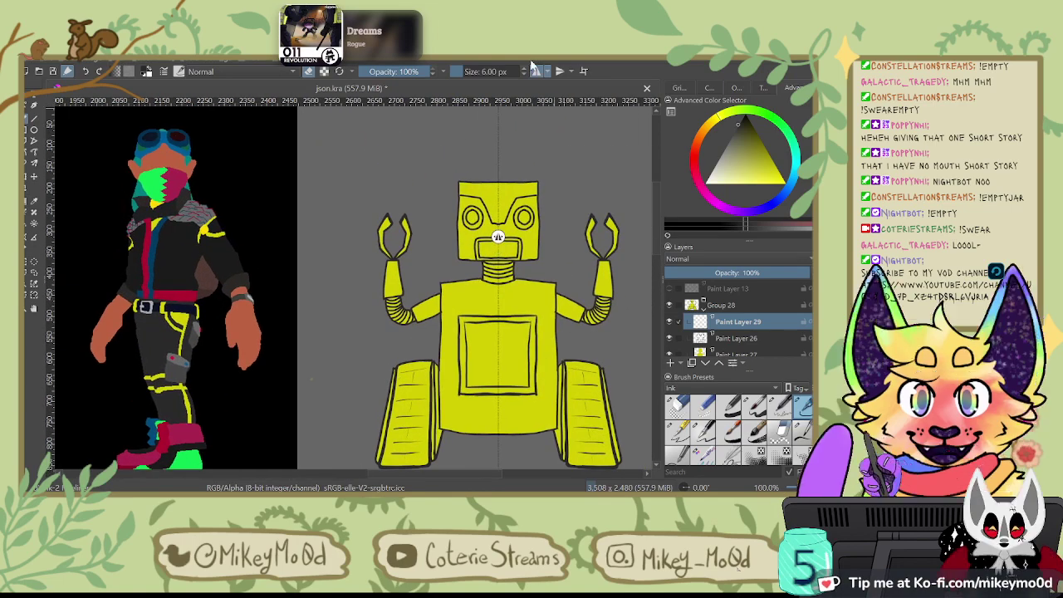
{"action": "left_click", "coordinate": [537, 71]}
{"action": "left_click_drag", "start_coordinate": [540, 181], "coordinate": [524, 255]}
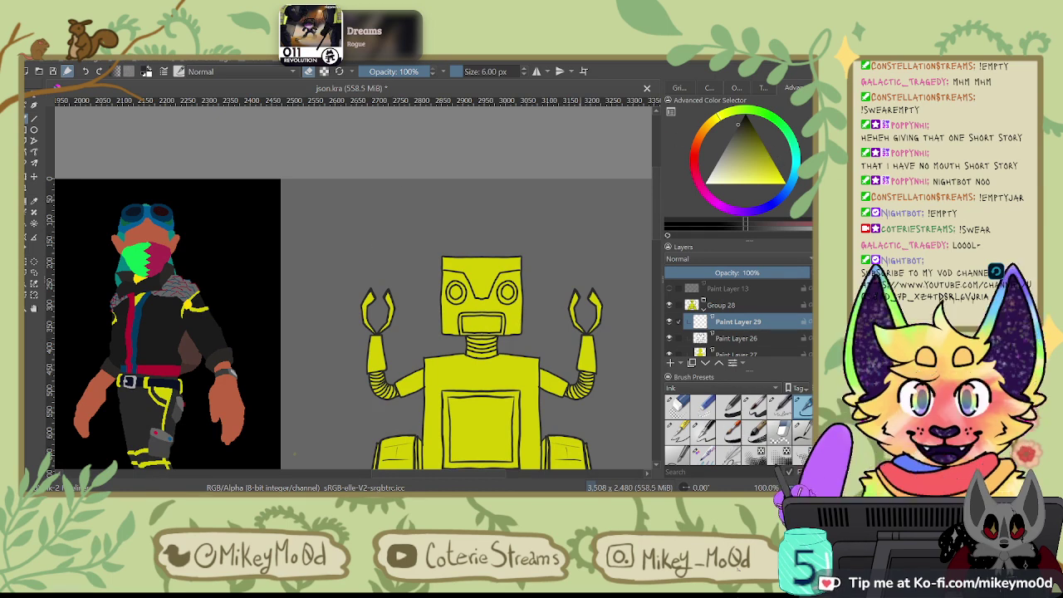
Step: Try the robot's yellow and a warmer yellow from the sheet as the lettering colour
{"action": "left_click", "coordinate": [482, 374], "text": "ctrl"}
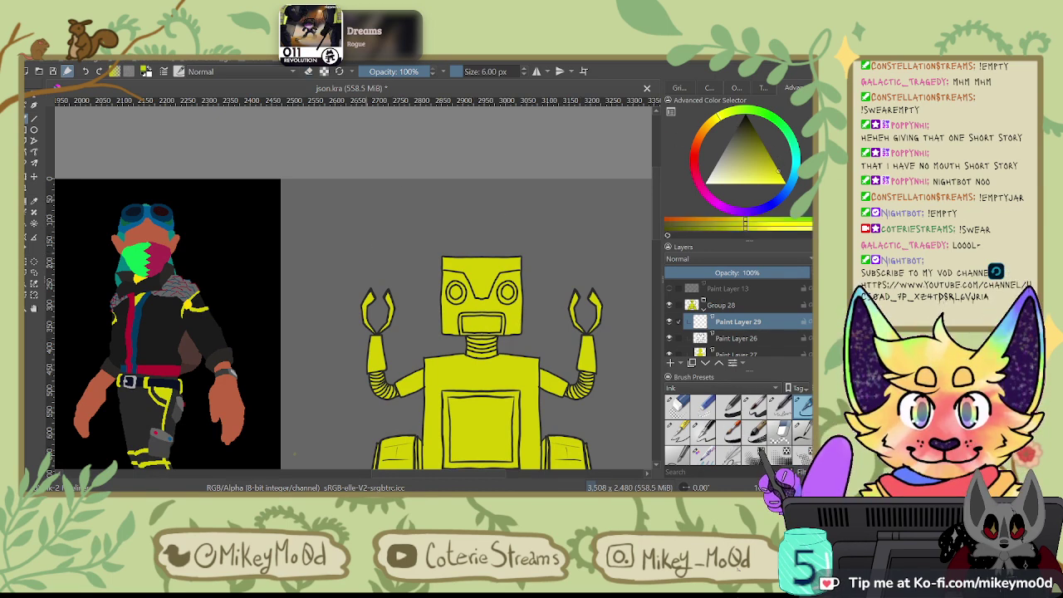
{"action": "left_click_drag", "start_coordinate": [355, 246], "coordinate": [692, 170]}
{"action": "mouse_move", "coordinate": [284, 280]}
{"action": "left_mouse_down"}
{"action": "mouse_move", "coordinate": [345, 277]}
{"action": "mouse_move", "coordinate": [606, 174]}
{"action": "mouse_move", "coordinate": [283, 297]}
{"action": "left_mouse_up"}
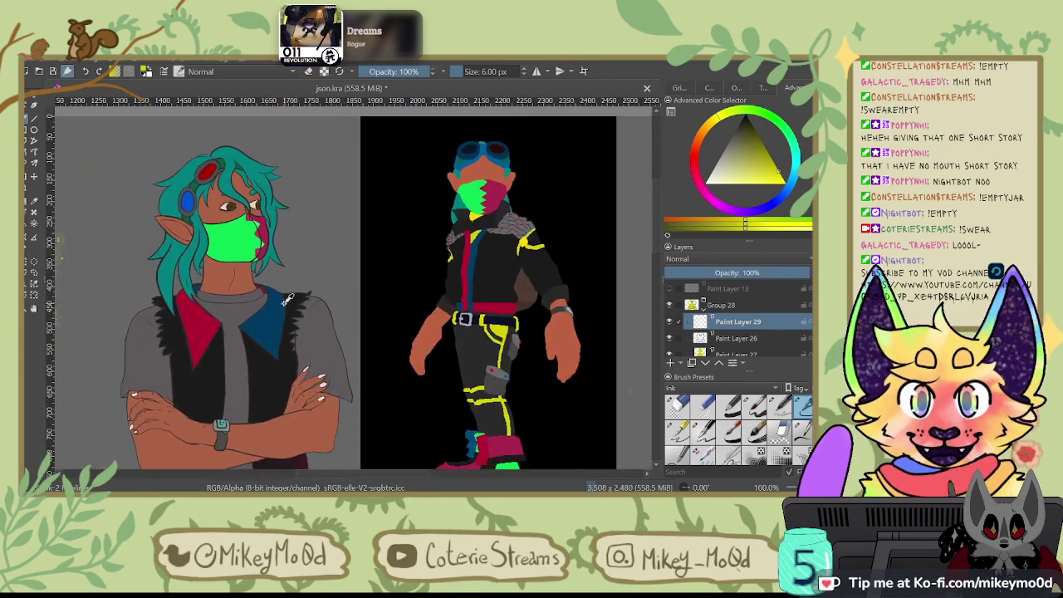
{"action": "mouse_move", "coordinate": [579, 211]}
{"action": "left_mouse_down"}
{"action": "mouse_move", "coordinate": [237, 285]}
{"action": "mouse_move", "coordinate": [164, 314]}
{"action": "left_mouse_up"}
{"action": "mouse_move", "coordinate": [381, 232]}
{"action": "left_mouse_down"}
{"action": "mouse_move", "coordinate": [403, 251]}
{"action": "mouse_move", "coordinate": [449, 229]}
{"action": "left_mouse_up"}
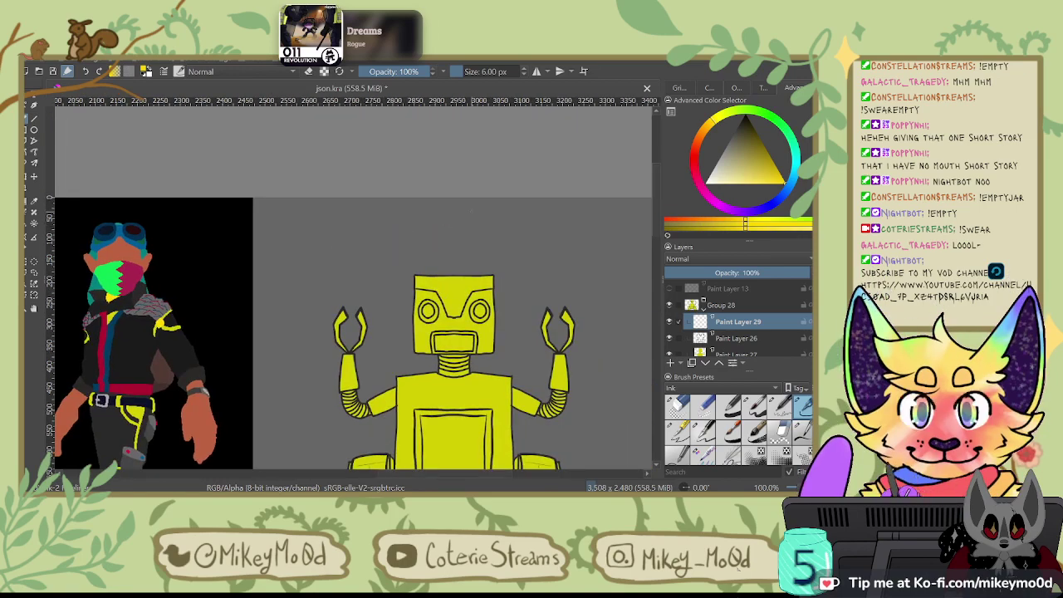
{"action": "left_click_drag", "start_coordinate": [352, 230], "coordinate": [372, 258]}
{"action": "mouse_move", "coordinate": [419, 356]}
{"action": "left_mouse_down"}
{"action": "mouse_move", "coordinate": [612, 193]}
{"action": "mouse_move", "coordinate": [613, 174]}
{"action": "left_mouse_up"}
{"action": "left_click_drag", "start_coordinate": [463, 291], "coordinate": [624, 181]}
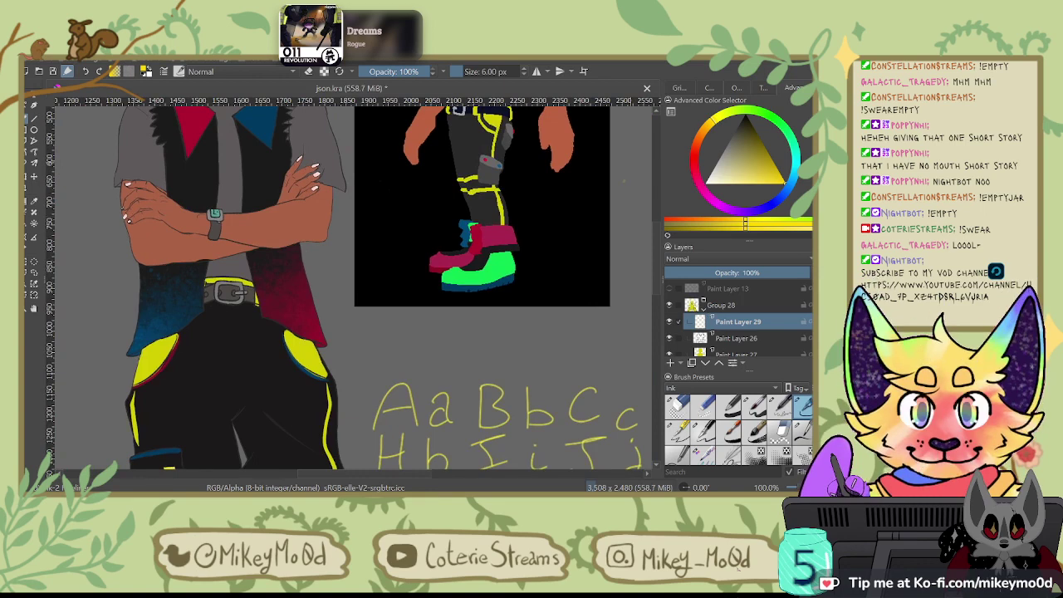
Step: Sample the bright yellow of the large character's trouser pocket as the brush colour for lettering above the robot
{"action": "left_click", "coordinate": [409, 379], "text": "ctrl"}
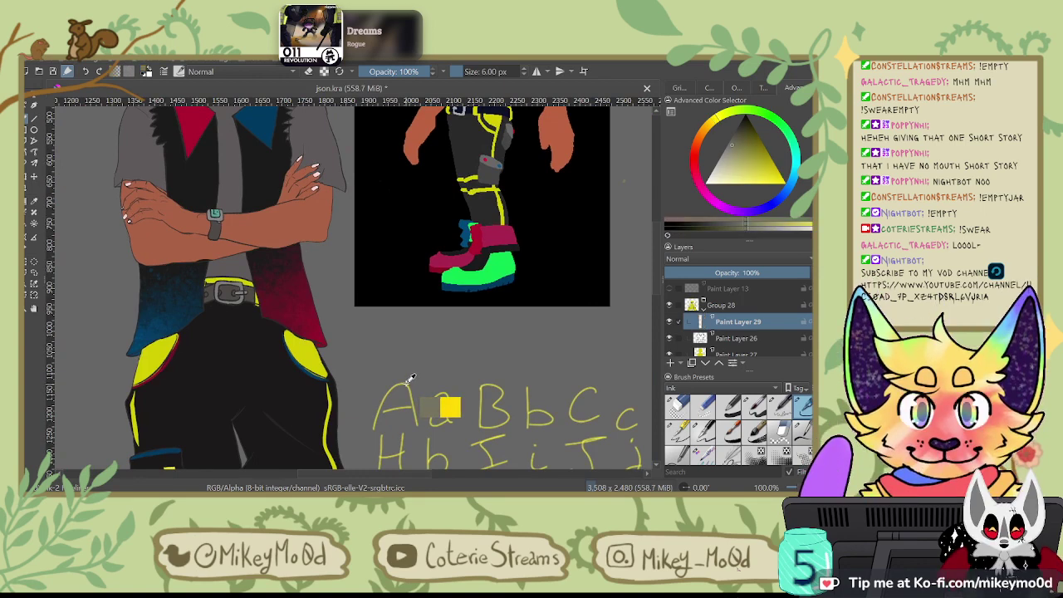
{"action": "left_click", "coordinate": [315, 353], "text": "ctrl"}
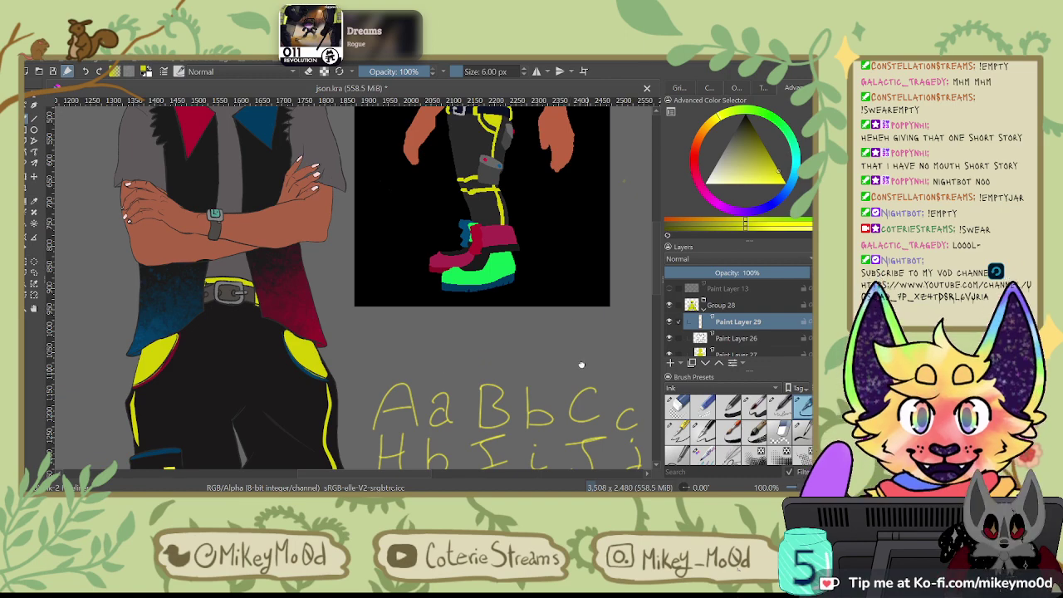
{"action": "left_click_drag", "start_coordinate": [582, 365], "coordinate": [410, 205]}
{"action": "left_click_drag", "start_coordinate": [636, 352], "coordinate": [429, 345]}
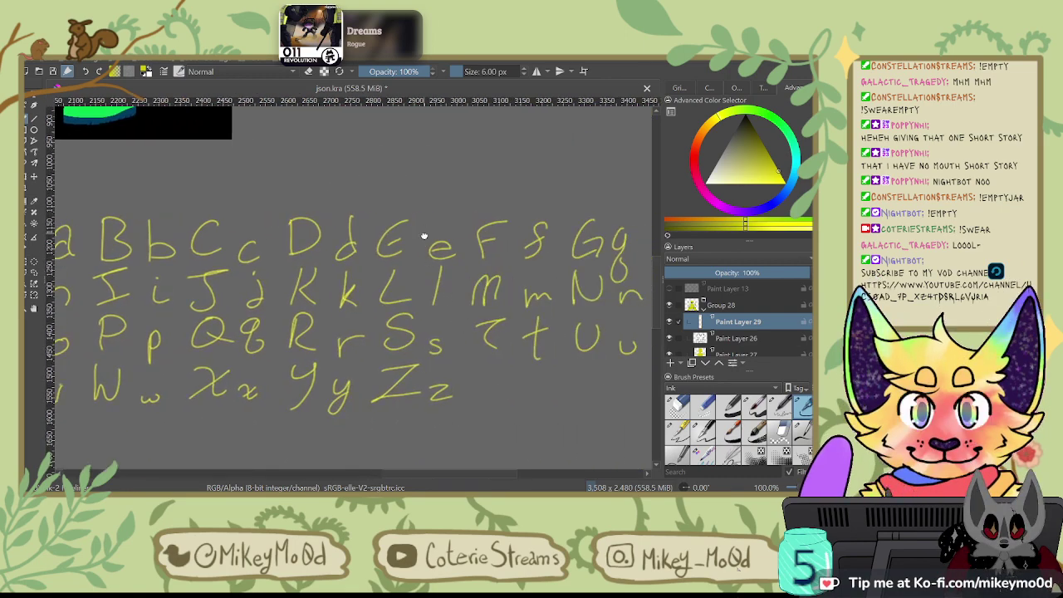
{"action": "left_click_drag", "start_coordinate": [424, 236], "coordinate": [459, 452]}
Step: Try hand-lettering PAL in yellow capitals above the robot's head on the new layer
{"action": "left_click_drag", "start_coordinate": [448, 187], "coordinate": [472, 482]}
{"action": "key", "text": "ctrl+z"}
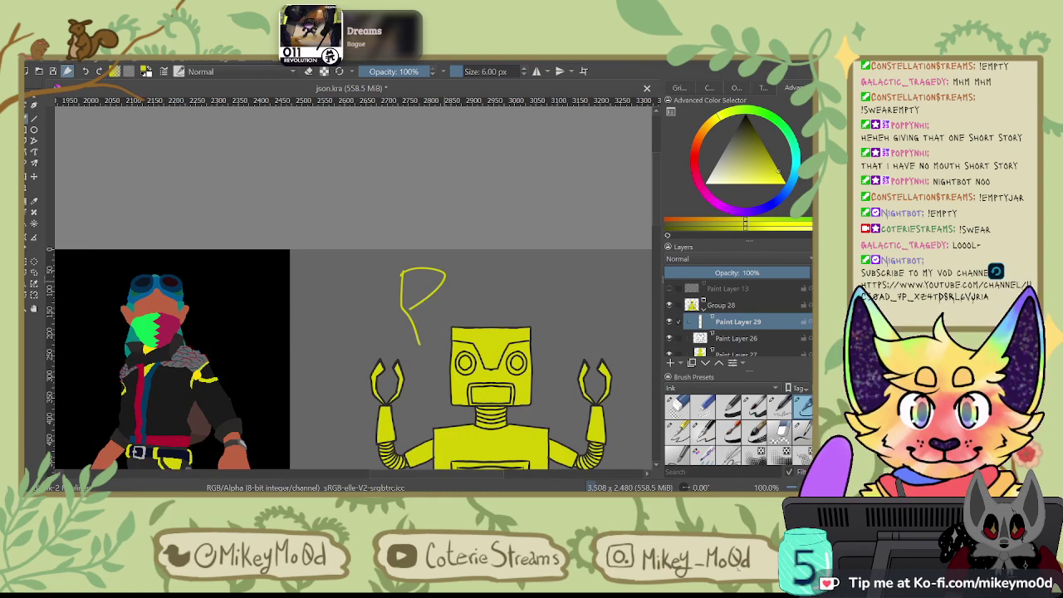
{"action": "mouse_move", "coordinate": [456, 315]}
{"action": "left_mouse_down"}
{"action": "mouse_move", "coordinate": [481, 269]}
{"action": "mouse_move", "coordinate": [501, 303]}
{"action": "mouse_move", "coordinate": [507, 286]}
{"action": "mouse_move", "coordinate": [582, 317]}
{"action": "left_mouse_up"}
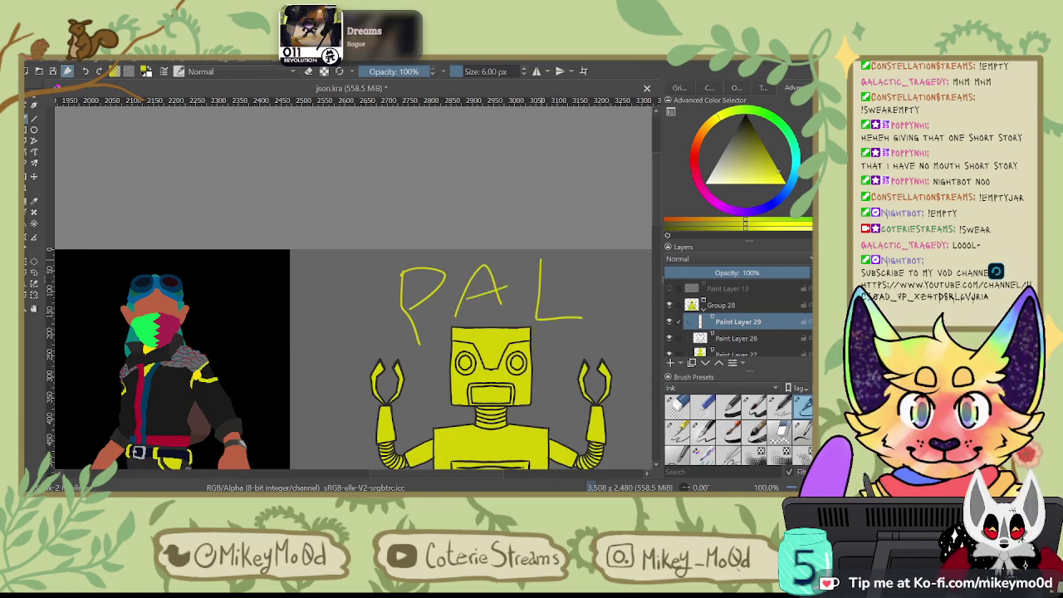
{"action": "key", "text": "ctrl+z"}
{"action": "key", "text": "ctrl+z"}
{"action": "key", "text": "ctrl+z"}
{"action": "key", "text": "ctrl+z"}
{"action": "key", "text": "ctrl+z"}
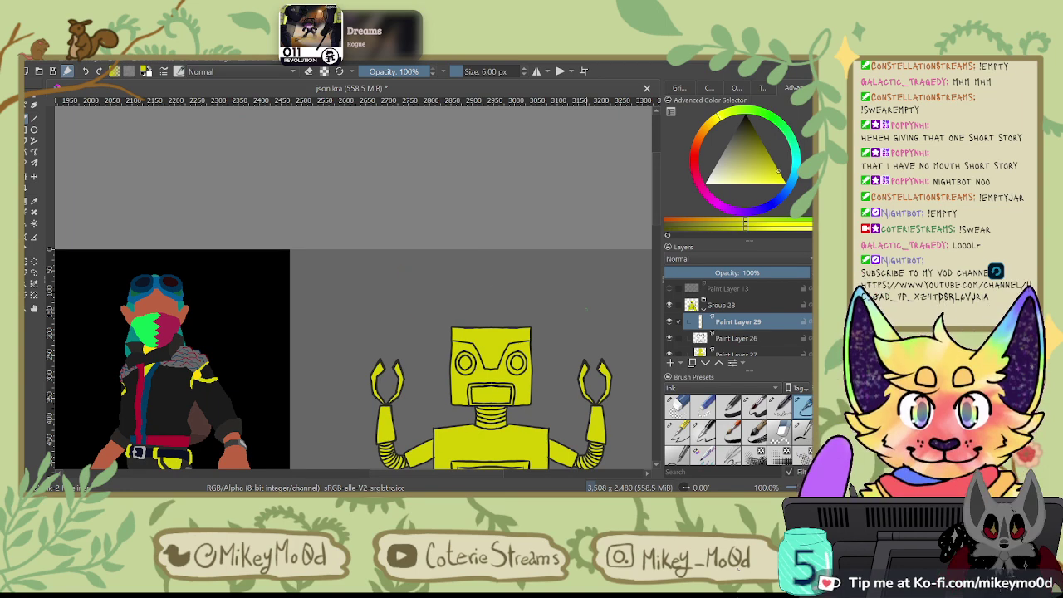
Step: Letter PAL again above the robot with a straight-stemmed P and wider letter spacing, reworking the L
{"action": "left_click_drag", "start_coordinate": [420, 267], "coordinate": [423, 326]}
{"action": "mouse_move", "coordinate": [417, 259]}
{"action": "left_mouse_down"}
{"action": "mouse_move", "coordinate": [431, 295]}
{"action": "mouse_move", "coordinate": [396, 320]}
{"action": "left_mouse_up"}
{"action": "key", "text": "ctrl+z"}
{"action": "key", "text": "ctrl+z"}
{"action": "key", "text": "ctrl+z"}
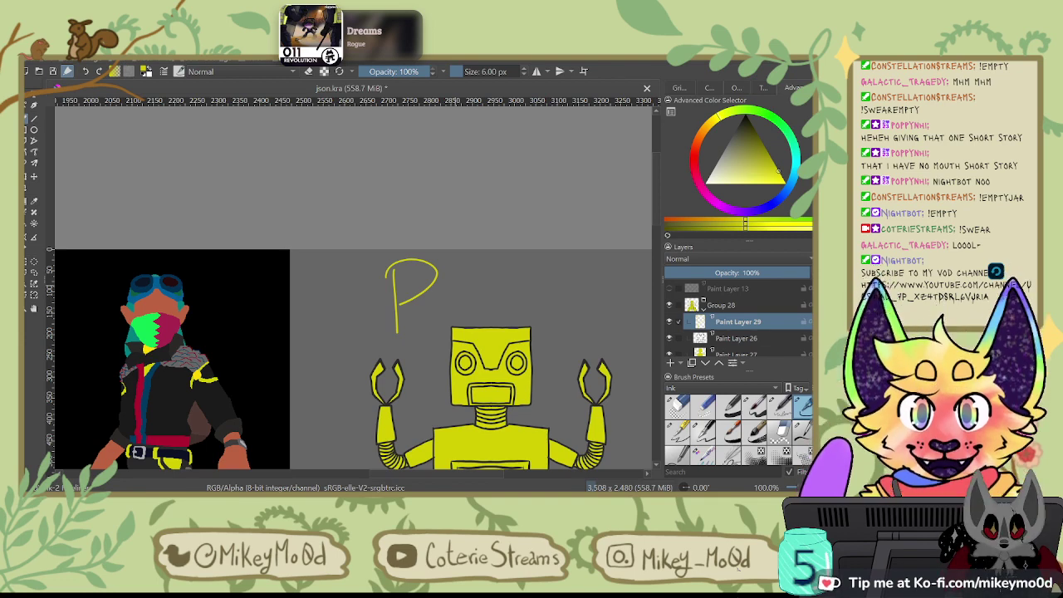
{"action": "mouse_move", "coordinate": [455, 317]}
{"action": "left_mouse_down"}
{"action": "mouse_move", "coordinate": [491, 266]}
{"action": "mouse_move", "coordinate": [516, 311]}
{"action": "mouse_move", "coordinate": [478, 294]}
{"action": "mouse_move", "coordinate": [505, 290]}
{"action": "mouse_move", "coordinate": [545, 318]}
{"action": "mouse_move", "coordinate": [588, 319]}
{"action": "left_mouse_up"}
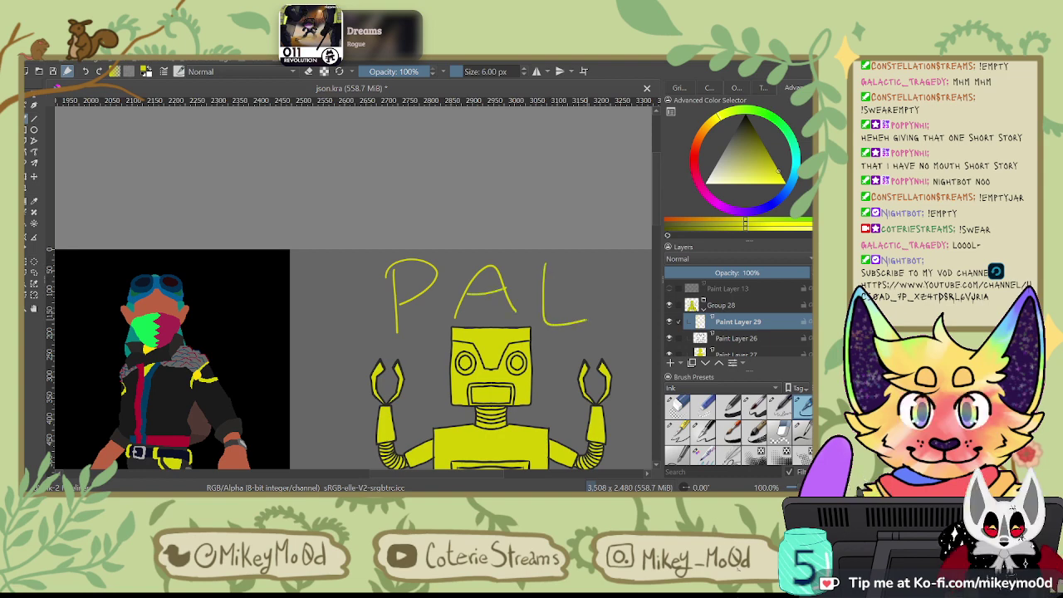
{"action": "key", "text": "ctrl+z"}
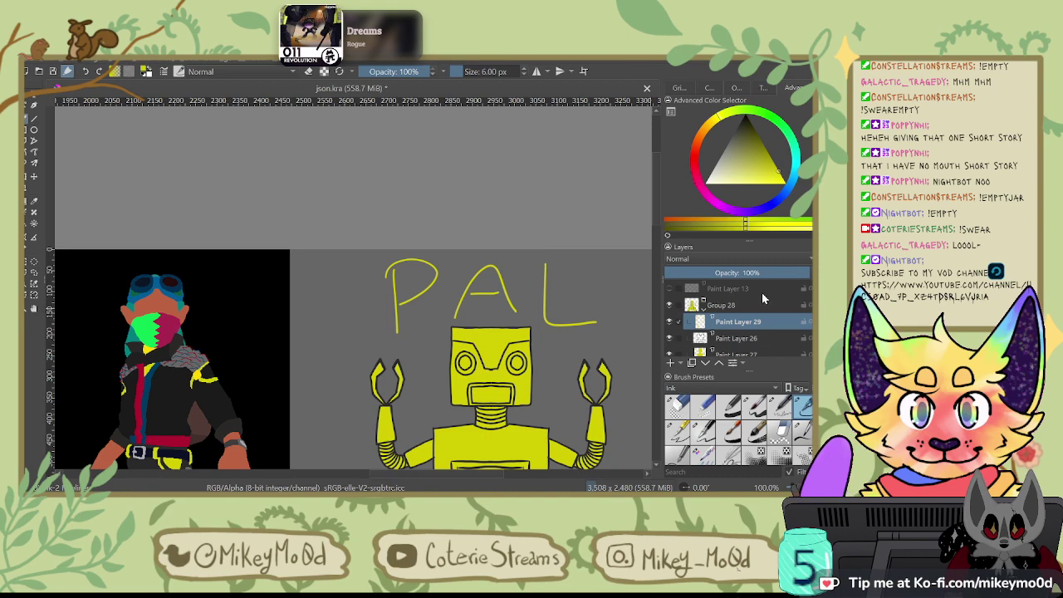
Step: Check the lettering against the whole sheet and redraw the L of PAL closer to the A
{"action": "scroll", "coordinate": [761, 293], "scroll_direction": "down", "scroll_amount": 1}
{"action": "scroll", "coordinate": [515, 293], "scroll_direction": "down", "scroll_amount": 3}
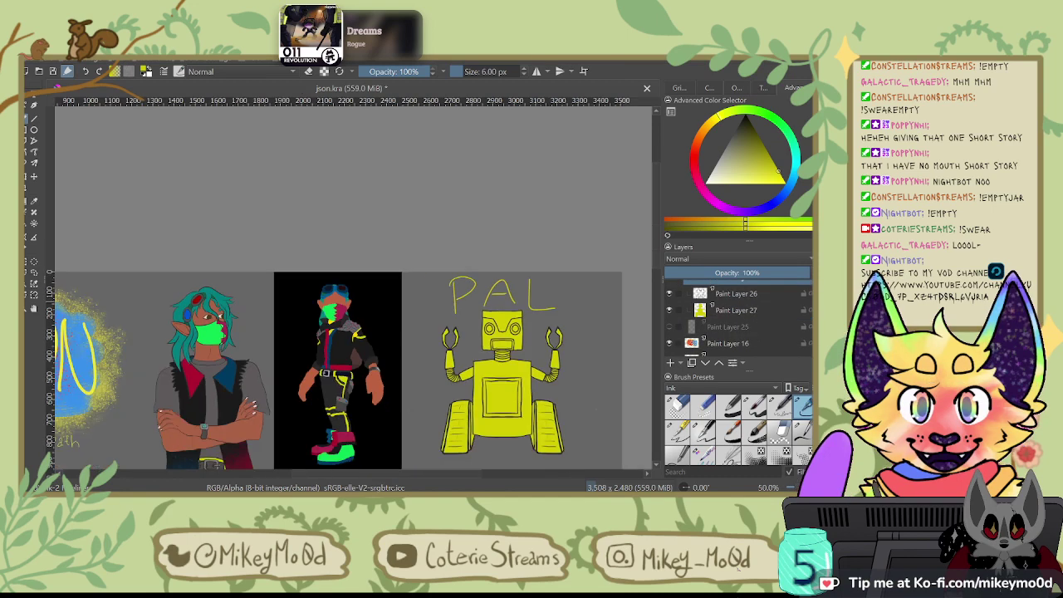
{"action": "scroll", "coordinate": [515, 295], "scroll_direction": "down", "scroll_amount": 2}
{"action": "scroll", "coordinate": [530, 377], "scroll_direction": "up", "scroll_amount": 1}
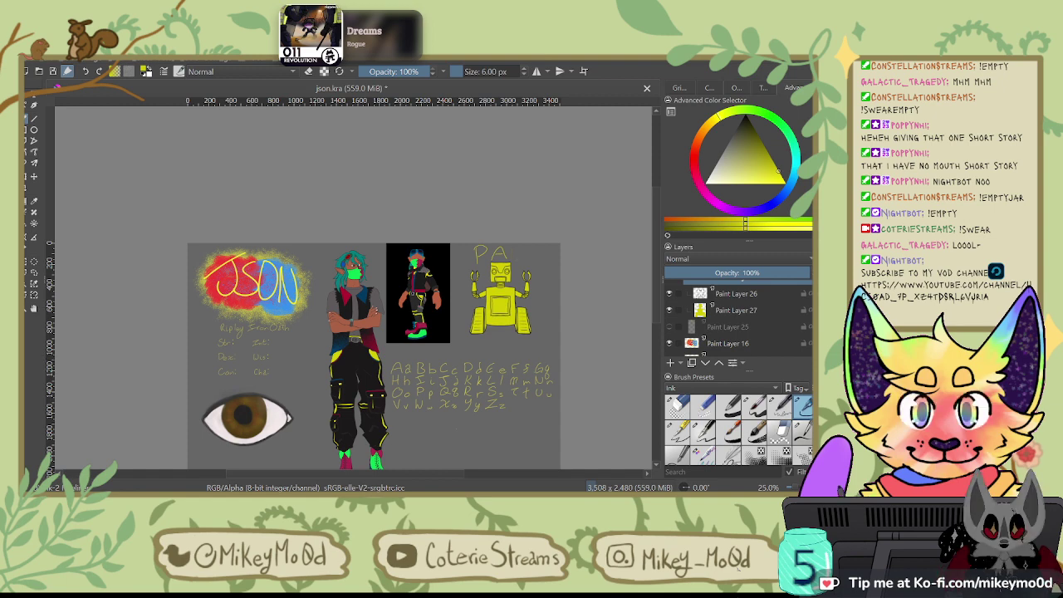
{"action": "scroll", "coordinate": [640, 291], "scroll_direction": "up", "scroll_amount": 1}
{"action": "scroll", "coordinate": [643, 282], "scroll_direction": "up", "scroll_amount": 2}
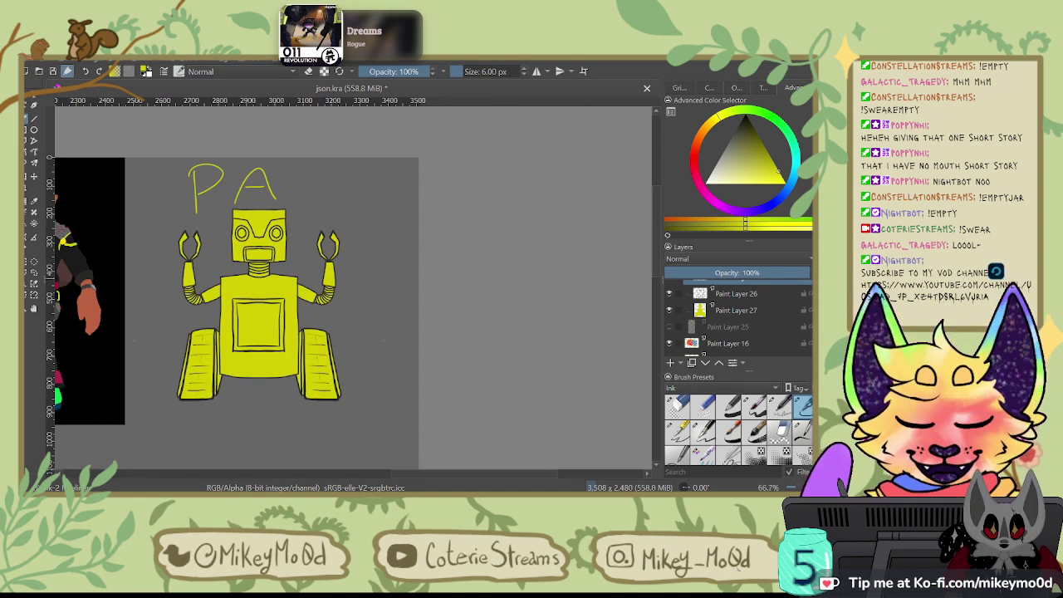
{"action": "left_click_drag", "start_coordinate": [303, 167], "coordinate": [336, 202]}
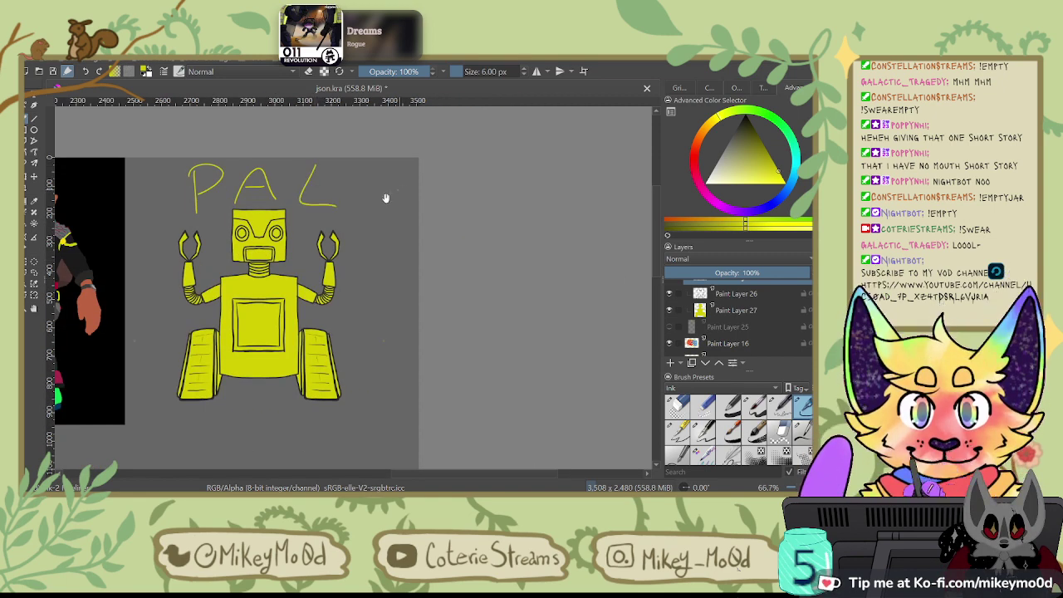
Step: Re-letter PAL in yellow capitals above the robot's head using the grid as a temporary guide, redrawing the L once
{"action": "left_click_drag", "start_coordinate": [402, 213], "coordinate": [561, 240]}
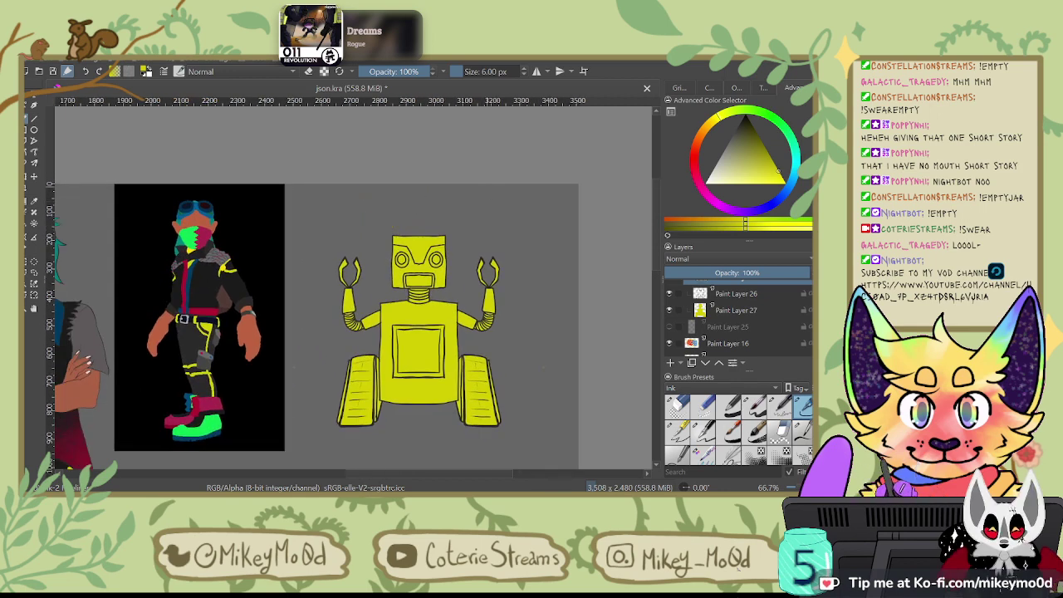
{"action": "left_click", "coordinate": [678, 87]}
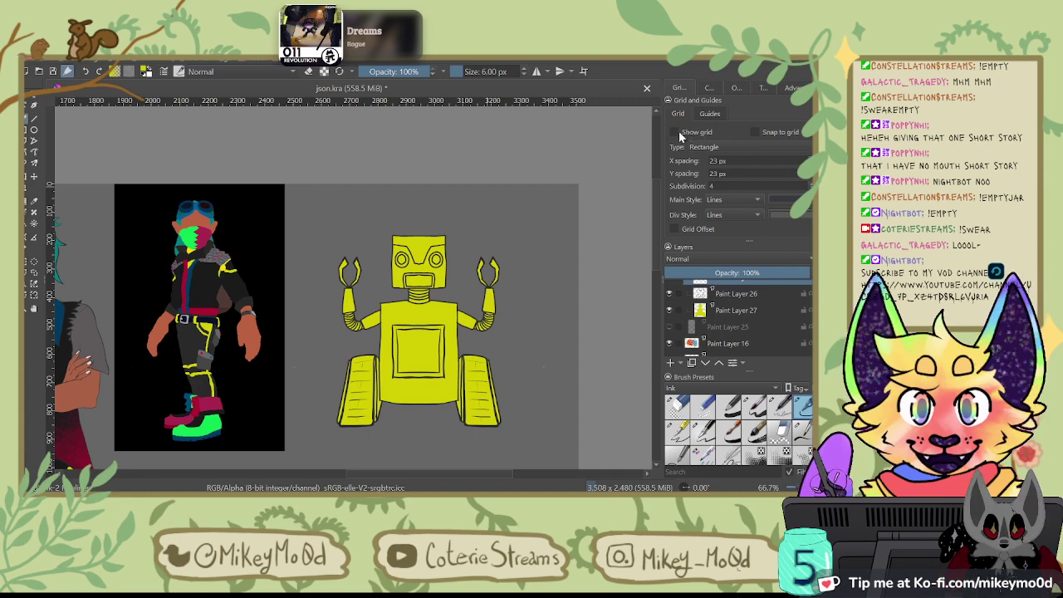
{"action": "left_click", "coordinate": [680, 133]}
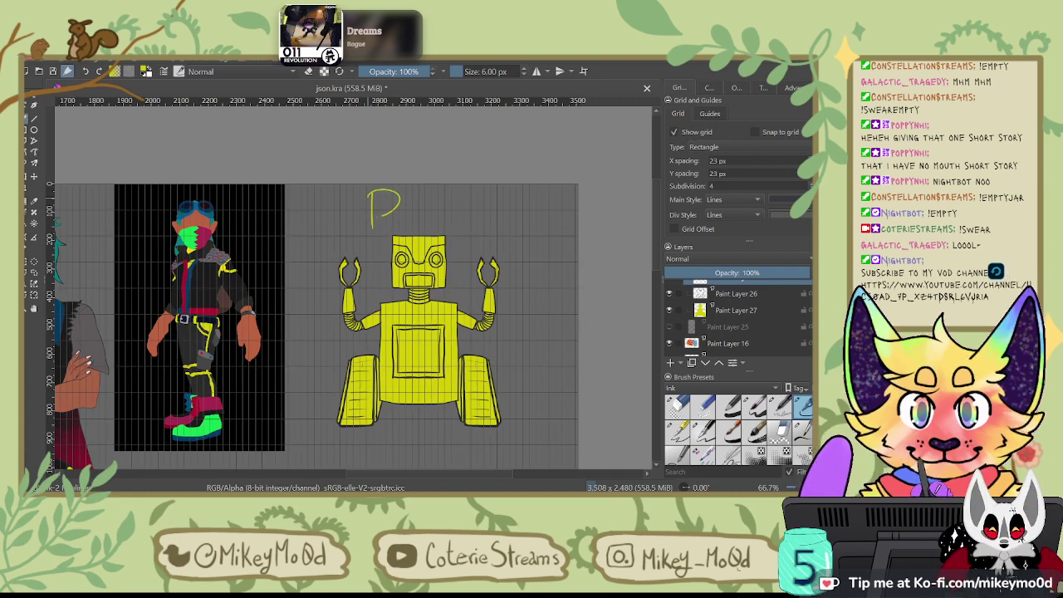
{"action": "left_click_drag", "start_coordinate": [406, 208], "coordinate": [402, 224]}
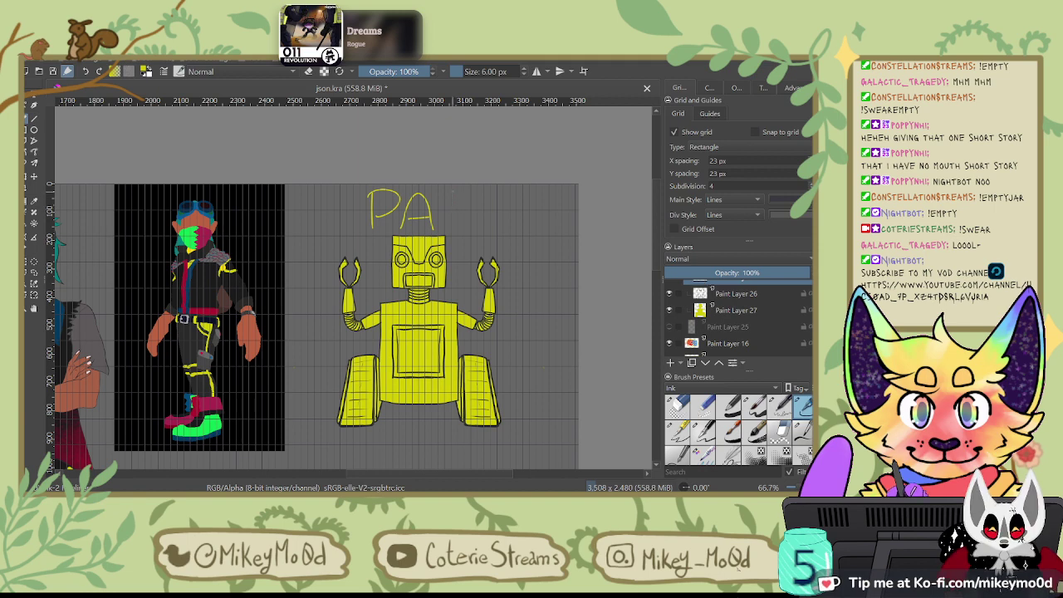
{"action": "mouse_move", "coordinate": [449, 194]}
{"action": "left_mouse_down"}
{"action": "mouse_move", "coordinate": [447, 223]}
{"action": "mouse_move", "coordinate": [475, 229]}
{"action": "left_mouse_up"}
{"action": "key", "text": "ctrl+z"}
{"action": "left_click_drag", "start_coordinate": [449, 194], "coordinate": [477, 229]}
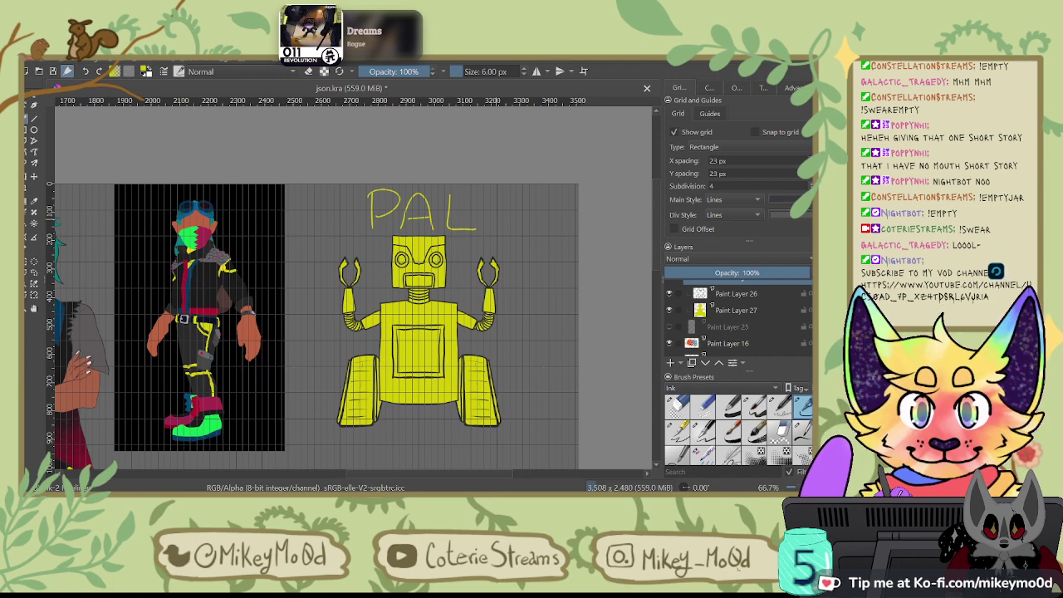
{"action": "left_click", "coordinate": [673, 132]}
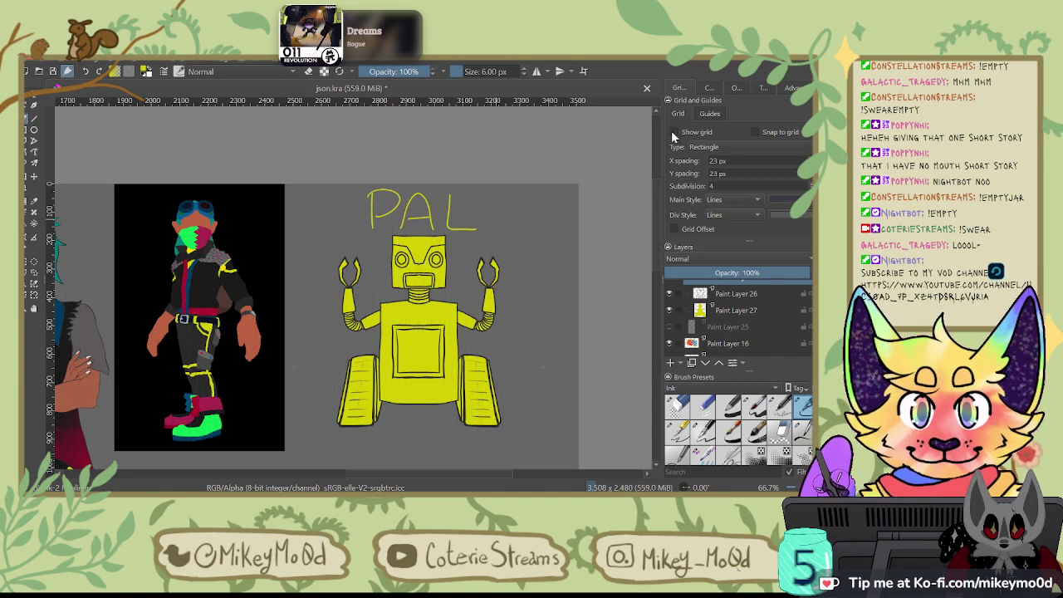
Step: Try hand-lettering Pock in yellow below the robot's tracks, restarting the P at a closer zoom and reworking the k
{"action": "left_click_drag", "start_coordinate": [515, 294], "coordinate": [558, 140]}
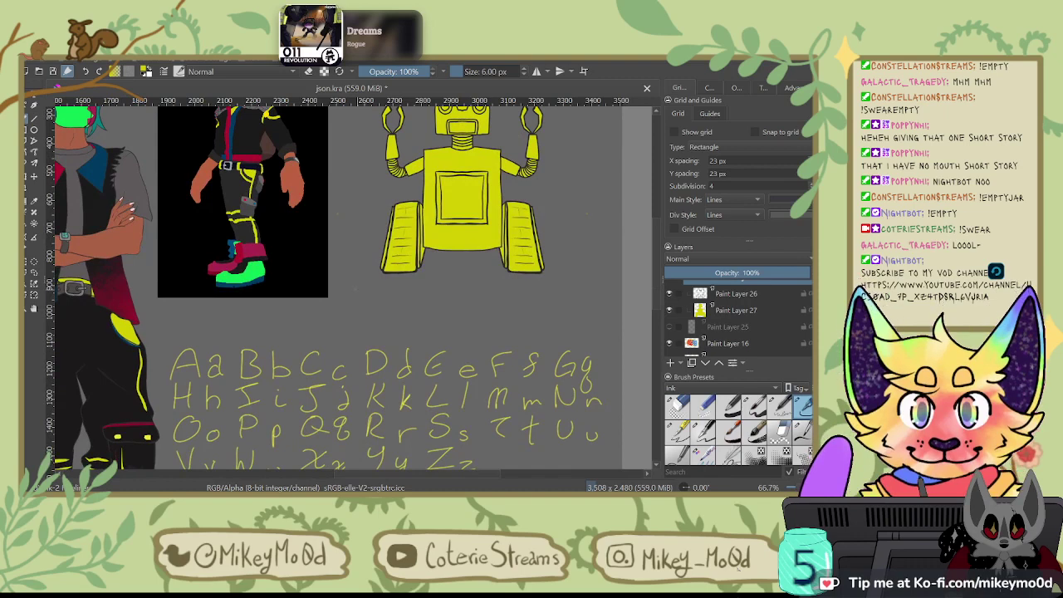
{"action": "left_click_drag", "start_coordinate": [352, 284], "coordinate": [355, 304]}
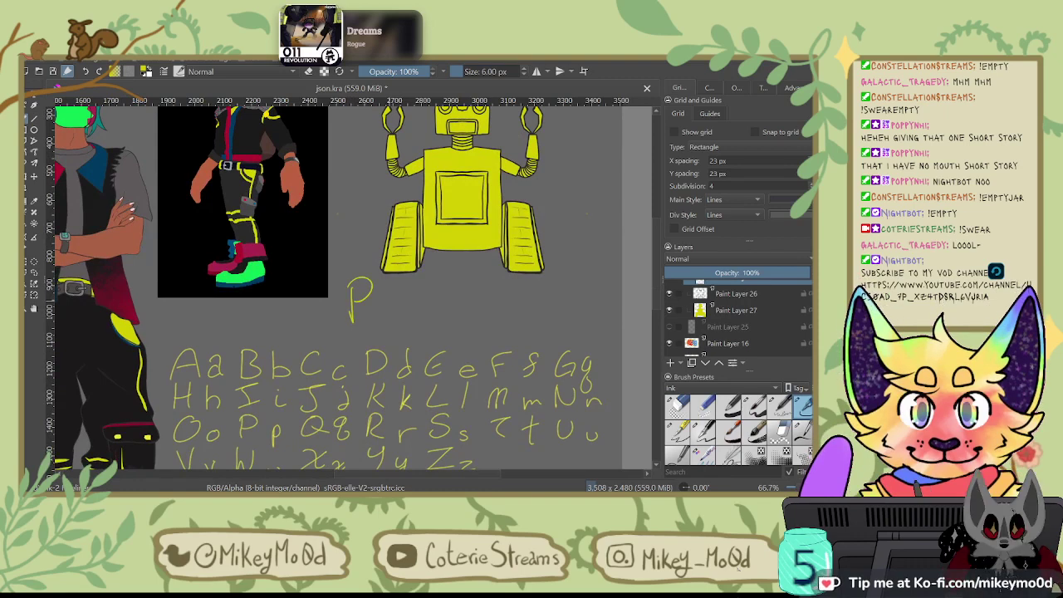
{"action": "scroll", "coordinate": [388, 298], "scroll_direction": "up", "scroll_amount": 1}
{"action": "scroll", "coordinate": [392, 293], "scroll_direction": "up", "scroll_amount": 1}
{"action": "key", "text": "ctrl+z"}
{"action": "key", "text": "ctrl+z"}
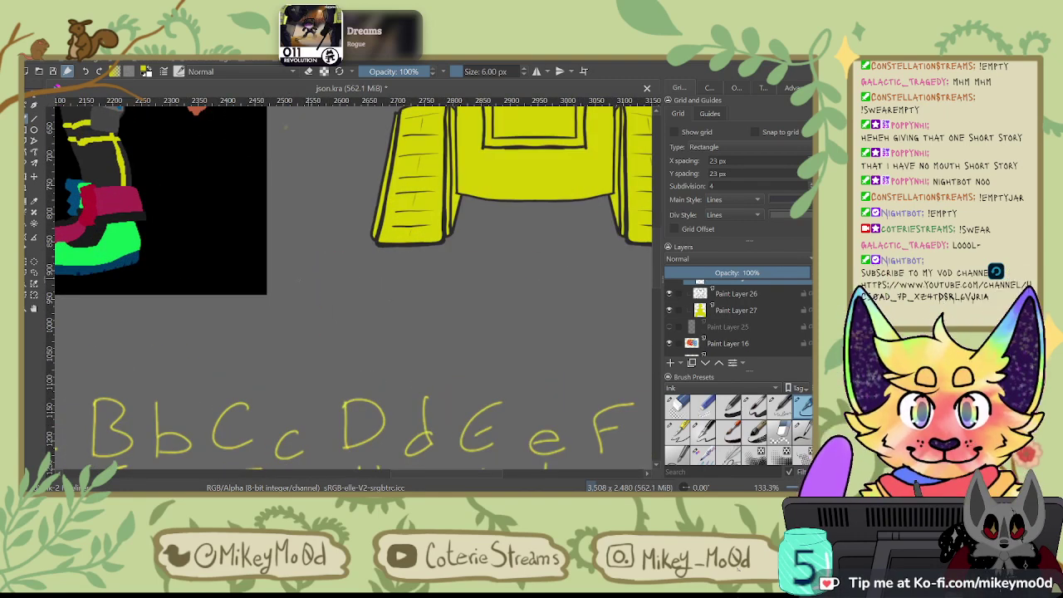
{"action": "mouse_move", "coordinate": [292, 281]}
{"action": "left_mouse_down"}
{"action": "mouse_move", "coordinate": [301, 319]}
{"action": "mouse_move", "coordinate": [301, 297]}
{"action": "left_mouse_up"}
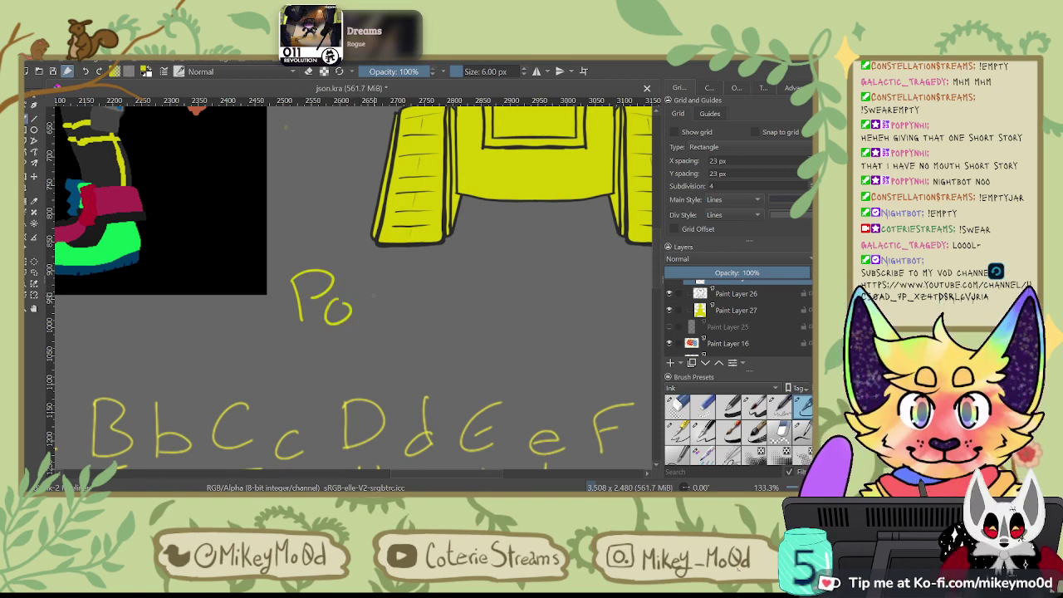
{"action": "left_click_drag", "start_coordinate": [377, 298], "coordinate": [378, 314]}
{"action": "left_click_drag", "start_coordinate": [389, 274], "coordinate": [387, 308]}
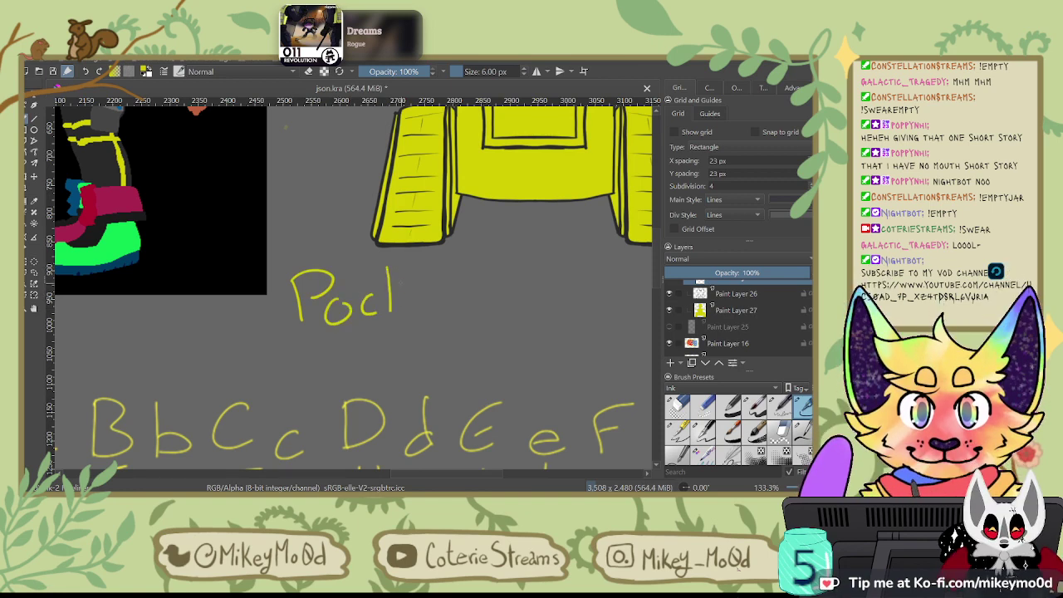
{"action": "key", "text": "ctrl+z"}
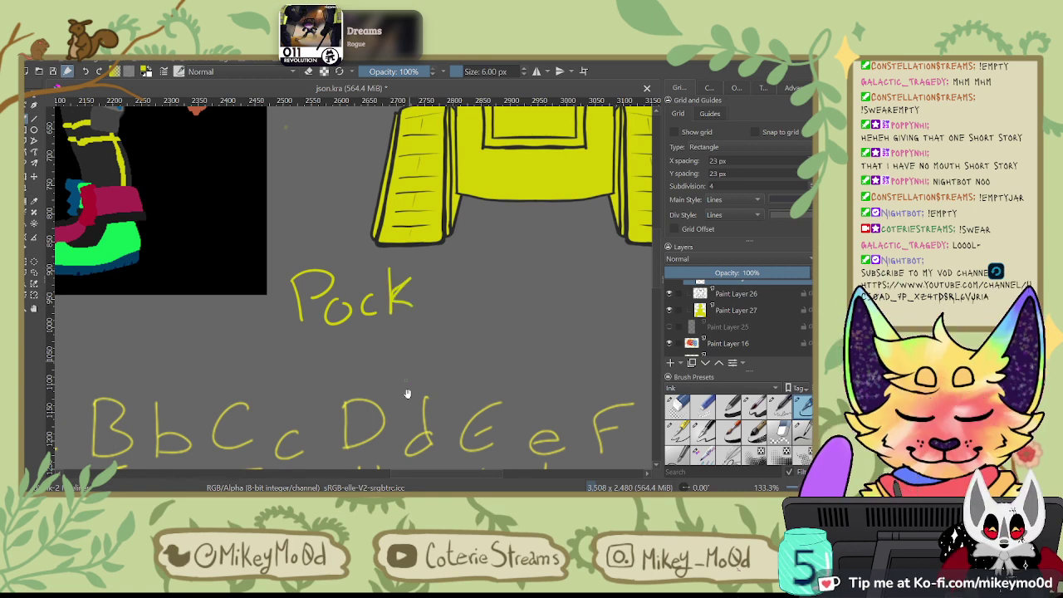
Step: Redraw the k and extend the lettering below the robot to Pocket A, following the alphabet's letterforms
{"action": "scroll", "coordinate": [496, 274], "scroll_direction": "down", "scroll_amount": 3}
{"action": "scroll", "coordinate": [497, 274], "scroll_direction": "down", "scroll_amount": 1}
{"action": "scroll", "coordinate": [497, 274], "scroll_direction": "up", "scroll_amount": 1}
{"action": "left_click_drag", "start_coordinate": [496, 274], "coordinate": [464, 343]}
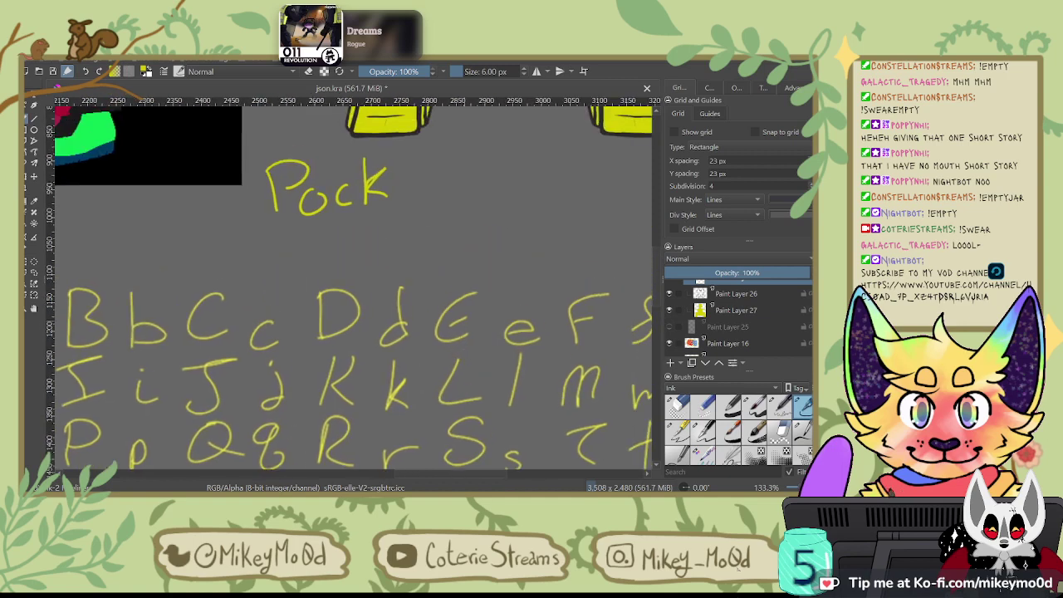
{"action": "left_click_drag", "start_coordinate": [359, 164], "coordinate": [361, 206]}
{"action": "left_click_drag", "start_coordinate": [378, 176], "coordinate": [363, 192]}
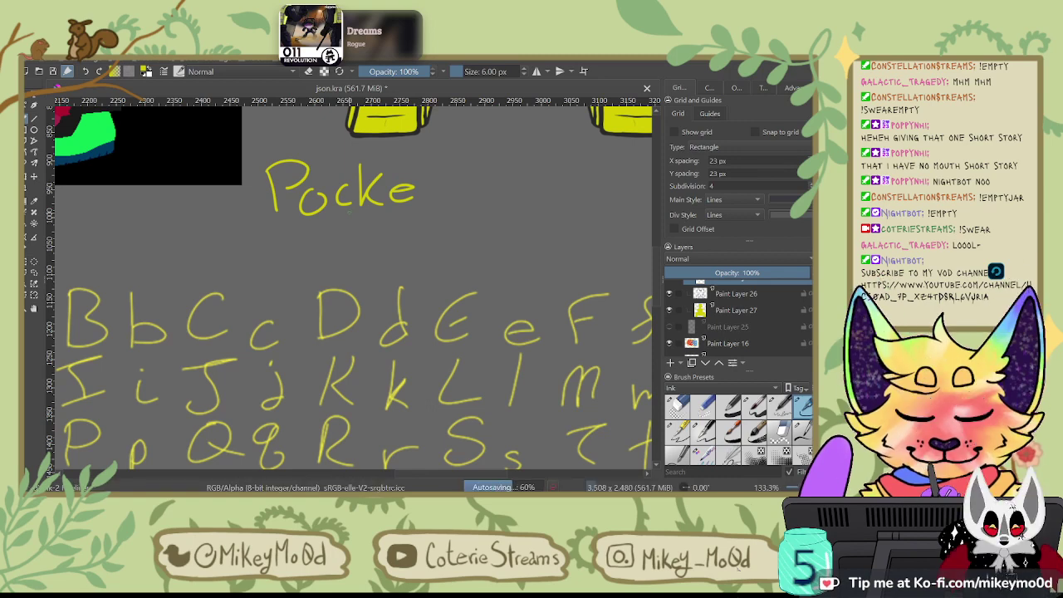
{"action": "mouse_move", "coordinate": [426, 151]}
{"action": "left_mouse_down"}
{"action": "mouse_move", "coordinate": [439, 201]}
{"action": "mouse_move", "coordinate": [445, 174]}
{"action": "mouse_move", "coordinate": [490, 206]}
{"action": "mouse_move", "coordinate": [488, 183]}
{"action": "mouse_move", "coordinate": [404, 184]}
{"action": "left_mouse_up"}
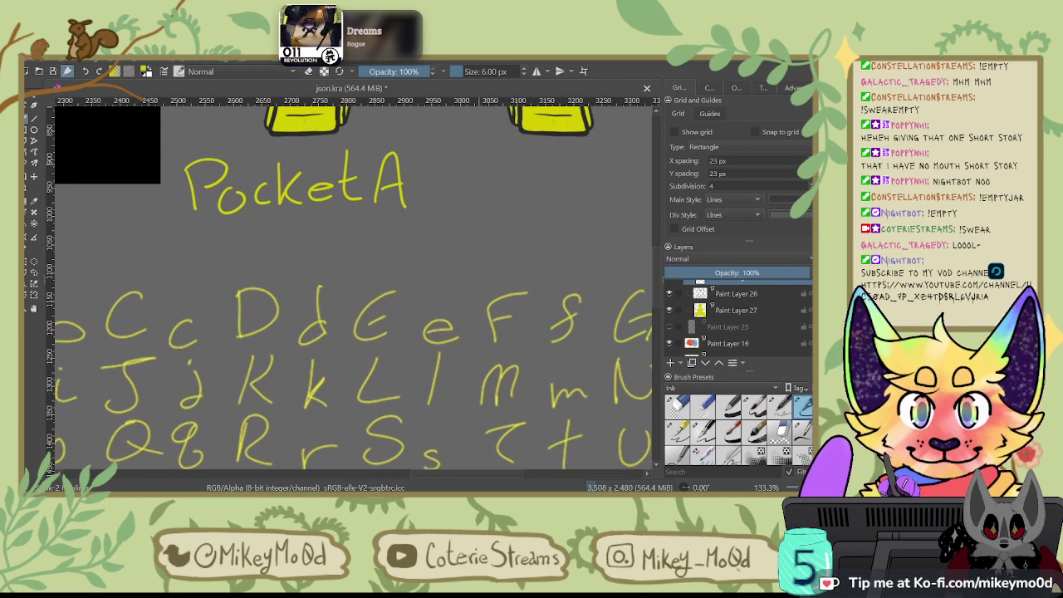
Step: Check the alphabet's u and t, and redraw the capital A after Pocket taller and wider
{"action": "left_click_drag", "start_coordinate": [486, 286], "coordinate": [507, 73]}
{"action": "mouse_move", "coordinate": [488, 219]}
{"action": "left_mouse_down"}
{"action": "mouse_move", "coordinate": [315, 278]}
{"action": "mouse_move", "coordinate": [329, 366]}
{"action": "left_mouse_up"}
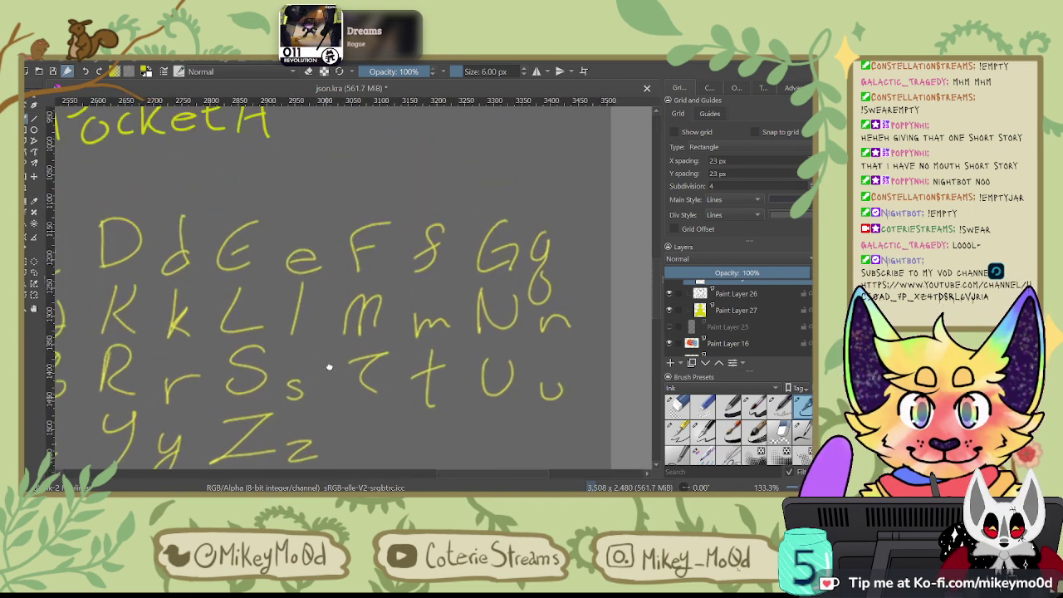
{"action": "left_click_drag", "start_coordinate": [353, 292], "coordinate": [386, 378]}
{"action": "mouse_move", "coordinate": [307, 202]}
{"action": "left_mouse_down"}
{"action": "mouse_move", "coordinate": [313, 216]}
{"action": "mouse_move", "coordinate": [329, 206]}
{"action": "left_mouse_up"}
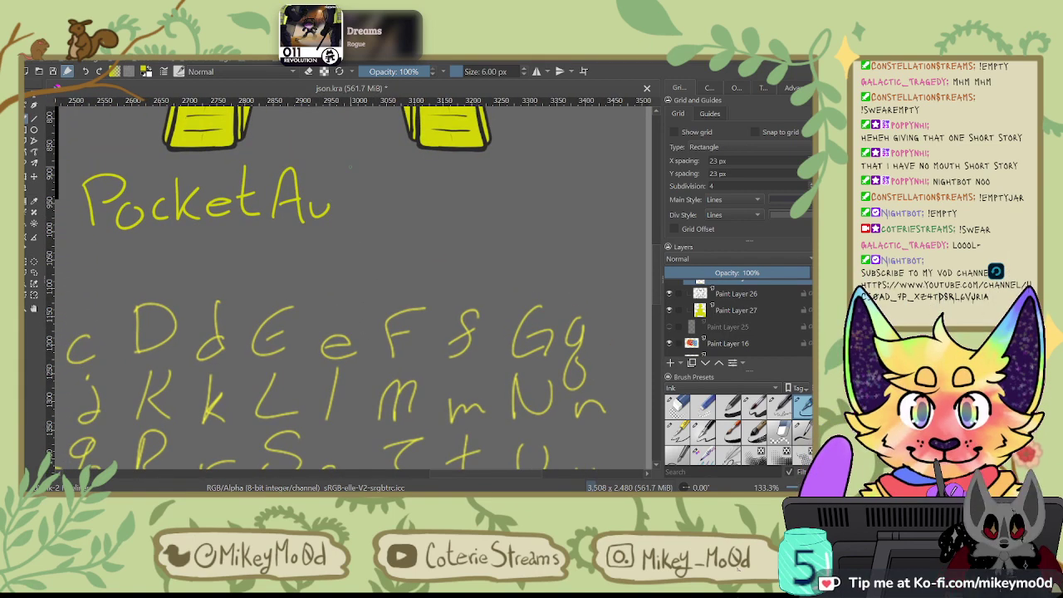
{"action": "key", "text": "ctrl+z"}
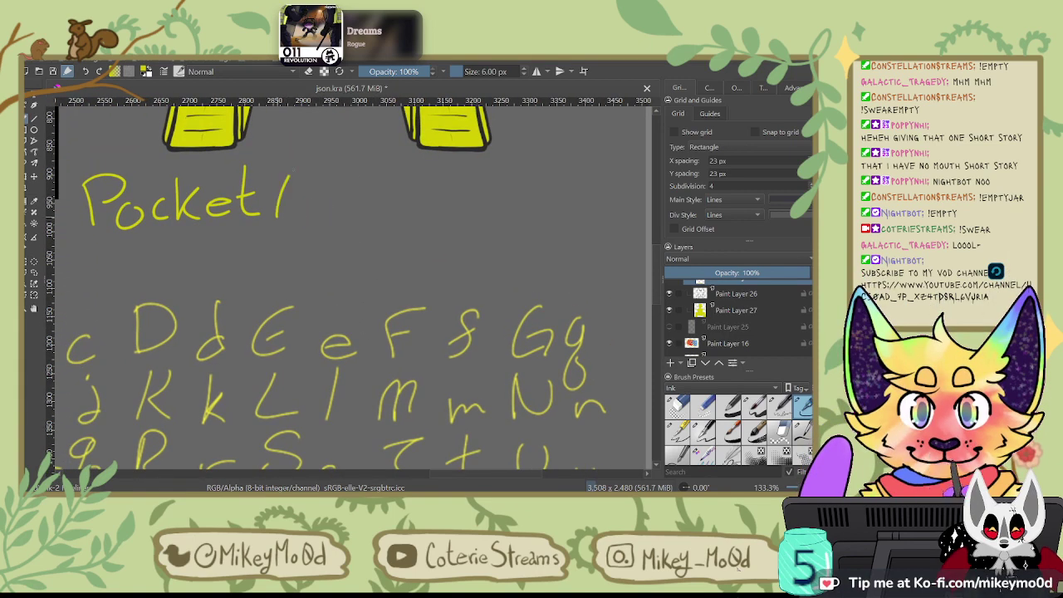
{"action": "left_click_drag", "start_coordinate": [282, 199], "coordinate": [309, 196]}
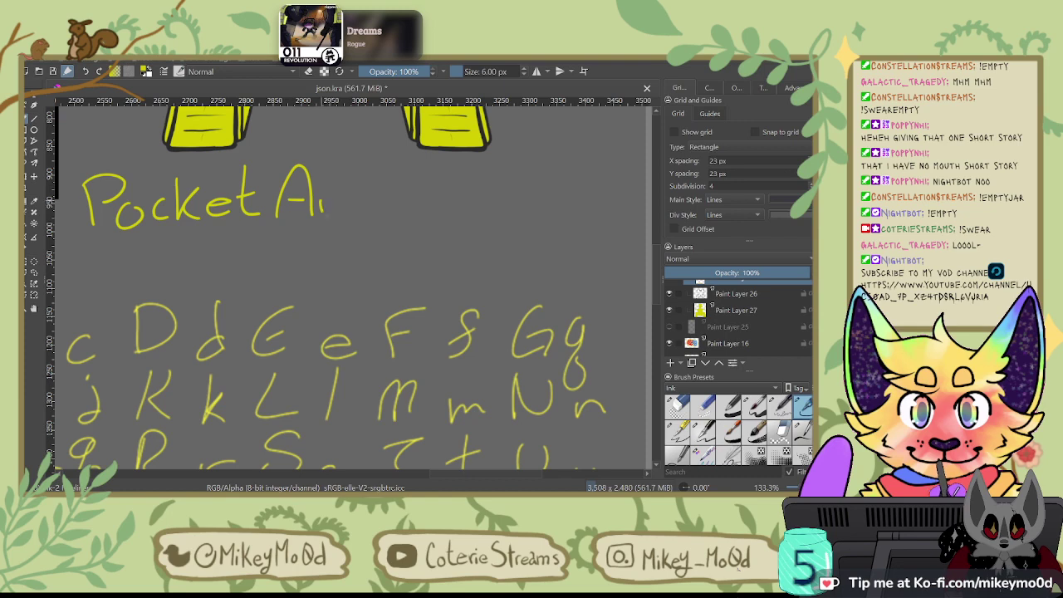
{"action": "key", "text": "ctrl+z"}
{"action": "key", "text": "ctrl+z"}
{"action": "key", "text": "ctrl+shift+z"}
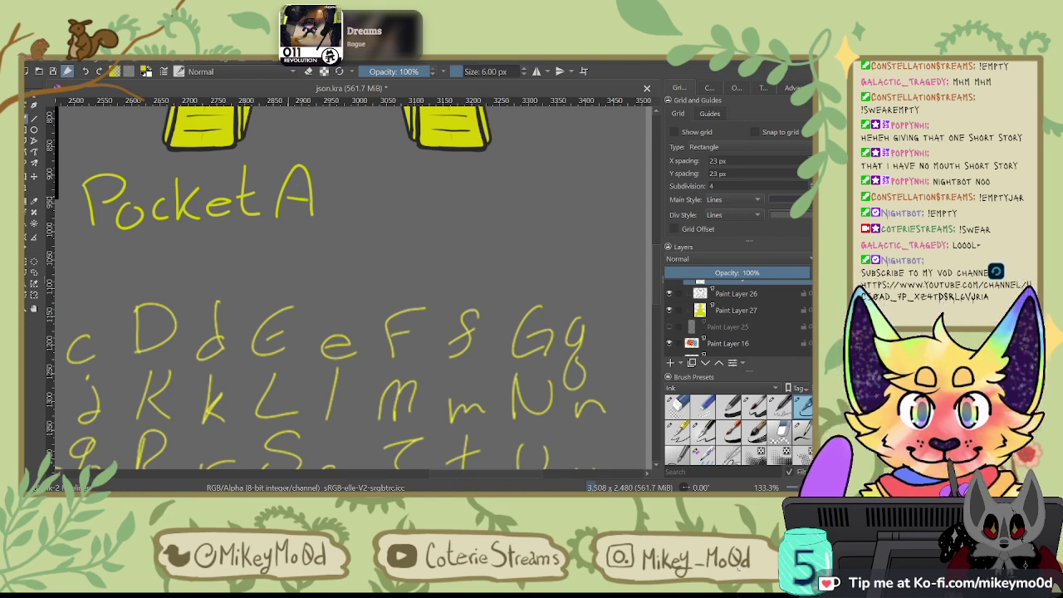
Step: Letter the remaining characters of Automation after the capital A on the line below the robot
{"action": "left_click_drag", "start_coordinate": [323, 198], "coordinate": [341, 214]}
{"action": "mouse_move", "coordinate": [356, 166]}
{"action": "left_mouse_down"}
{"action": "mouse_move", "coordinate": [358, 216]}
{"action": "mouse_move", "coordinate": [365, 187]}
{"action": "mouse_move", "coordinate": [390, 215]}
{"action": "mouse_move", "coordinate": [466, 214]}
{"action": "left_mouse_up"}
{"action": "key", "text": "ctrl+z"}
{"action": "mouse_move", "coordinate": [485, 171]}
{"action": "left_mouse_down"}
{"action": "mouse_move", "coordinate": [487, 214]}
{"action": "mouse_move", "coordinate": [496, 188]}
{"action": "mouse_move", "coordinate": [502, 214]}
{"action": "left_mouse_up"}
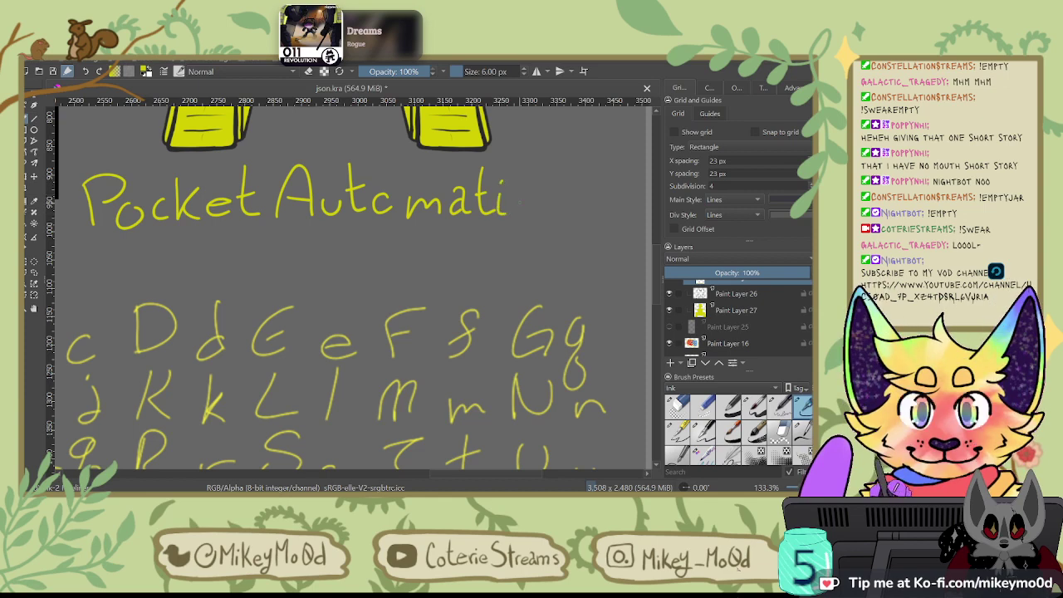
{"action": "left_click_drag", "start_coordinate": [533, 193], "coordinate": [554, 218]}
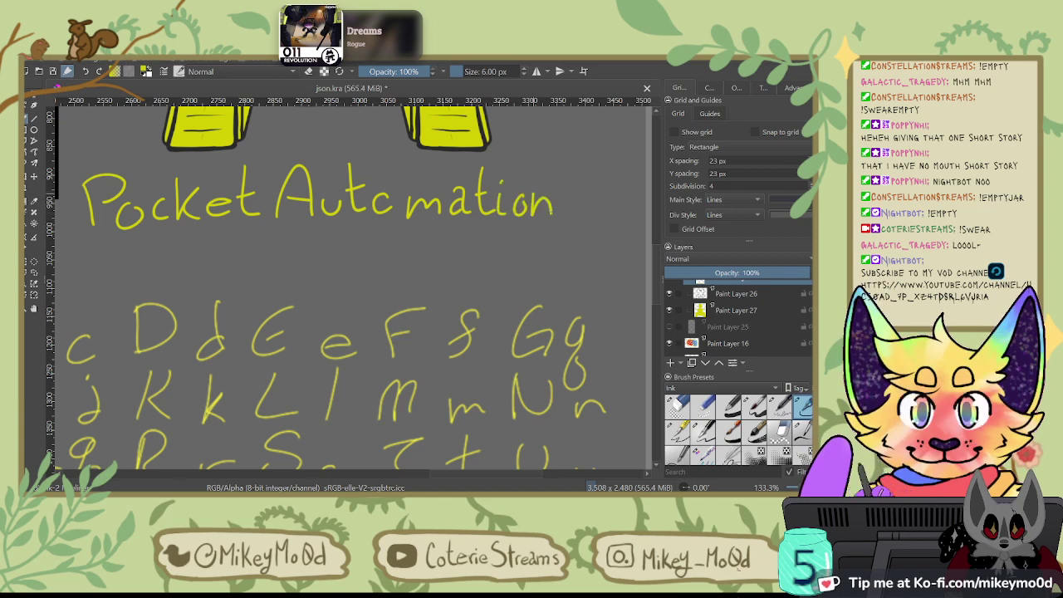
{"action": "mouse_move", "coordinate": [444, 299]}
{"action": "left_mouse_down"}
{"action": "mouse_move", "coordinate": [456, 299]}
{"action": "mouse_move", "coordinate": [415, 304]}
{"action": "mouse_move", "coordinate": [436, 310]}
{"action": "left_mouse_up"}
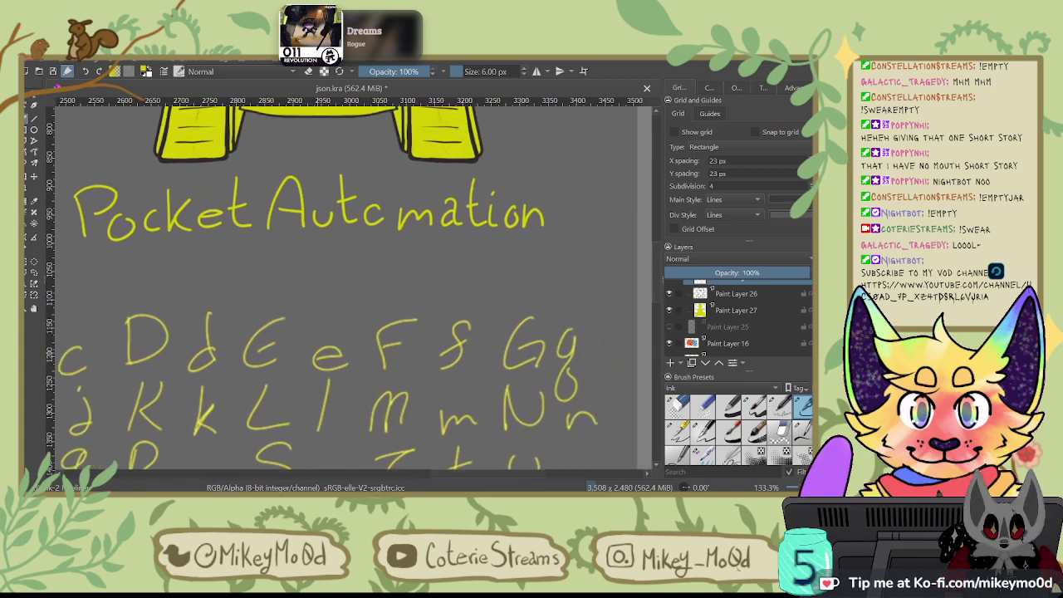
Step: Undo the Pocket Automation lettering below the robot back to its opening P
{"action": "key", "text": "ctrl+z"}
{"action": "key", "text": "ctrl+z"}
{"action": "key", "text": "ctrl+z"}
{"action": "key", "text": "ctrl+z"}
{"action": "key", "text": "ctrl+z"}
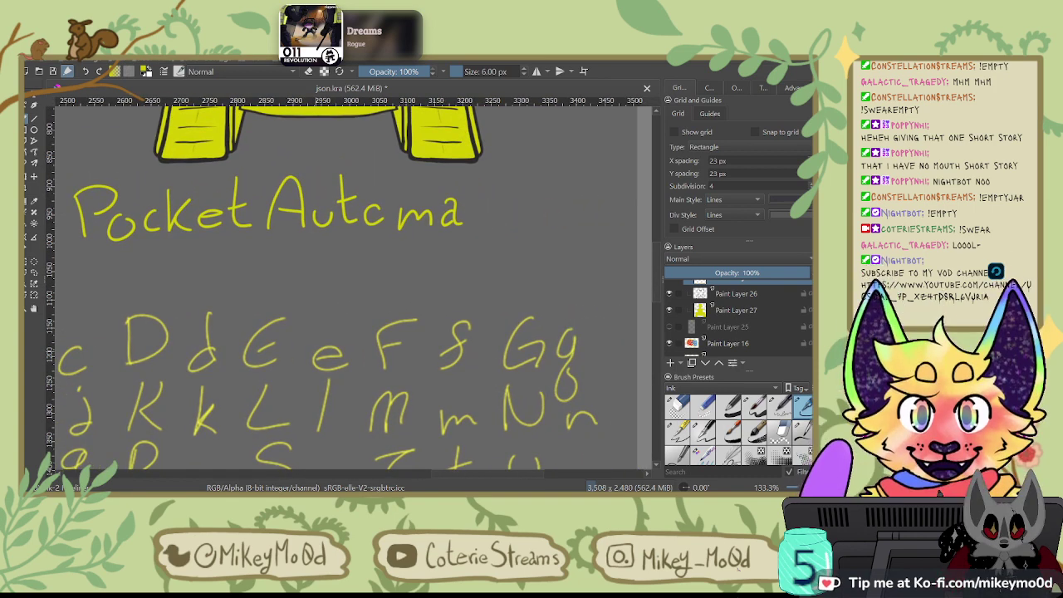
{"action": "key", "text": "ctrl+z"}
{"action": "key", "text": "ctrl+z"}
{"action": "key", "text": "ctrl+z"}
{"action": "key", "text": "ctrl+z"}
{"action": "key", "text": "ctrl+z"}
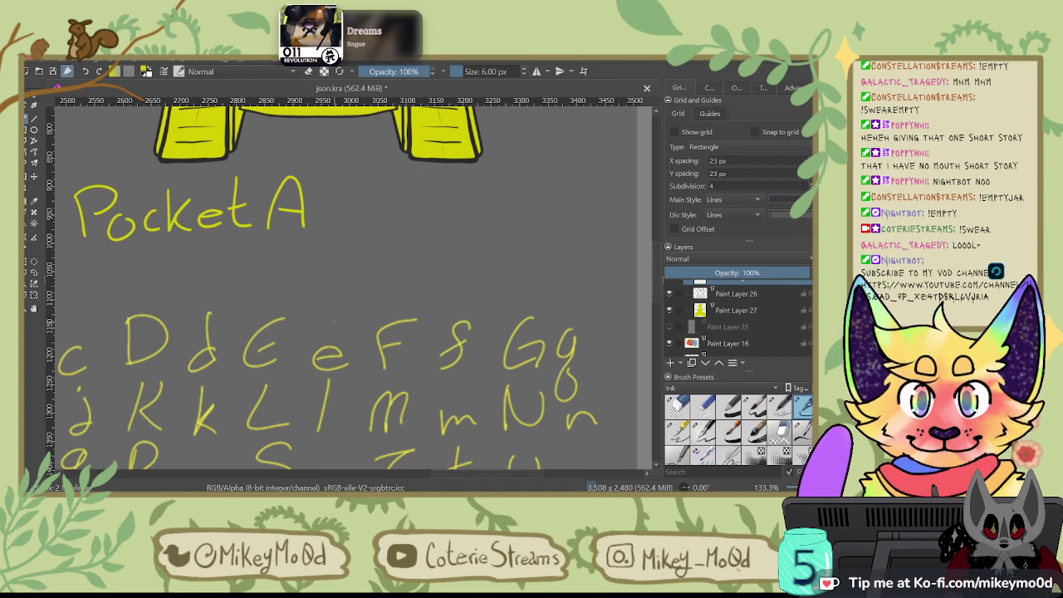
{"action": "key", "text": "ctrl+z"}
{"action": "key", "text": "ctrl+z"}
{"action": "key", "text": "ctrl+z"}
{"action": "key", "text": "ctrl+z"}
{"action": "key", "text": "ctrl+z"}
{"action": "key", "text": "ctrl+z"}
{"action": "key", "text": "ctrl+z"}
{"action": "key", "text": "ctrl+z"}
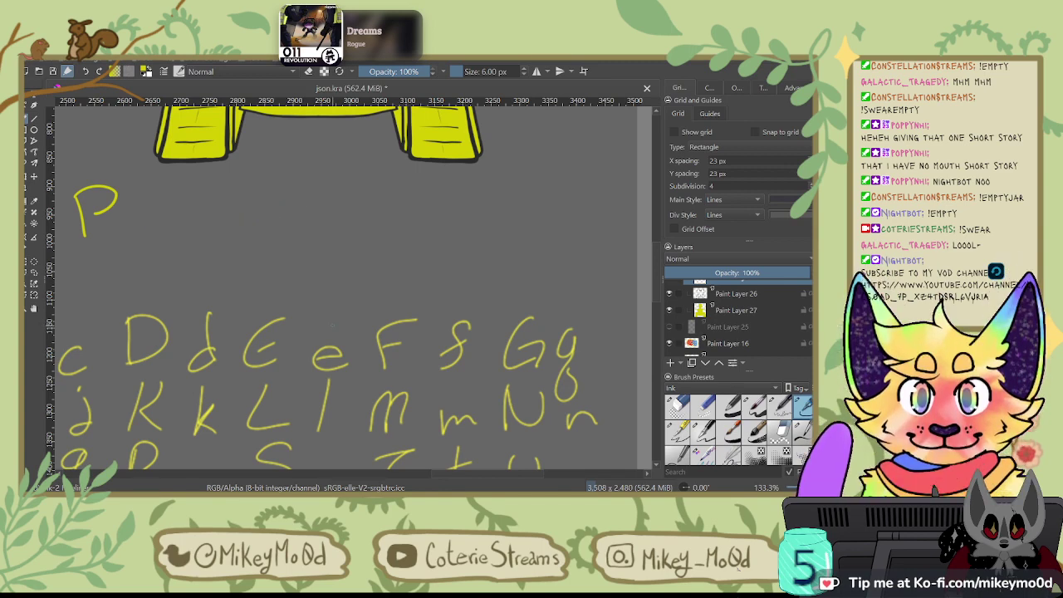
Step: Restart the line below the robot with a smaller, further-left P and add tightly spaced o and c, reworking the o
{"action": "left_click_drag", "start_coordinate": [365, 258], "coordinate": [556, 259]}
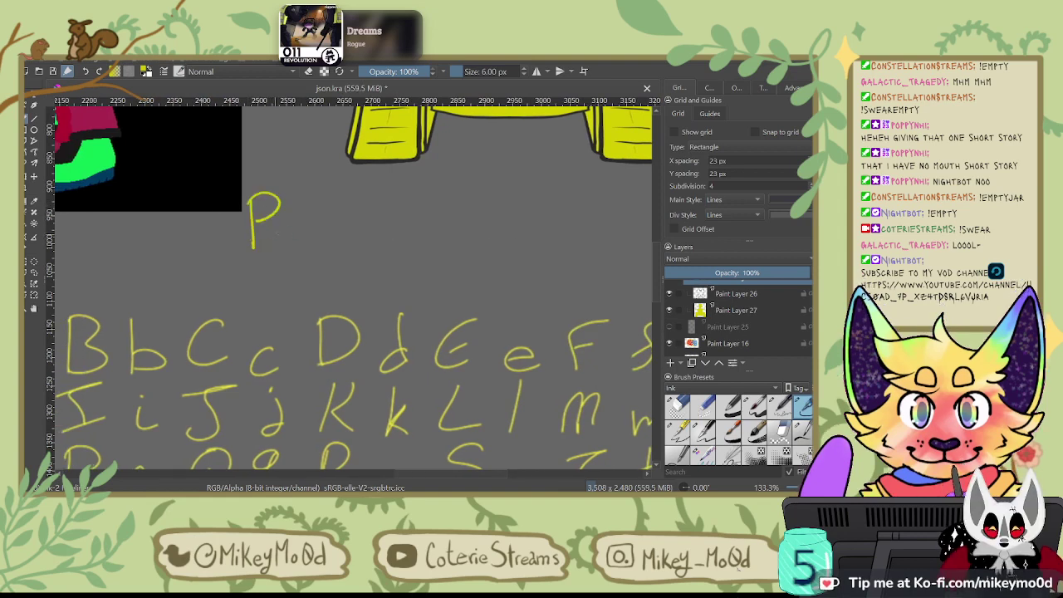
{"action": "left_click_drag", "start_coordinate": [280, 228], "coordinate": [280, 246]}
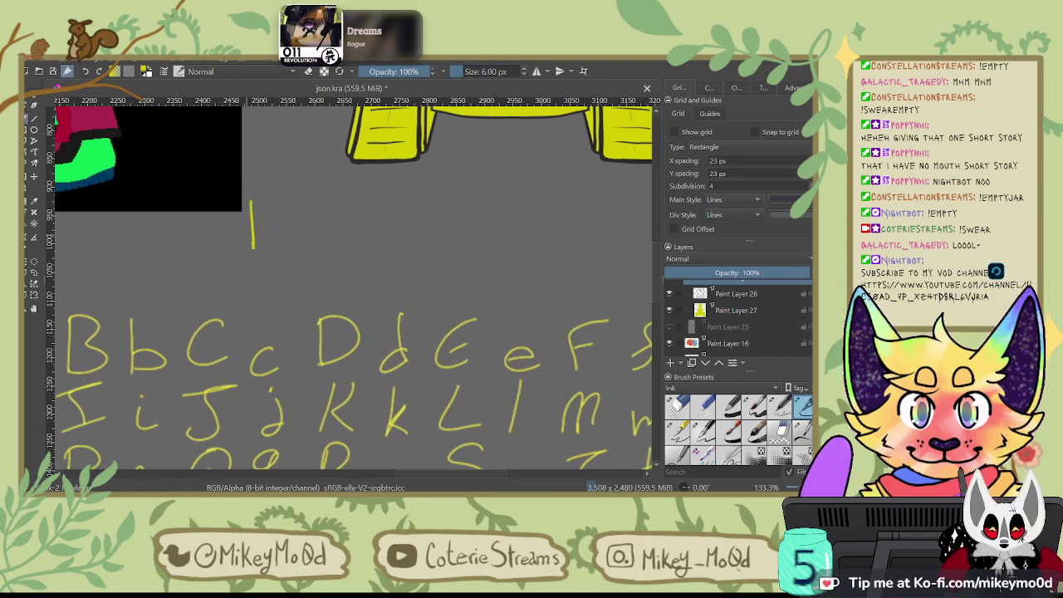
{"action": "mouse_move", "coordinate": [247, 216]}
{"action": "left_mouse_down"}
{"action": "mouse_move", "coordinate": [254, 243]}
{"action": "mouse_move", "coordinate": [304, 239]}
{"action": "mouse_move", "coordinate": [319, 253]}
{"action": "mouse_move", "coordinate": [290, 257]}
{"action": "left_mouse_up"}
{"action": "key", "text": "ctrl+z"}
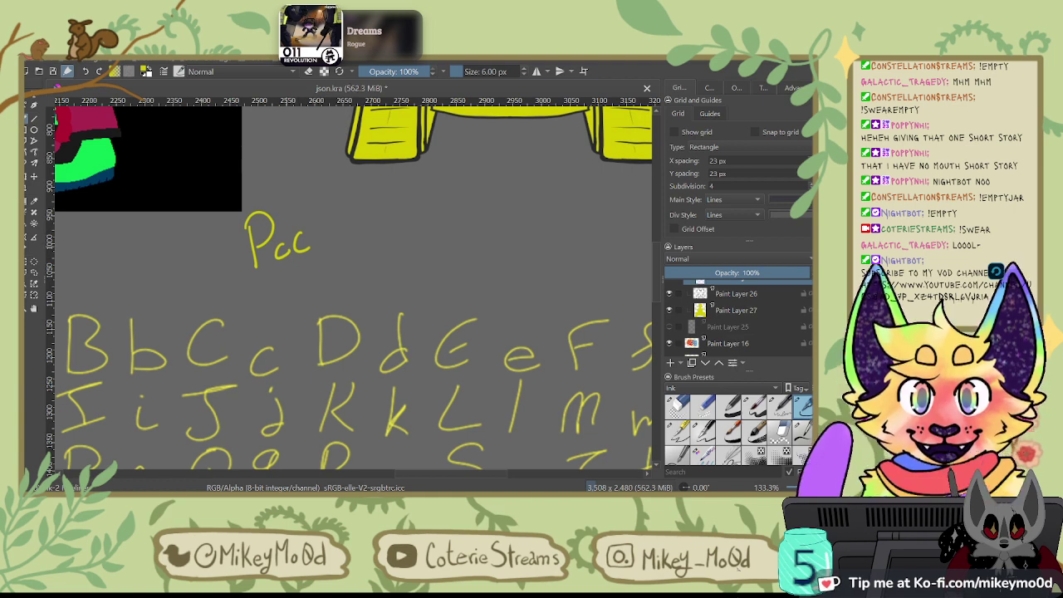
{"action": "left_click_drag", "start_coordinate": [291, 238], "coordinate": [290, 254]}
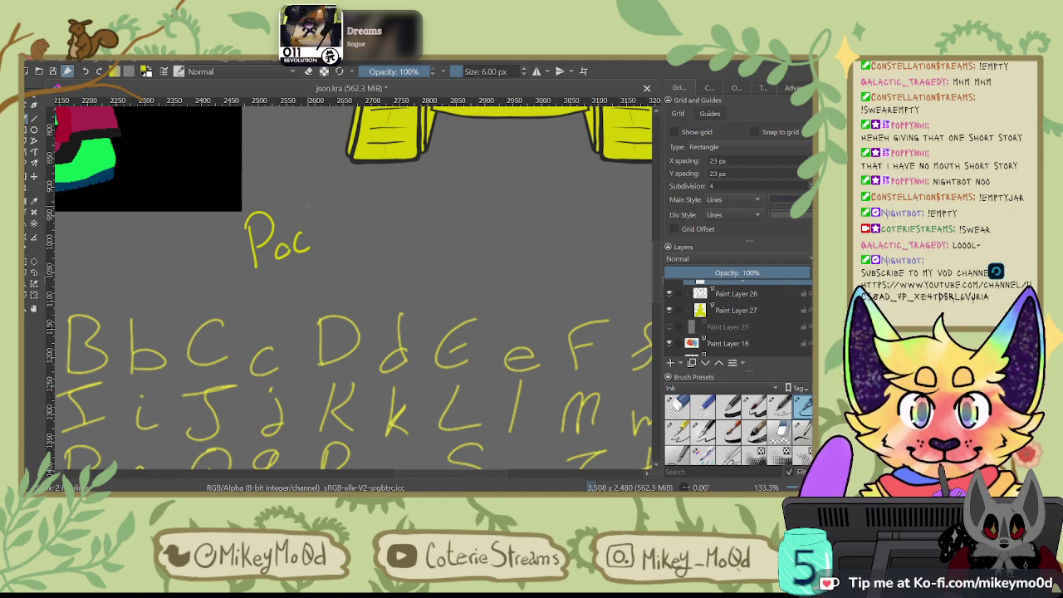
Step: Add the k of Pocket and redraw it smaller, with the word slanting slightly upward
{"action": "left_click_drag", "start_coordinate": [307, 197], "coordinate": [309, 259]}
{"action": "mouse_move", "coordinate": [329, 217]}
{"action": "left_mouse_down"}
{"action": "mouse_move", "coordinate": [331, 253]}
{"action": "mouse_move", "coordinate": [341, 250]}
{"action": "left_mouse_up"}
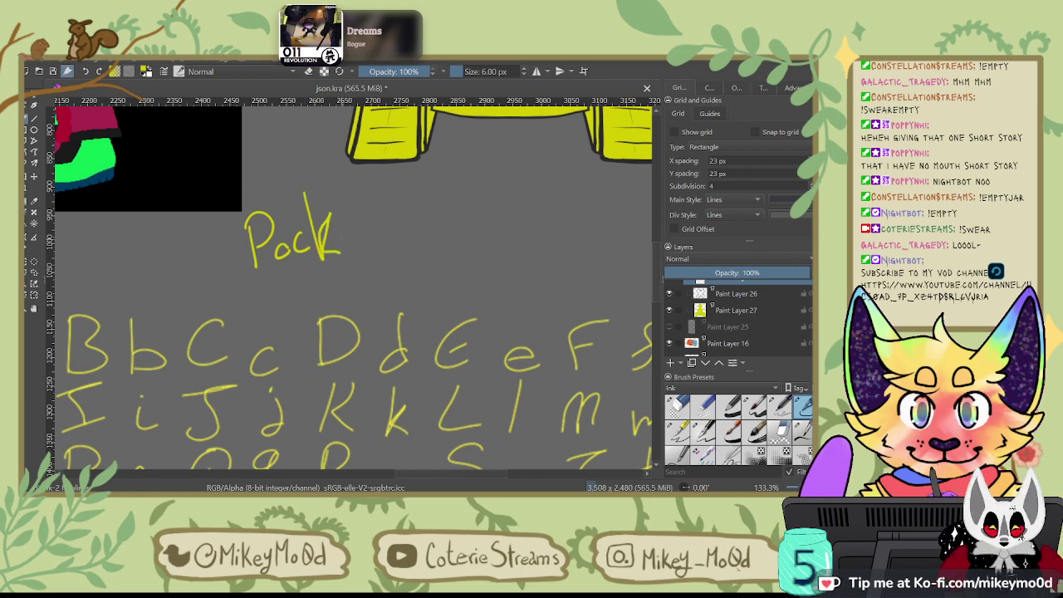
{"action": "key", "text": "ctrl+z"}
{"action": "key", "text": "ctrl+z"}
{"action": "key", "text": "ctrl+z"}
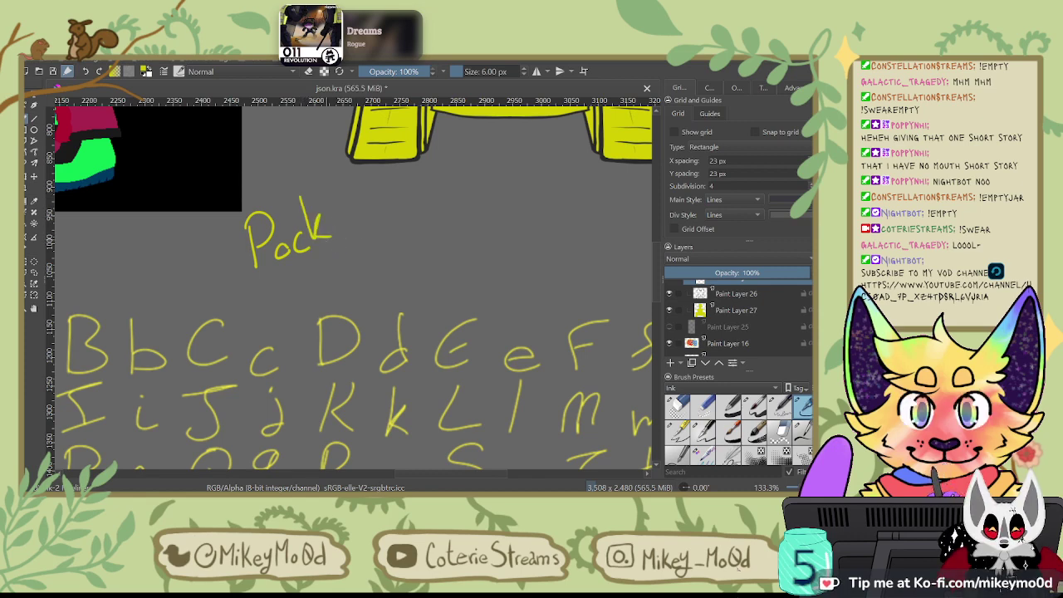
Step: Finish Pocket with e and t and hand-letter Automated directly after it on the line below the robot
{"action": "left_click_drag", "start_coordinate": [335, 231], "coordinate": [354, 238]}
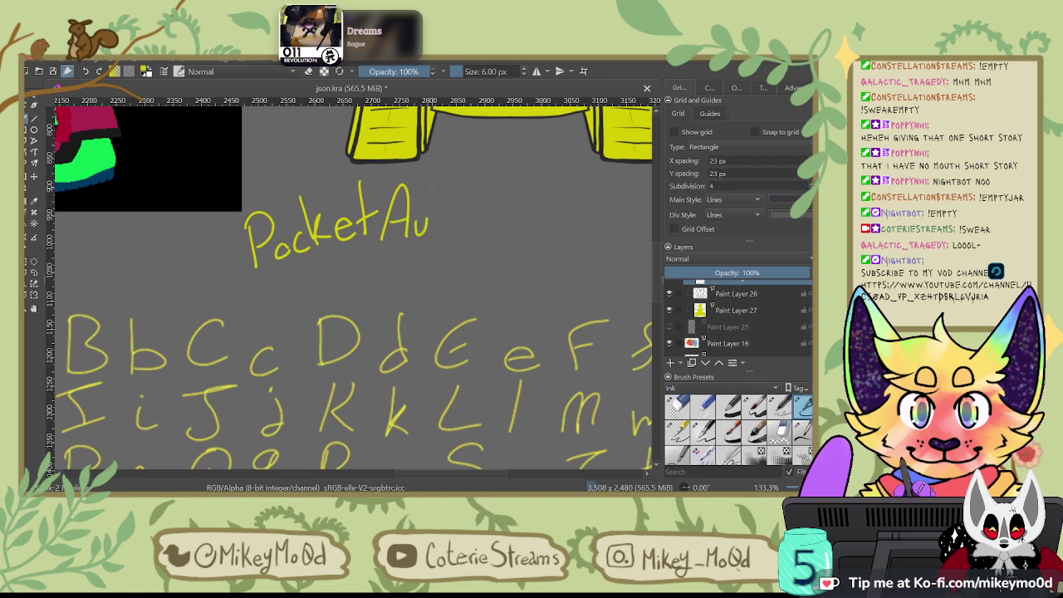
{"action": "mouse_move", "coordinate": [428, 213]}
{"action": "left_mouse_down"}
{"action": "mouse_move", "coordinate": [445, 211]}
{"action": "mouse_move", "coordinate": [430, 226]}
{"action": "mouse_move", "coordinate": [444, 225]}
{"action": "left_mouse_up"}
{"action": "key", "text": "ctrl+z"}
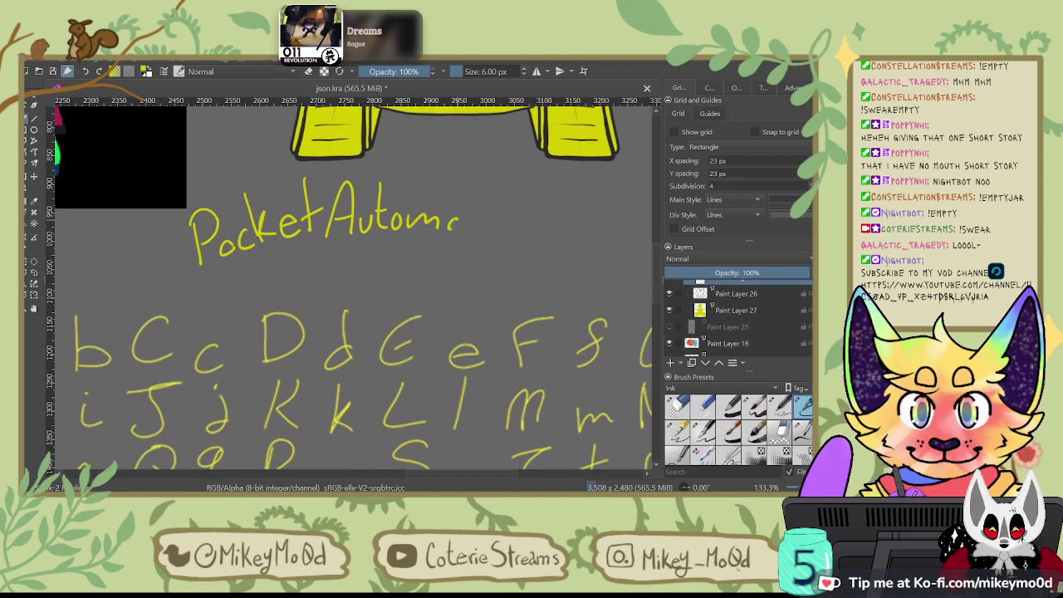
{"action": "mouse_move", "coordinate": [474, 193]}
{"action": "left_mouse_down"}
{"action": "mouse_move", "coordinate": [472, 226]}
{"action": "mouse_move", "coordinate": [483, 206]}
{"action": "left_mouse_up"}
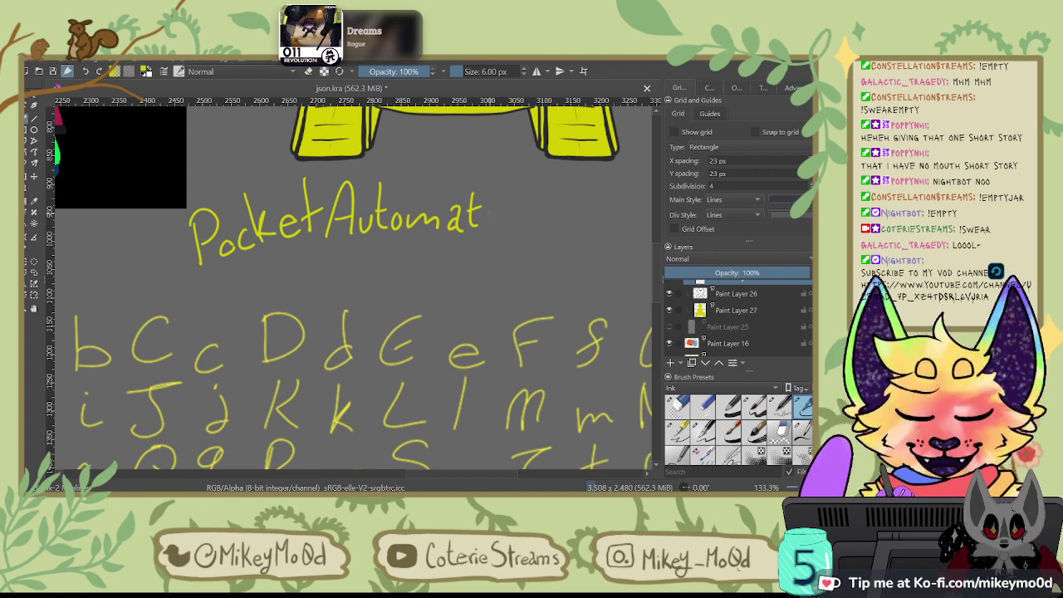
{"action": "left_click_drag", "start_coordinate": [485, 214], "coordinate": [506, 224]}
{"action": "left_click_drag", "start_coordinate": [523, 191], "coordinate": [523, 227]}
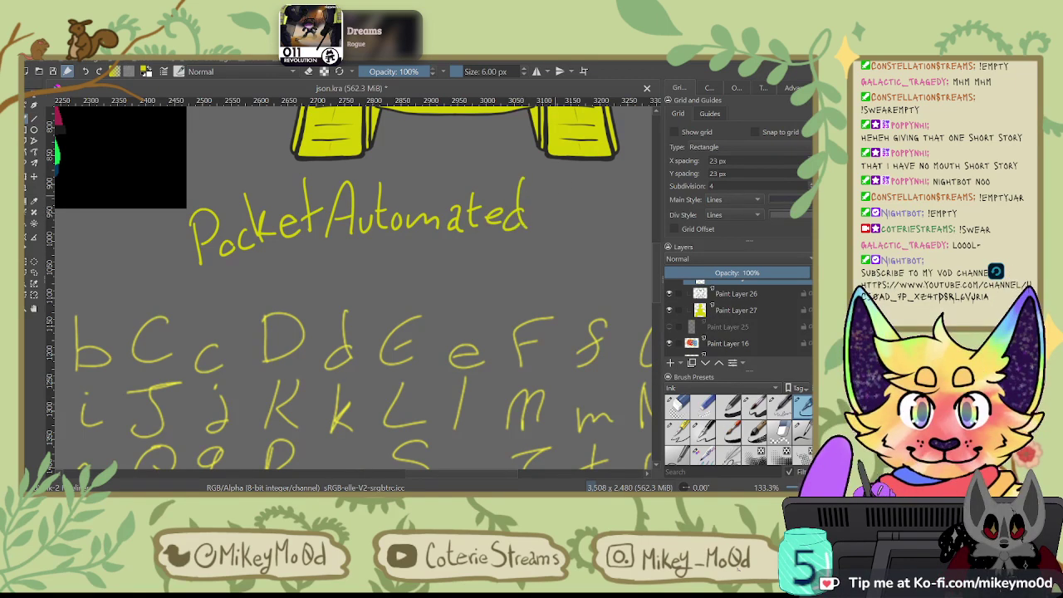
Step: Hand-letter Lad after Automated, redrawing its first strokes
{"action": "mouse_move", "coordinate": [552, 177]}
{"action": "left_mouse_down"}
{"action": "mouse_move", "coordinate": [568, 237]}
{"action": "mouse_move", "coordinate": [471, 225]}
{"action": "mouse_move", "coordinate": [465, 249]}
{"action": "mouse_move", "coordinate": [462, 227]}
{"action": "mouse_move", "coordinate": [471, 252]}
{"action": "mouse_move", "coordinate": [459, 251]}
{"action": "mouse_move", "coordinate": [472, 253]}
{"action": "left_mouse_up"}
{"action": "key", "text": "ctrl+z"}
{"action": "key", "text": "ctrl+z"}
{"action": "key", "text": "ctrl+z"}
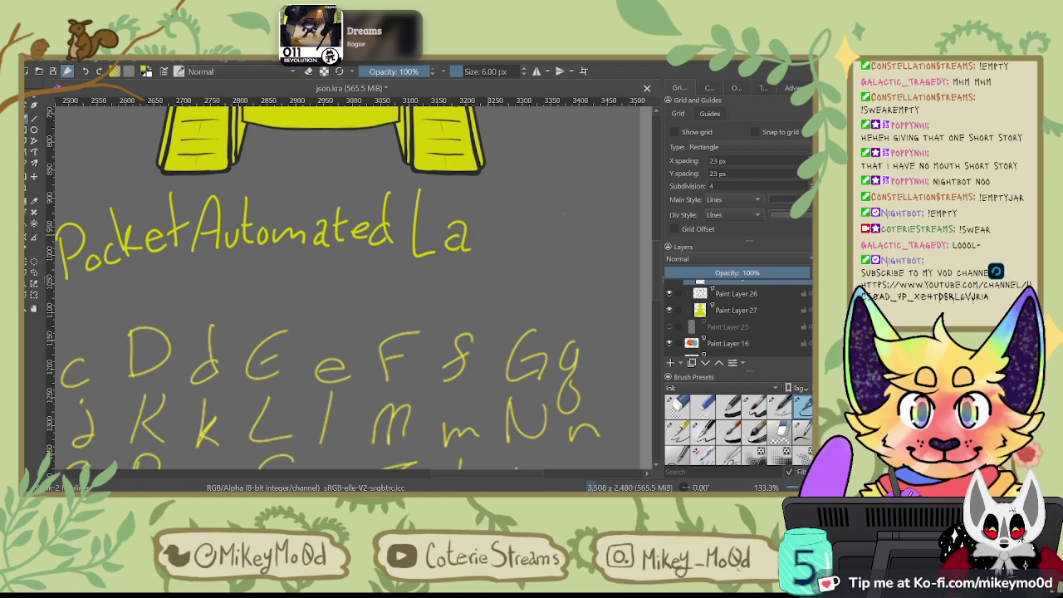
{"action": "mouse_move", "coordinate": [493, 192]}
{"action": "left_mouse_down"}
{"action": "mouse_move", "coordinate": [496, 250]}
{"action": "mouse_move", "coordinate": [581, 260]}
{"action": "mouse_move", "coordinate": [611, 241]}
{"action": "left_mouse_up"}
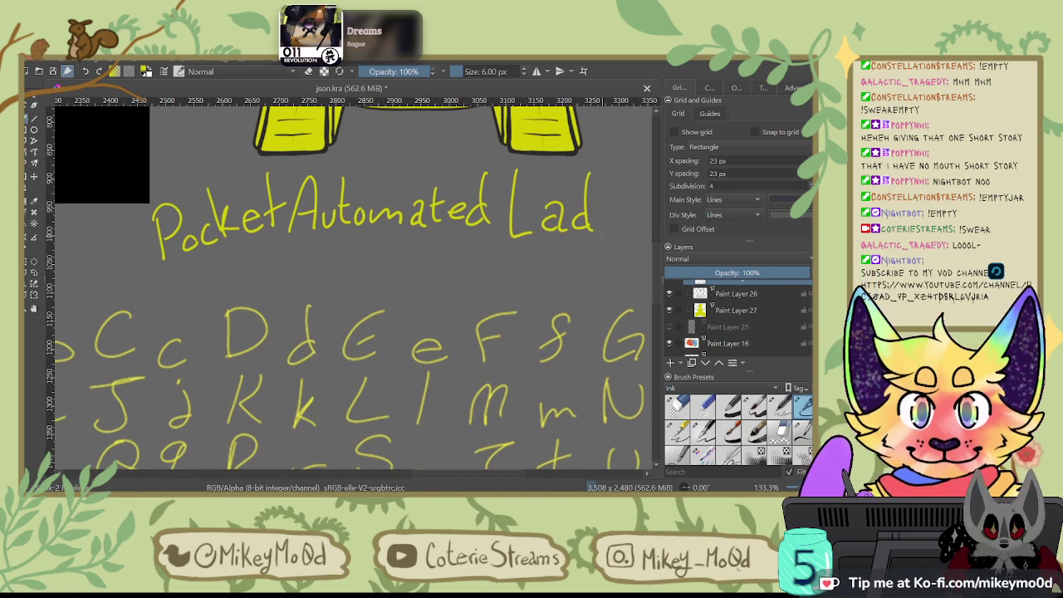
Step: Select the whole Pocket Automated Lad line with a freehand selection and move it right, centring it more under the robot
{"action": "scroll", "coordinate": [487, 310], "scroll_direction": "down", "scroll_amount": 2}
{"action": "scroll", "coordinate": [623, 280], "scroll_direction": "up", "scroll_amount": 1}
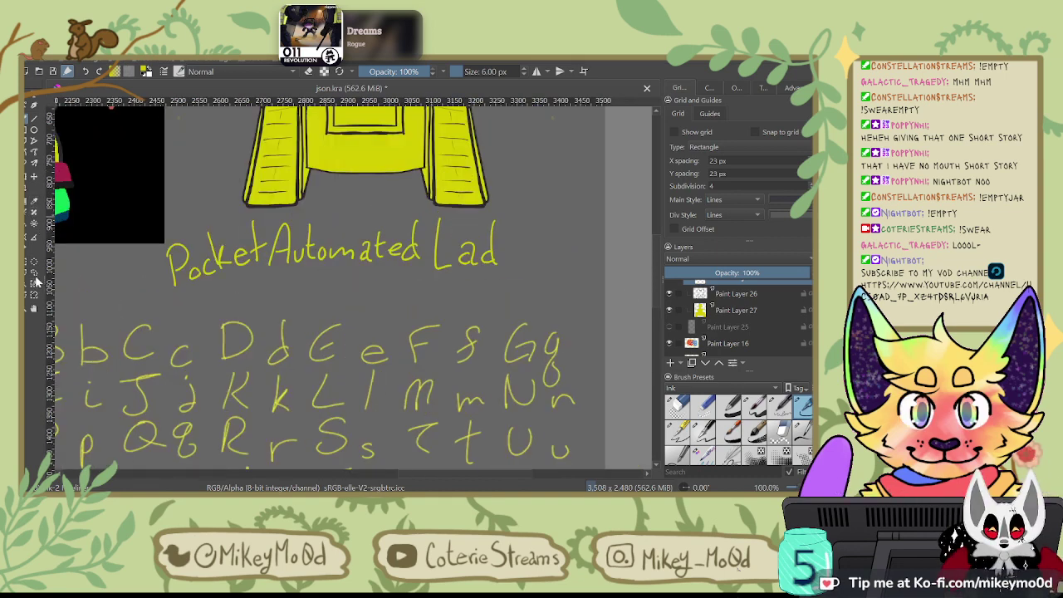
{"action": "mouse_move", "coordinate": [170, 217]}
{"action": "left_mouse_down"}
{"action": "mouse_move", "coordinate": [264, 292]}
{"action": "mouse_move", "coordinate": [536, 293]}
{"action": "mouse_move", "coordinate": [522, 180]}
{"action": "left_mouse_up"}
{"action": "left_click", "coordinate": [523, 183]}
{"action": "left_click", "coordinate": [166, 220]}
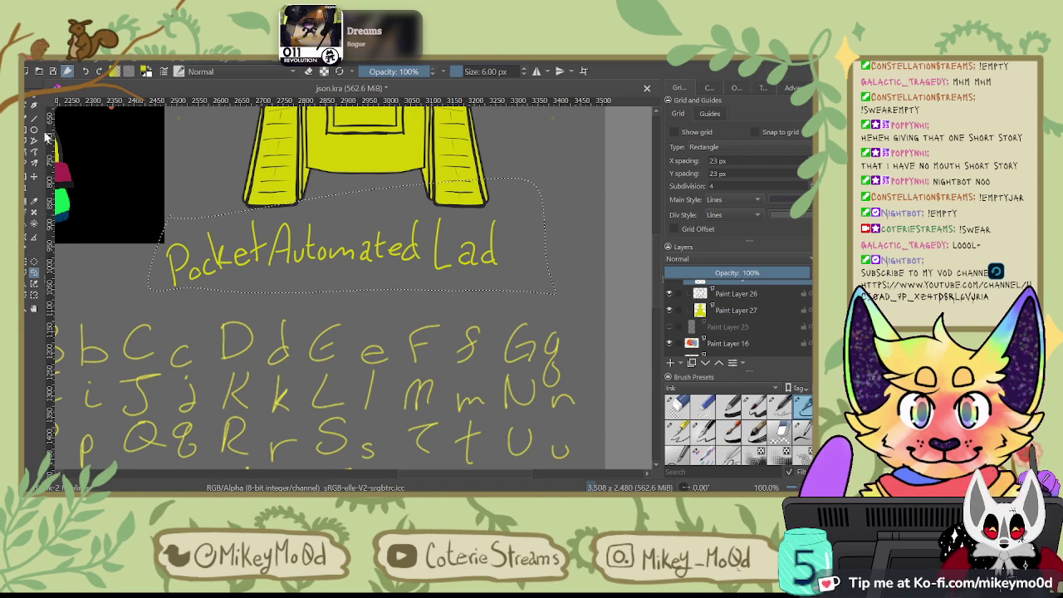
{"action": "left_click", "coordinate": [34, 176]}
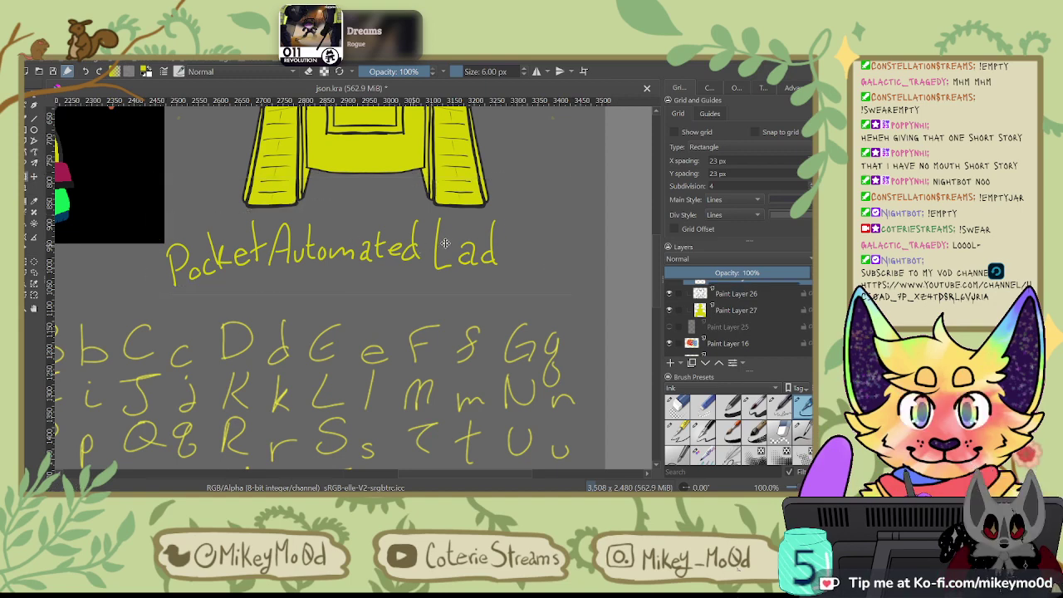
{"action": "left_click_drag", "start_coordinate": [415, 245], "coordinate": [450, 239]}
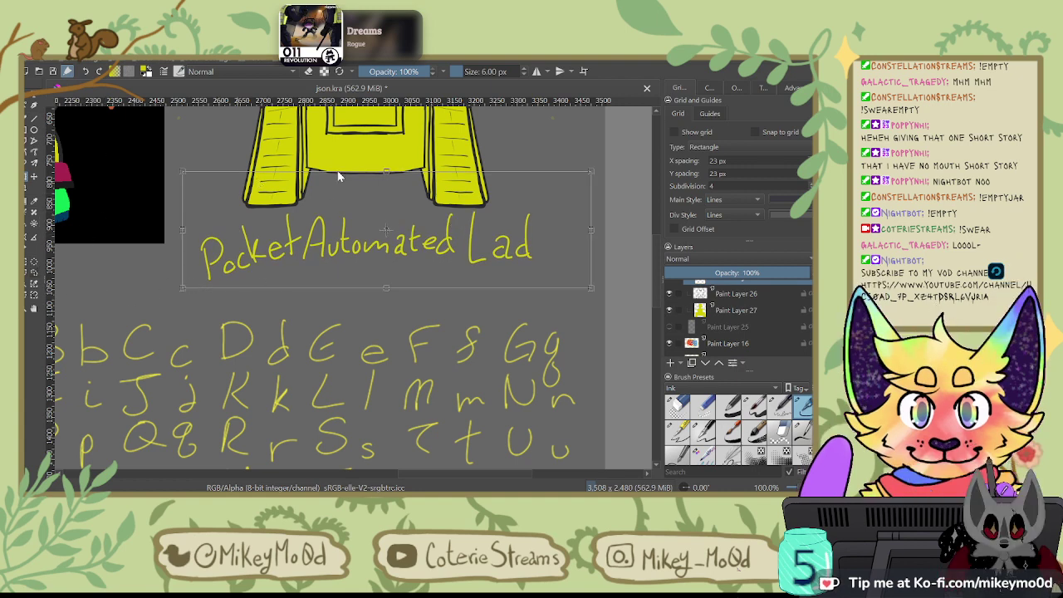
Step: Select the word Lad with a freehand selection, rotate it slightly clockwise and shift it closer to Automated
{"action": "left_click", "coordinate": [35, 272]}
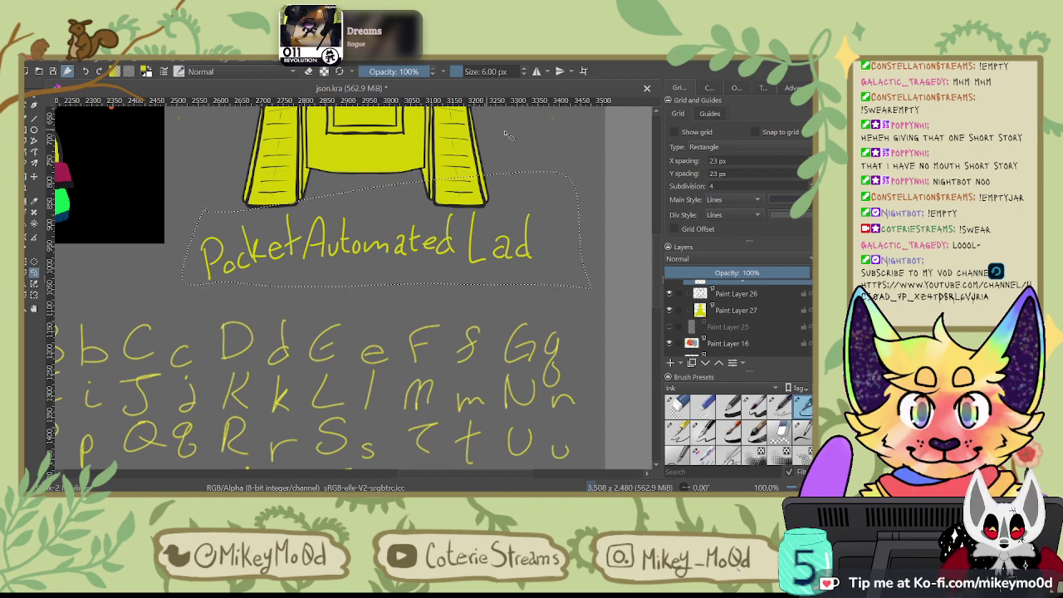
{"action": "mouse_move", "coordinate": [475, 284]}
{"action": "left_mouse_down"}
{"action": "mouse_move", "coordinate": [535, 277]}
{"action": "mouse_move", "coordinate": [551, 203]}
{"action": "mouse_move", "coordinate": [490, 184]}
{"action": "left_mouse_up"}
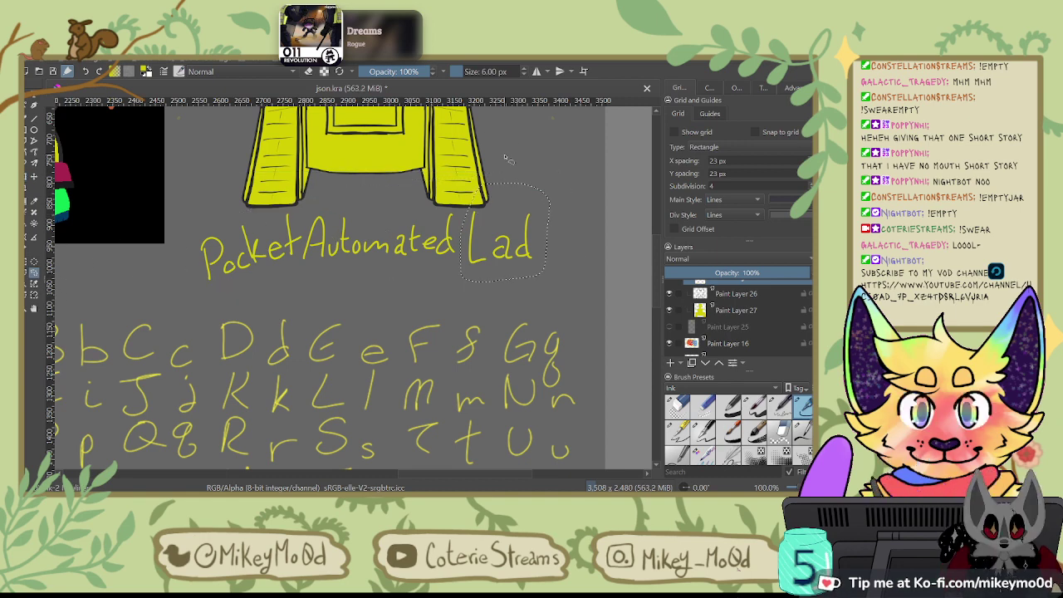
{"action": "left_click", "coordinate": [27, 177]}
{"action": "left_click_drag", "start_coordinate": [500, 236], "coordinate": [503, 234]}
{"action": "key", "text": "Return"}
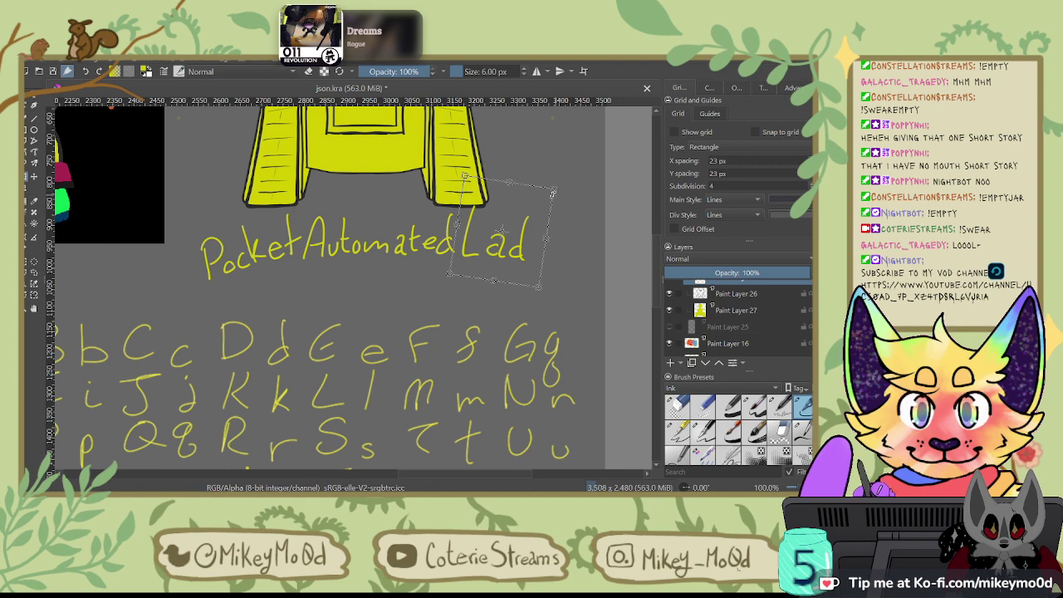
{"action": "left_click_drag", "start_coordinate": [551, 194], "coordinate": [547, 195]}
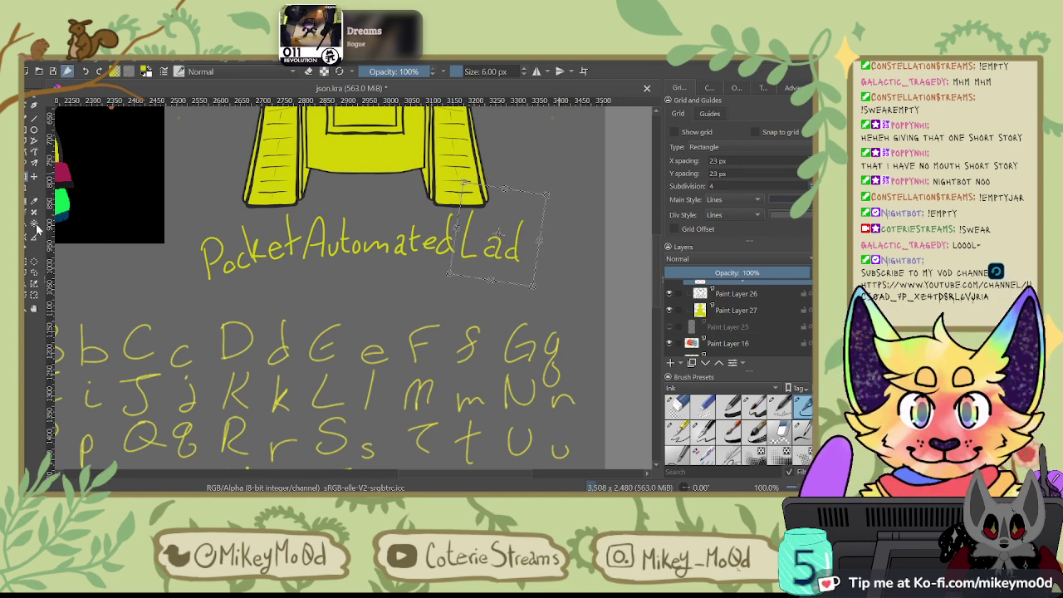
{"action": "left_click", "coordinate": [34, 272]}
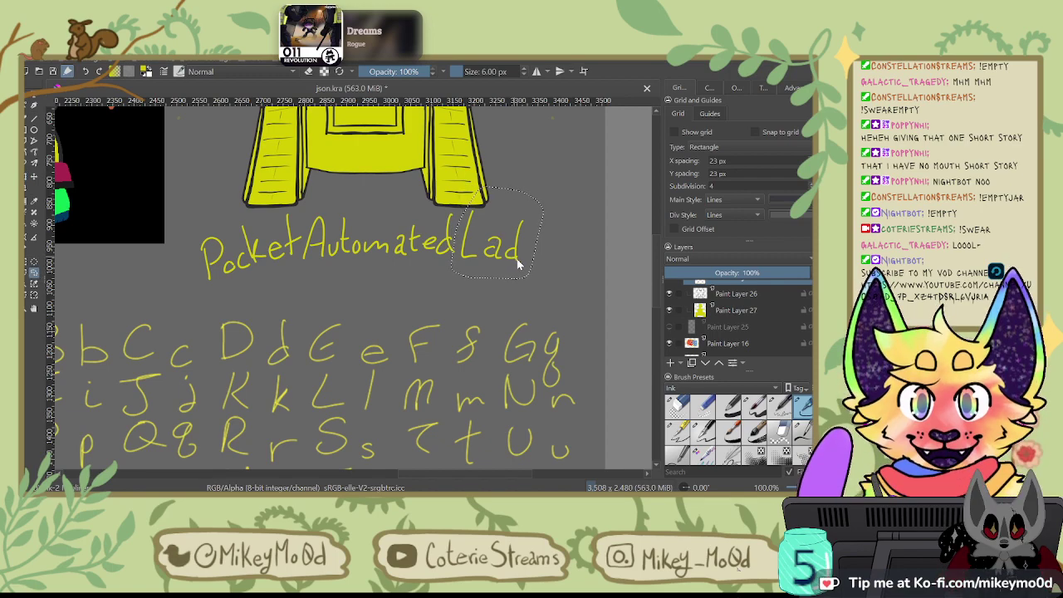
Step: Examine the size and placement of the Pocket Automated Lad line within the full character sheet
{"action": "scroll", "coordinate": [579, 257], "scroll_direction": "down", "scroll_amount": 1}
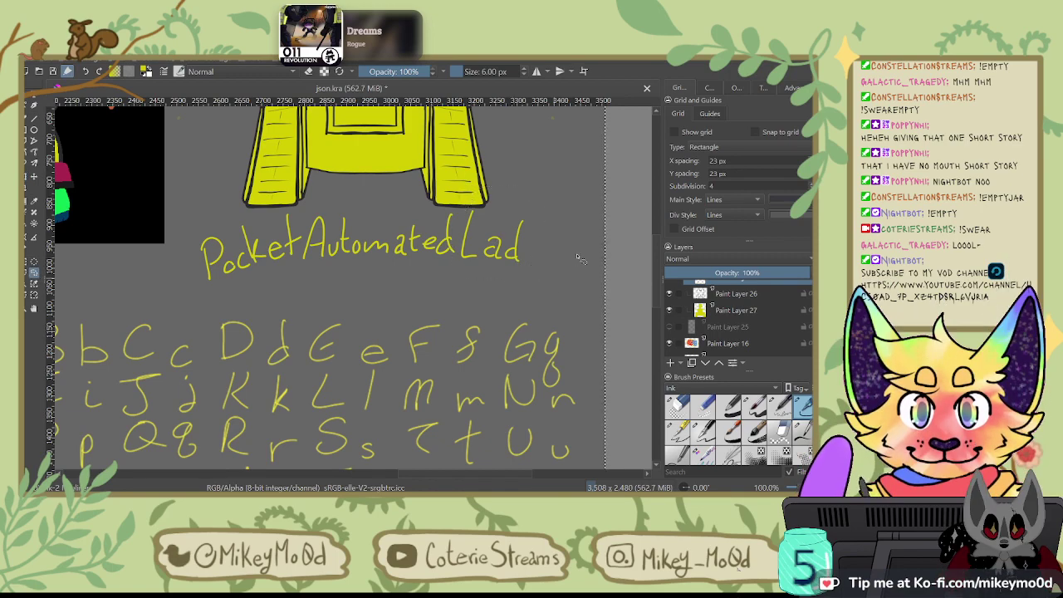
{"action": "scroll", "coordinate": [578, 257], "scroll_direction": "down", "scroll_amount": 2}
{"action": "scroll", "coordinate": [579, 258], "scroll_direction": "down", "scroll_amount": 1}
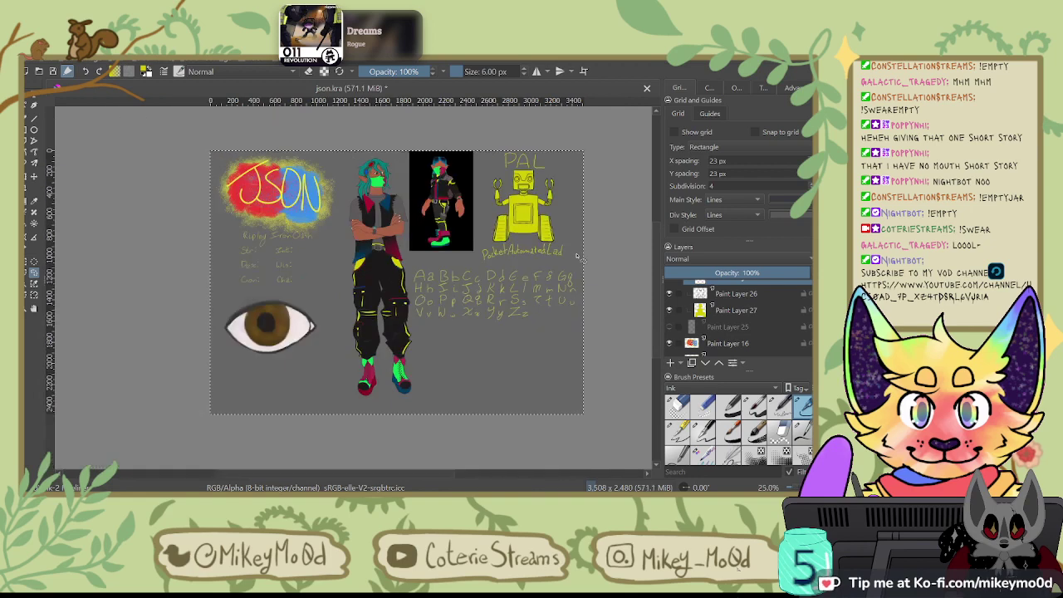
{"action": "scroll", "coordinate": [579, 258], "scroll_direction": "up", "scroll_amount": 1}
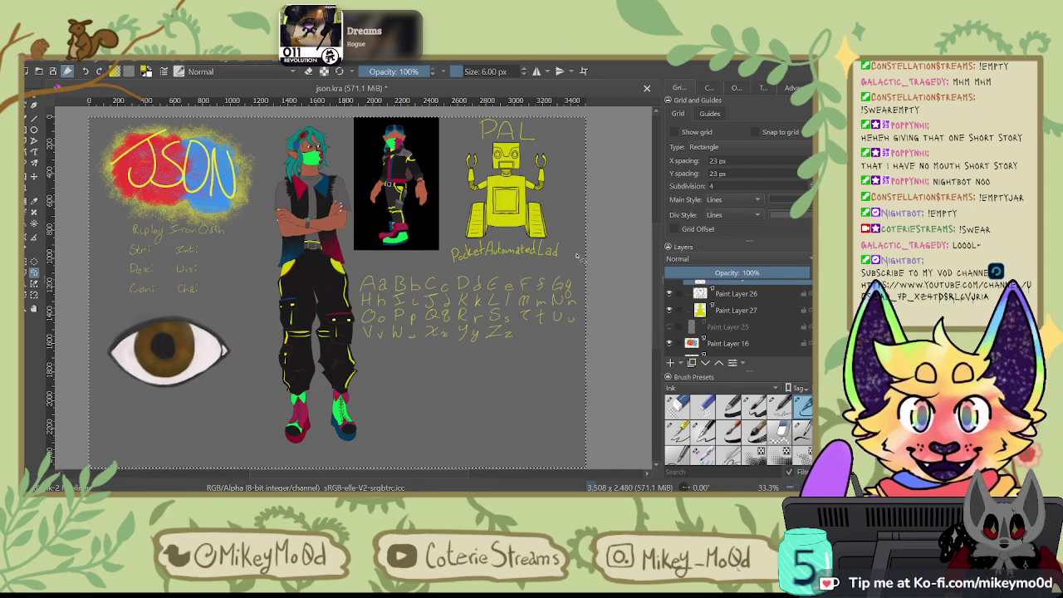
{"action": "scroll", "coordinate": [579, 258], "scroll_direction": "up", "scroll_amount": 1}
{"action": "scroll", "coordinate": [579, 257], "scroll_direction": "up", "scroll_amount": 1}
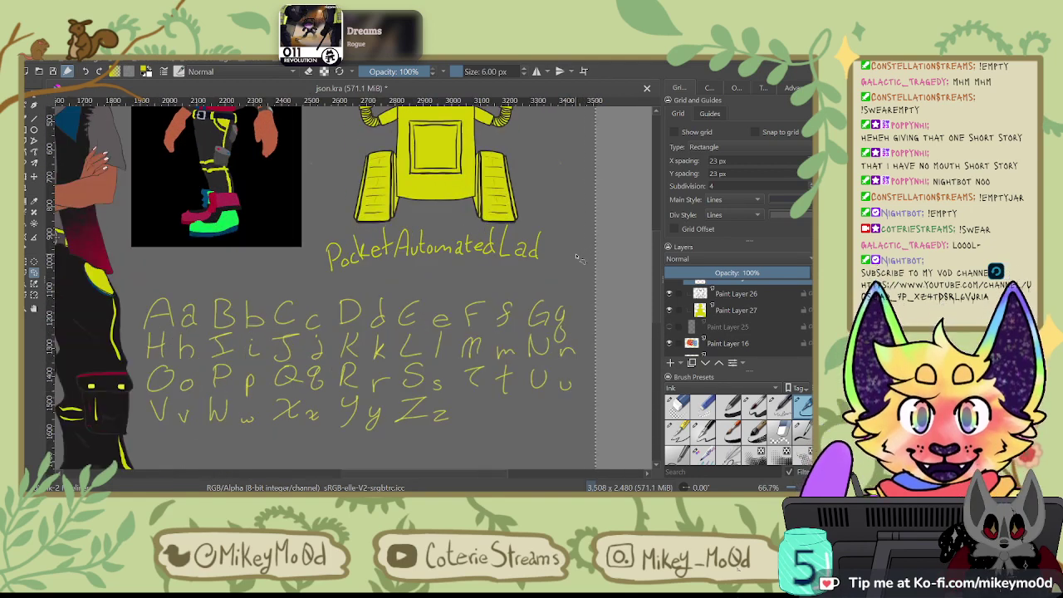
{"action": "scroll", "coordinate": [579, 258], "scroll_direction": "up", "scroll_amount": 1}
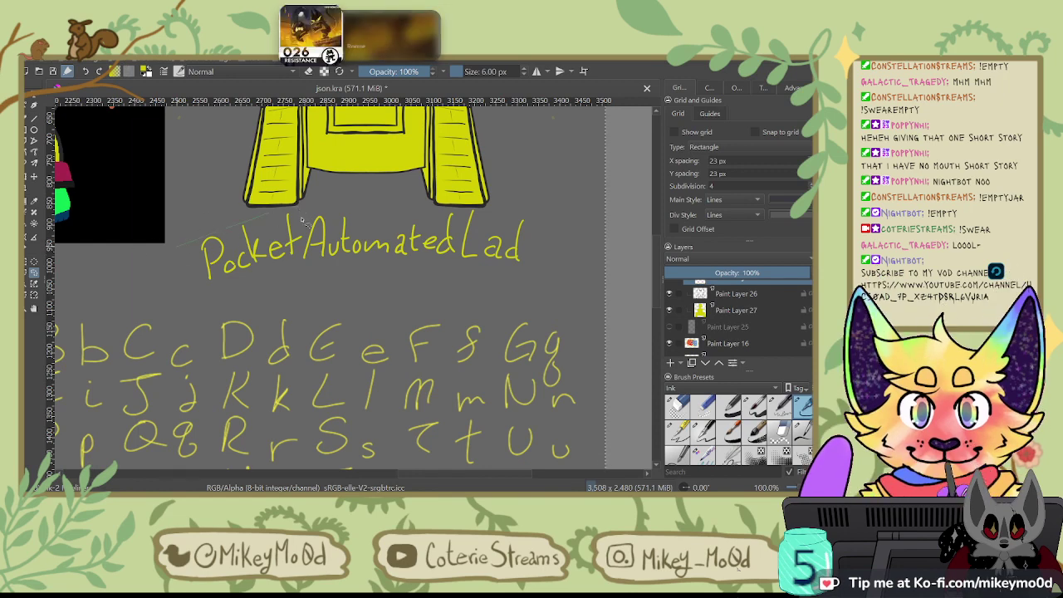
Step: Select the word Pocket with a freehand selection, rotate it clockwise to level it and fit it closely before Automated
{"action": "left_click_drag", "start_coordinate": [186, 263], "coordinate": [178, 247]}
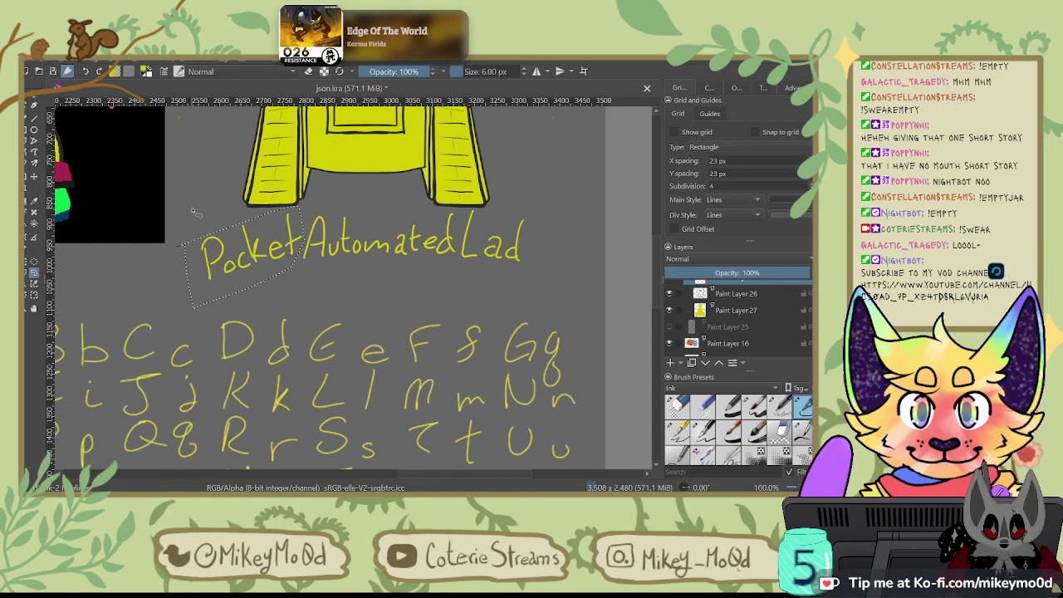
{"action": "key", "text": "ctrl+t"}
{"action": "left_click_drag", "start_coordinate": [309, 170], "coordinate": [320, 192]}
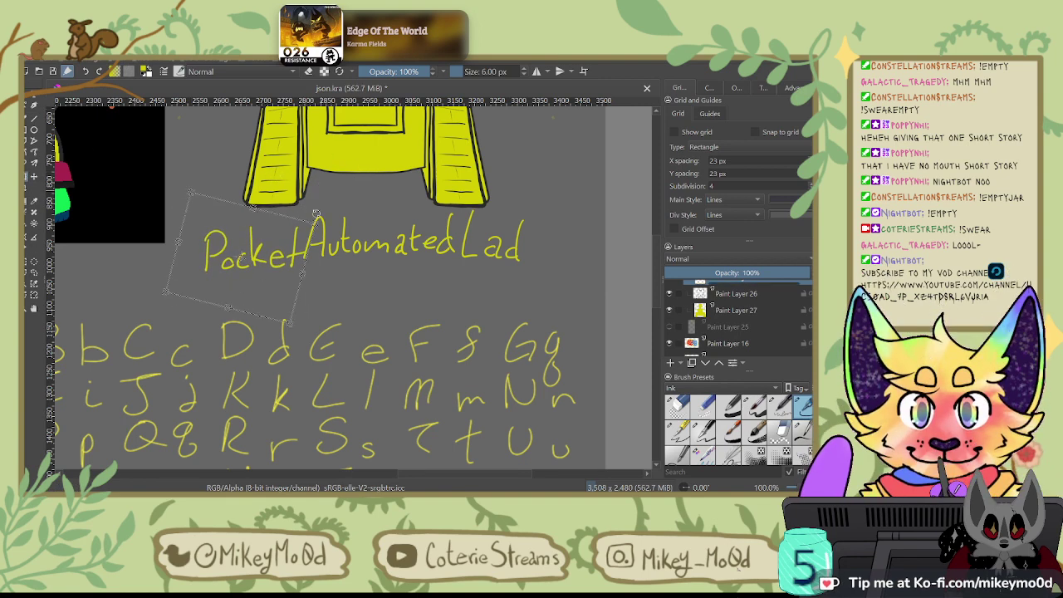
{"action": "left_click_drag", "start_coordinate": [280, 261], "coordinate": [275, 251]}
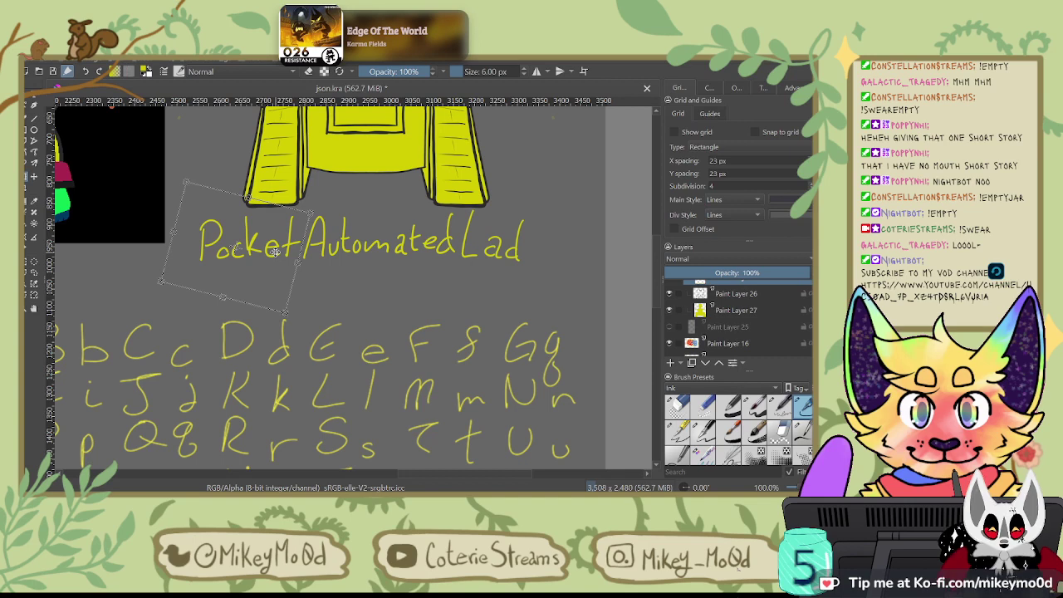
{"action": "left_click_drag", "start_coordinate": [246, 295], "coordinate": [251, 297]}
{"action": "left_click_drag", "start_coordinate": [419, 184], "coordinate": [418, 185]}
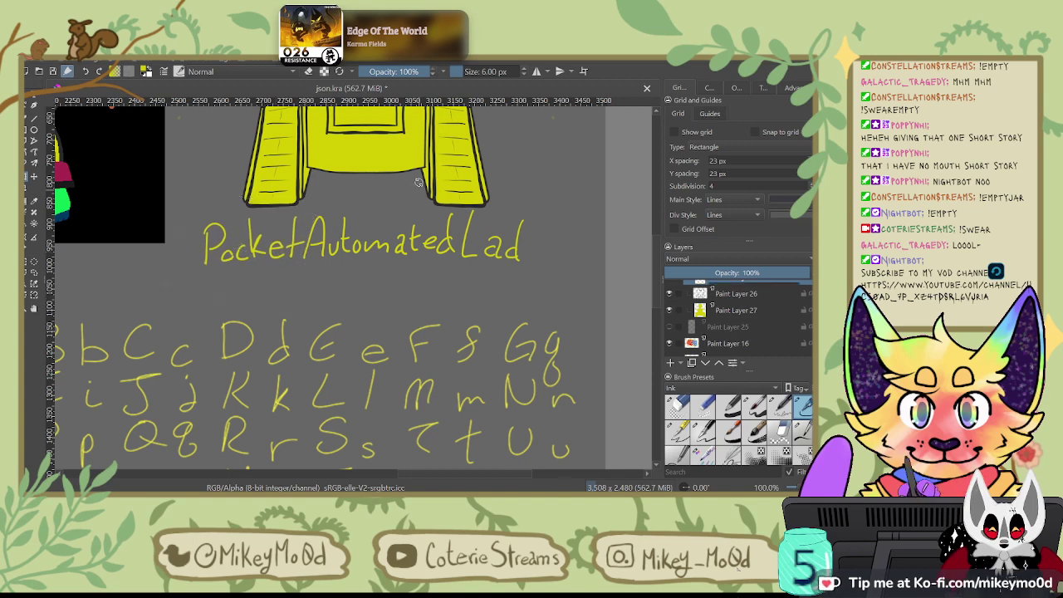
{"action": "key", "text": "ctrl+t"}
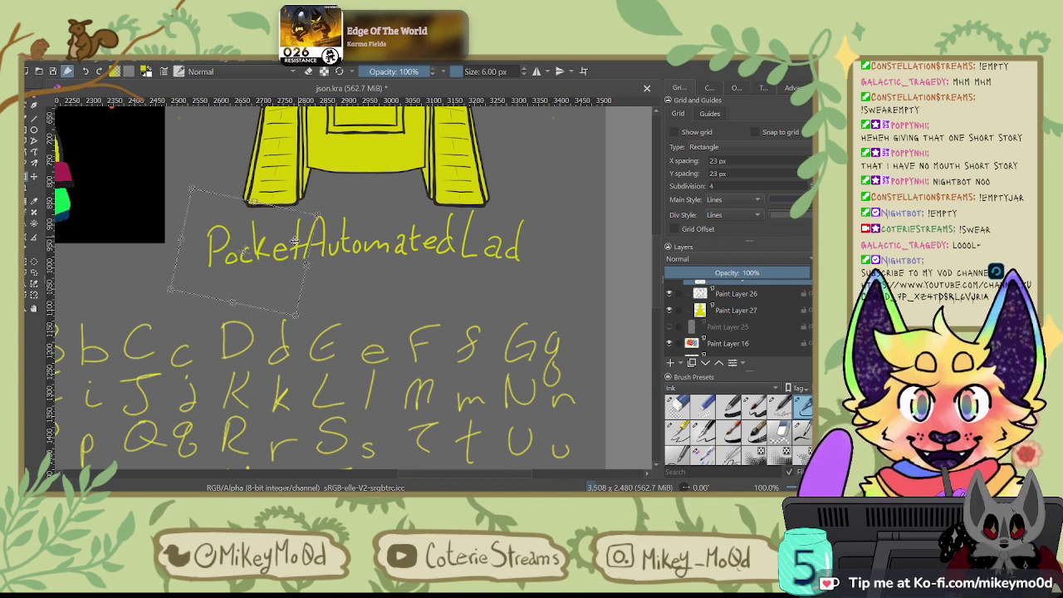
{"action": "left_click_drag", "start_coordinate": [254, 284], "coordinate": [250, 284]}
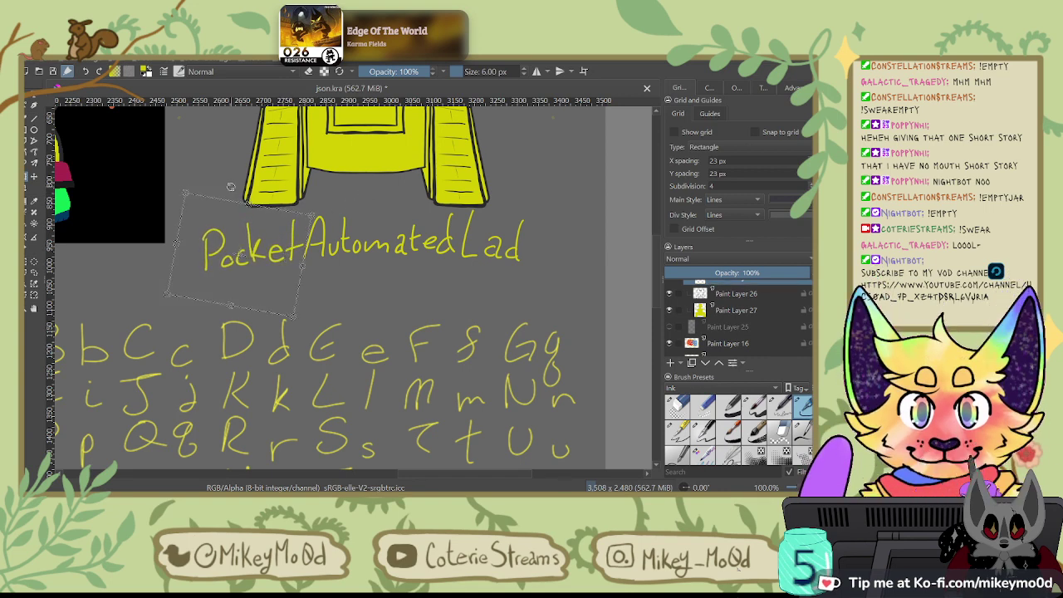
{"action": "left_click", "coordinate": [34, 272]}
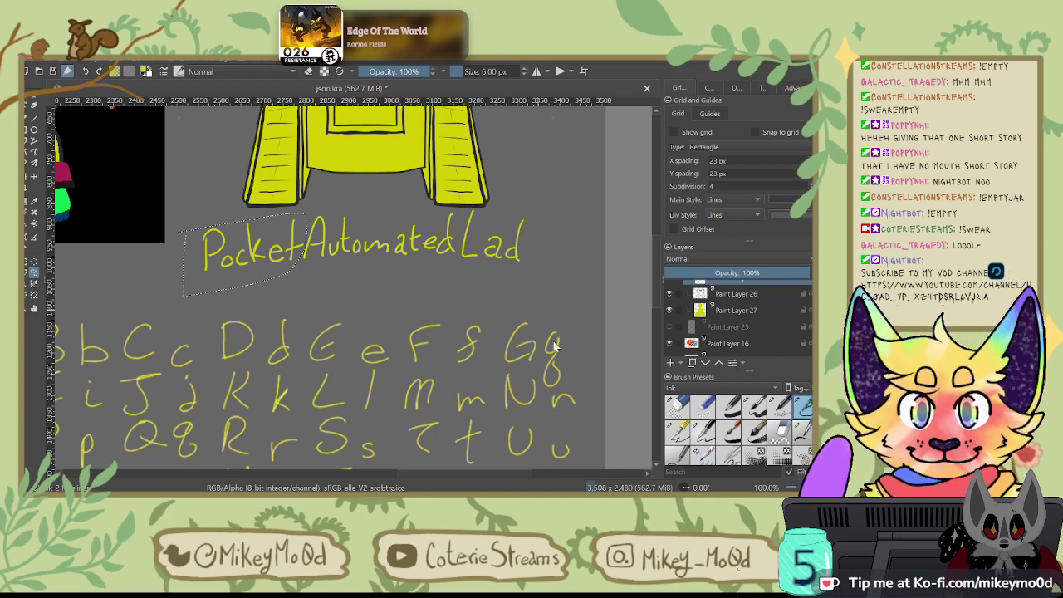
Step: Select the whole canvas and return to the freehand brush in eraser mode, with the full character sheet in view
{"action": "key", "text": "ctrl+a"}
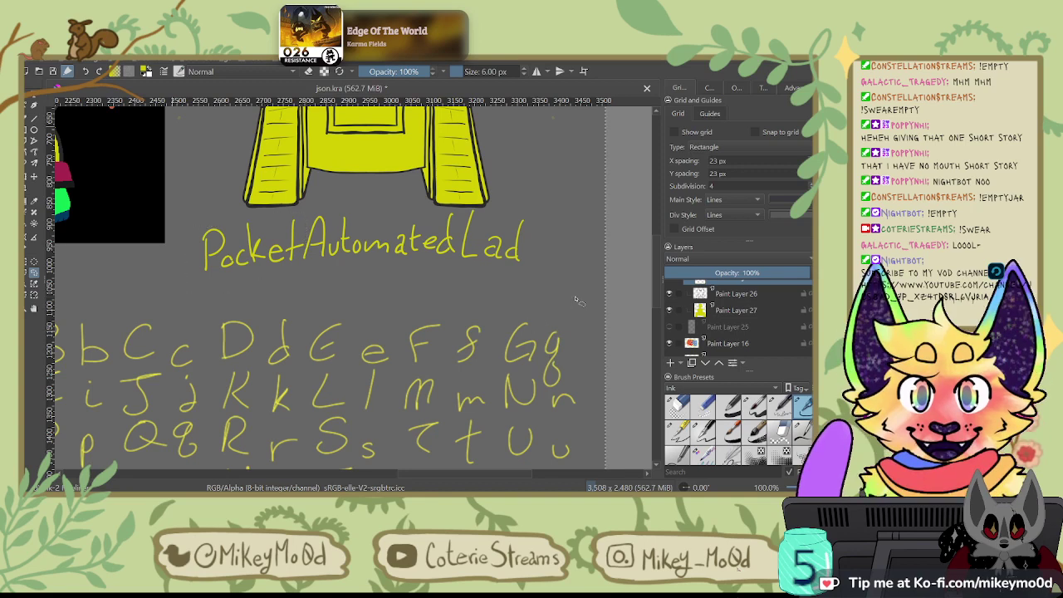
{"action": "left_click", "coordinate": [26, 121]}
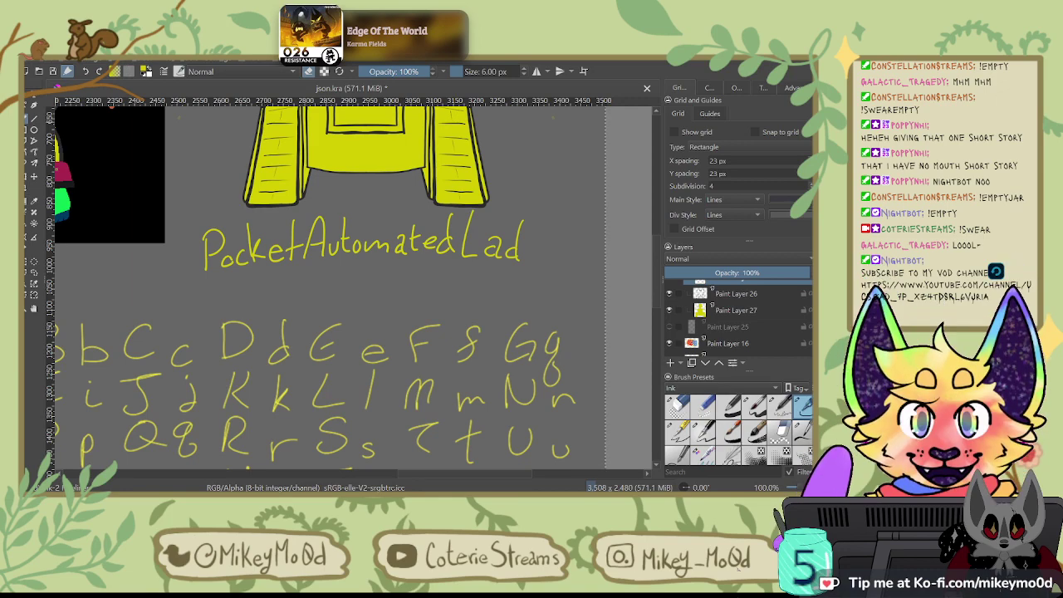
{"action": "scroll", "coordinate": [284, 353], "scroll_direction": "down", "scroll_amount": 5}
{"action": "scroll", "coordinate": [296, 377], "scroll_direction": "up", "scroll_amount": 1}
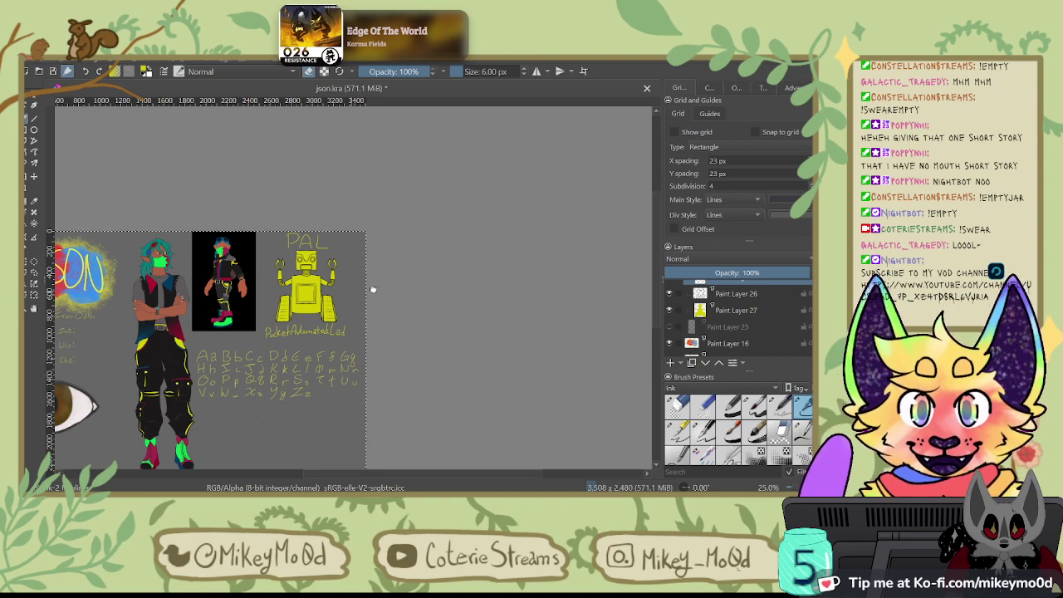
{"action": "left_click_drag", "start_coordinate": [370, 290], "coordinate": [557, 235]}
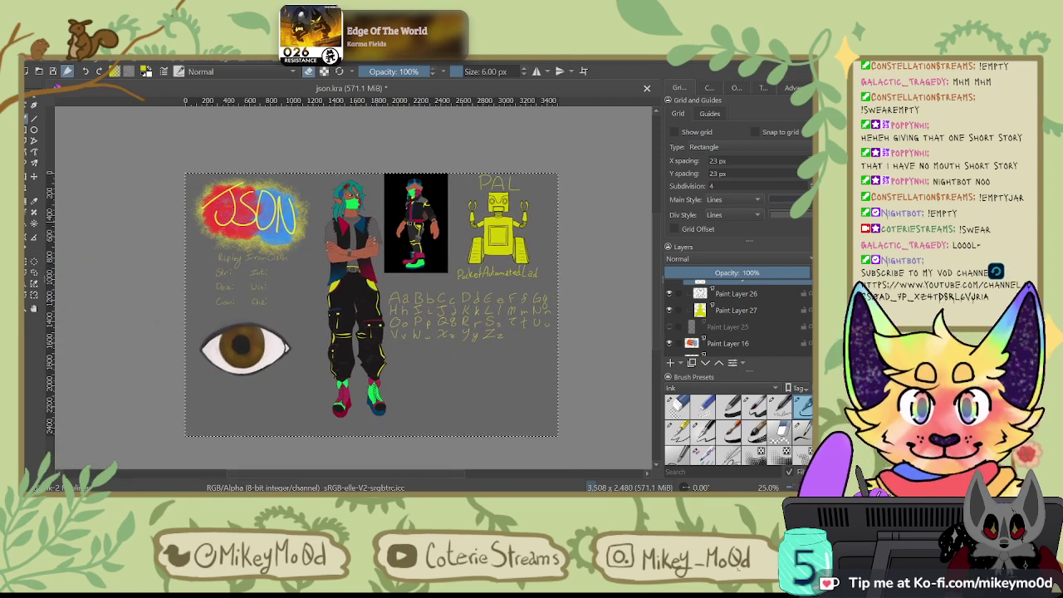